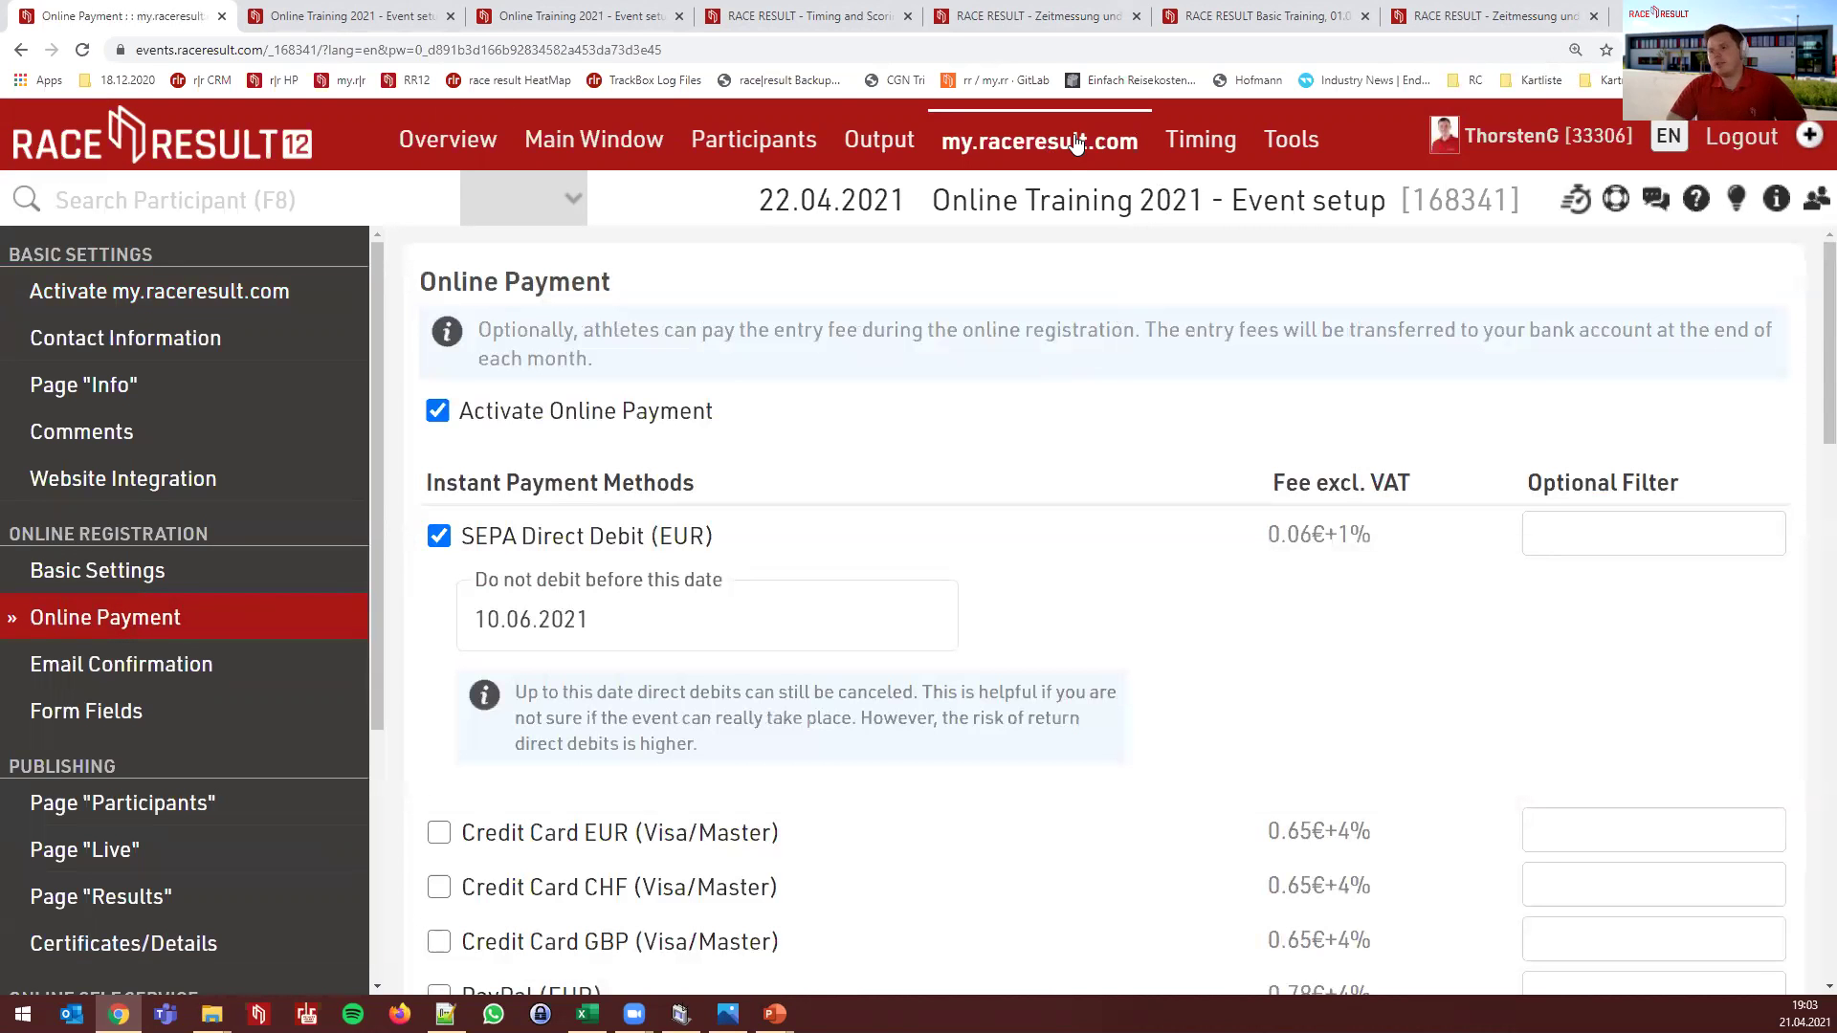
Clear the date before which SEPA Direct Debit (EUR) payments must not be debited
double_click(595, 617)
key(BackSpace)
click(749, 296)
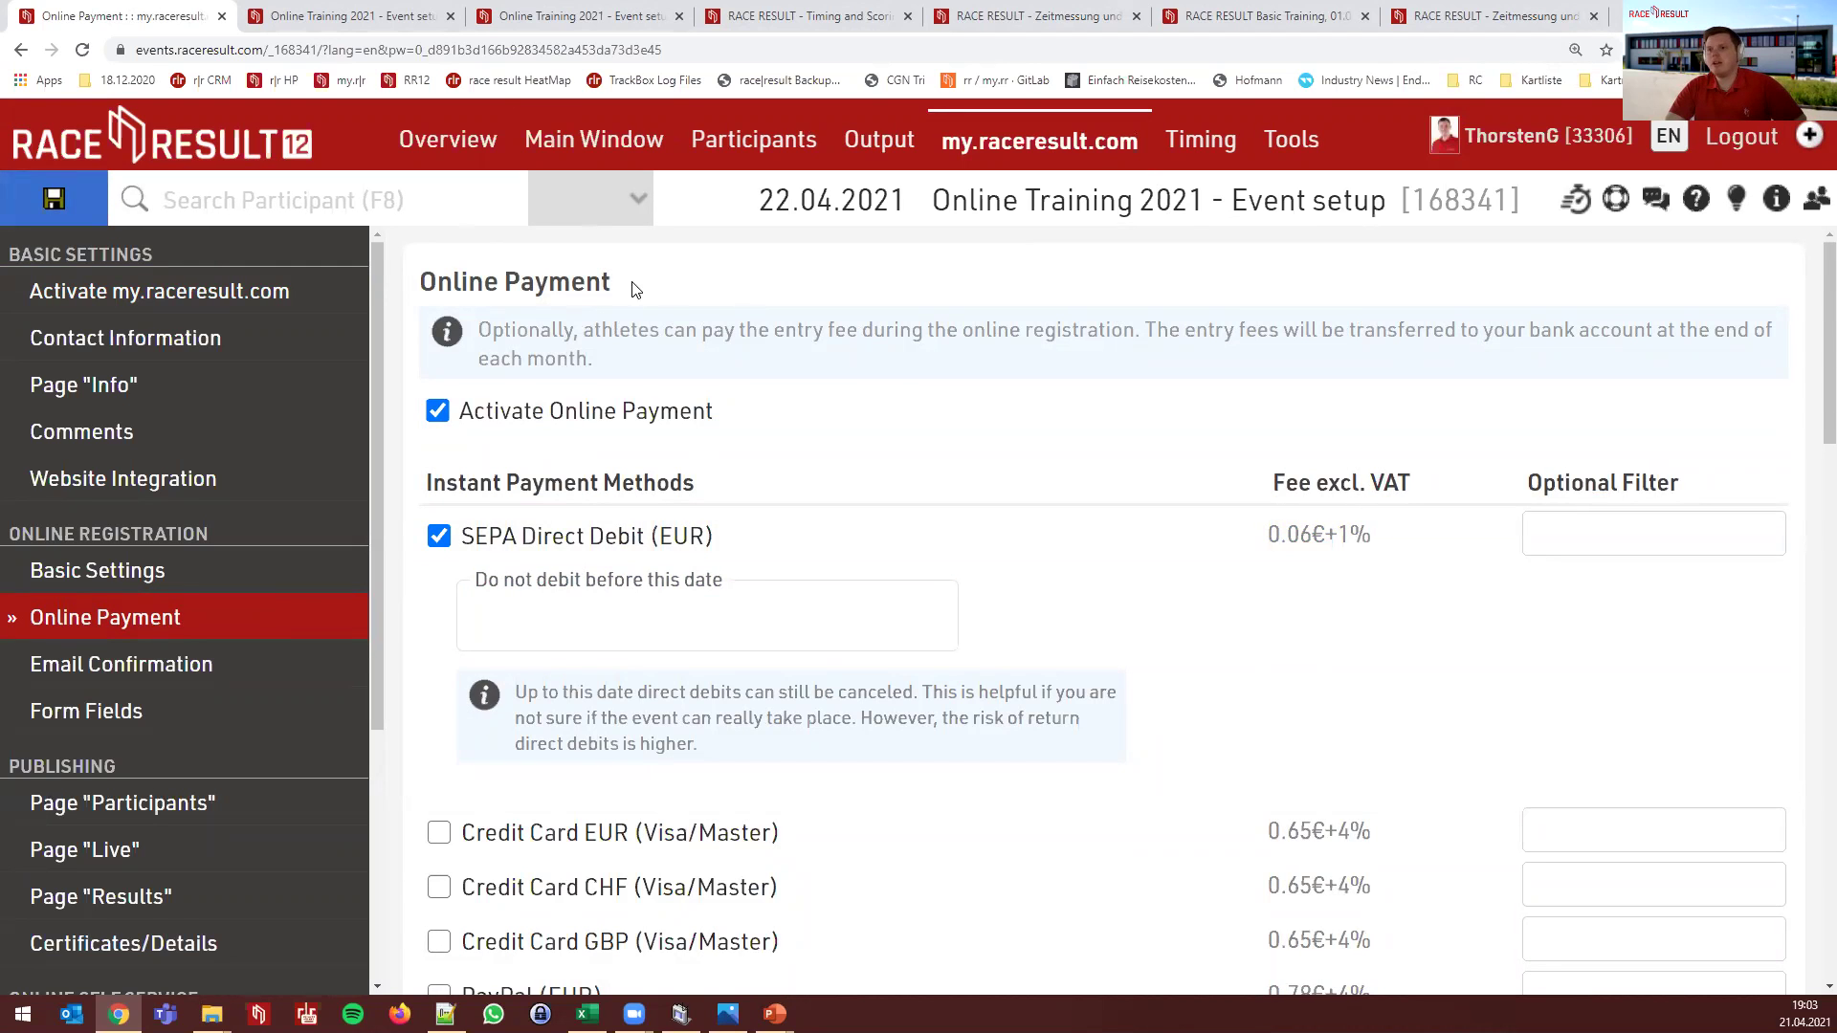
Examine the instant, delayed, cash and do-it-yourself payment methods together with their fees and optional filters
scroll(804, 413, down, 1)
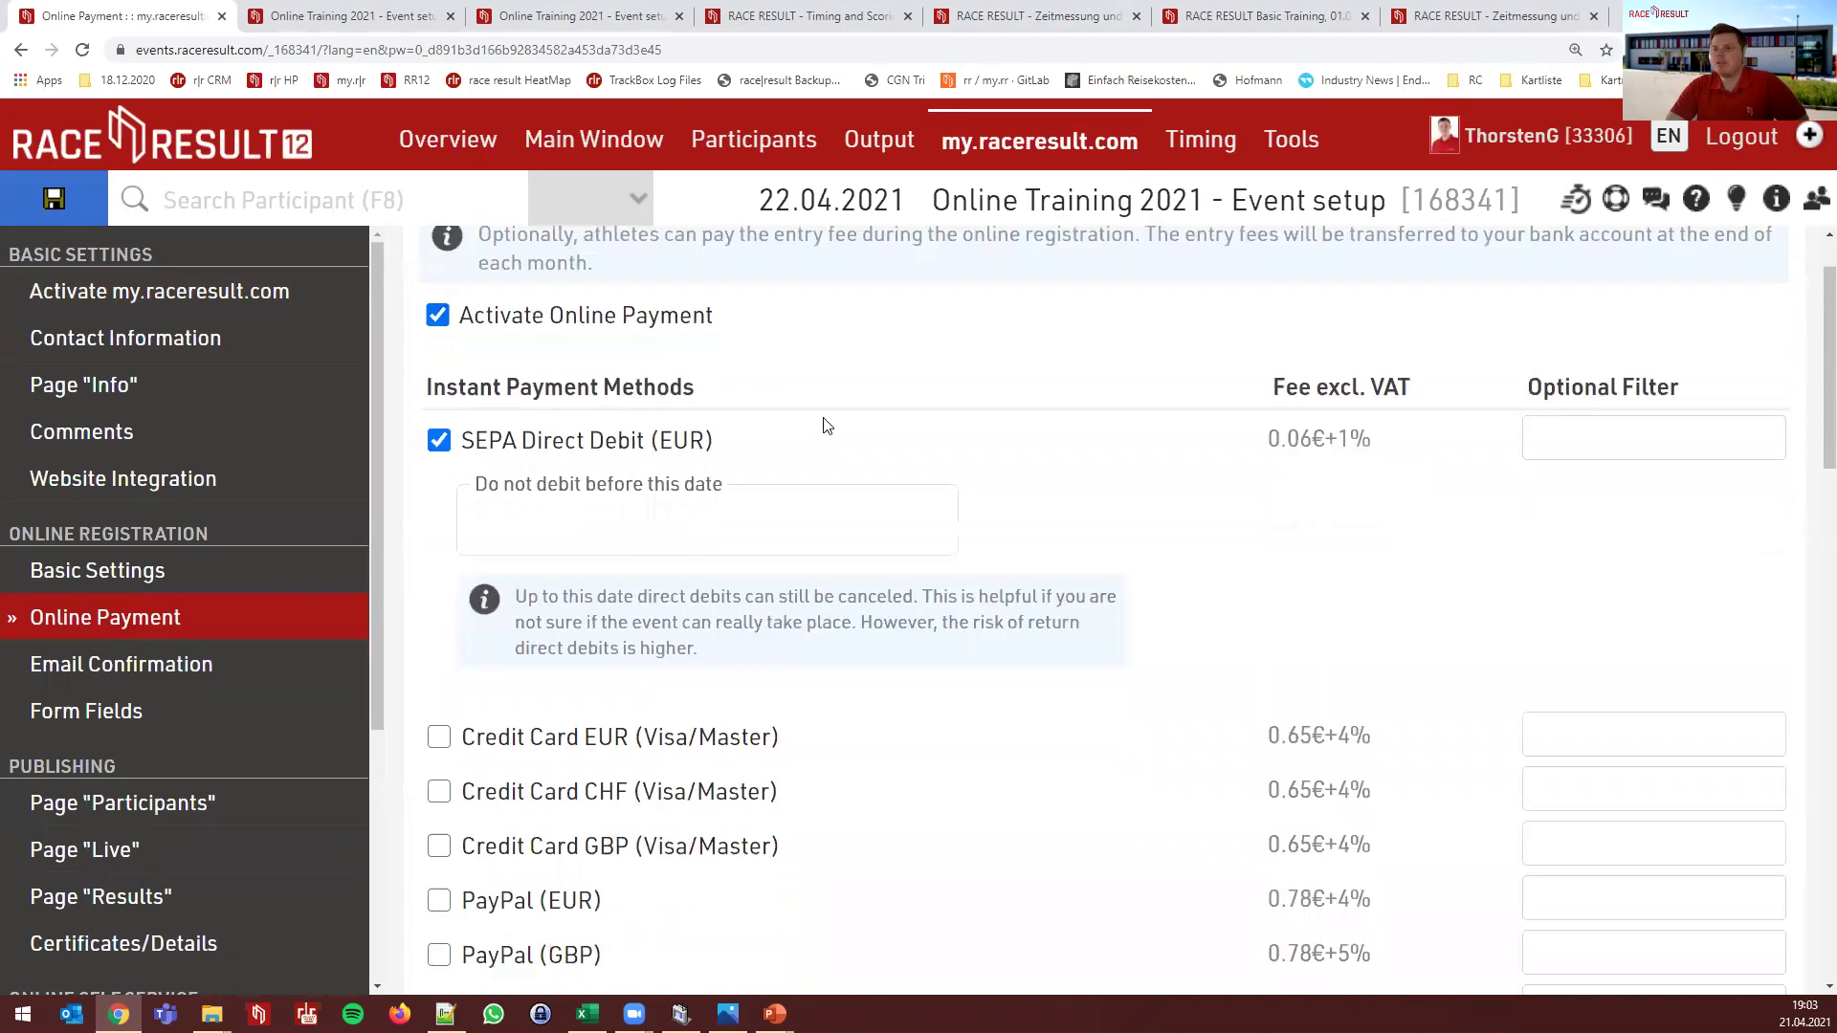
scroll(746, 536, up, 1)
scroll(813, 670, down, 1)
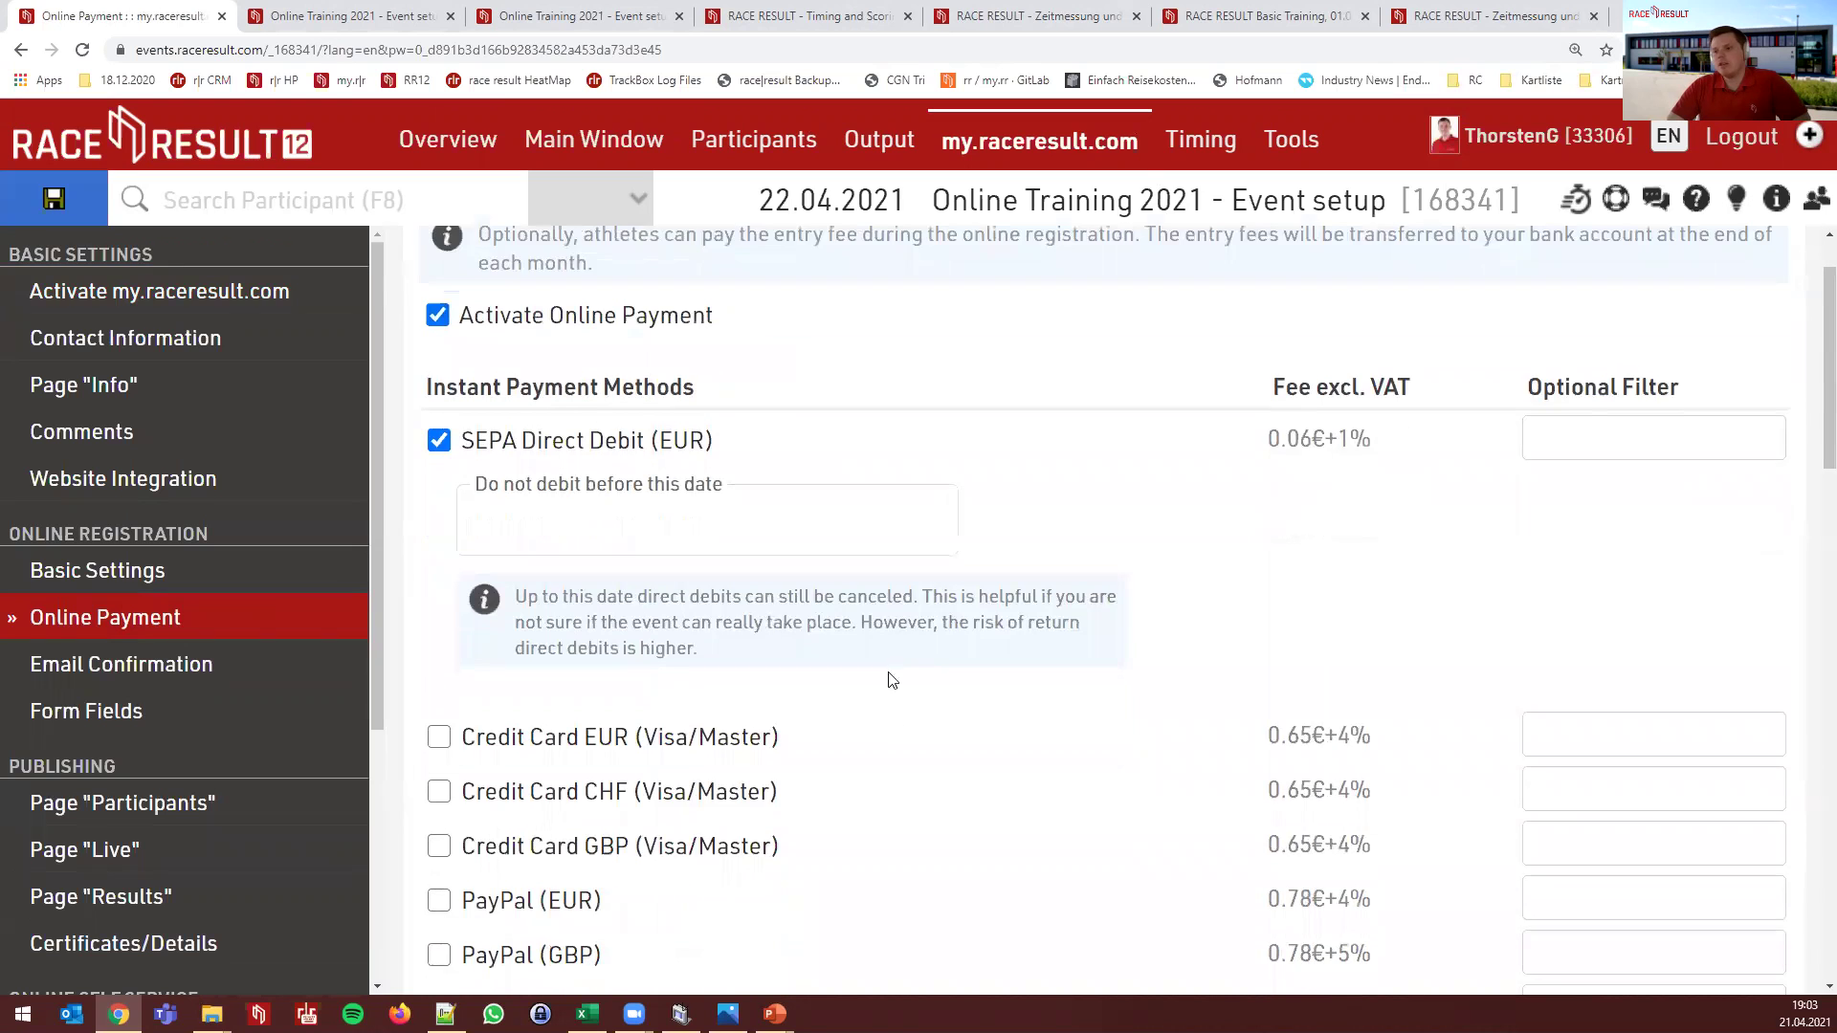
scroll(871, 718, down, 1)
scroll(847, 670, down, 1)
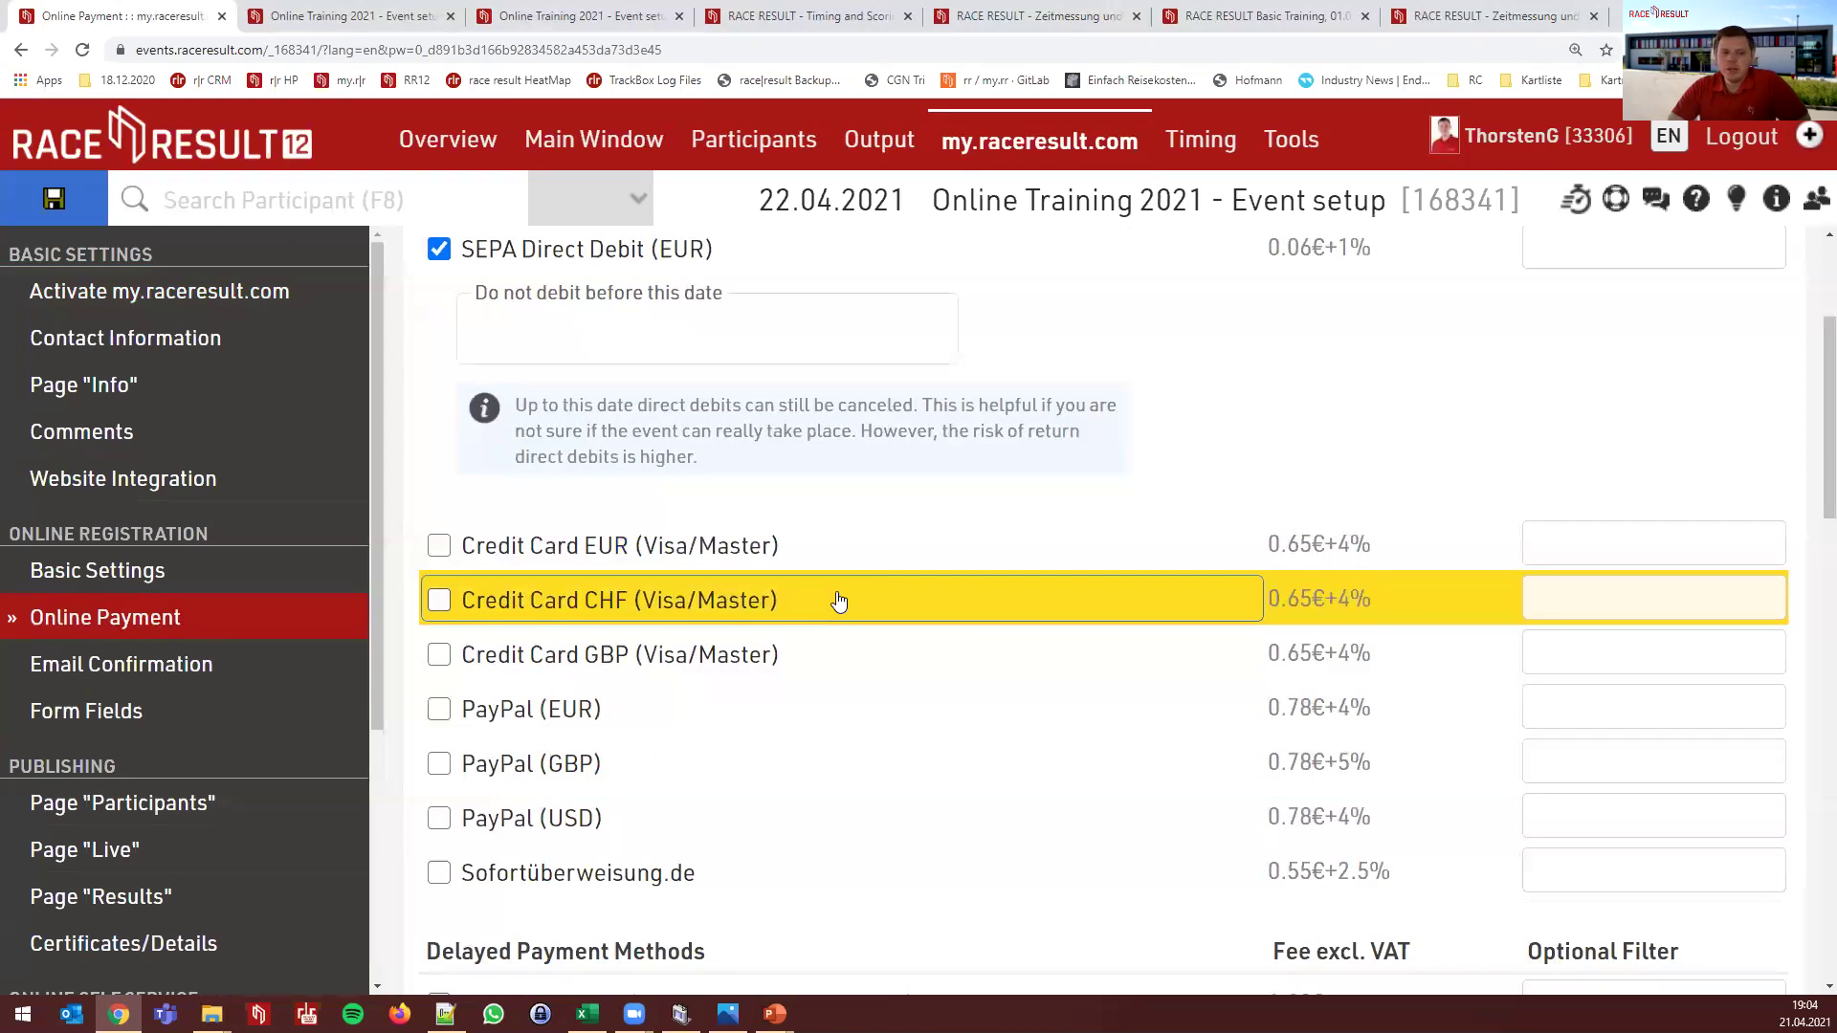
scroll(840, 603, down, 3)
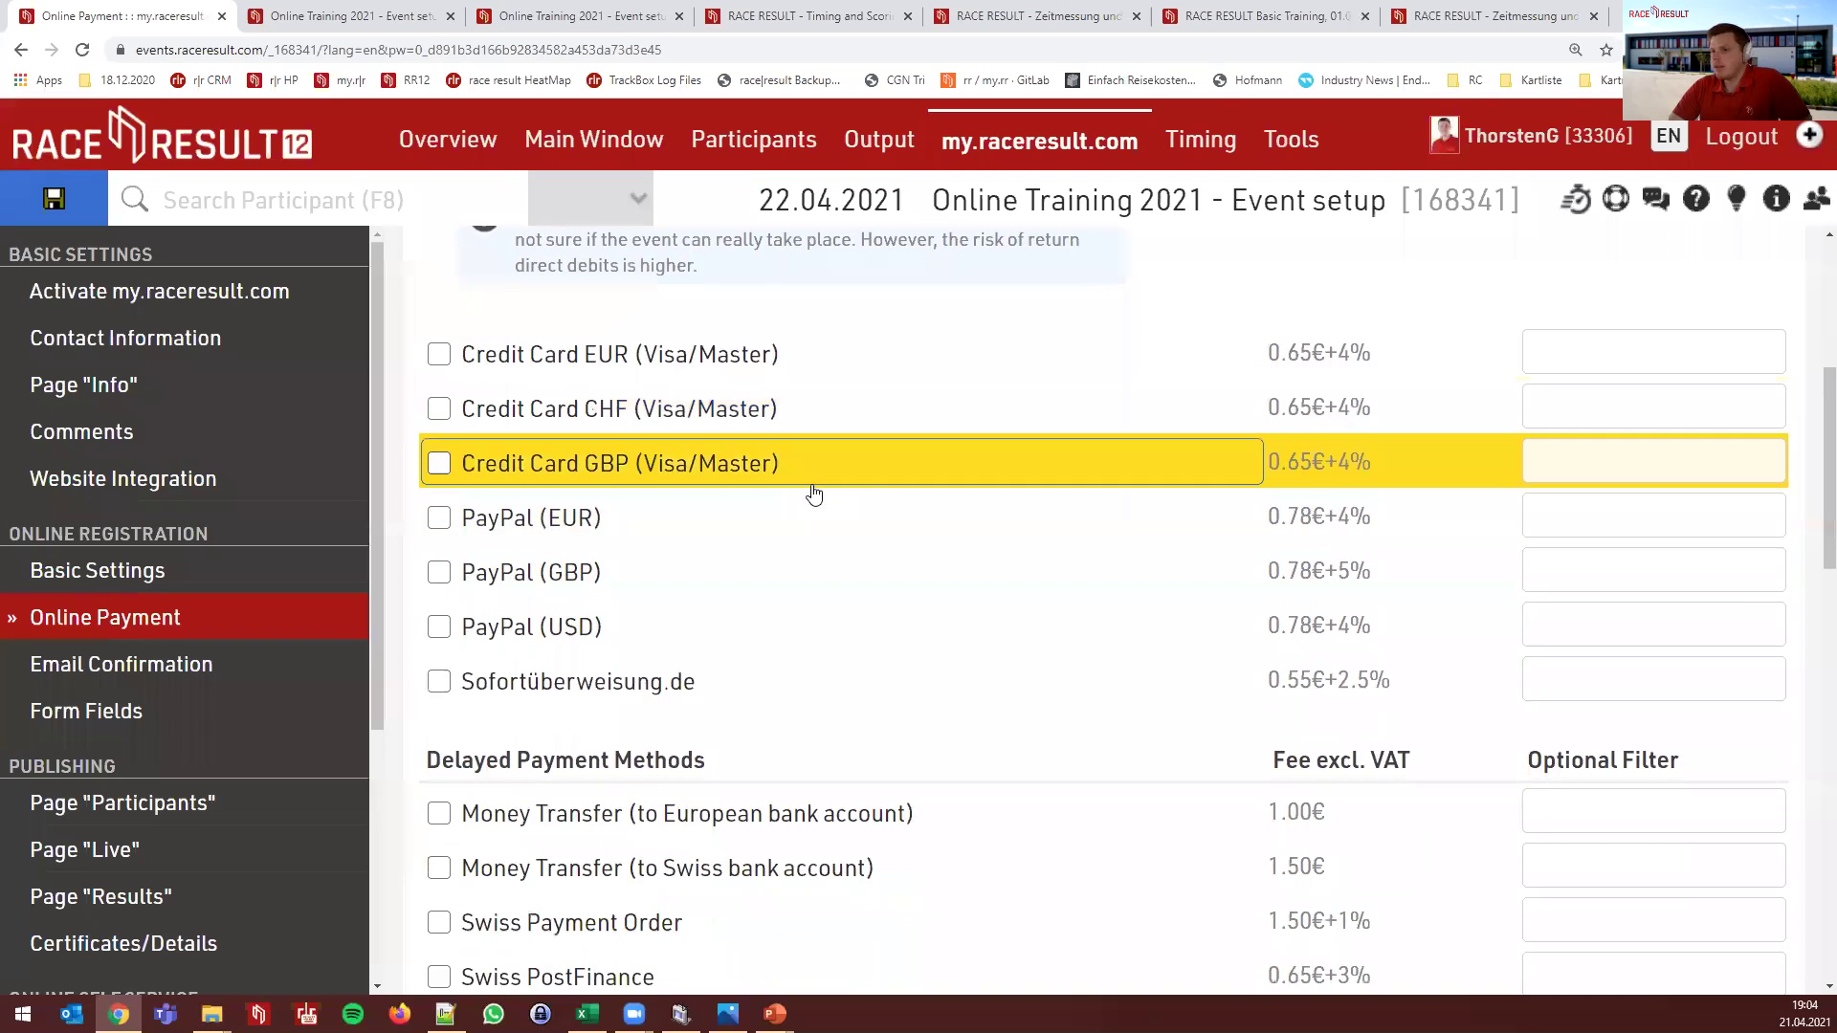
scroll(679, 531, down, 1)
scroll(678, 531, down, 1)
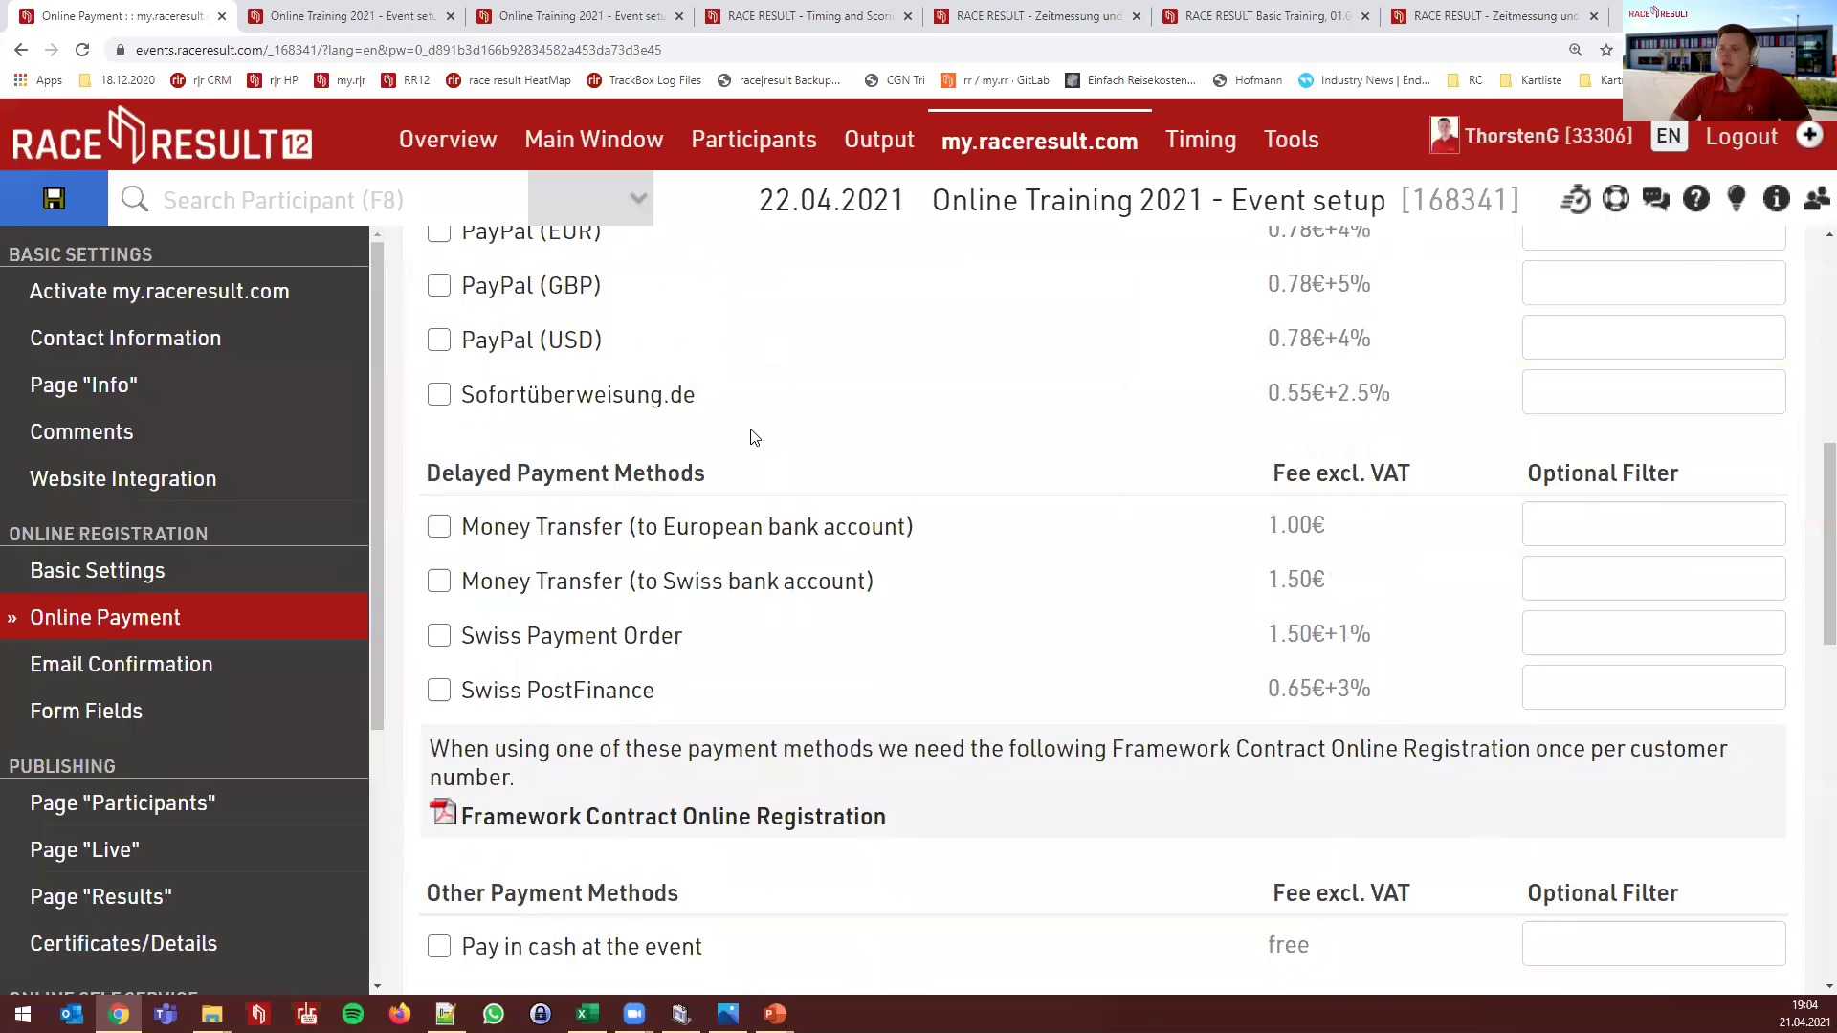
scroll(760, 449, down, 1)
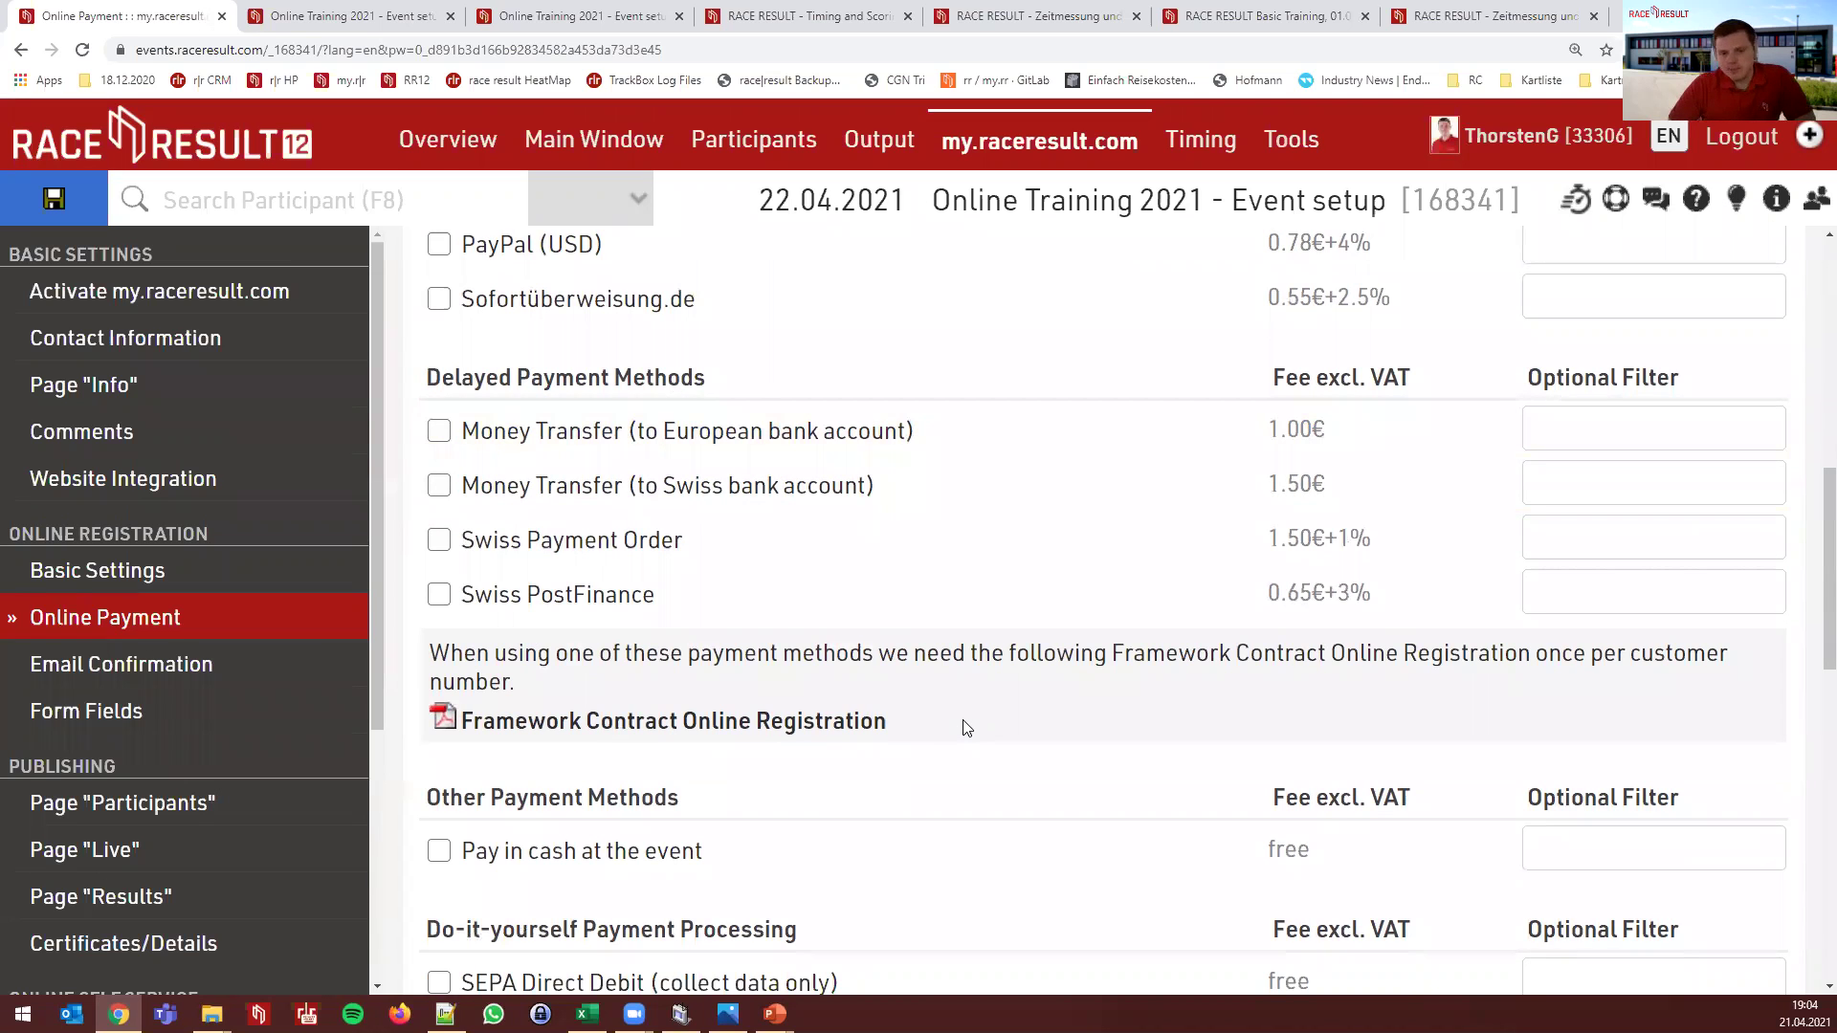
scroll(968, 718, down, 2)
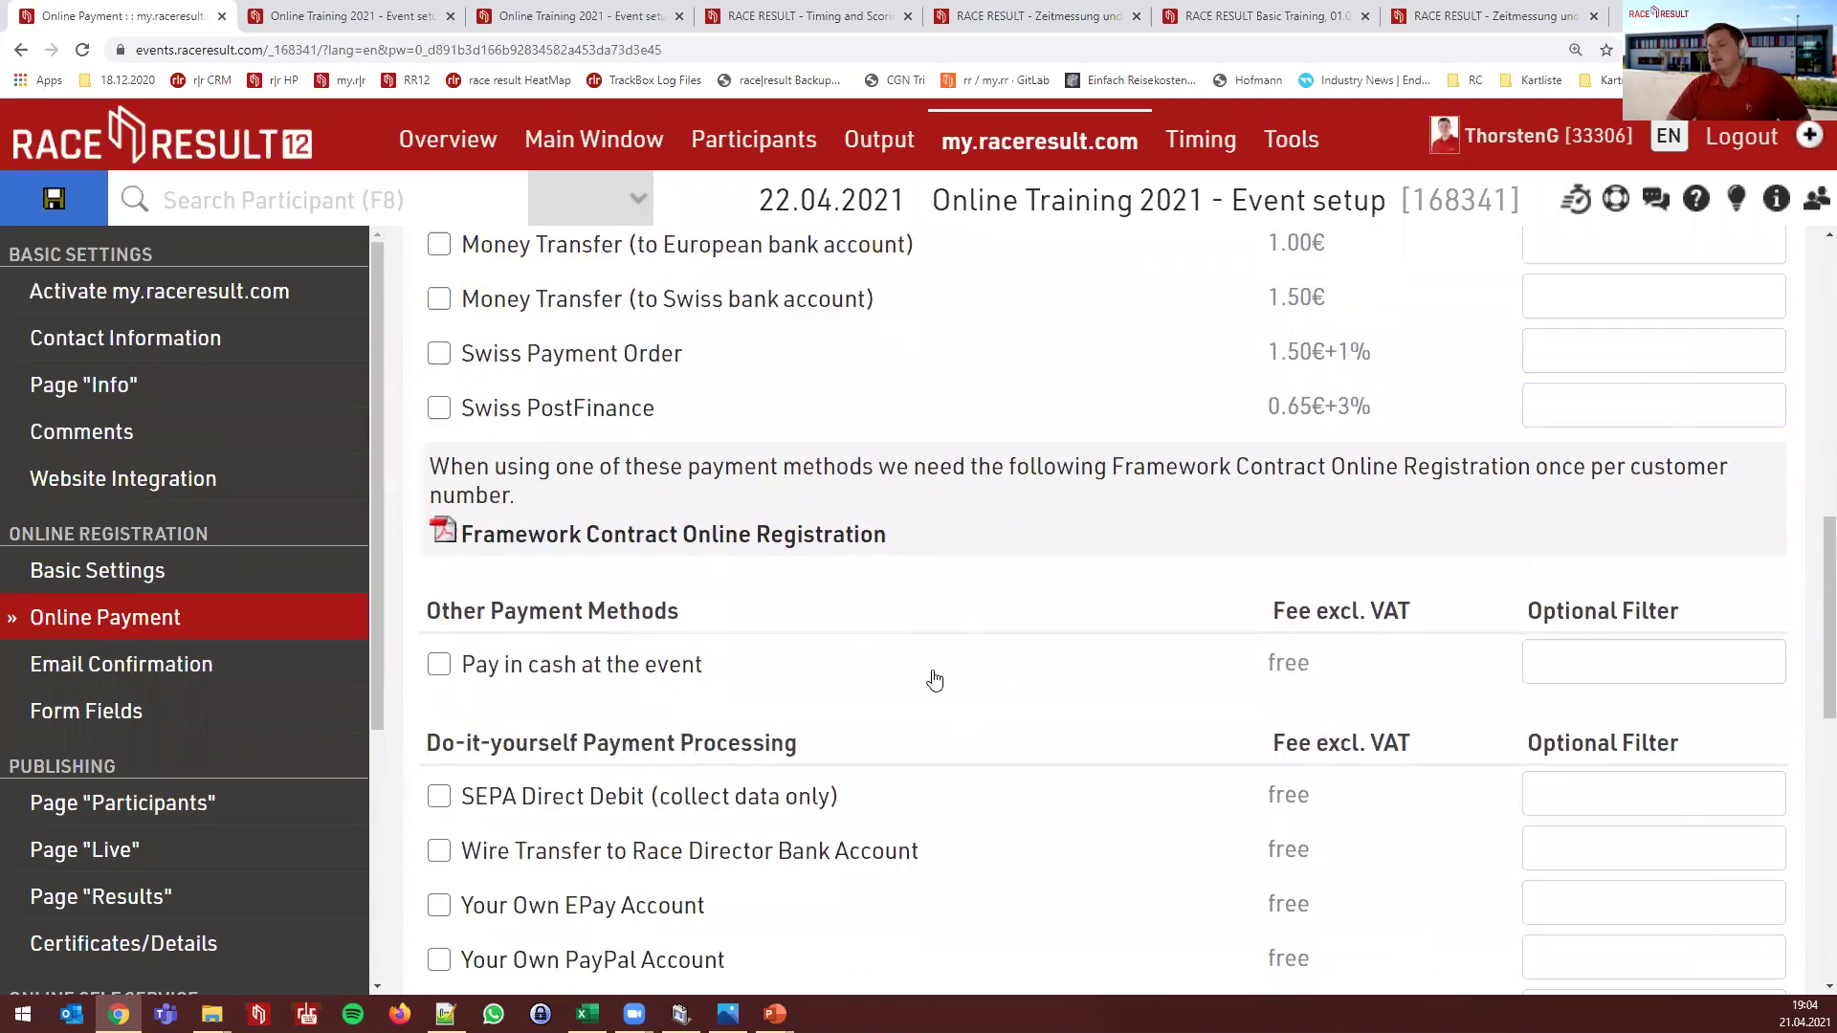
scroll(806, 588, down, 1)
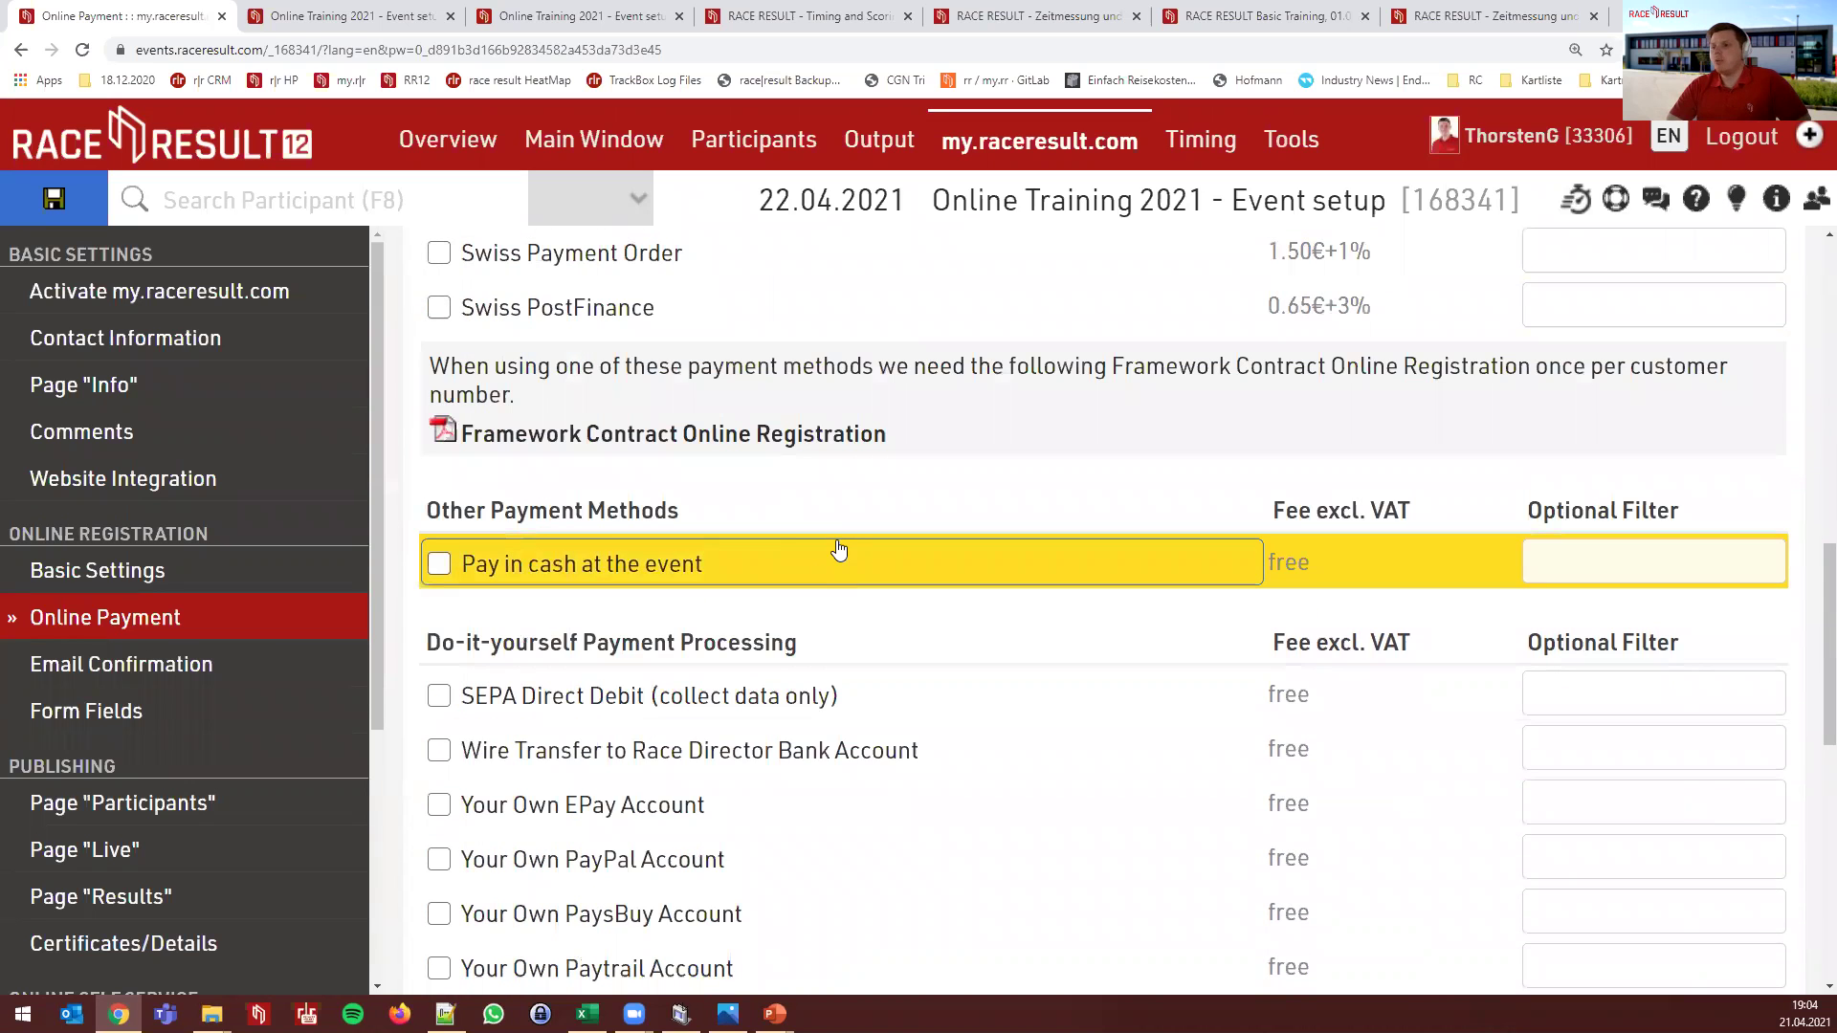
scroll(840, 552, down, 1)
scroll(840, 552, down, 1)
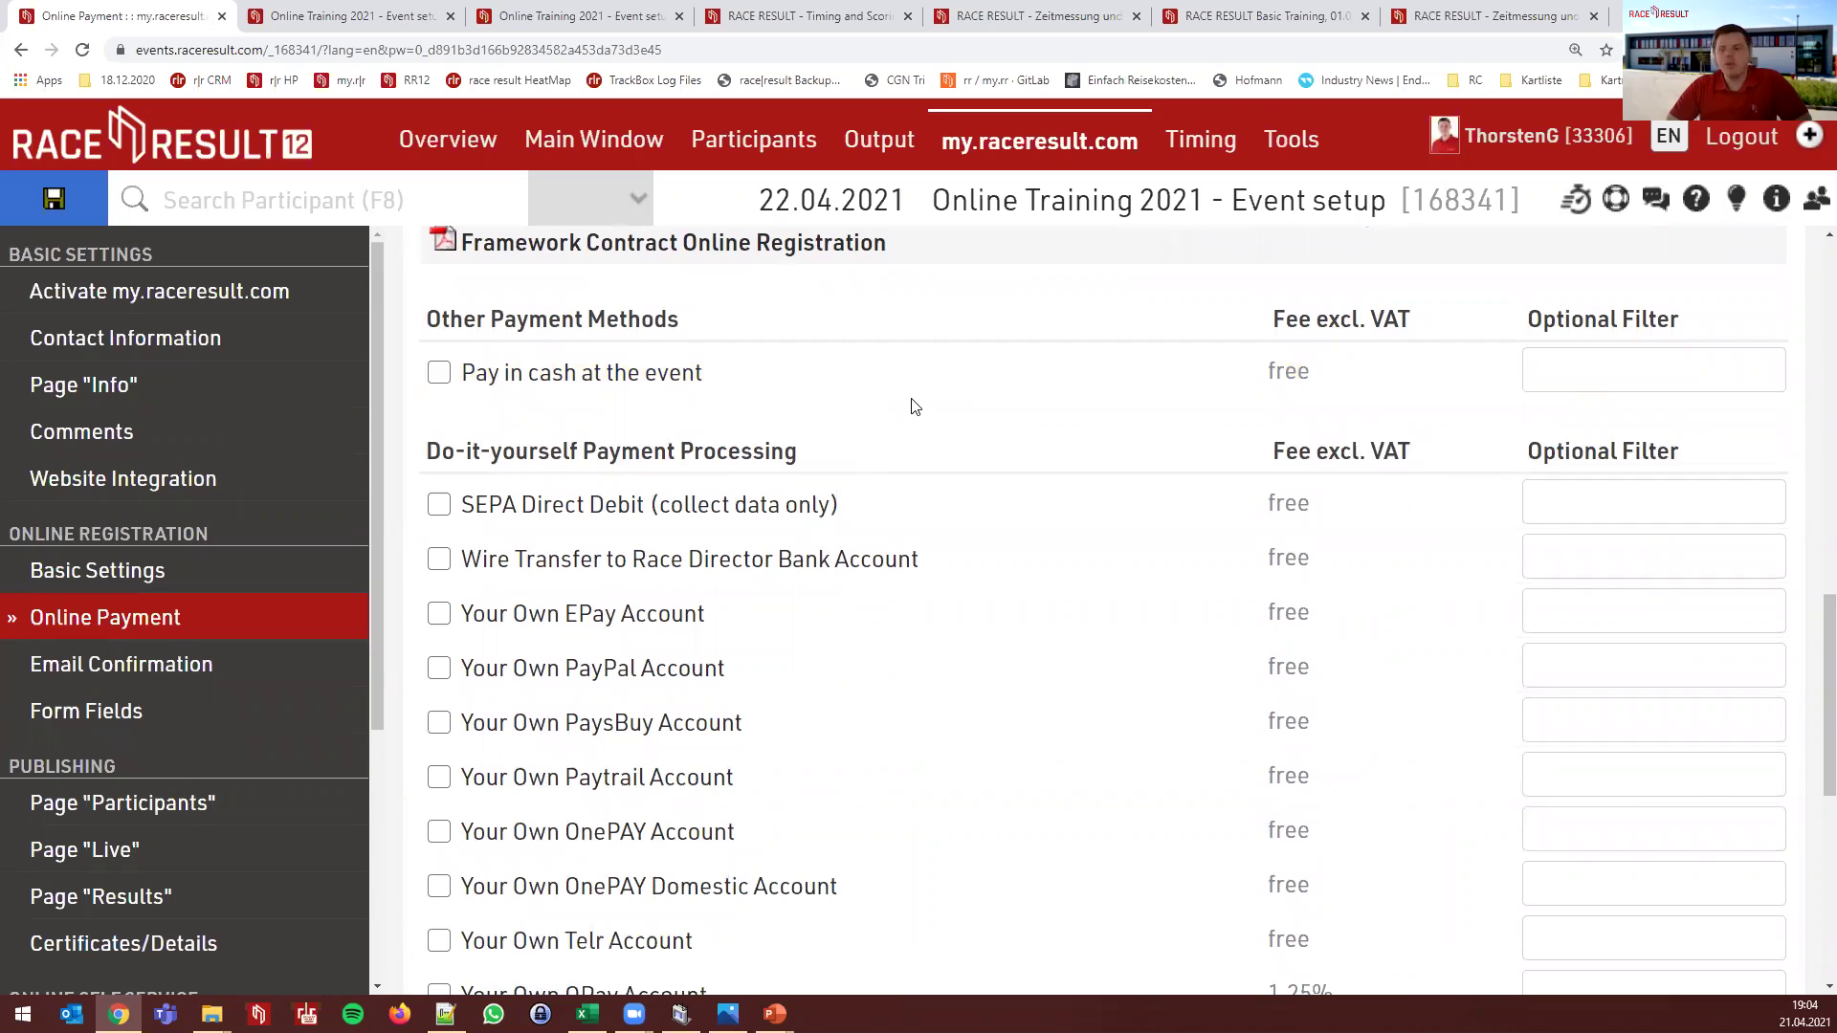
scroll(913, 406, up, 1)
scroll(914, 406, down, 1)
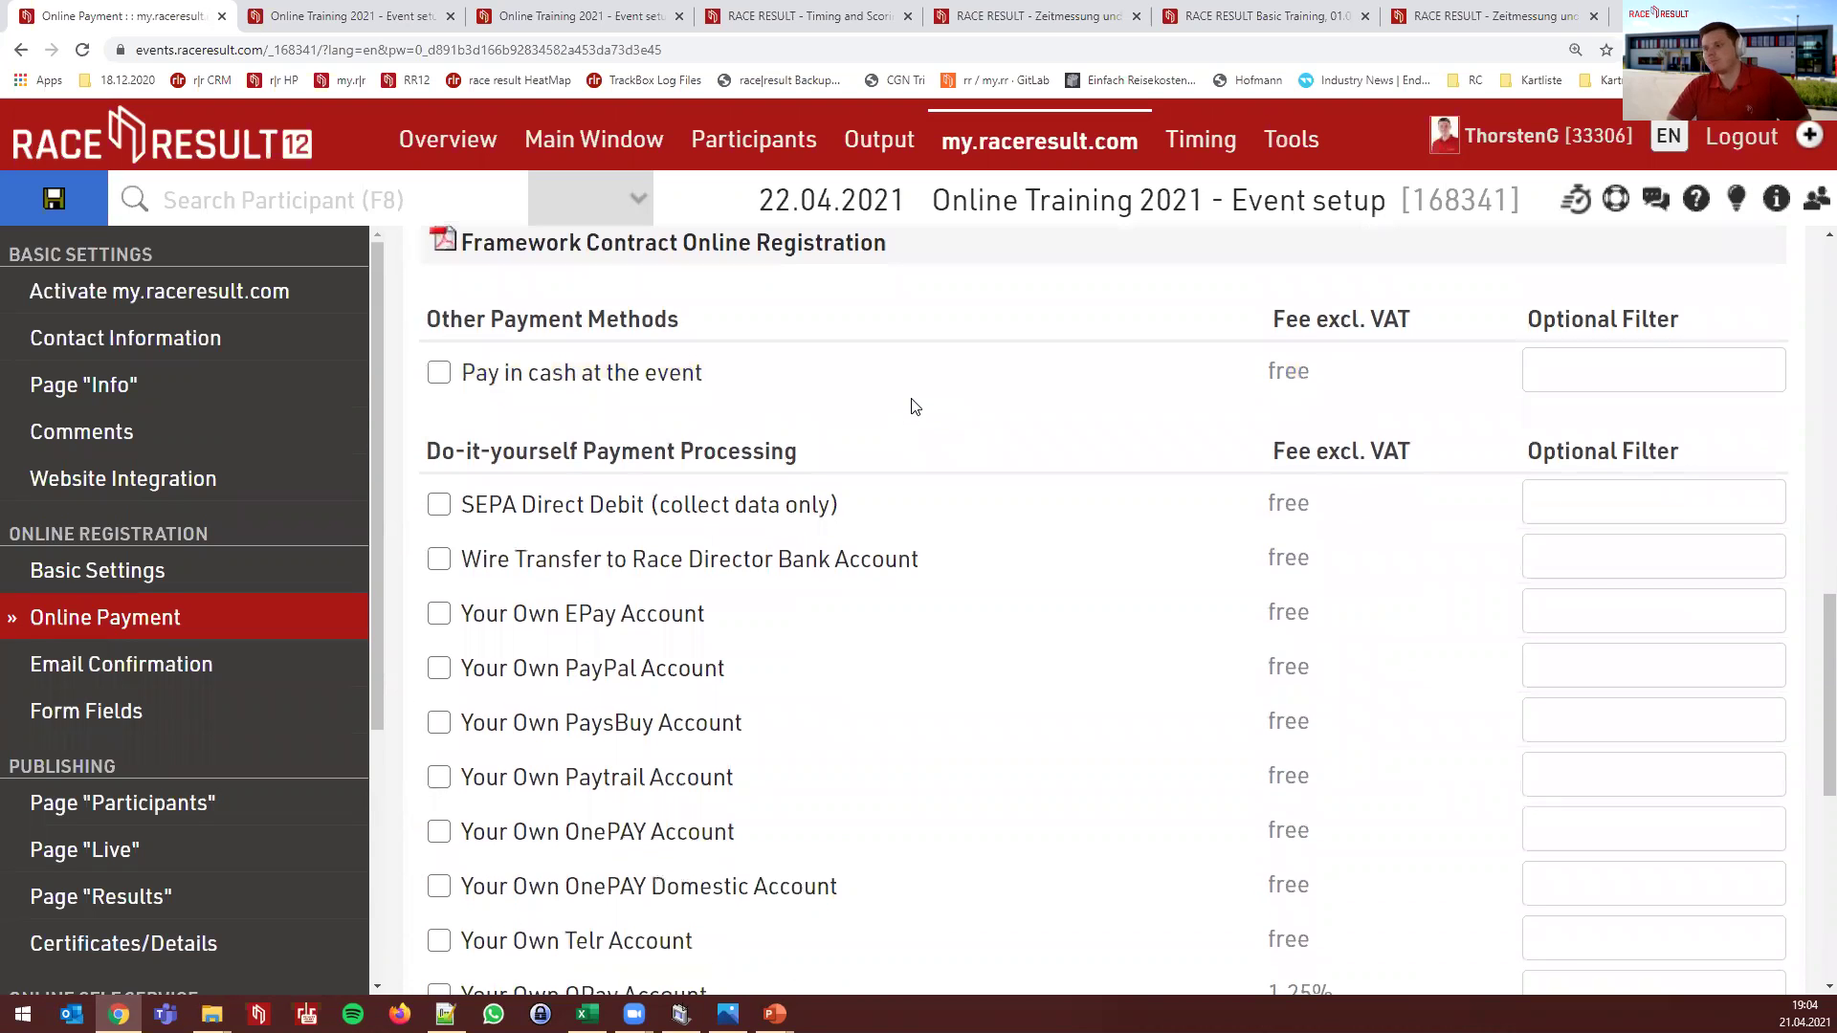
scroll(988, 513, down, 2)
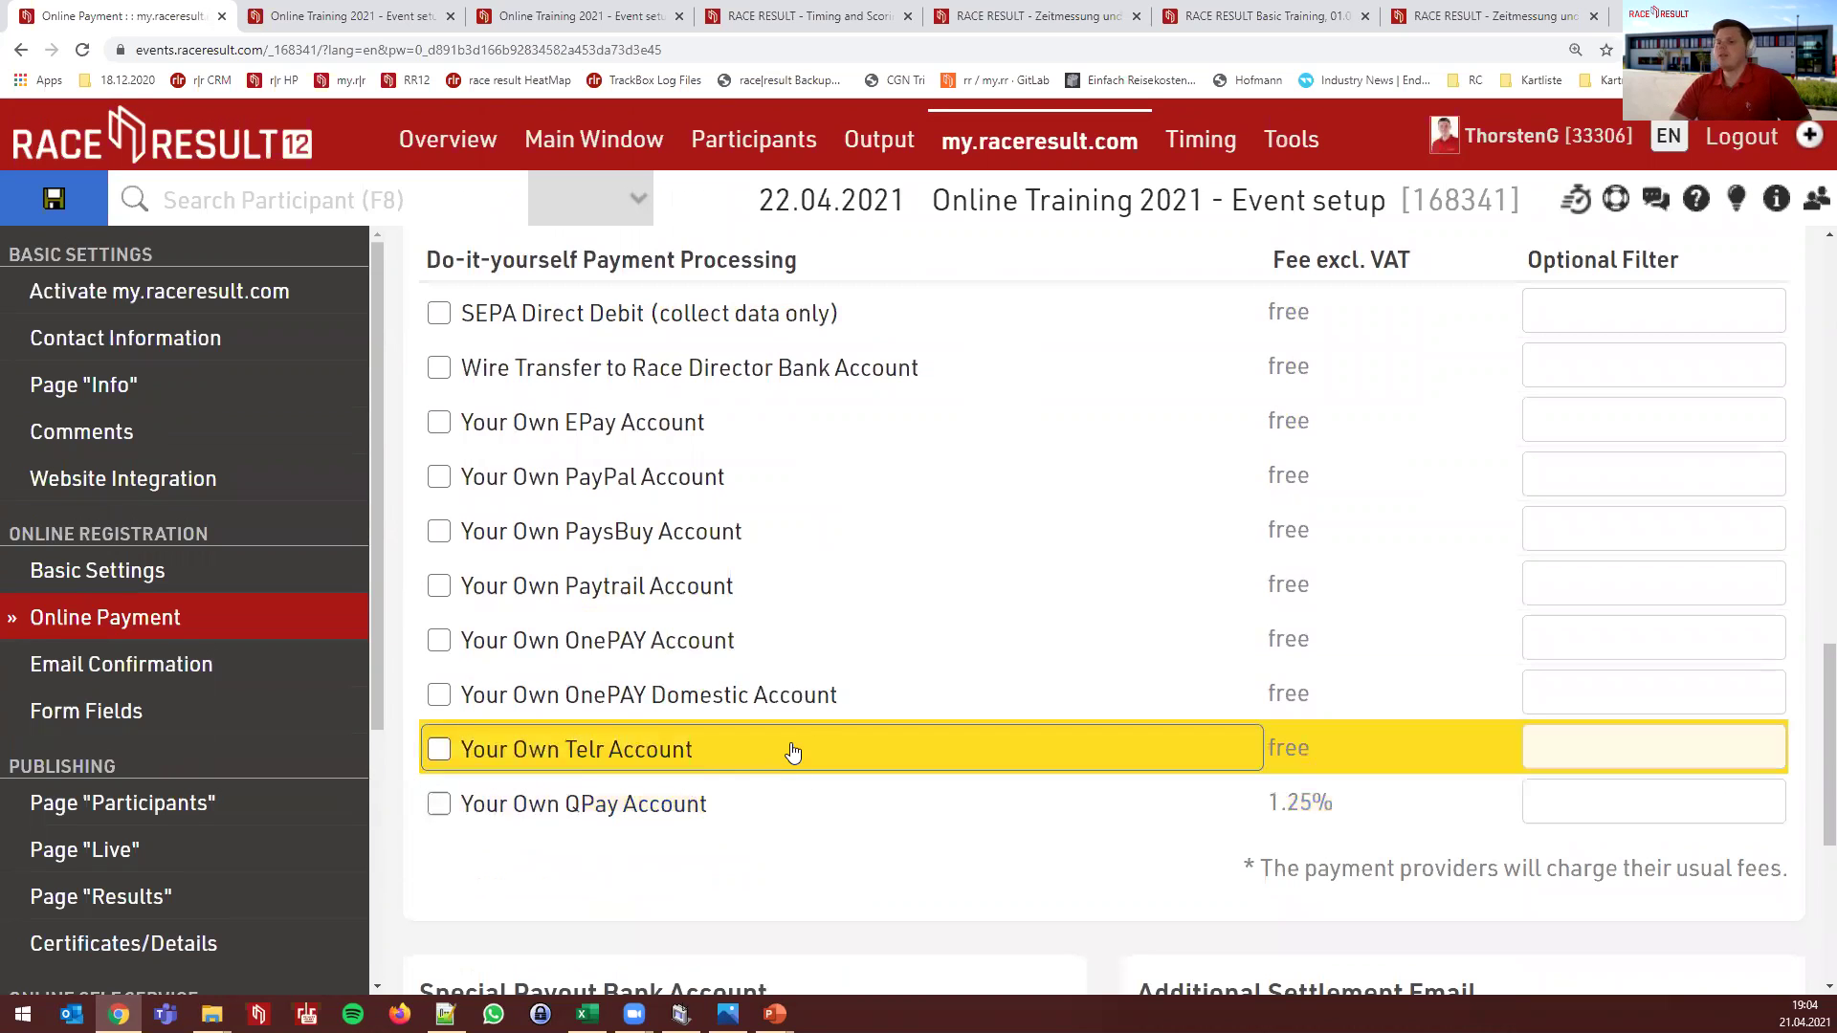
scroll(792, 752, up, 3)
scroll(793, 752, up, 12)
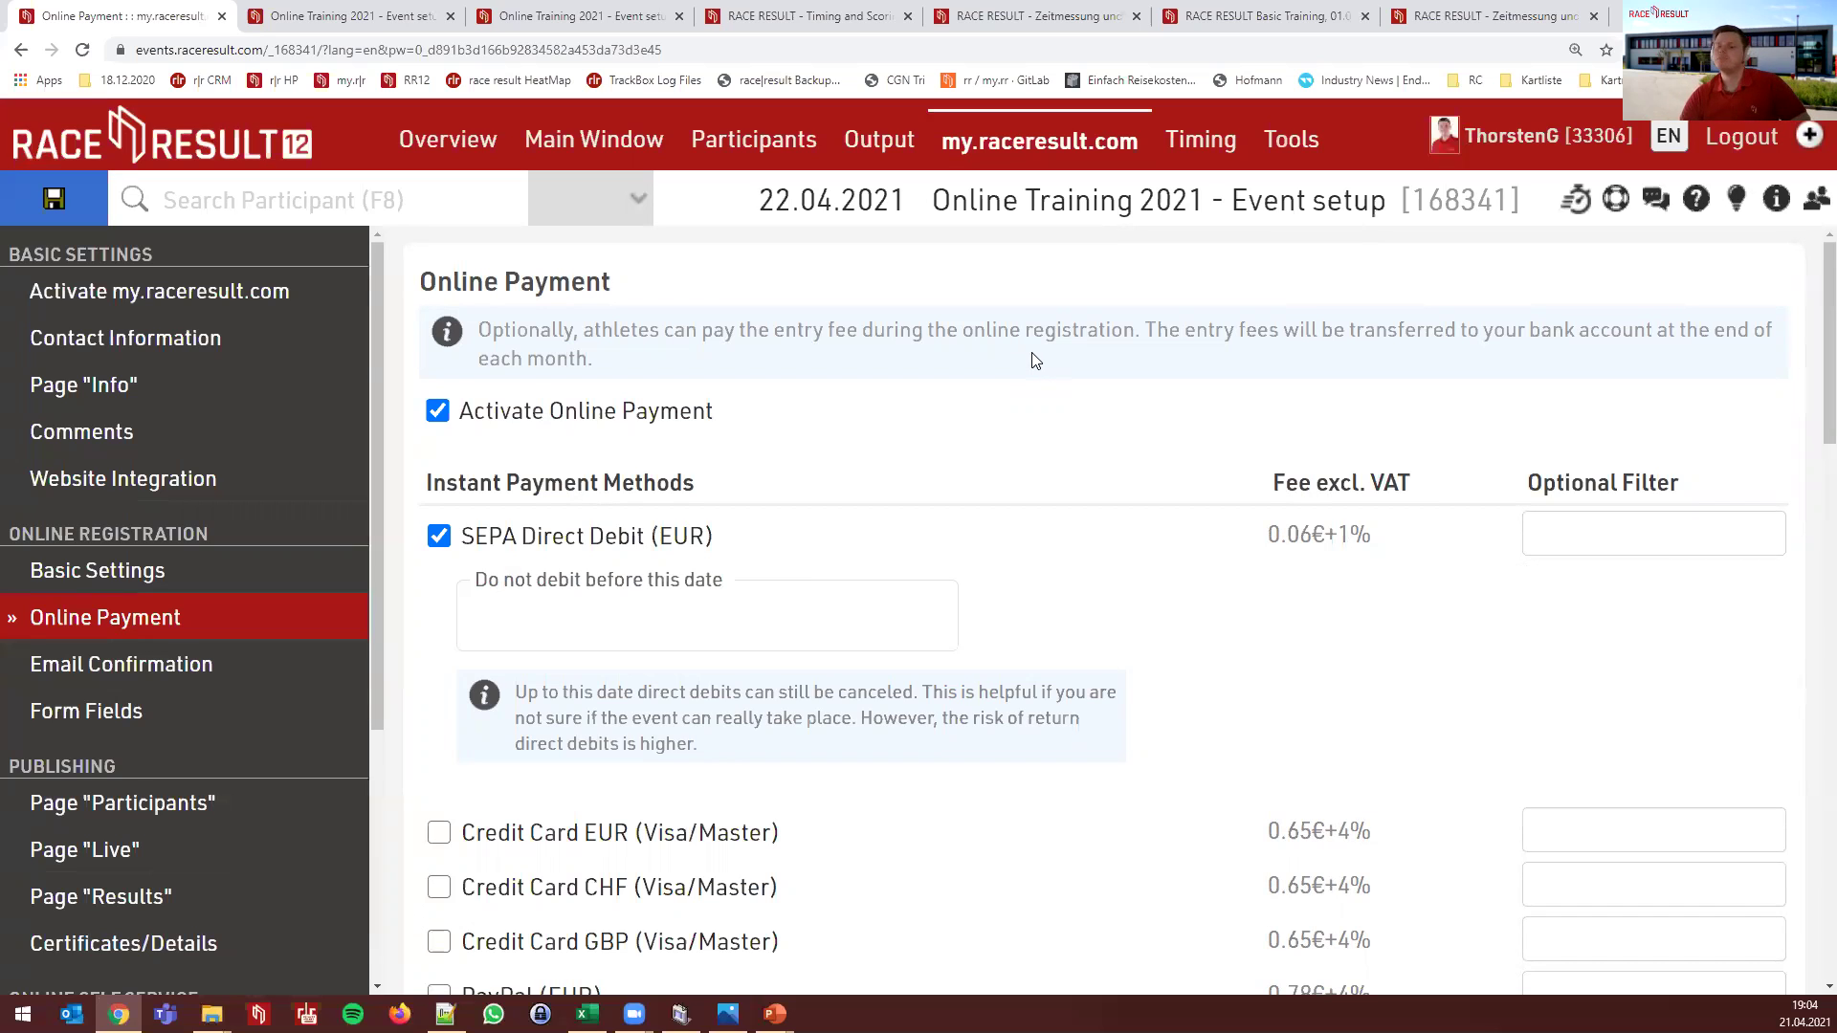
Open the event's Entry Fees settings and reduce the page zoom so that complete fee rows fit
click(621, 140)
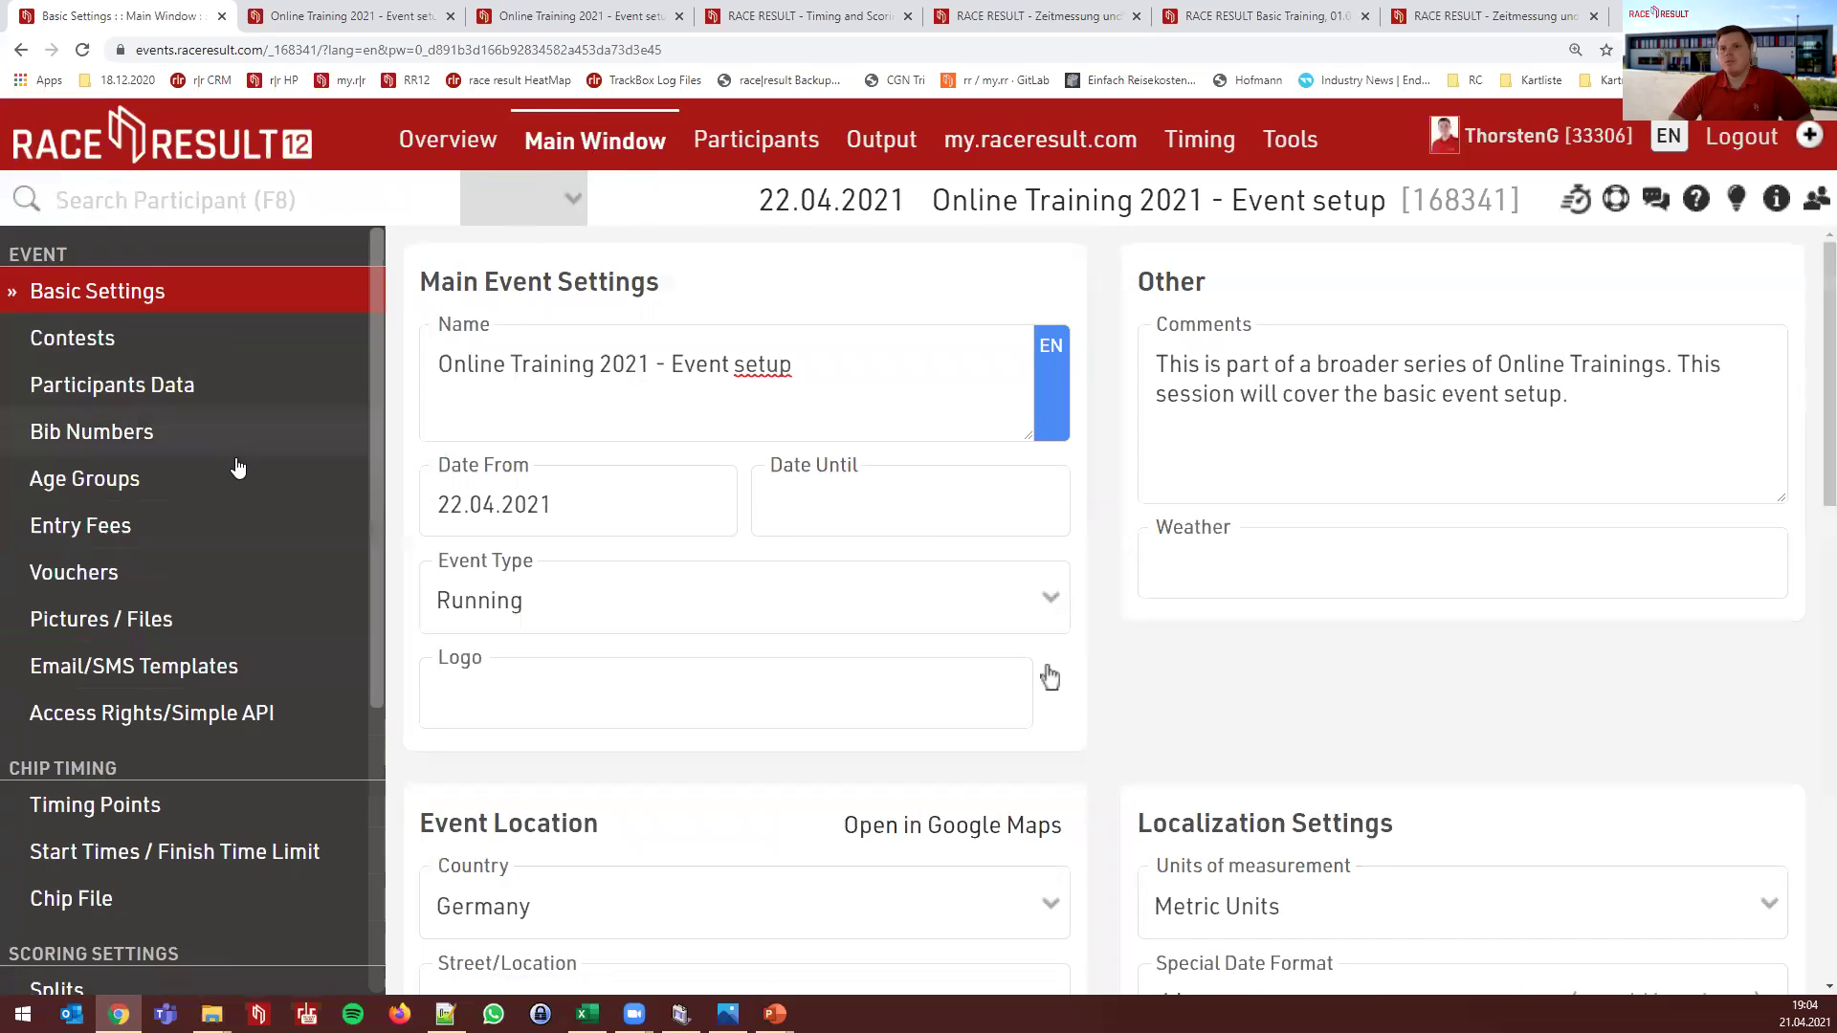
click(250, 519)
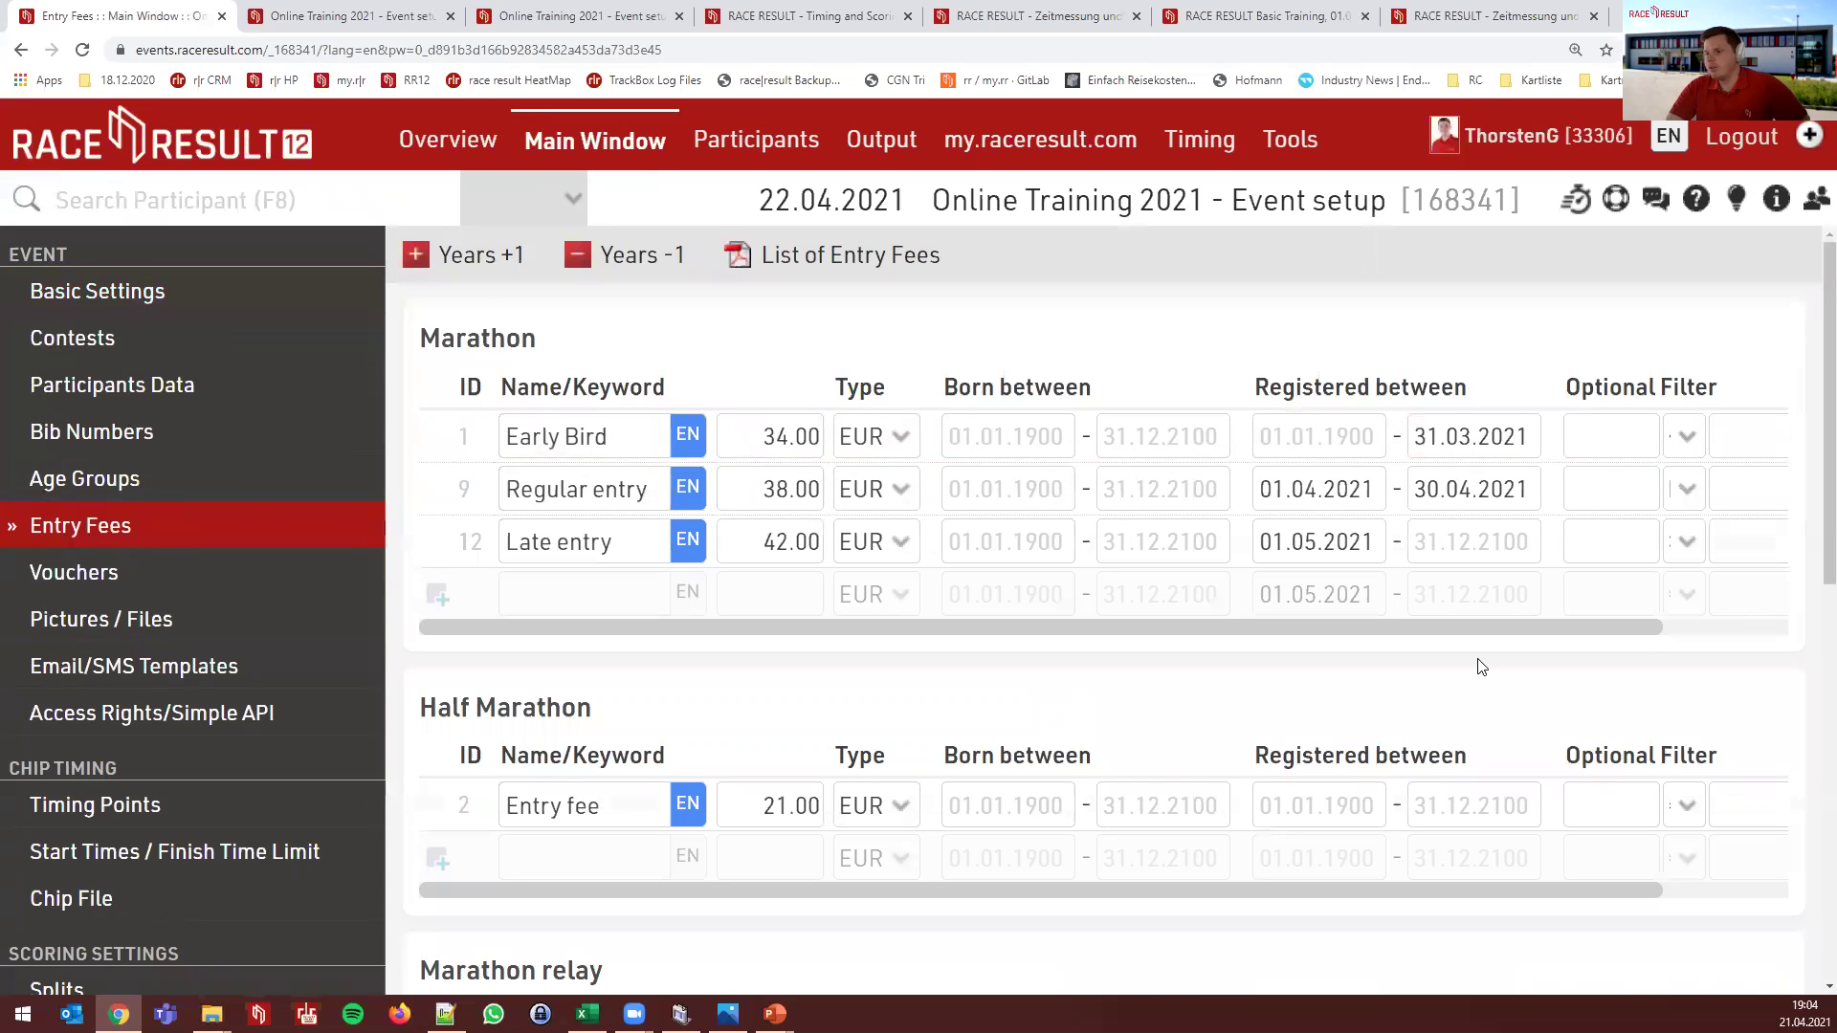
key(ctrl+plus)
key(ctrl+minus)
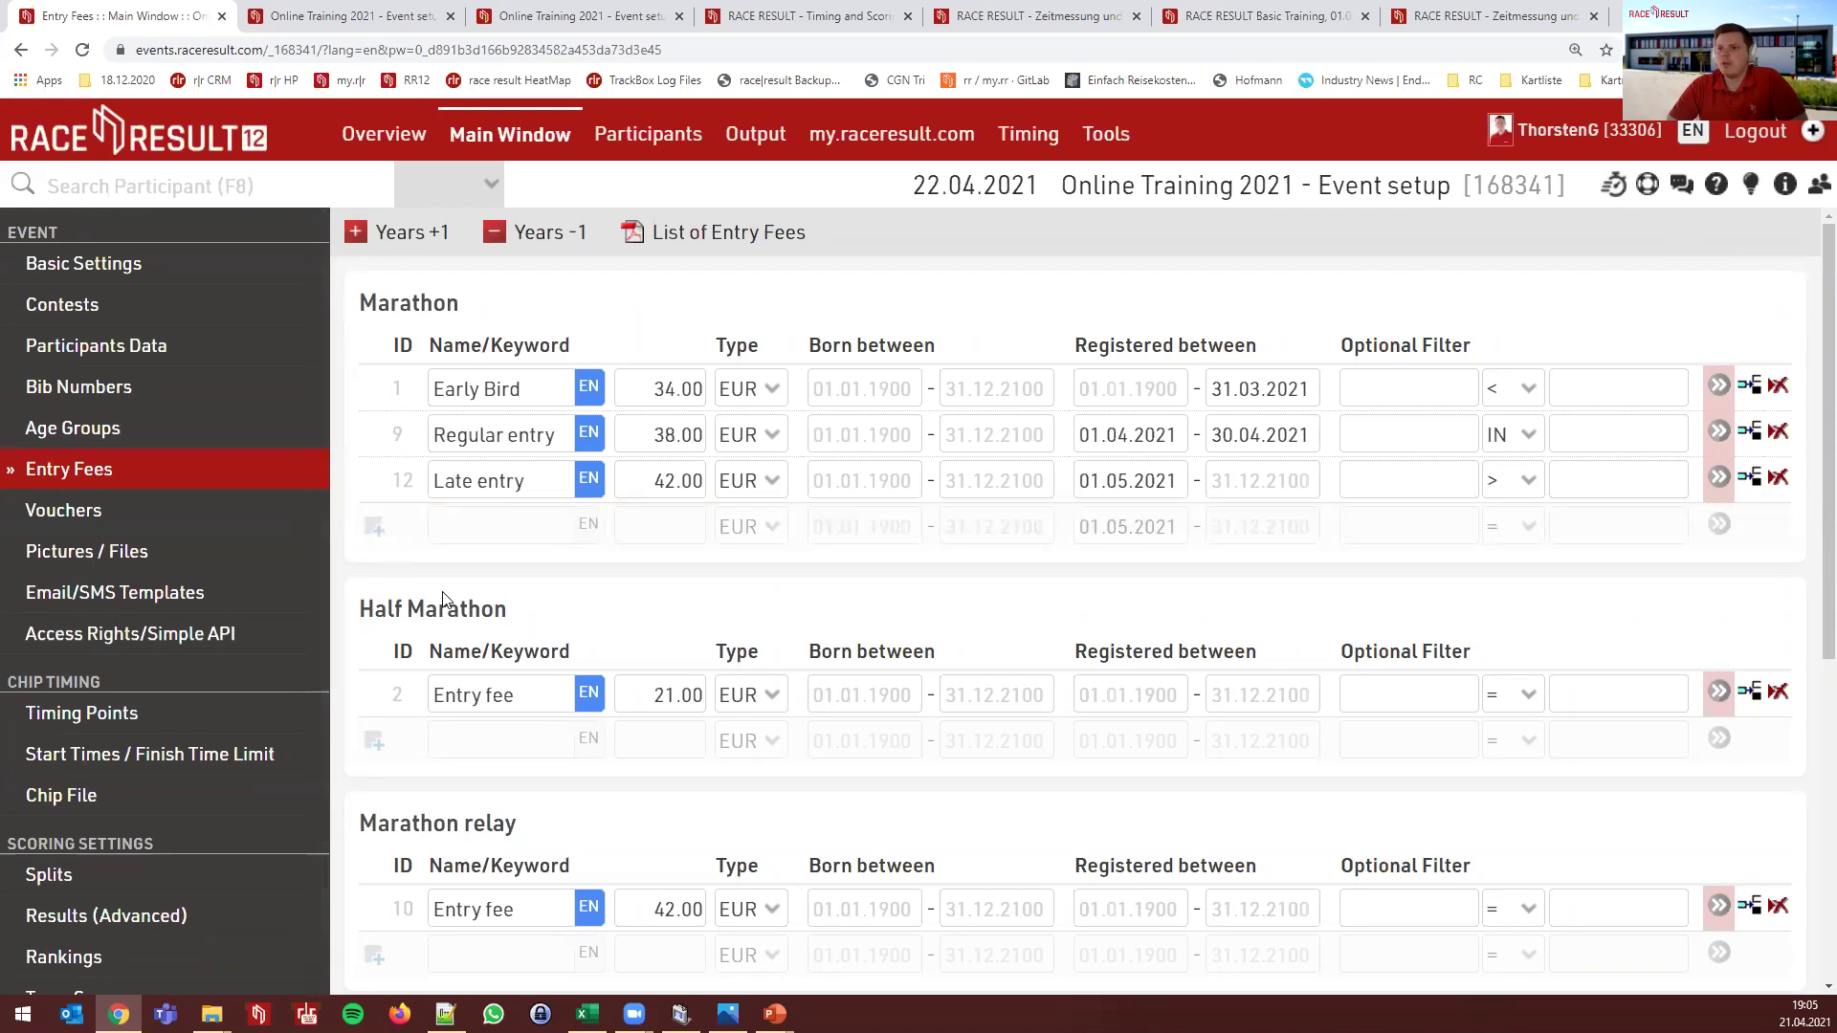
Review the entry fees of every contest and the type options available for the Marathon's Early Bird fee
scroll(827, 593, down, 1)
scroll(606, 546, down, 1)
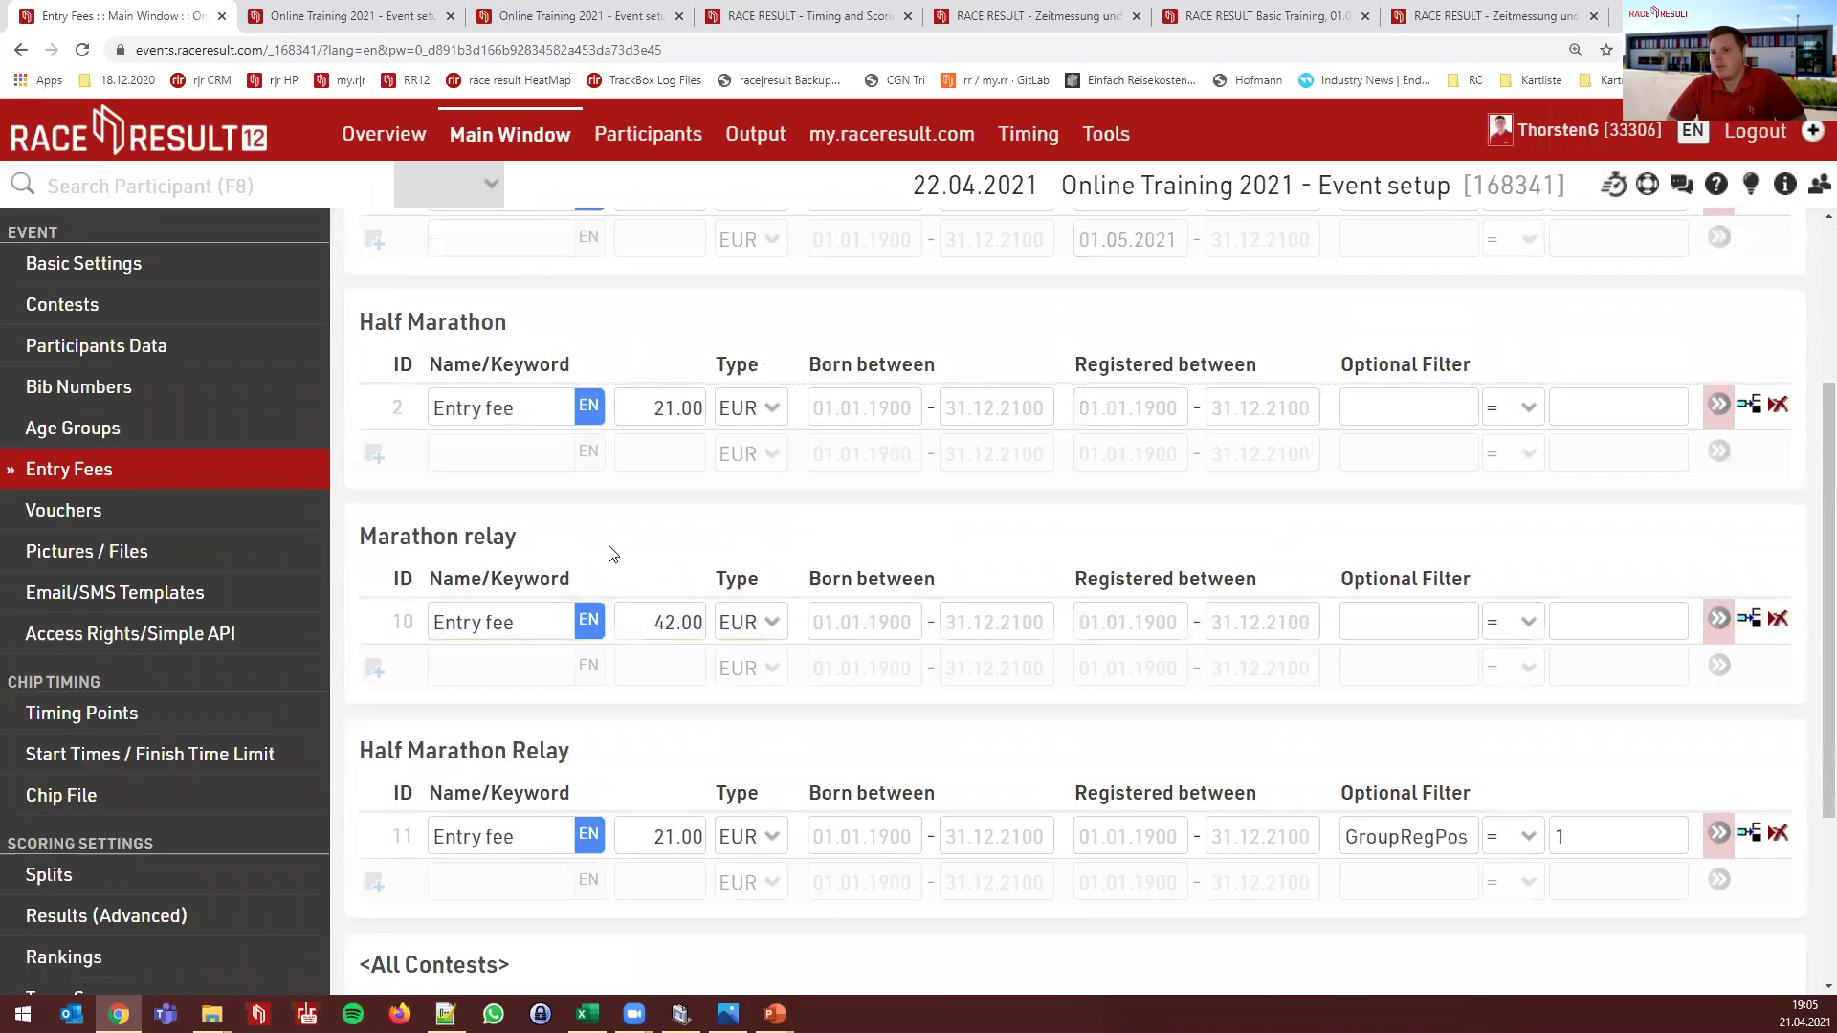
scroll(603, 549, down, 2)
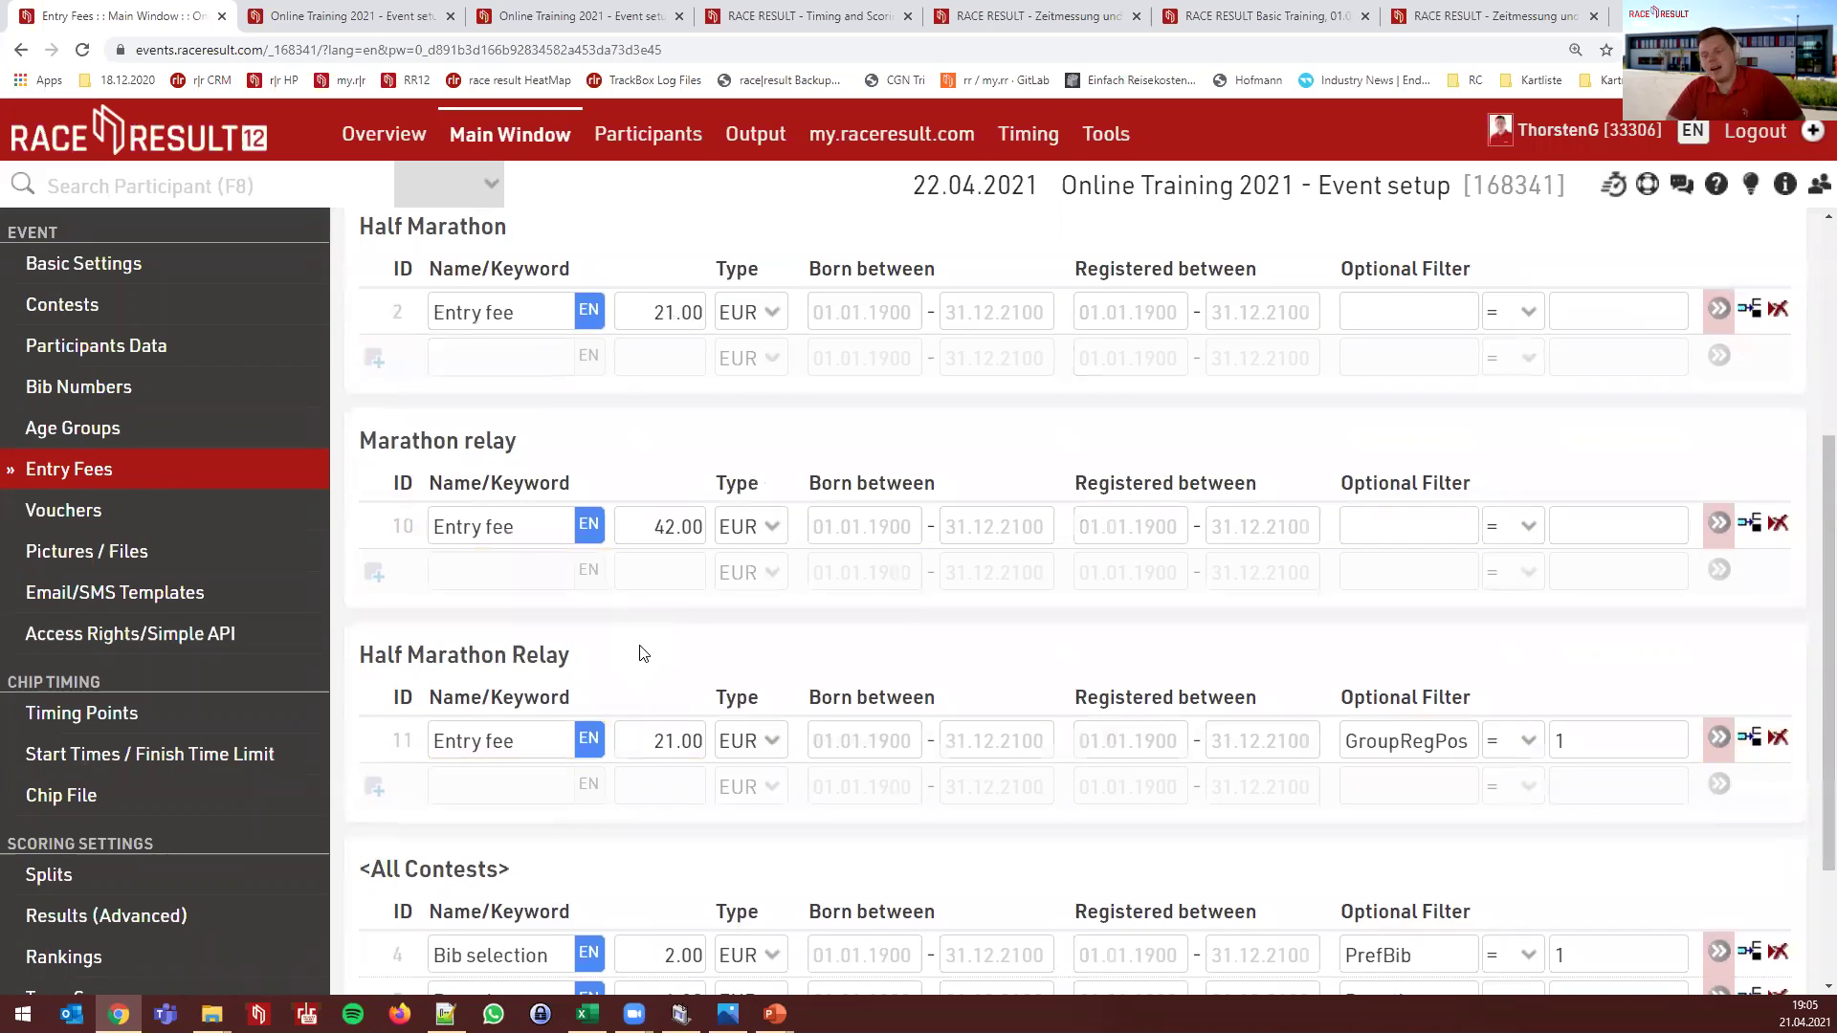
scroll(639, 650, down, 2)
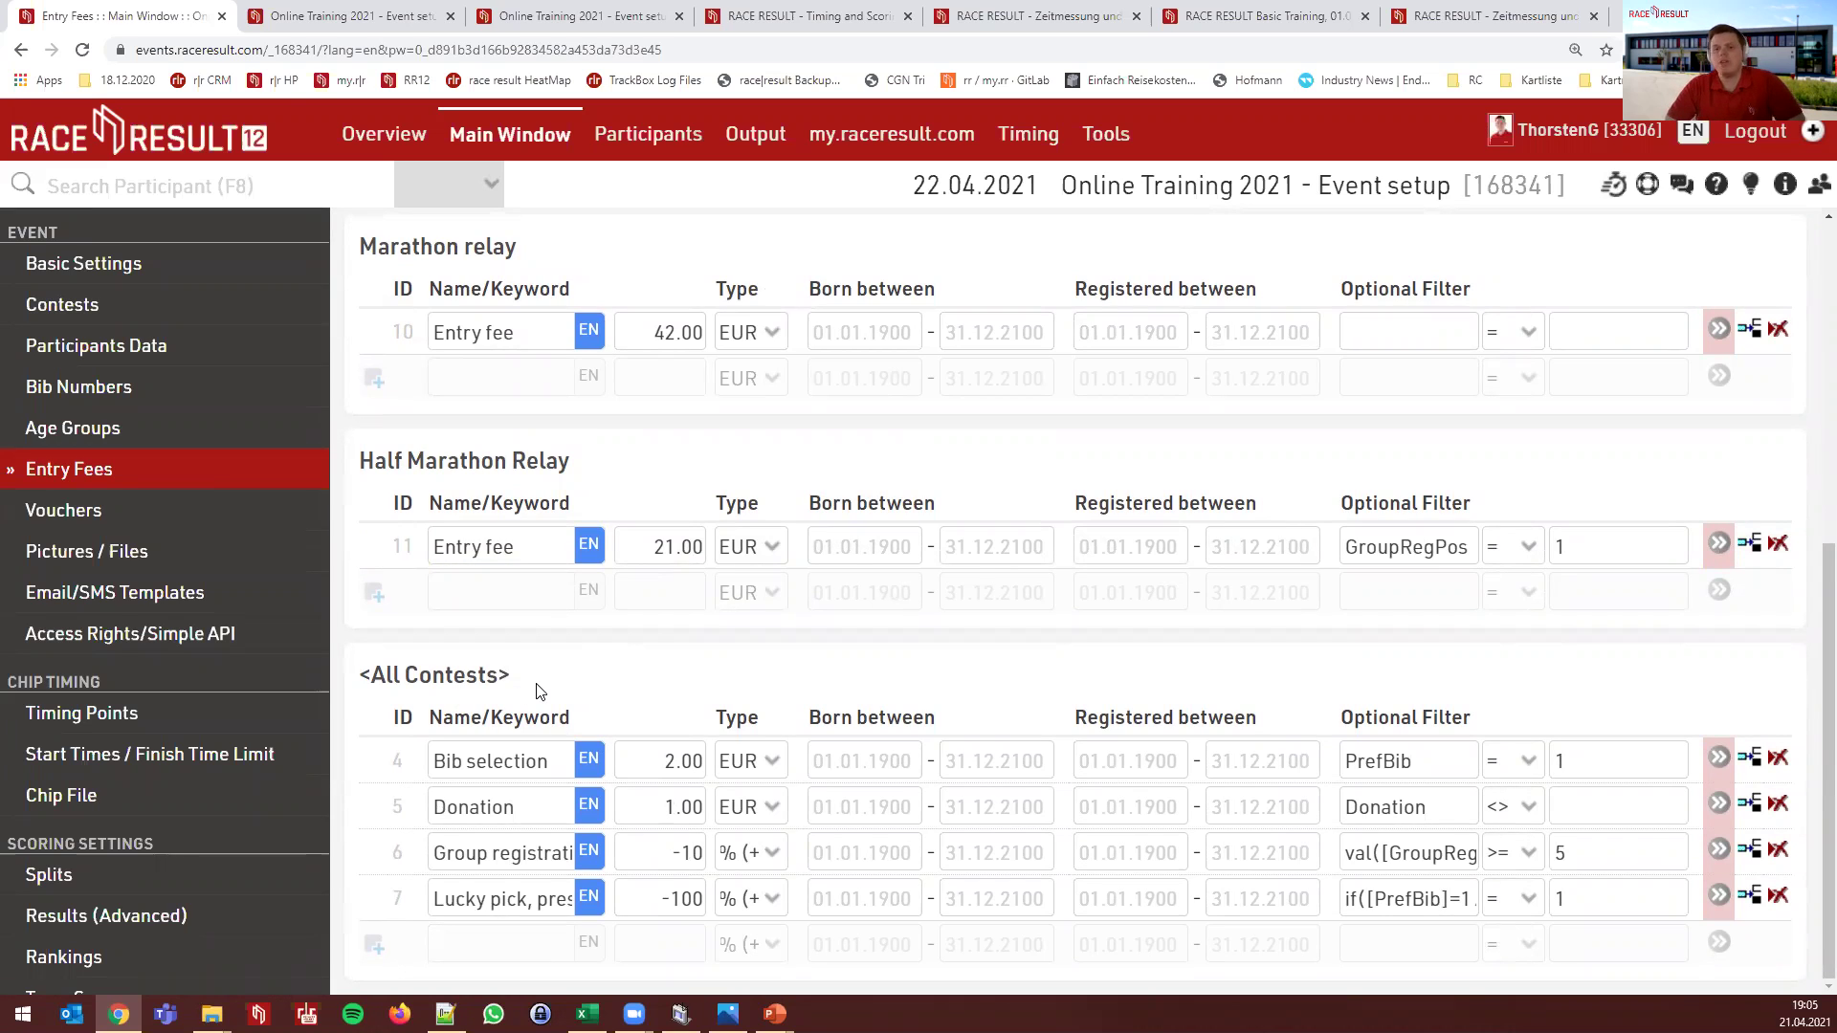
scroll(574, 669, up, 6)
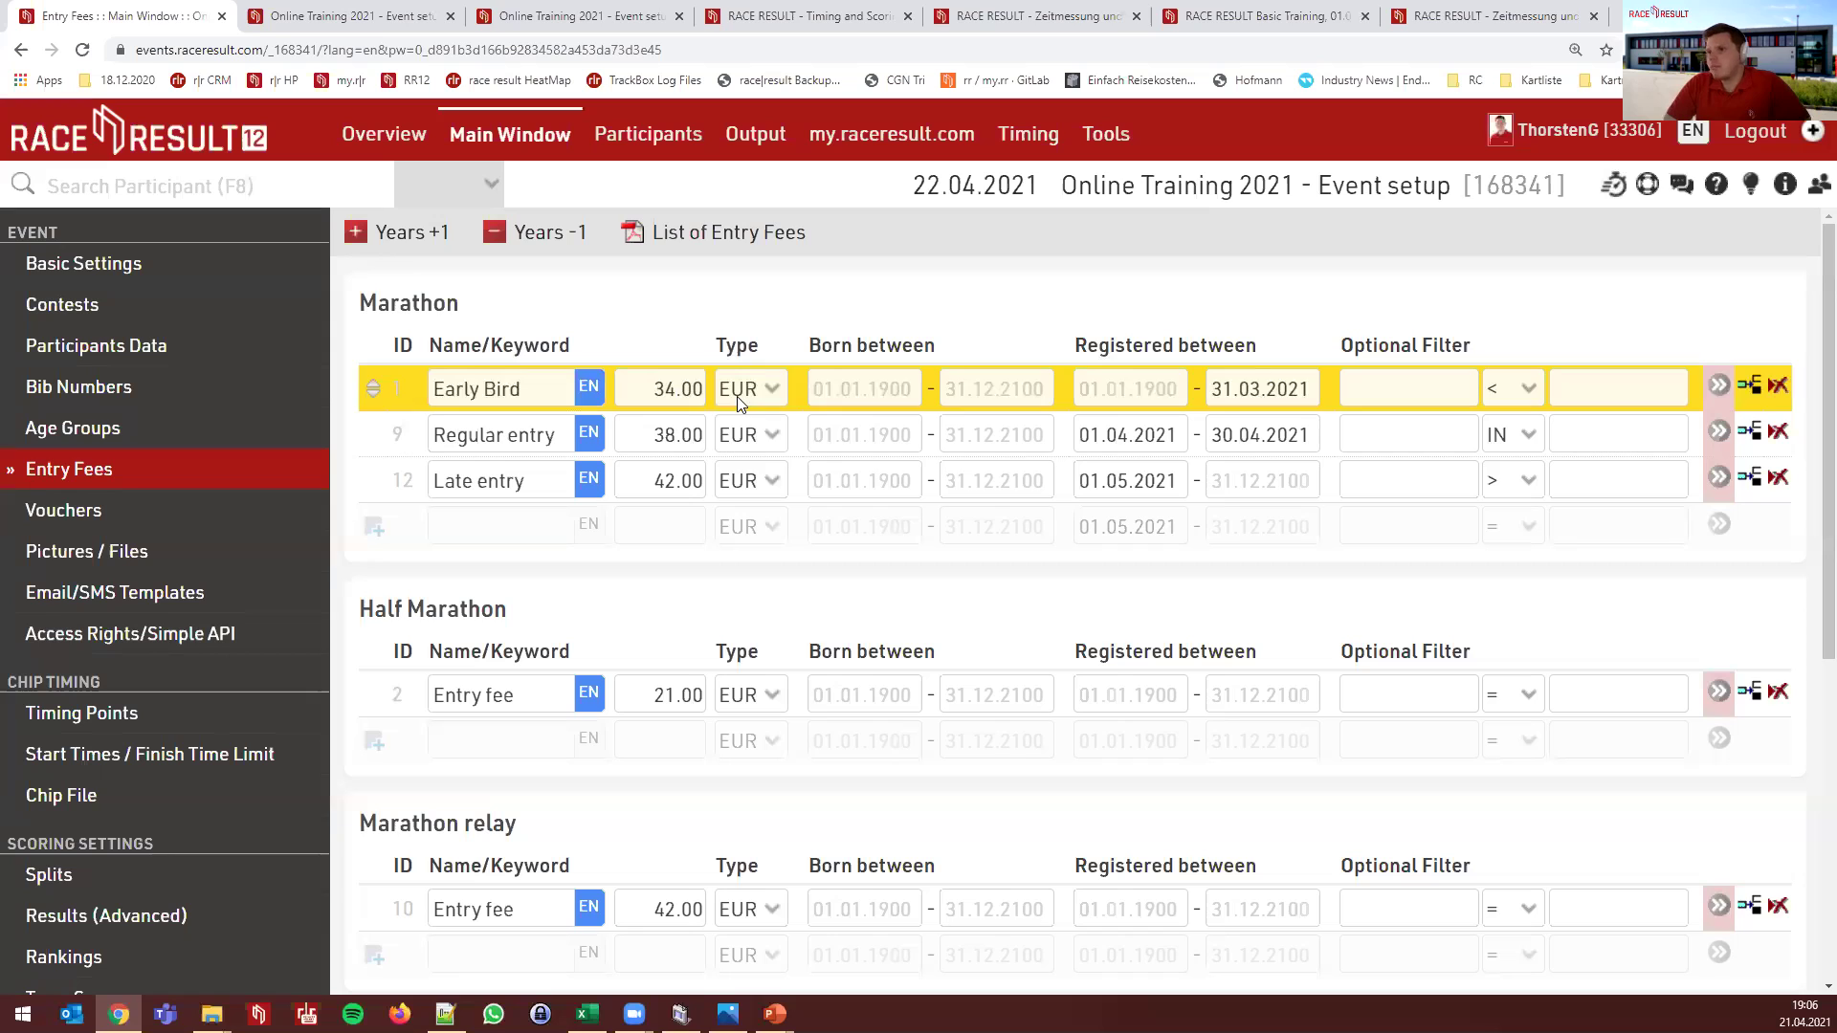
click(775, 396)
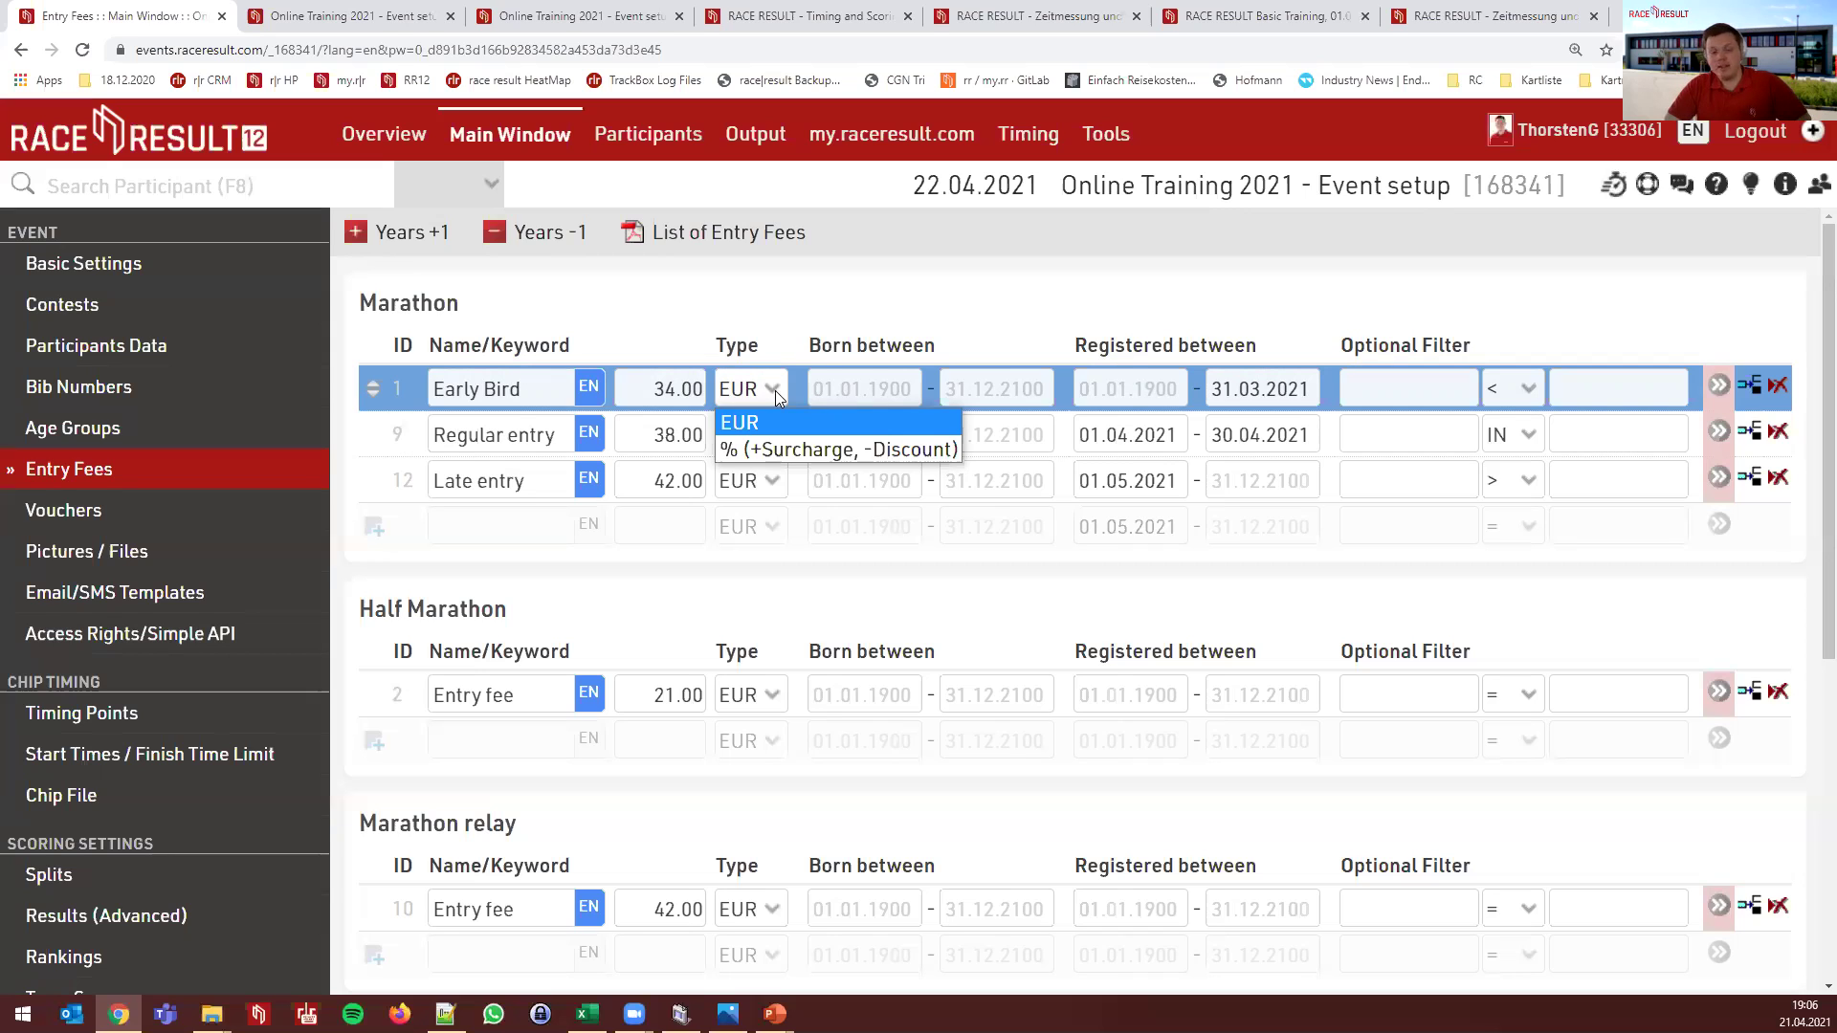
click(775, 391)
click(773, 342)
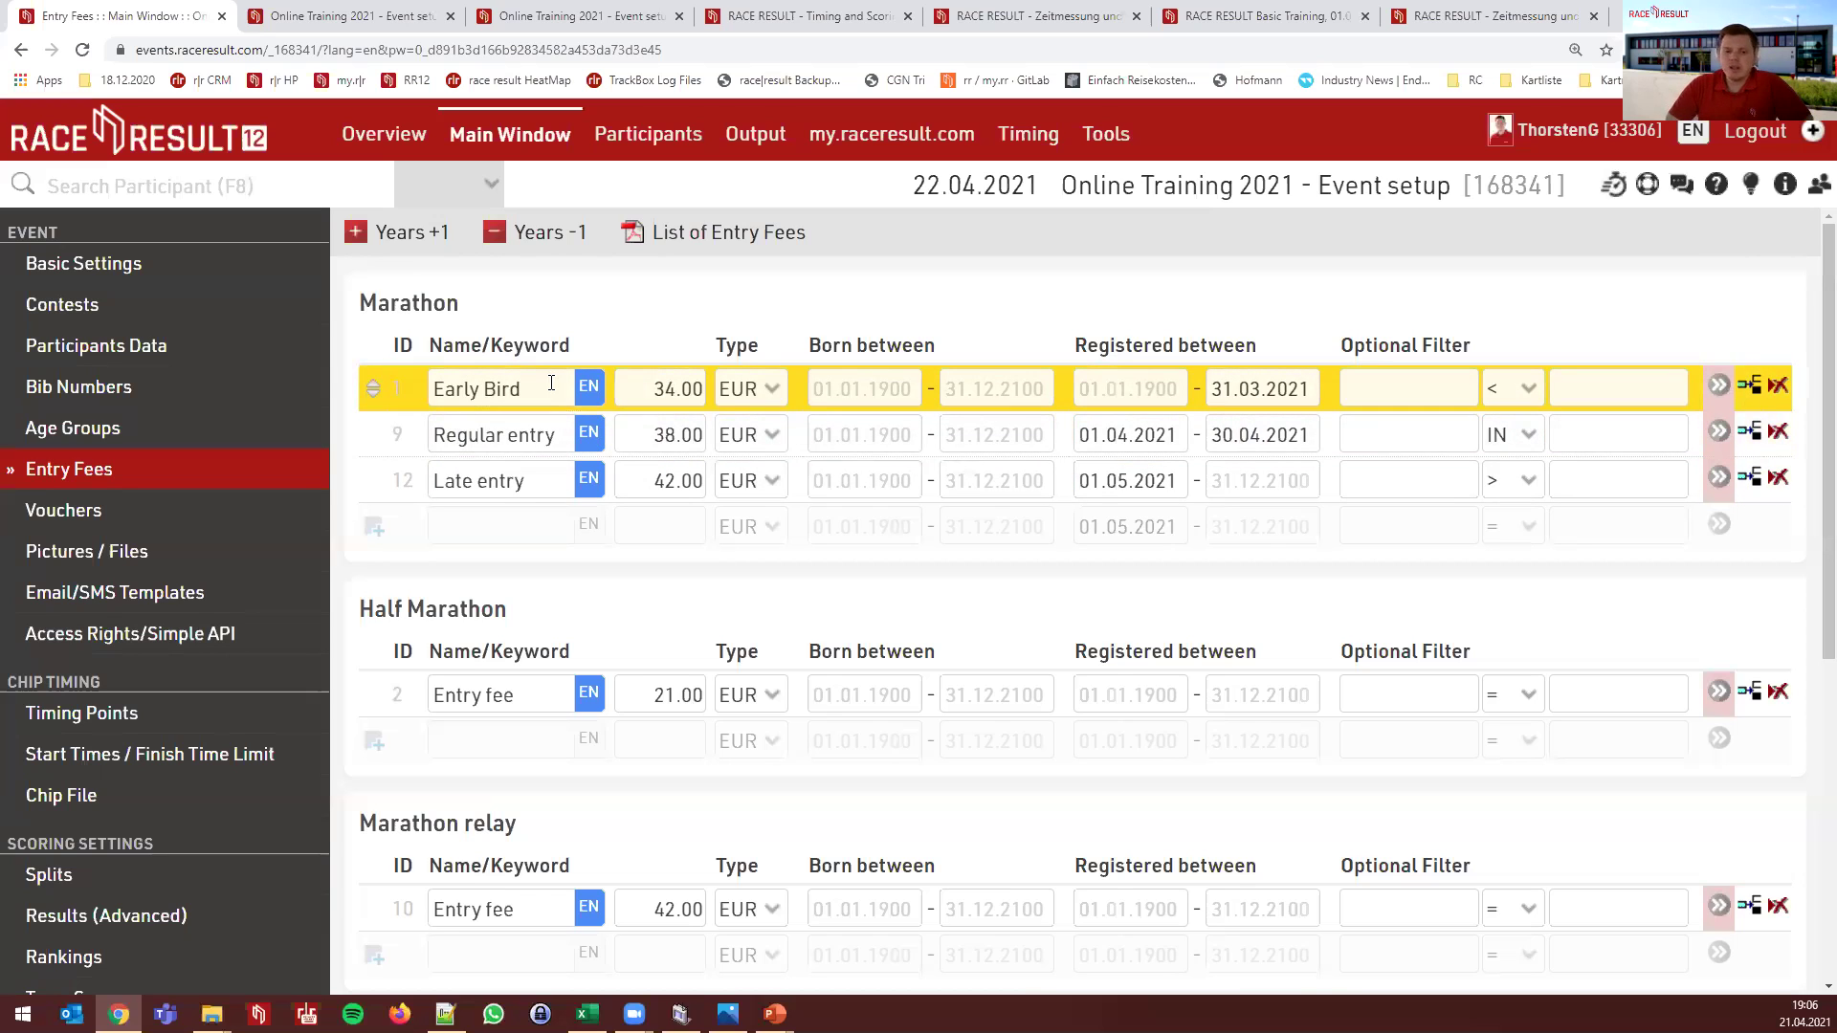
click(746, 393)
click(746, 393)
Add a Marathon entry fee named Discount with the value -10 and the percentage surcharge/discount type
click(492, 542)
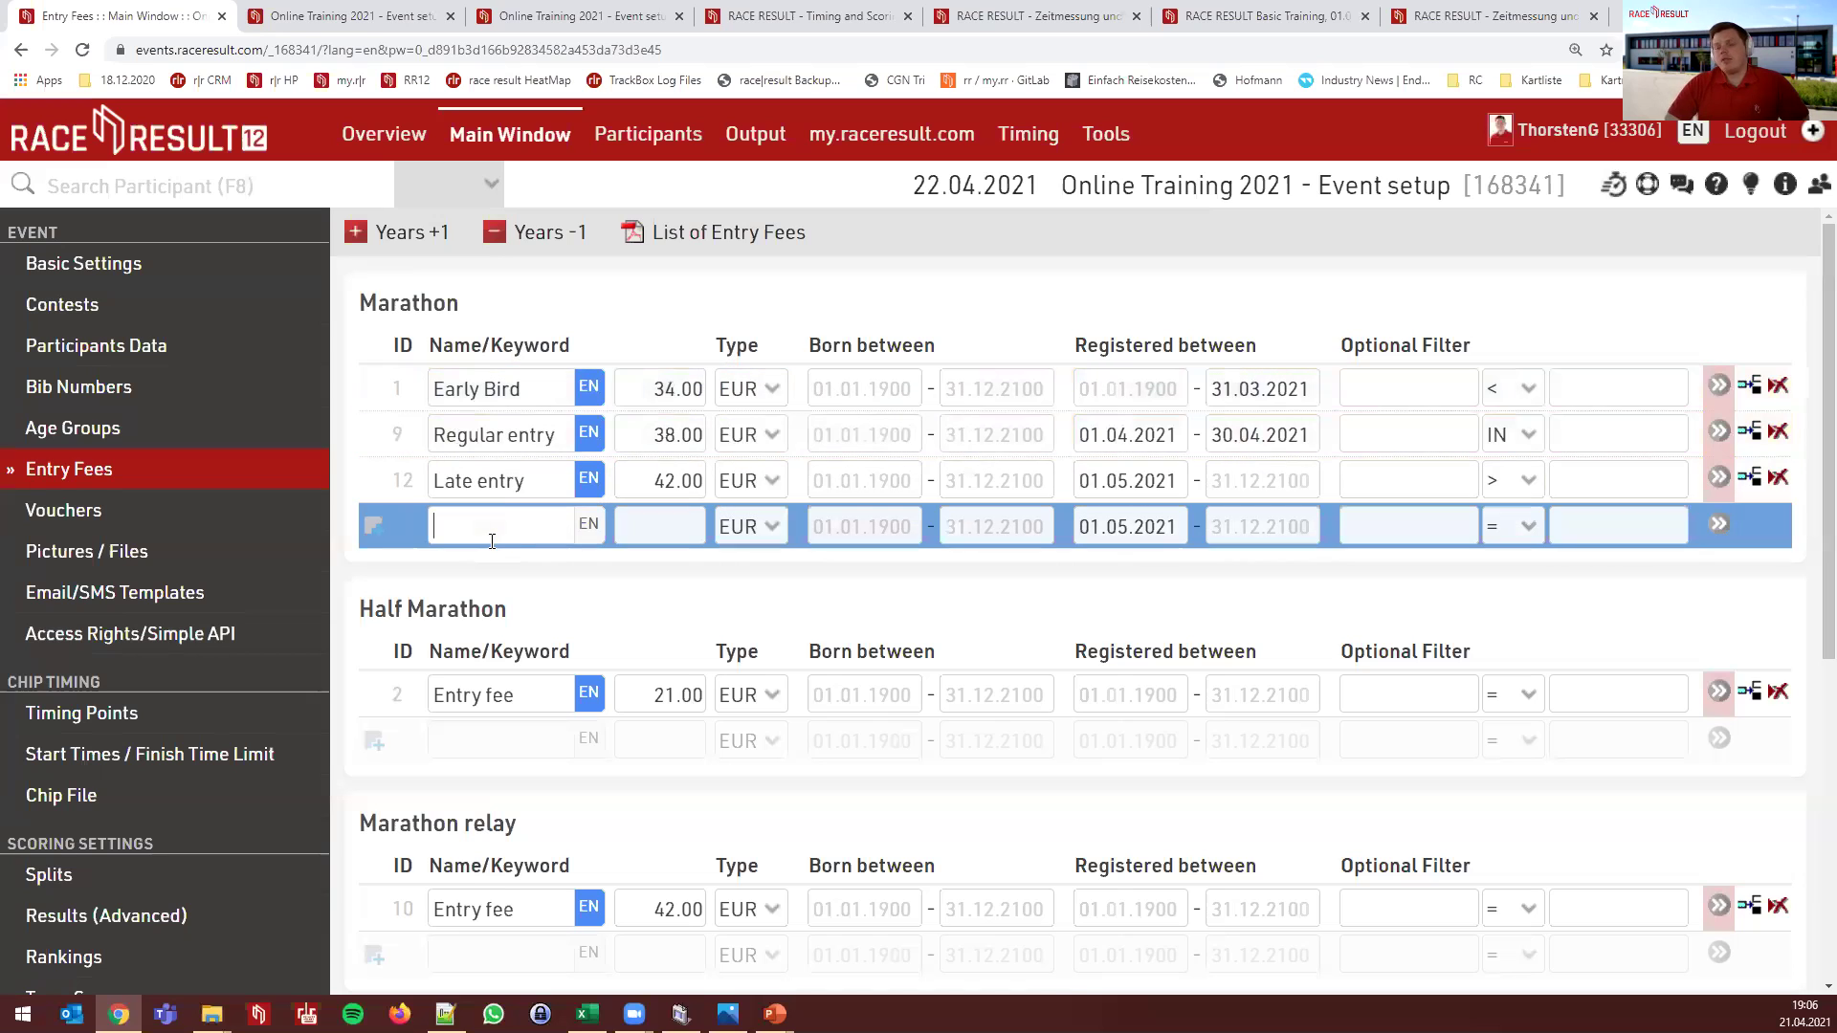
text(Discount)
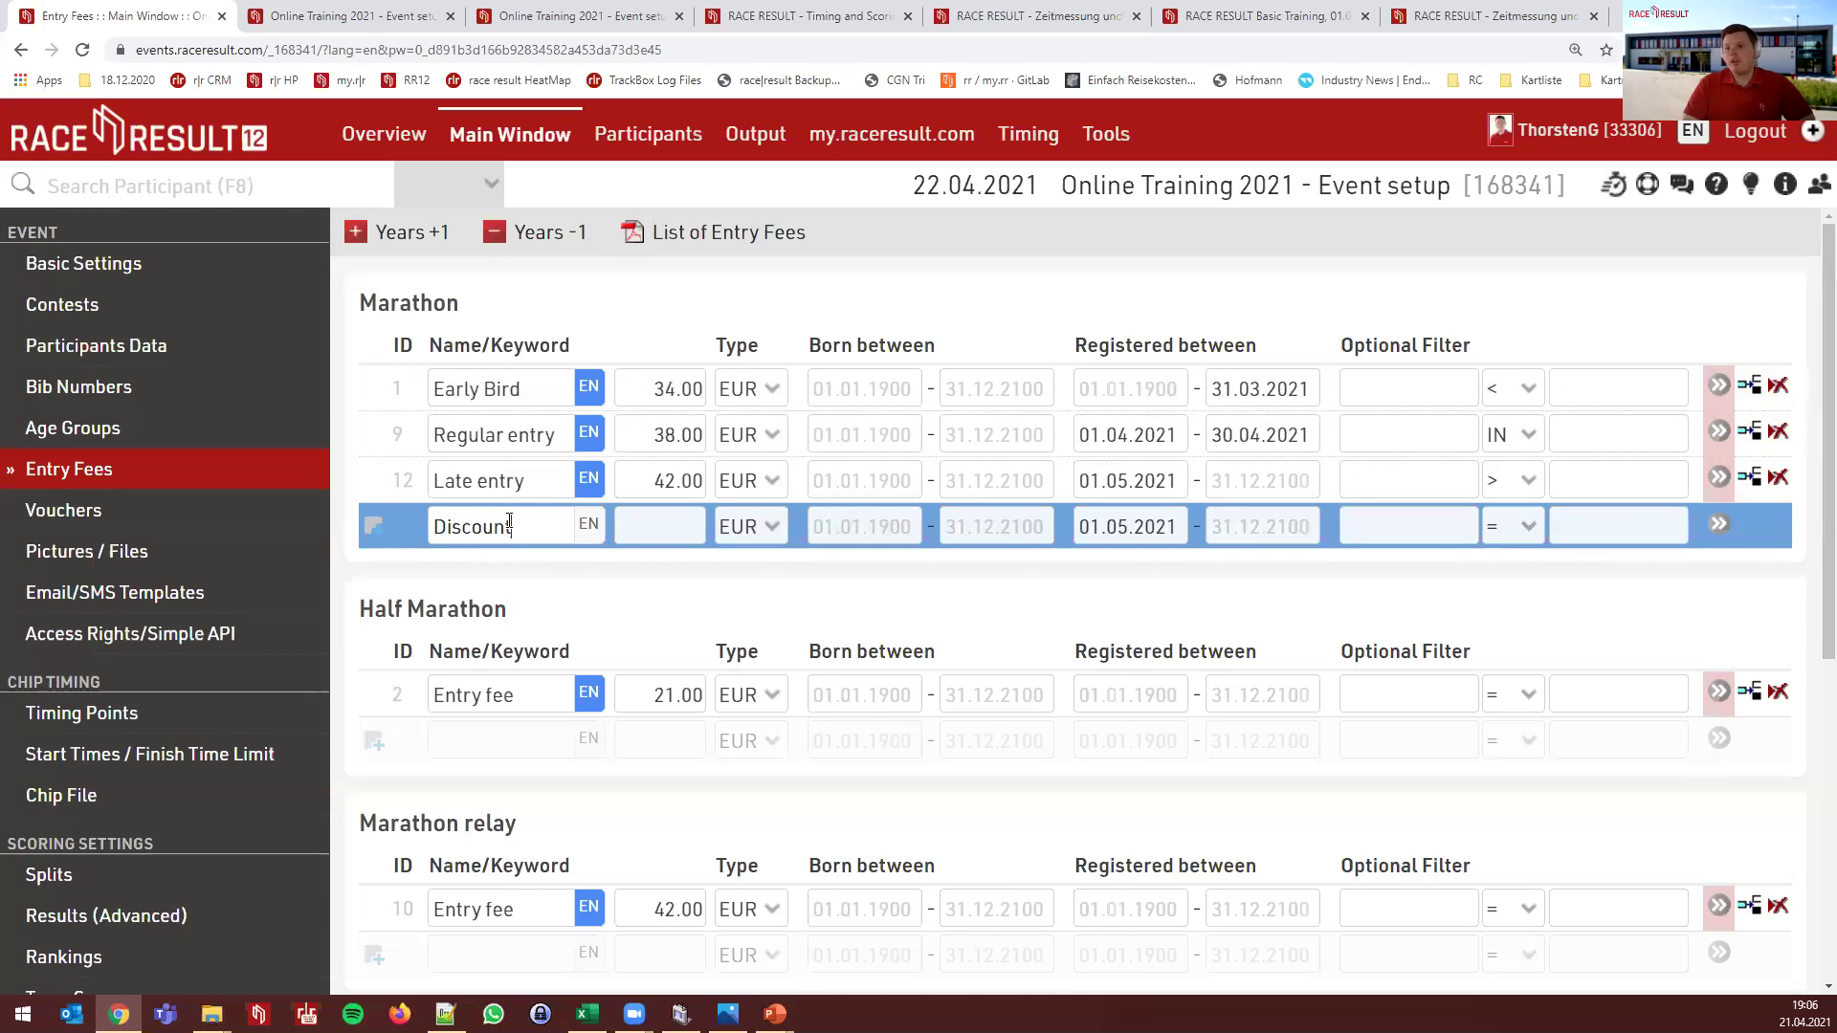
key(Tab)
text(-10)
key(Tab)
key(Down)
click(878, 305)
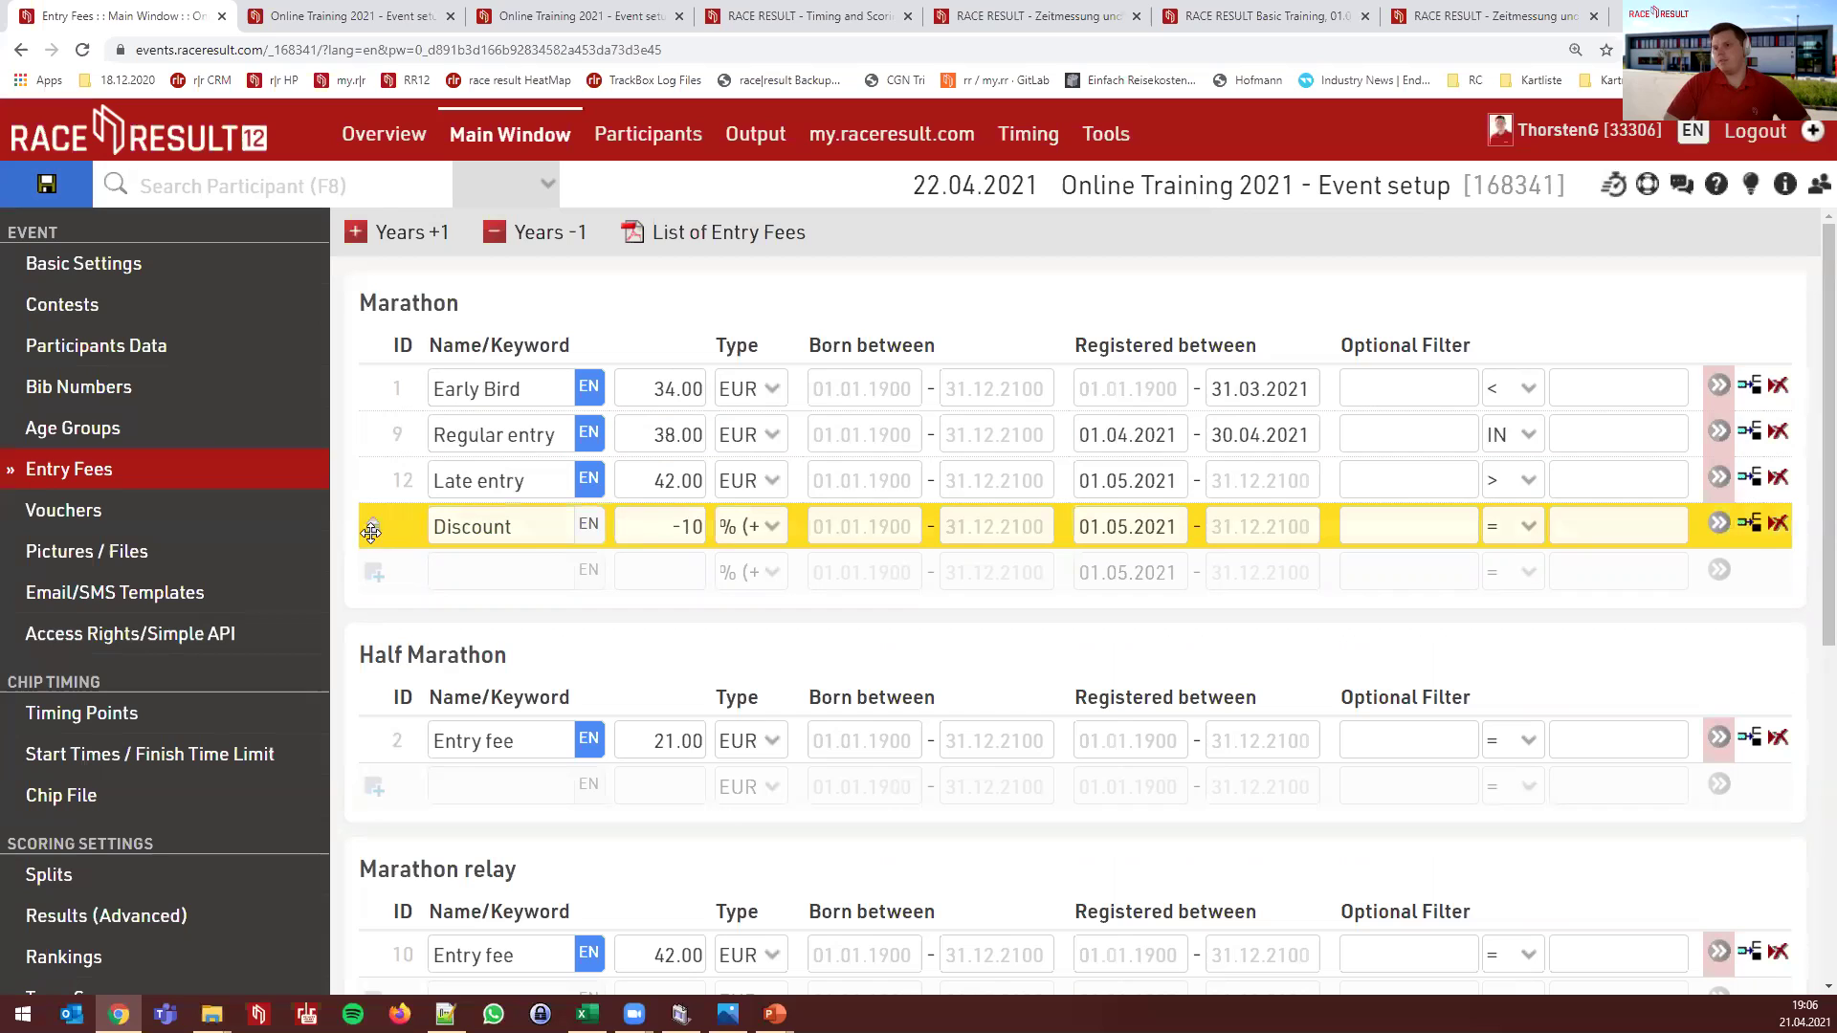
click(589, 524)
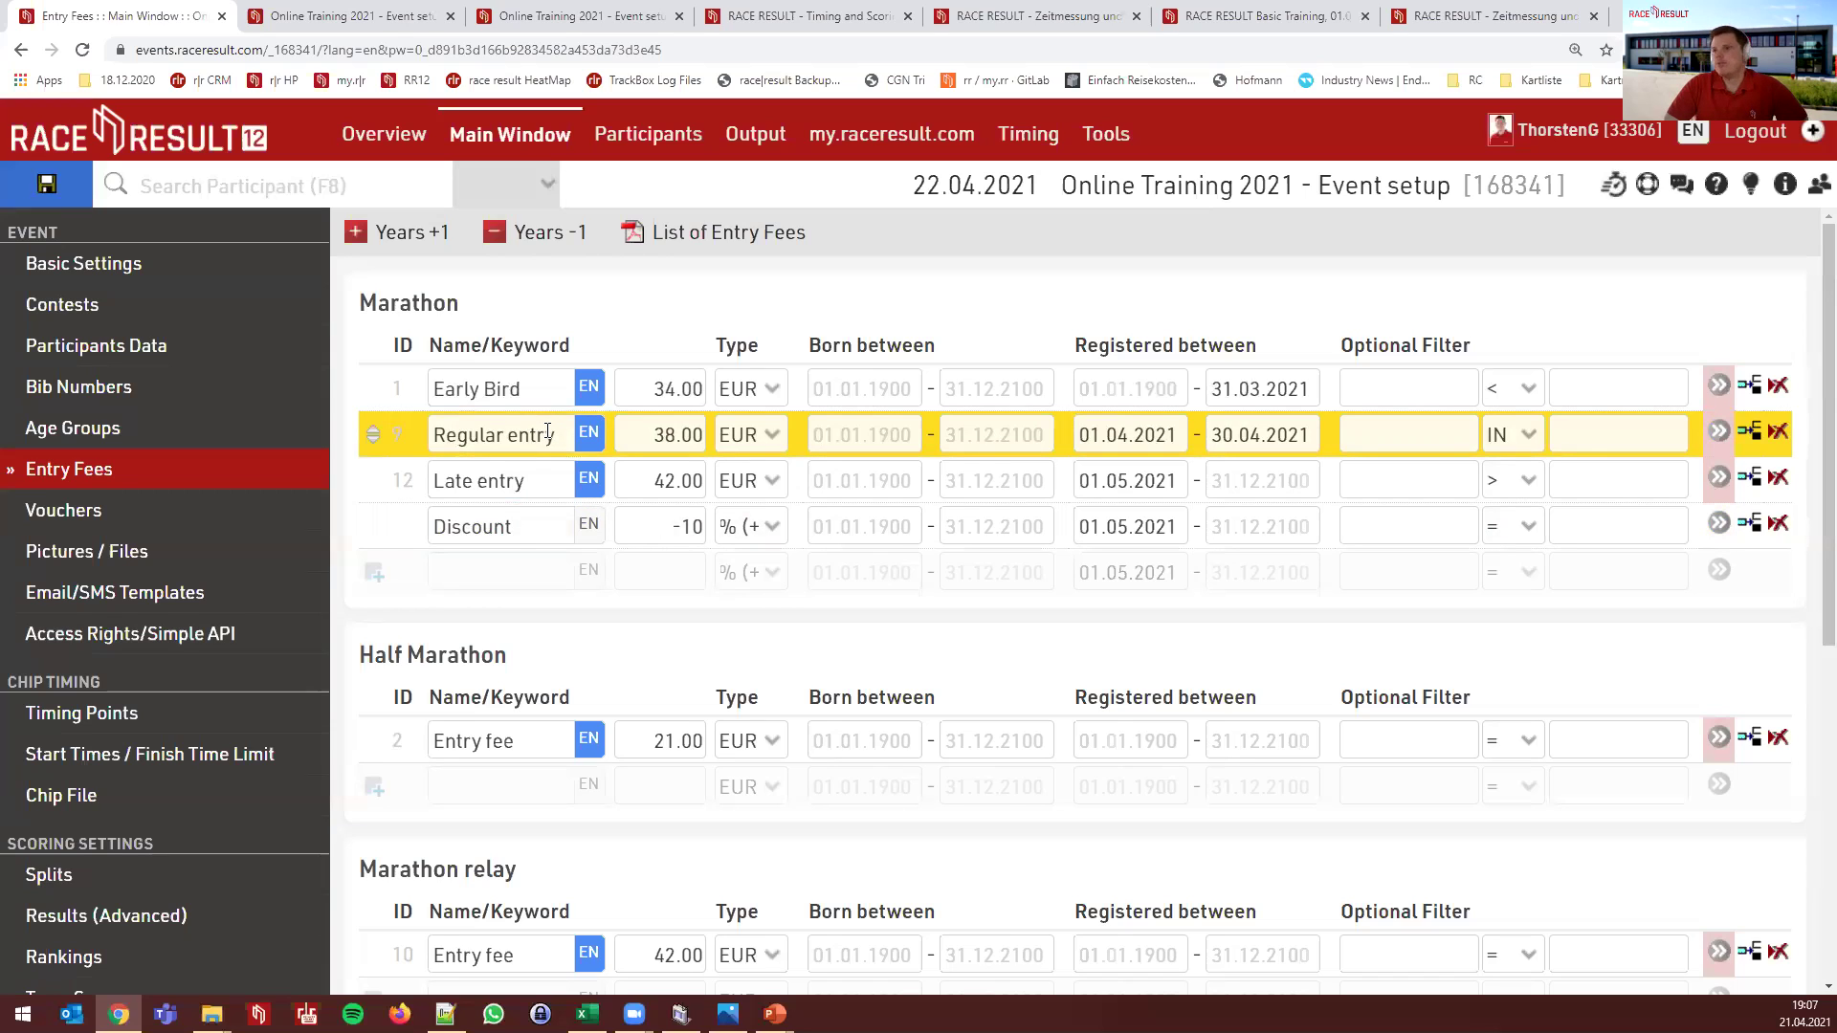
Delete the Discount entry fee from the Marathon contest and confirm the deletion
scroll(547, 432, down, 6)
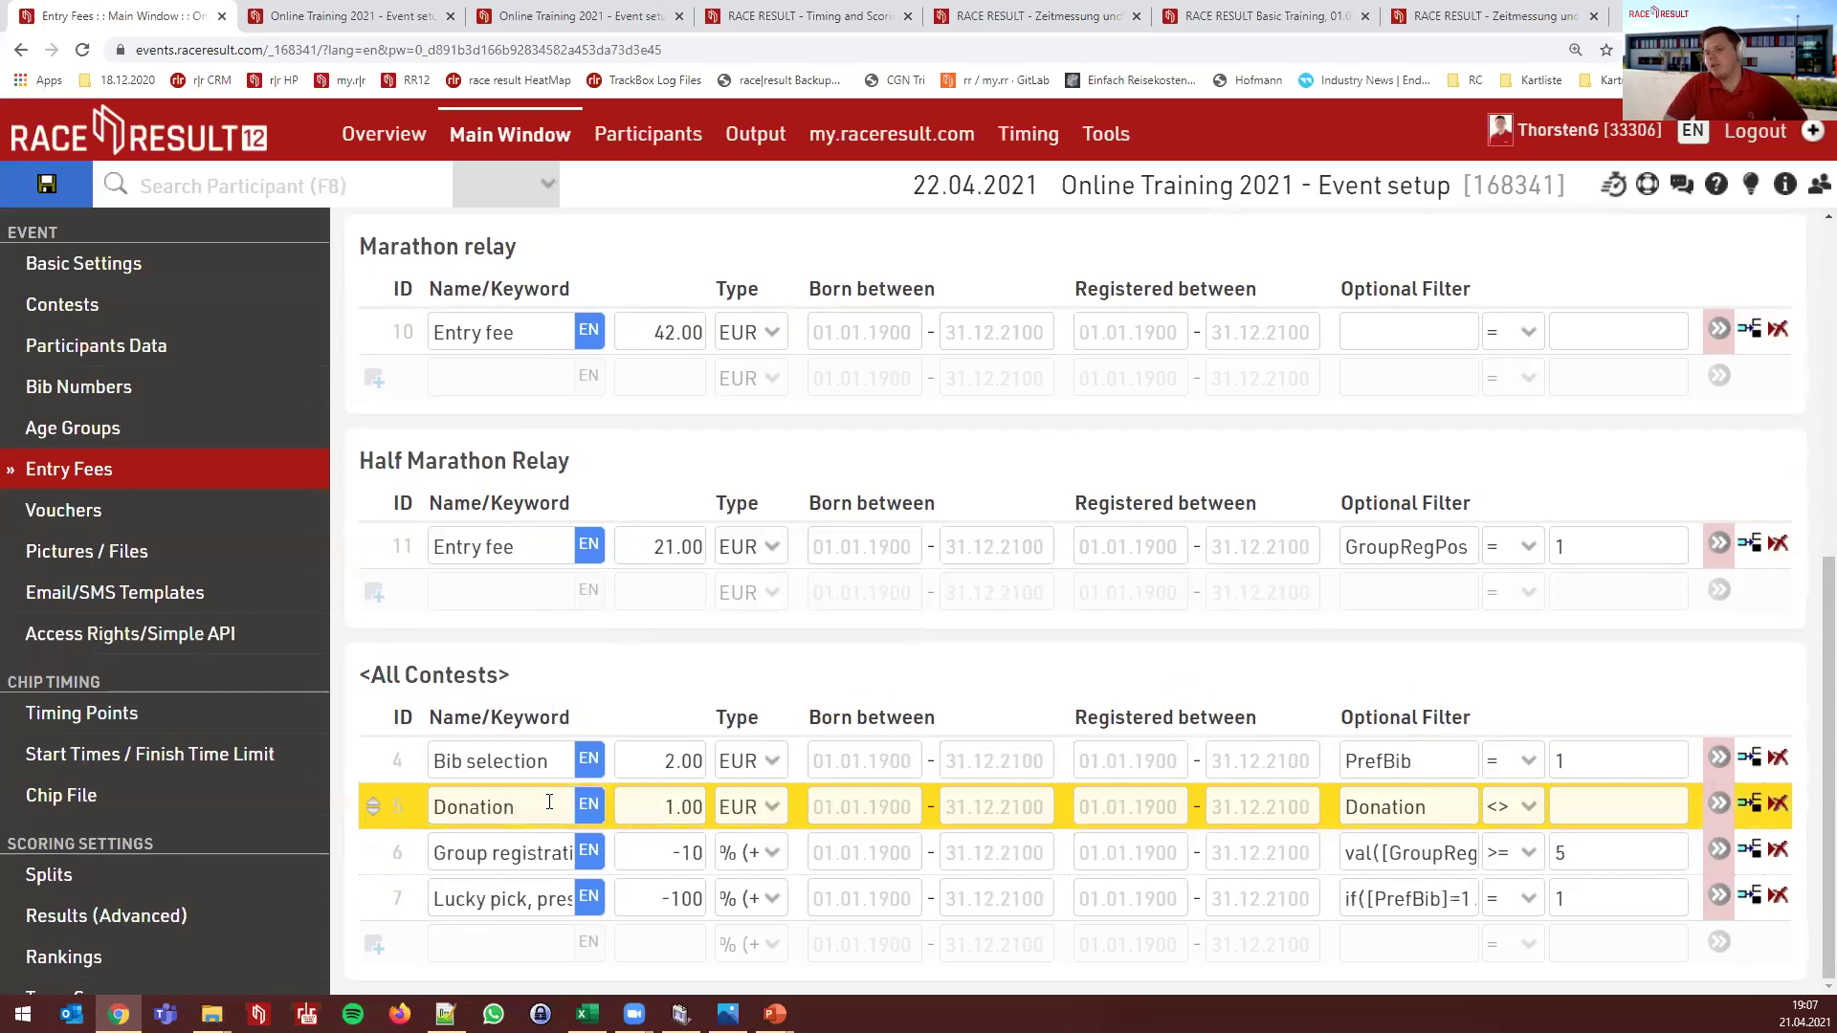
scroll(637, 484, up, 6)
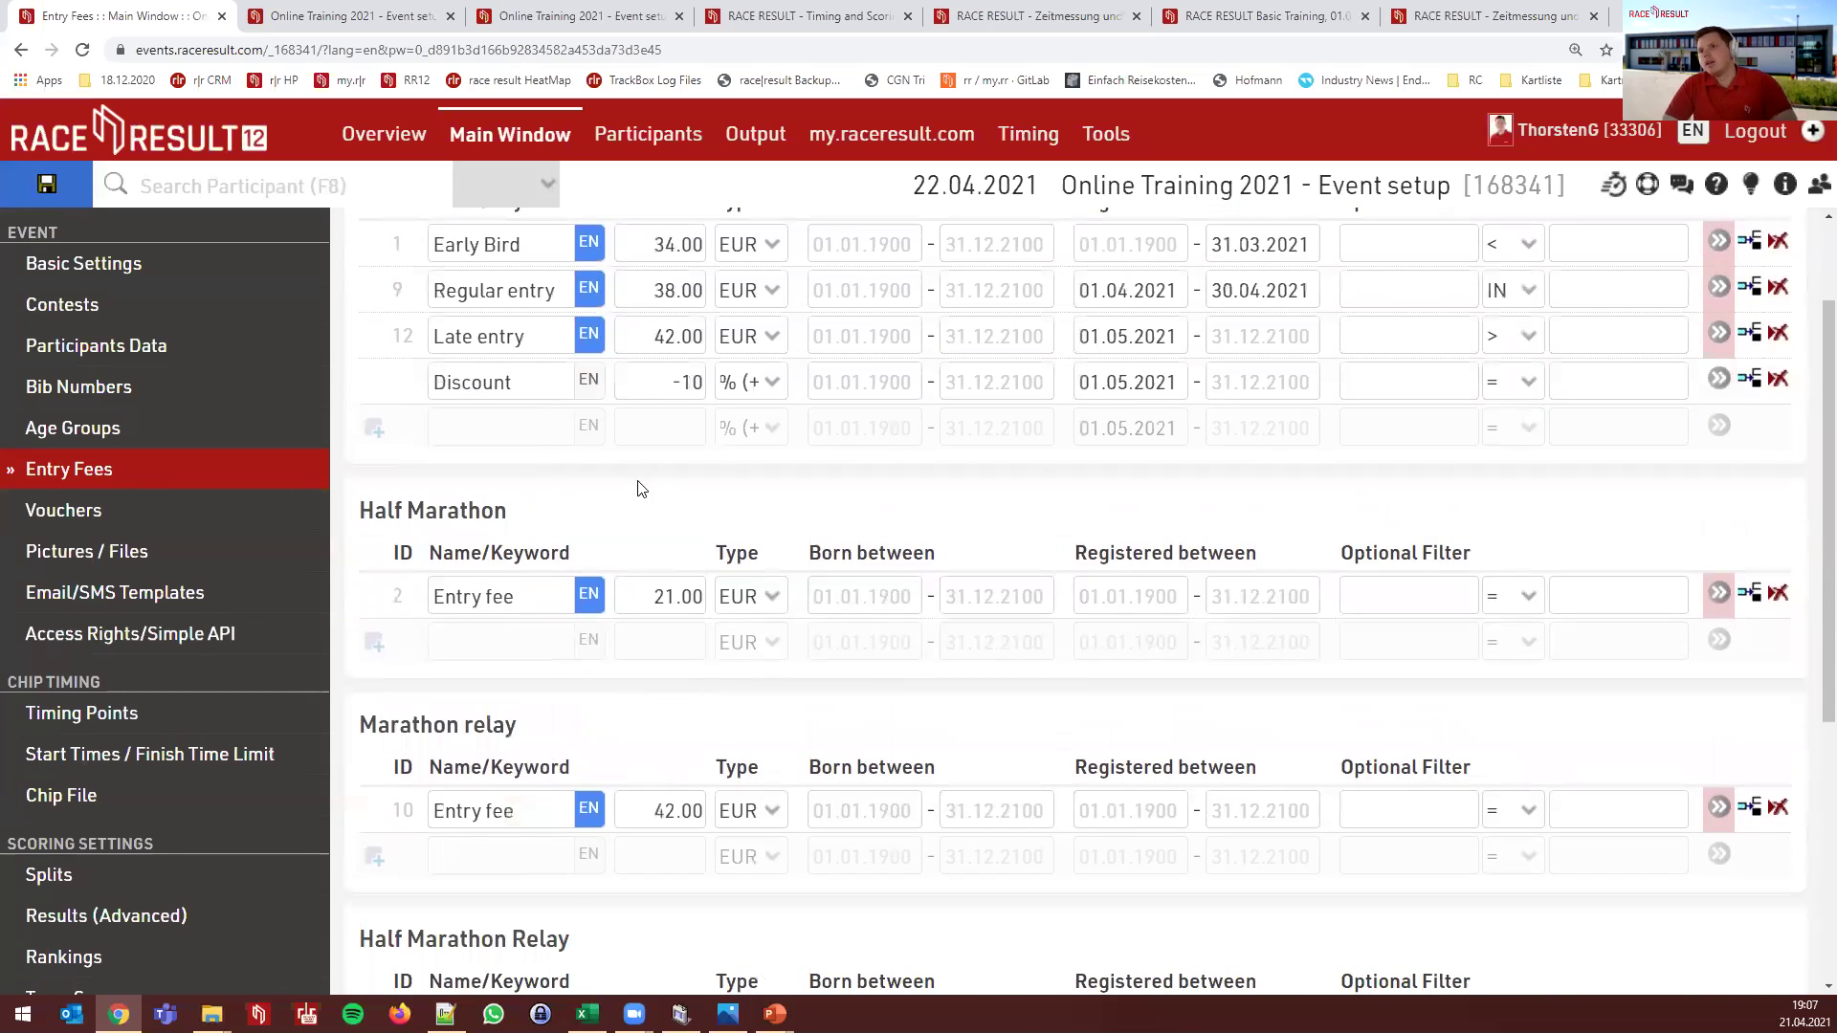
click(1759, 477)
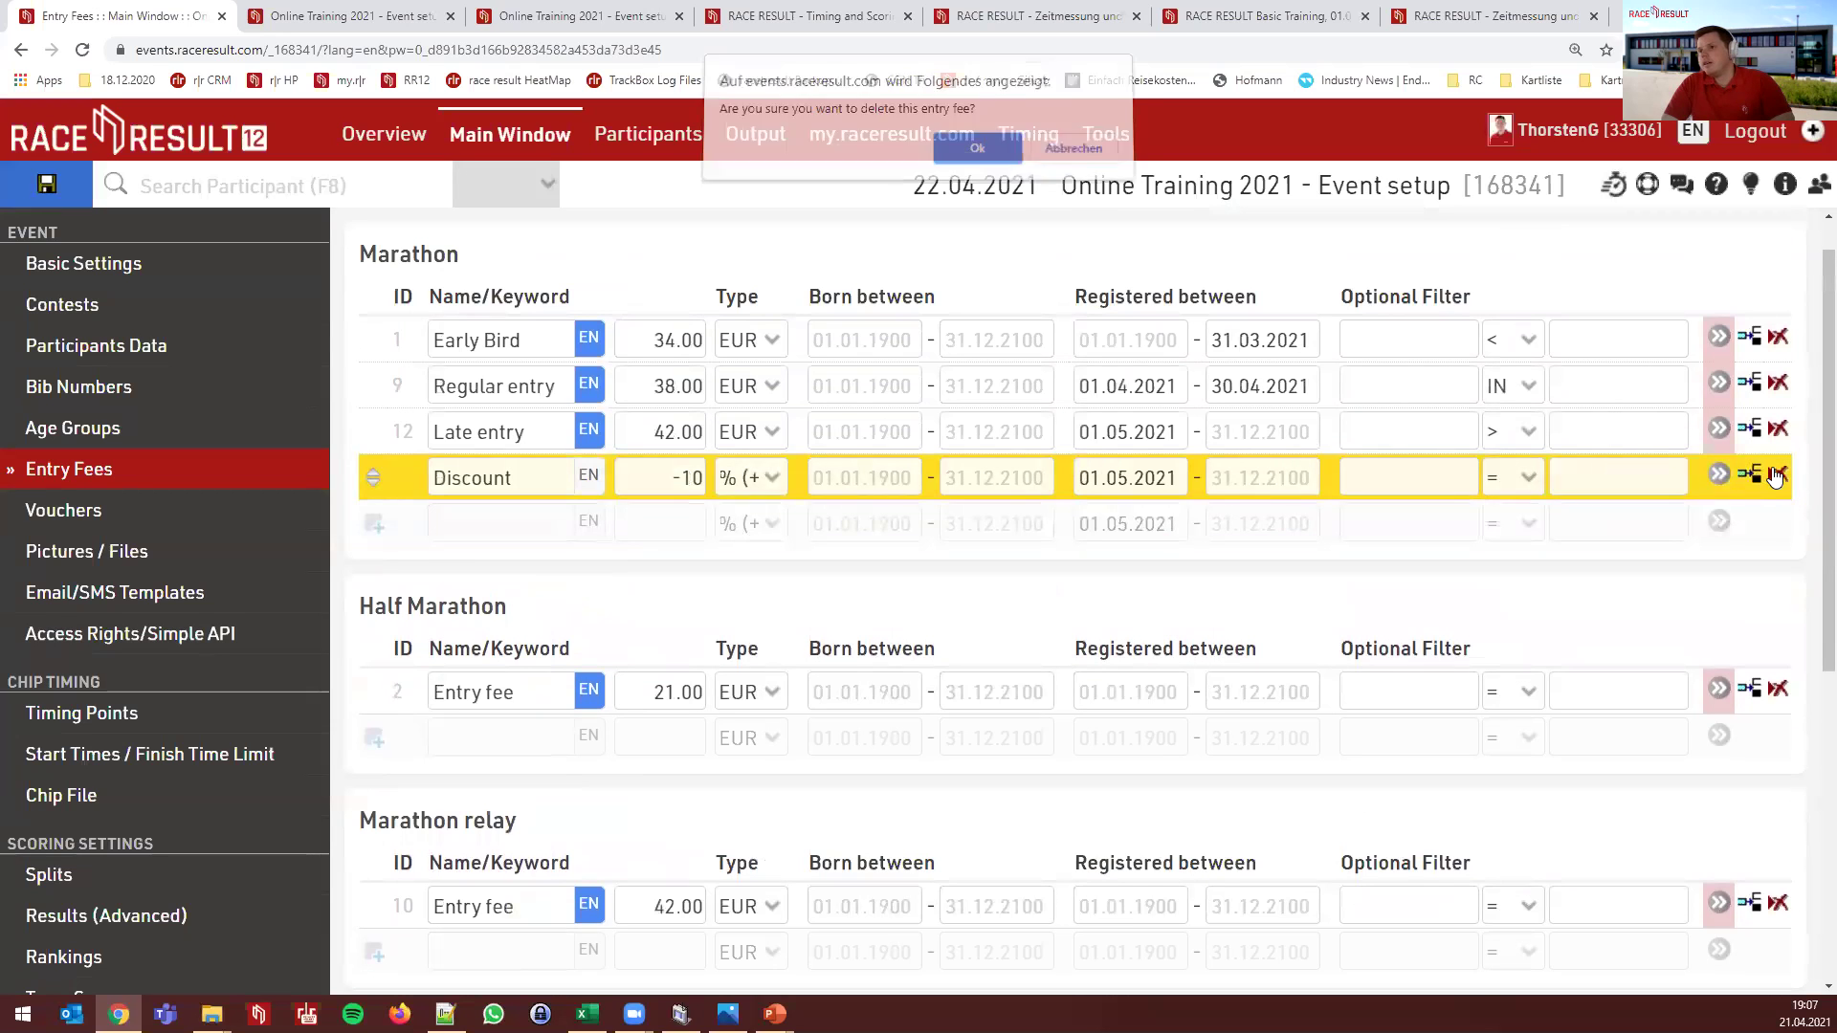
key(Return)
Examine the group registration discount under All Contests and the registration periods and filters of the Marathon fees
scroll(765, 593, down, 5)
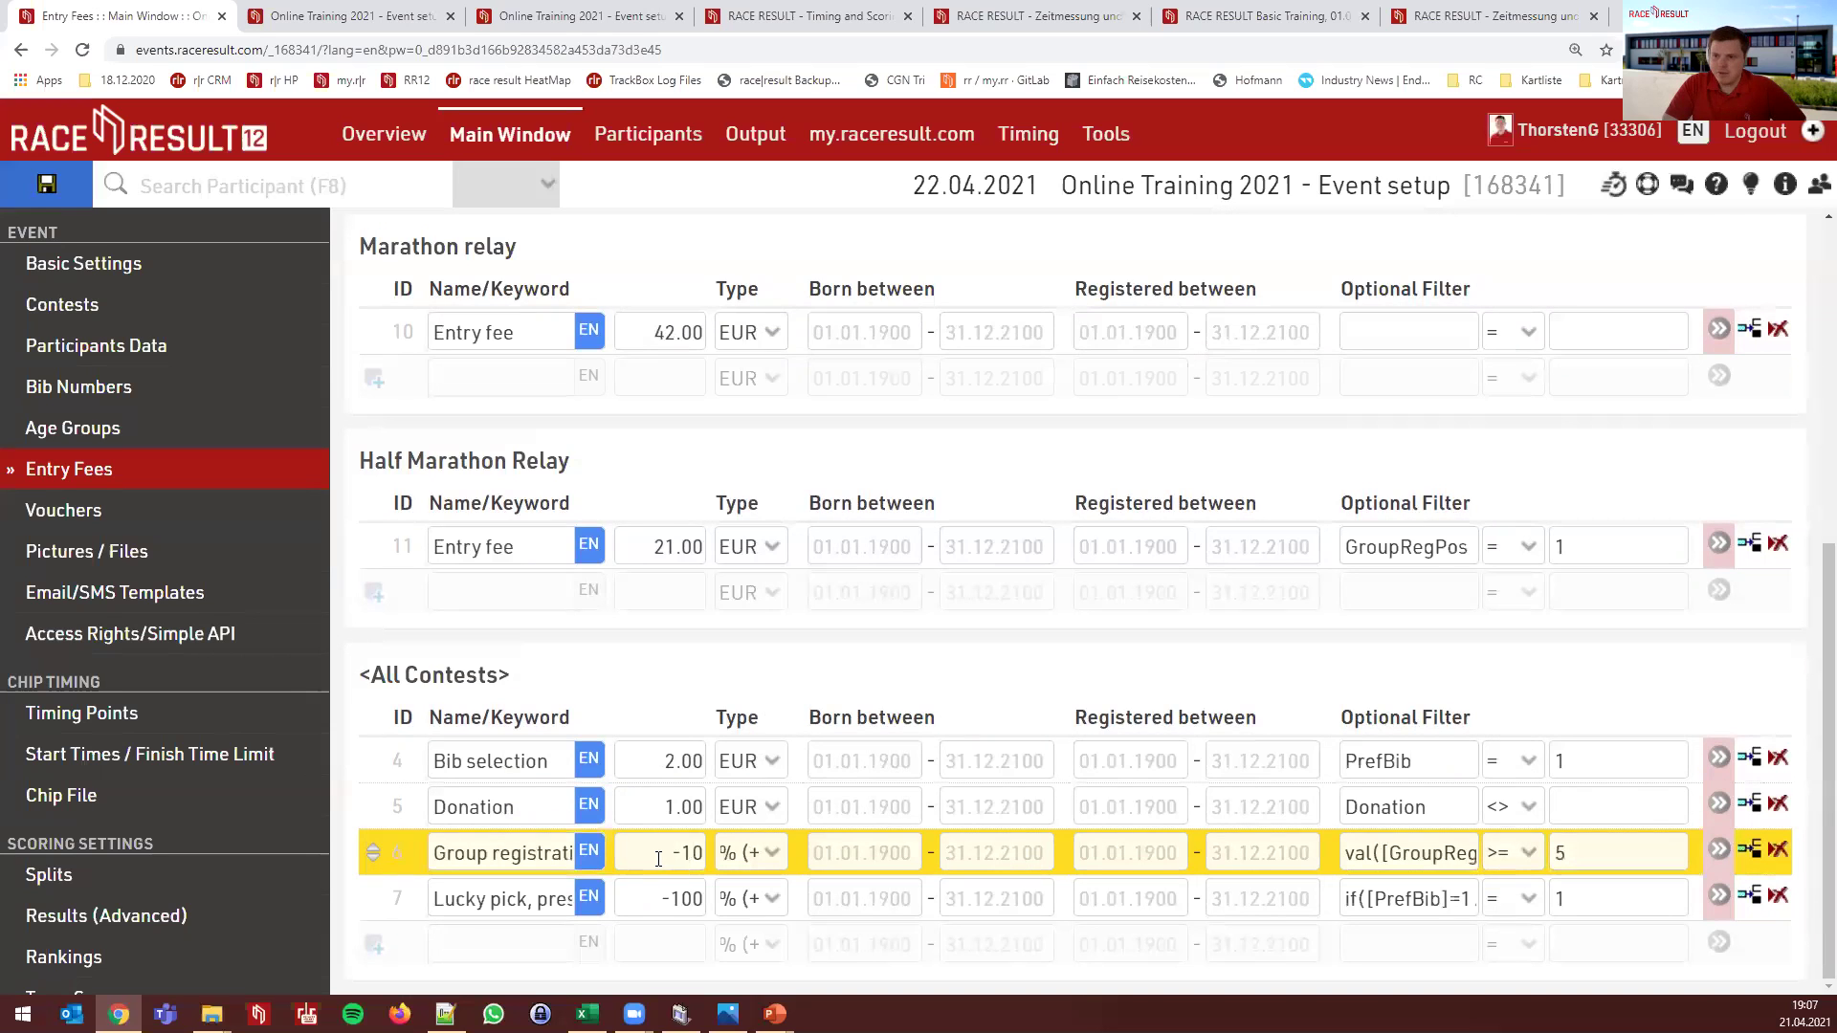
click(532, 844)
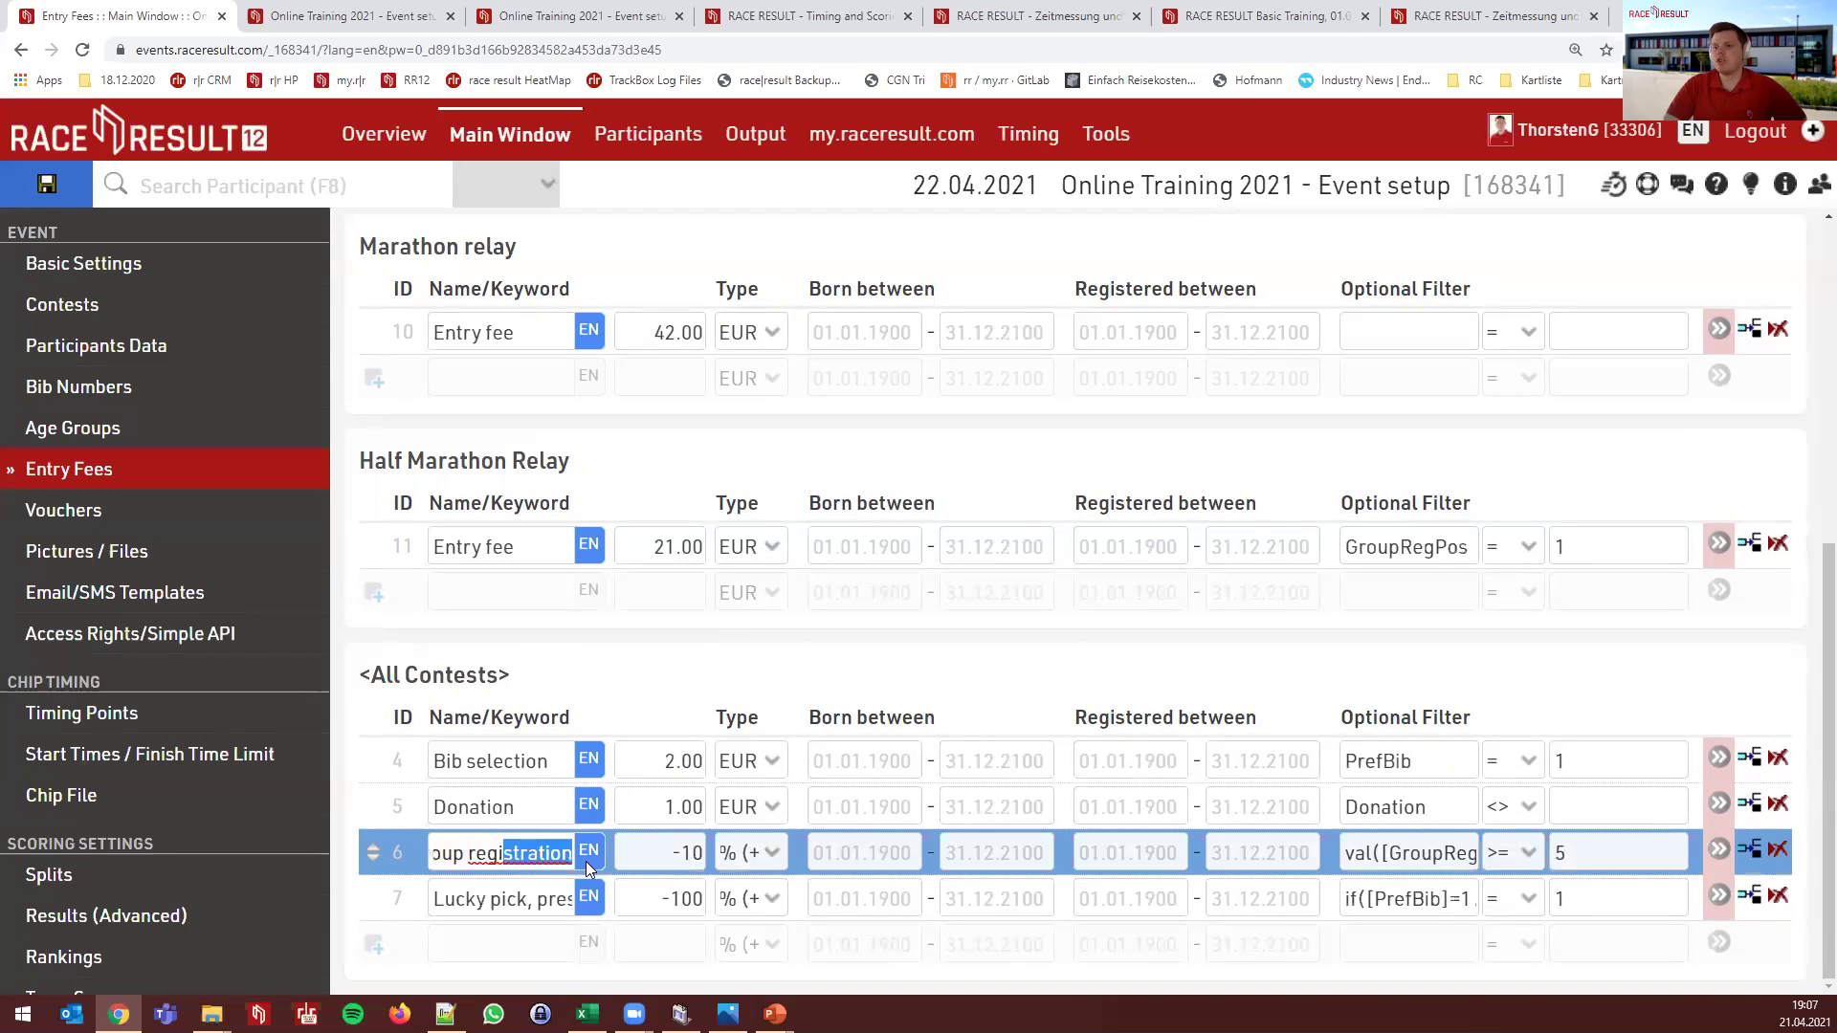
click(706, 855)
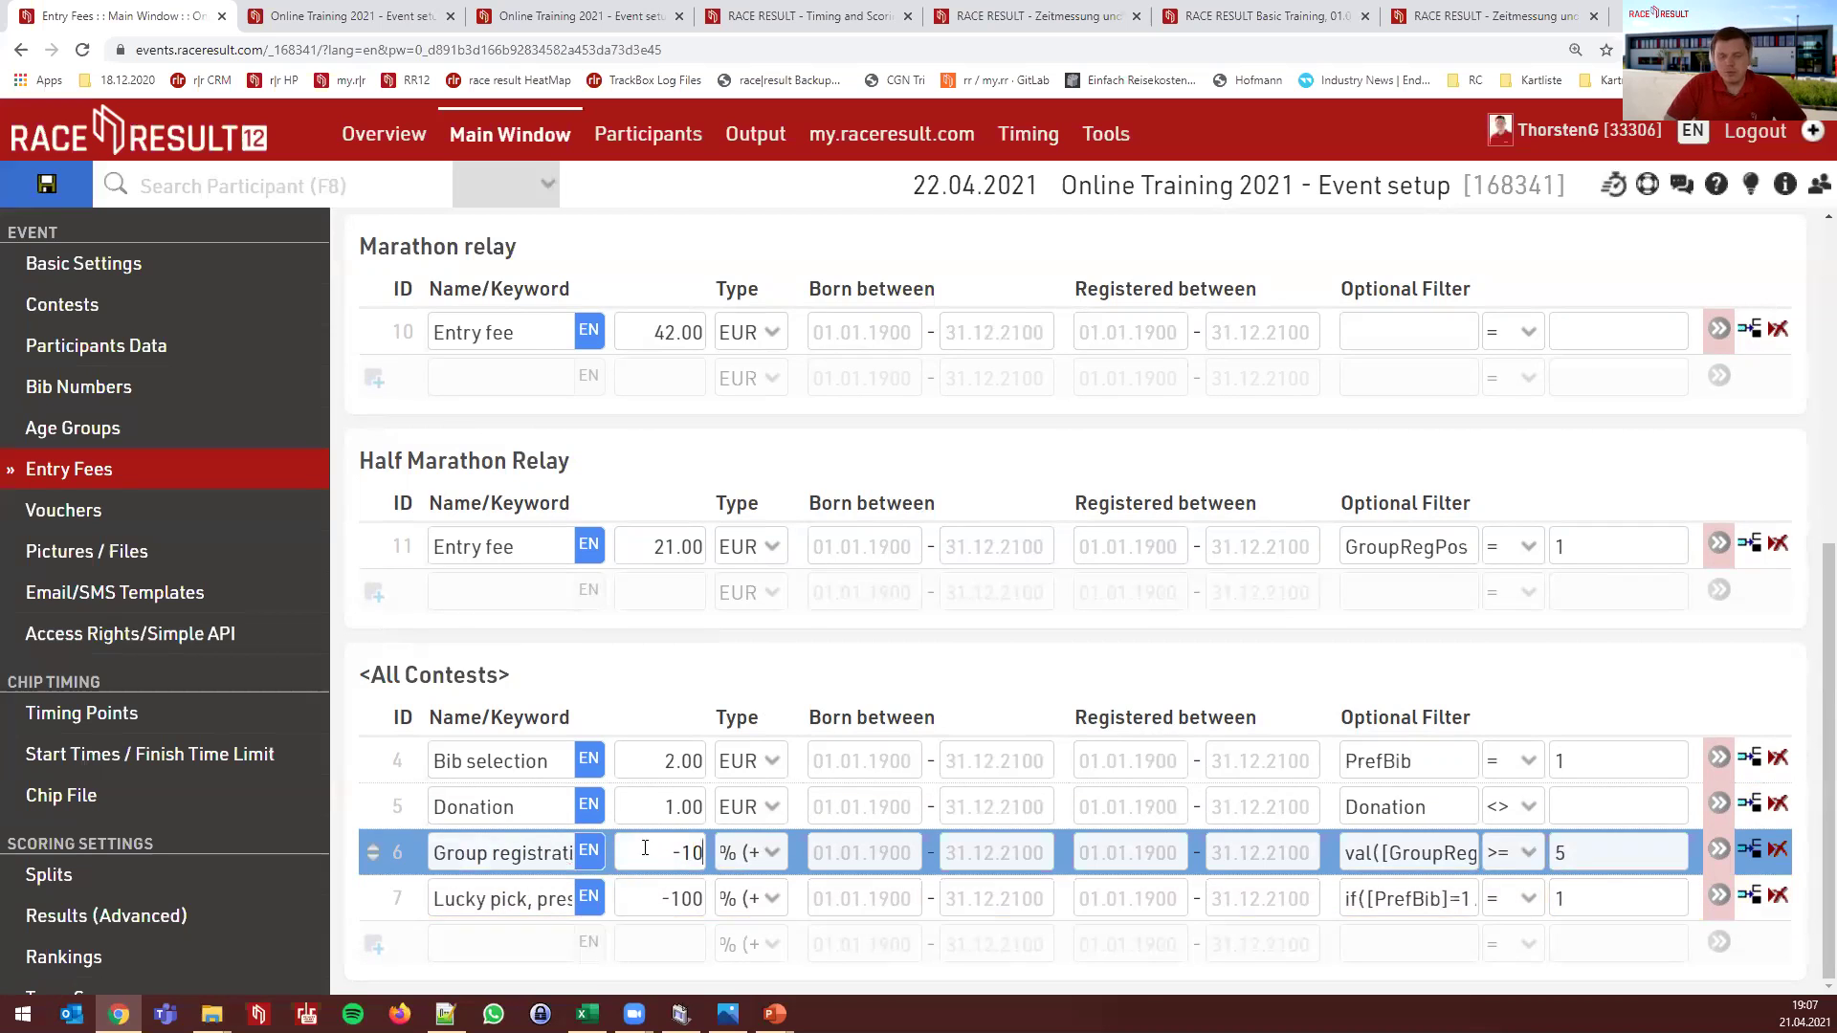
scroll(790, 727, up, 6)
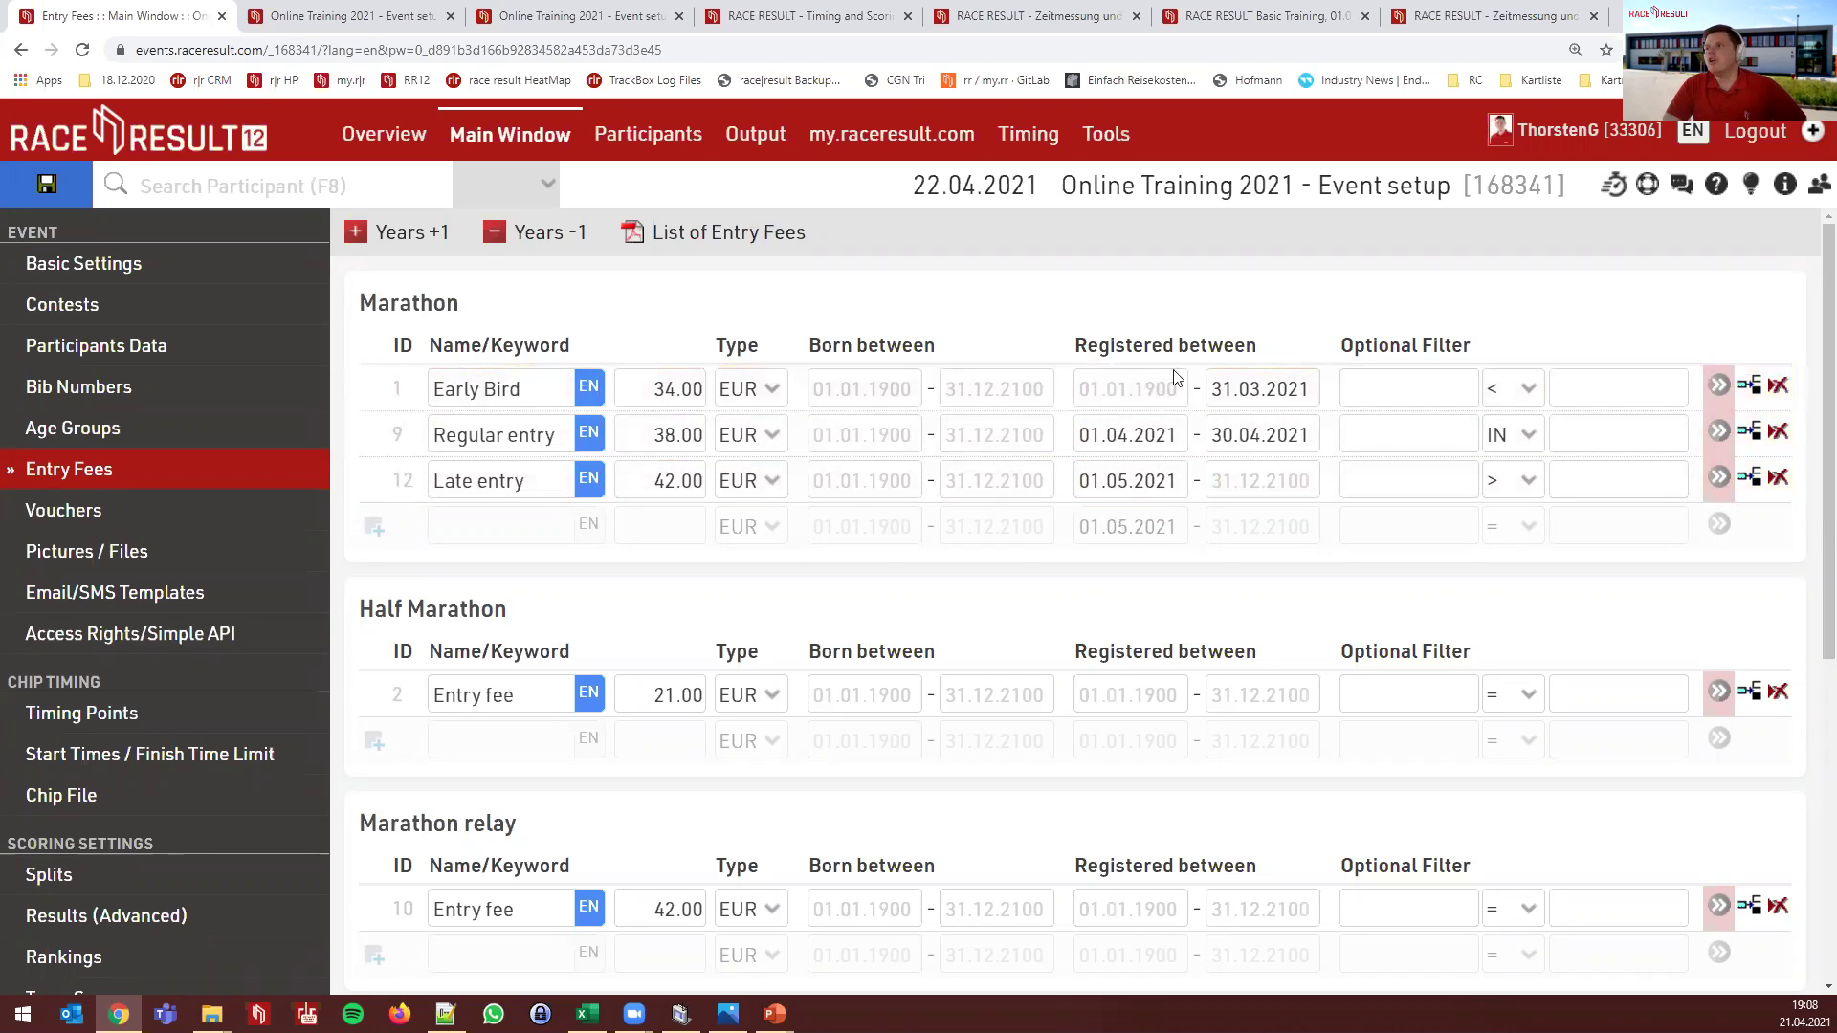
click(1392, 392)
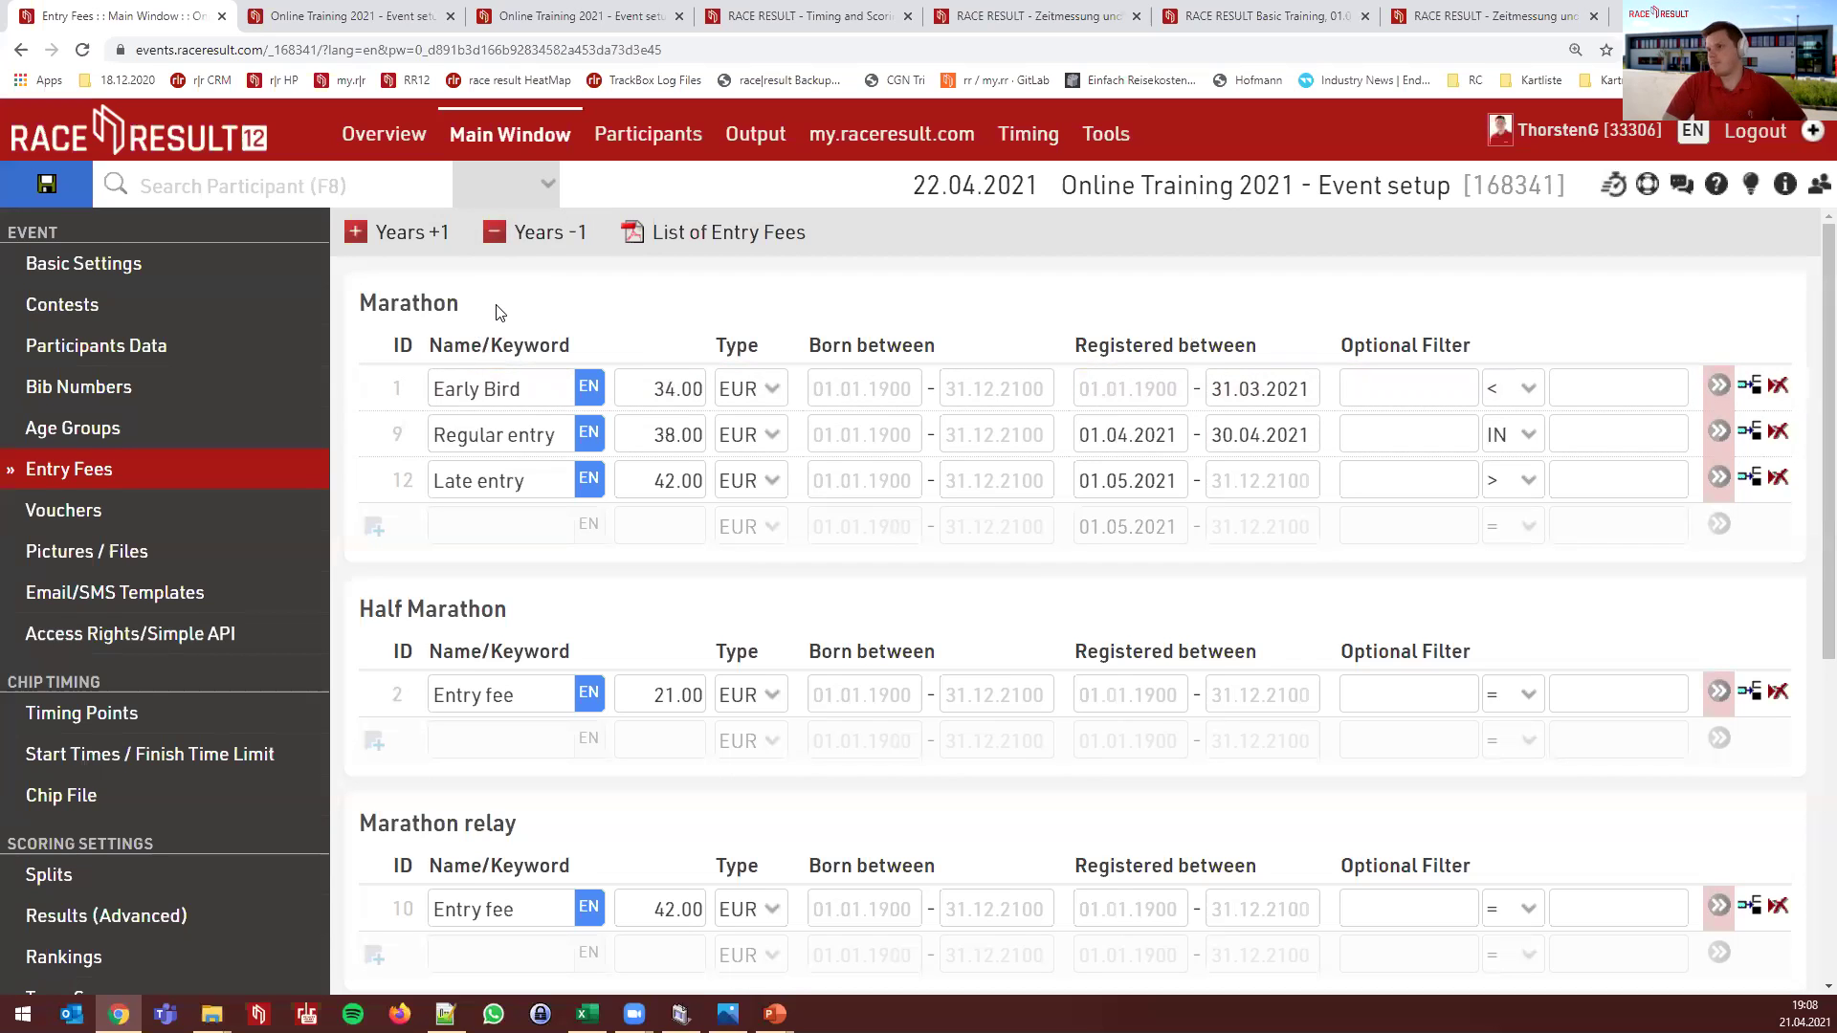
scroll(1244, 622, down, 6)
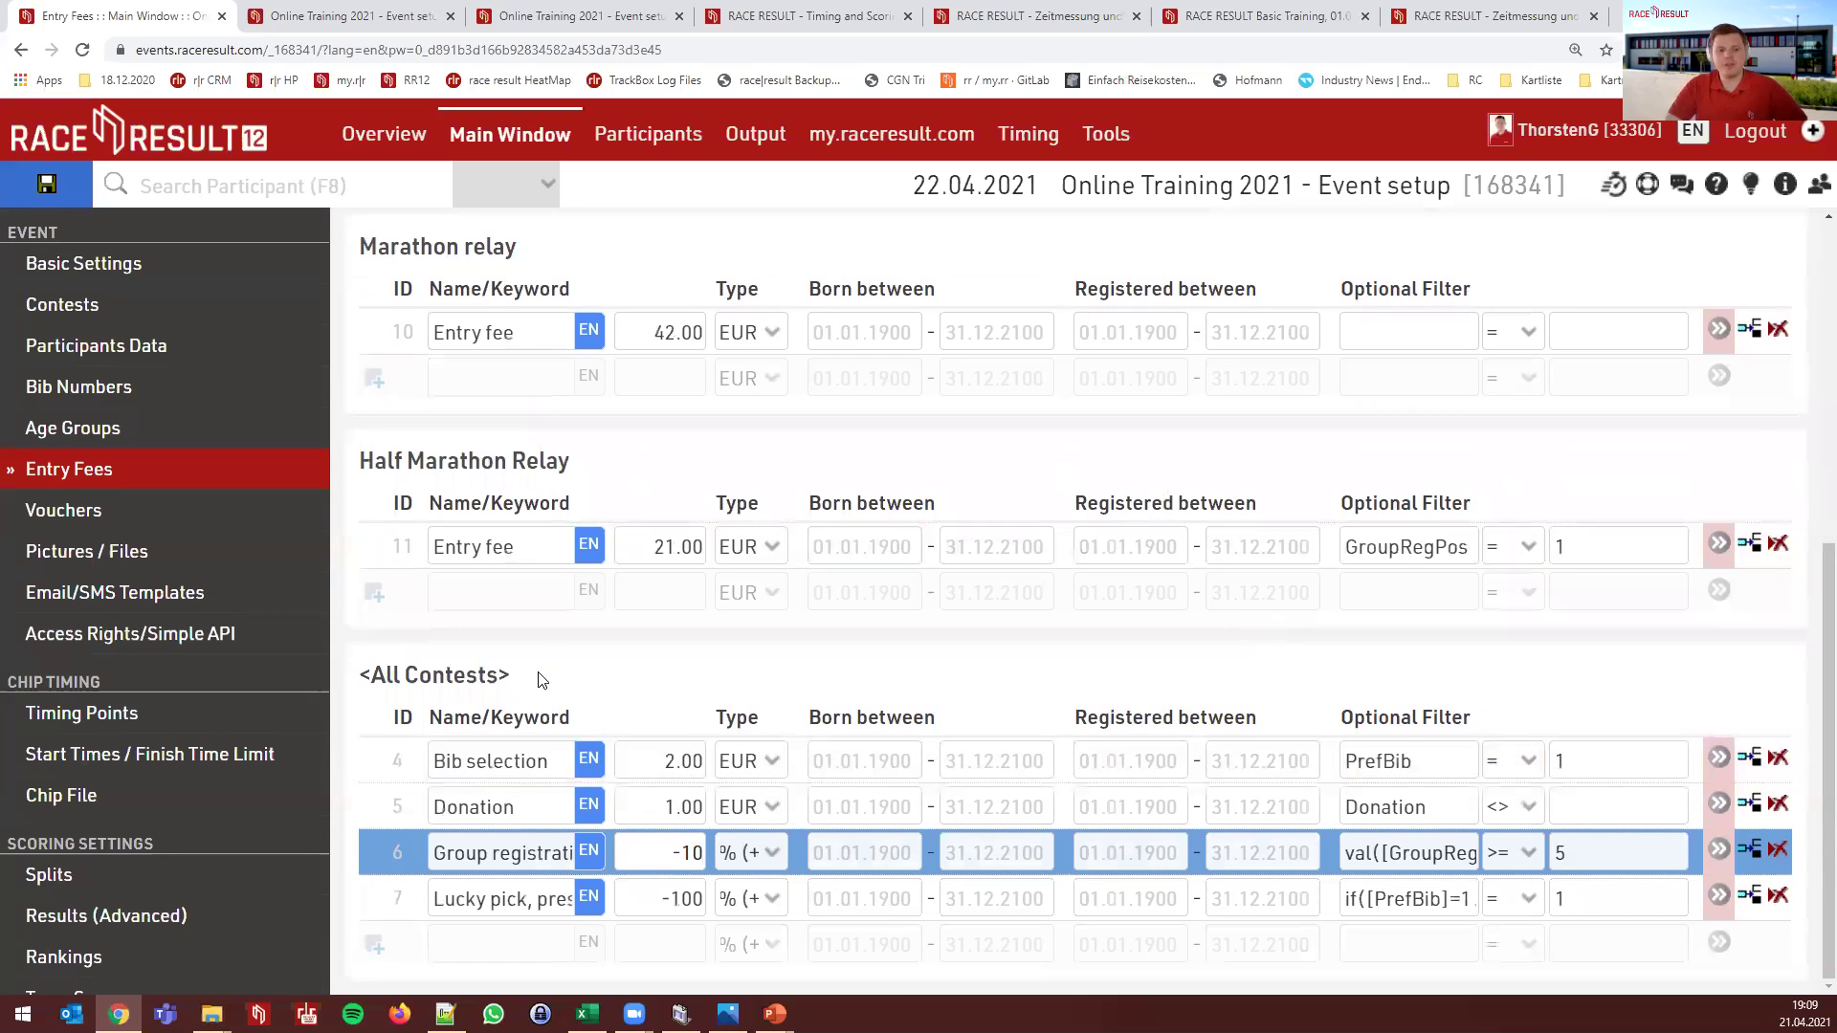
Review the Marathon and All Contests fees and examine the Bib selection surcharge's optional filter
scroll(1139, 584, up, 6)
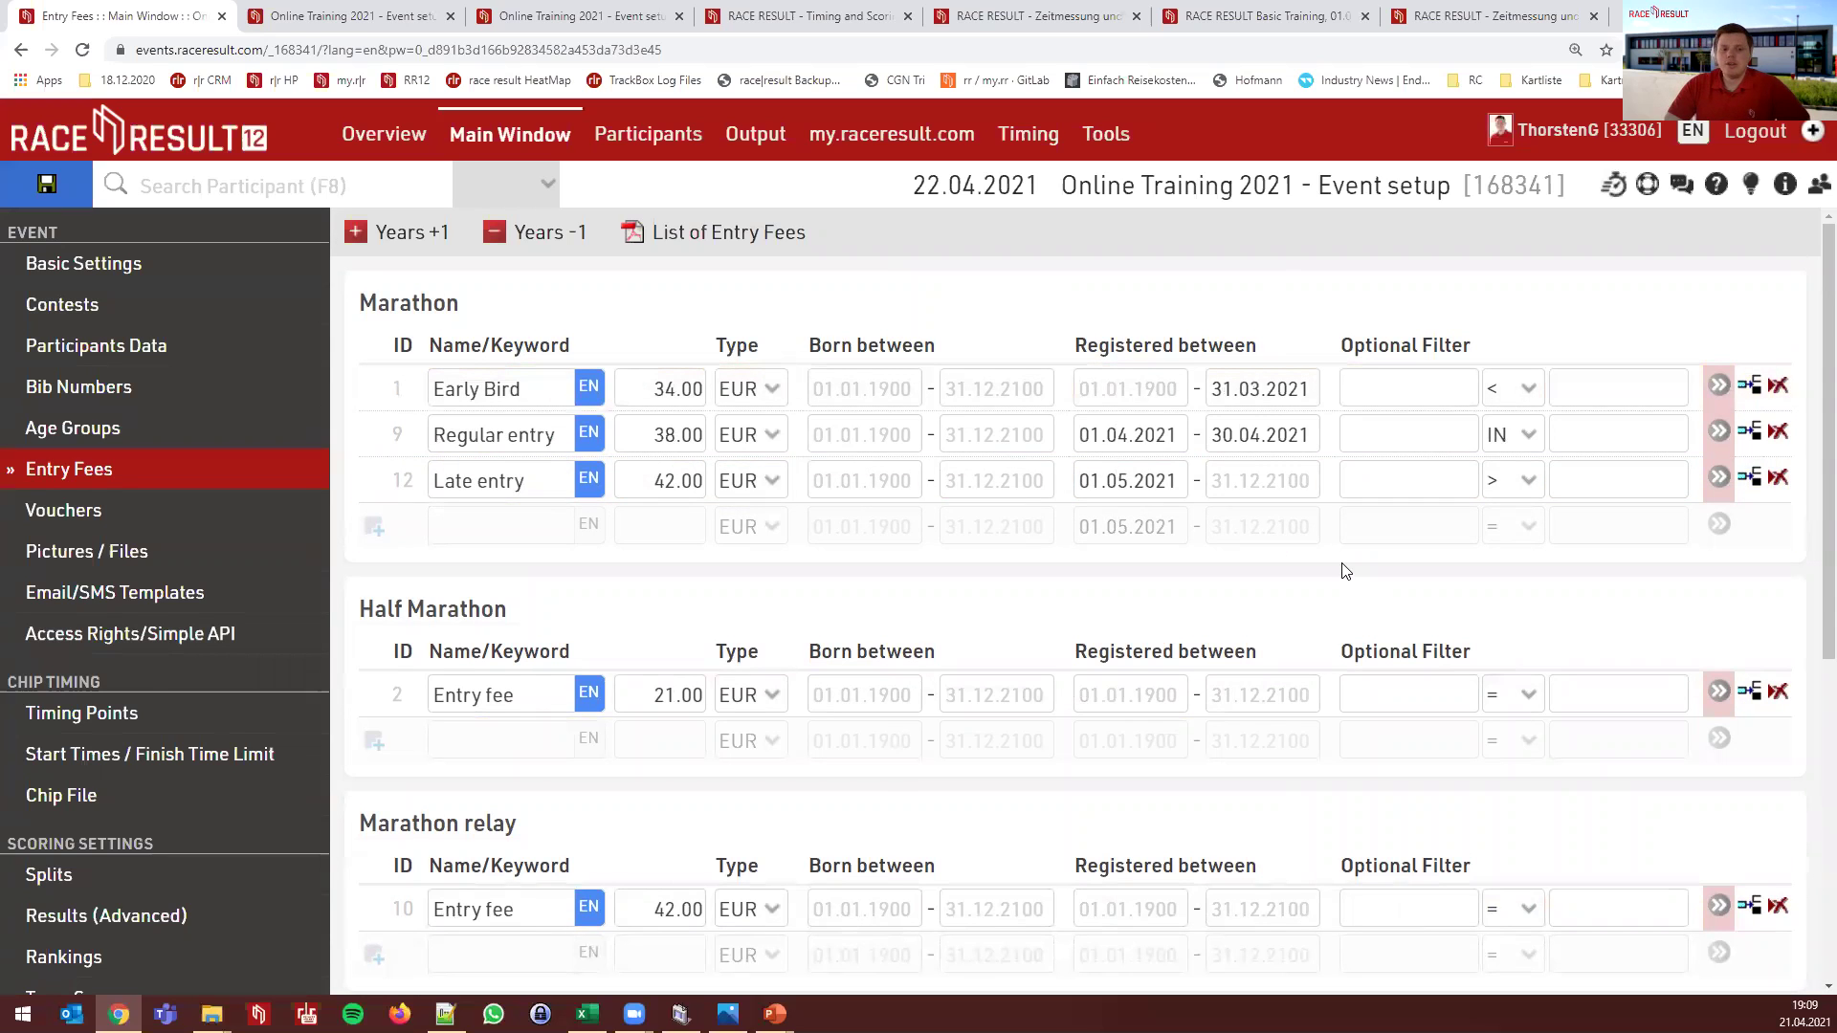
scroll(1349, 550, down, 6)
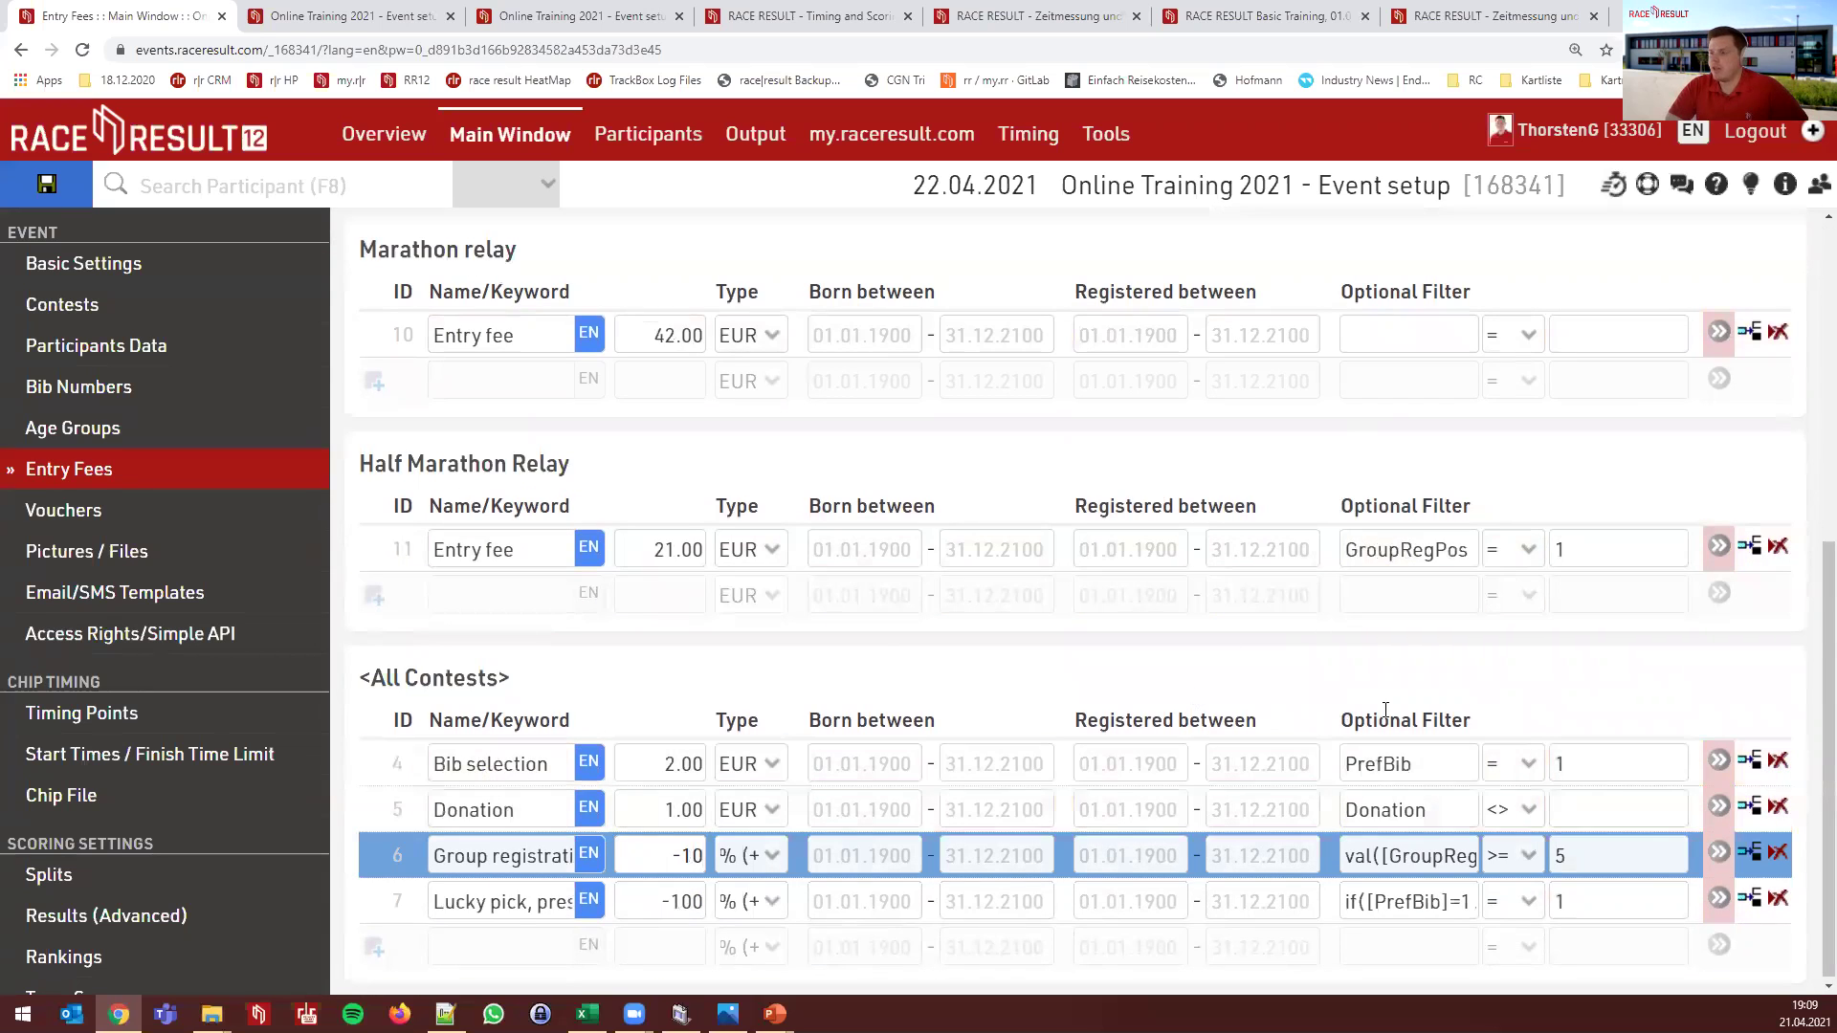
click(1424, 763)
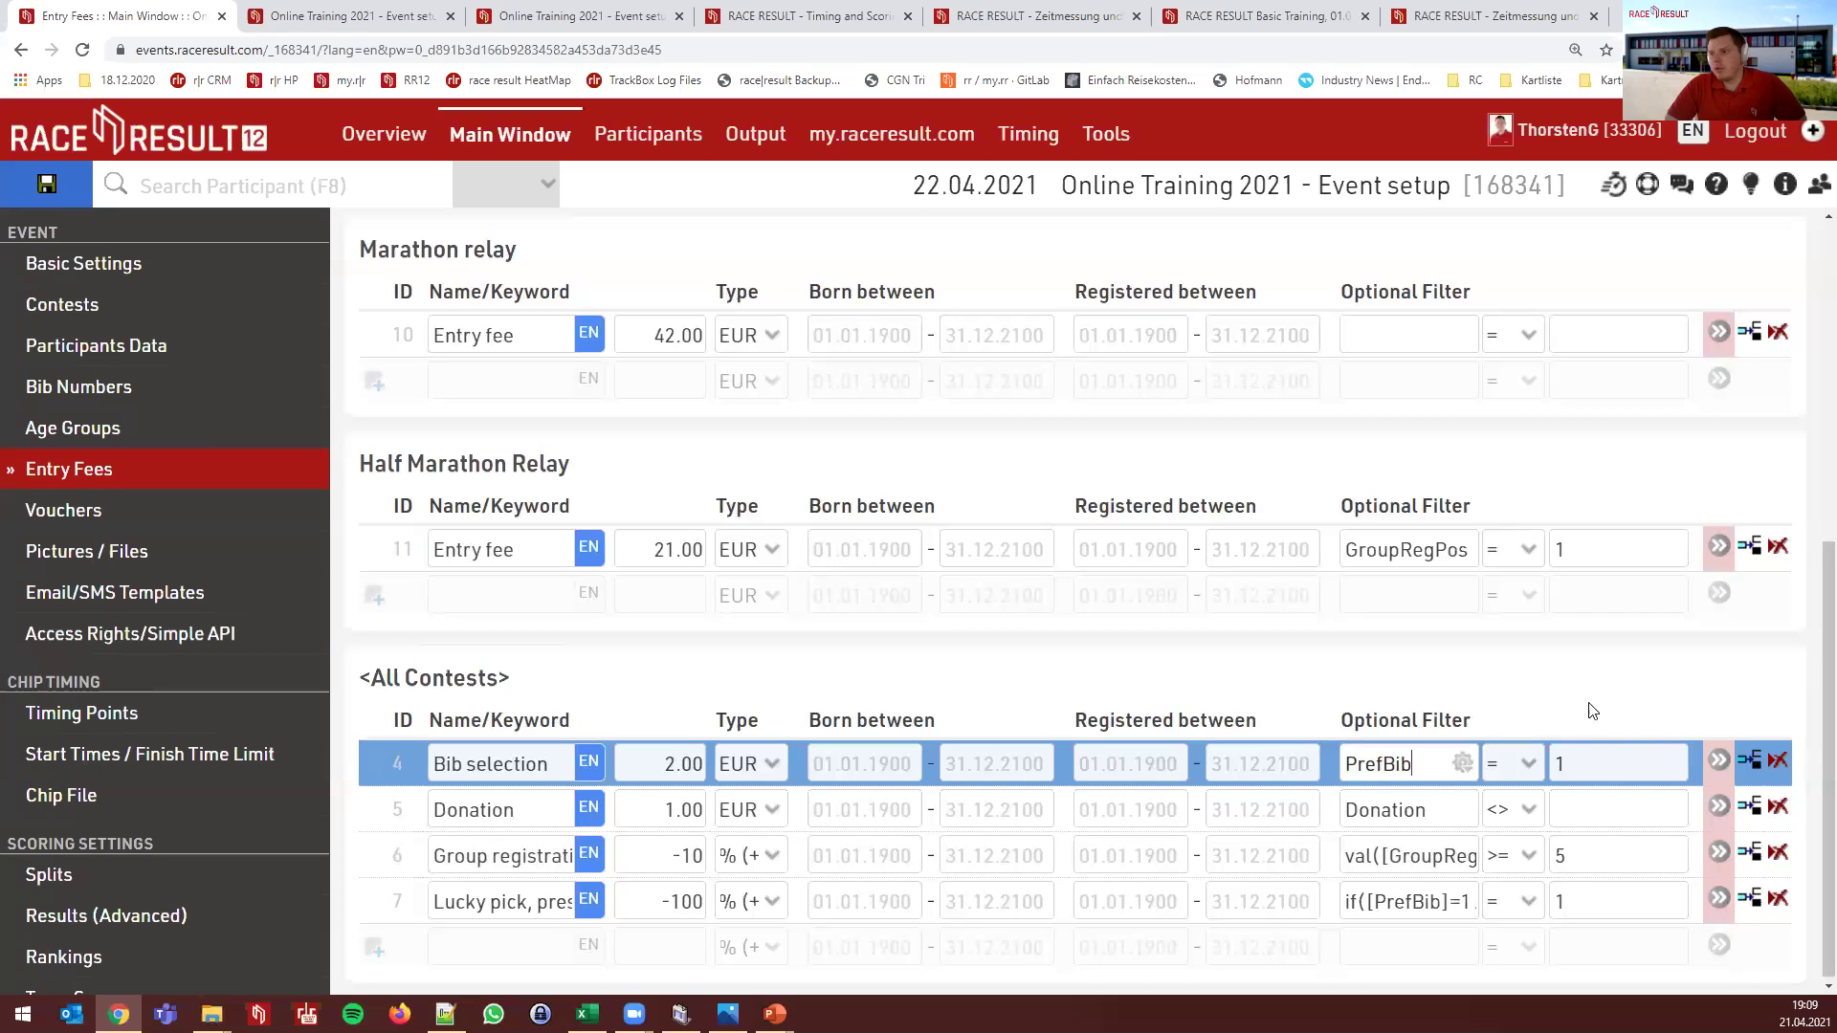
Examine the Lucky pick discount's filter expression in the Code-Editor, including its PrefBib and bib number conditions
click(1370, 900)
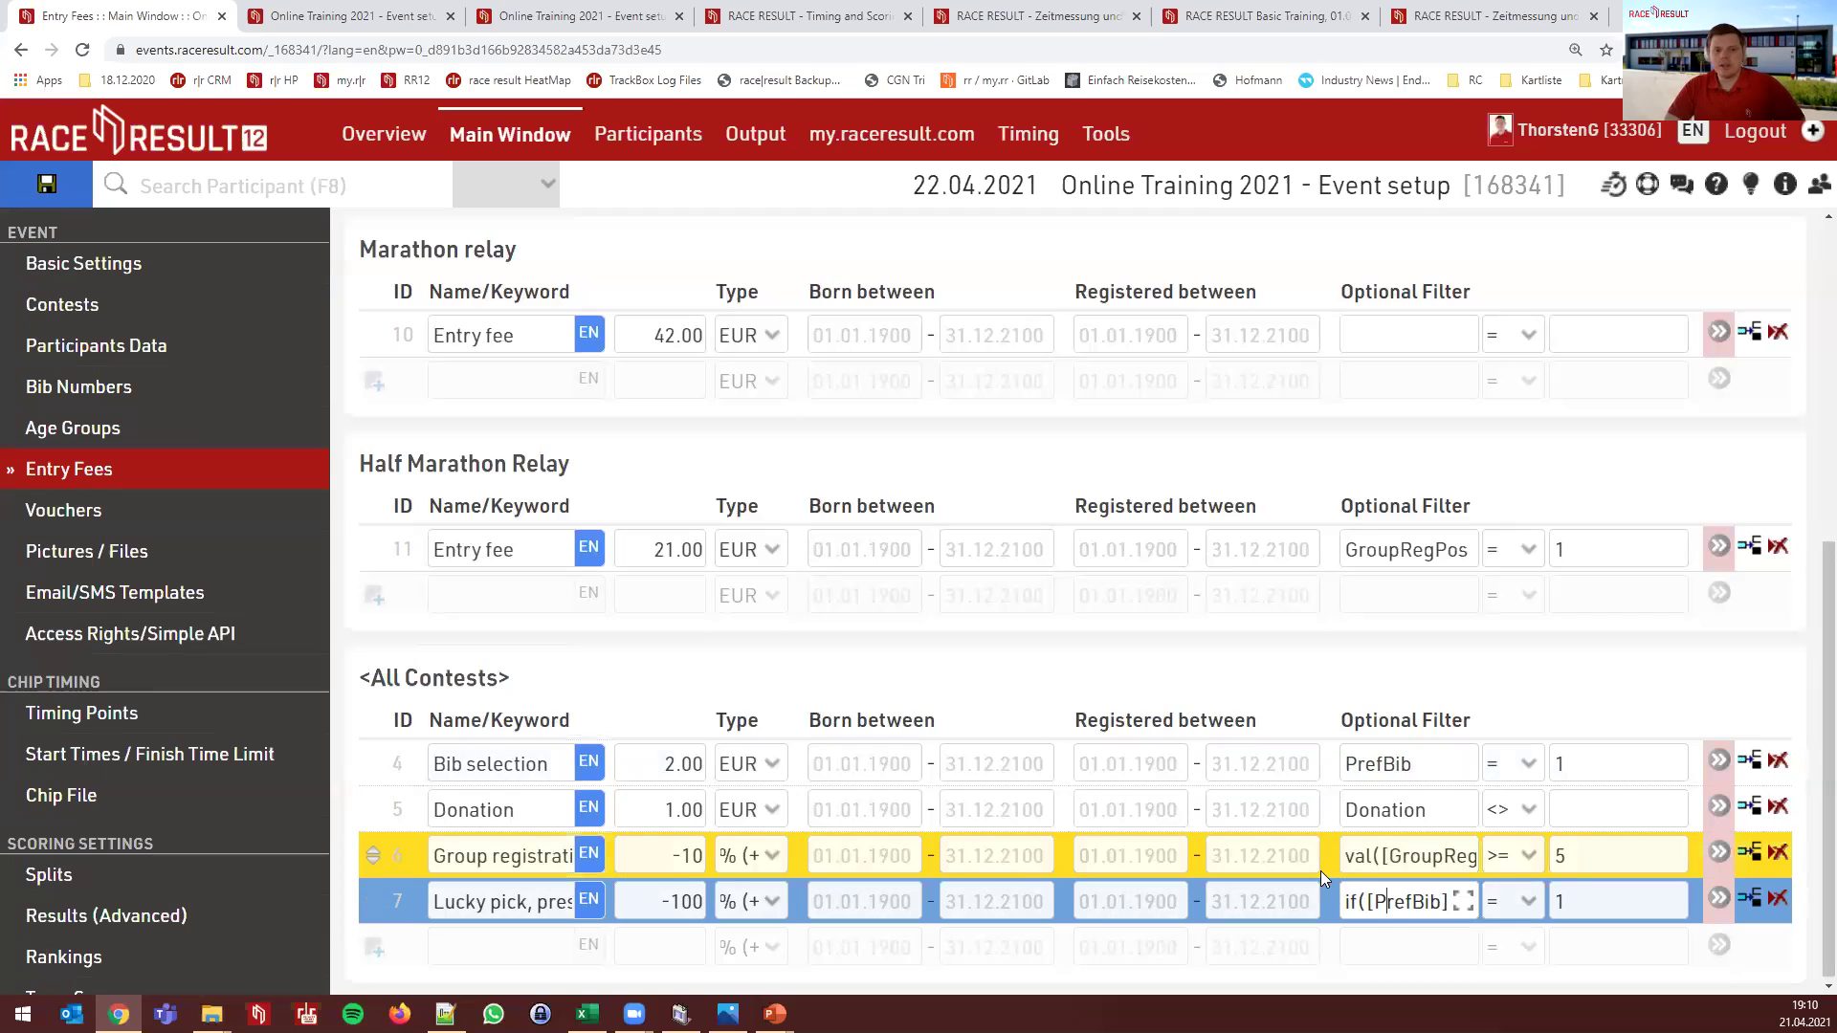
click(1466, 901)
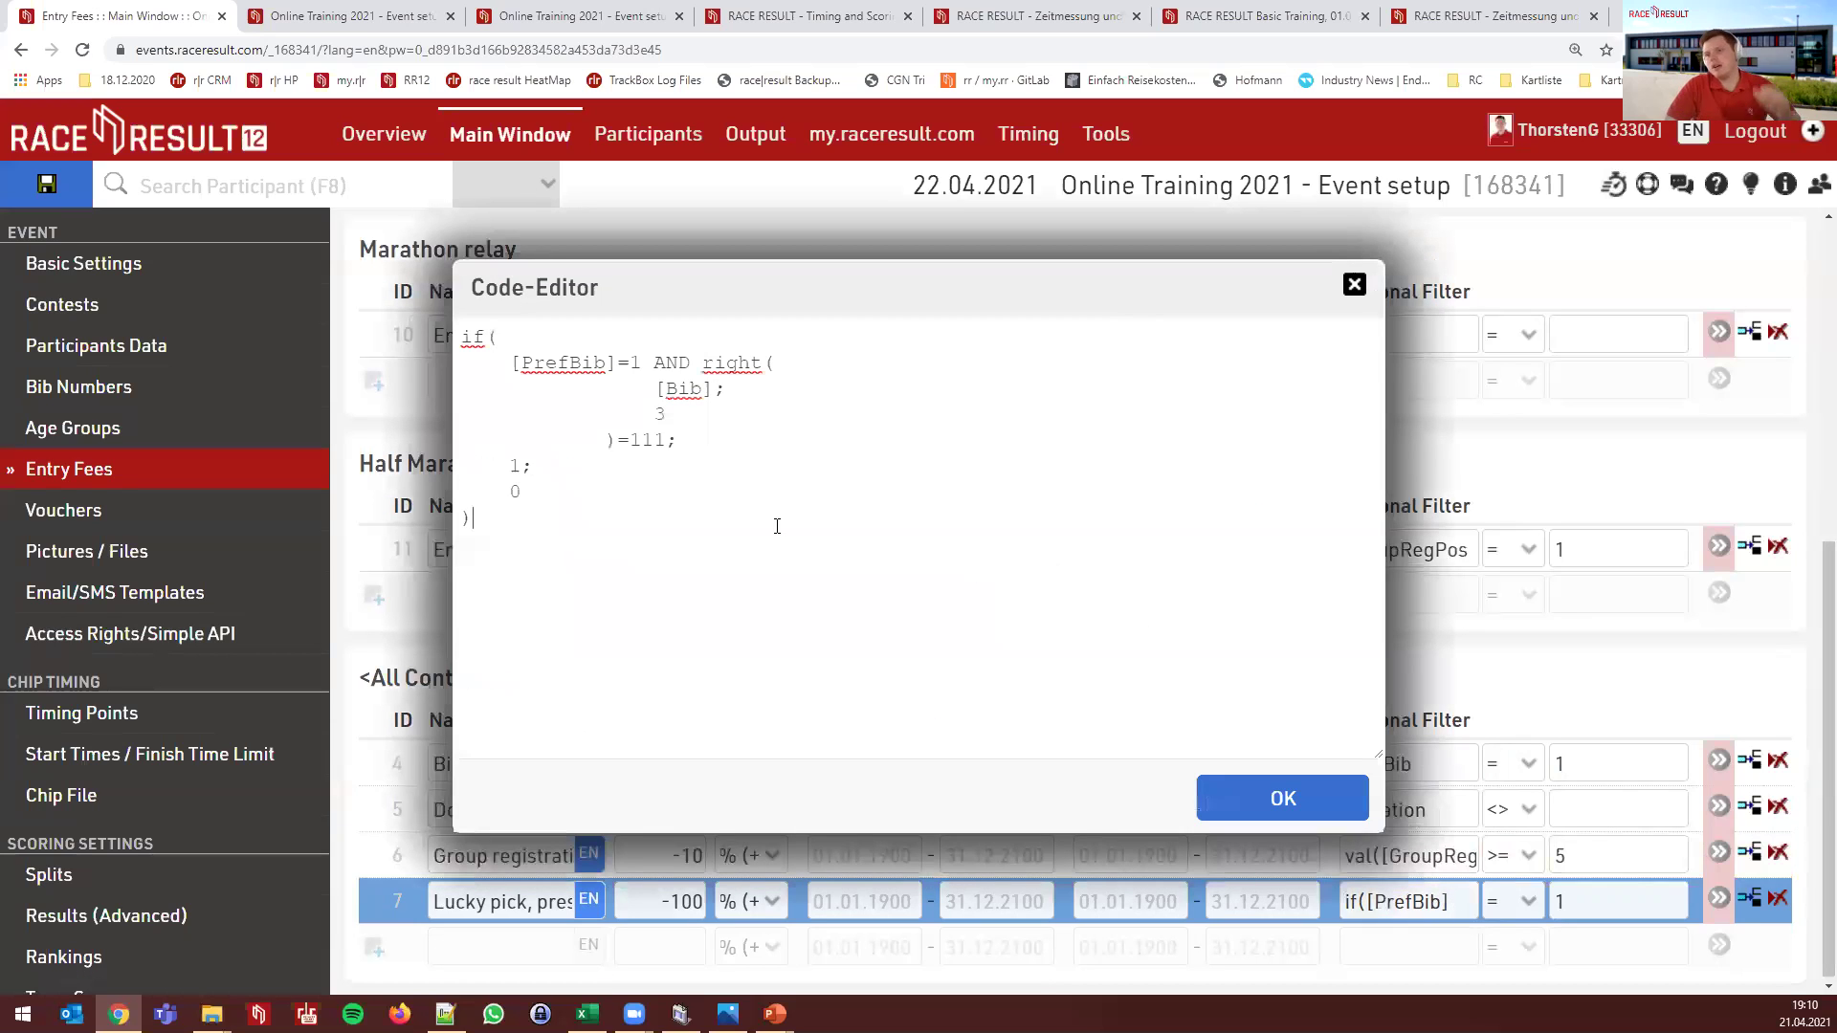
click(768, 518)
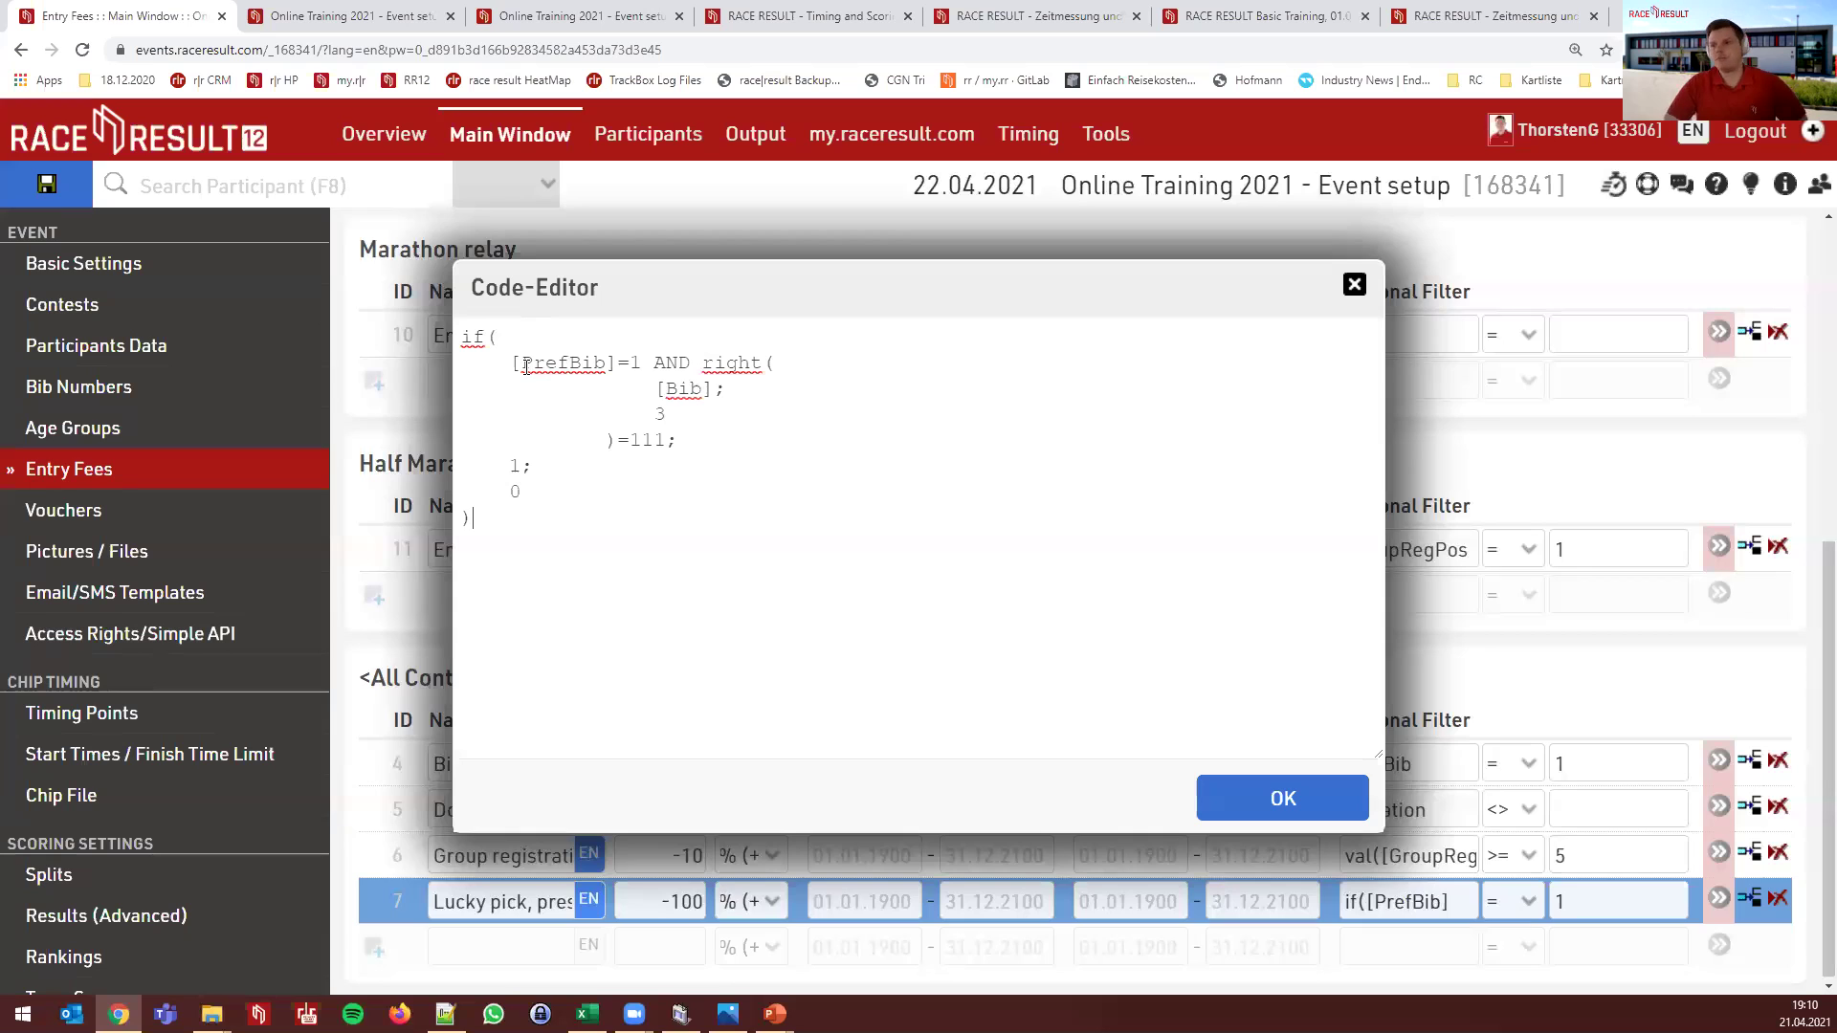
double_click(656, 363)
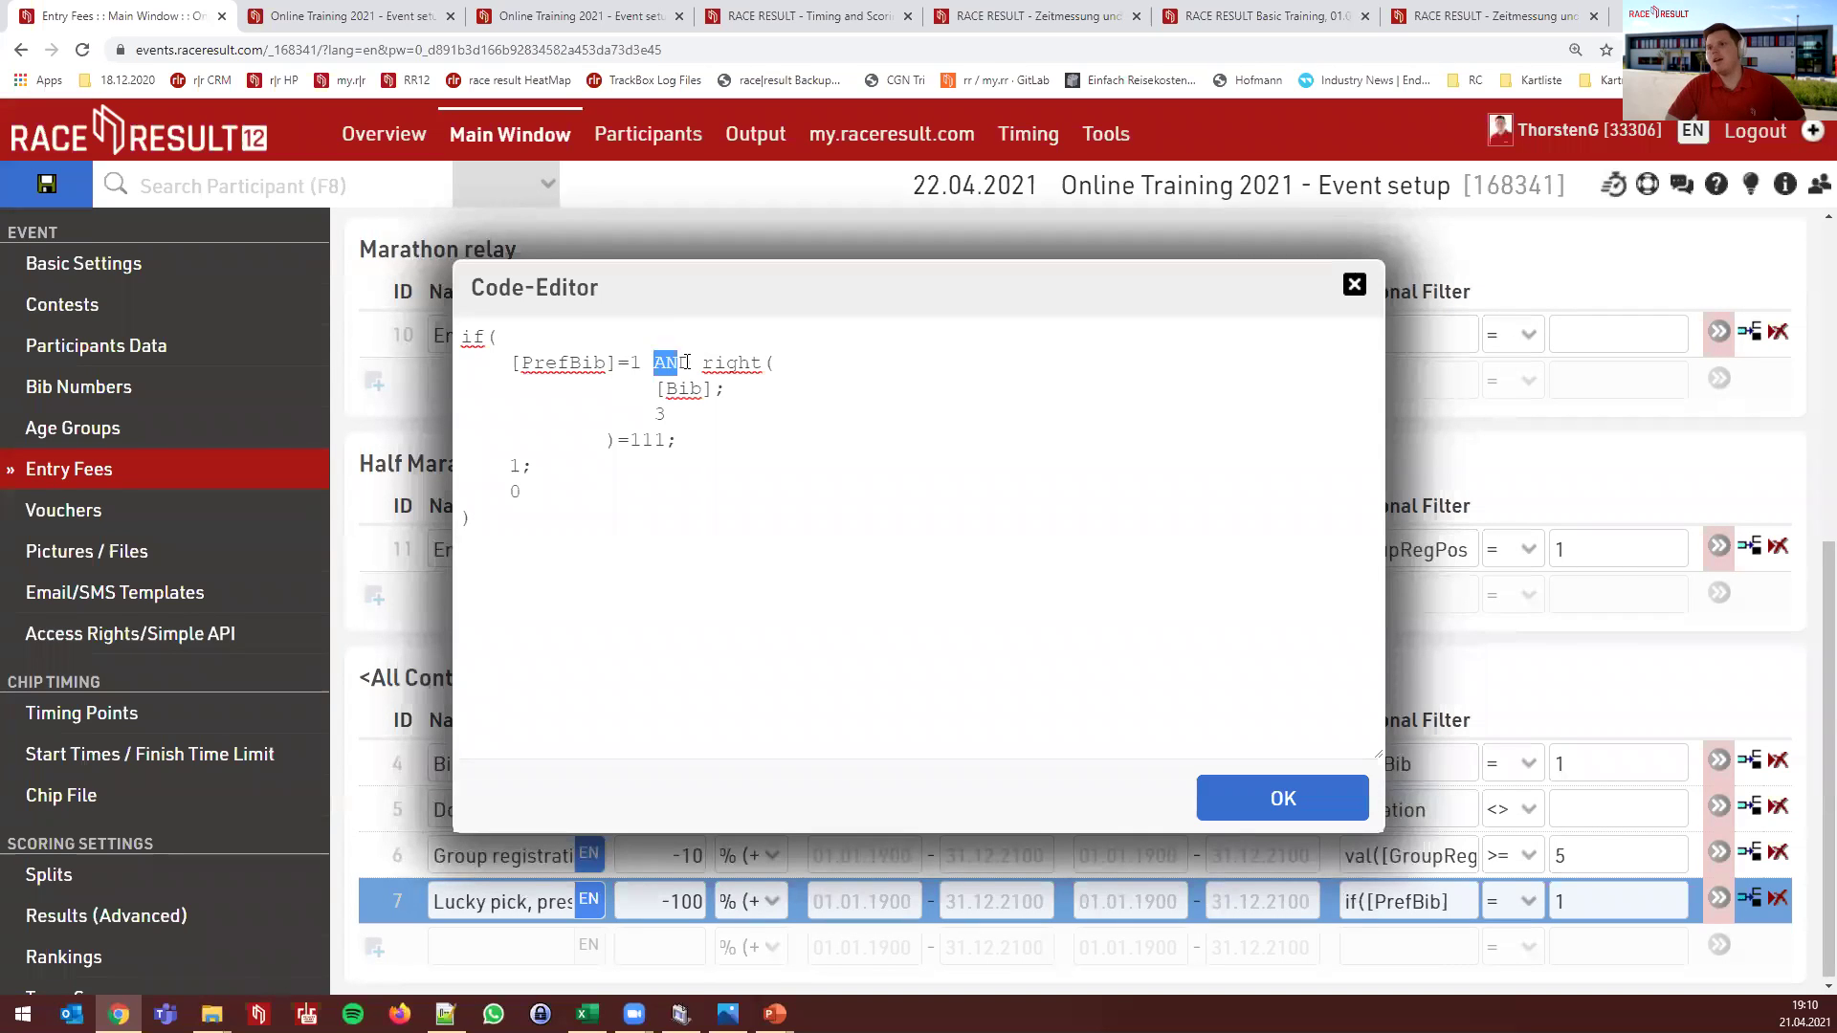
drag(703, 363, 712, 412)
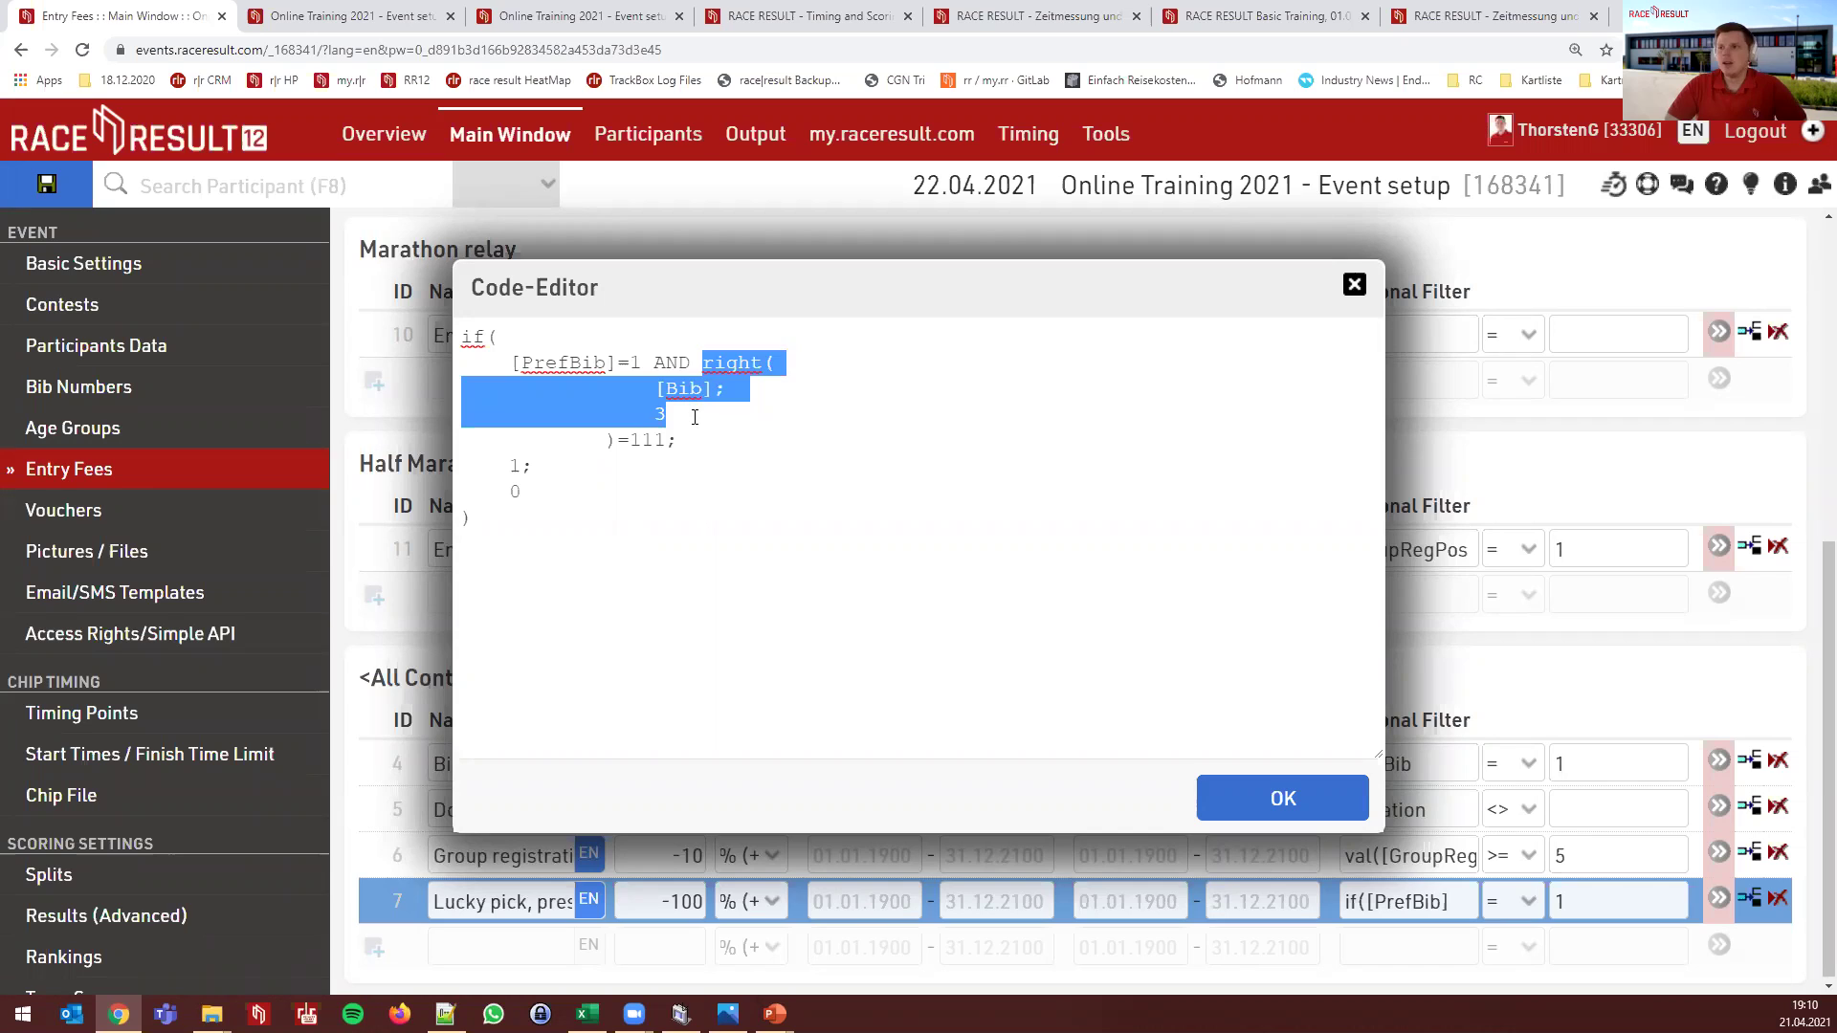
click(684, 428)
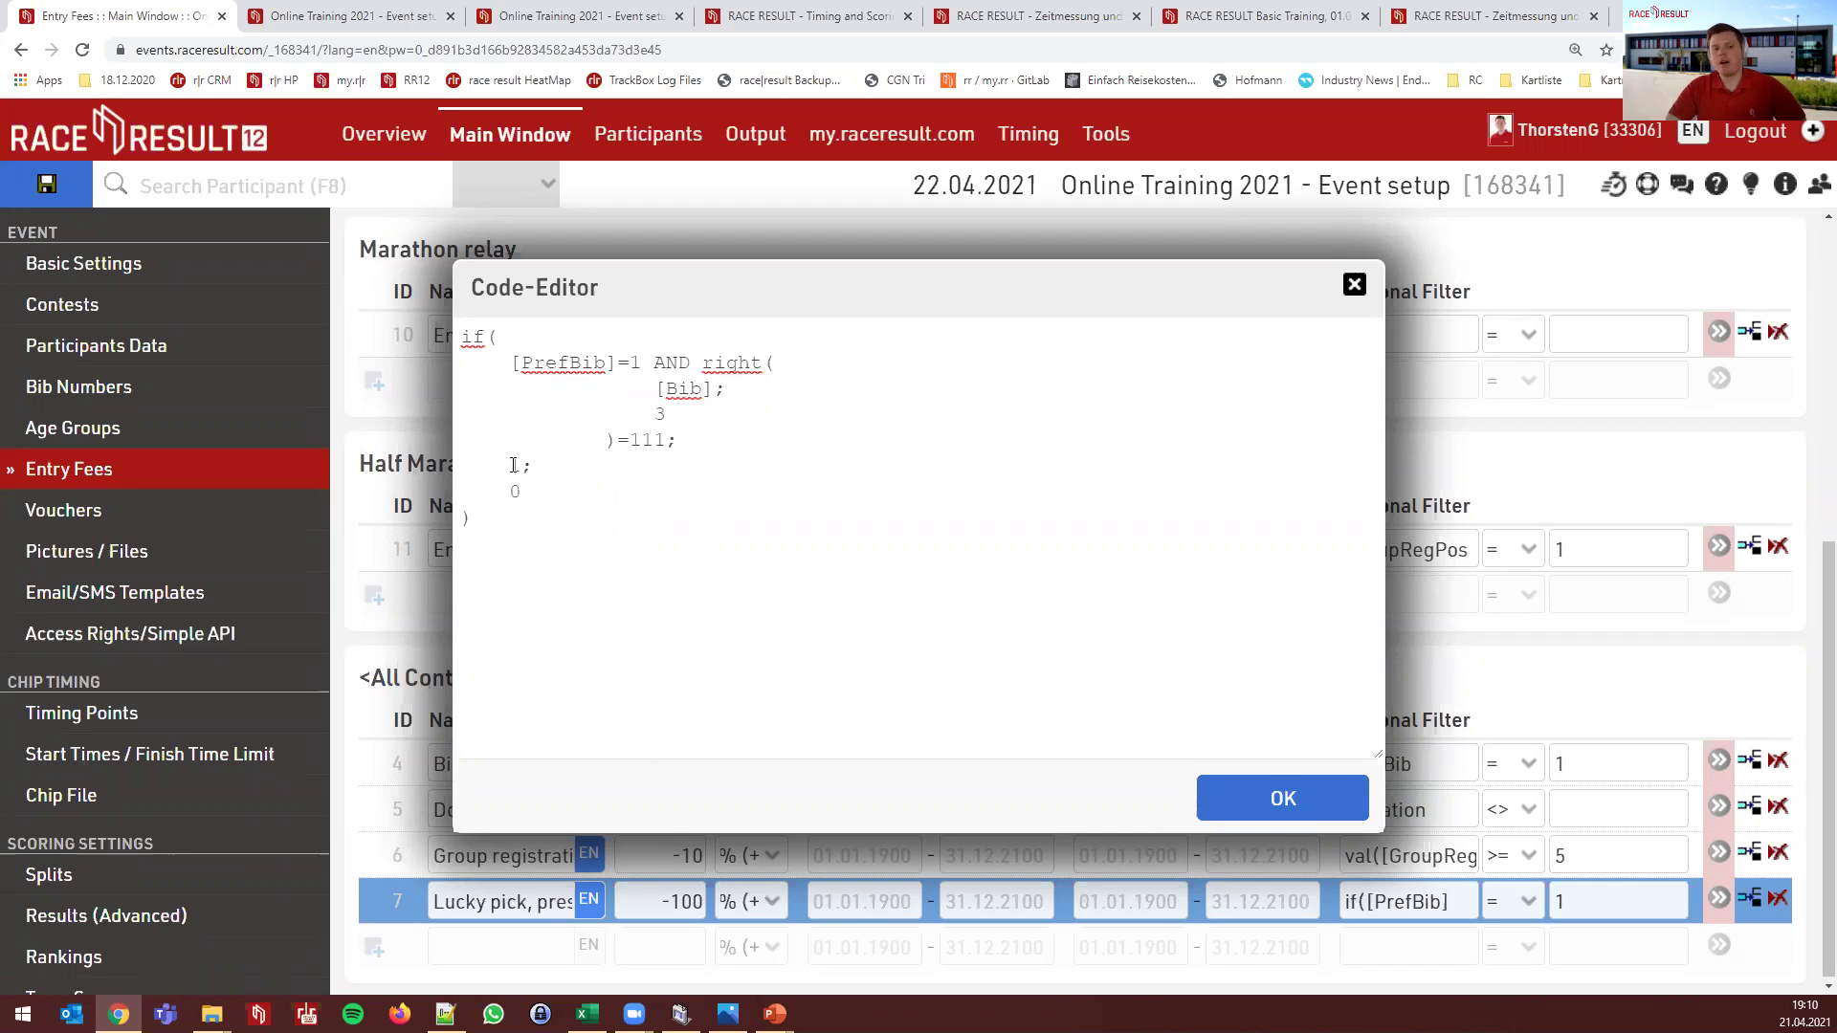
click(1272, 799)
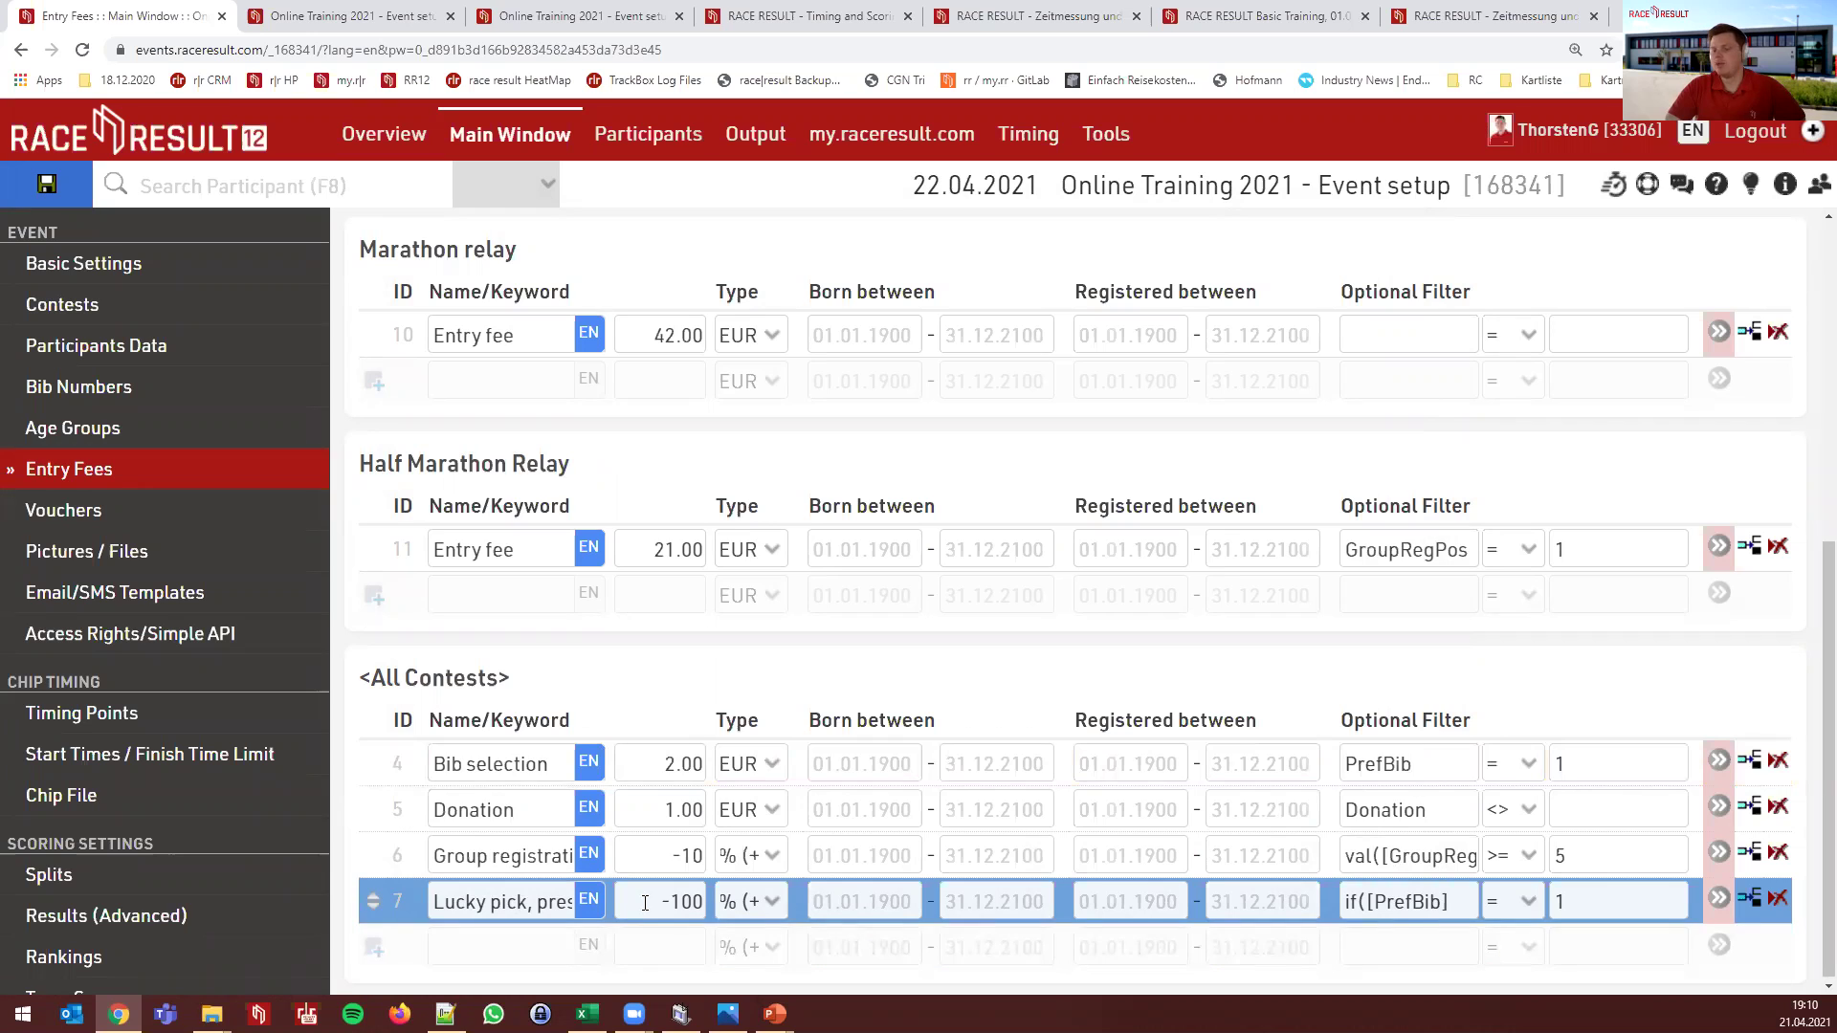
Read the Lucky pick discount's full name and check its filter expression in the Code-Editor again
drag(492, 900, 565, 901)
click(551, 901)
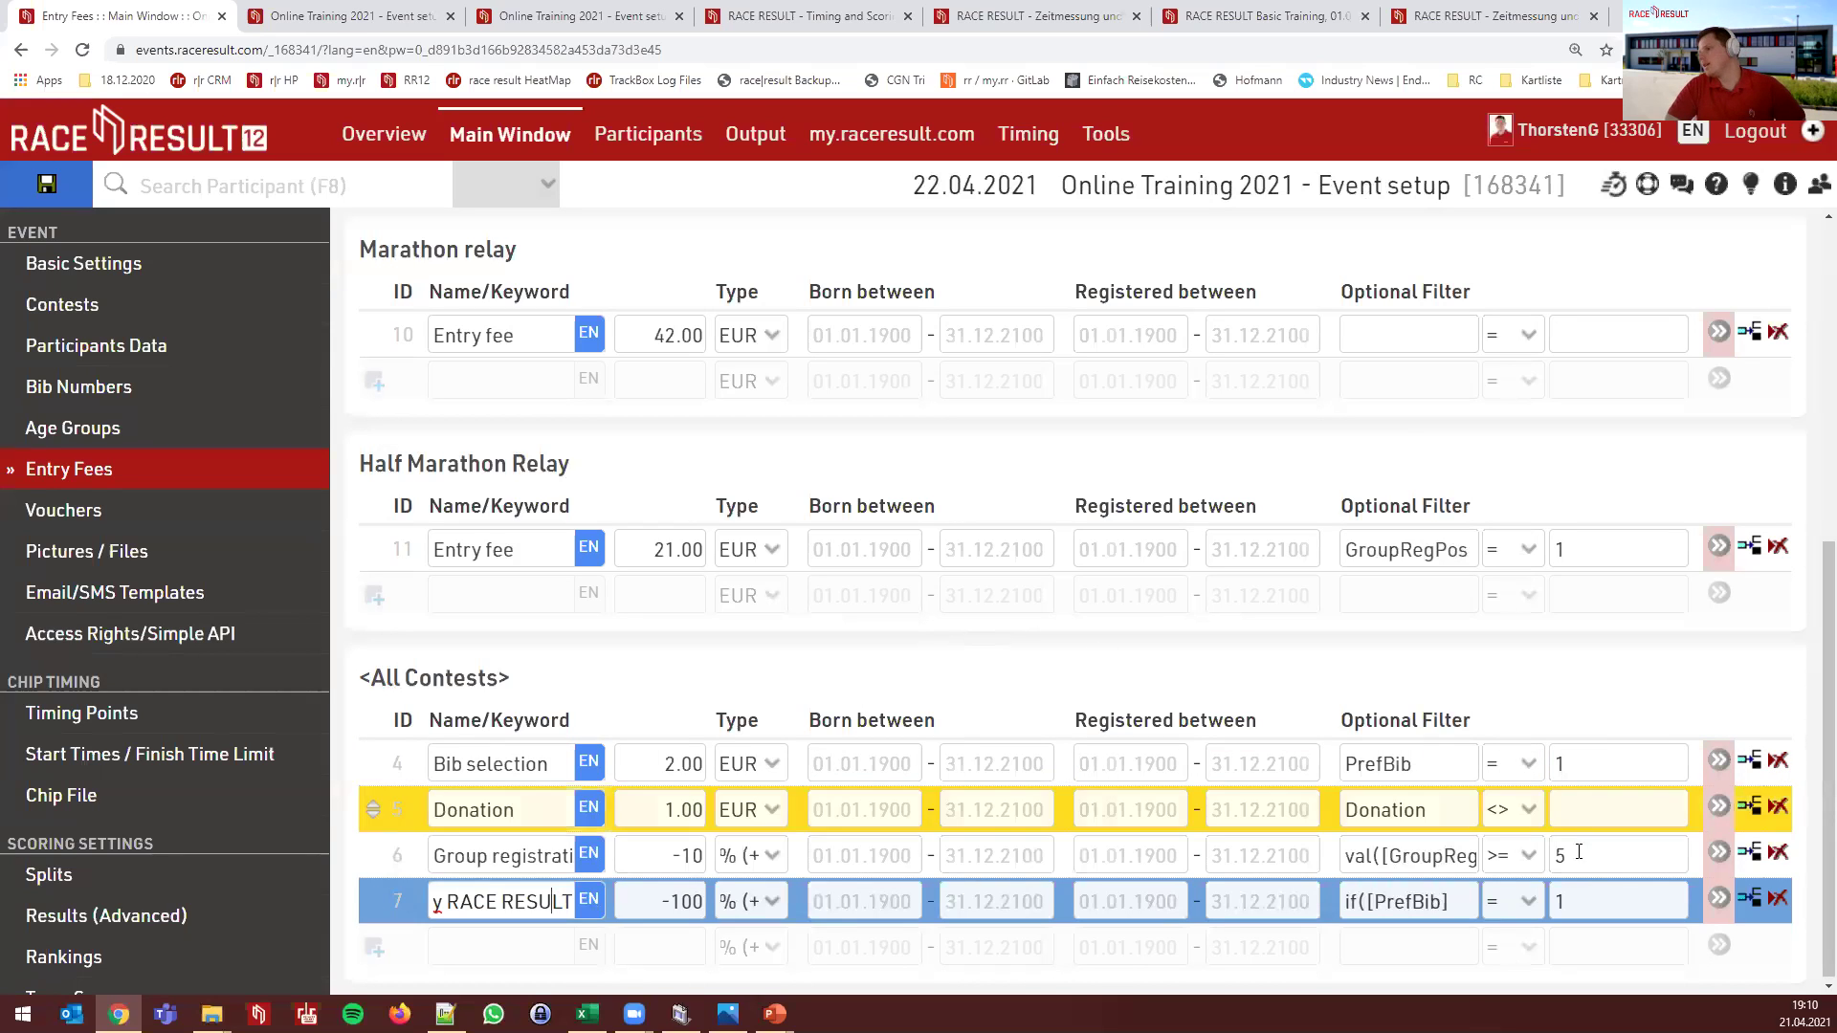
click(1440, 903)
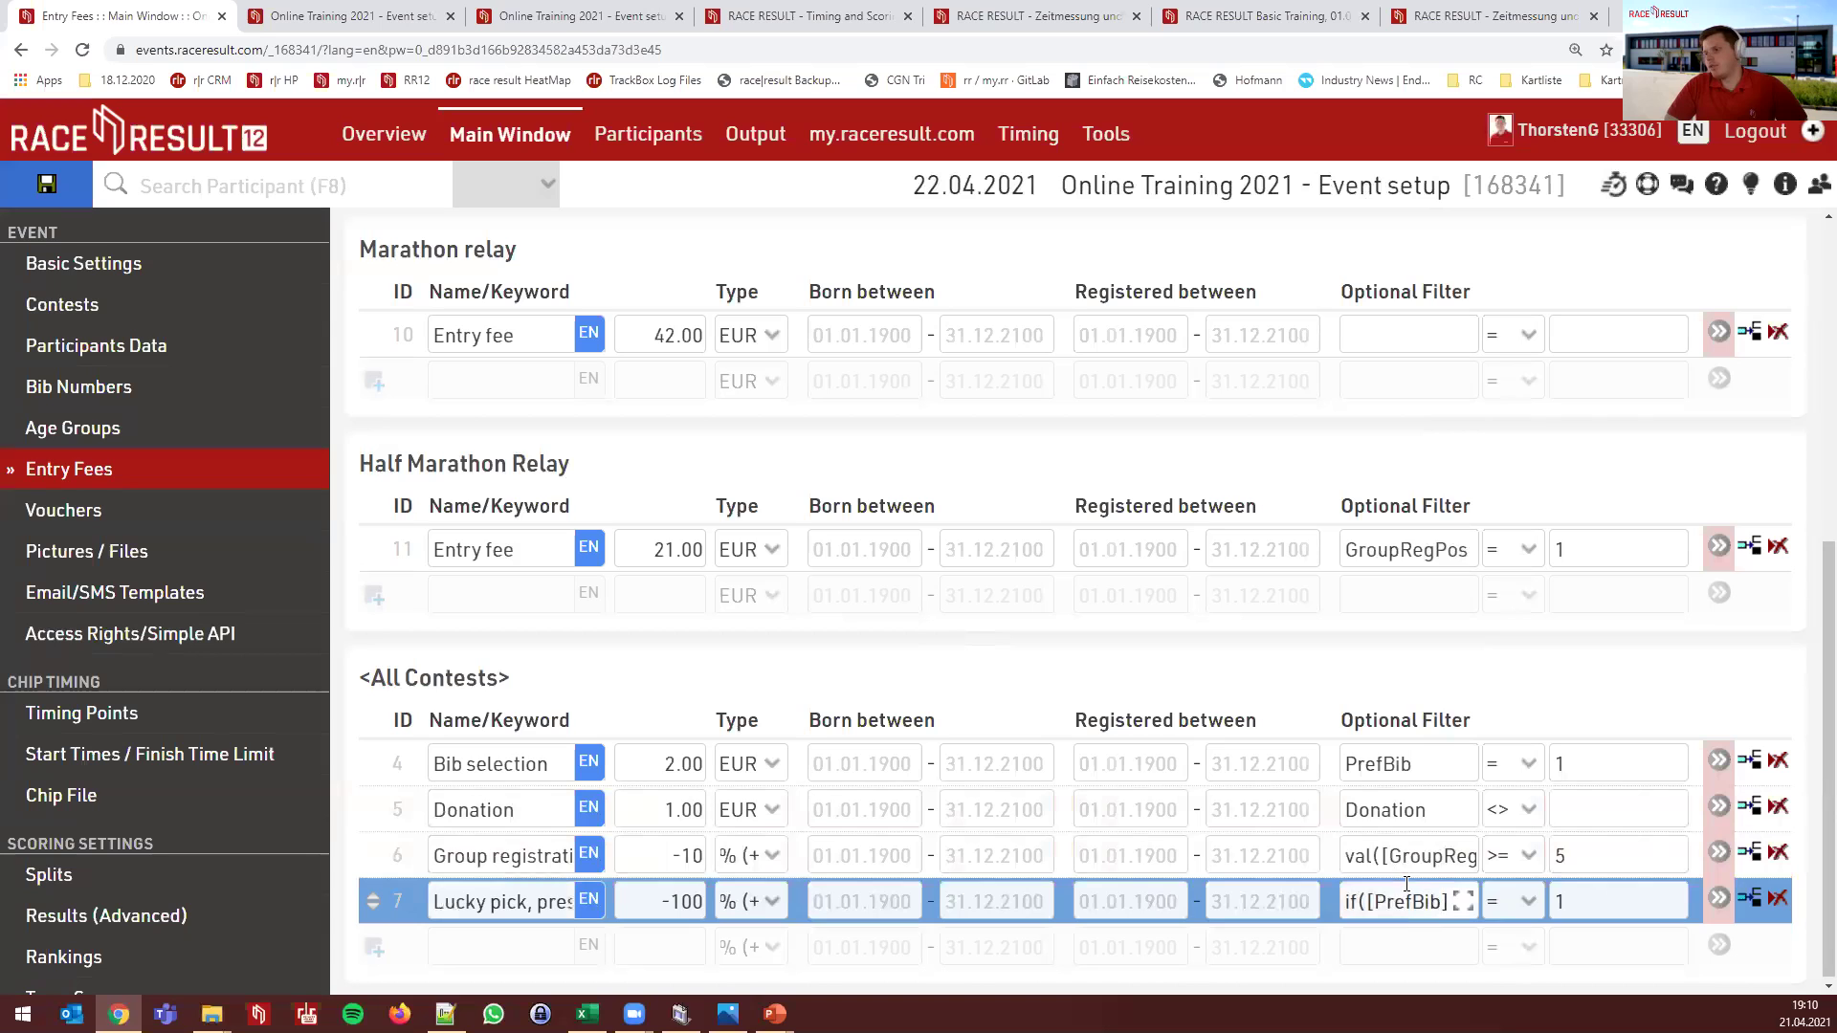
click(1463, 902)
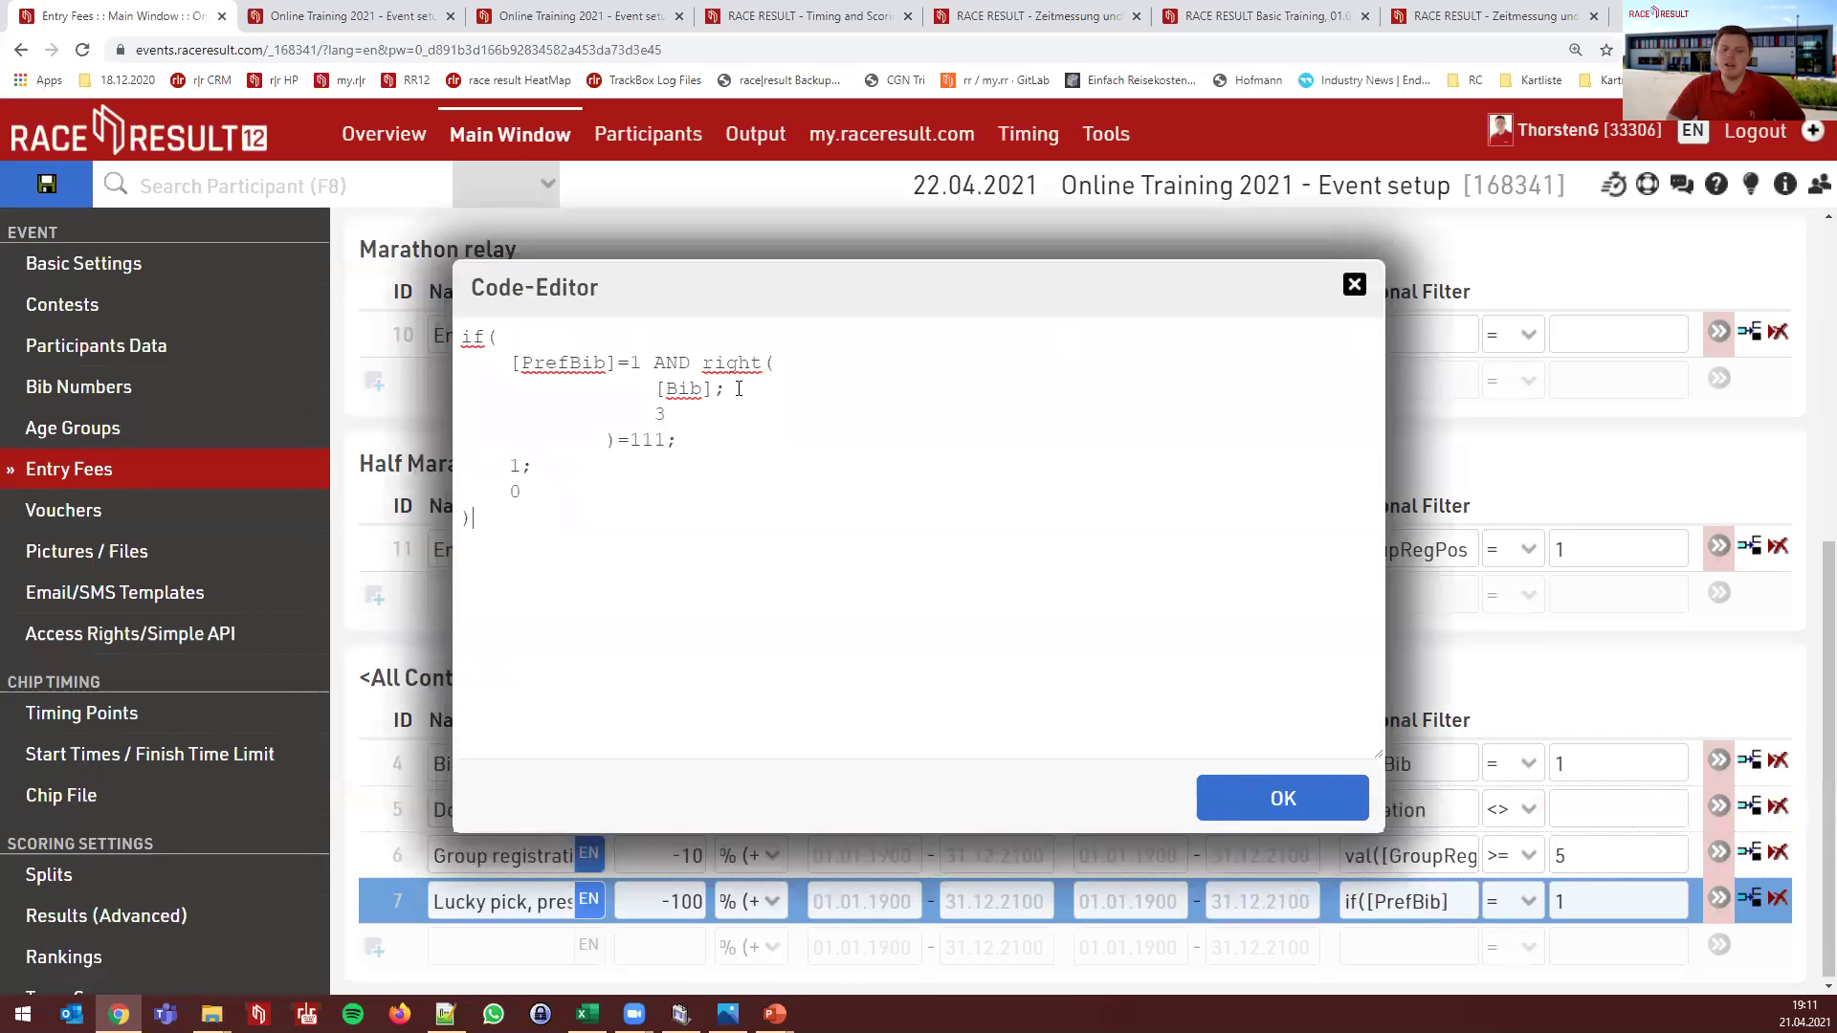
click(1644, 673)
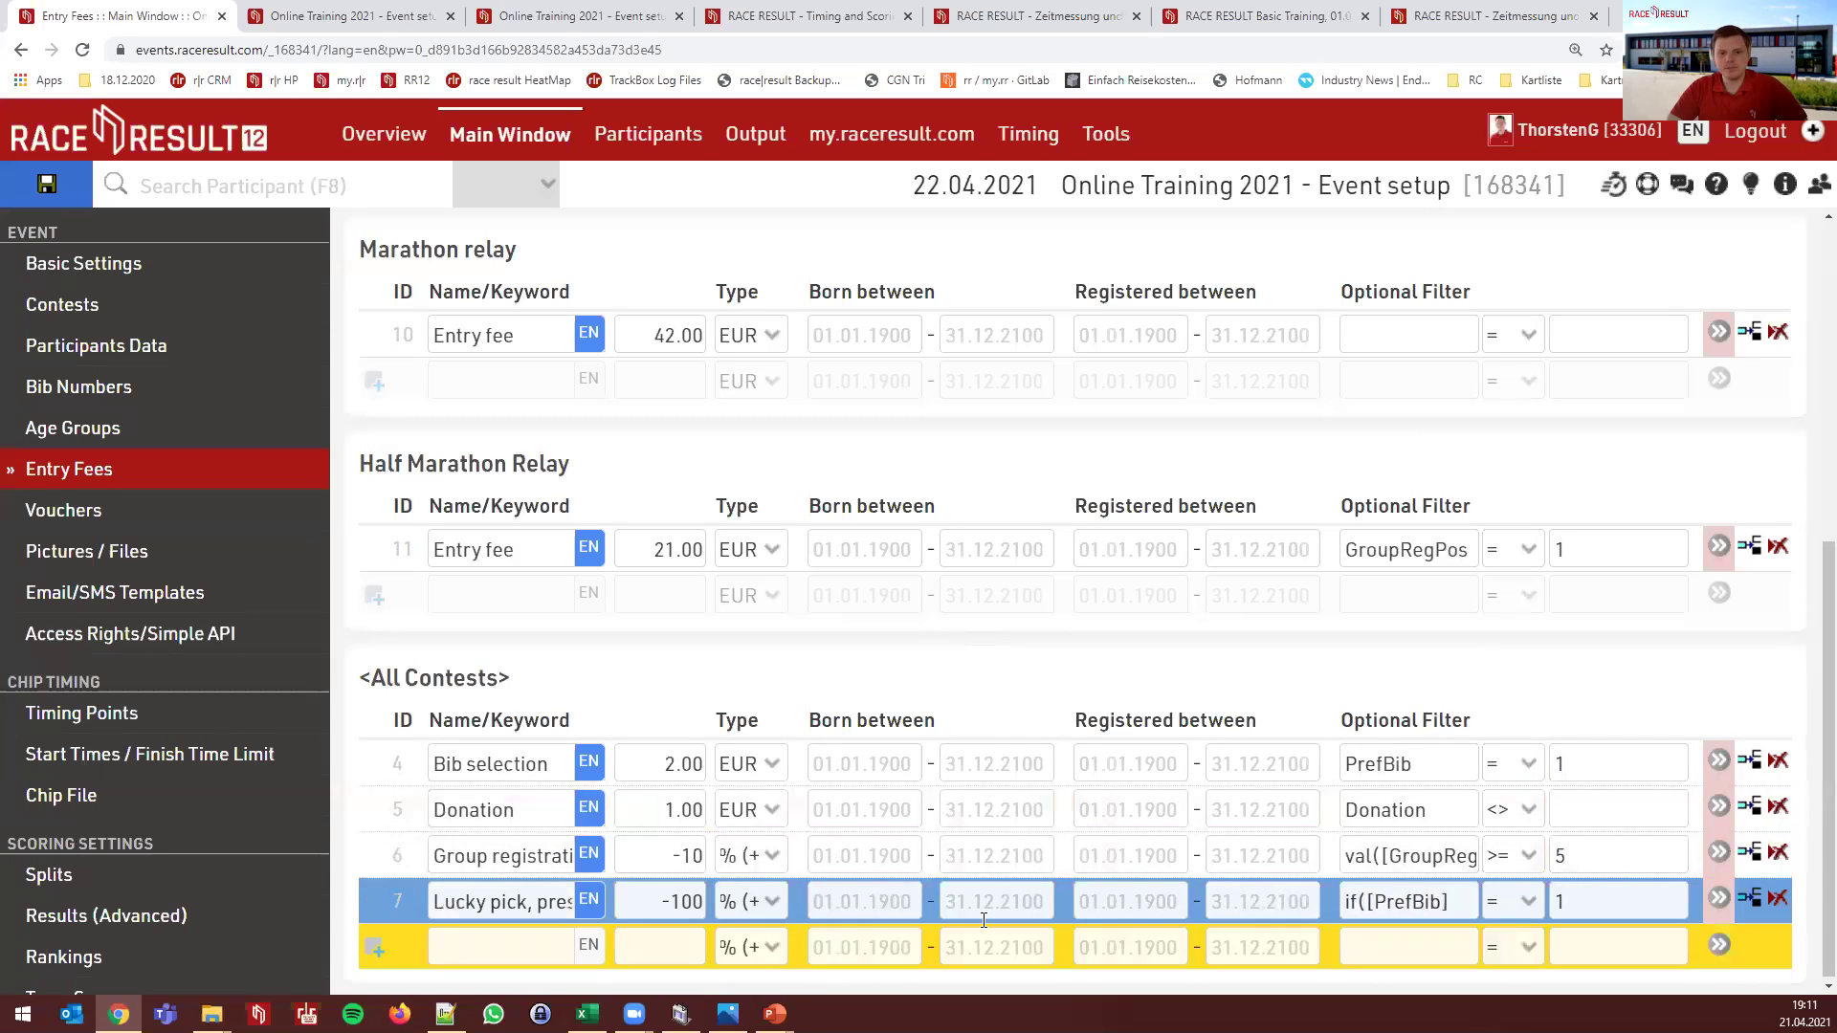
Open the Bib selection fee's details and re-enter its category as Gimmick
click(1714, 765)
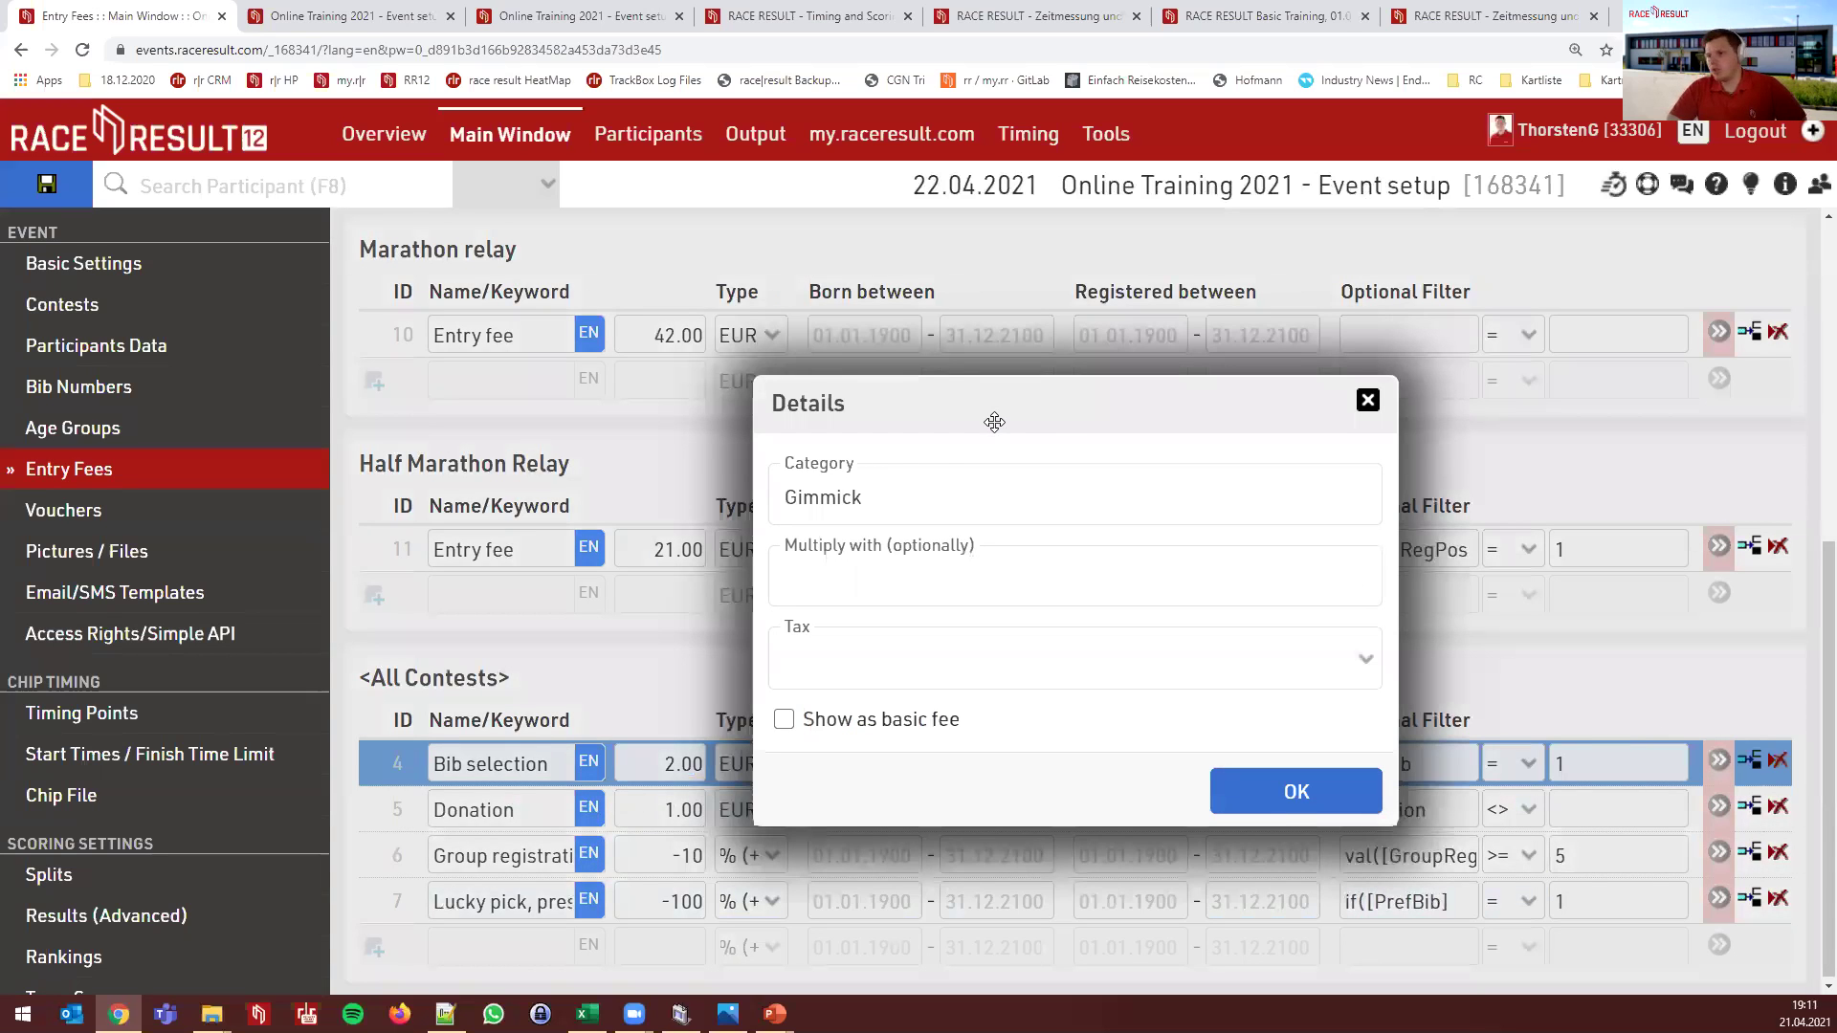
click(912, 495)
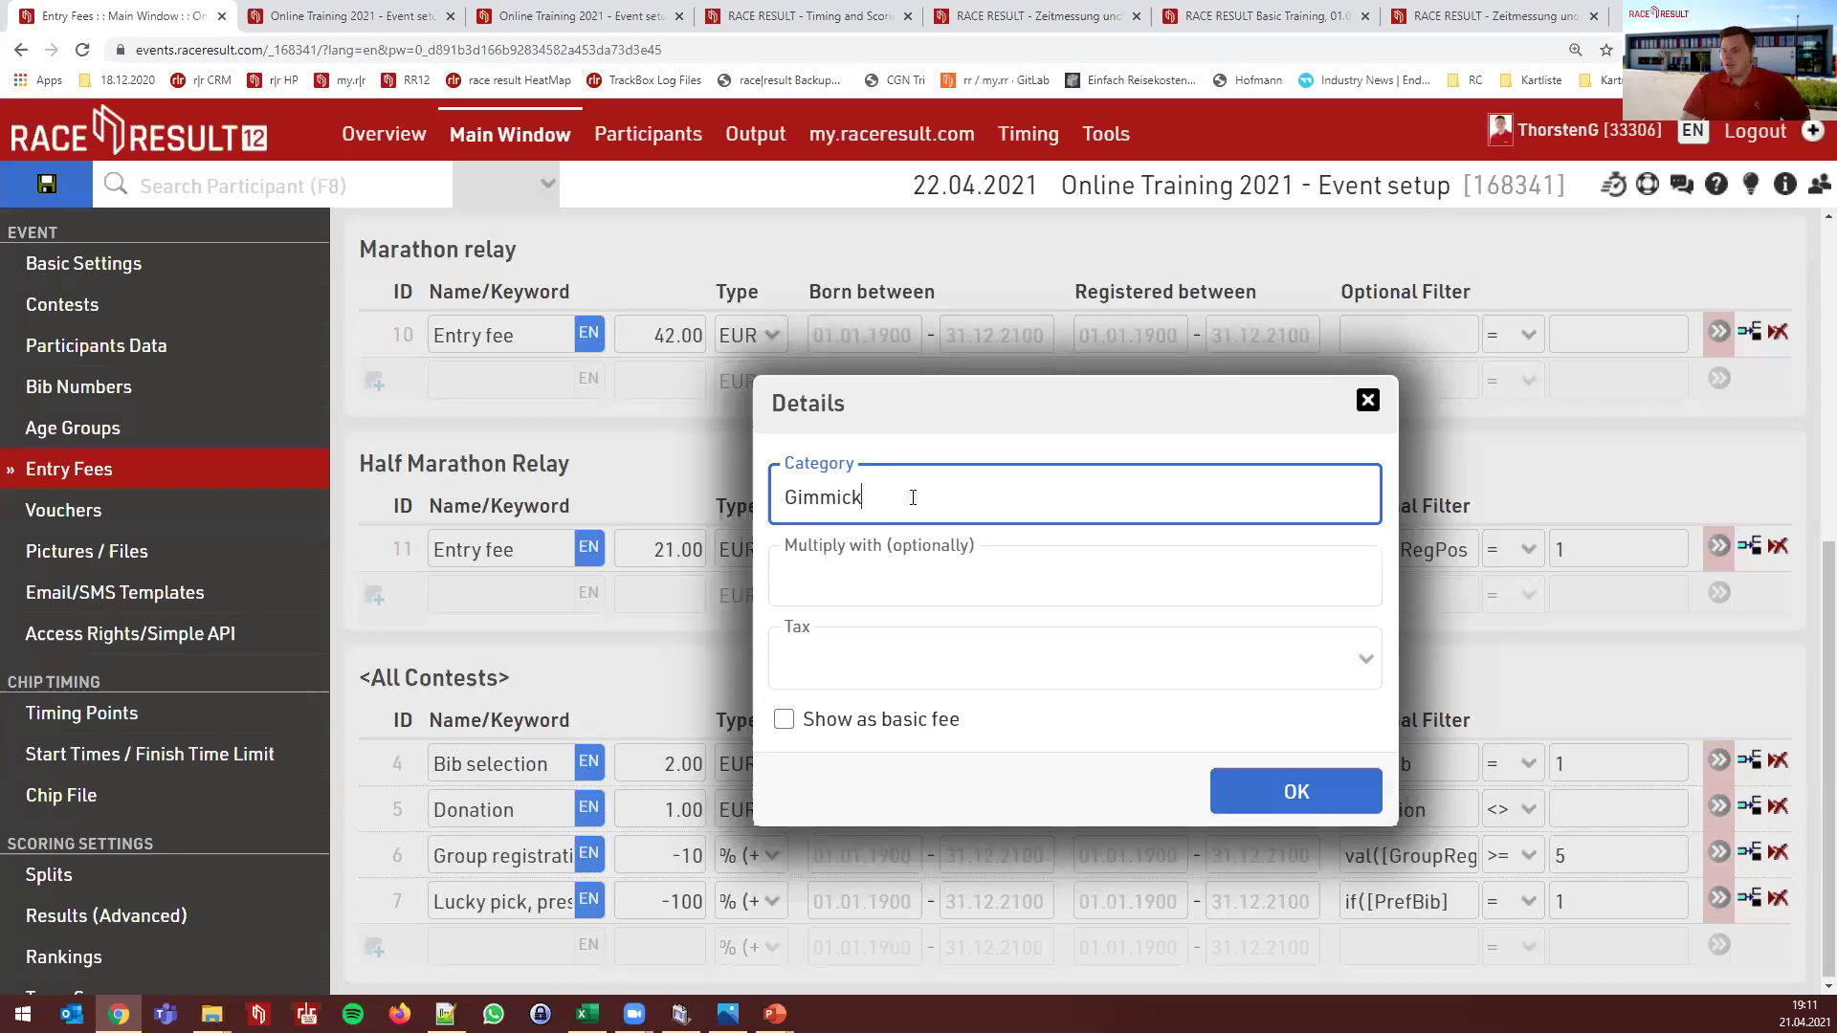
key(Delete)
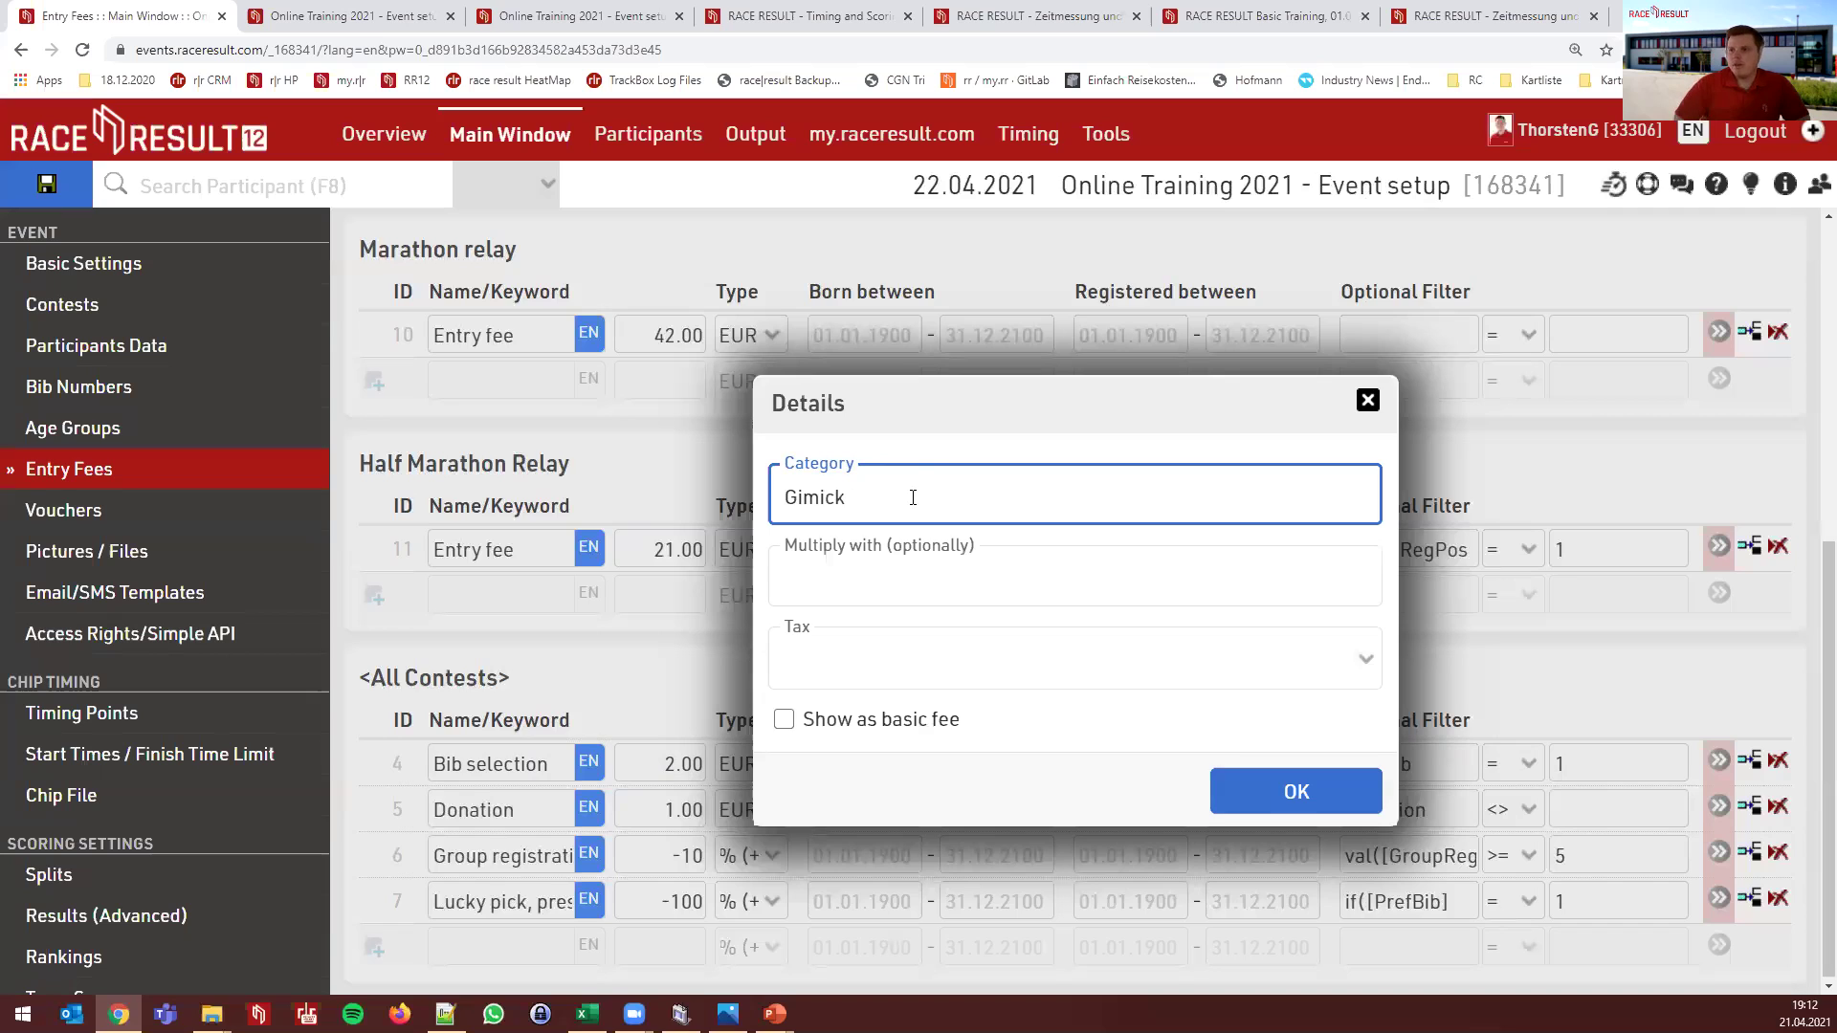
click(926, 446)
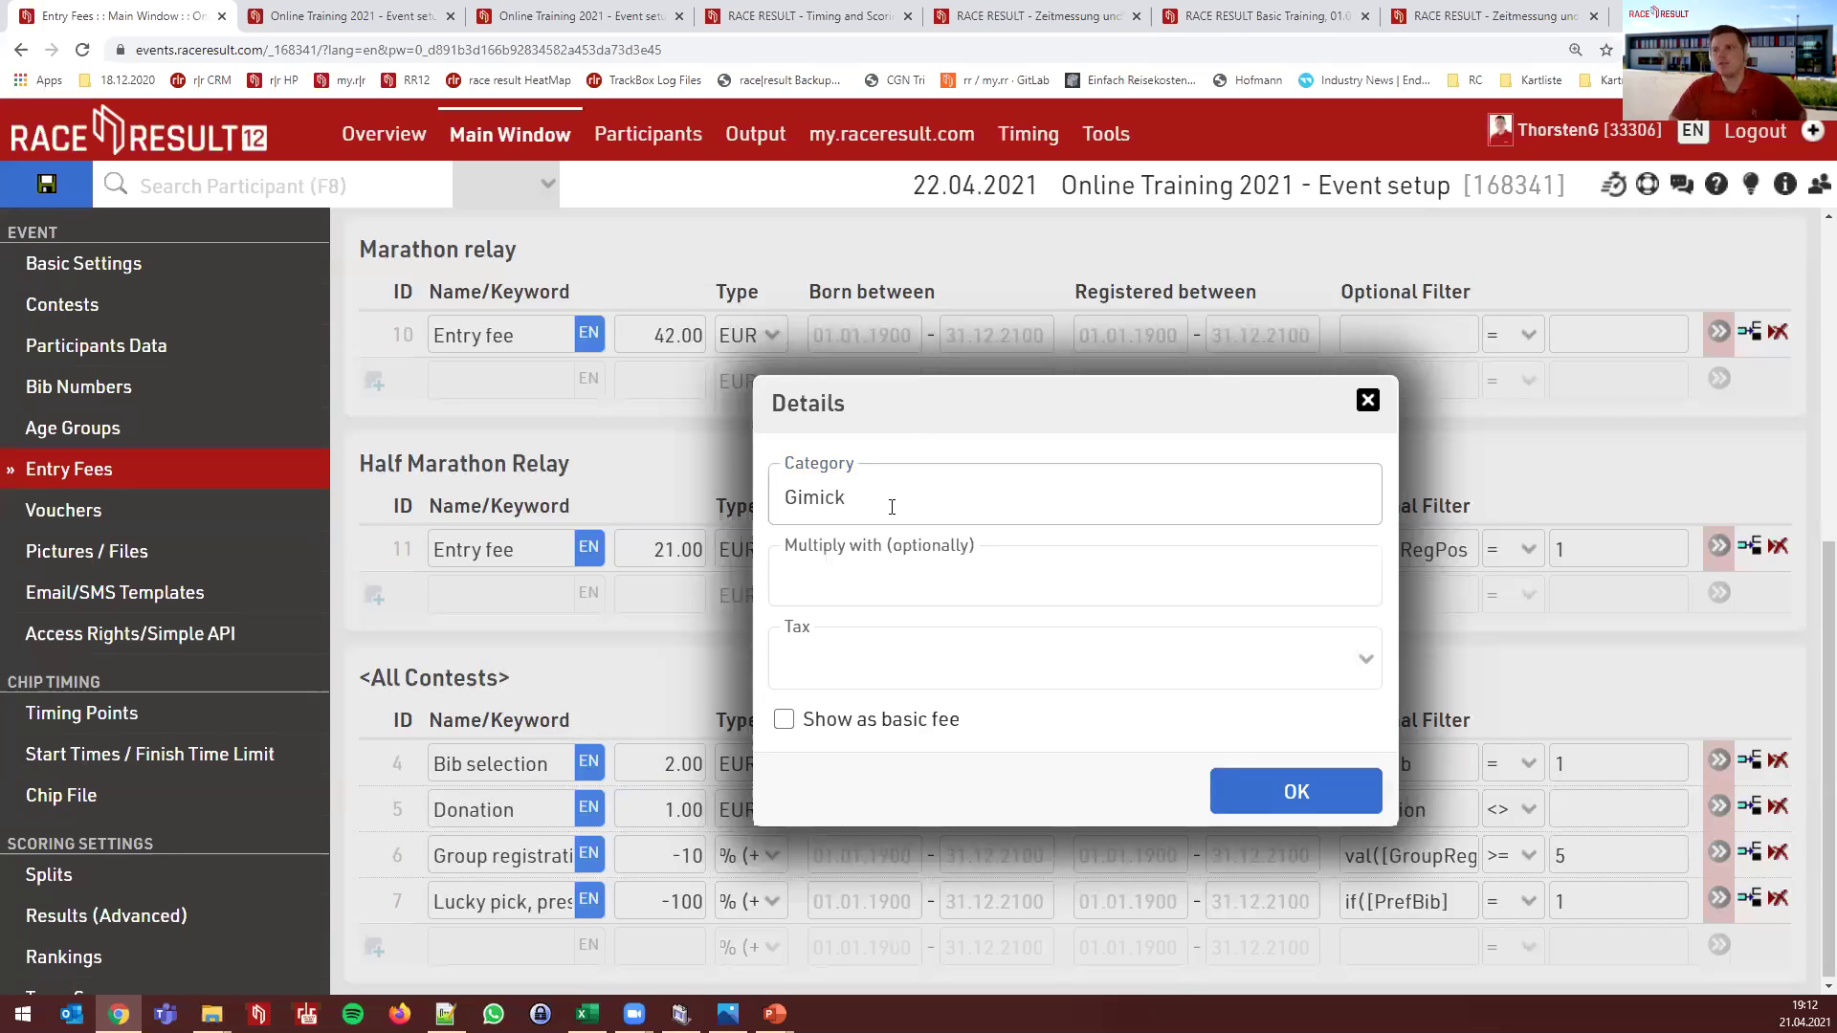
click(811, 501)
text(m)
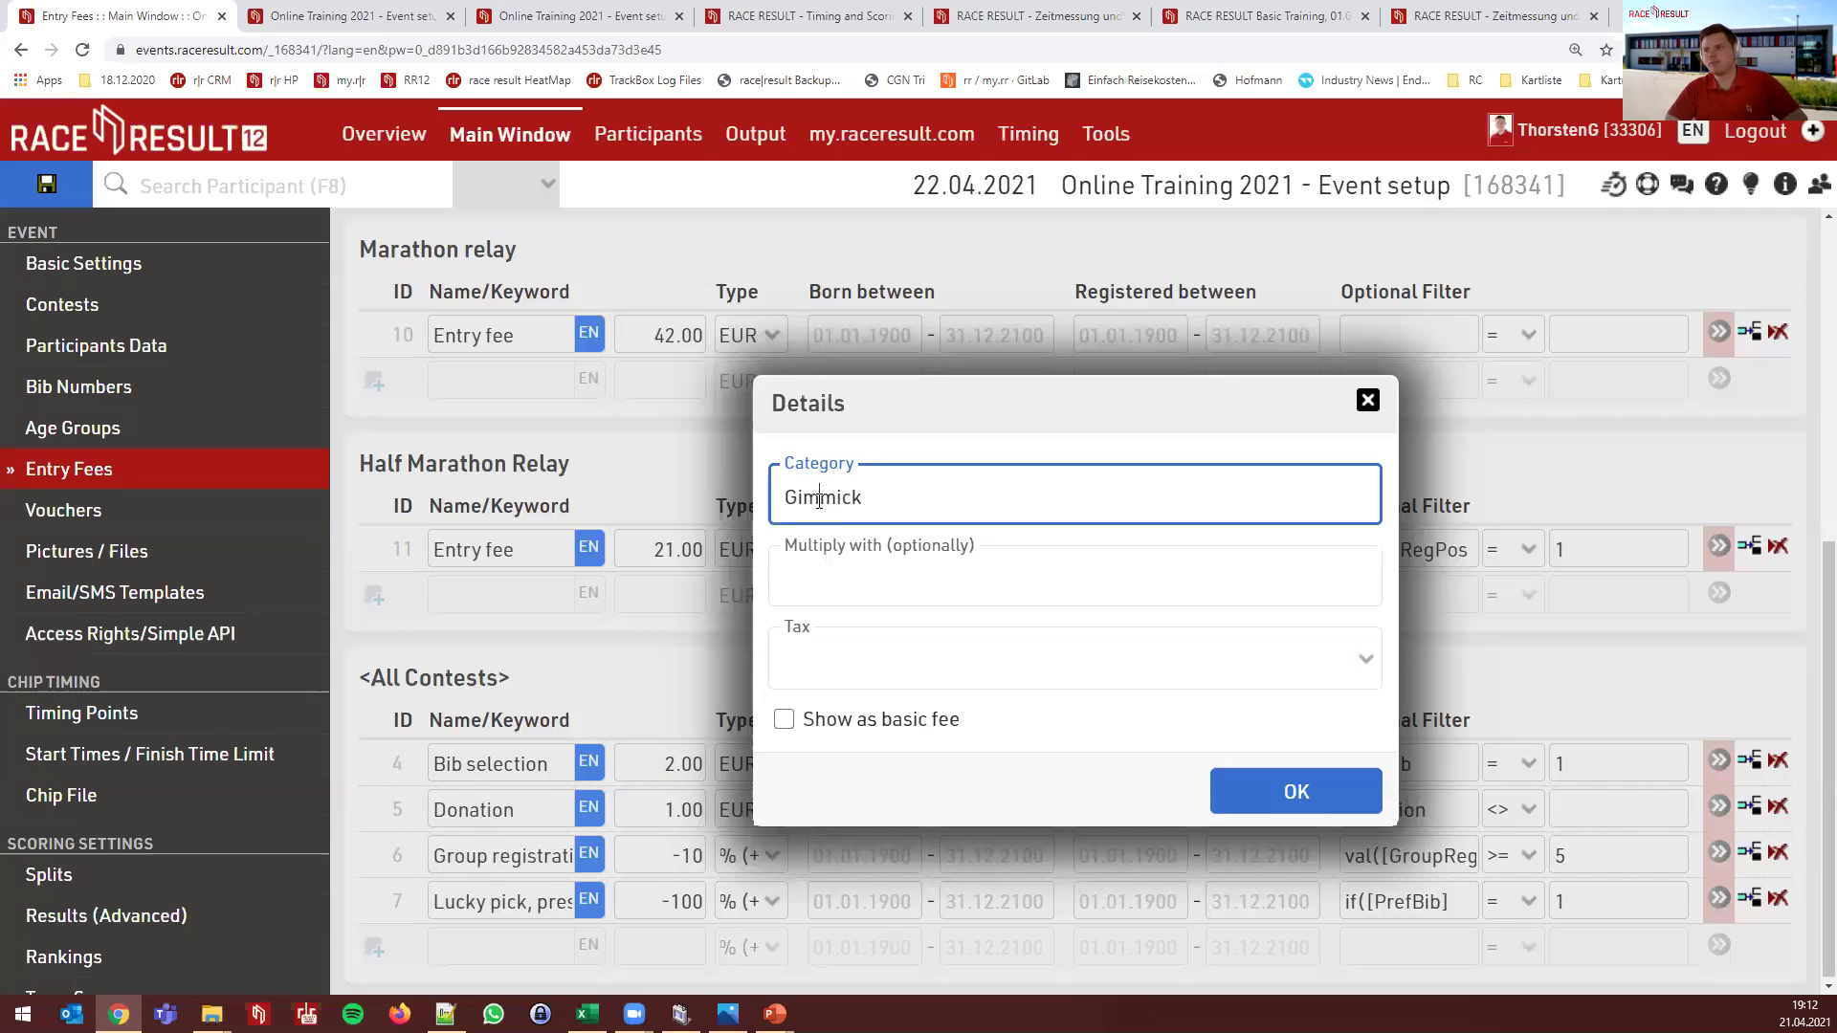
click(998, 446)
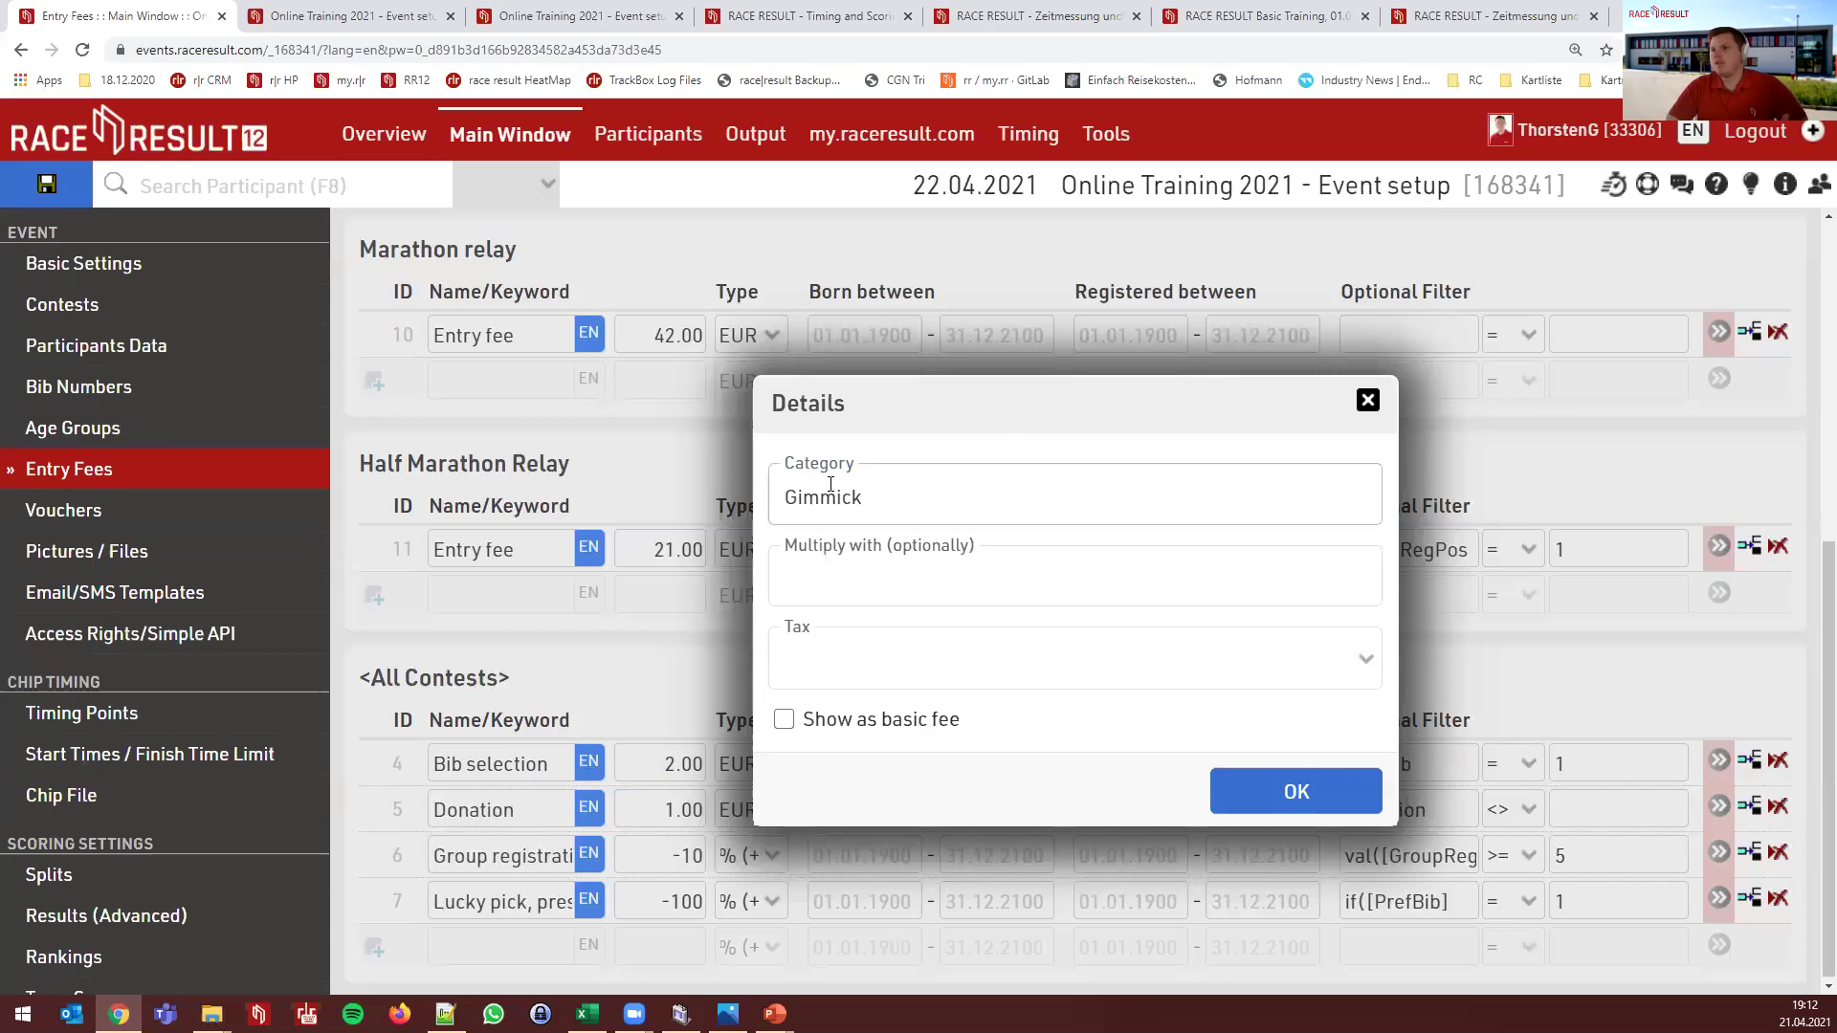
click(1292, 800)
Compare the category and basic fee settings in the details of the Half Marathon Relay entry fee and the Bib selection fee
click(1716, 821)
key(Escape)
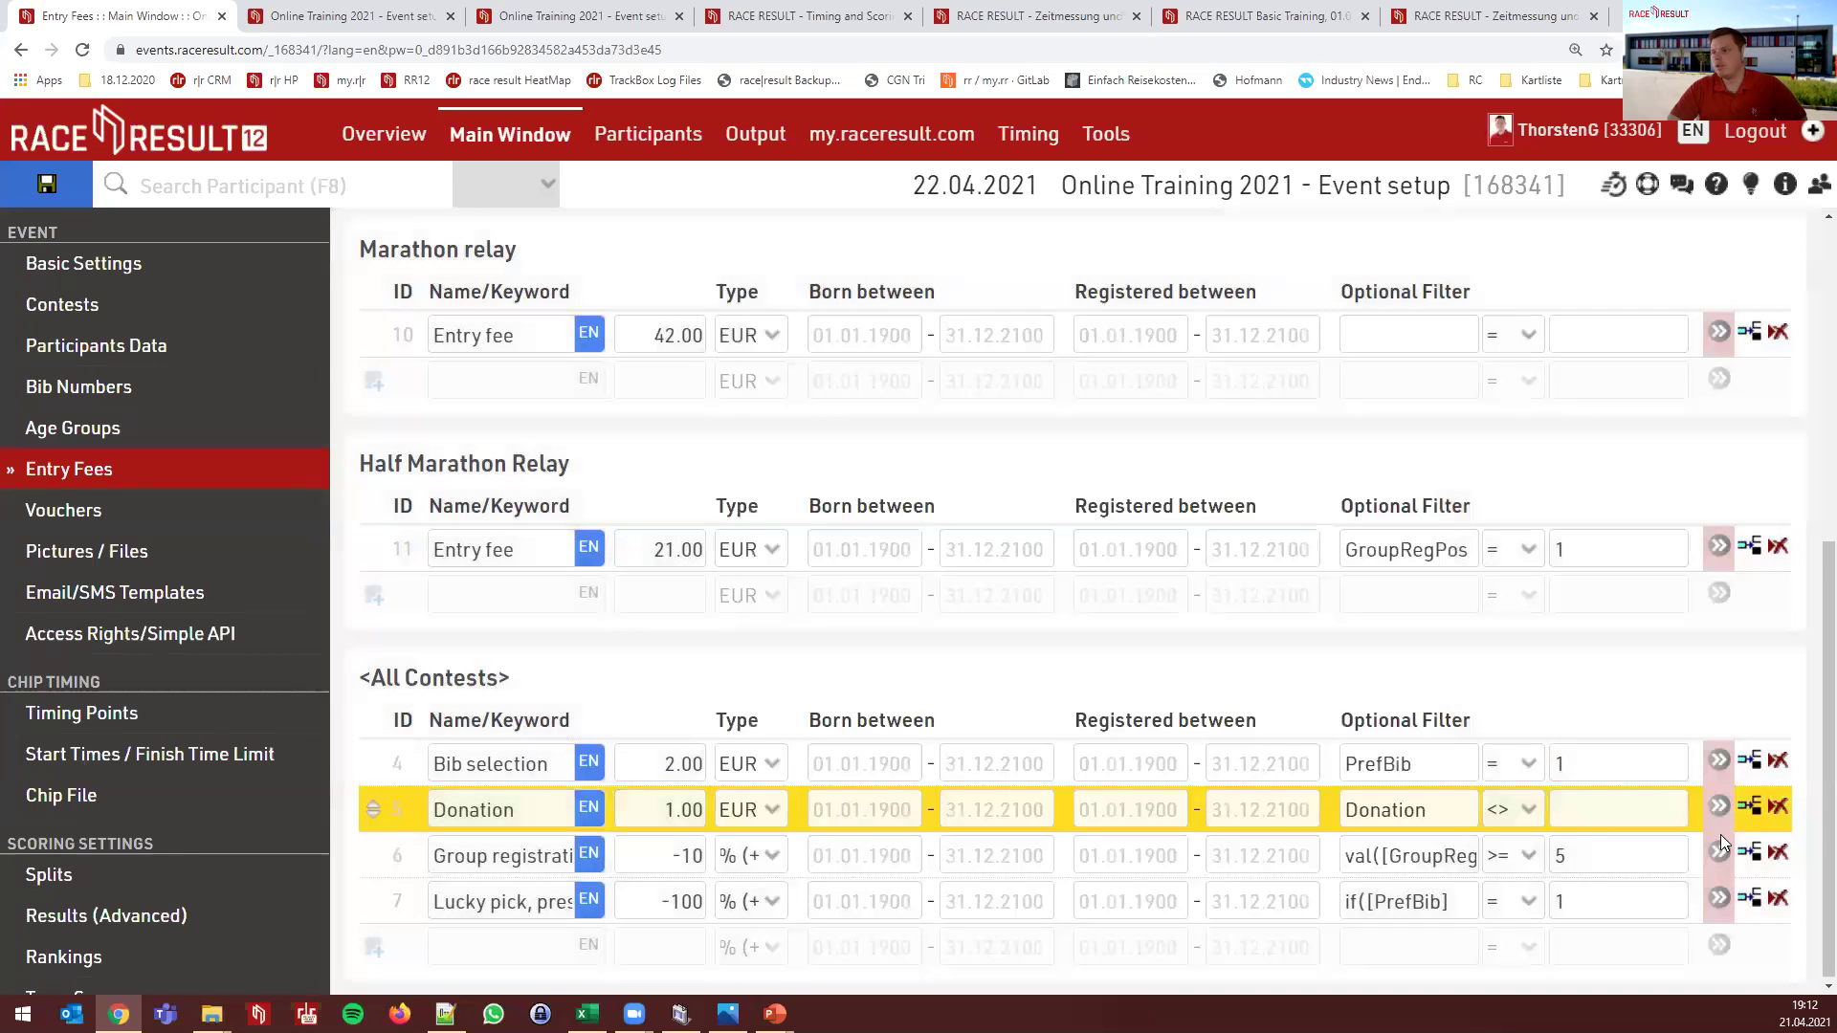
click(1719, 546)
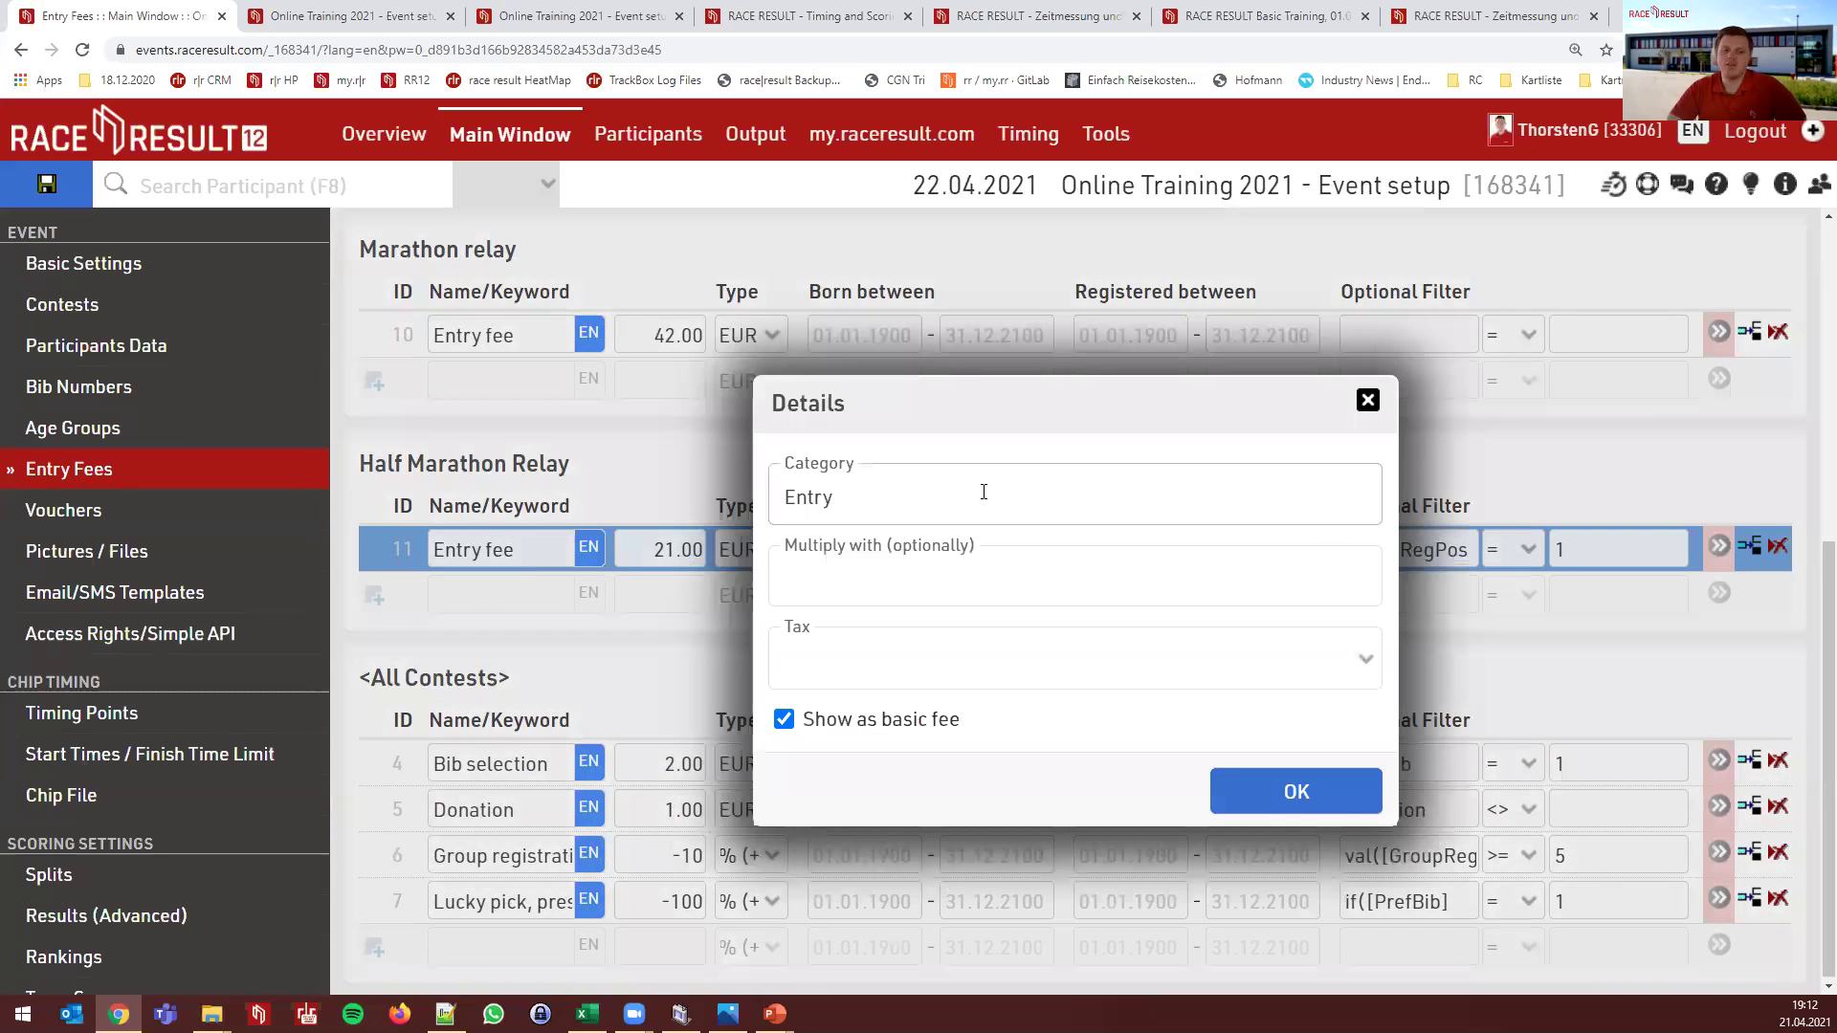
key(Escape)
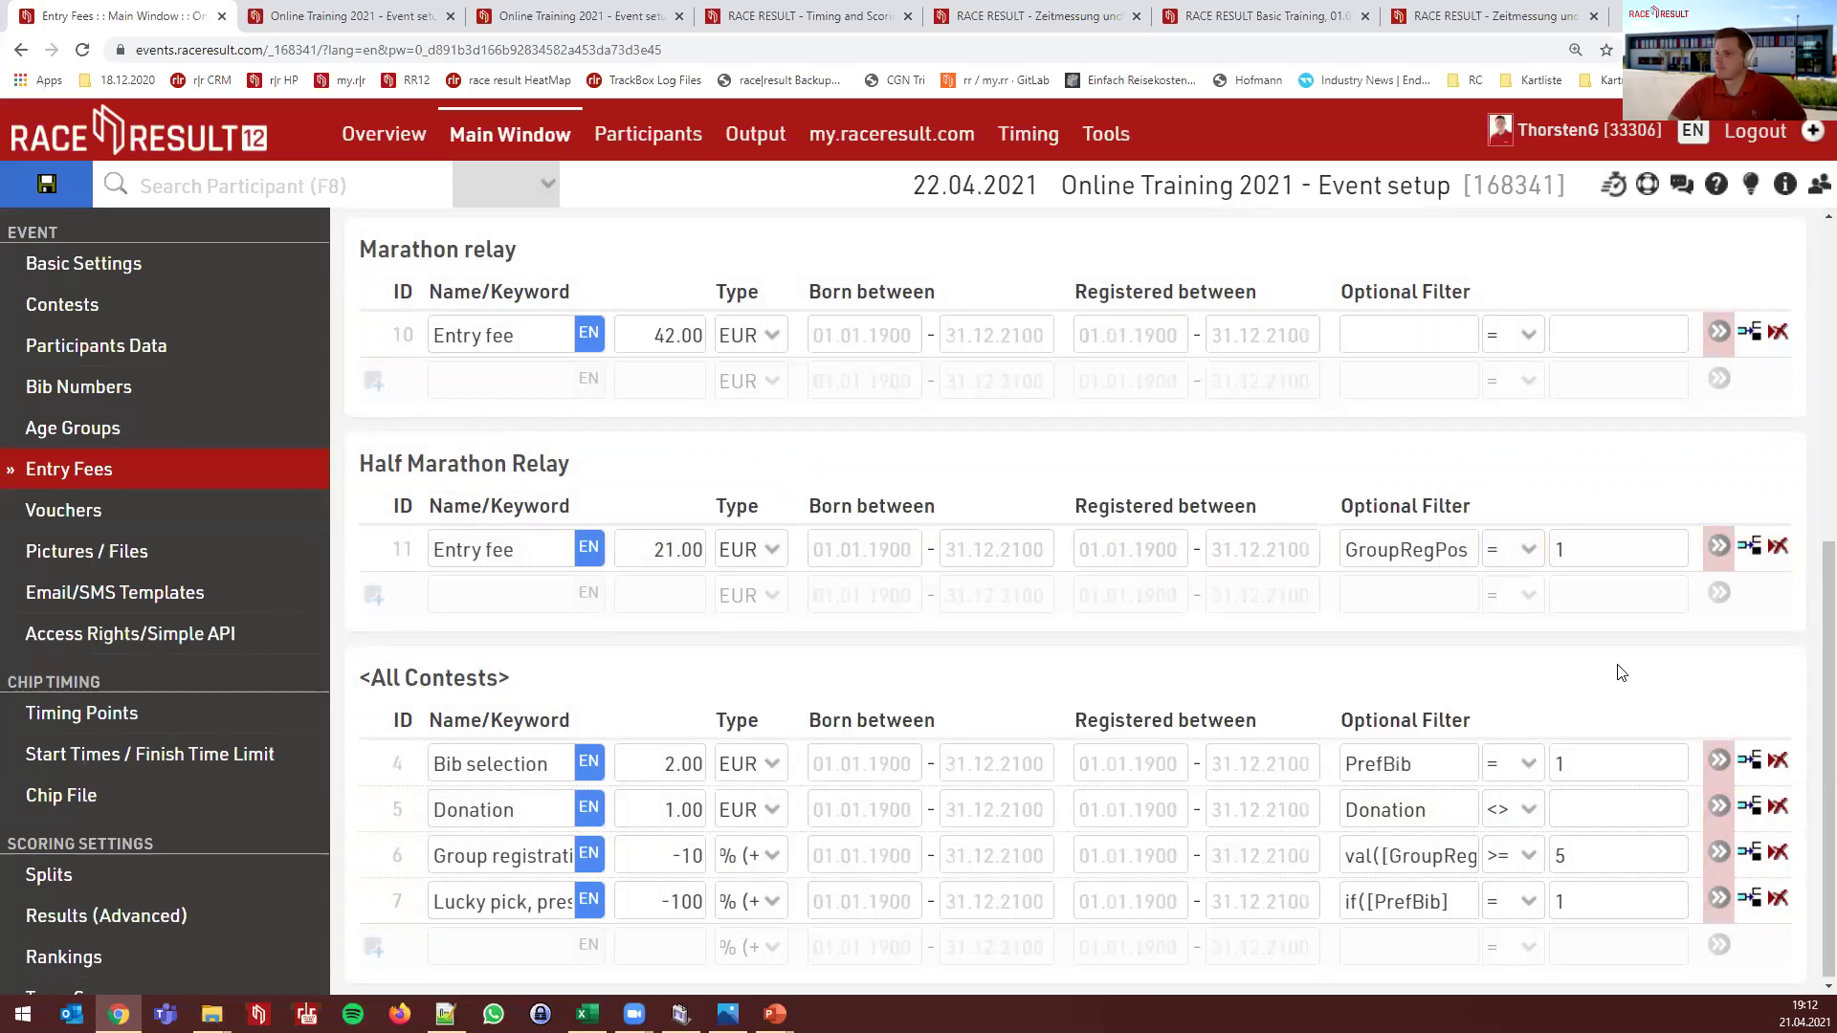
click(1719, 760)
key(Escape)
Examine the Donation fee's details, including its multiplier field and the available tax options
click(1719, 805)
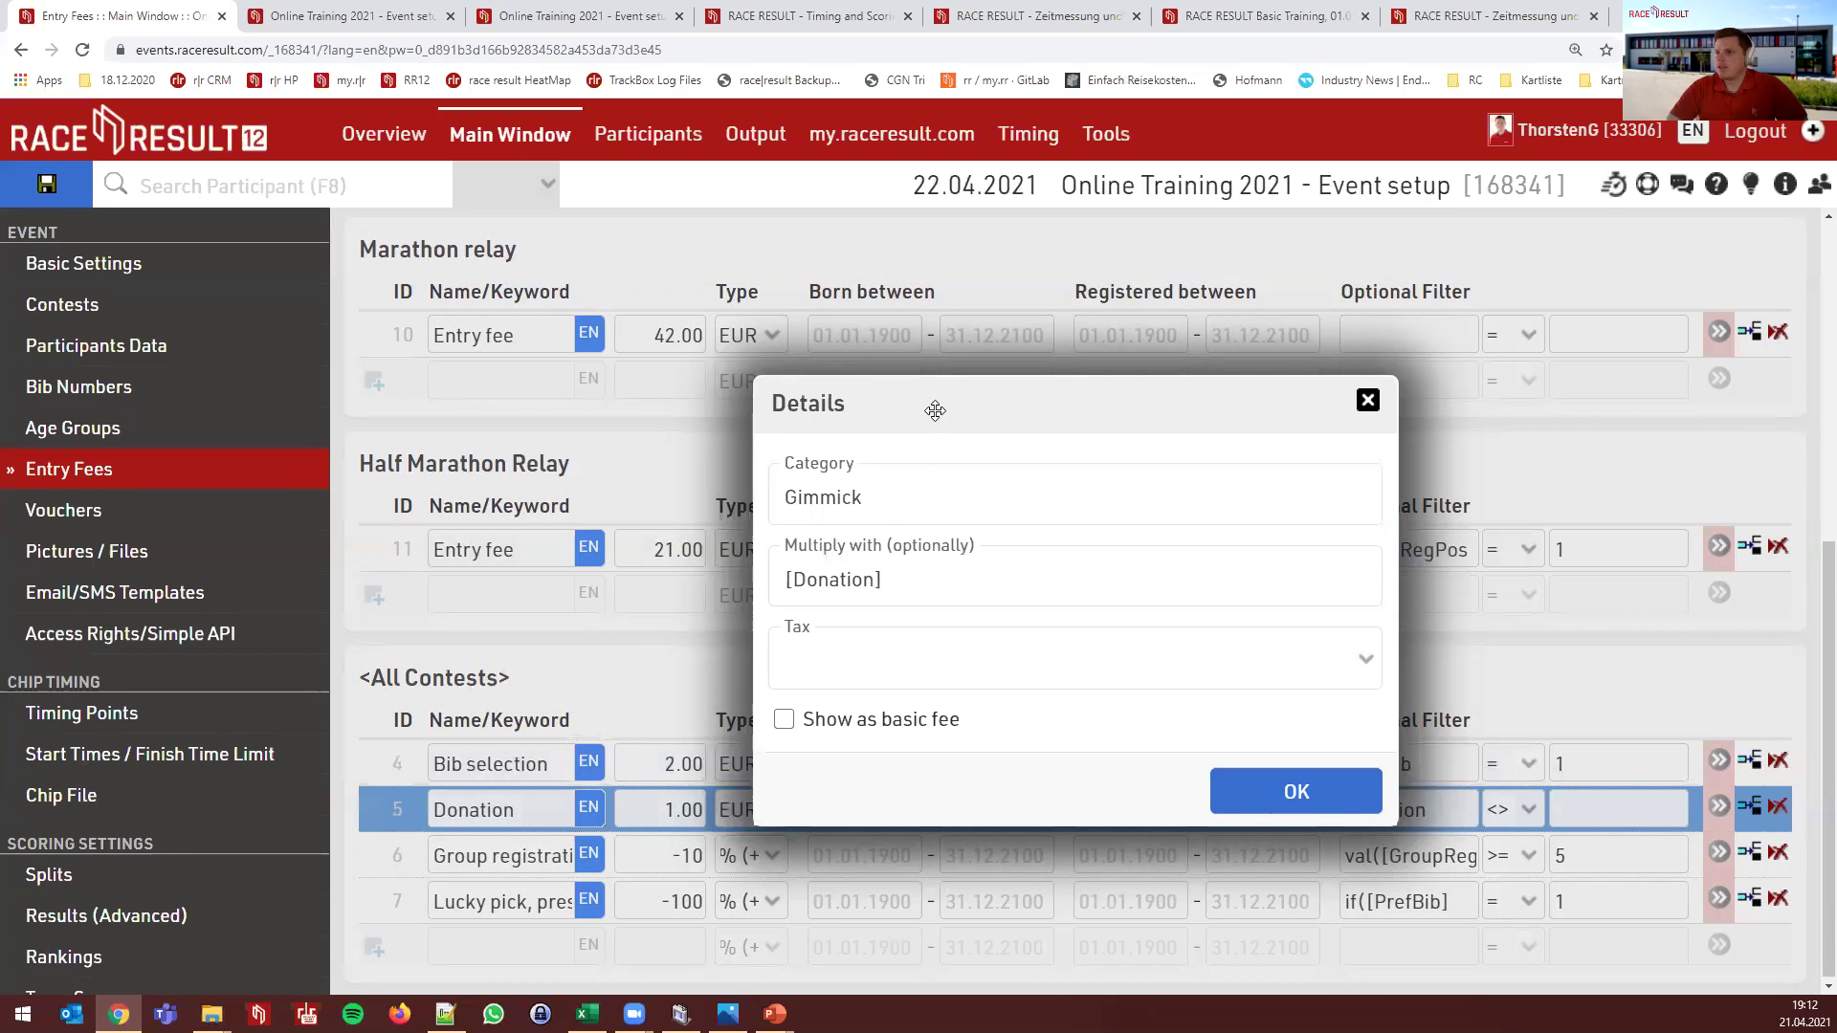
drag(934, 411, 931, 325)
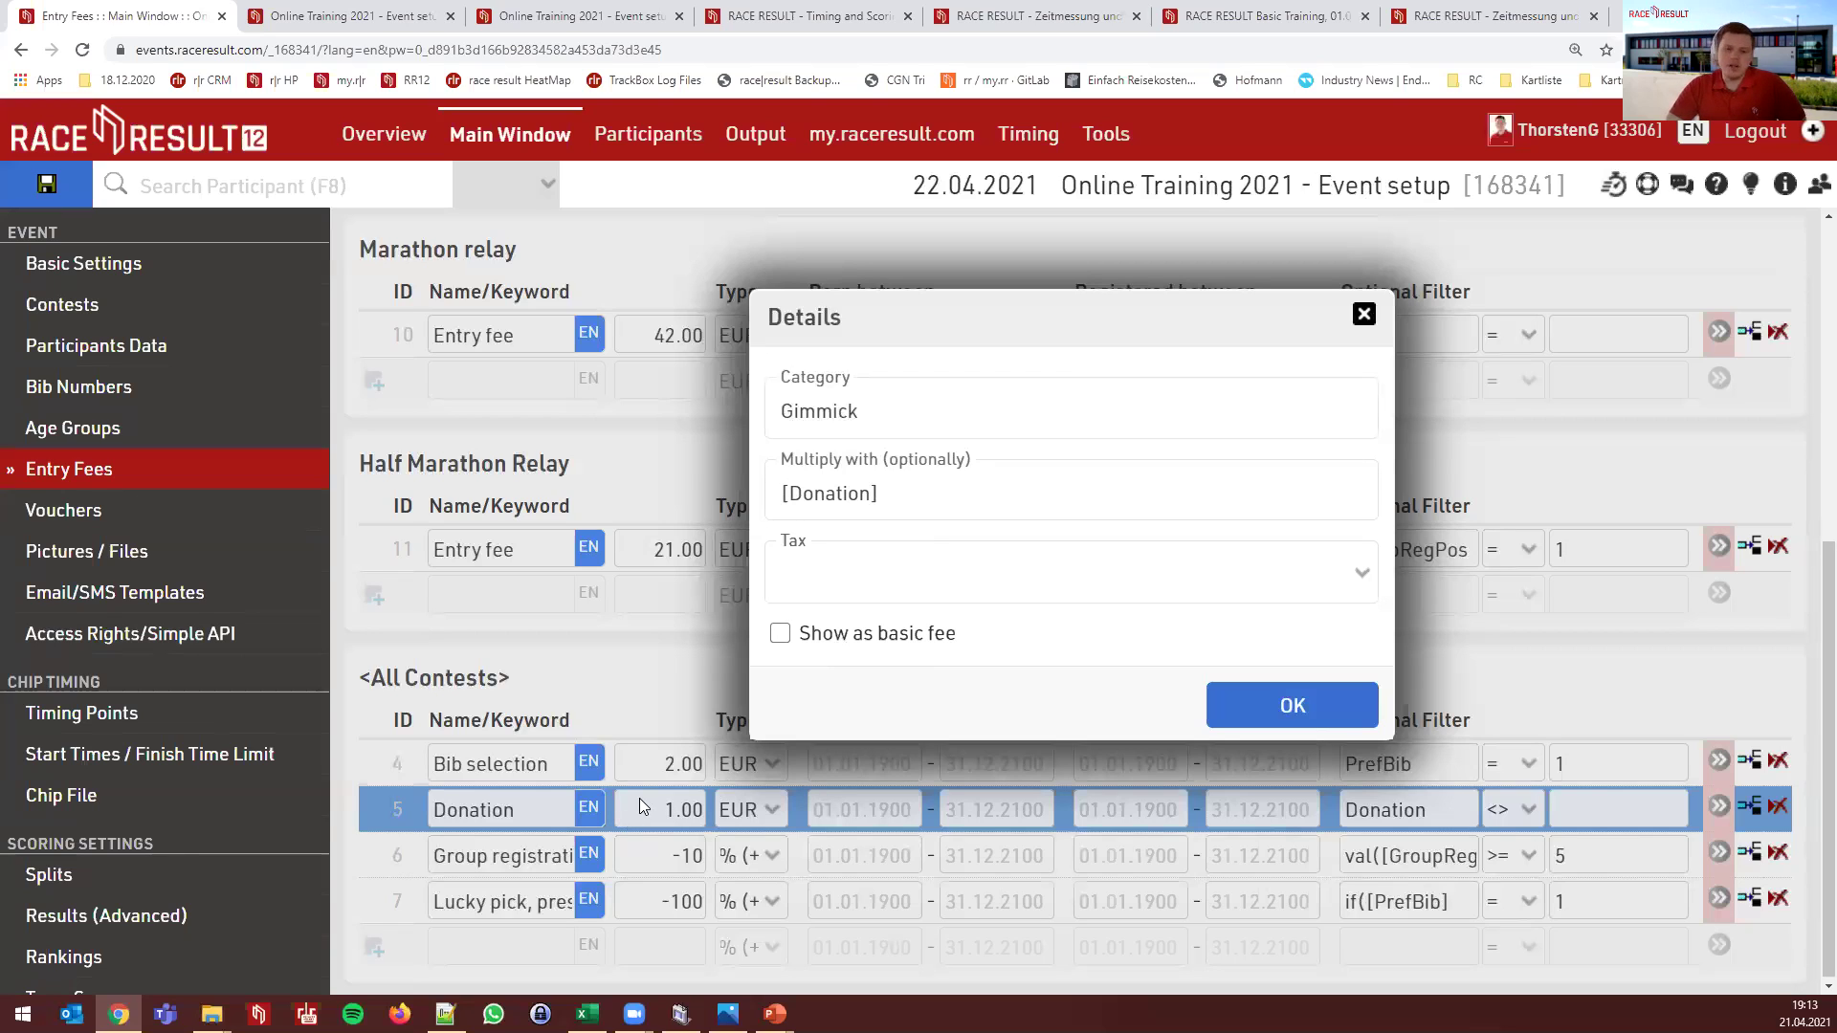
click(1091, 589)
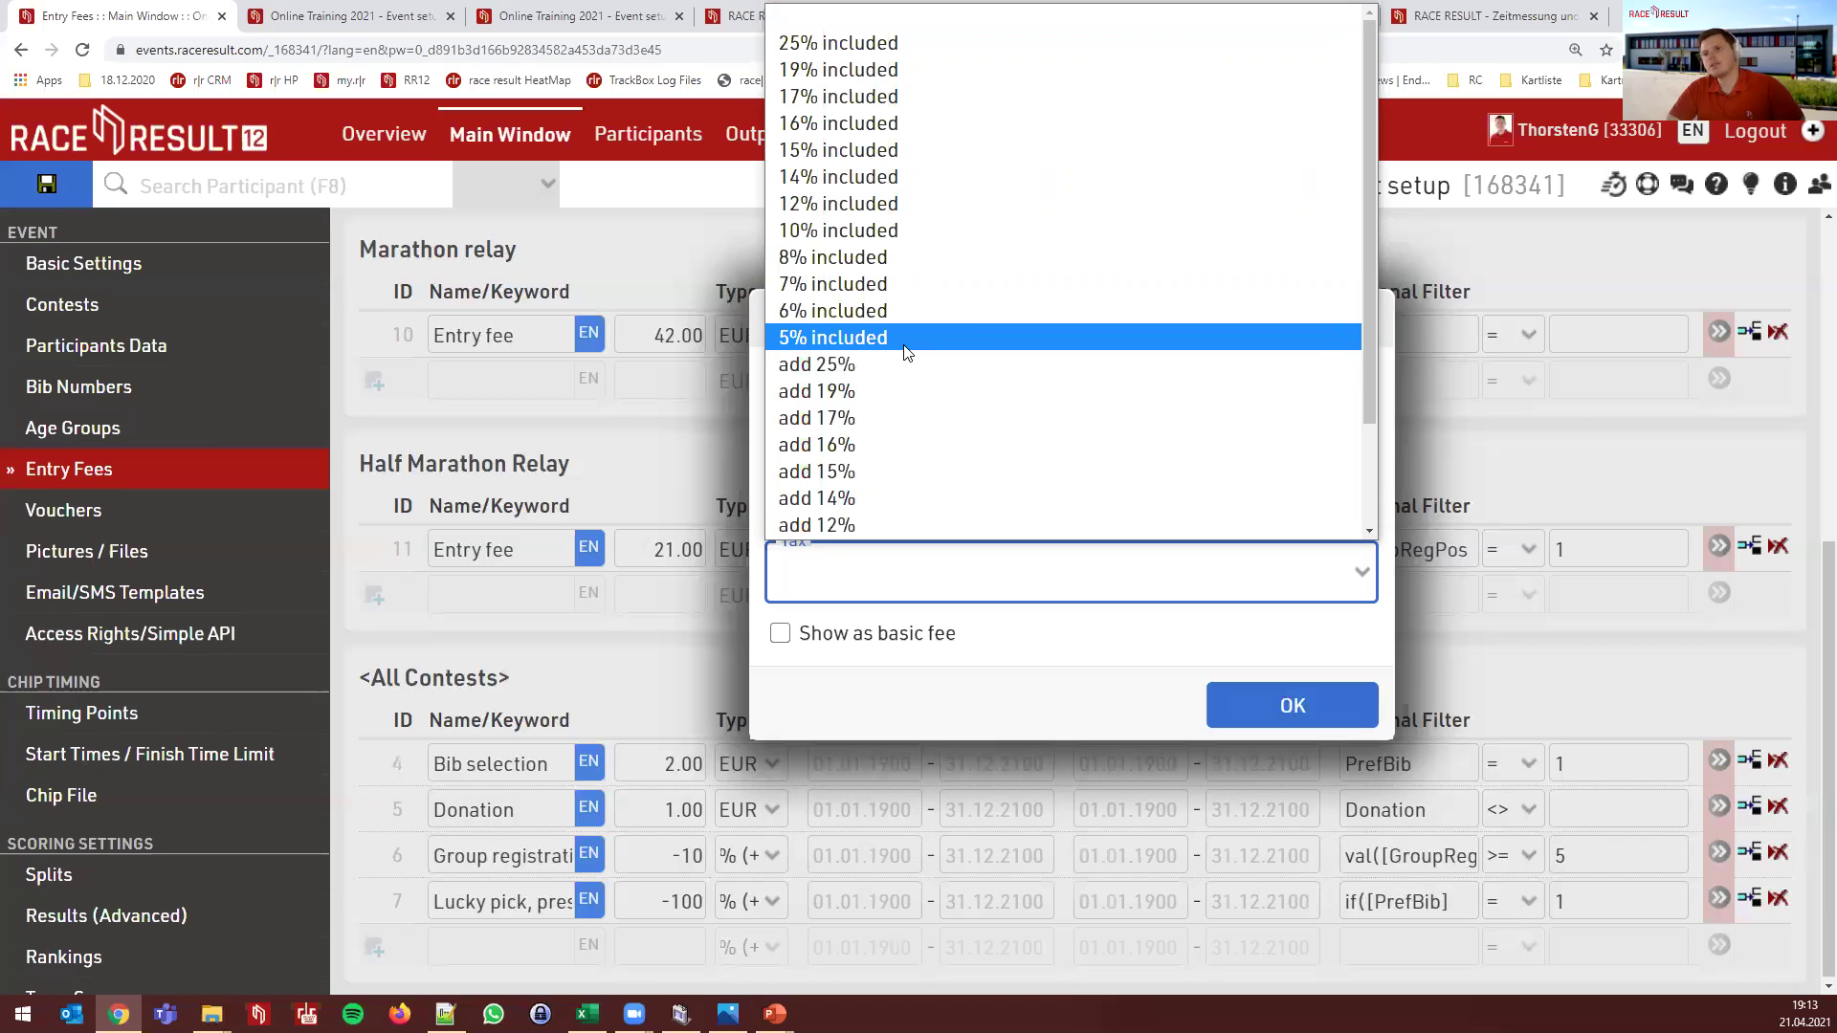
click(1047, 582)
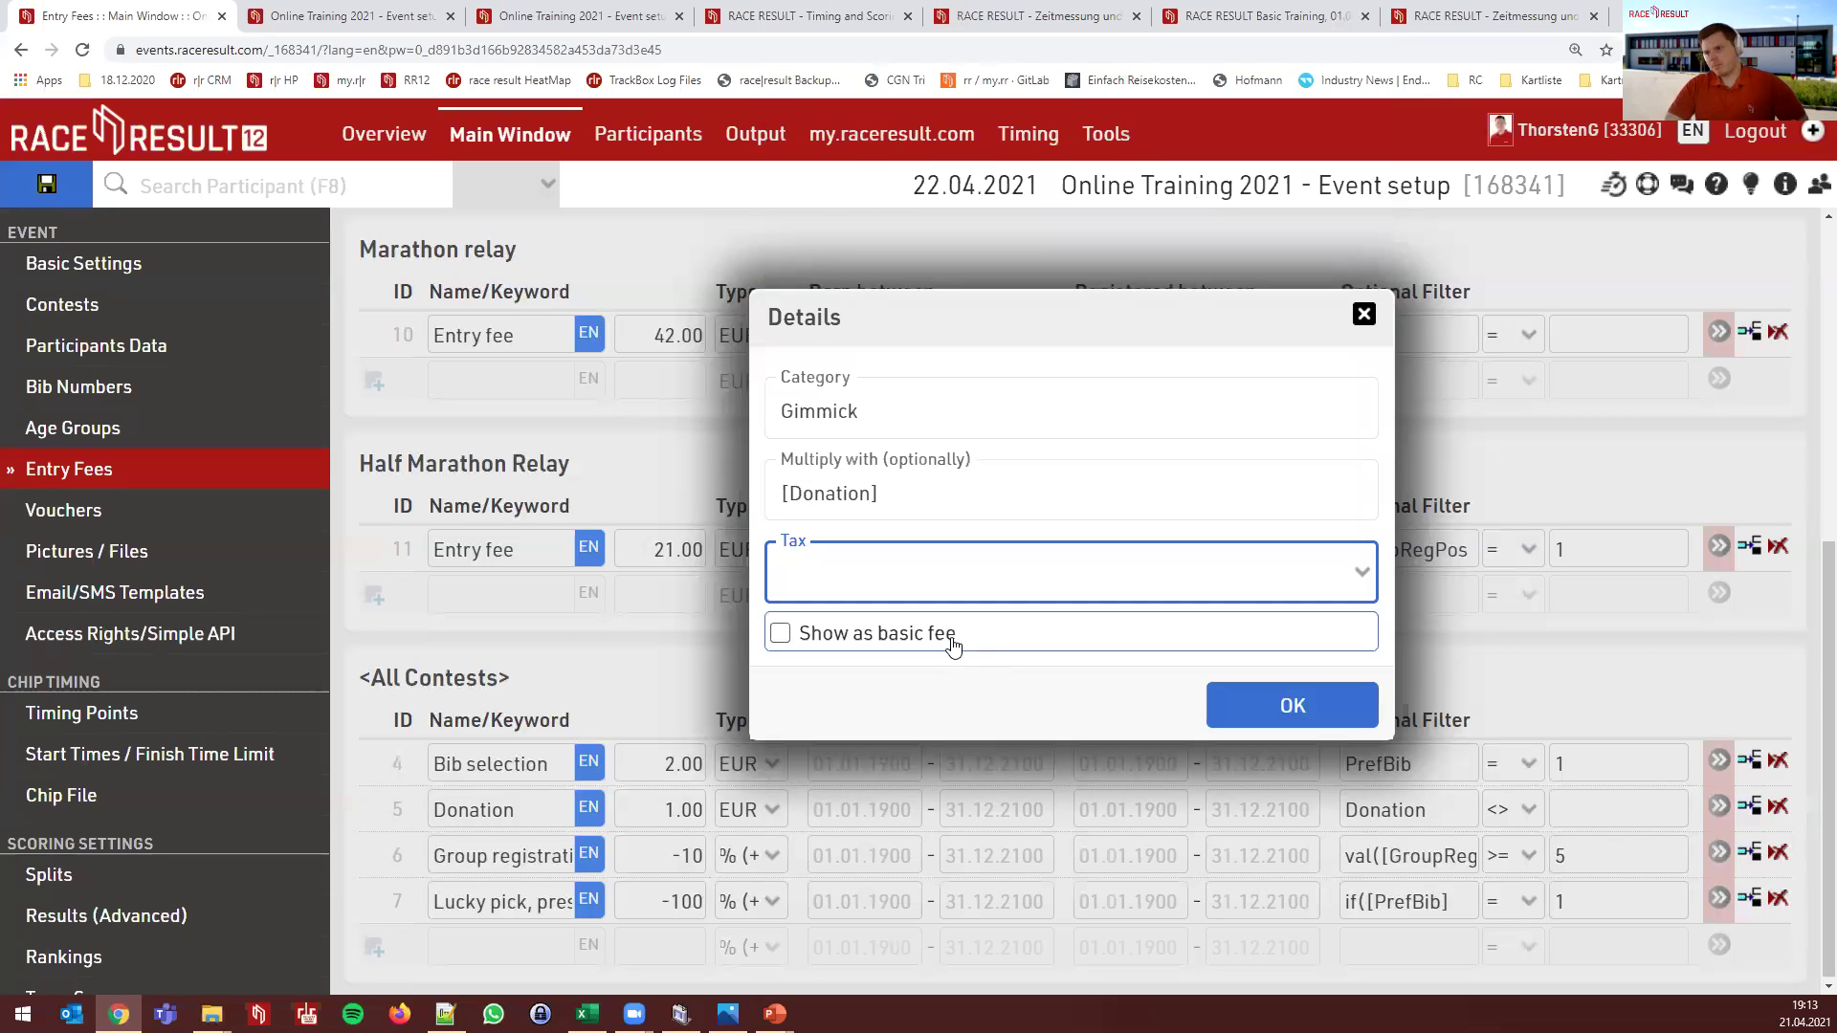
click(1514, 651)
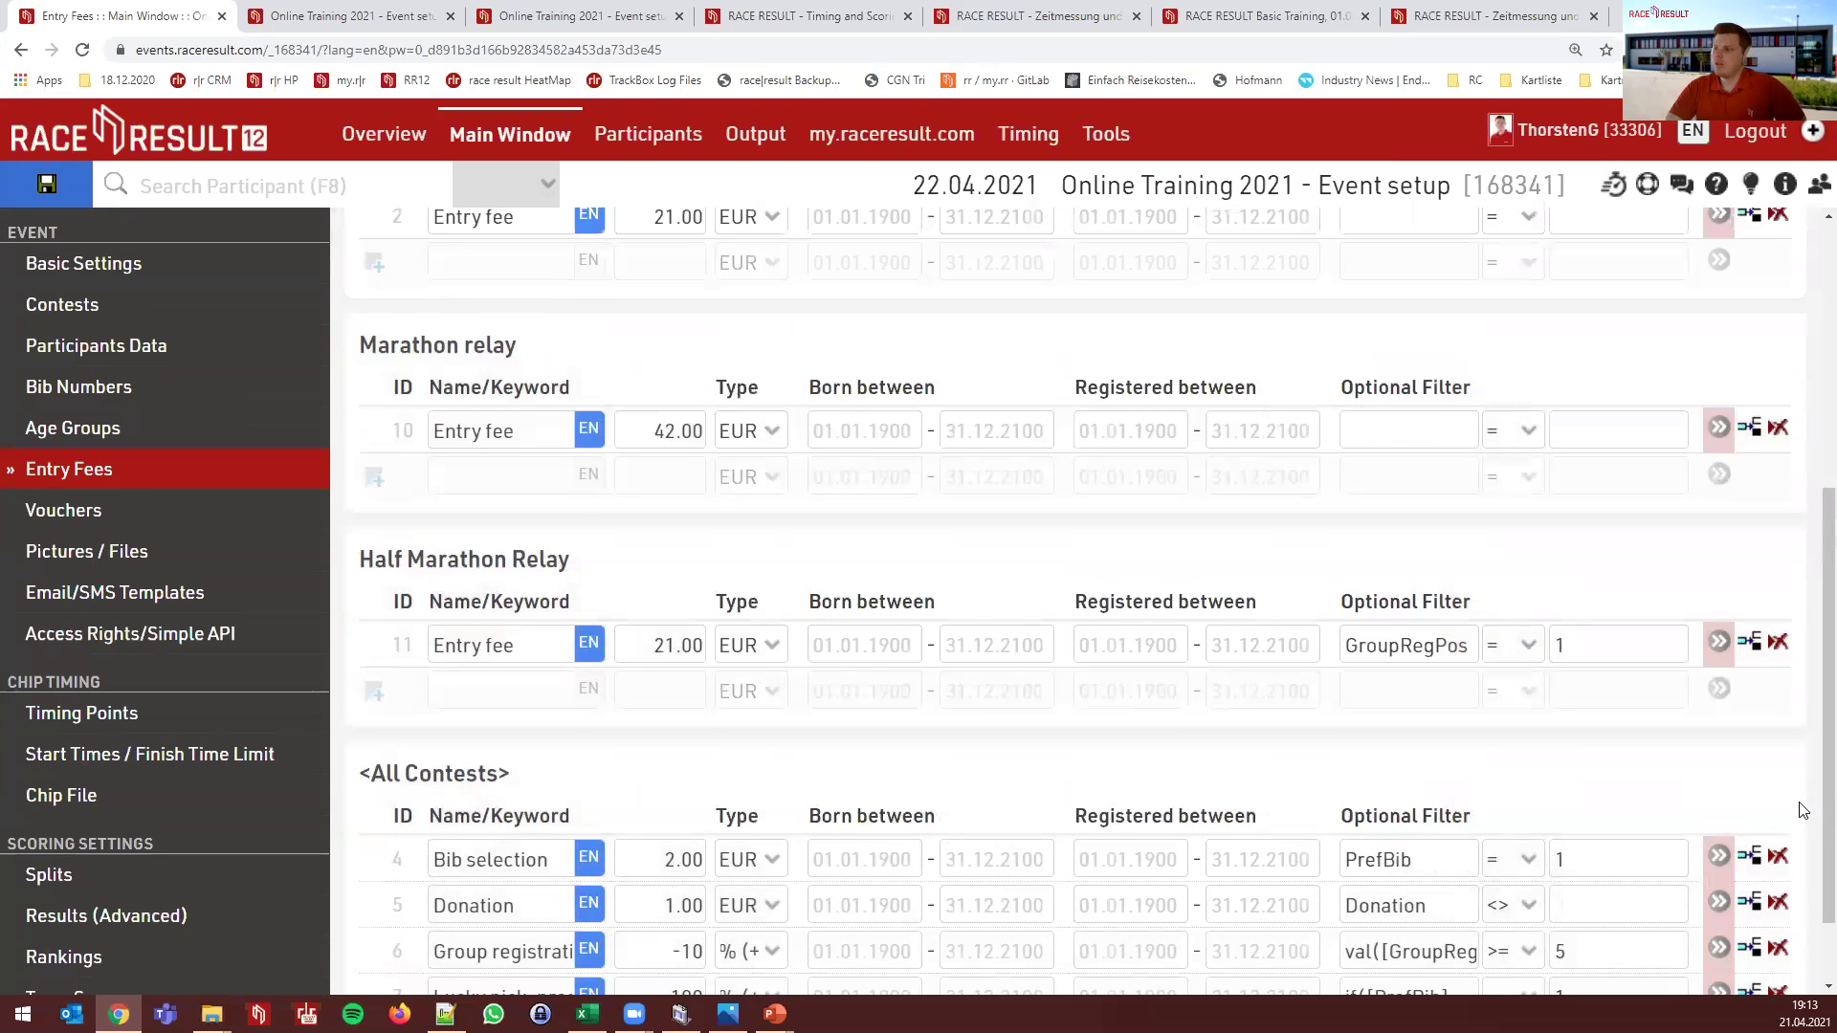
Examine the details of the Marathon's Early Bird fee, including its category, multiplier, tax and basic fee settings
scroll(1712, 650, up, 5)
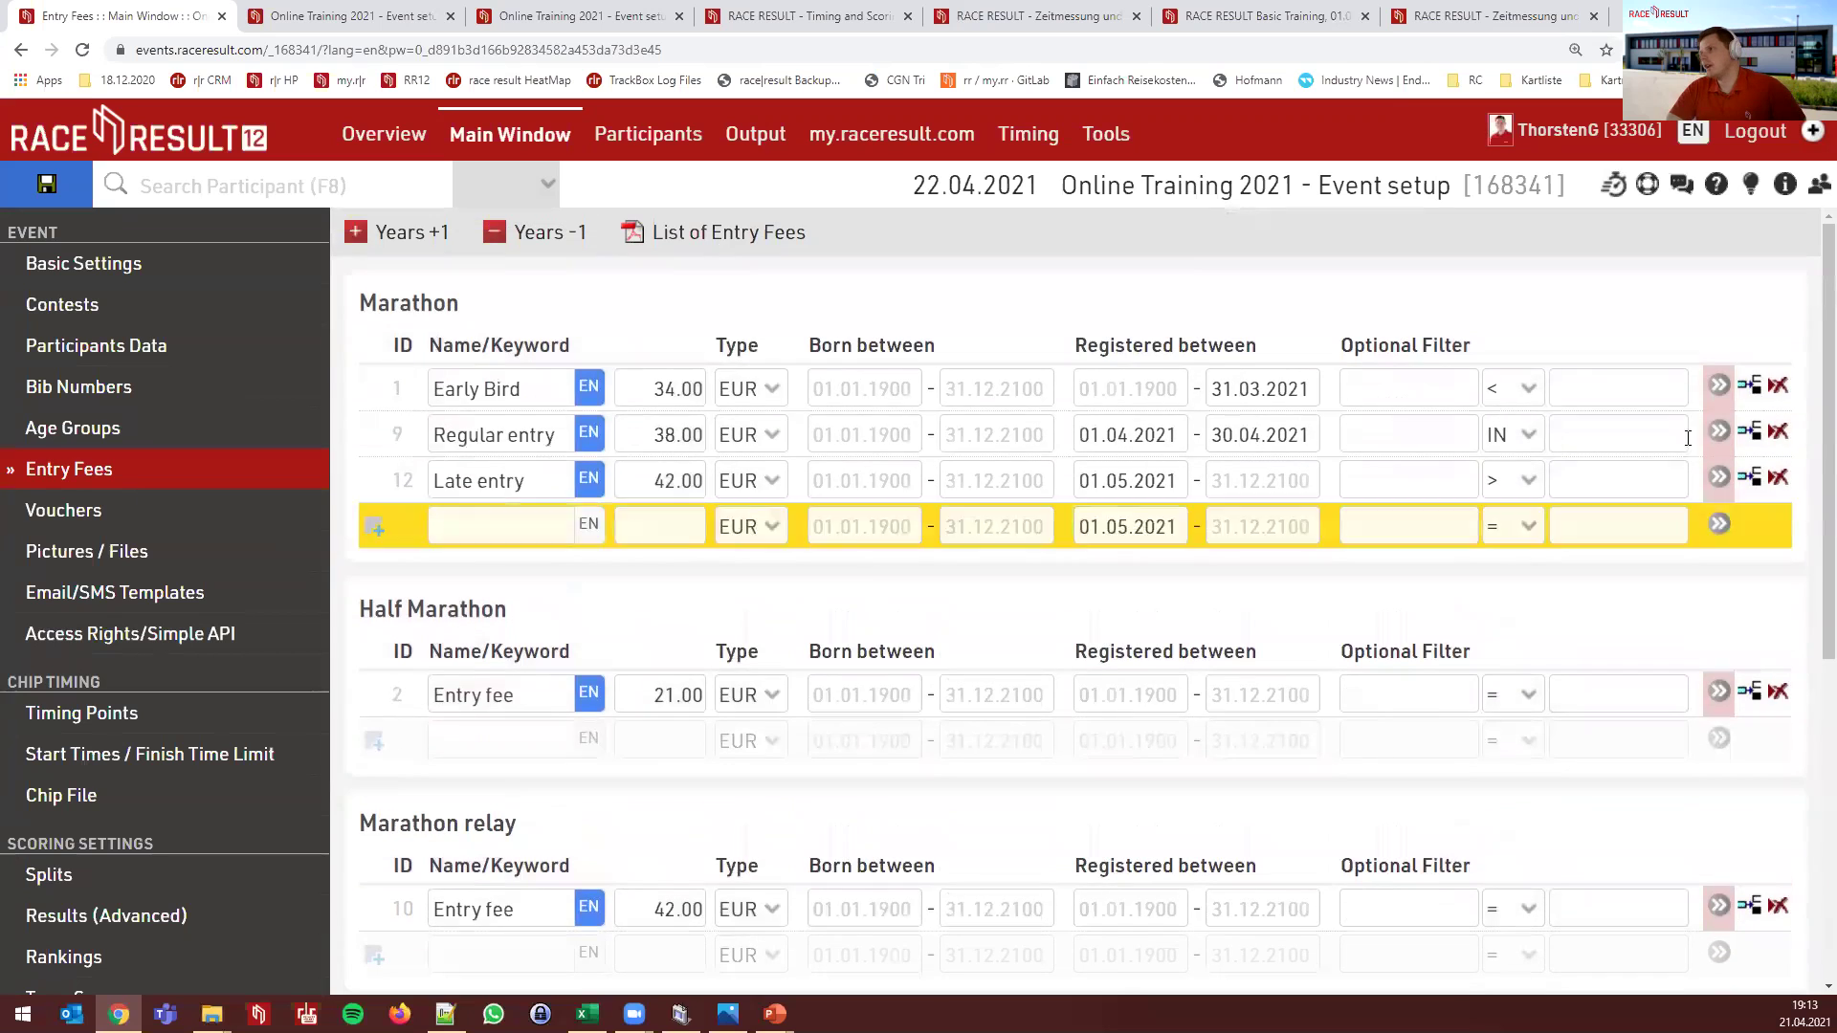
click(1719, 387)
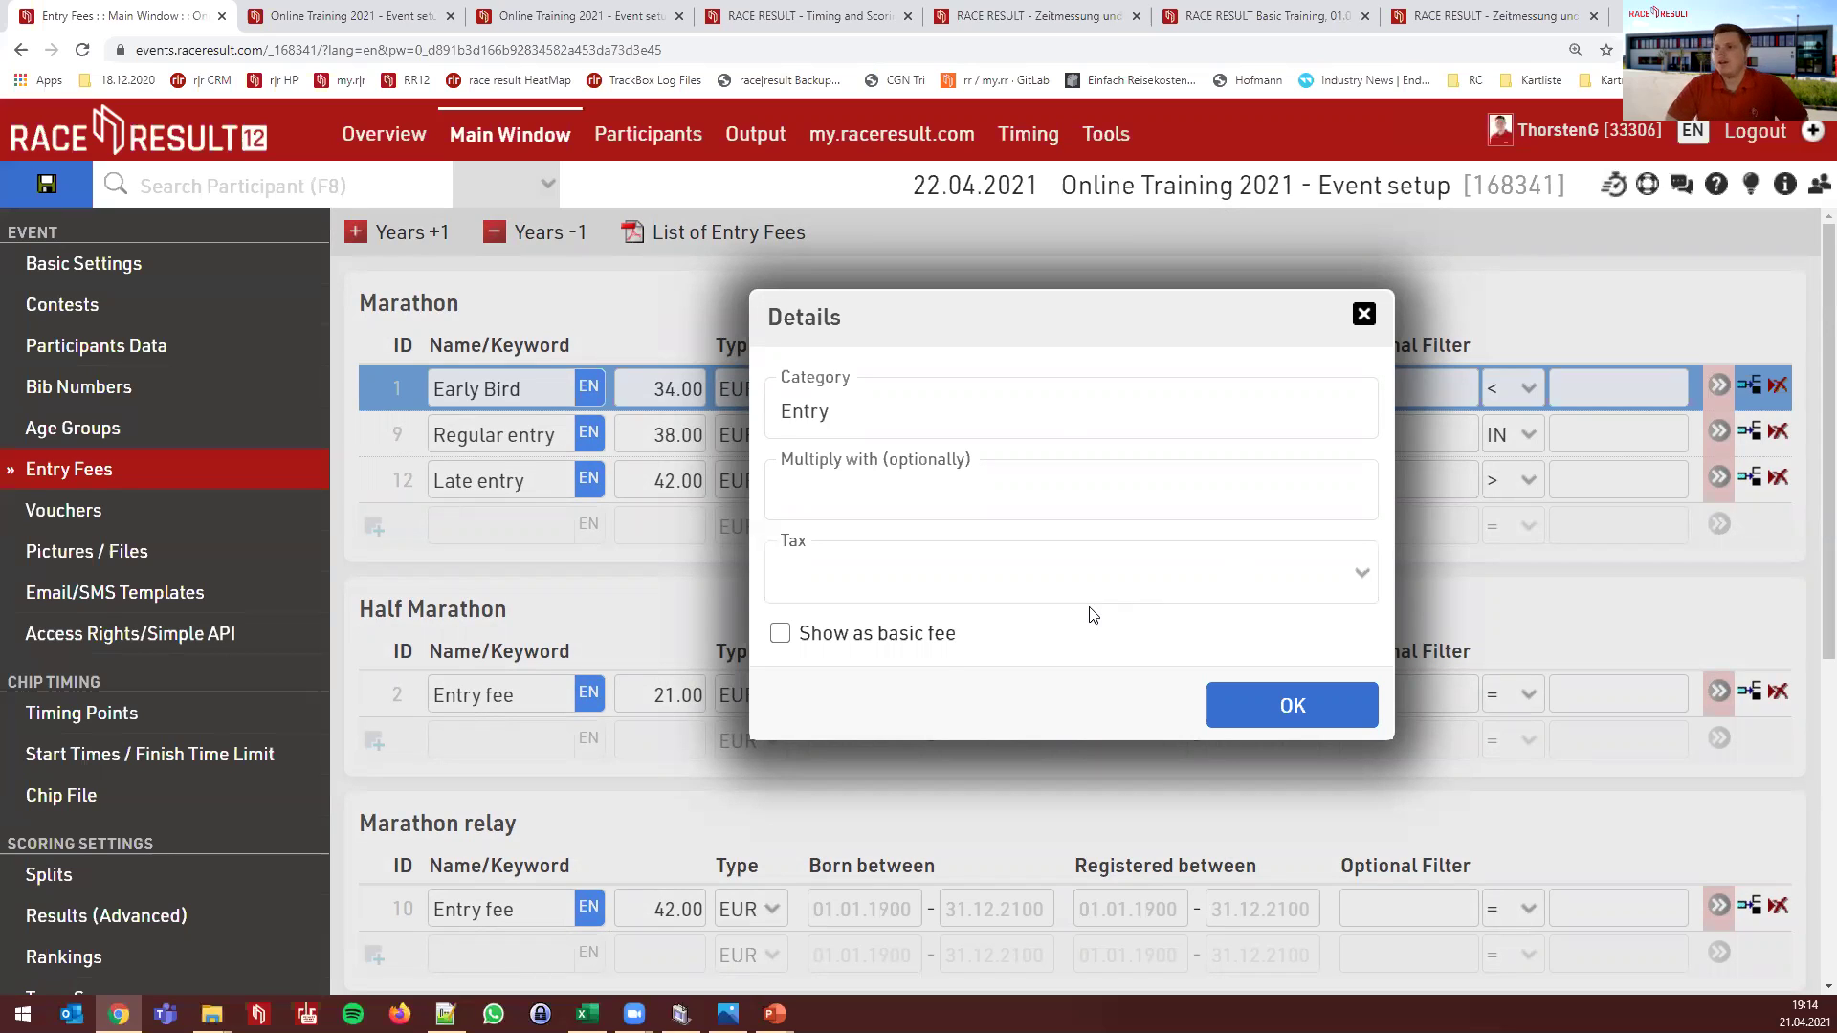
click(1363, 314)
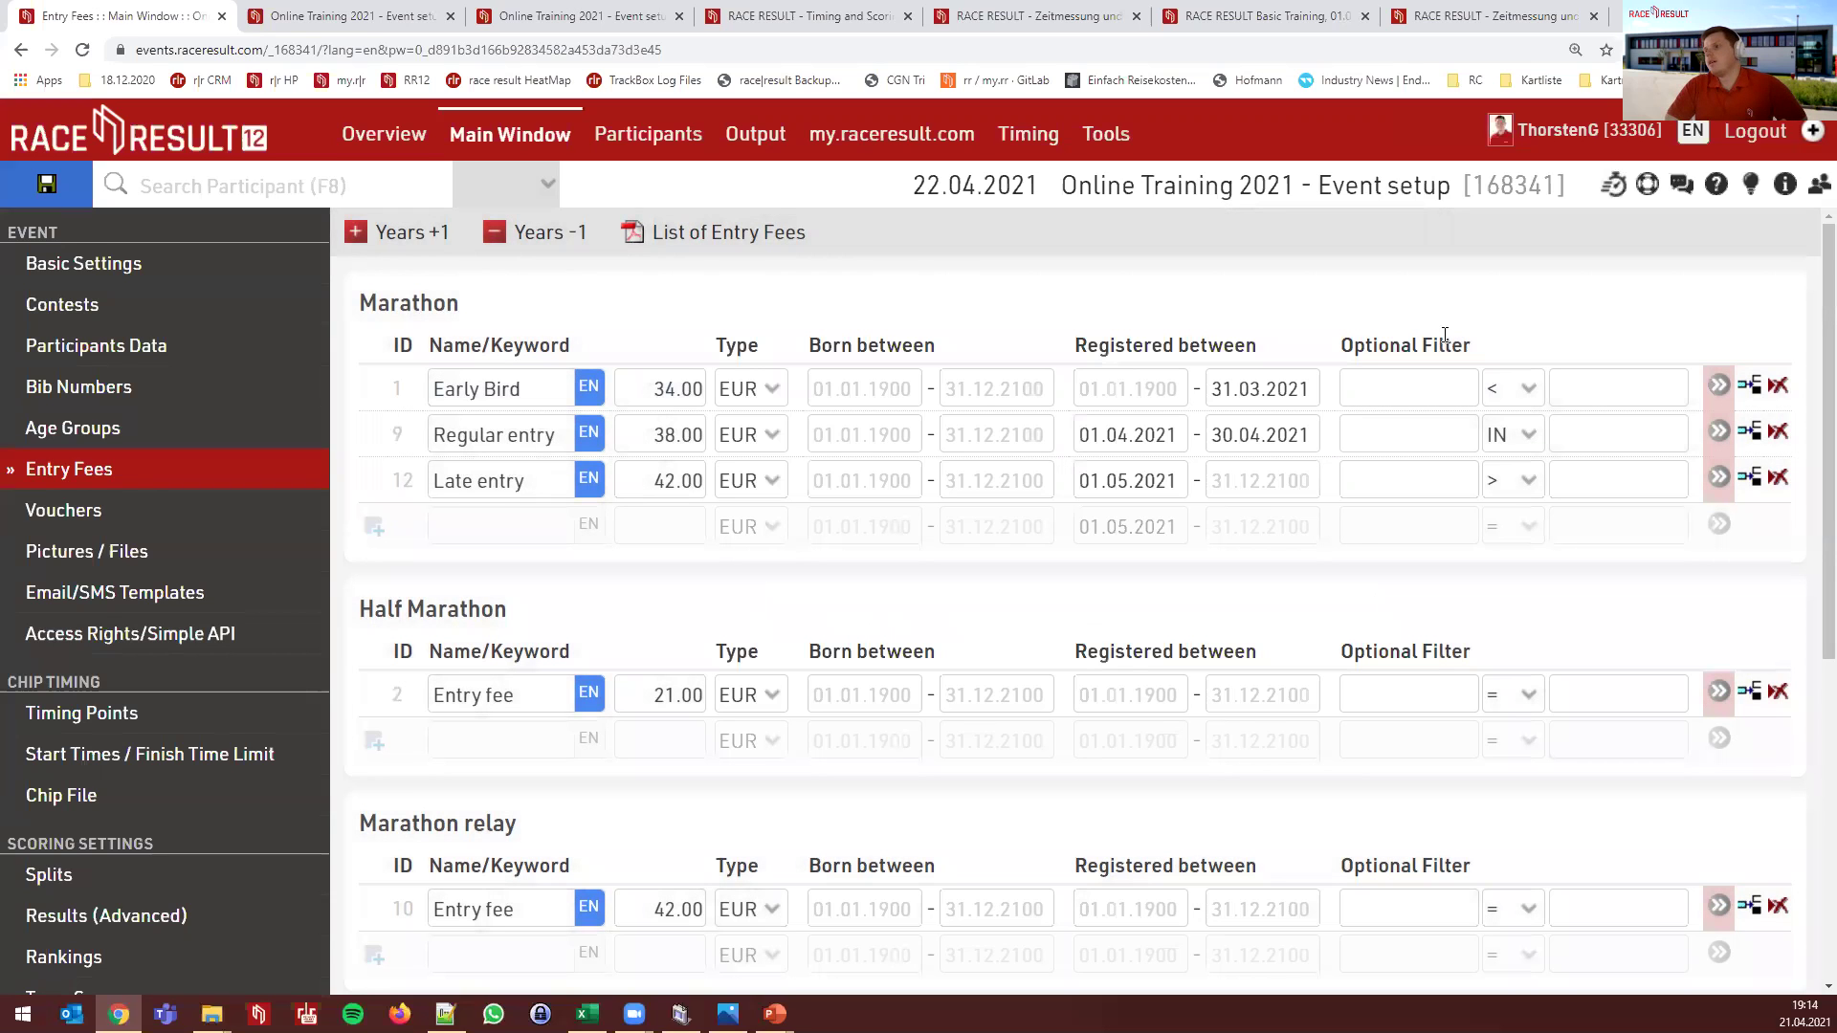
click(1557, 383)
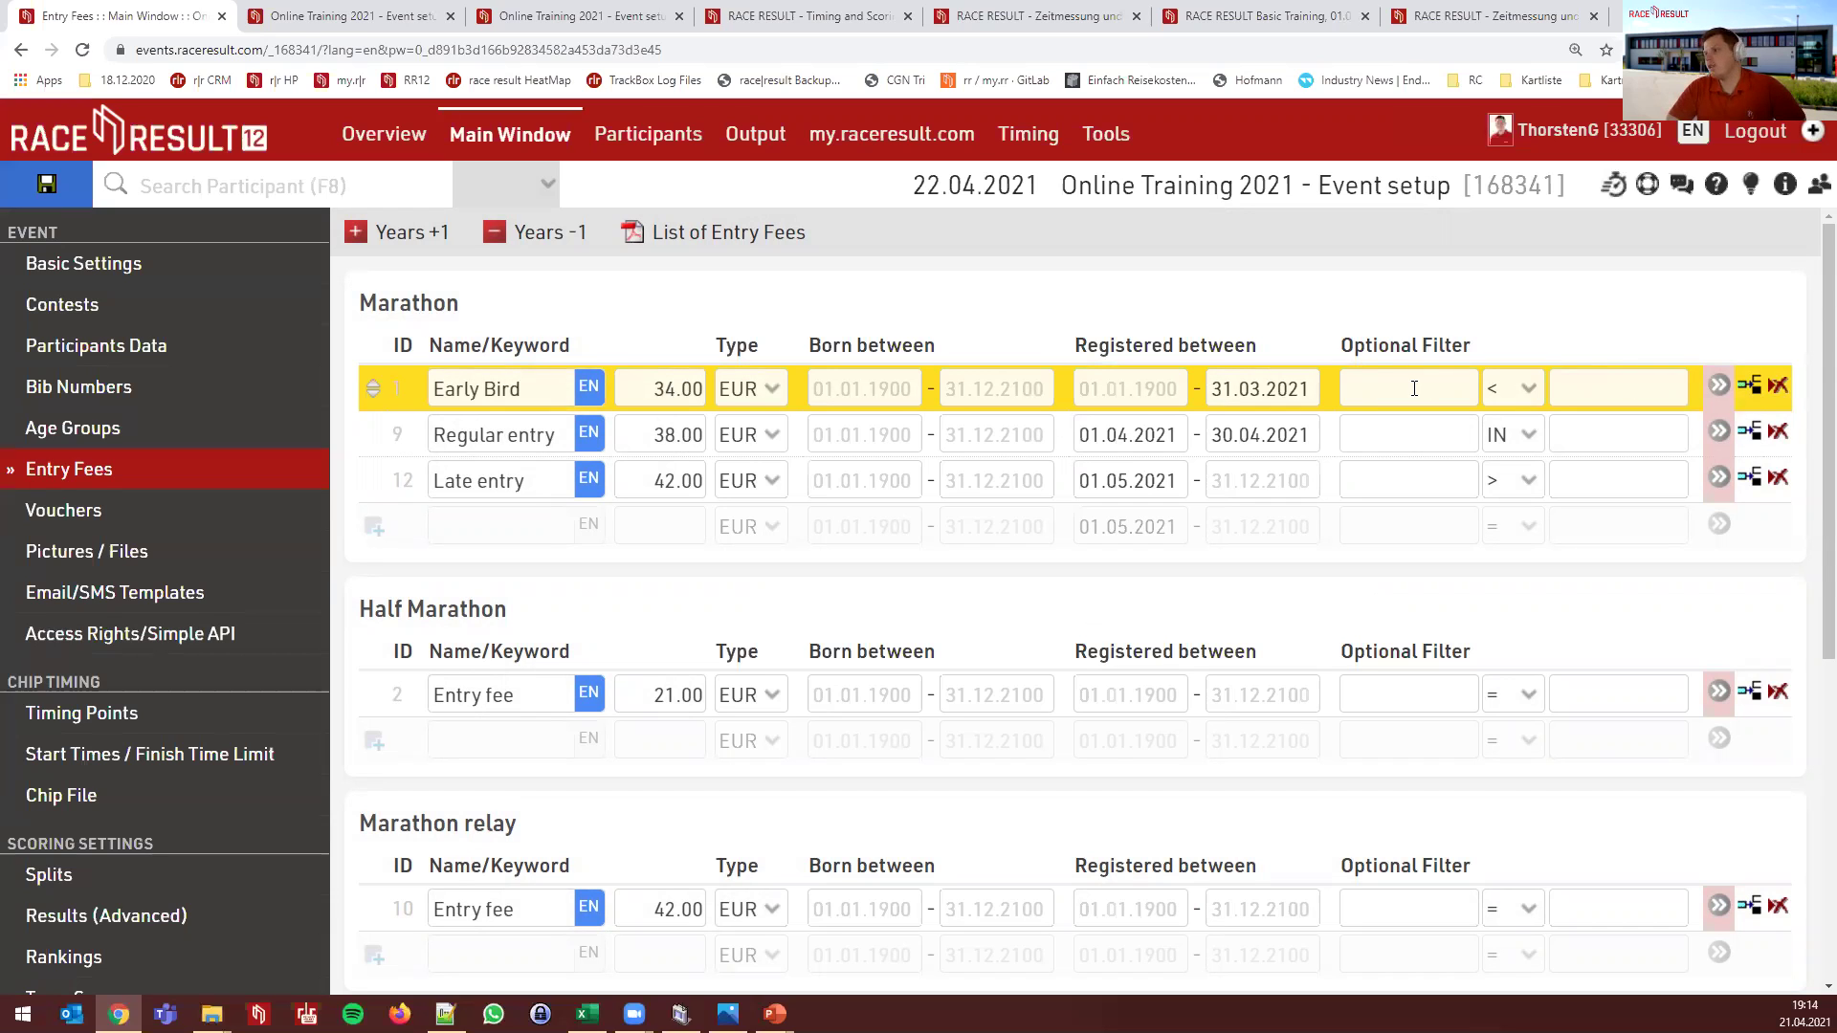
click(1720, 386)
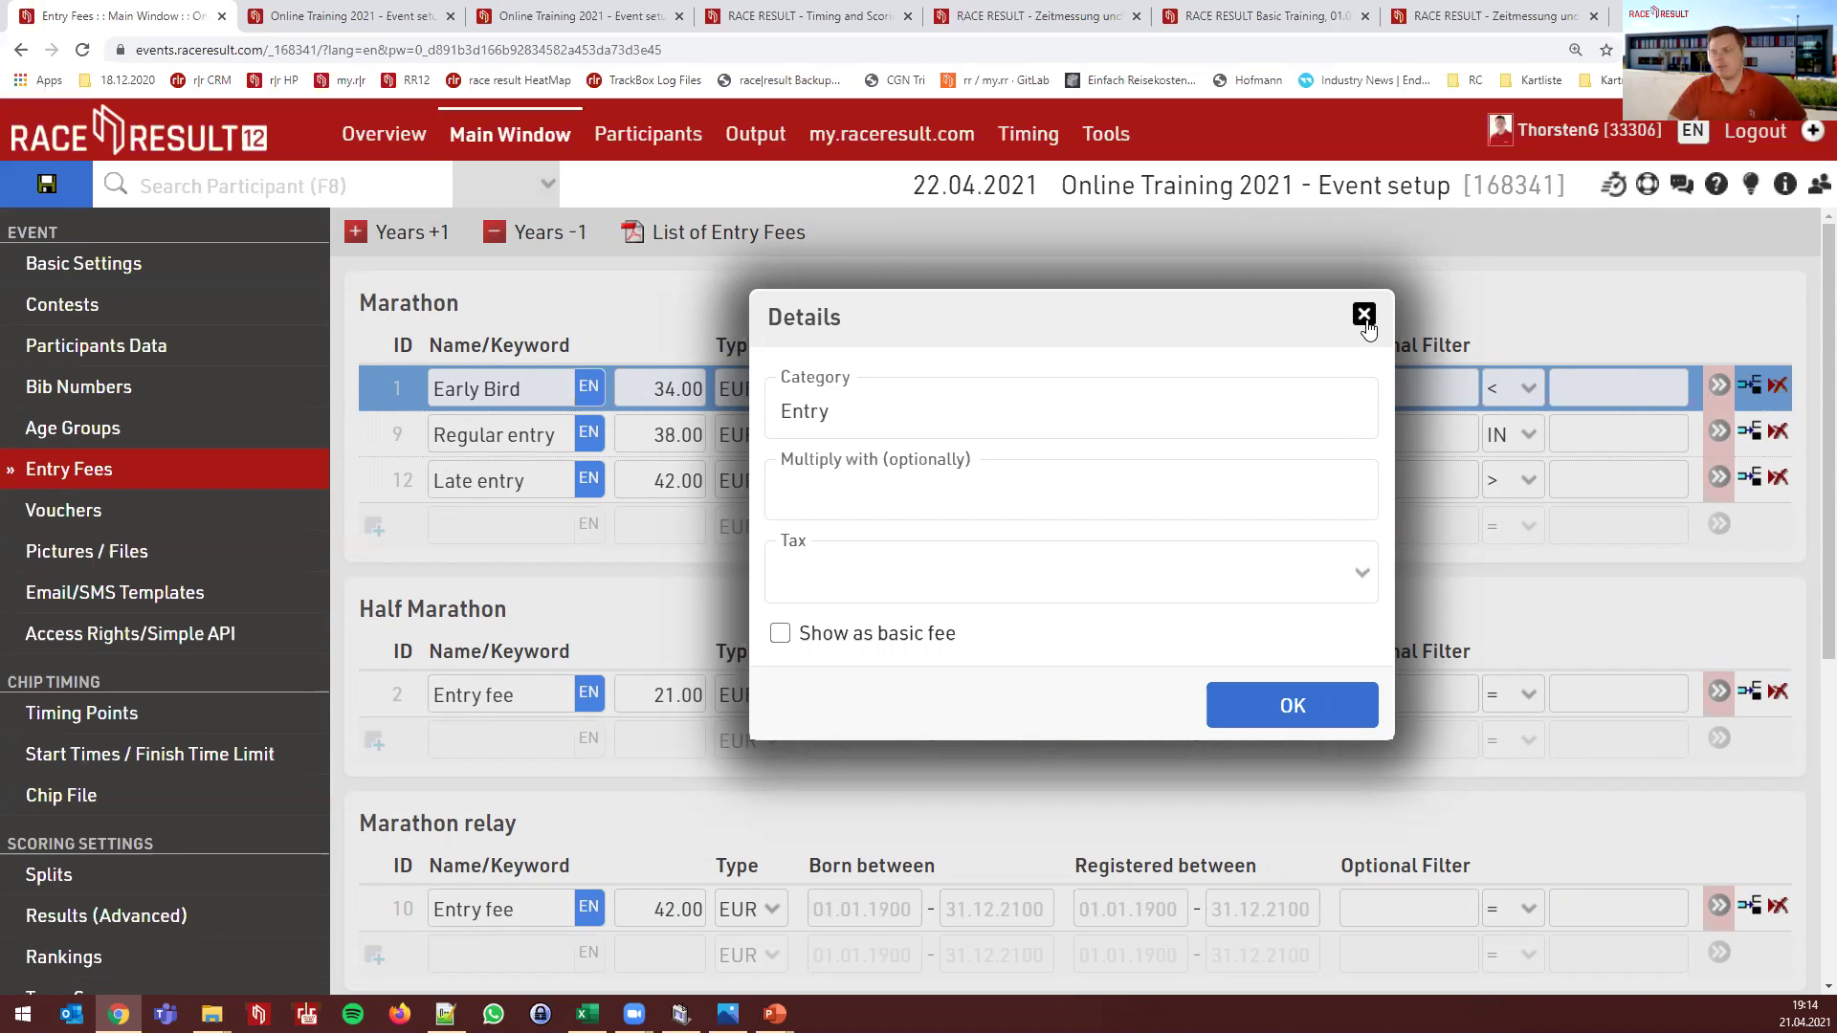
key(Escape)
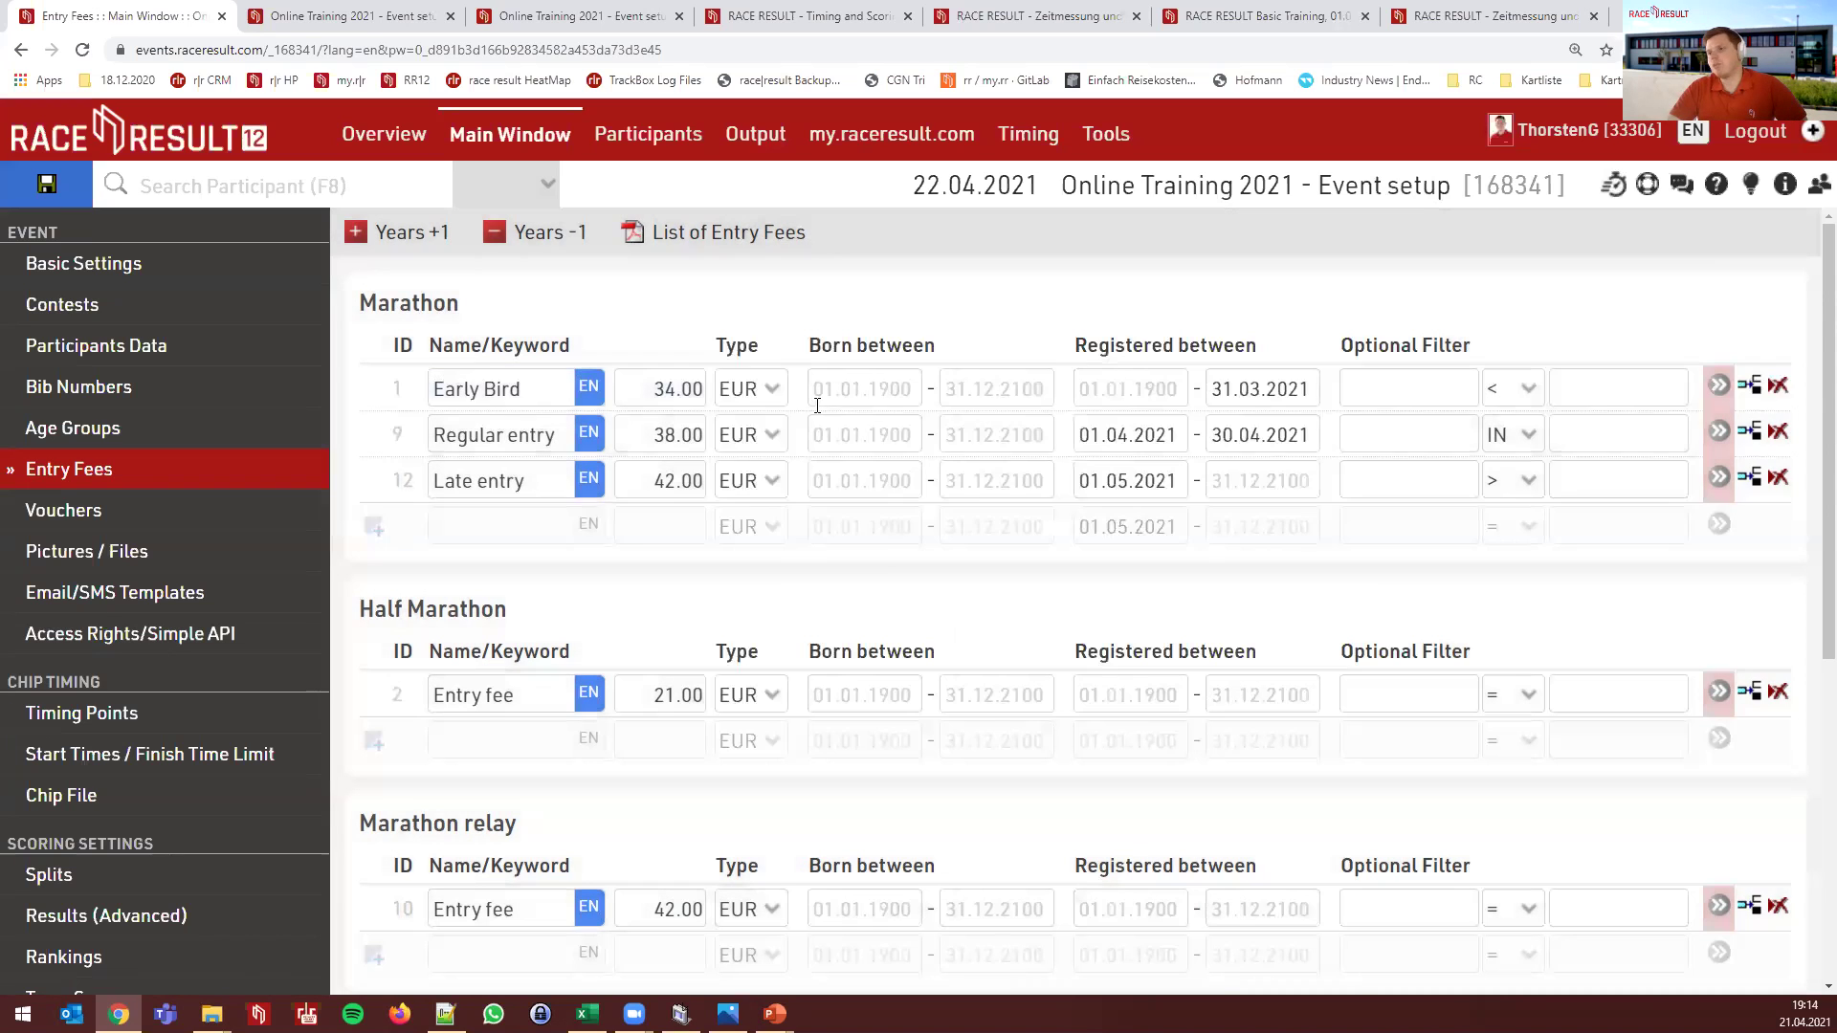
click(1717, 386)
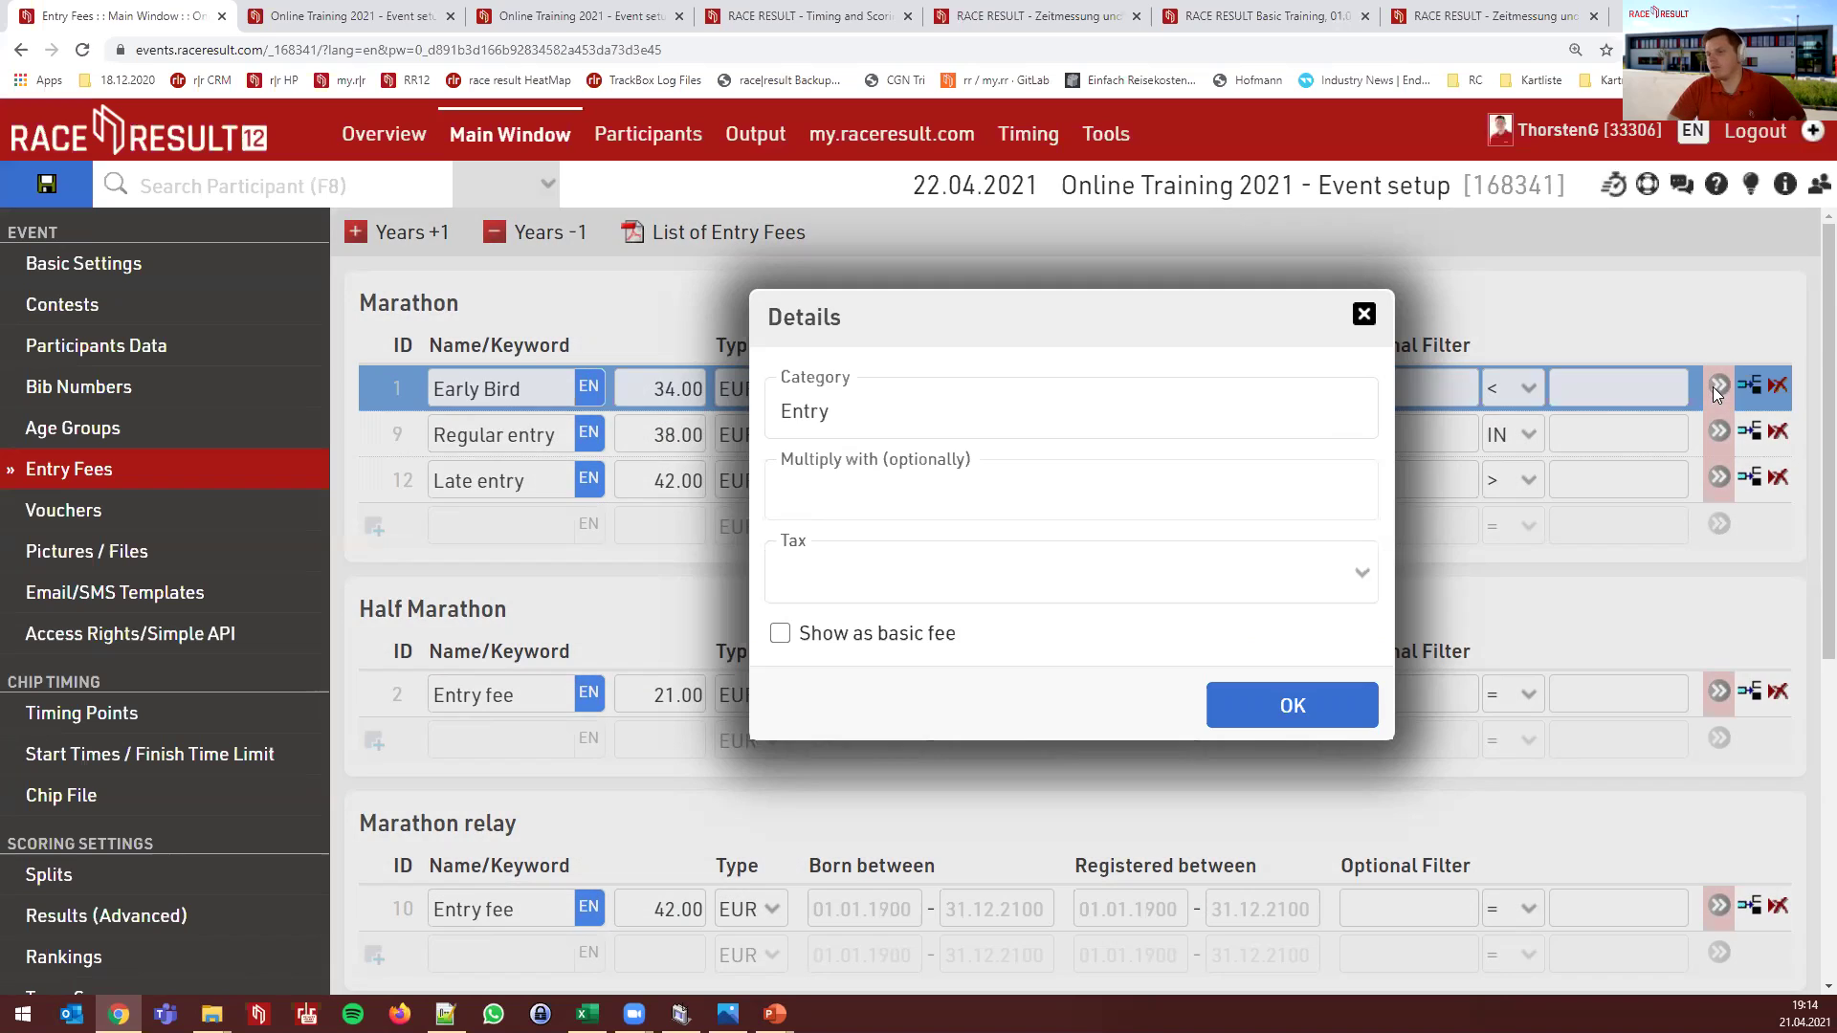
click(1363, 317)
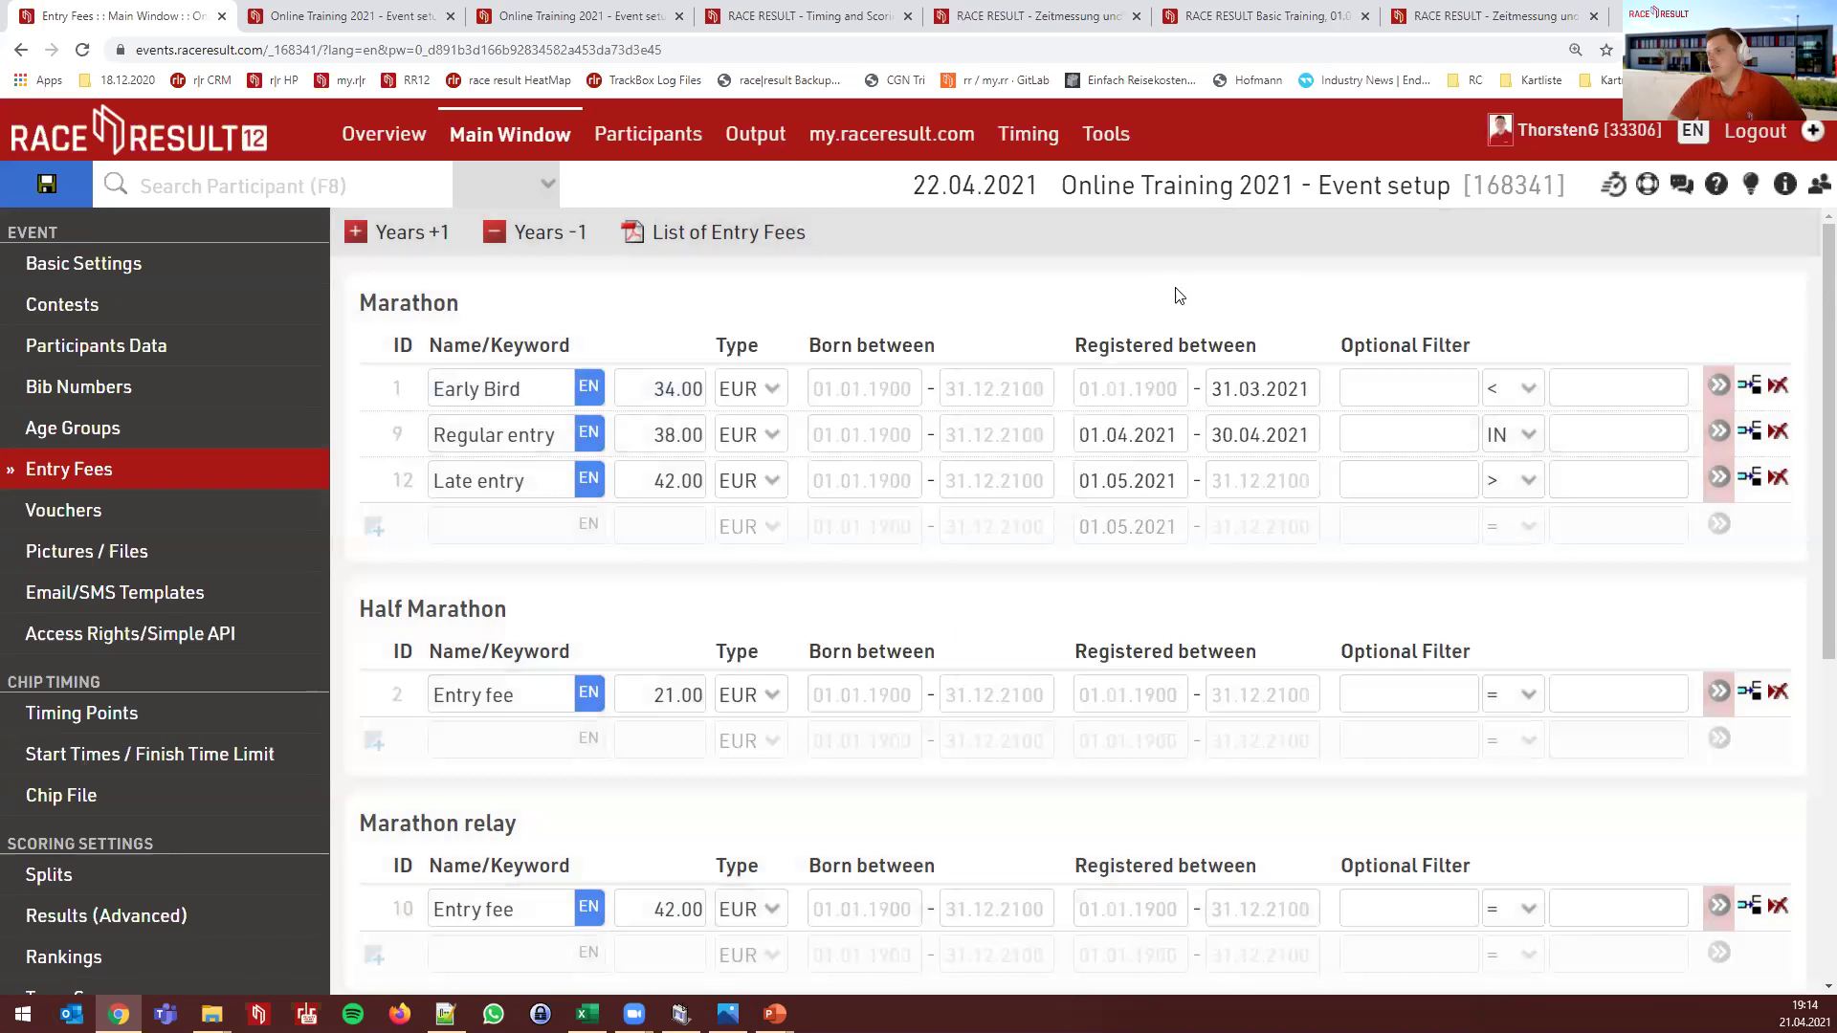
Check the entry fees listed per contest on the public registration page, then return to the fee setup
click(343, 25)
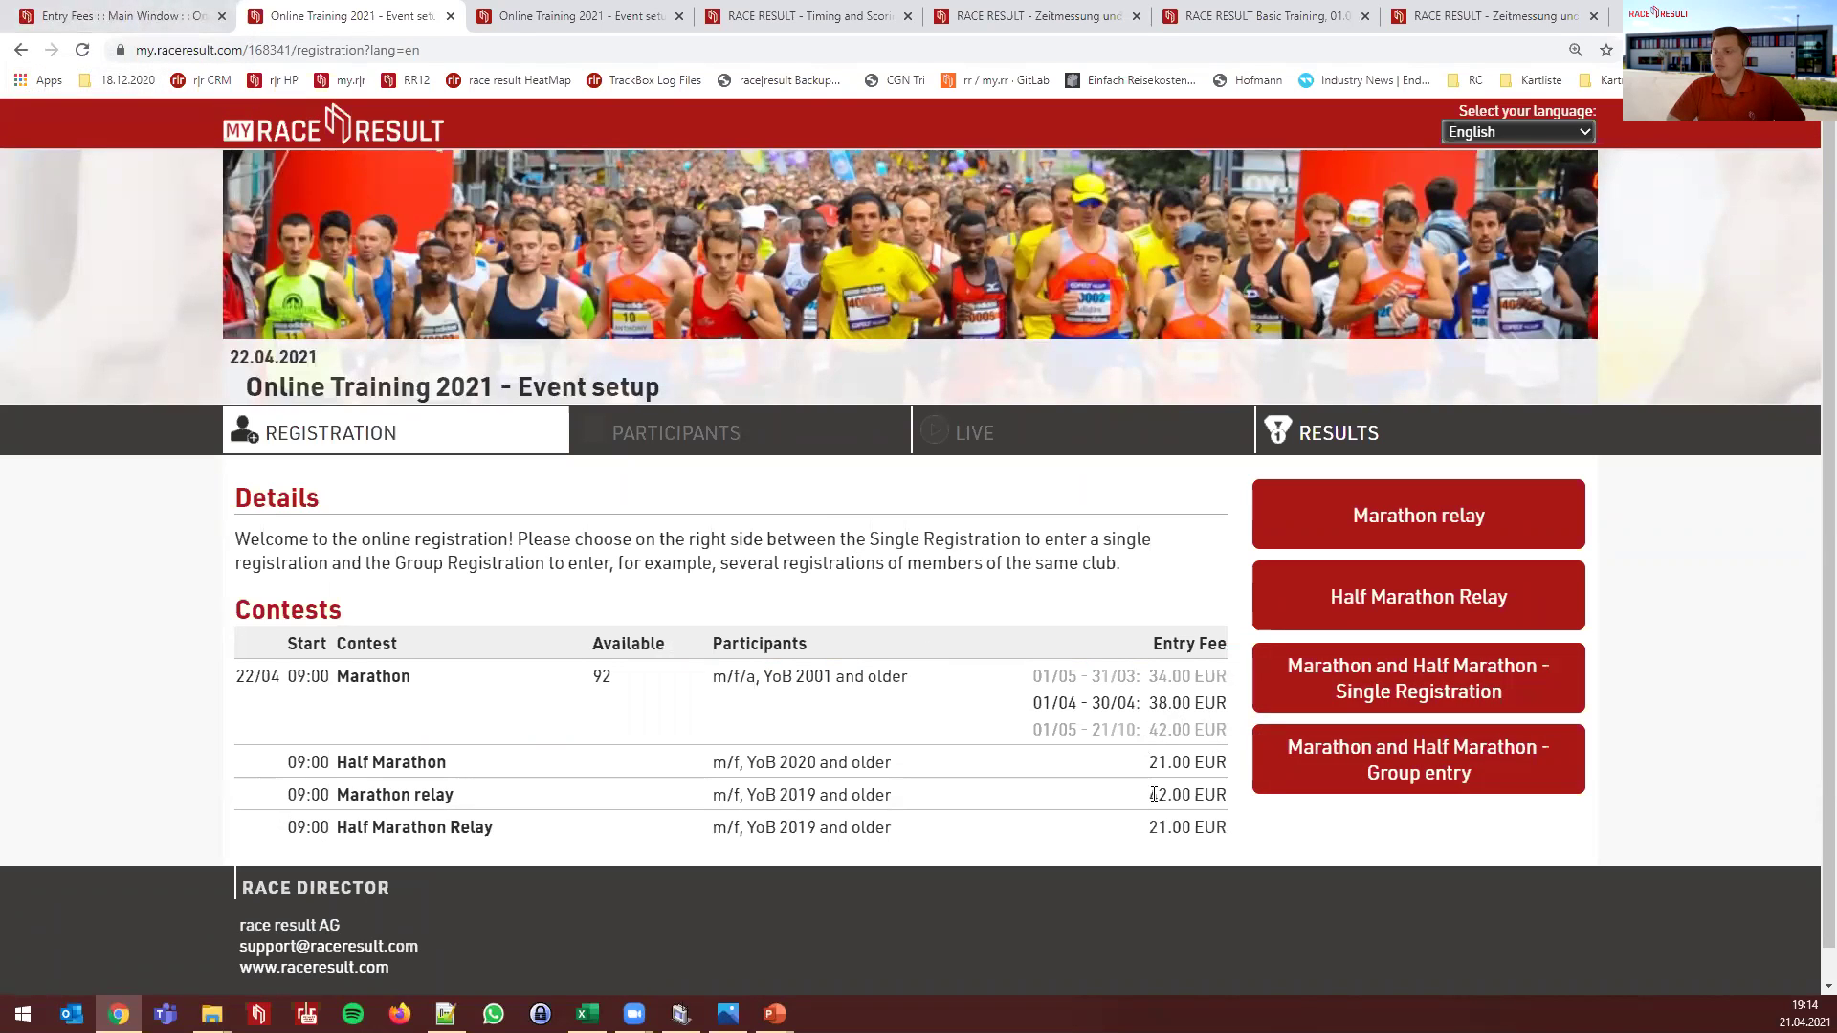
click(95, 11)
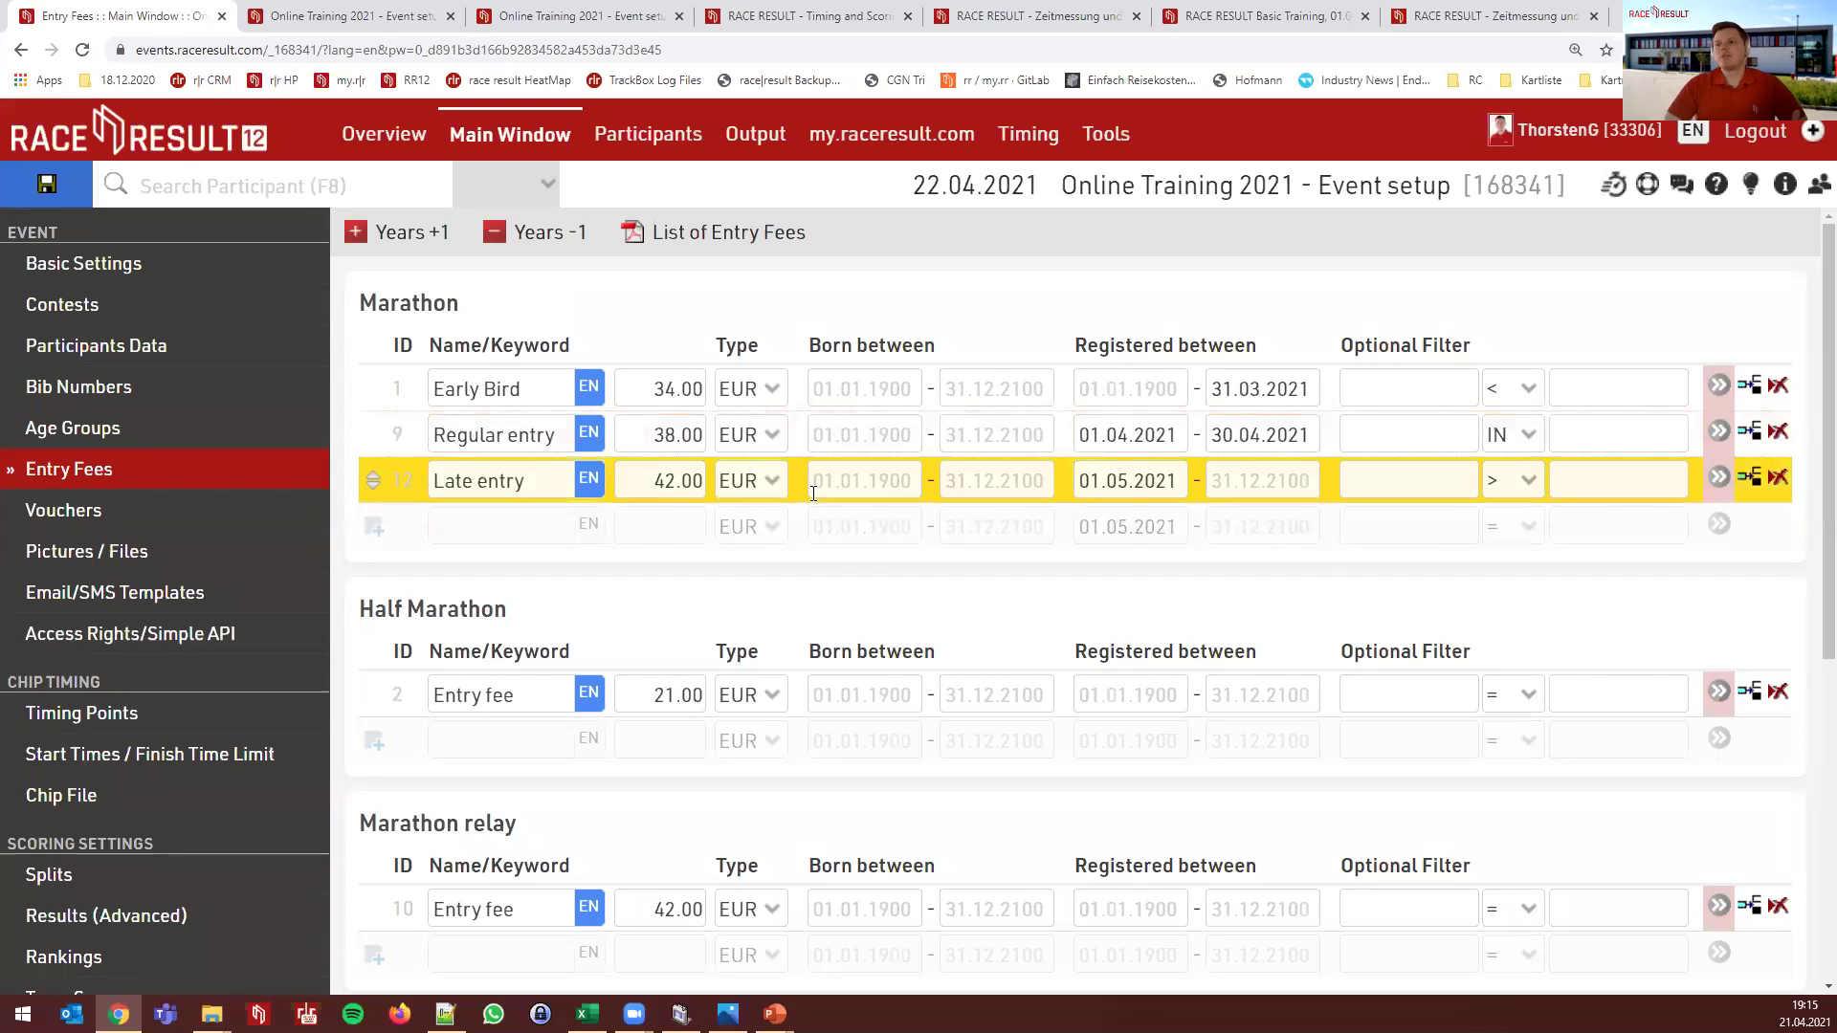
Open the event's voucher codes and examine the discount types available for the RACERESULT voucher
click(176, 519)
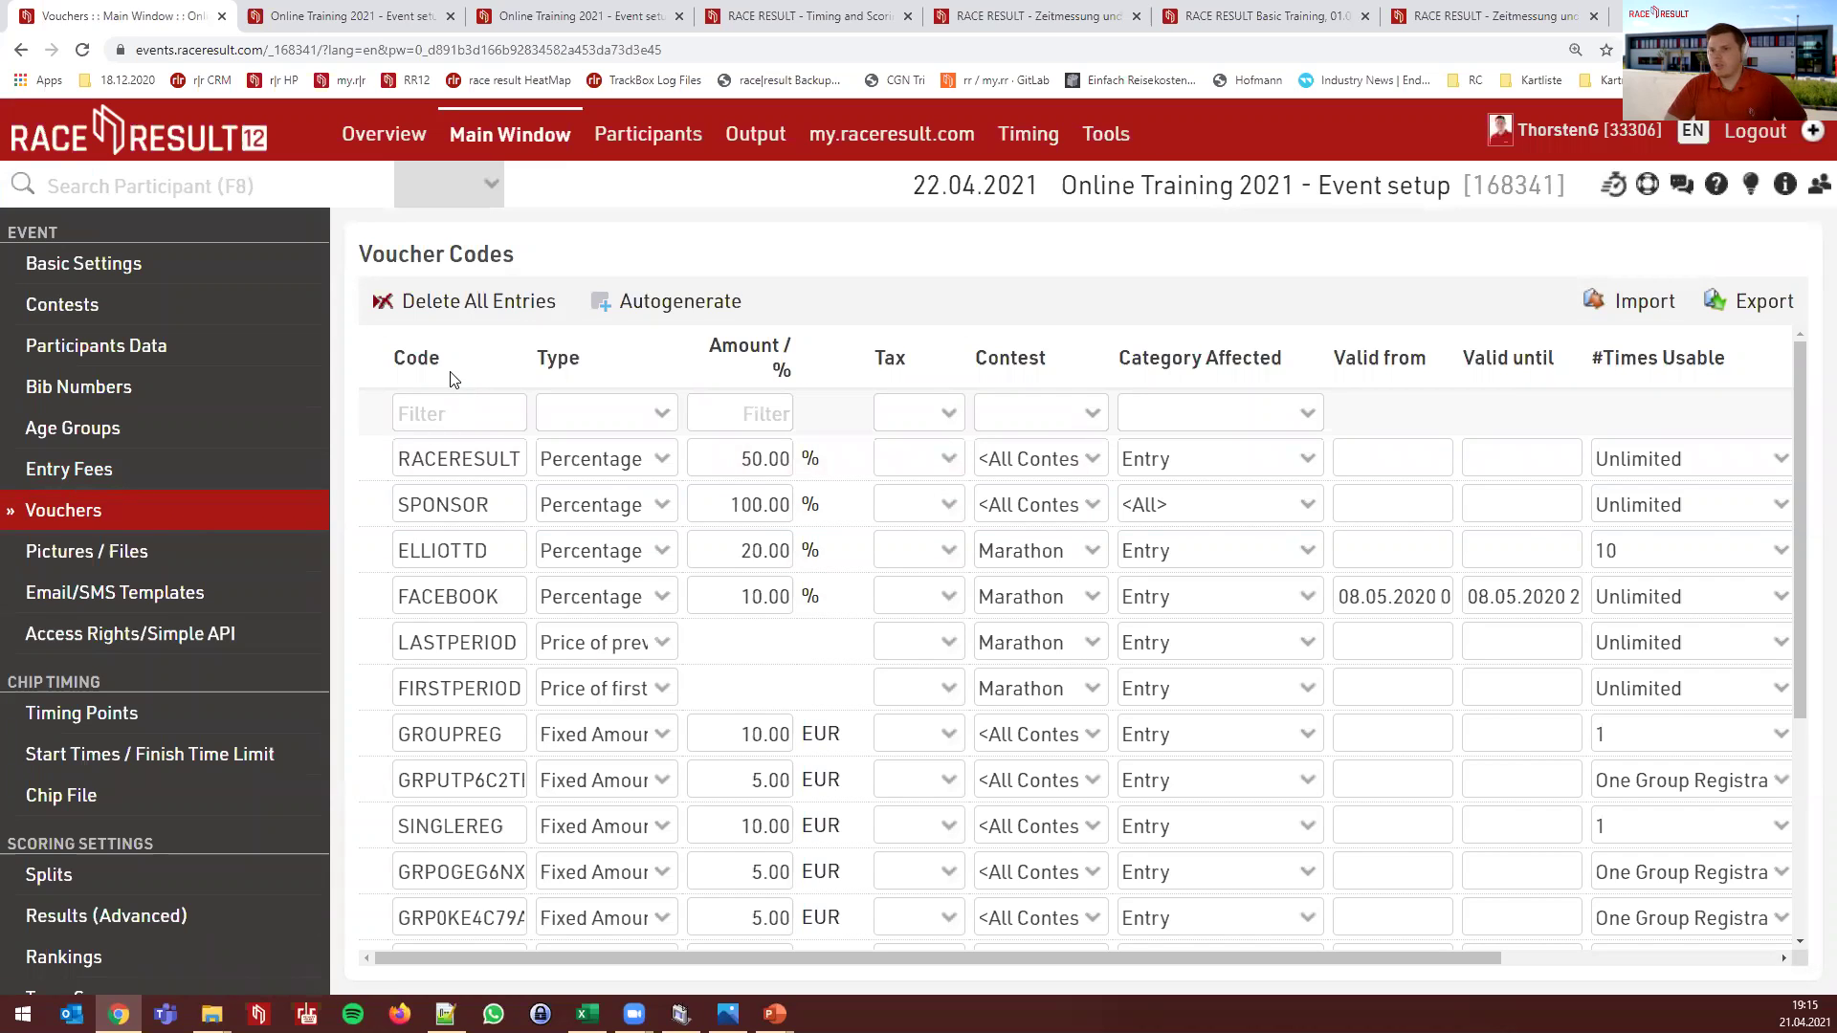
click(471, 458)
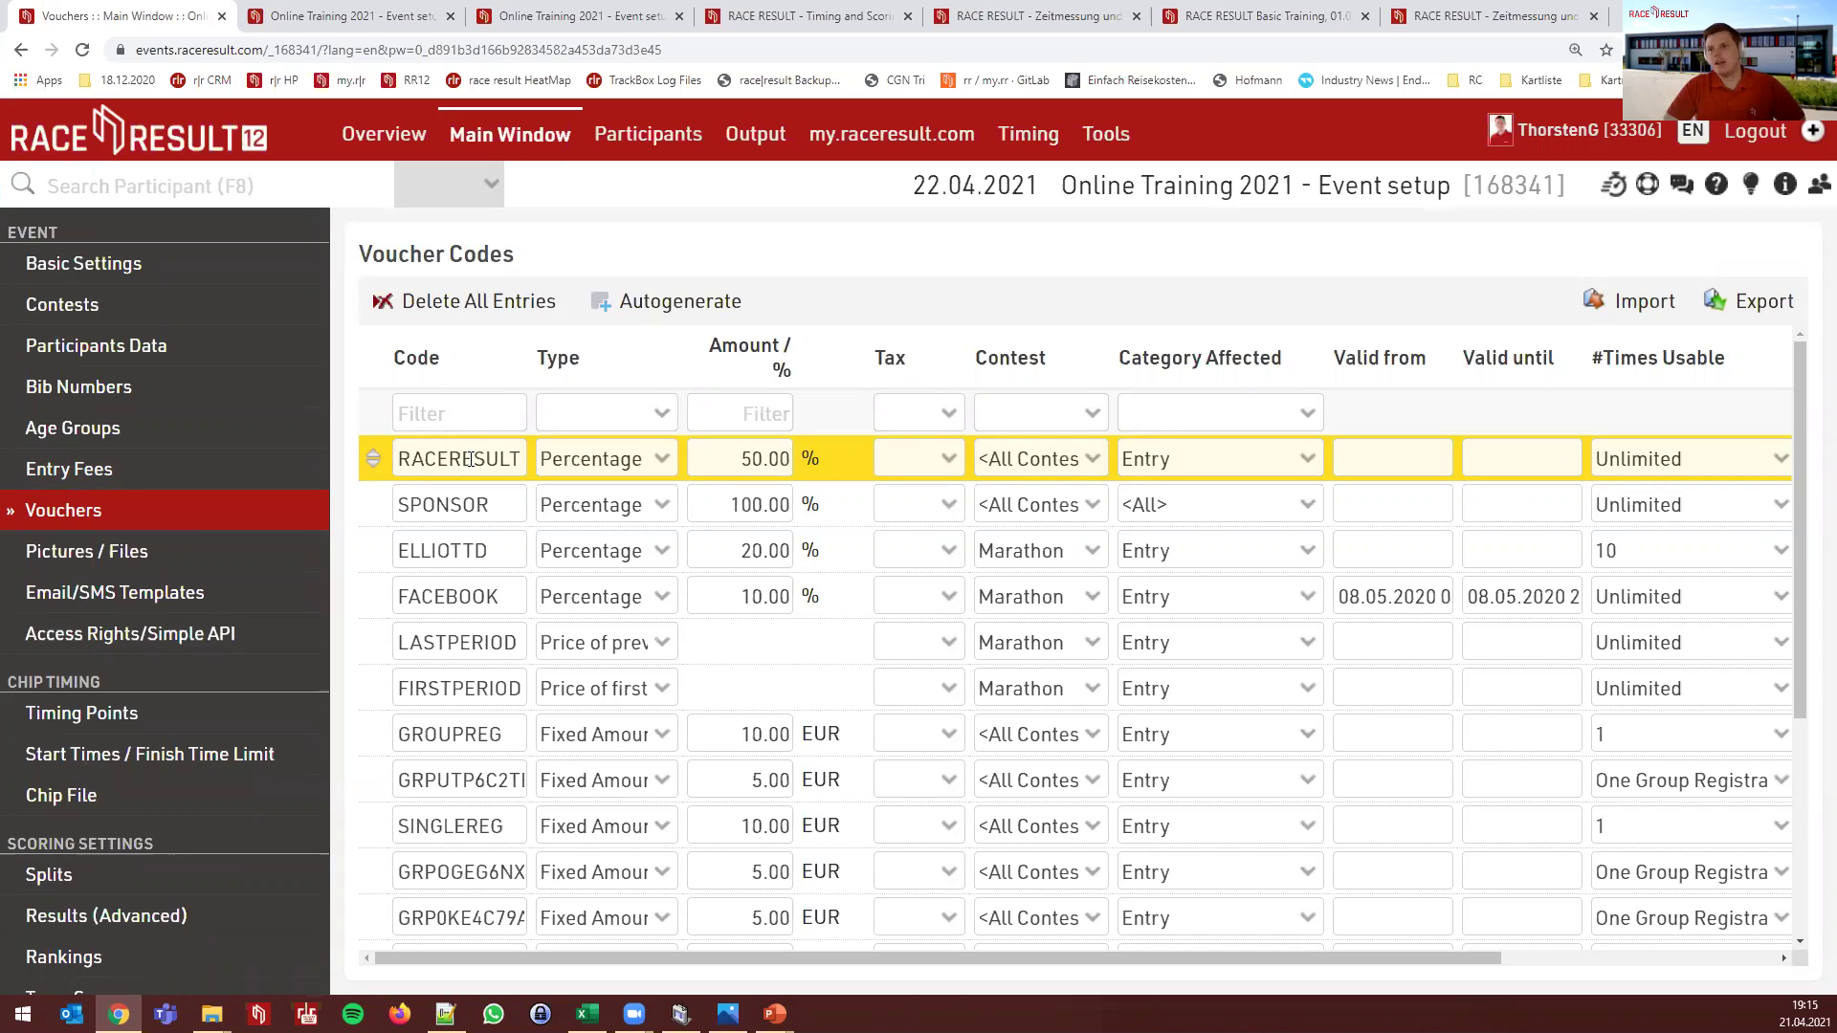
click(470, 459)
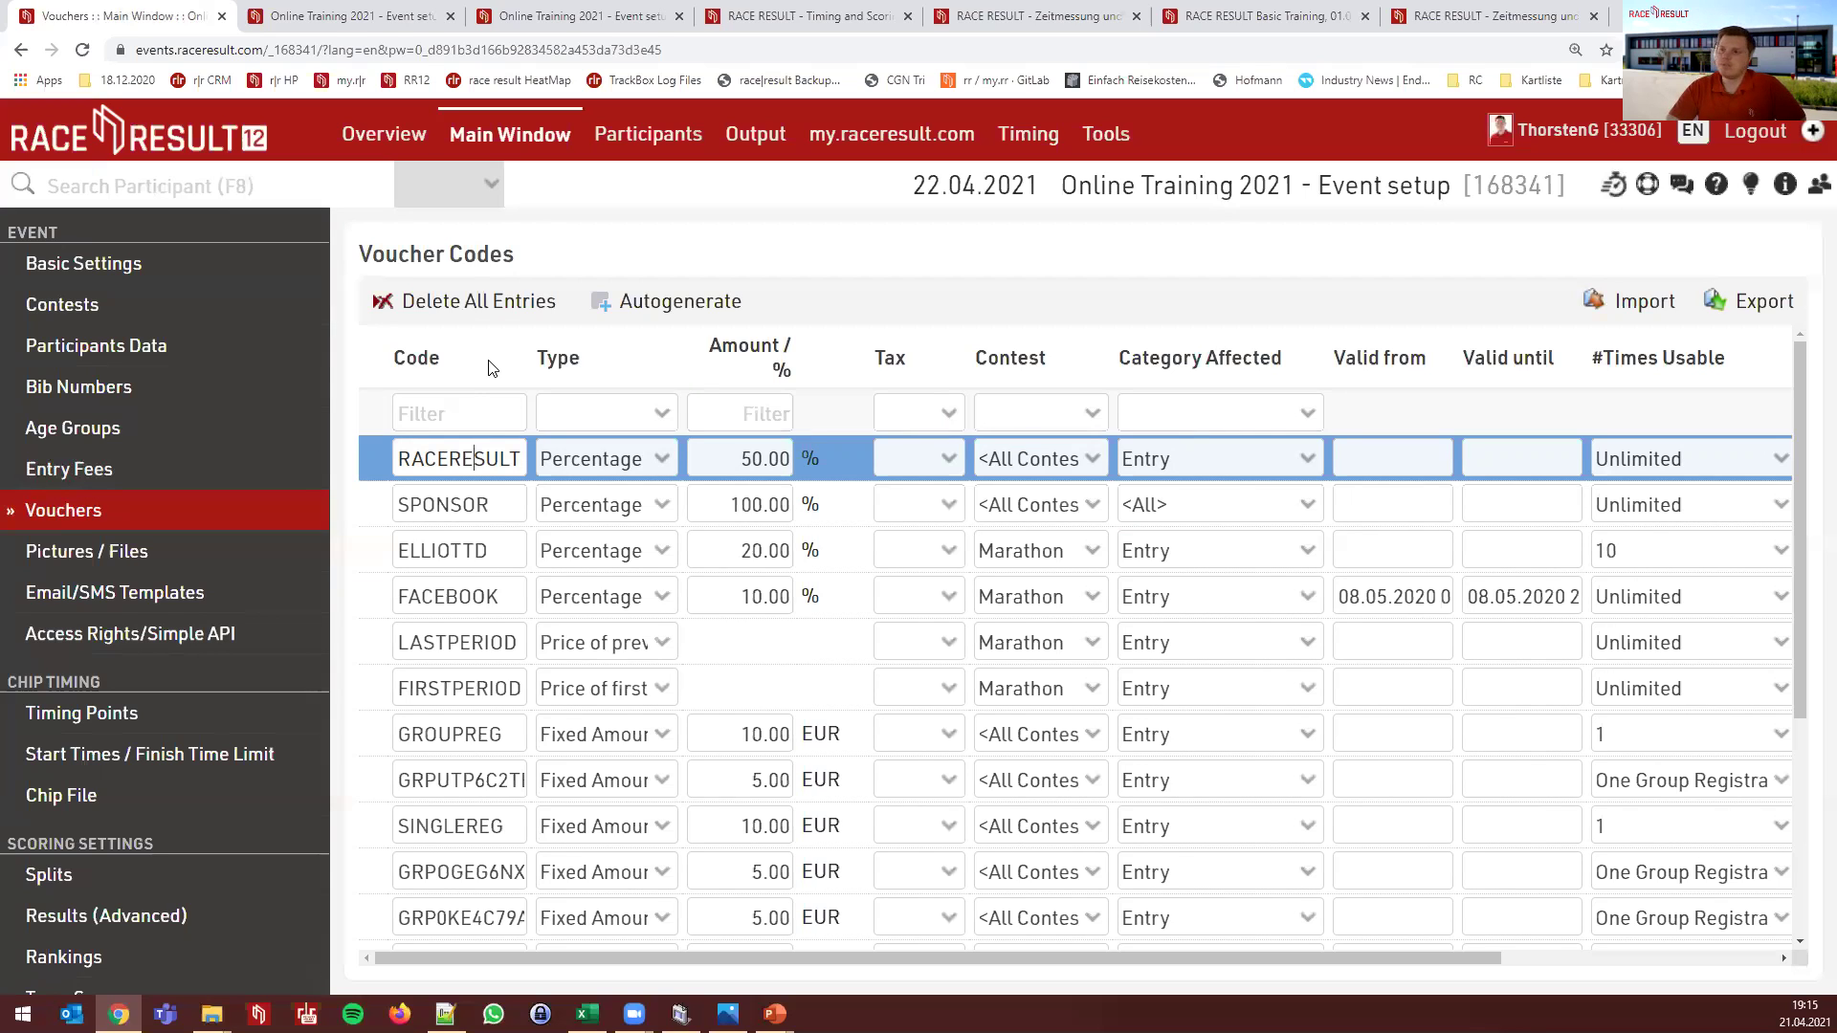
click(597, 461)
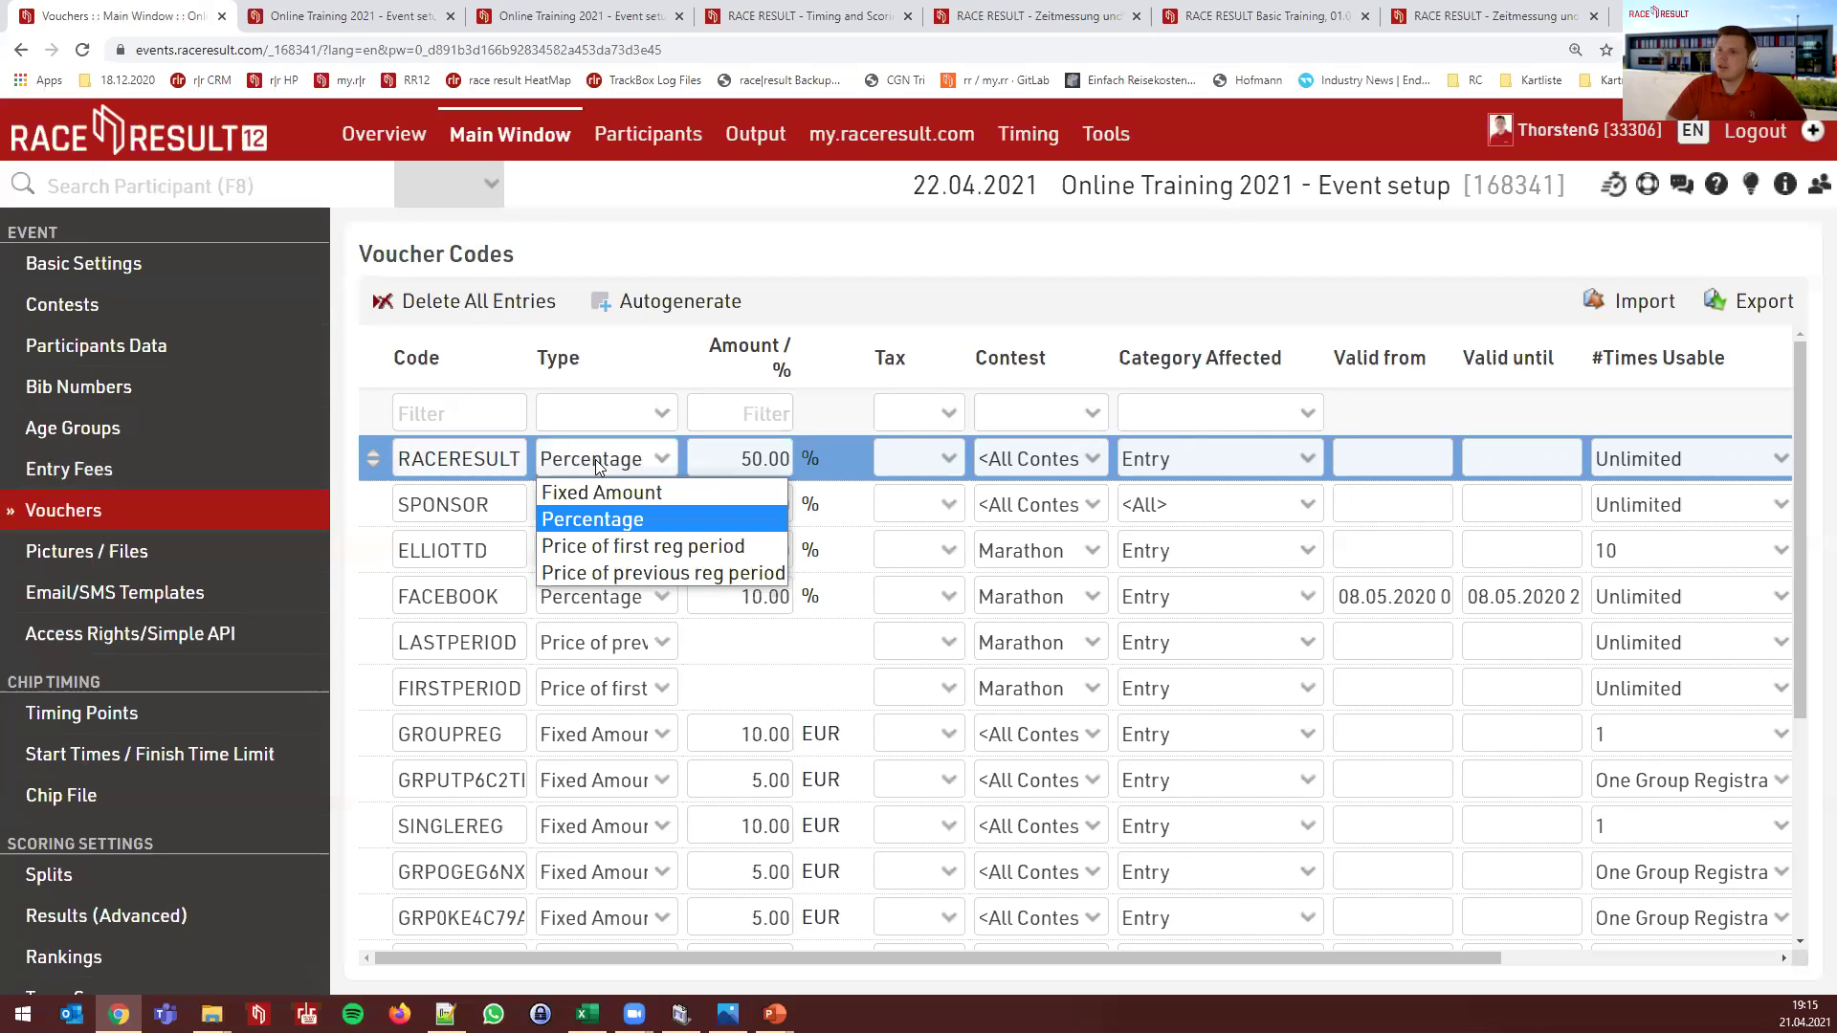
click(644, 465)
Review the Marathon registration periods in the entry fees and check the type options of the LASTPERIOD voucher
click(212, 479)
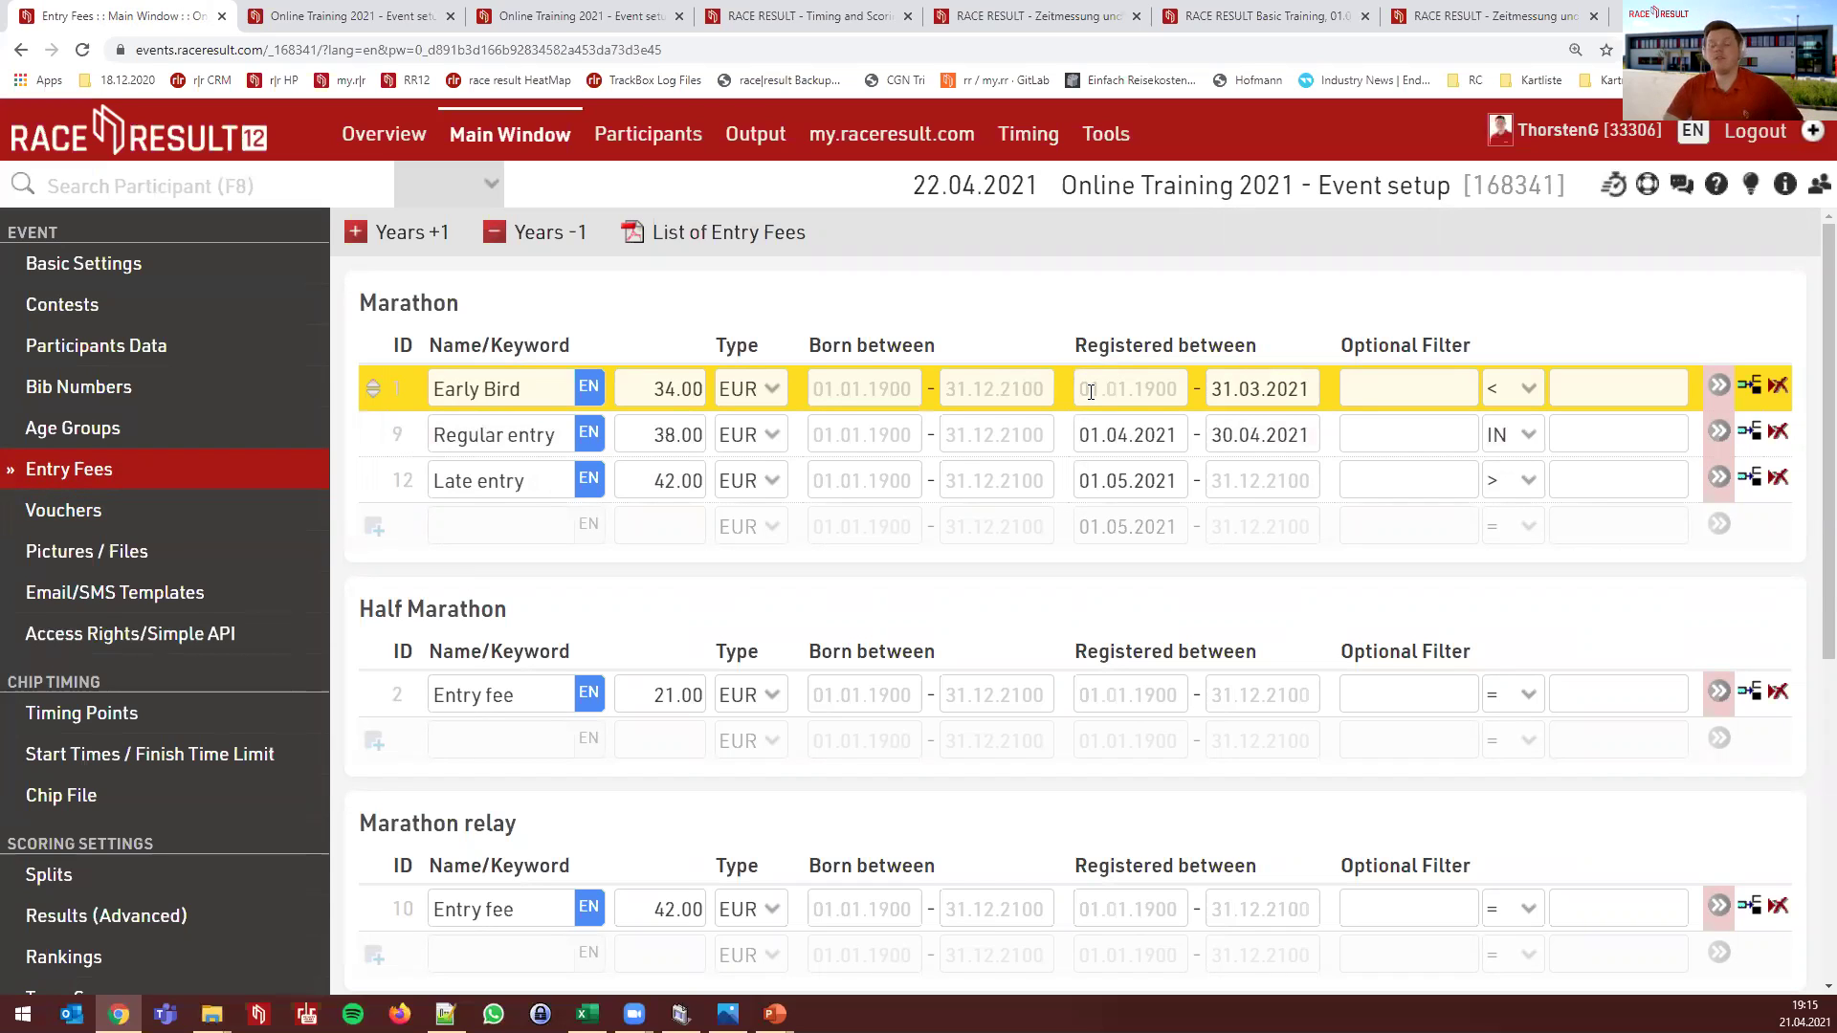
click(167, 520)
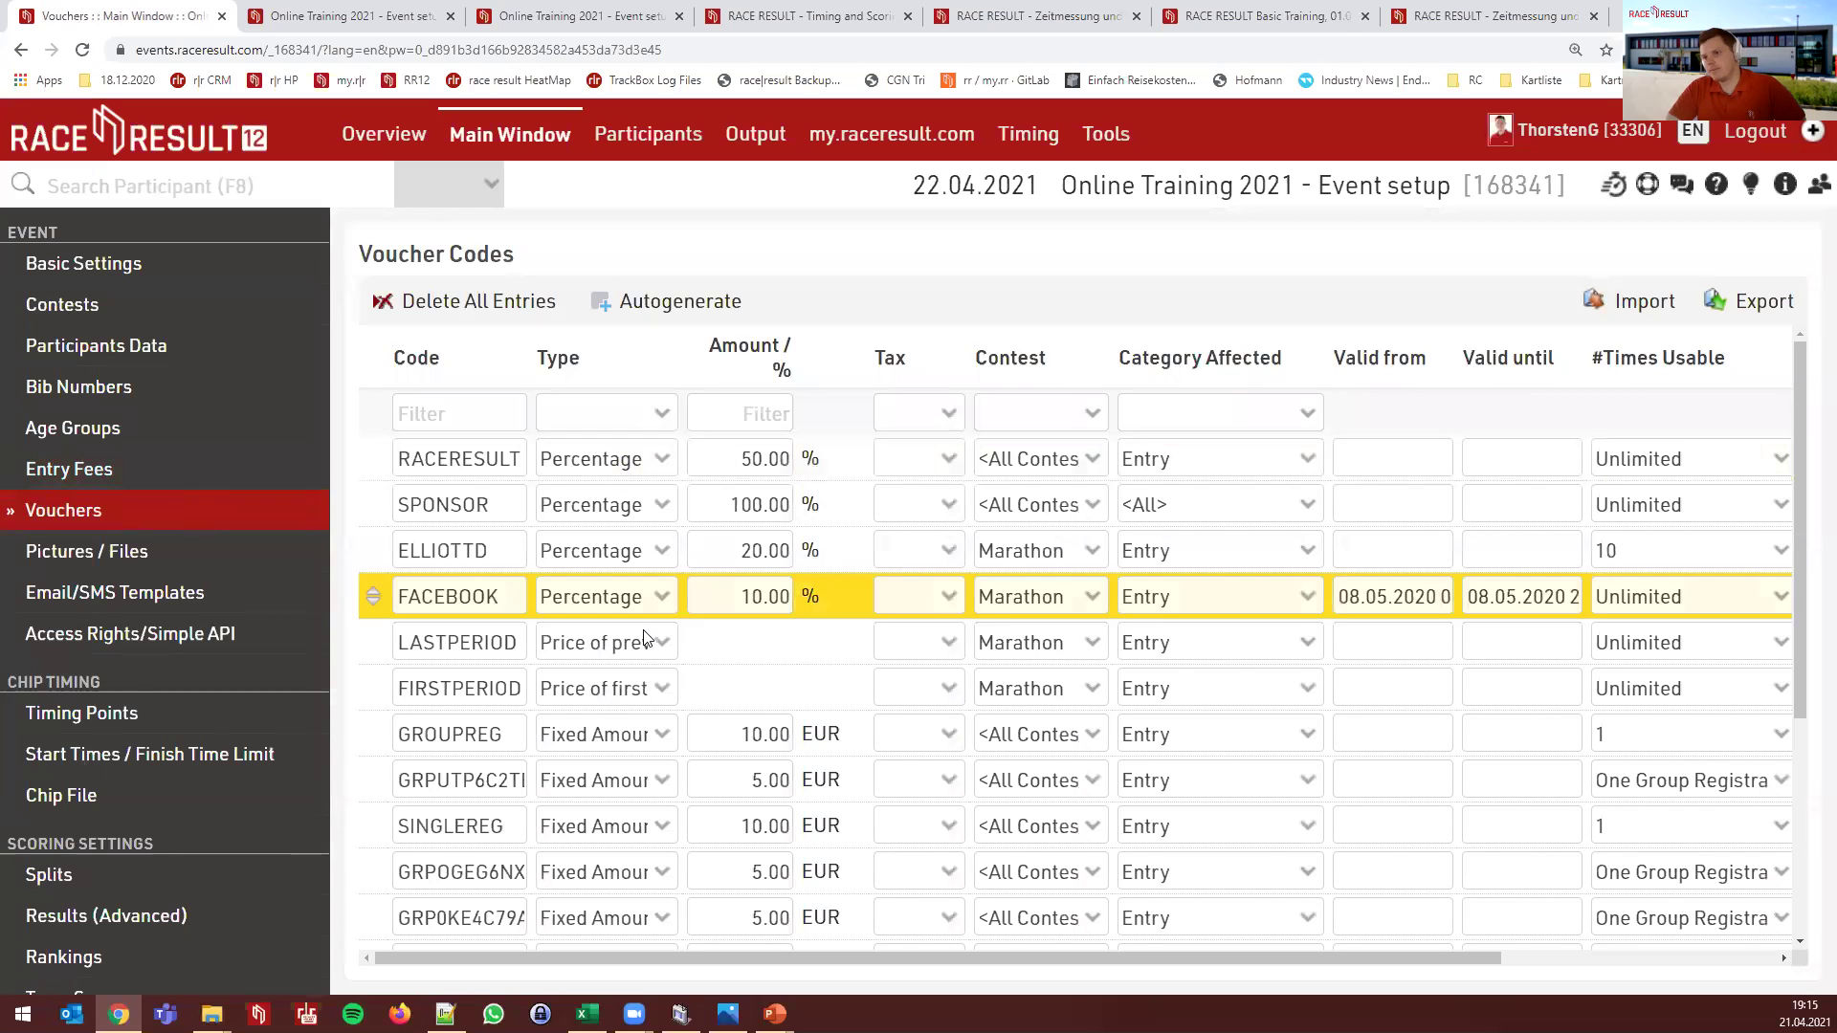
click(648, 643)
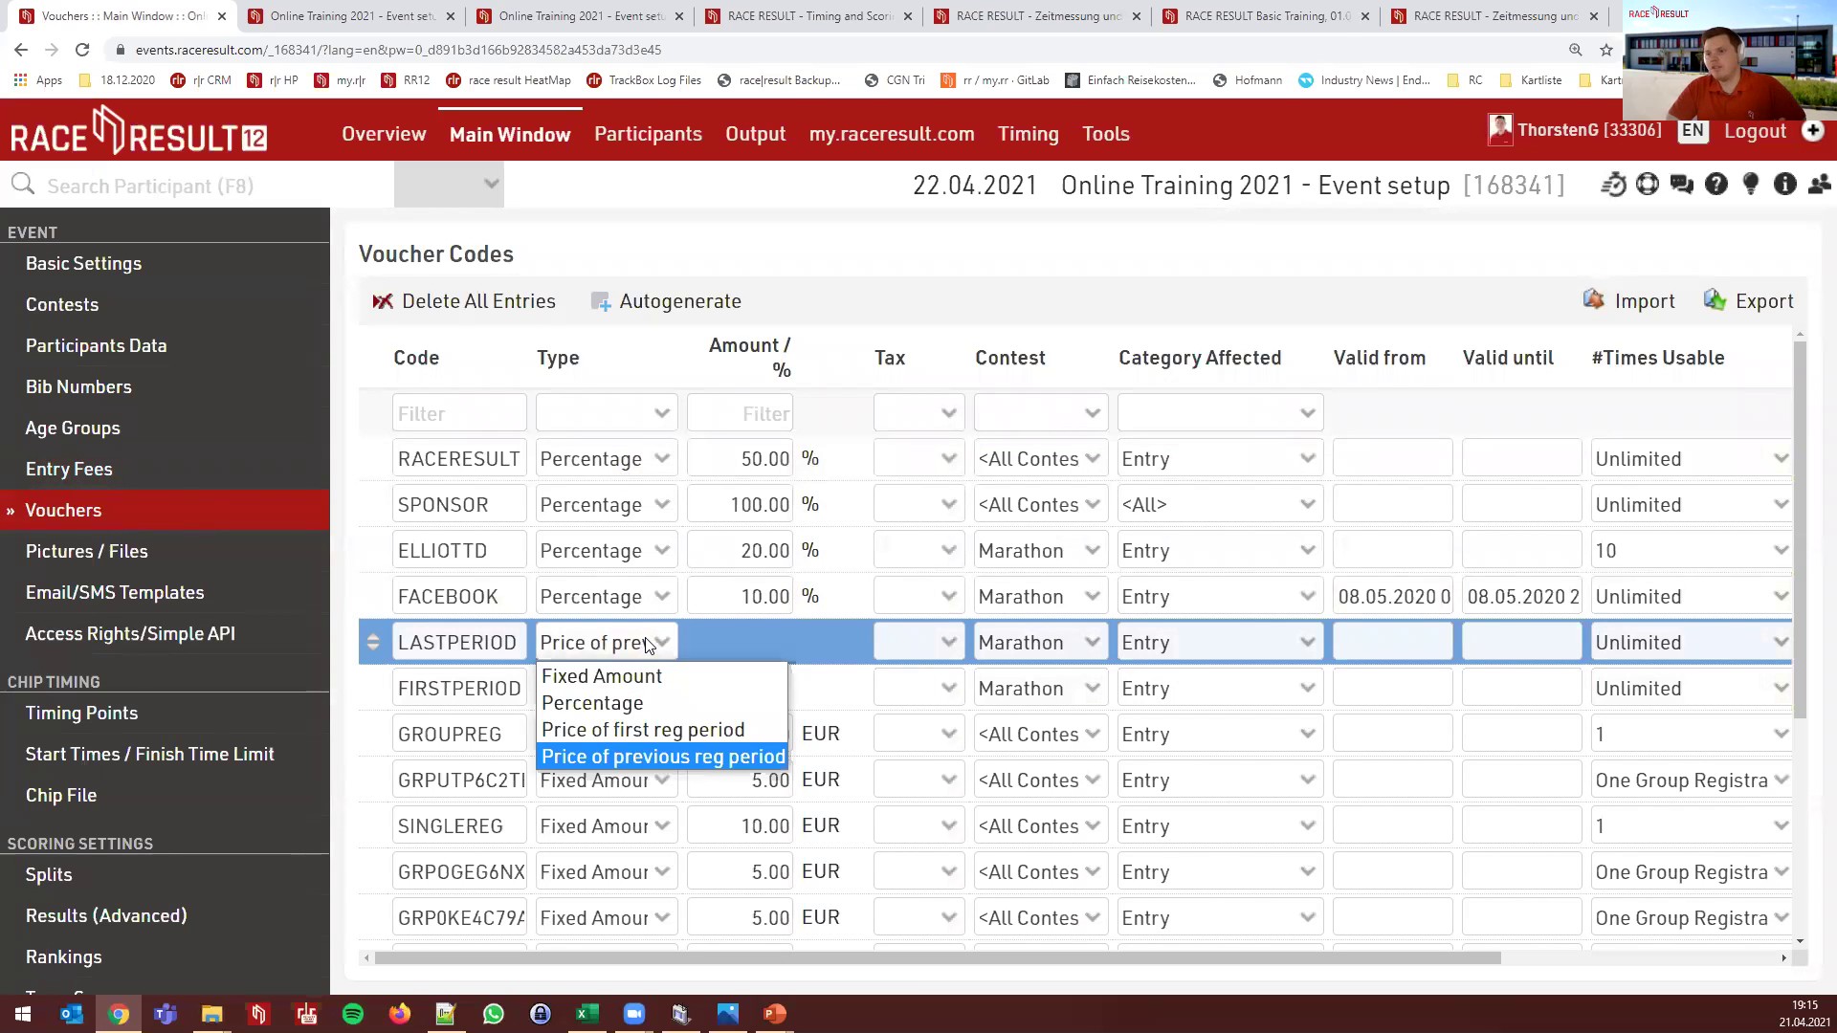
click(717, 634)
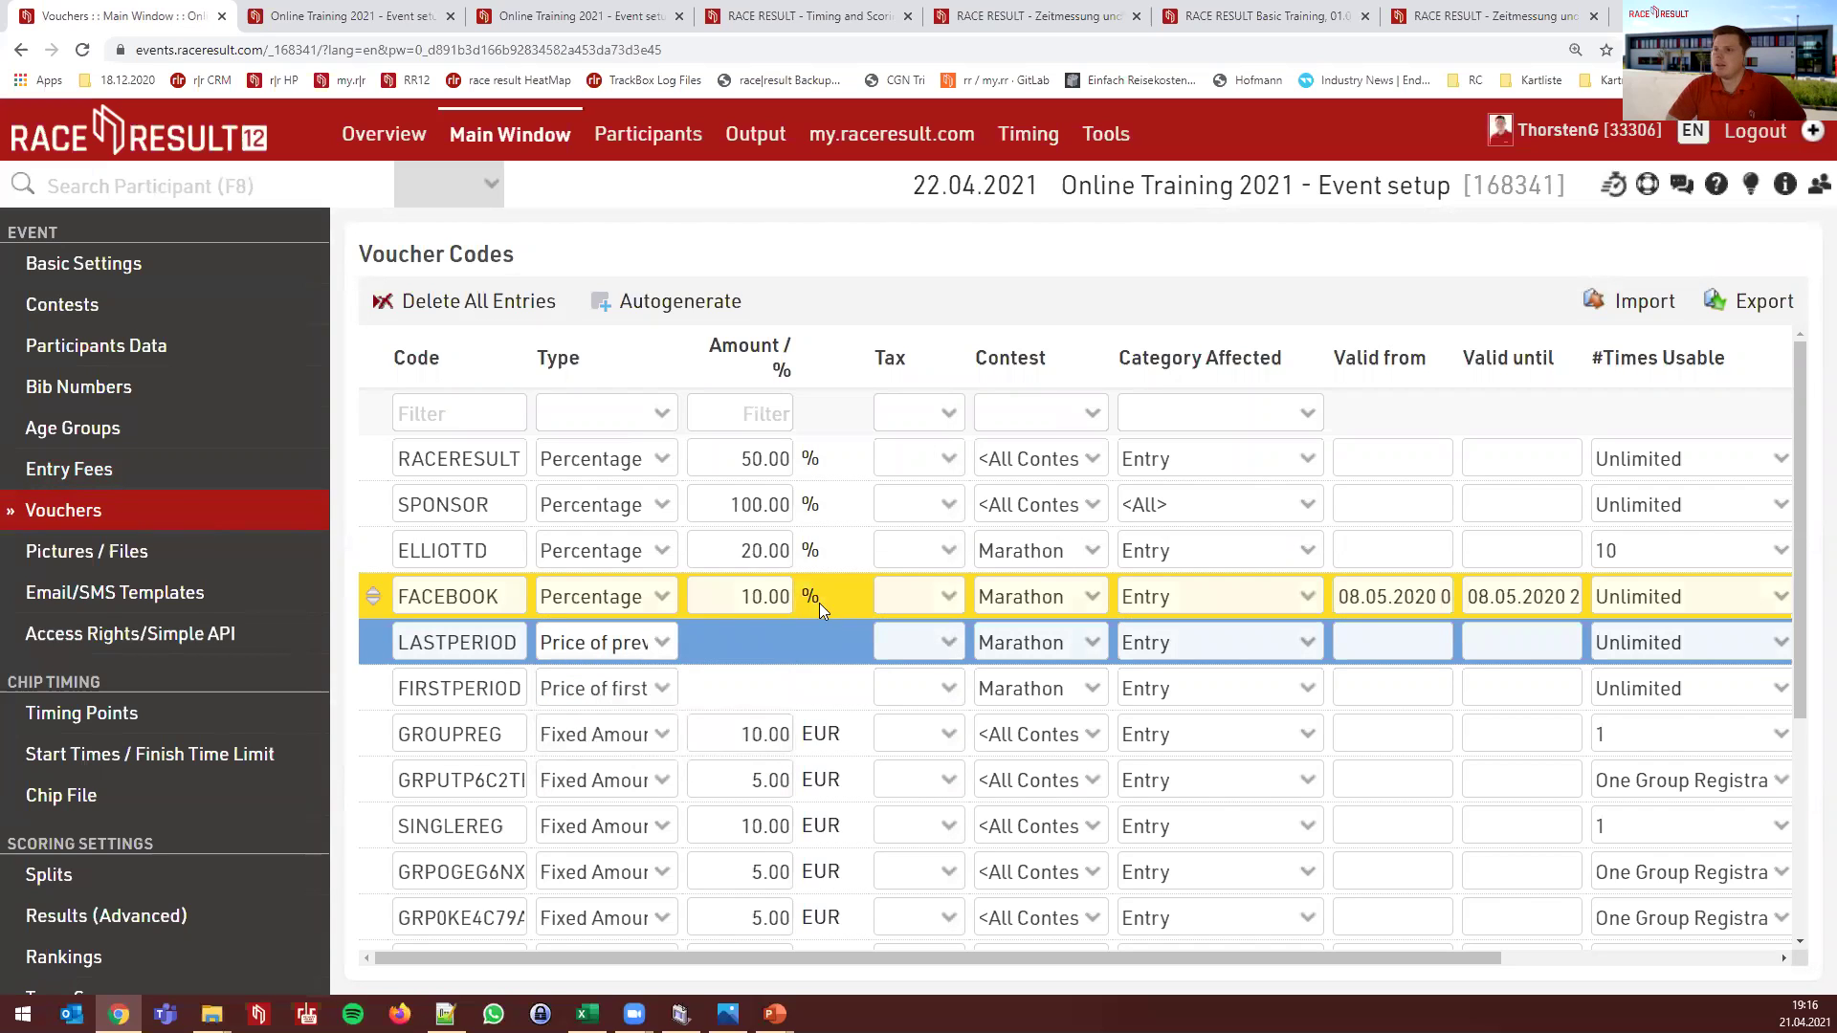
Examine the tax, contest and affected category options available for the RACERESULT voucher
click(940, 458)
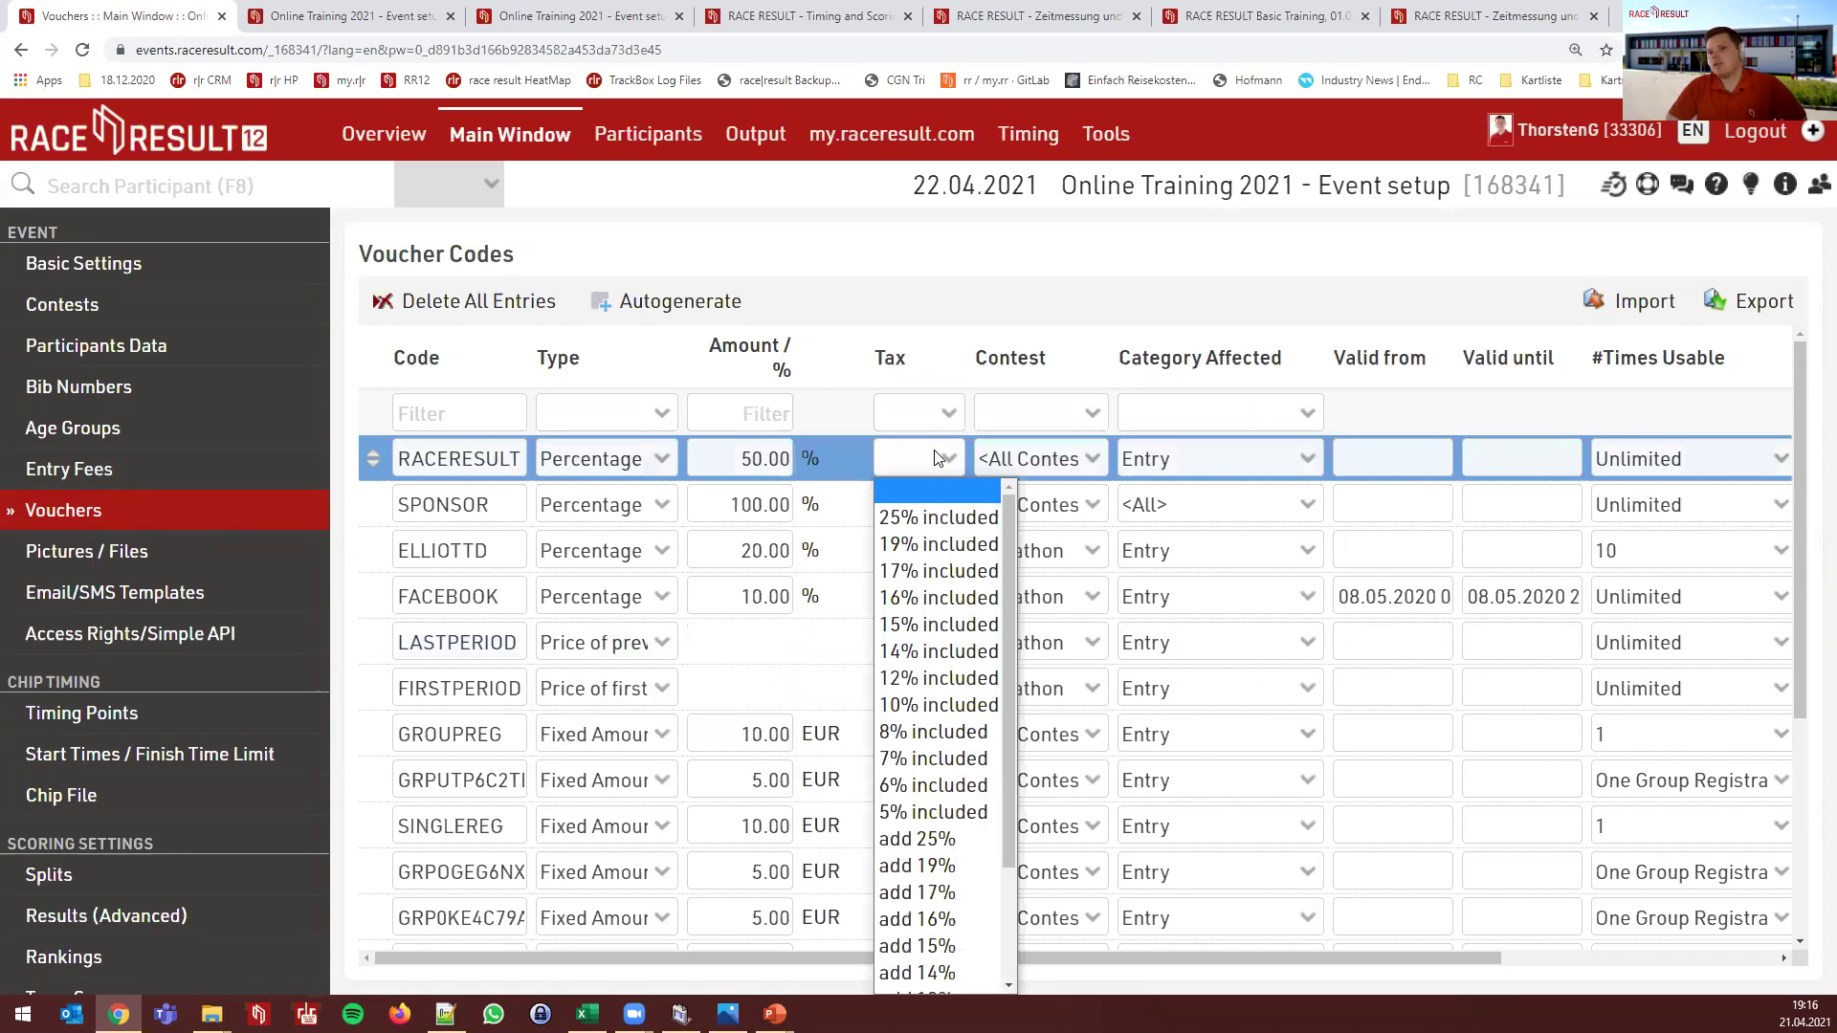
click(935, 458)
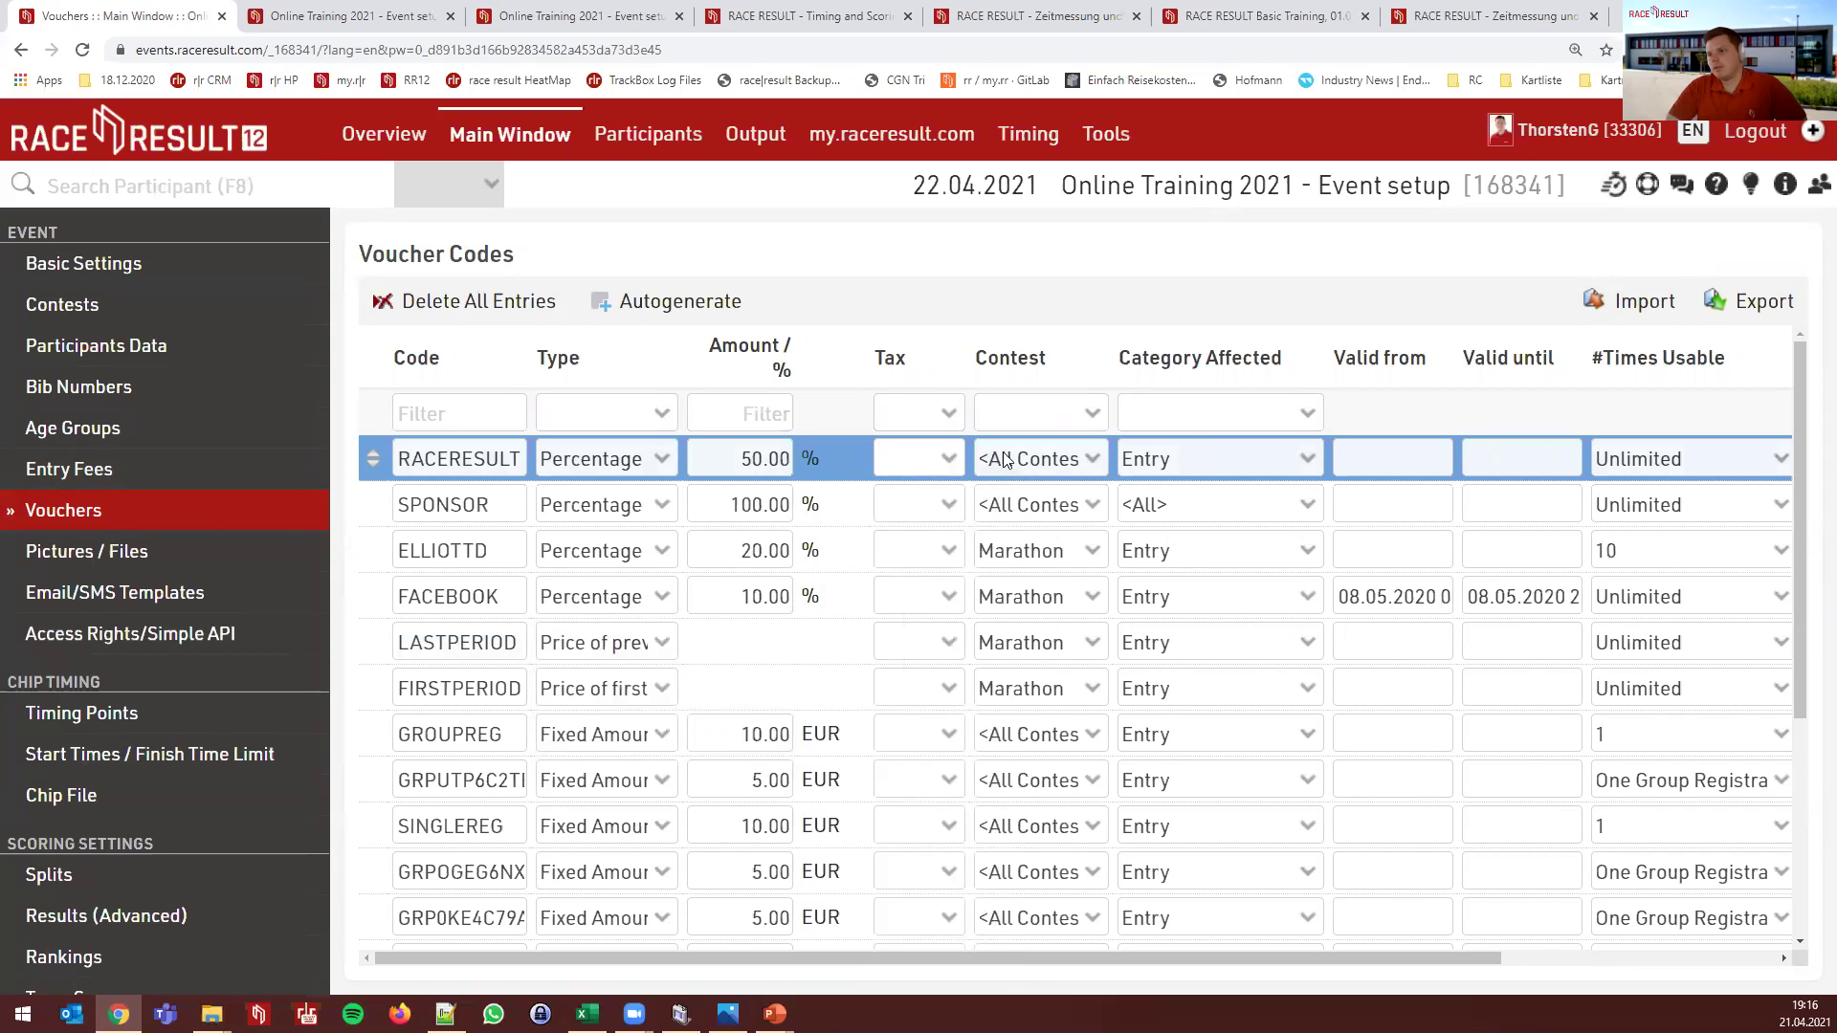
click(1069, 459)
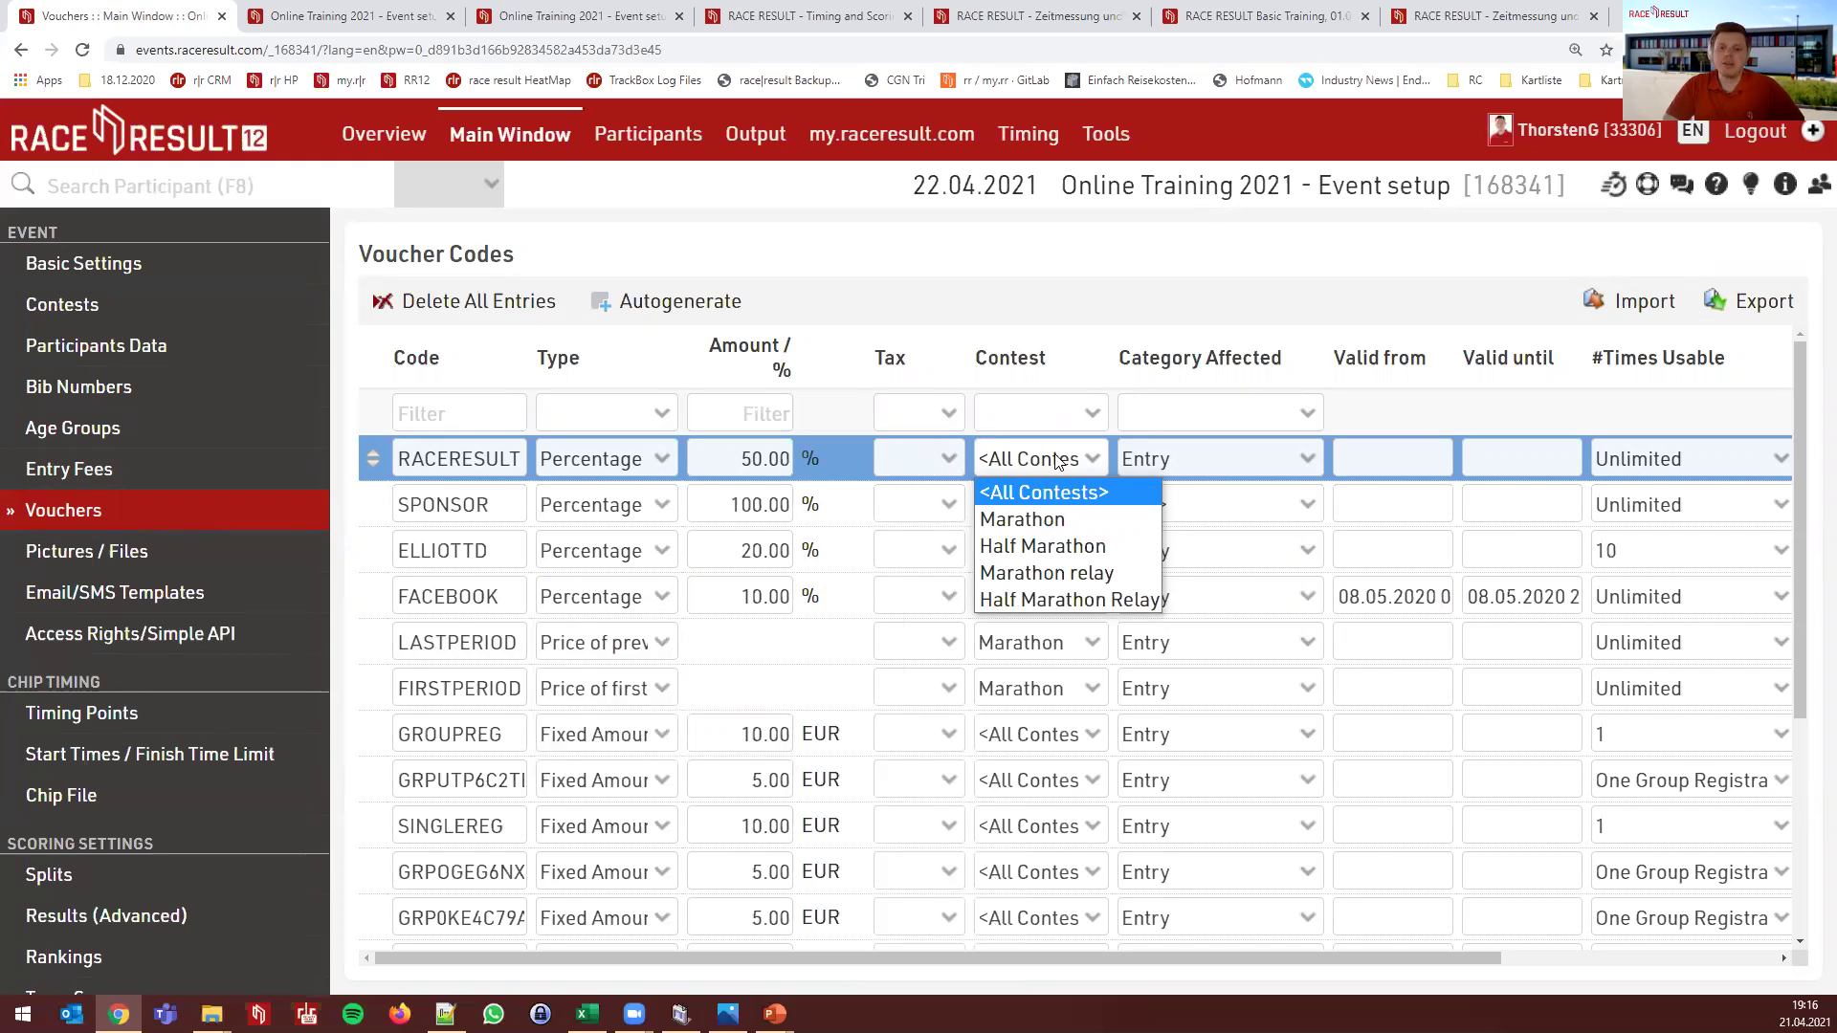
click(1059, 462)
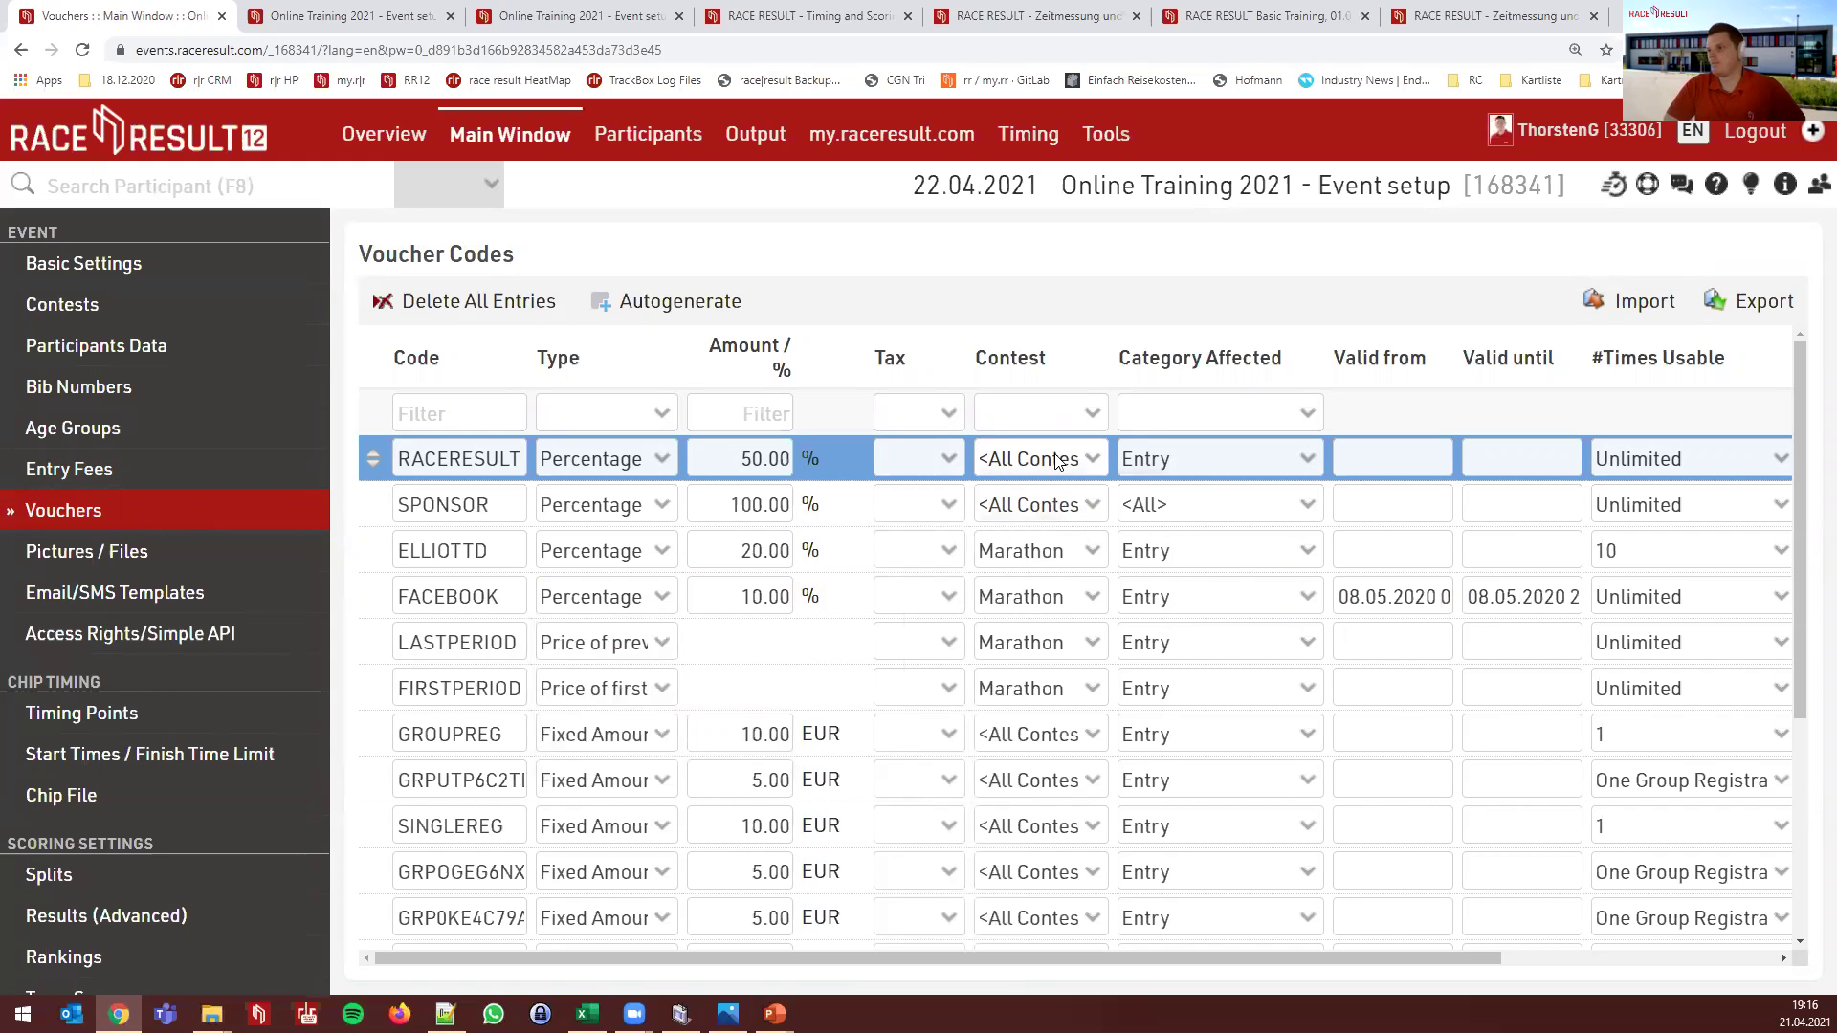
click(1280, 462)
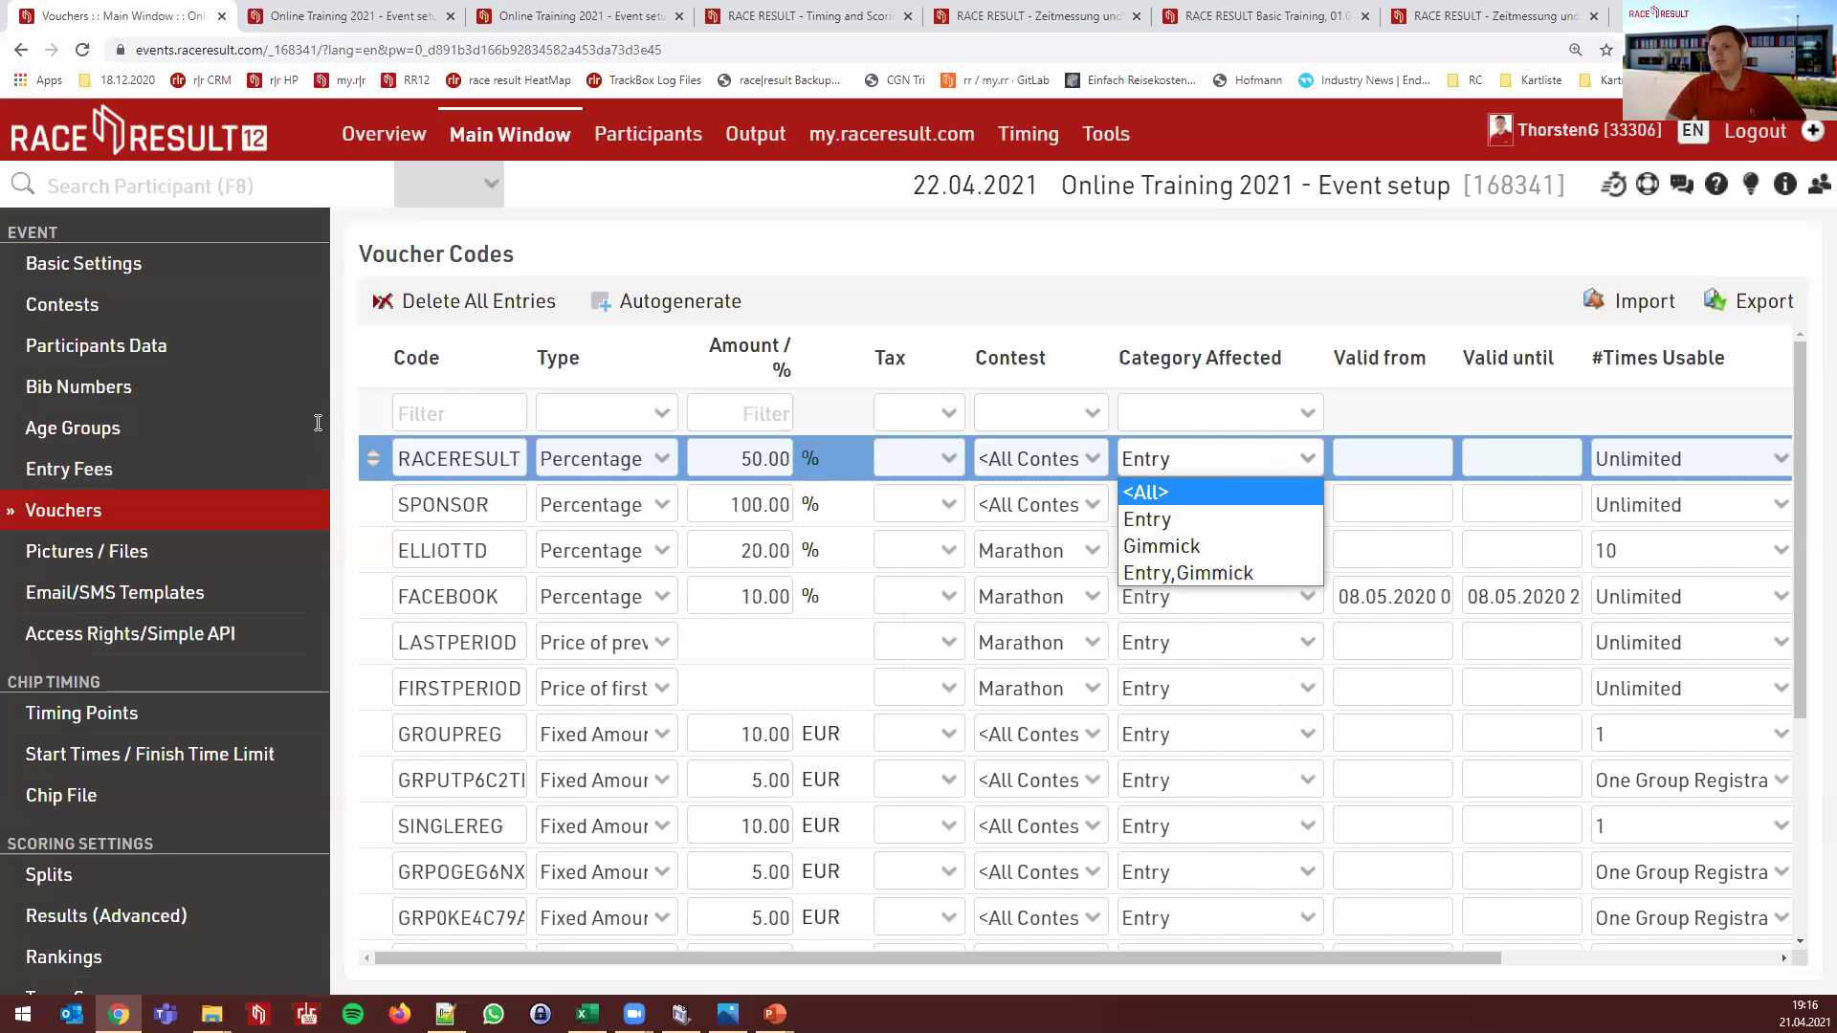
Change the category of the Marathon's Early Bird fee to Entr
click(304, 481)
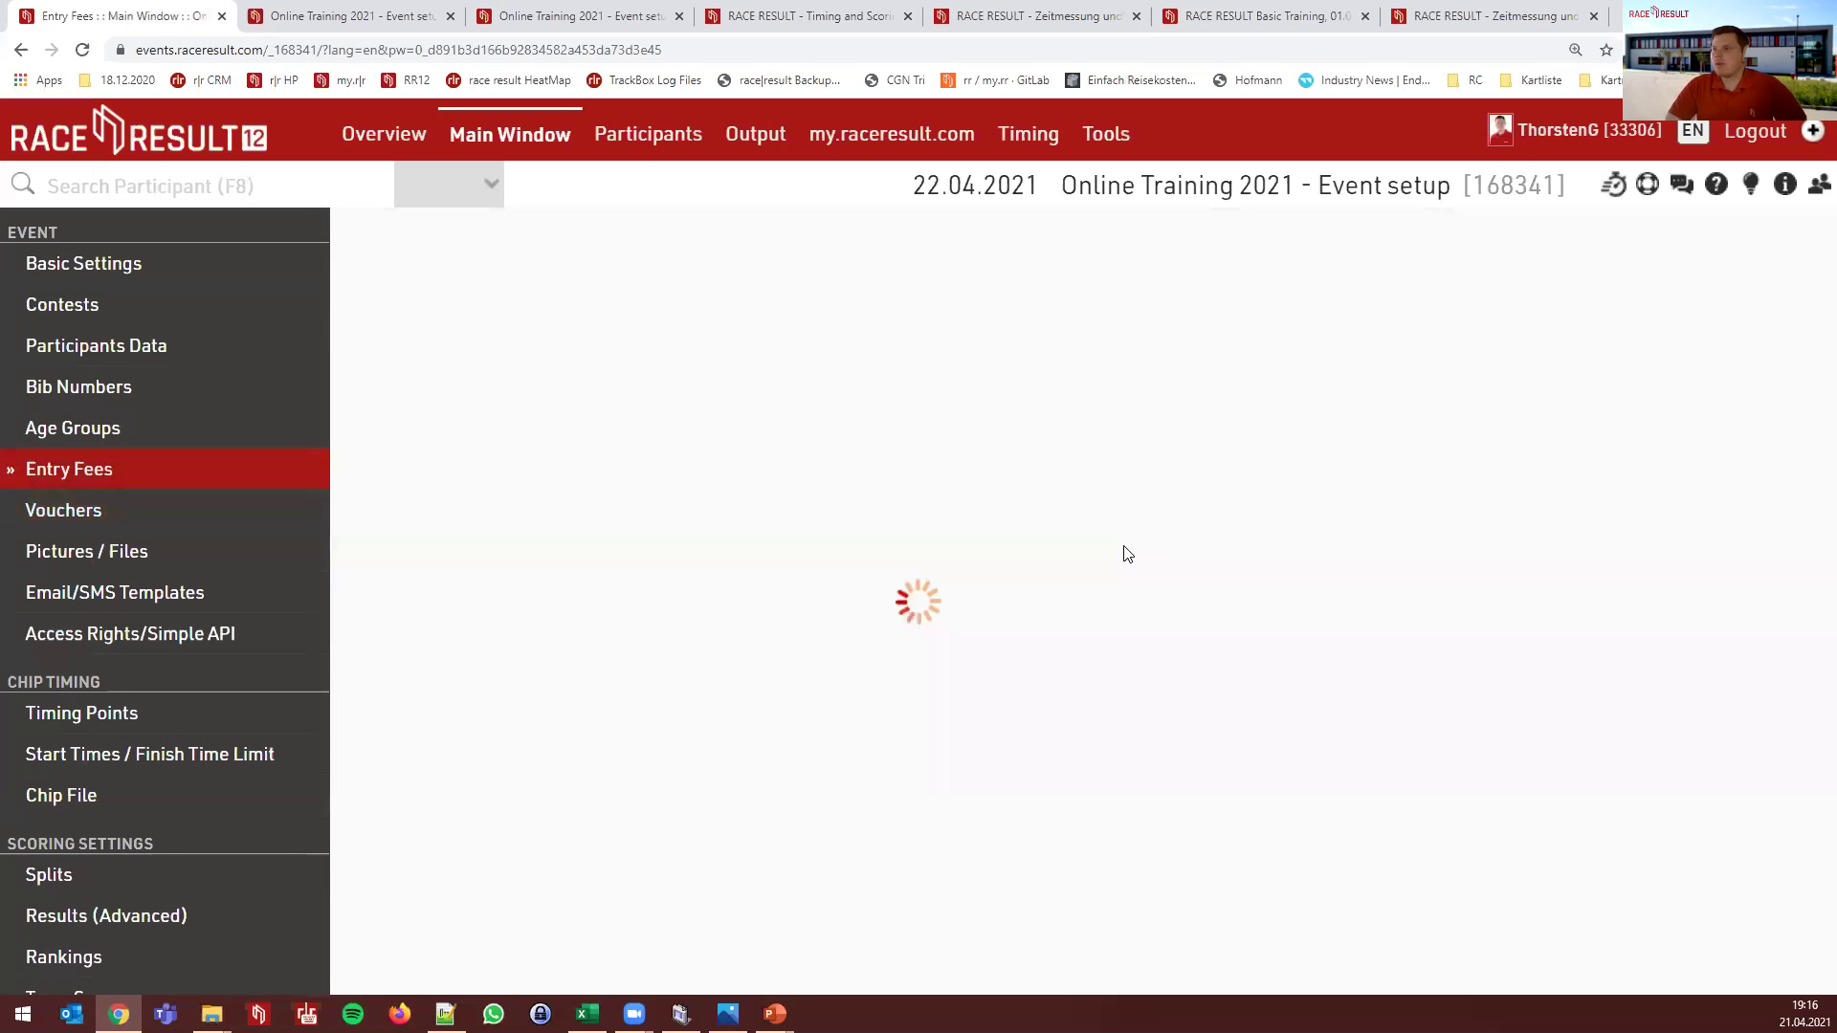
click(1719, 385)
click(972, 500)
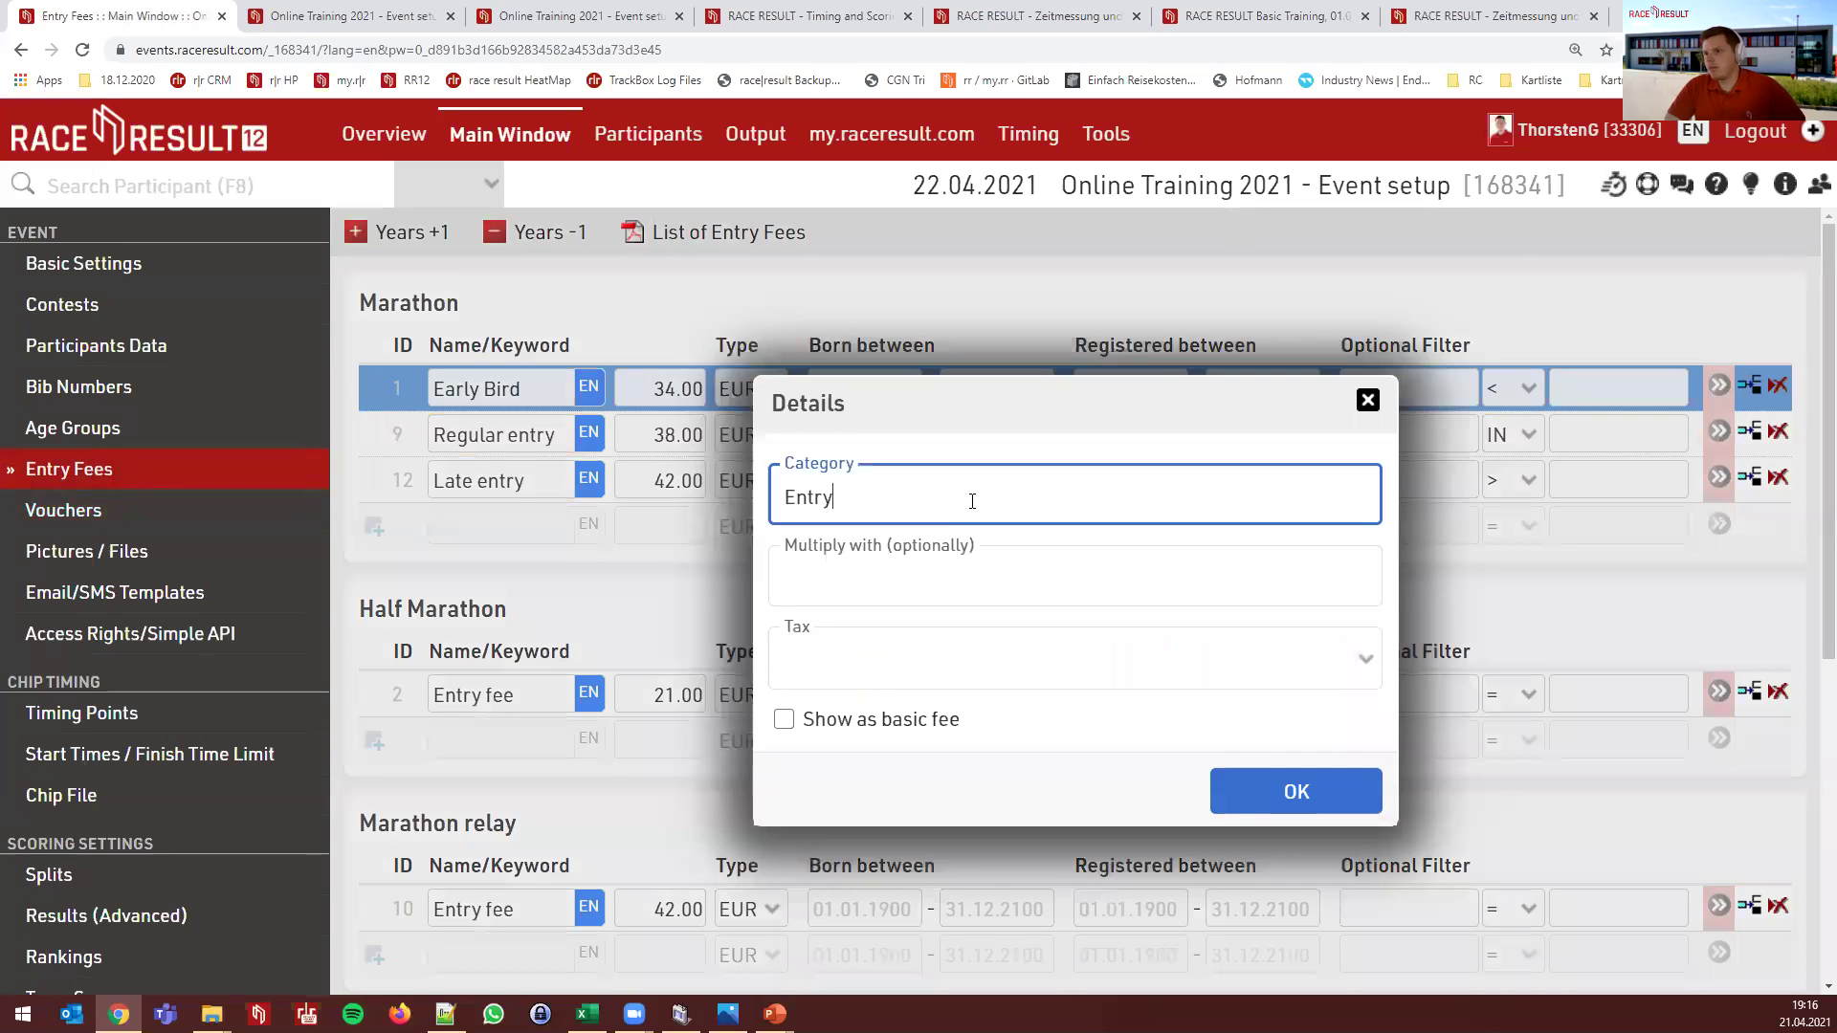
key(BackSpace)
click(1293, 793)
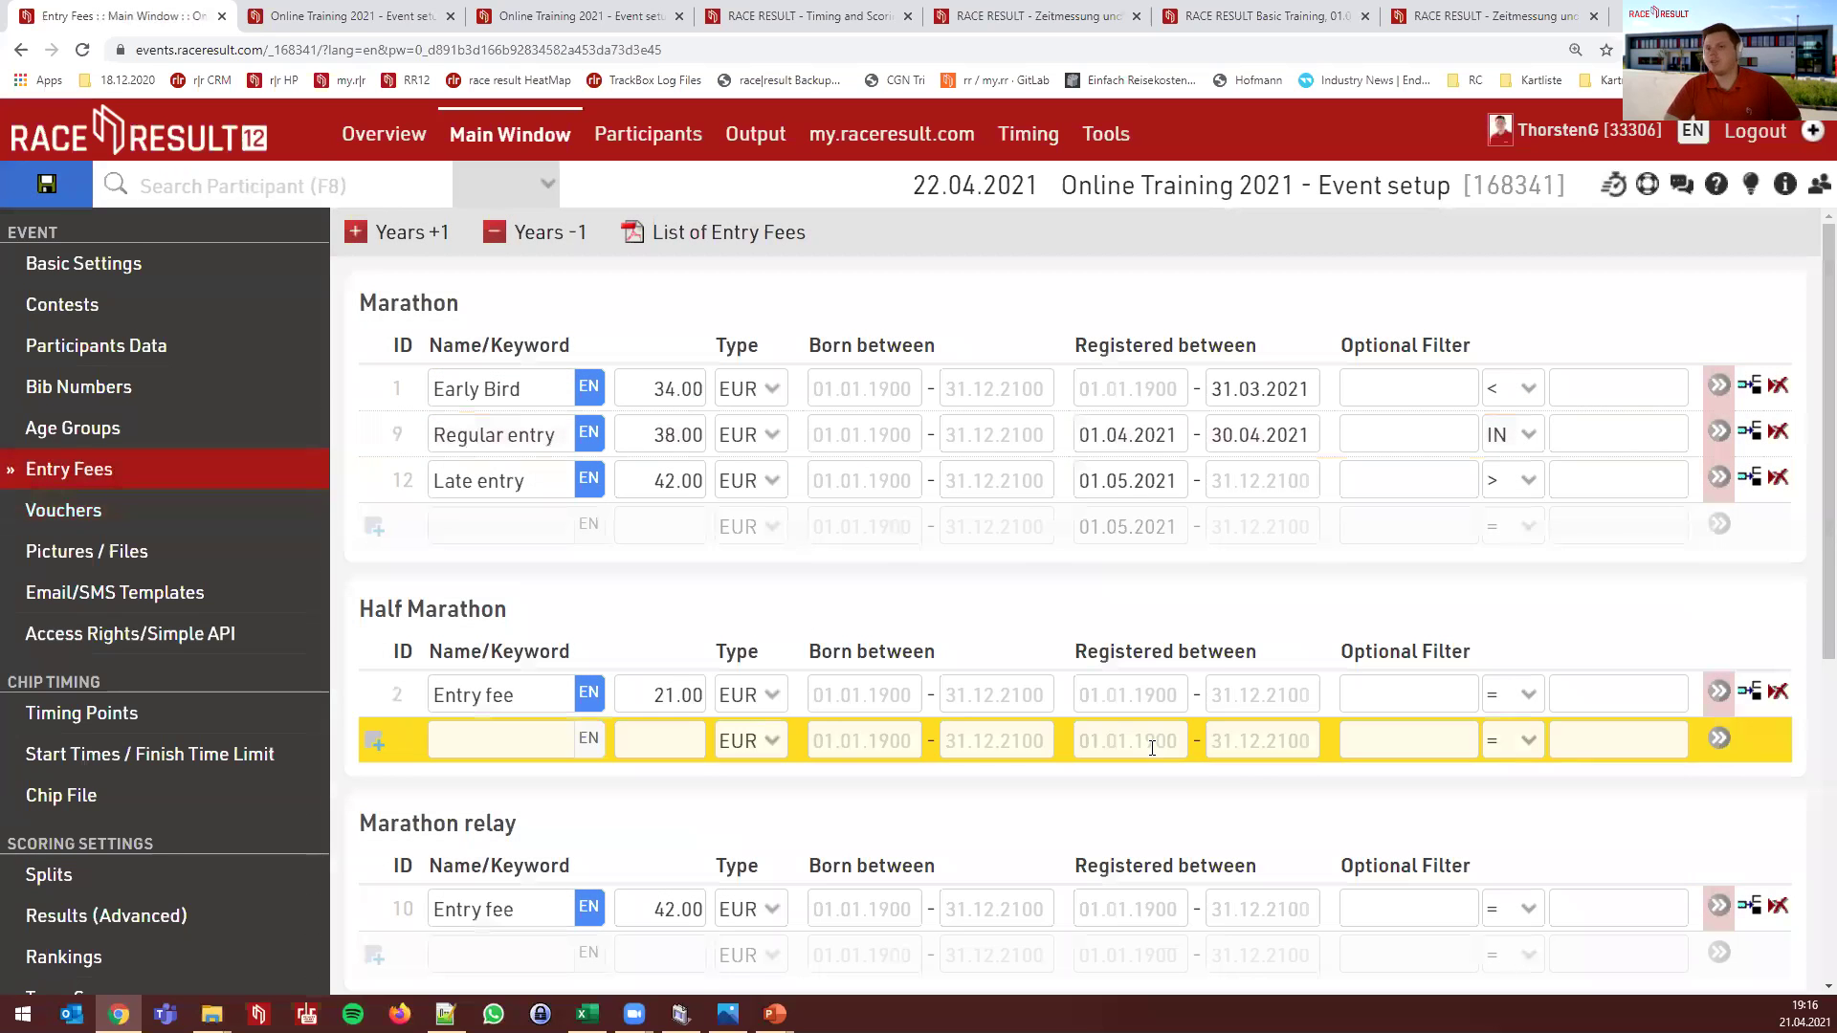
Check which affected categories and combinations the RACERESULT voucher offers with the modified fee category
click(117, 519)
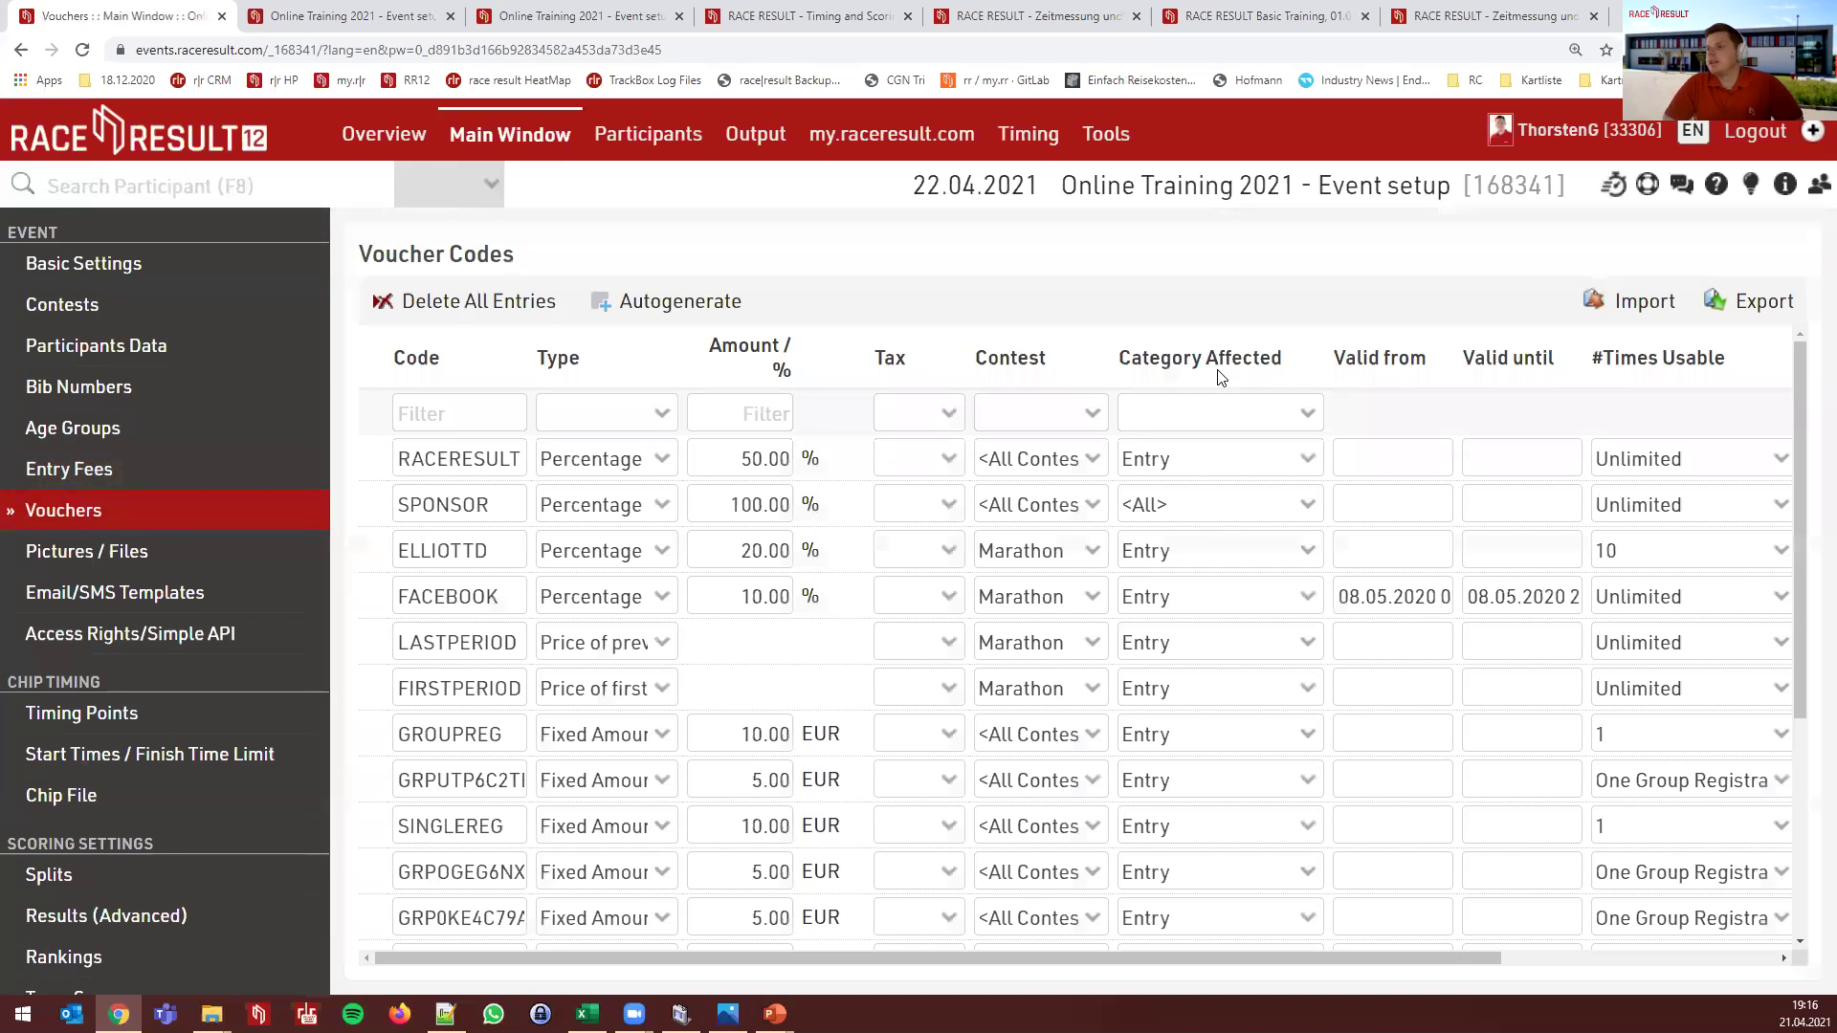
click(1256, 460)
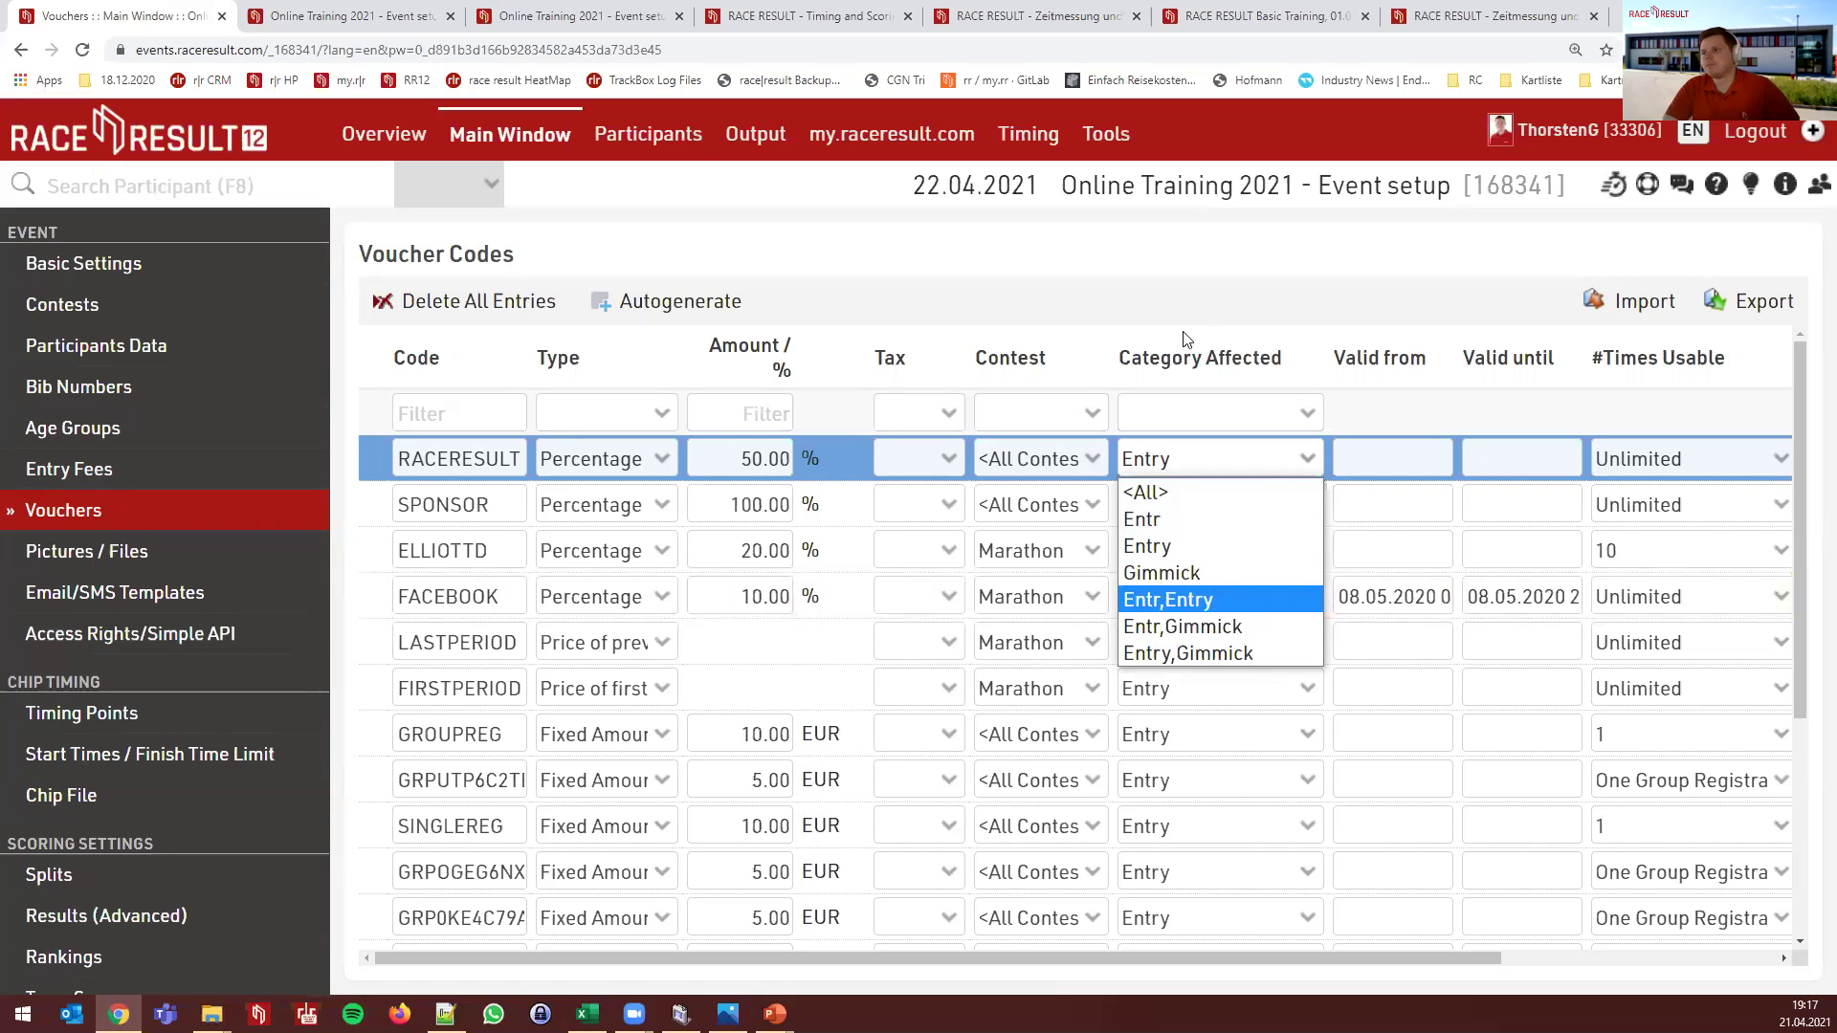
click(974, 375)
Set the category of the Marathon's Early Bird fee back to Entry
click(170, 485)
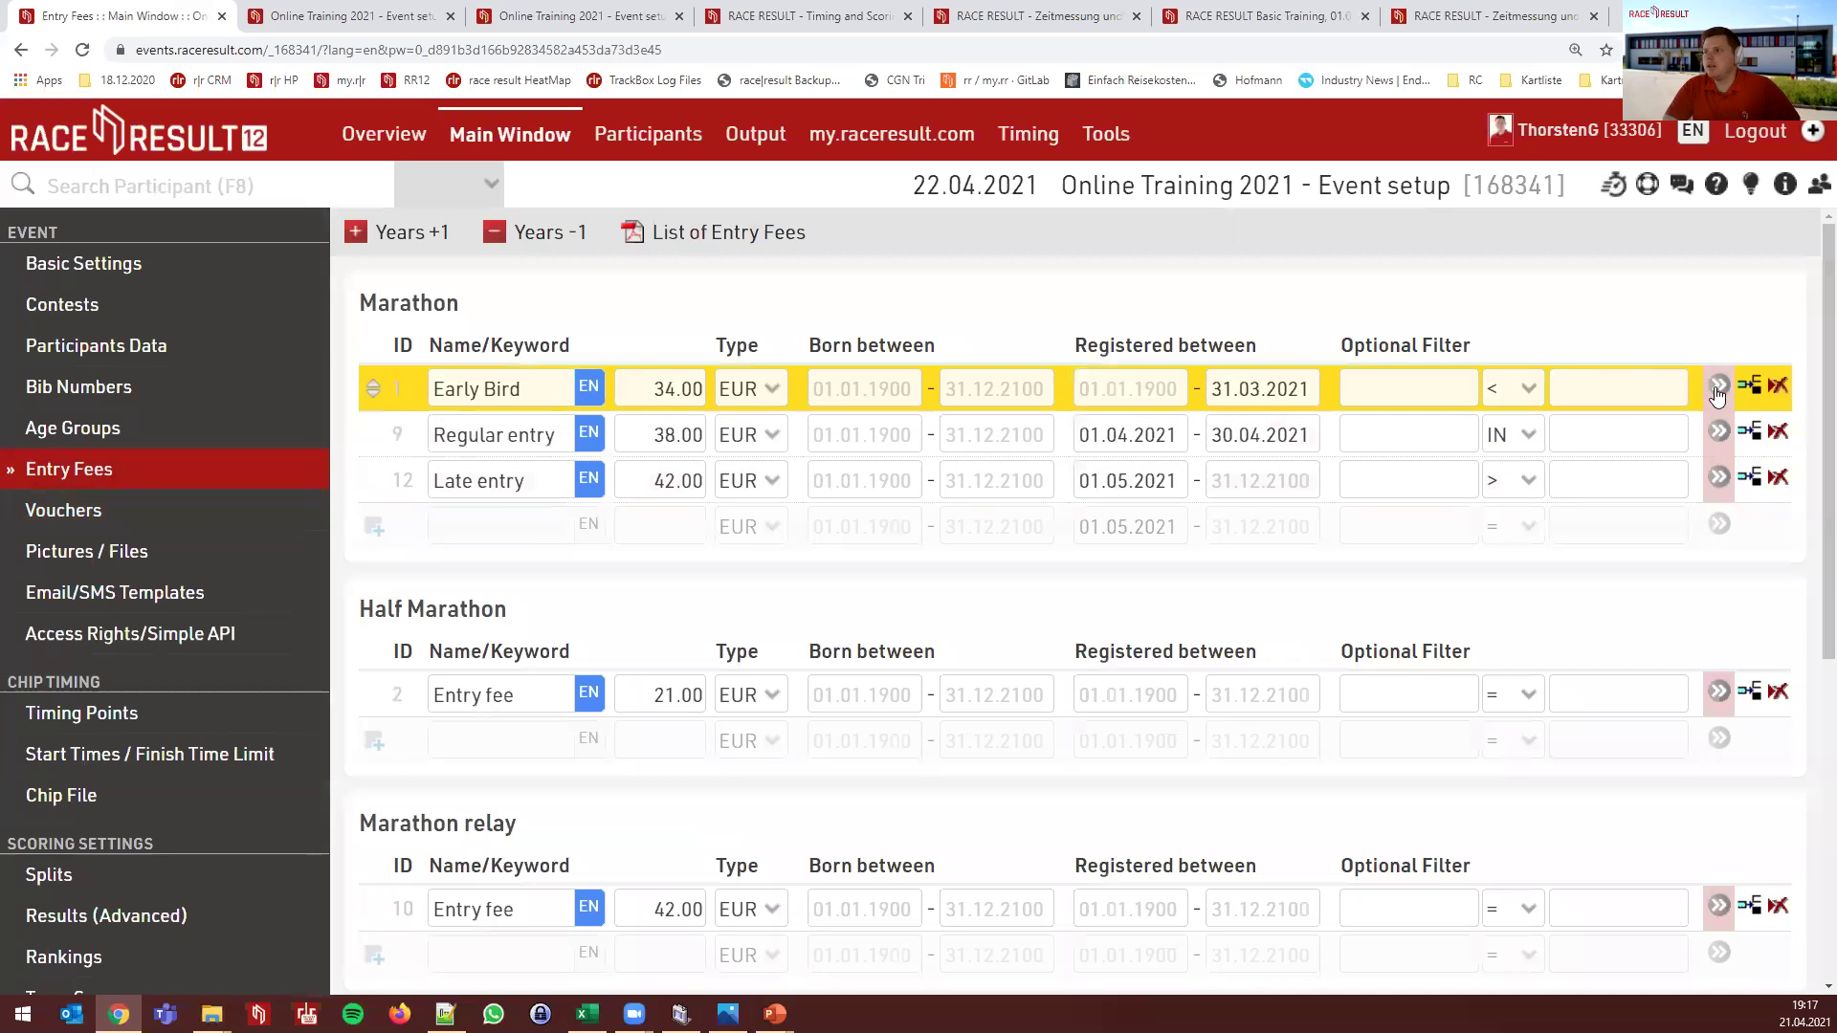
click(1719, 386)
click(1278, 469)
text(Entry)
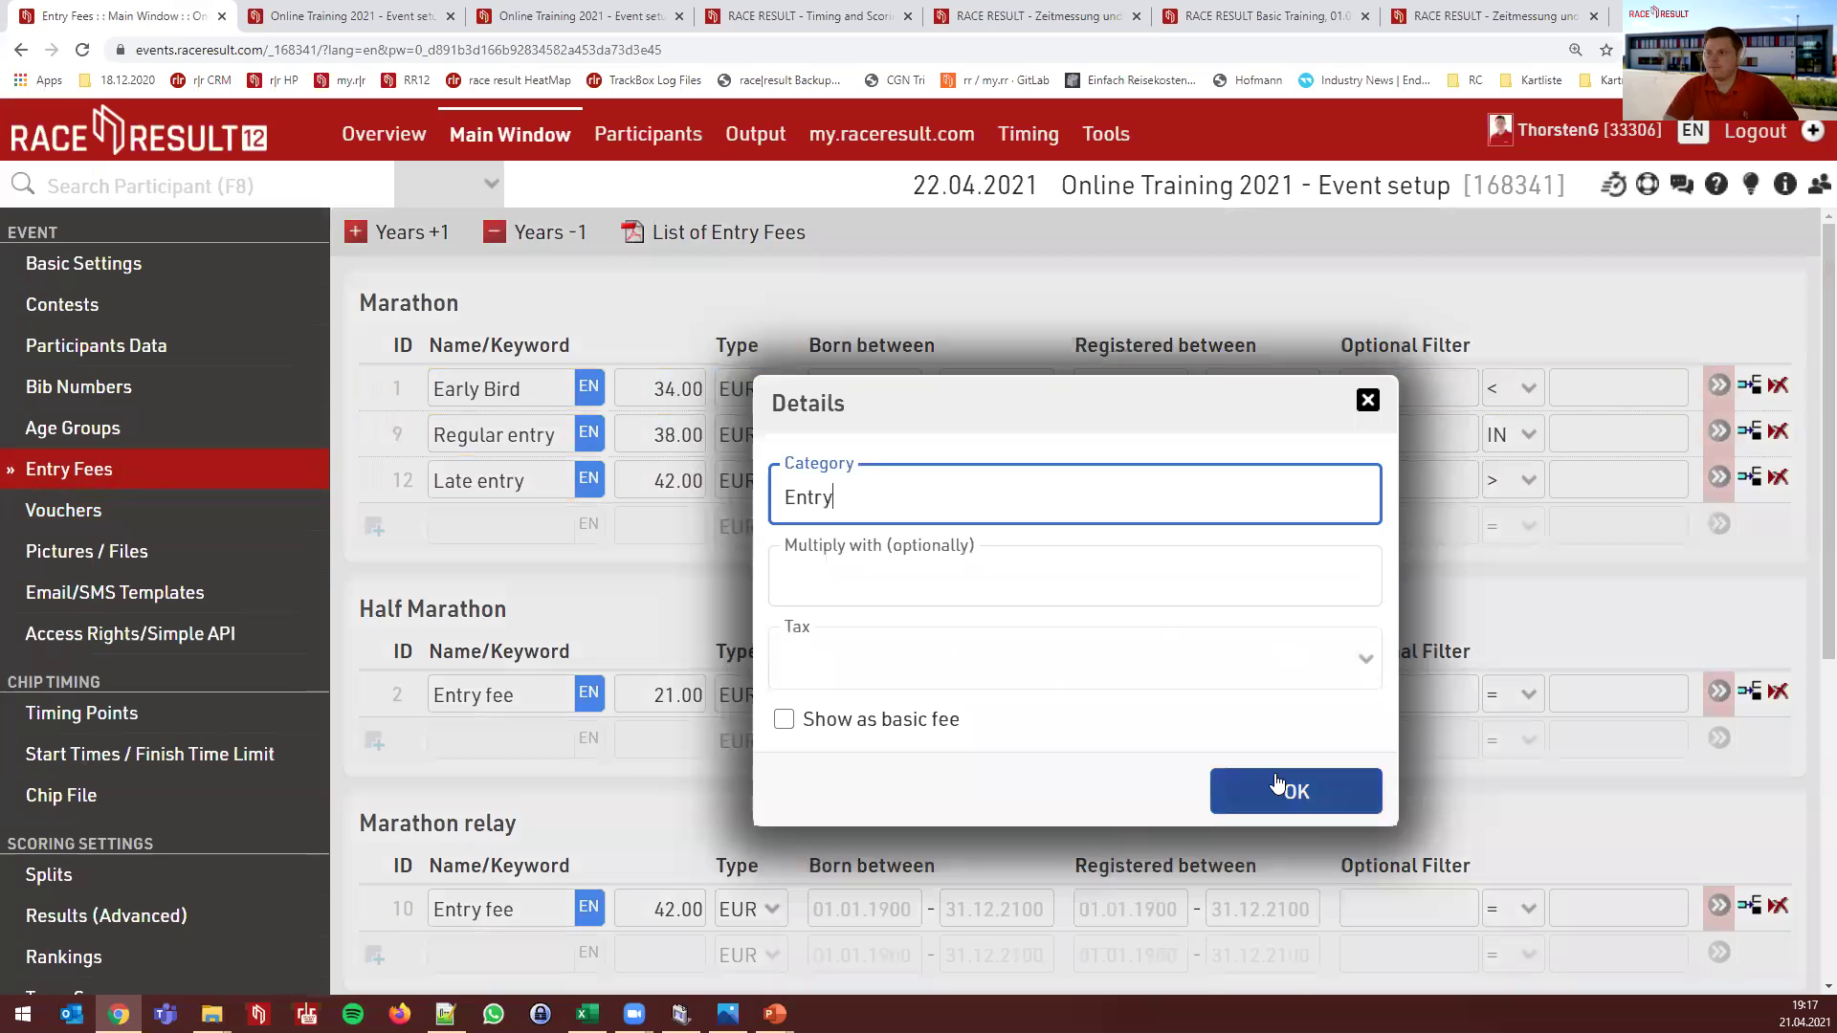
click(1285, 789)
Open the voucher codes and examine the usage limit options available for the RACERESULT voucher
click(314, 519)
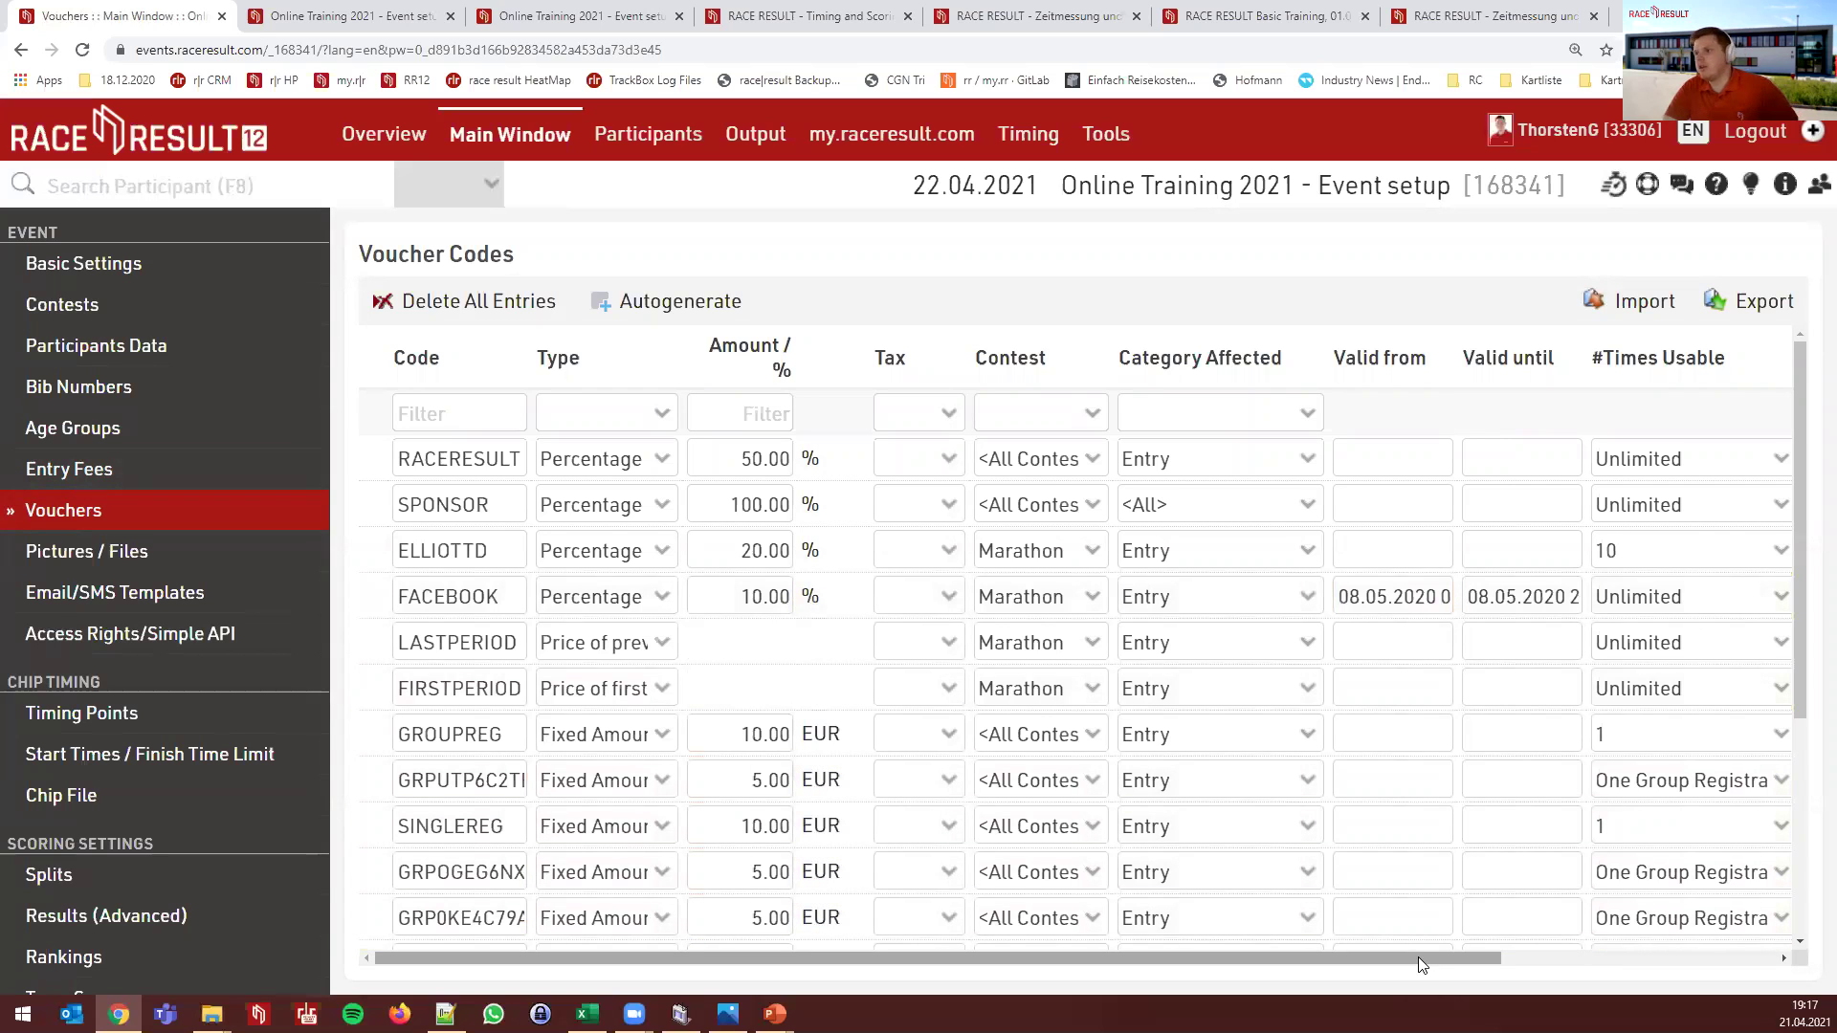
drag(1428, 956, 1482, 957)
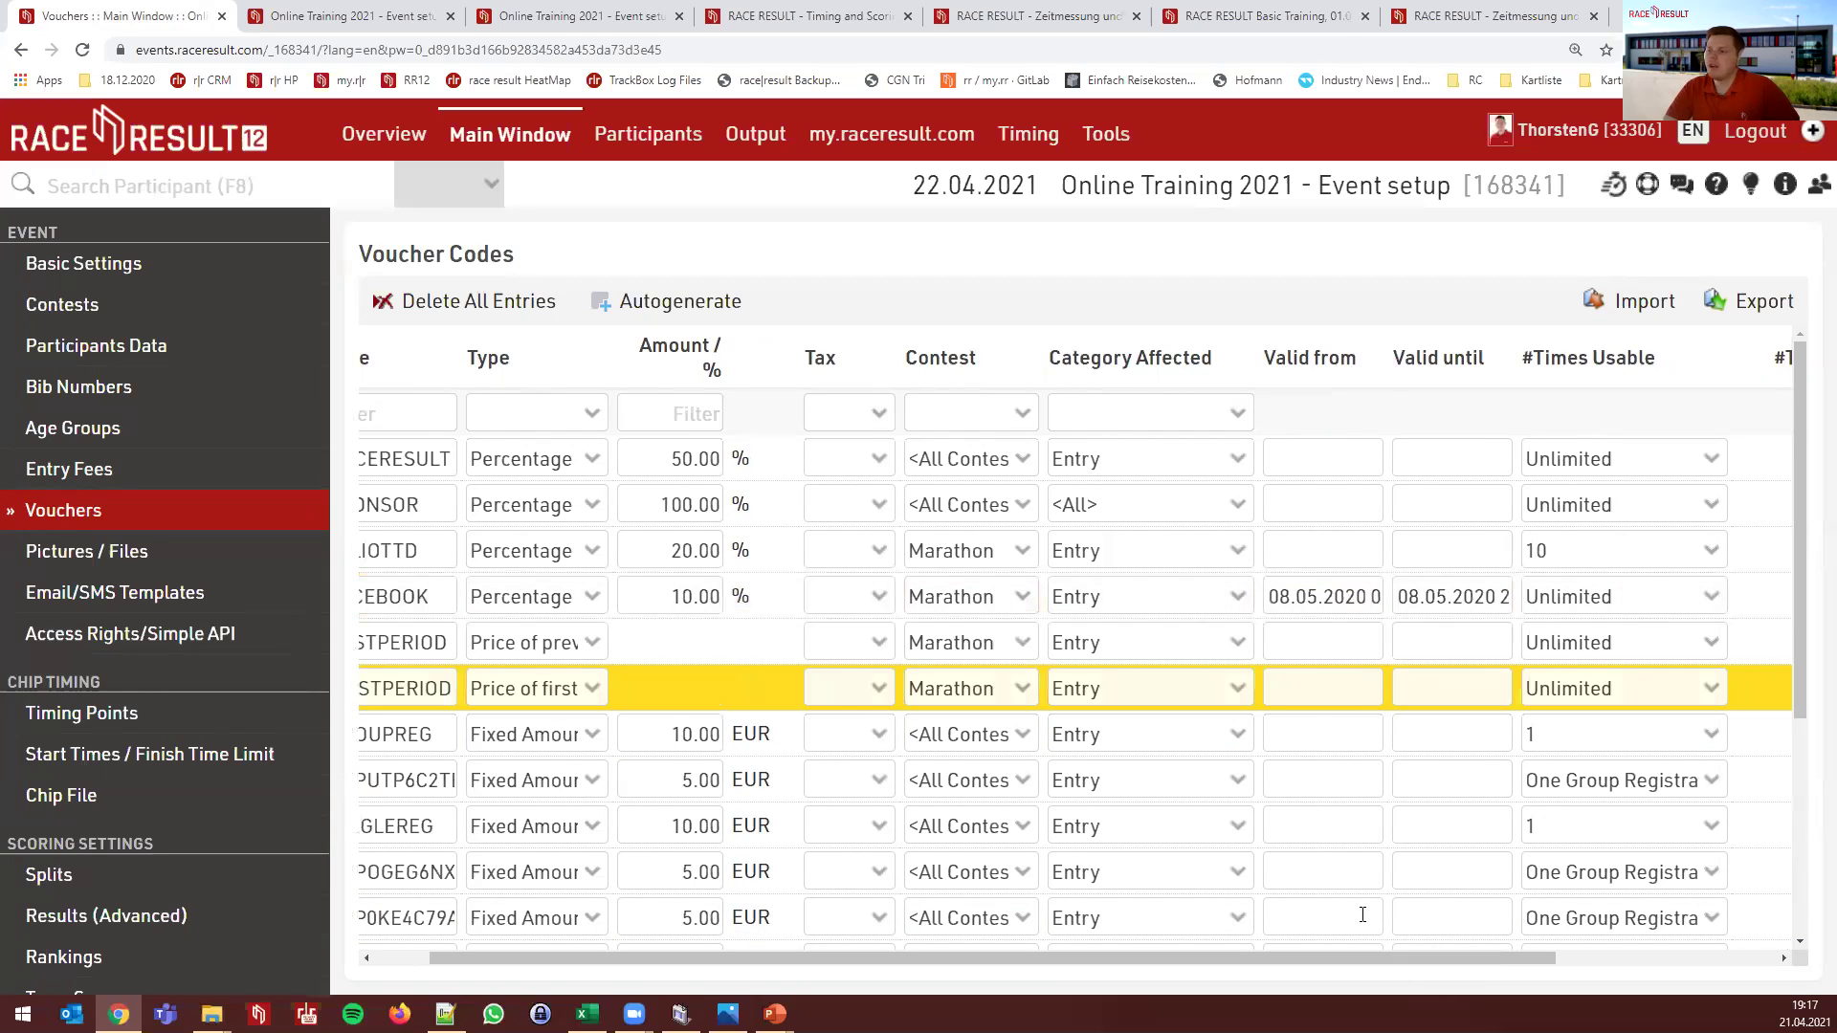
drag(1368, 966, 1641, 973)
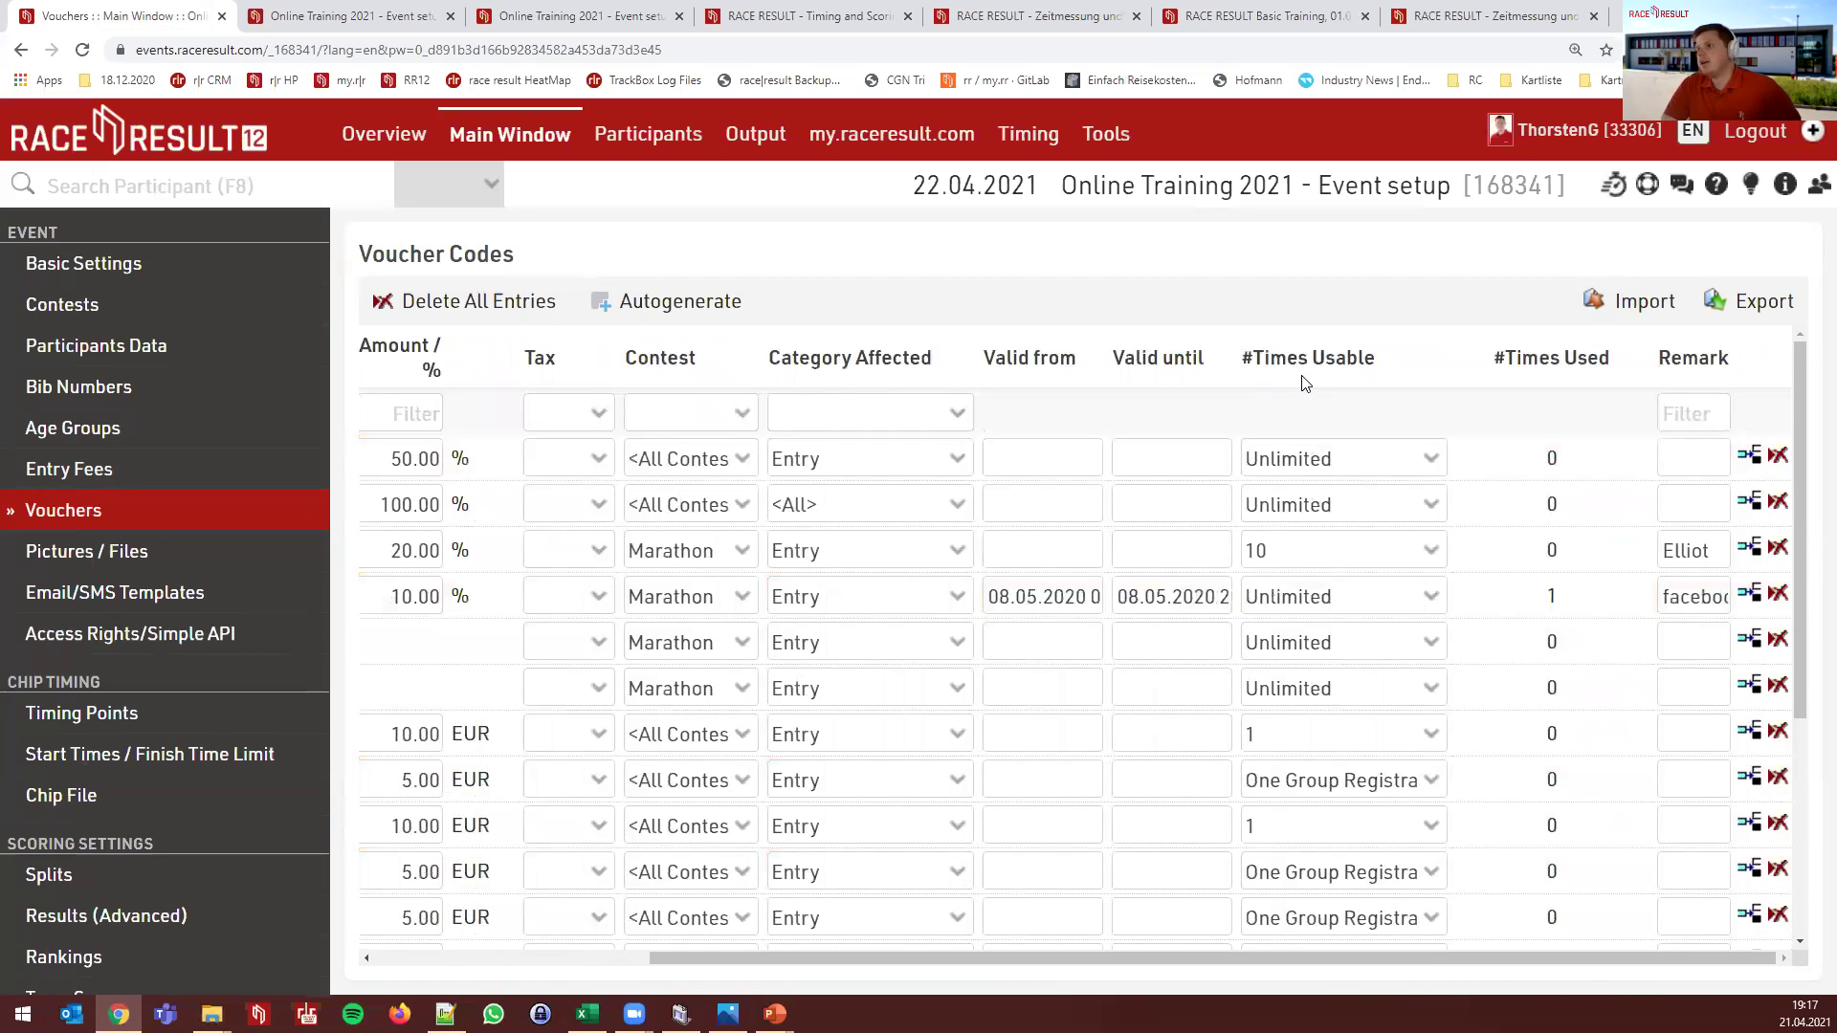
click(1333, 456)
click(1336, 462)
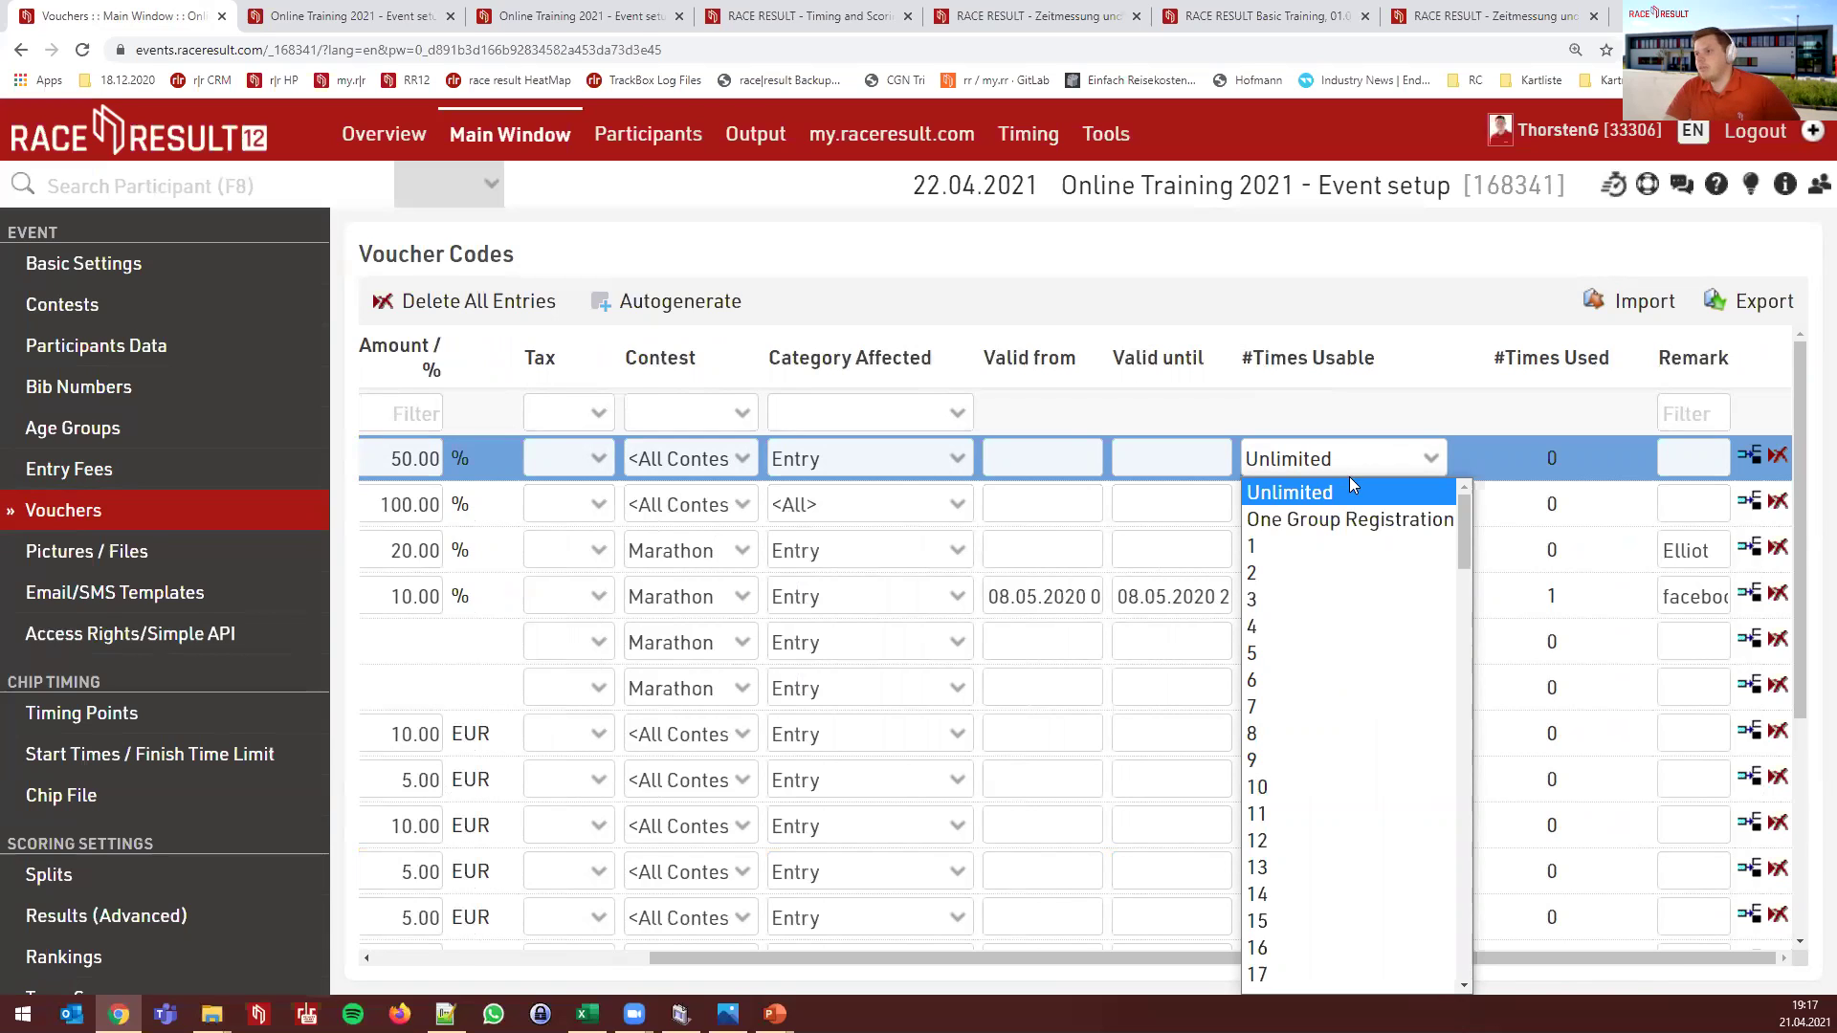
scroll(1336, 654, down, 10)
scroll(1337, 654, down, 9)
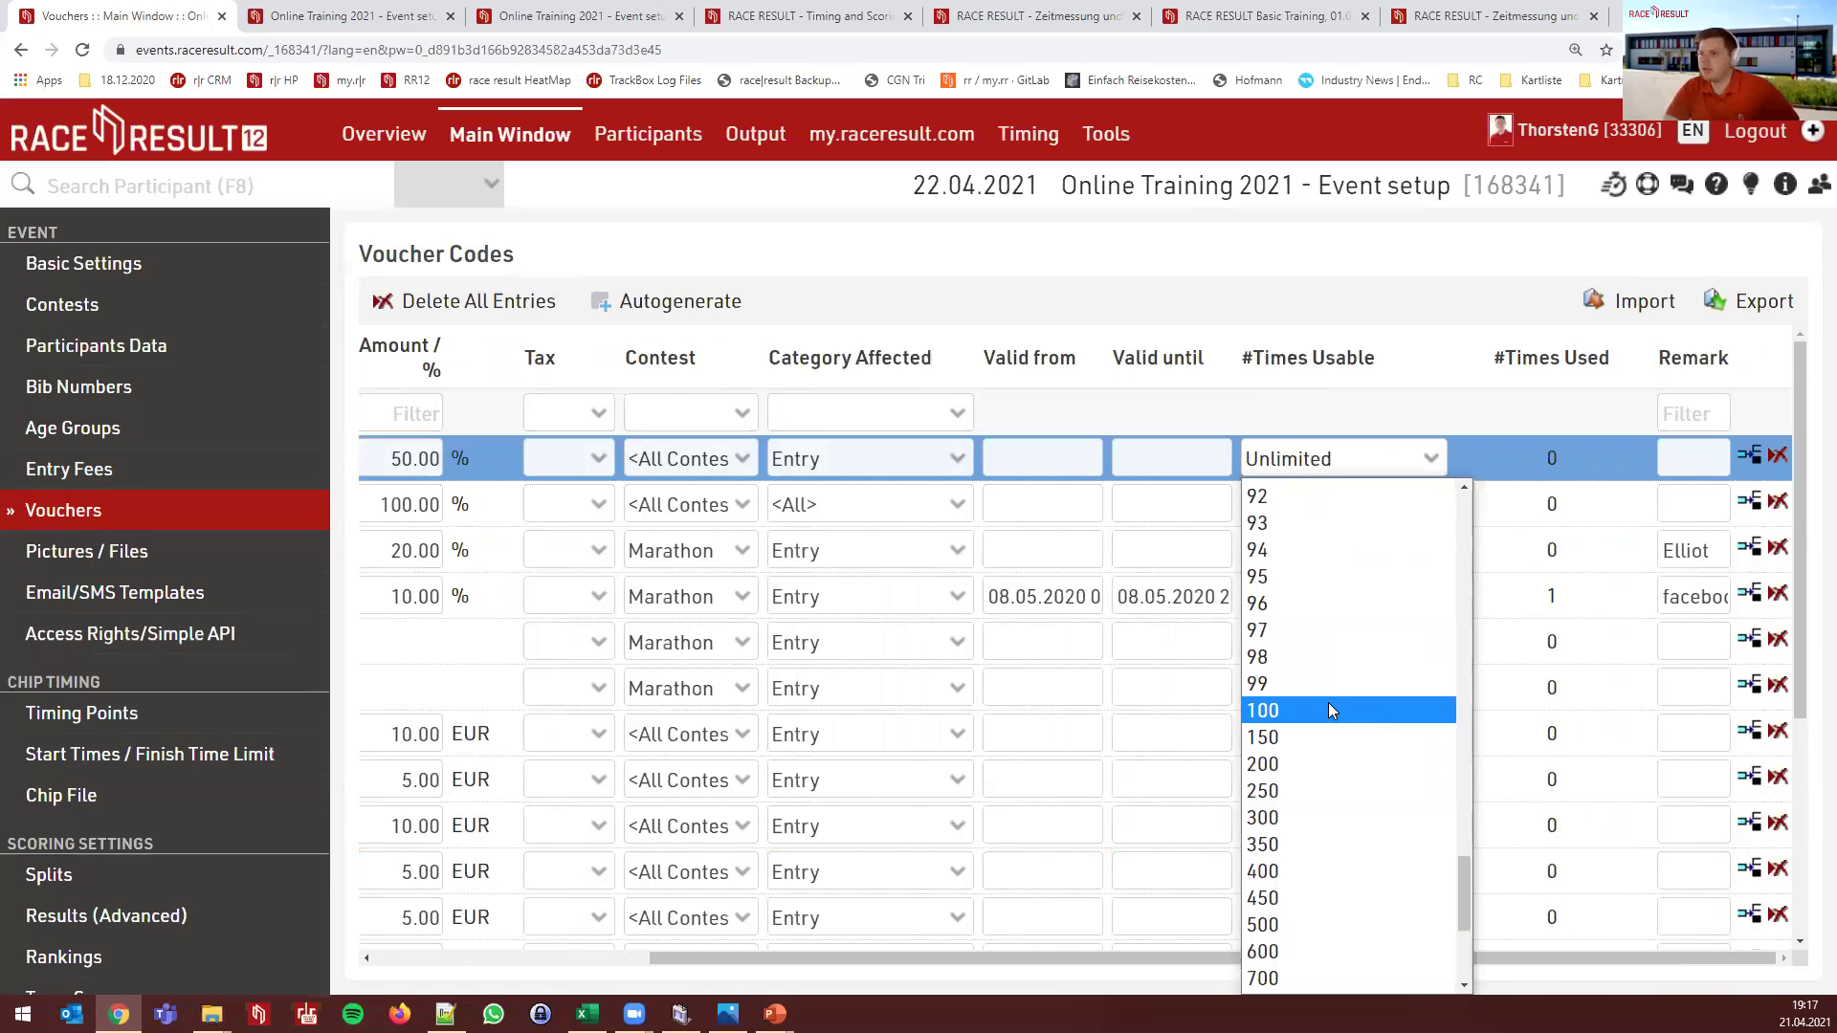
scroll(1334, 699, down, 3)
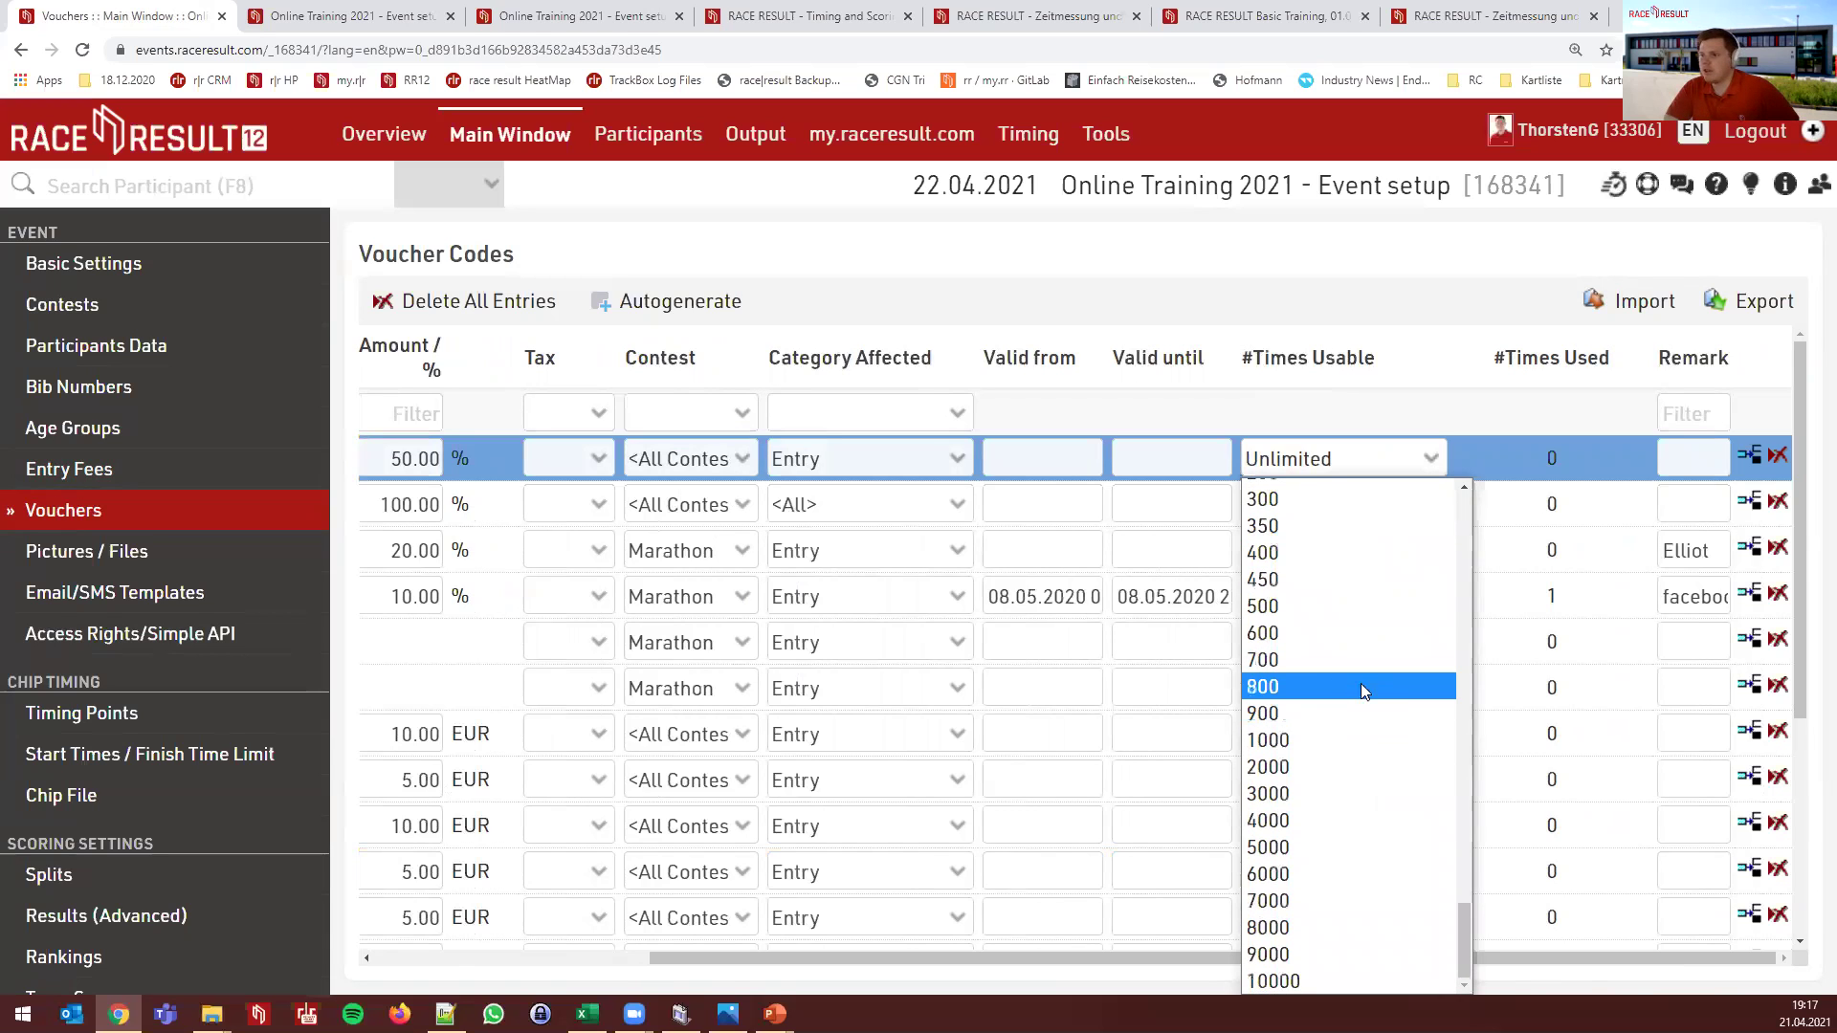
scroll(1378, 698, up, 6)
scroll(1393, 717, up, 15)
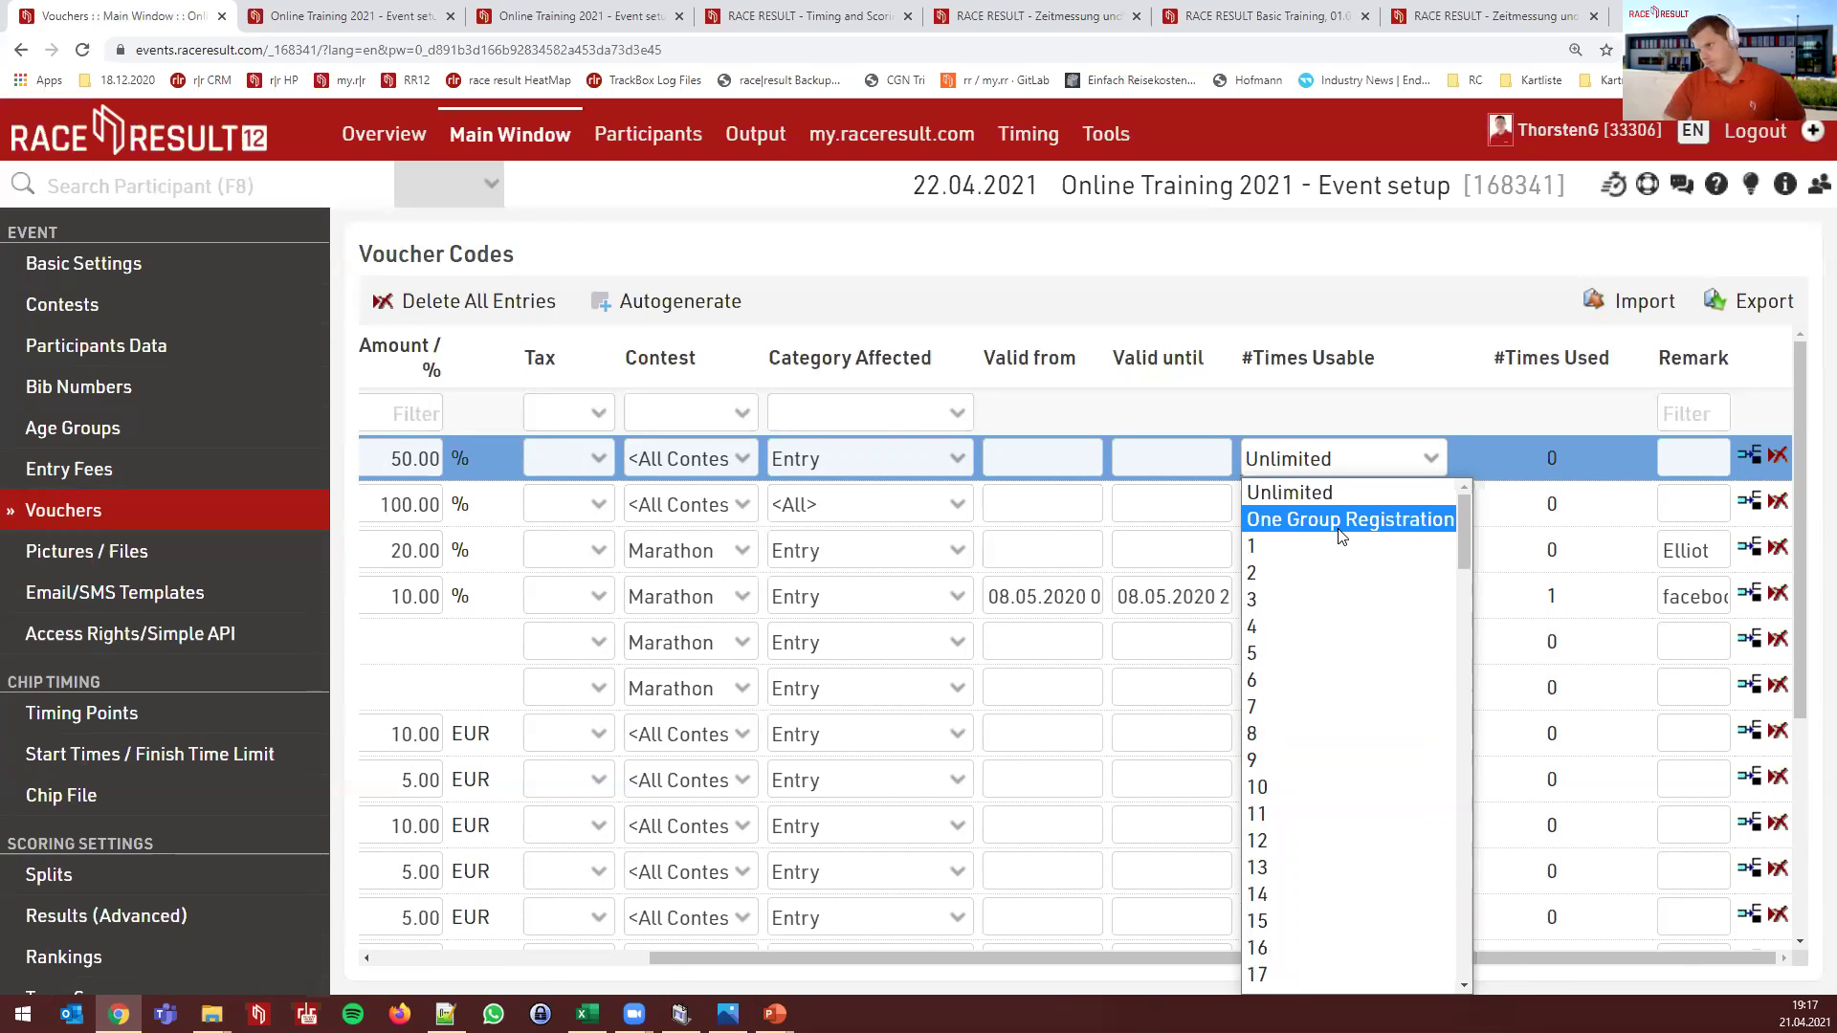
Set the number of times the RACERESULT voucher is usable to One Group Registration
click(1301, 402)
click(1324, 454)
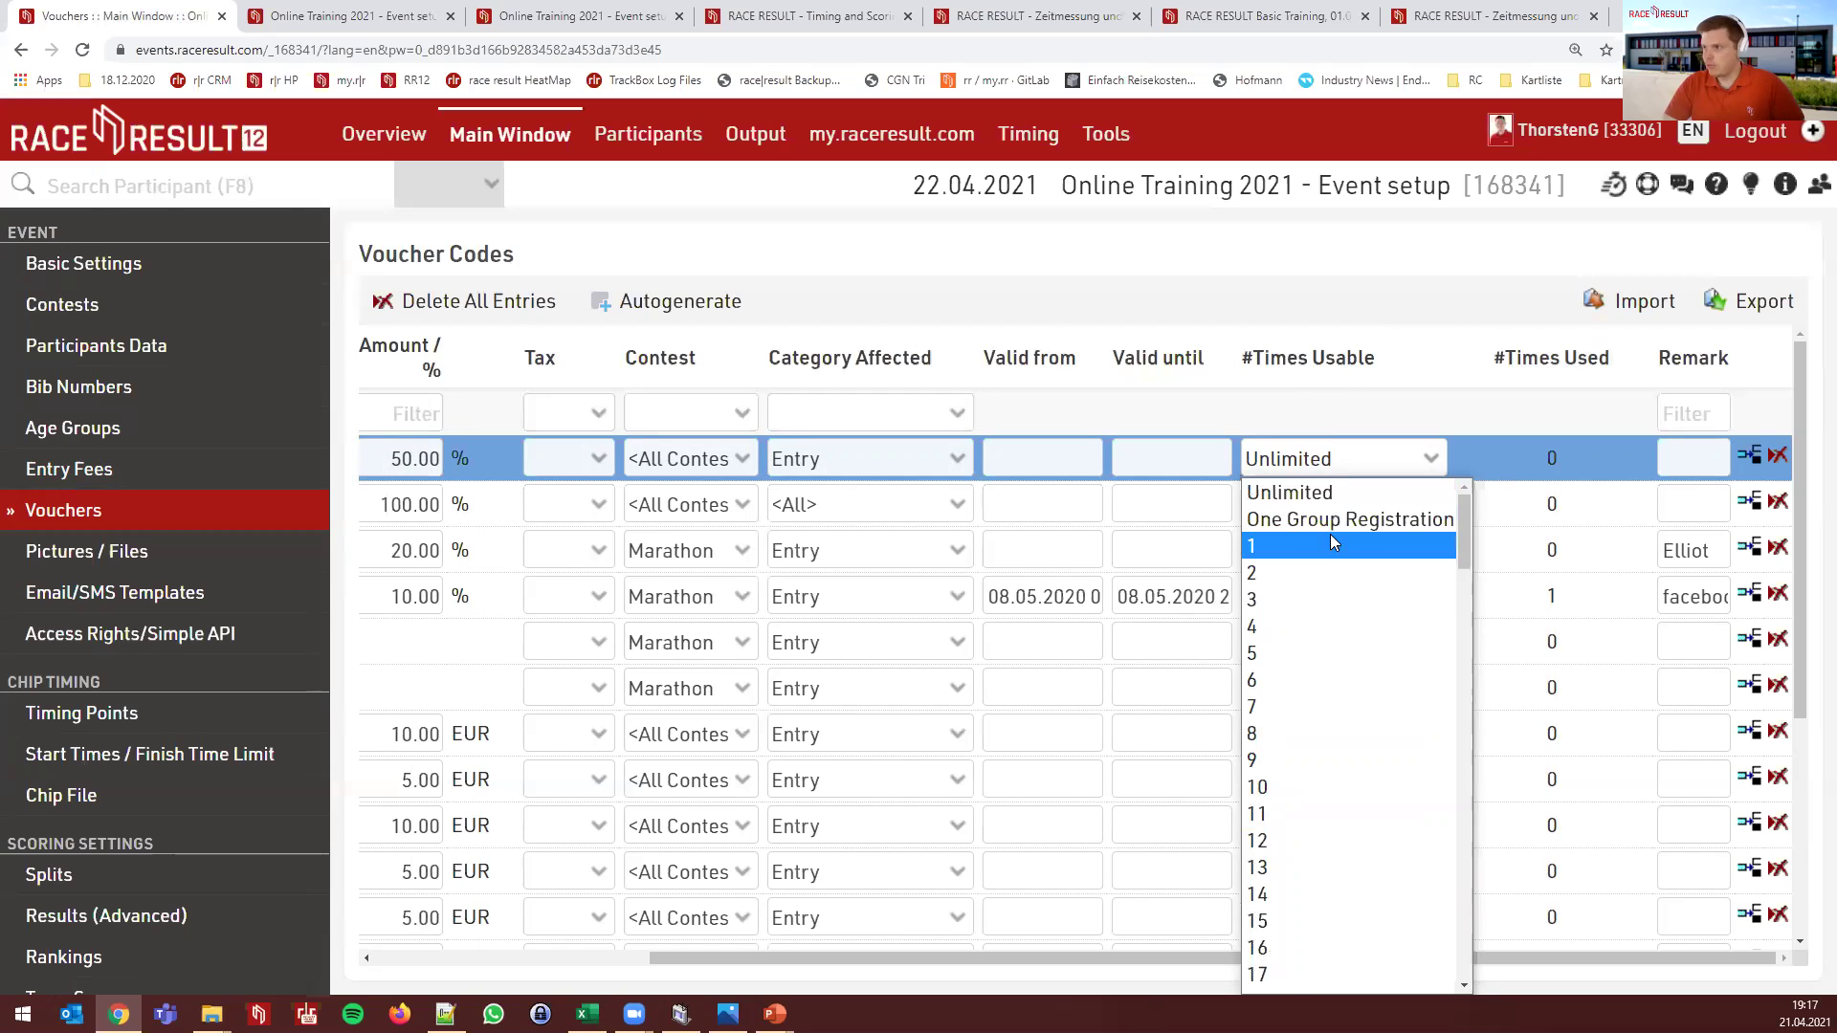
click(1330, 543)
click(1299, 409)
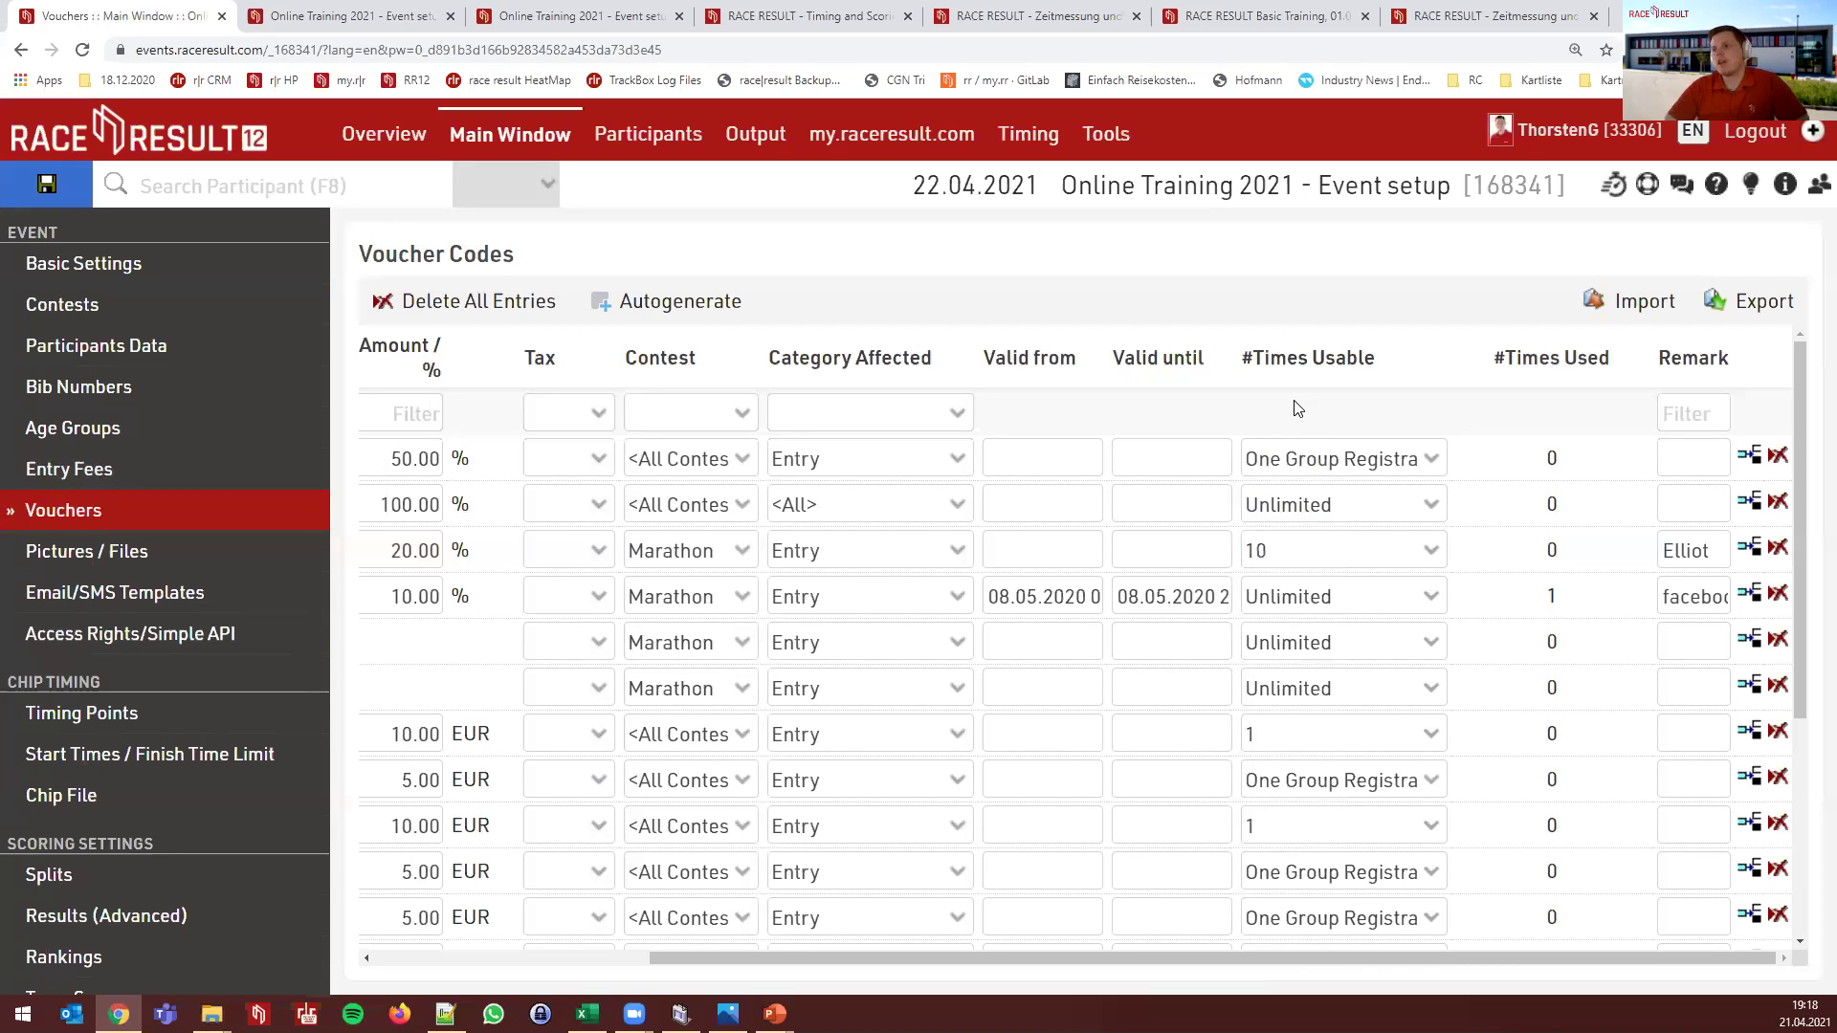
Change the RACERESULT voucher's number of times usable to 1, and return it to Unlimited
click(1323, 459)
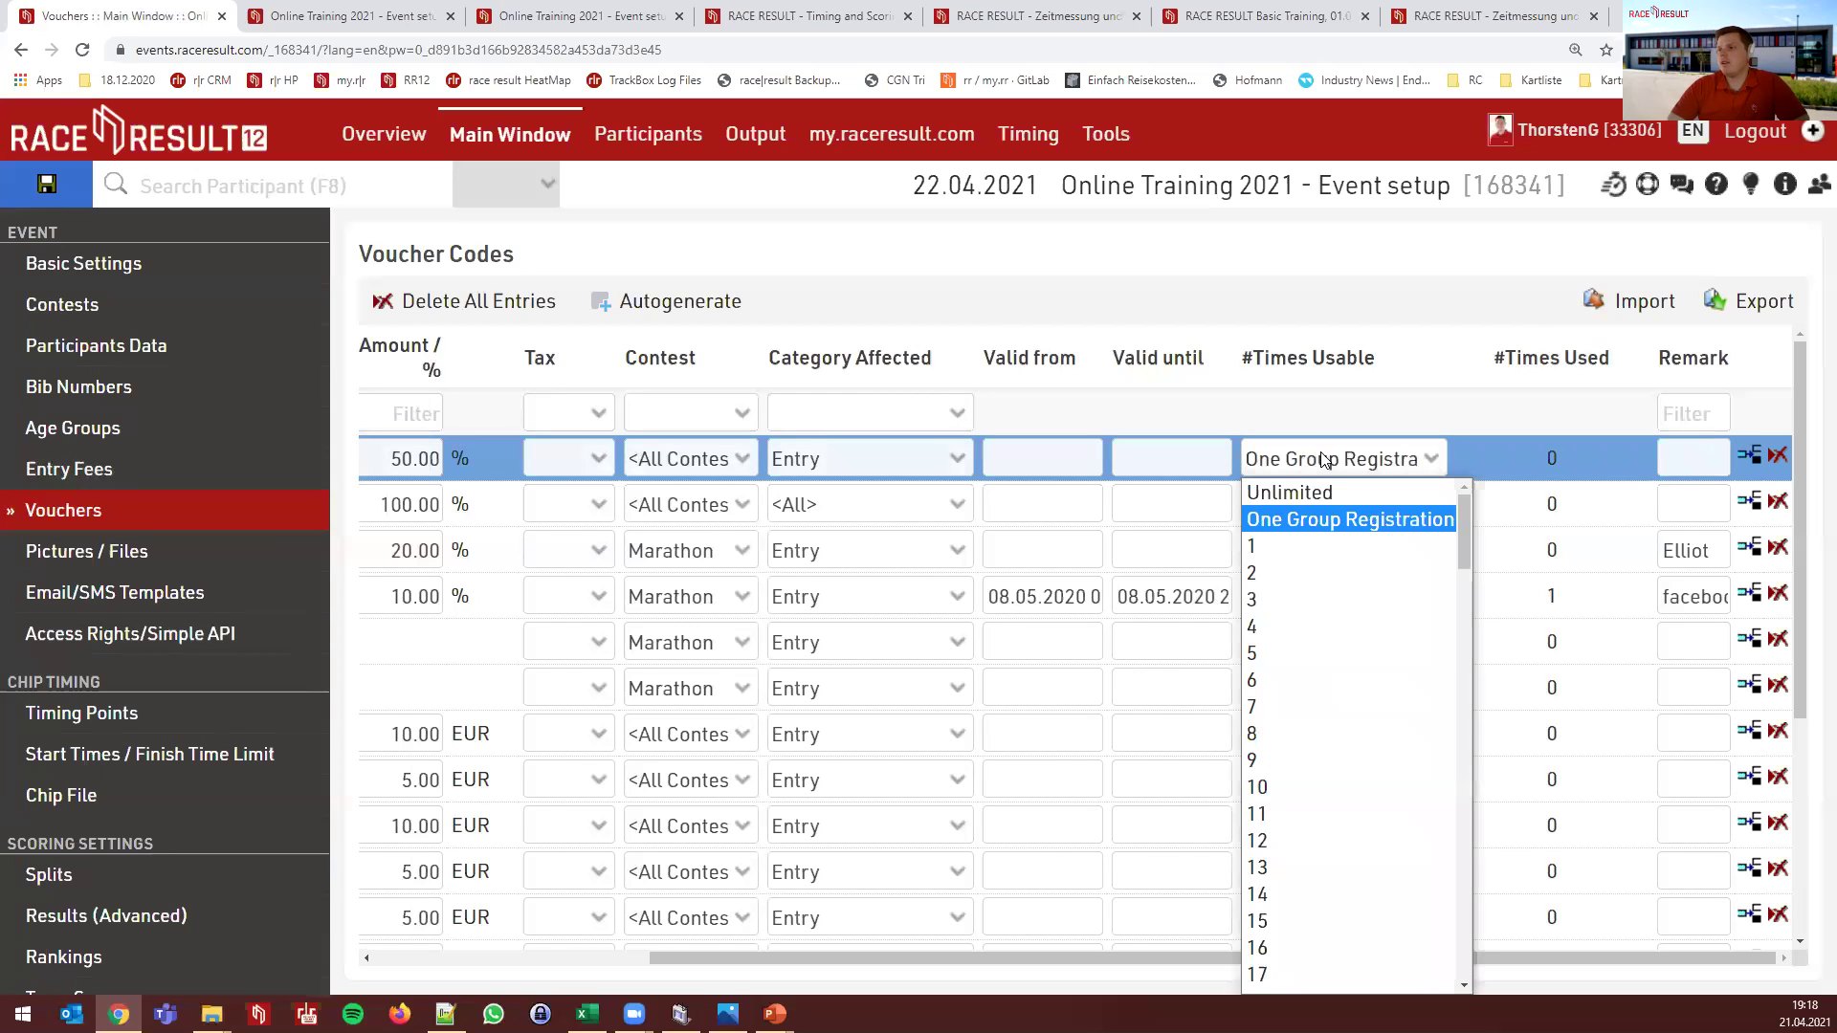
click(1276, 549)
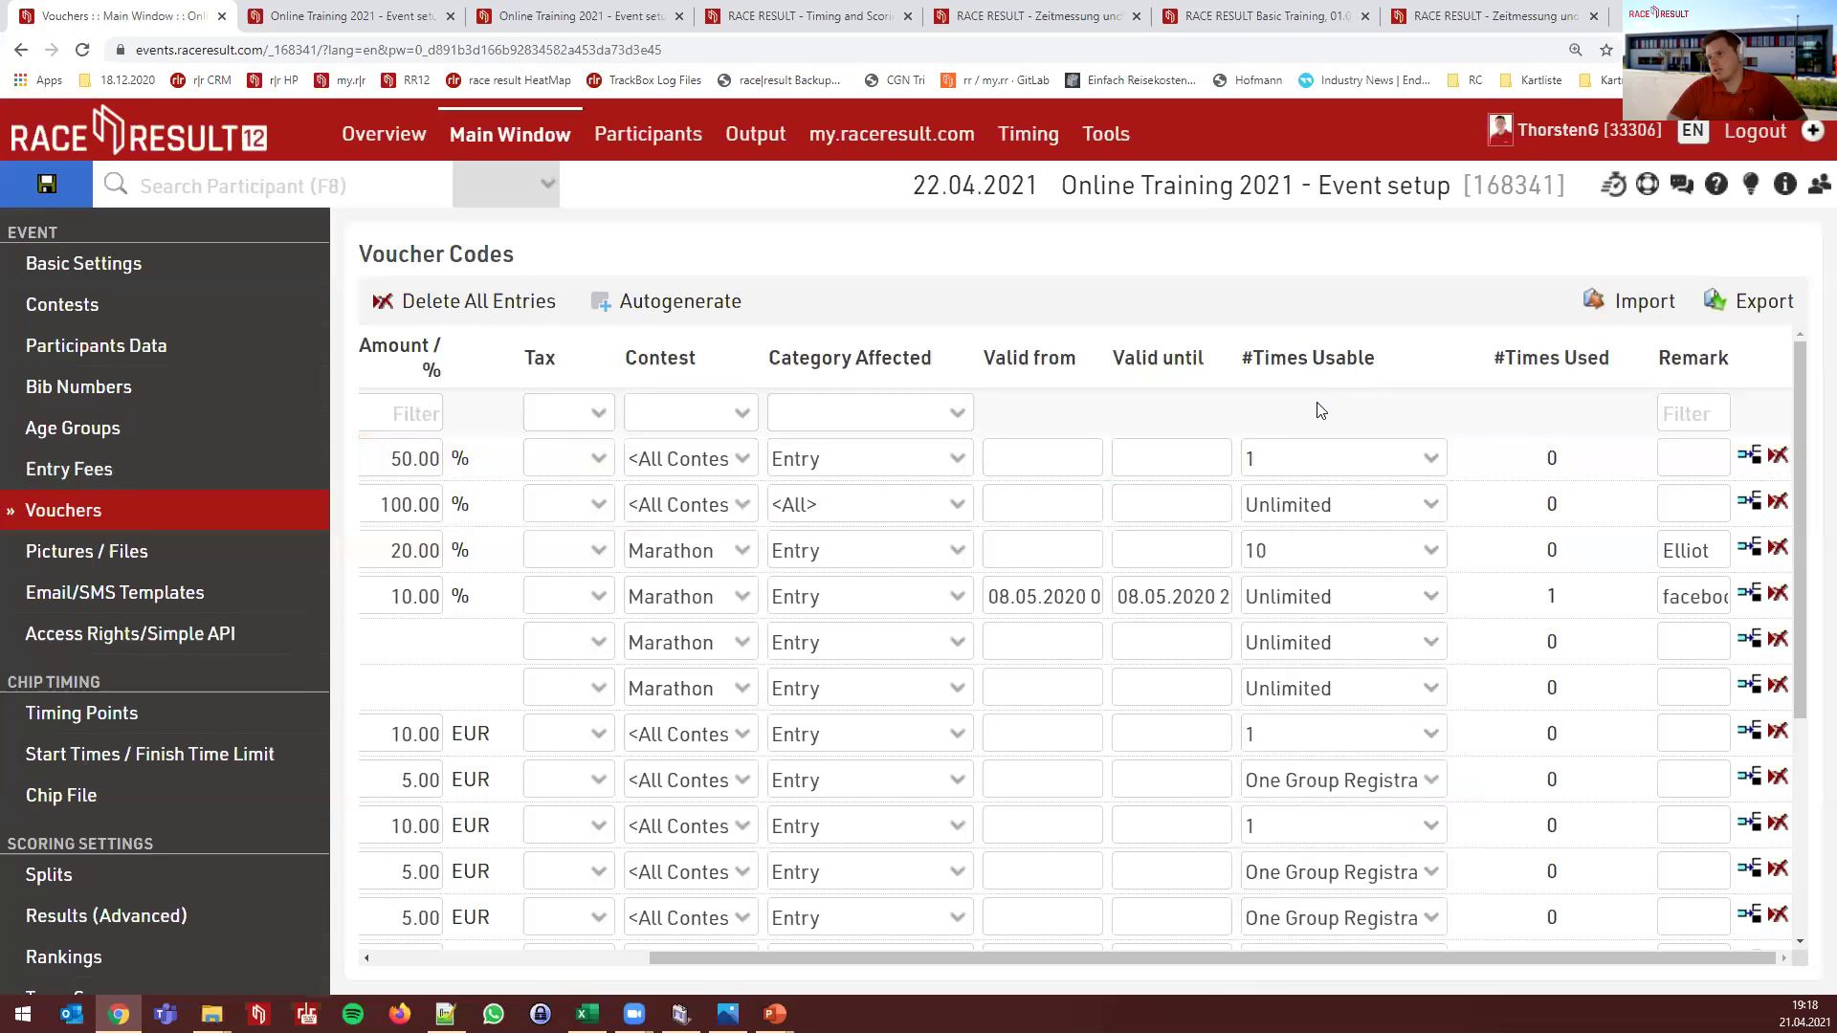
click(1337, 473)
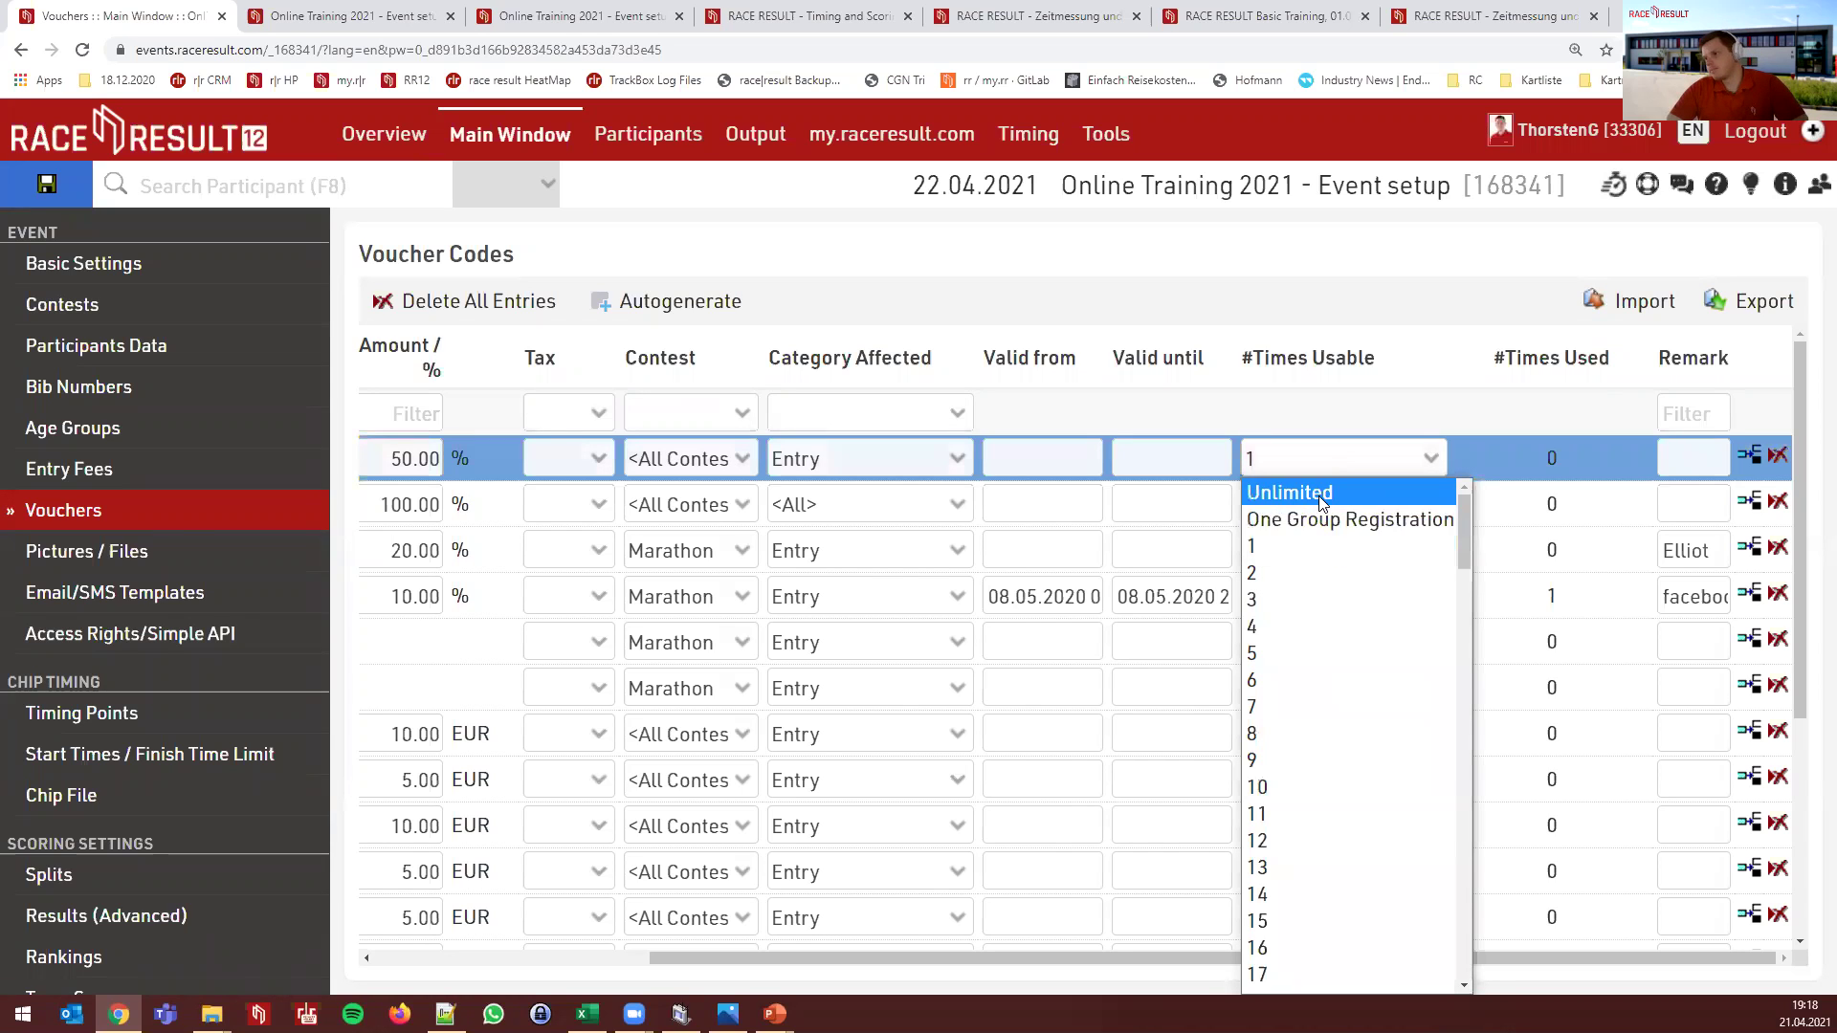
click(1321, 495)
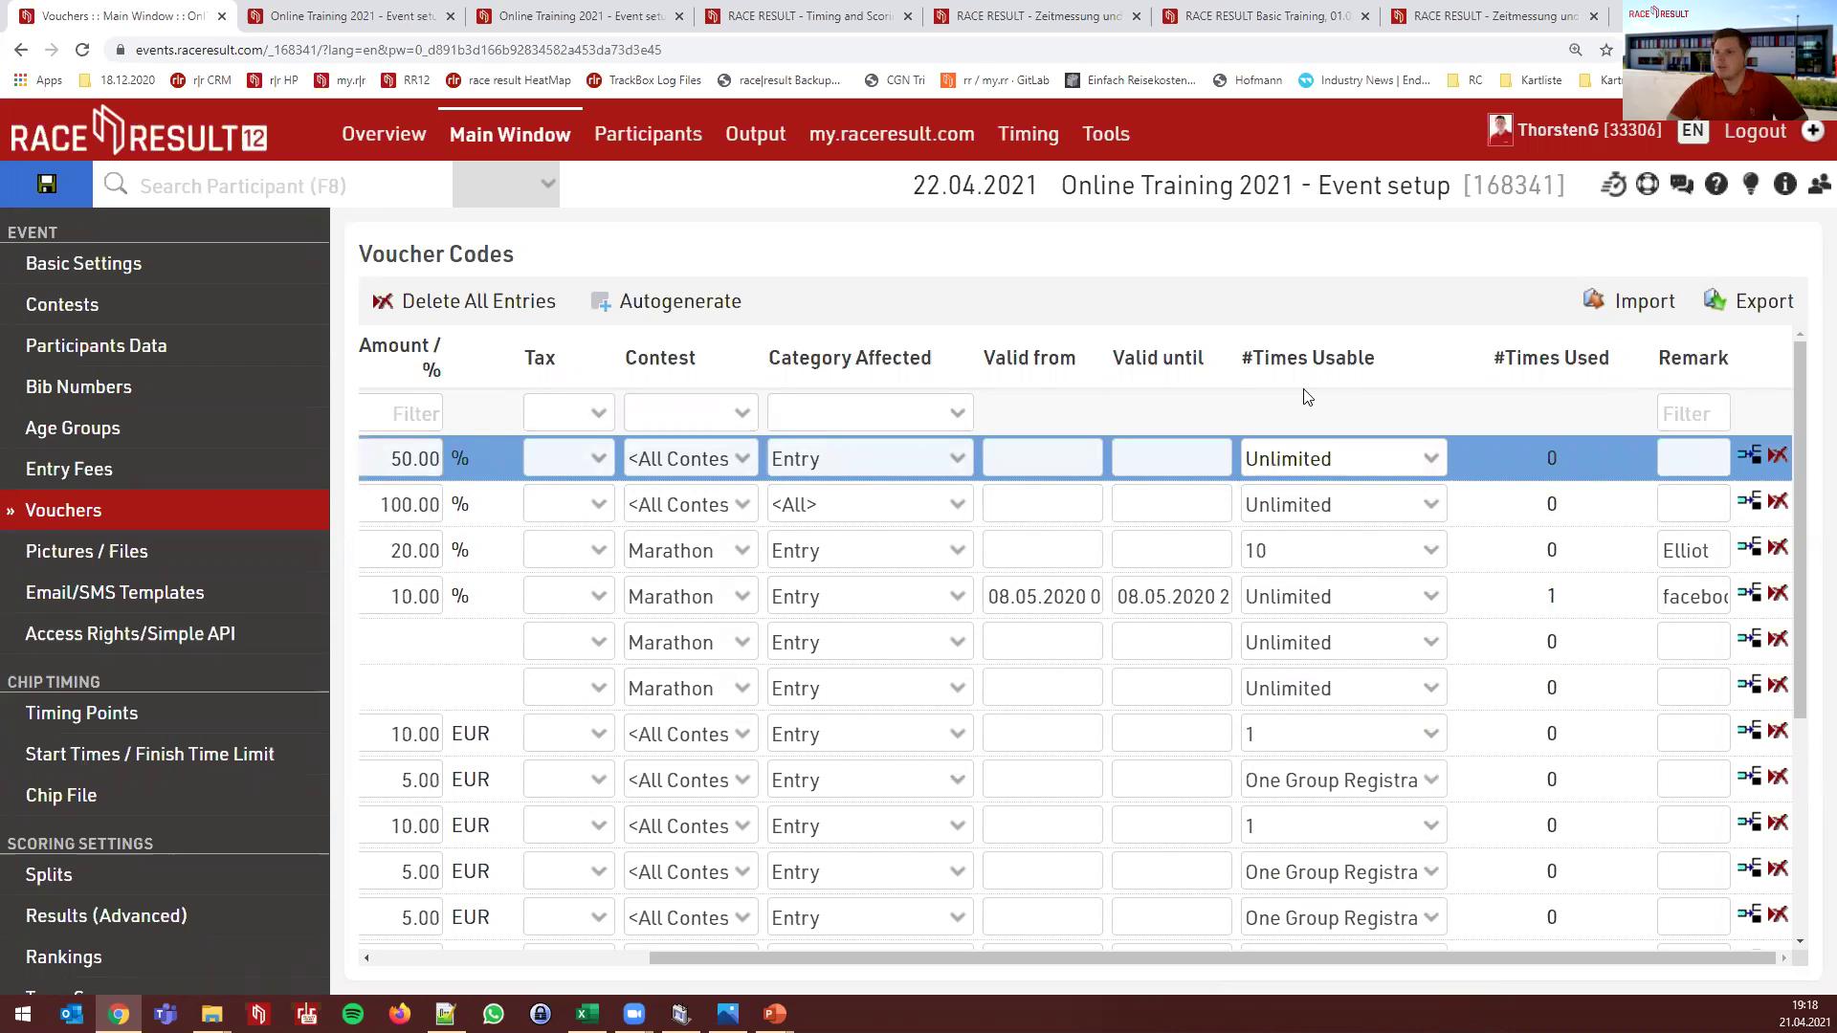
Examine the settings for autogenerating voucher codes, from number and type to the optional prefix, and close the dialog without creating any
click(681, 320)
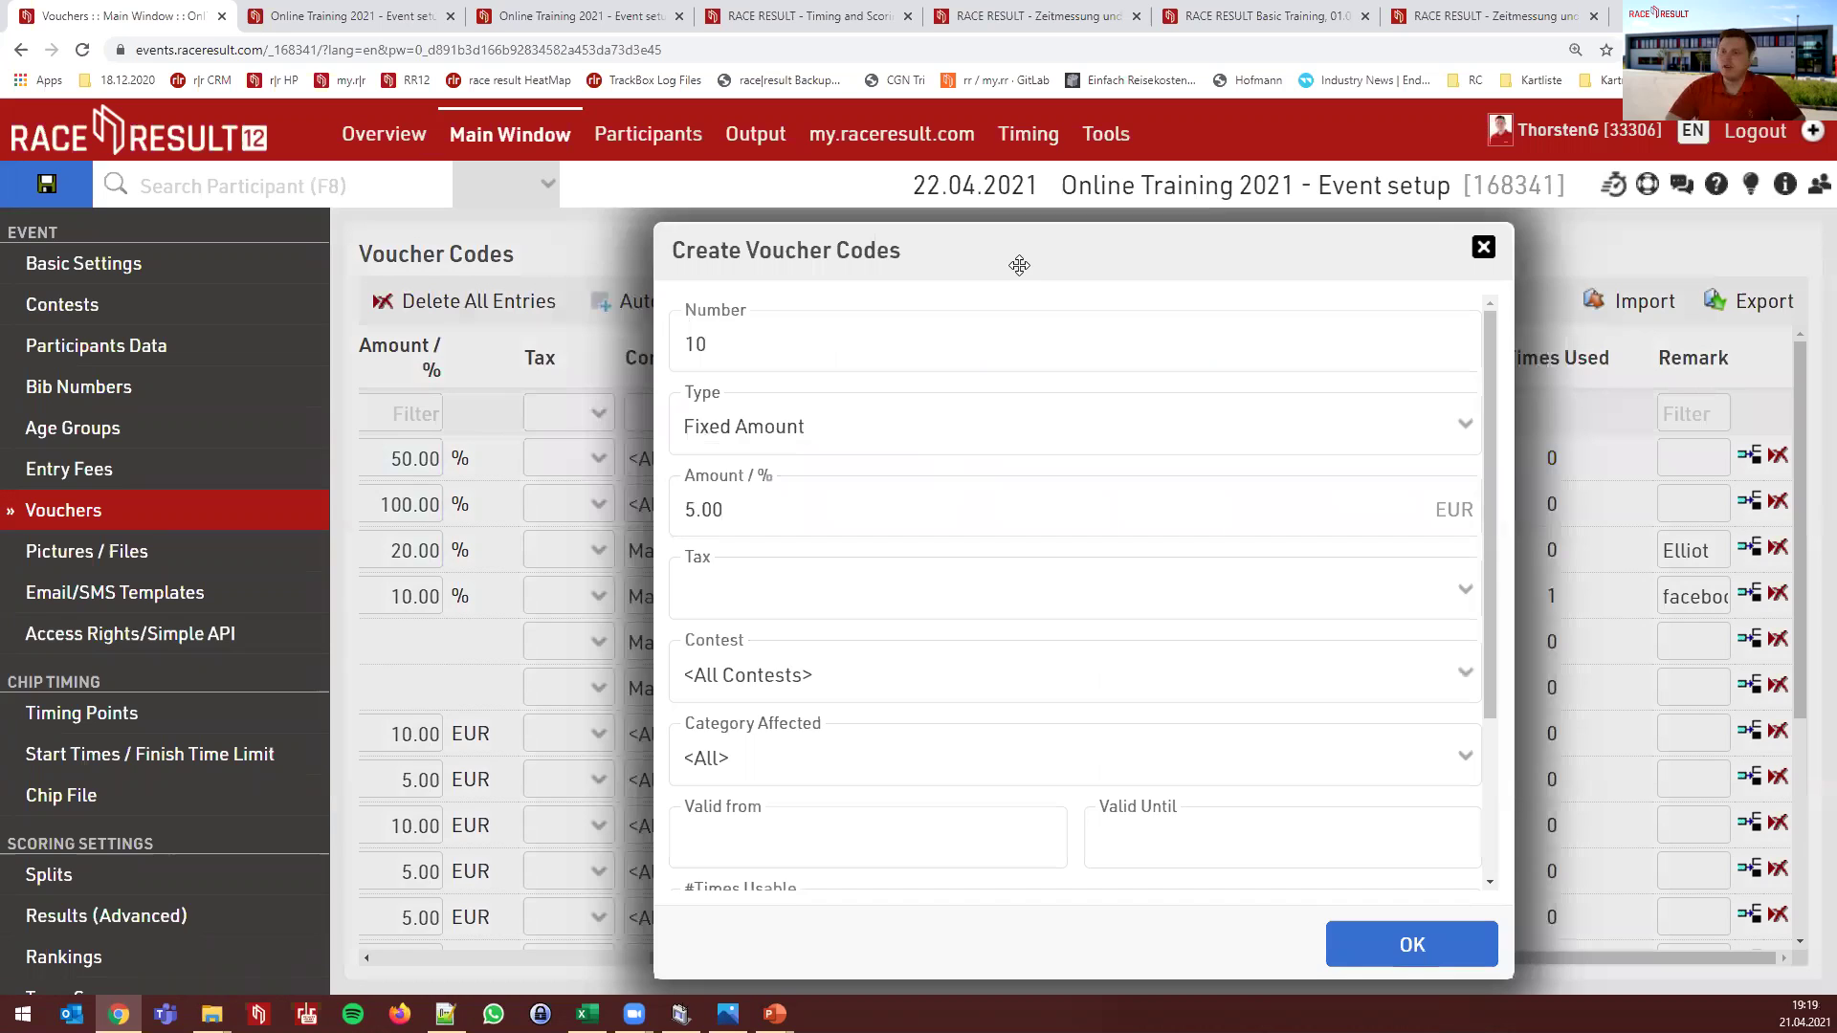
drag(1019, 265, 964, 212)
drag(814, 208, 791, 239)
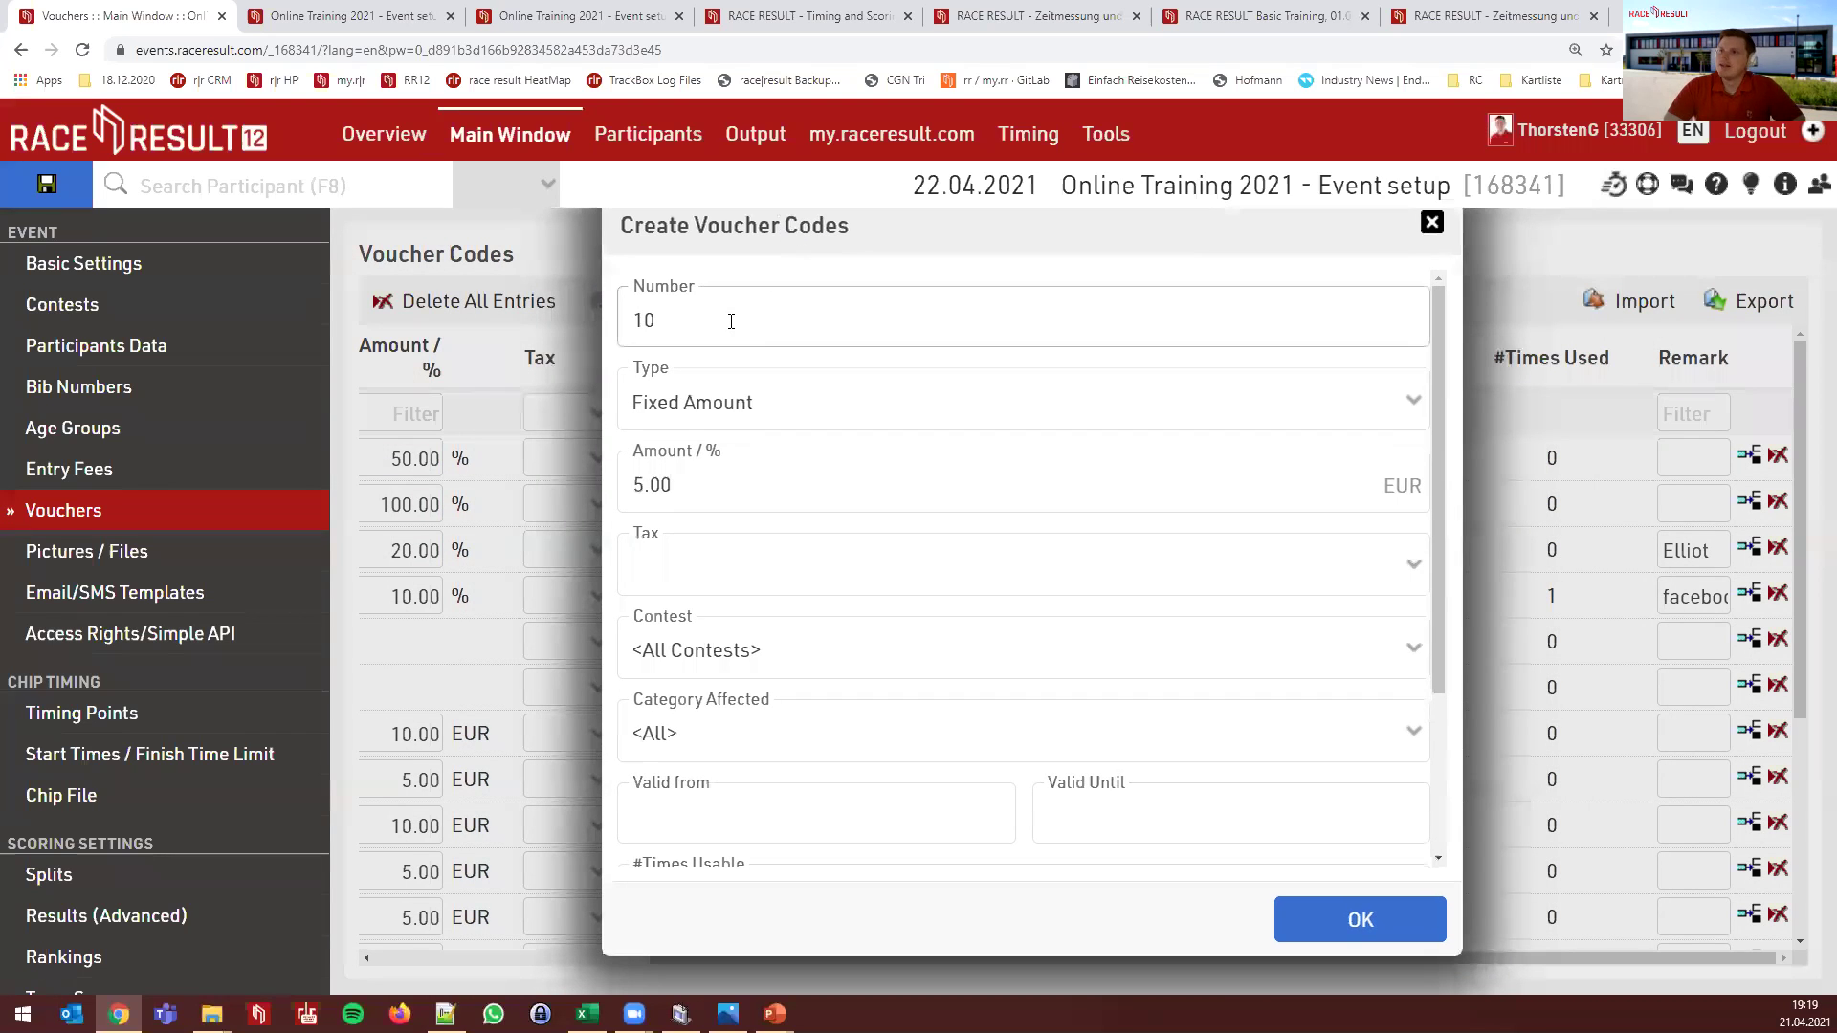
click(700, 320)
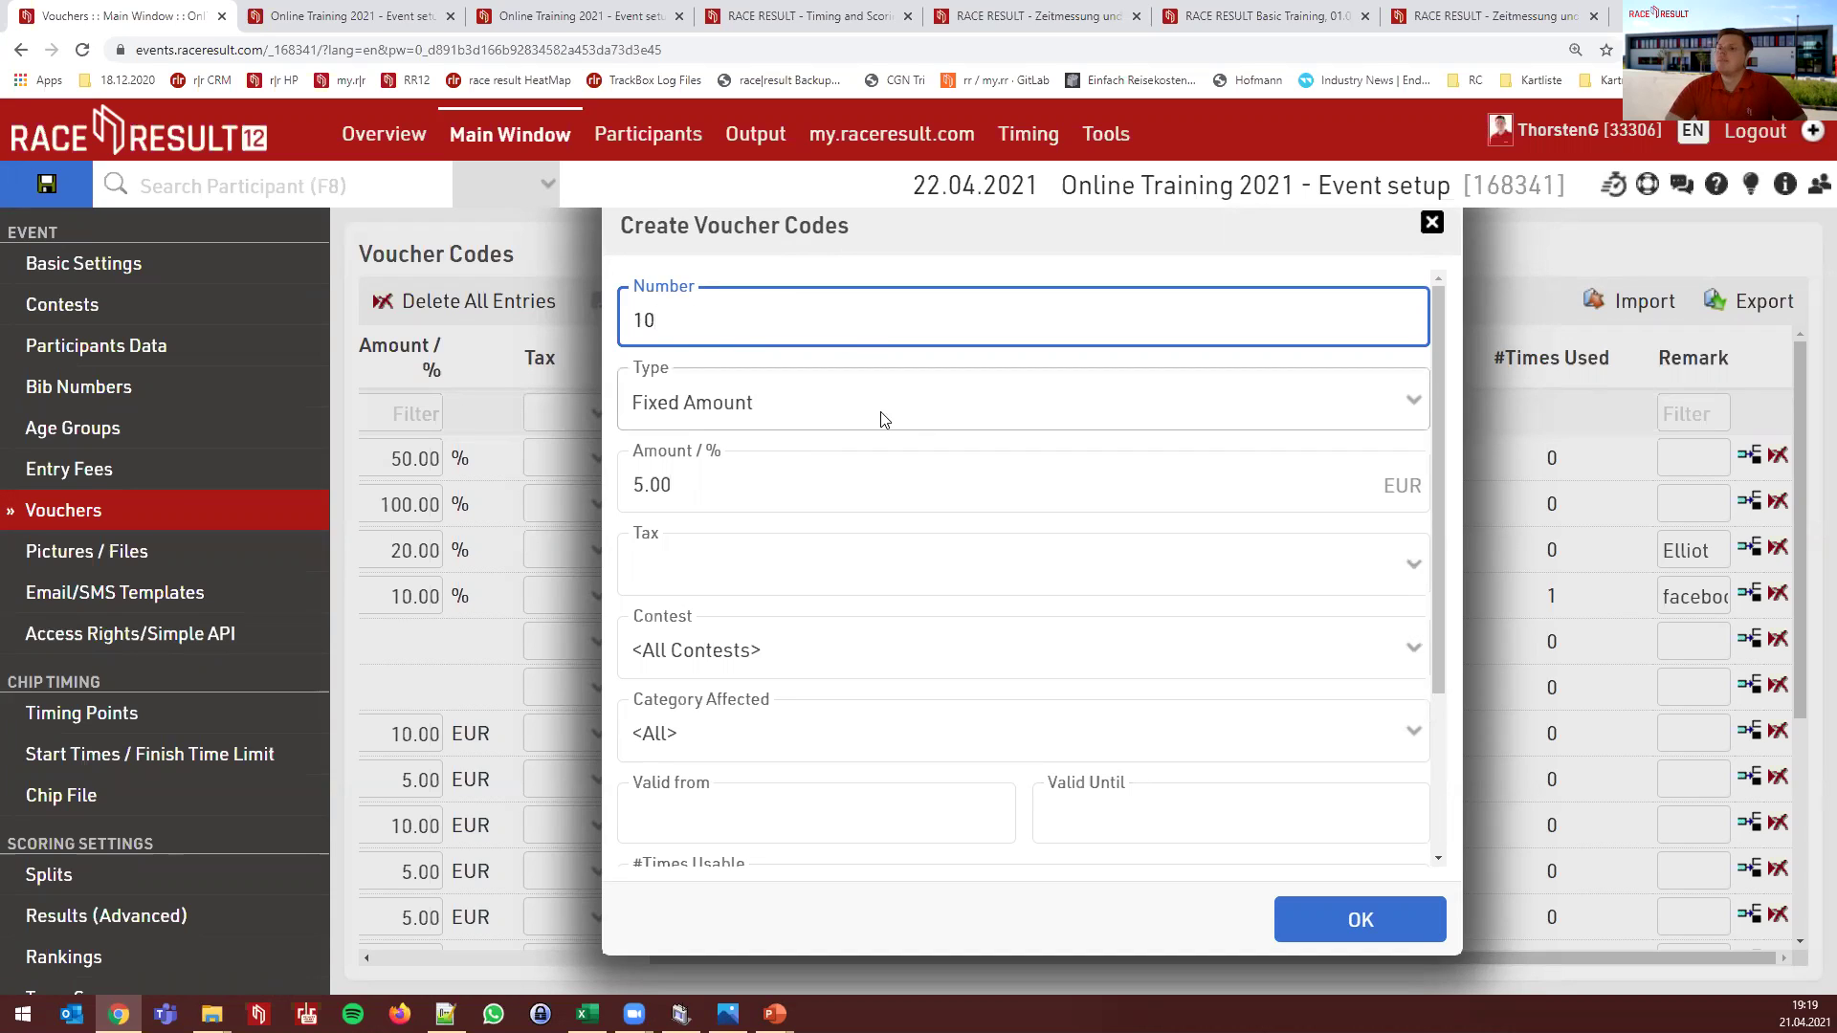
scroll(884, 620, down, 3)
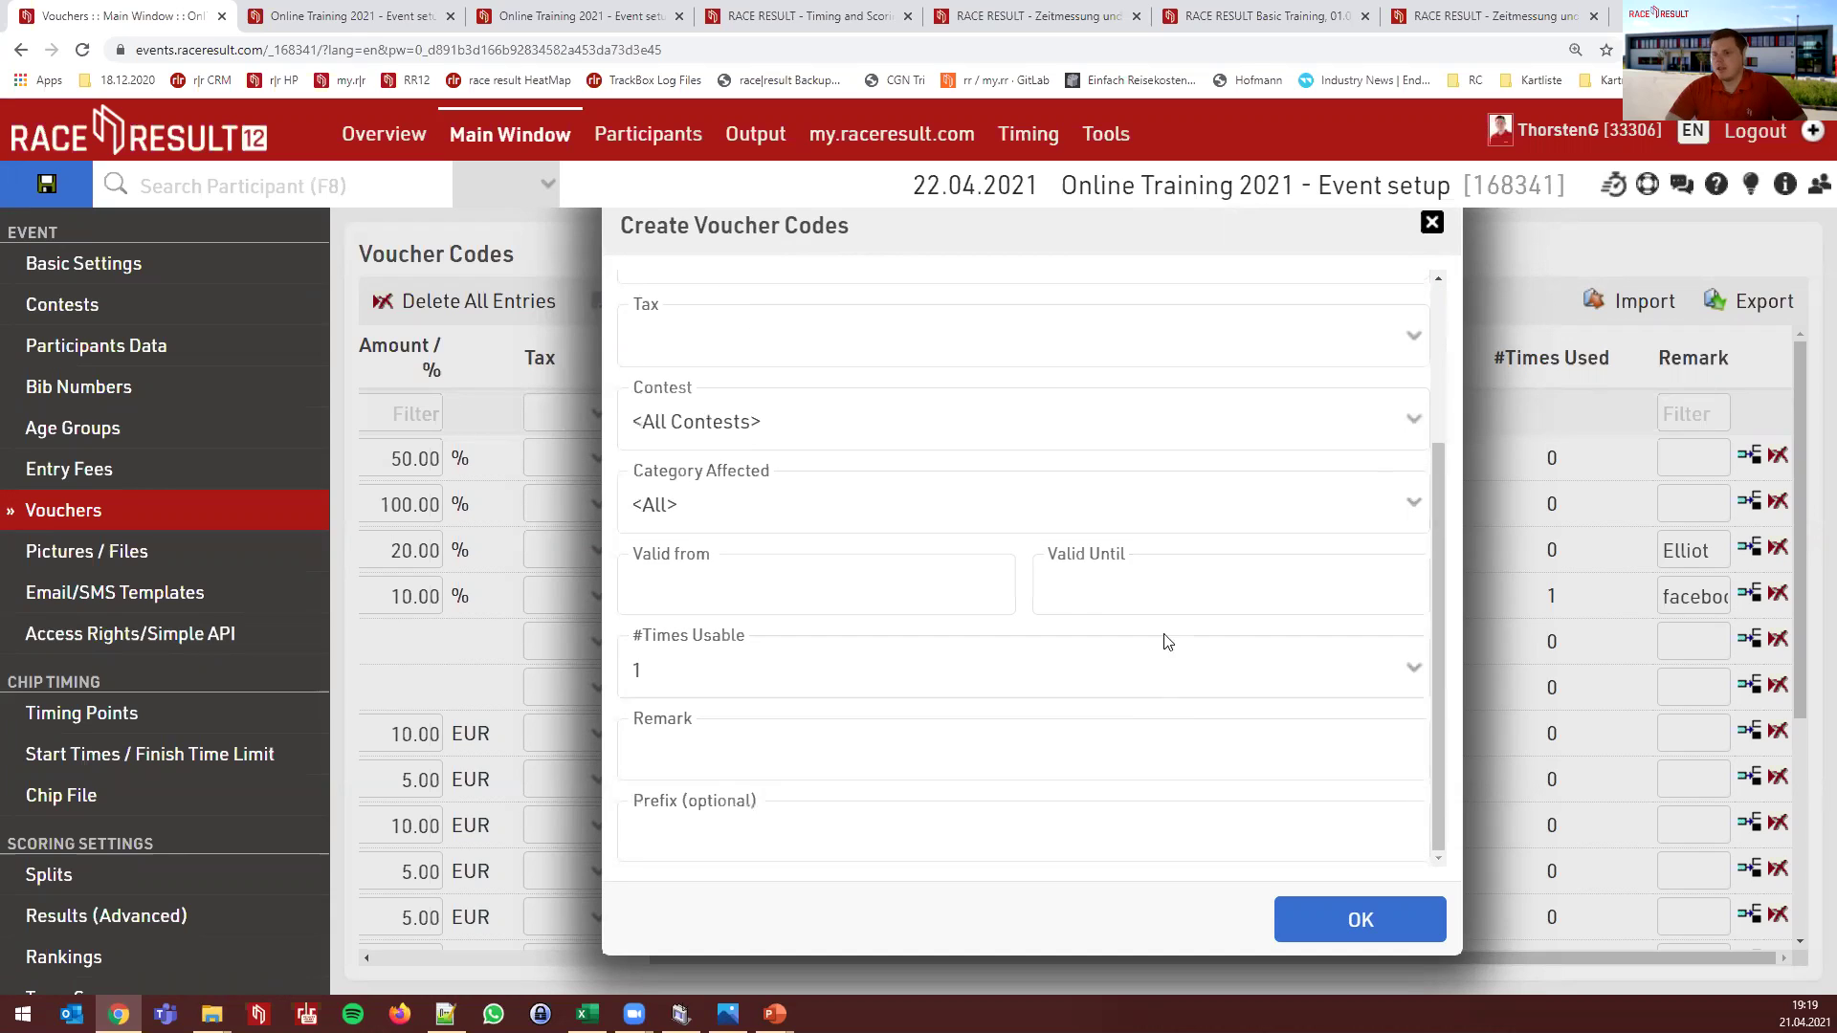
click(755, 842)
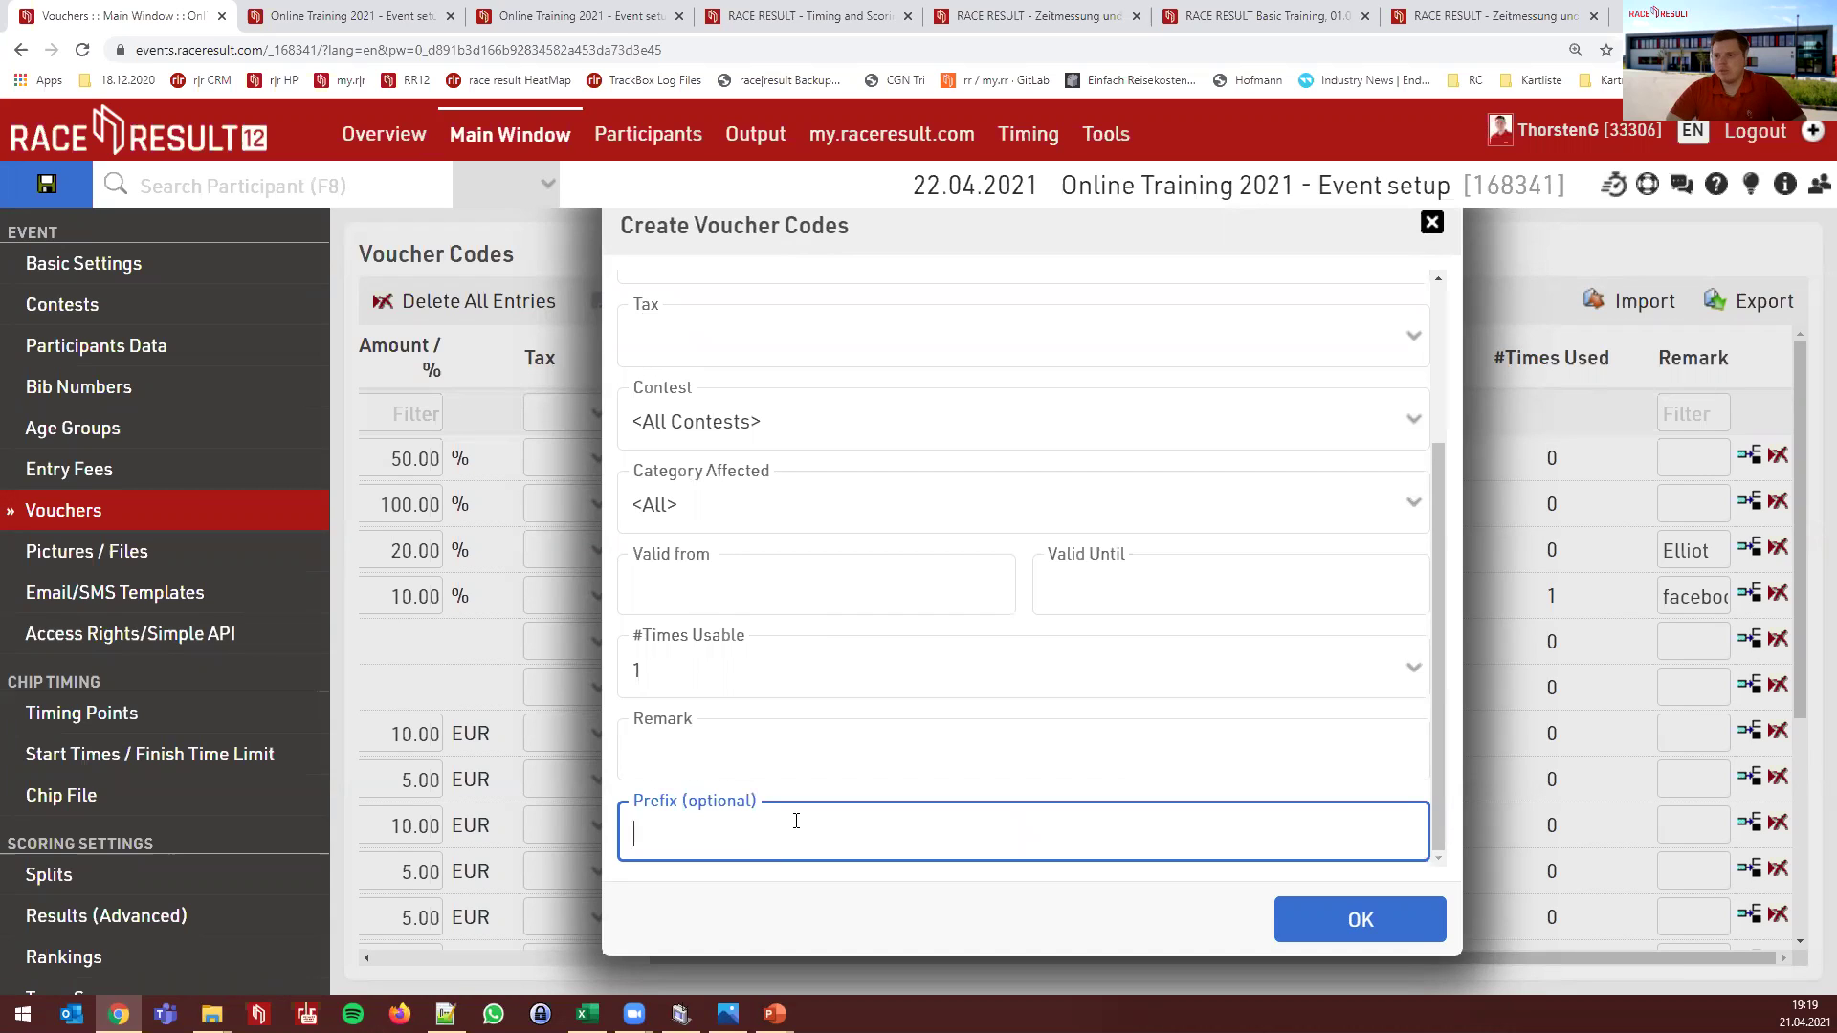
click(1431, 224)
Inspect the existing group voucher codes, comparing their GRP prefix with the random characters that follow it
drag(832, 956, 558, 945)
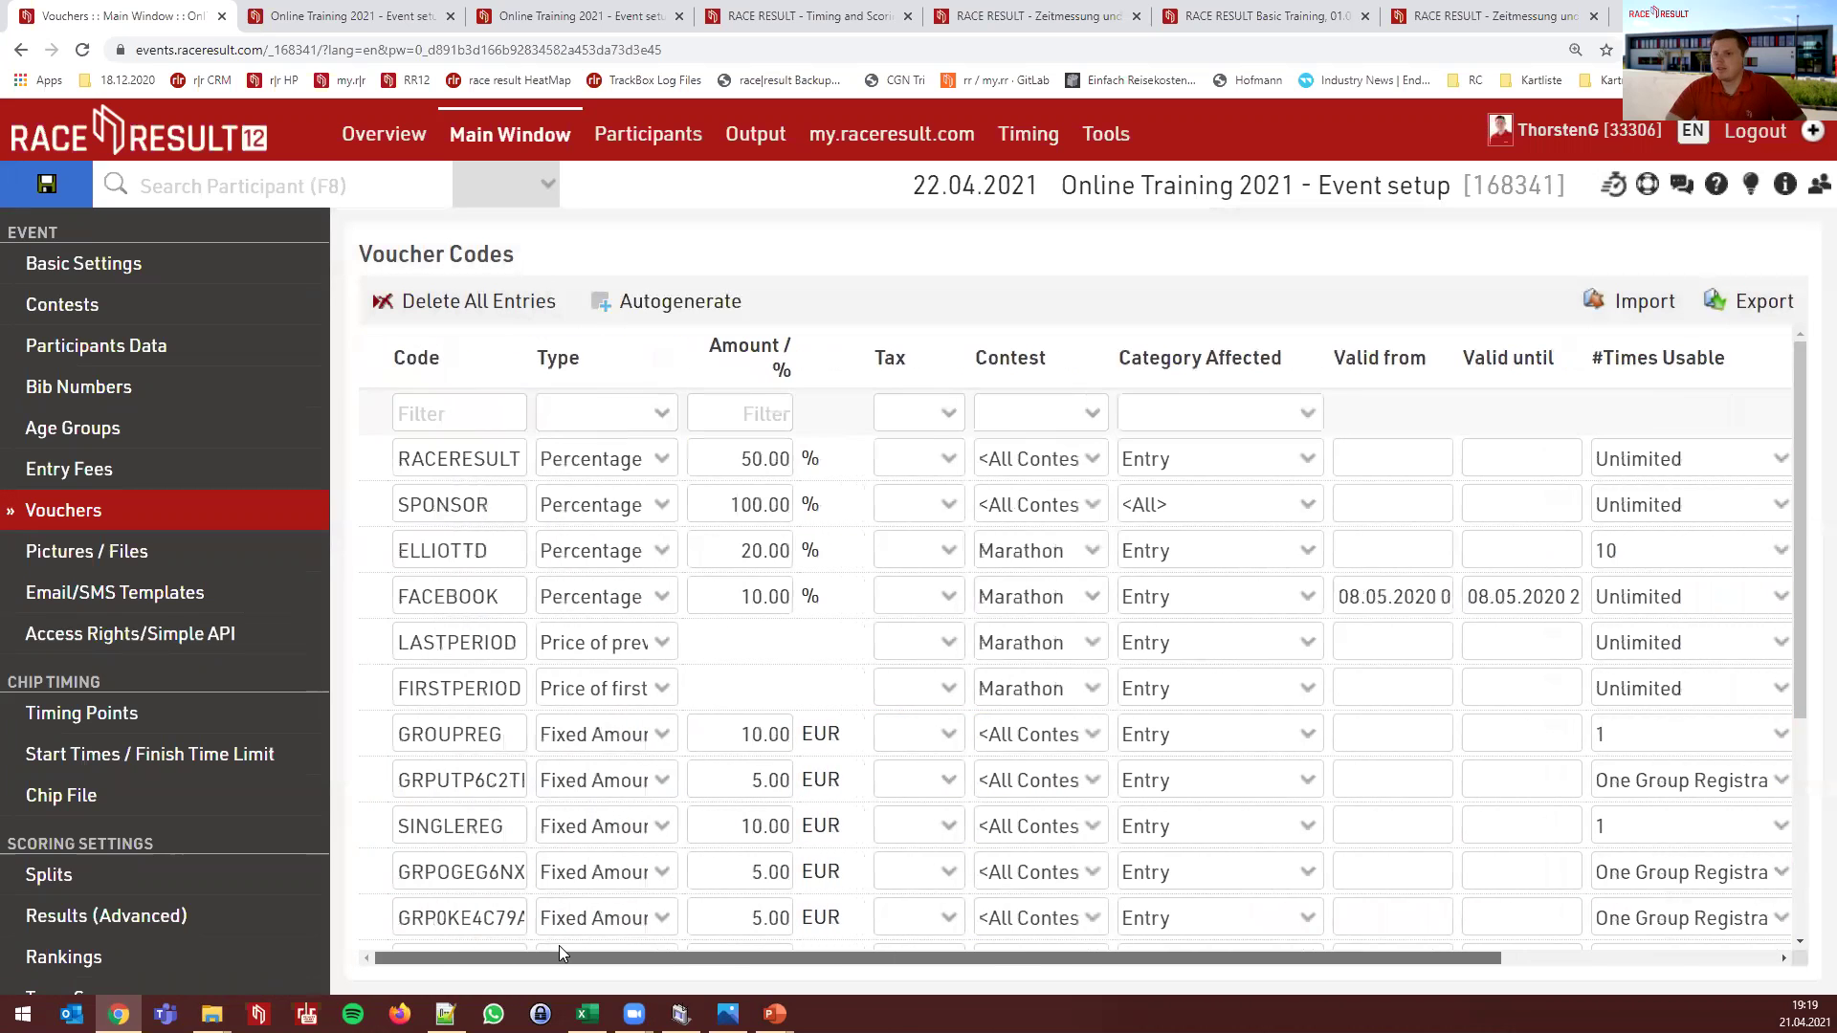
scroll(617, 730, down, 3)
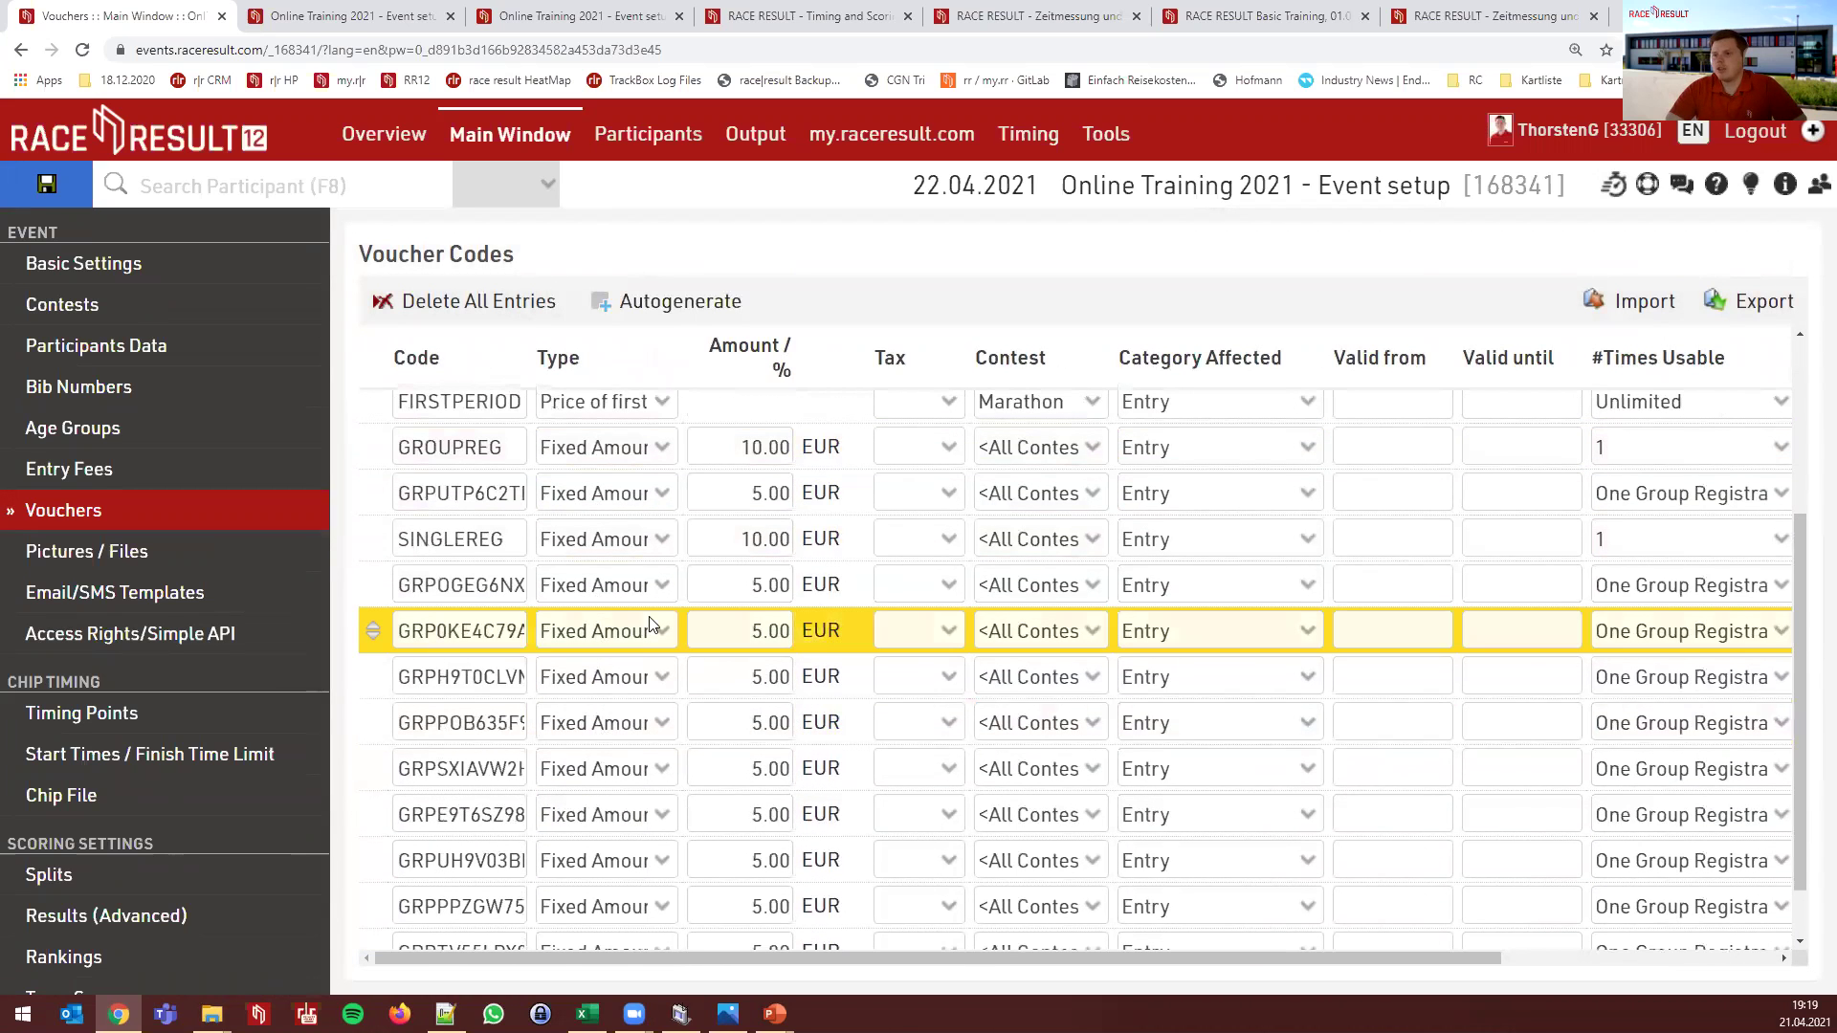
drag(436, 585, 388, 586)
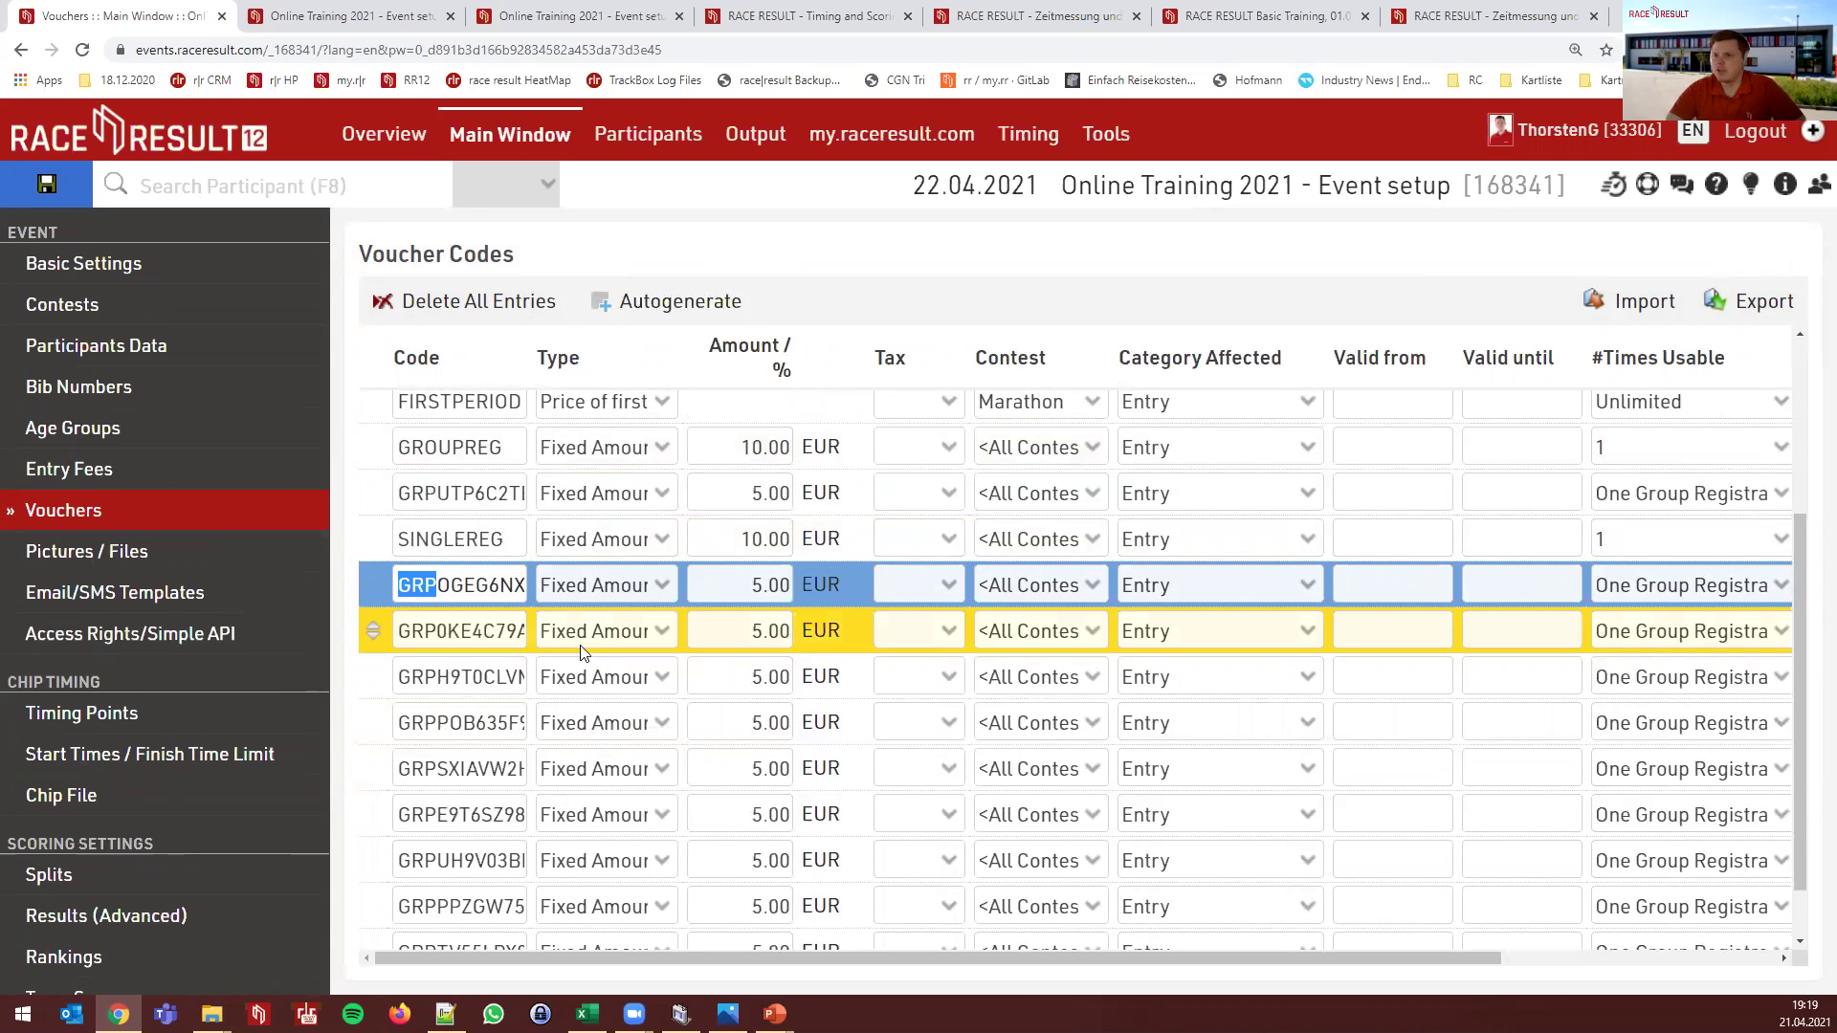
drag(430, 585, 504, 585)
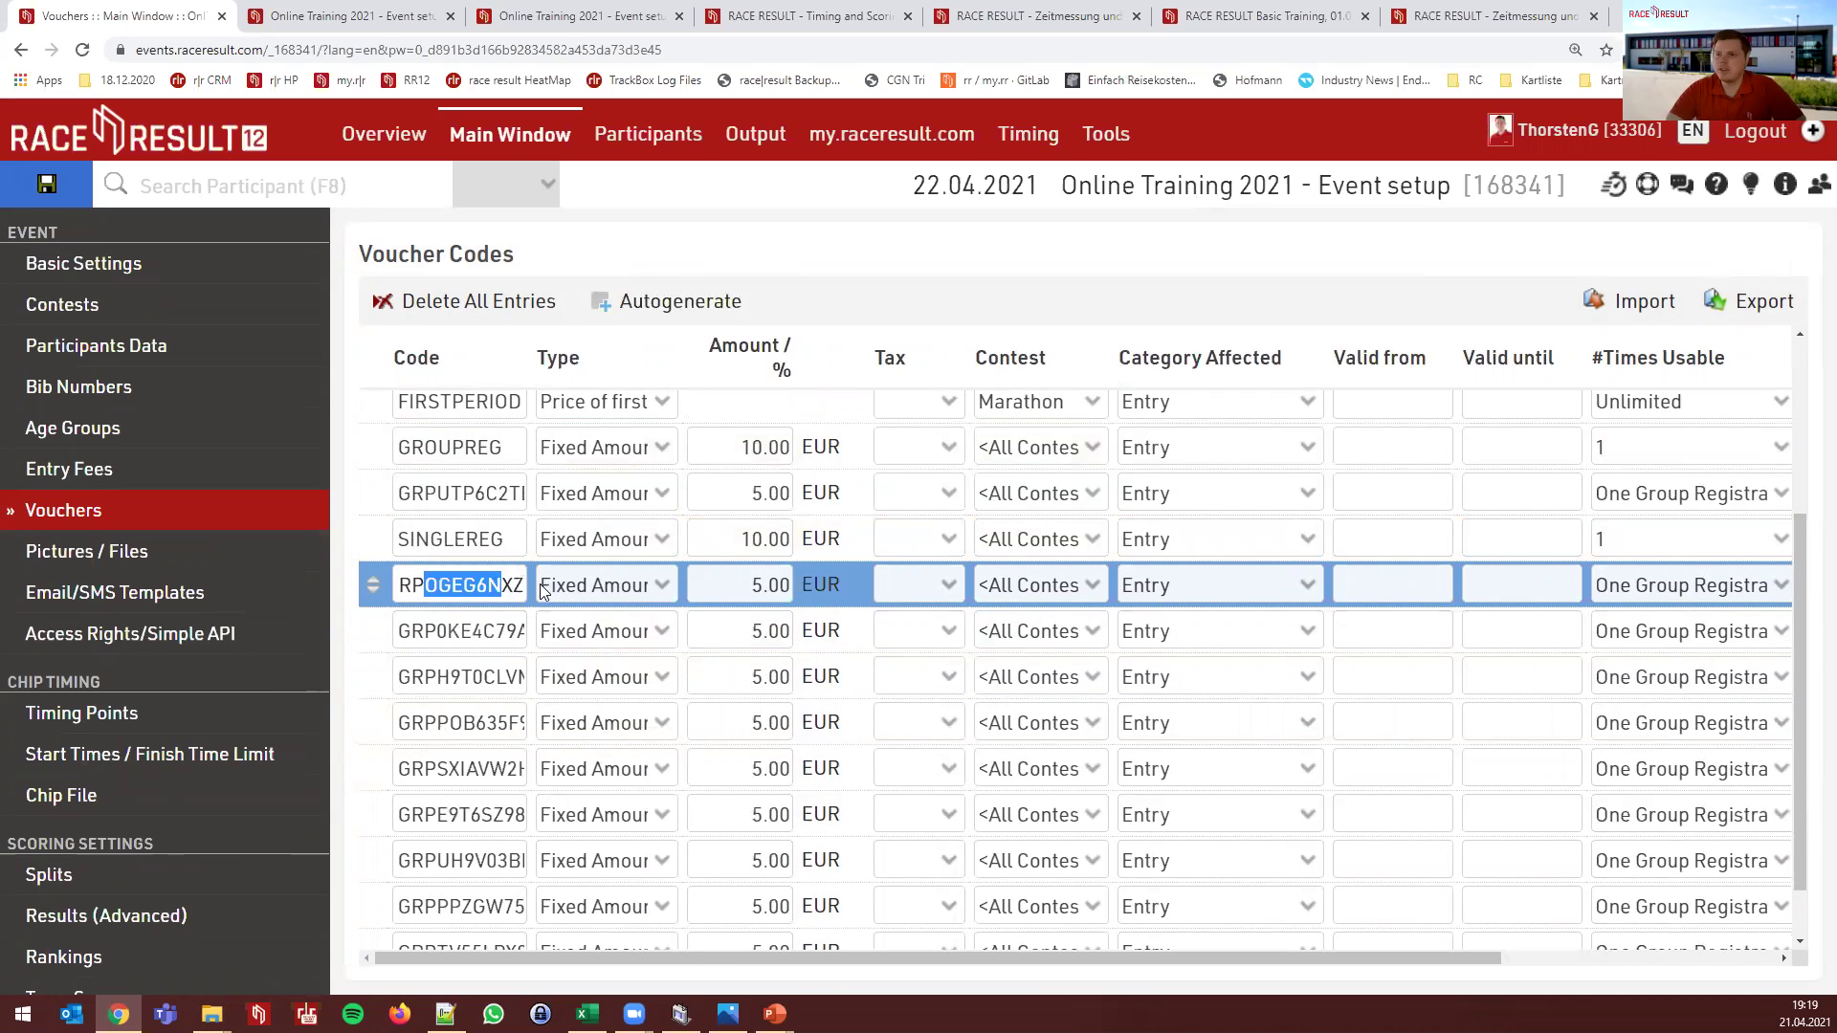
scroll(716, 627, down, 1)
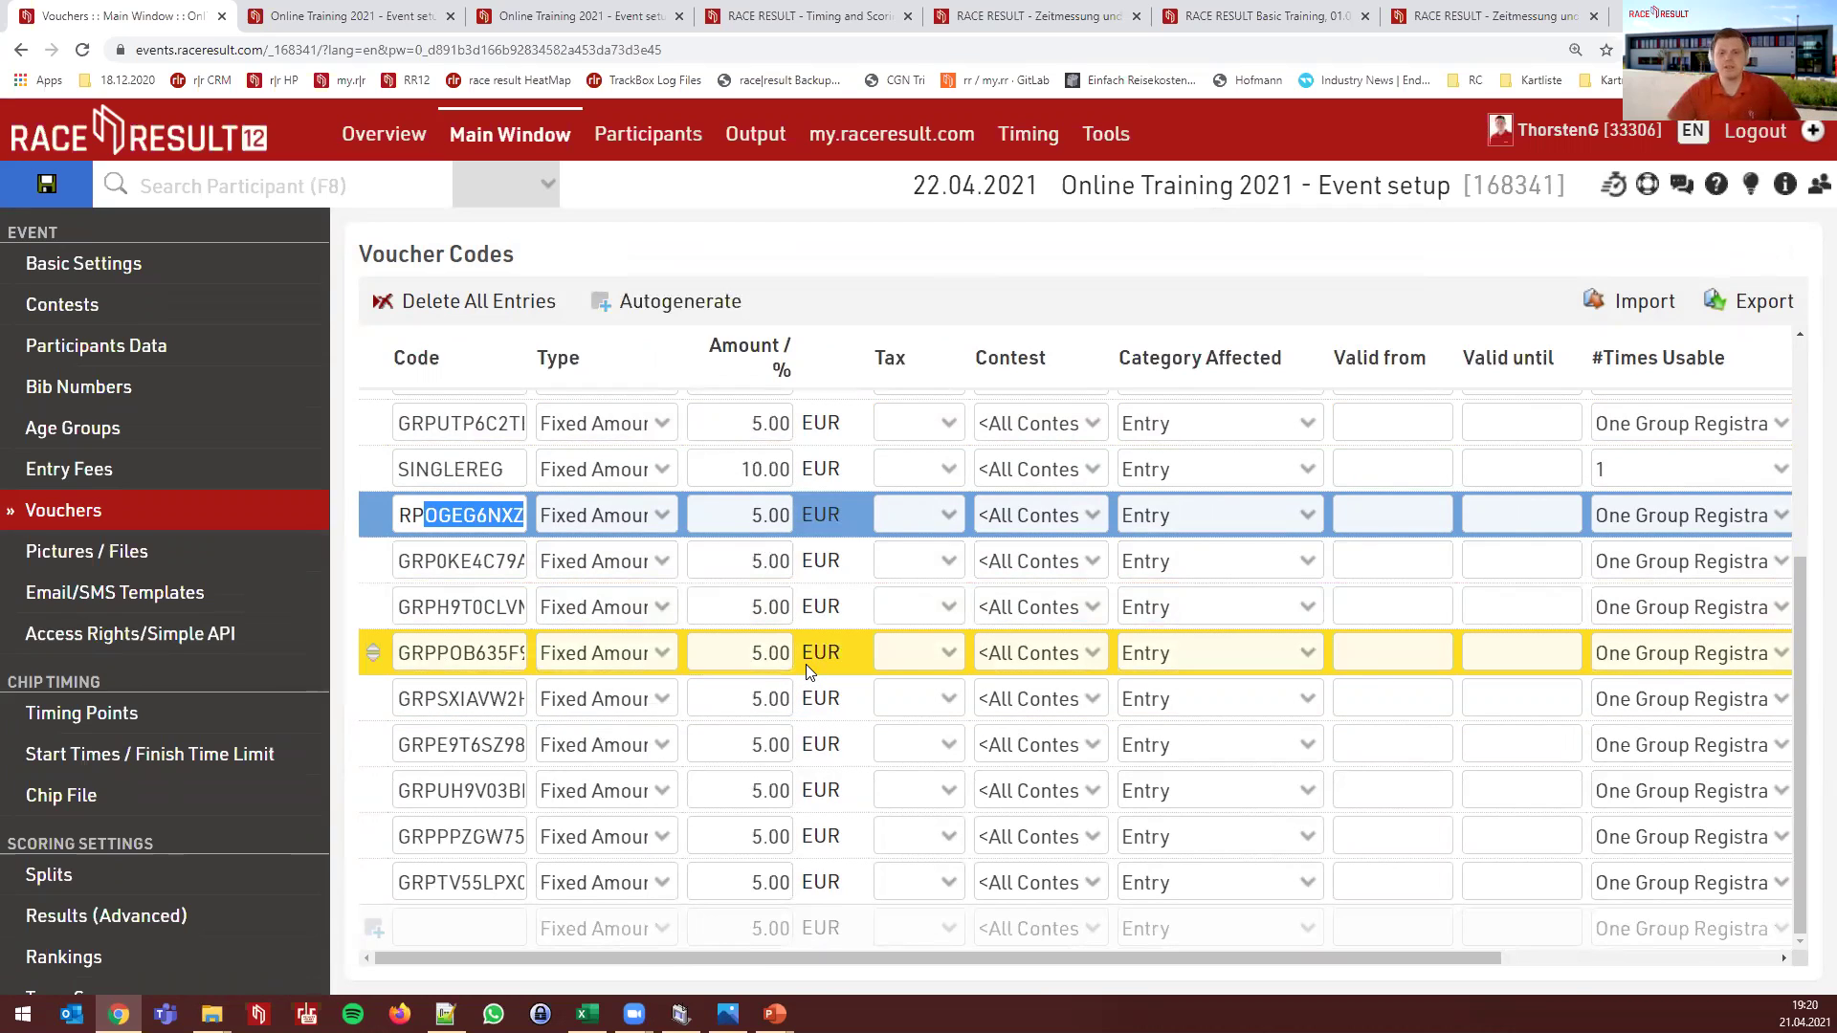
key(ctrl+a)
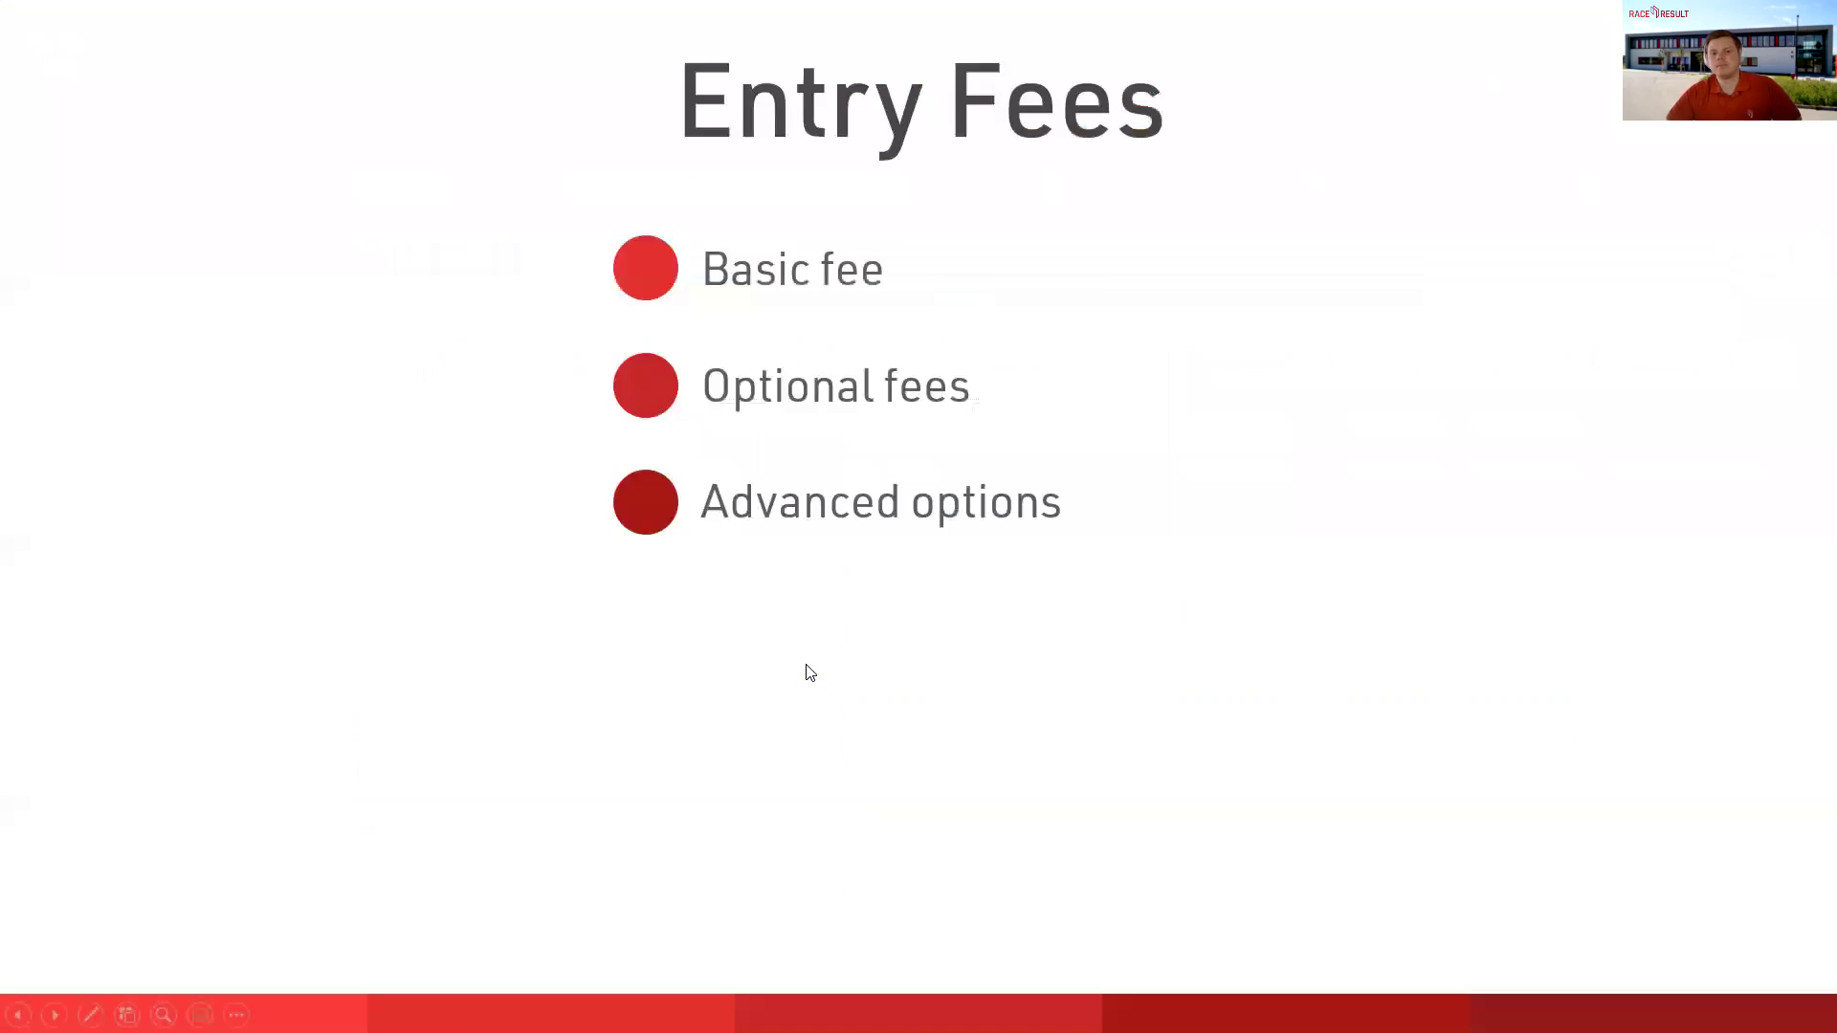
click(805, 673)
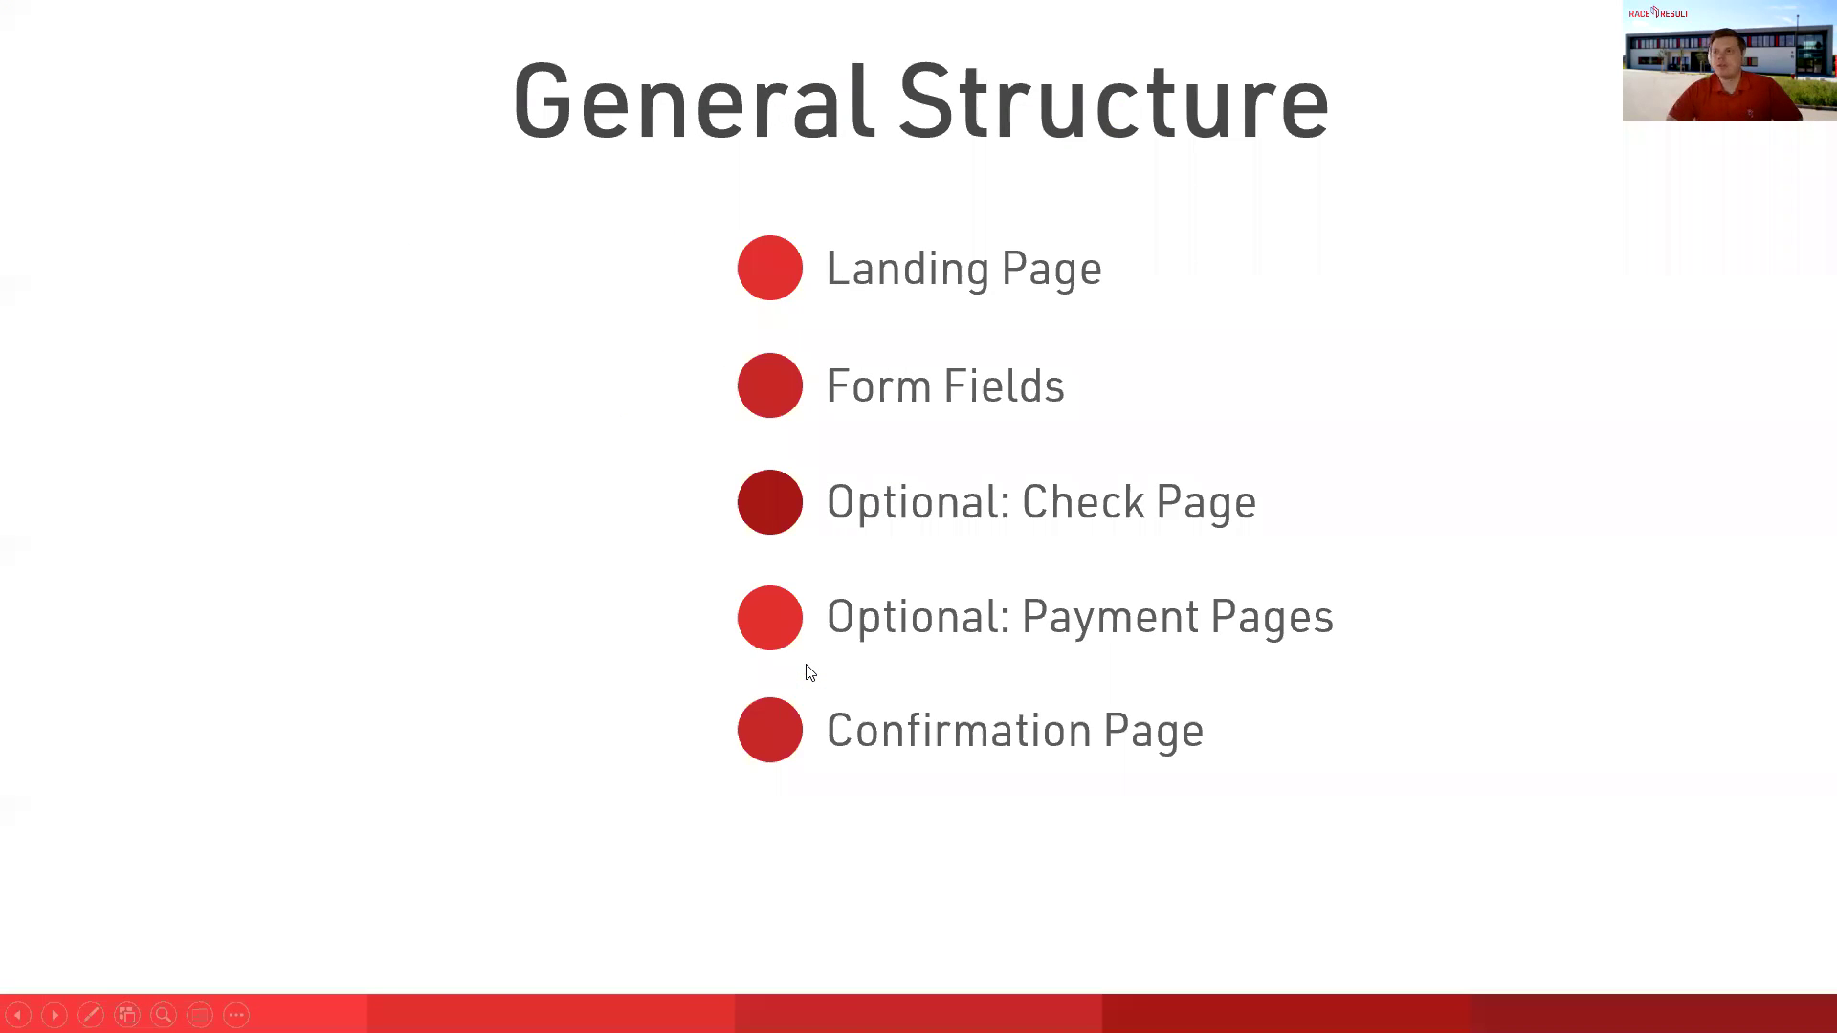
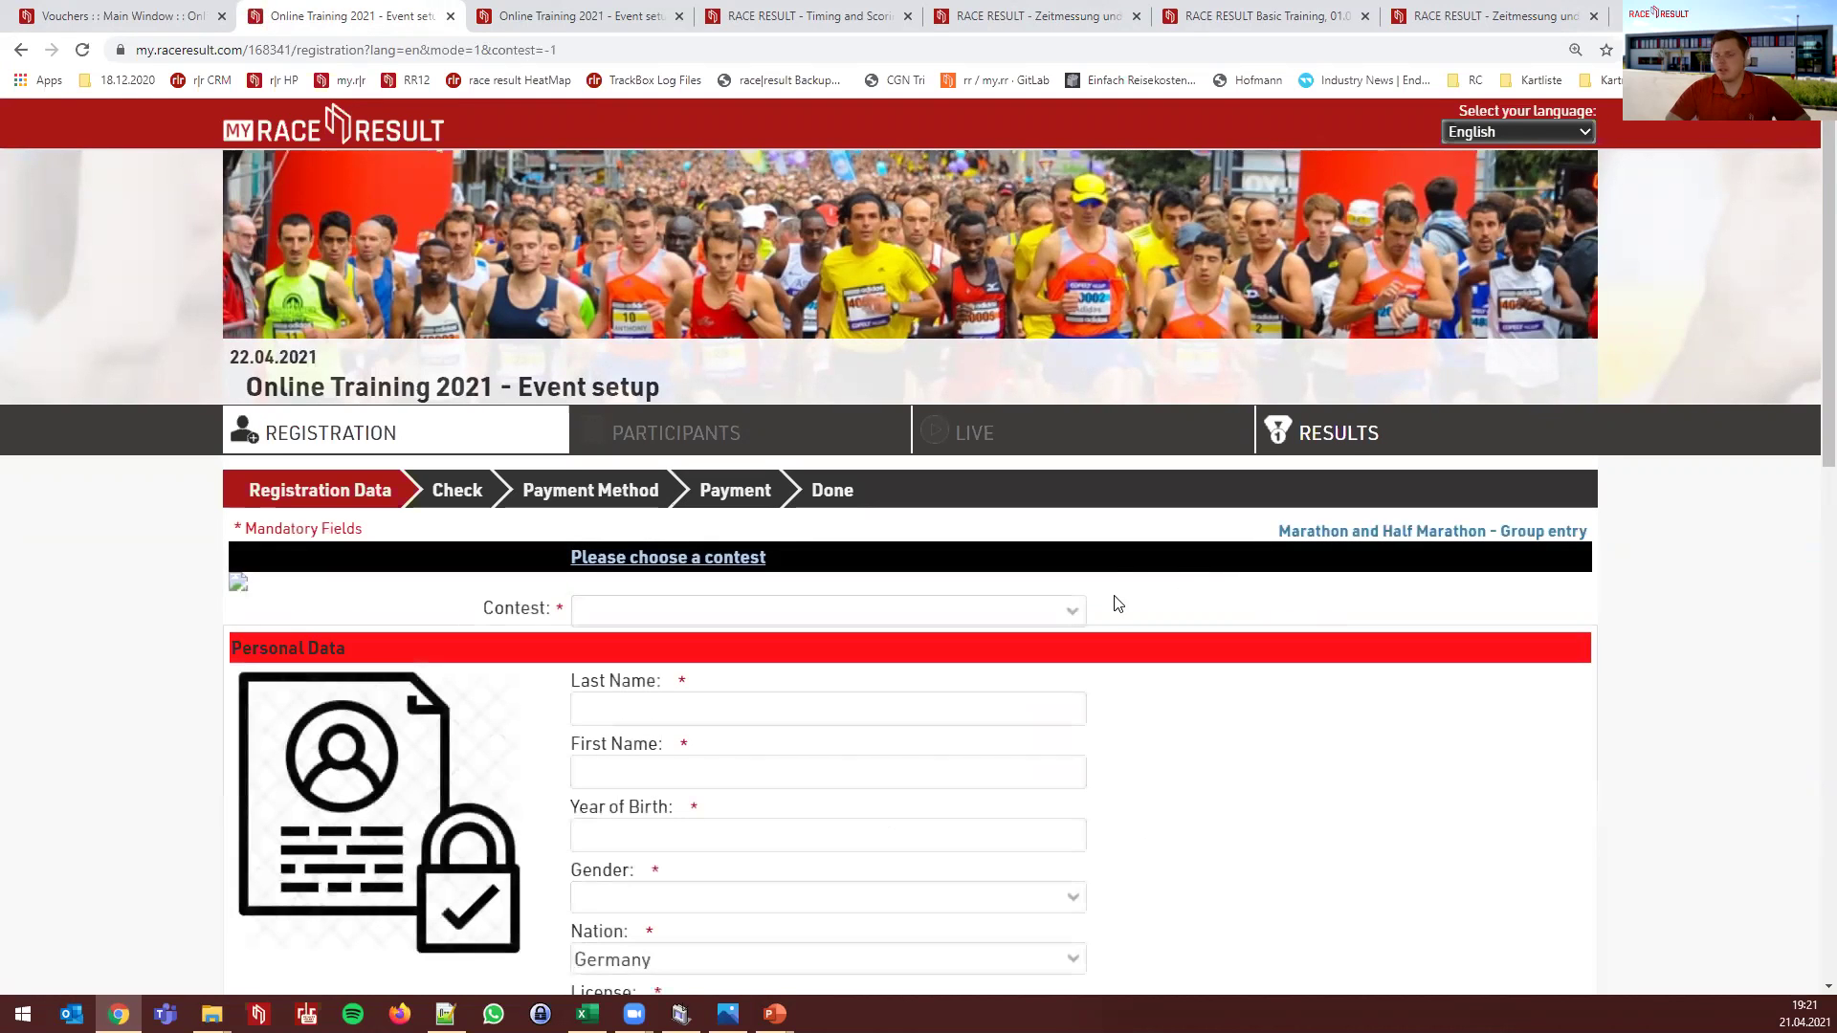
Fill the online registration form with test data for the Half Marathon and choose event shirt size S
scroll(1139, 589, down, 1)
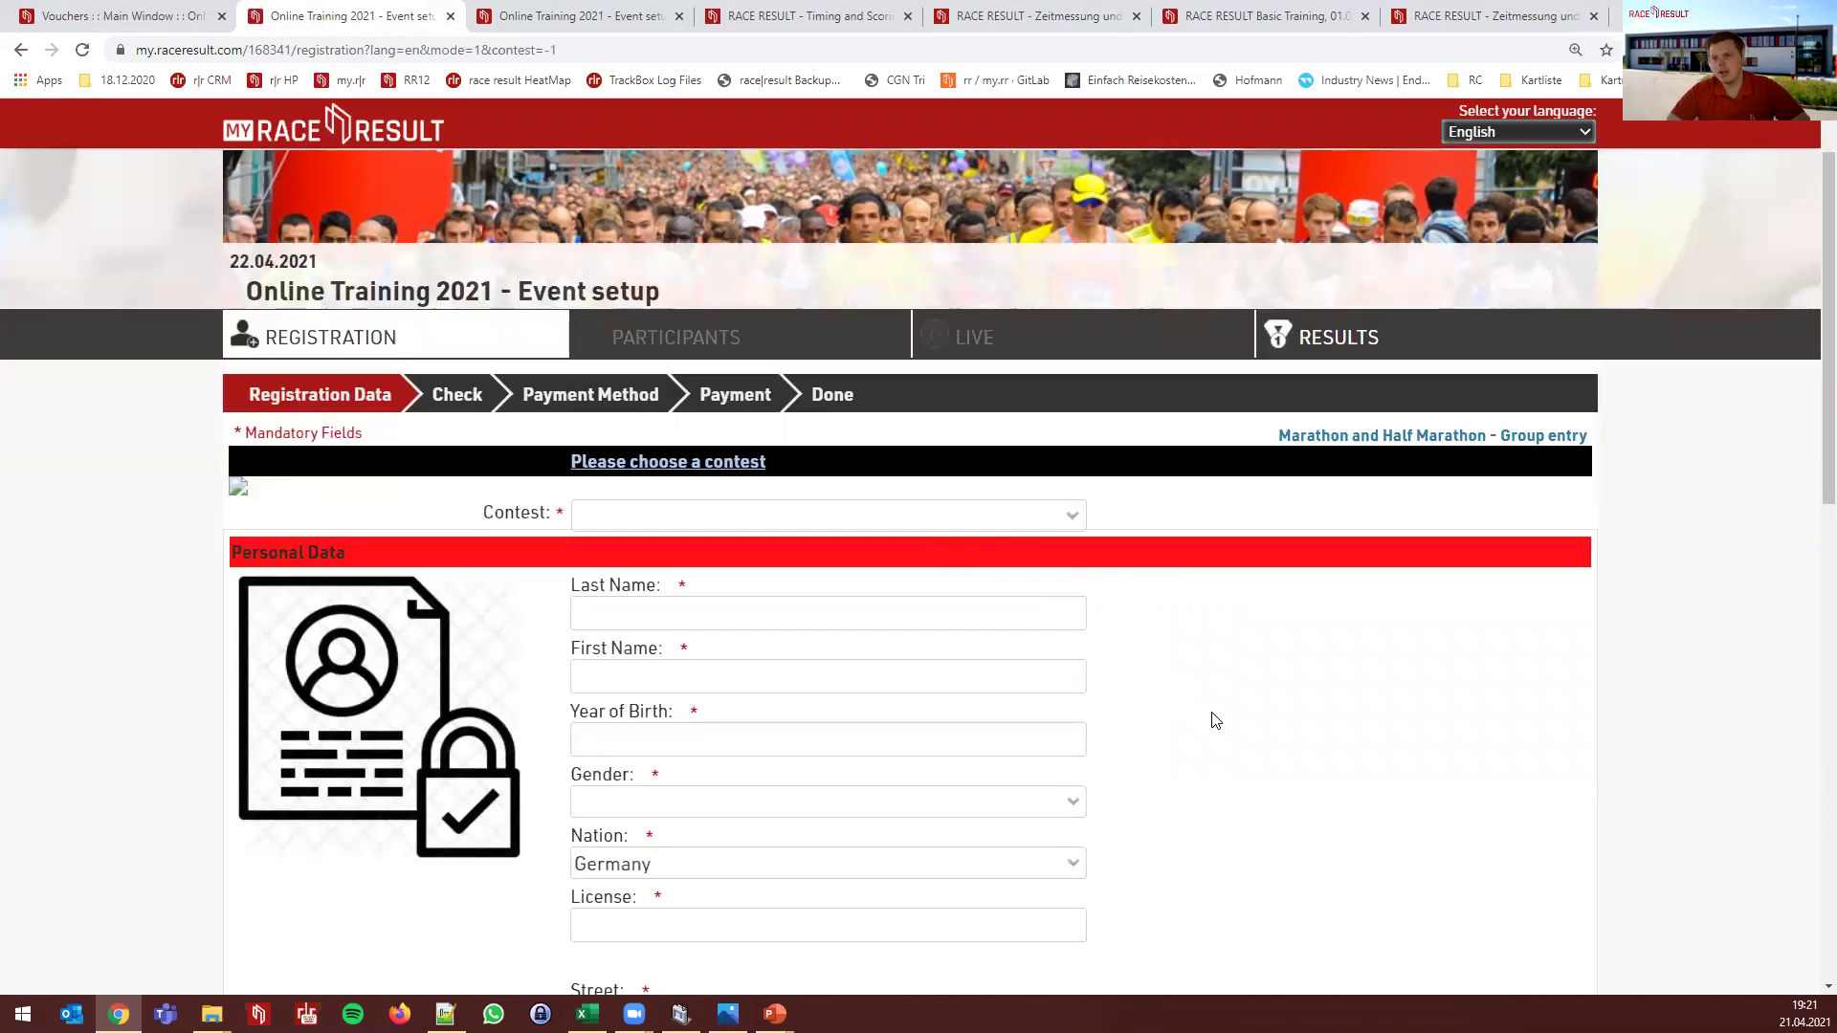
key(F8)
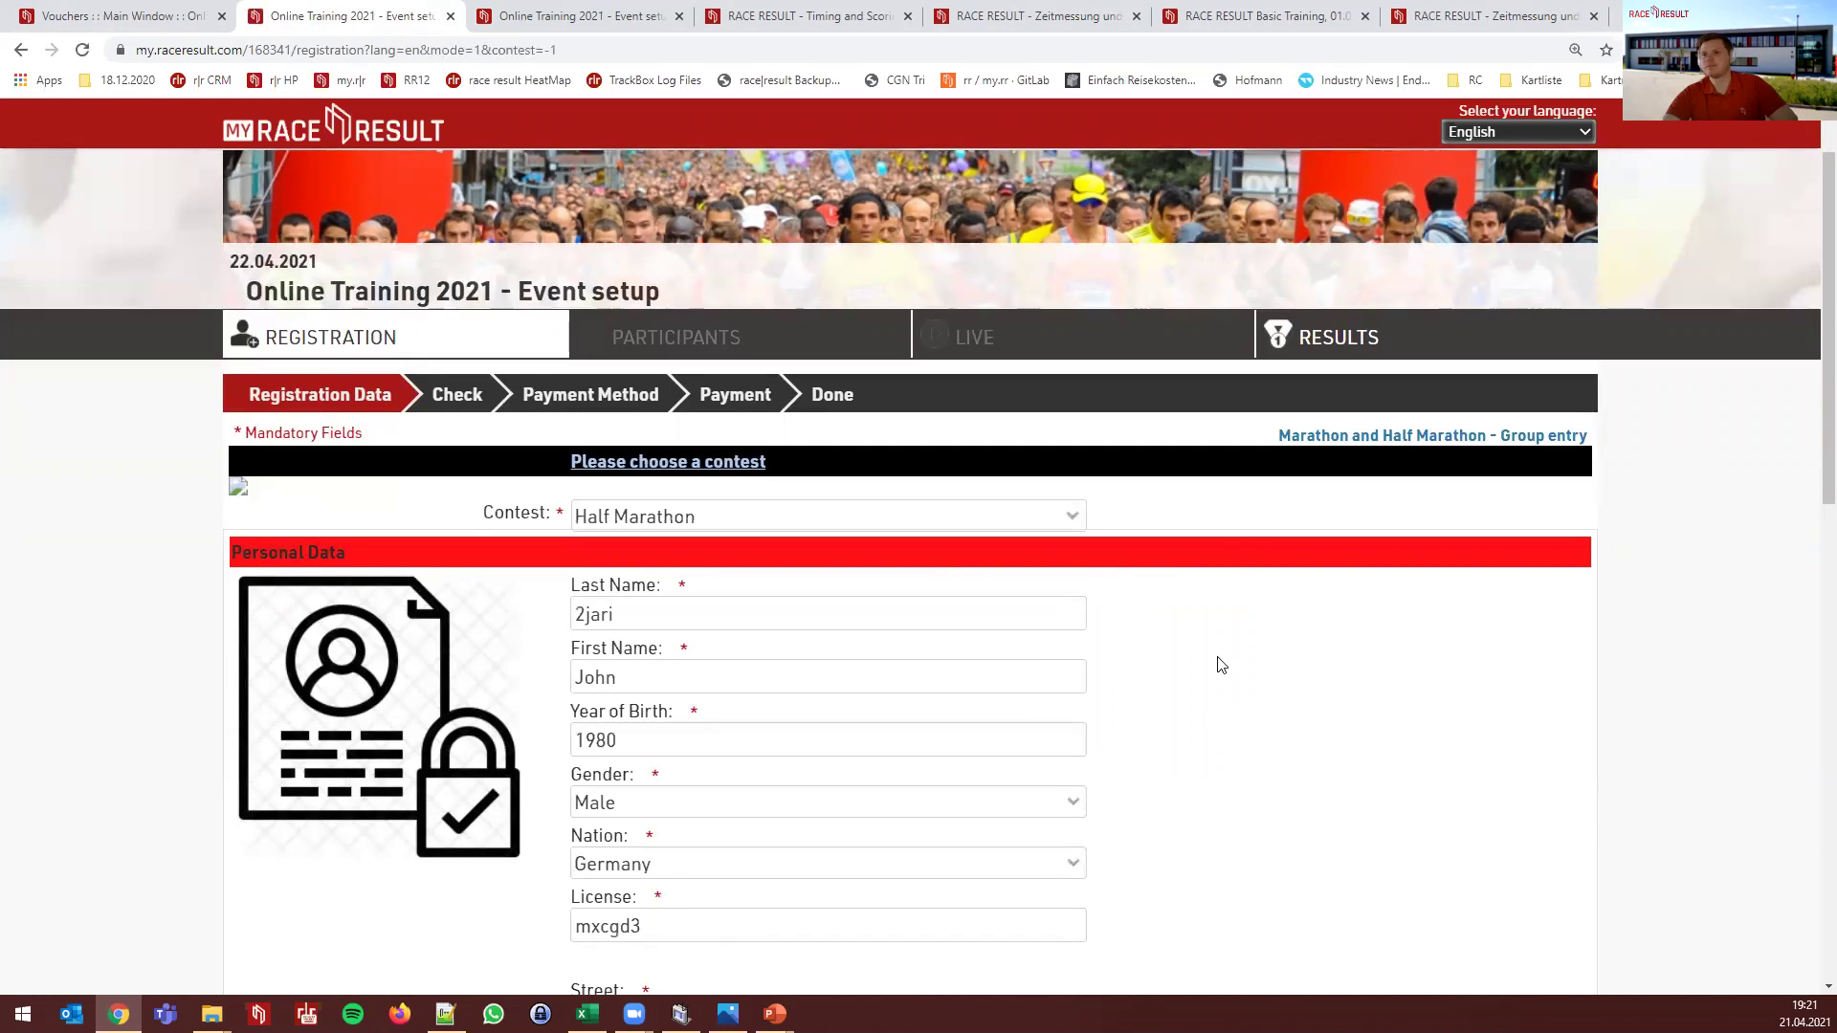
scroll(1224, 498, down, 5)
scroll(1223, 468, down, 5)
click(651, 599)
click(612, 647)
scroll(1177, 679, down, 3)
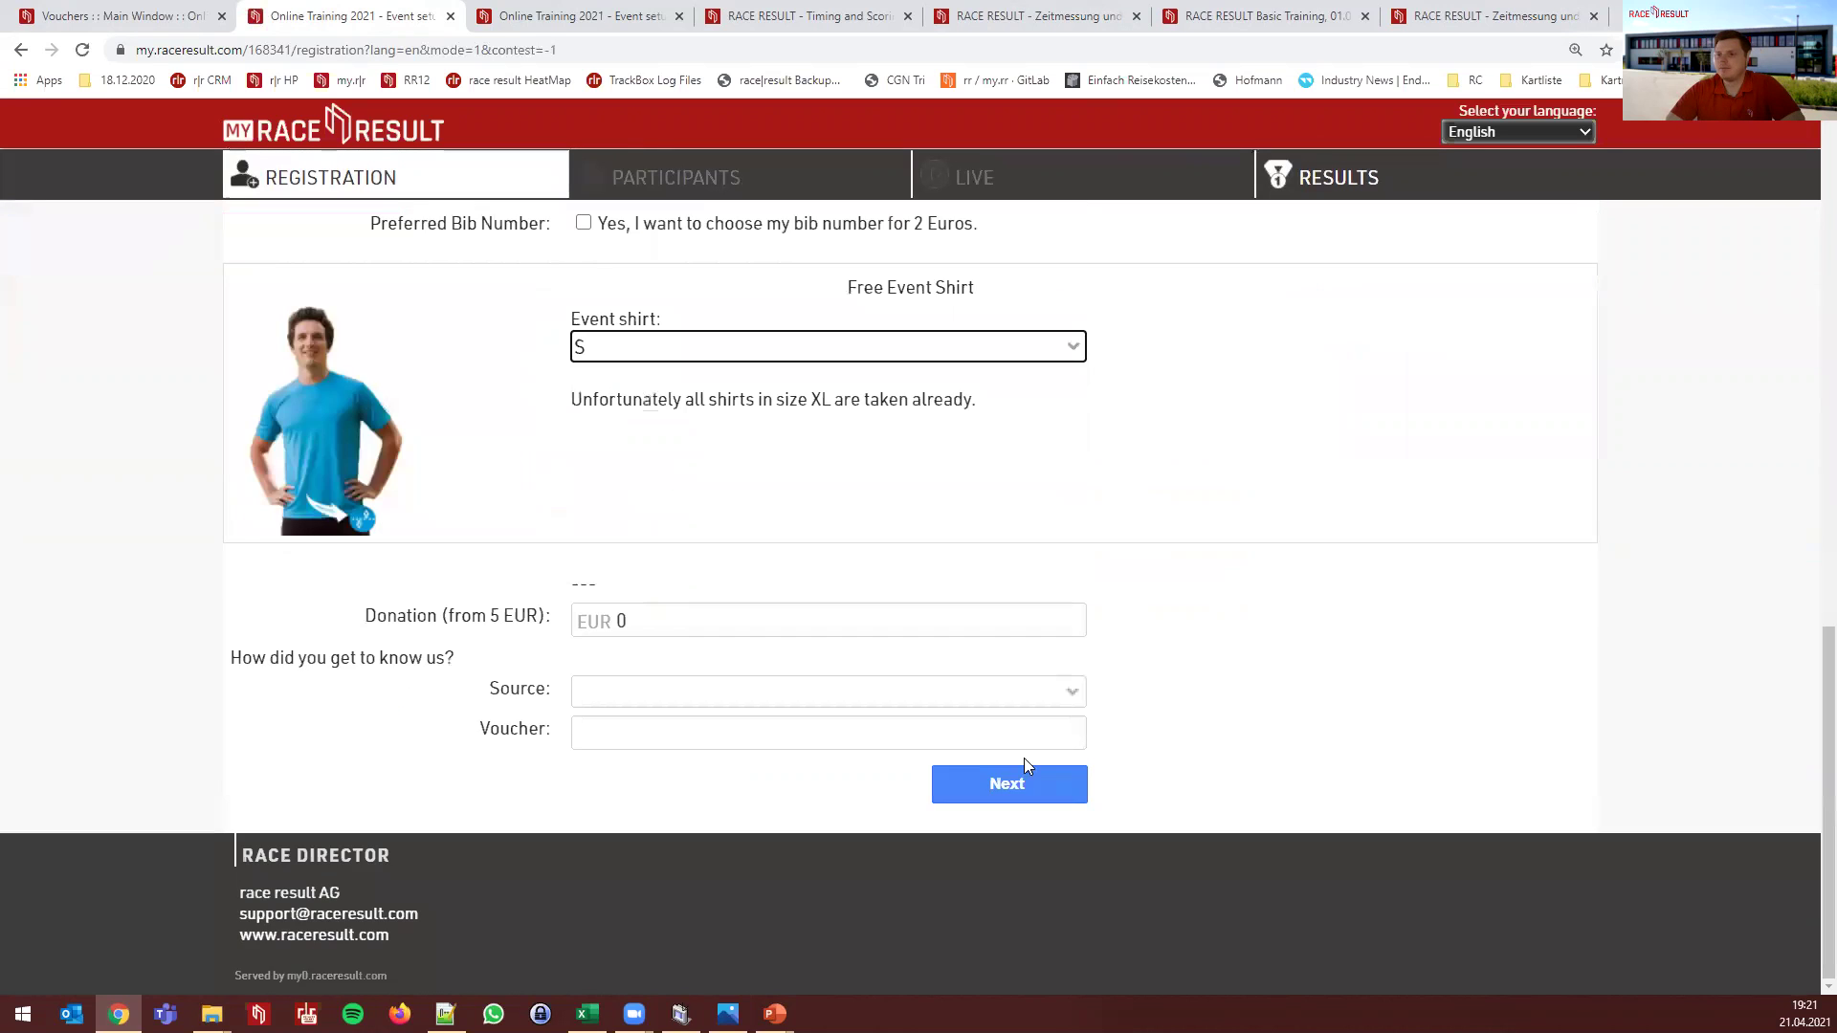
Choose 456 in the club list that the form requires and submit the registration data to reach the Check page
click(1006, 780)
click(631, 810)
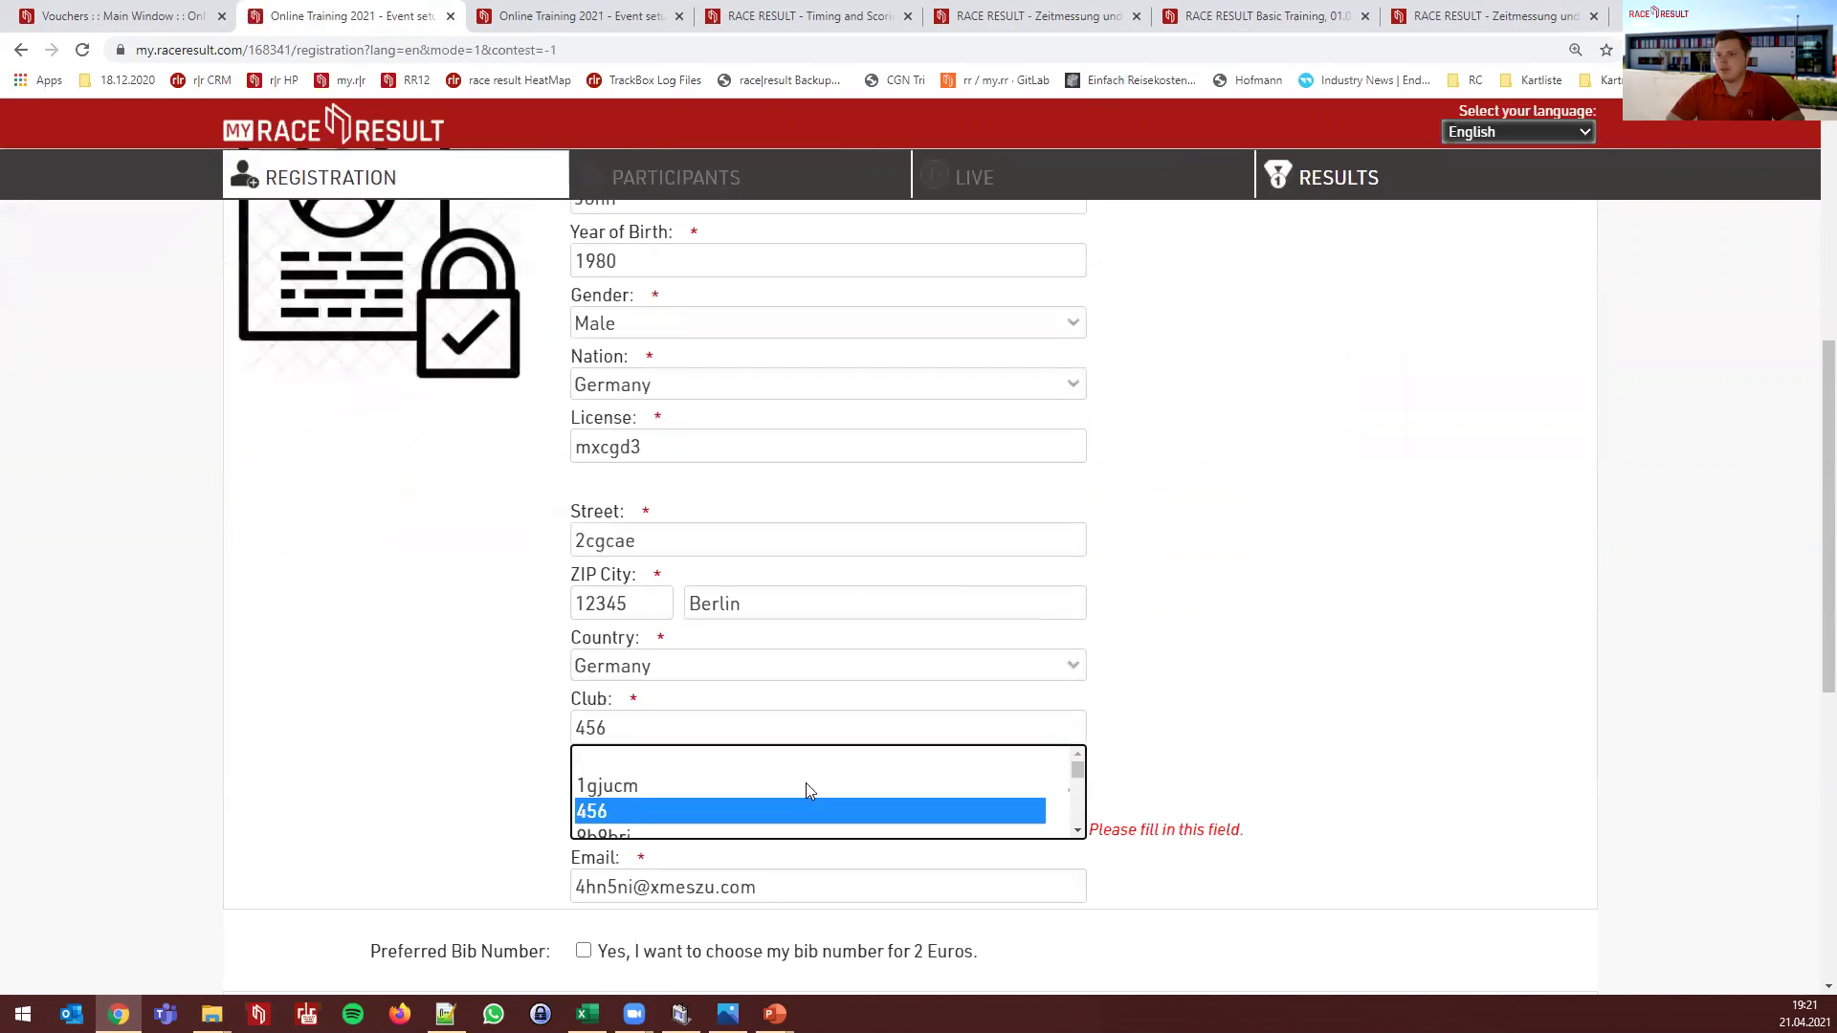
scroll(1291, 549, down, 8)
click(1053, 786)
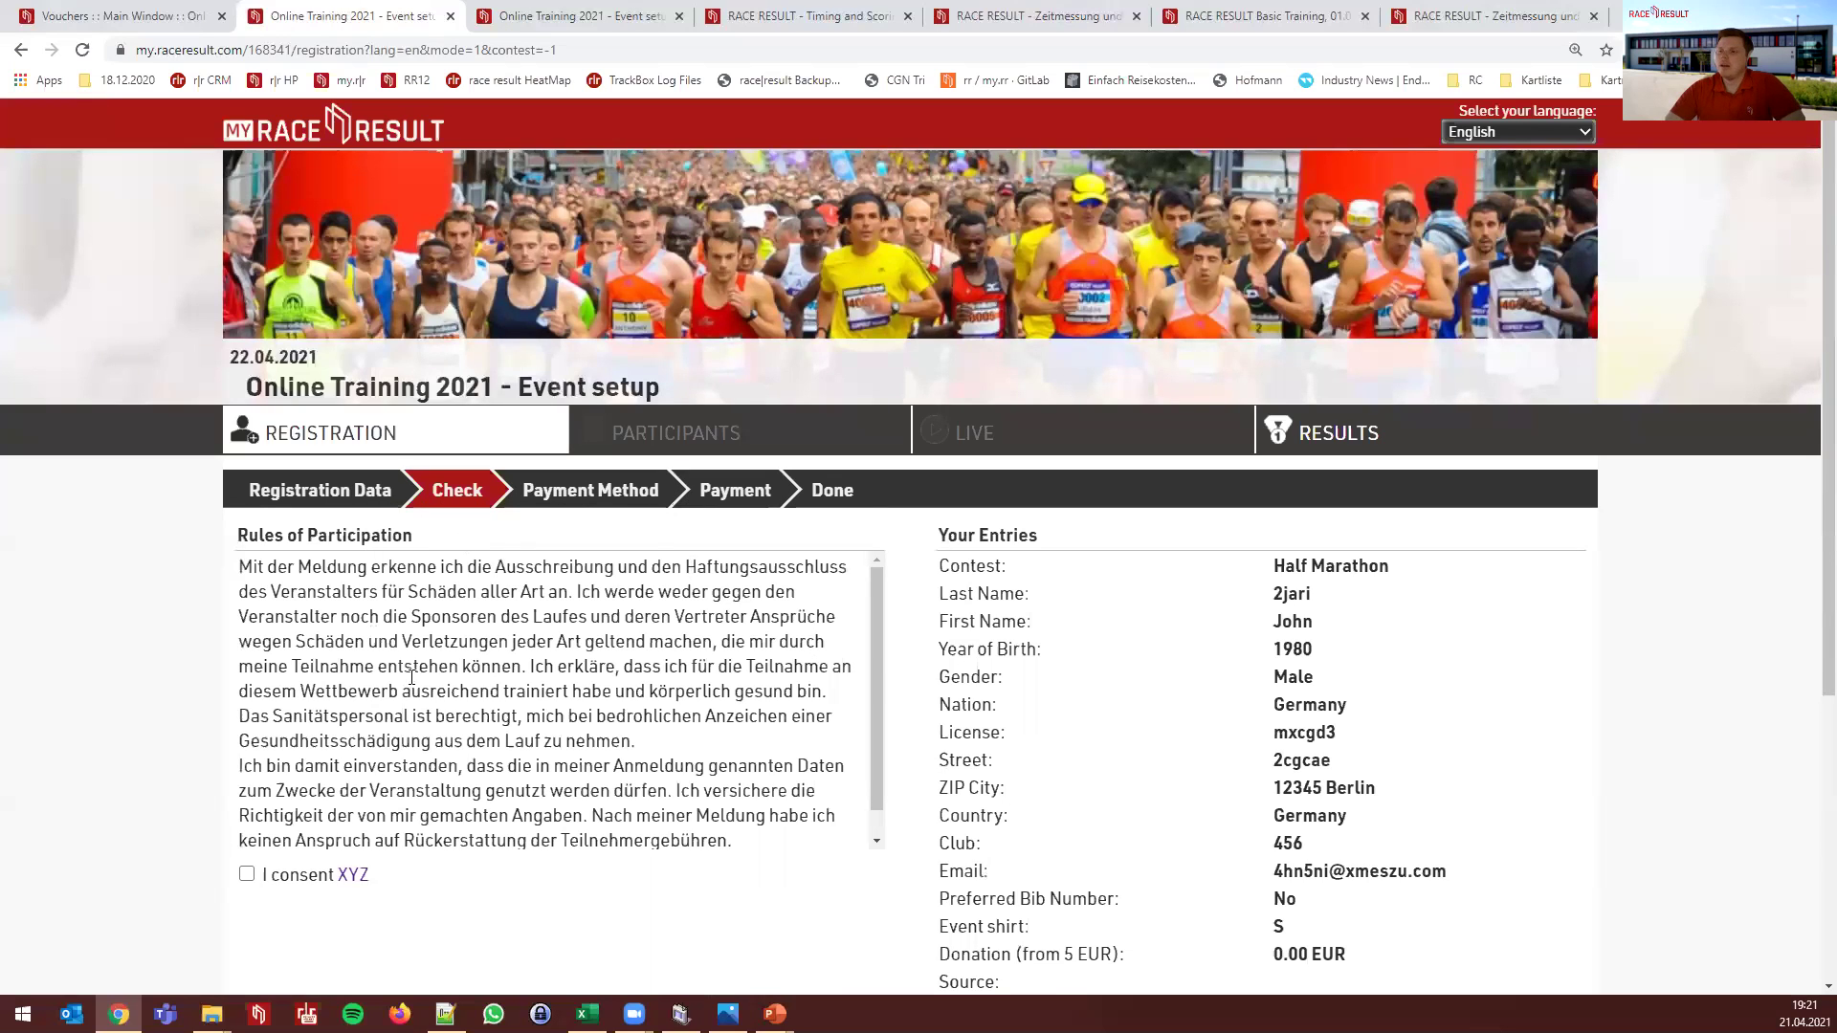
Review the rules of participation, the entered data and the entry fee breakdown on the Check page
scroll(421, 694, down, 2)
scroll(402, 670, up, 2)
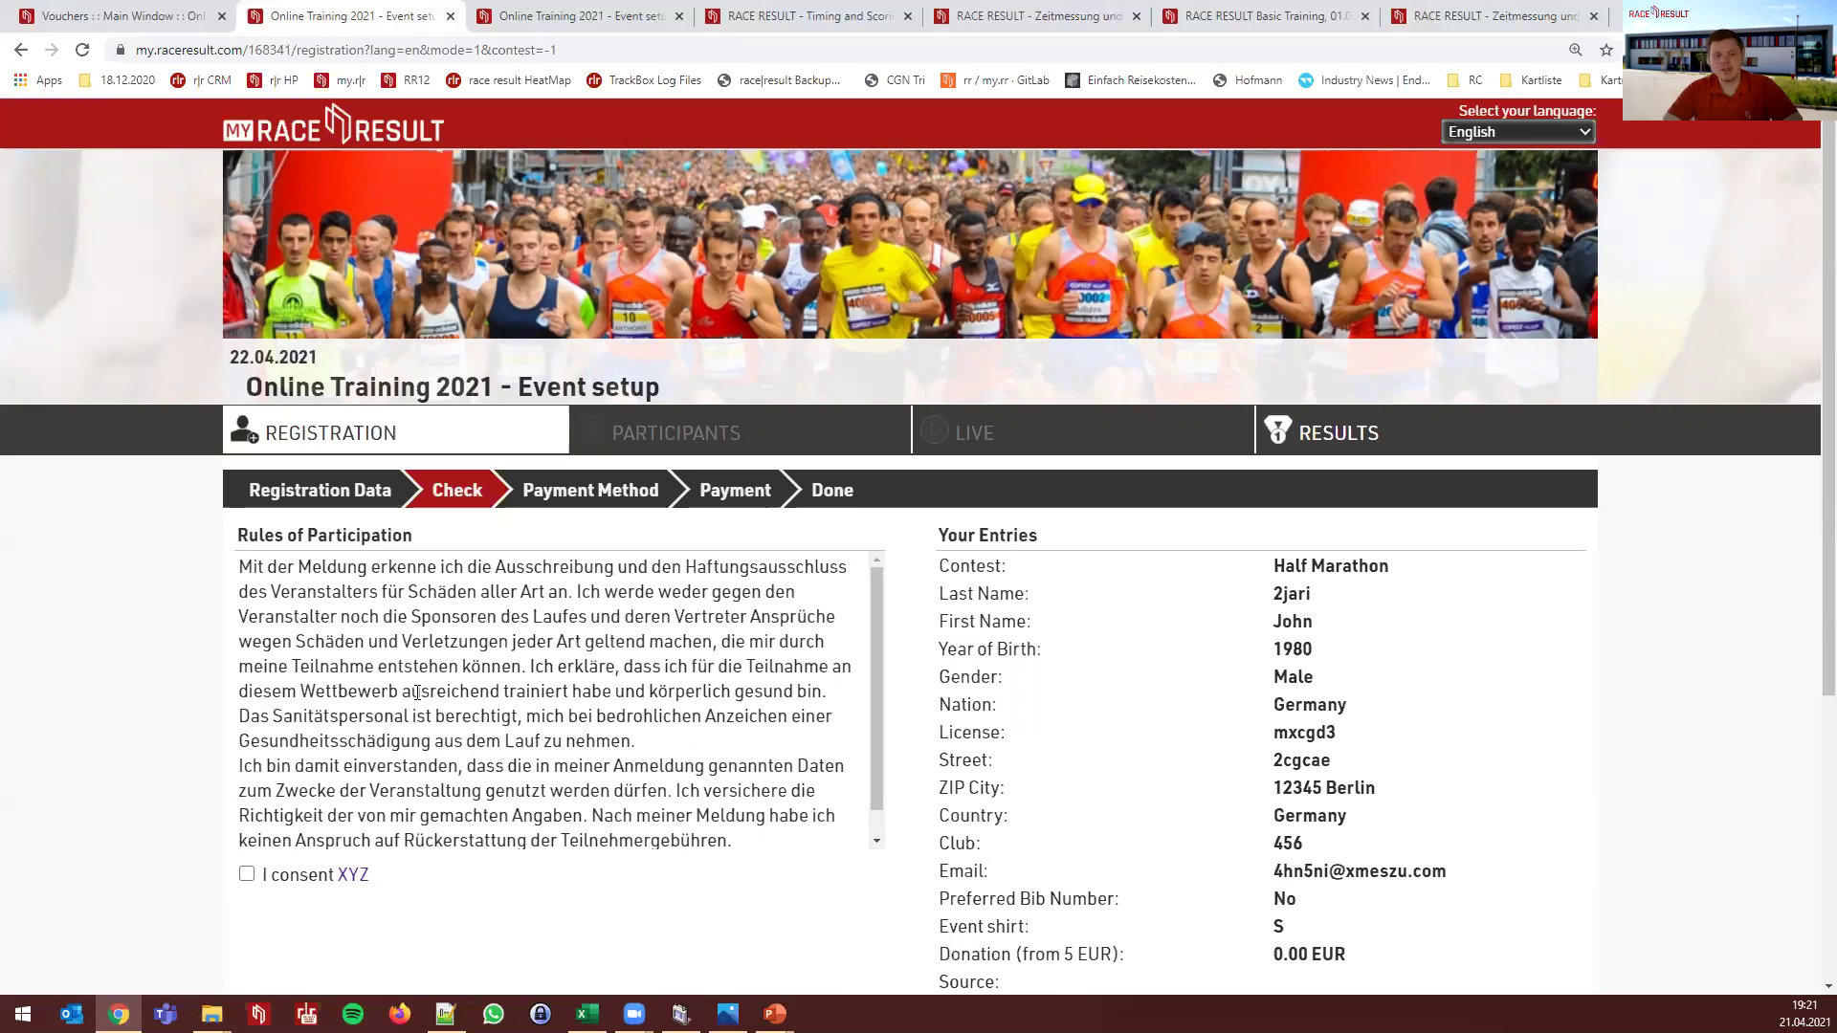
scroll(419, 693, down, 3)
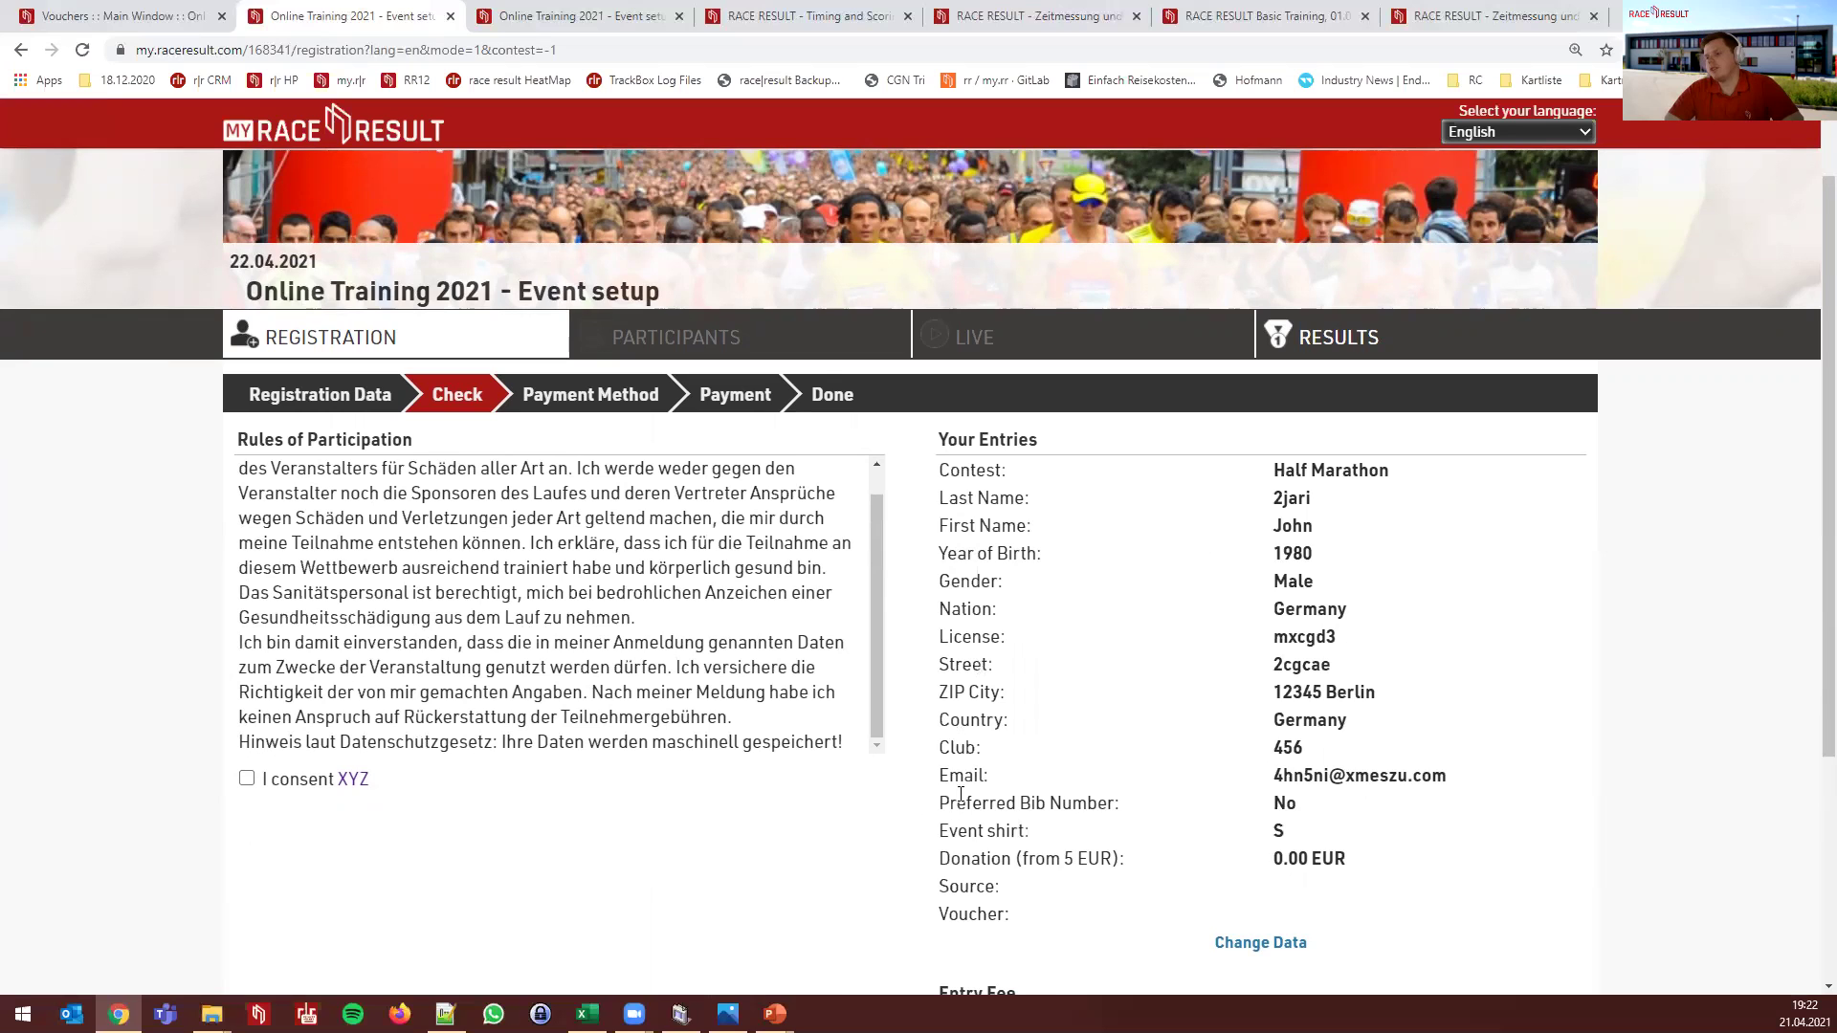
scroll(1204, 719, down, 2)
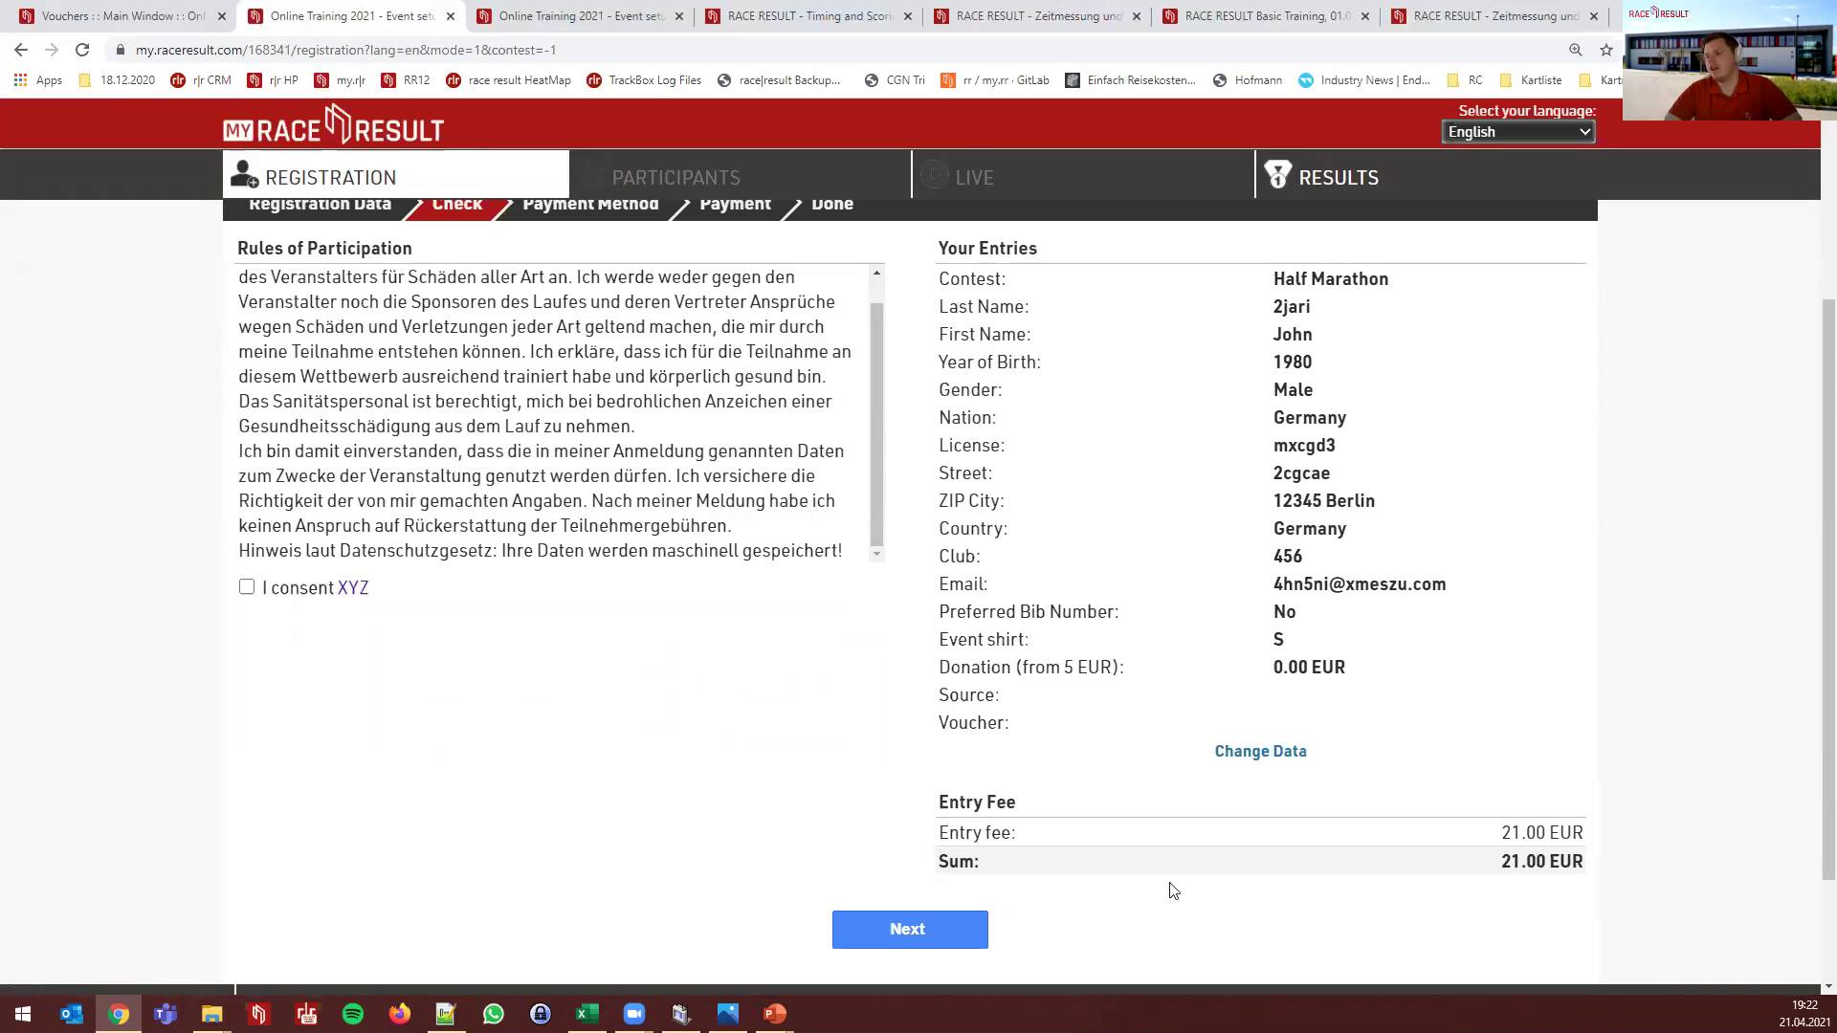
drag(1018, 841, 938, 836)
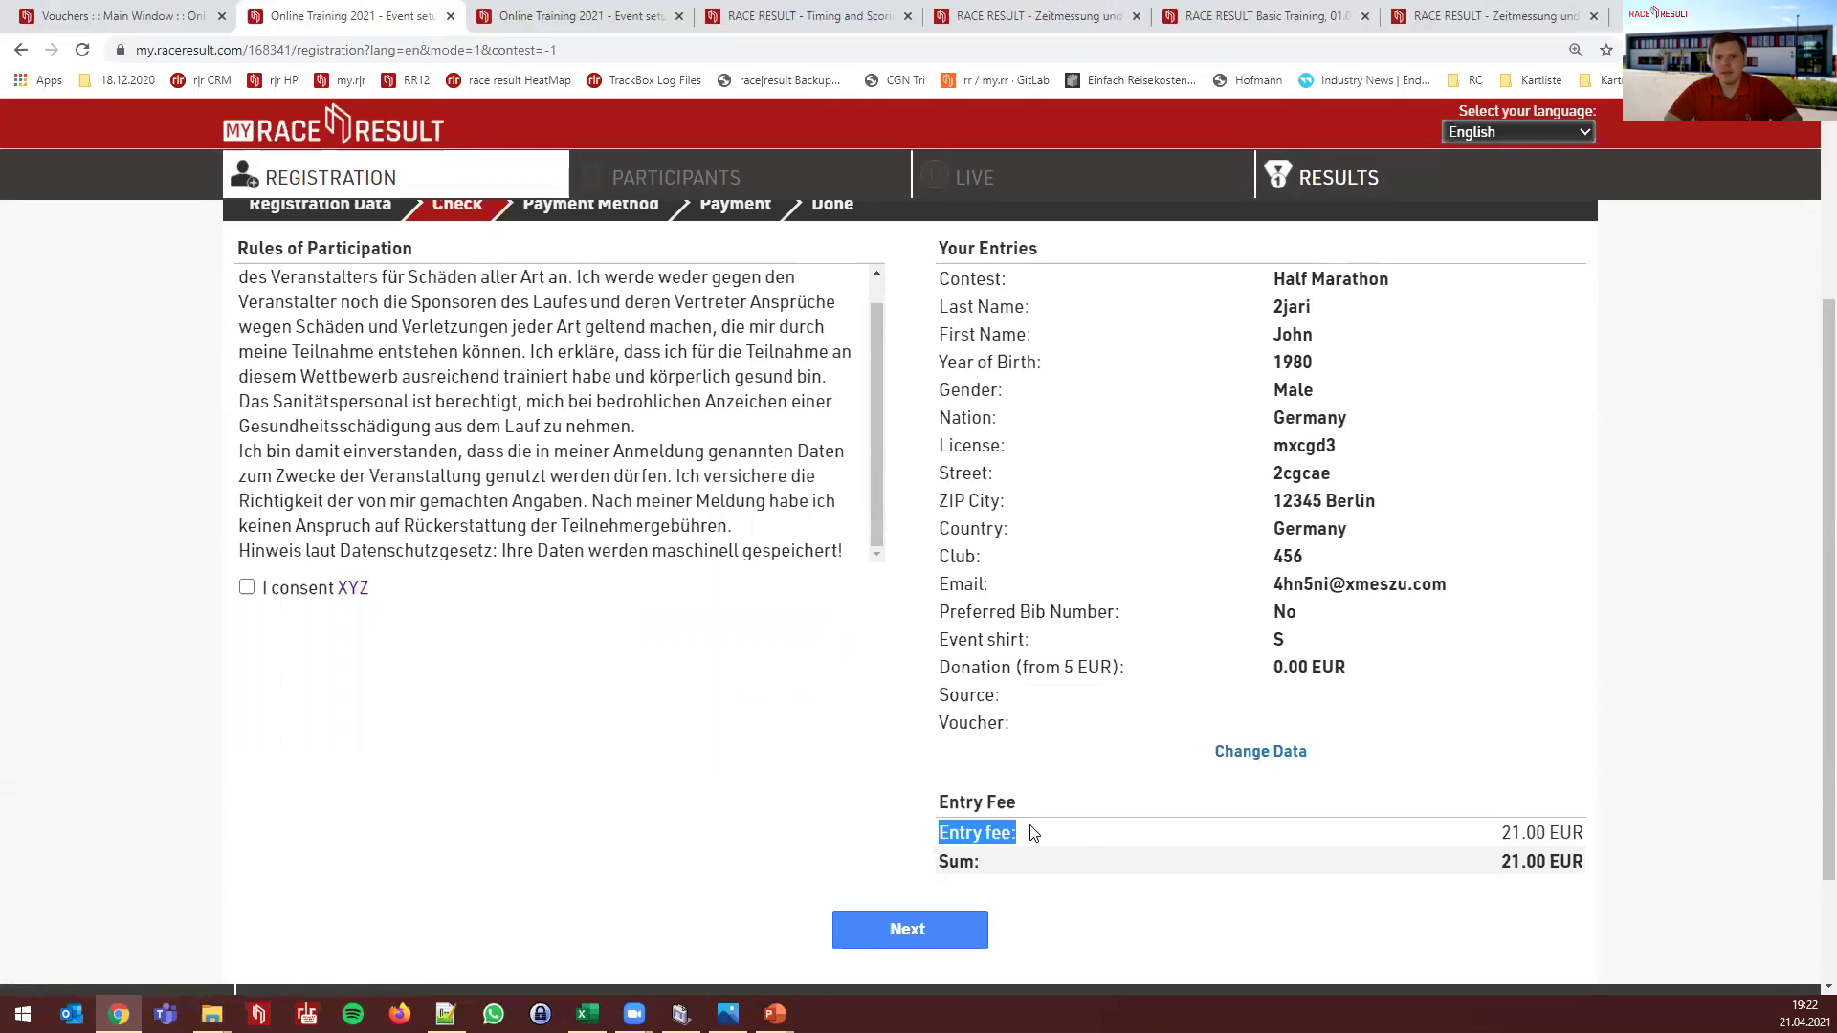
Consent to the rules of participation, continue past the Check page and choose SEPA Direct Debit (EUR) as the payment method
click(957, 930)
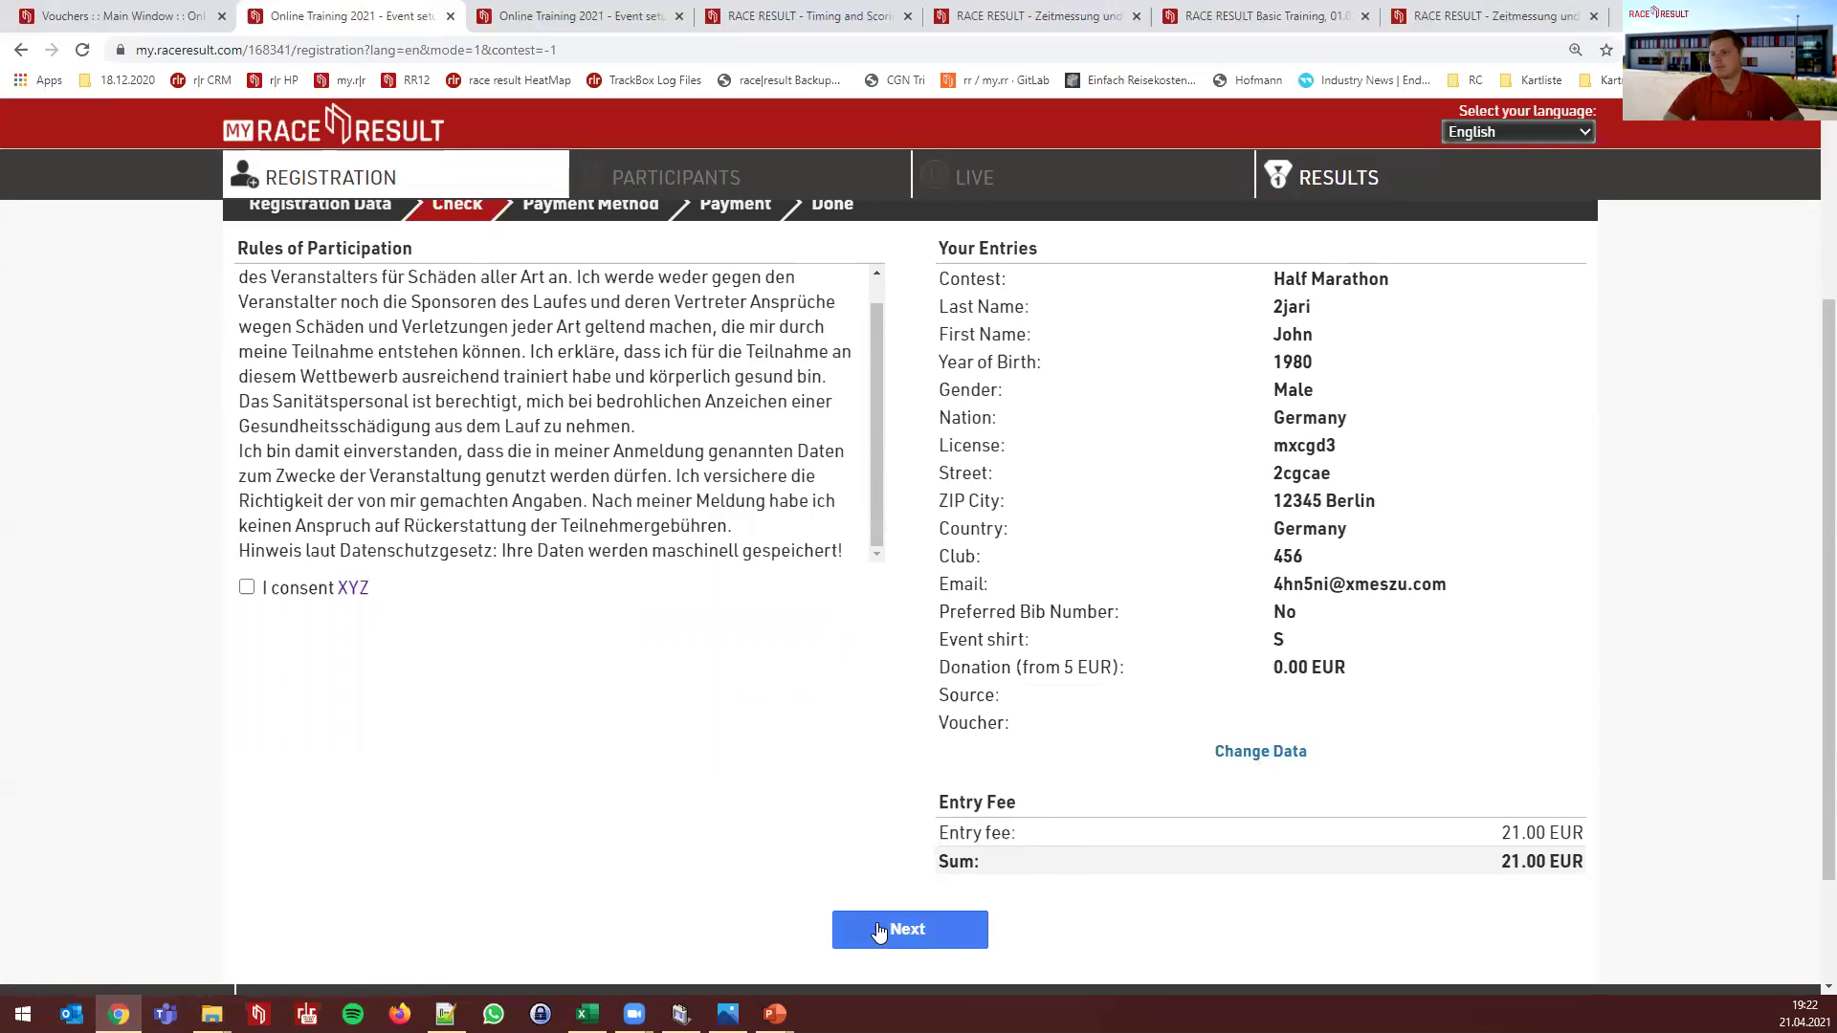
click(526, 629)
click(247, 587)
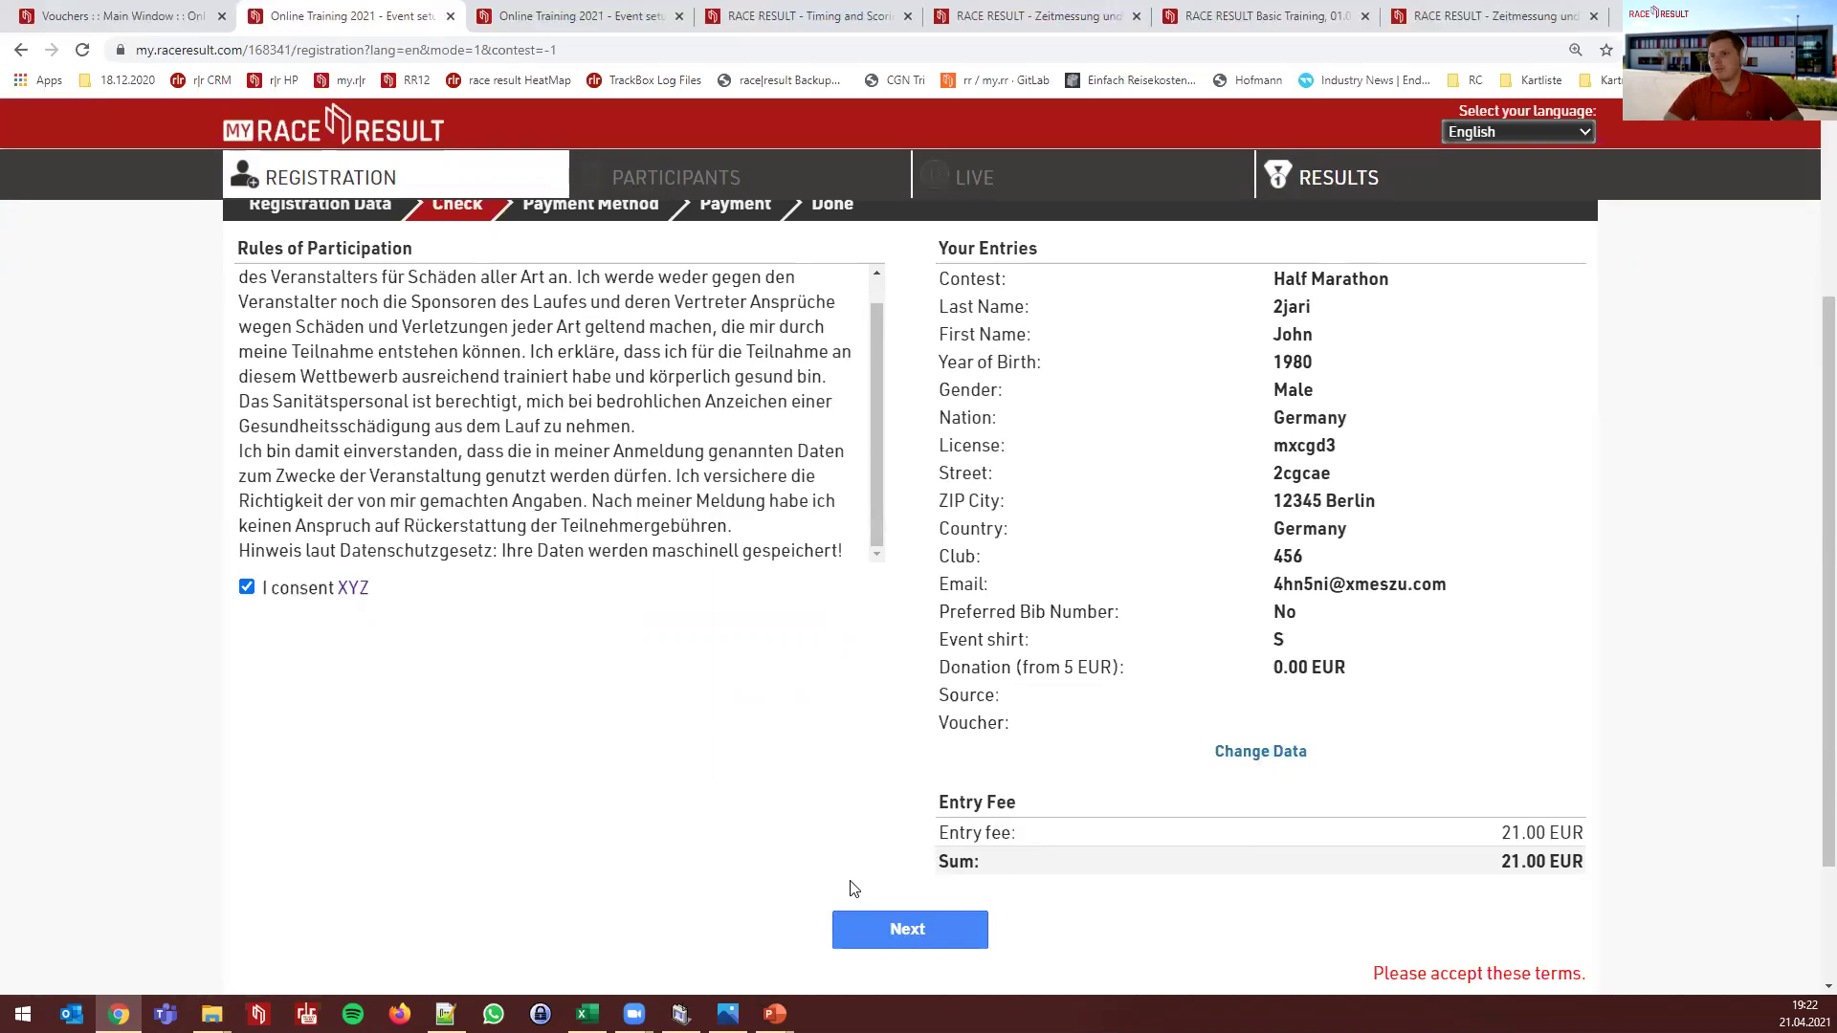
click(854, 924)
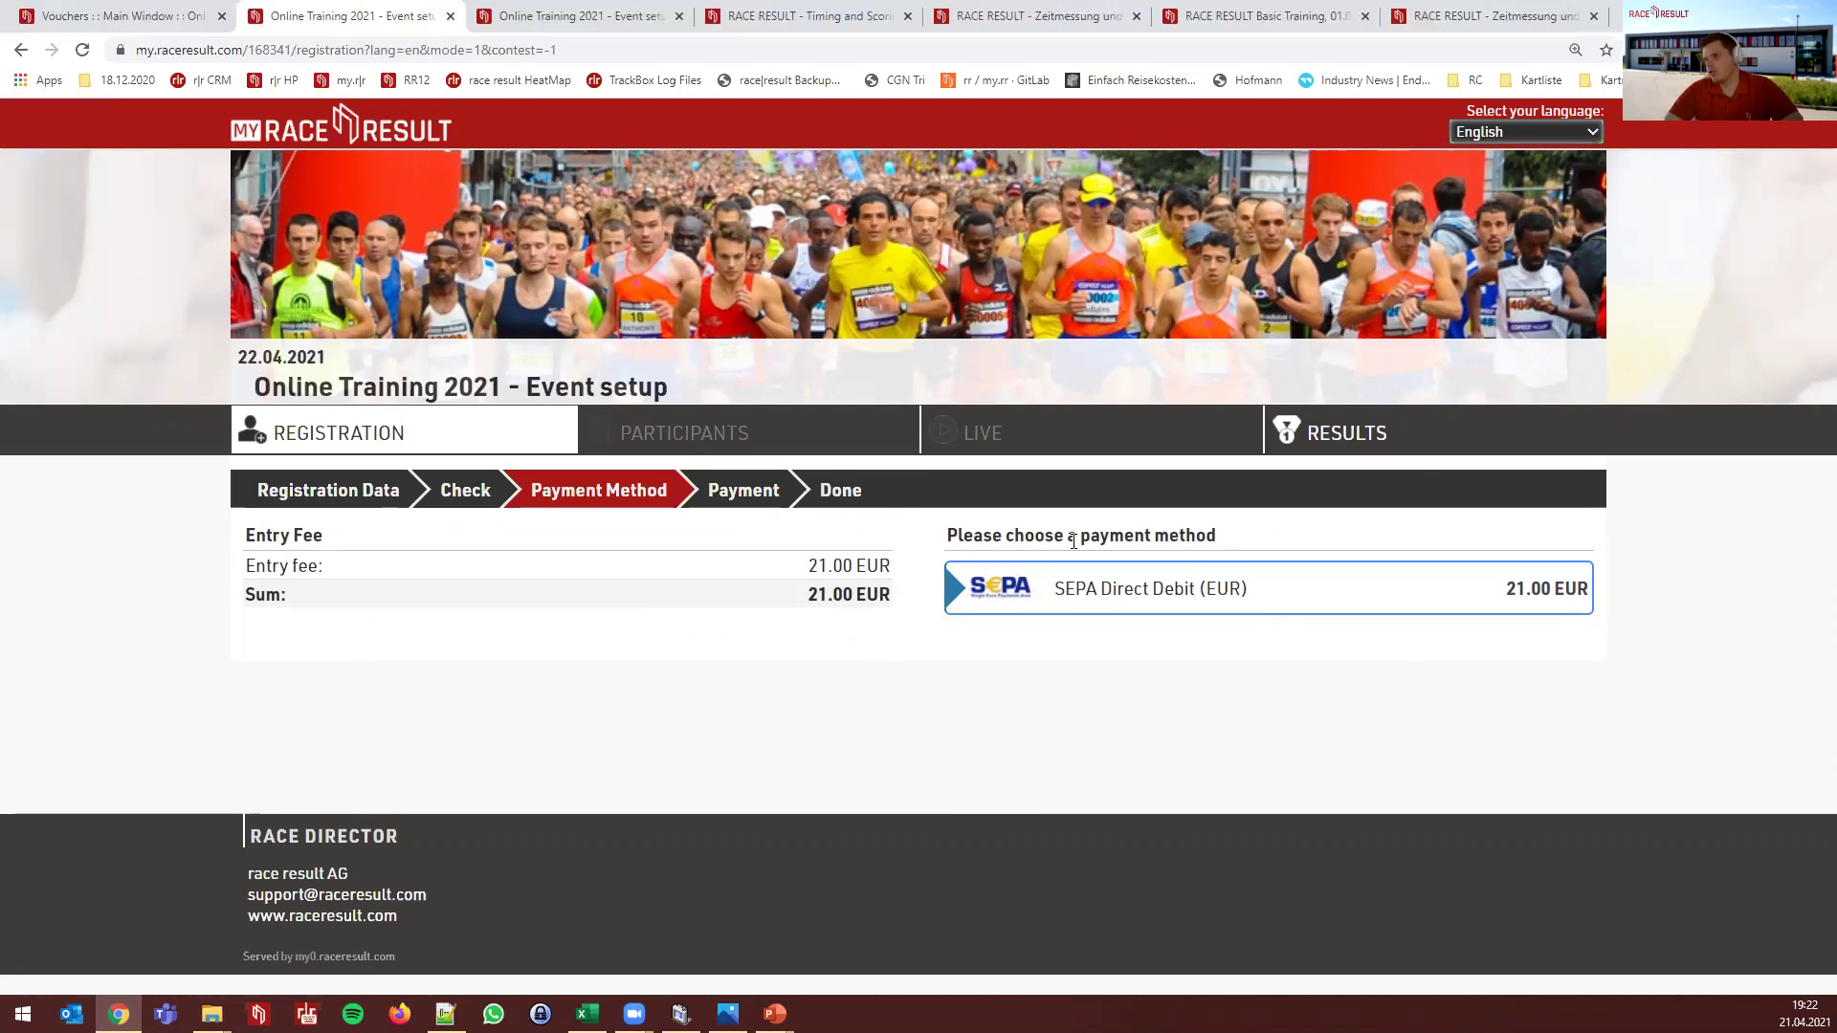
click(1100, 578)
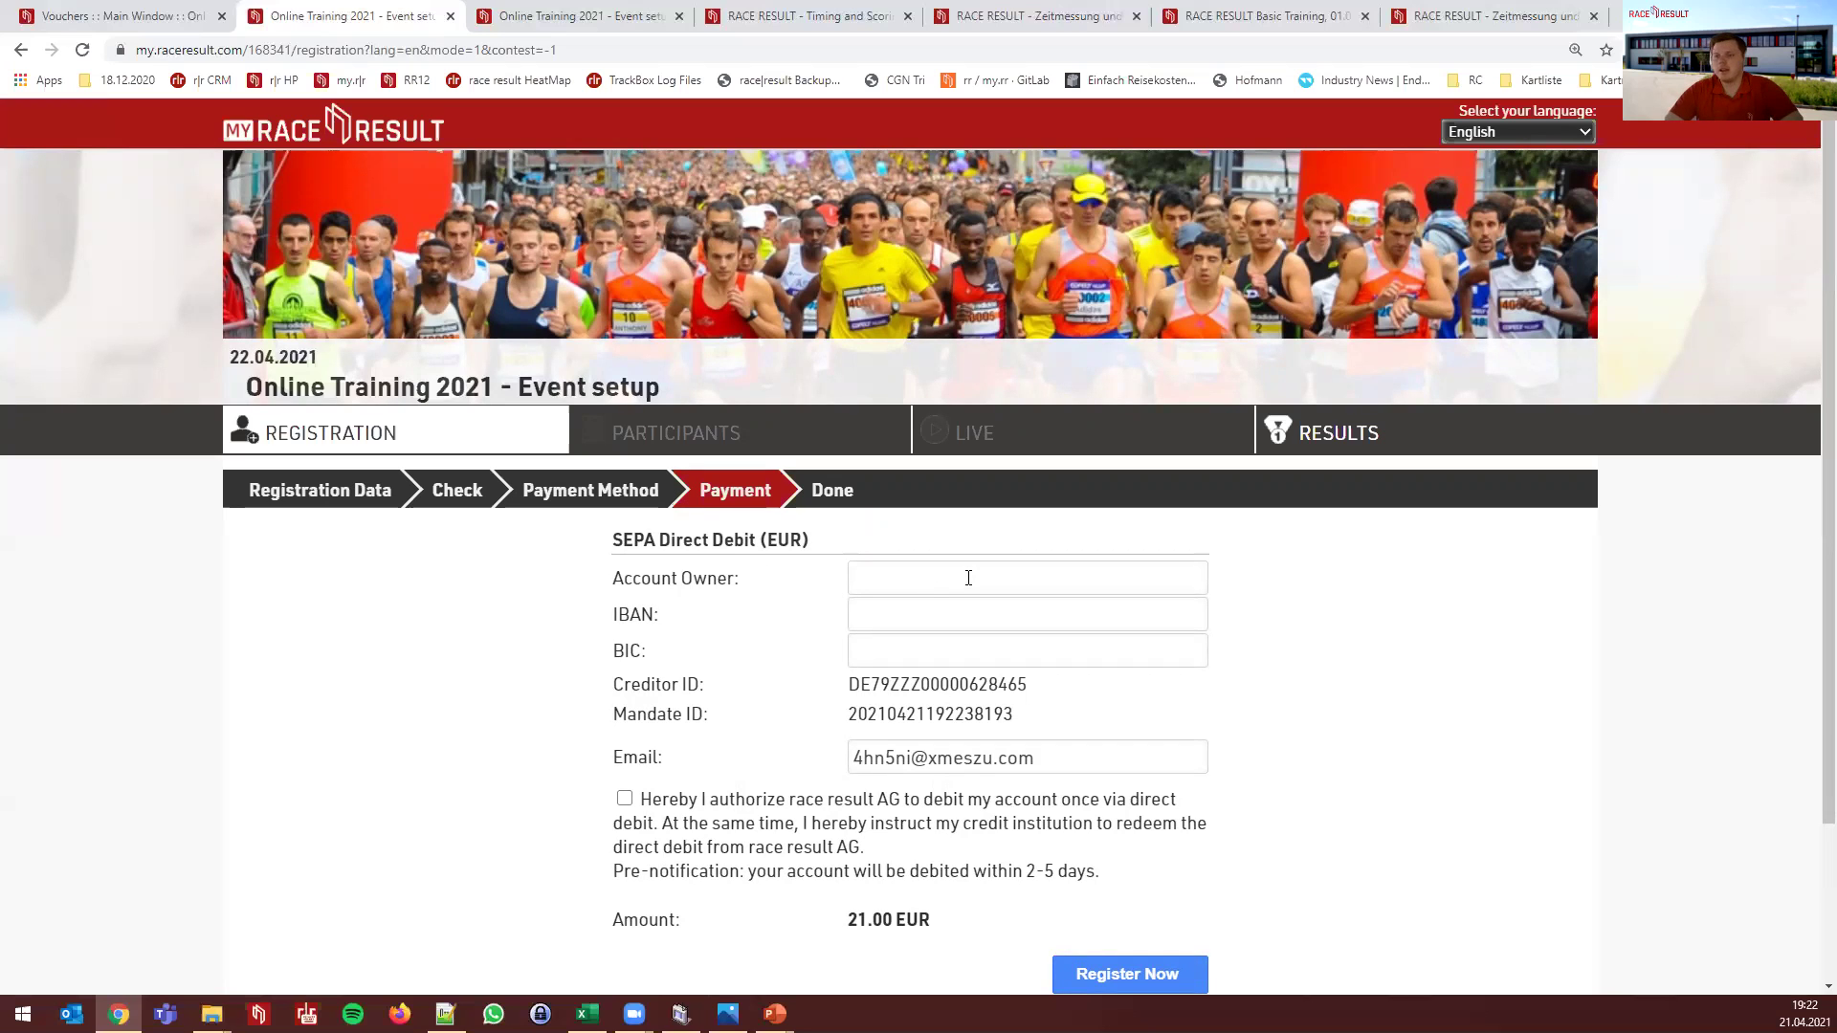
scroll(968, 578, down, 1)
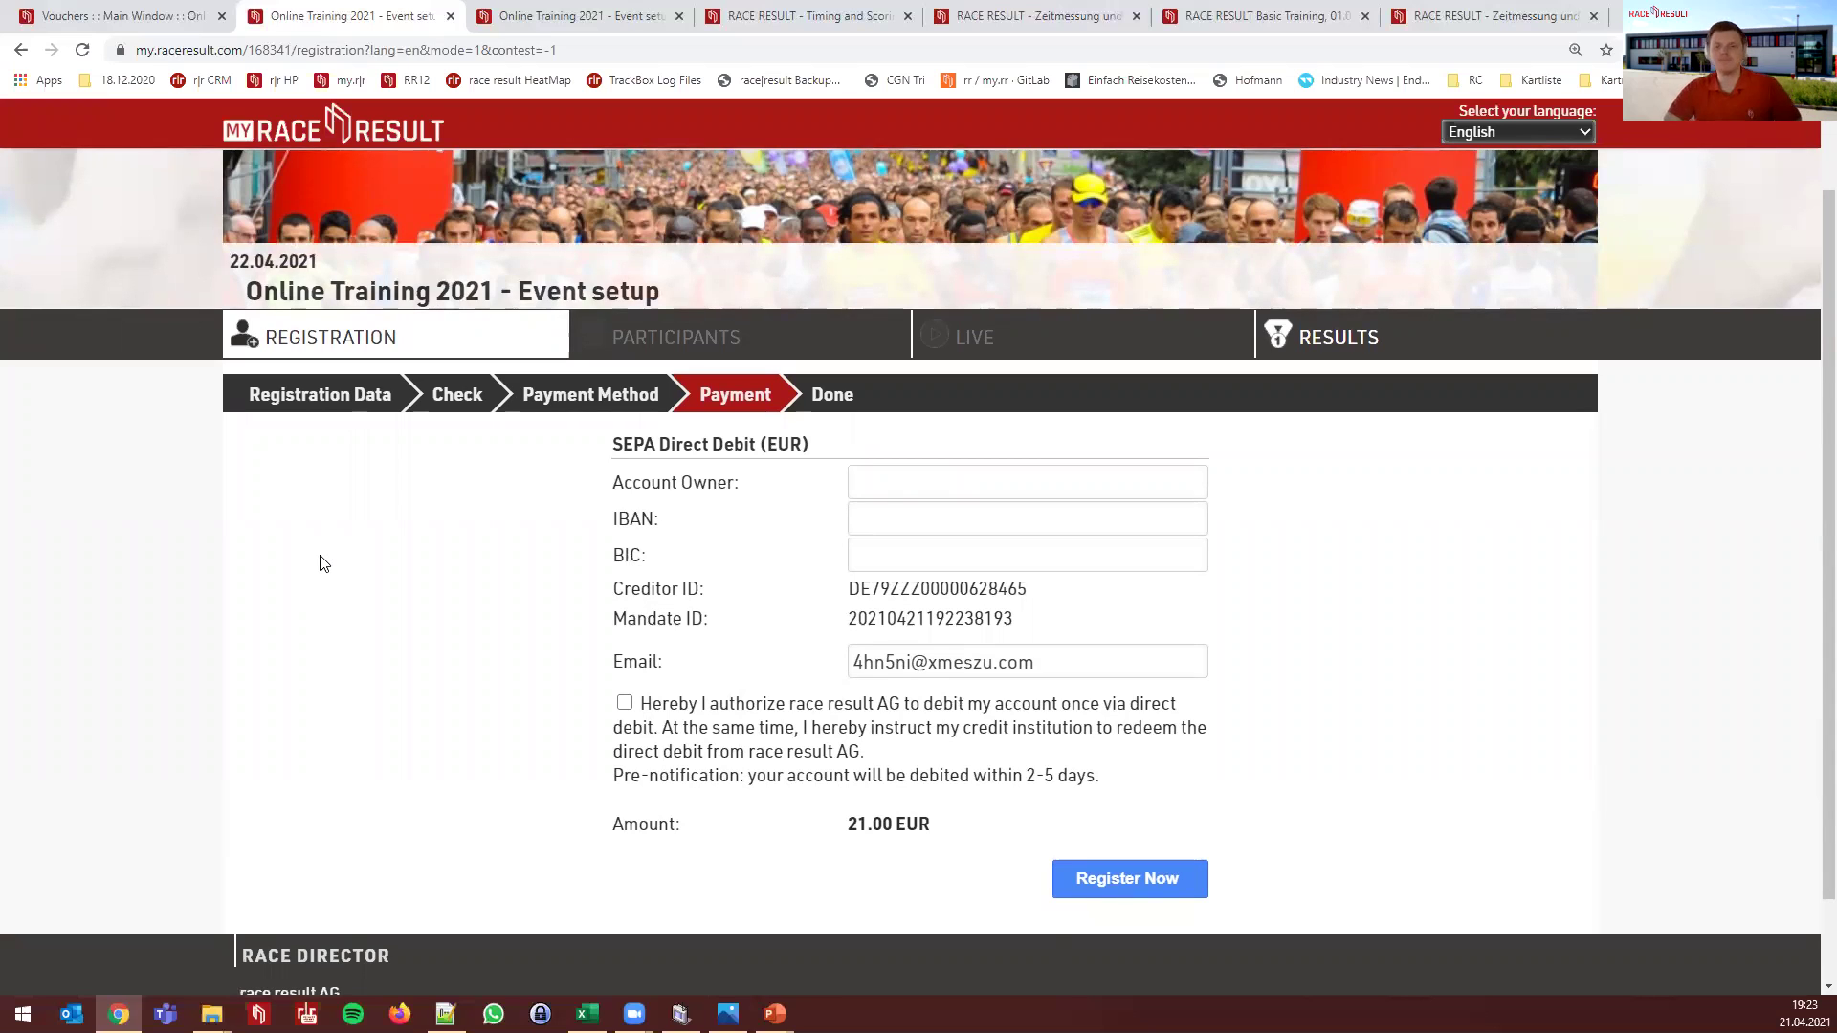
Switch back to the event administration and review the my.raceresult.com settings for online payment, registration basics, activation and contact information
click(153, 28)
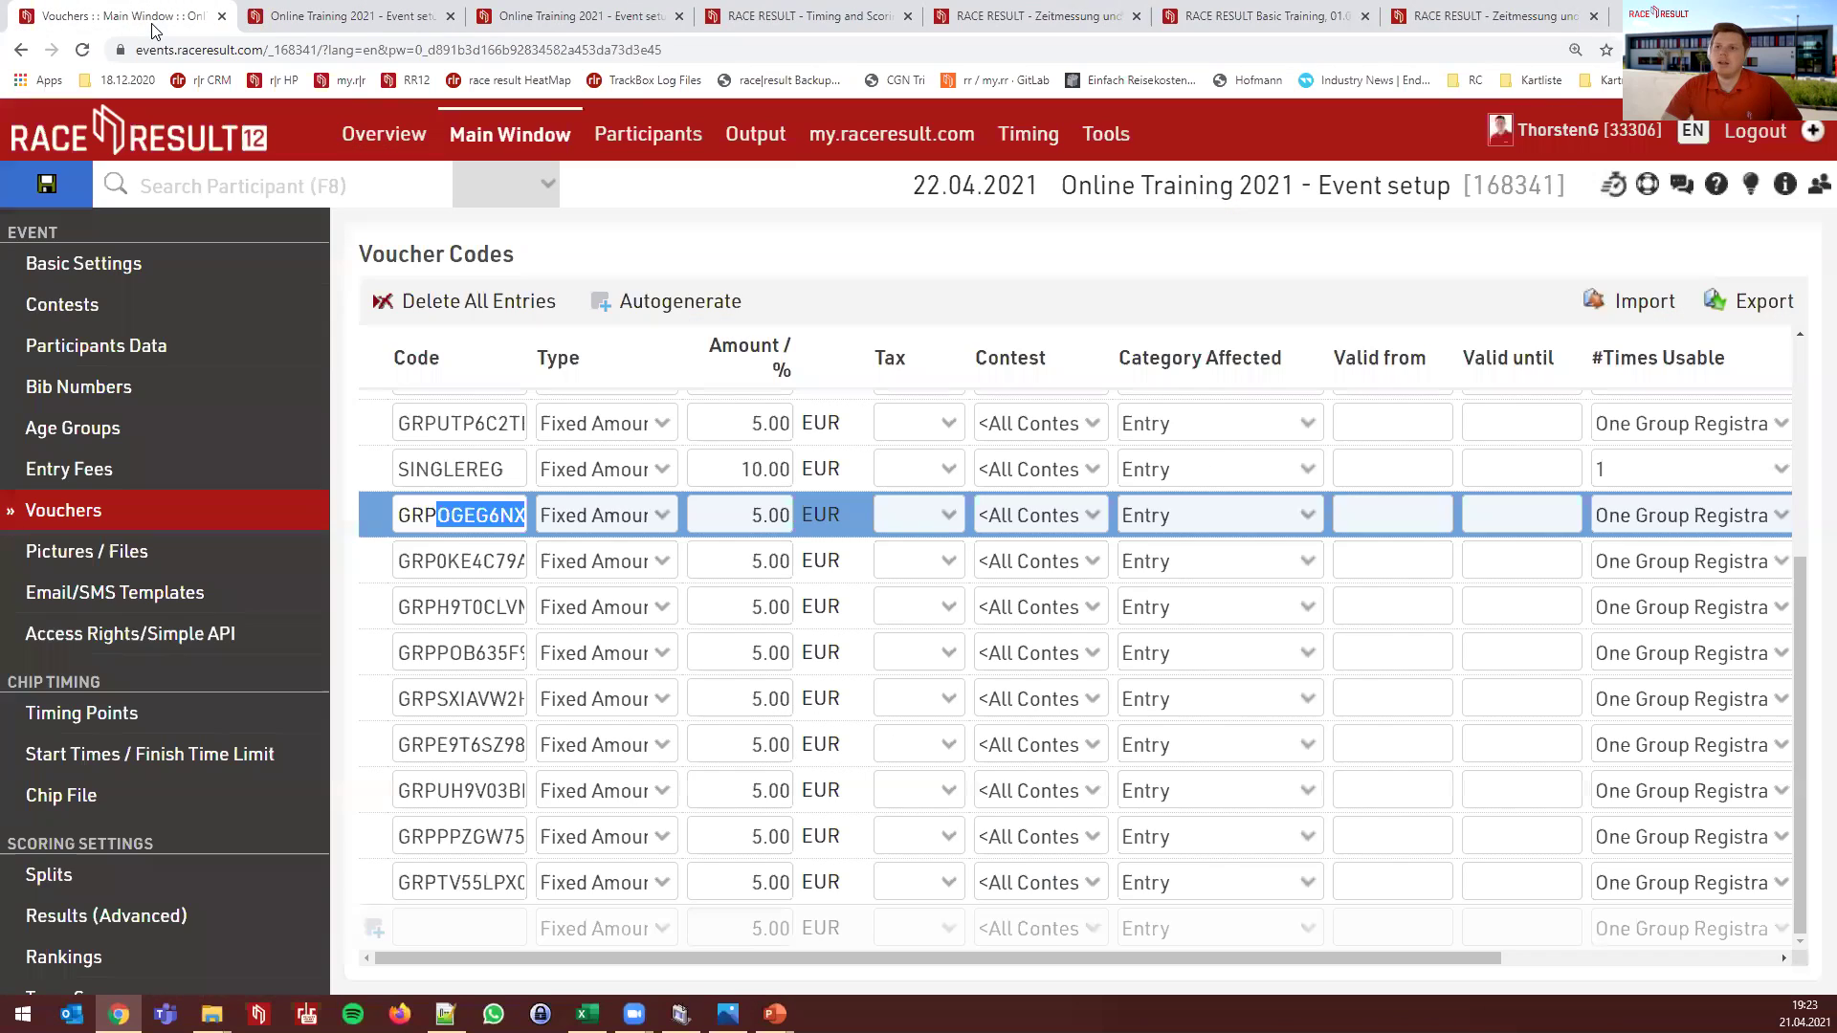
click(826, 140)
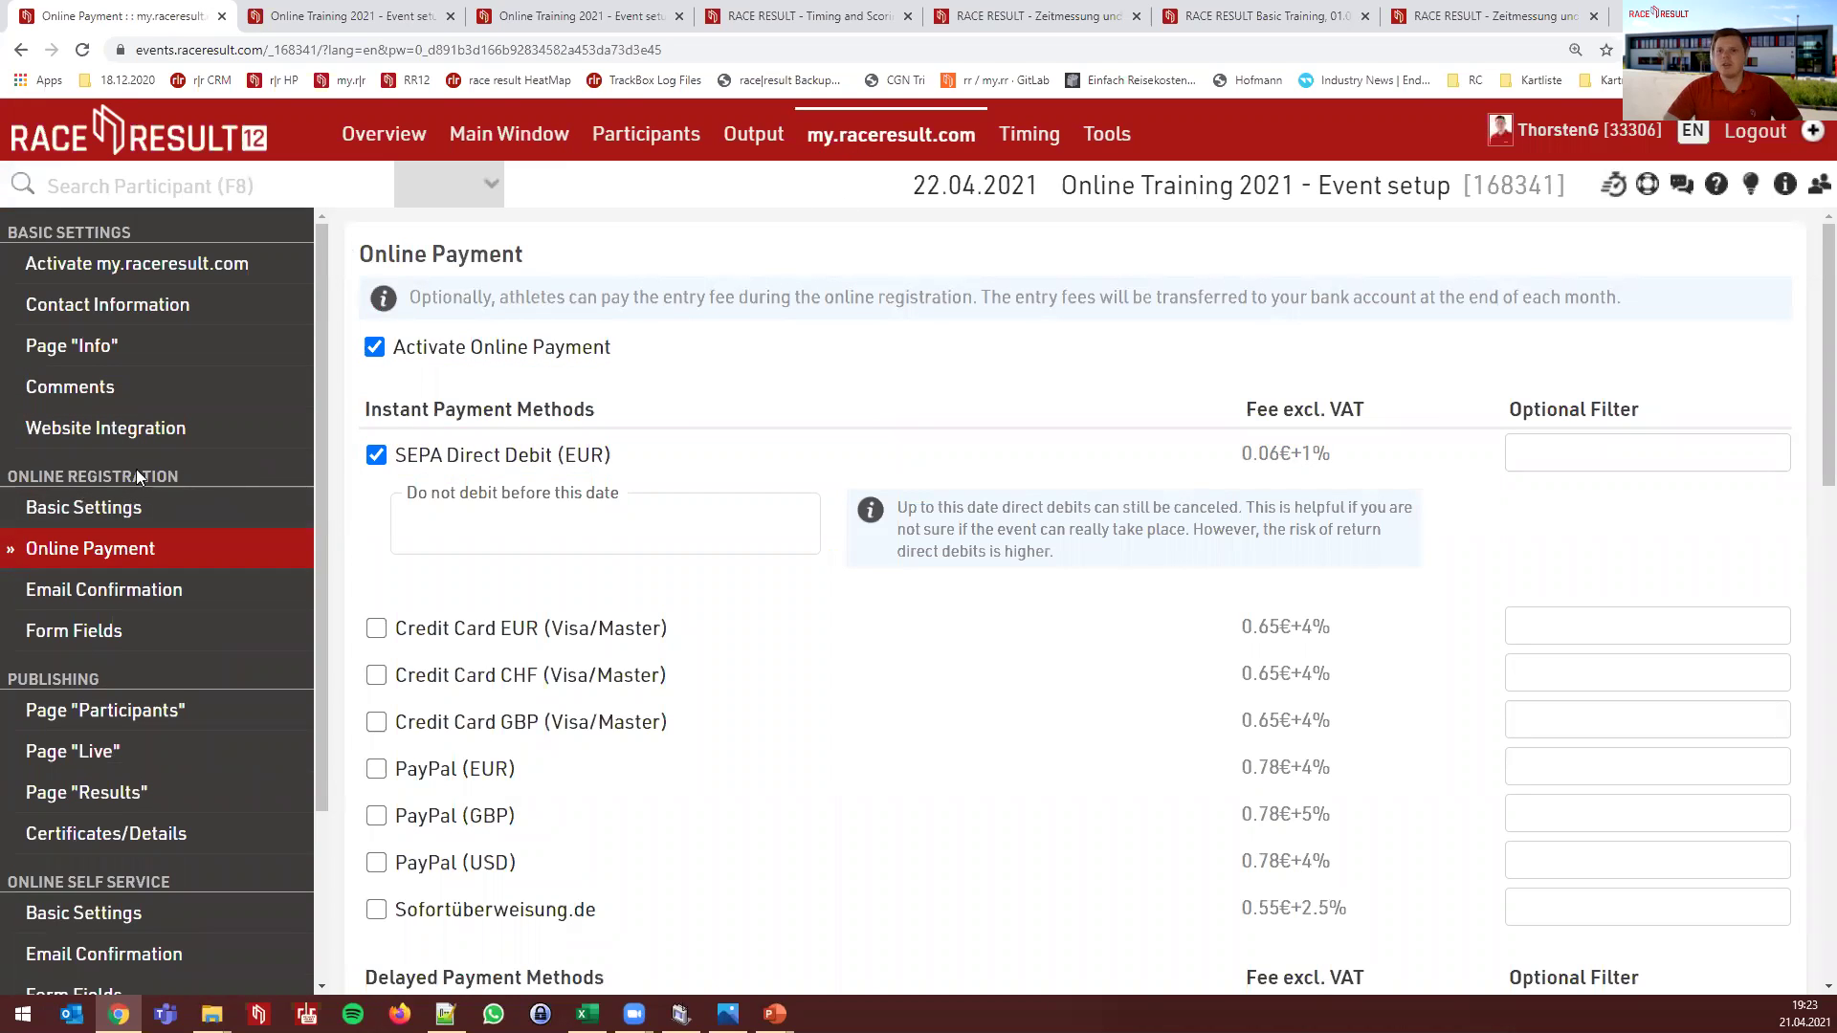
click(112, 508)
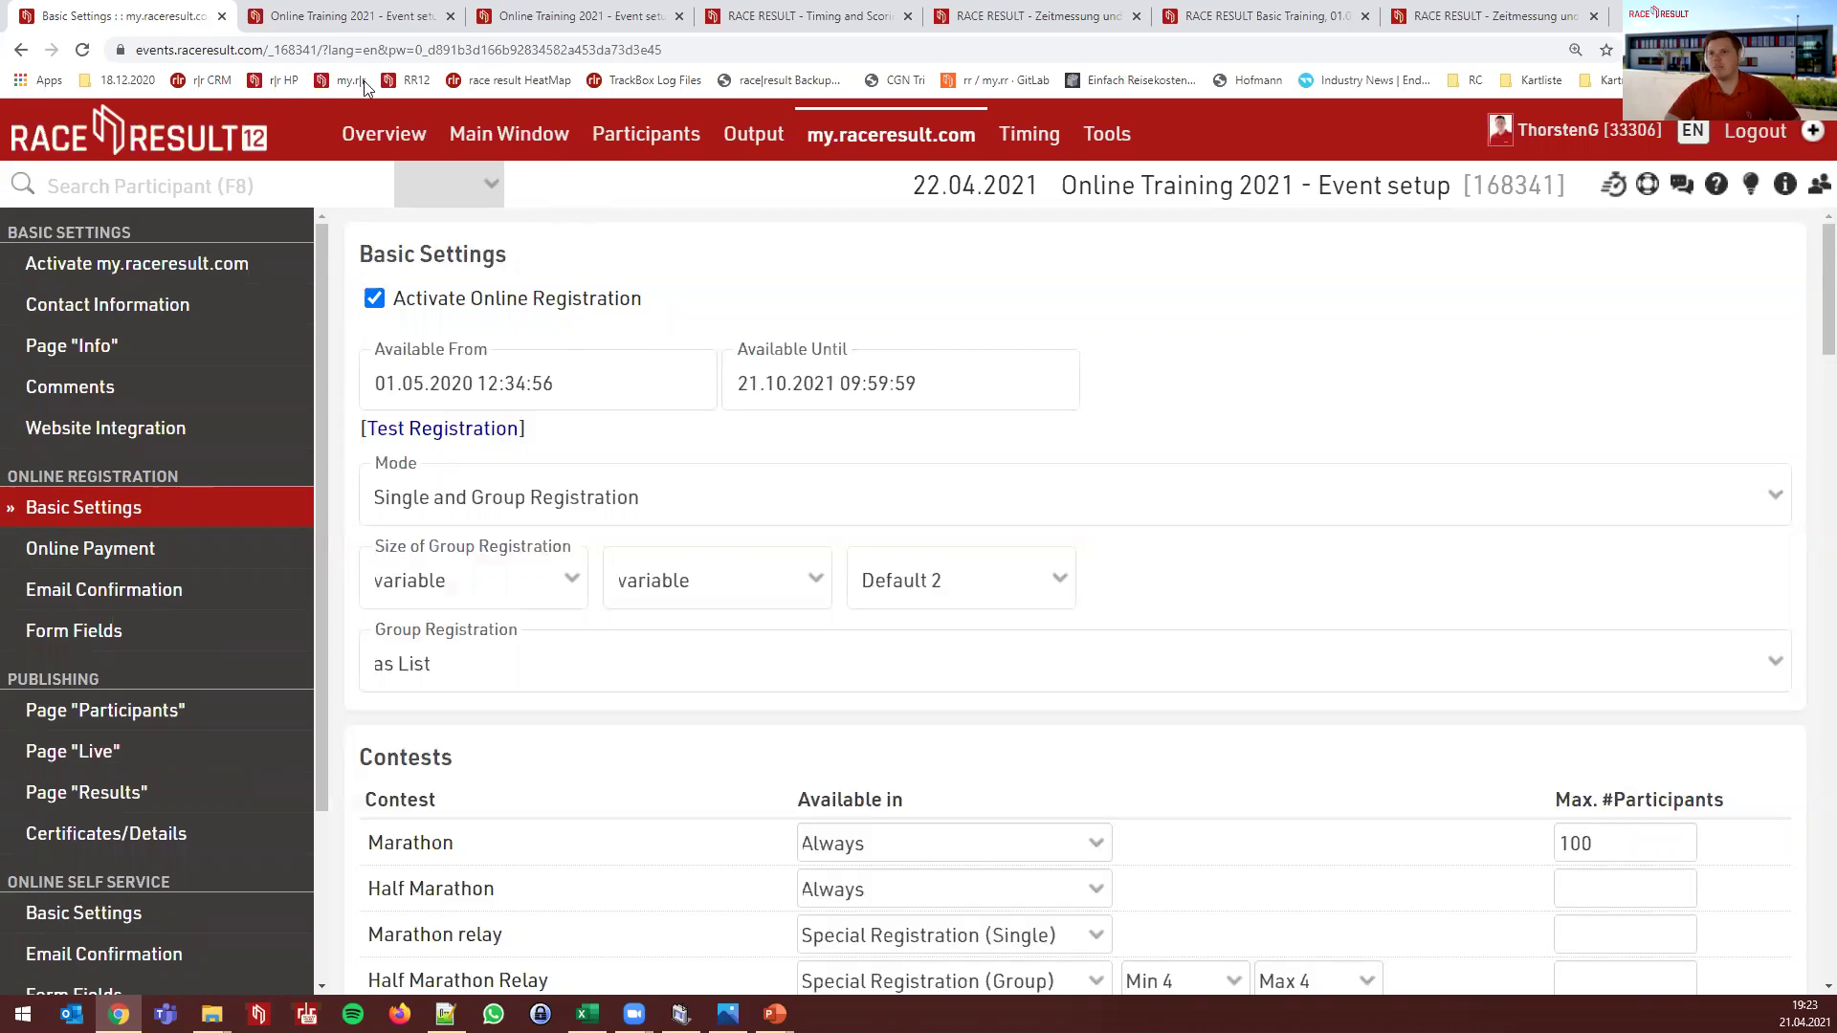
click(327, 15)
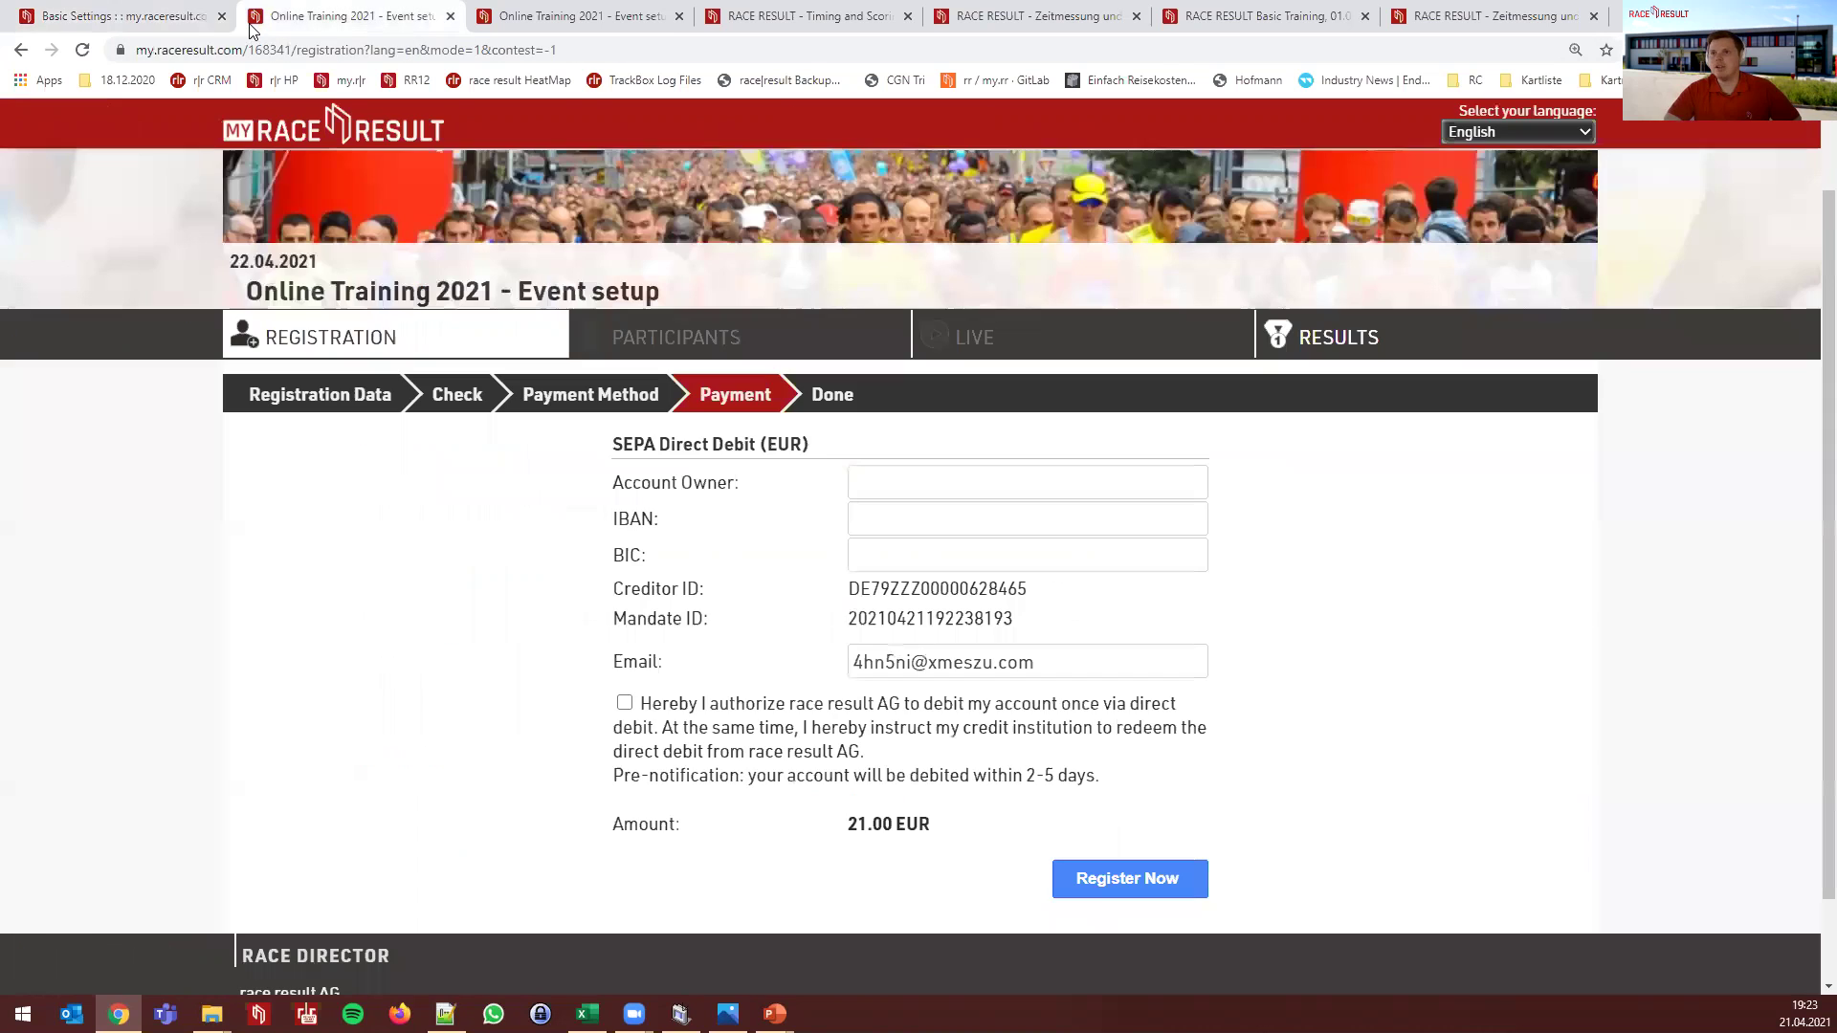
click(114, 19)
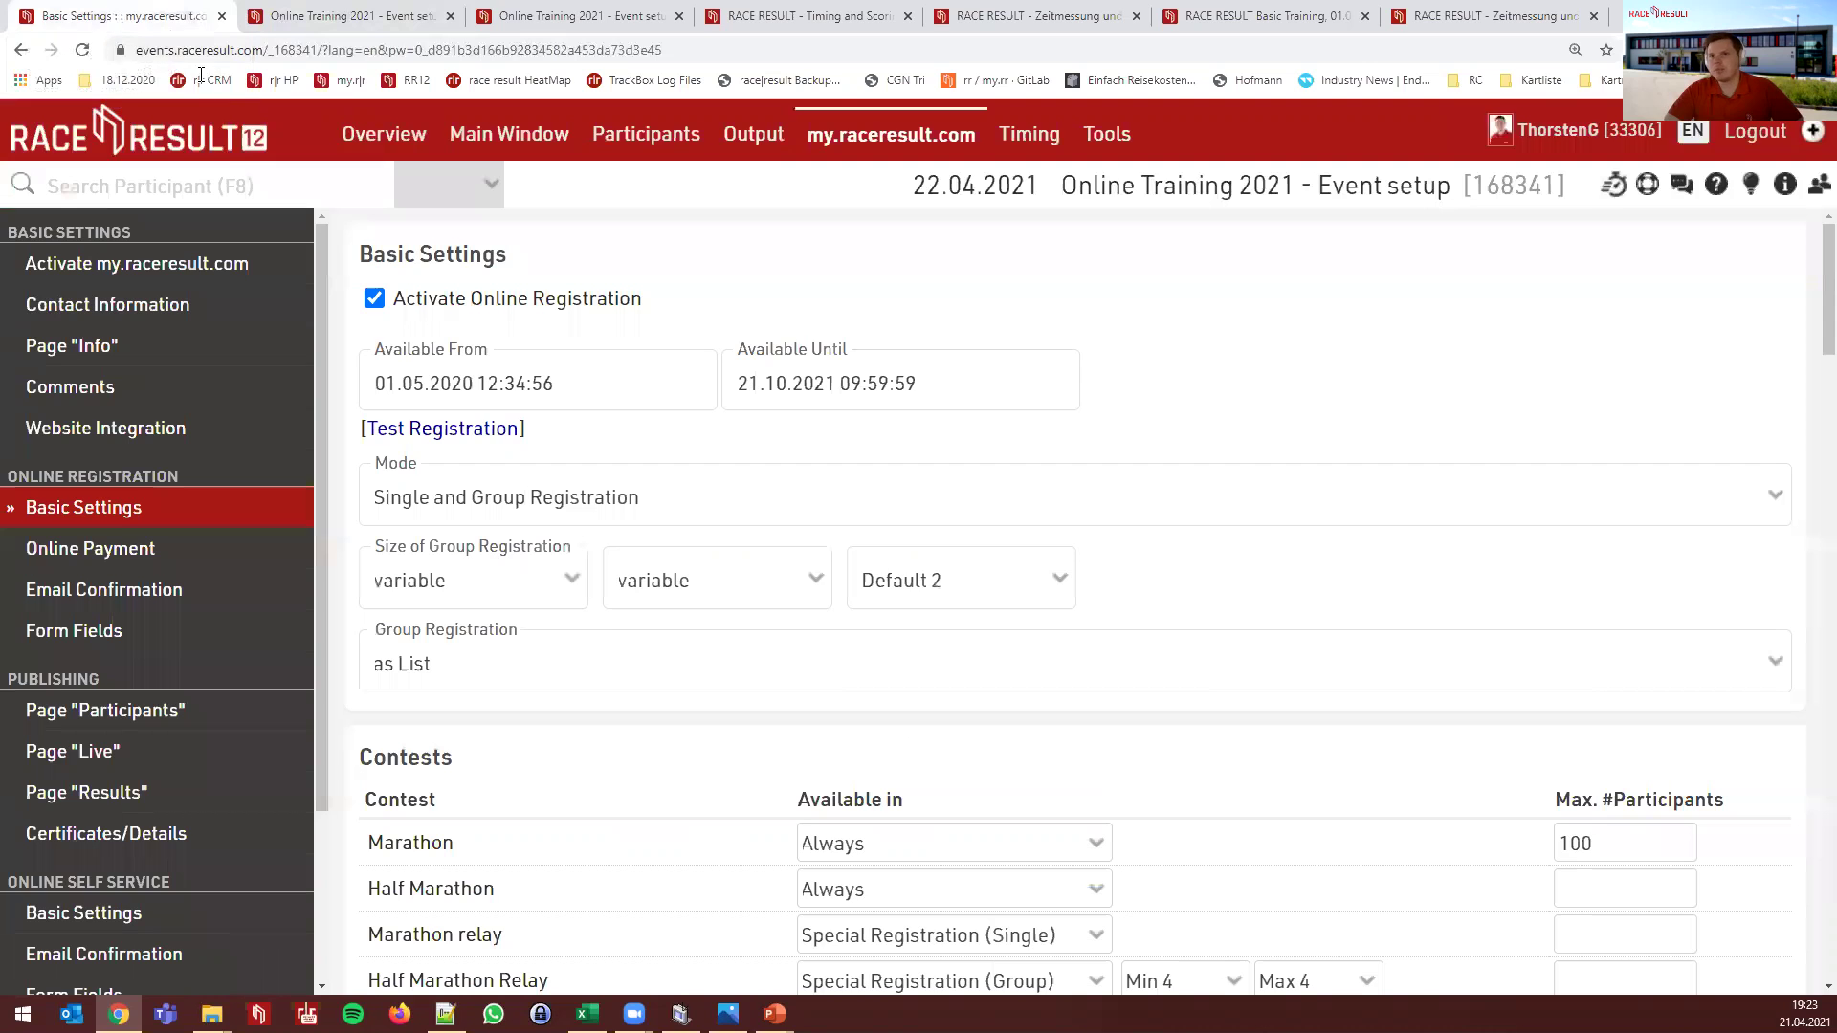
click(158, 261)
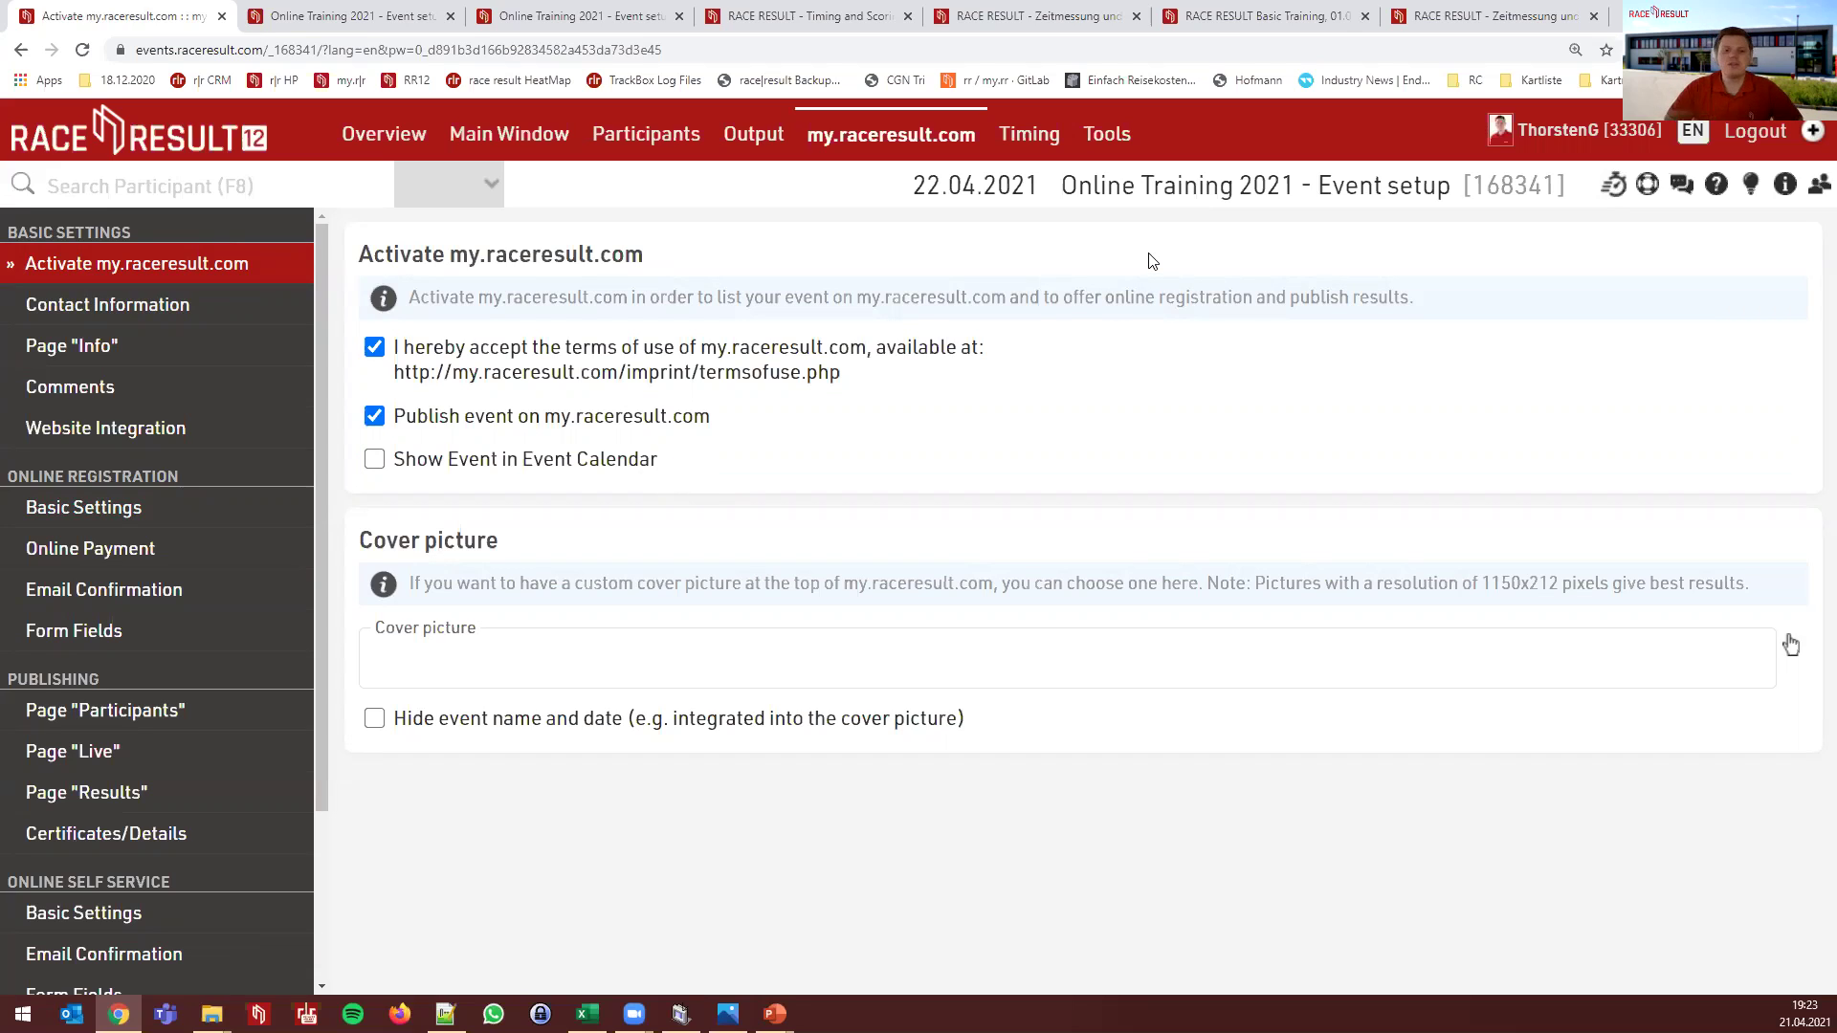
click(185, 307)
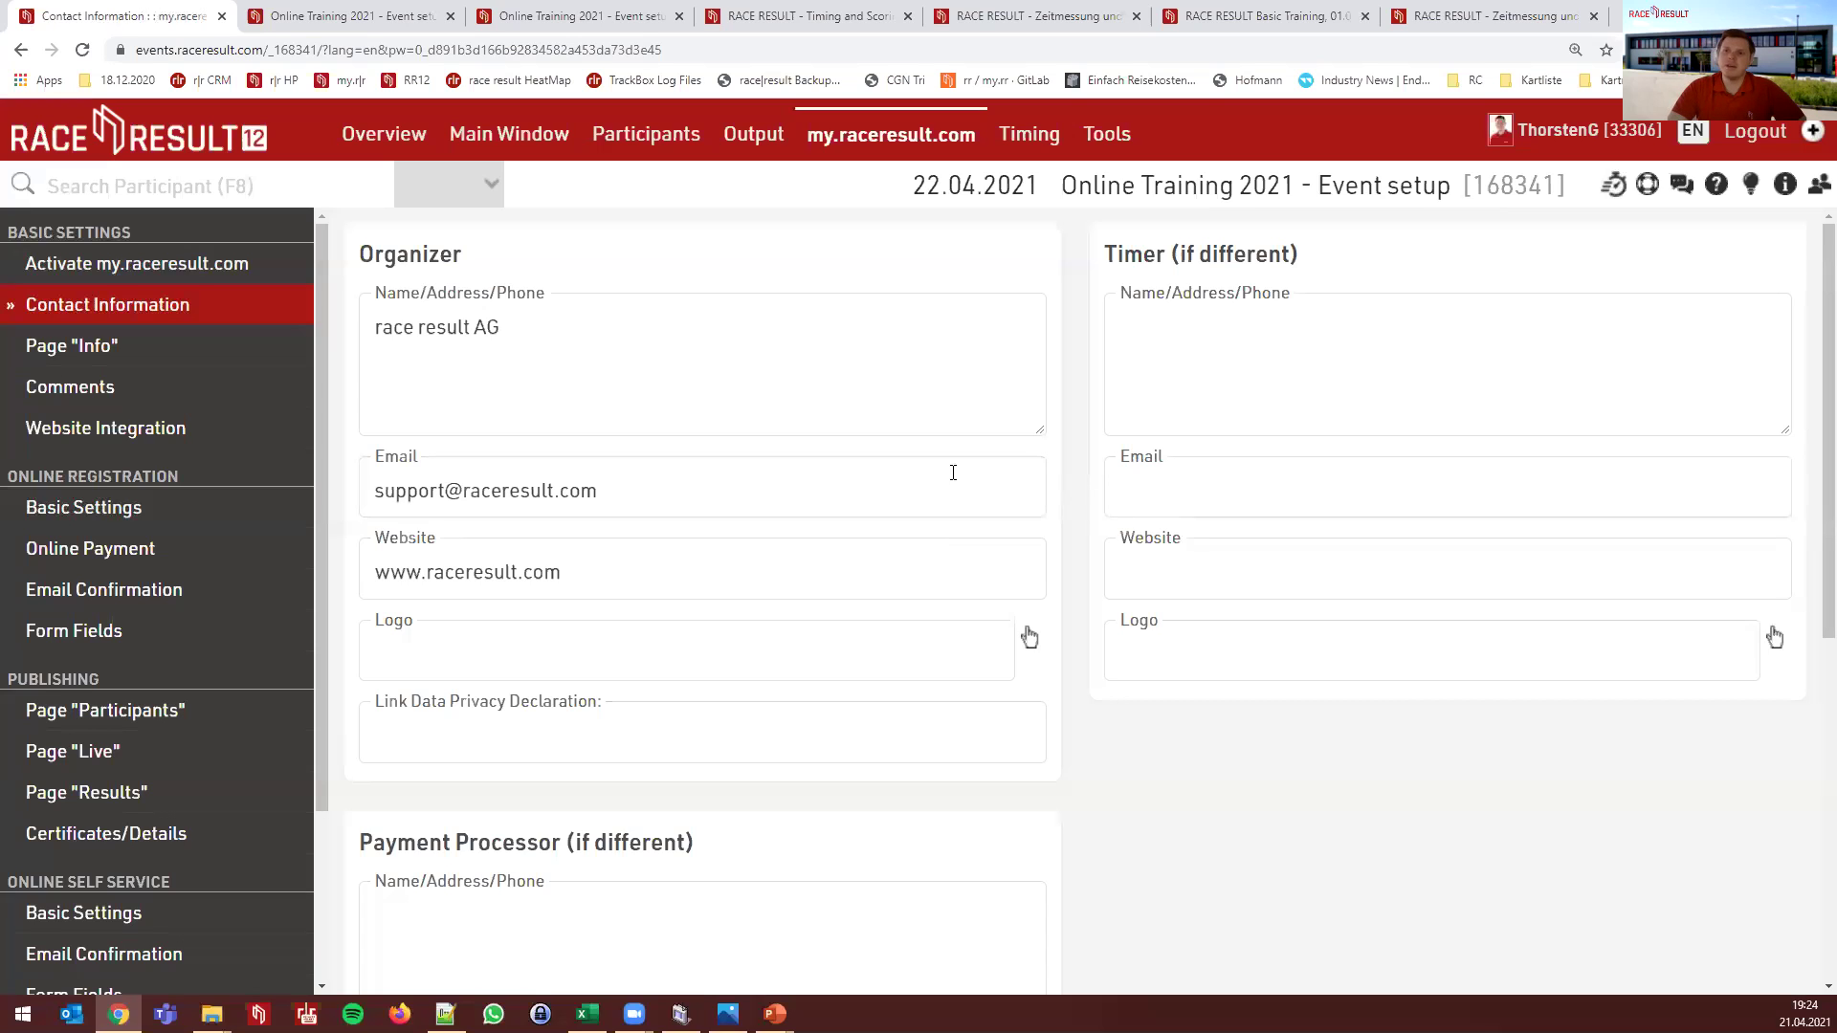
Open the test registration from the online registration's basic settings, switch it to English, read the test mode notes and close it
click(90, 520)
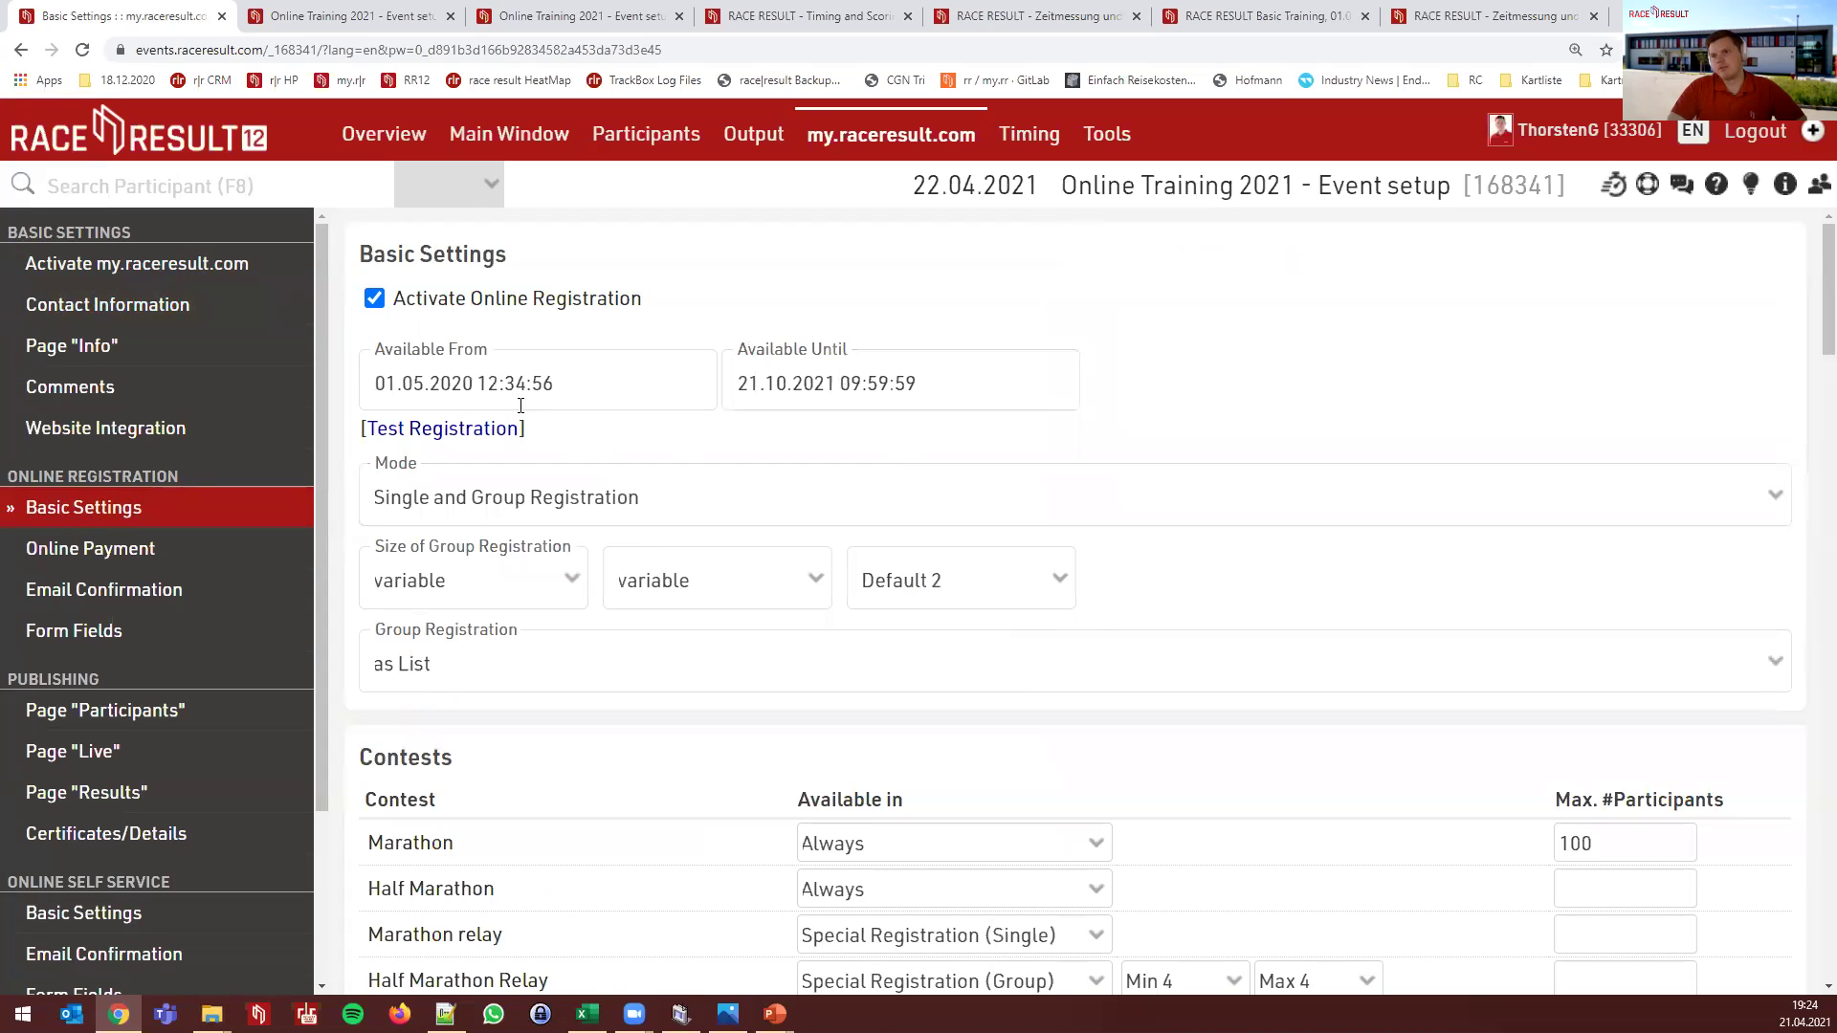
scroll(581, 363, down, 1)
scroll(507, 411, up, 1)
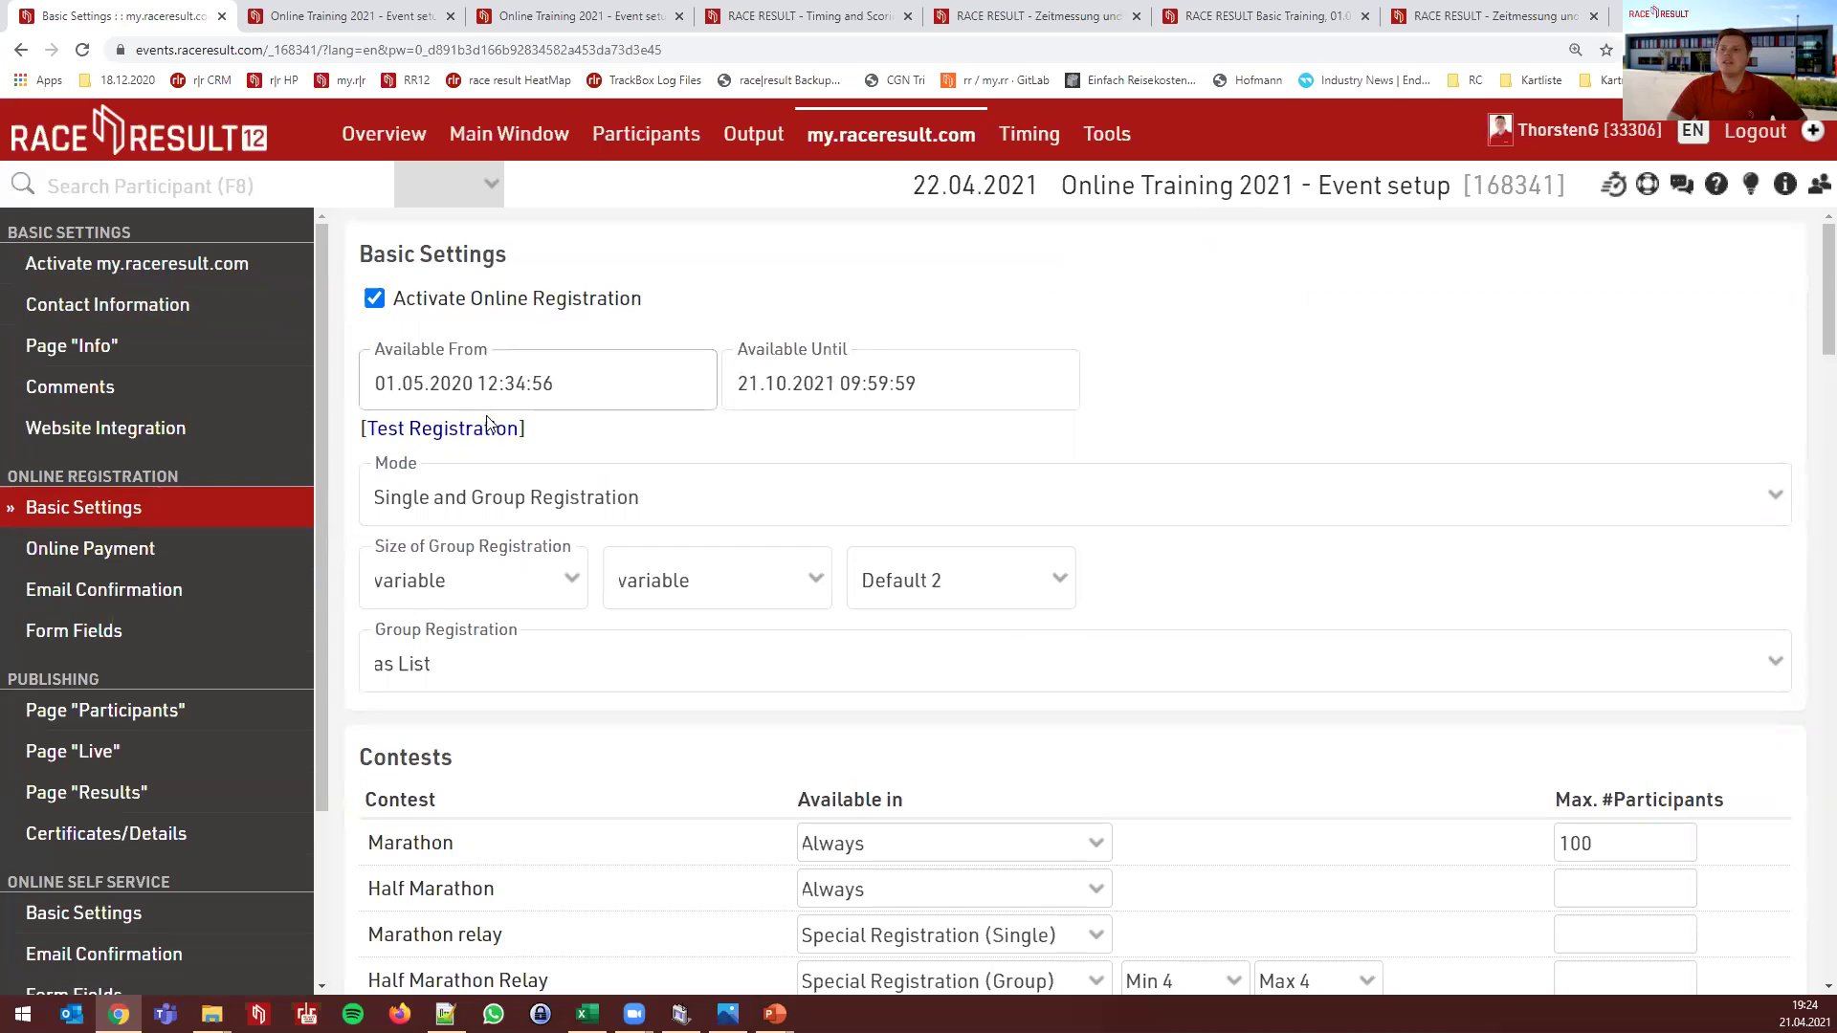
click(489, 433)
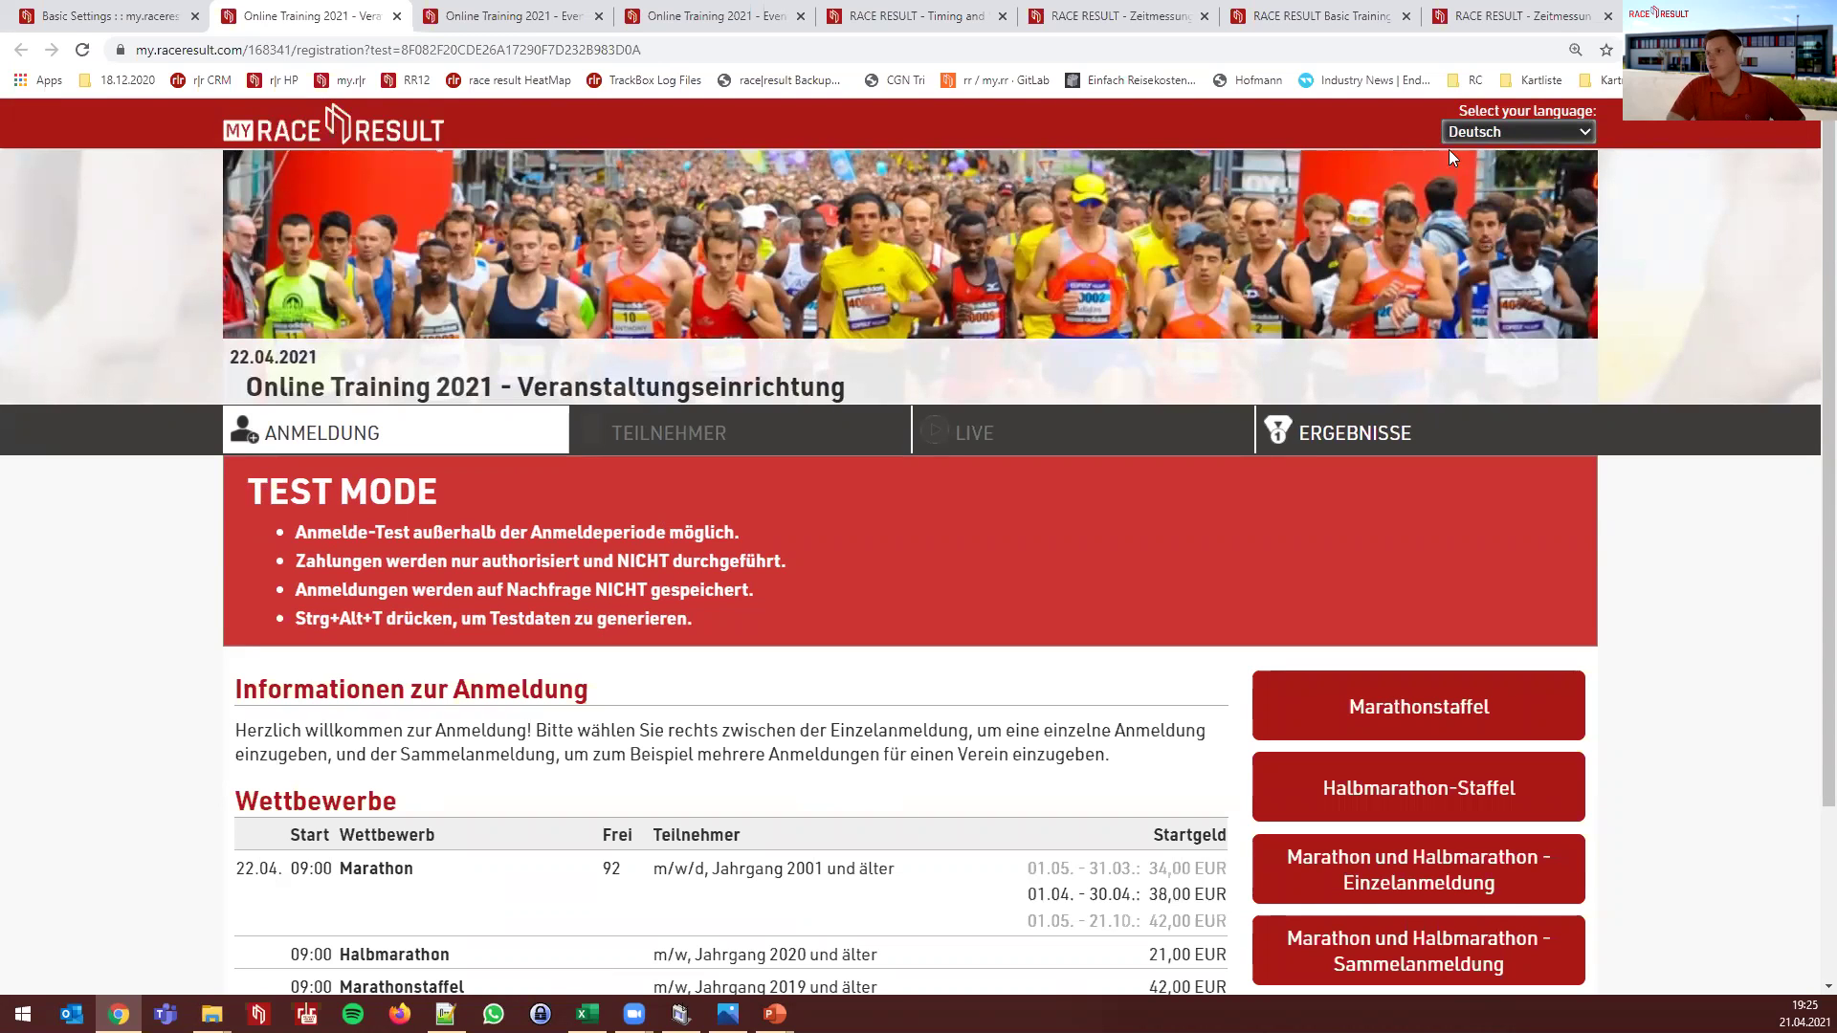
click(1478, 134)
click(1471, 256)
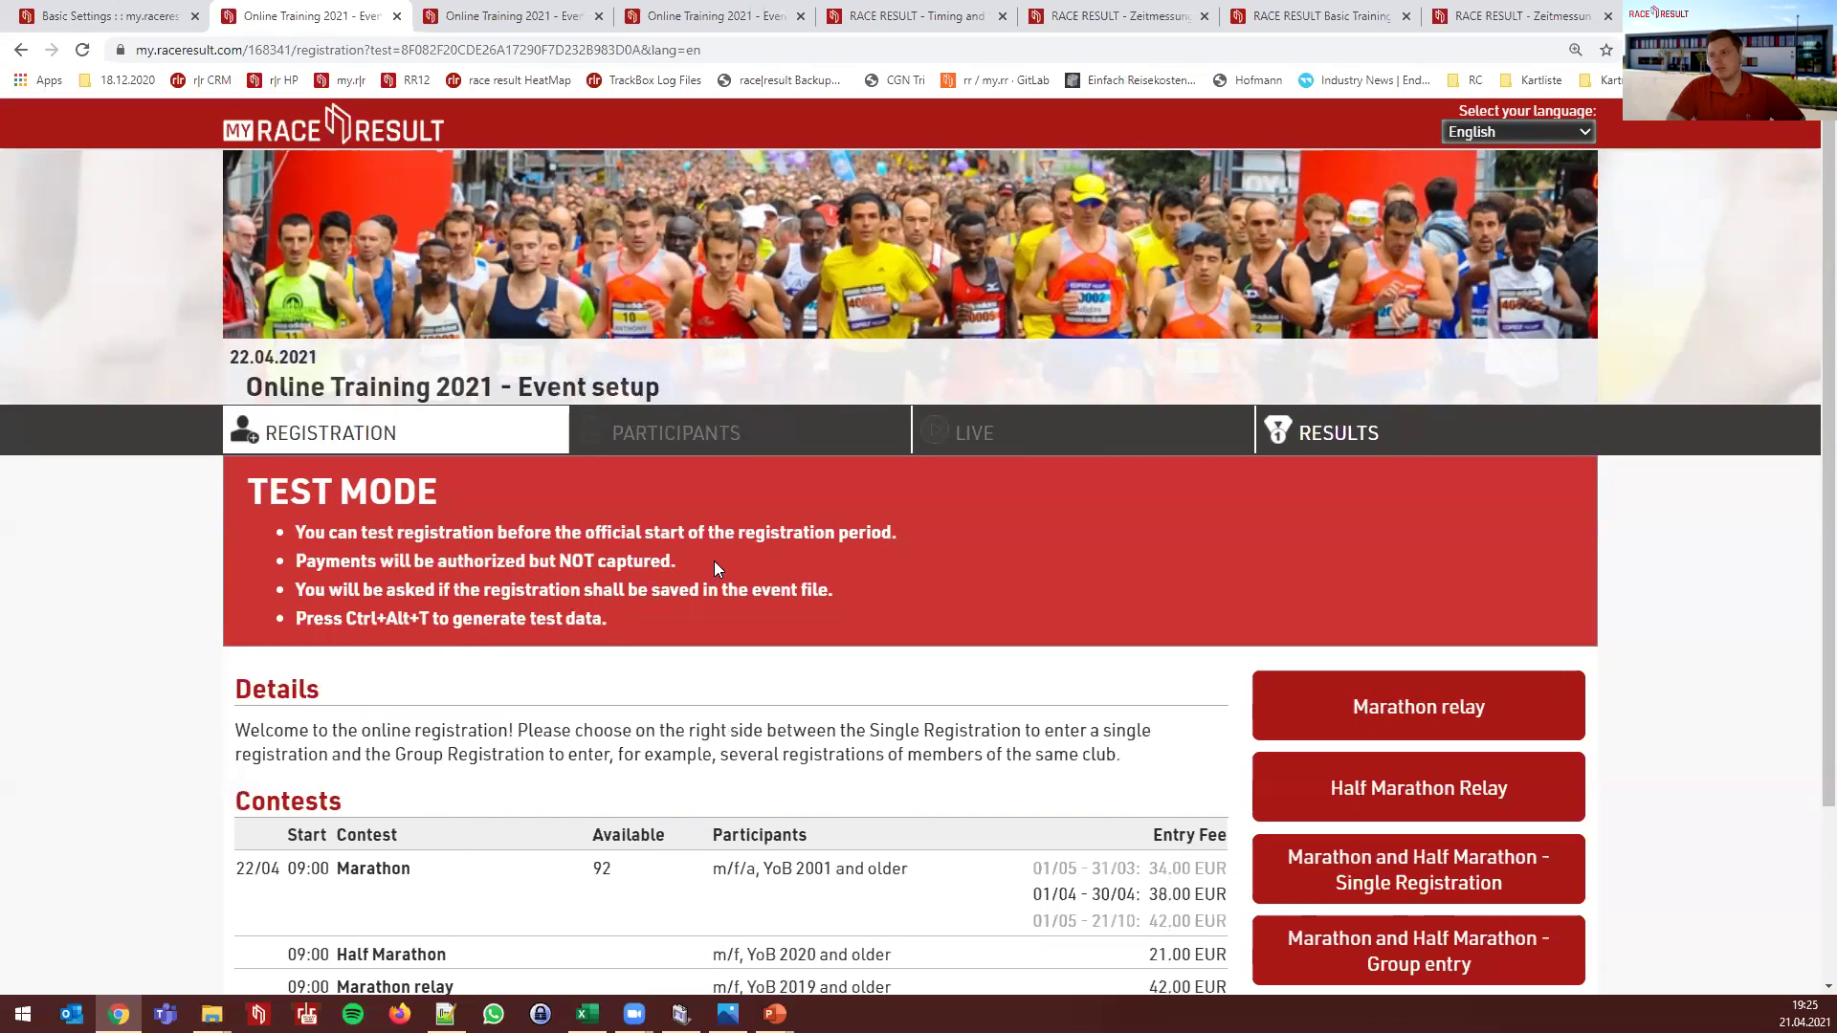
scroll(1081, 720, down, 1)
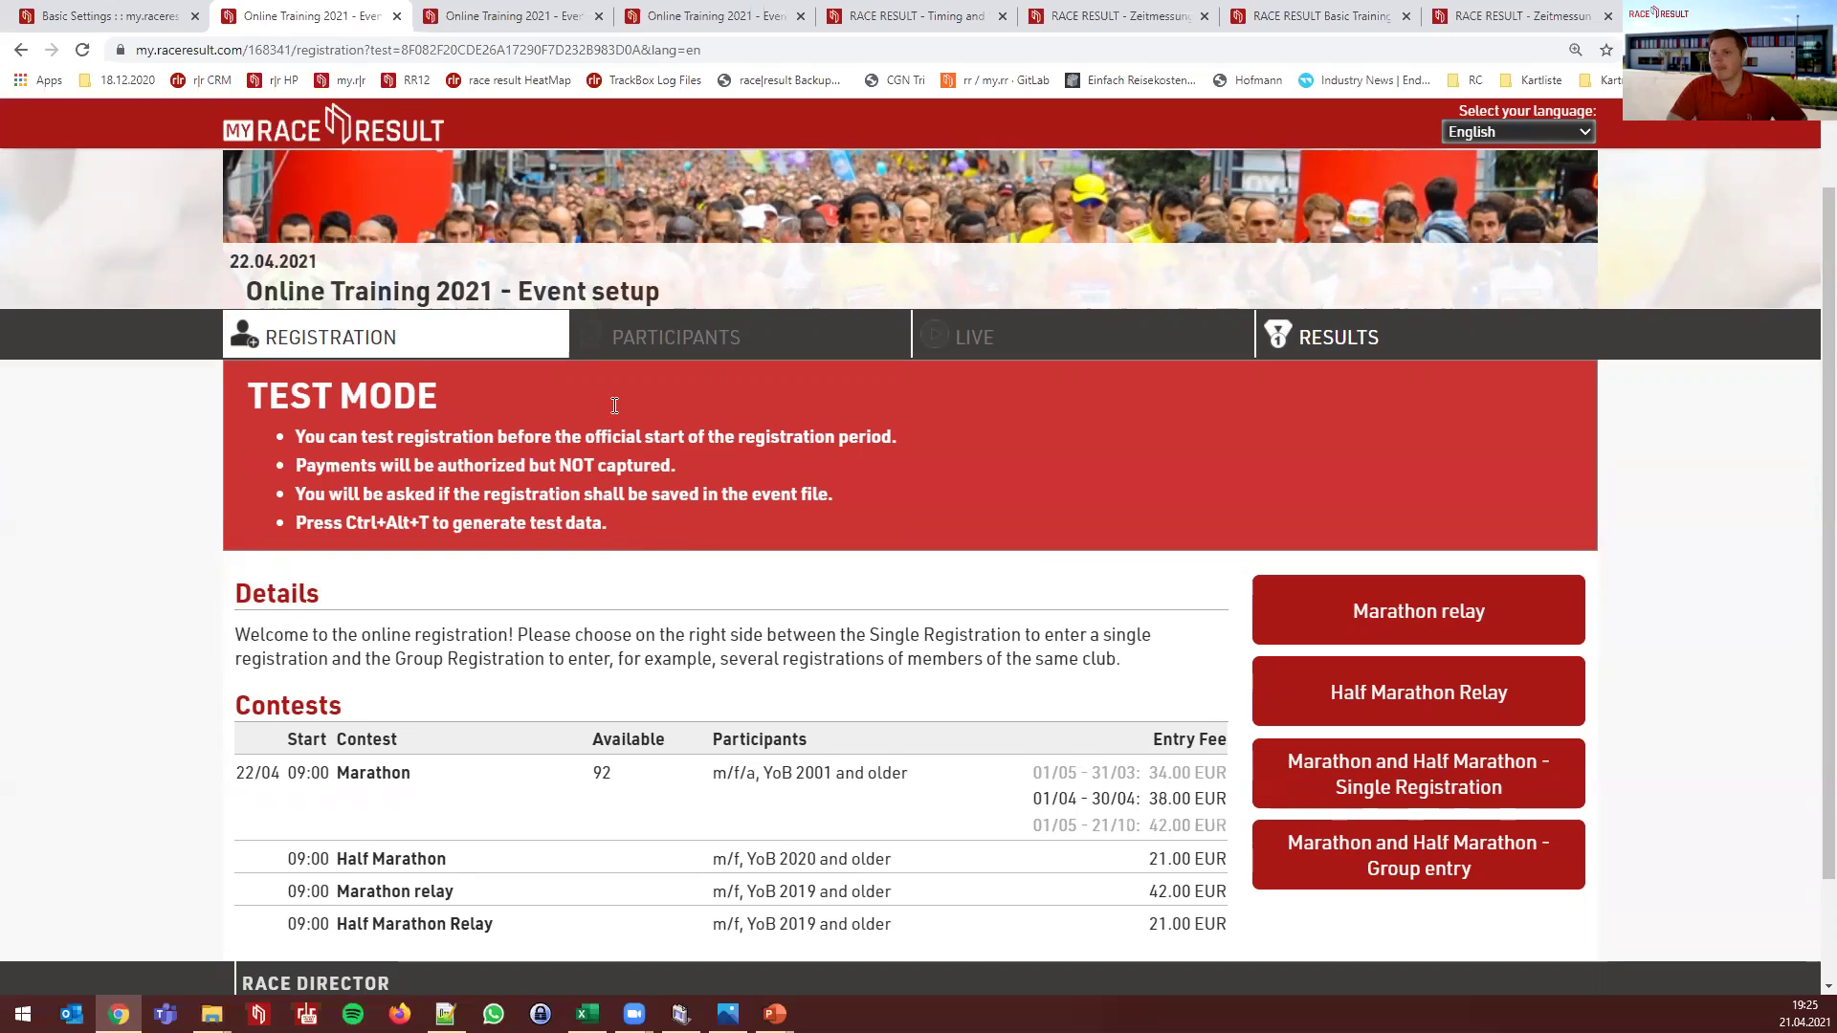
key(ctrl+w)
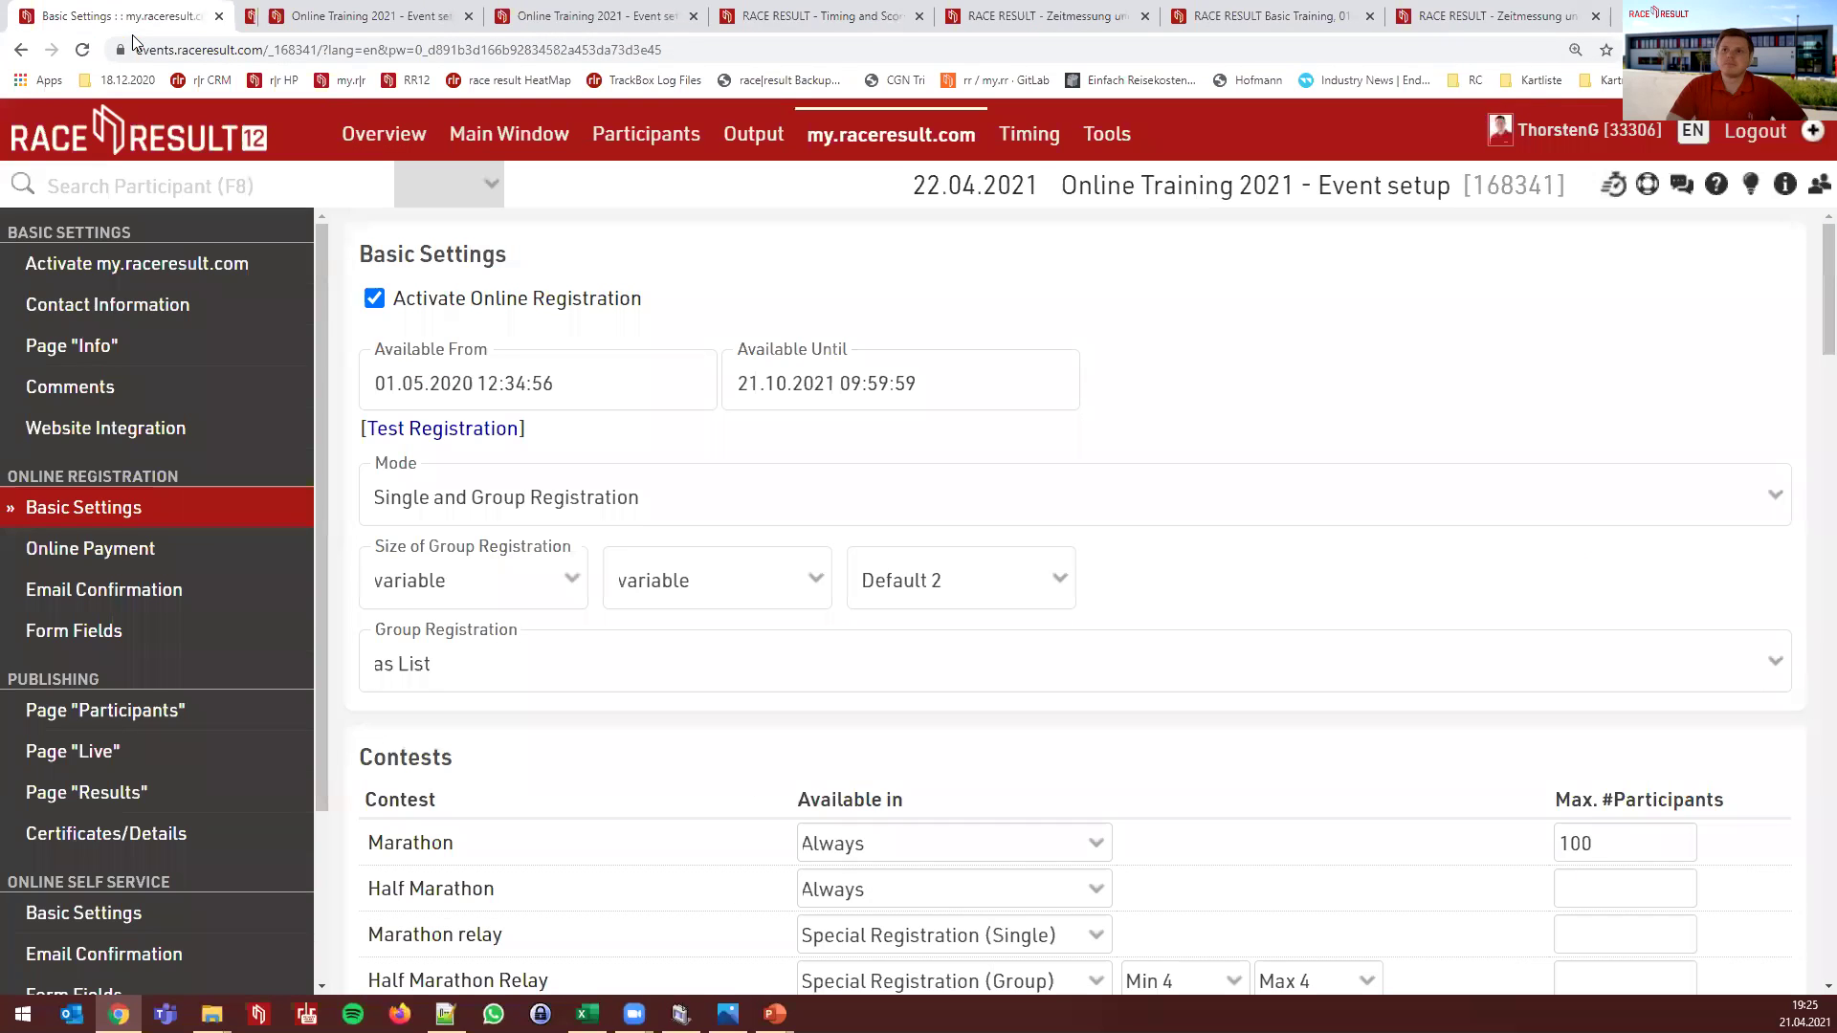
Review the available registration modes, set the mode to Contest Dependent Registration and save the basic settings
scroll(631, 442, down, 1)
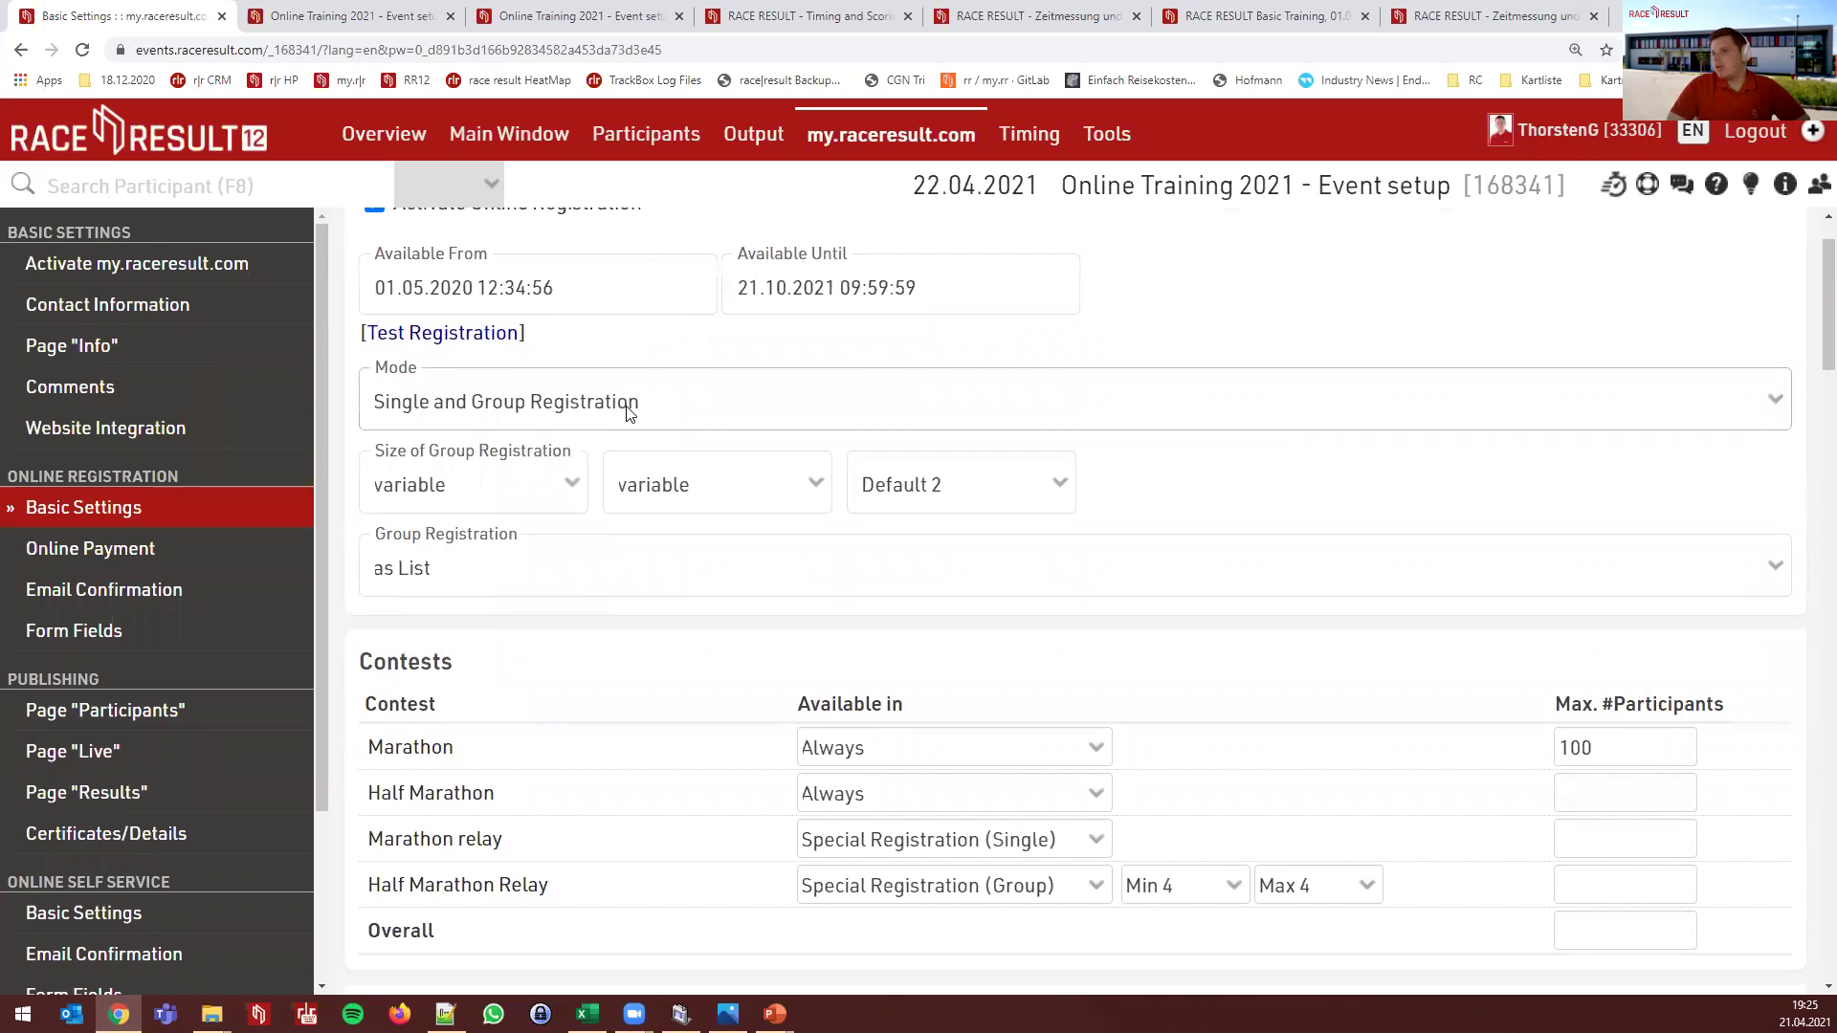
click(623, 408)
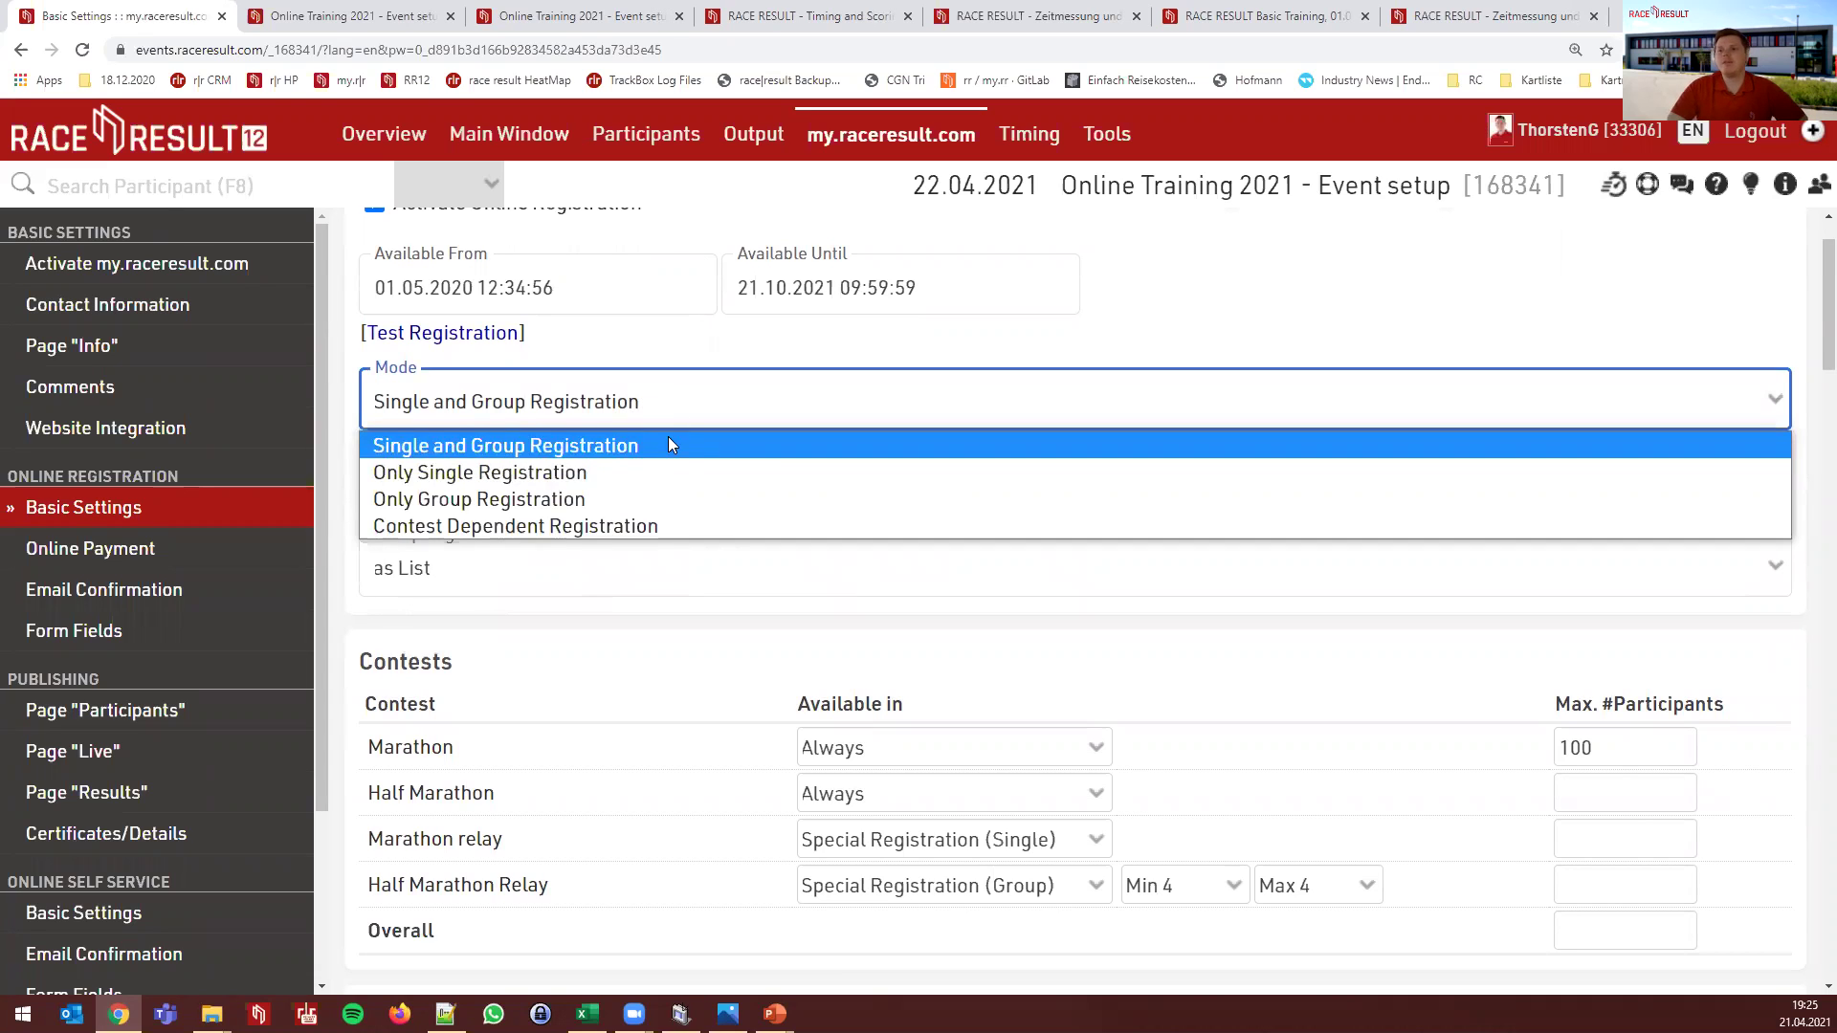
click(669, 411)
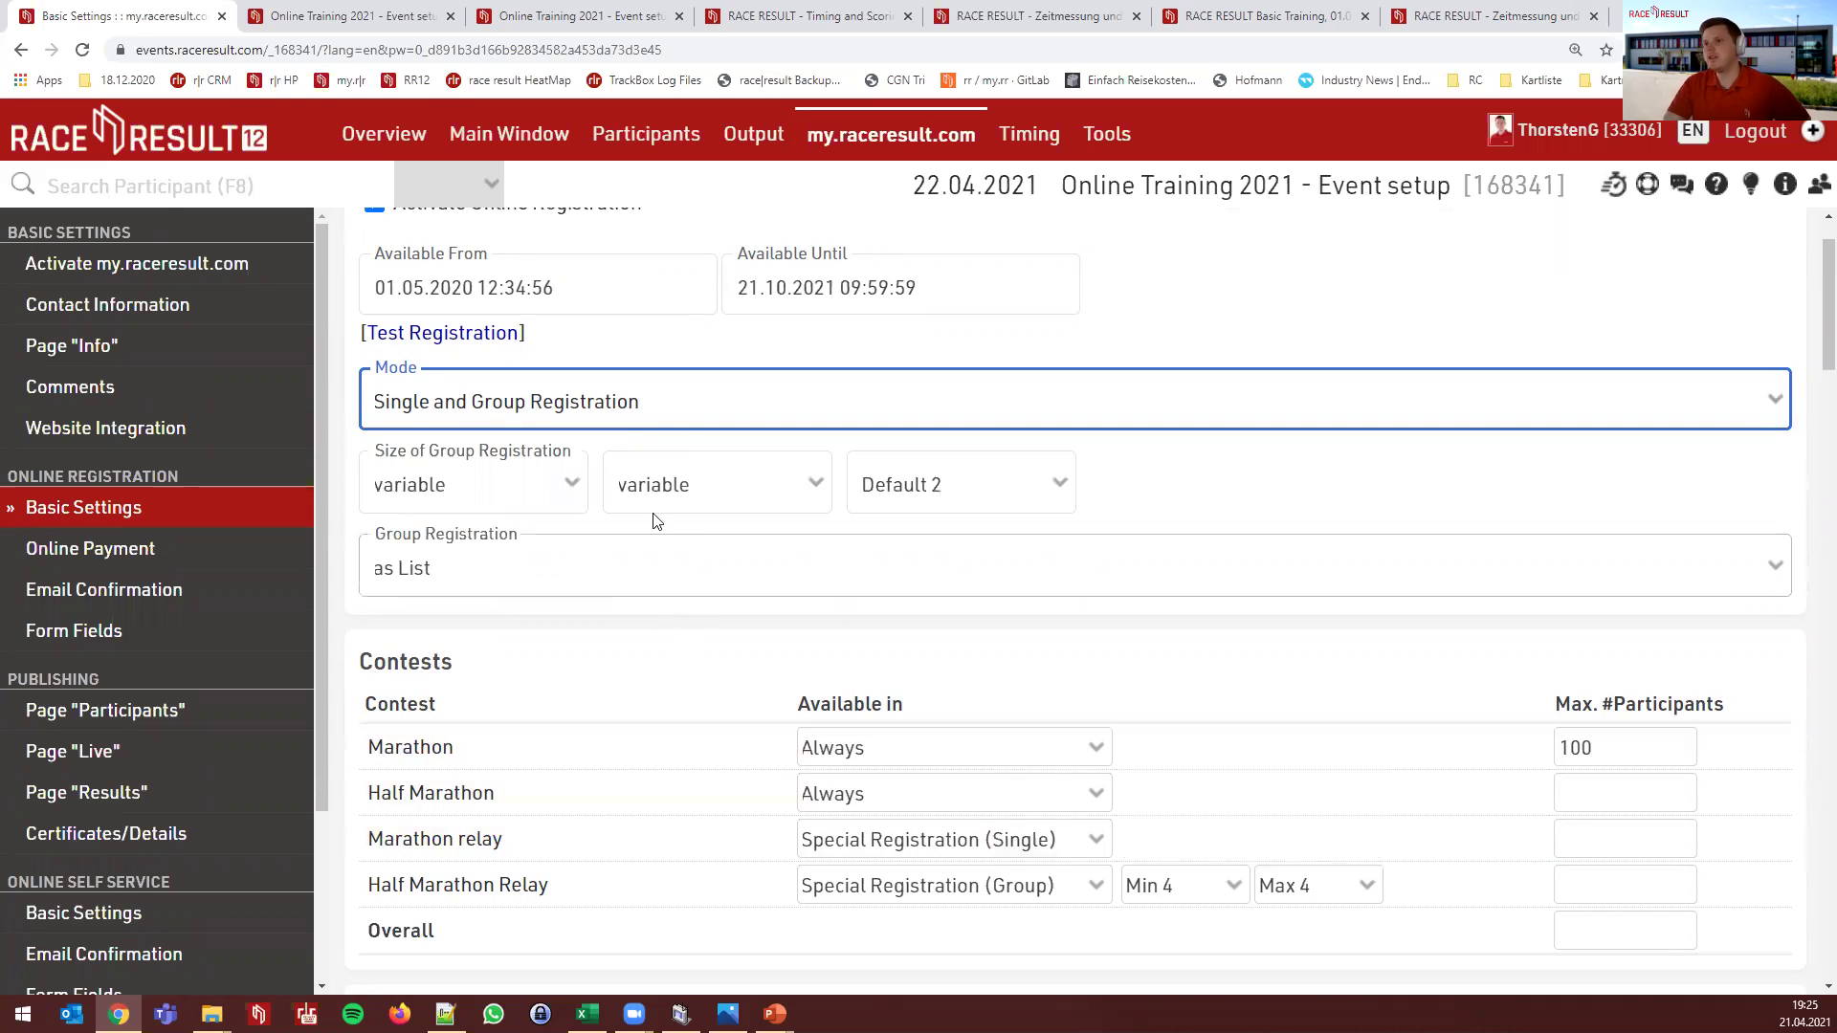
click(545, 421)
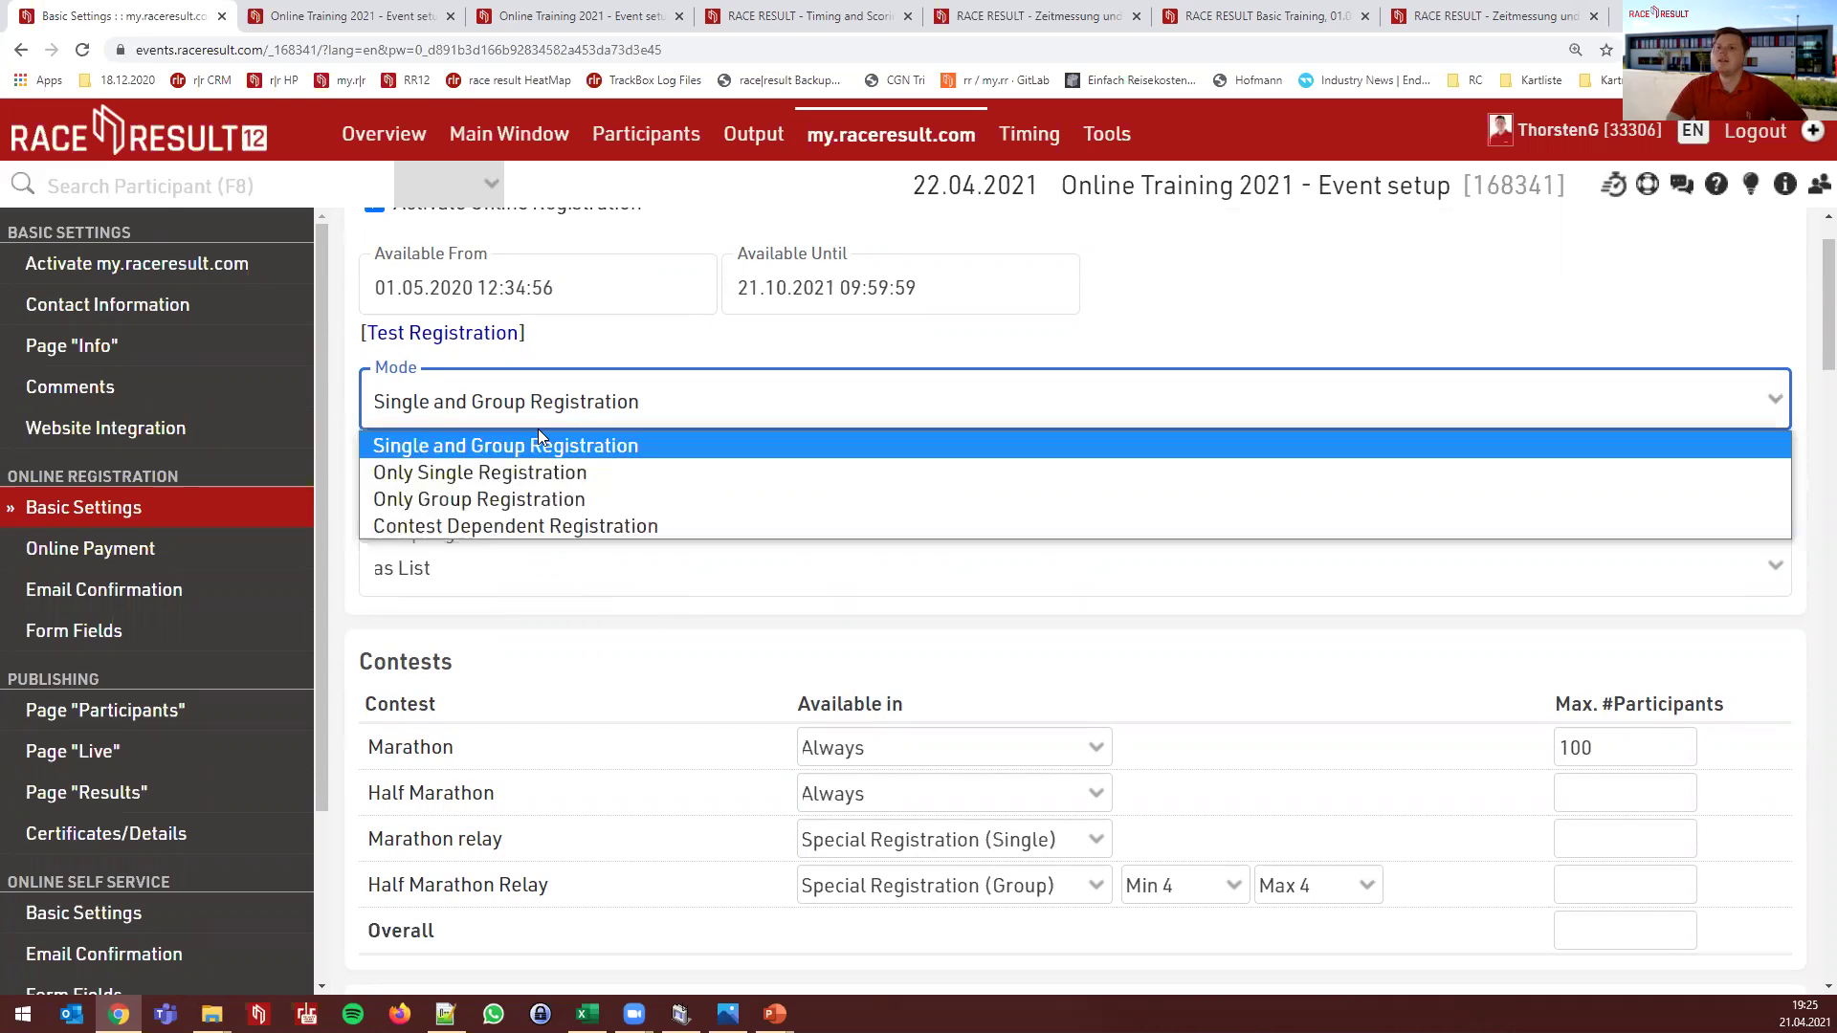
click(497, 524)
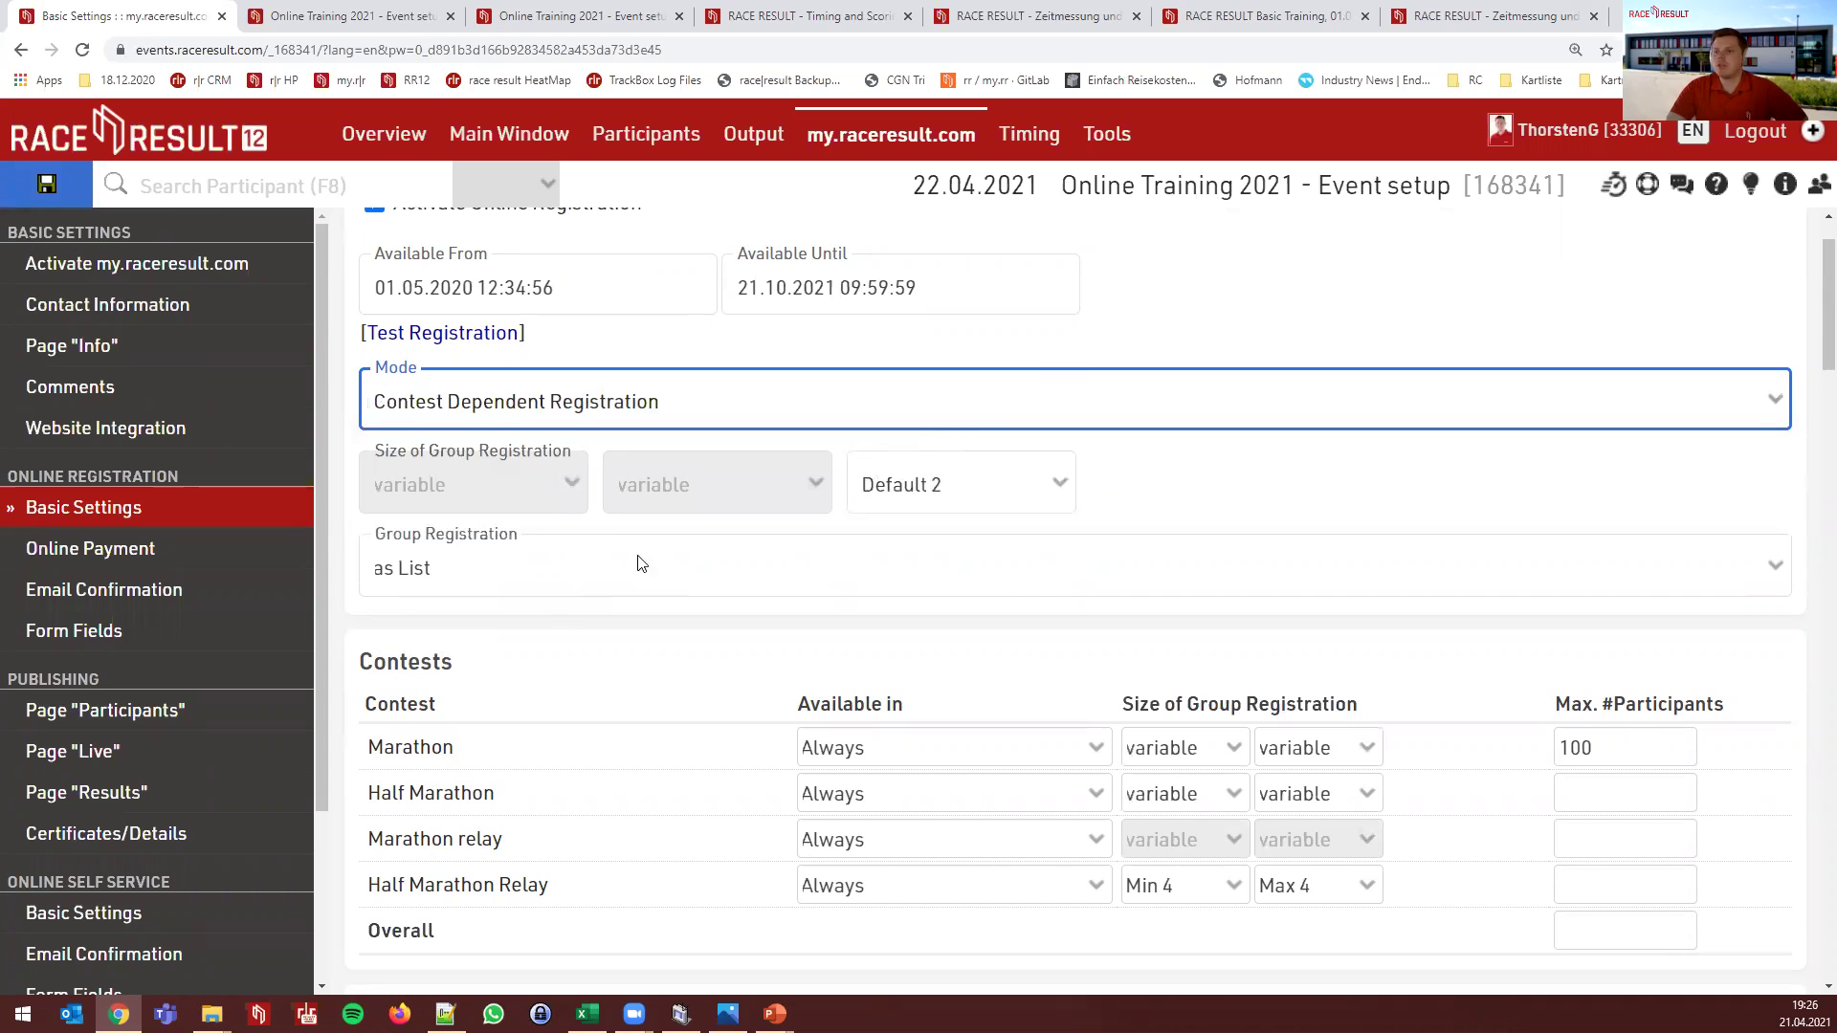
click(45, 178)
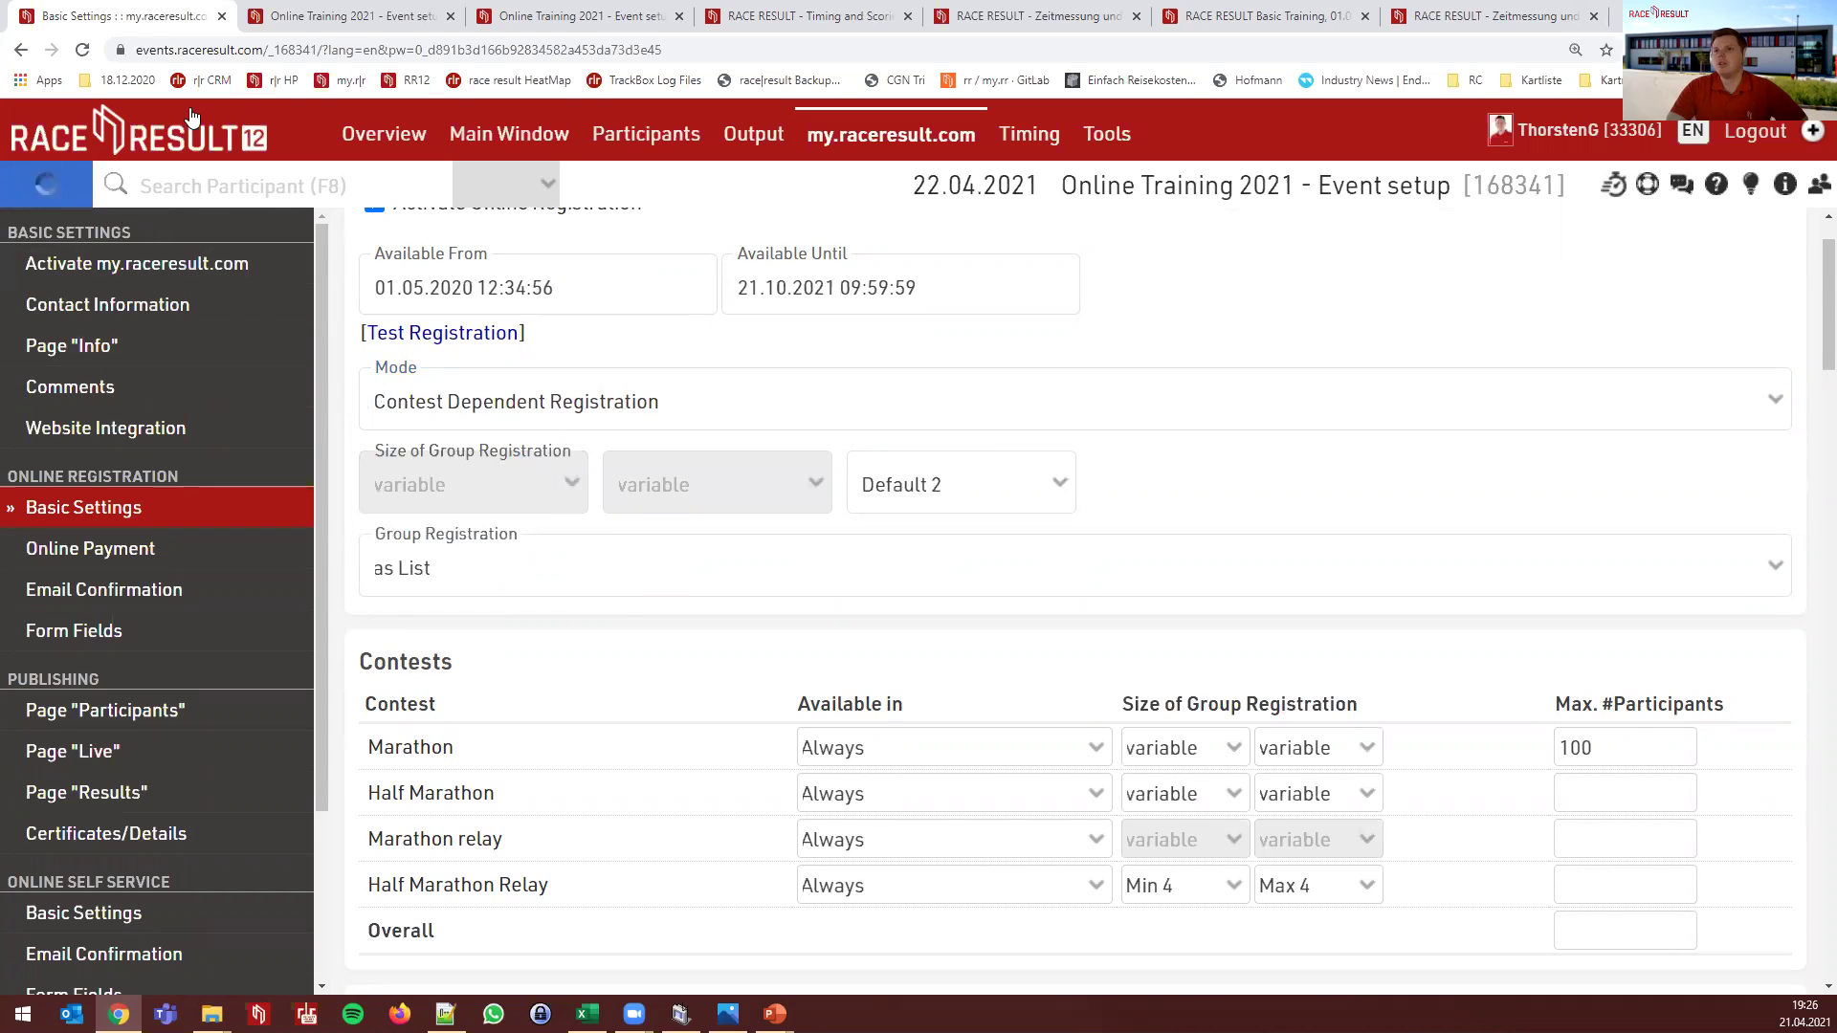
Examine the public page's registration choices for each contest and the availability options offered for the Marathon in the basic settings
click(307, 16)
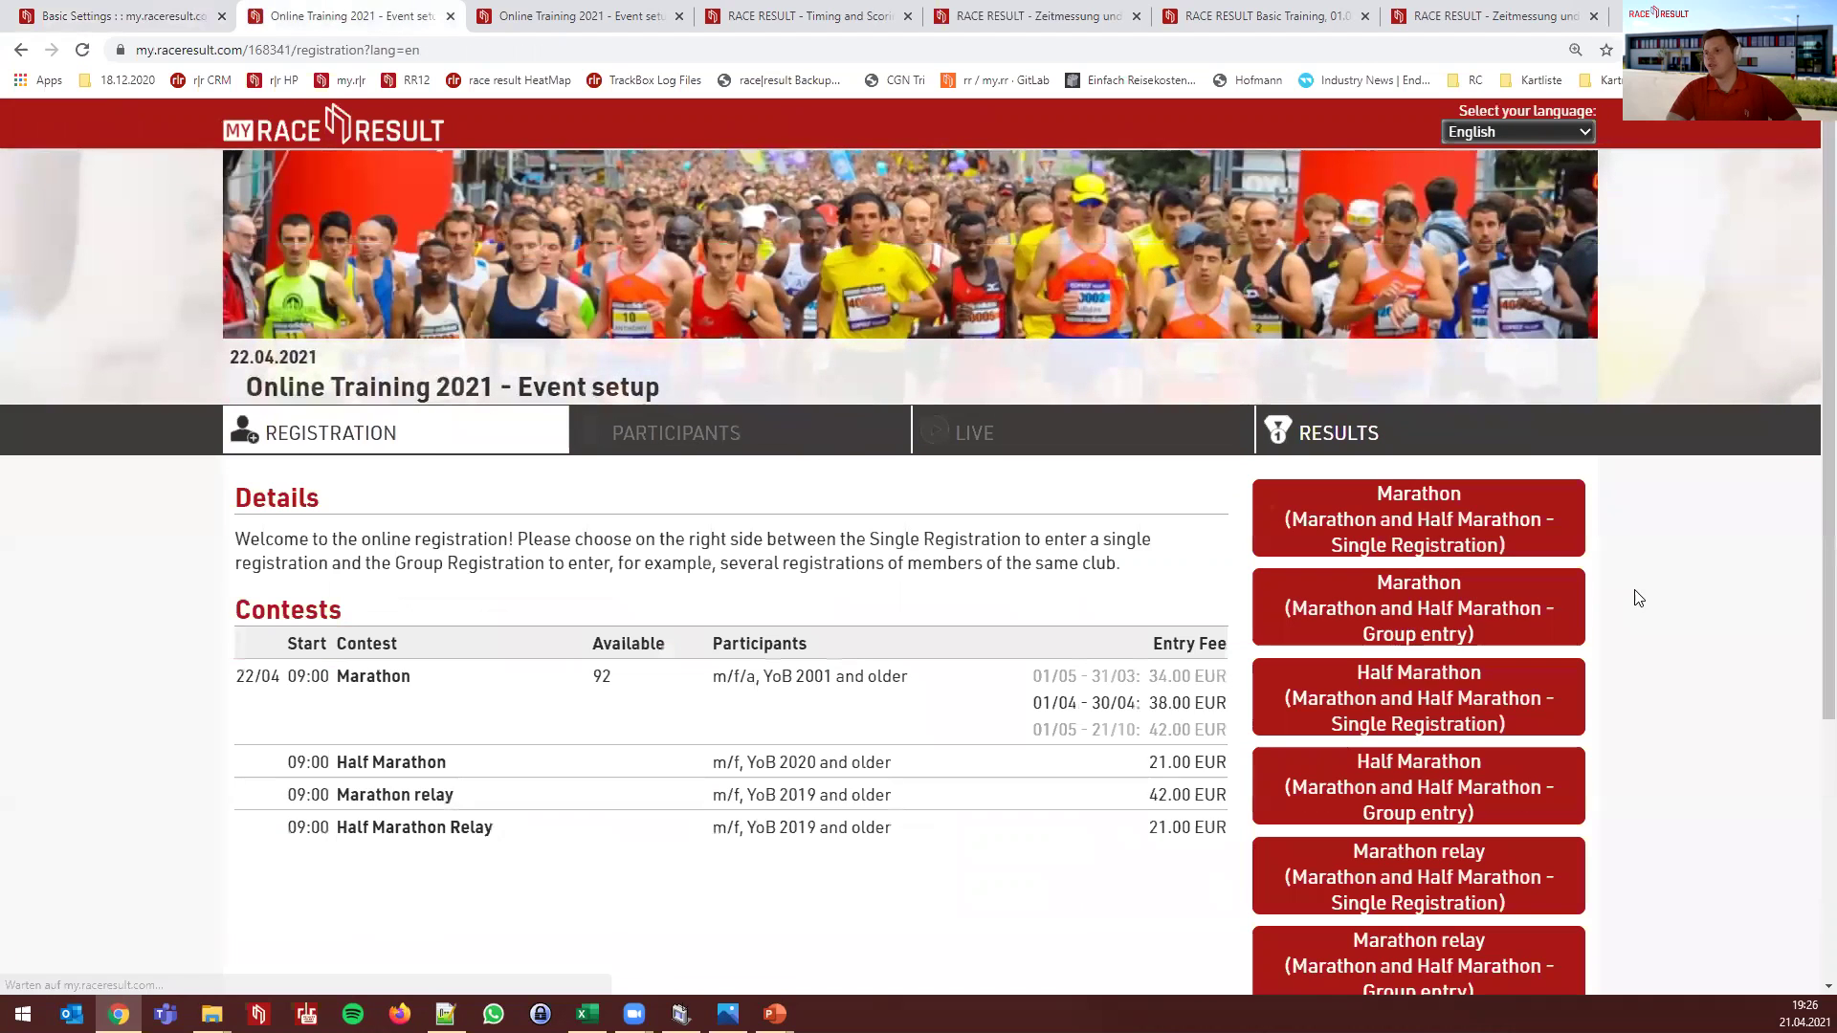
scroll(1664, 547, down, 1)
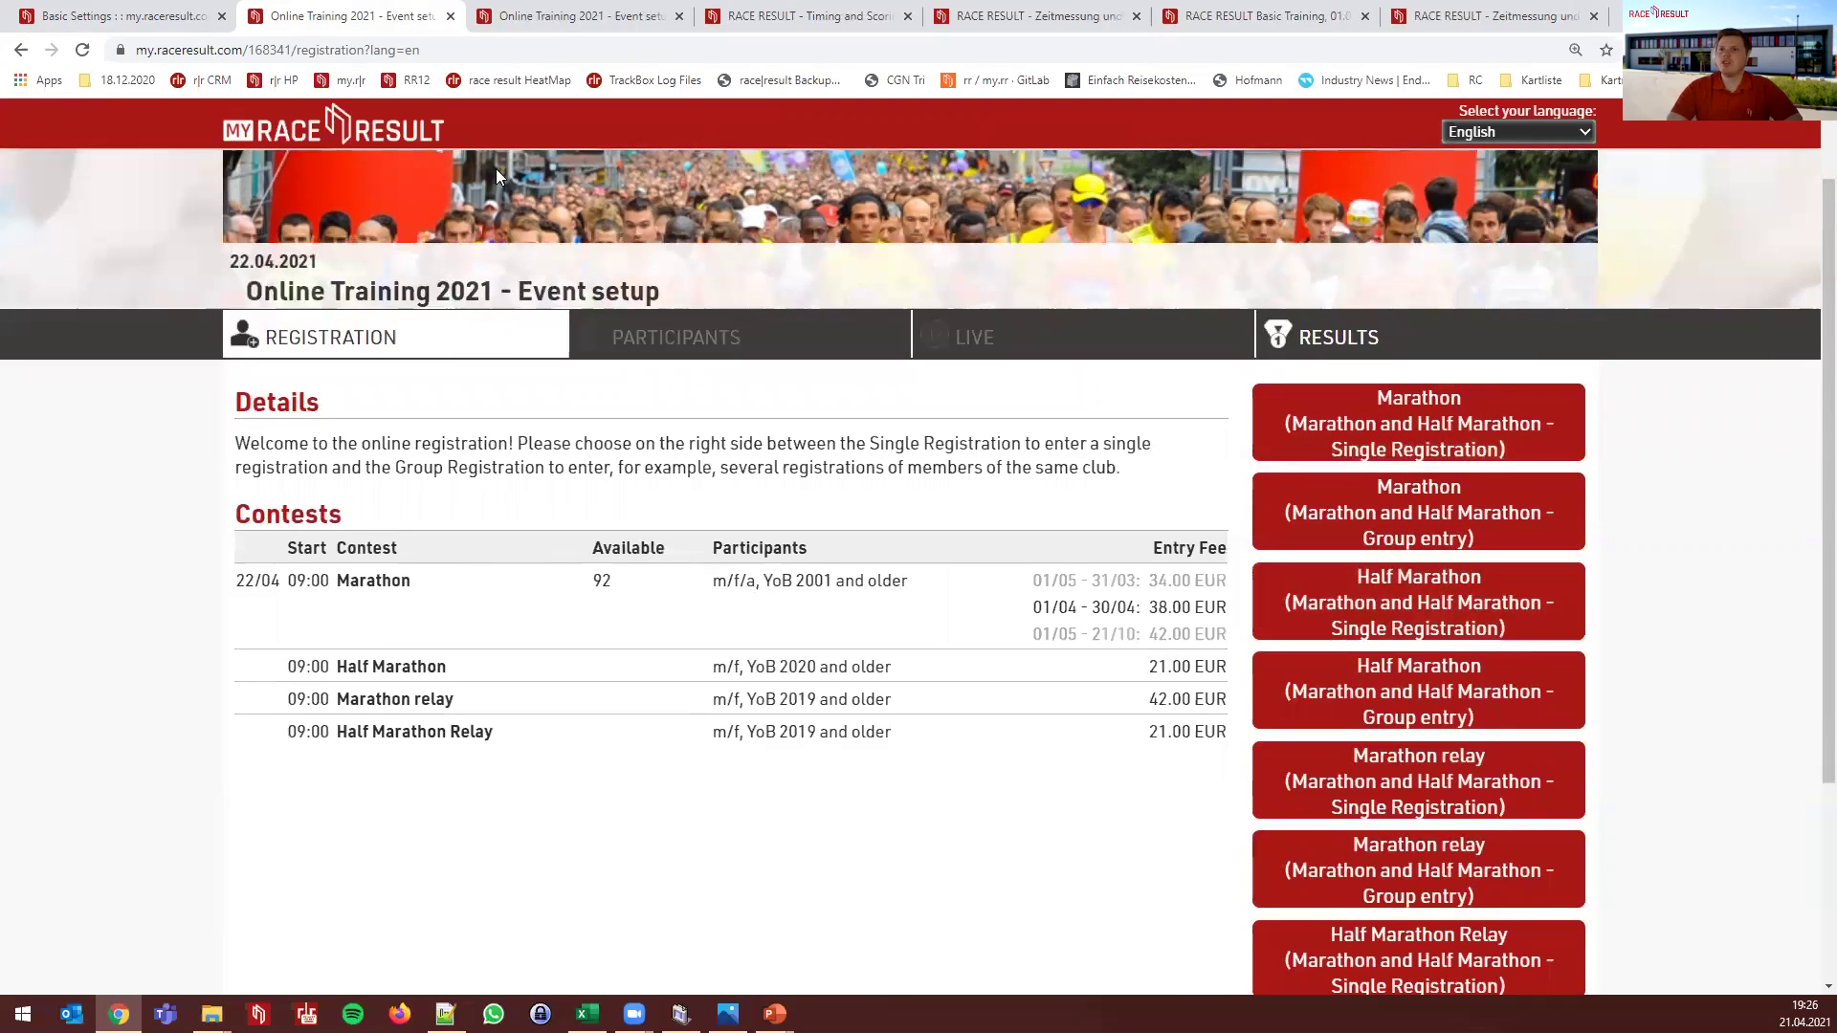
click(132, 15)
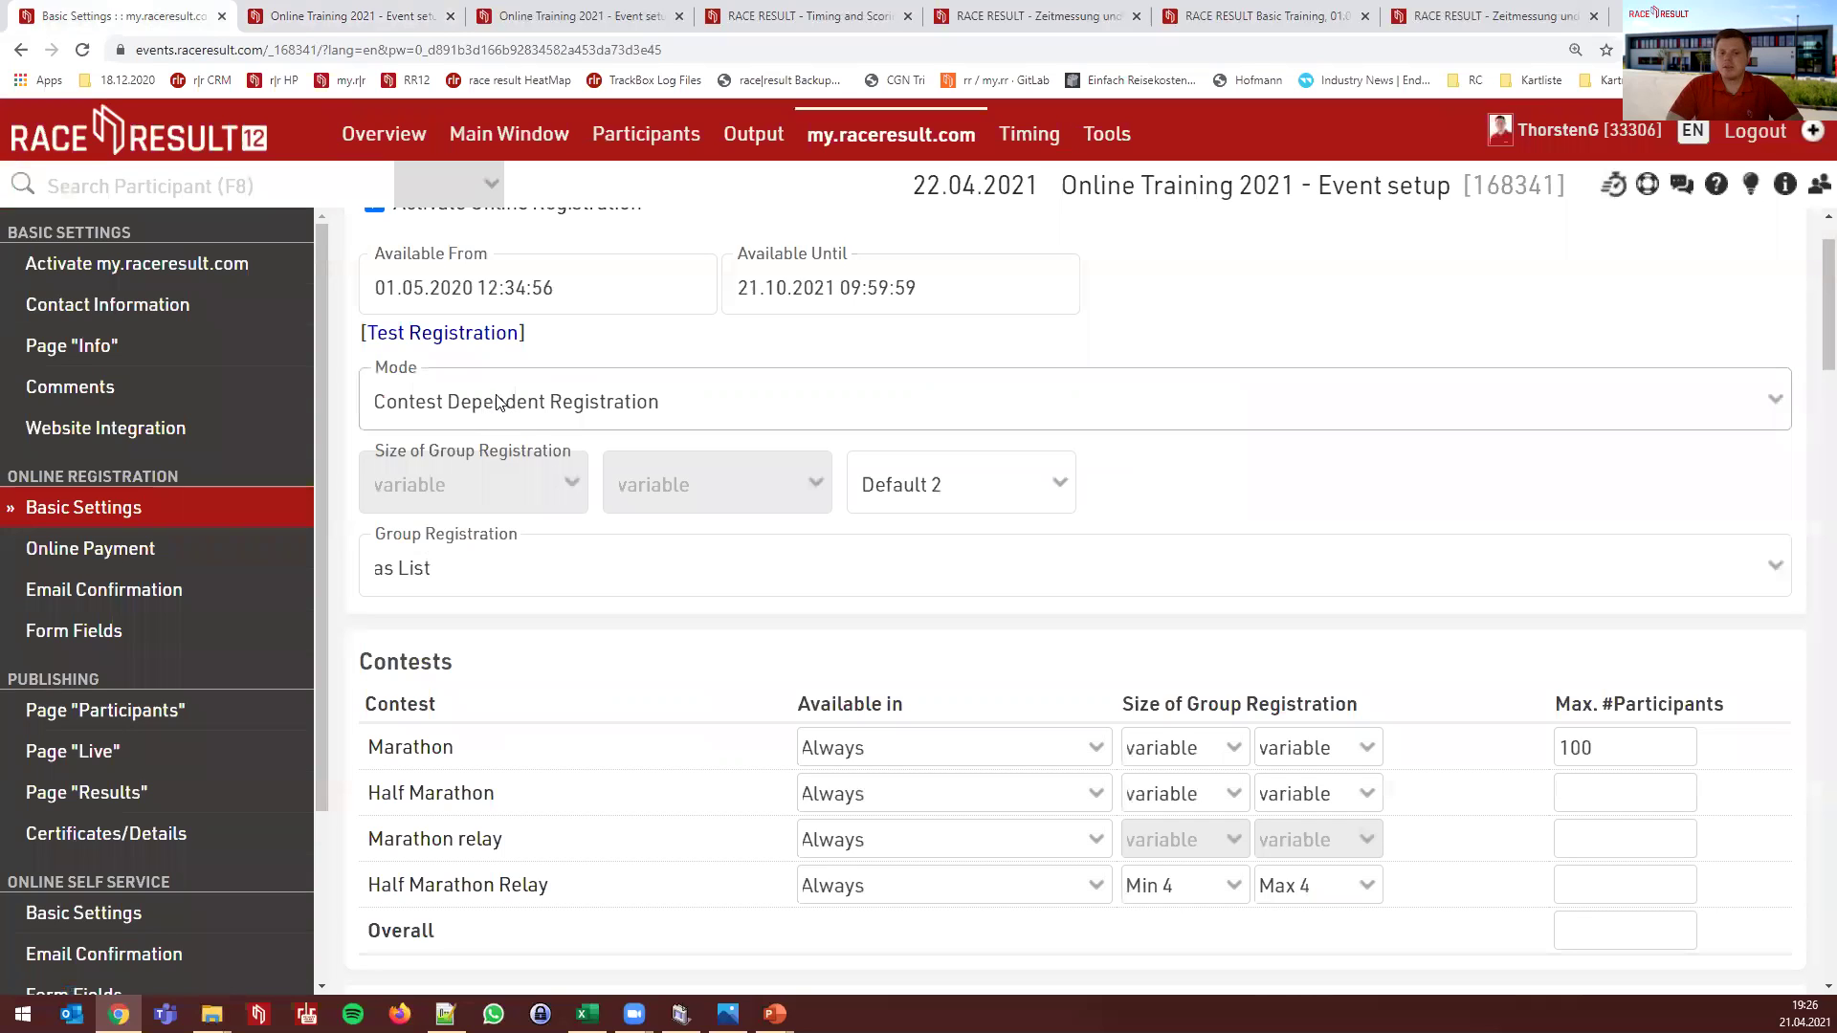
click(893, 753)
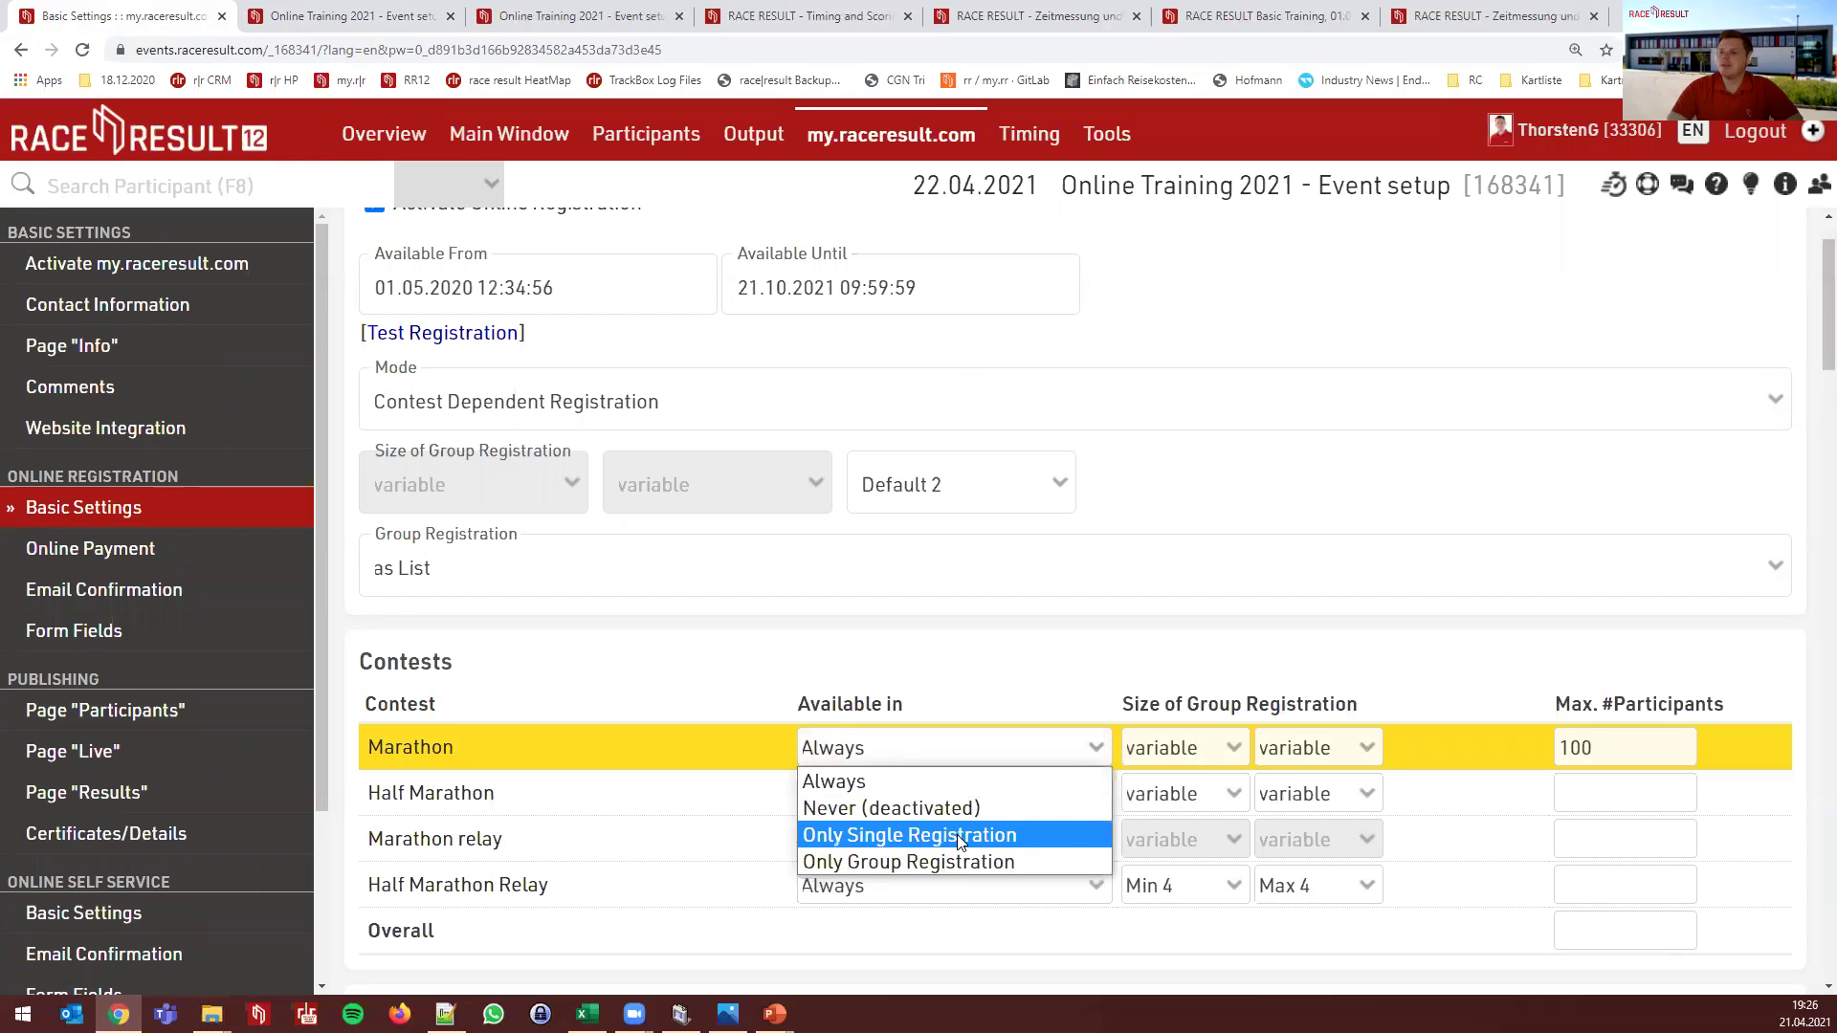
click(751, 683)
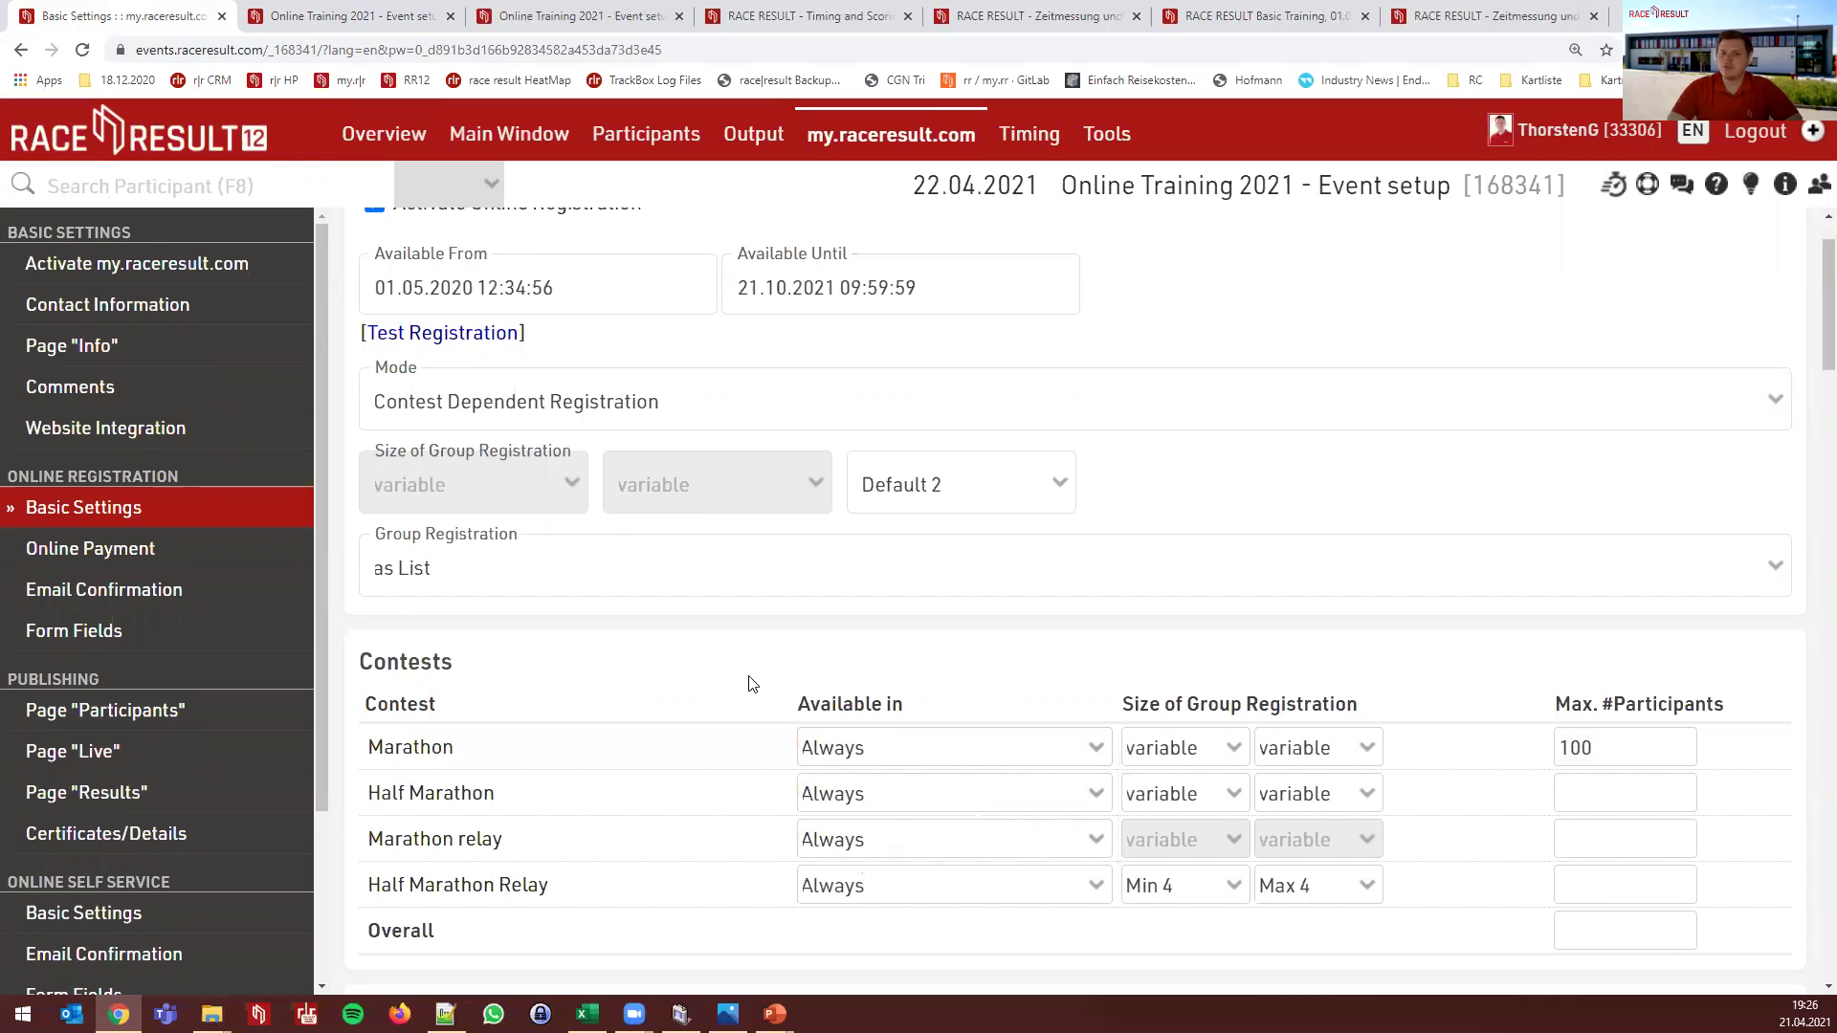
Set the mode to Single and Group Registration, with Marathon relay as Special Registration (Single) and Half Marathon Relay as Special Registration (Group)
click(529, 412)
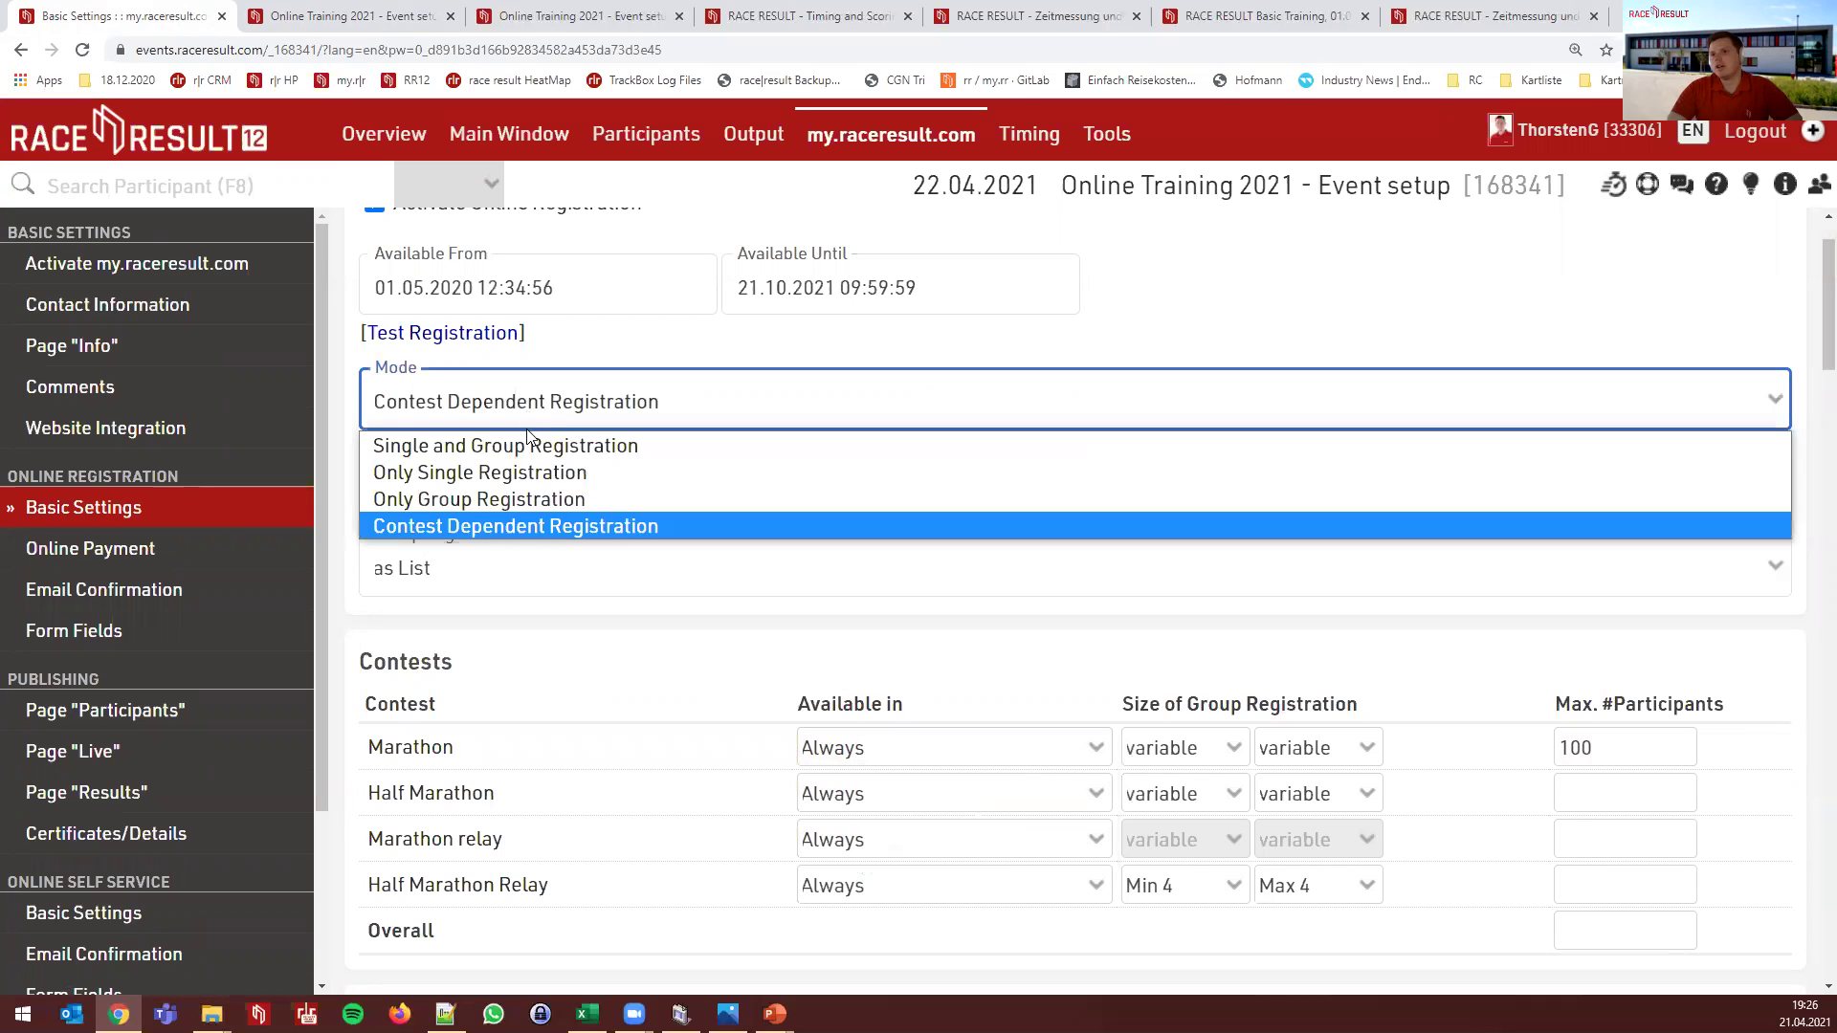
click(526, 440)
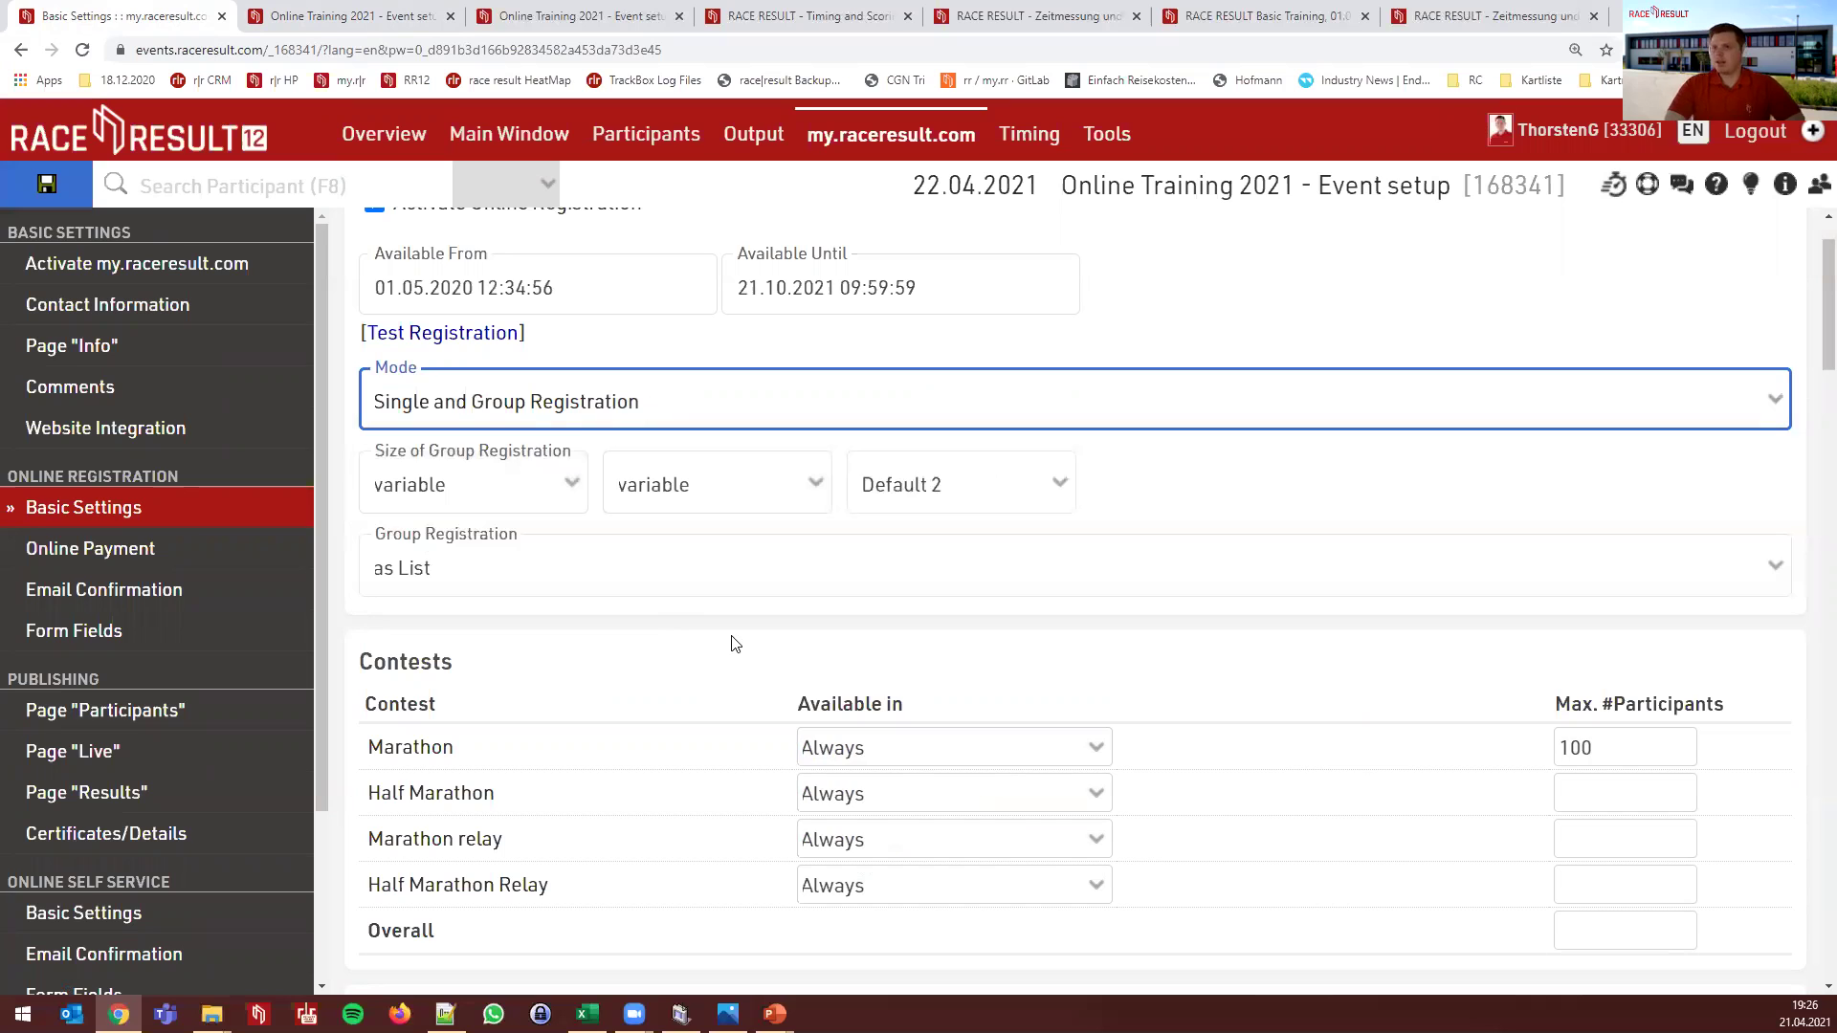
click(859, 844)
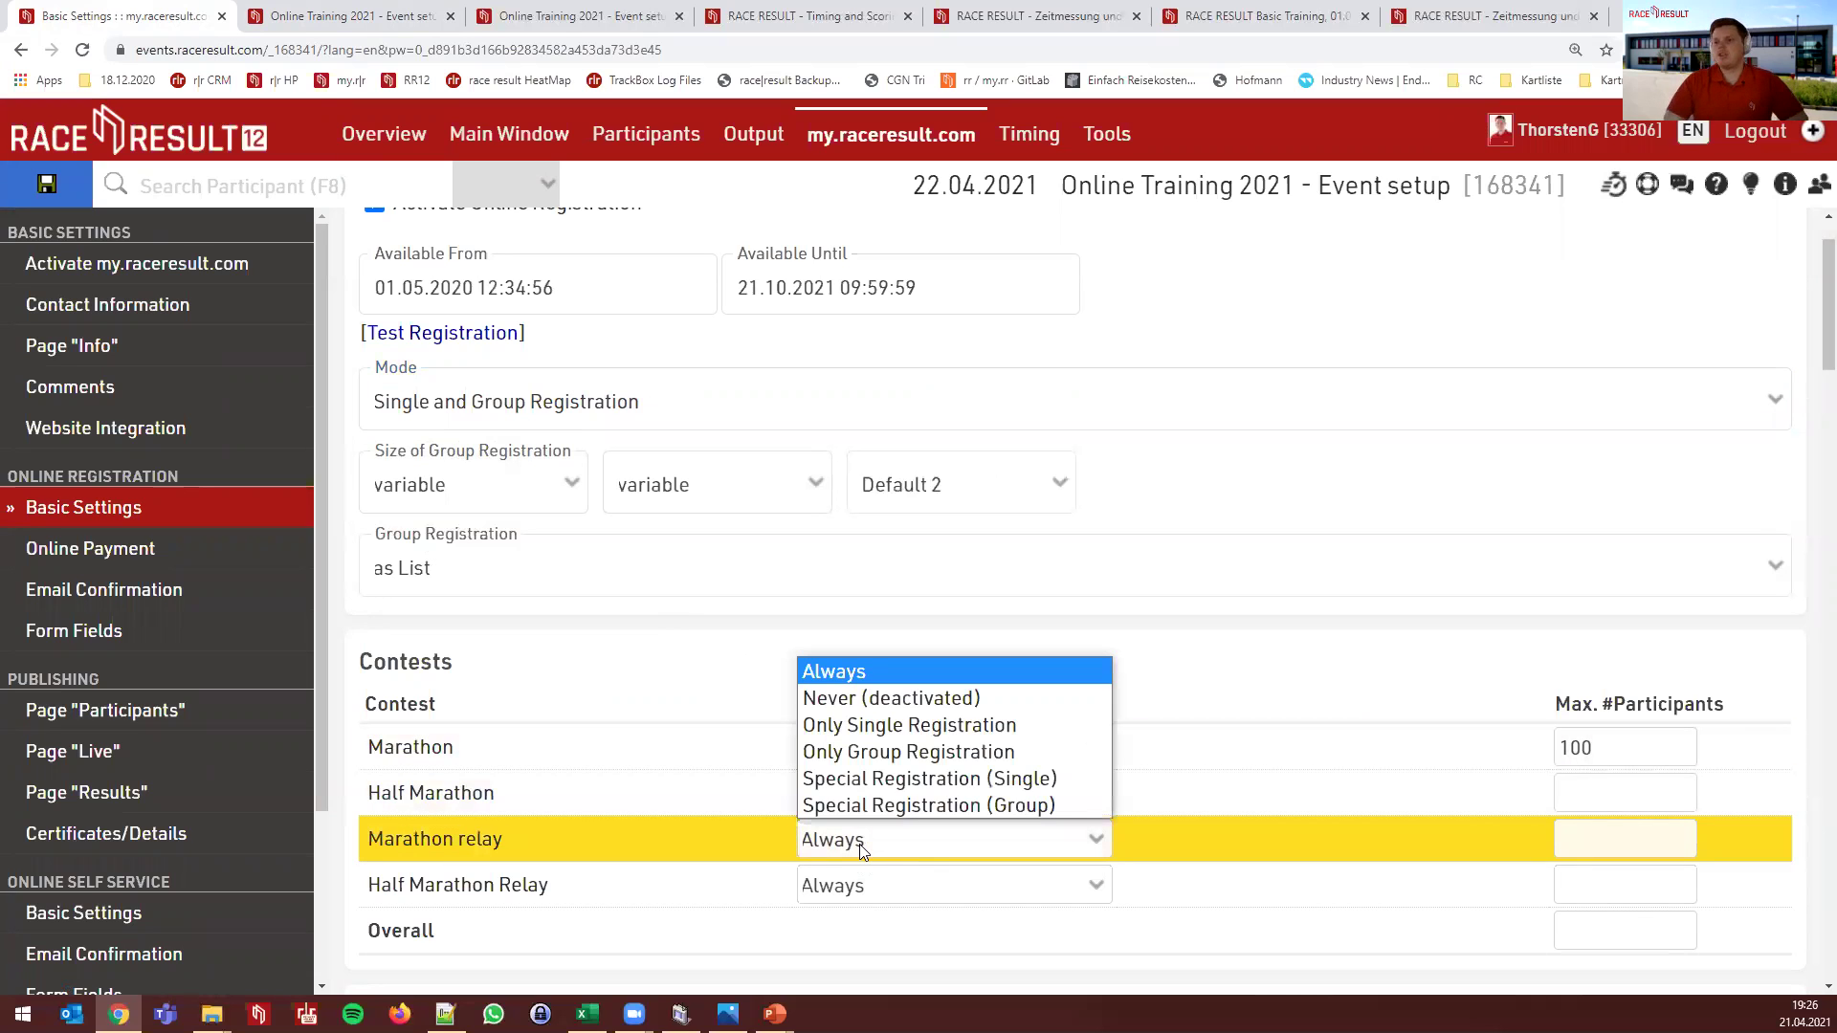
click(943, 778)
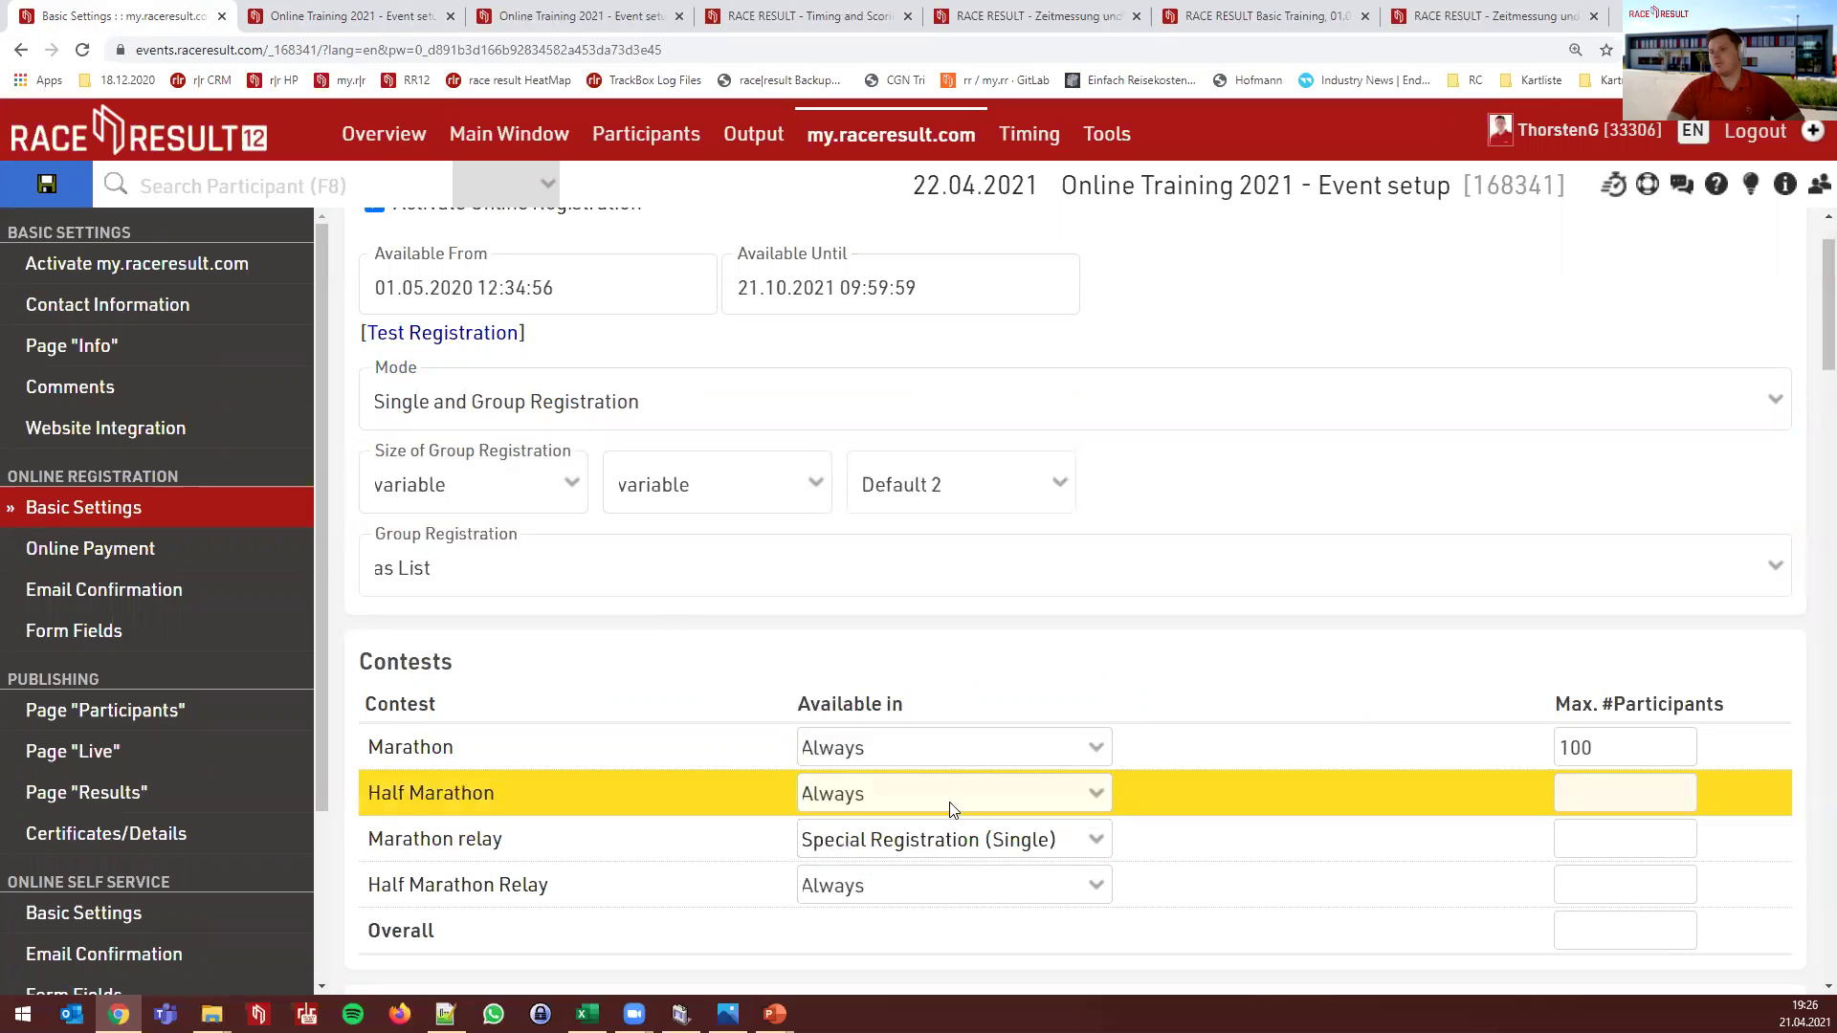
click(942, 882)
click(934, 853)
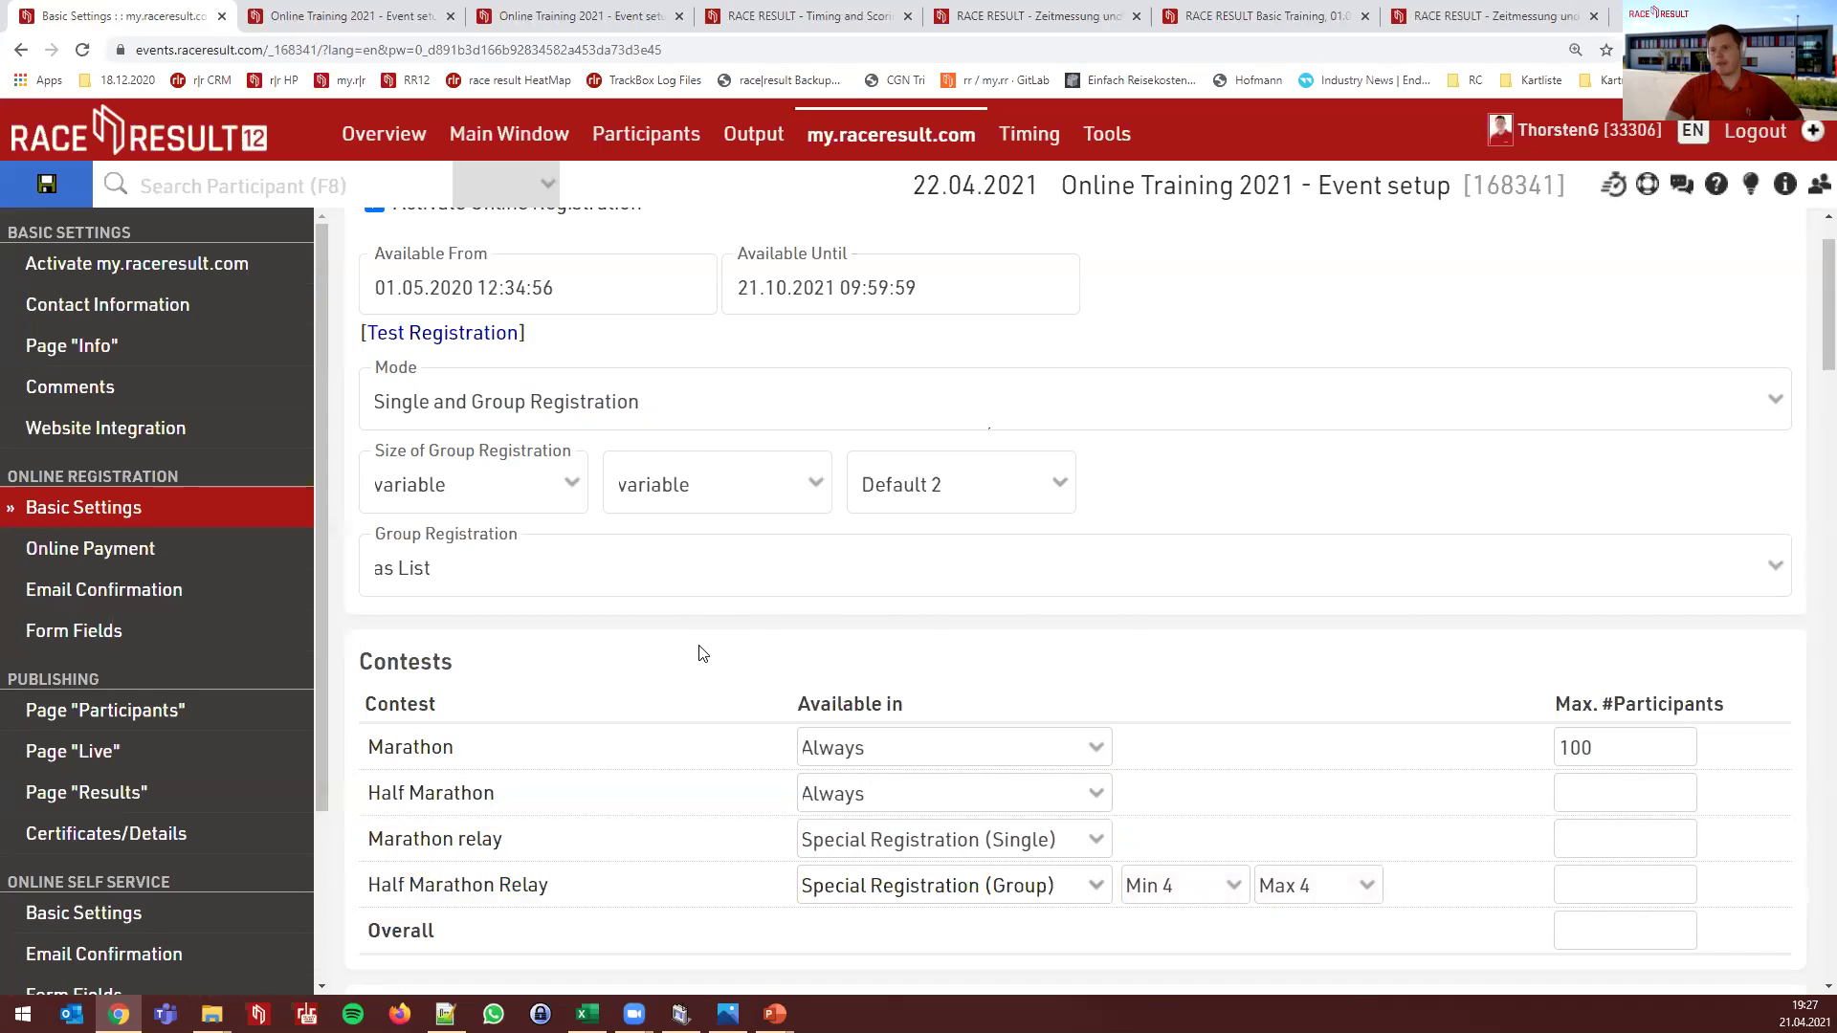
Check the Marathon's availability options without changing them and save the online registration's basic settings
click(877, 763)
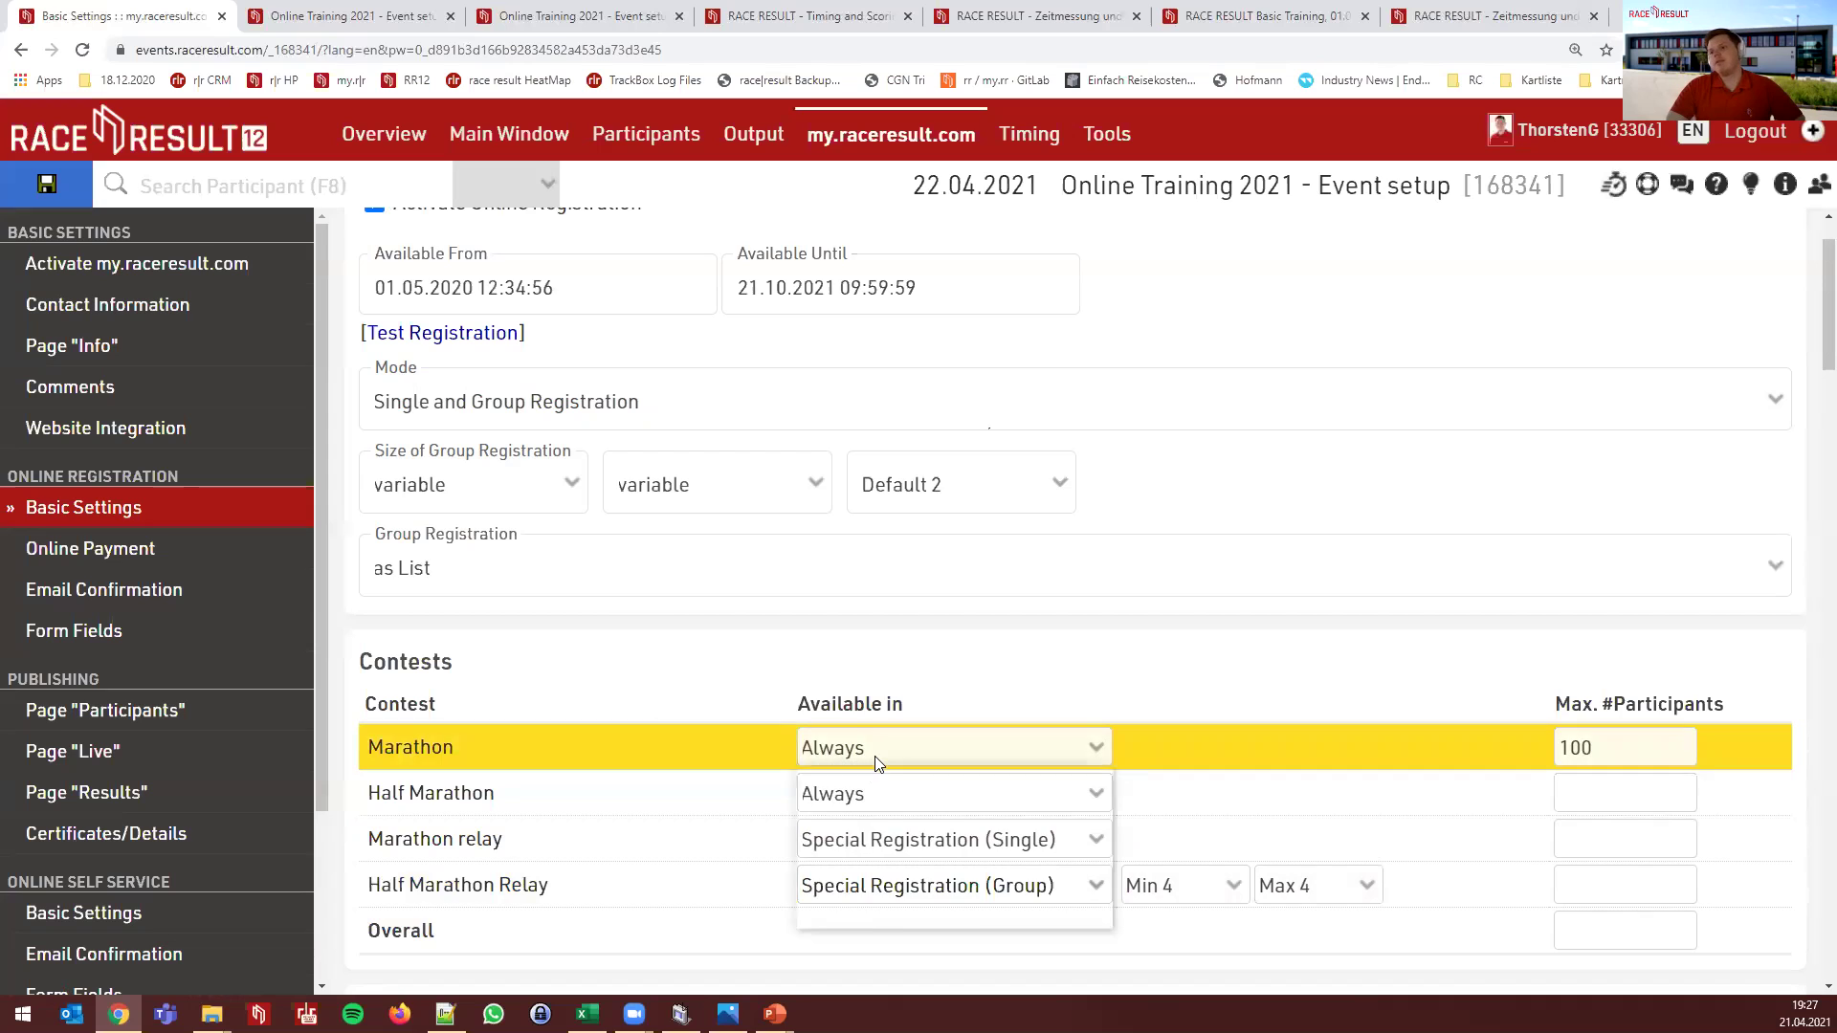
click(874, 755)
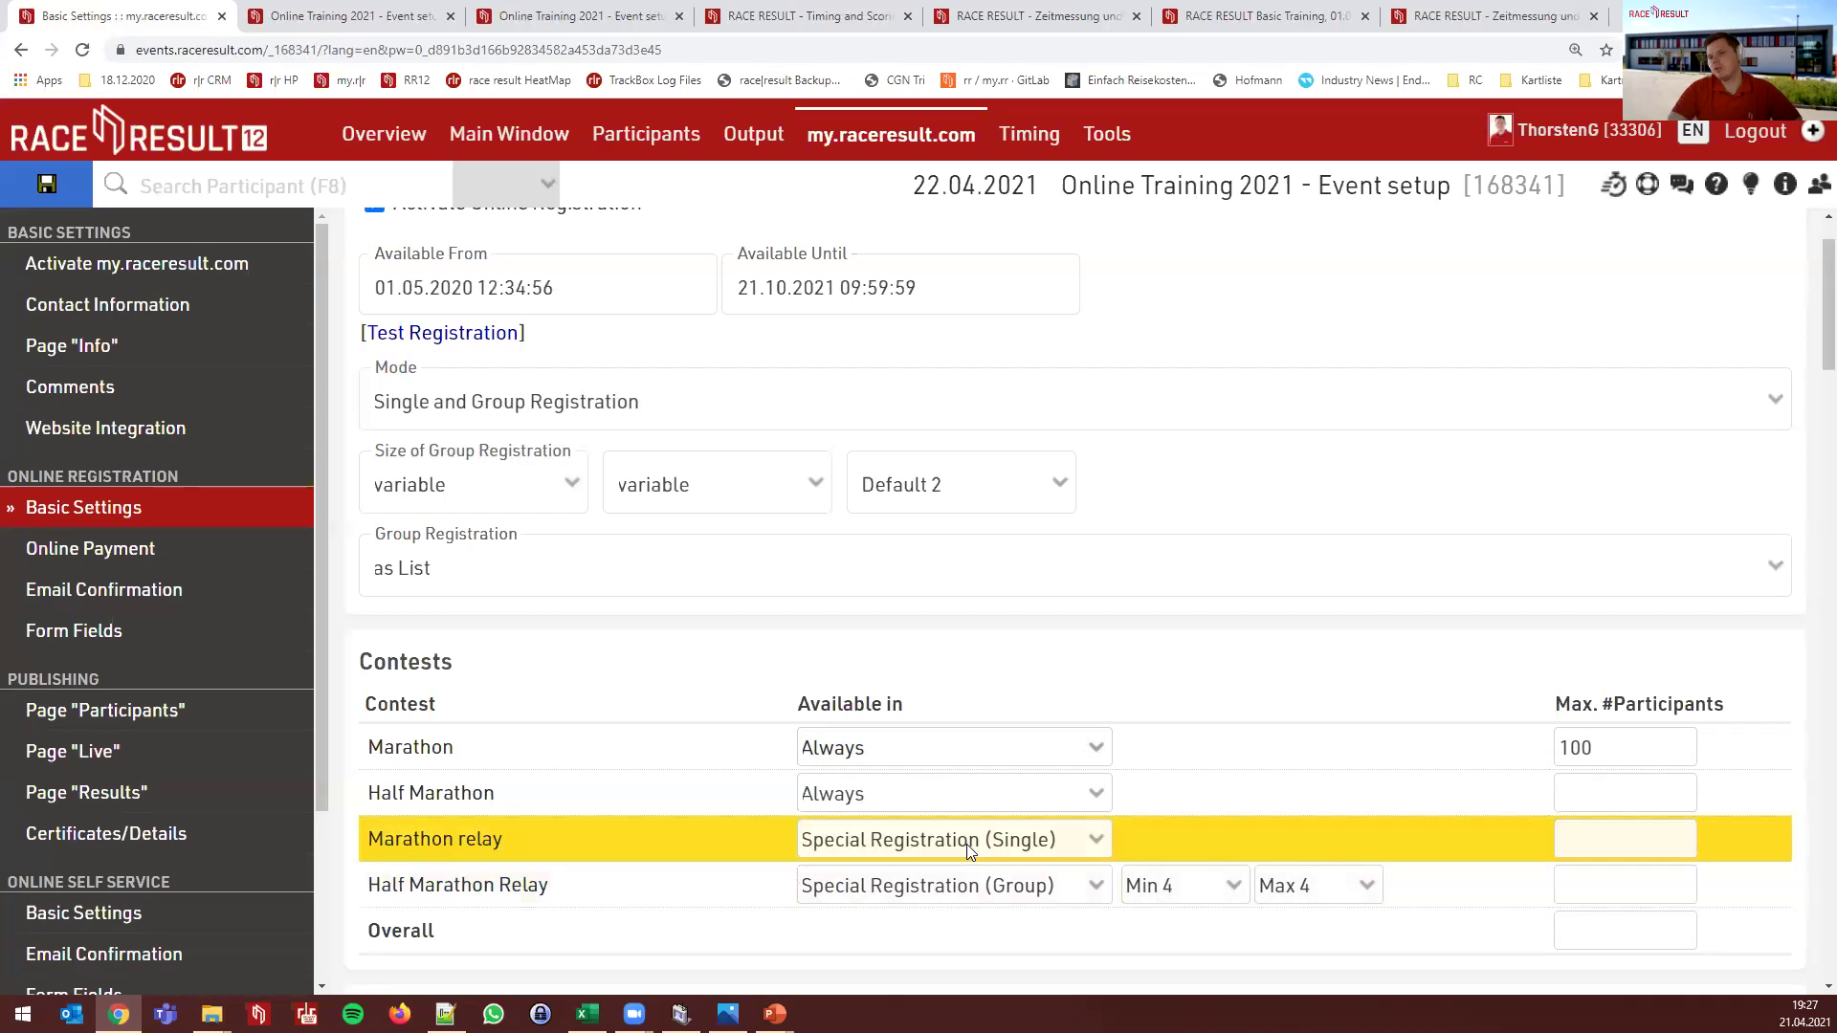
click(76, 194)
Review the registration mode options and compare them with the registration choices on the public page
click(484, 411)
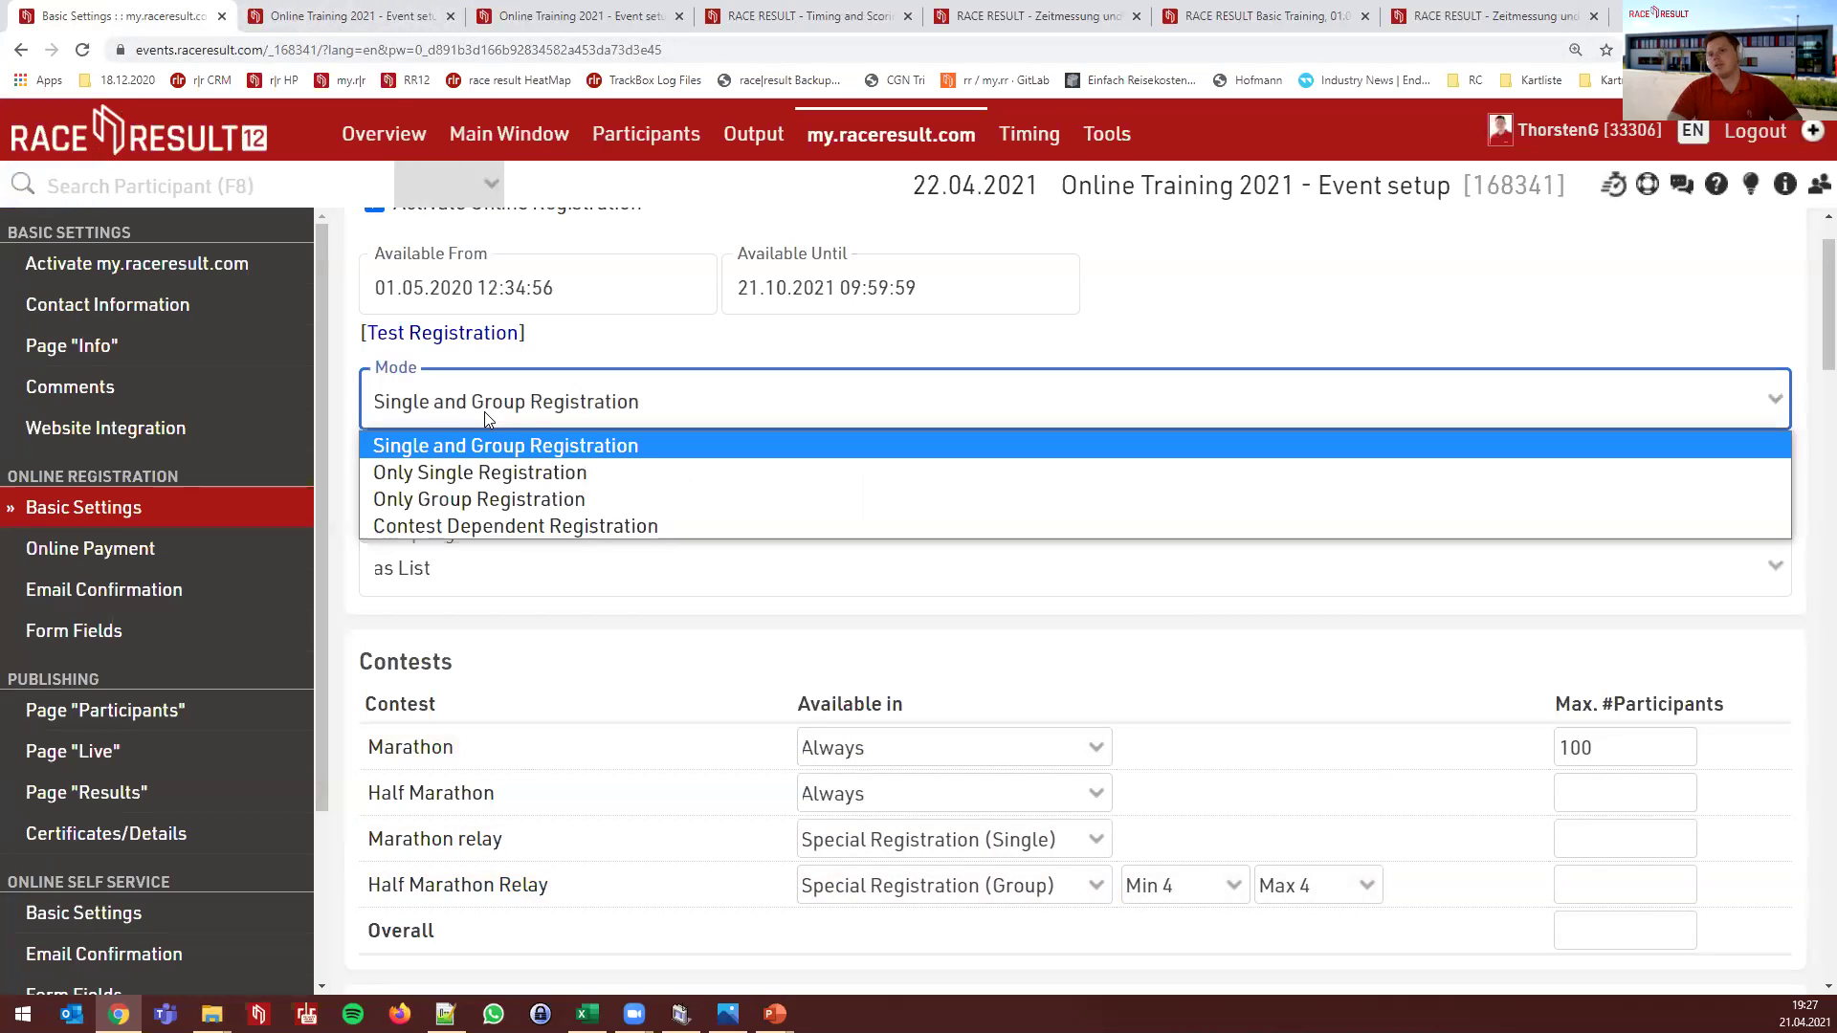
click(484, 412)
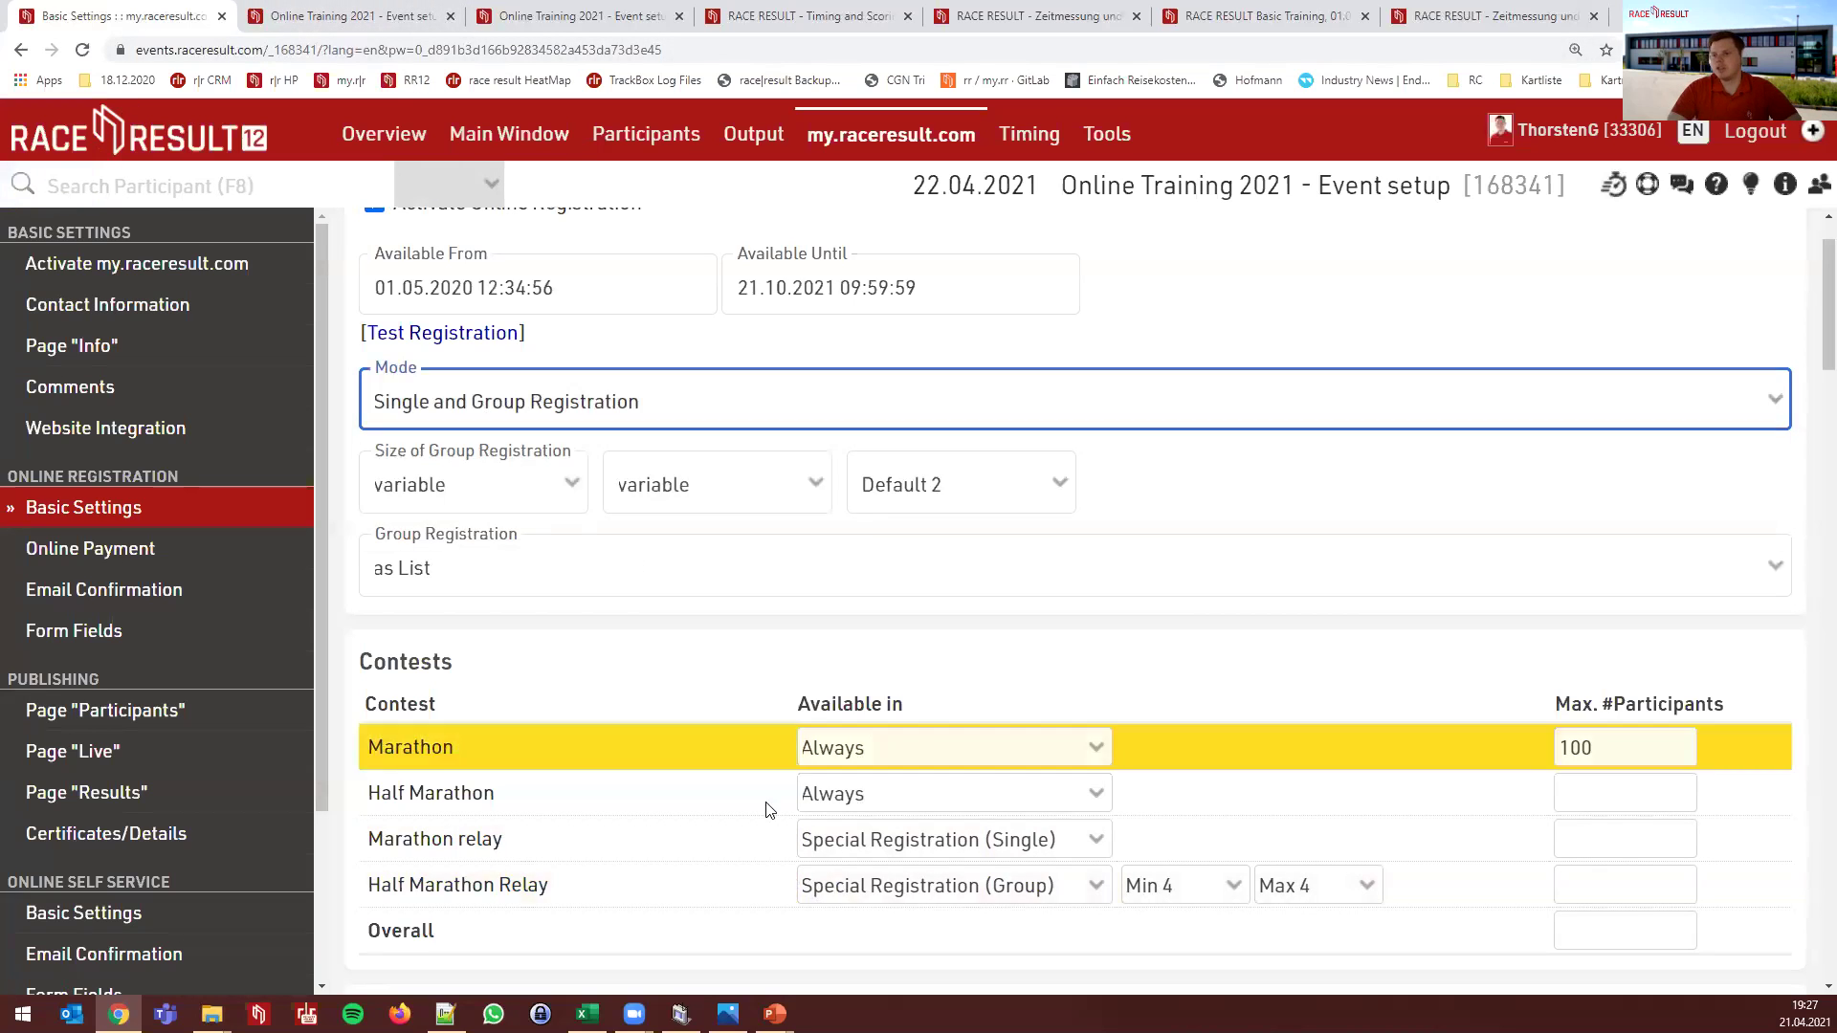
click(316, 19)
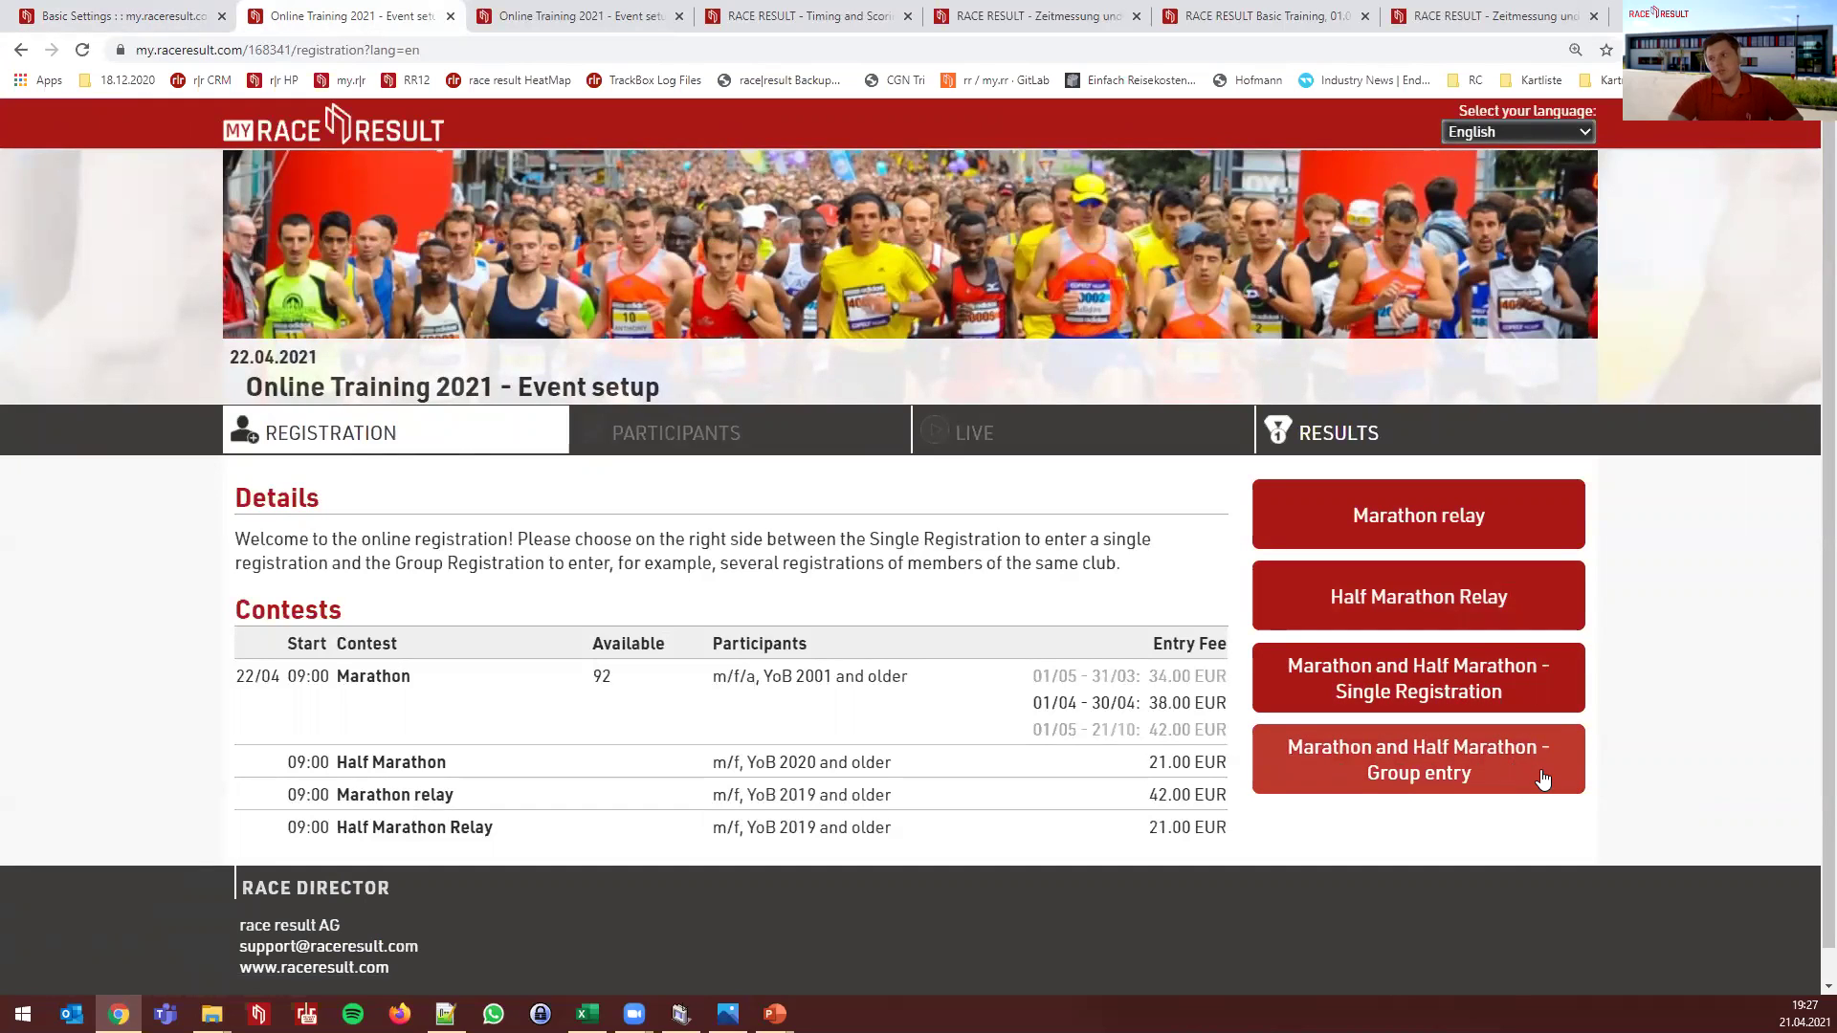
click(125, 29)
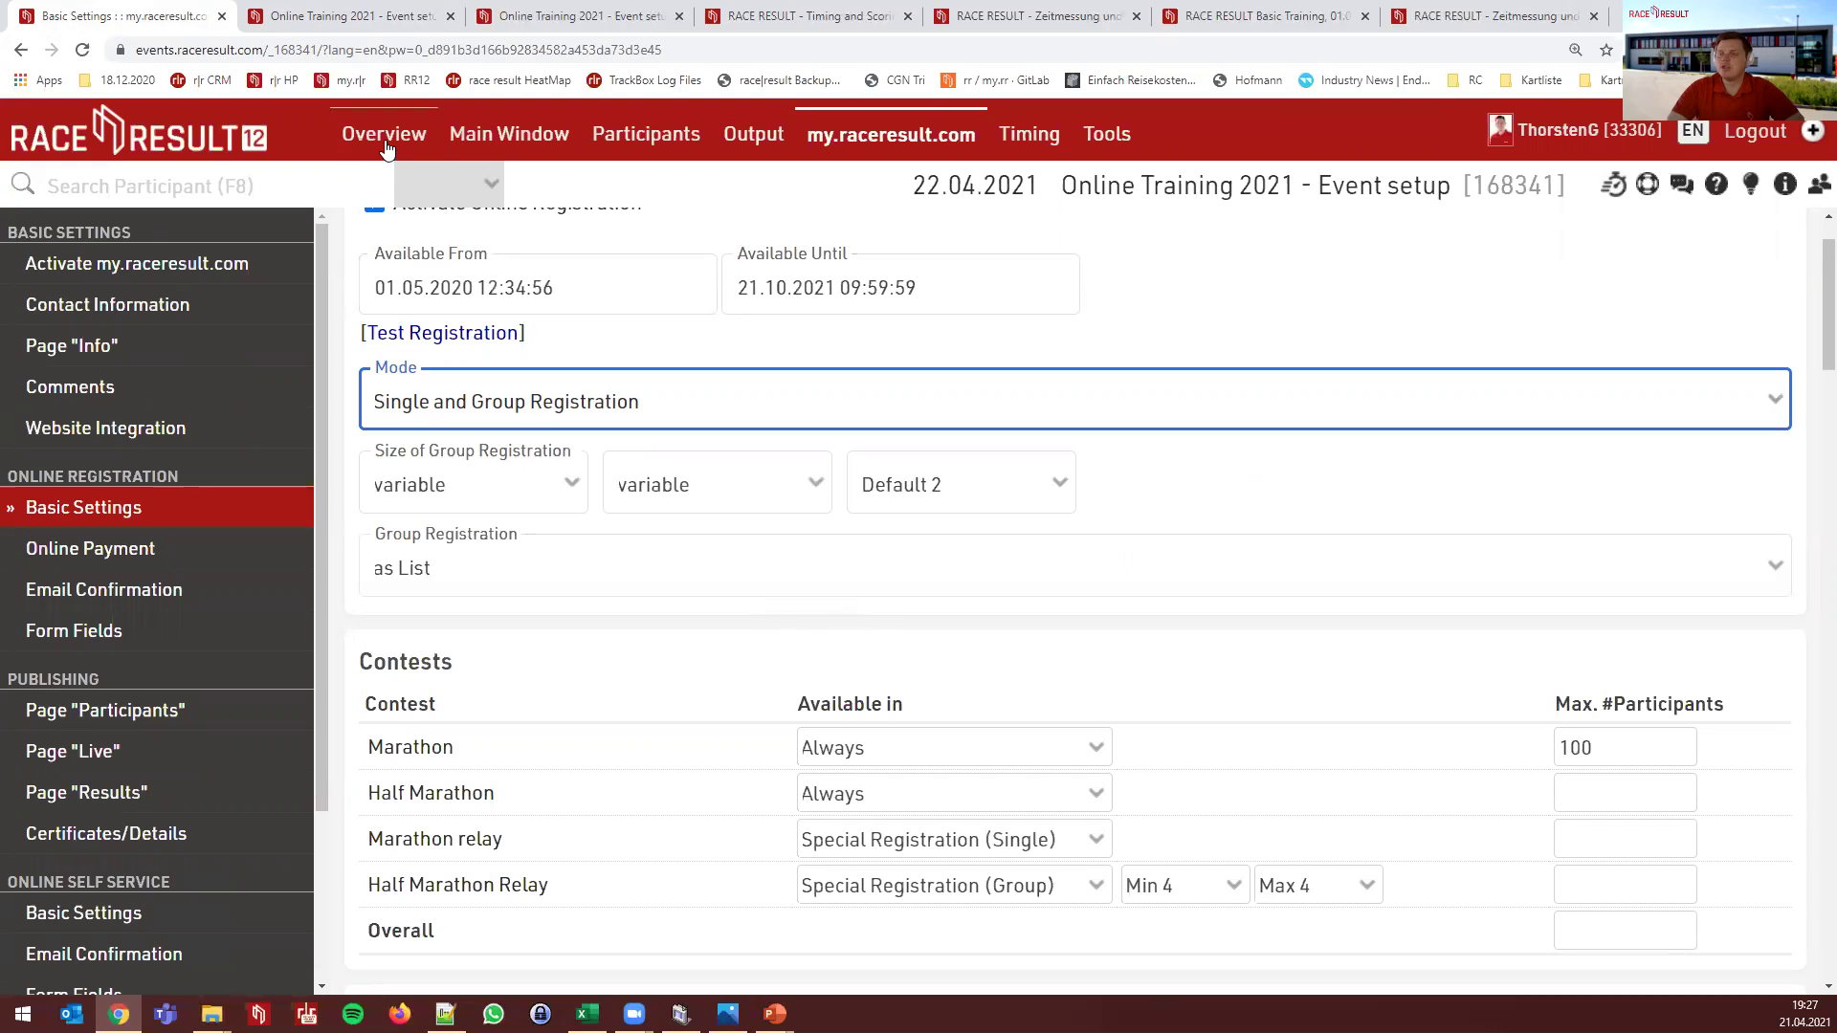
Examine the order of the contests in the event setup and compare it with the public page's registration choices
click(510, 134)
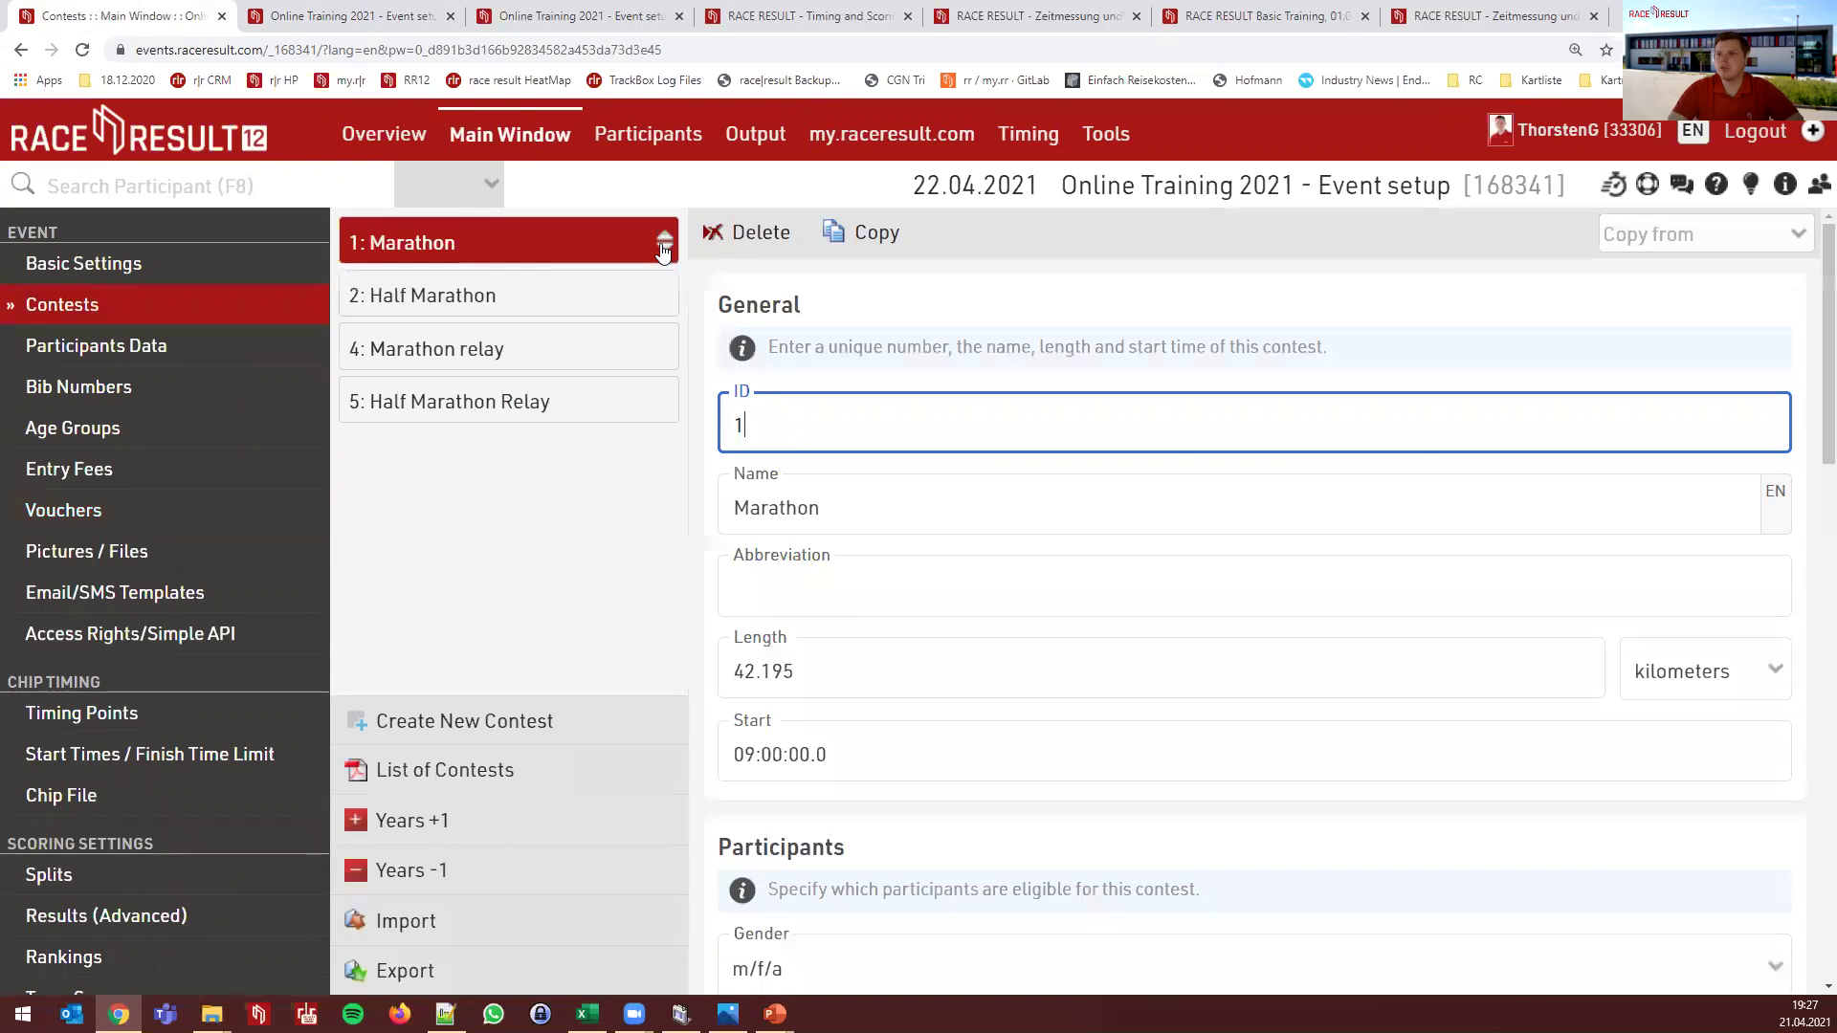
mouse_move(667, 249)
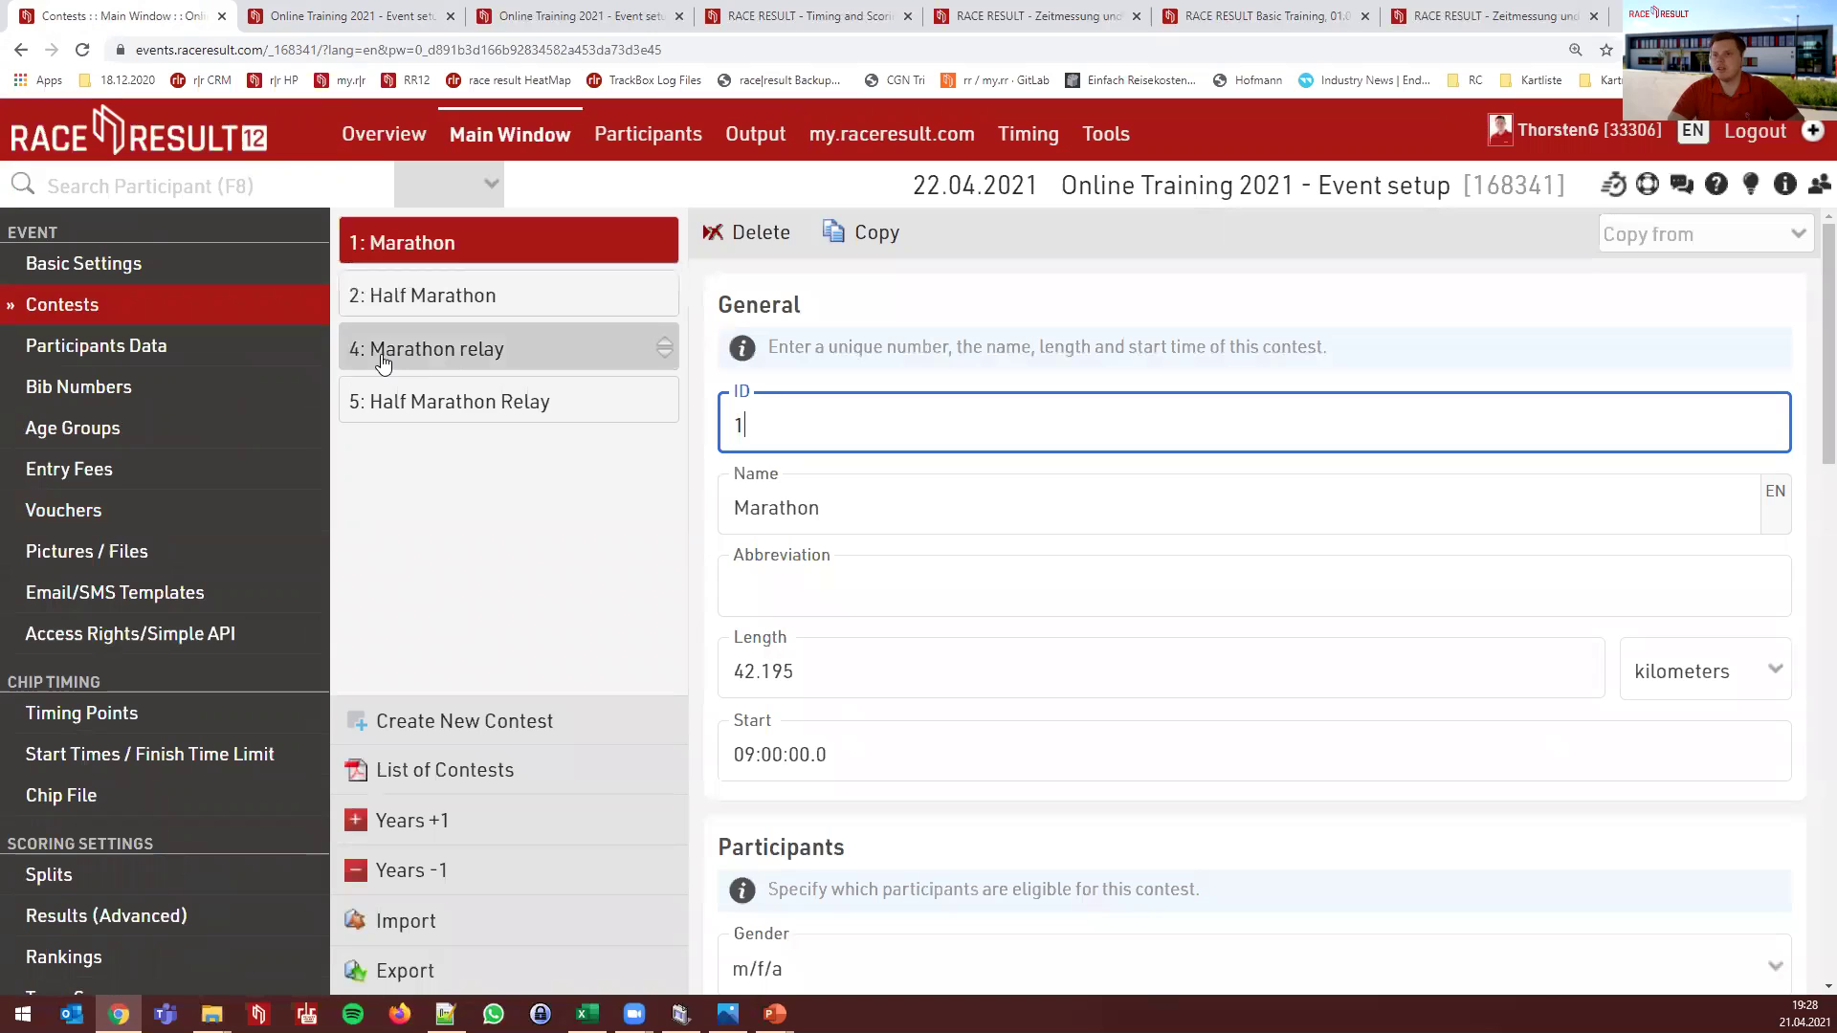
click(830, 121)
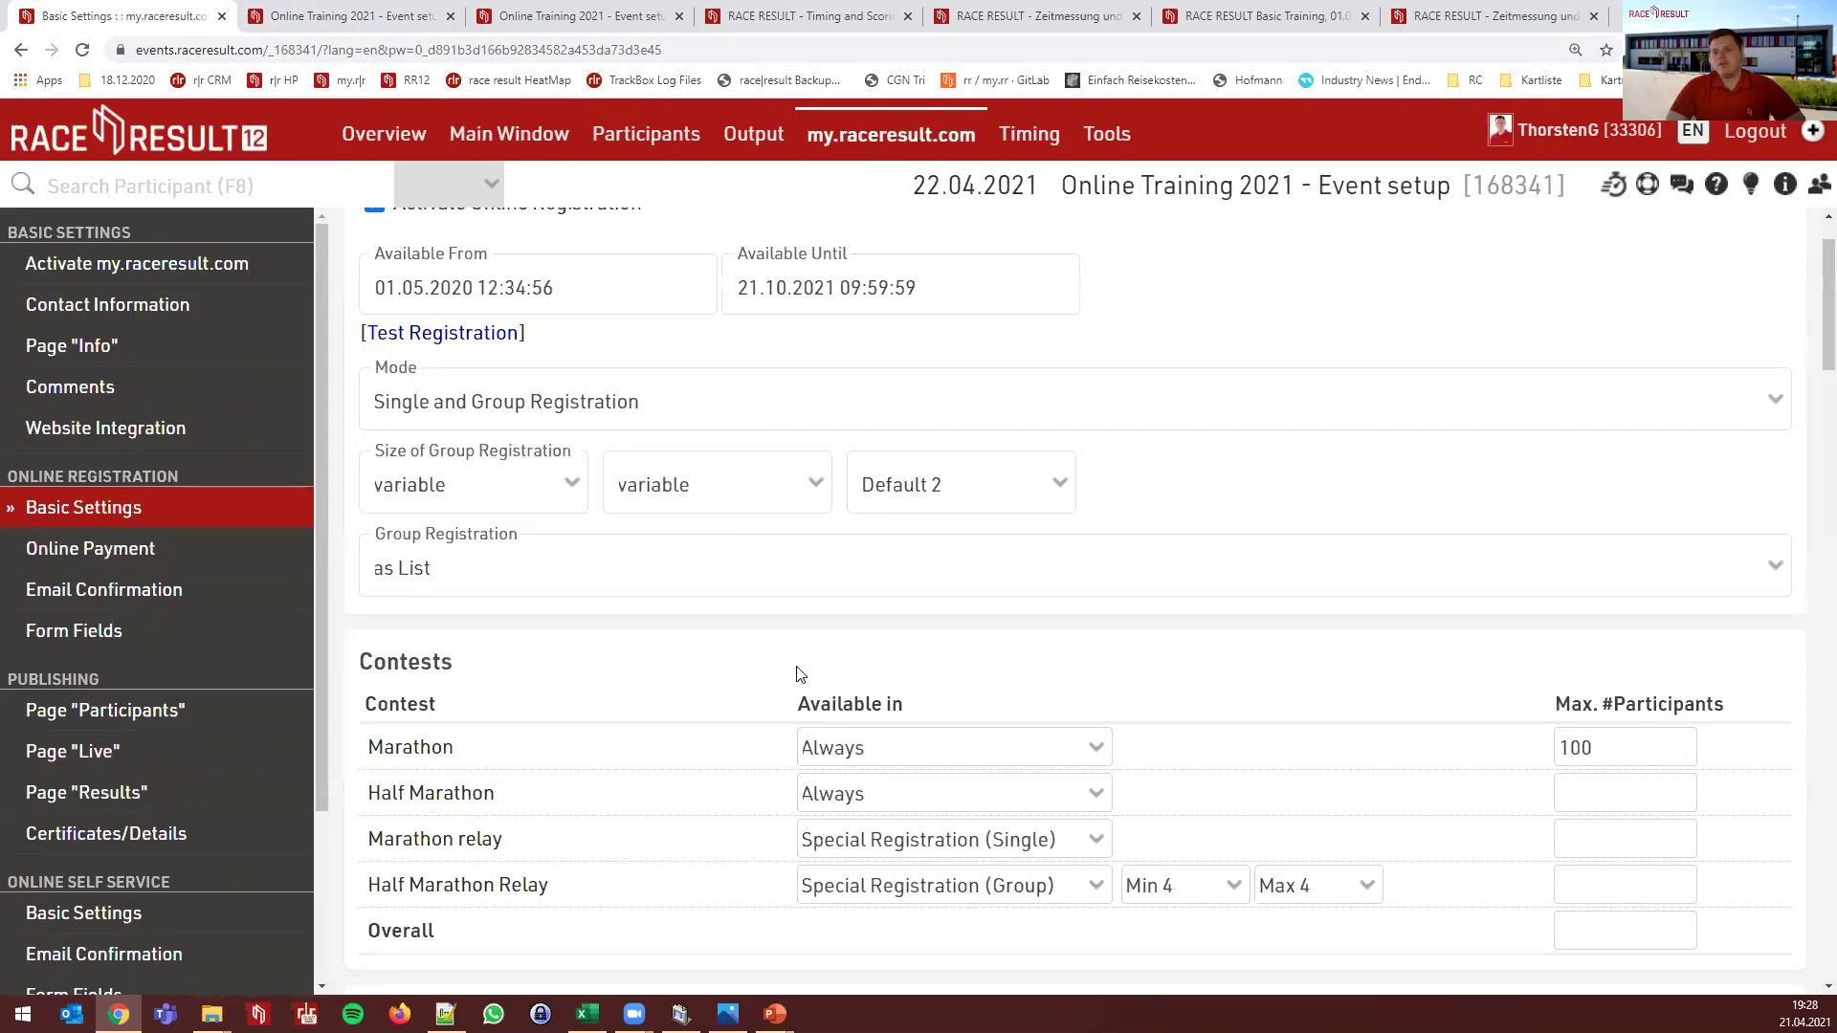
click(356, 19)
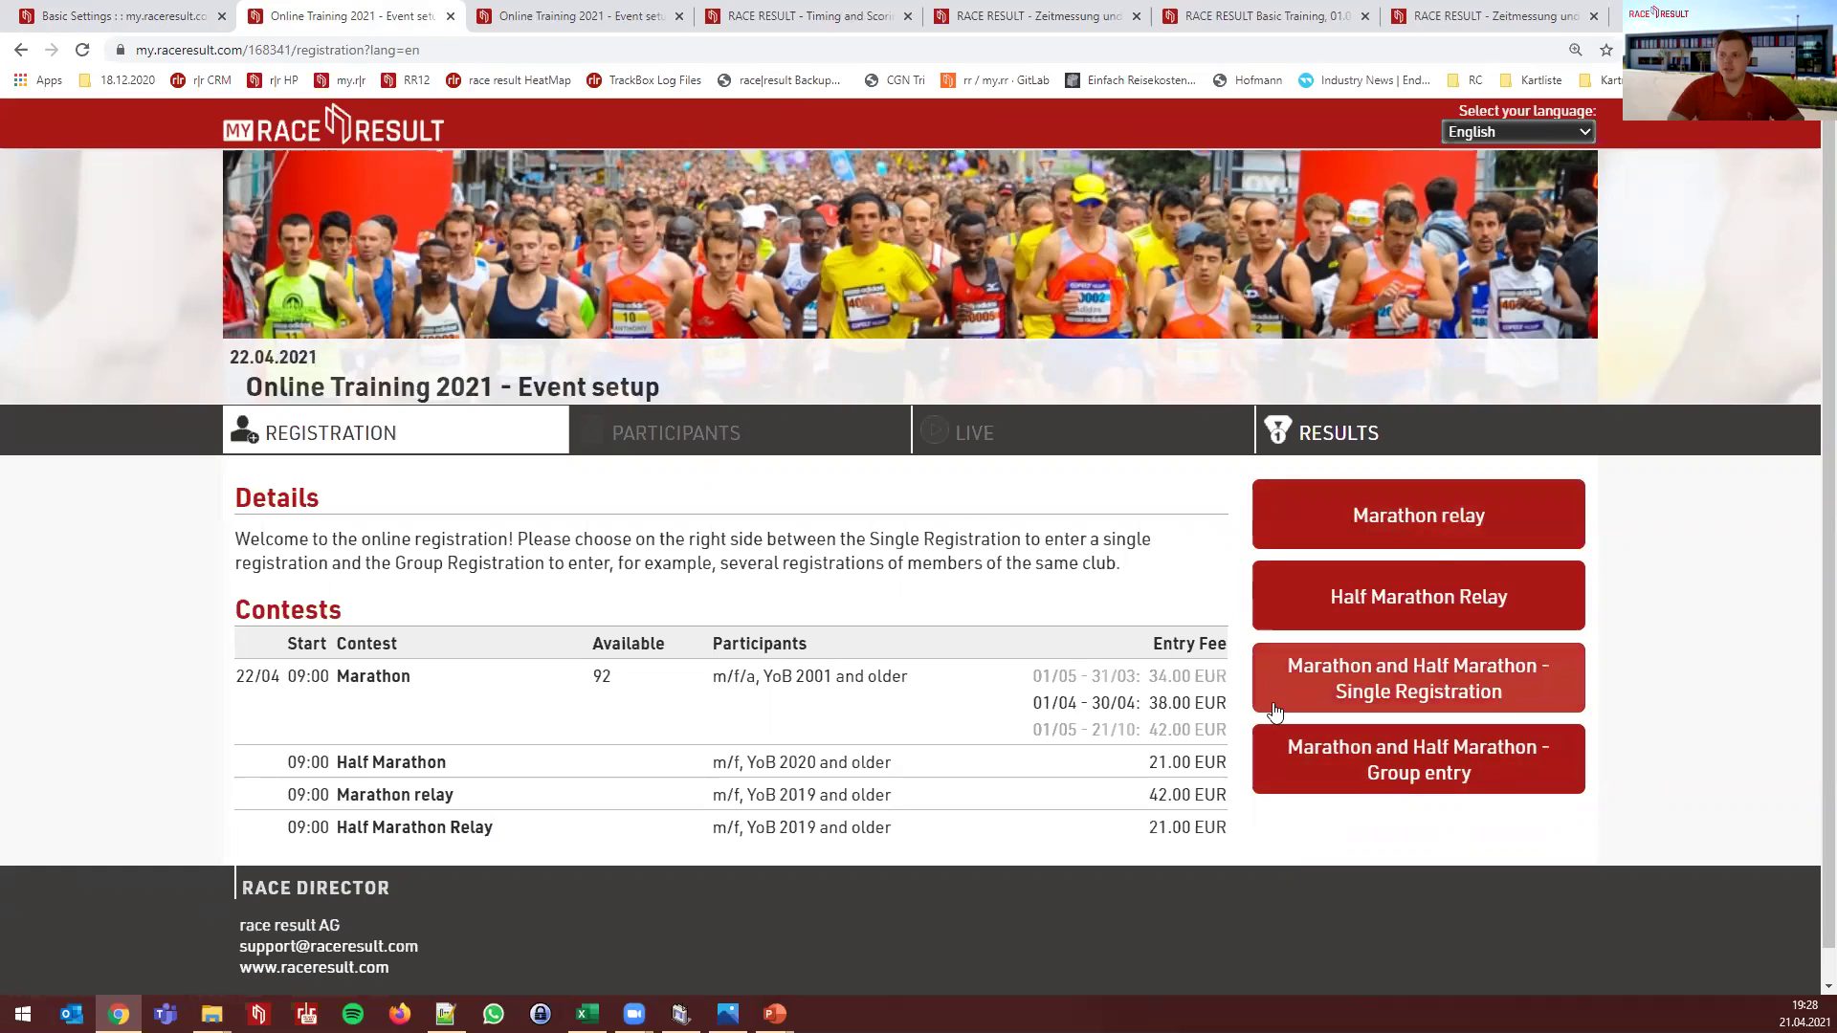
click(112, 27)
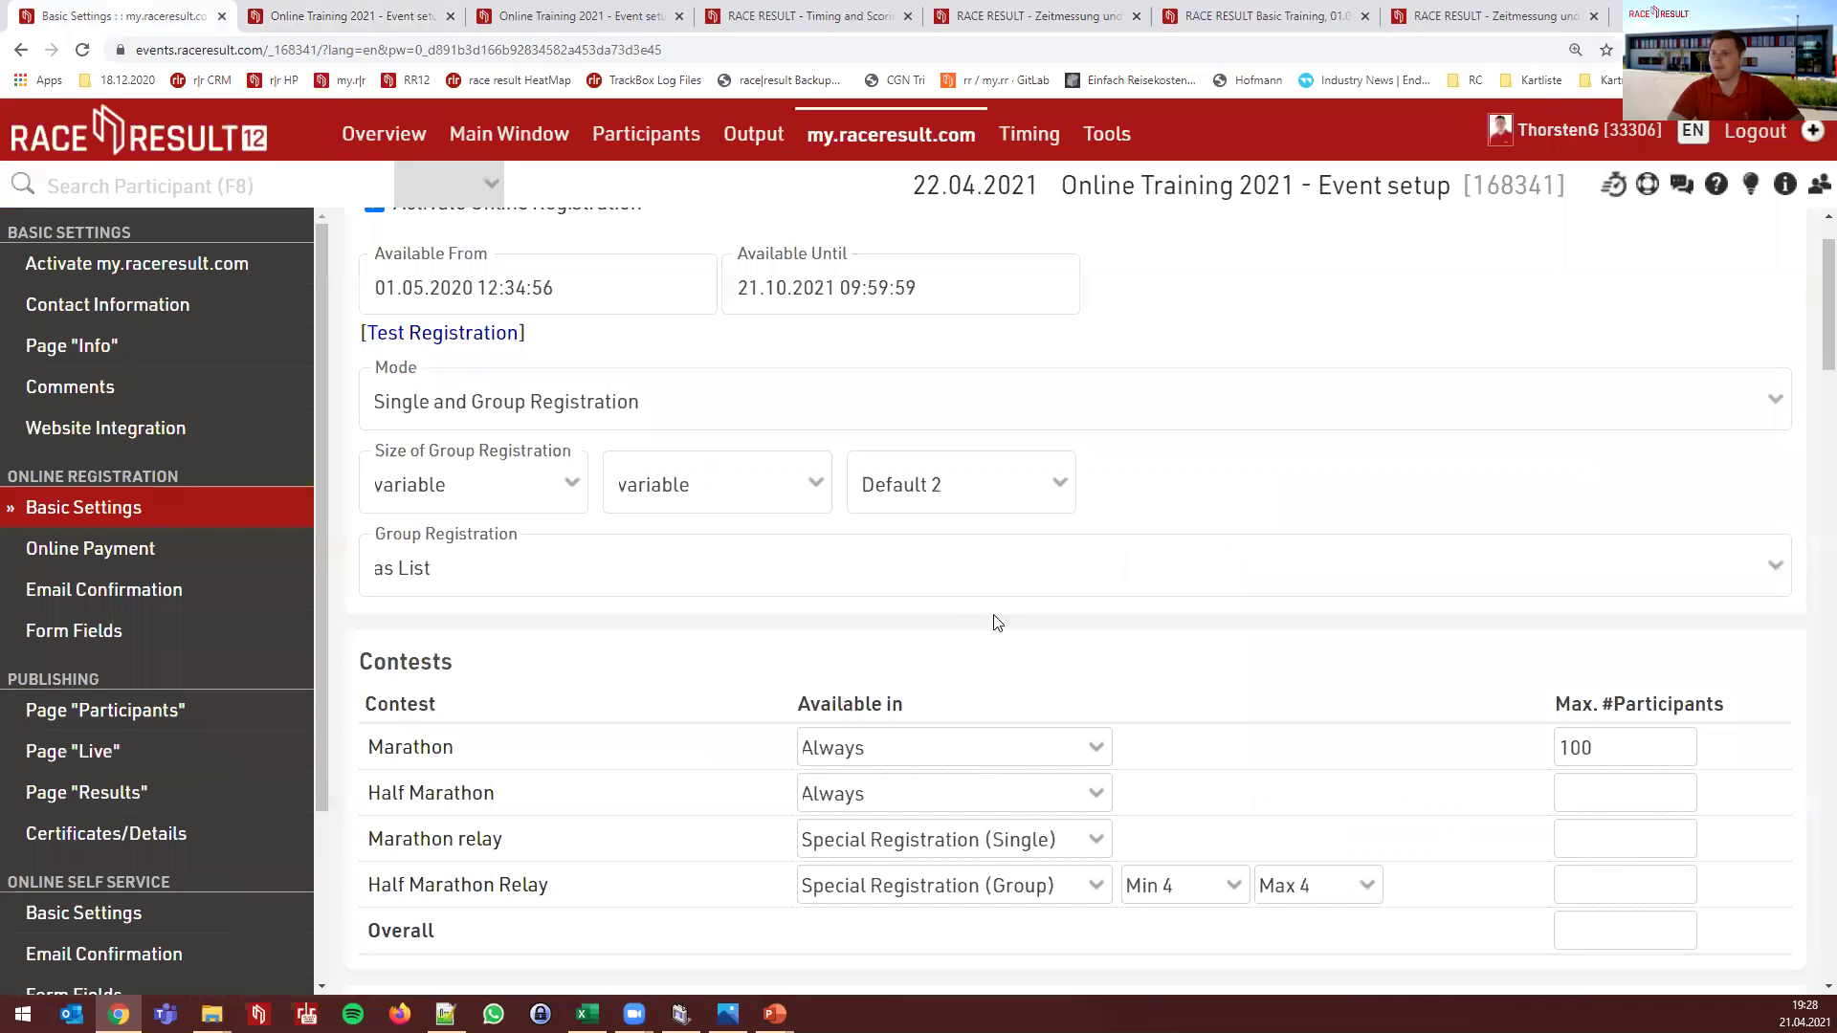
Review the display options for Group Registration in the online registration's basic settings
click(970, 589)
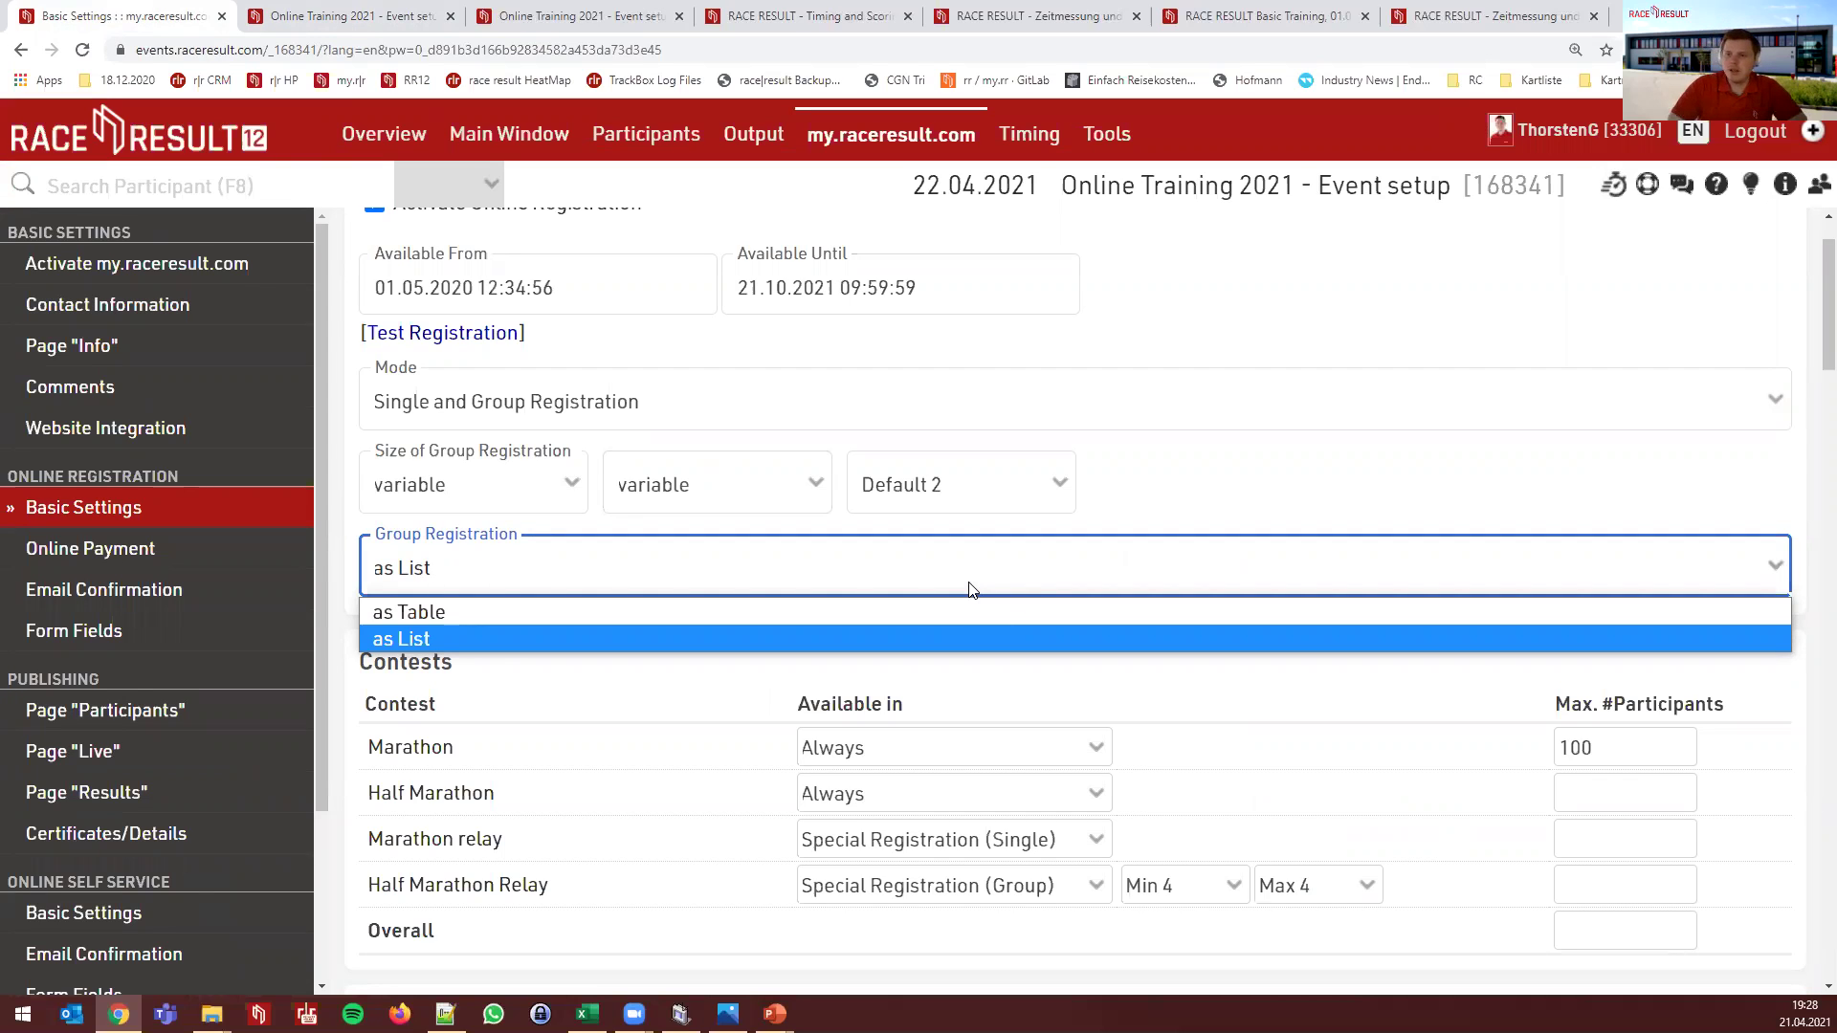
click(970, 590)
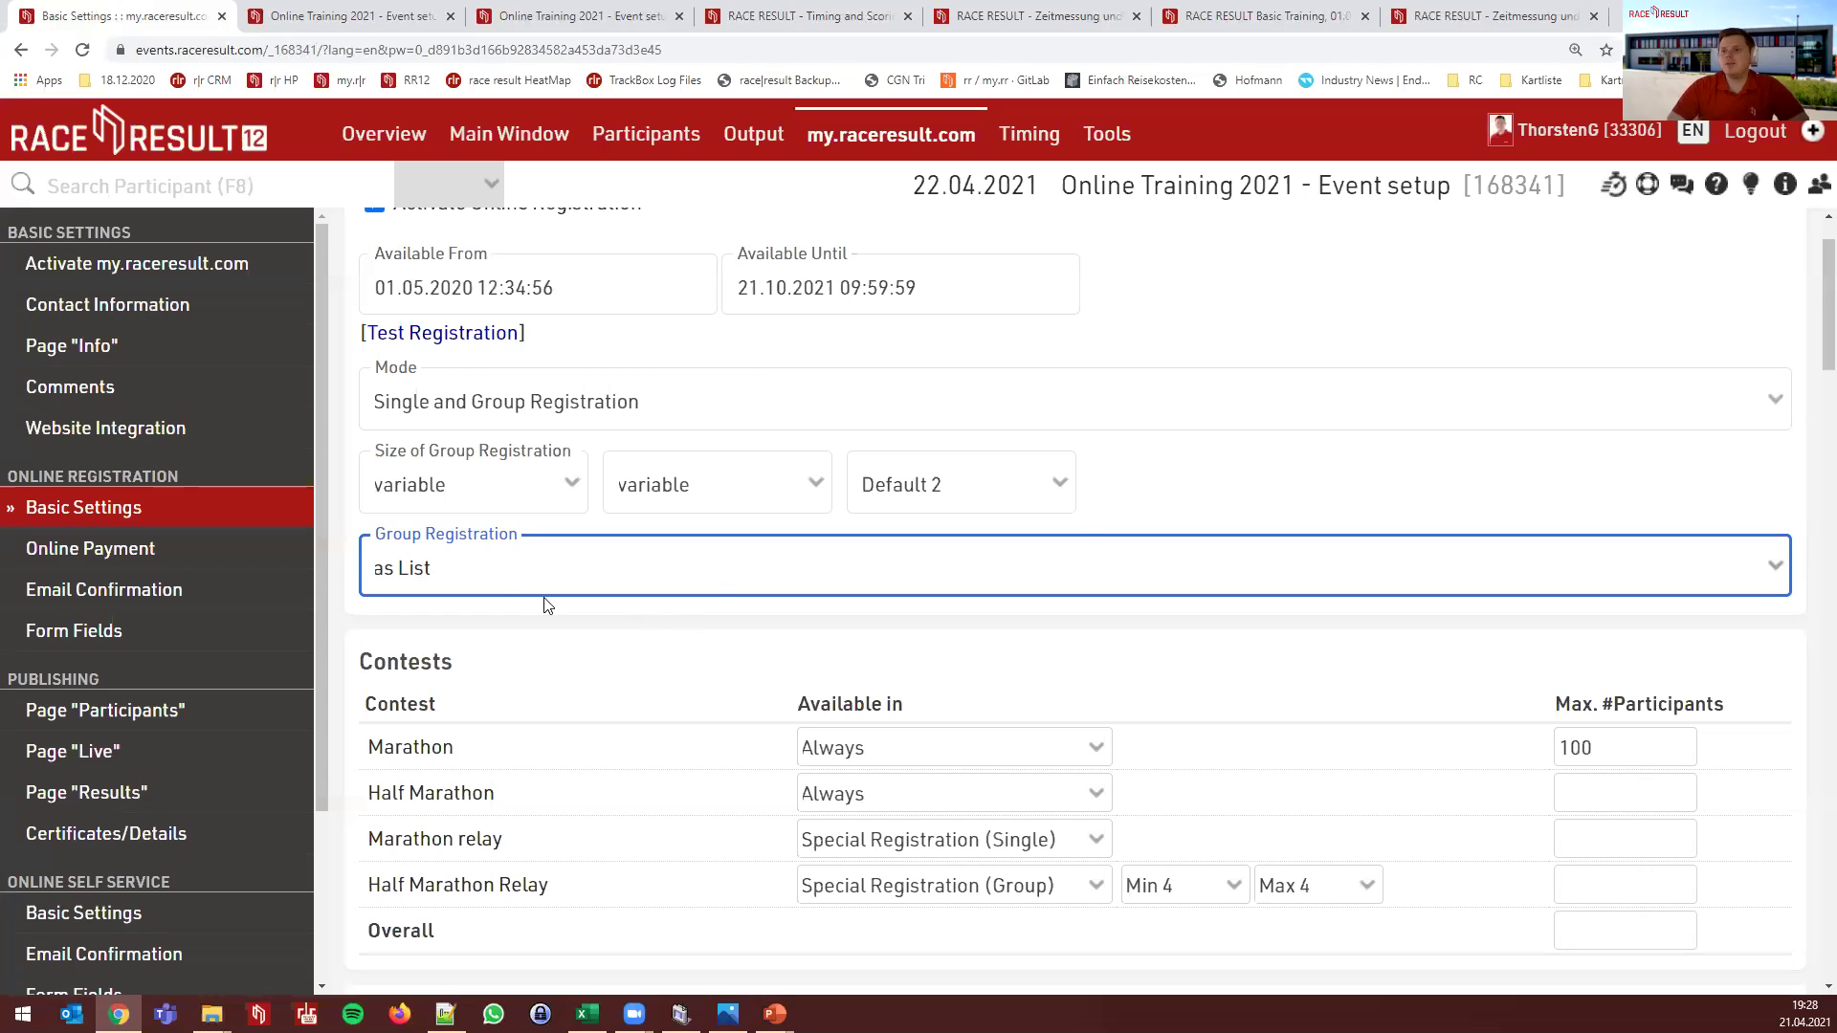
click(480, 583)
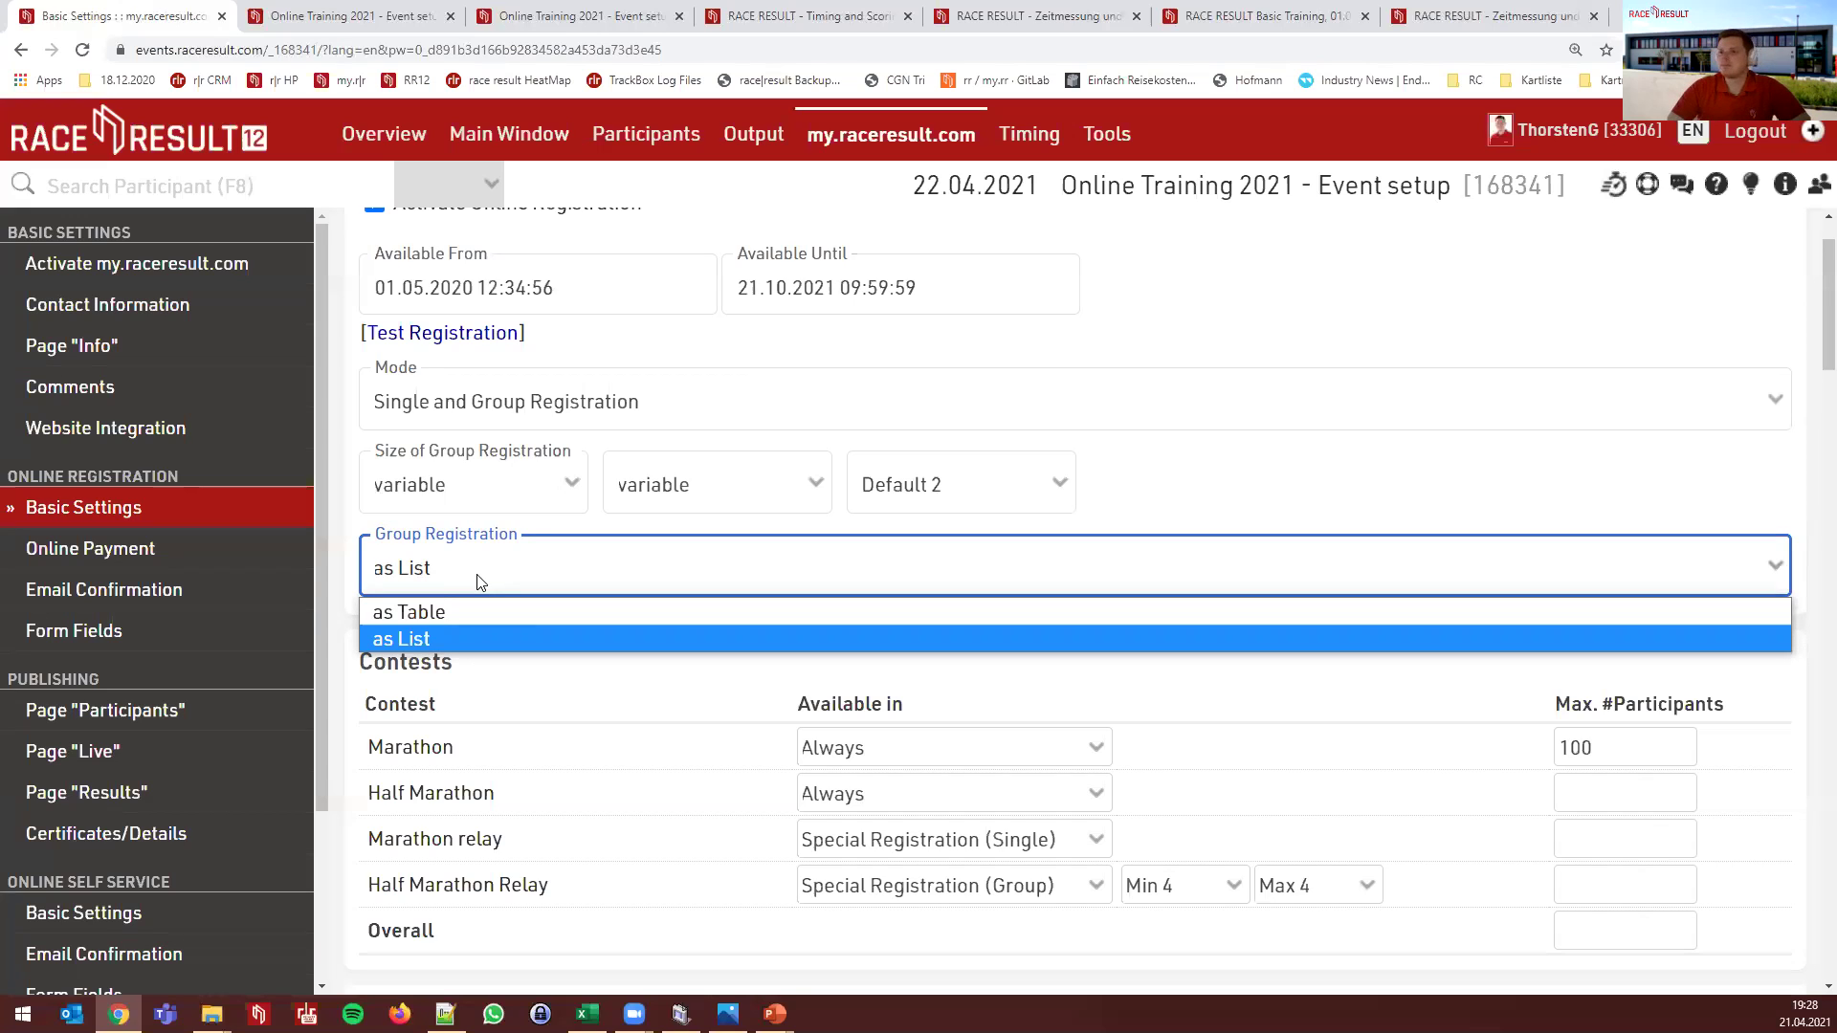
click(480, 583)
click(481, 582)
click(481, 582)
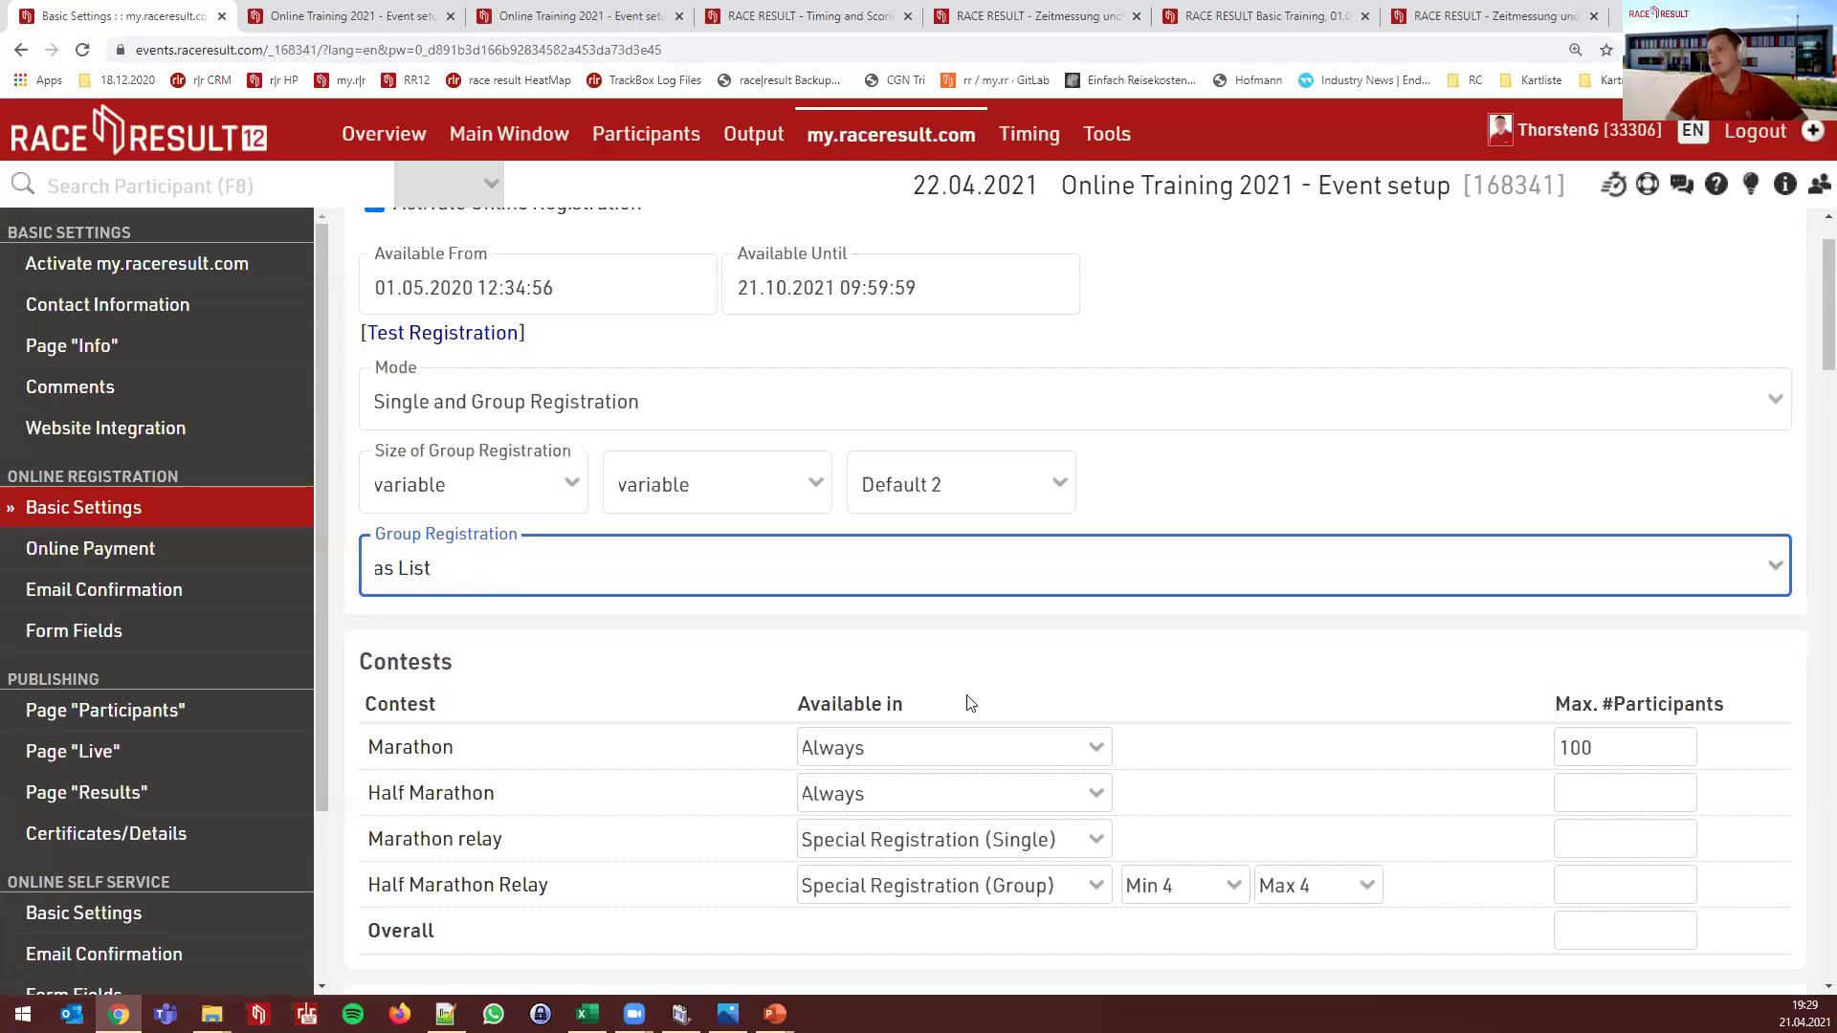
Compare the Marathon's maximum number of participants with the available places listed on the public registration page
click(1083, 700)
scroll(1115, 566, down, 2)
scroll(1116, 558, down, 2)
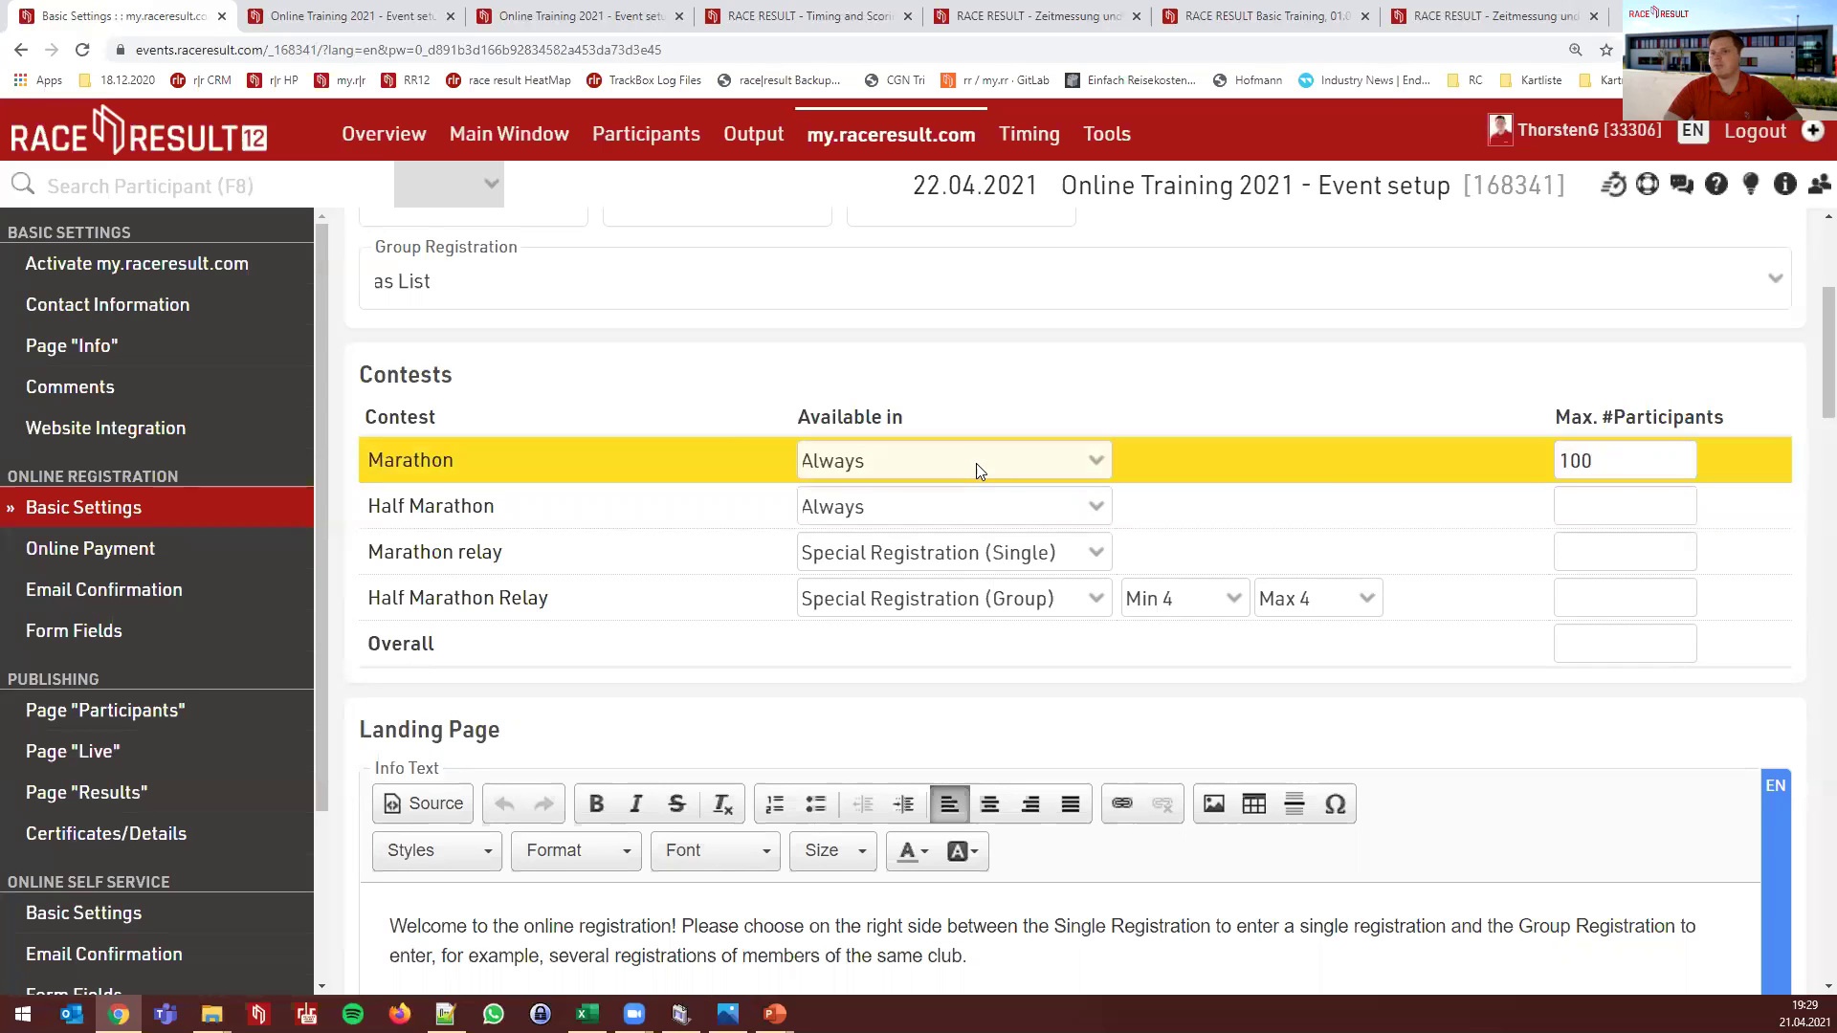
click(344, 27)
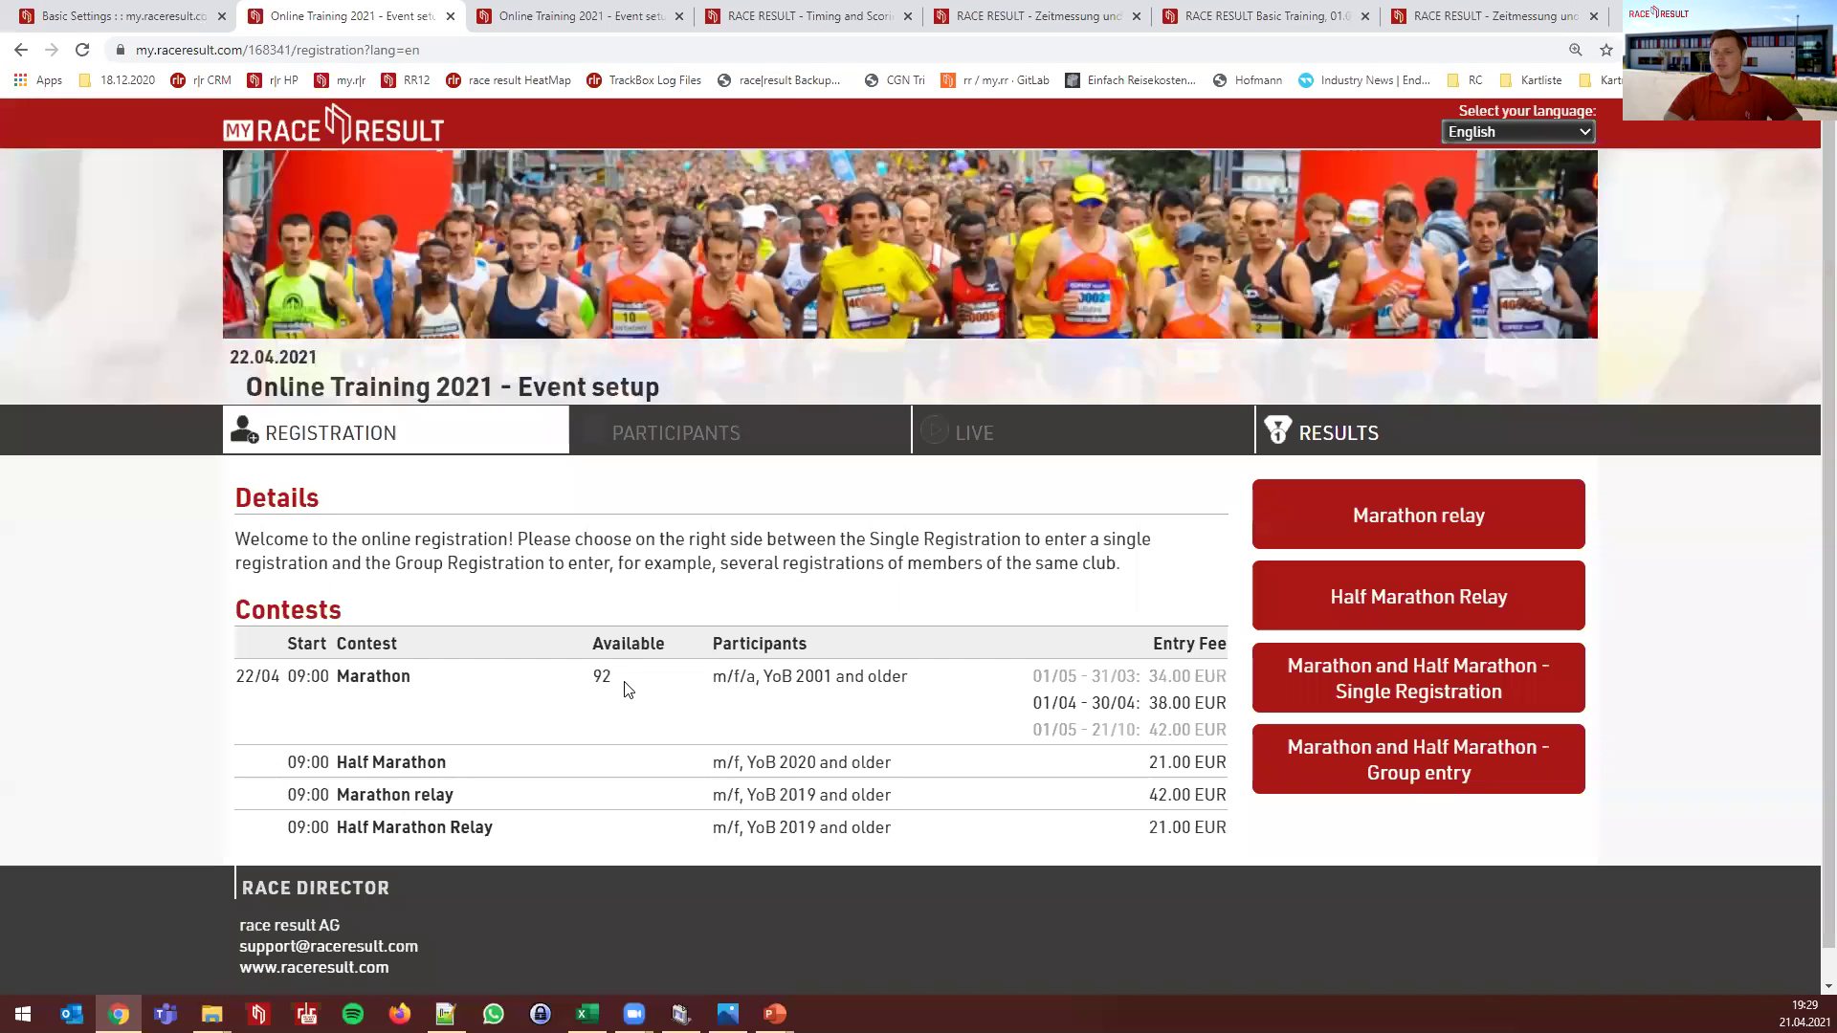
drag(601, 653, 601, 676)
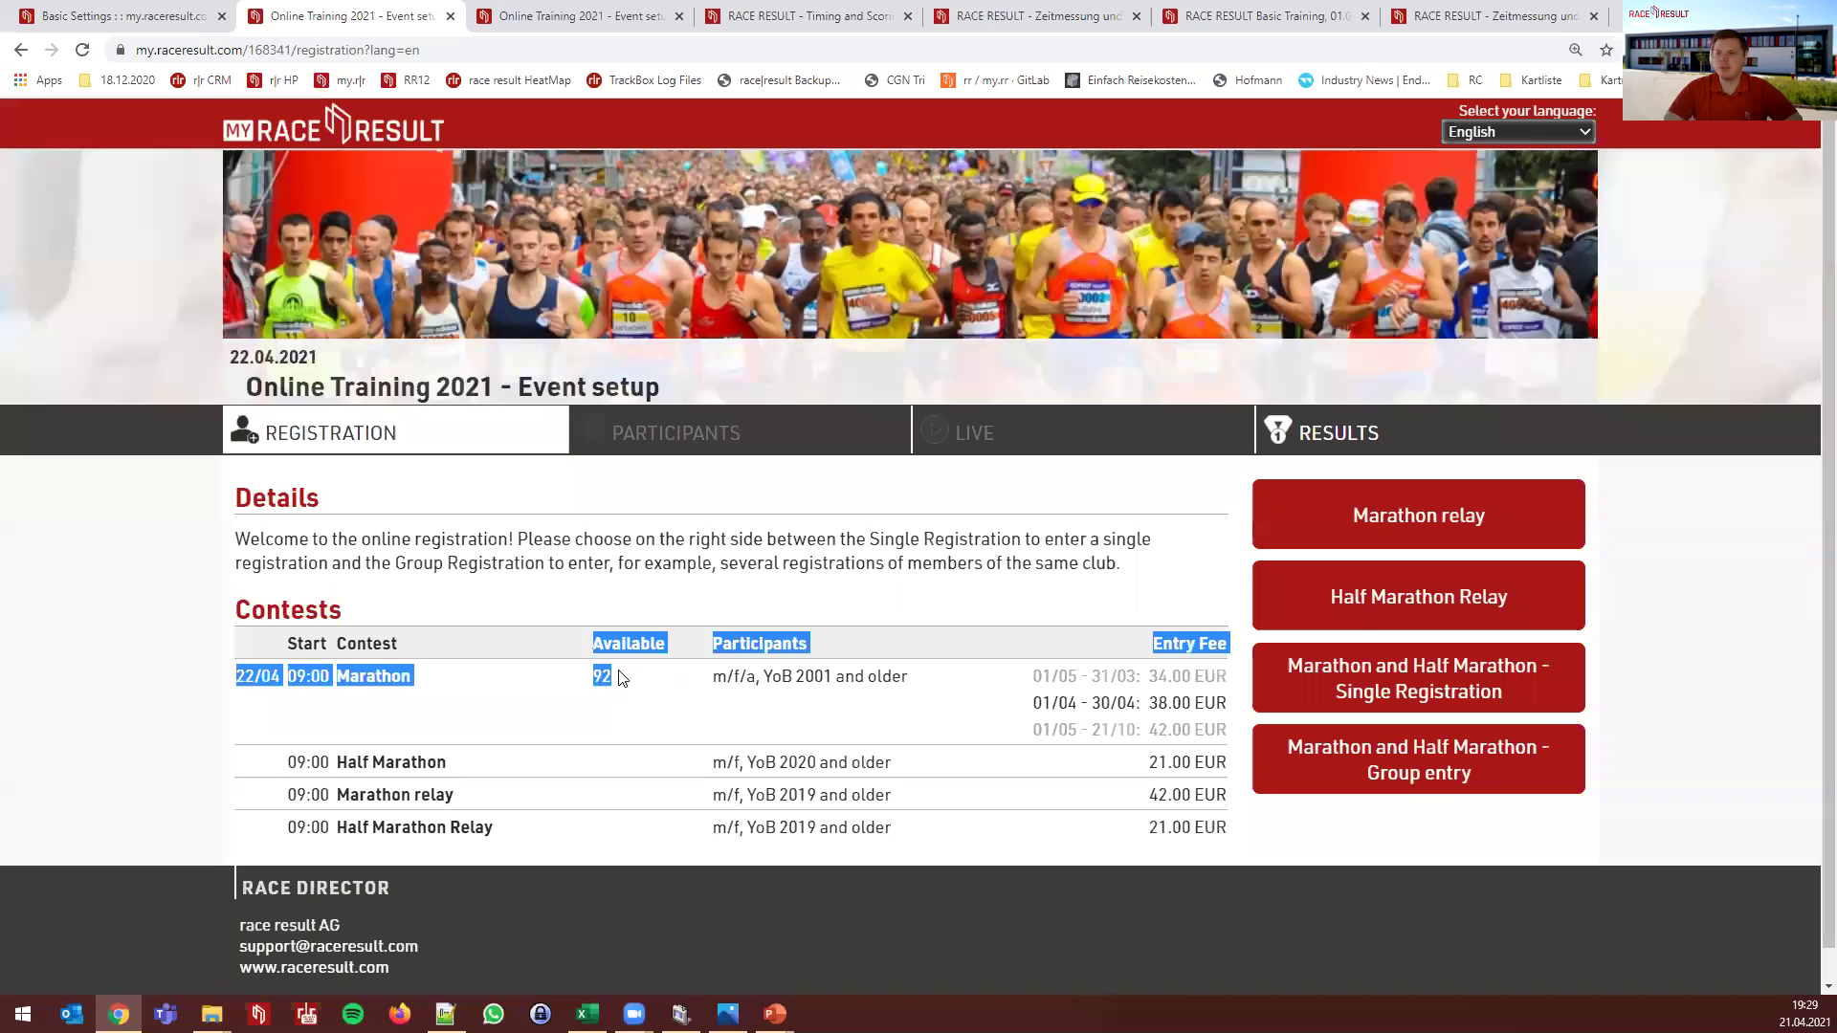
click(618, 677)
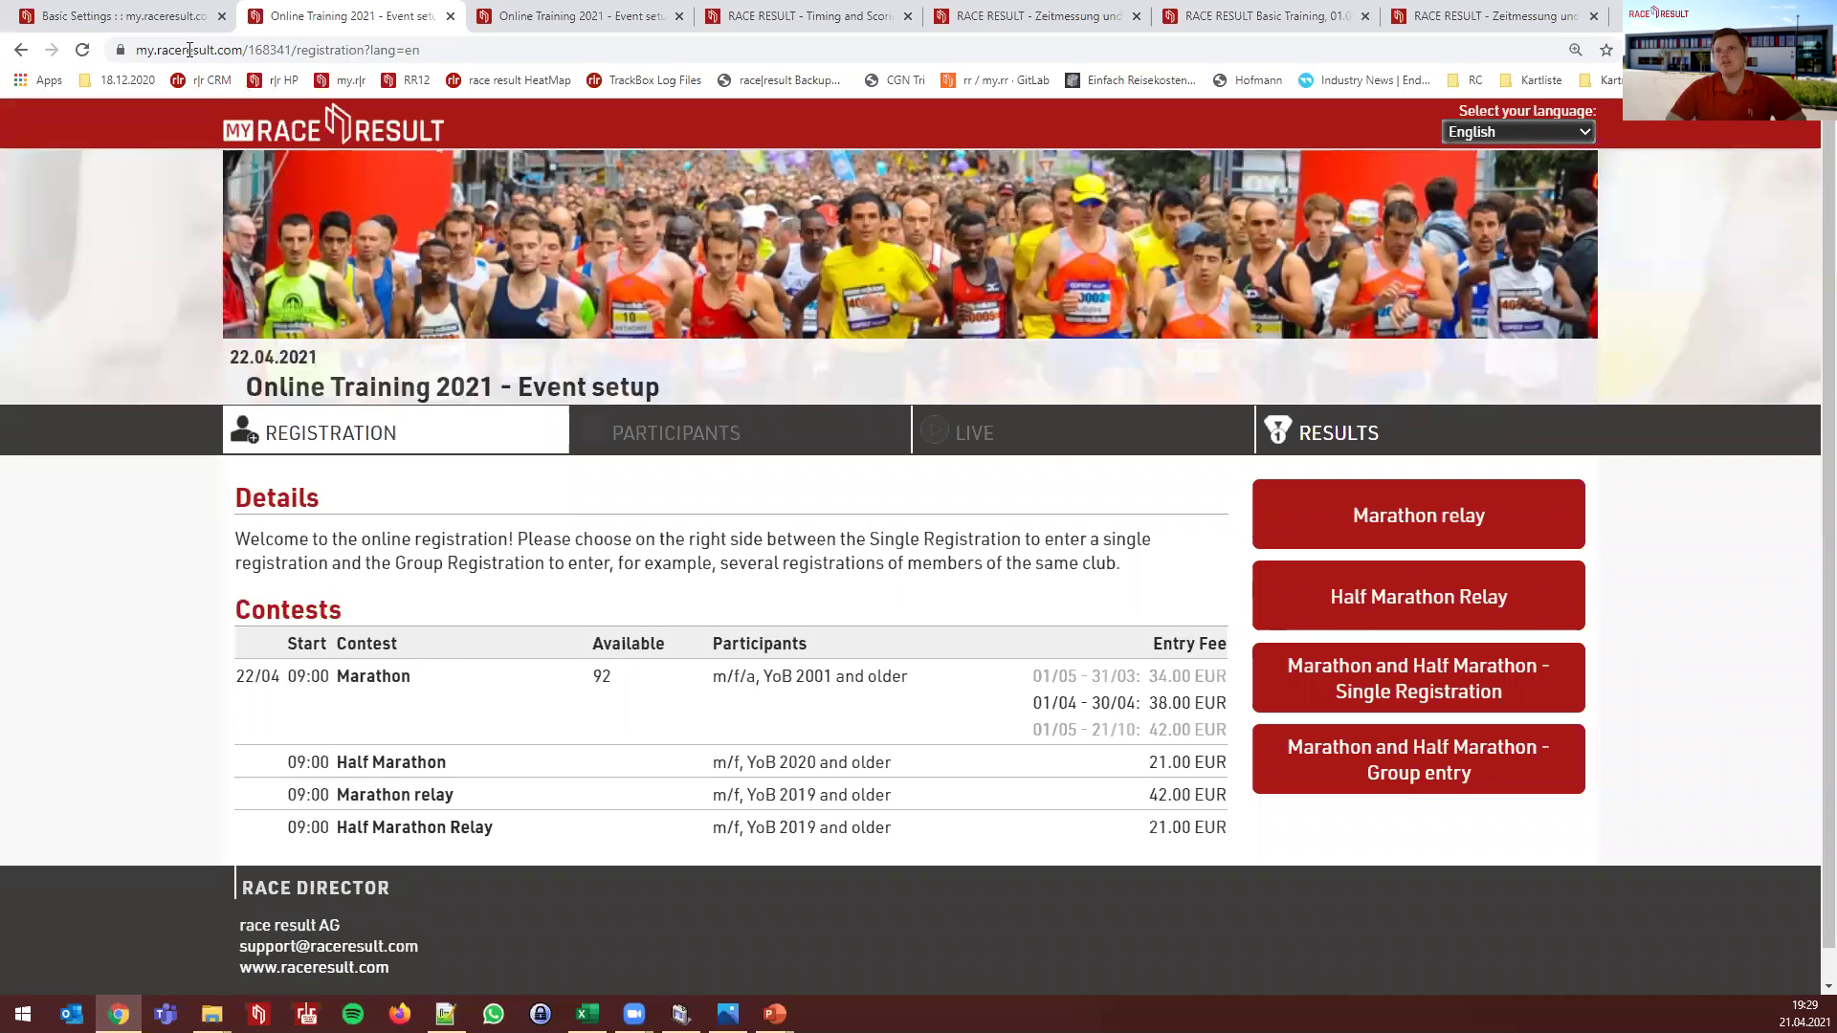
click(142, 27)
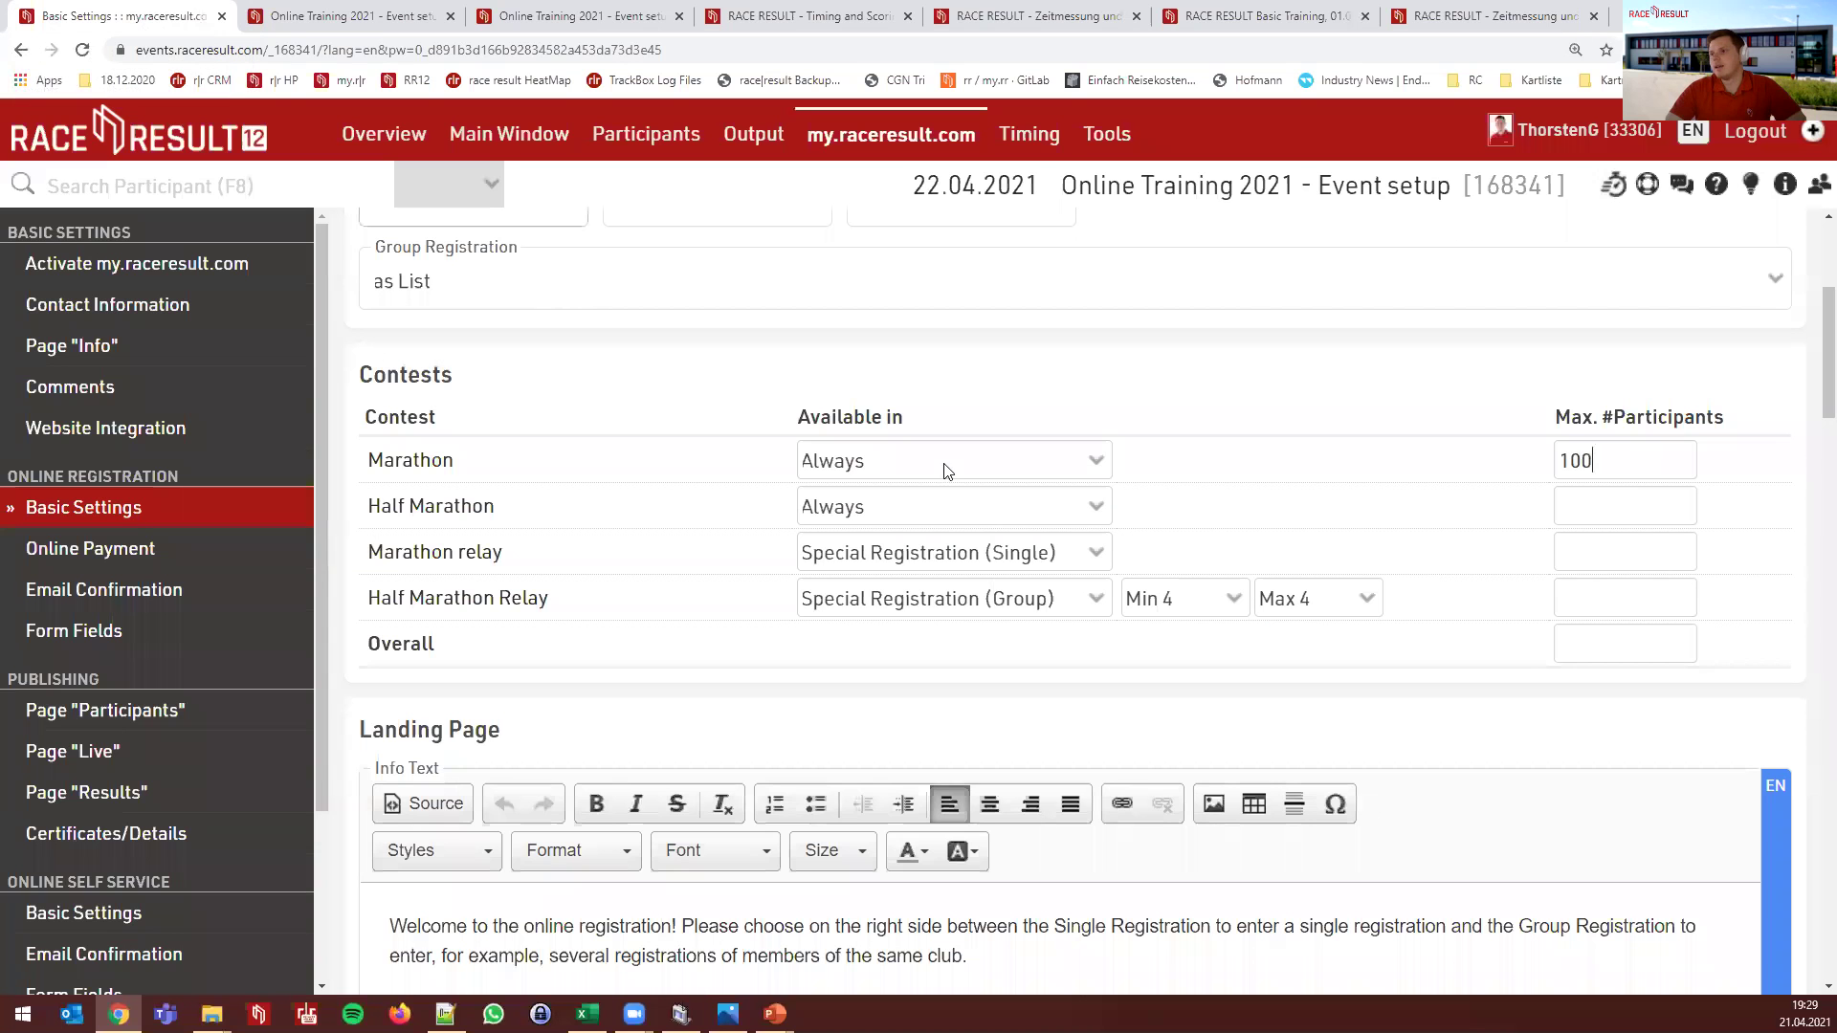
Compare the landing page's info text with the details text on the public registration page
scroll(1394, 495, down, 4)
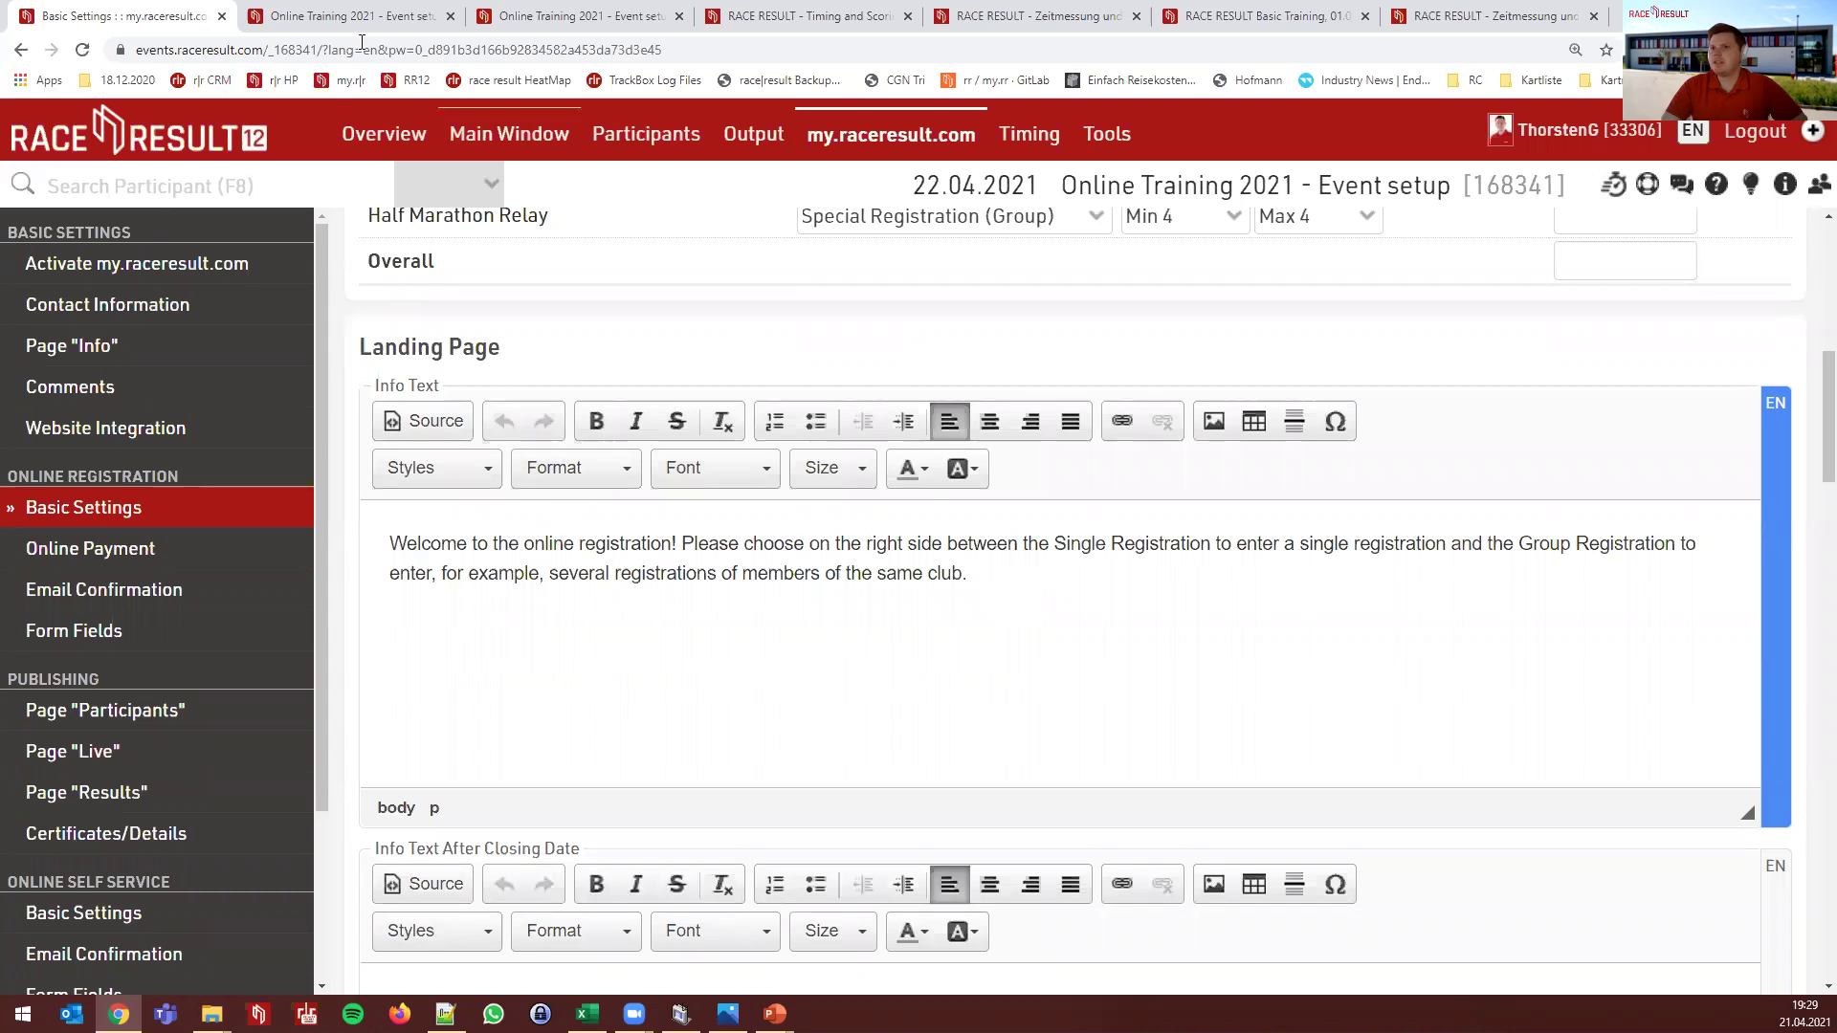
key(ctrl+Tab)
drag(1131, 574, 236, 547)
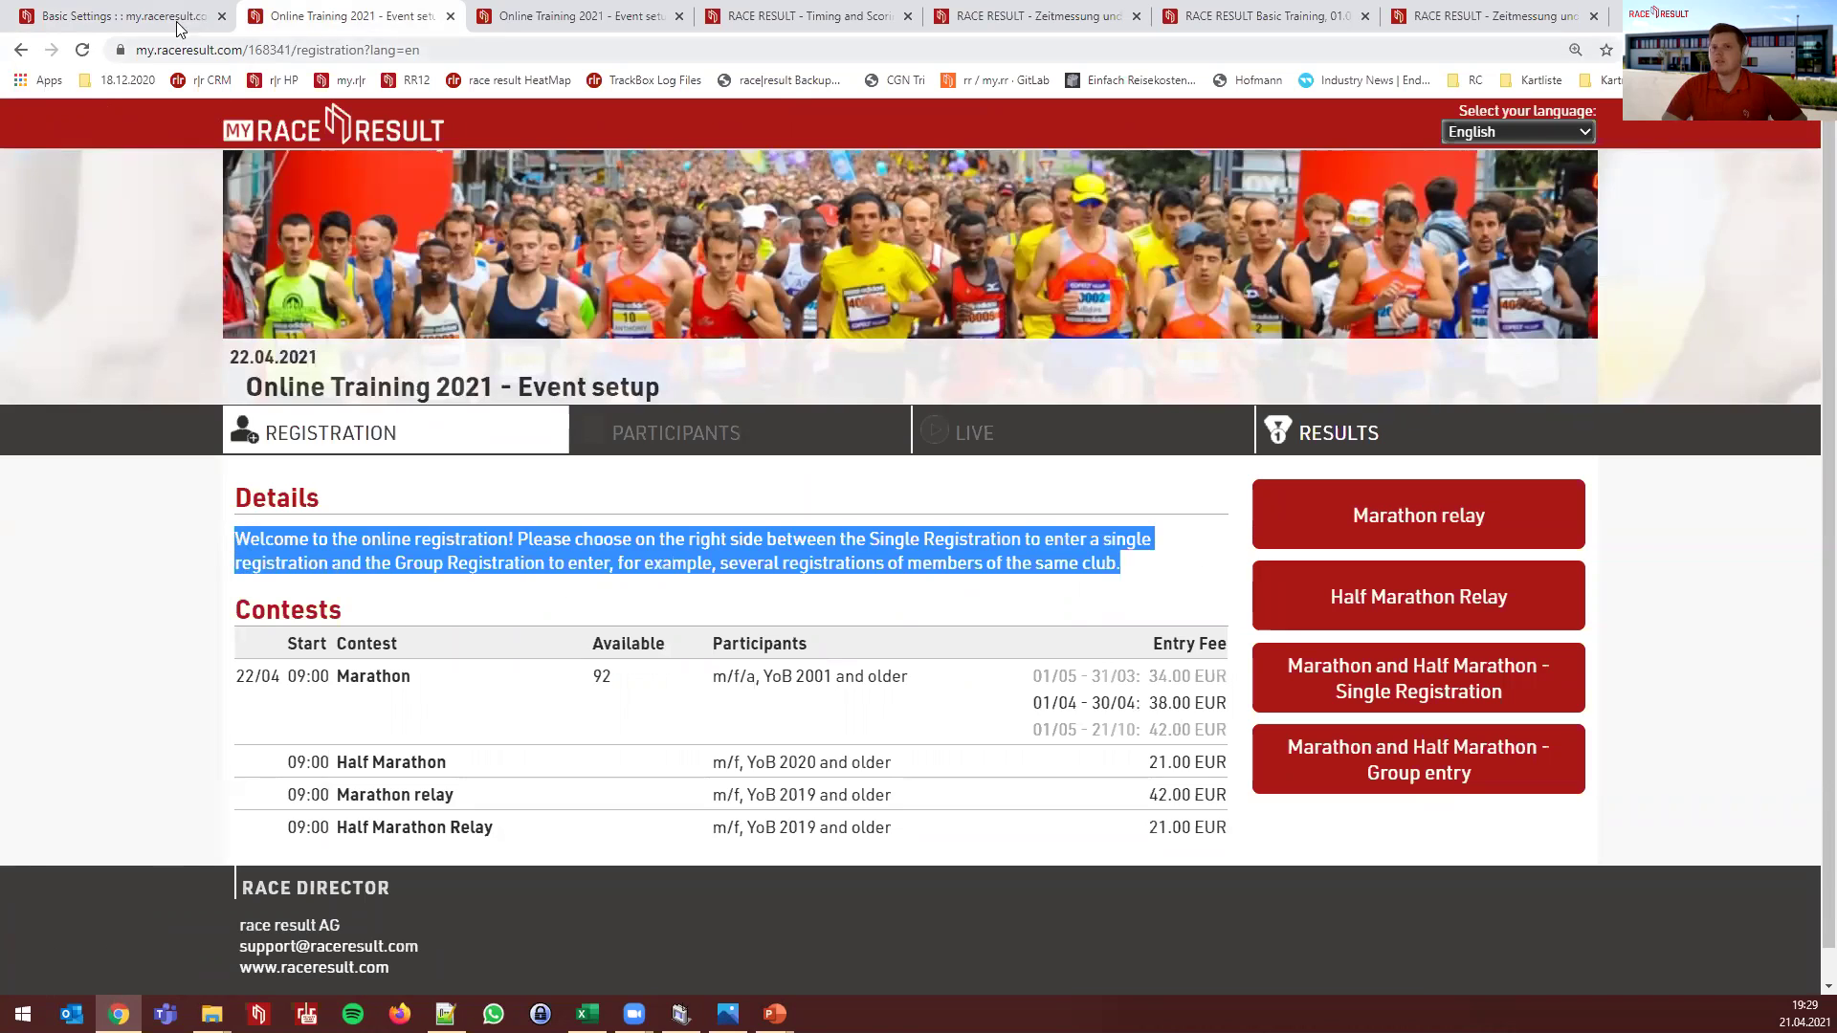
key(ctrl+shift+Tab)
click(830, 617)
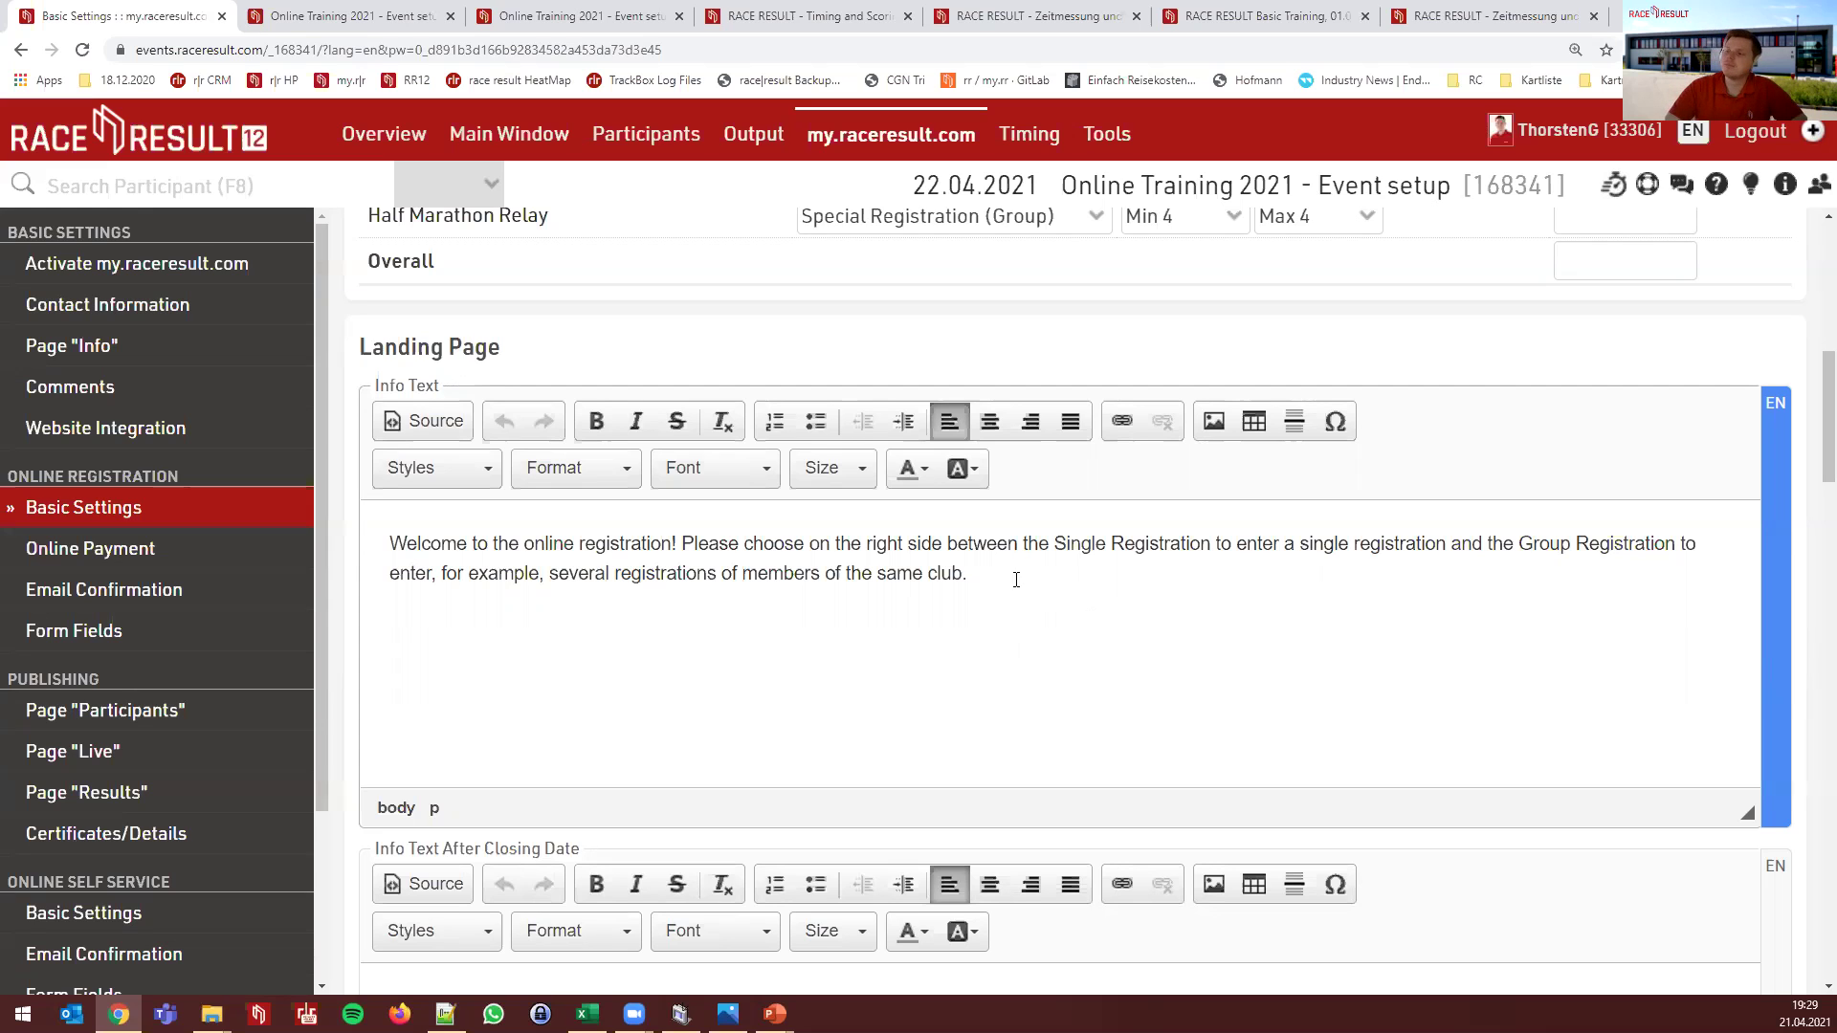
Review the info texts for after the closing date and before the opening date, and check the event date
scroll(1018, 574, down, 7)
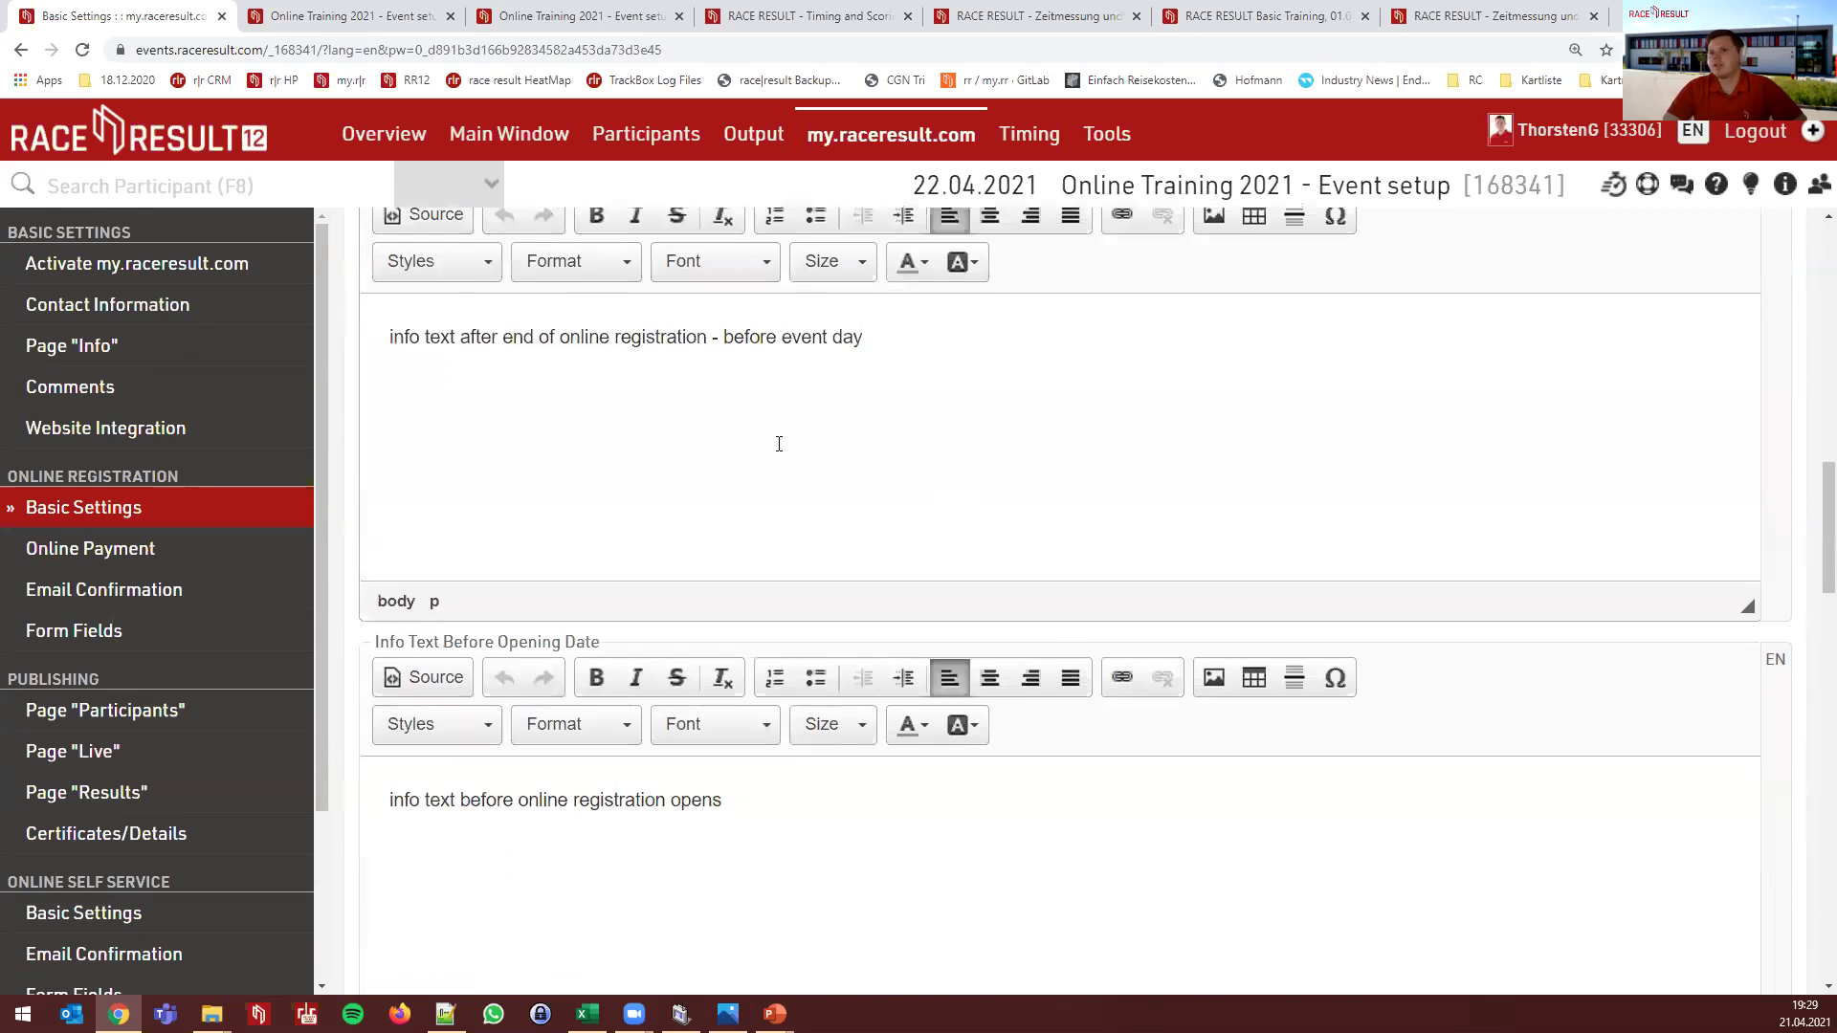
scroll(779, 444, up, 2)
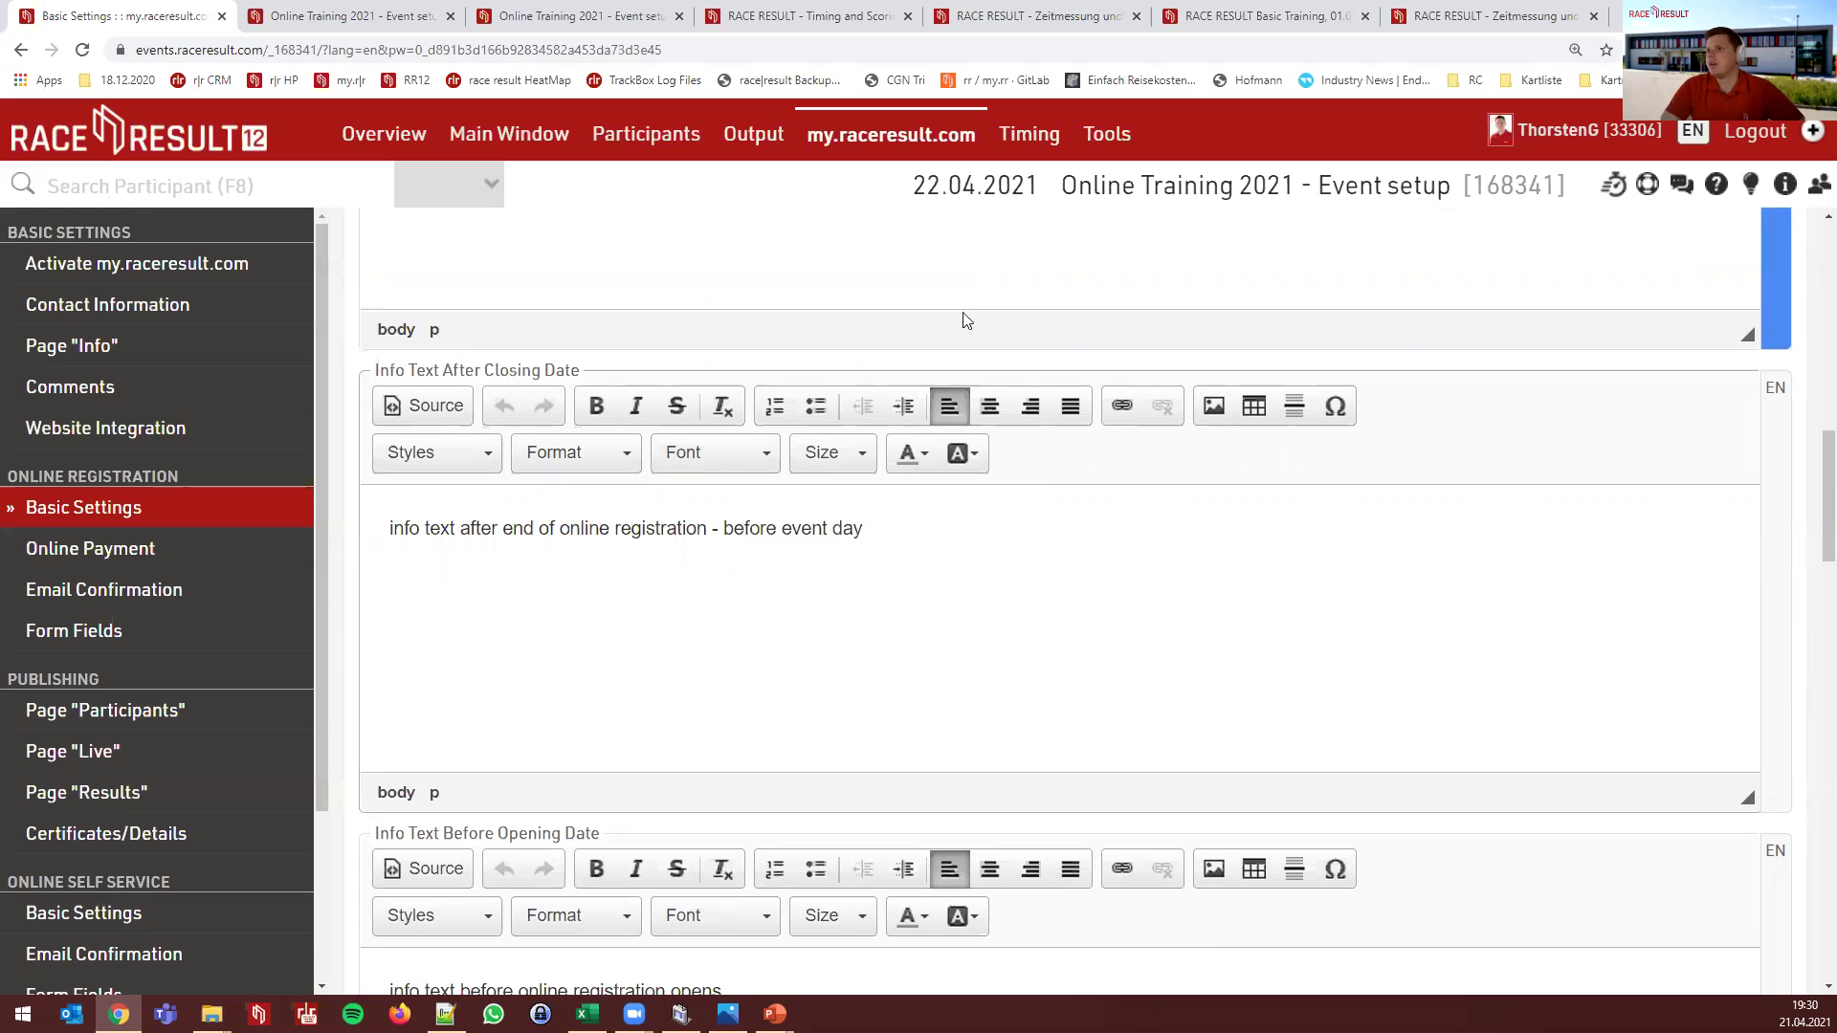
drag(917, 187, 1039, 187)
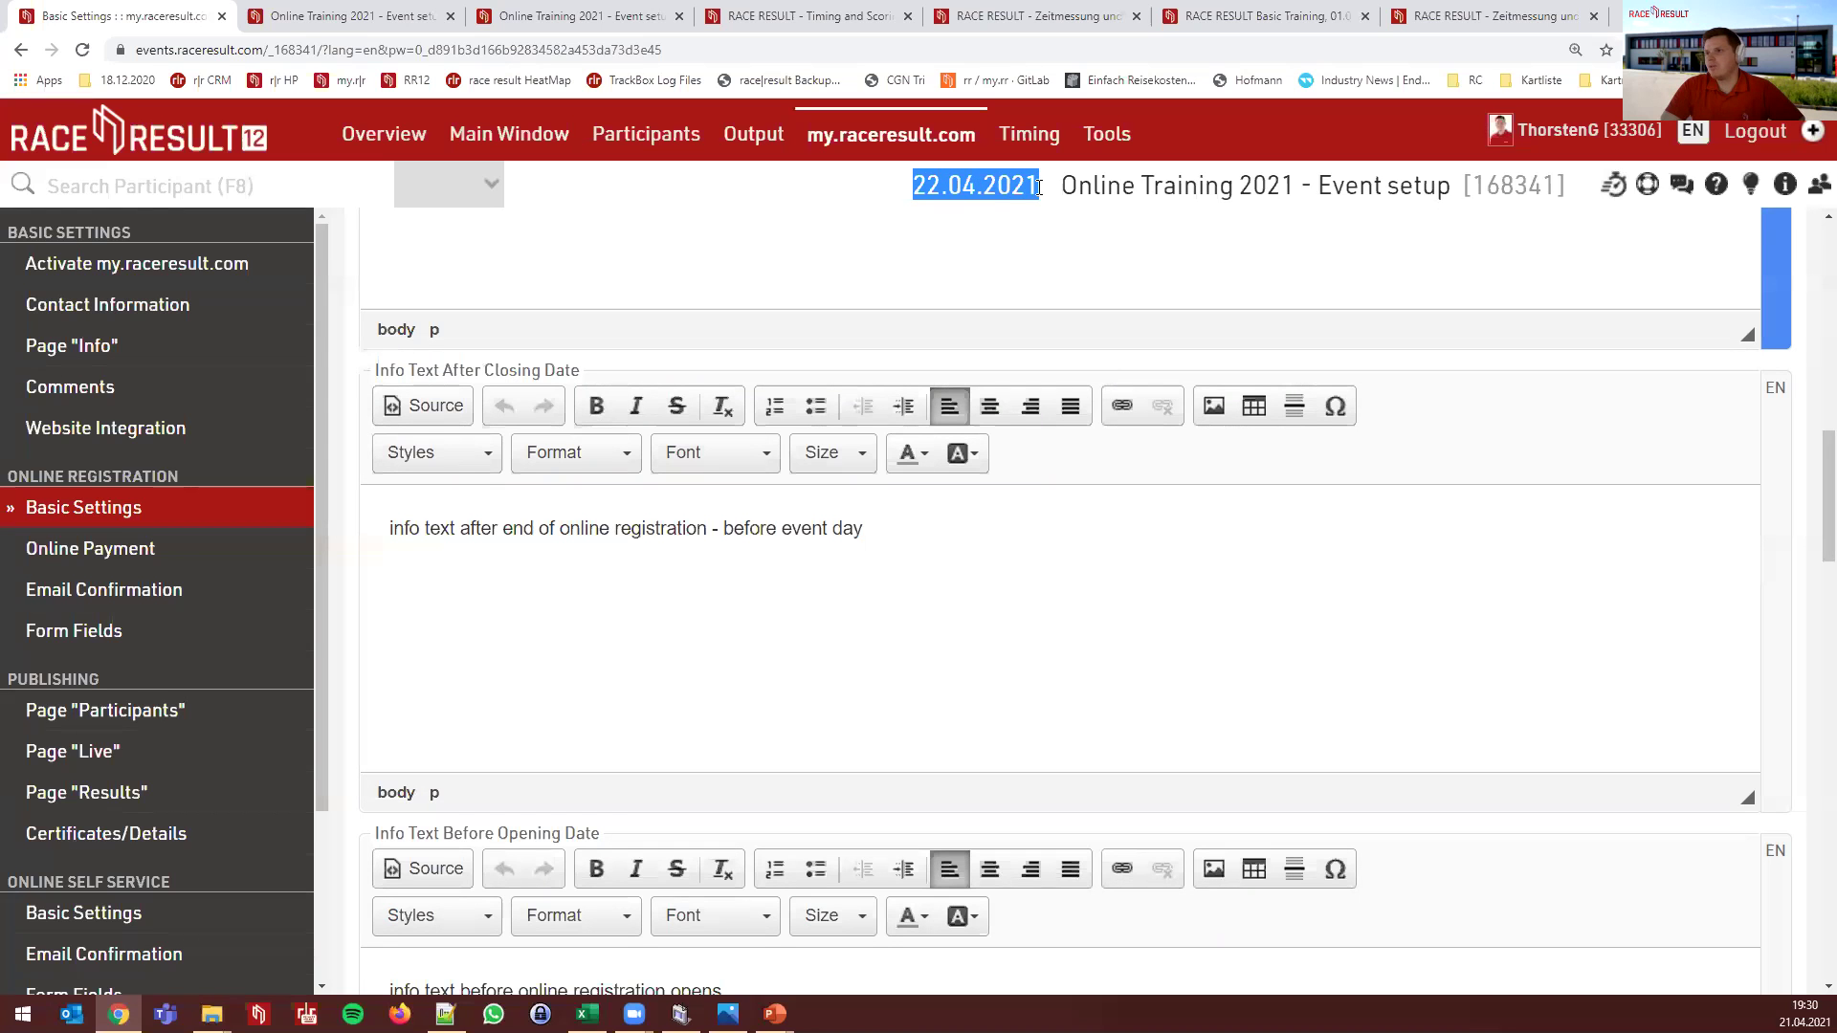
Set the online registration's Available Until date to 21.04.2021, keeping the time 09:59:59
scroll(885, 439, up, 15)
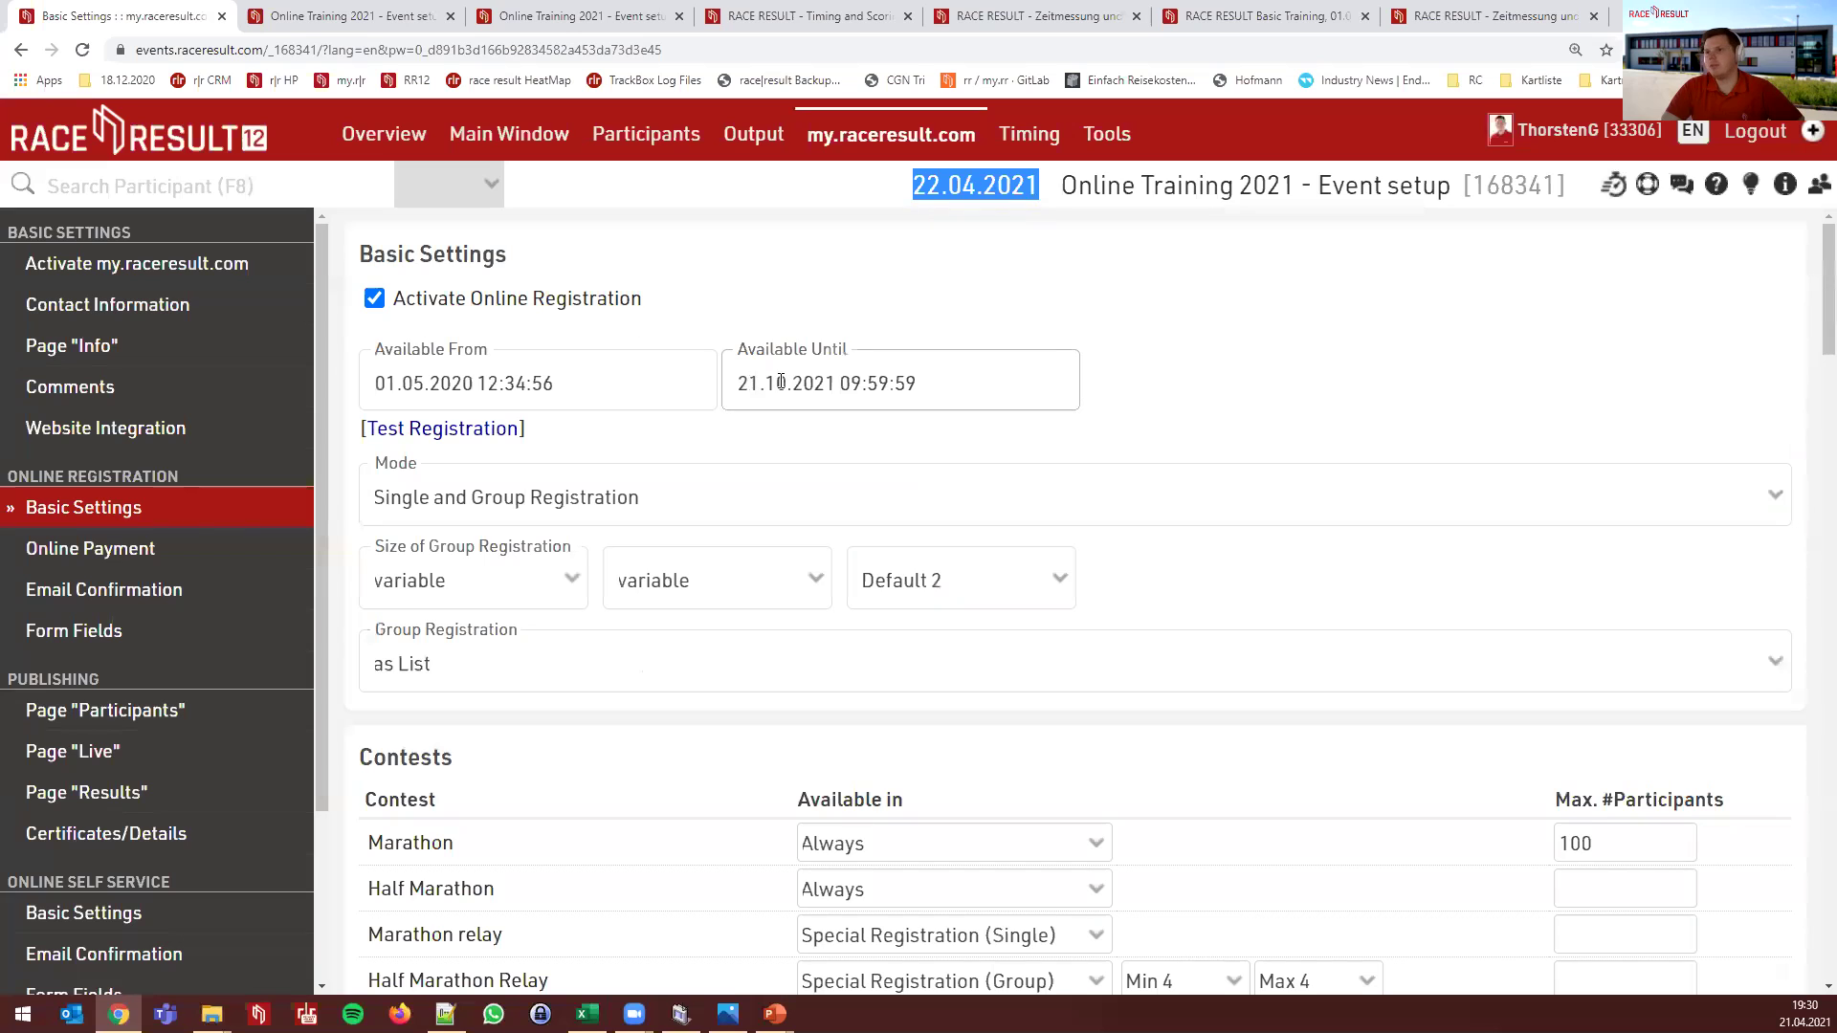
click(780, 383)
key(BackSpace)
key(BackSpace)
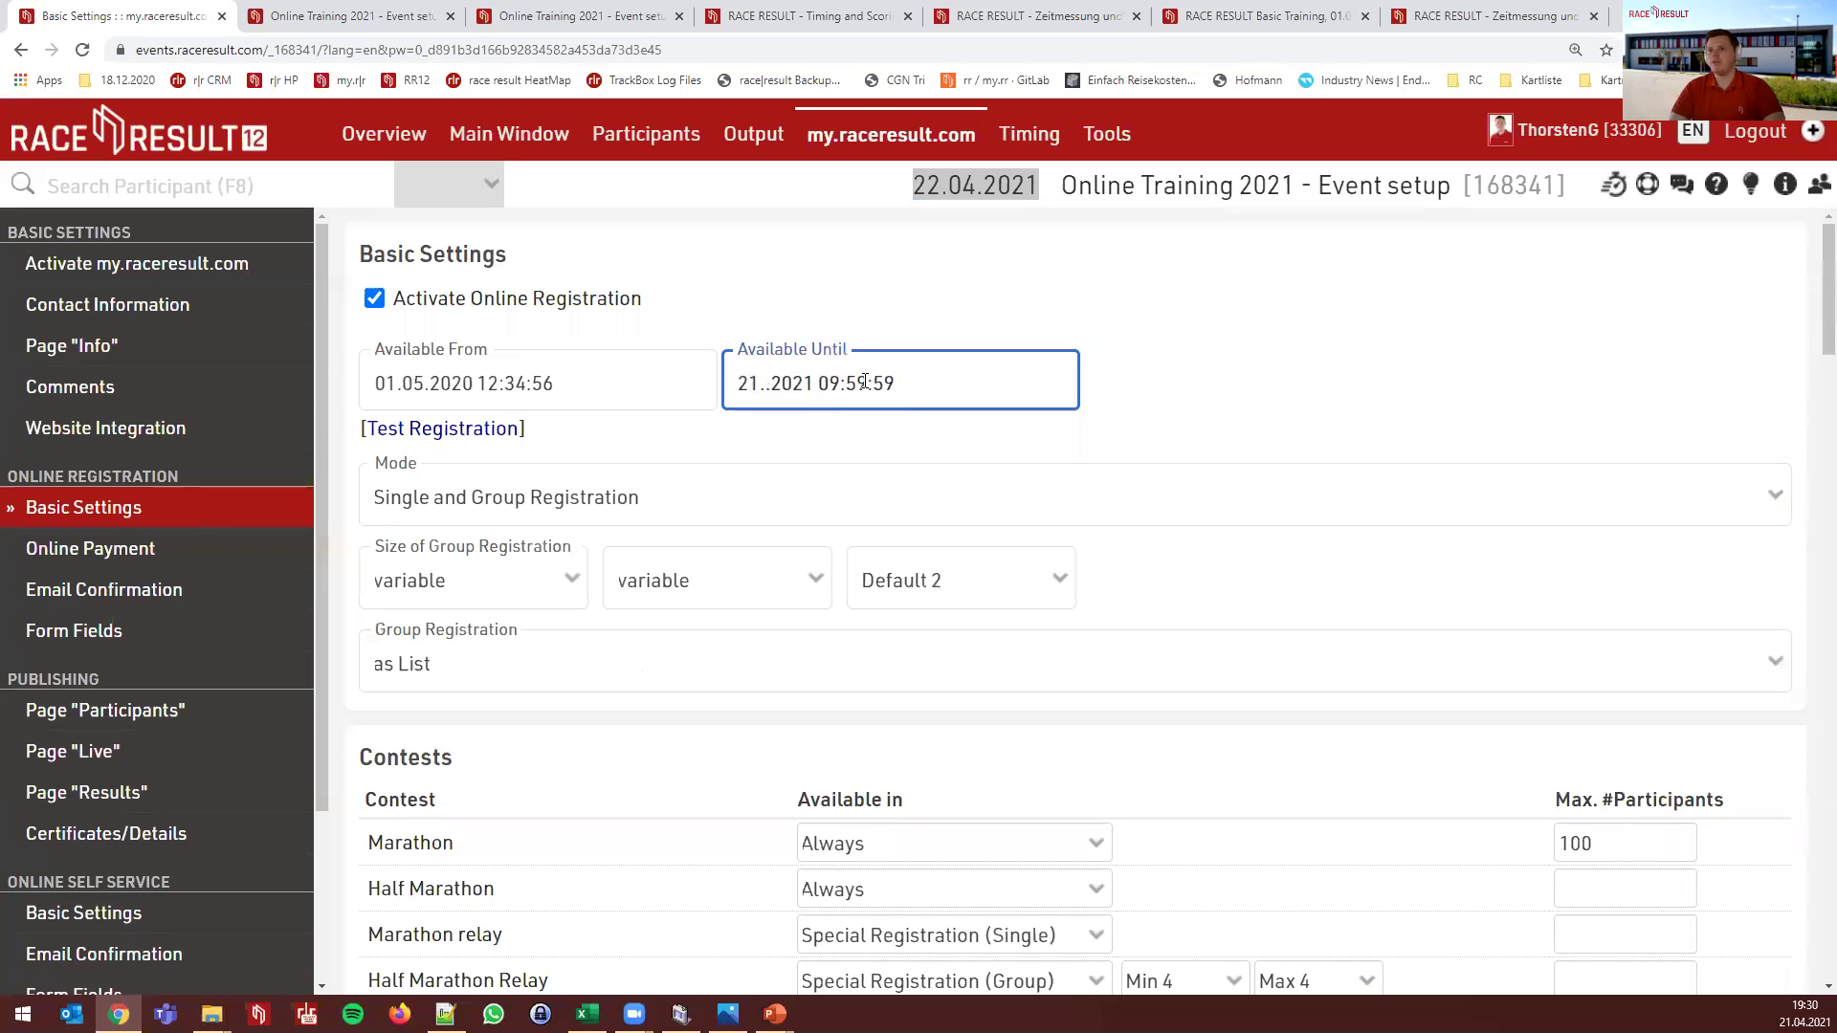
text(4)
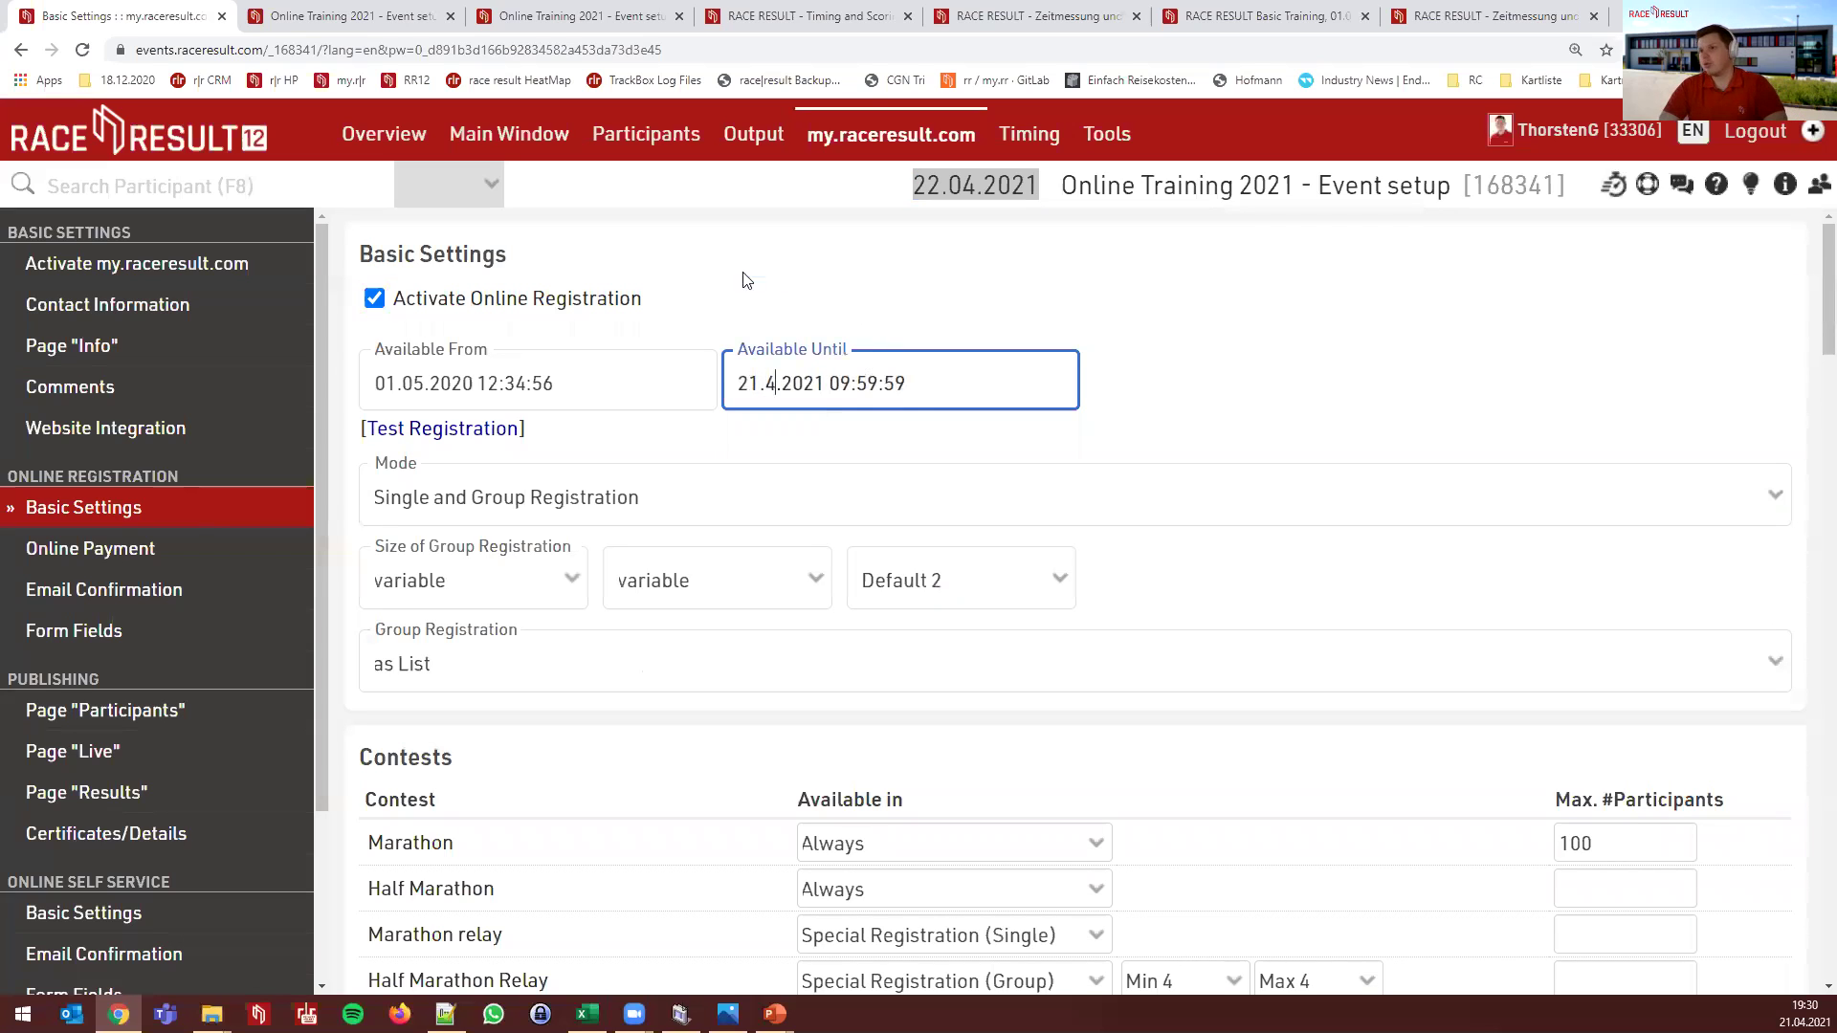
click(727, 239)
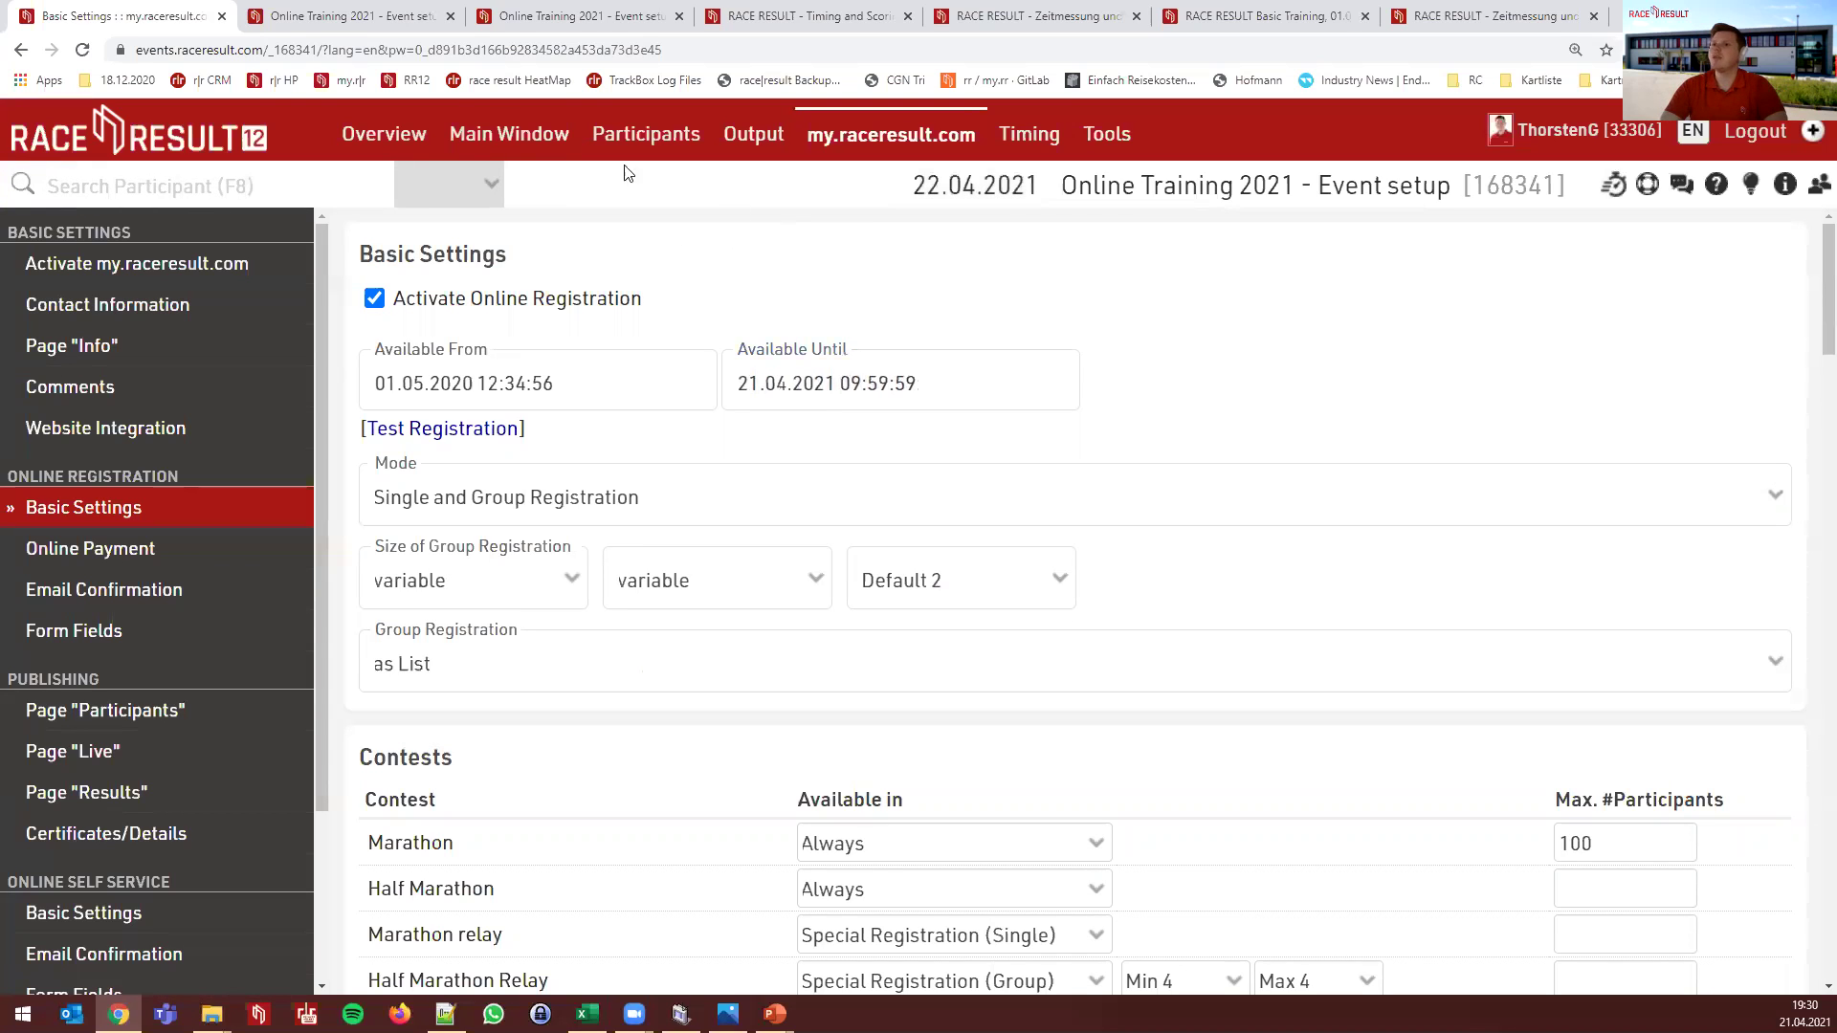
Reload the public registration page and examine its details text and registration status
click(300, 21)
key(F5)
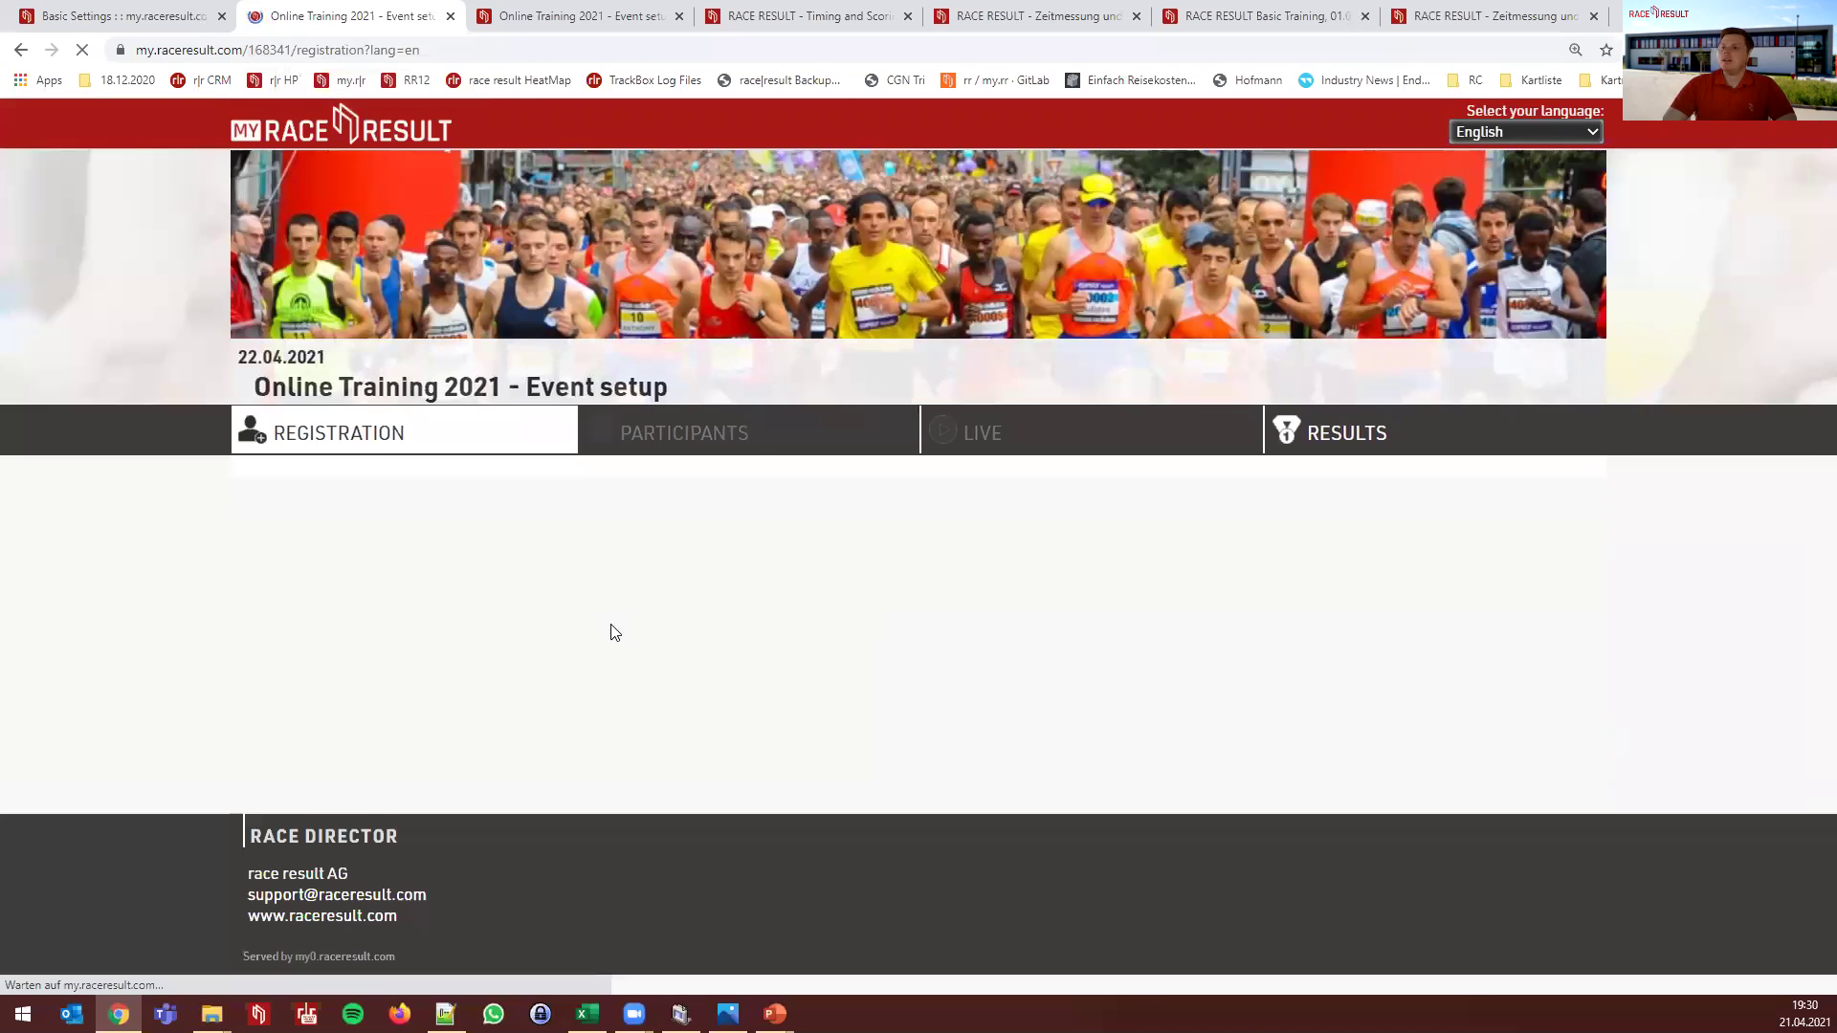
drag(729, 545, 242, 574)
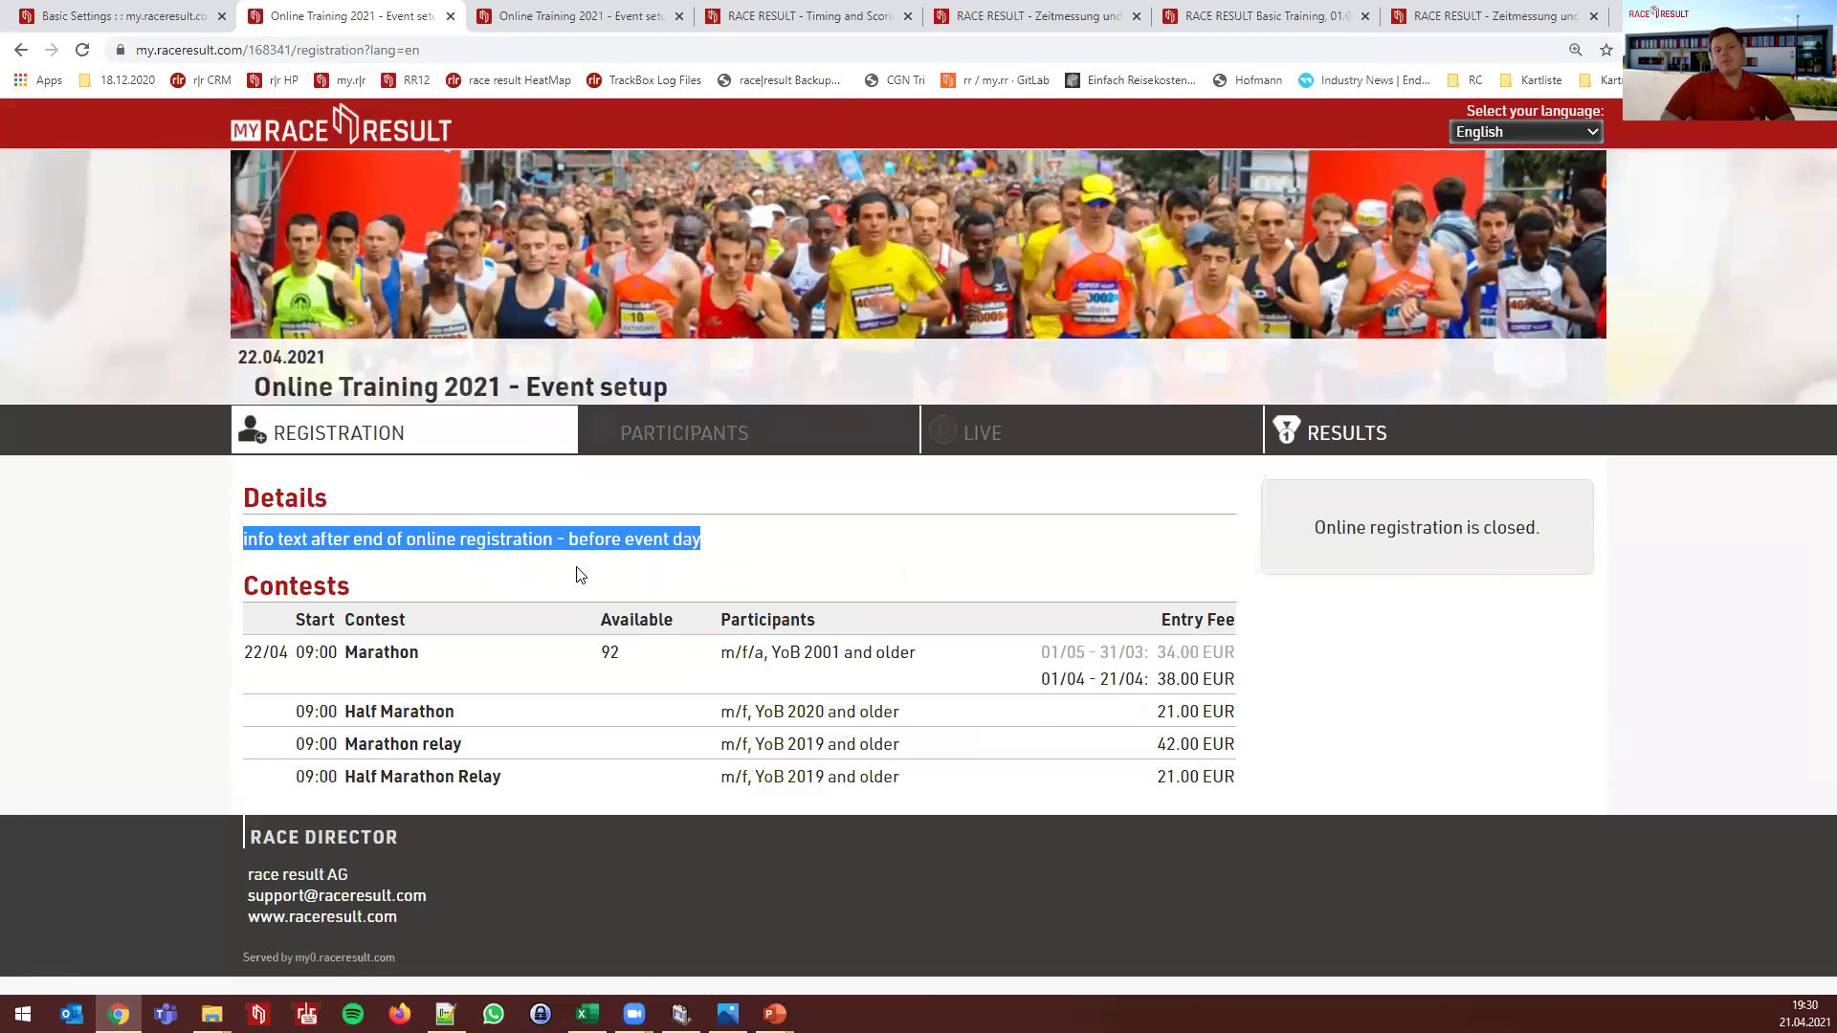
drag(1550, 532, 1325, 532)
click(1372, 527)
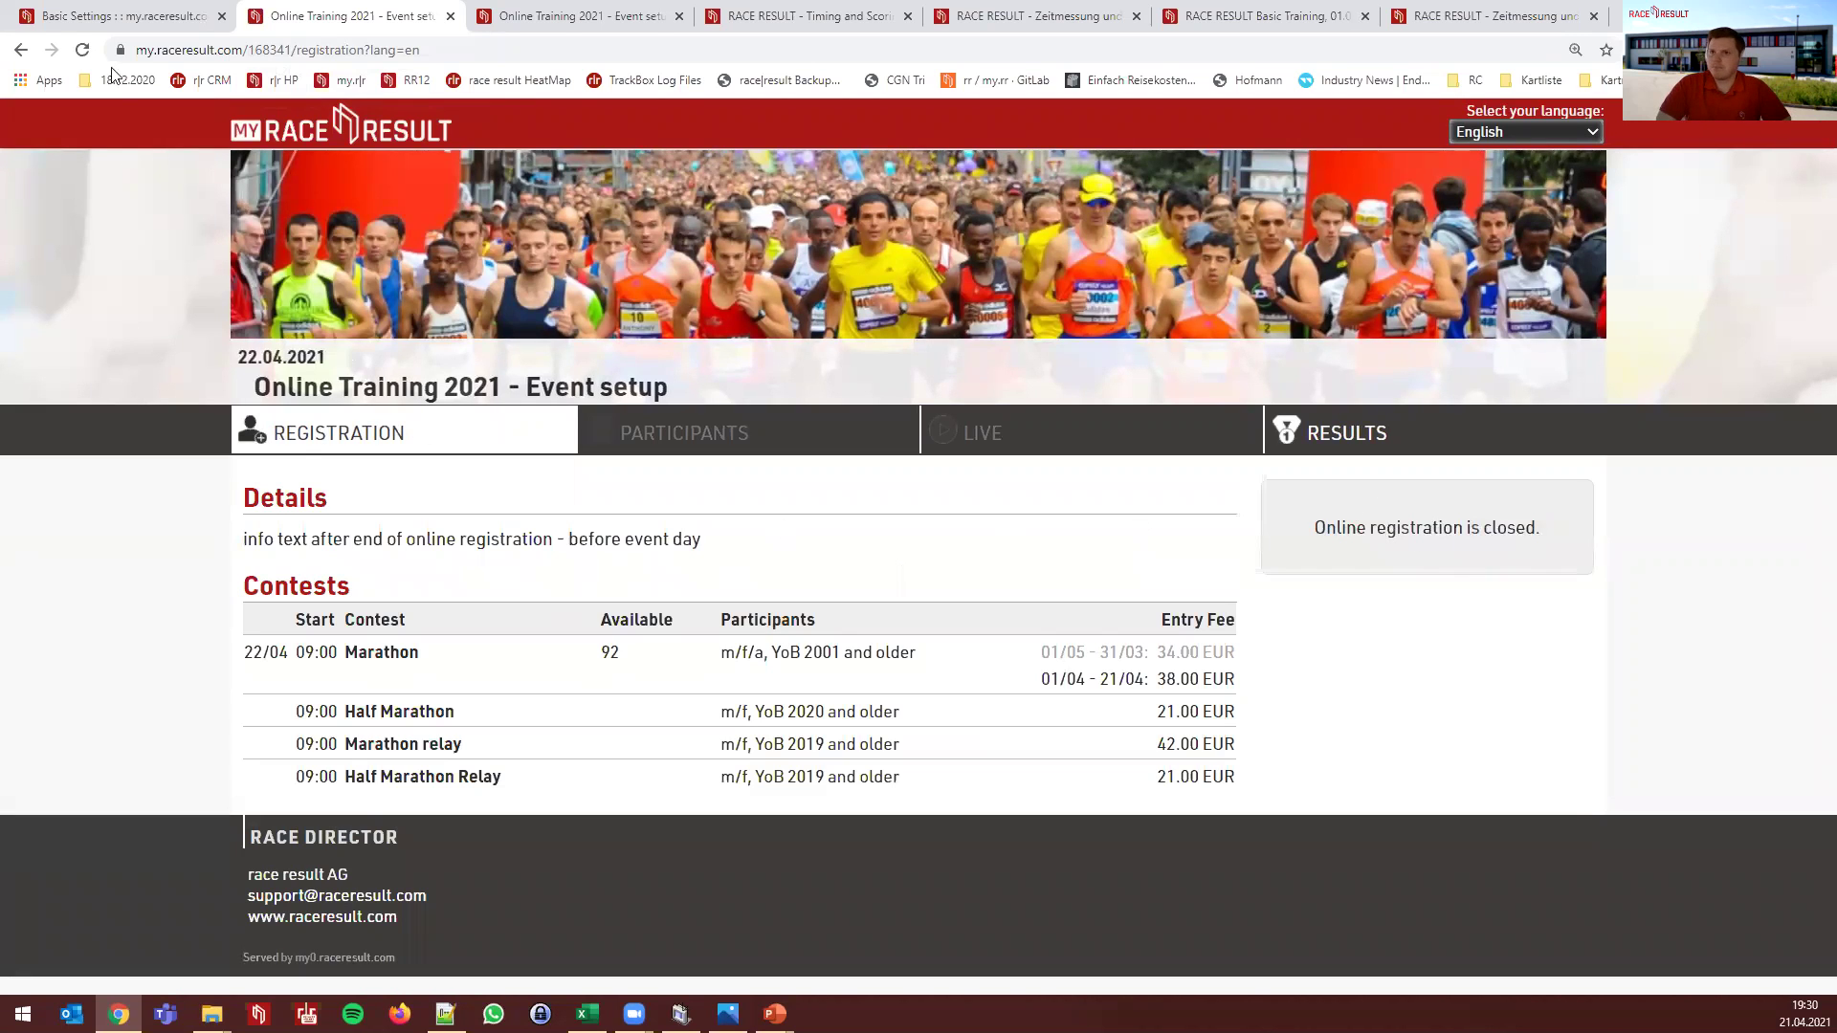
Set the event's Date From to 21.04.2021, save it, and check the public registration page
click(120, 16)
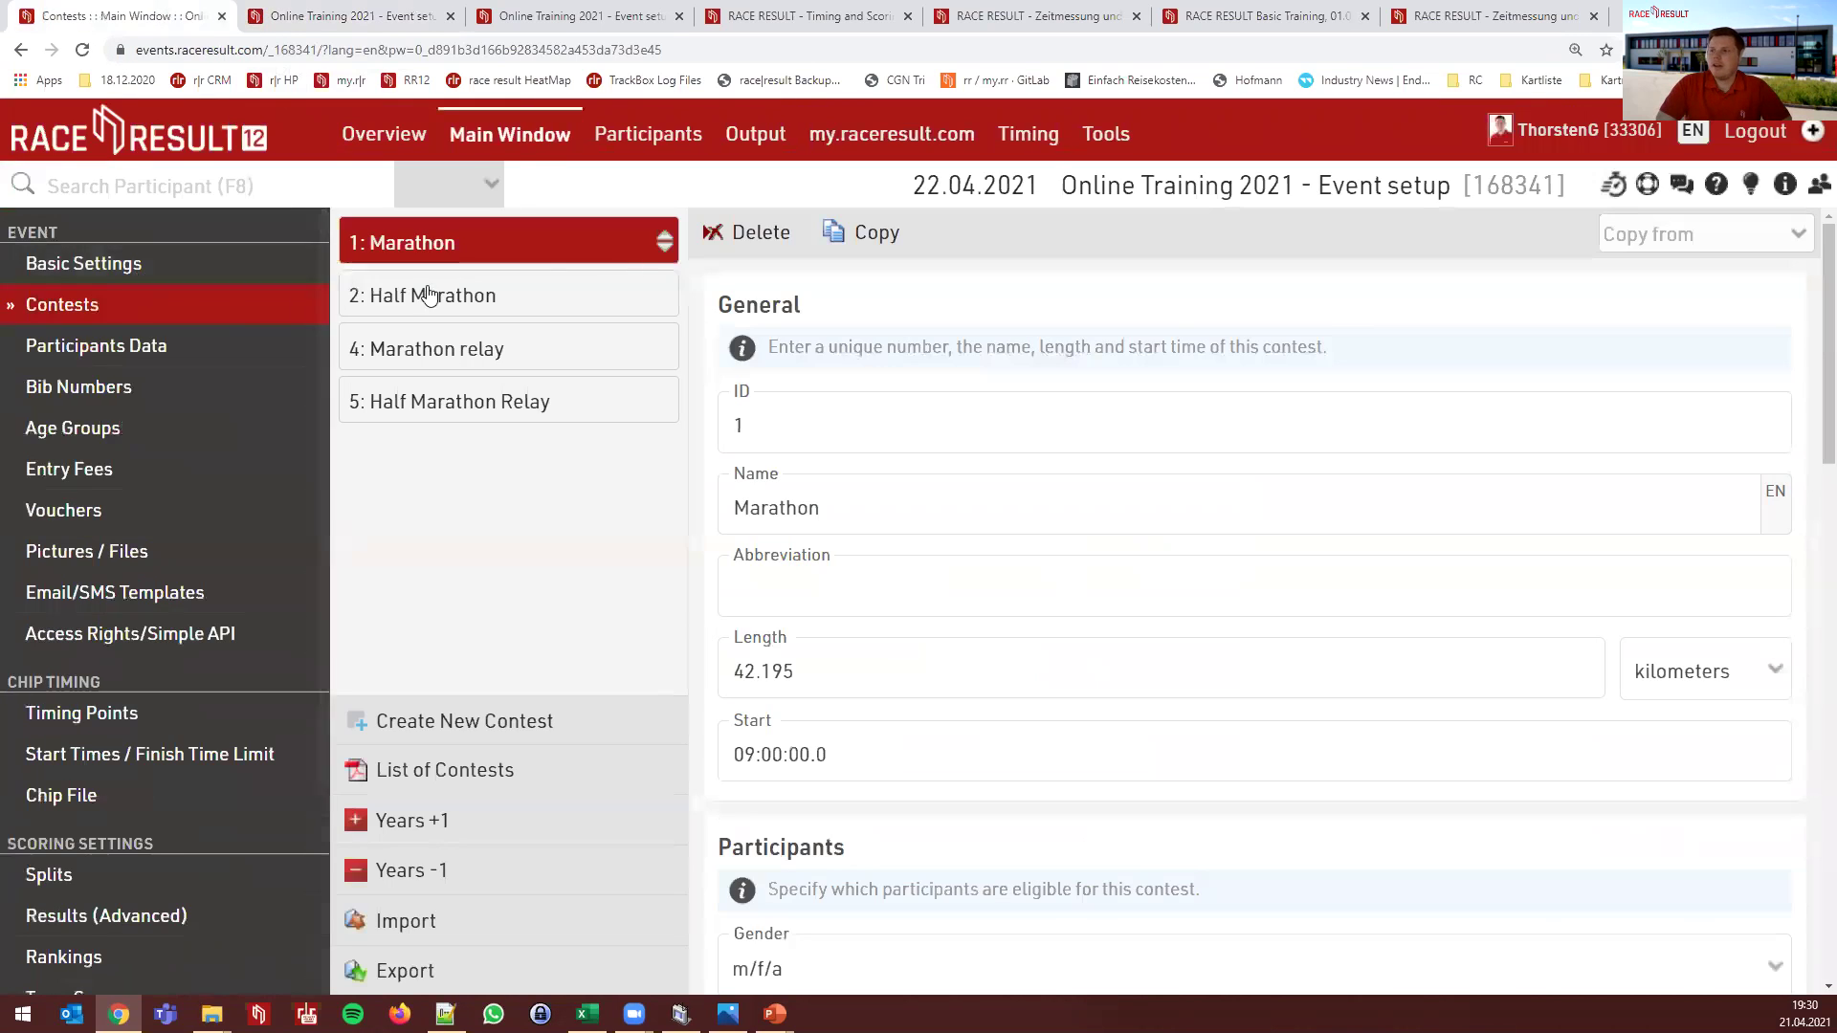
click(179, 267)
click(381, 443)
key(Delete)
text(1)
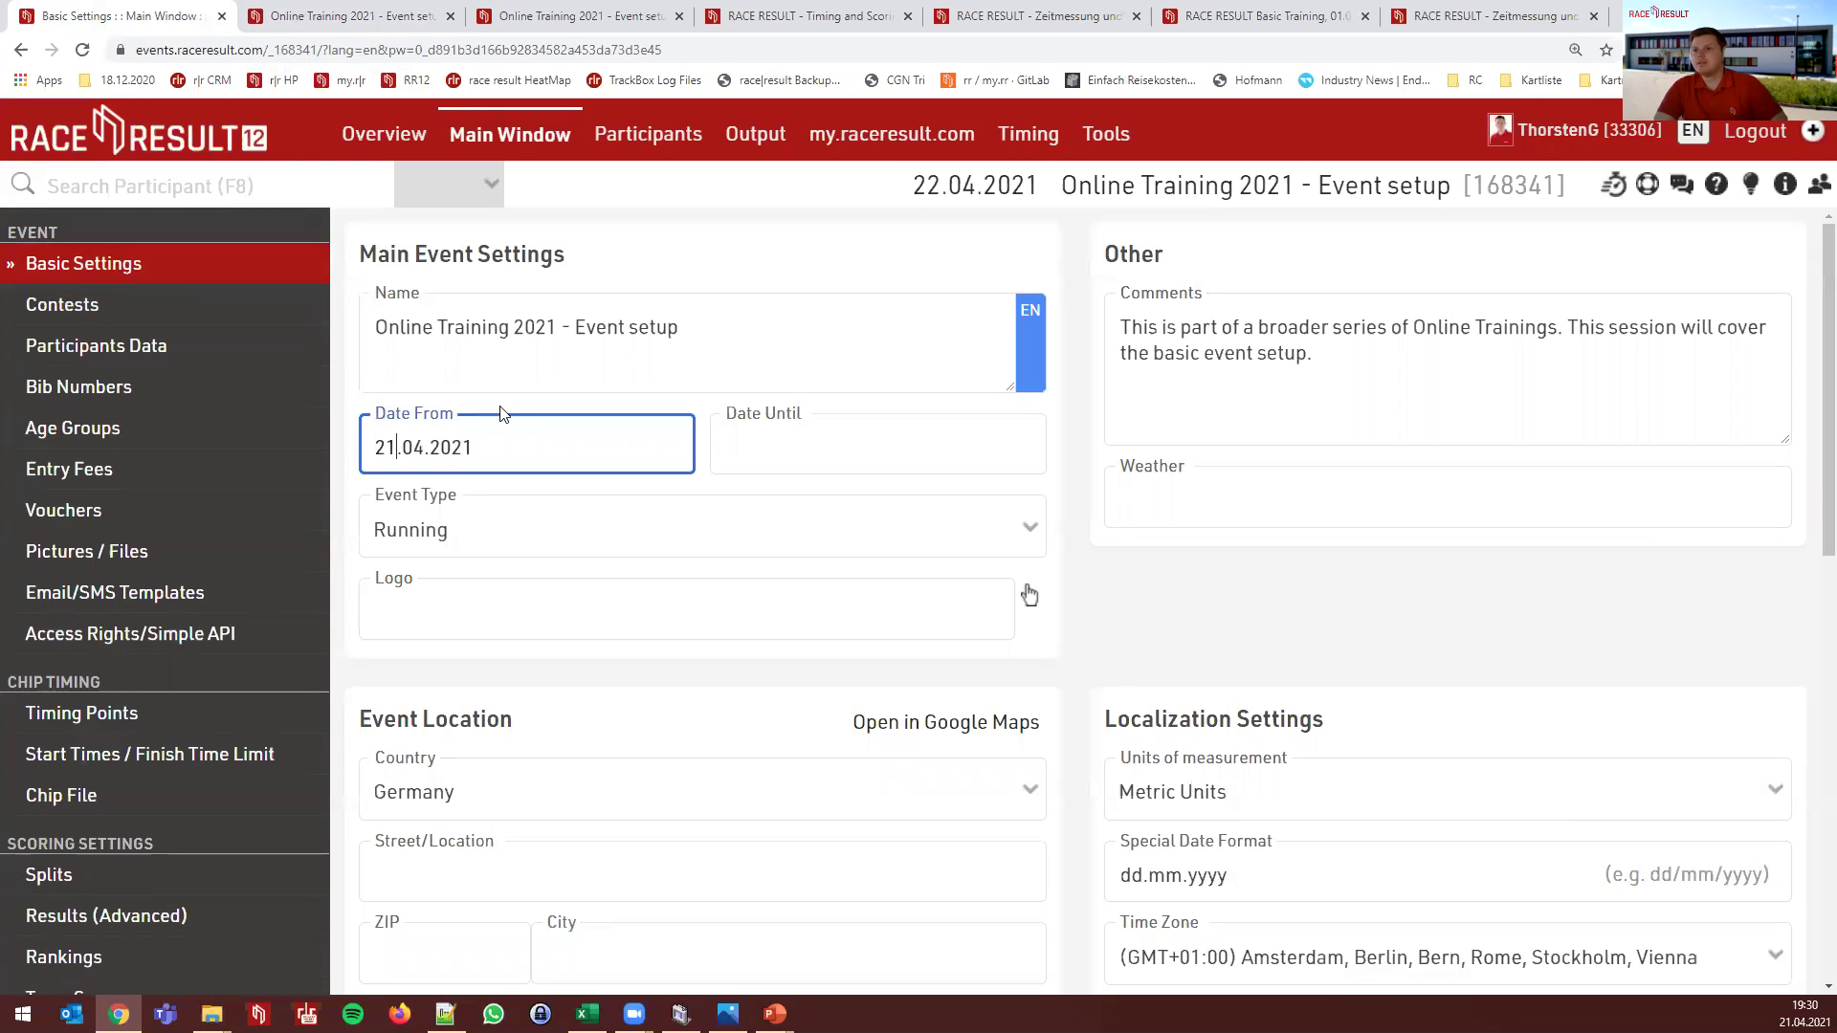
click(501, 411)
click(63, 191)
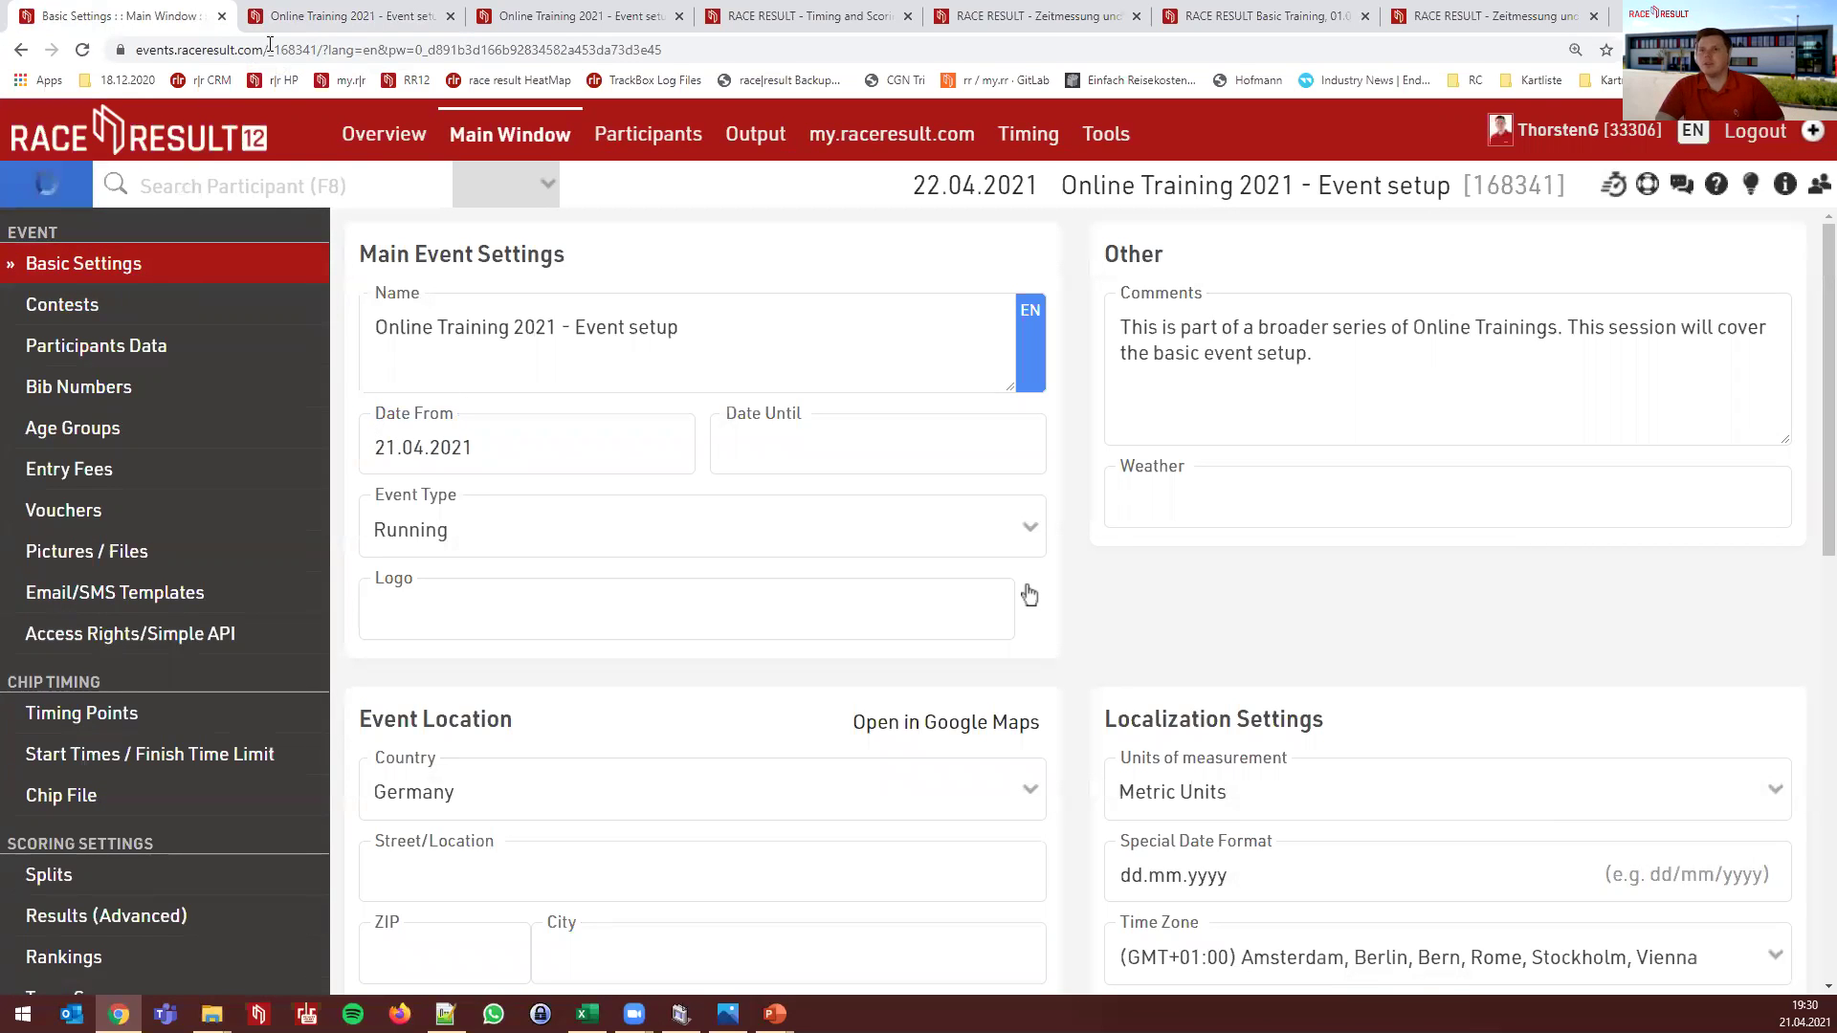
click(326, 19)
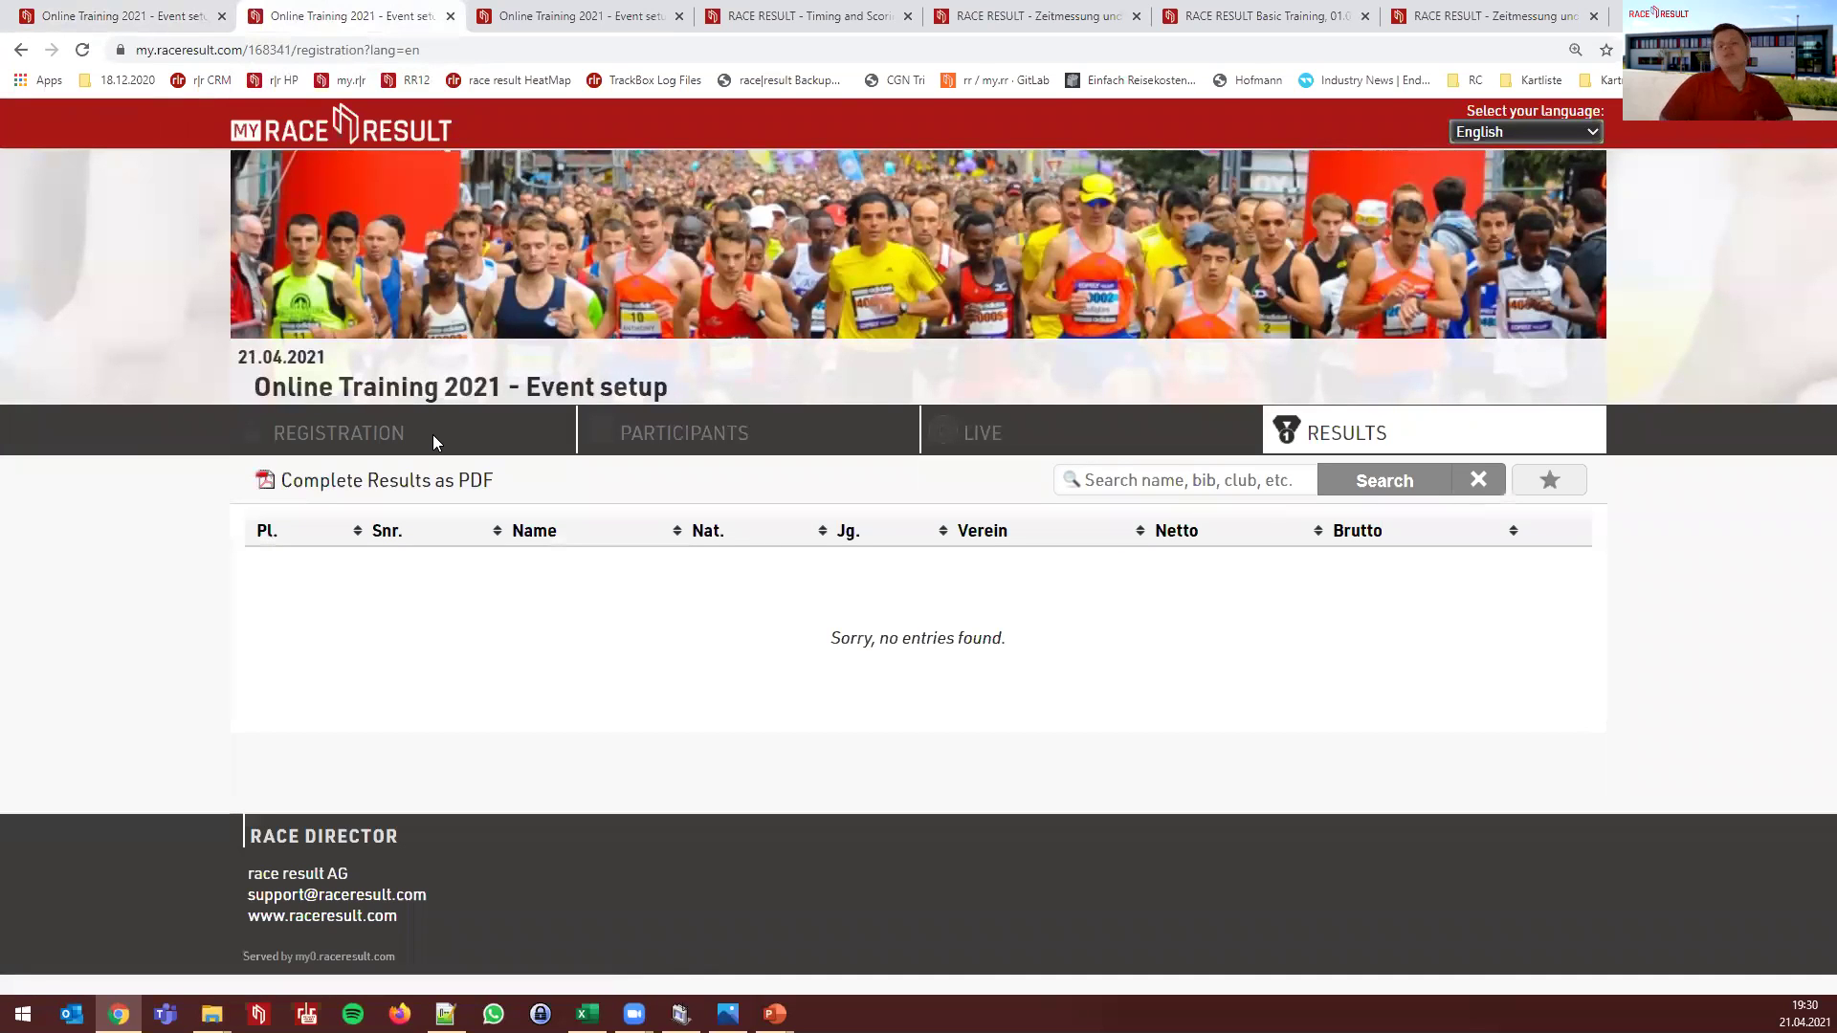
Set the online registration's Available Until date to 21.10.2021, keeping the time 09:59:59
click(191, 15)
click(892, 134)
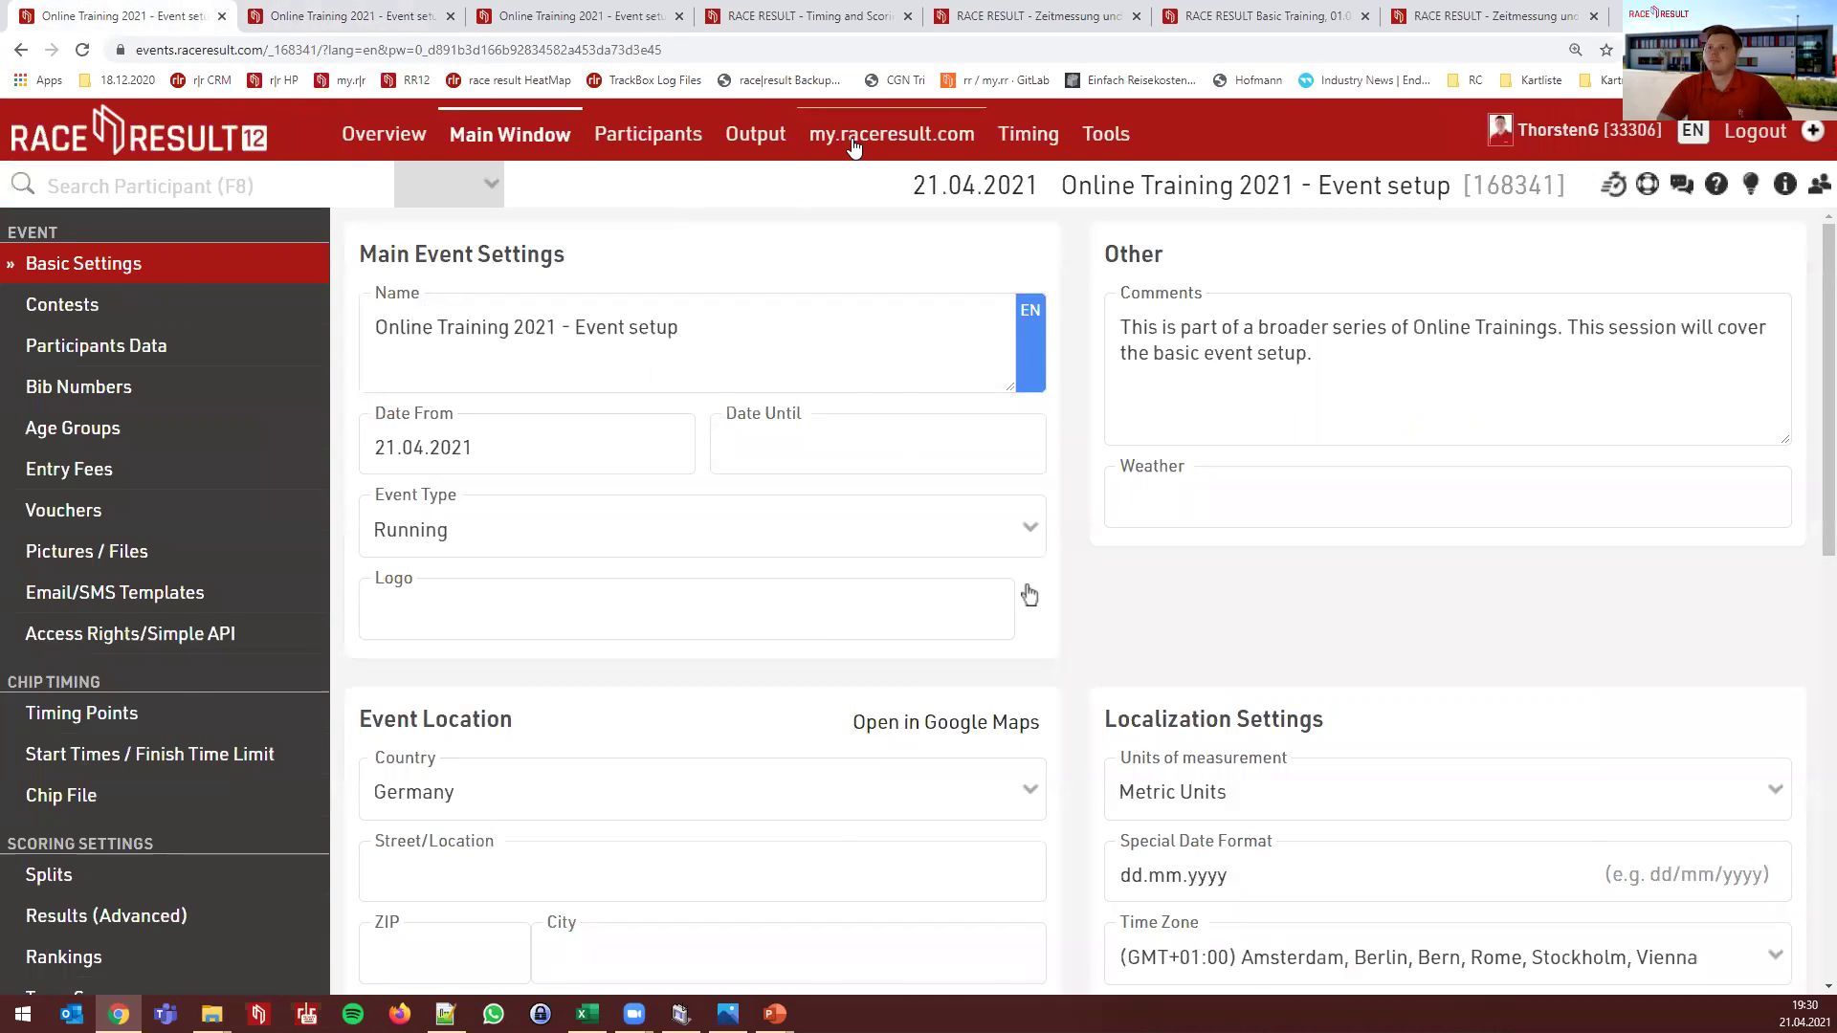
click(768, 385)
key(Delete)
key(Delete)
text(10)
Set the event's Date From to 22.04.2021 in the main event settings and reload the public registration page
click(509, 134)
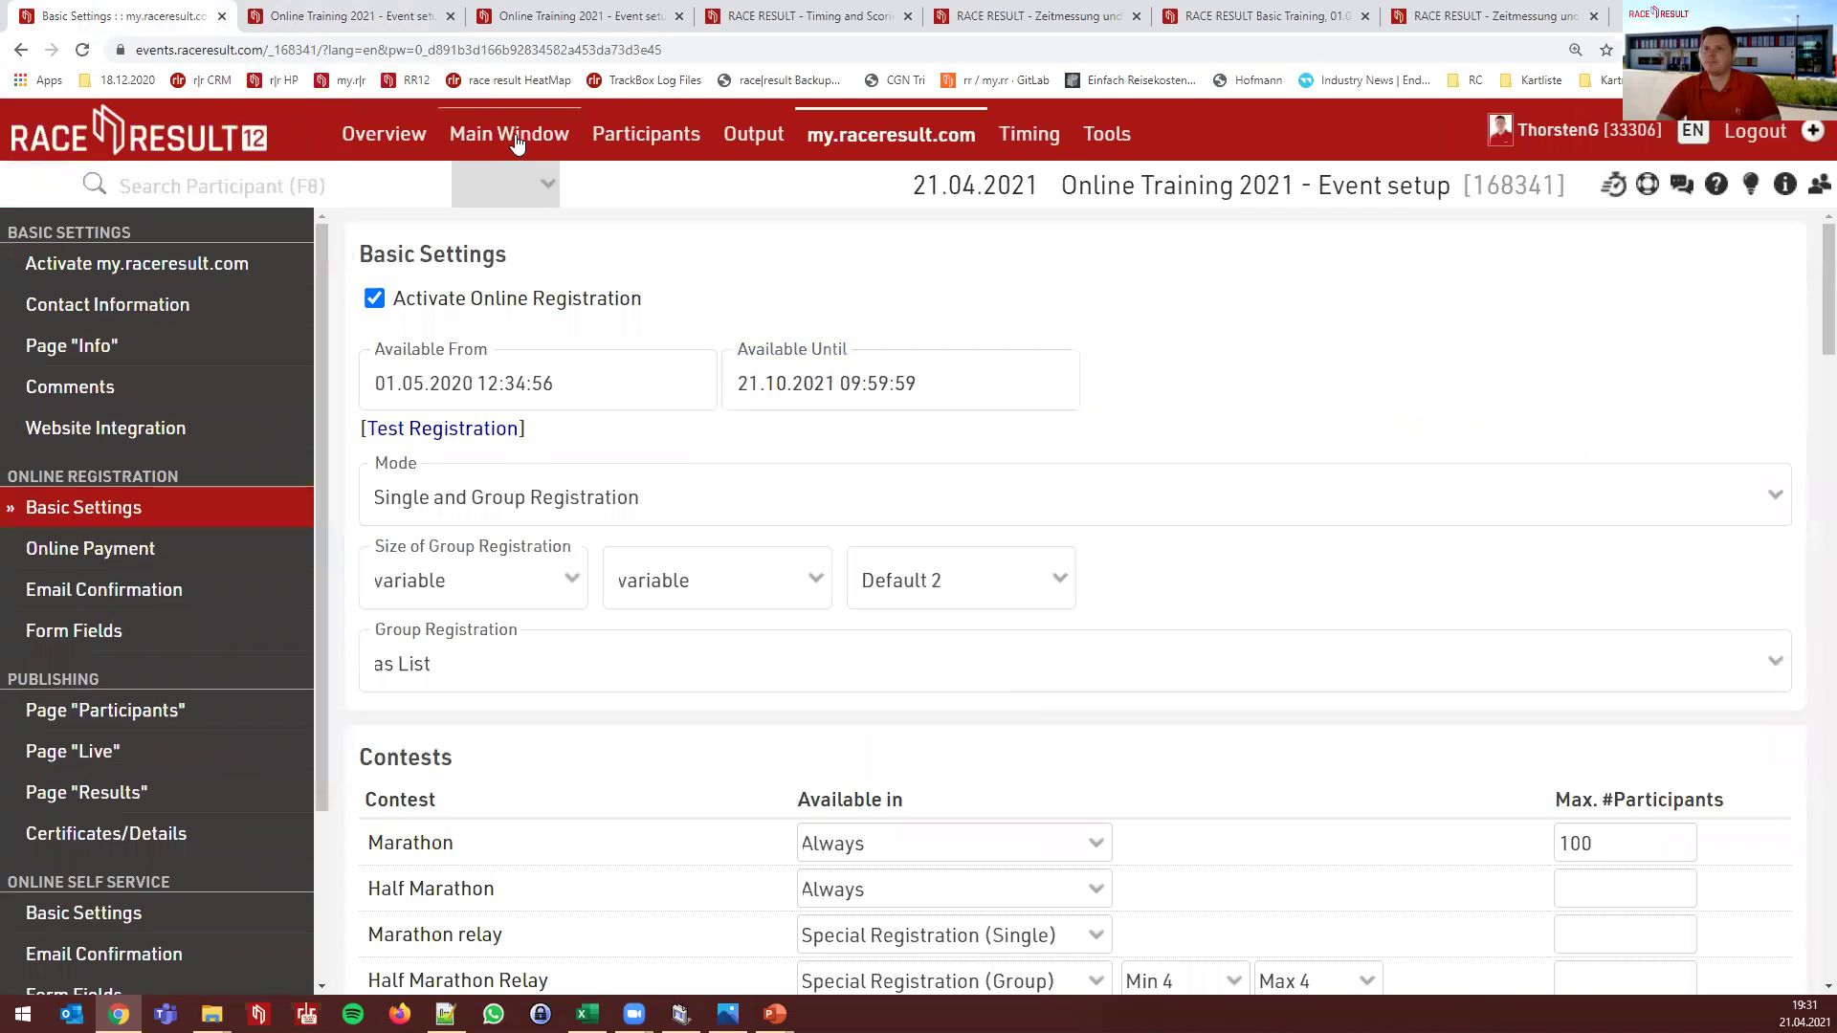
click(390, 440)
key(Delete)
text(2)
key(Return)
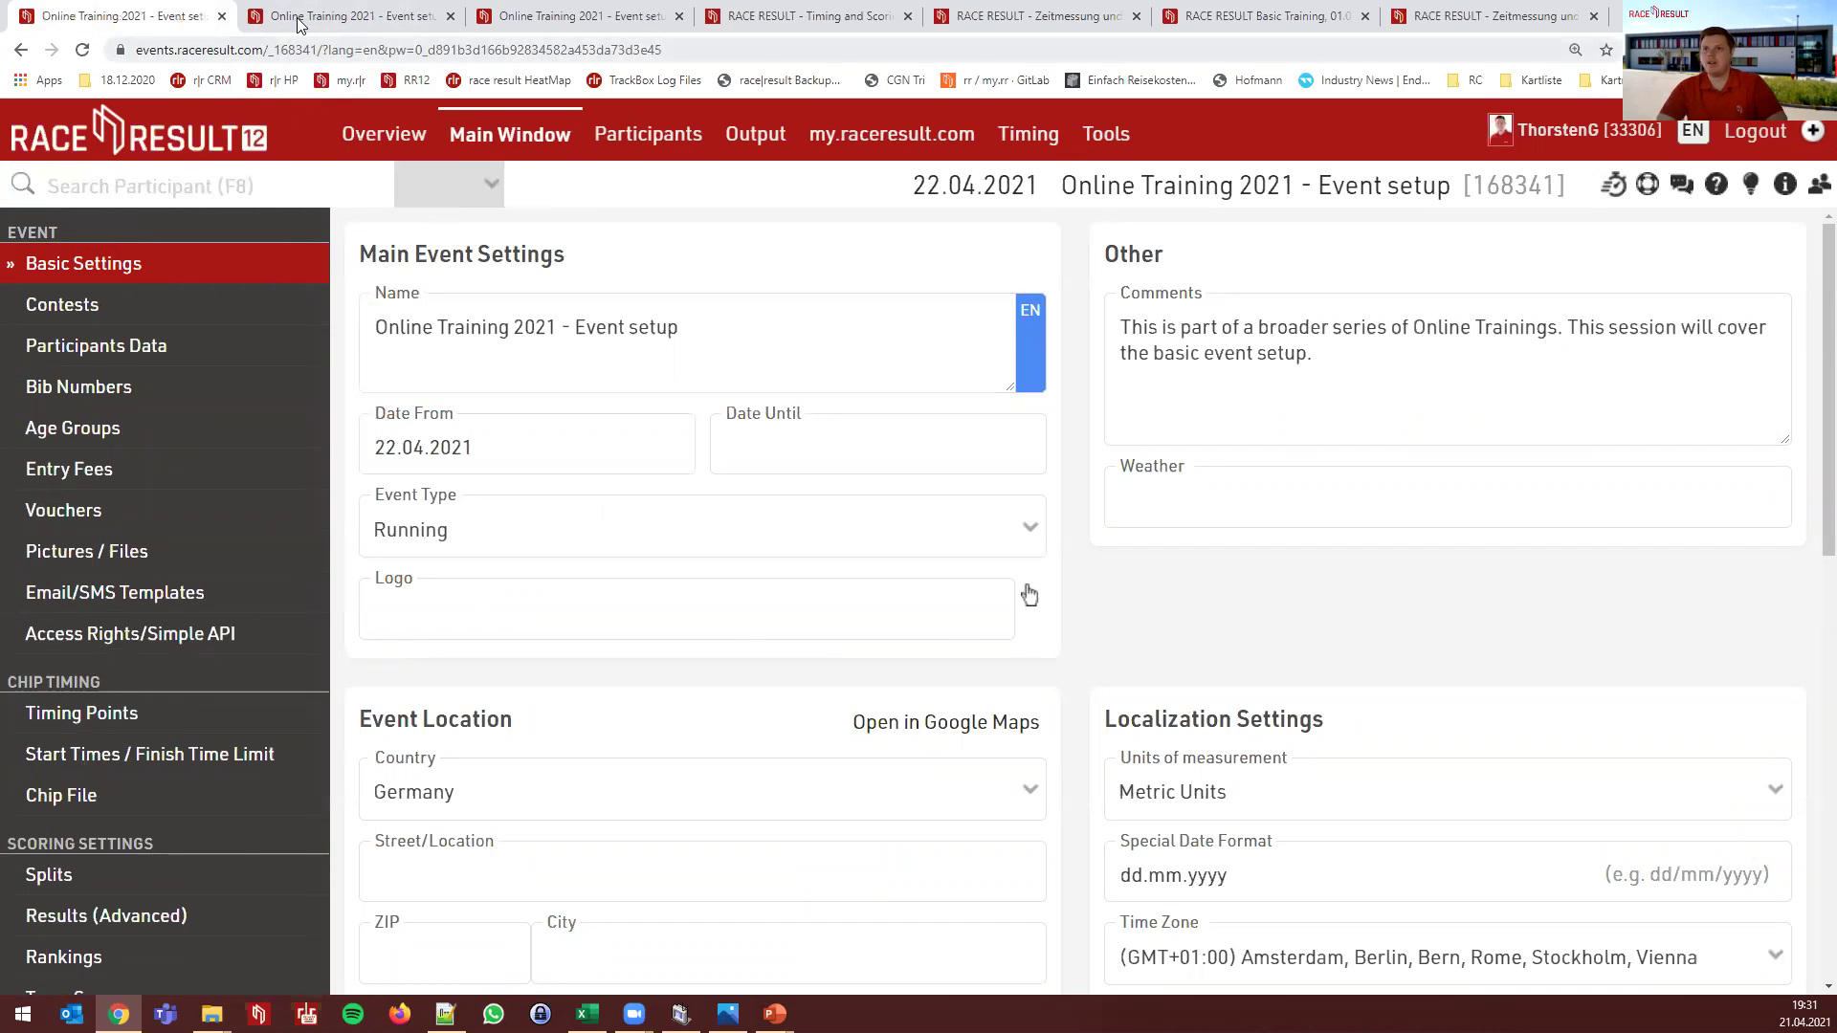
click(297, 21)
key(F5)
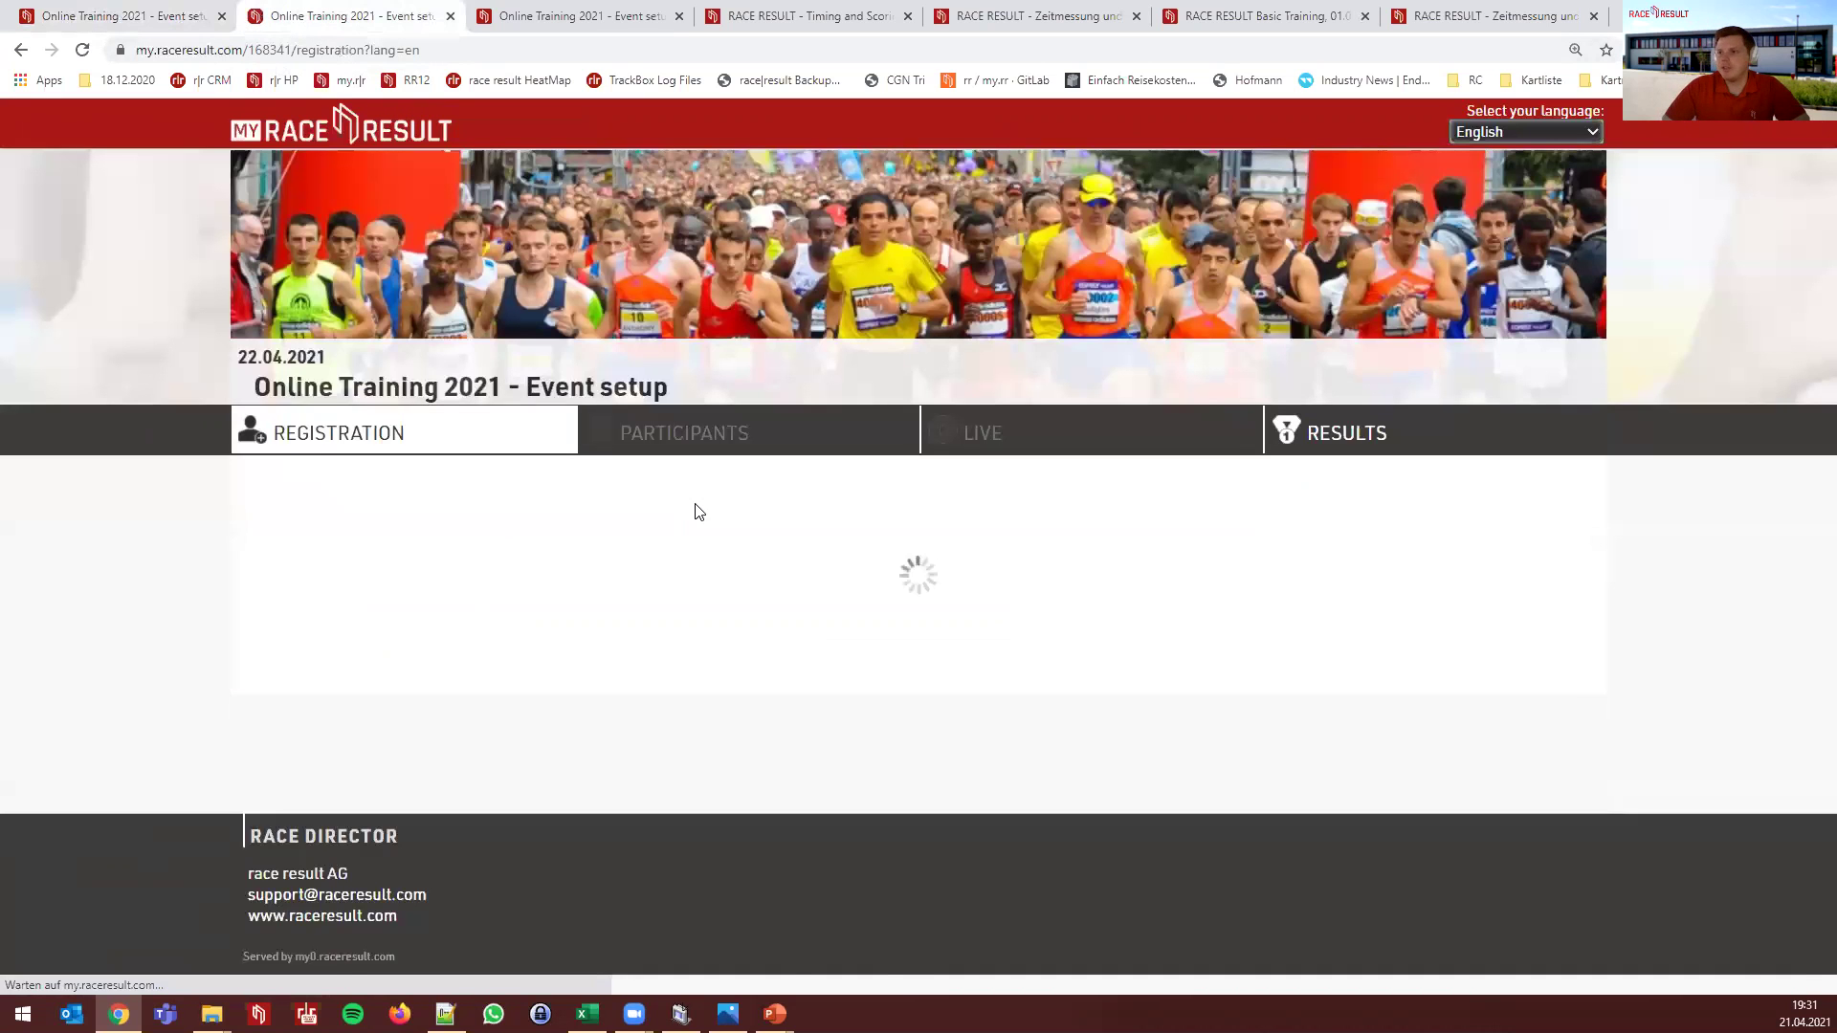
Review the landing page info texts and compare the renamed single and group registration buttons with the public registration page
click(153, 26)
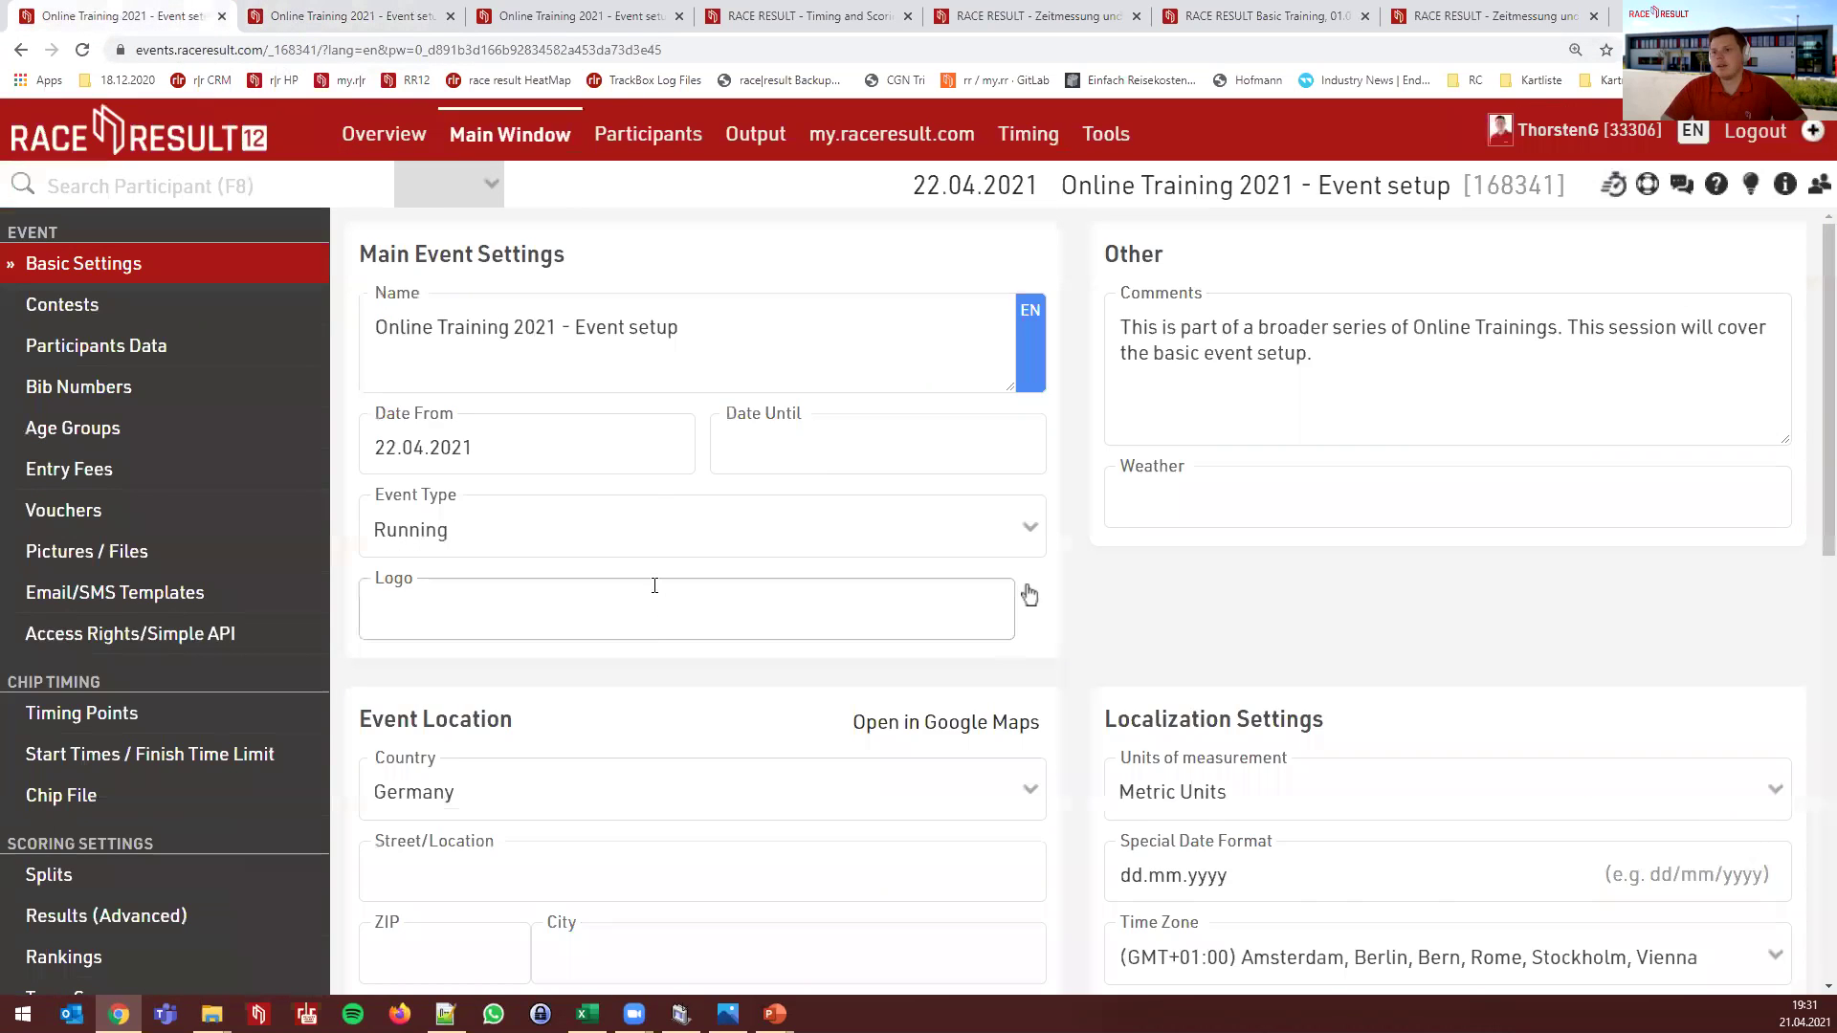
scroll(653, 585, down, 2)
click(892, 134)
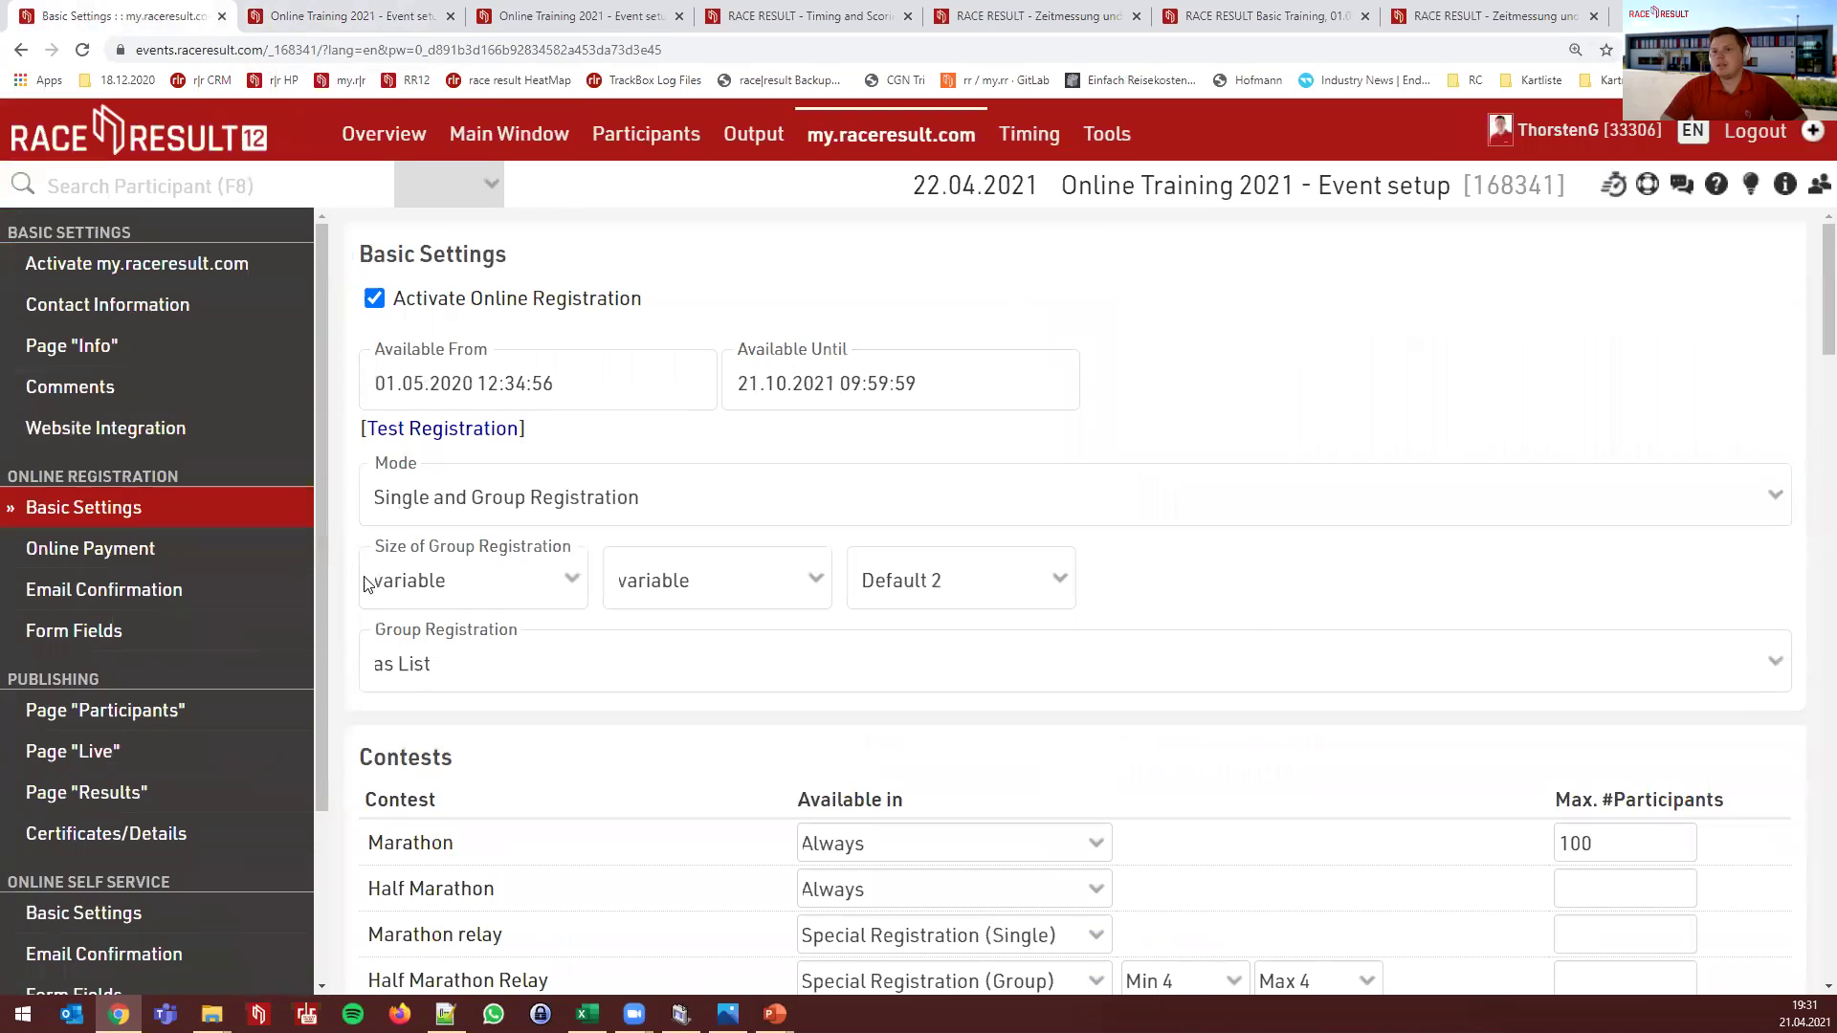
scroll(574, 612, down, 15)
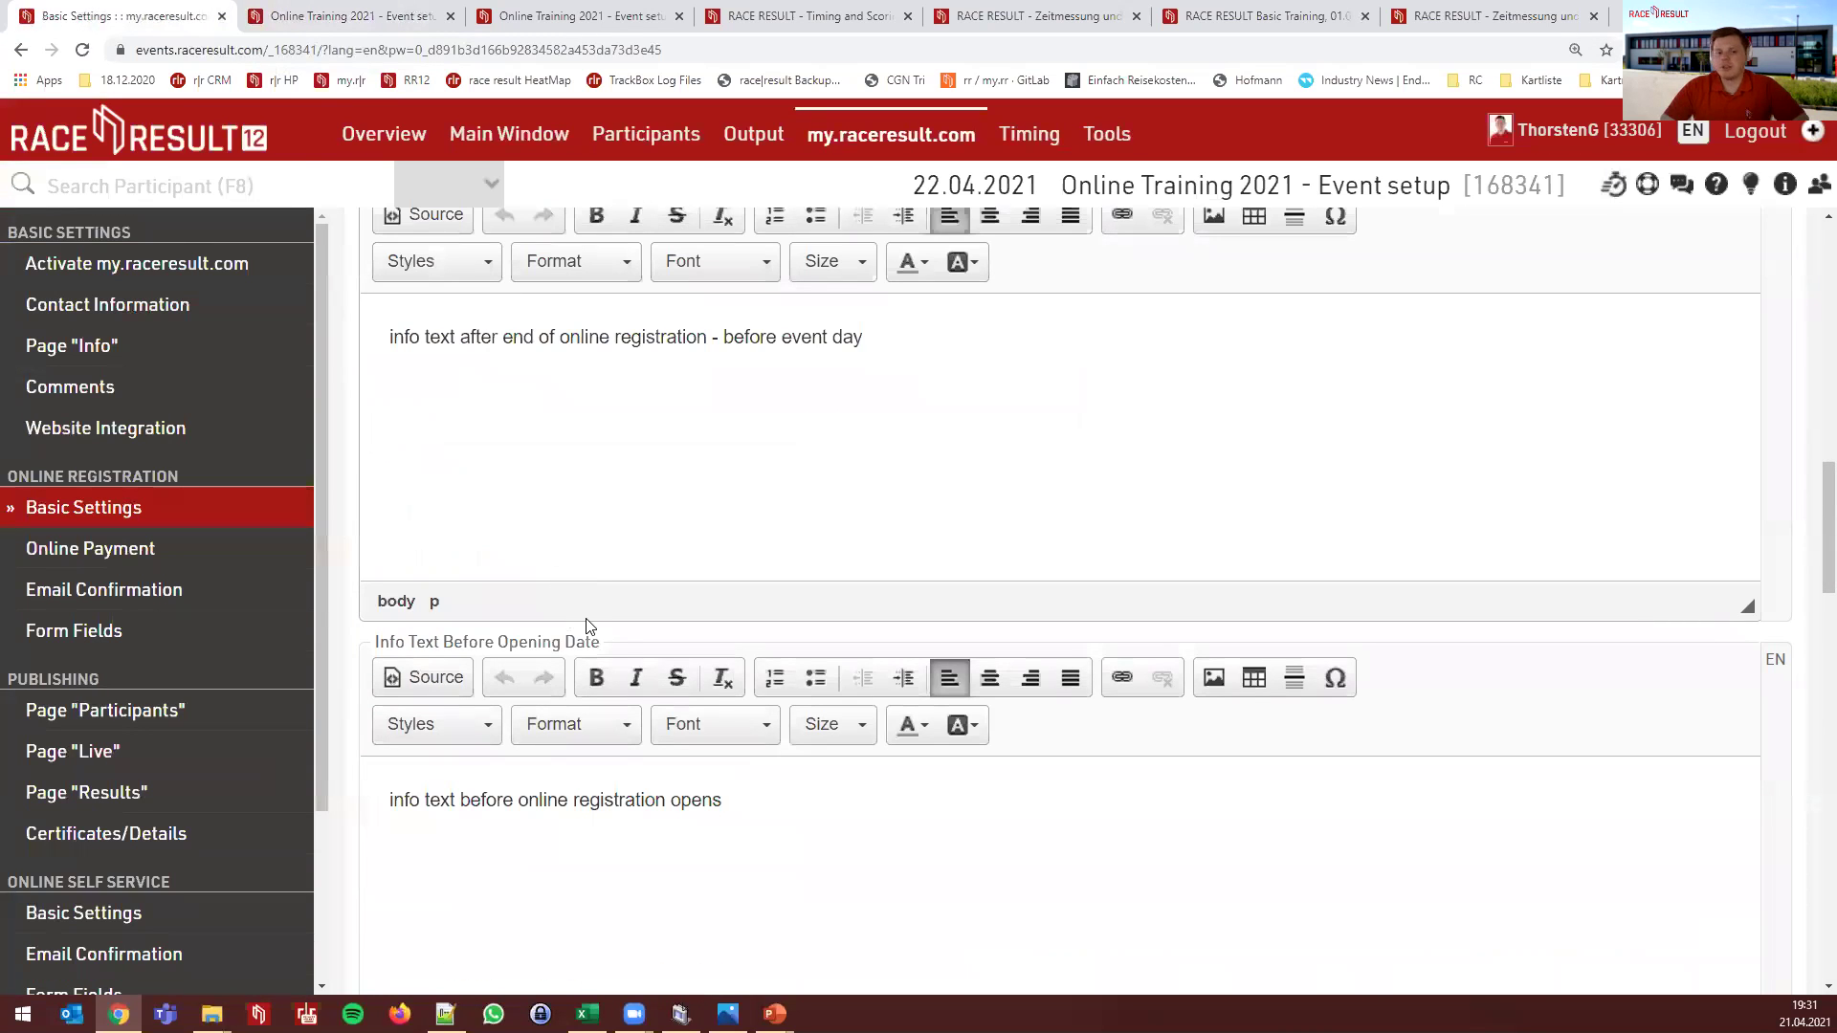
scroll(737, 648, down, 2)
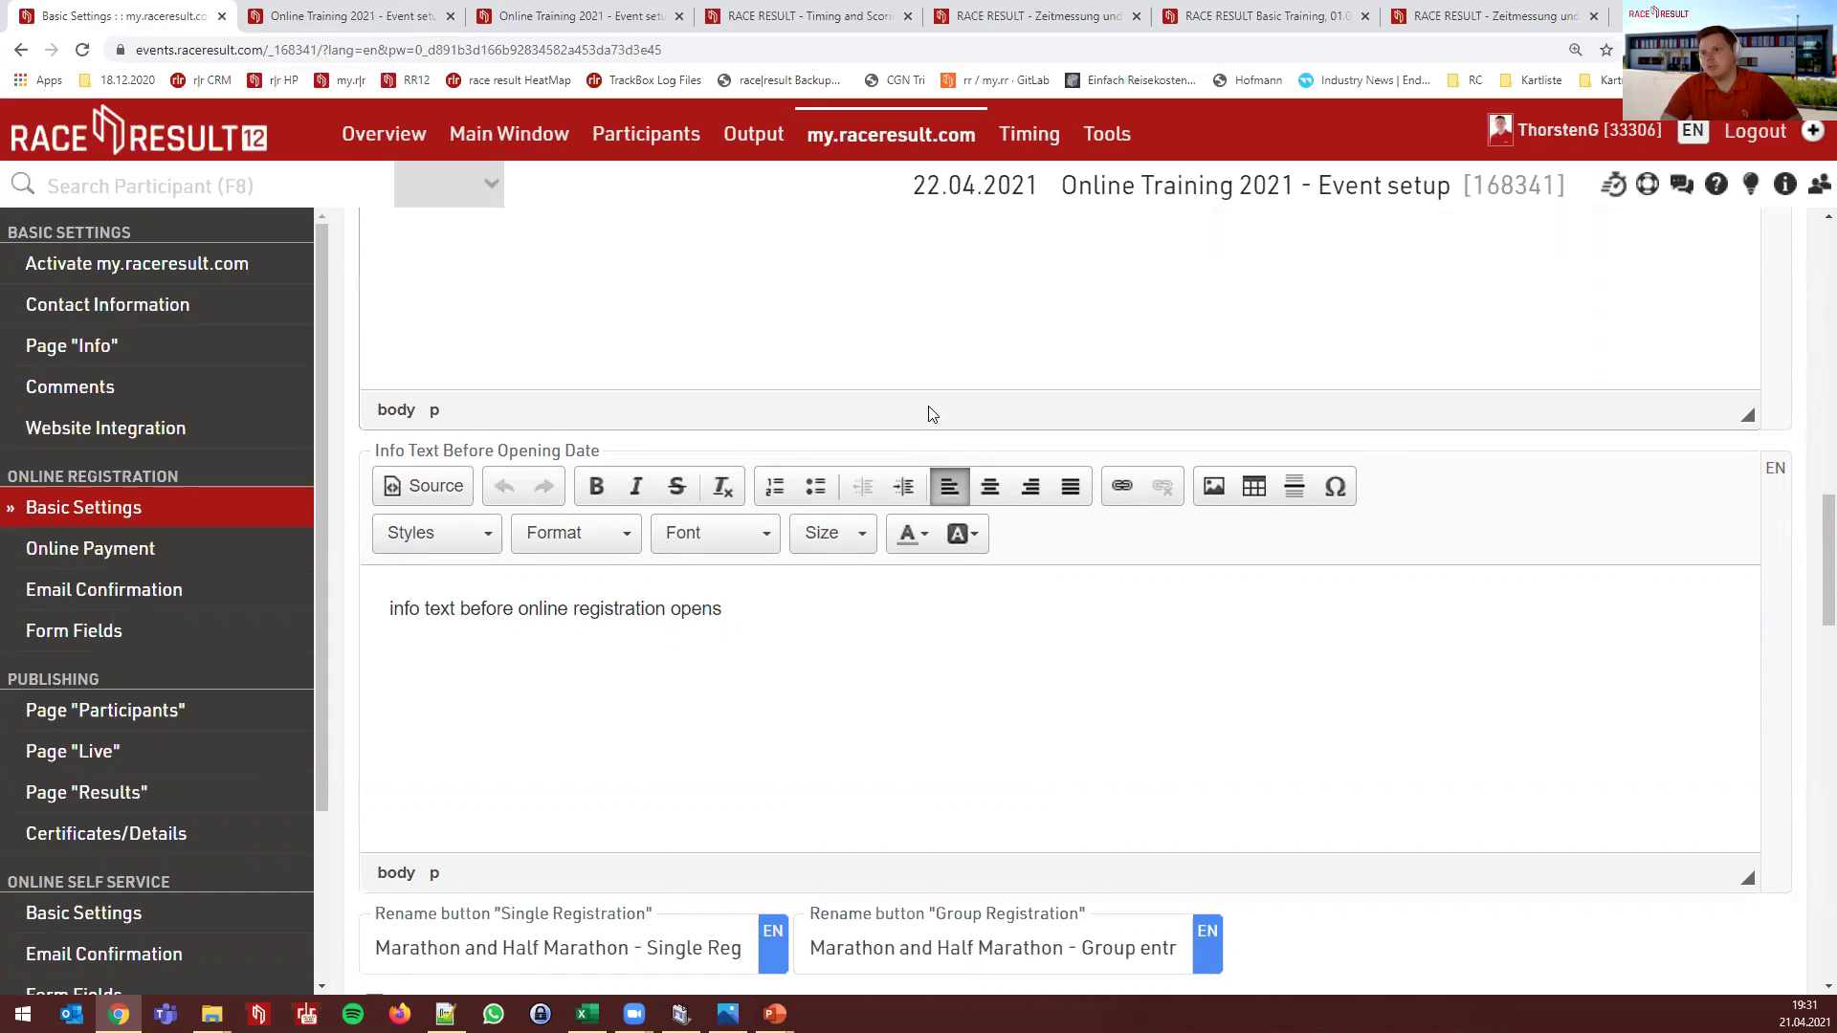
scroll(927, 412, down, 1)
scroll(1090, 397, down, 3)
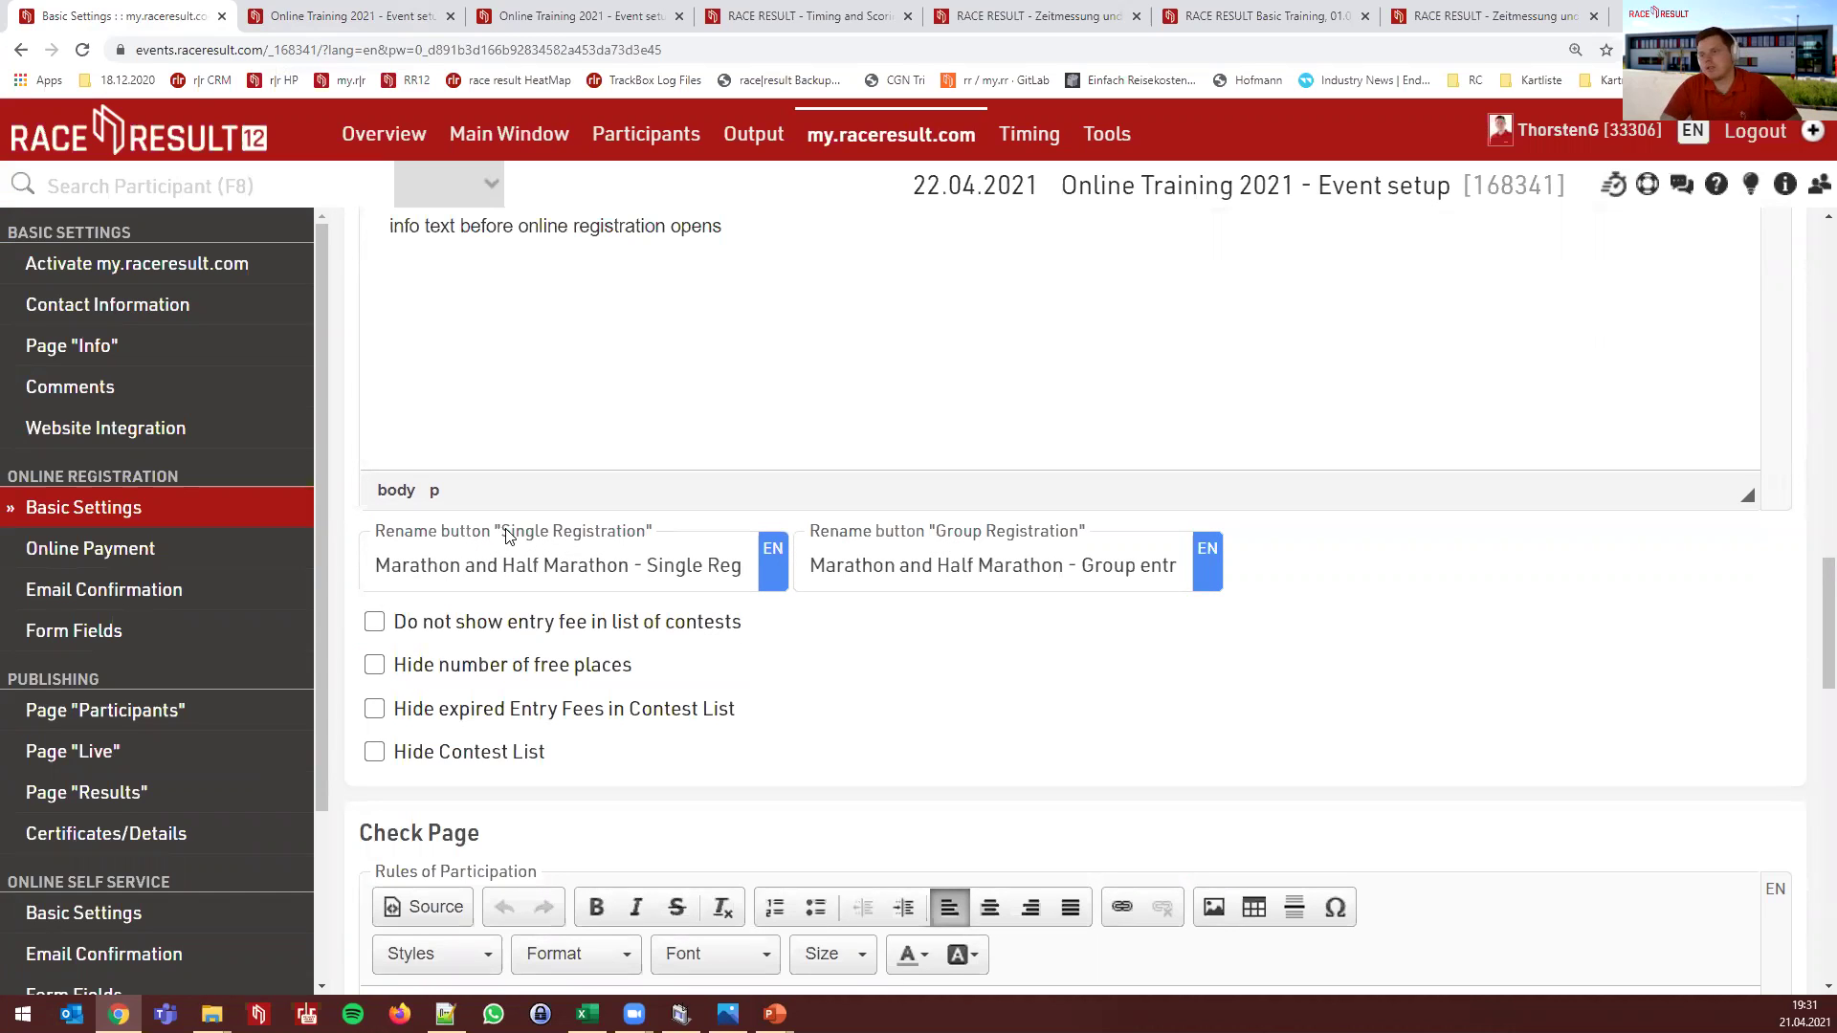
click(393, 21)
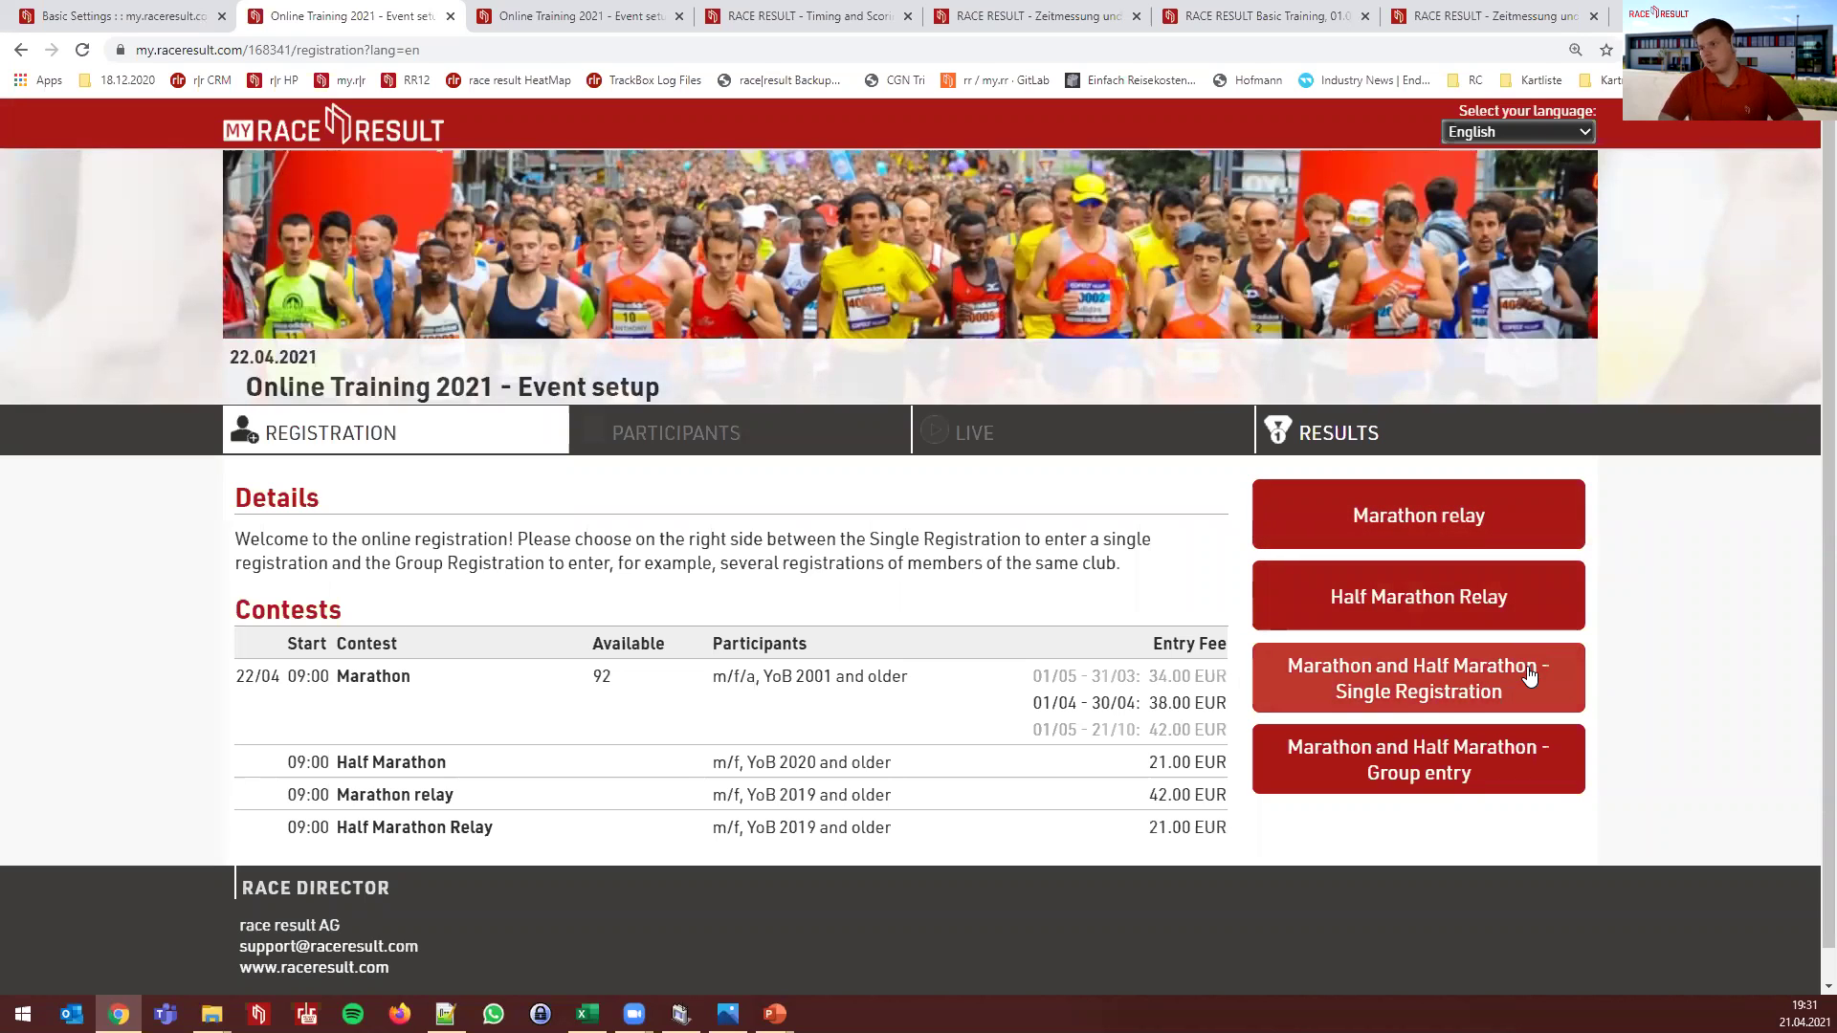
click(167, 21)
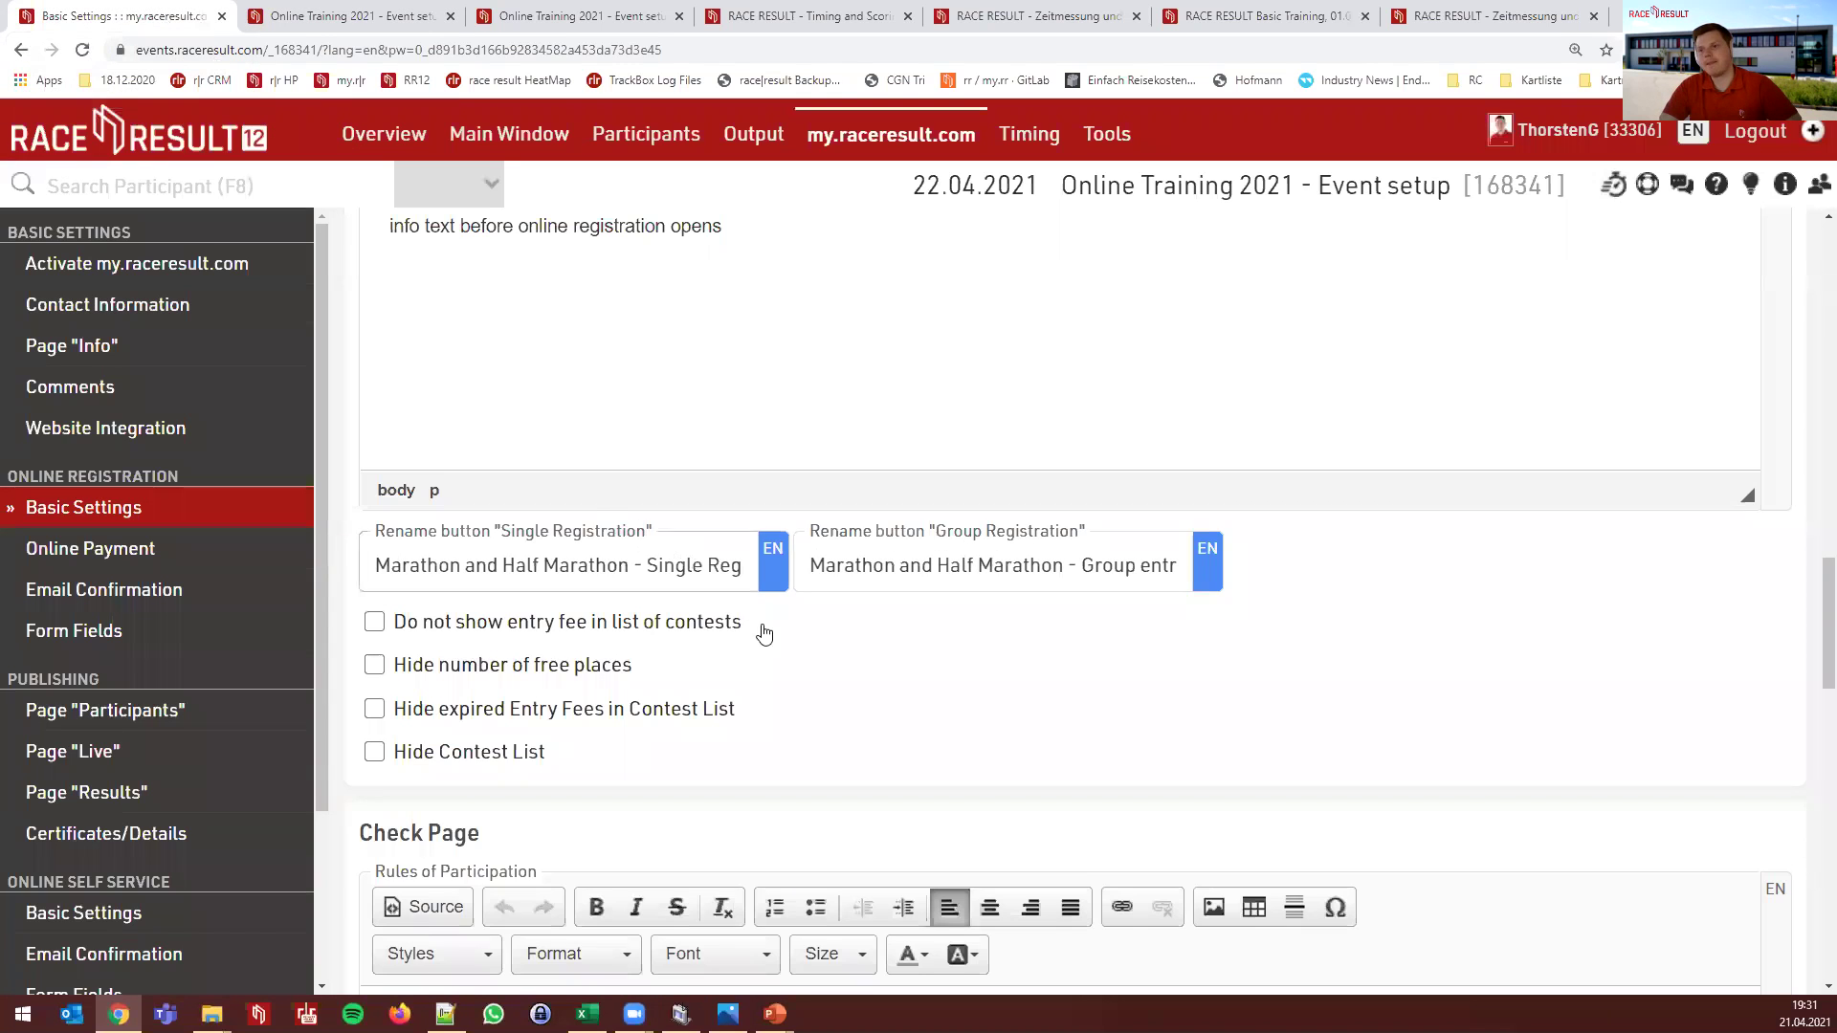
Examine the check page's Rules of Participation text and the HTML link in Additional Condition 1
scroll(764, 612, down, 5)
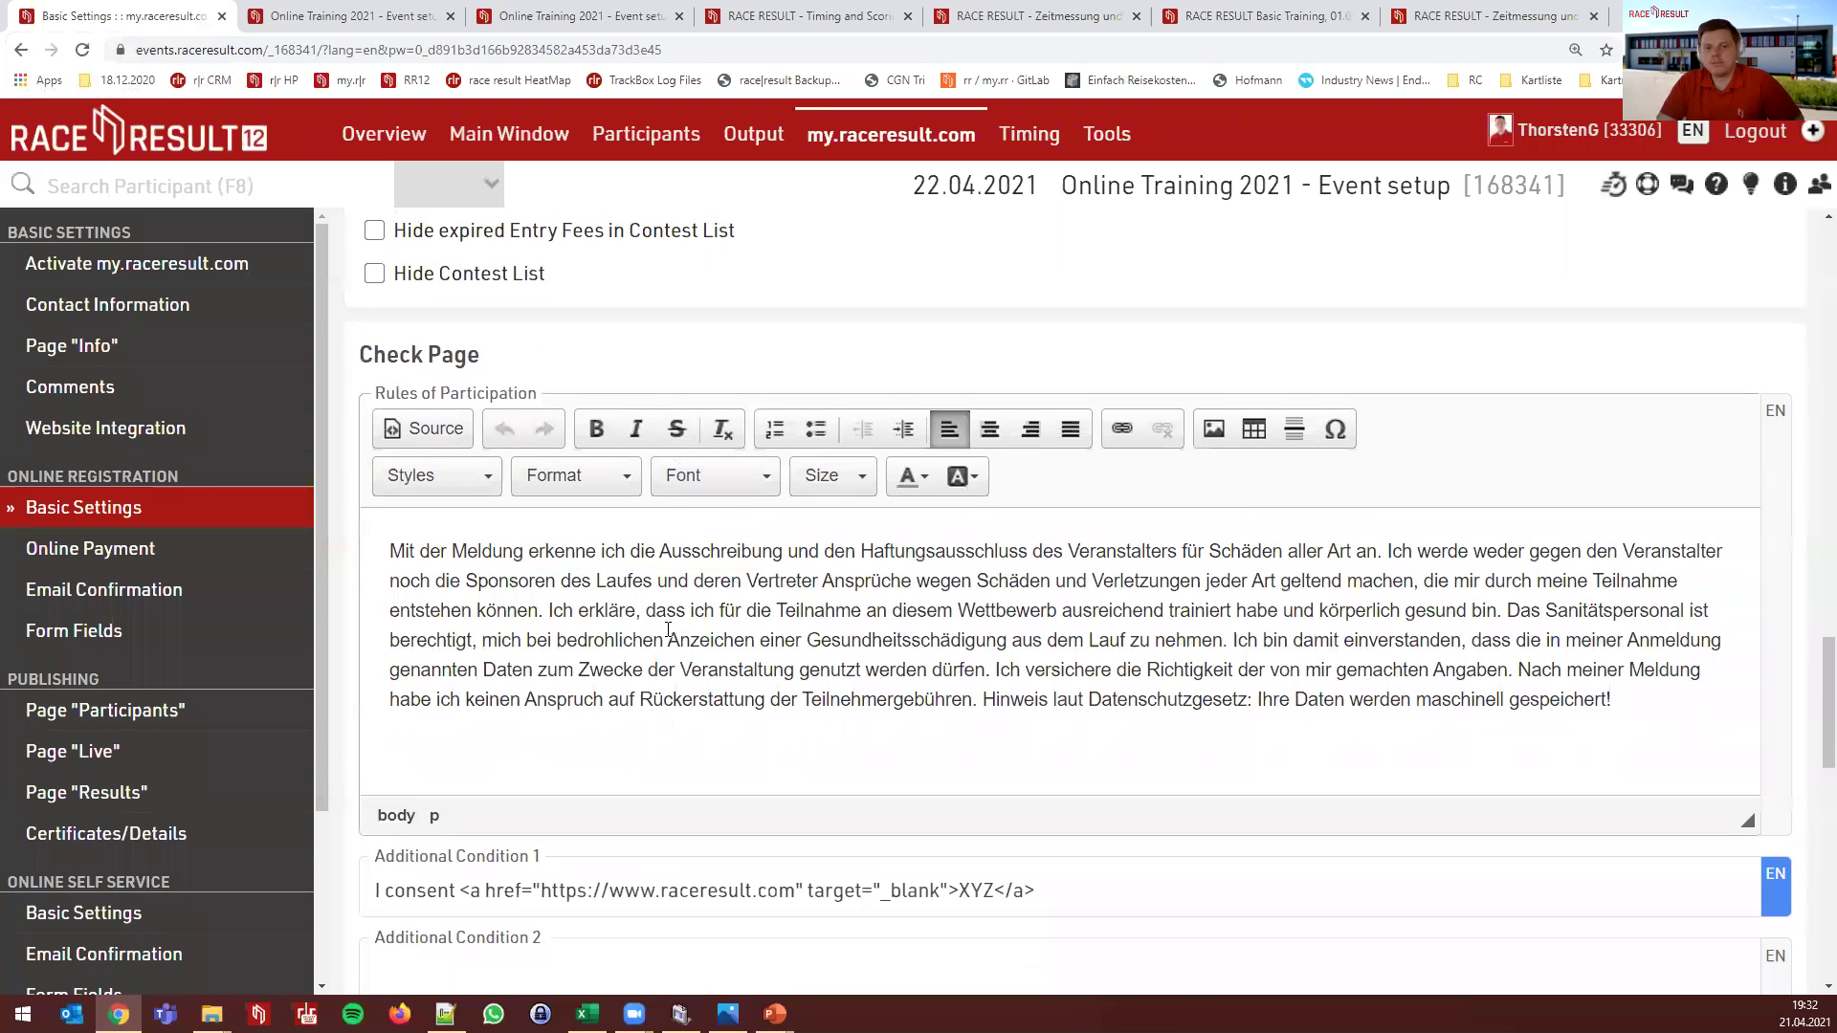
scroll(667, 631, down, 1)
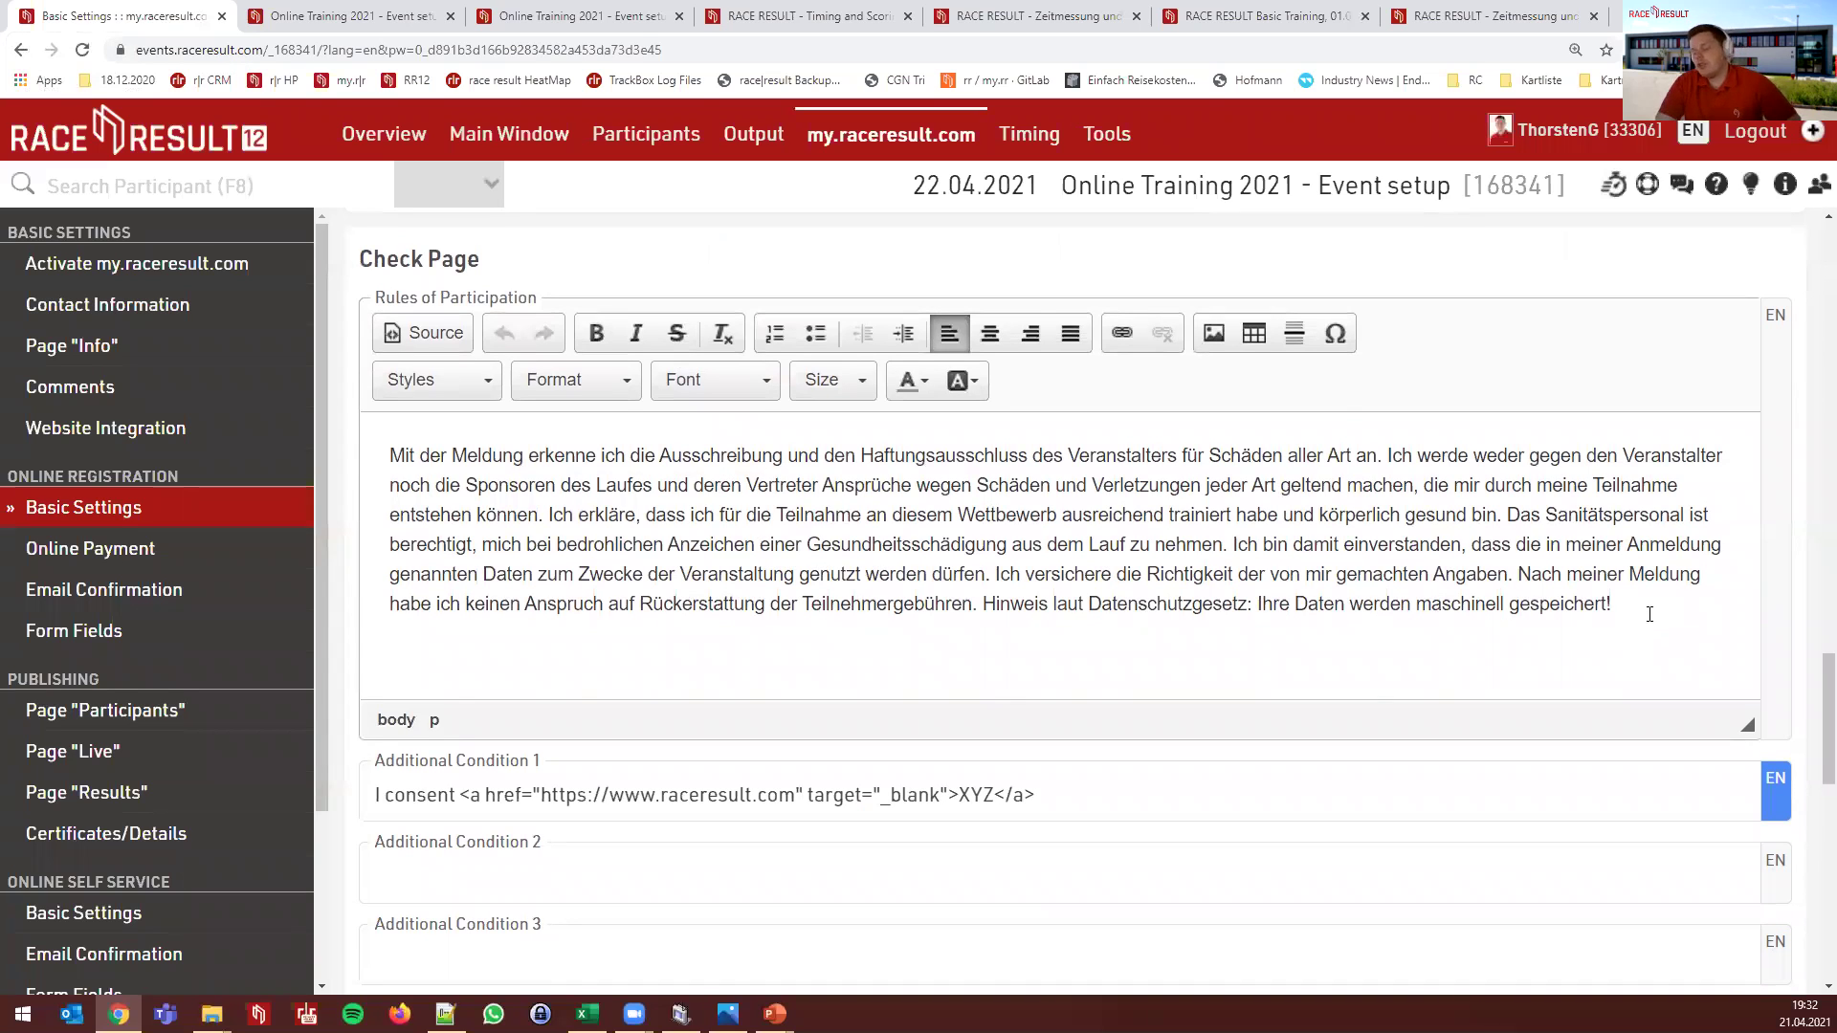
drag(1650, 616, 323, 449)
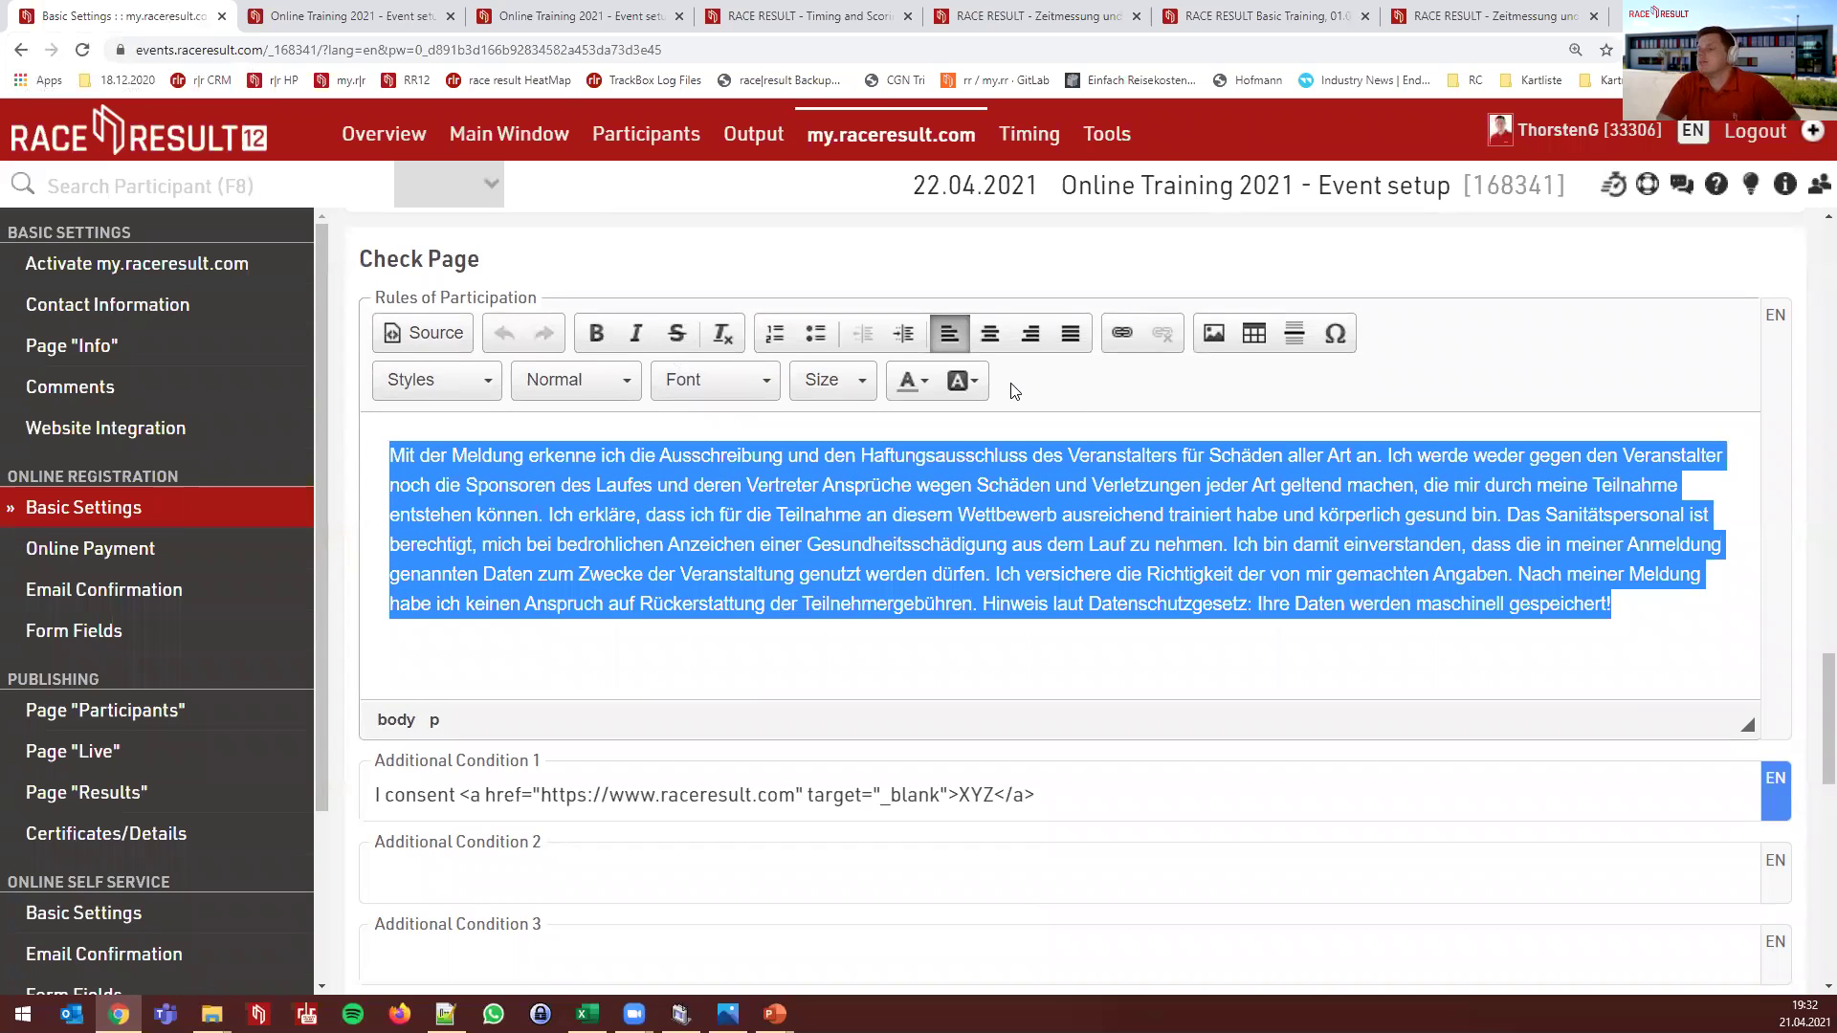
click(973, 603)
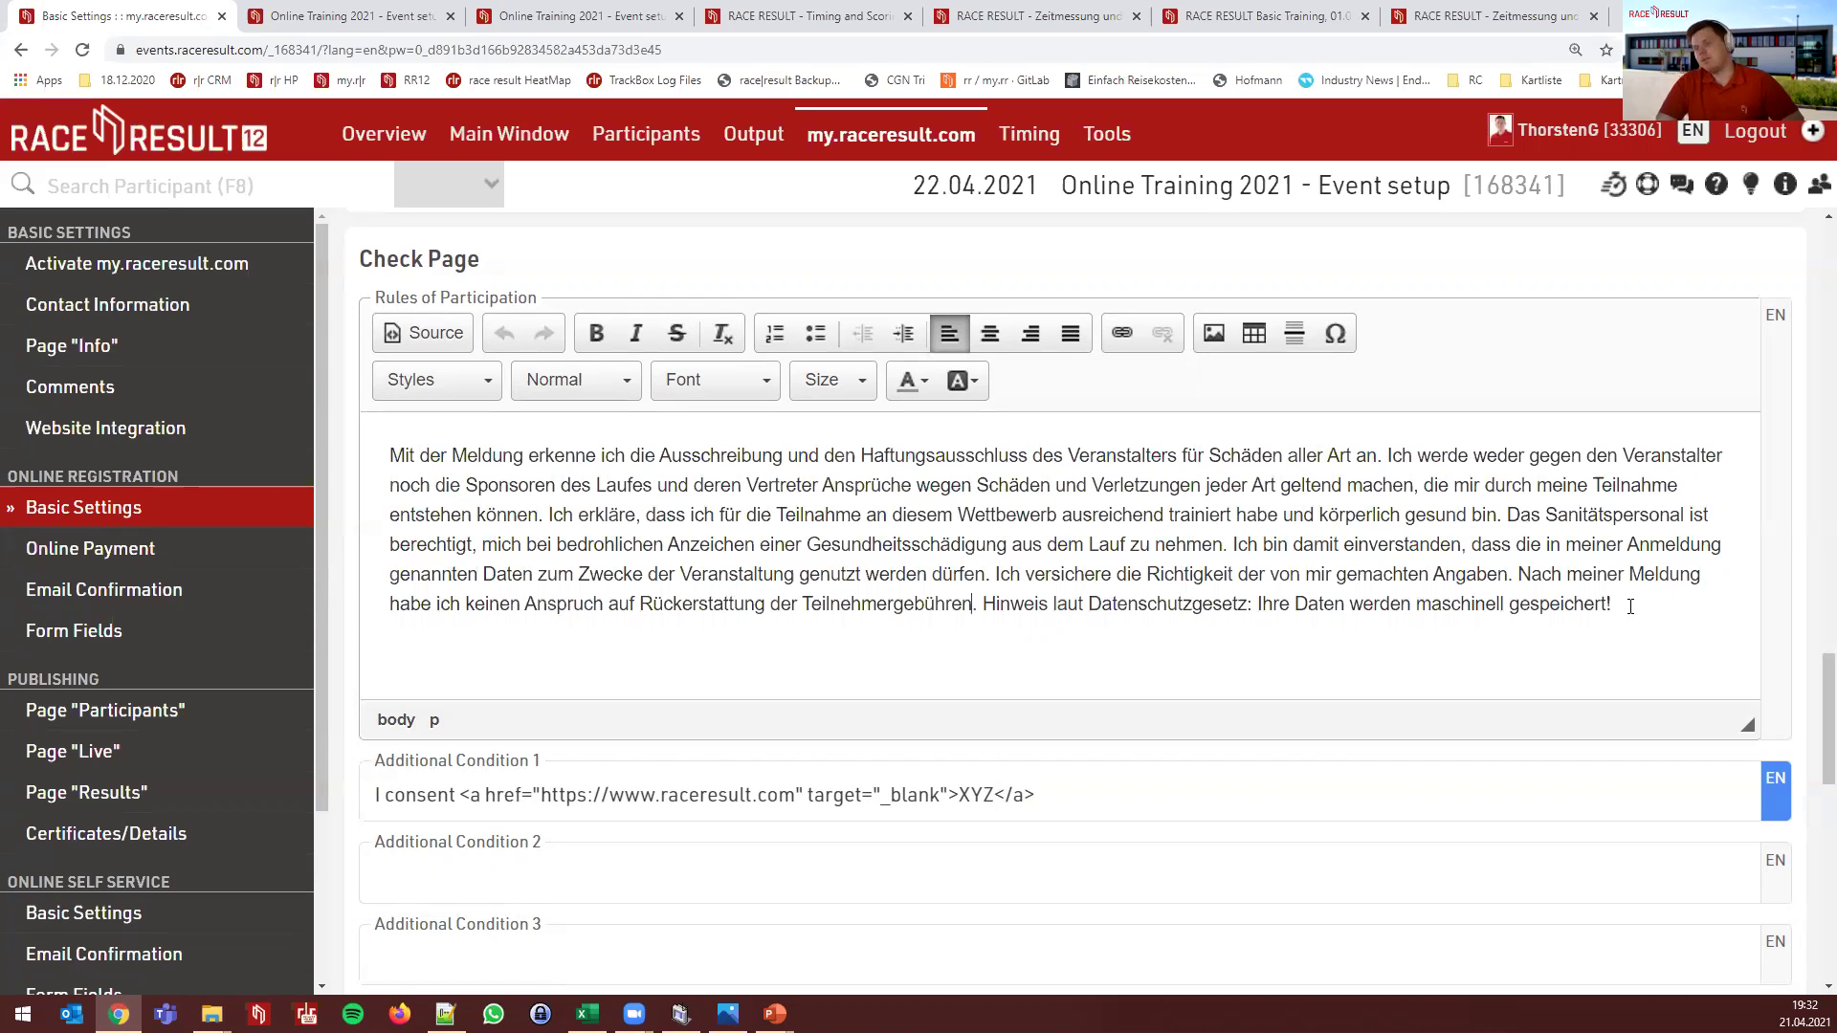
scroll(758, 644, down, 1)
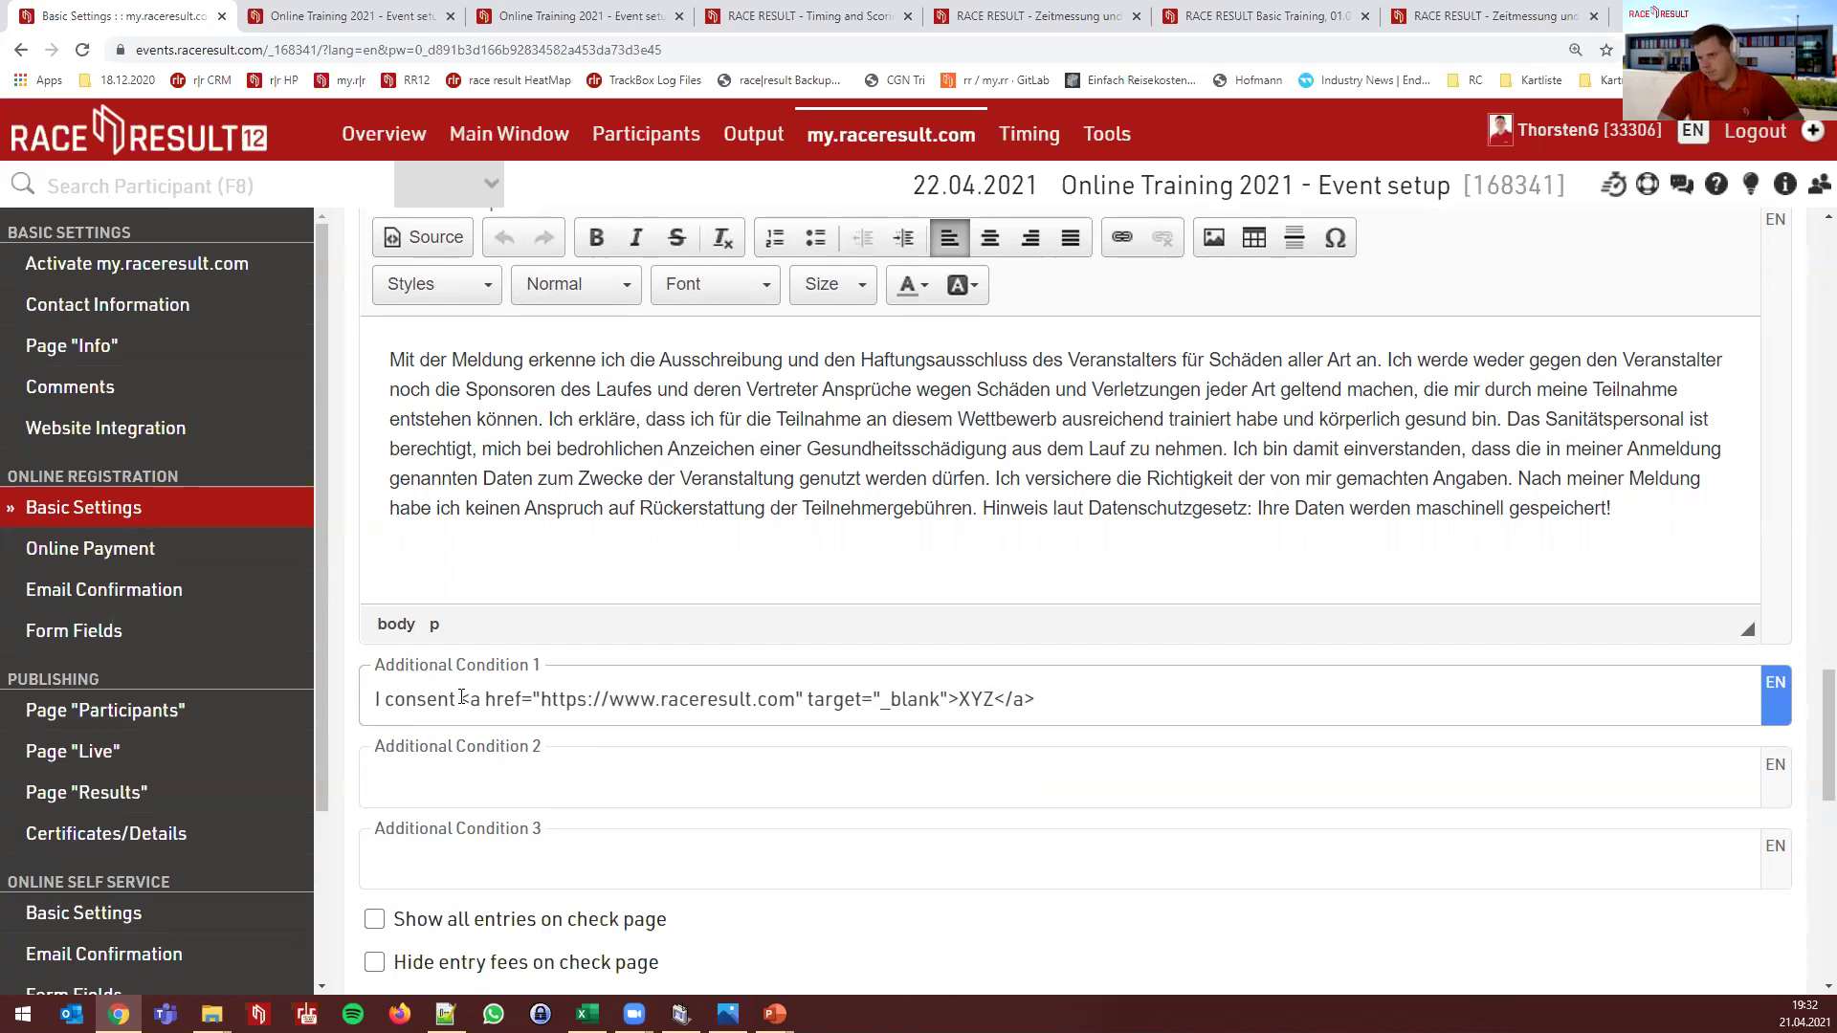
drag(541, 699, 797, 699)
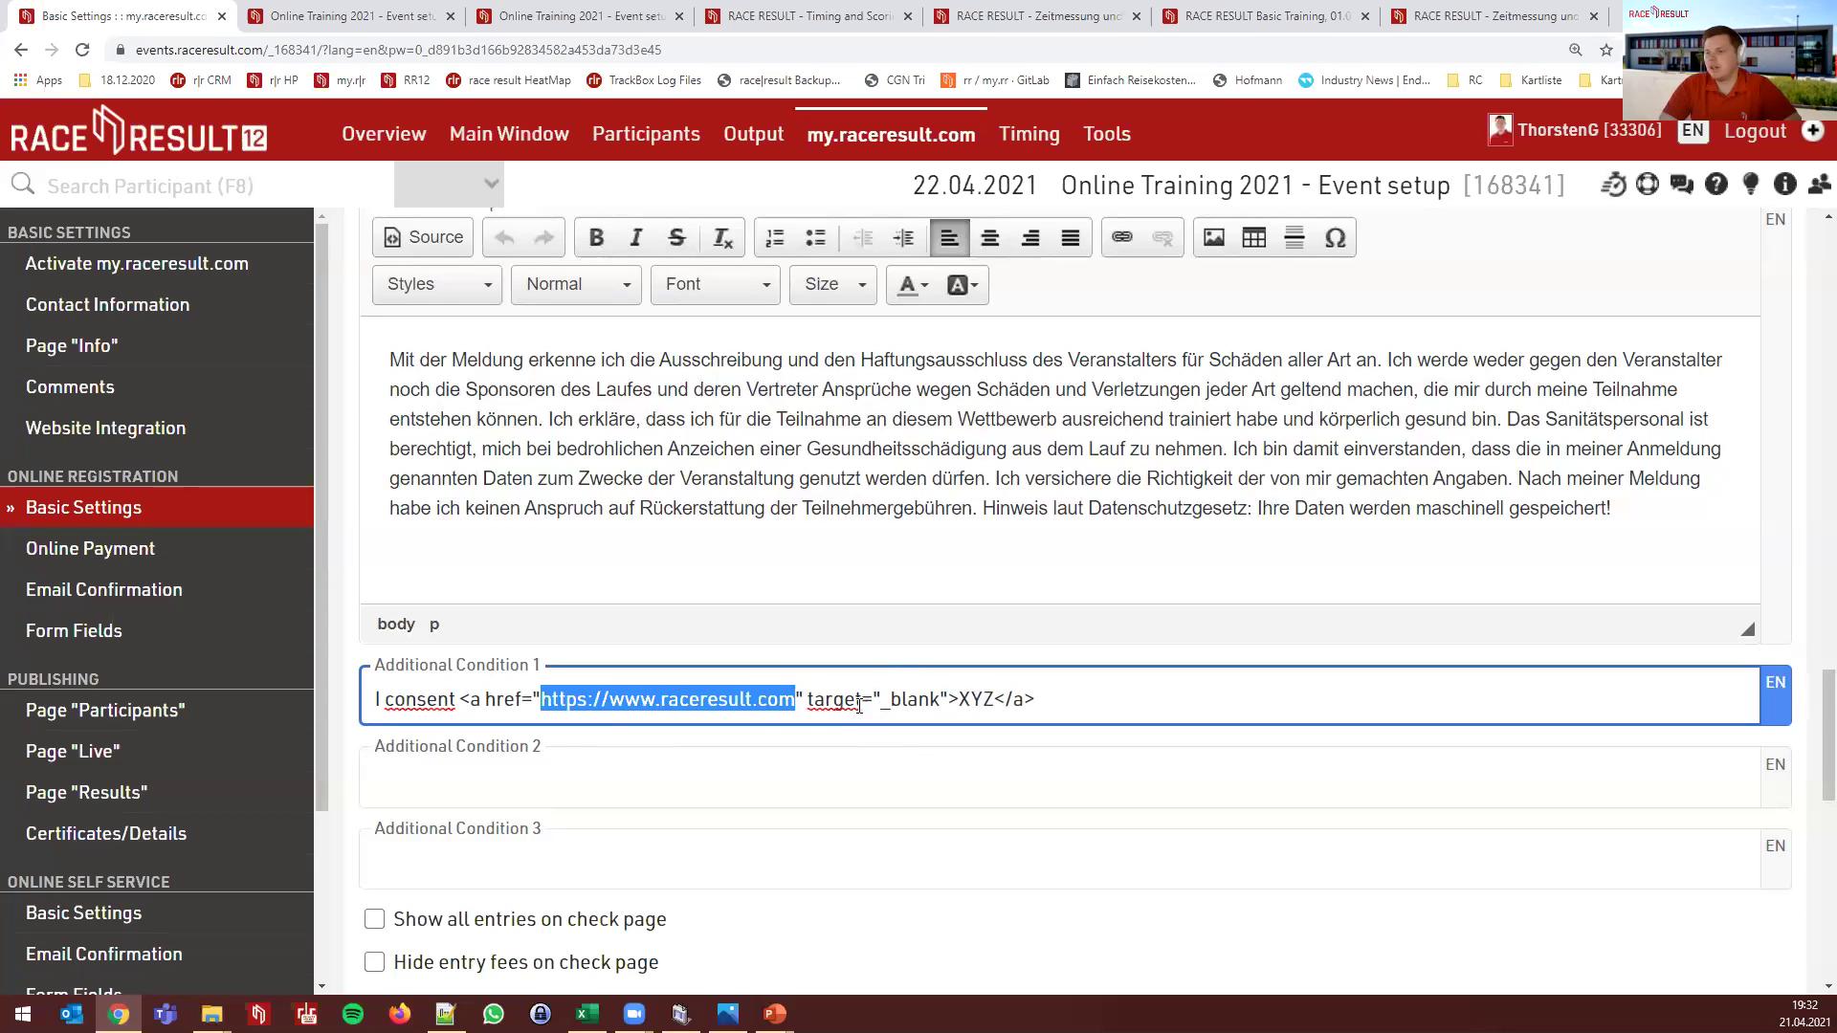
click(825, 701)
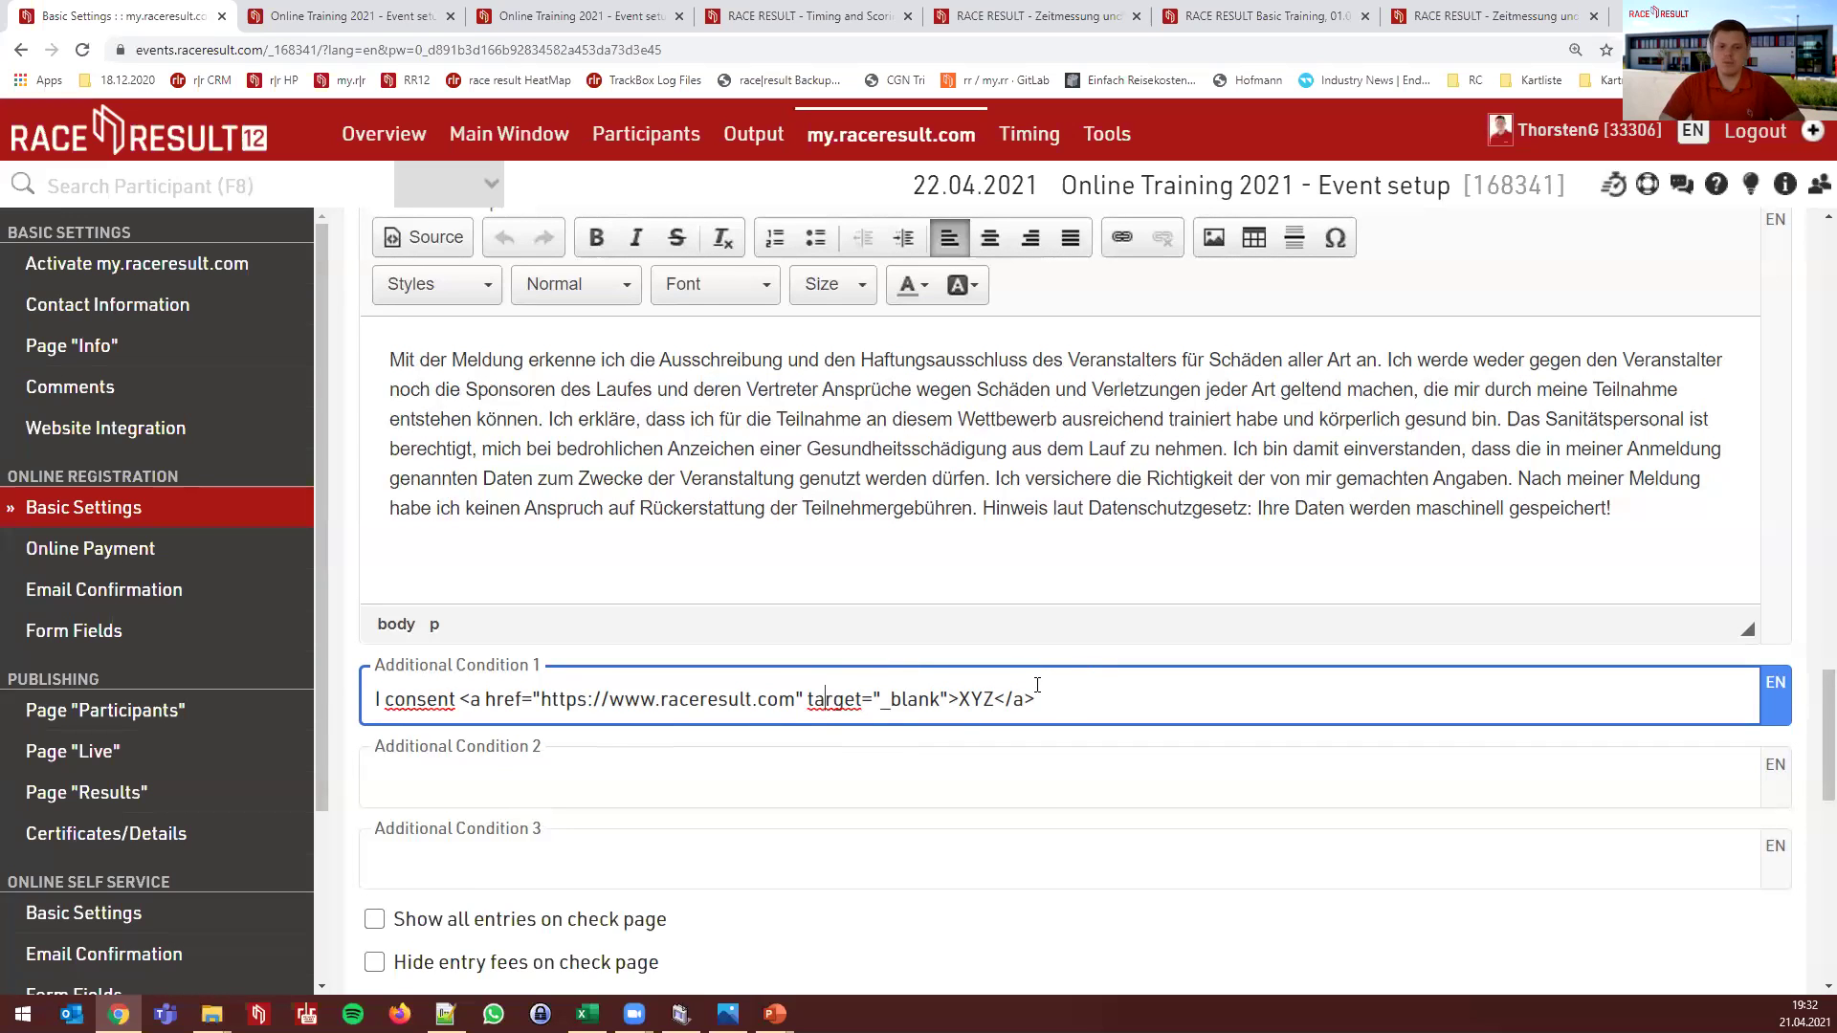
scroll(1024, 669, down, 1)
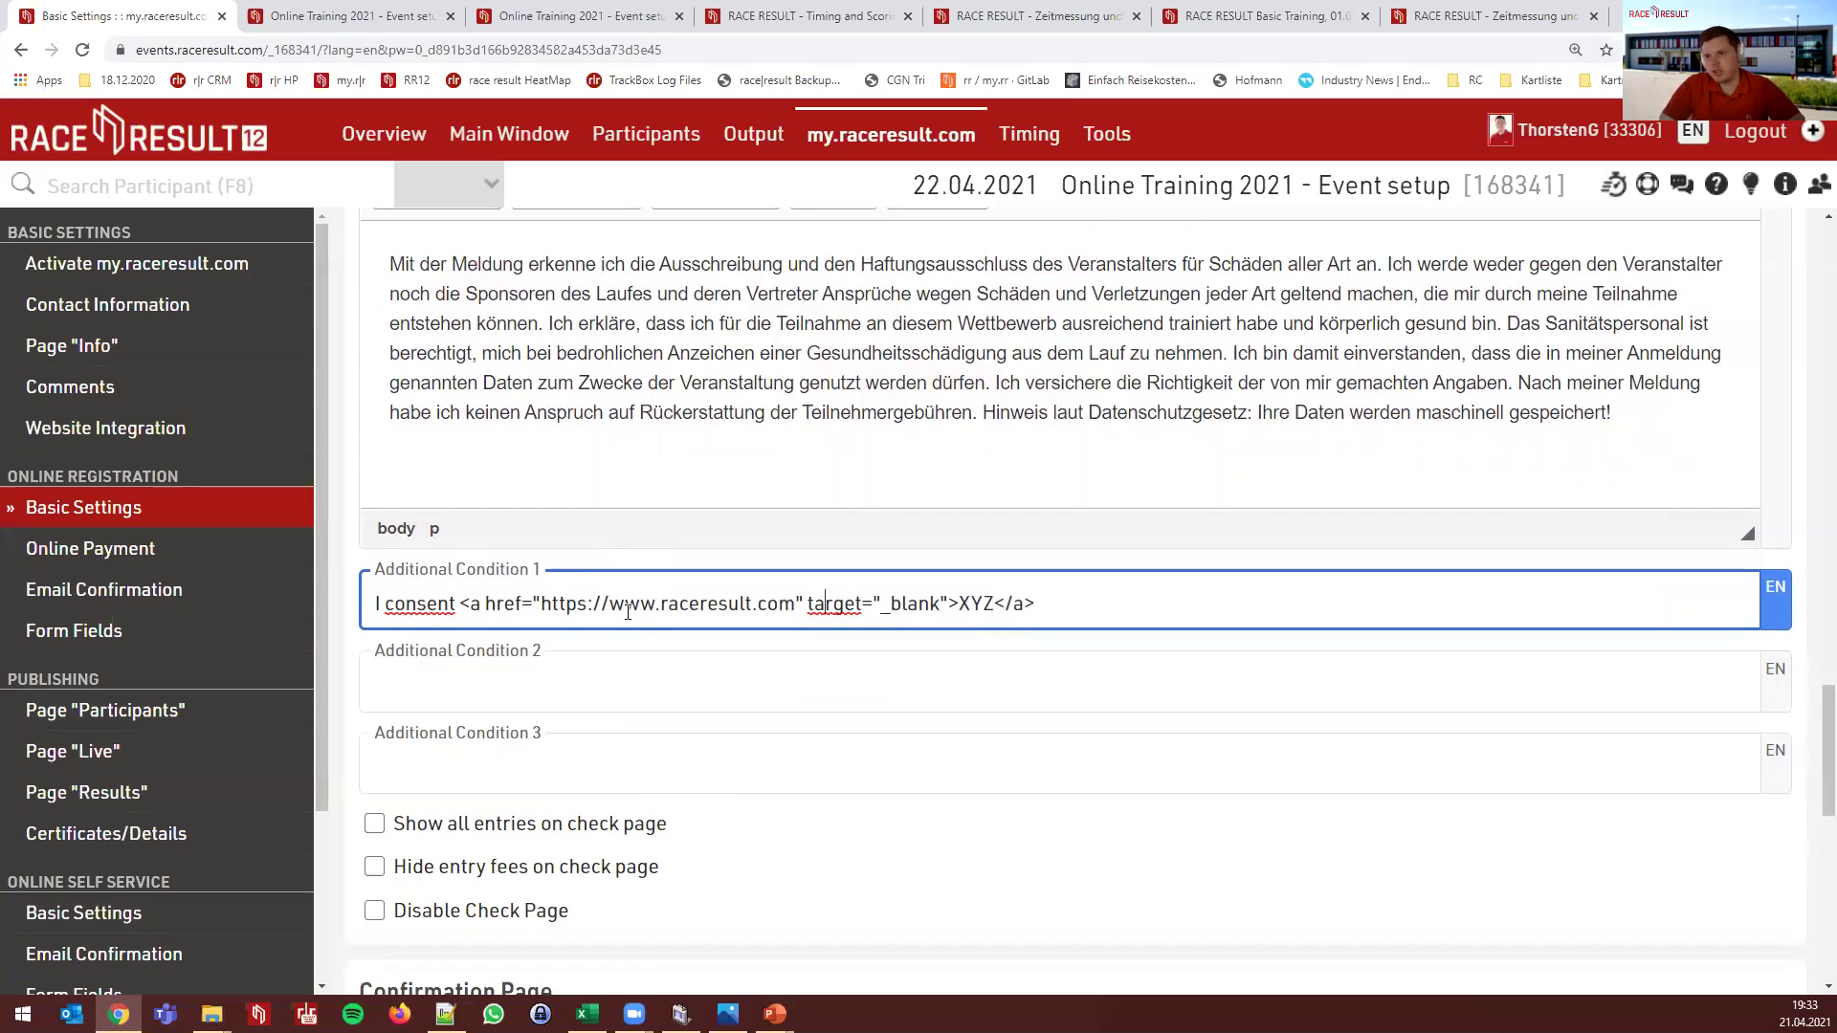
Examine the check page display options and the confirmation page's Additional Text with its noCK line
scroll(641, 535, down, 3)
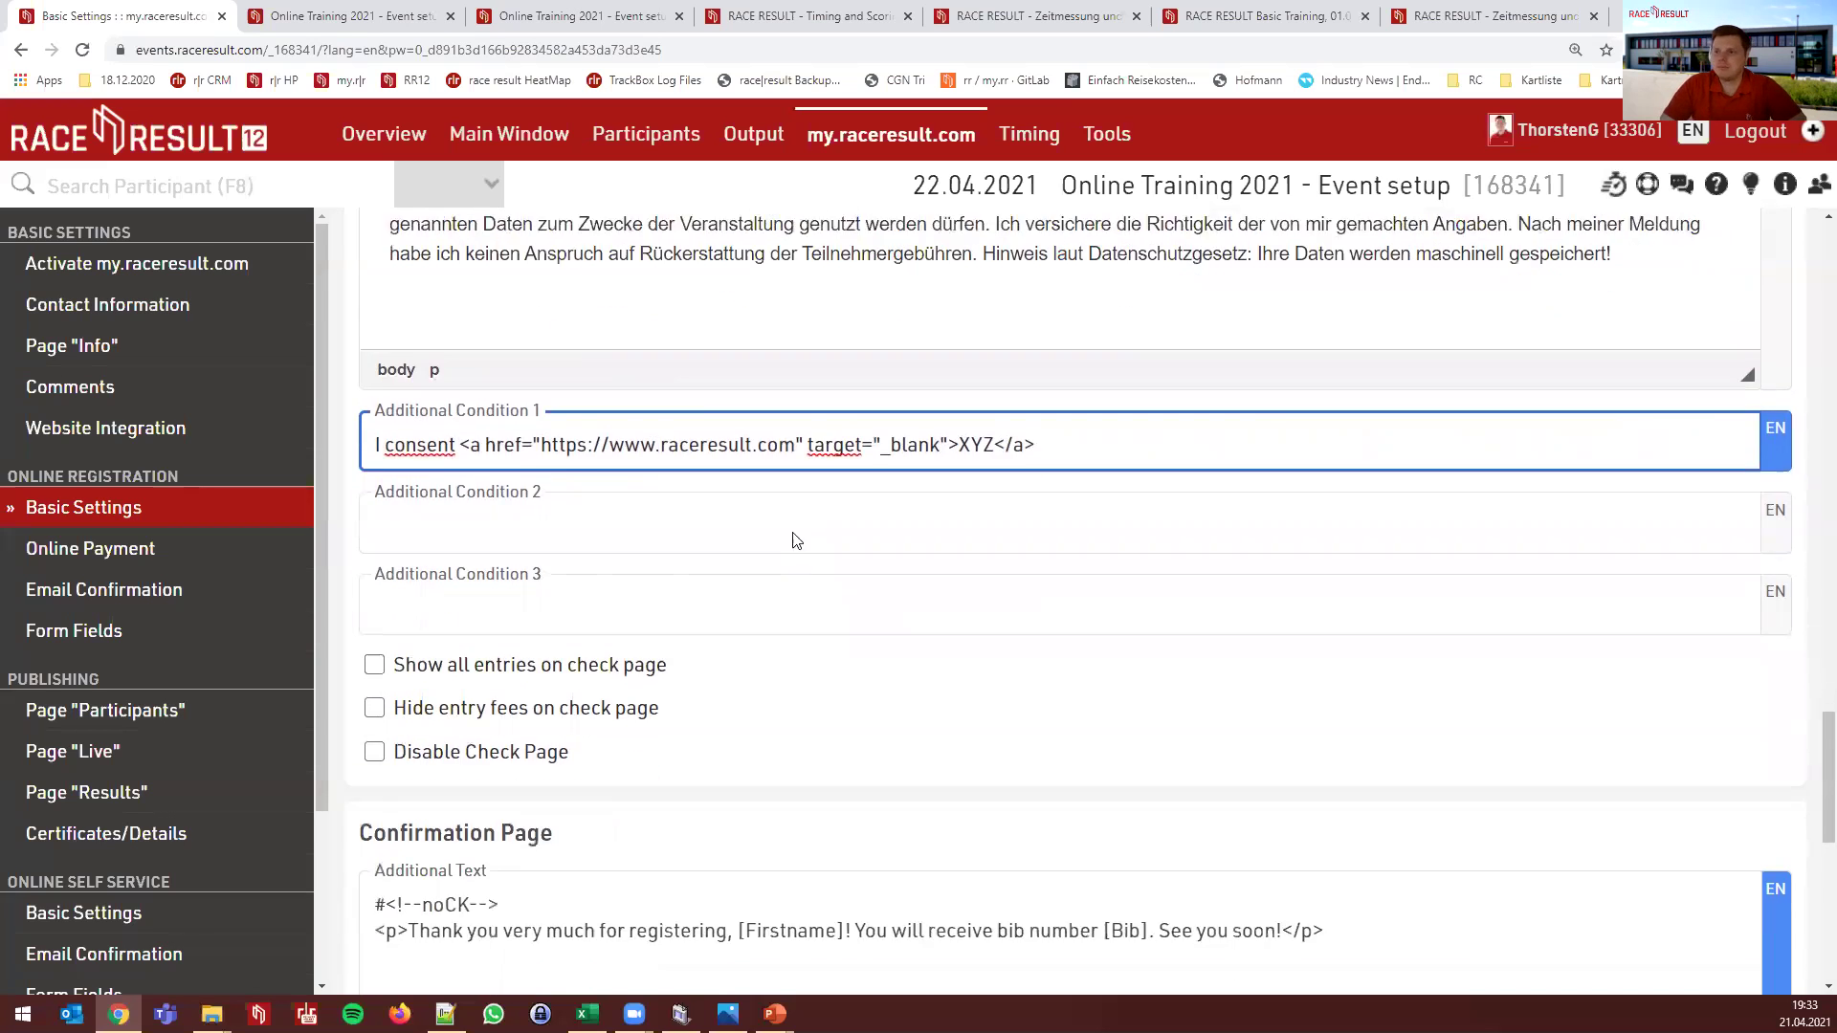
scroll(777, 418, down, 2)
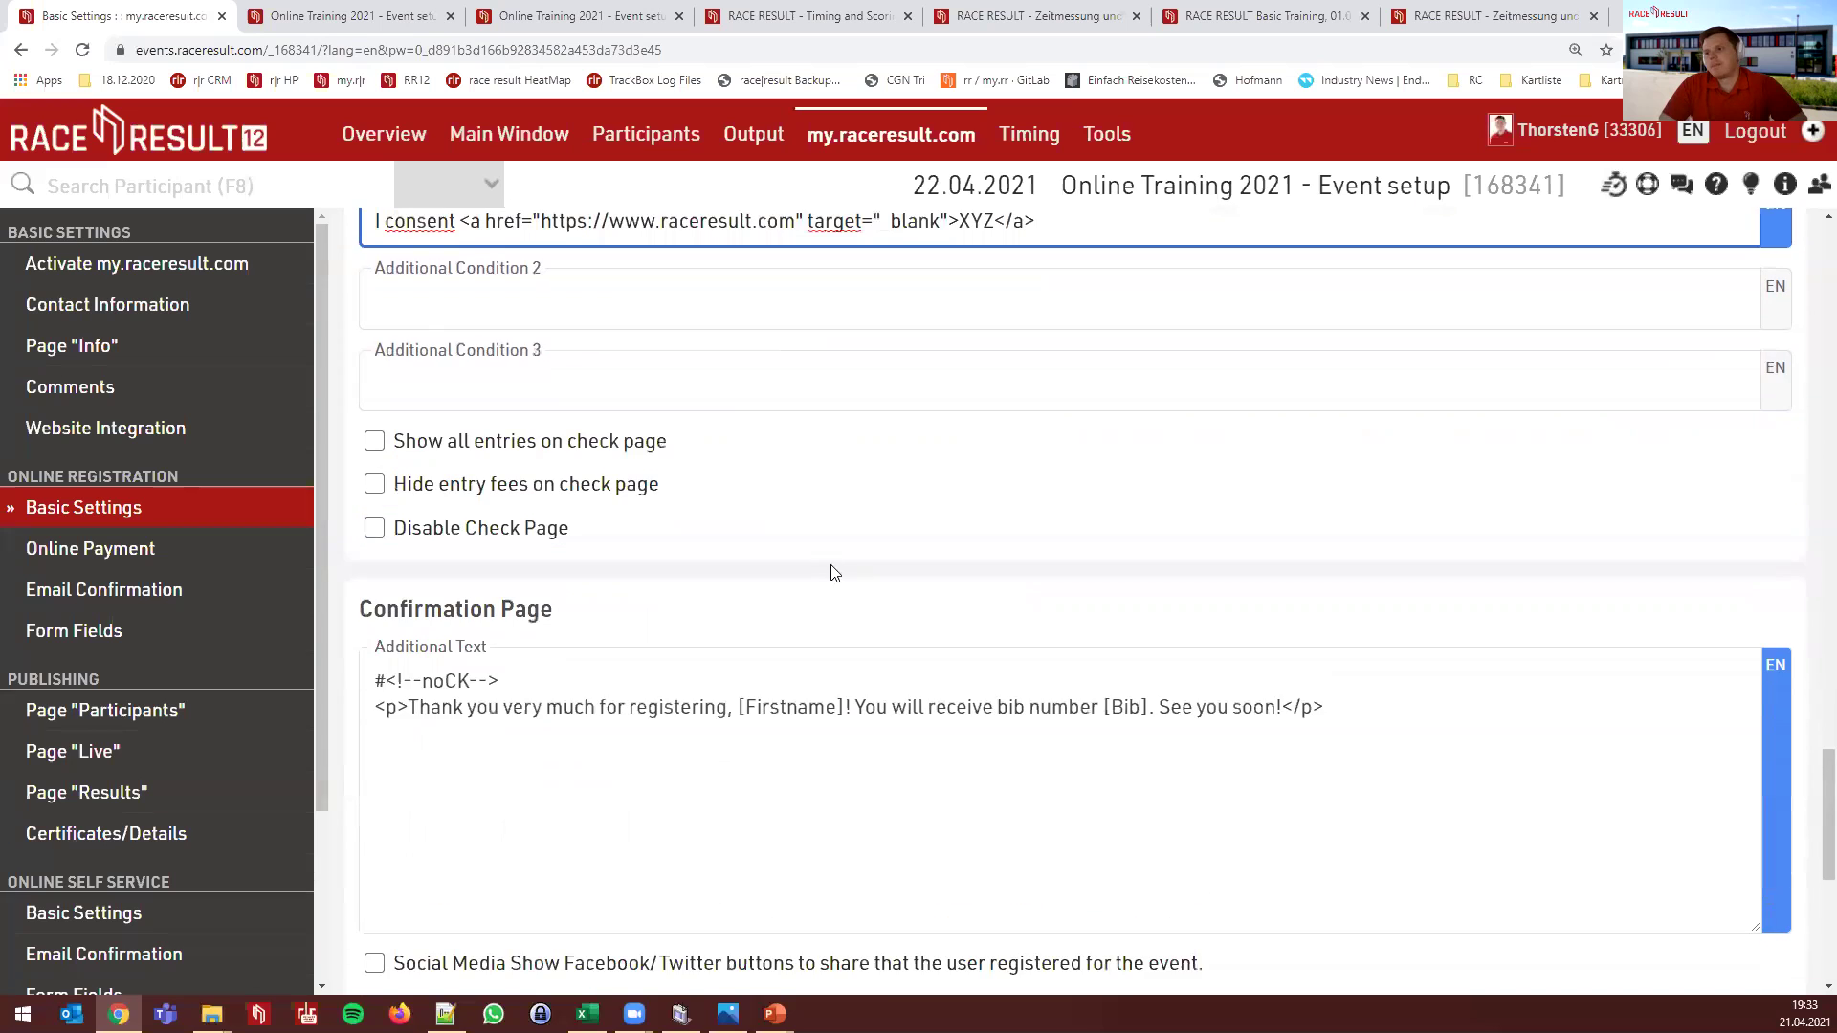
scroll(530, 537, down, 1)
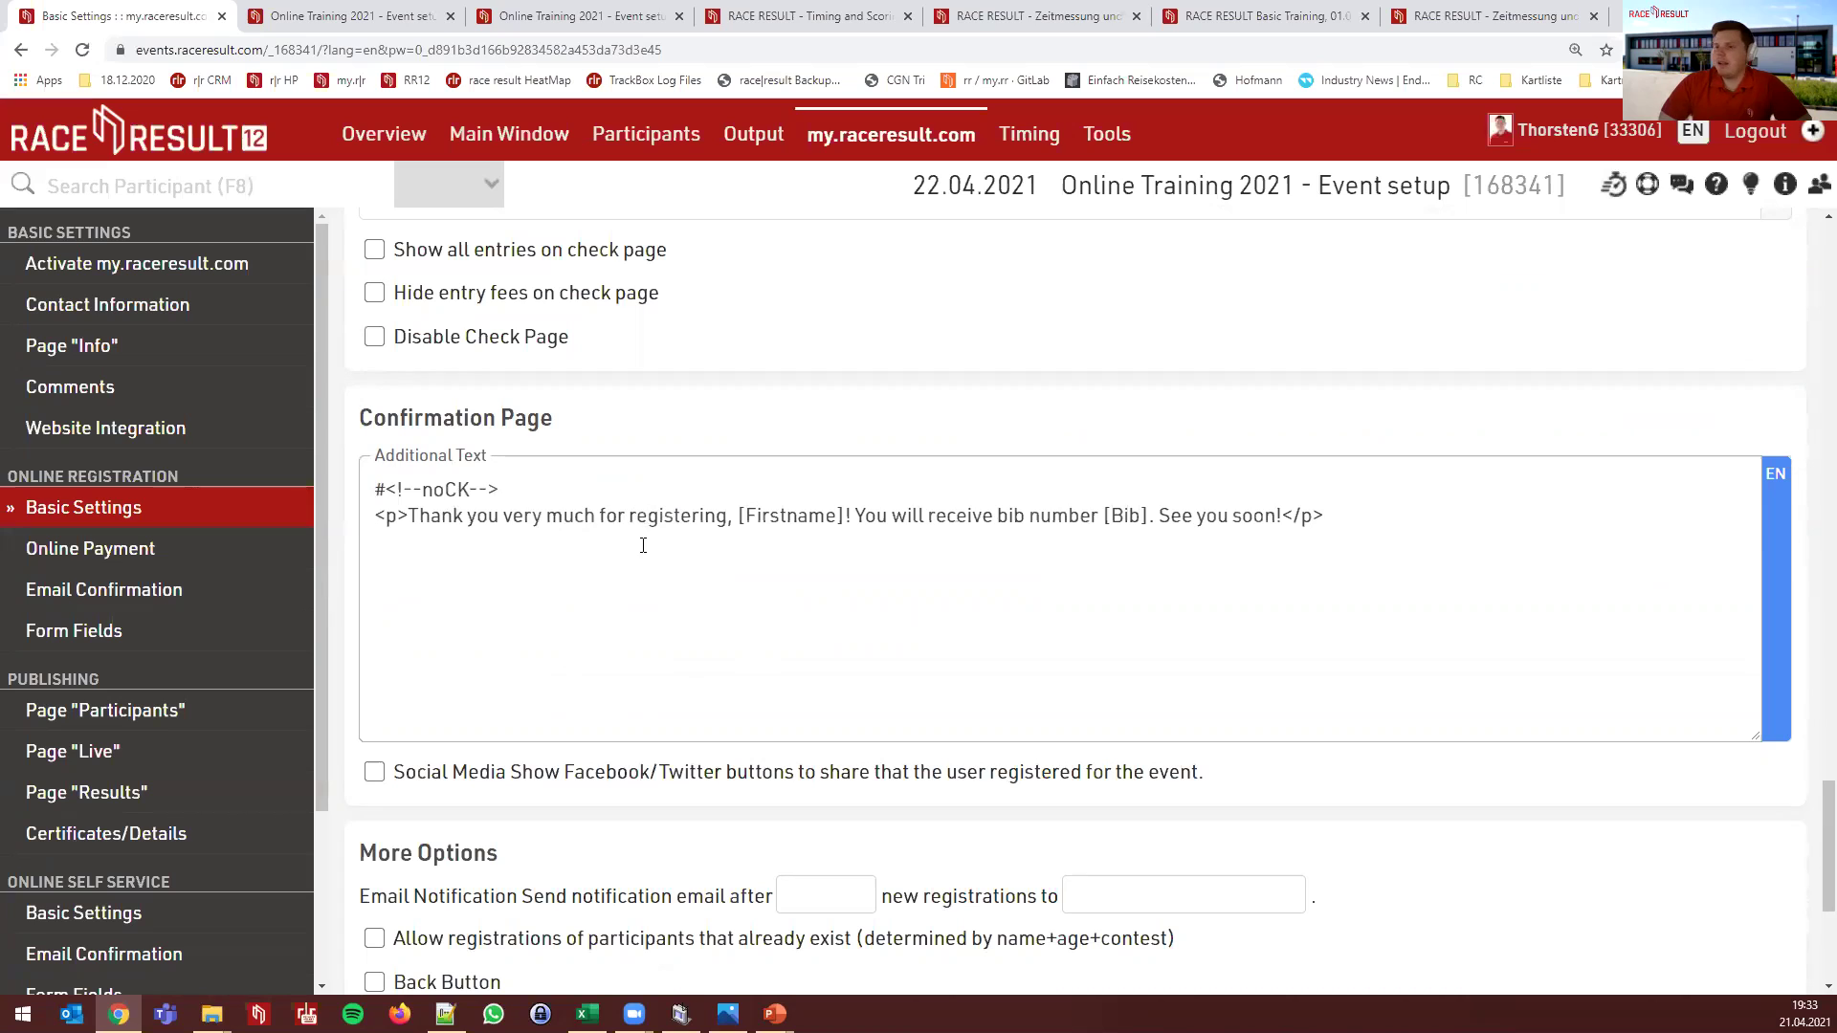
drag(514, 490, 370, 491)
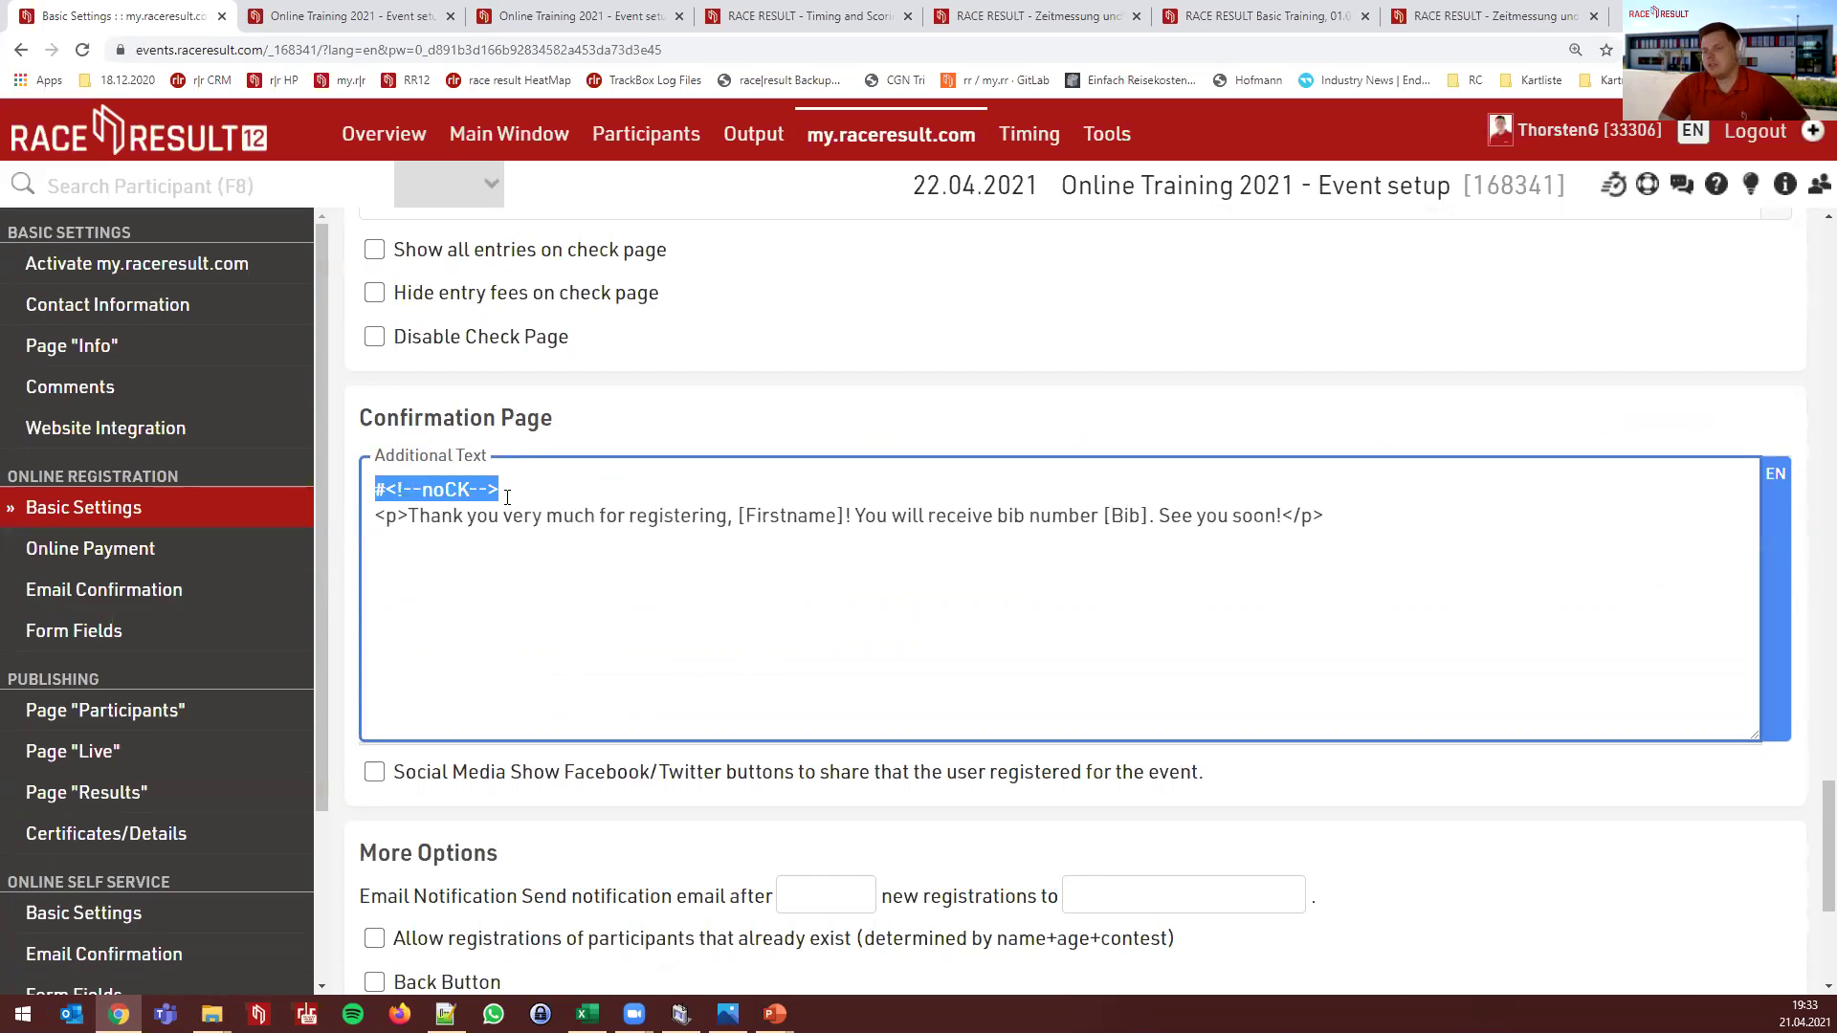
click(553, 490)
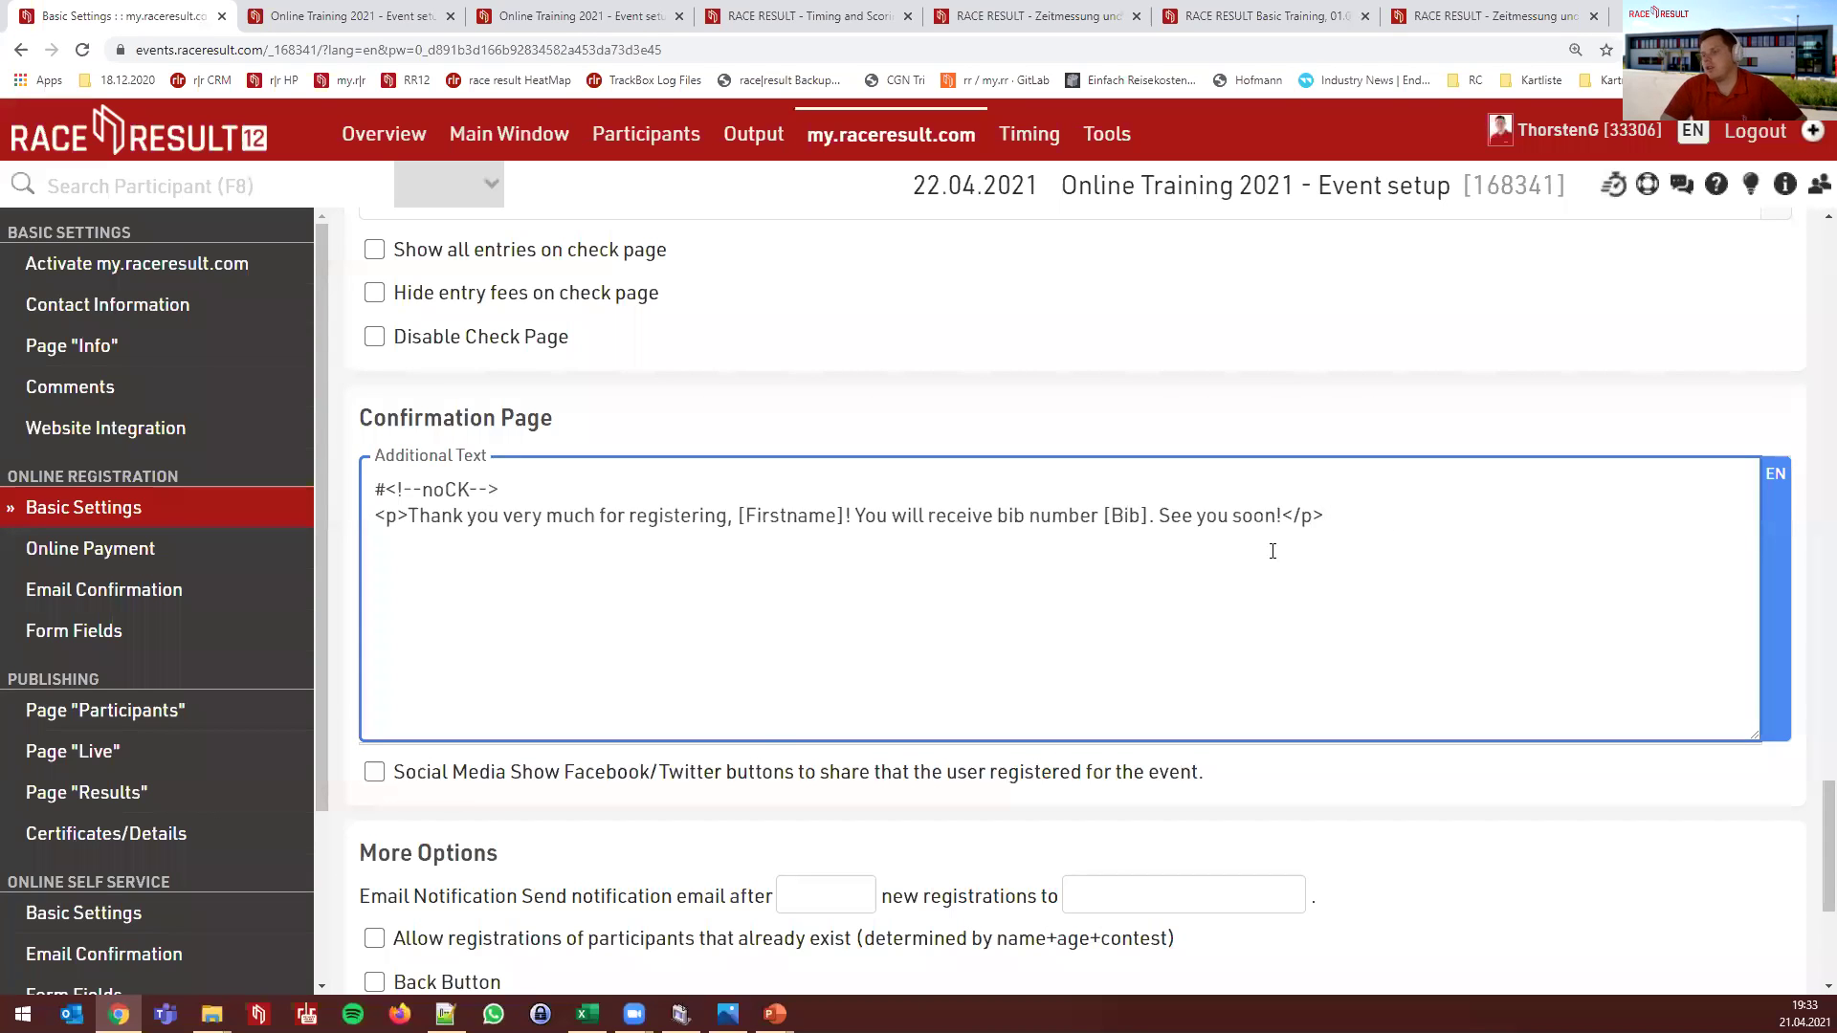
Compare the formatted editor for the Rules of Participation with the confirmation page's plain HTML field and its #<!--noCK--> line
scroll(1089, 605, up, 7)
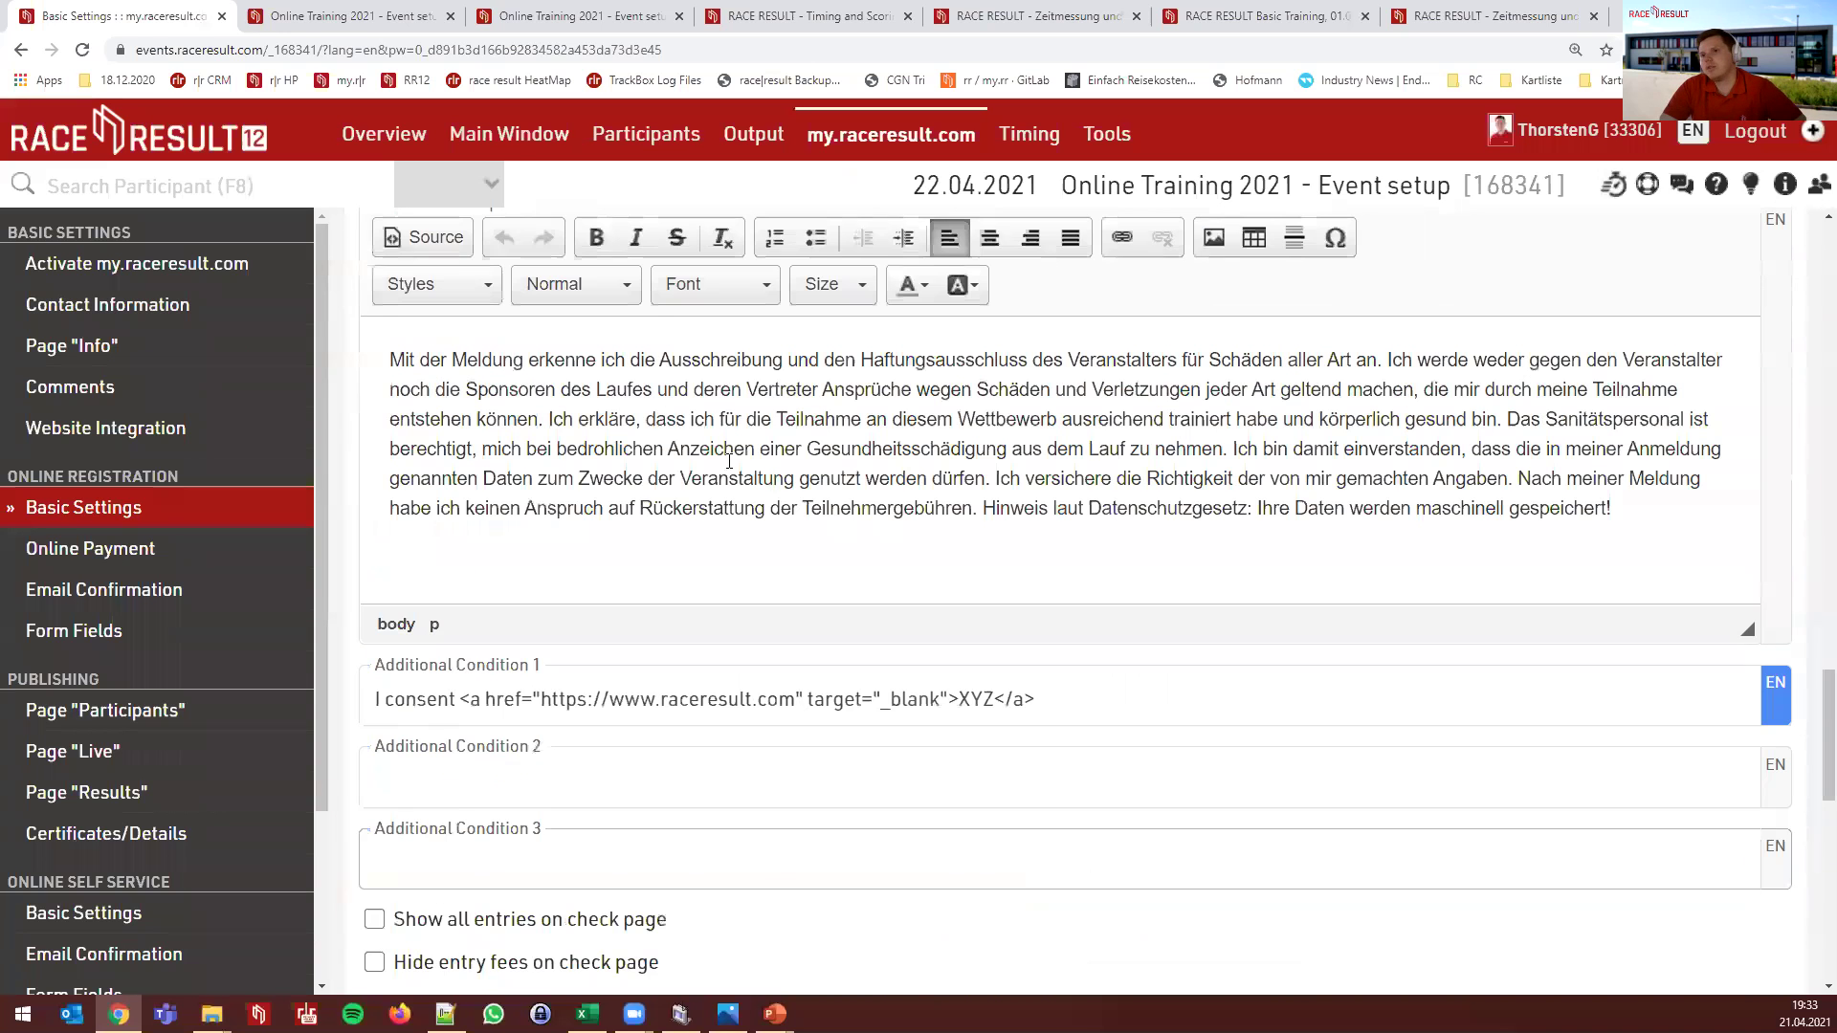
scroll(654, 402, up, 1)
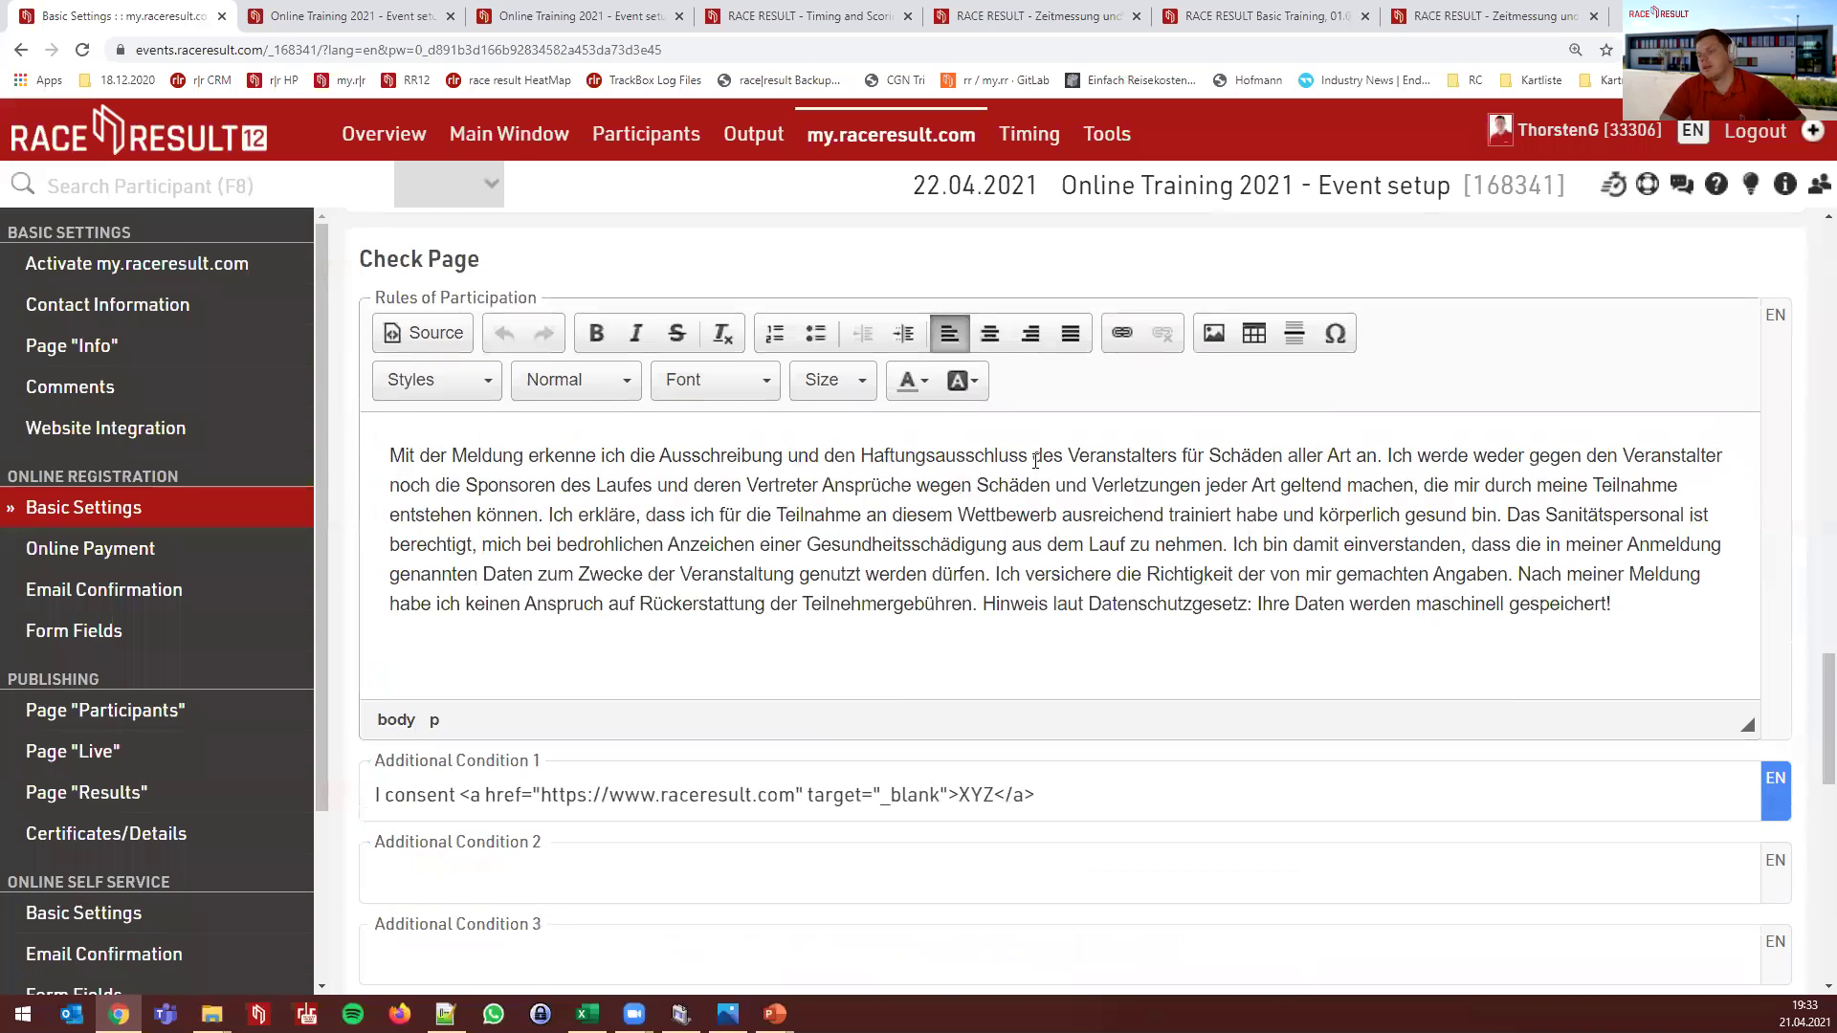
scroll(1016, 517, down, 6)
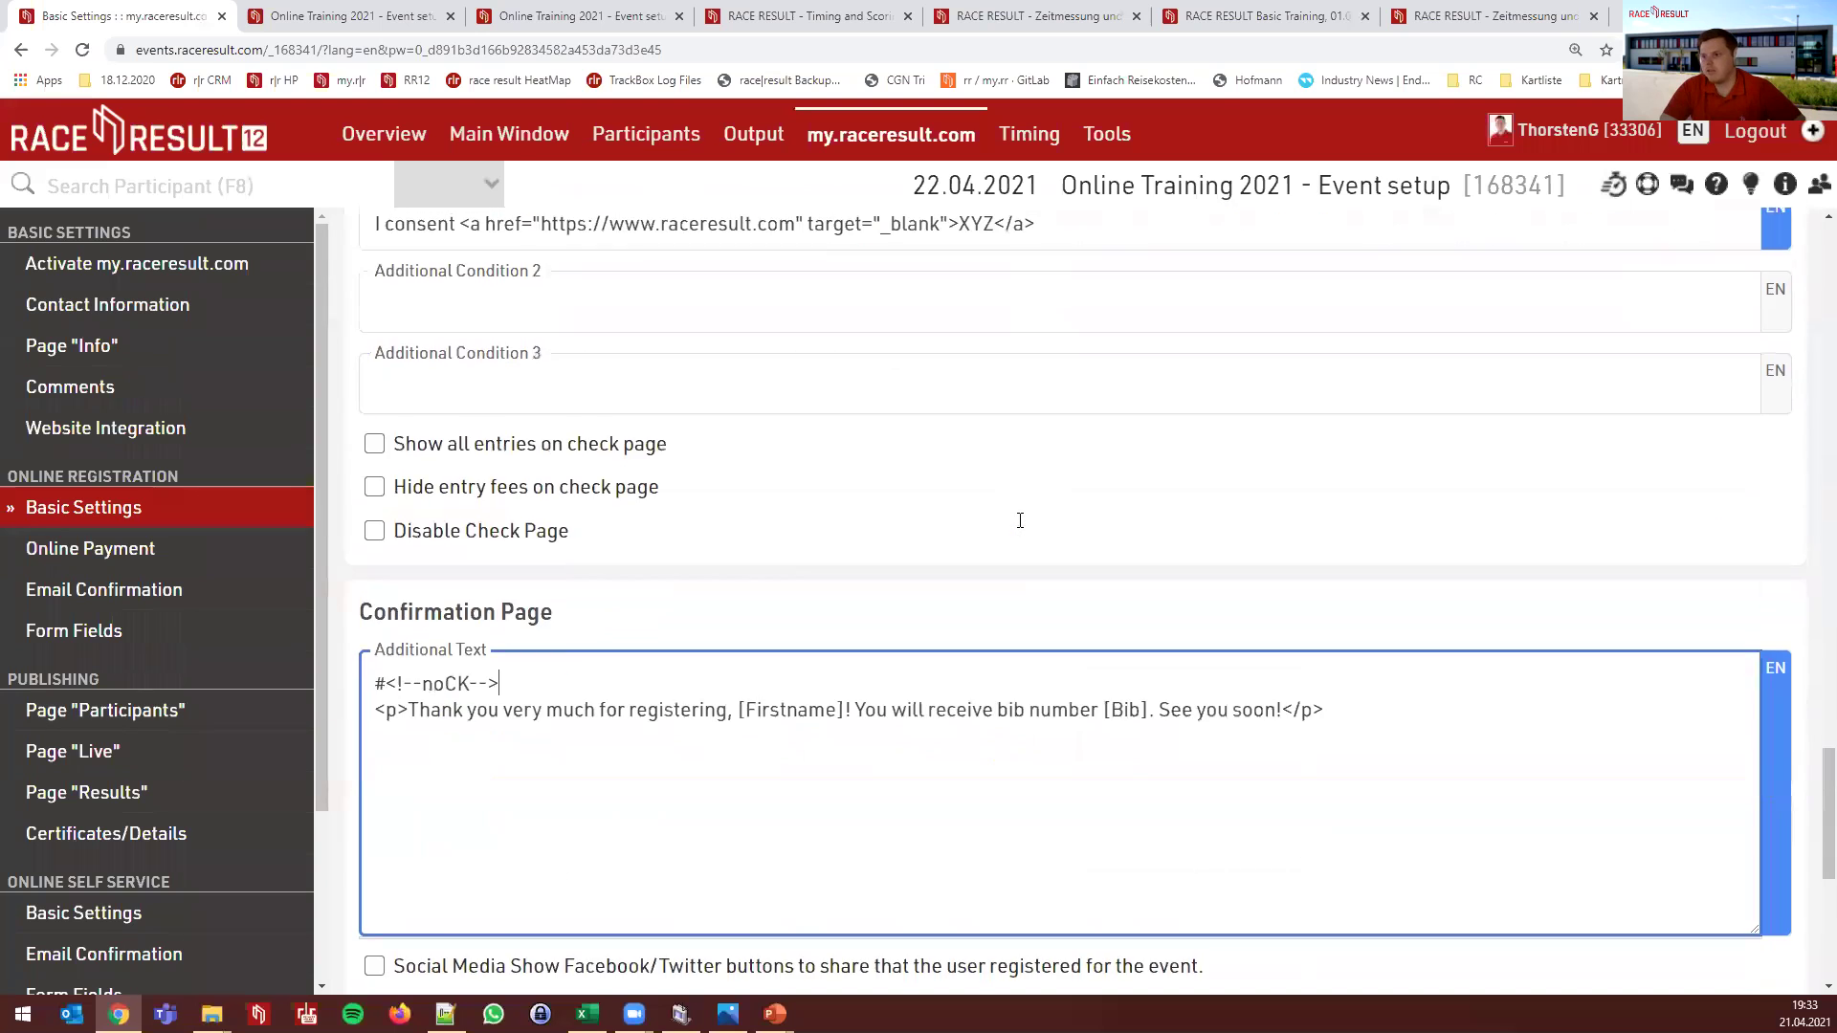
scroll(1014, 507, down, 1)
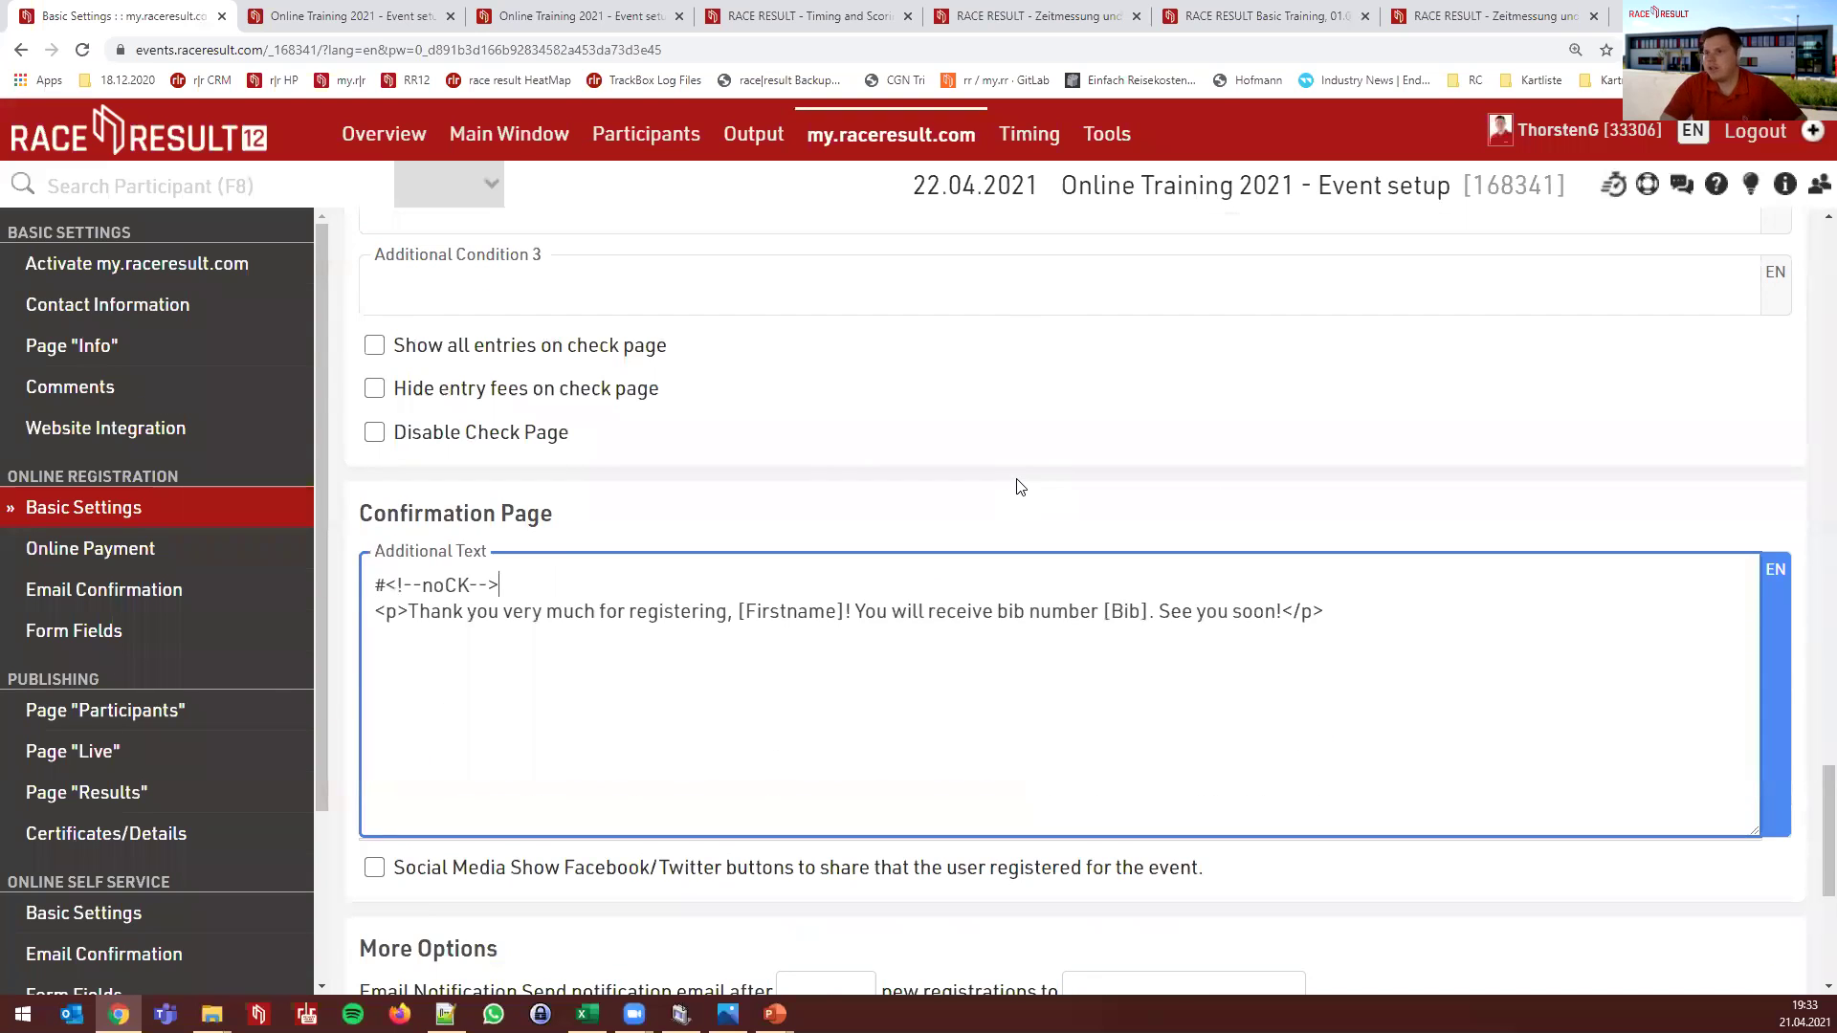
drag(548, 580, 377, 590)
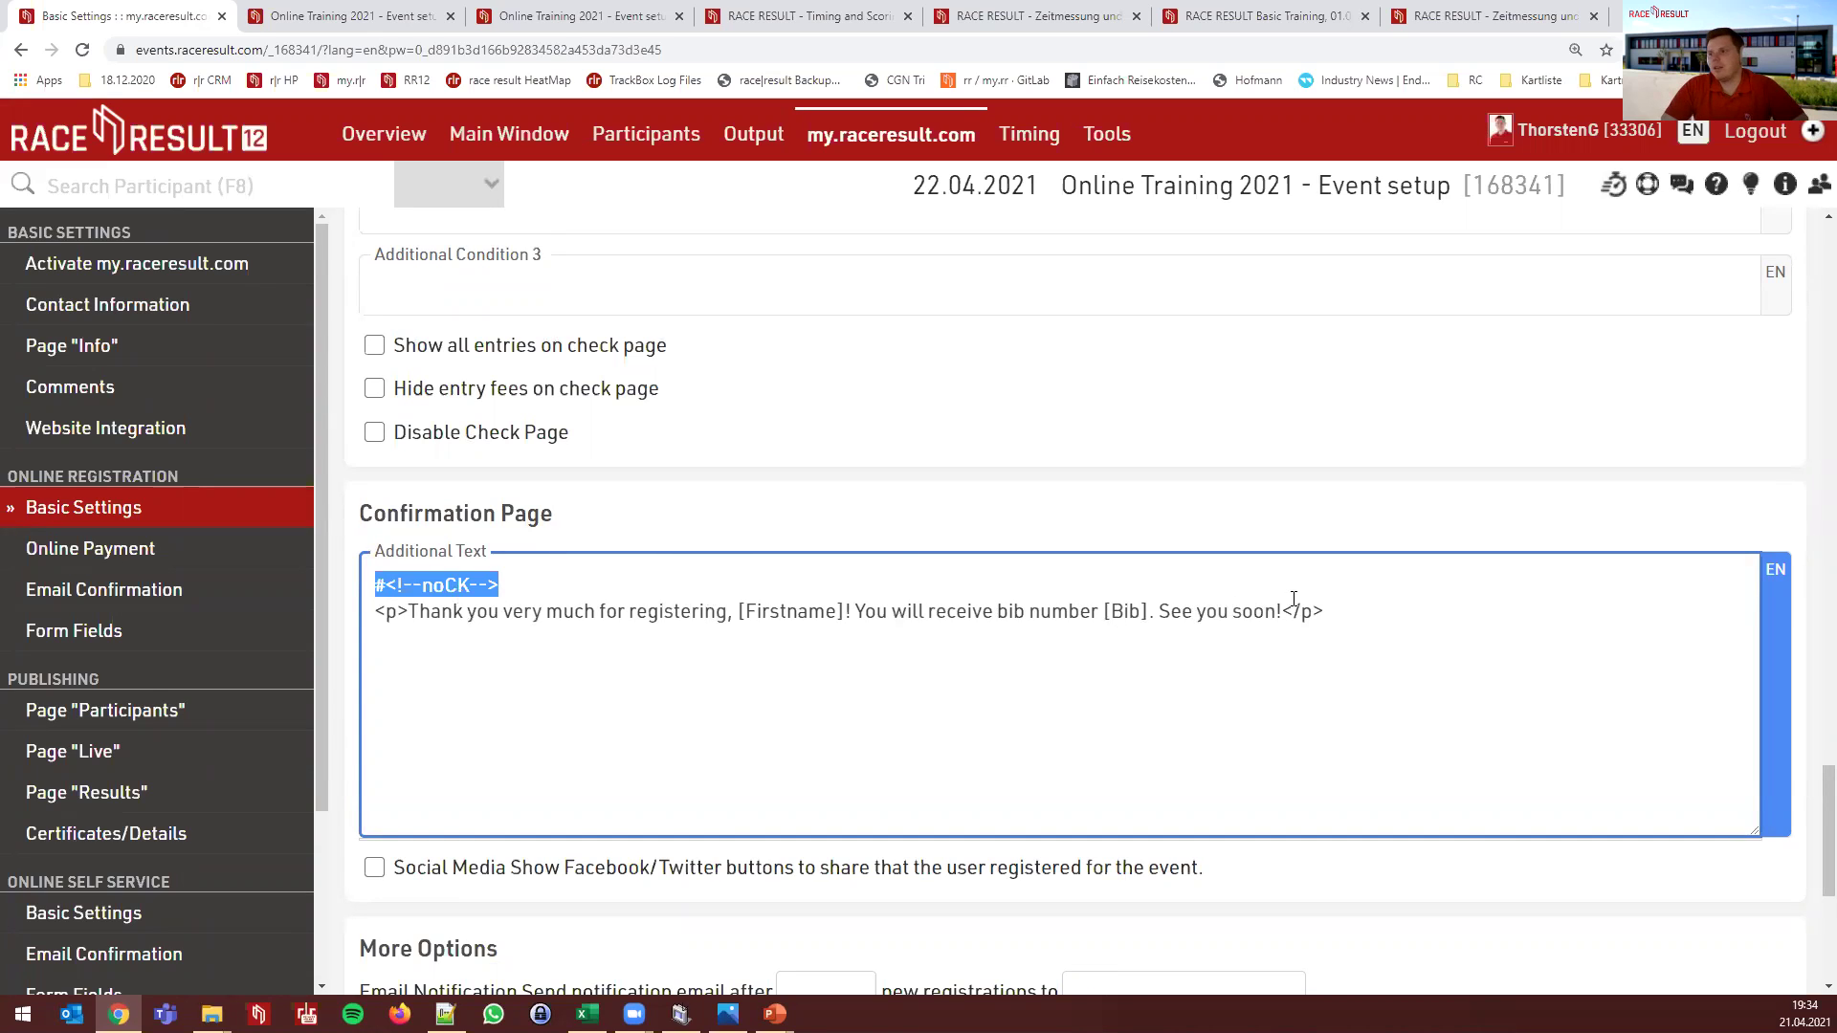
click(1355, 618)
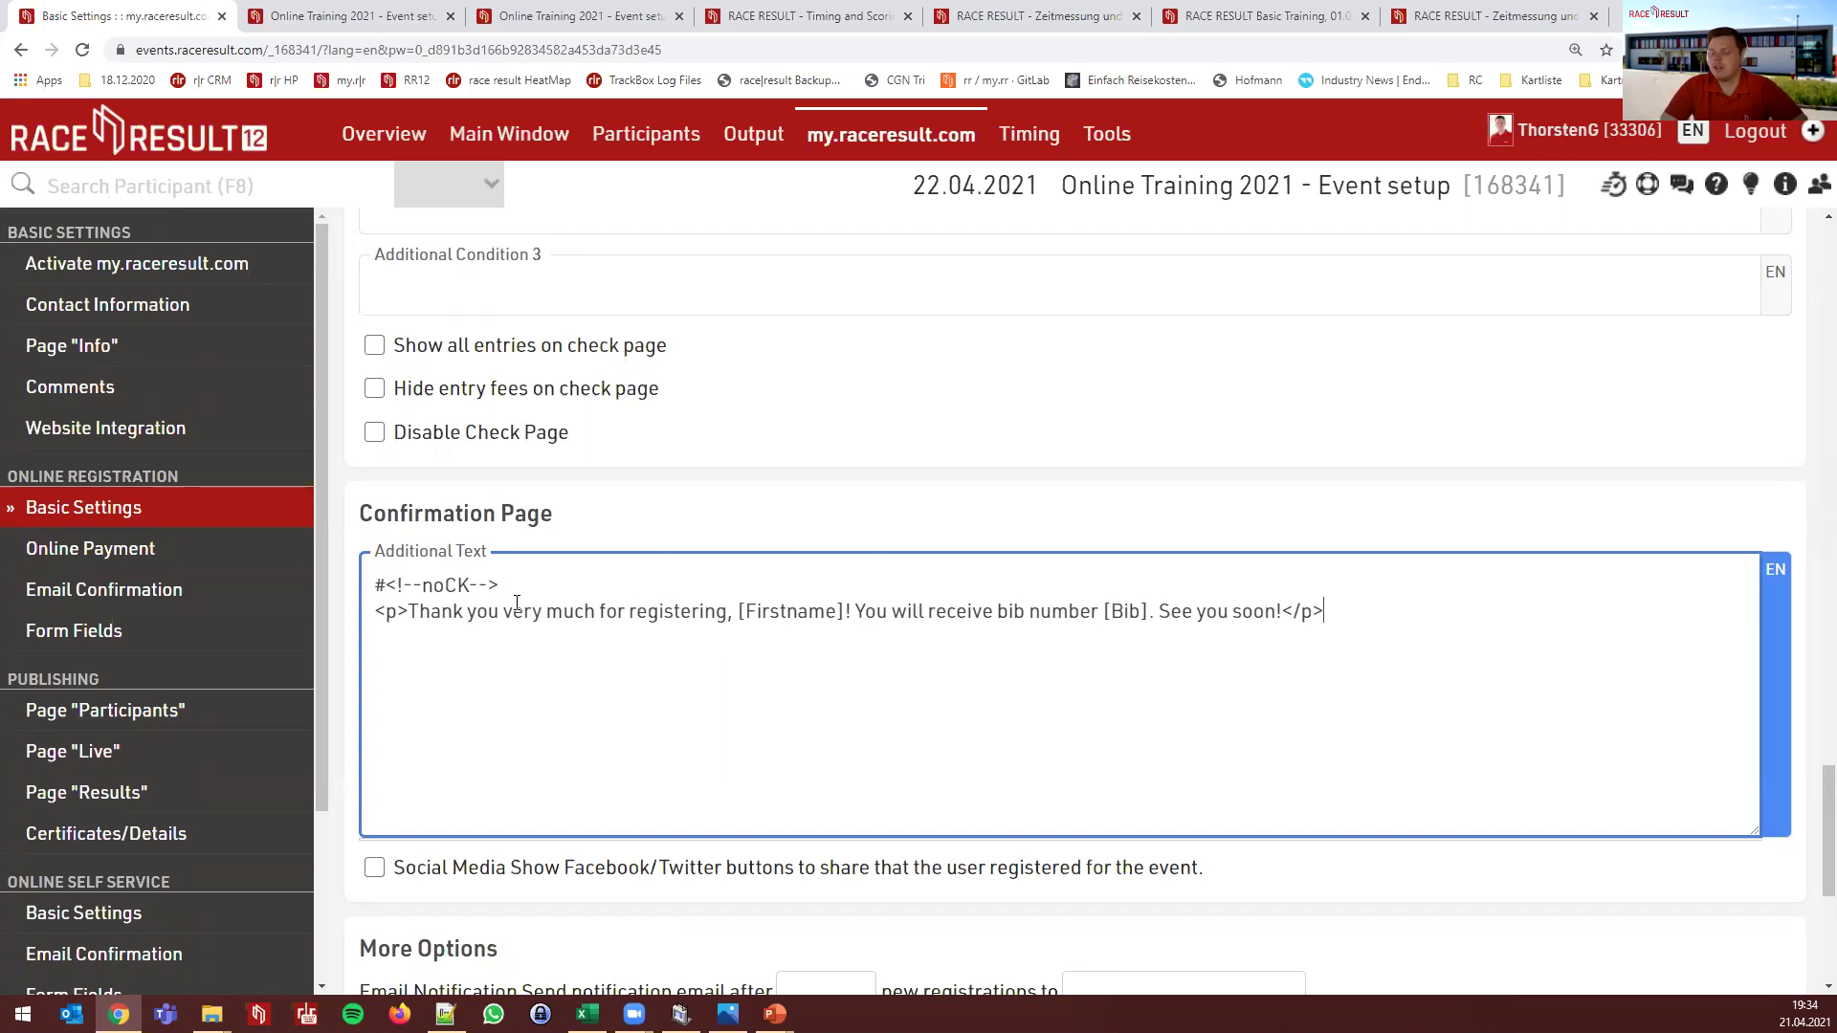
drag(501, 584, 372, 584)
click(702, 522)
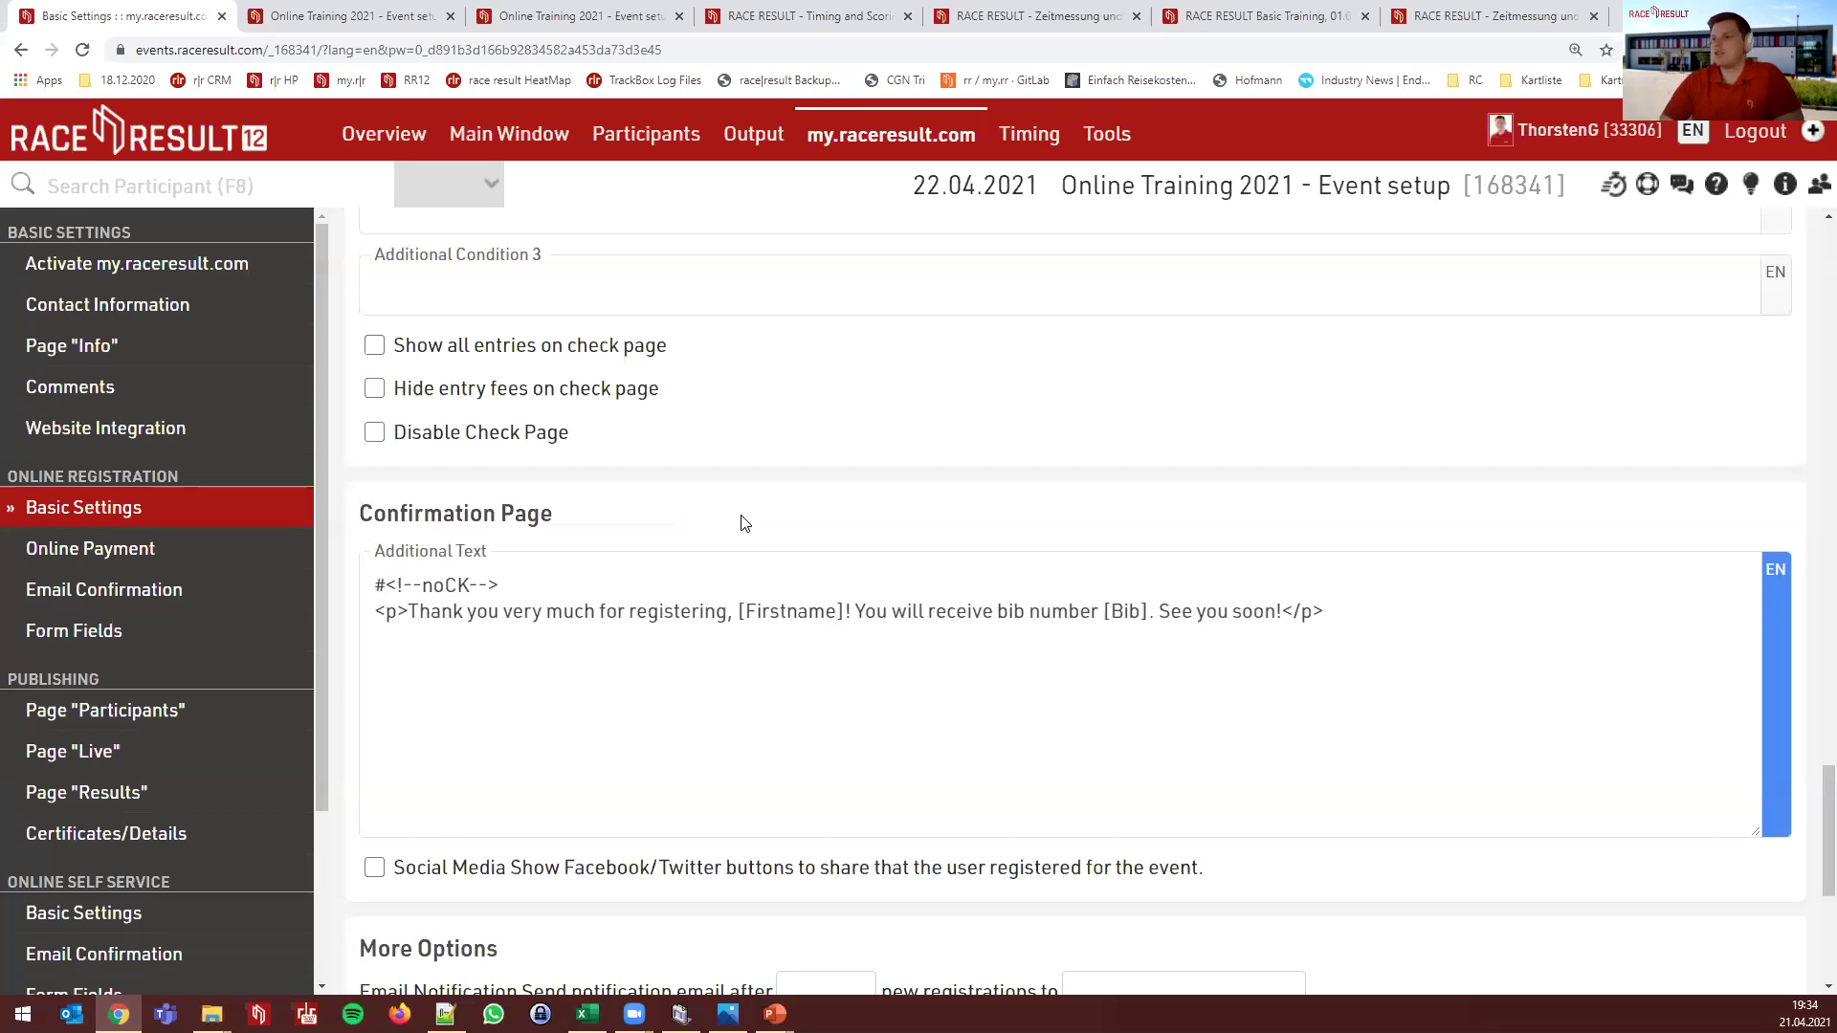
Examine the [Firstname] and [Bib] placeholders in the confirmation page's Additional Text, and the More Options and CSS settings below
click(811, 586)
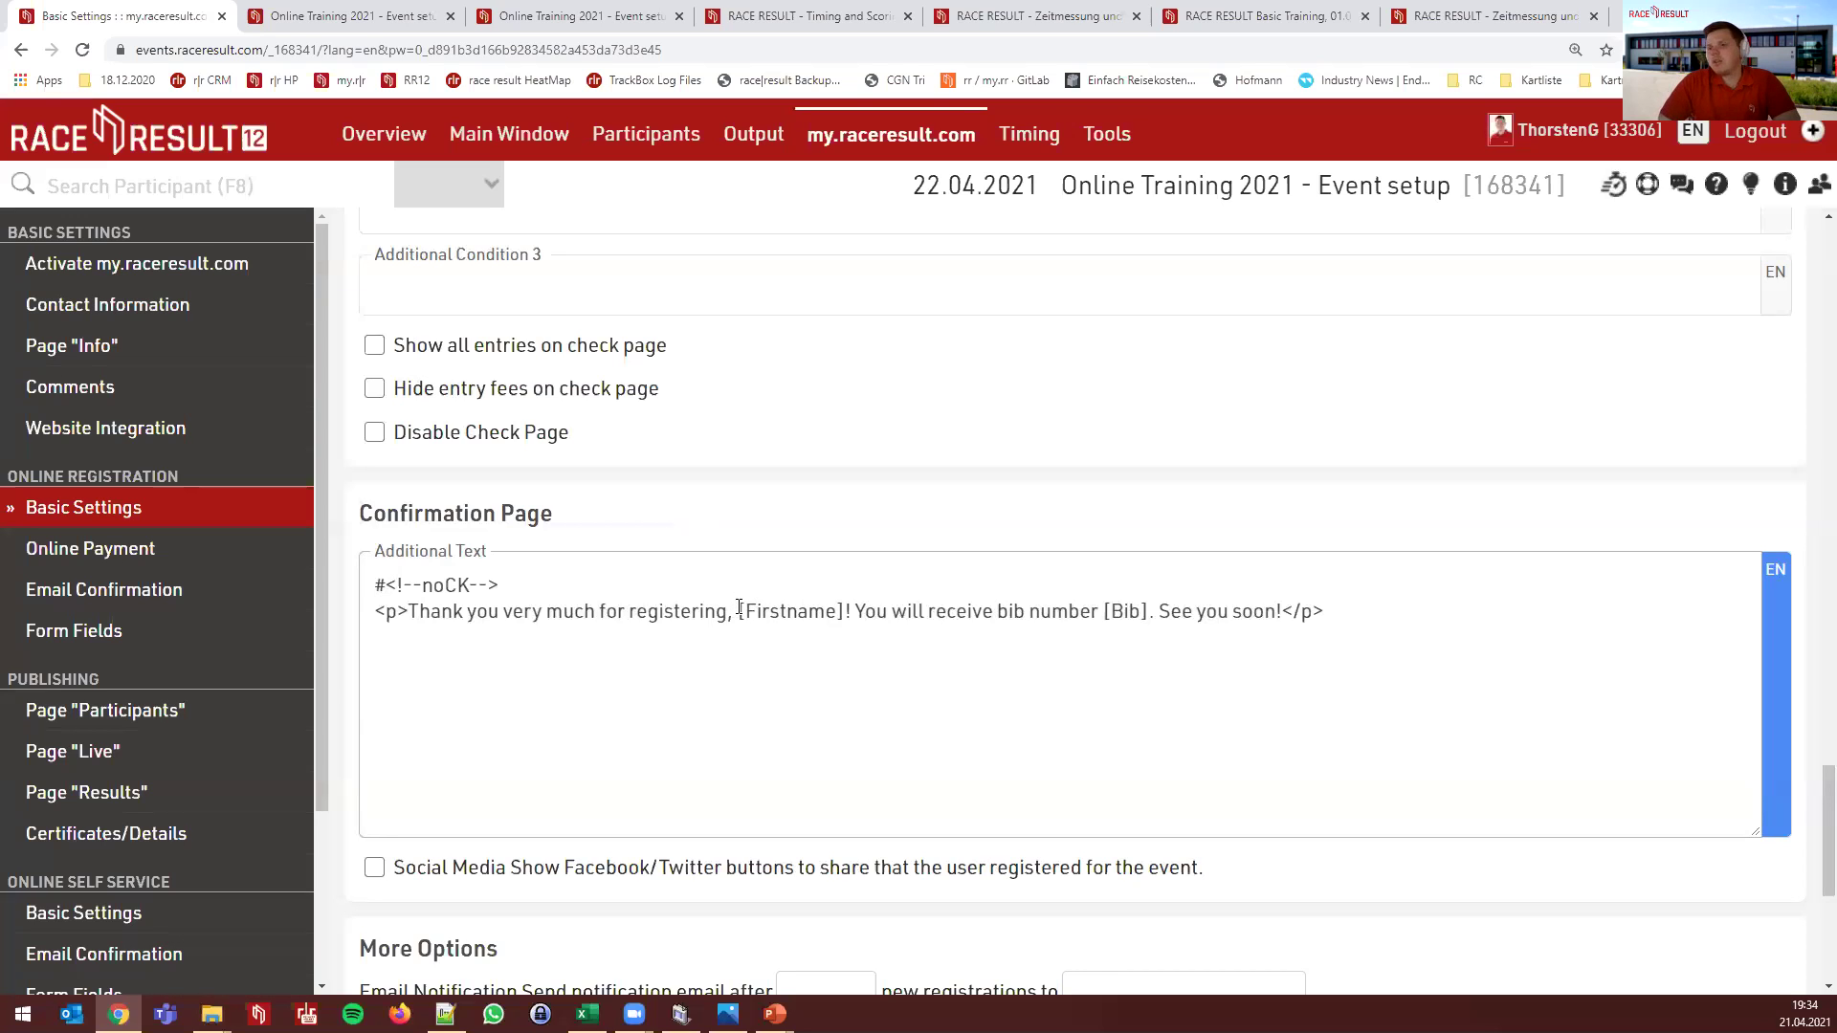
drag(740, 615, 846, 615)
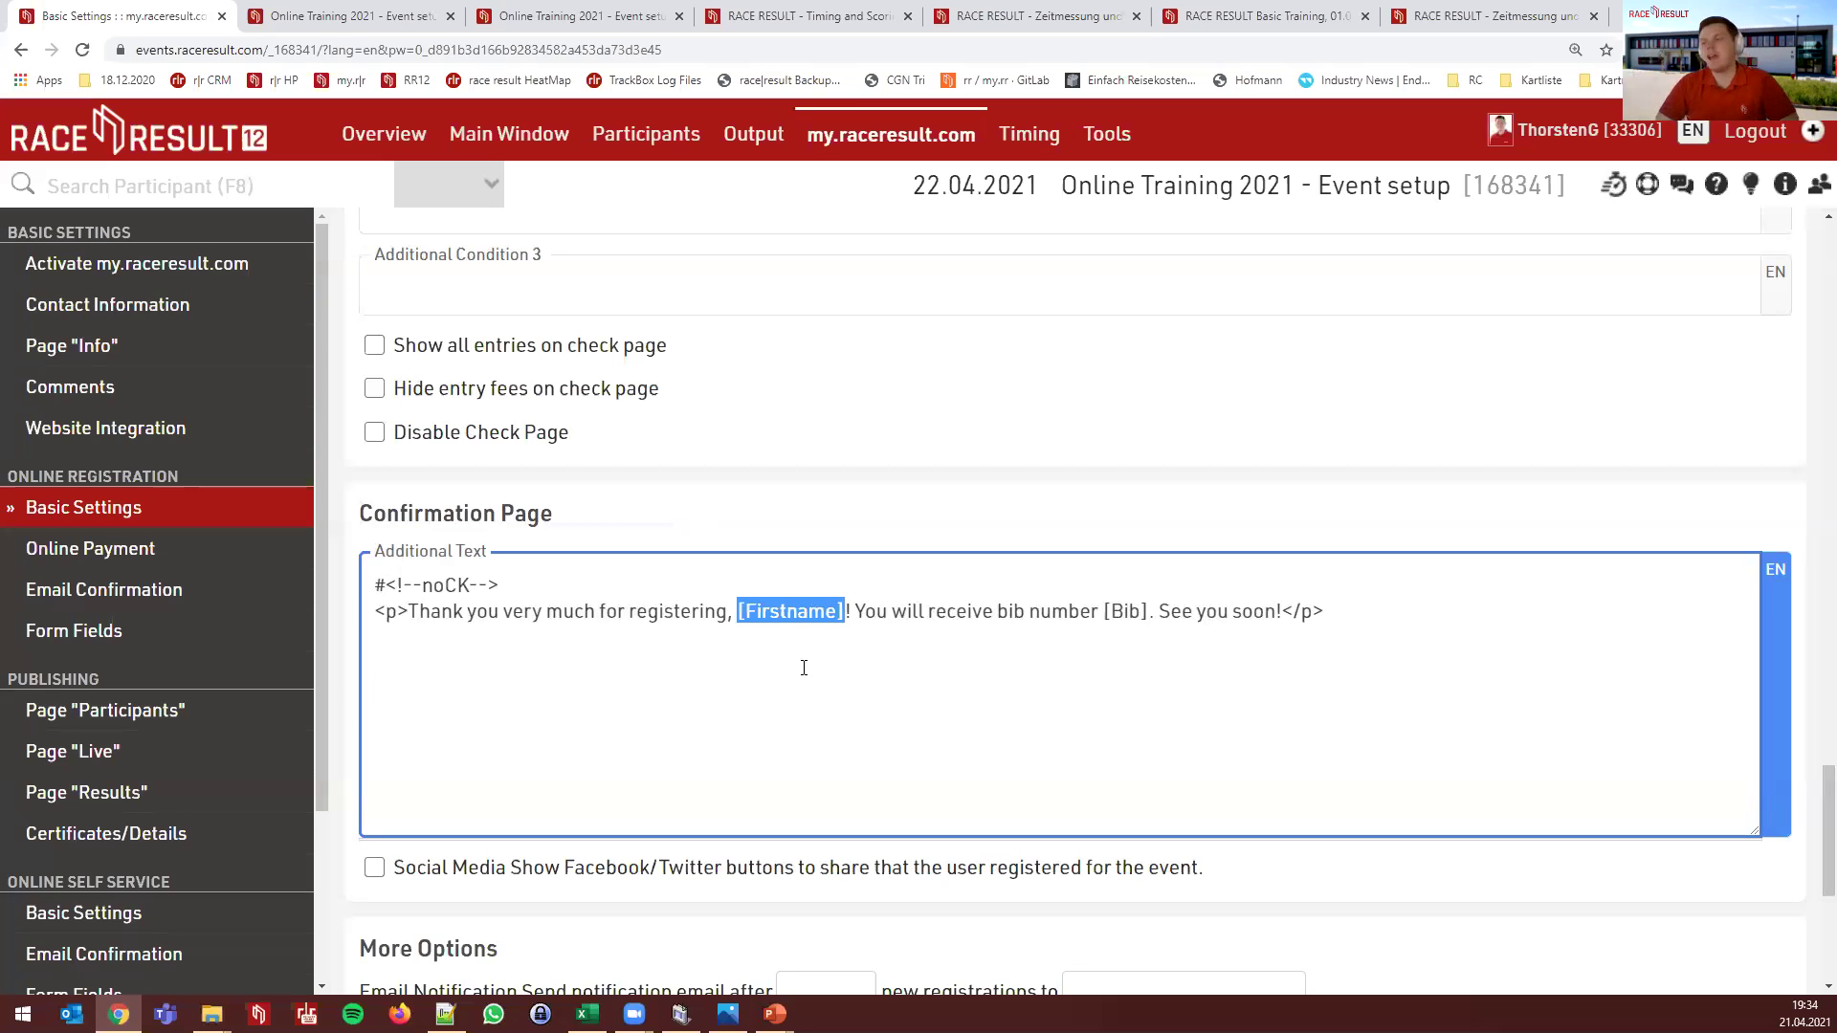
click(1251, 610)
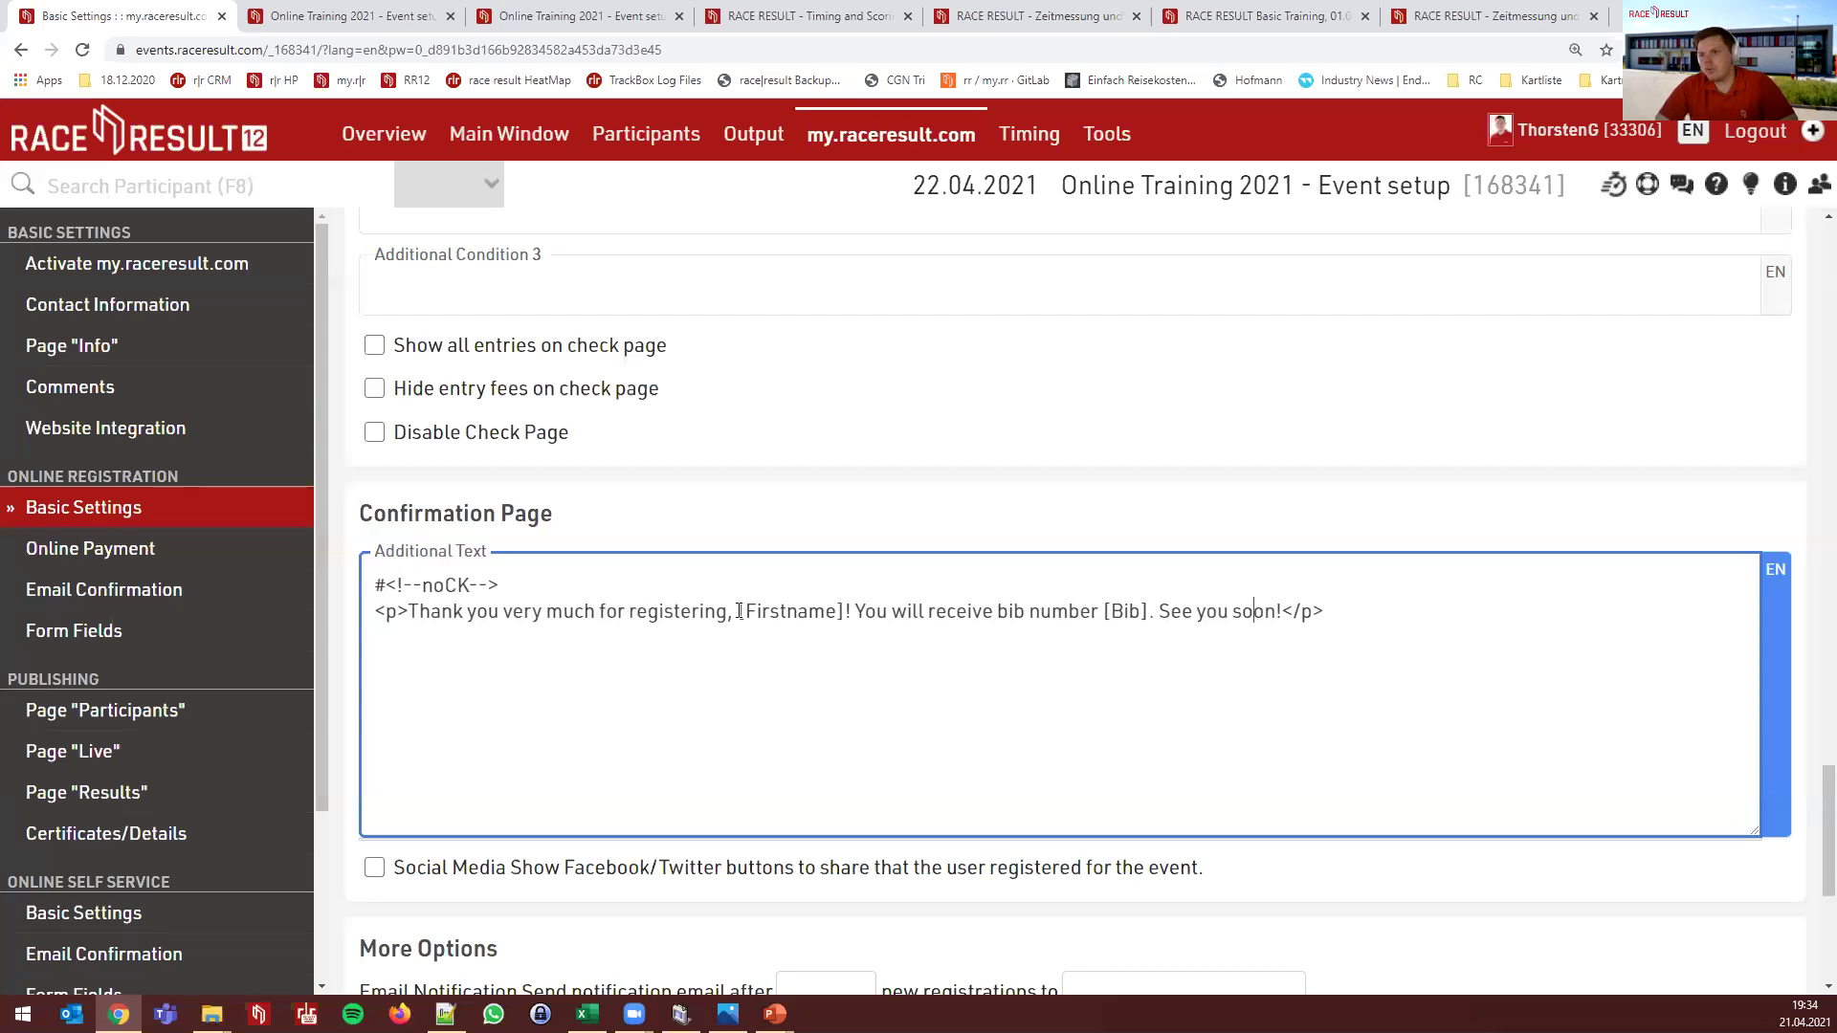
click(850, 620)
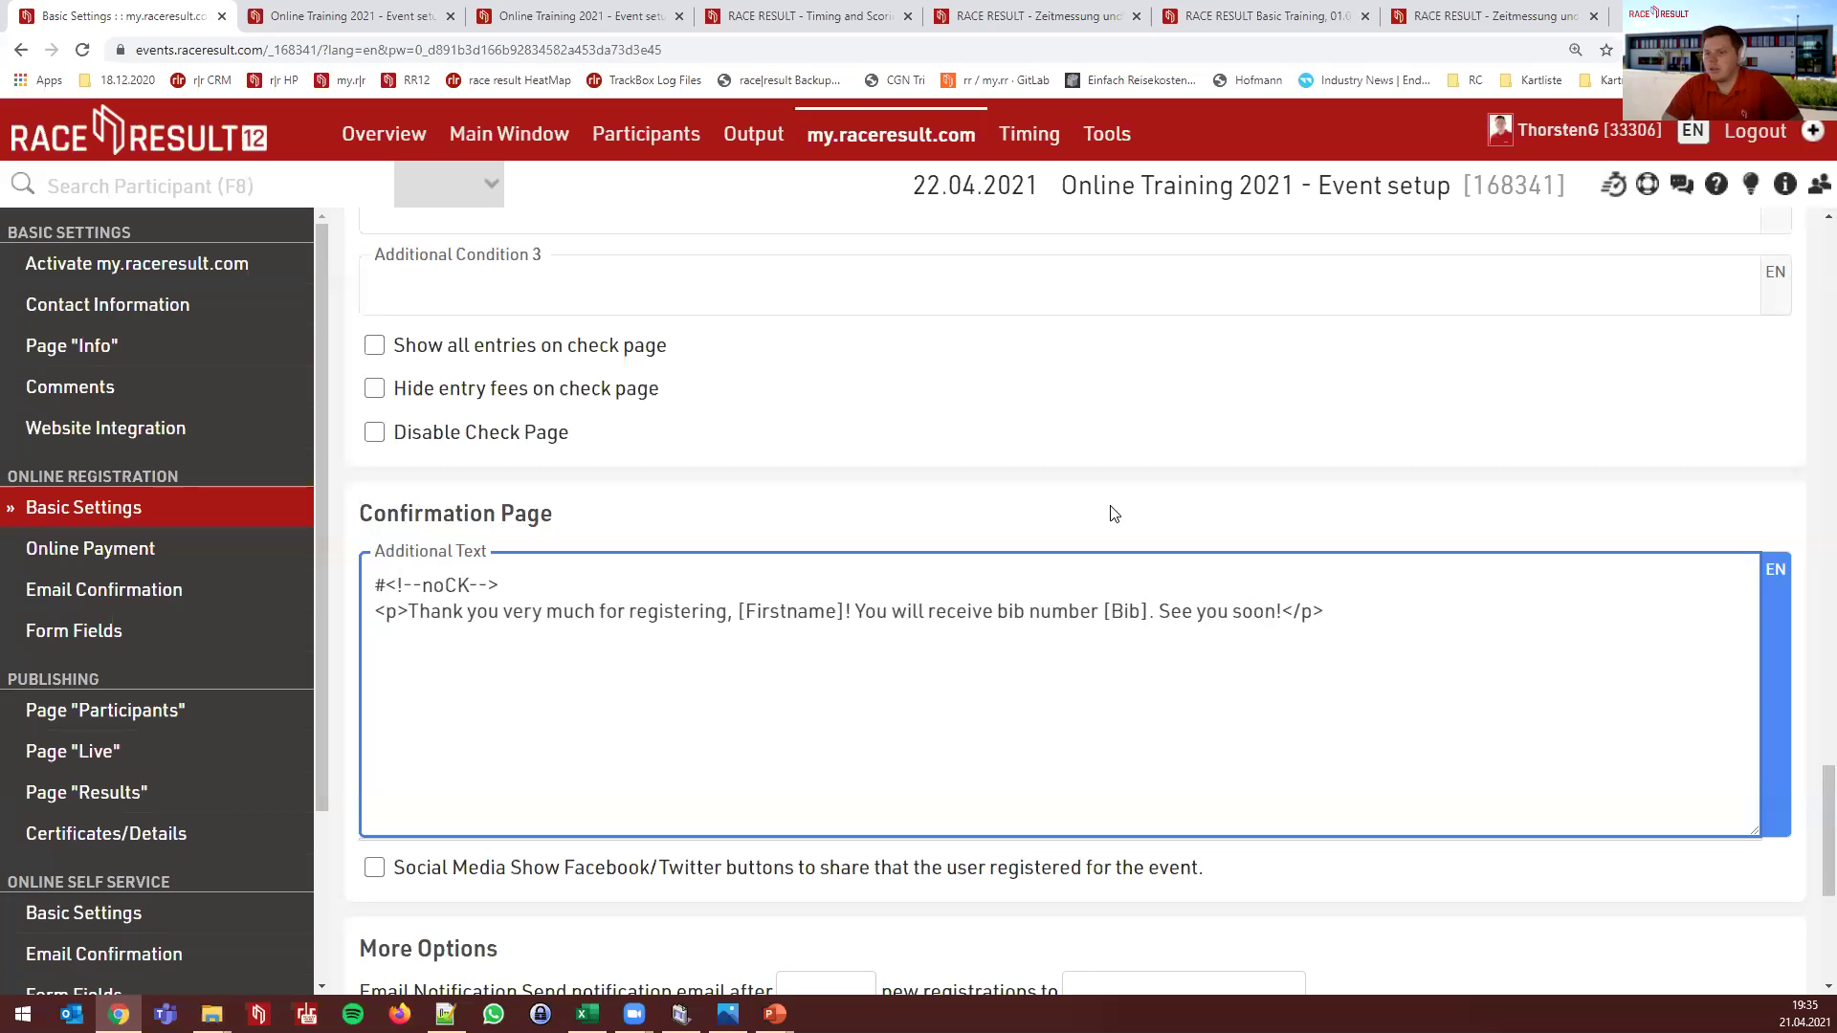
scroll(957, 517, down, 5)
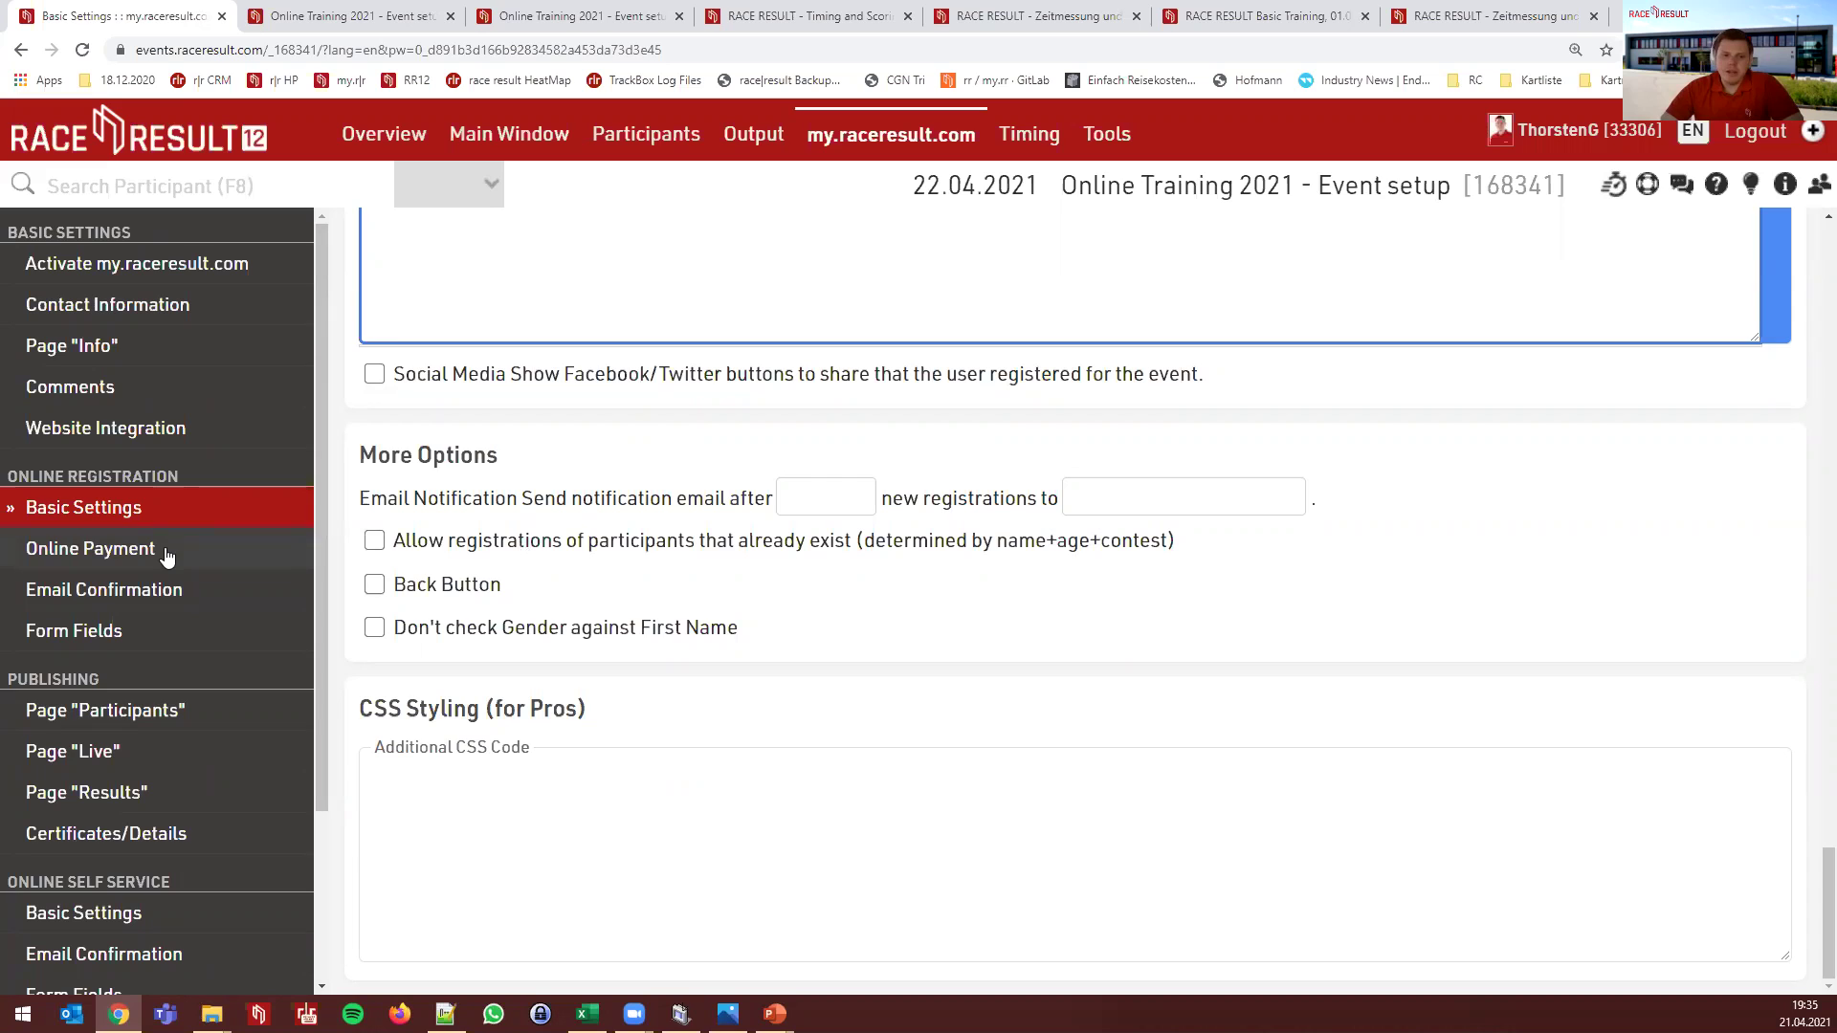
Compare the Form Fields entry list with the public Marathon and Half Marathon single registration form, and view its contest choices
click(163, 629)
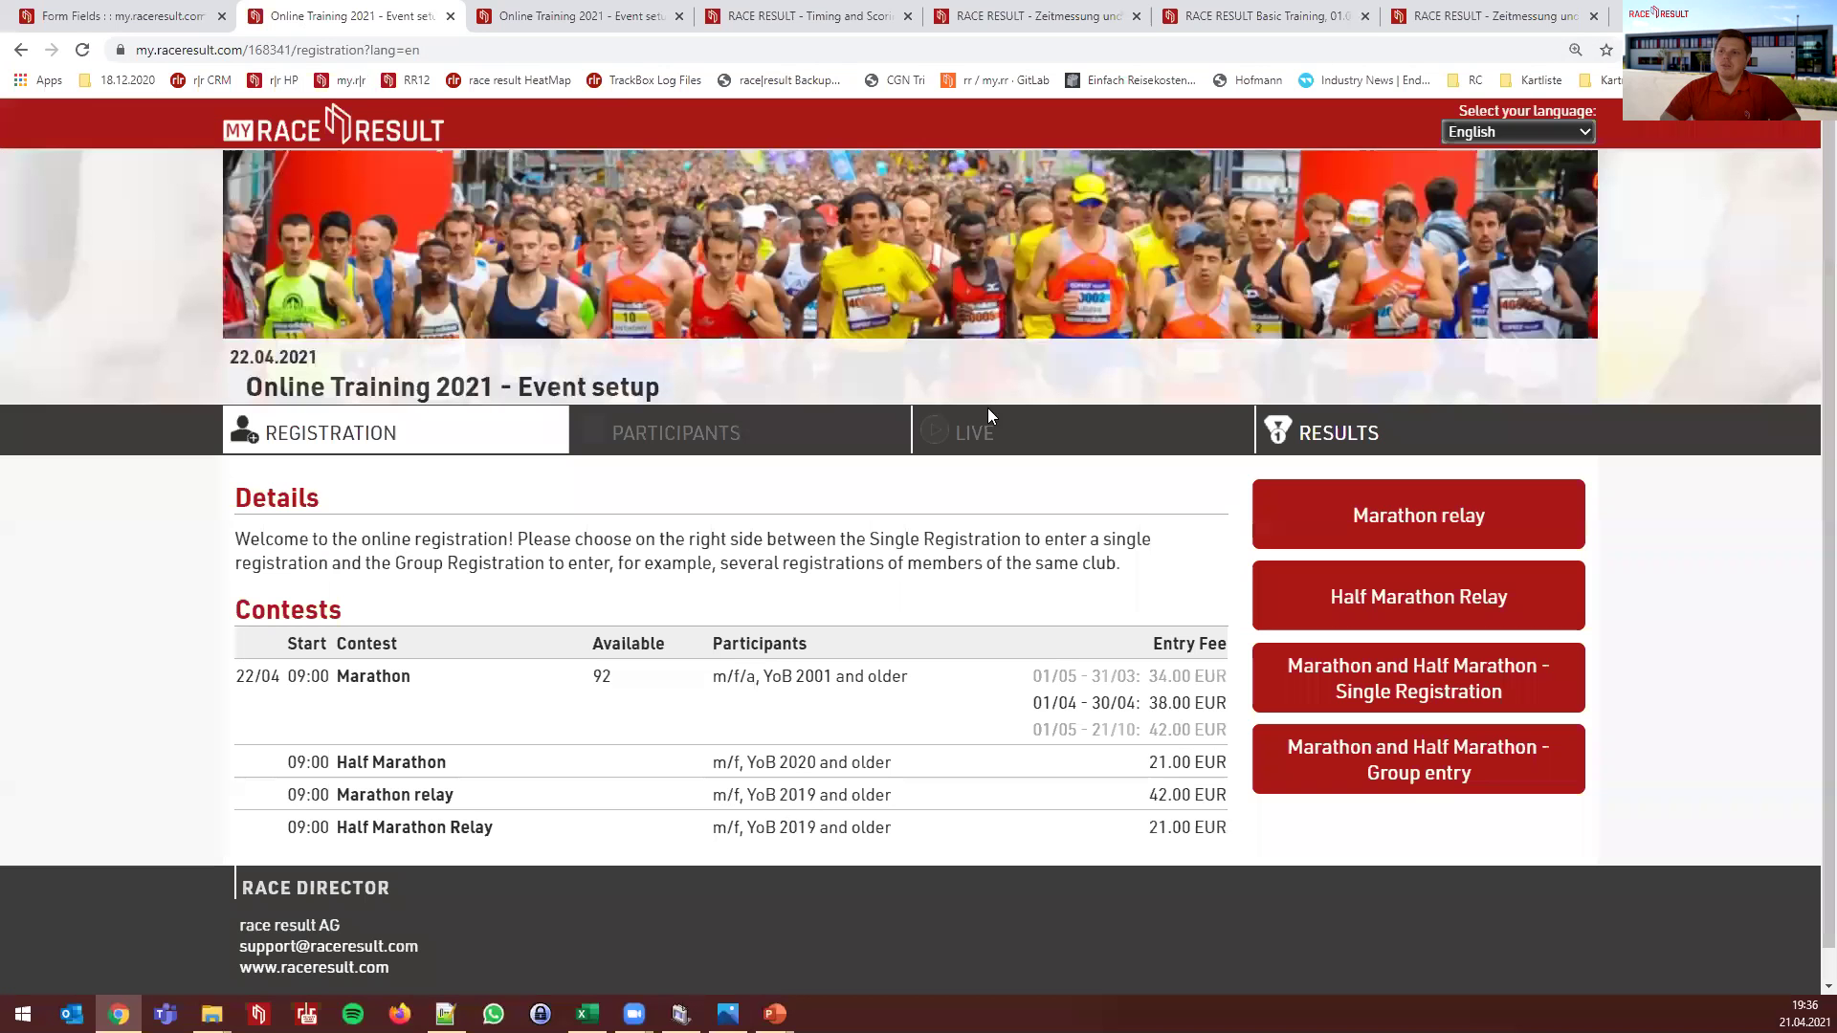
click(299, 16)
click(1349, 681)
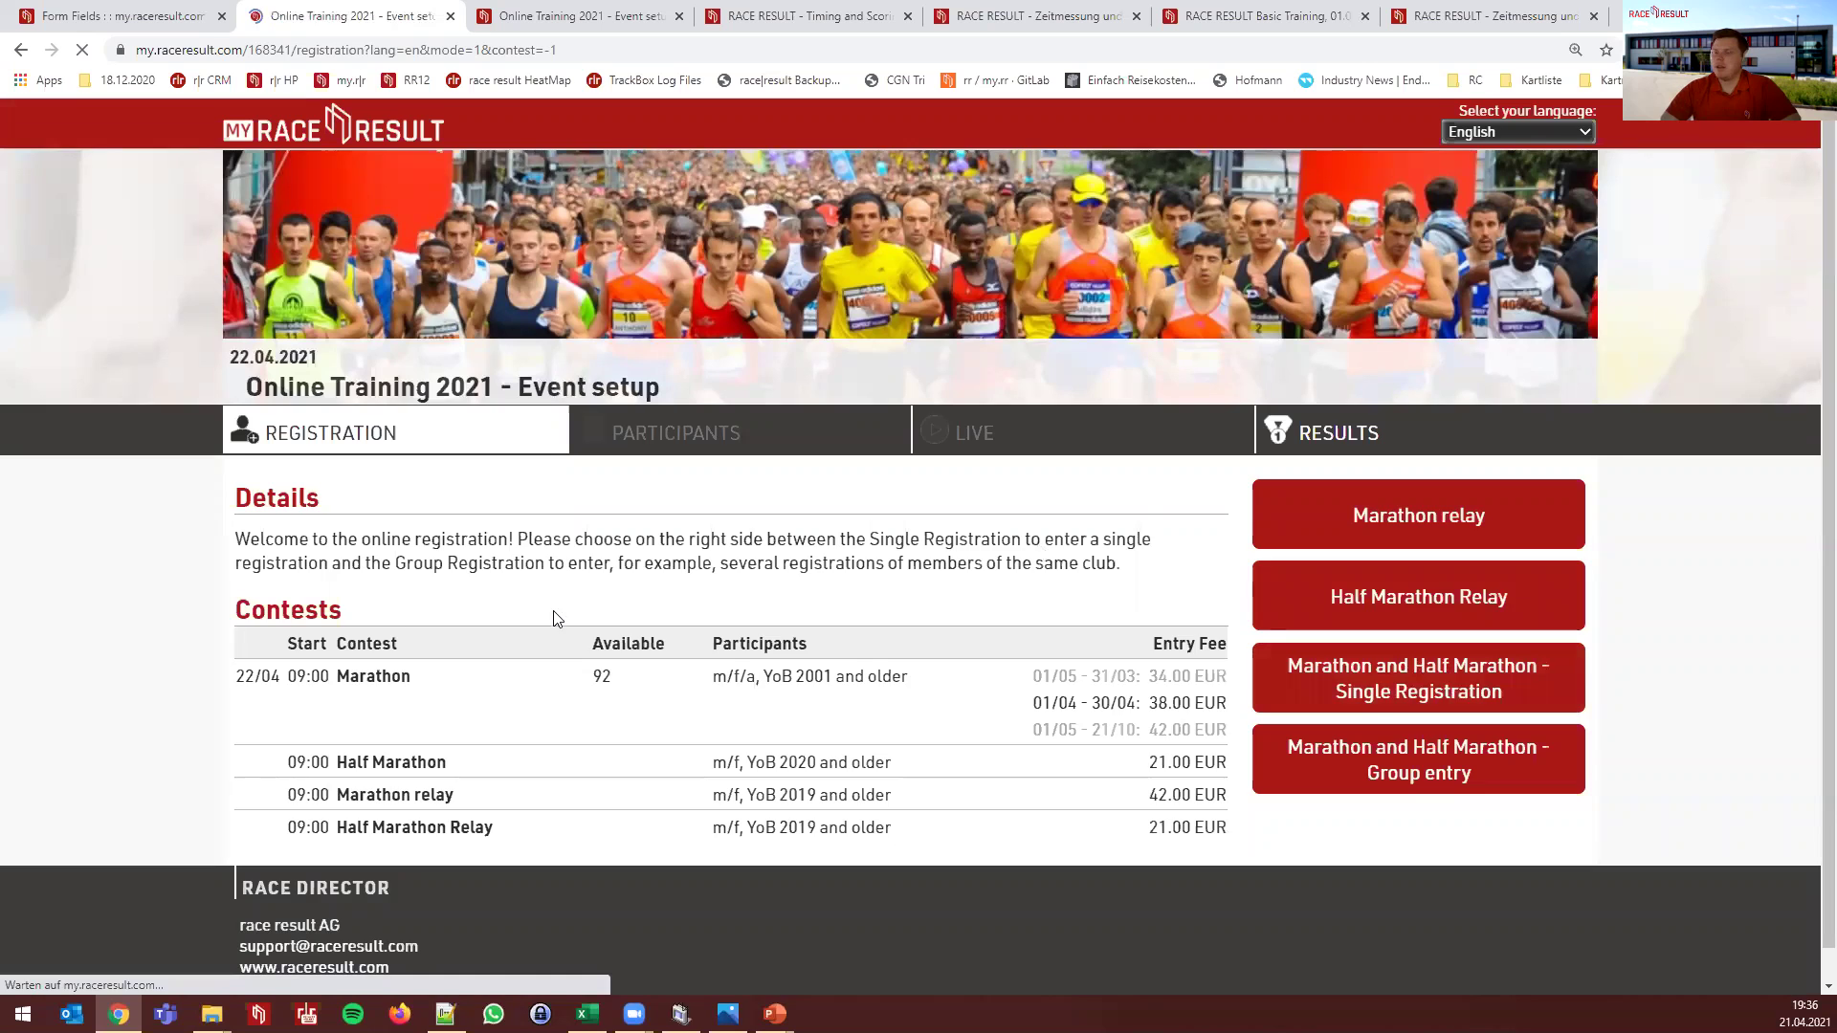
scroll(990, 622, down, 1)
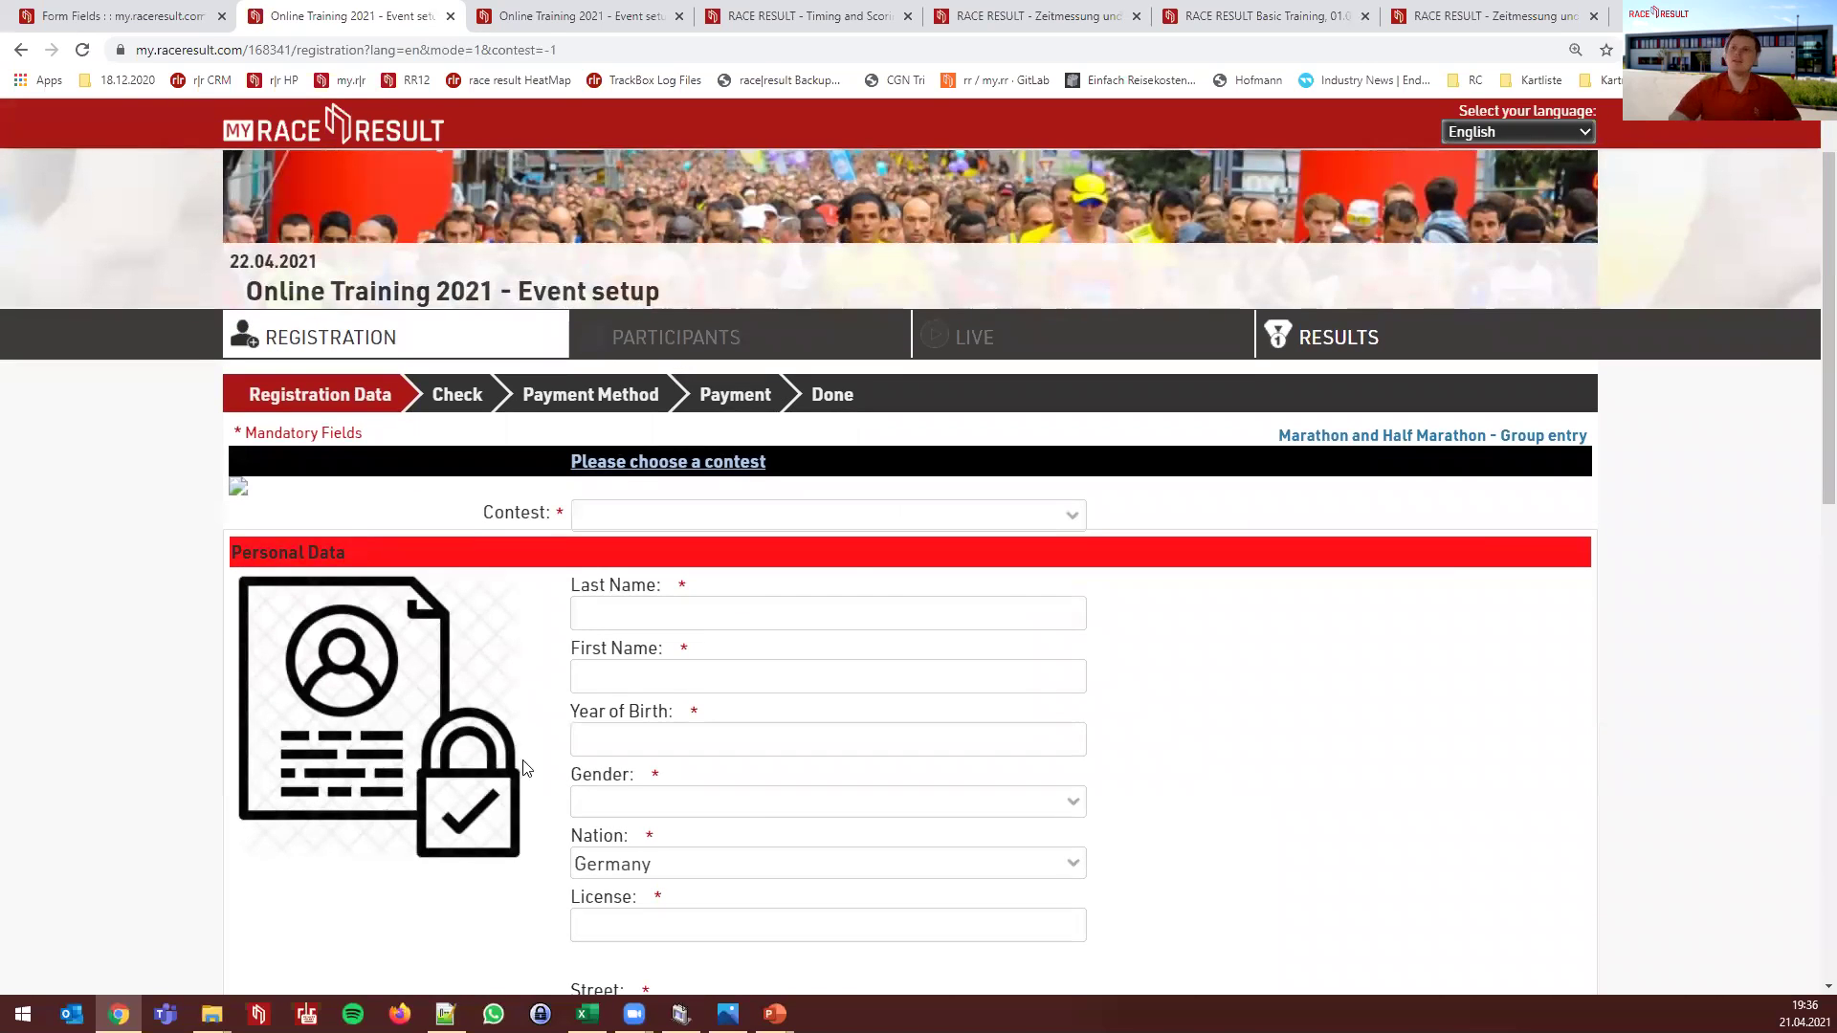
click(87, 17)
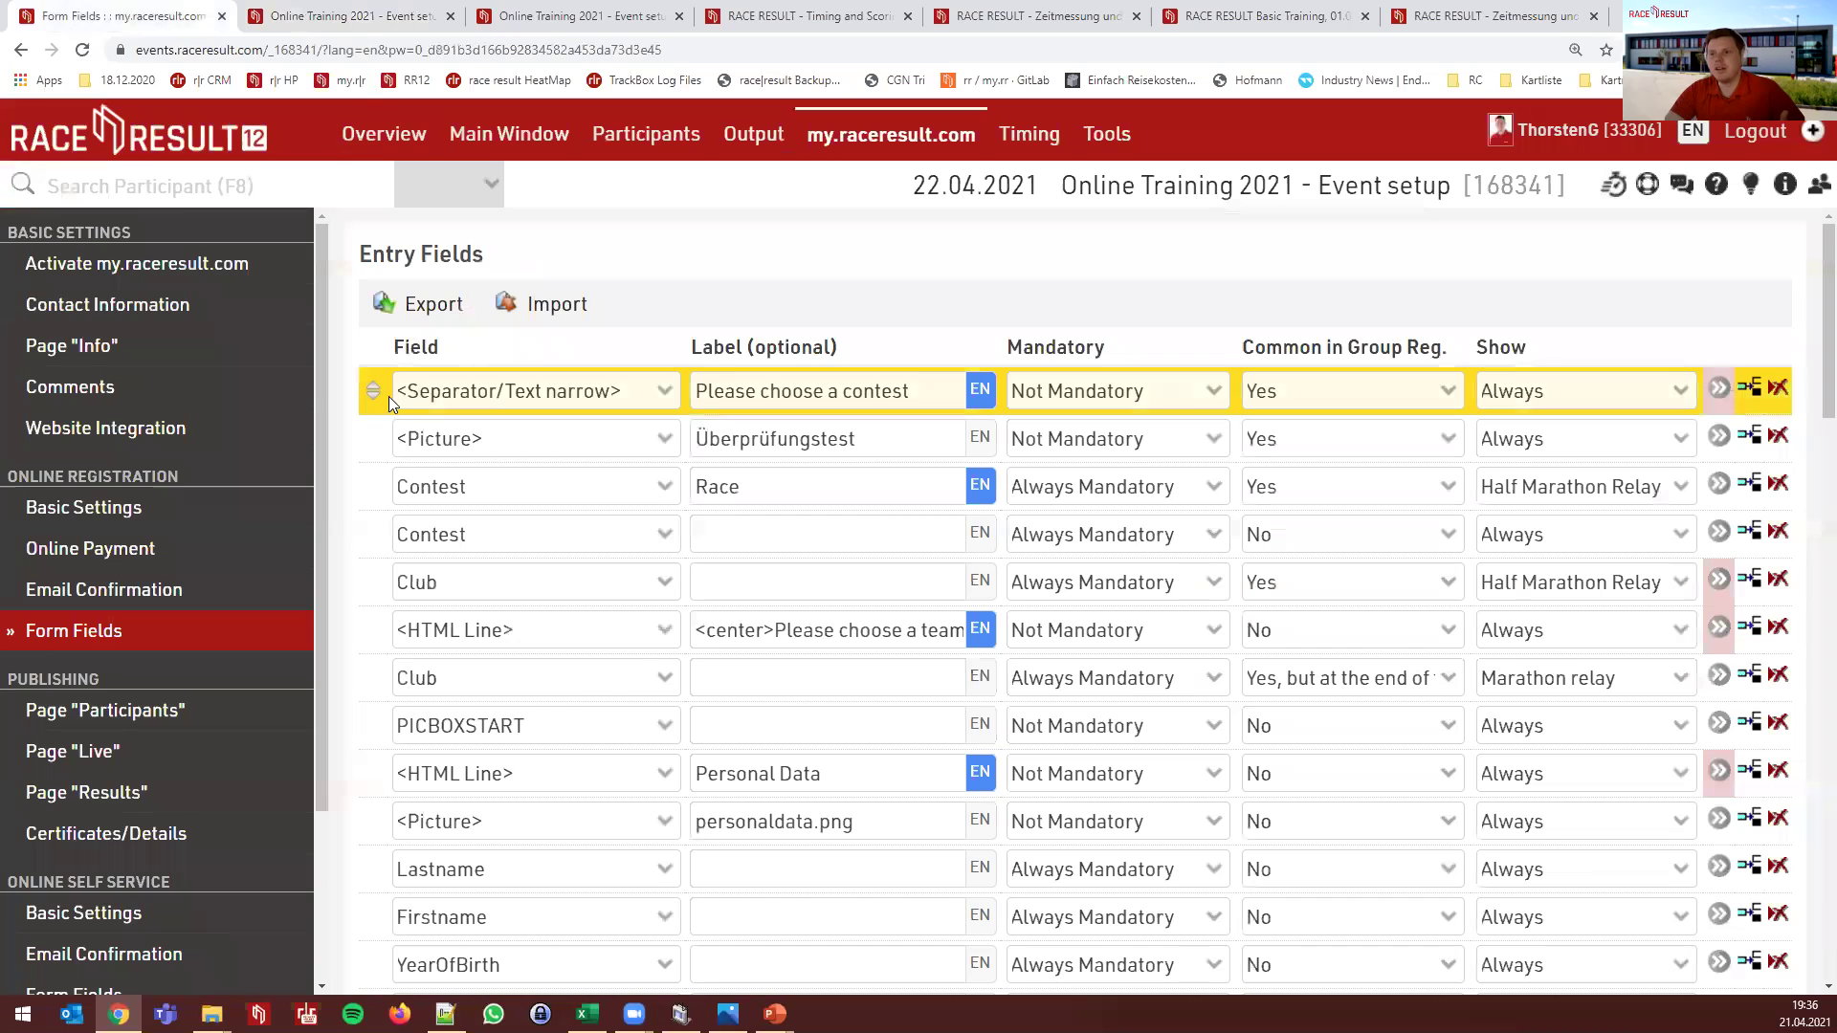
click(321, 21)
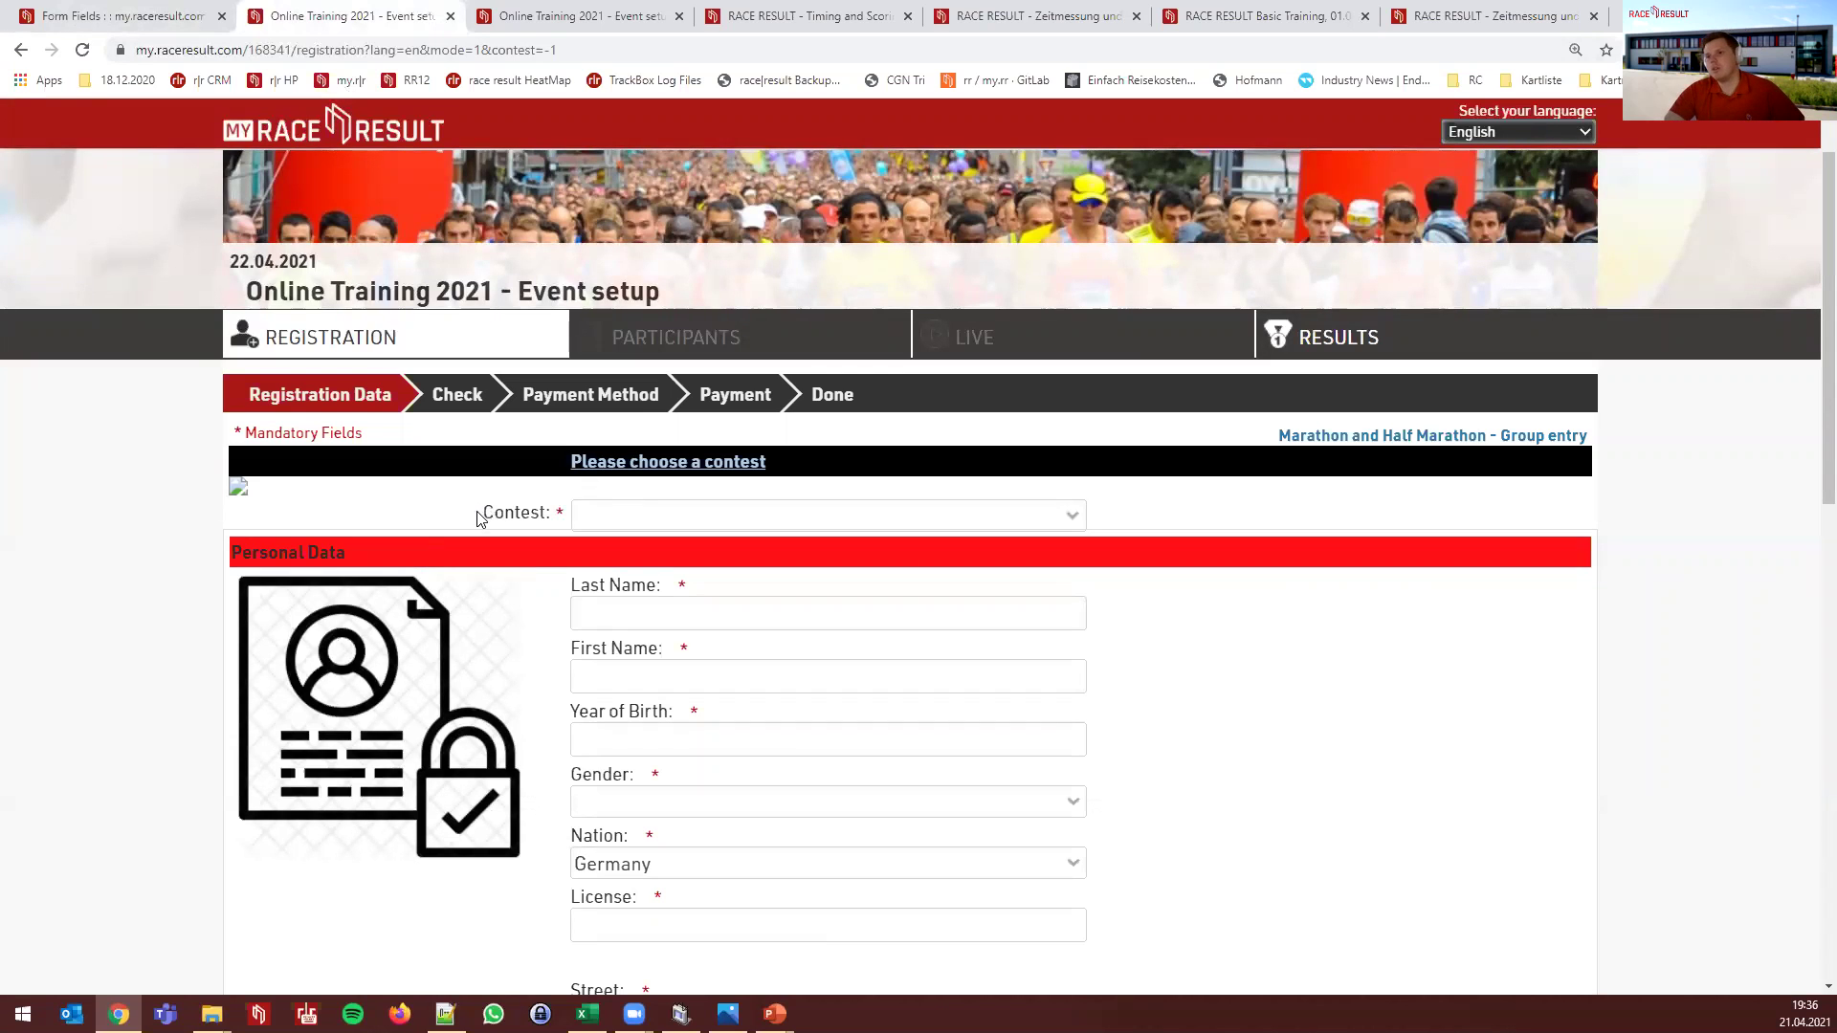
click(661, 517)
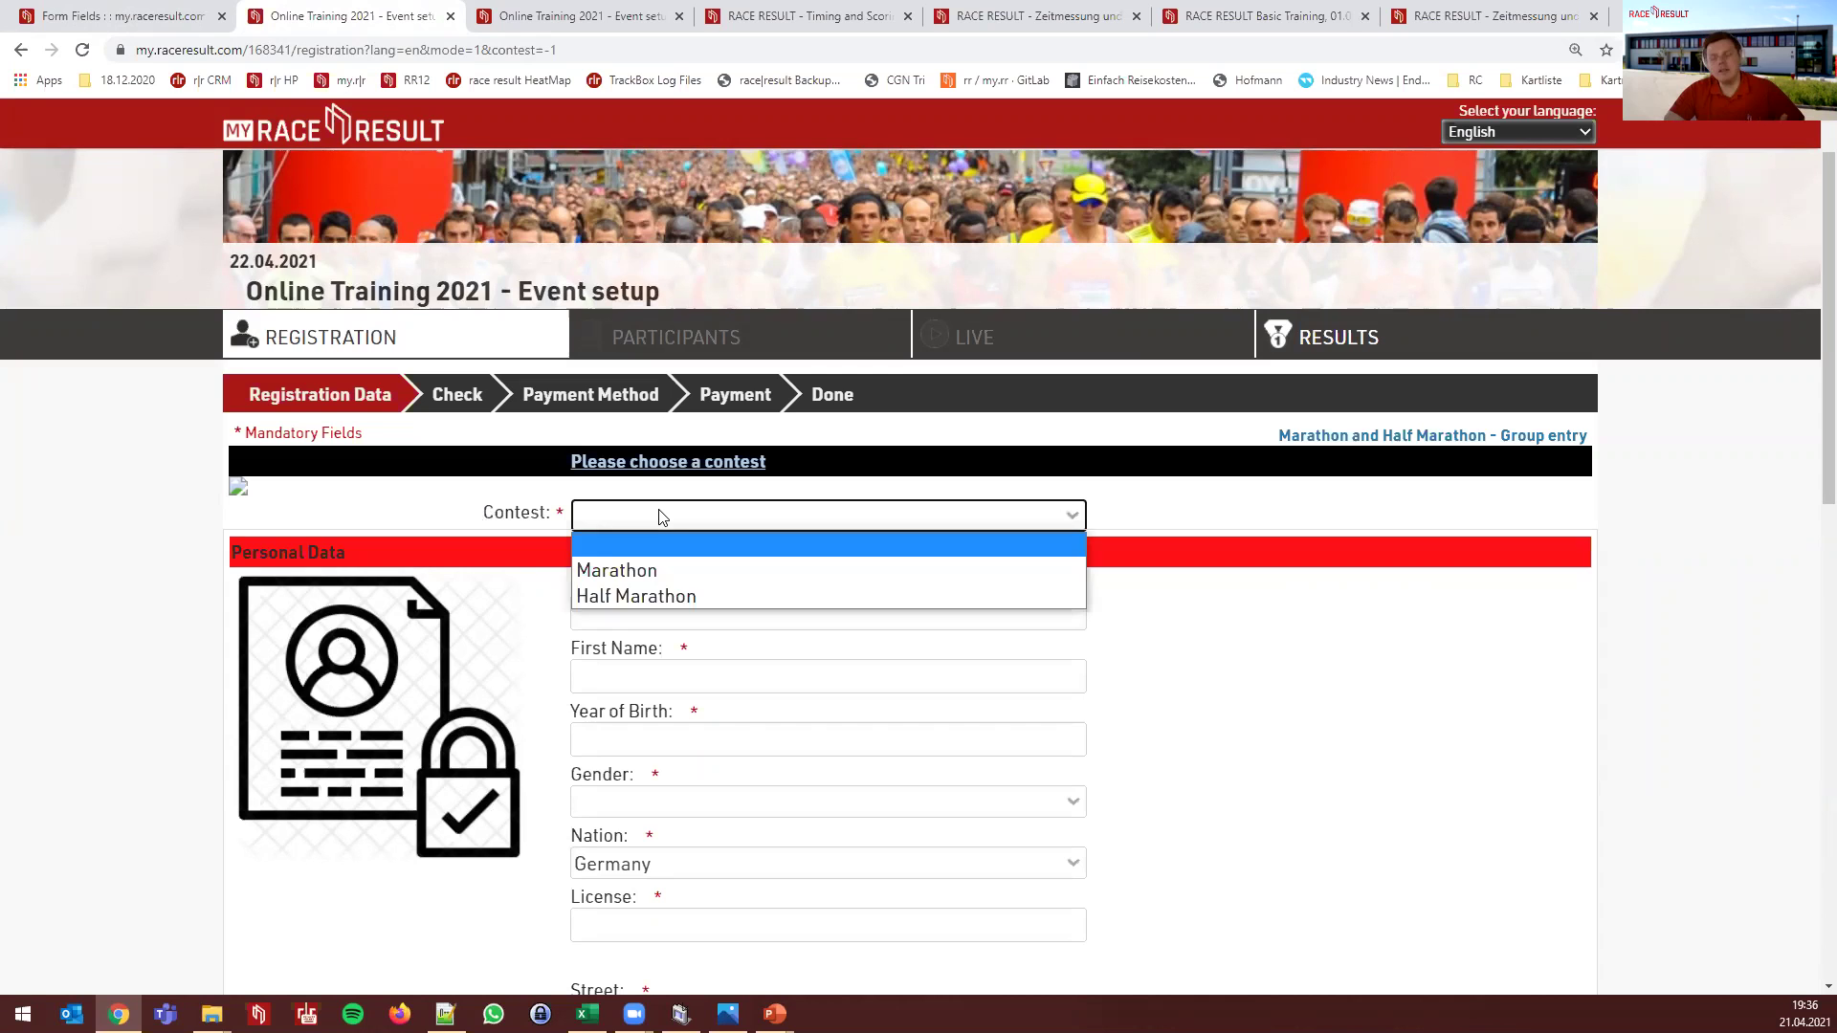
click(661, 518)
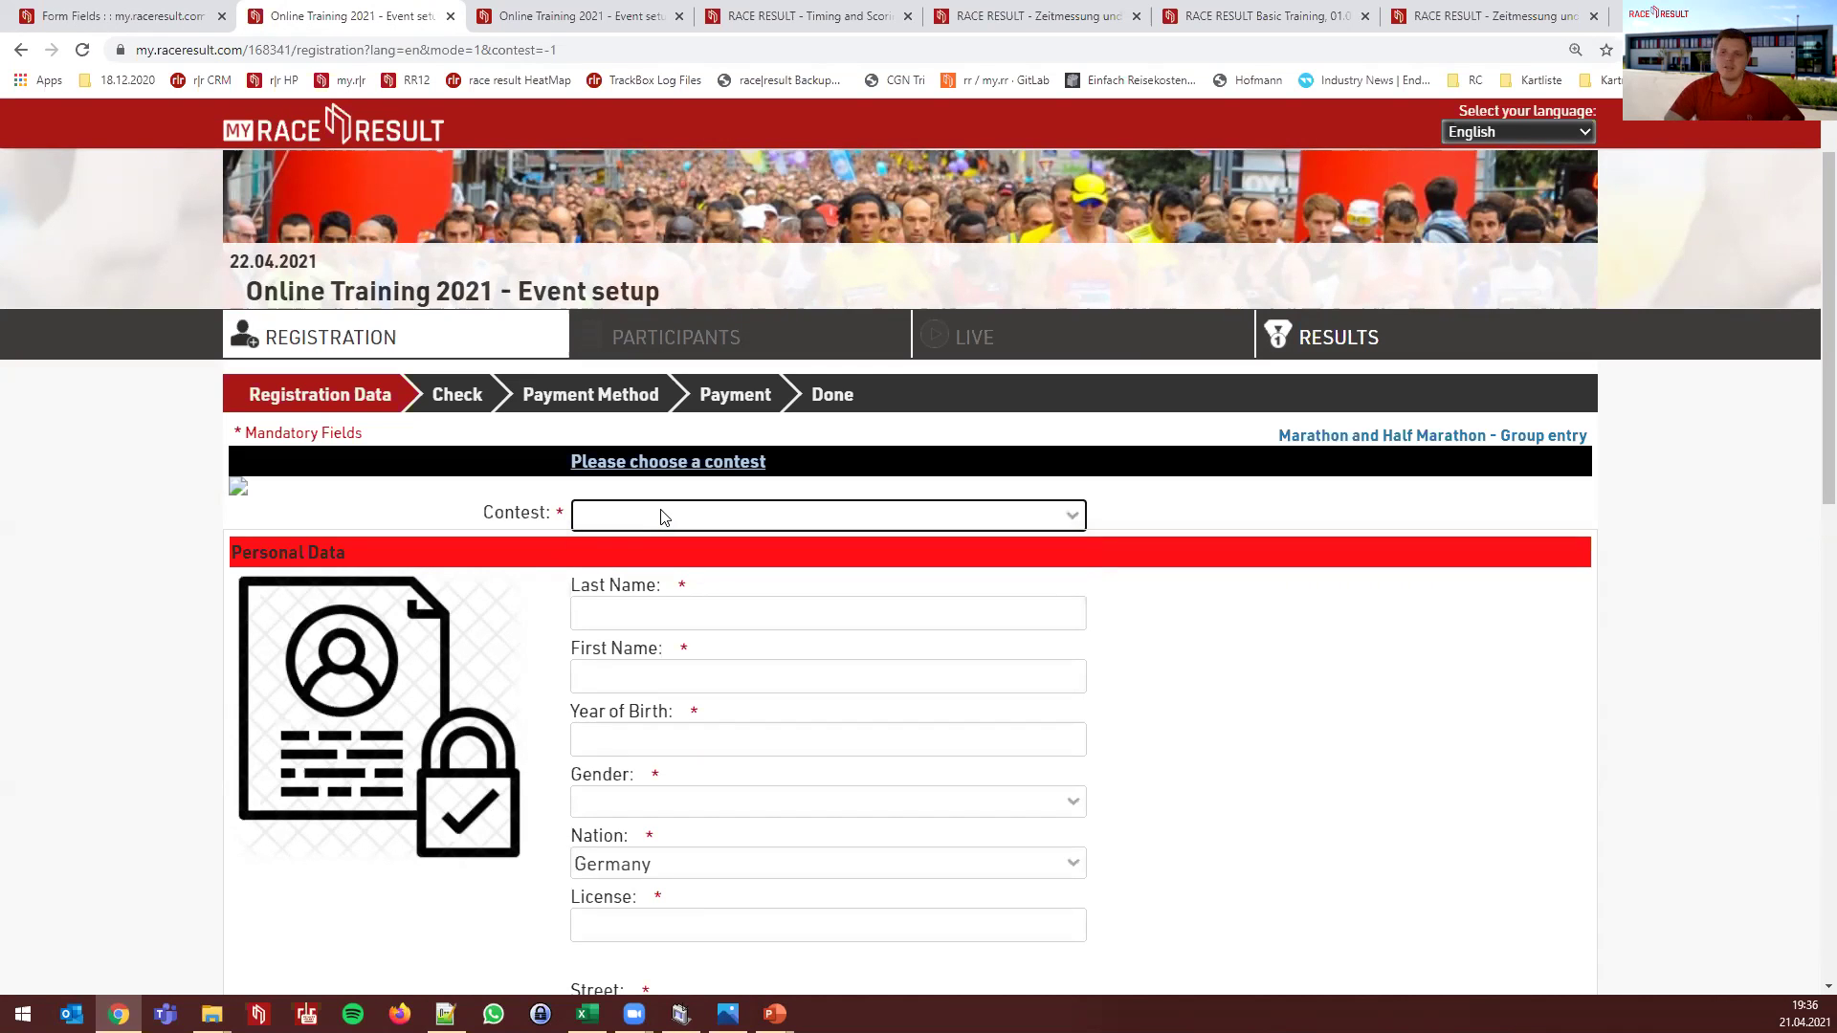
Examine the rest of the public registration form, from the address and club fields through event shirt, donation, source and voucher
scroll(661, 518, down, 6)
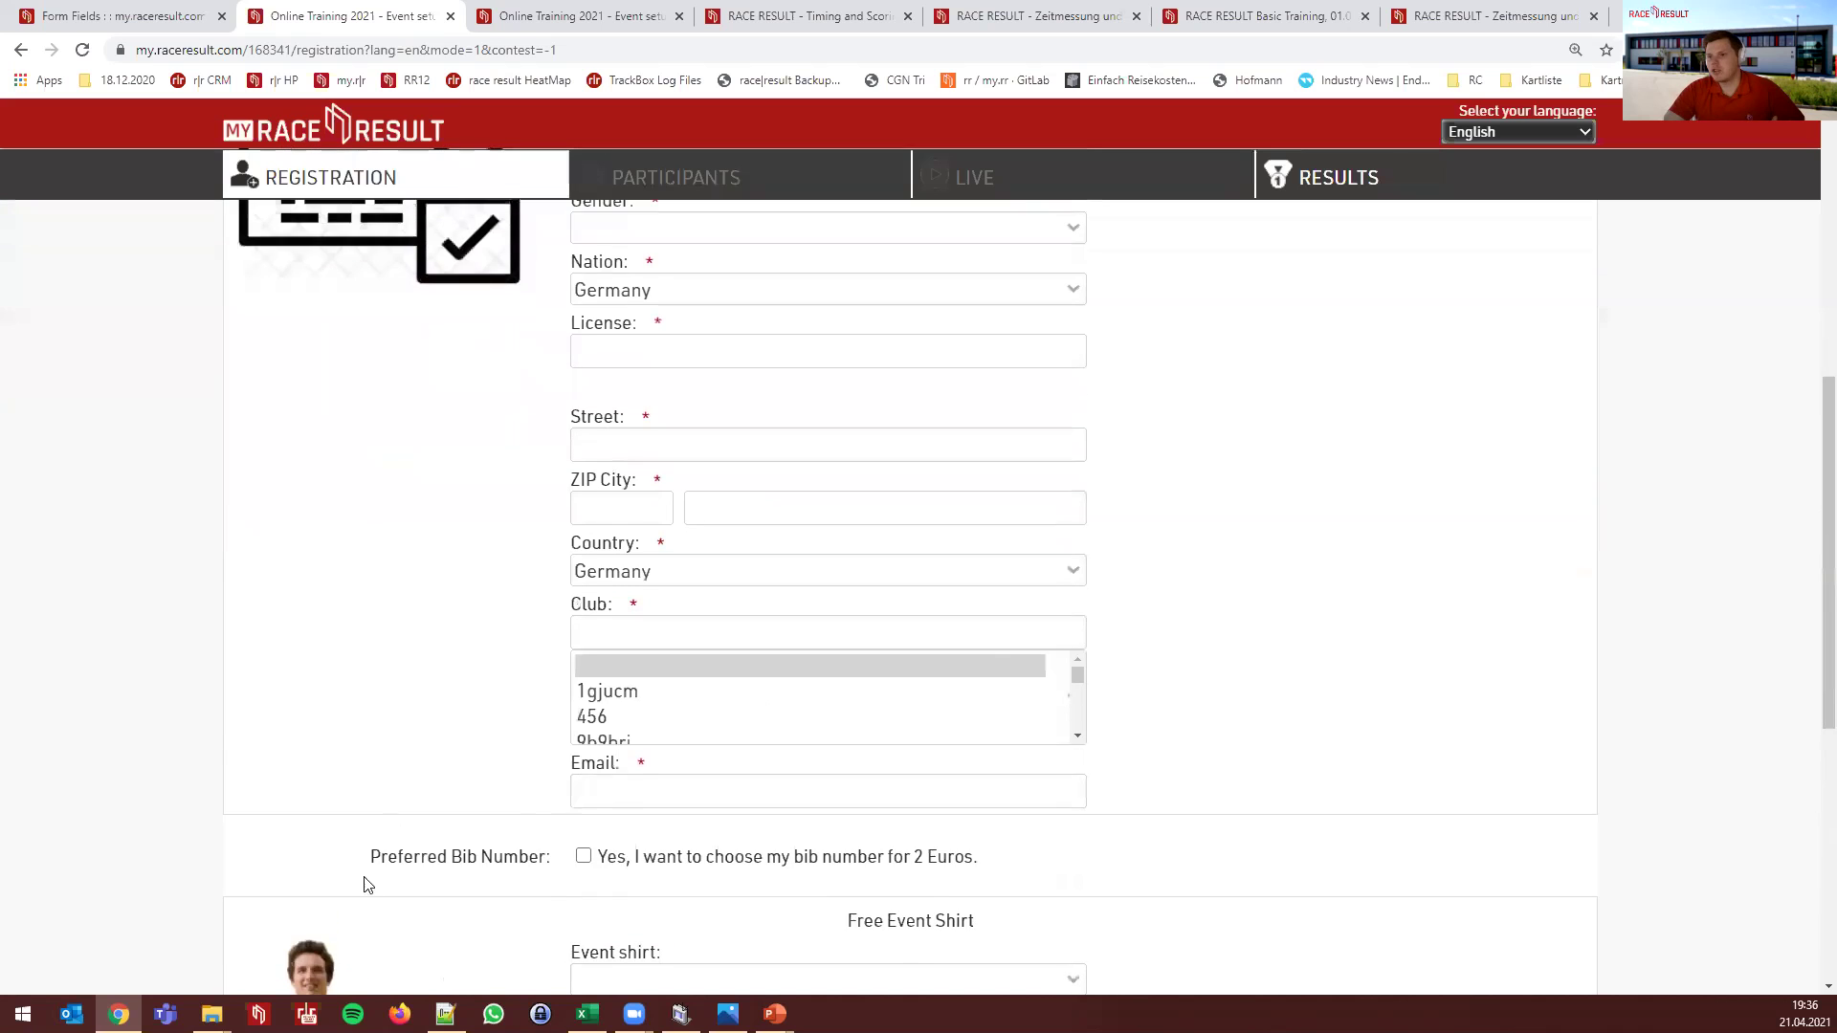
scroll(497, 727, down, 2)
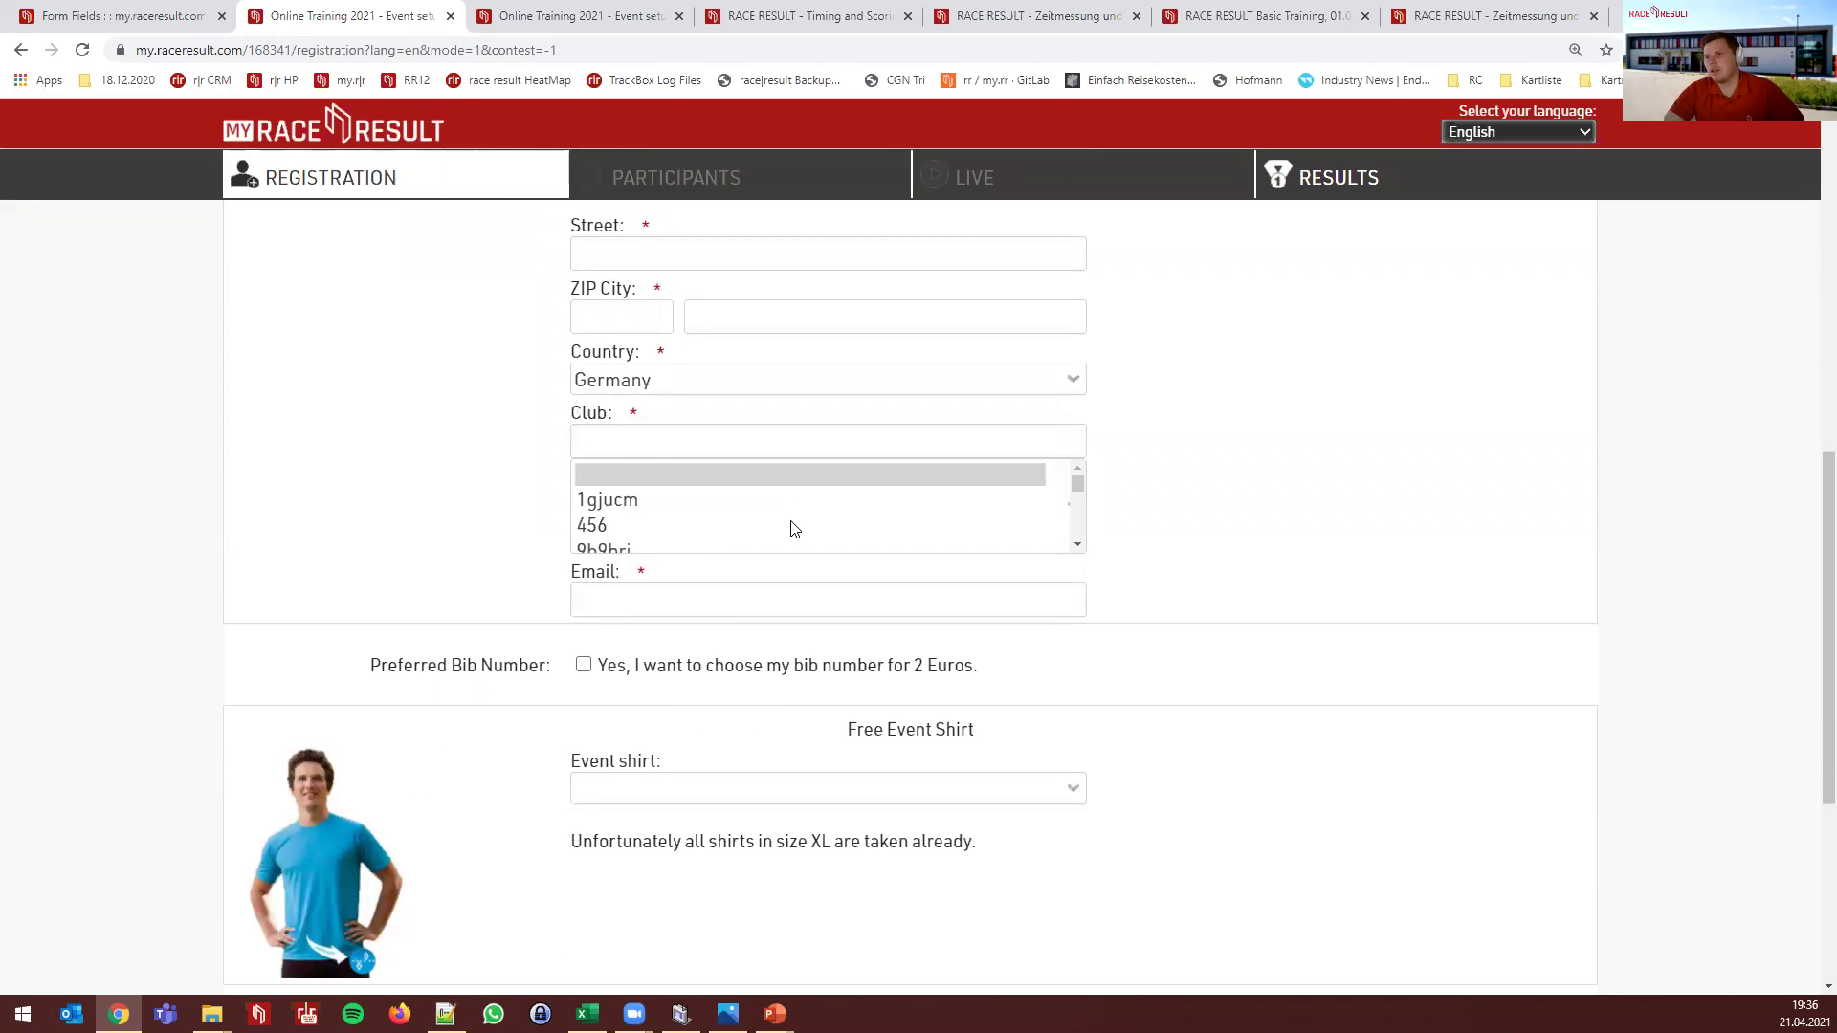
scroll(802, 512, down, 2)
scroll(516, 555, down, 2)
scroll(505, 558, down, 2)
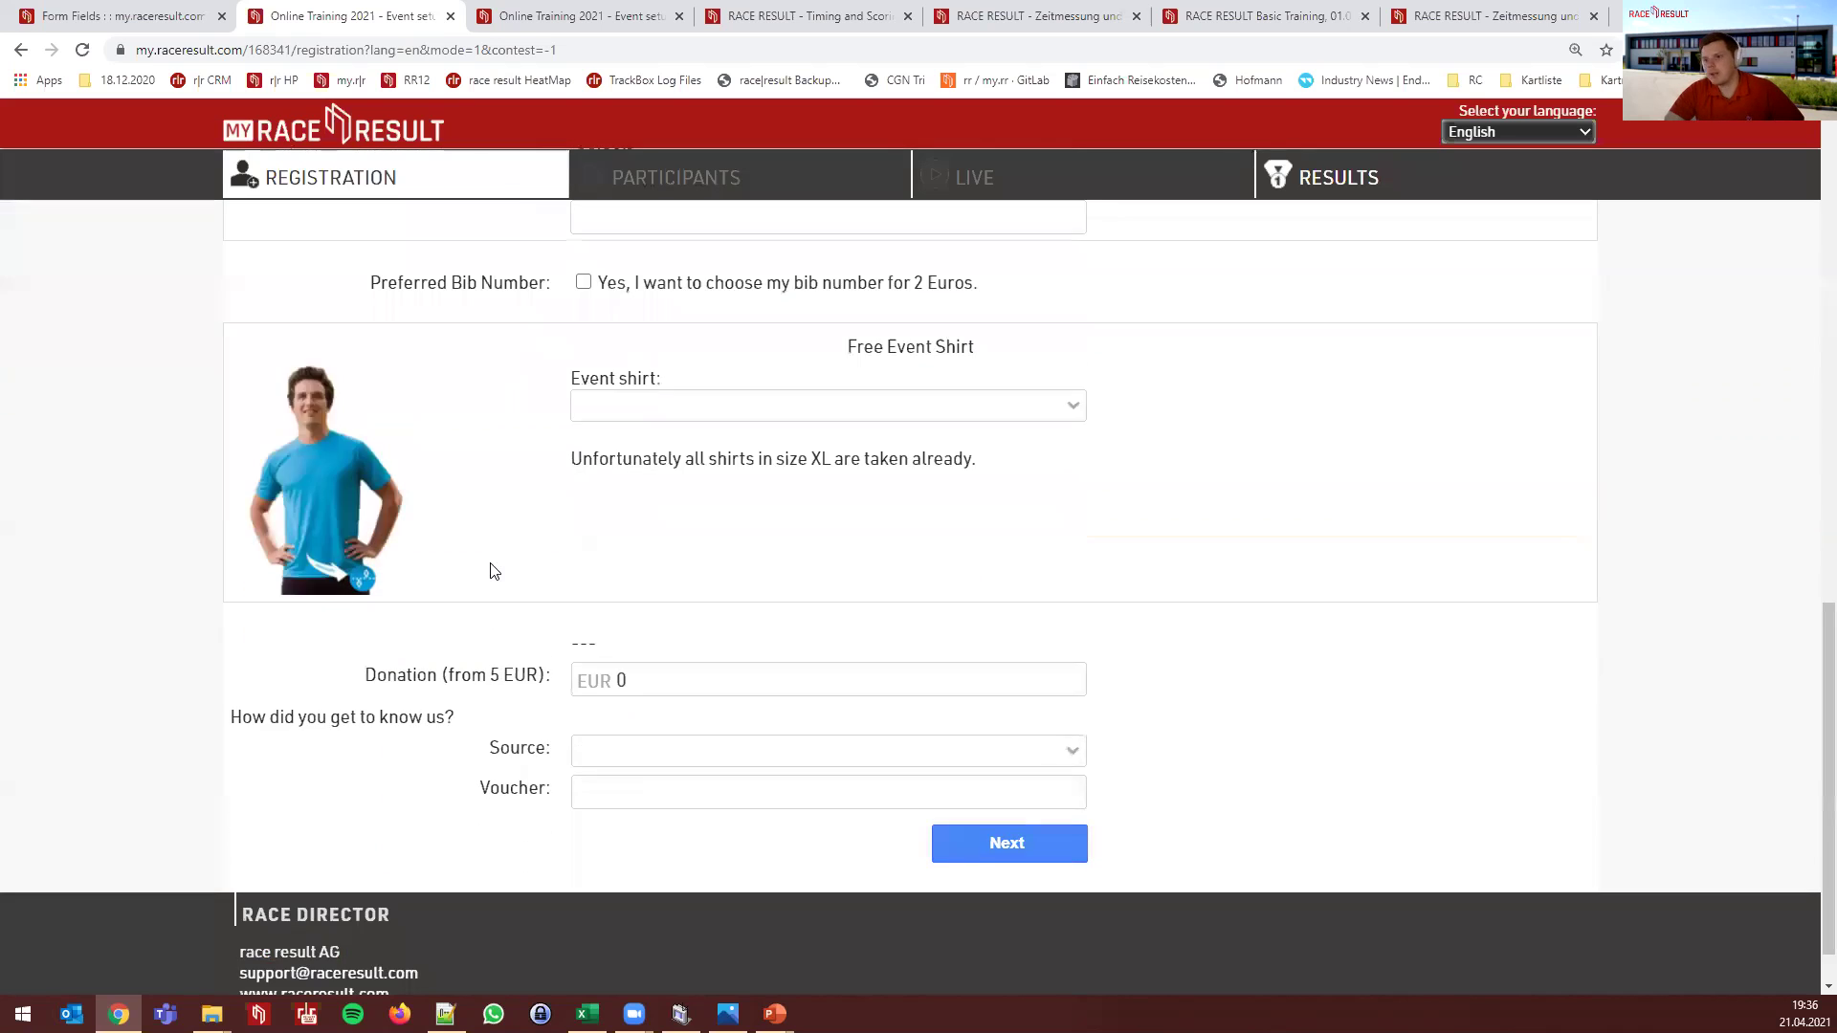
Return to Form Fields and review the field types available for the "Please choose a contest" entry
click(114, 16)
click(539, 385)
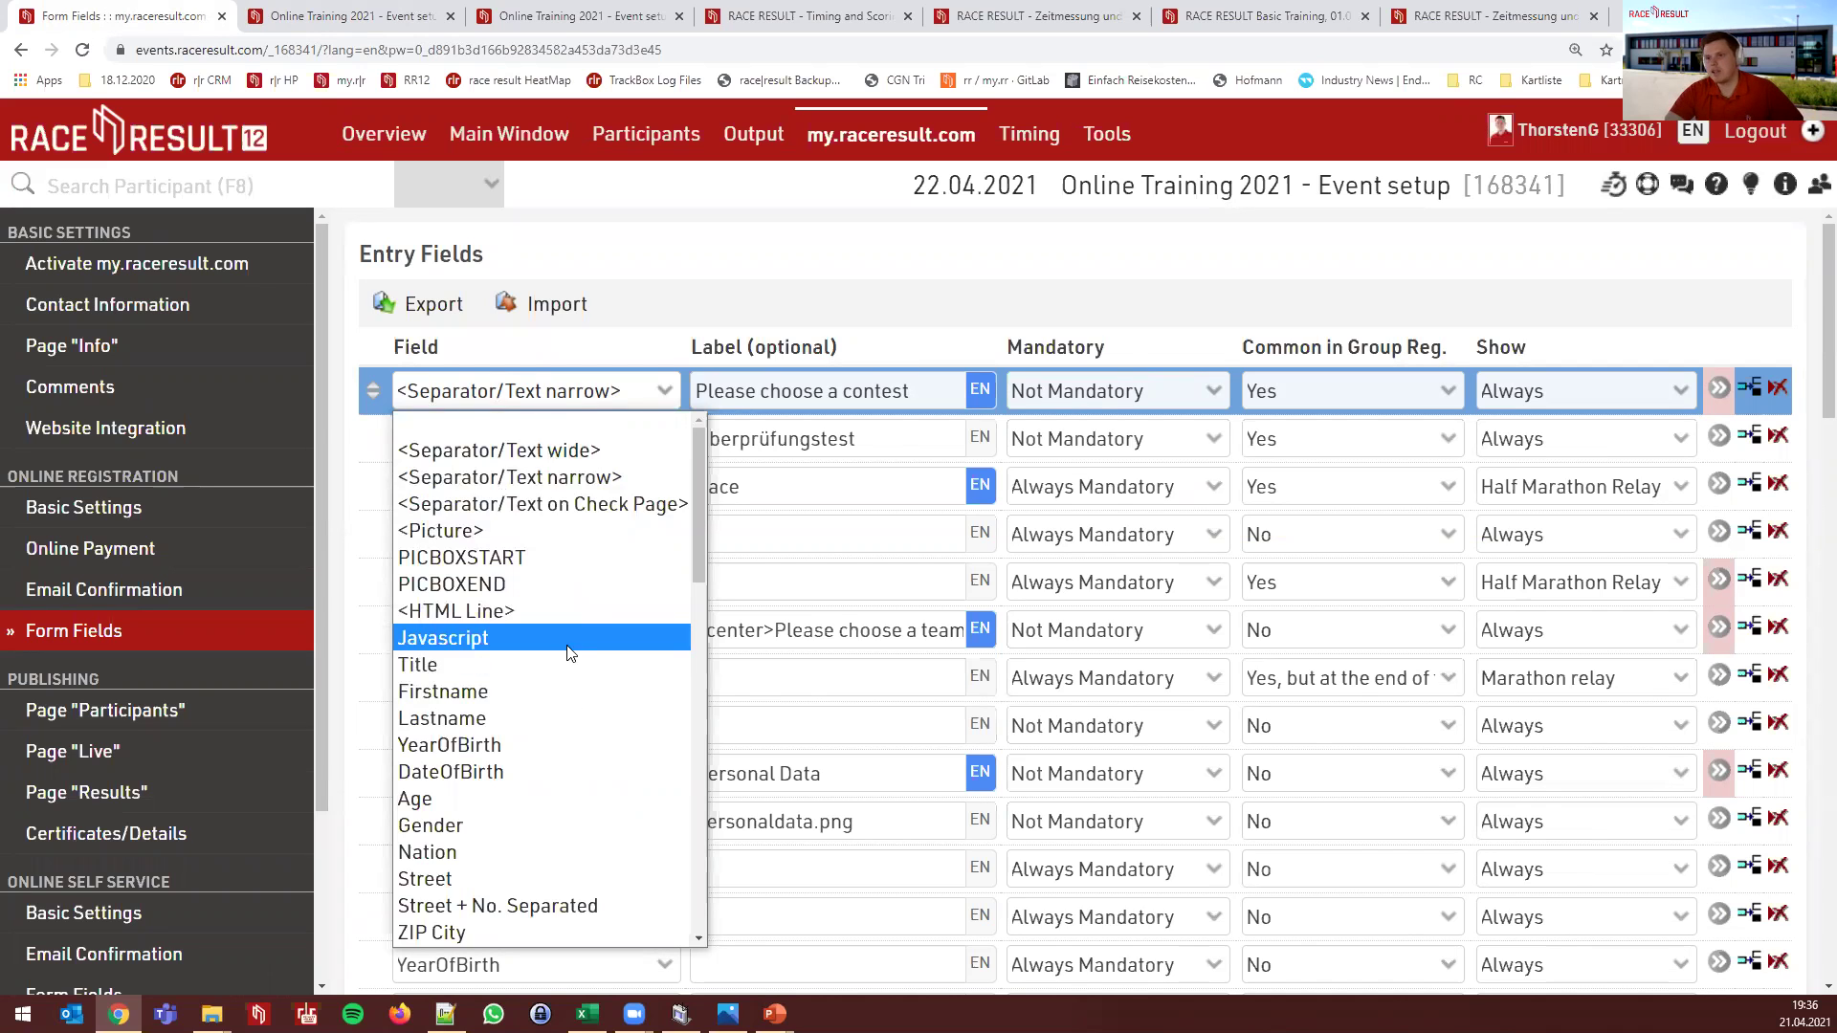
scroll(586, 624, down, 2)
scroll(550, 555, down, 8)
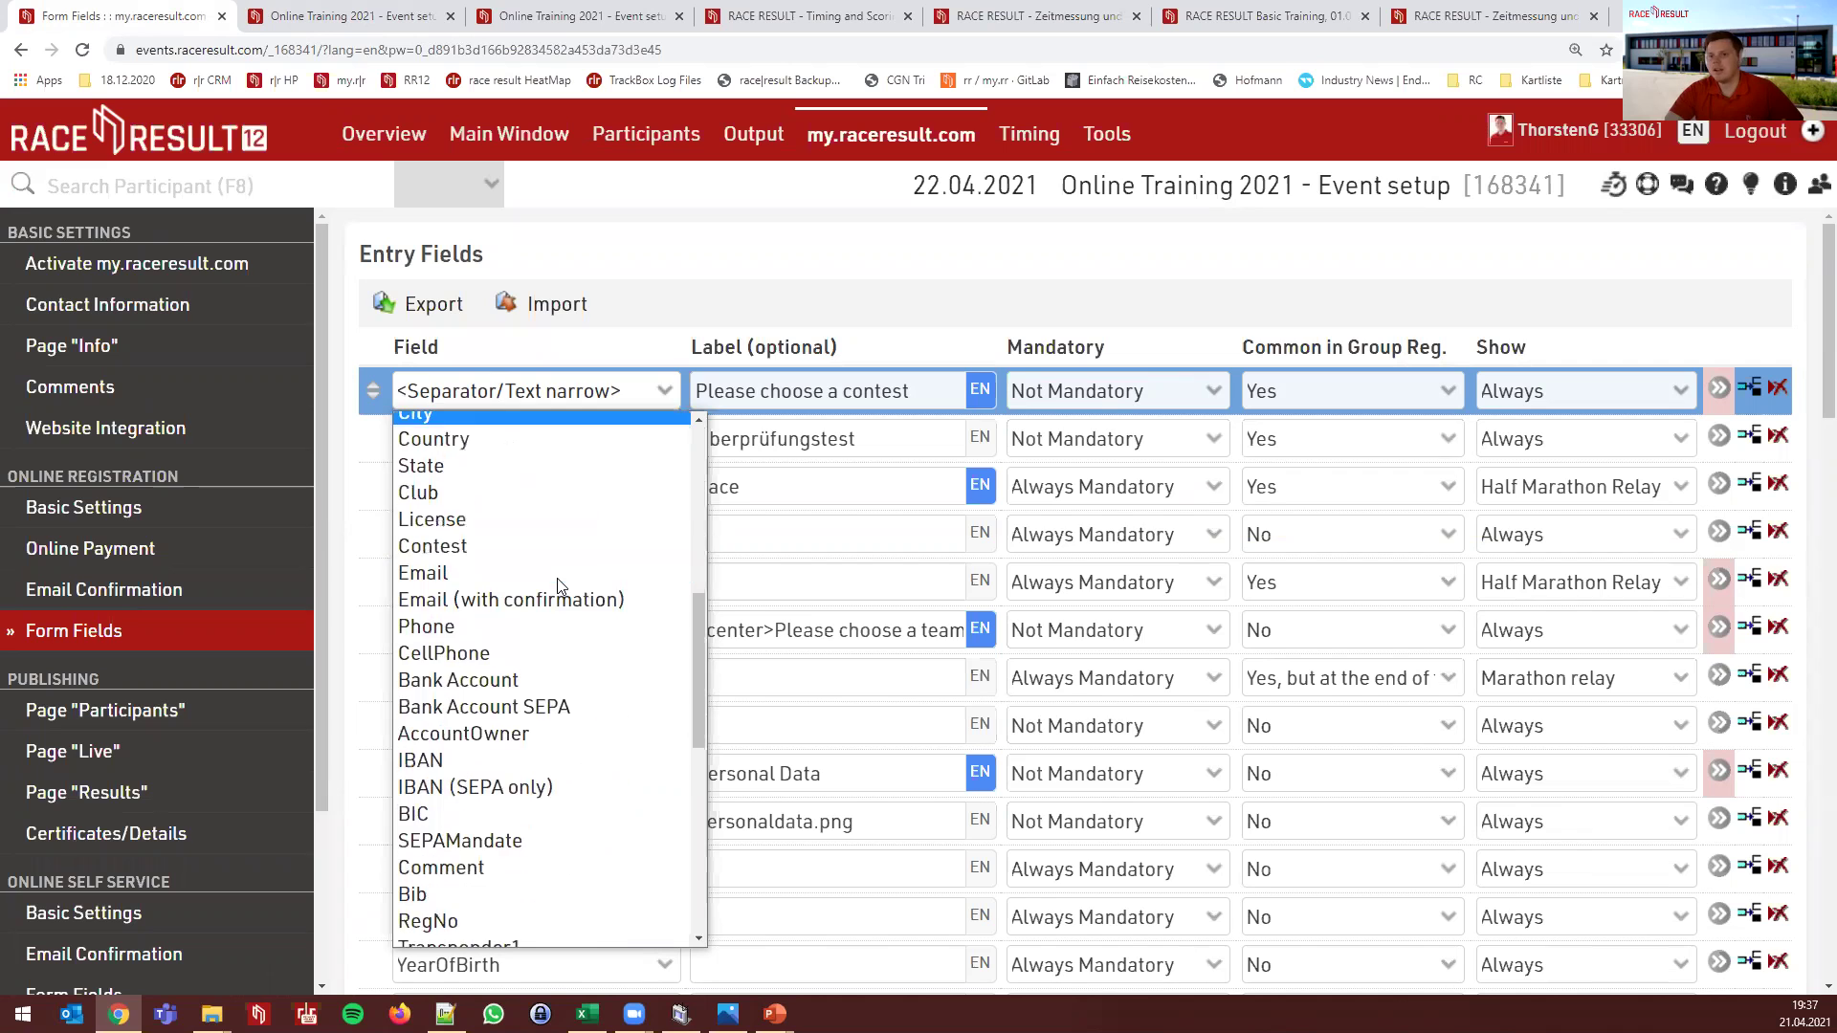
scroll(560, 587, down, 3)
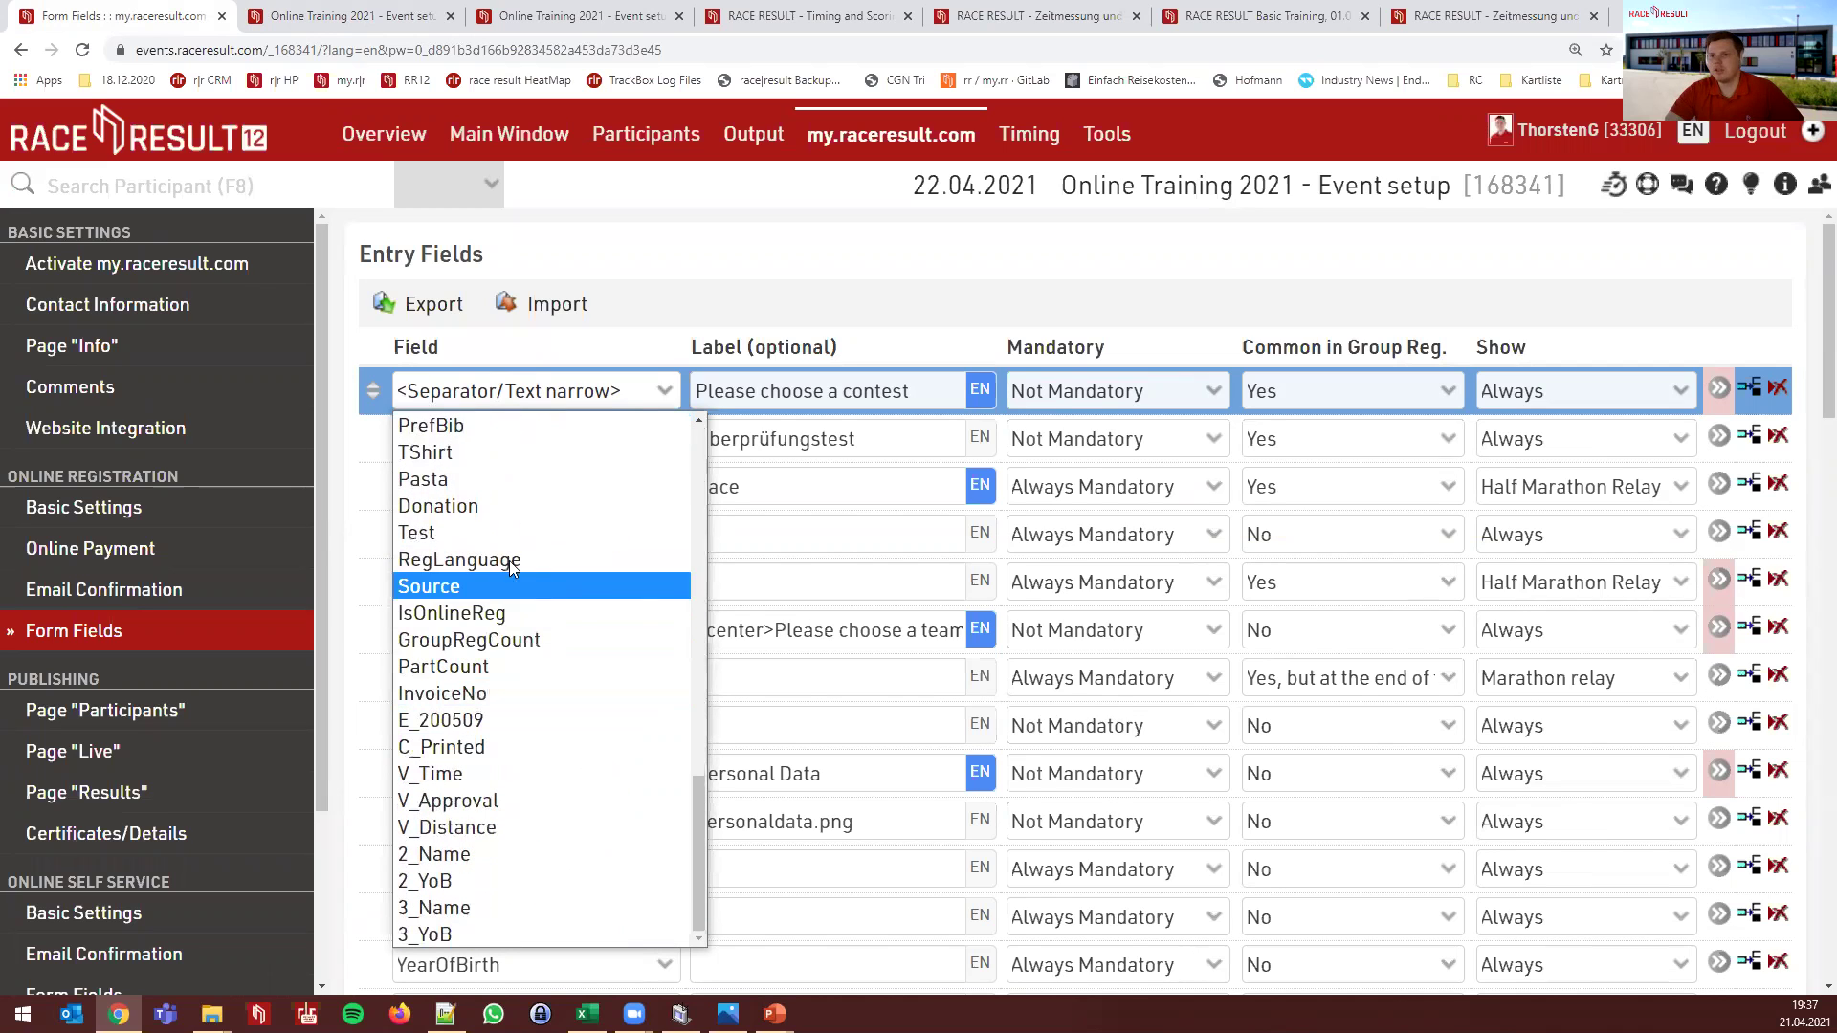
click(528, 392)
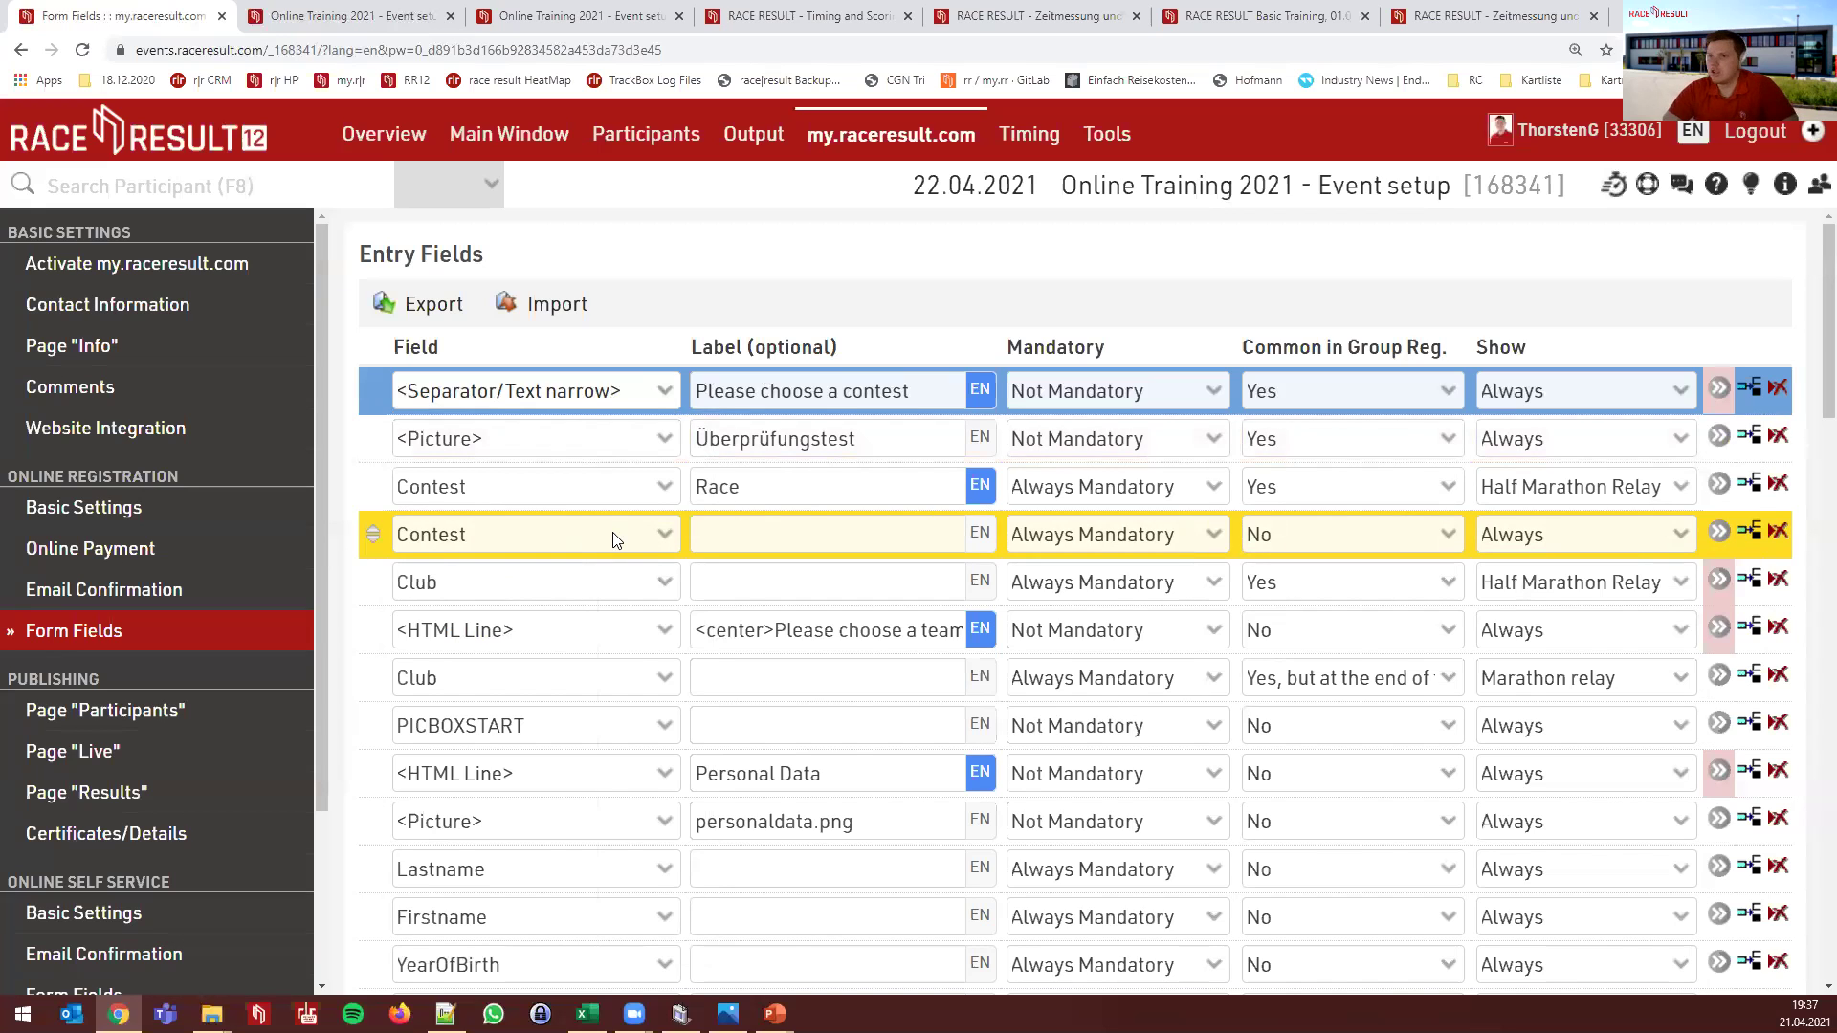
Inspect the additional fields in Participants Data, including the PrefBib label, and return to the online registration's form fields
click(504, 137)
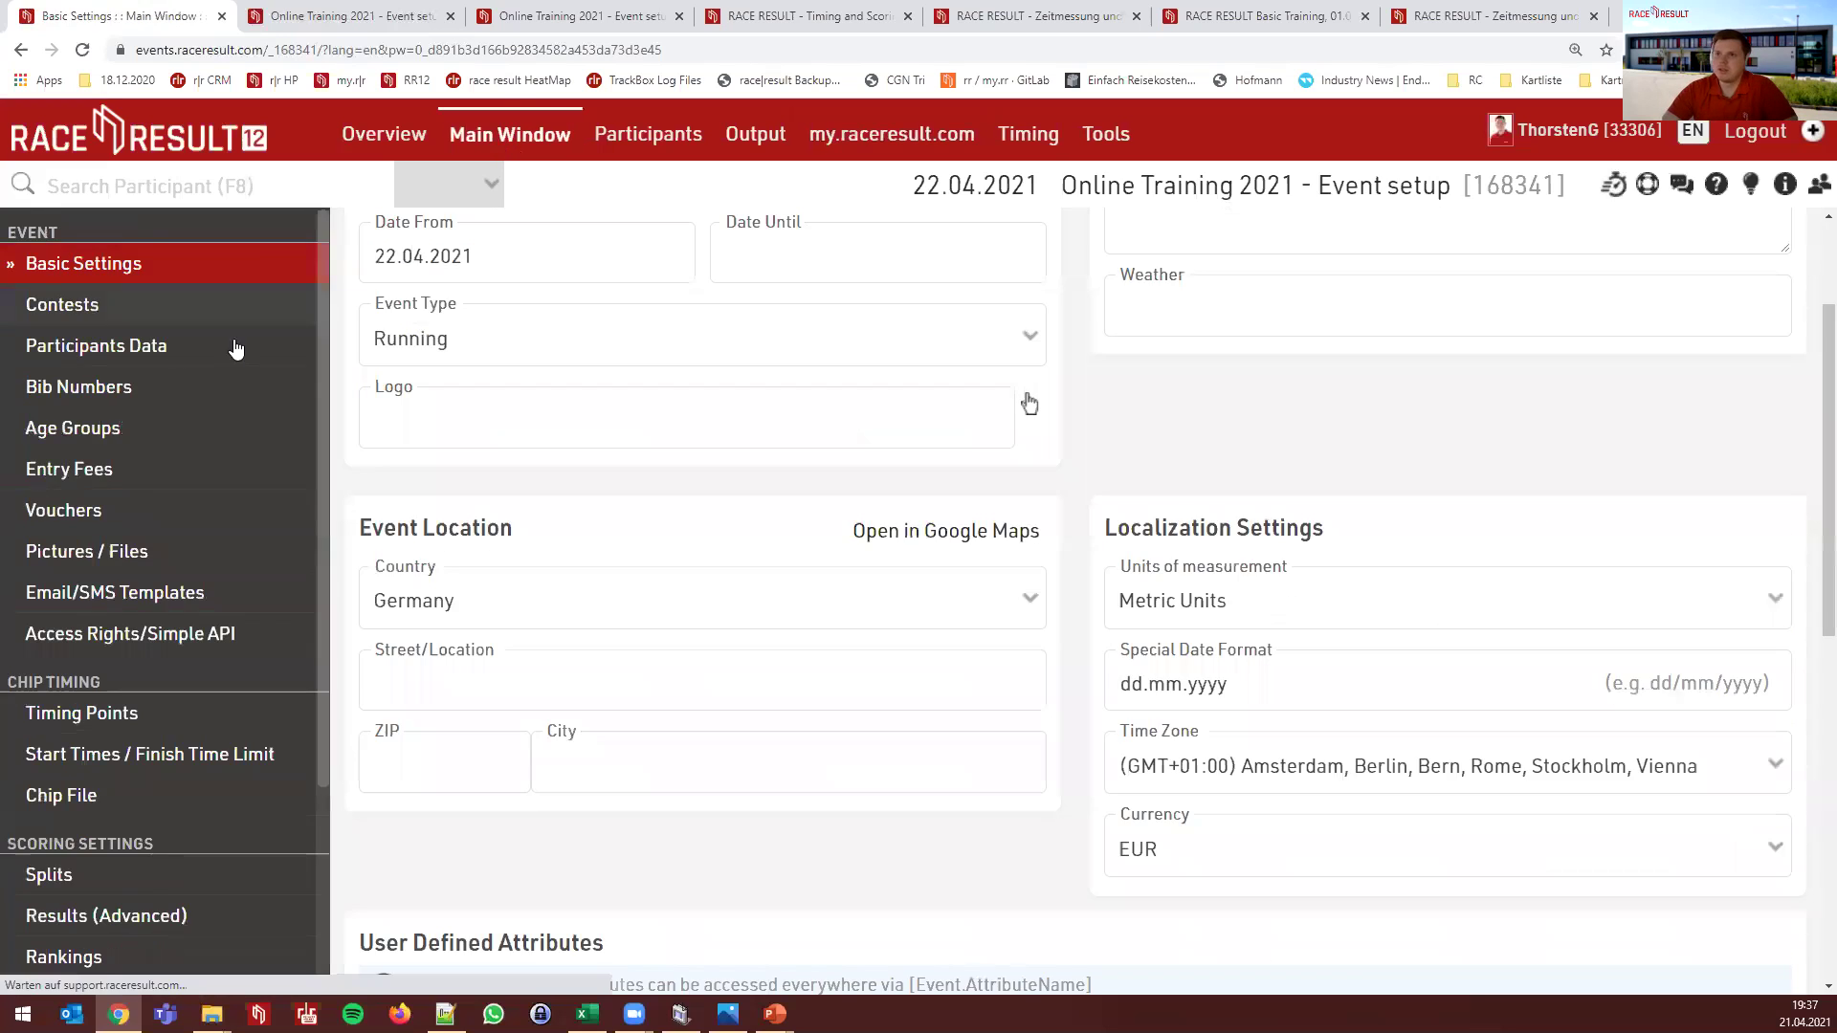
click(136, 351)
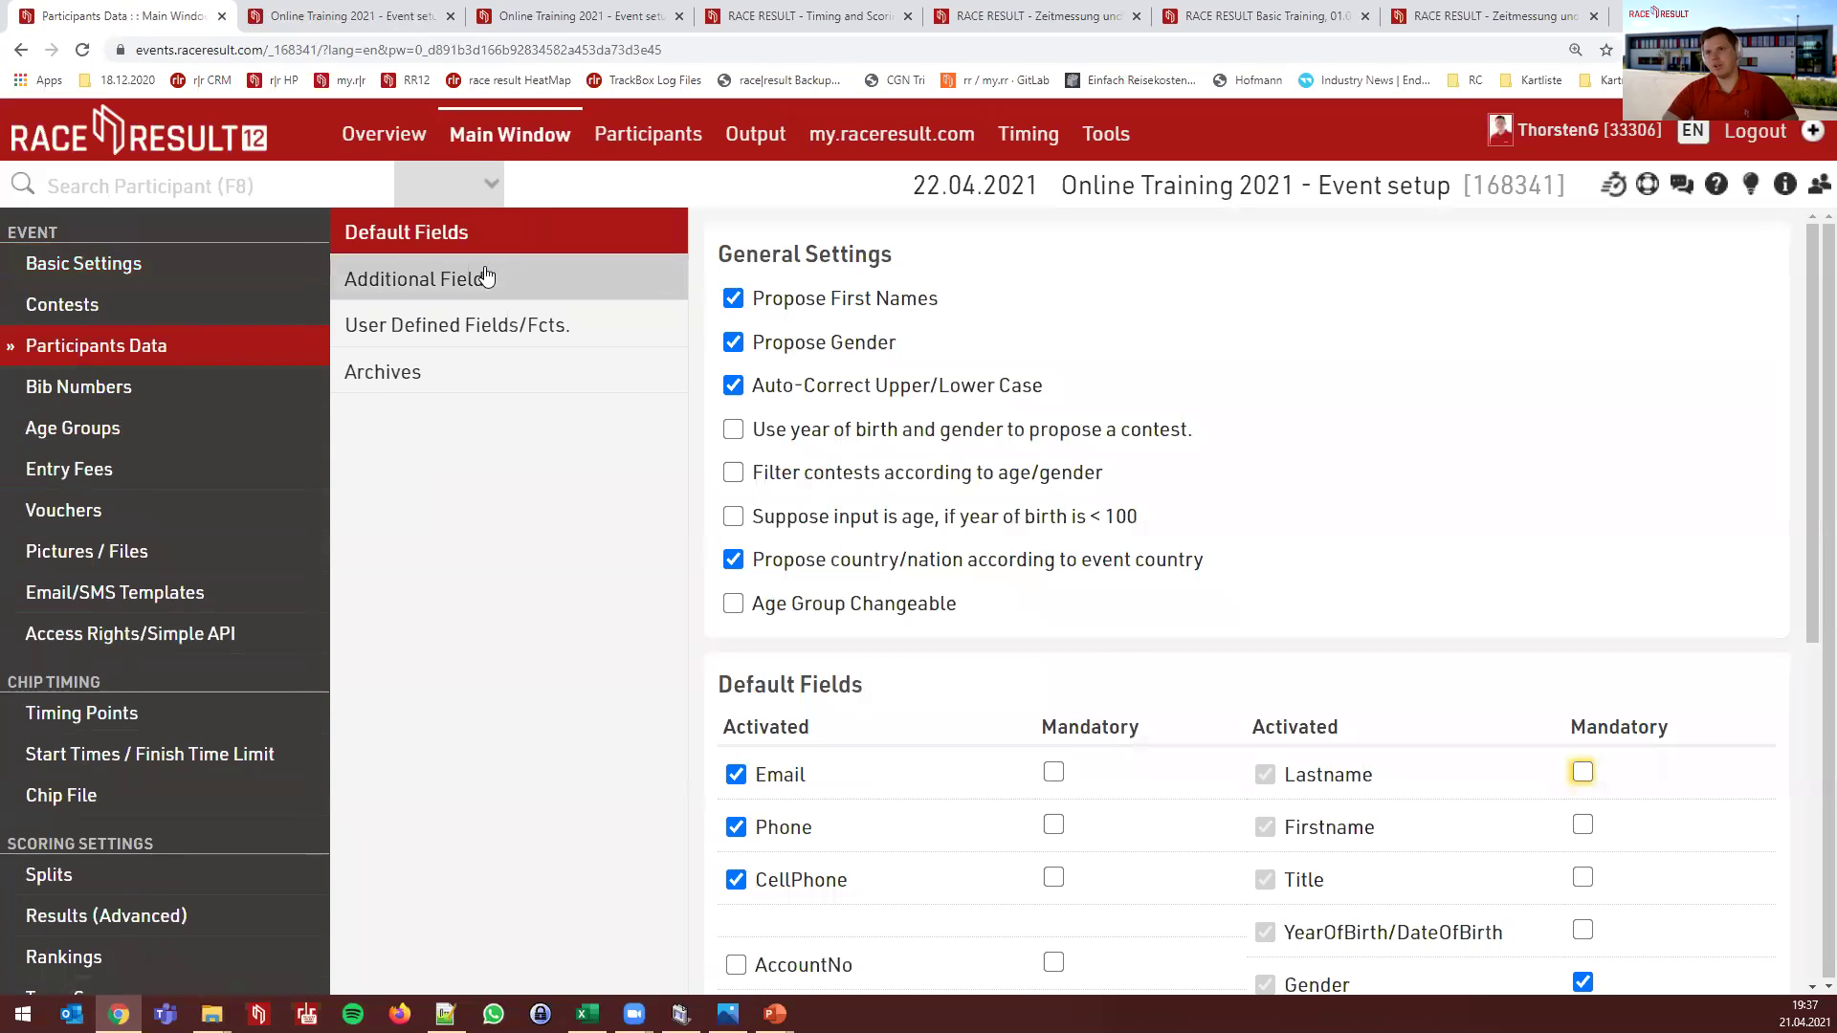
click(486, 275)
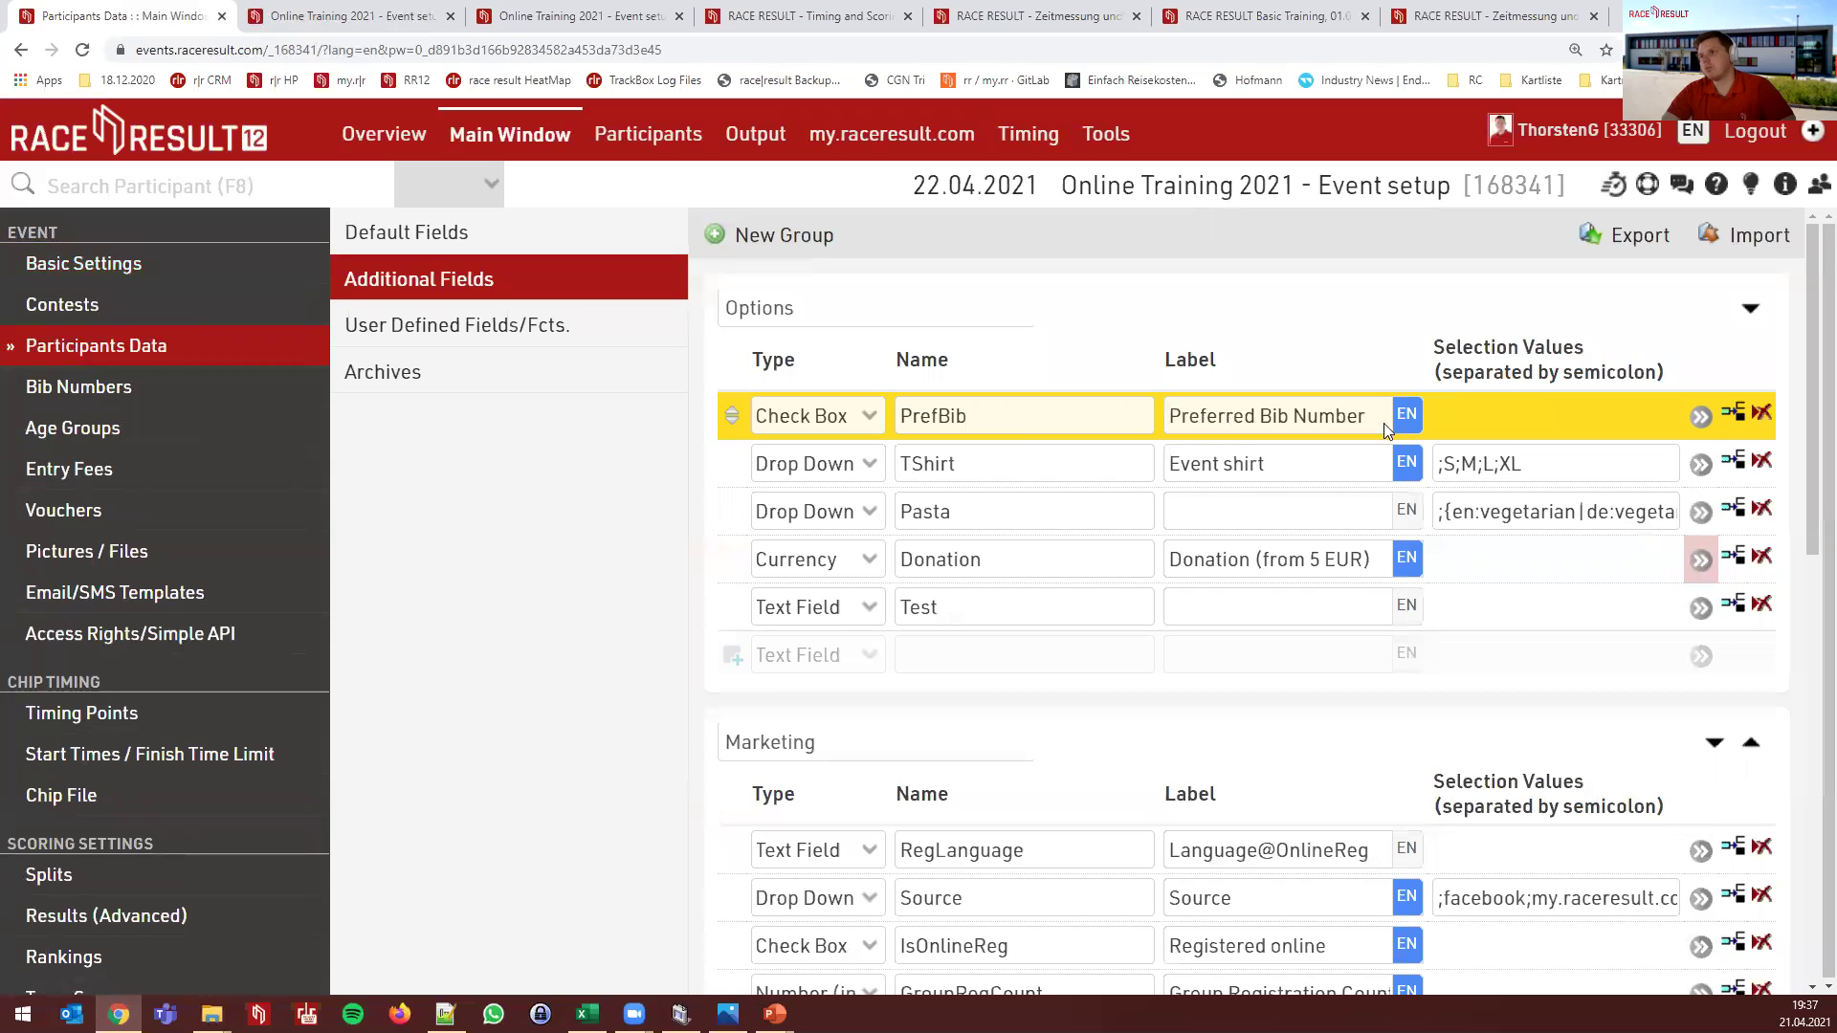
drag(1385, 417, 1157, 411)
click(821, 141)
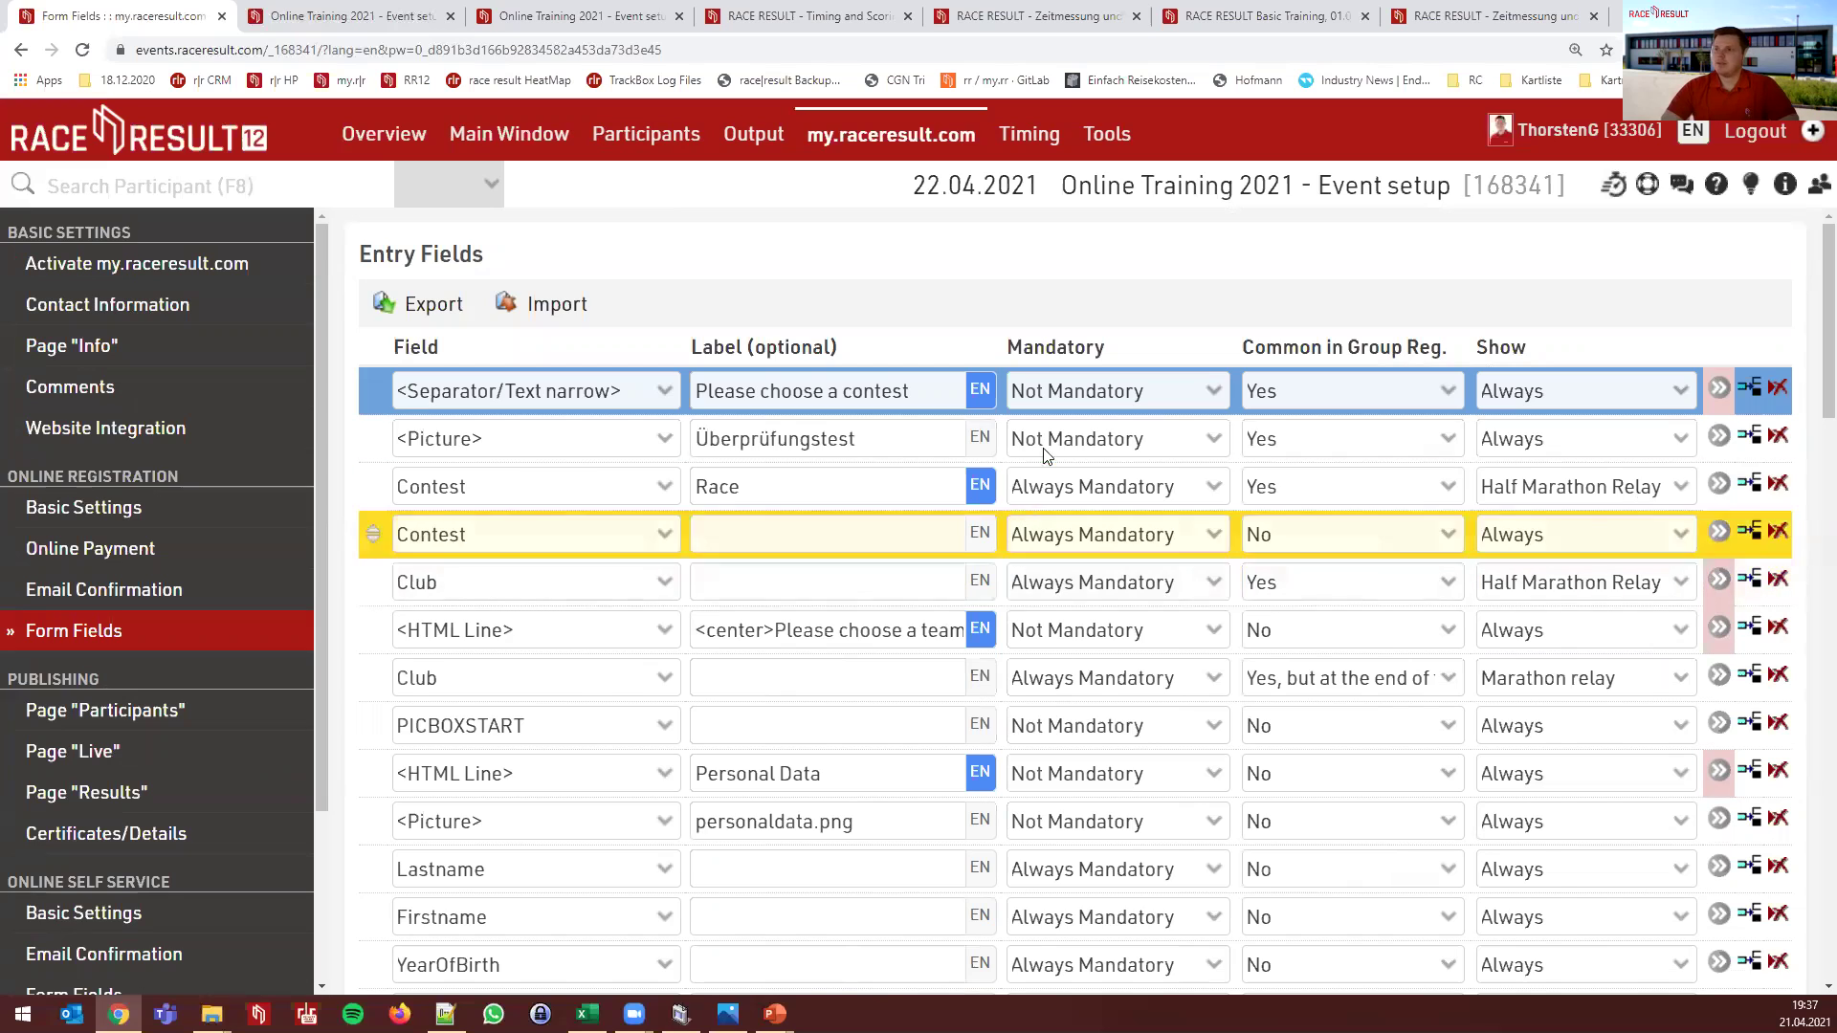
Review the Mandatory and Common in Group Reg. choices of the "Please choose a contest" separator
click(1131, 396)
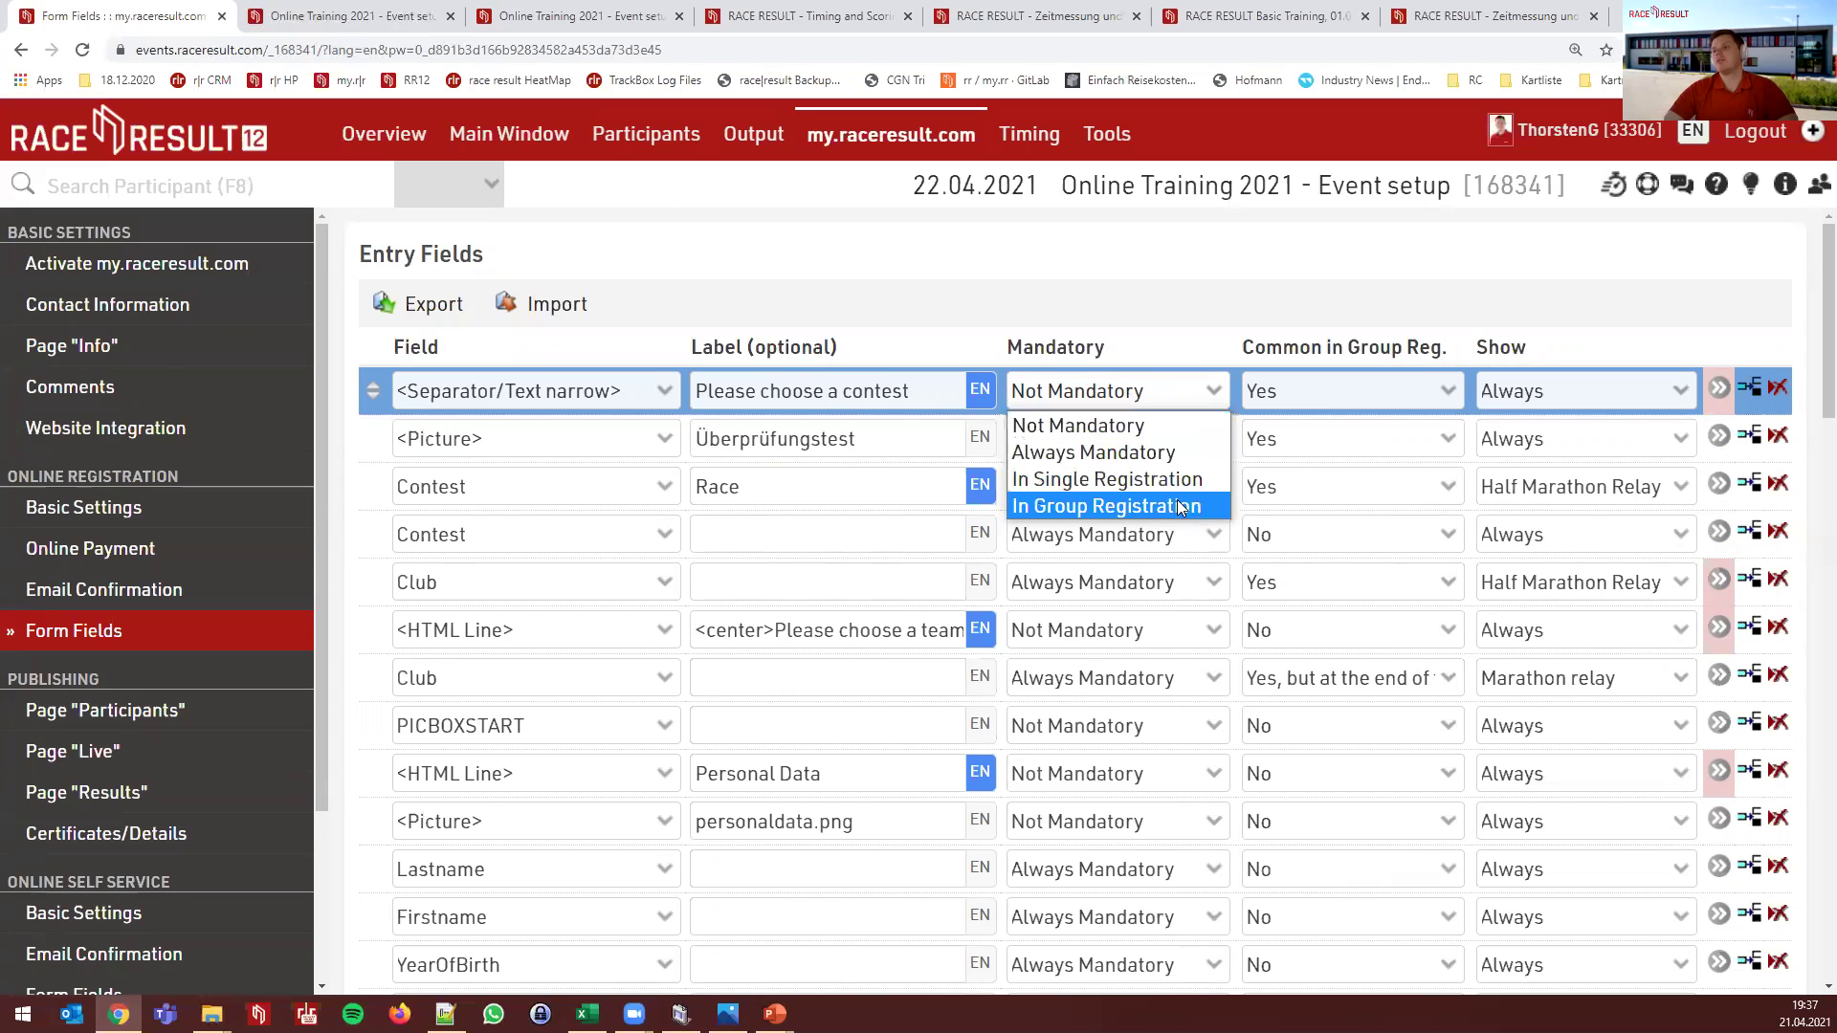
click(1186, 323)
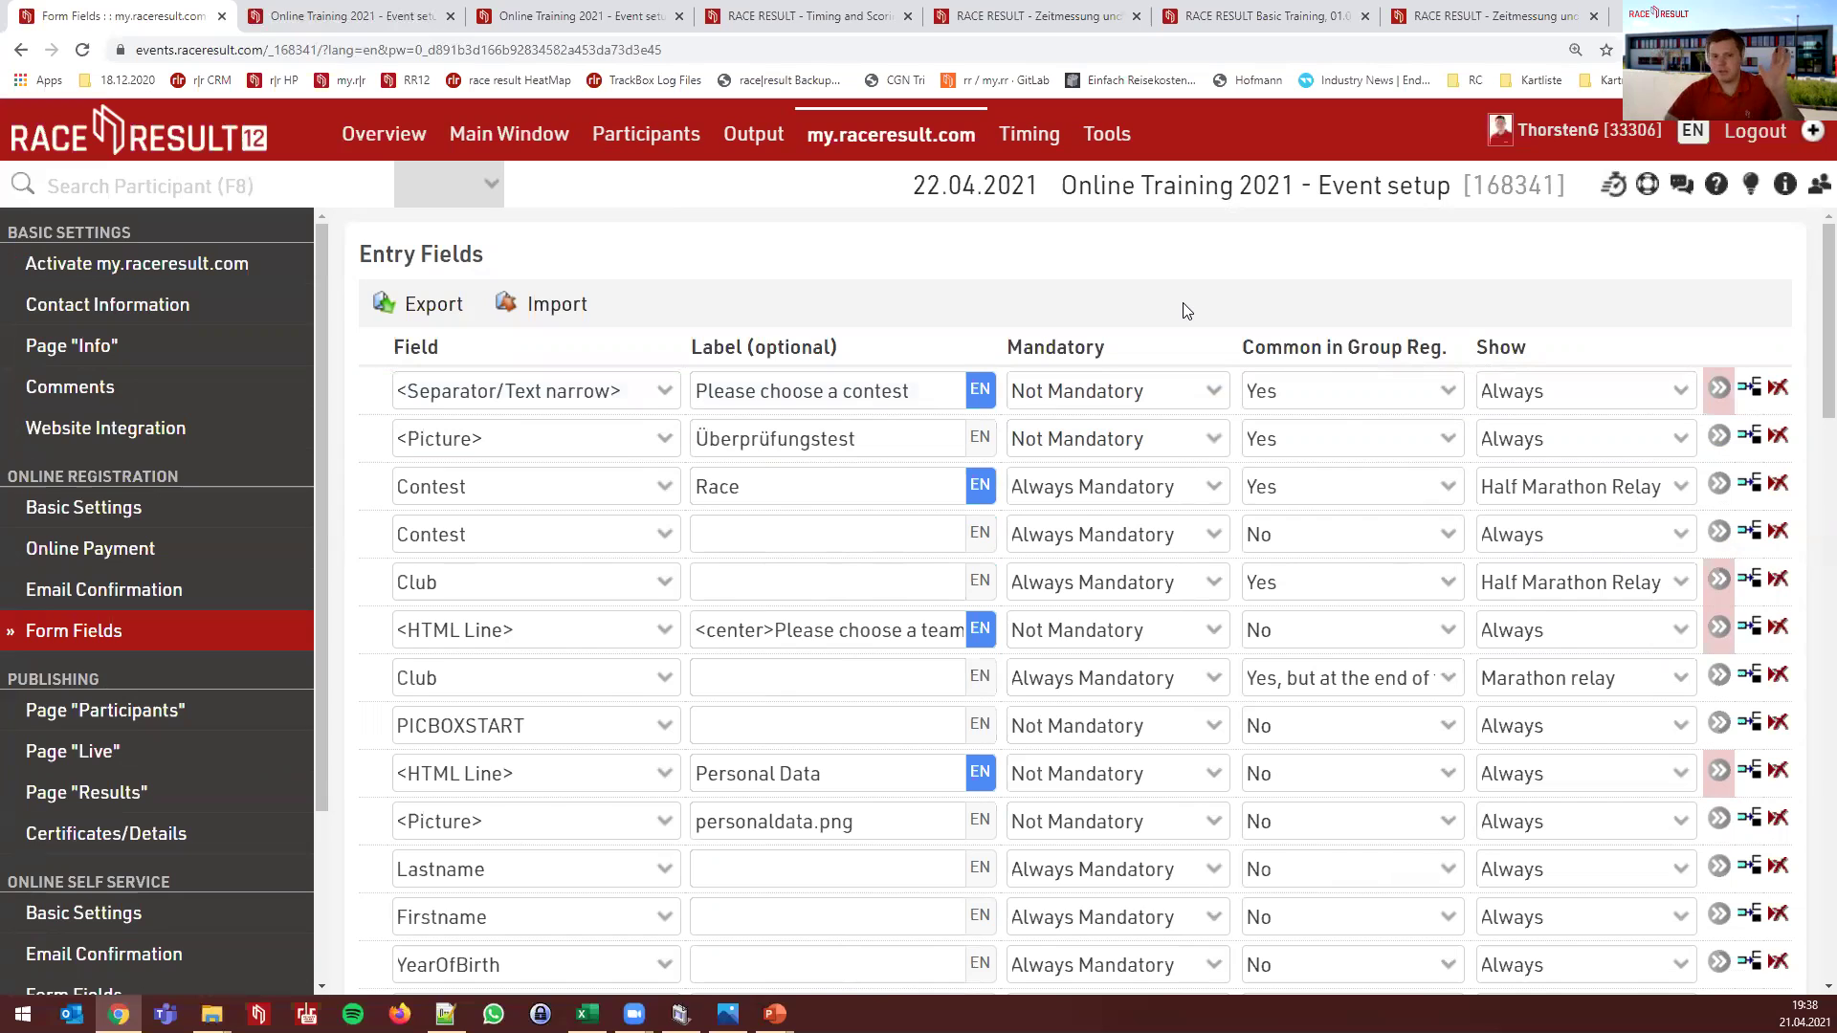
click(1347, 393)
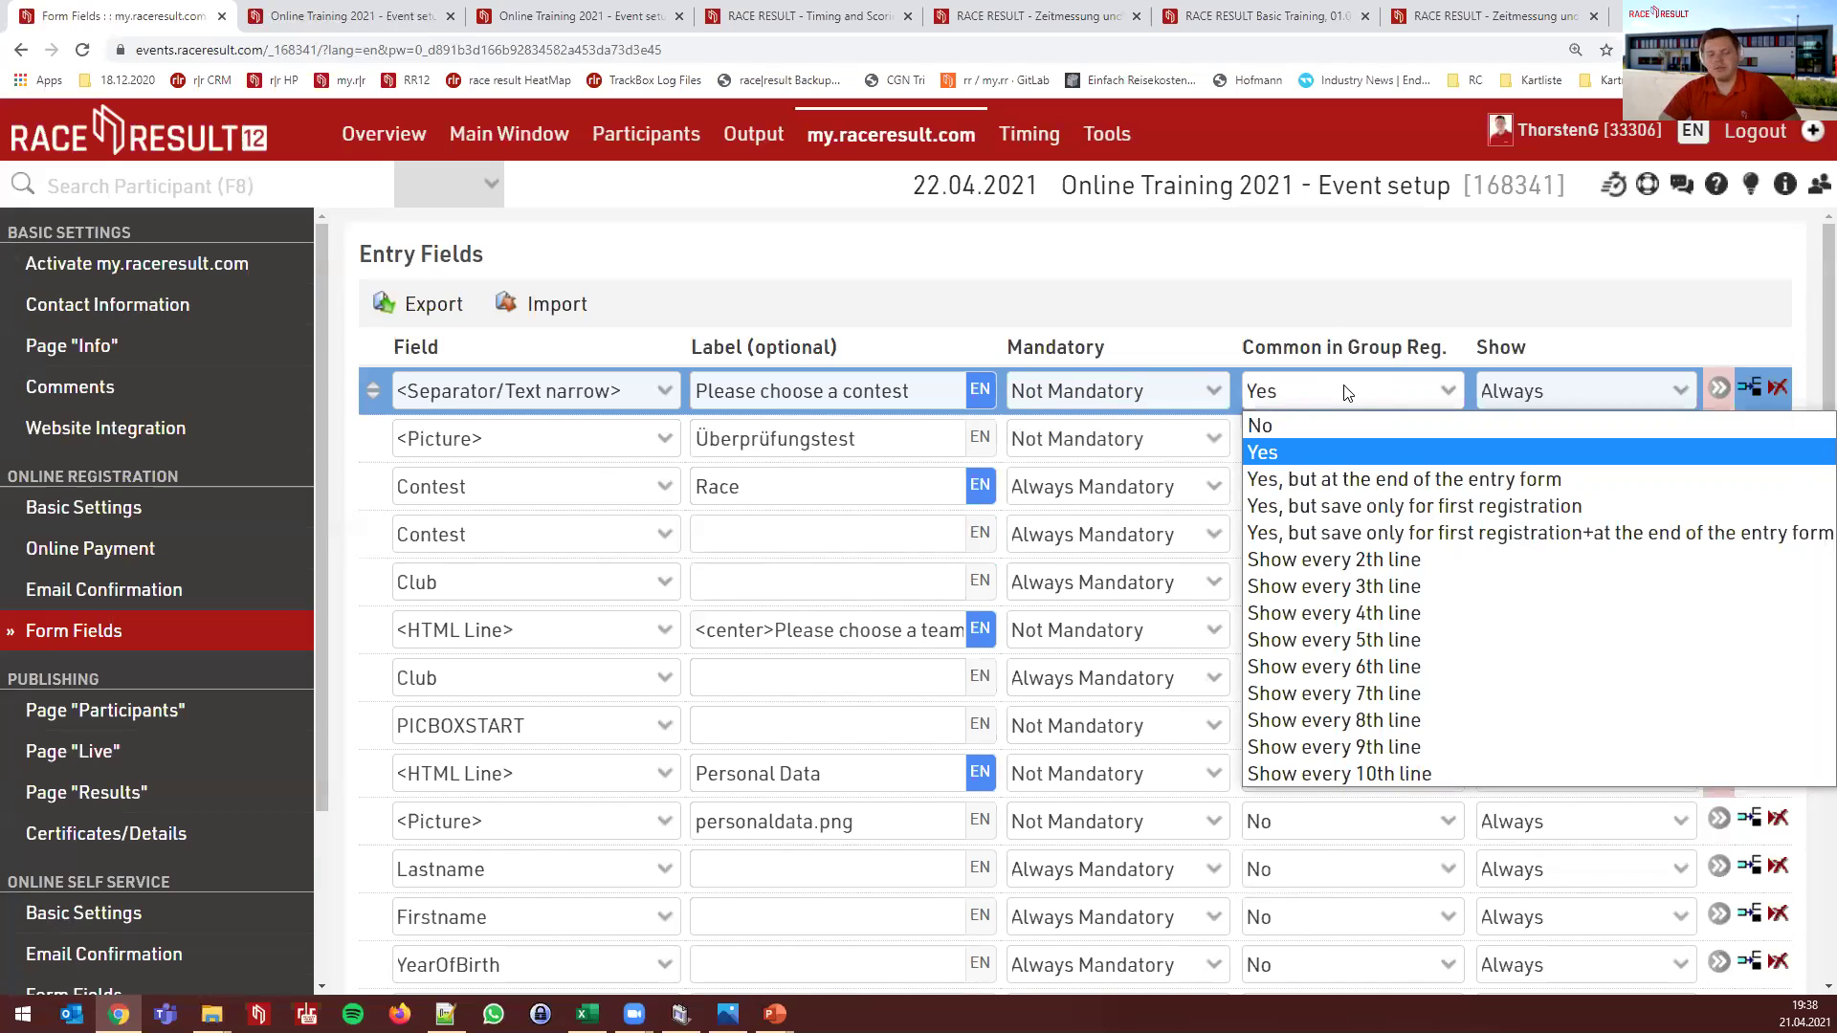
click(1344, 392)
Set the "Please choose a contest" separator's Common in Group Reg. to No, and restore it to Yes
click(1334, 392)
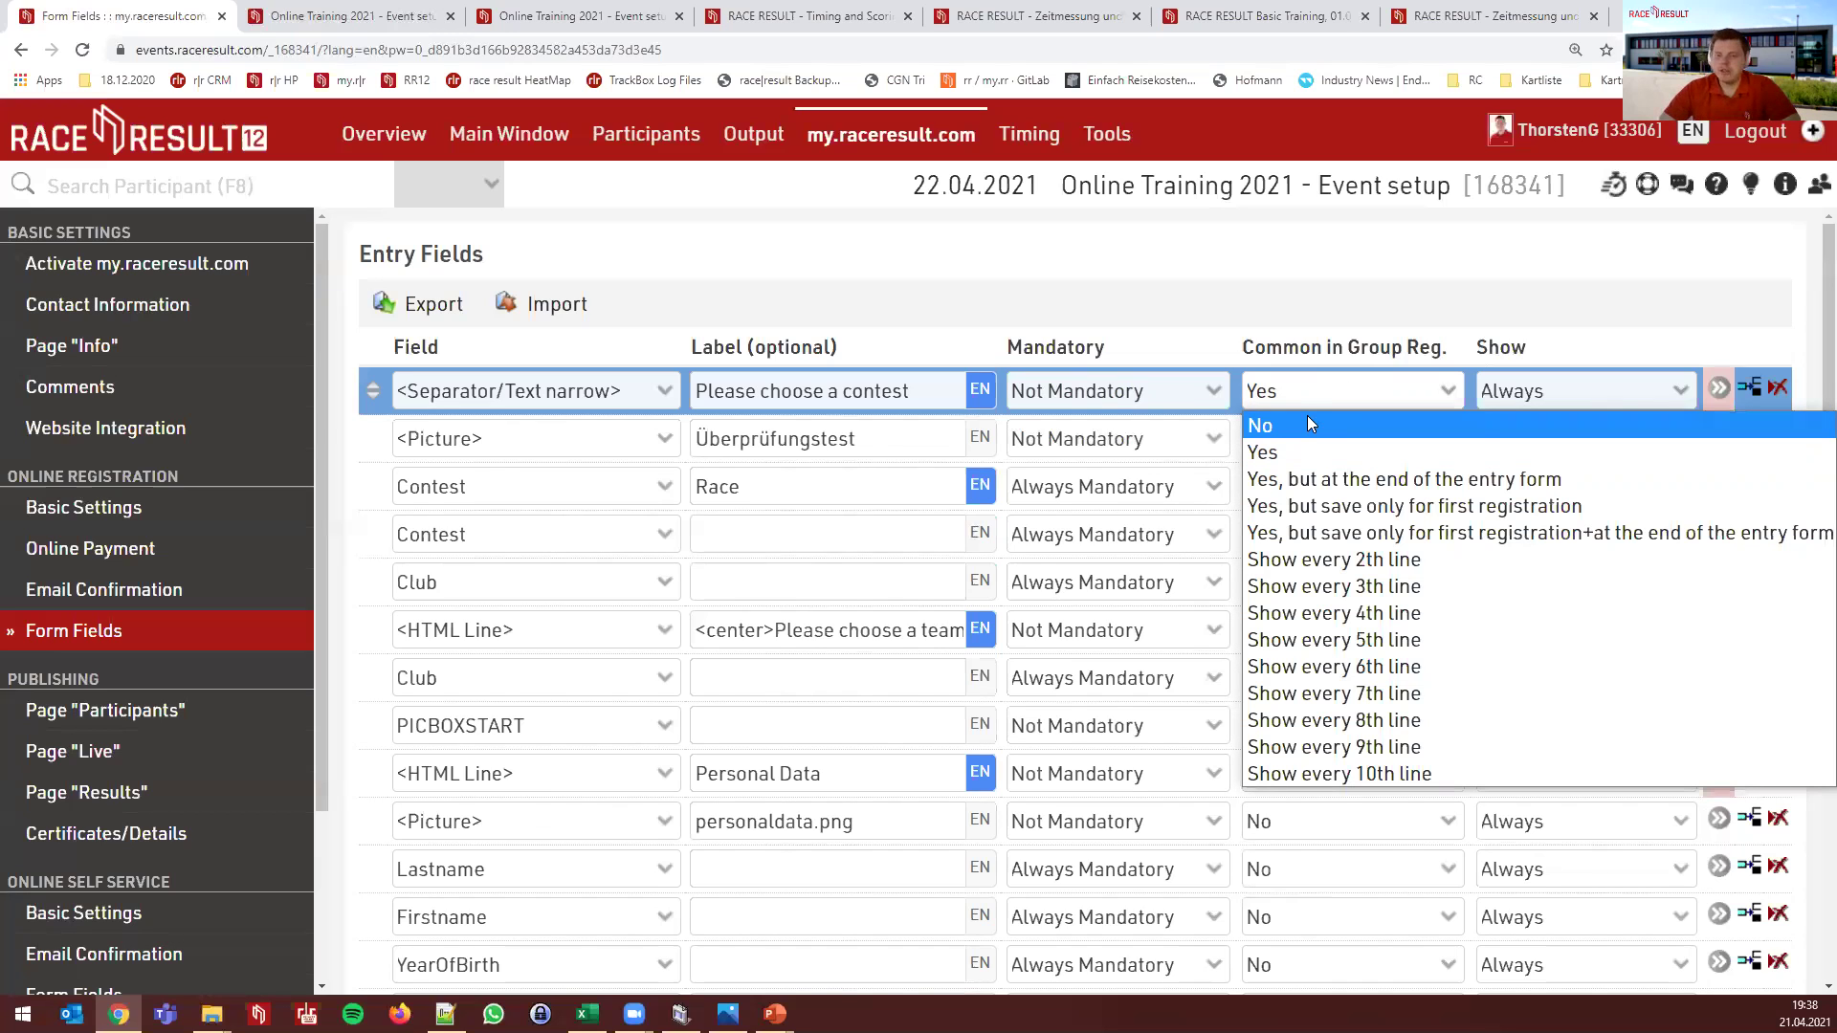
click(1308, 421)
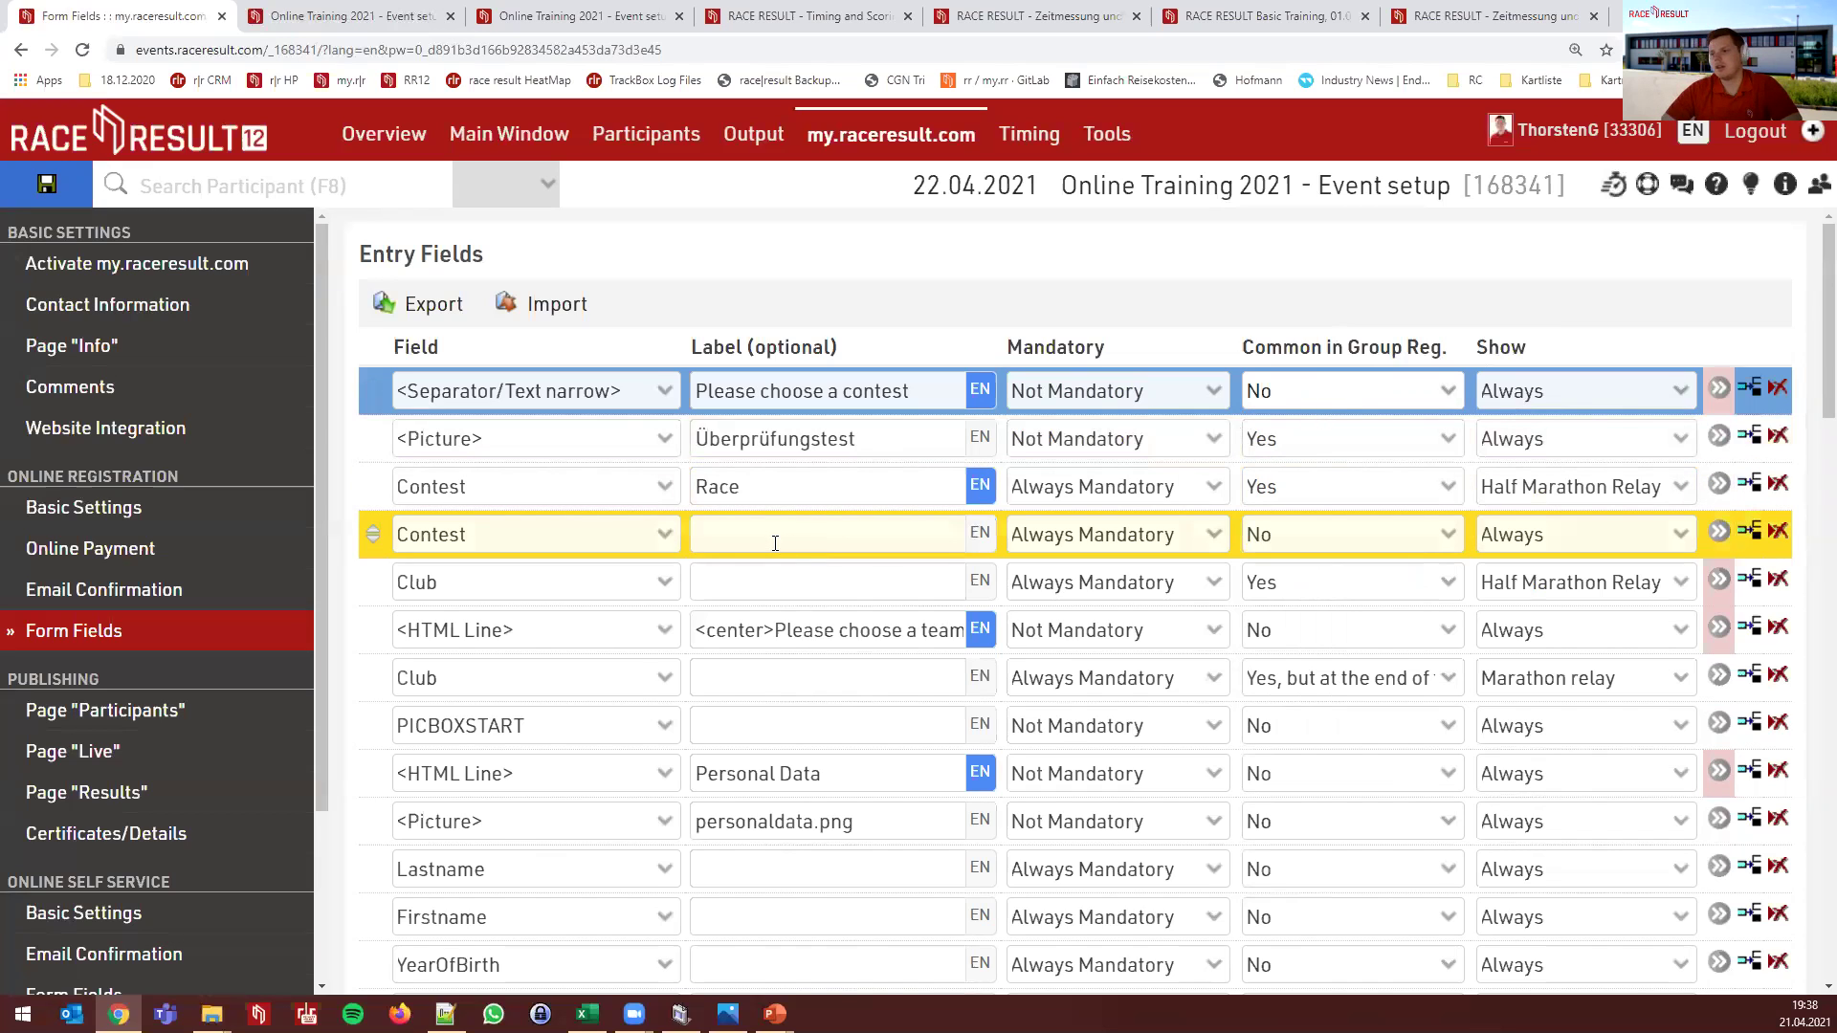
click(1318, 392)
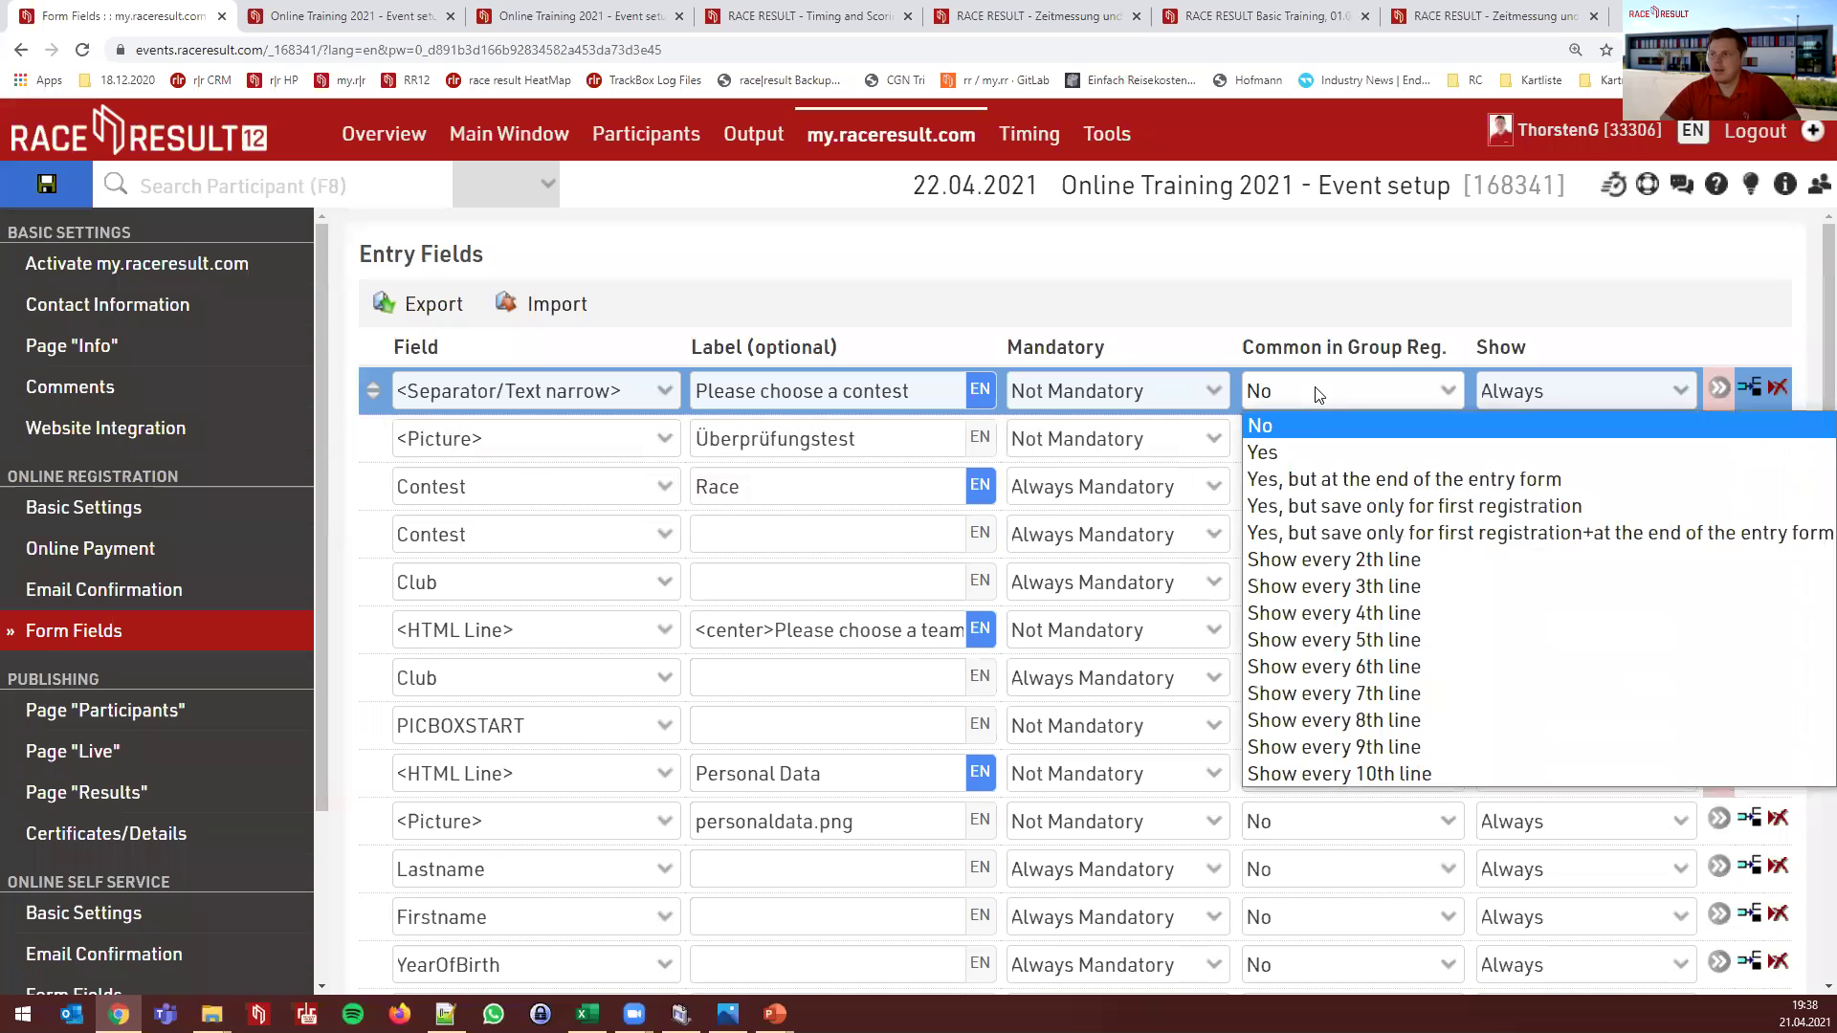
click(1308, 444)
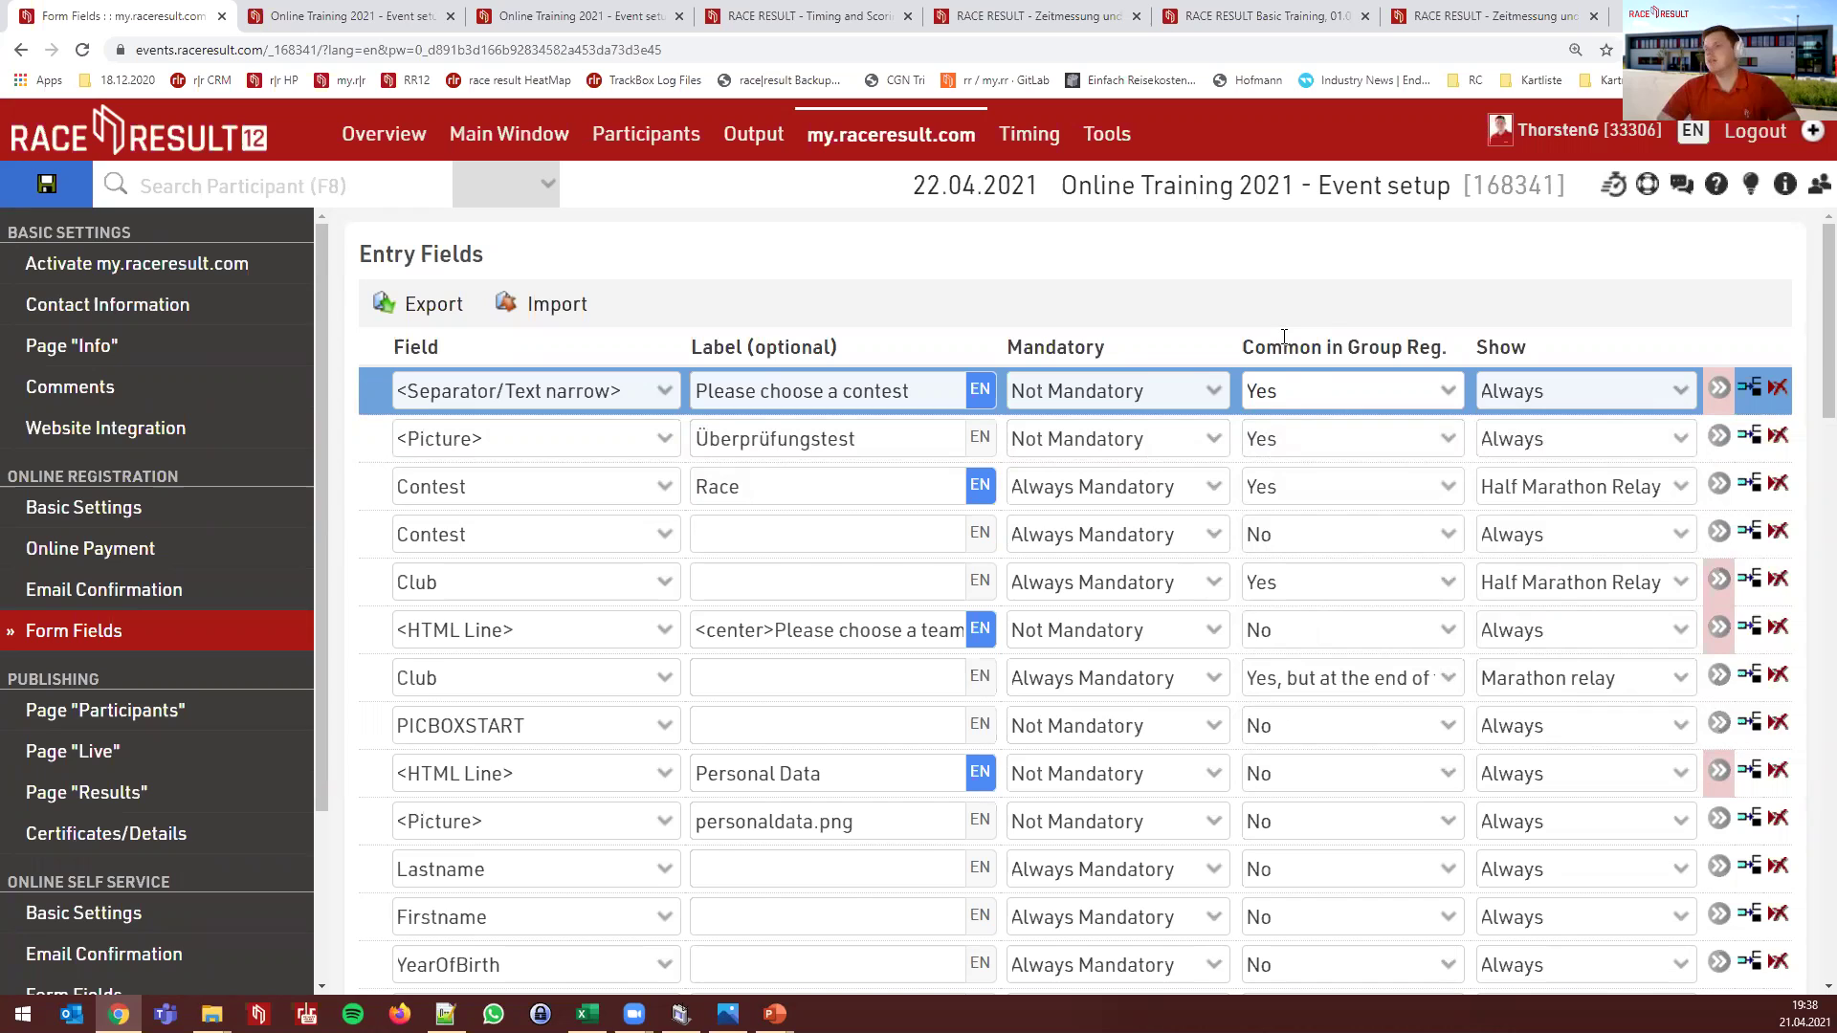
Examine the separator's remaining Common in Group Reg. options, such as end-of-form display and saving only for the first registration
click(1370, 399)
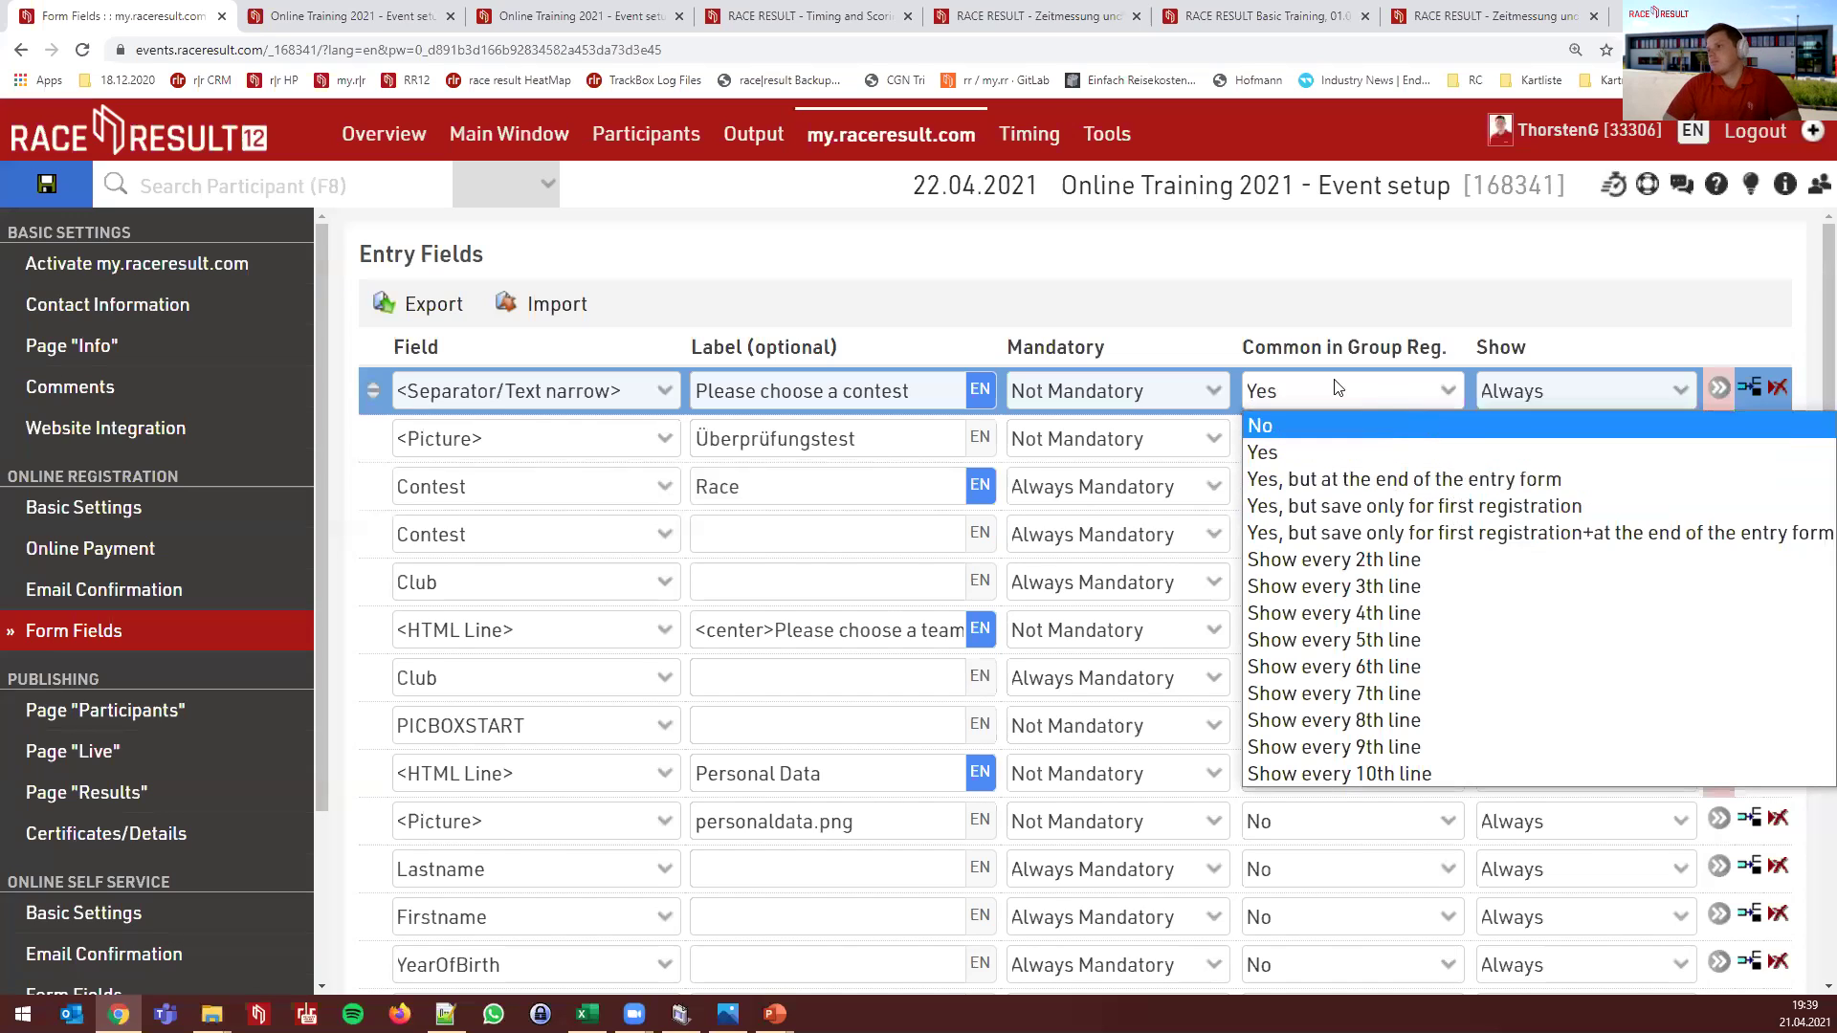
click(1321, 333)
click(1387, 391)
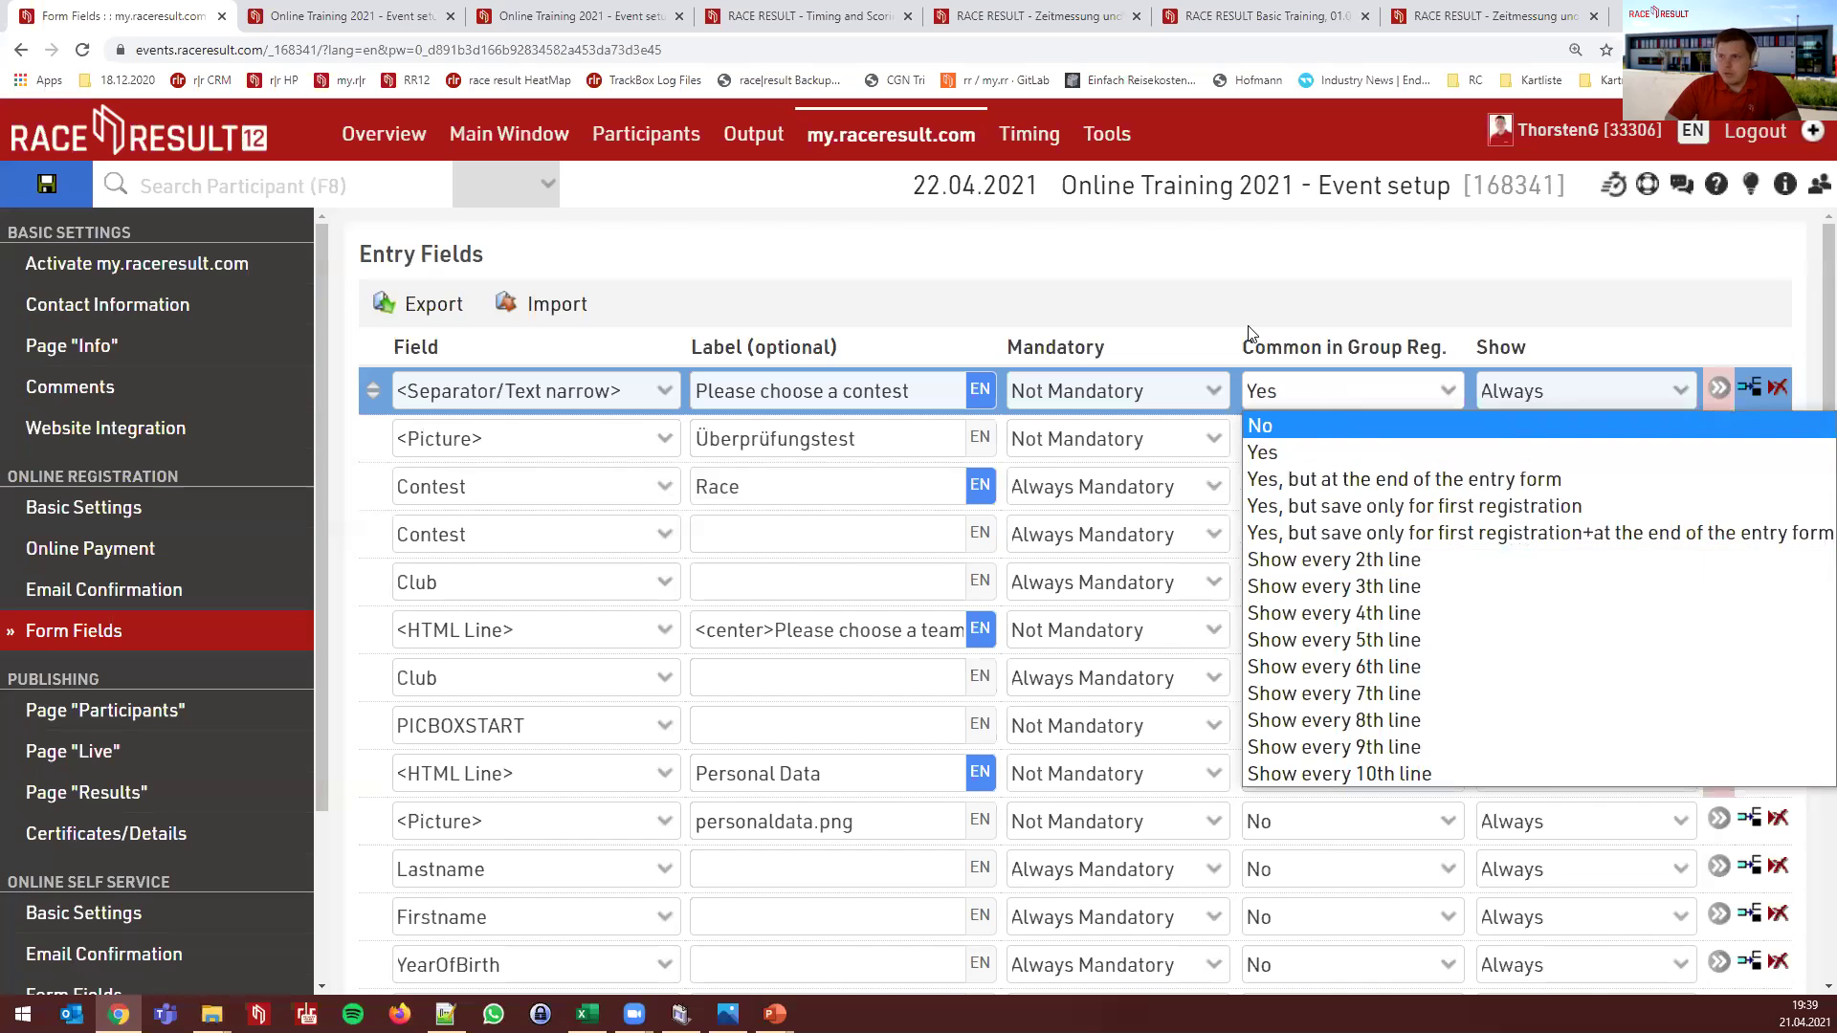
click(1215, 309)
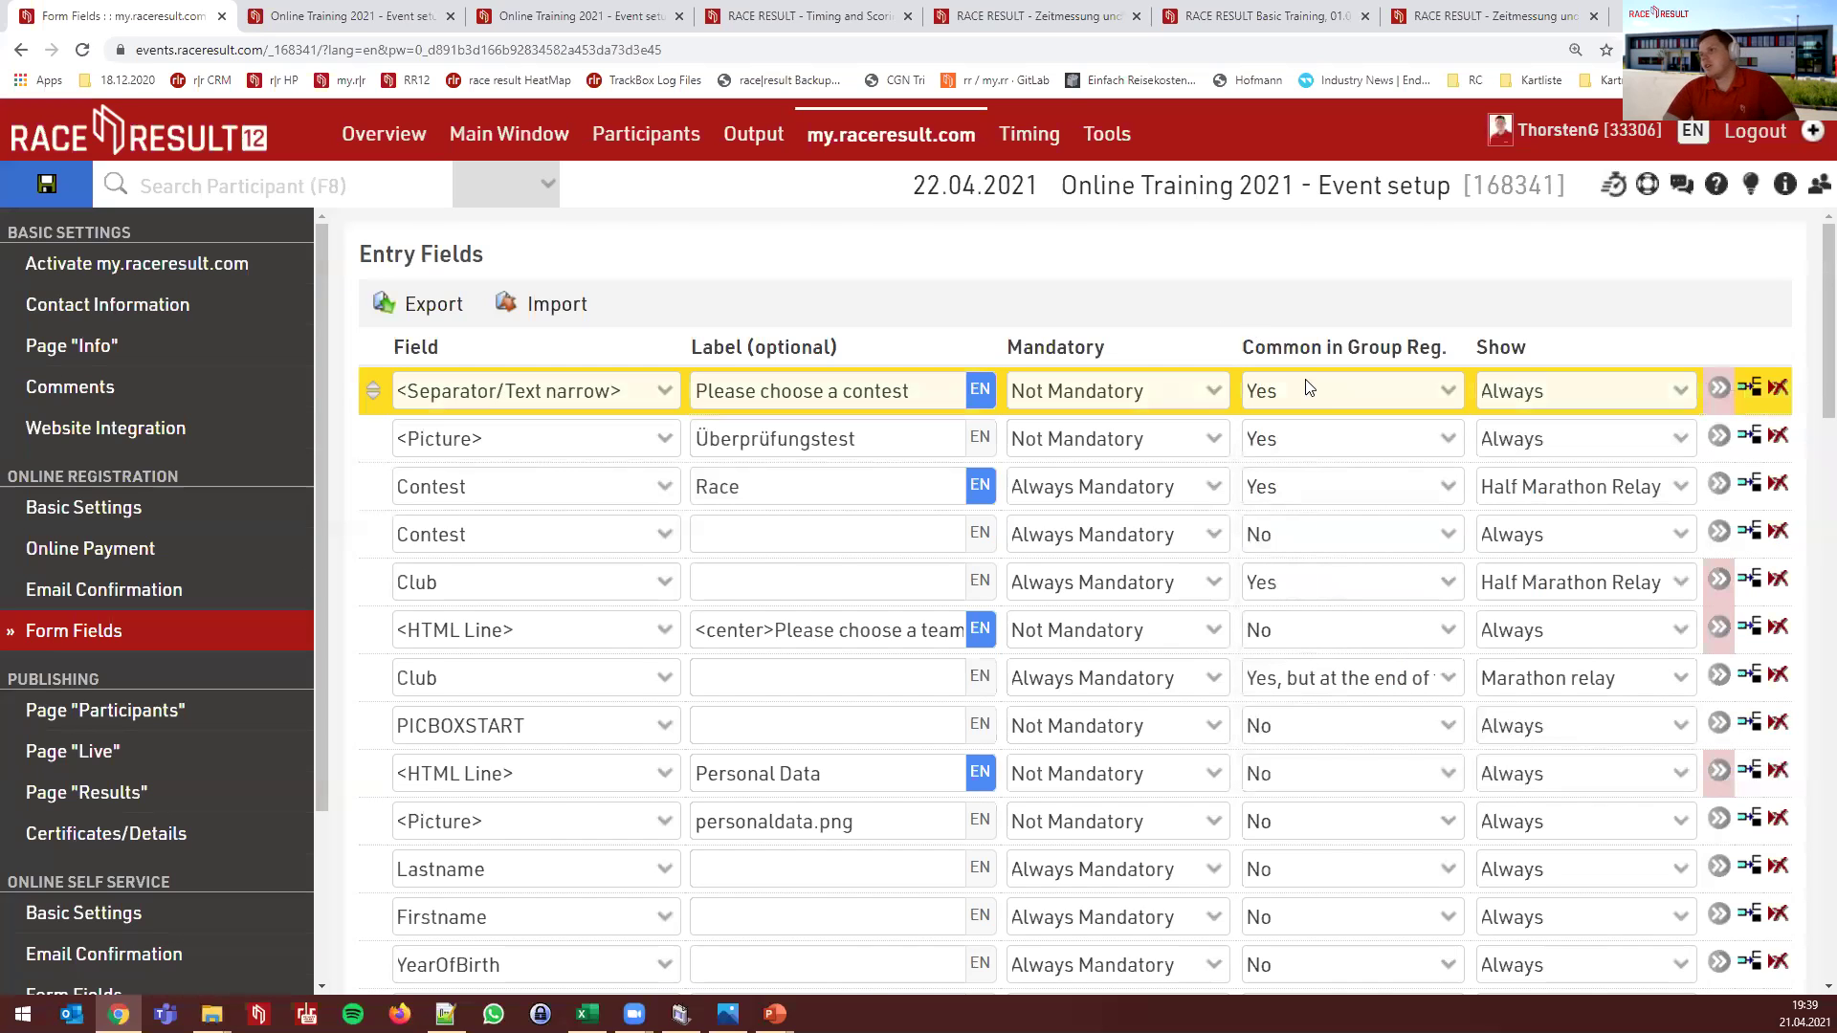
Set the "Please choose a contest" separator's Common in Group Reg. to "Show every 2th line", and restore it to Yes
click(1334, 396)
click(1444, 559)
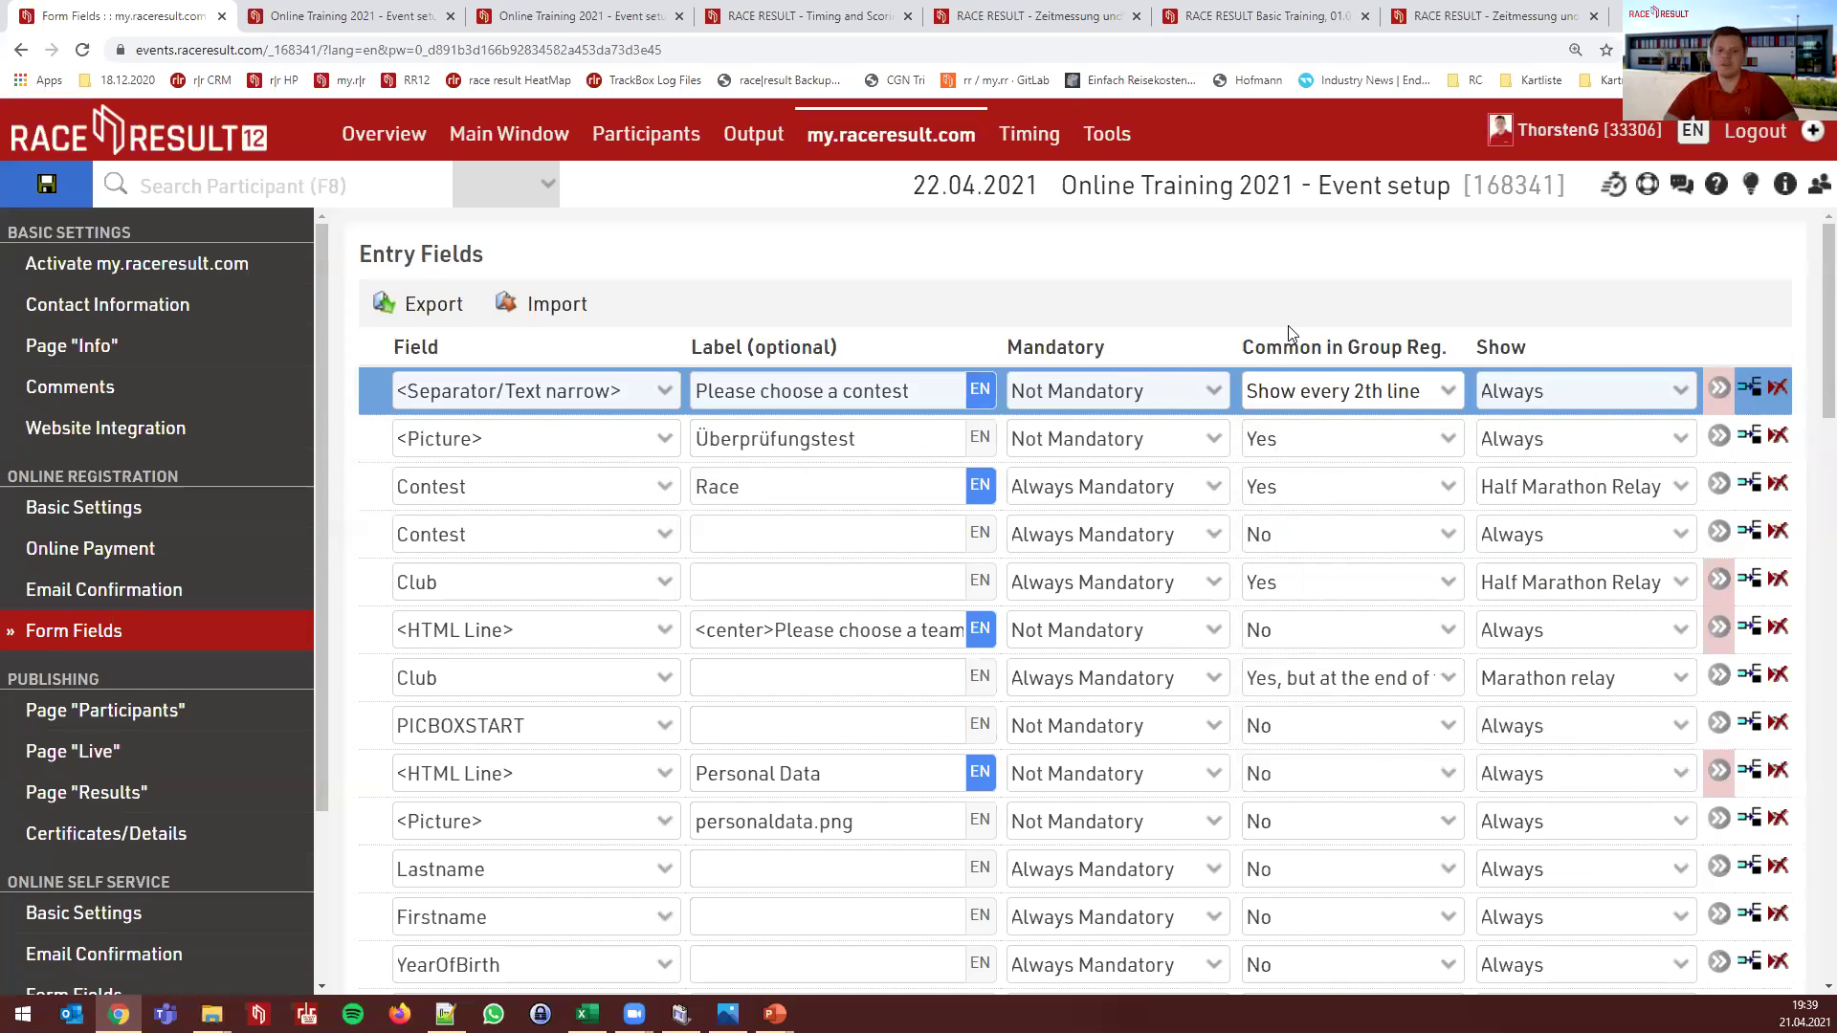
click(1351, 390)
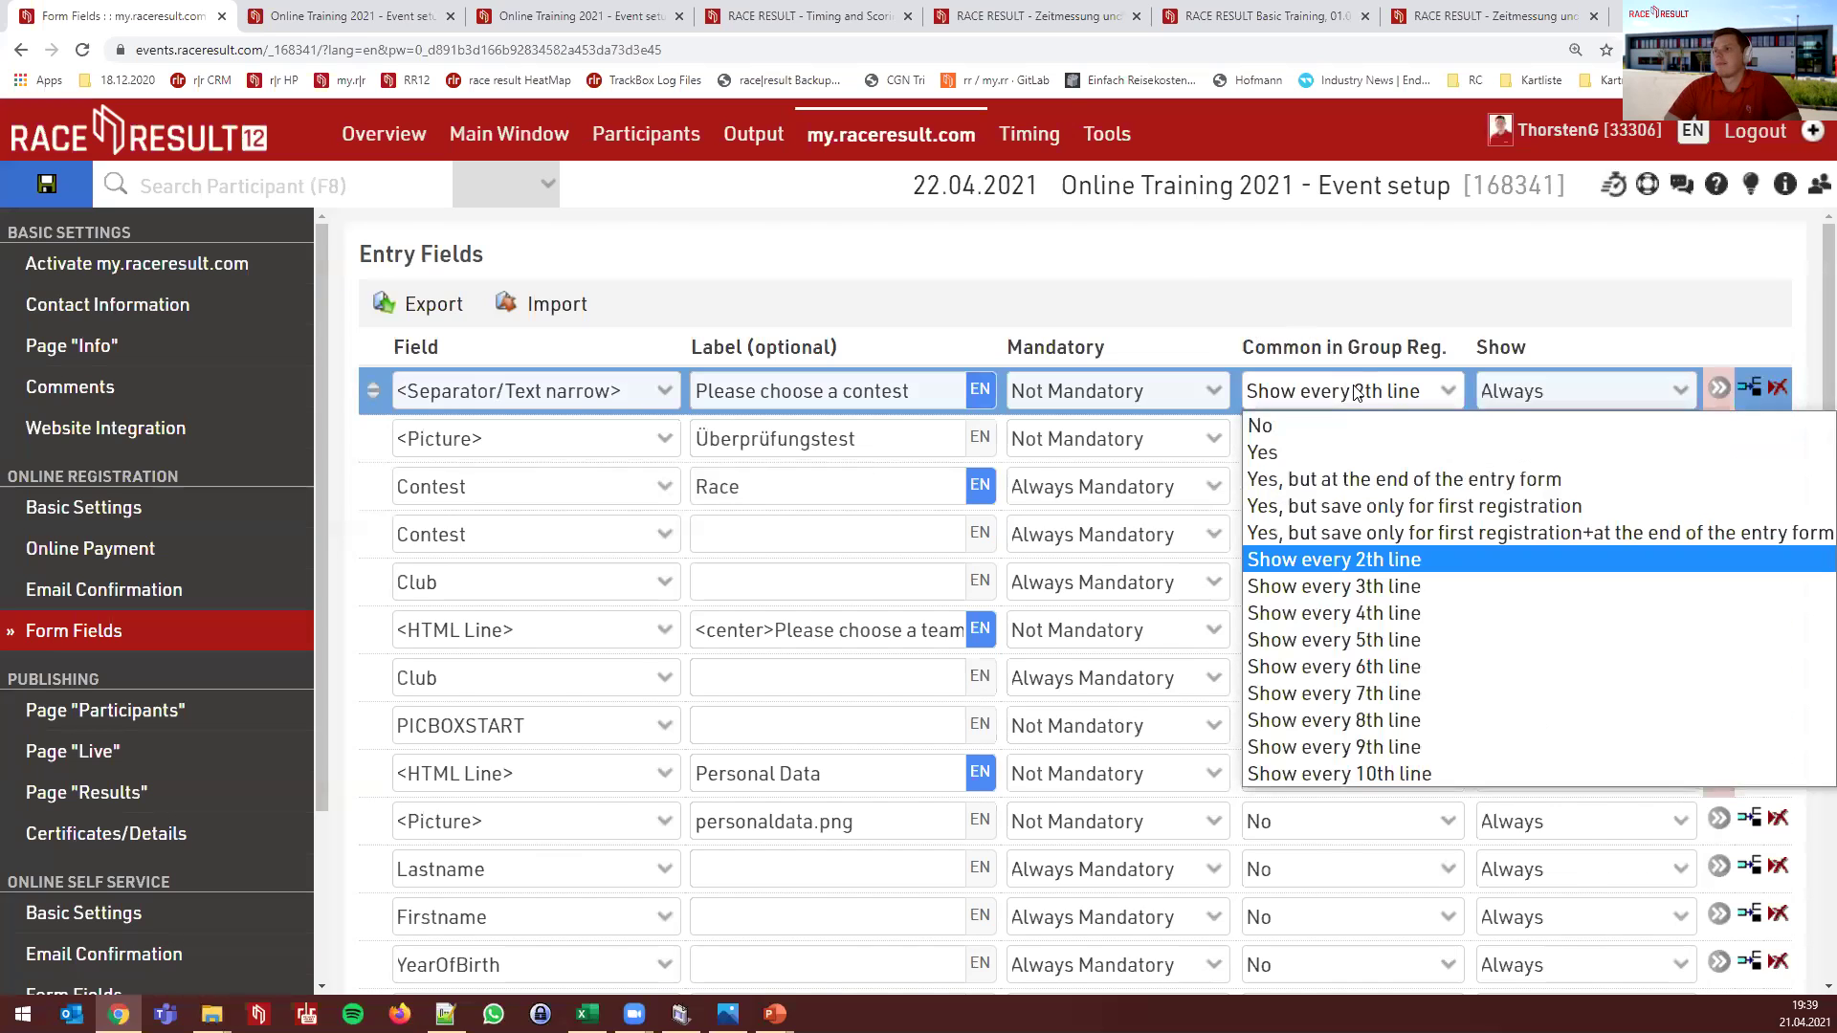
click(1418, 453)
Review the Show choices of the "Please choose a contest" separator, including single registration, group registration, never and the relay contests
click(1638, 392)
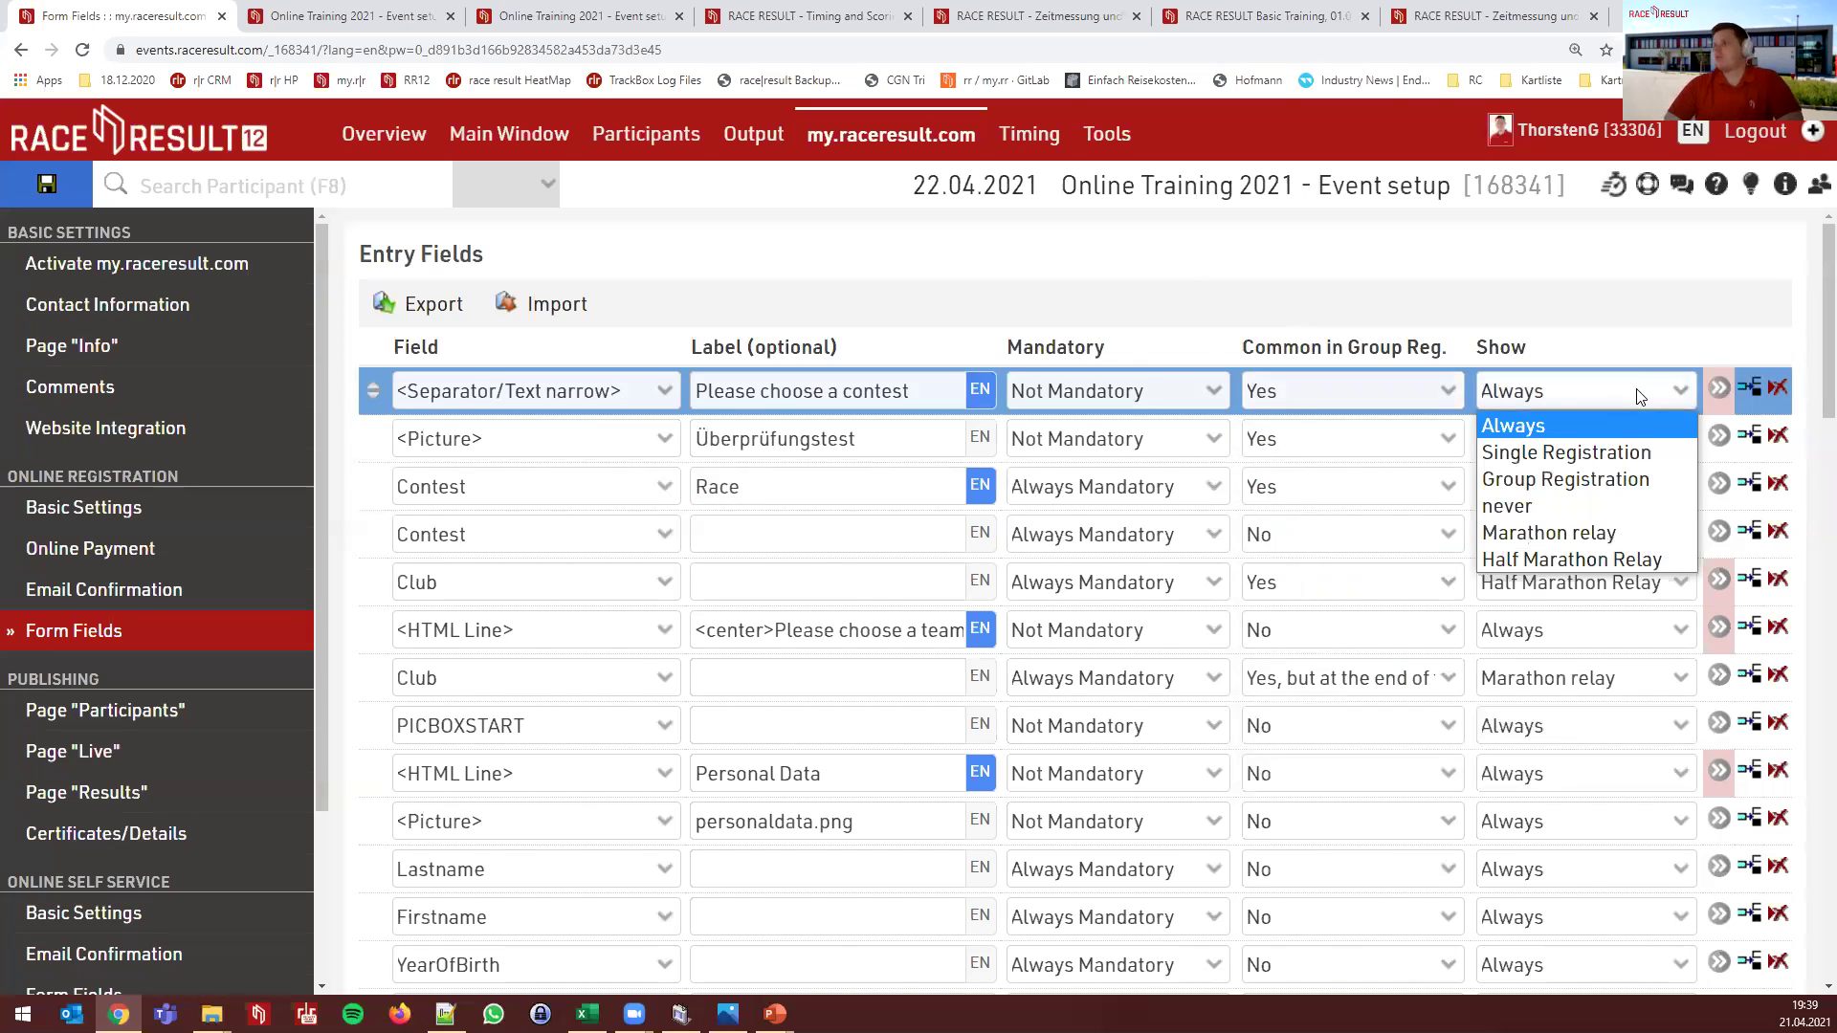
click(1555, 398)
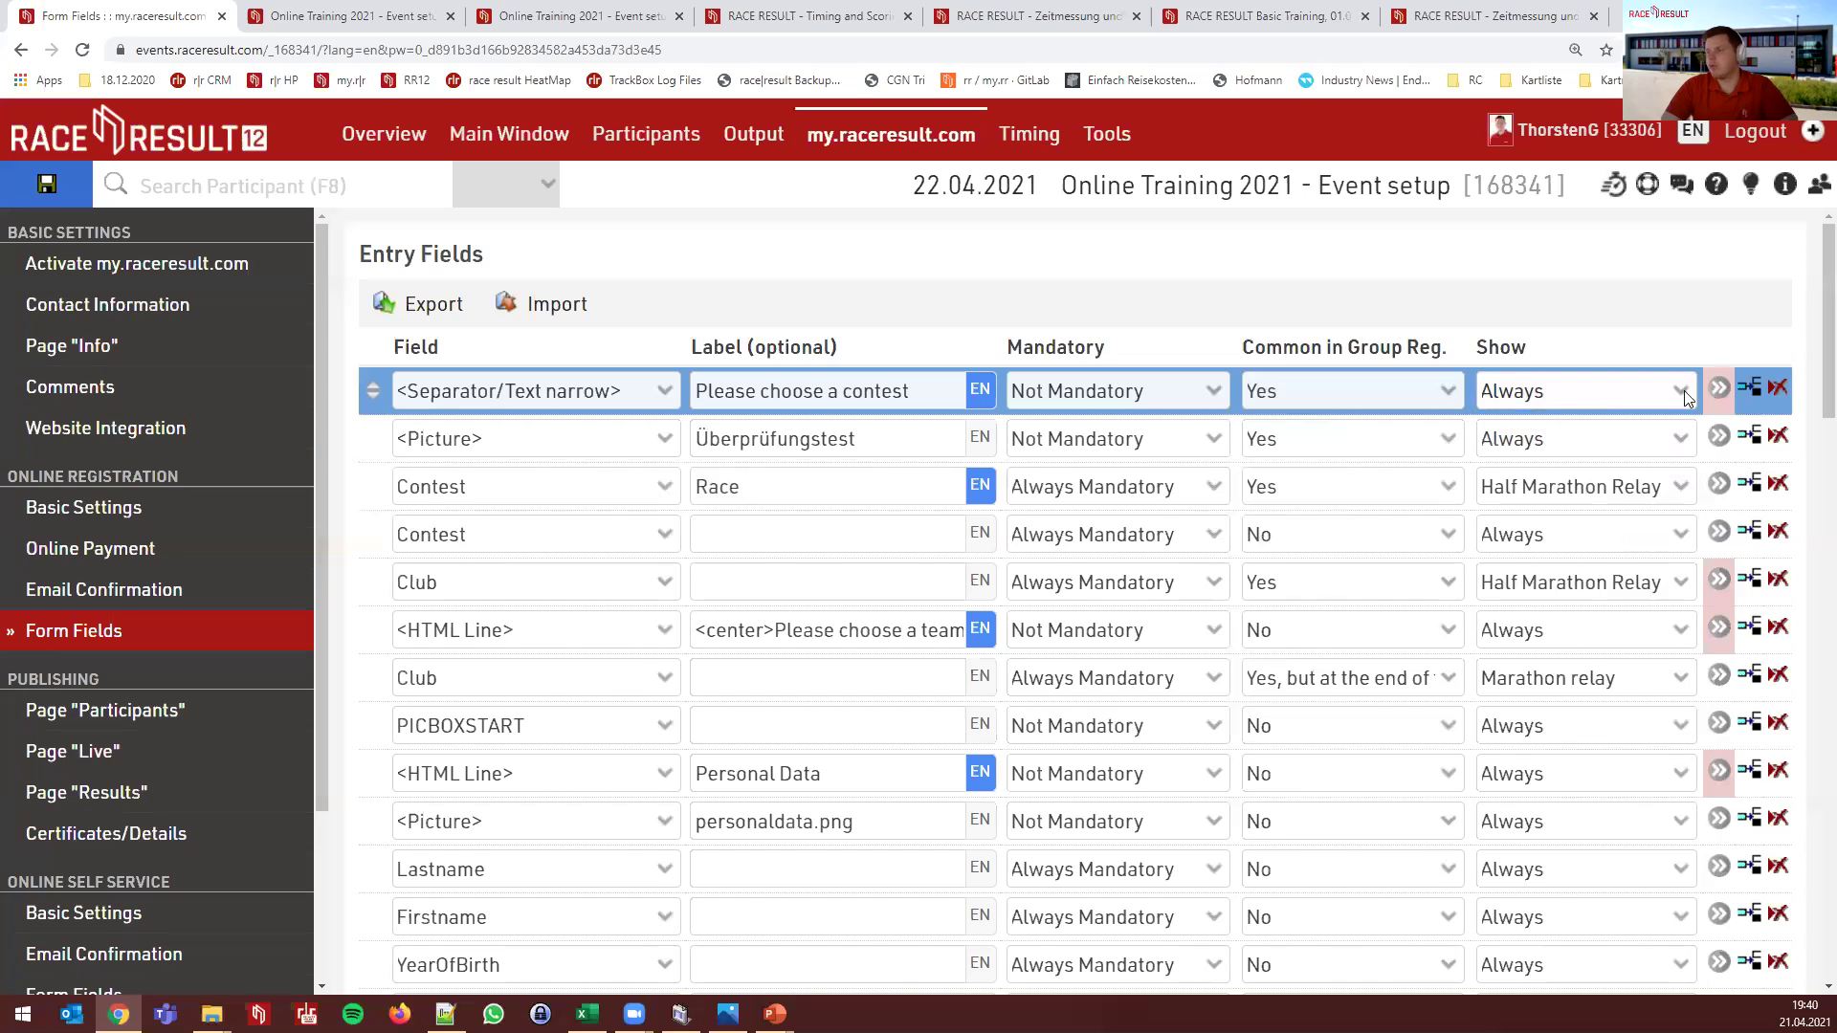
click(1623, 395)
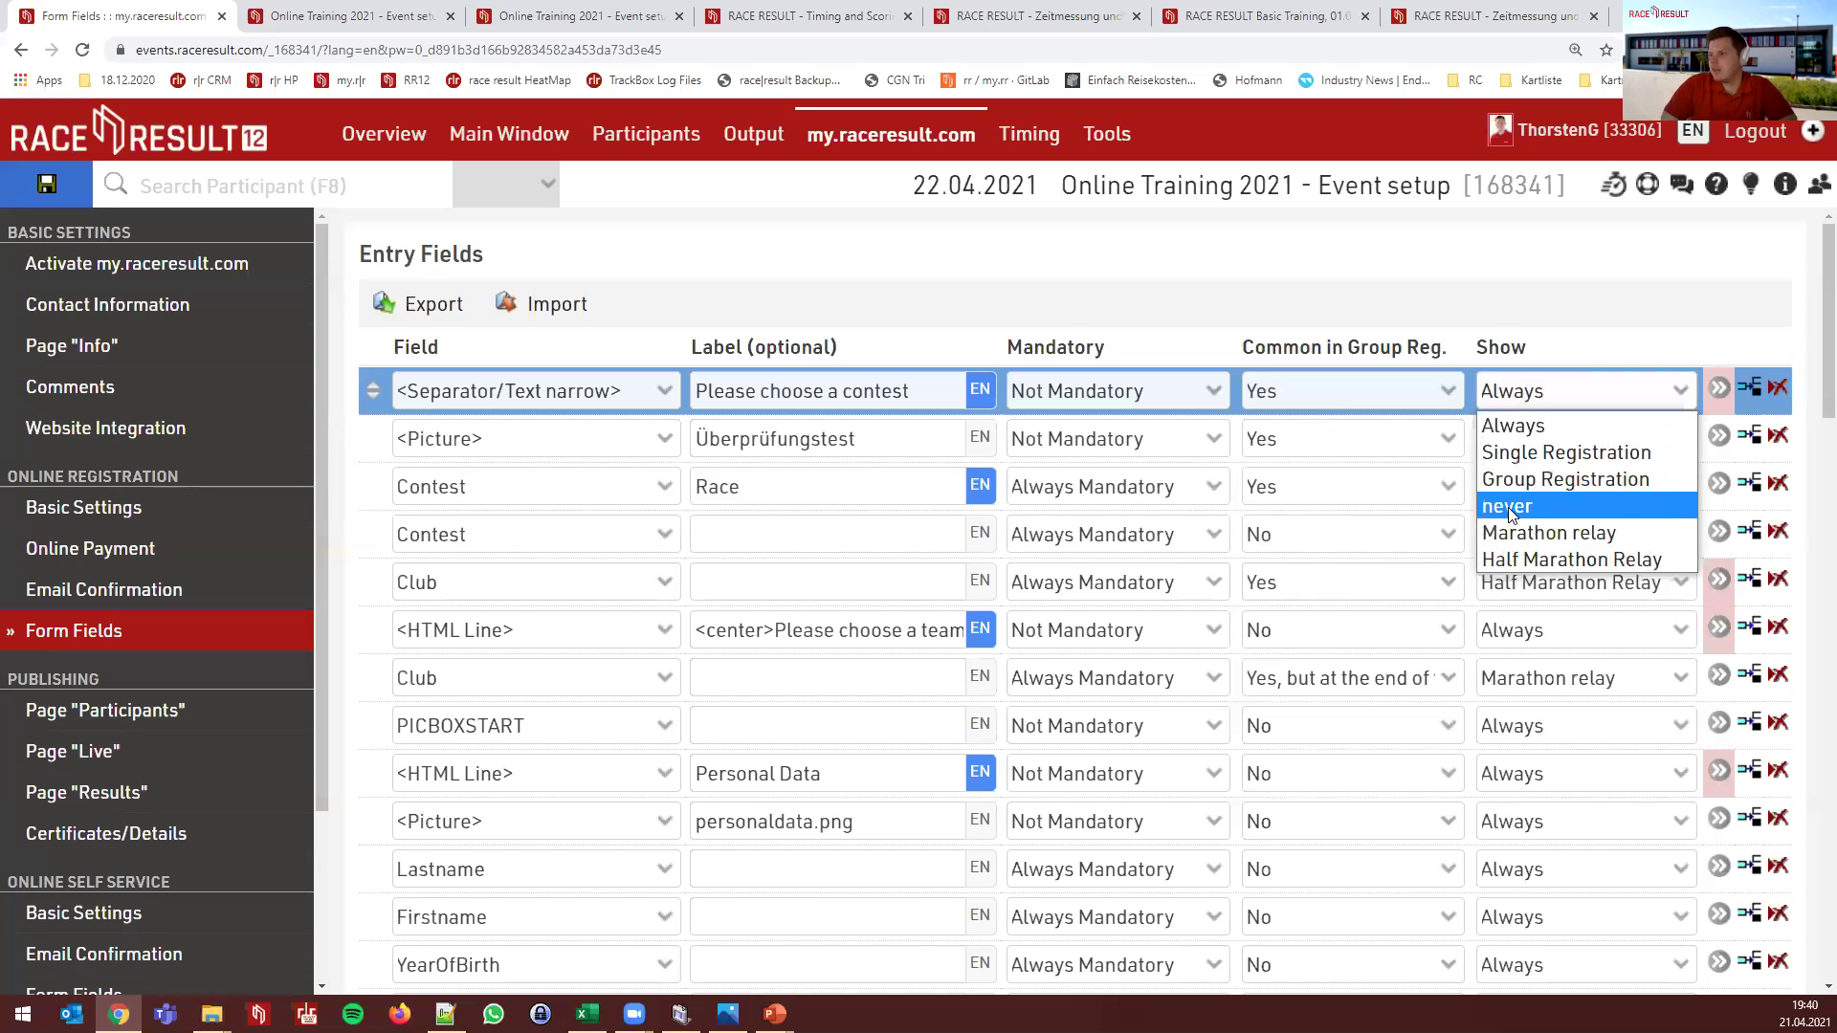
click(1489, 318)
Find the narrow separator after the TShirt field and examine its label text about unavailable shirt sizes
scroll(1393, 558, down, 9)
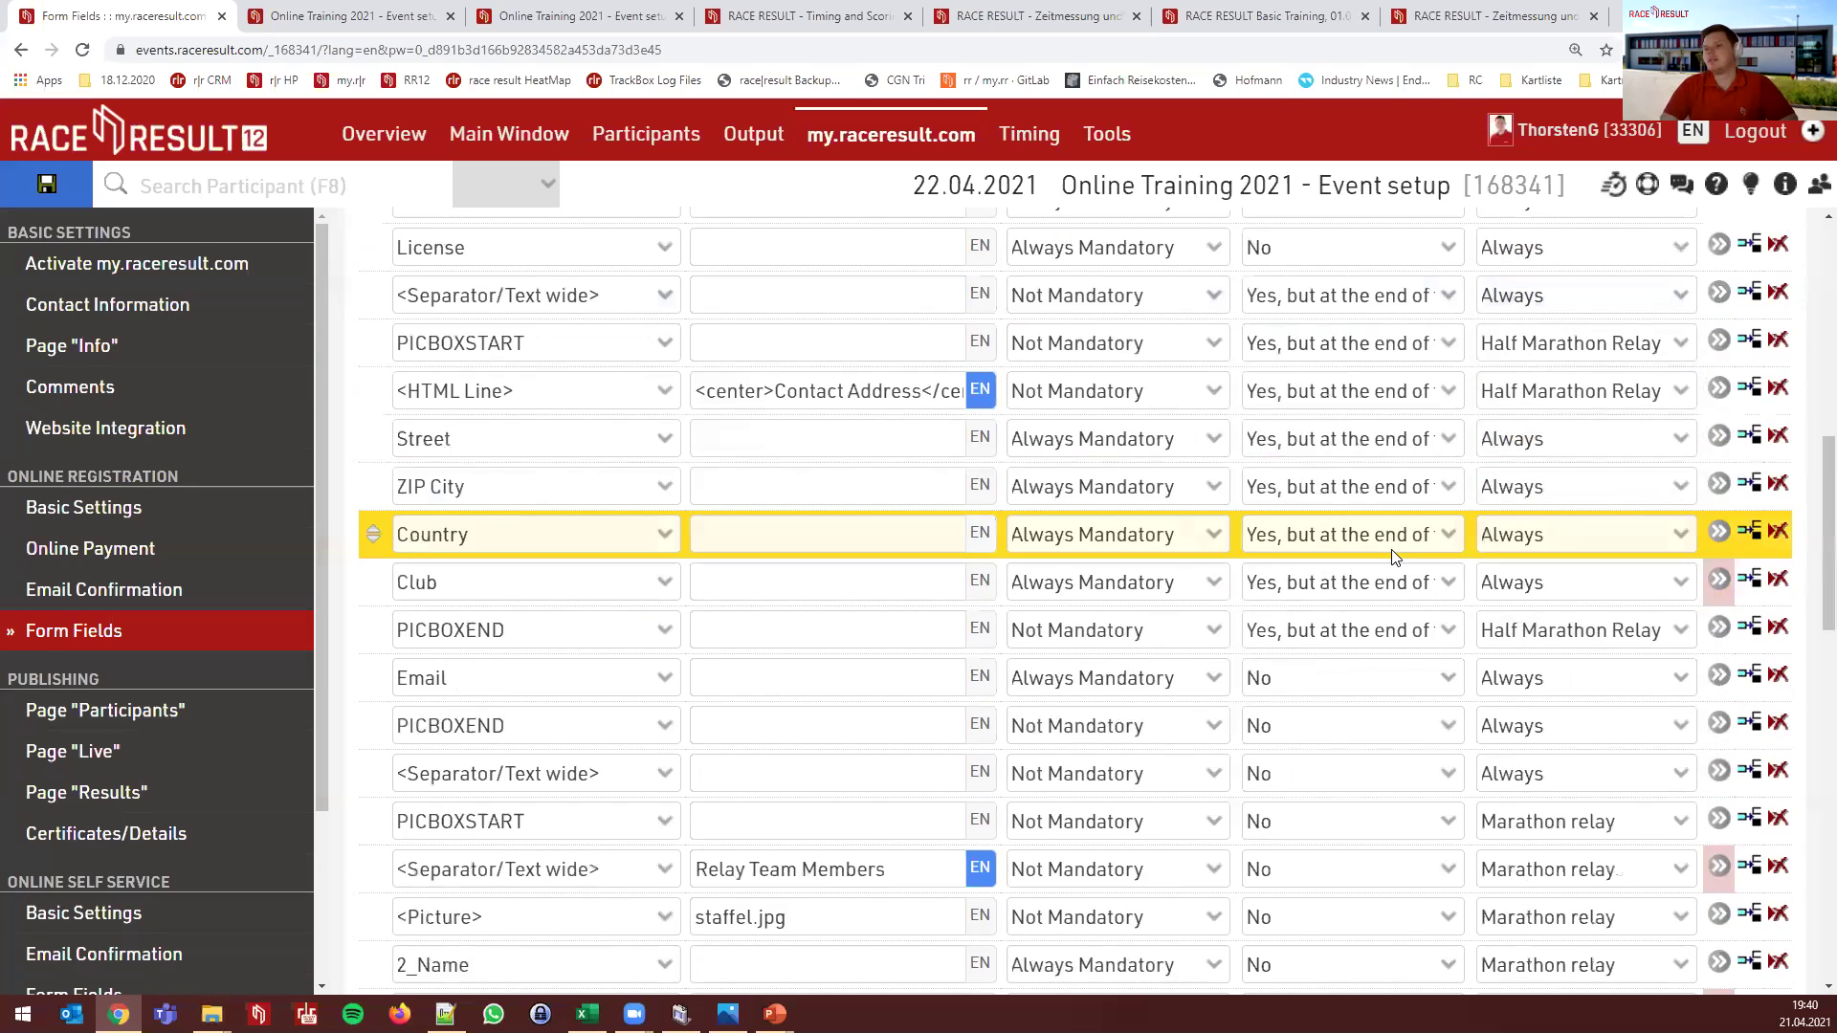
scroll(1149, 656, down, 5)
scroll(831, 733, down, 4)
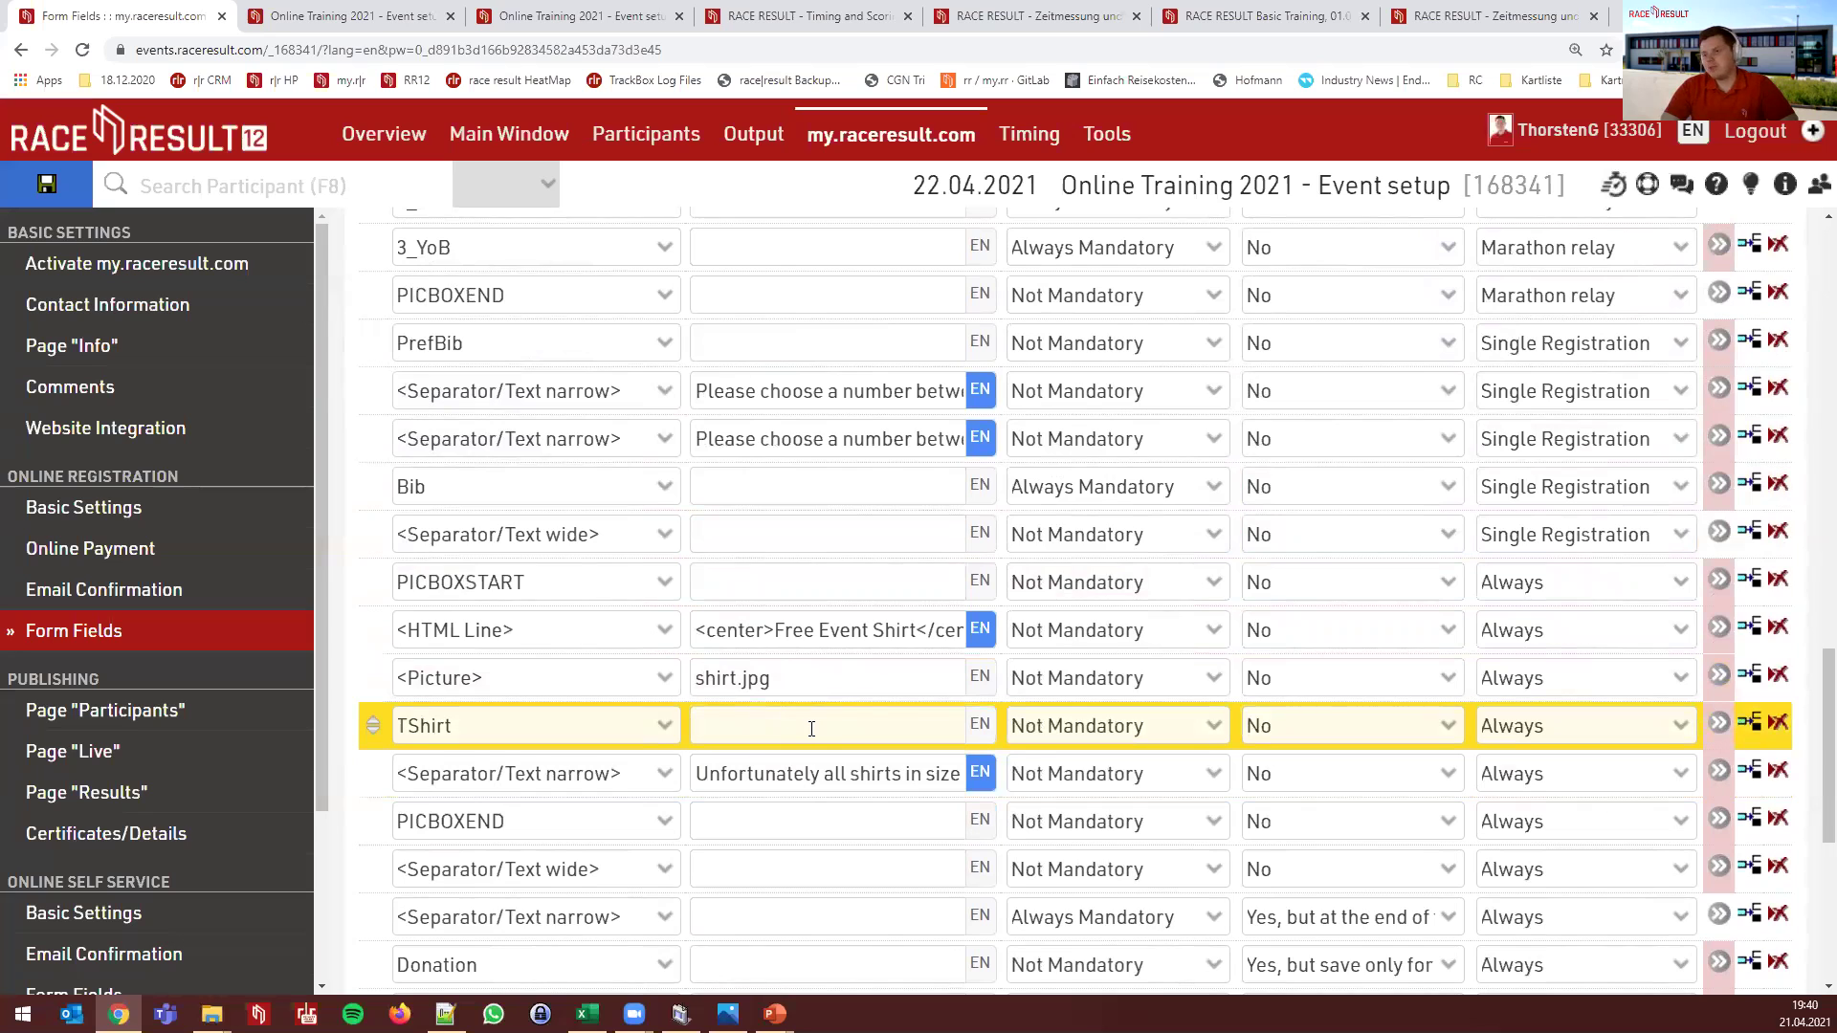
click(853, 773)
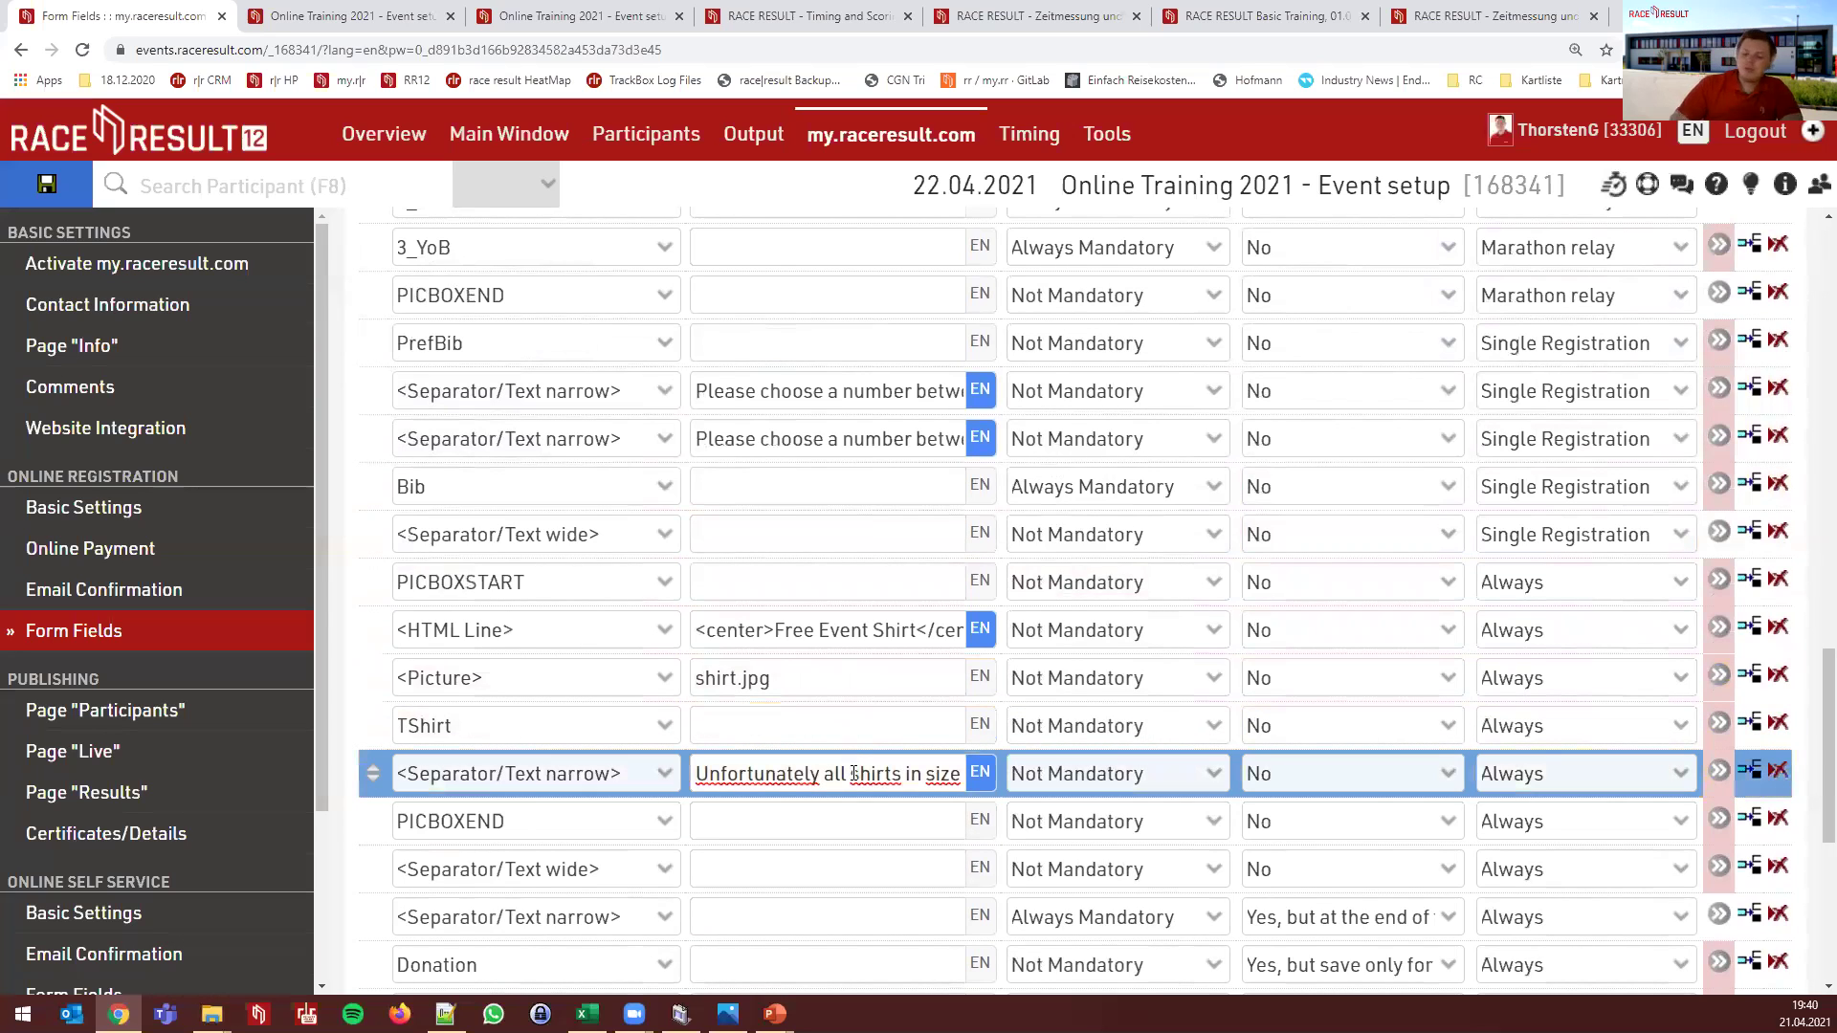
key(ctrl+Left)
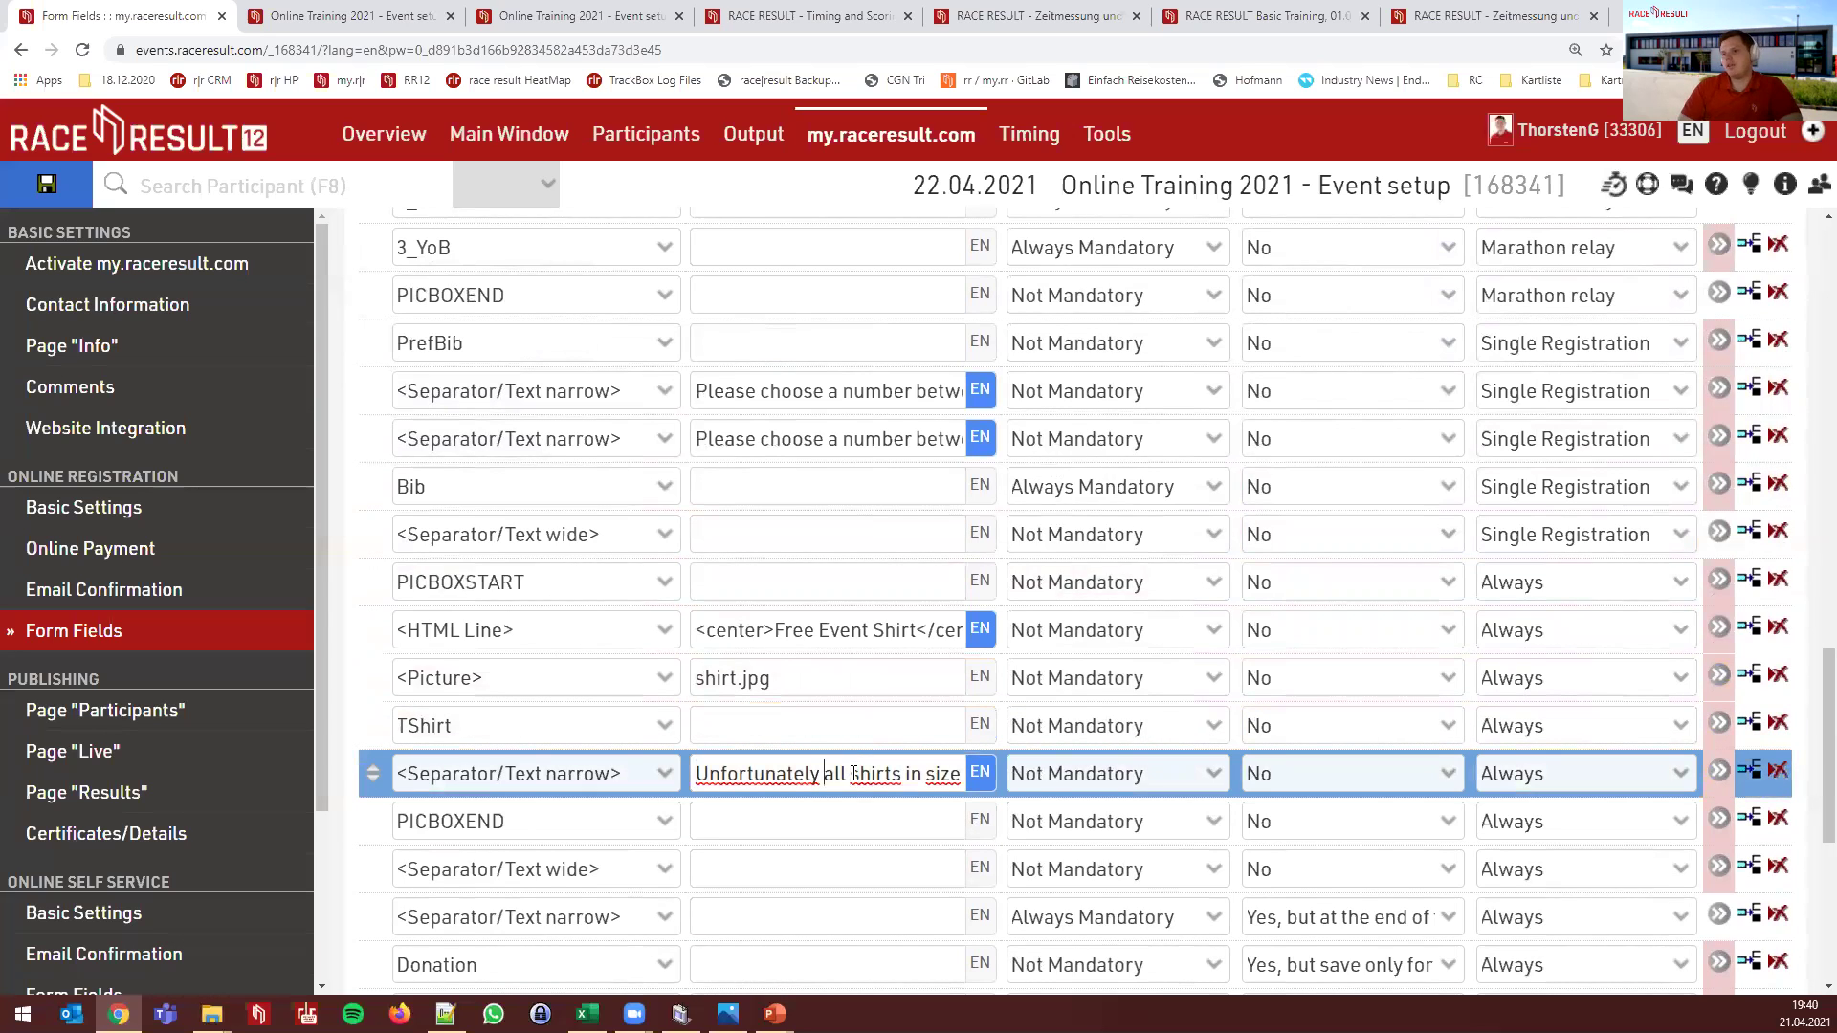
Set the separator line "Unfortunately all shirts in size XL are taken already." to never be shown
key(ctrl+Right)
key(ctrl+Right)
key(ctrl+Right)
key(ctrl+Right)
key(ctrl+Right)
key(ctrl+Right)
key(ctrl+Right)
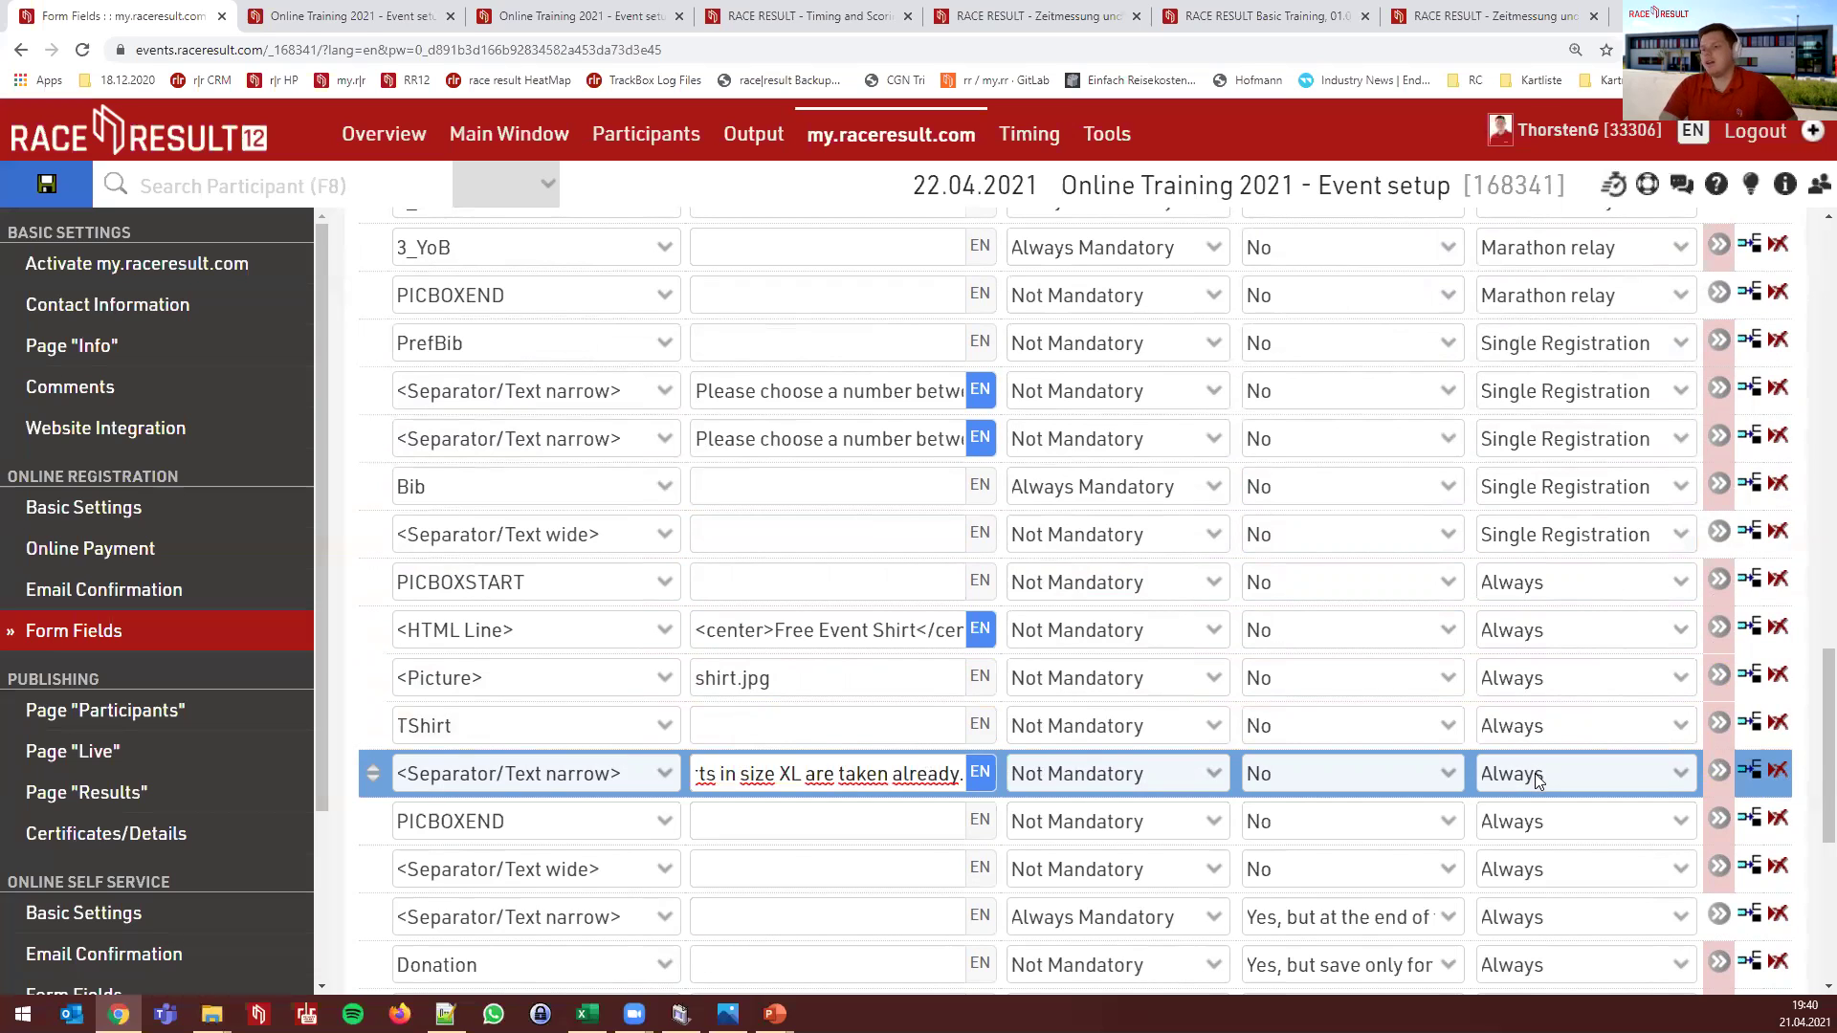
click(1535, 773)
key(Escape)
click(1534, 895)
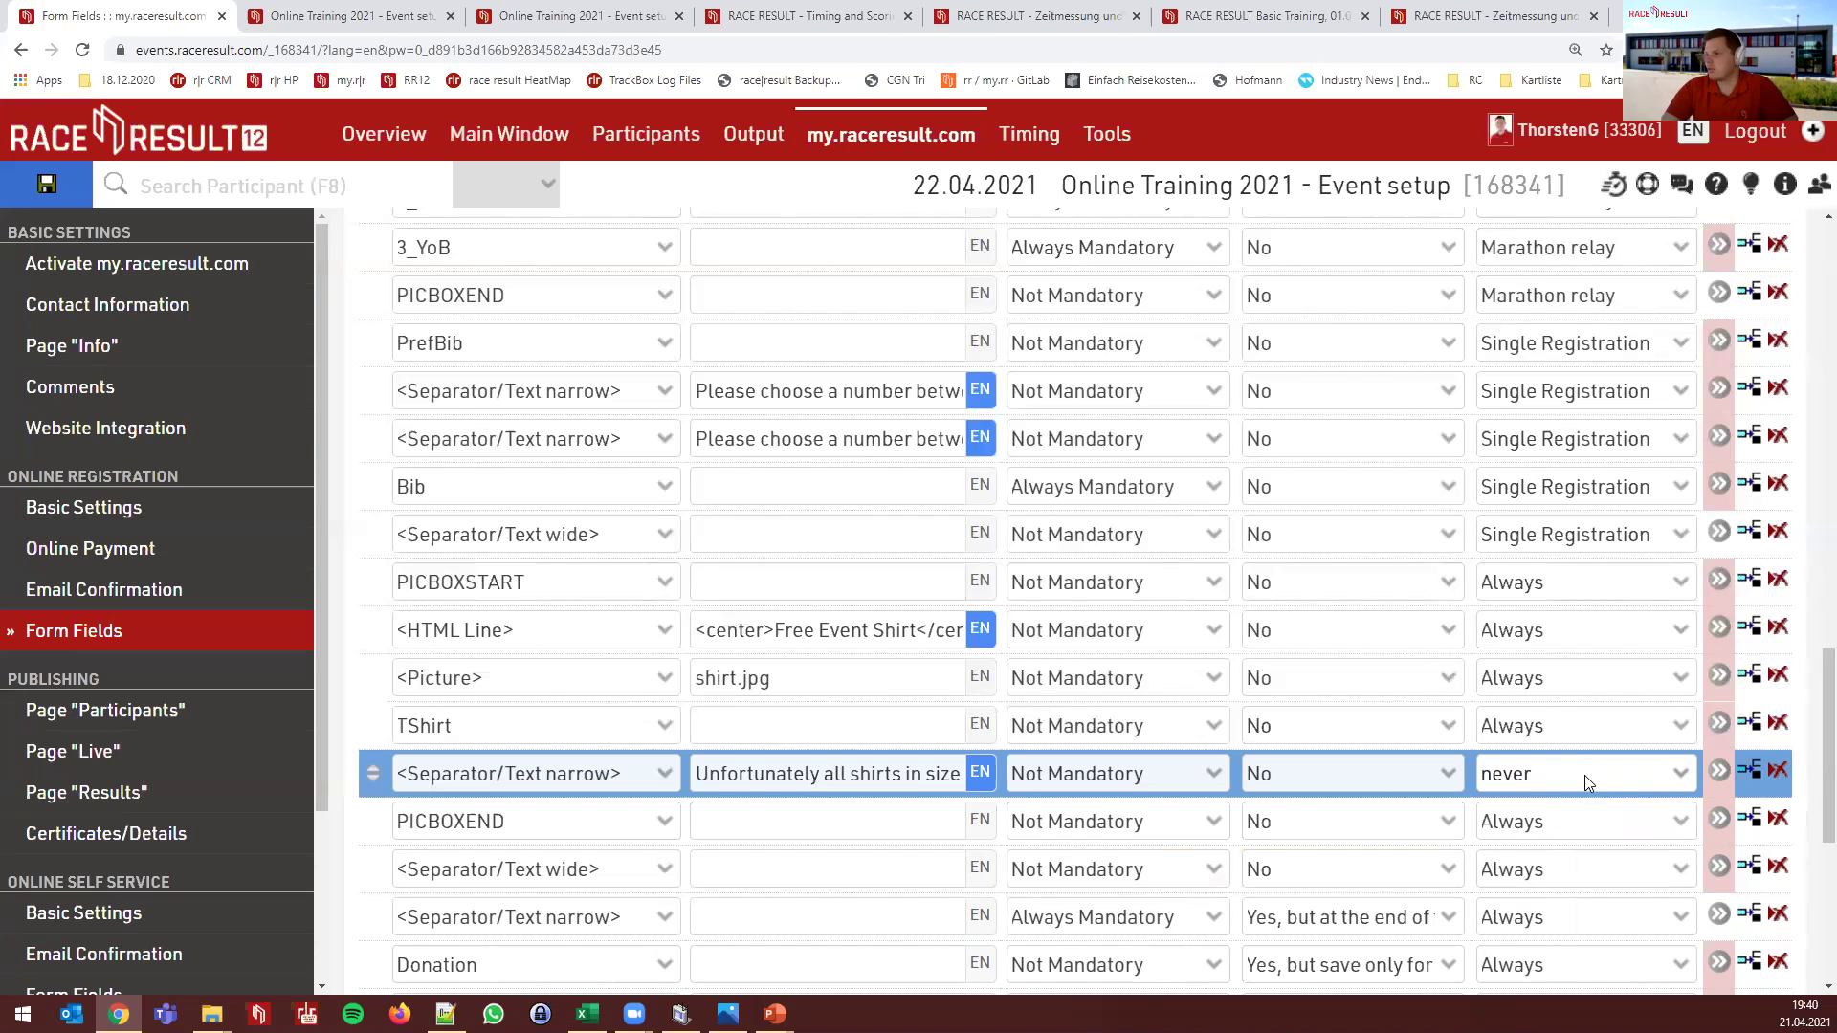
Review the available Show options on the shirt notice line and on the first entry field, "Please choose a contest"
click(1552, 782)
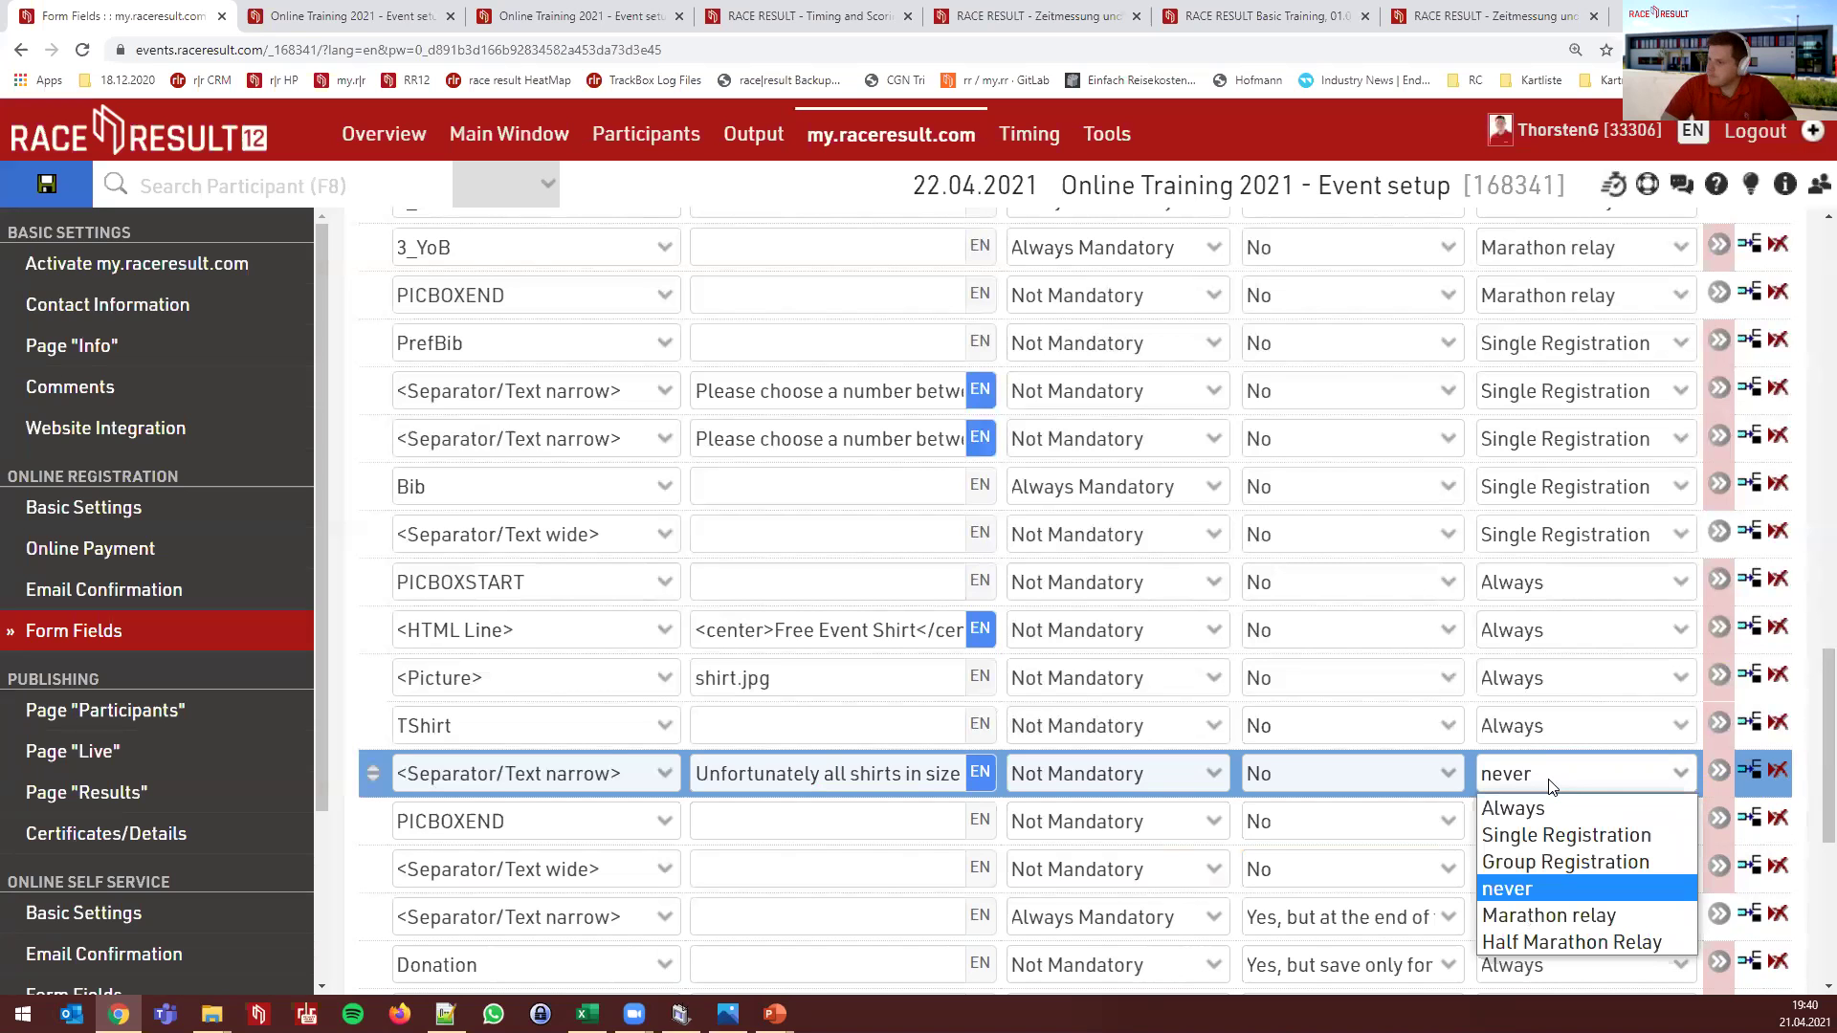
scroll(1552, 785, up, 13)
scroll(1552, 784, up, 10)
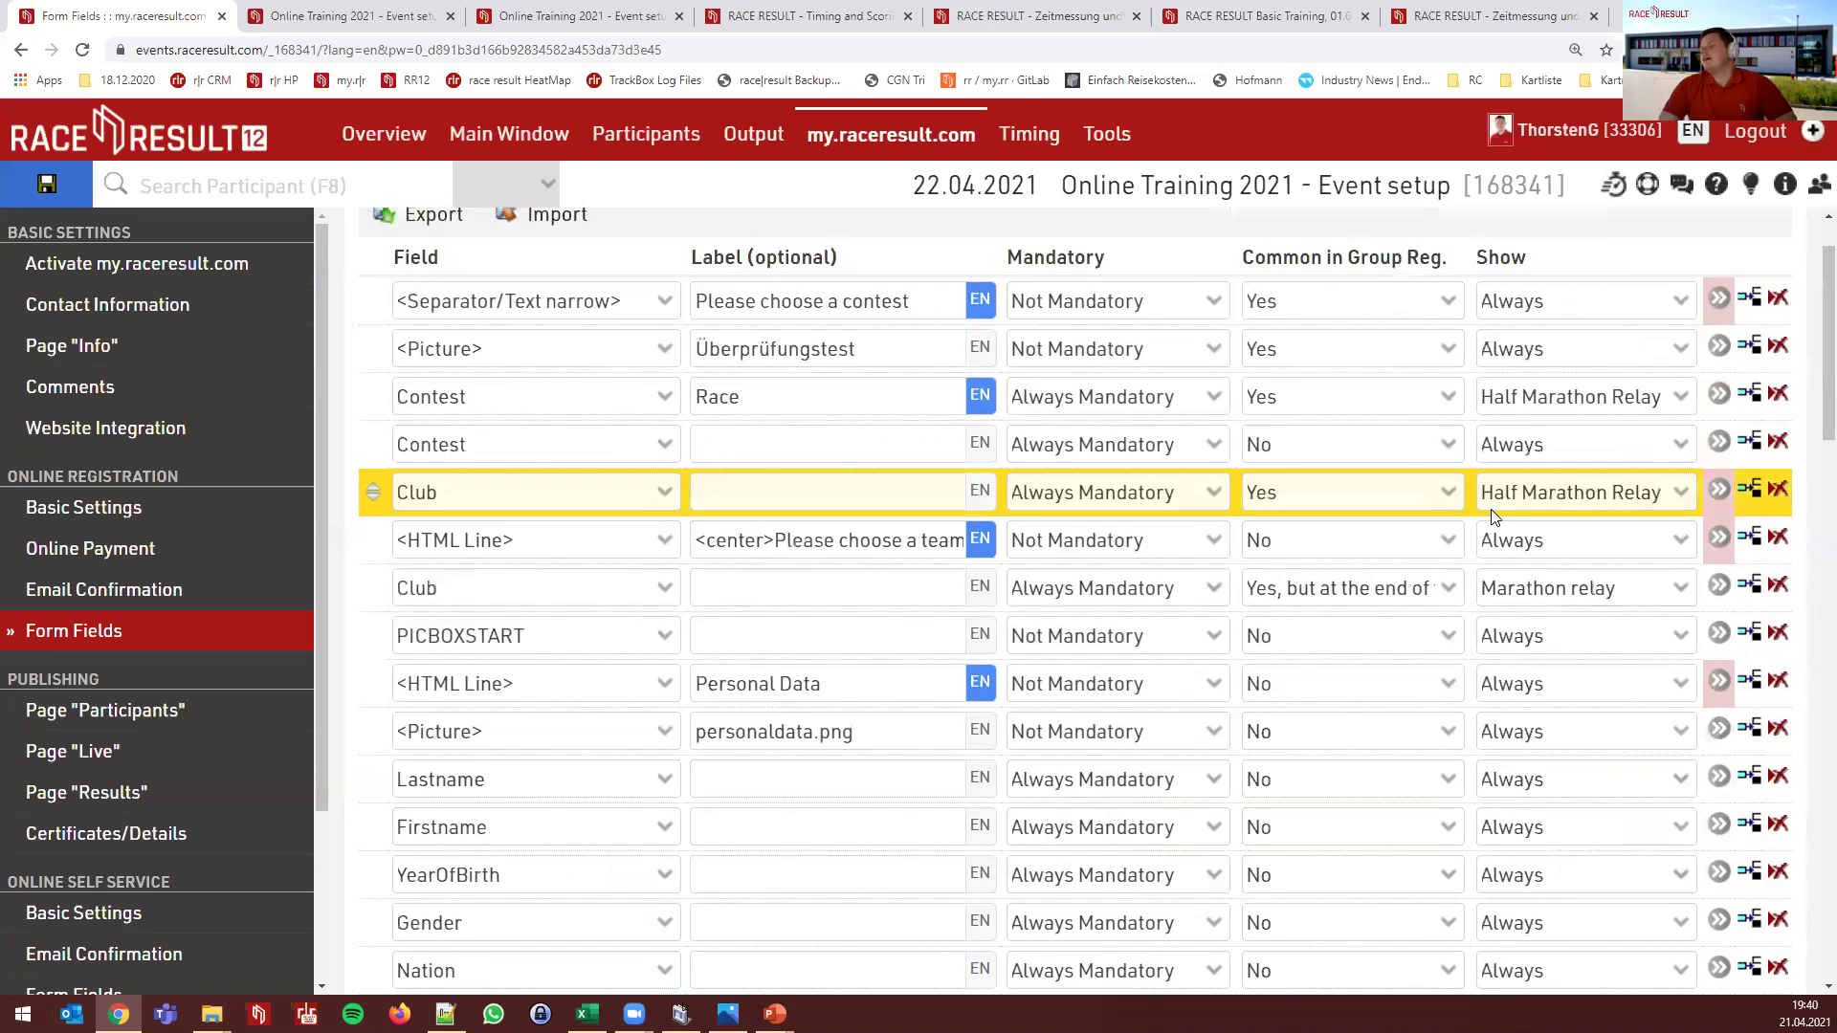
click(1524, 391)
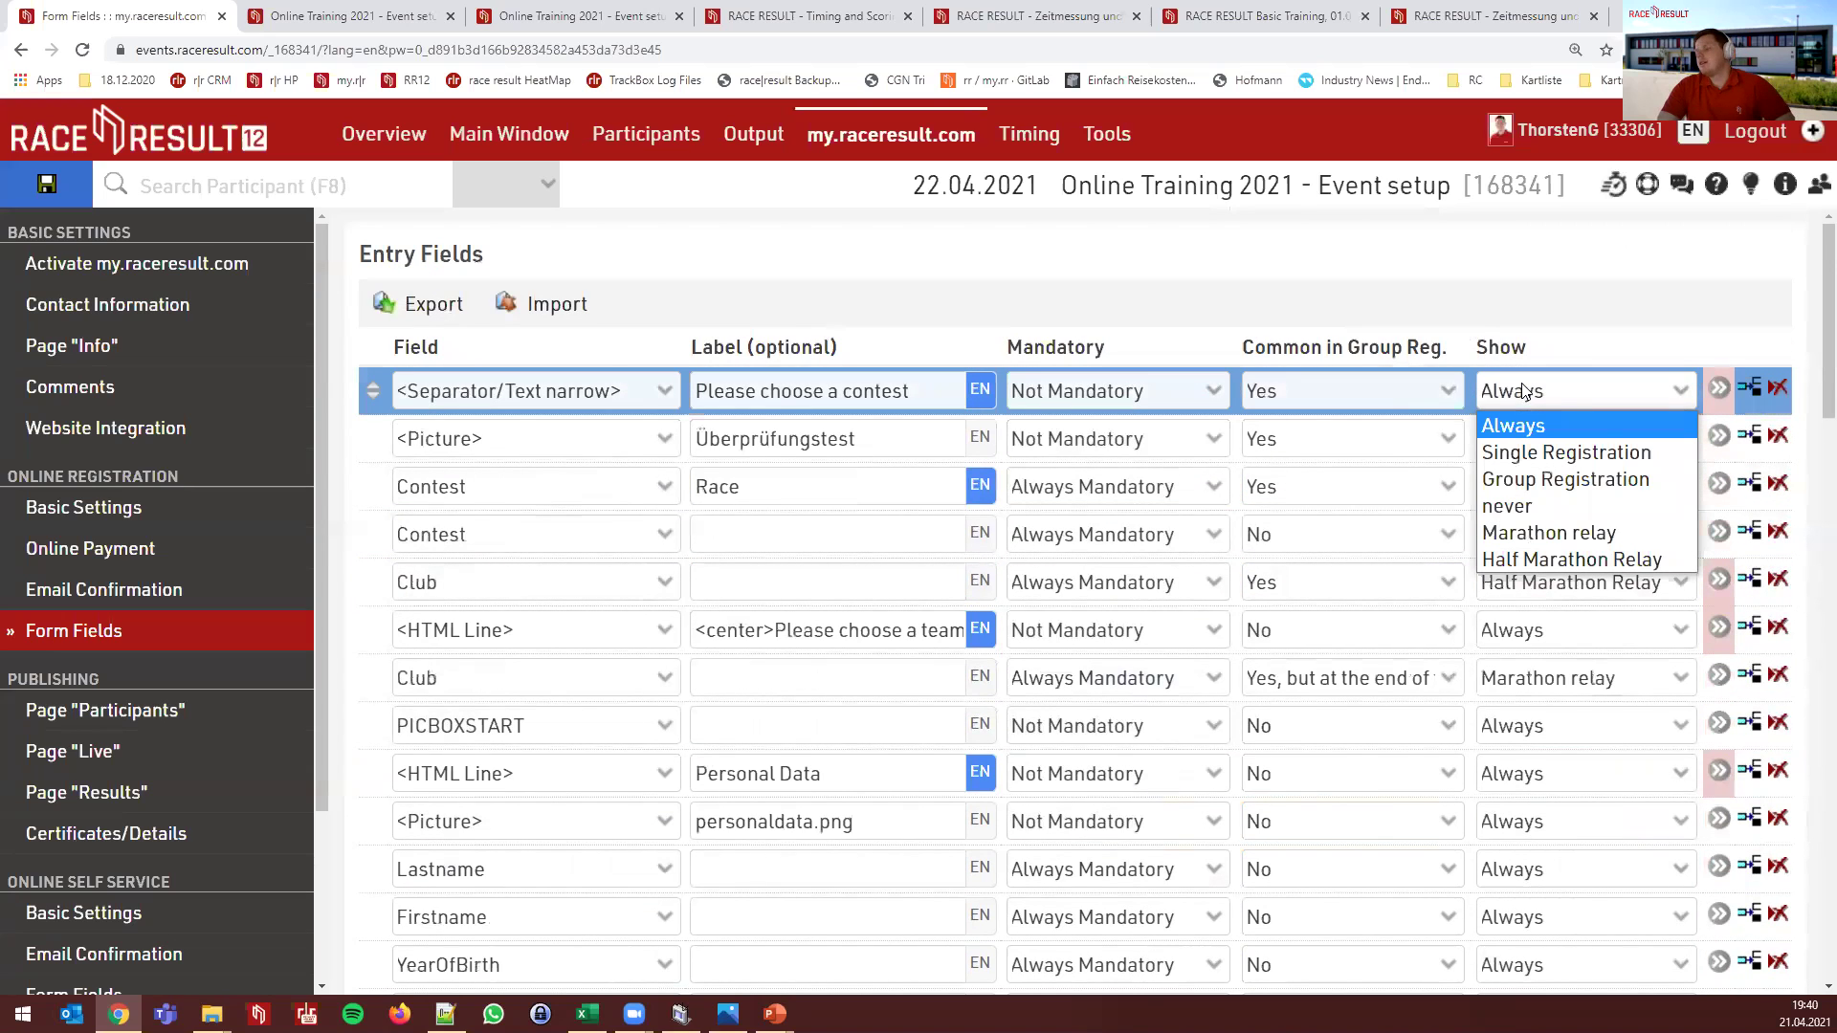
click(1553, 392)
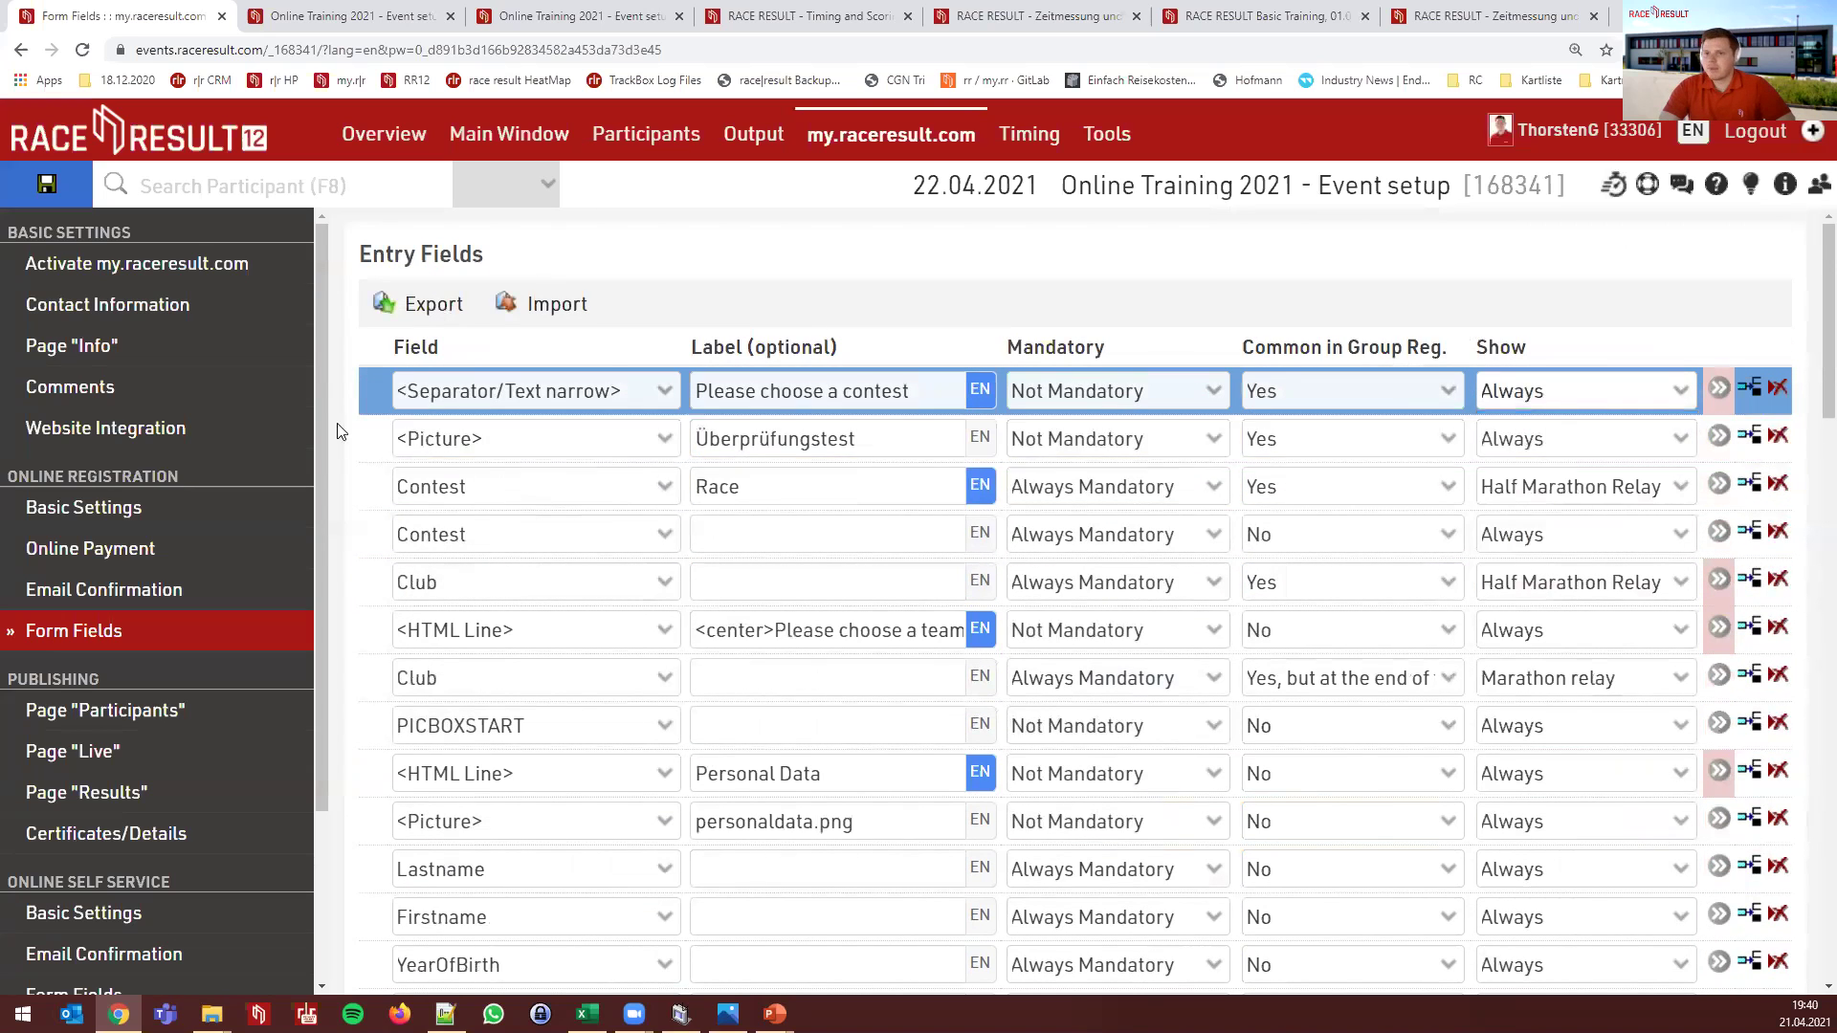
Compare the contests' availability in the online registration's Basic Settings with the Show options of the first form field
click(85, 508)
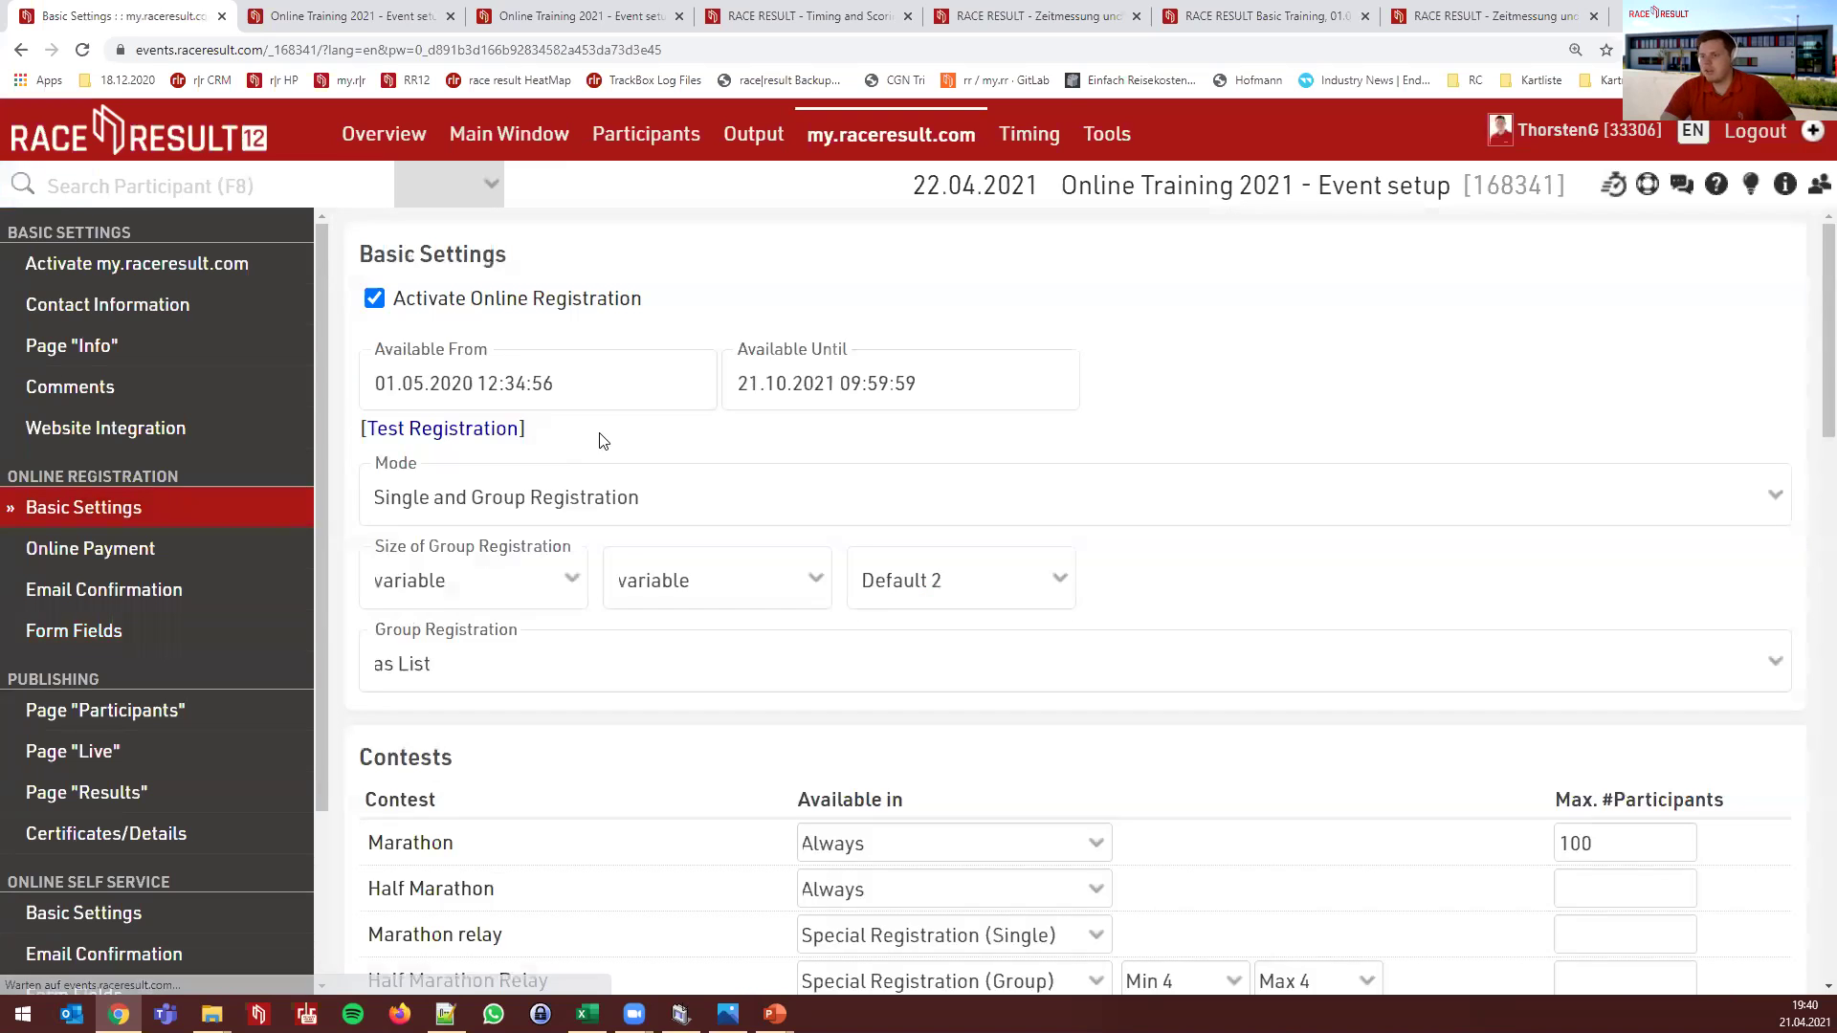
scroll(956, 728, down, 2)
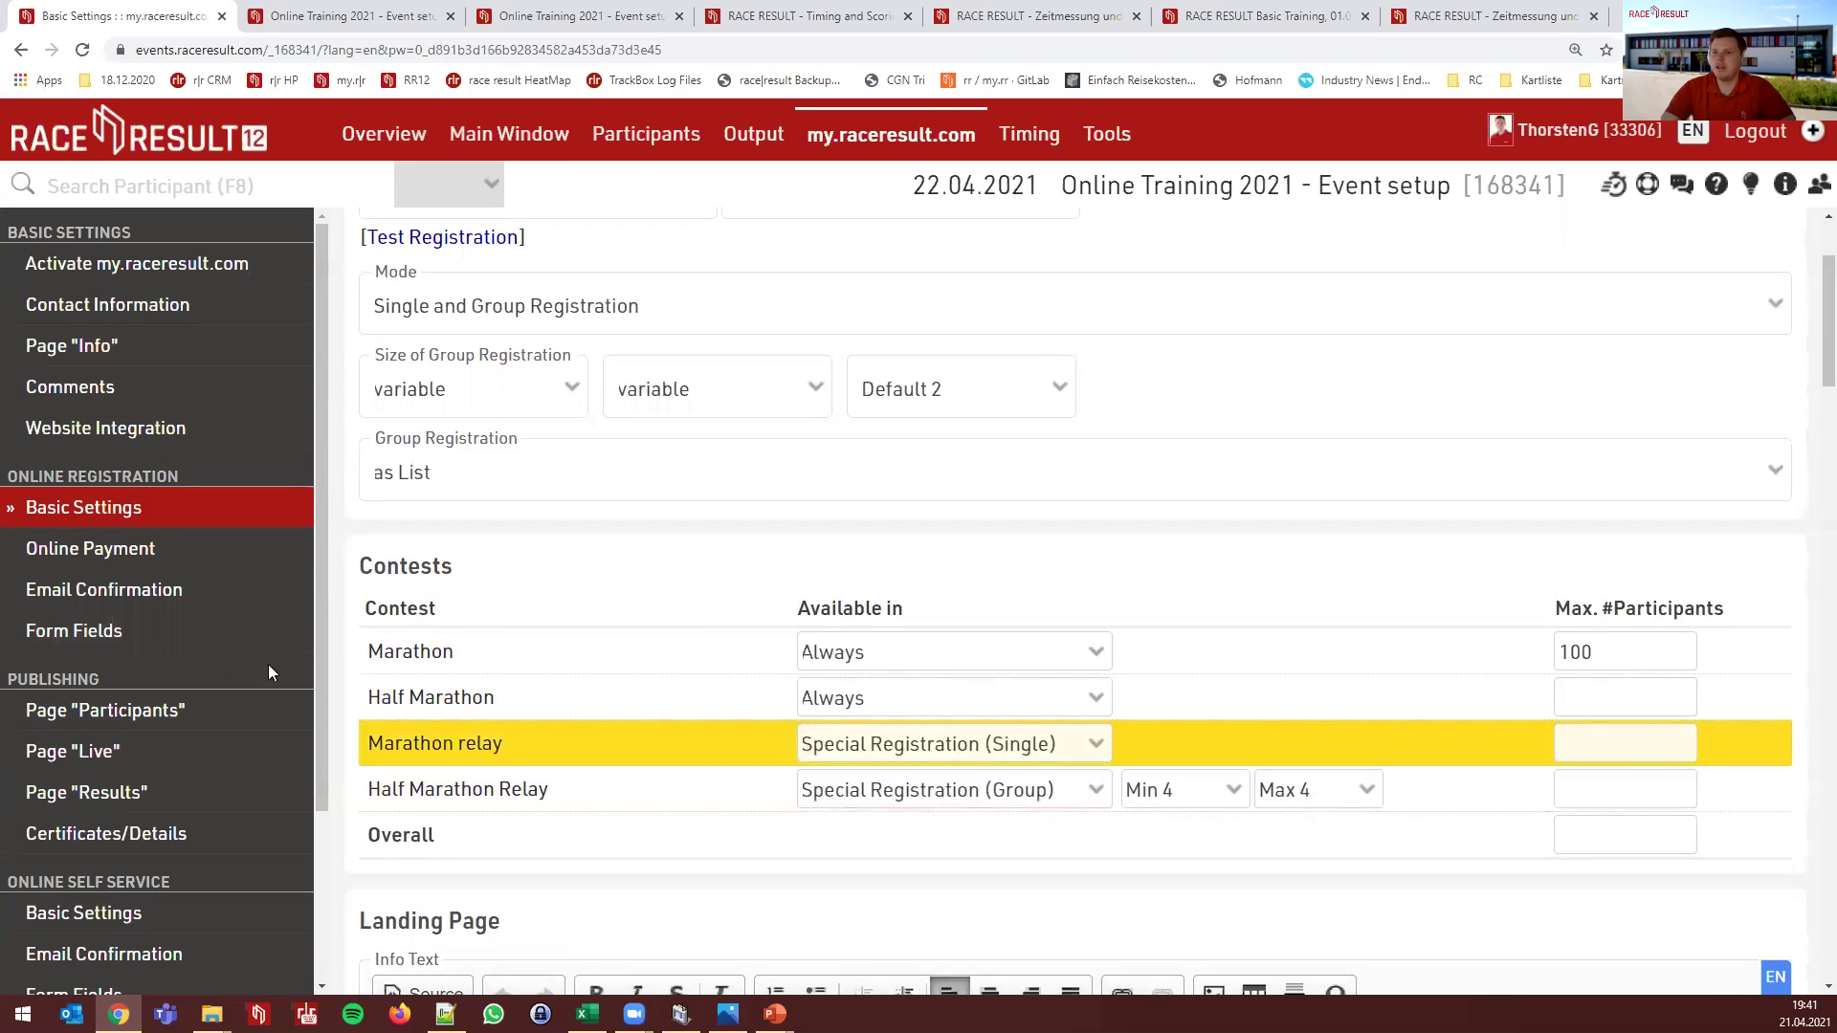
click(76, 631)
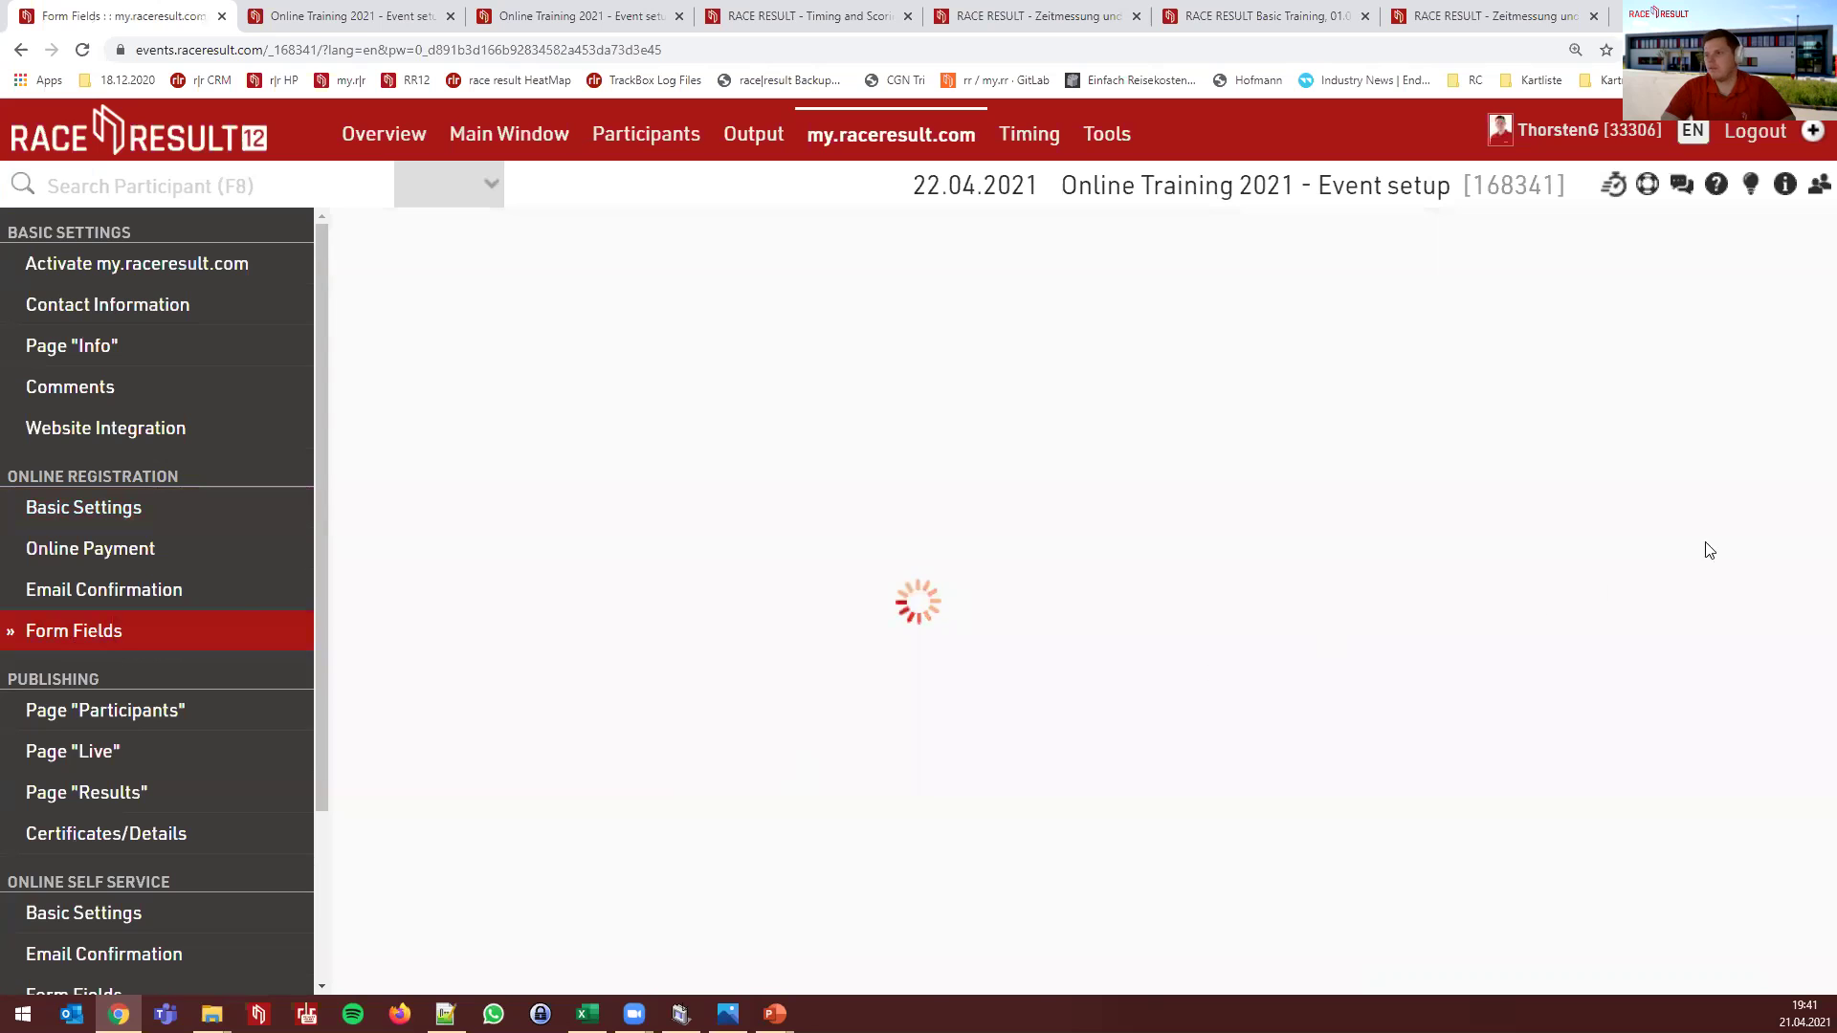
click(1620, 386)
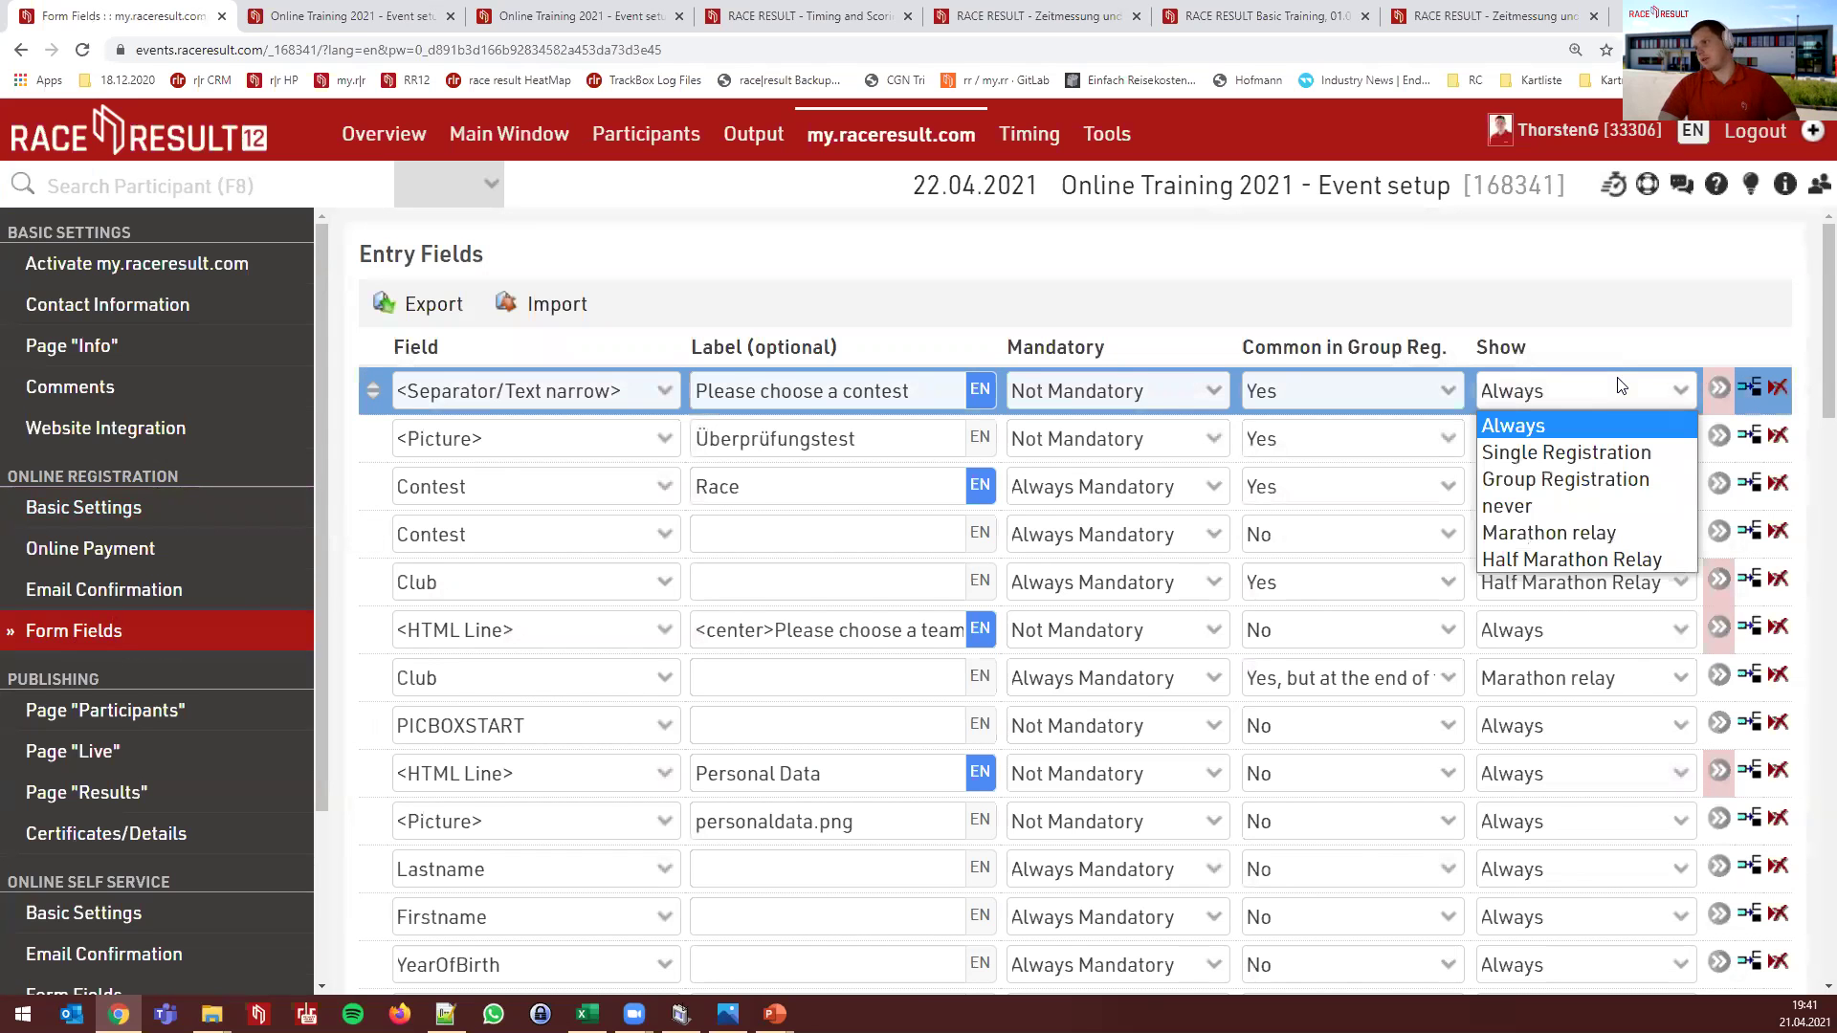
click(1578, 383)
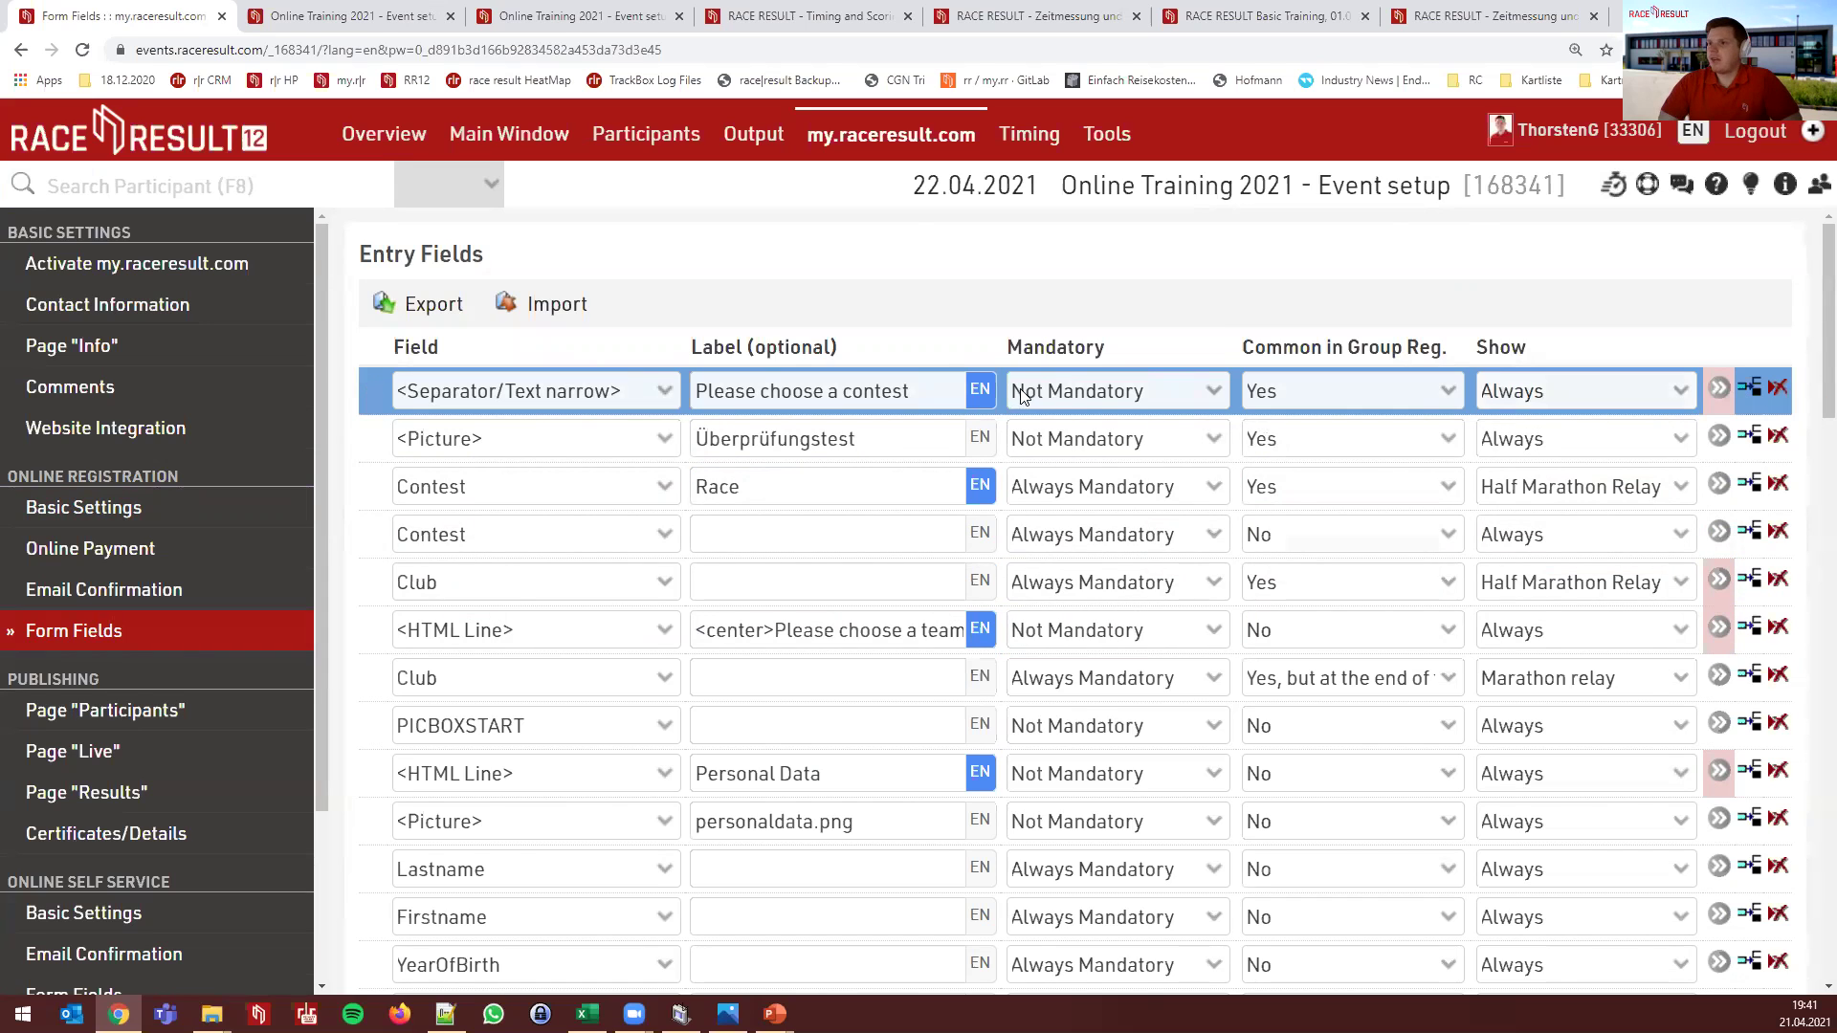
Open the additional details of the "Please choose a contest" separator and review its Special Function options
click(1718, 389)
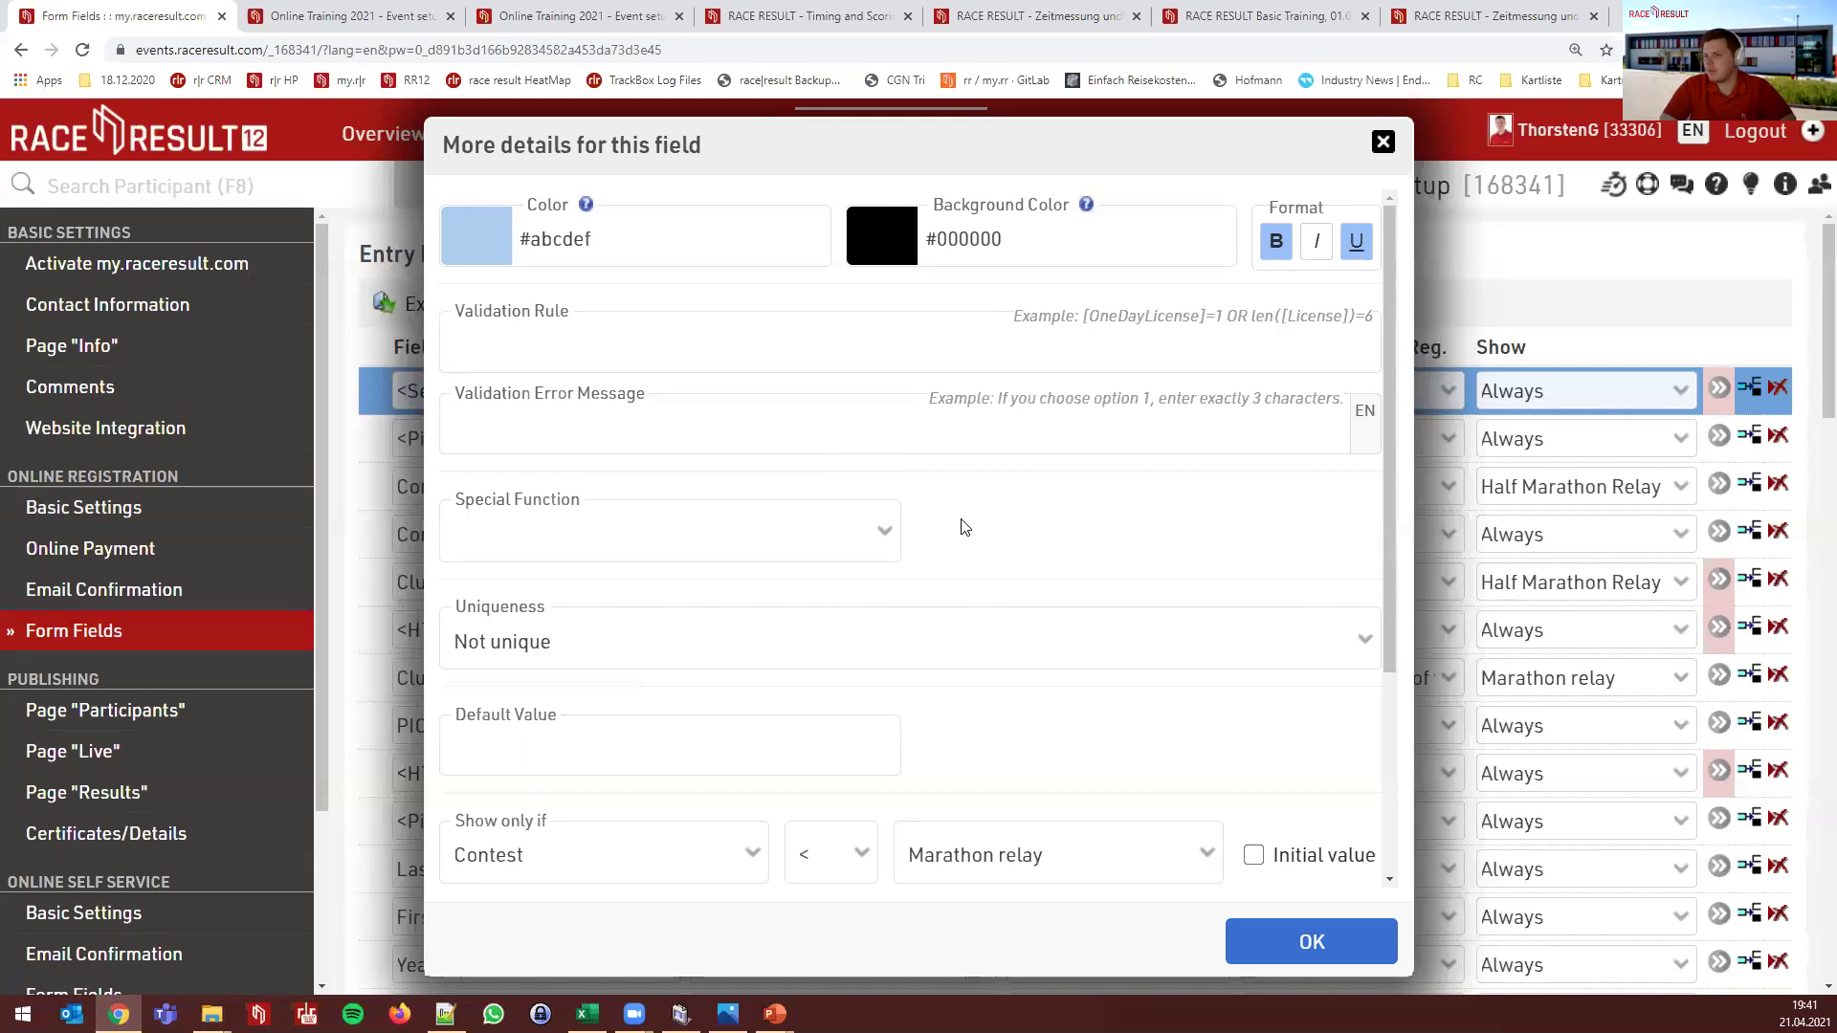
scroll(965, 526, down, 1)
click(879, 437)
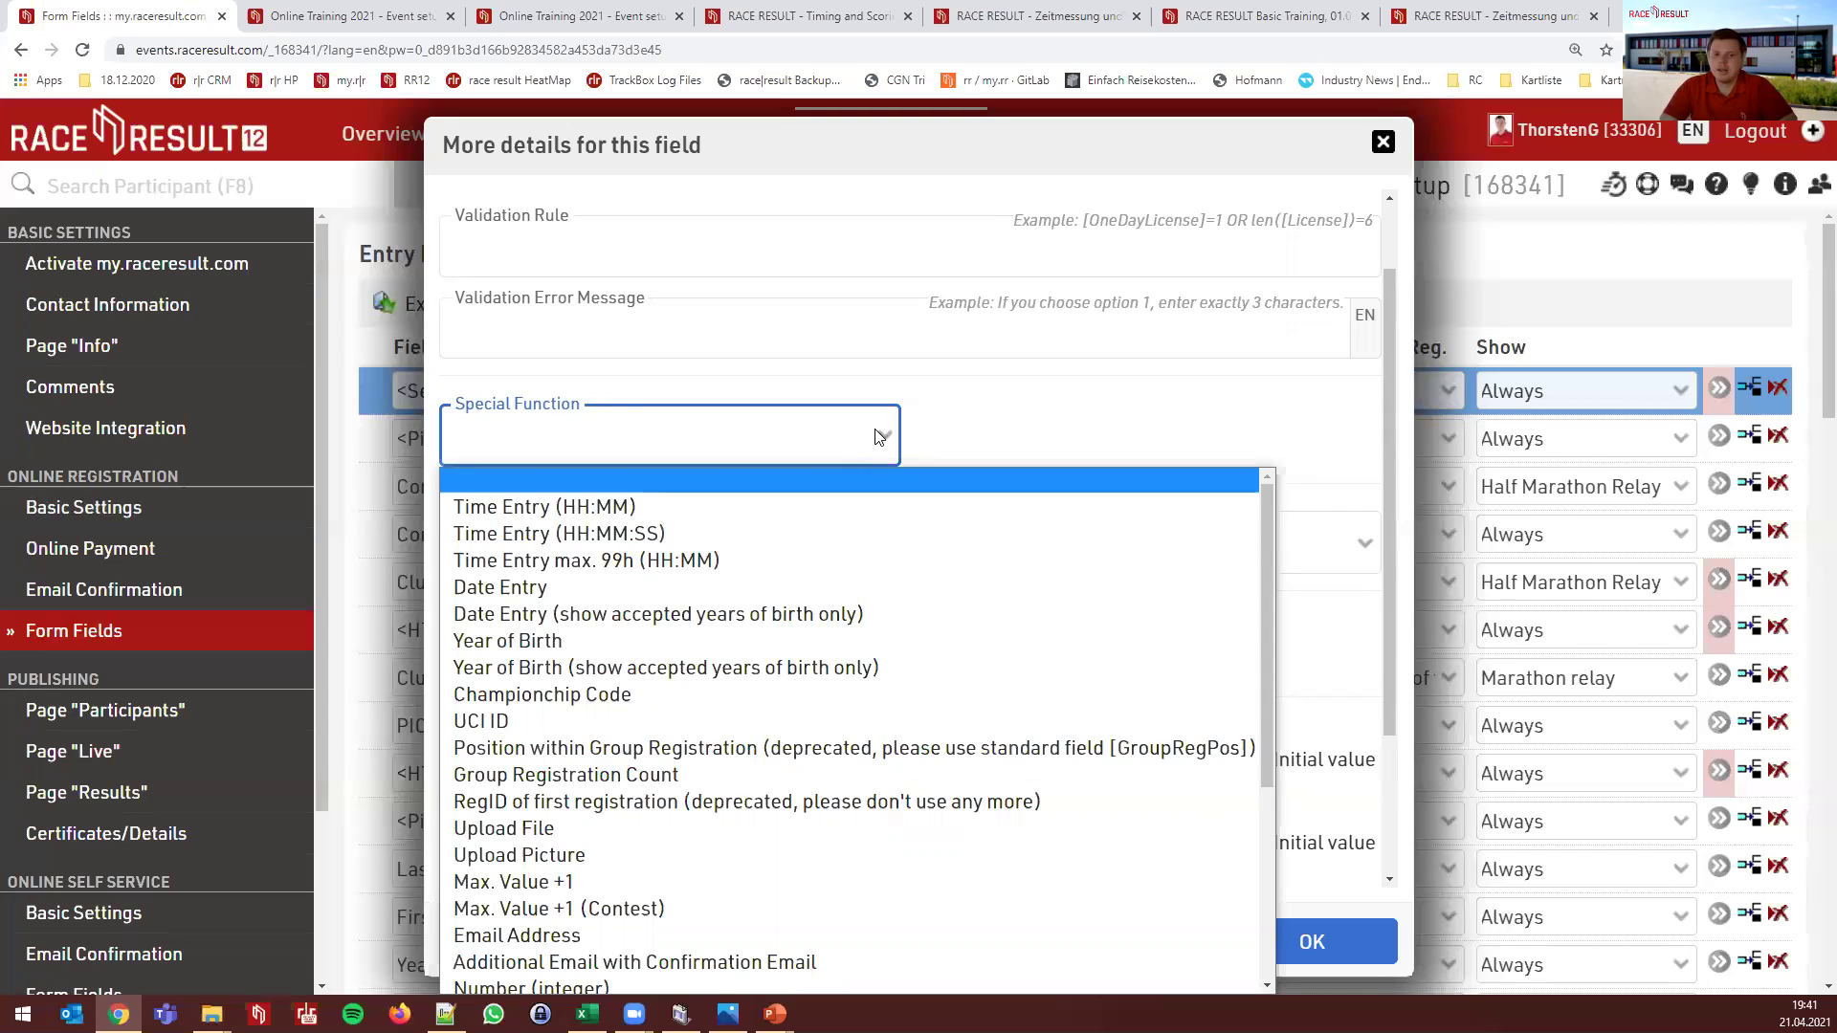
click(879, 437)
click(1024, 438)
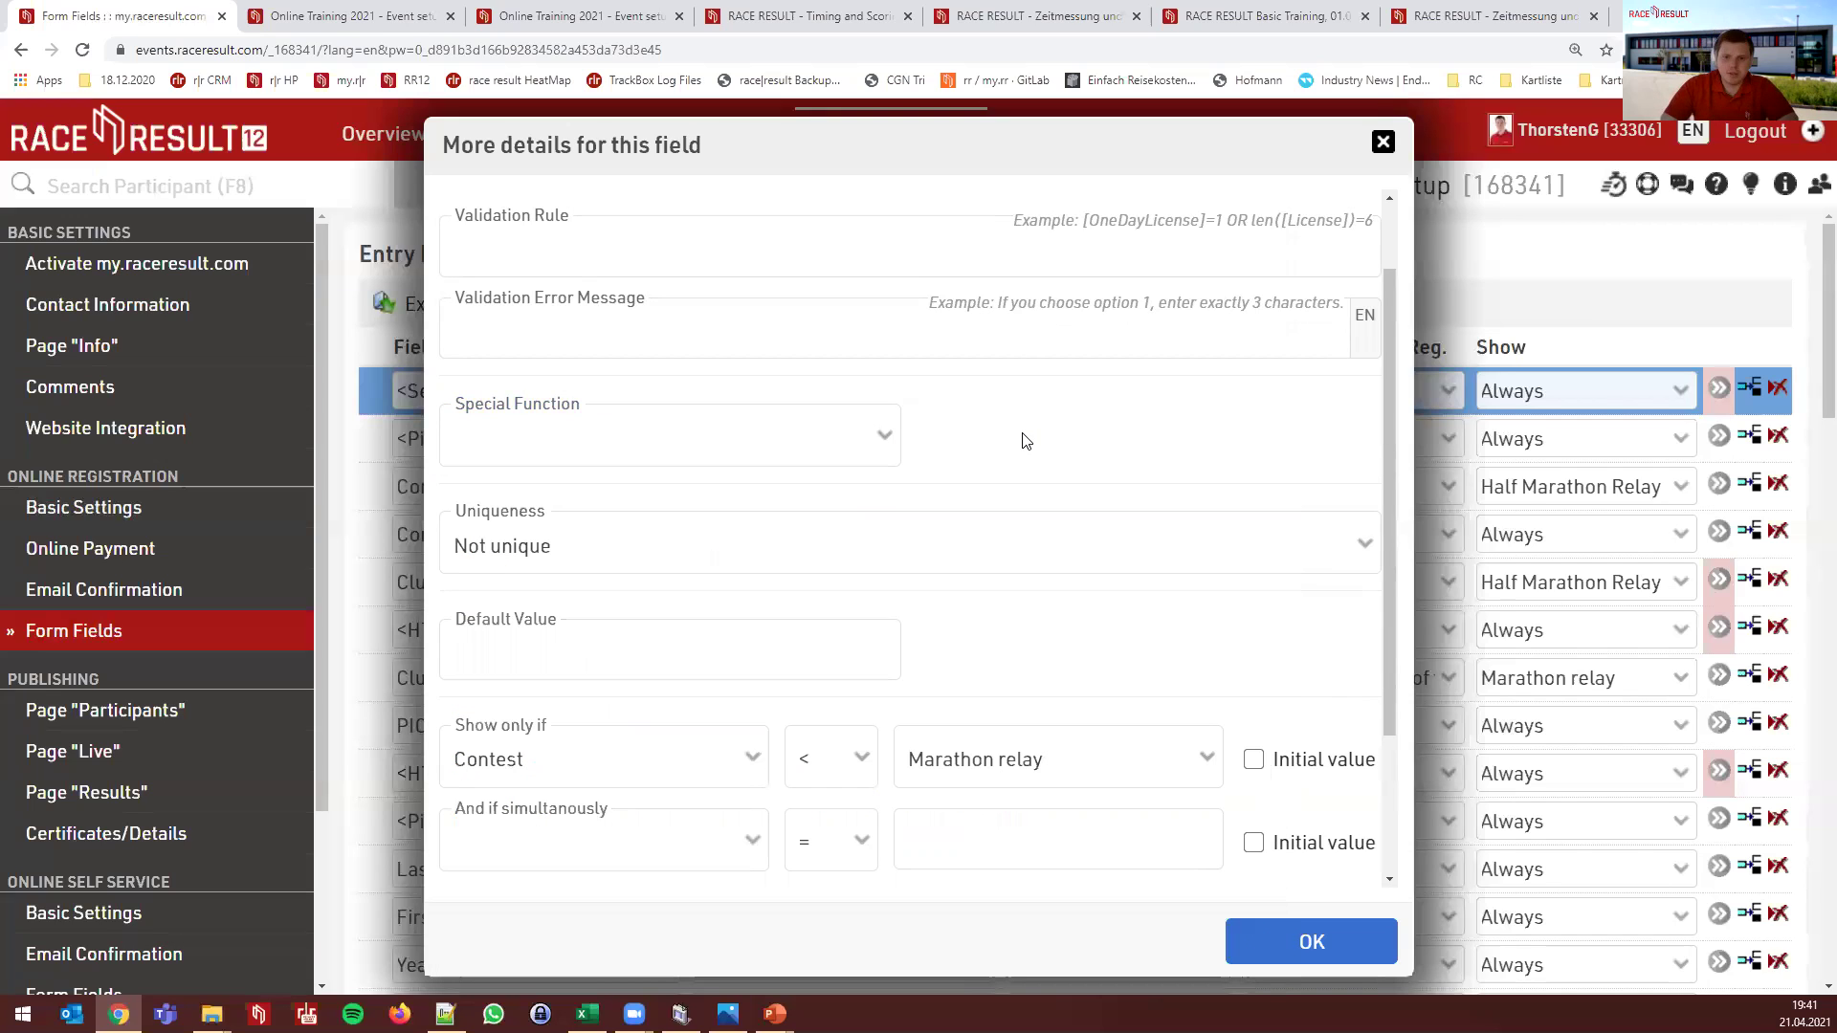
Review the Uniqueness options for the "Please choose a contest" separator and close its details
scroll(1029, 435, down, 2)
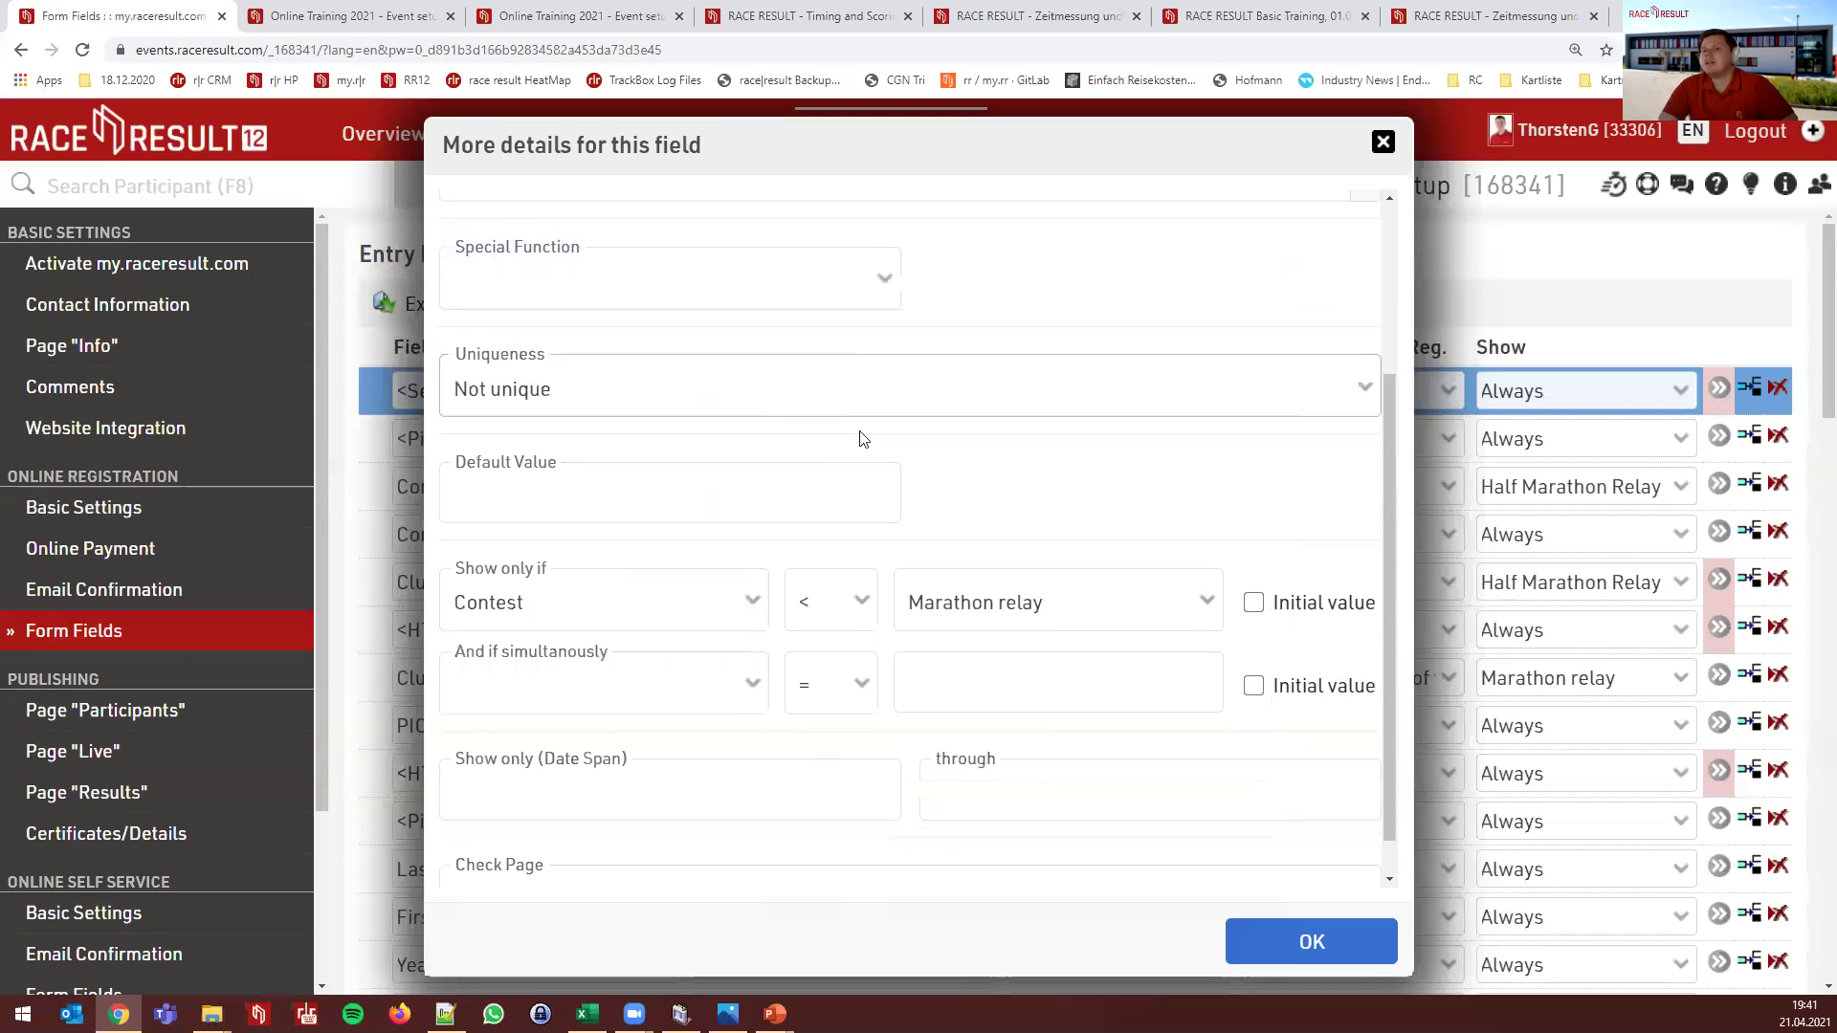
click(682, 373)
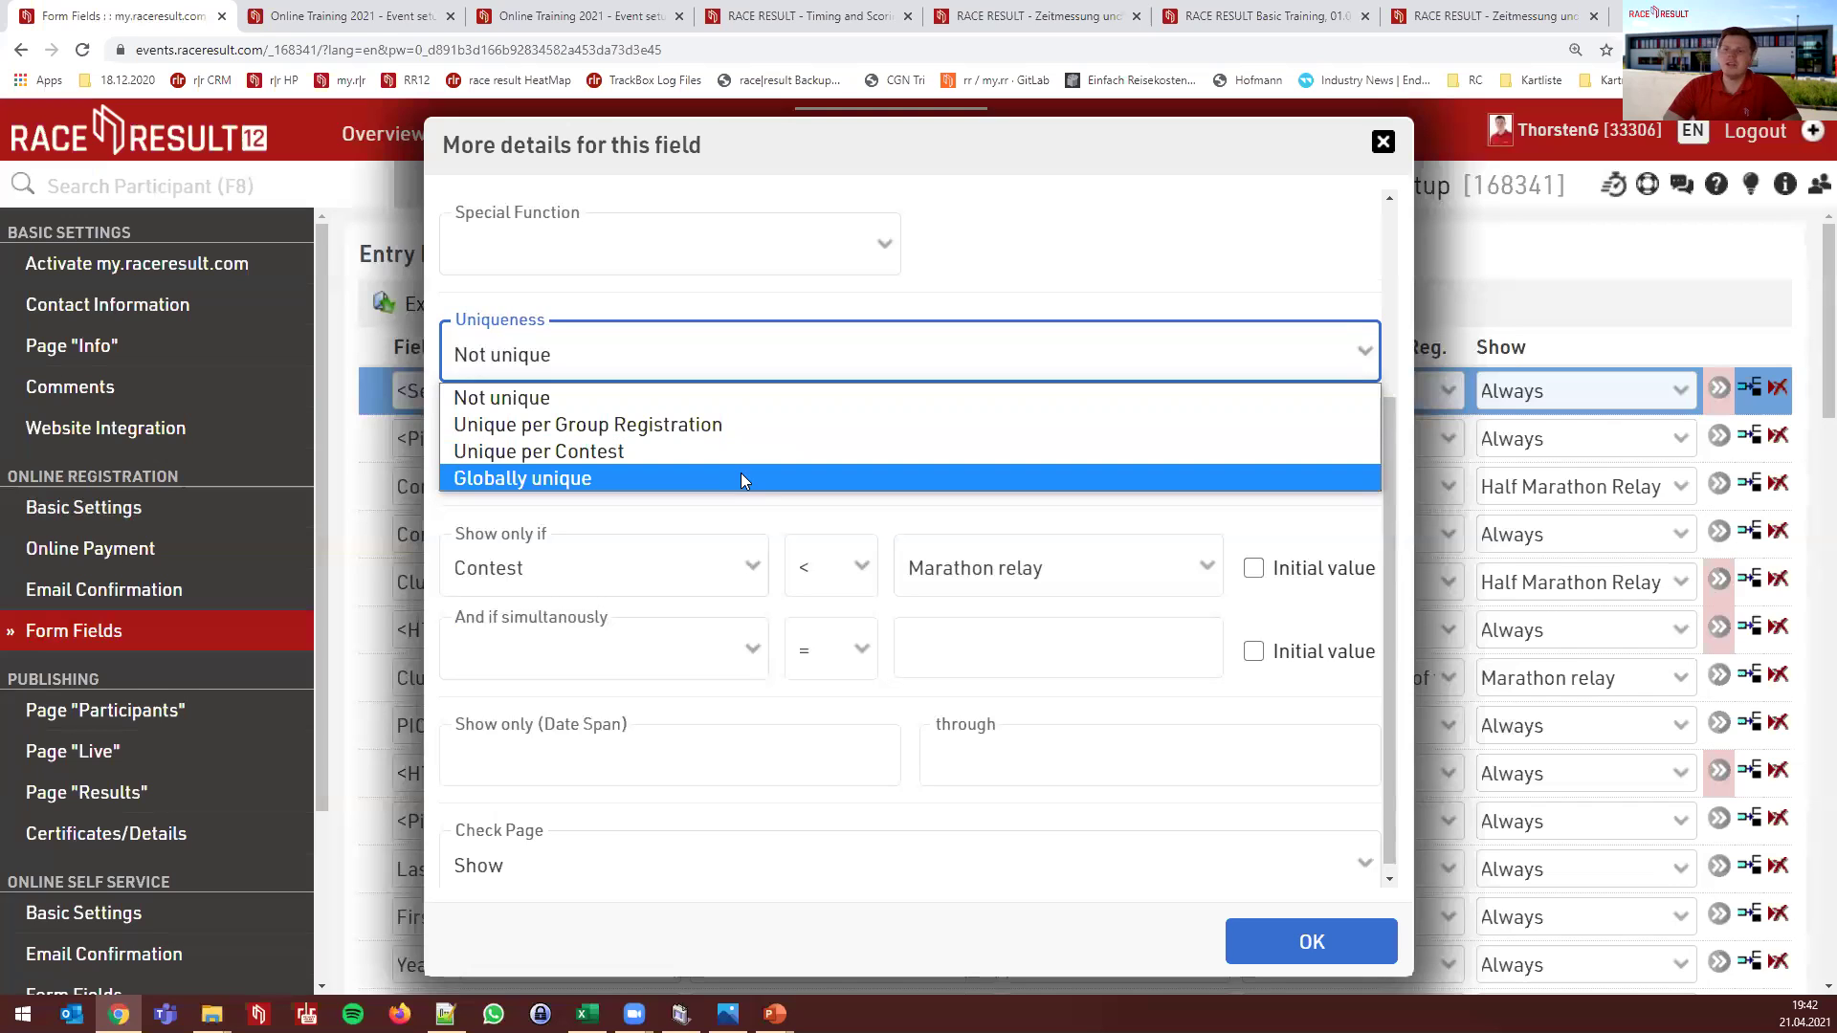
click(965, 351)
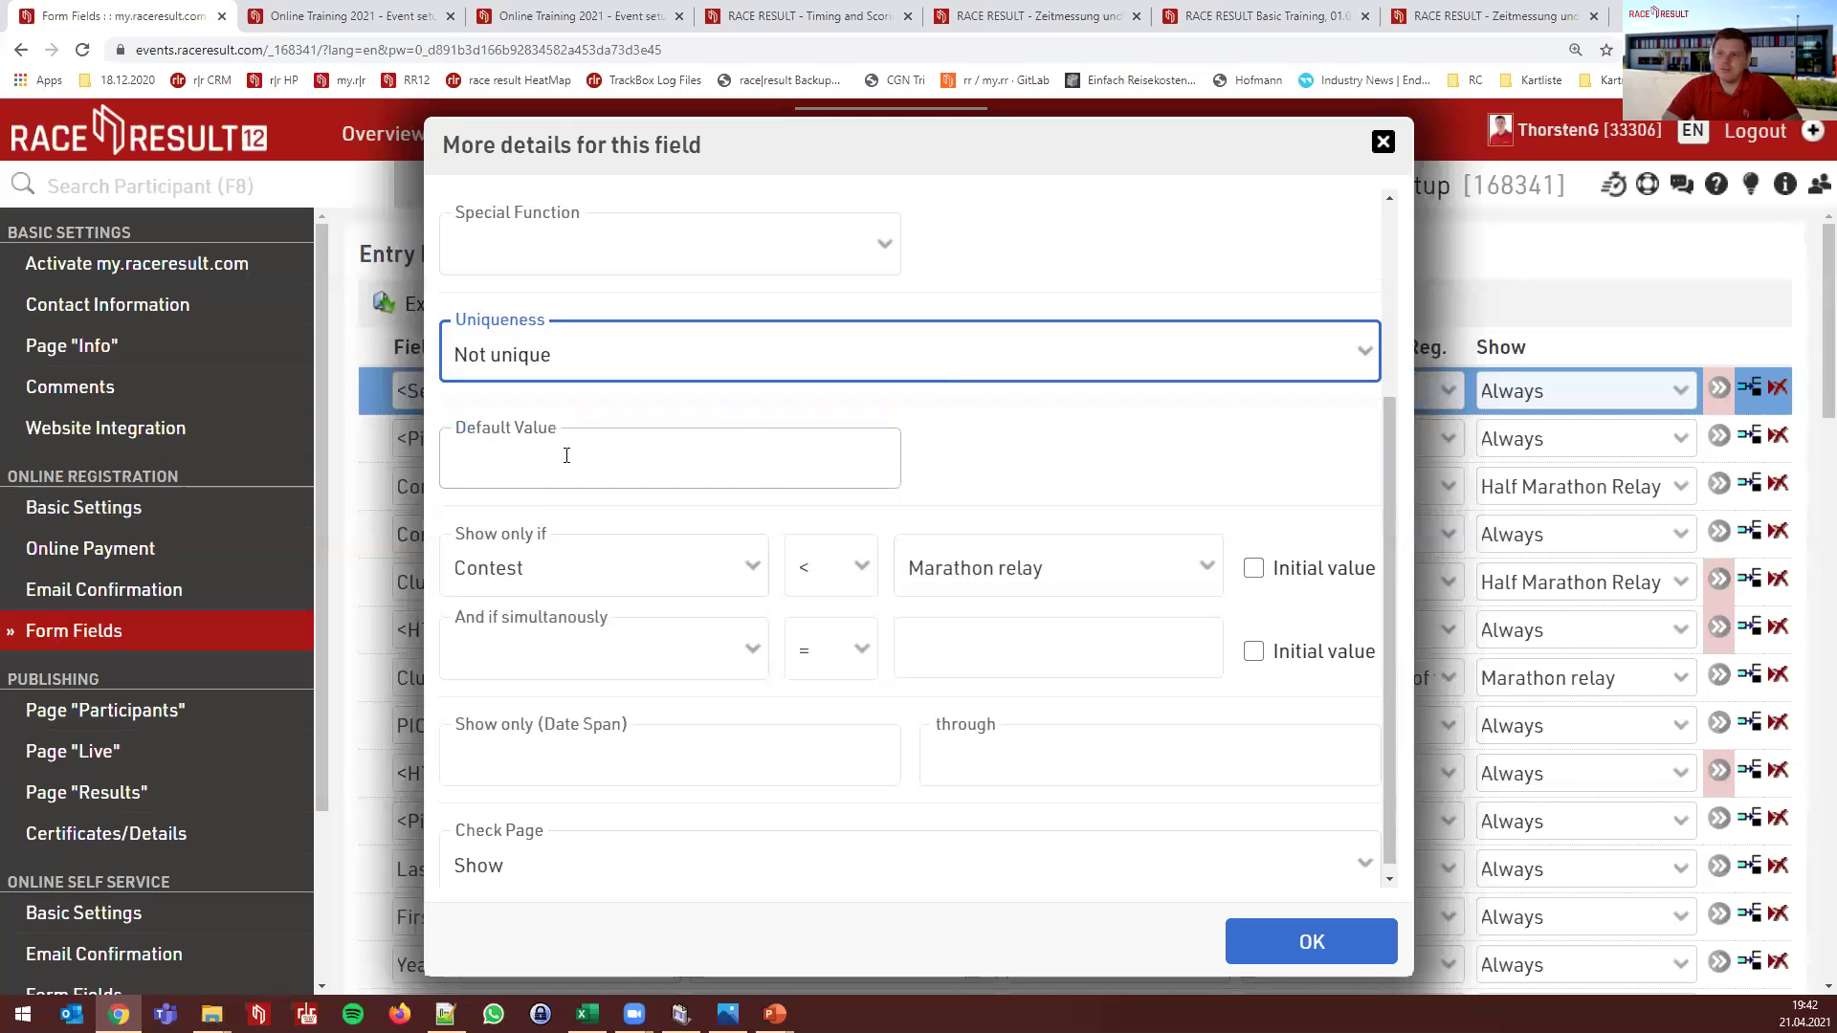
key(Escape)
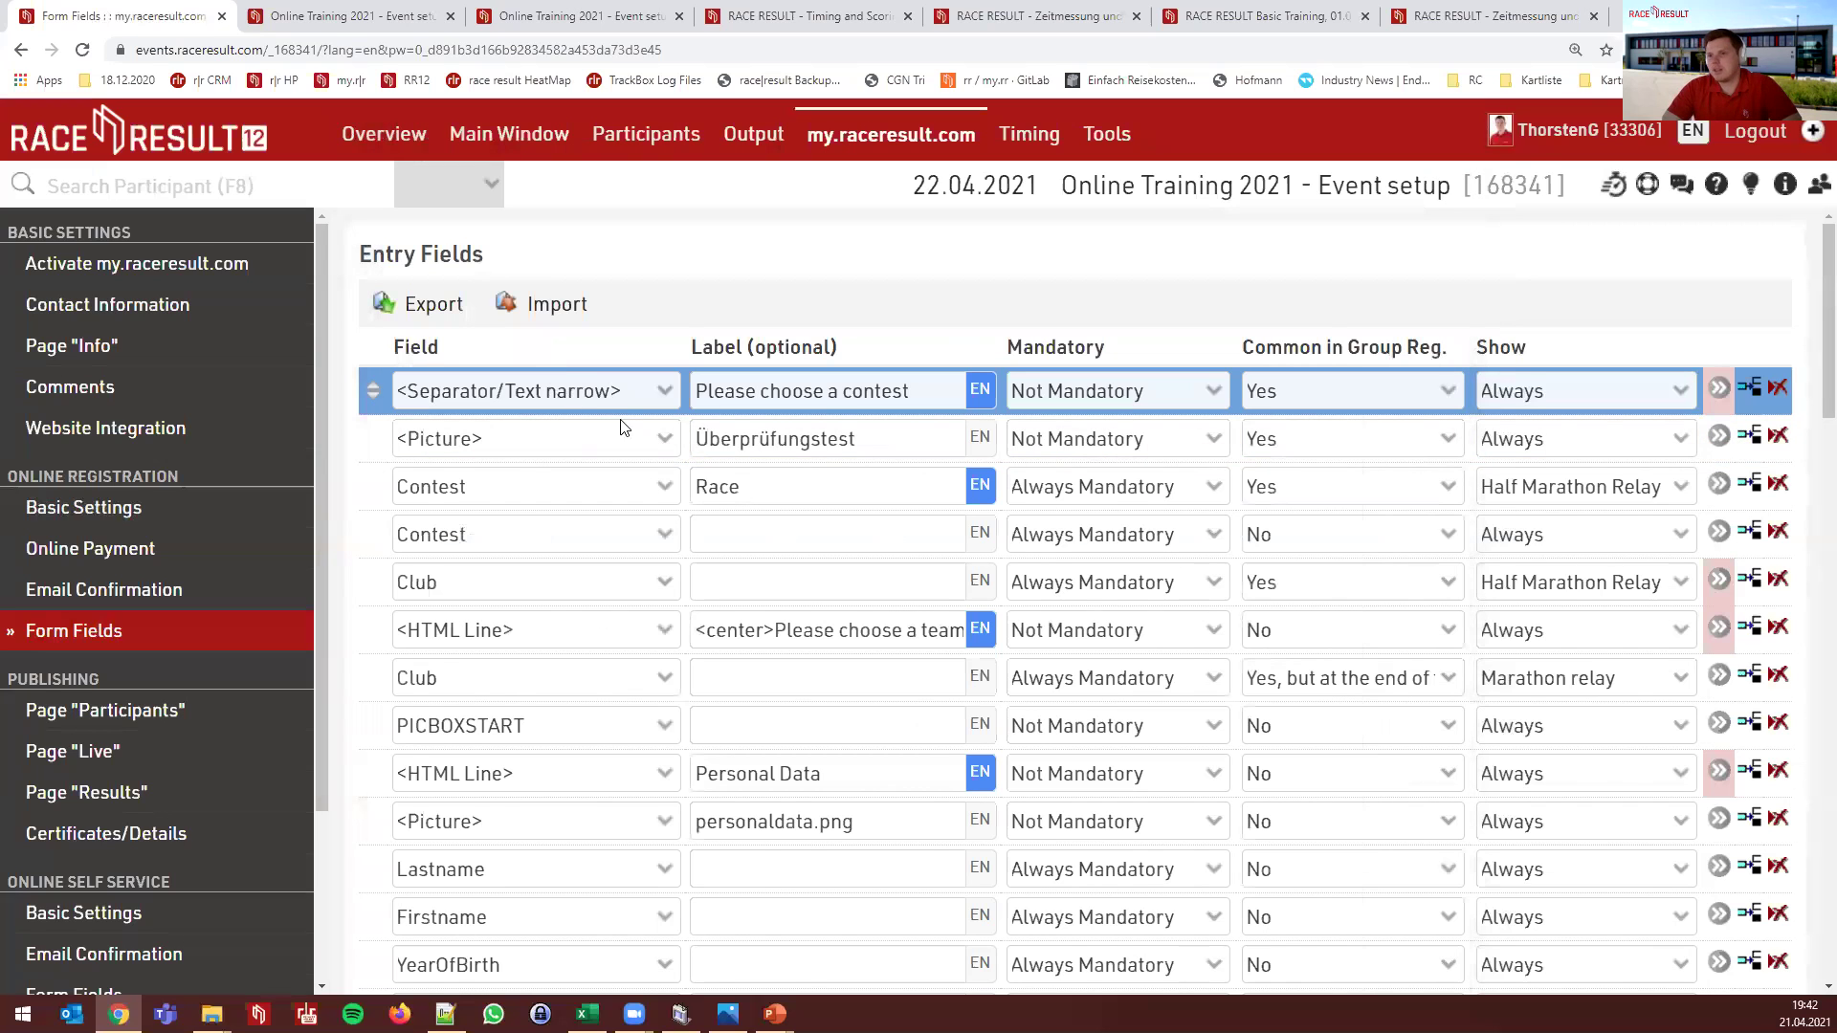
Look through the additional details of the unlabelled Contest field and close them
click(1718, 534)
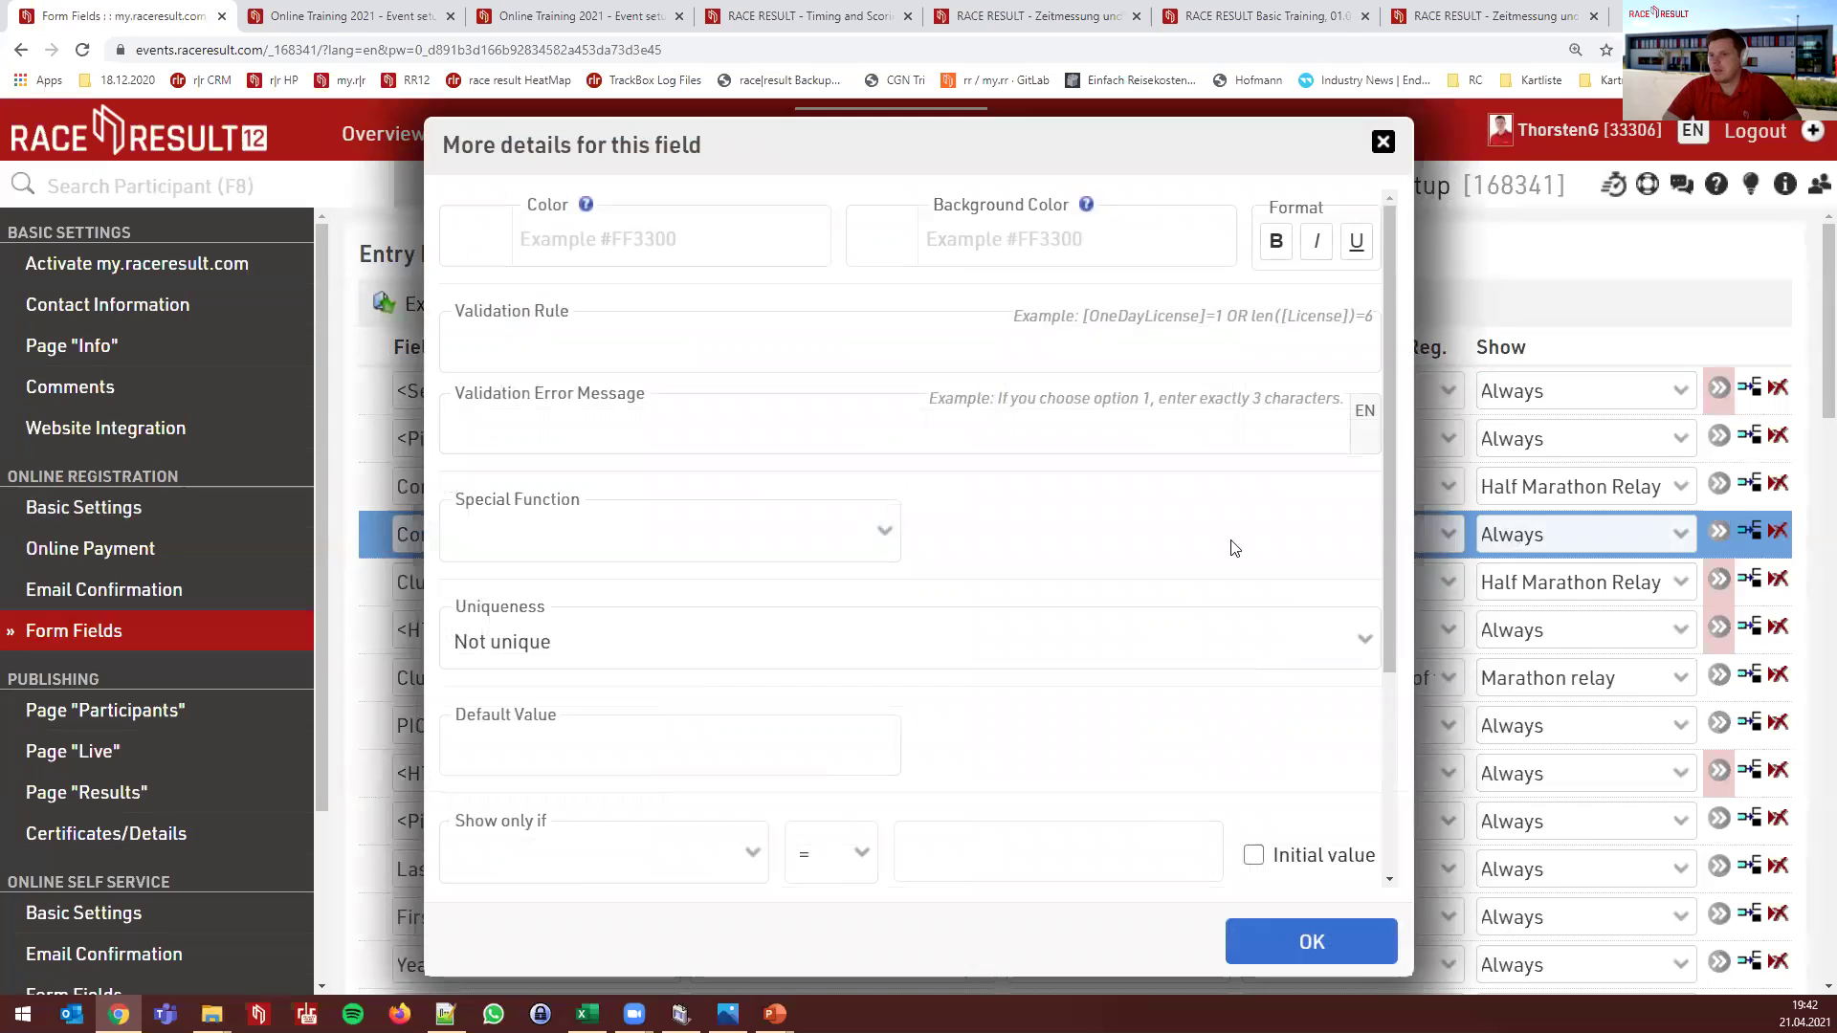
scroll(727, 594, down, 2)
click(1596, 602)
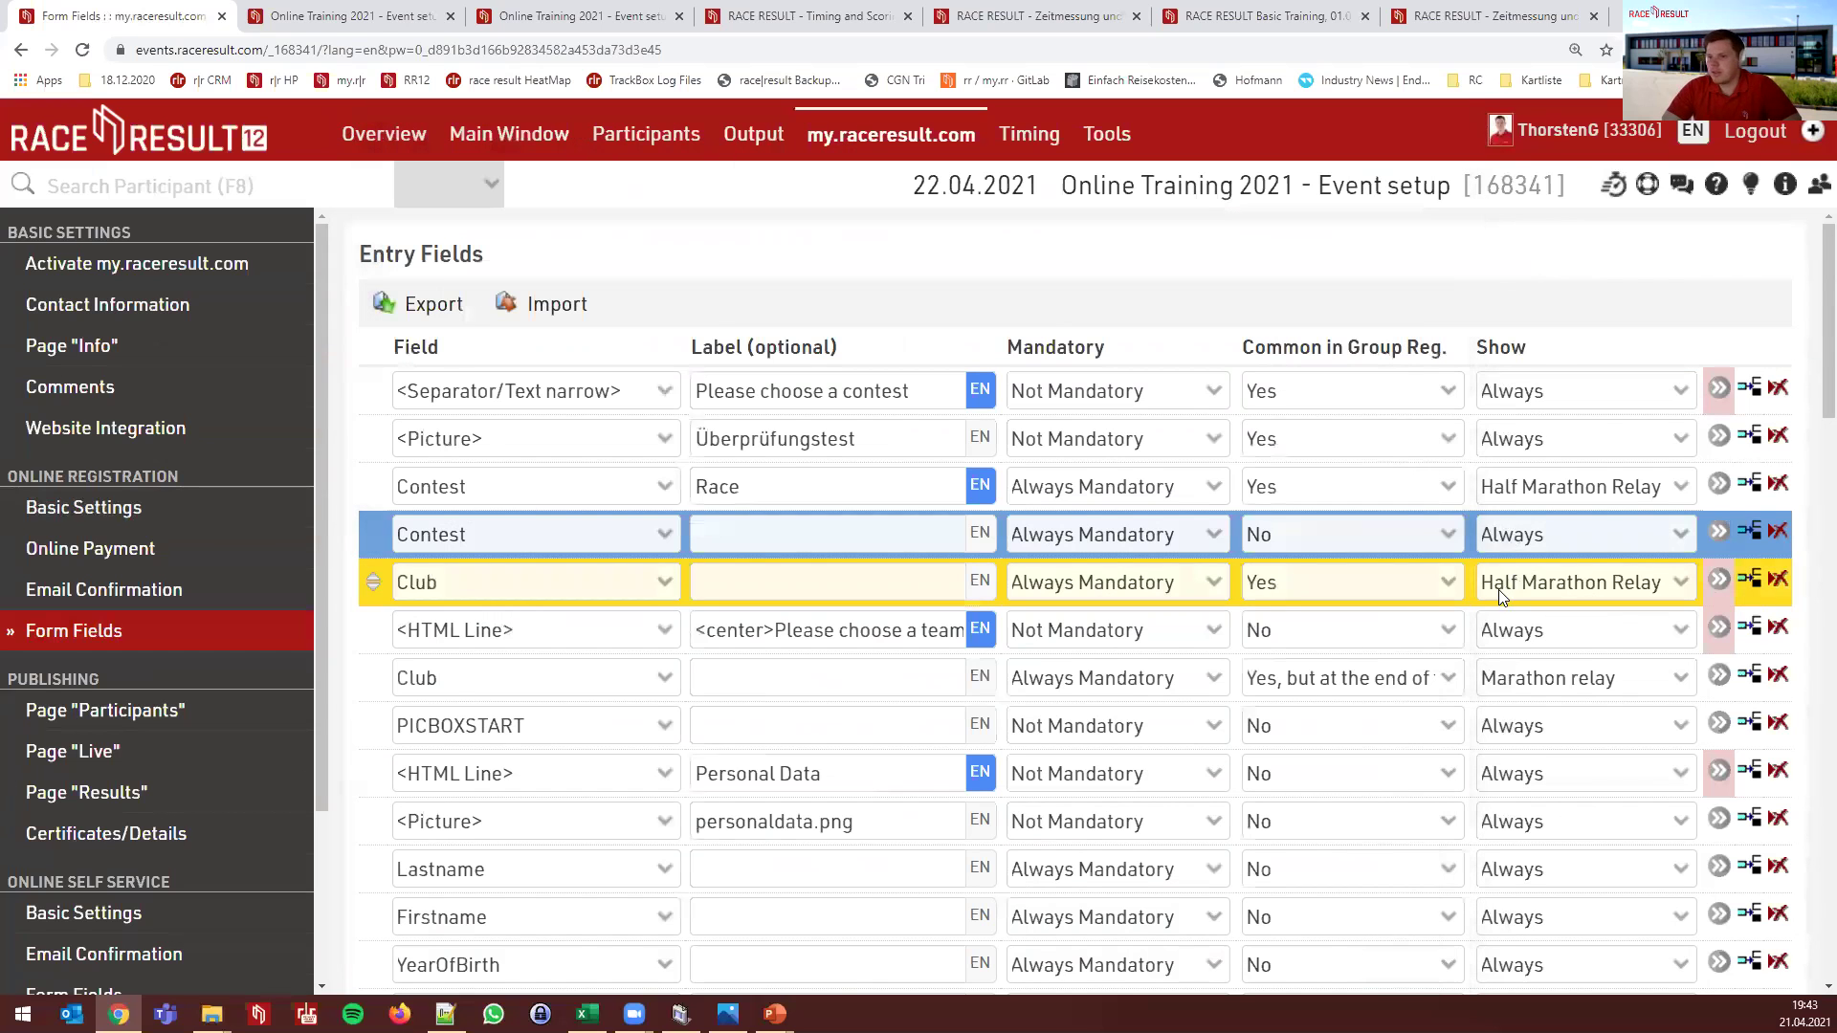
Examine the Default Value and Placeholder settings in the Lastname field's additional details, and close them
scroll(1598, 727, down, 1)
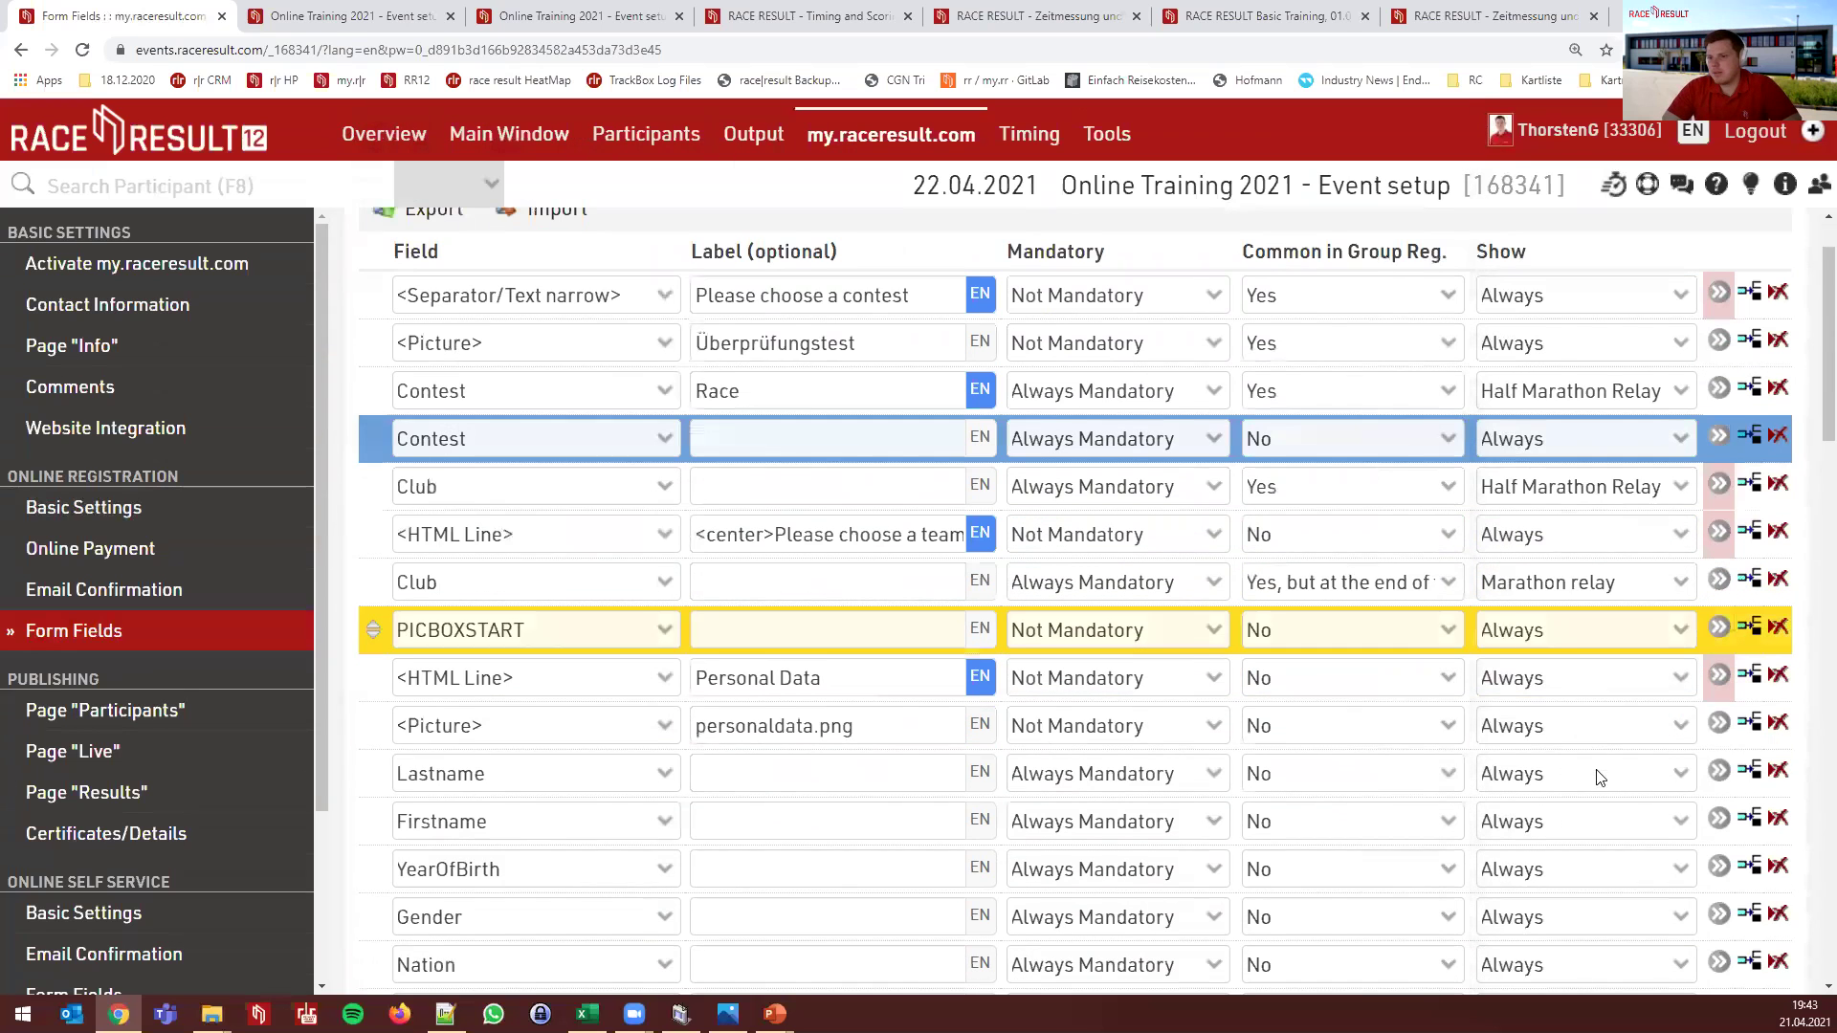
click(1718, 771)
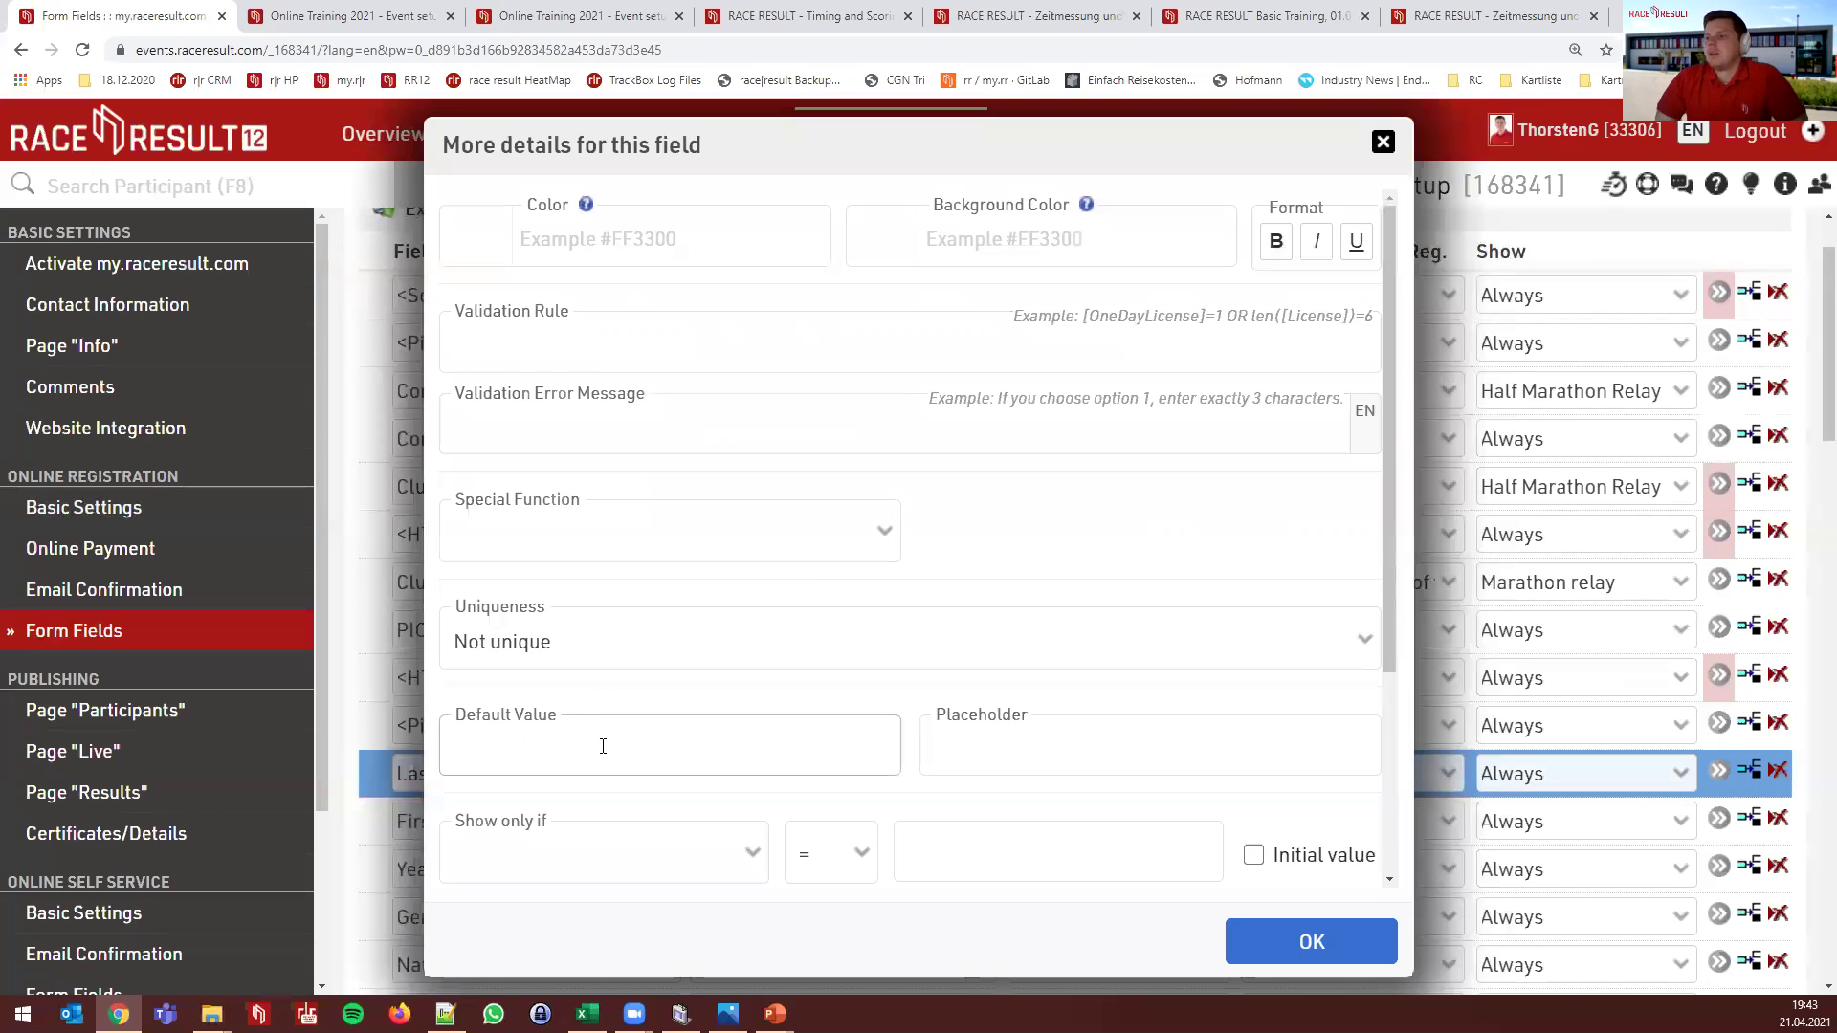
scroll(601, 745, down, 1)
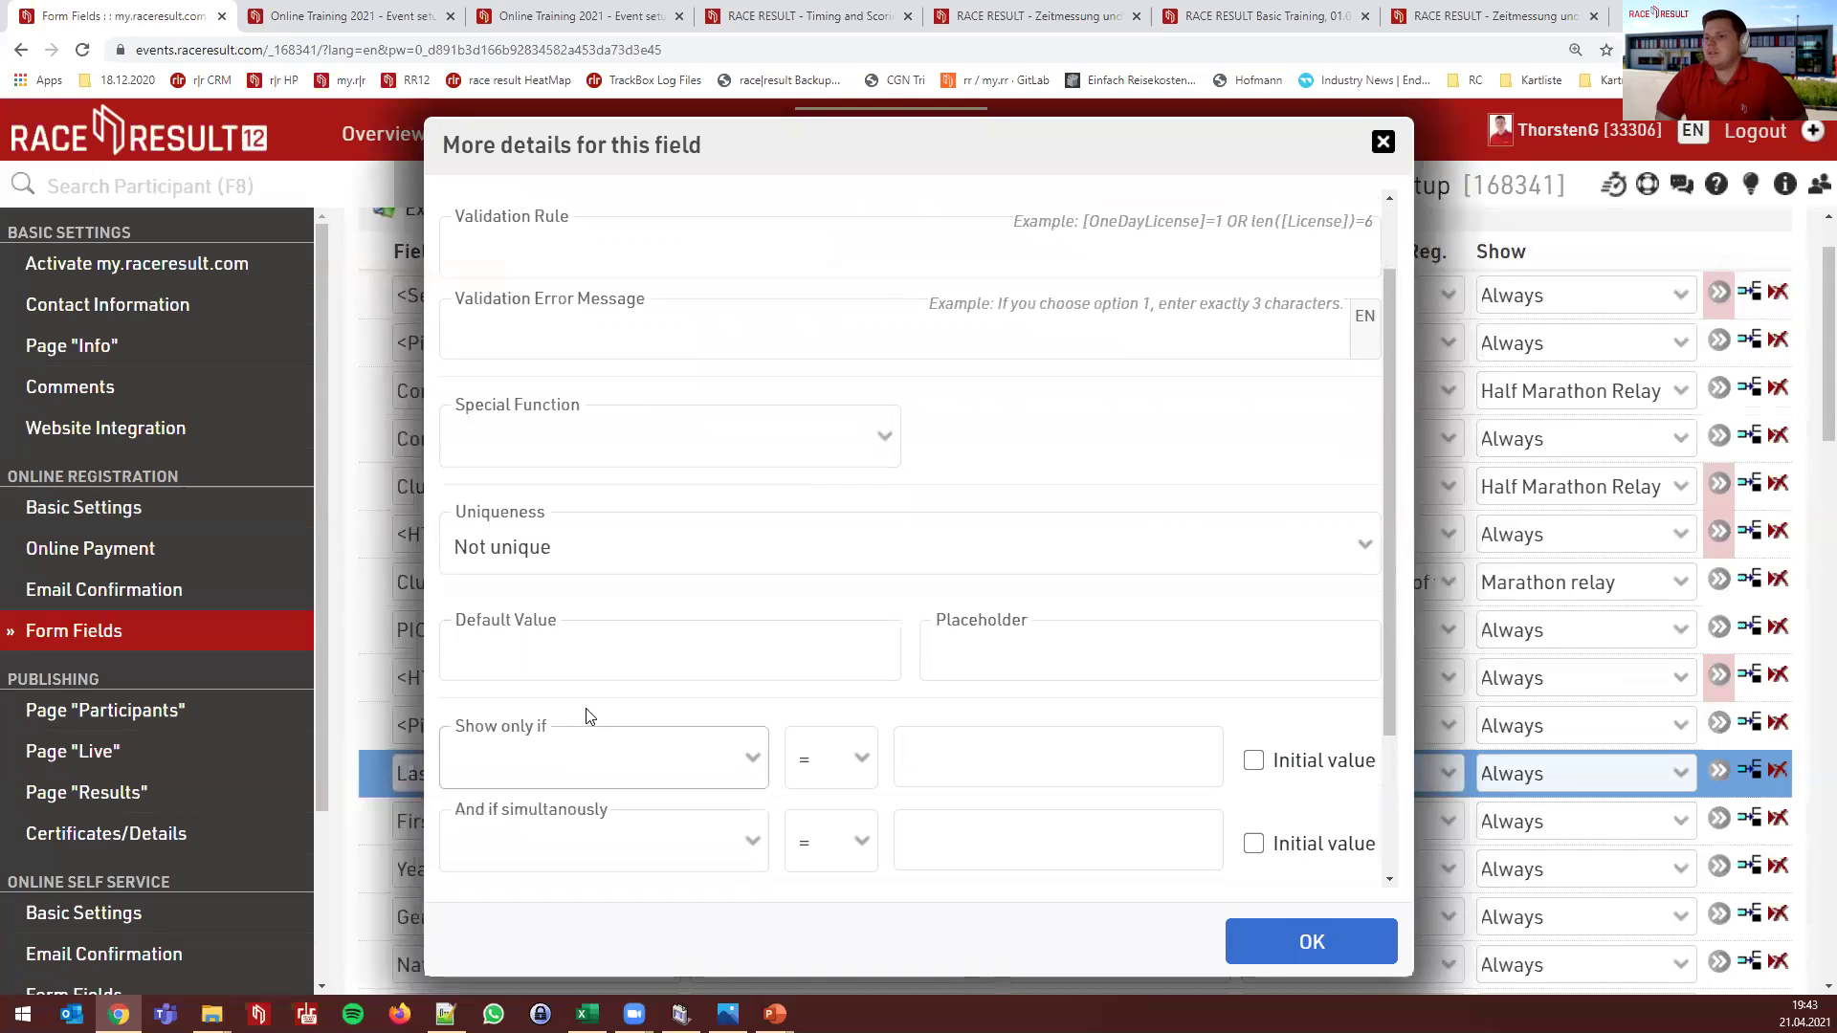
click(564, 658)
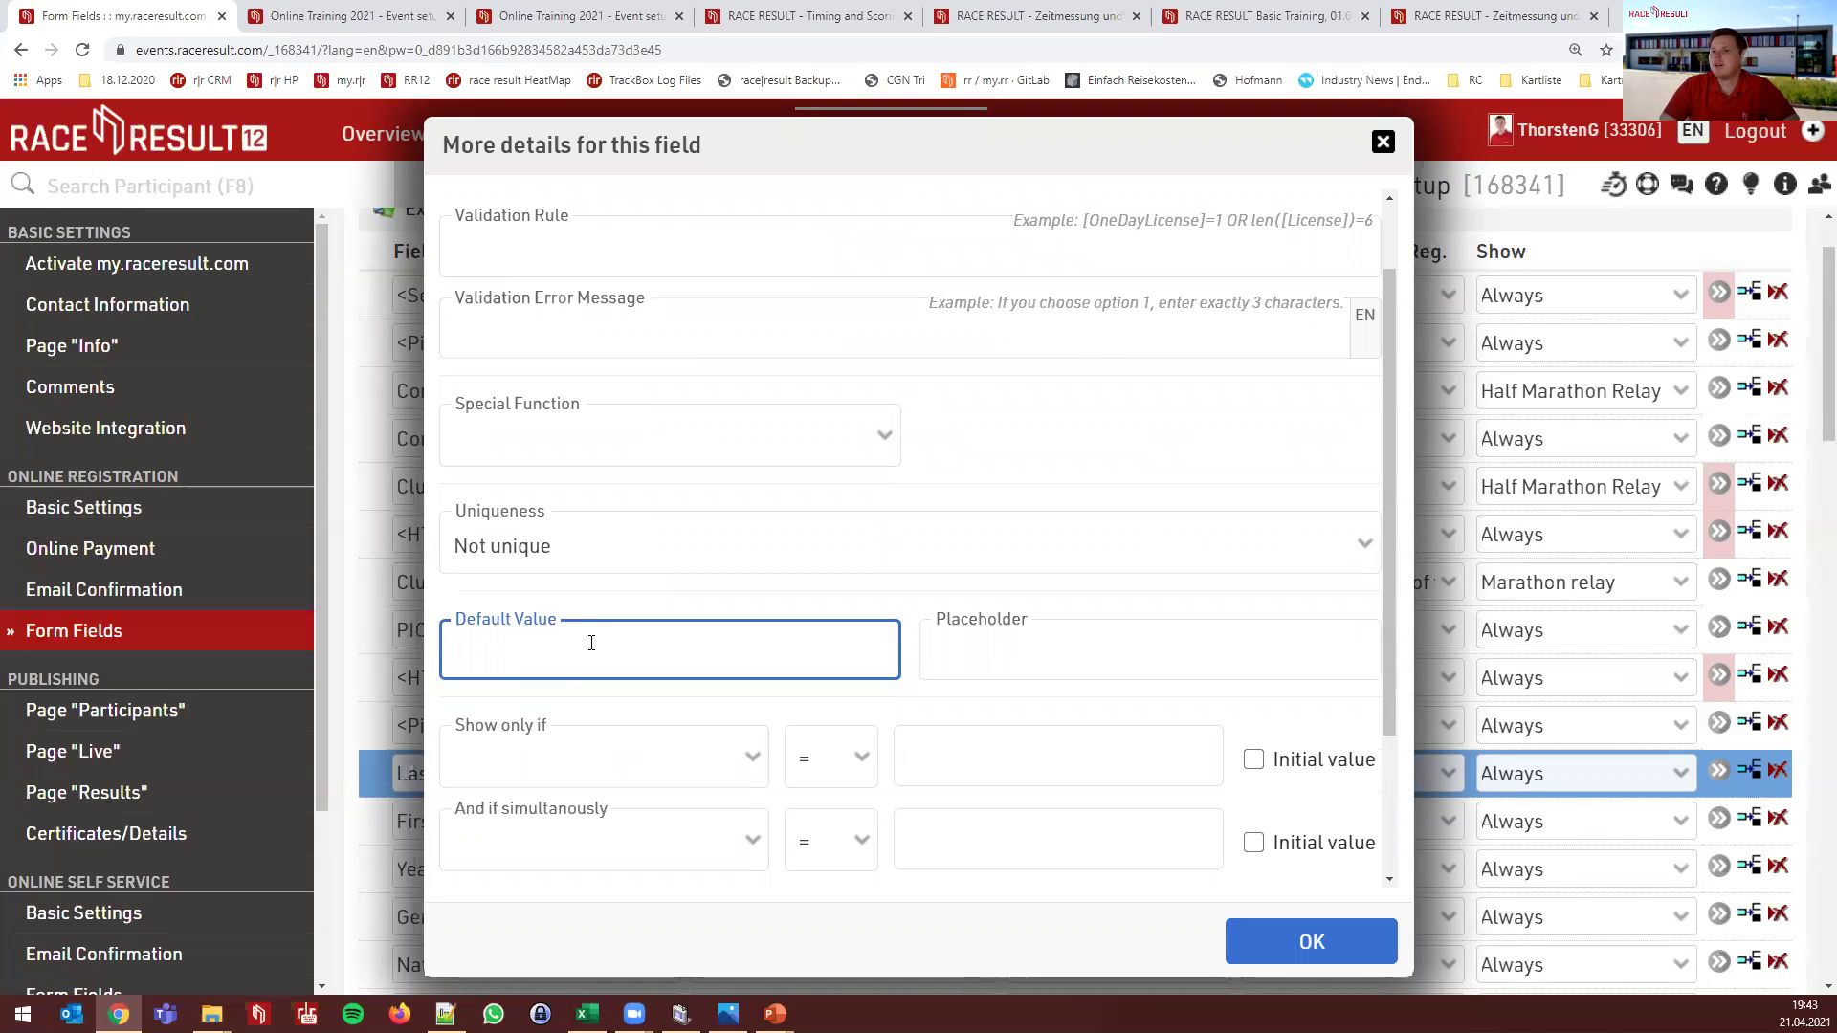
click(1073, 658)
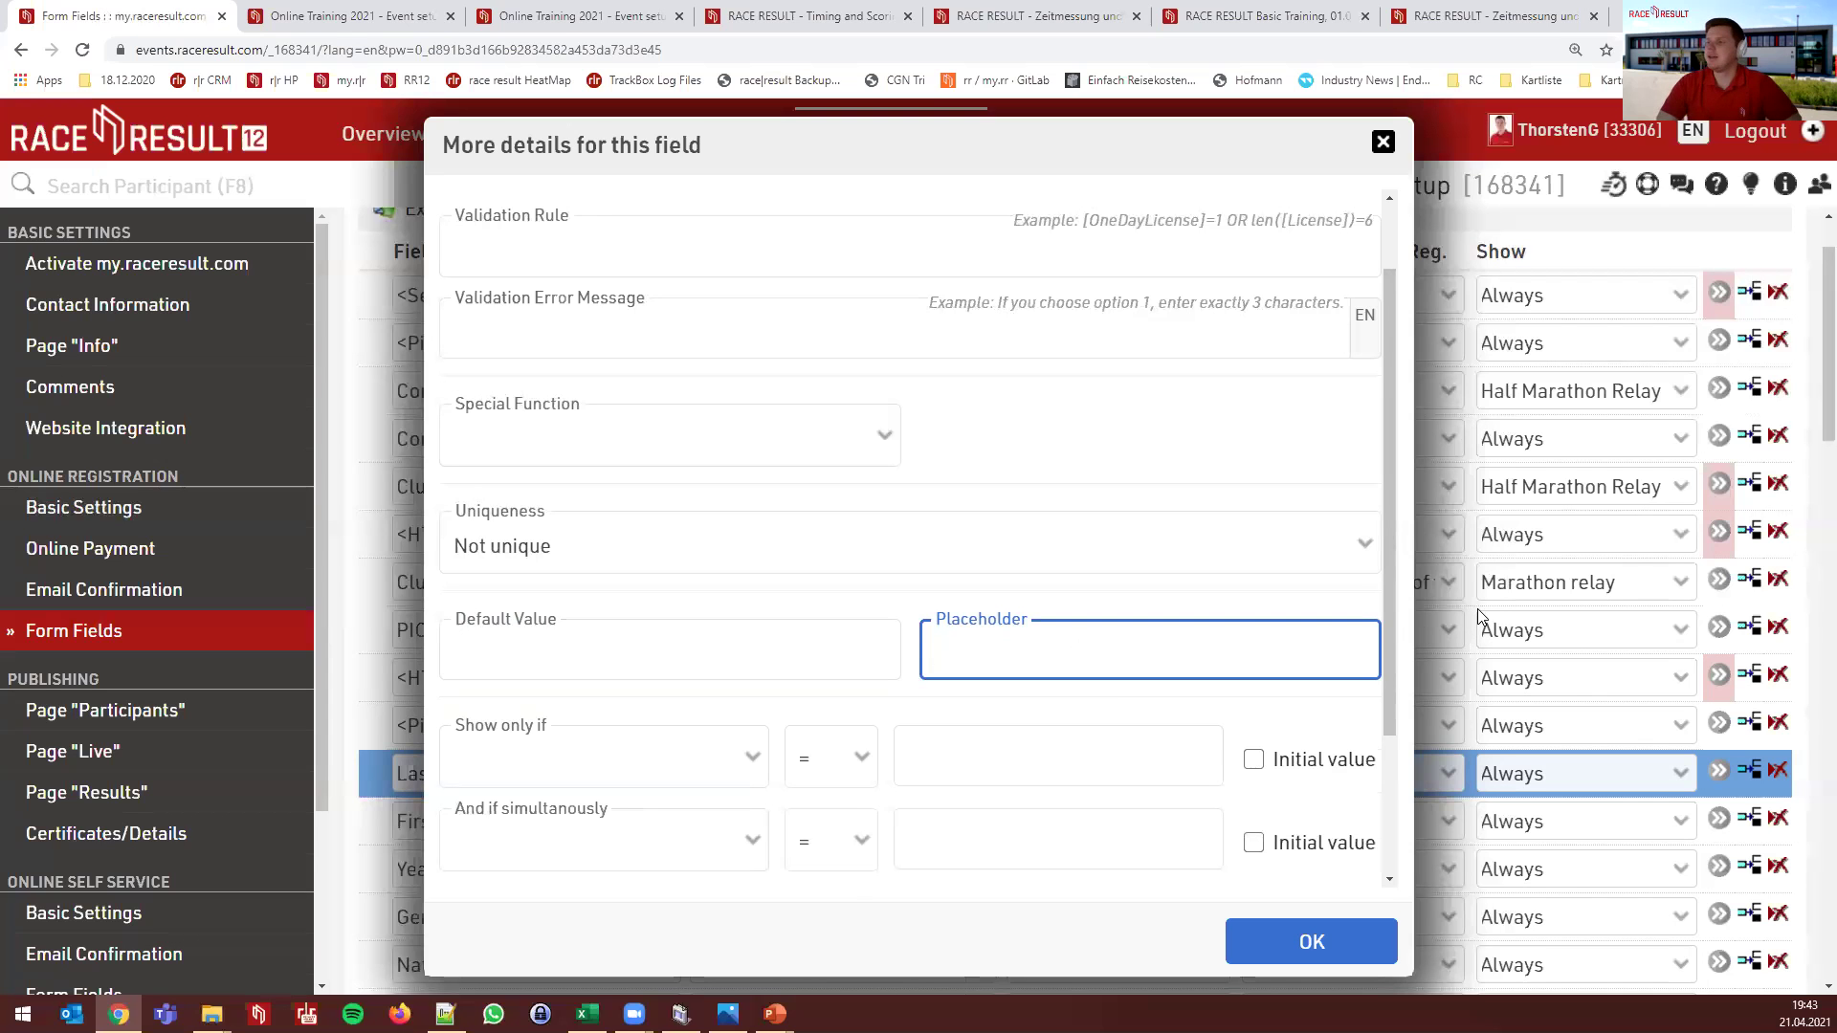
key(Escape)
Open the additional details of the PrefBib field and examine the text beside its checkbox
scroll(1510, 613, down, 1)
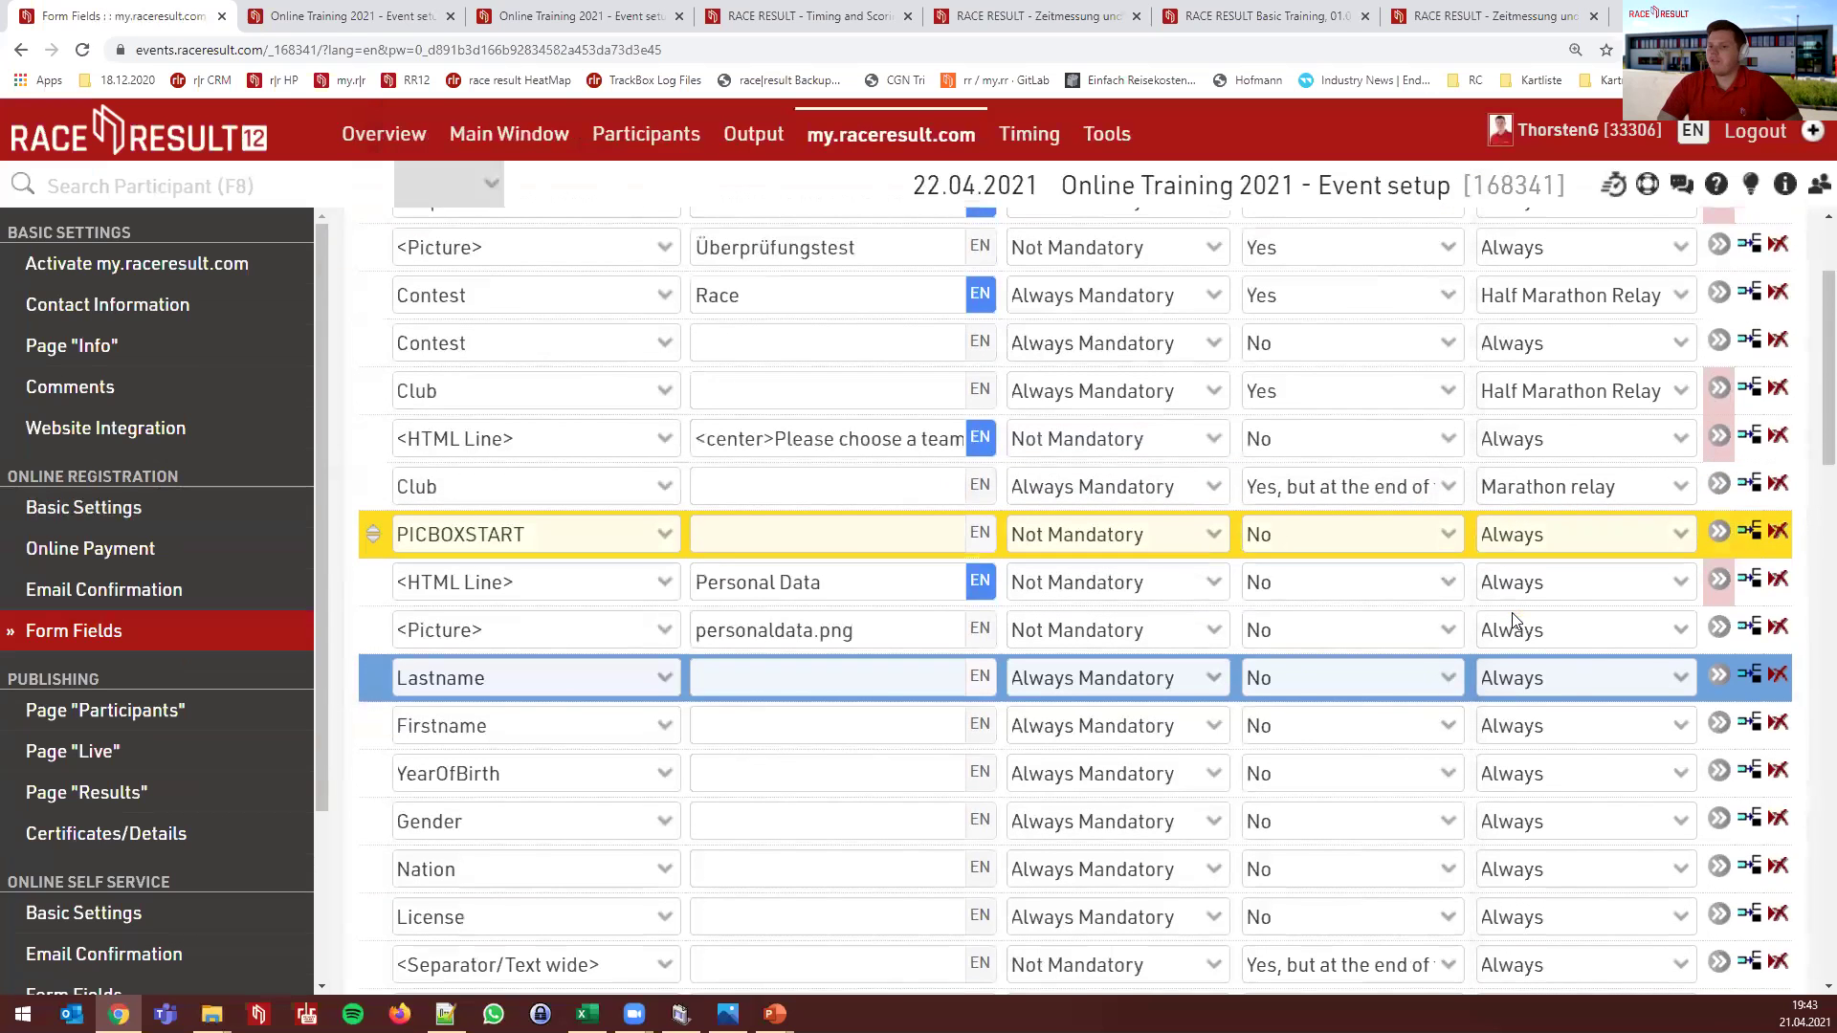
scroll(1473, 617, down, 9)
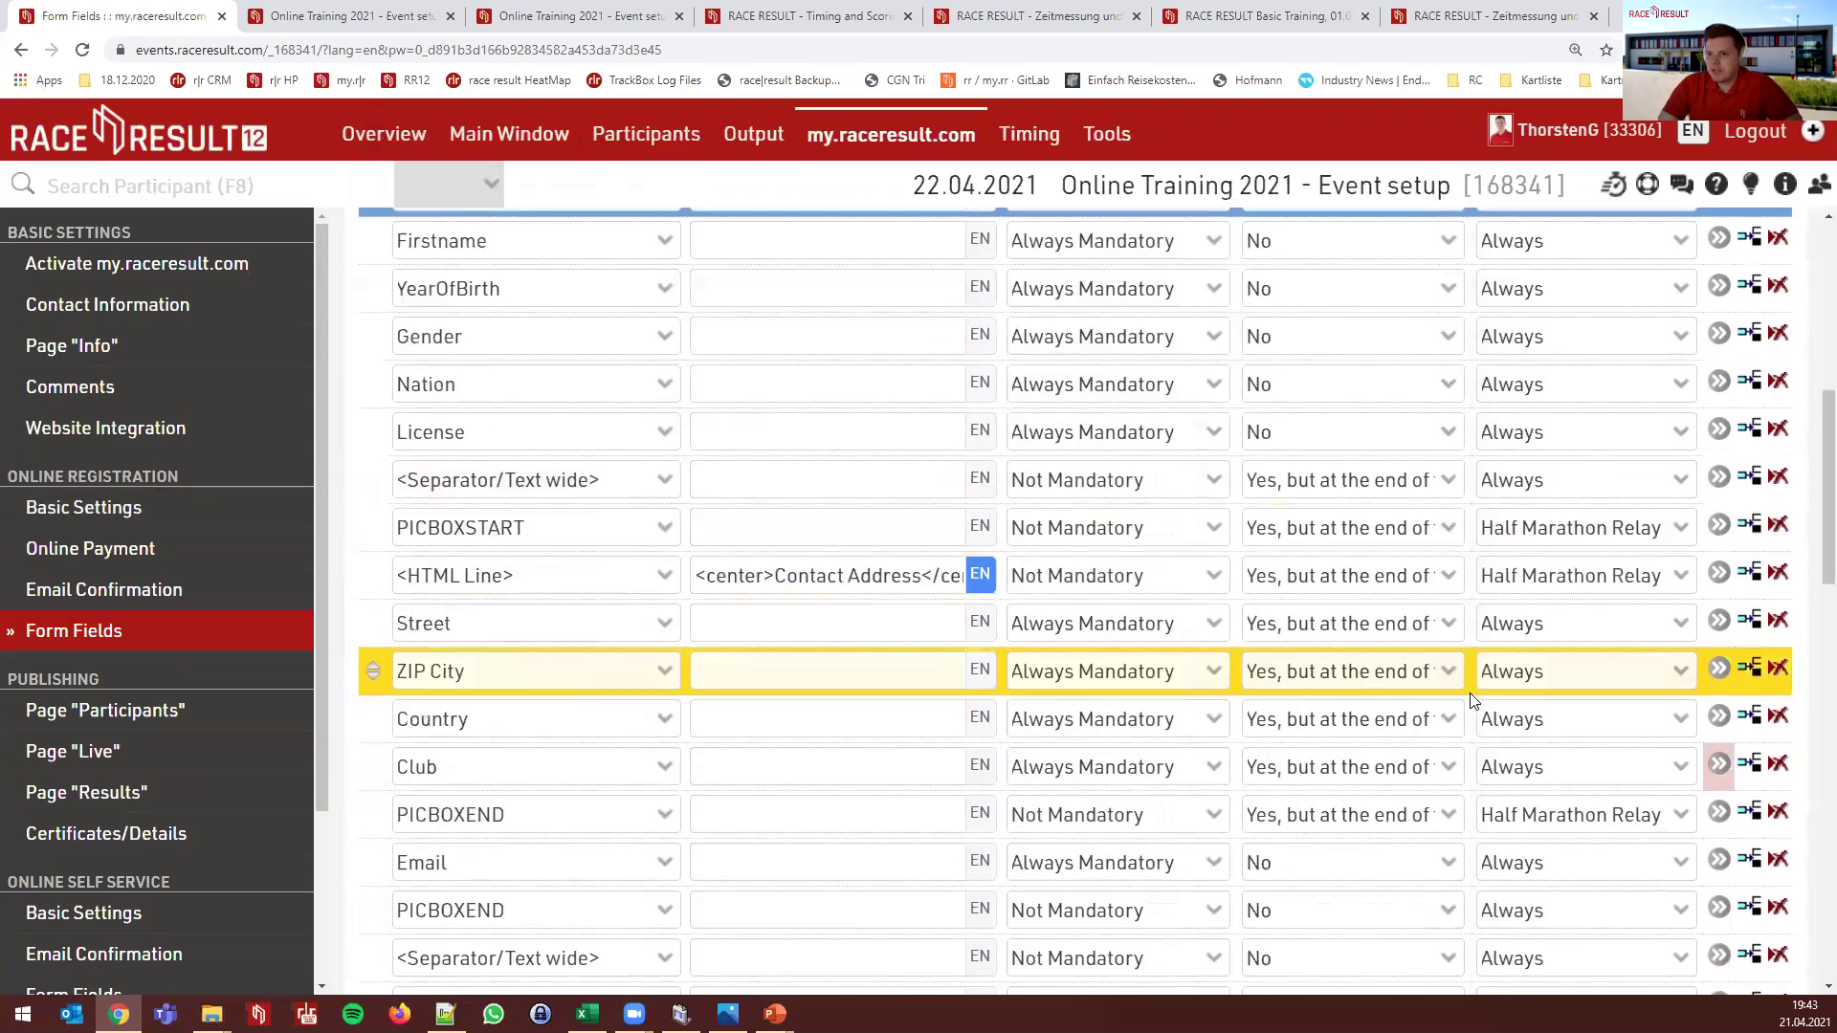
scroll(1432, 717, down, 2)
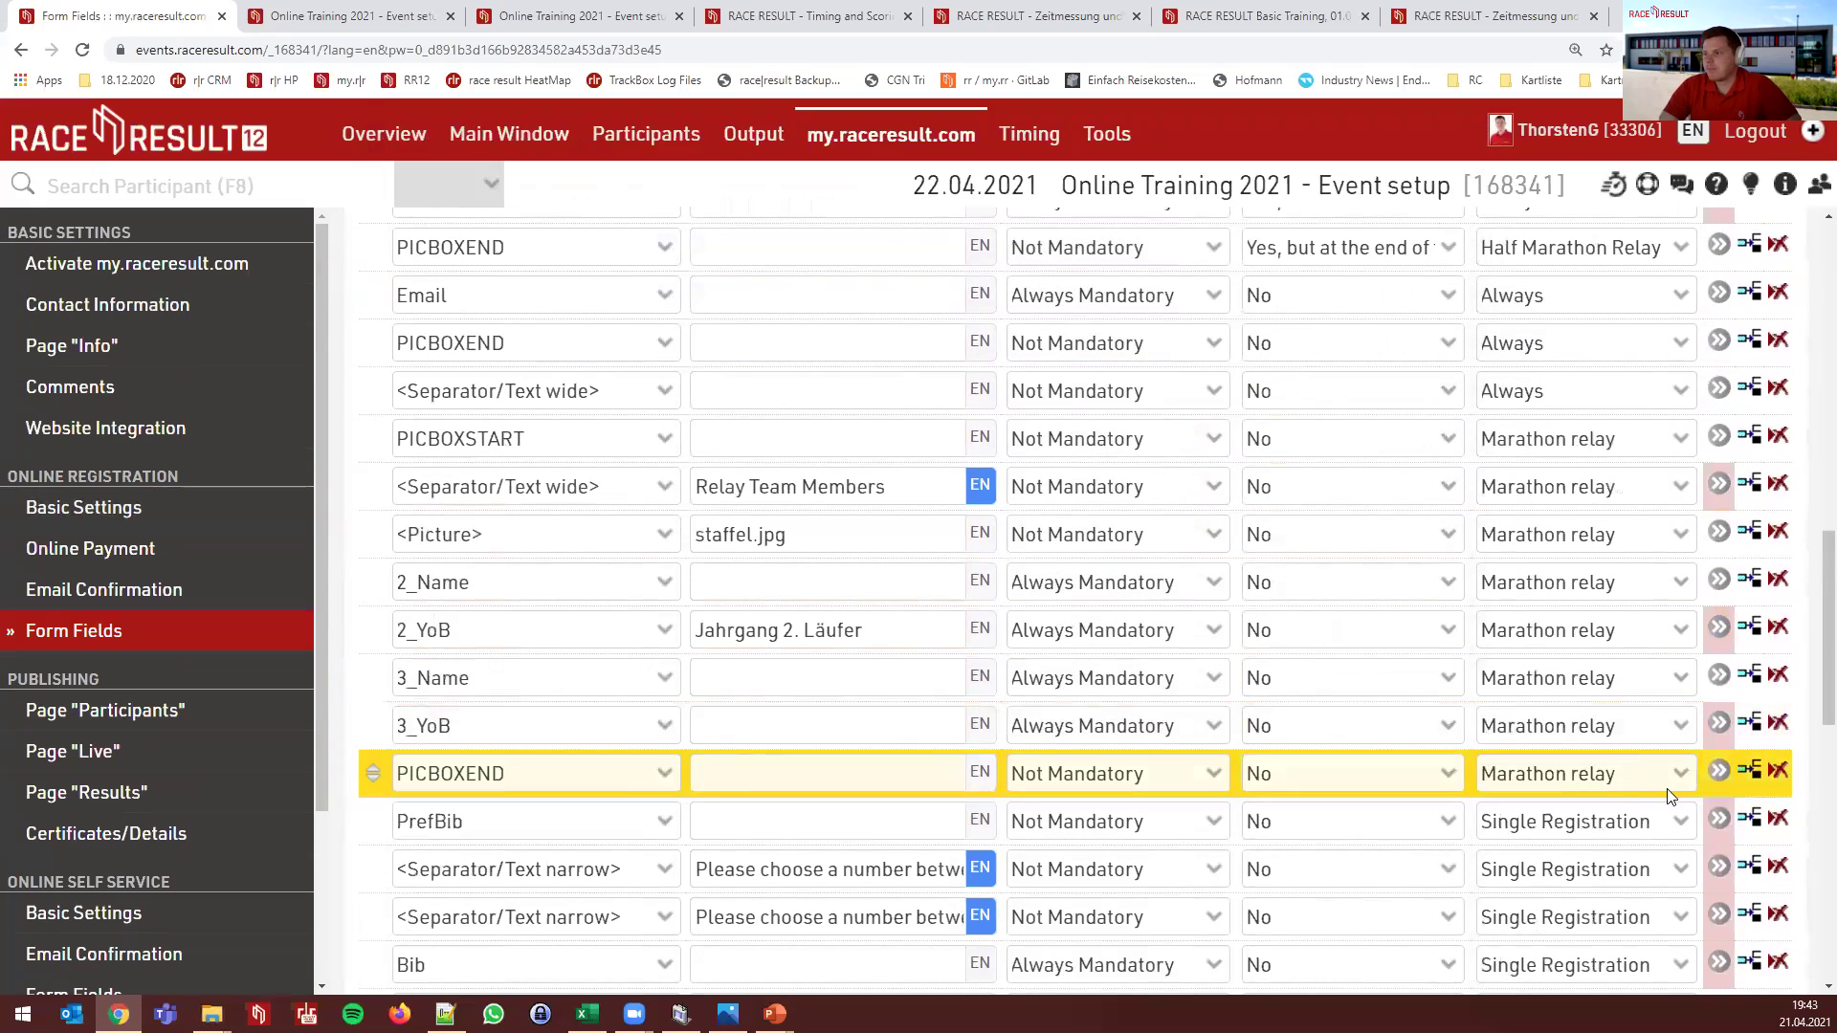
click(1719, 820)
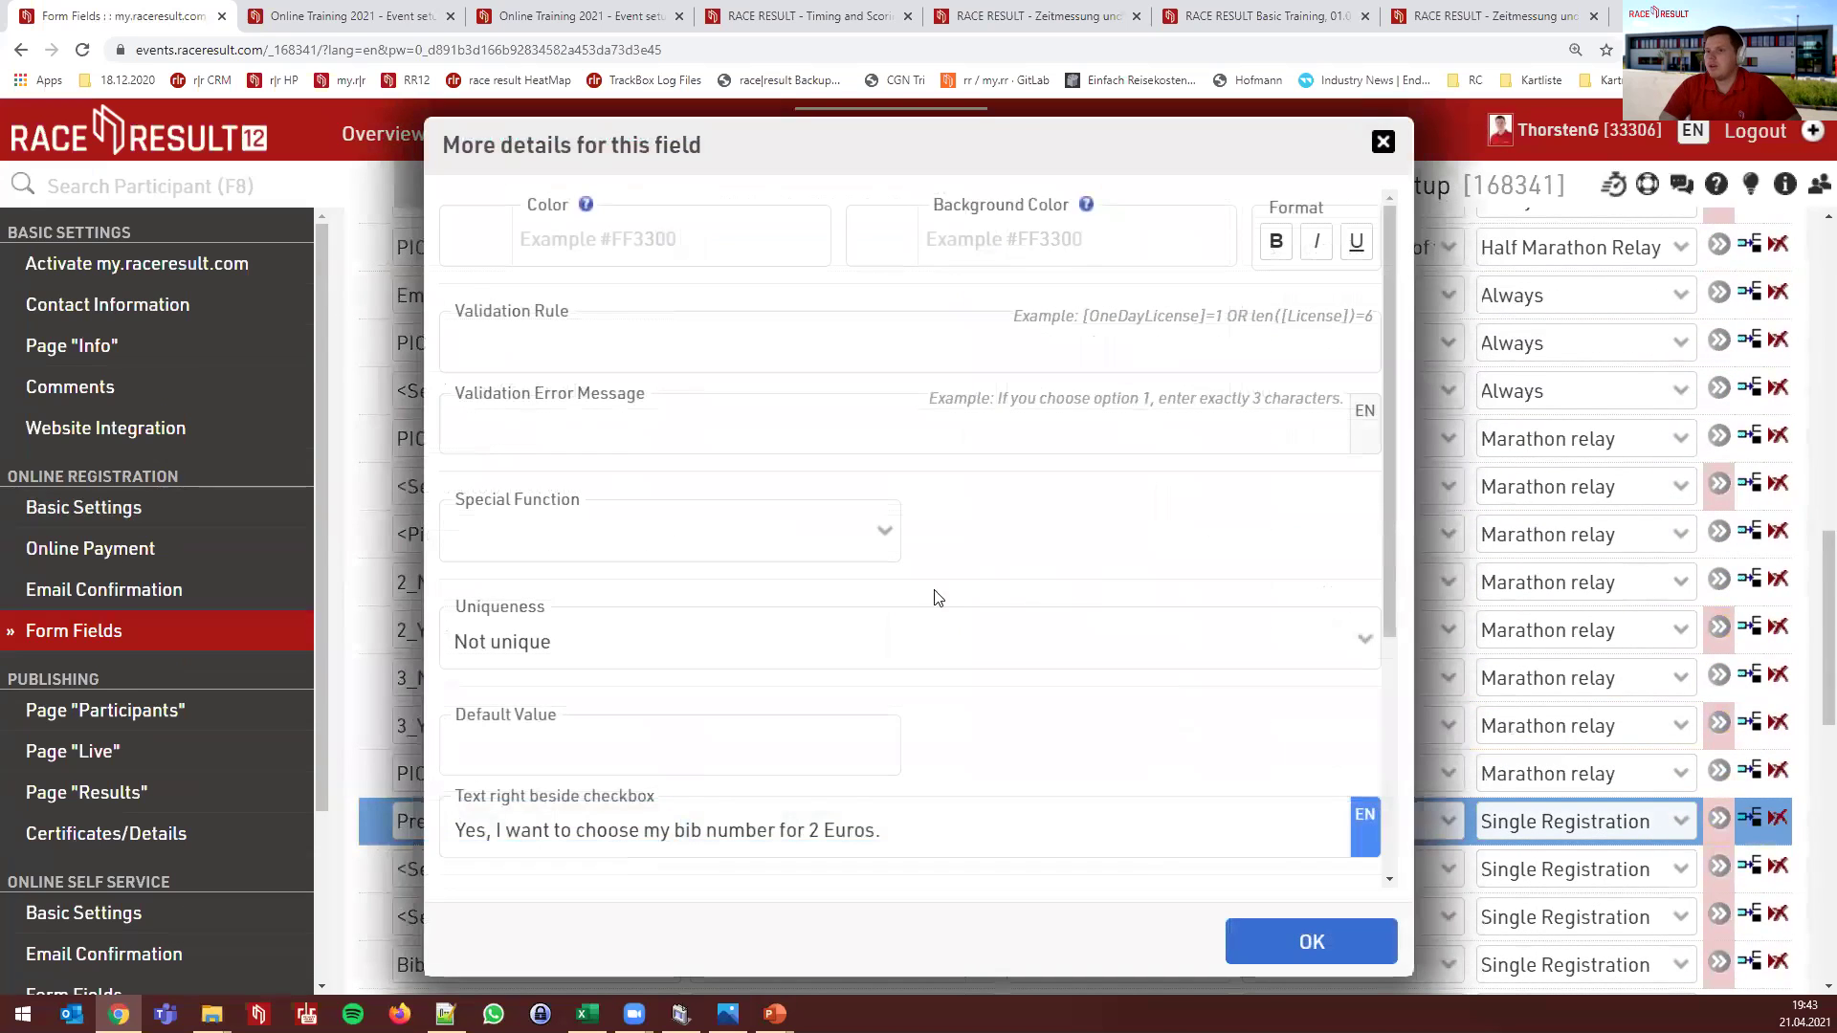
scroll(1034, 600, down, 1)
scroll(1033, 600, down, 1)
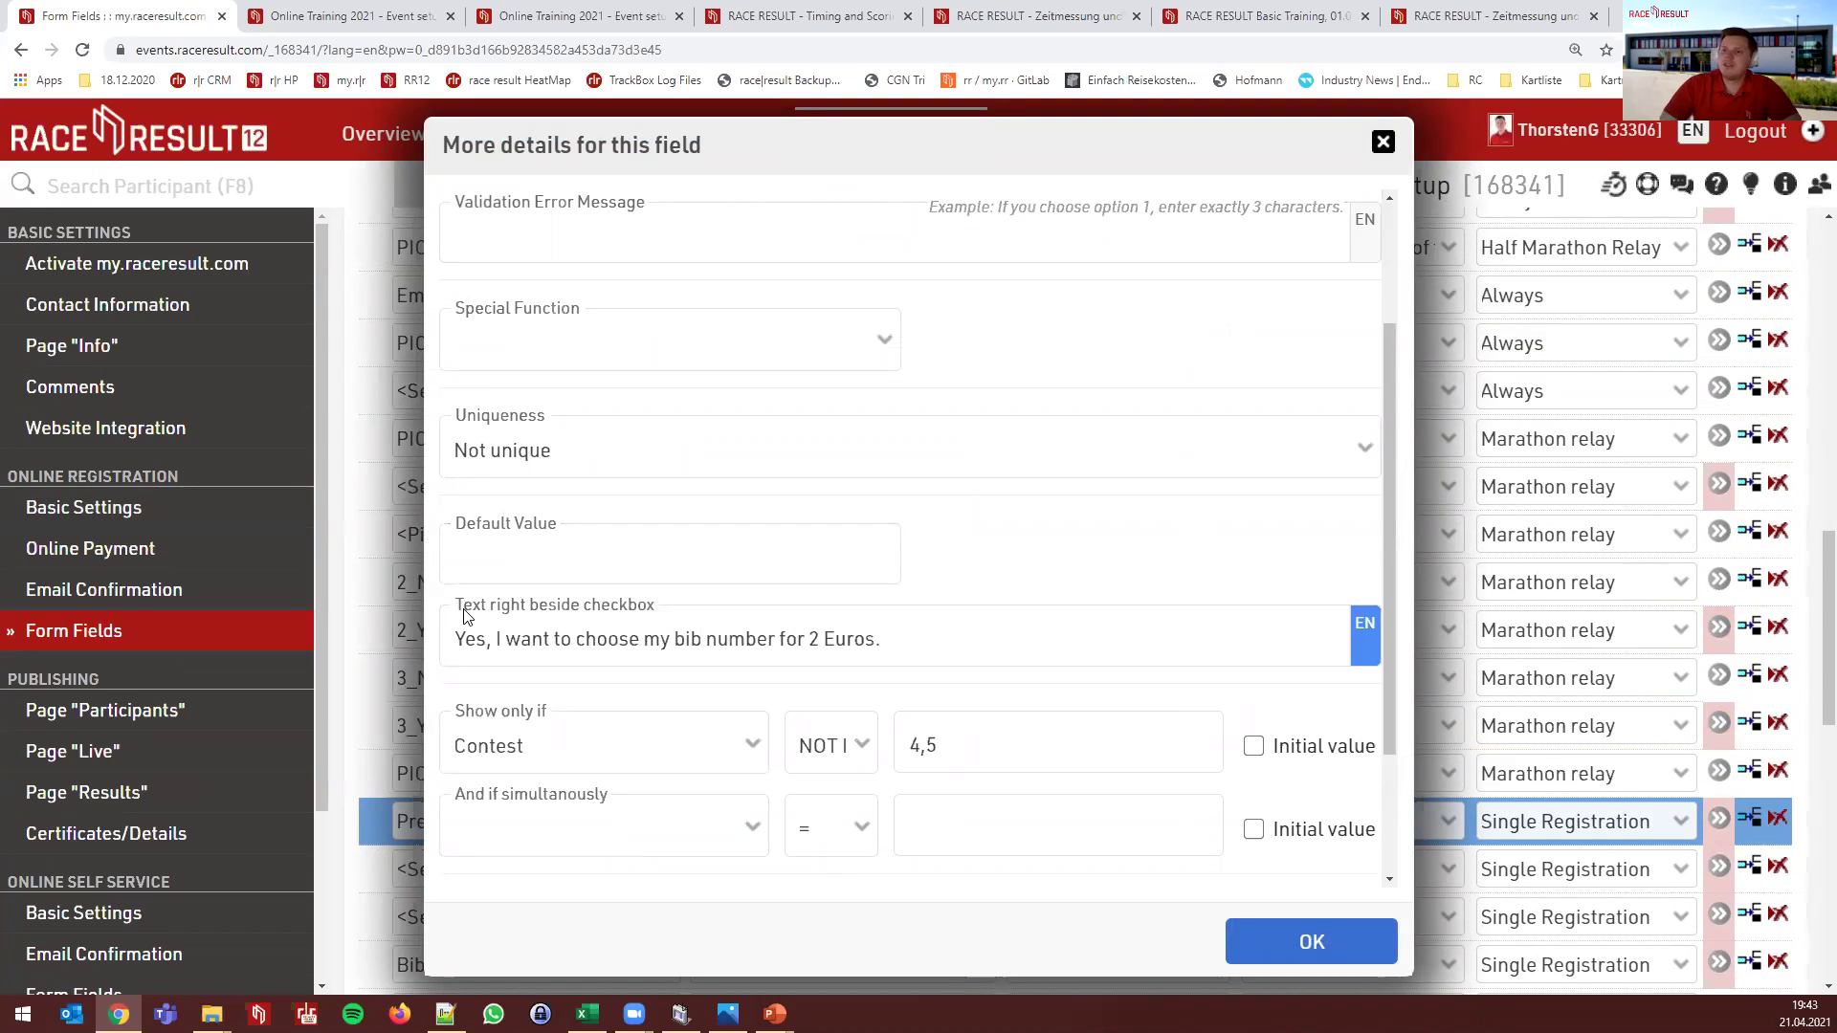
click(922, 647)
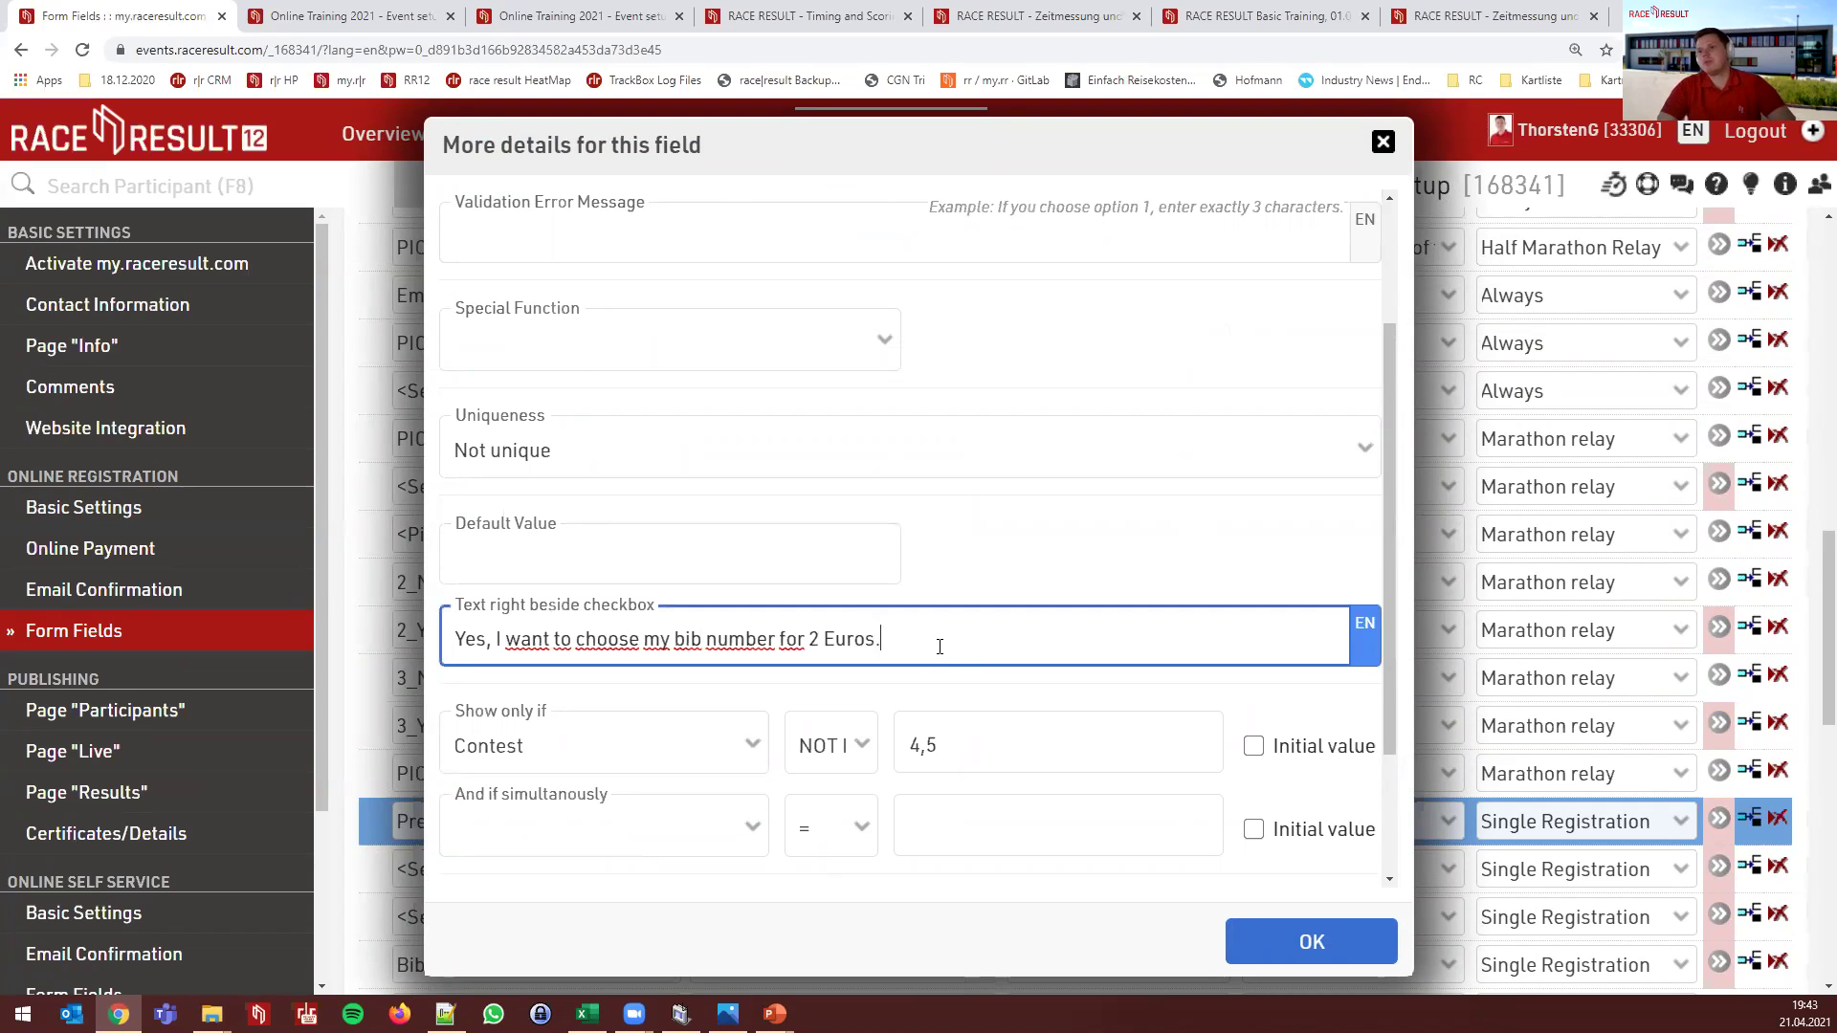
Check how the Preferred Bib Number checkbox text appears on the public registration page, and return to the field details
click(330, 17)
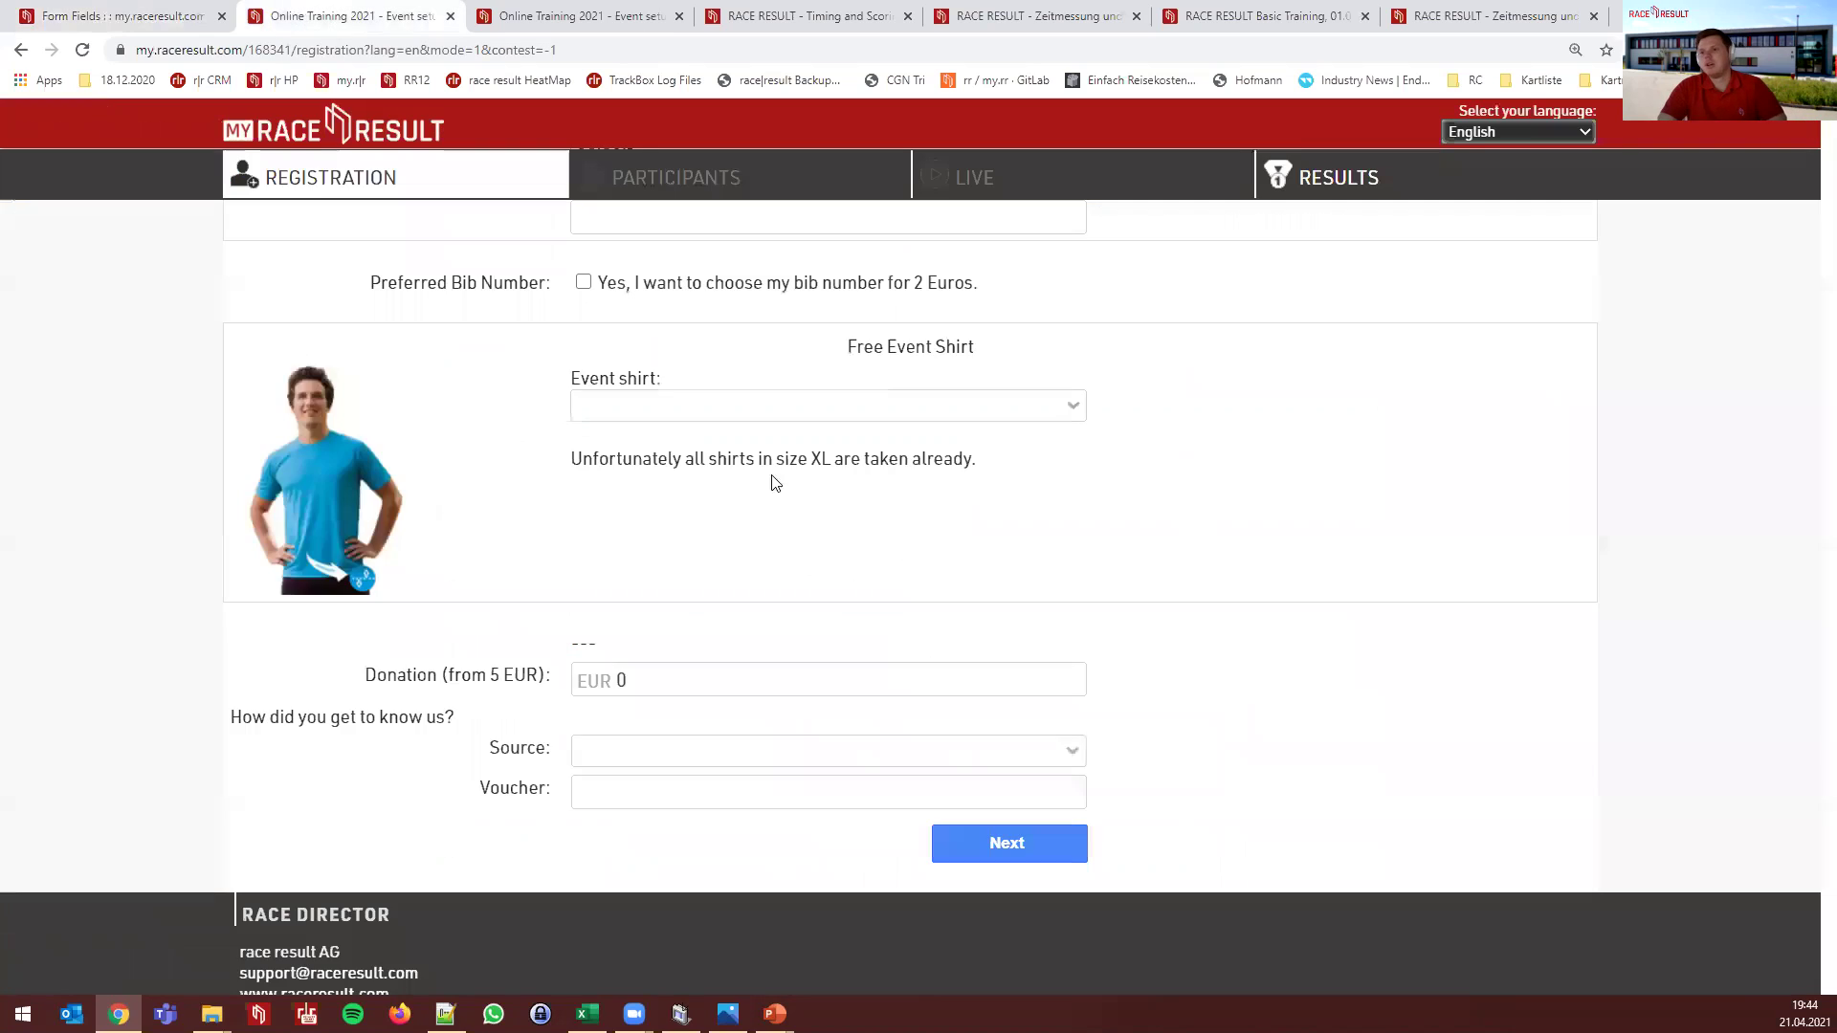
scroll(775, 498, up, 1)
scroll(783, 522, up, 1)
drag(986, 380, 585, 381)
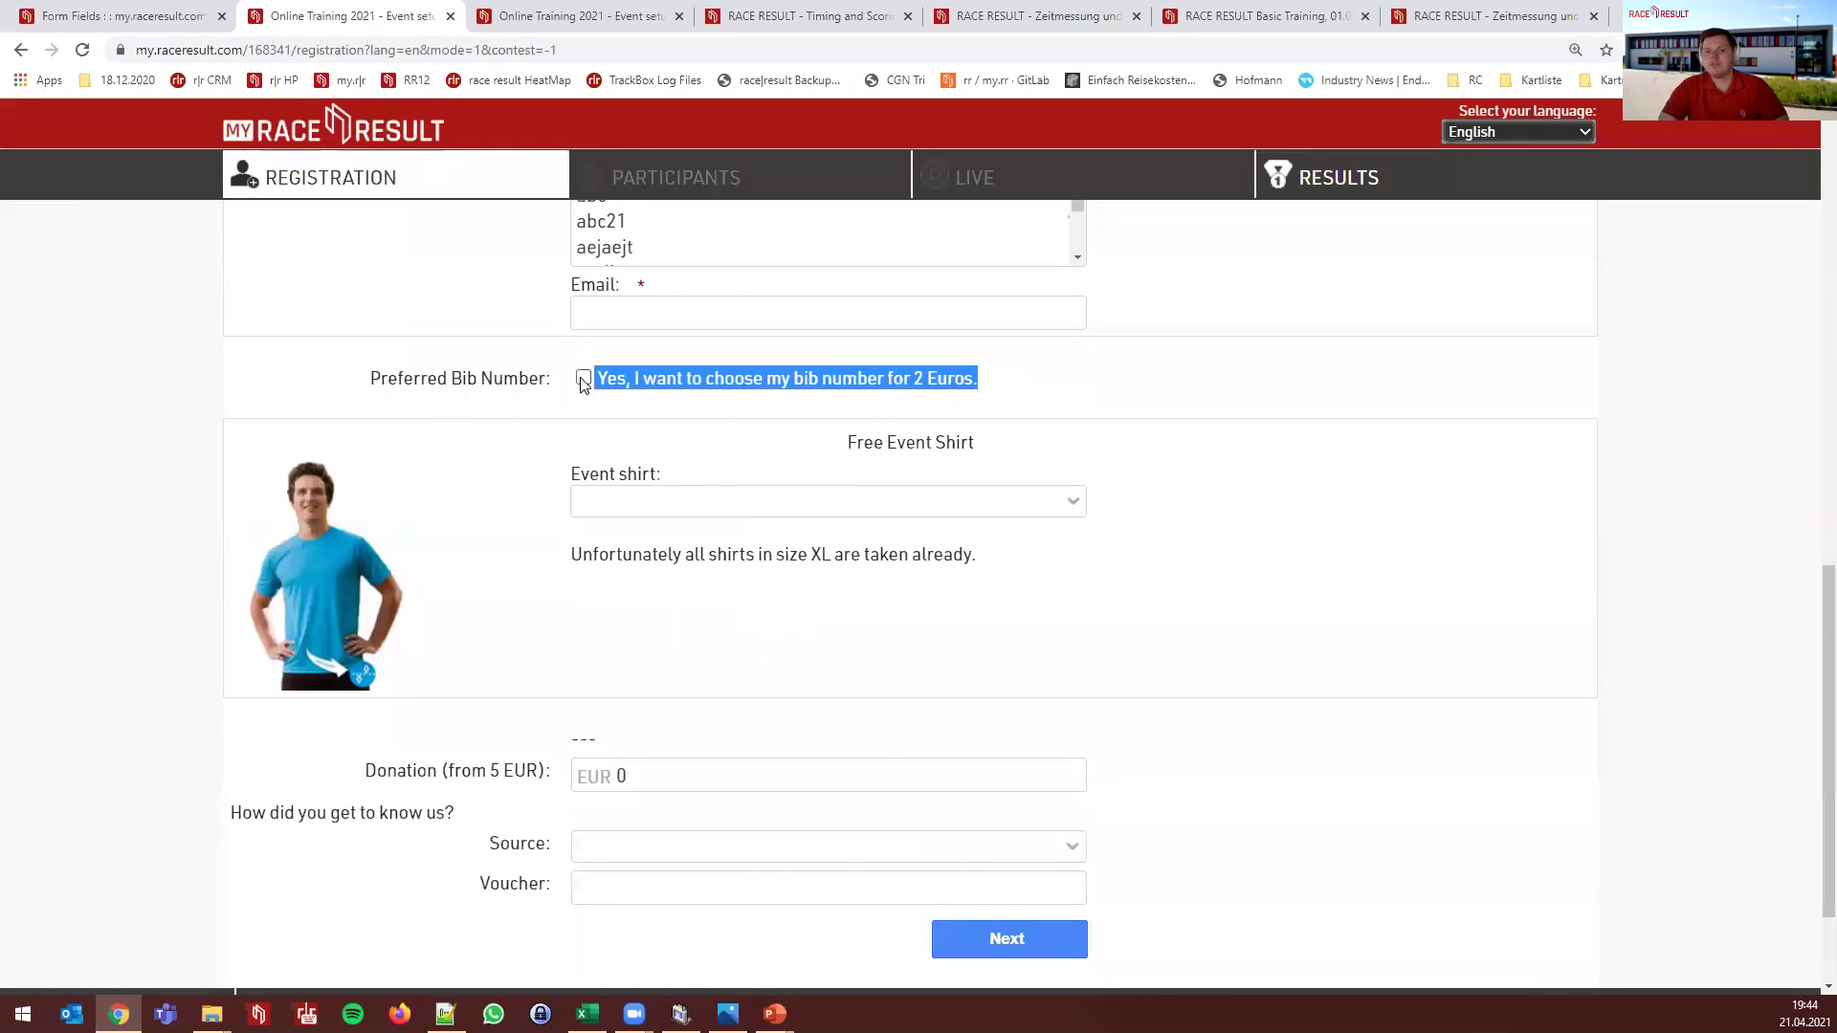
click(625, 379)
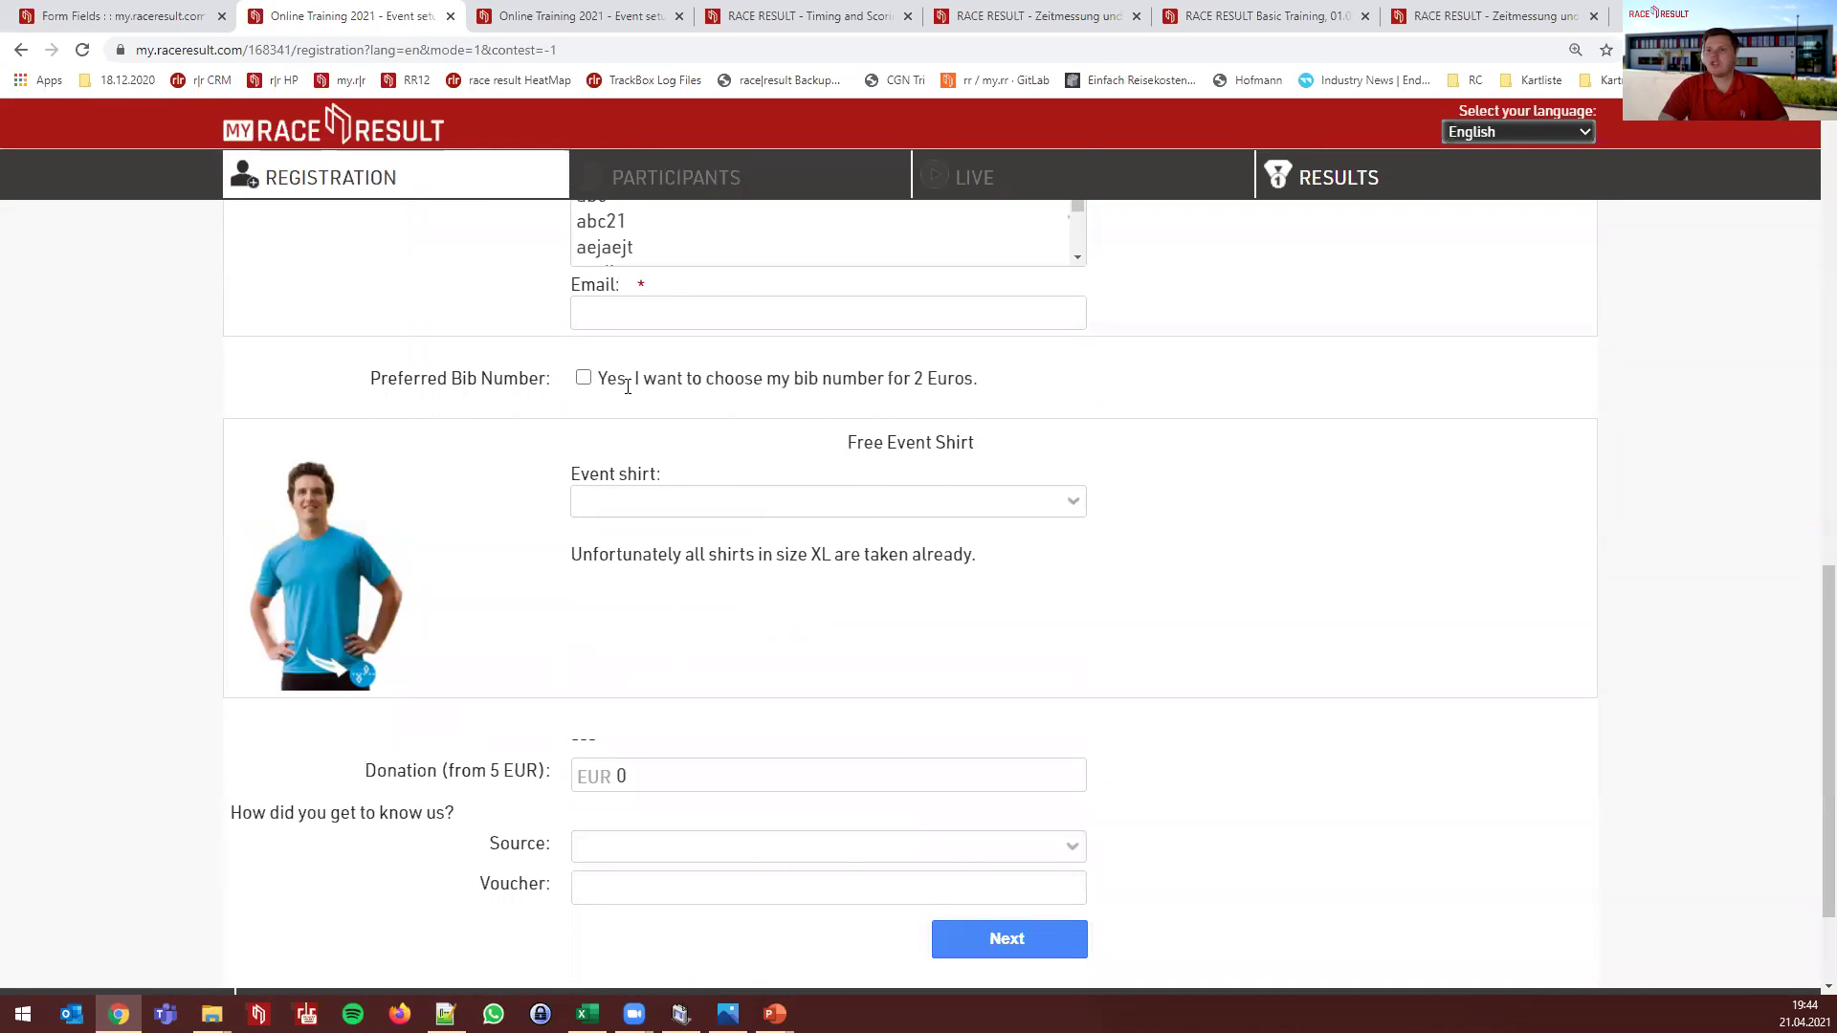
click(122, 19)
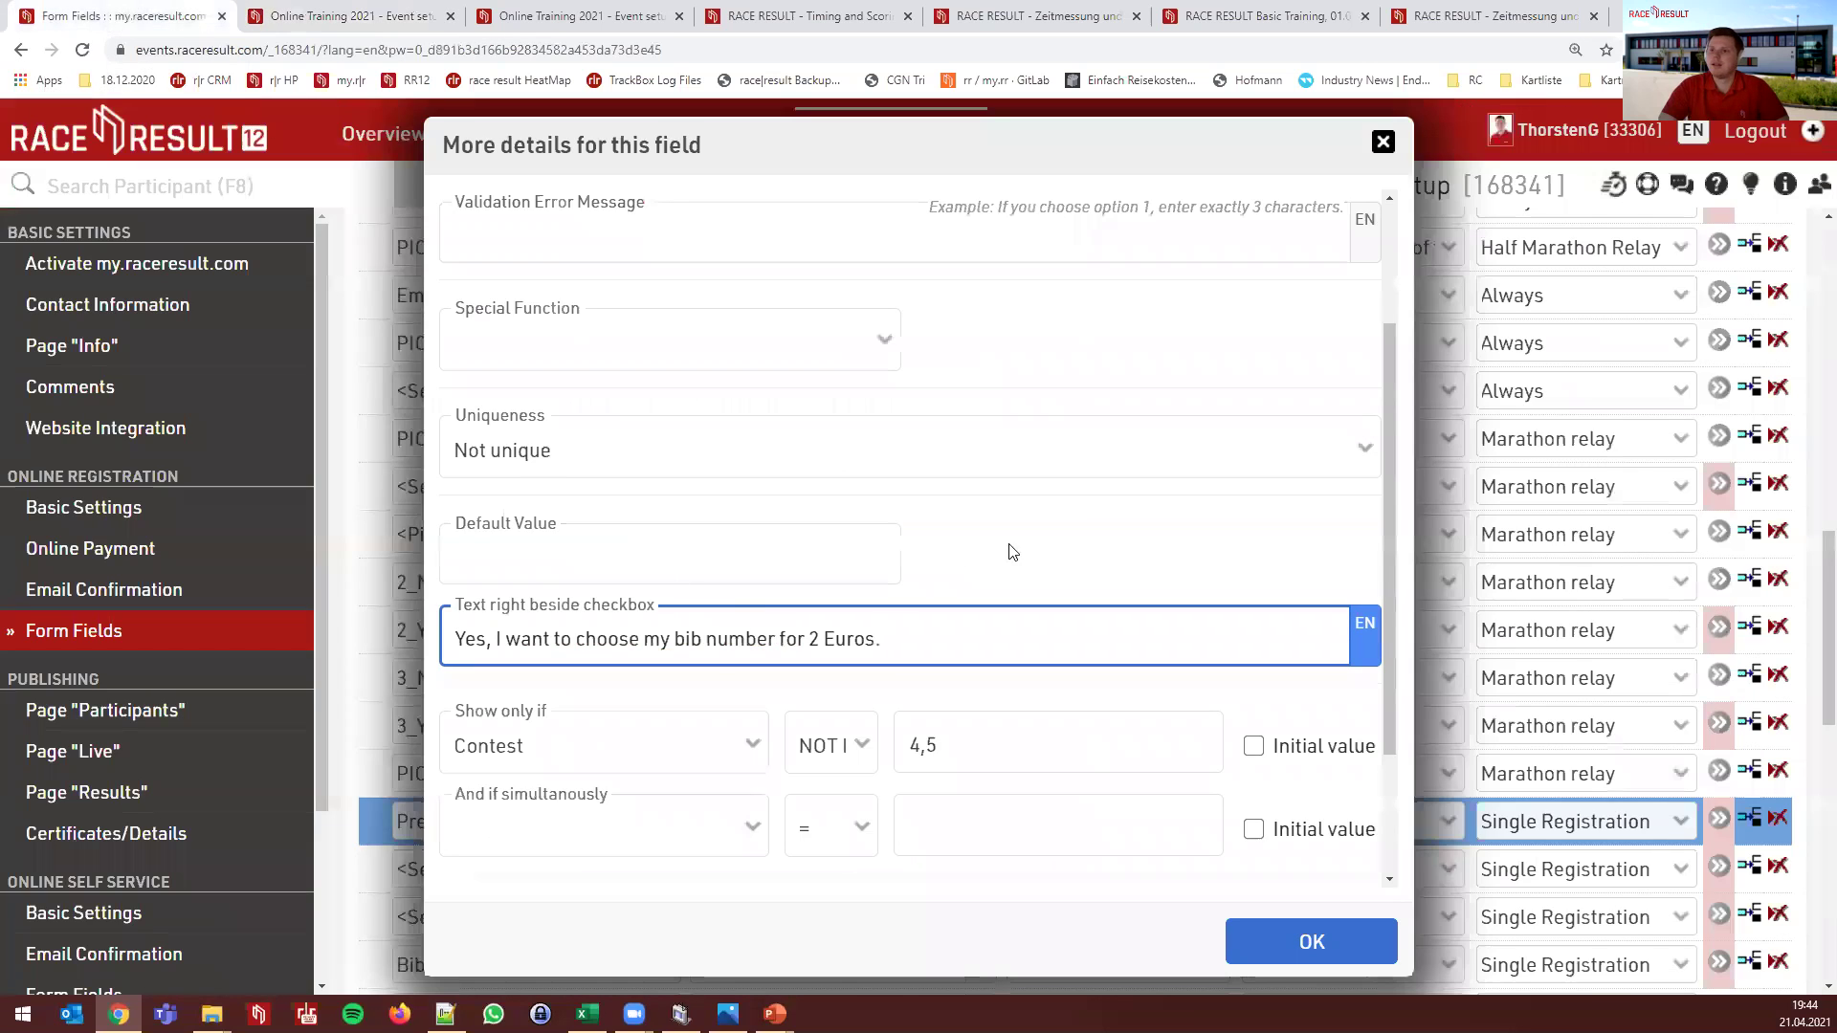
Close the PrefBib field's details and open the additional details of the TShirt field
click(1607, 608)
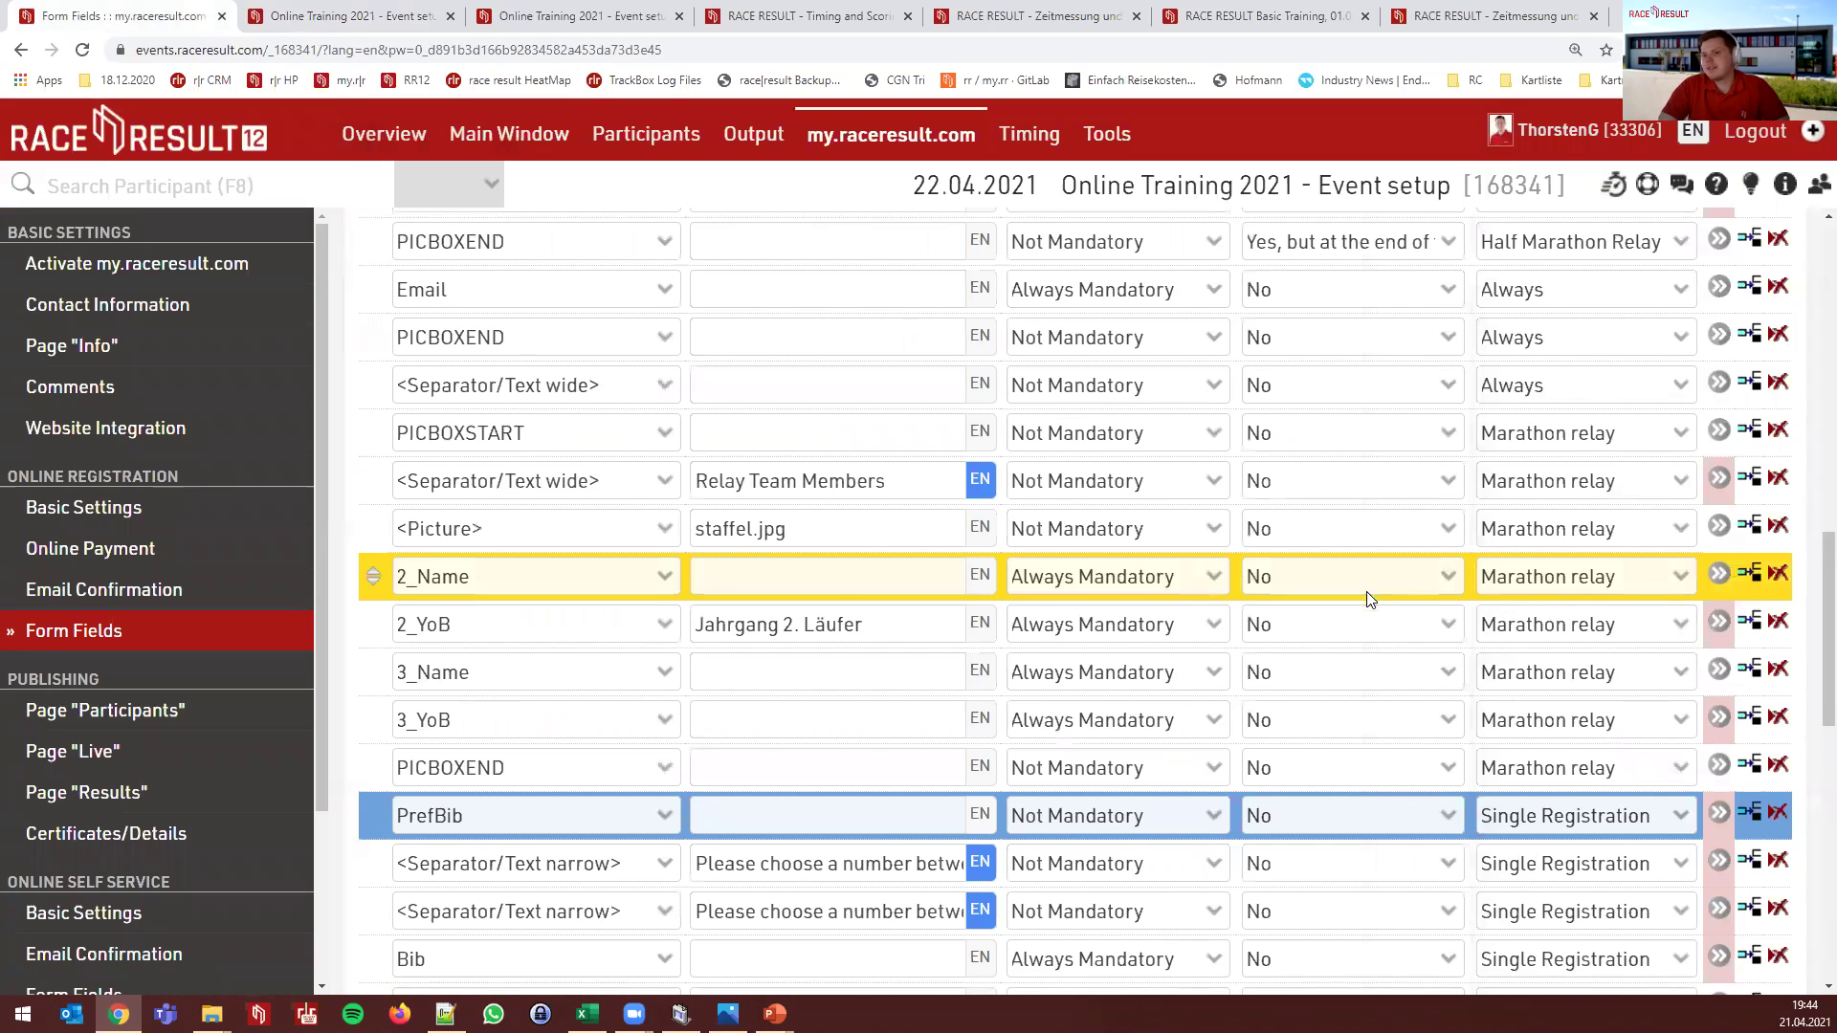
scroll(1366, 599, down, 4)
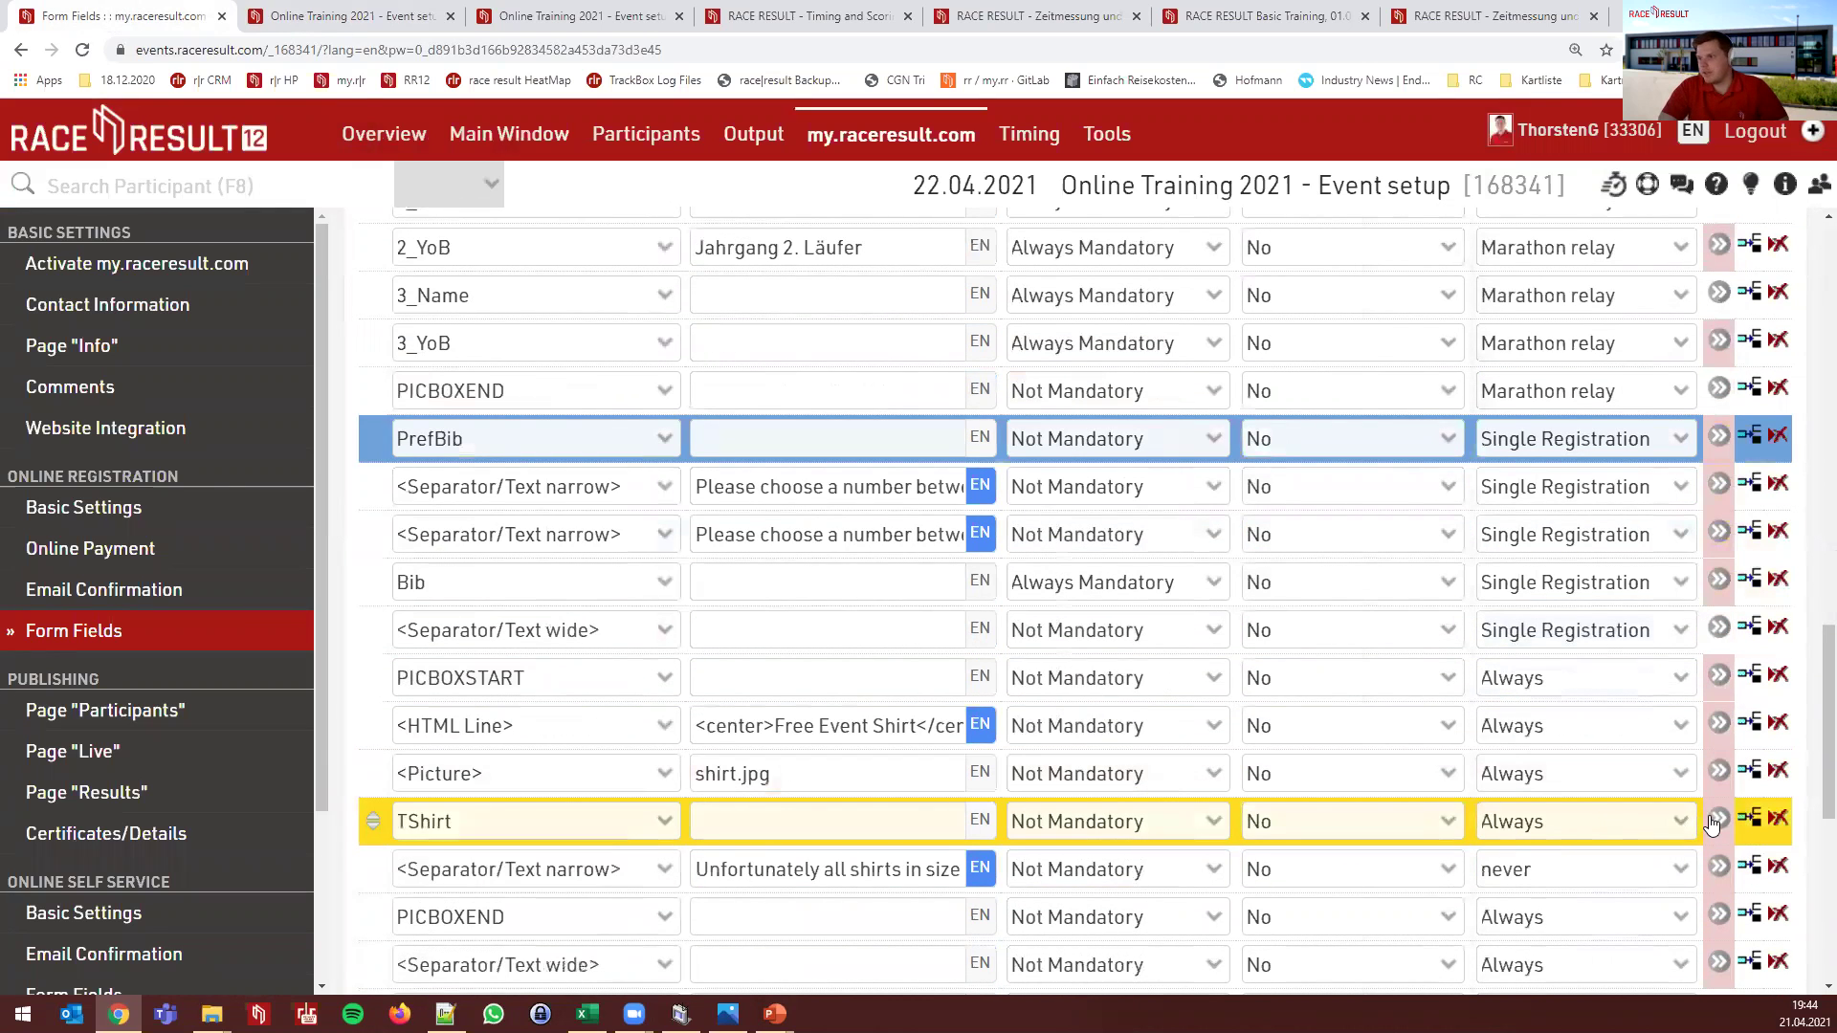
click(1718, 821)
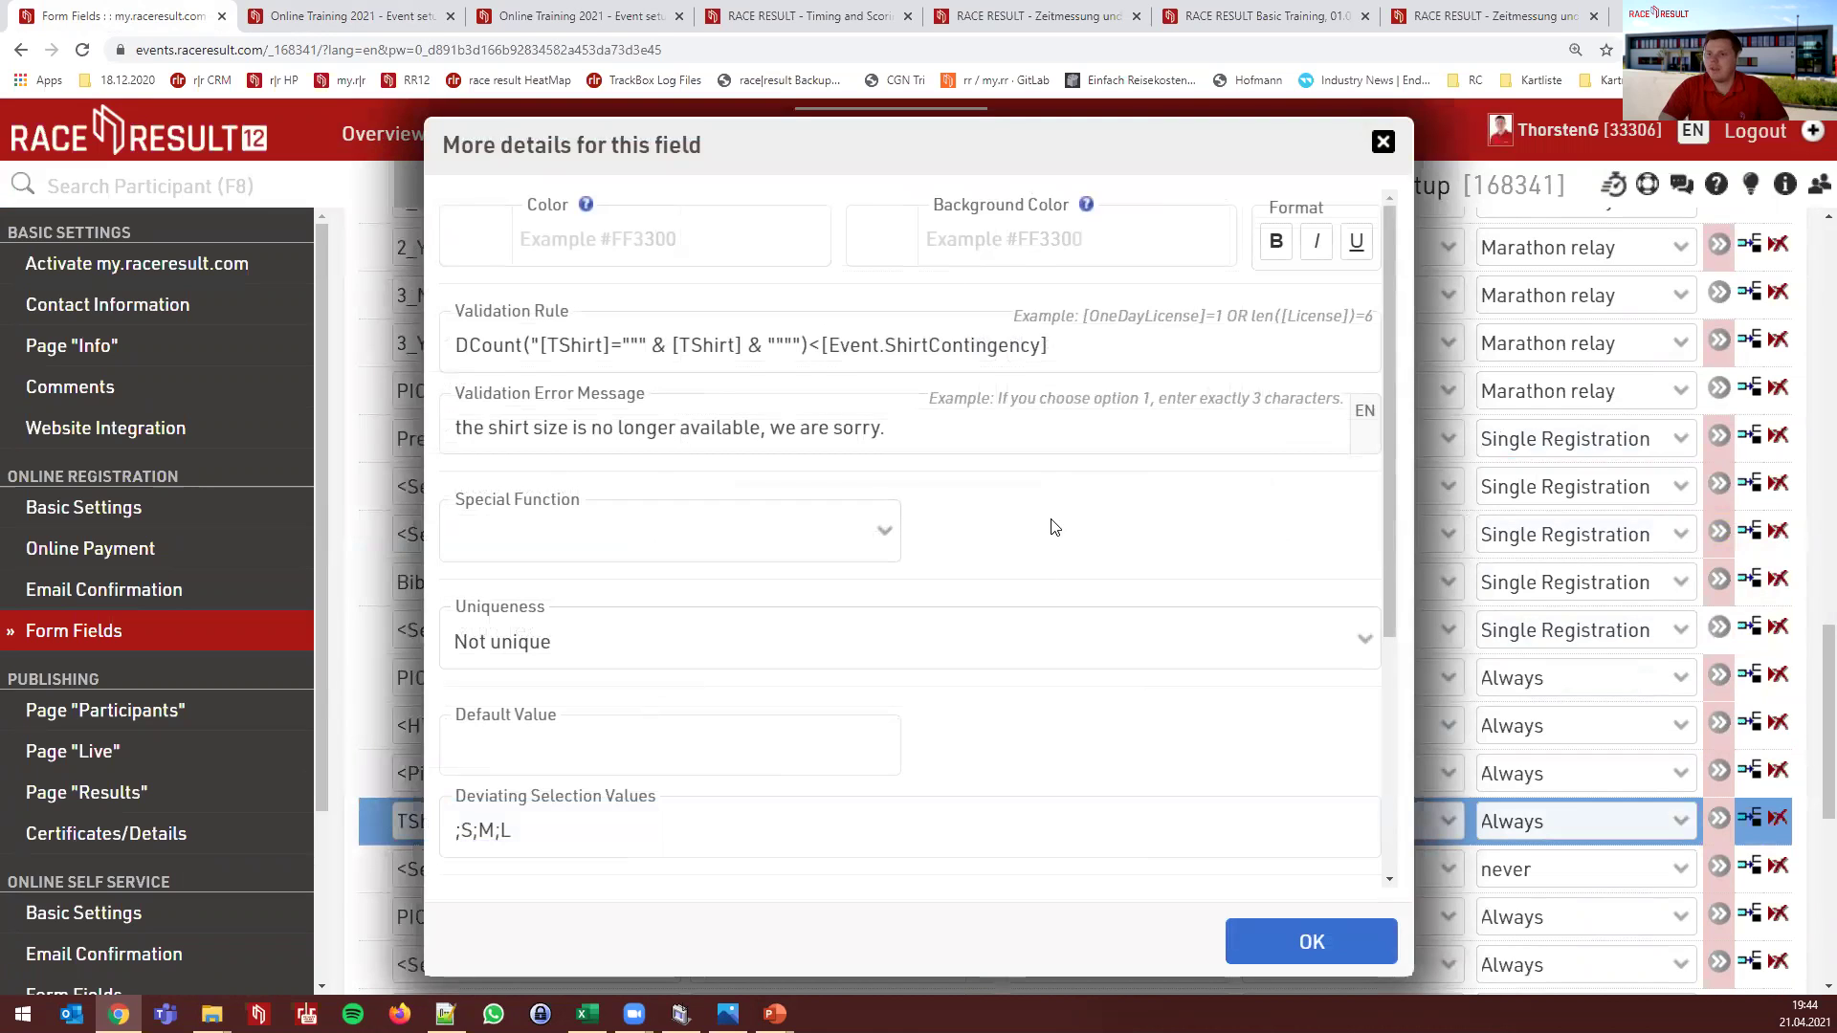
scroll(1047, 524, down, 2)
scroll(1047, 525, down, 1)
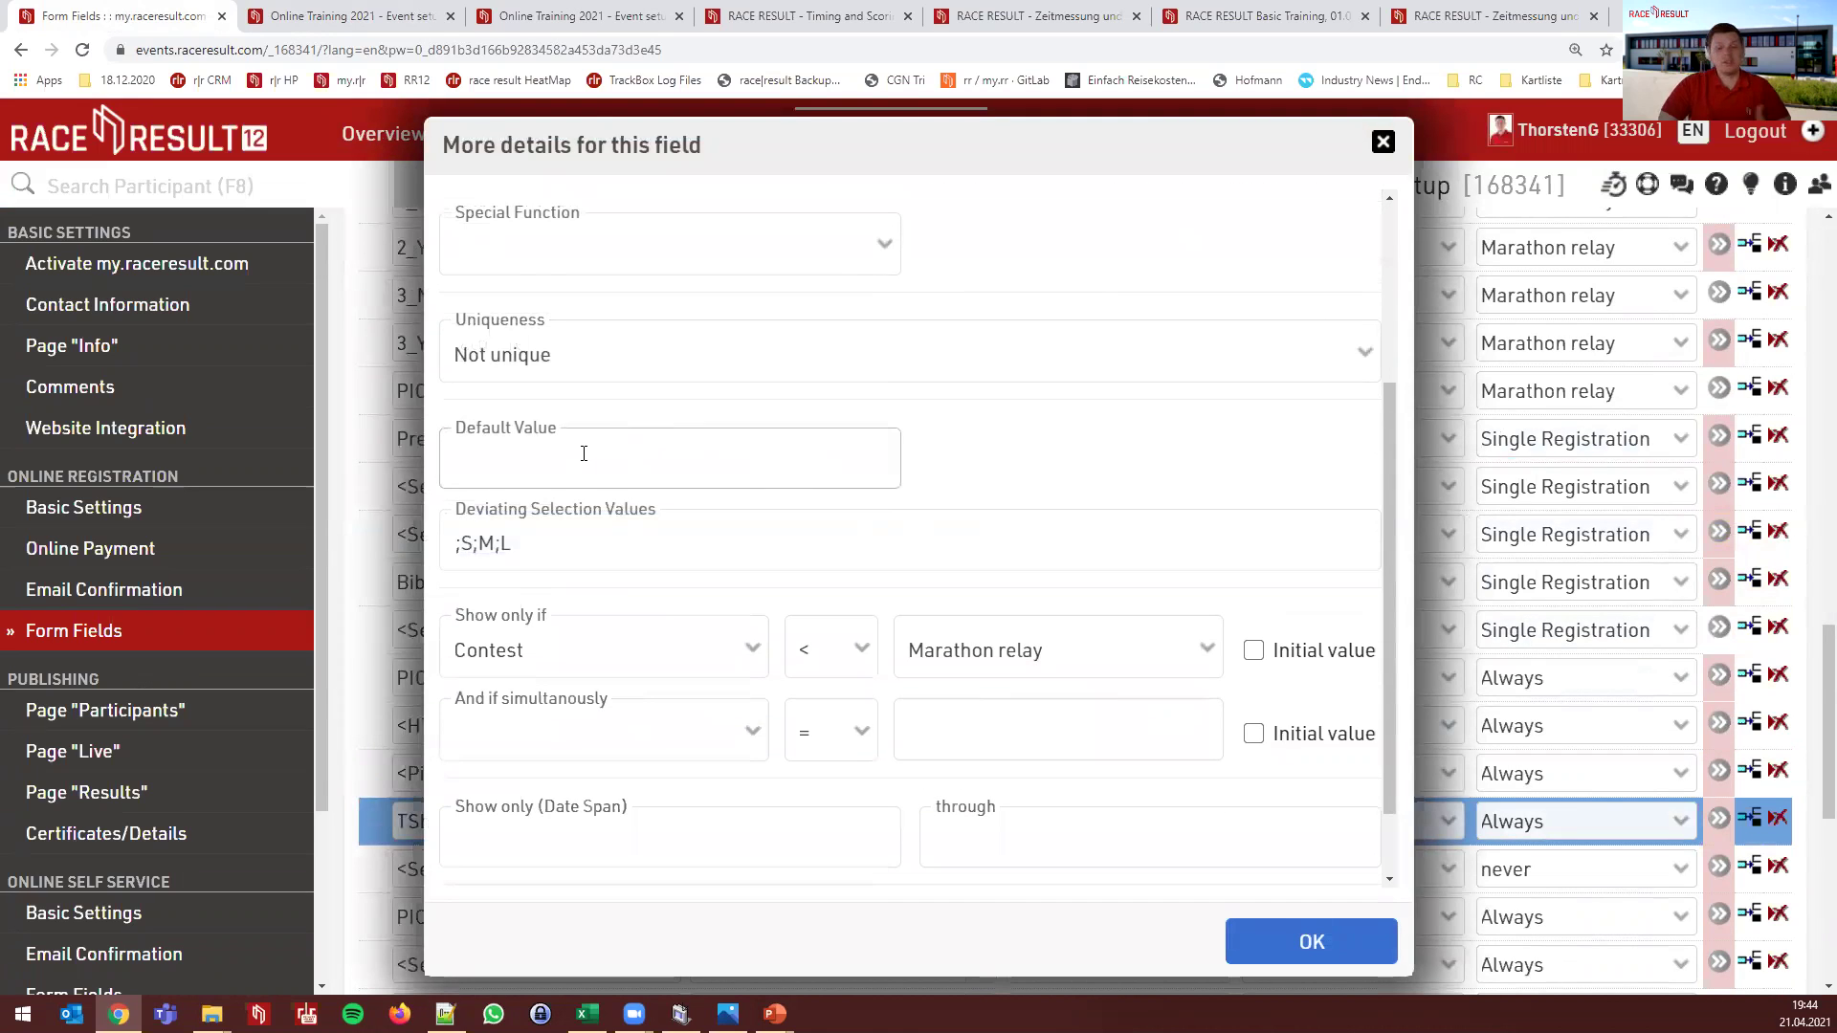
Replace the TShirt field's Deviating Selection Values with ";S;M;L;XL" and confirm the field details
click(572, 531)
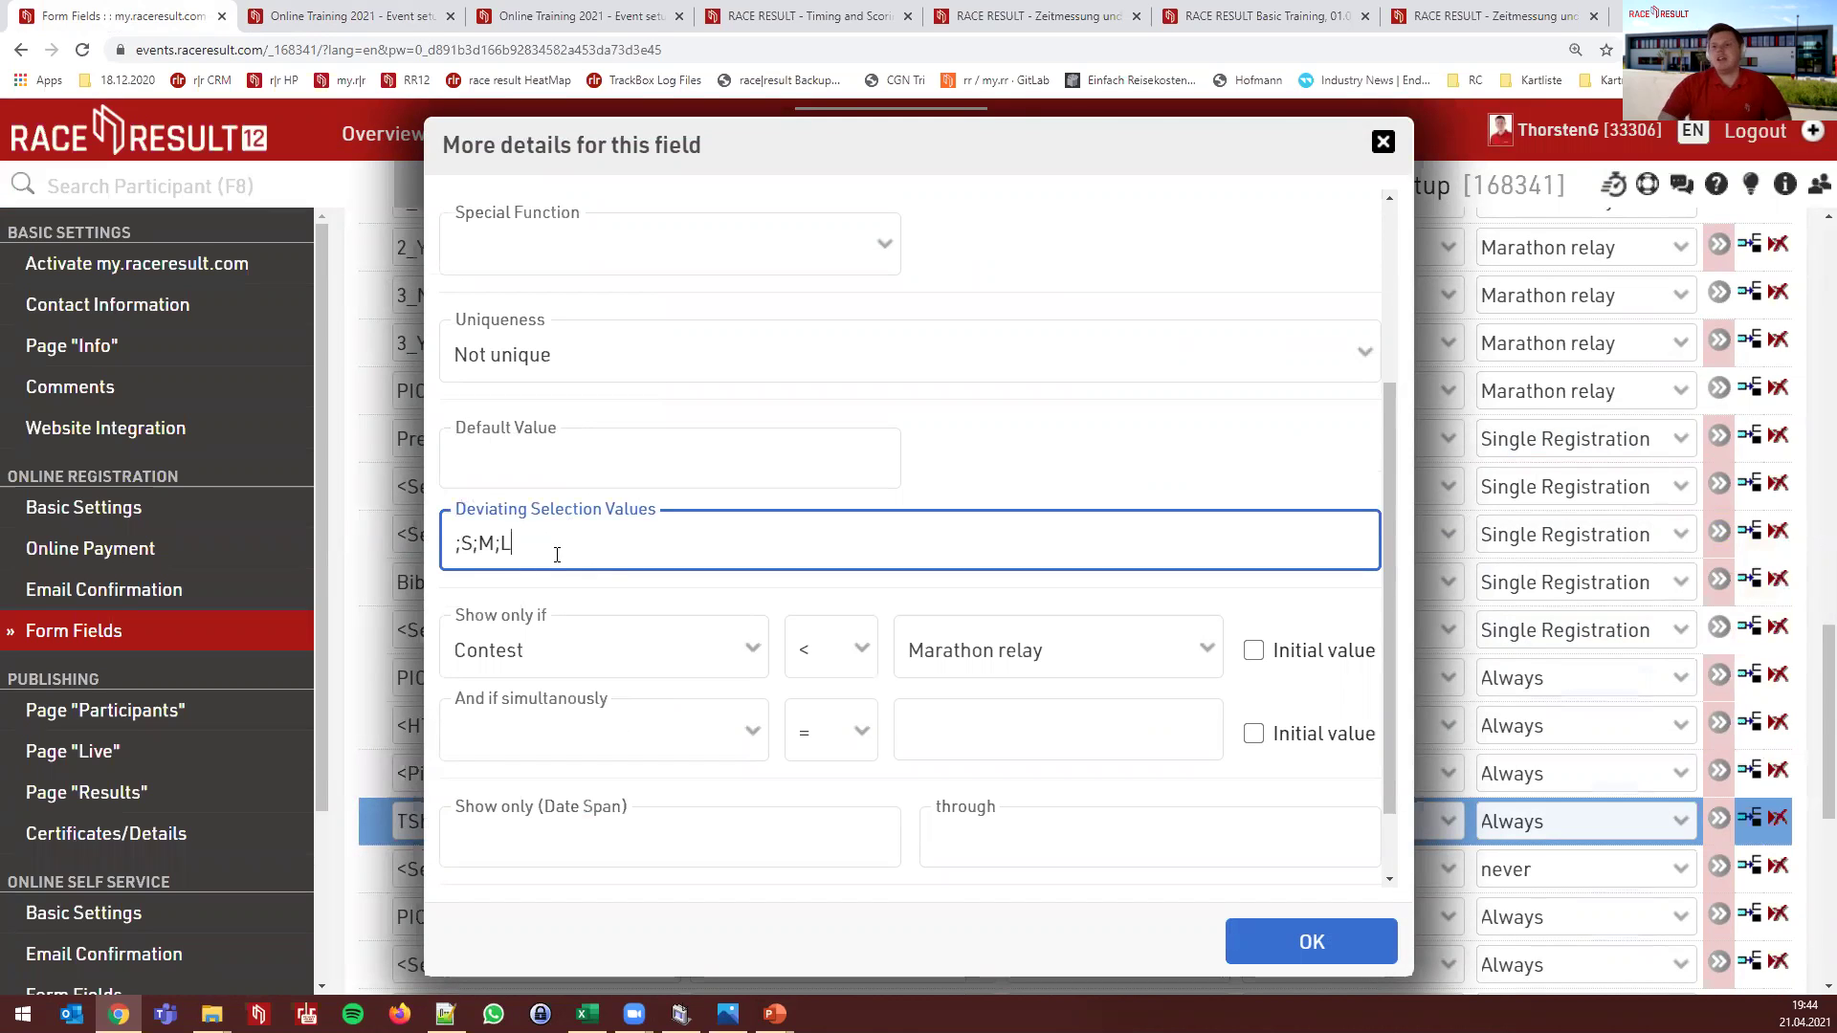
key(ctrl+a)
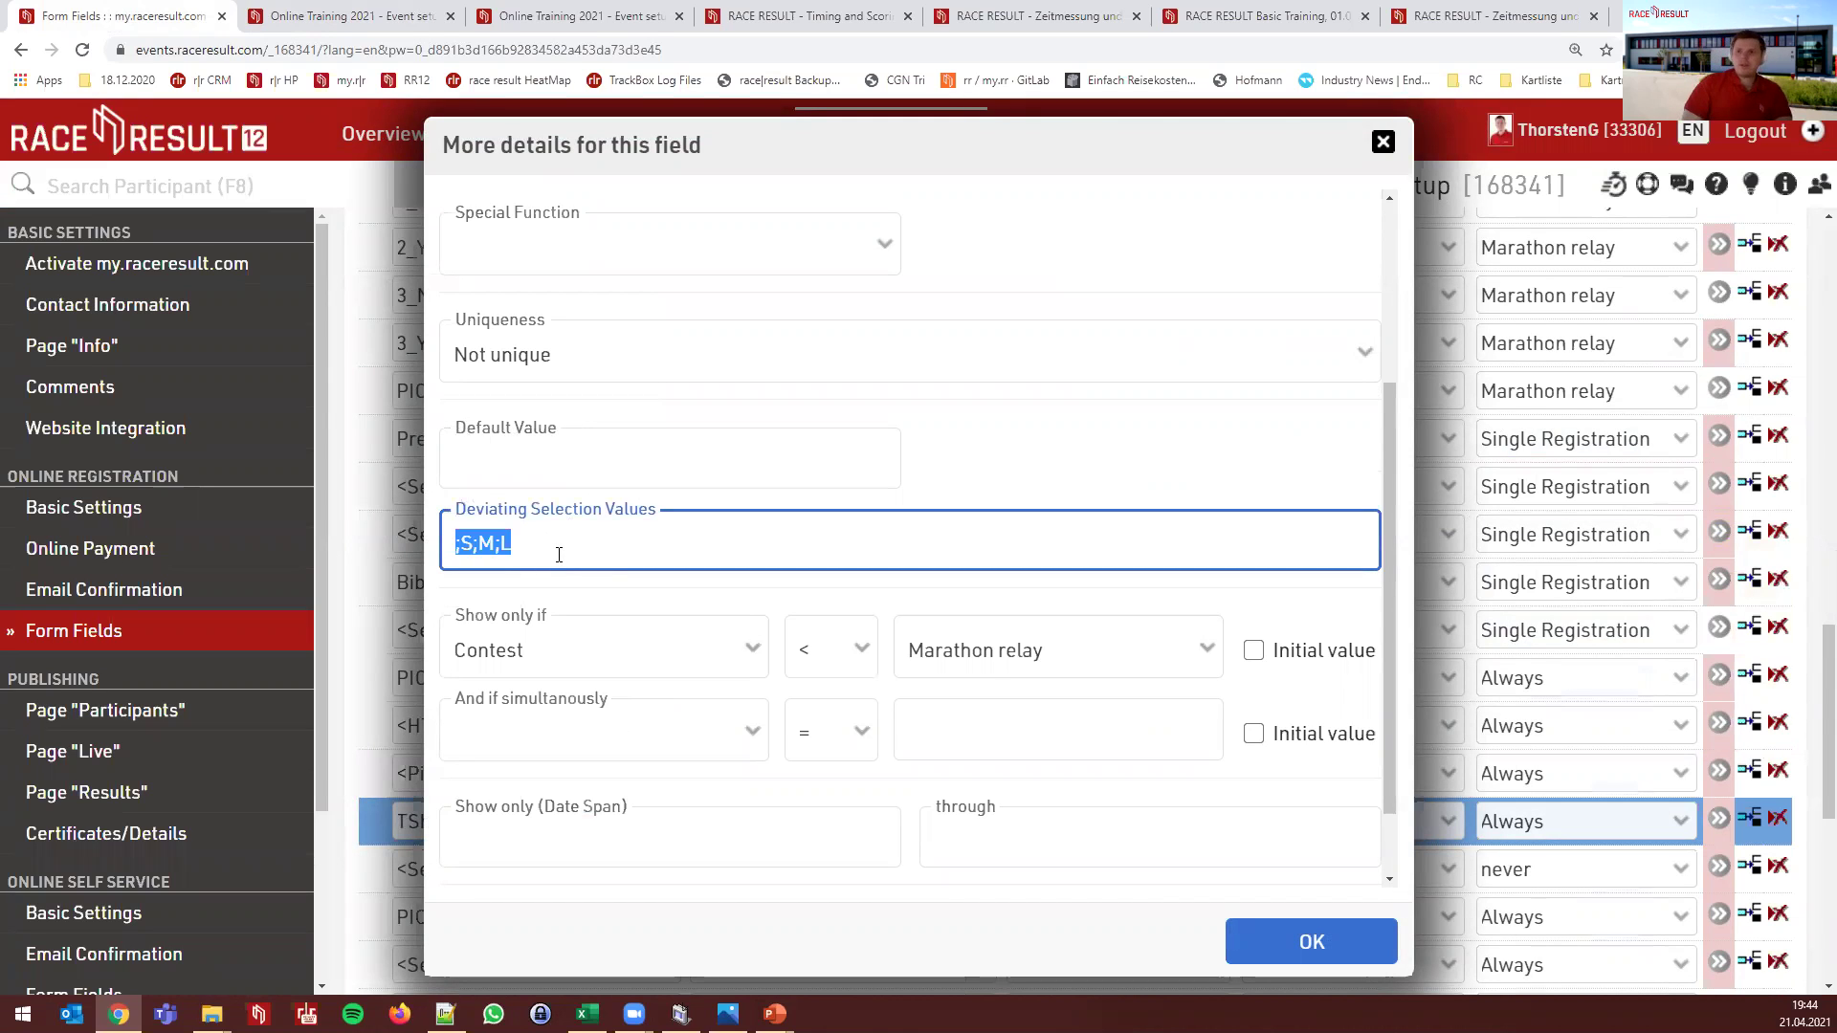
key(BackSpace)
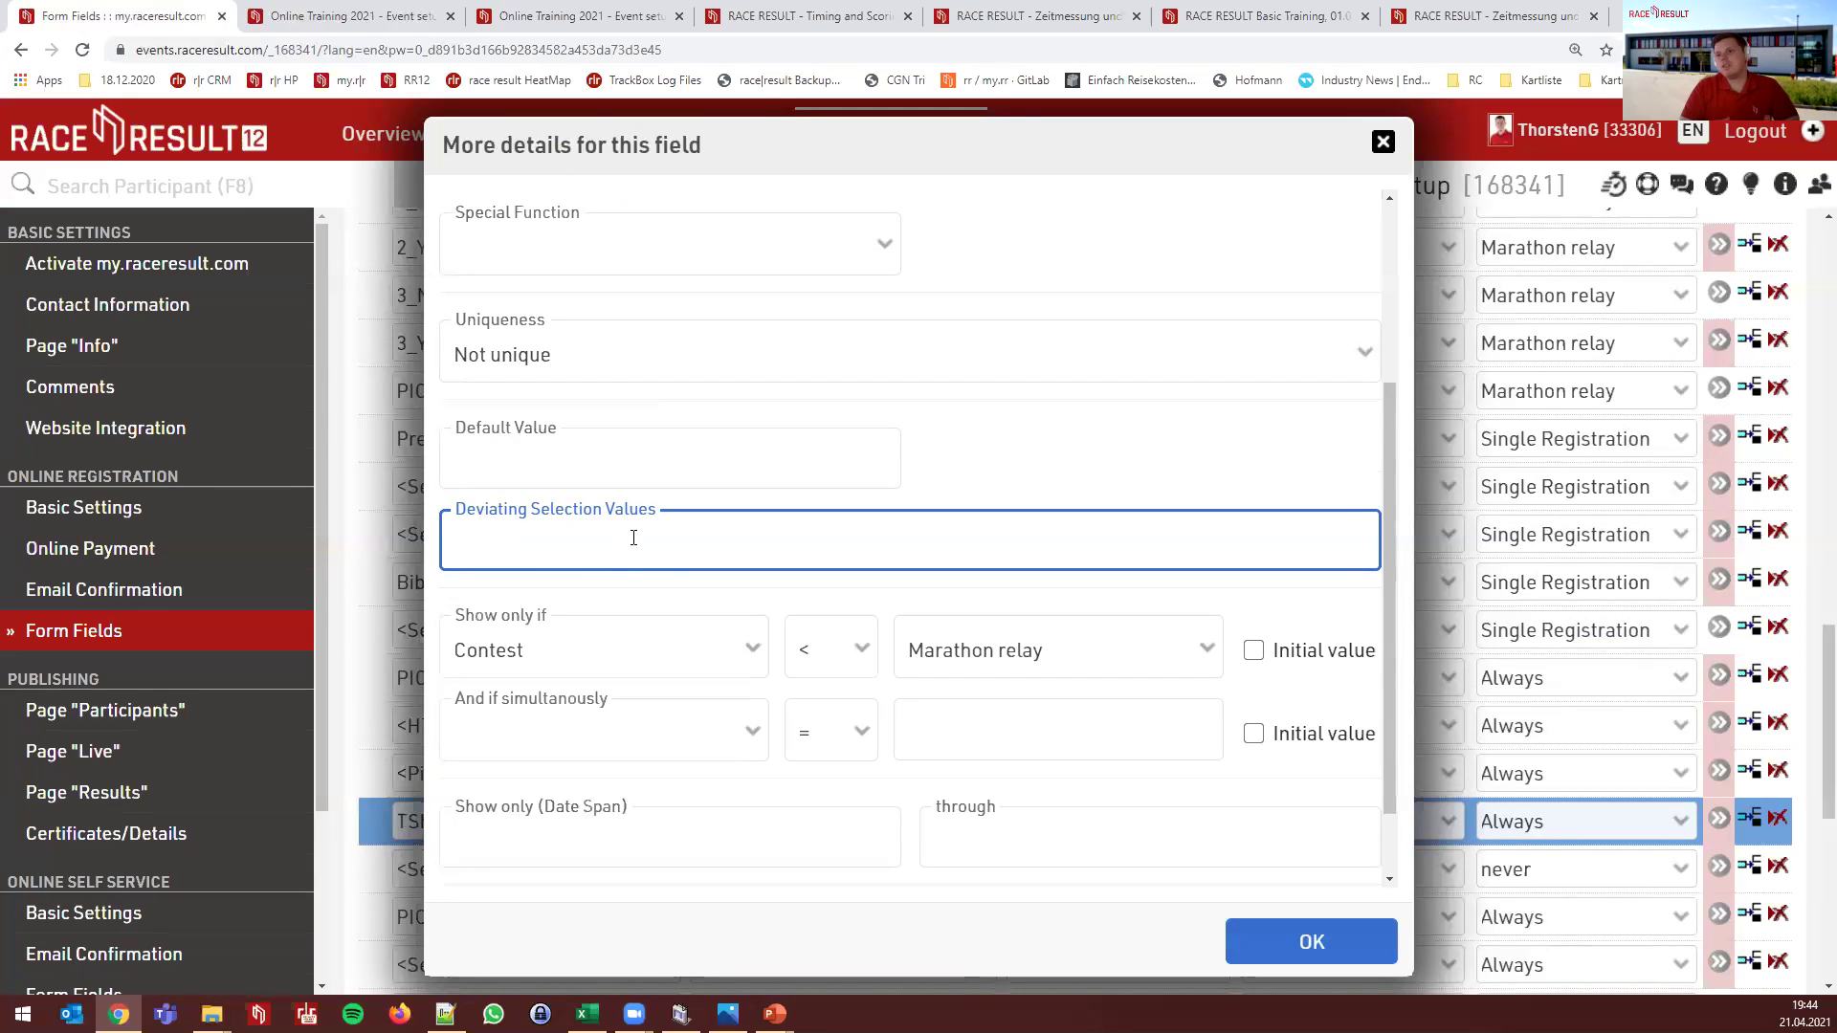
text(;s)
text(S;)
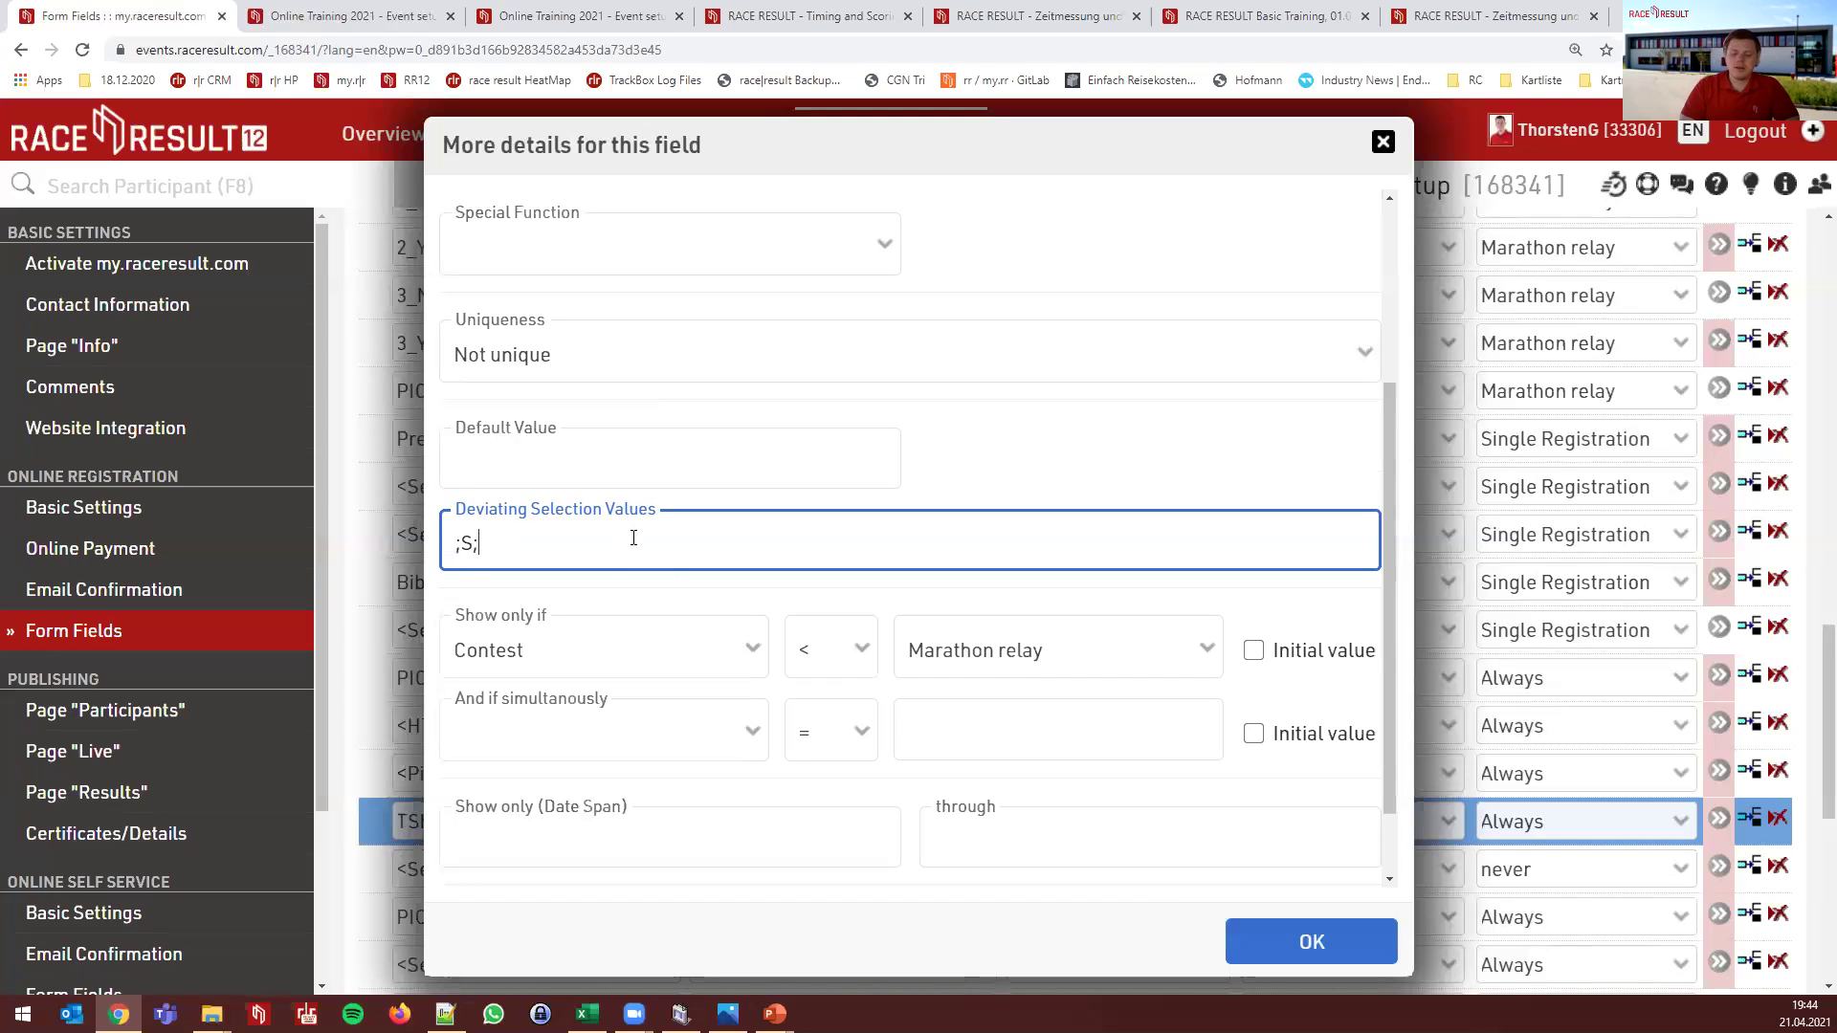
text(M;L;XL)
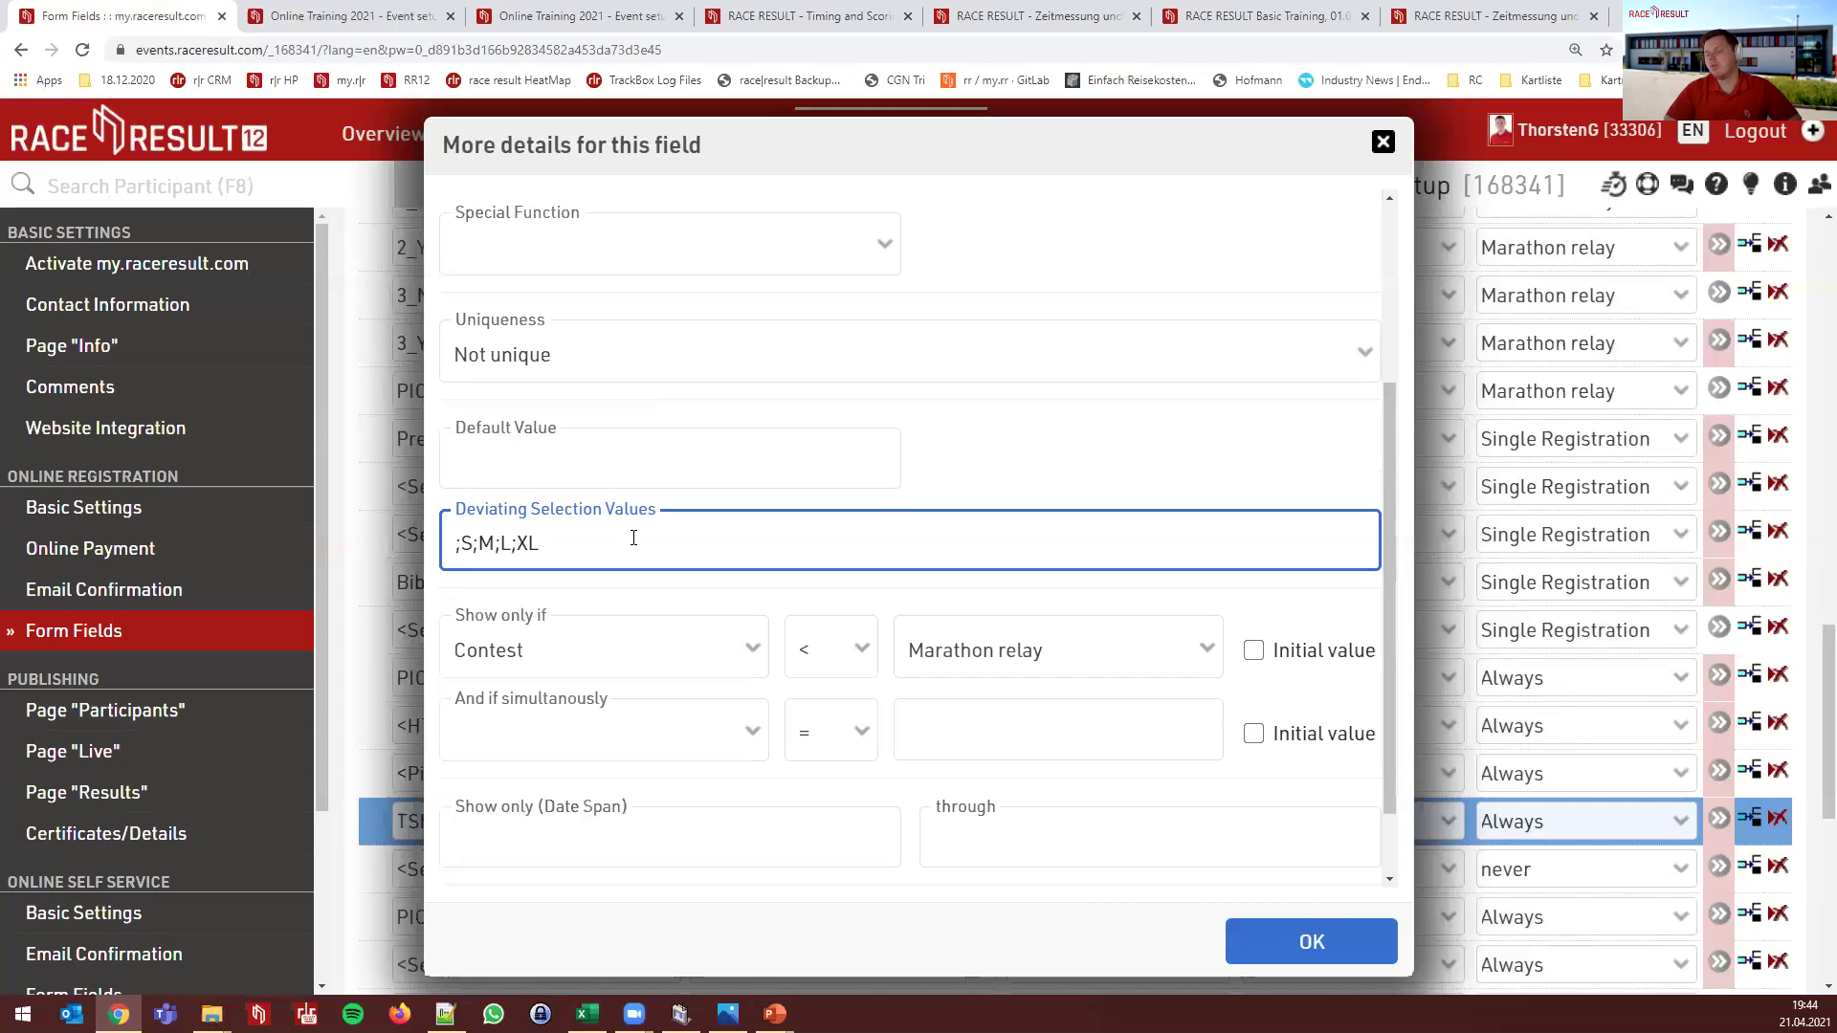
drag(518, 549, 551, 555)
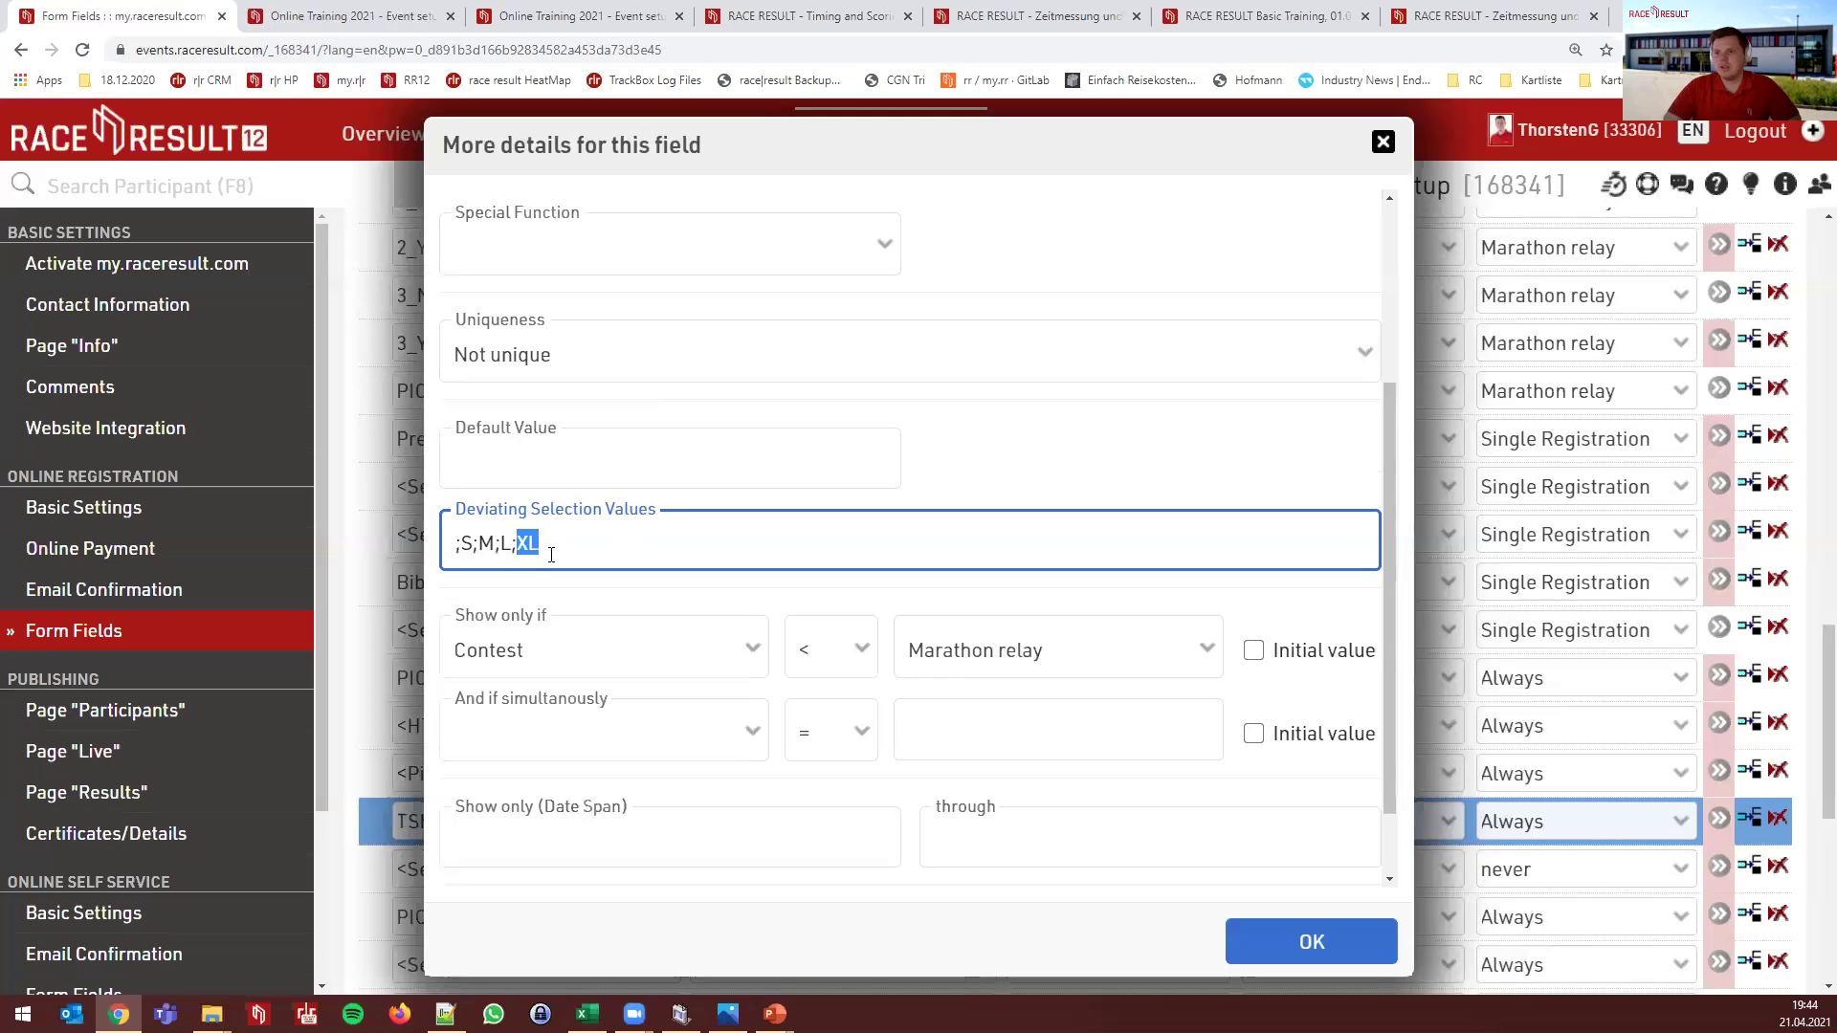
click(567, 556)
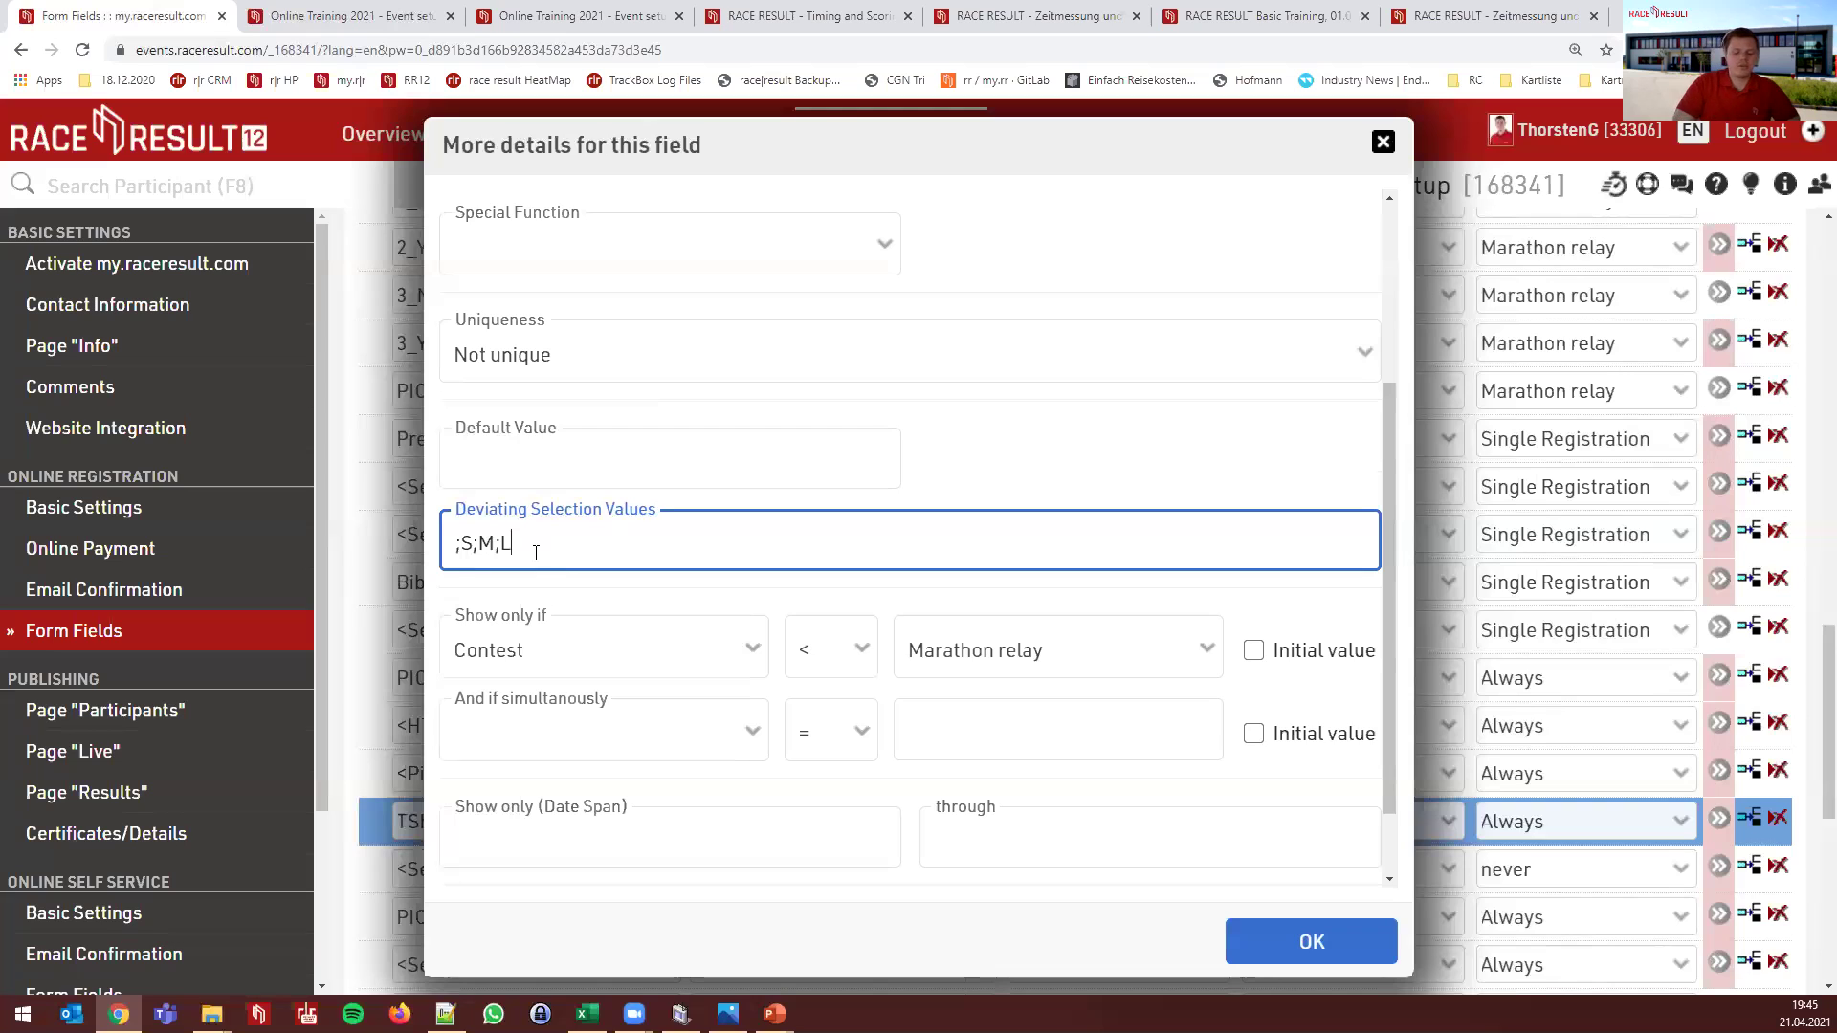
text(;XL)
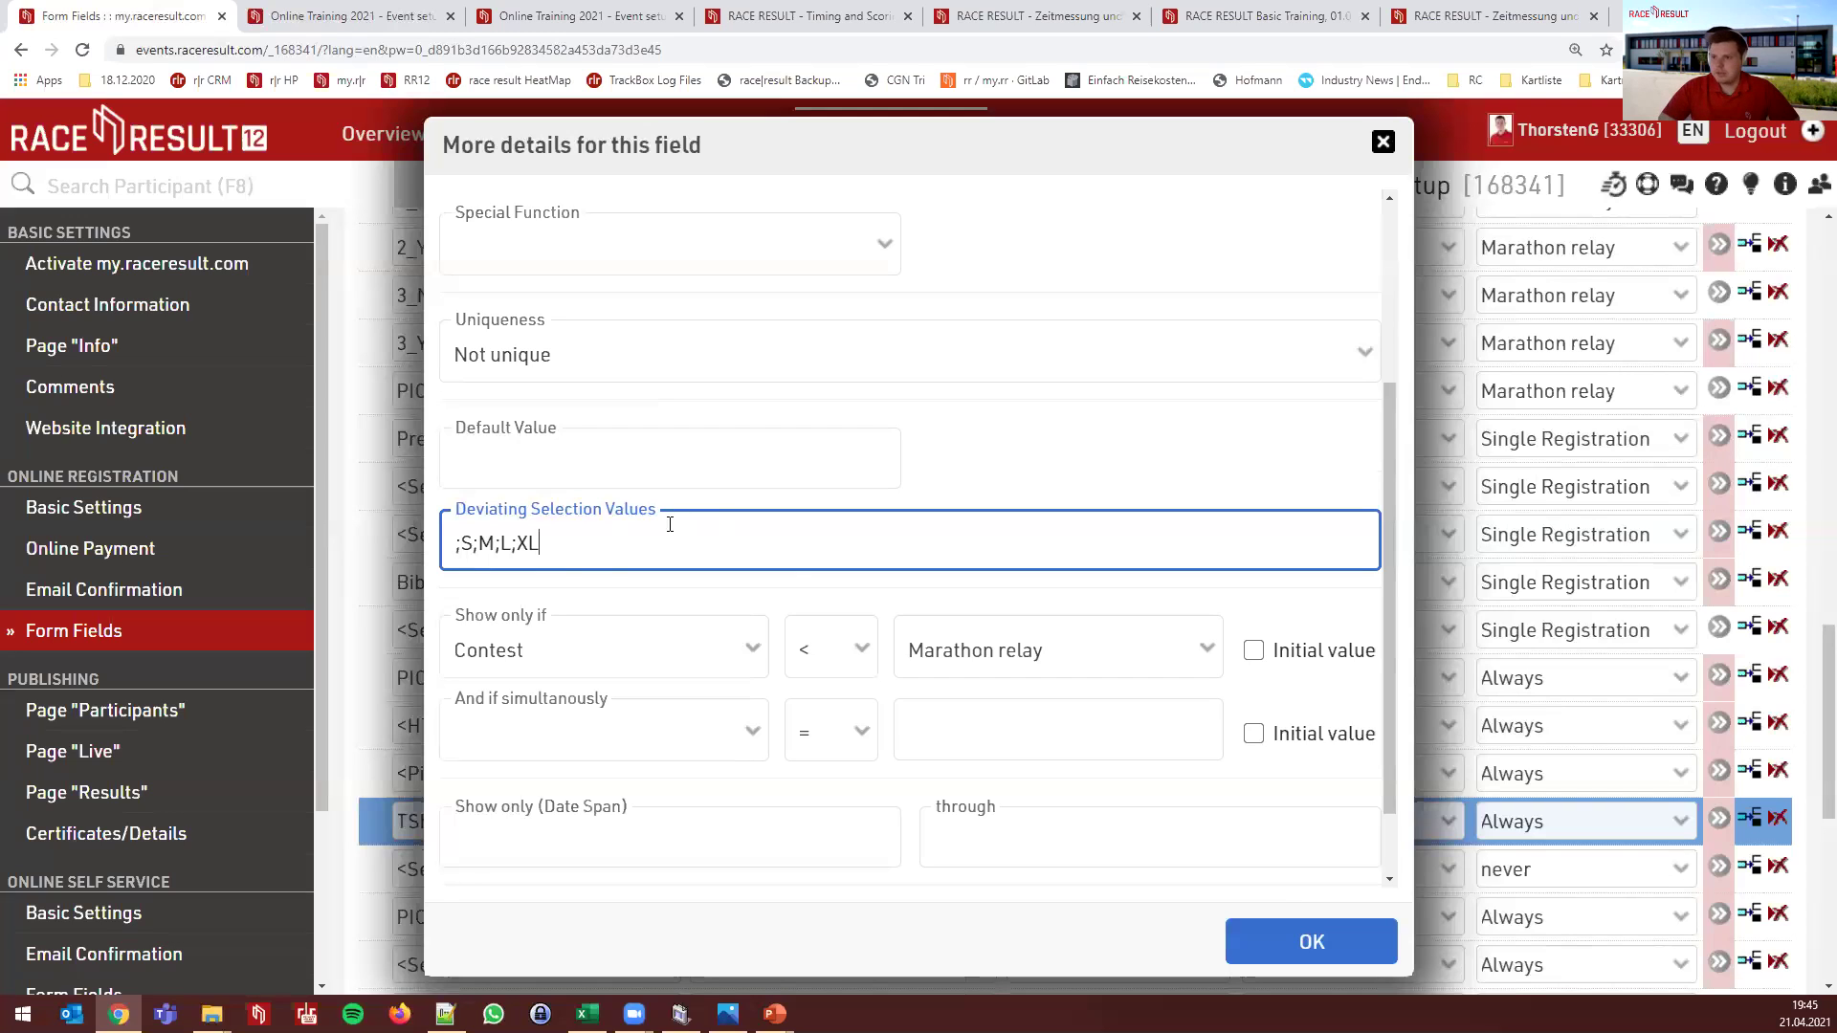
click(1334, 960)
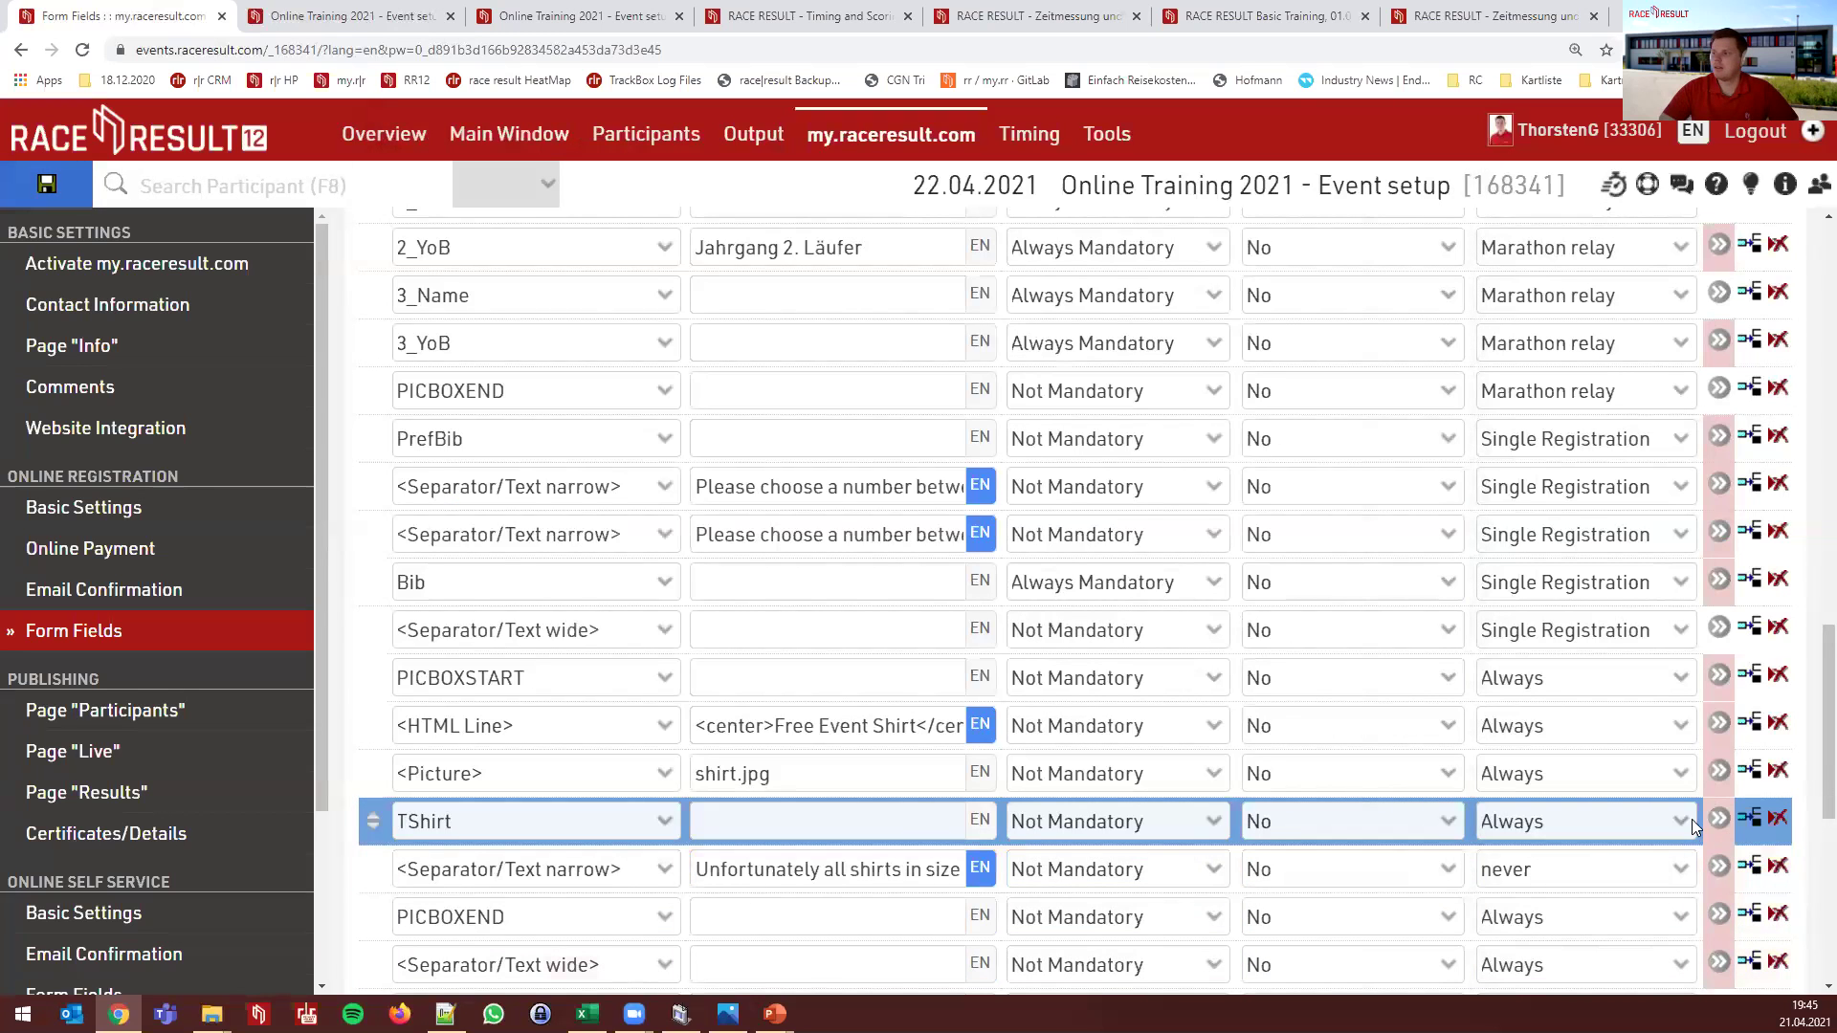
Reopen the TShirt field's details, examine the choices for its "Show only if" and "And if simultaneously" conditions, and close them
click(1719, 821)
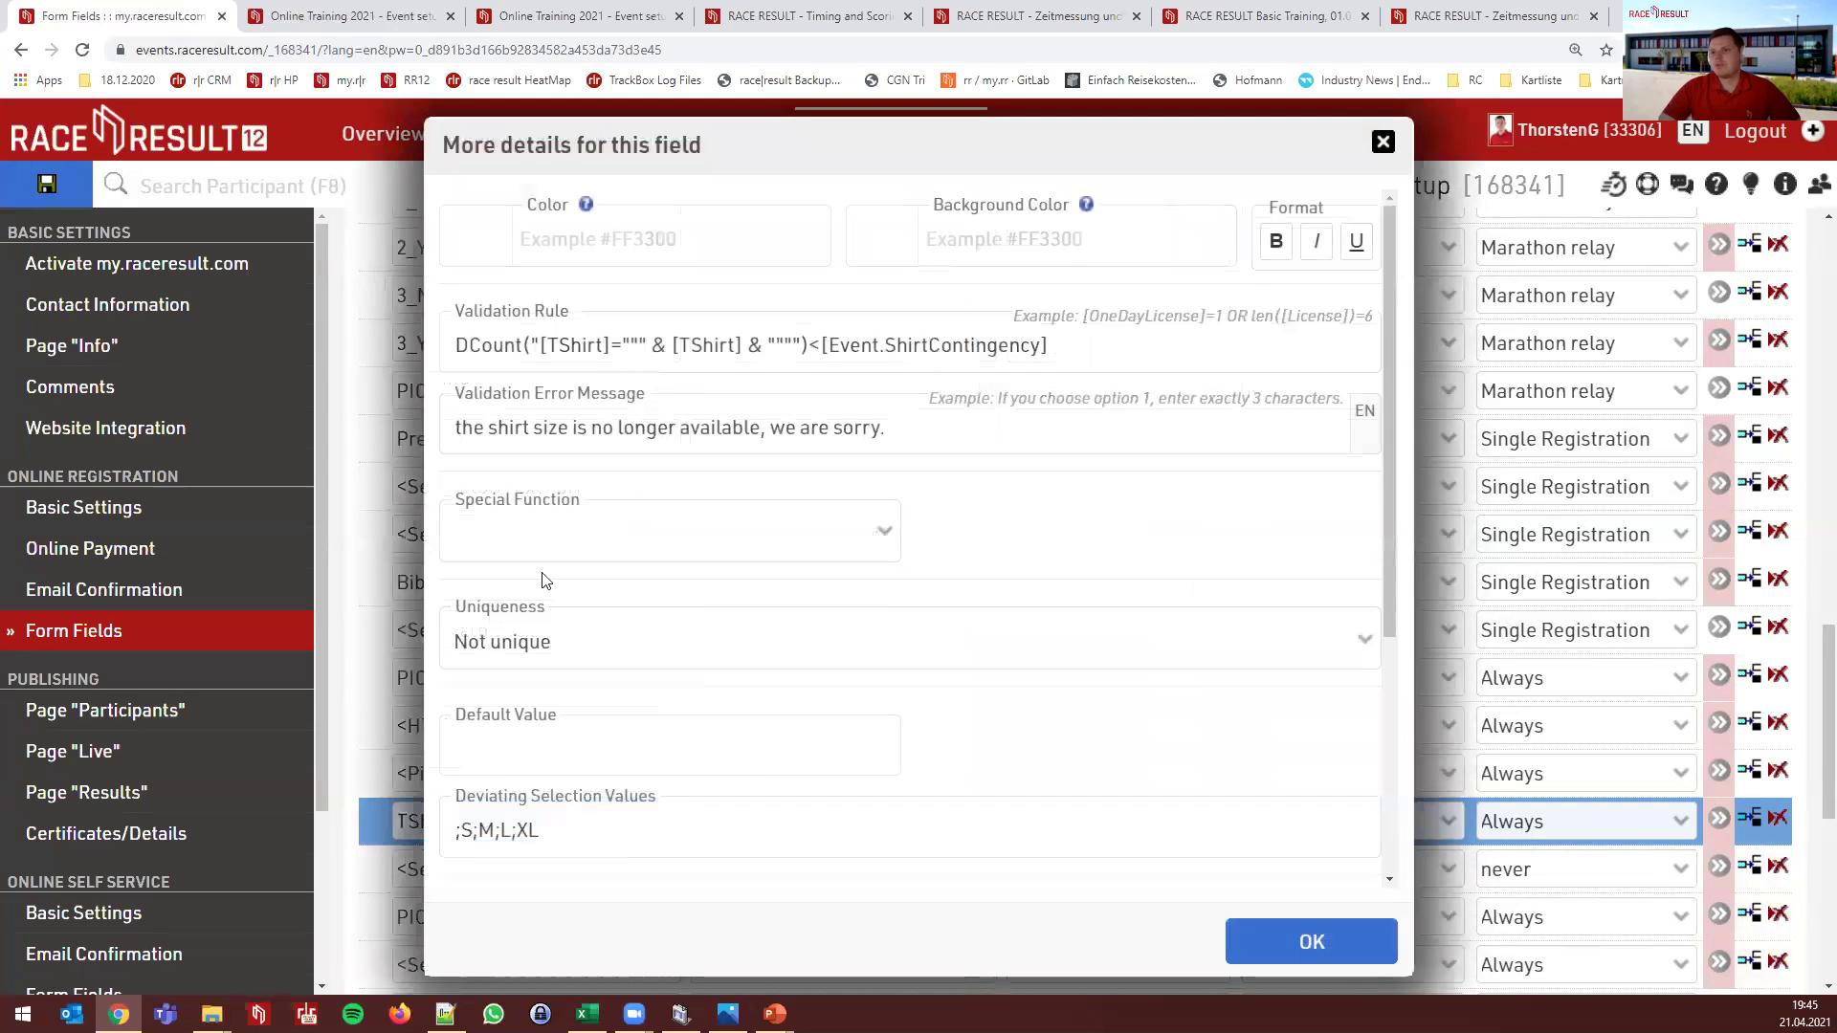
scroll(562, 669, down, 1)
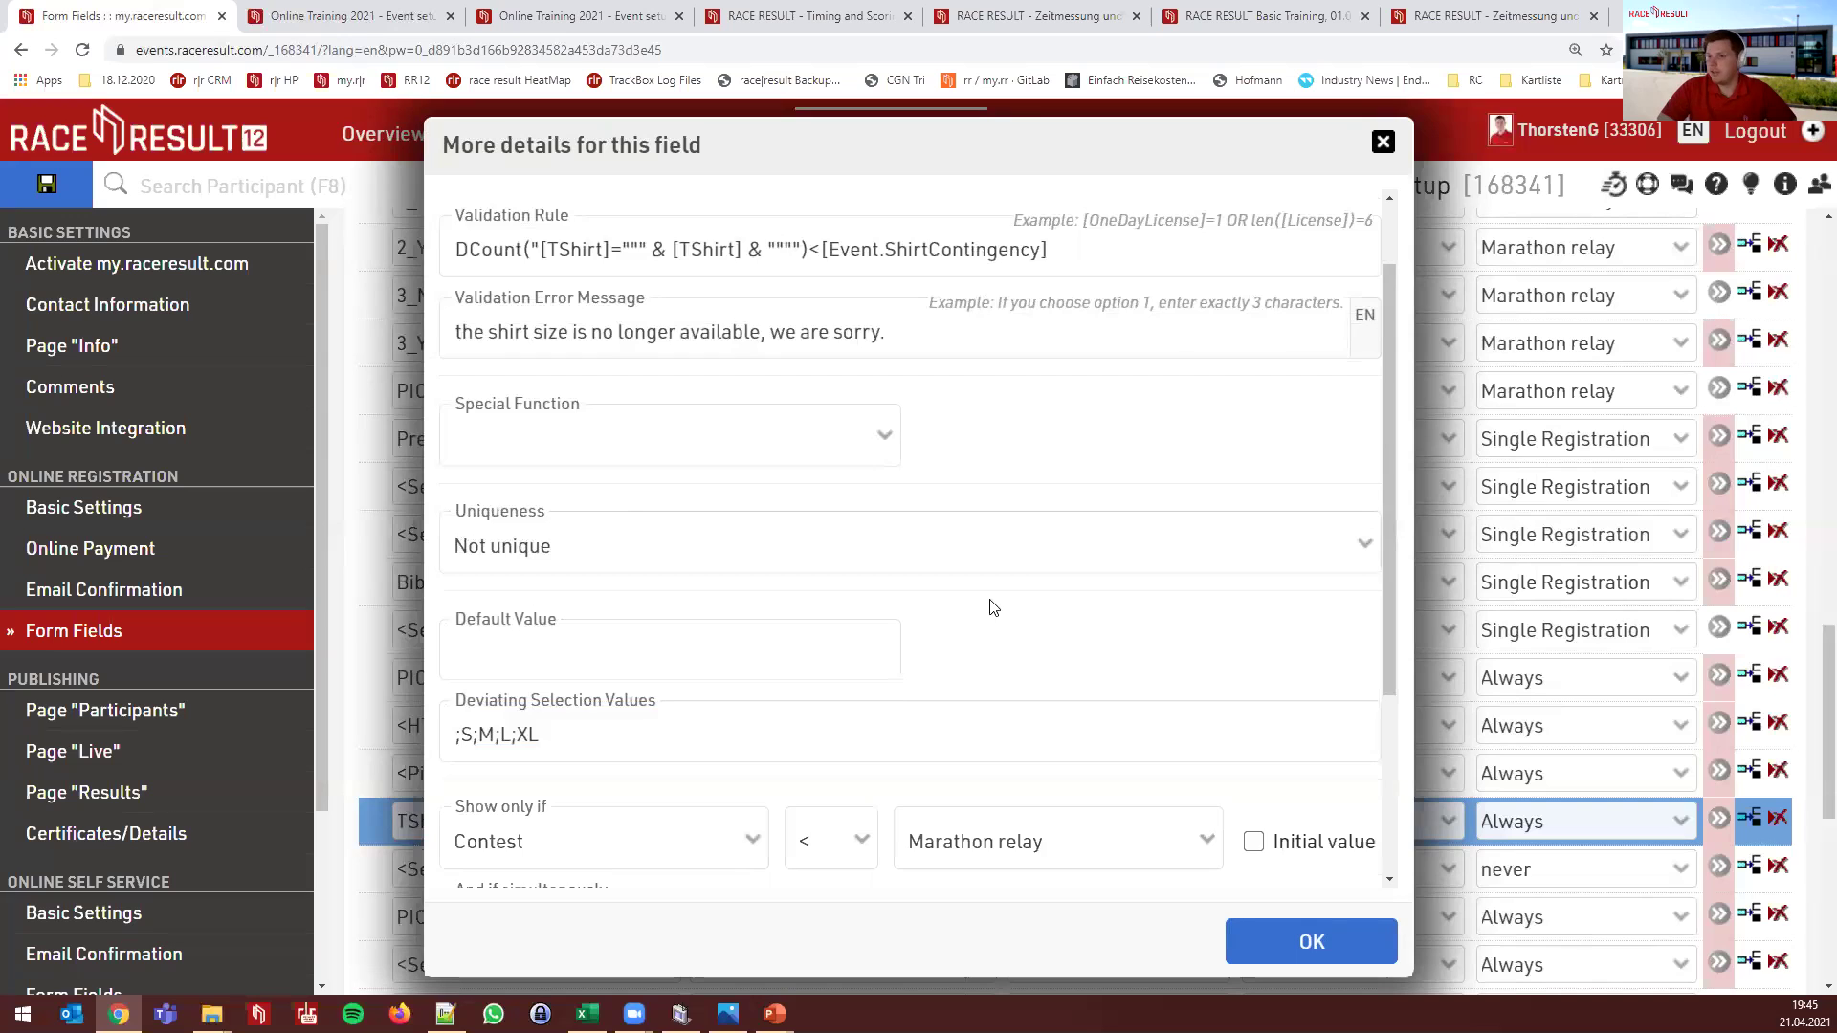
scroll(995, 574, down, 3)
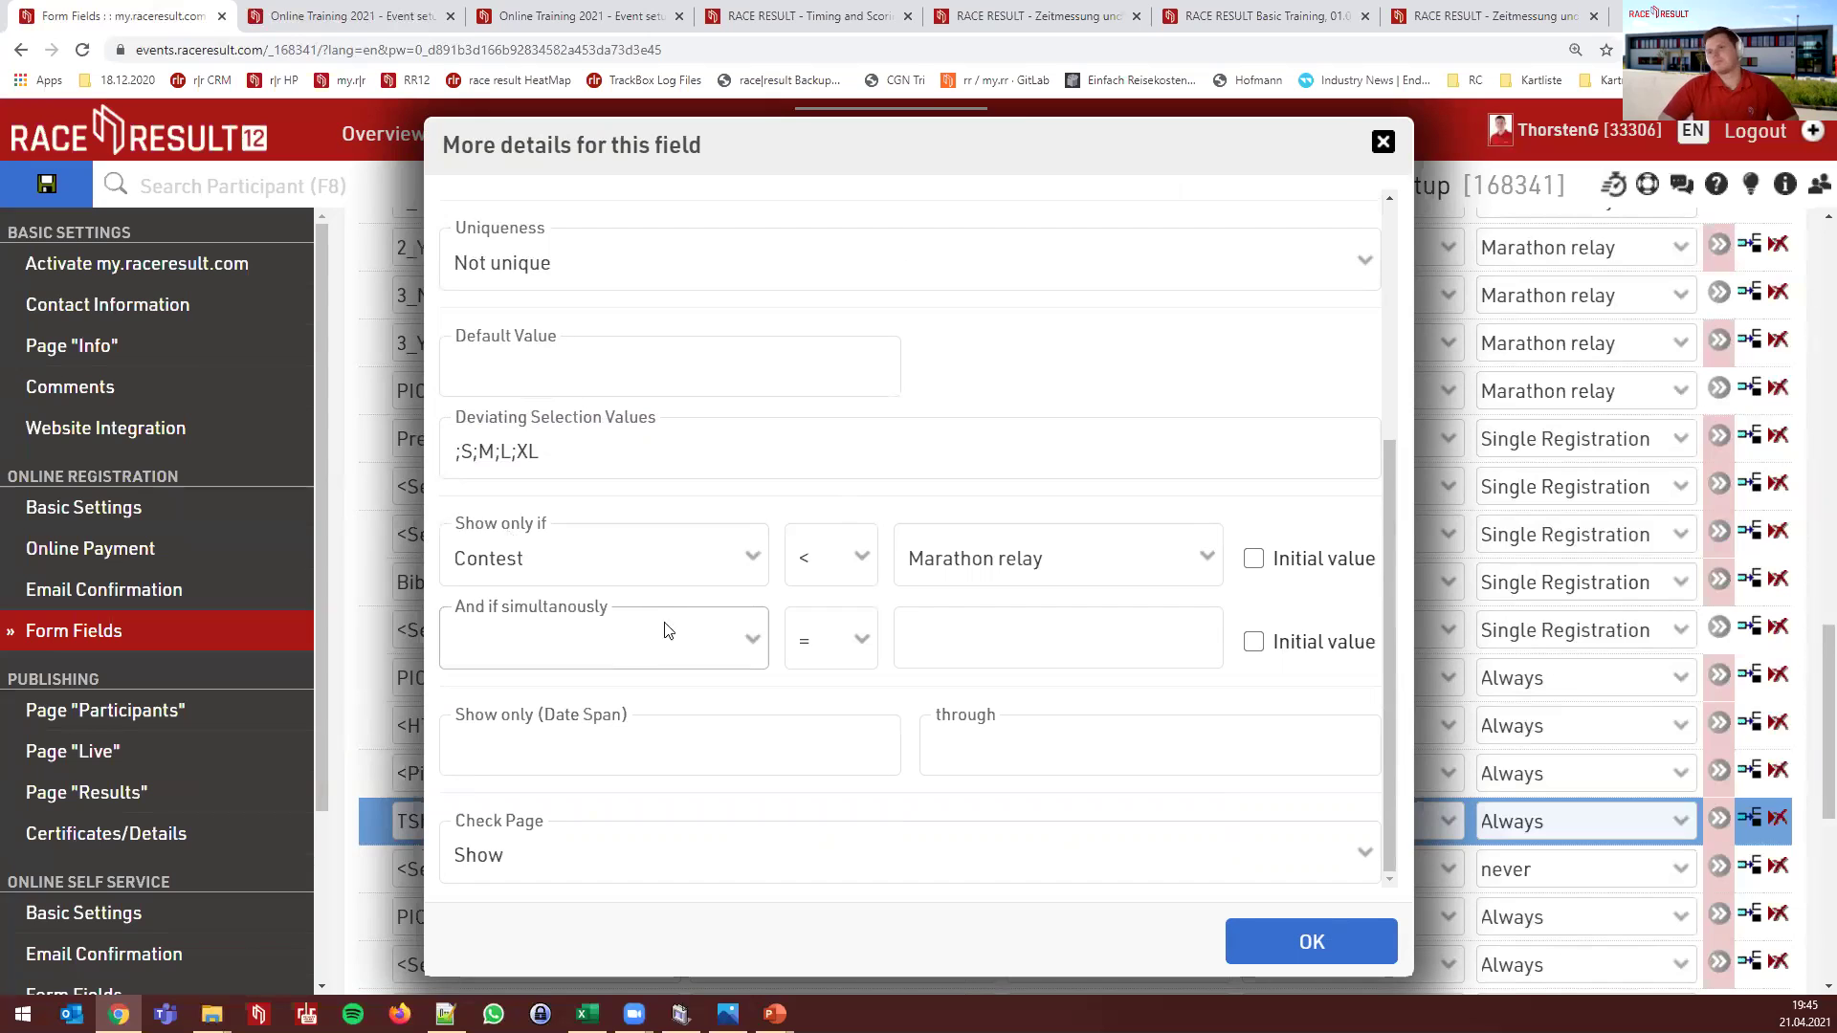
click(684, 564)
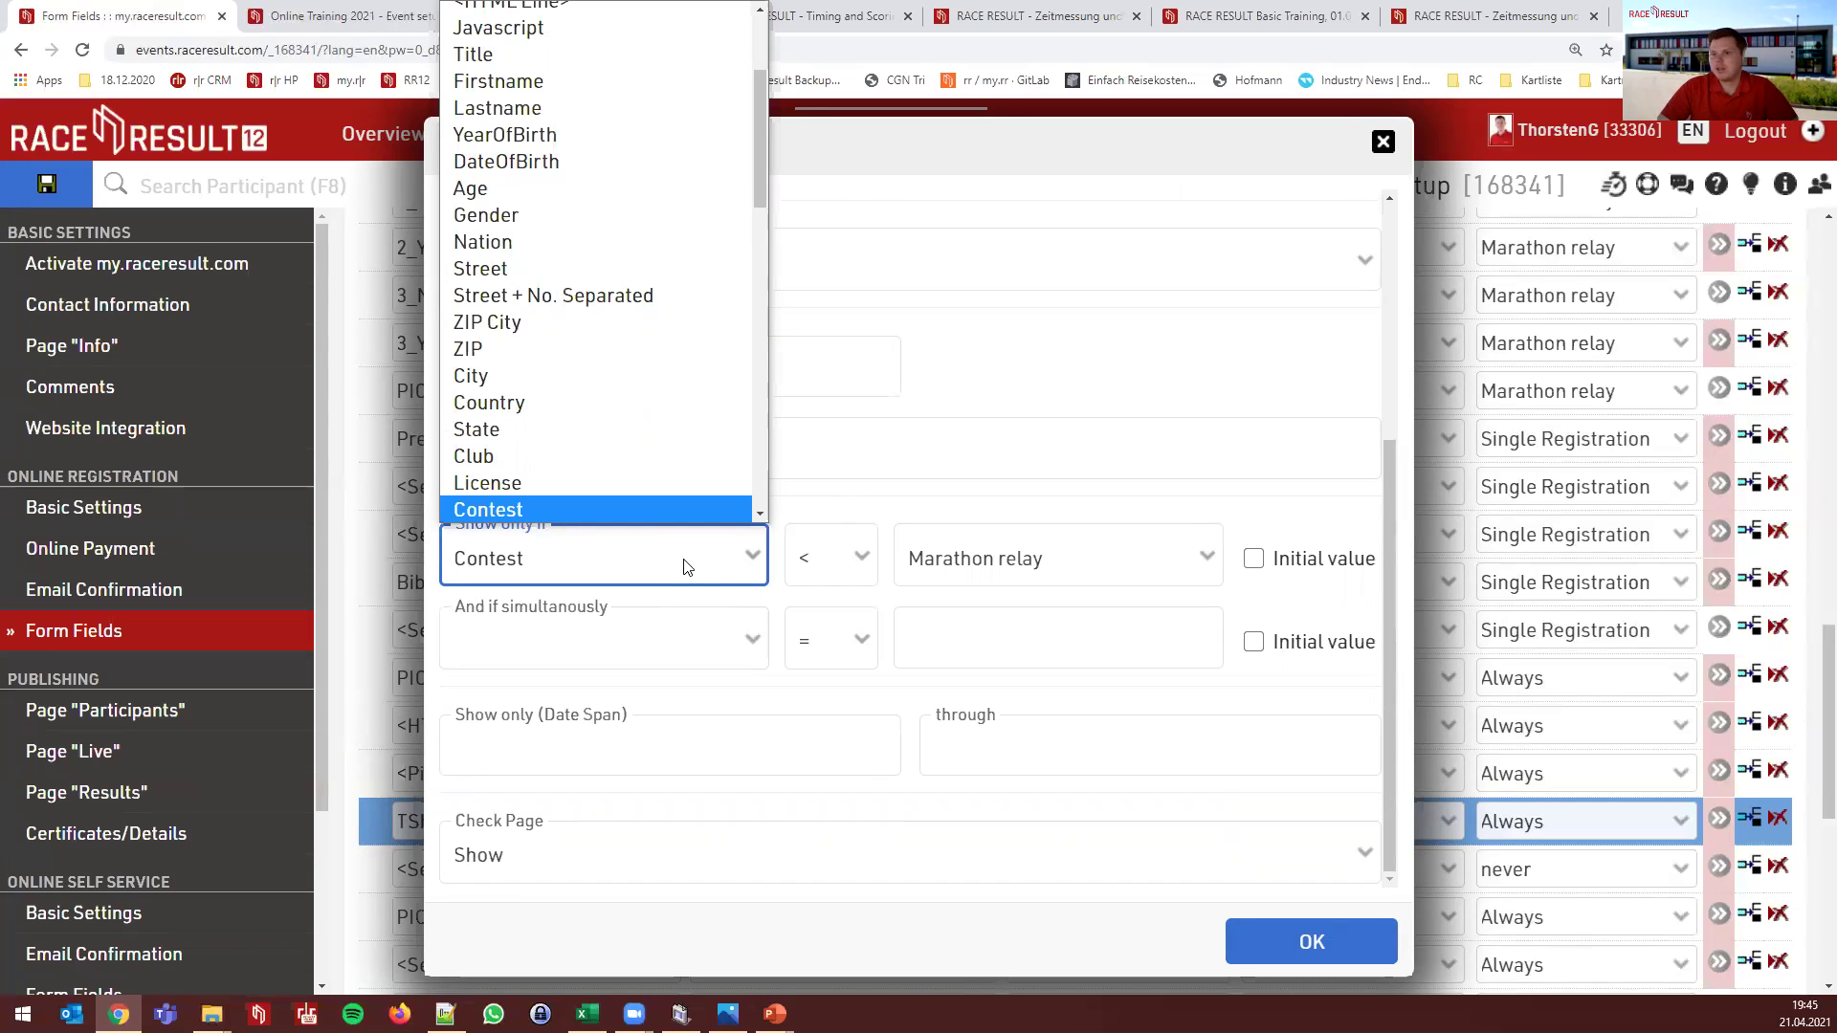
click(684, 565)
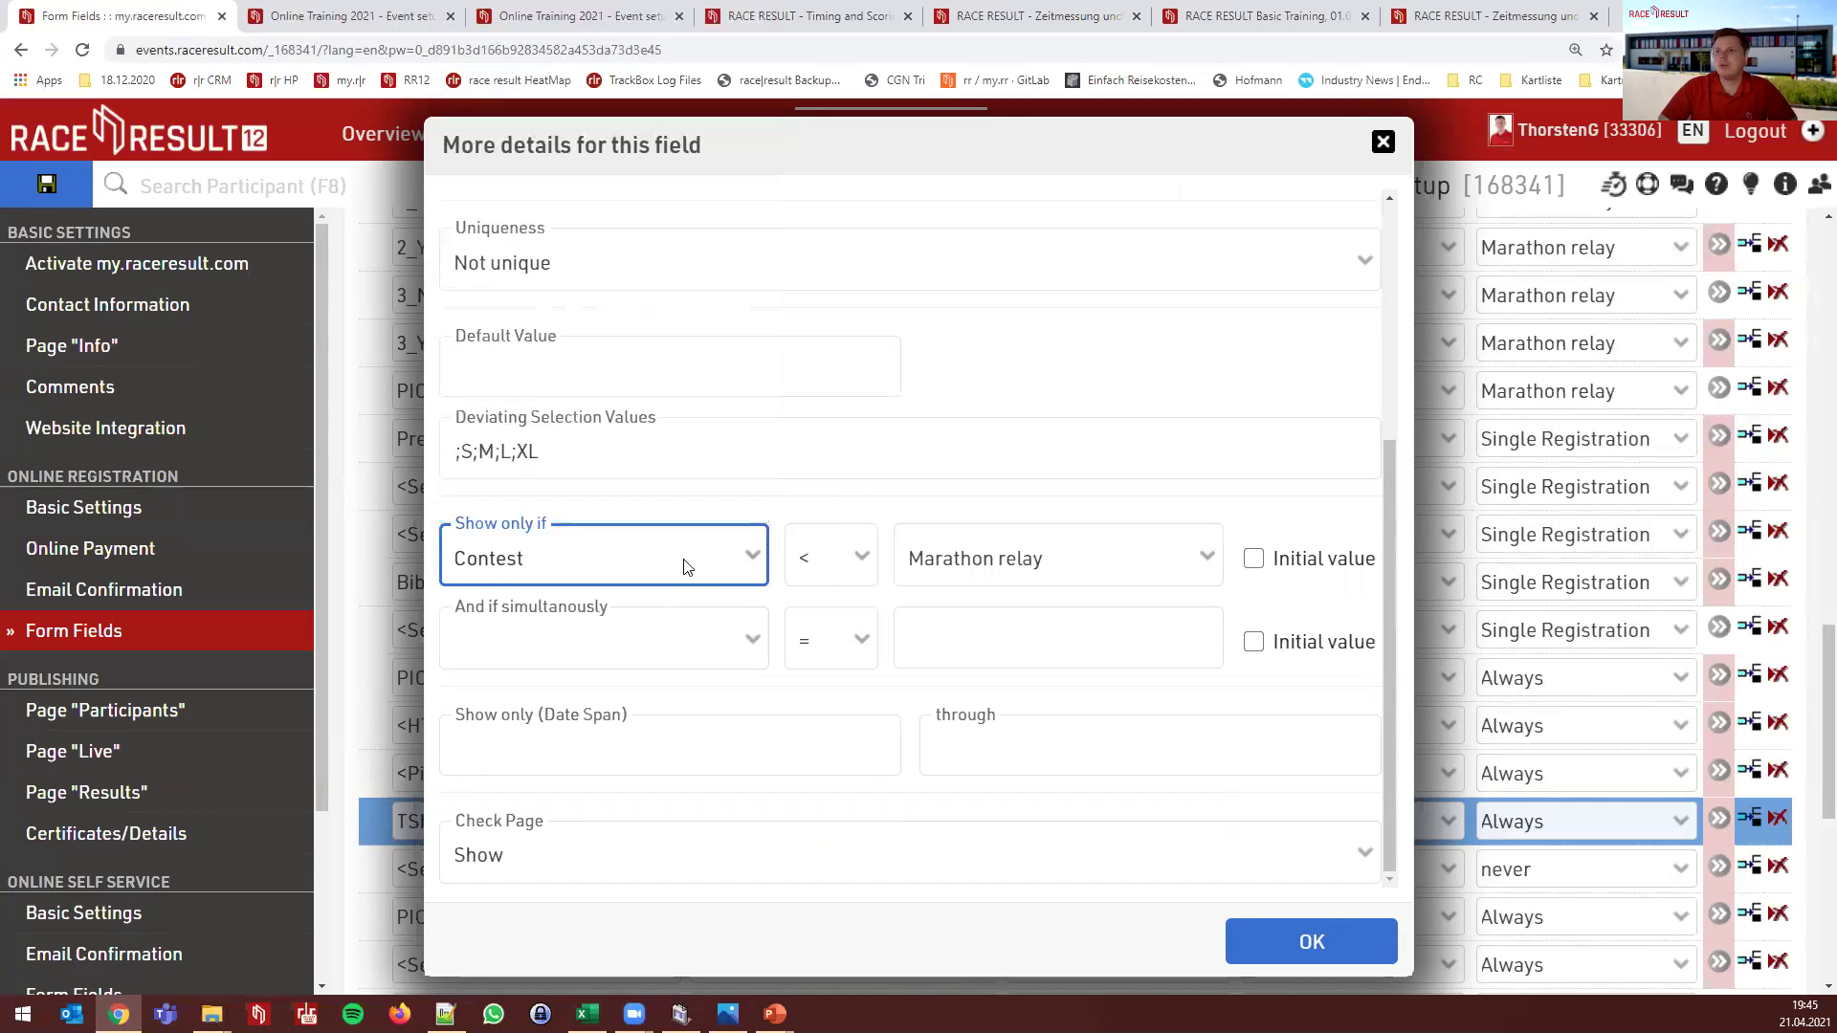
click(803, 557)
click(1120, 568)
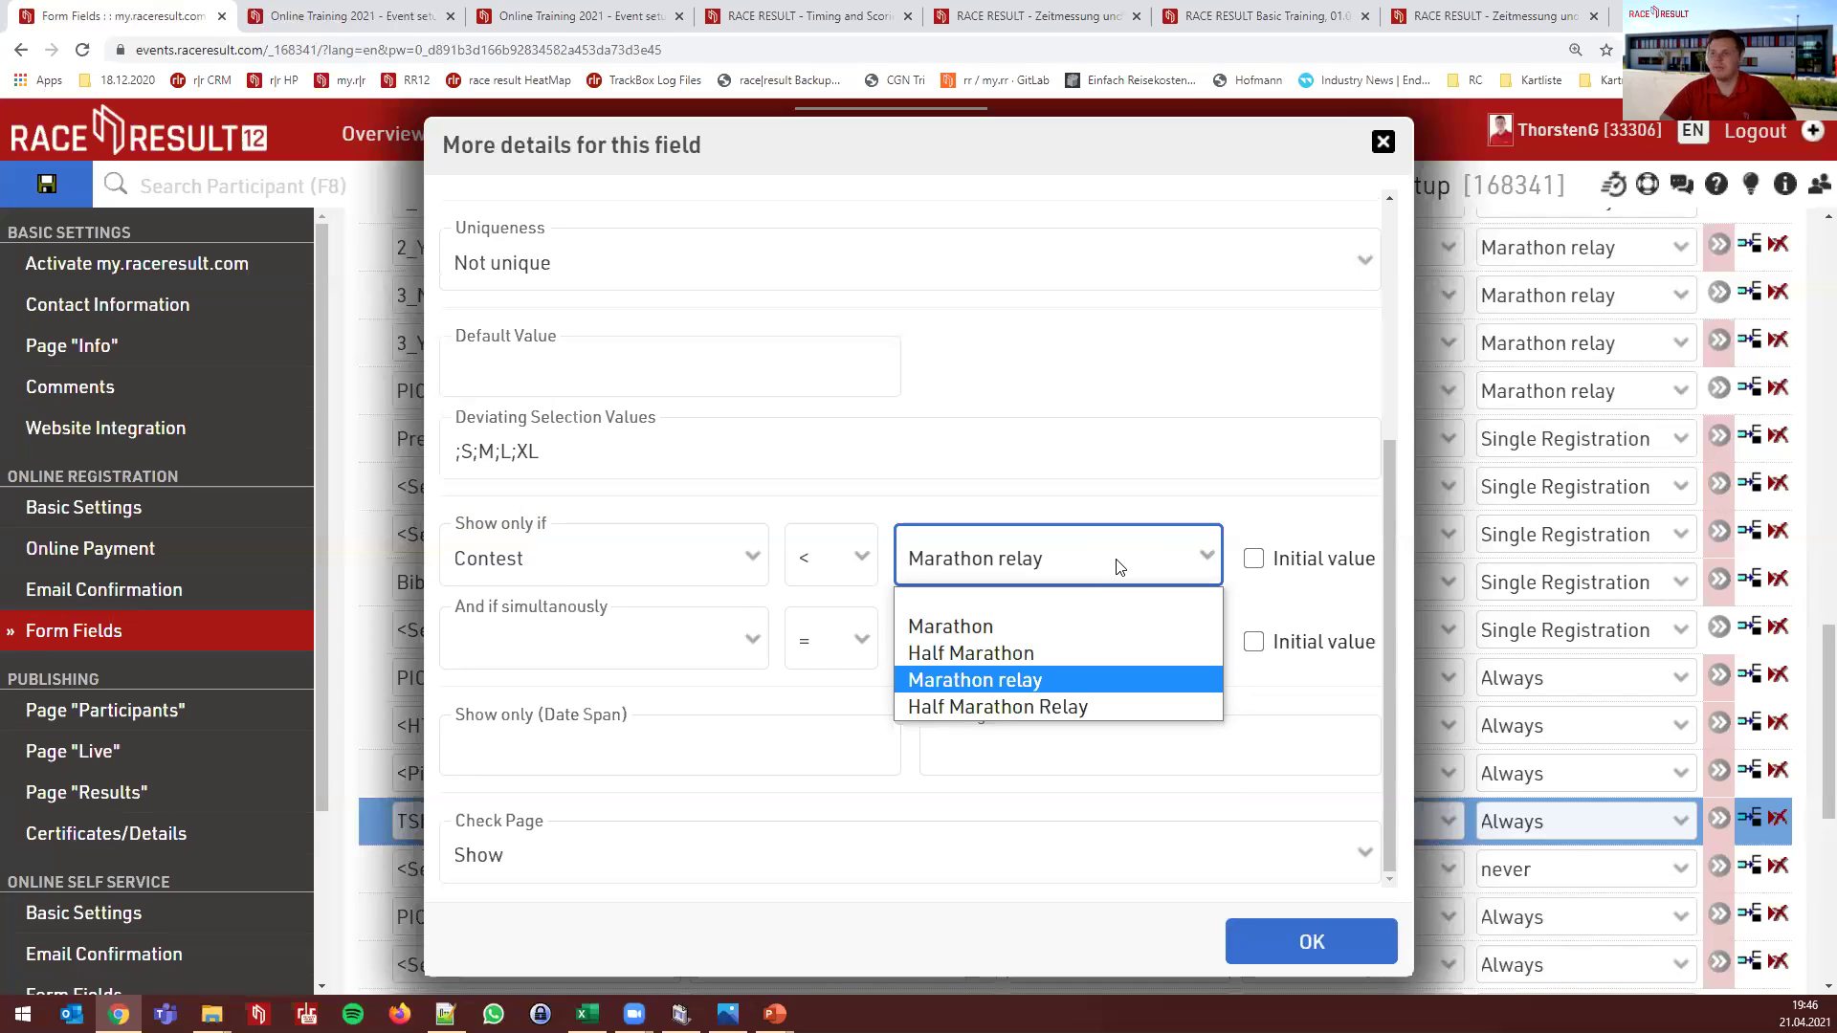
click(1038, 509)
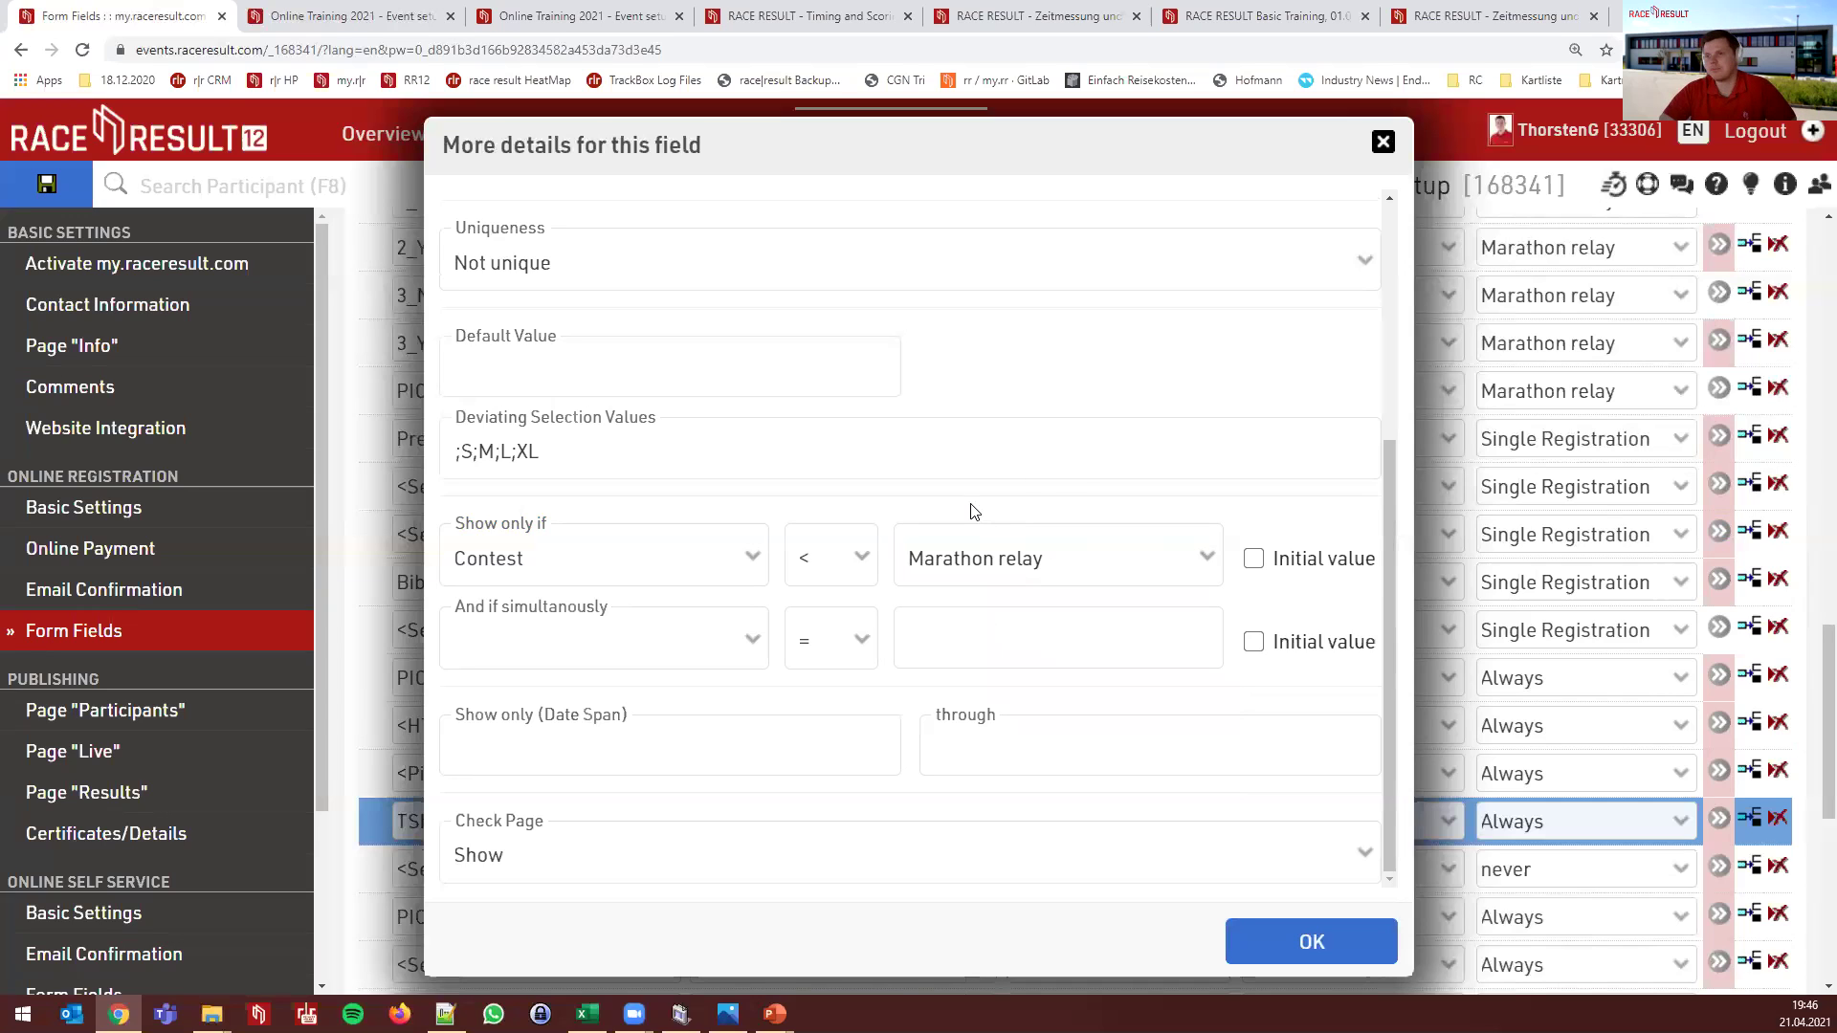
click(623, 640)
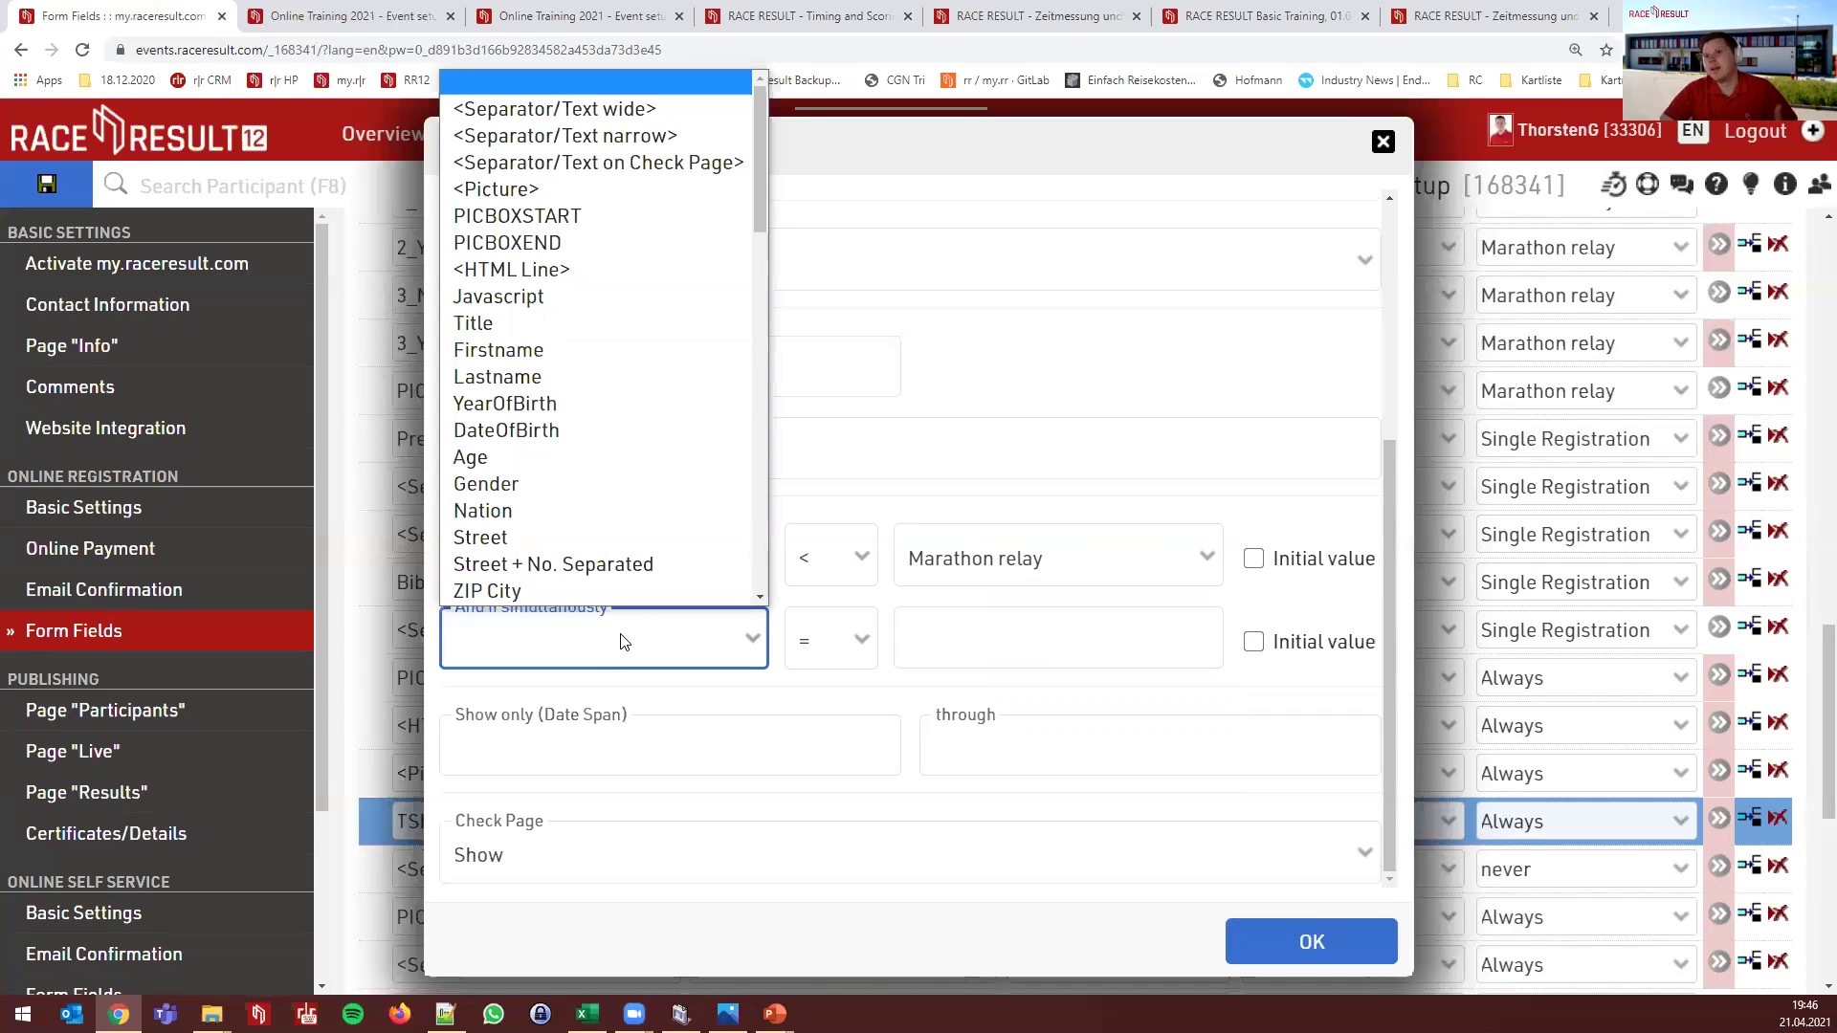
click(623, 640)
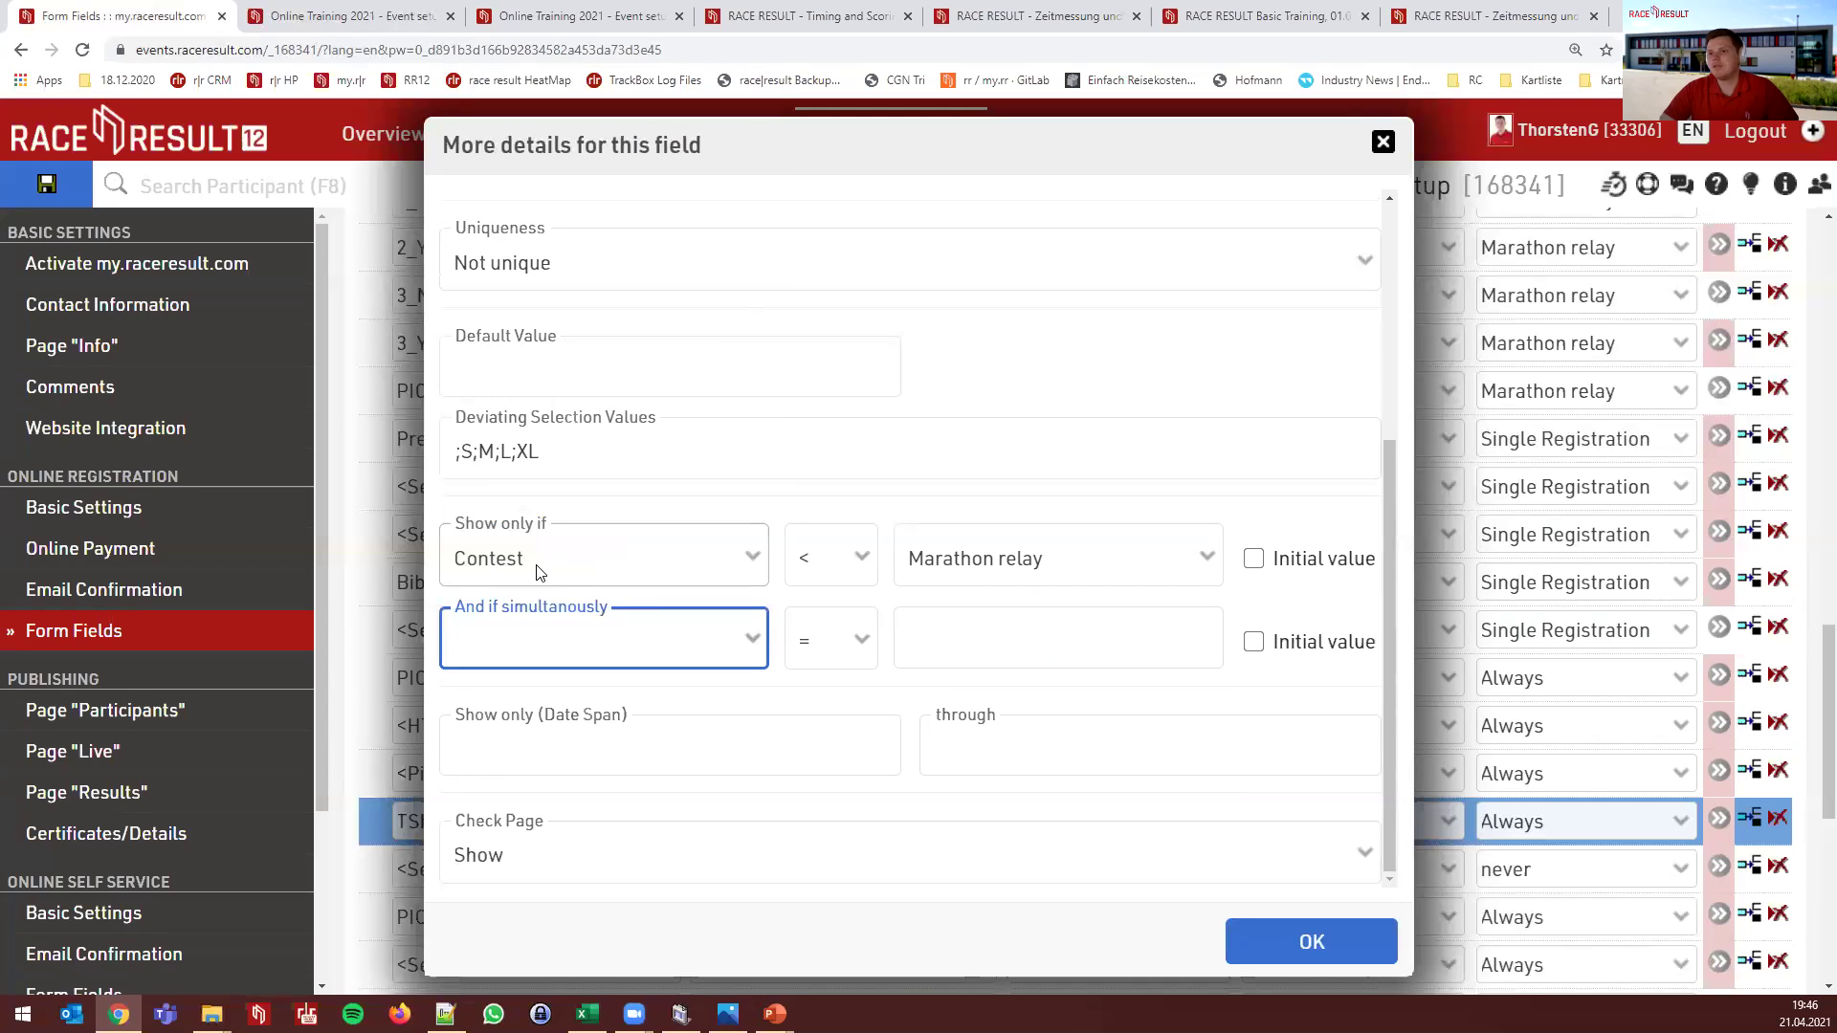
click(359, 638)
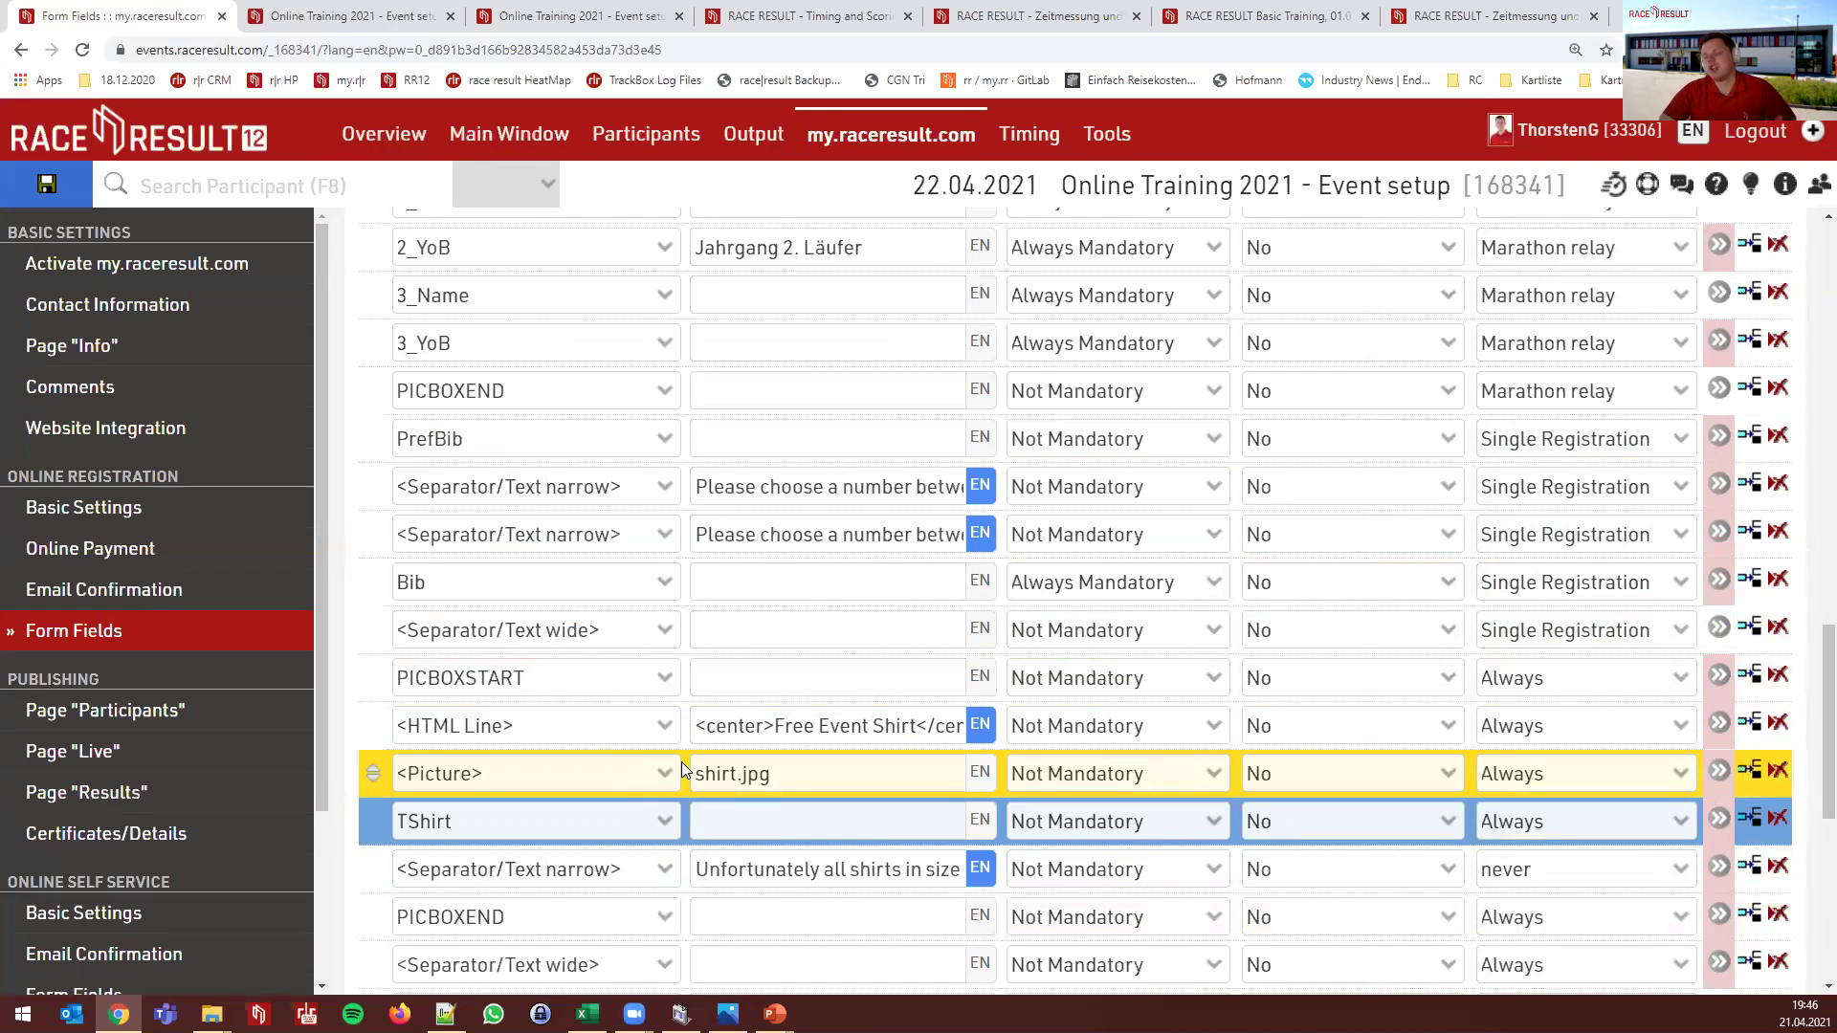
Try a second visibility condition for the TShirt field requiring License to equal a sample license number, and leave the details without confirming
click(1719, 820)
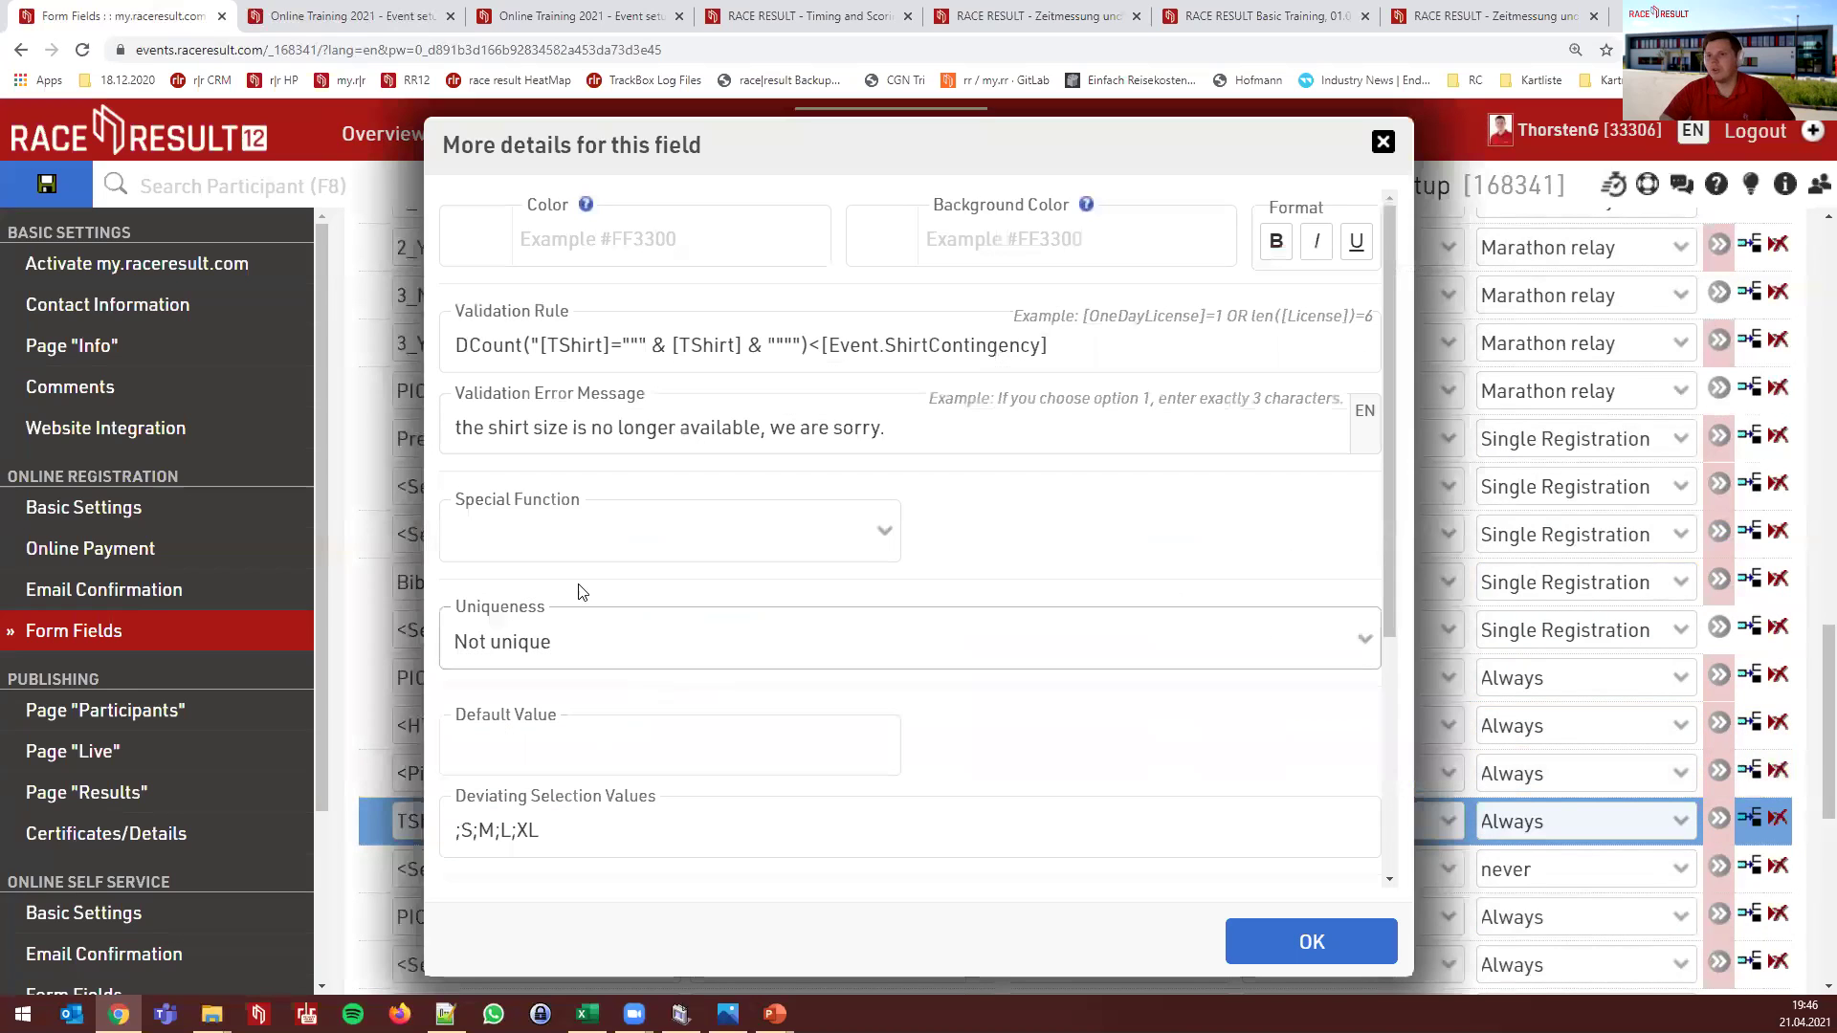
scroll(750, 565, down, 3)
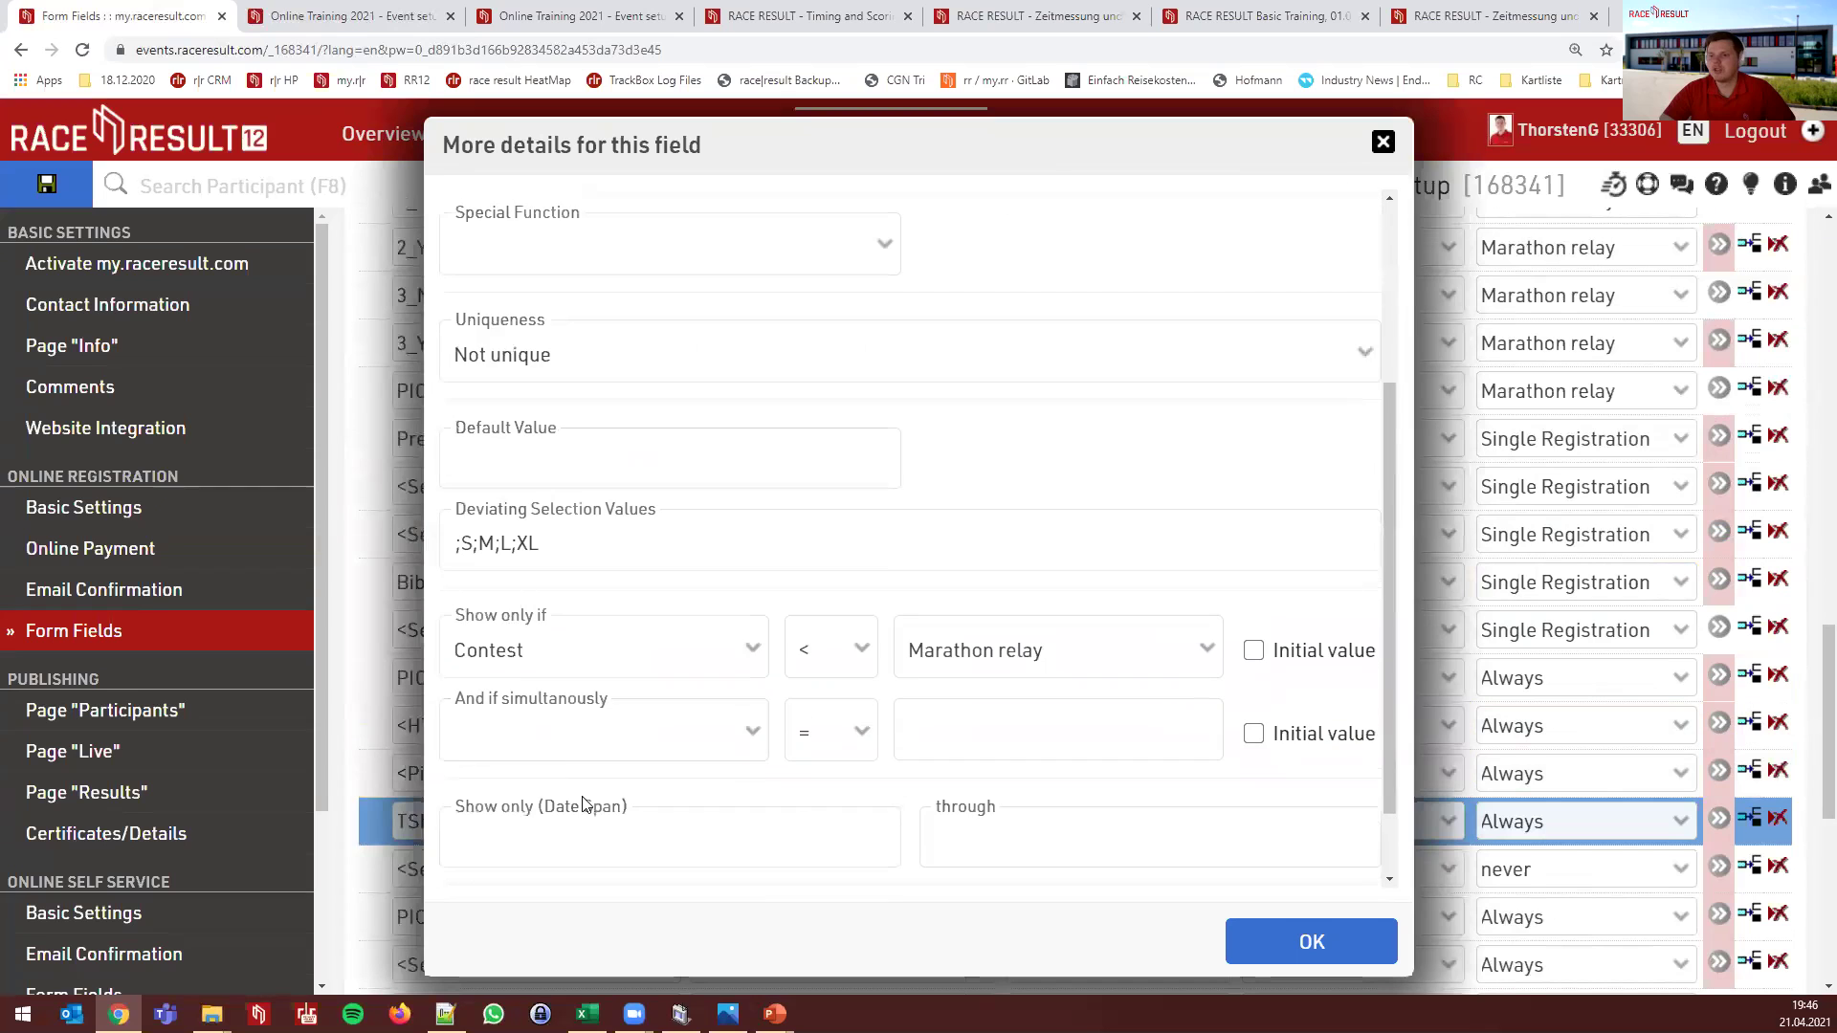
click(553, 732)
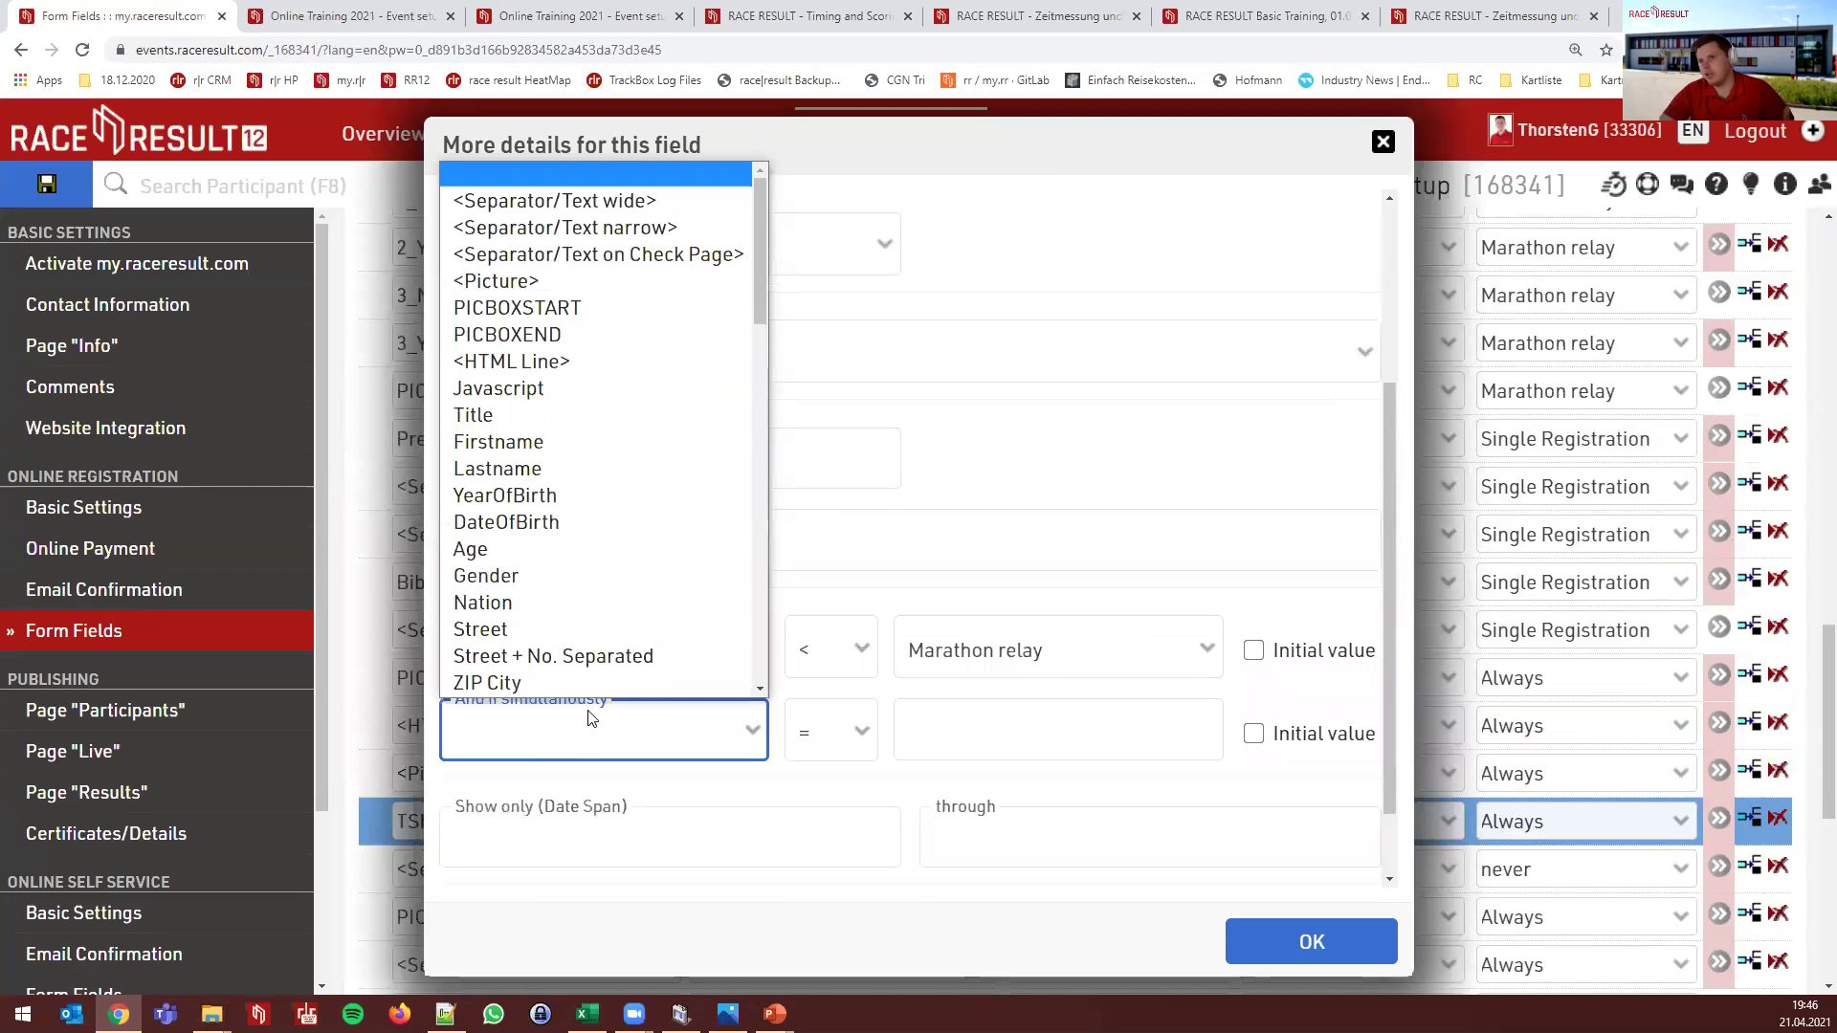
scroll(582, 574, down, 1)
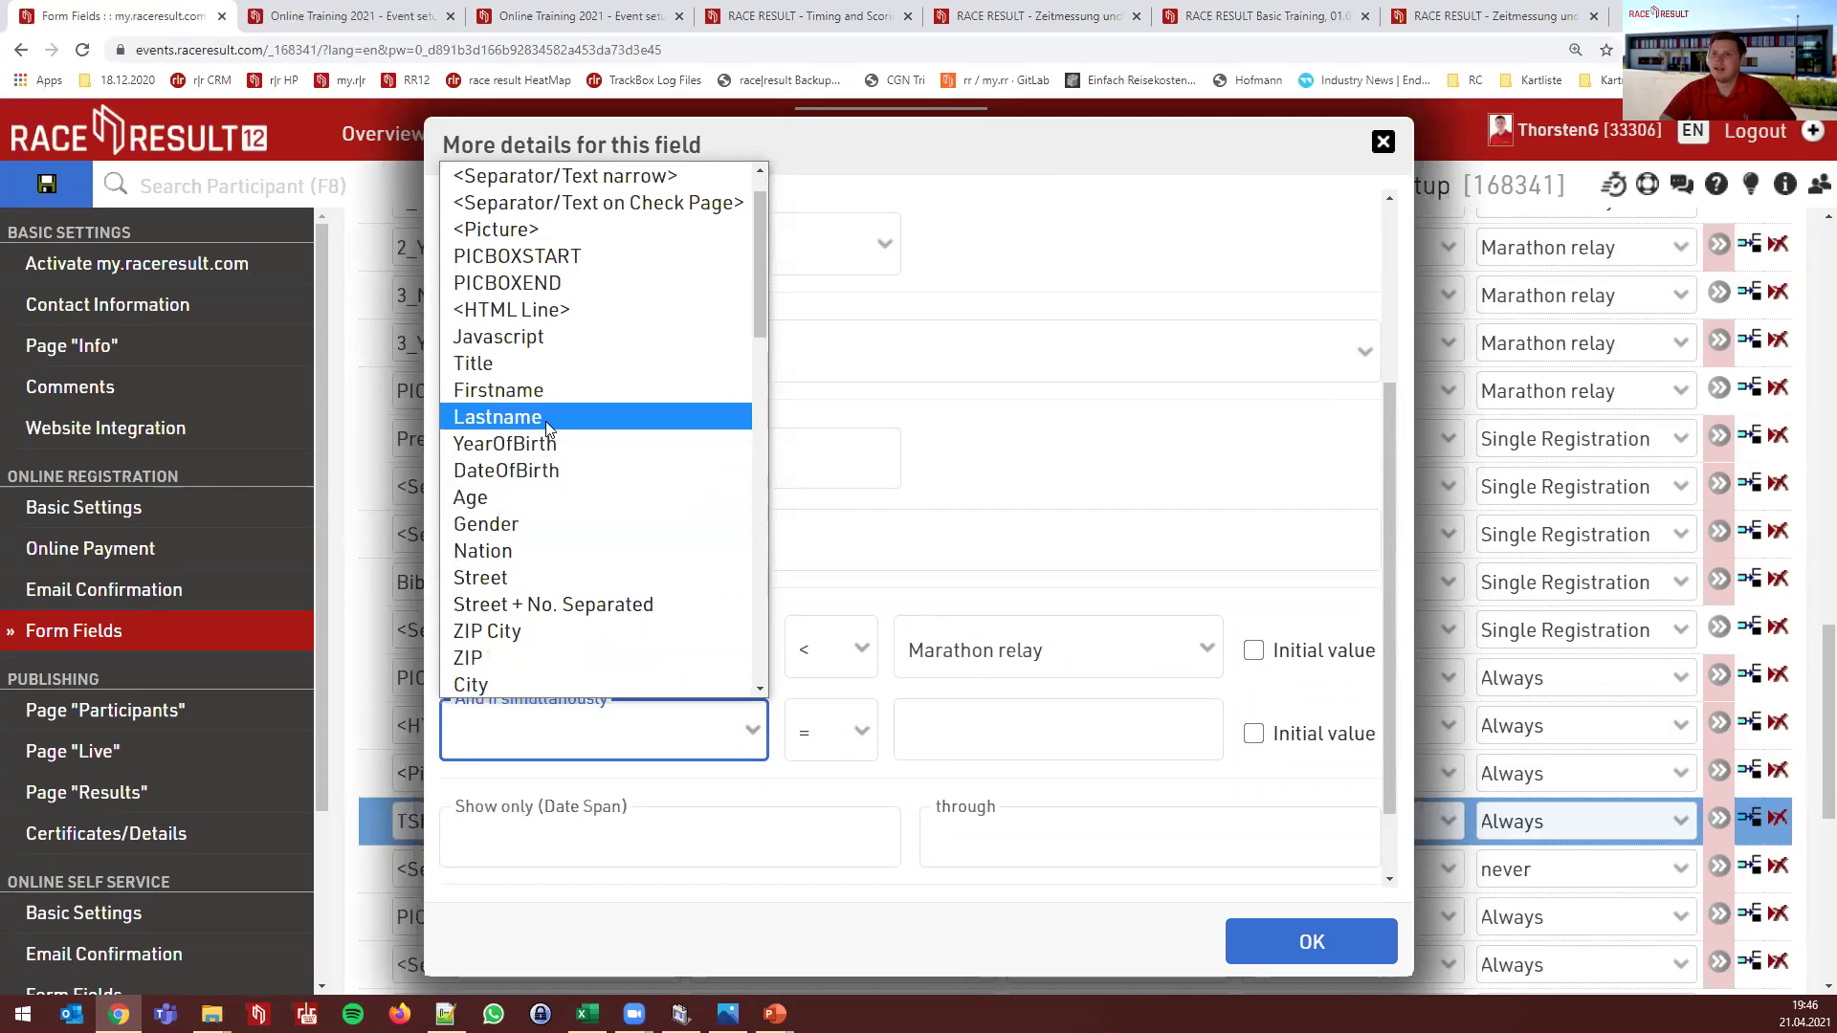
scroll(581, 461, down, 5)
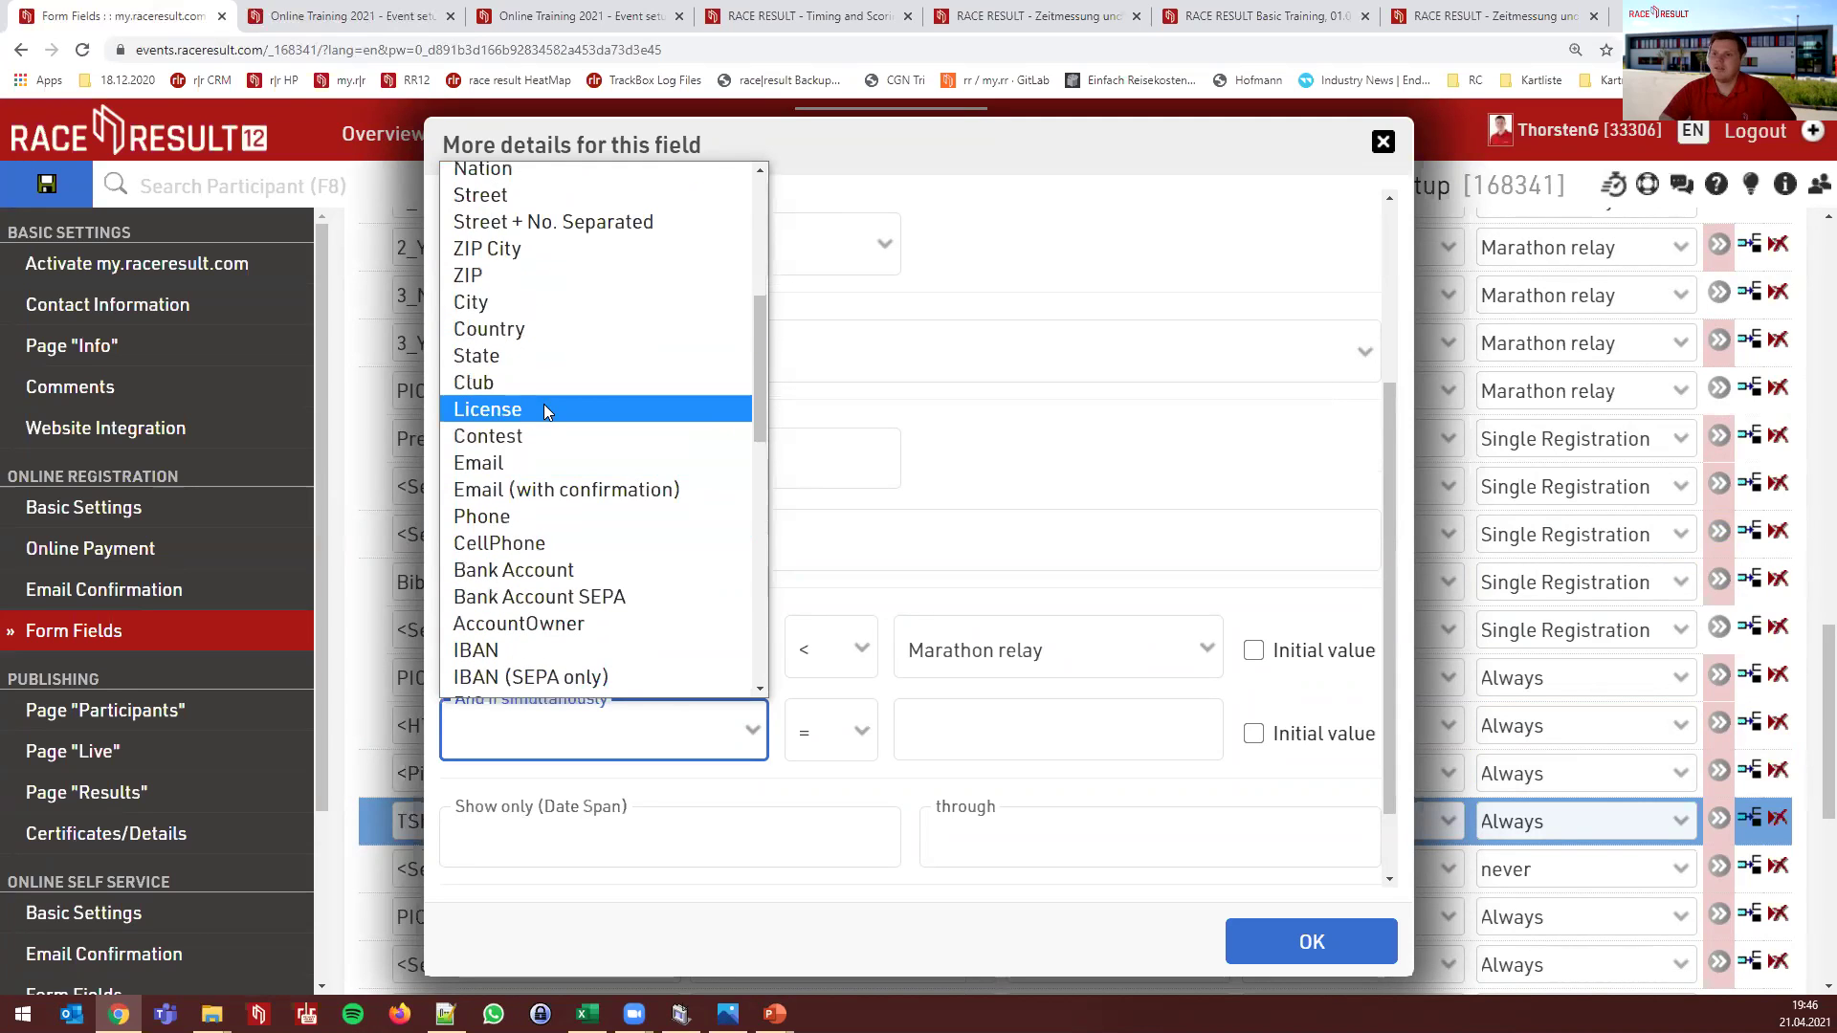
click(545, 409)
click(1014, 711)
text(12345)
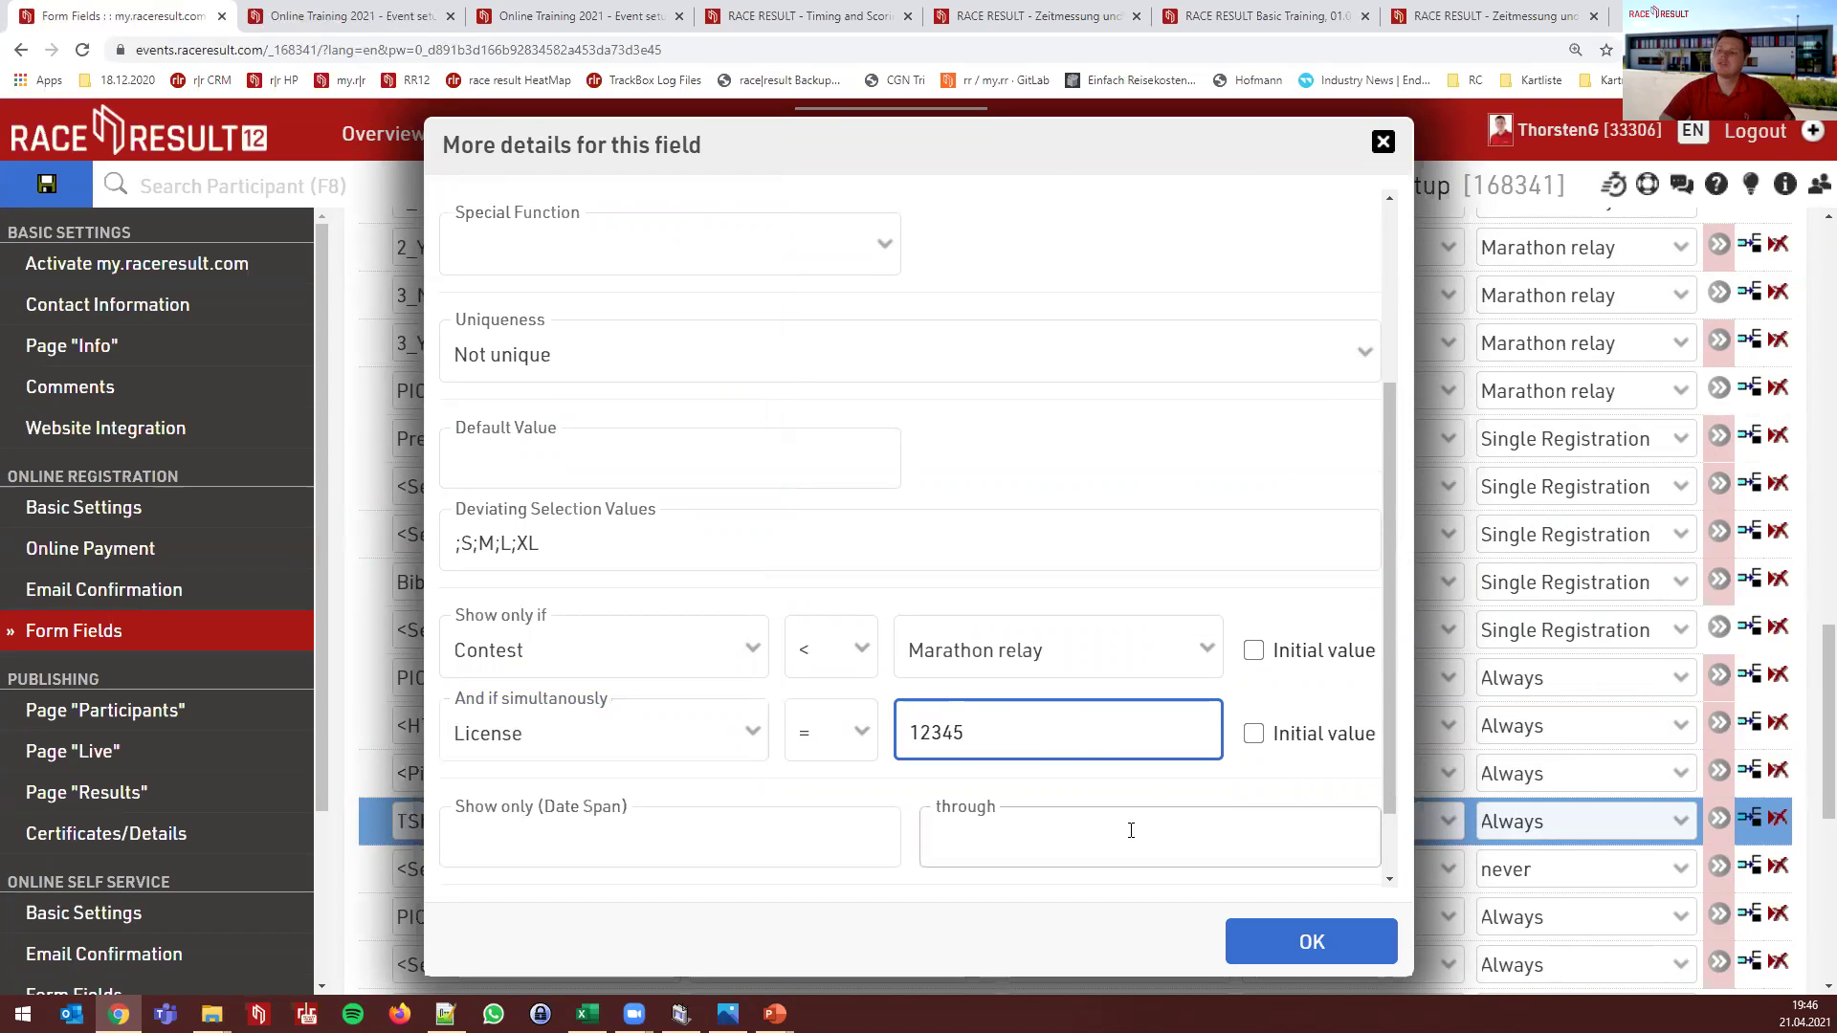
click(348, 623)
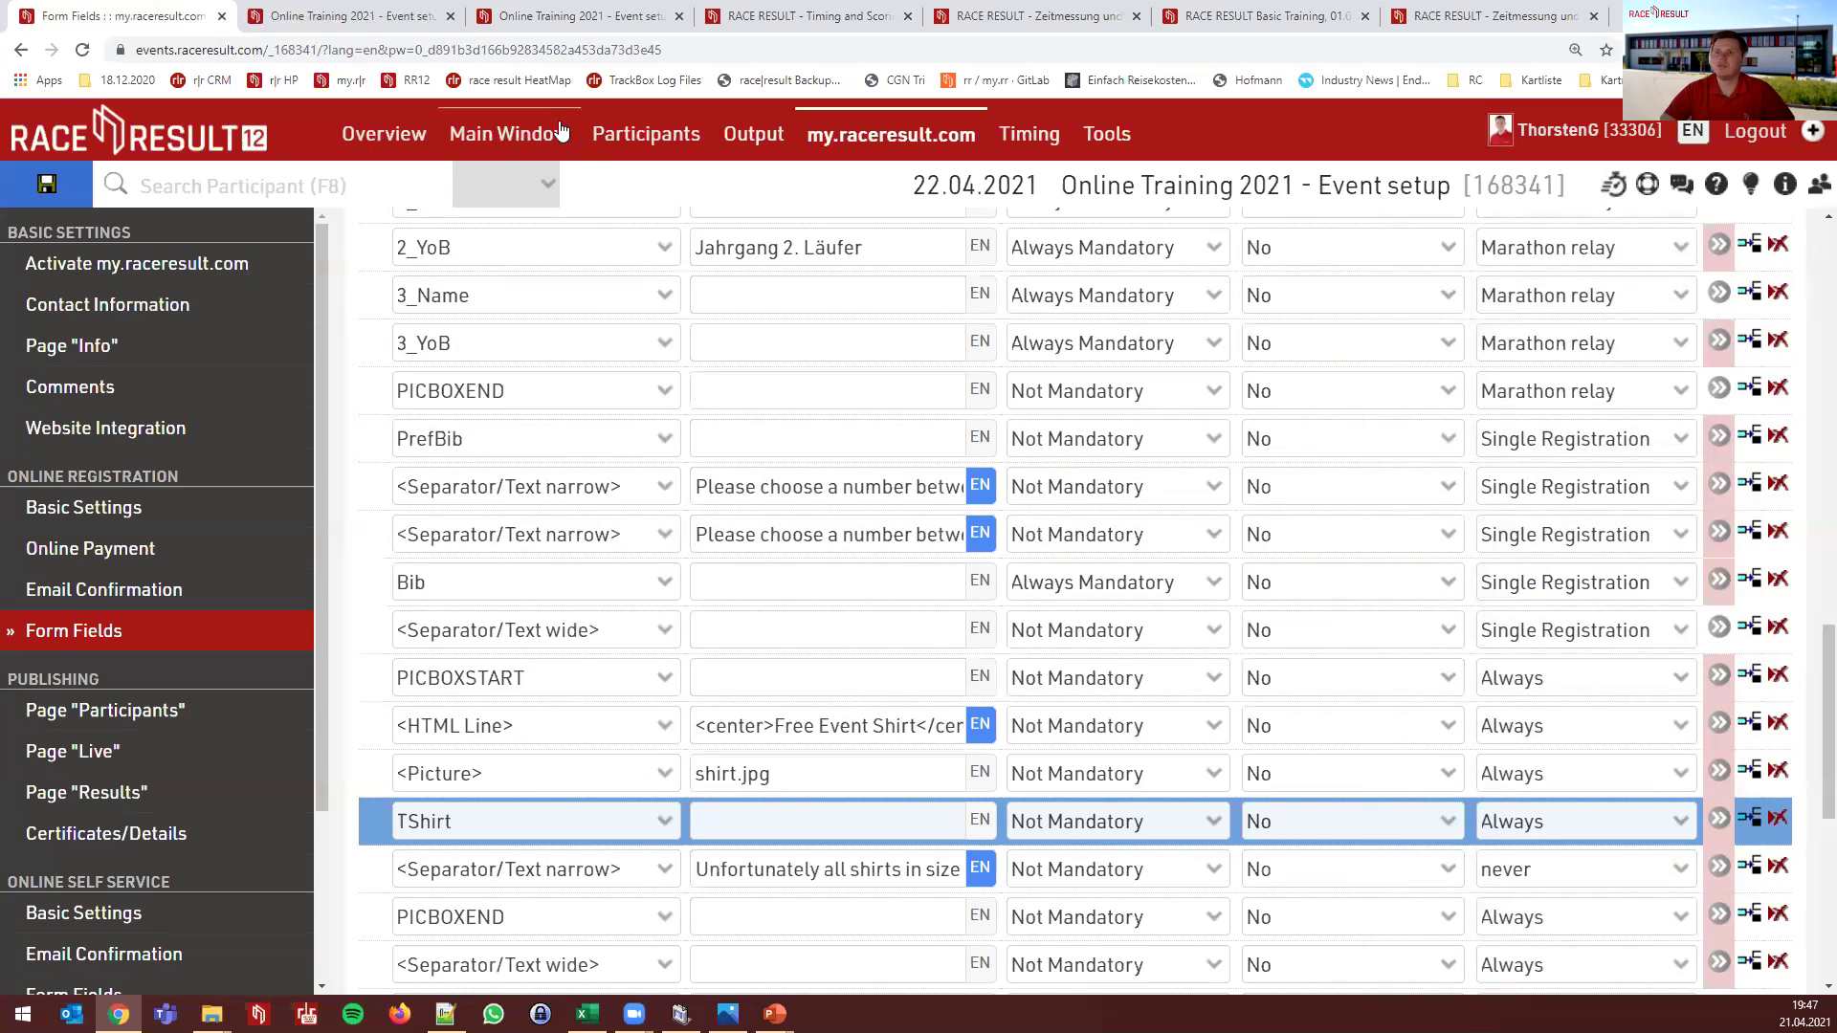
Try a second visibility condition for the TShirt field requiring Pasta to equal vegetarian
click(1715, 821)
scroll(593, 756, down, 3)
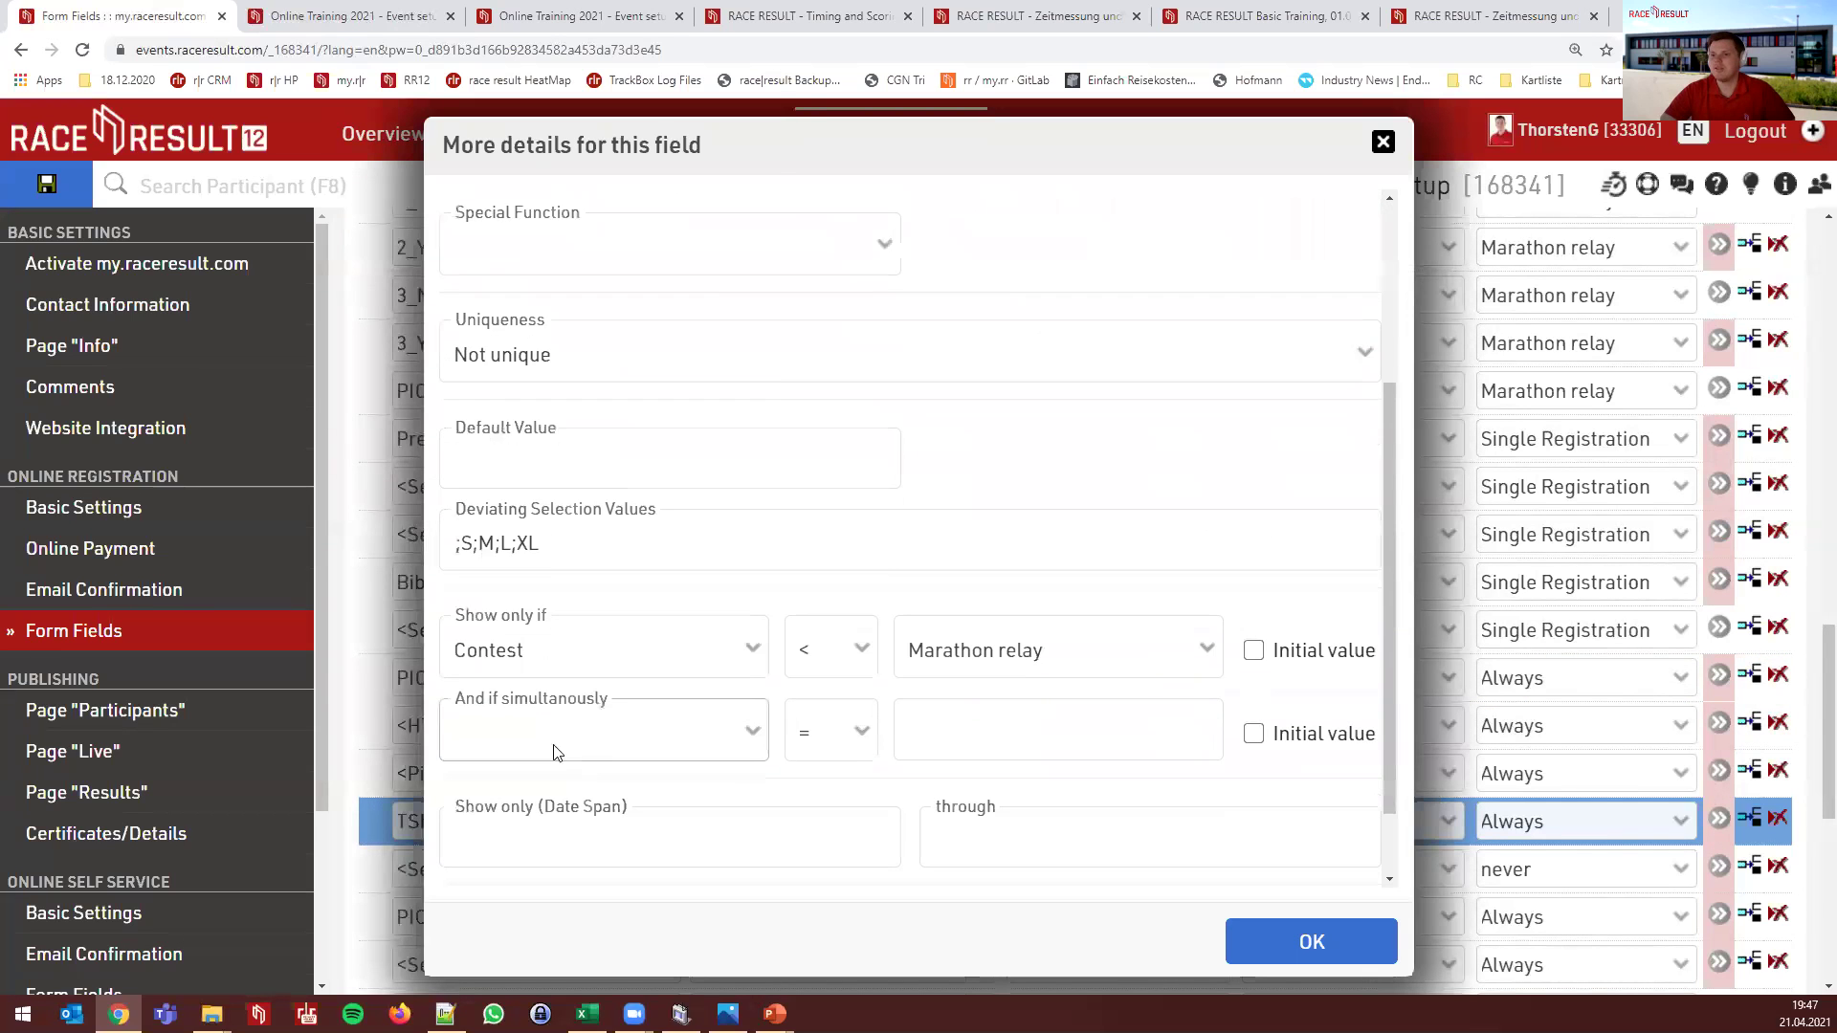
click(550, 747)
scroll(567, 535, down, 10)
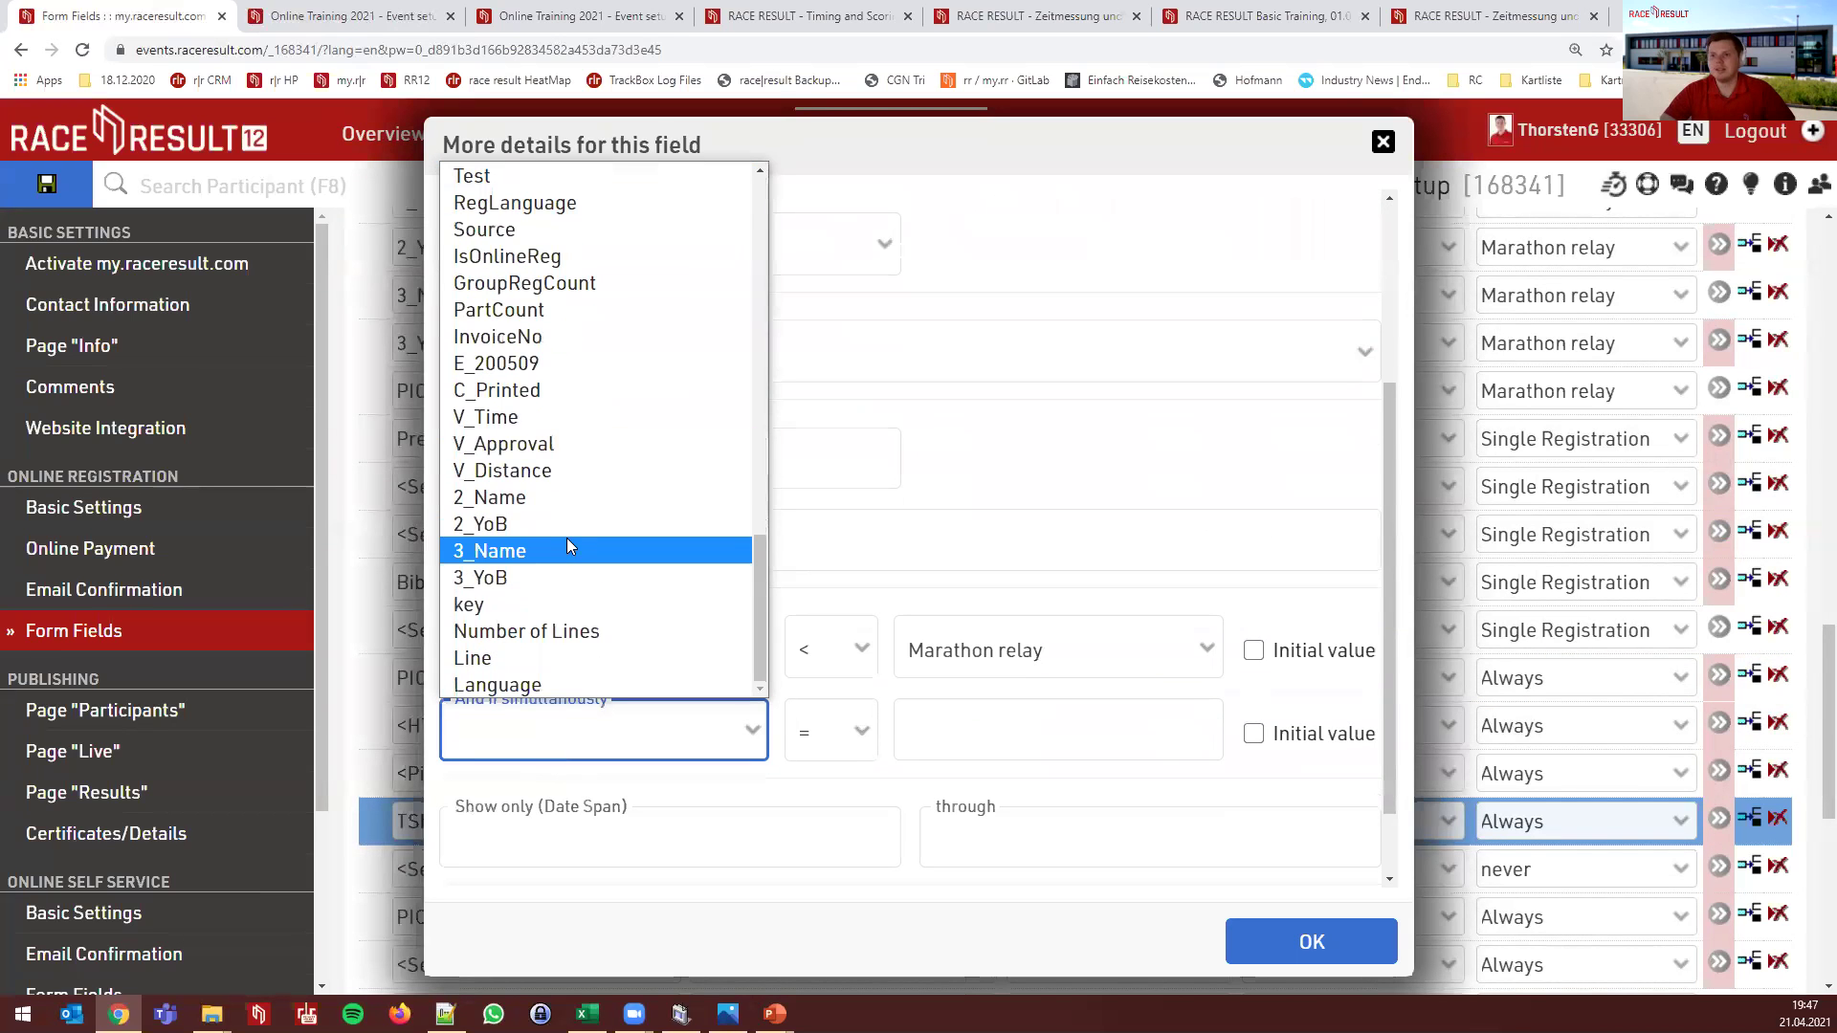
scroll(568, 549, up, 5)
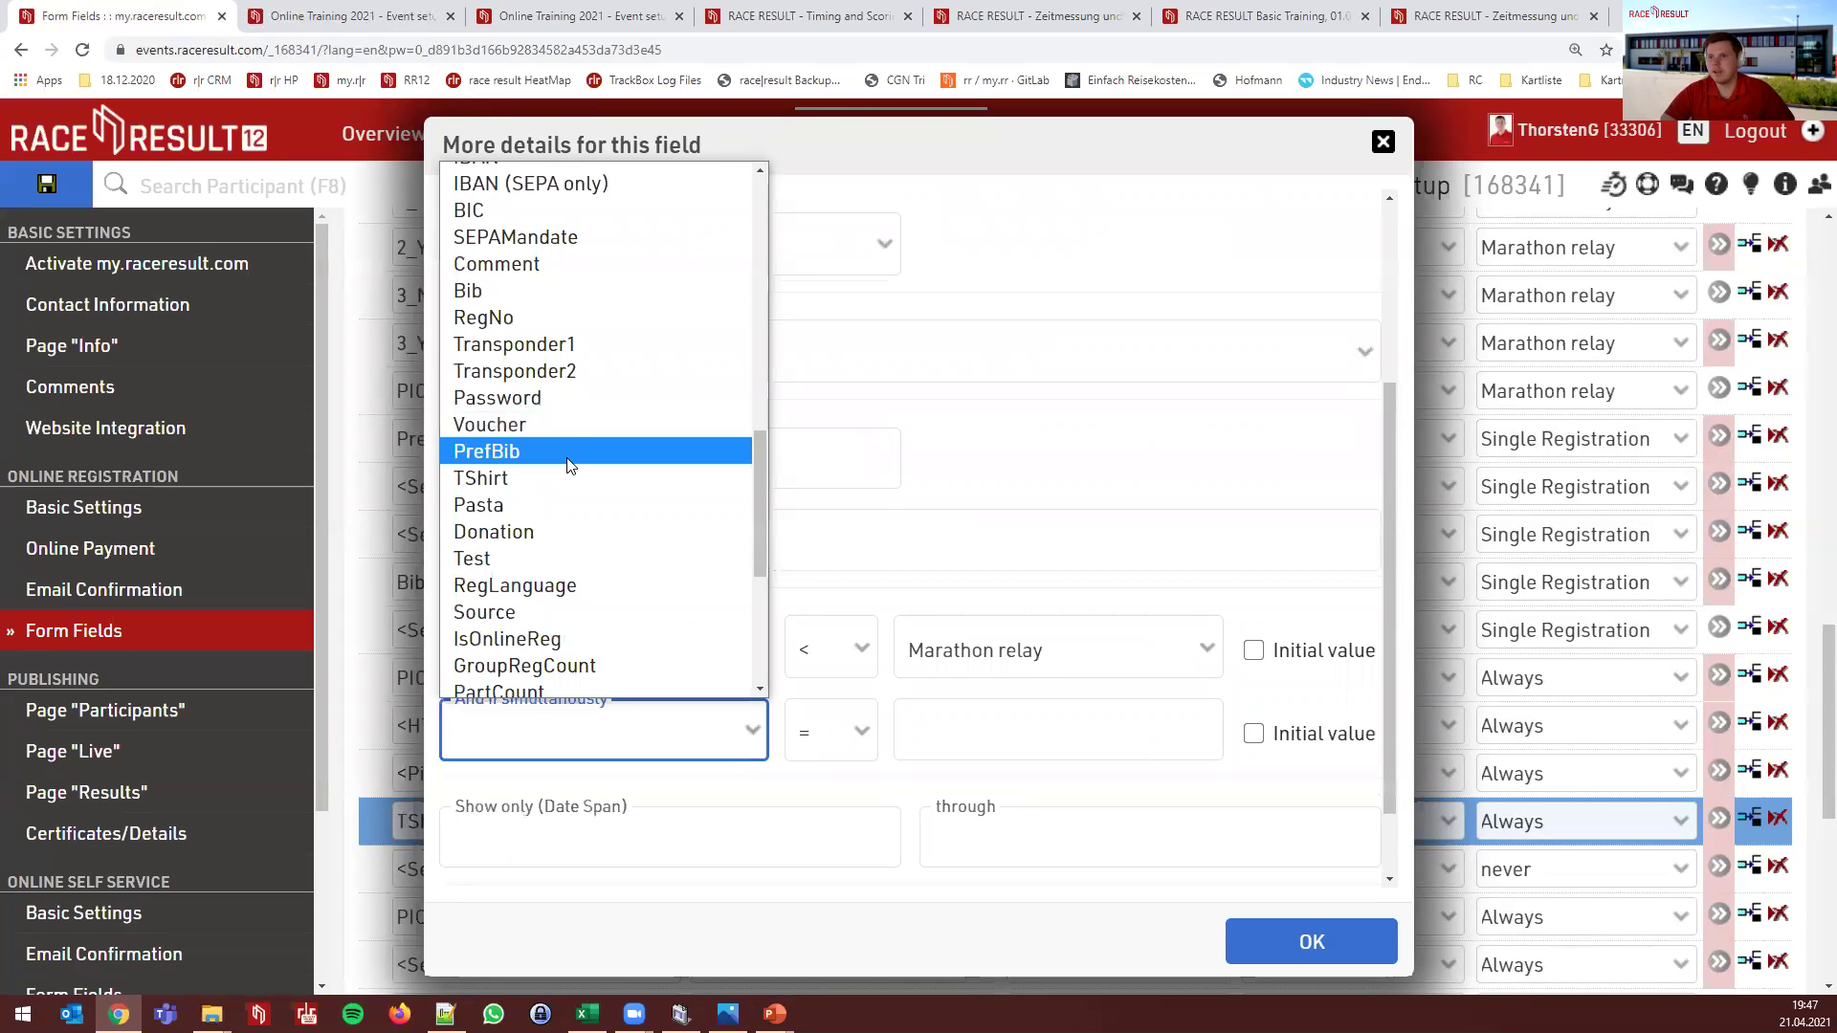
scroll(567, 465, down, 2)
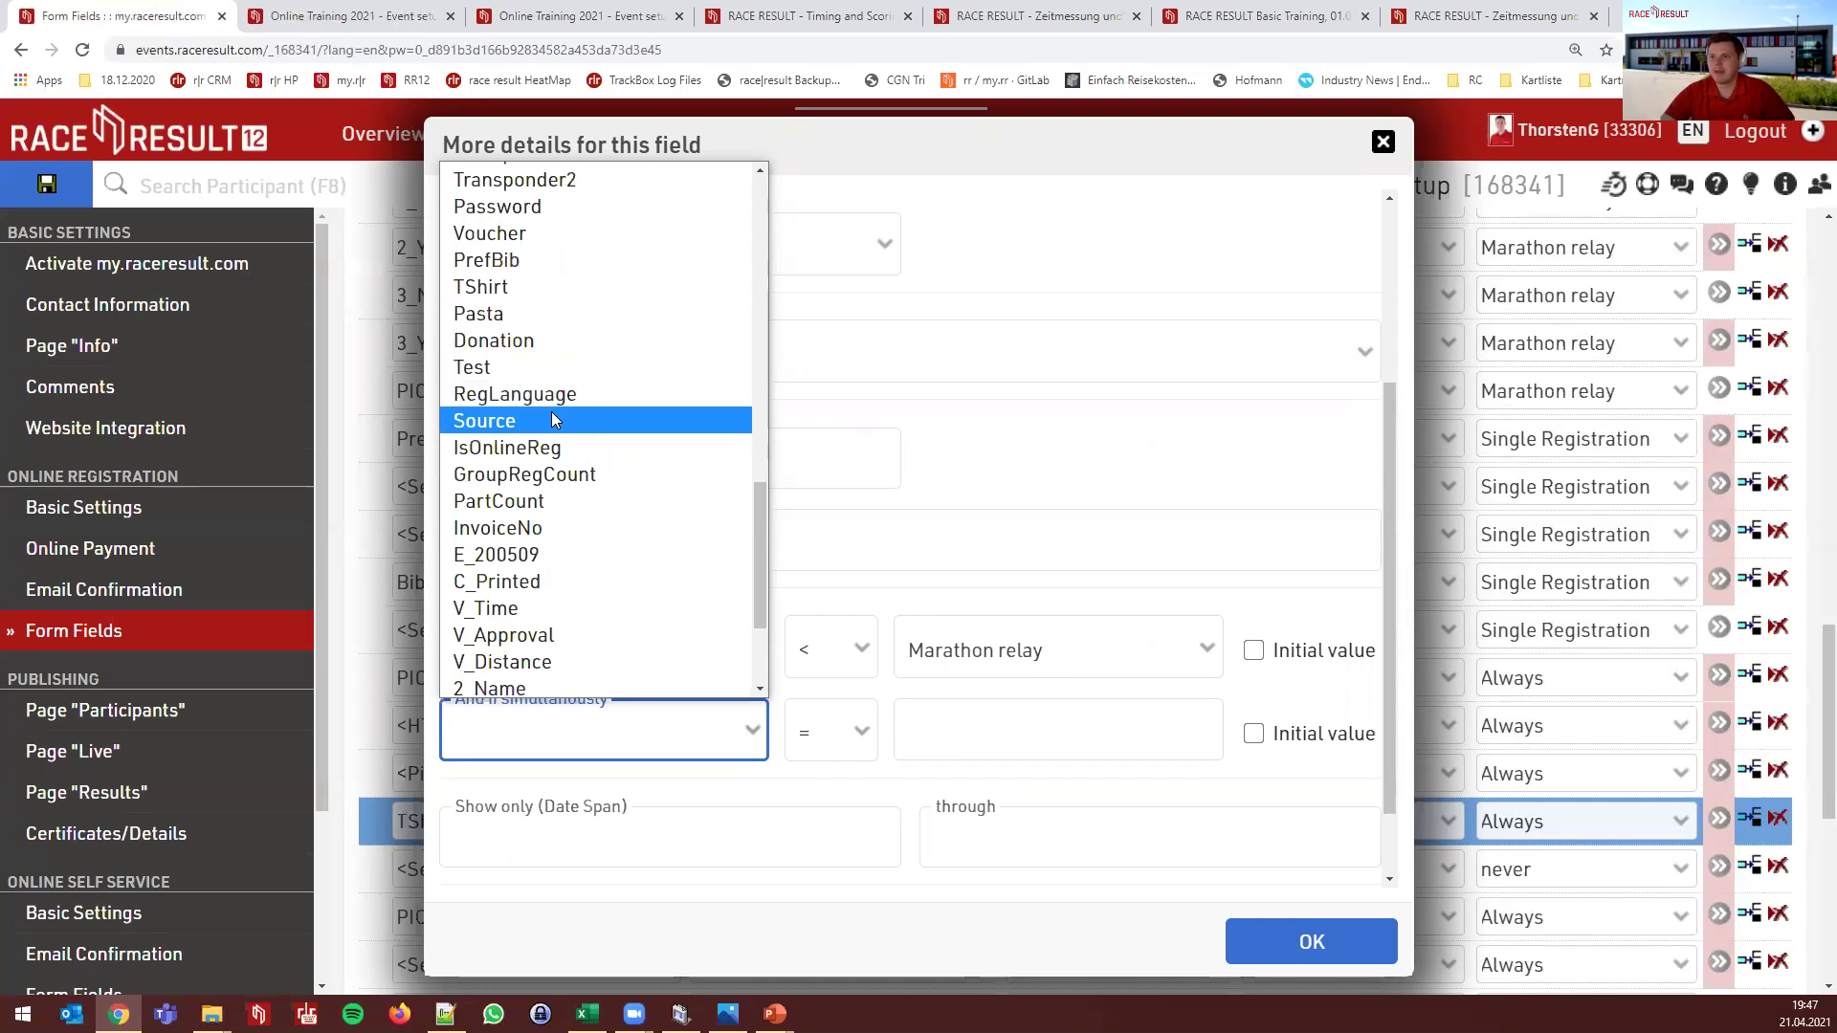
click(517, 327)
click(919, 738)
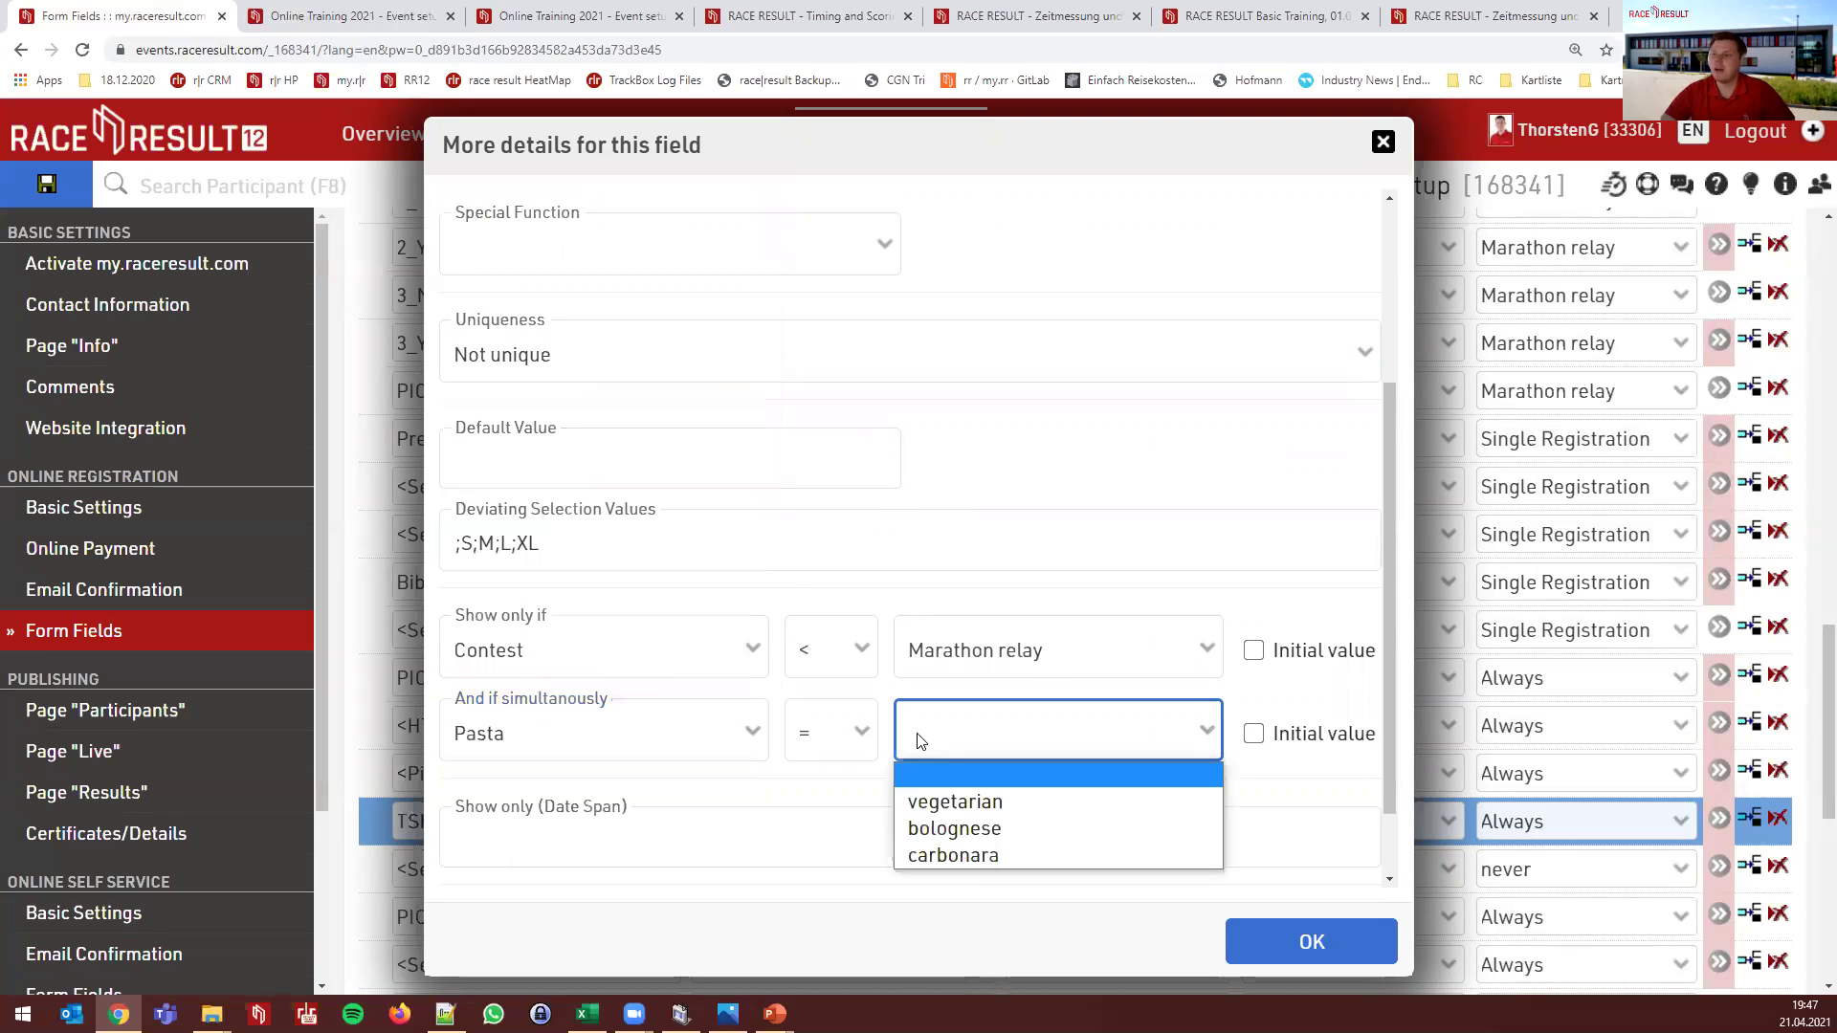
click(941, 798)
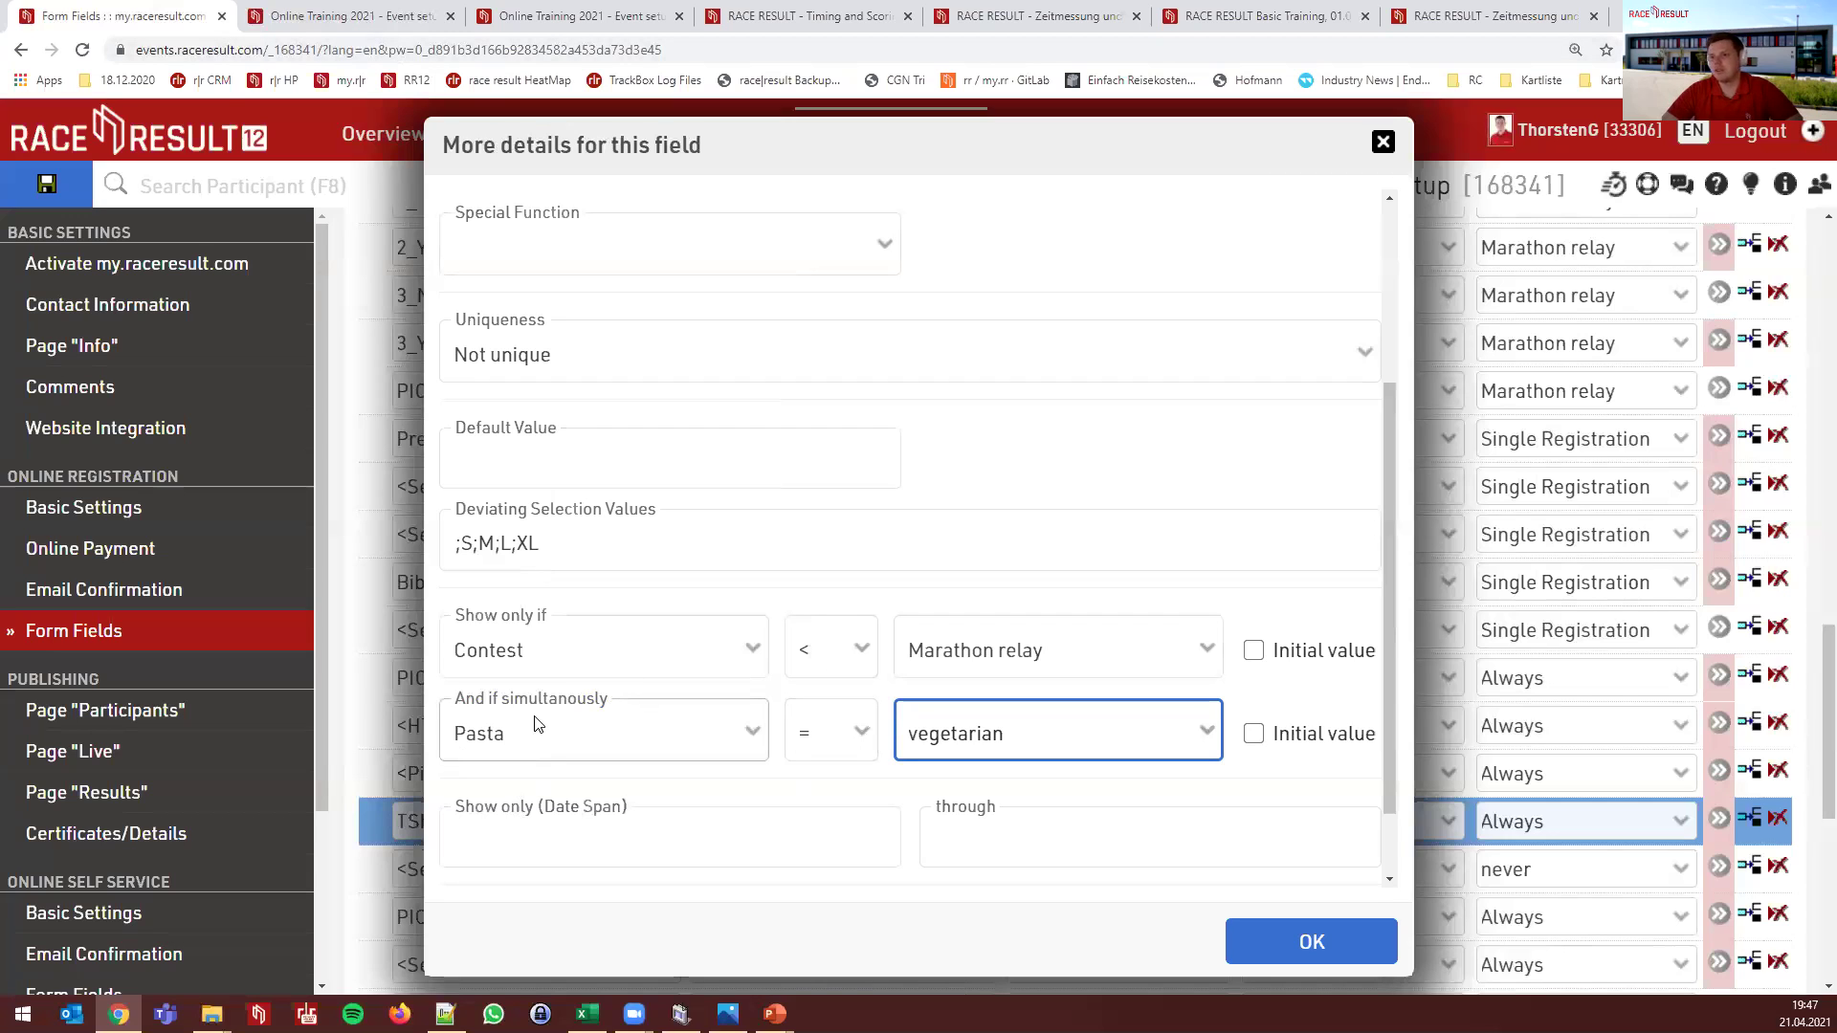
Clear the TShirt field's second visibility condition and leave its additional details
key(Delete)
click(603, 732)
key(Delete)
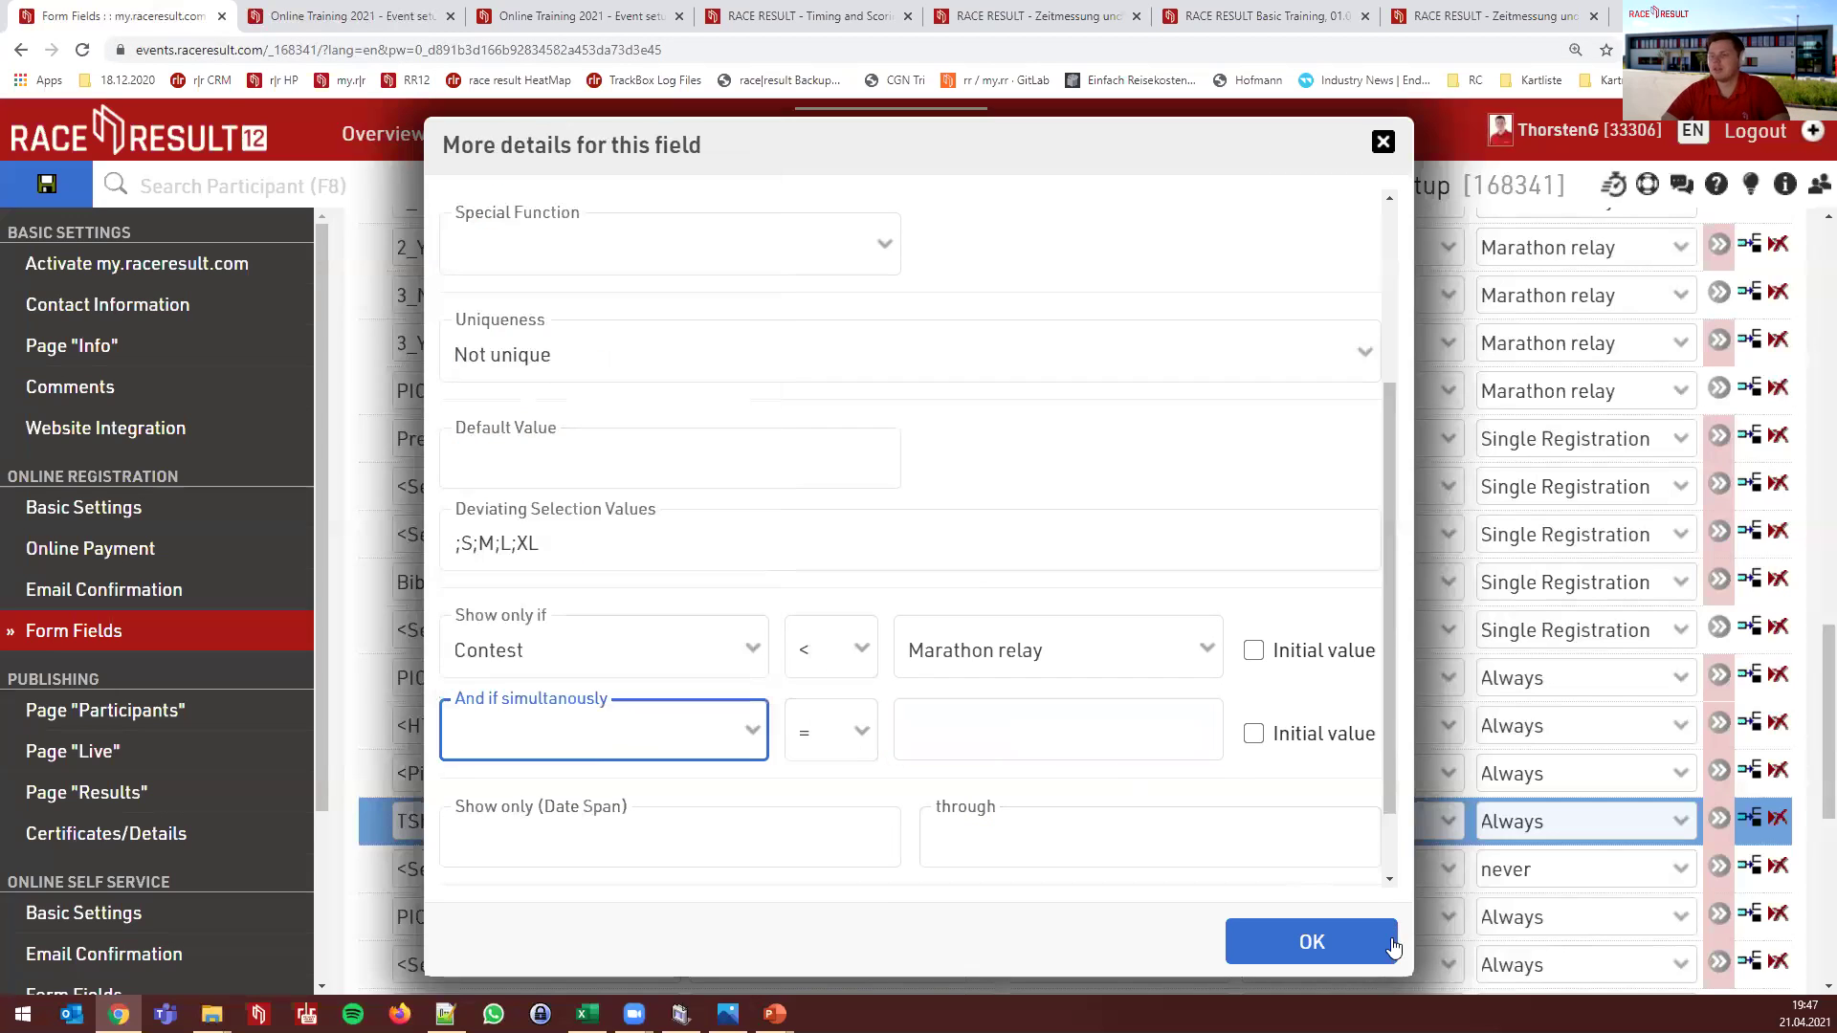
click(1521, 799)
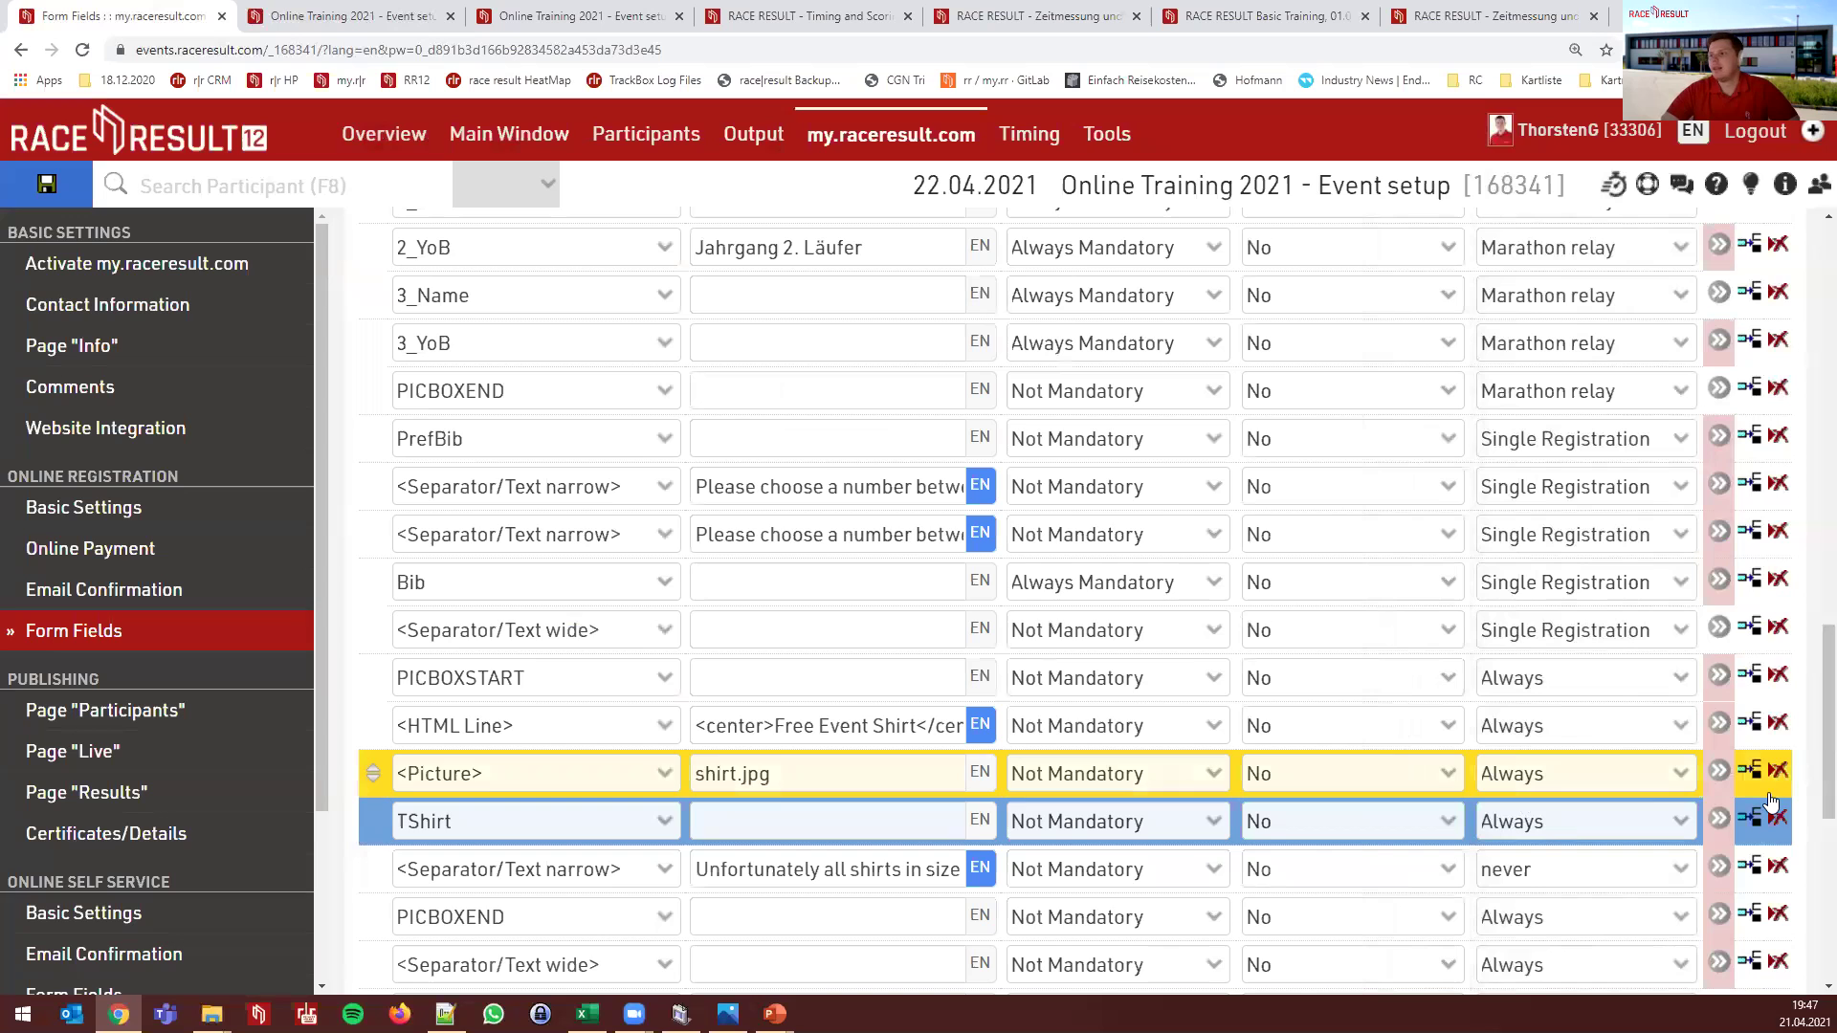
Reopen the TShirt field's details, examine the Check Page options, and confirm the details with Show kept
click(1719, 818)
scroll(785, 660, down, 4)
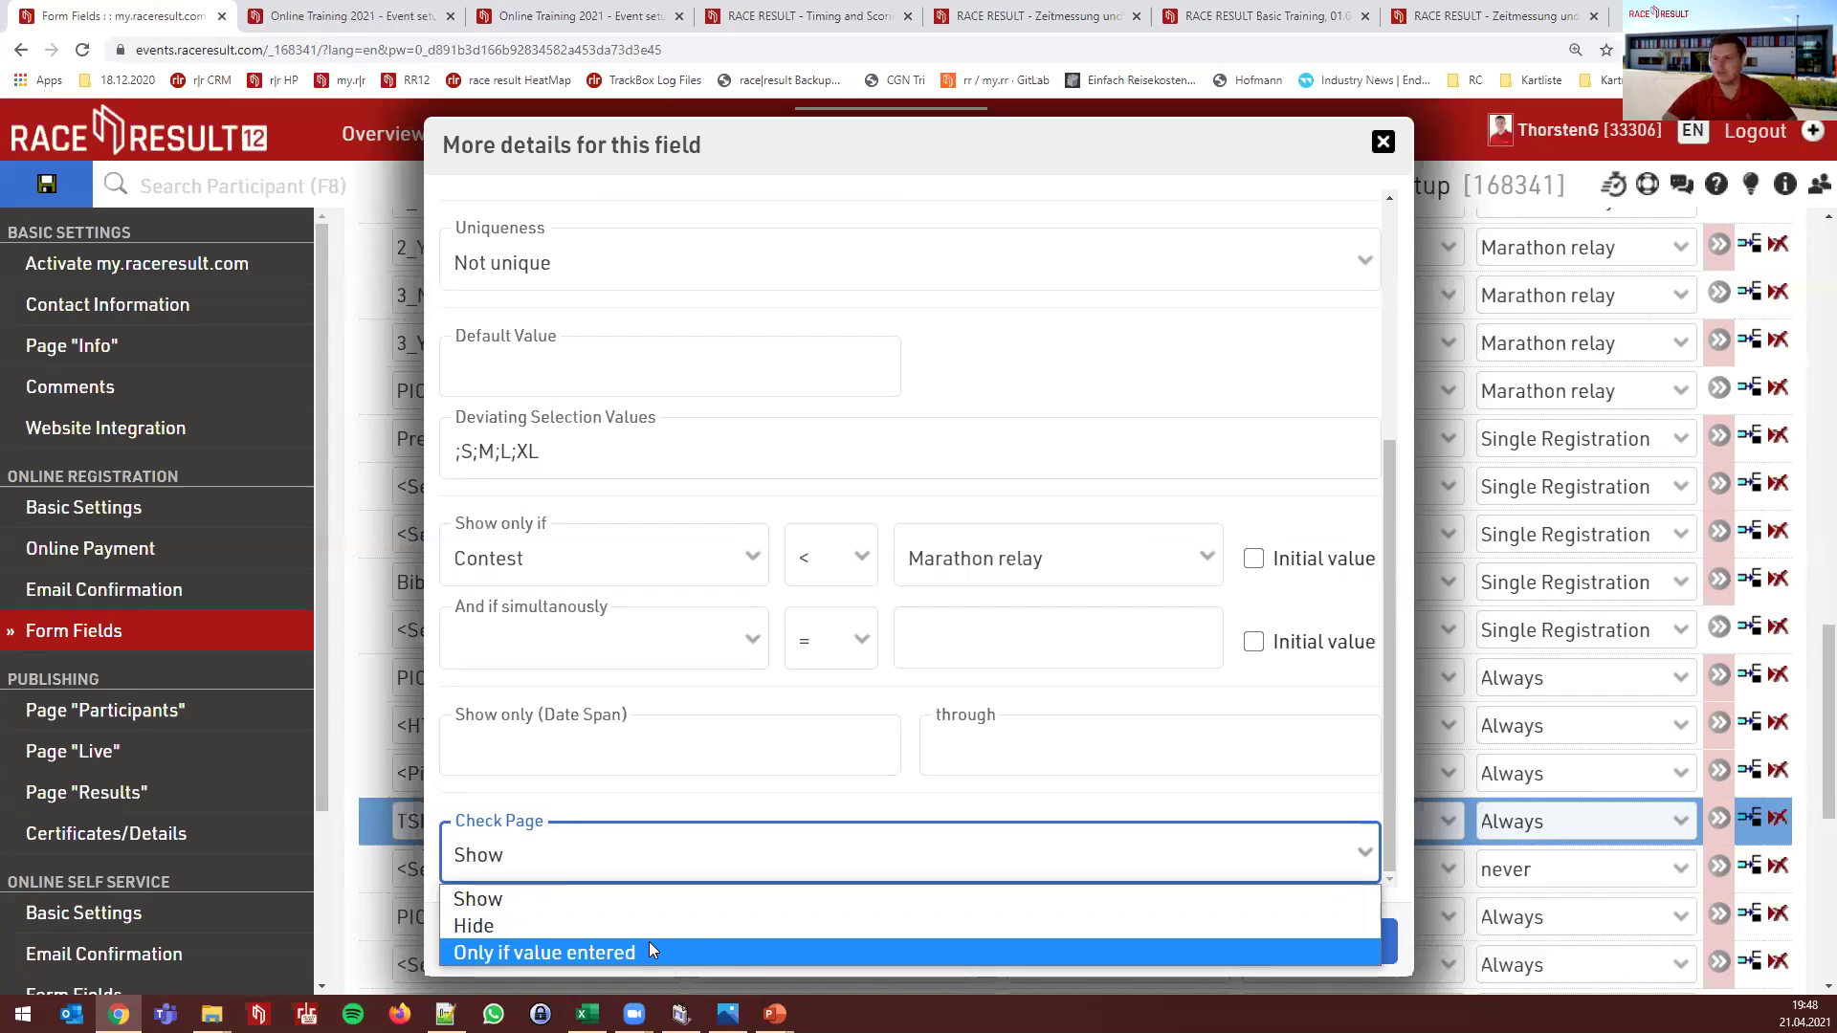
click(661, 804)
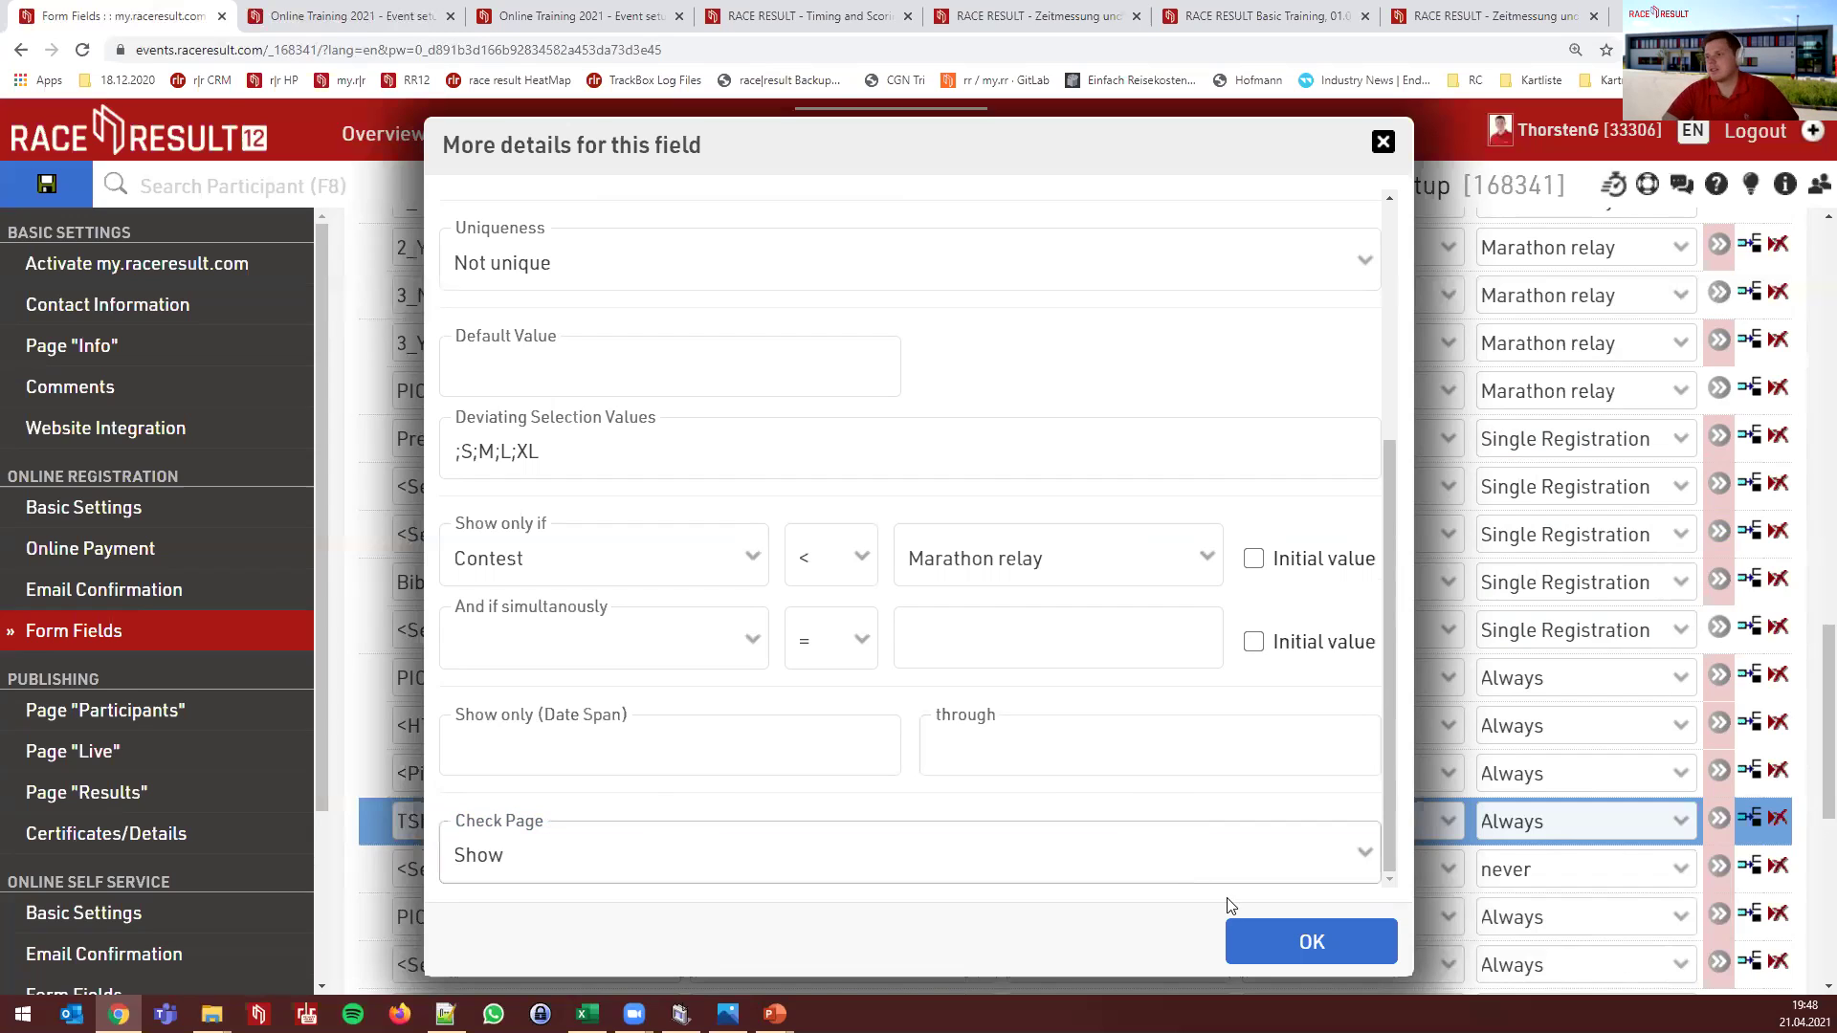
click(1272, 950)
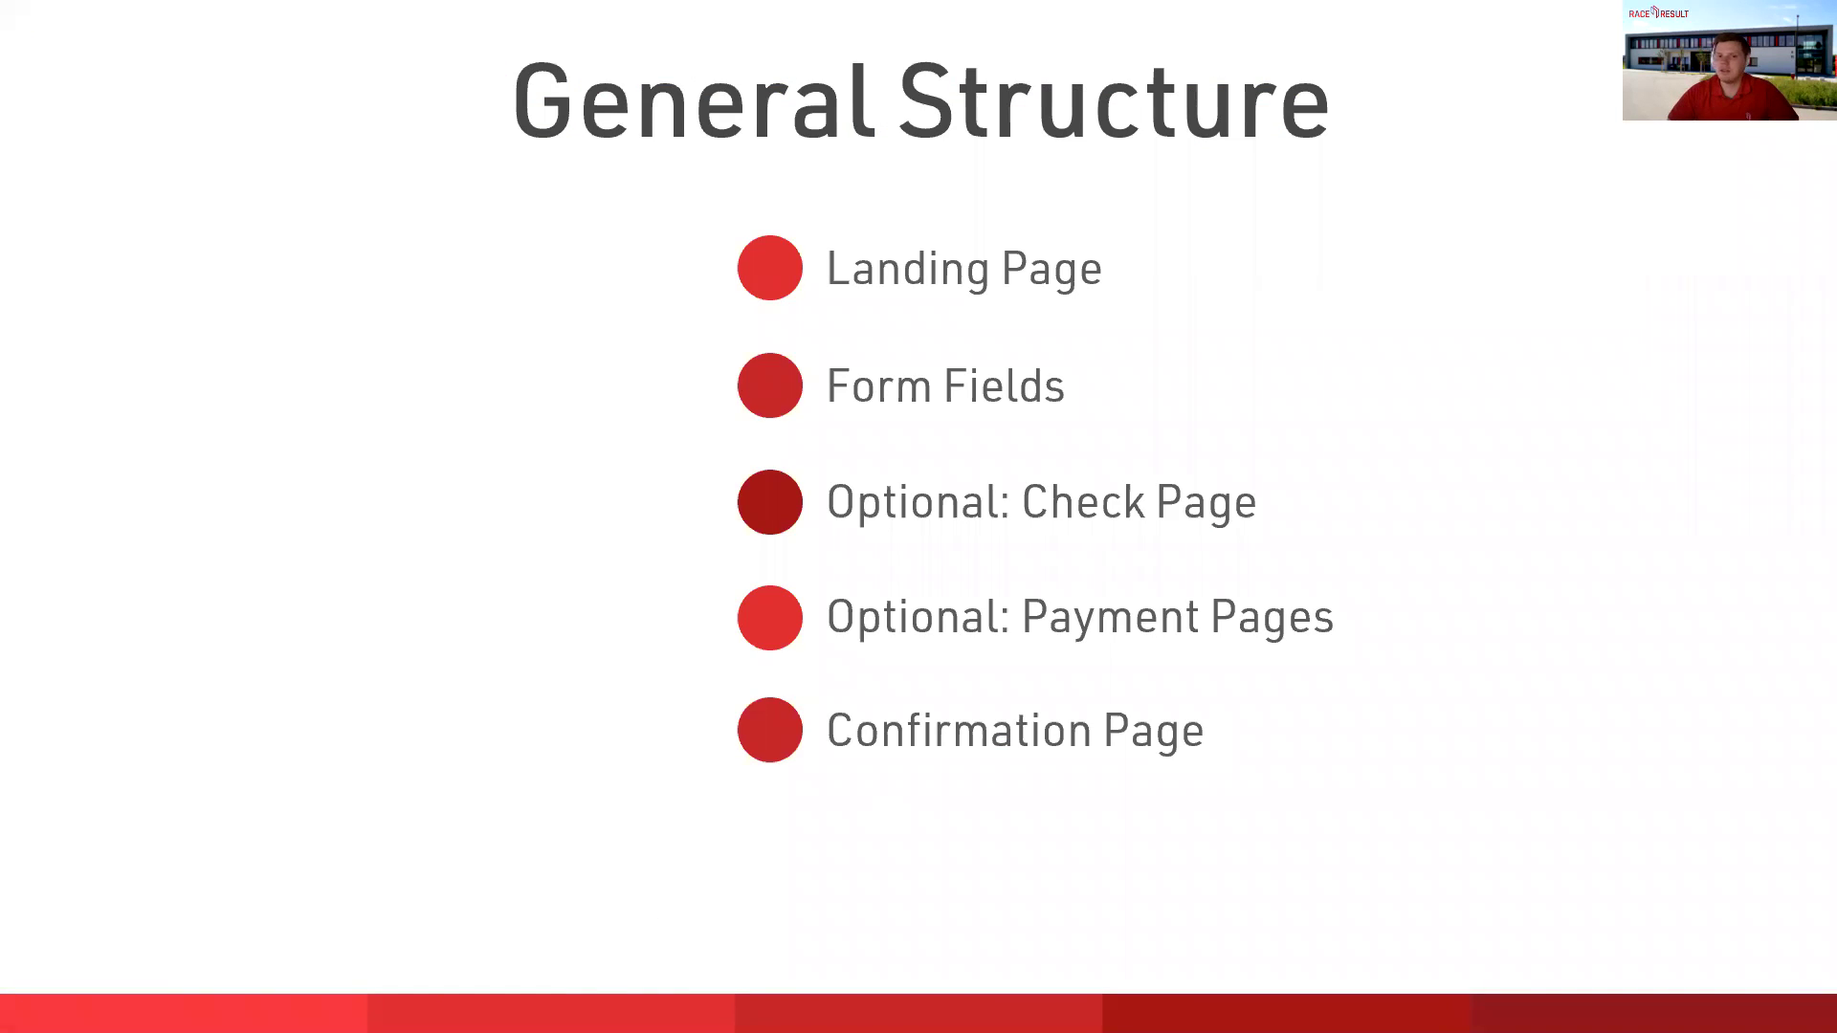
key(Right)
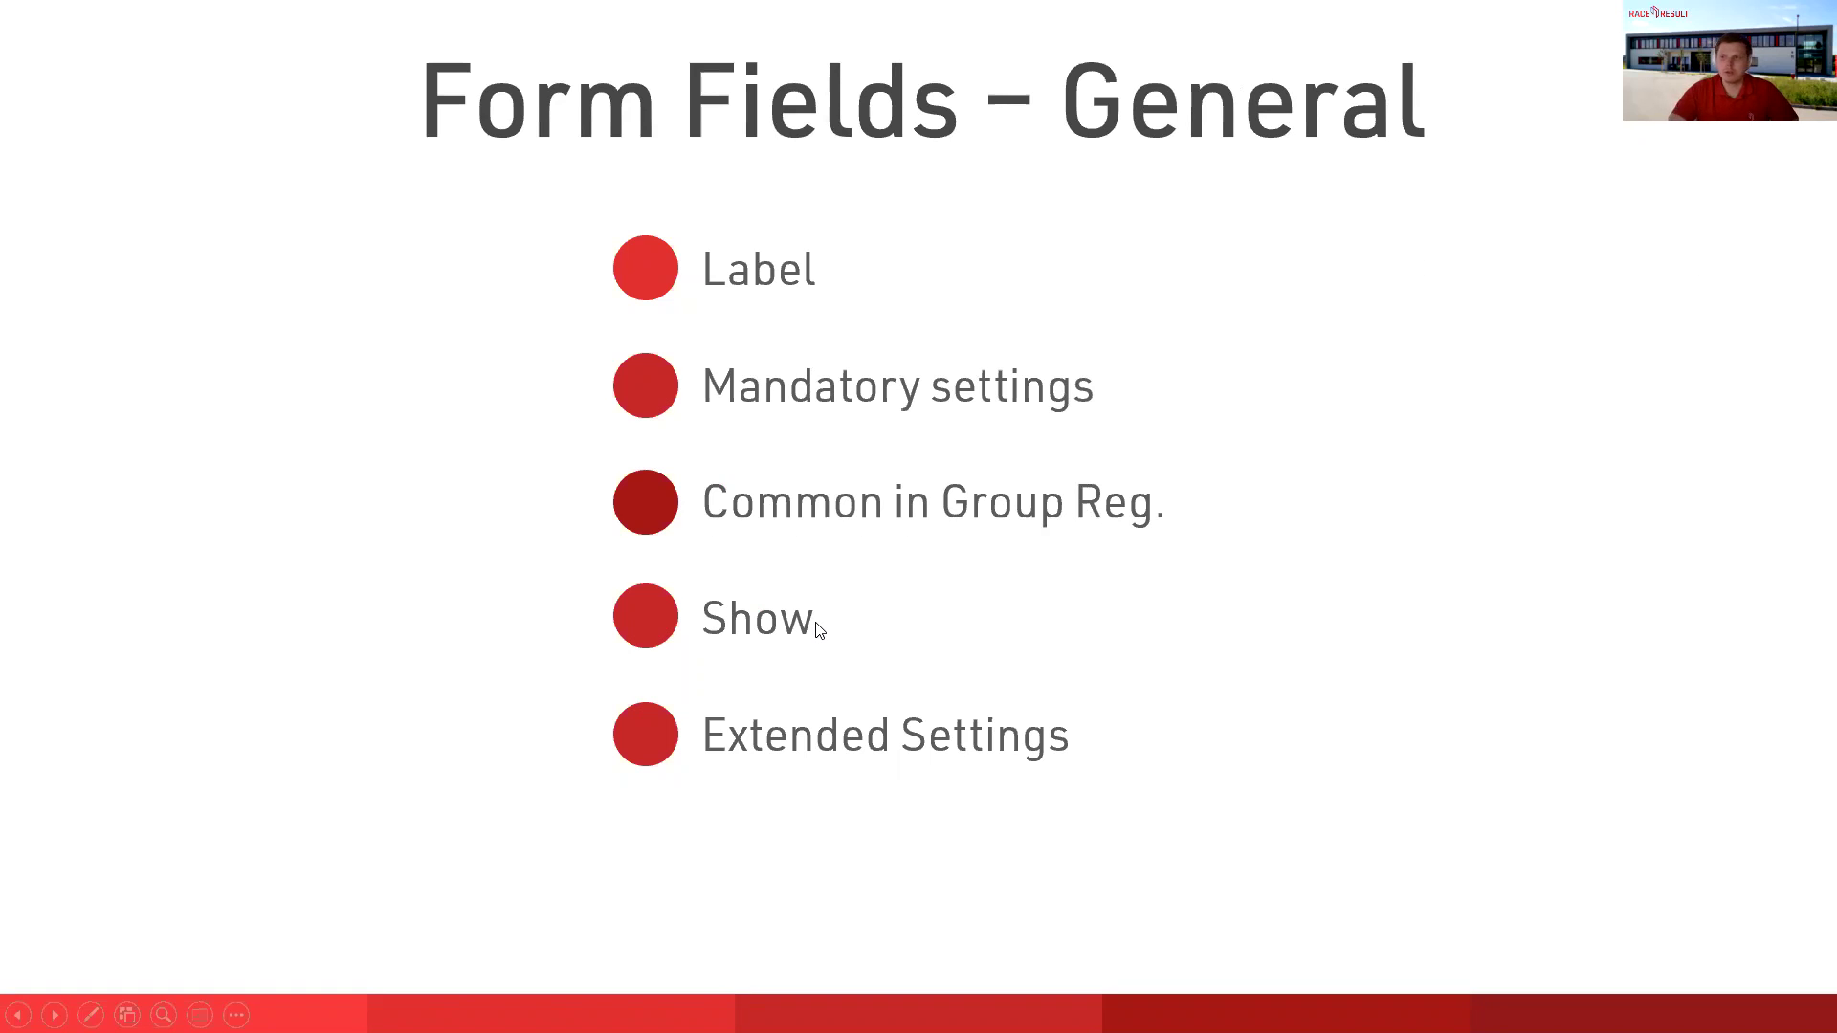
key(Right)
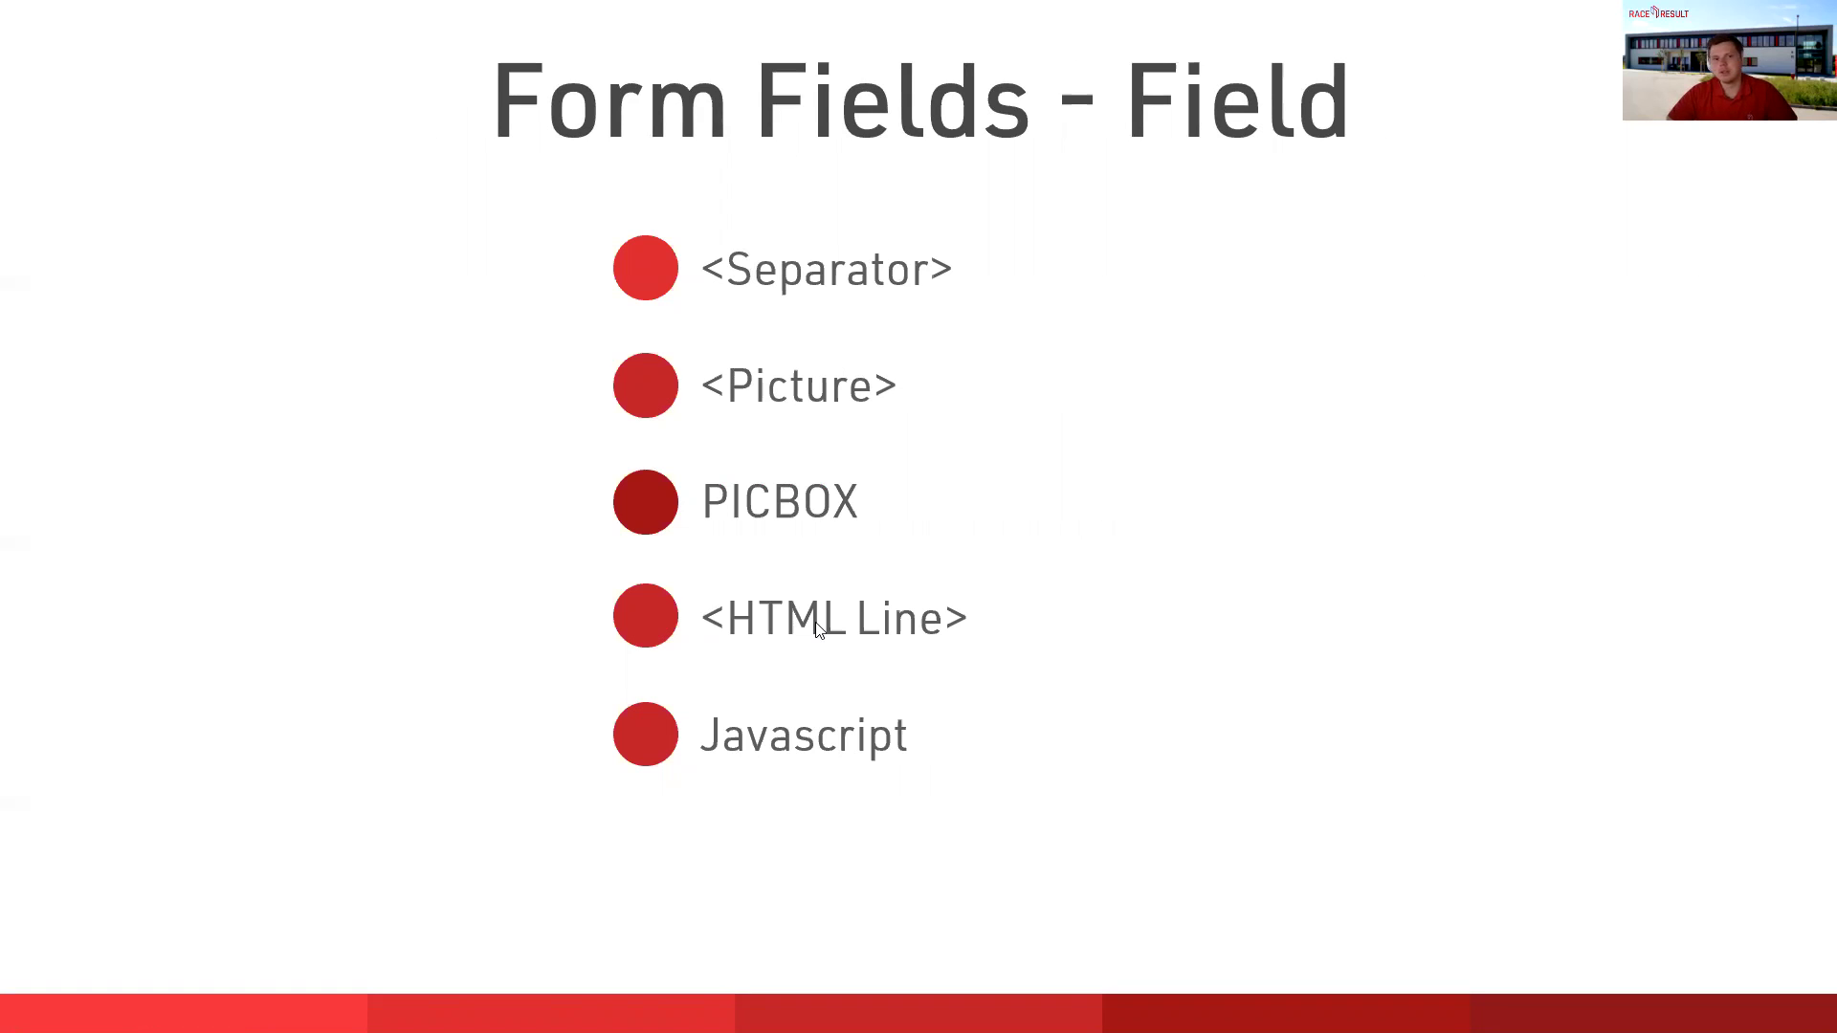
Switch back to the form fields and clear the second entry row's <Picture> field and its Überprüfungstest label
key(alt+Tab)
scroll(1259, 604, up, 15)
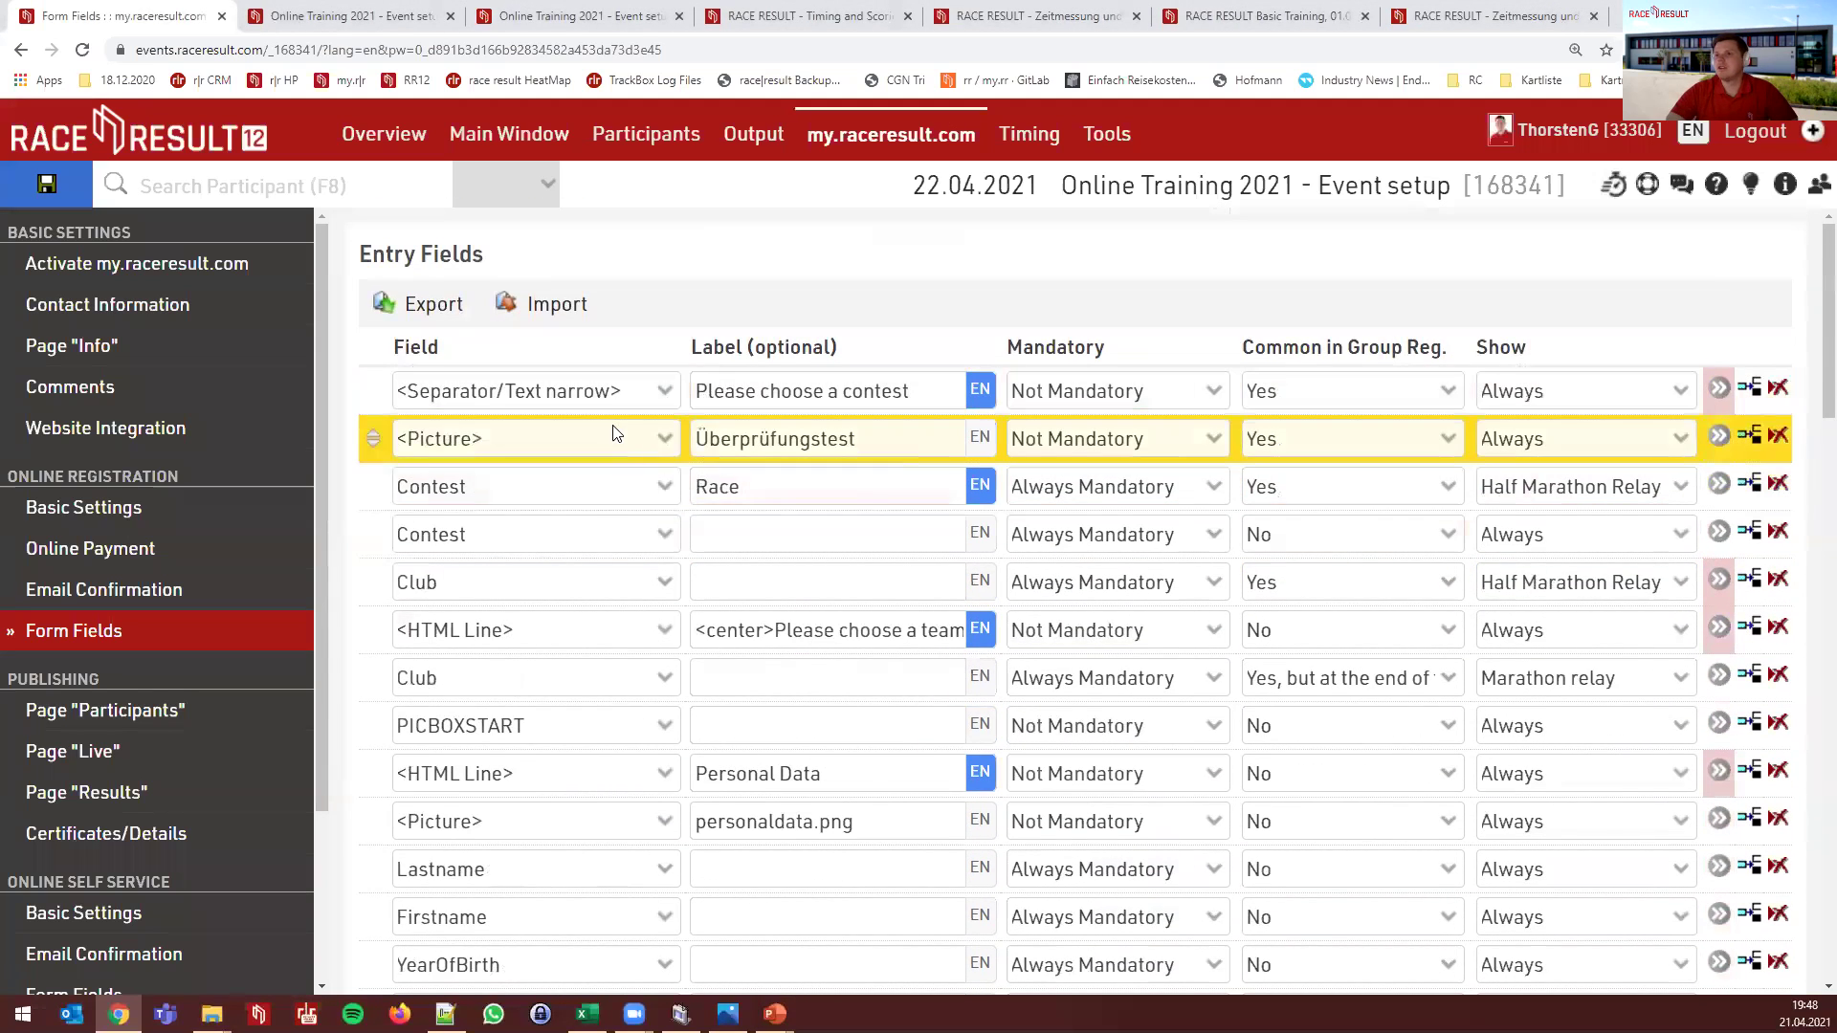
click(701, 438)
drag(856, 438, 681, 445)
key(BackSpace)
click(736, 335)
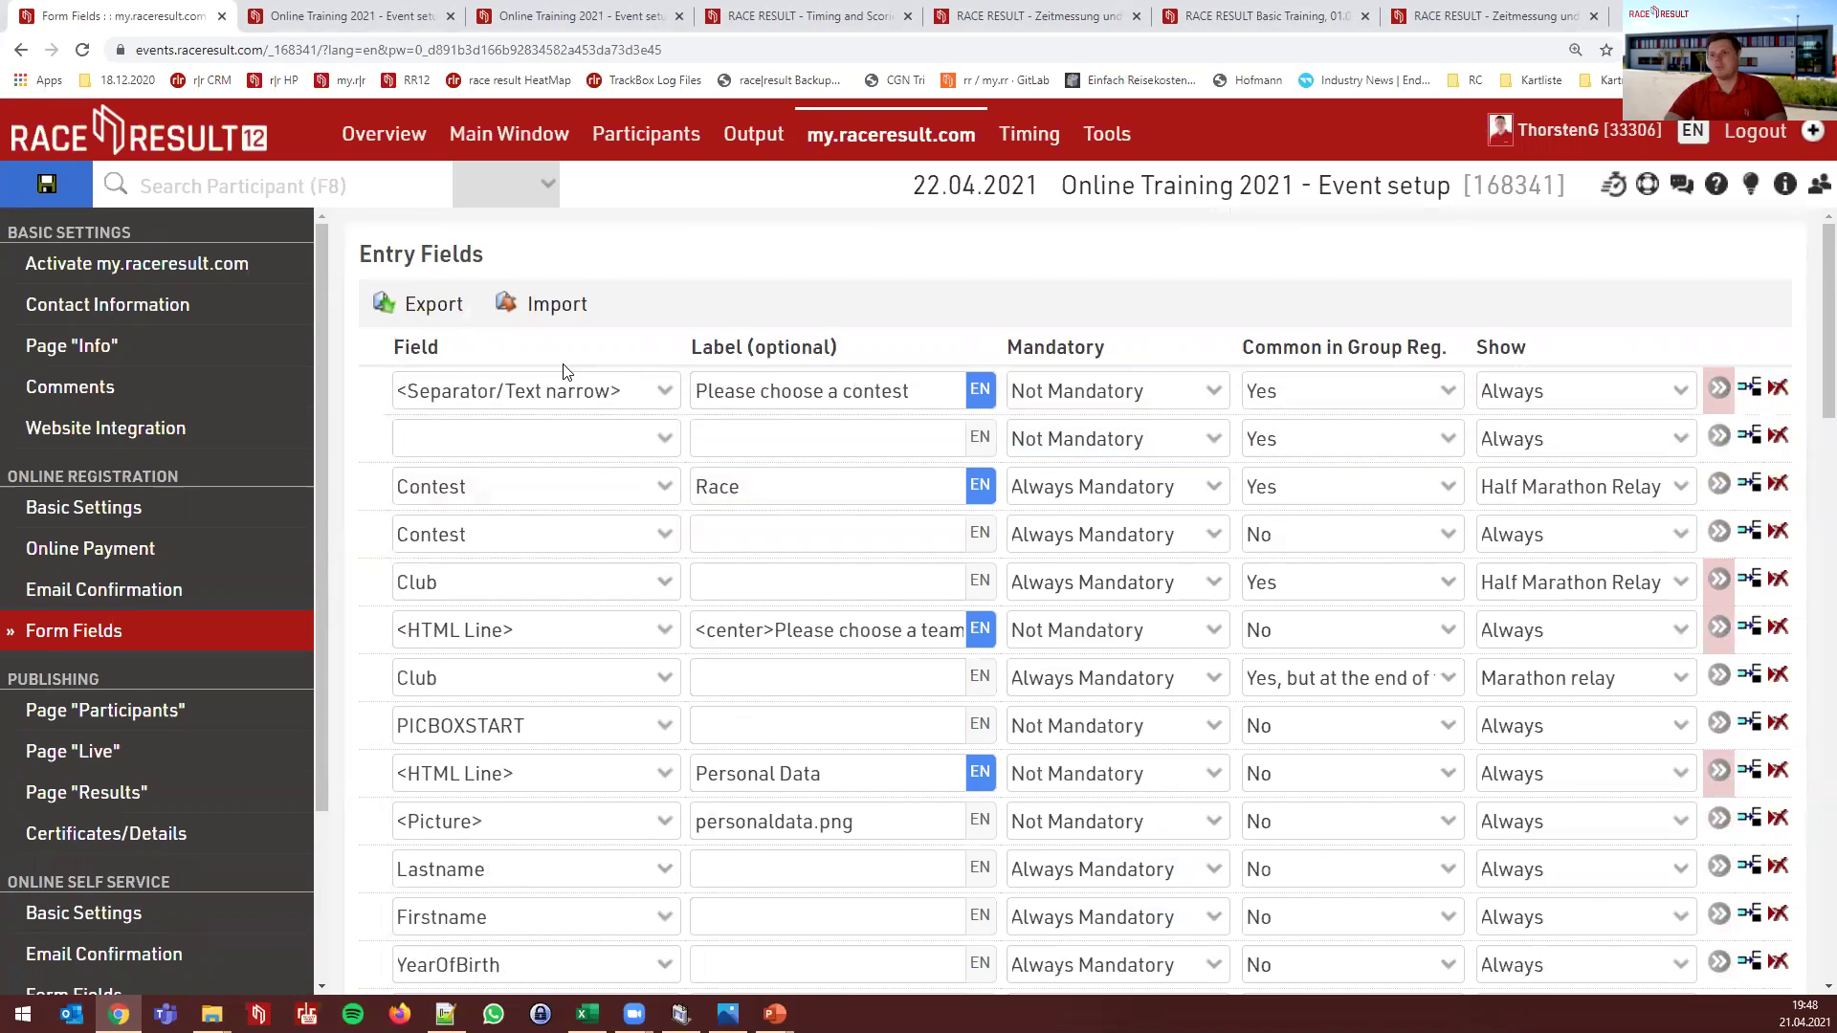
Change the "Please choose a contest" row to <Separator/Text wide>, save, and reload the public registration page
click(581, 392)
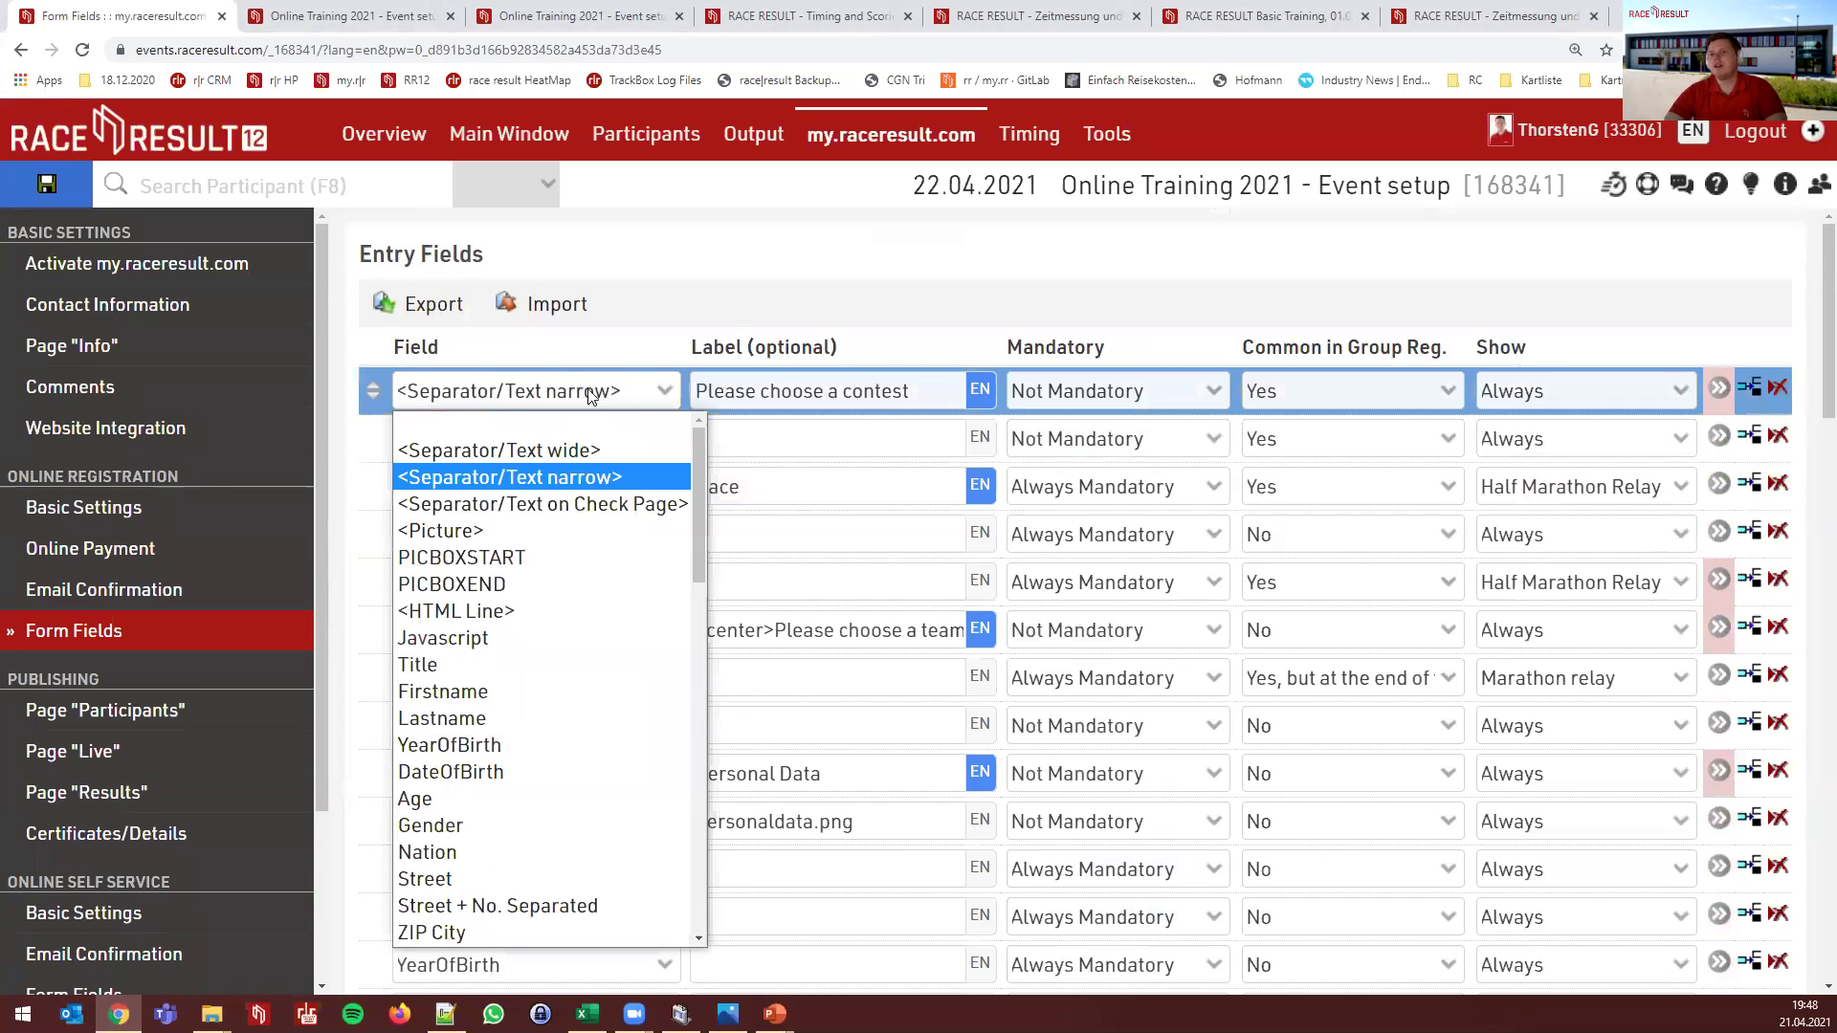
click(611, 451)
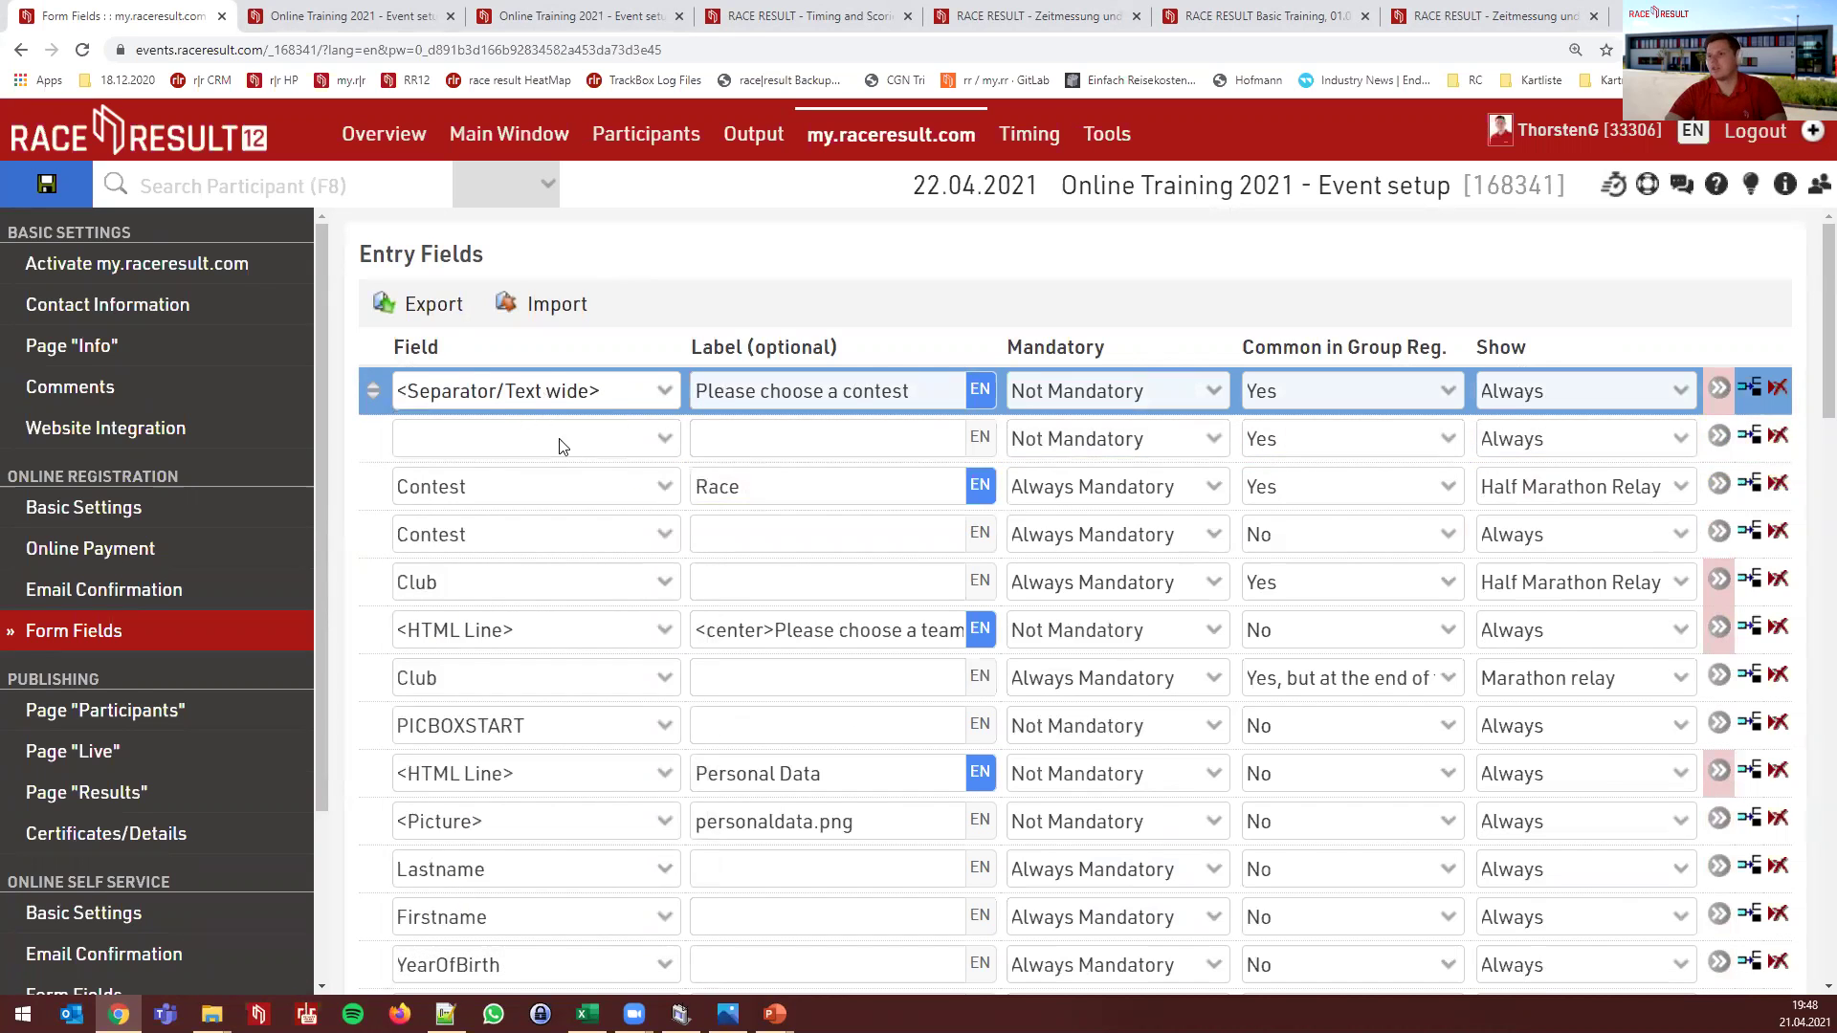
click(928, 392)
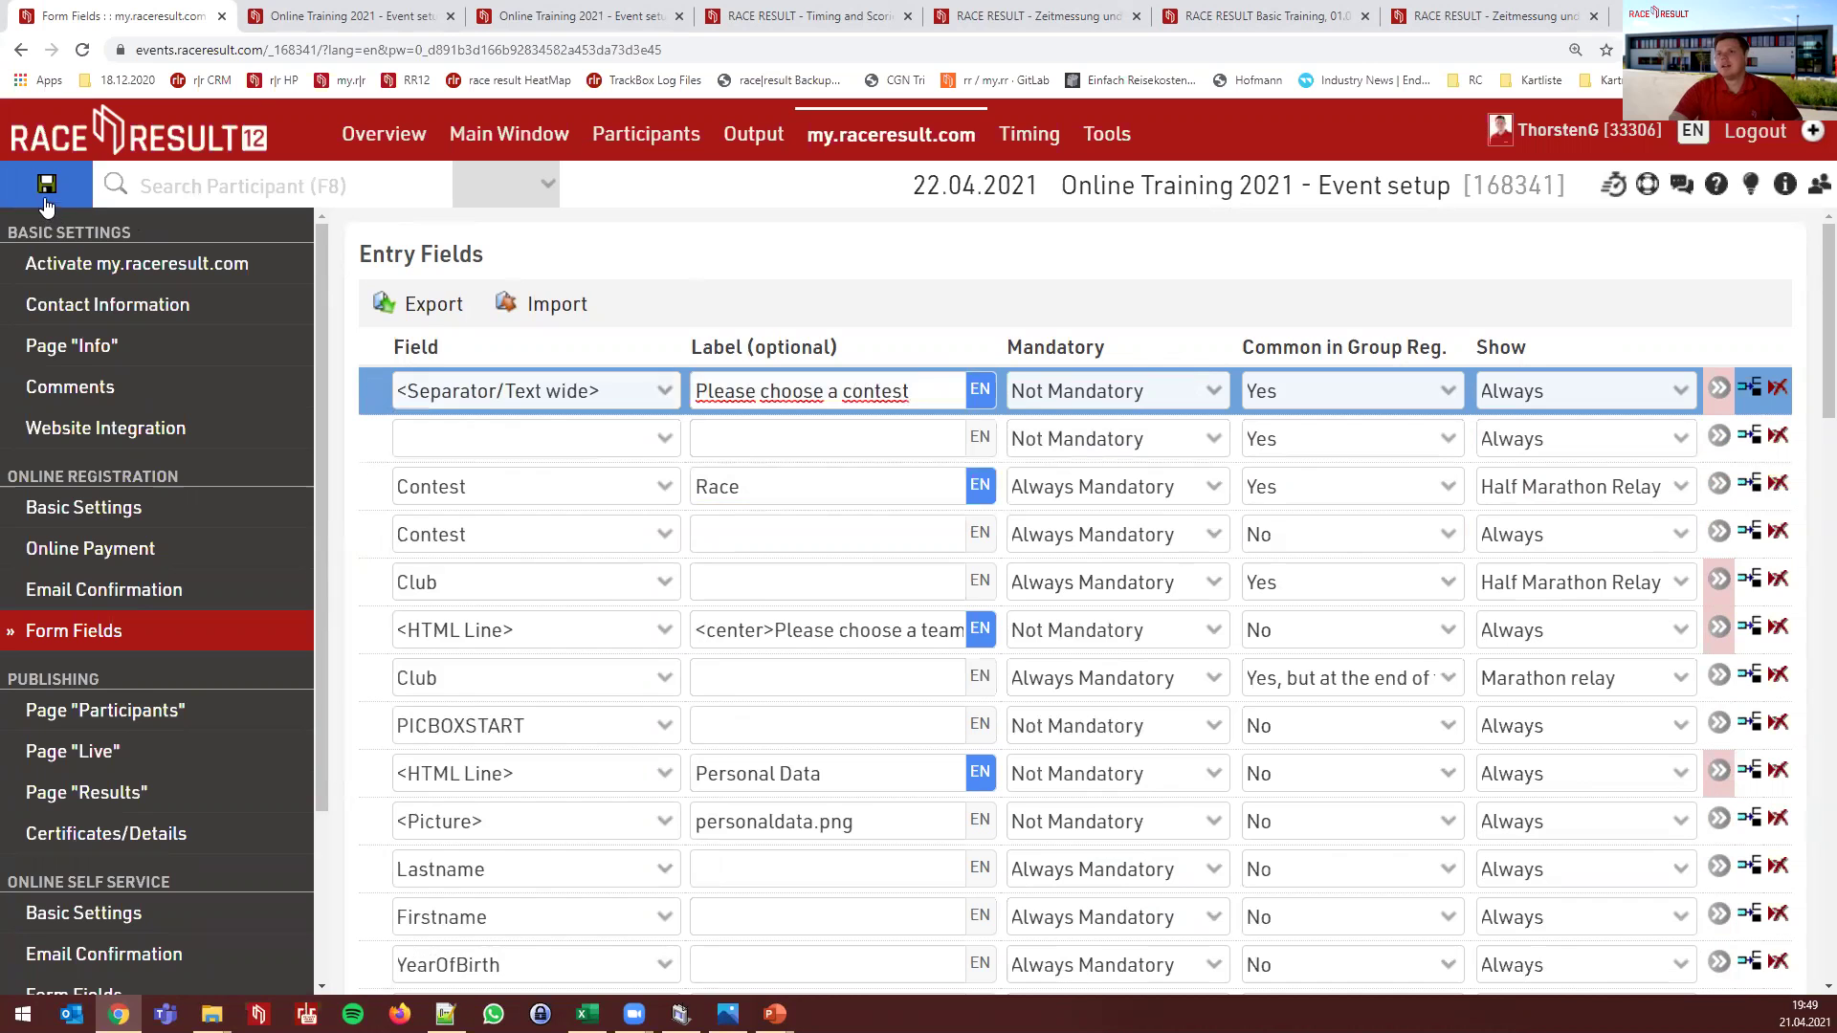
click(43, 197)
click(316, 21)
key(F5)
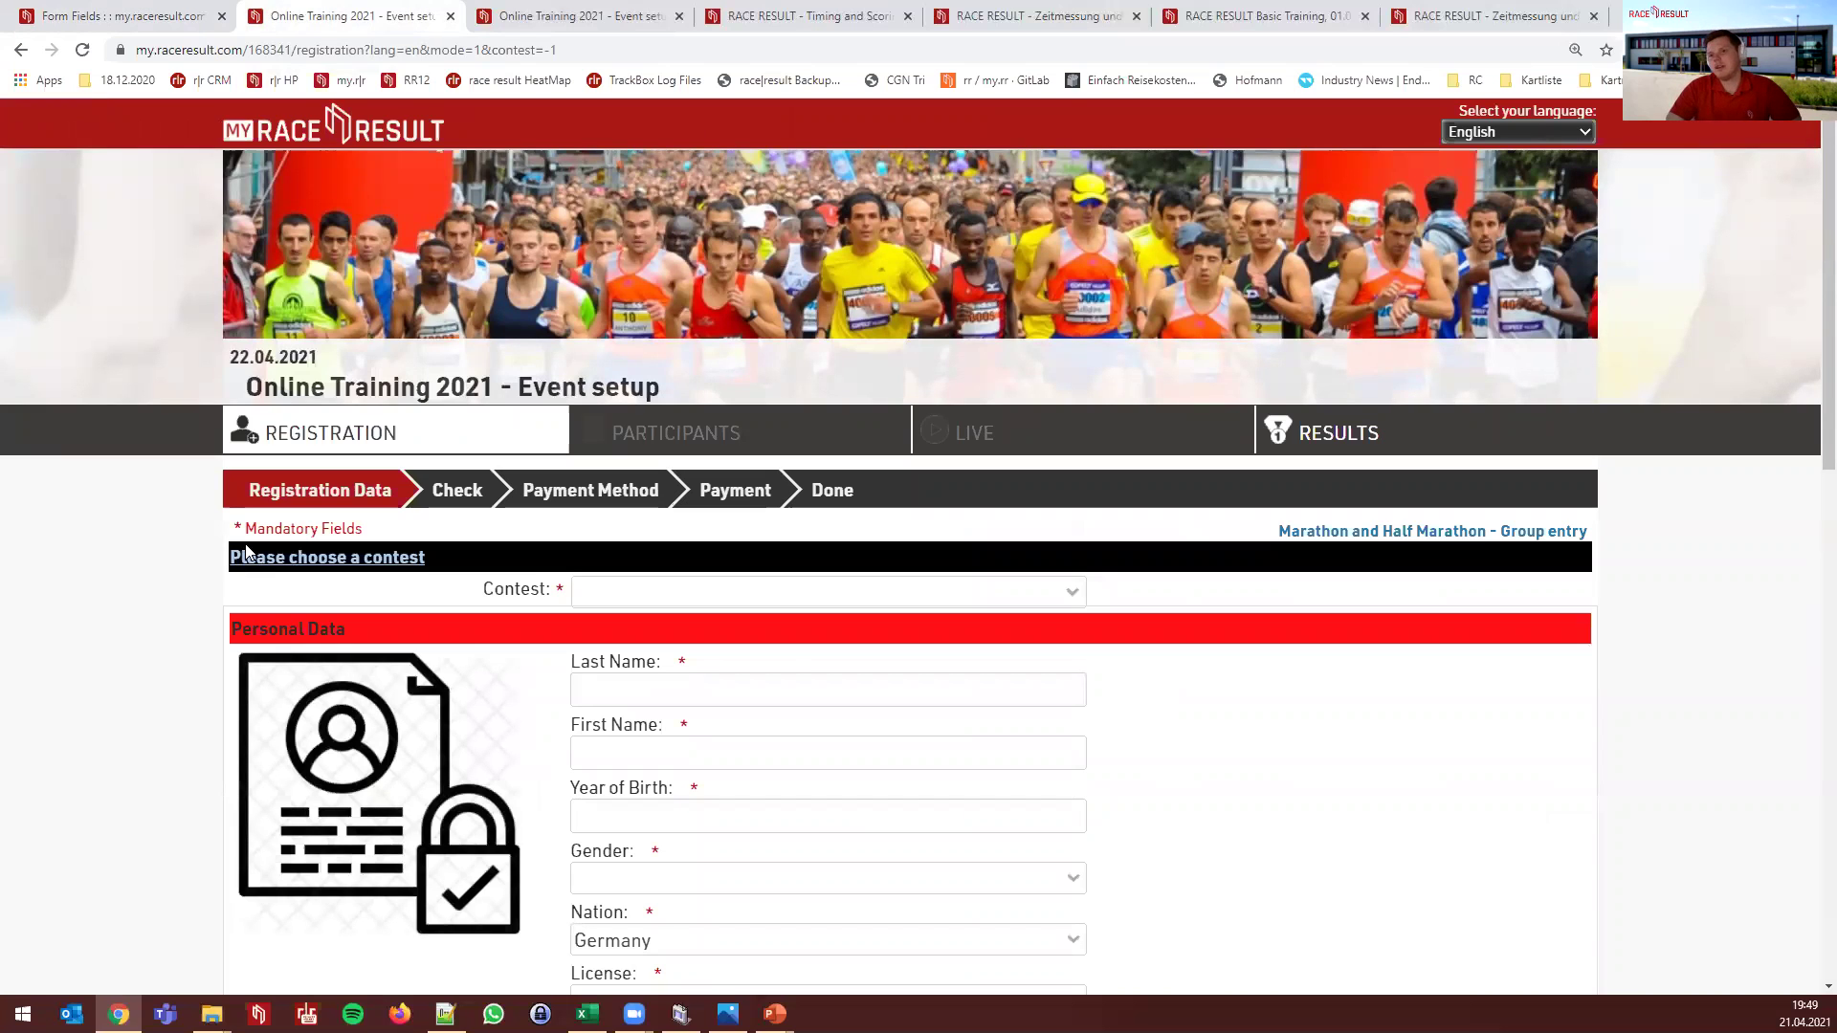
Change the "Please choose a contest" row to <Separator/Text narrow>, save, and view the registration page
click(71, 16)
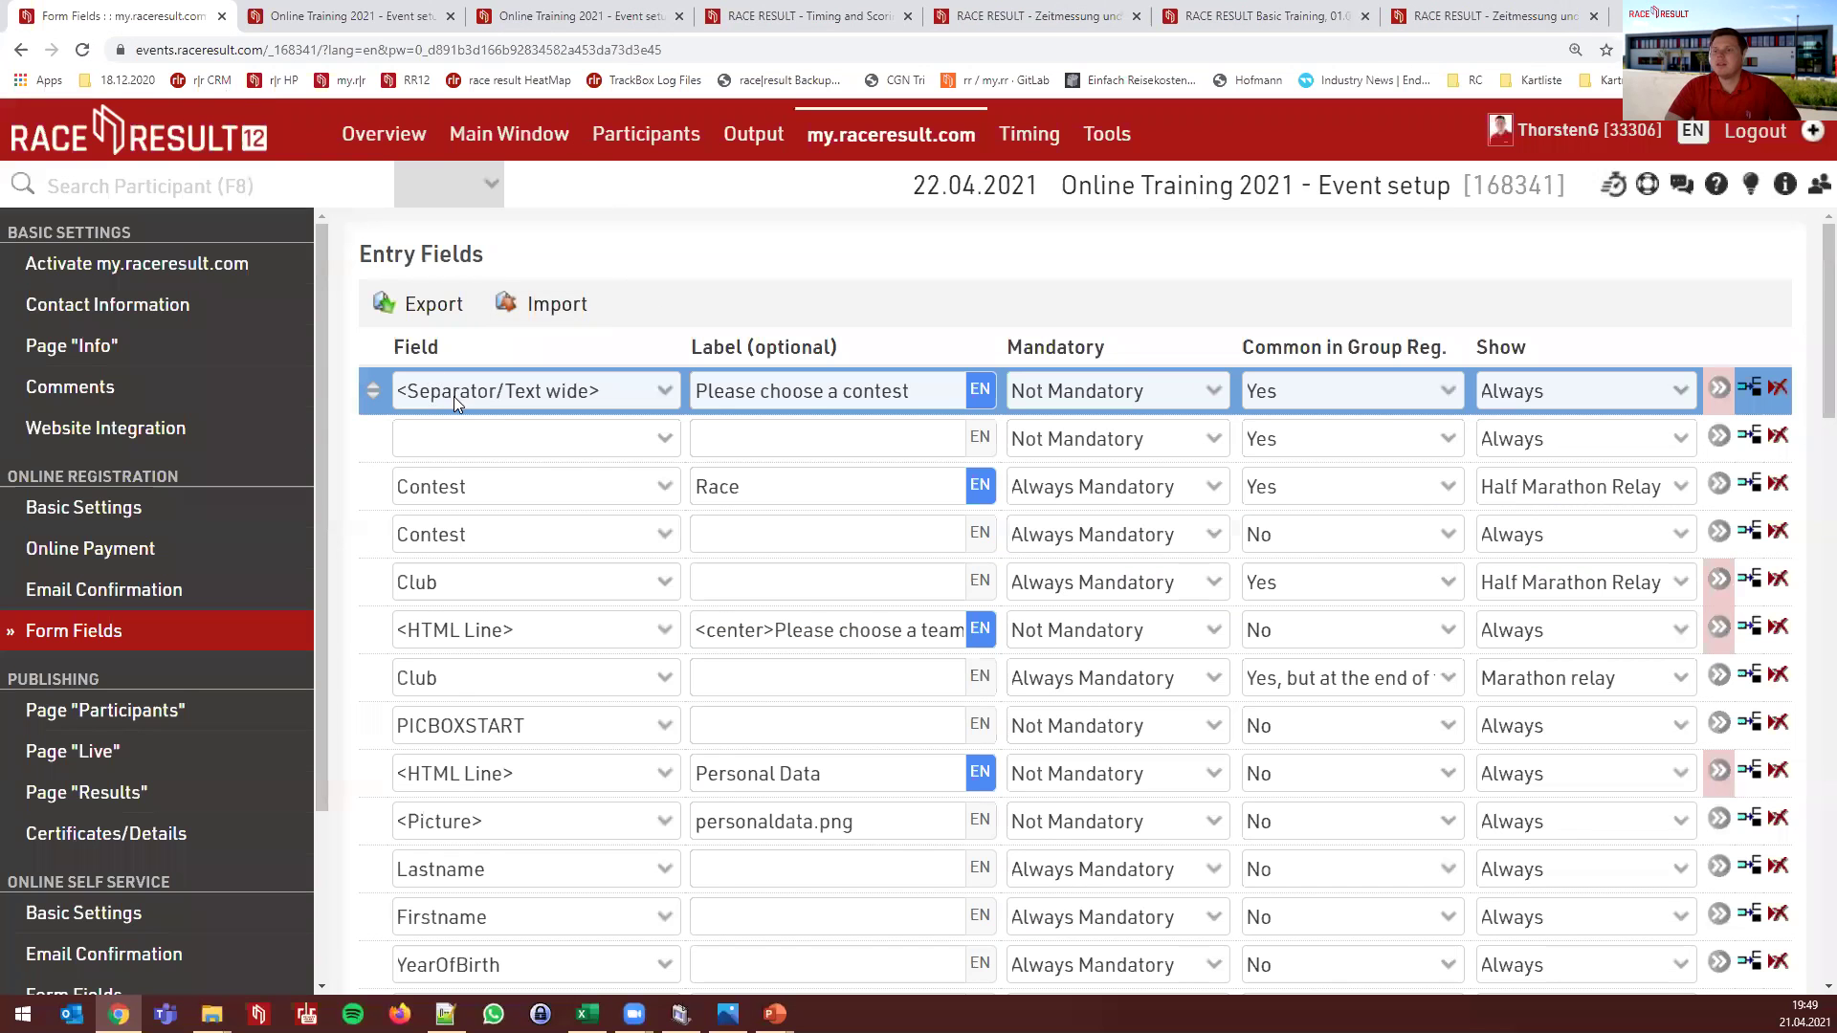
click(453, 396)
click(511, 476)
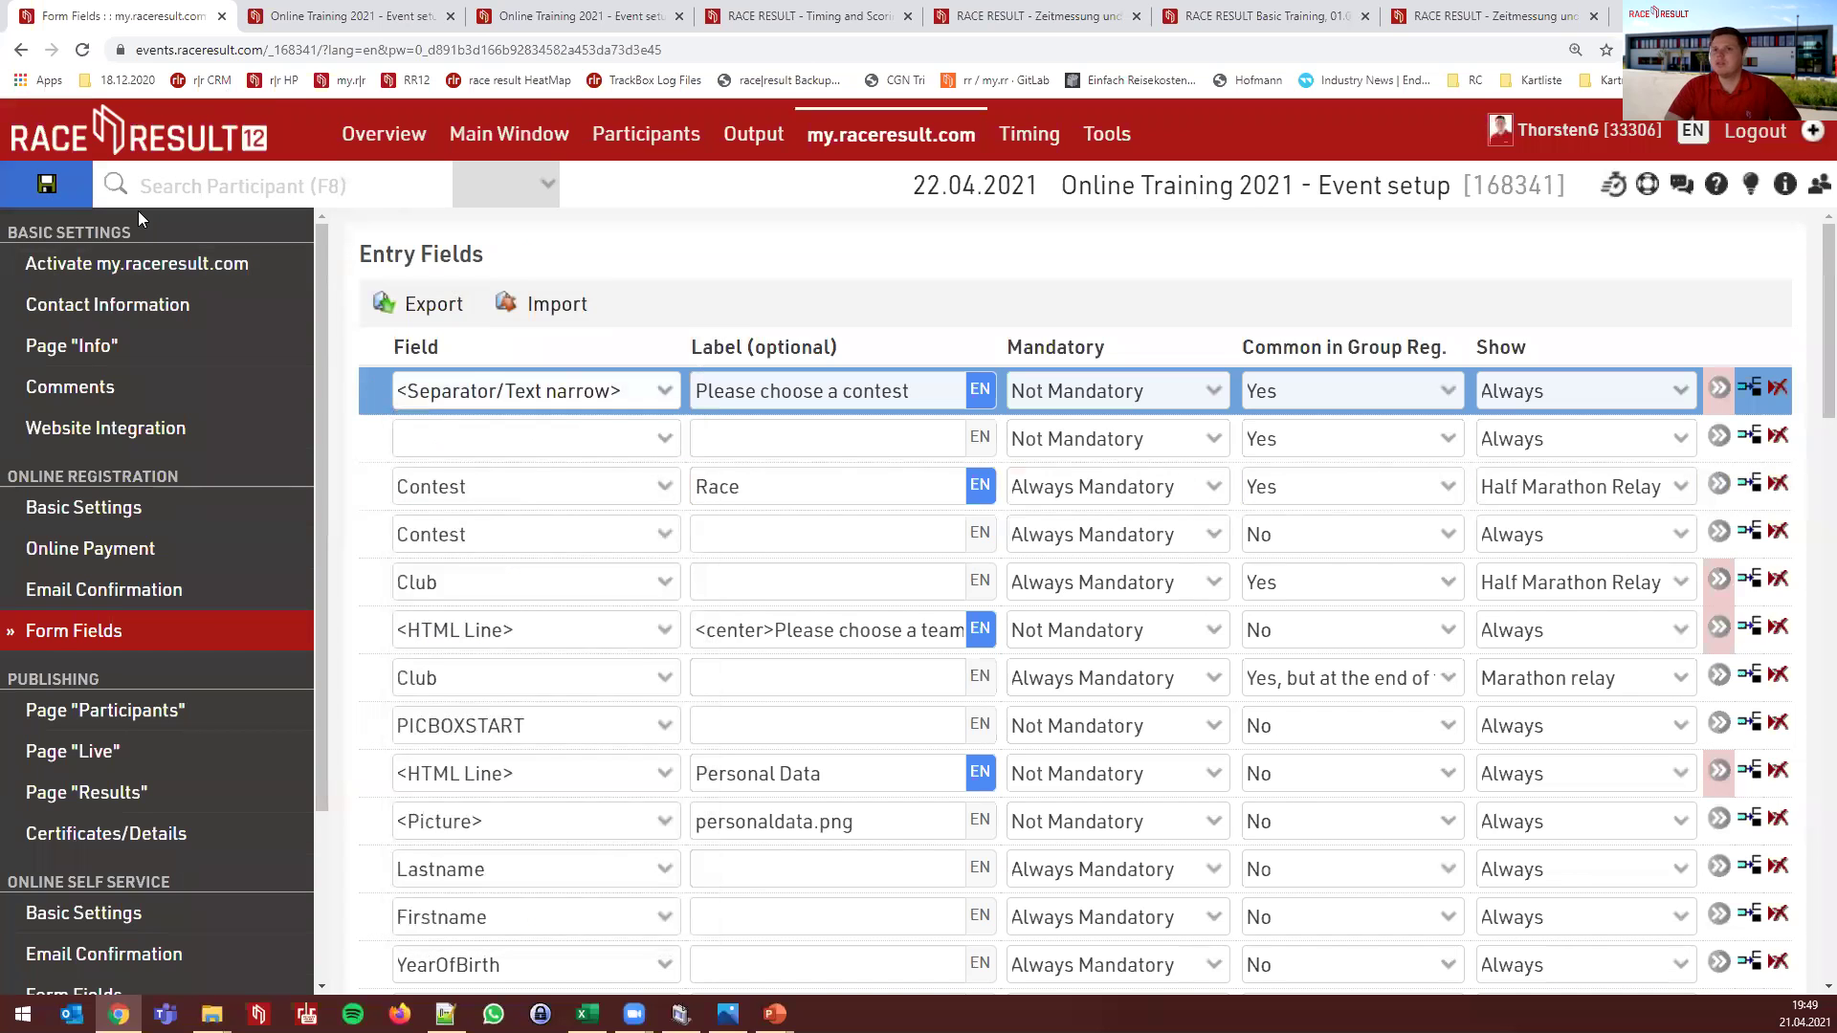
click(47, 184)
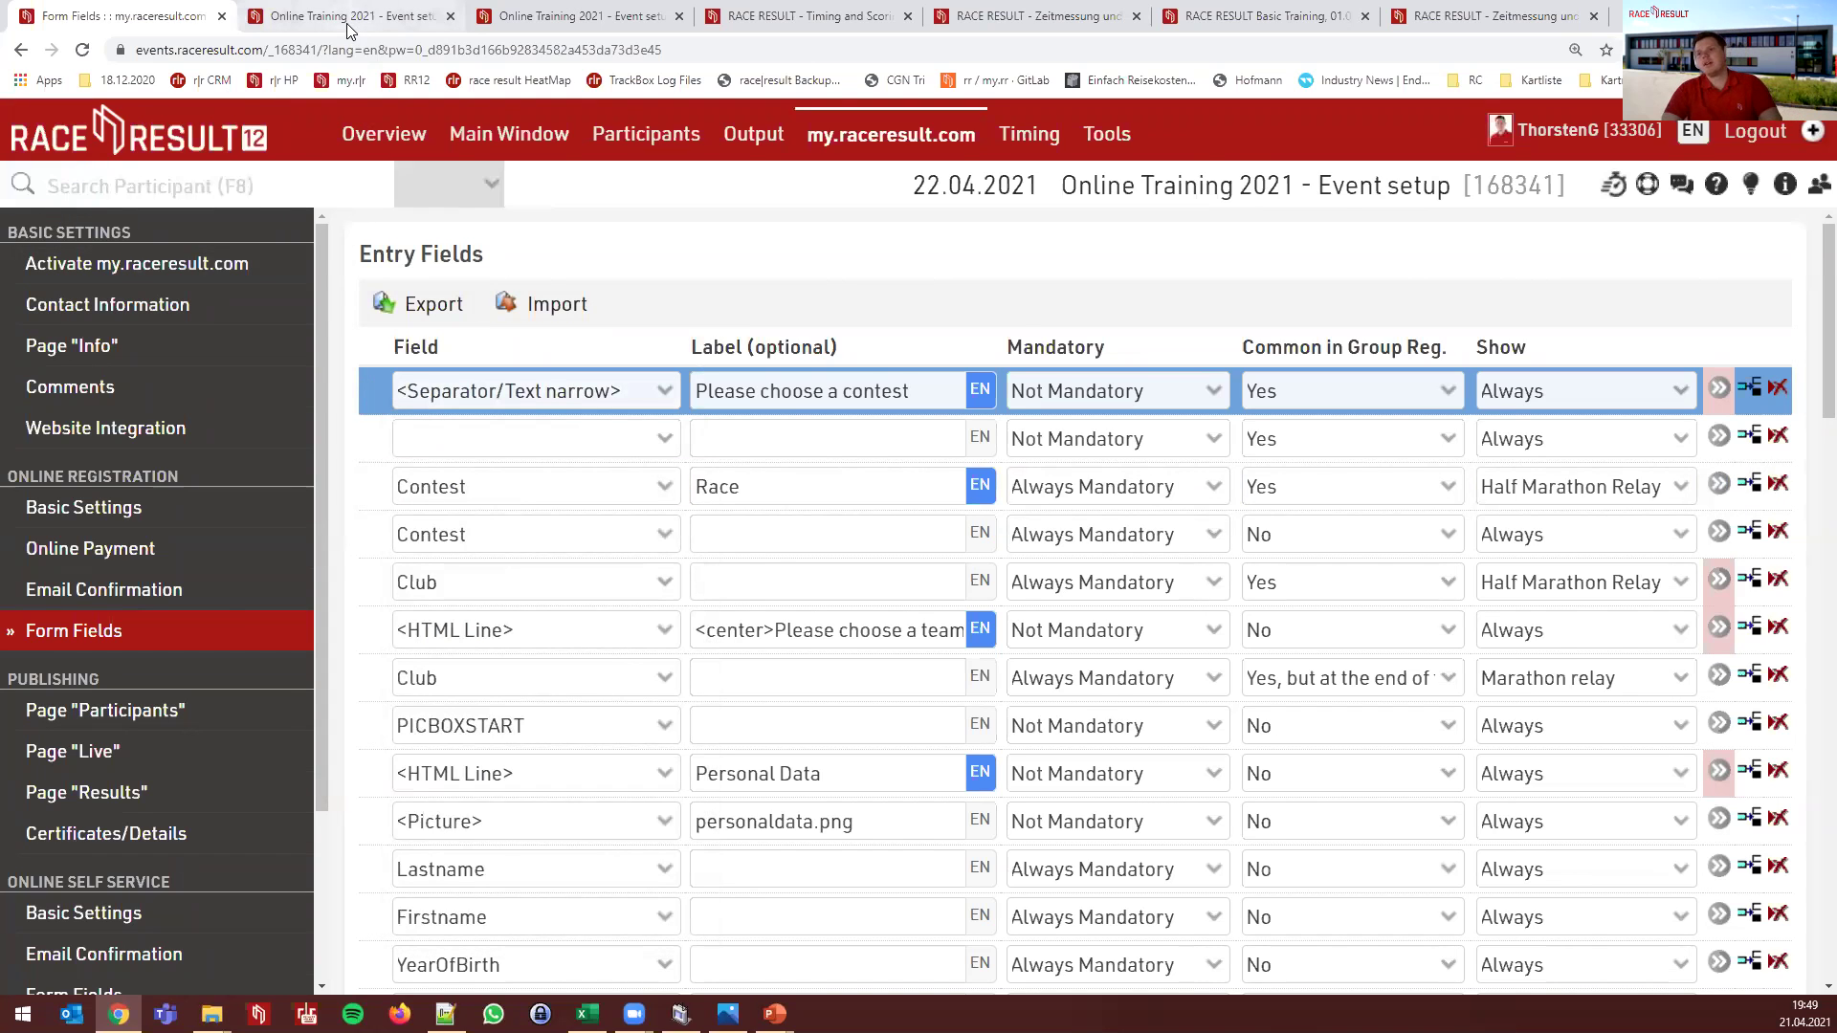
click(349, 16)
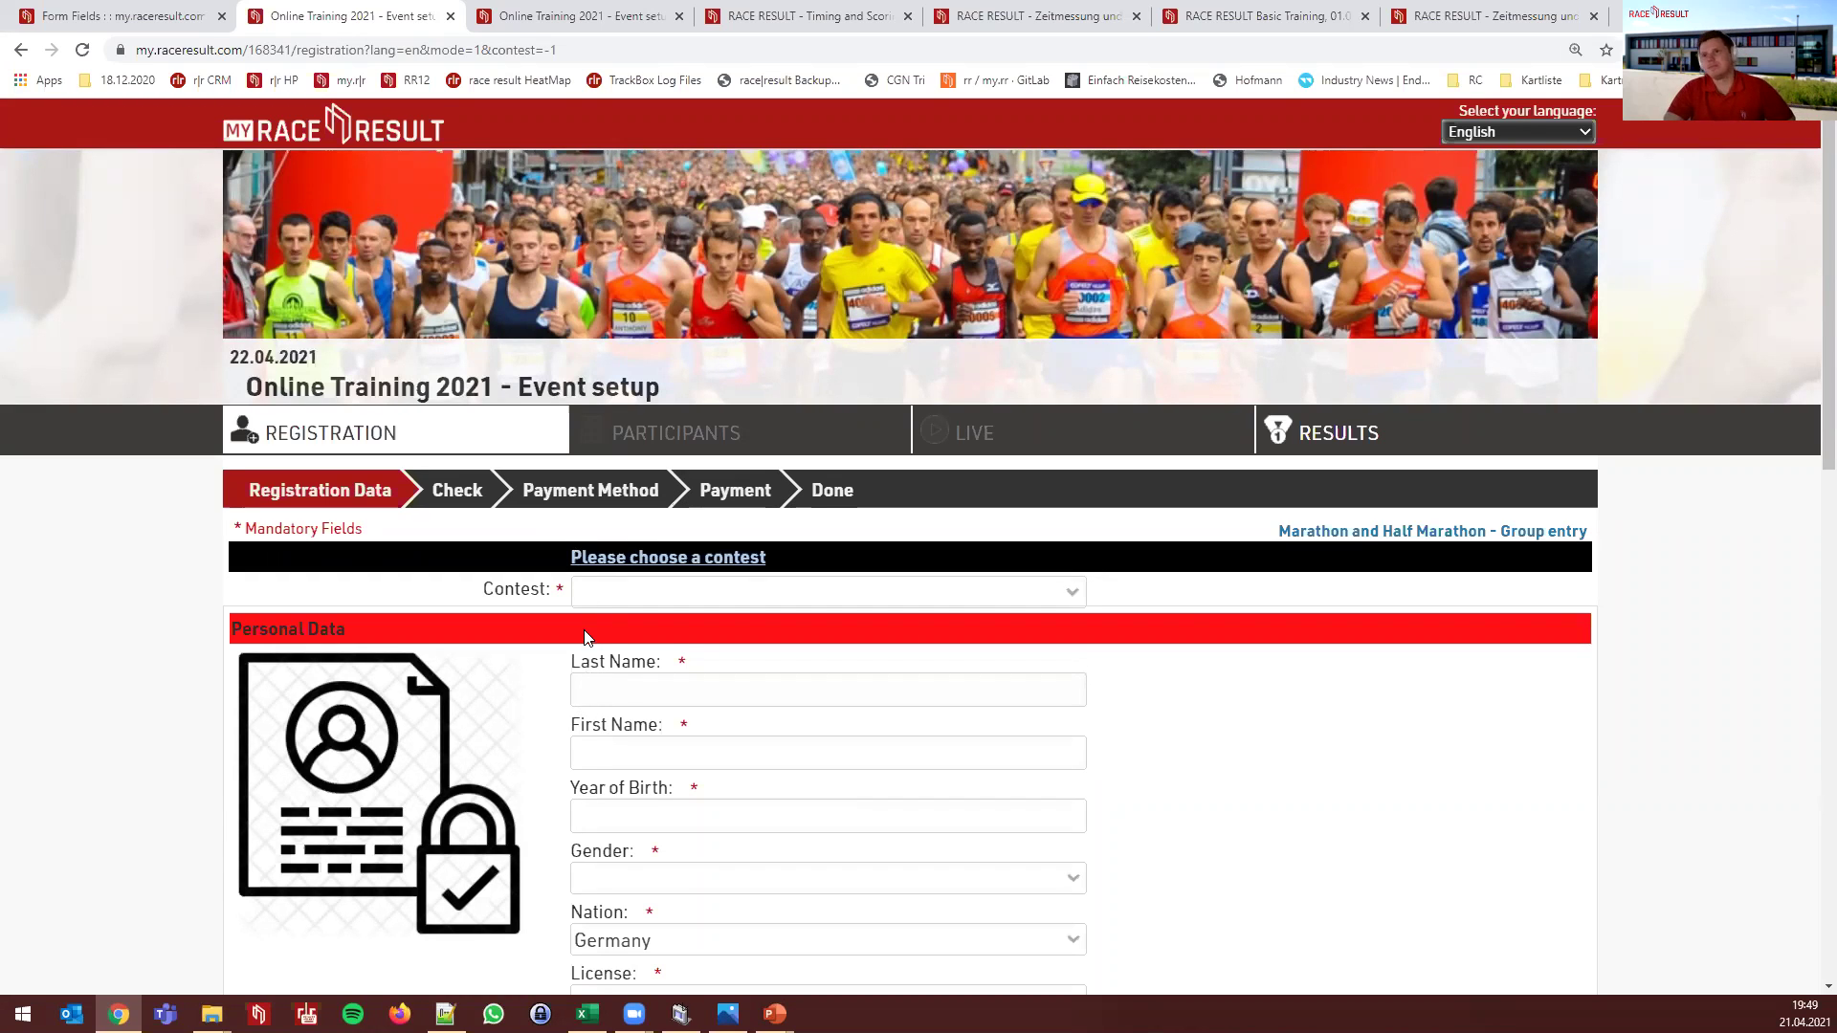
Compare the separator row's settings with the registration page and examine the form down to the donation and voucher fields
click(134, 21)
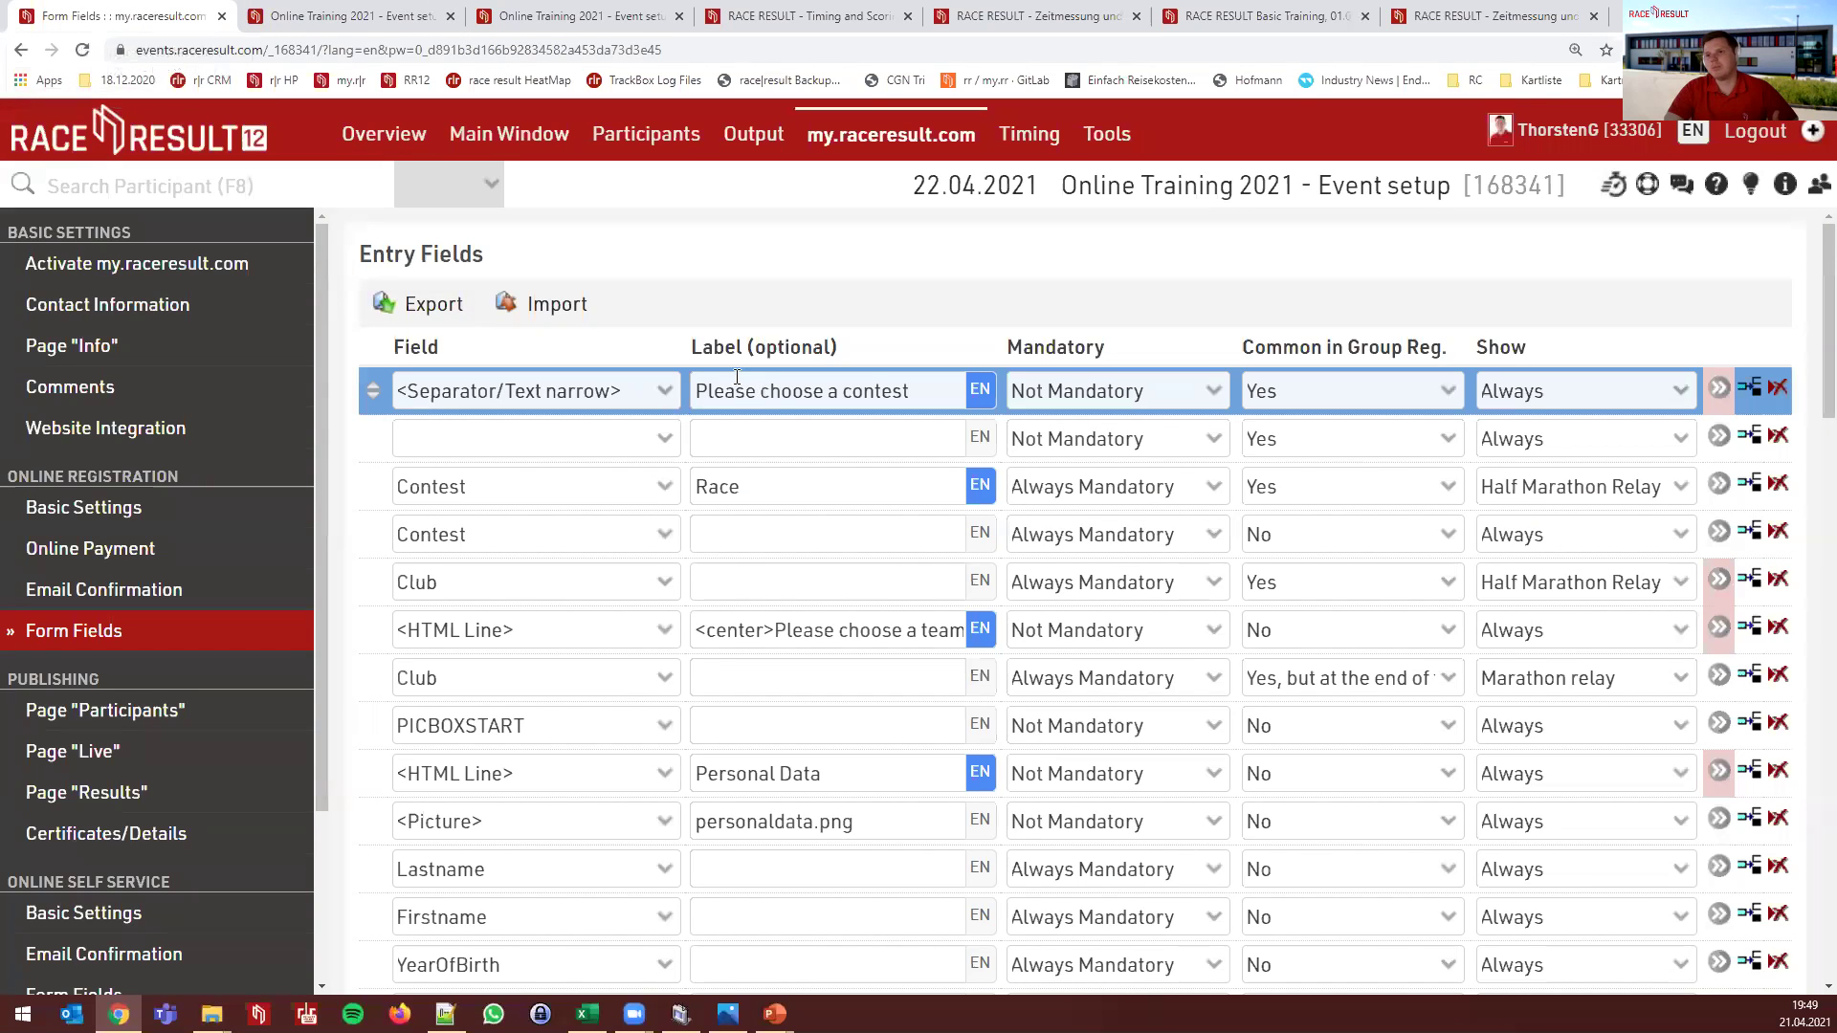
click(347, 16)
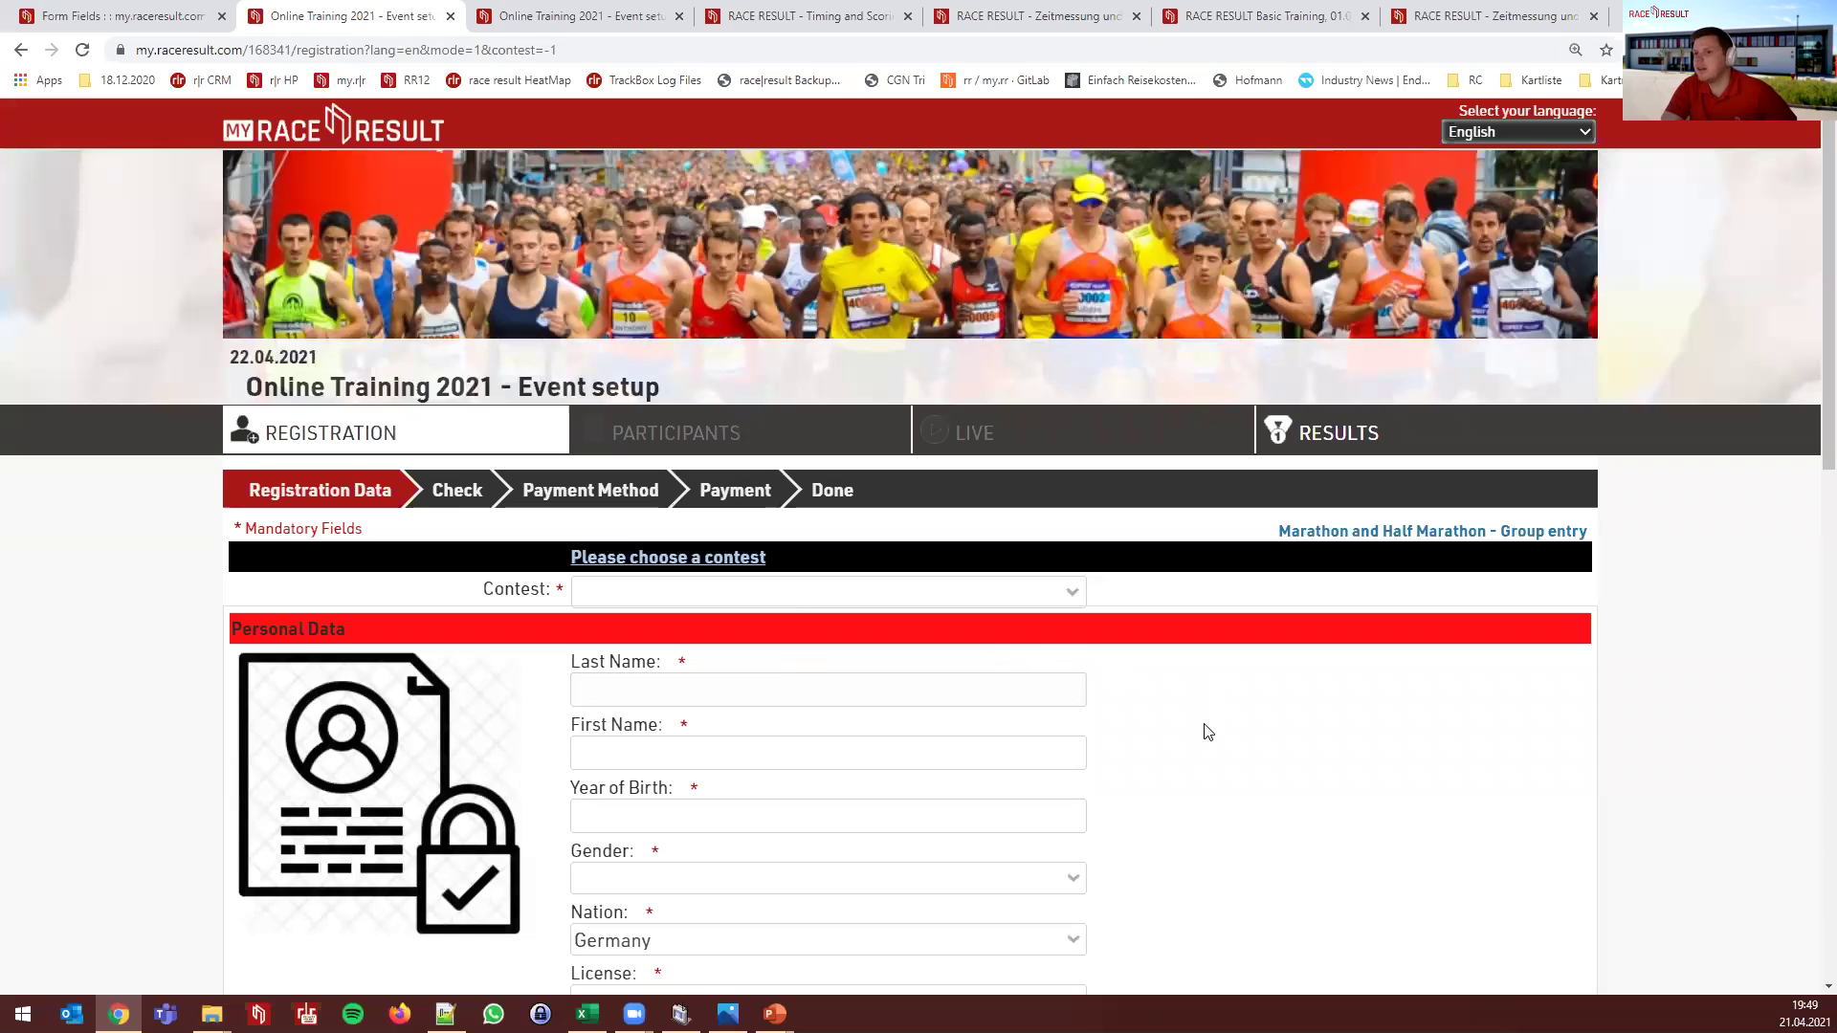
scroll(1207, 734, down, 2)
scroll(1219, 739, down, 5)
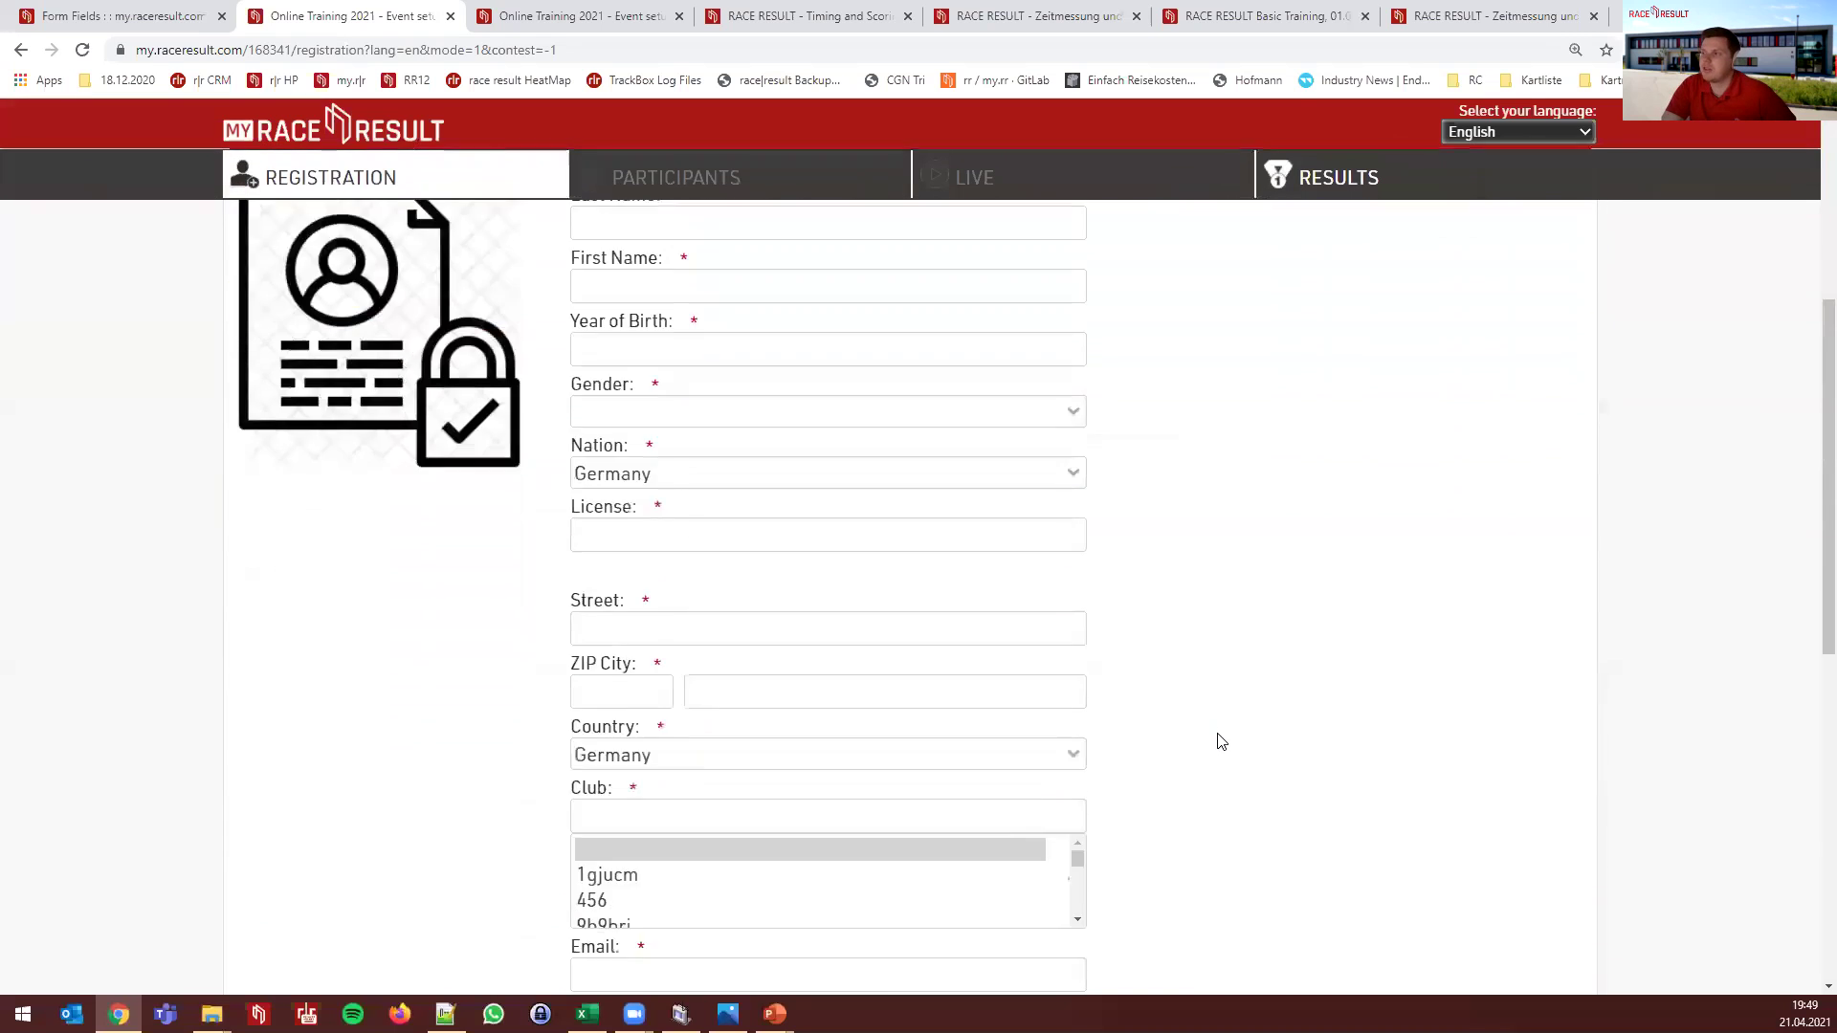
scroll(1221, 718, down, 6)
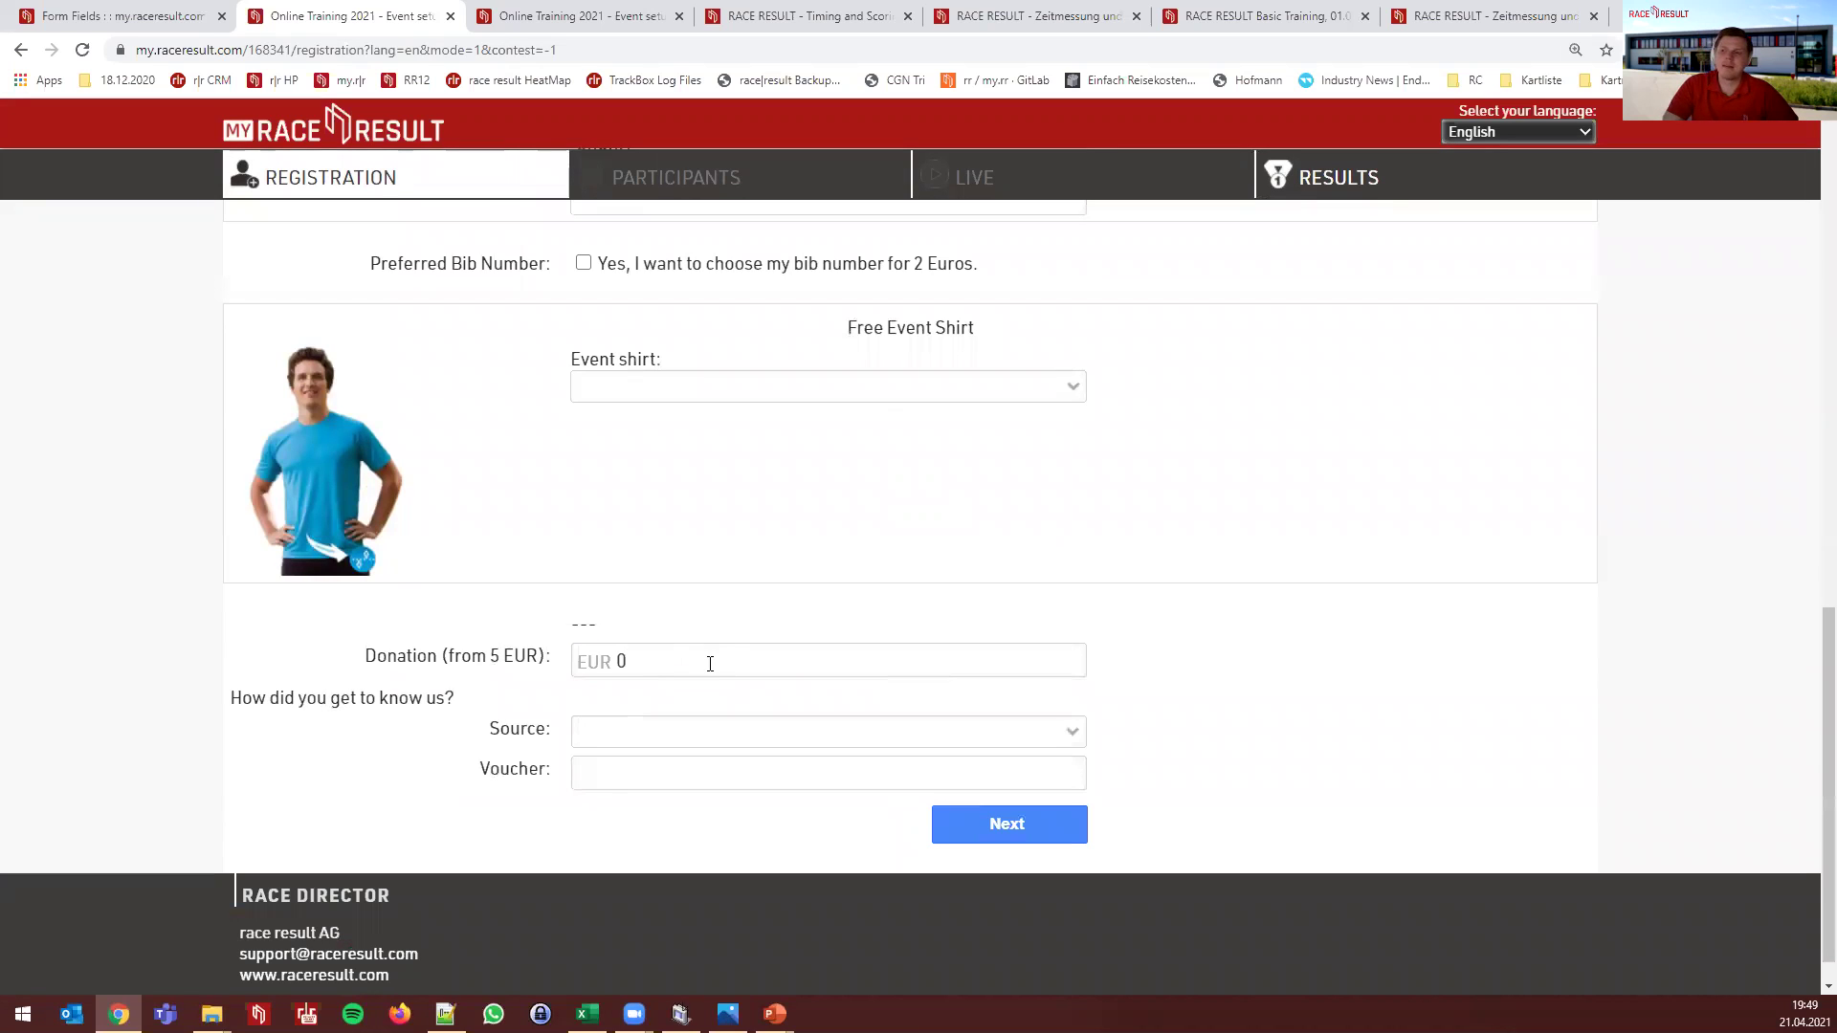
Try <Separator/Text on Check Page> for the "Please choose a contest" row and look over the registration page
click(143, 16)
click(503, 392)
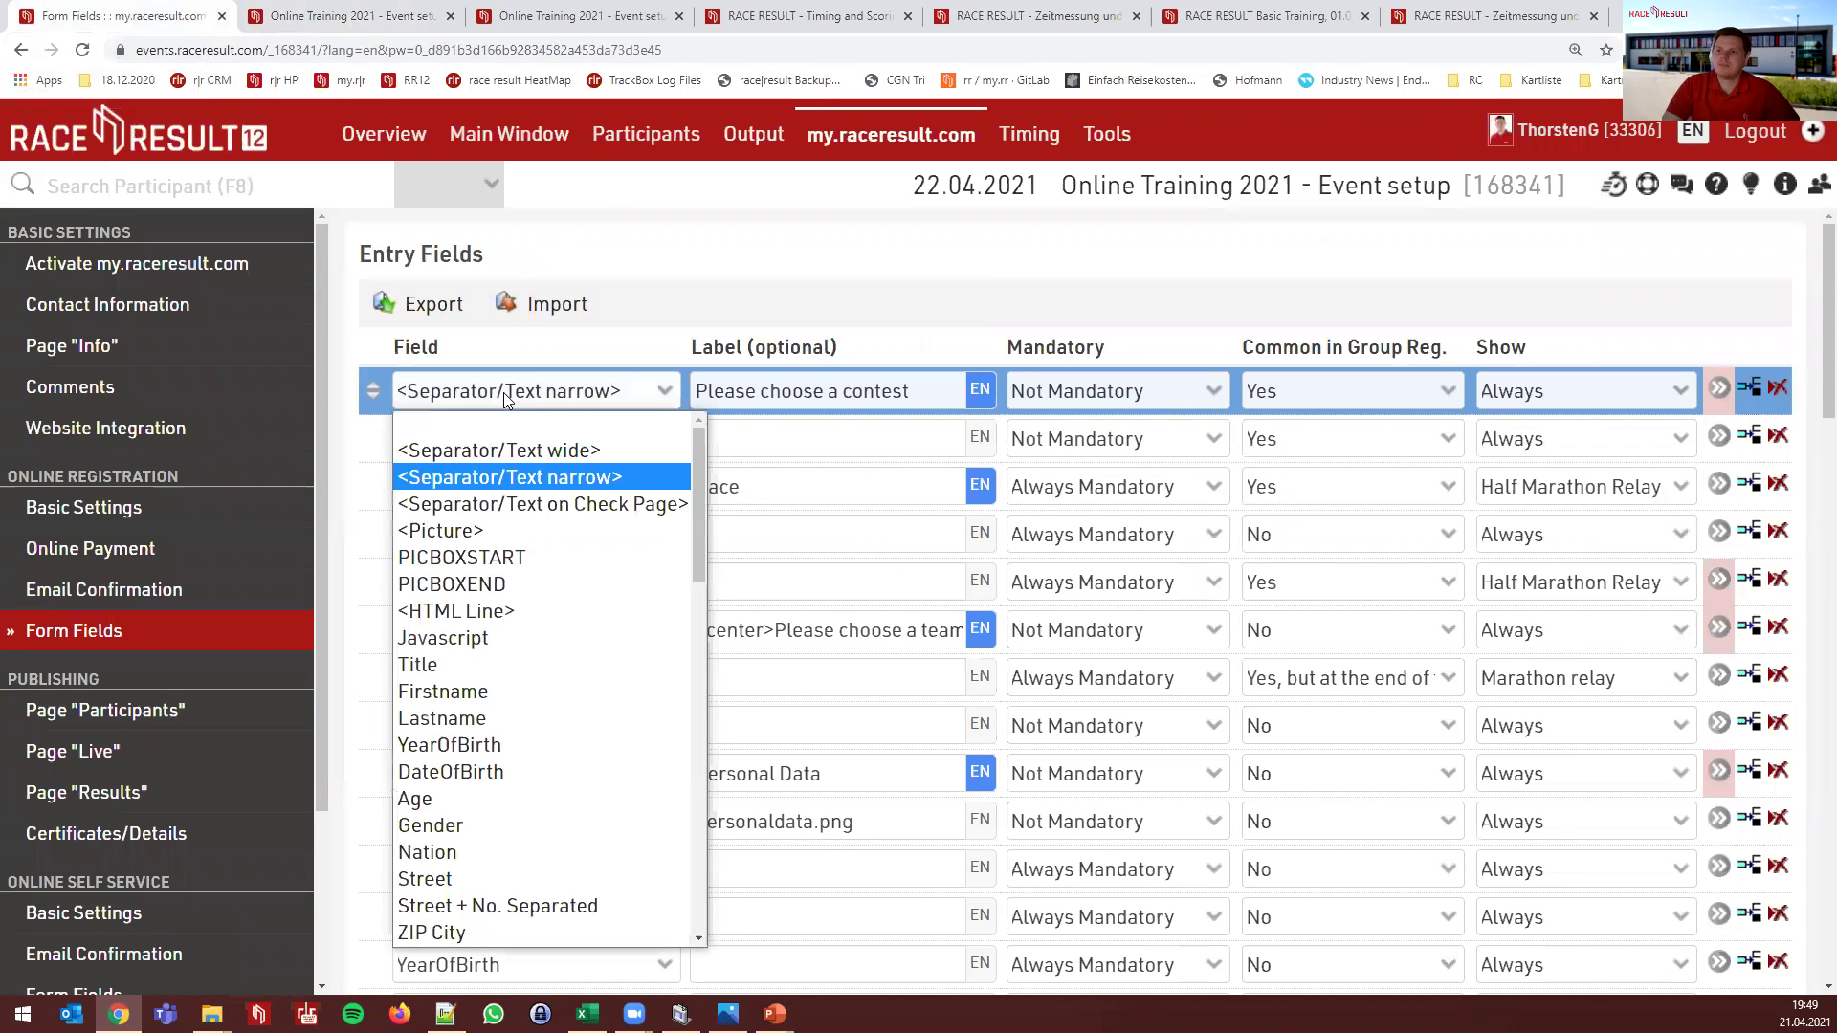
click(566, 507)
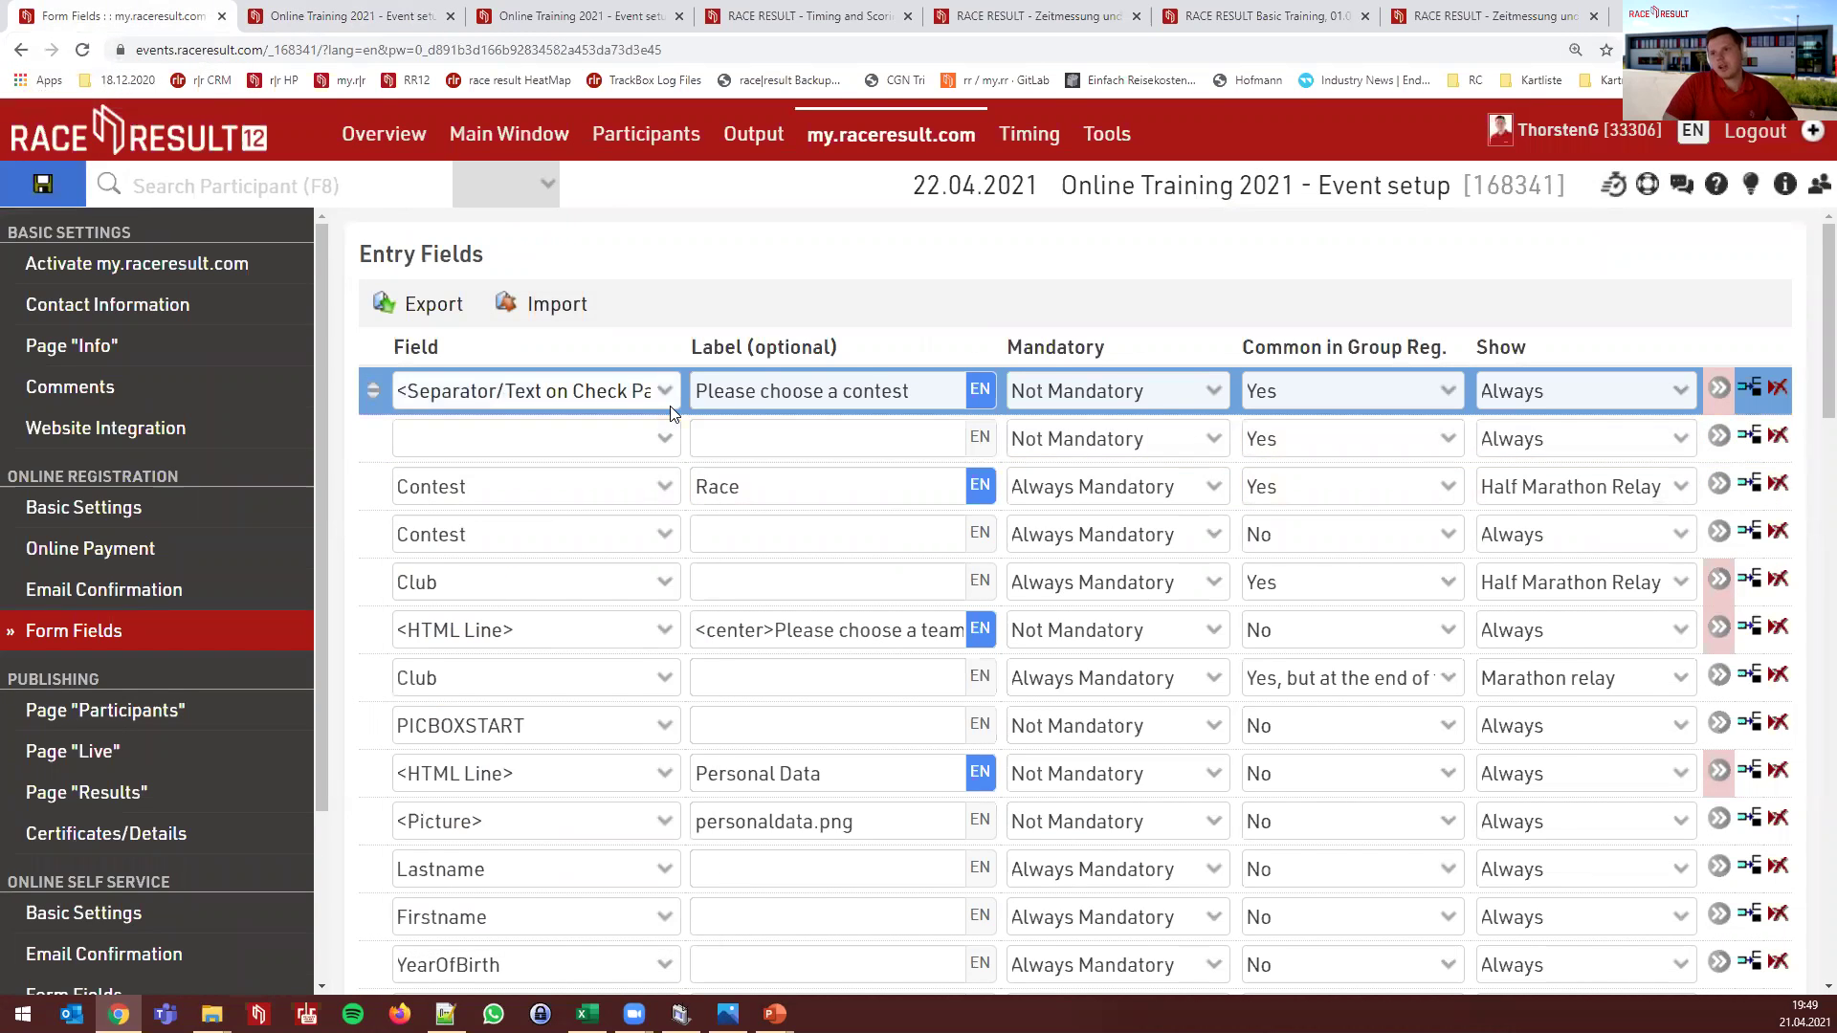
click(344, 16)
scroll(851, 617, up, 2)
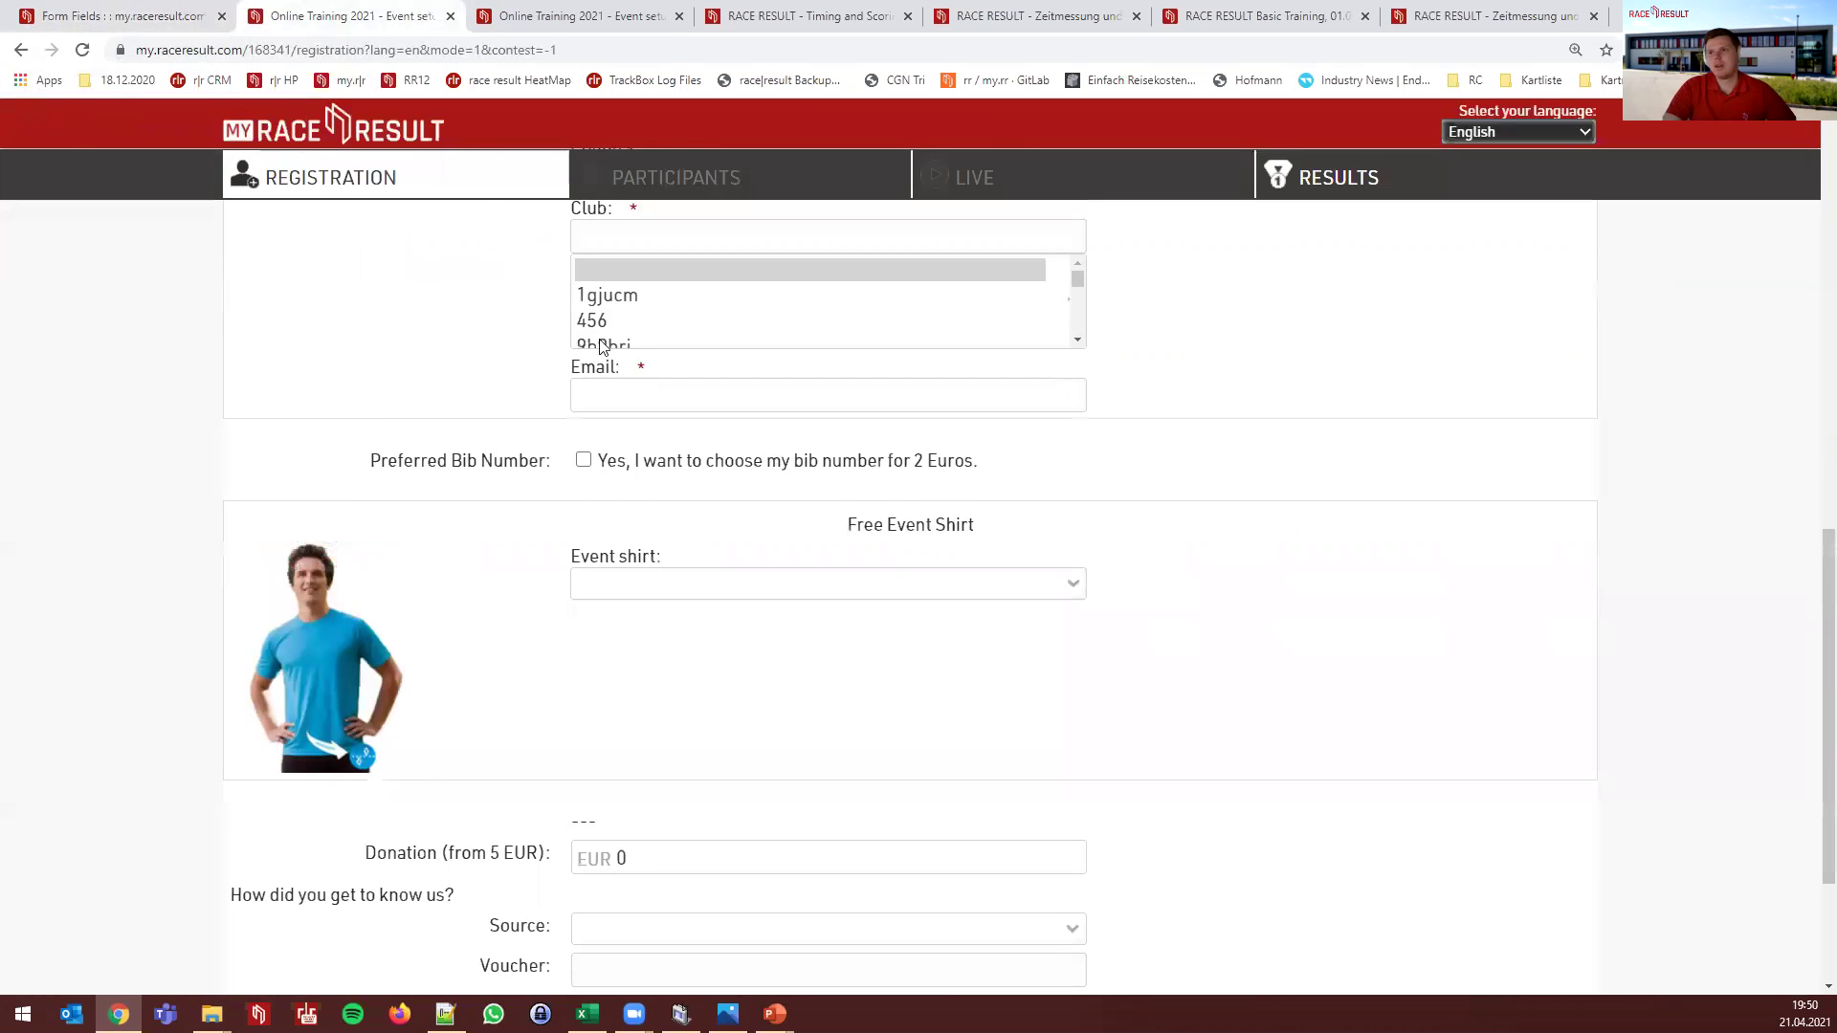
scroll(602, 345, up, 5)
Set the "Please choose a contest" row's field to <Separator/Text wide>
click(134, 21)
click(535, 390)
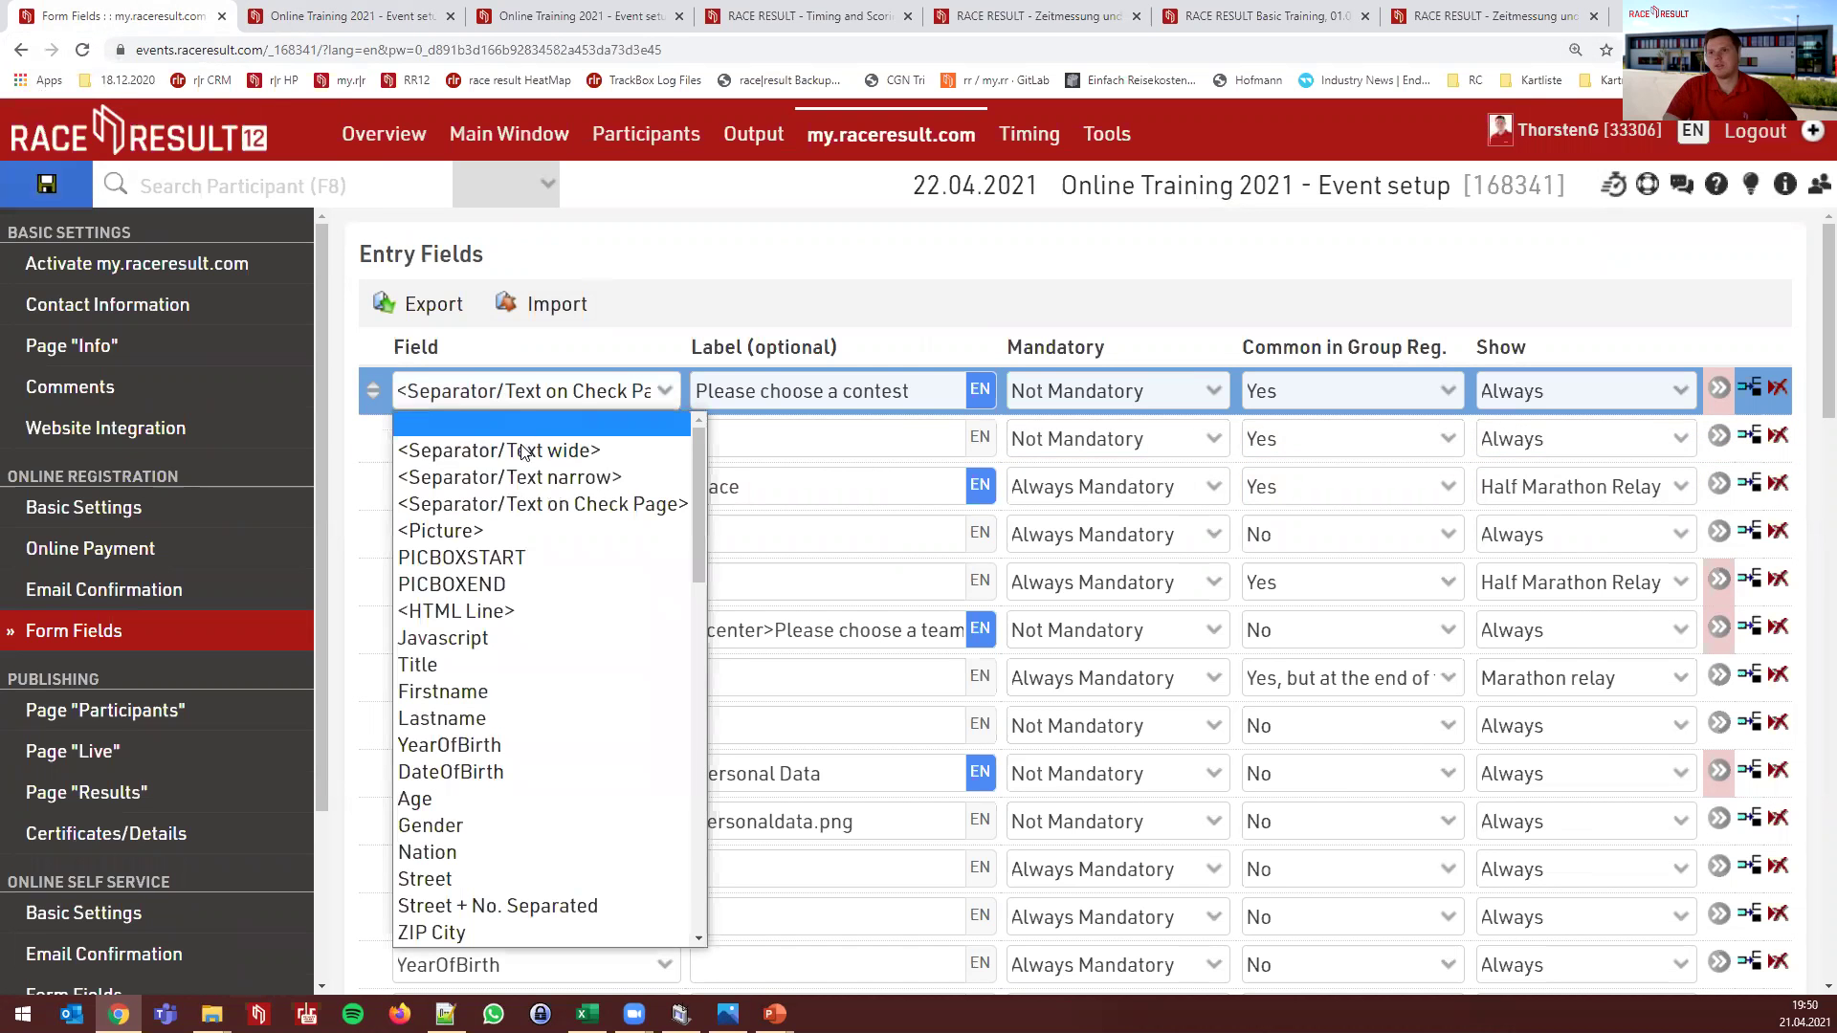
click(484, 447)
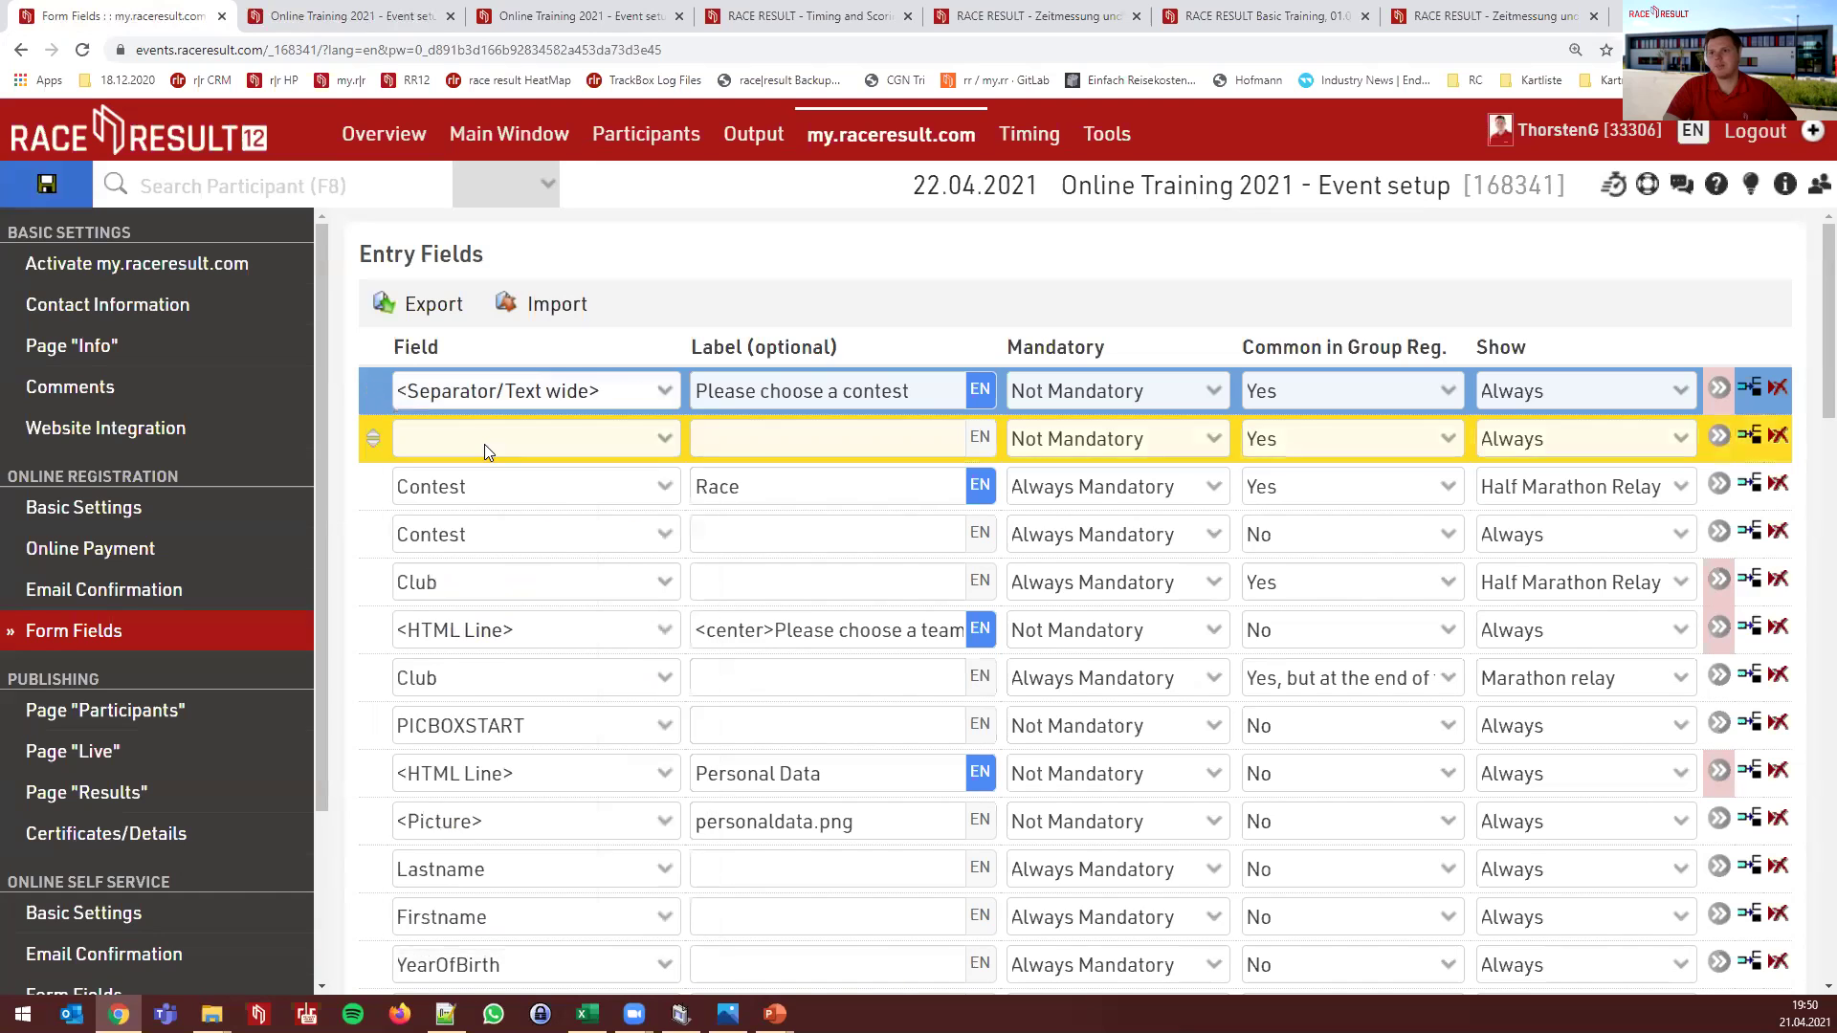
Make the empty second row a <Separator/Text on Check Page> labelled "Check Check", save, and switch to the registration page
click(485, 444)
click(613, 552)
click(744, 447)
text(Check Check)
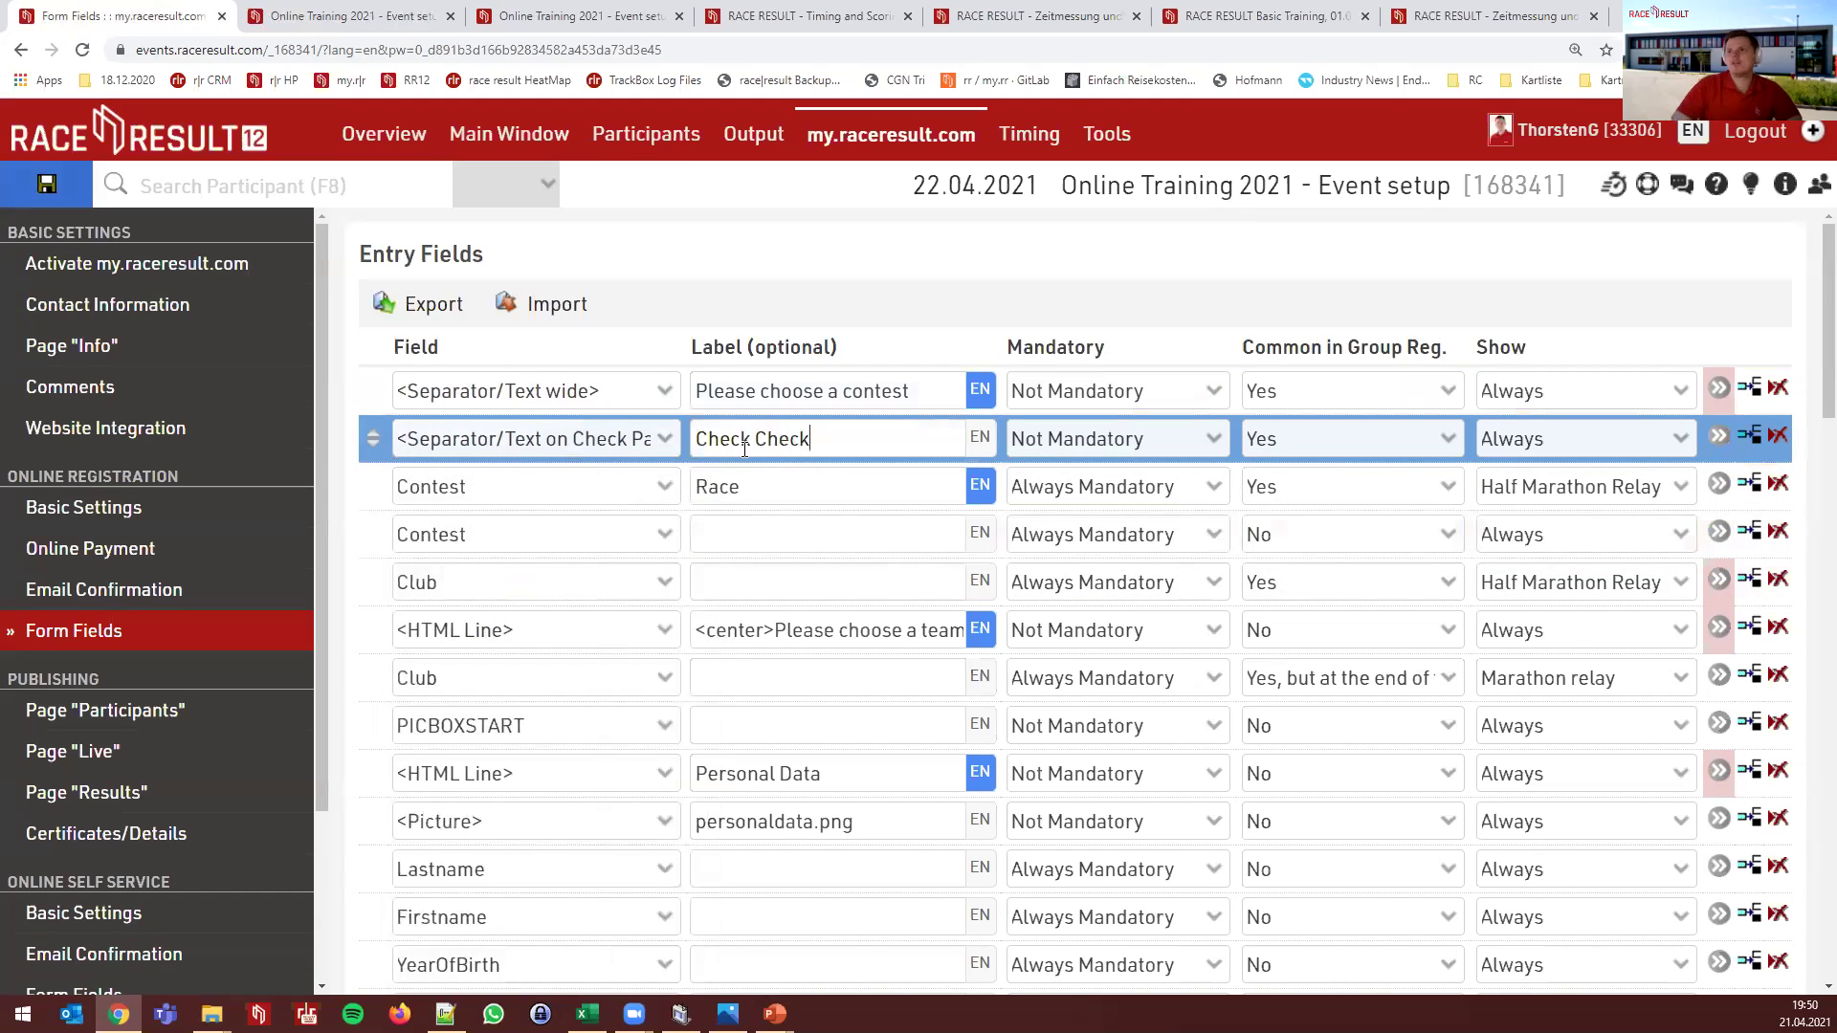
click(44, 170)
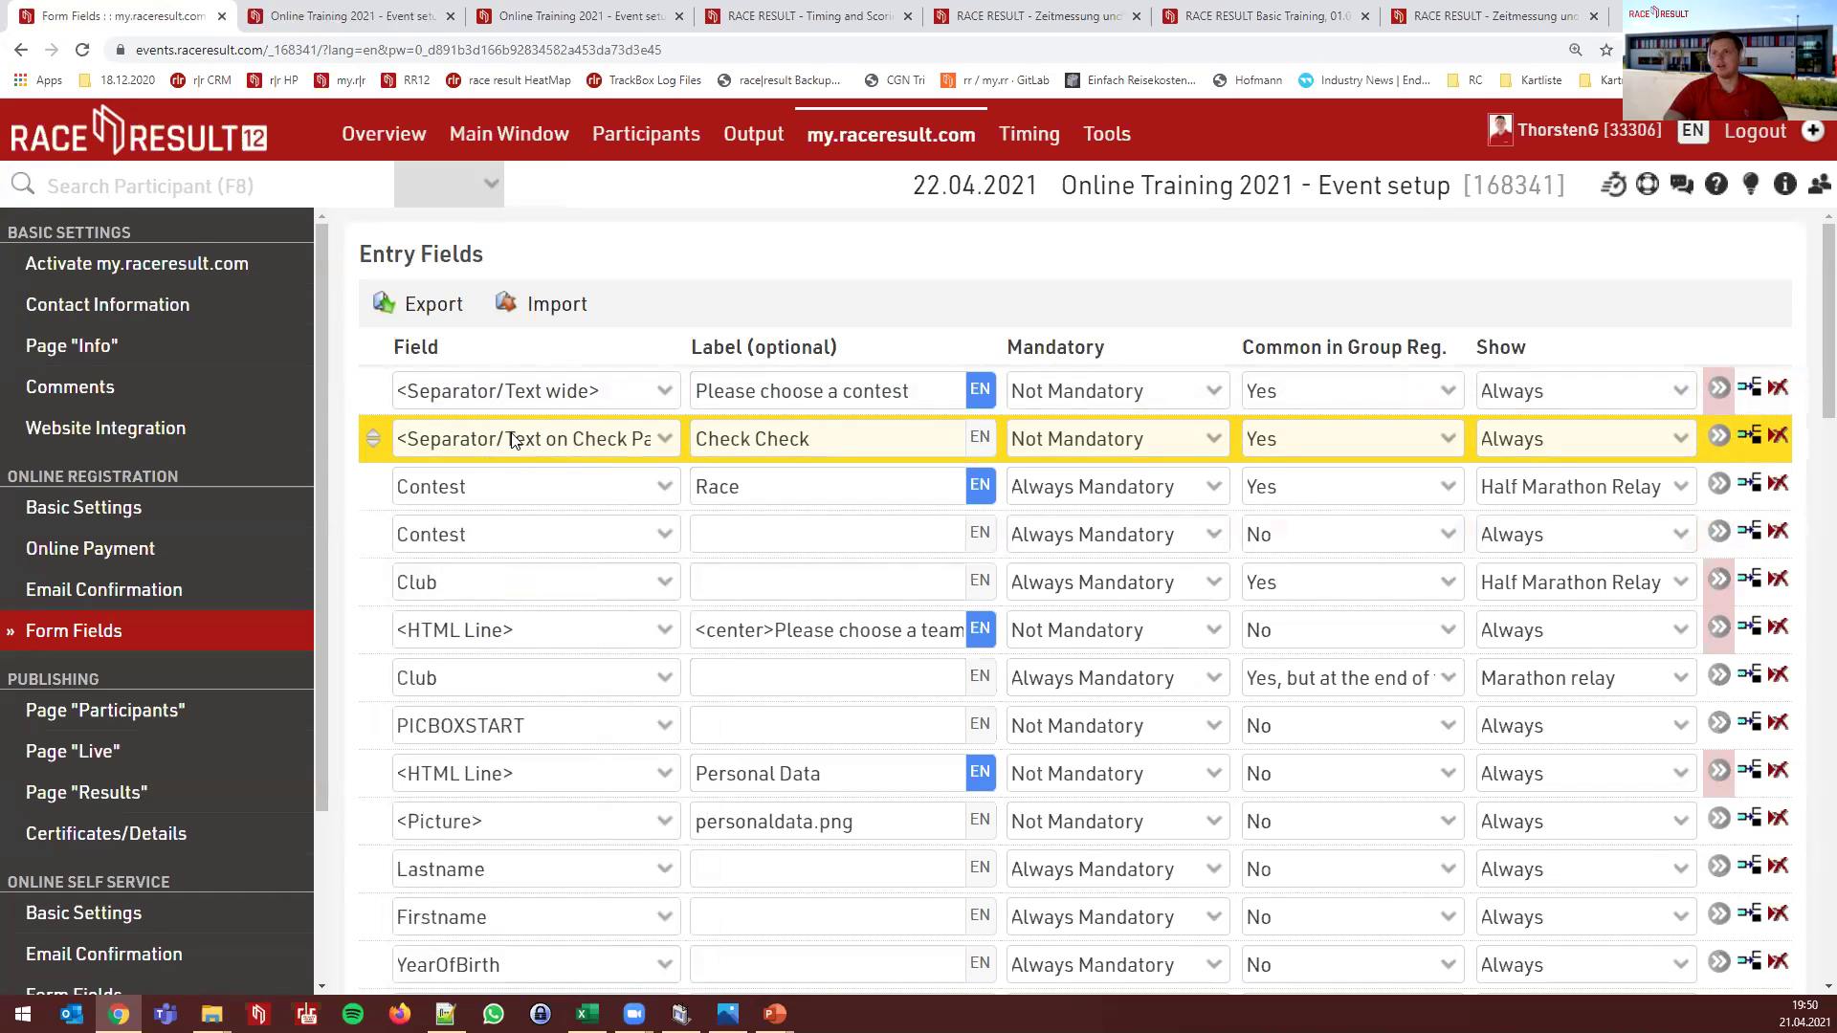
click(365, 21)
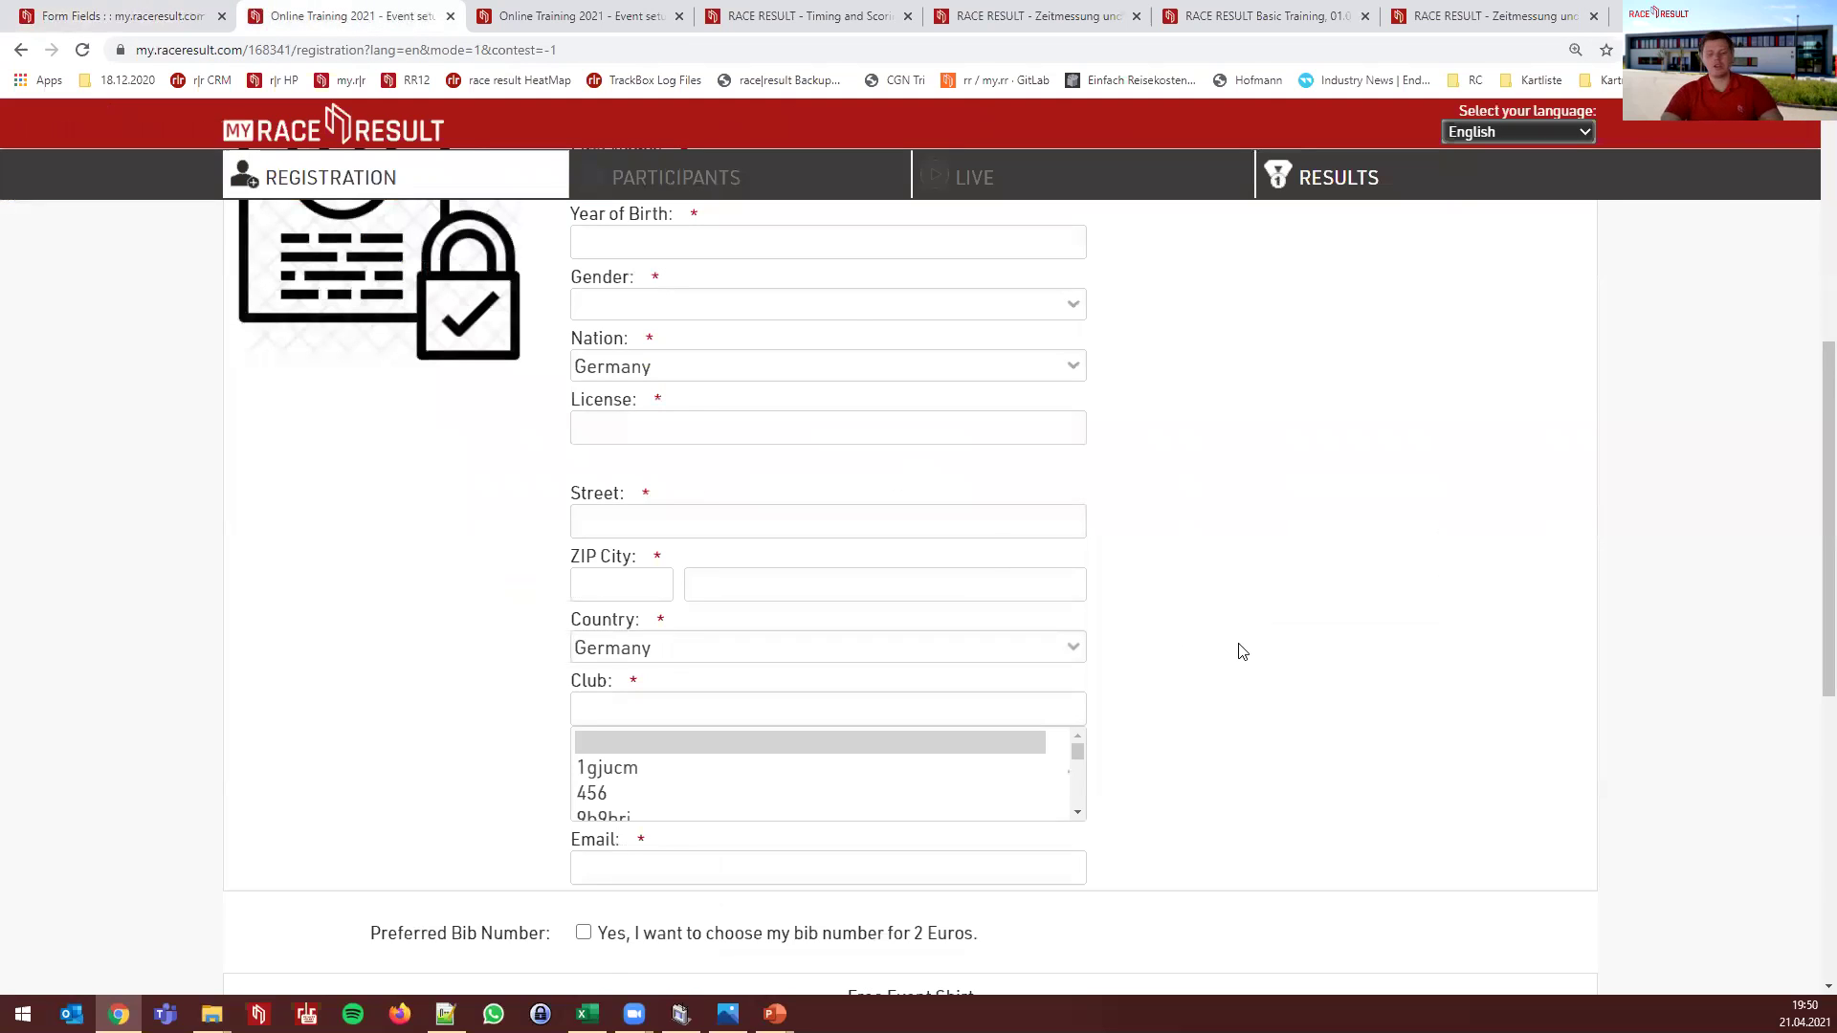
Submit the reloaded registration form with club 456 and event shirt S, and inspect the "Check Check" line on the check page
key(F5)
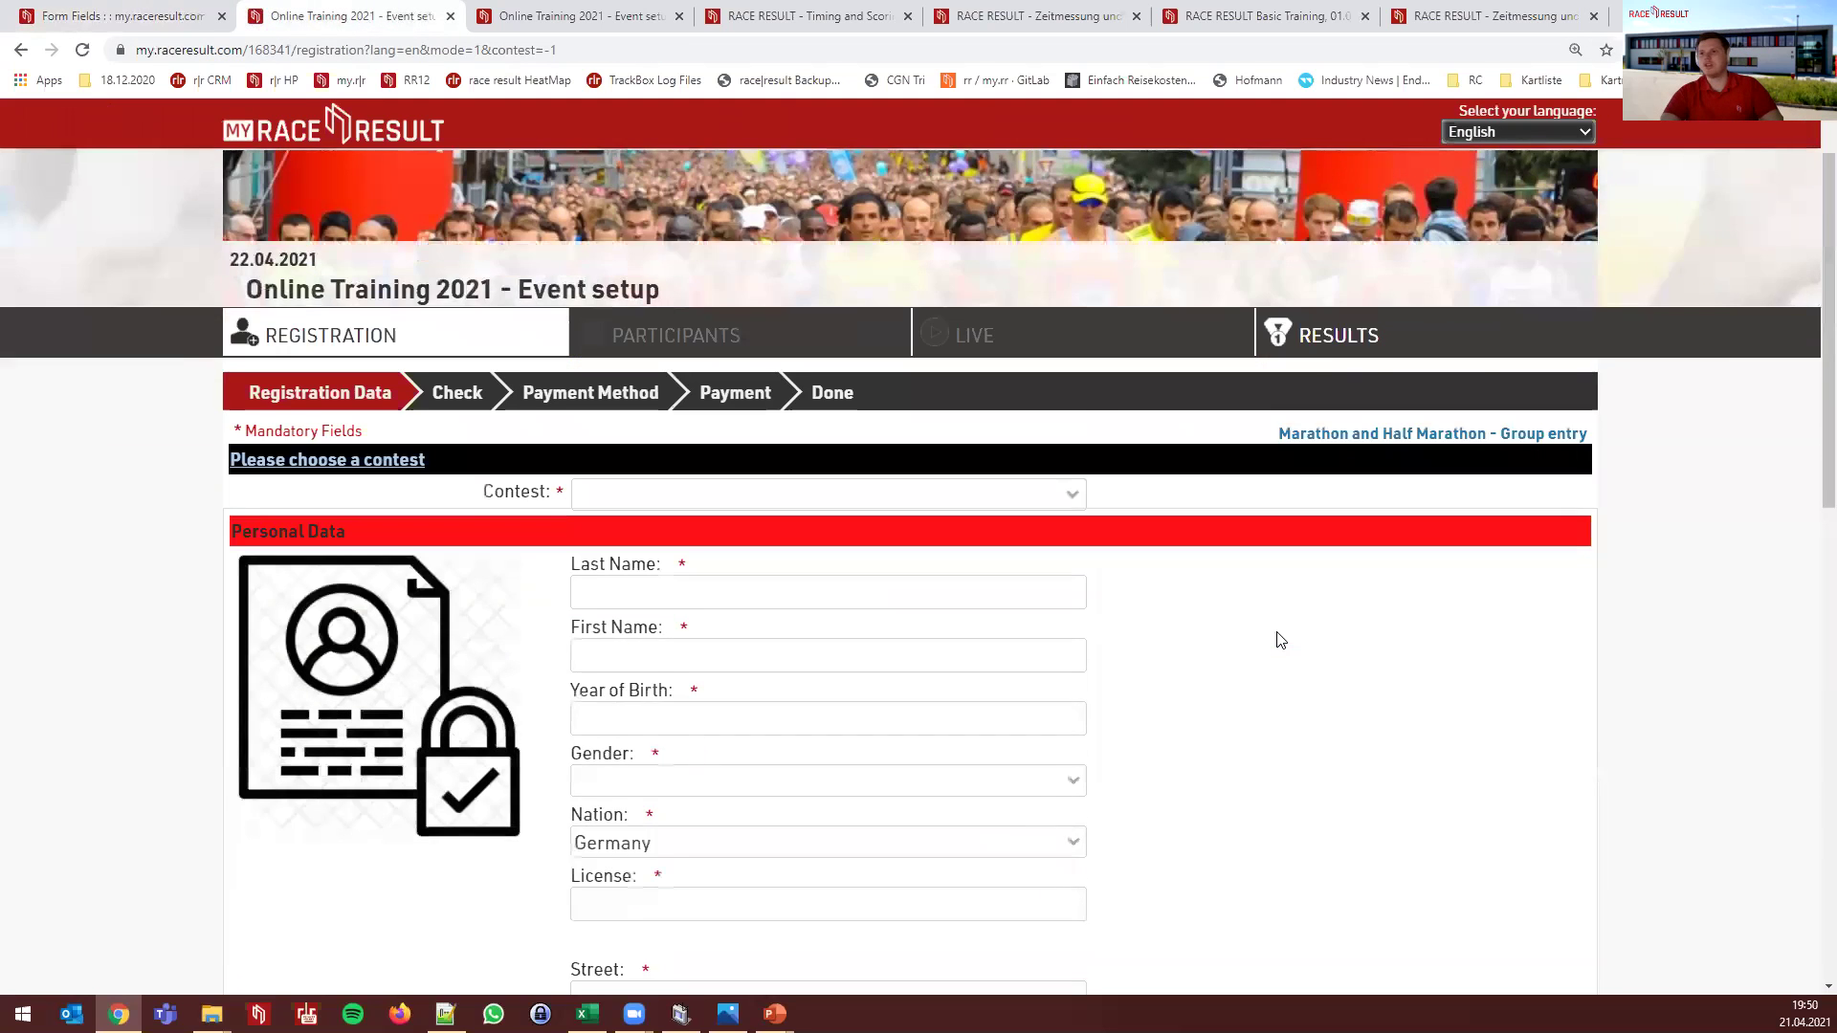
scroll(1254, 670, down, 15)
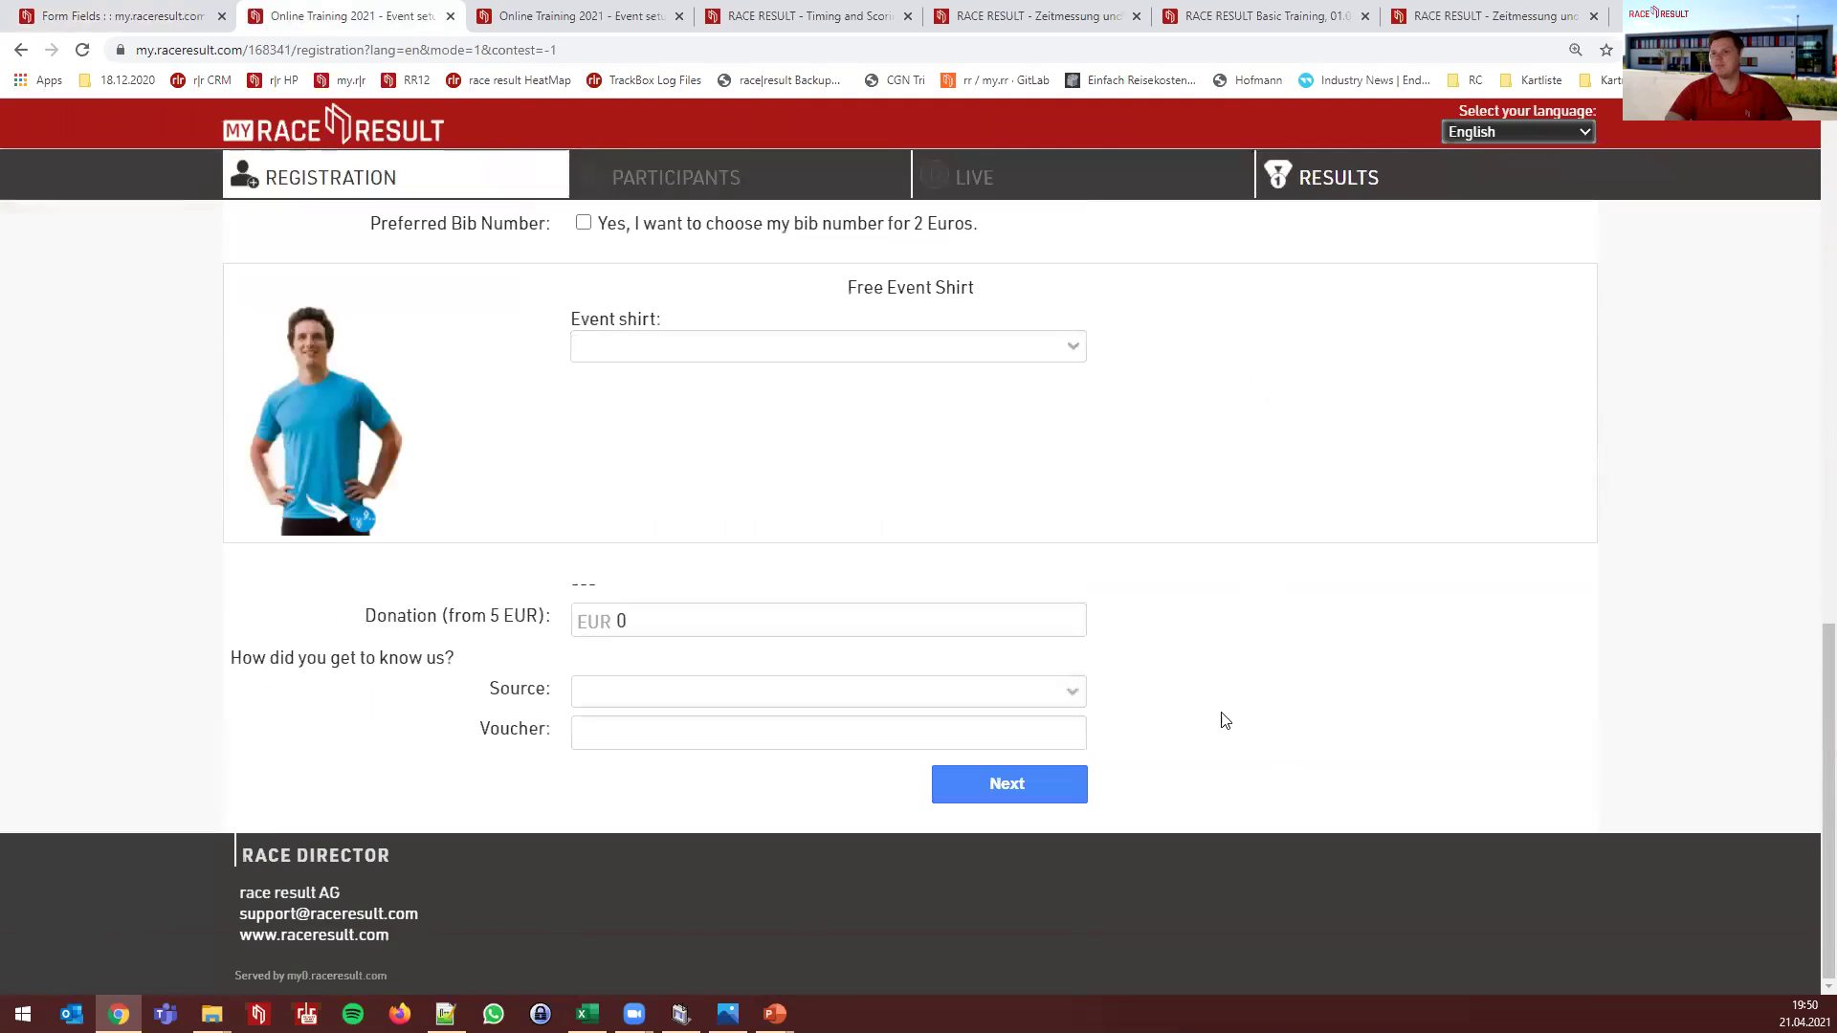
click(736, 538)
click(685, 586)
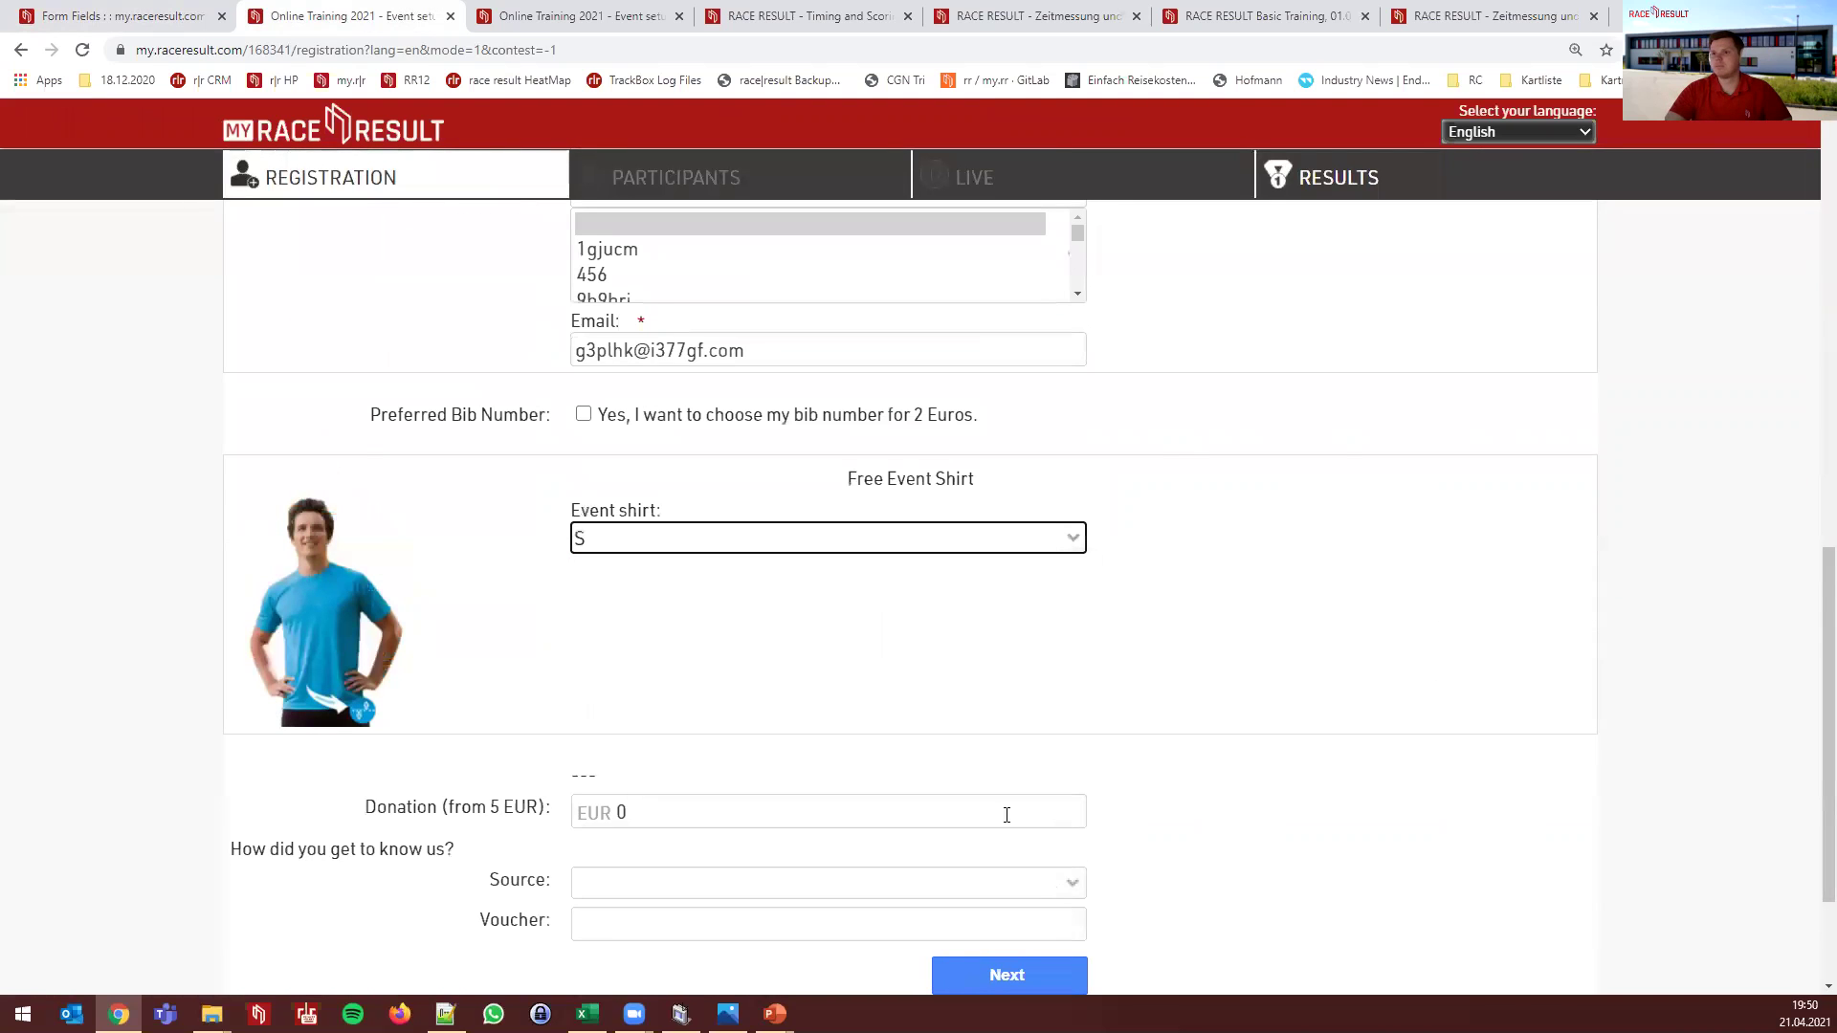
click(1020, 972)
click(644, 454)
scroll(1218, 533, down, 4)
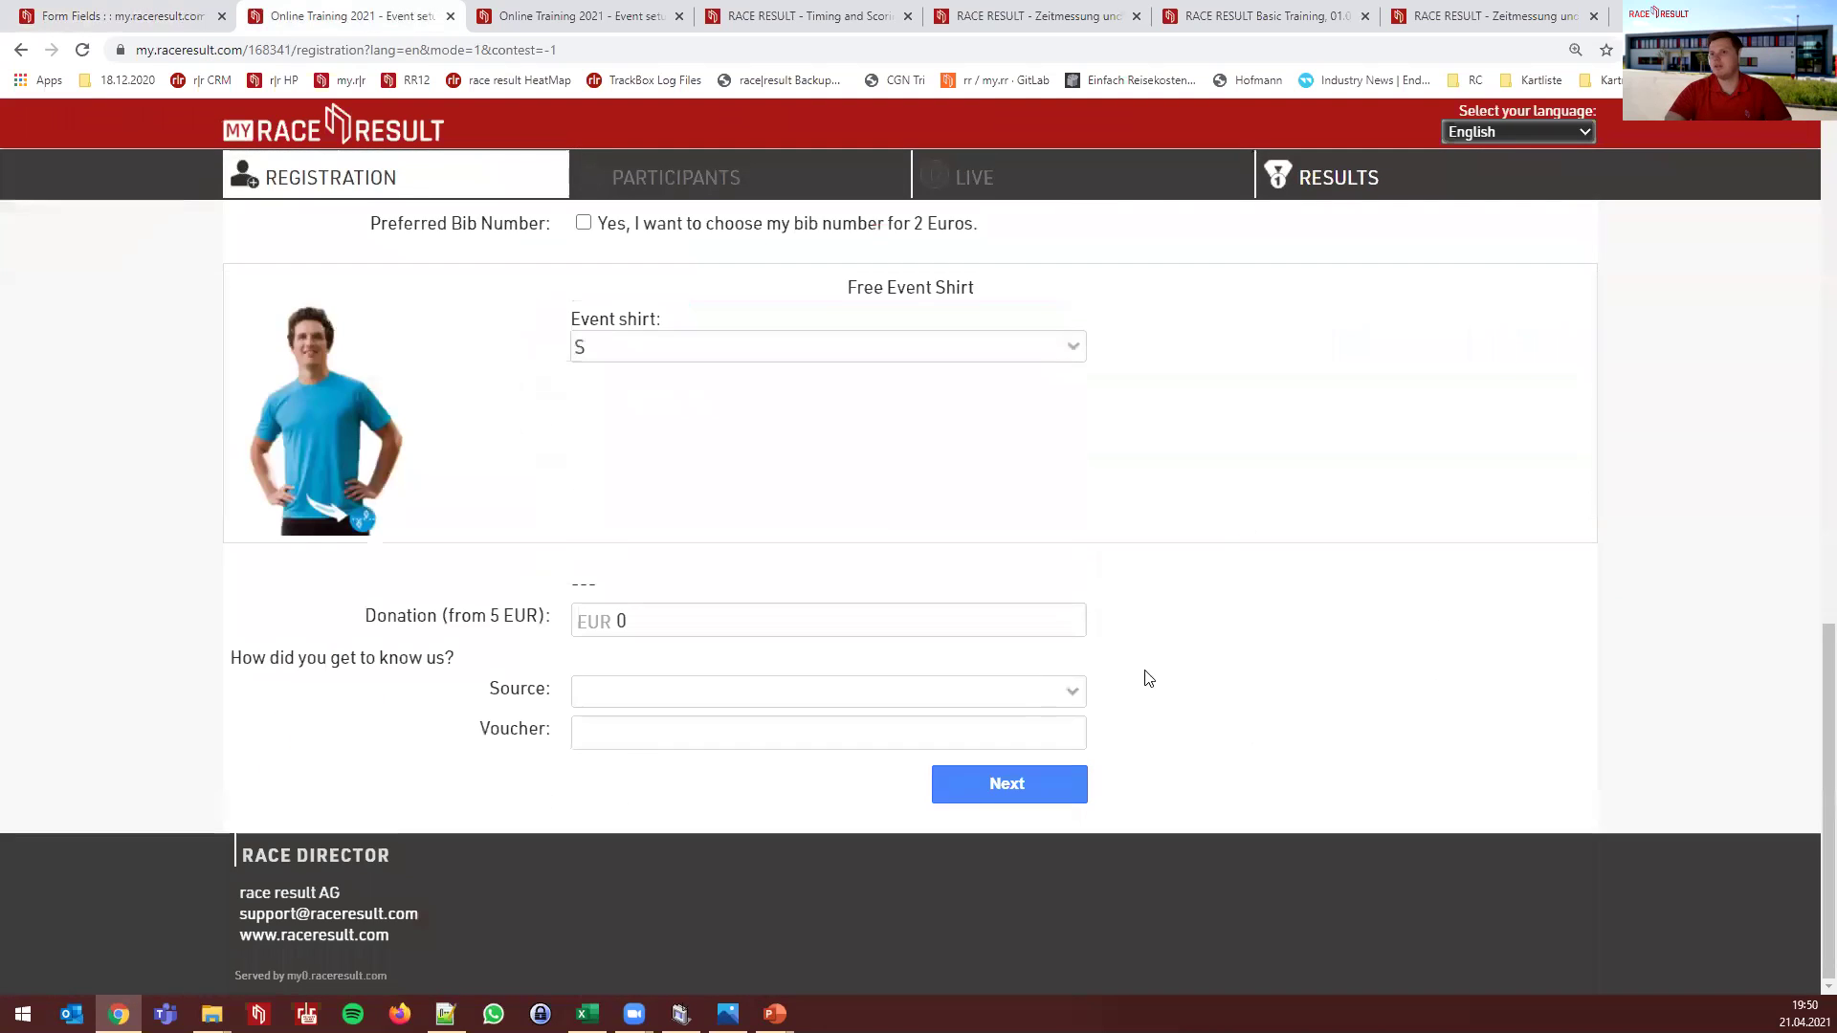
click(991, 783)
scroll(1399, 576, down, 4)
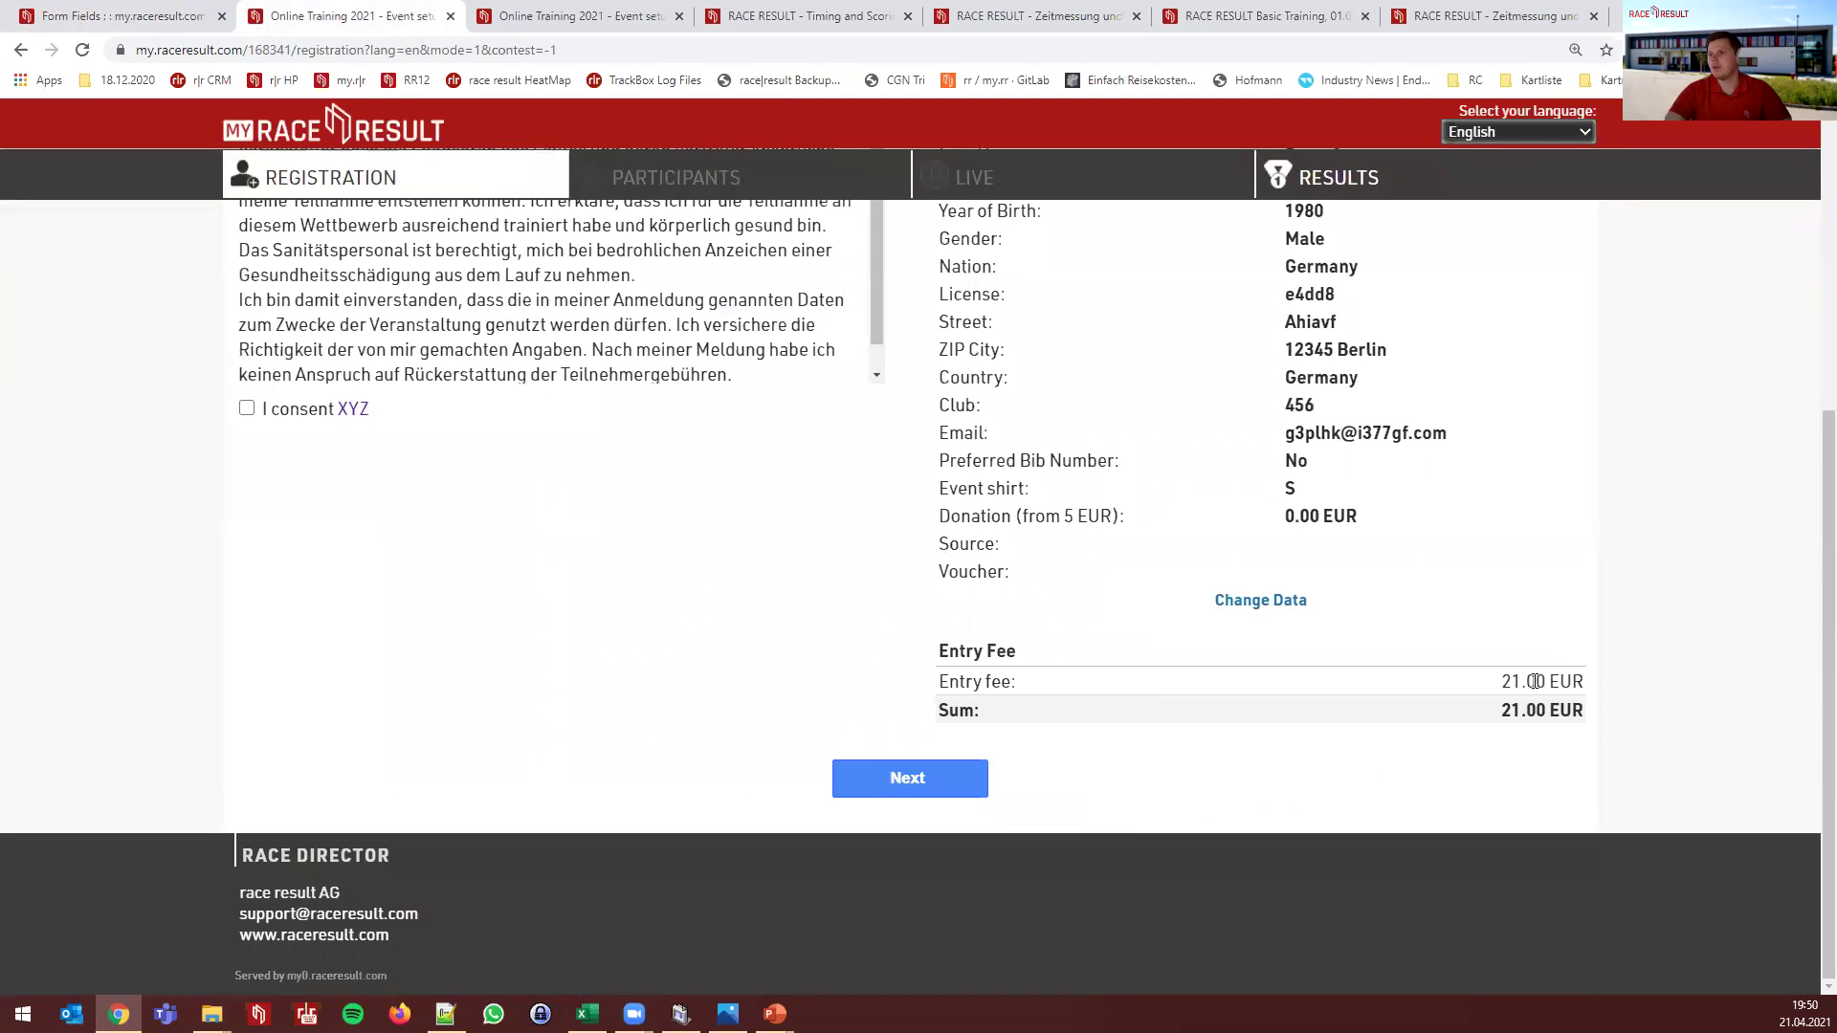
scroll(1152, 634, up, 3)
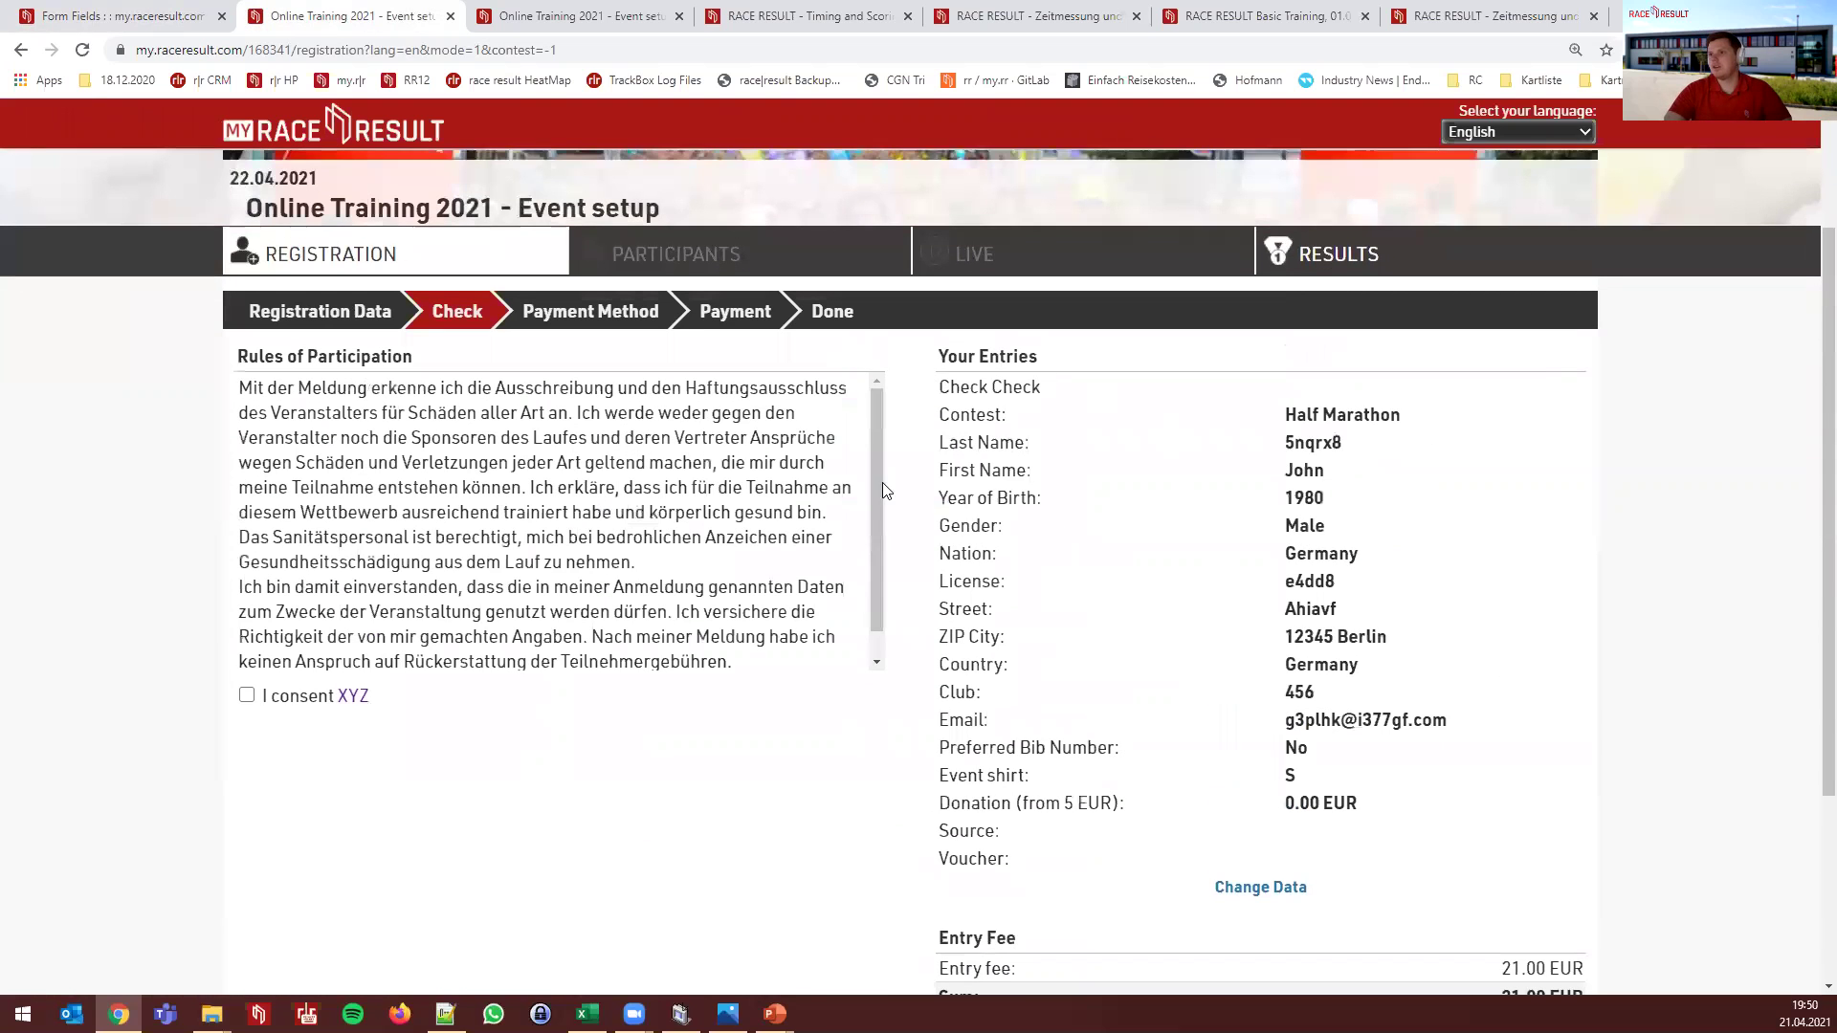
drag(1040, 390, 943, 387)
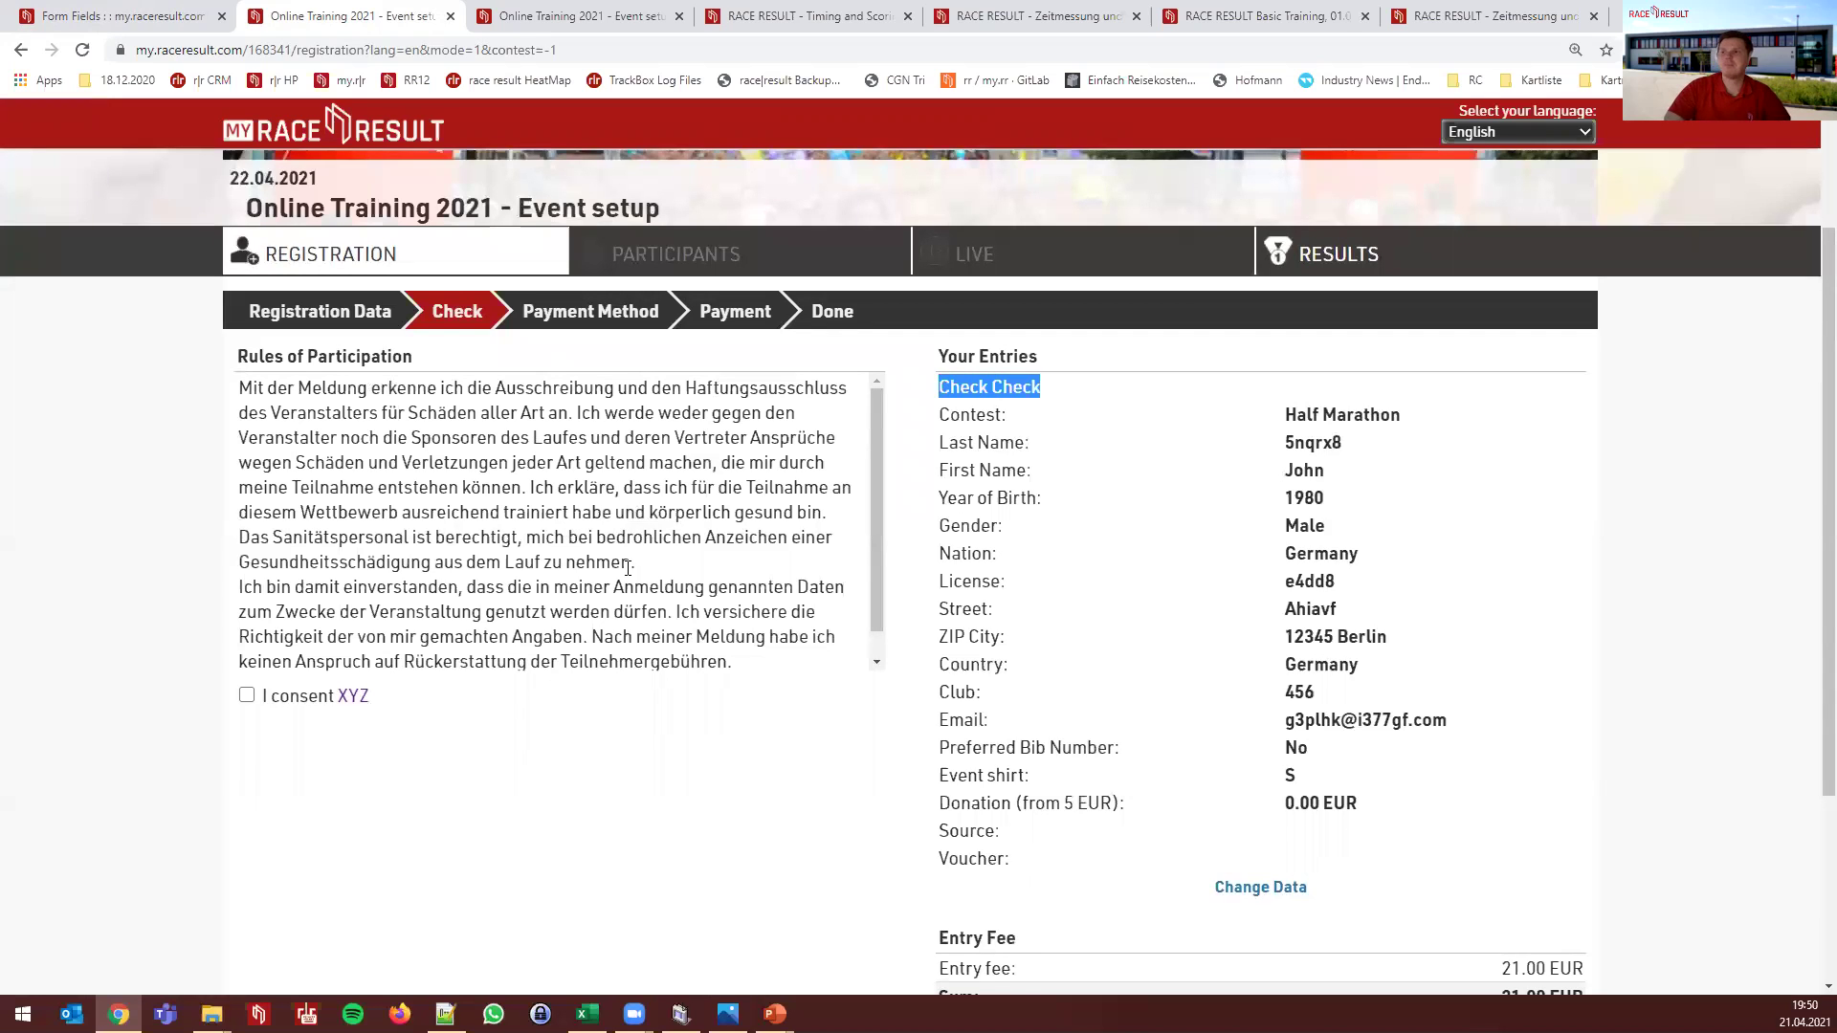
Review the field types offered for the "Please choose a contest" row and the event's uploaded pictures, including shirt.jpg
click(81, 19)
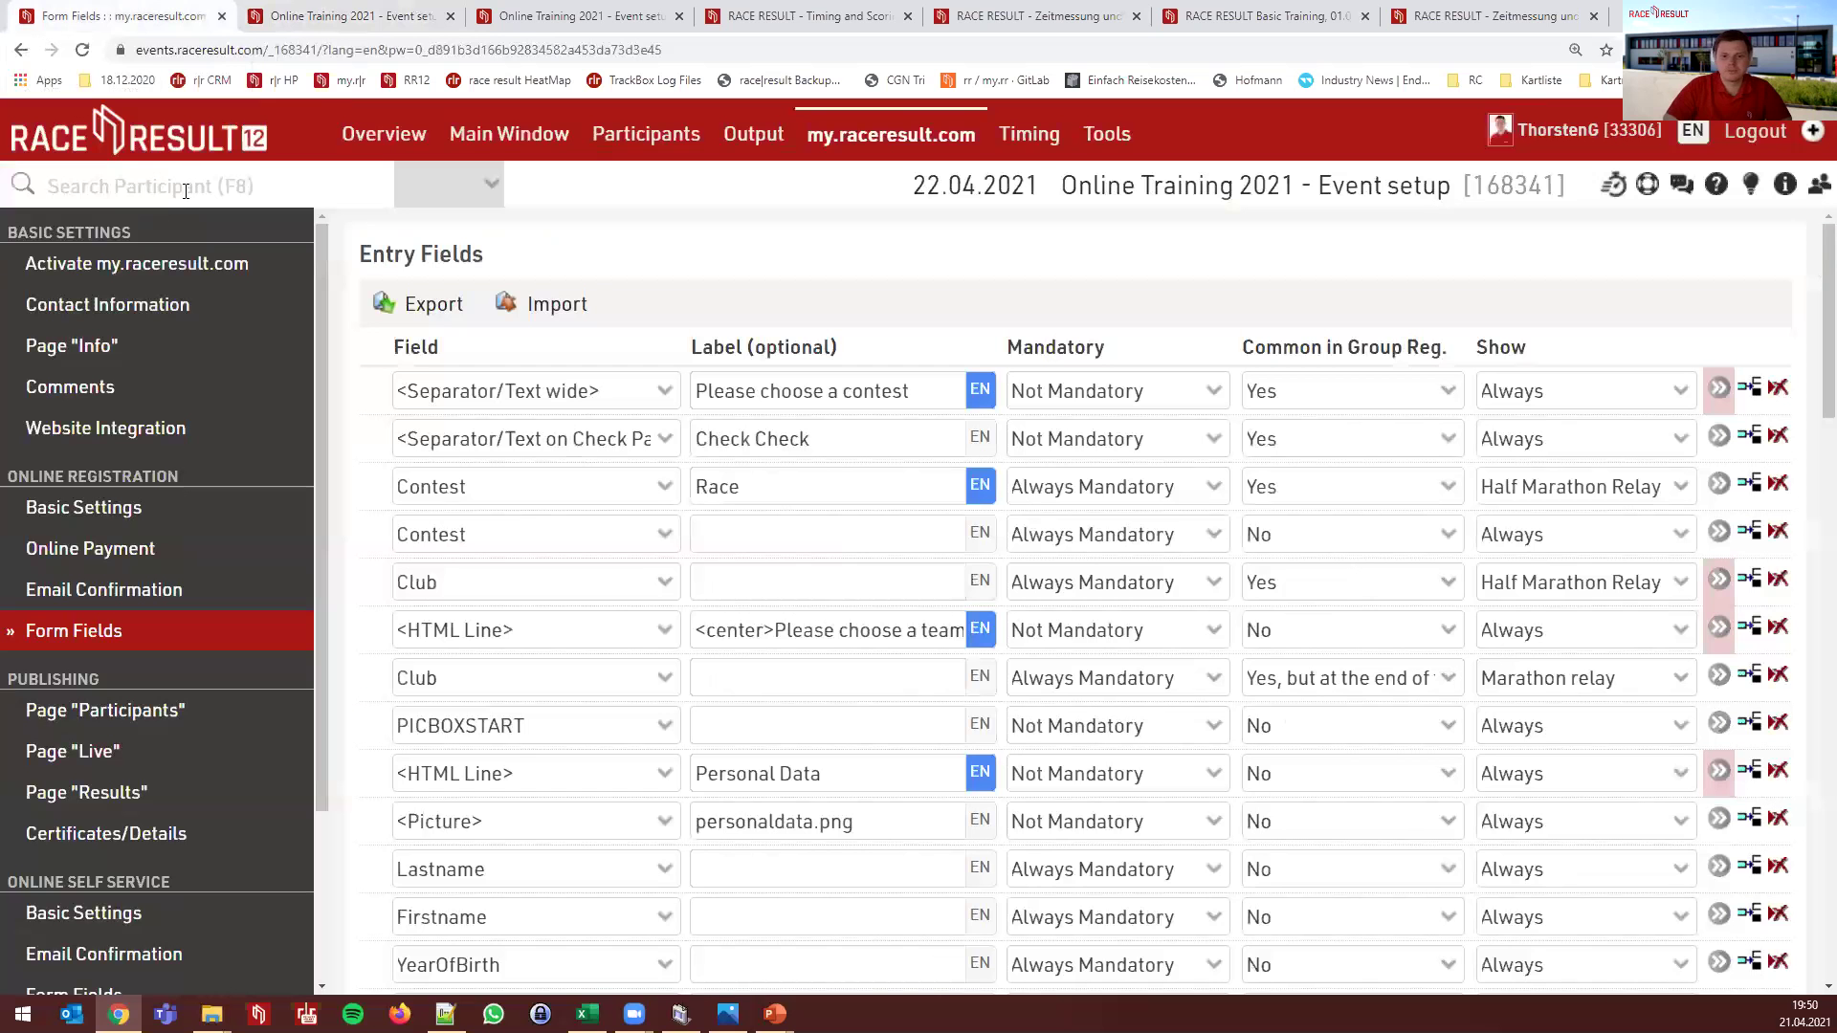
click(658, 582)
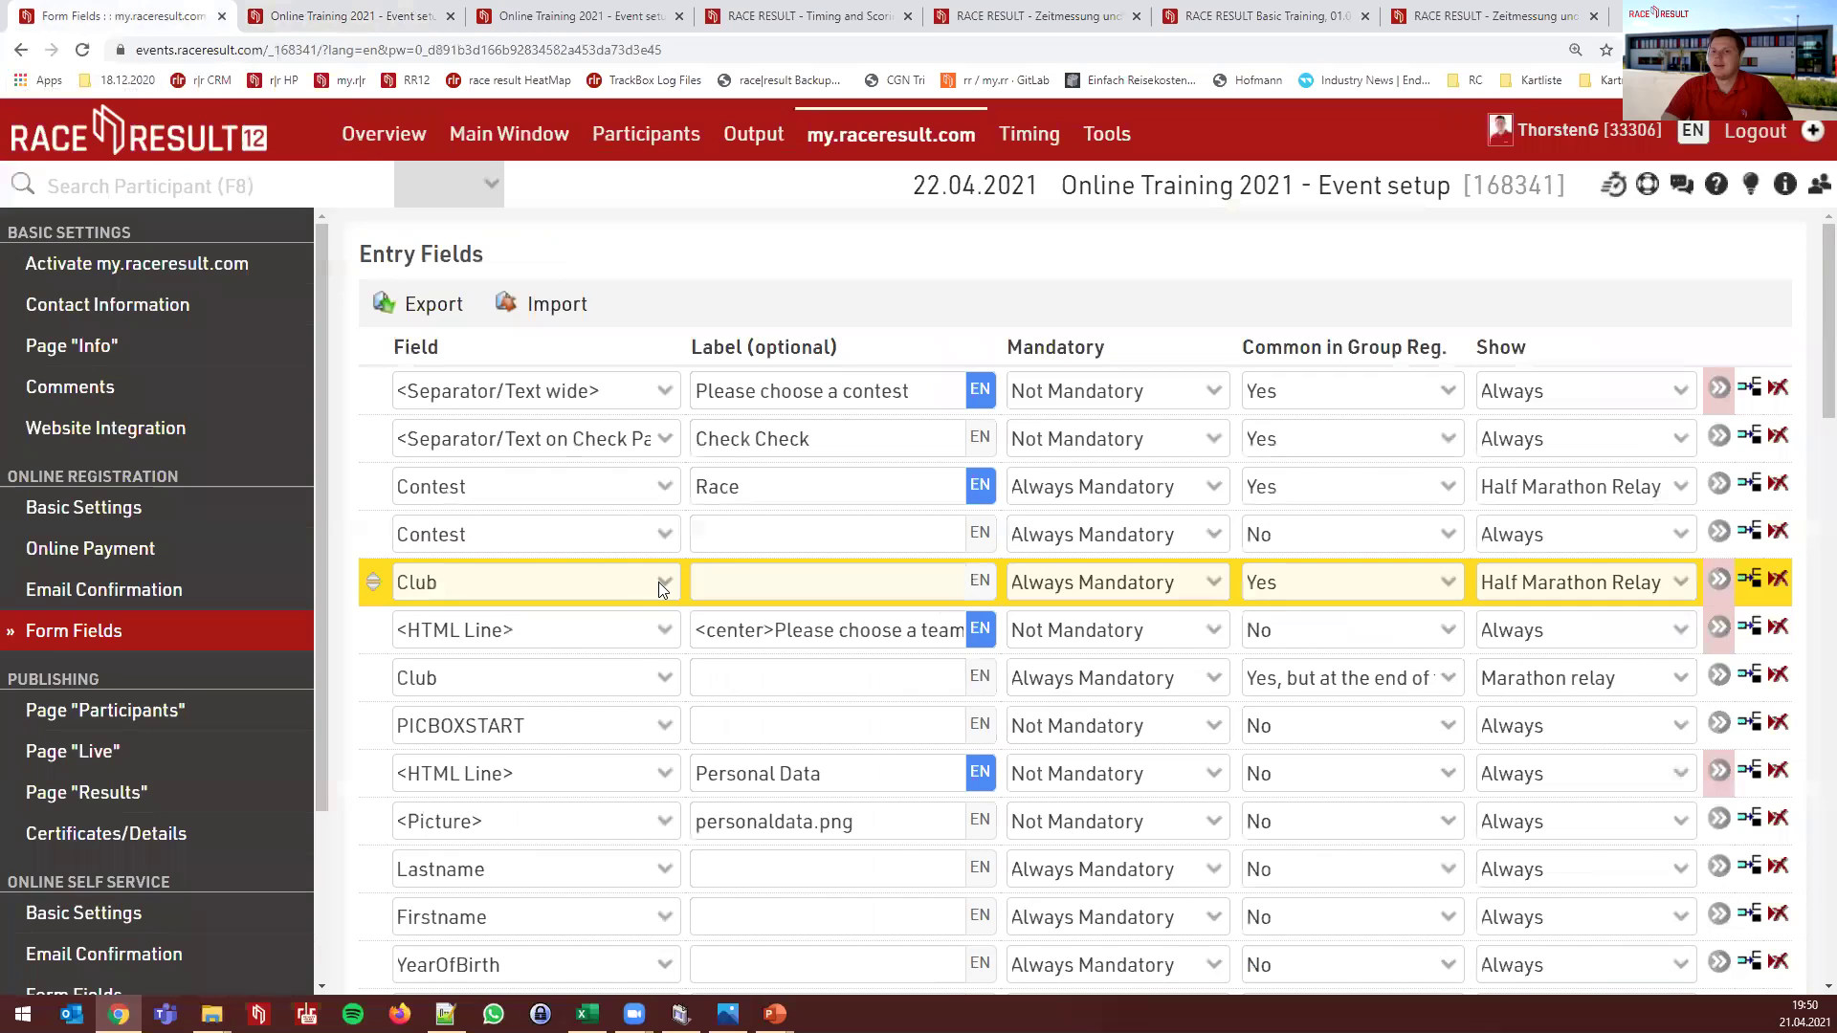
click(495, 392)
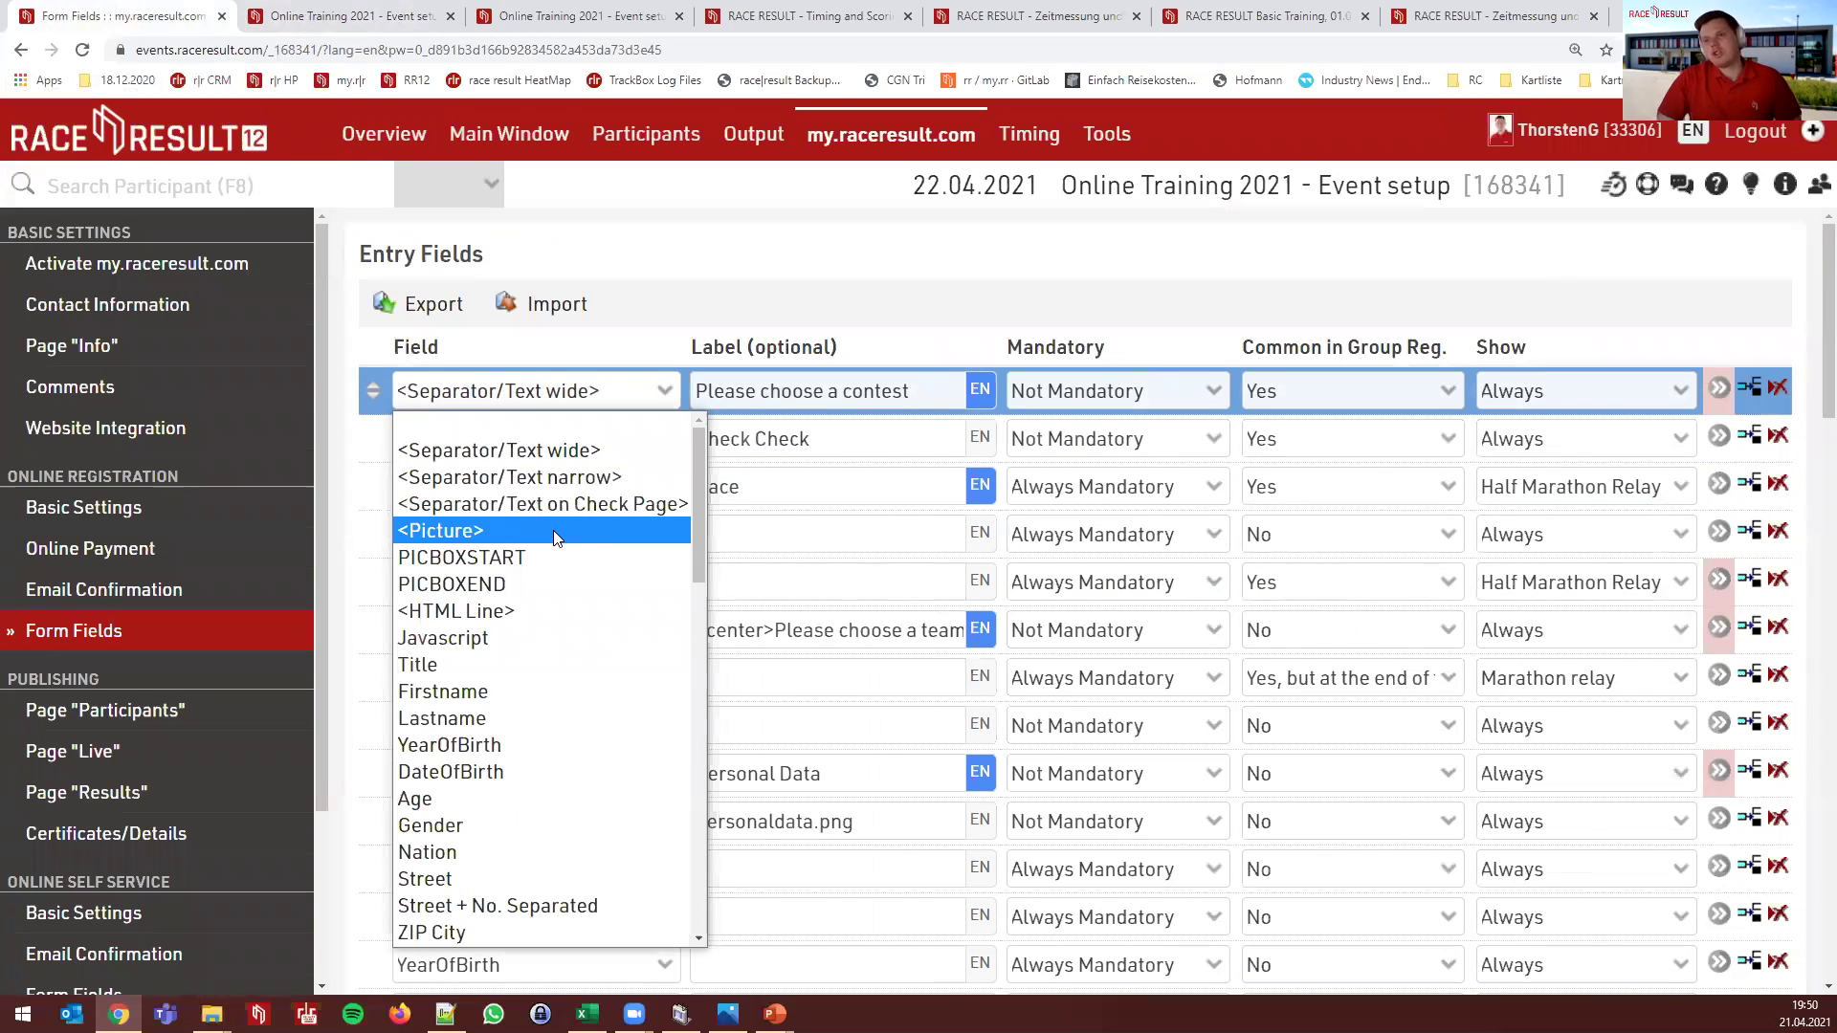
click(631, 333)
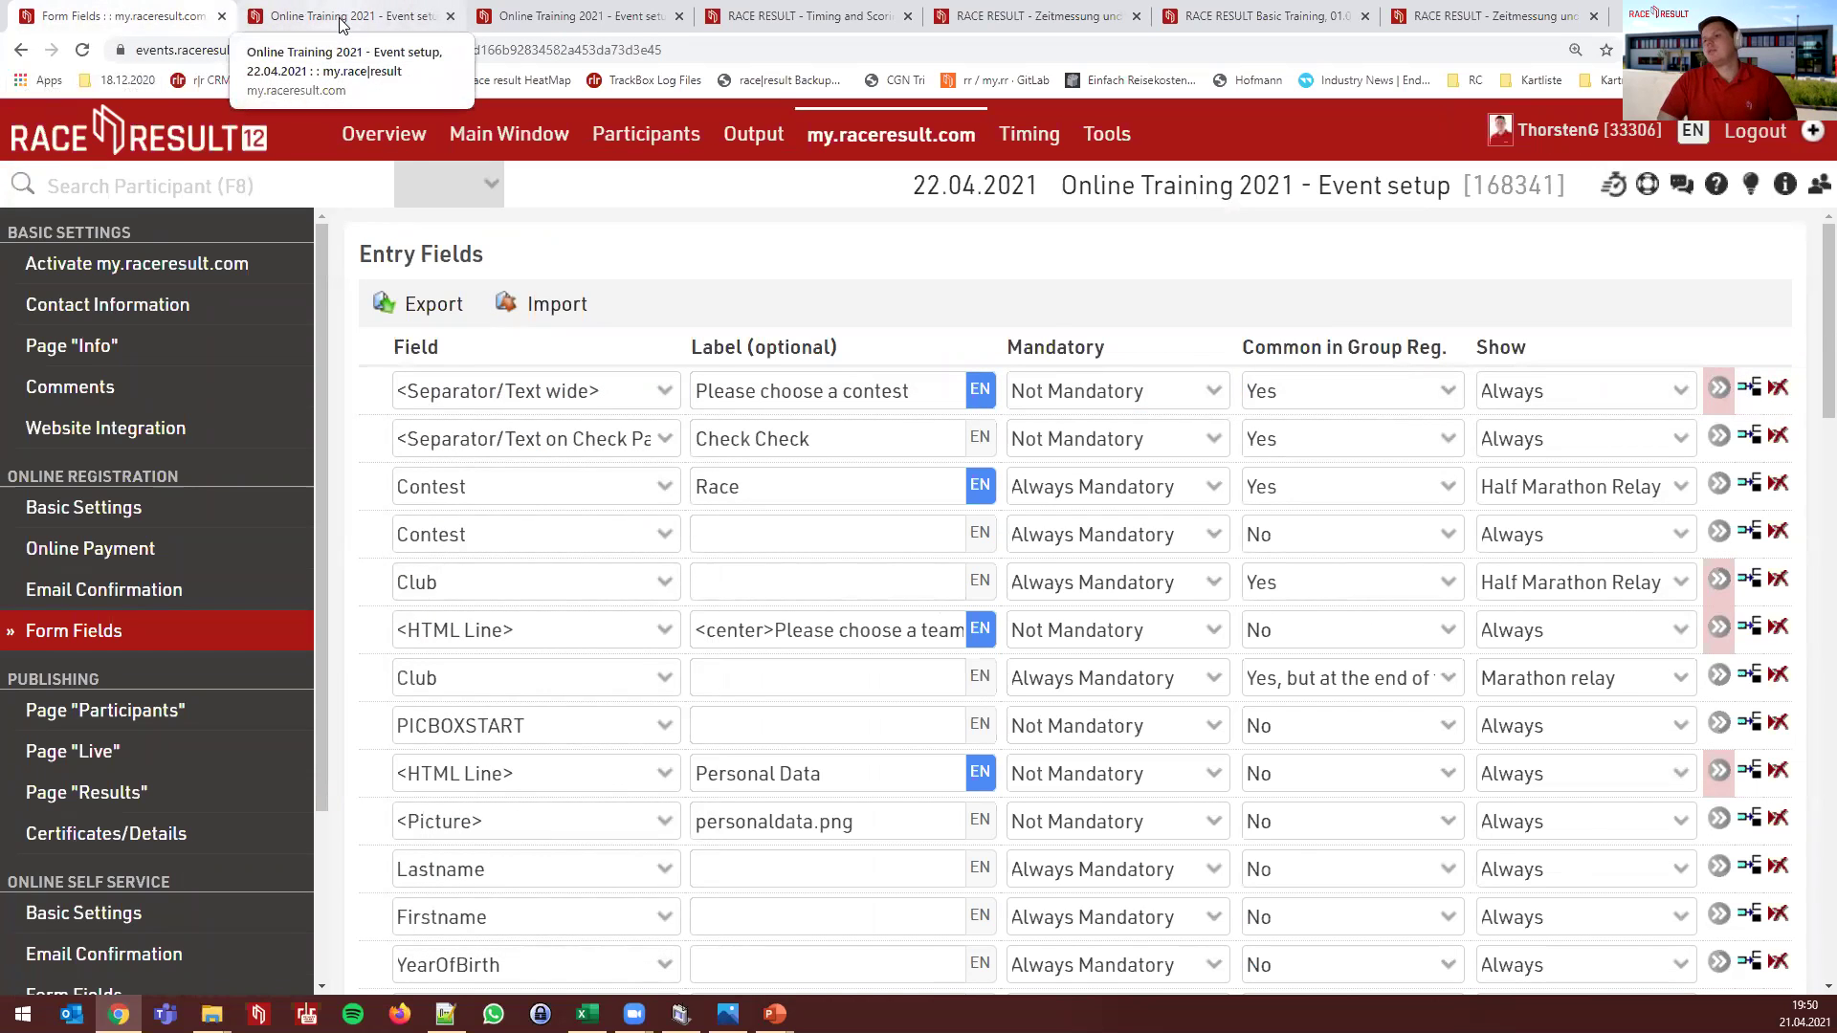
click(509, 134)
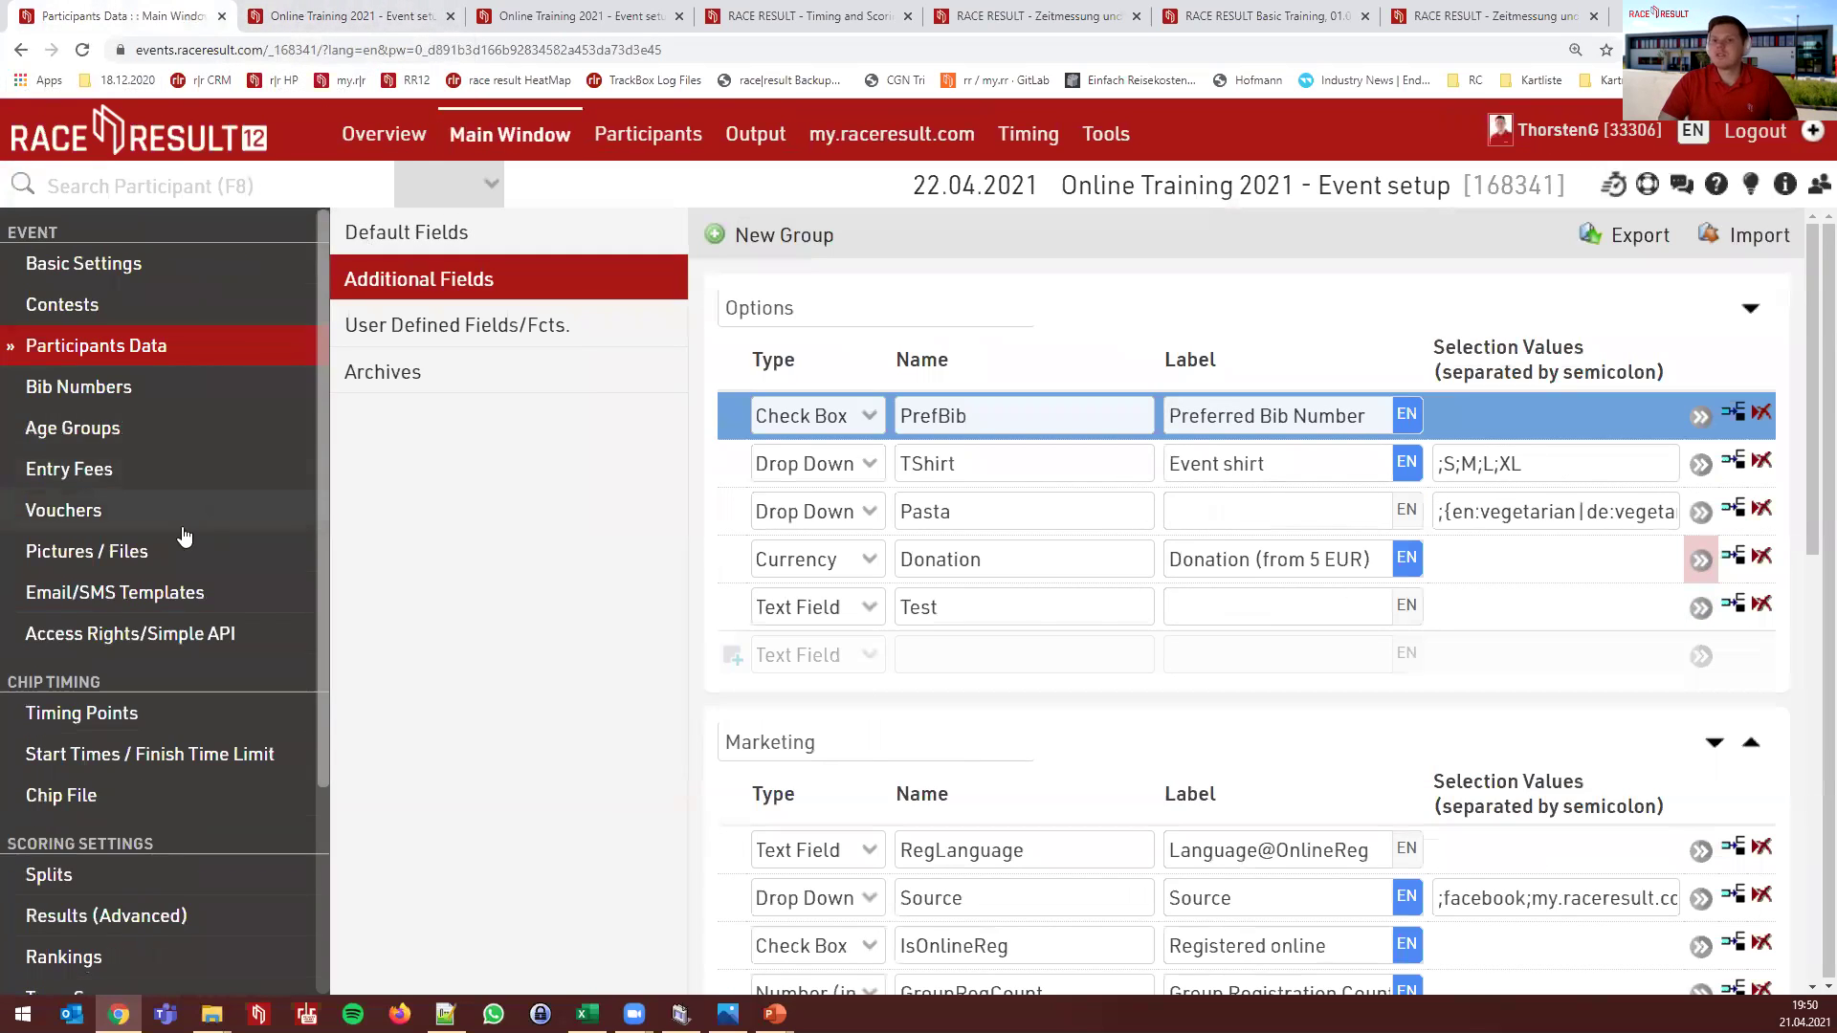
click(135, 551)
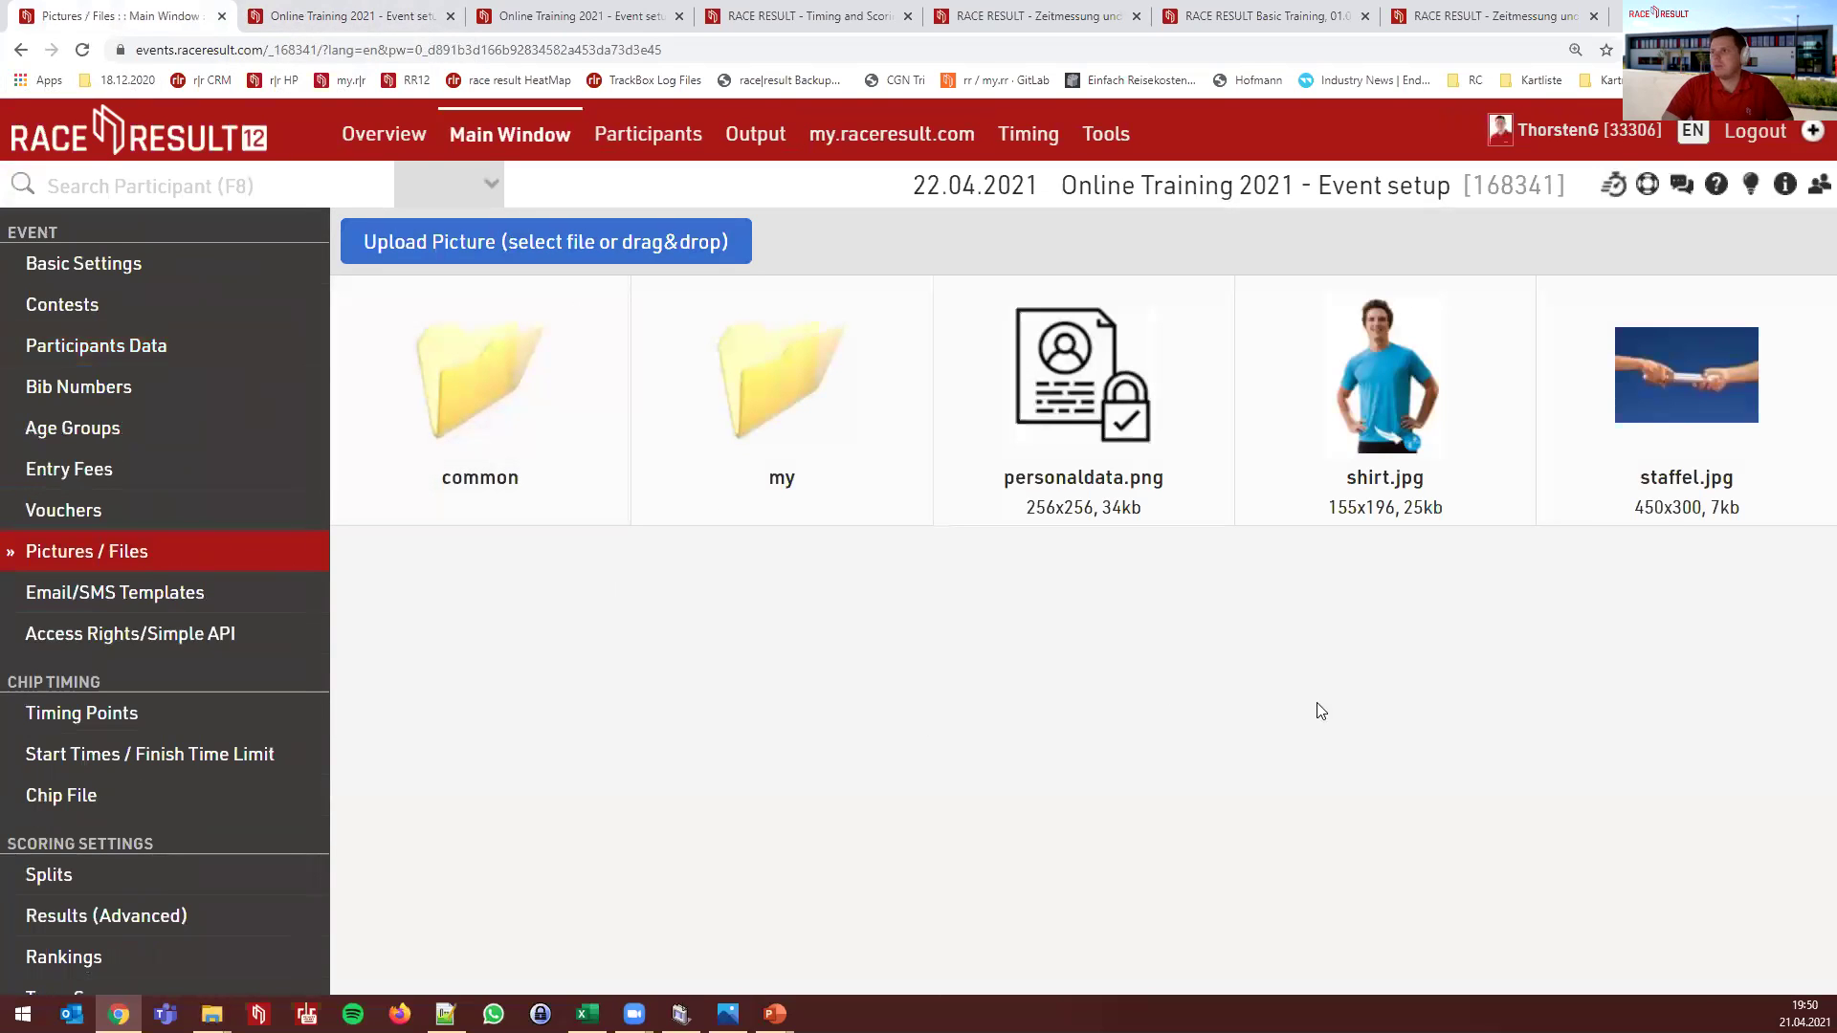
mouse_move(1435, 488)
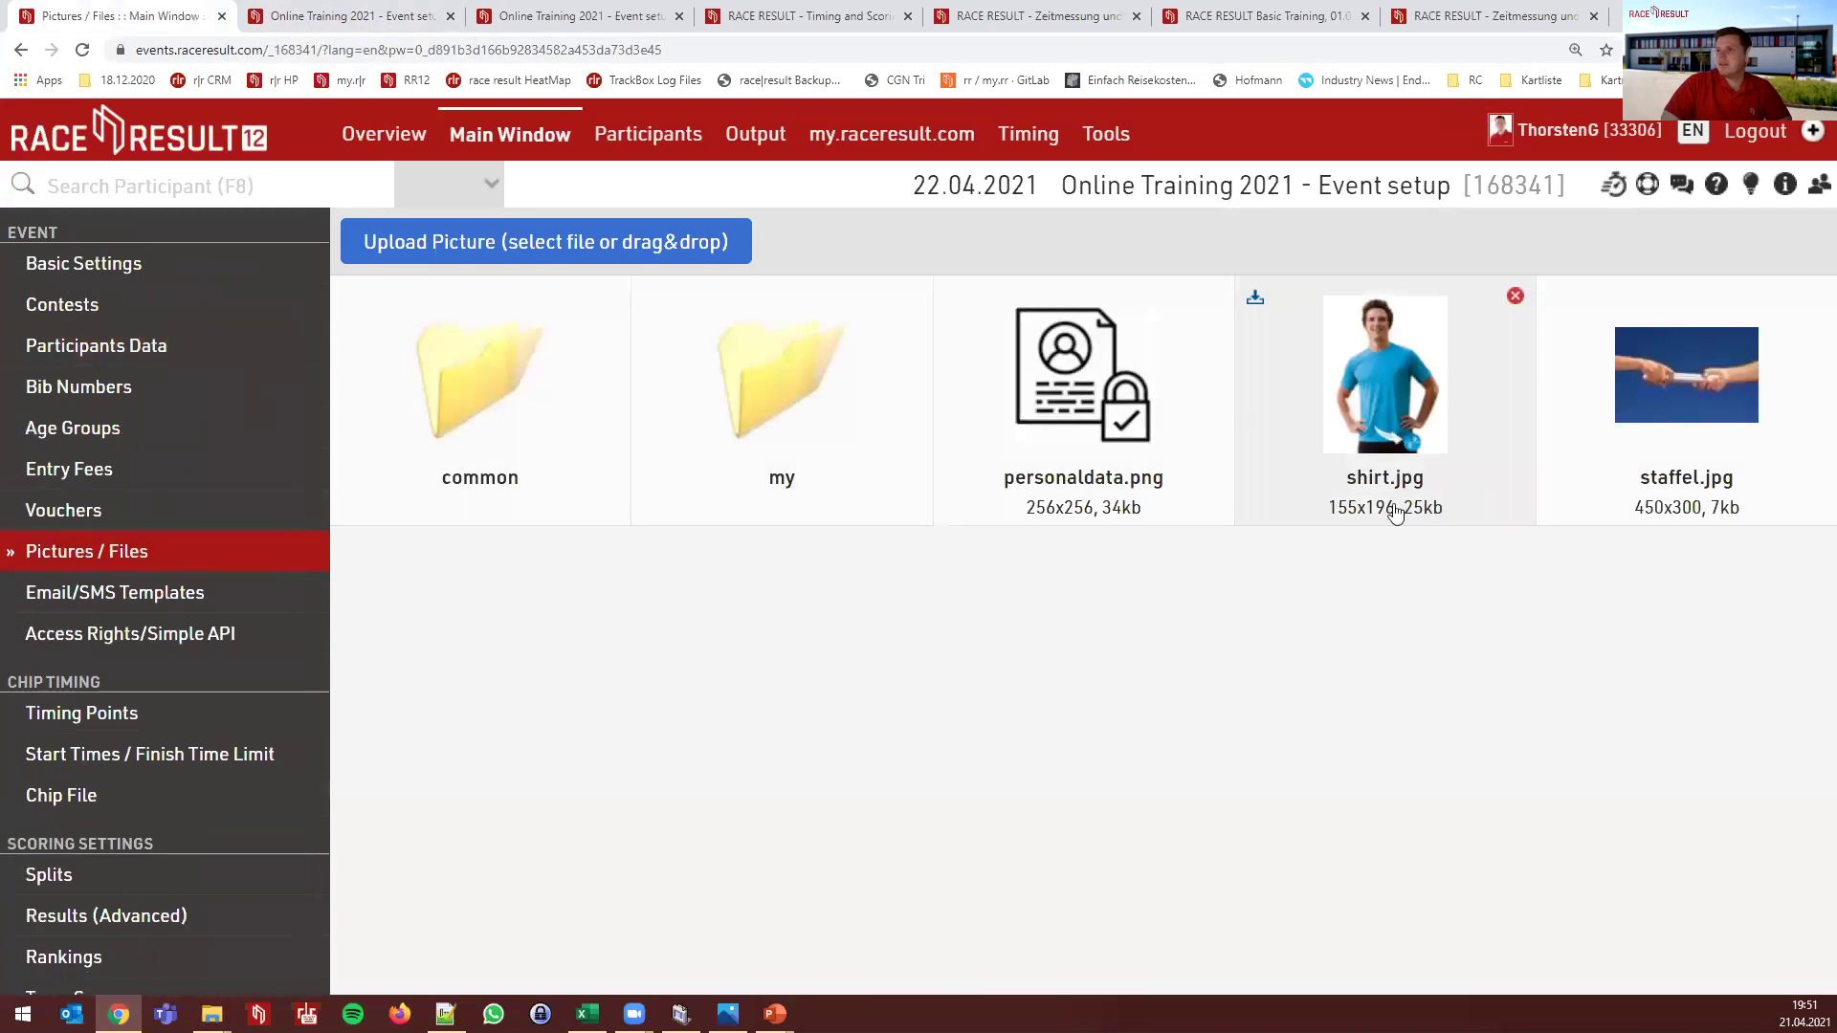
Change the "Check Check" form row to a <Picture> labelled shirt.jpg, save, and view it on the reloaded registration page
click(917, 134)
click(615, 438)
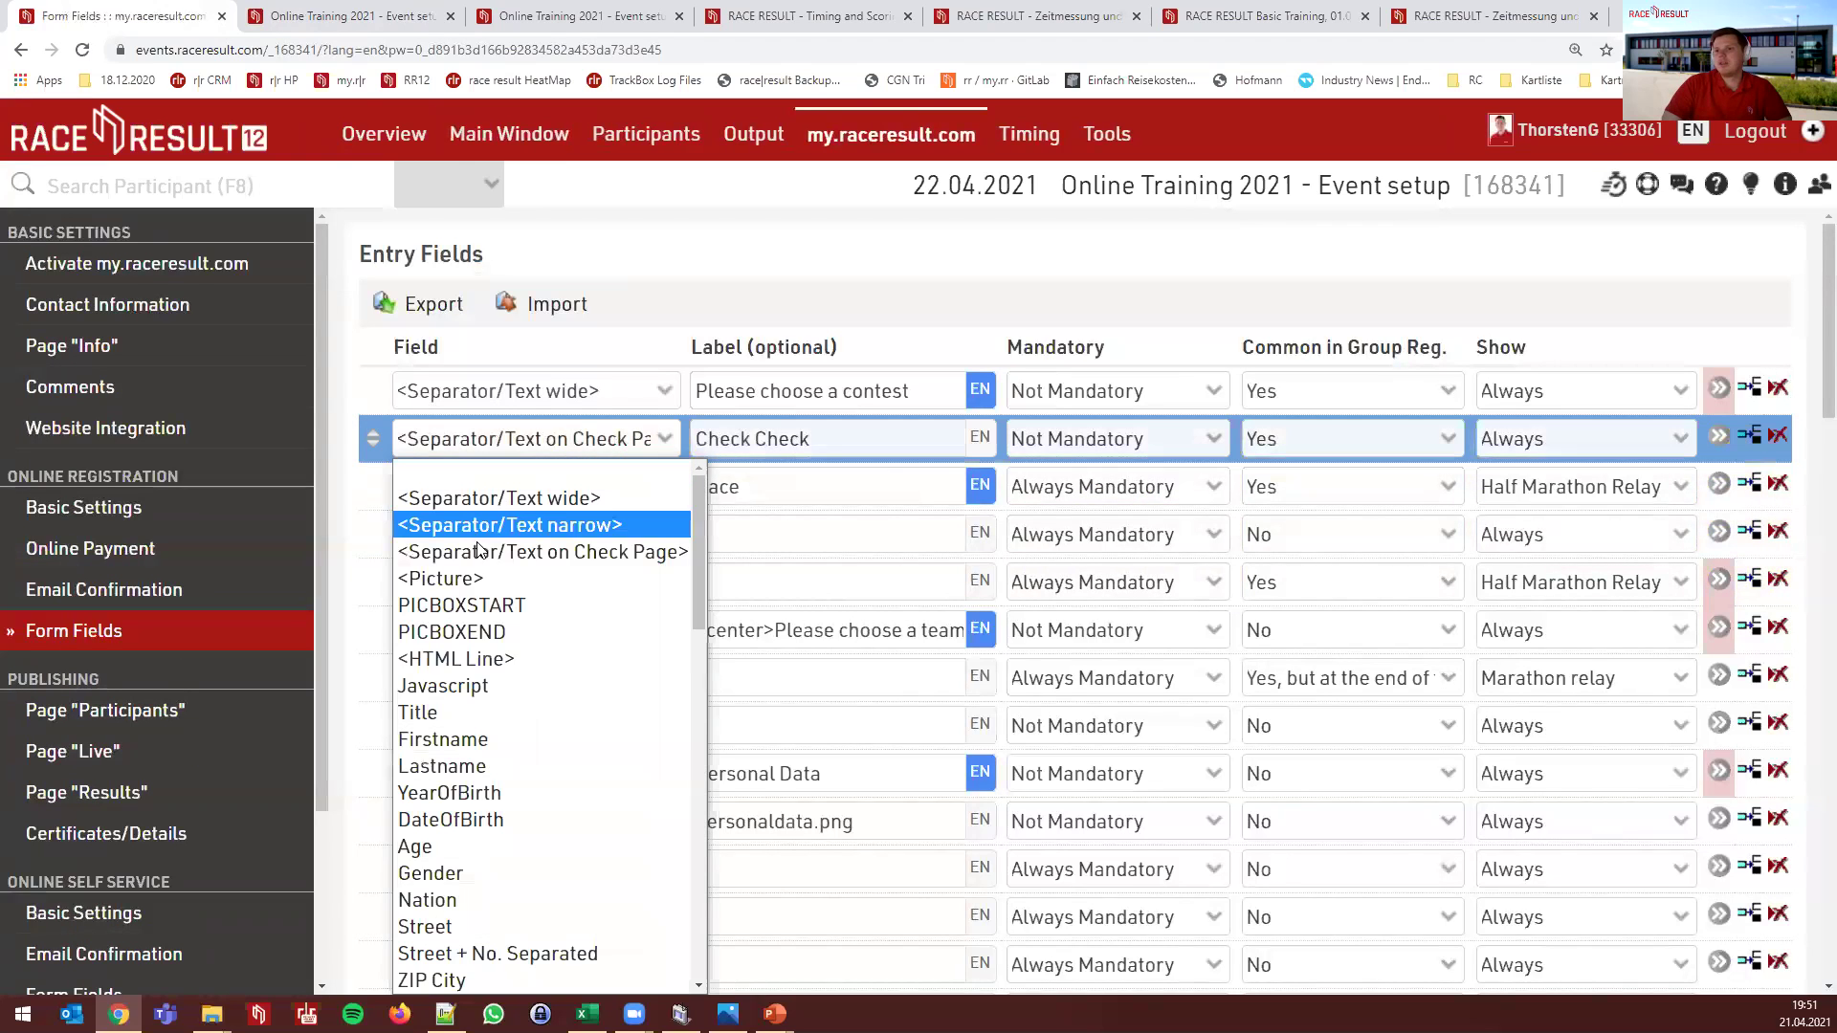
click(651, 578)
key(Tab)
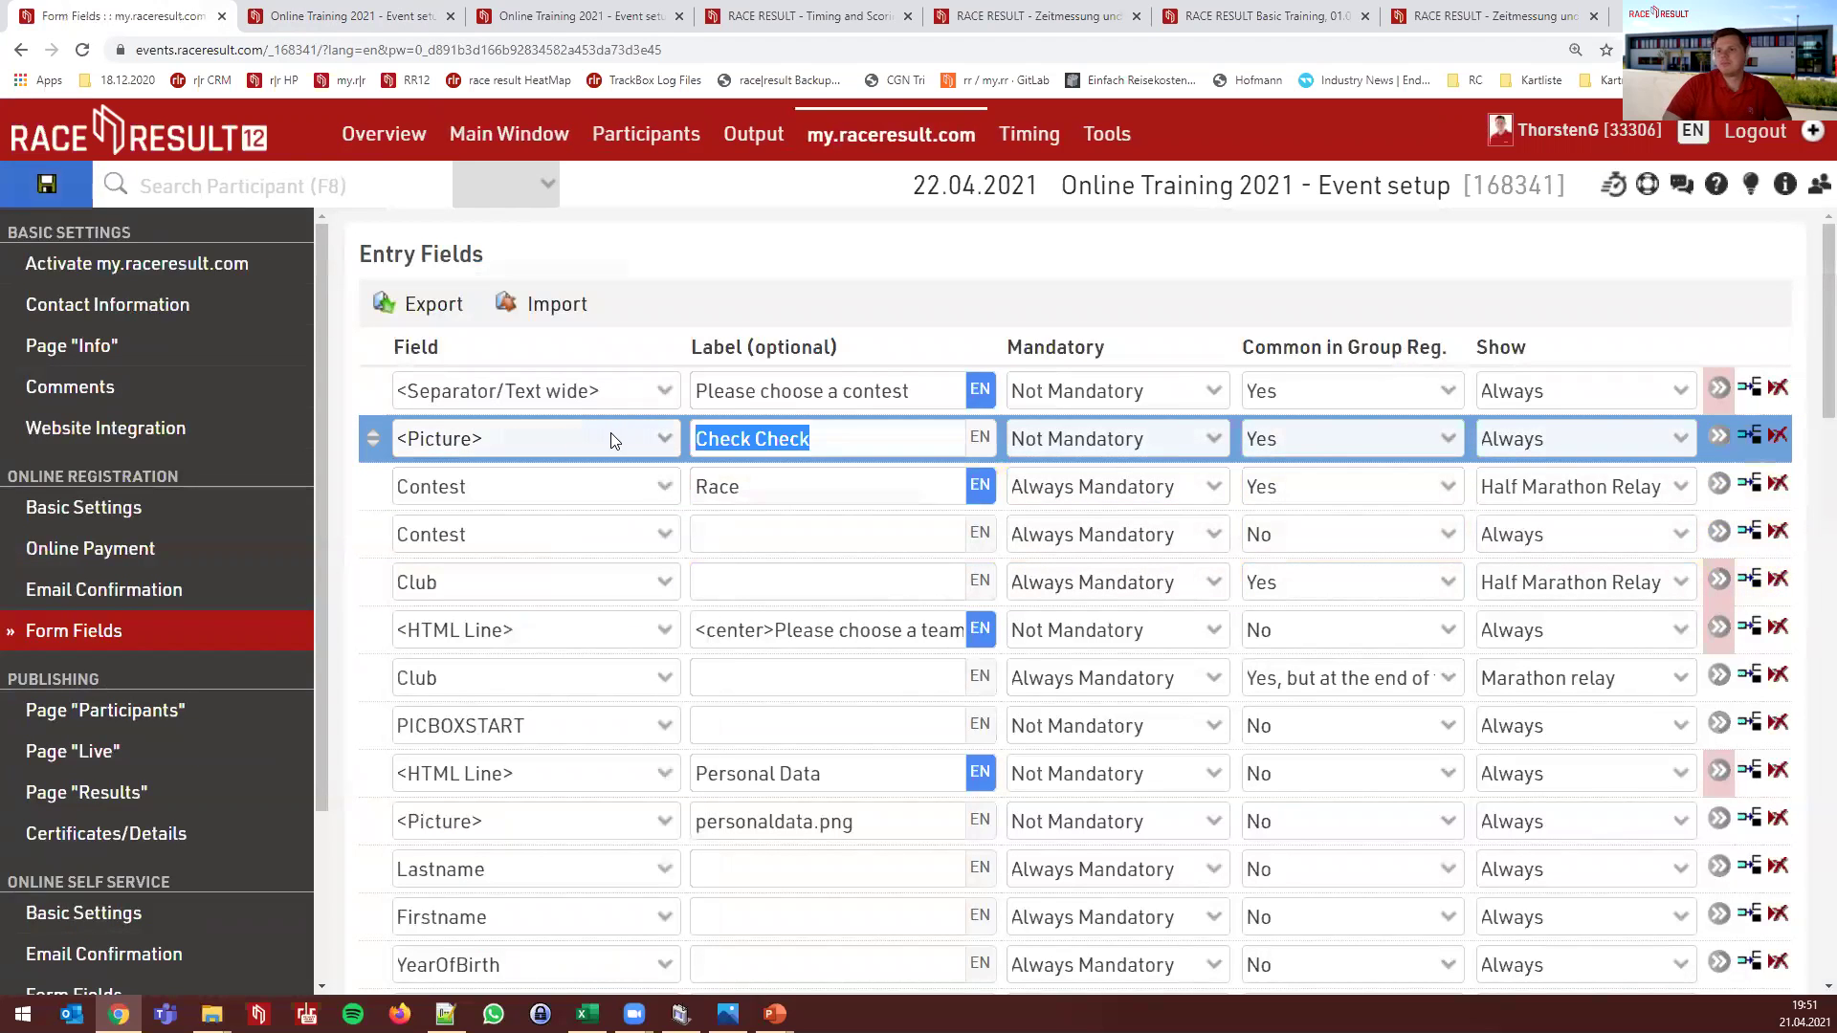
text(shirt.jpg)
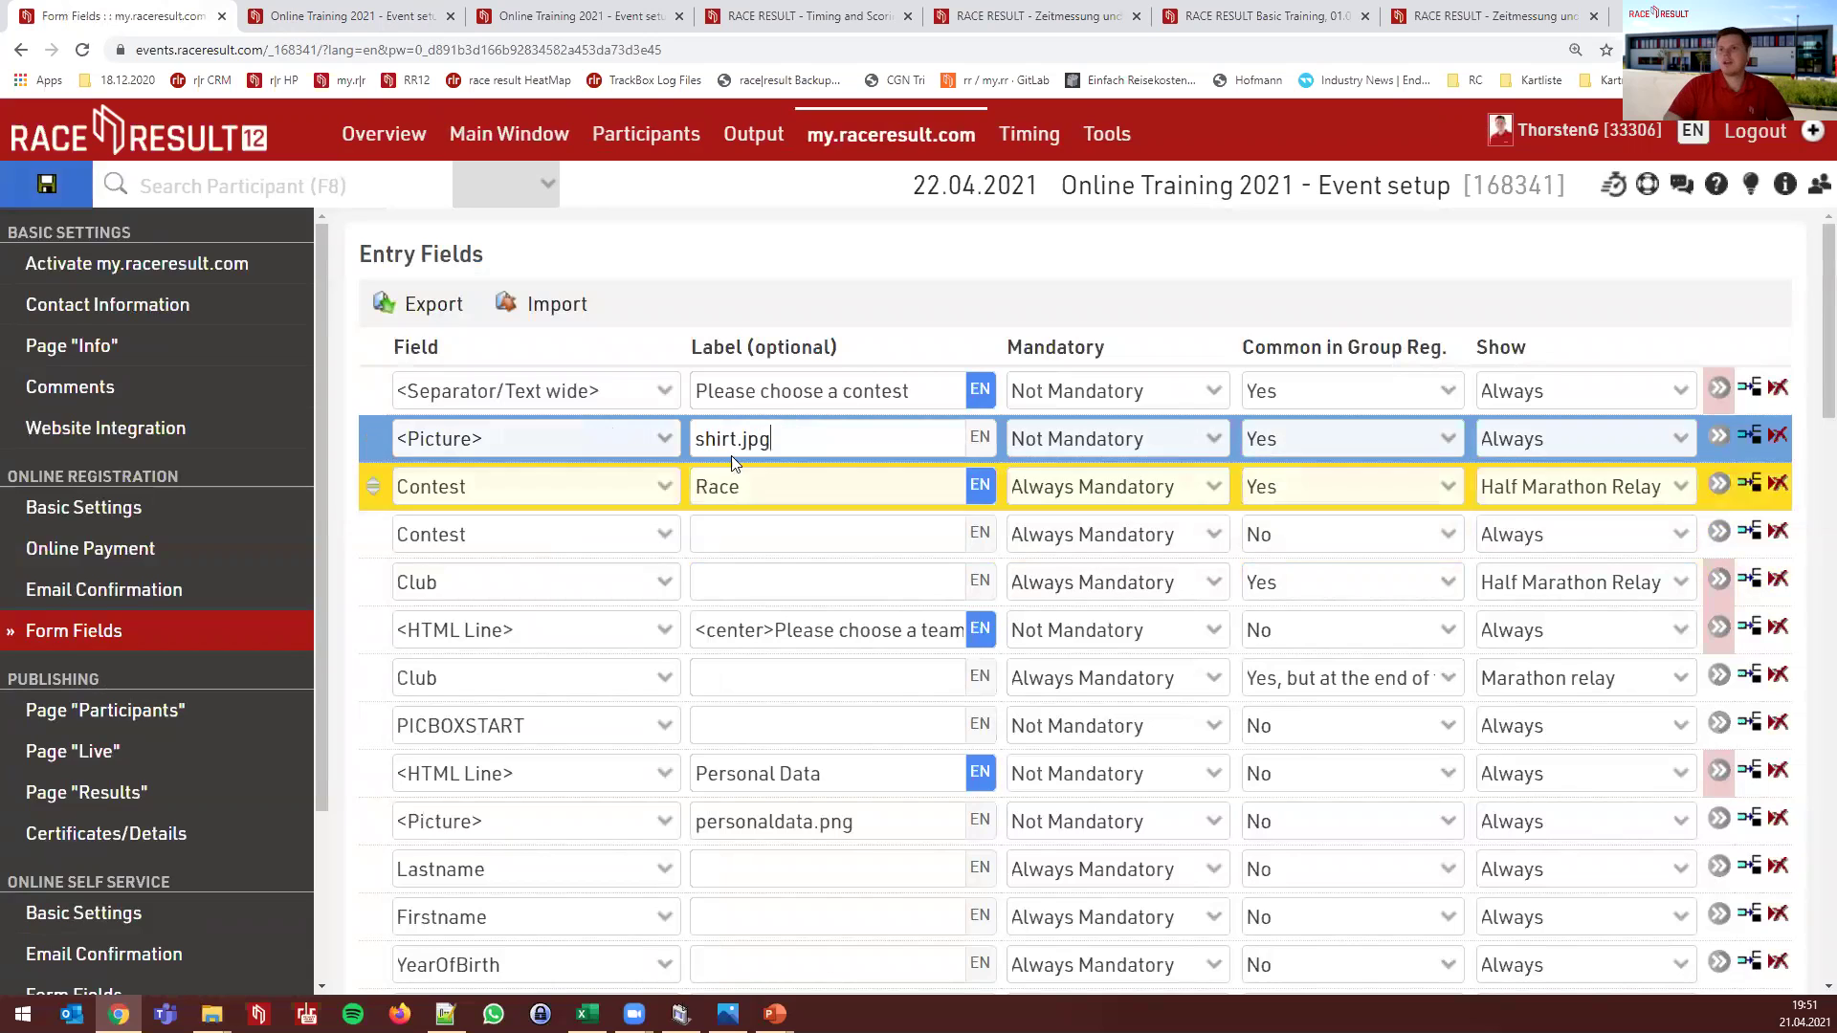
click(67, 197)
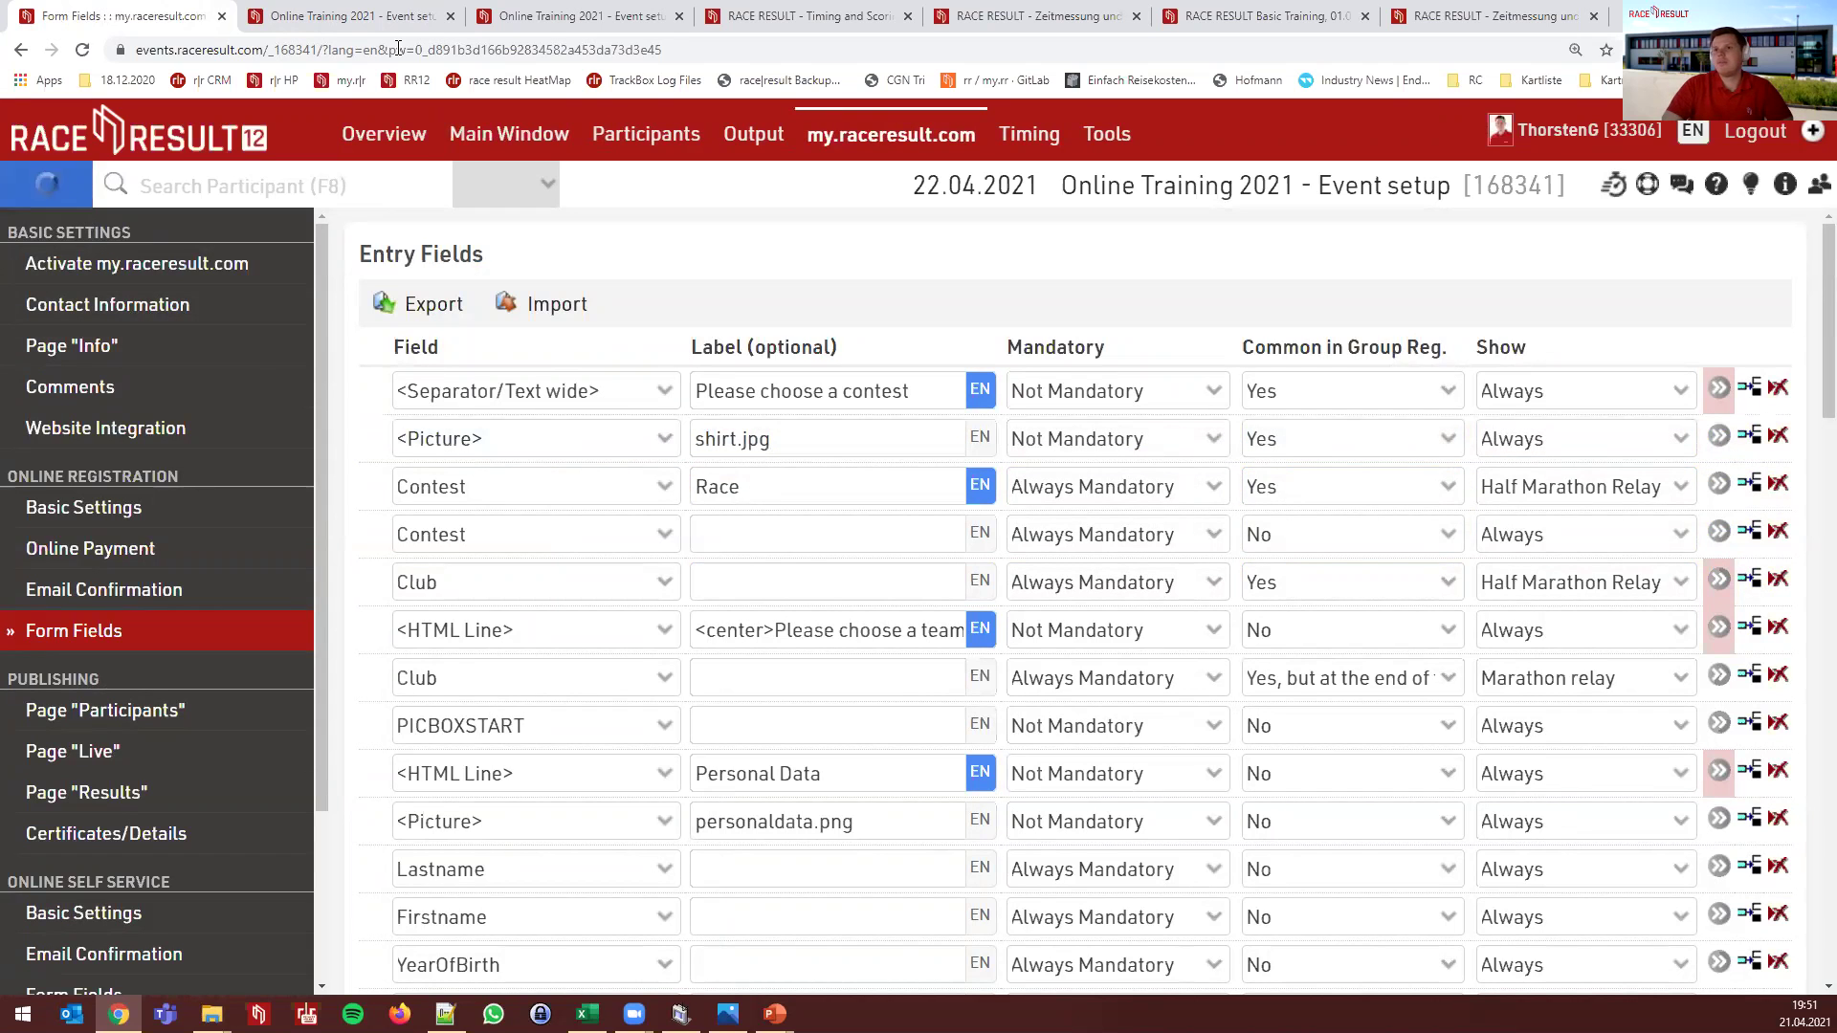
click(378, 8)
key(F5)
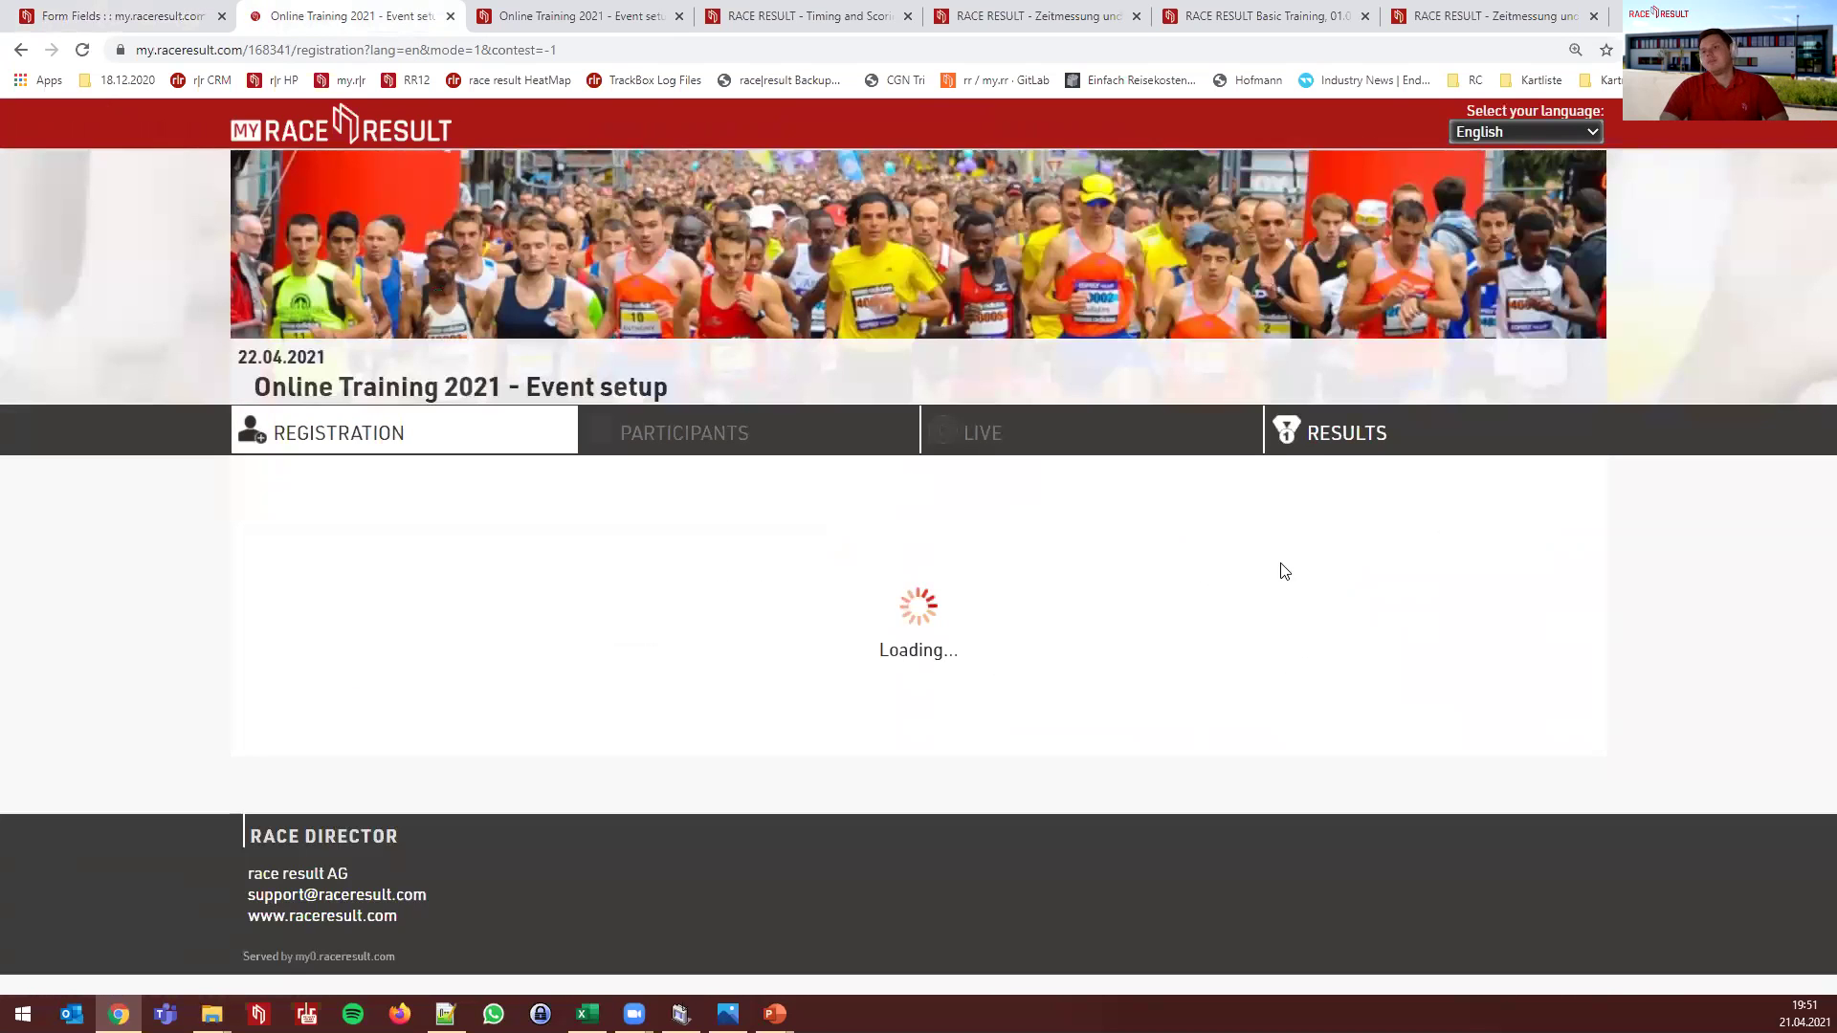
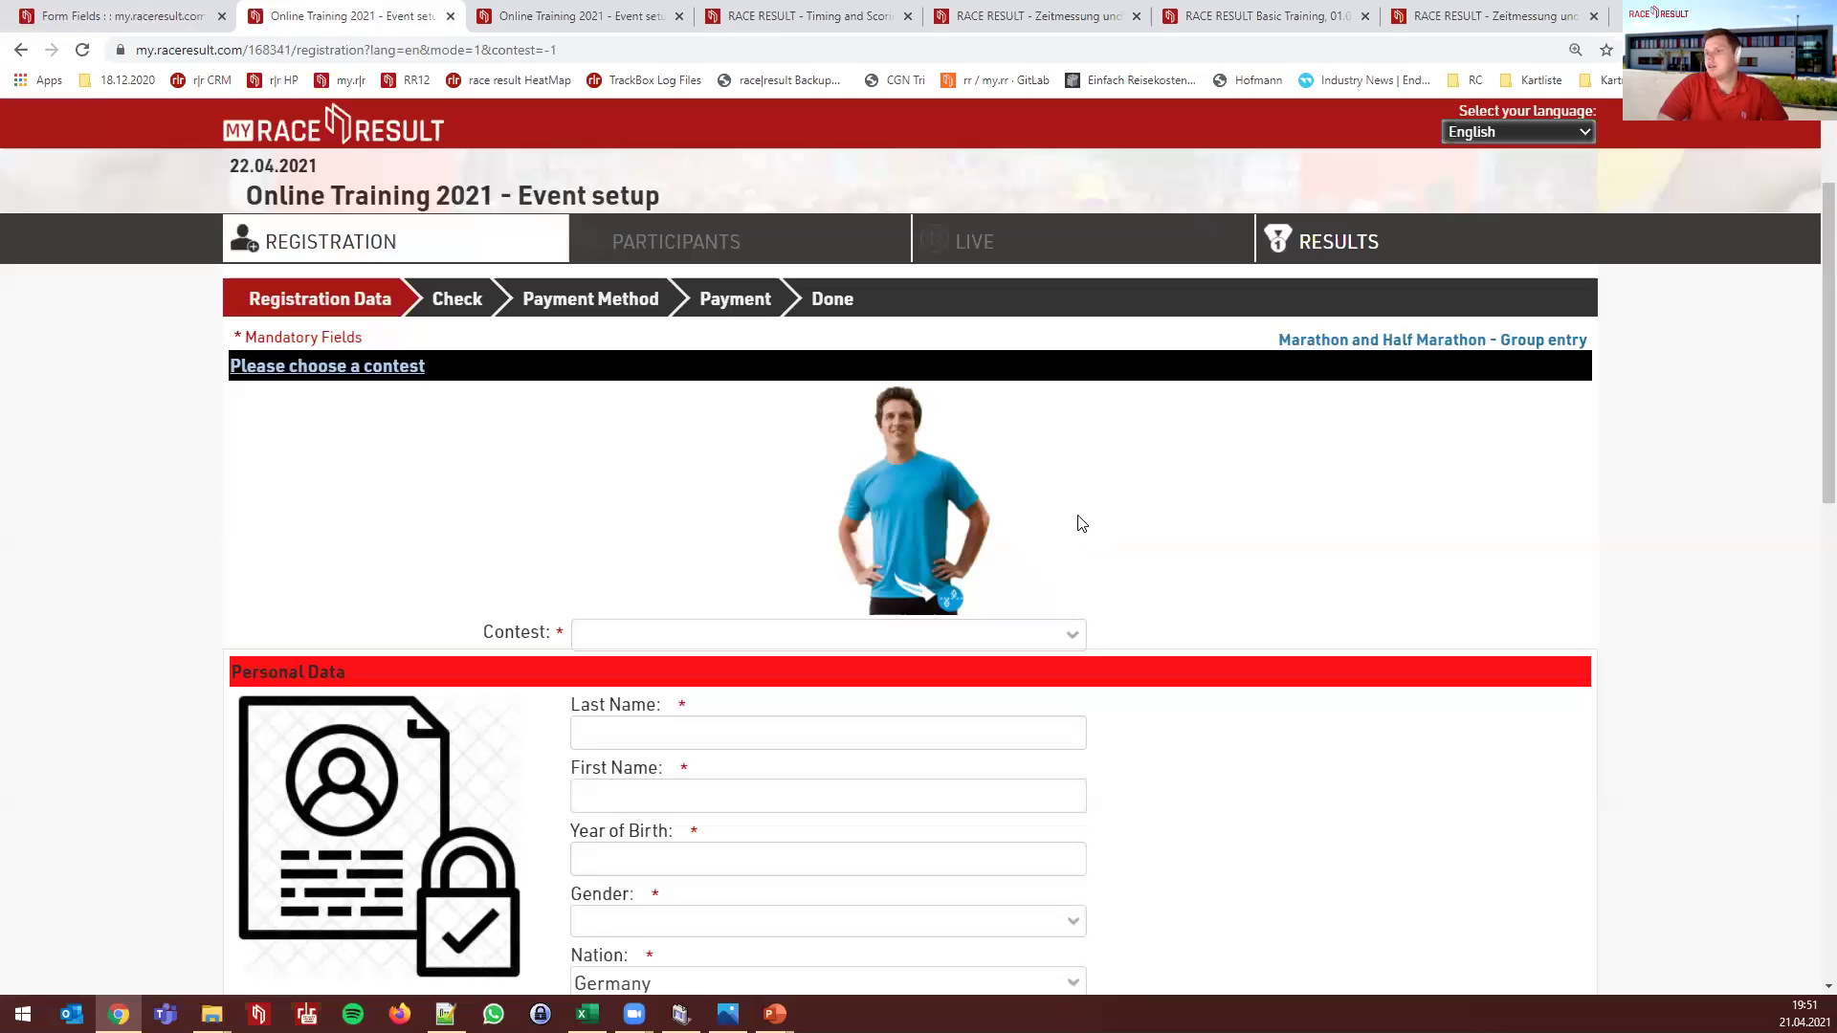
scroll(1070, 484, down, 1)
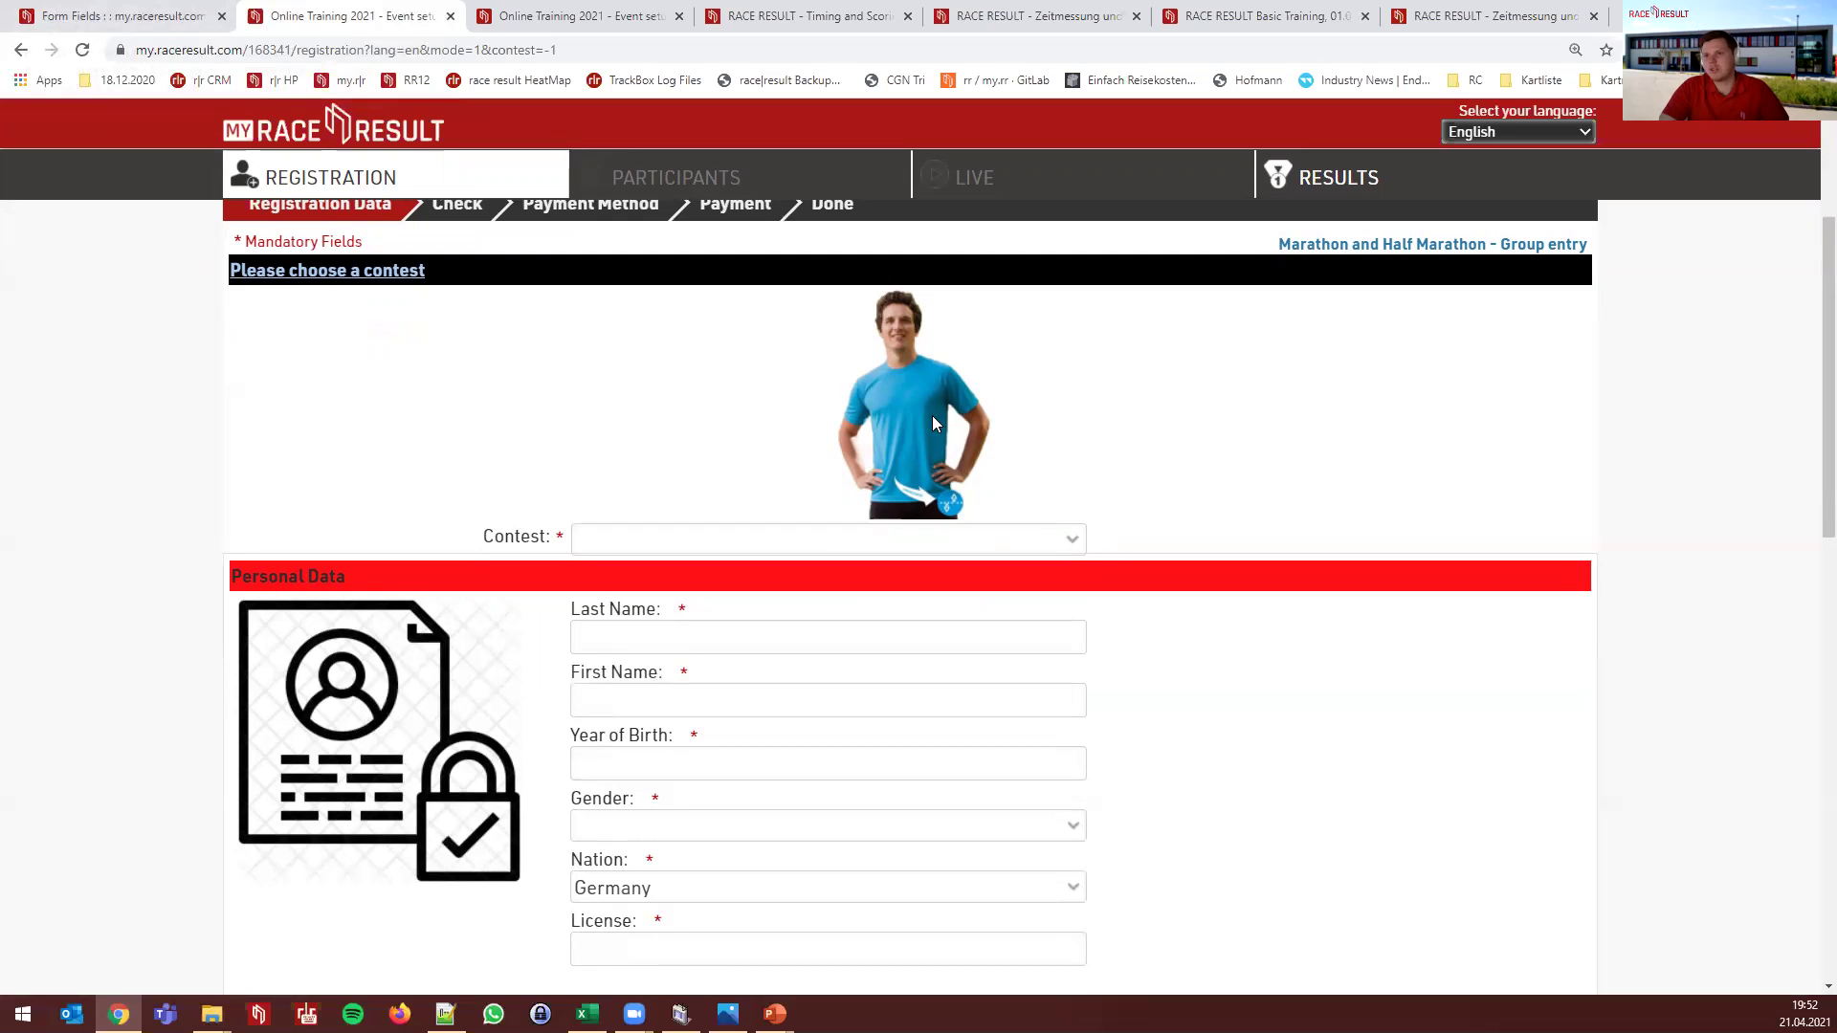
Look up the PICBOXSTART and PICBOXEND field types and examine the boxed Personal Data section on the registration page
click(105, 28)
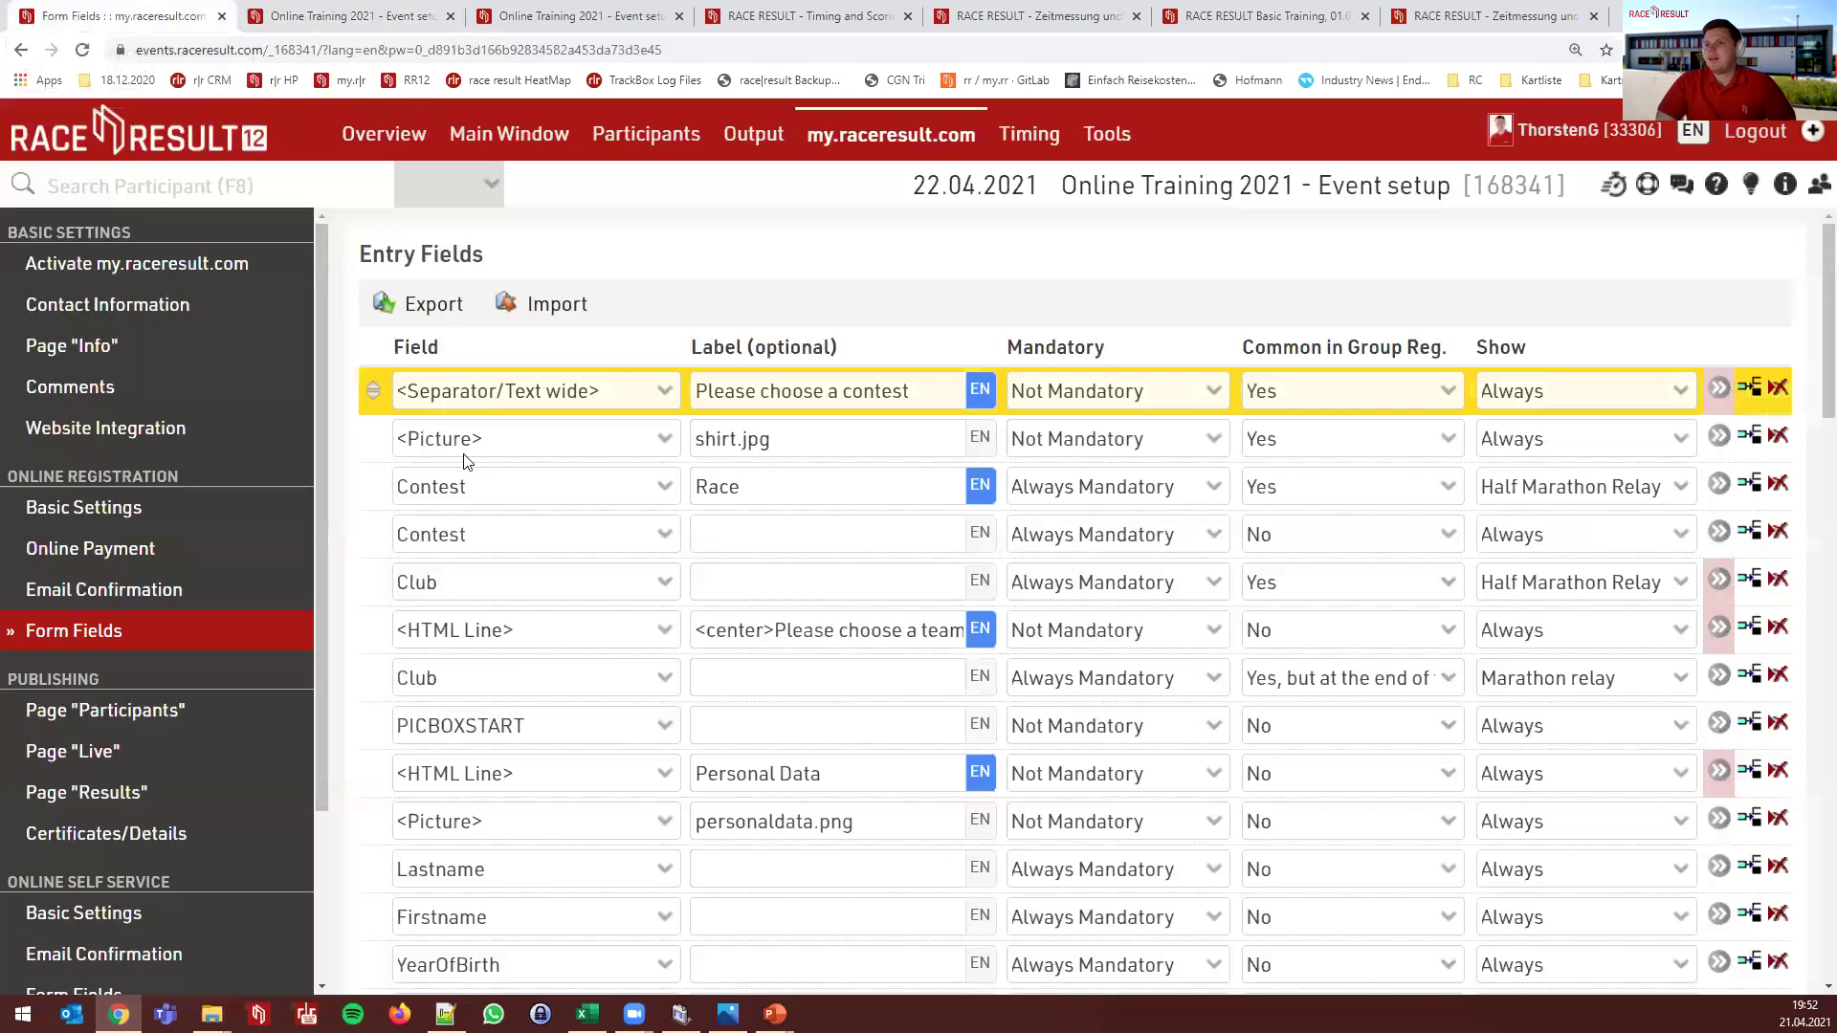
click(475, 392)
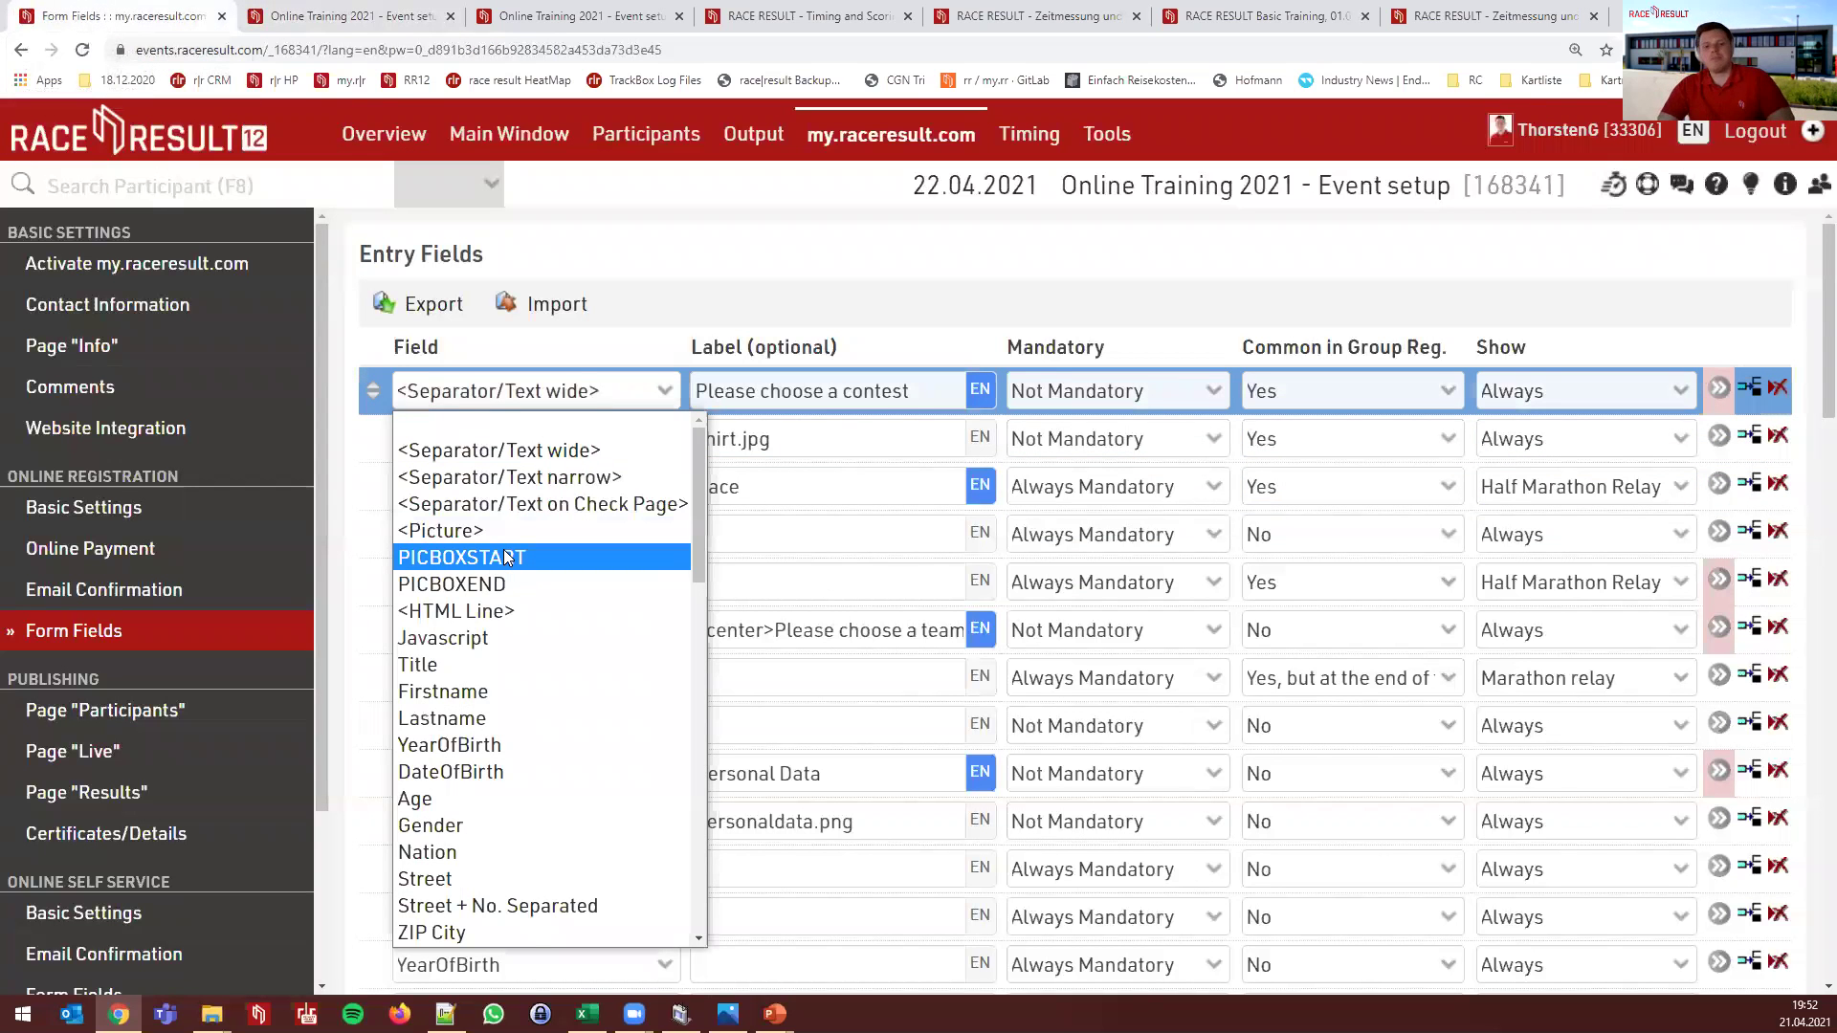
click(595, 271)
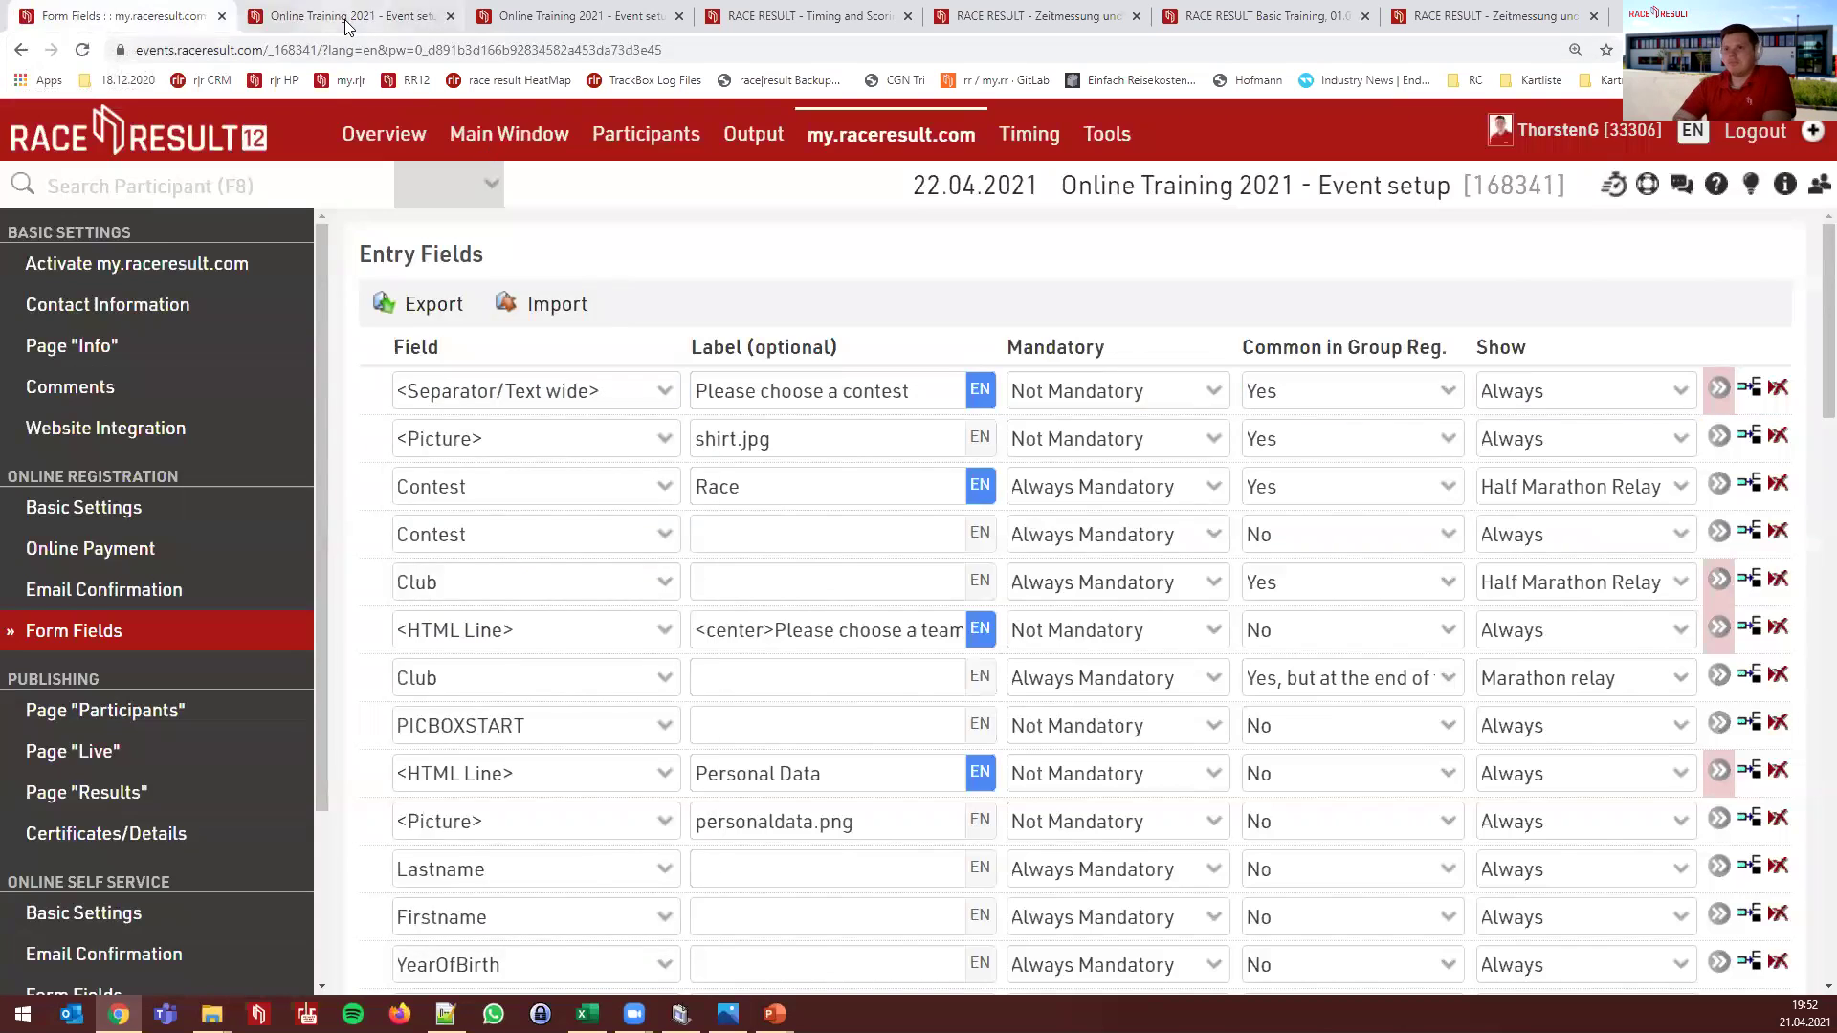
click(345, 17)
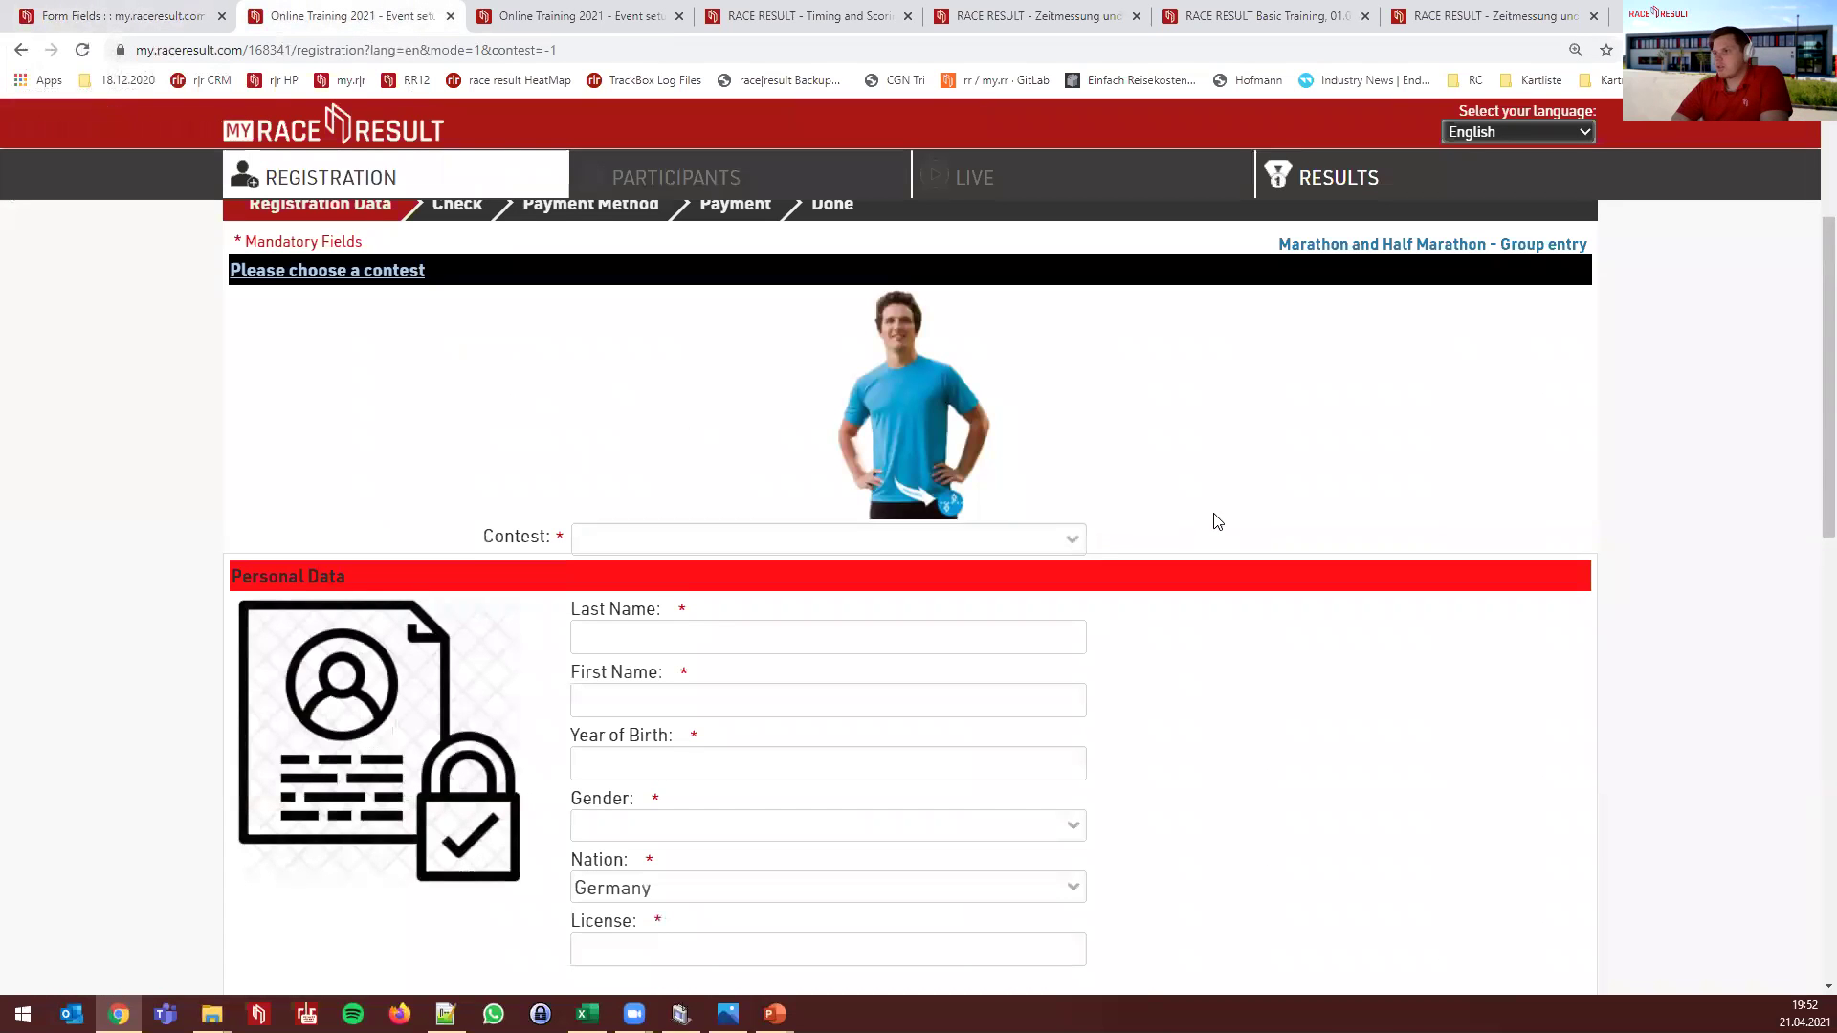
scroll(441, 445, down, 1)
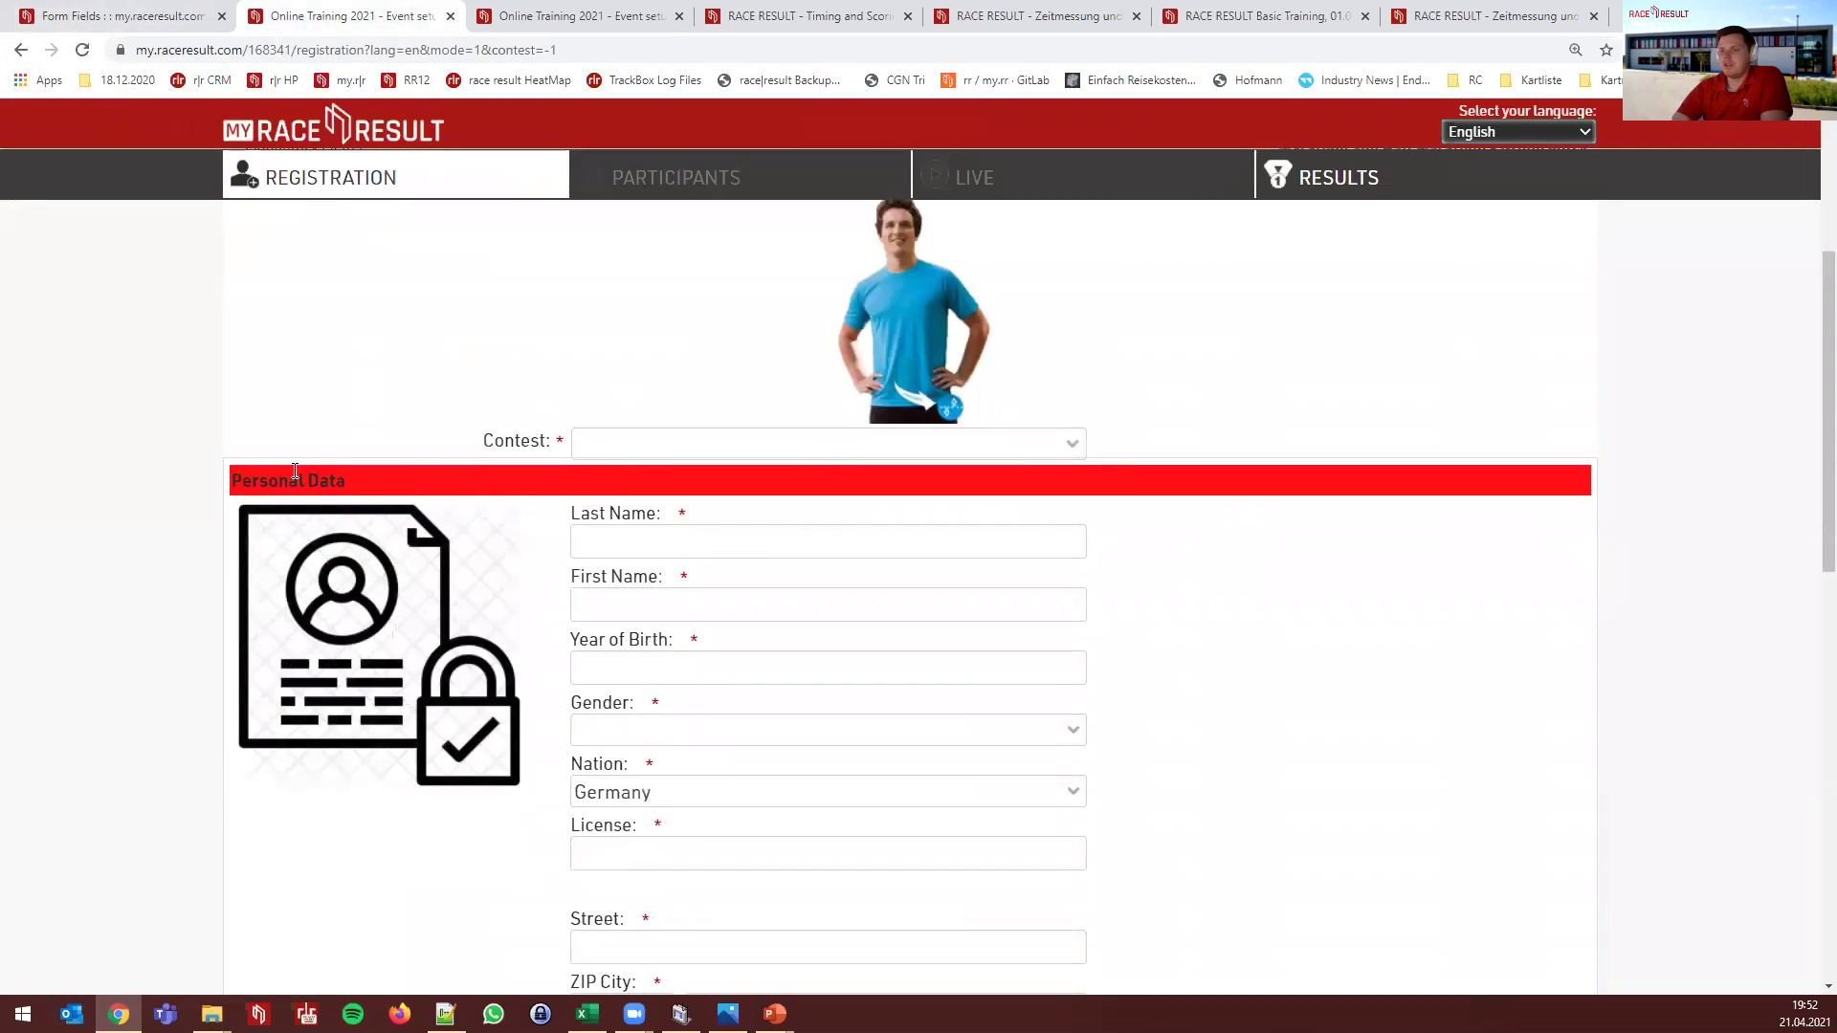
scroll(1181, 479, down, 1)
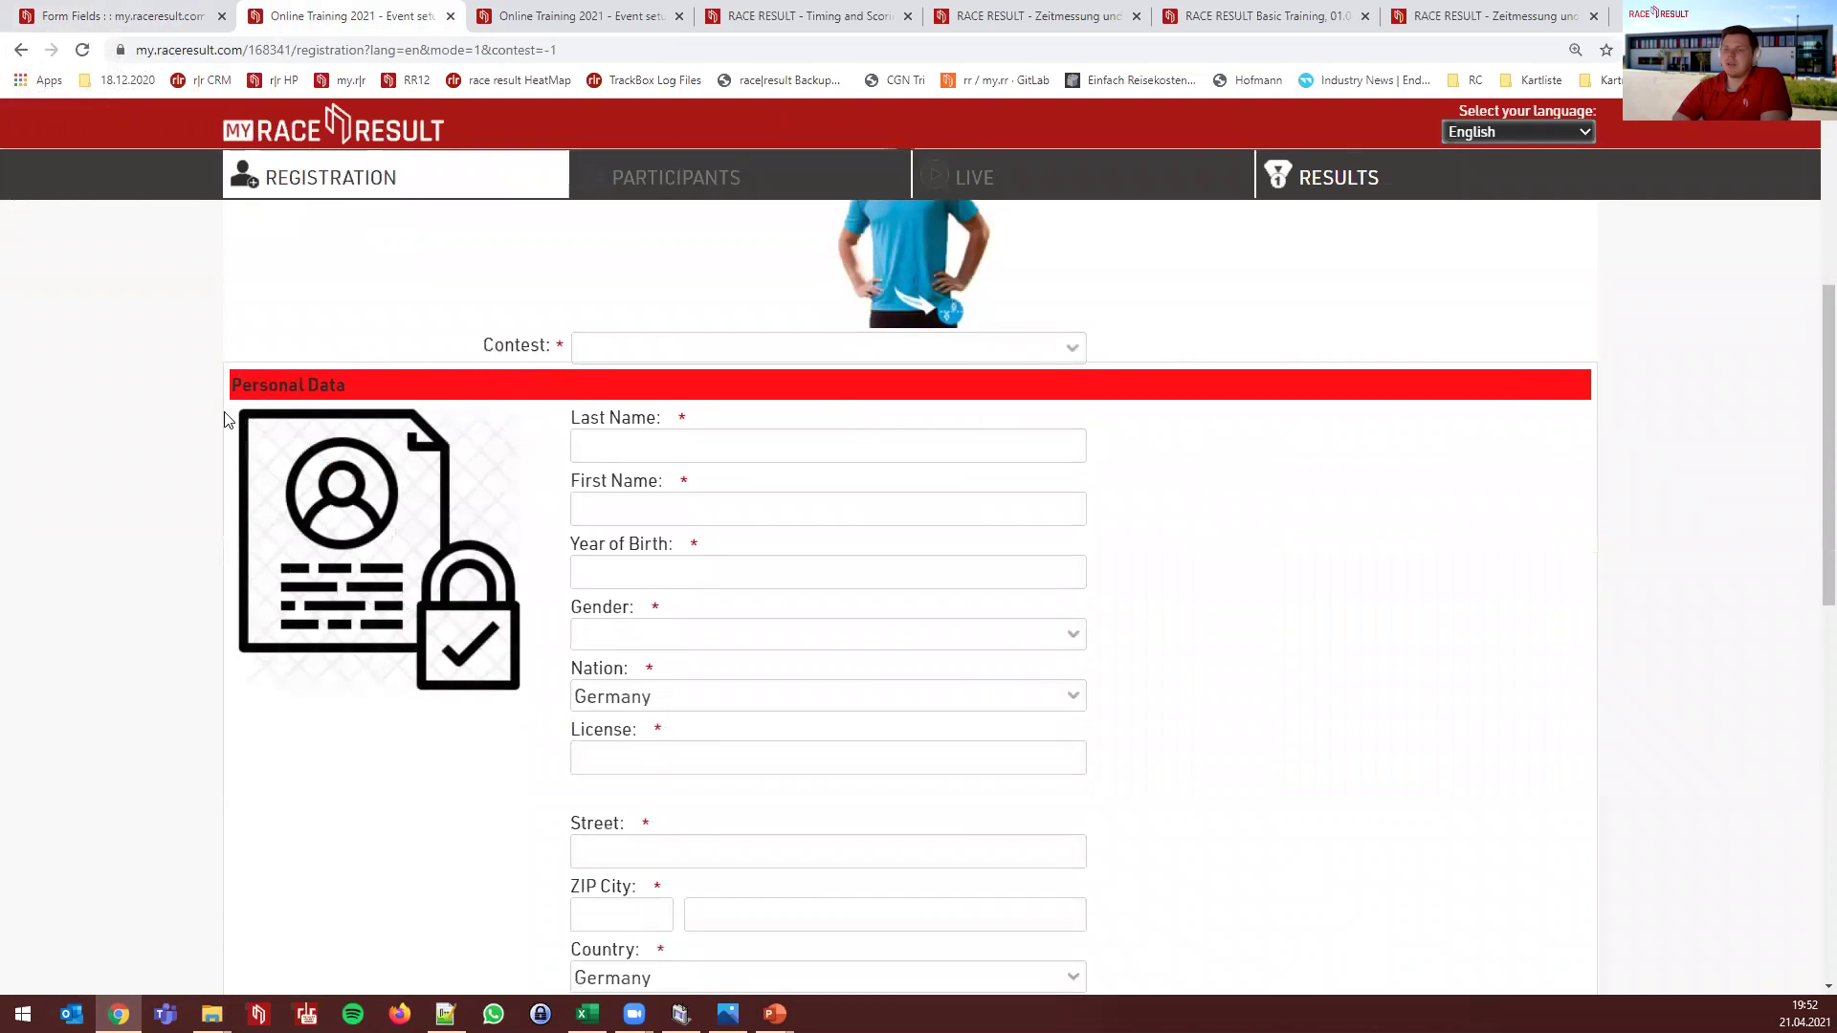
scroll(225, 516, down, 4)
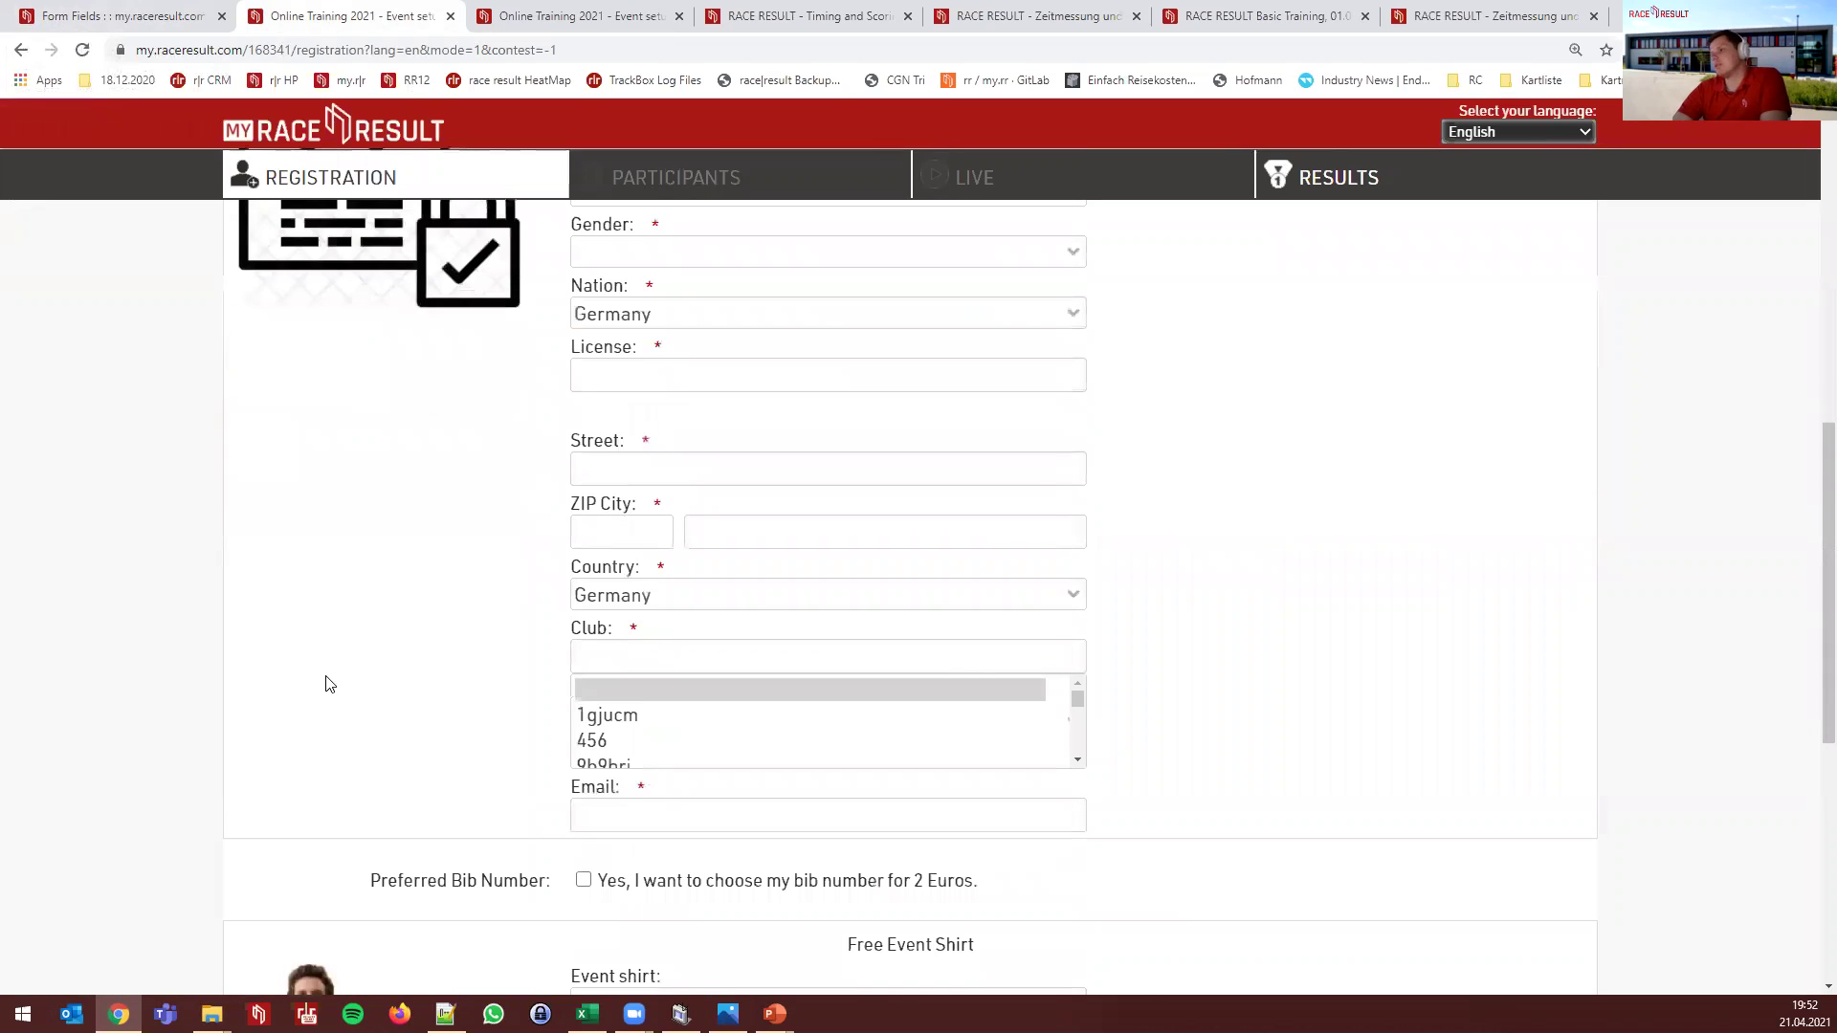
scroll(329, 687, up, 4)
scroll(347, 683, up, 1)
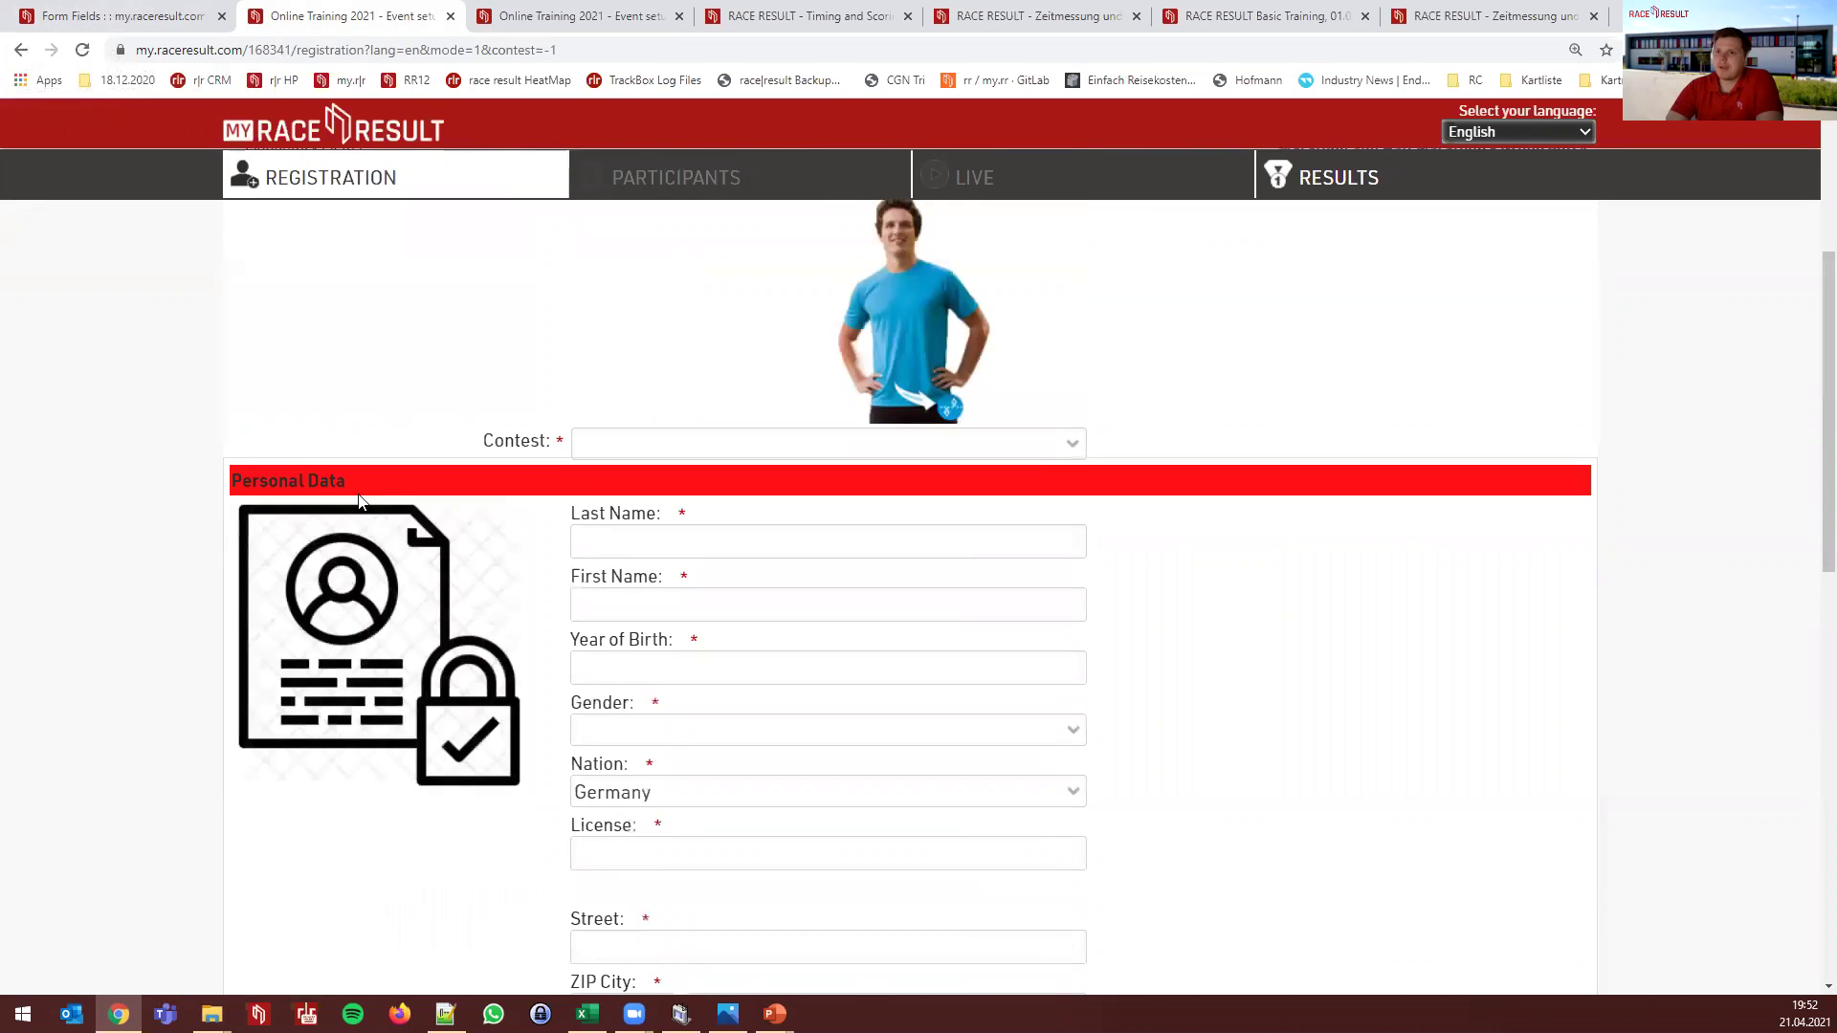
Examine the PICBOXSTART row and the "Personal Data" <HTML Line> row below it in the form fields, leaving their types as set
click(138, 35)
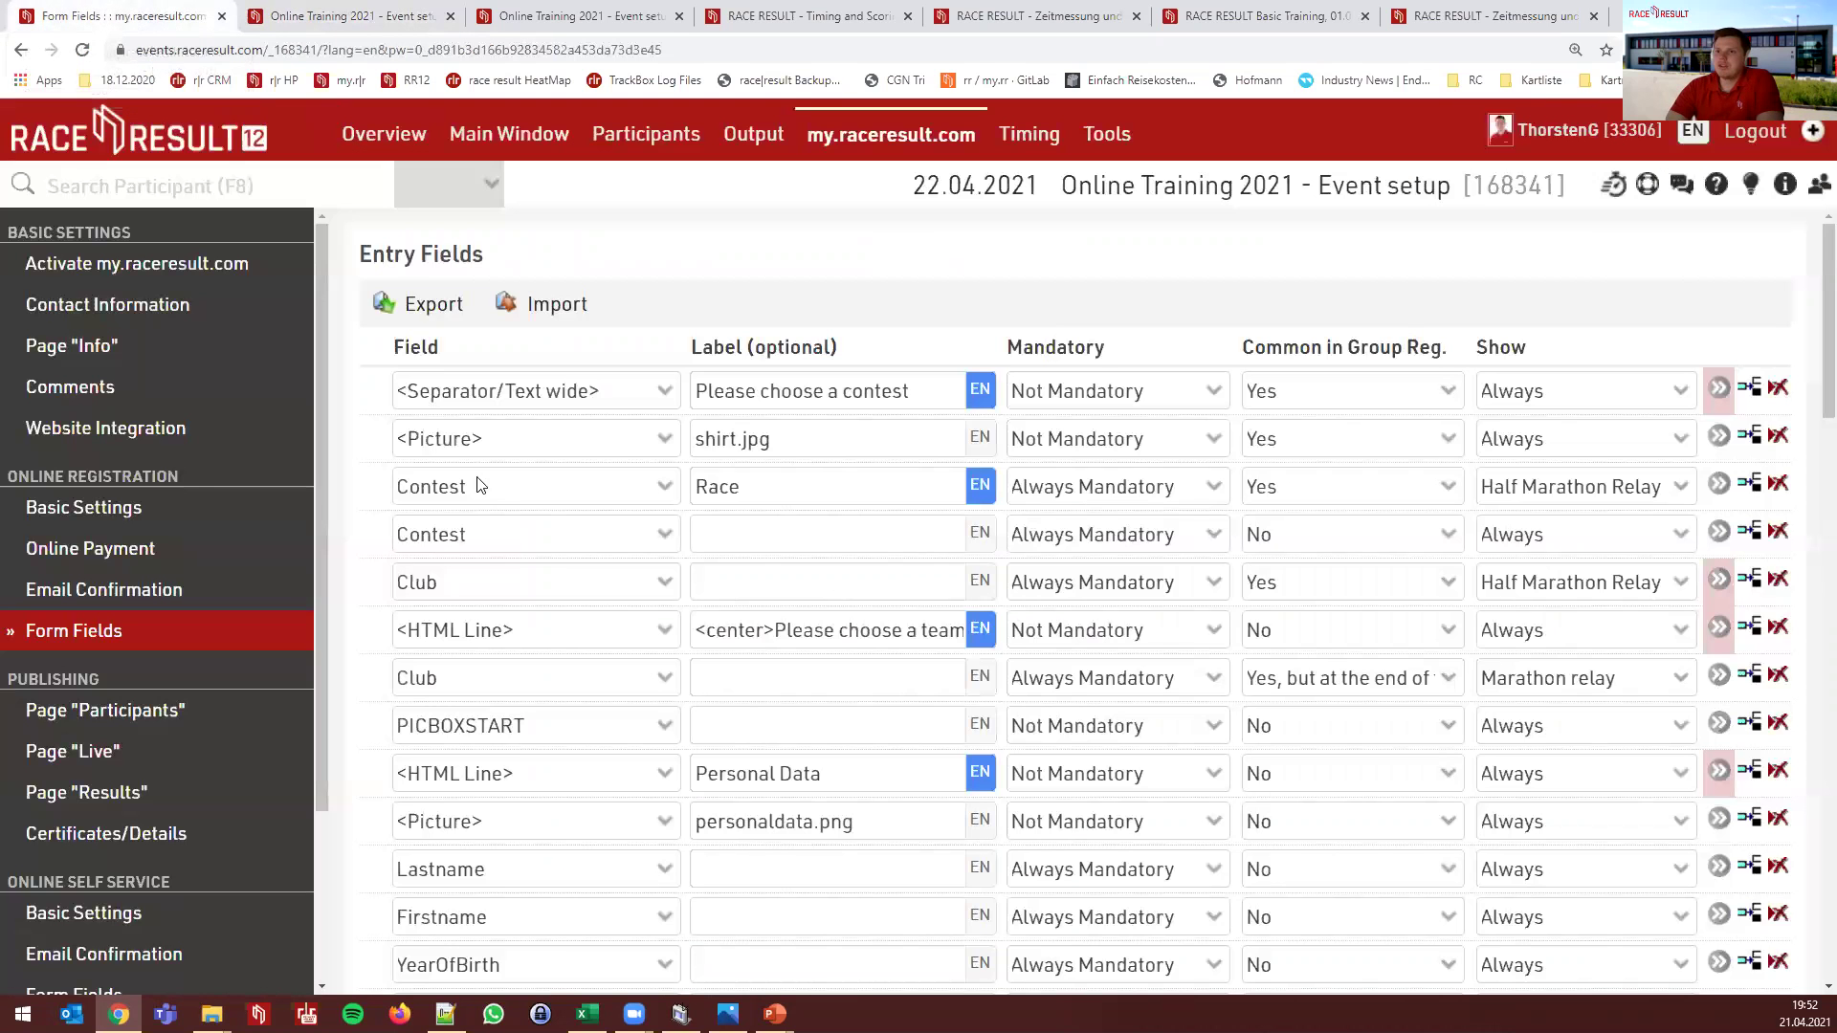
click(525, 727)
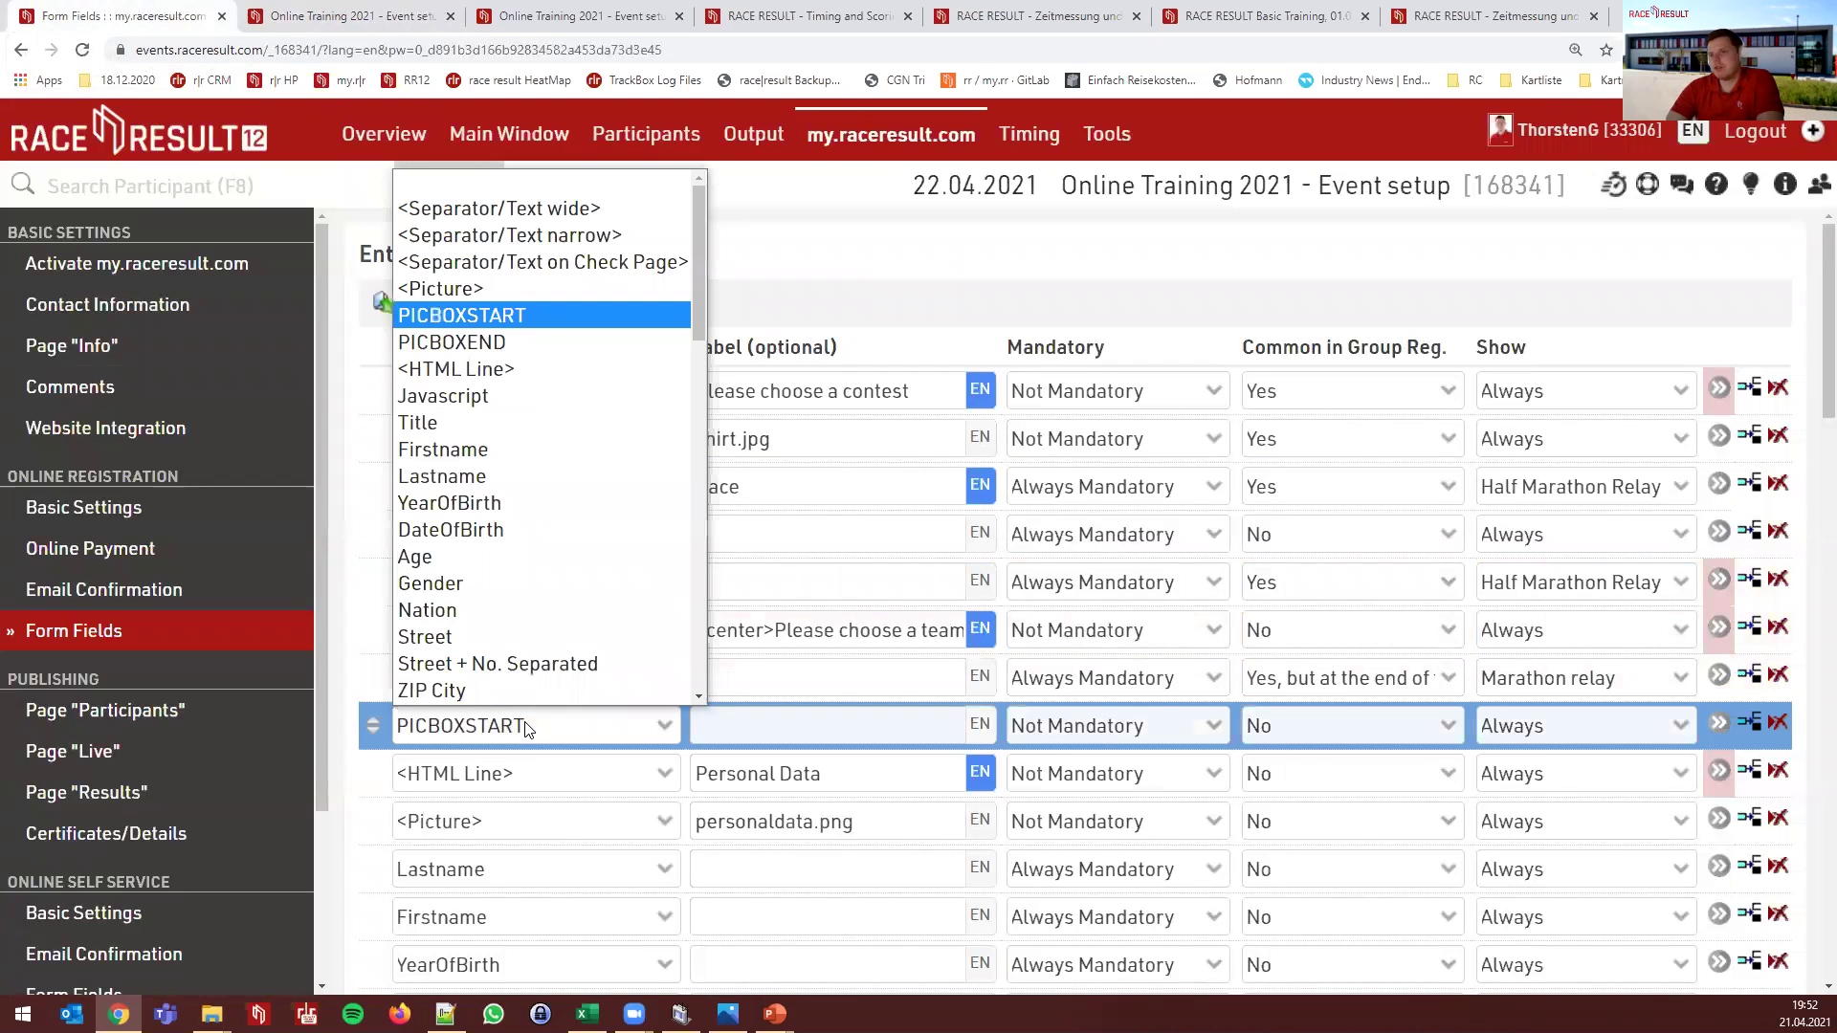
click(525, 727)
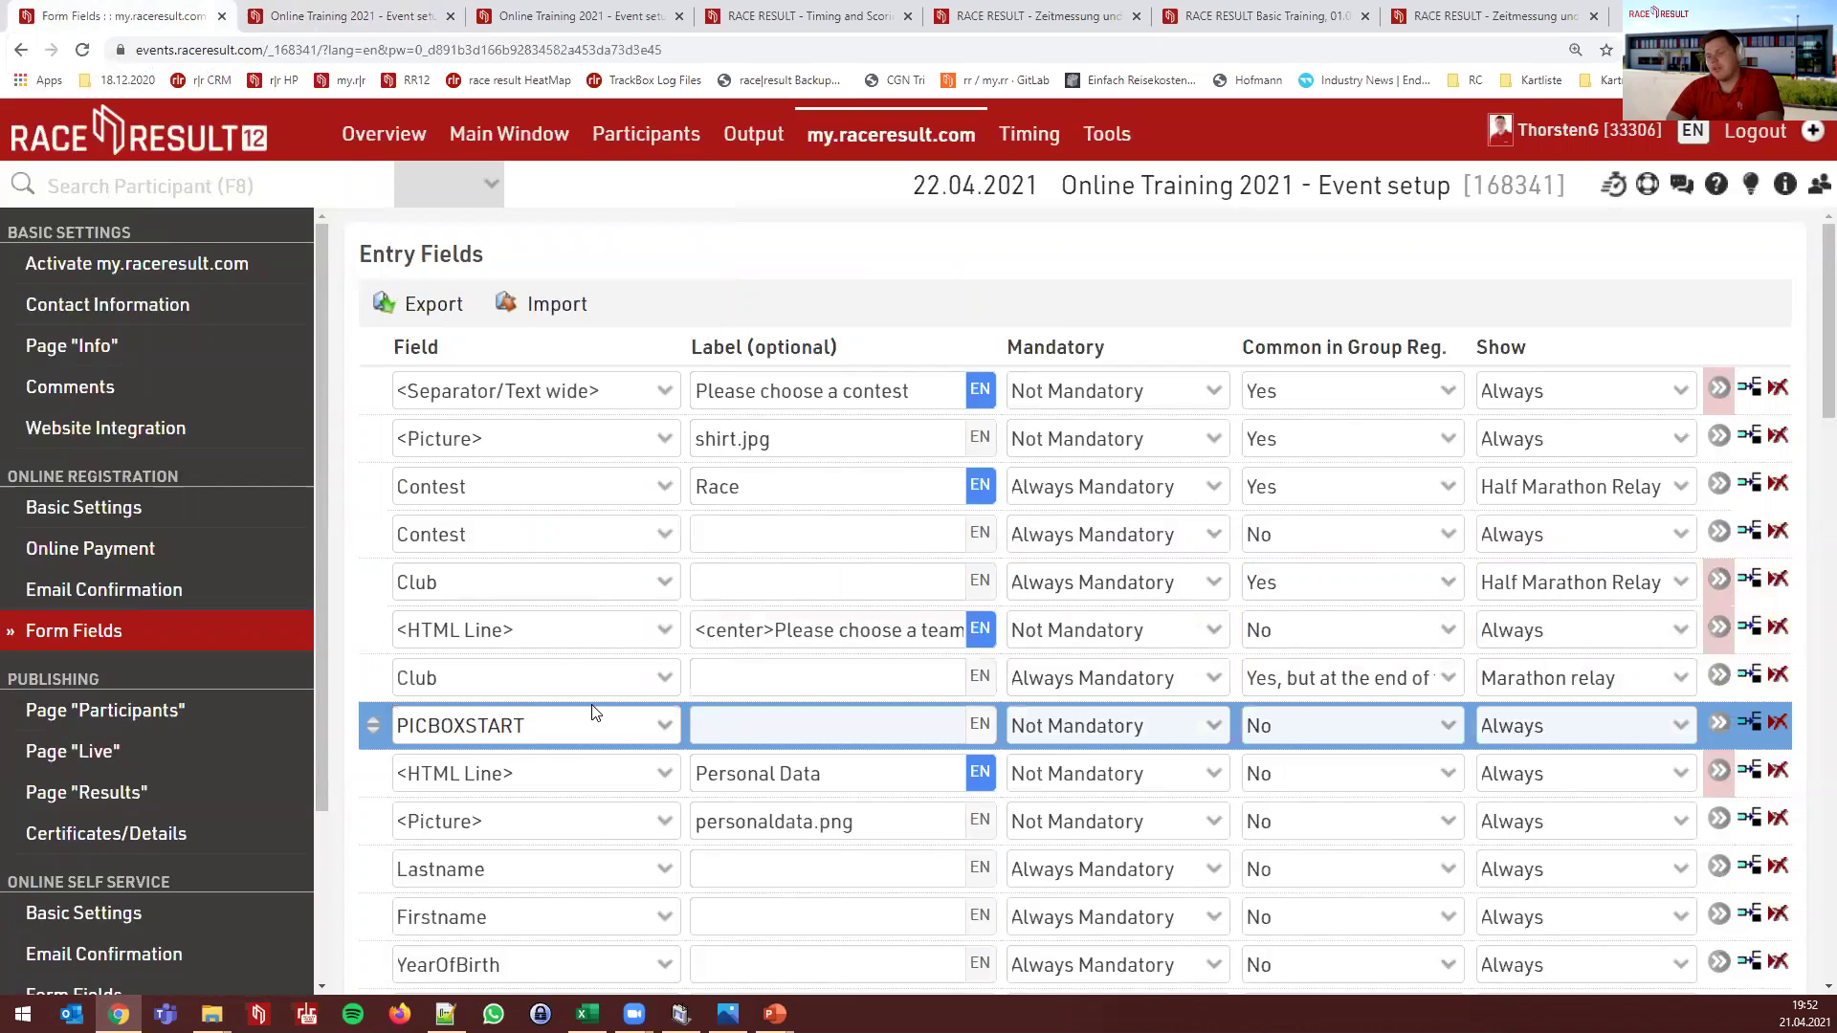
scroll(574, 670, down, 3)
scroll(557, 636, up, 1)
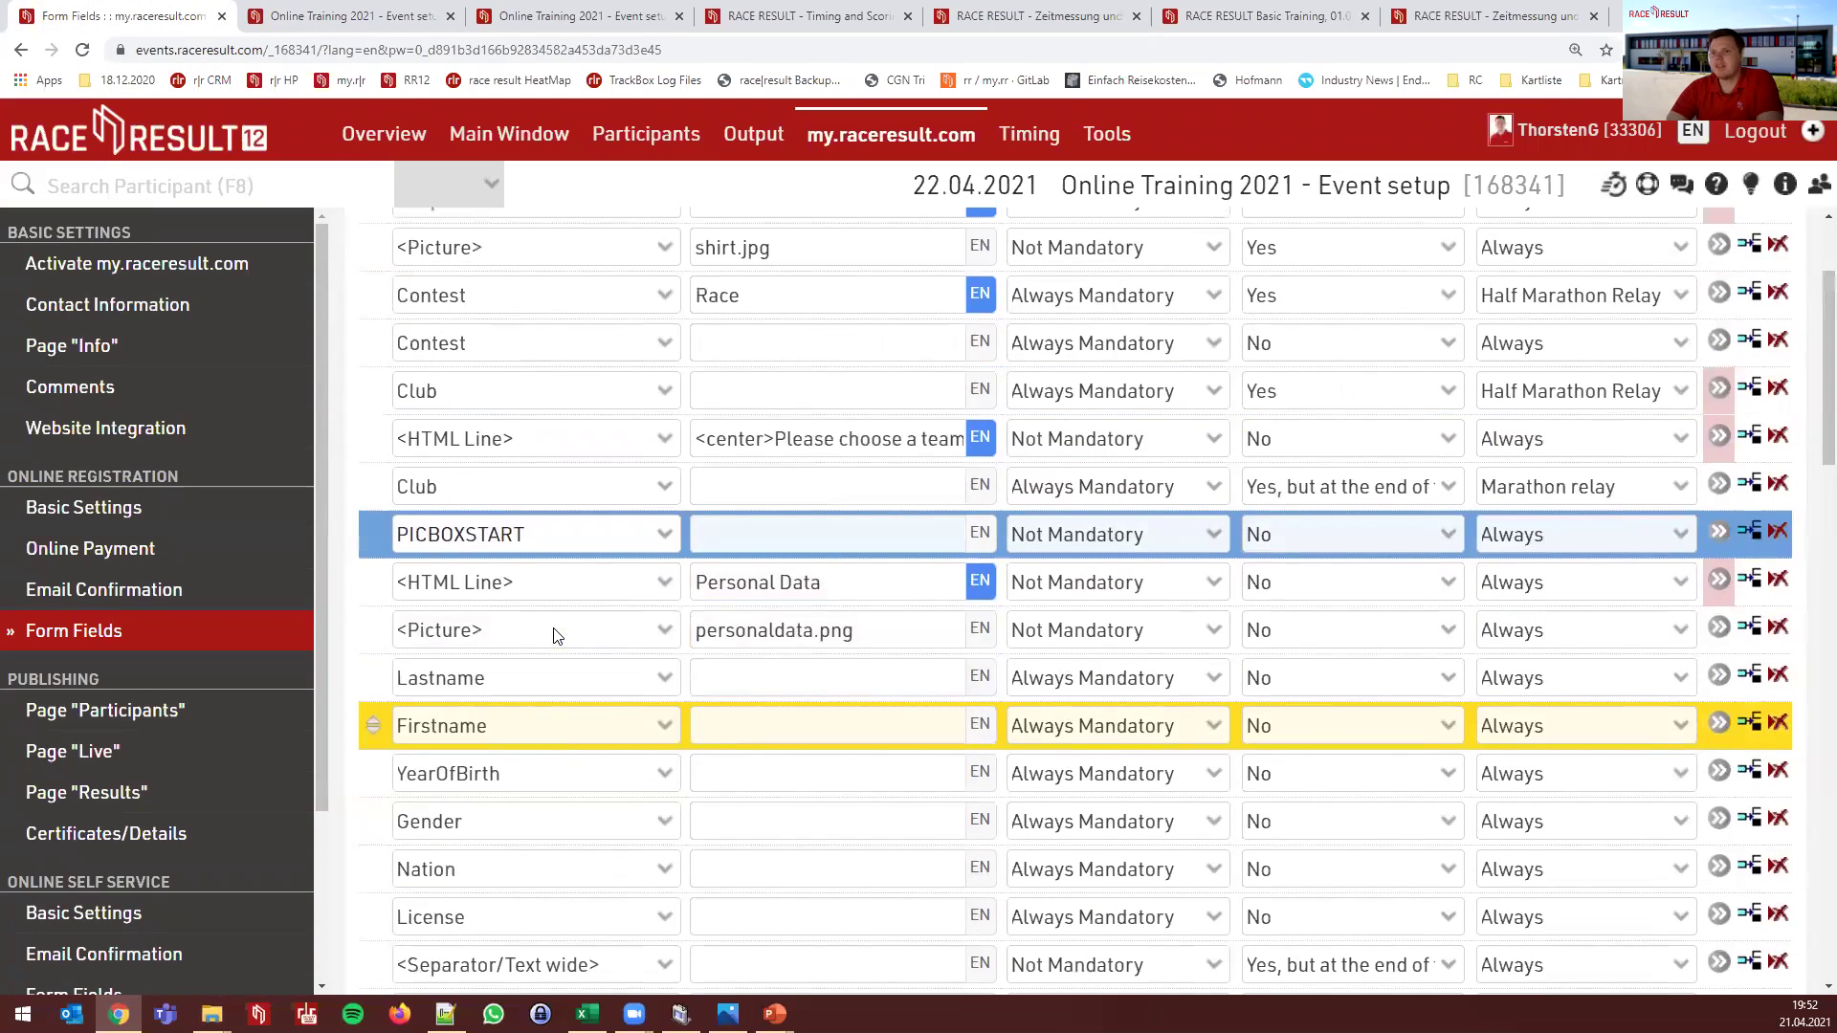
click(591, 584)
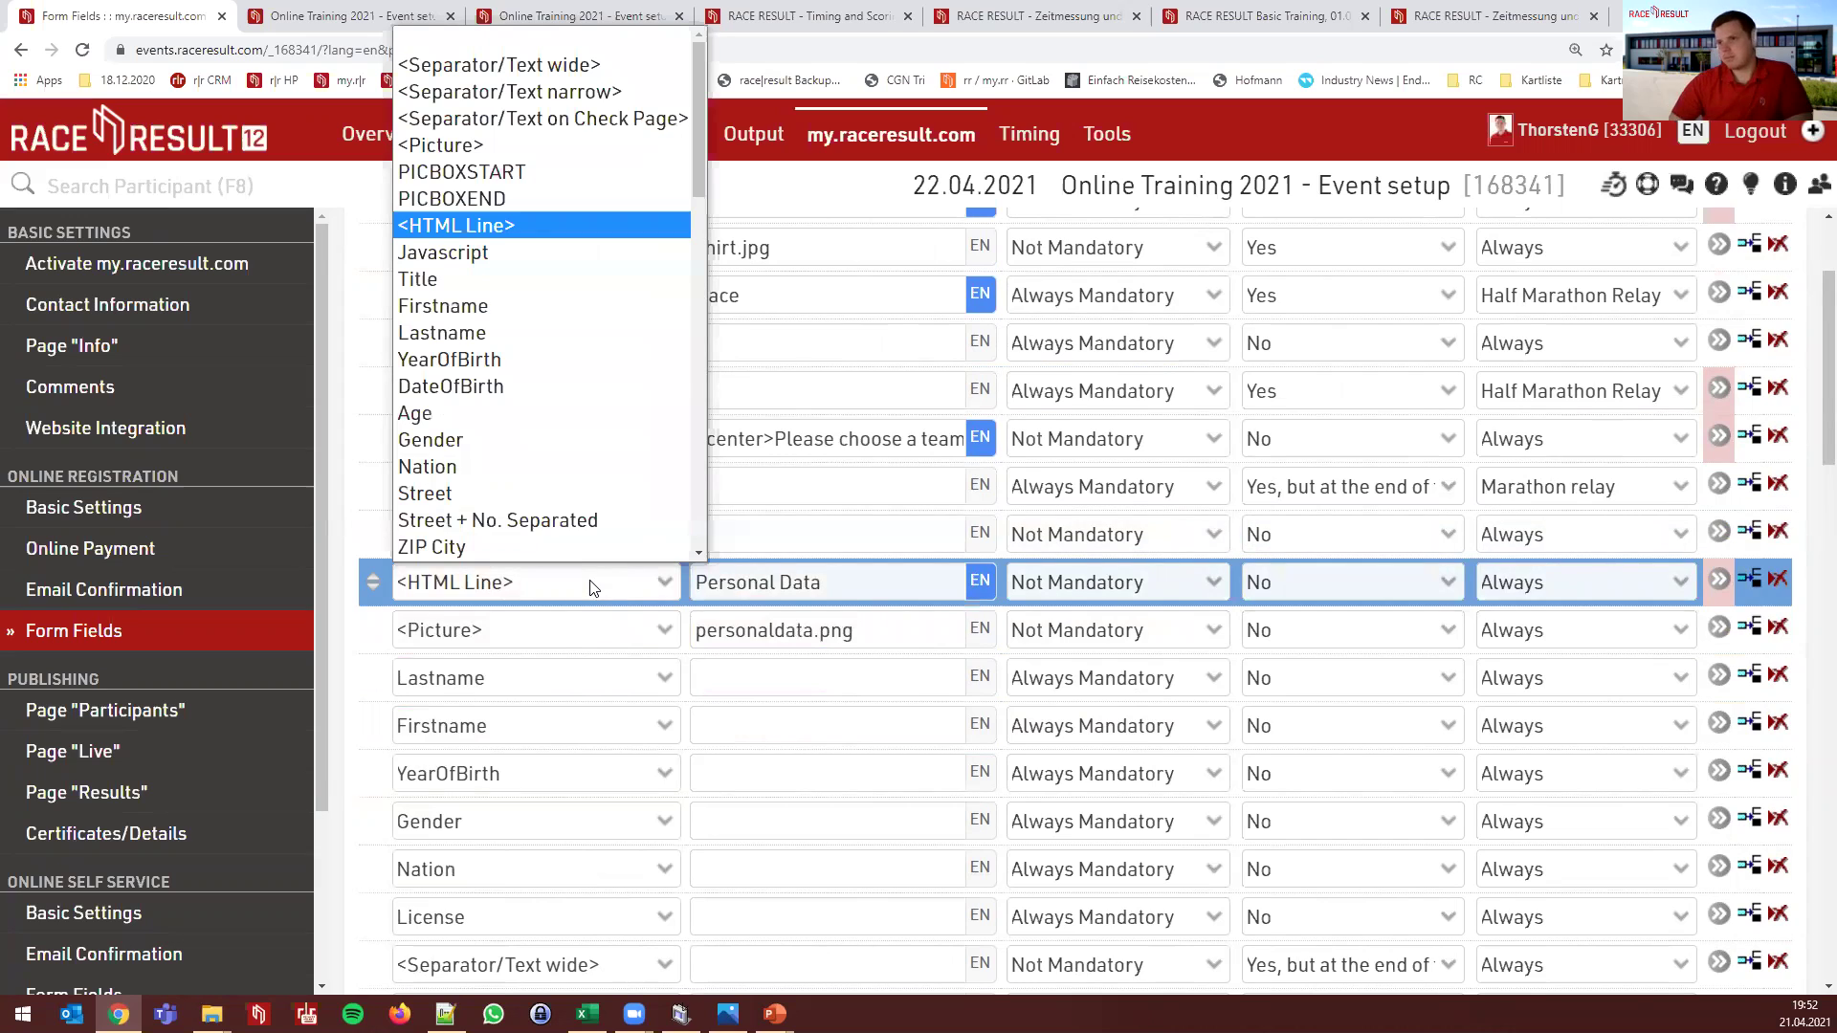
click(590, 585)
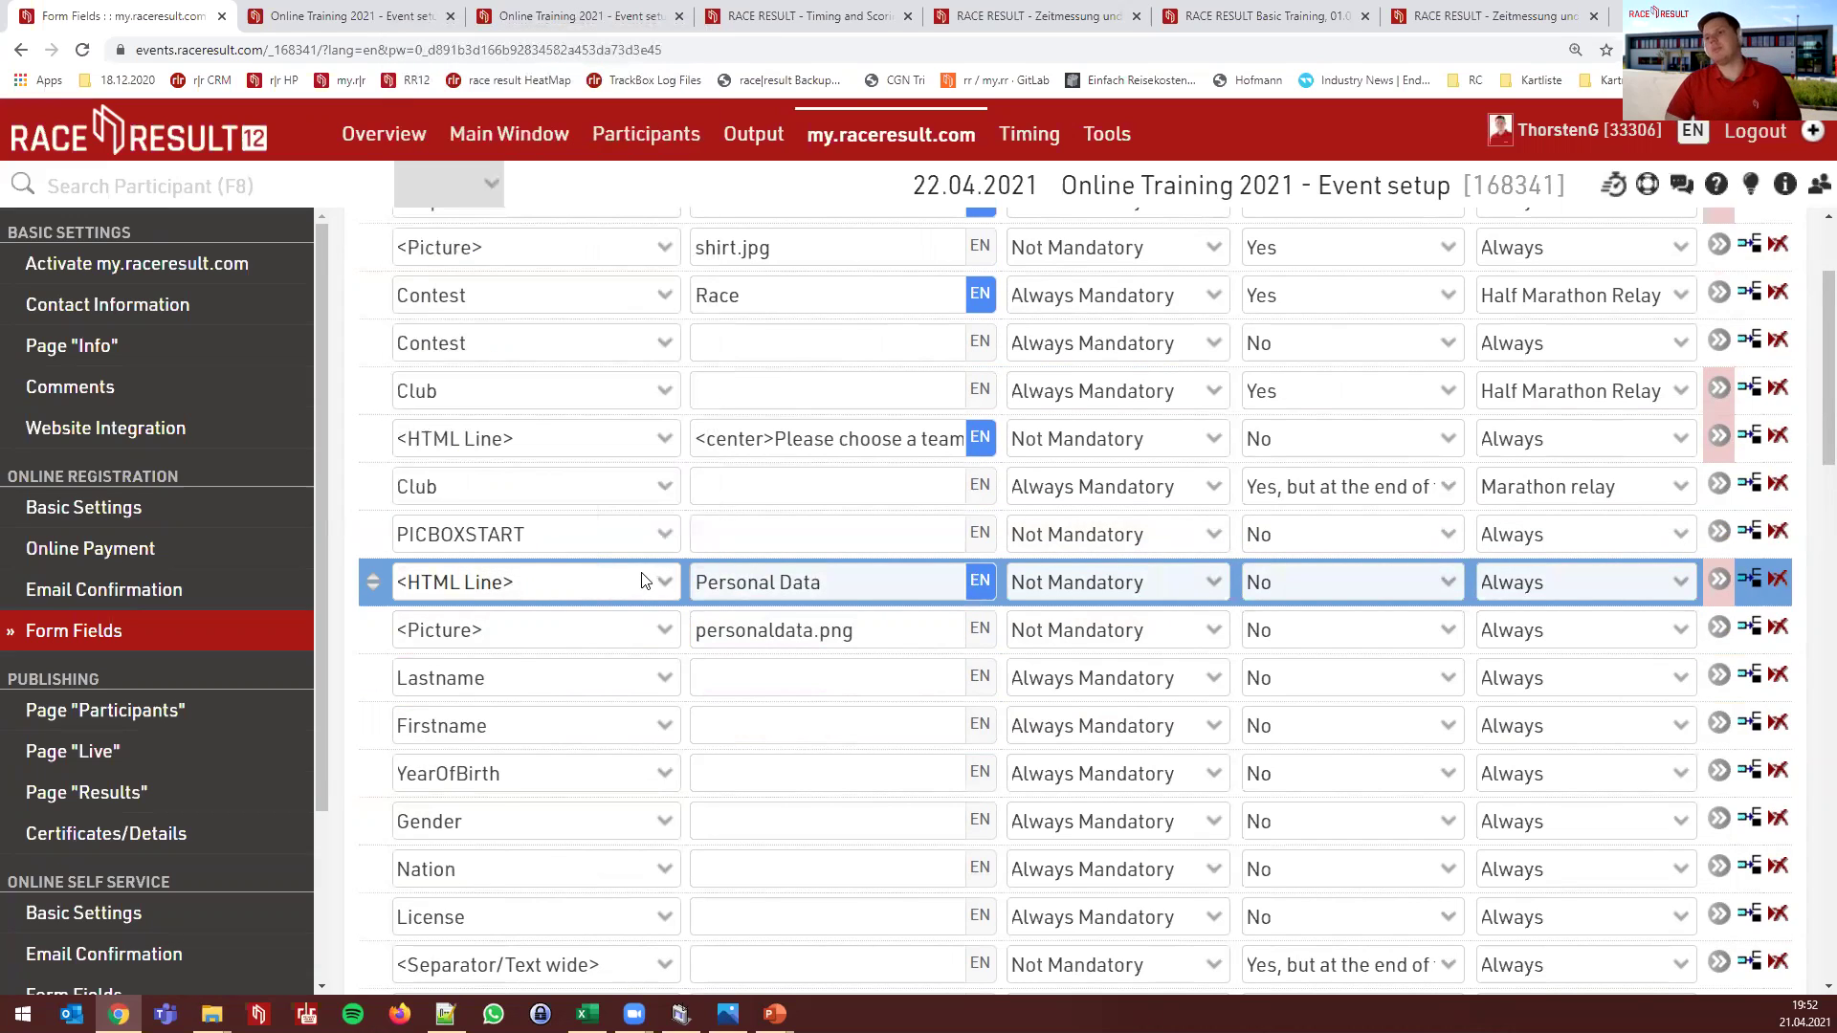
Wrap the "Personal Data" <HTML Line> label in <center> and </center>, save, and check it on the reloaded registration page
click(821, 584)
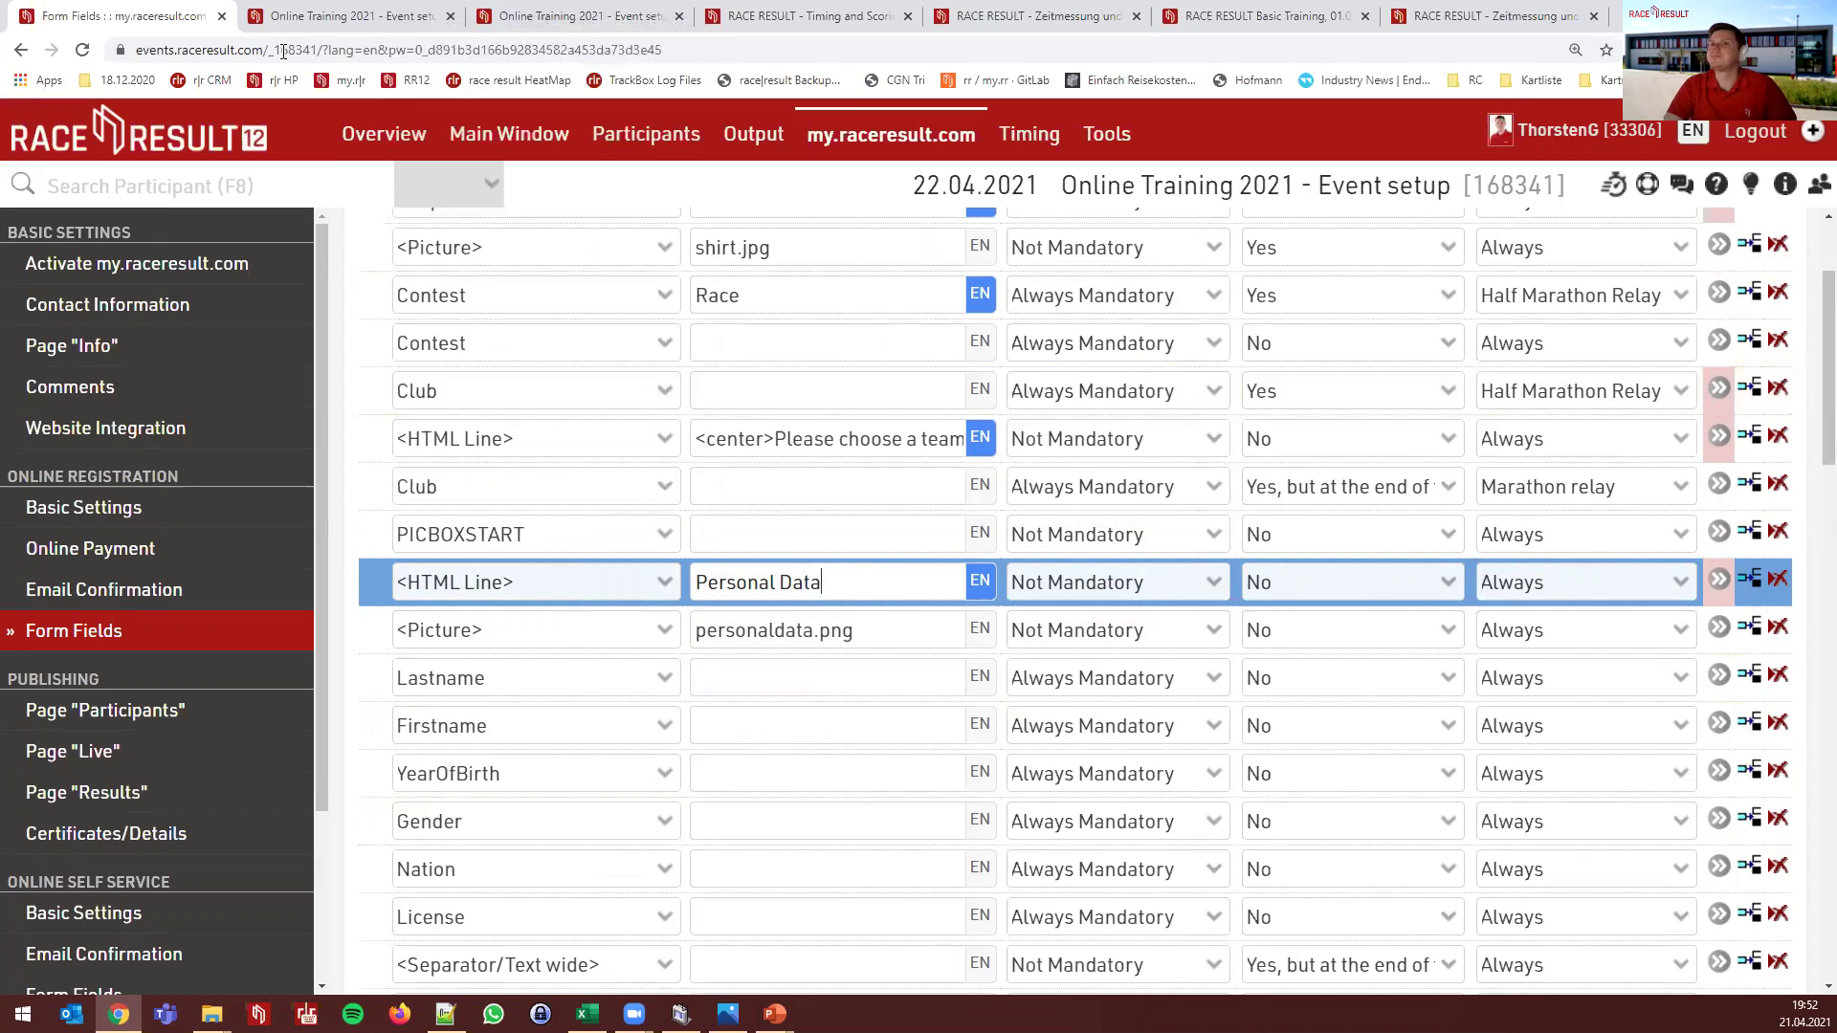
click(352, 16)
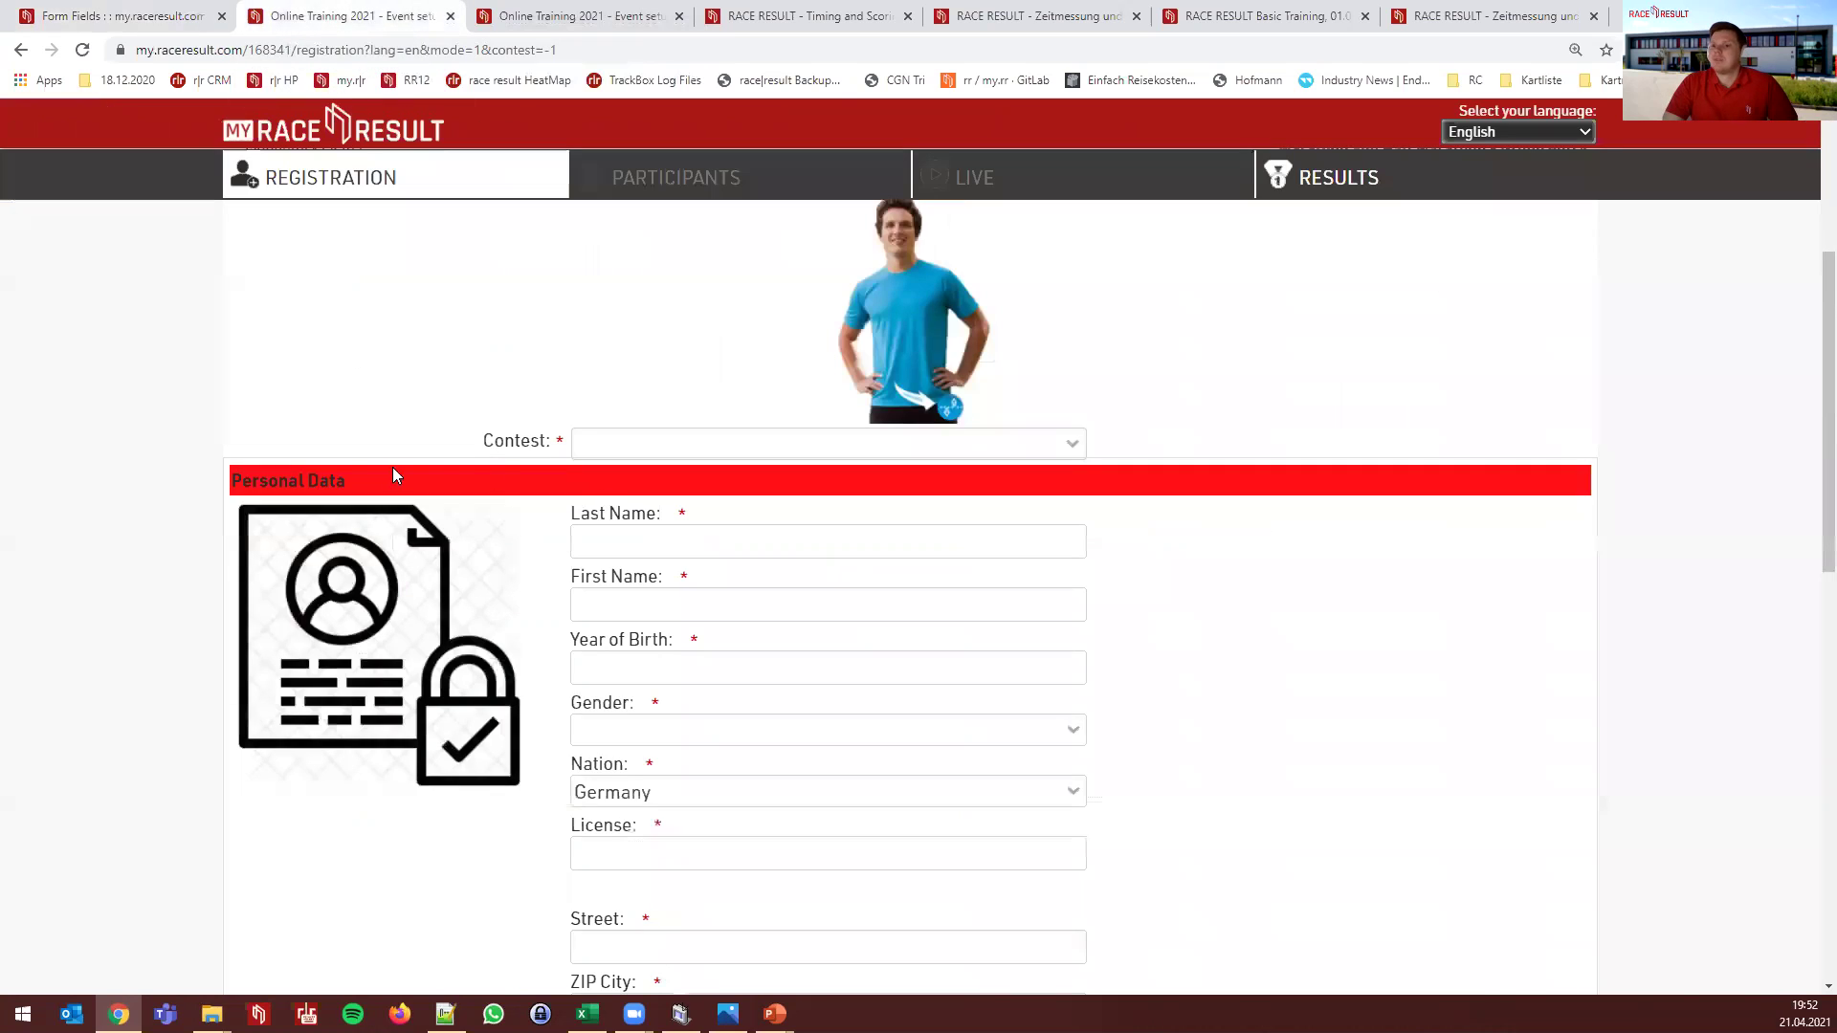
click(143, 17)
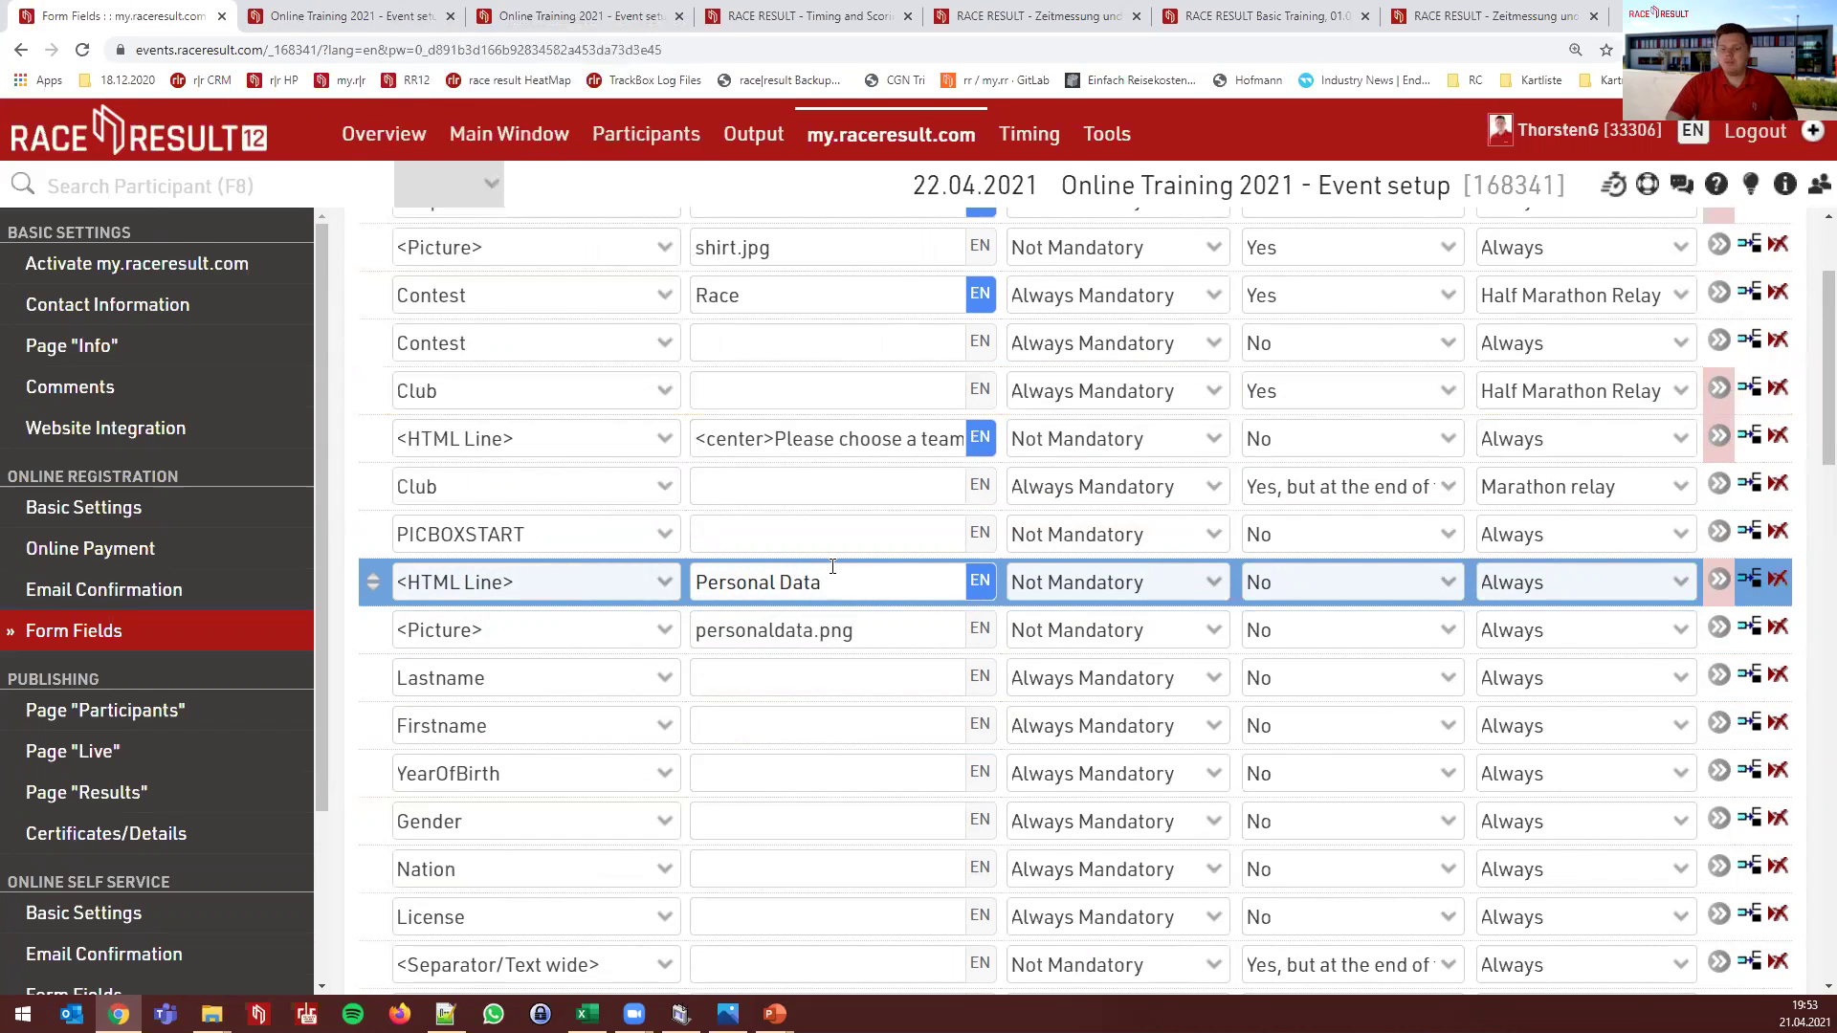
text(<center>)
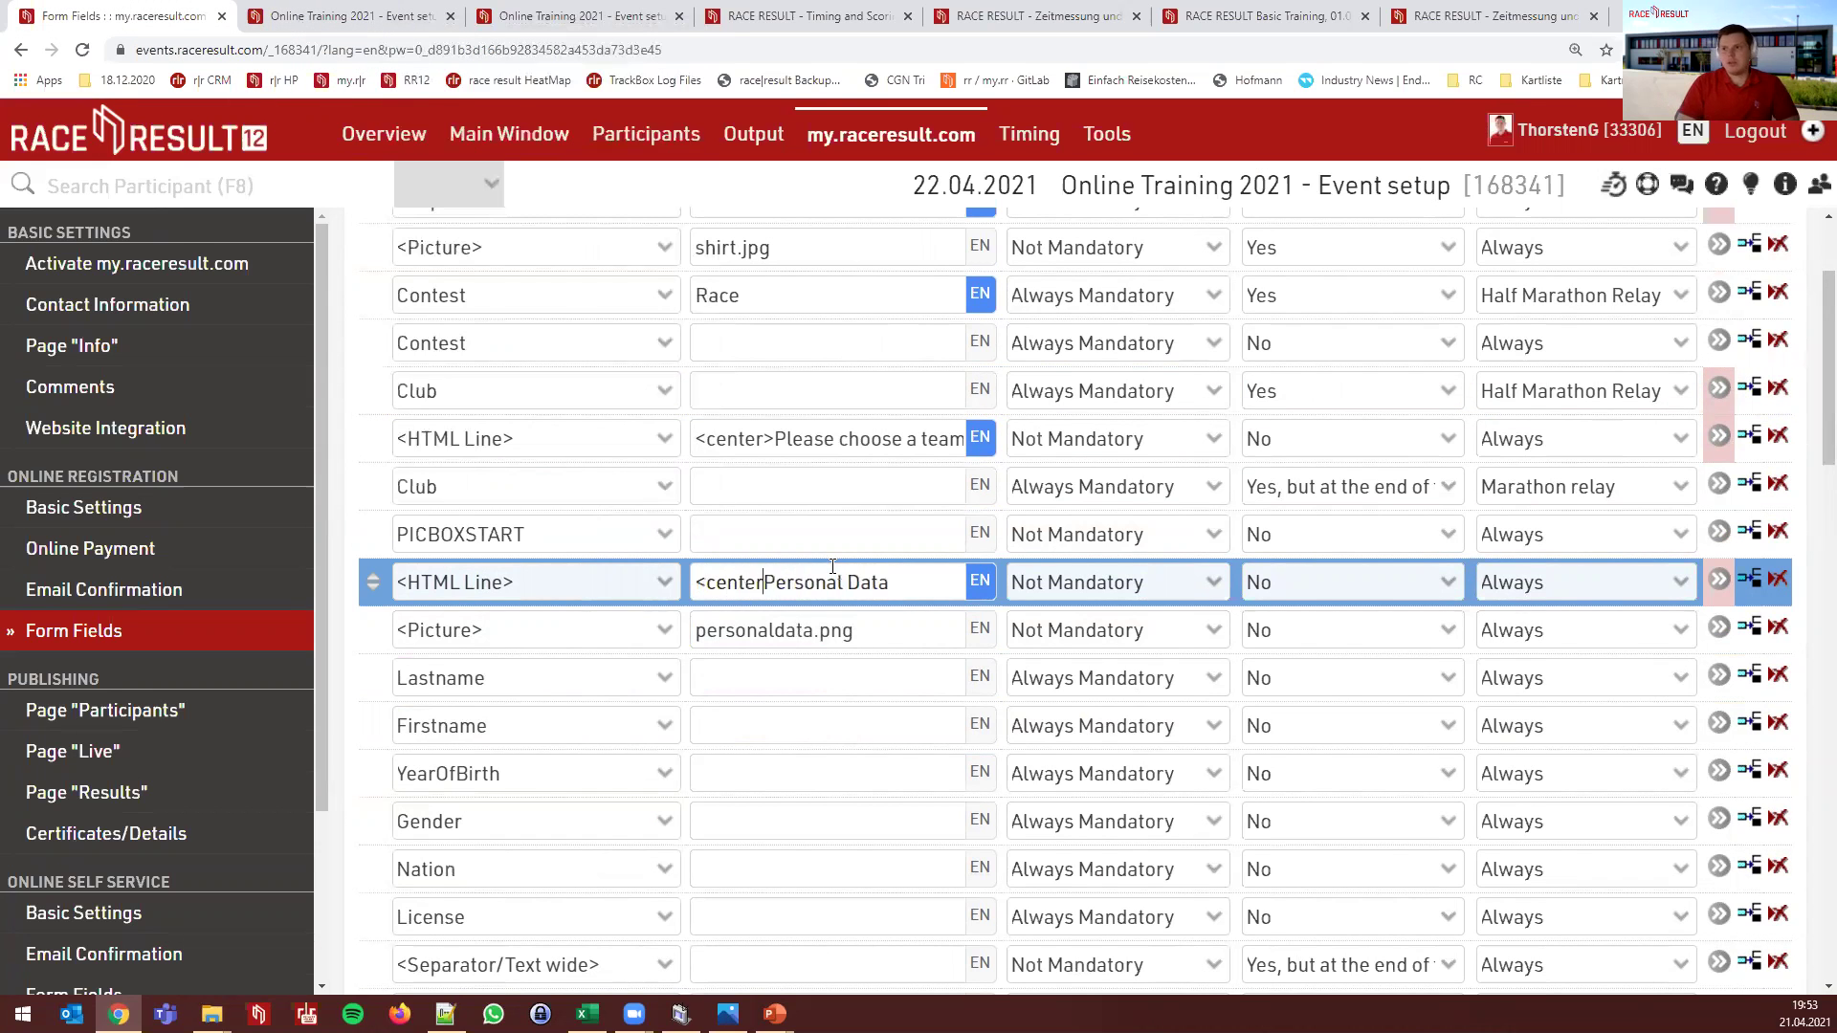
text(</center>)
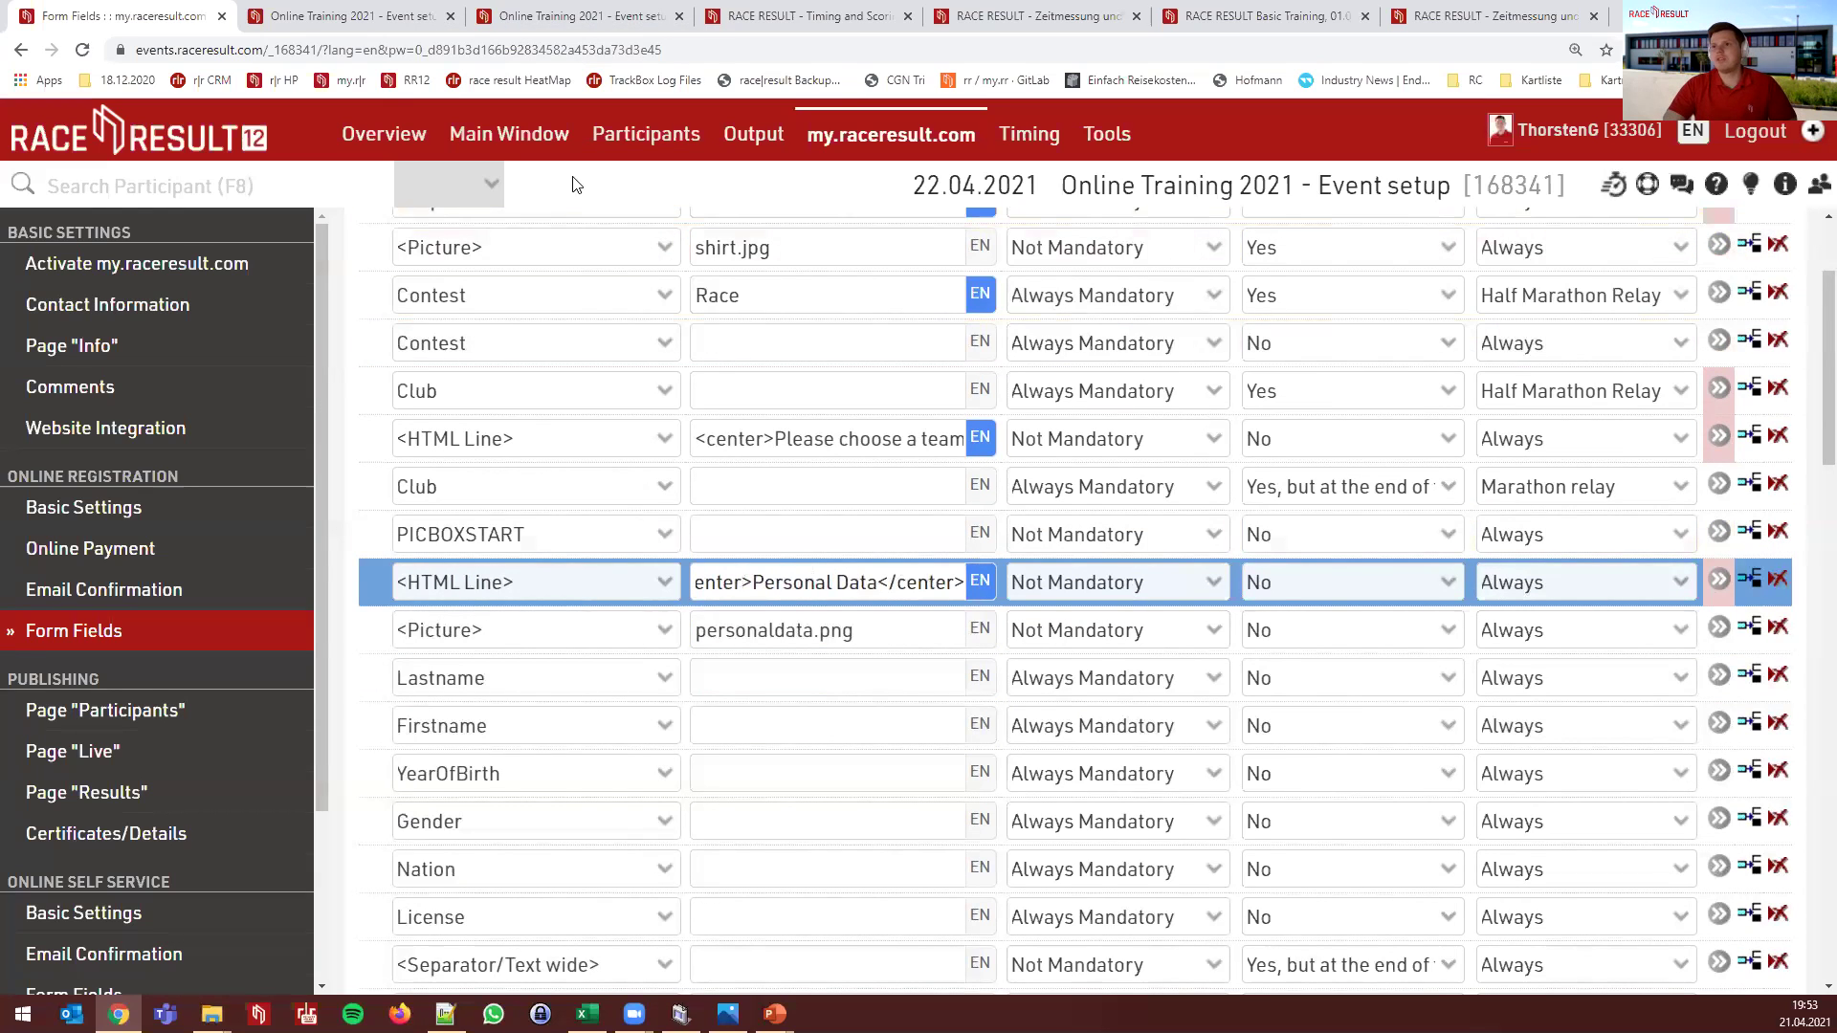
click(349, 15)
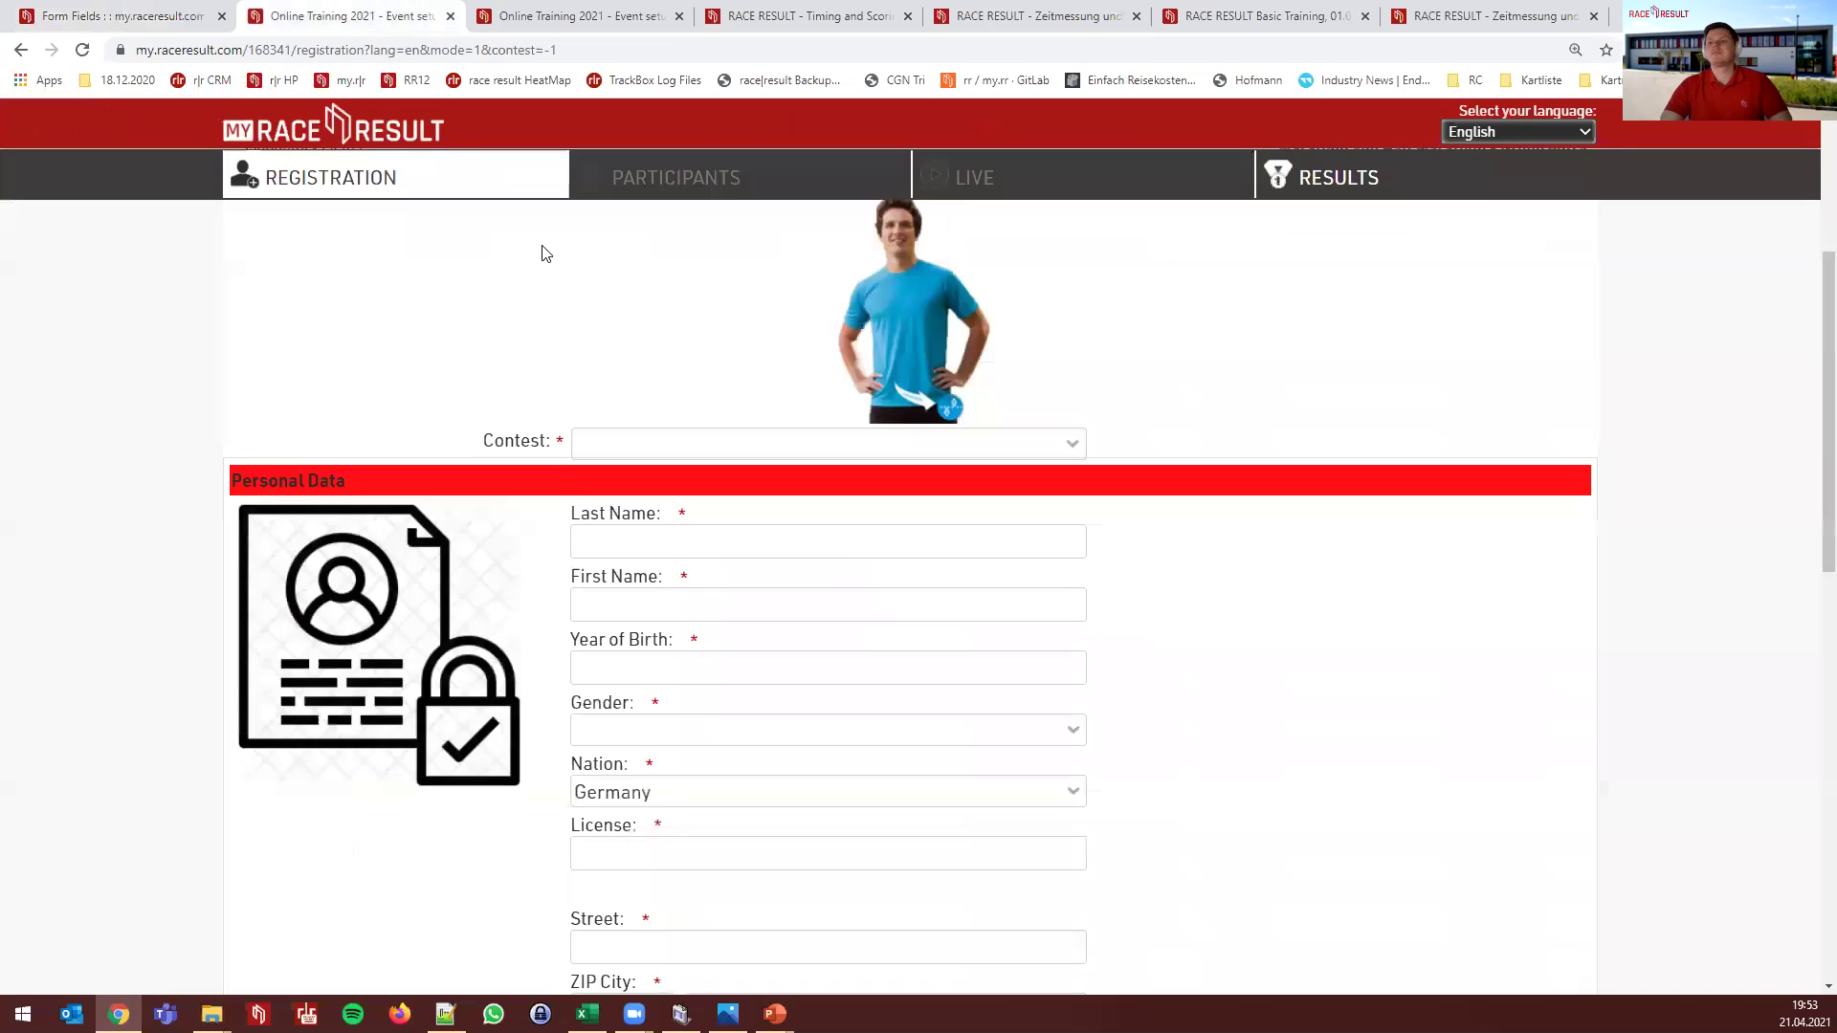
key(F5)
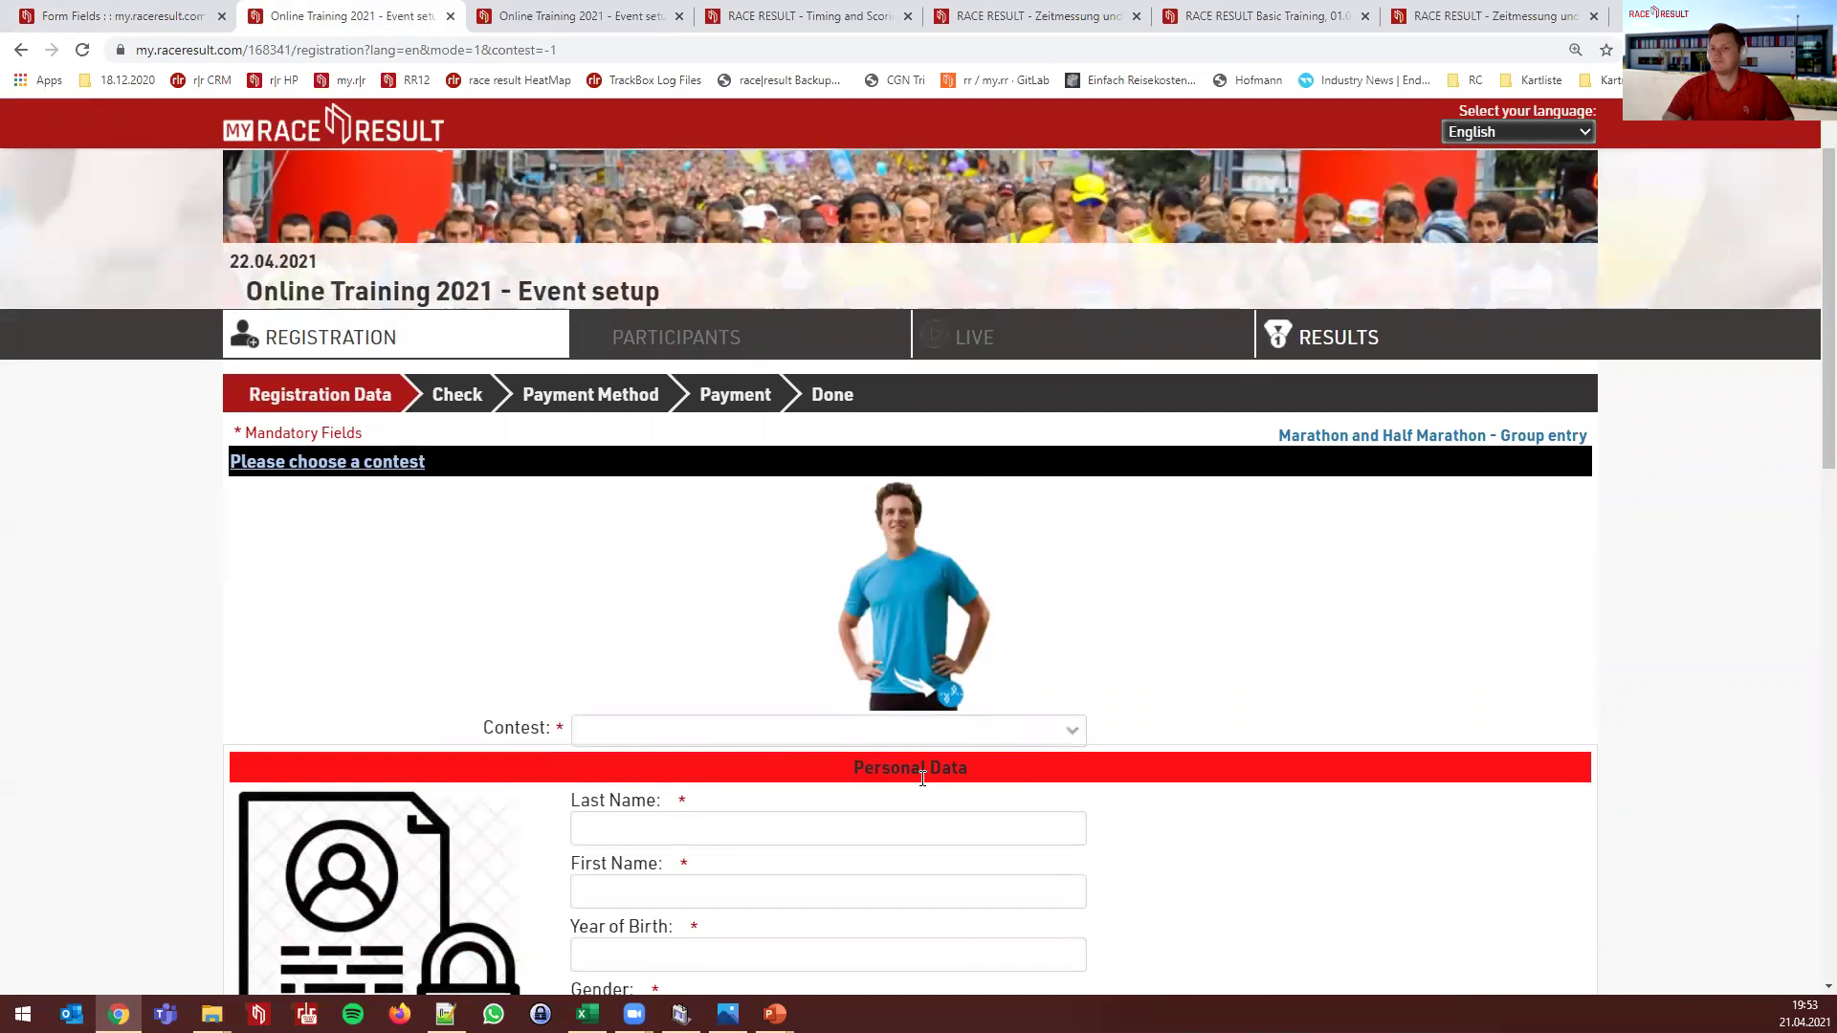
scroll(876, 683, down, 1)
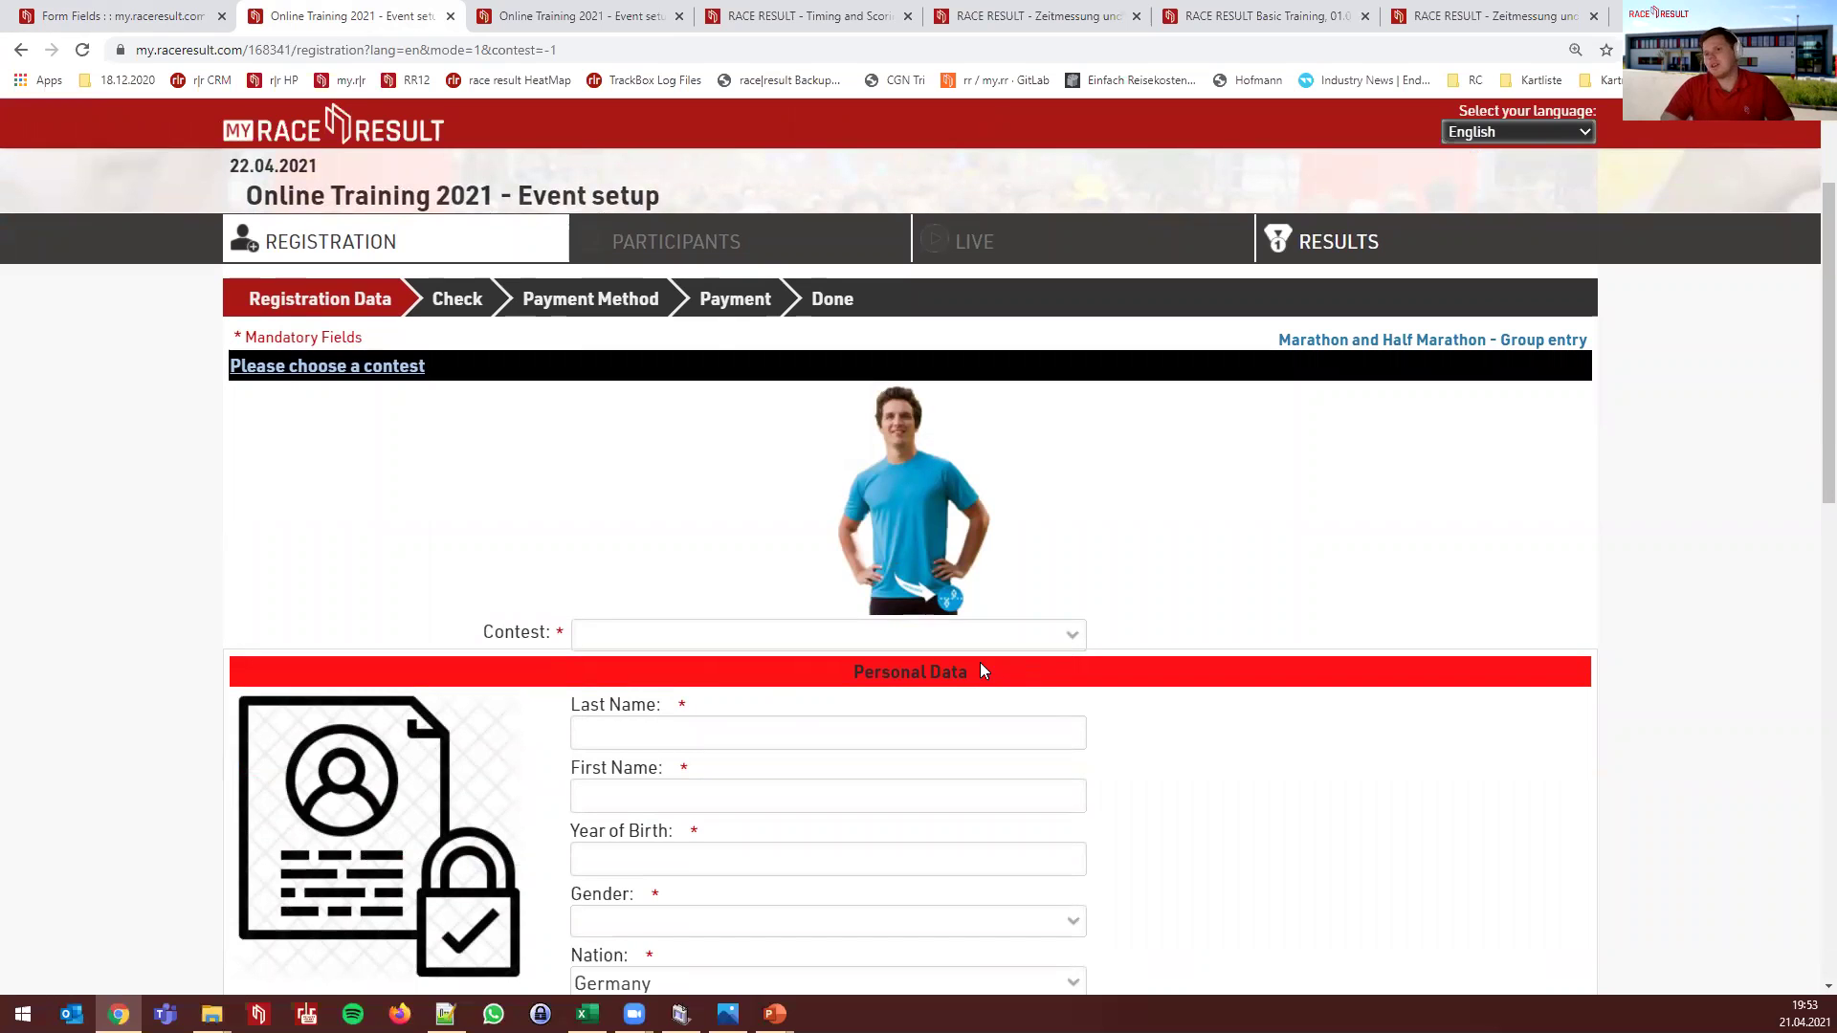
Compare the "Personal Data" <HTML Line> and personaldata.png <Picture> rows with the boxed Personal Data section on the registration page
click(149, 20)
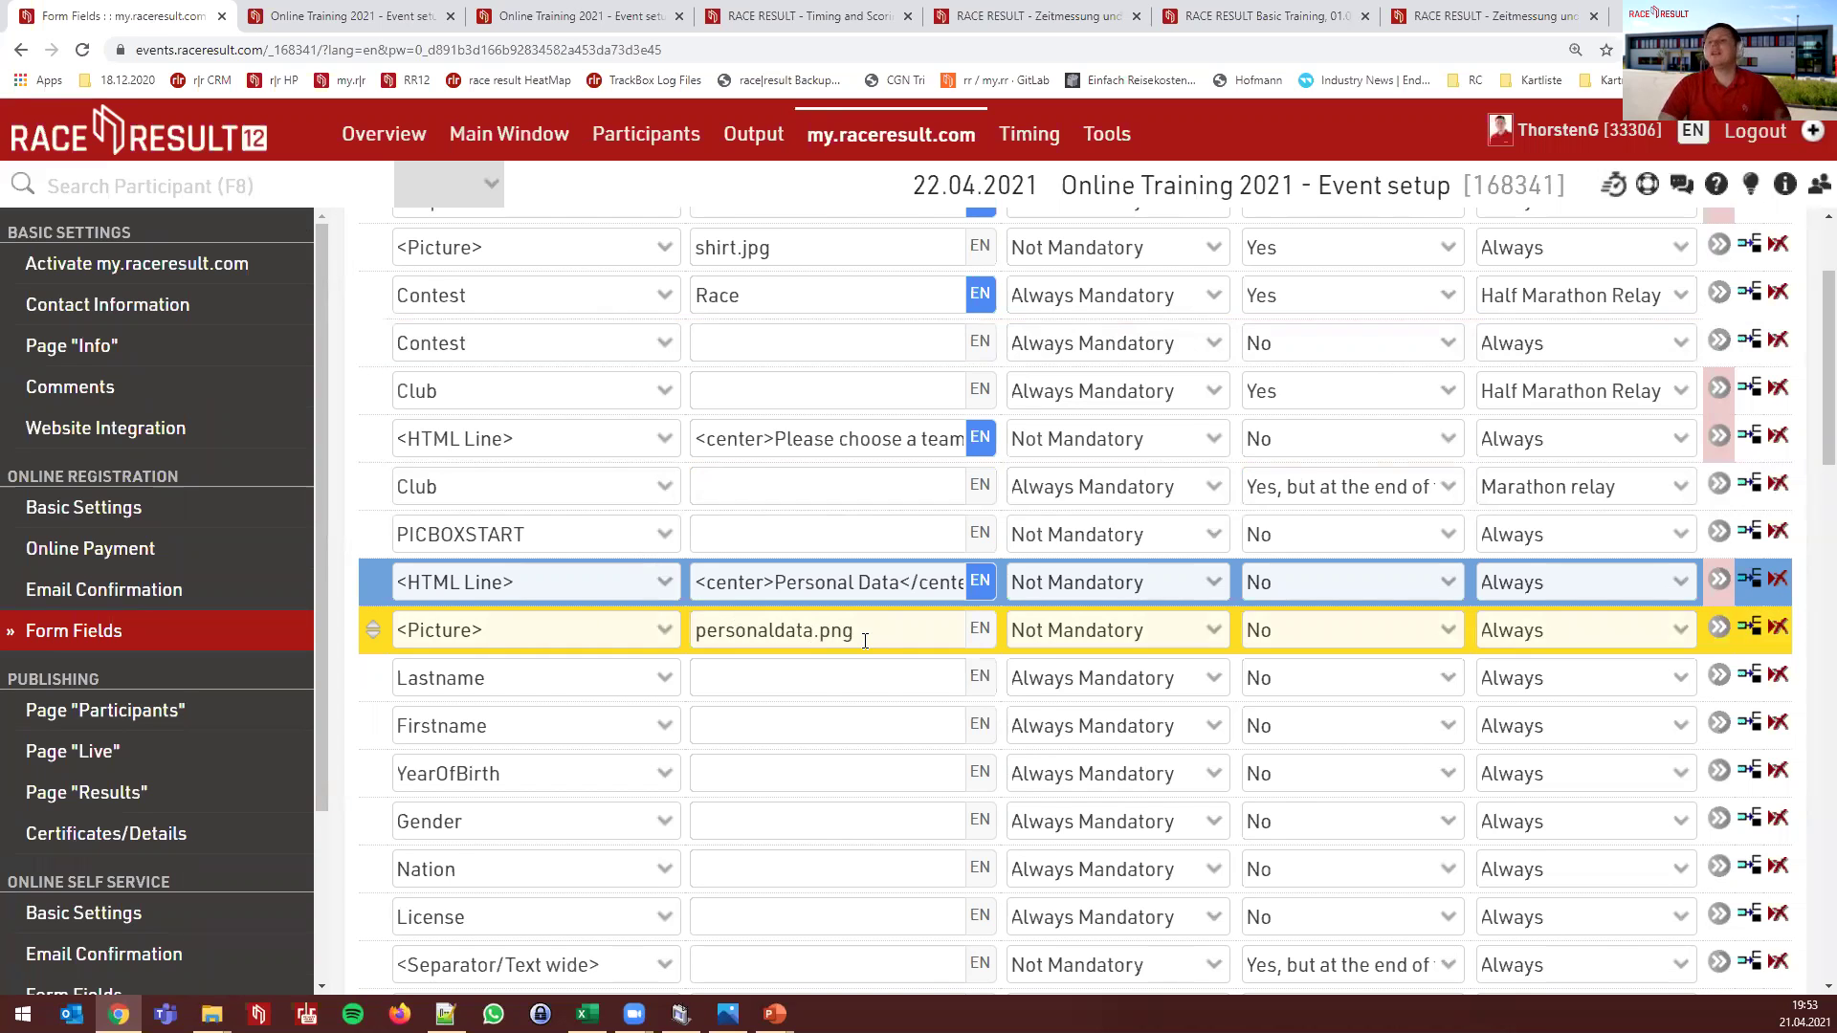
click(382, 17)
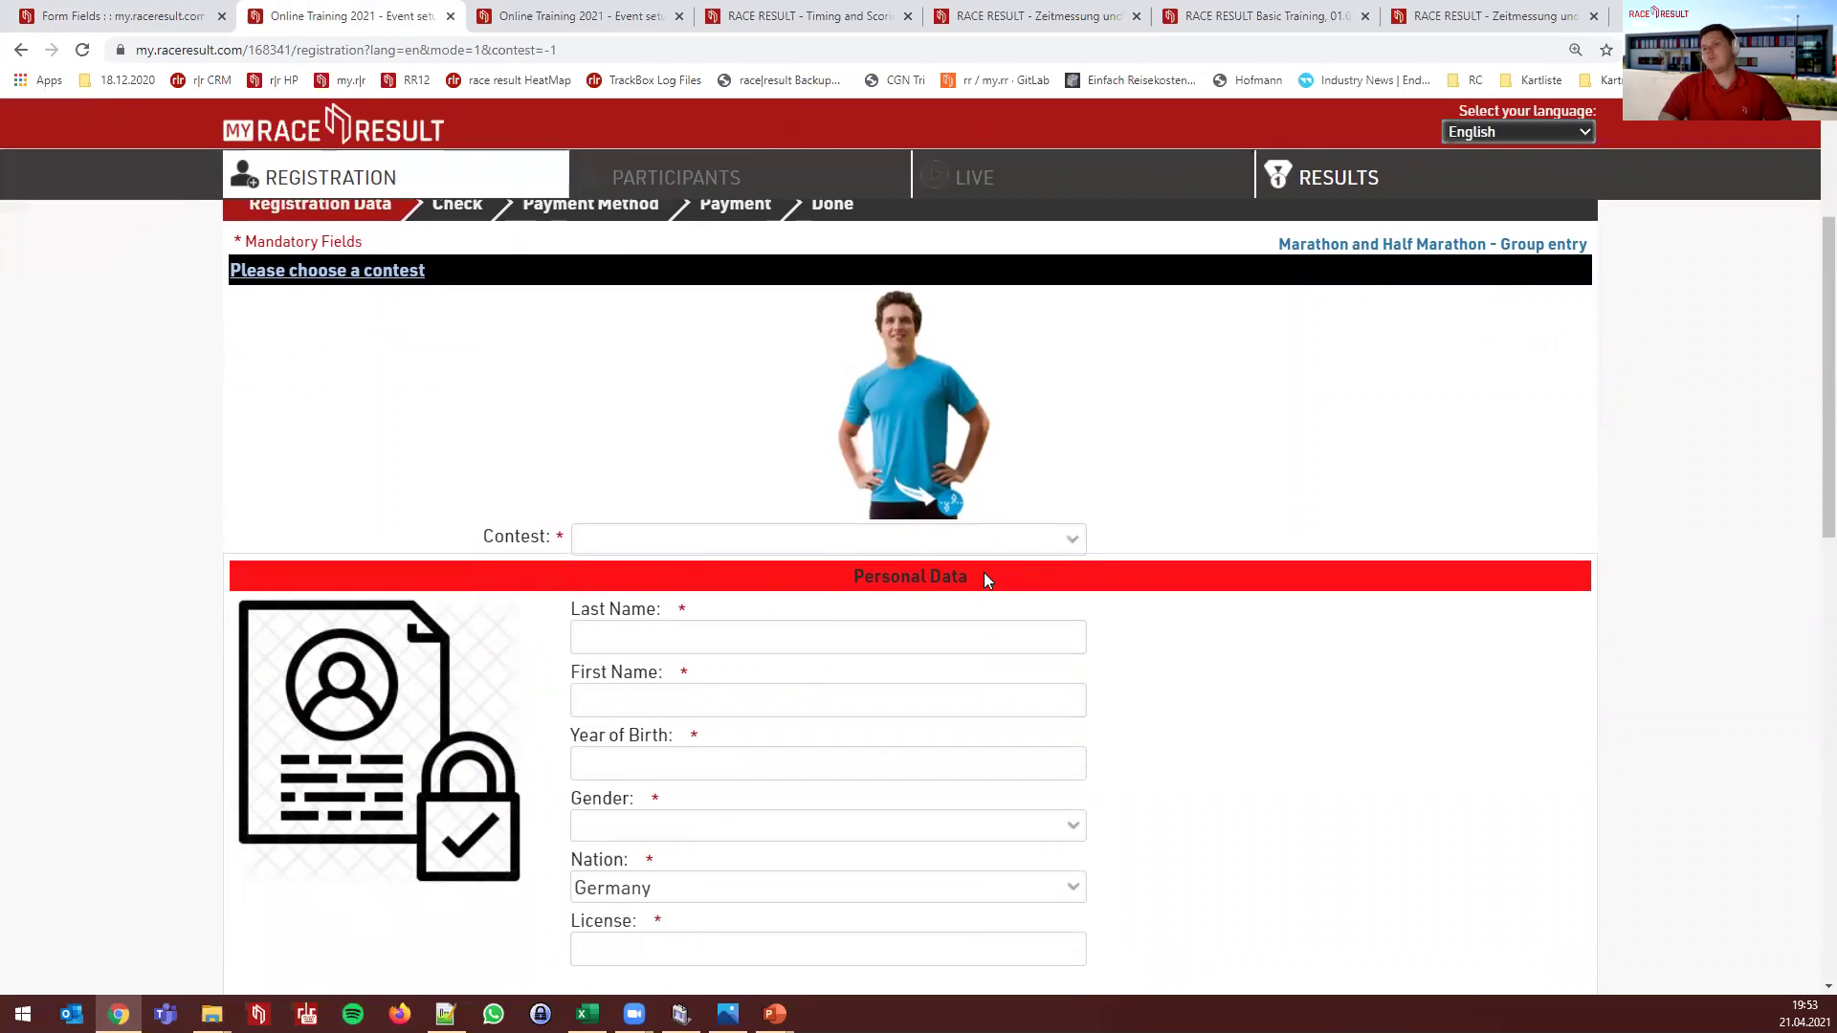
scroll(984, 572, down, 1)
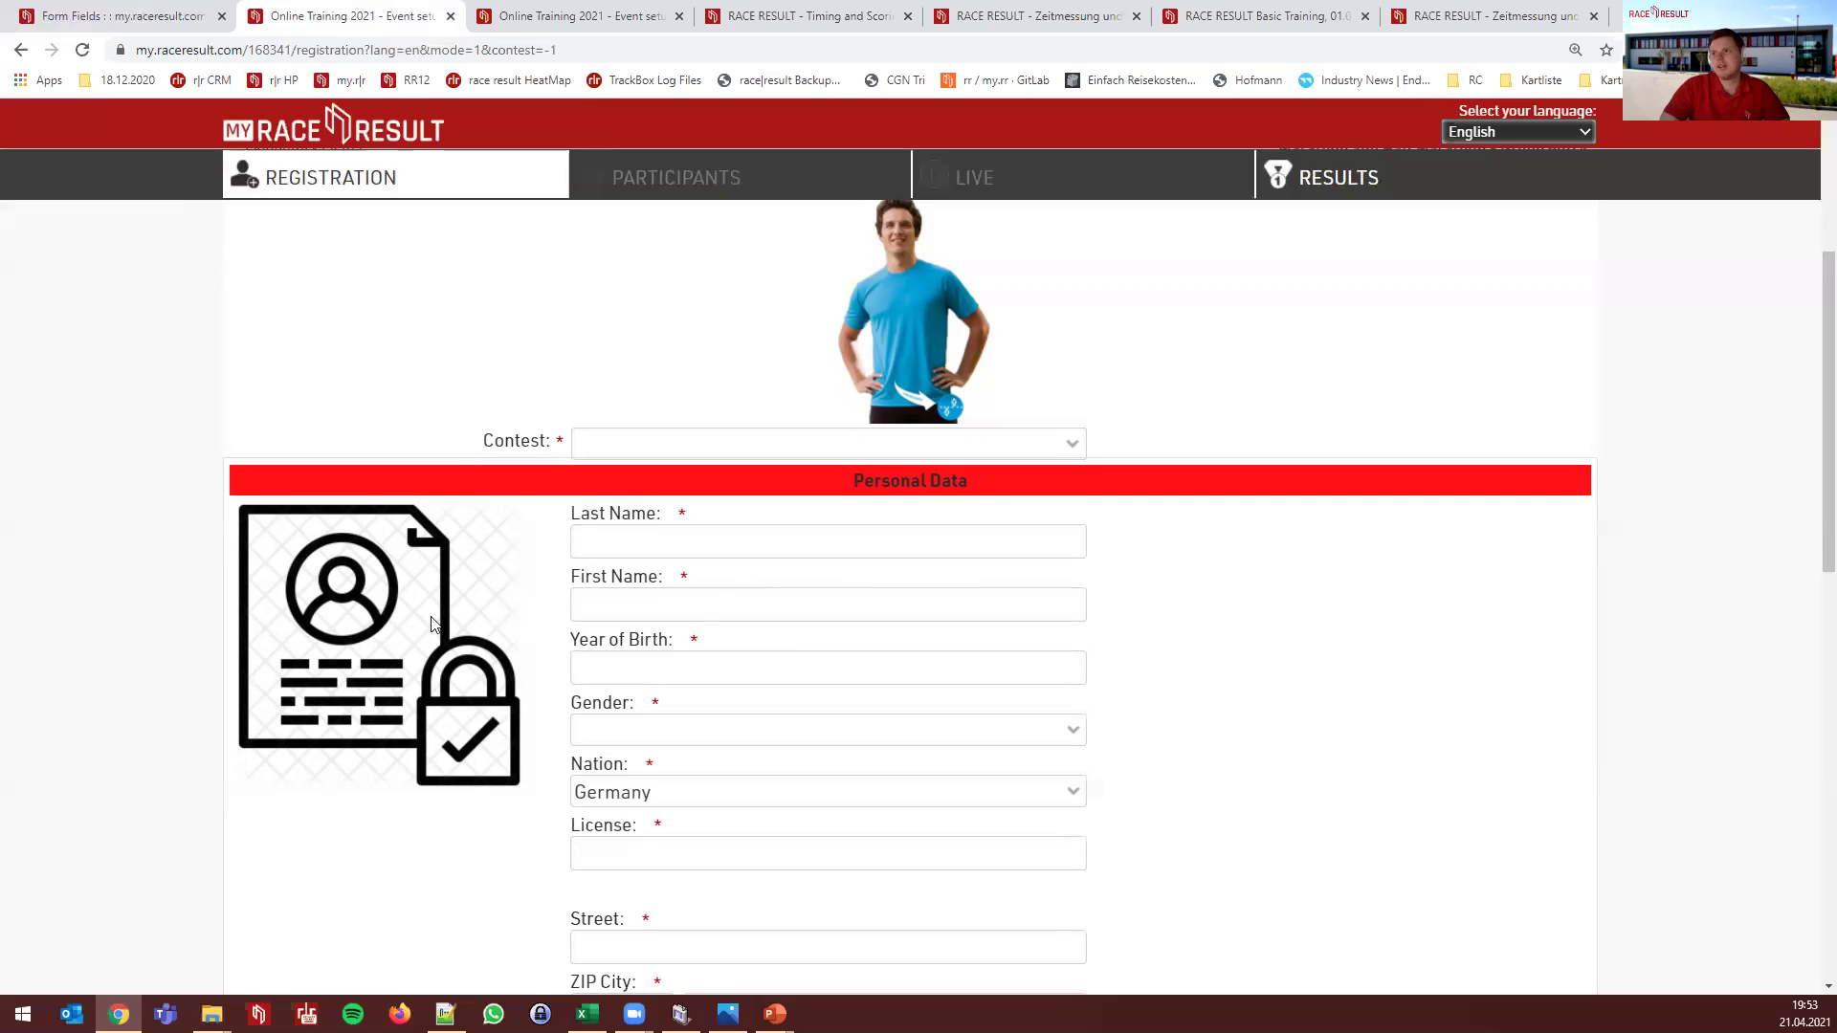
scroll(431, 622, up, 1)
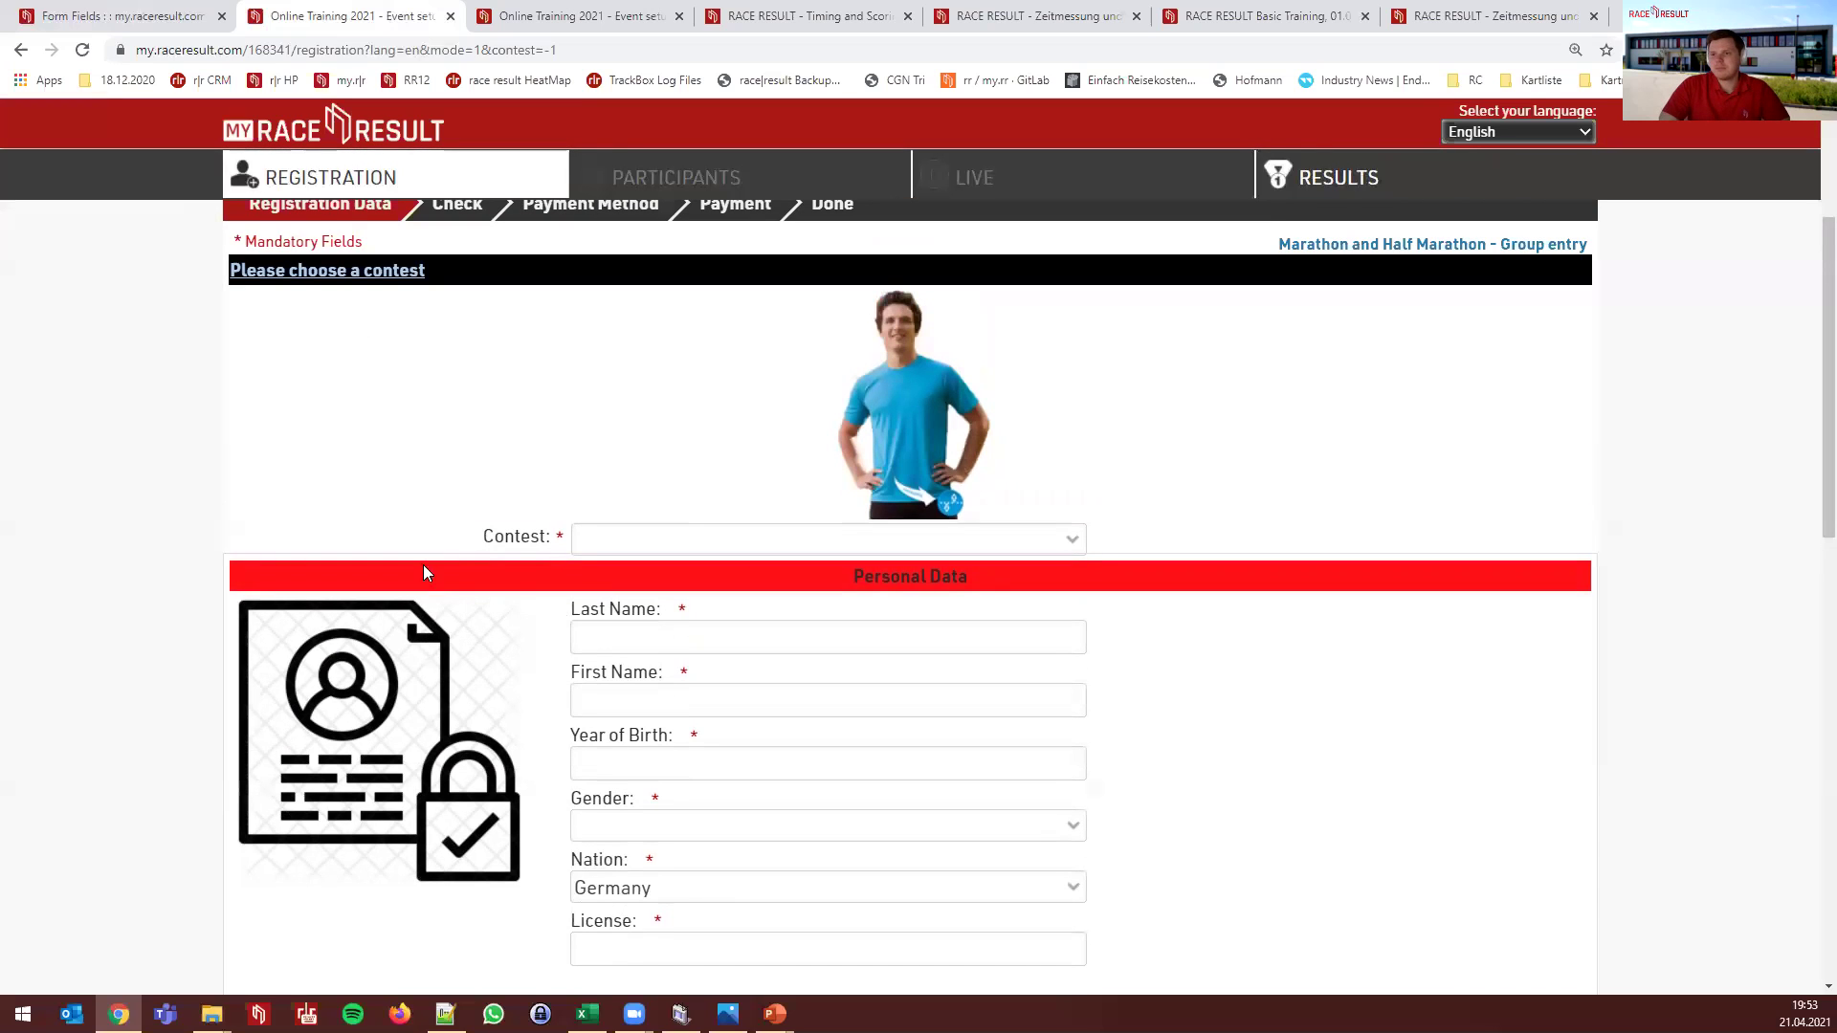
scroll(412, 612, down, 1)
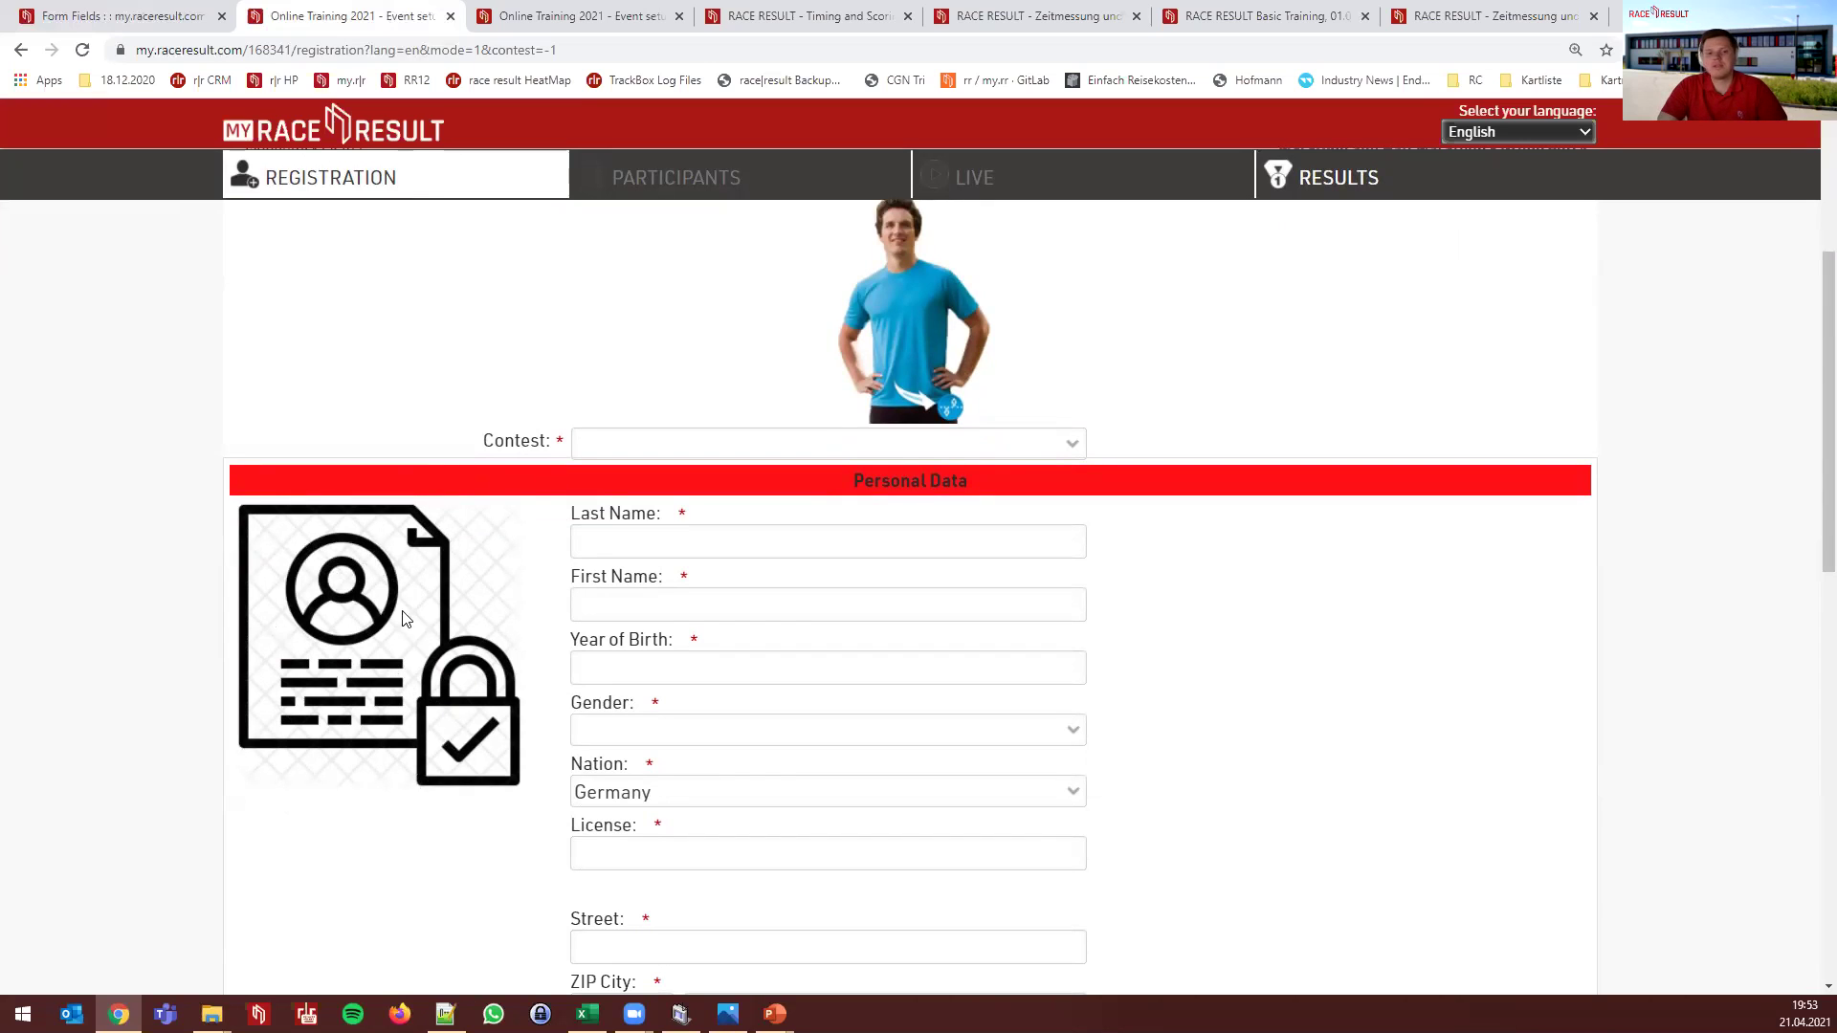
click(138, 20)
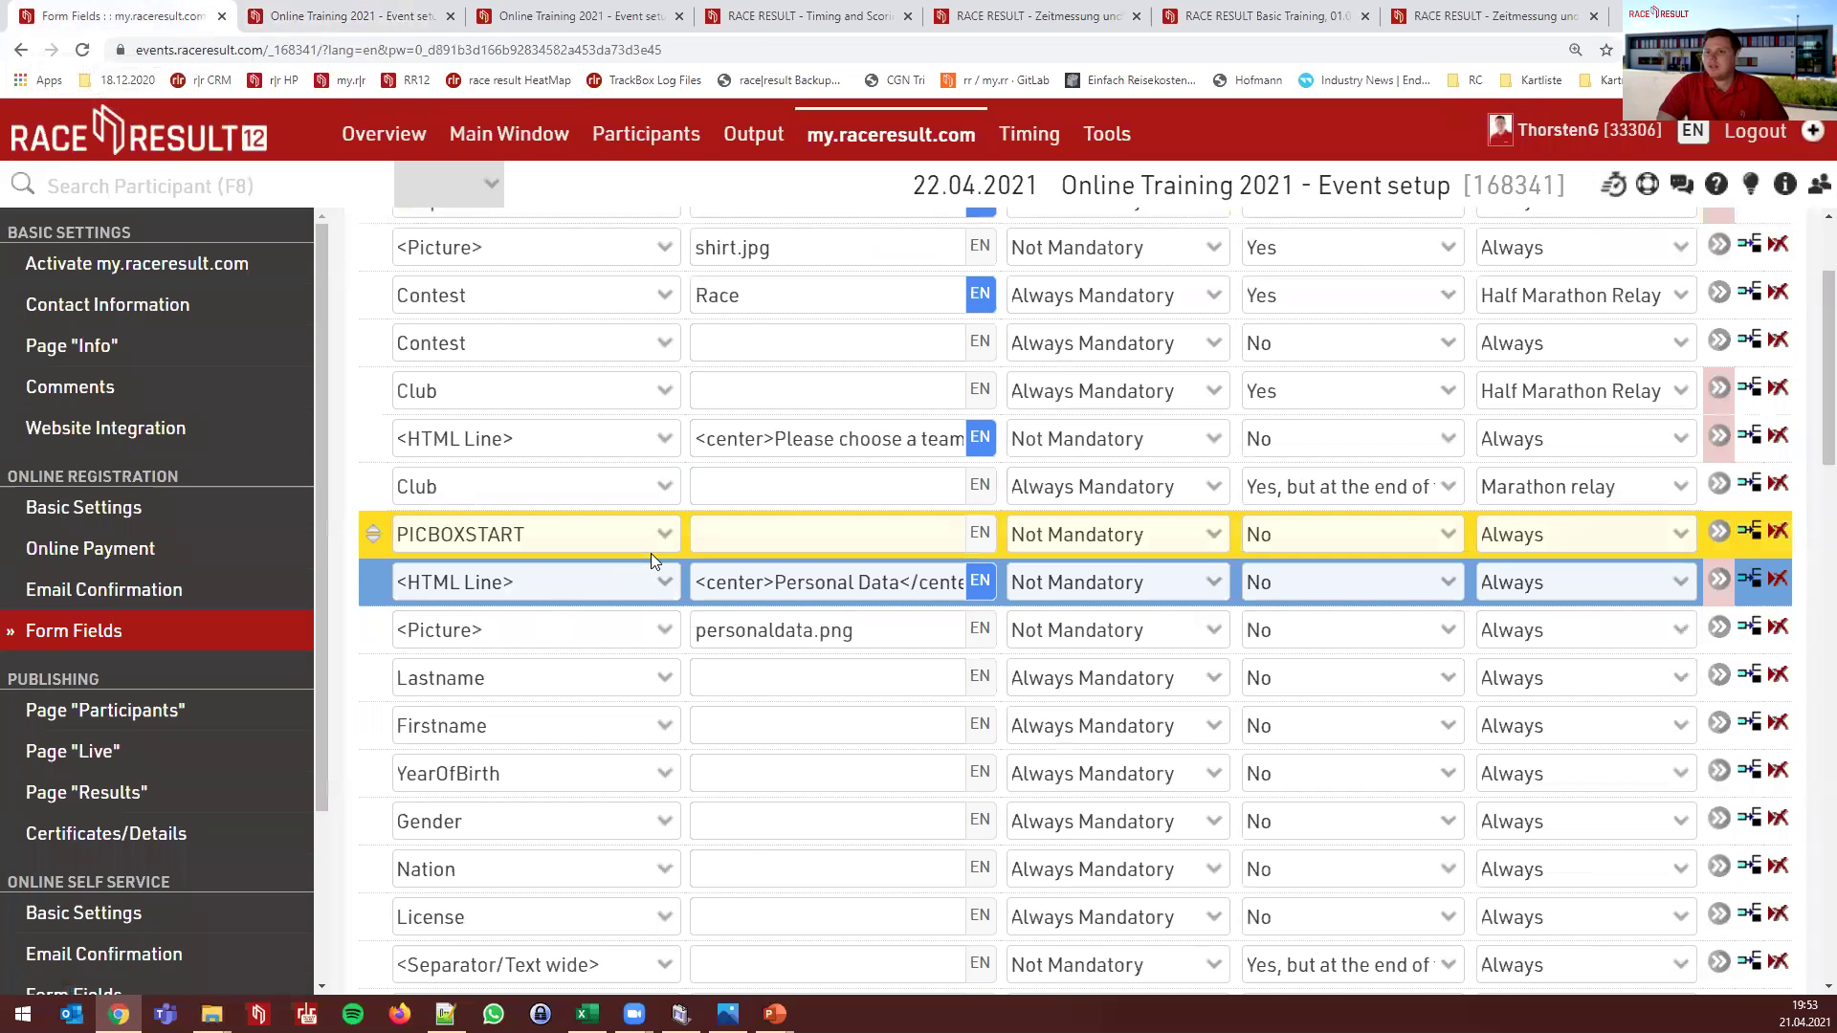
click(559, 582)
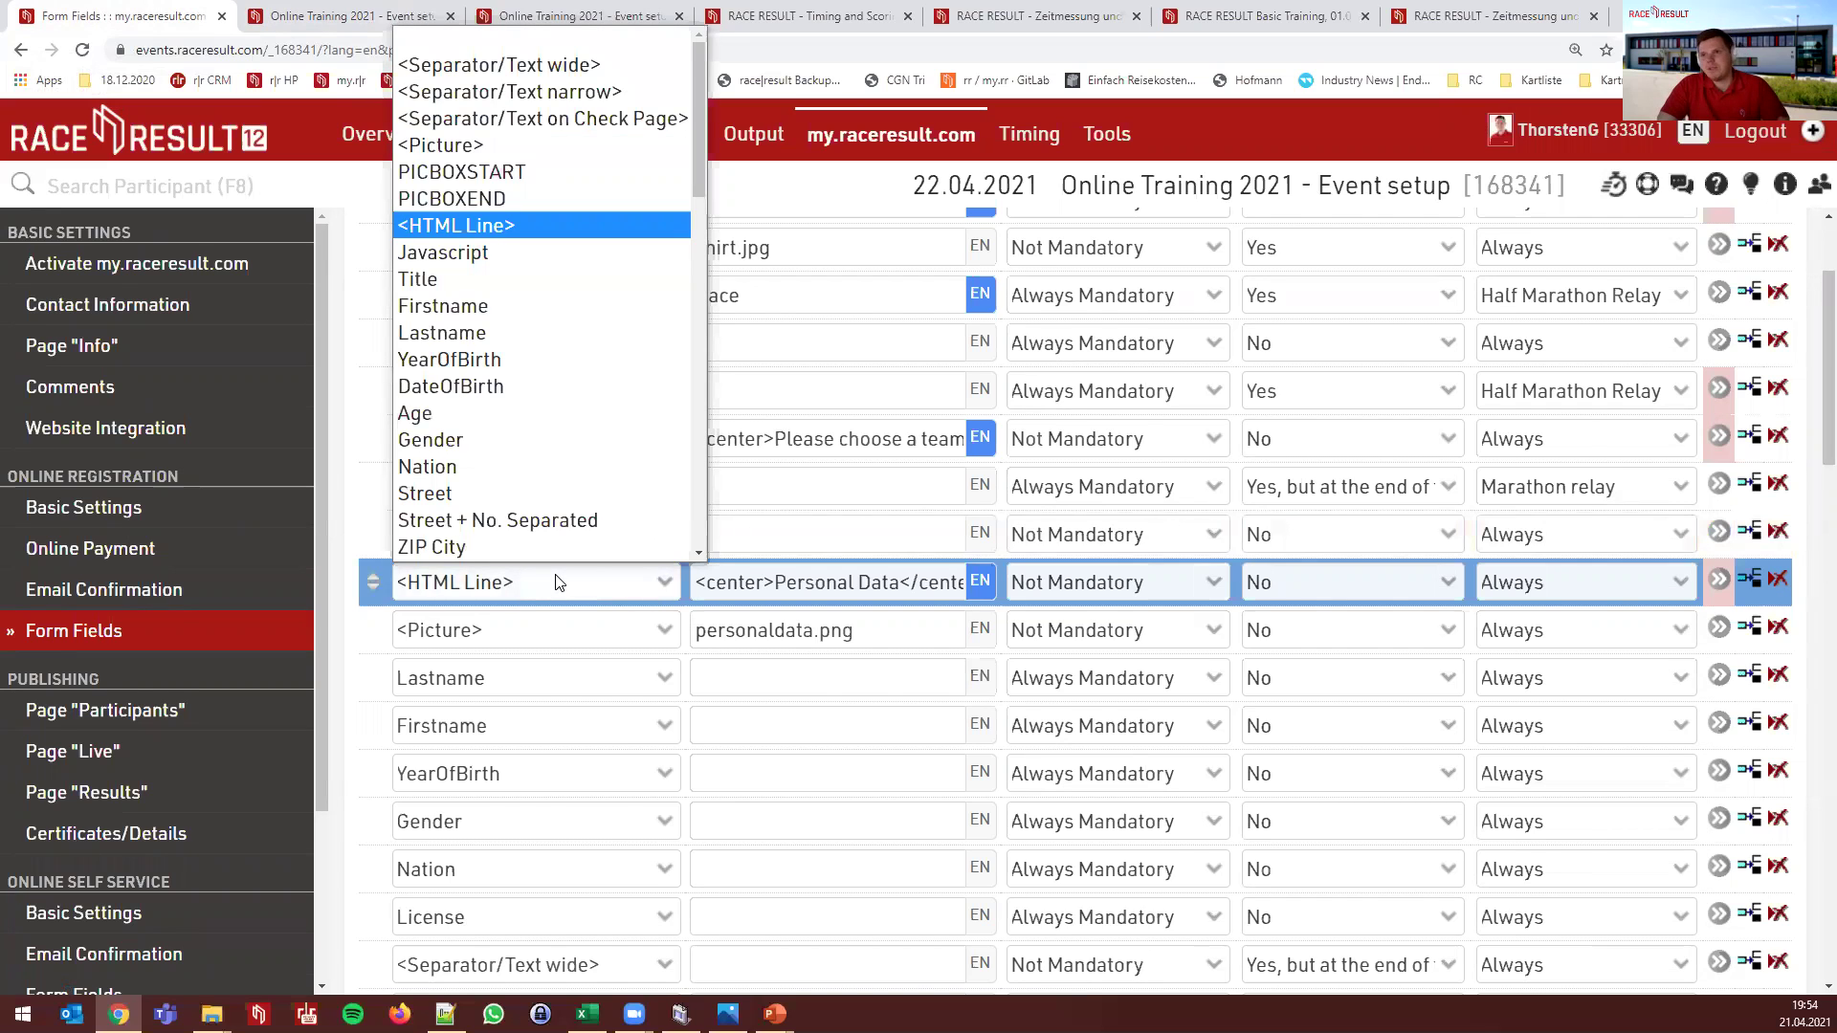
click(559, 582)
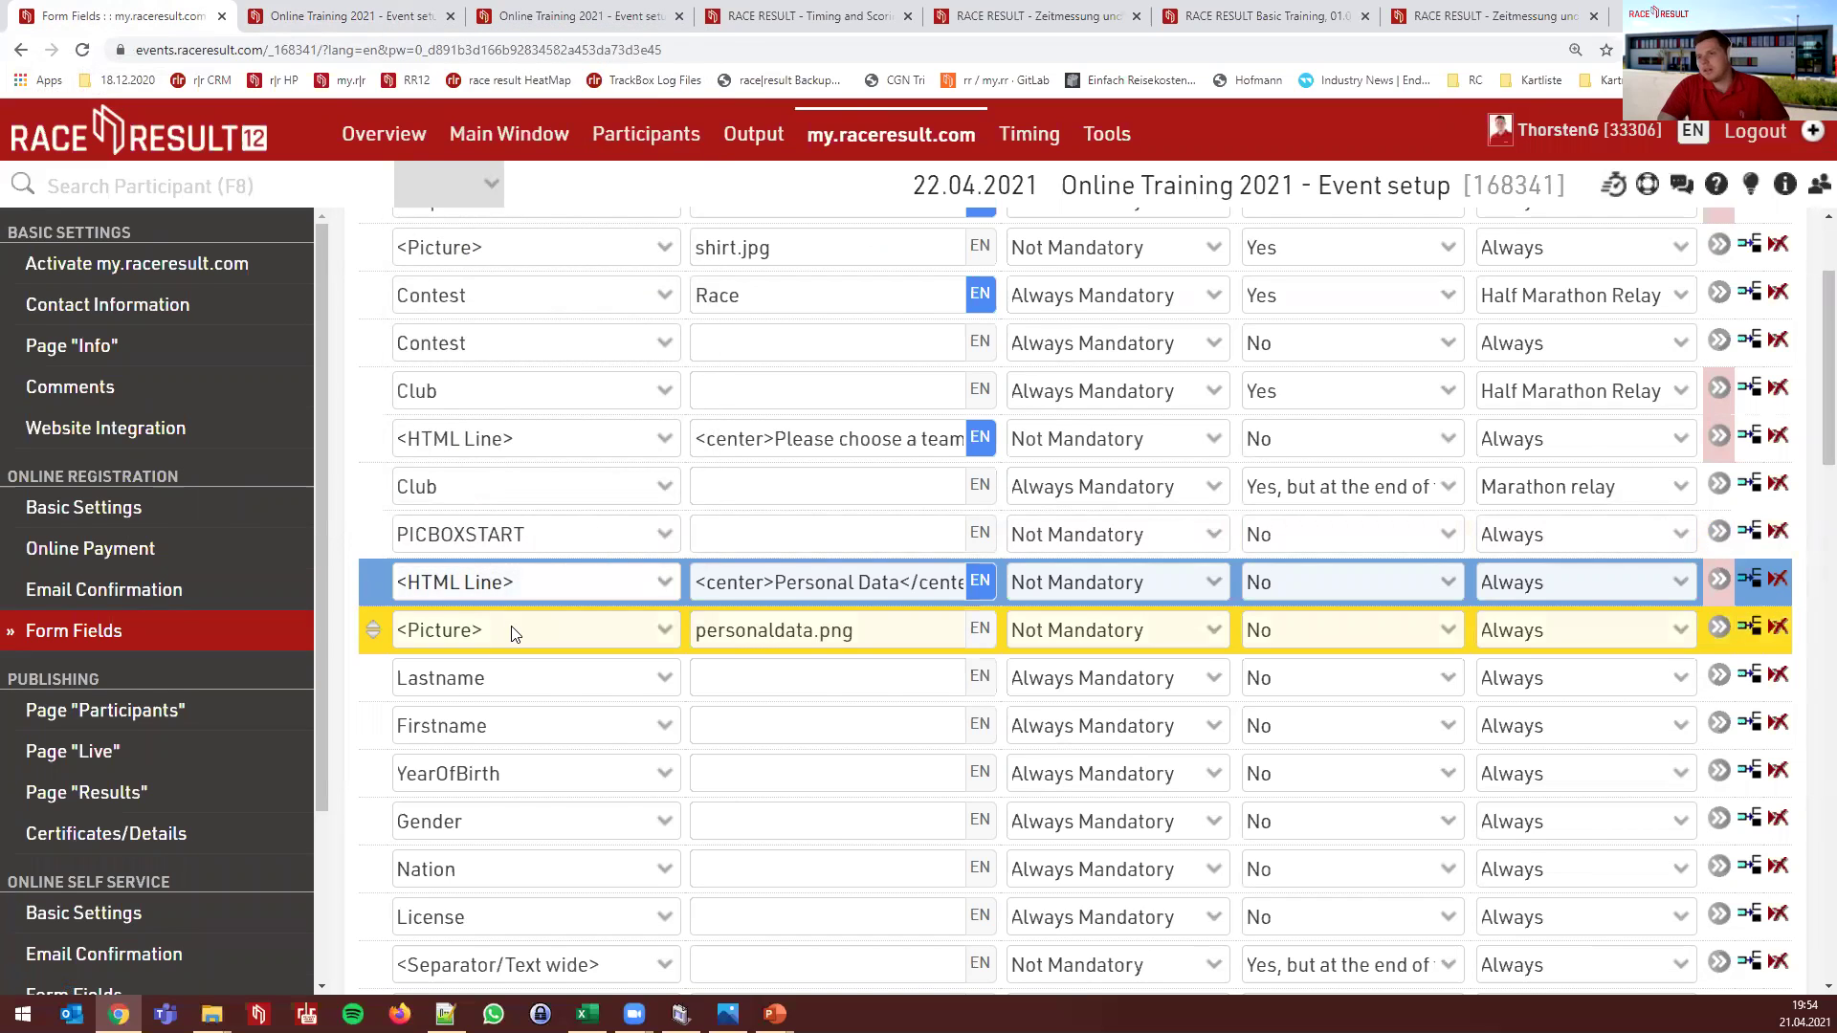
click(514, 631)
click(514, 631)
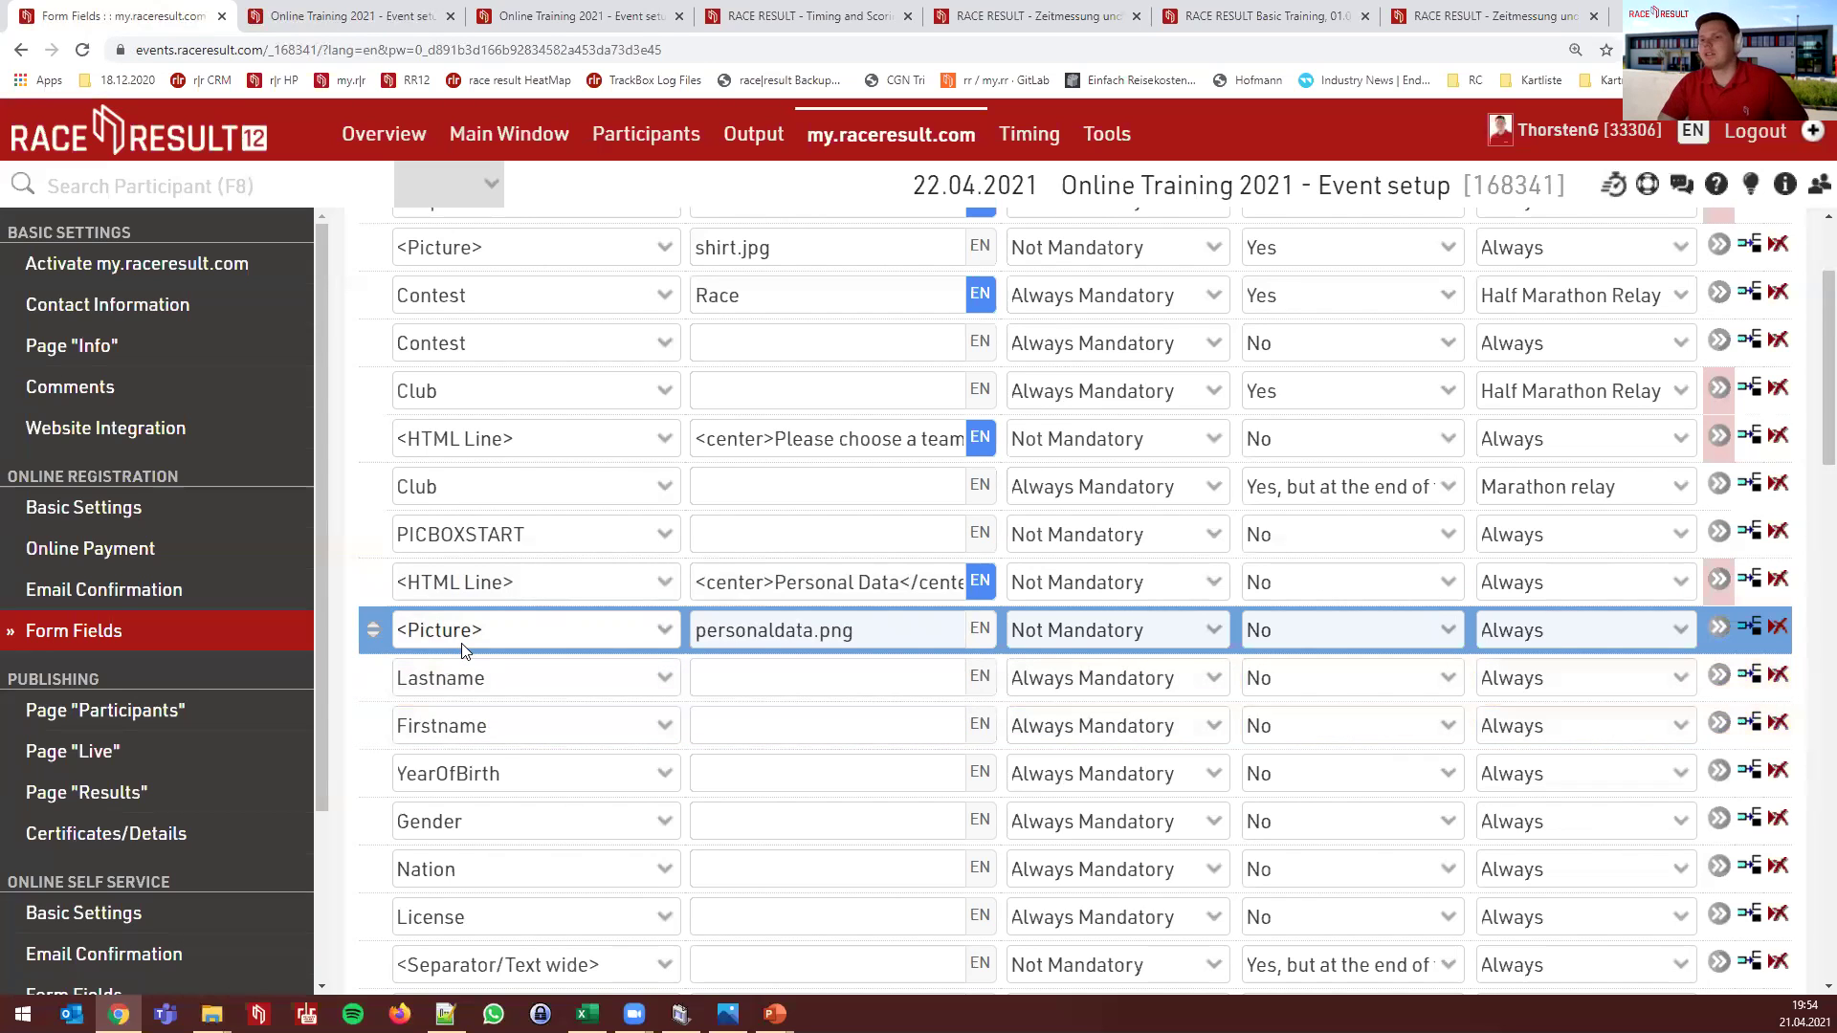
Move the personaldata.png <Picture> row directly below YearOfBirth, save, and compare its placement on the reloaded registration page
drag(376, 626, 393, 810)
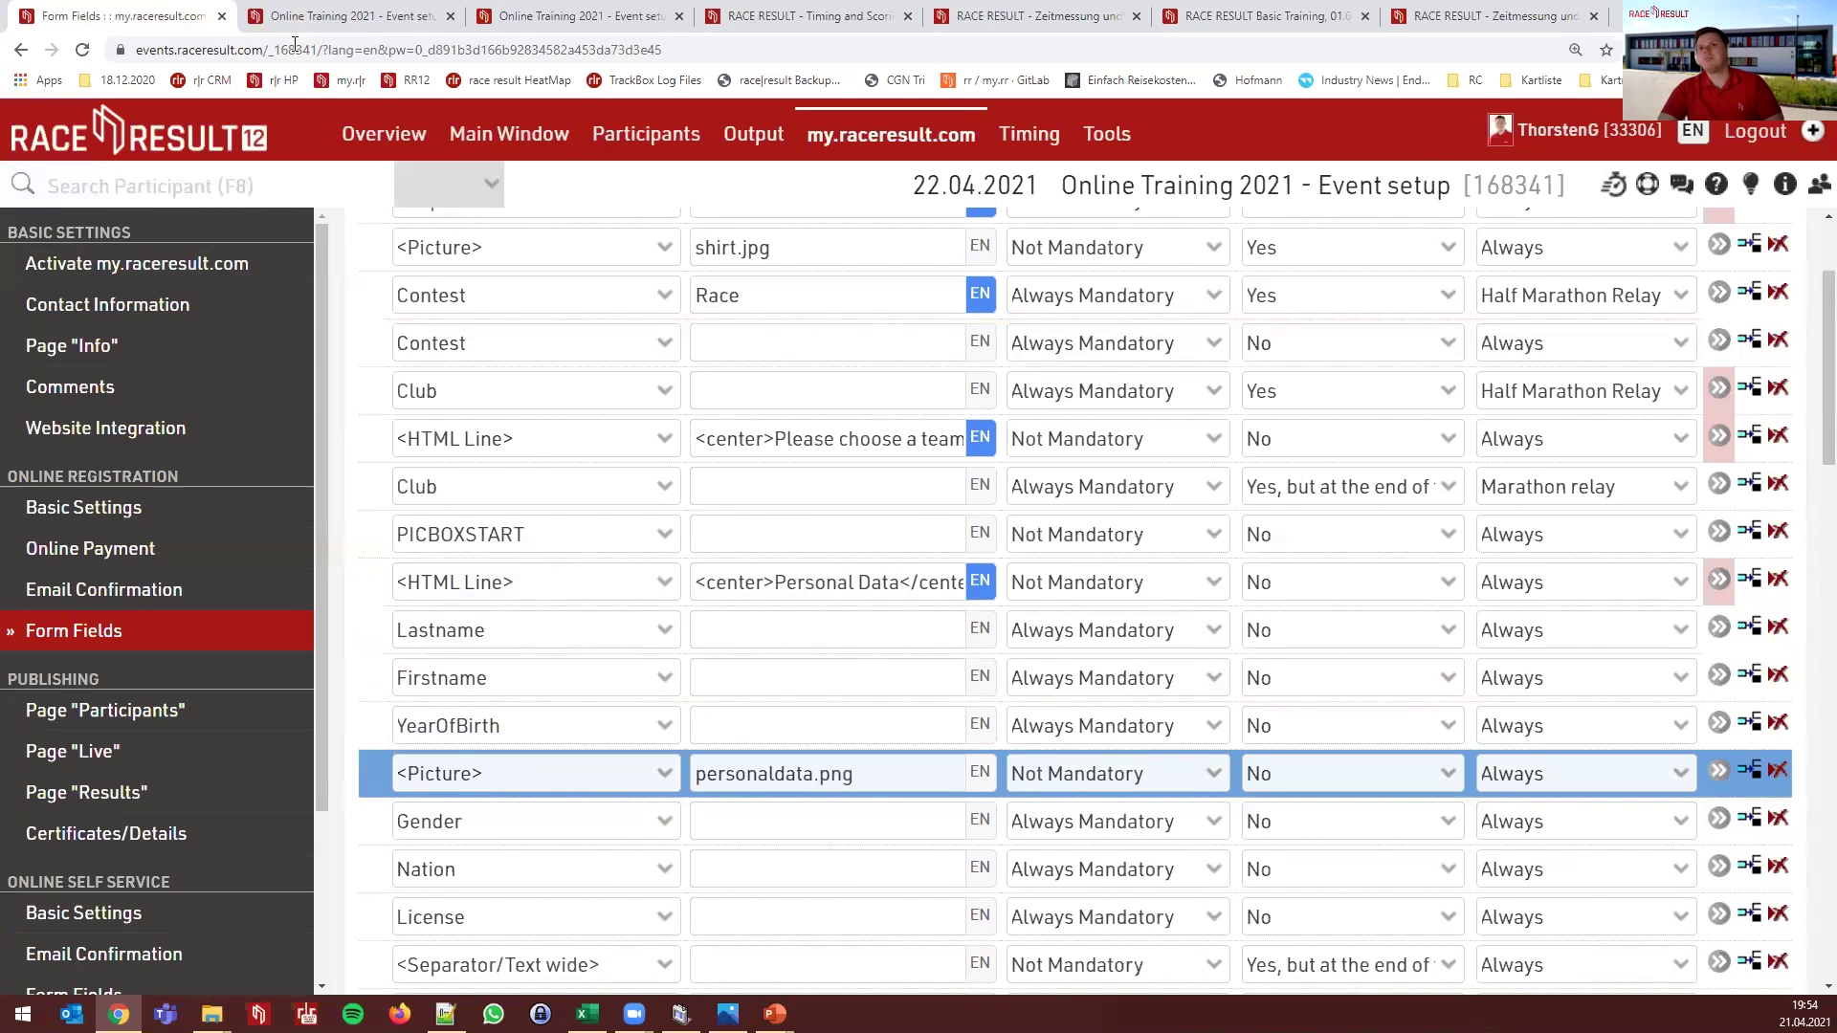
click(344, 16)
key(F5)
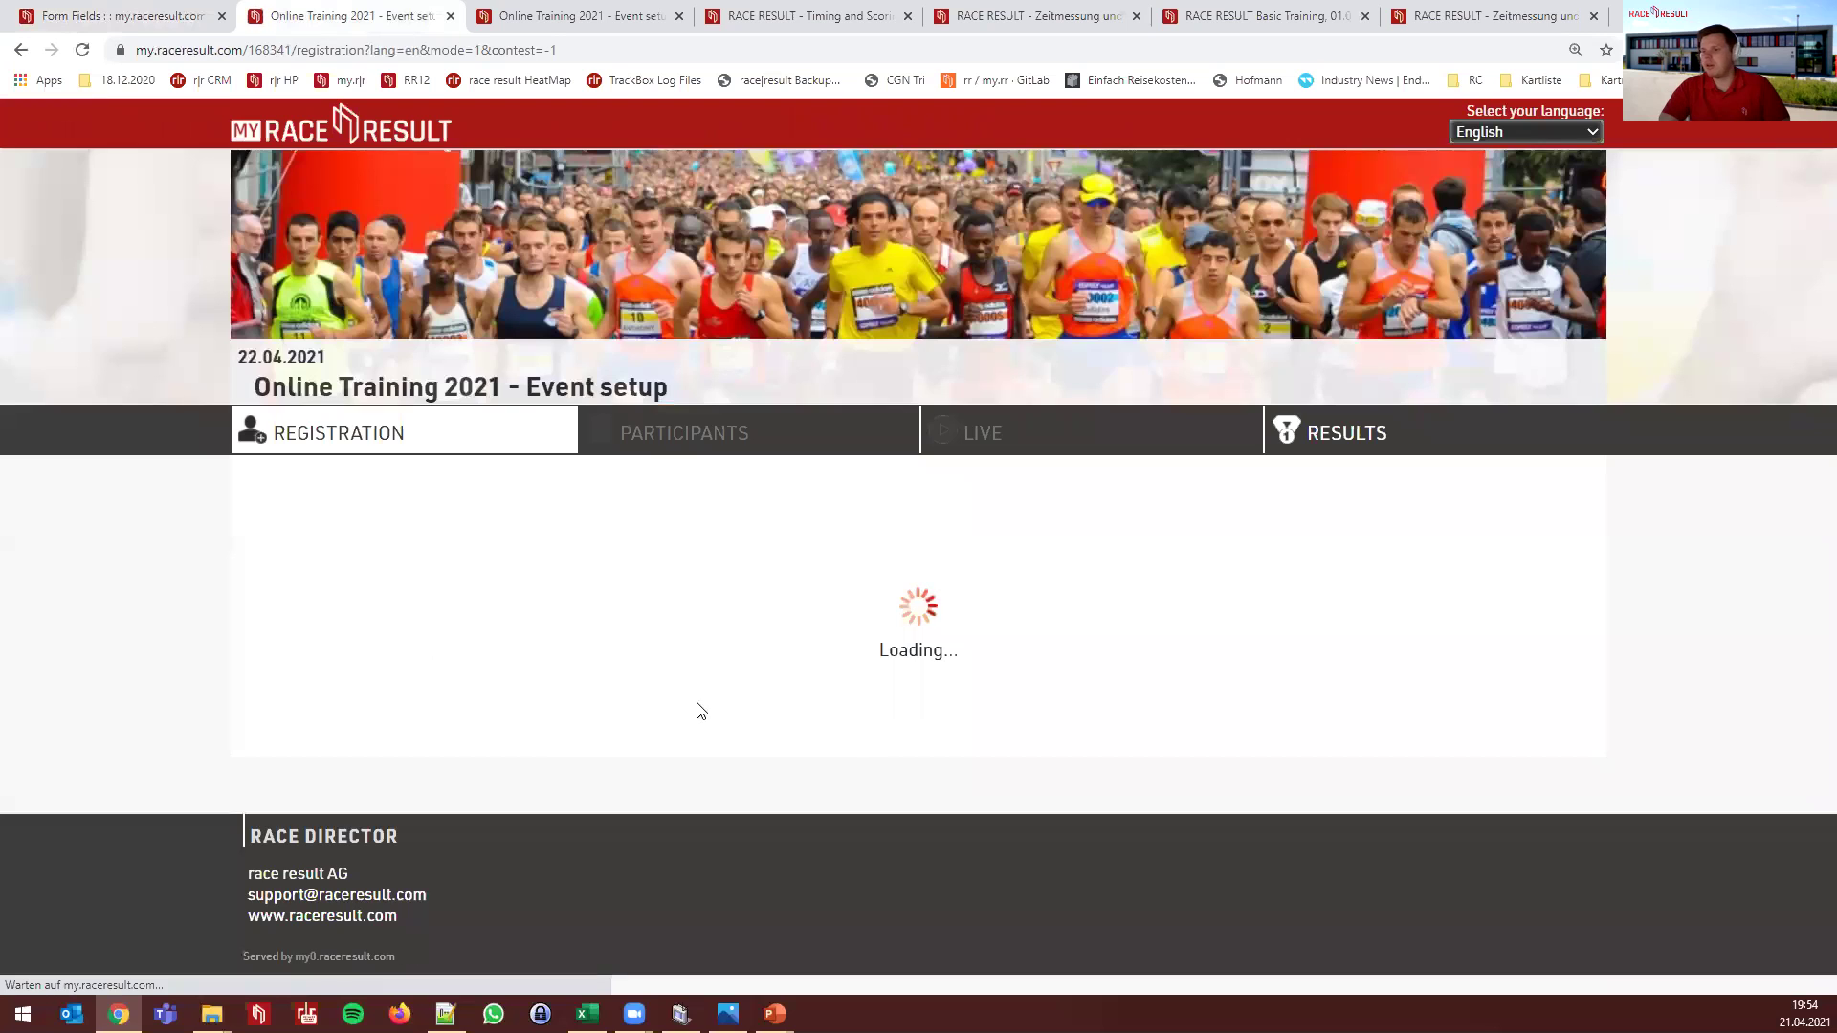
scroll(526, 603, down, 4)
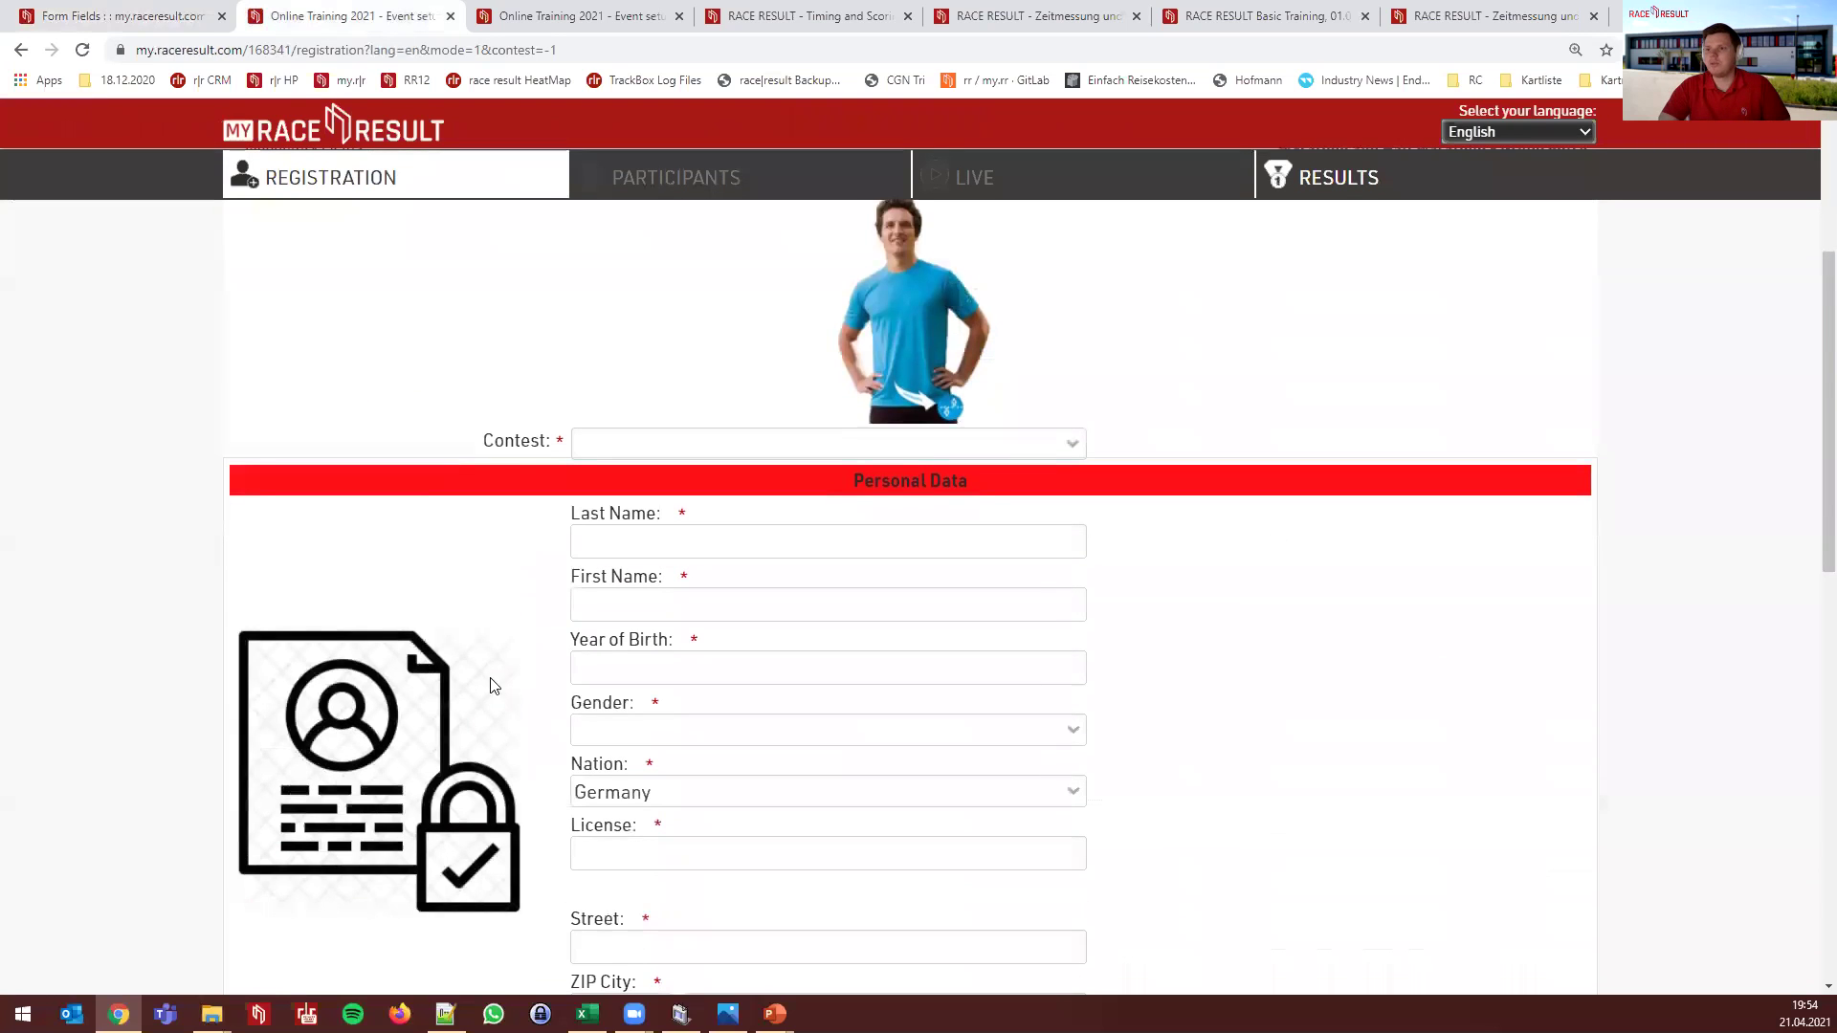
click(134, 31)
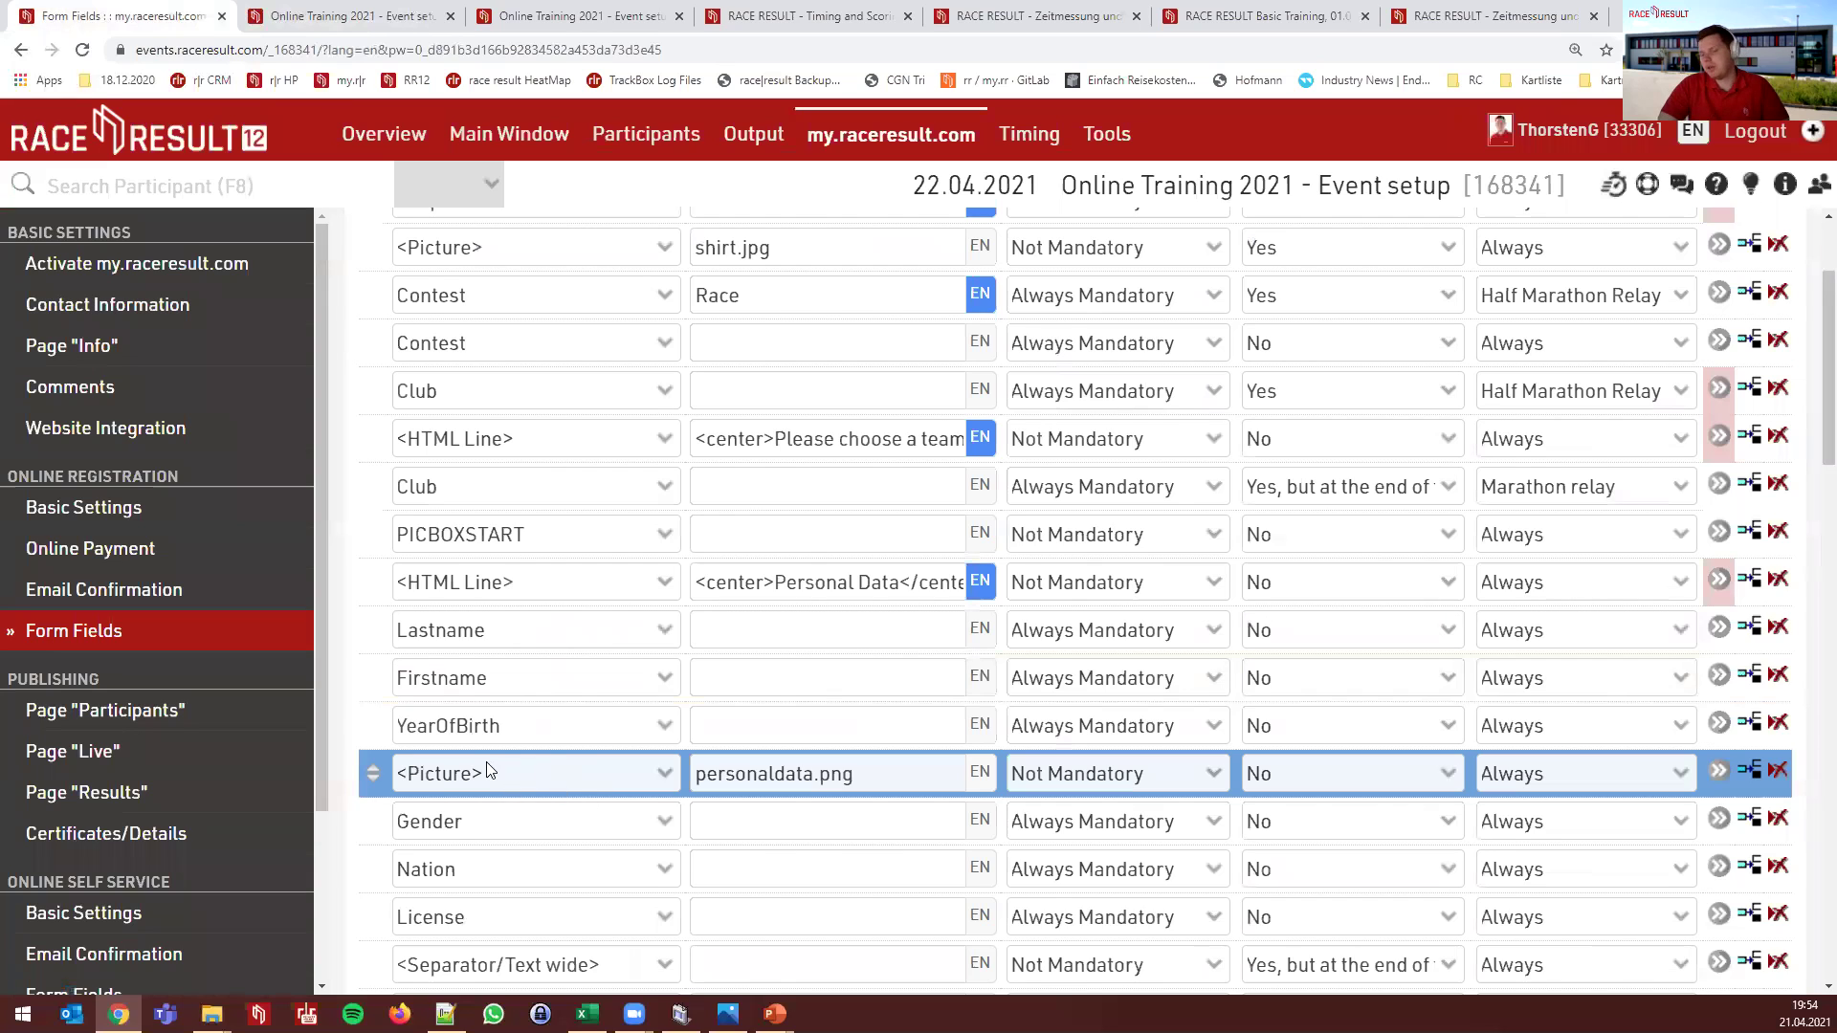
key(ctrl+Tab)
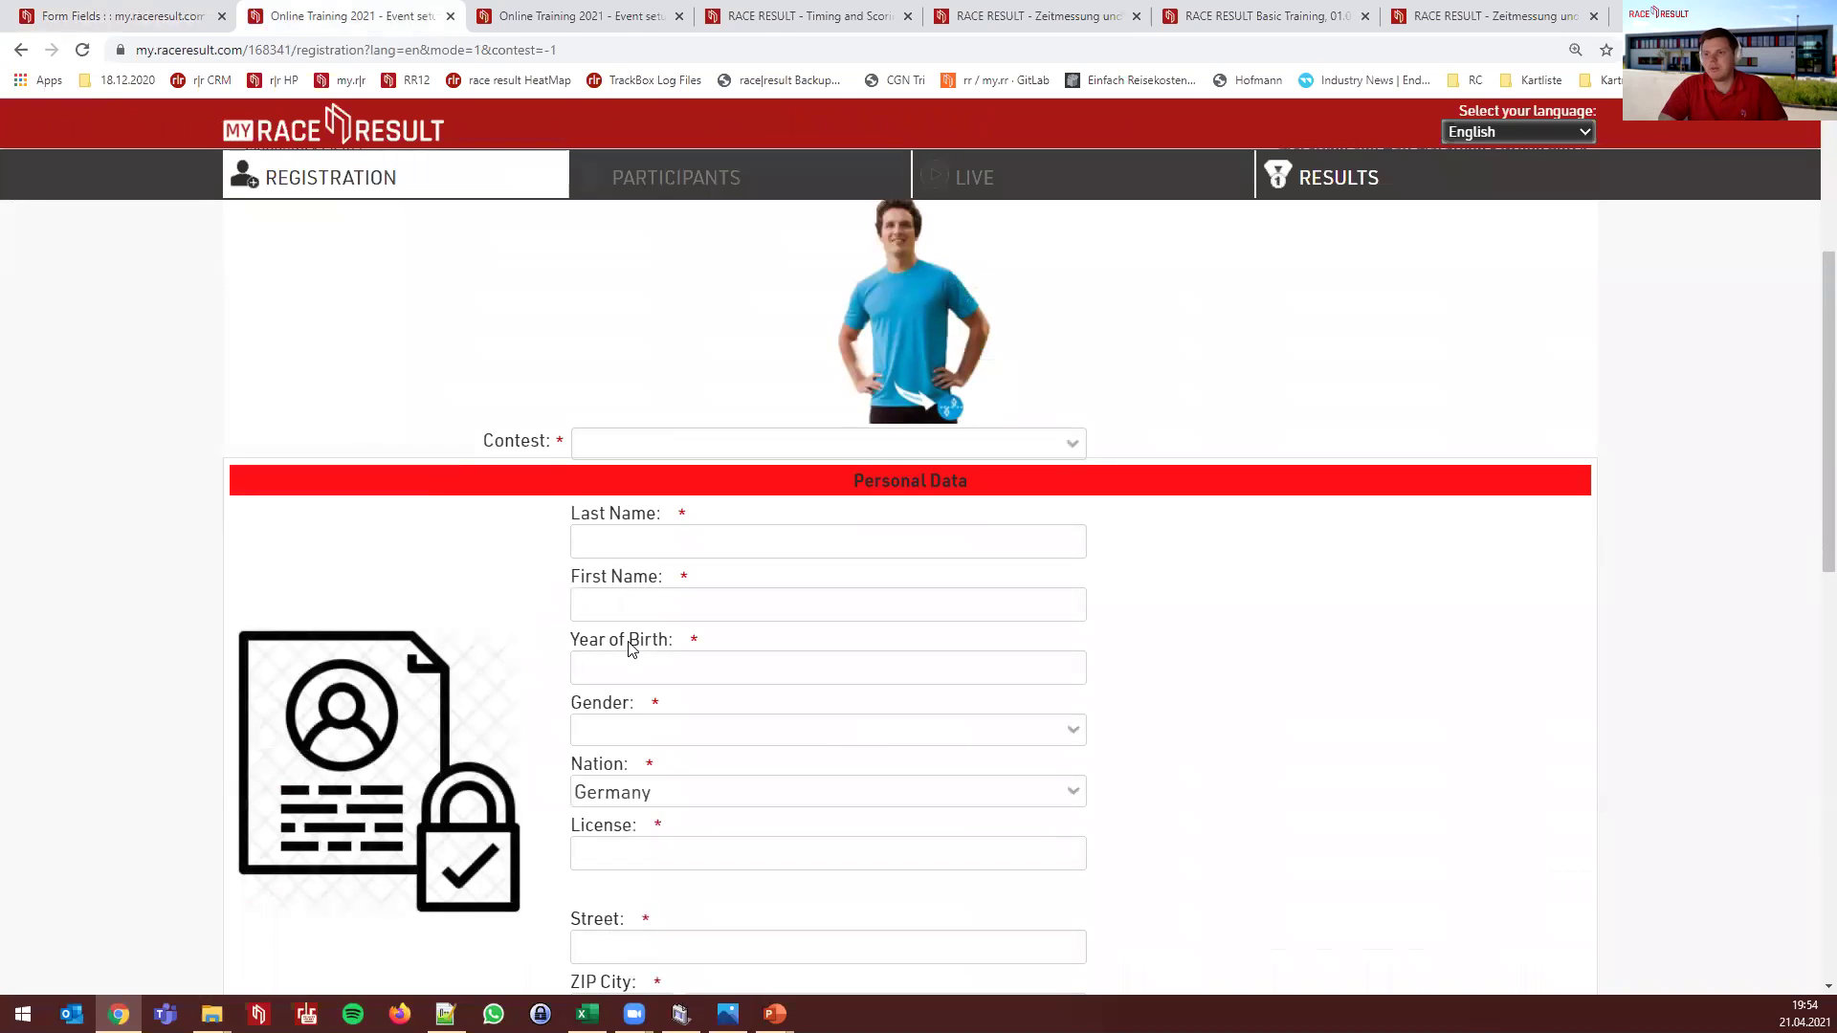
click(177, 35)
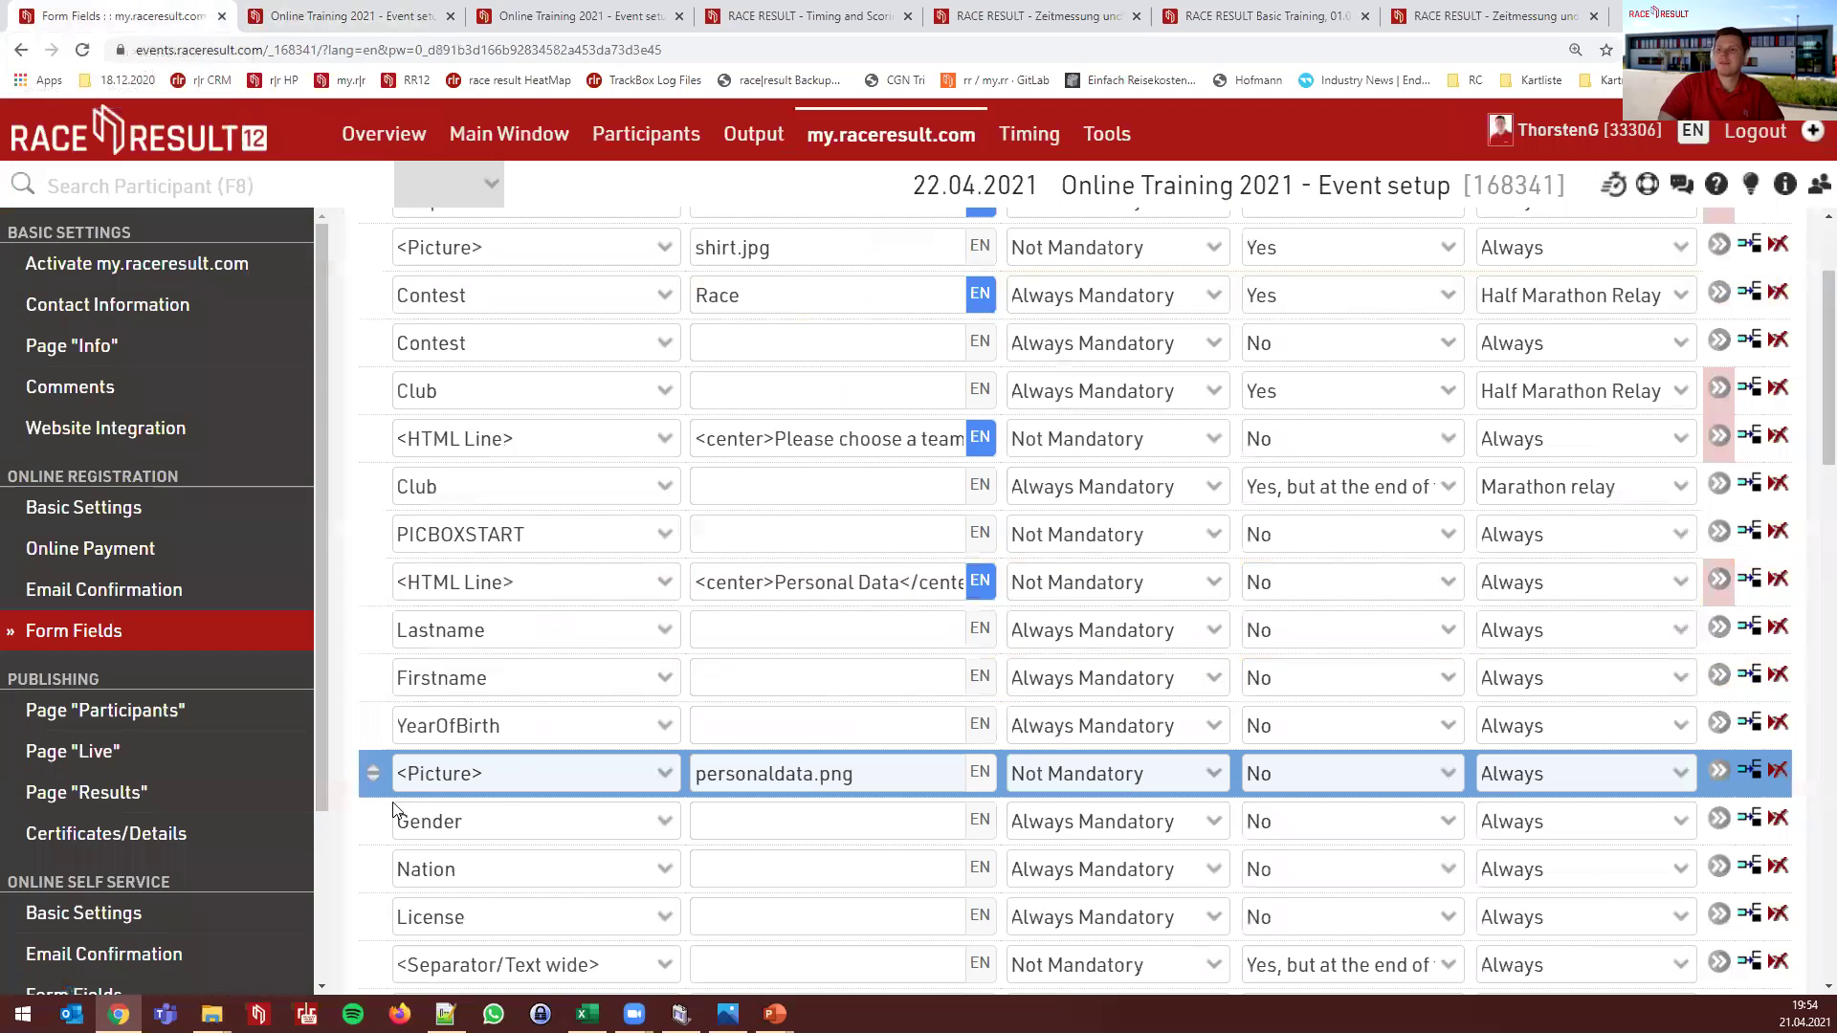
Move the personaldata.png <Picture> row back directly below the "Personal Data" <HTML Line>, leaving its field type as set
drag(372, 773, 364, 627)
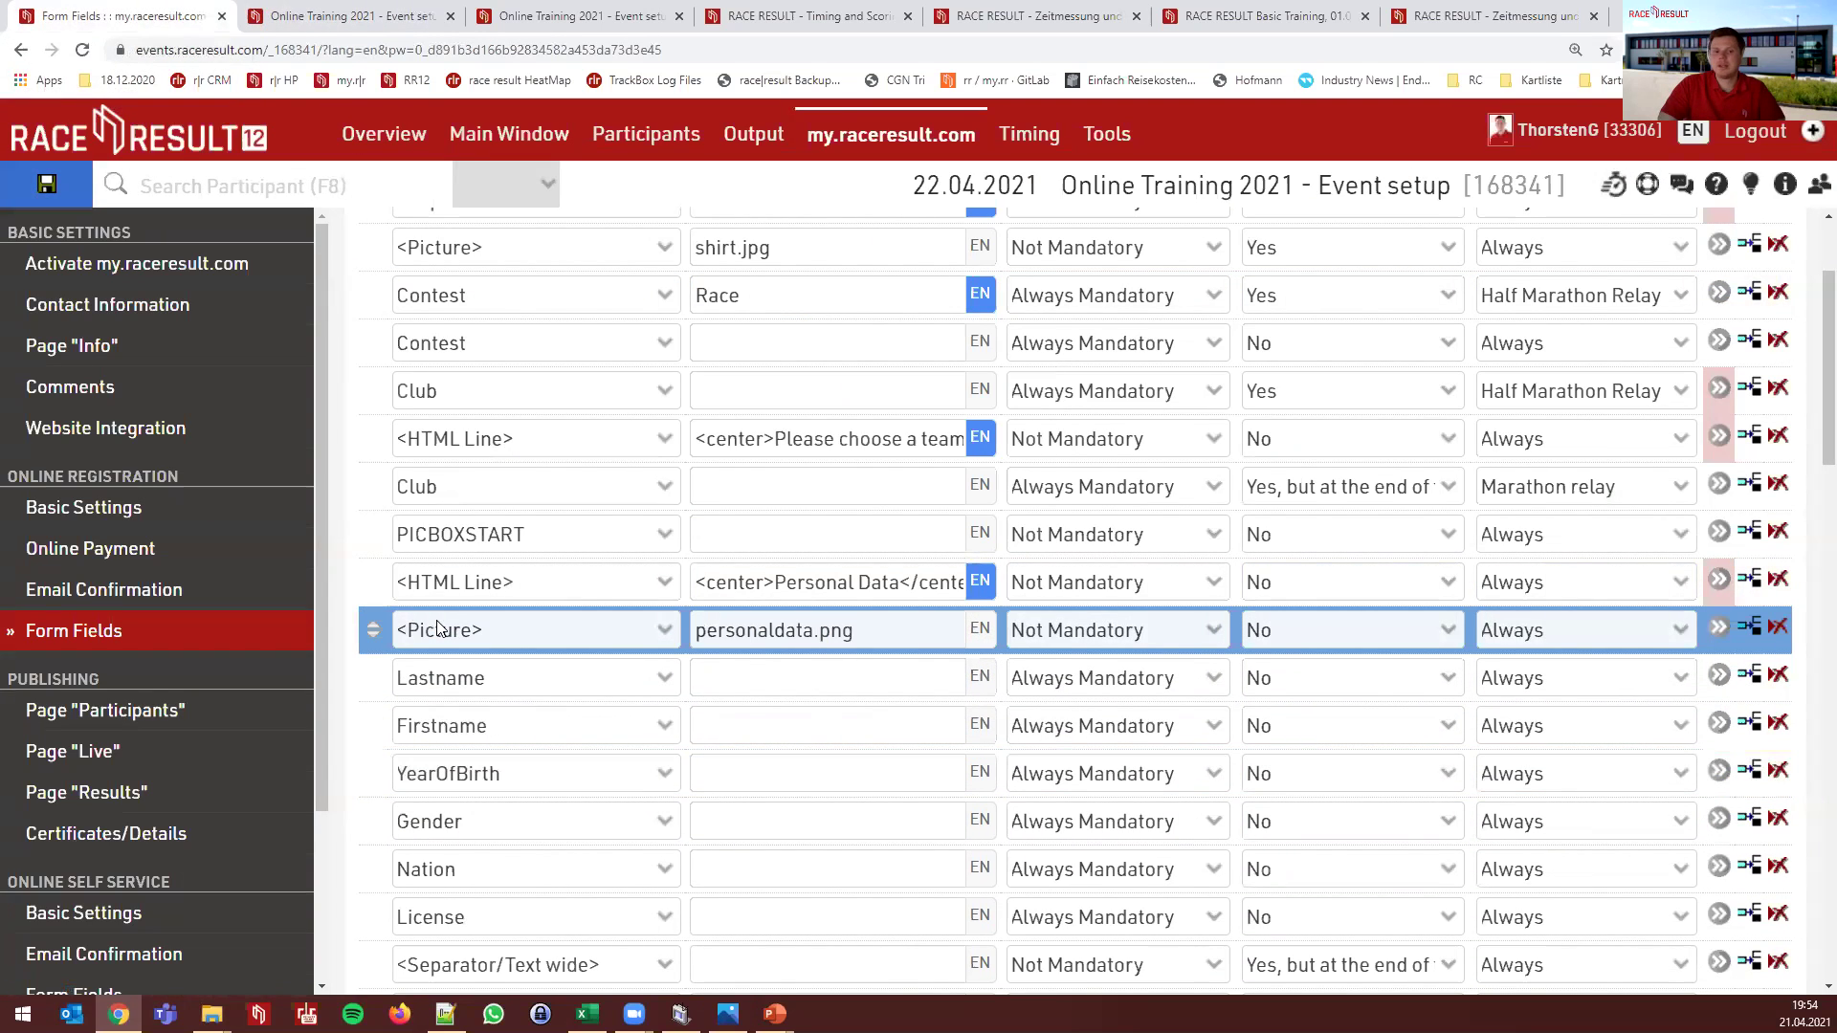
click(439, 629)
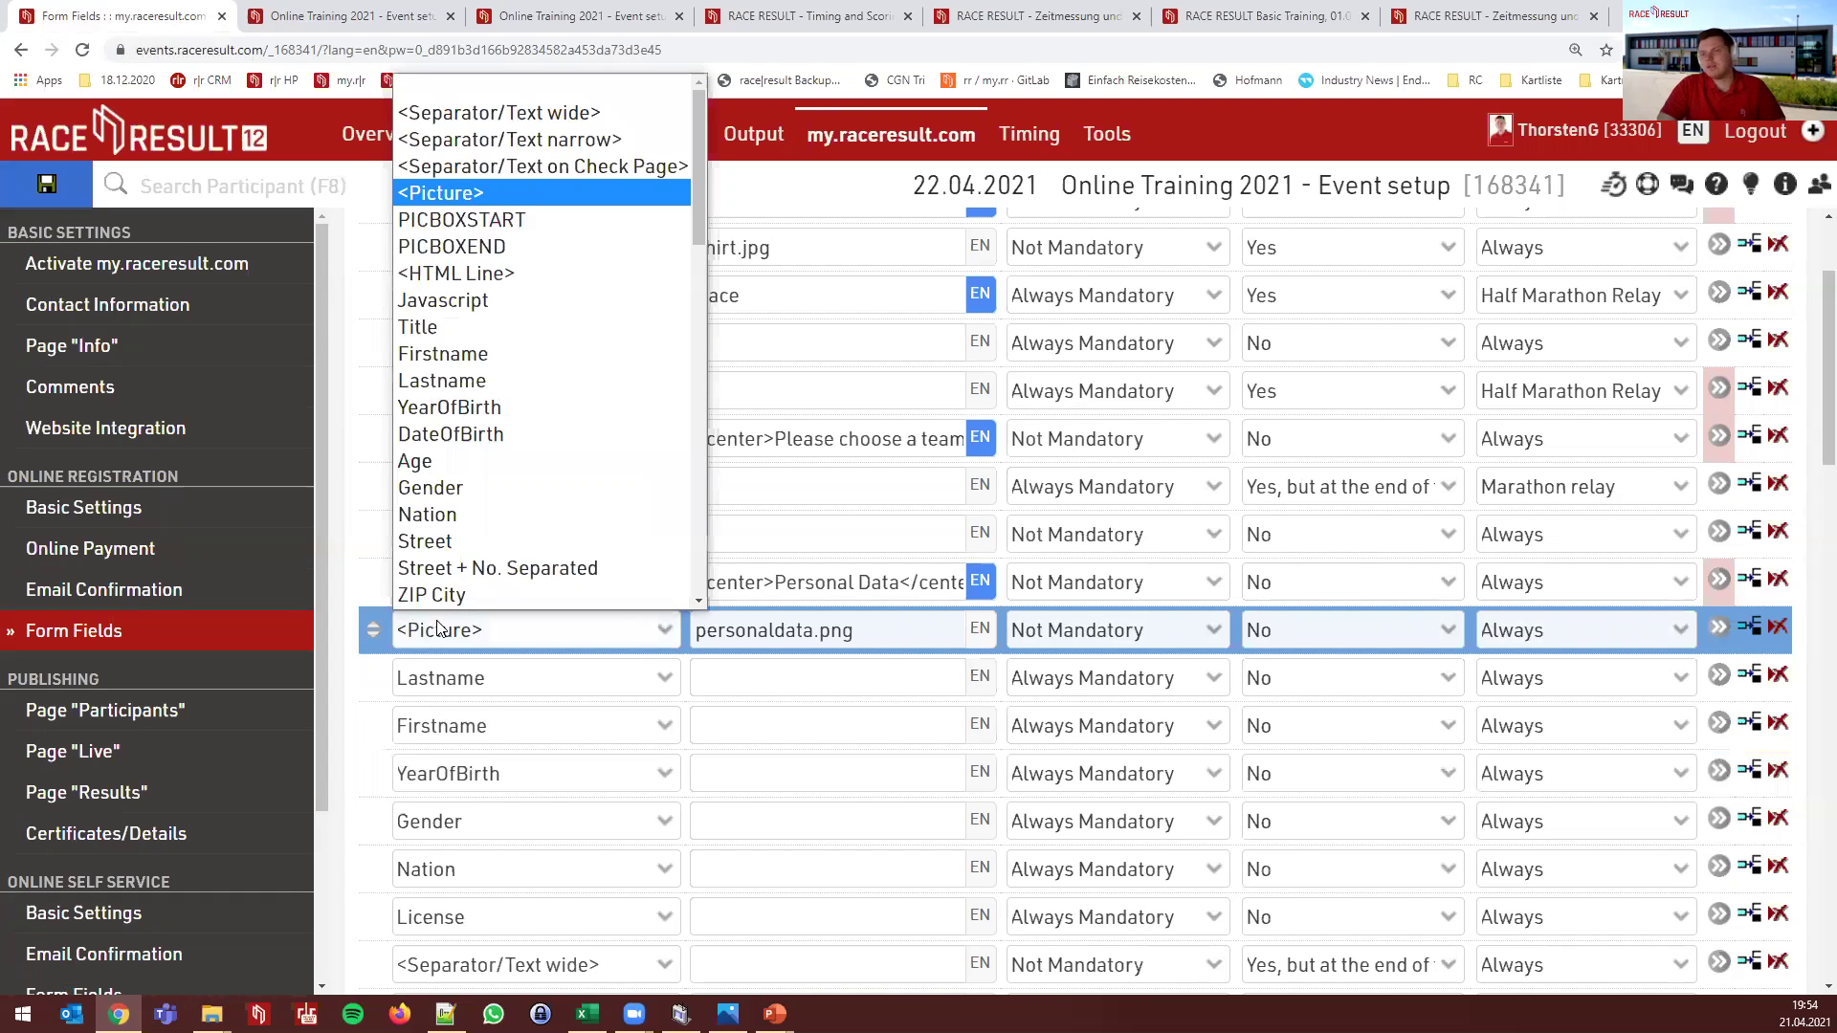
click(512, 639)
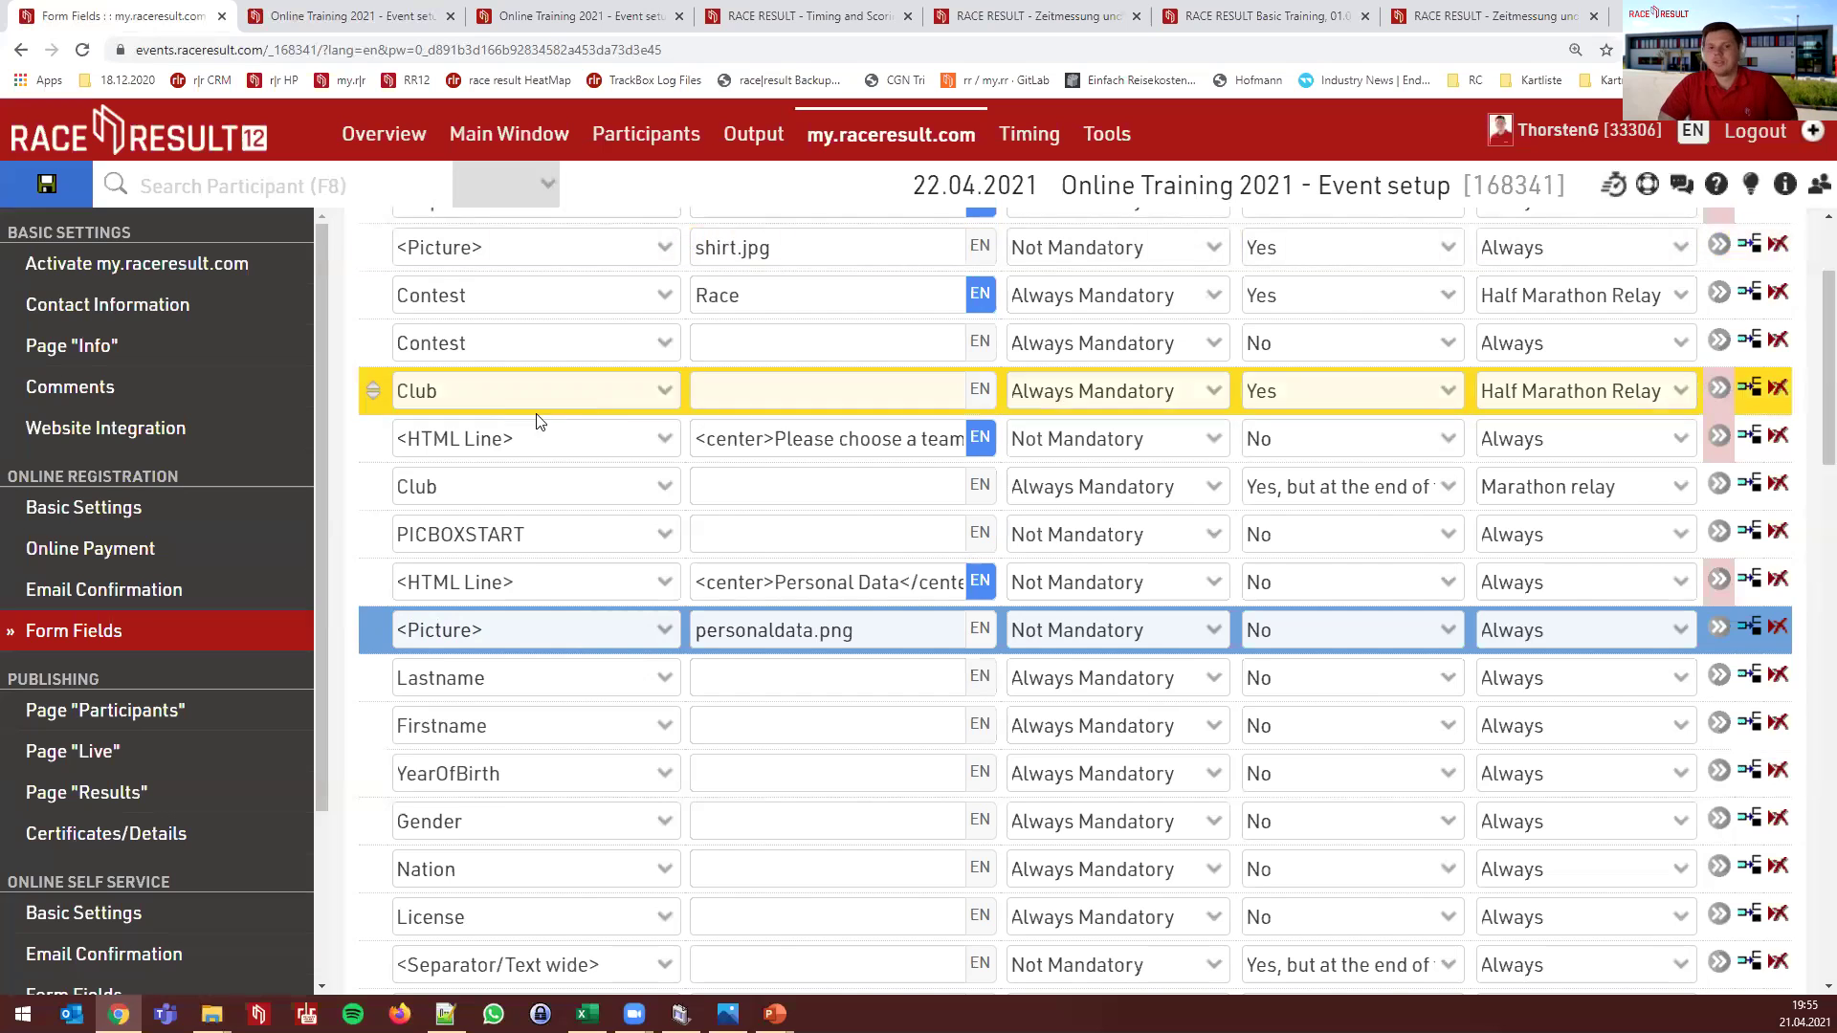
Review the field types and the additional field details of the "Please choose a contest" separator row without changing them
scroll(488, 478, up, 1)
scroll(488, 478, up, 1)
scroll(483, 402, down, 1)
scroll(474, 373, up, 1)
click(468, 390)
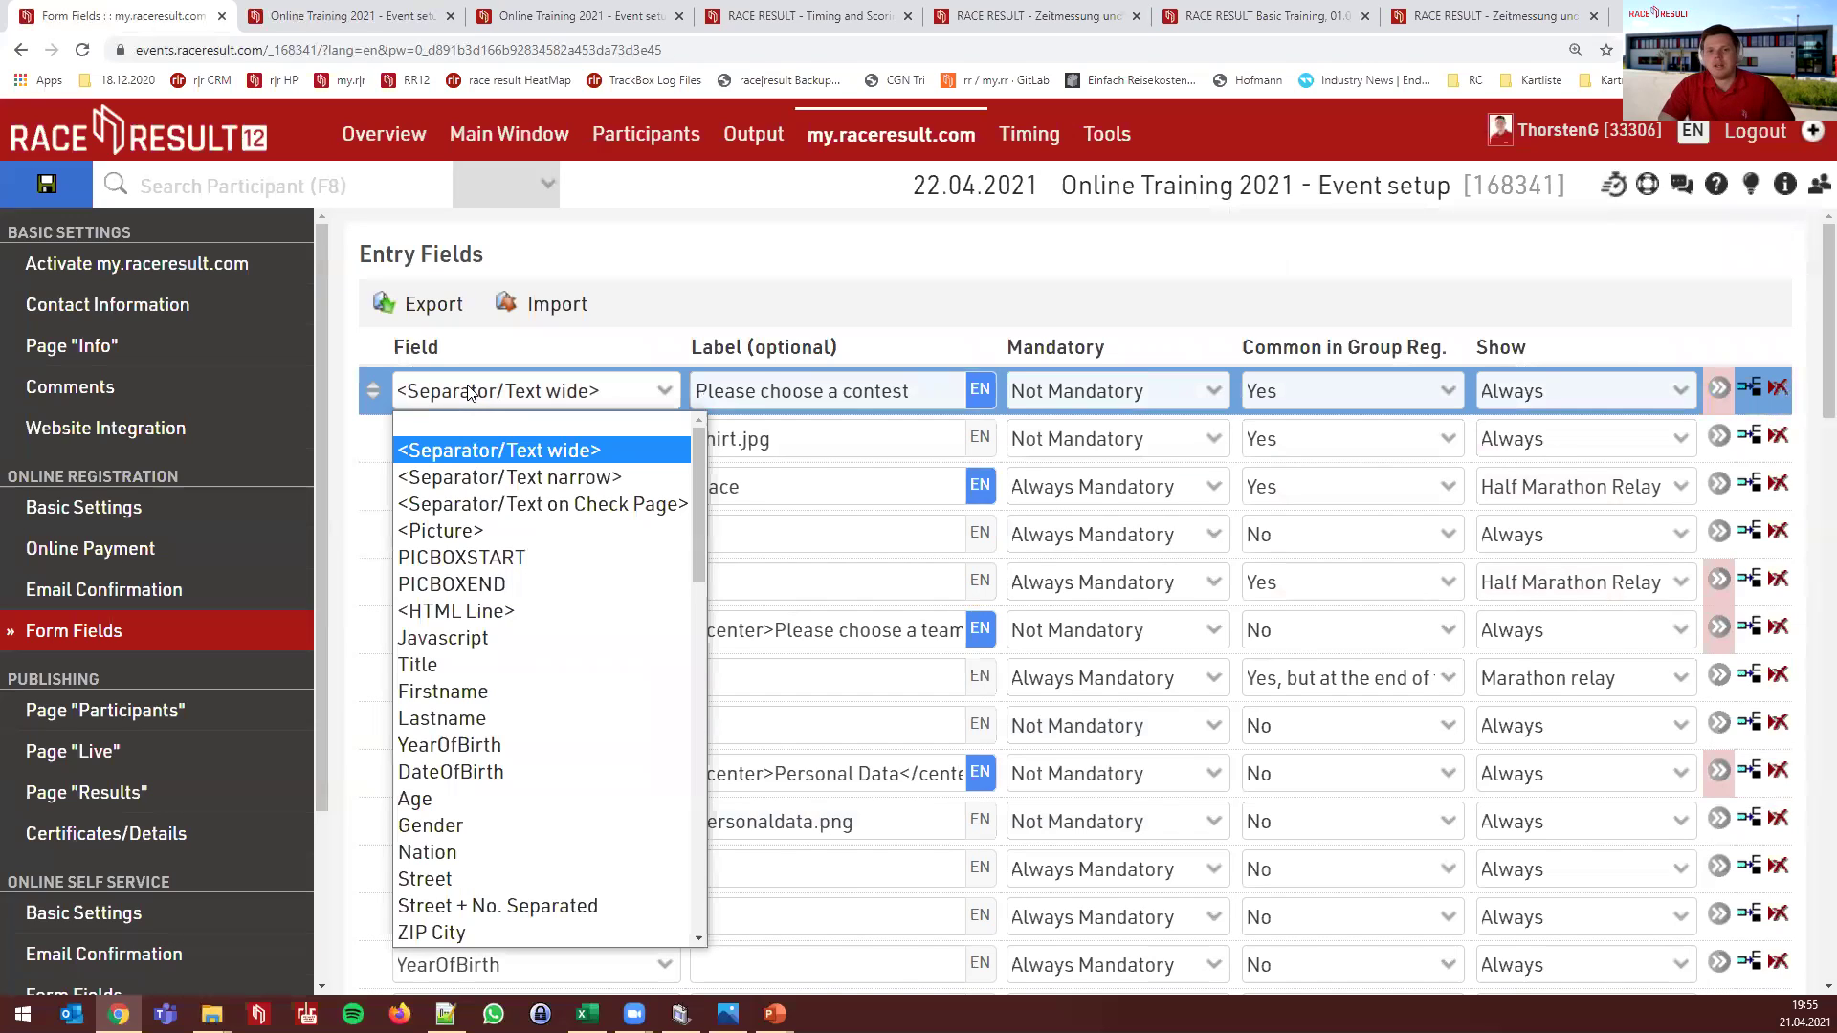
click(468, 390)
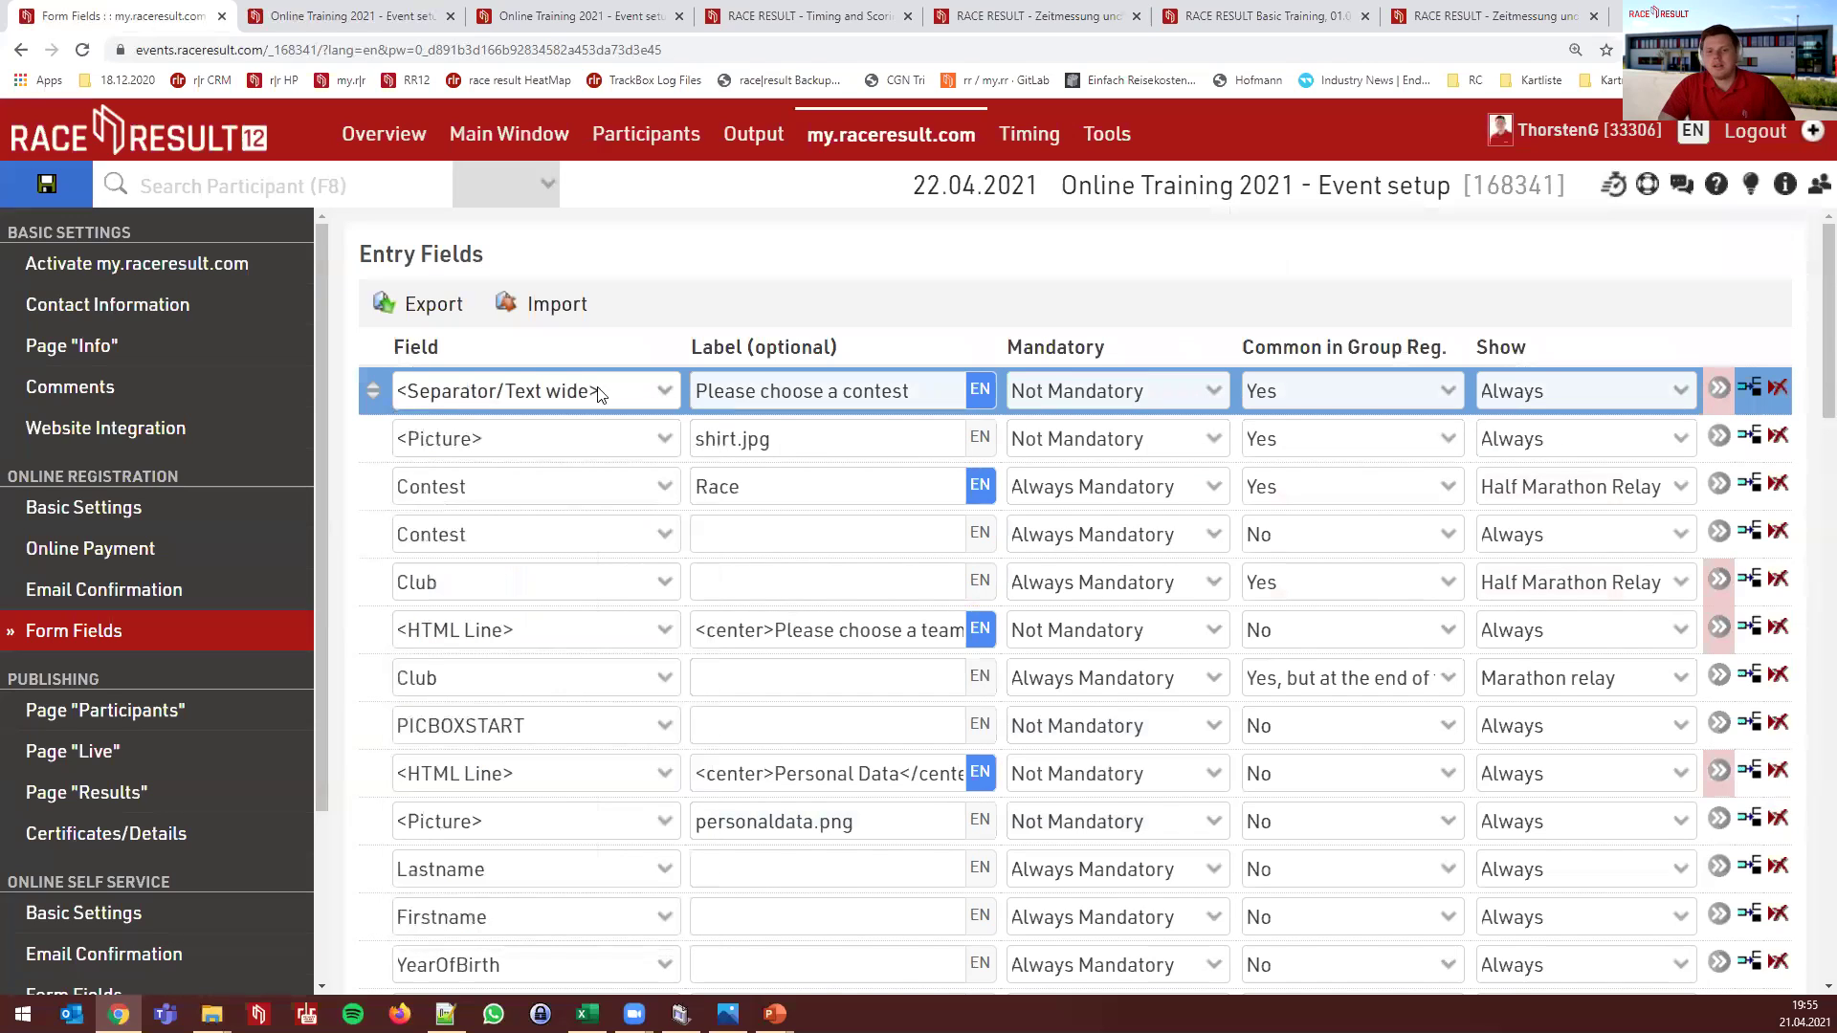
click(1719, 387)
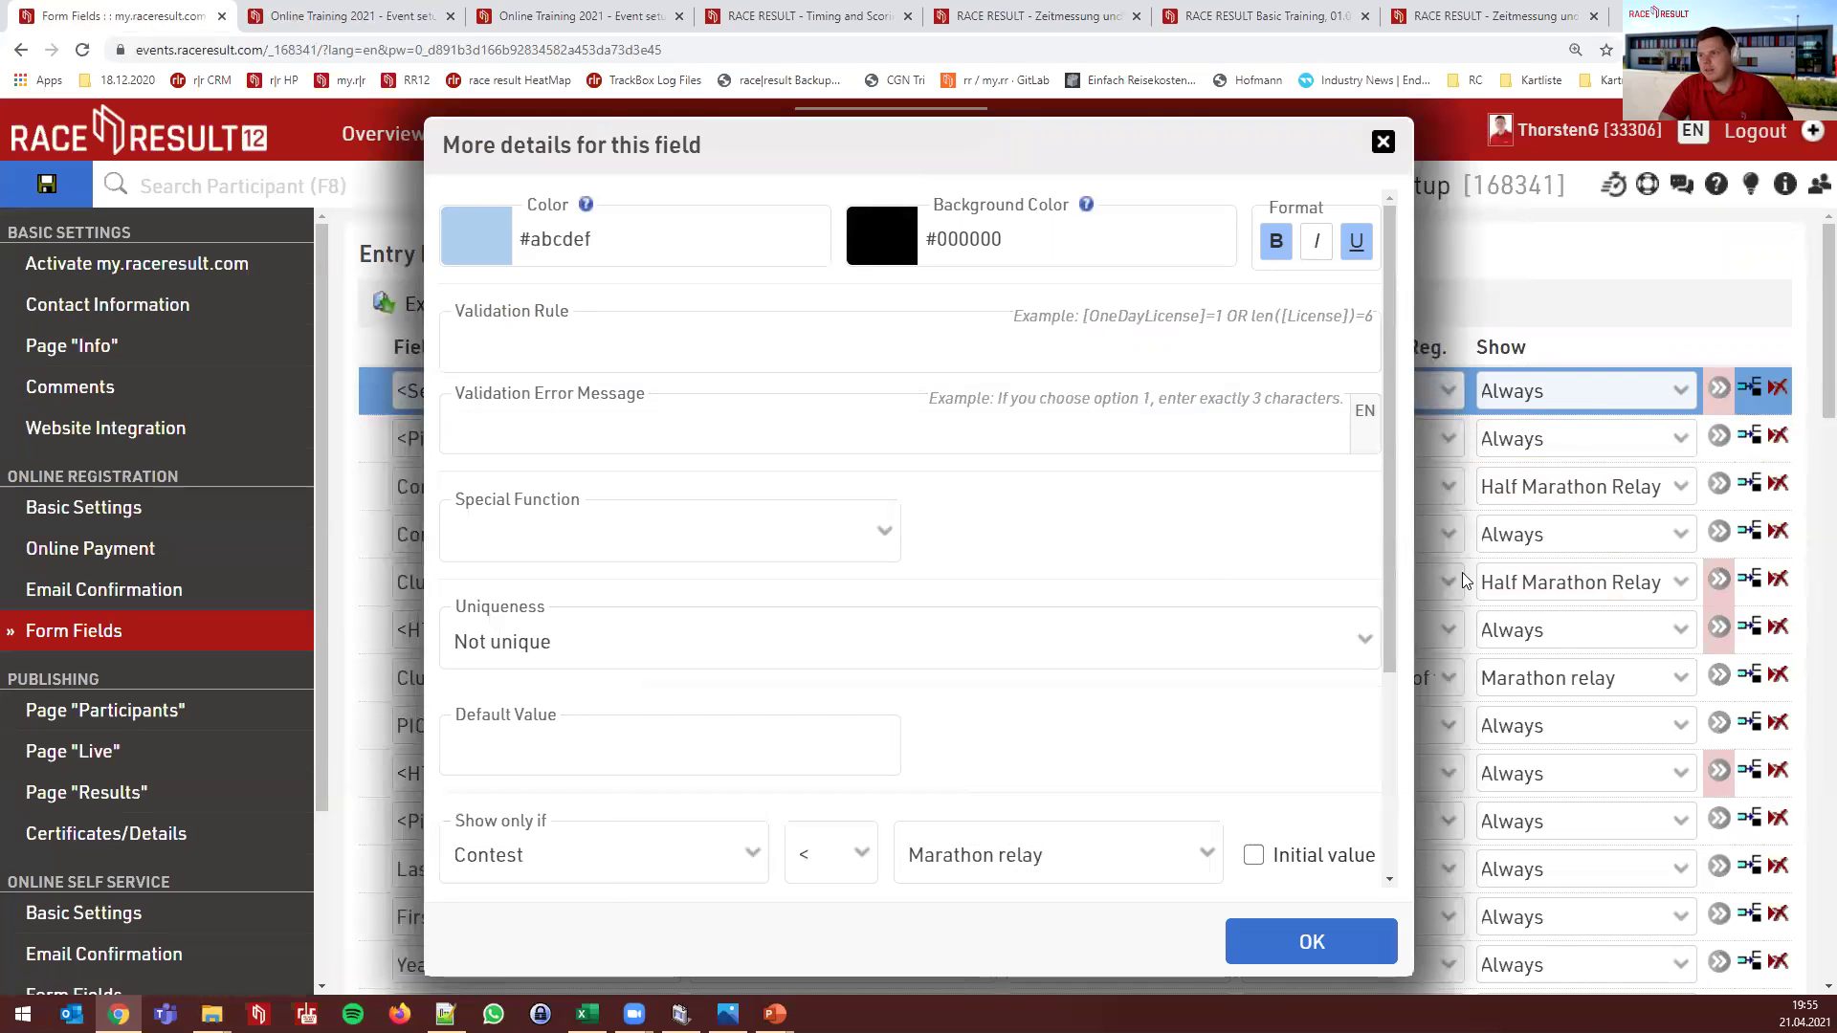
click(1527, 506)
Locate the TShirt row in the form fields and examine the Free Event Shirt box on the reloaded registration page
scroll(1100, 603, down, 9)
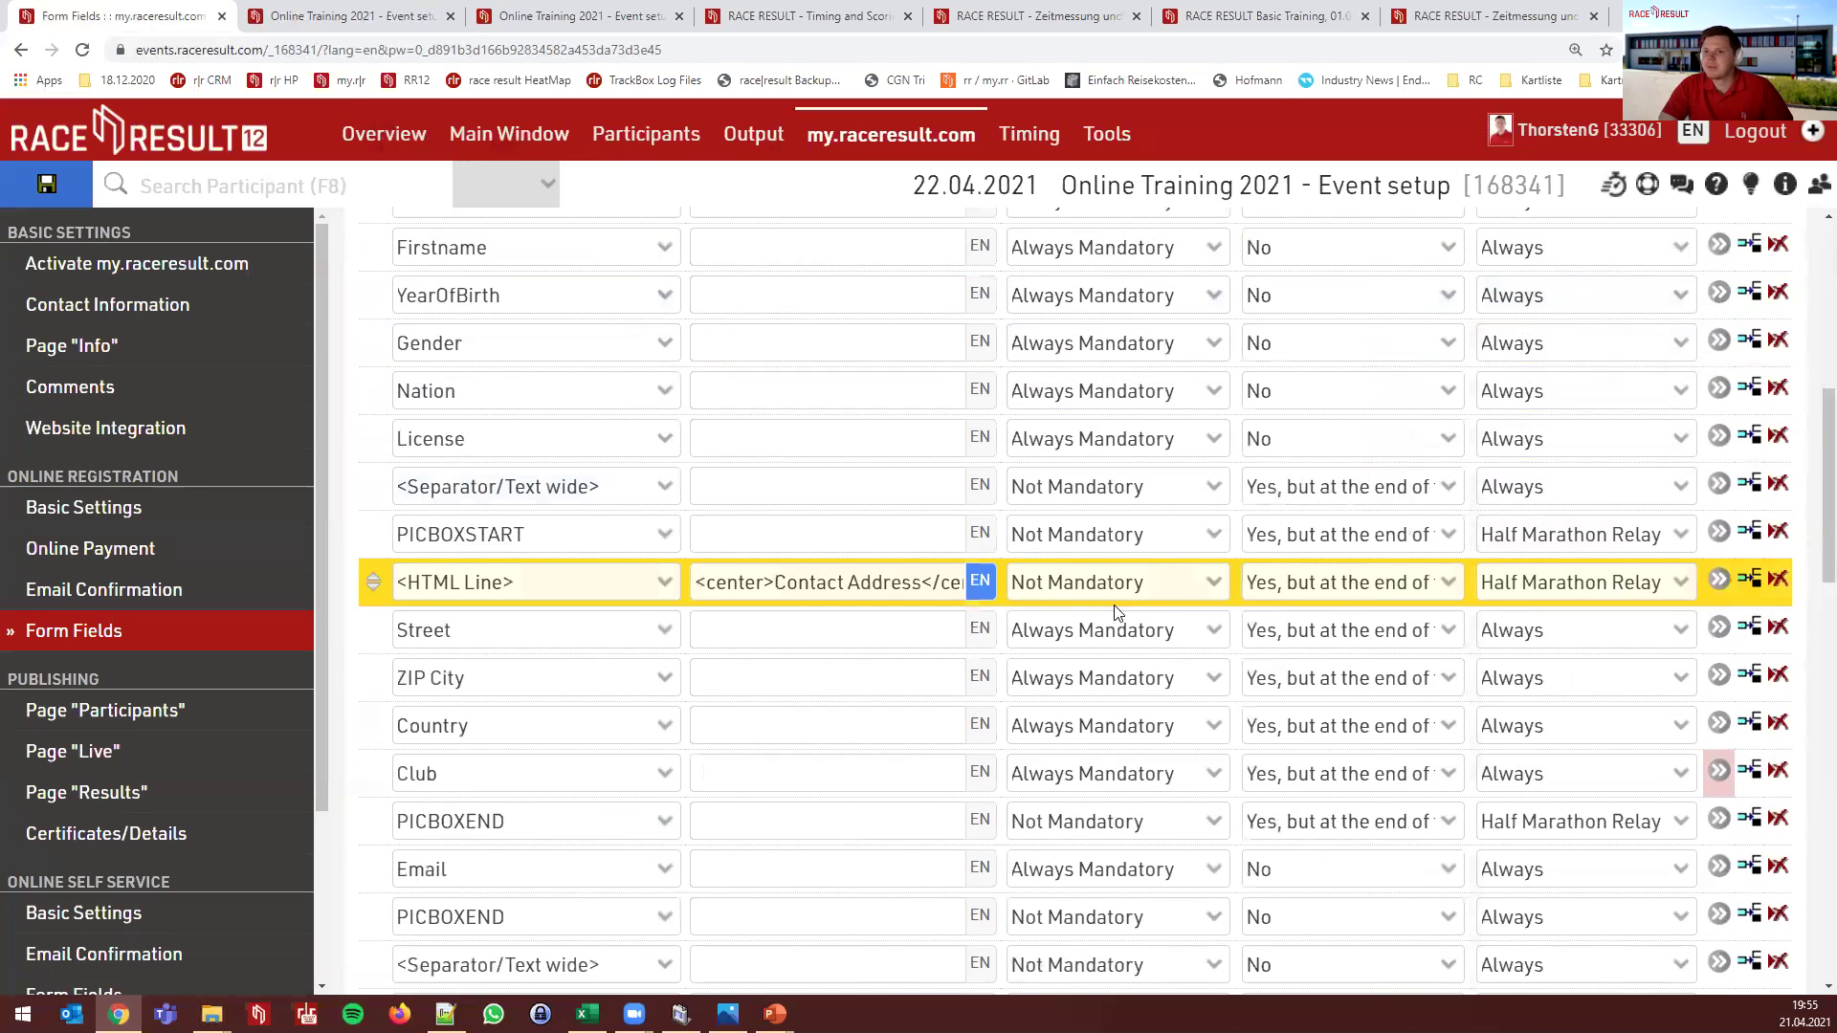
scroll(1038, 600, down, 3)
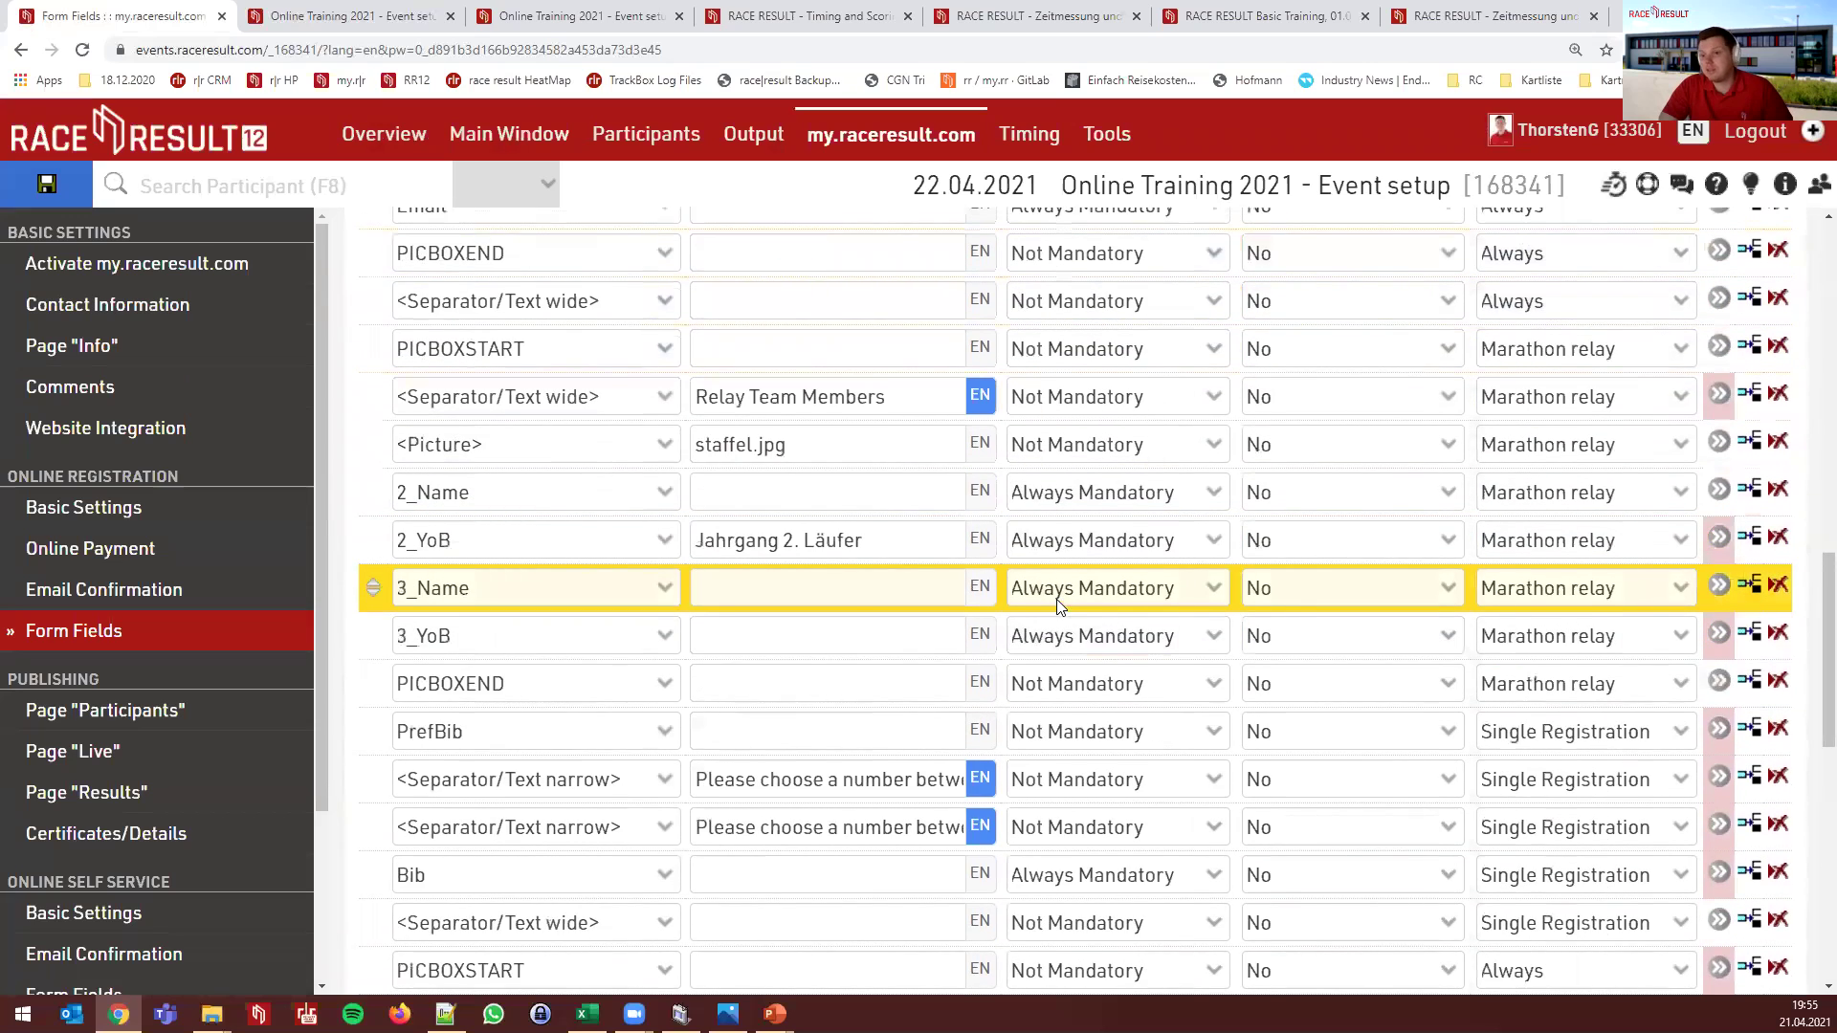
scroll(1127, 733, down, 6)
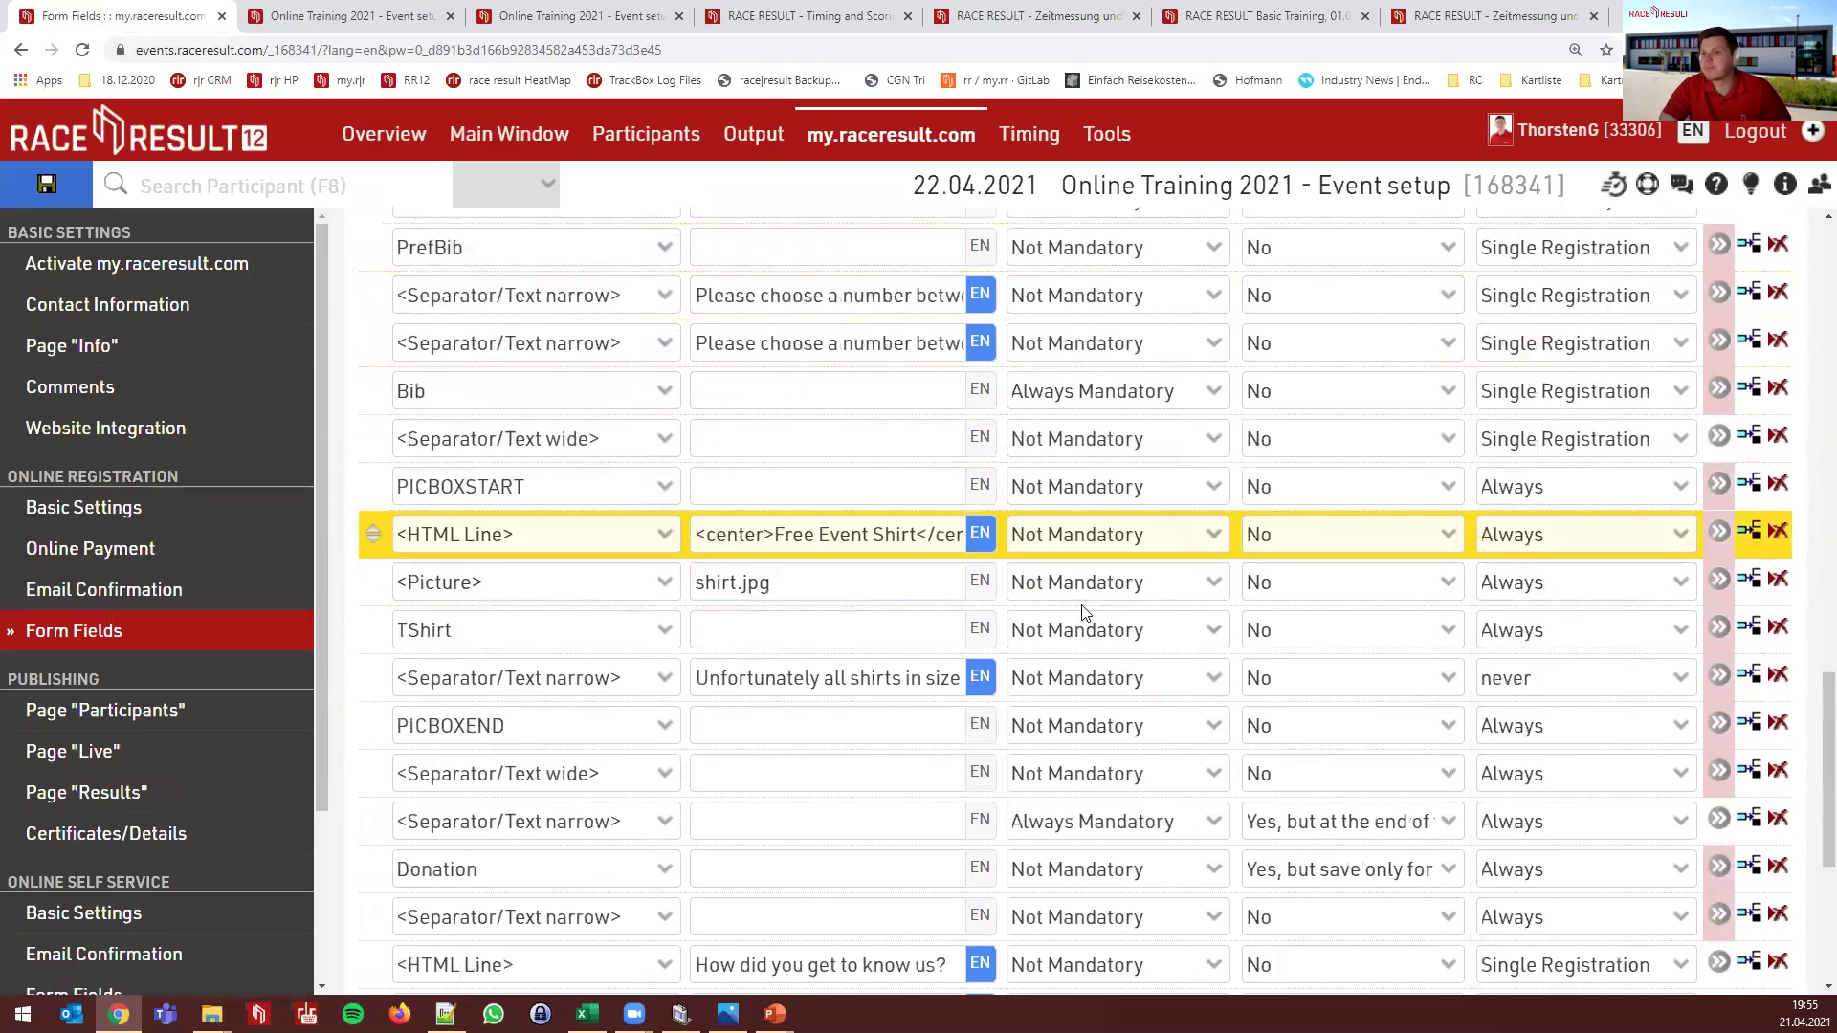
click(1717, 629)
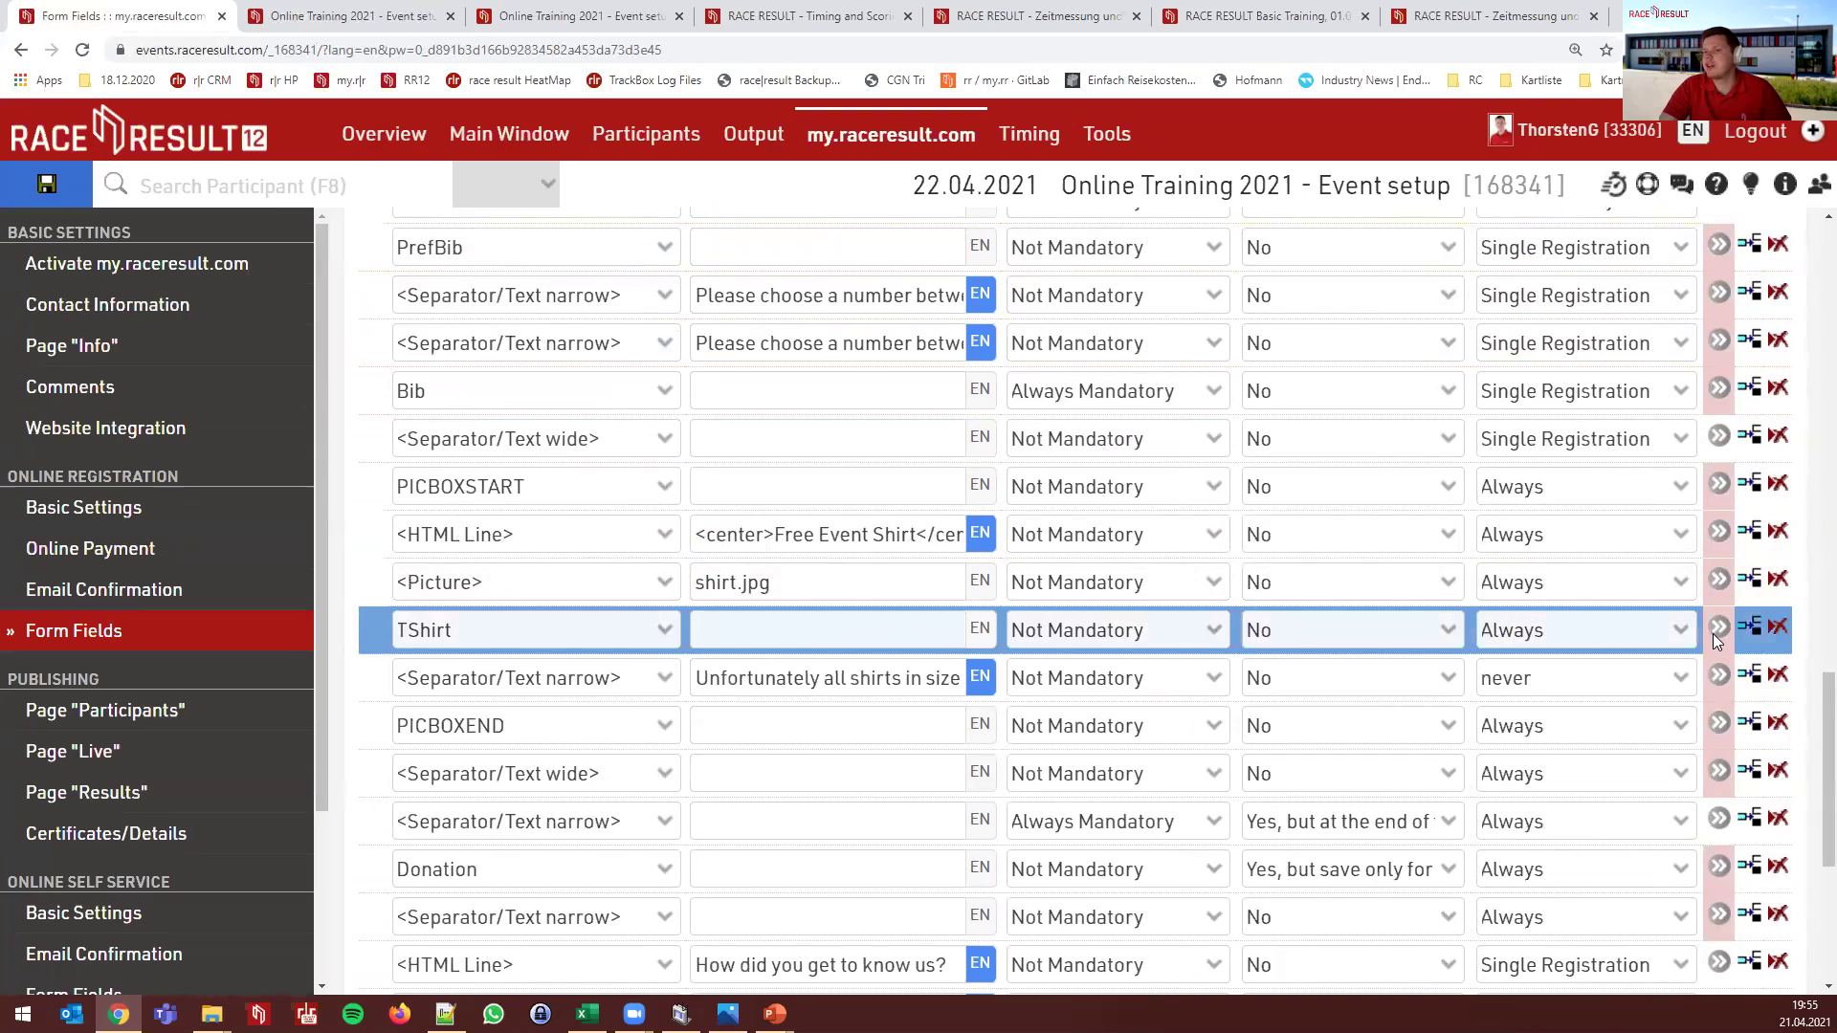
click(386, 19)
key(F5)
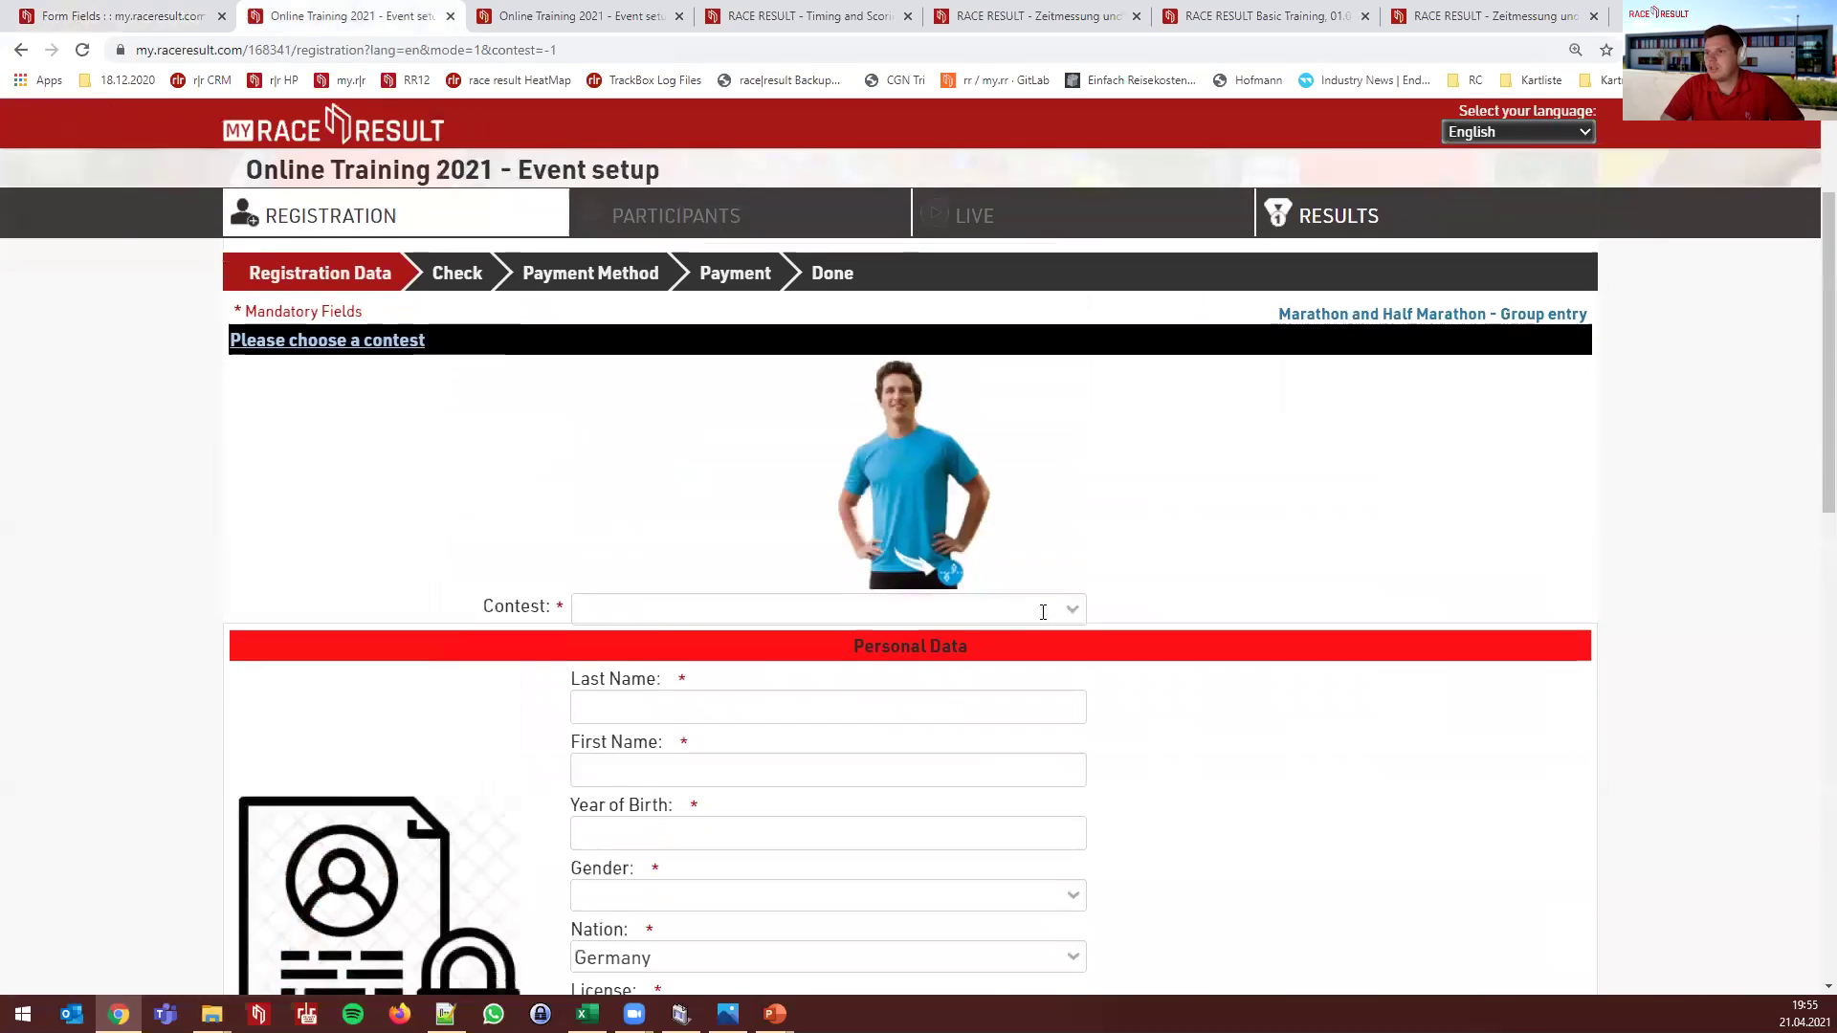
scroll(1096, 558, down, 10)
scroll(1096, 558, down, 1)
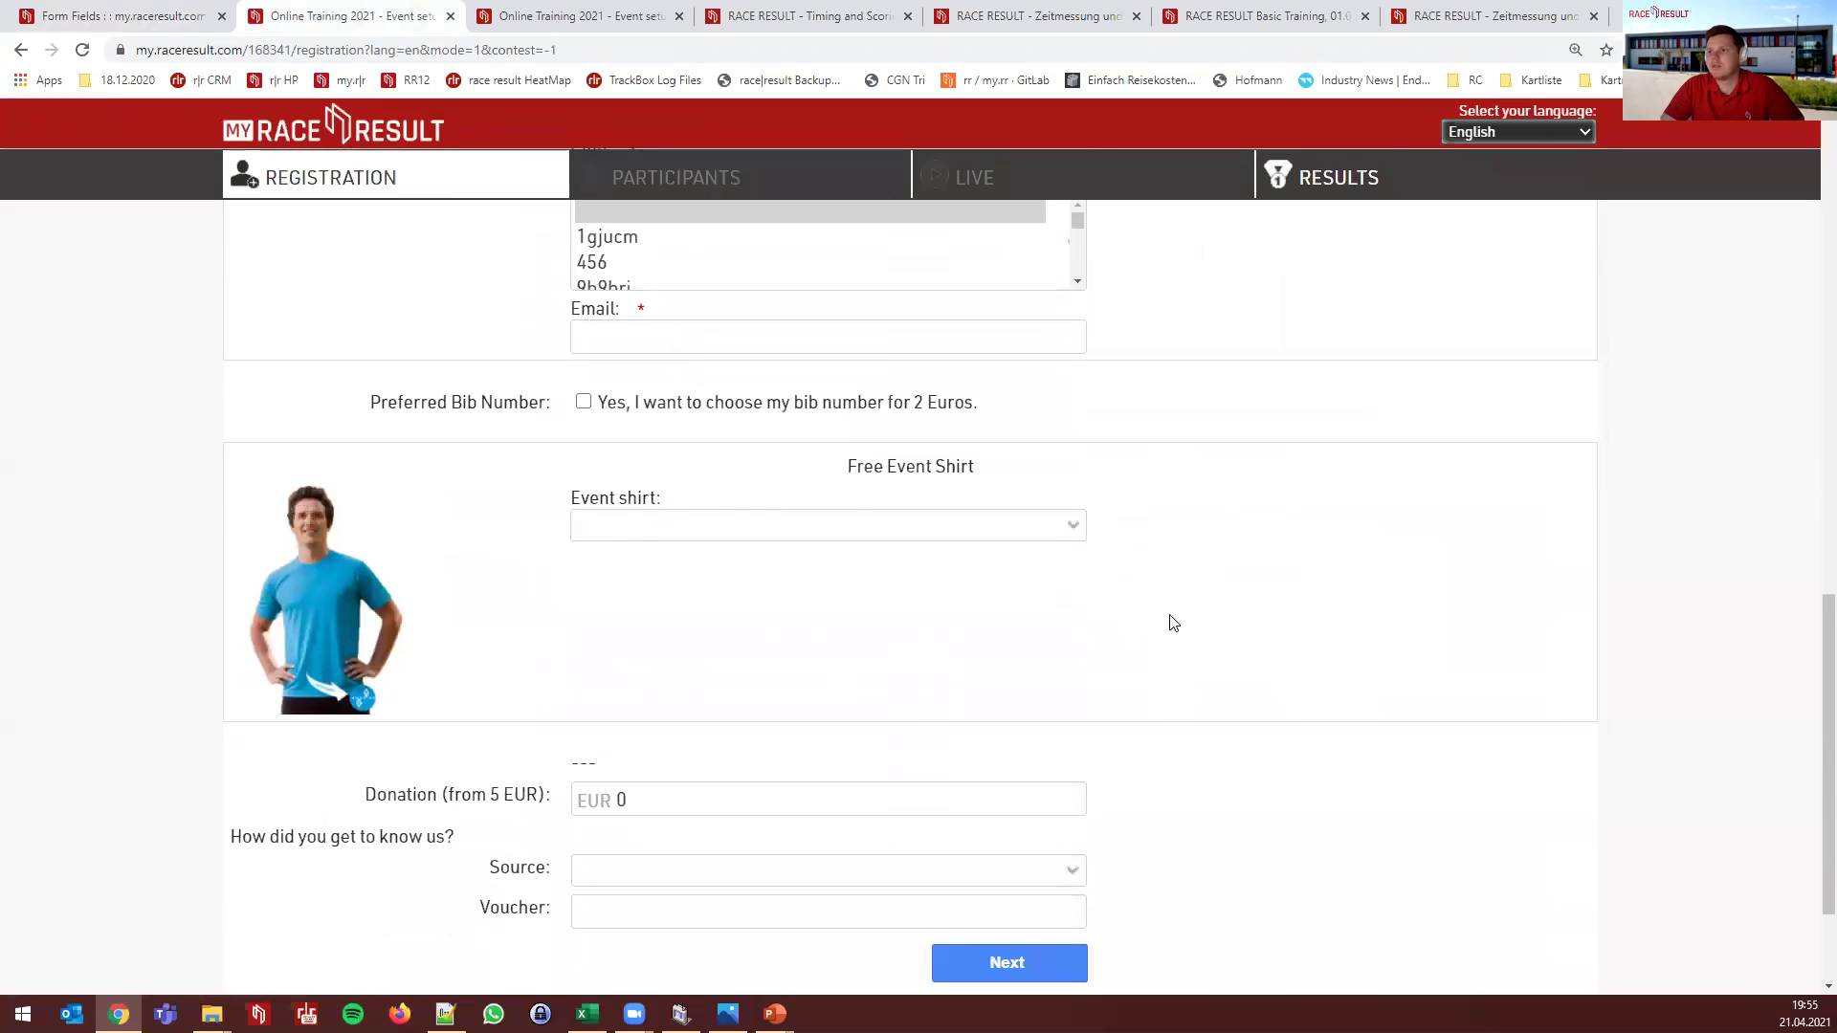
Review the event shirt size choices on the registration page and both sides of the TShirt field's validation rule in its additional details
click(720, 532)
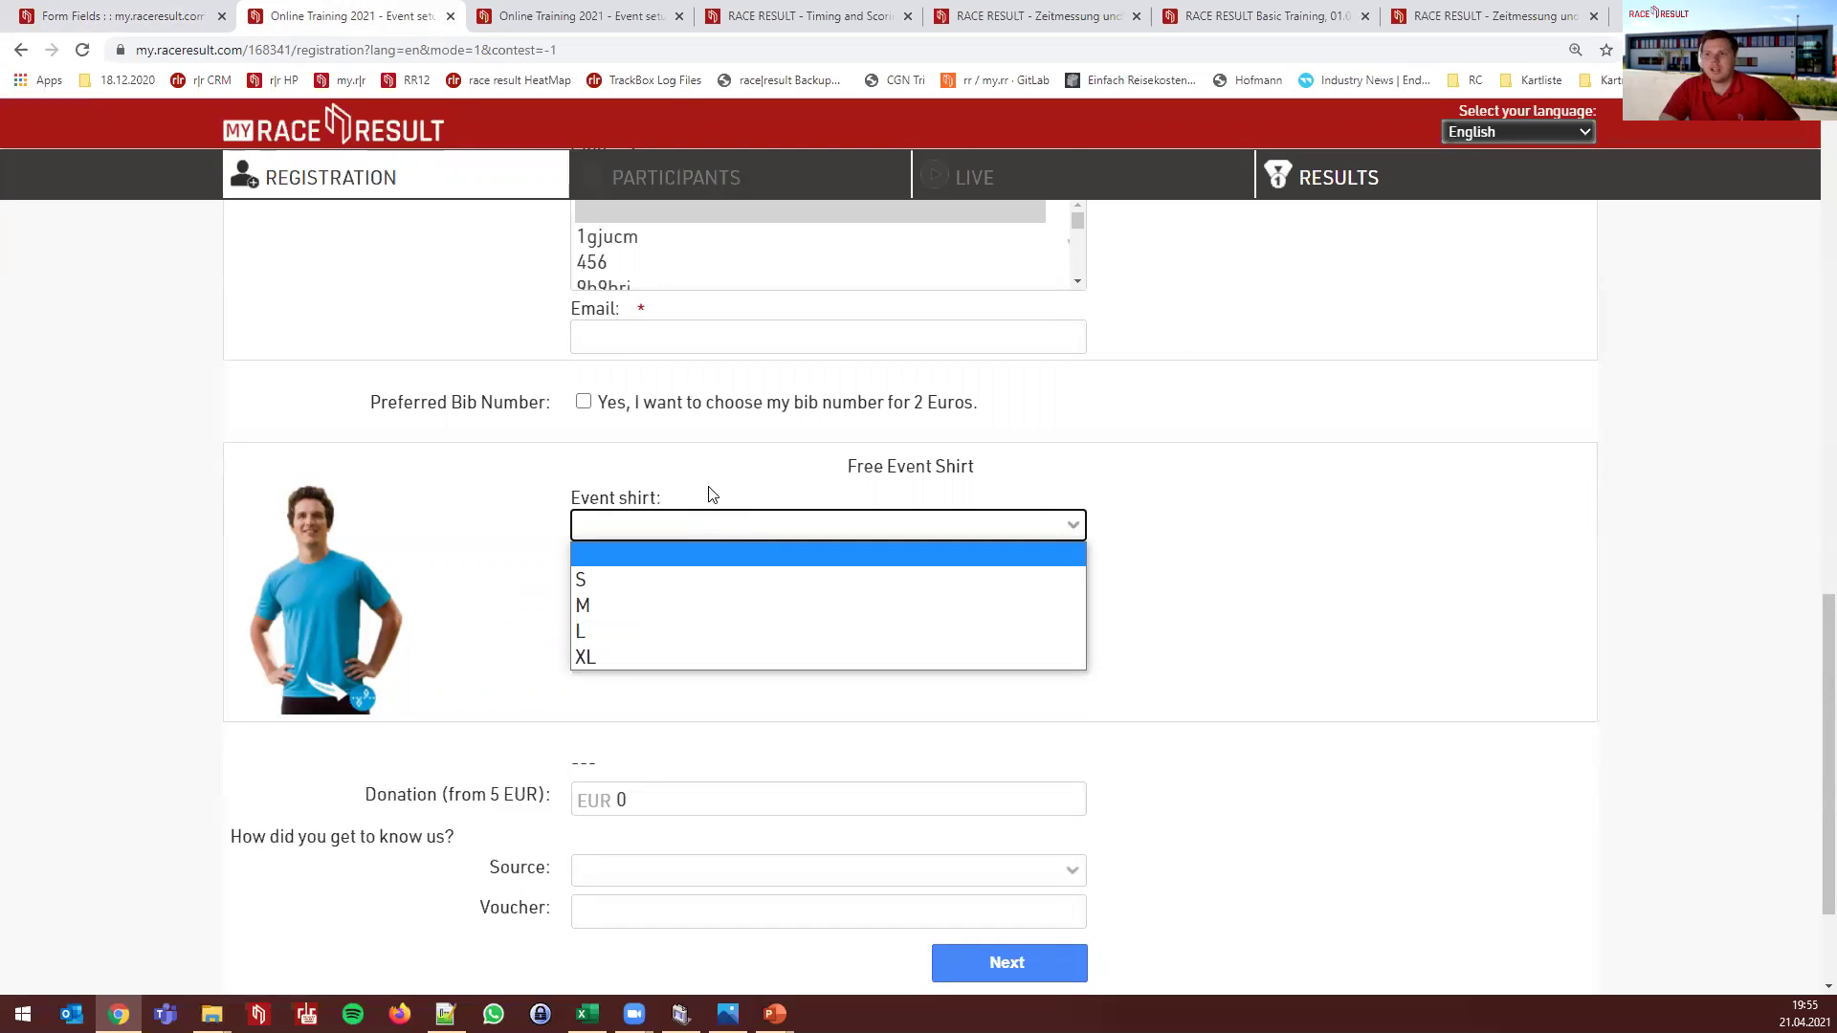
click(709, 493)
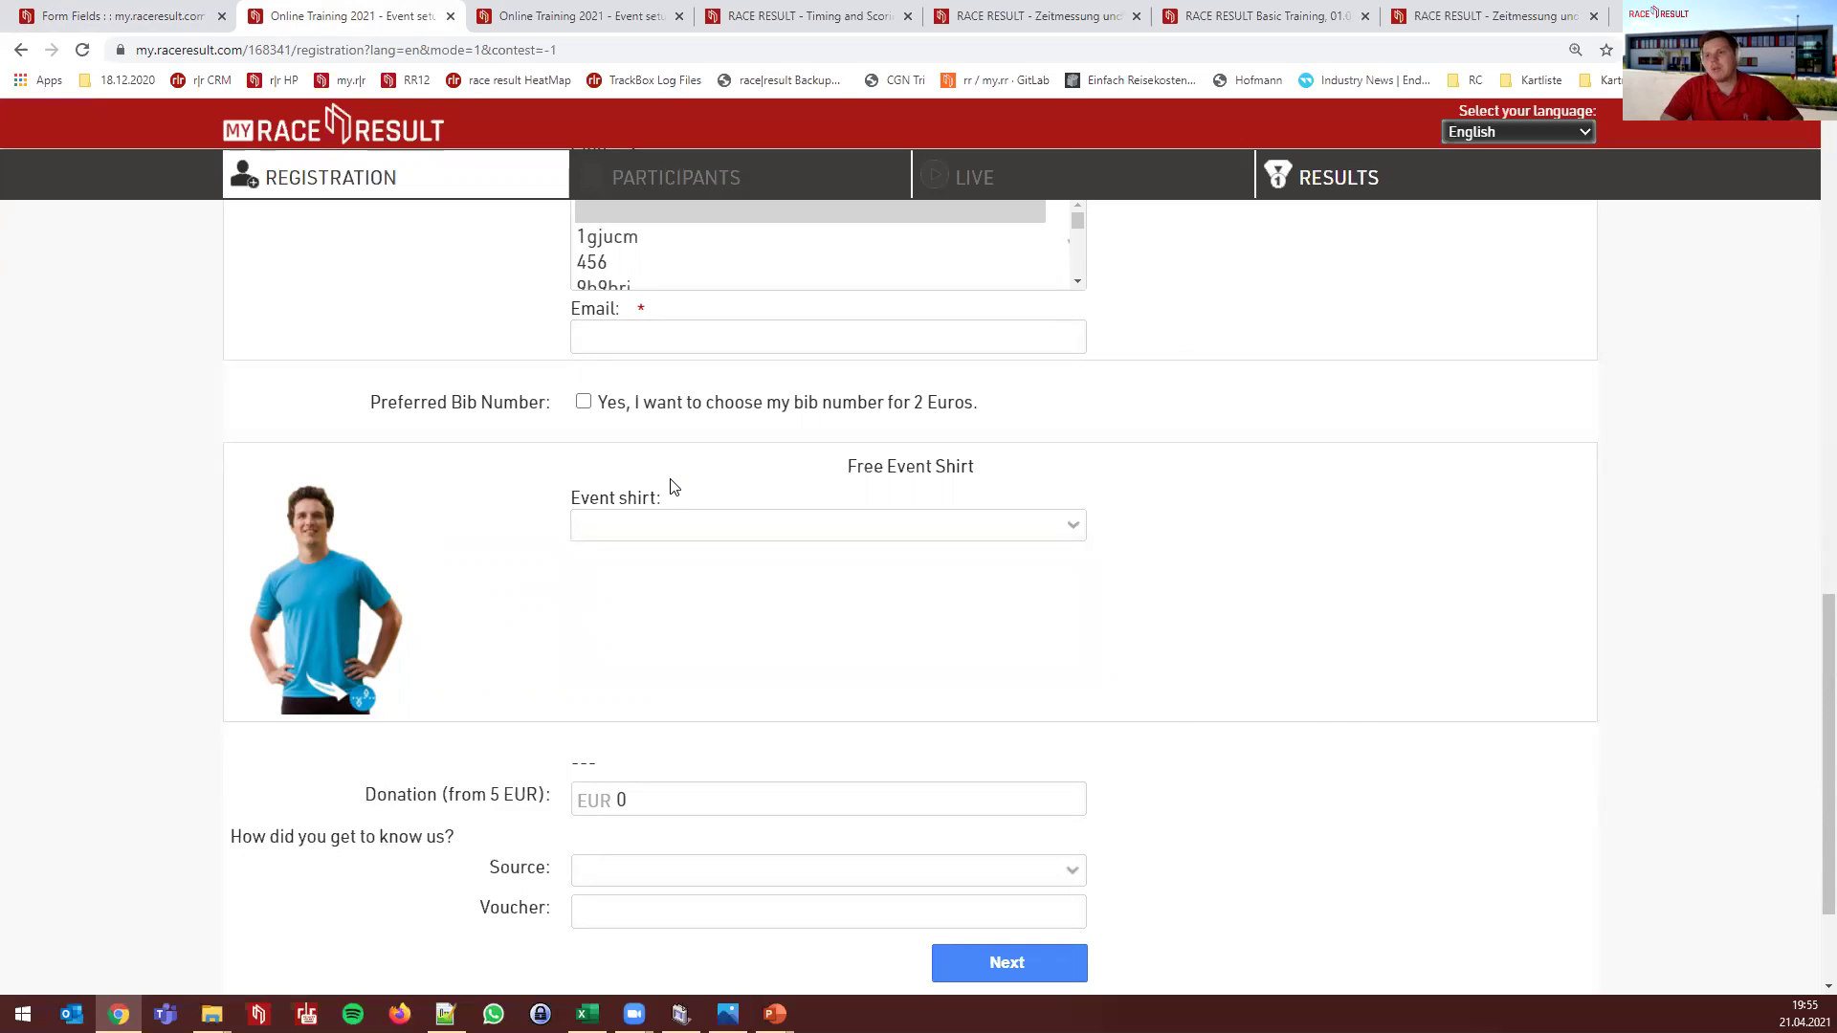
click(141, 22)
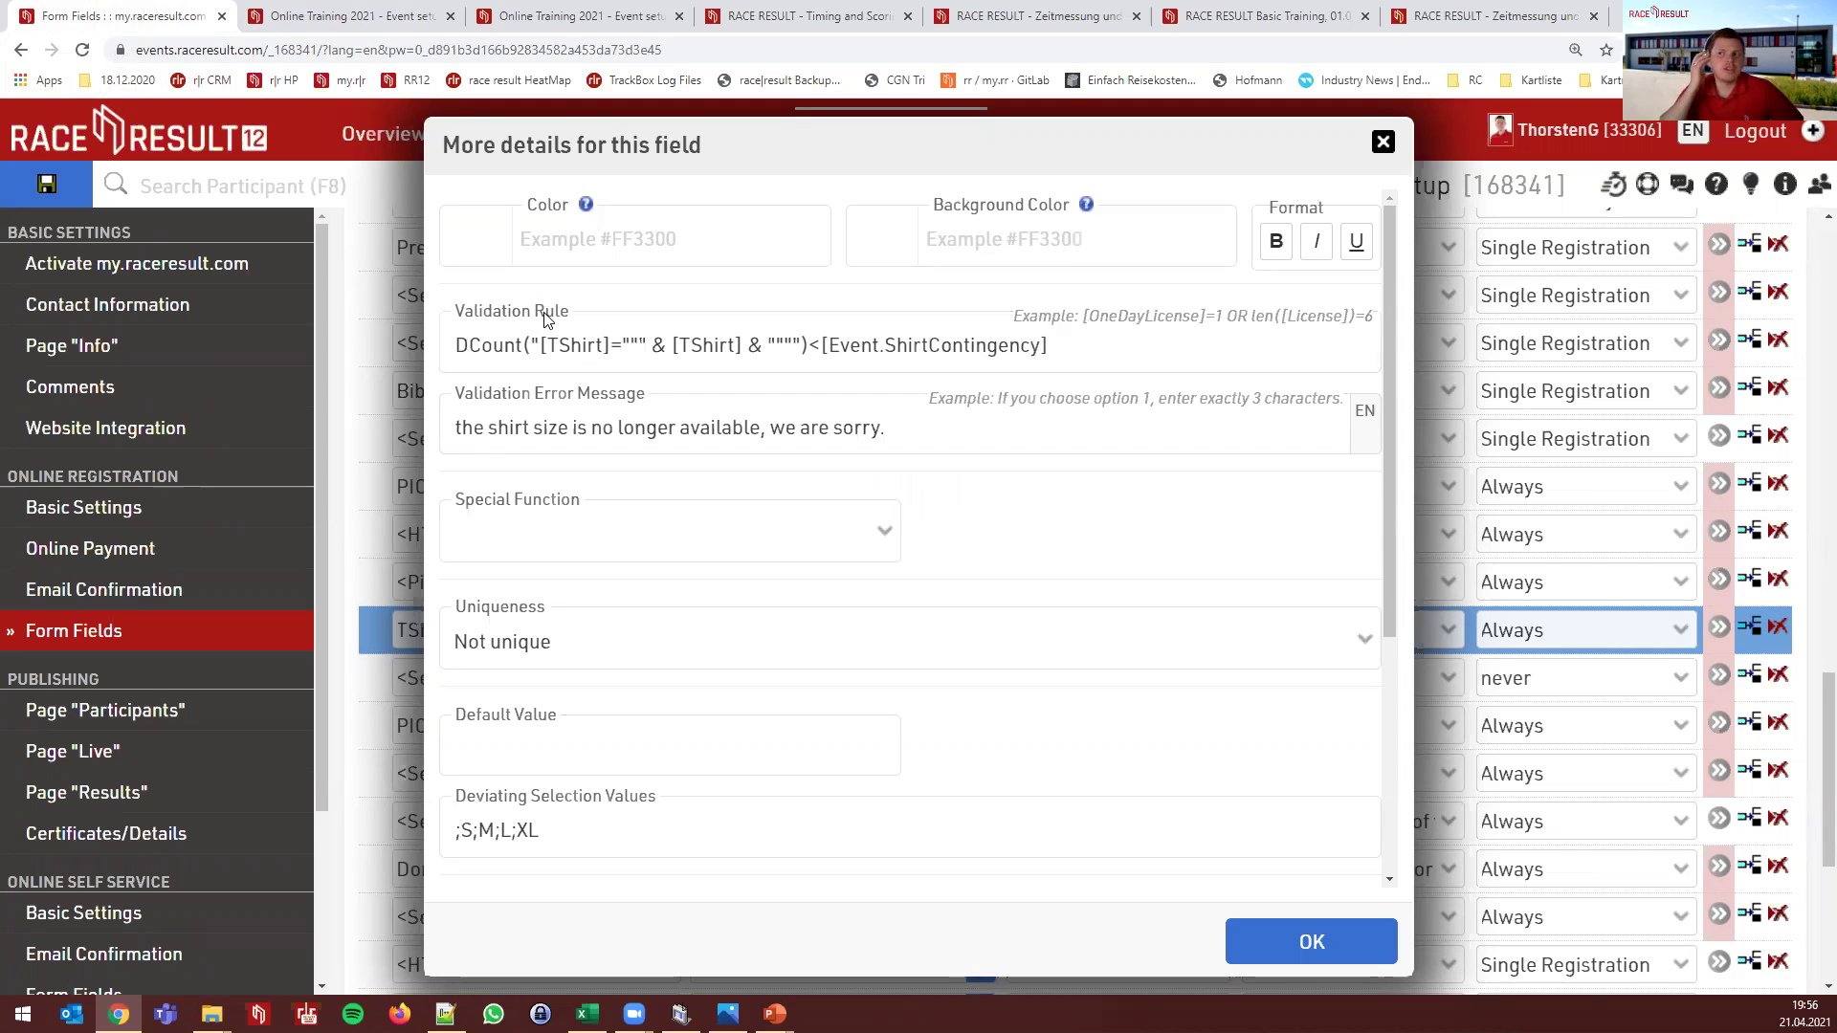
drag(811, 346, 437, 356)
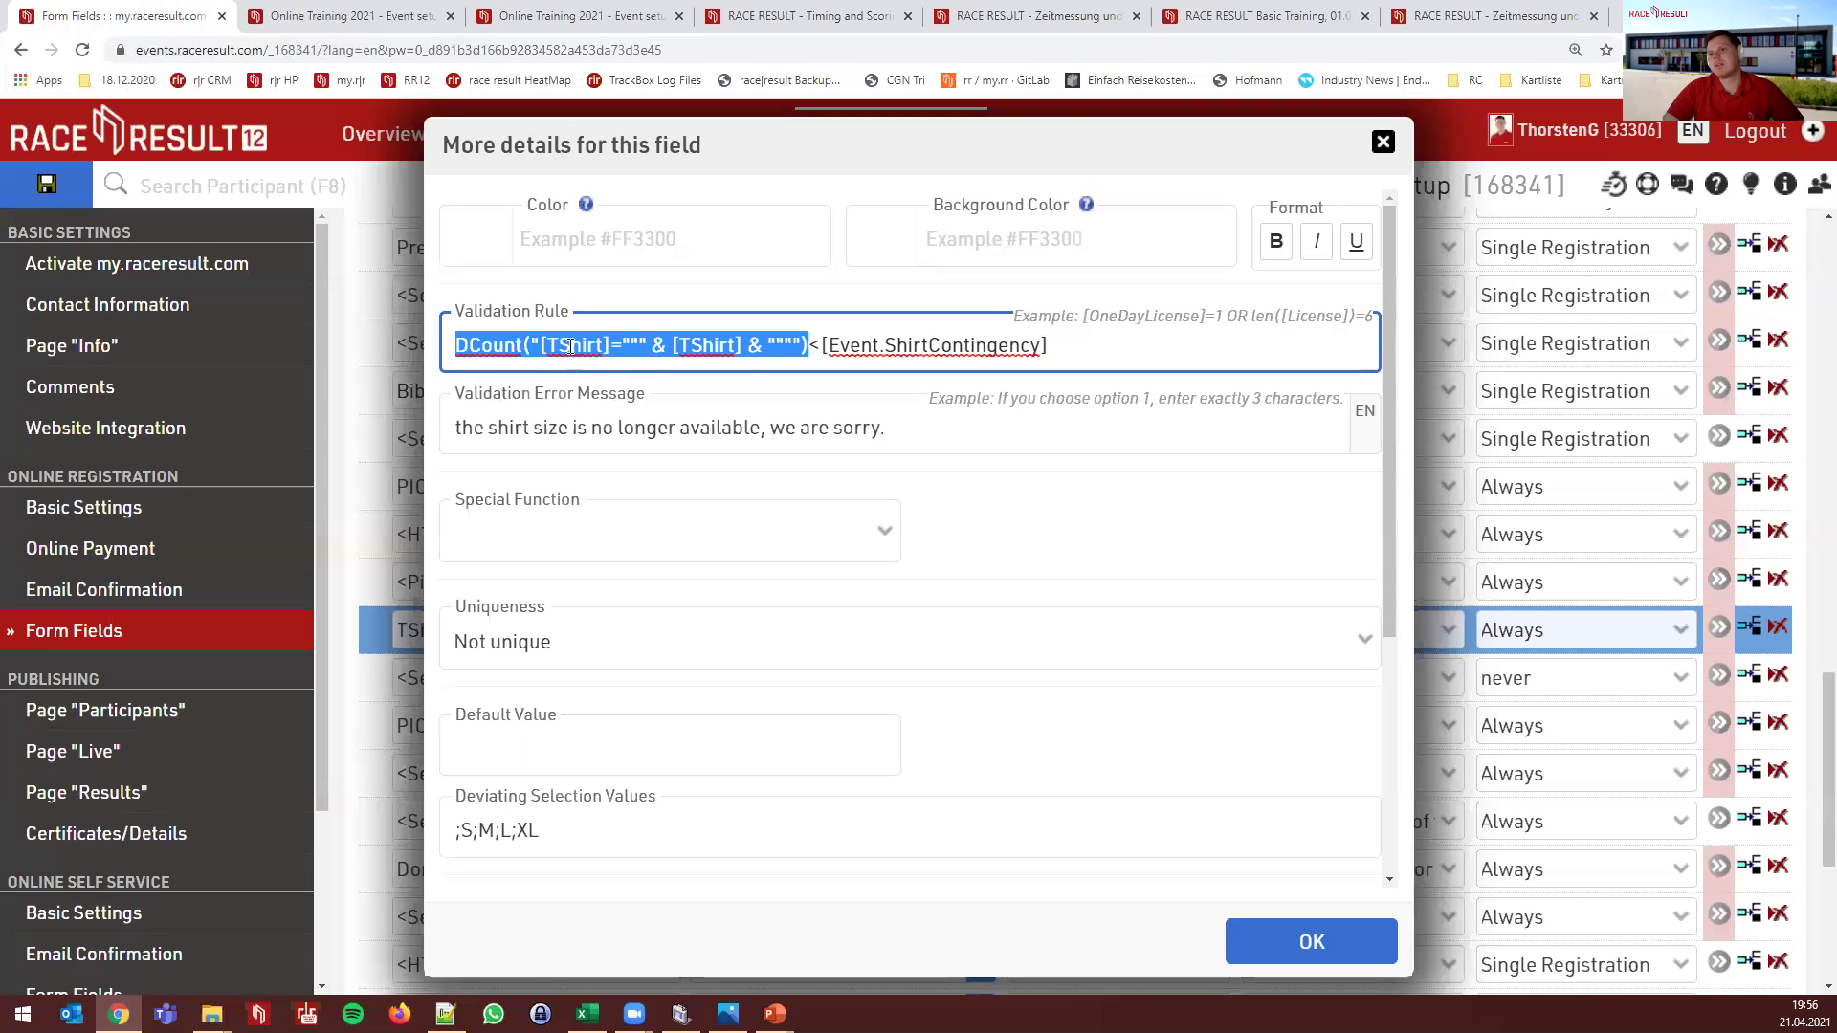
click(353, 16)
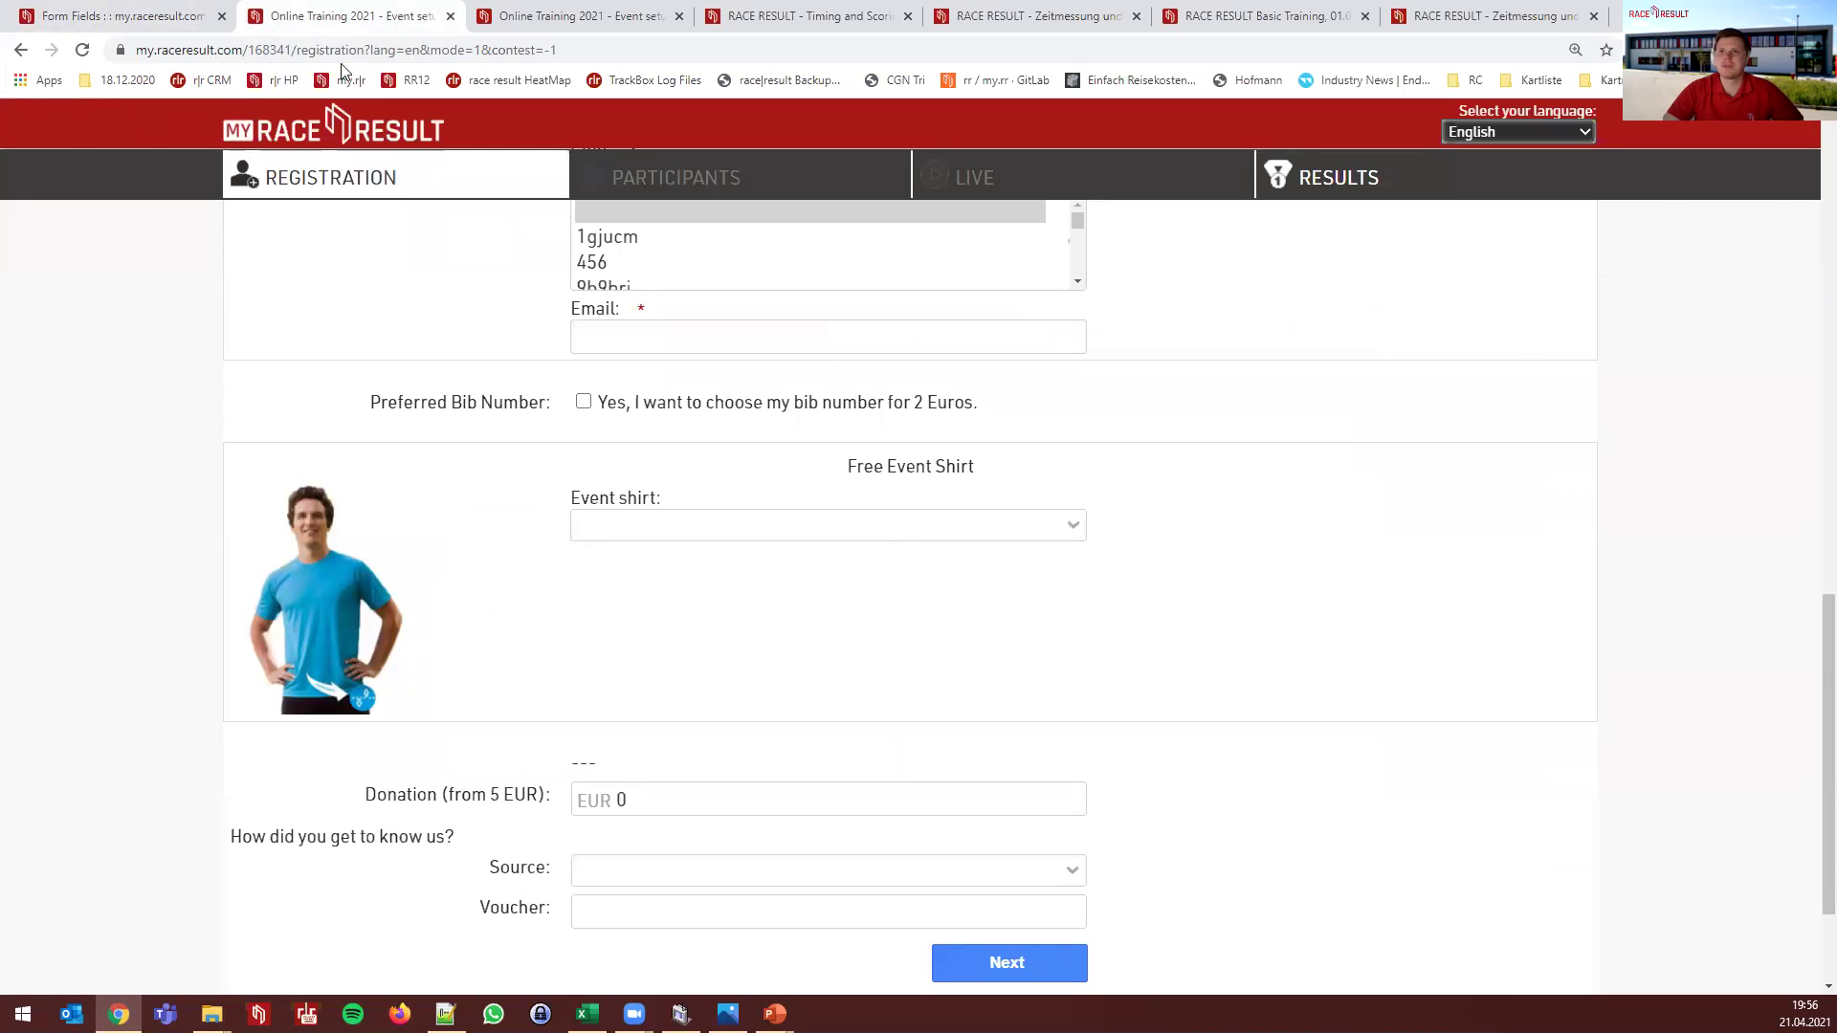
click(127, 23)
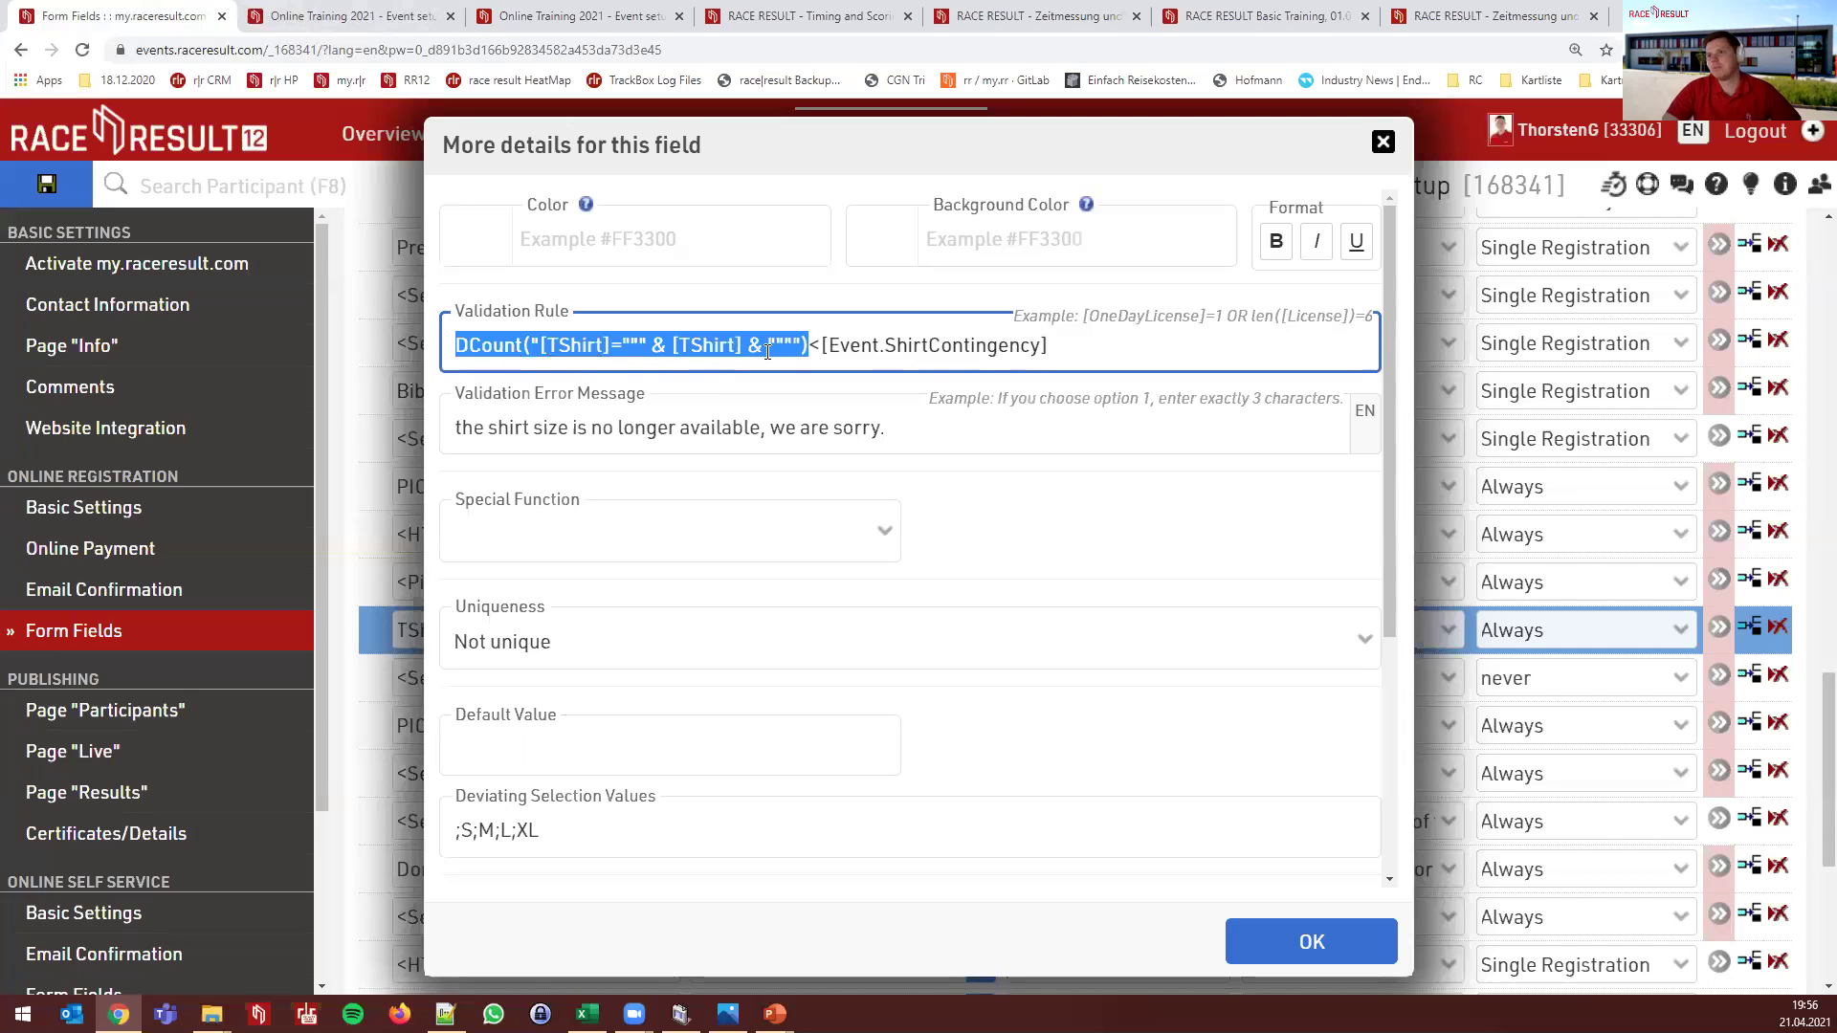
click(807, 349)
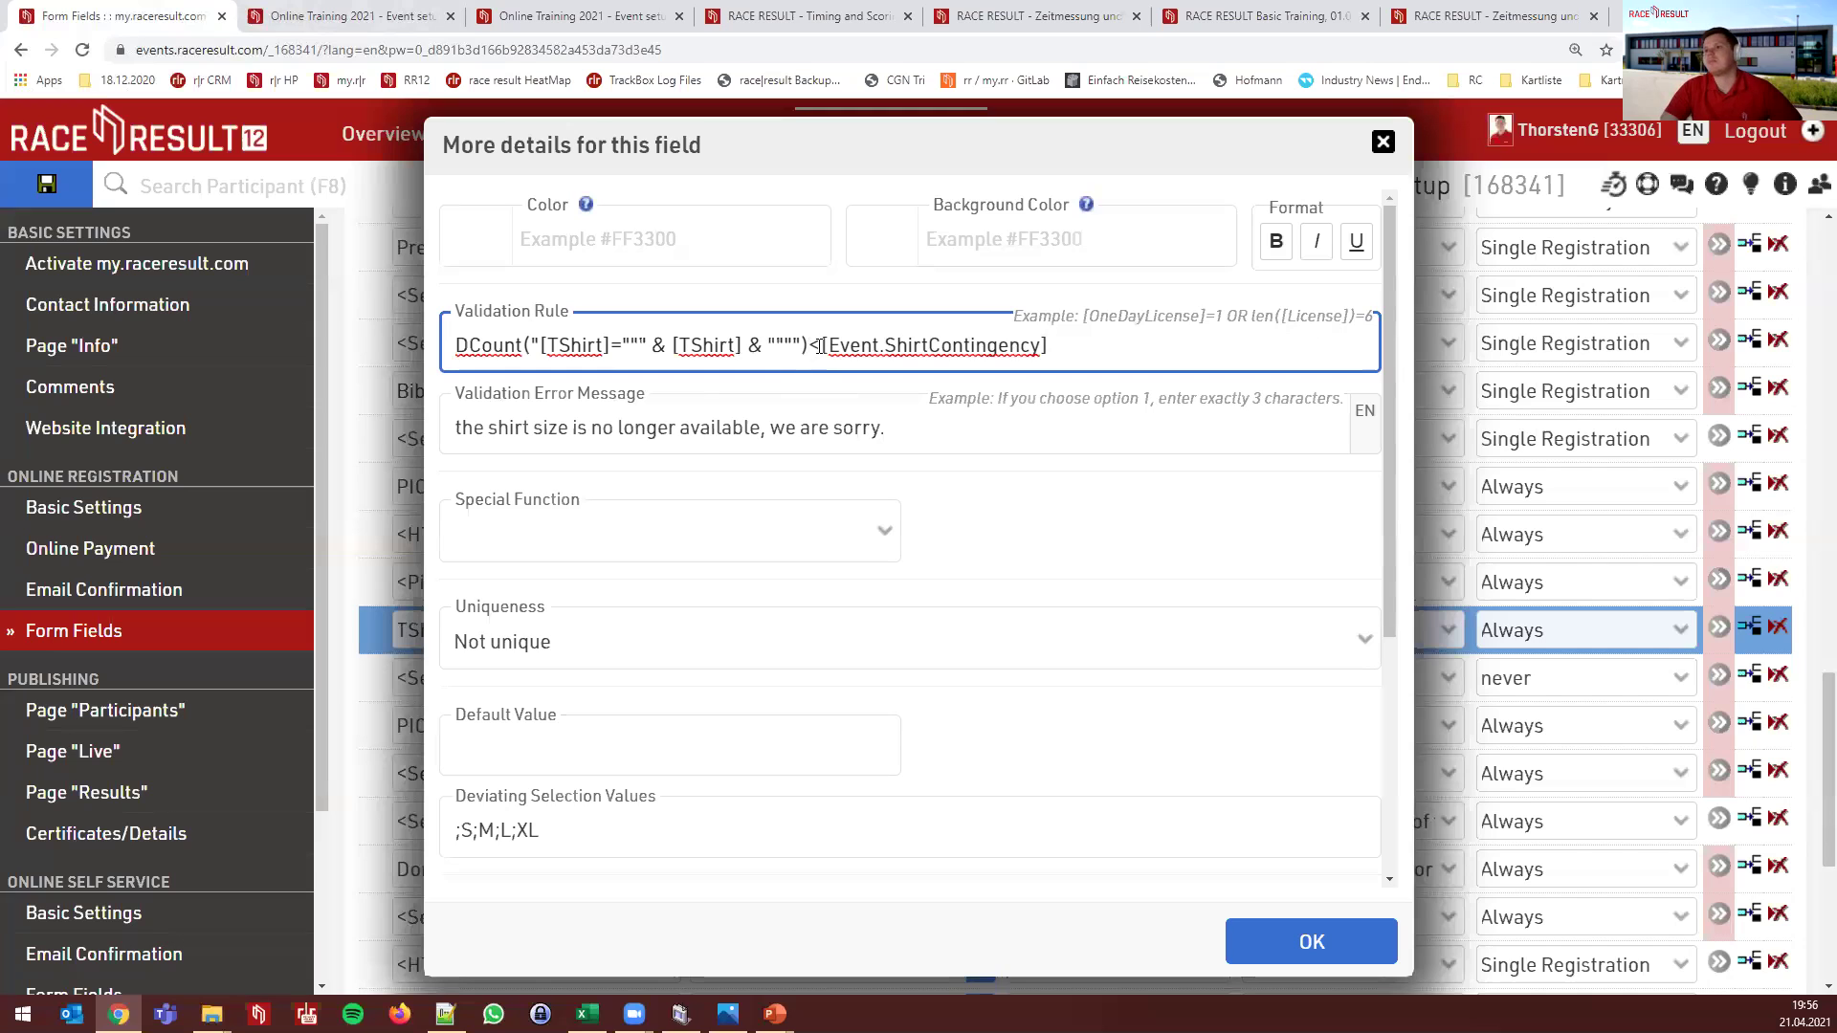
drag(824, 347, 1102, 362)
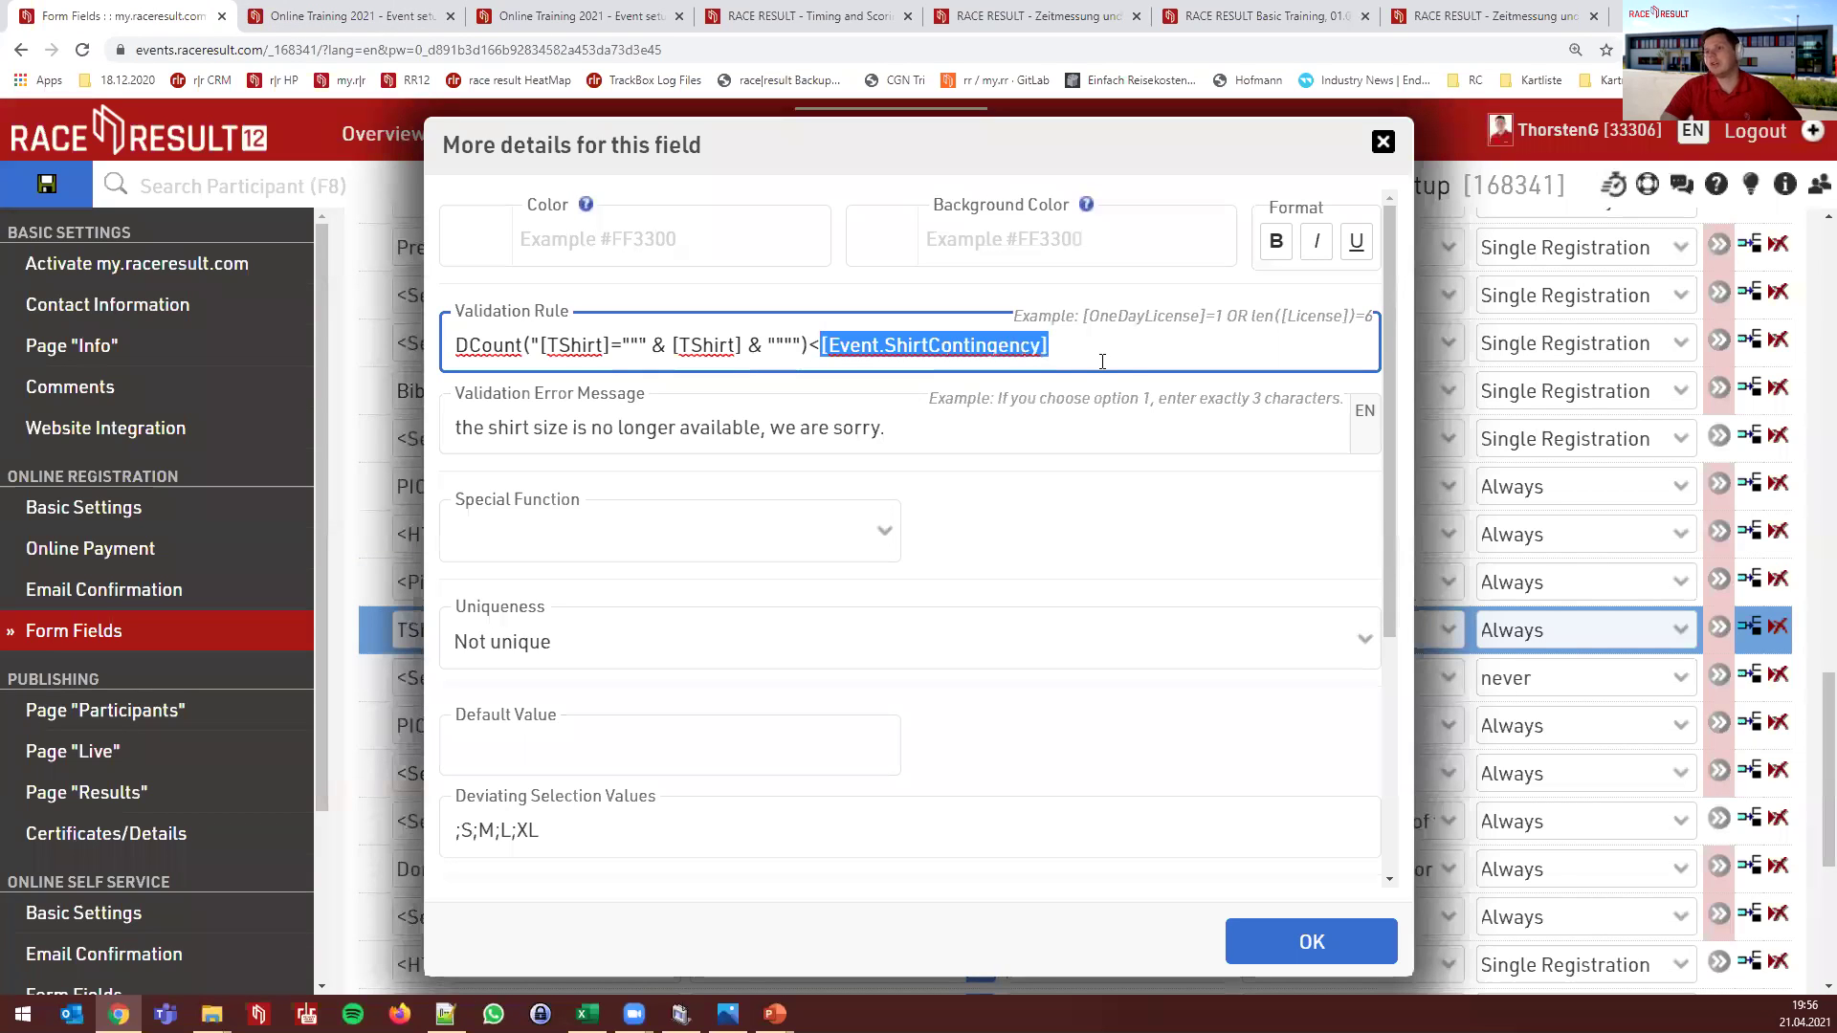
Leave the field details and examine the ShirtContingency entry among the user defined attributes in the event's basic settings
click(1488, 418)
click(451, 291)
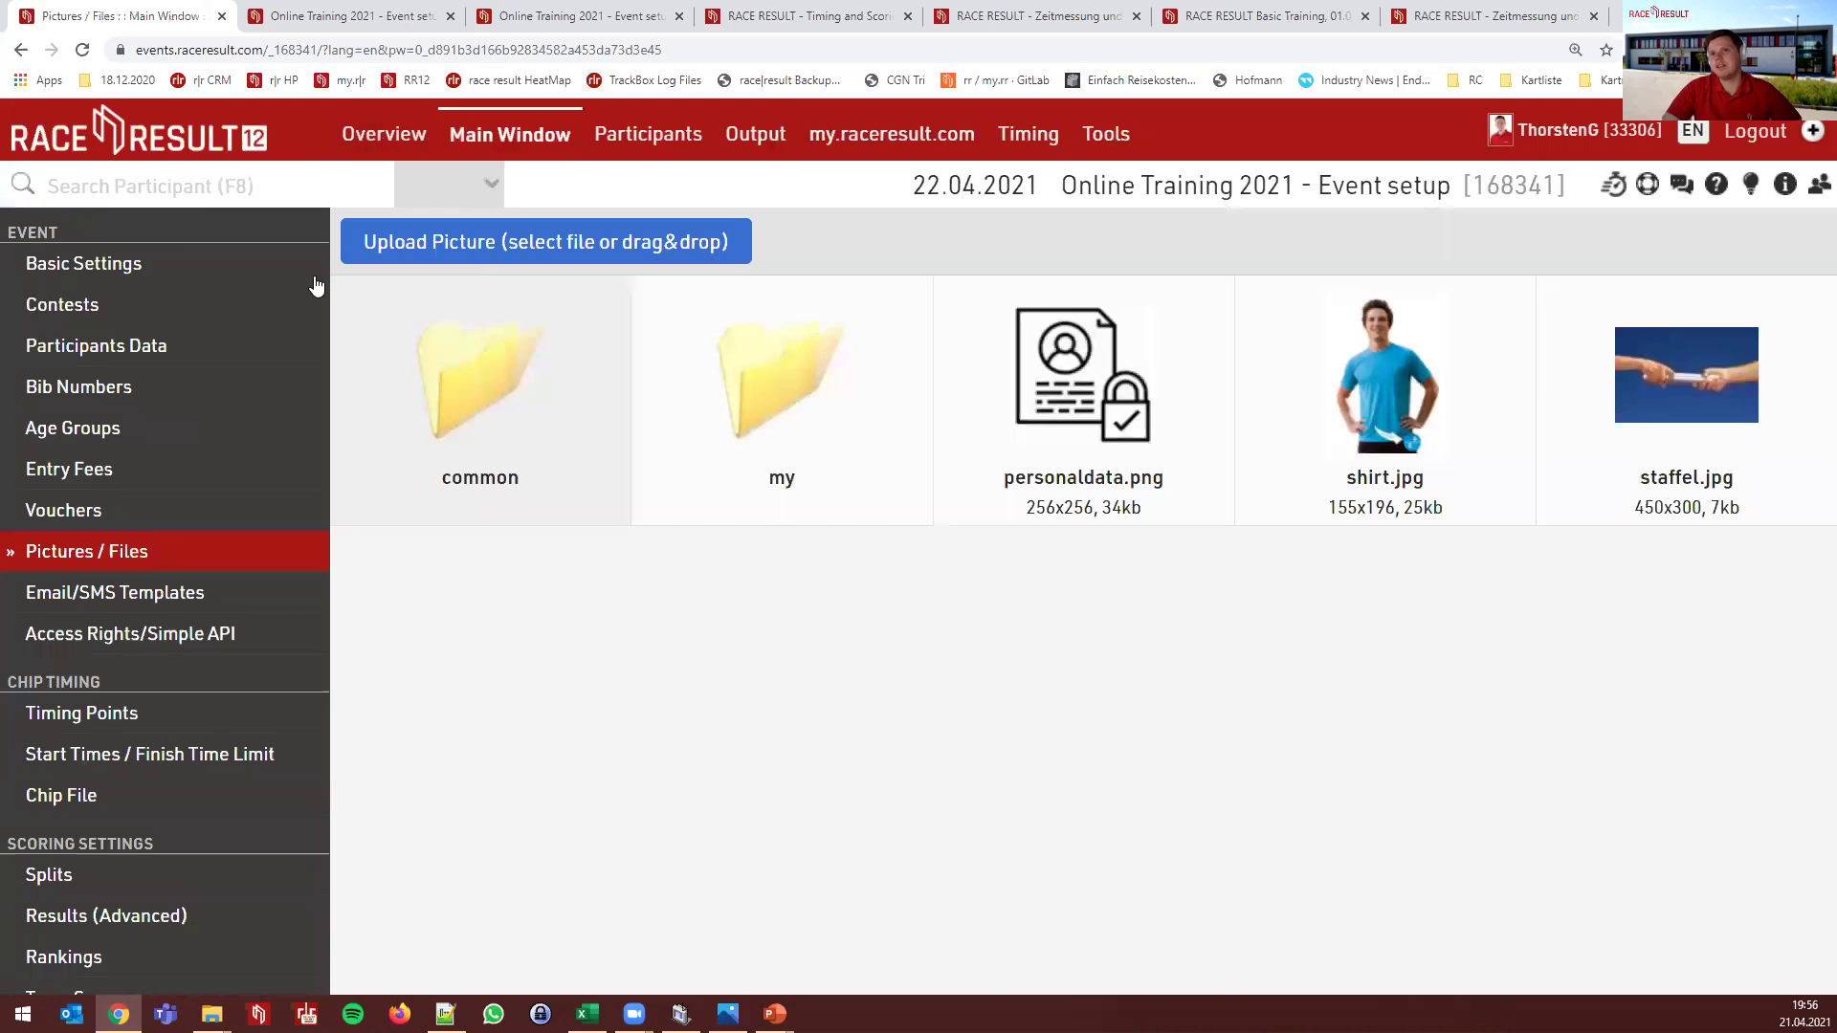
click(314, 277)
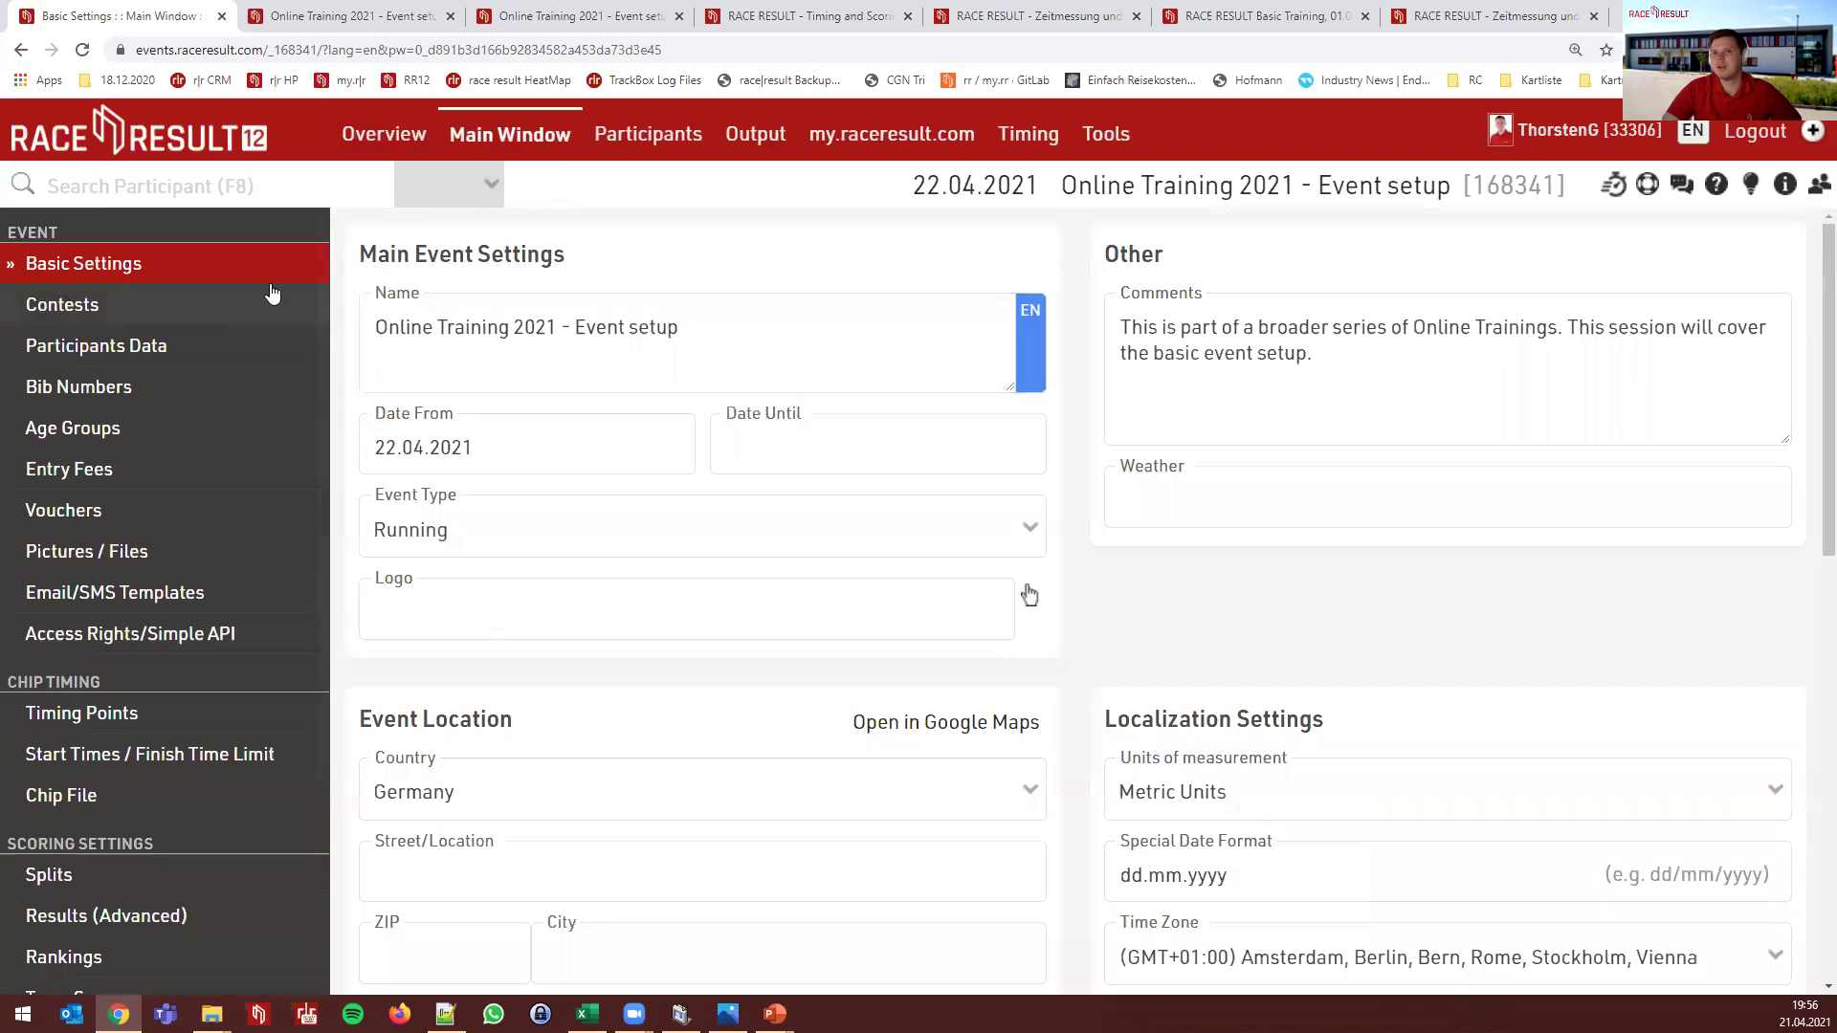
scroll(632, 570, down, 2)
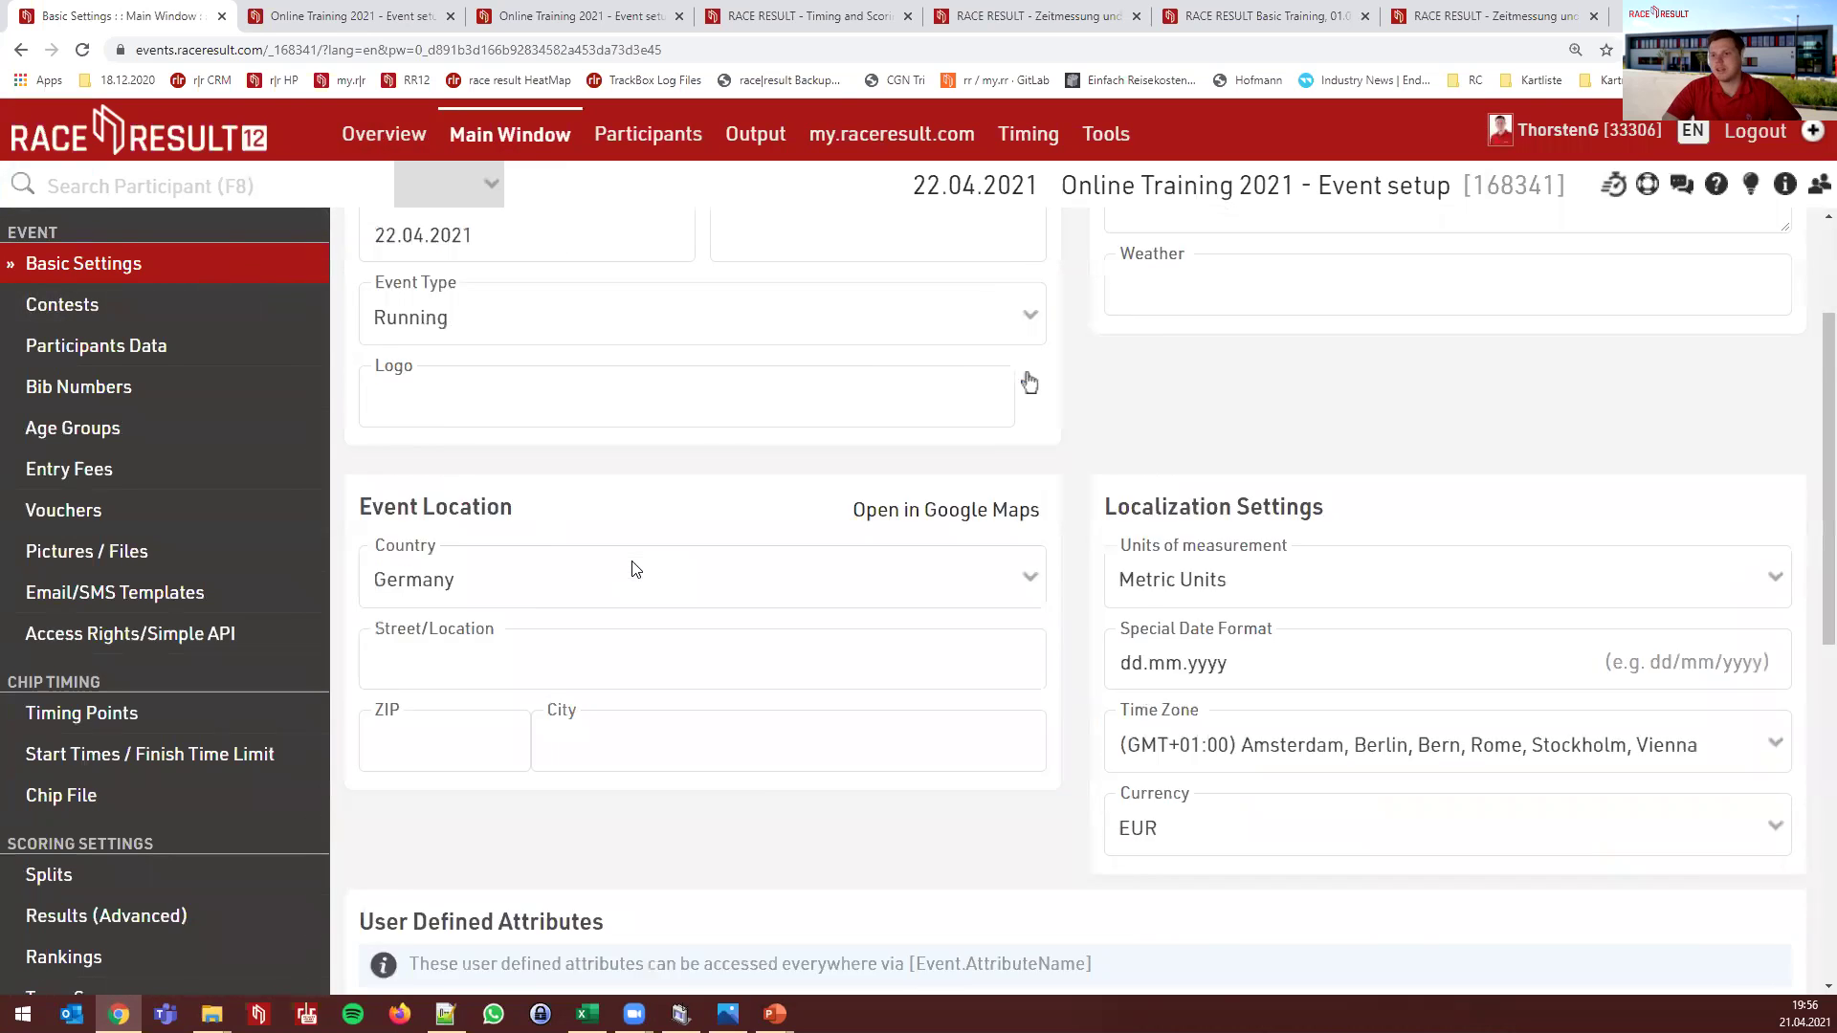
scroll(632, 569, down, 3)
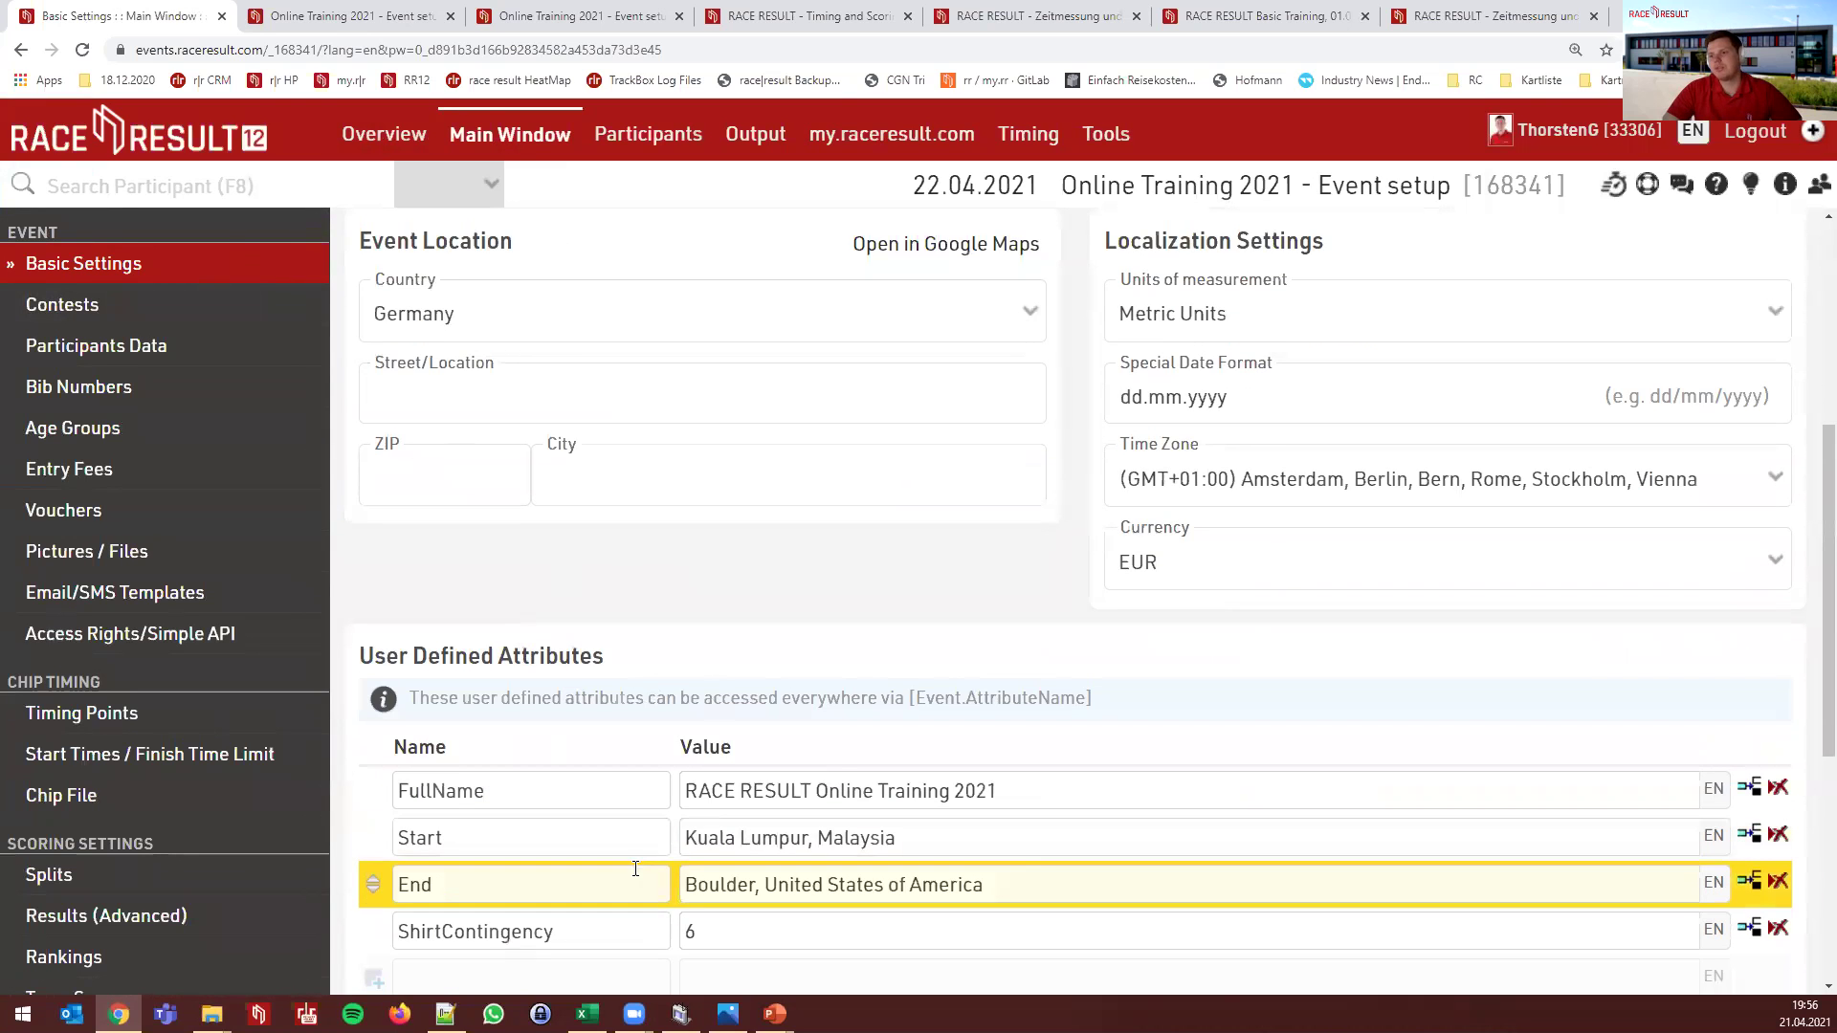
scroll(636, 868, down, 1)
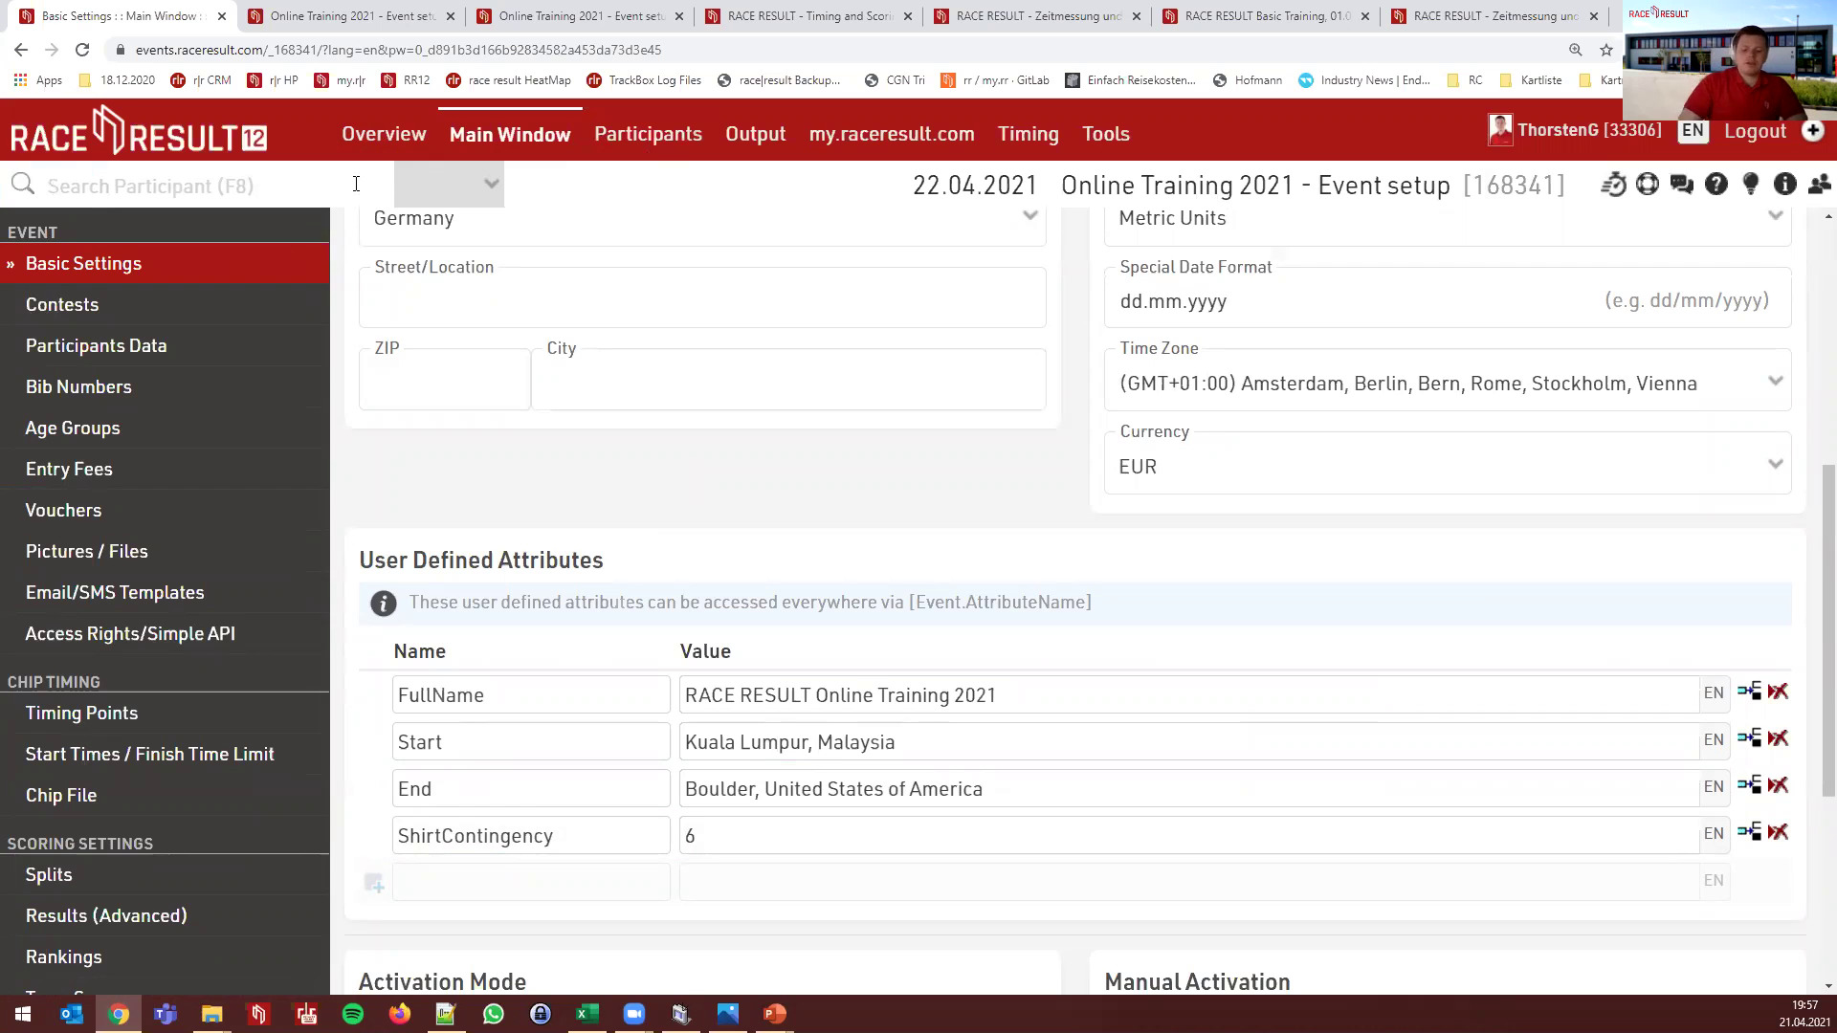
Search the participants for [TShirt]="XL", and re-examine both parts of the TShirt form field's validation rule
text([)
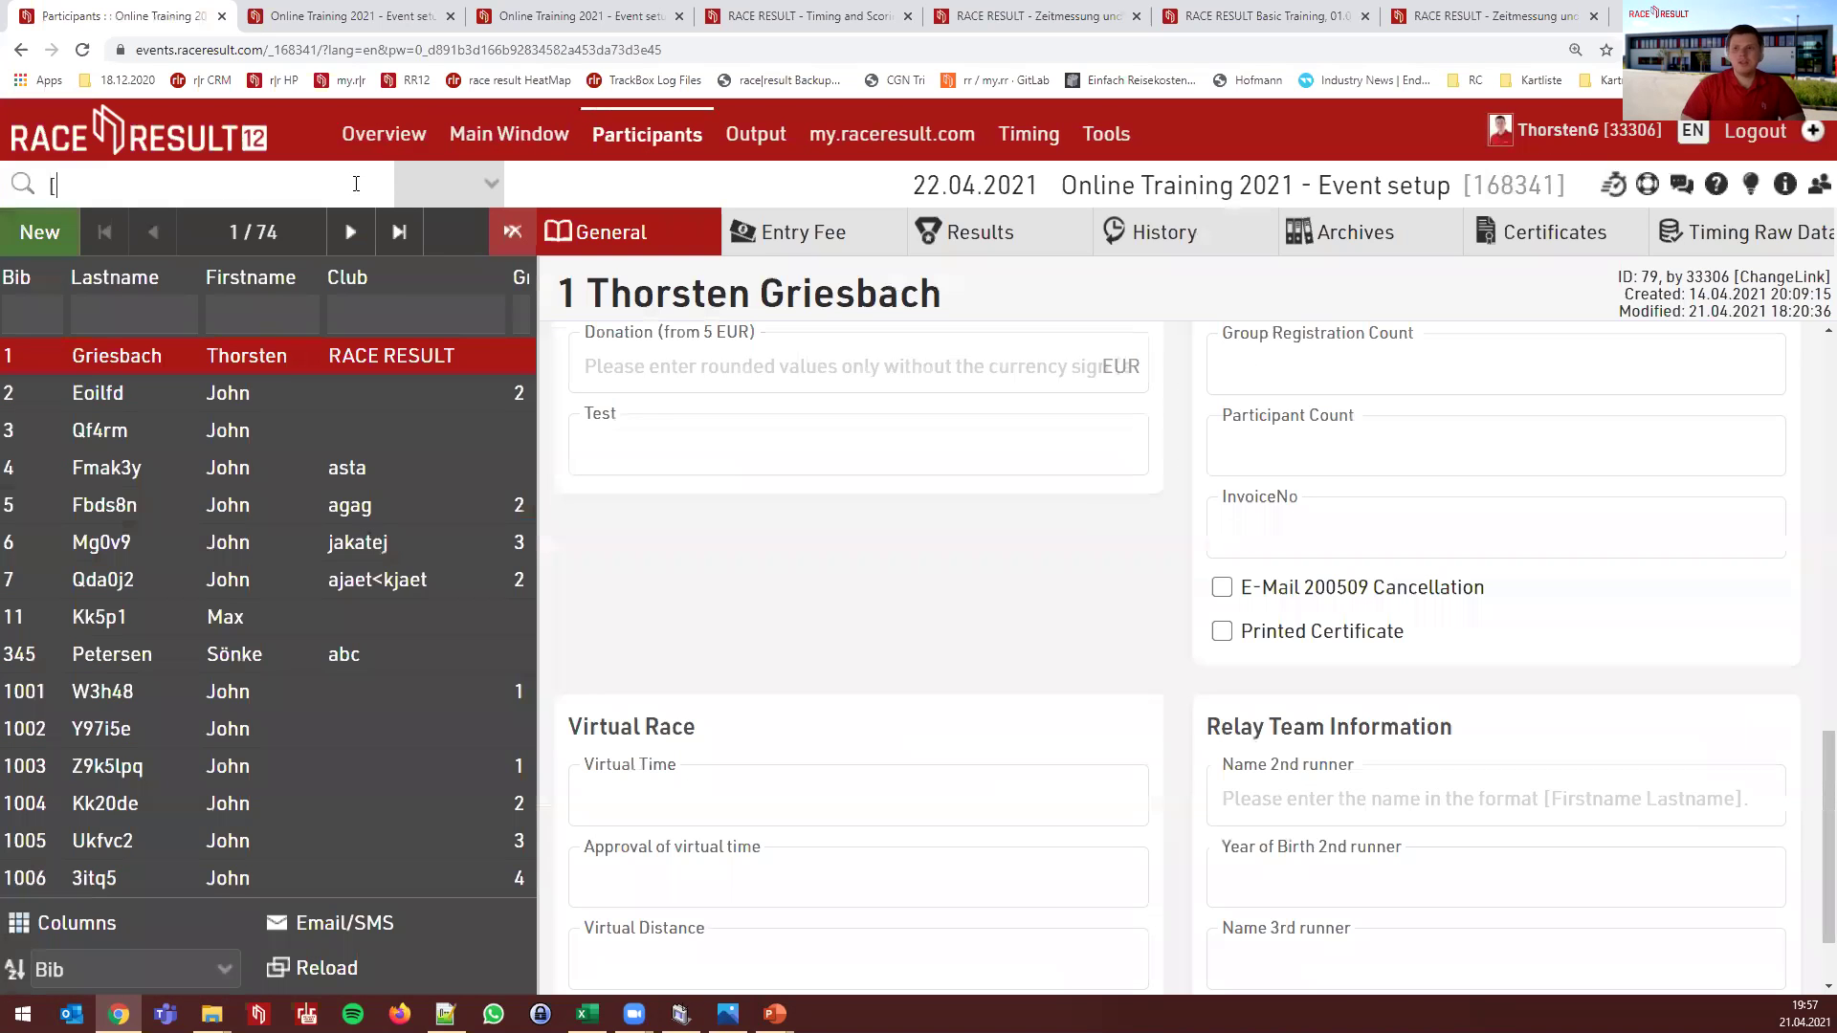
text(TShirt]="XL")
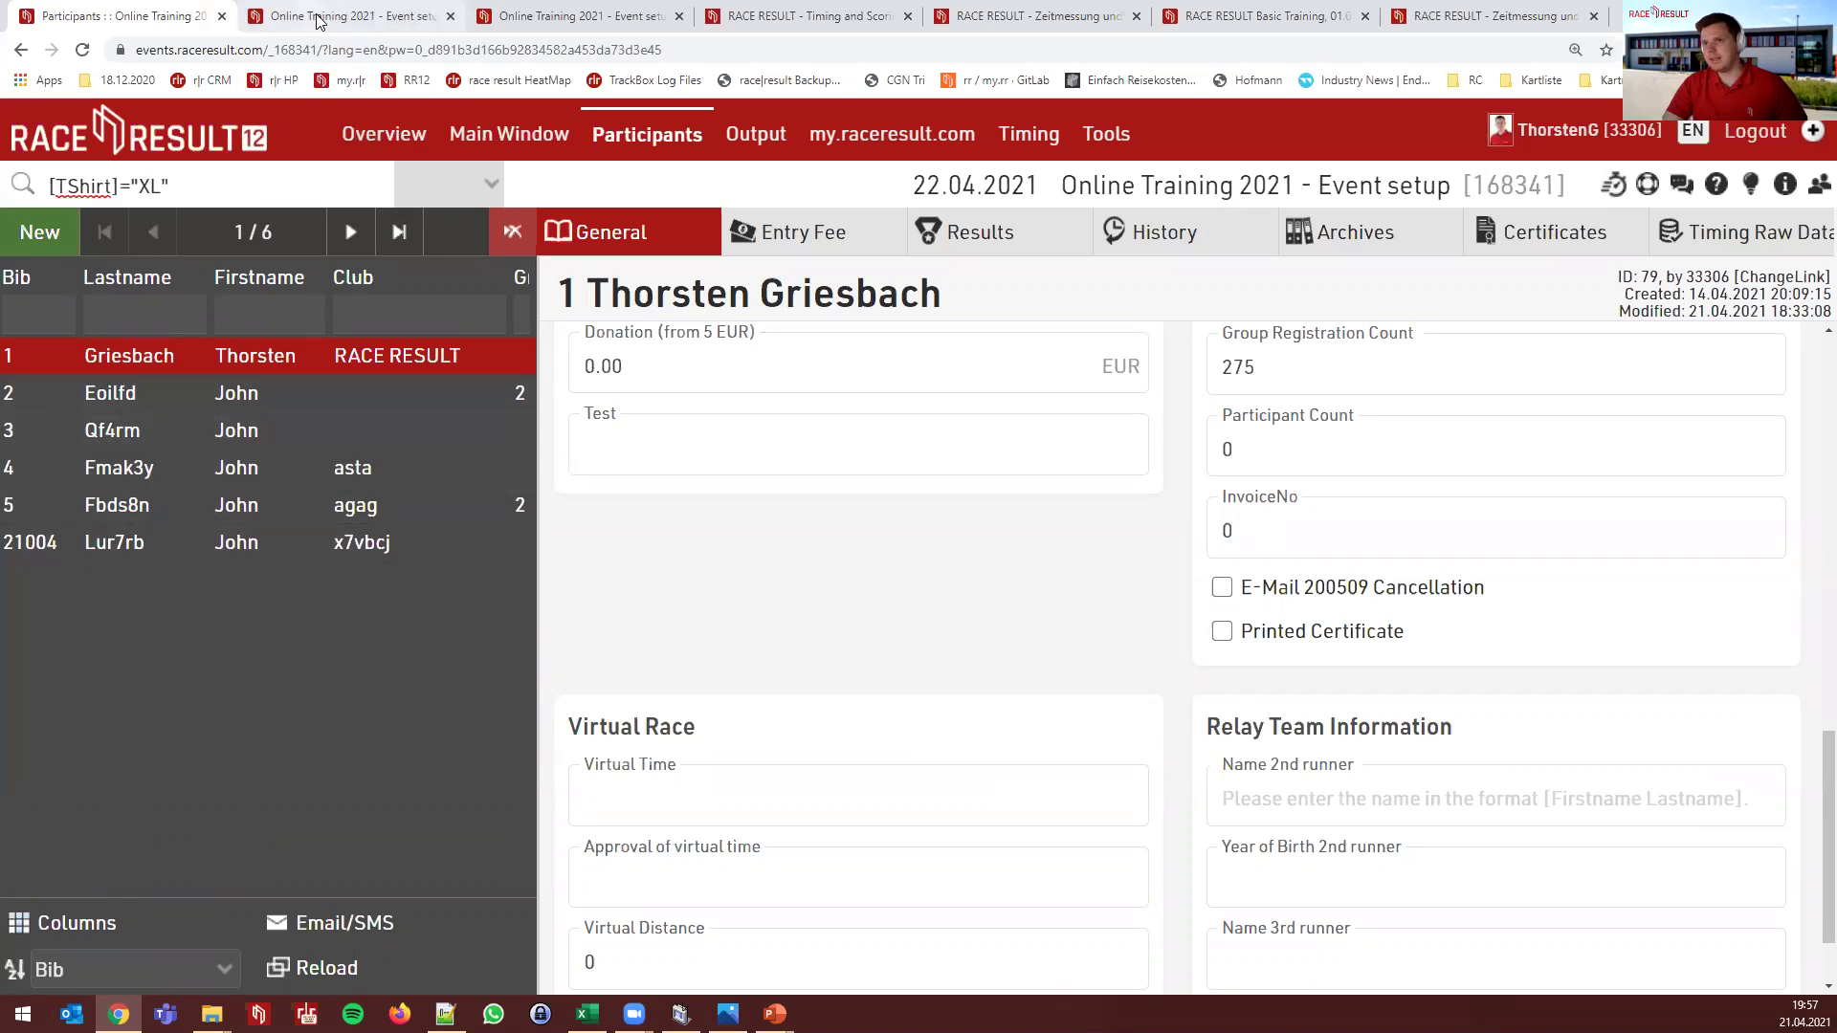
click(828, 137)
click(1720, 628)
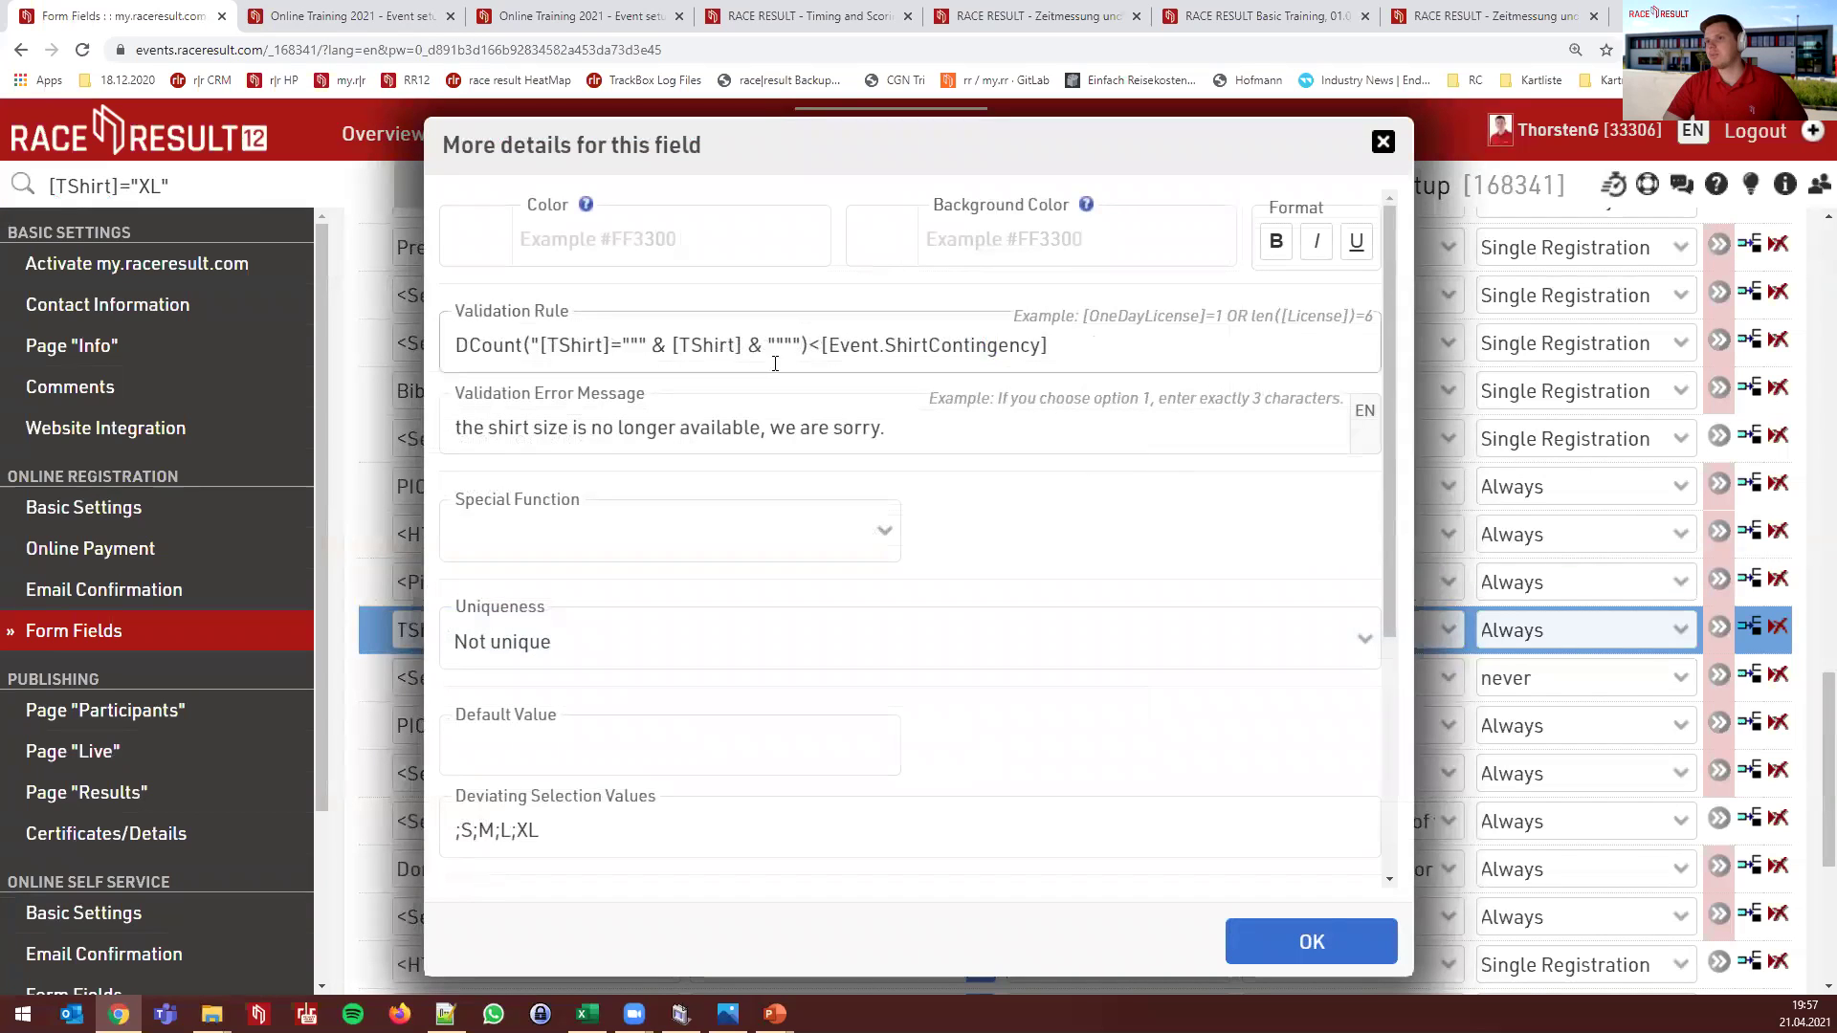
drag(809, 350, 452, 352)
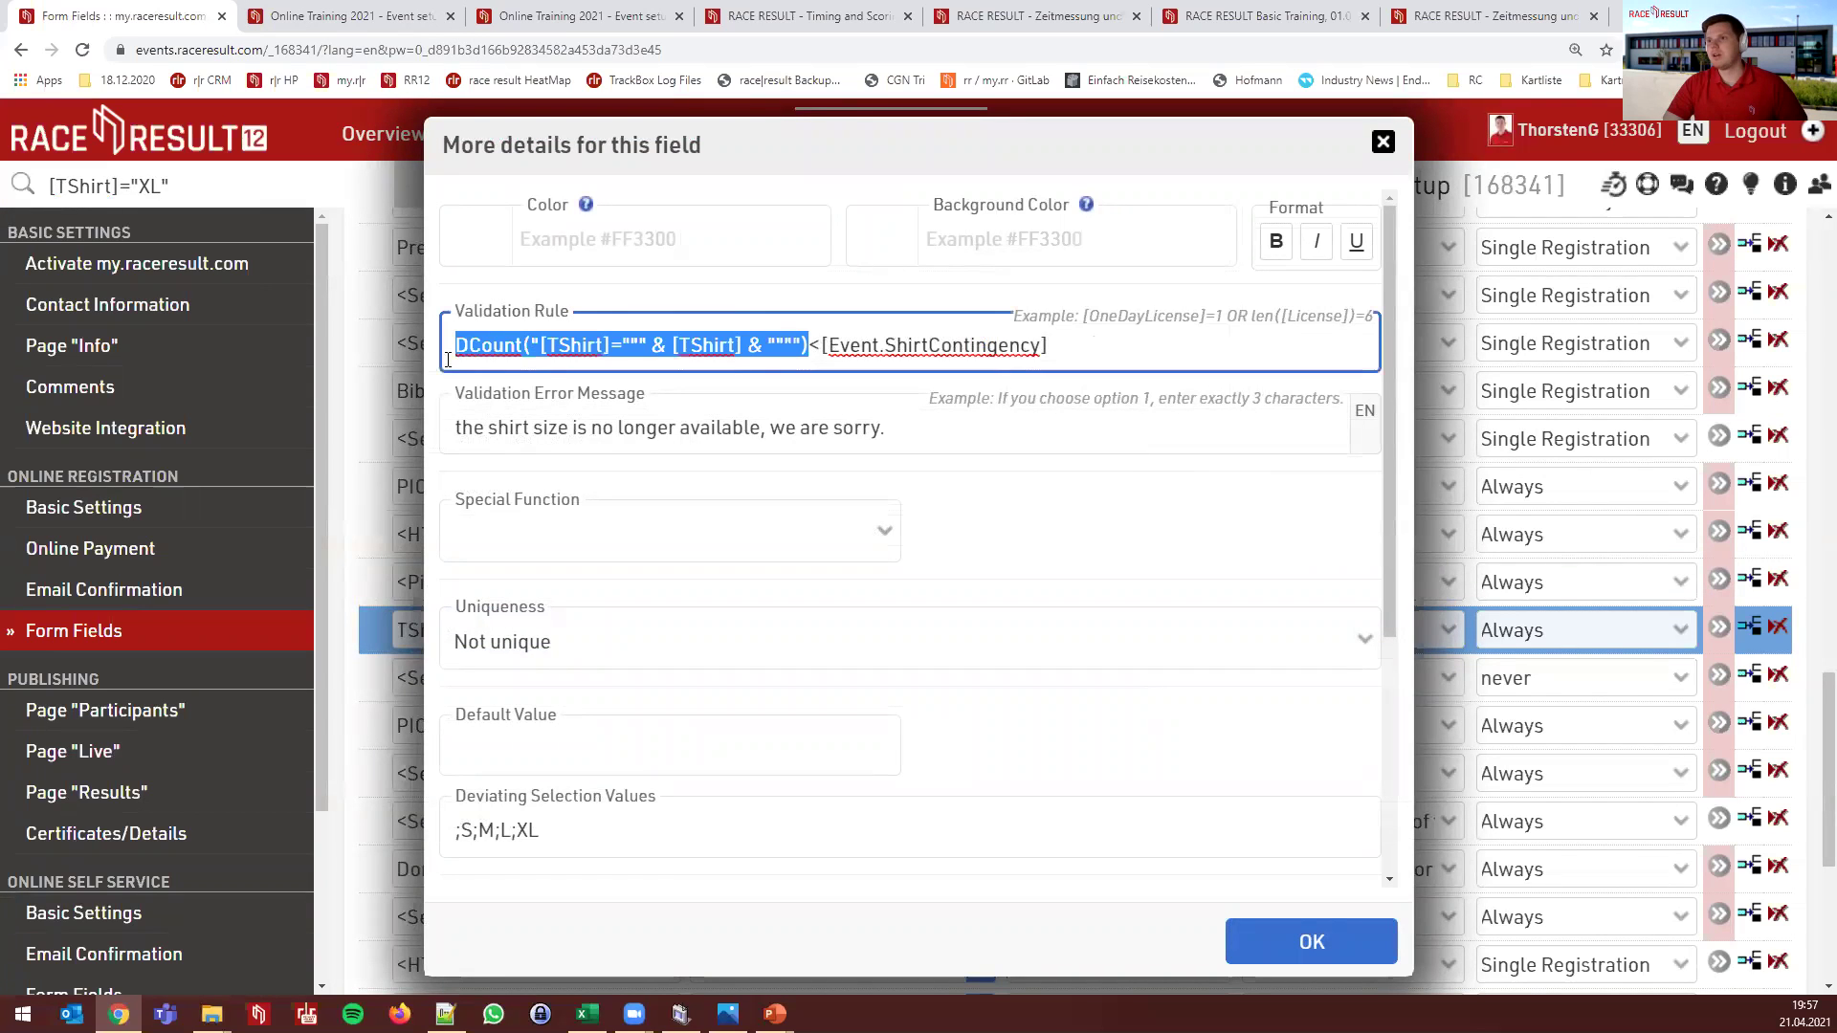
drag(823, 350, 1057, 354)
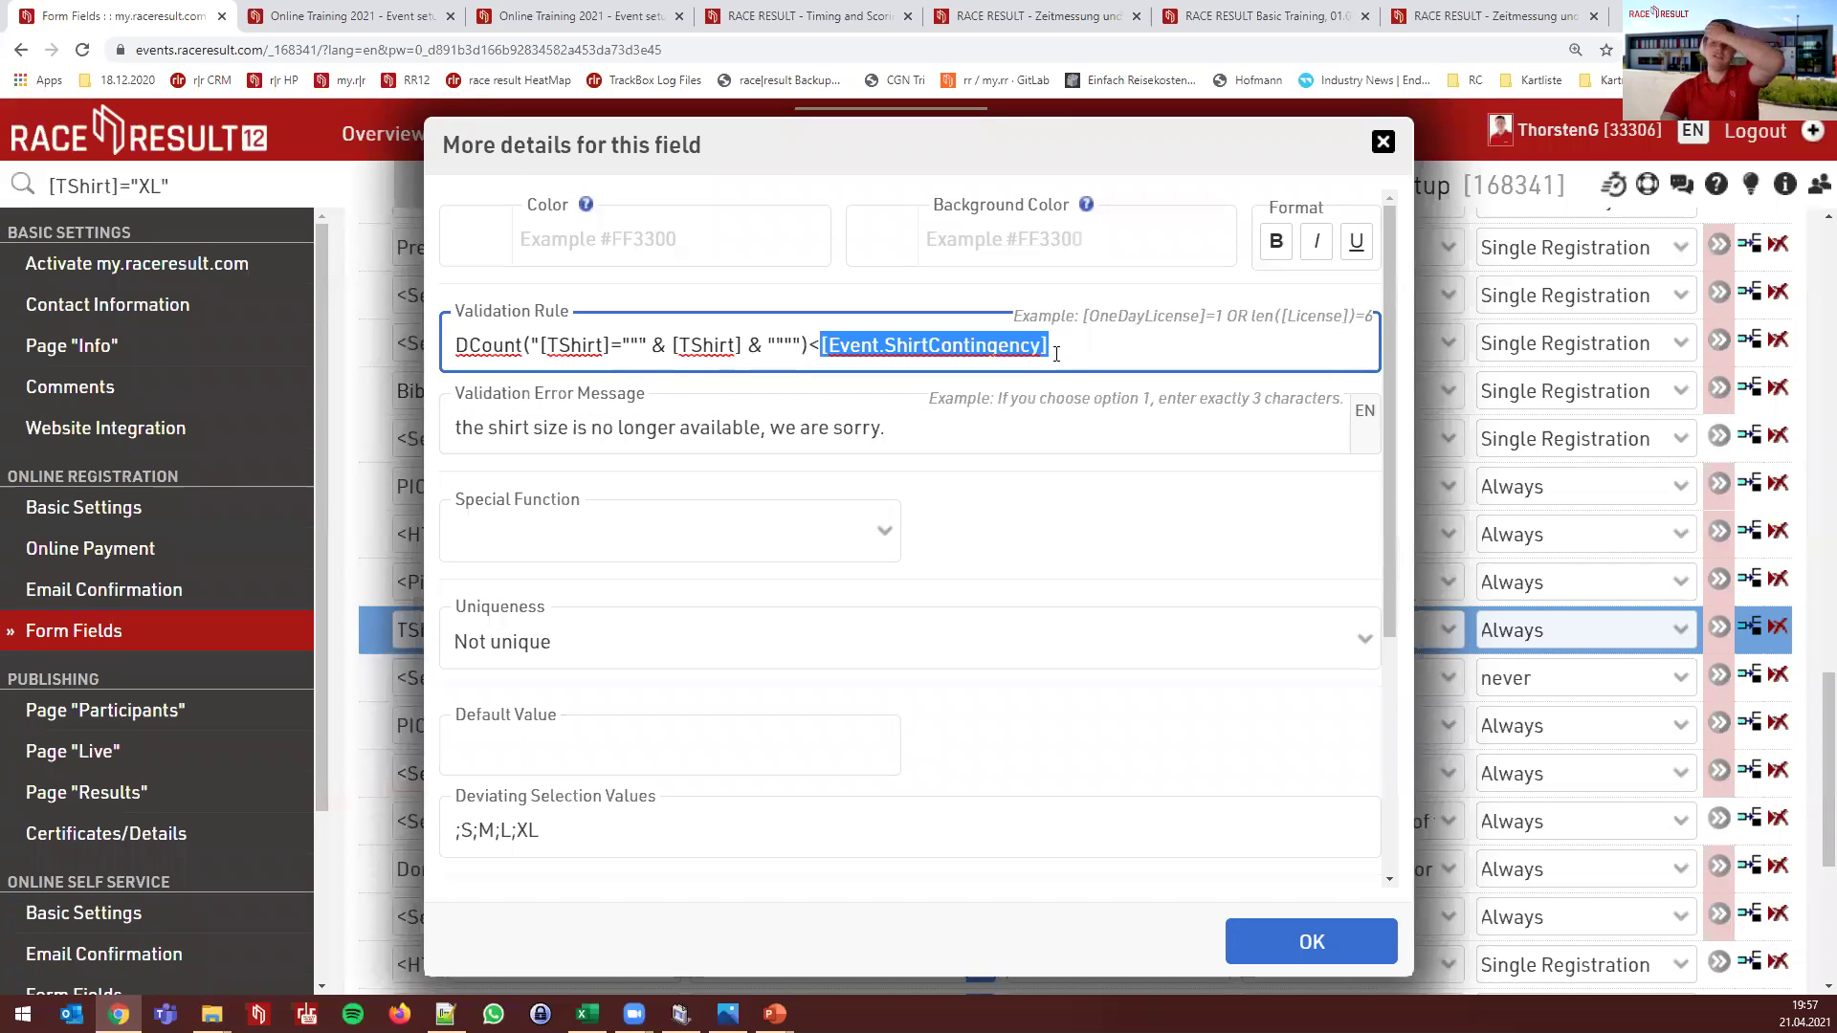
click(1063, 352)
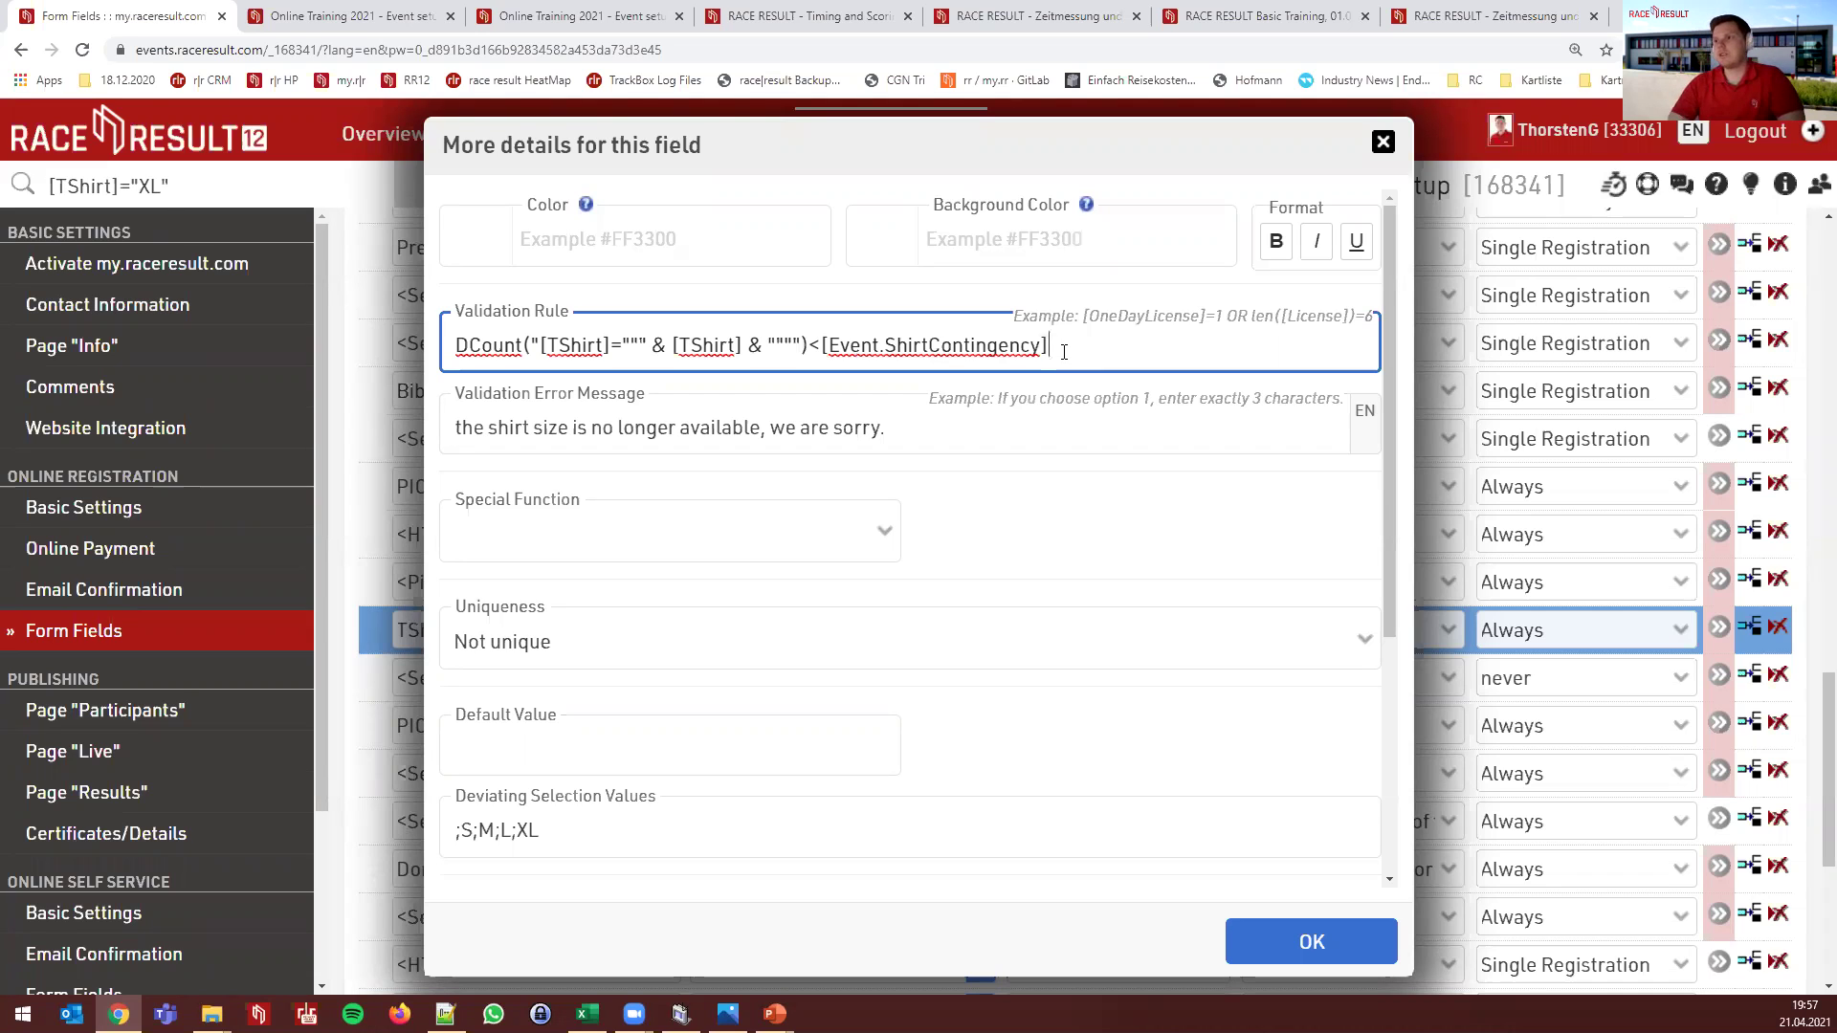
Test the validation on the registration page by choosing event shirt XL and club 456, trying to continue, and reading the shirt field's message
click(371, 24)
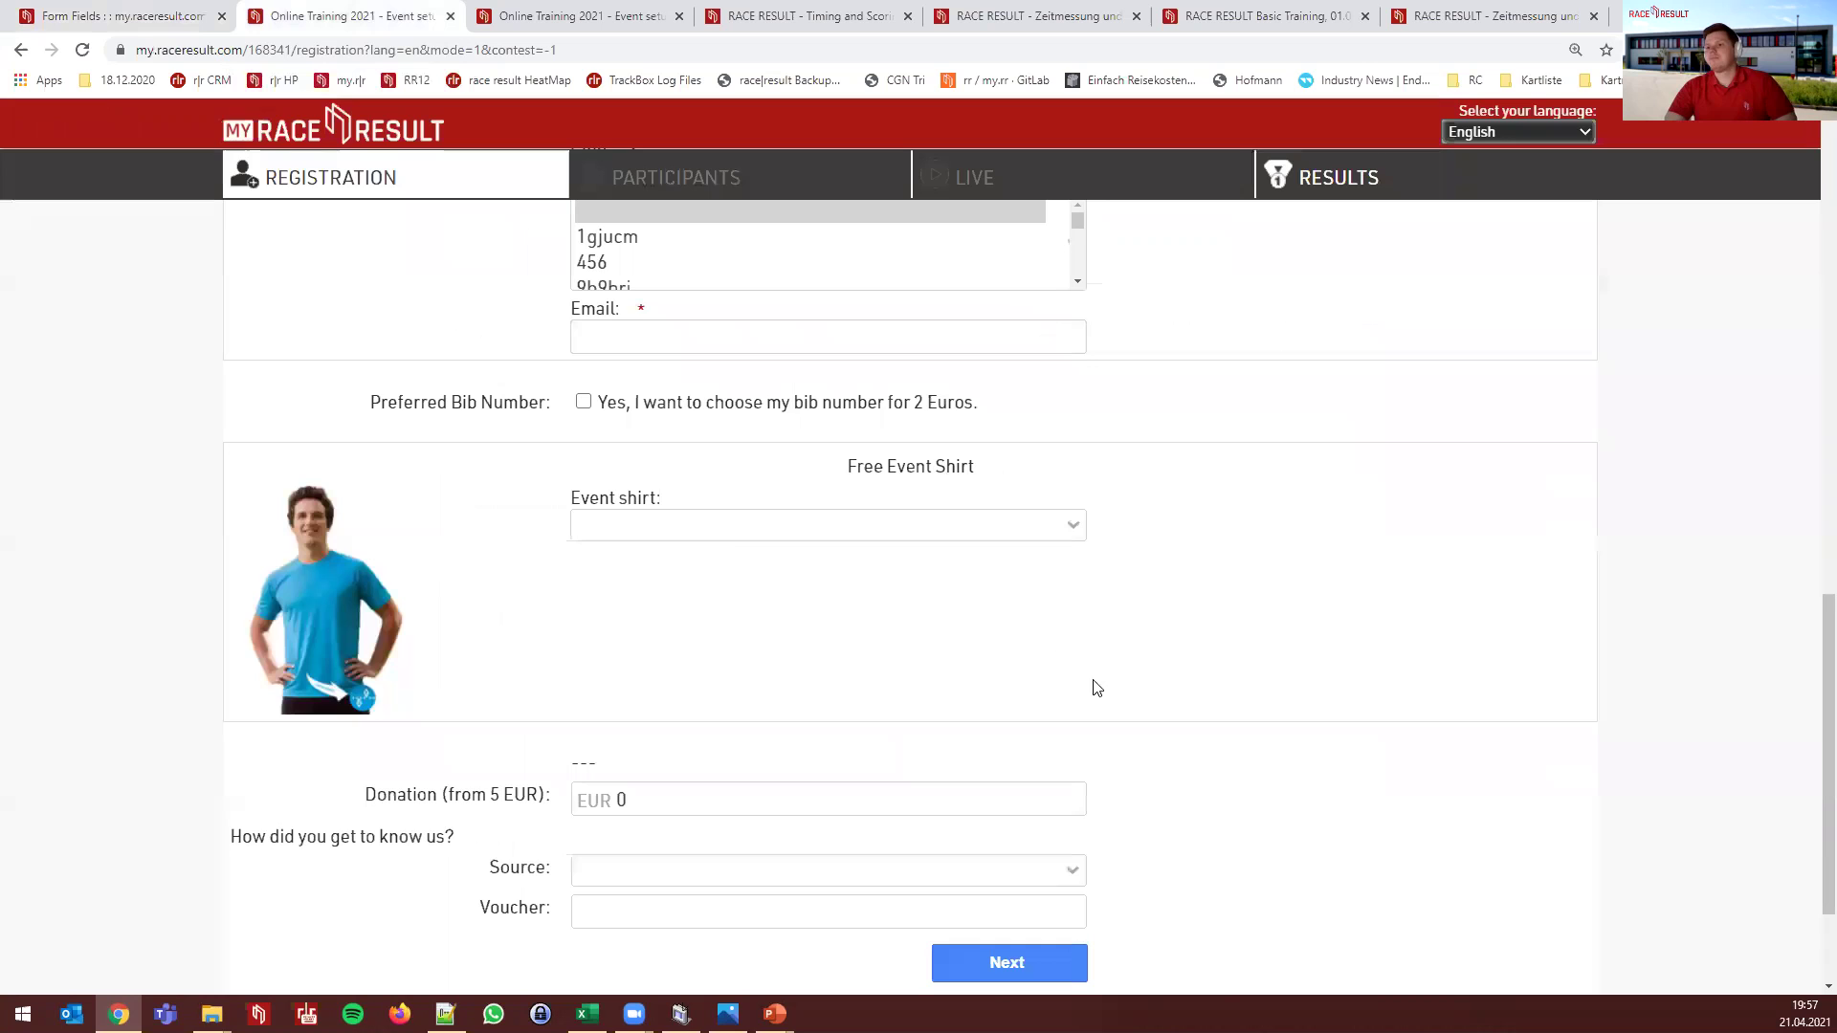
click(709, 527)
click(631, 654)
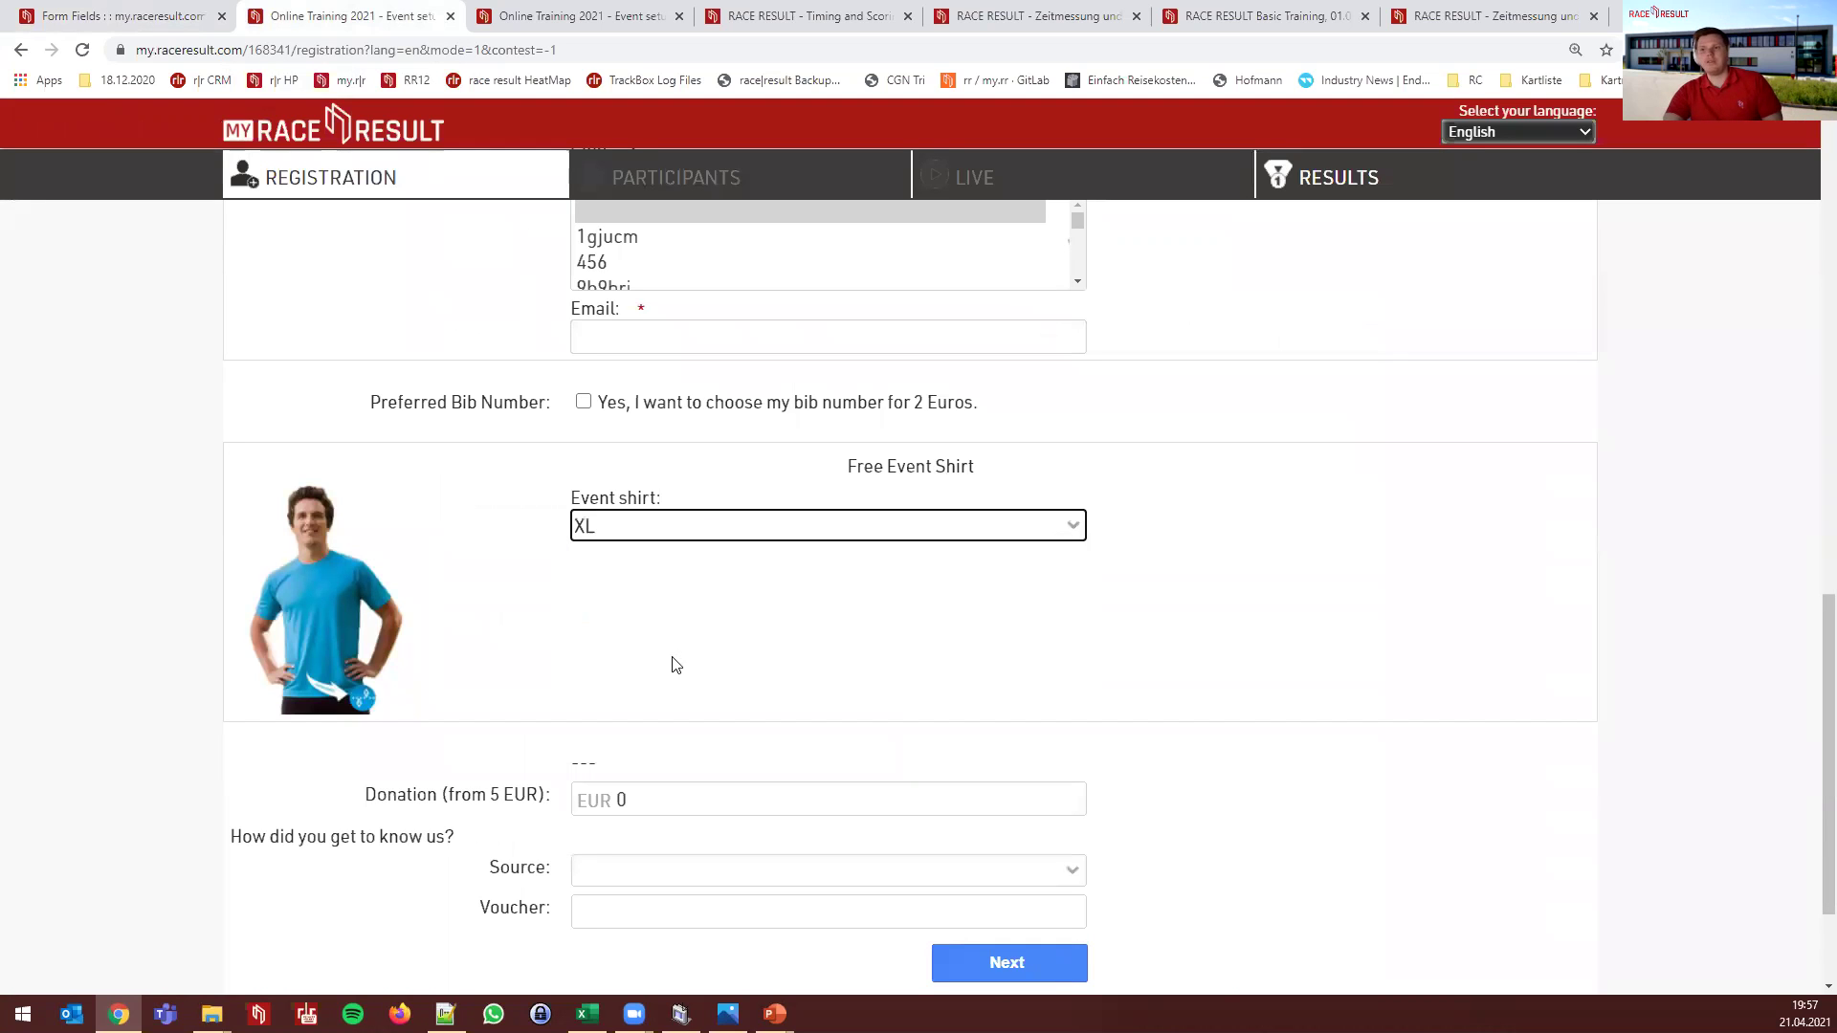
click(1038, 962)
click(614, 443)
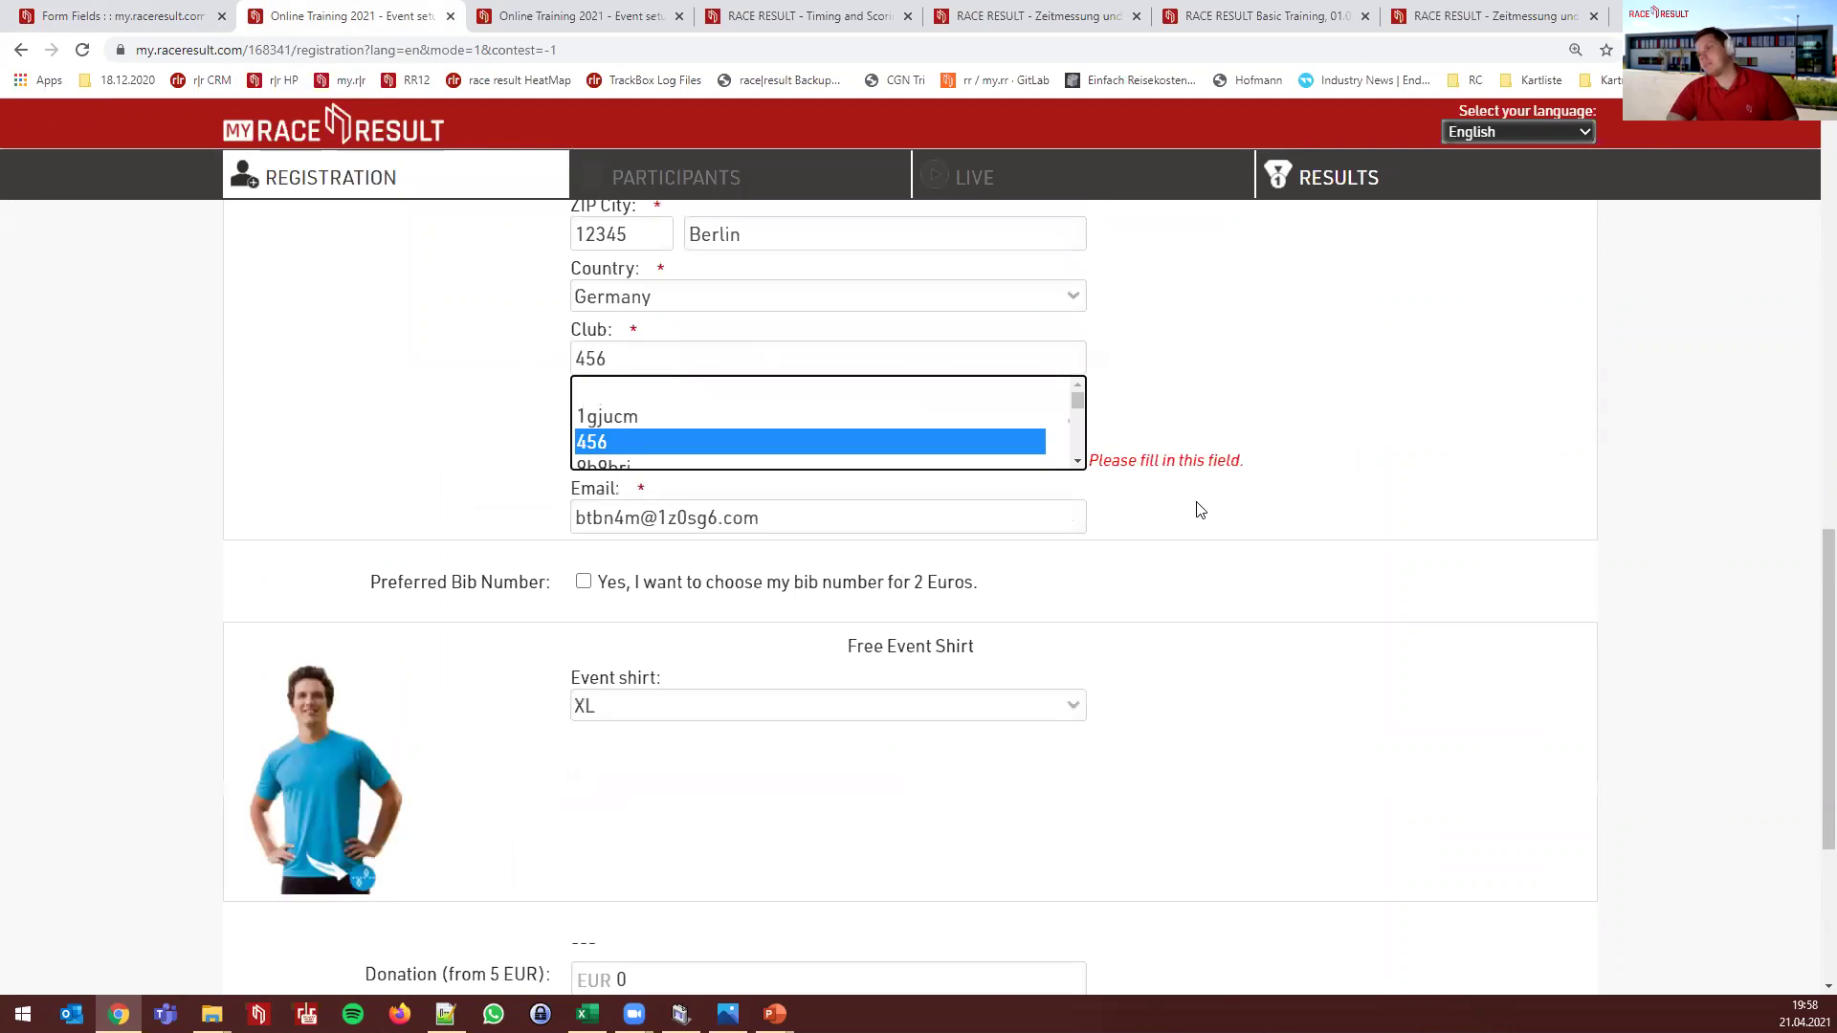
scroll(1148, 622, down, 4)
click(1052, 777)
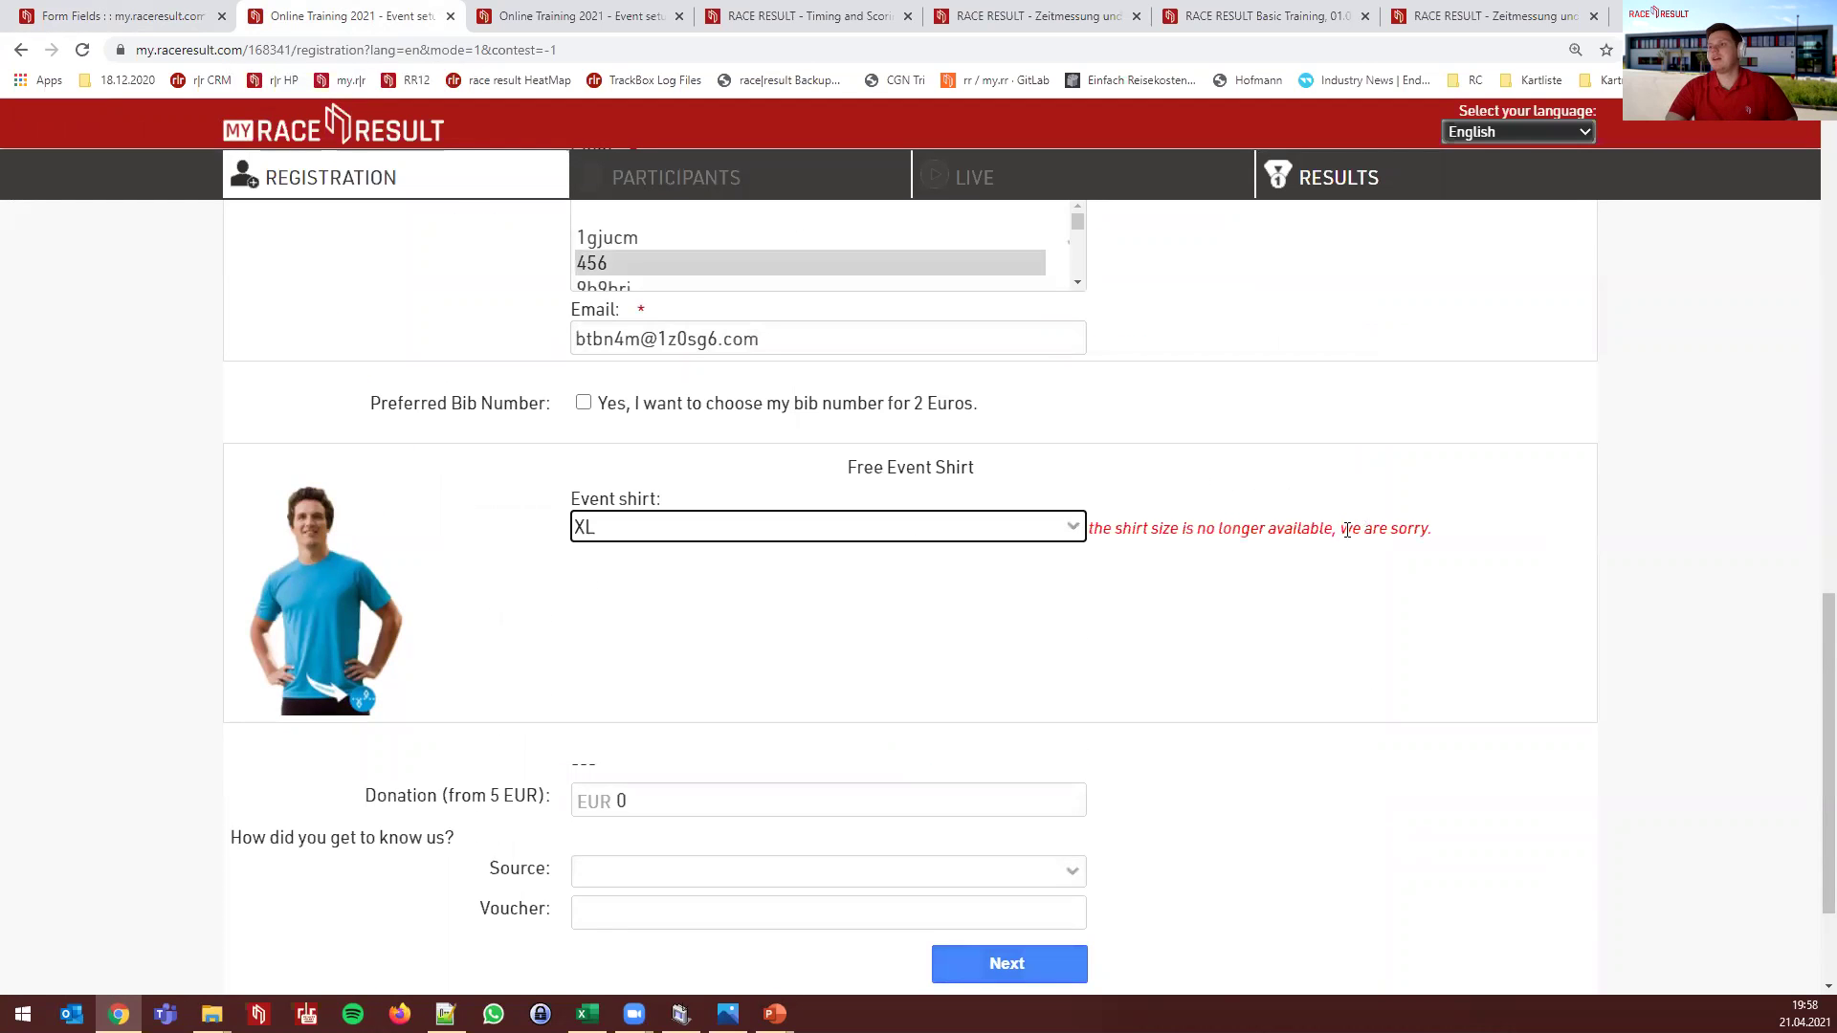
drag(1449, 531, 1121, 546)
click(1121, 545)
triple_click(1091, 546)
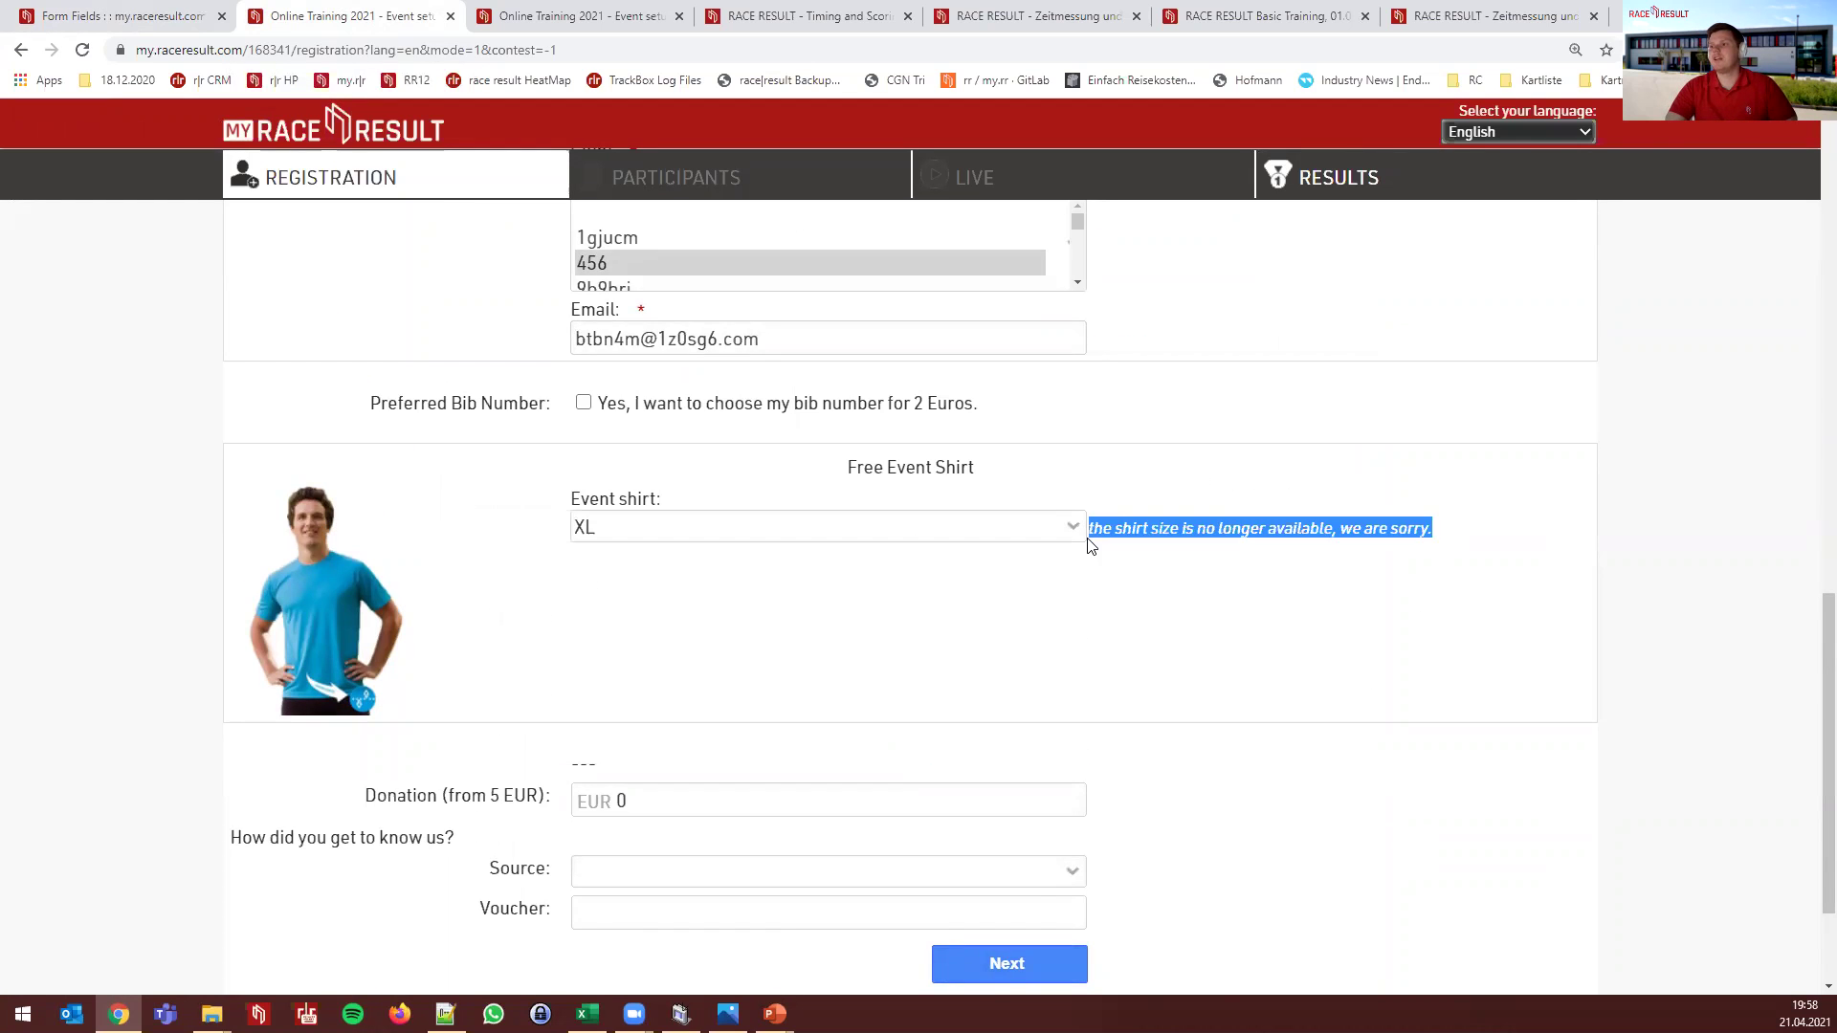
click(1062, 551)
Change the event shirt to S, continue to the registration check, and return to the Free Event Shirt box in the registration data
click(789, 535)
click(620, 579)
click(1047, 967)
scroll(1052, 689, down, 4)
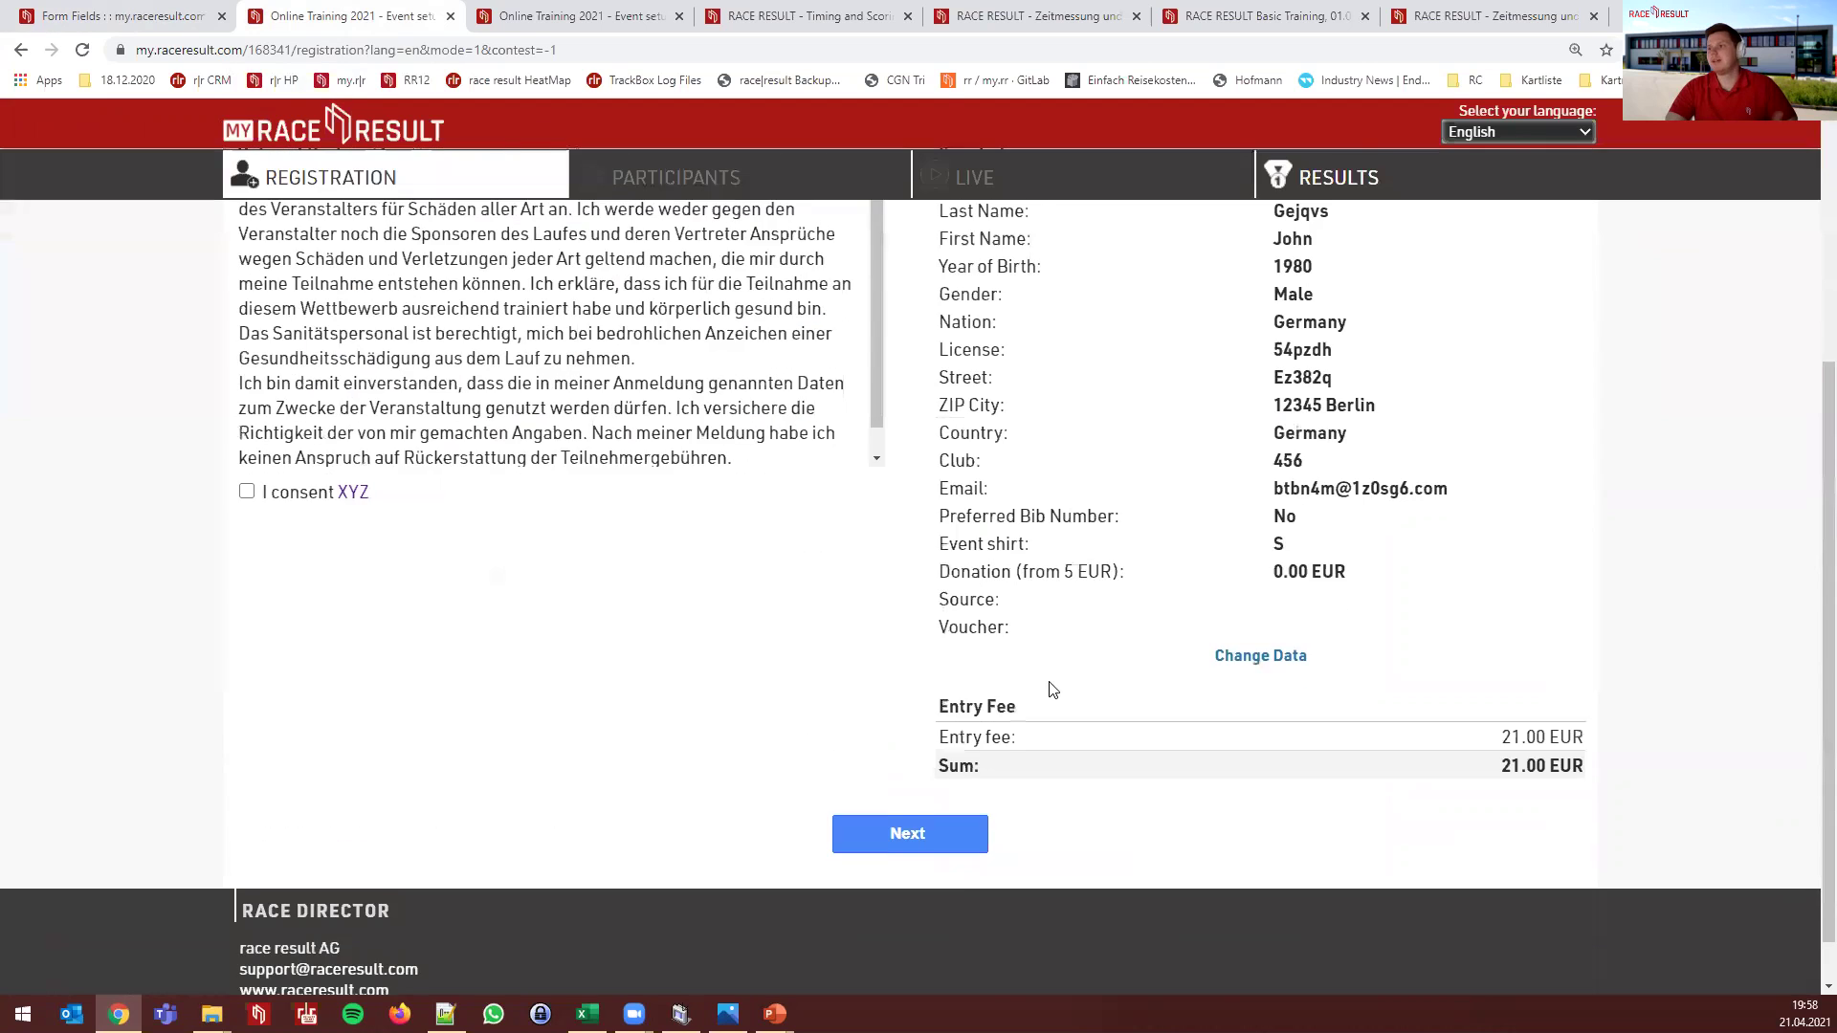
scroll(1052, 688, up, 5)
click(274, 398)
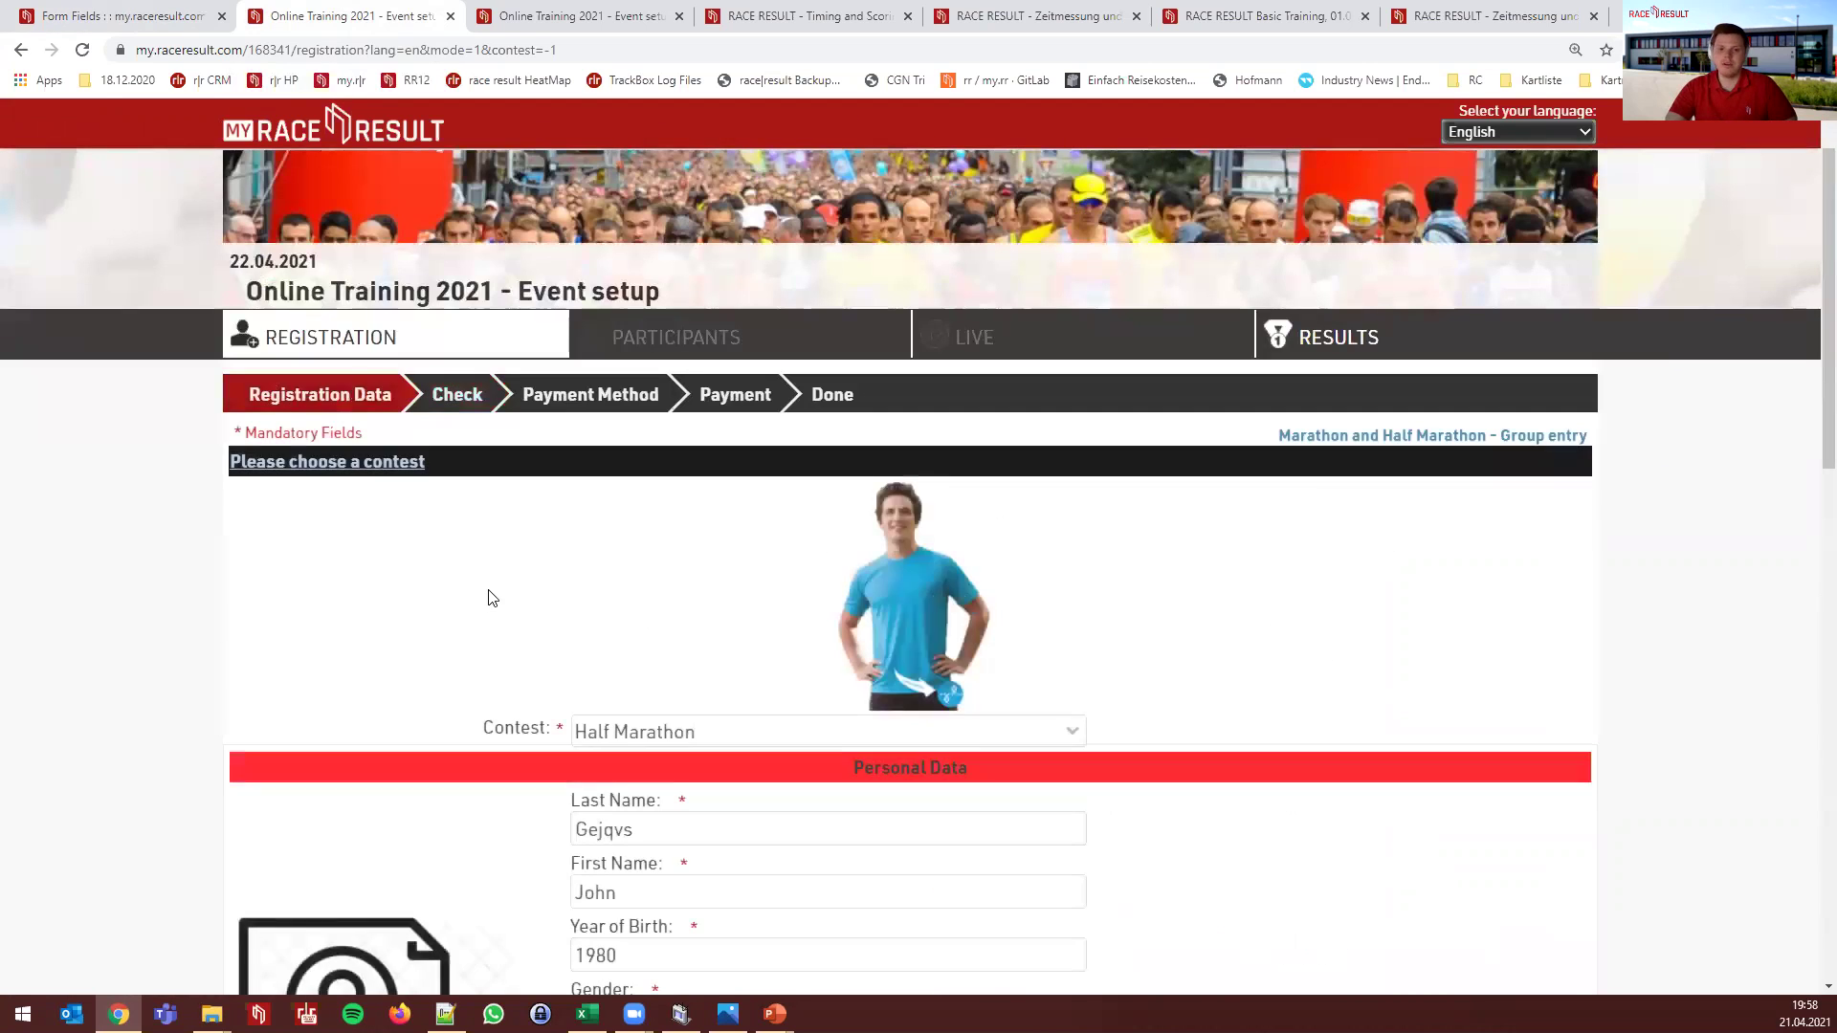
scroll(743, 657, down, 10)
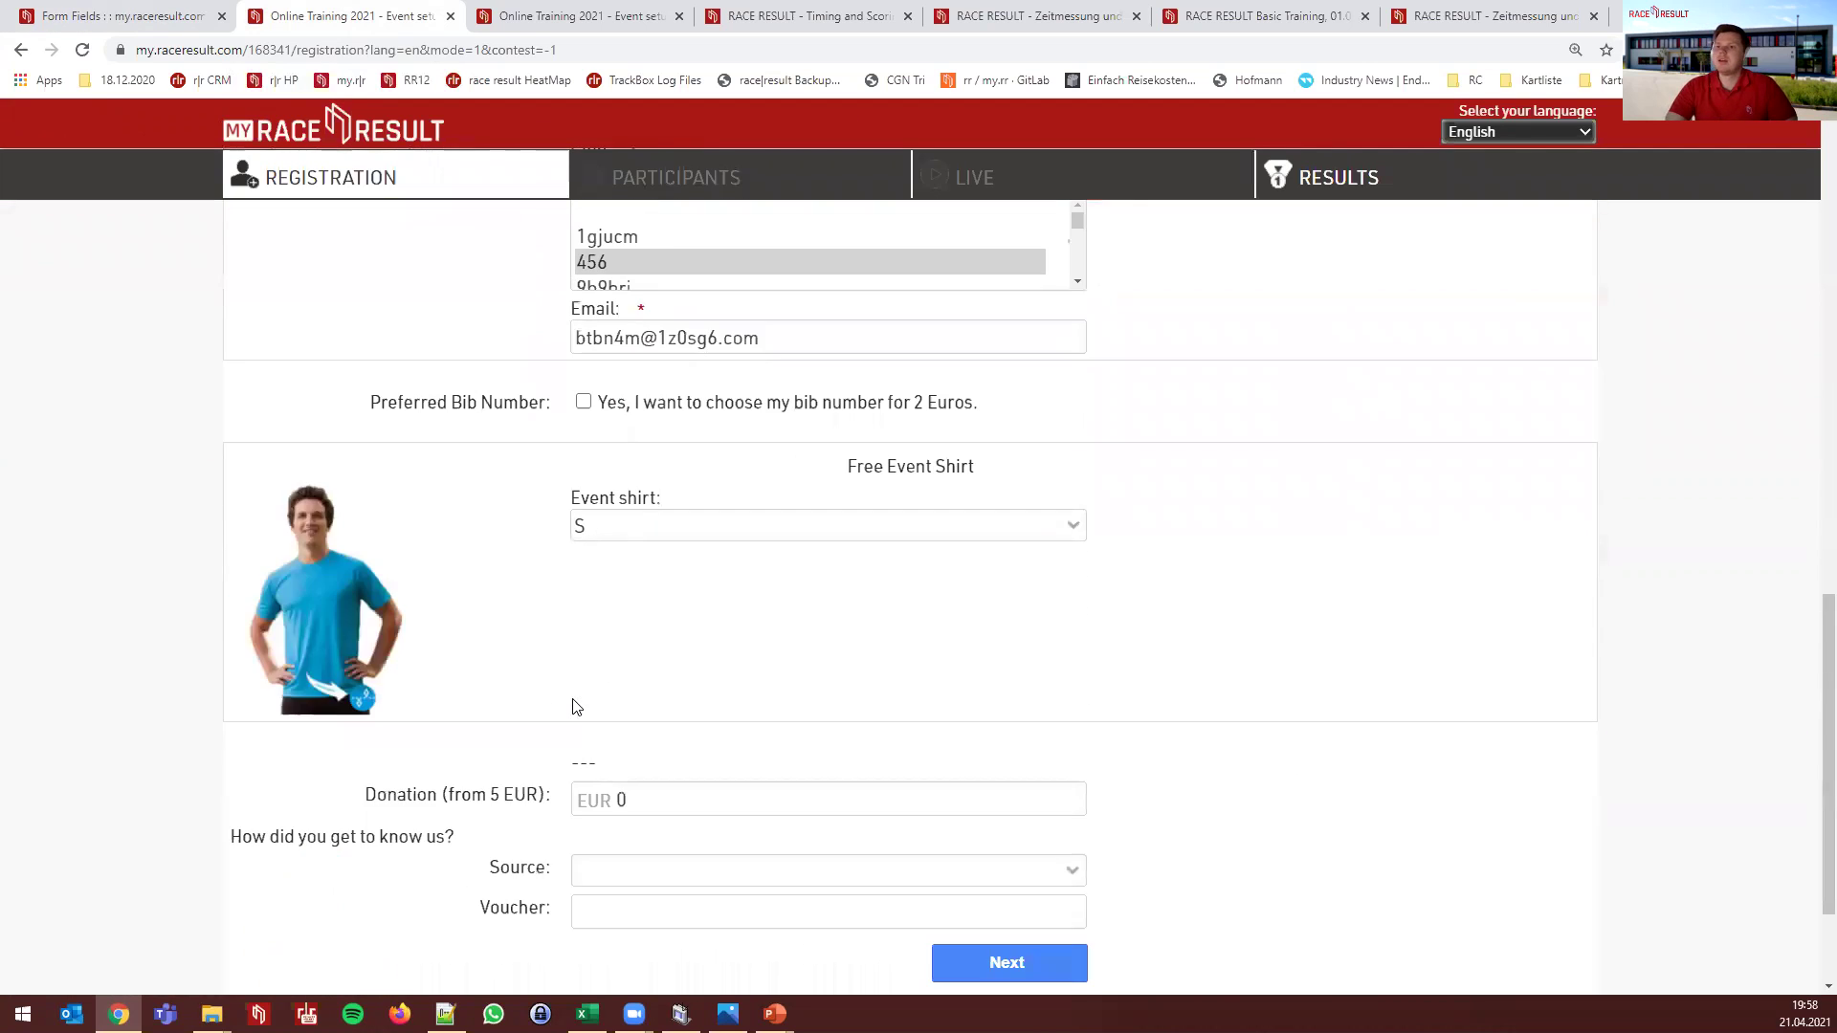
Set the TShirt field's deviating selection values to ;S;M;L to remove size XL, and confirm the field details
click(145, 19)
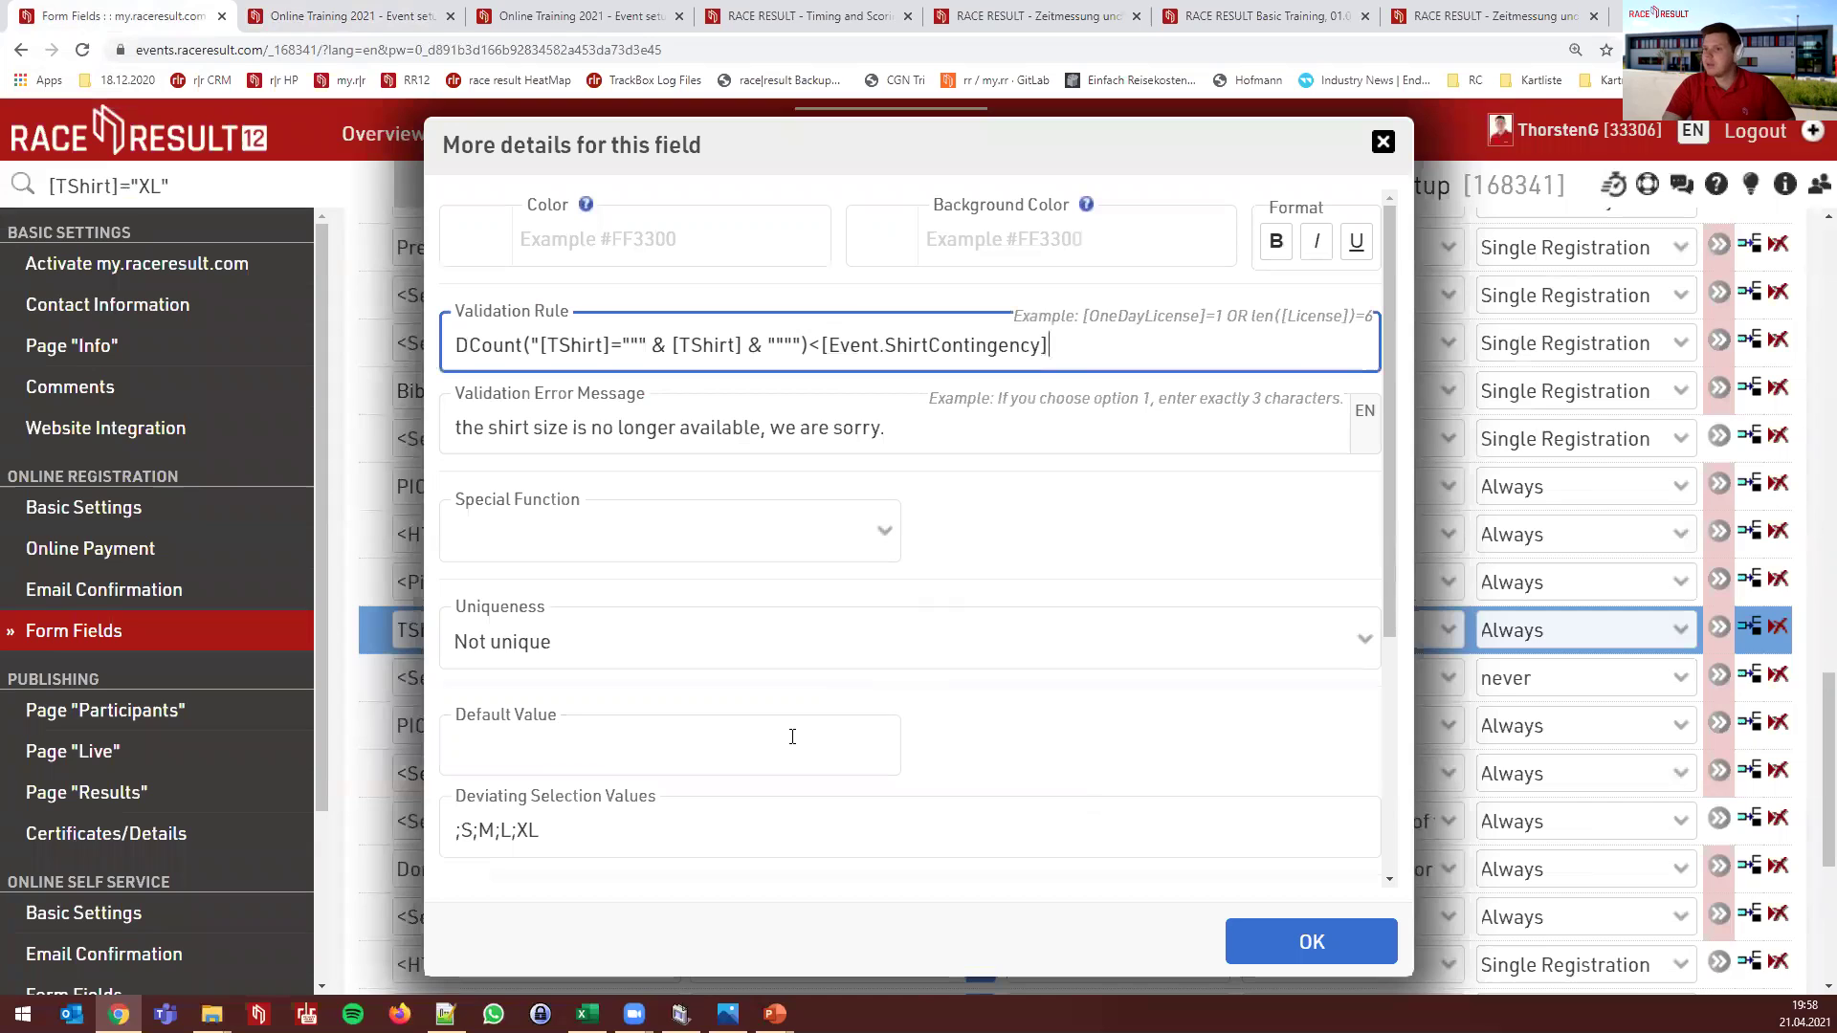
drag(502, 829, 622, 828)
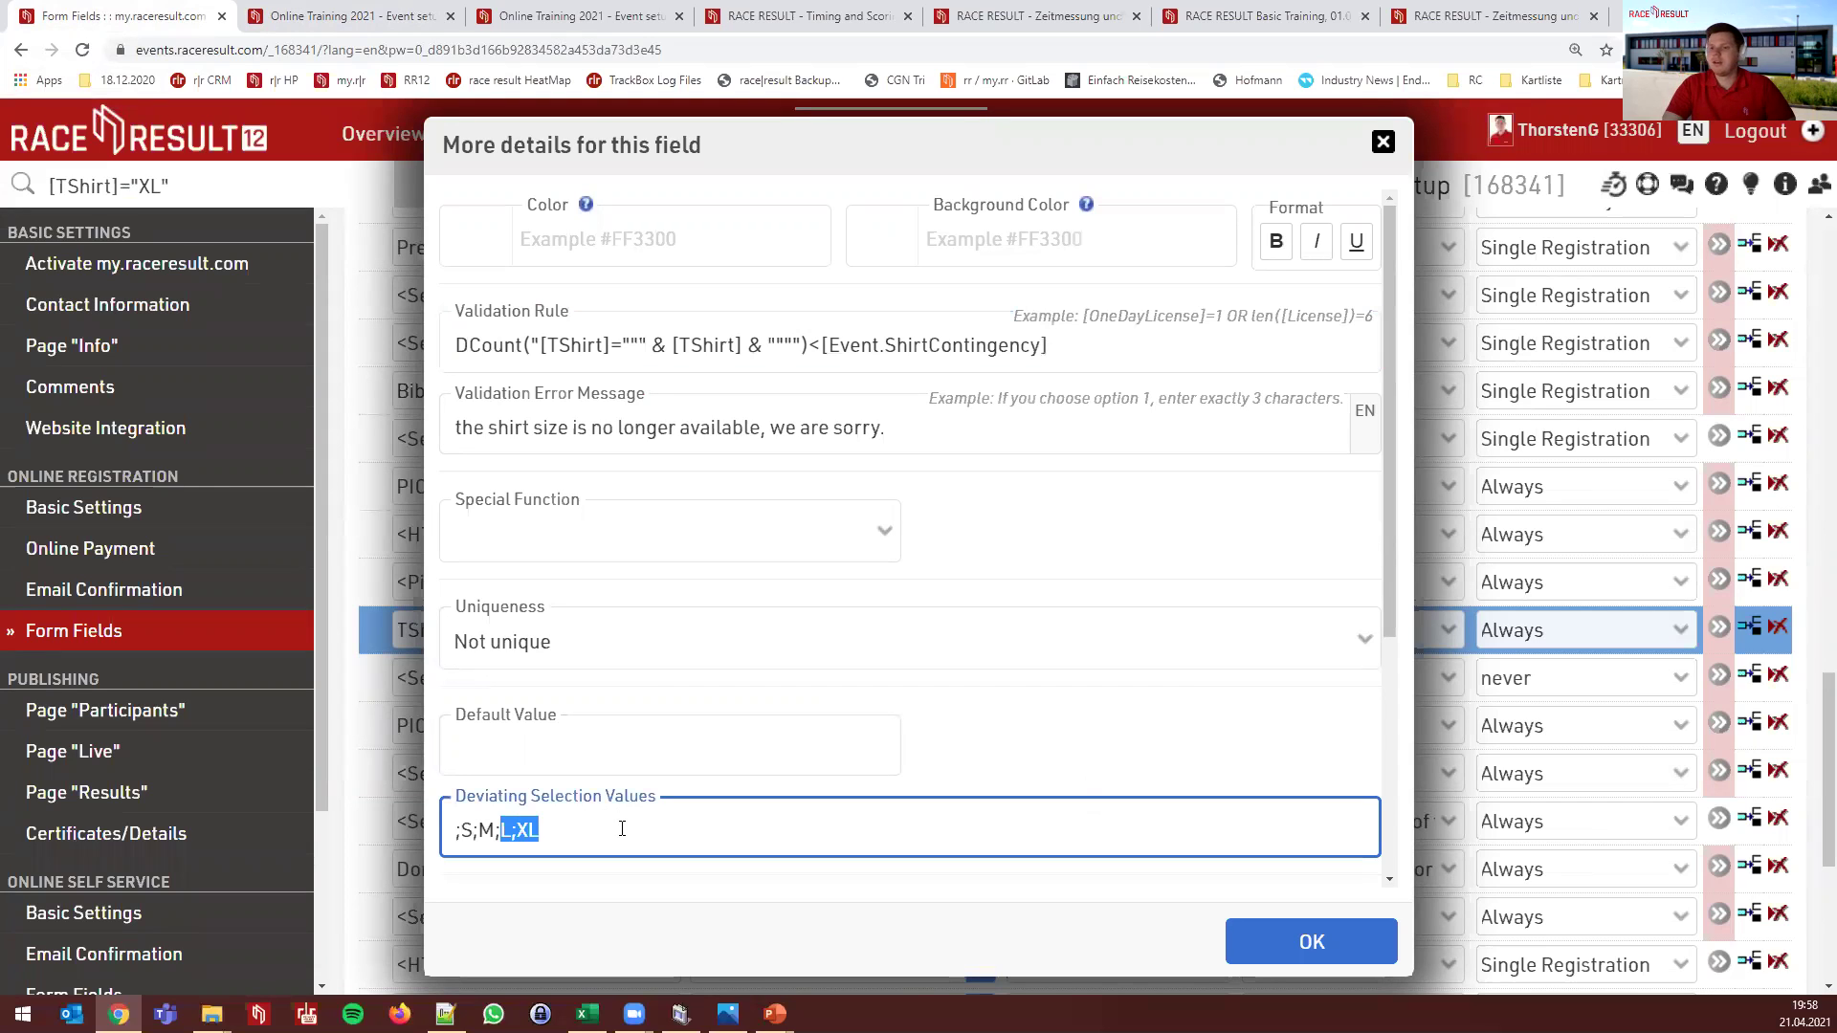
text(L)
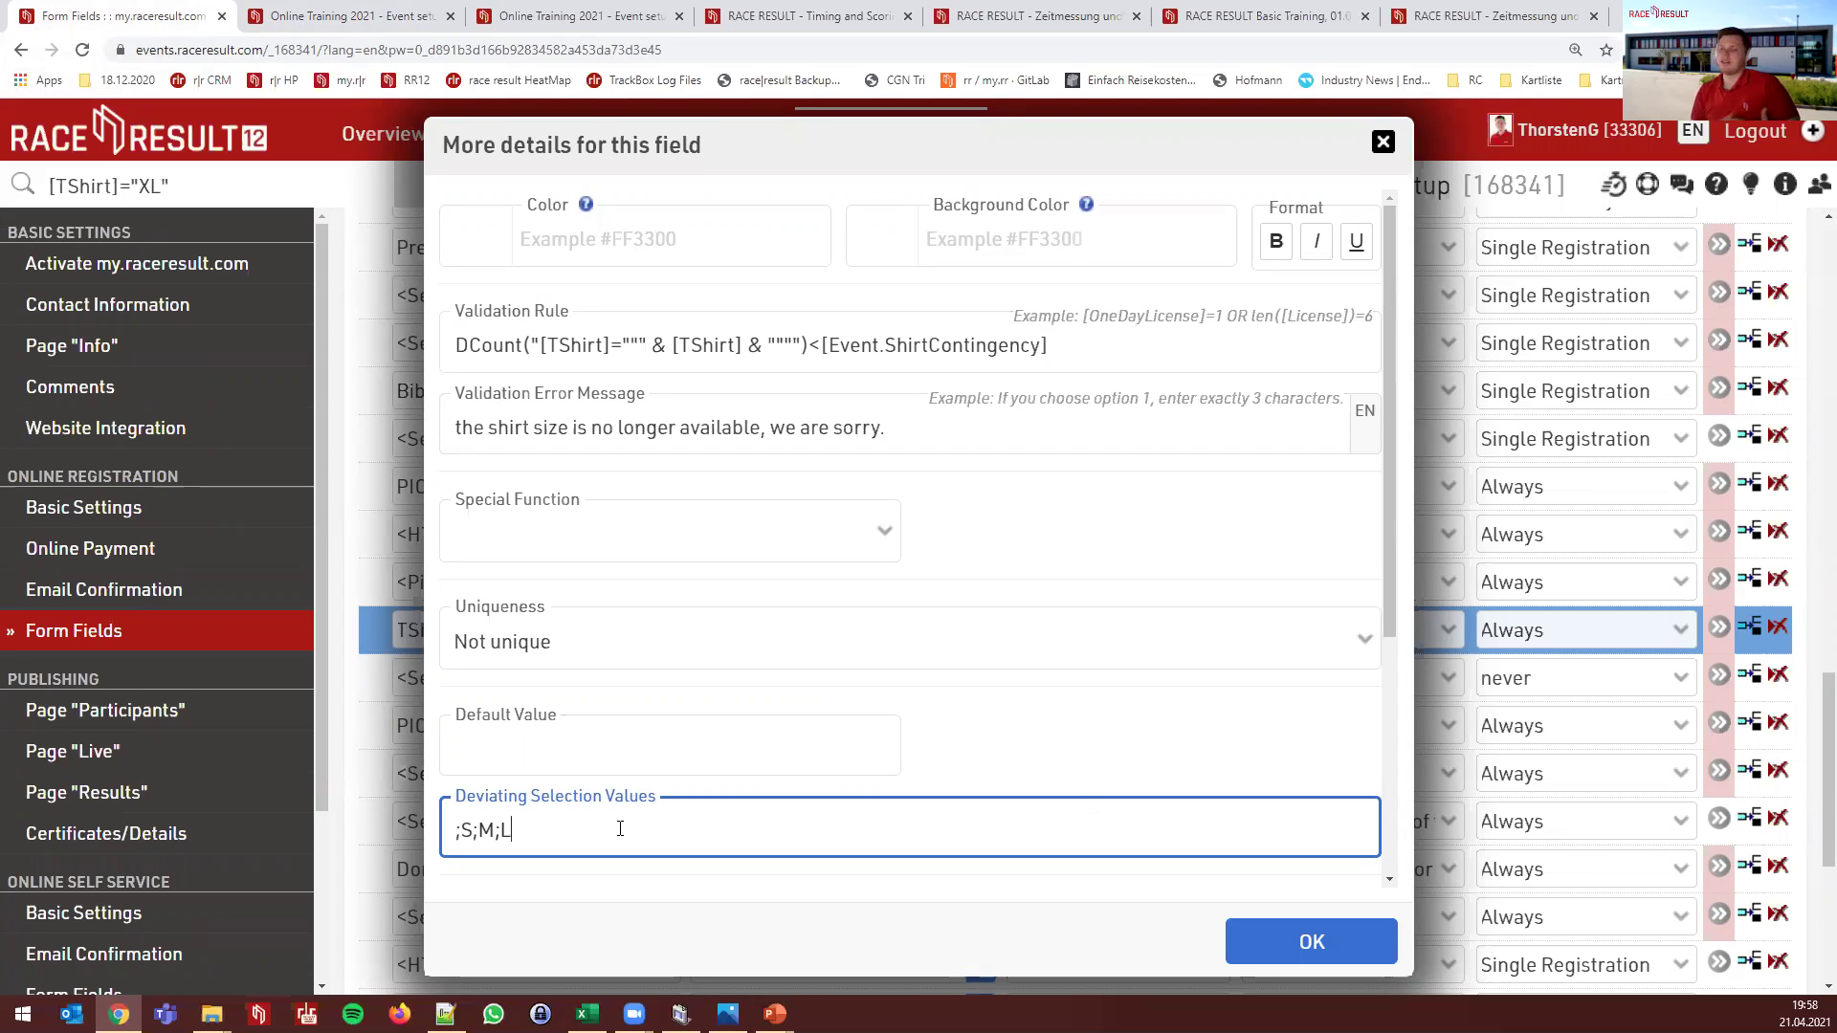
click(1285, 943)
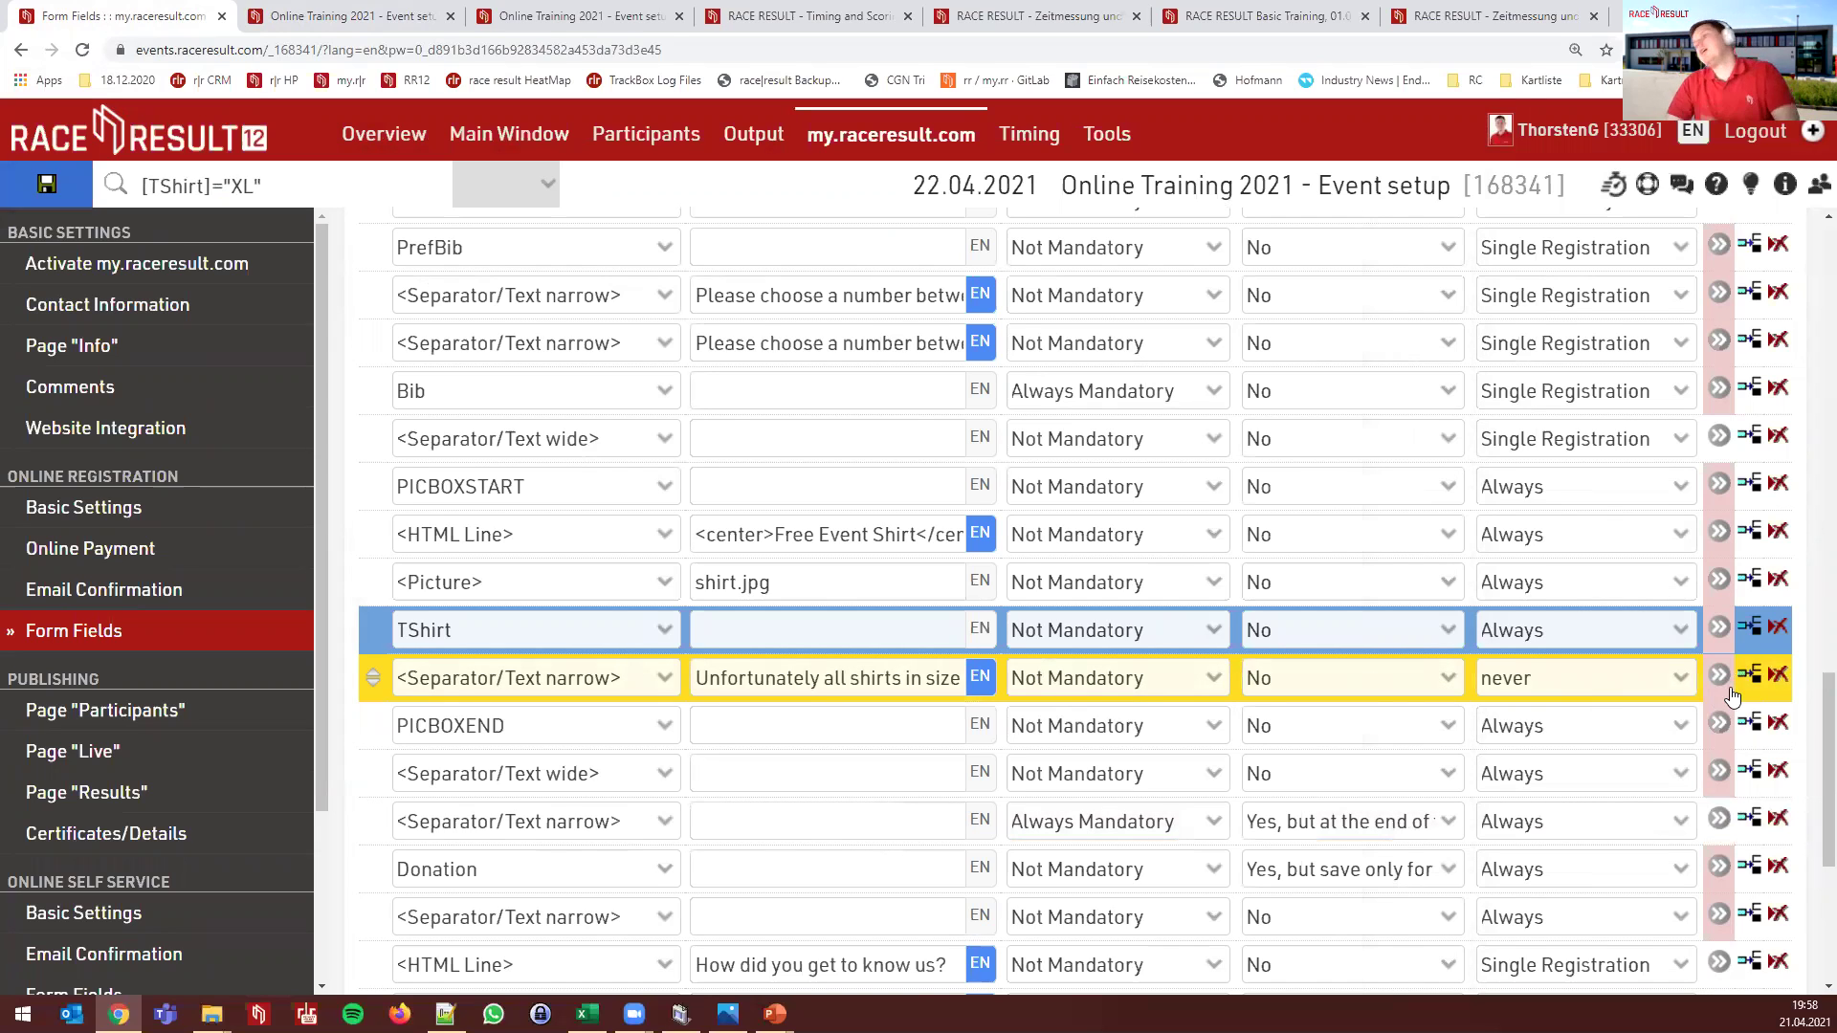
Set the separator row about XL shirts directly below TShirt to display Always, check its full text, and save the form fields
click(1631, 680)
click(1561, 712)
click(806, 679)
key(ctrl+Right)
key(ctrl+Right)
key(ctrl+Right)
key(ctrl+Right)
key(ctrl+Right)
key(ctrl+Right)
key(ctrl+Right)
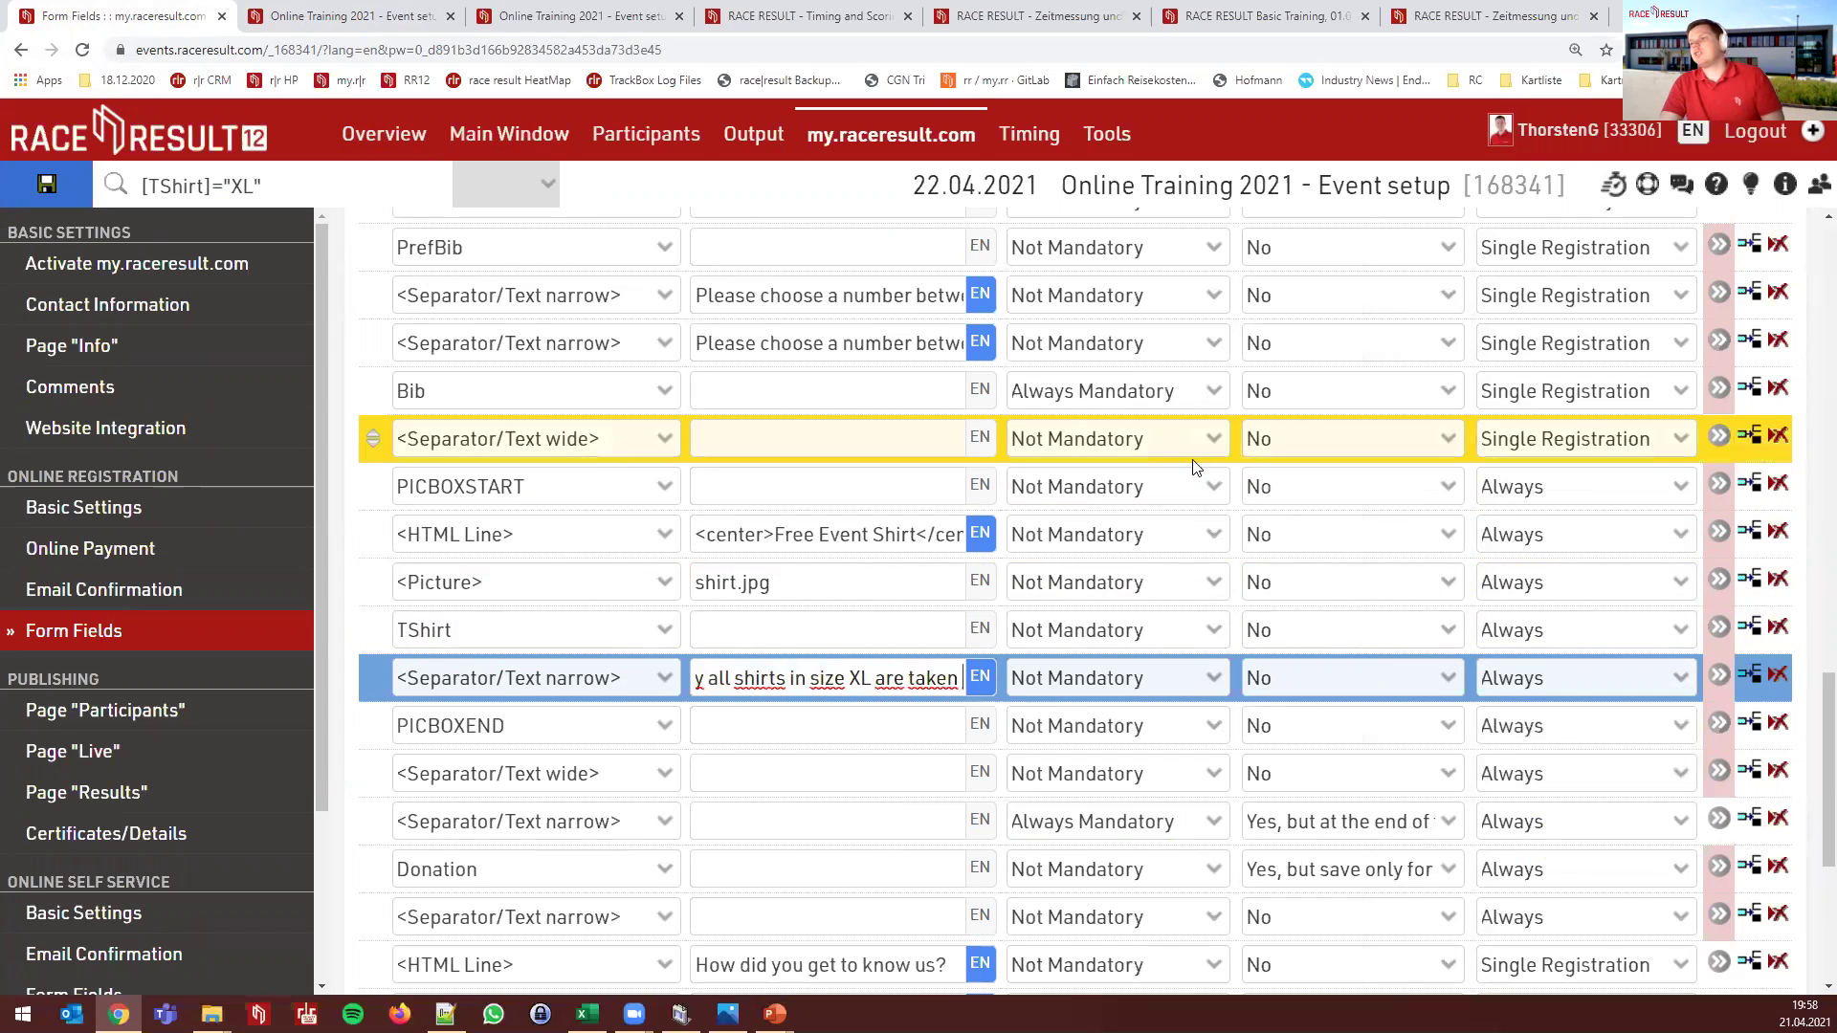
click(36, 188)
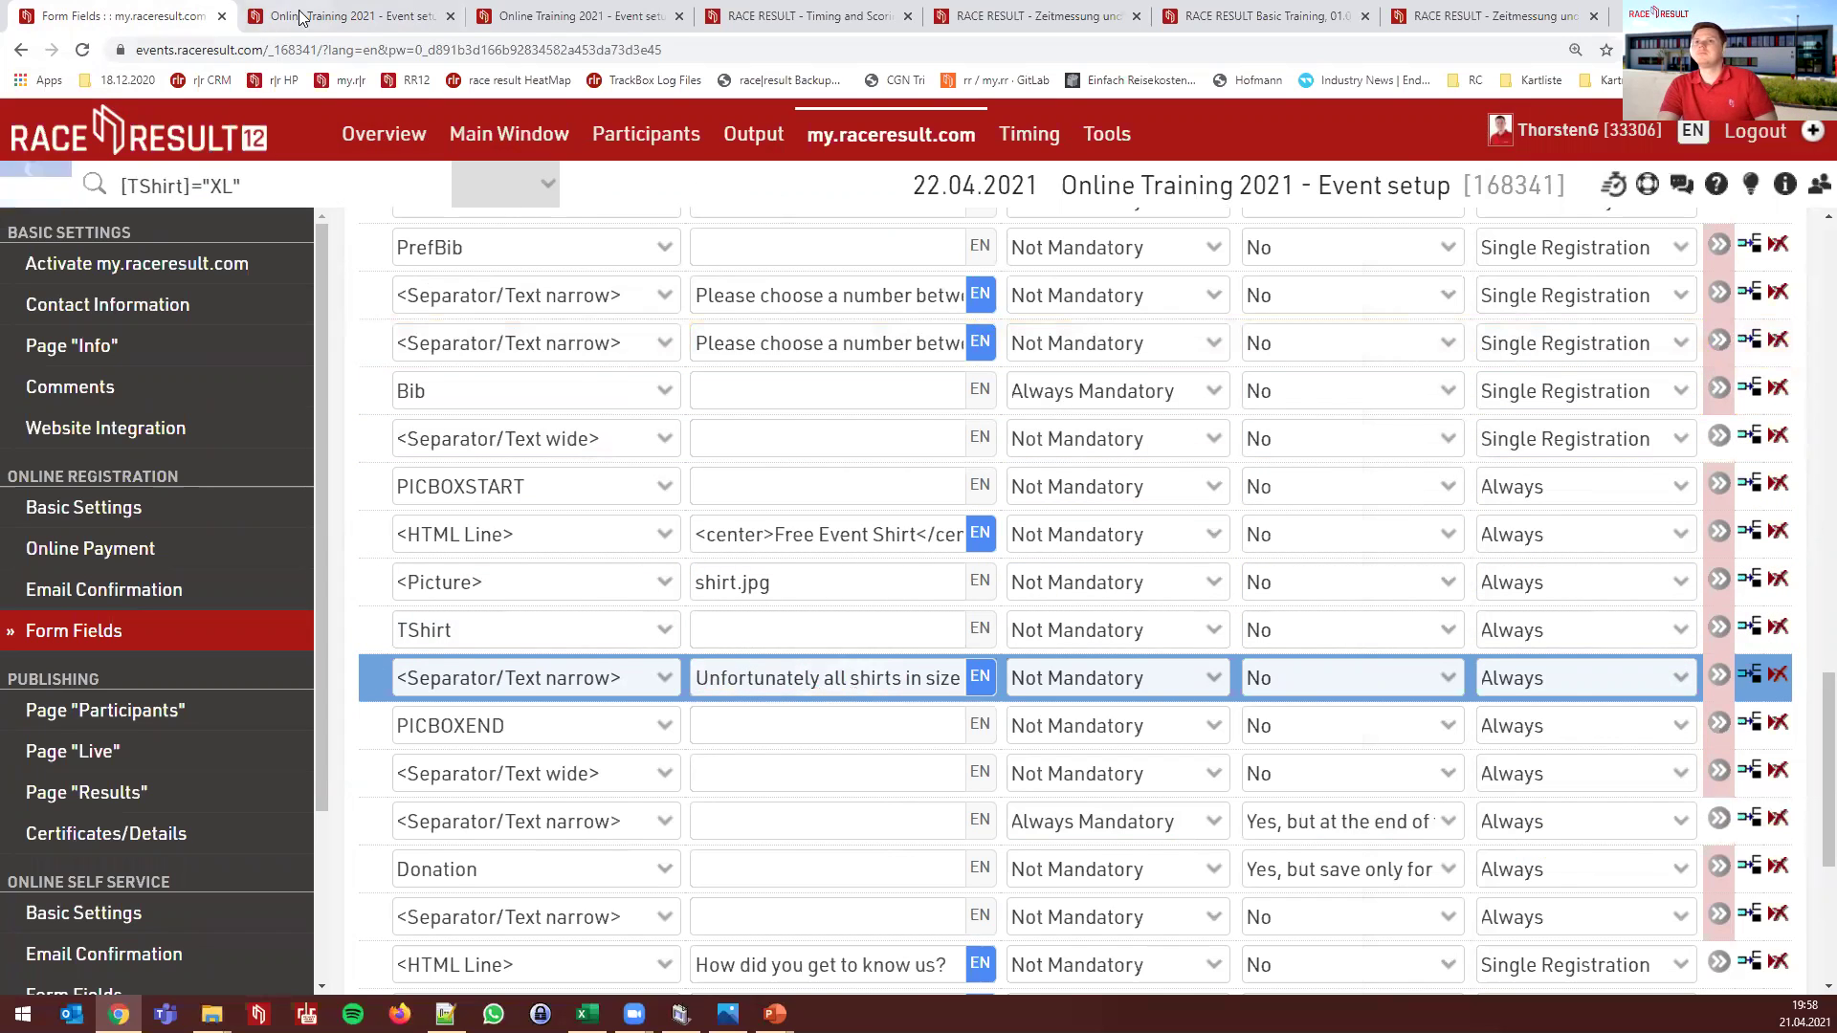
Reload the registration page and check the note shown in the Free Event Shirt box
click(354, 17)
key(F5)
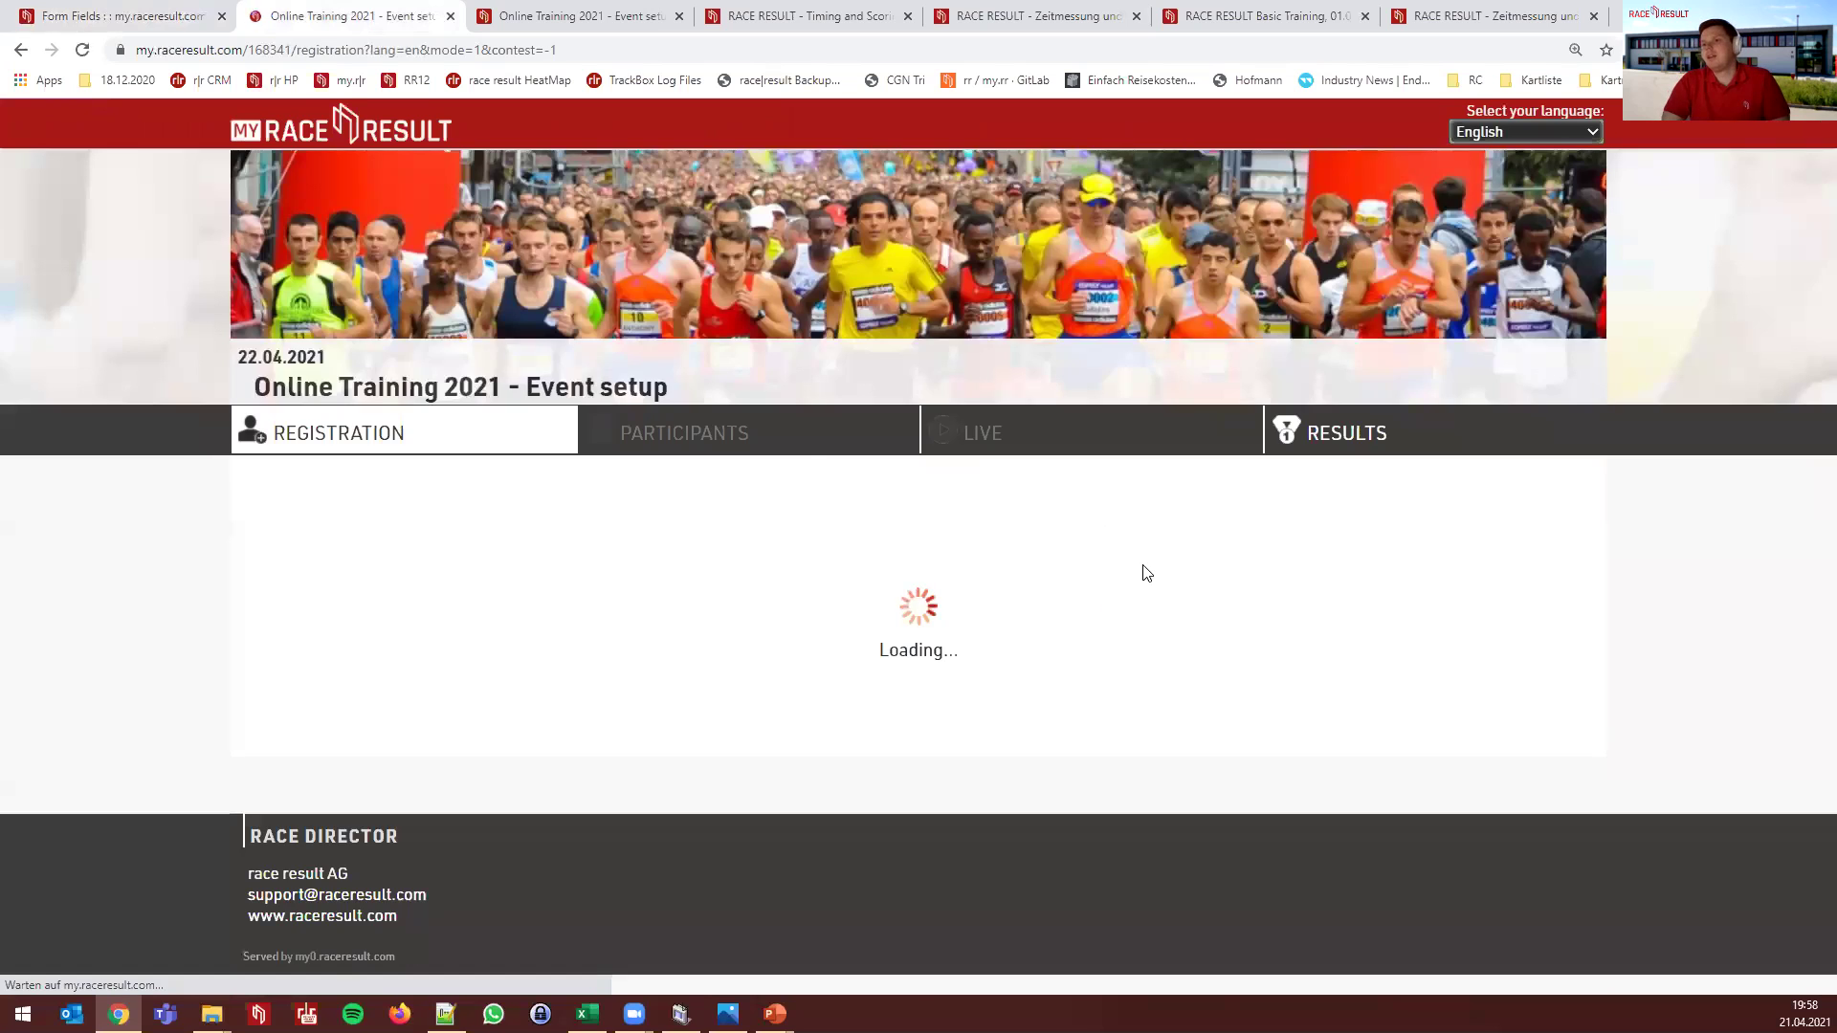
scroll(1101, 622, down, 8)
scroll(1101, 608, down, 5)
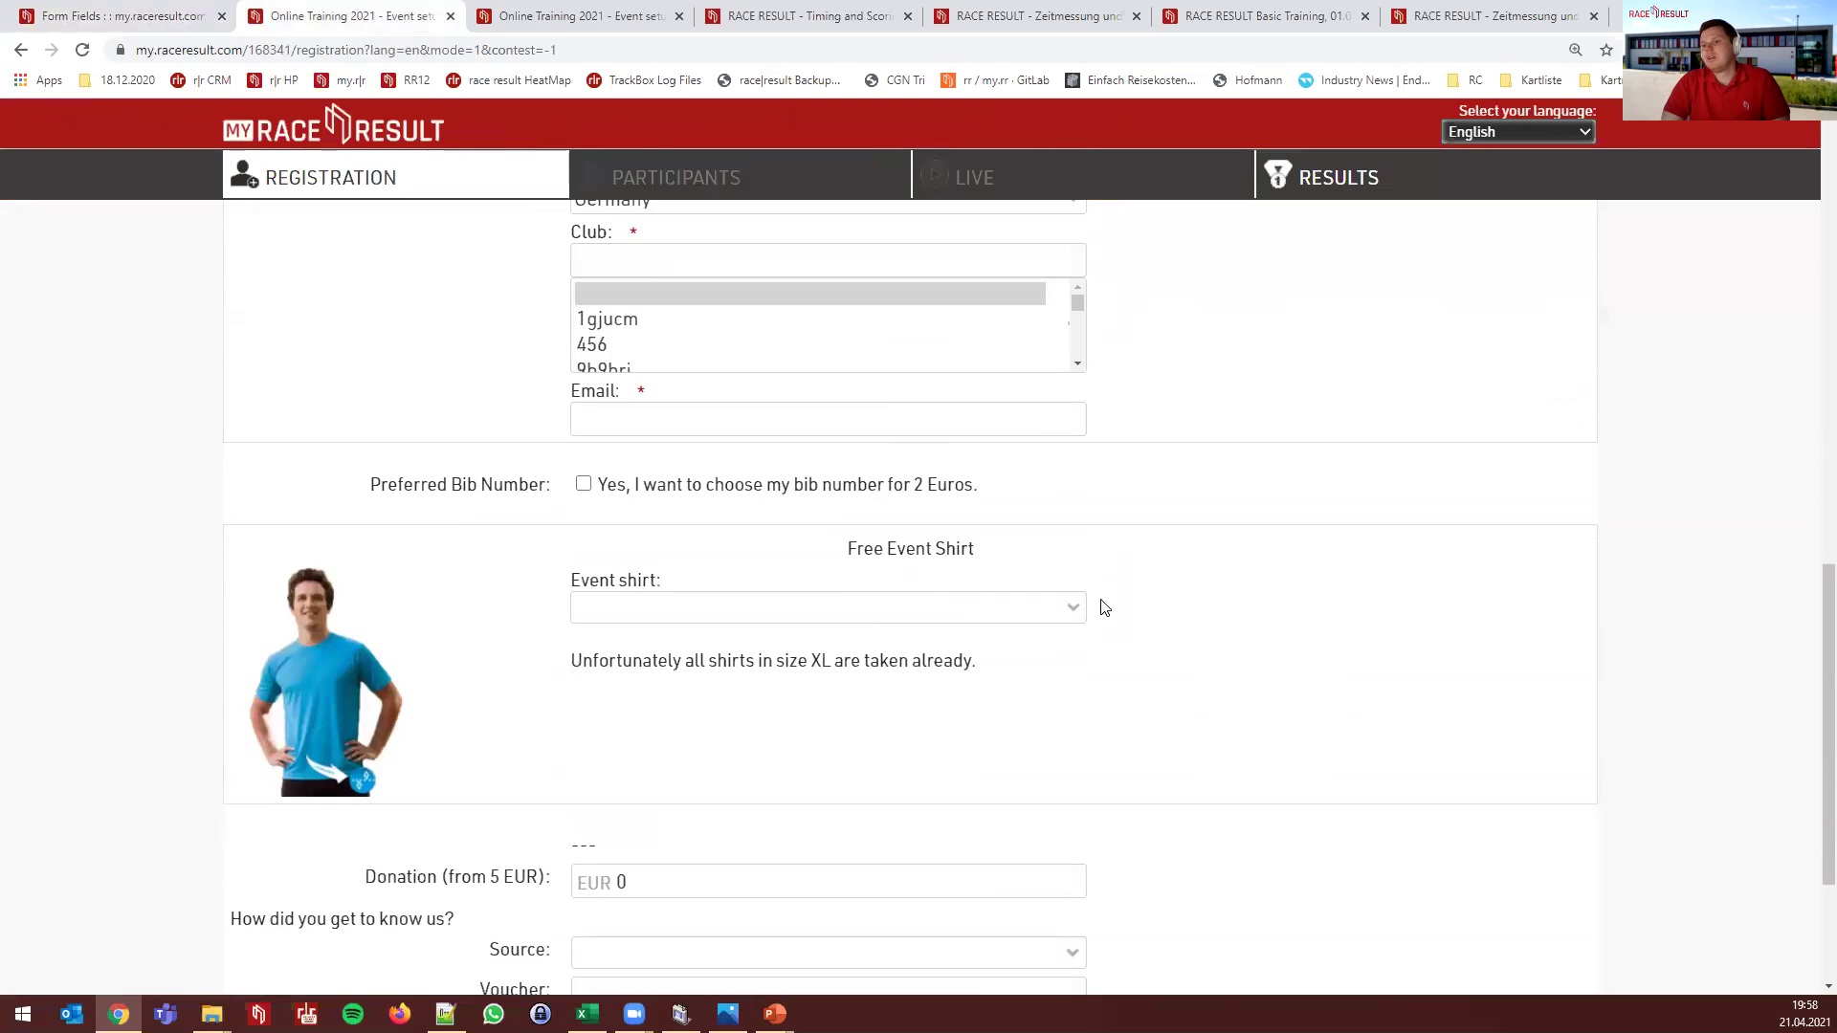
Check the XL note and the sizes offered for the event shirt in the Free Event Shirt box
drag(992, 687, 594, 678)
click(681, 704)
click(660, 624)
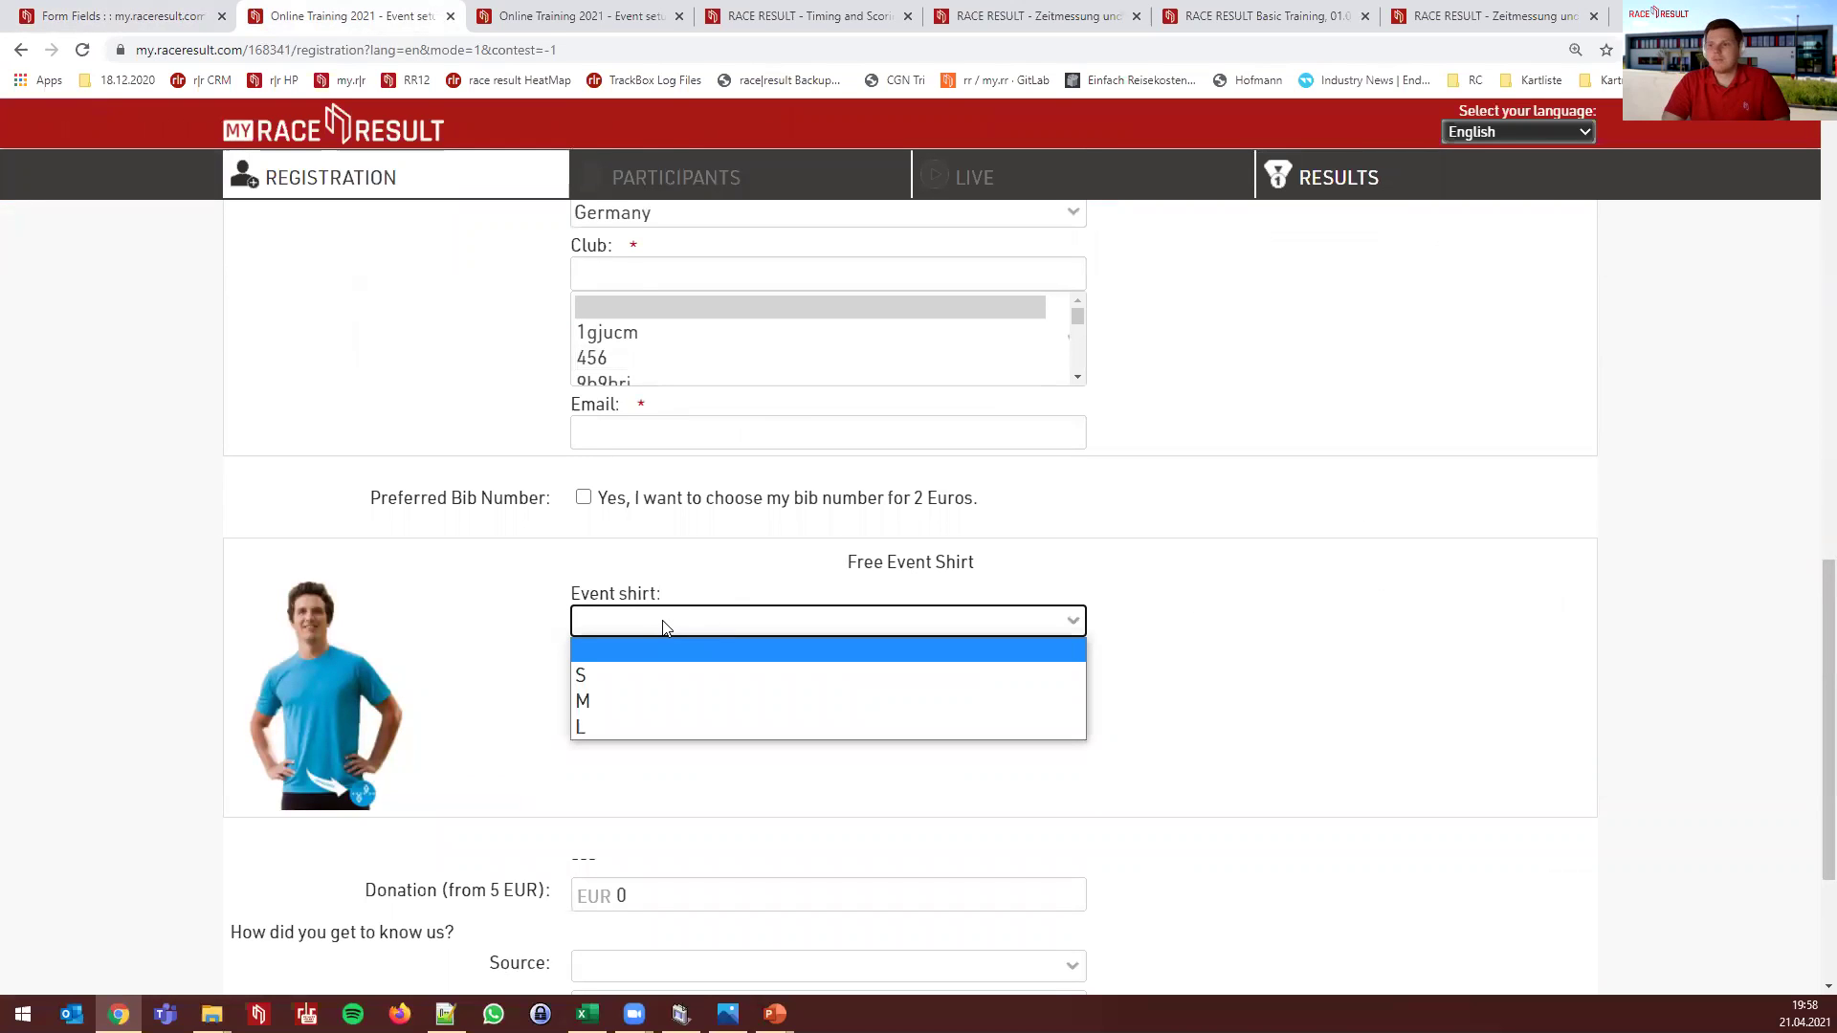
click(735, 594)
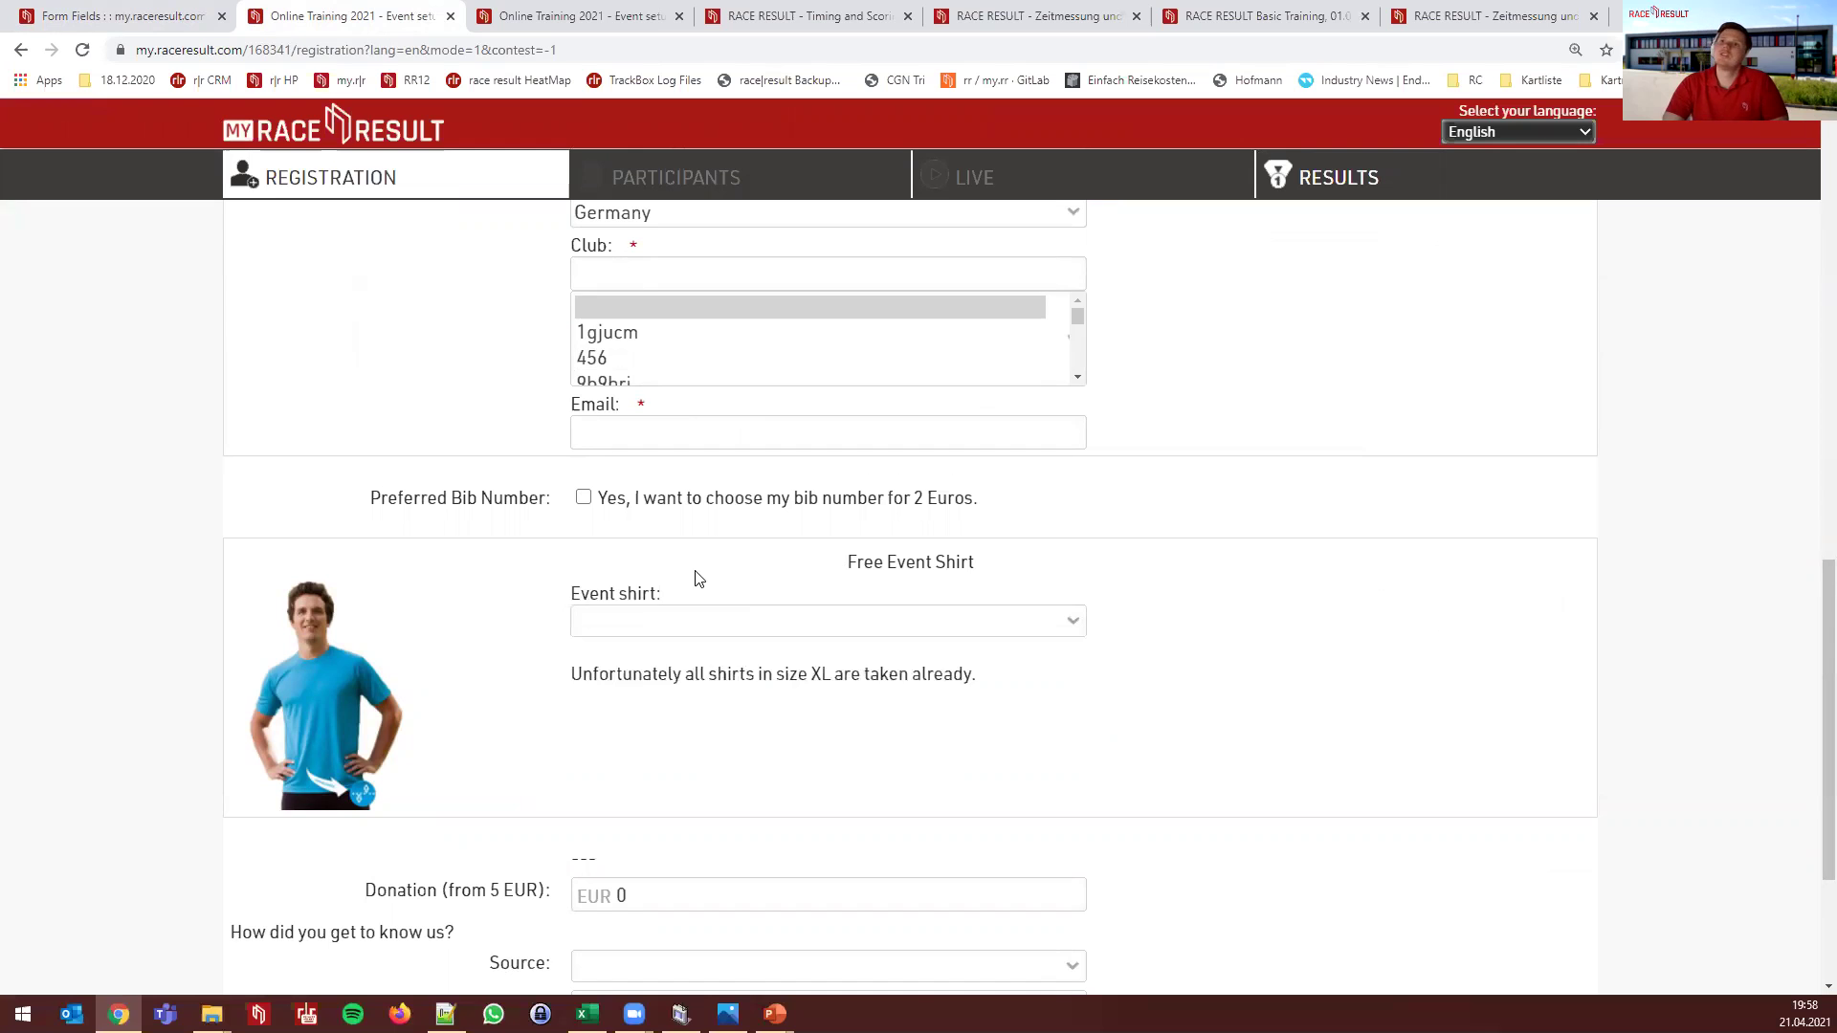
Open the TShirt field's details in the form fields and examine its full validation rule
click(141, 15)
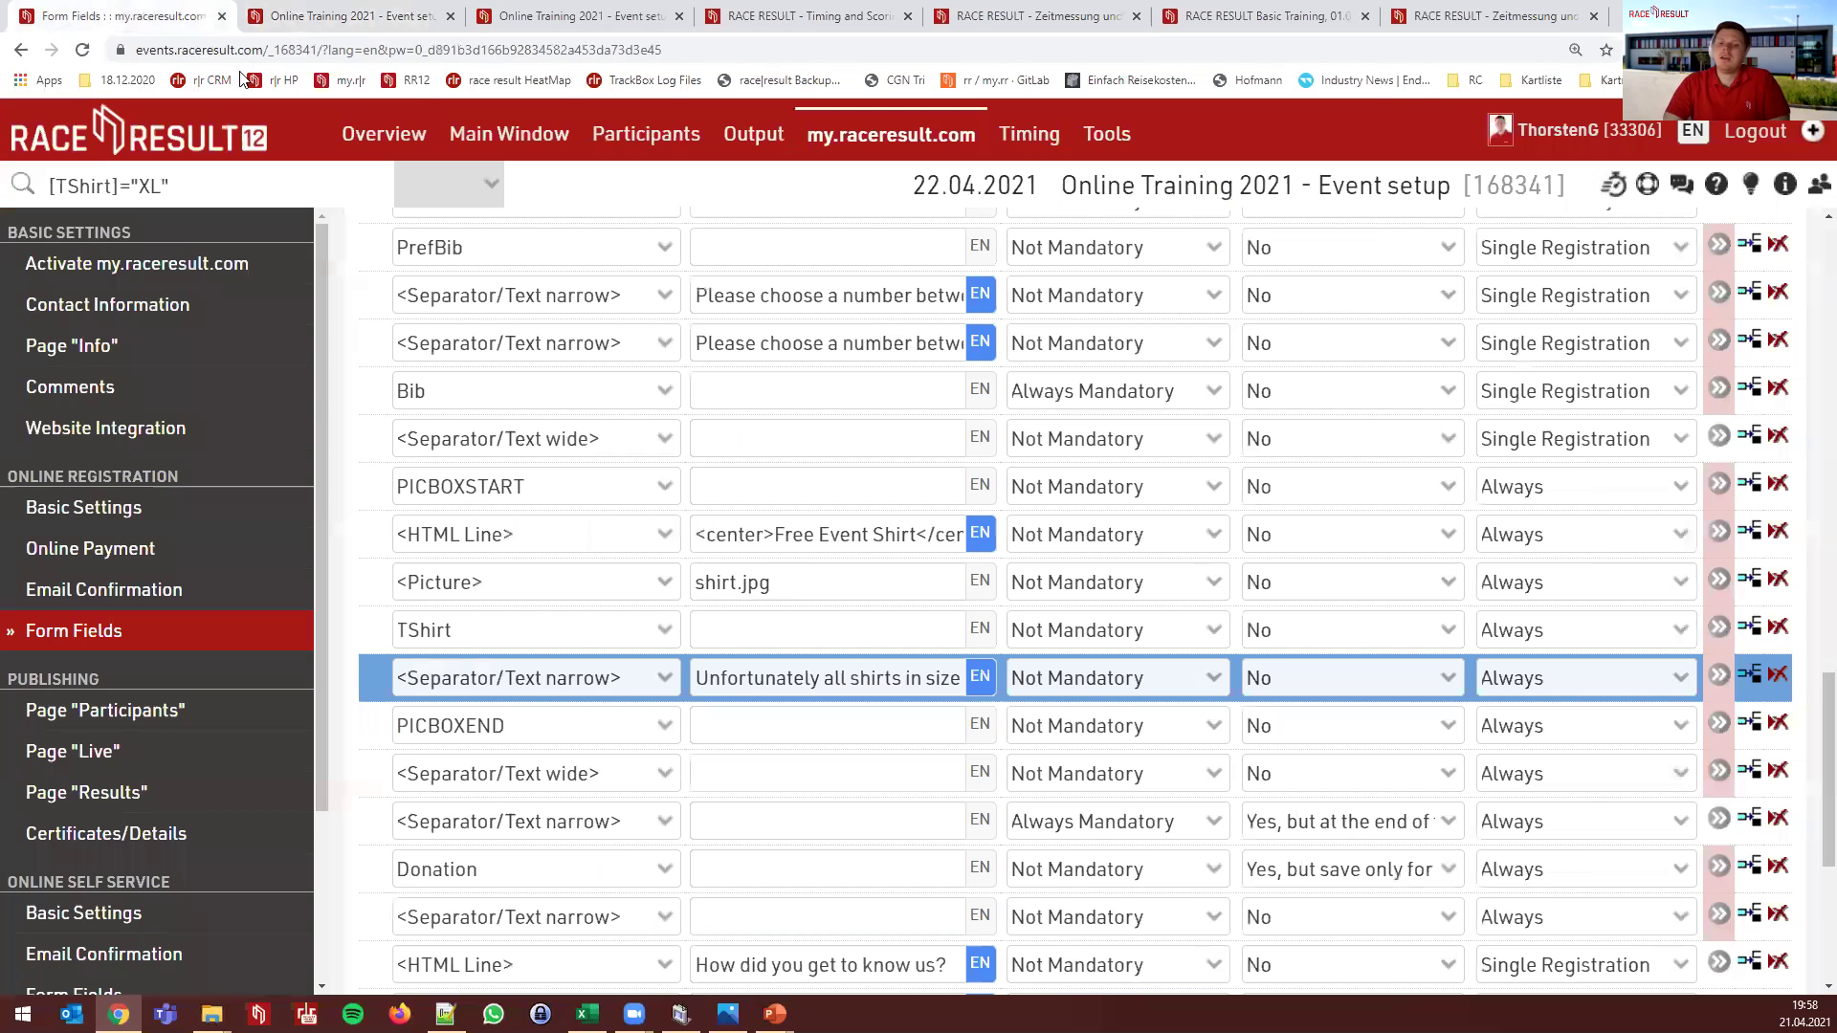
click(1716, 630)
drag(772, 163, 922, 184)
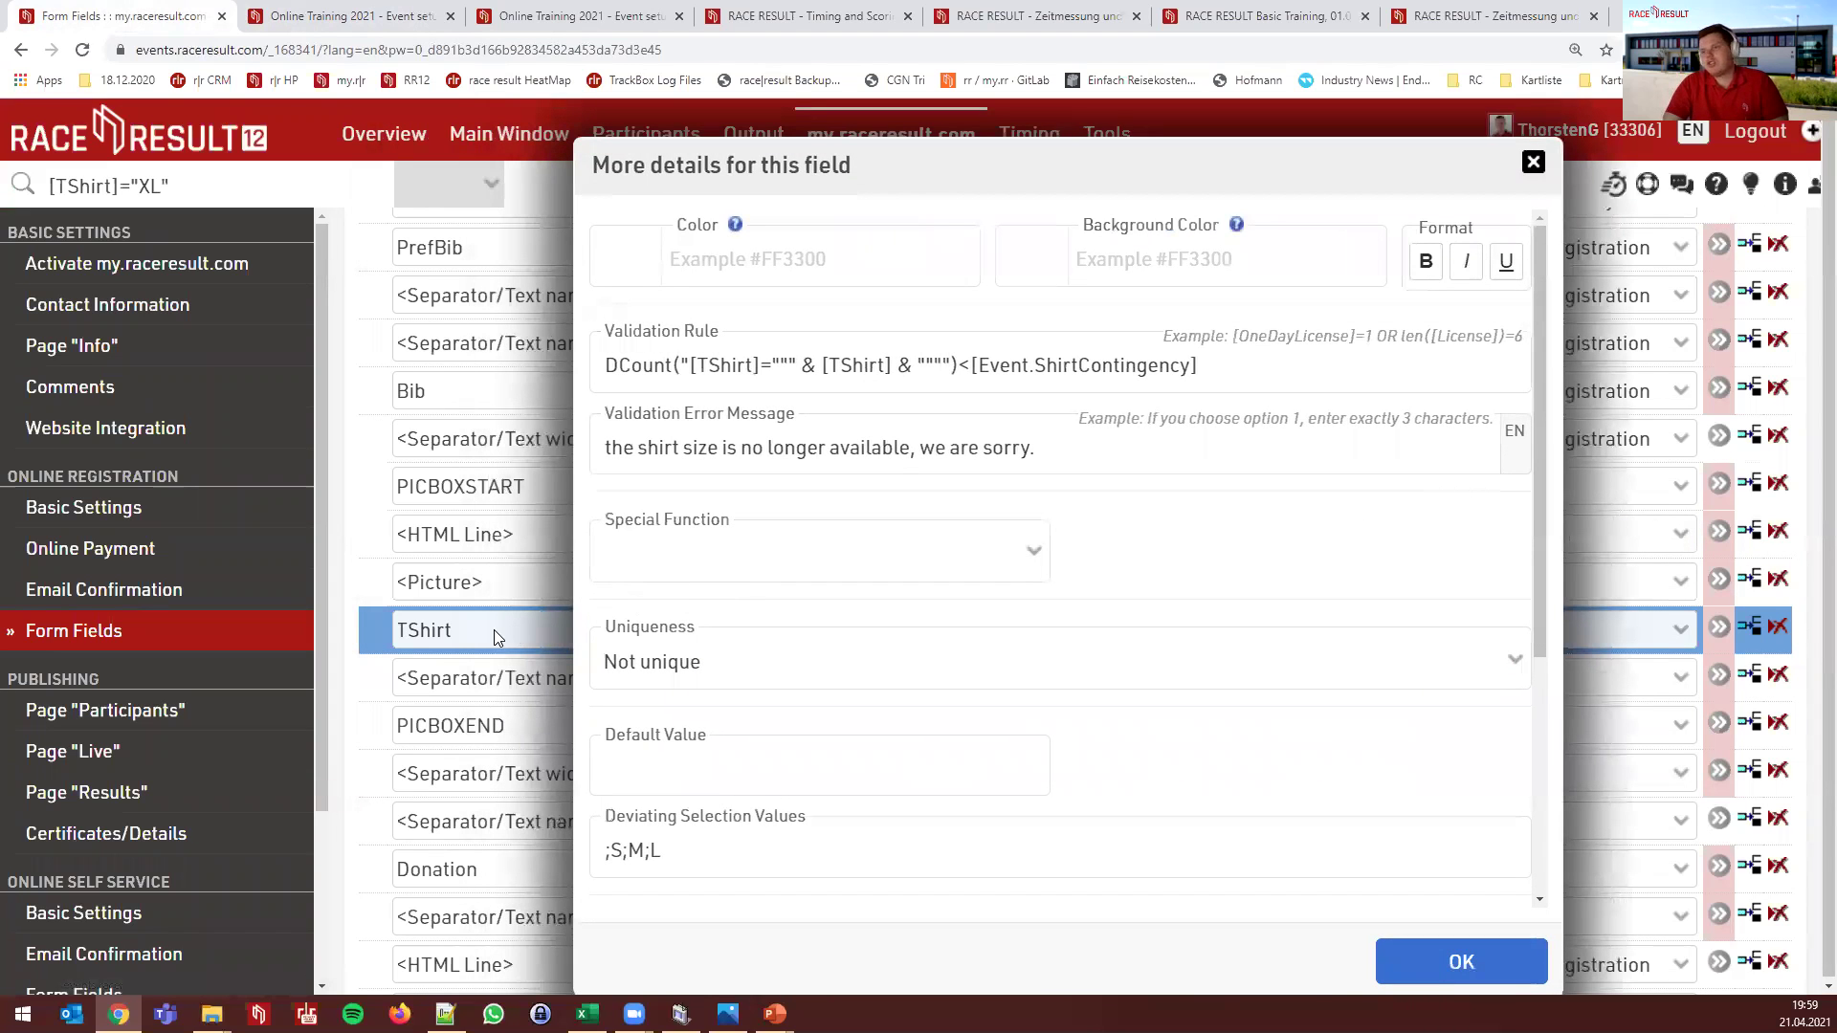
drag(1217, 374, 588, 384)
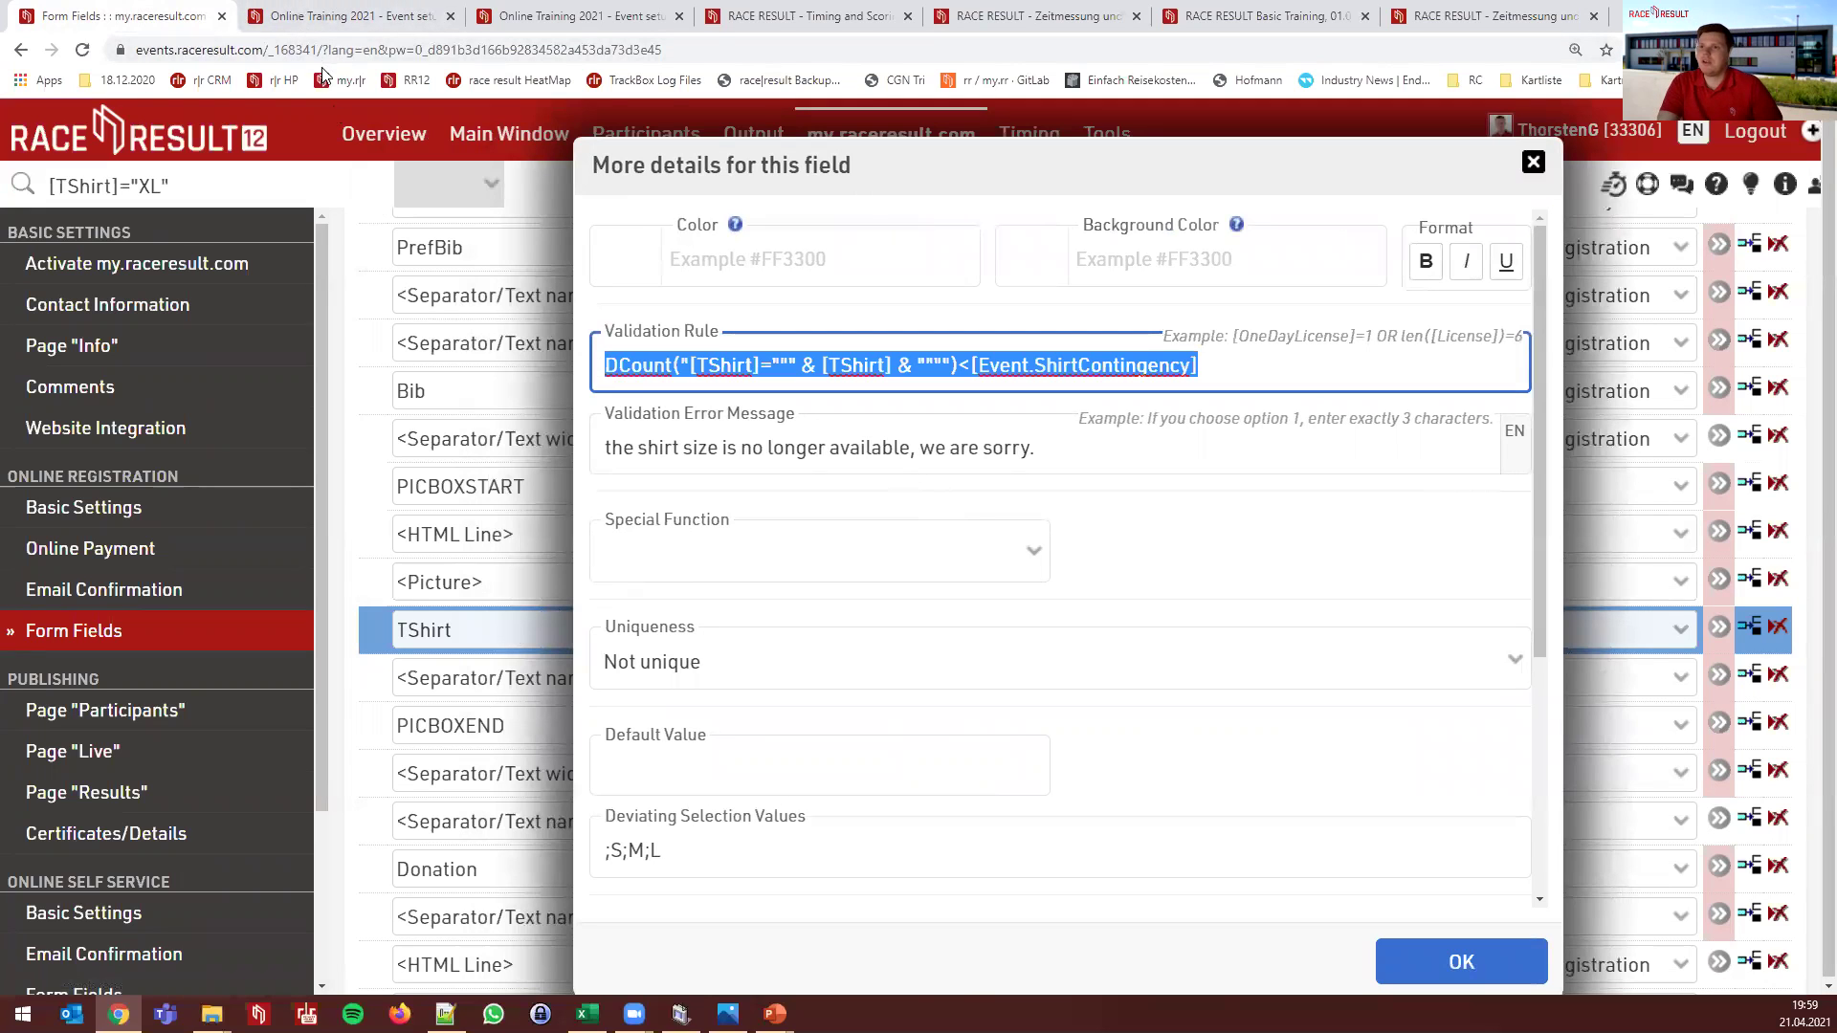
Look over the public registration form from its beginning down to the Free Event Shirt box
click(337, 23)
scroll(1029, 590, up, 8)
scroll(1180, 595, up, 5)
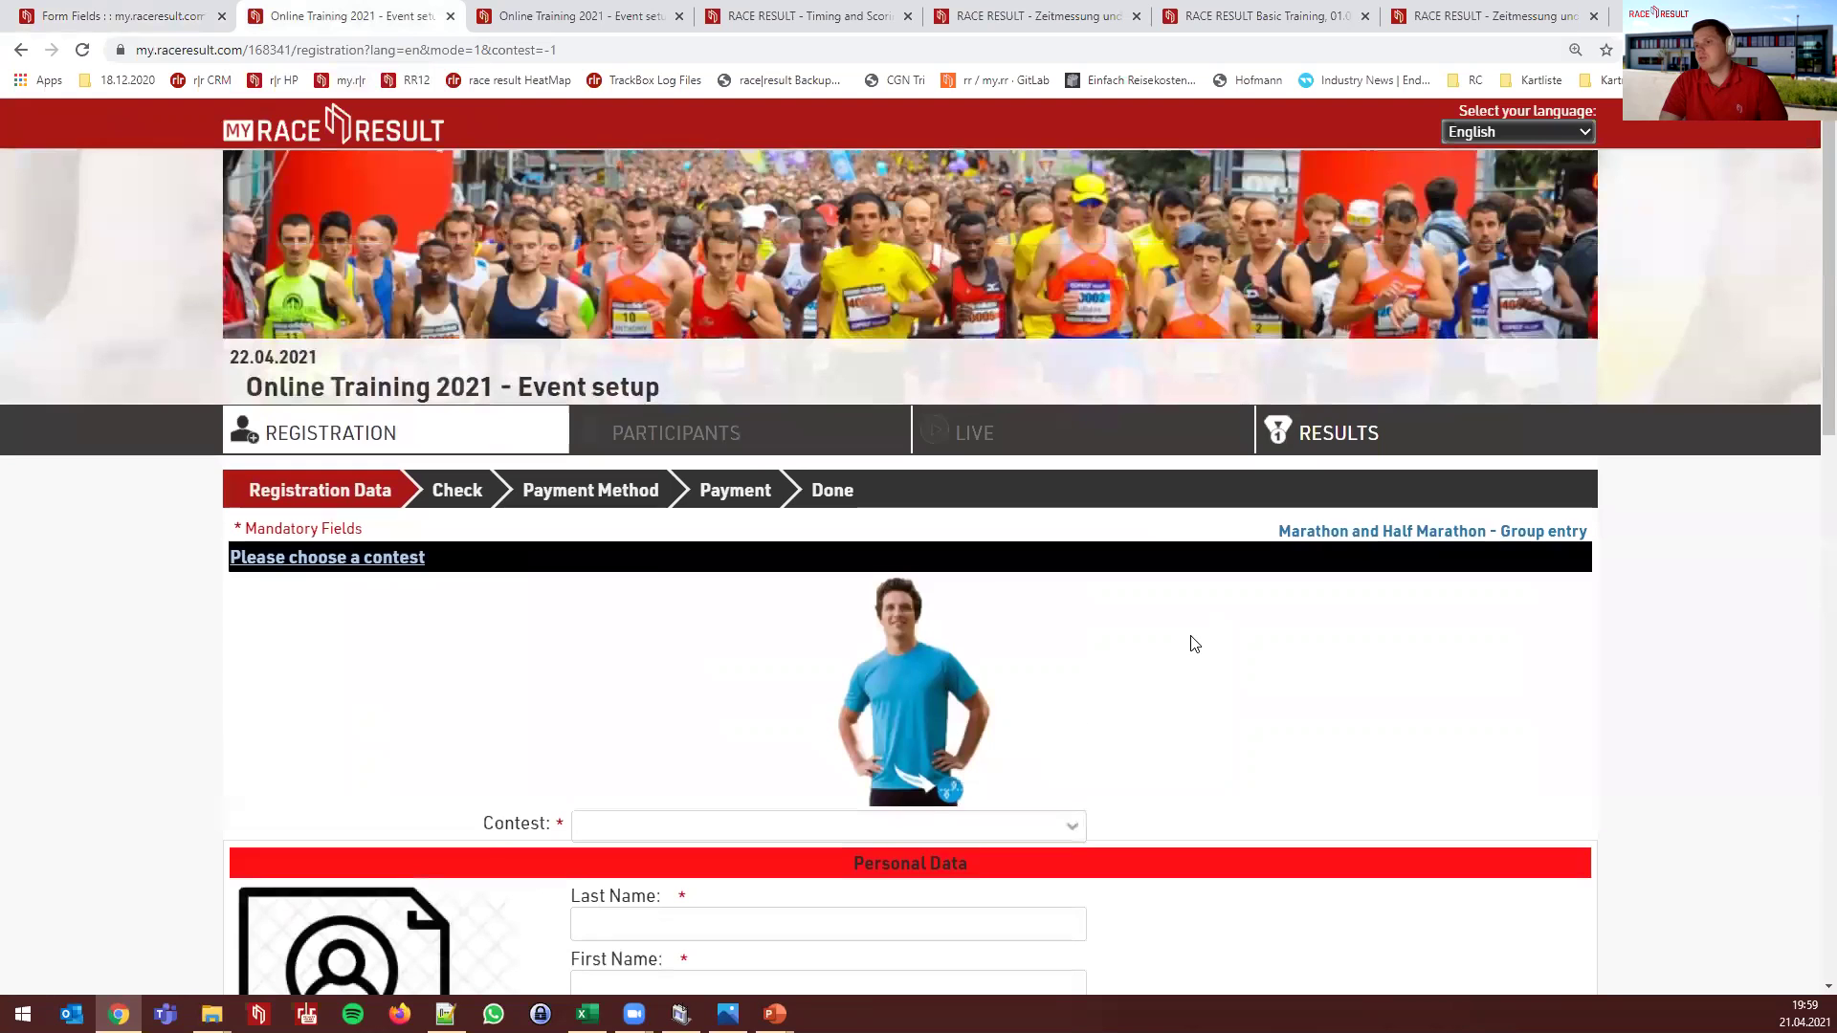
scroll(1214, 669, down, 12)
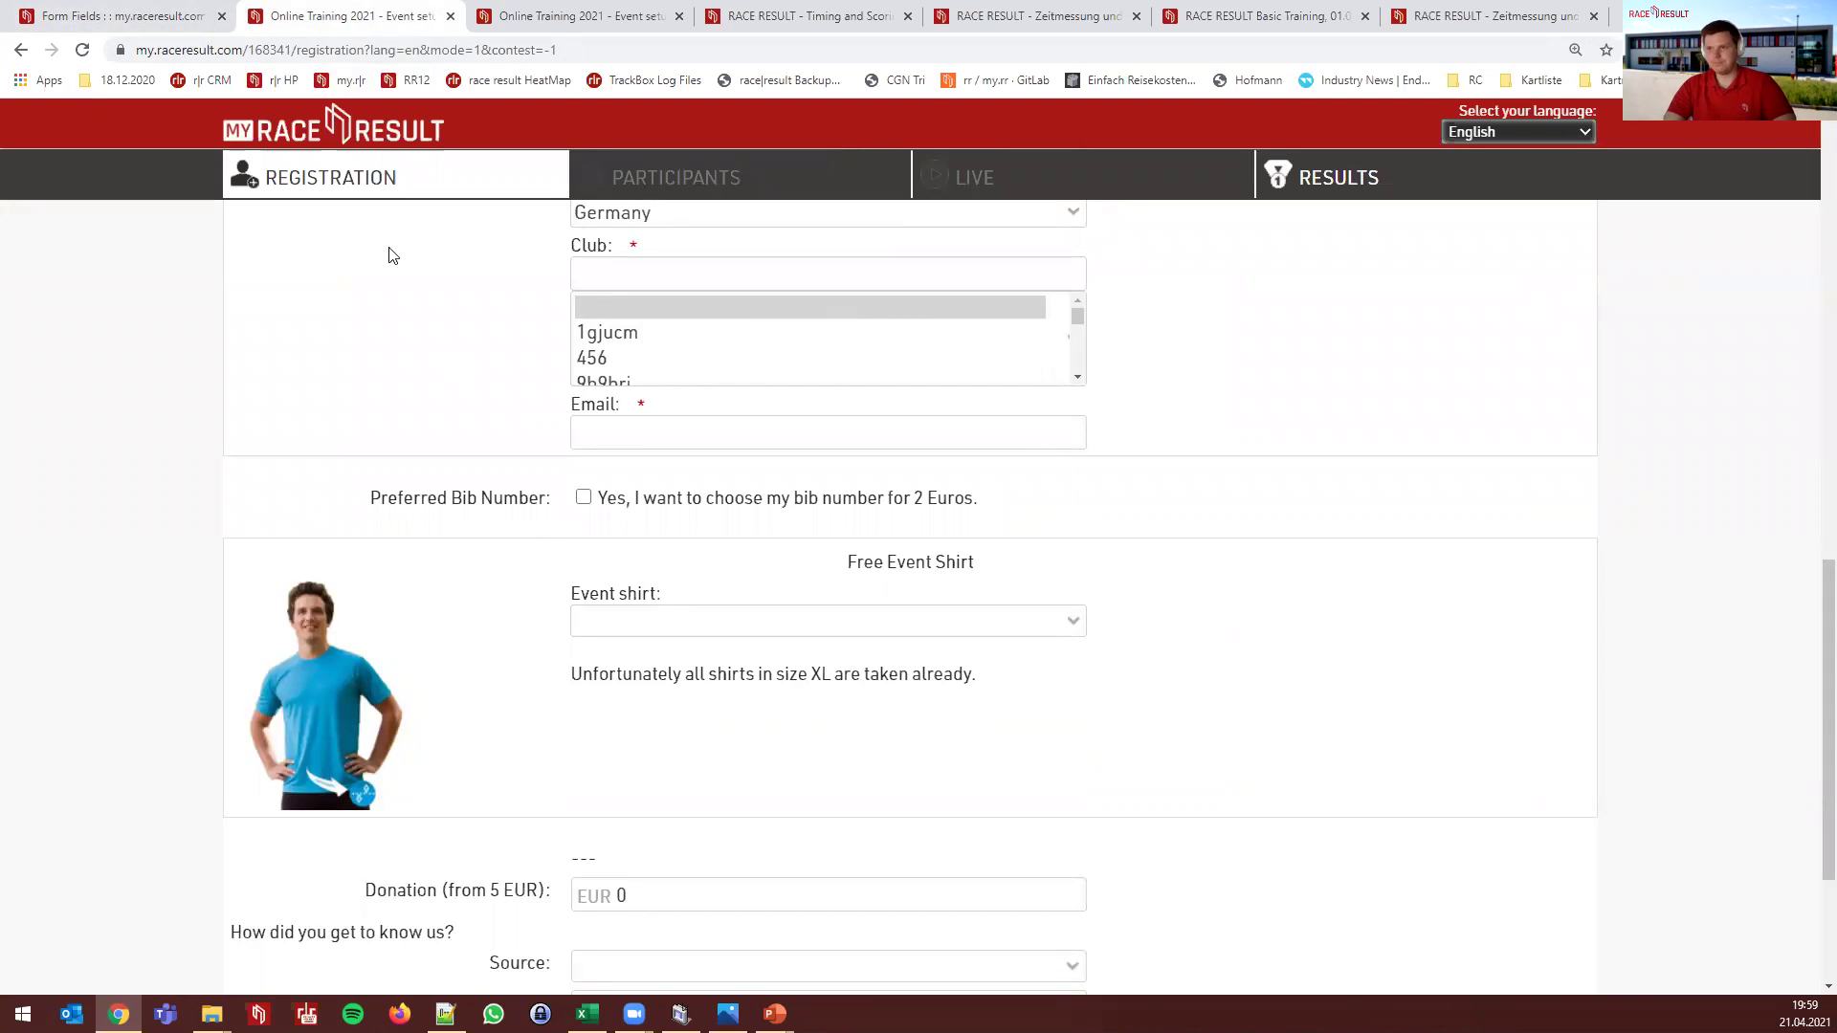
Return to the TShirt field's validation rule in the form fields and close the field details
click(144, 16)
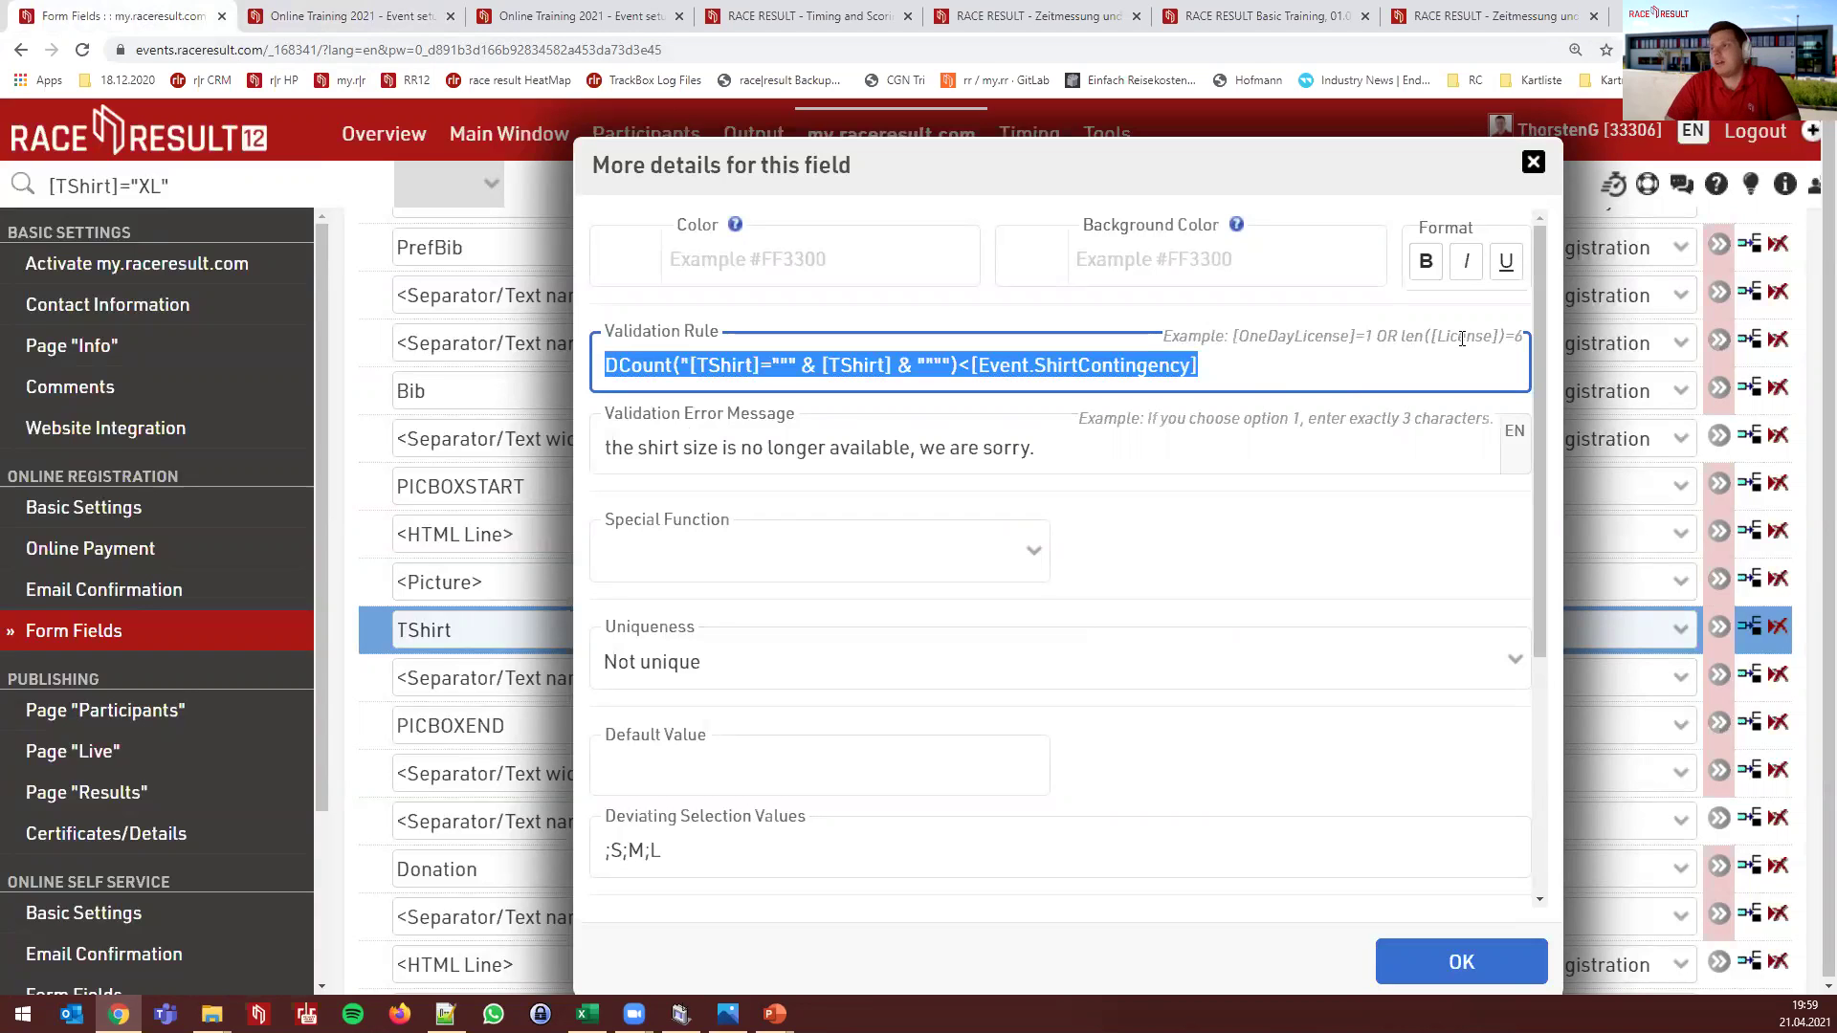
click(1293, 377)
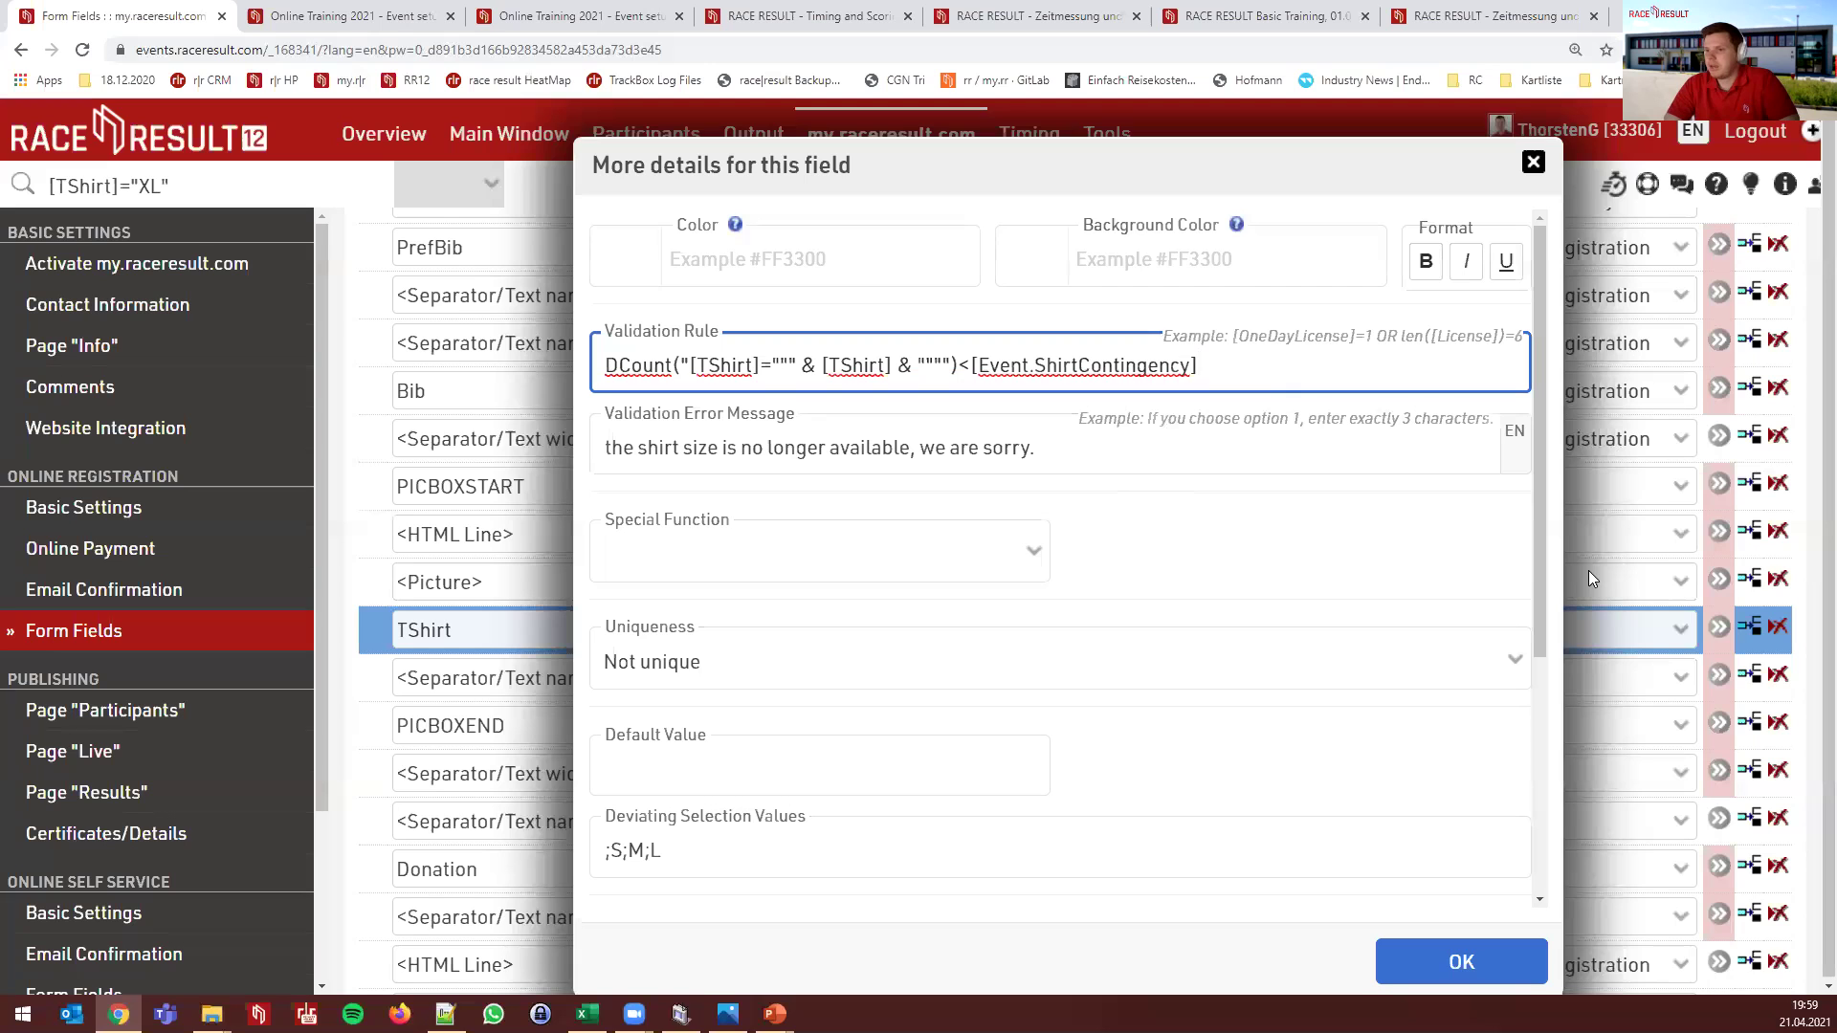
click(1628, 546)
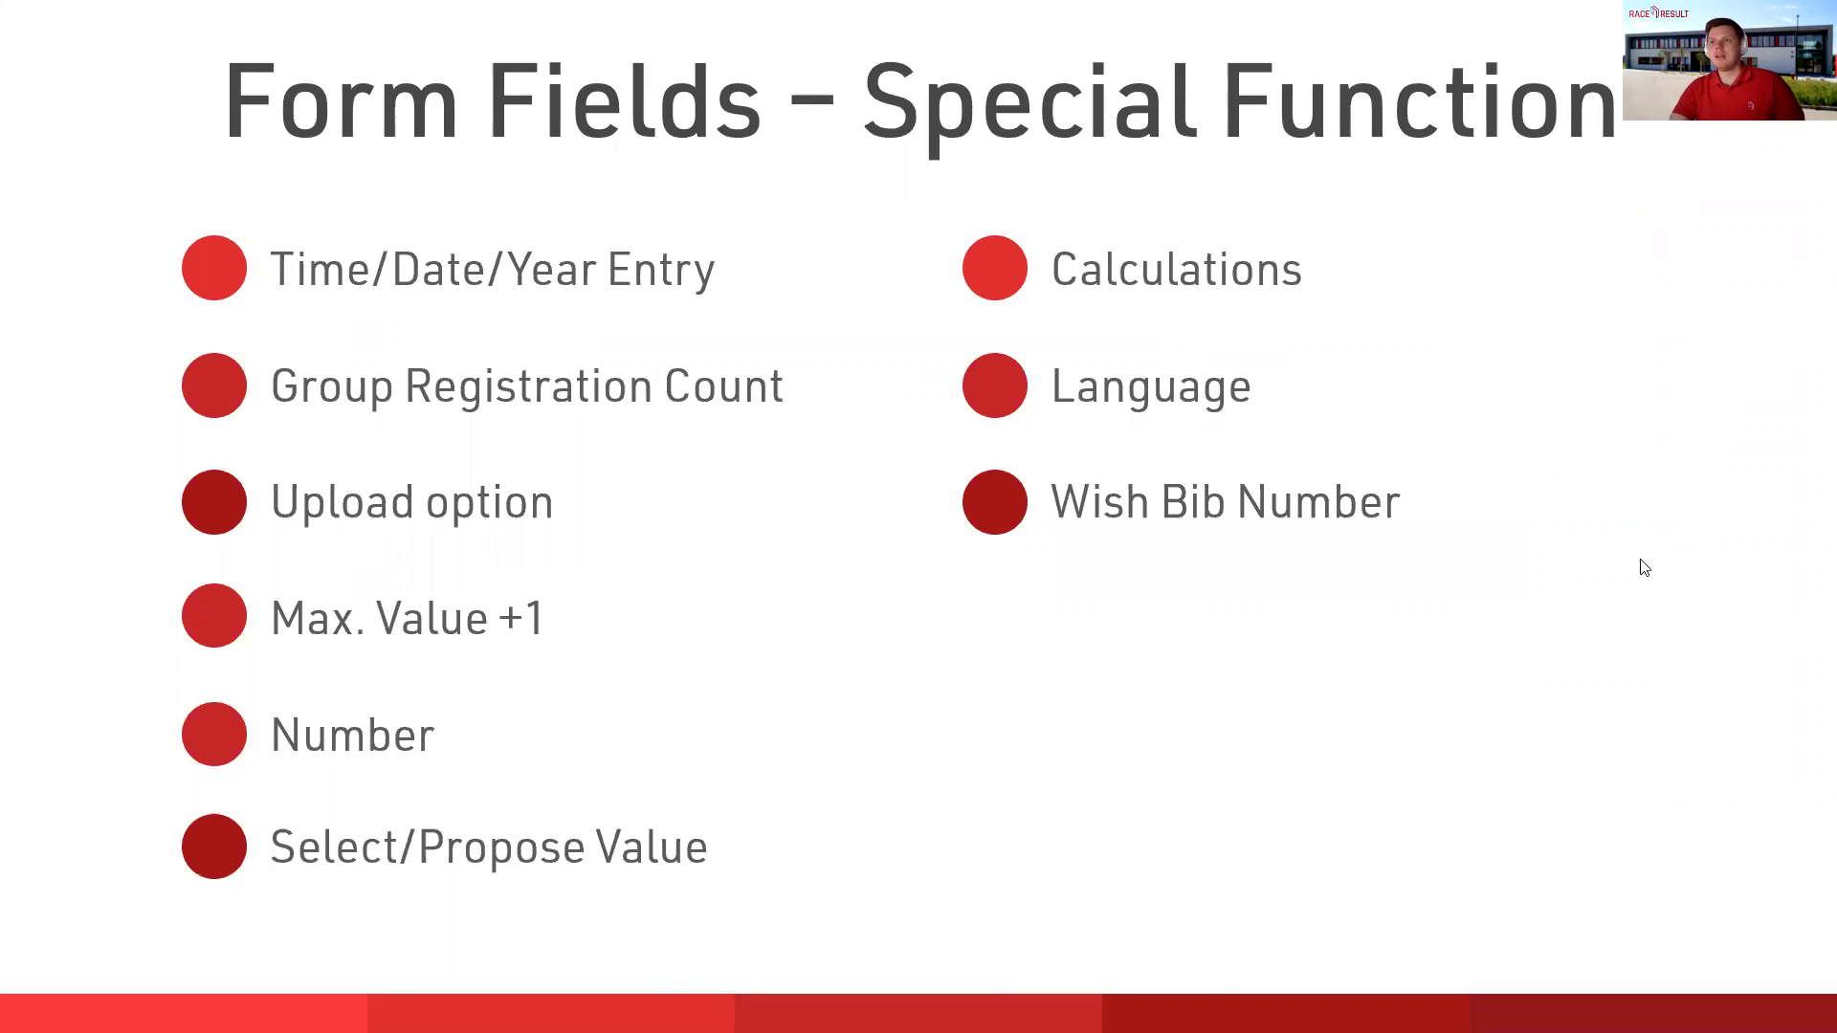
Switch from the slides to the browser, open the Marathon relay registration and review its fields down to Relay Team Members
key(alt+Tab)
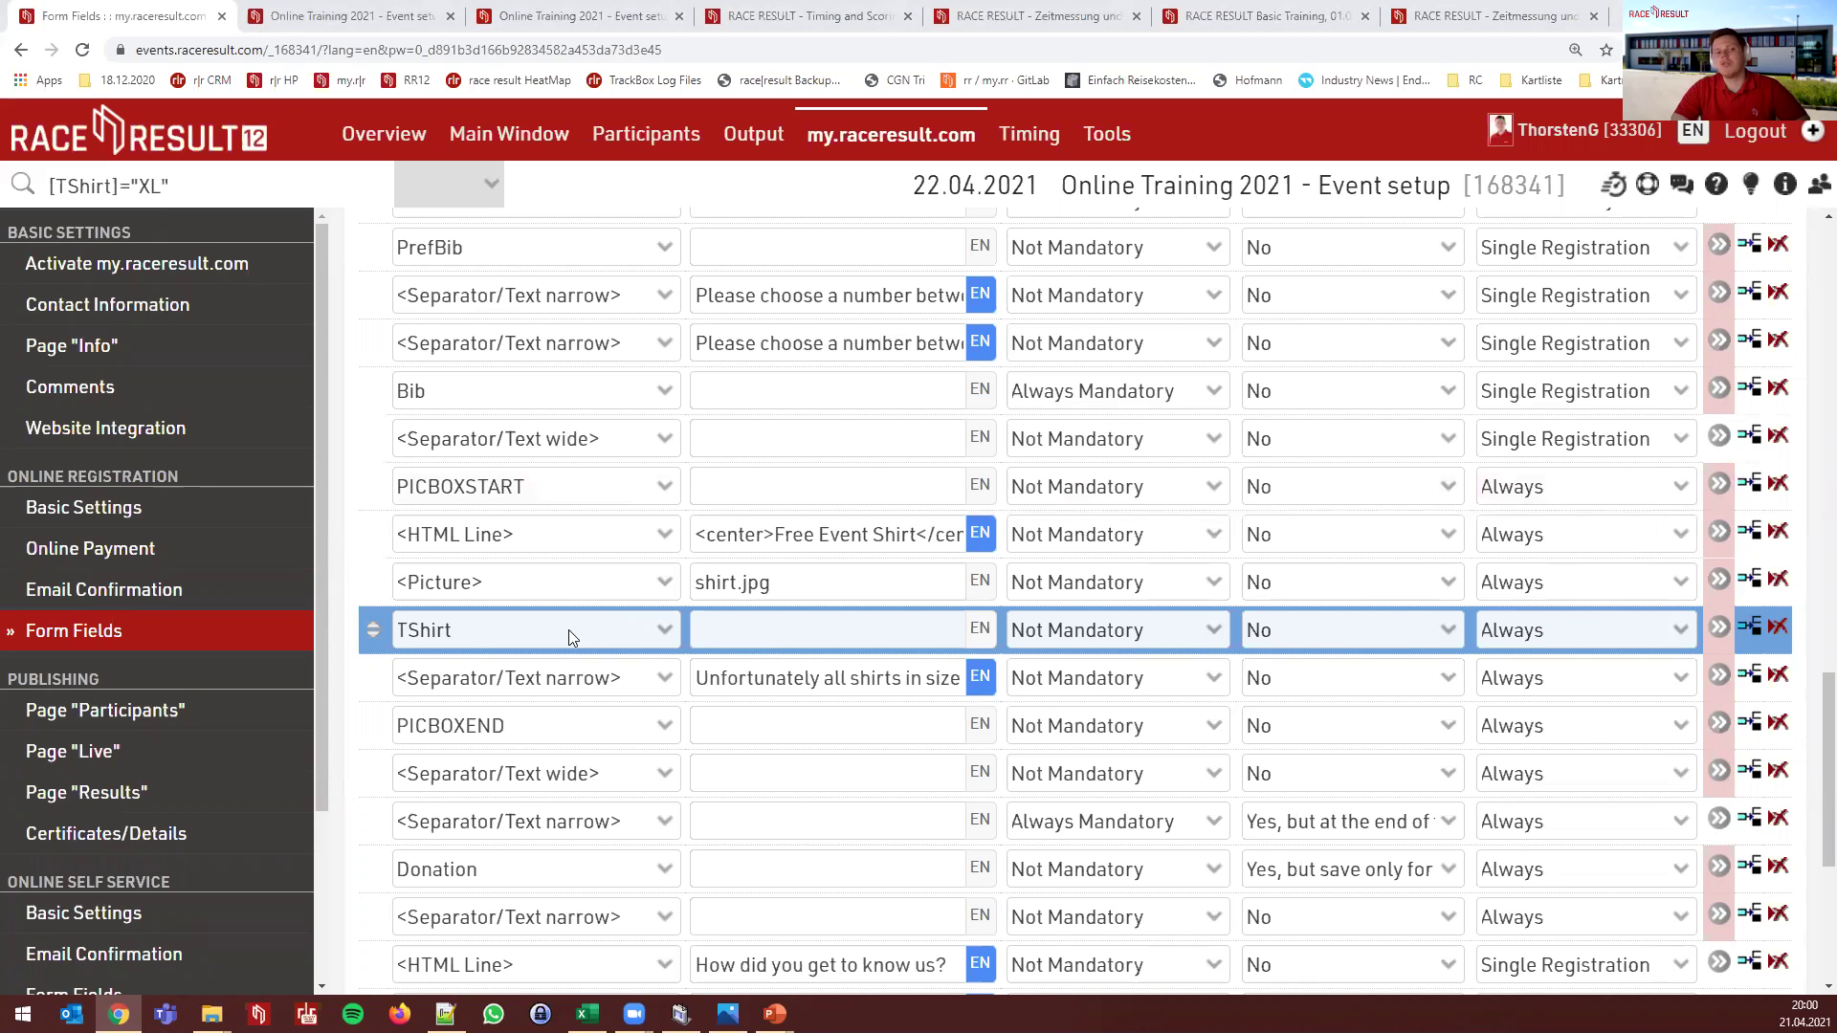
click(352, 19)
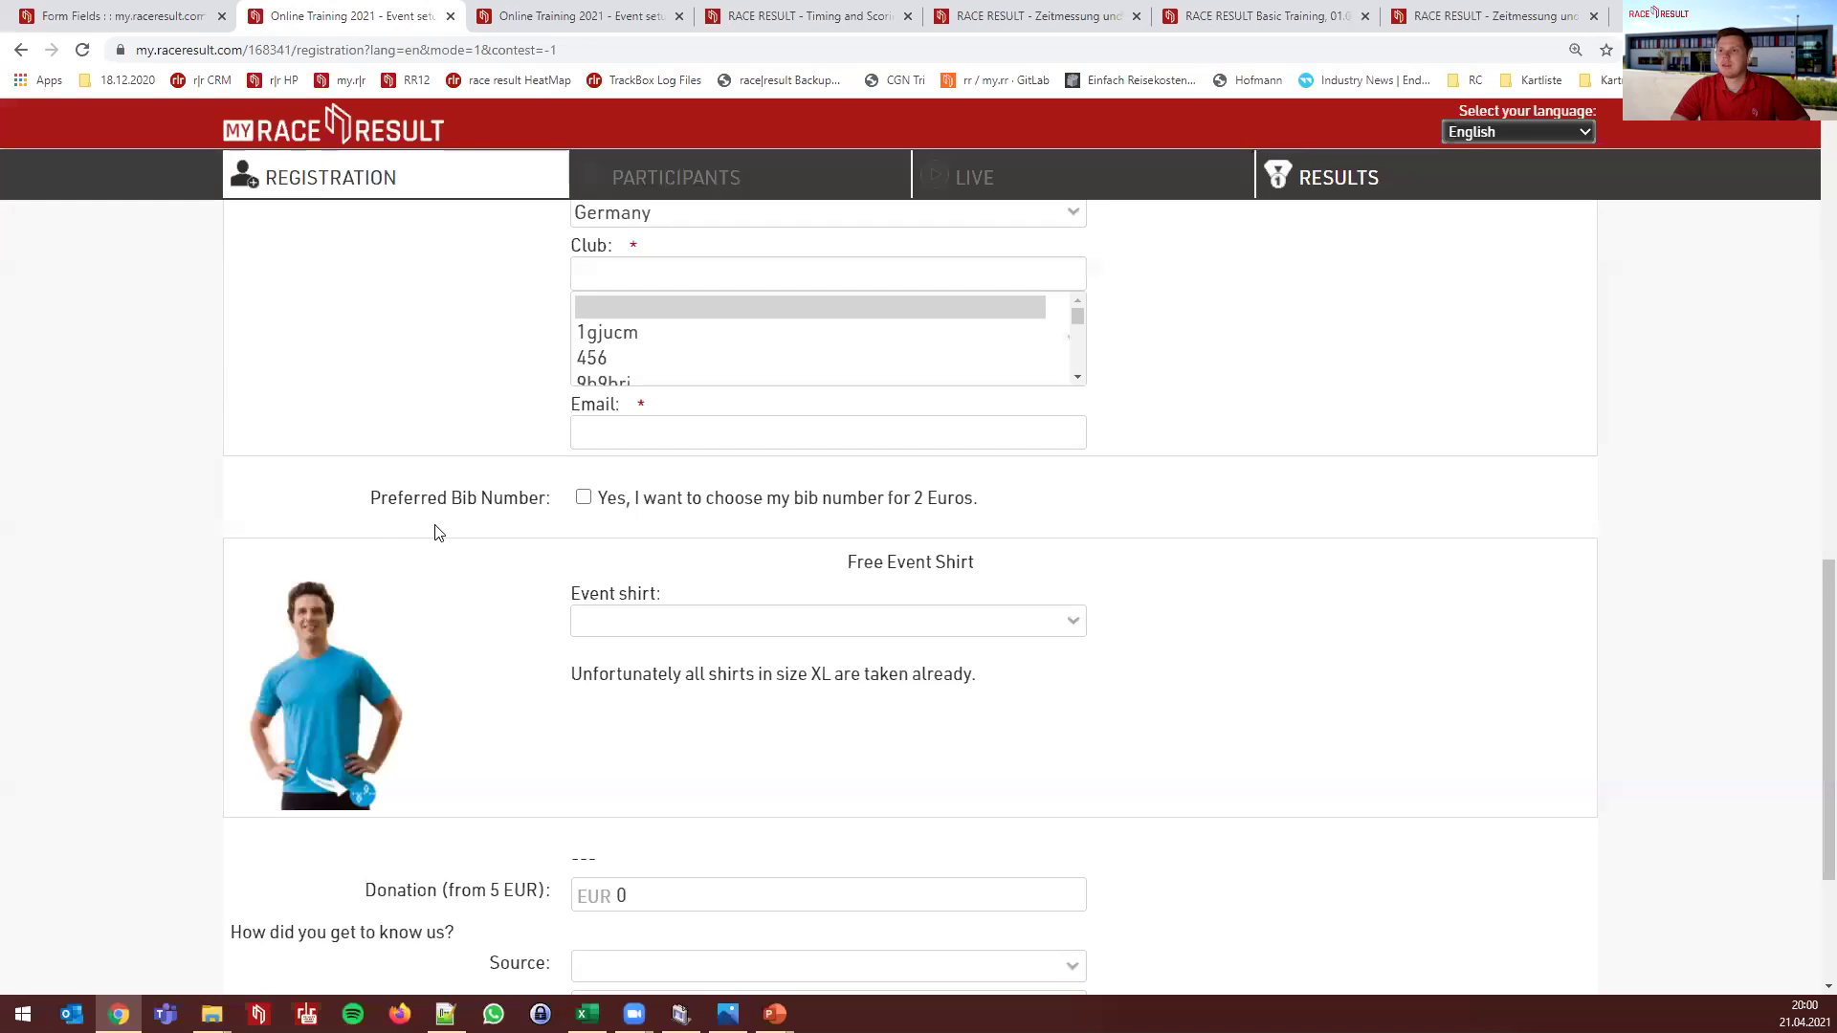
scroll(434, 533, up, 5)
click(363, 199)
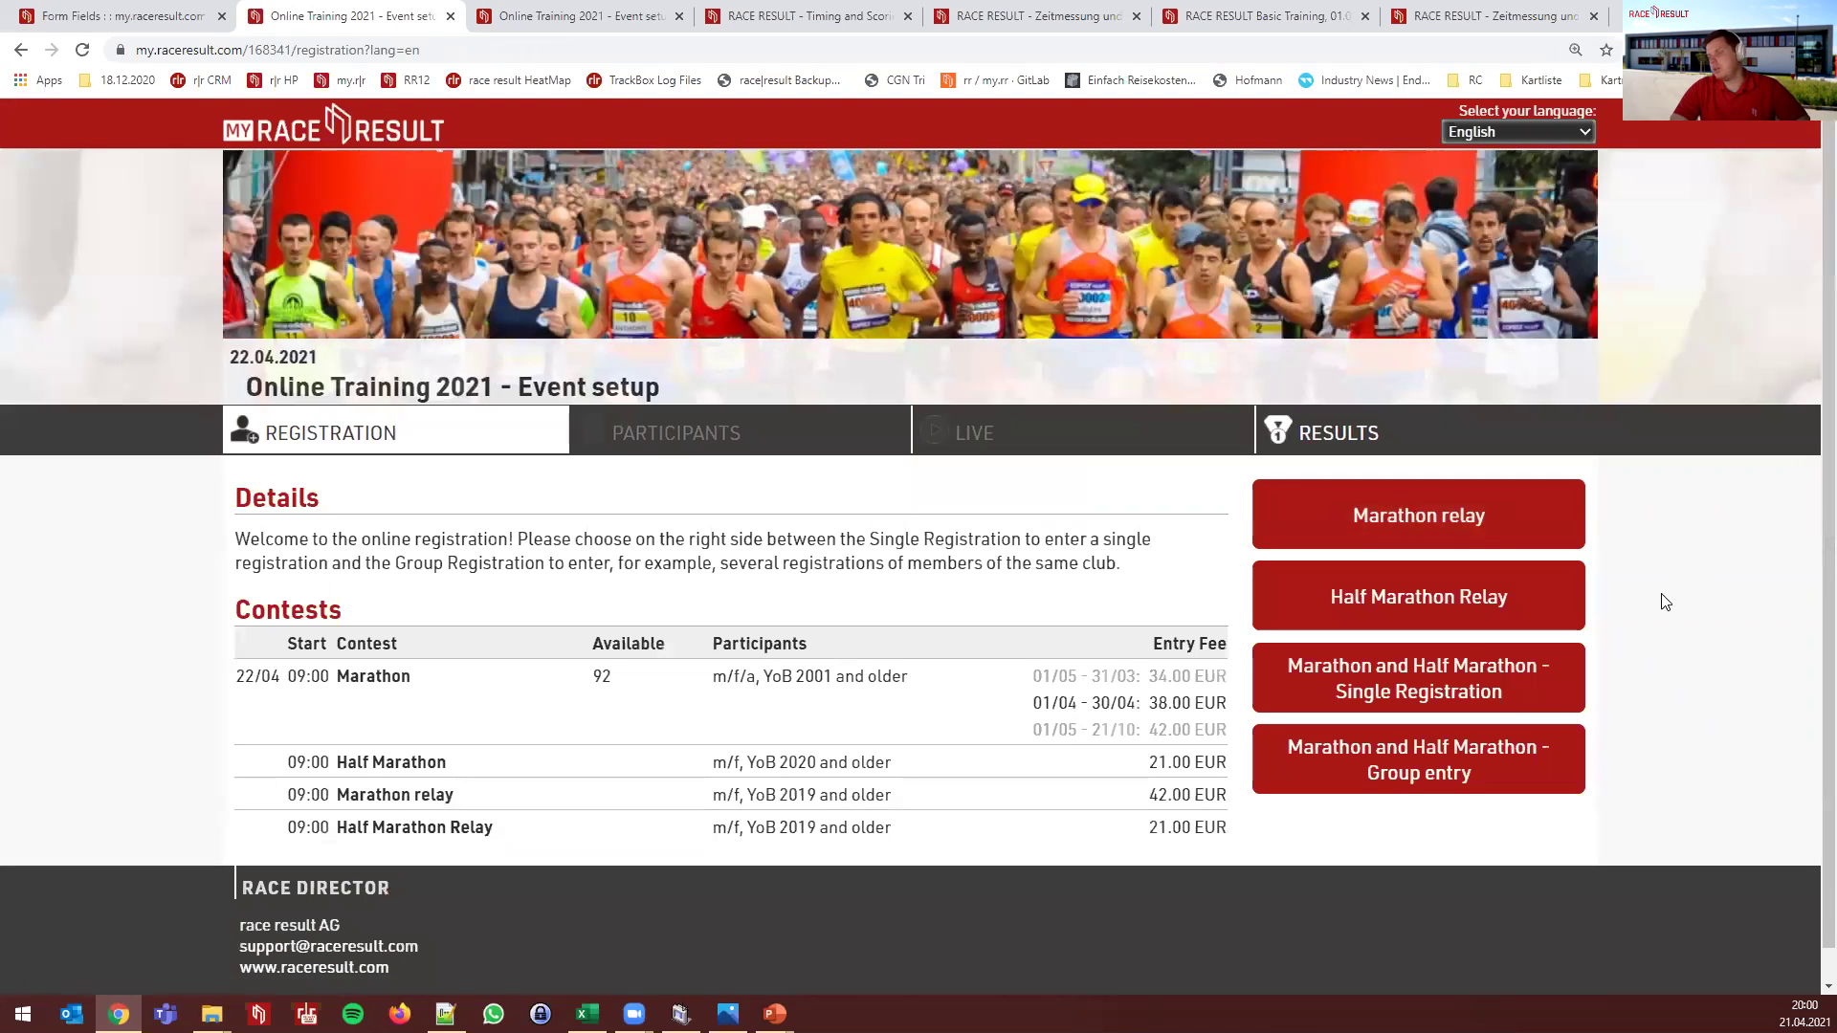
click(1525, 517)
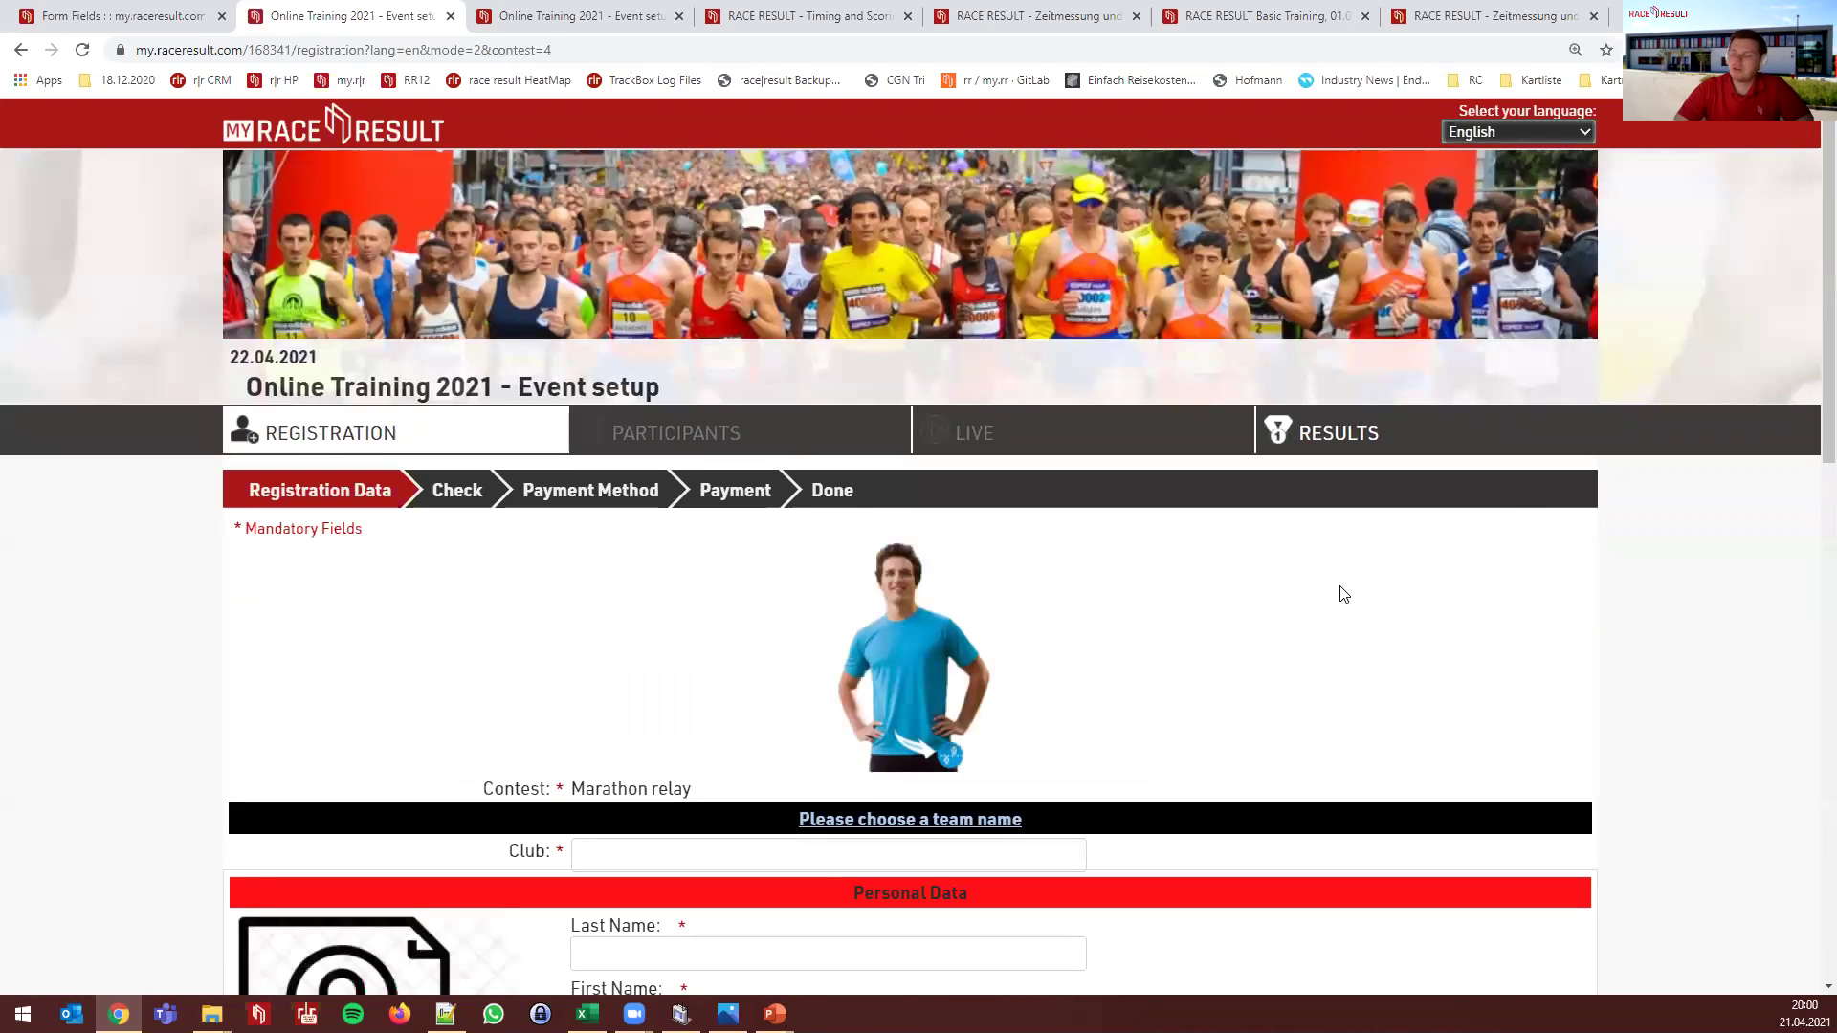
scroll(1255, 617, down, 7)
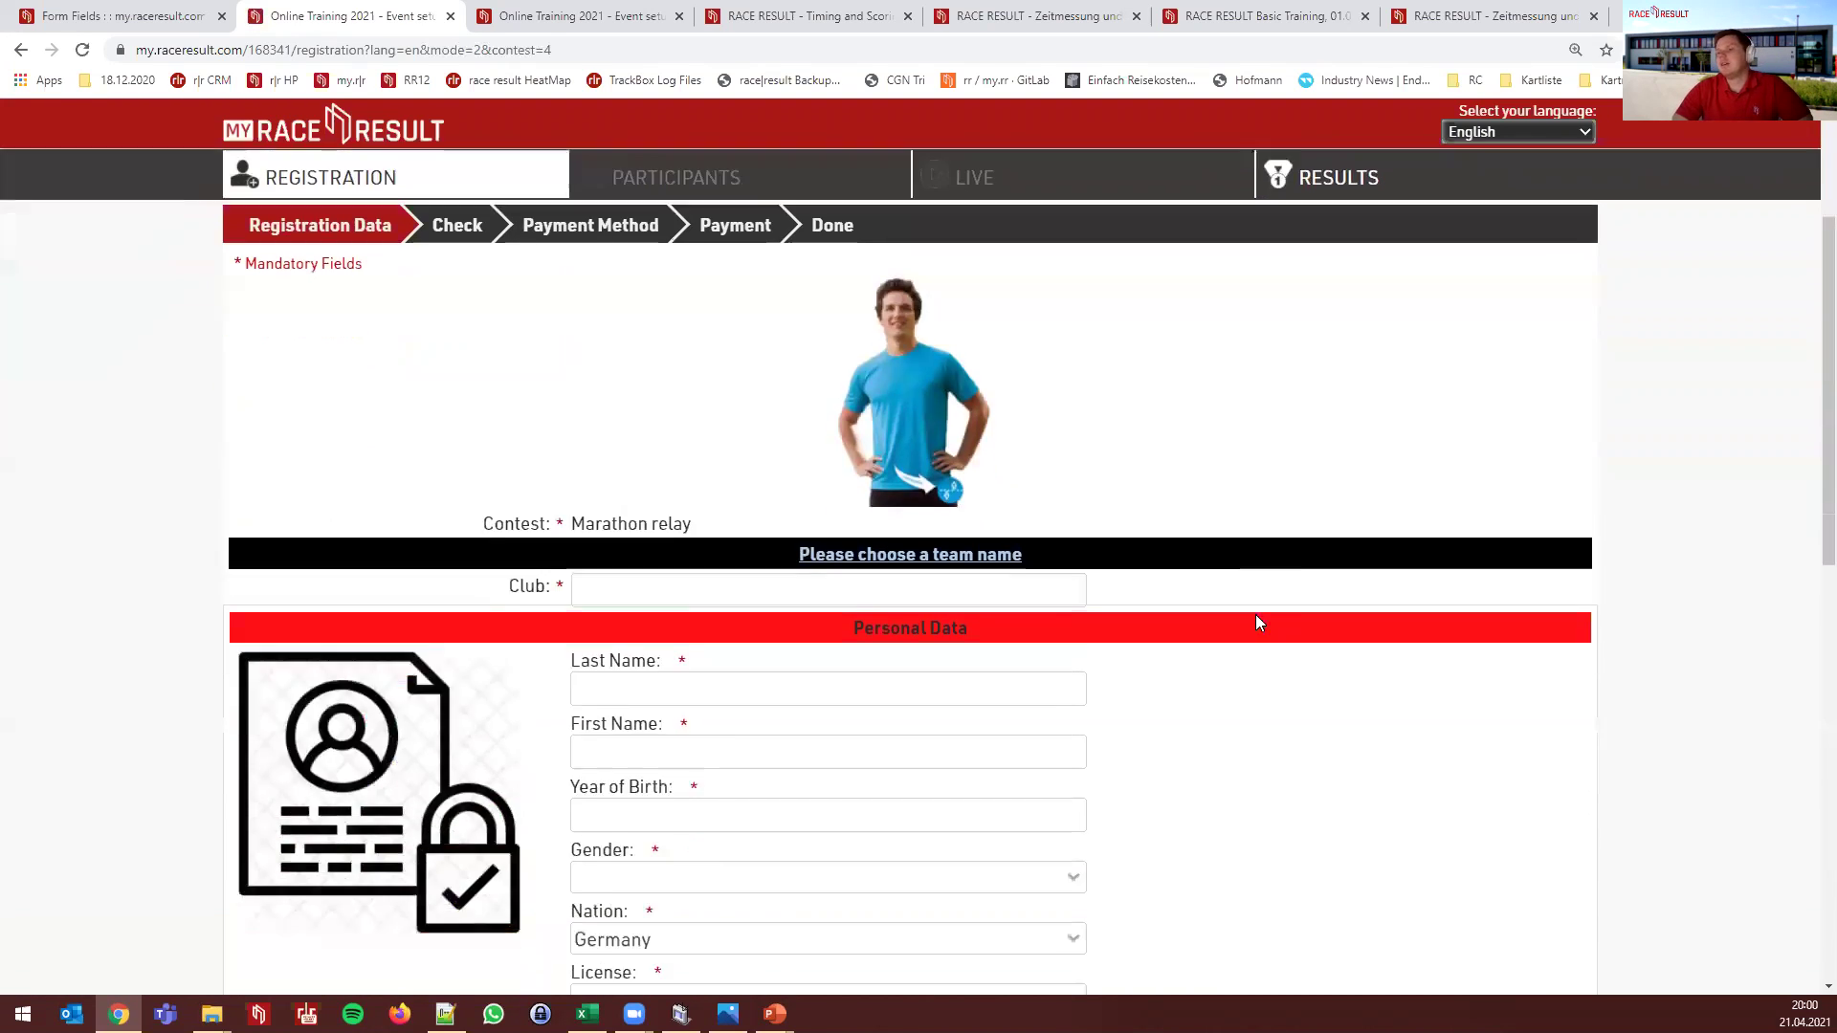
scroll(1260, 622, down, 3)
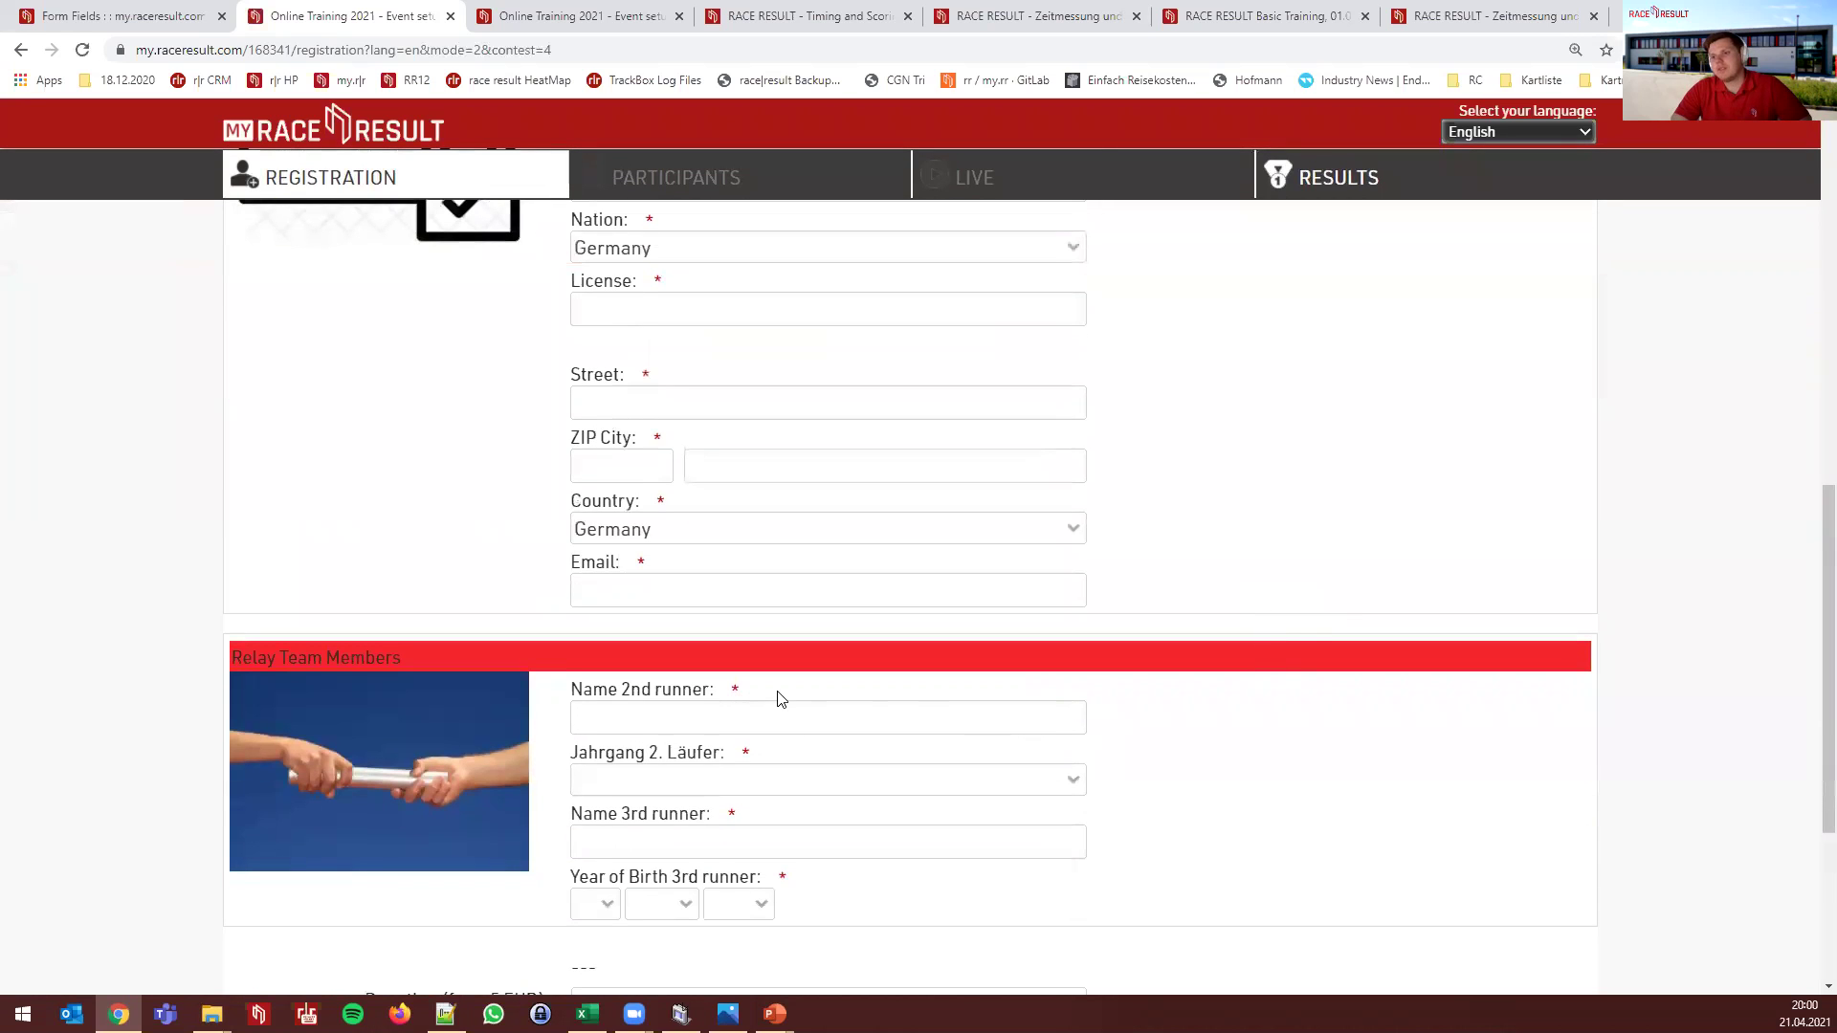
scroll(840, 765, down, 1)
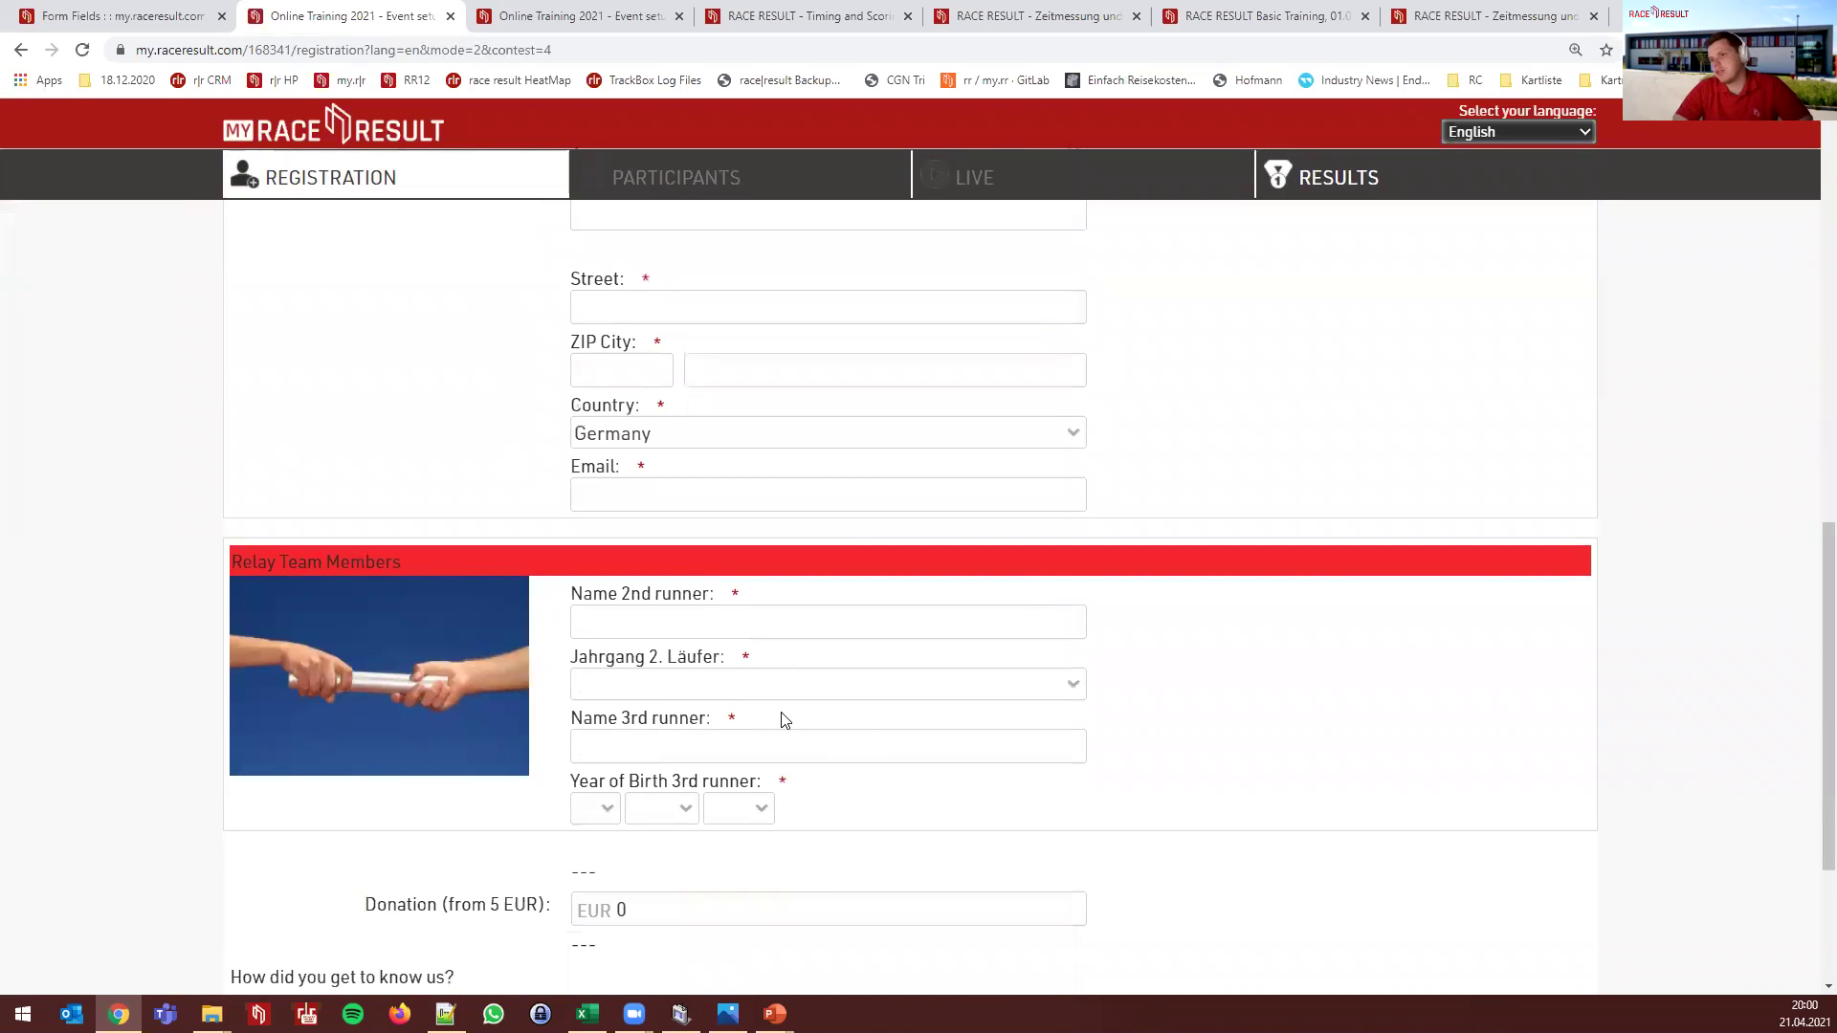
Examine the range of birth years offered for the second relay runner without choosing one
click(748, 688)
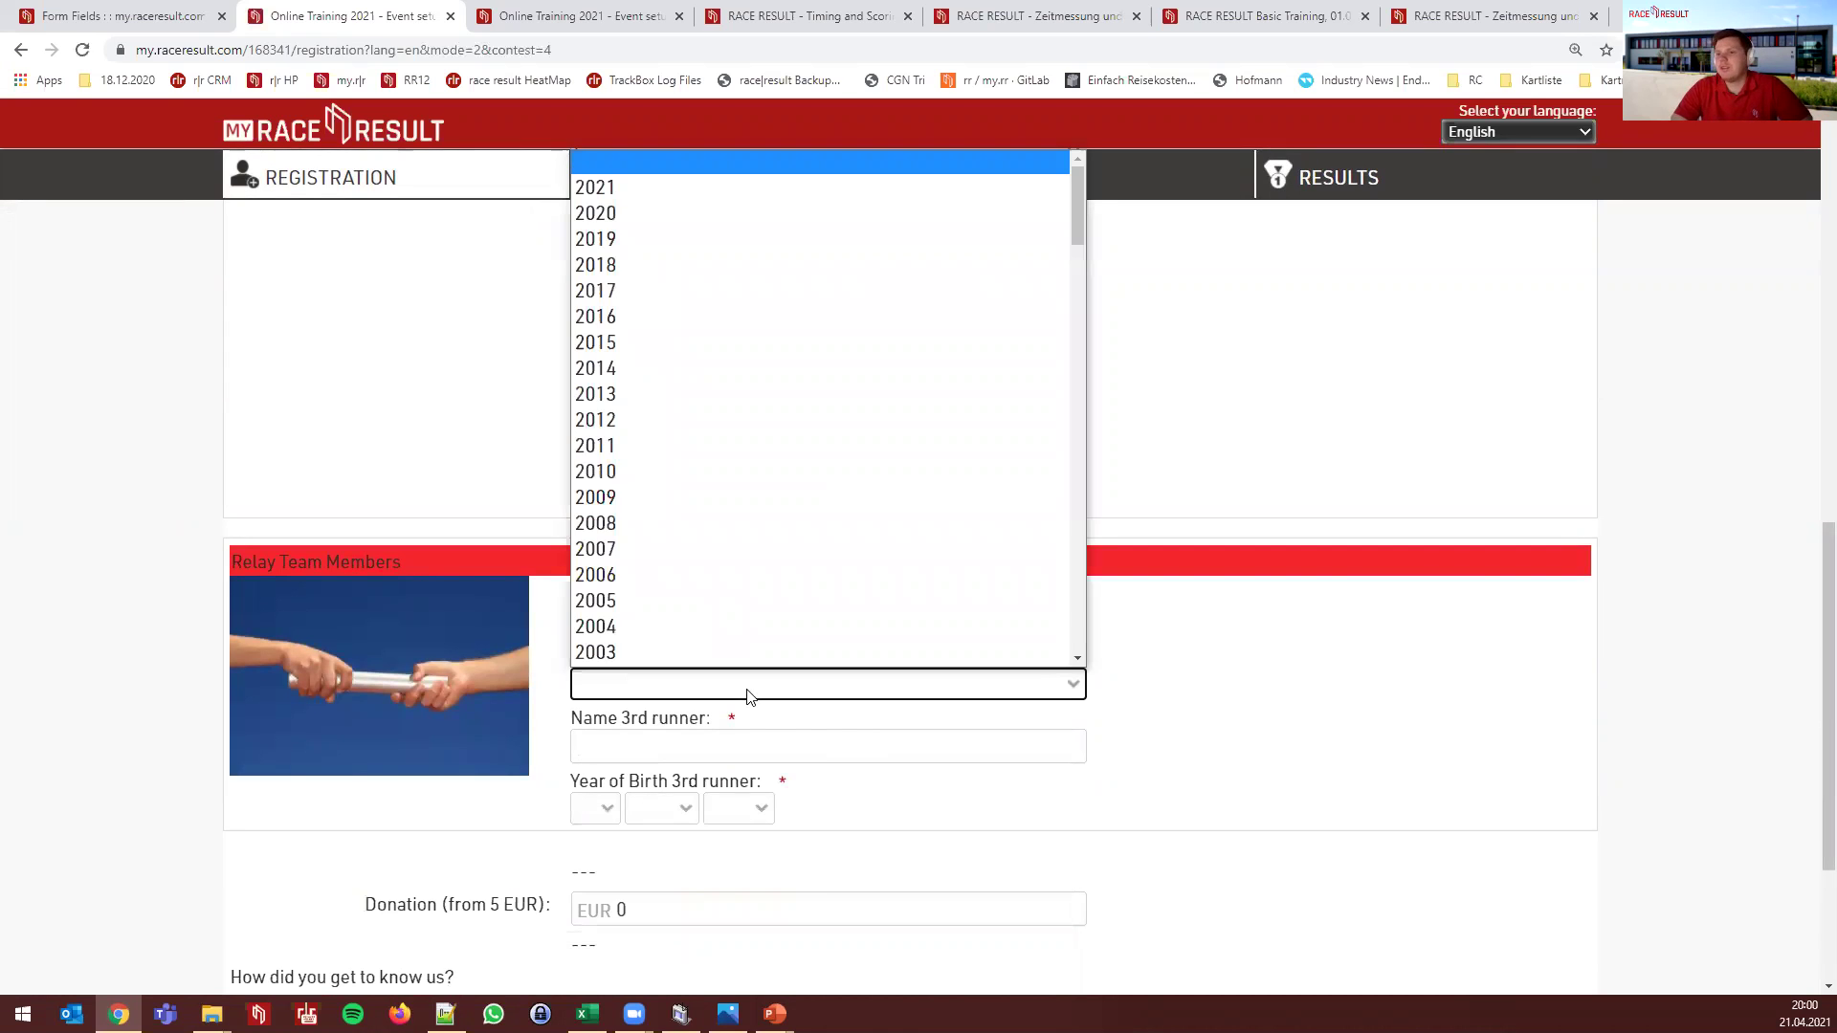
click(747, 695)
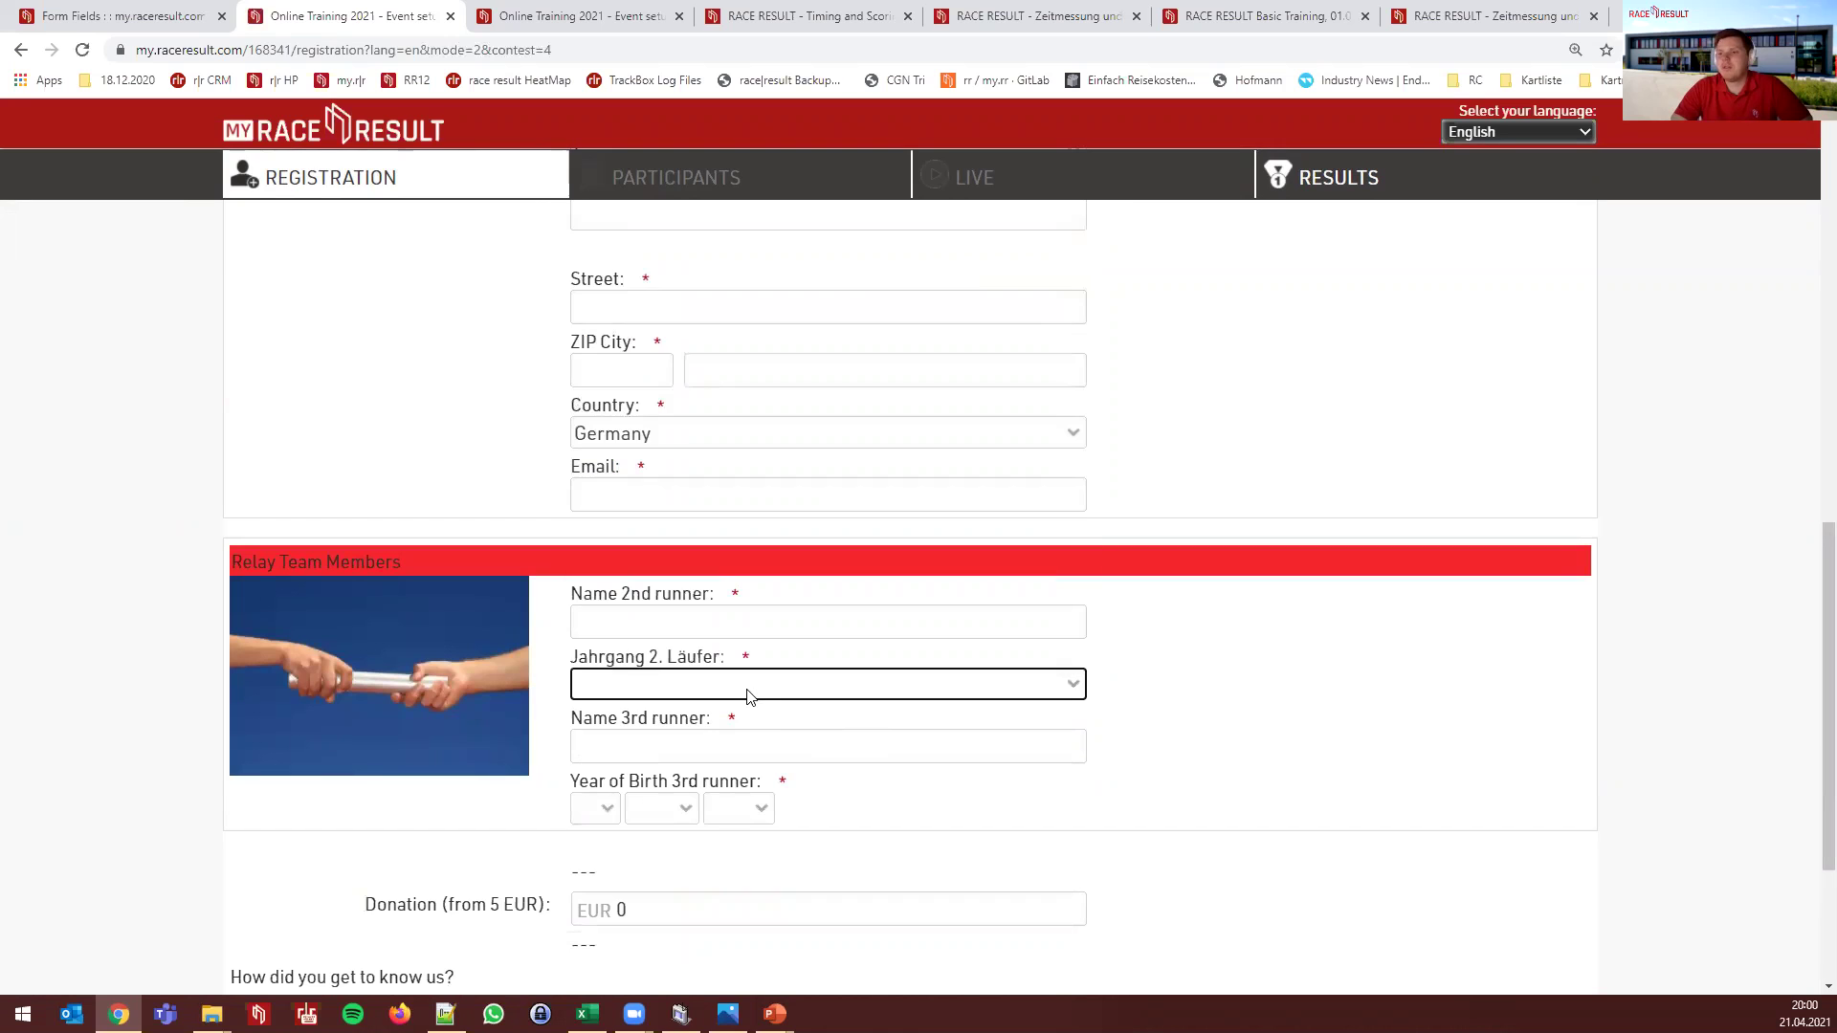
click(669, 699)
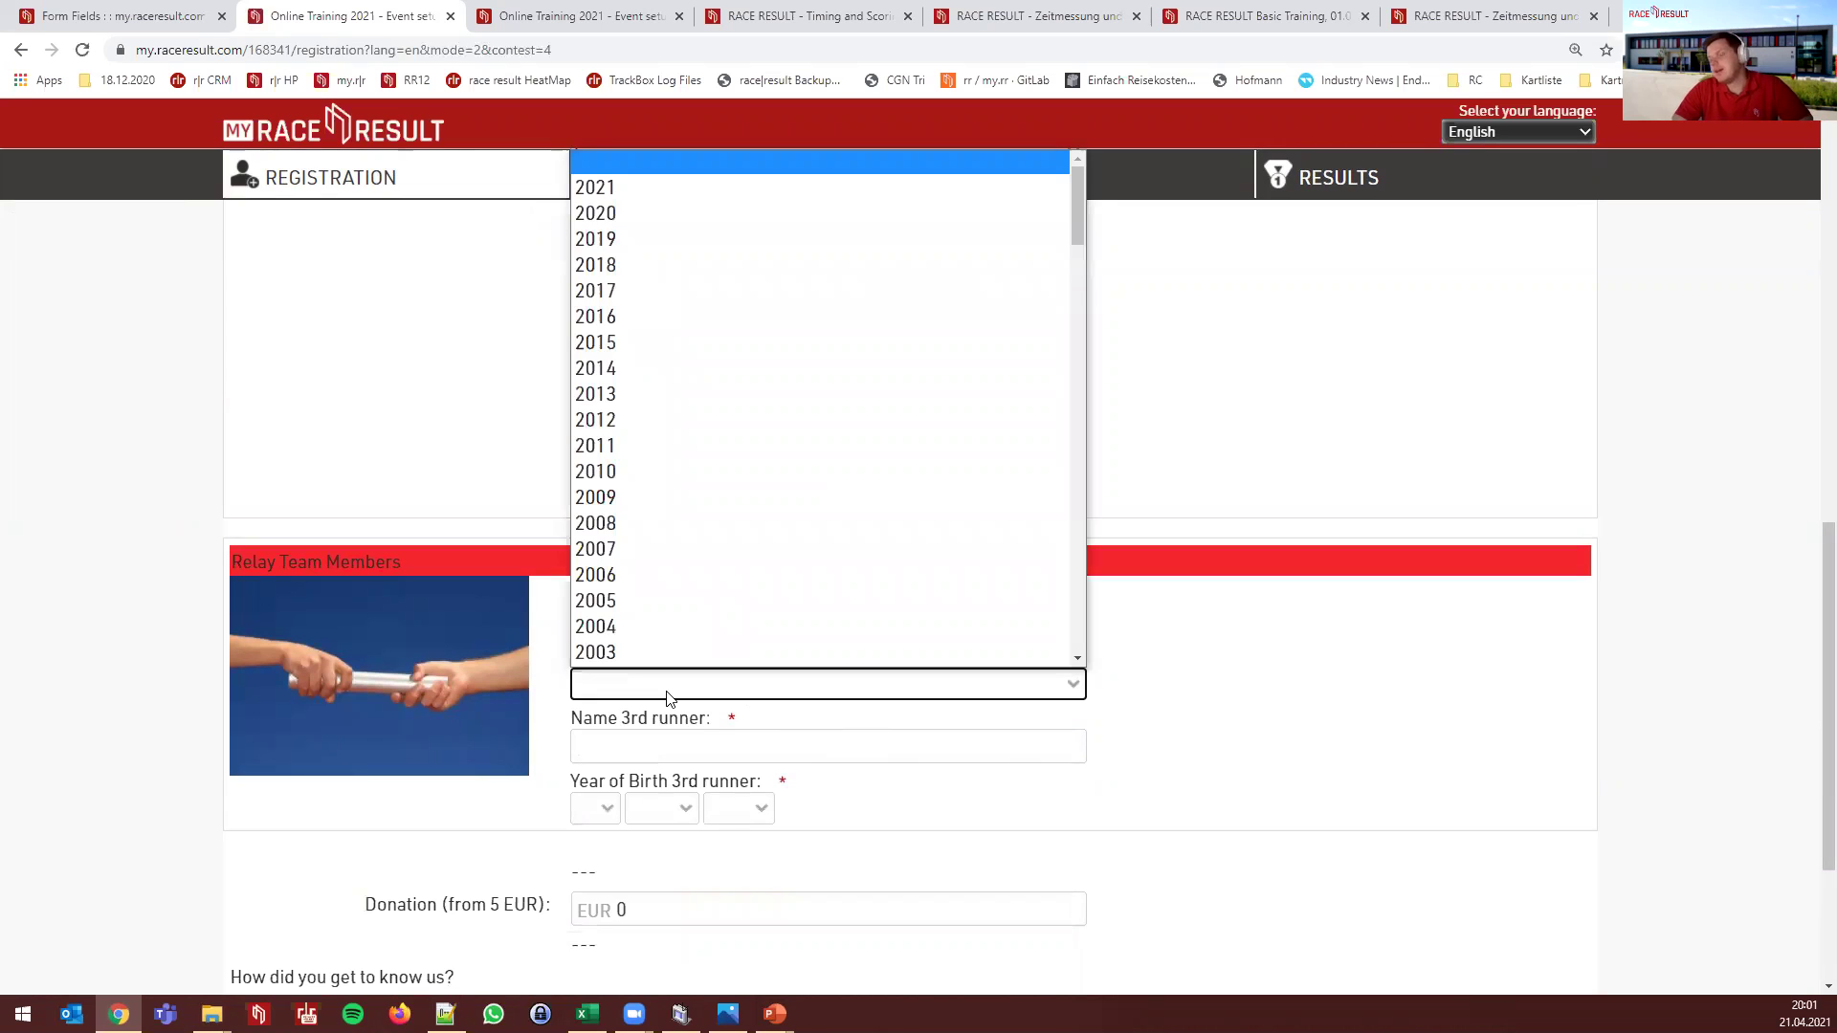
scroll(664, 404, down, 14)
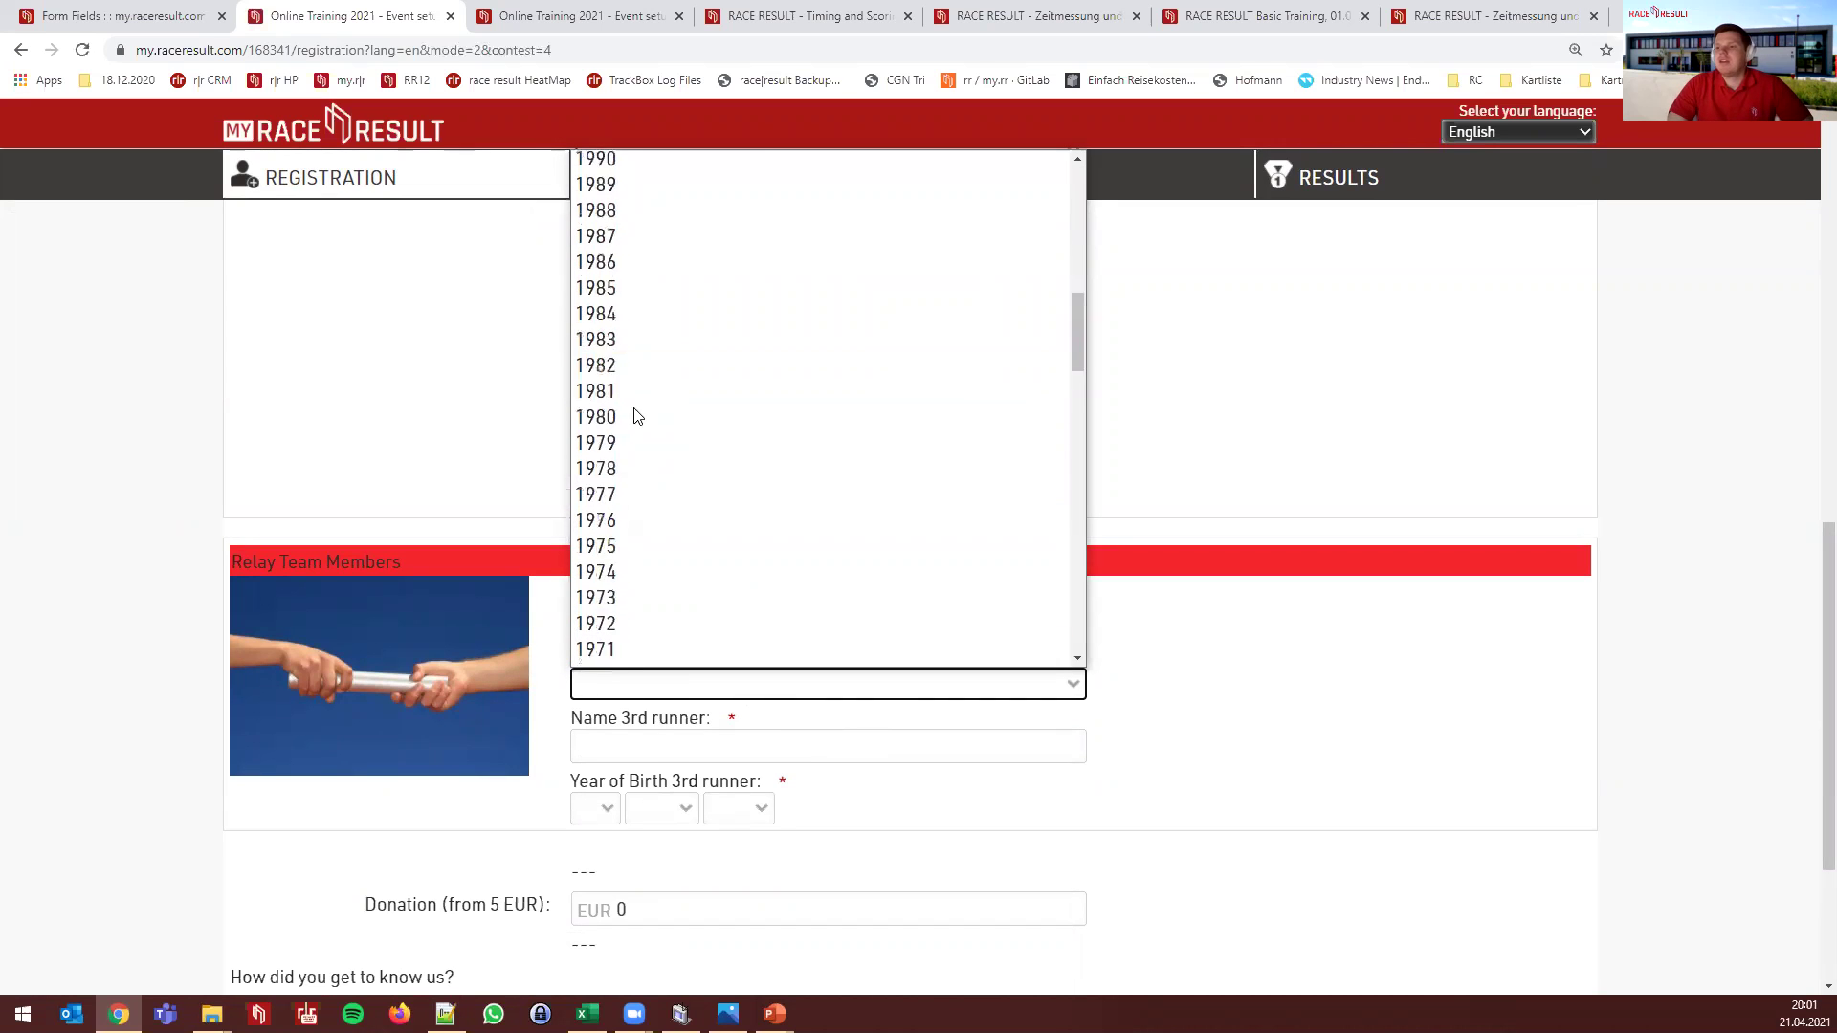
scroll(698, 555, down, 14)
scroll(710, 555, up, 6)
scroll(710, 561, up, 20)
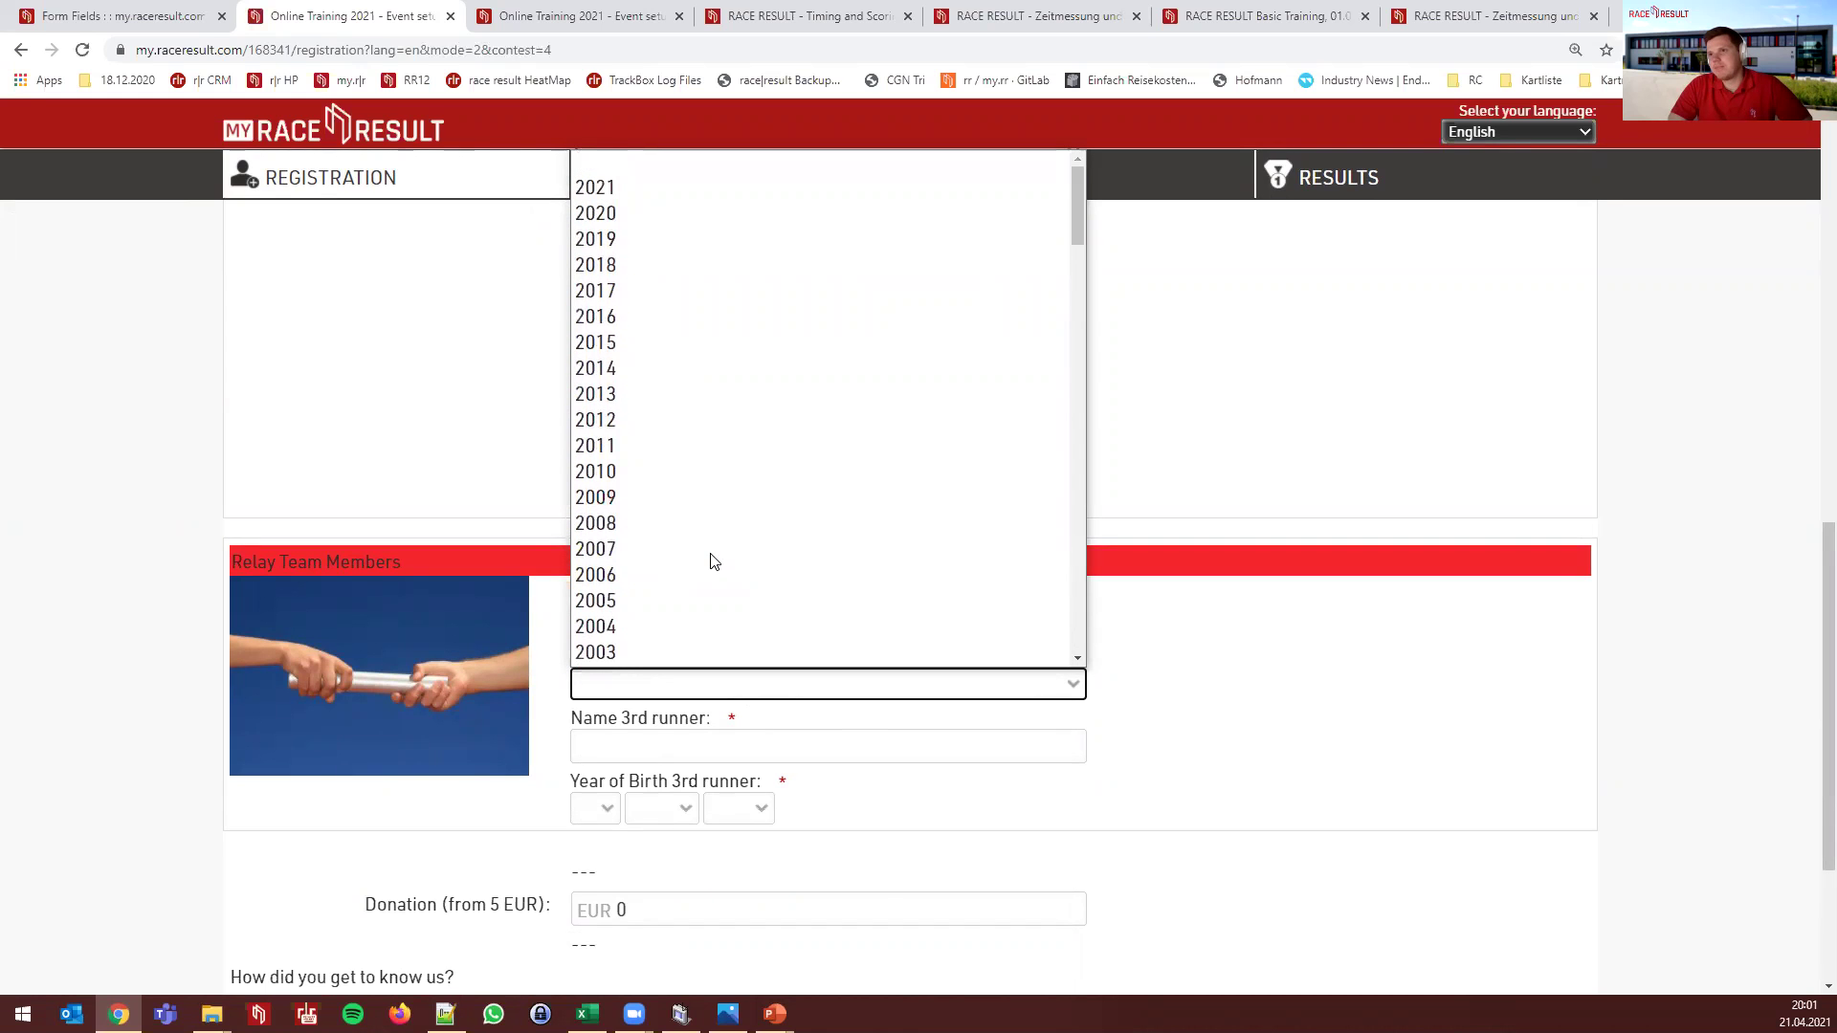
click(1273, 703)
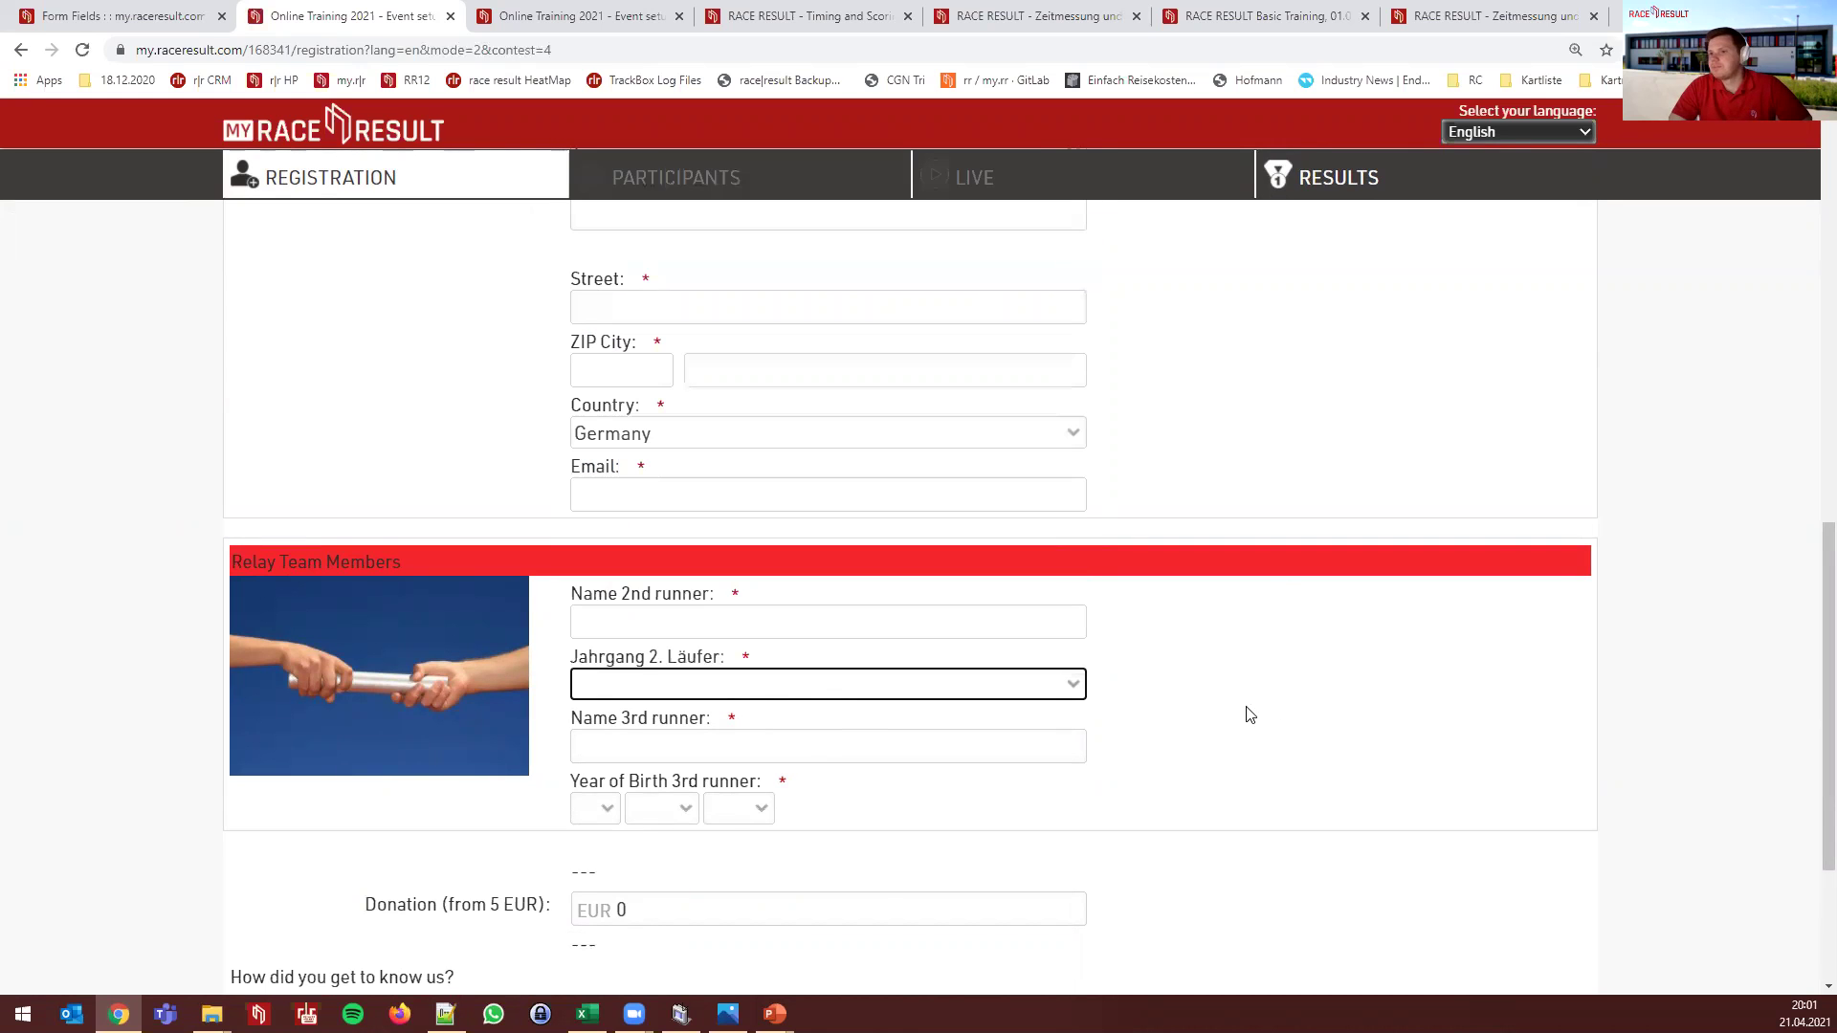
Examine the day, month and year choices of the third relay runner's birth date without choosing any
click(590, 812)
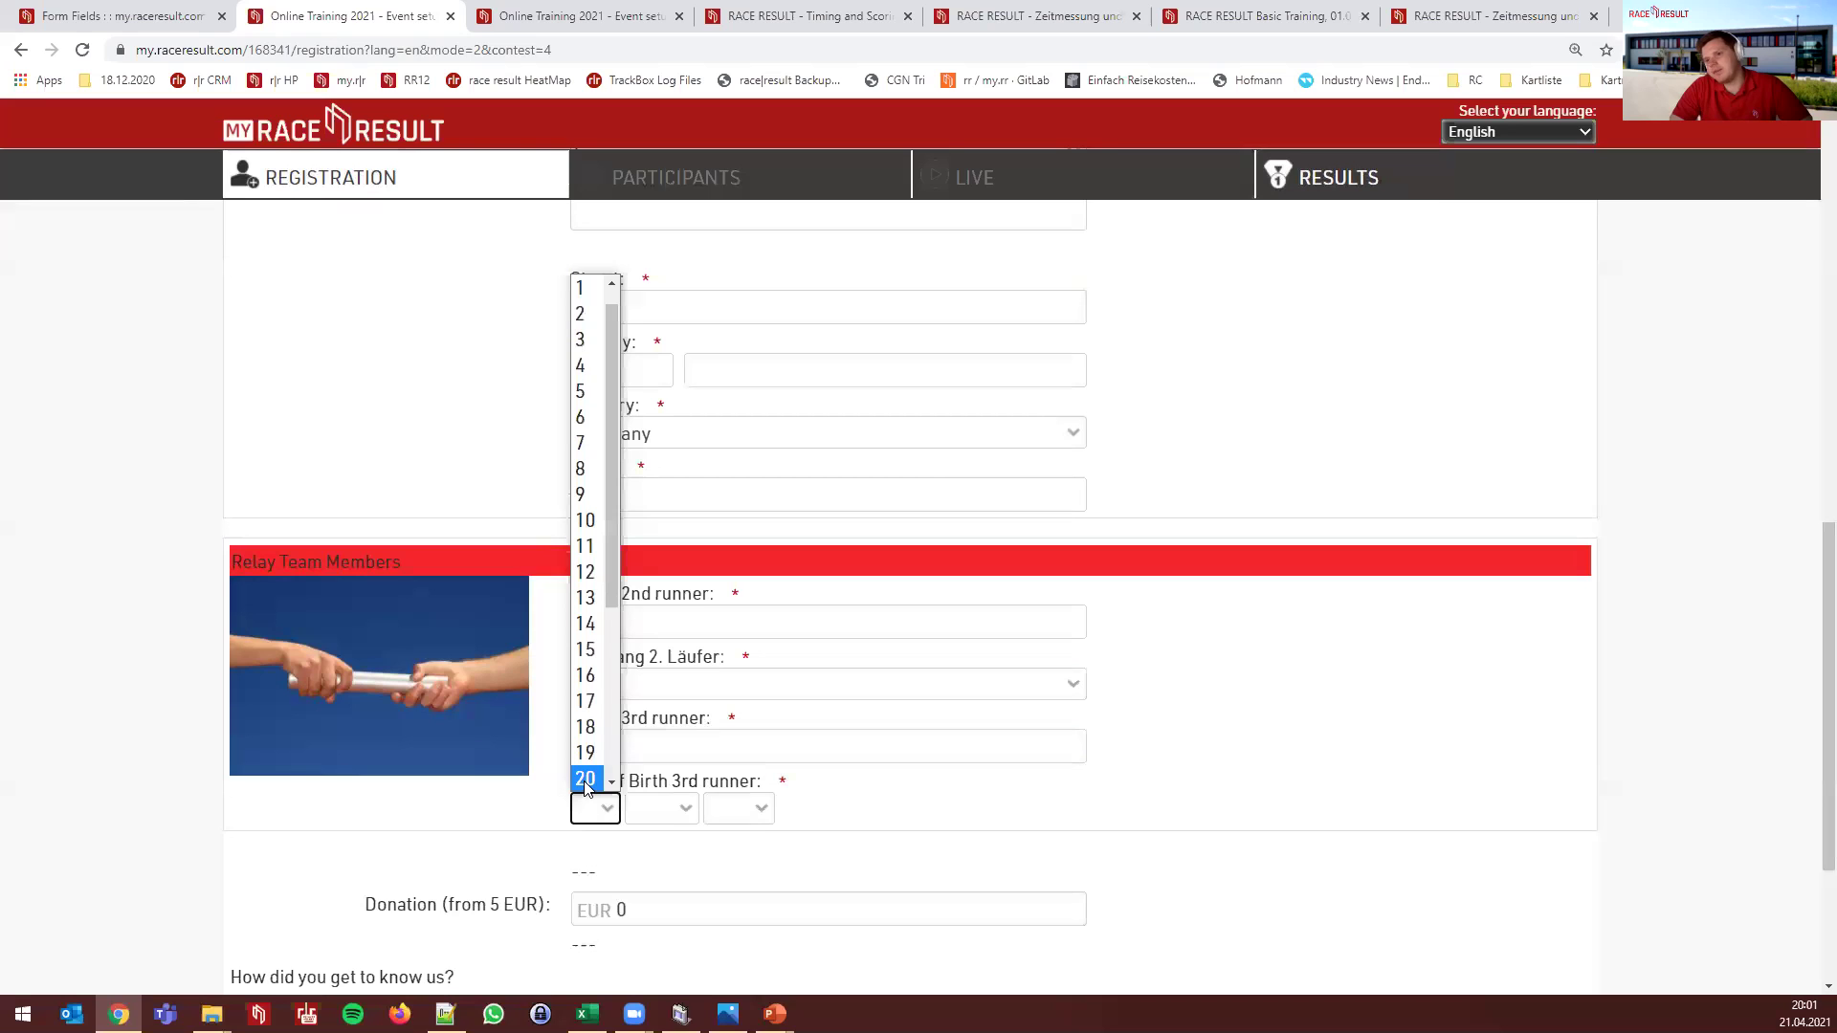
scroll(587, 660, down, 4)
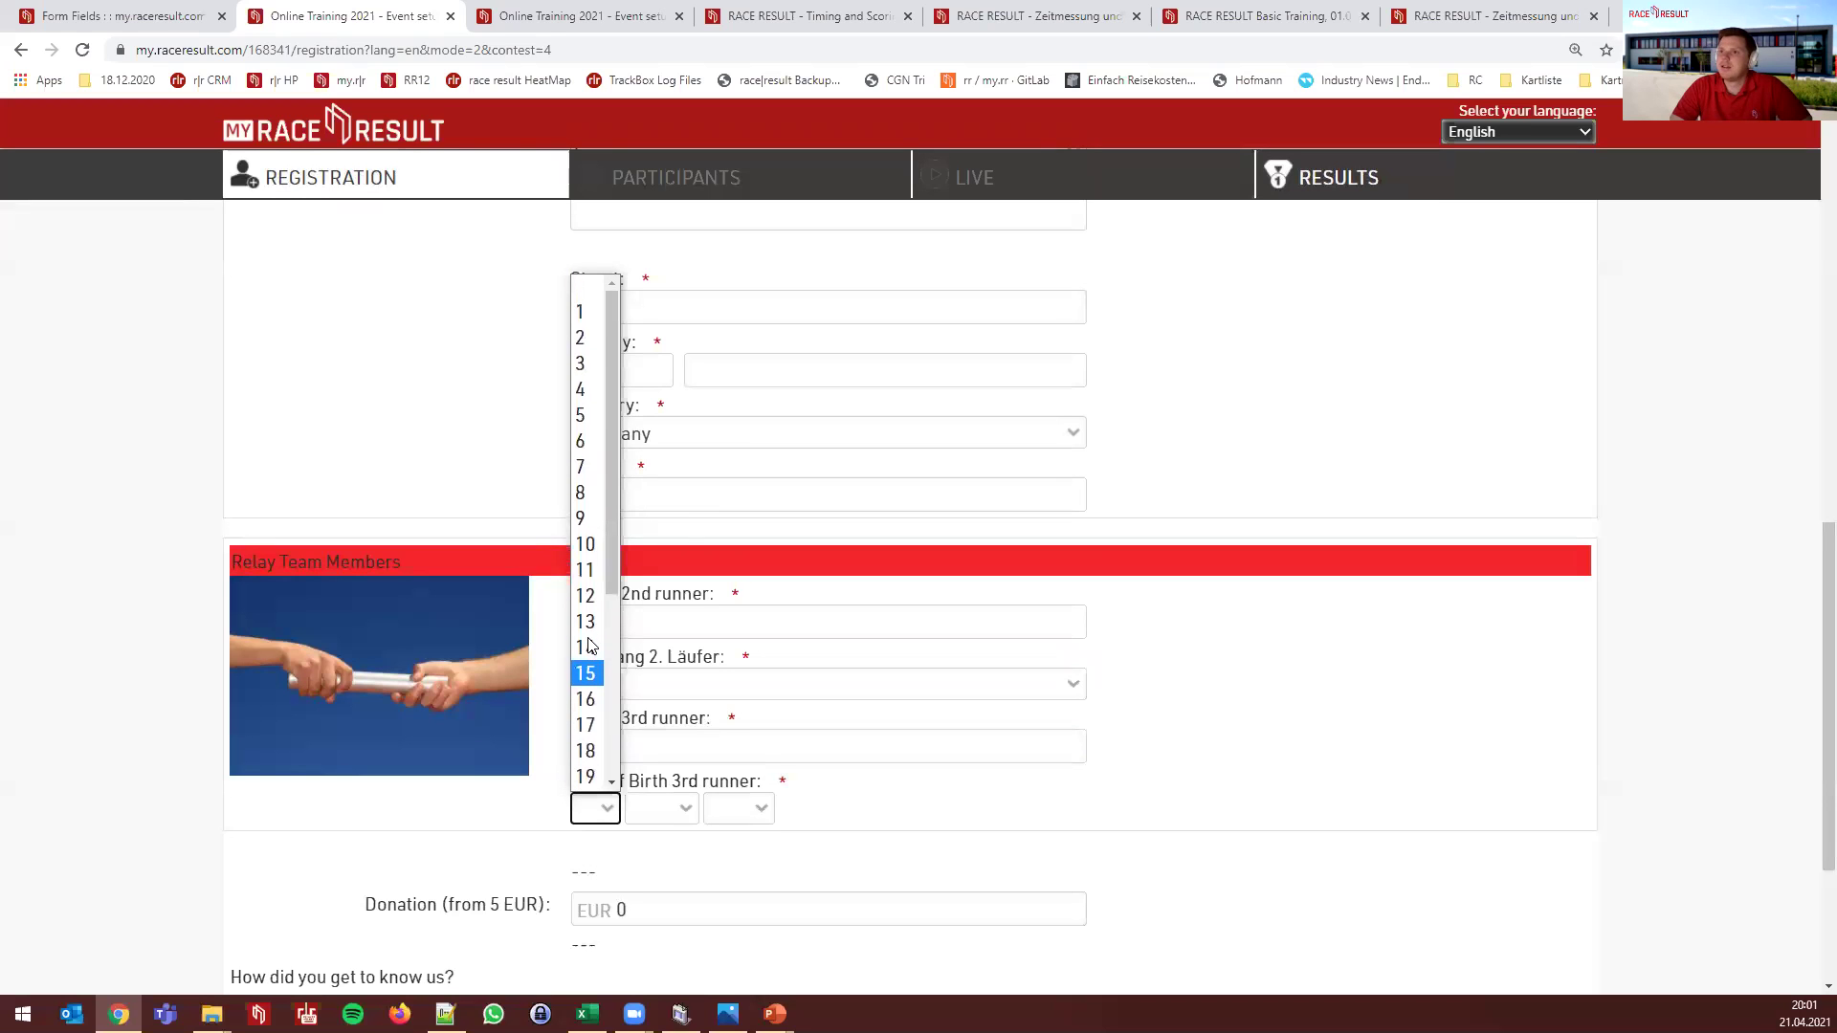
click(670, 809)
click(742, 808)
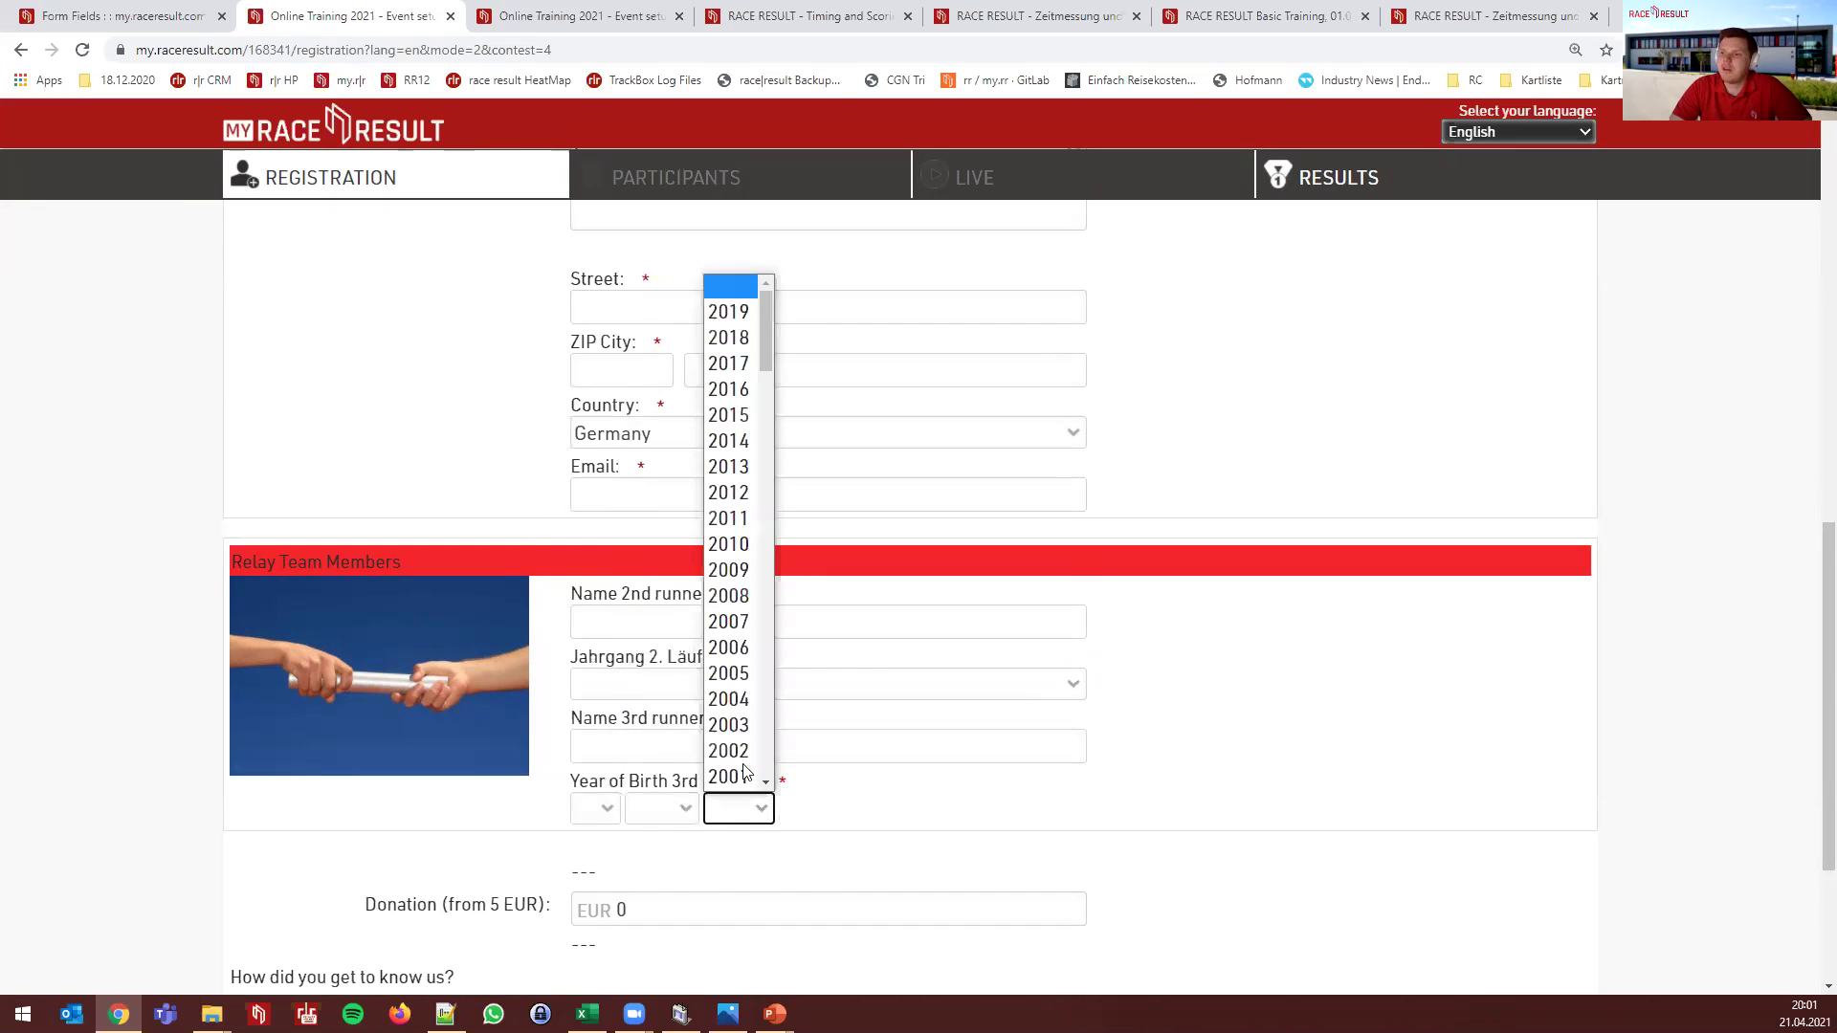
click(943, 795)
In the form fields, set the 2_YoB field's special function to Year of Birth and confirm its details
click(148, 27)
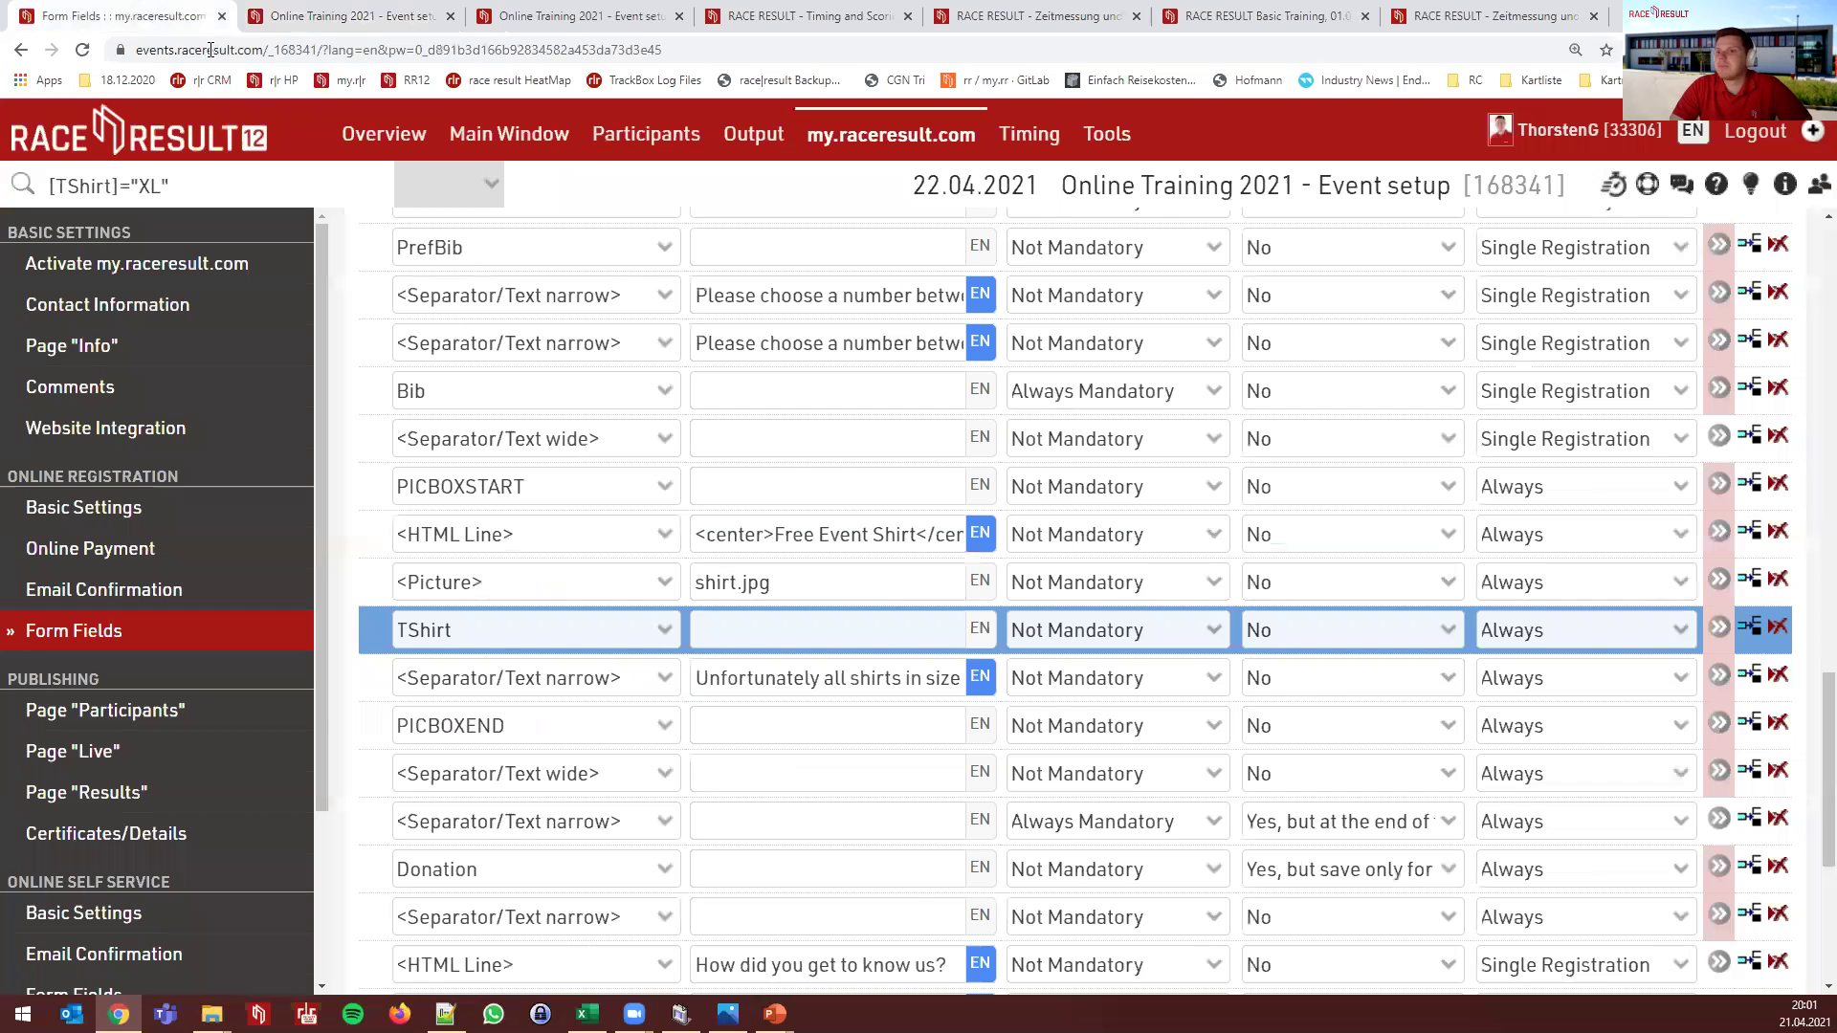
scroll(750, 452, down, 5)
scroll(750, 452, up, 10)
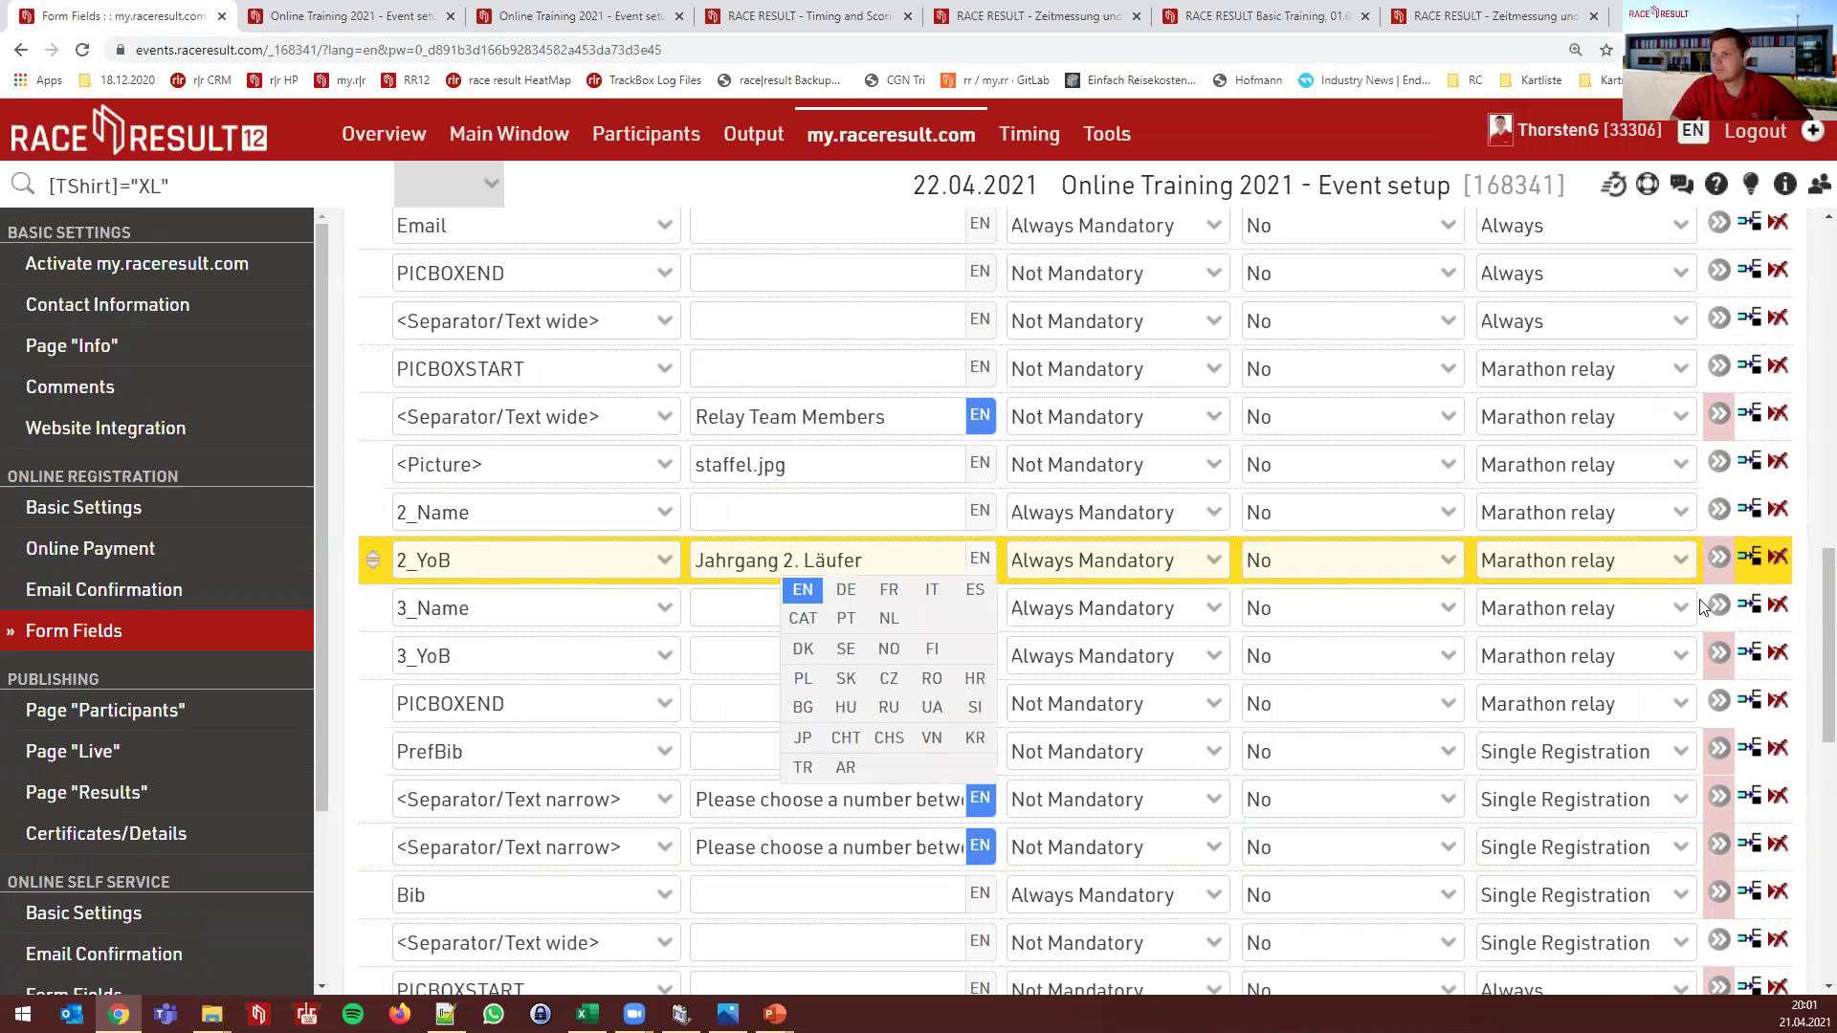
click(1718, 558)
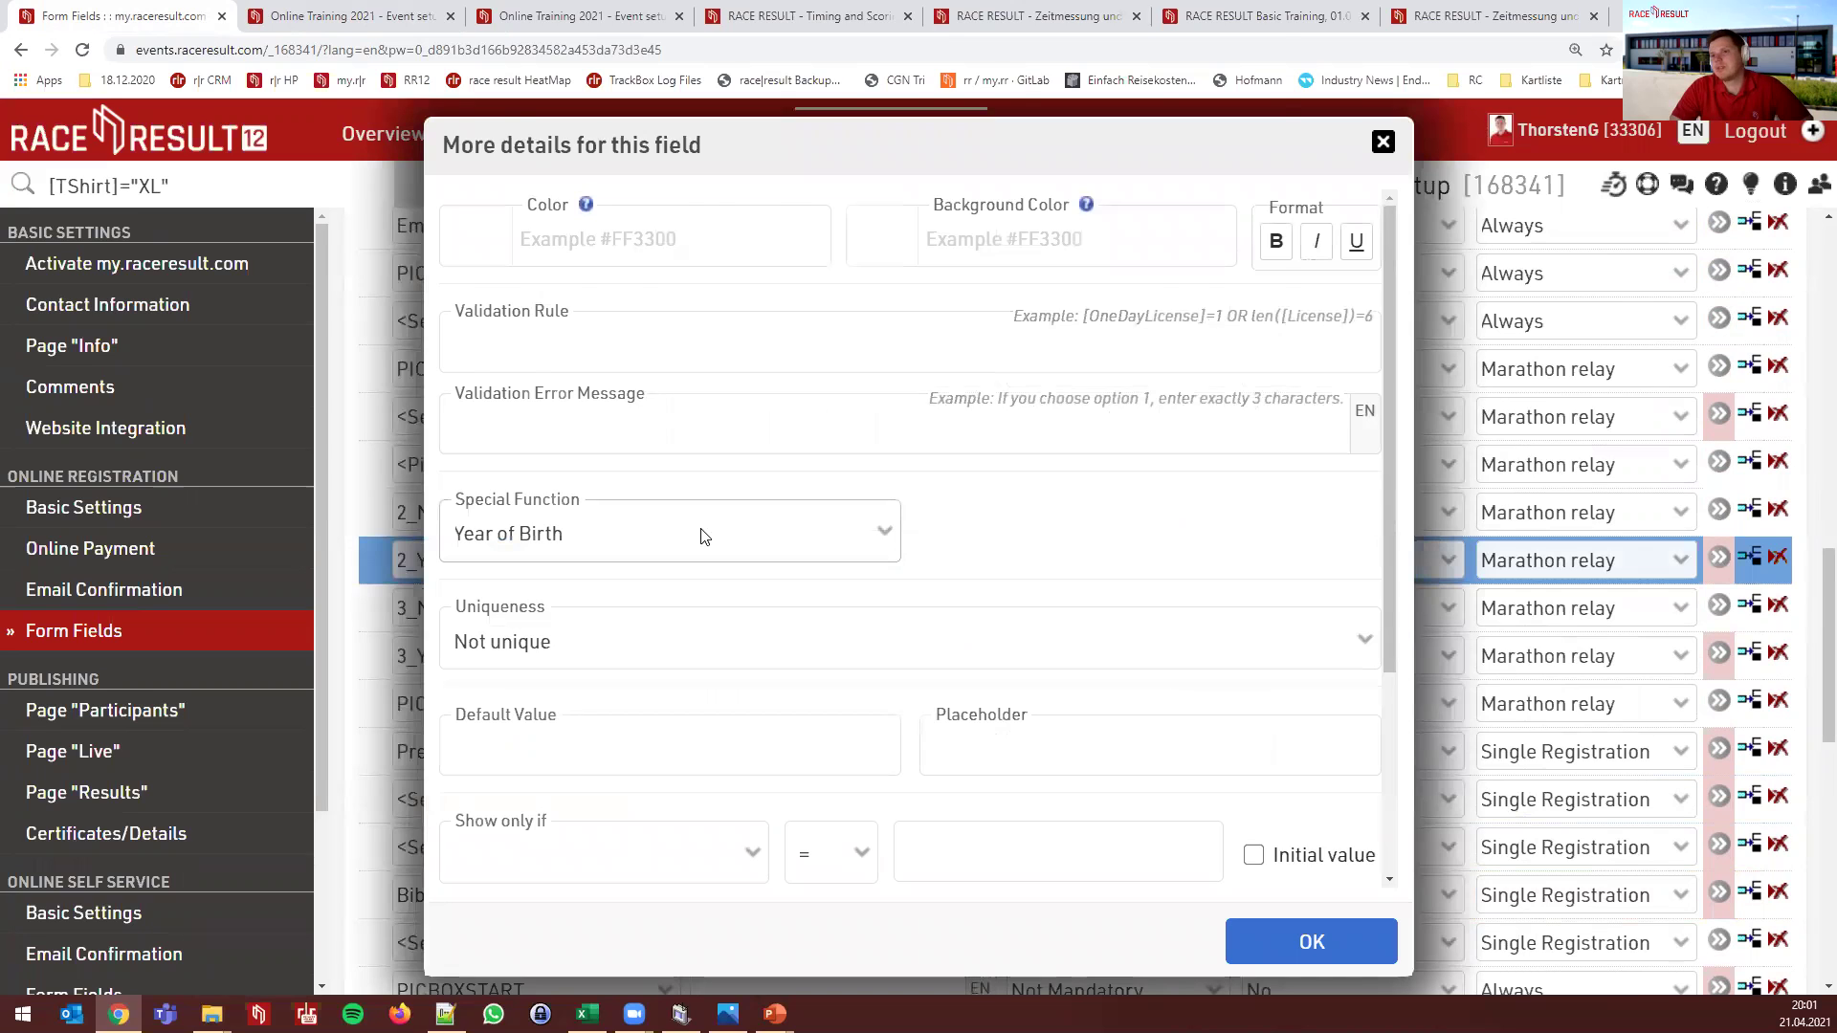
click(704, 536)
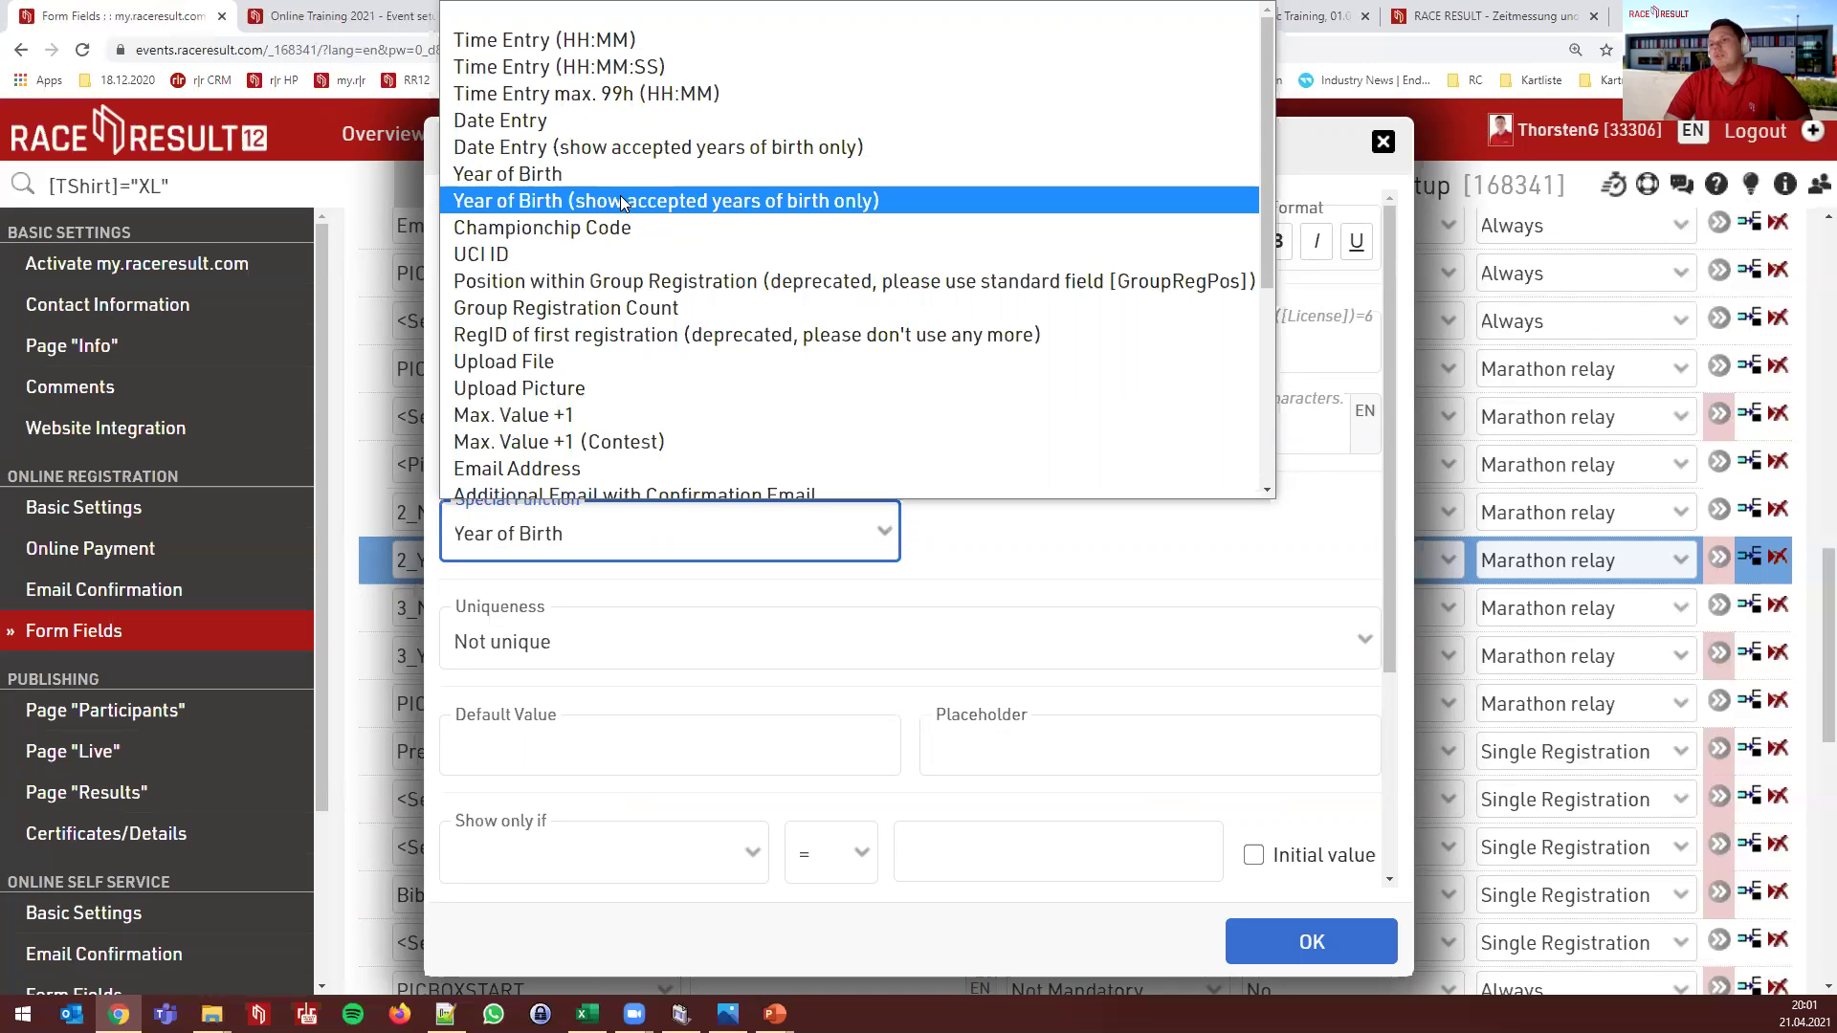
click(574, 176)
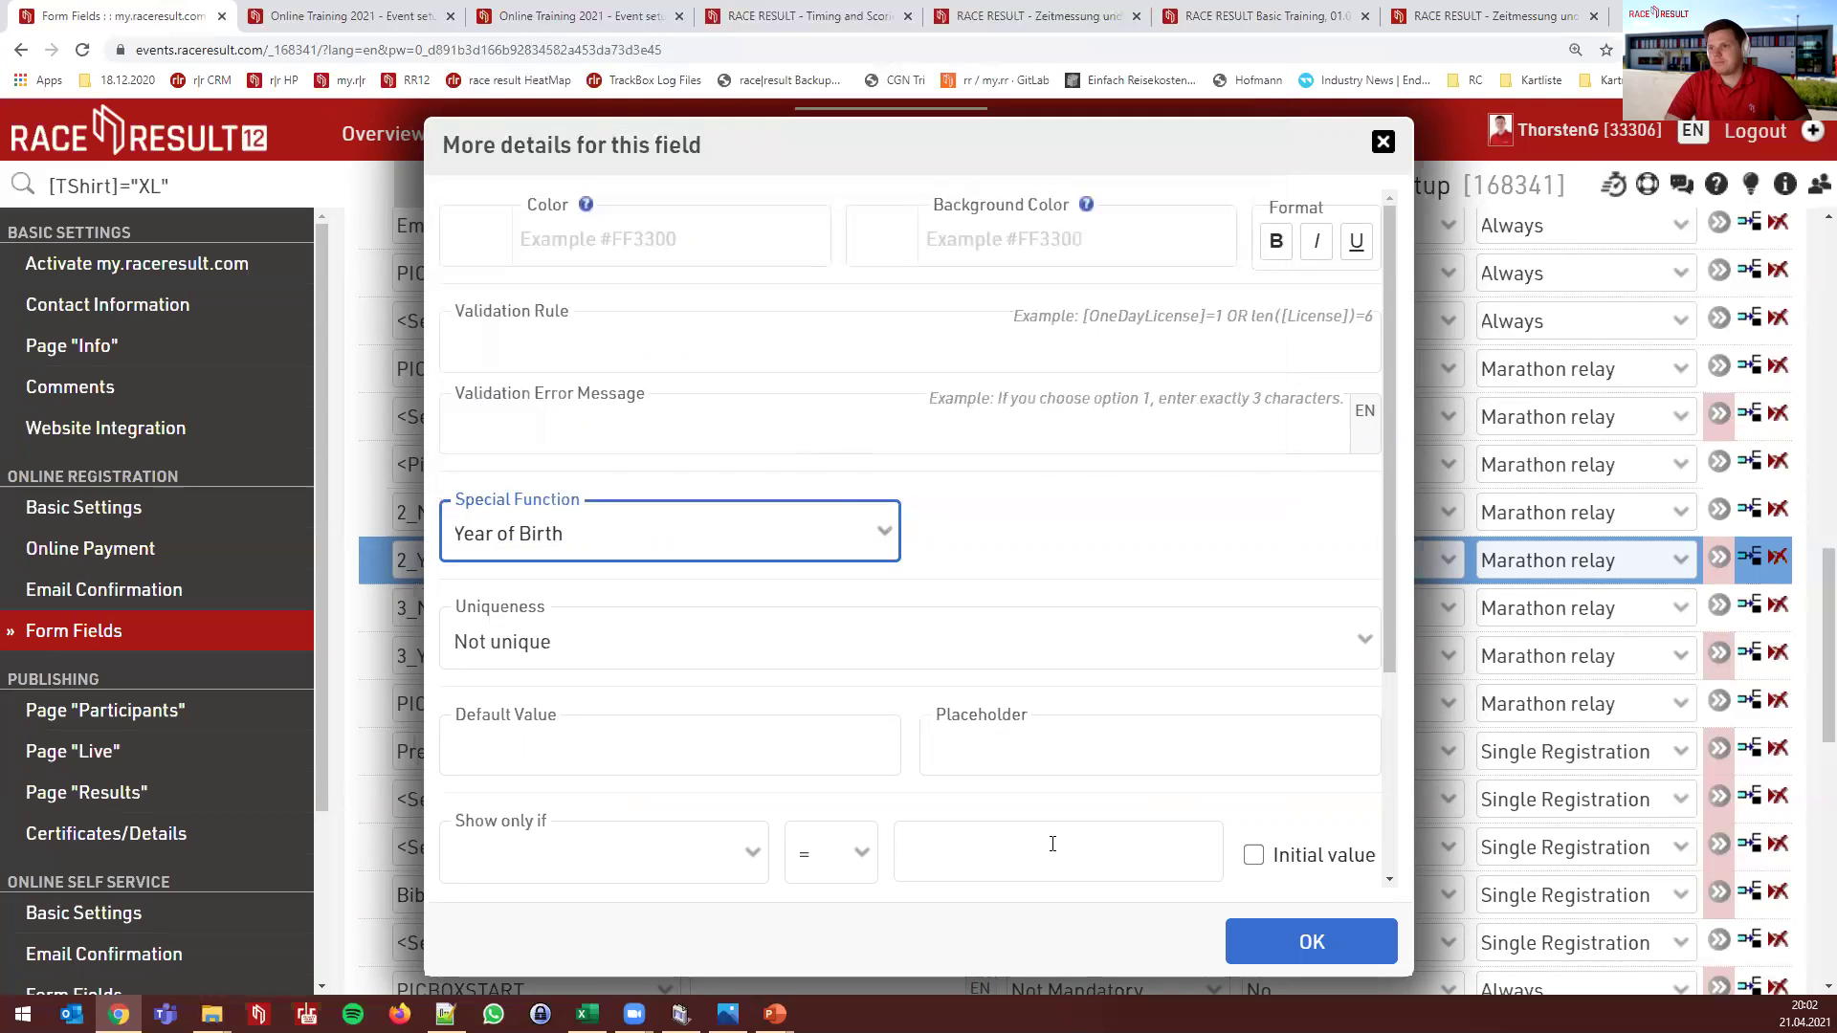
click(1290, 941)
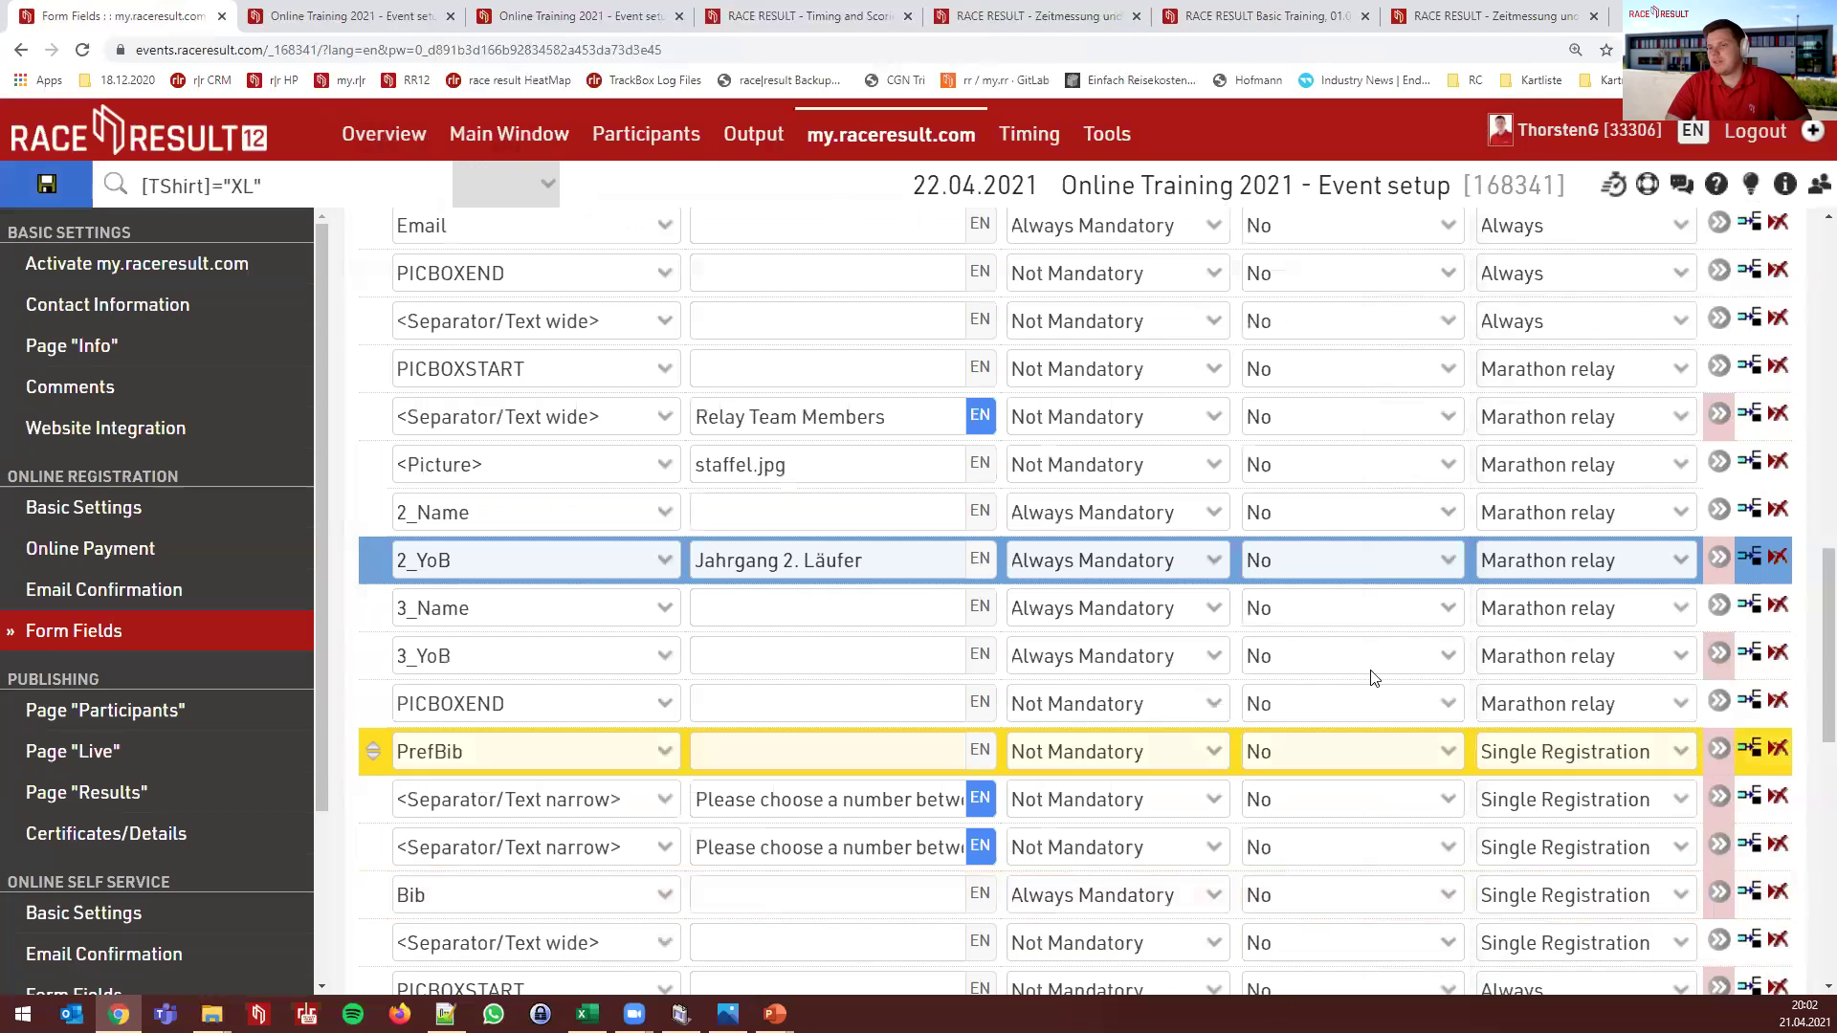
Open the 3_YoB field's details and review the available special functions, keeping Date Entry (show accepted years of birth only)
click(1721, 657)
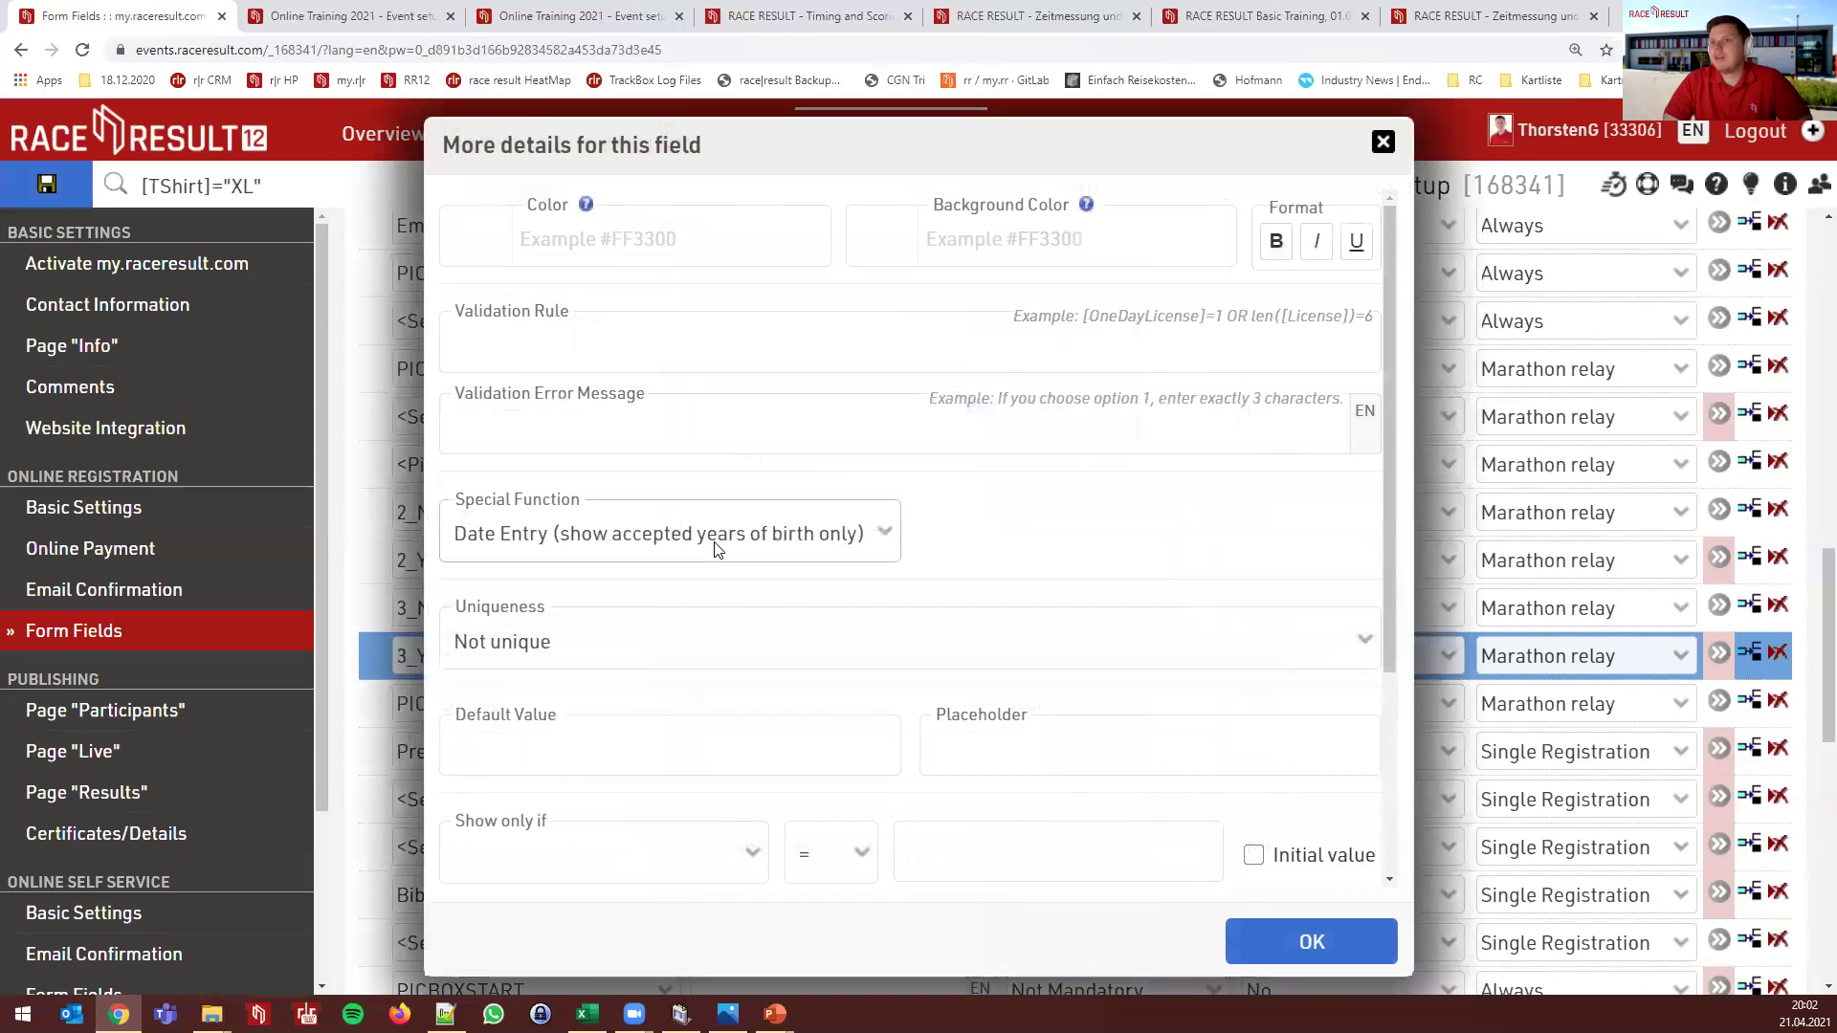
click(712, 541)
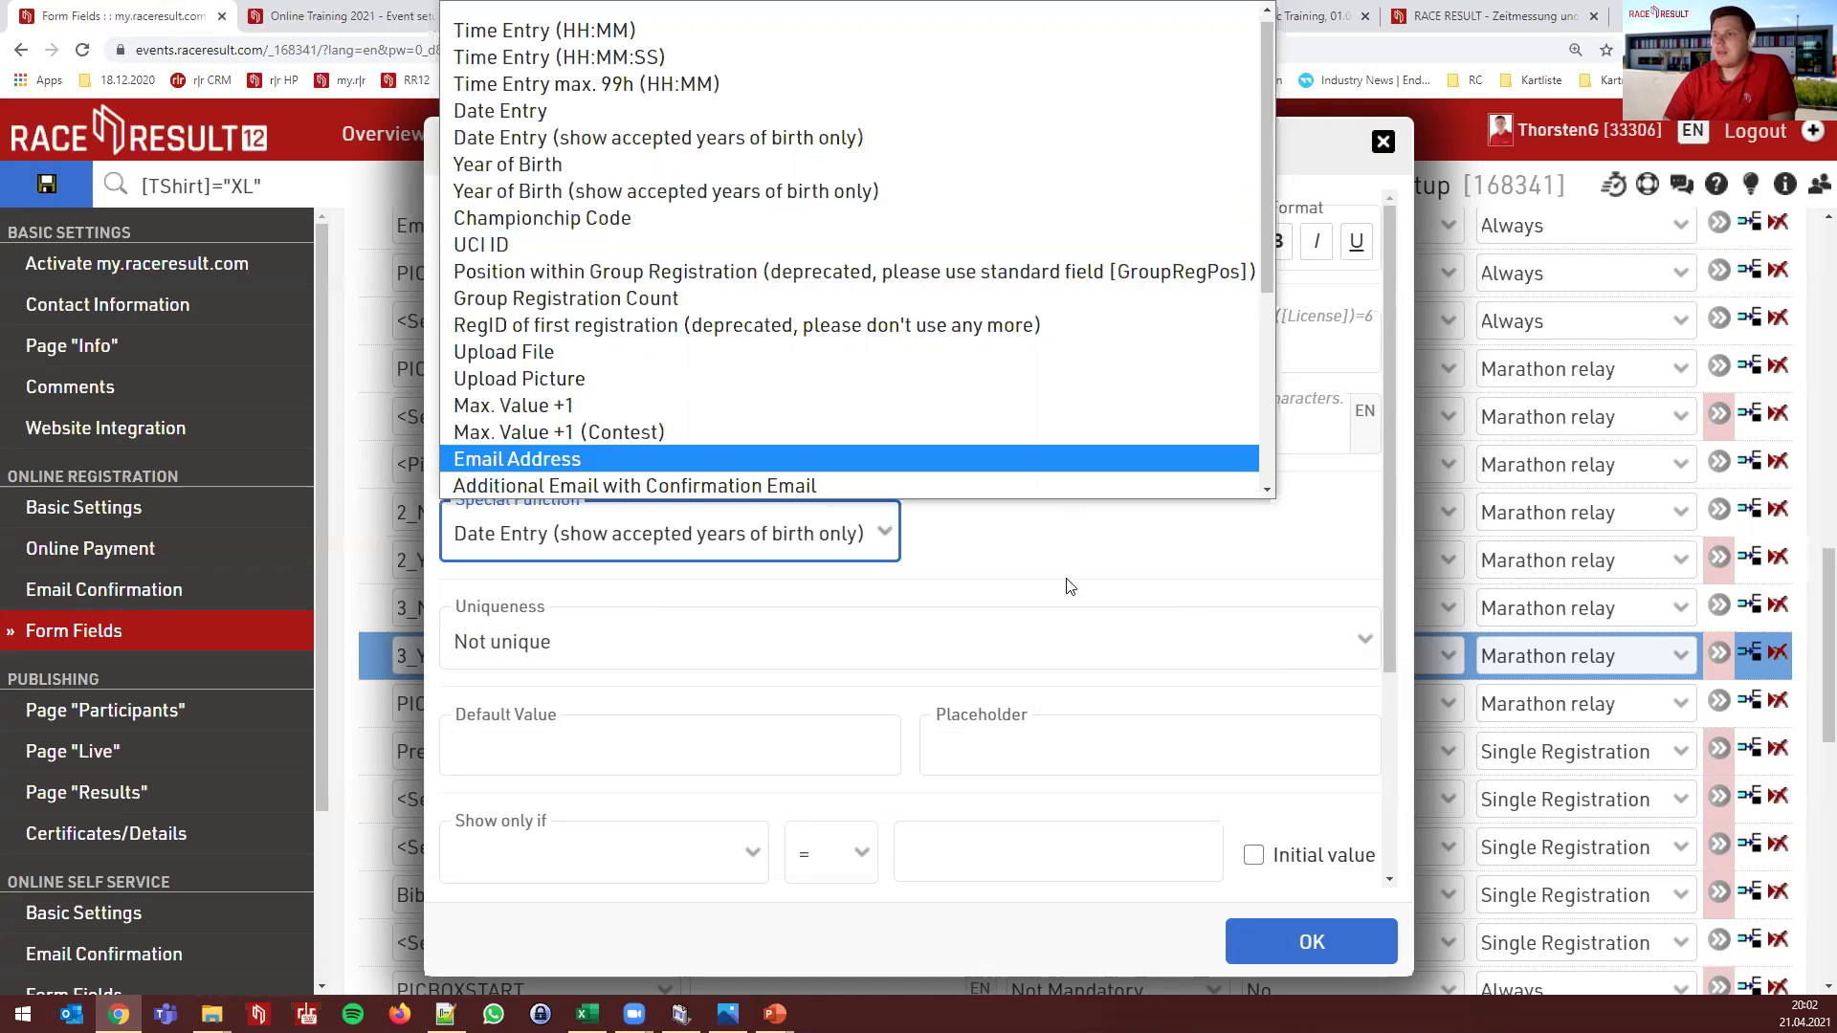
click(1033, 572)
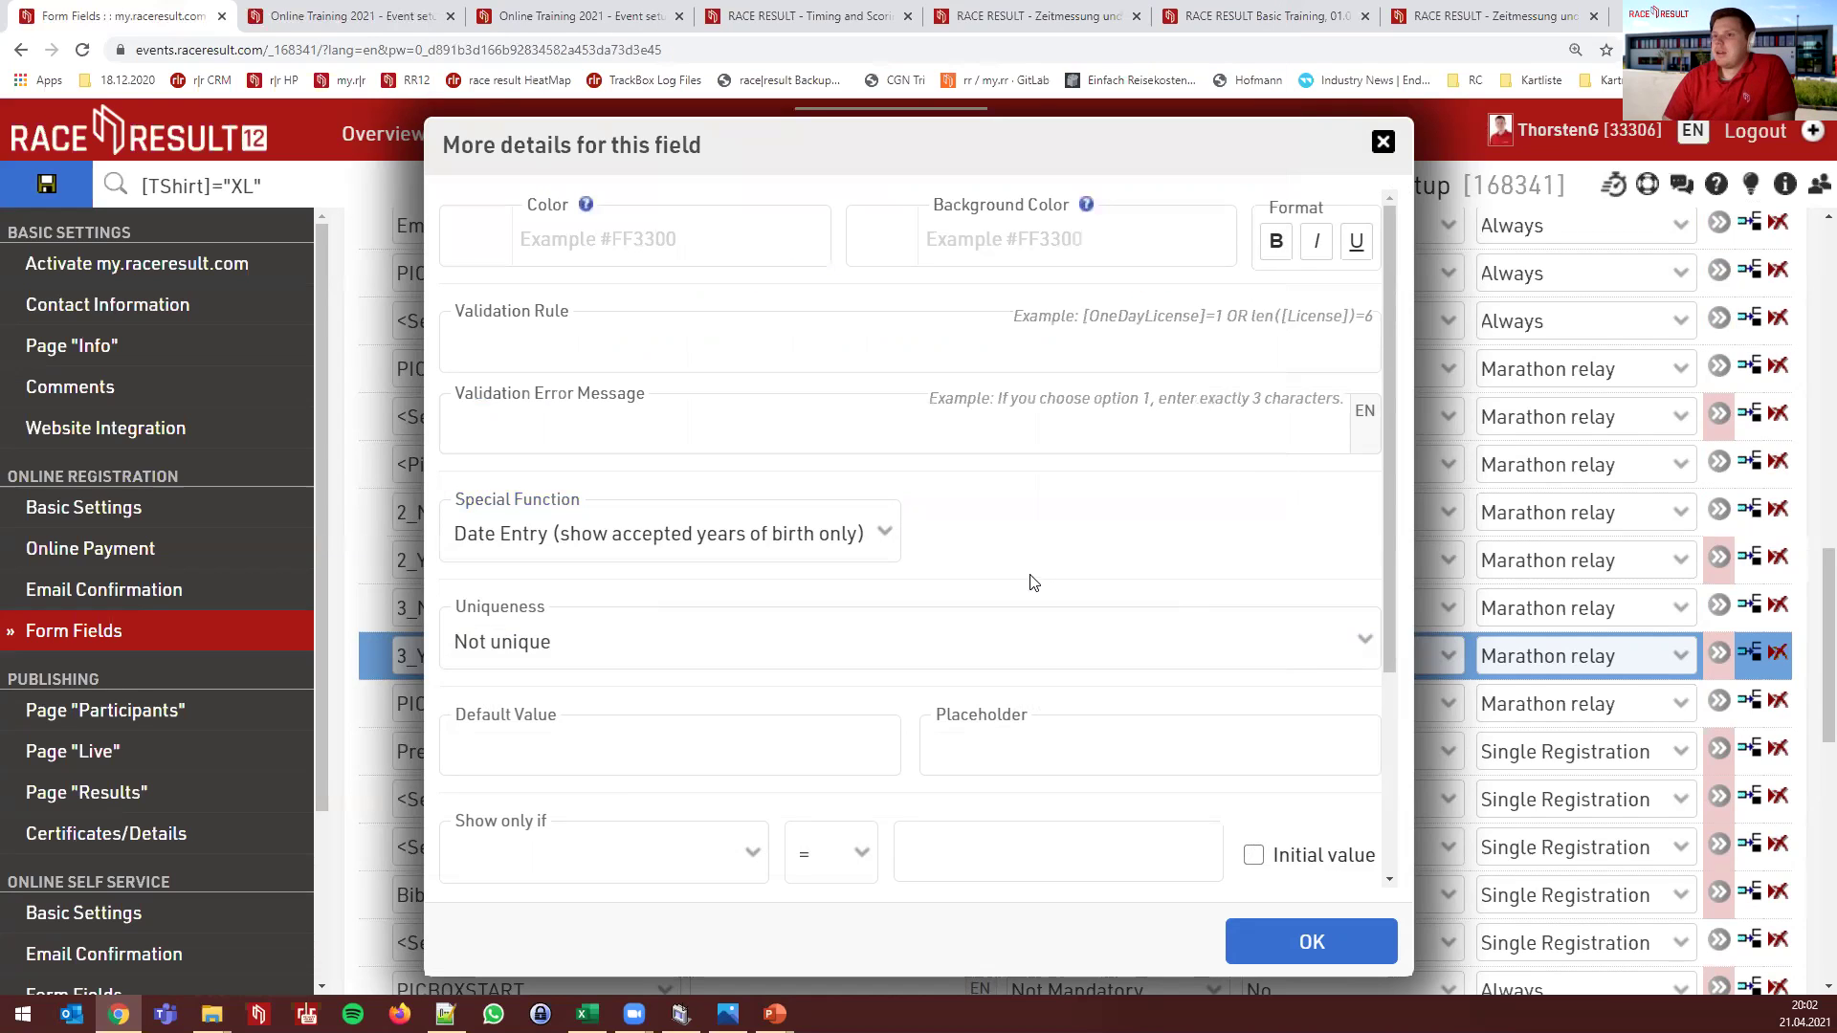
Confirm the 3_YoB details, then move the GroupRegCount form field directly below Voucher and review its special function
click(1301, 938)
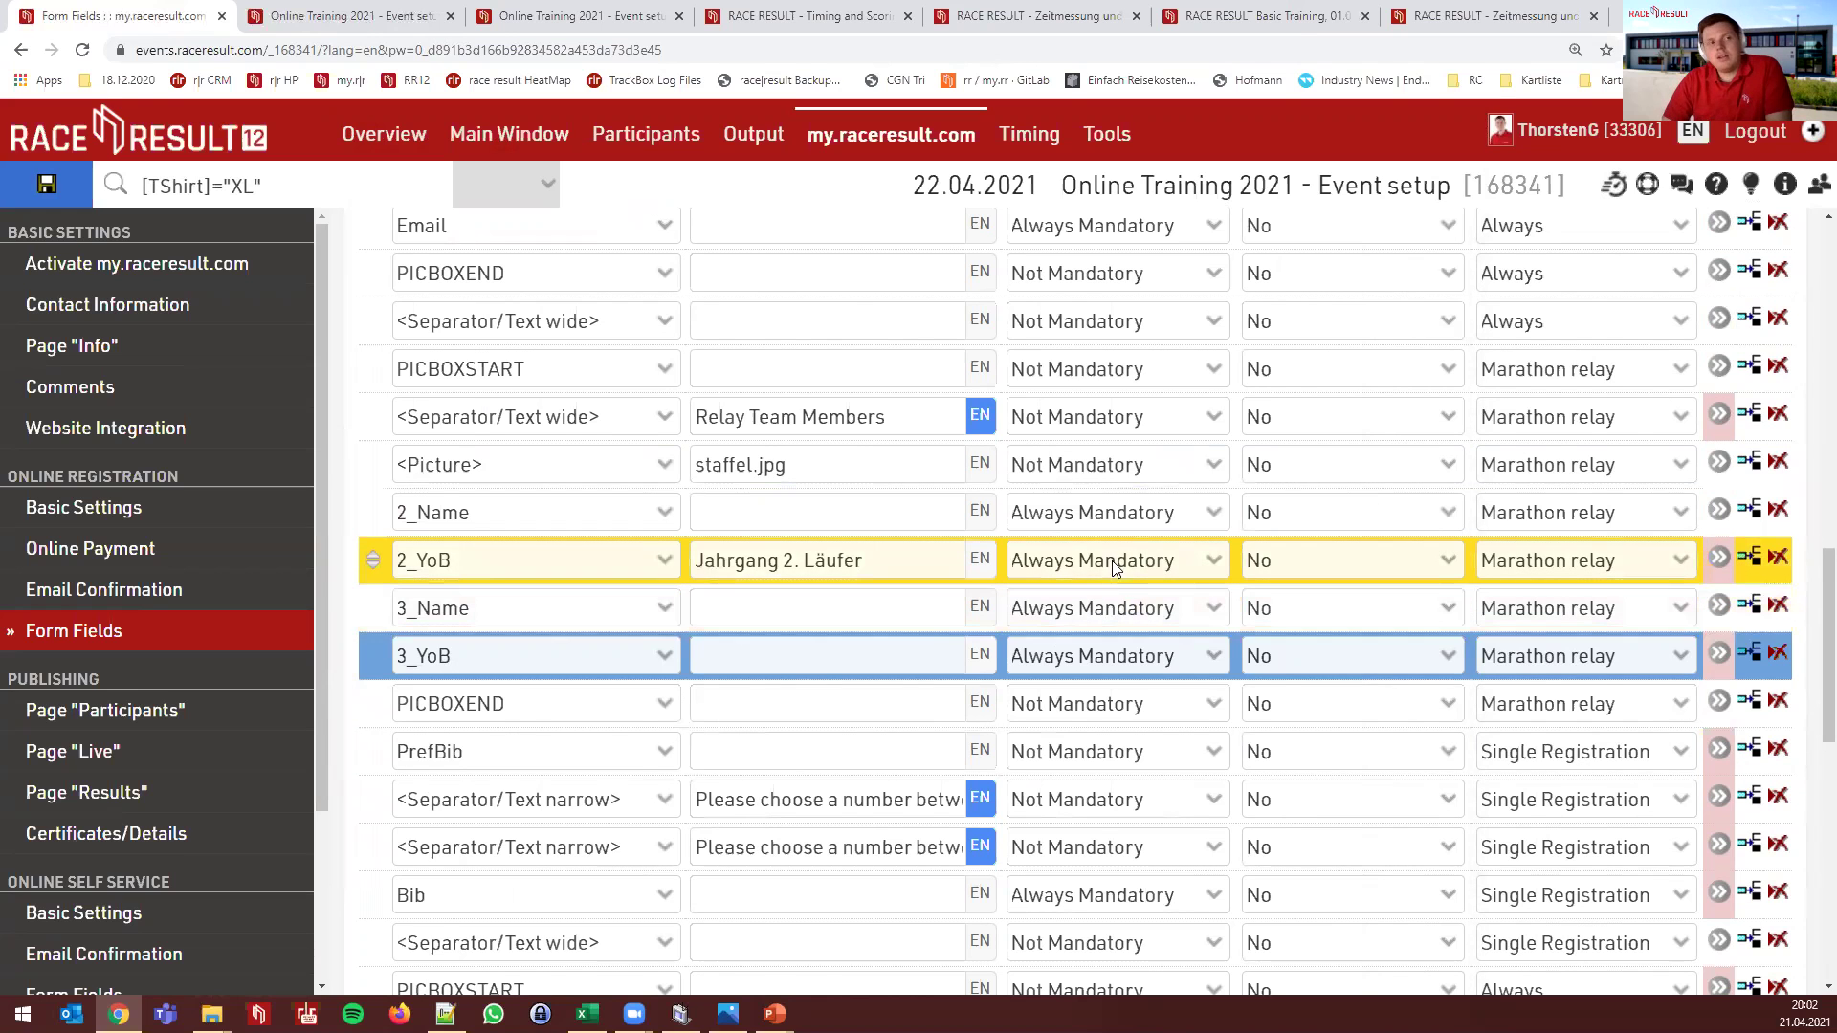
scroll(1124, 598, down, 1)
scroll(1114, 613, down, 9)
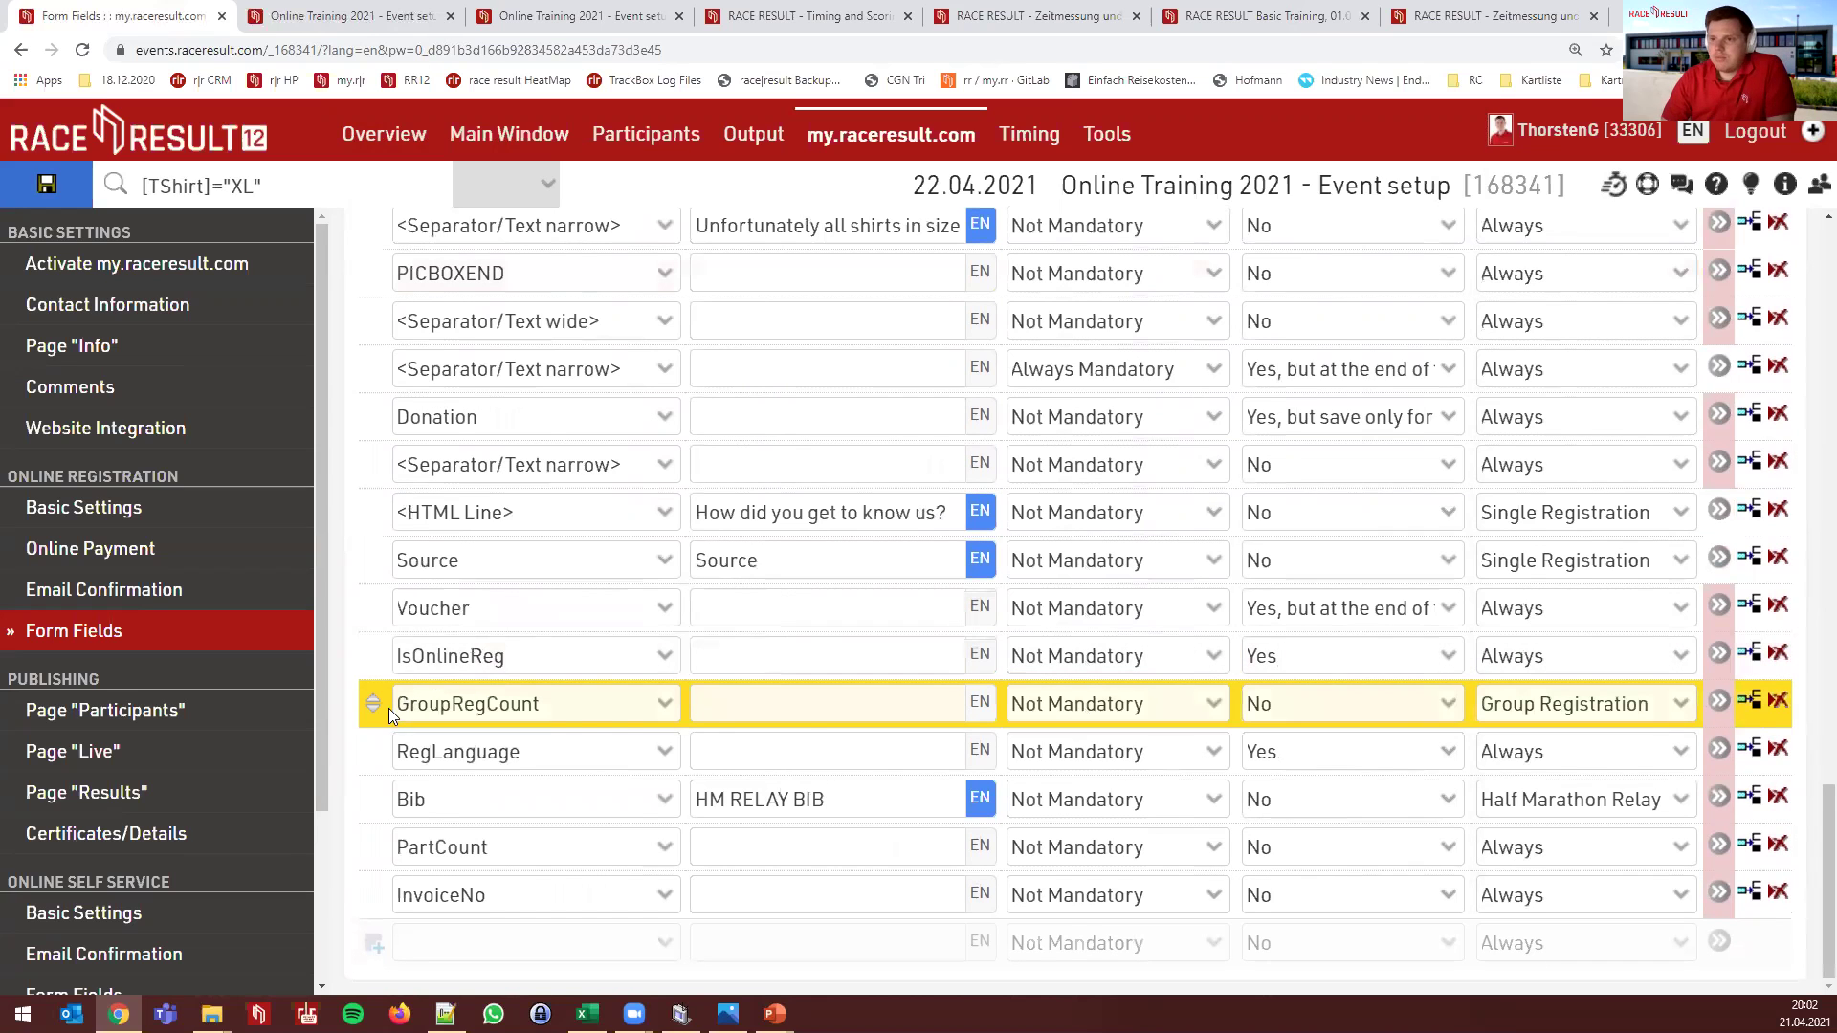
drag(382, 700, 384, 633)
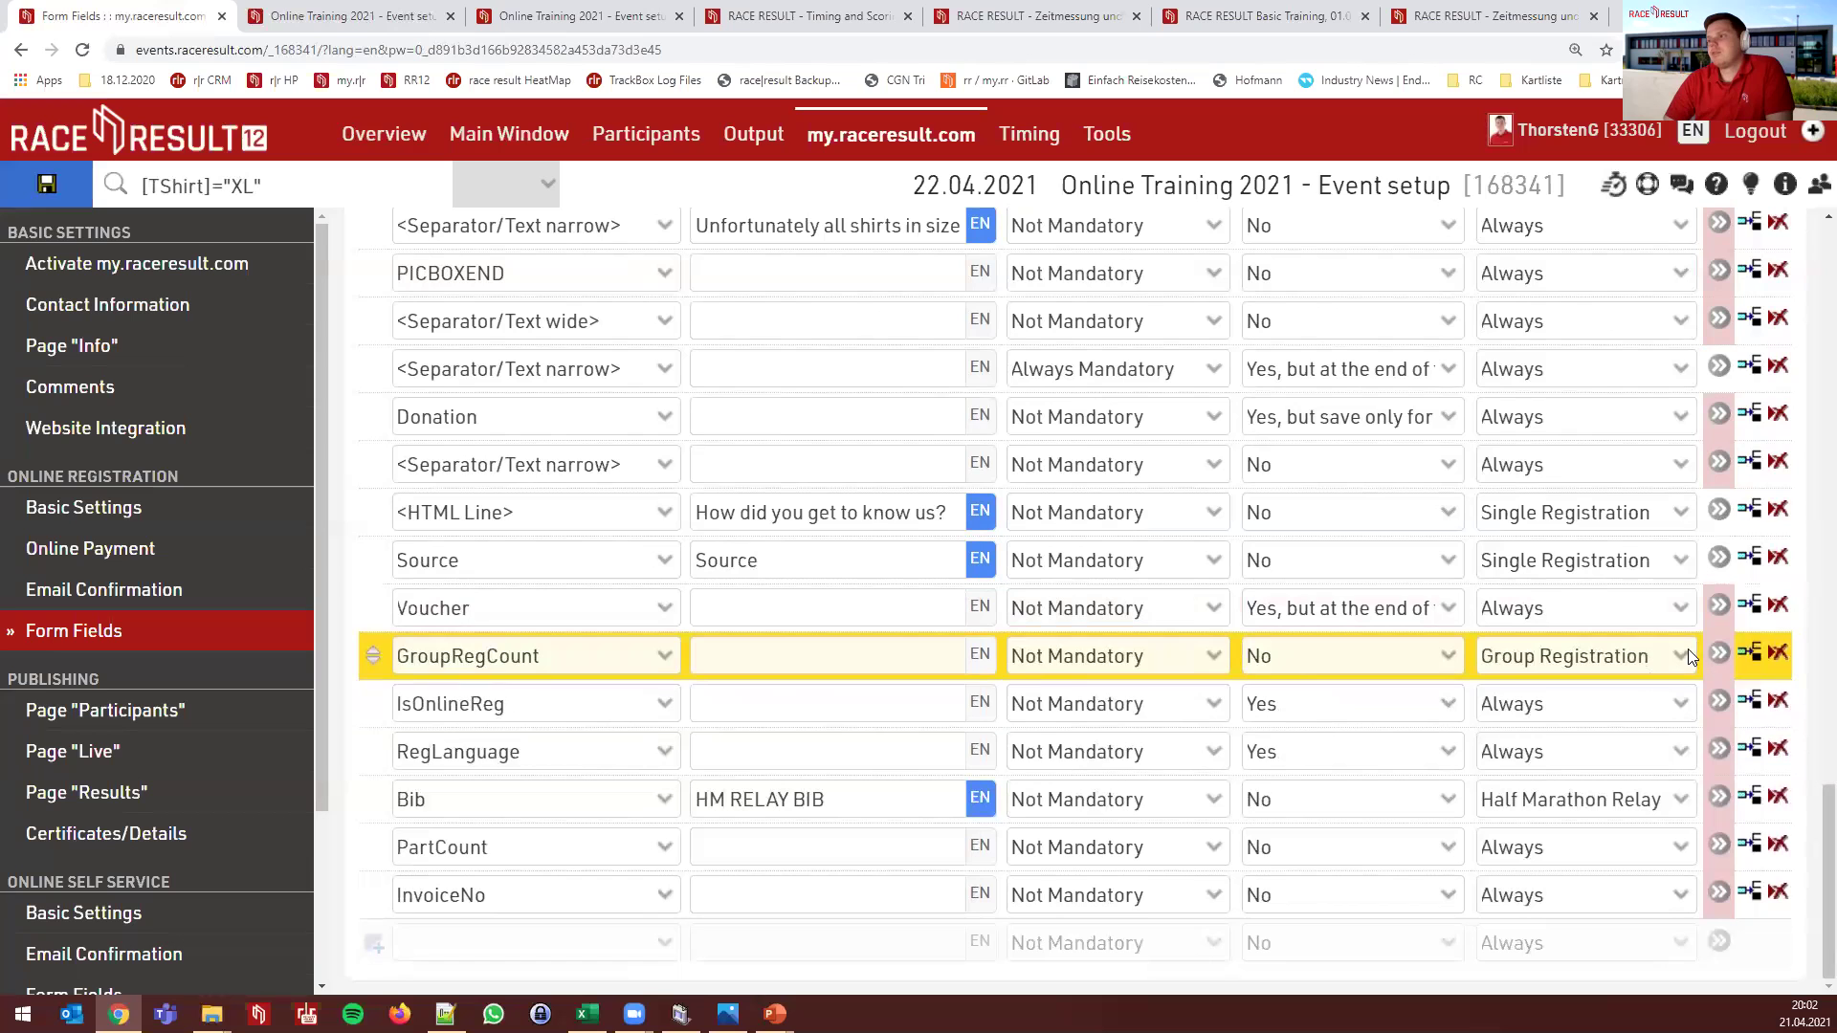
click(1715, 656)
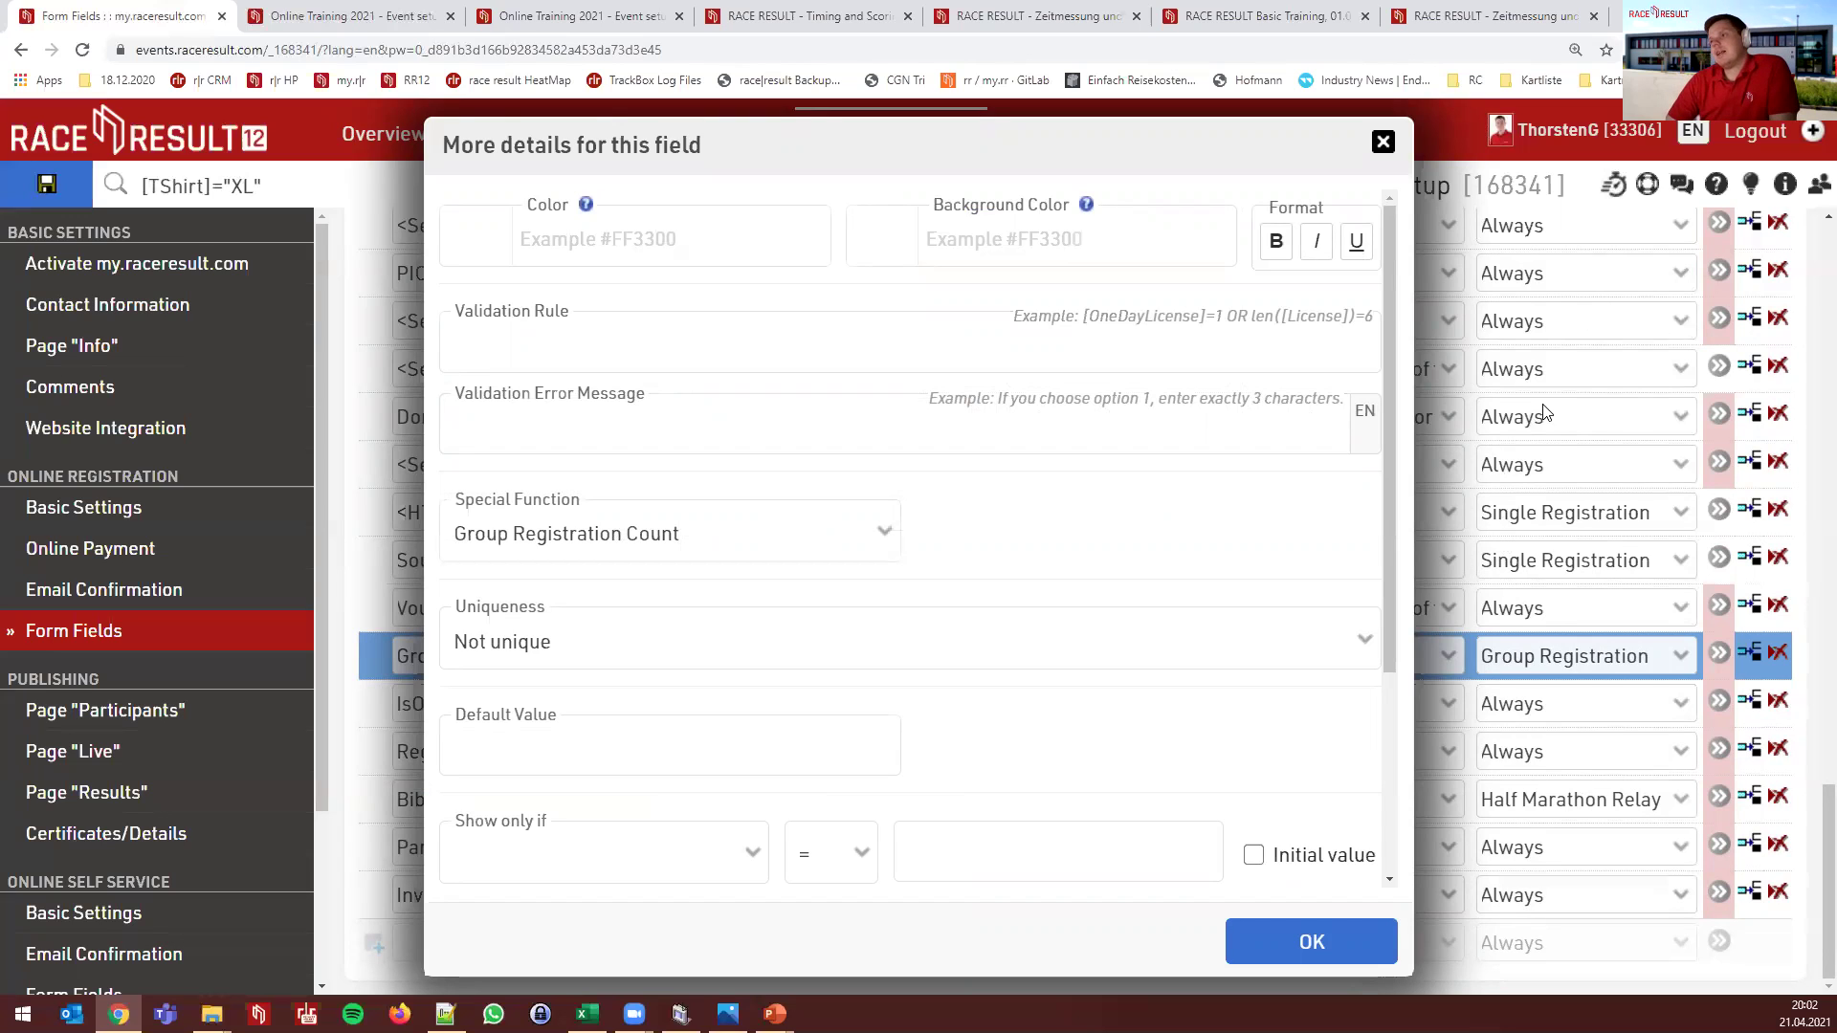
click(1382, 143)
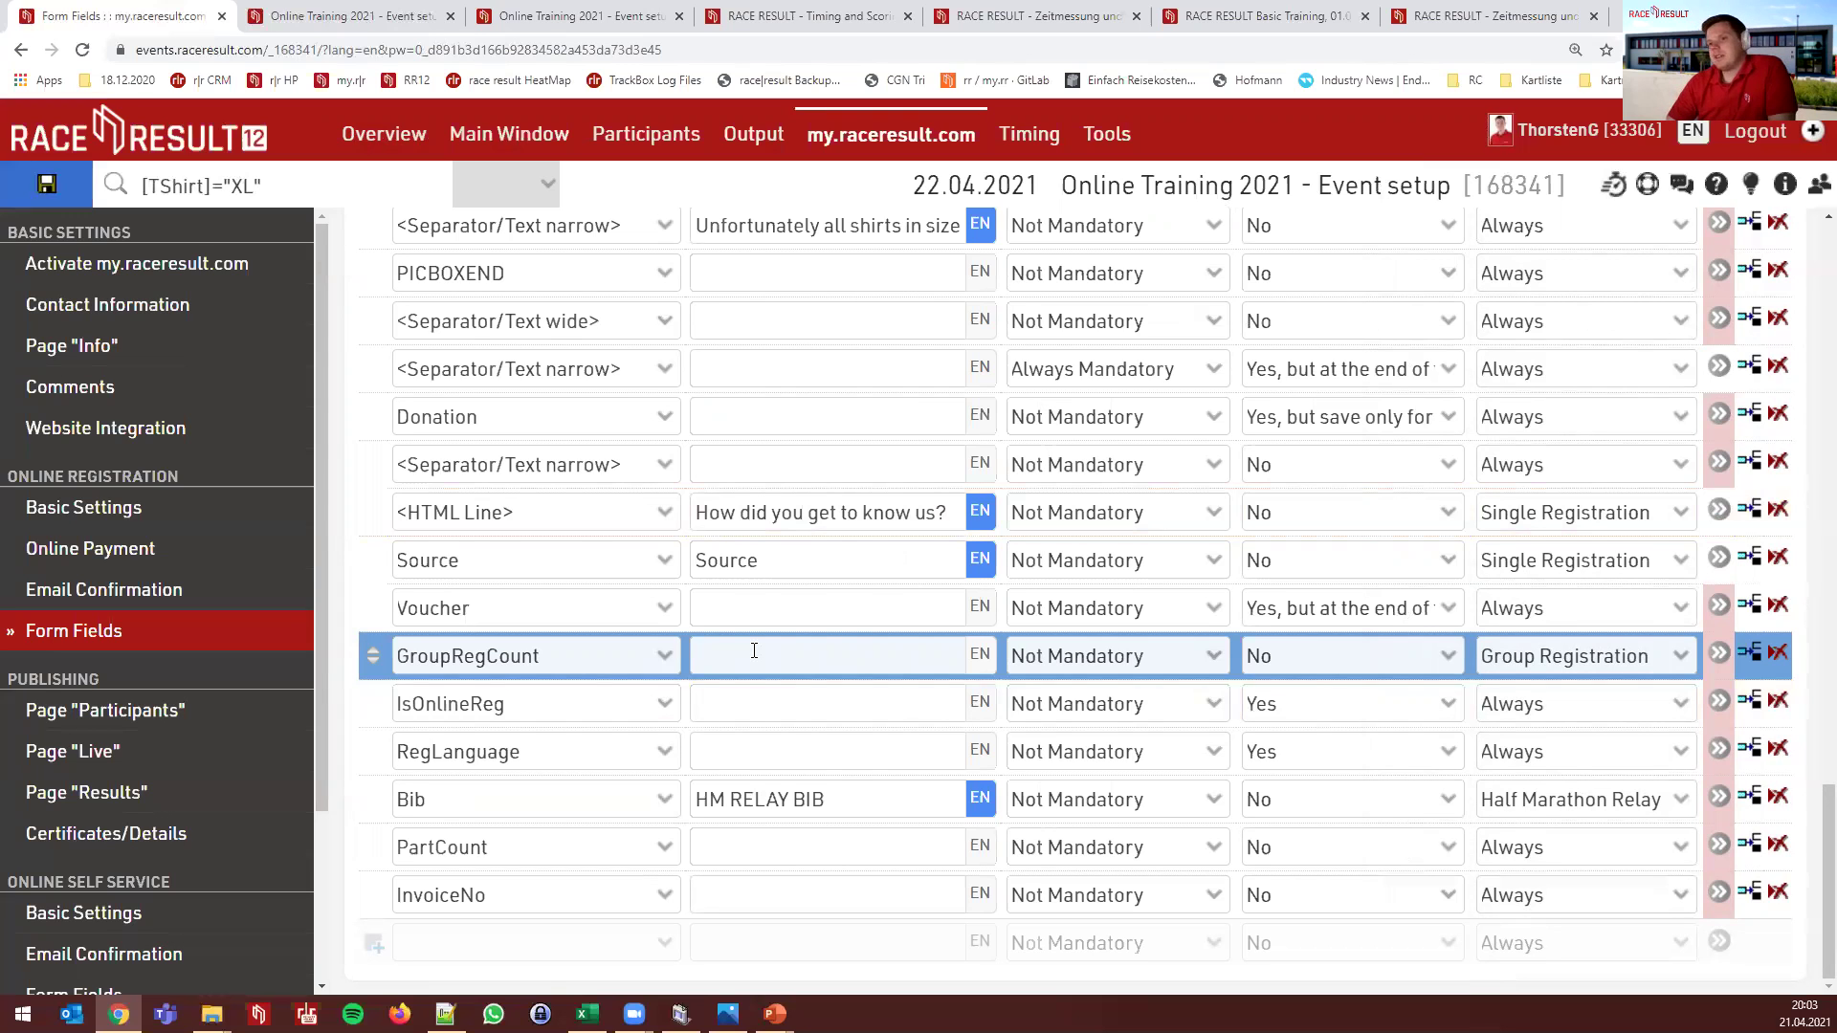
In the entry fees for all contests, examine the group registration discount's percentage and its GroupRegCount filter expression
click(521, 134)
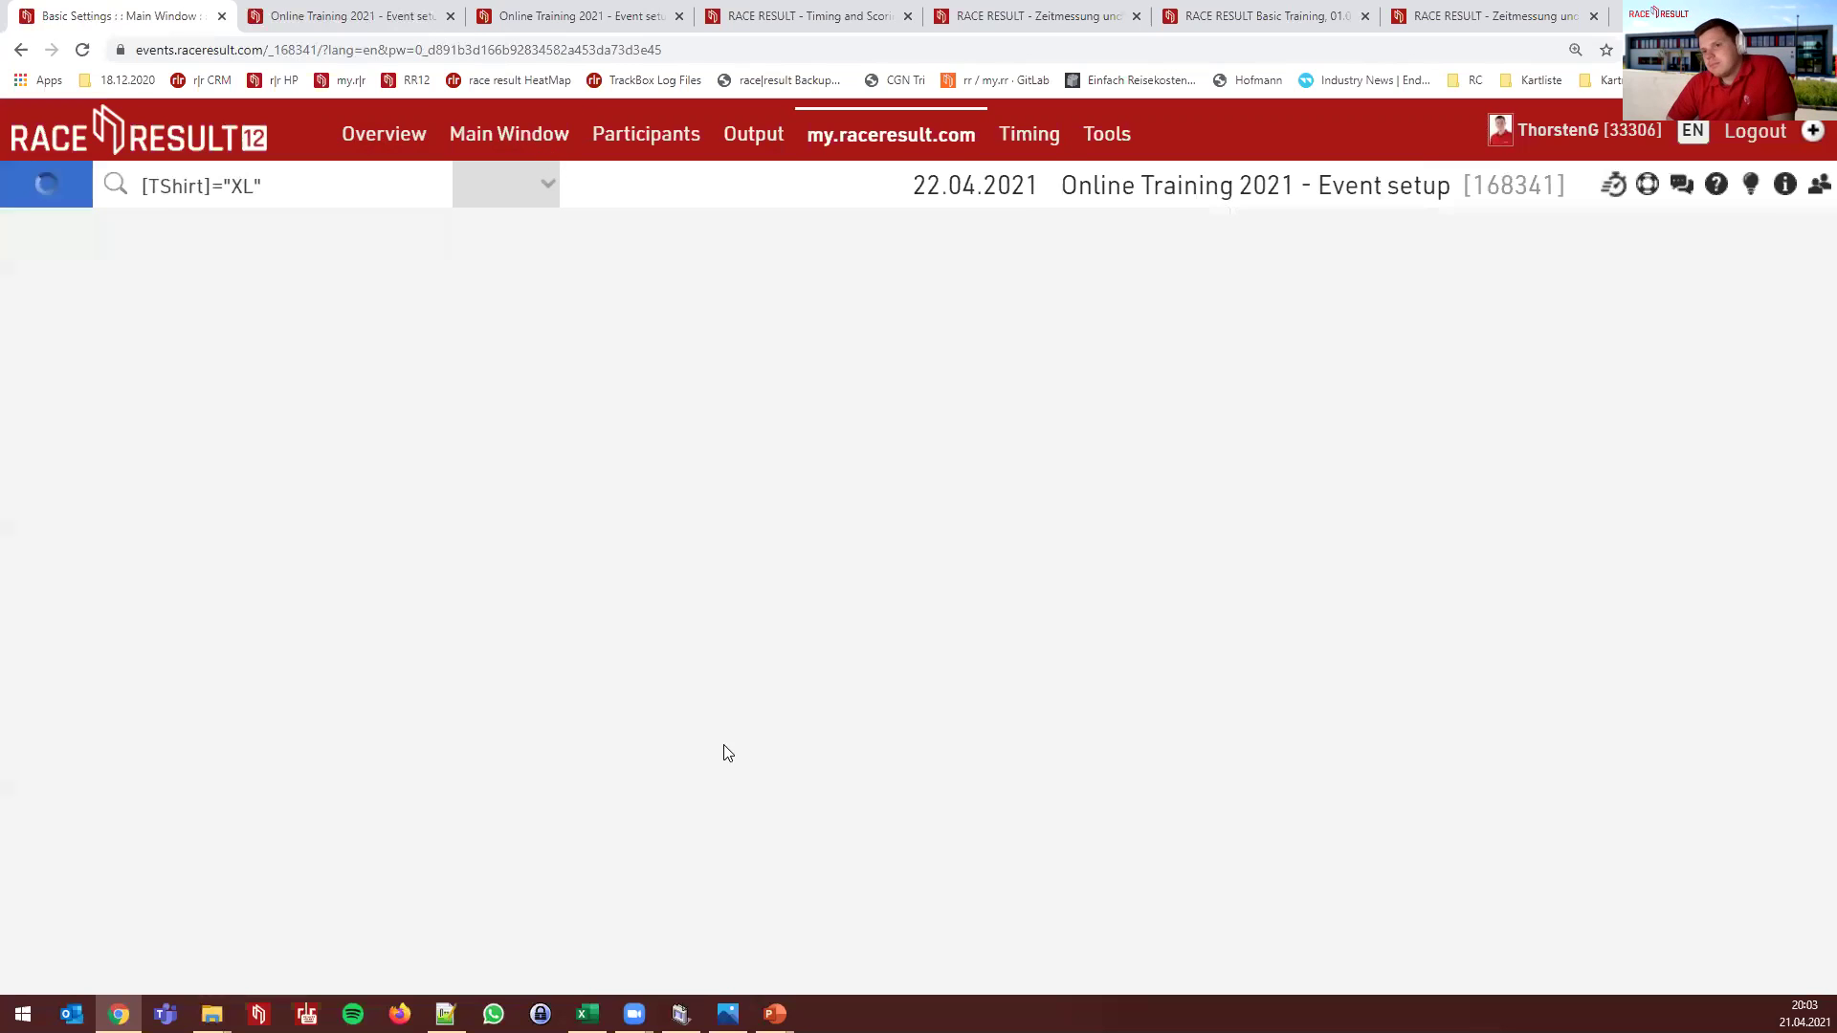
click(111, 469)
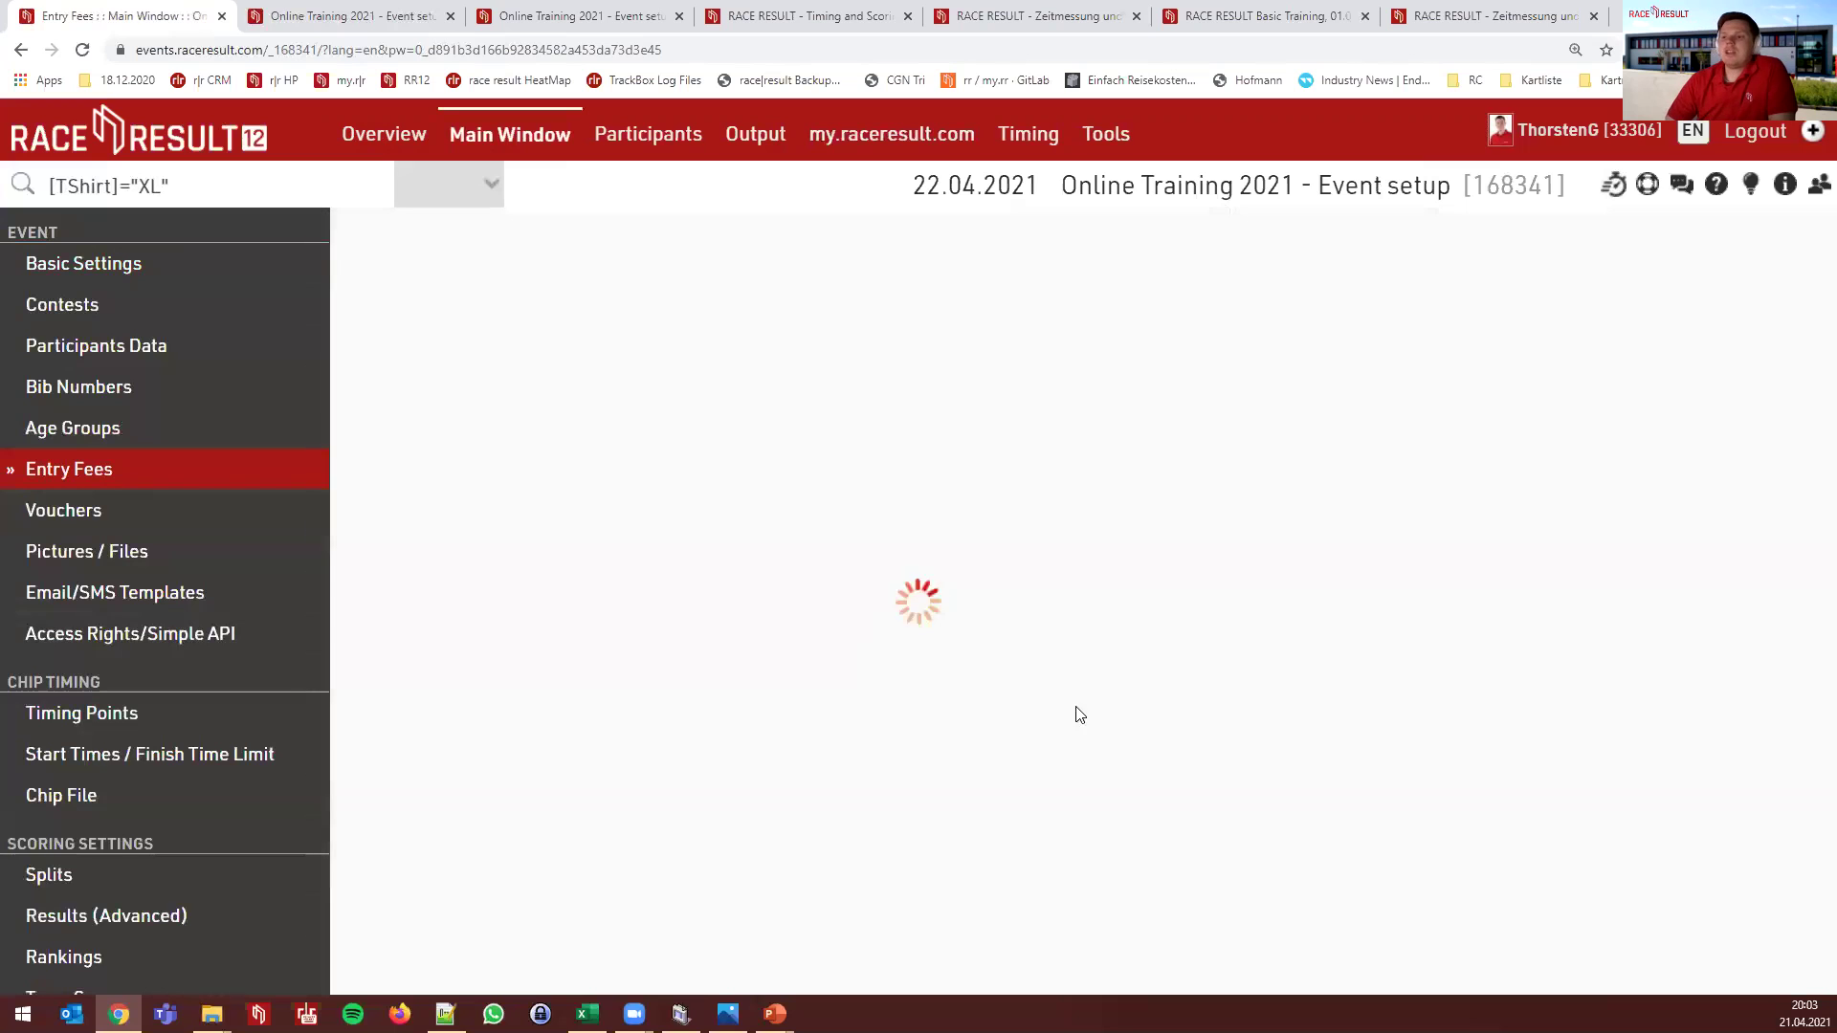
scroll(1000, 632, down, 6)
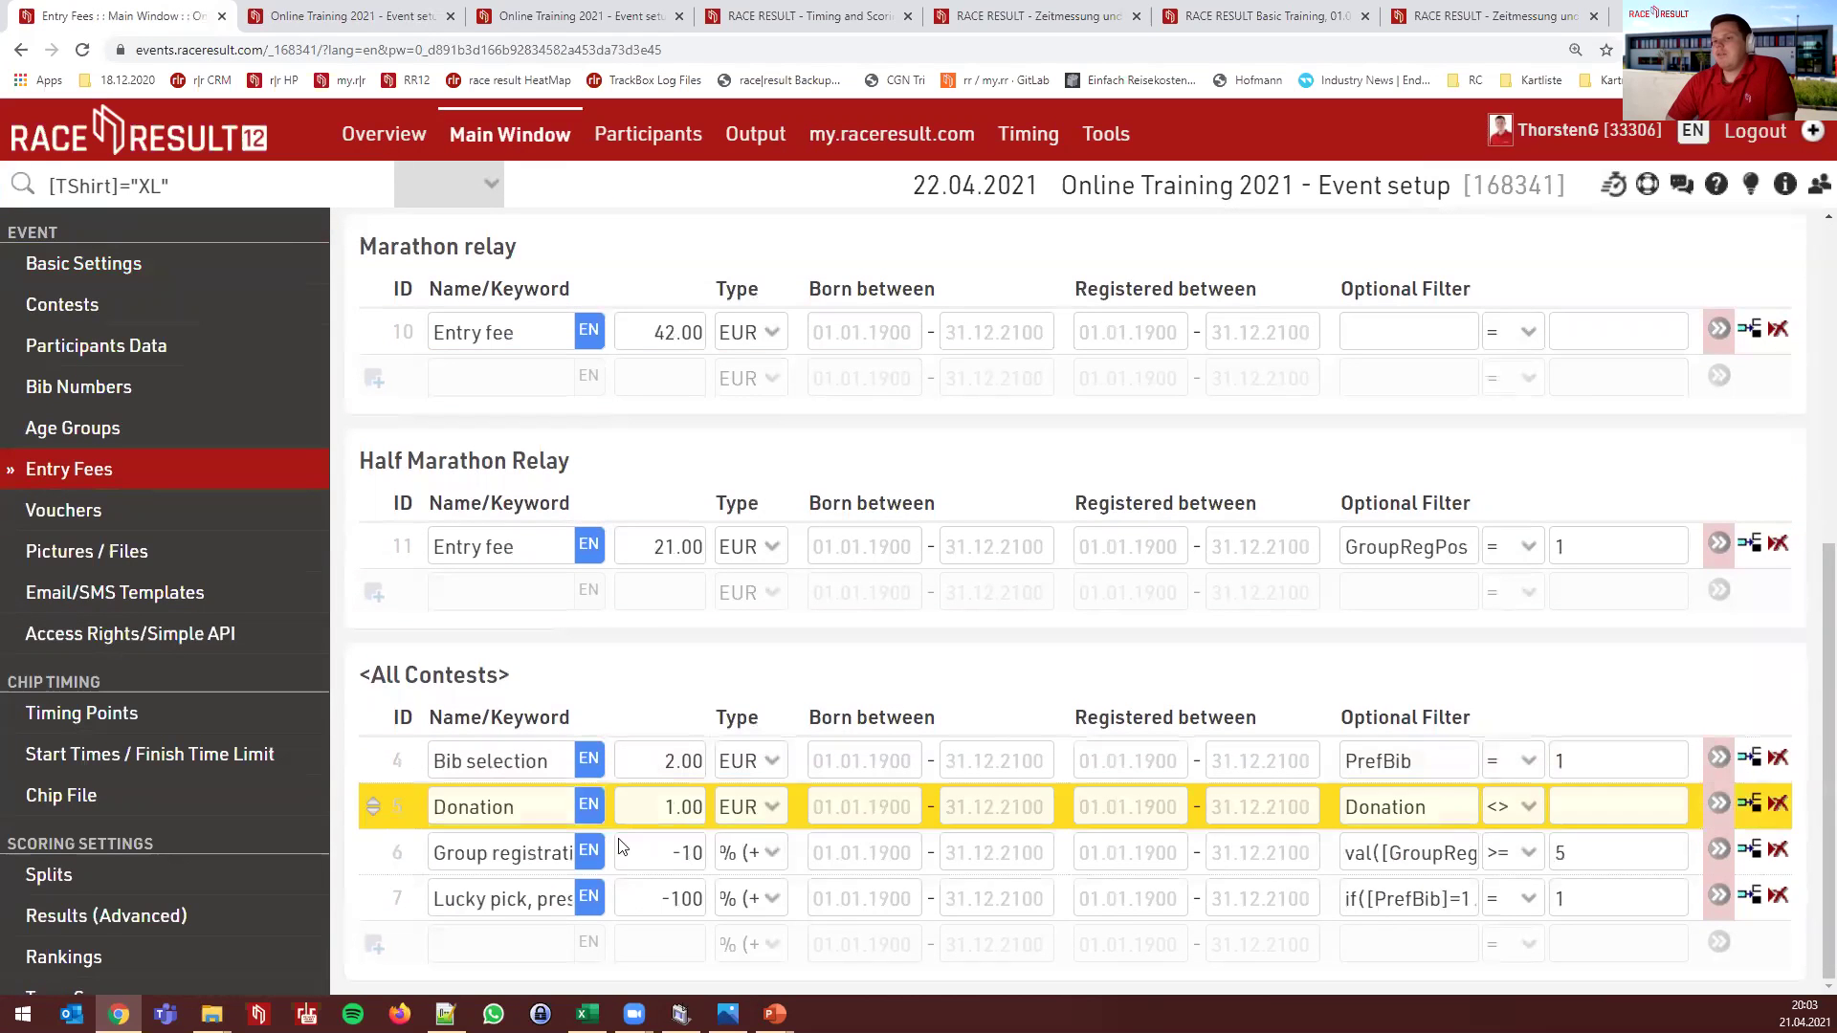
click(550, 855)
click(672, 852)
drag(1350, 863, 1454, 866)
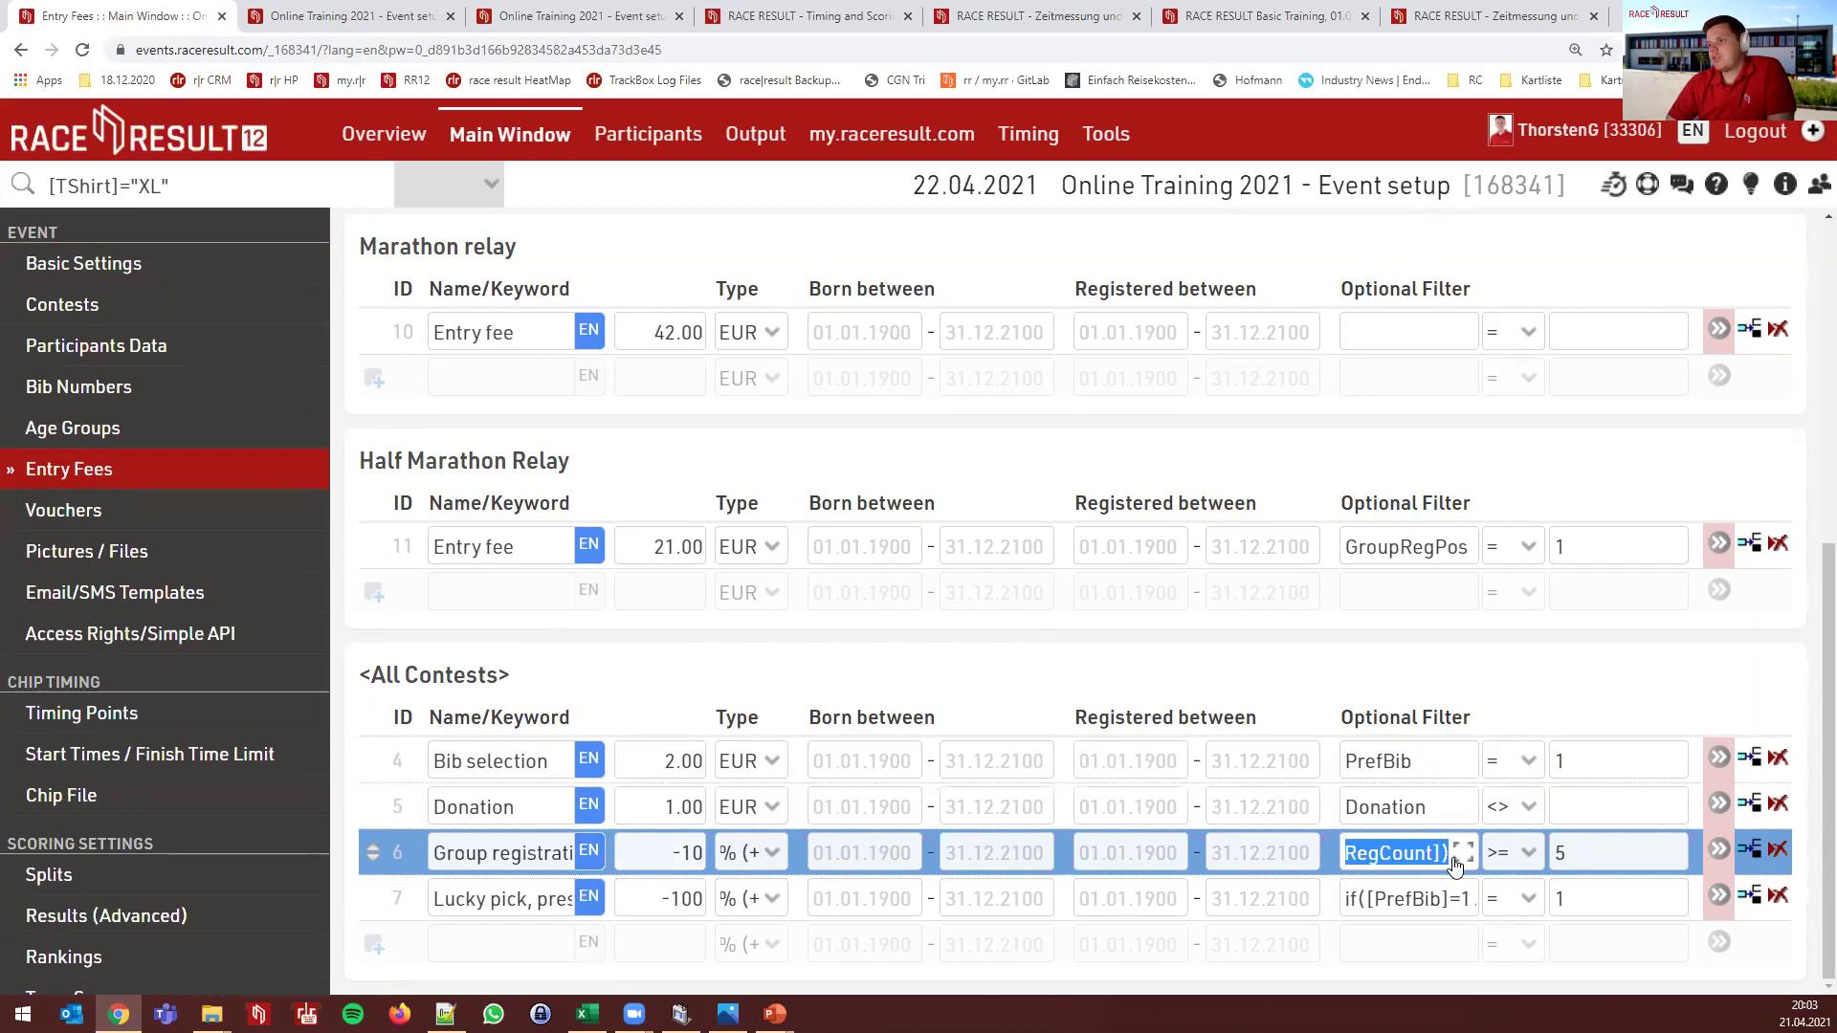
click(1416, 854)
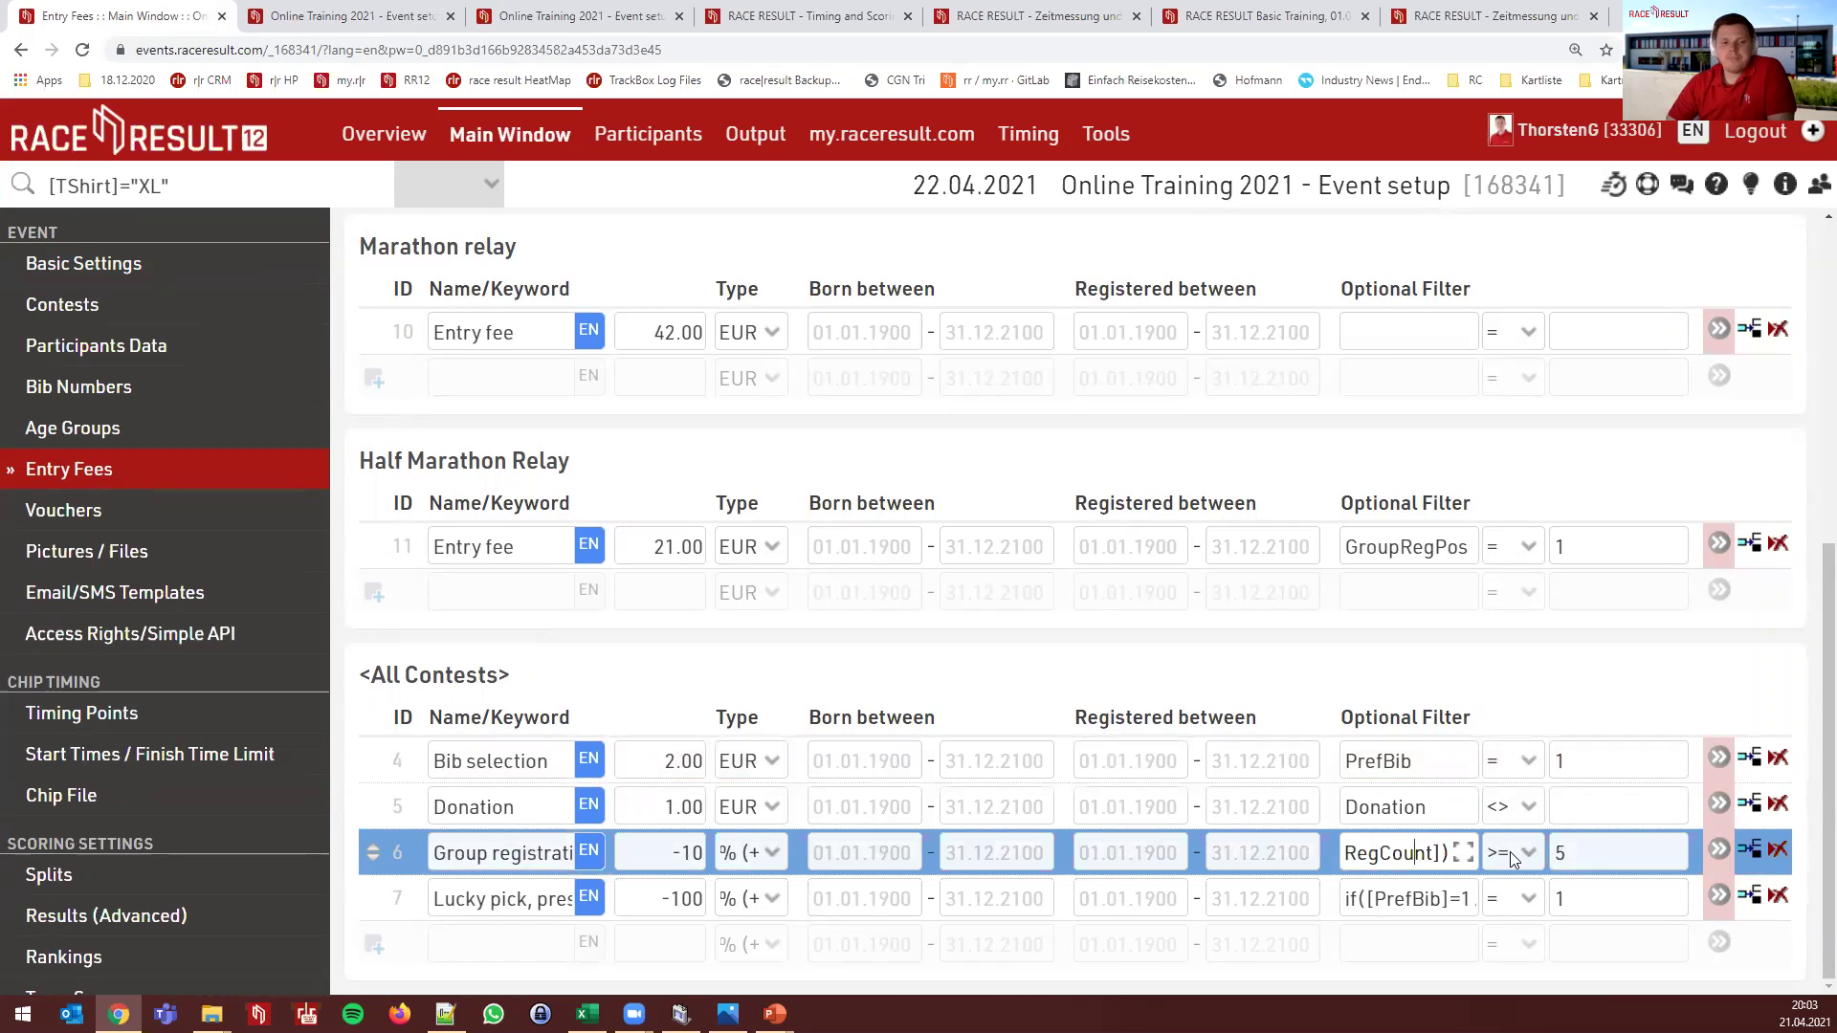
Return to the online registration form fields and move the InvoiceNo field directly below GroupRegCount
click(864, 145)
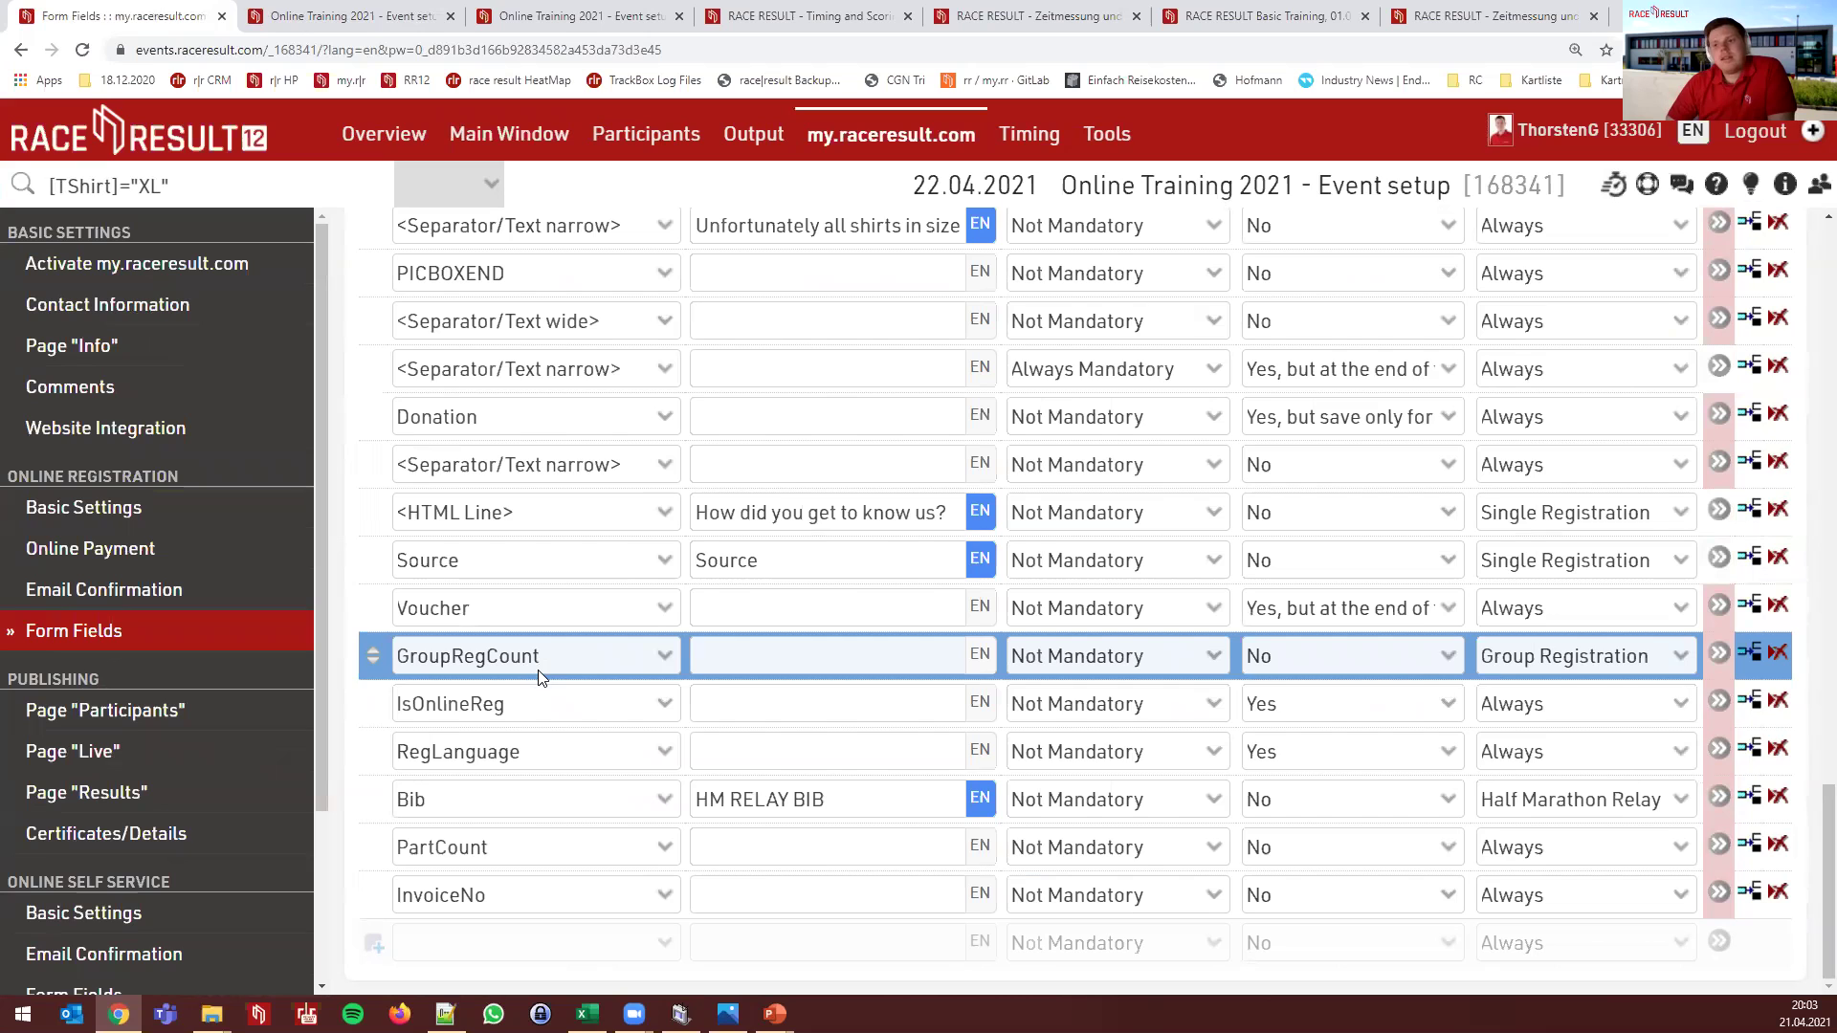
drag(373, 895, 392, 686)
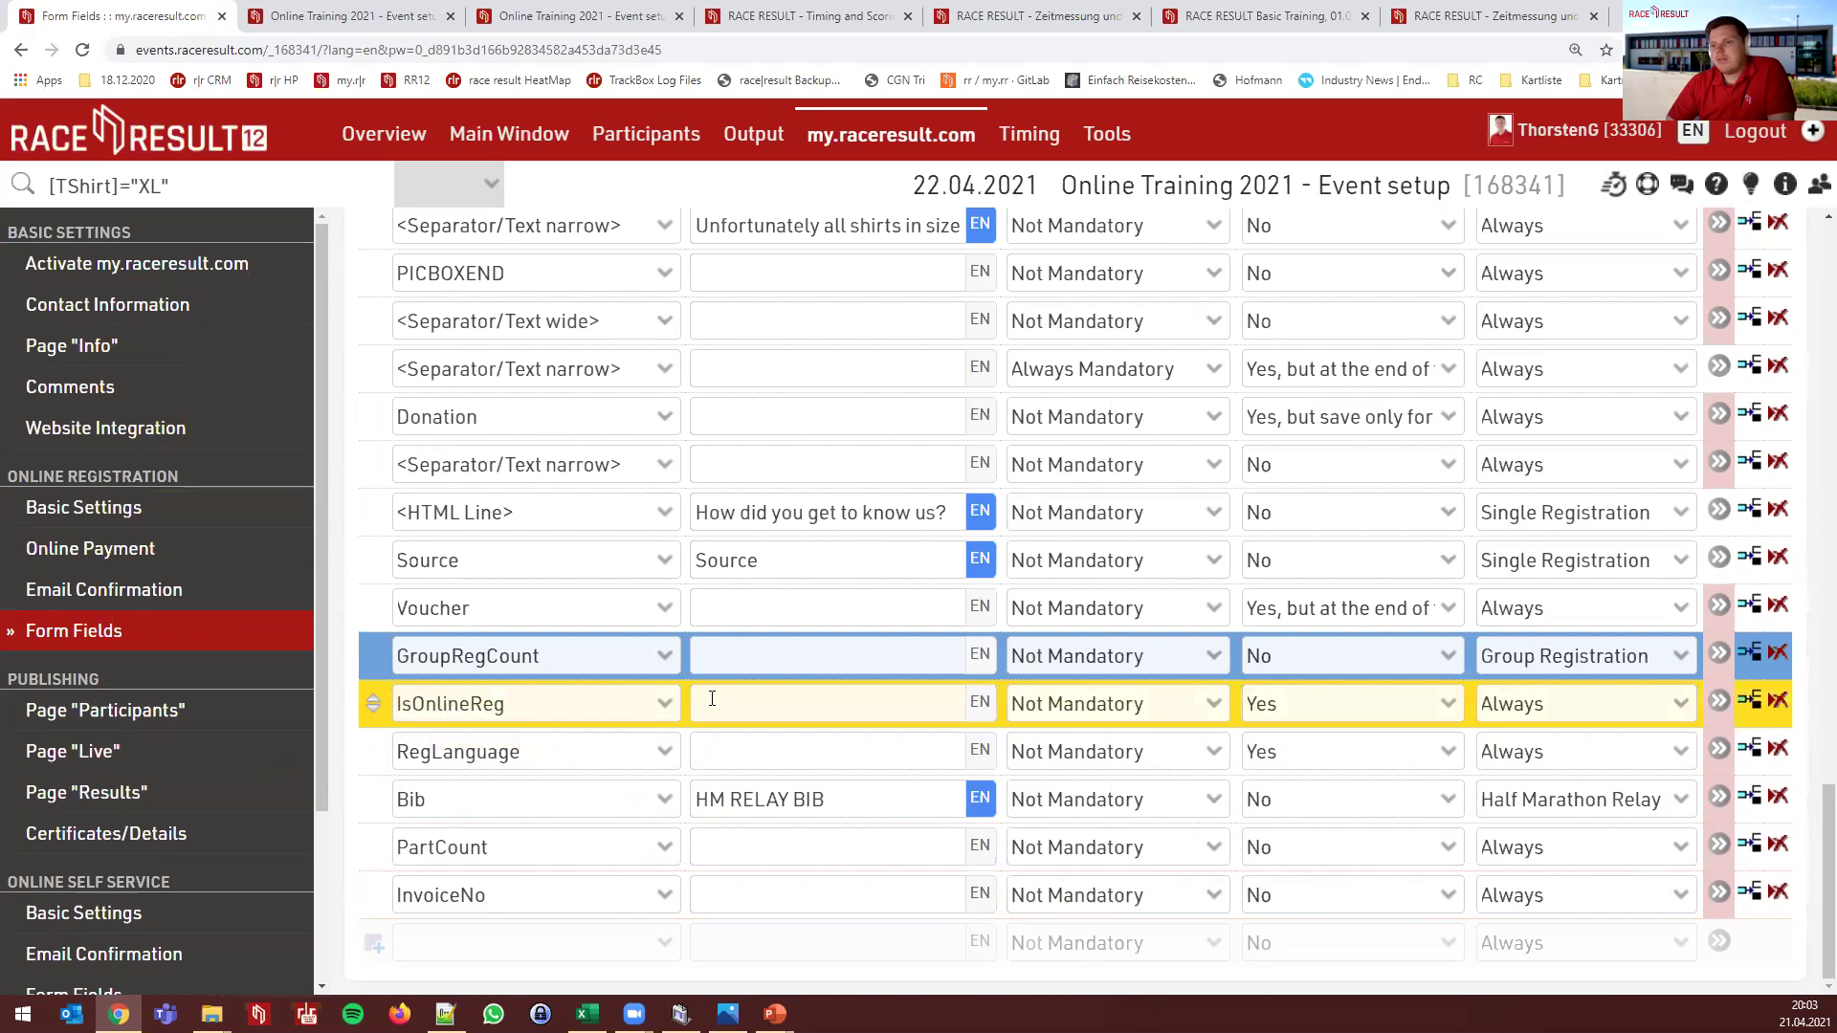
drag(374, 895, 392, 696)
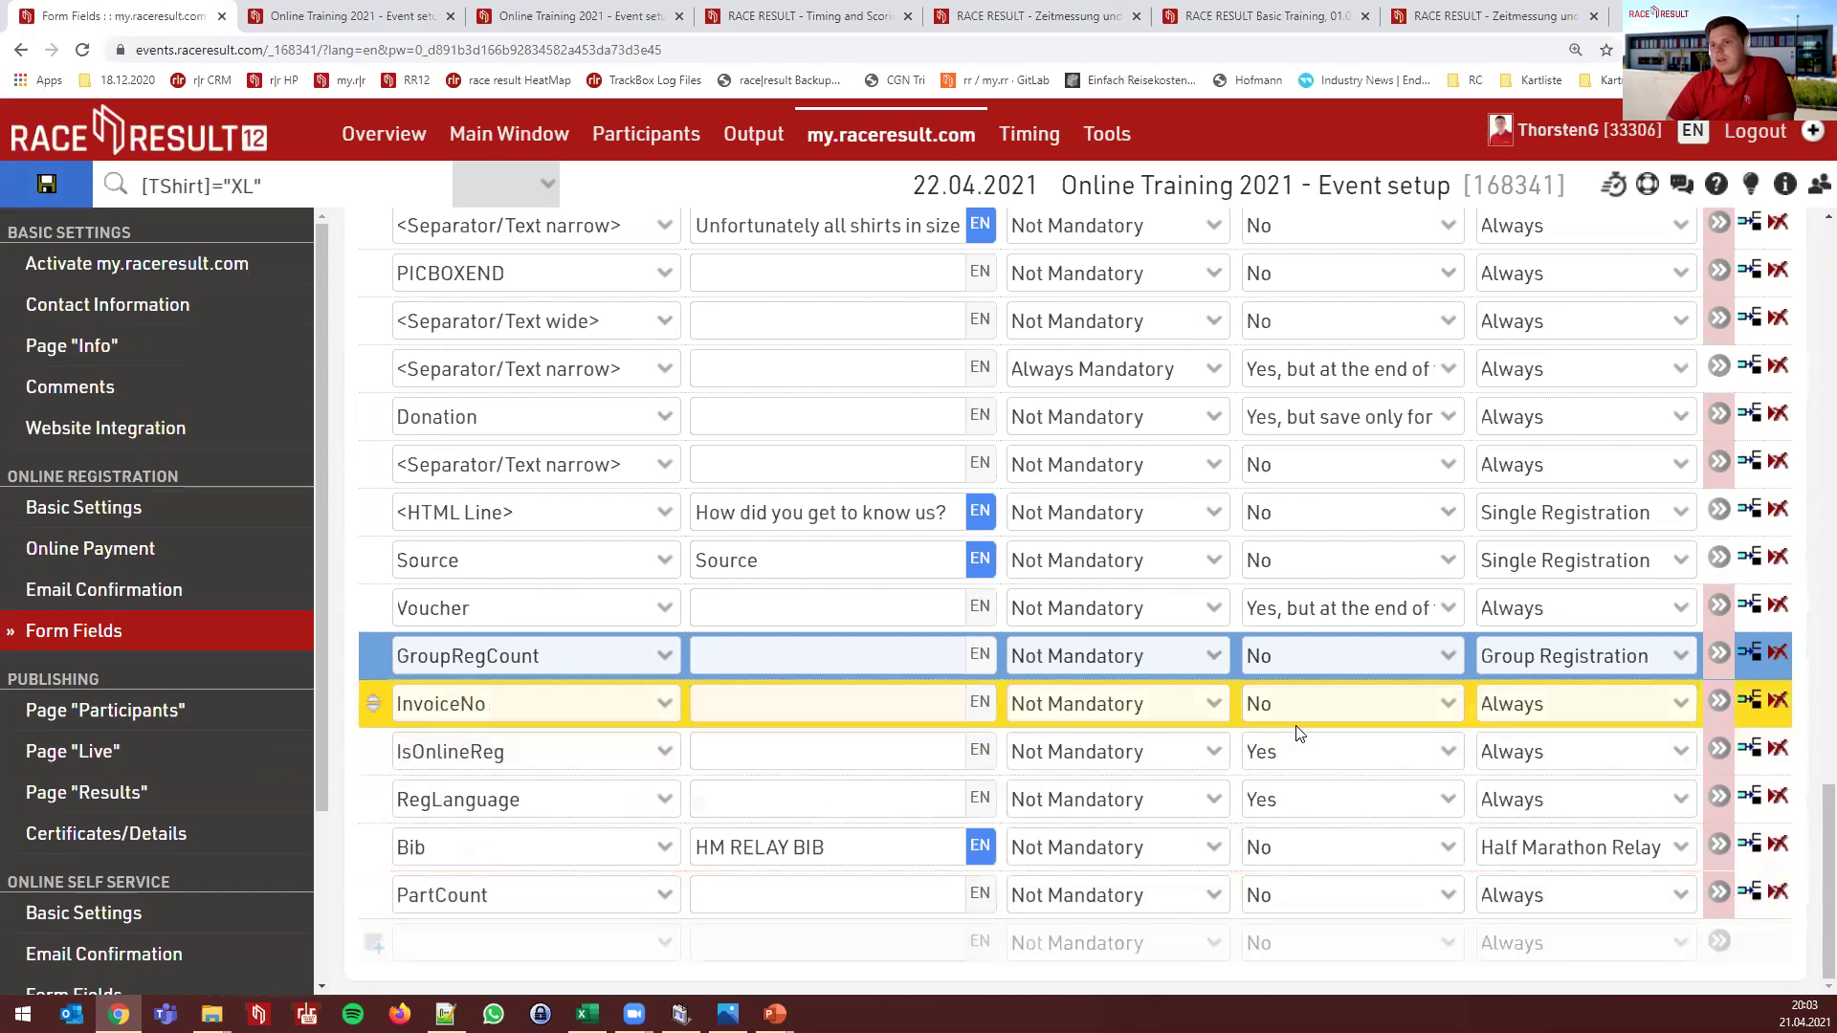
Open the InvoiceNo field's details and review the available special functions, keeping Max. Value +1
click(1721, 704)
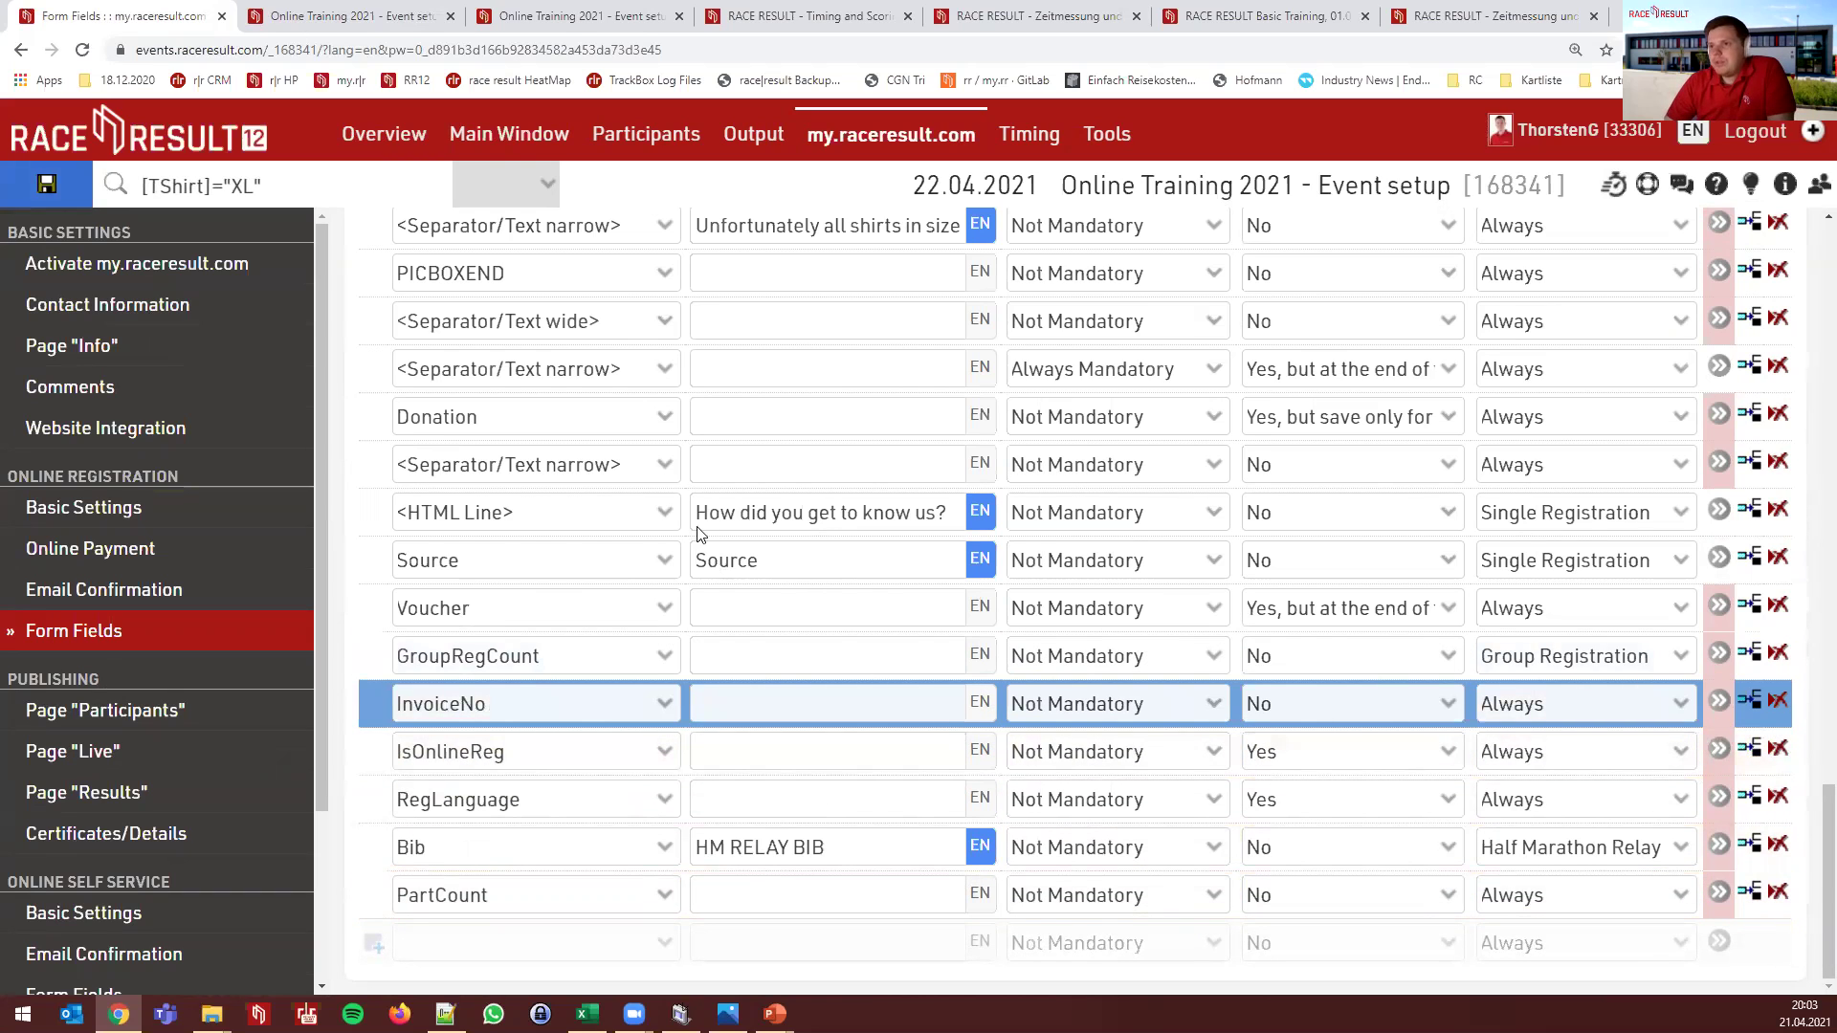
click(685, 548)
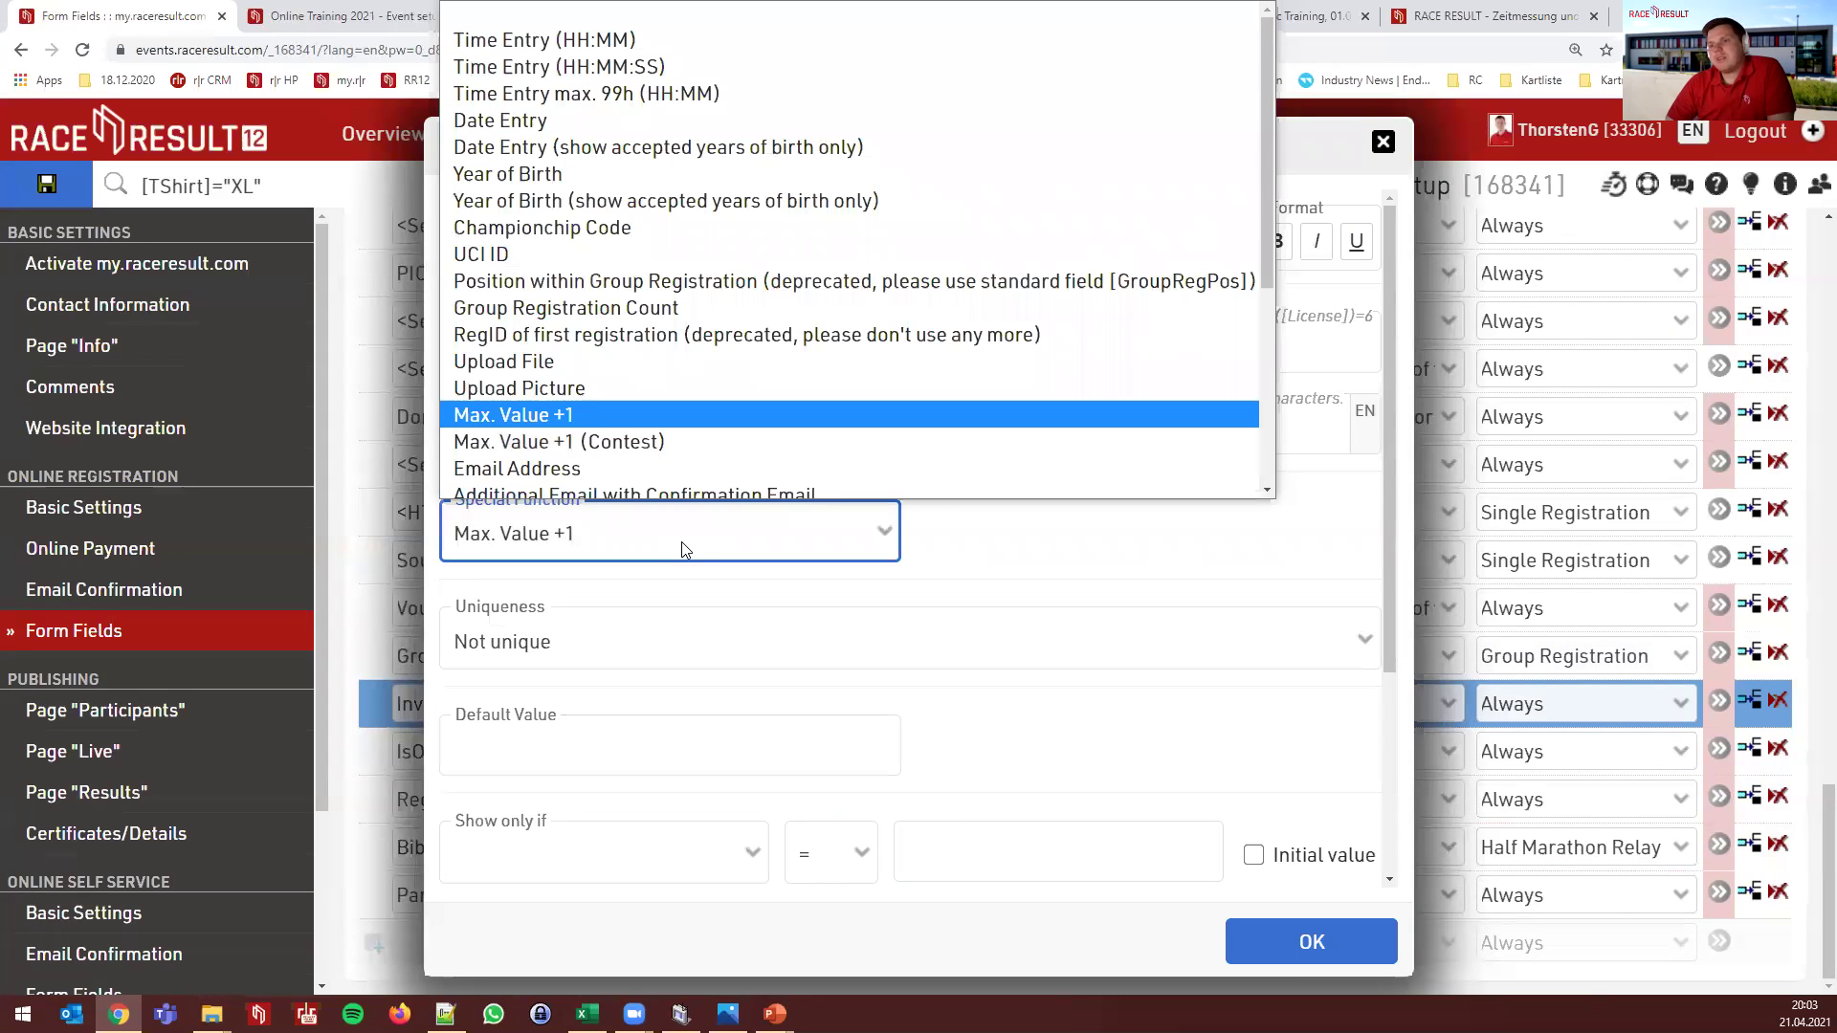
click(683, 544)
click(990, 557)
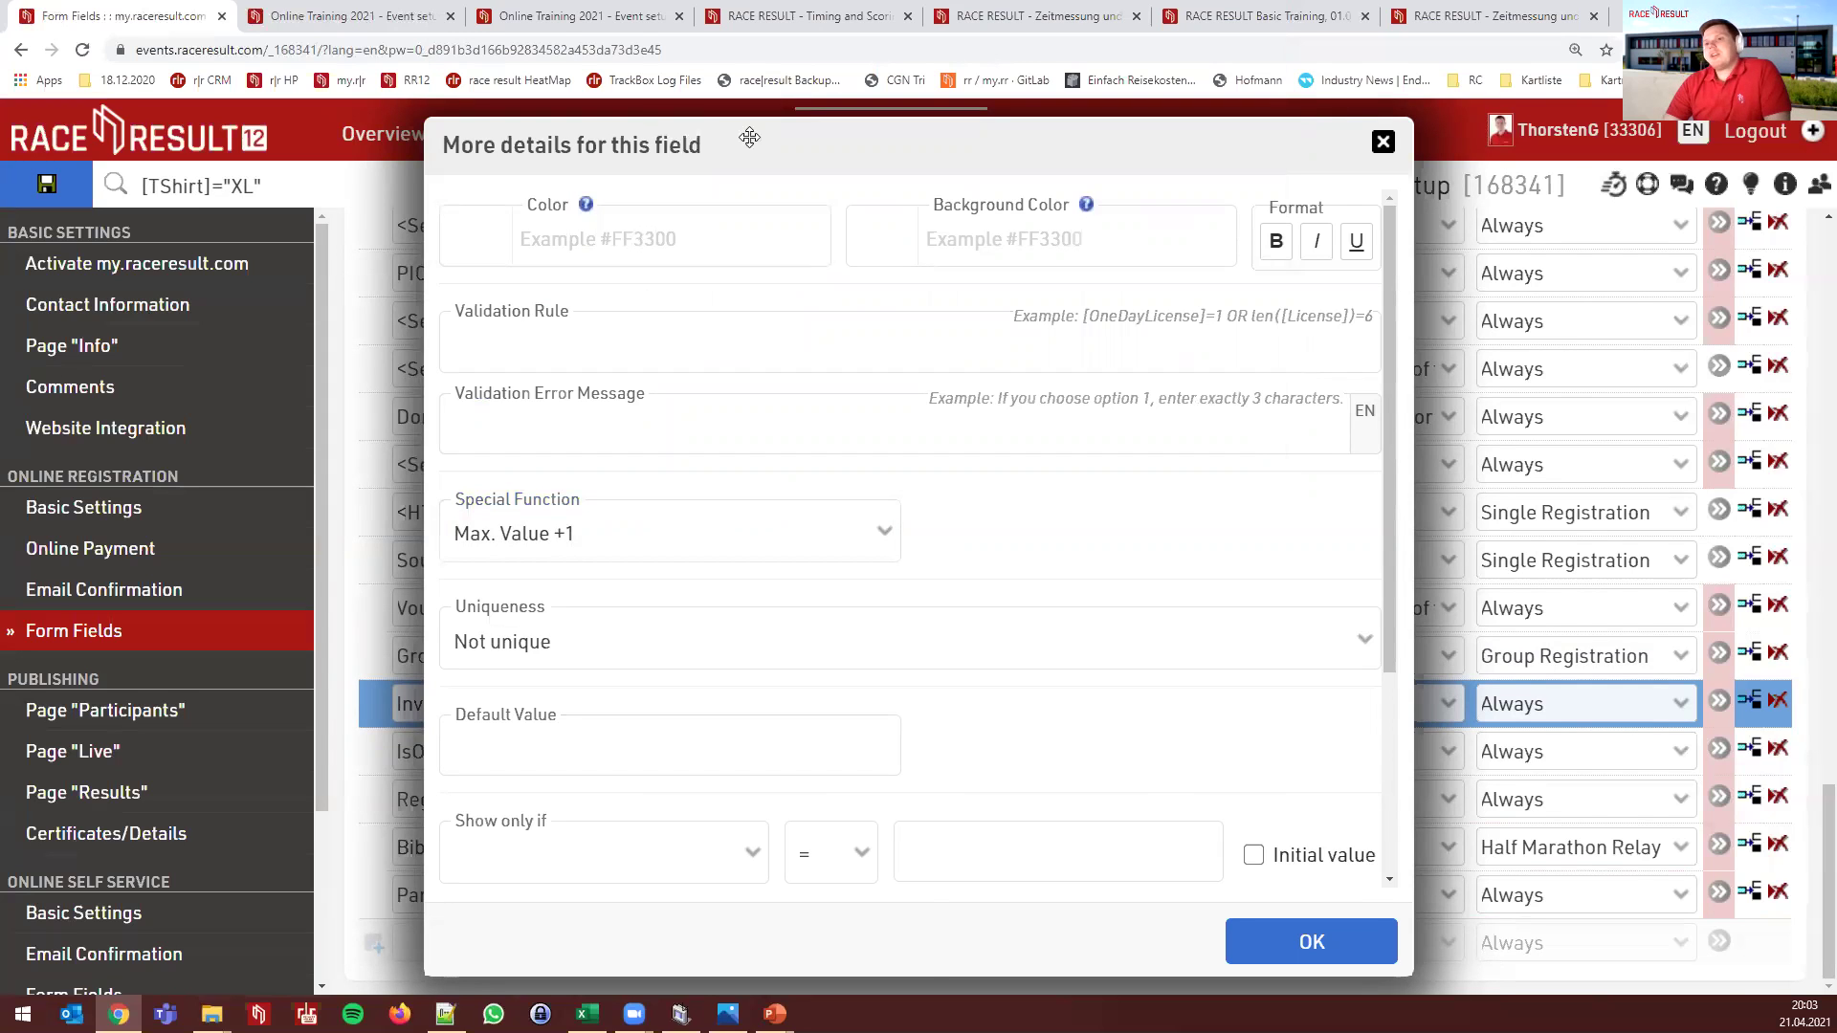
drag(749, 139, 893, 134)
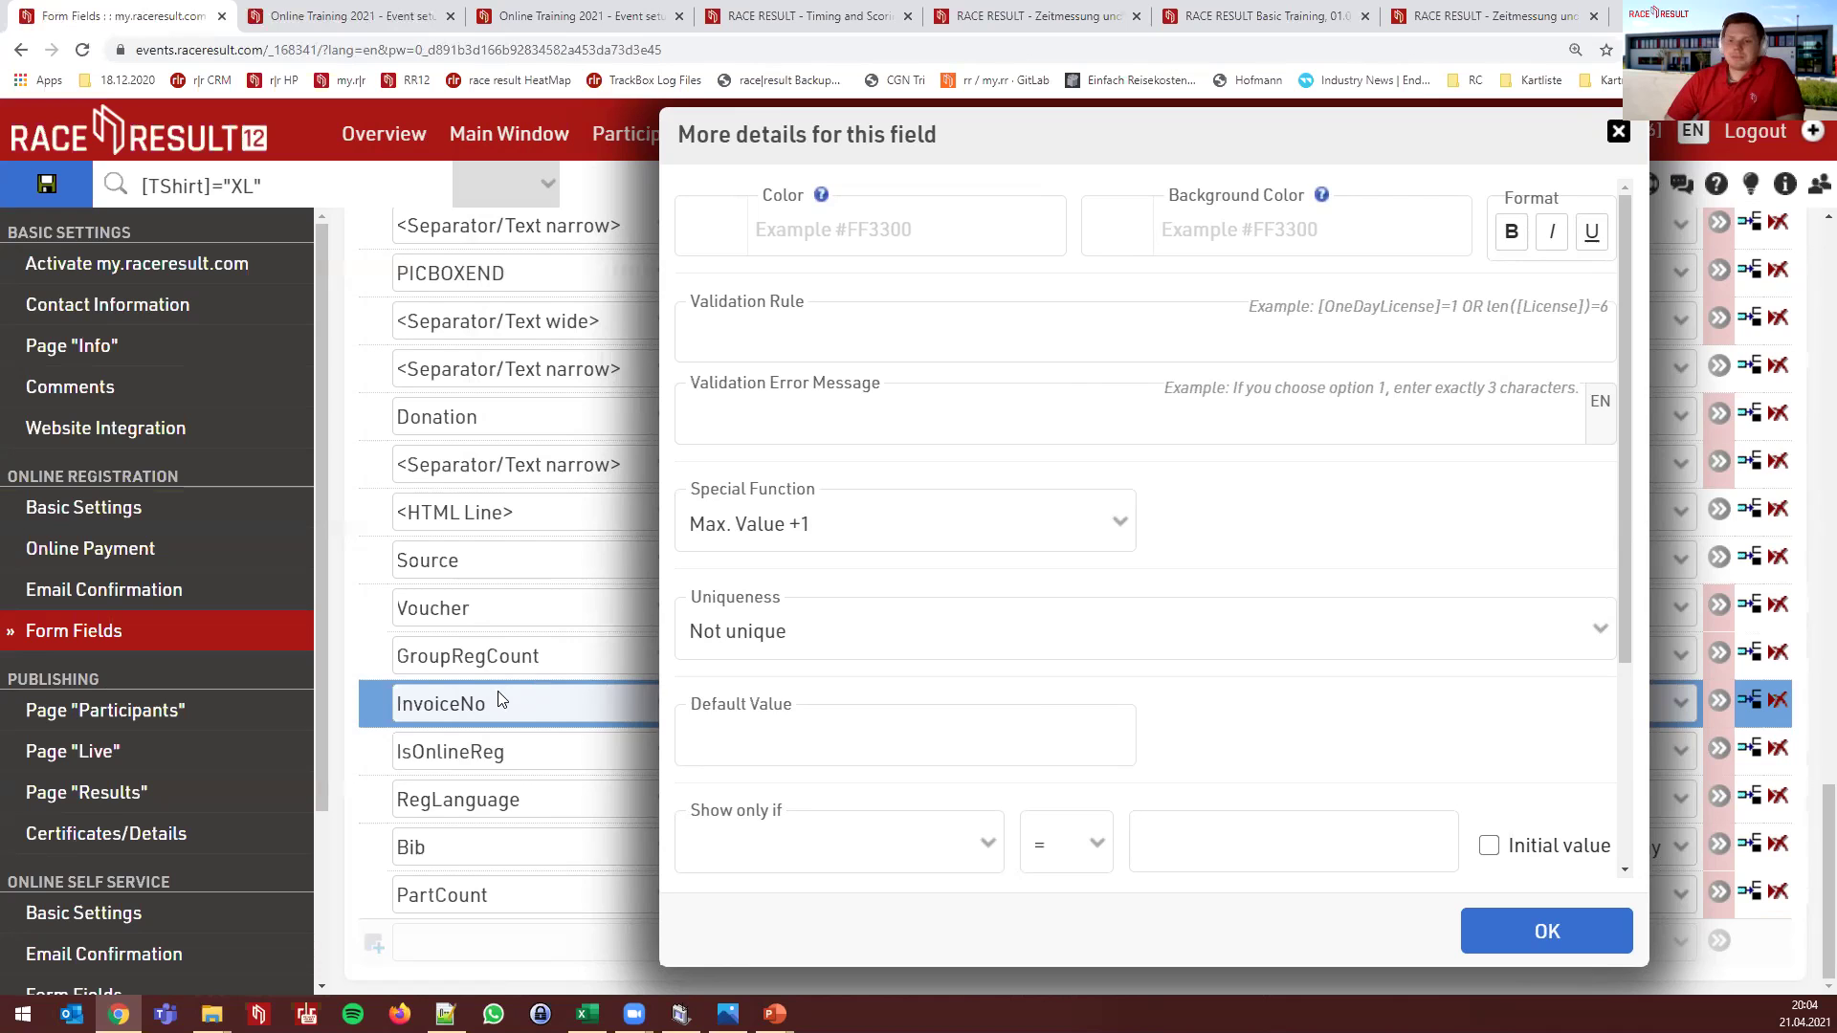
key(Escape)
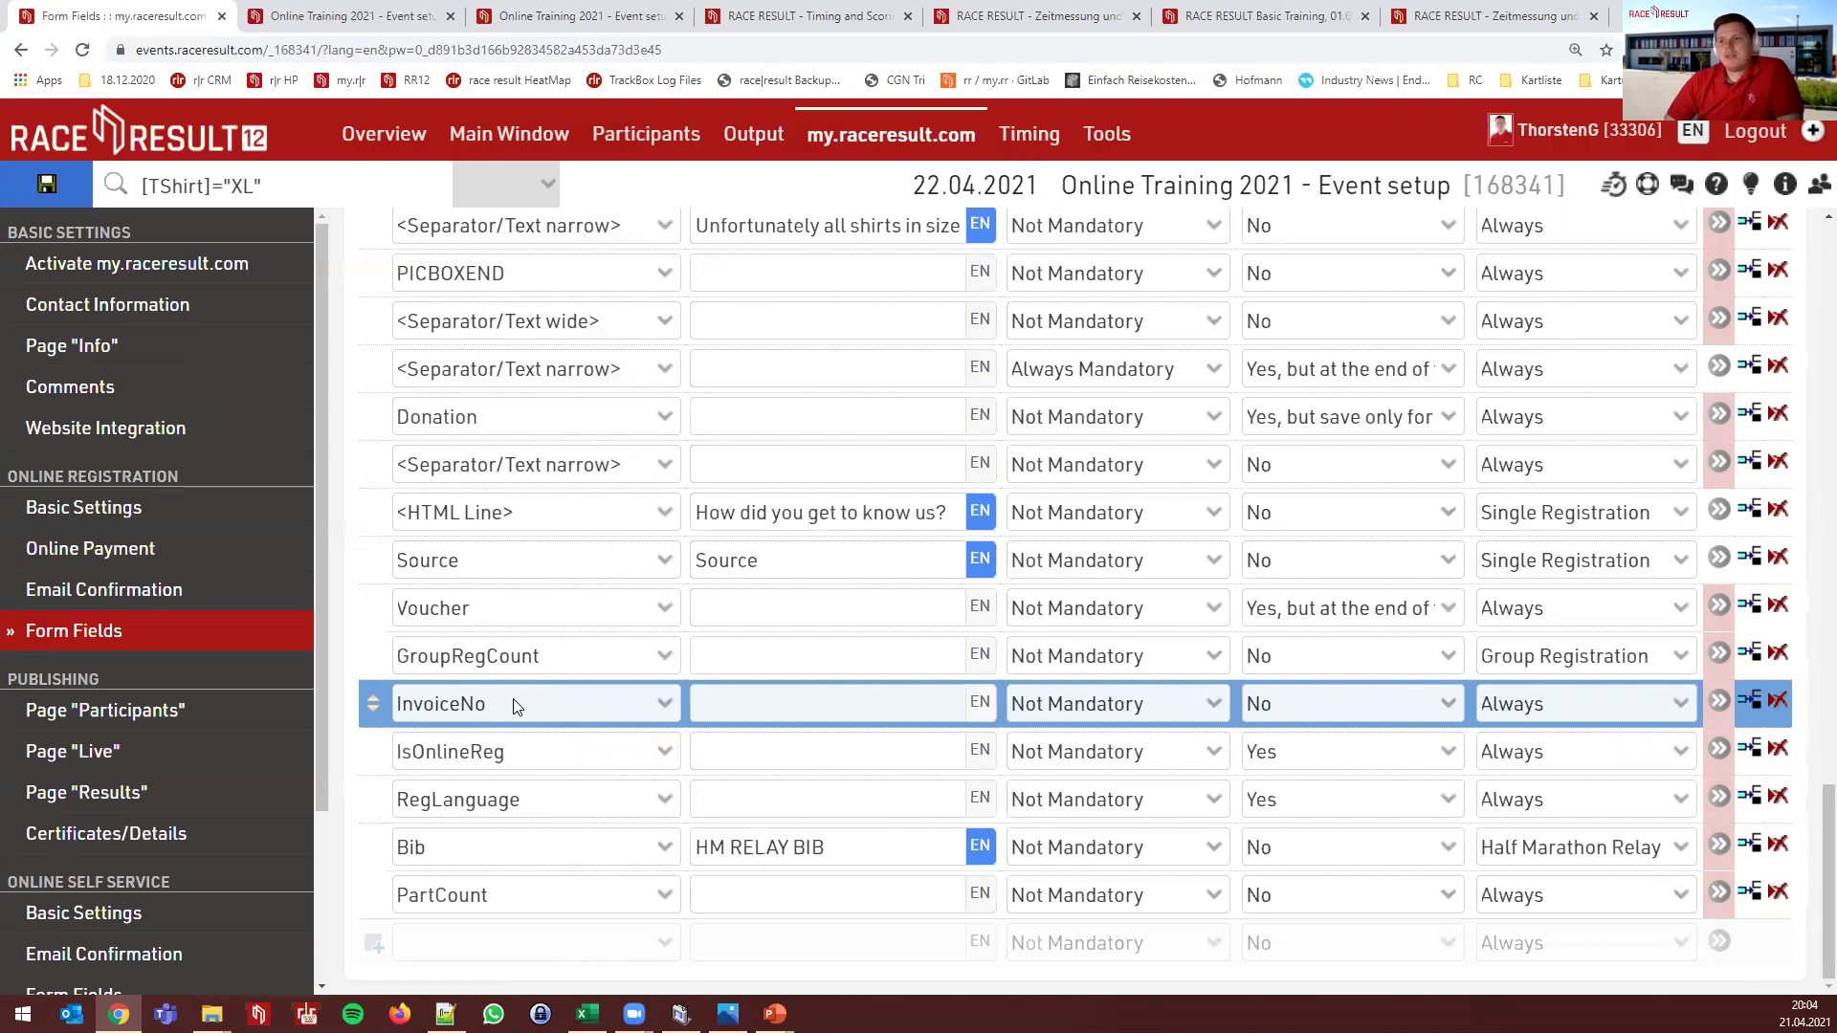
Clear the special function of the Club field below Country in the contact address section and save the form fields
scroll(791, 591, up, 18)
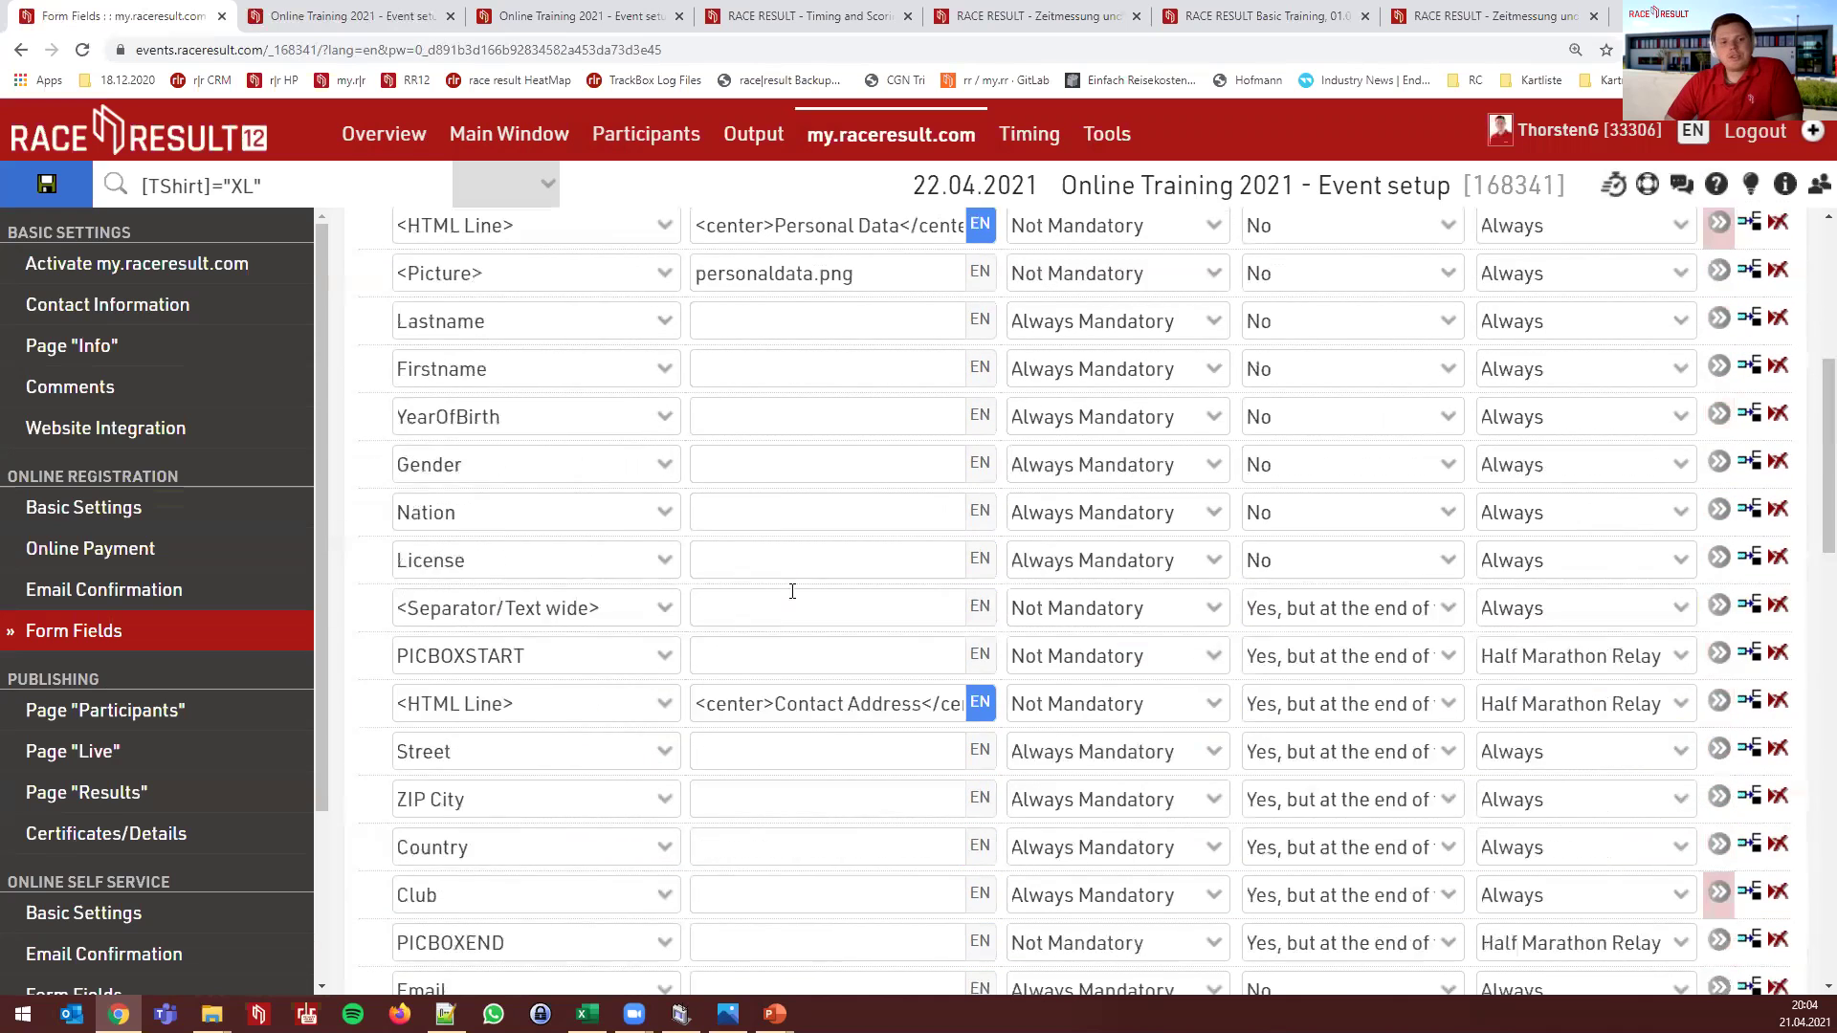
scroll(794, 593, up, 1)
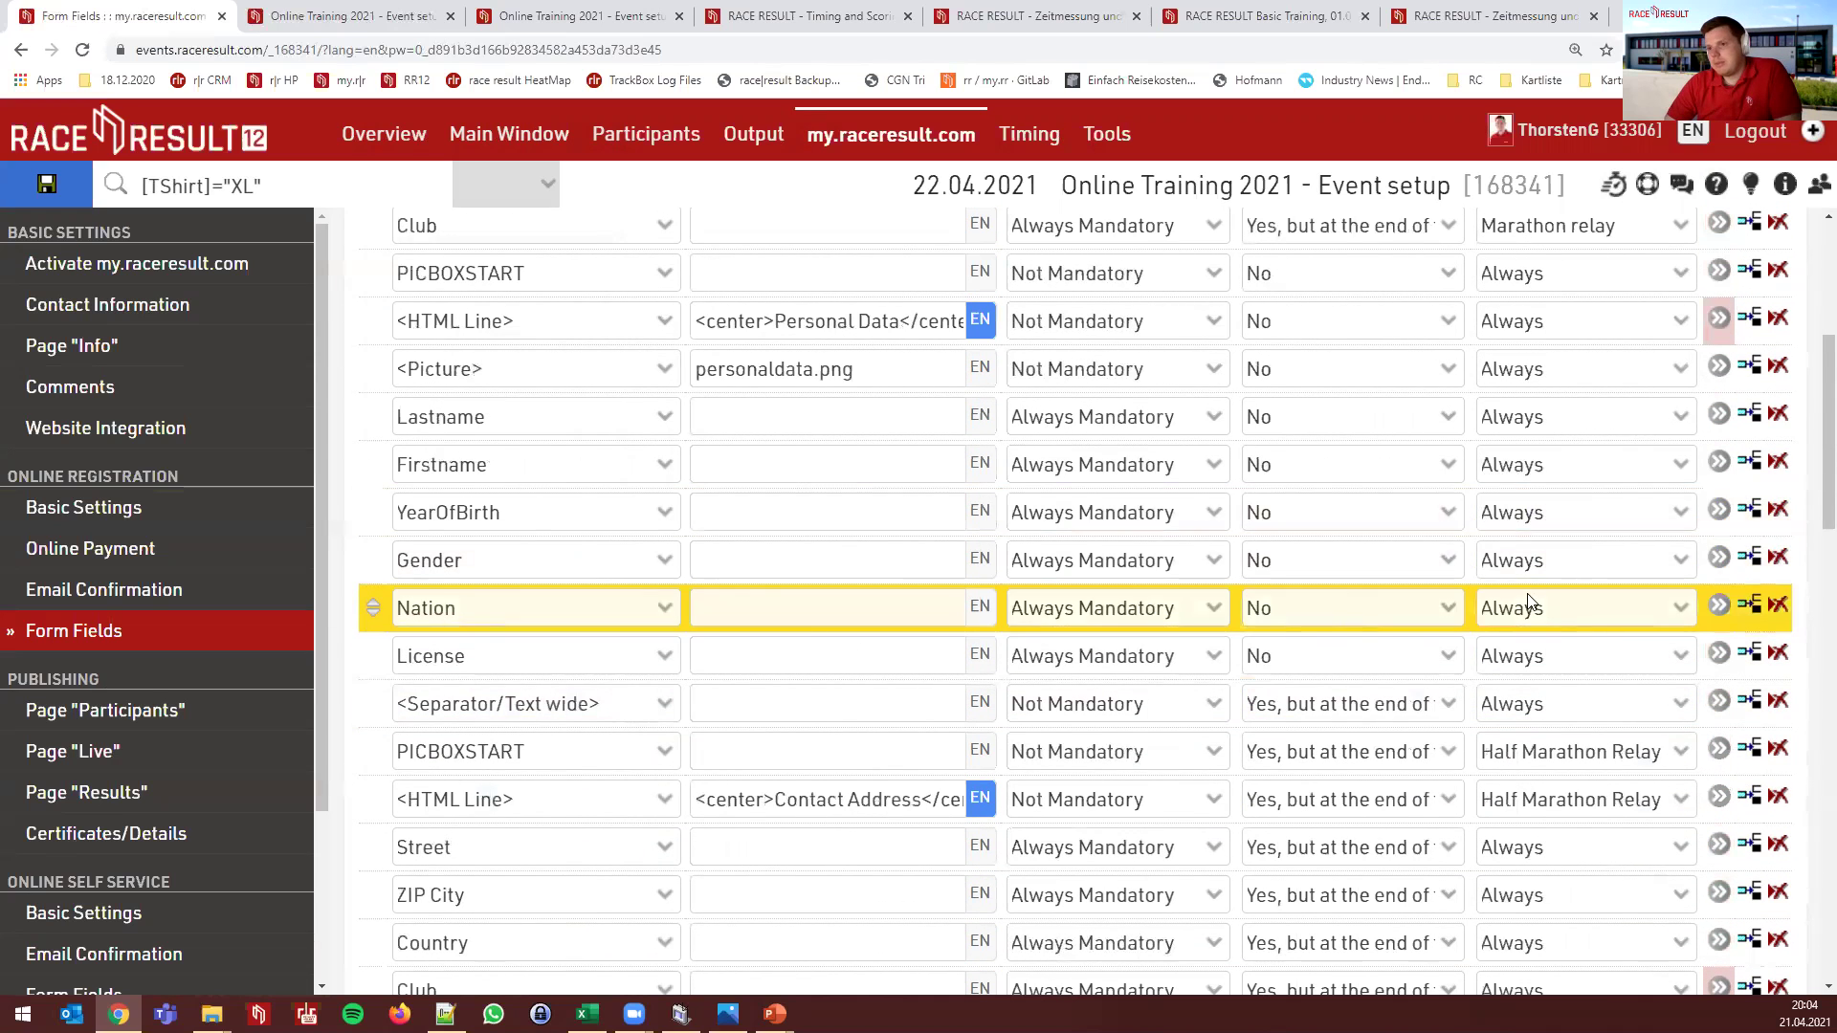
scroll(1530, 593, up, 2)
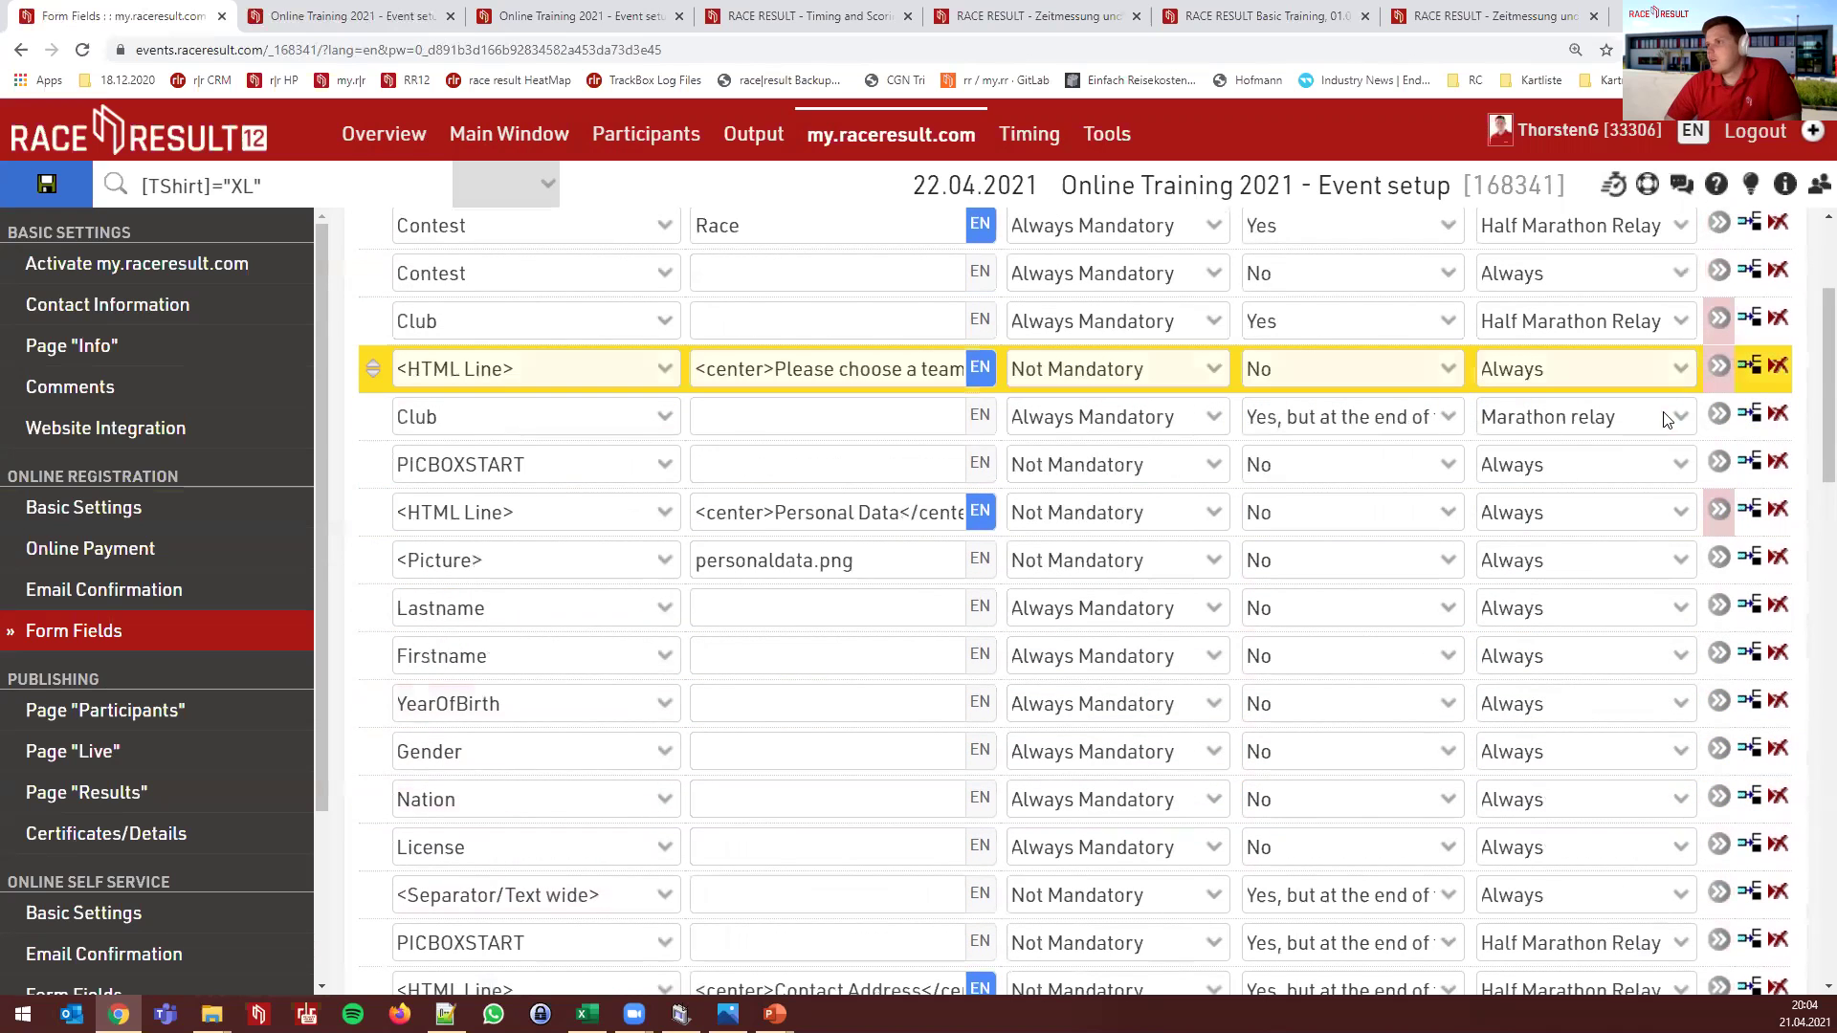
scroll(1664, 419, down, 4)
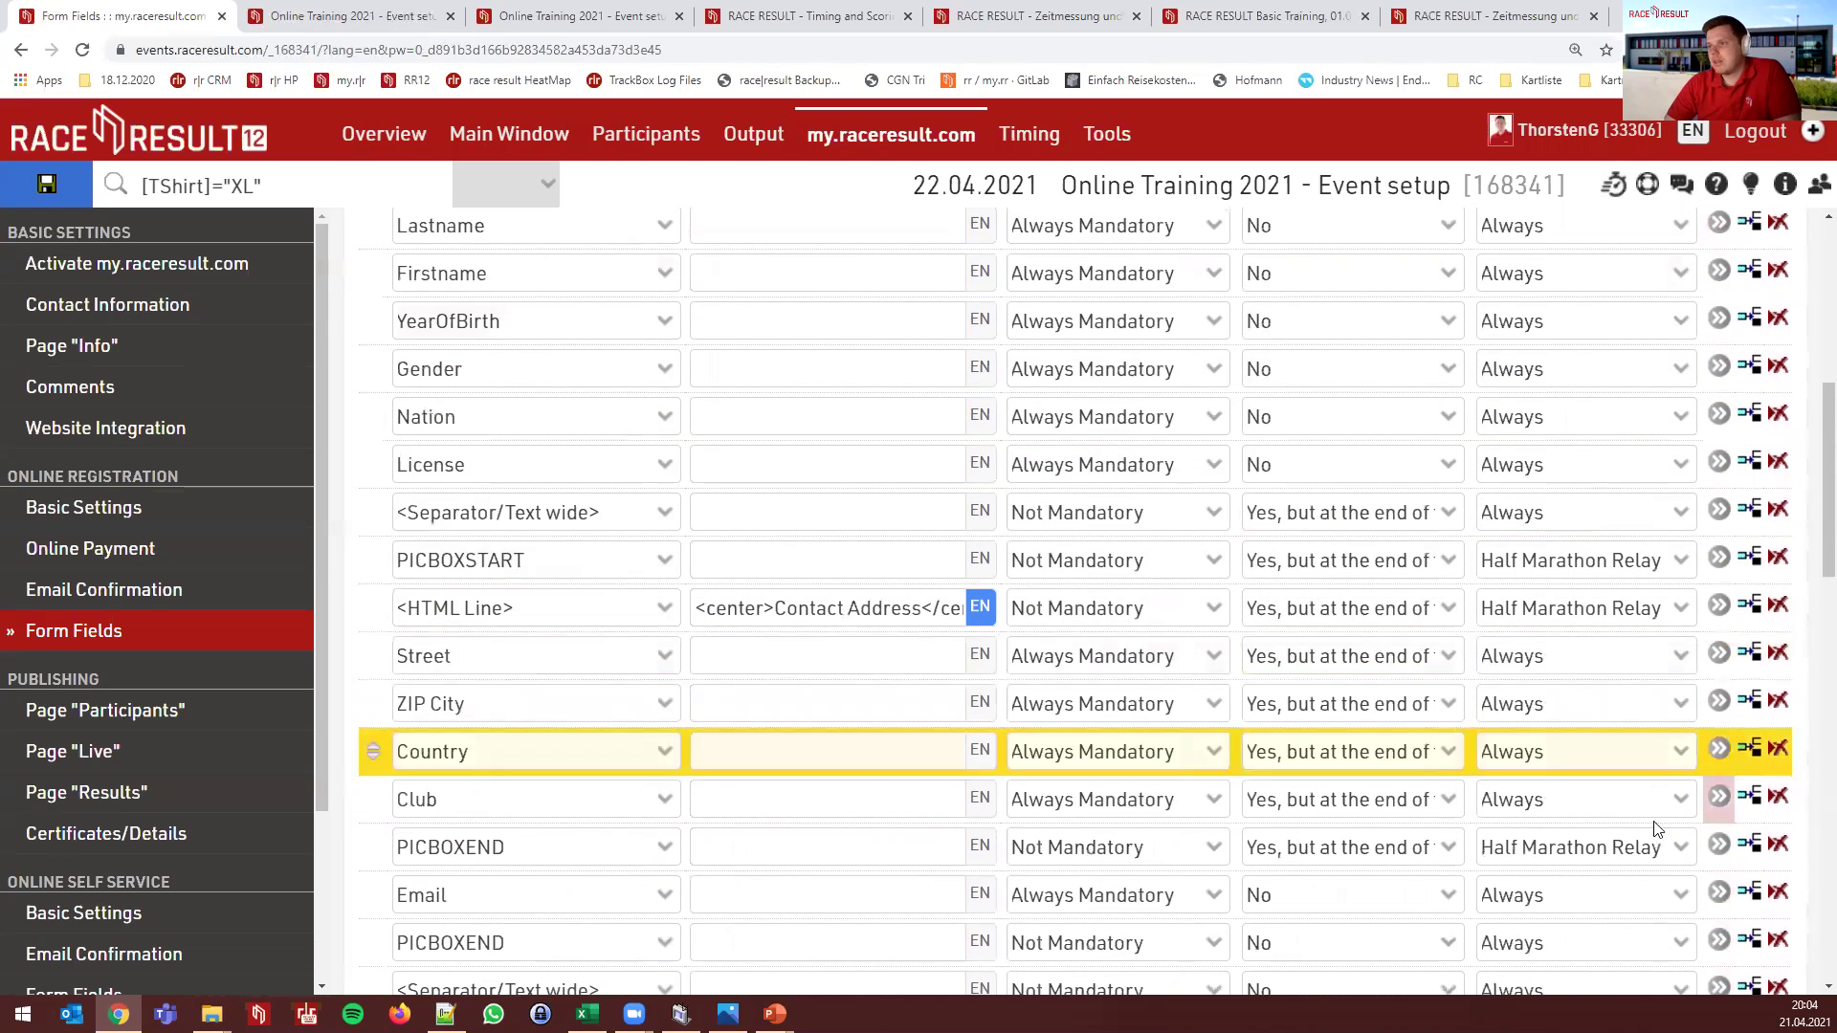
click(1718, 799)
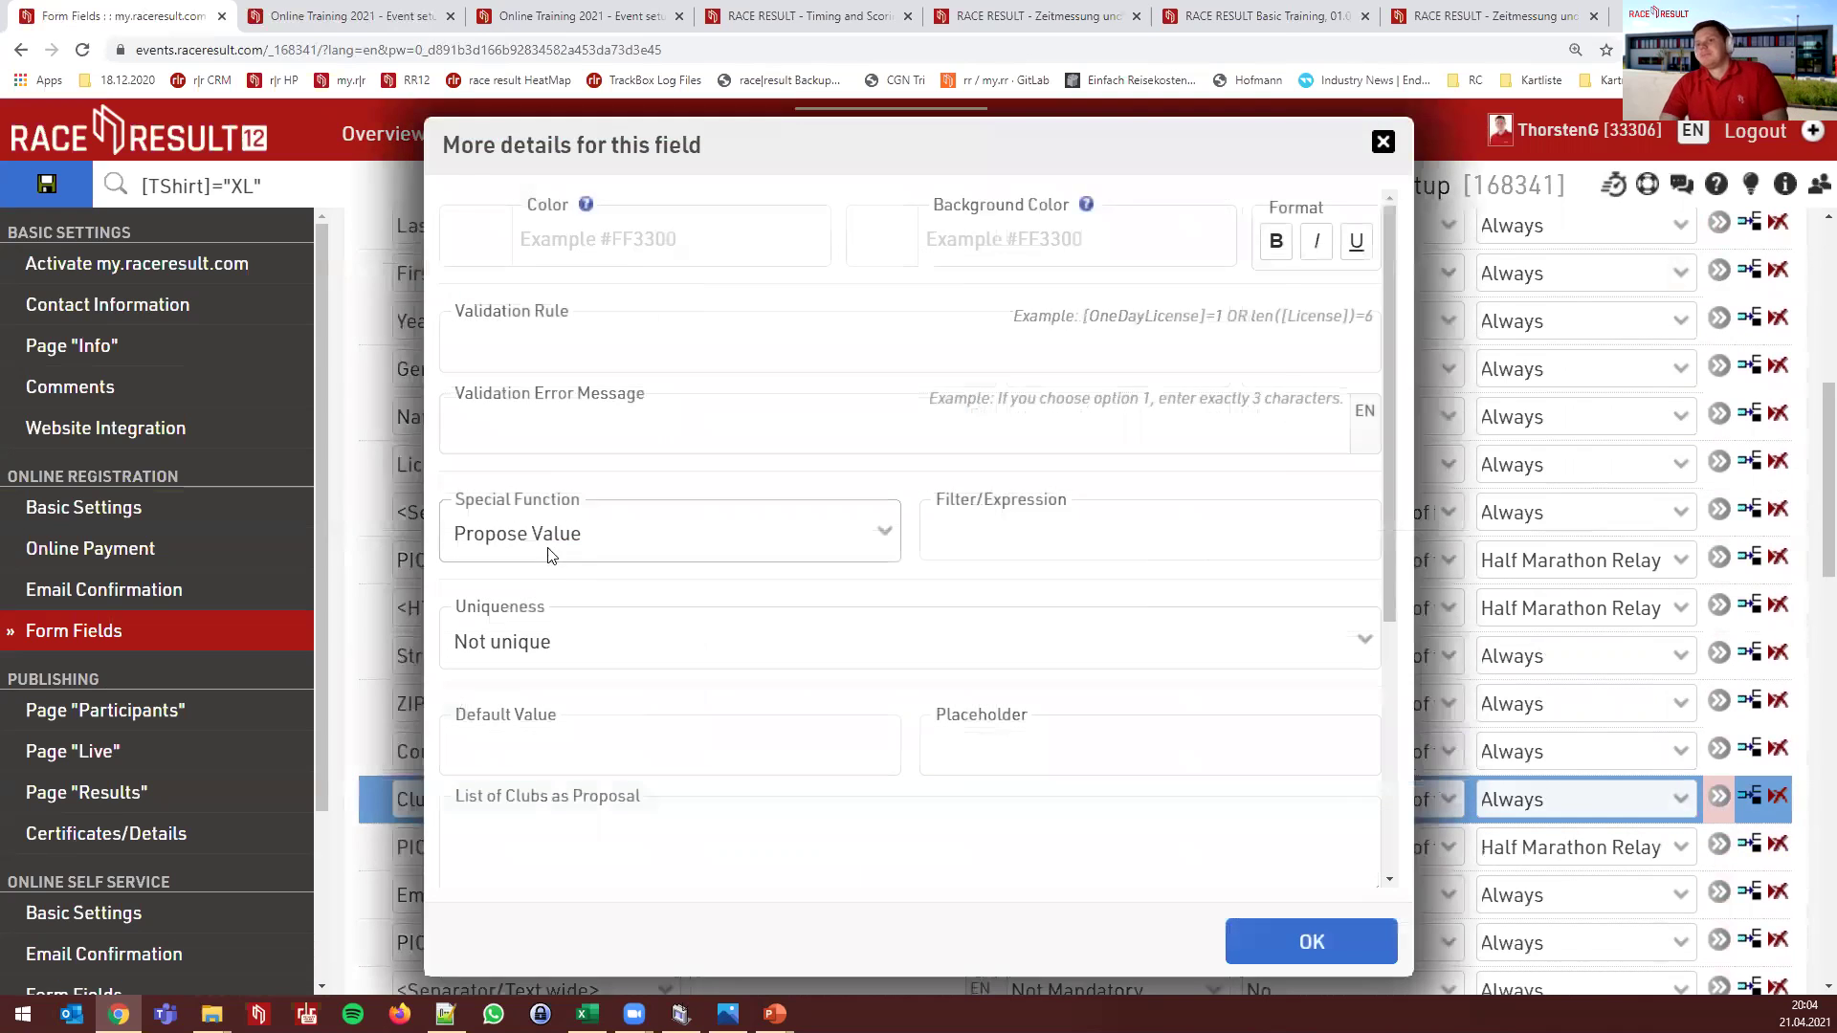
click(555, 544)
key(Home)
click(1070, 568)
click(1069, 569)
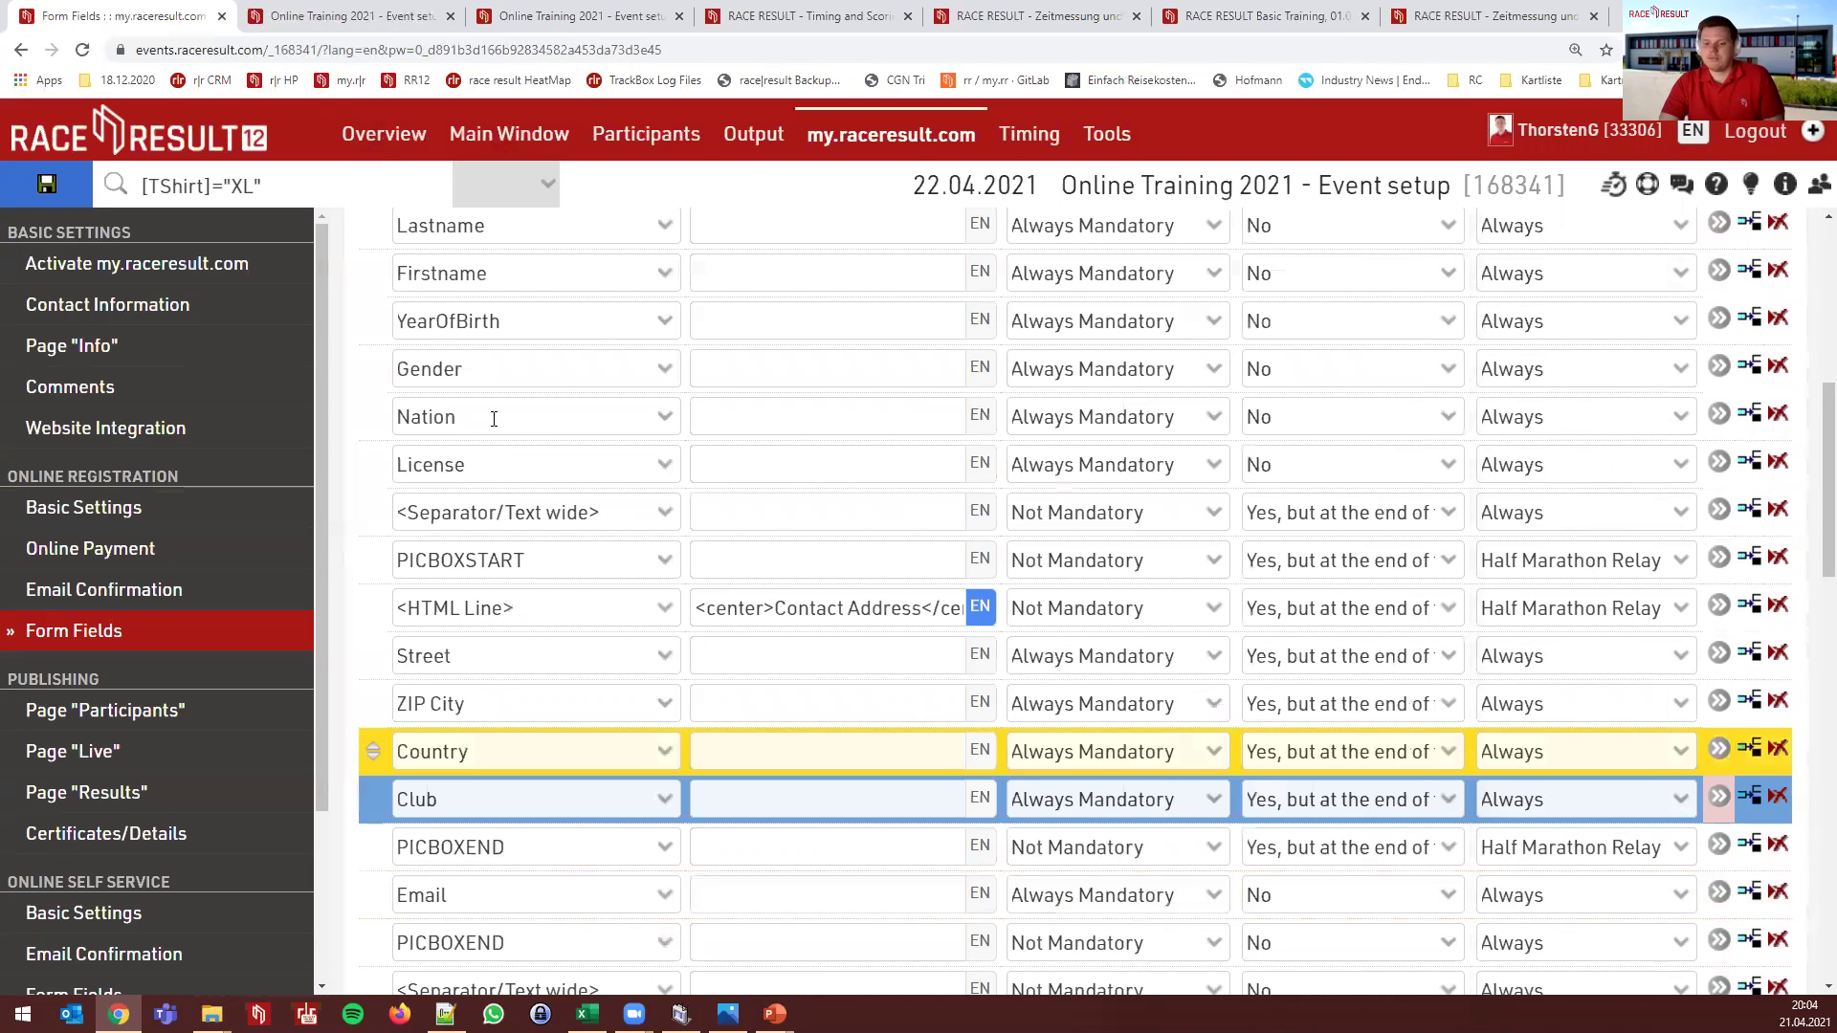
click(22, 202)
On the registration page, open the Marathon and Half Marathon single registration and check how the Club field behaves without entering a club
click(287, 17)
key(F5)
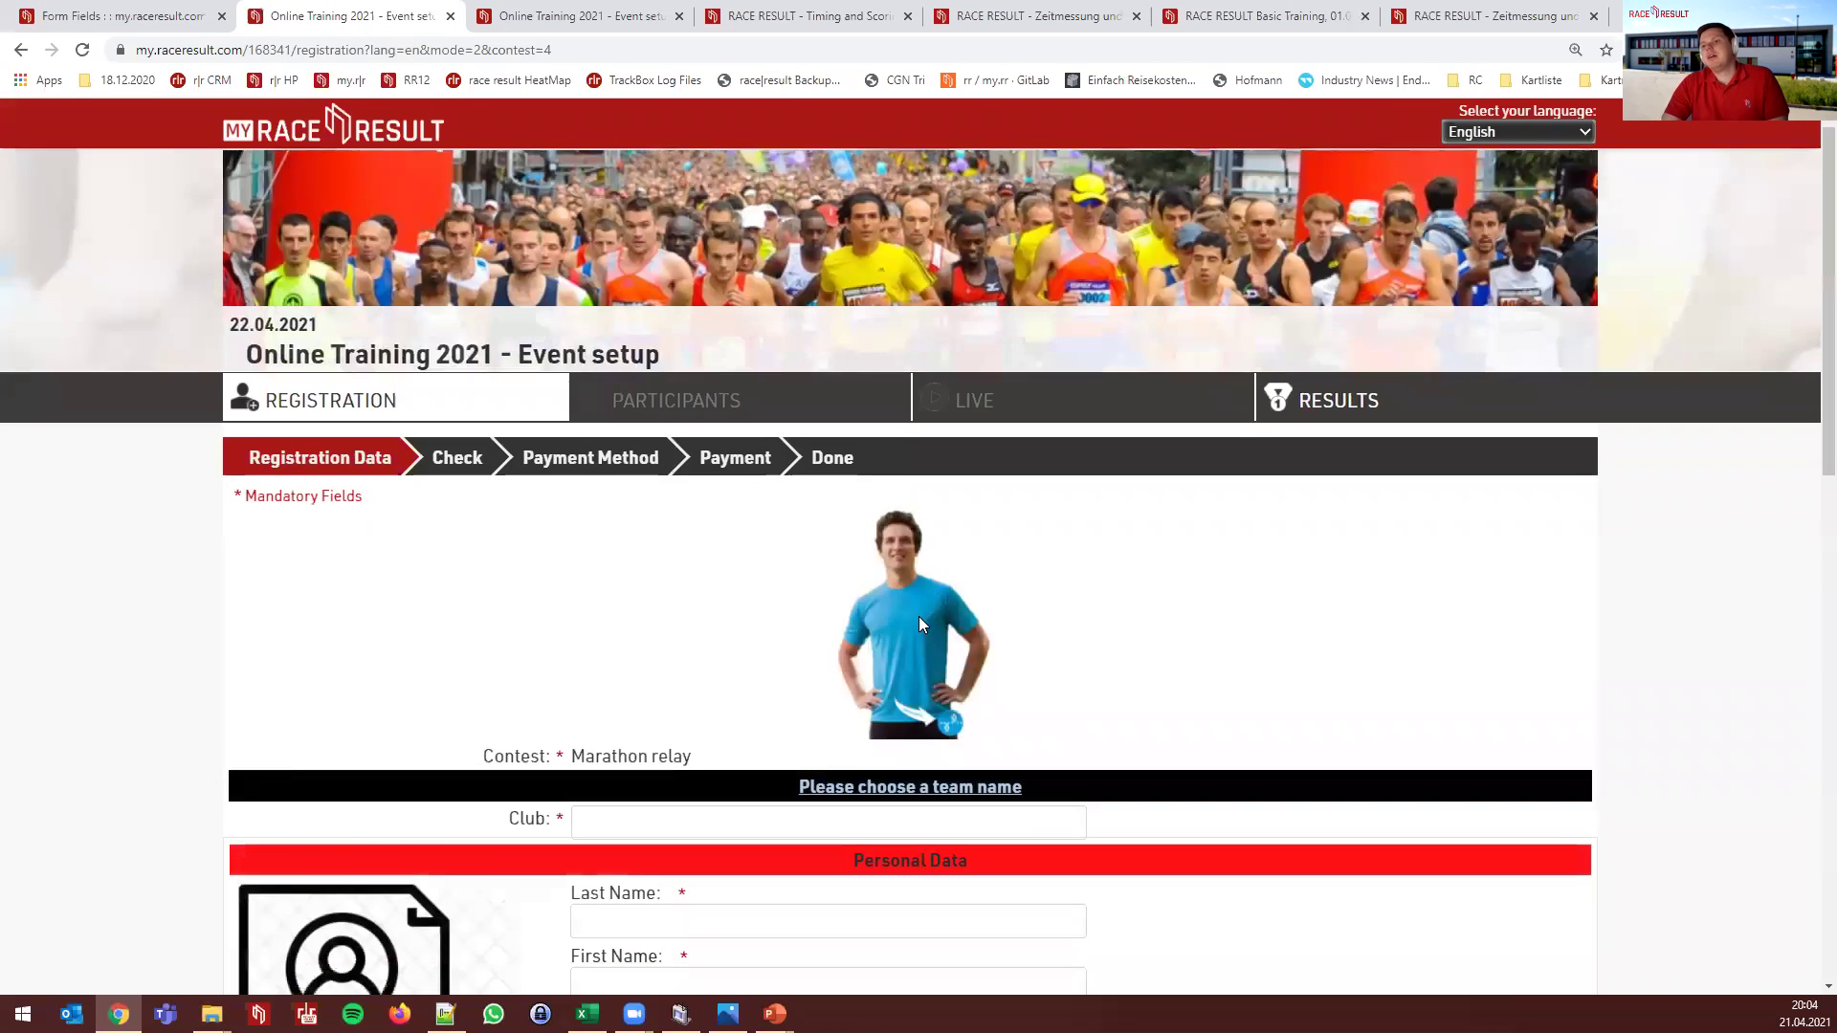
scroll(918, 616, down, 4)
scroll(865, 538, up, 5)
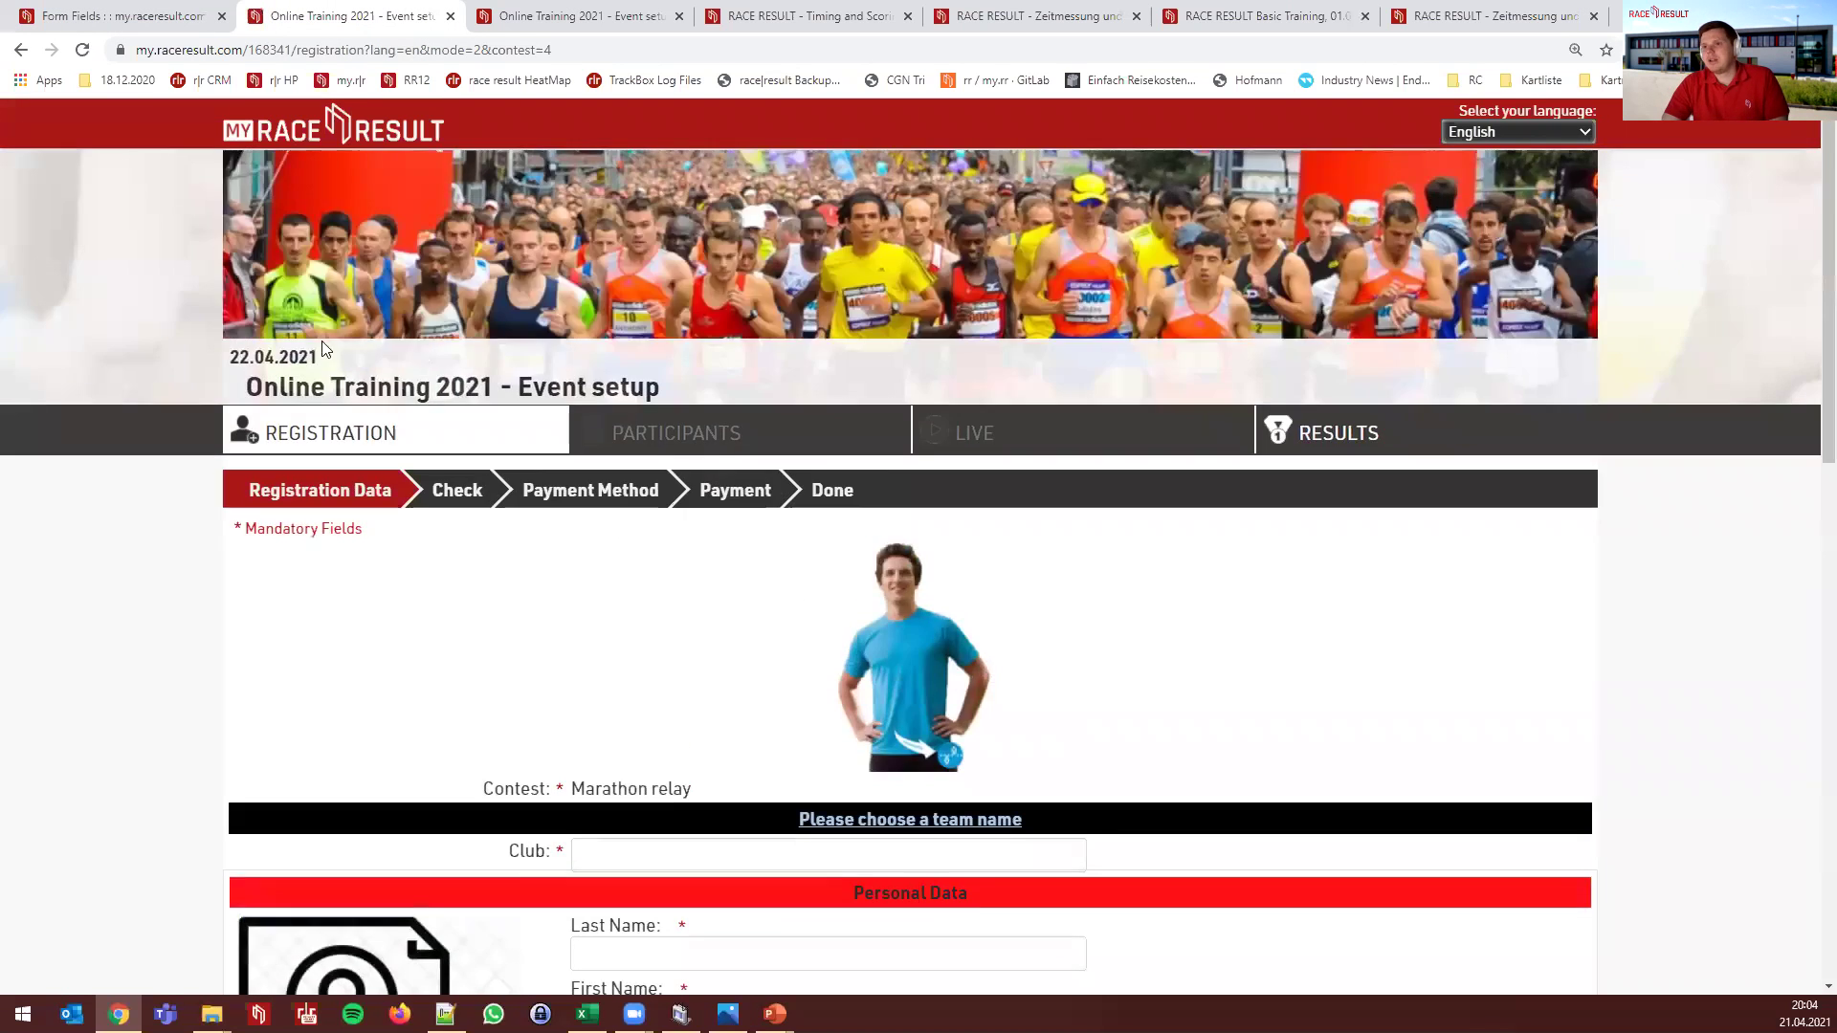
click(329, 425)
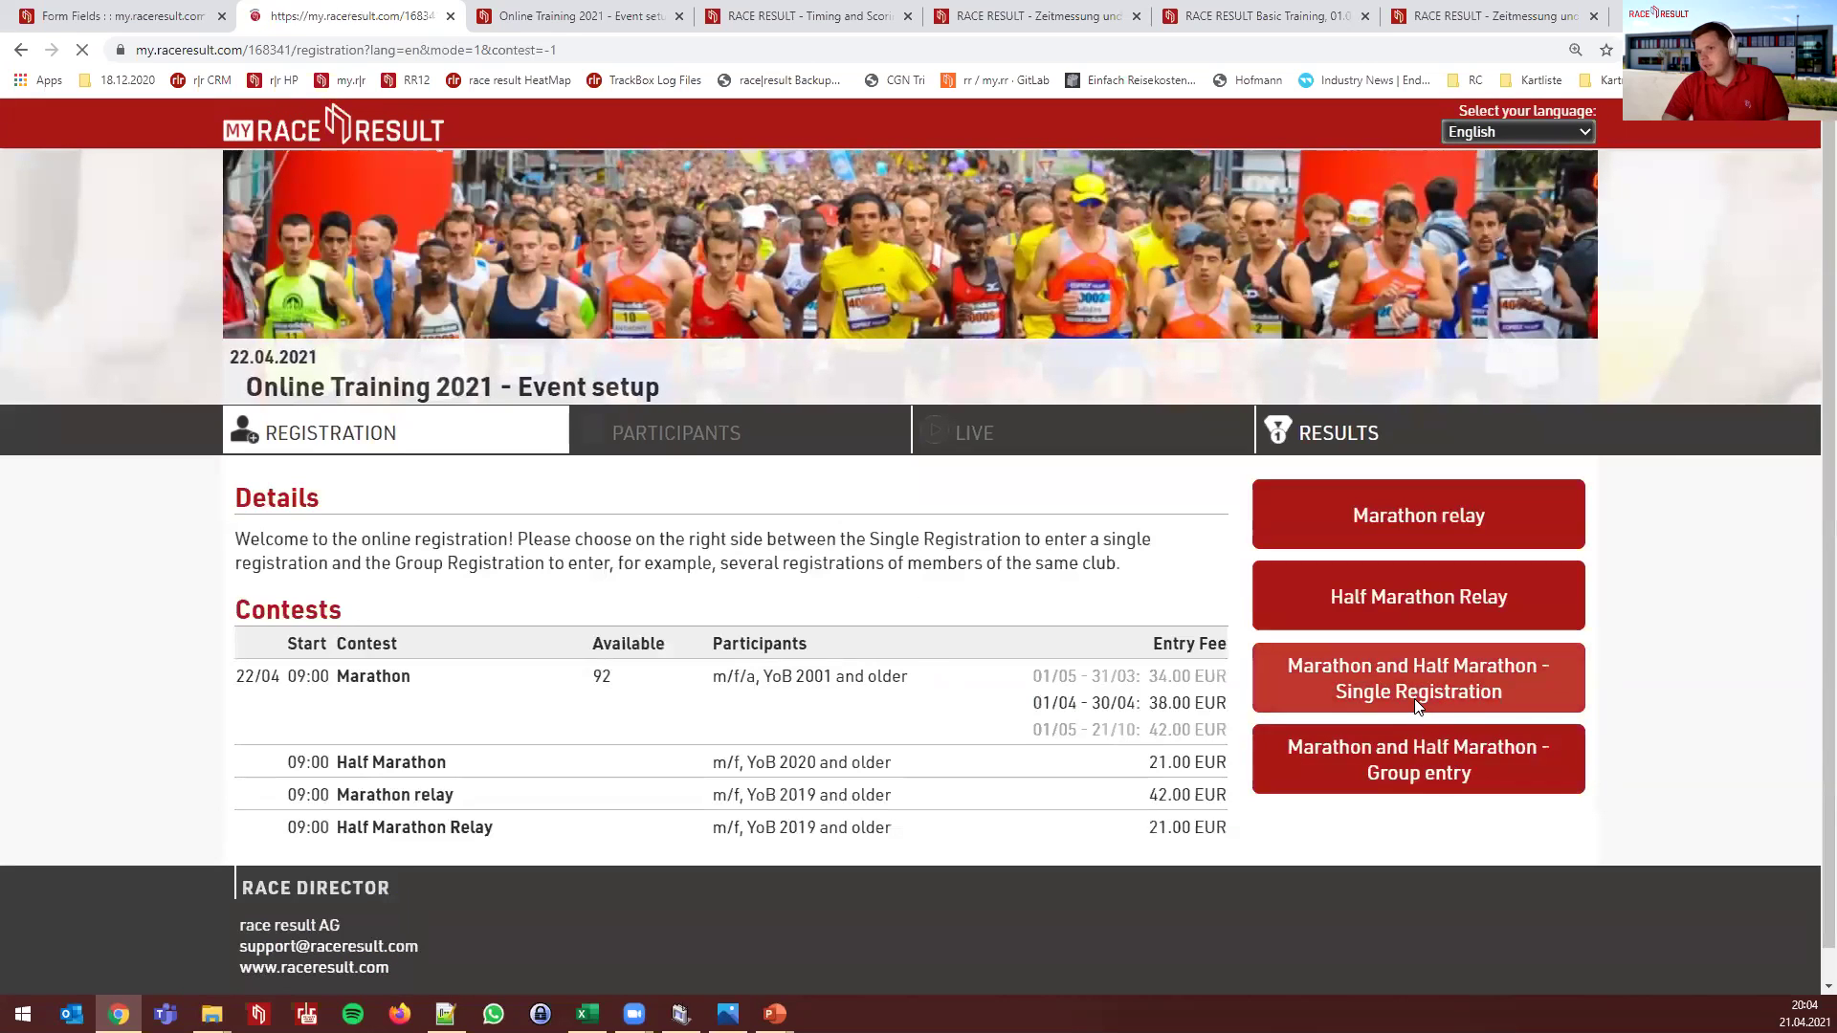
click(1415, 710)
scroll(1046, 617, down, 8)
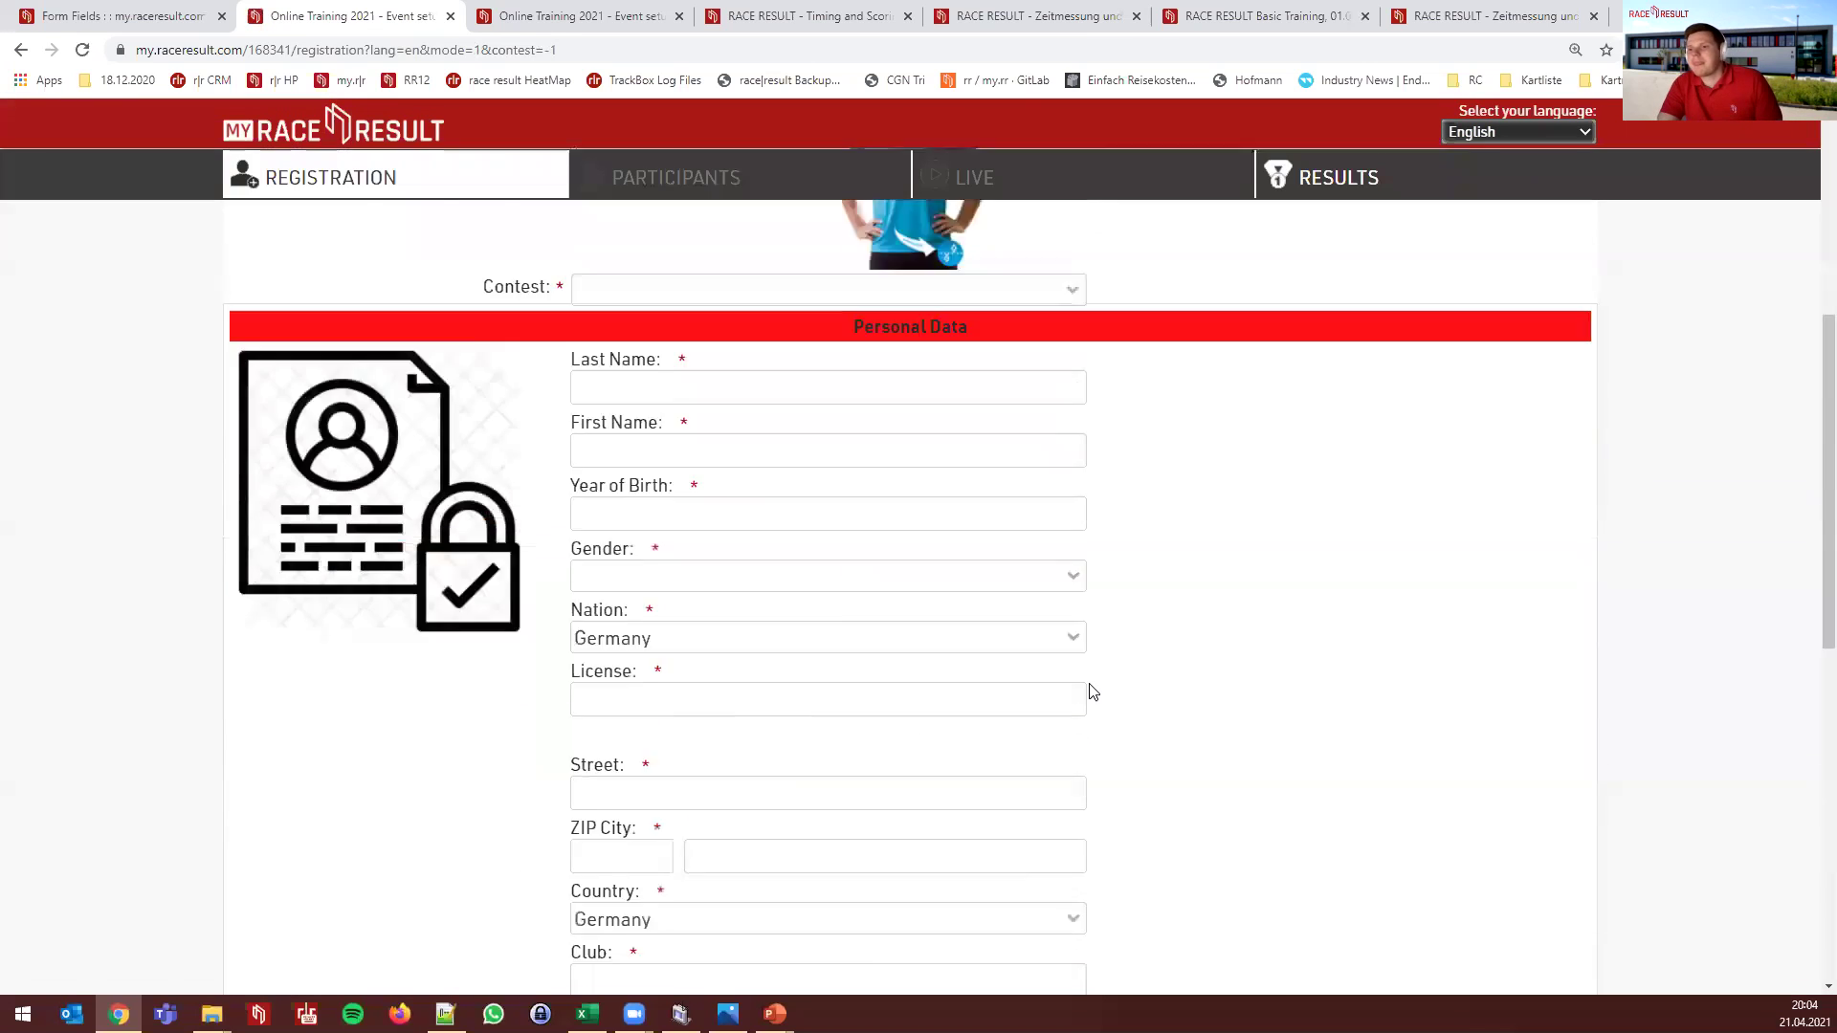
click(730, 746)
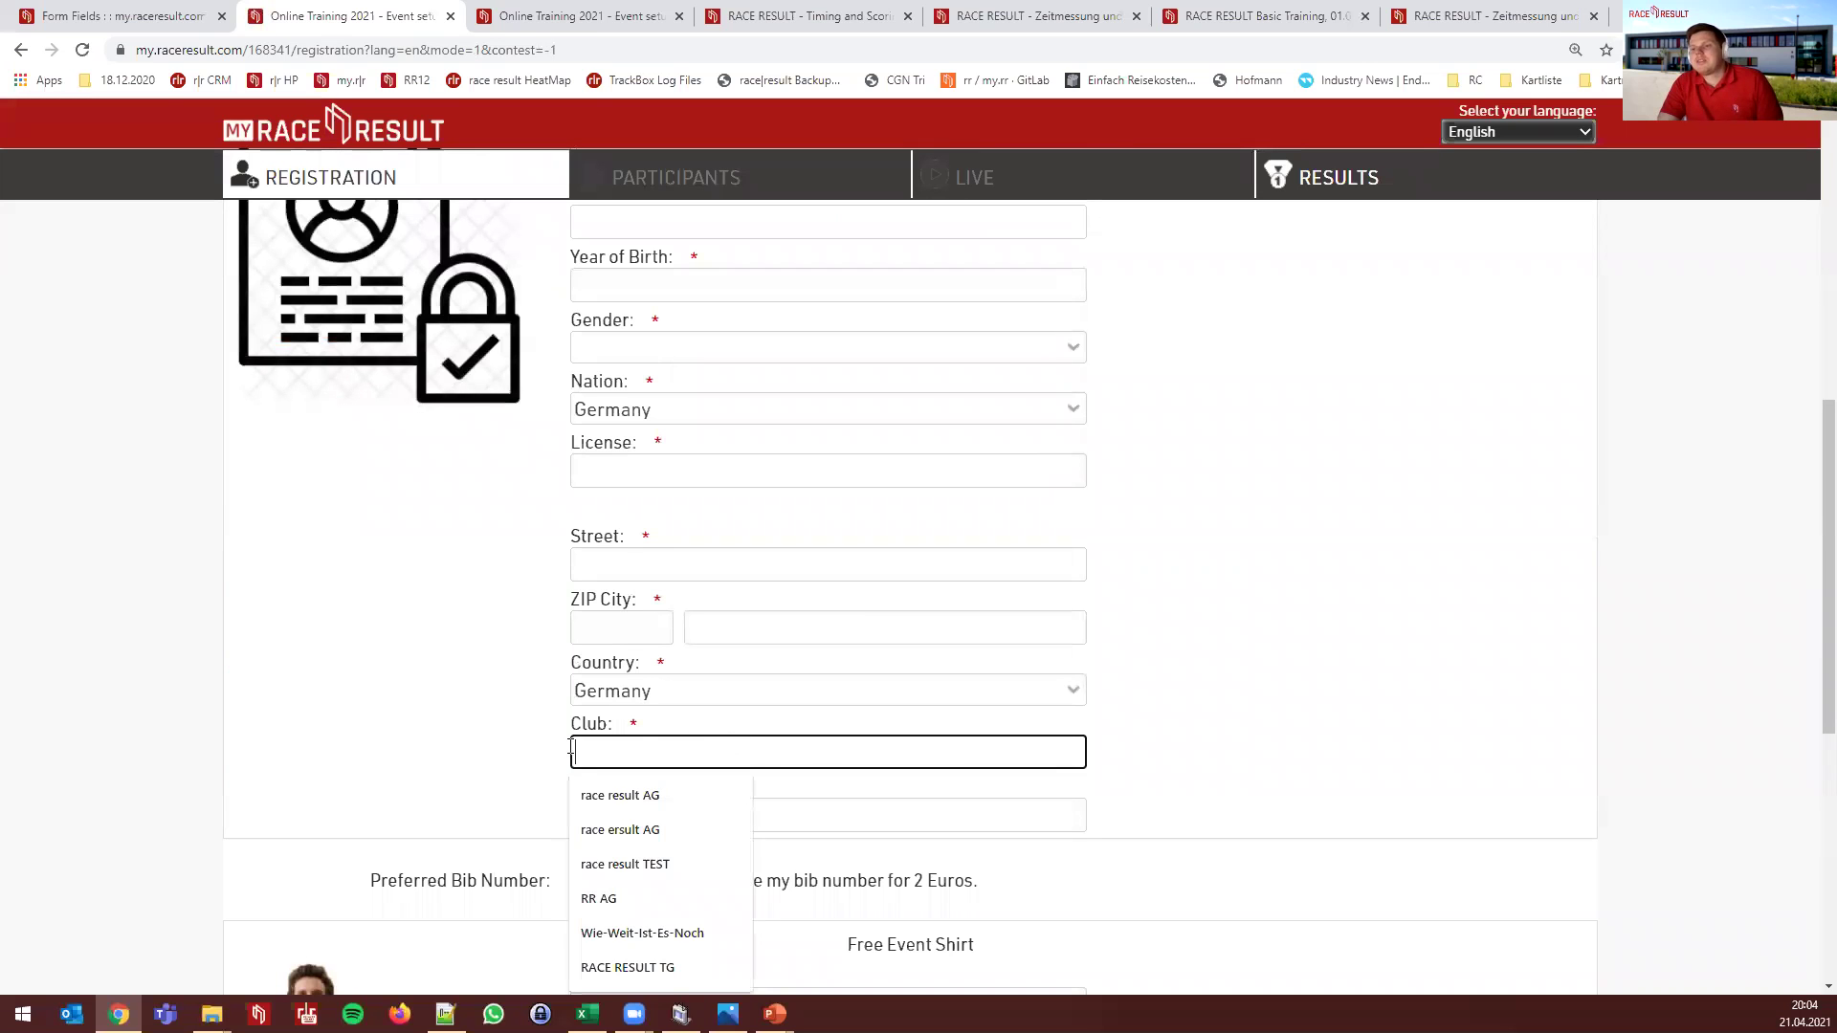
click(533, 738)
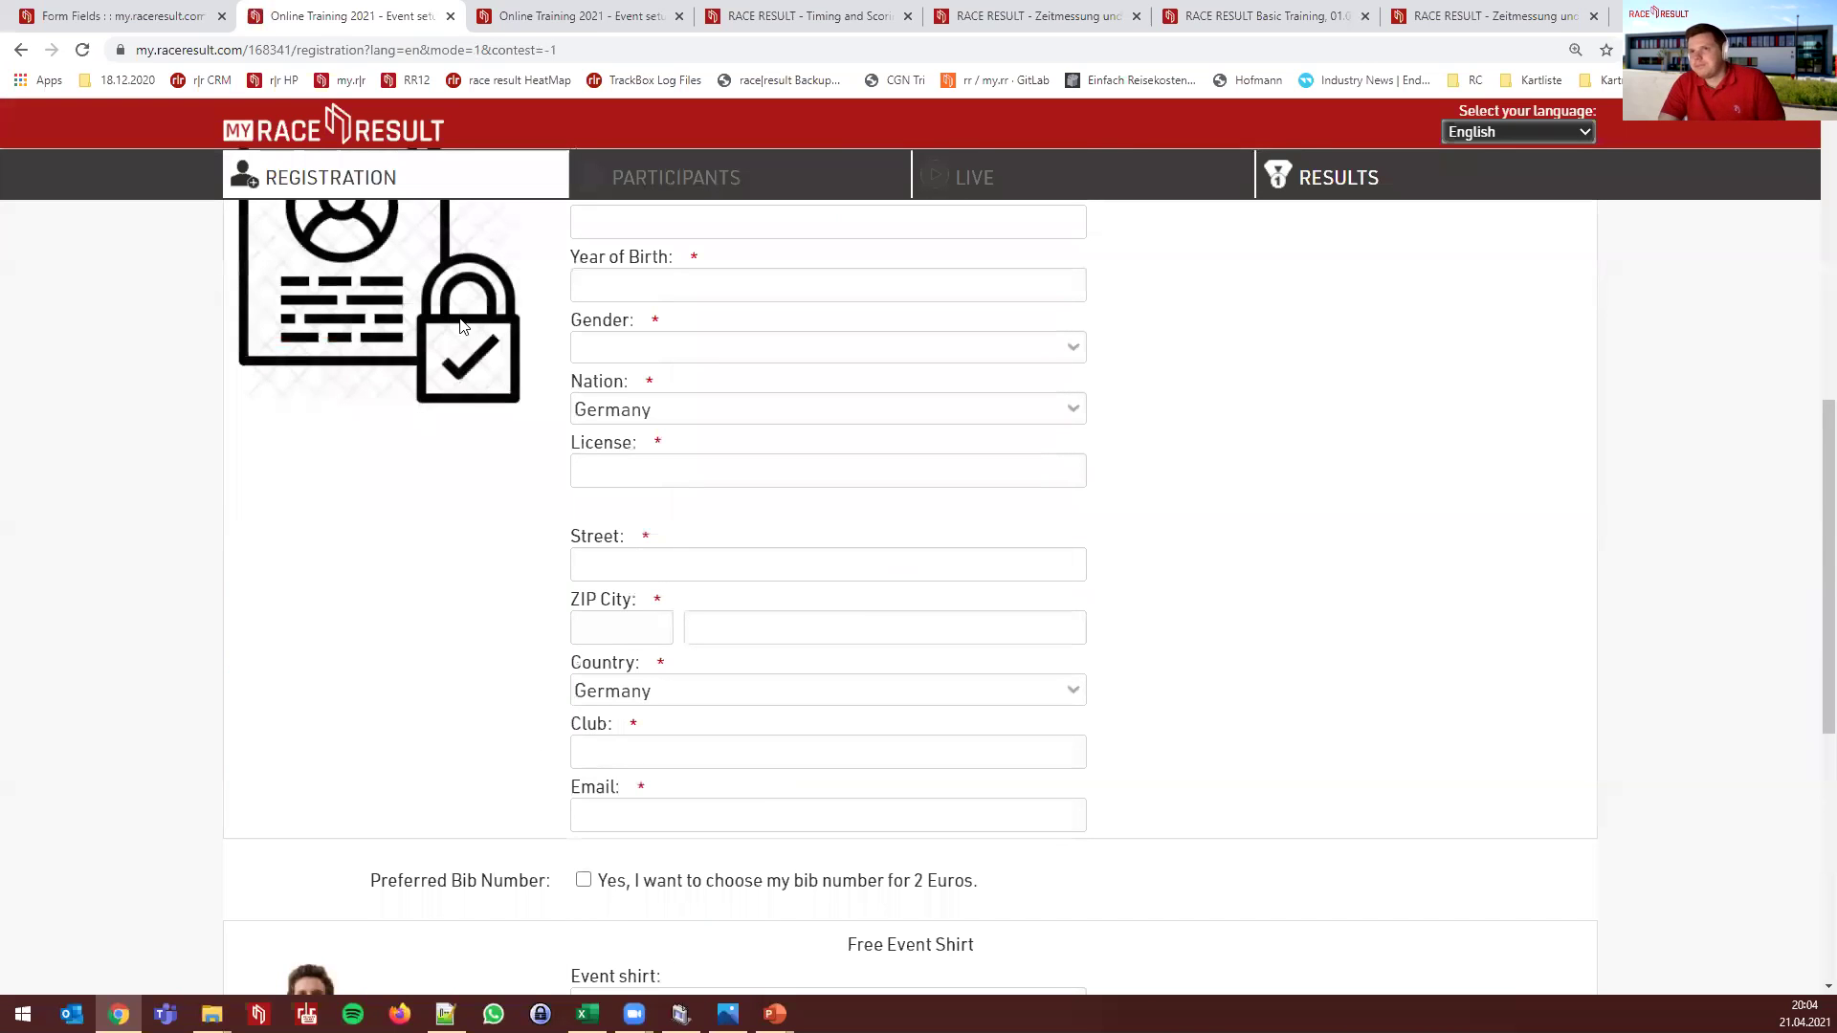
Return to the form fields and reopen the details of the Club field below Country
click(161, 17)
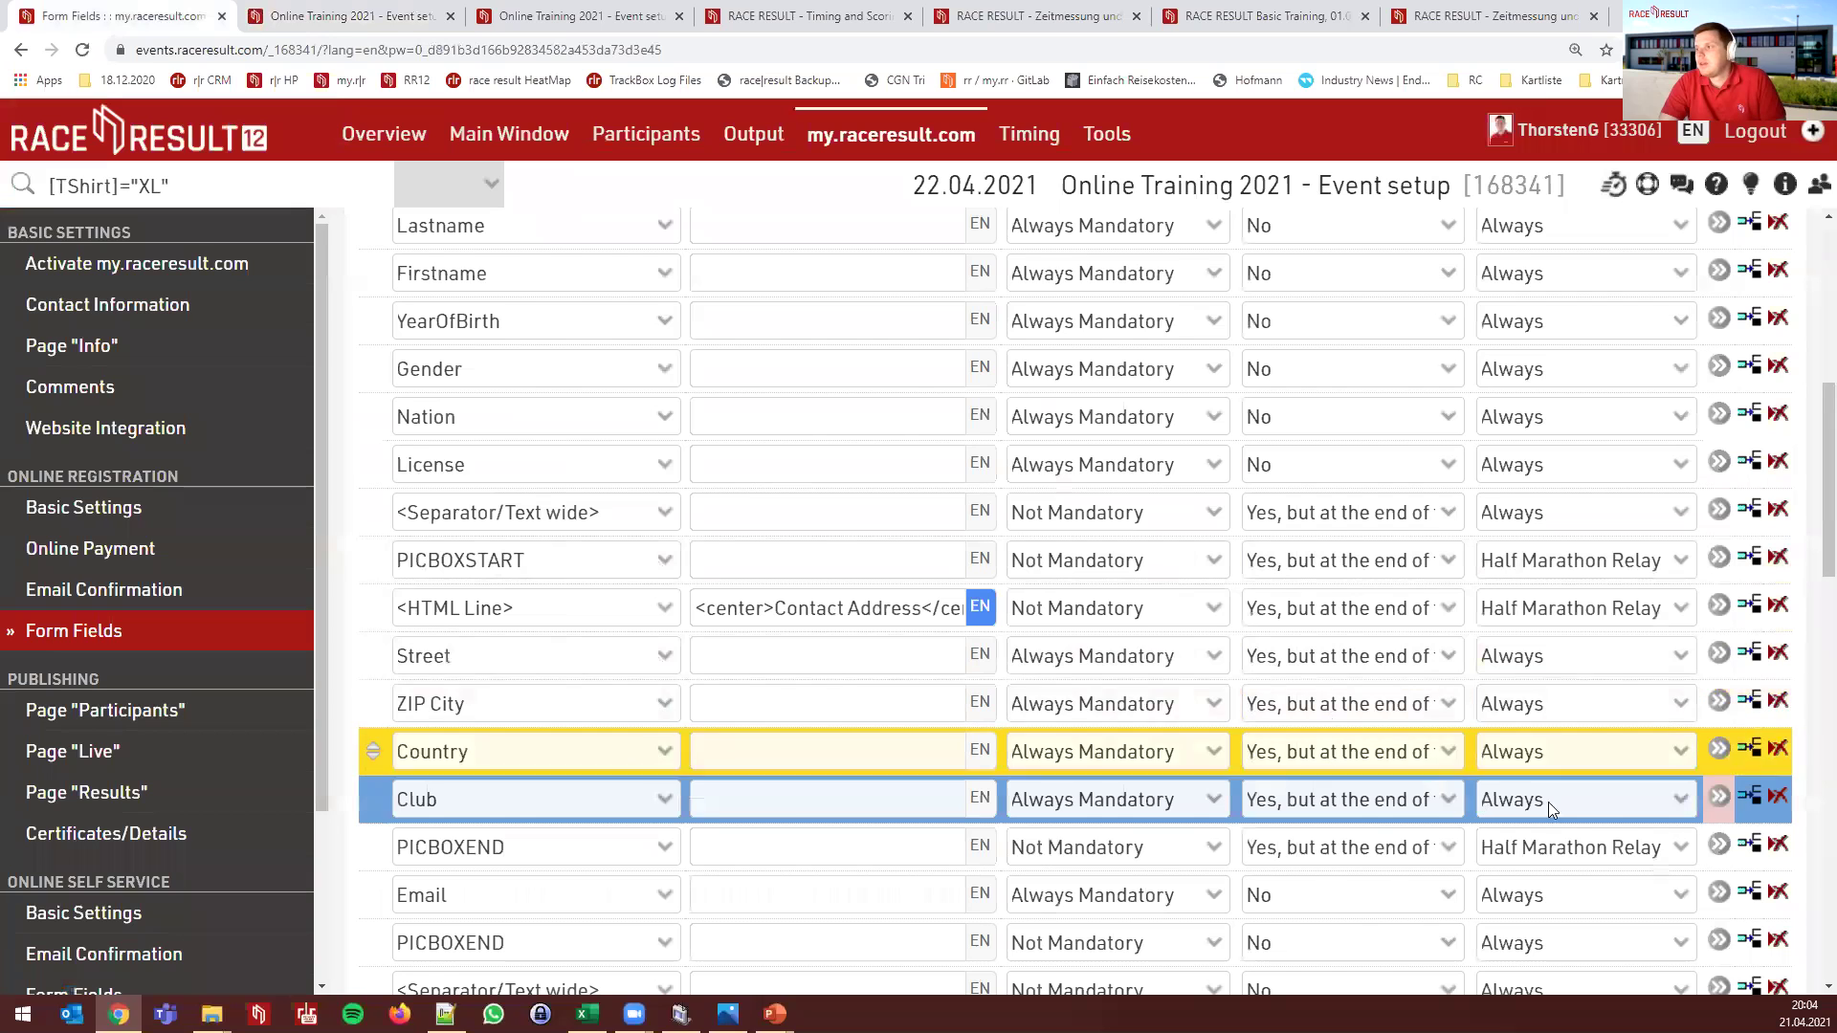
click(1719, 796)
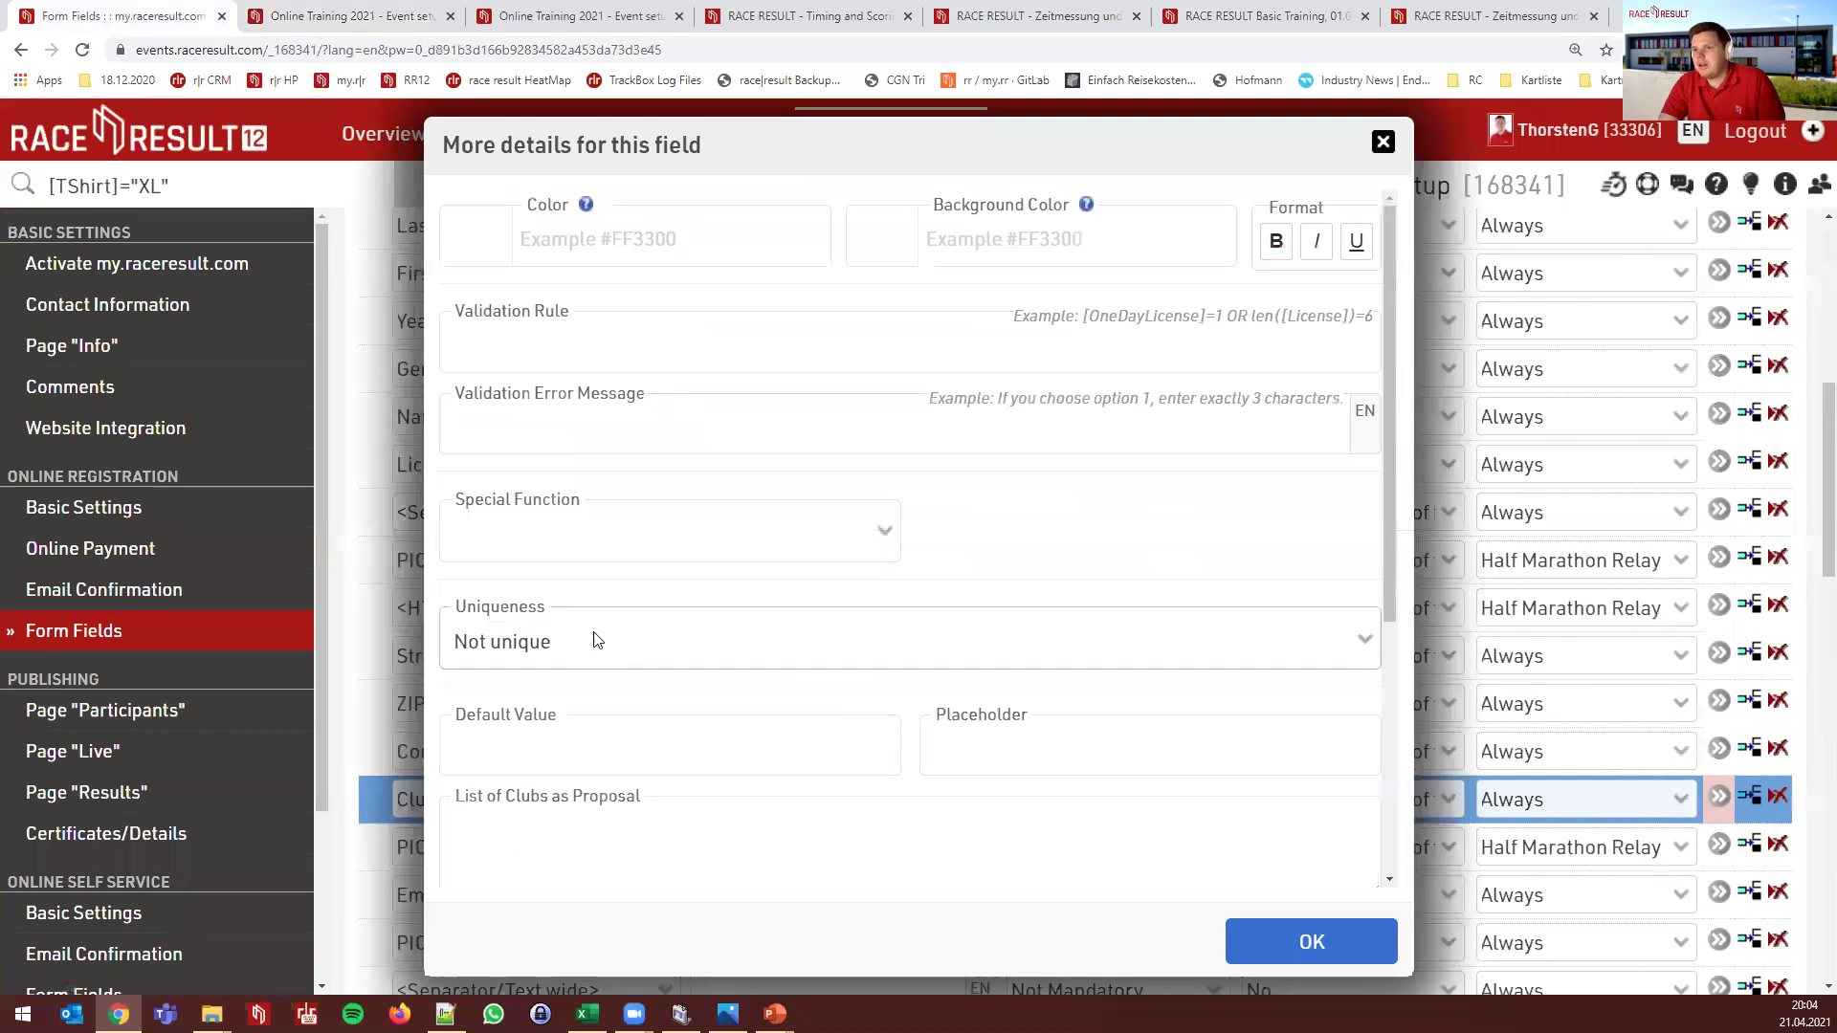
Set the Club field's special function to Select Value and save the form fields
click(569, 543)
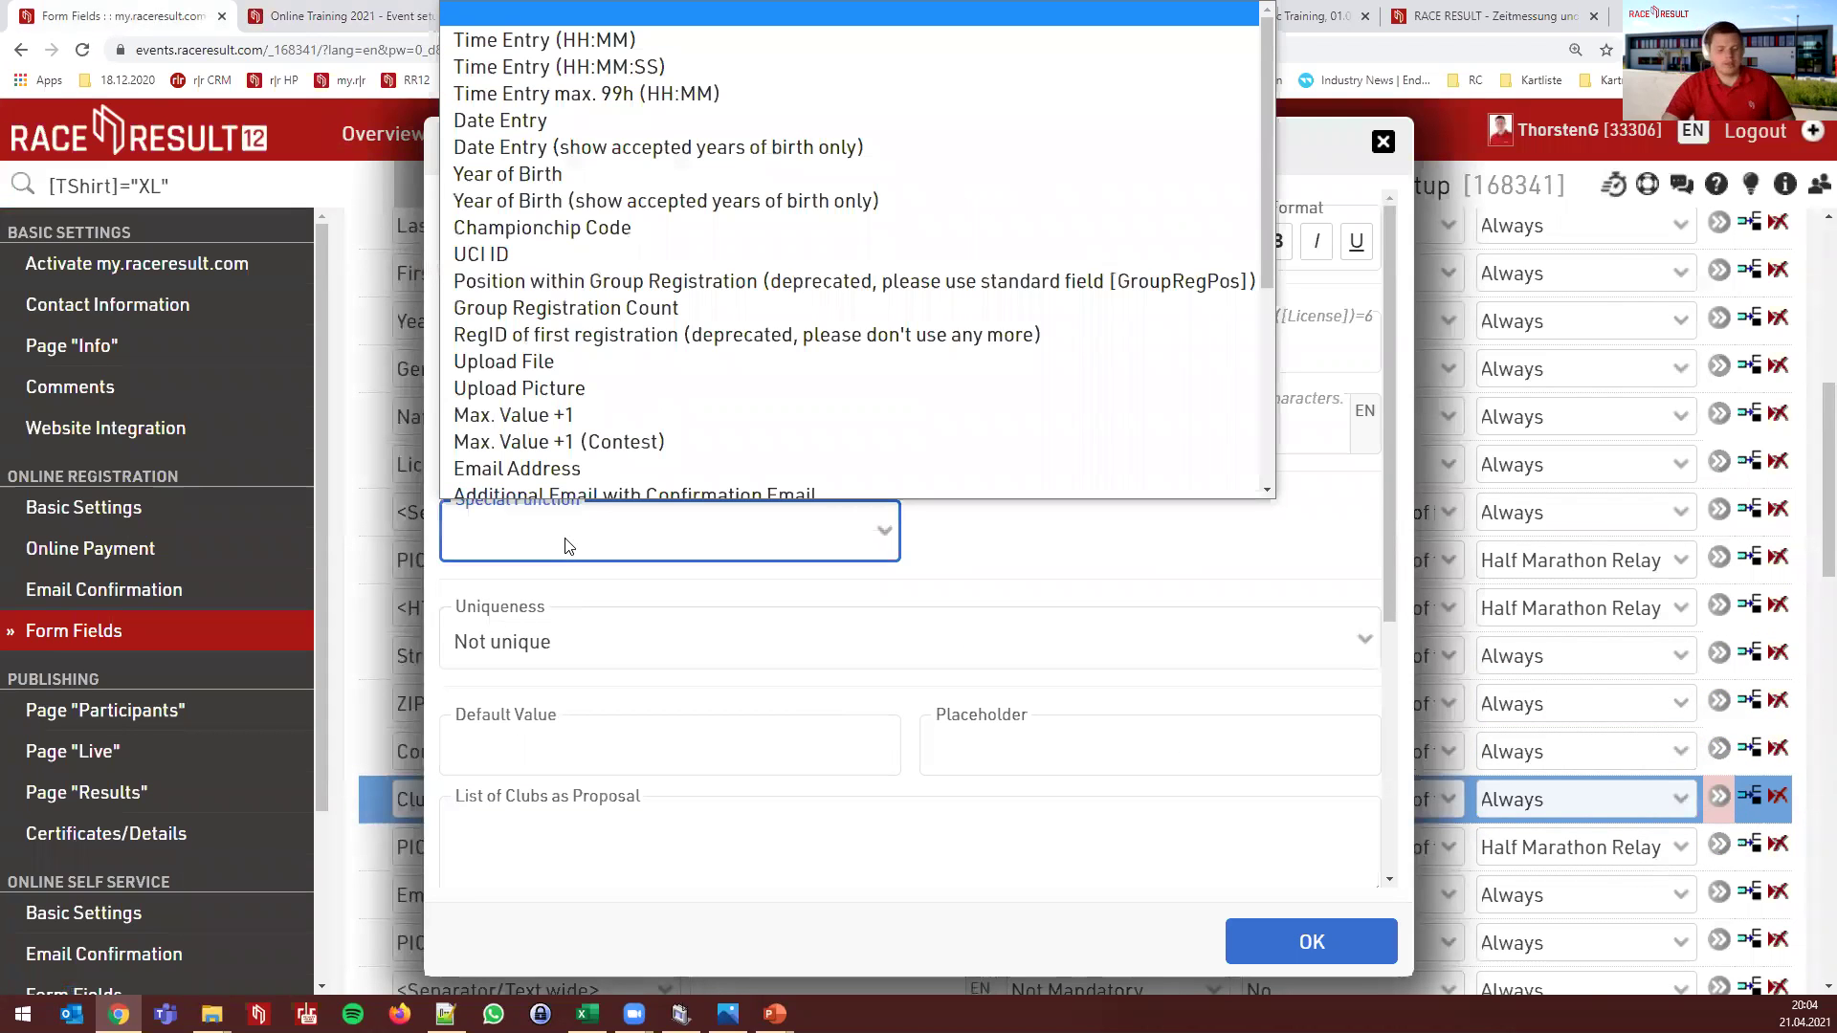
key(s)
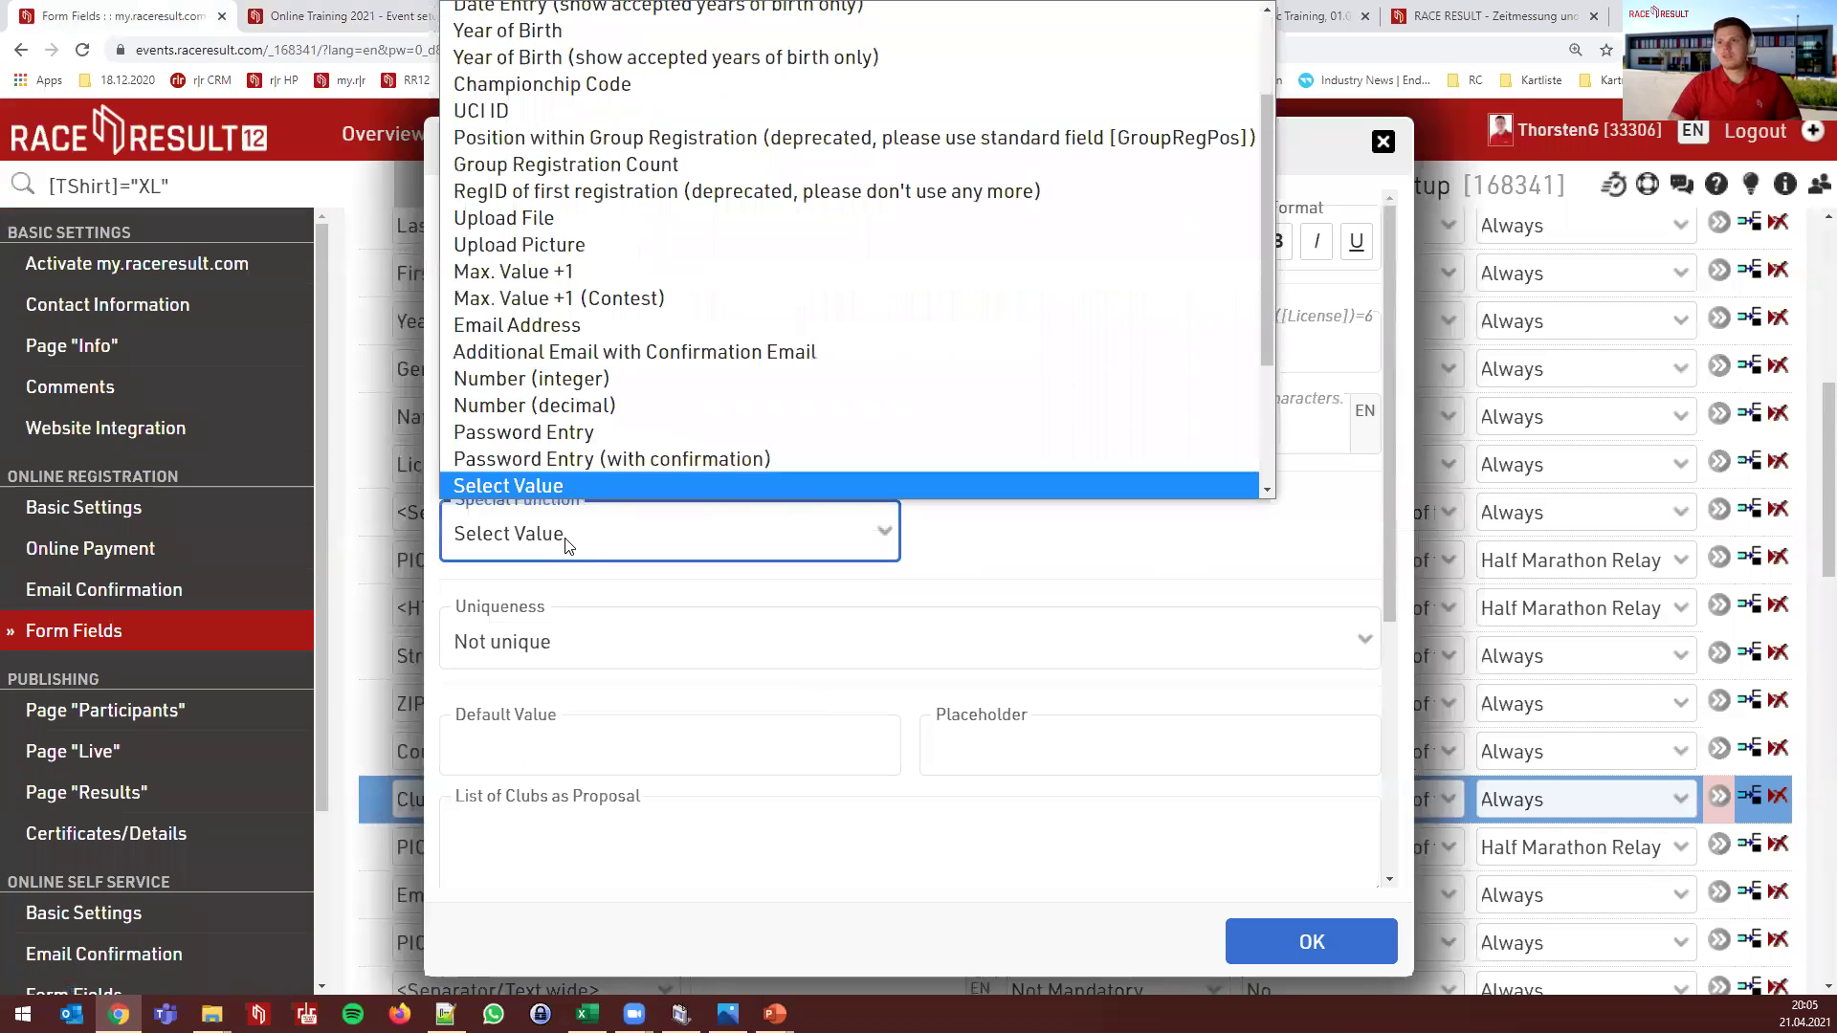
click(570, 544)
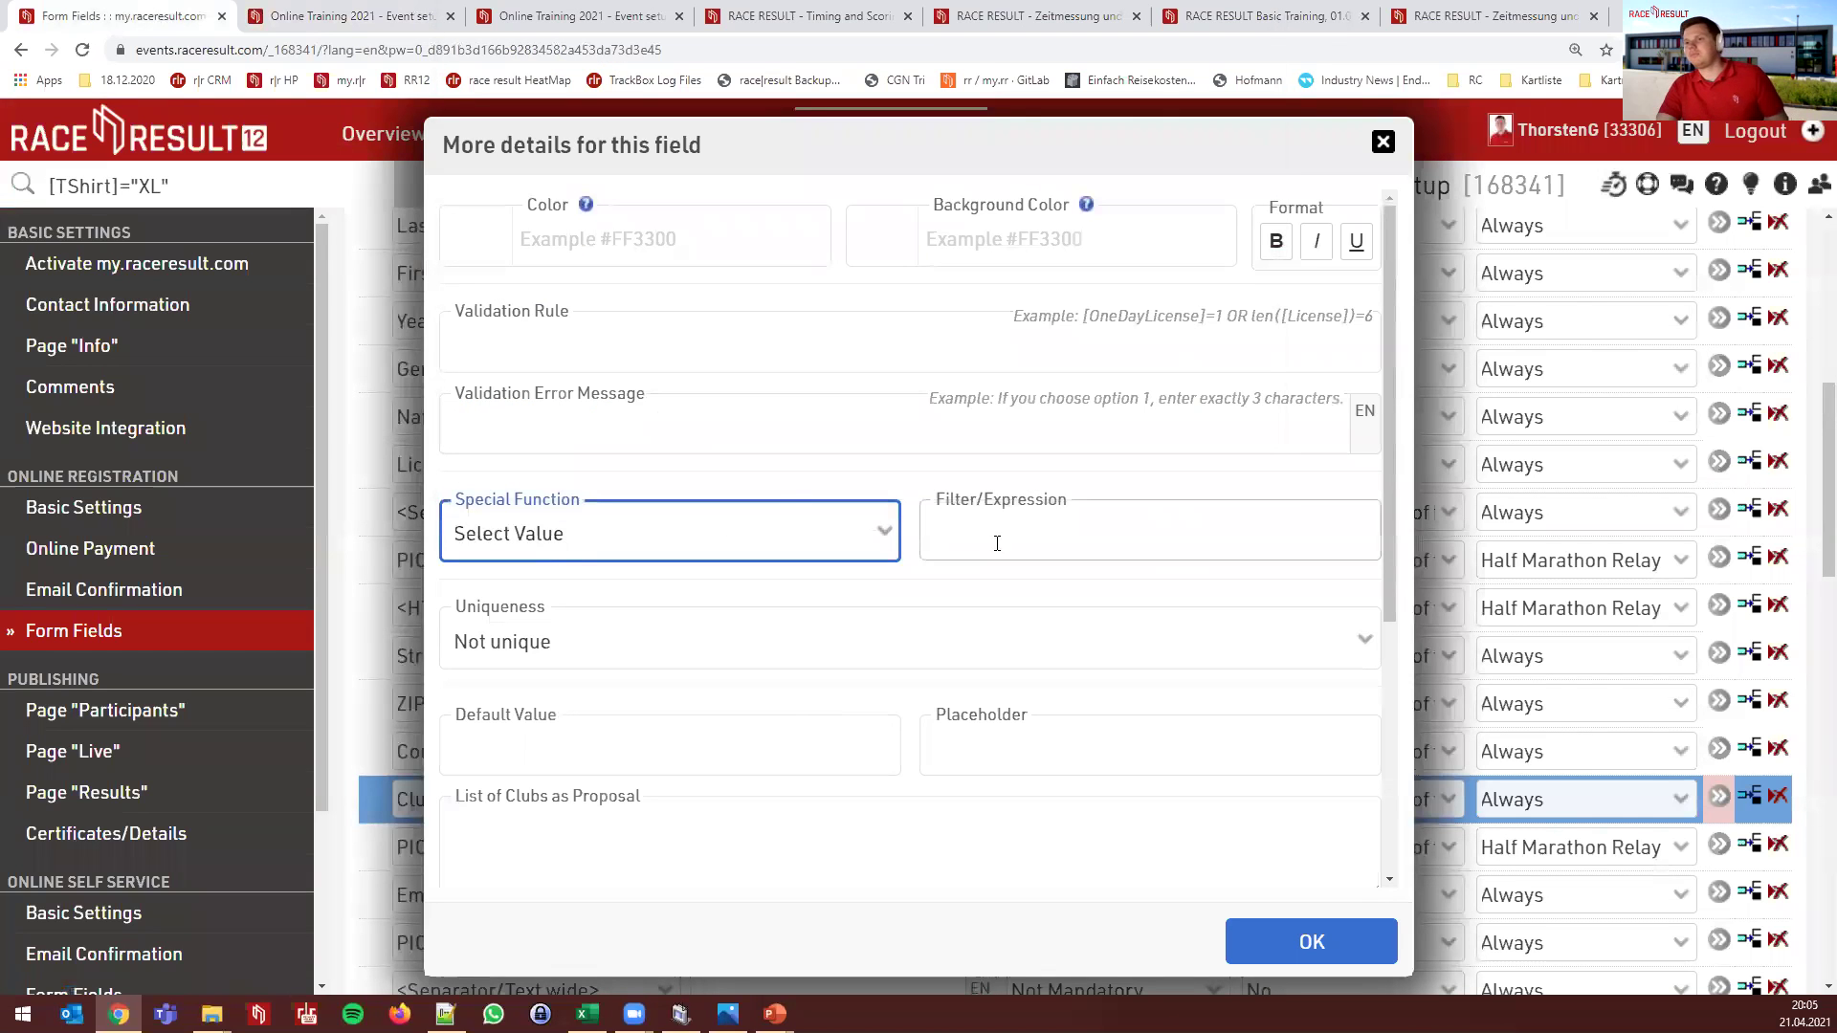
click(1324, 950)
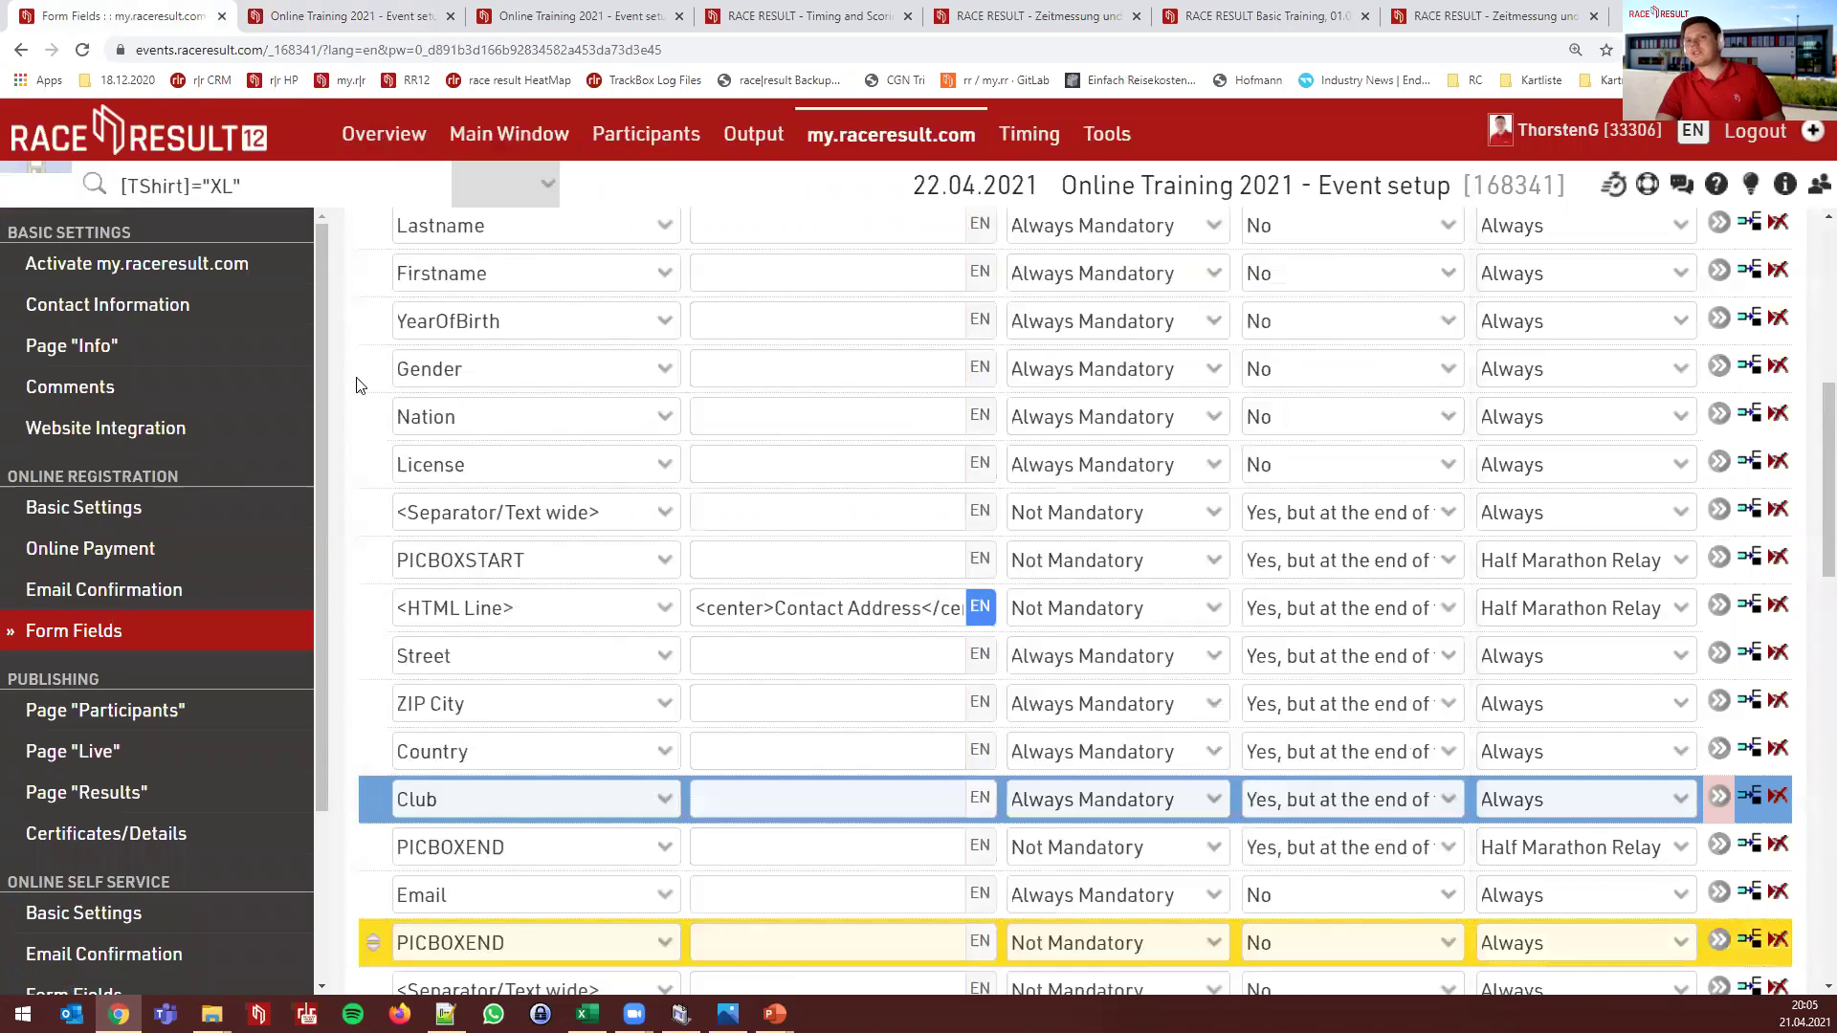
click(25, 201)
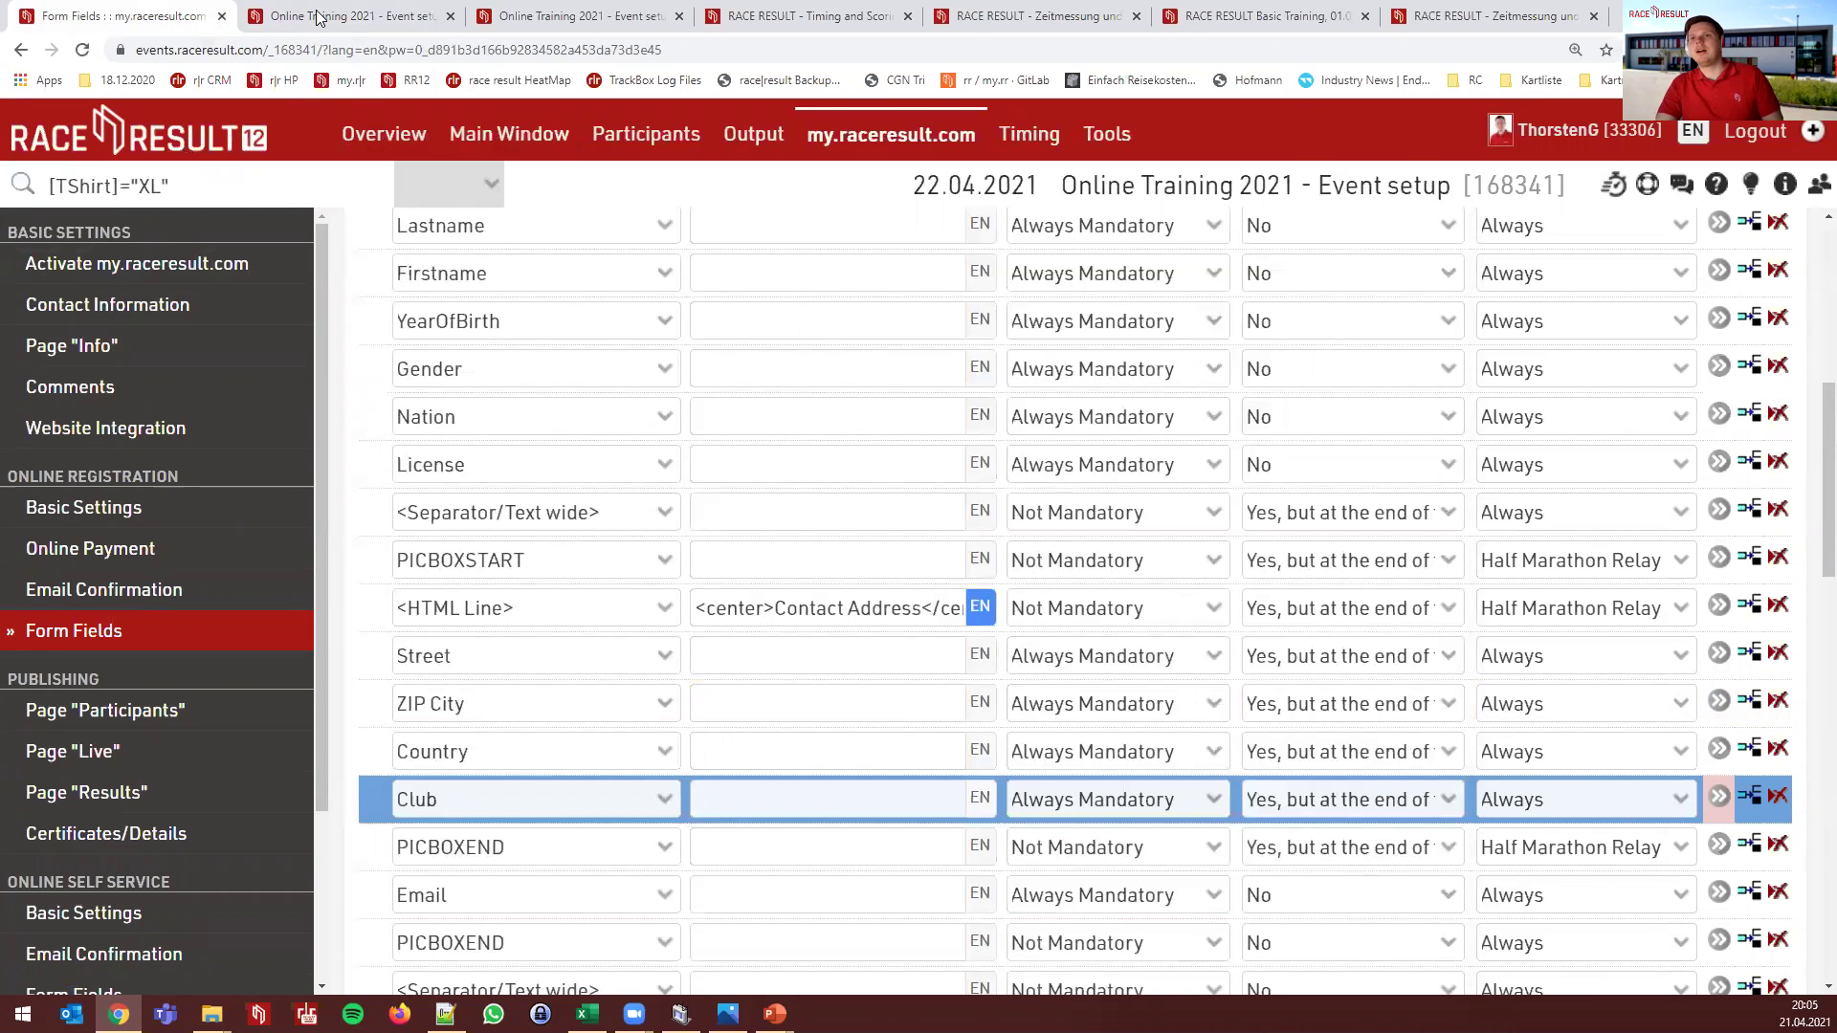
Reload the online registration page and view the selectable values of the Club field
click(349, 15)
key(F5)
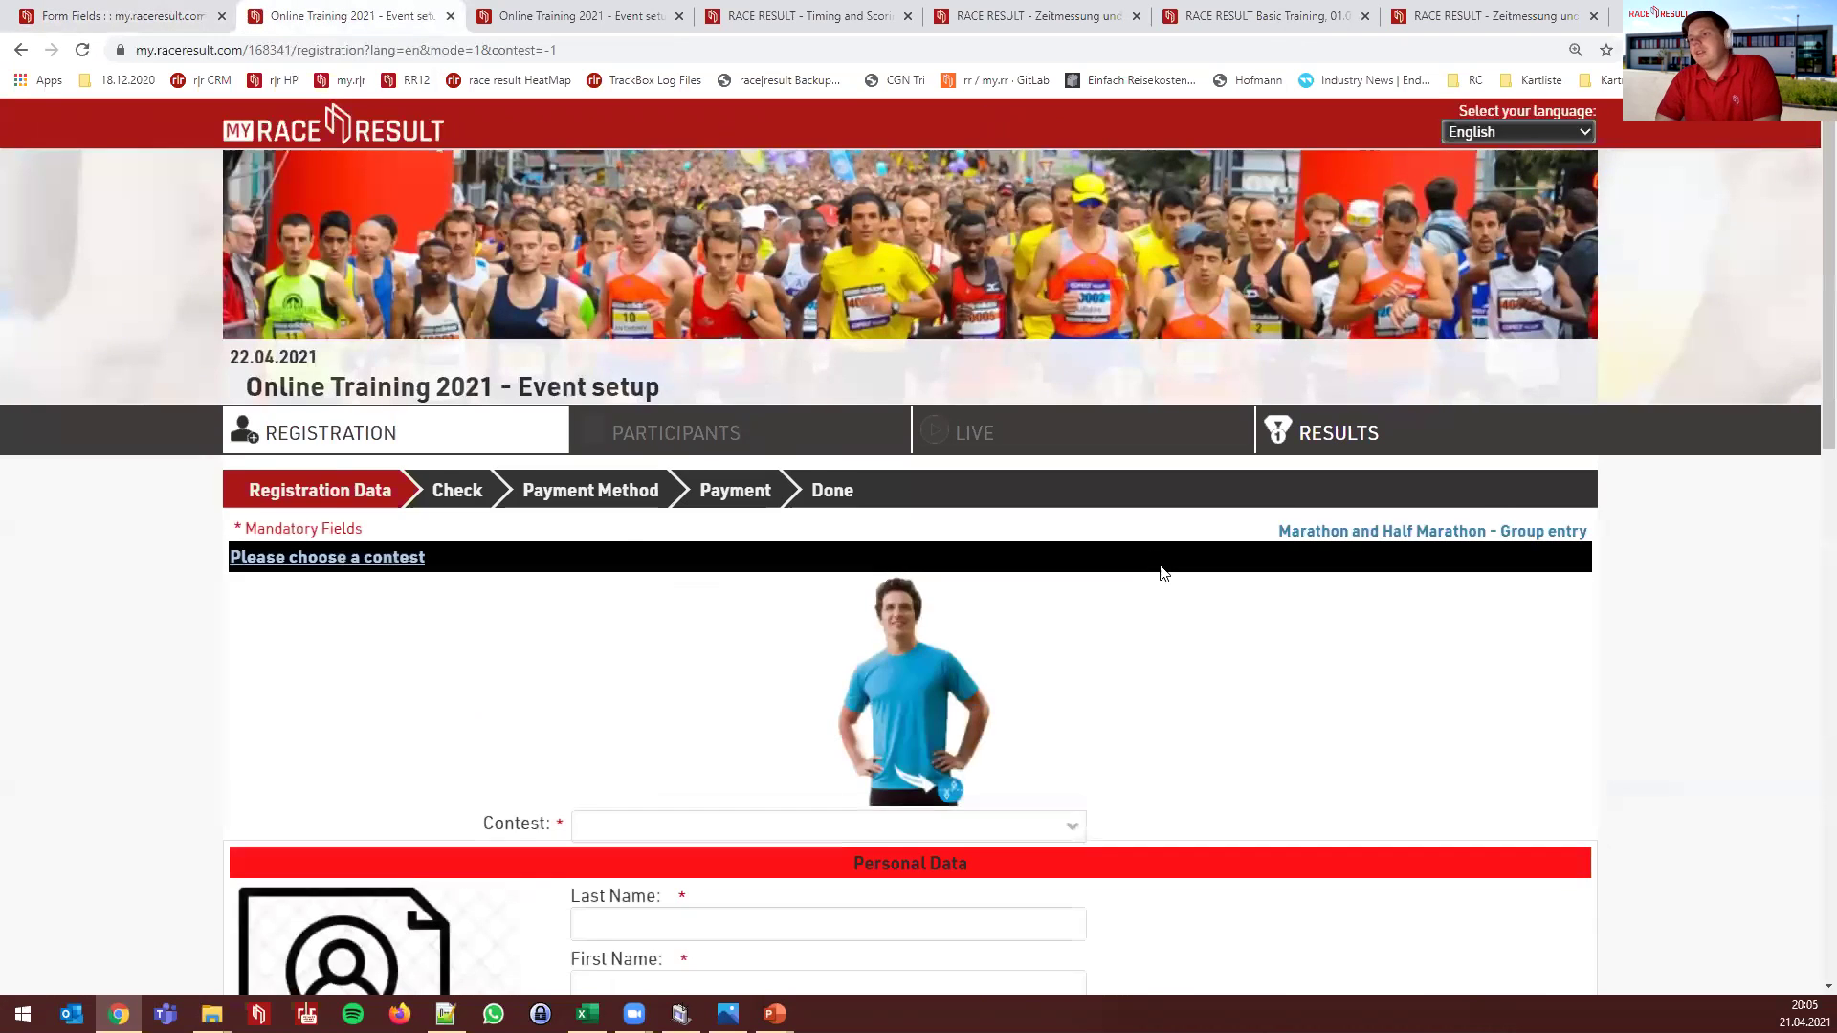
scroll(1158, 570, down, 5)
scroll(1102, 800, down, 1)
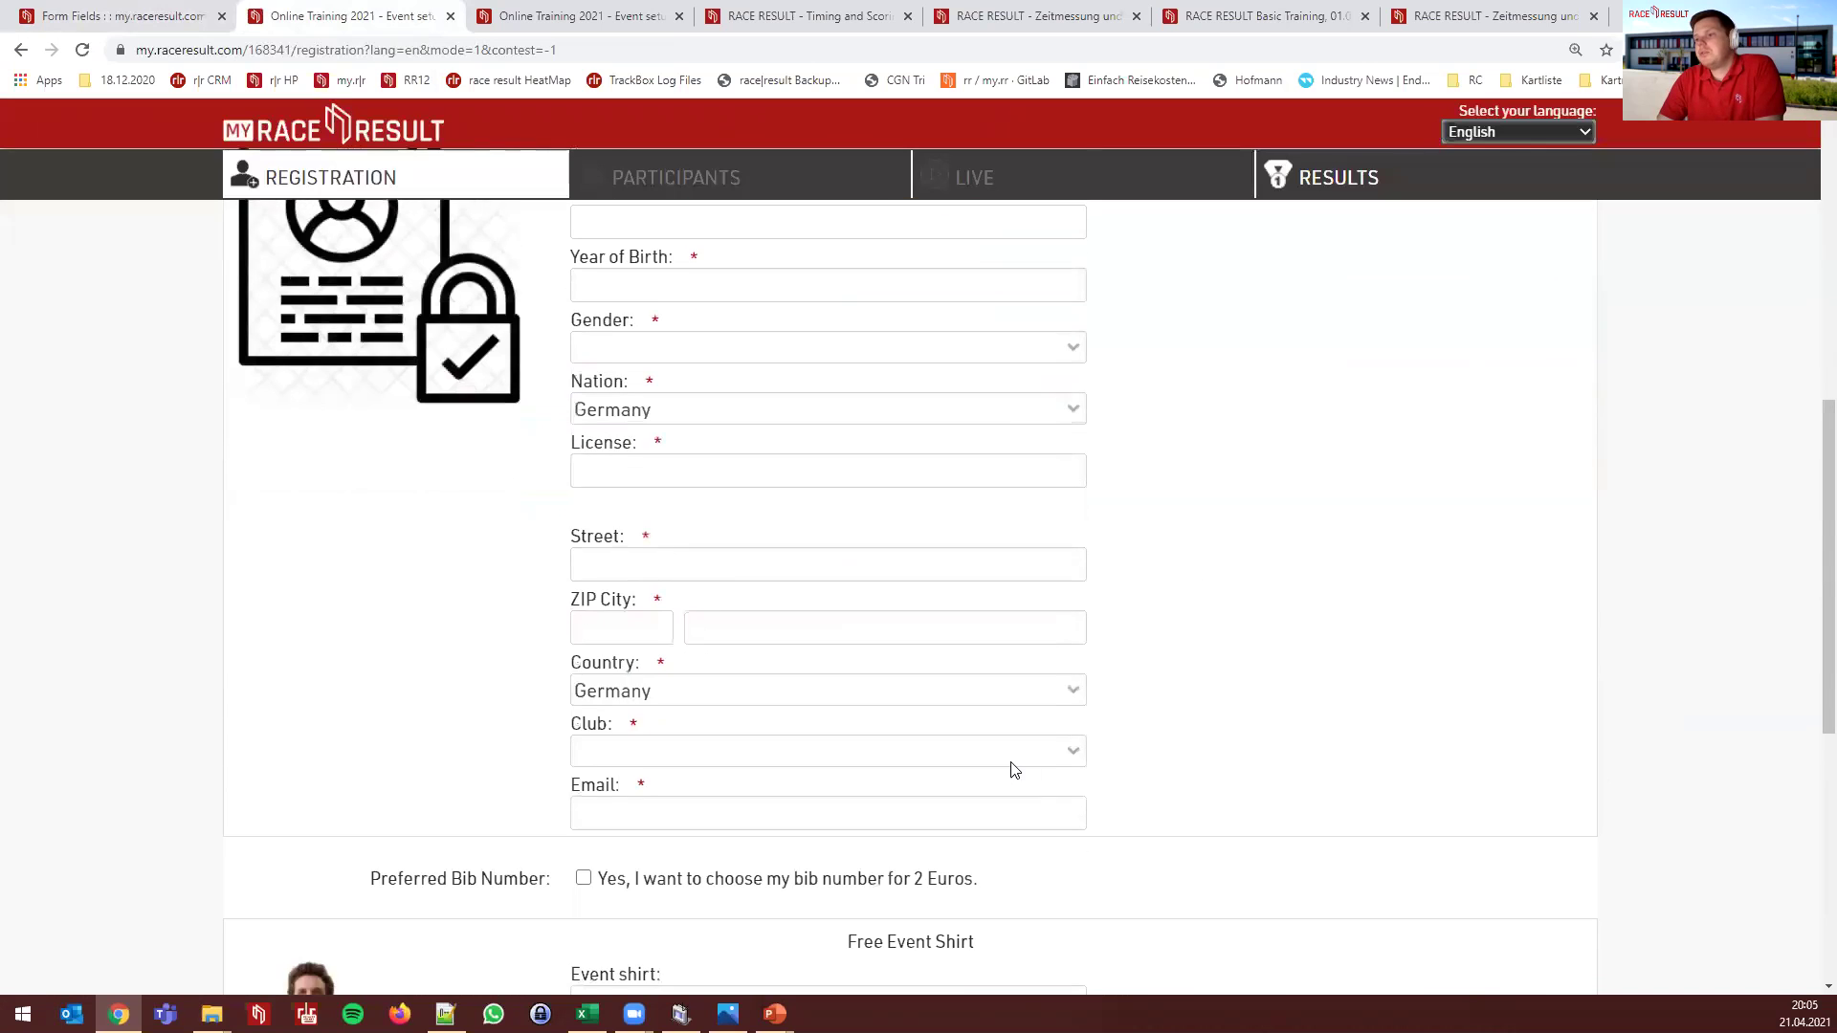
click(1014, 756)
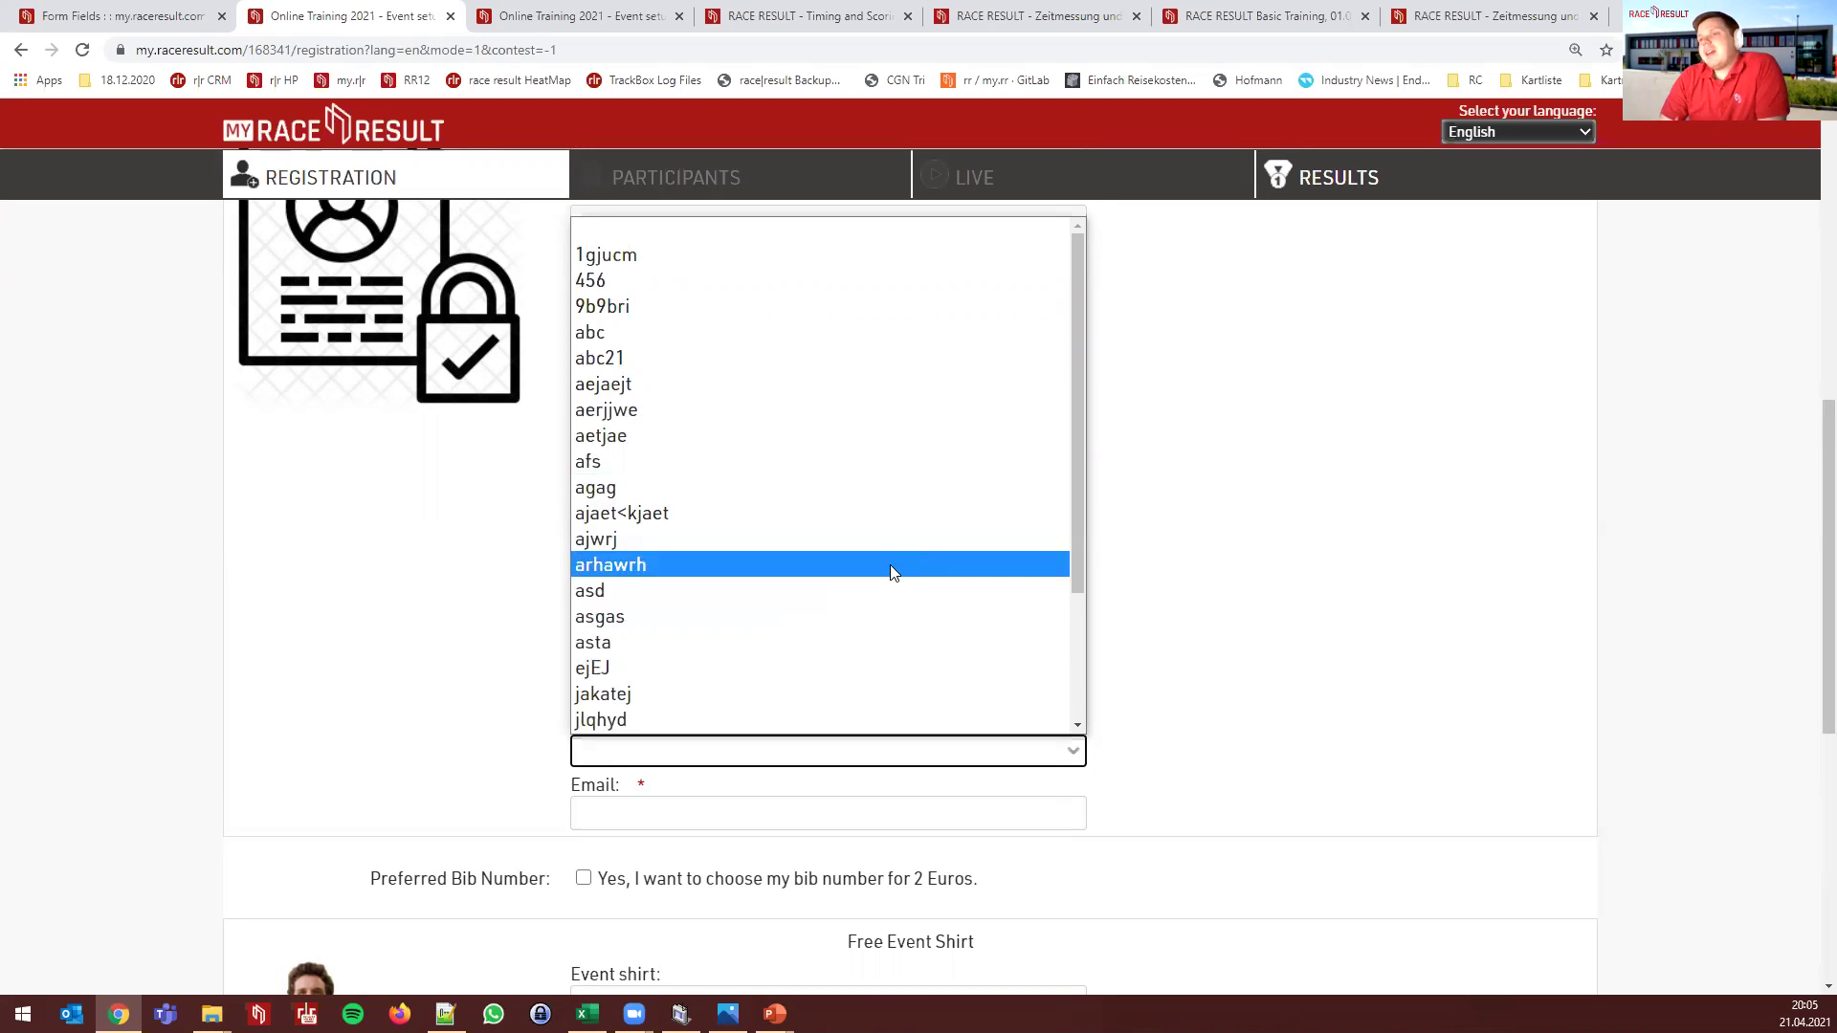
click(1200, 679)
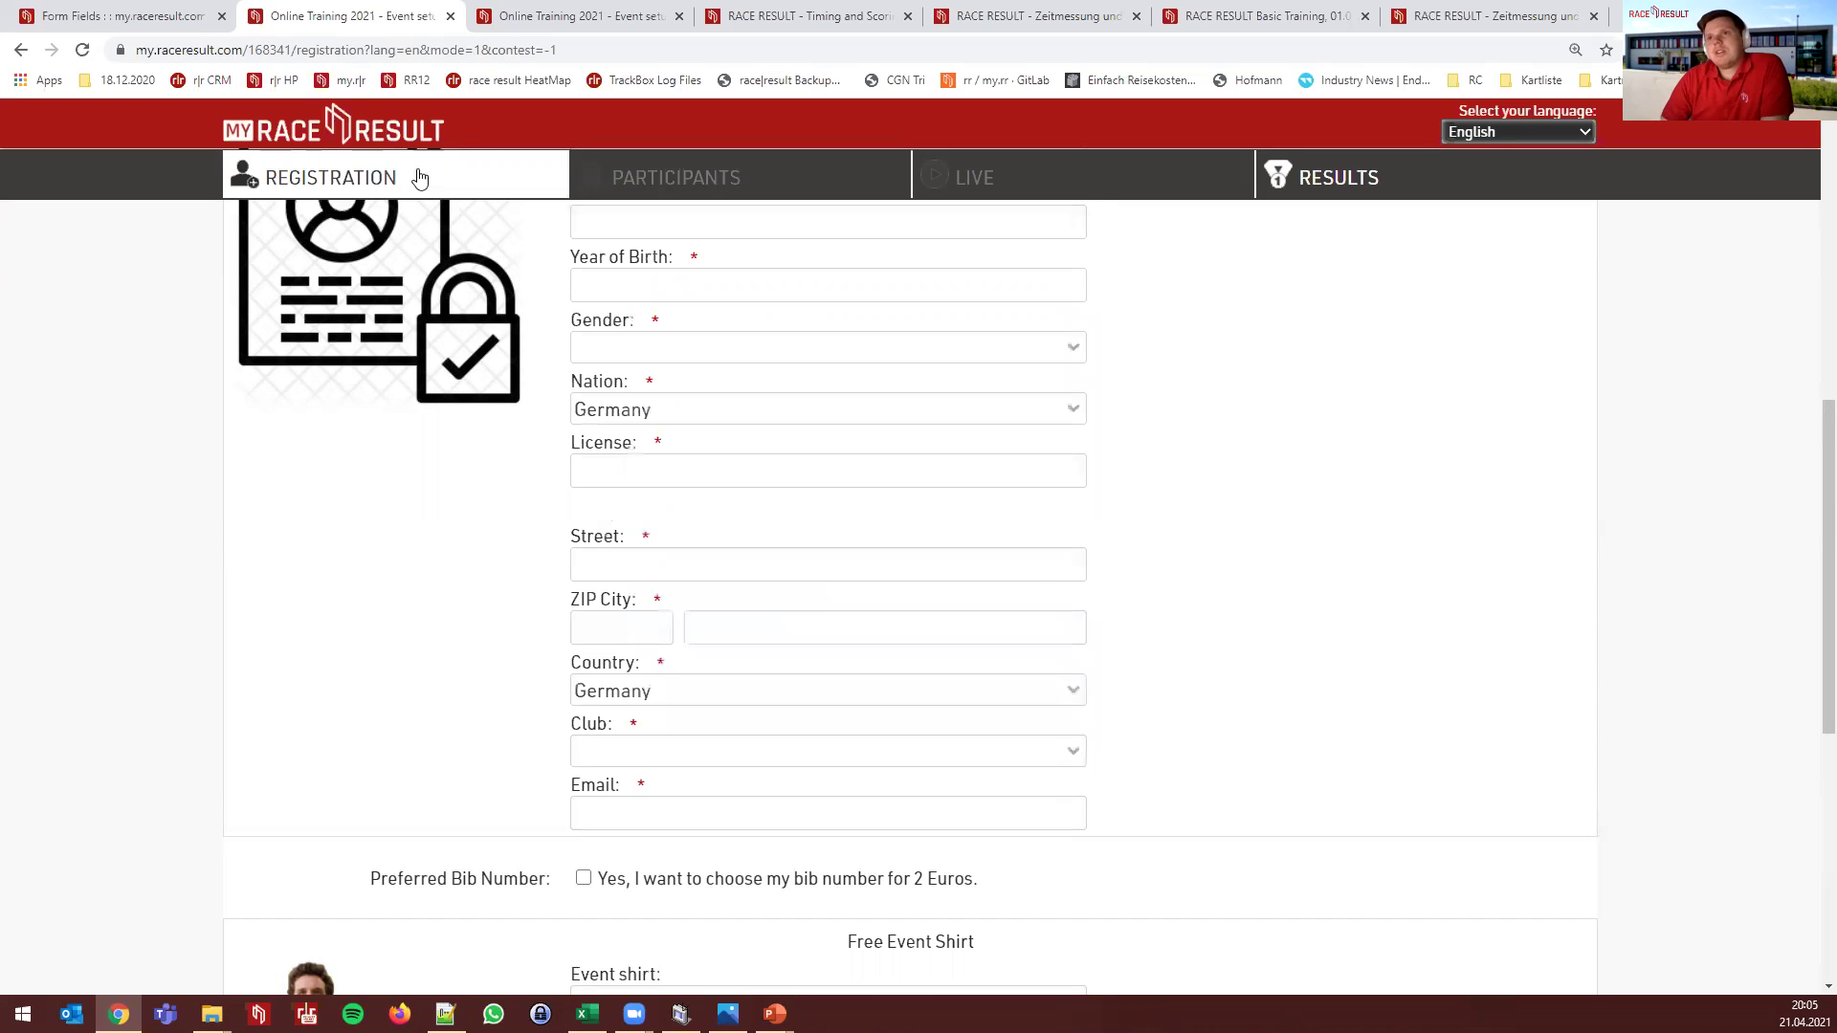
Return to the form fields, change the Club field's special function to Propose Value and save
click(163, 15)
click(1719, 796)
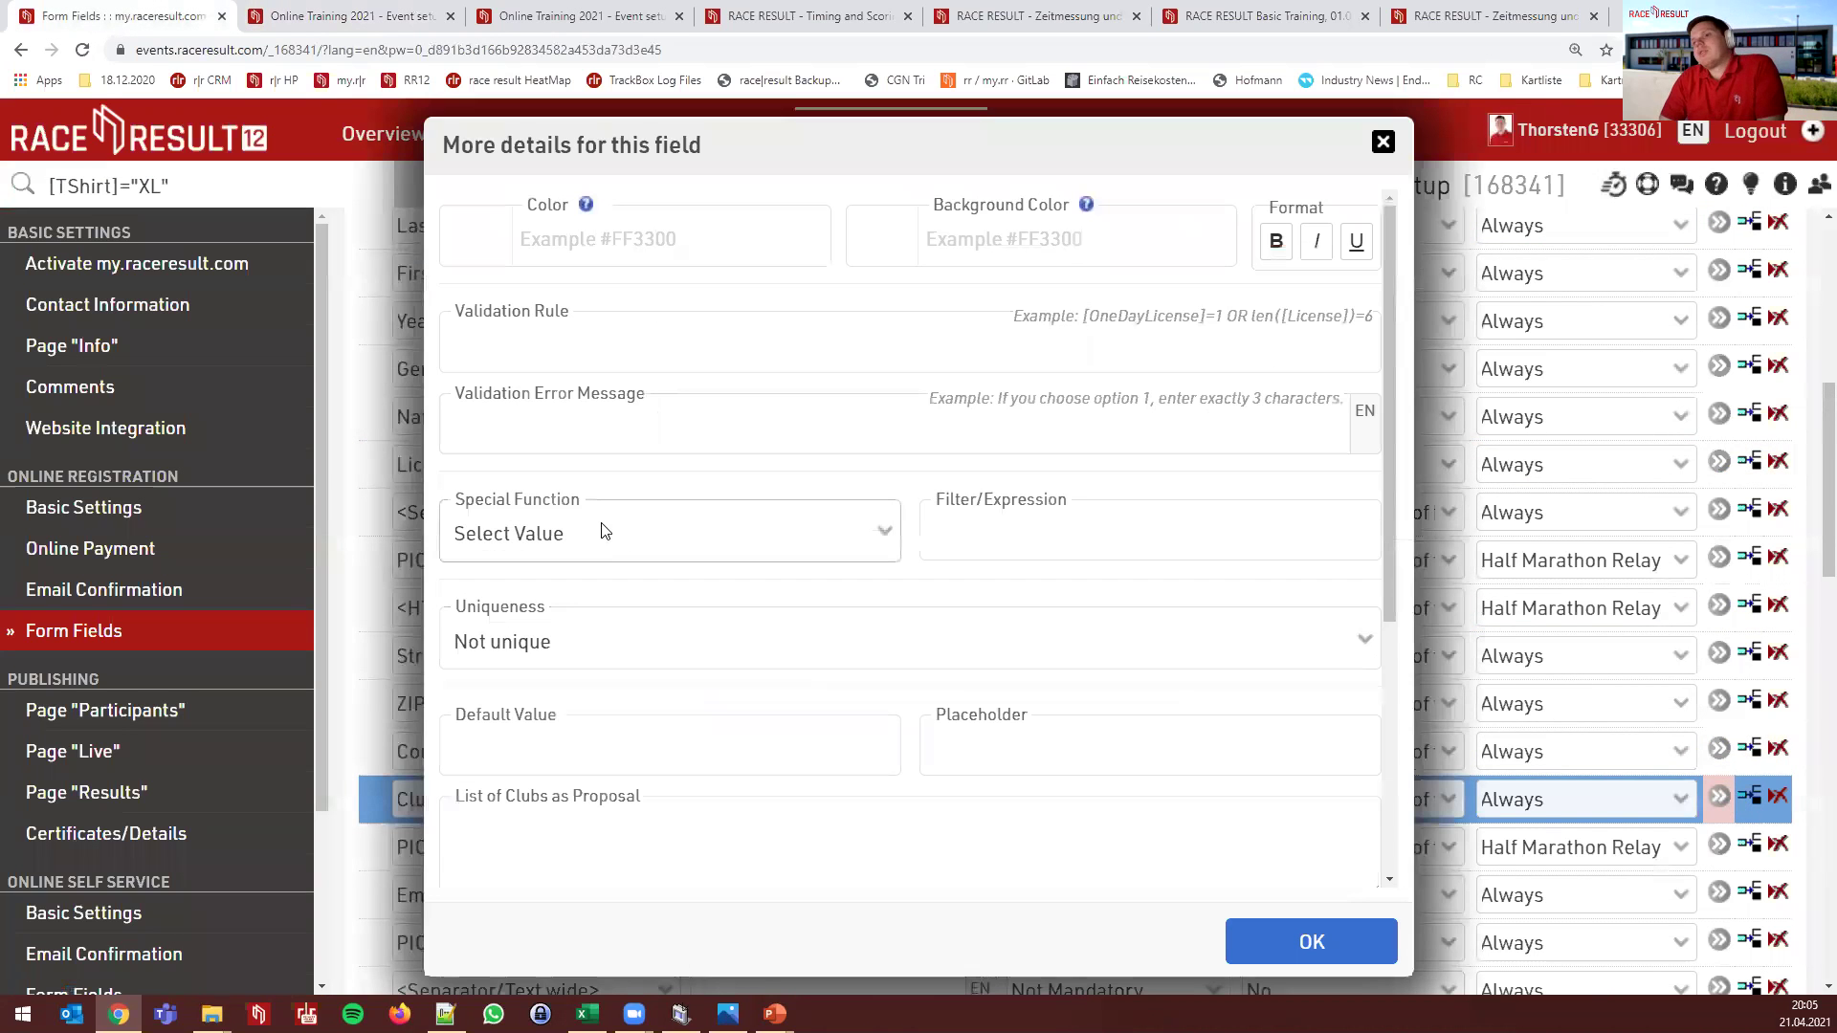
click(615, 542)
key(Down)
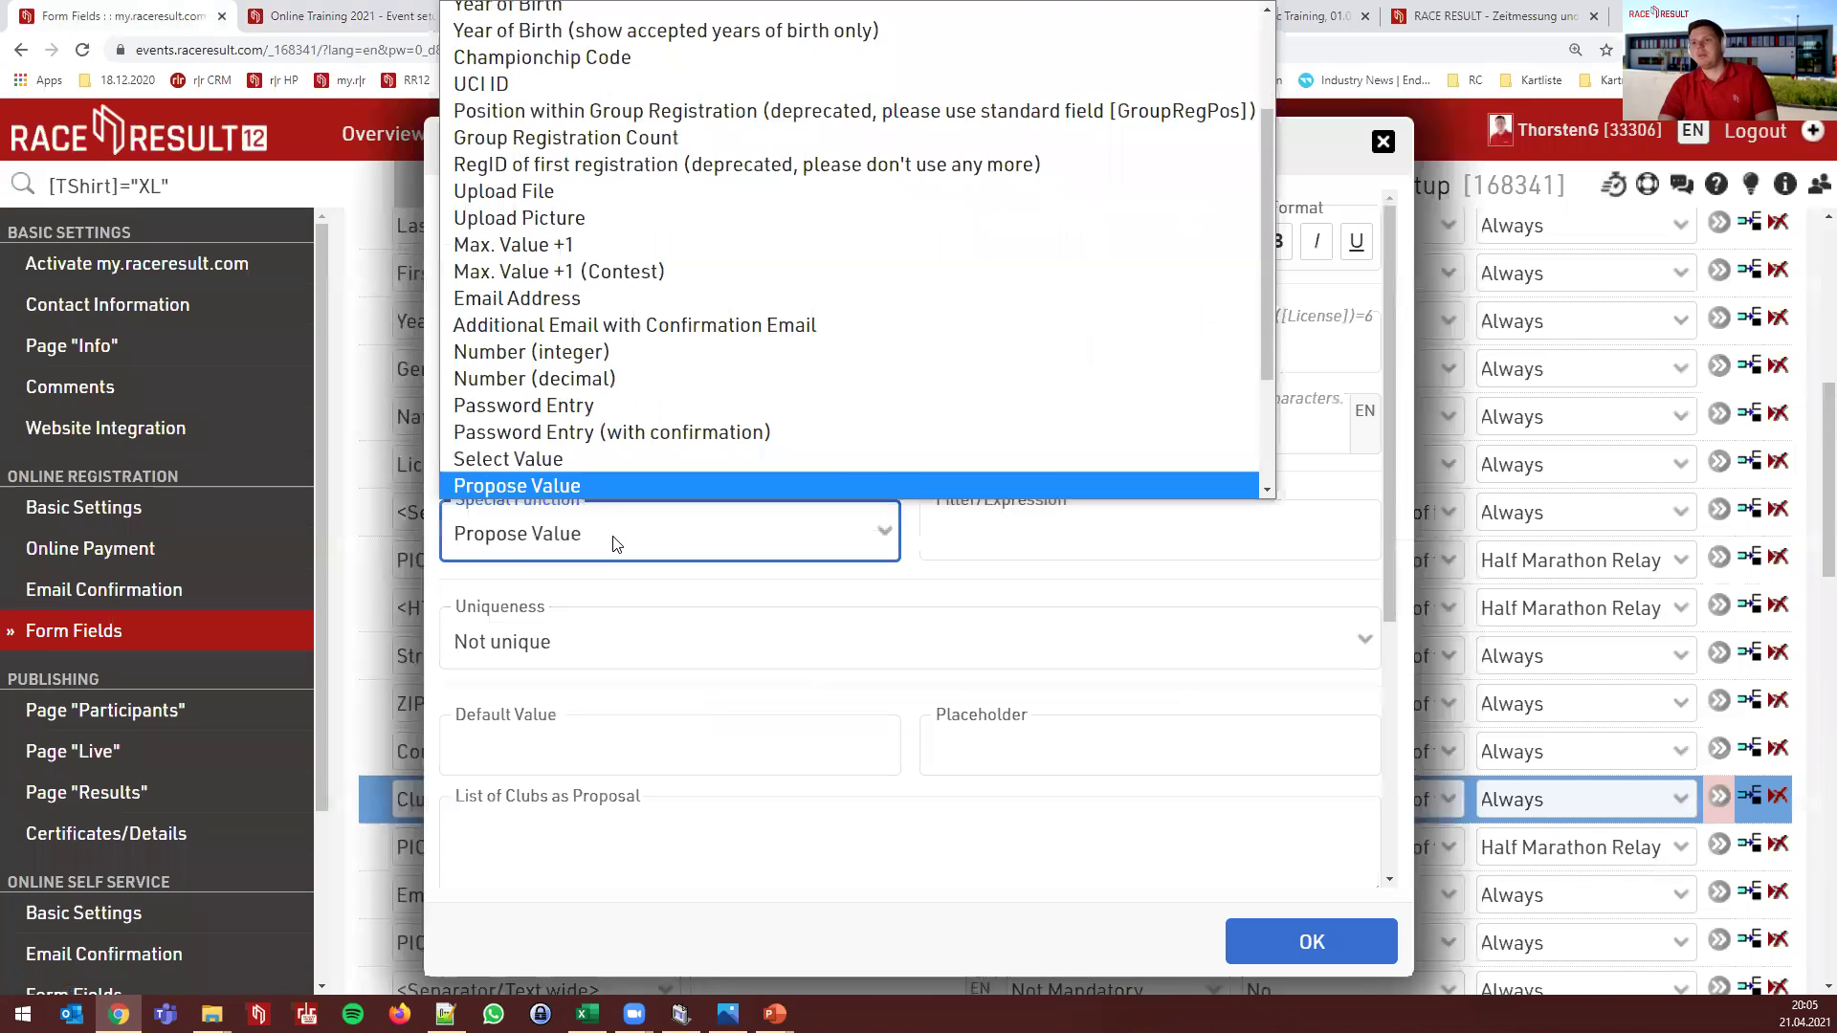
key(Return)
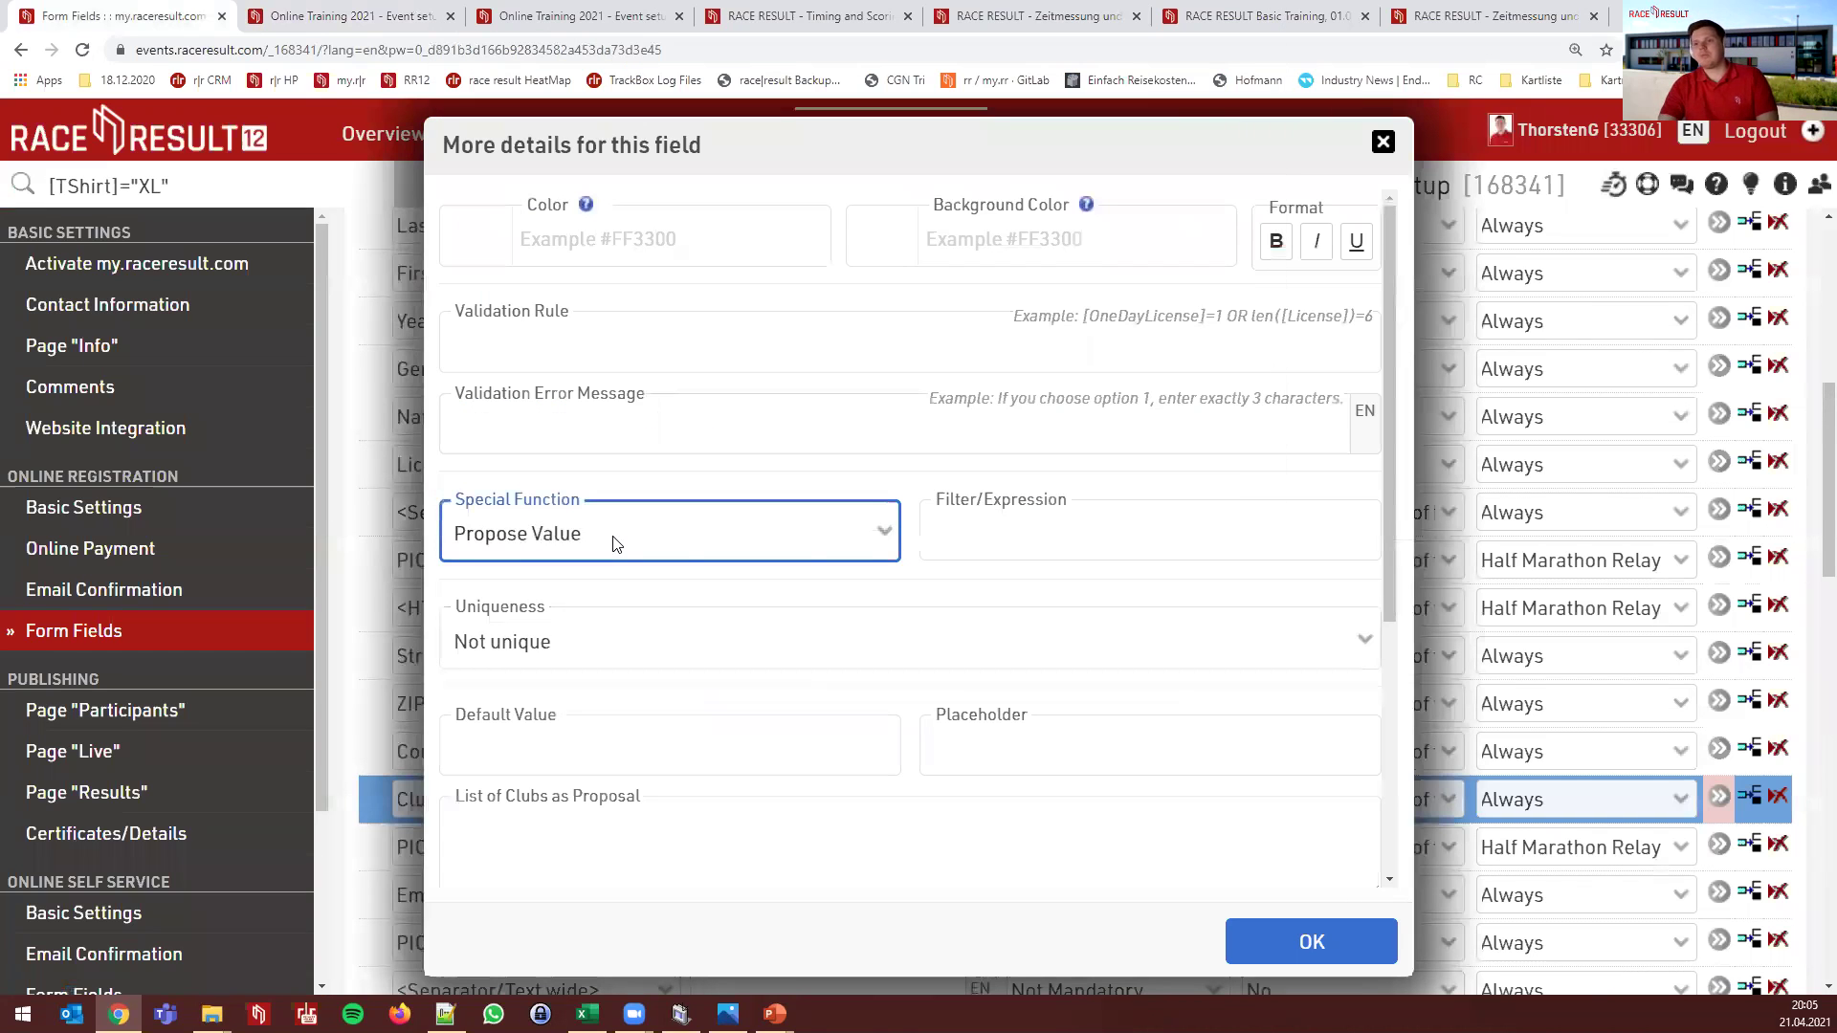
click(1349, 947)
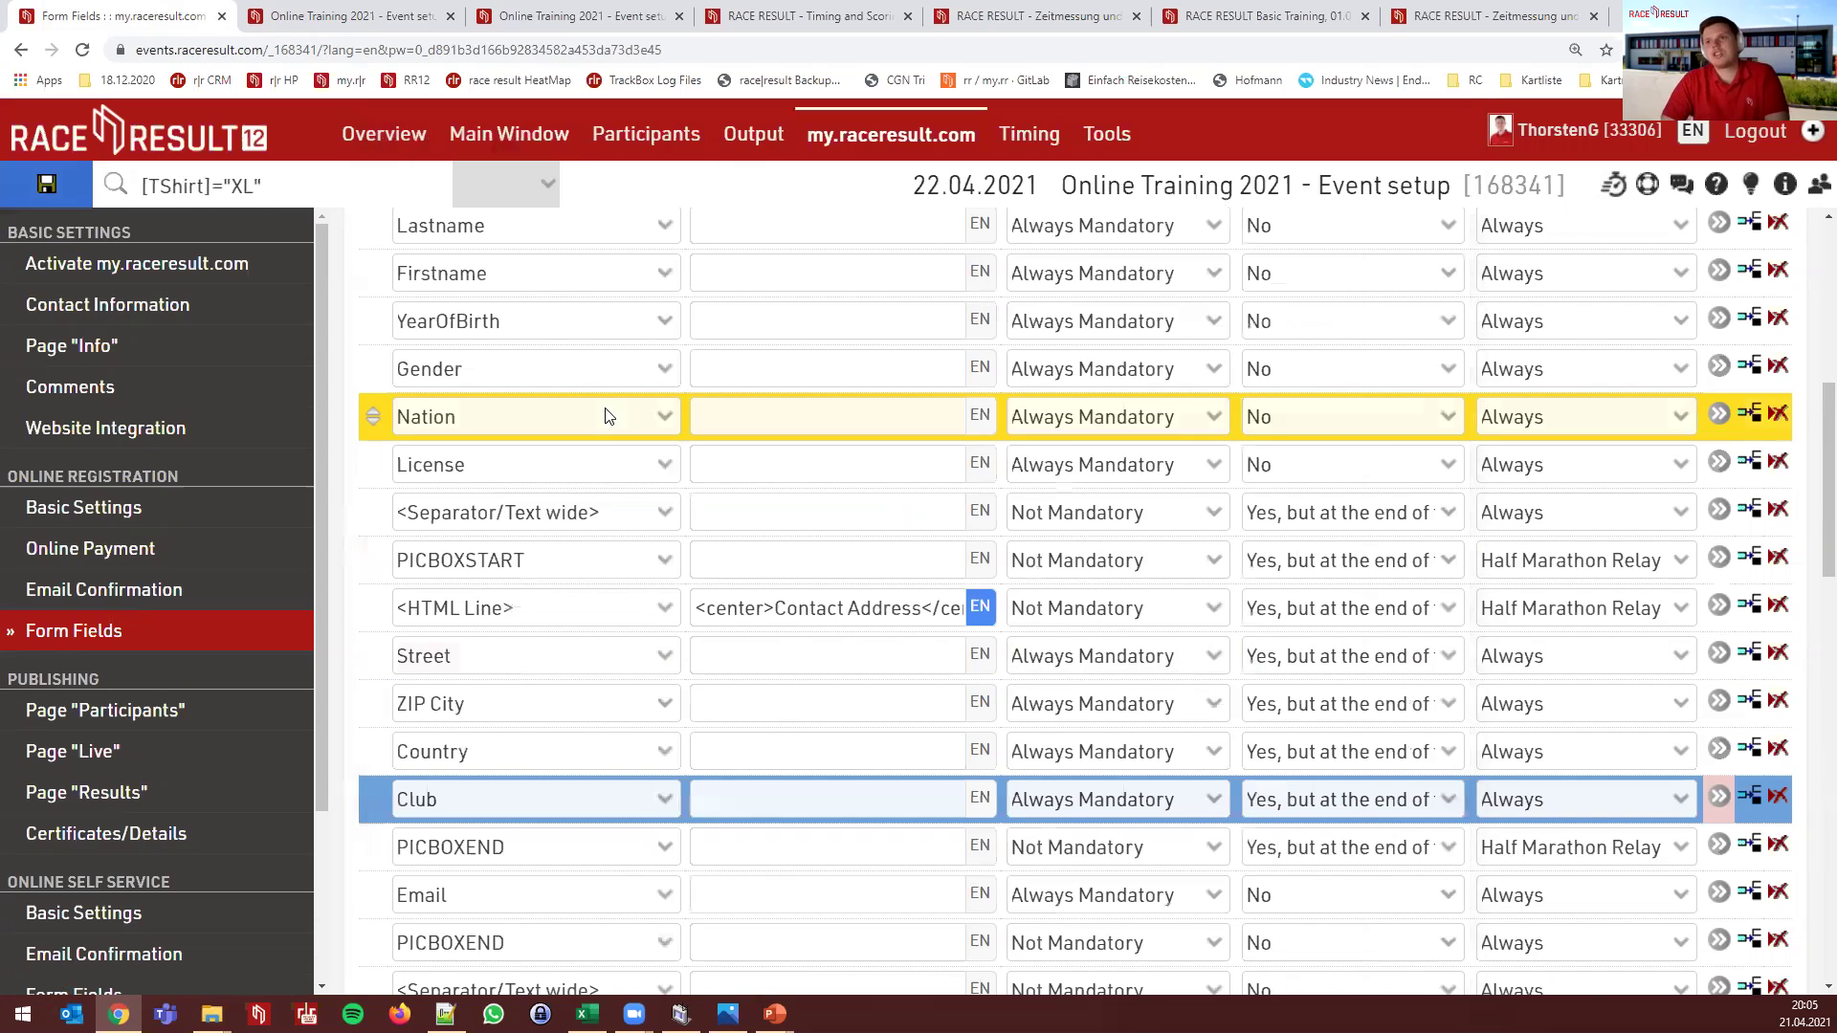
click(48, 189)
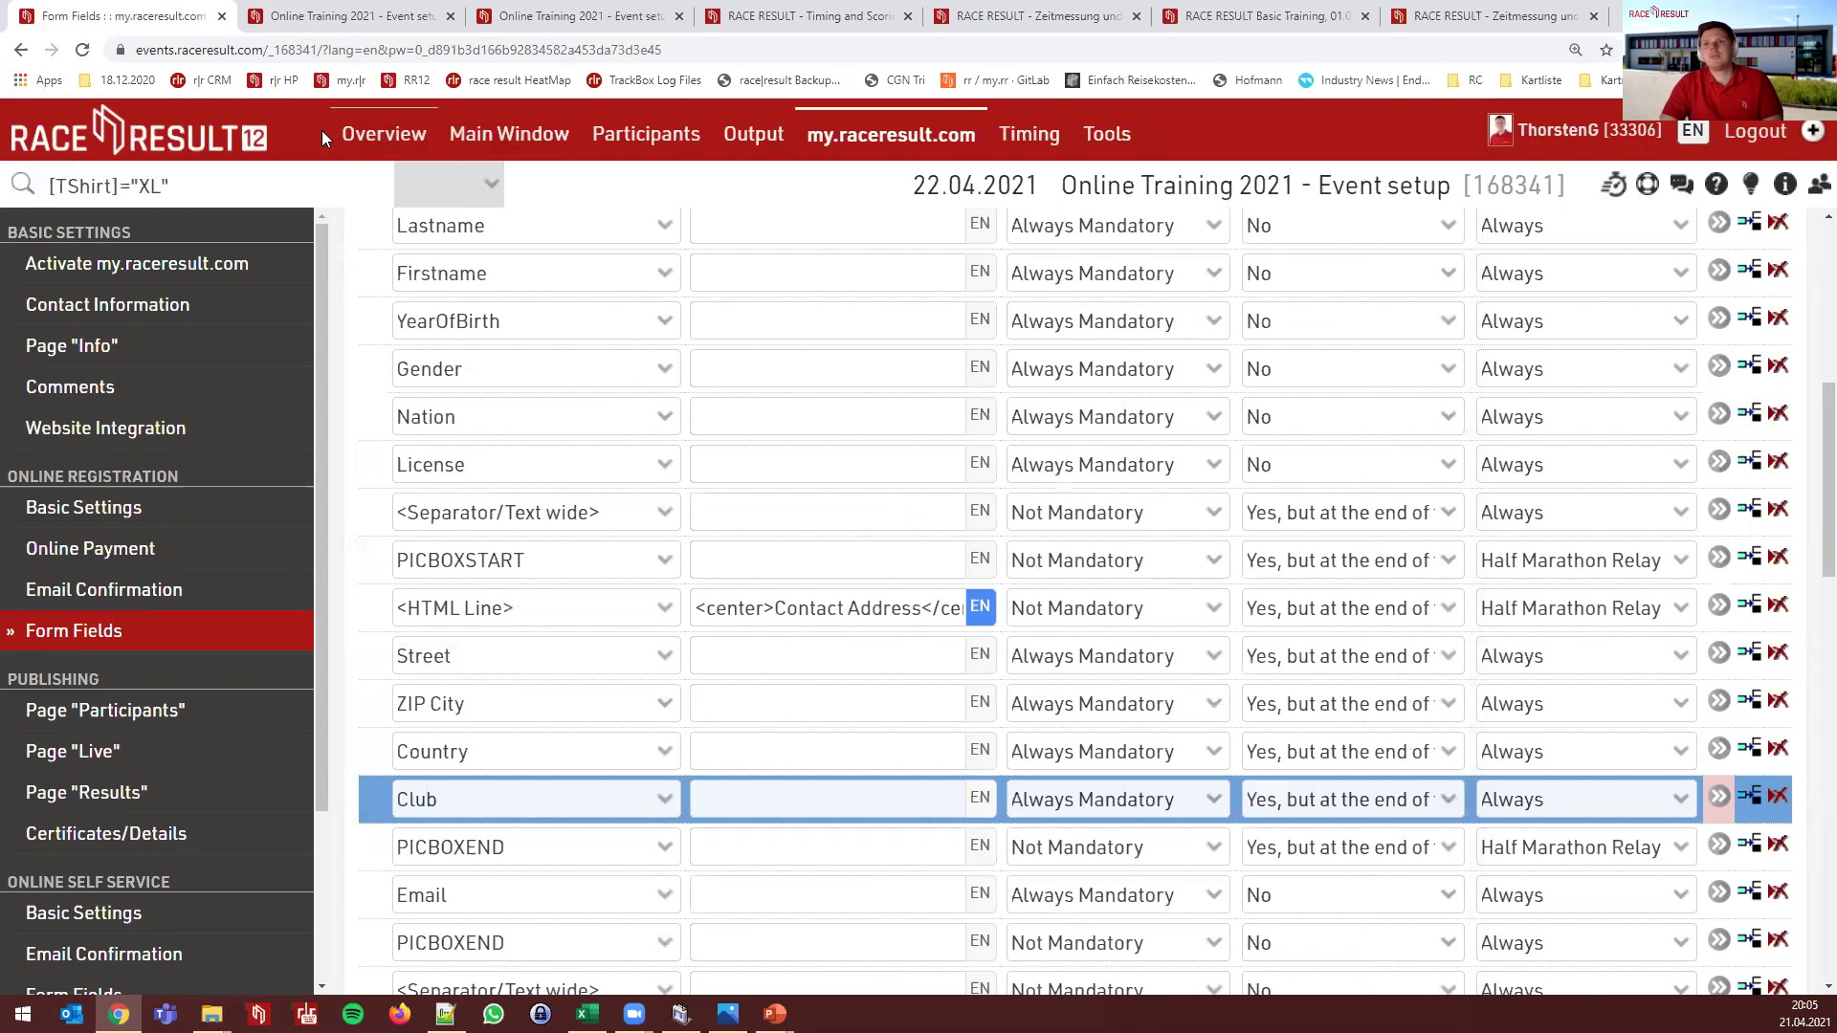
Reload the online registration page and examine how the Club field presents its proposals
click(321, 24)
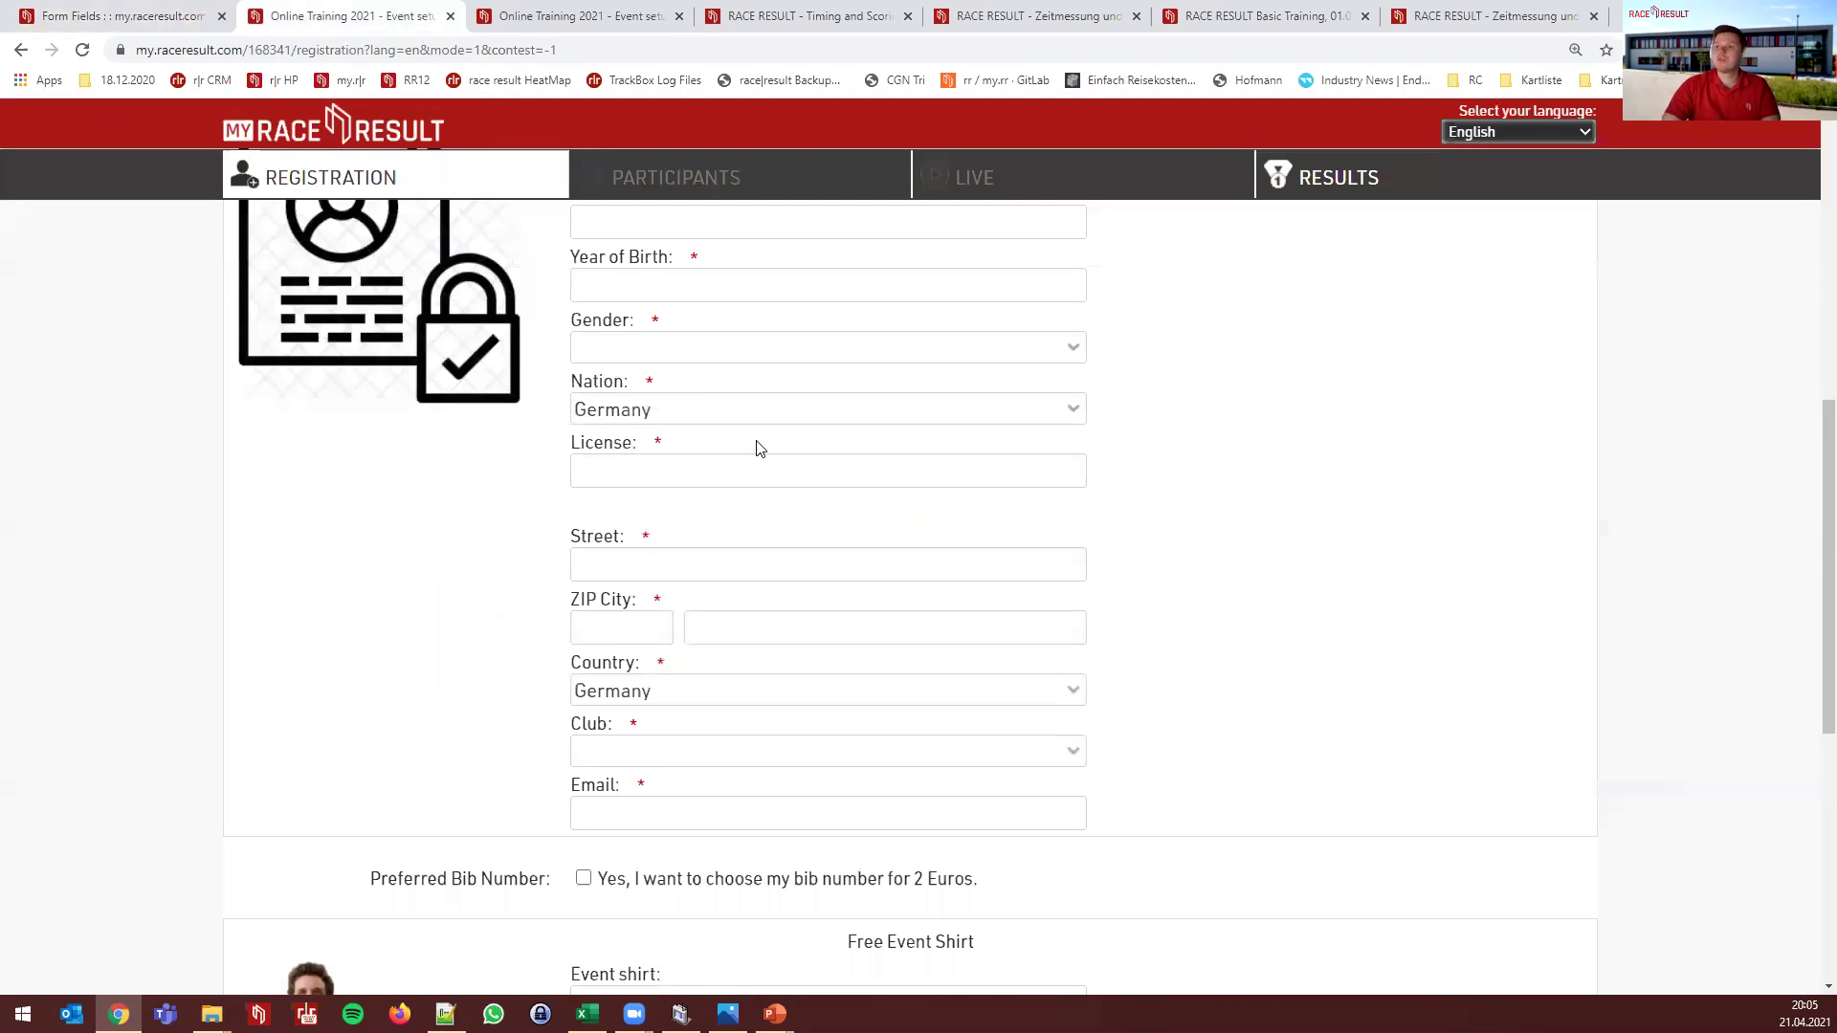
key(F5)
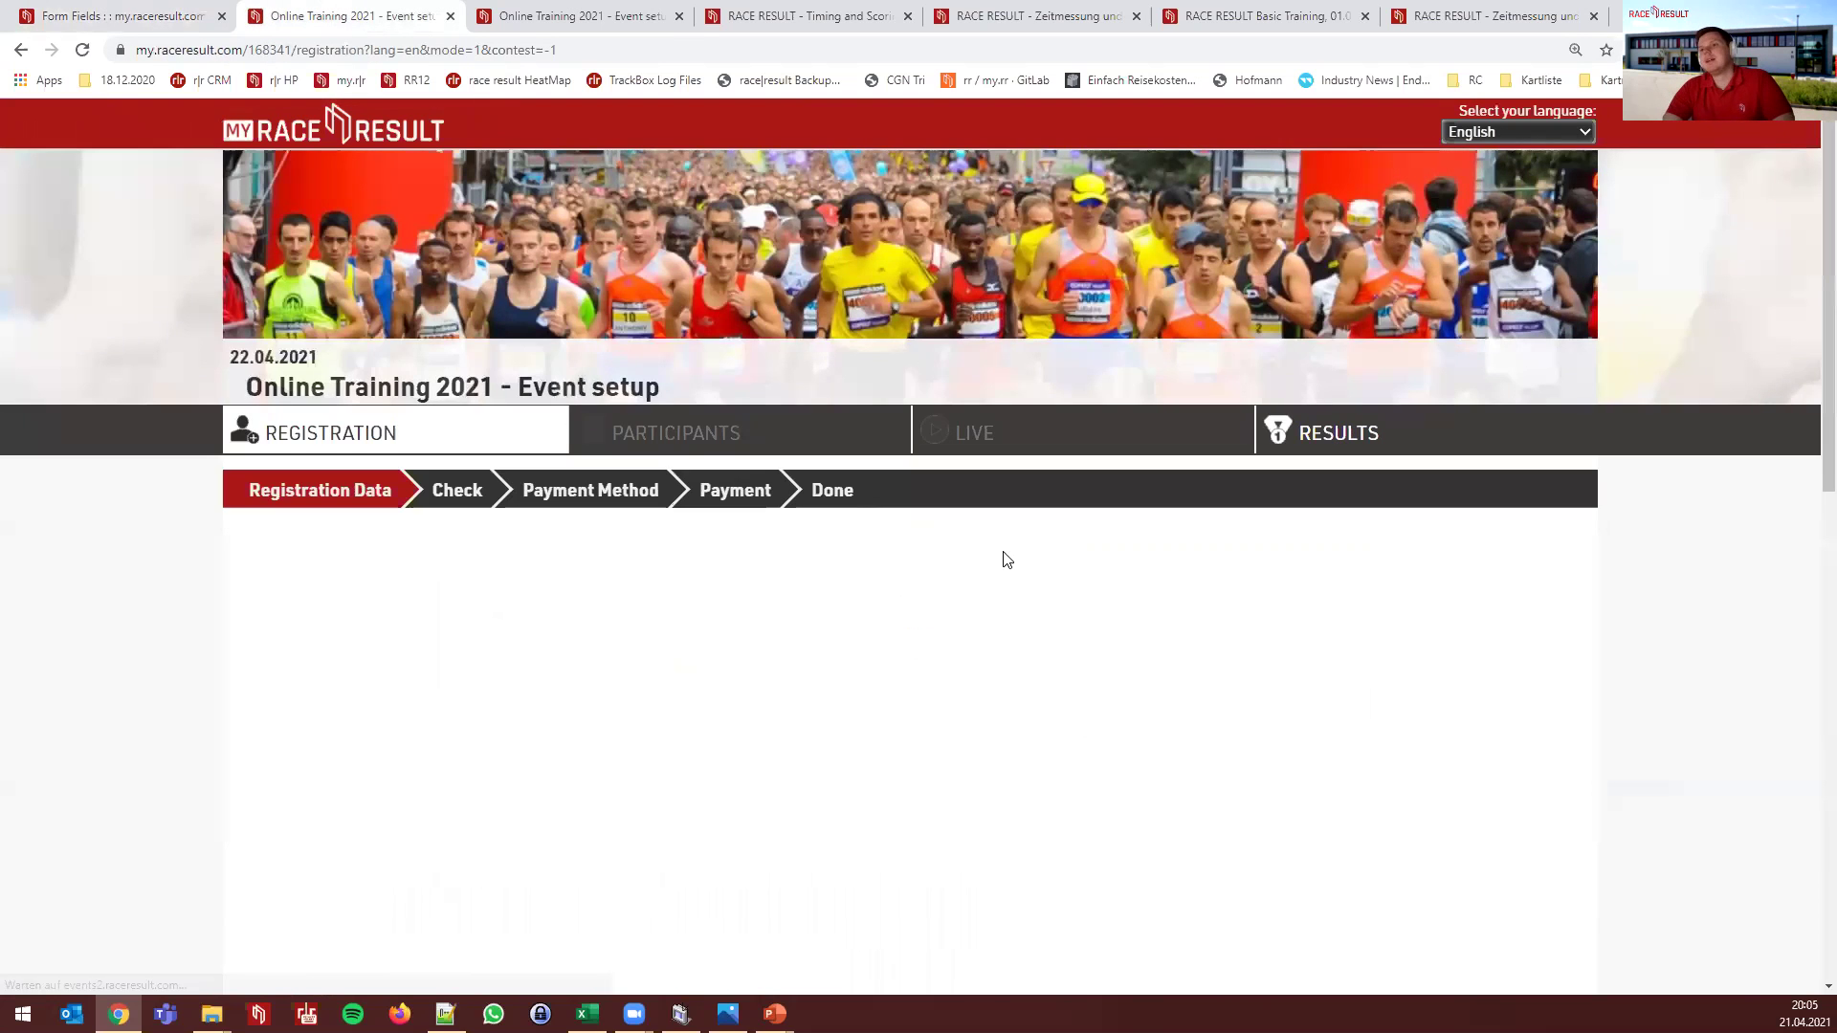
scroll(1127, 619, down, 4)
scroll(1086, 640, down, 3)
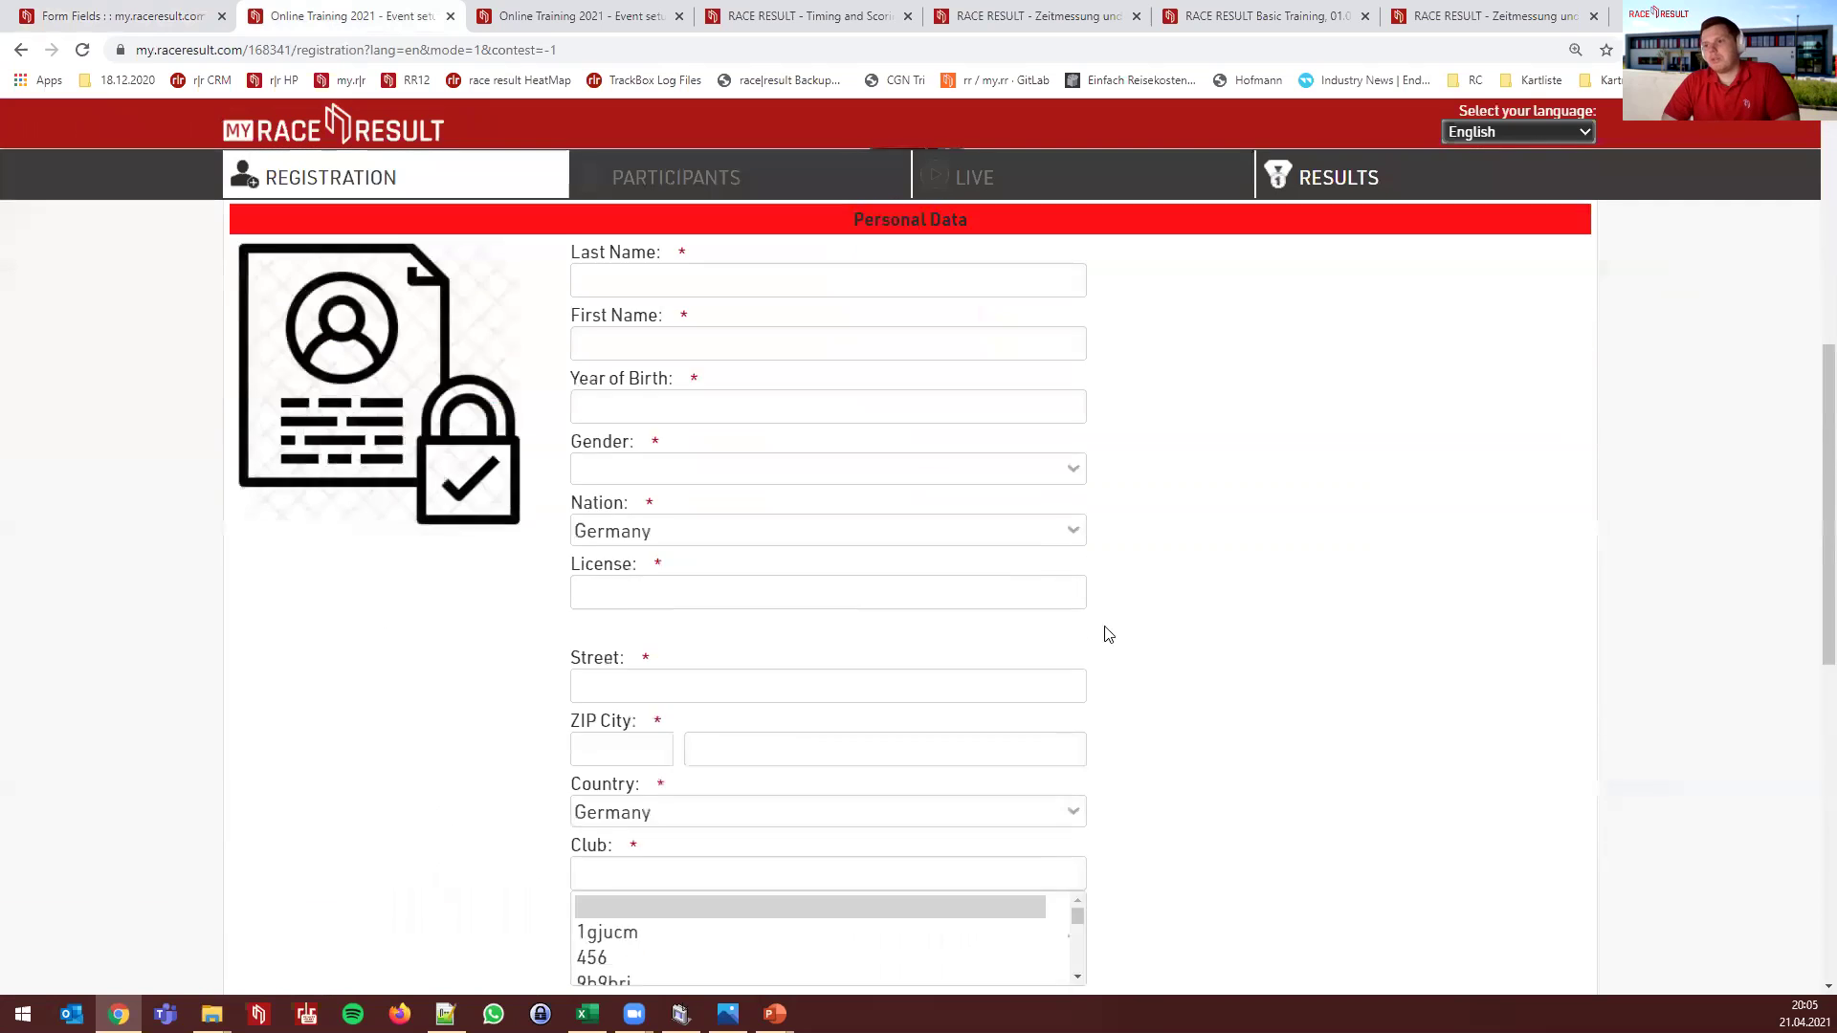
scroll(1143, 618, down, 2)
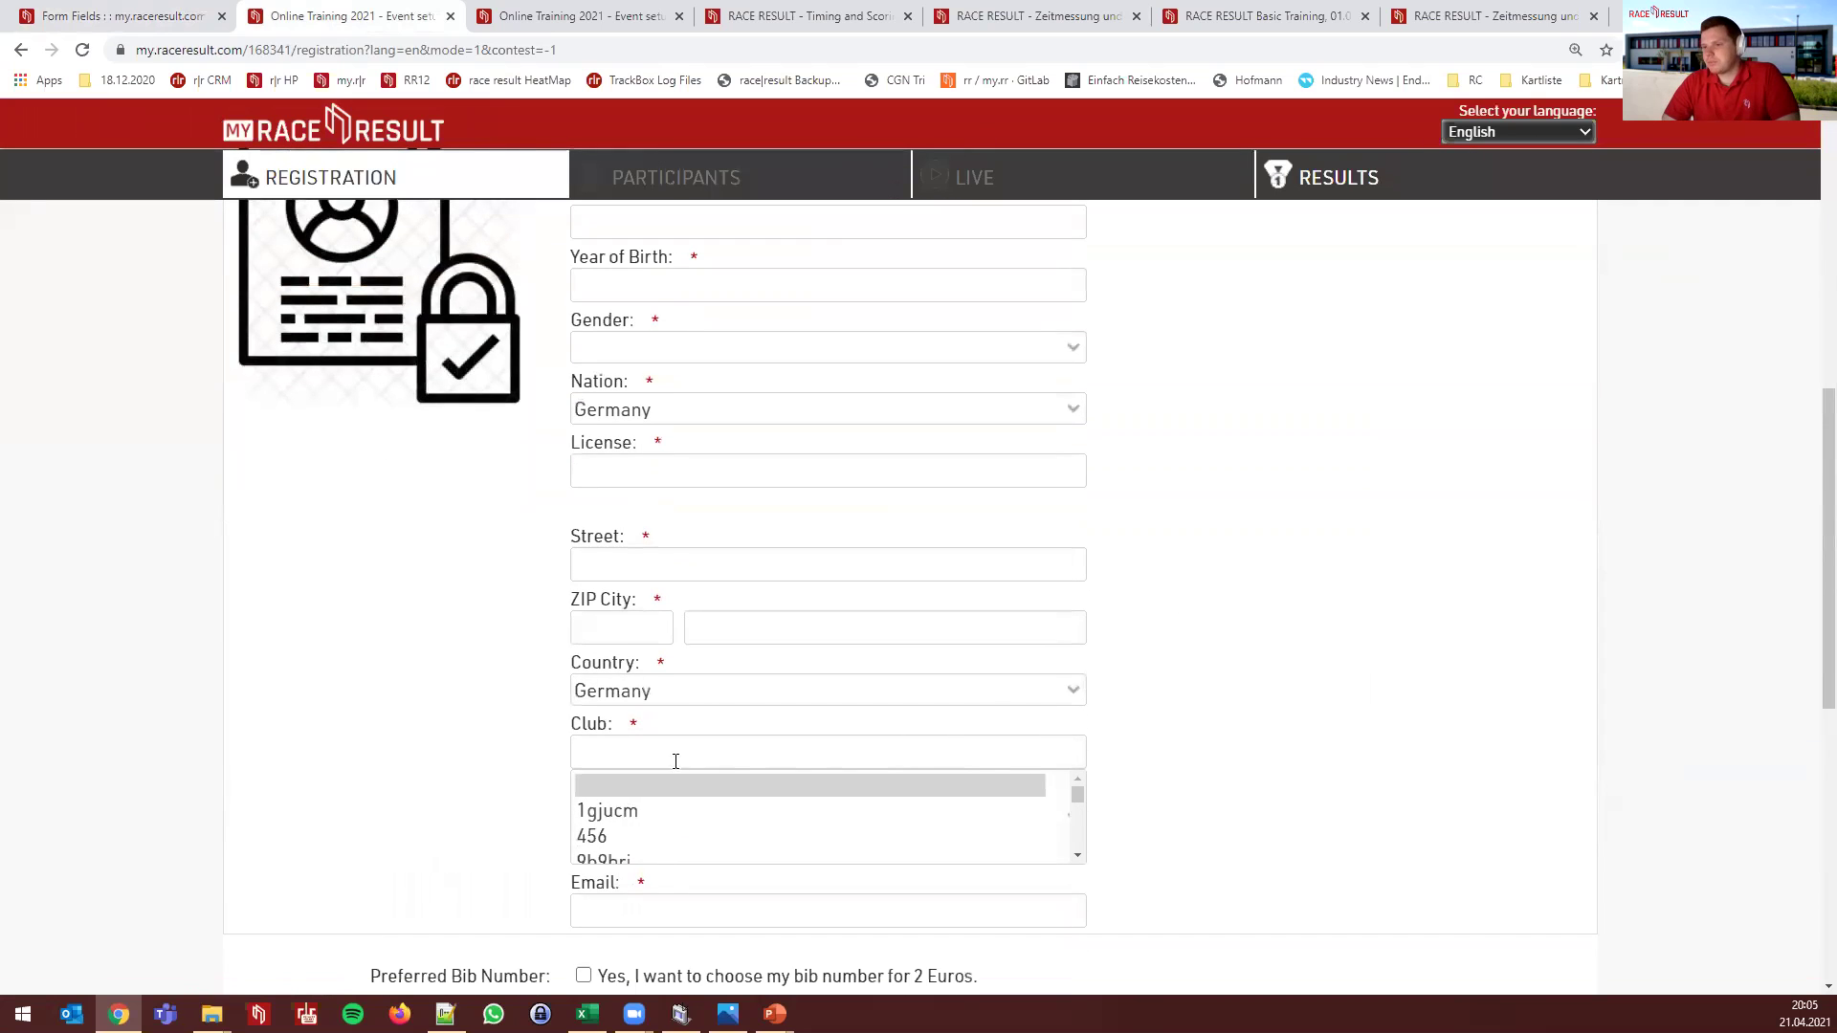
scroll(800, 823, down, 3)
scroll(801, 823, down, 5)
scroll(801, 823, up, 8)
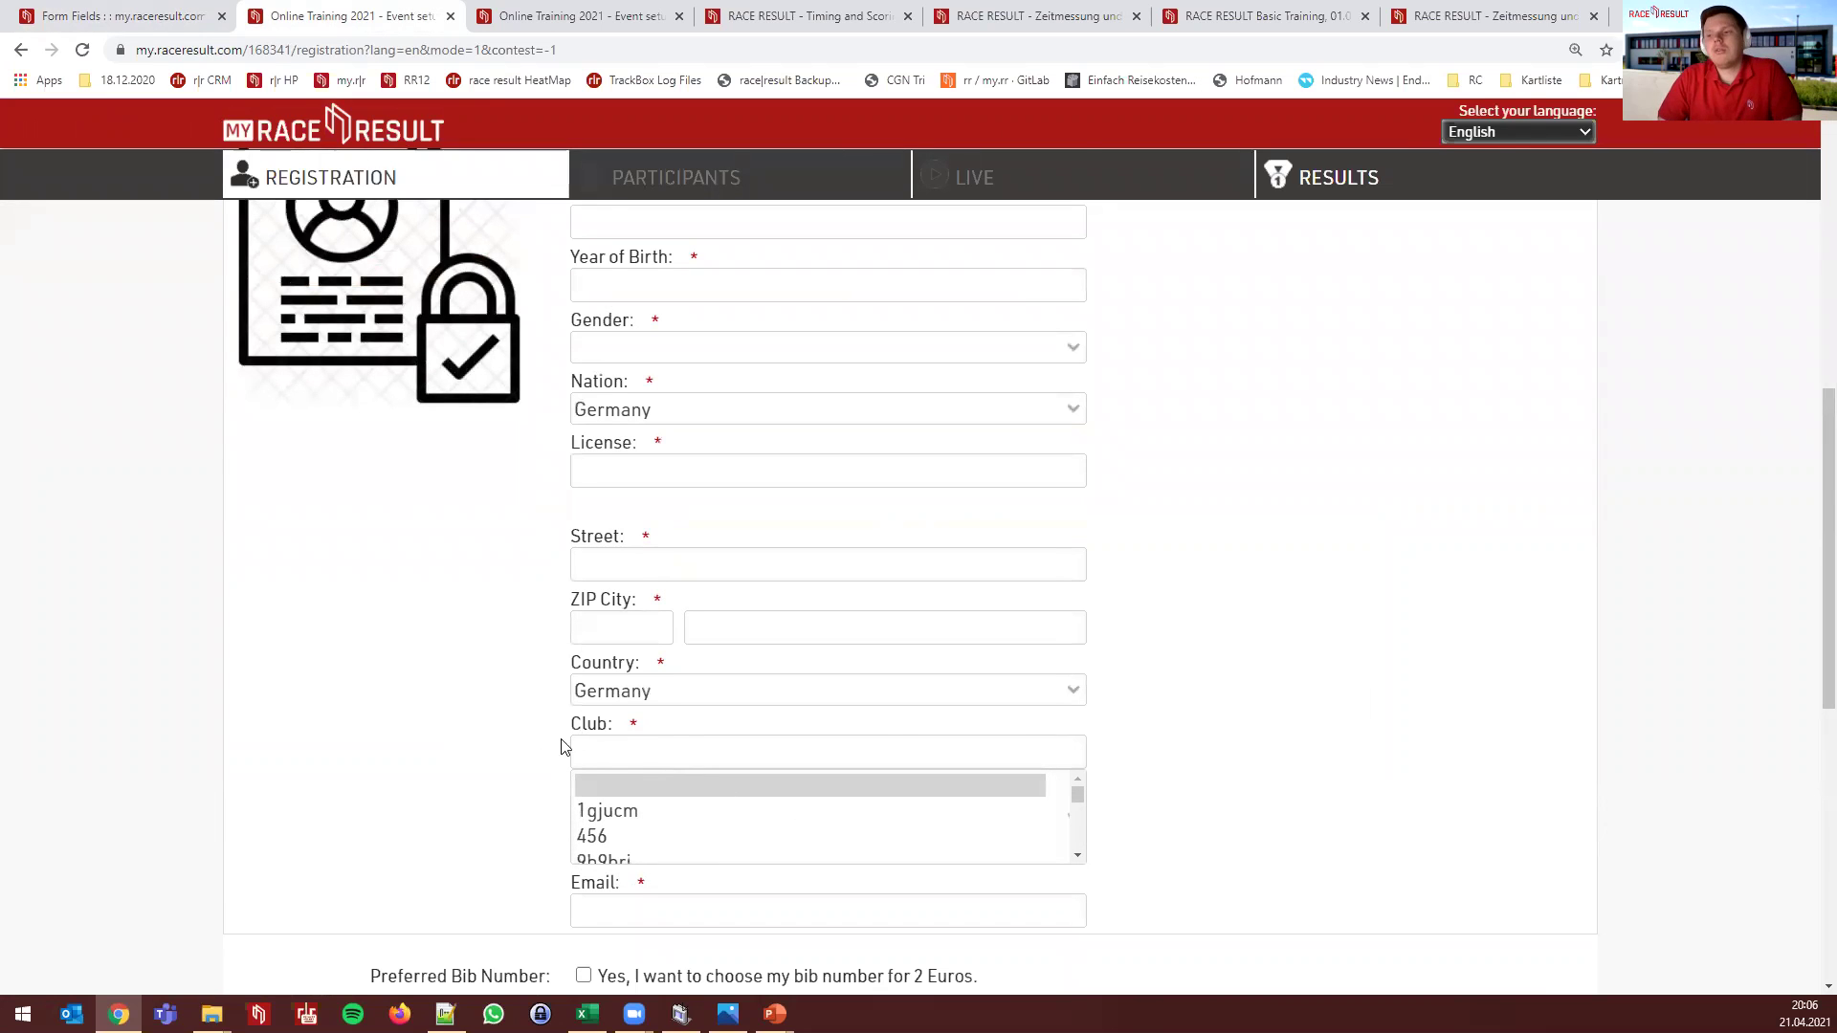
scroll(508, 720, up, 1)
scroll(512, 720, down, 2)
scroll(512, 718, down, 1)
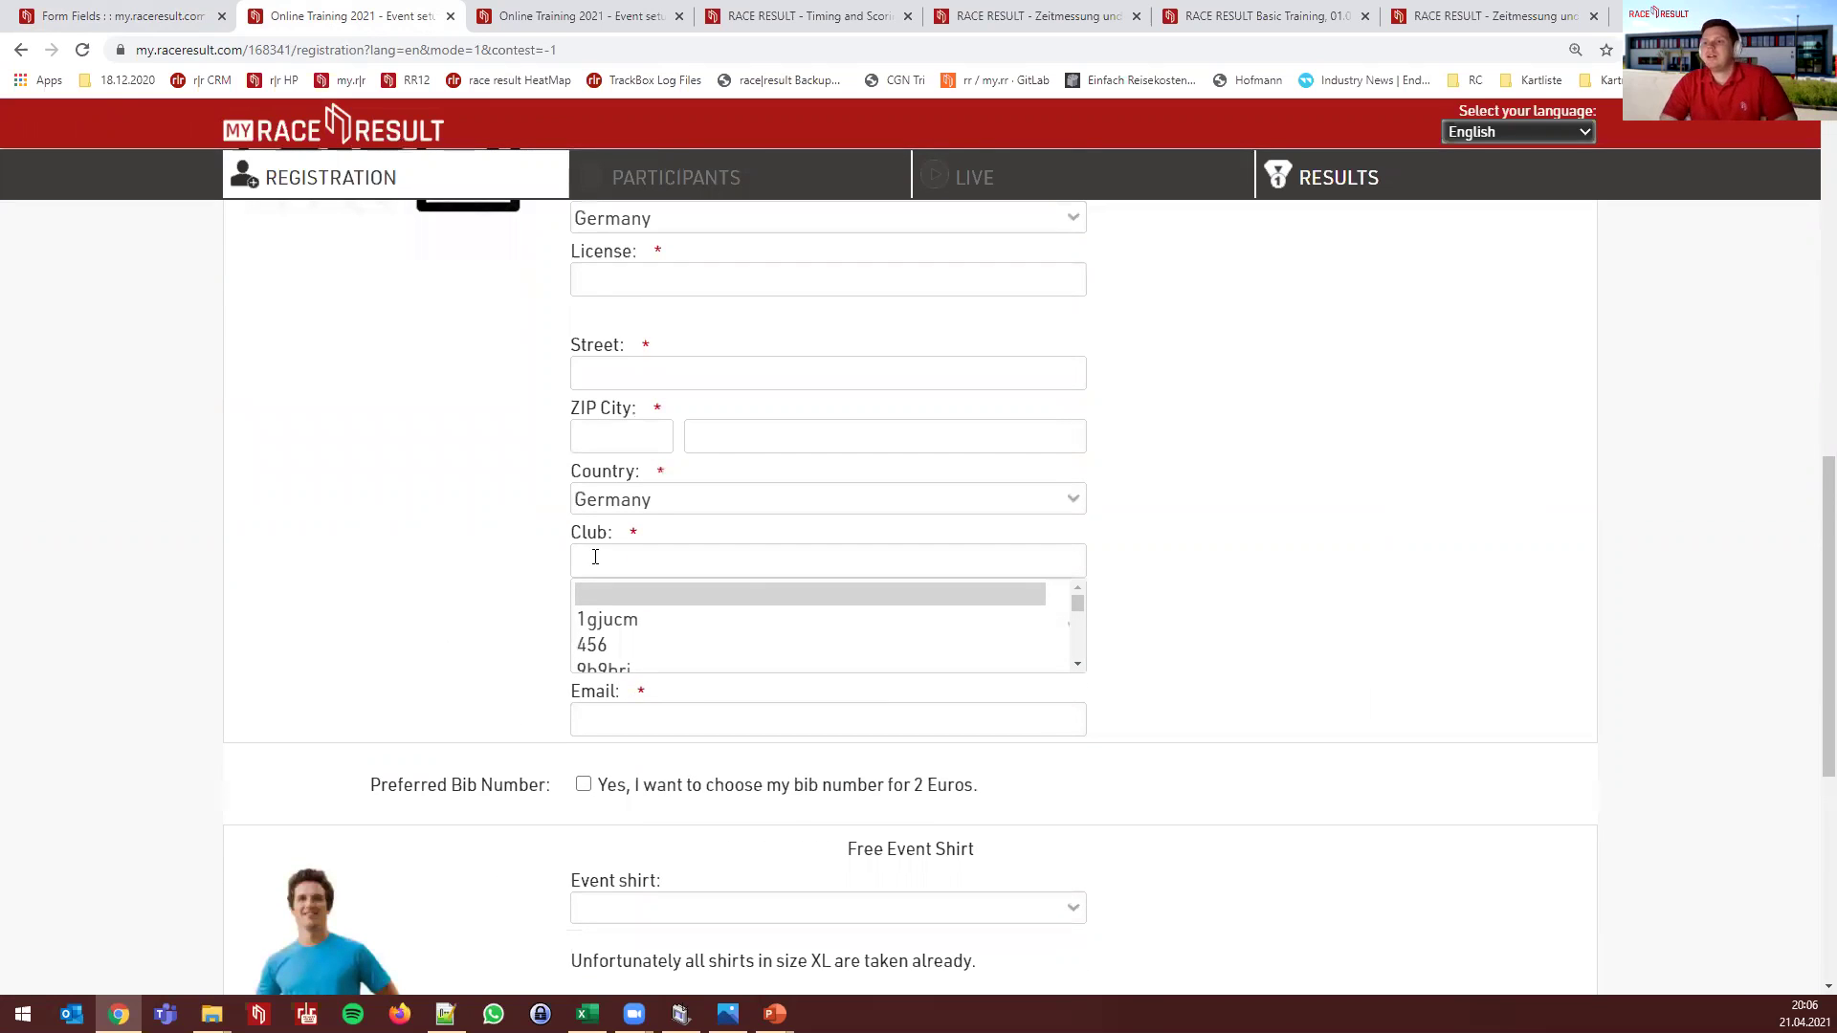
Filter the Club proposals on the registration form by entering "ha"
click(595, 557)
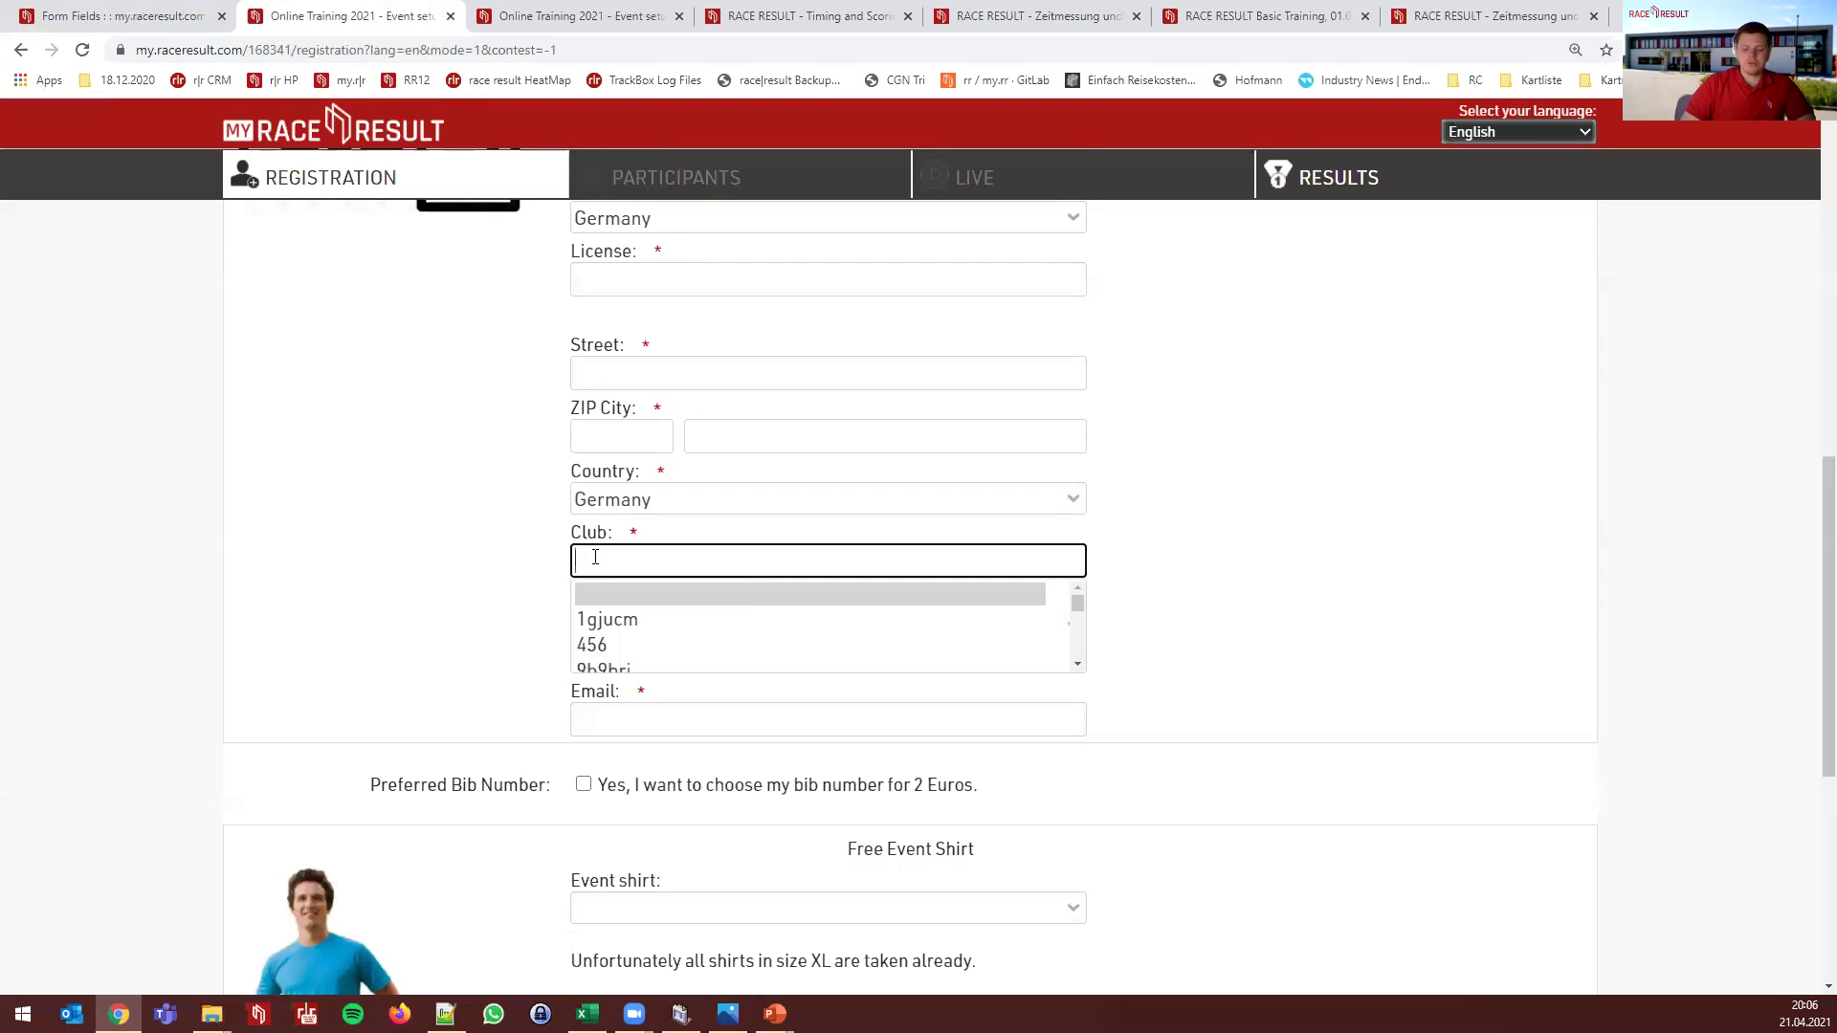
text(h)
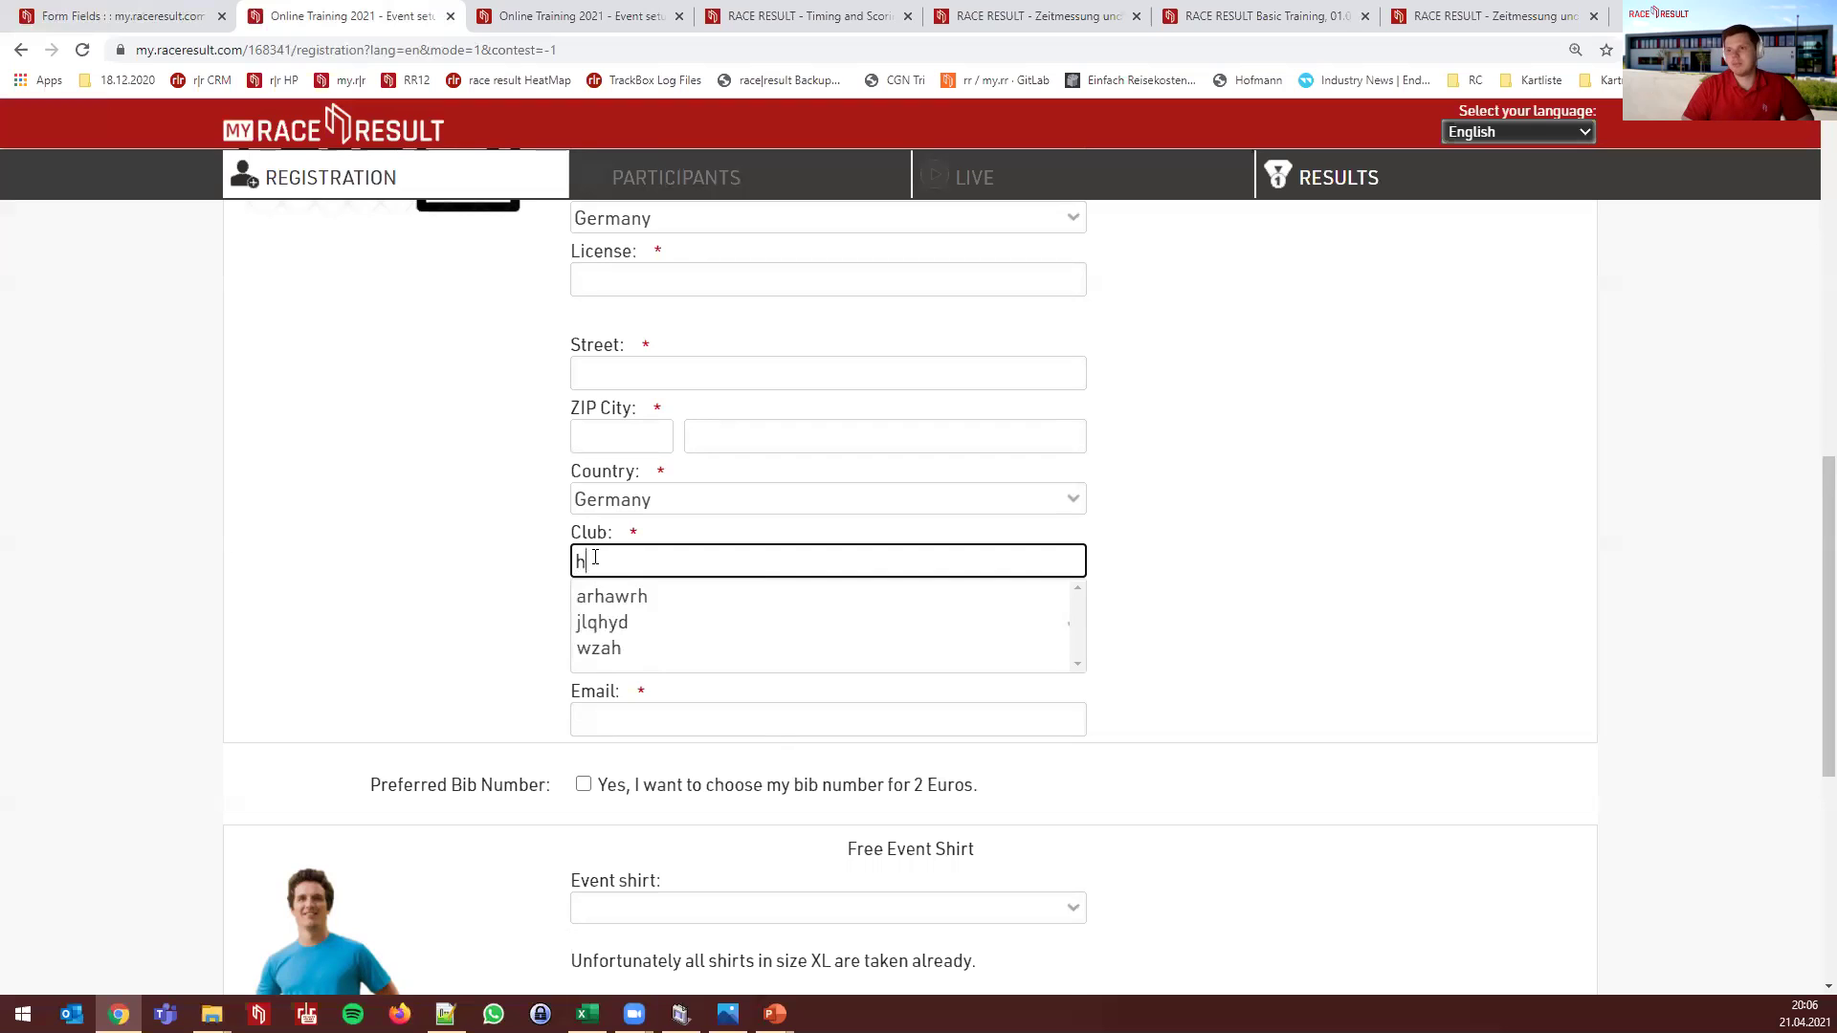
text(a)
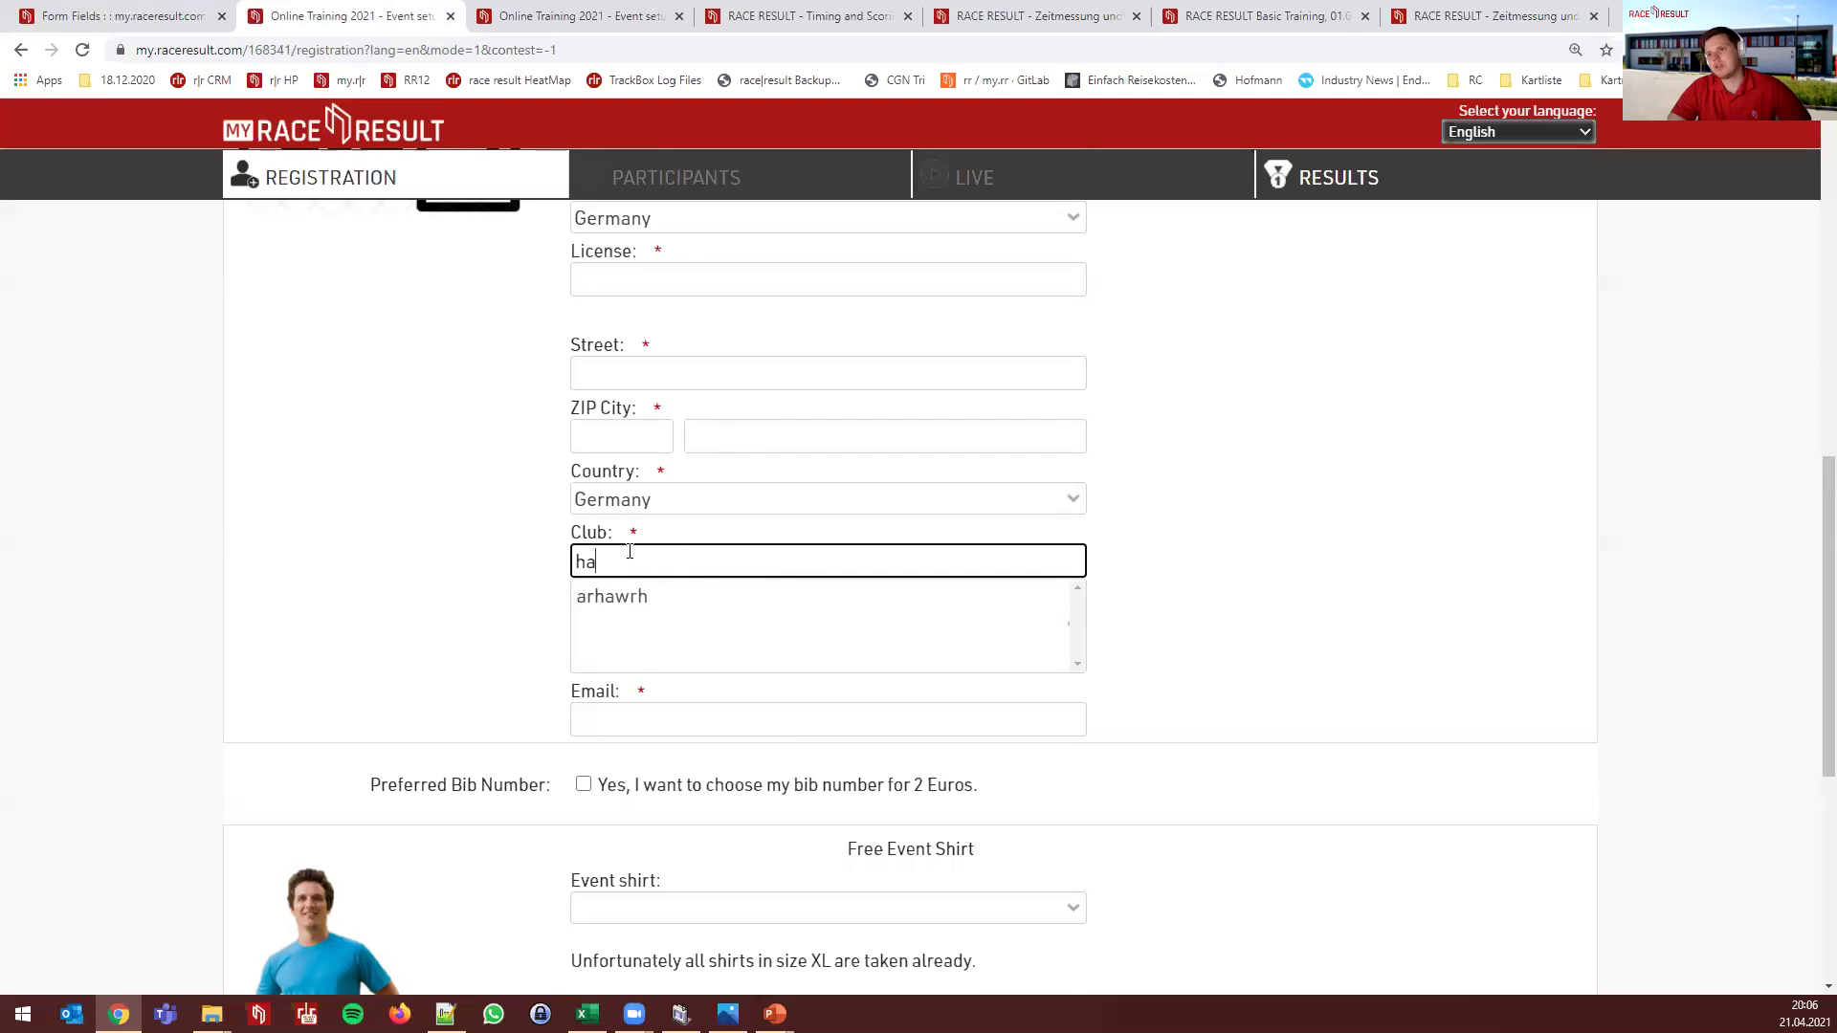
Replace the Club entry with "ar" and choose the proposed club "arhawrh"
drag(601, 562, 554, 567)
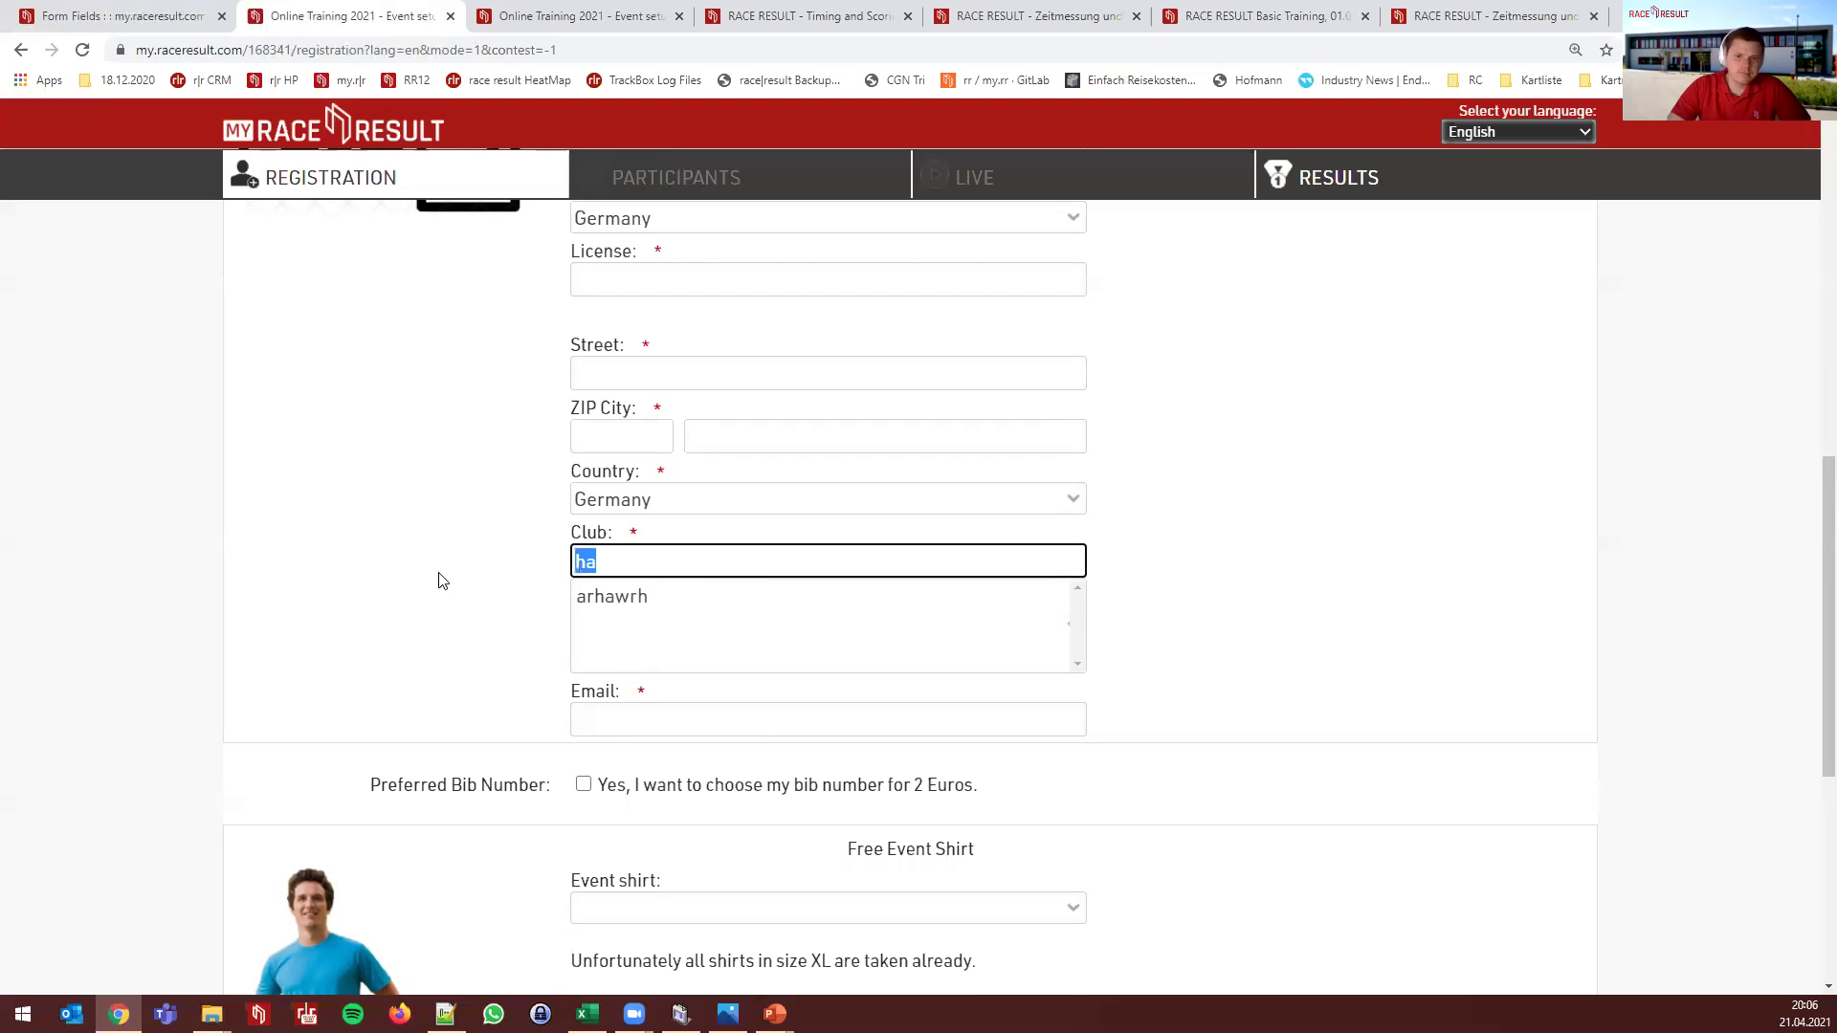
click(536, 566)
drag(618, 565, 534, 558)
text(ar)
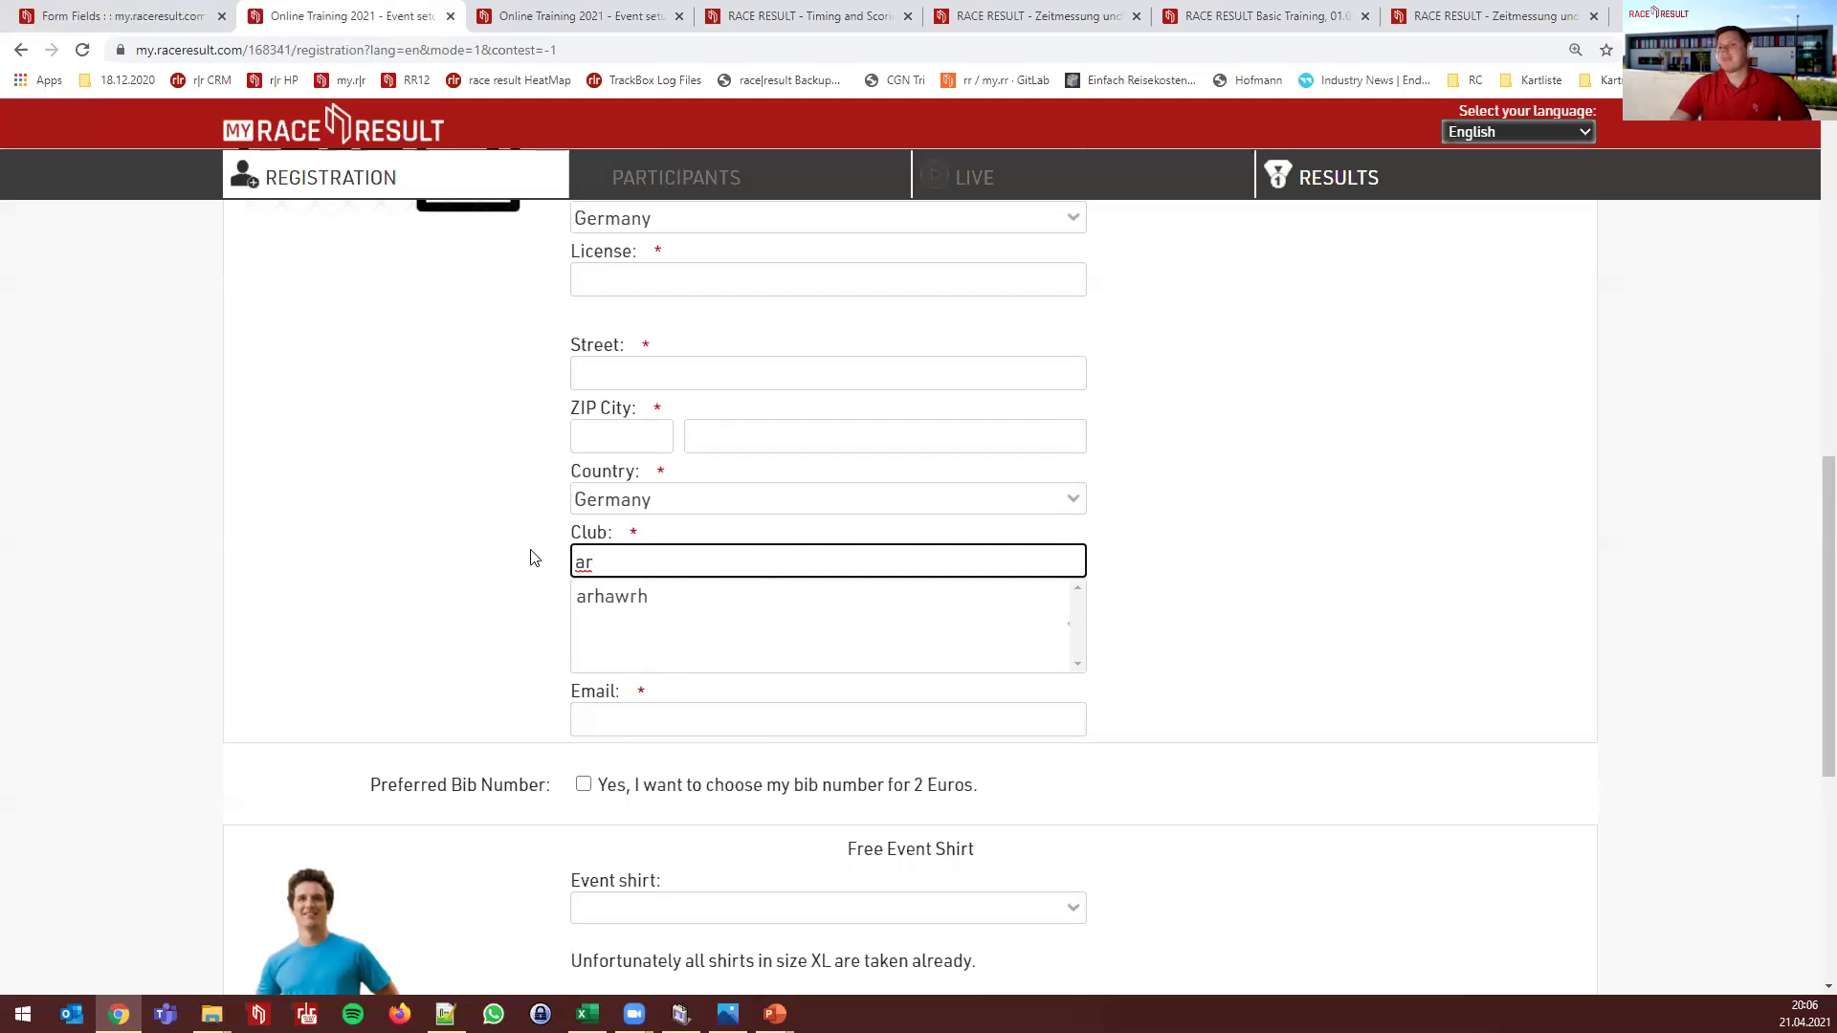
click(659, 595)
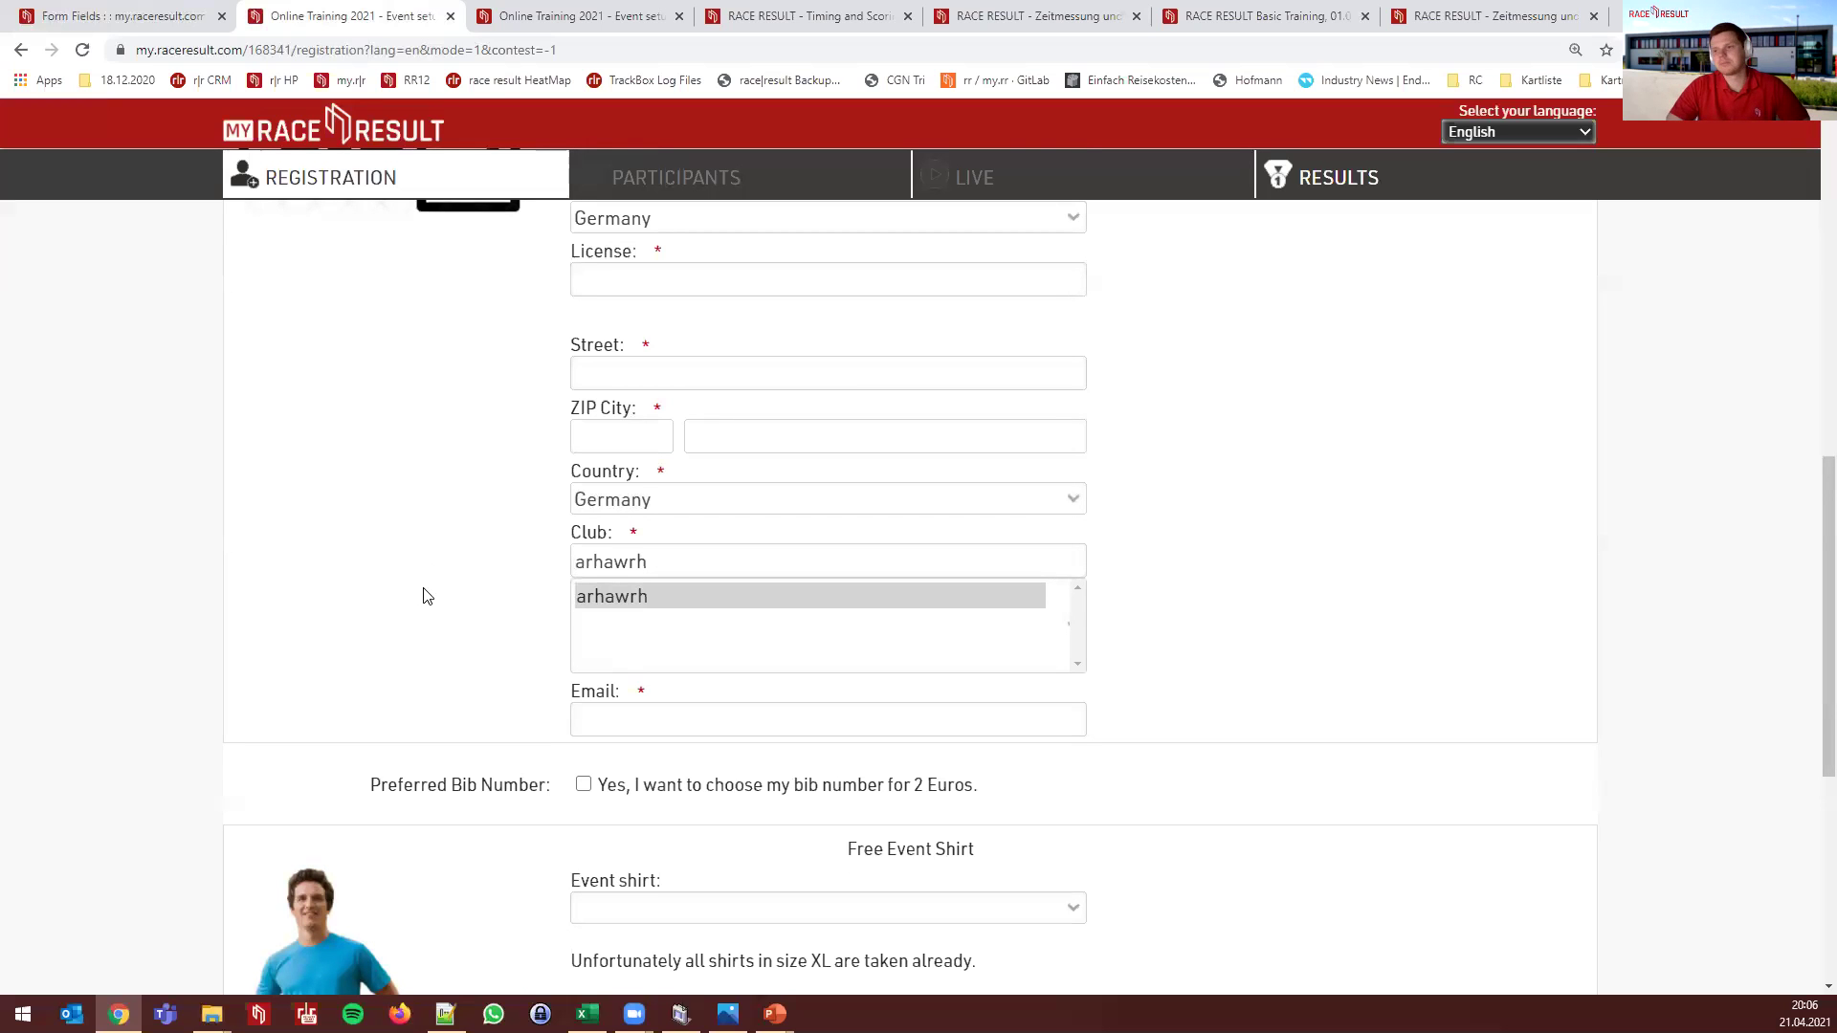
Review the special function and expression in the IsOnlineReg form field's details, and close them without changes
click(157, 26)
scroll(587, 517, down, 15)
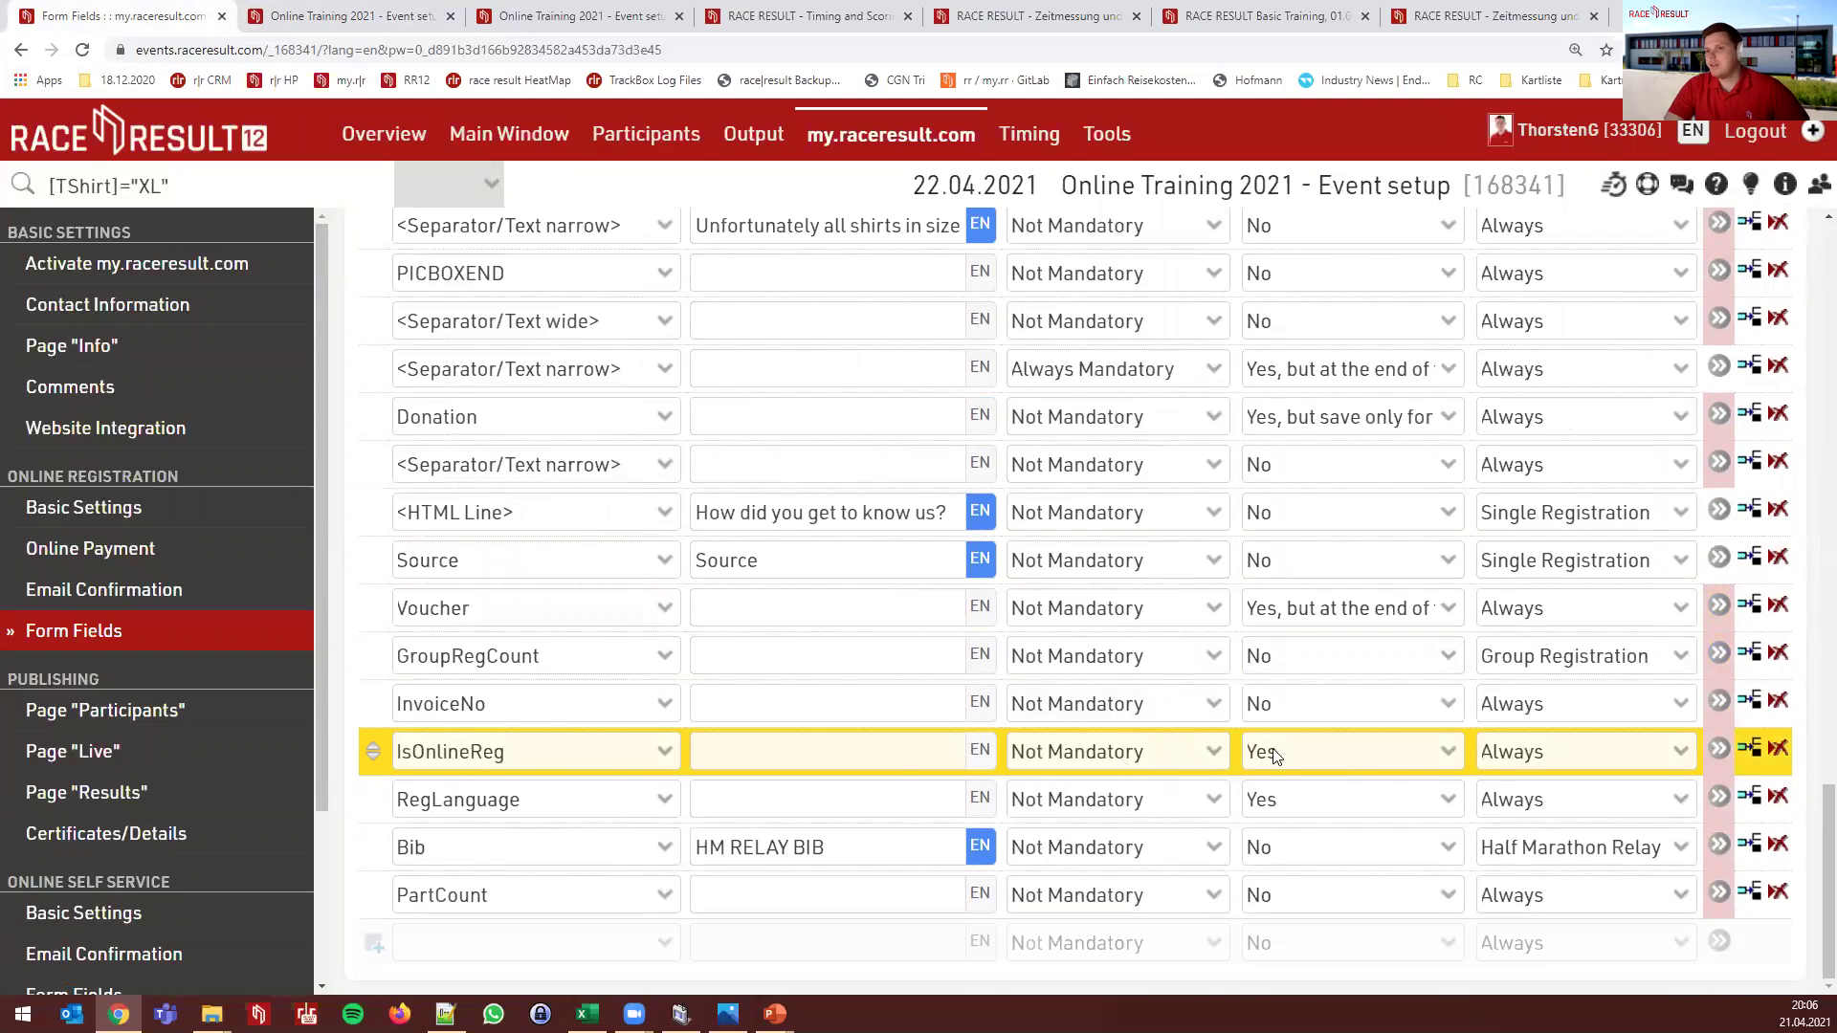
click(1719, 749)
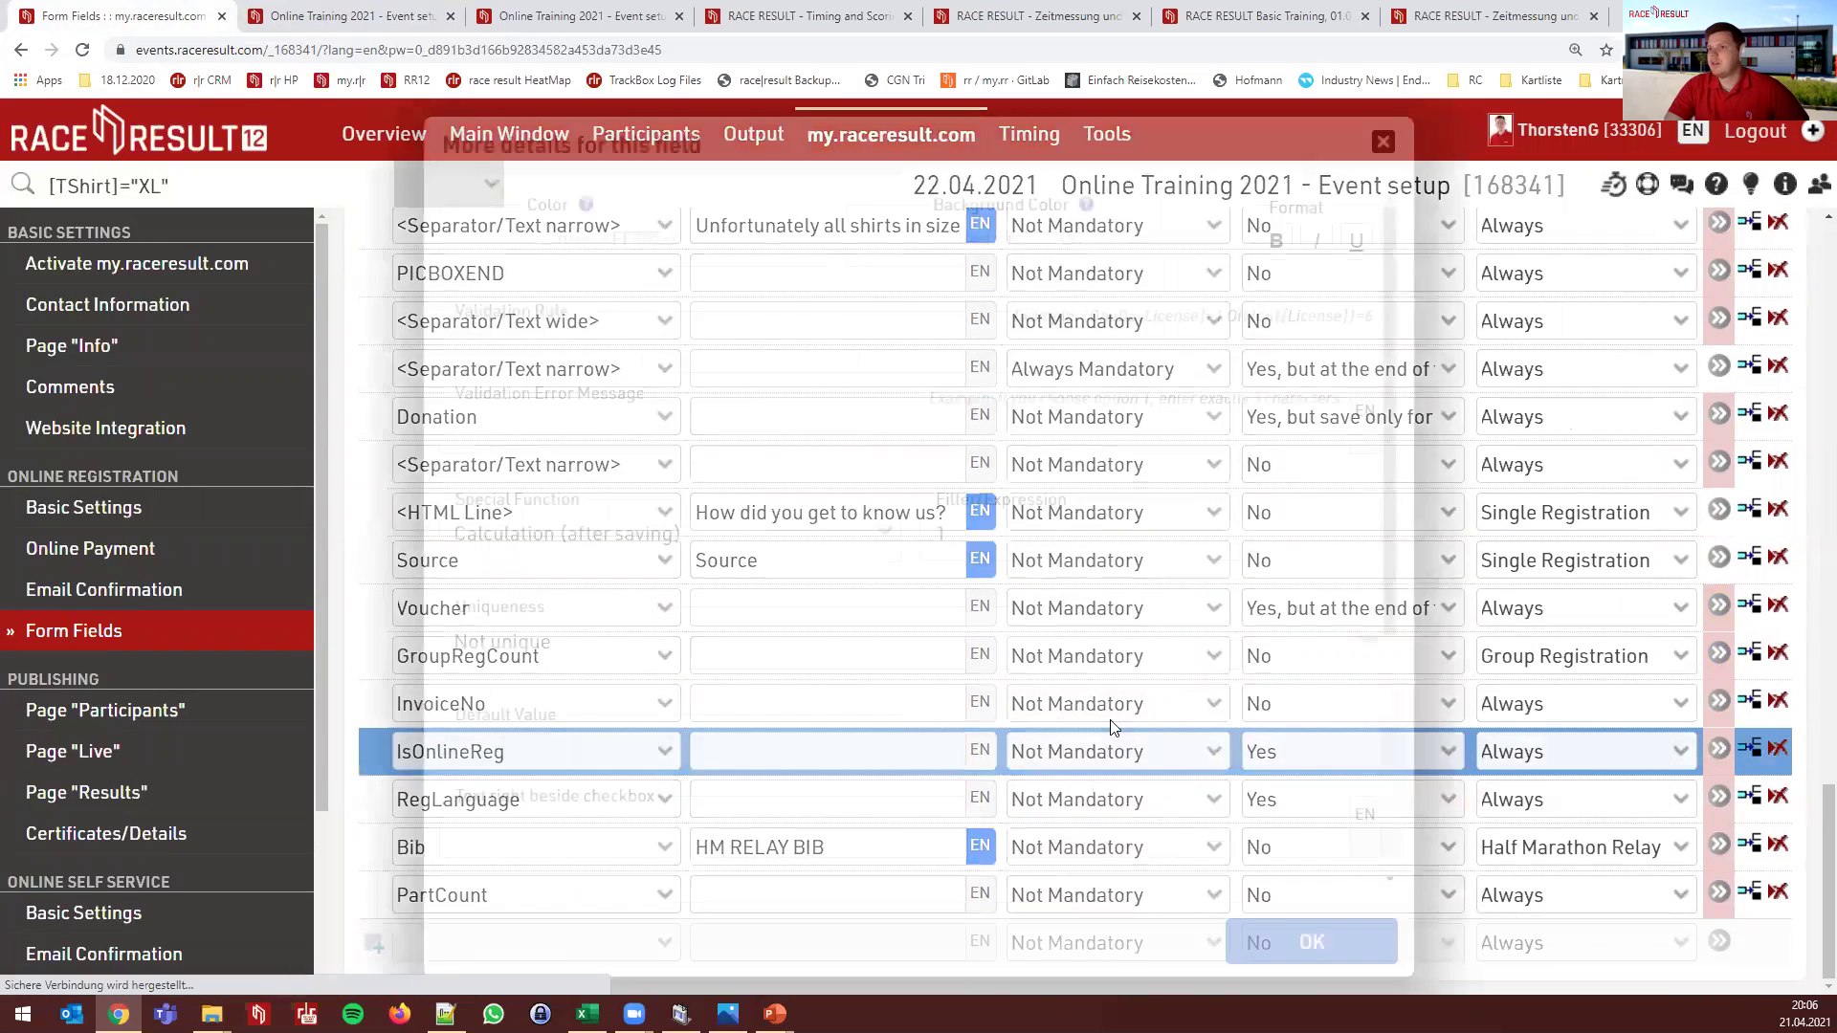
drag(797, 140, 962, 134)
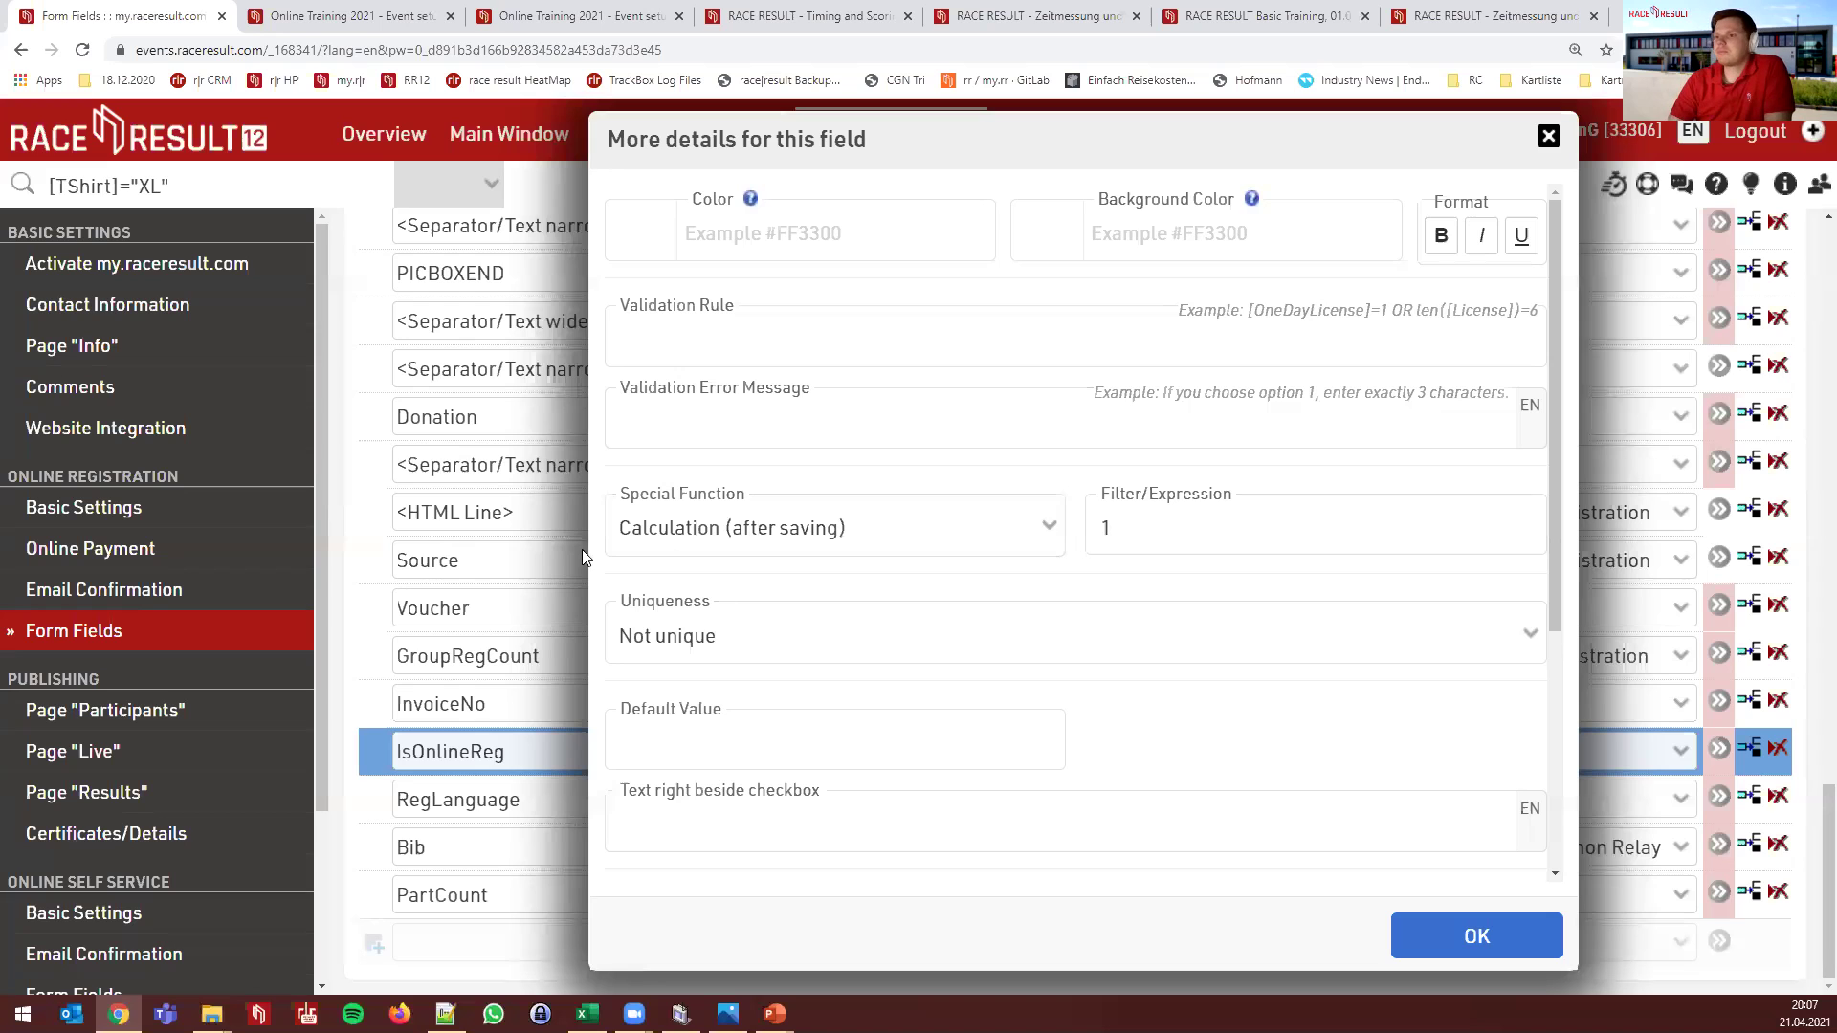
click(517, 596)
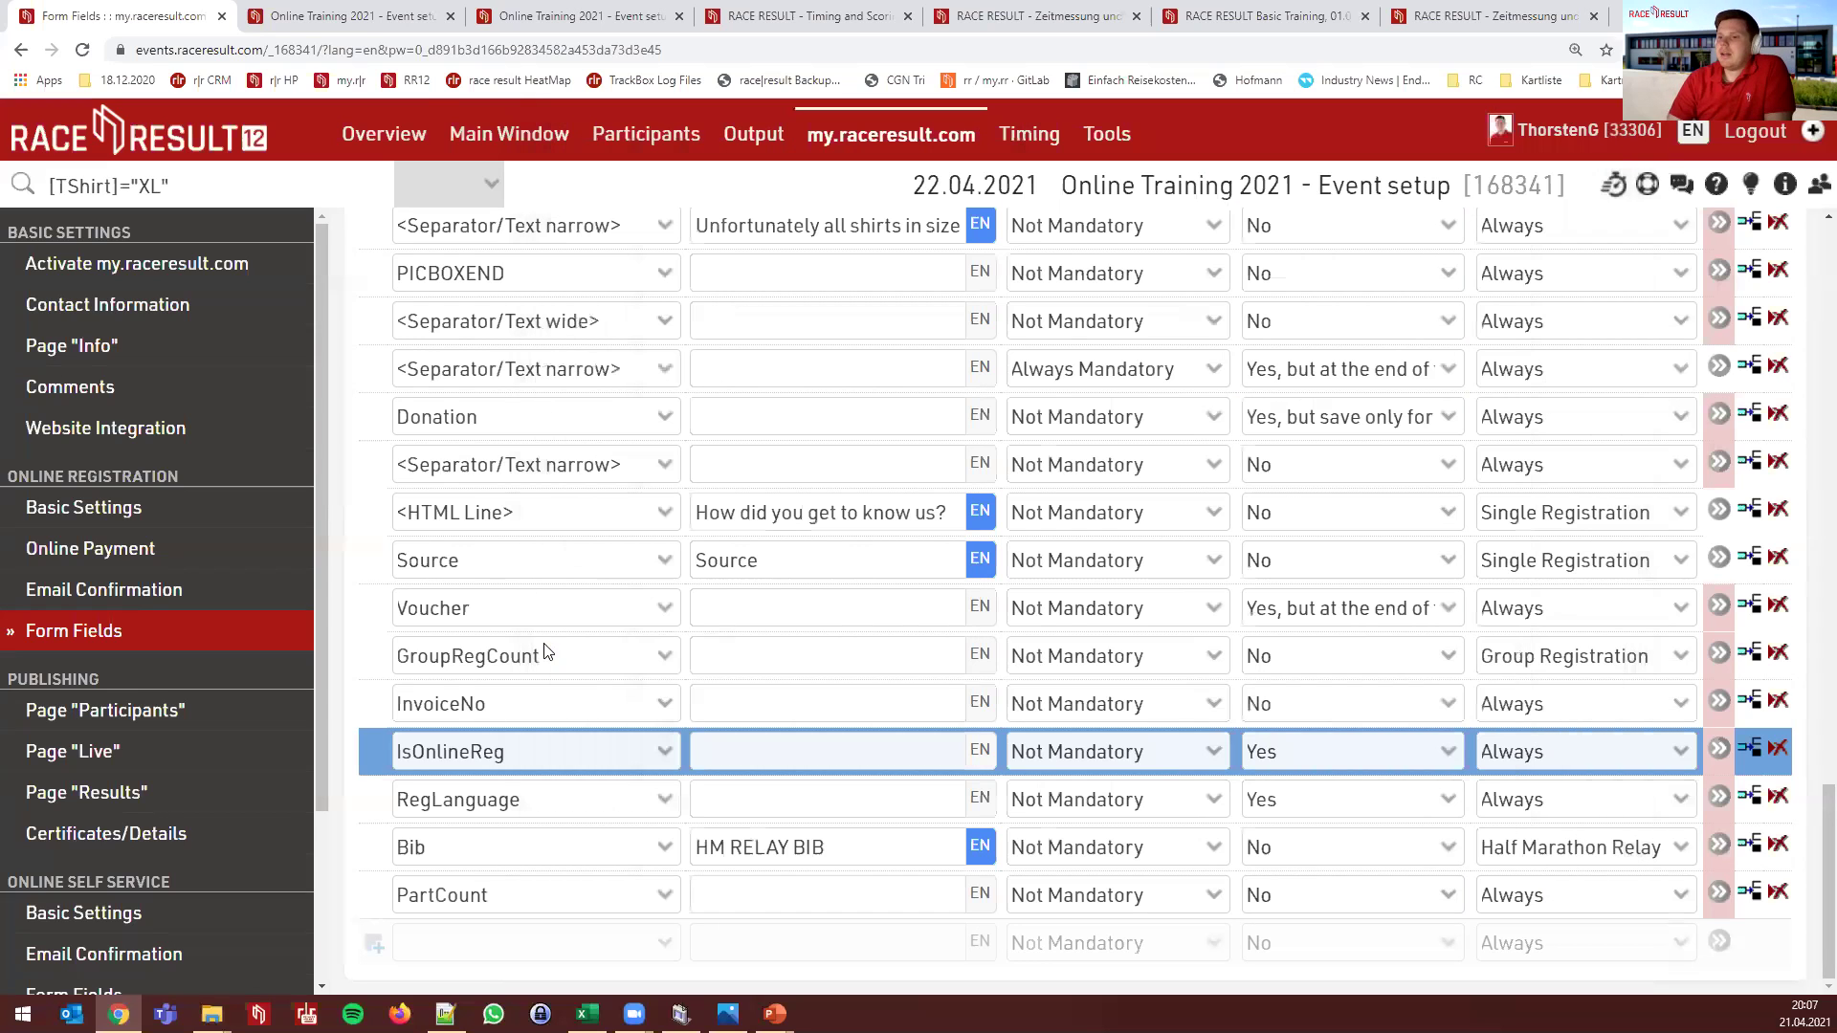
Open the PartCount form field's details and examine the DCount expression used for its calculation before saving
click(1719, 894)
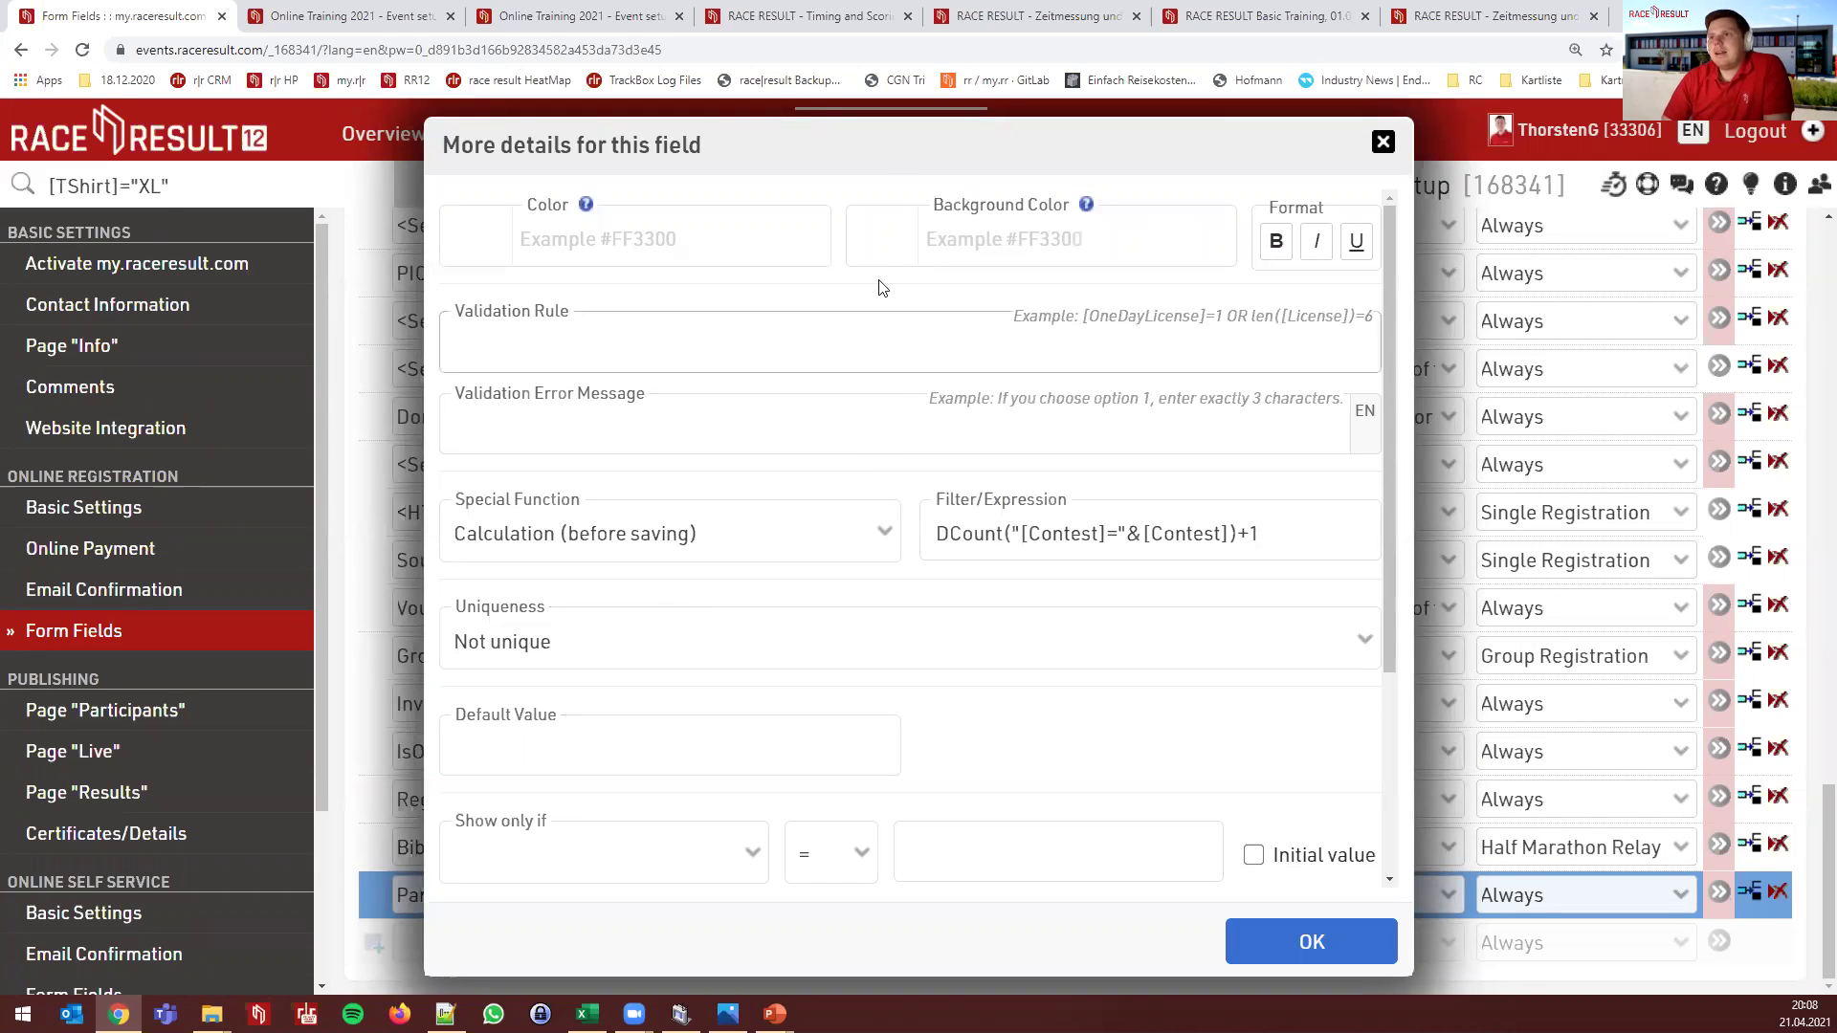
drag(885, 145, 1155, 128)
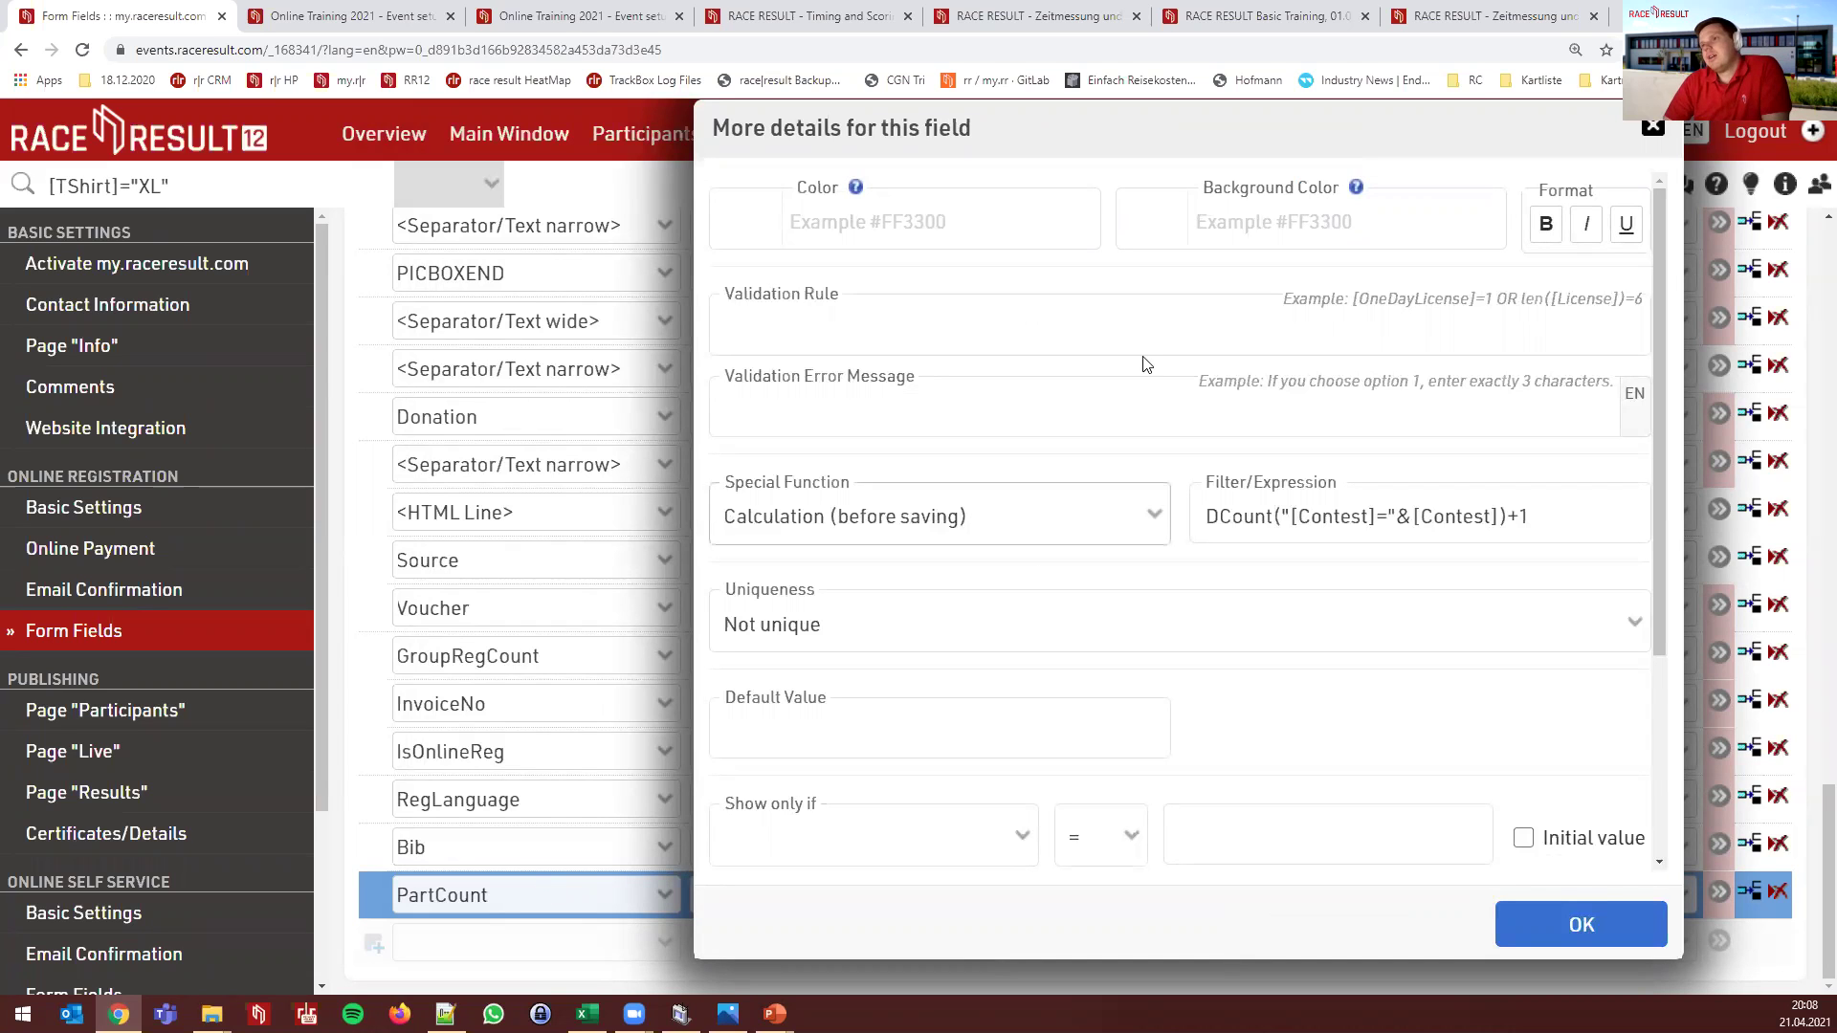
drag(1129, 137, 1069, 140)
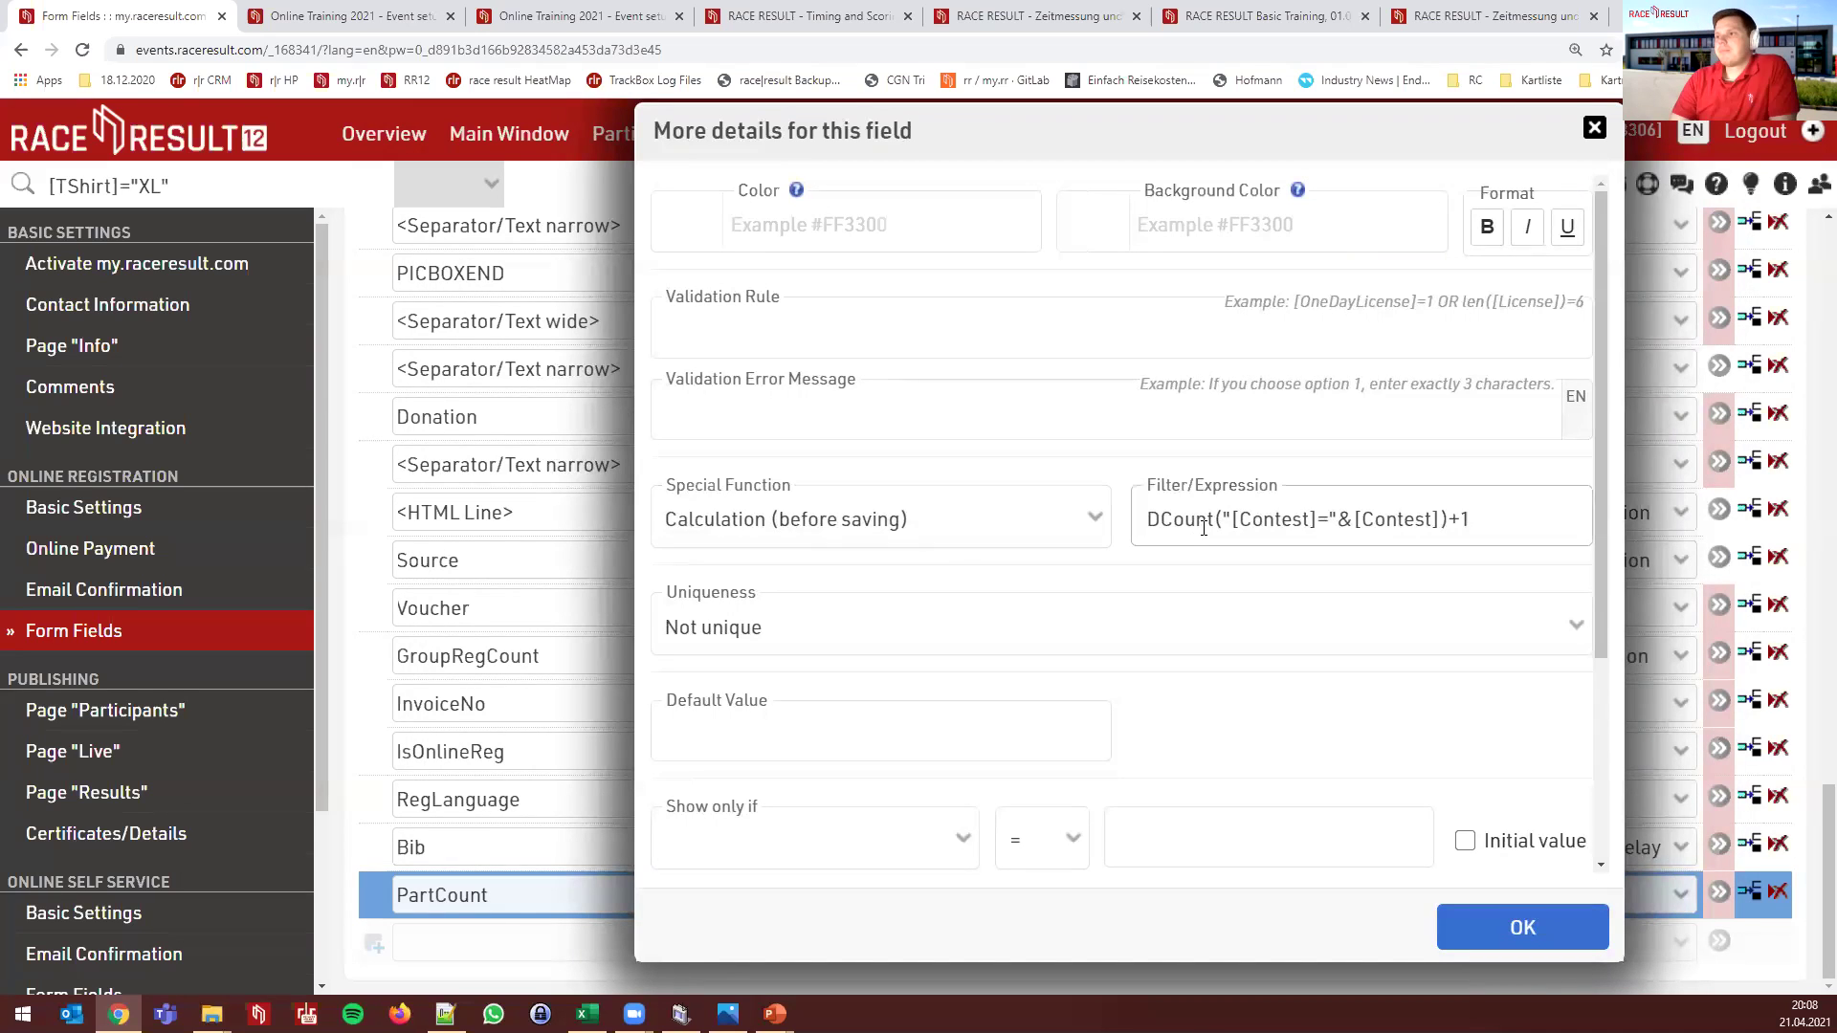
drag(1448, 519, 1146, 519)
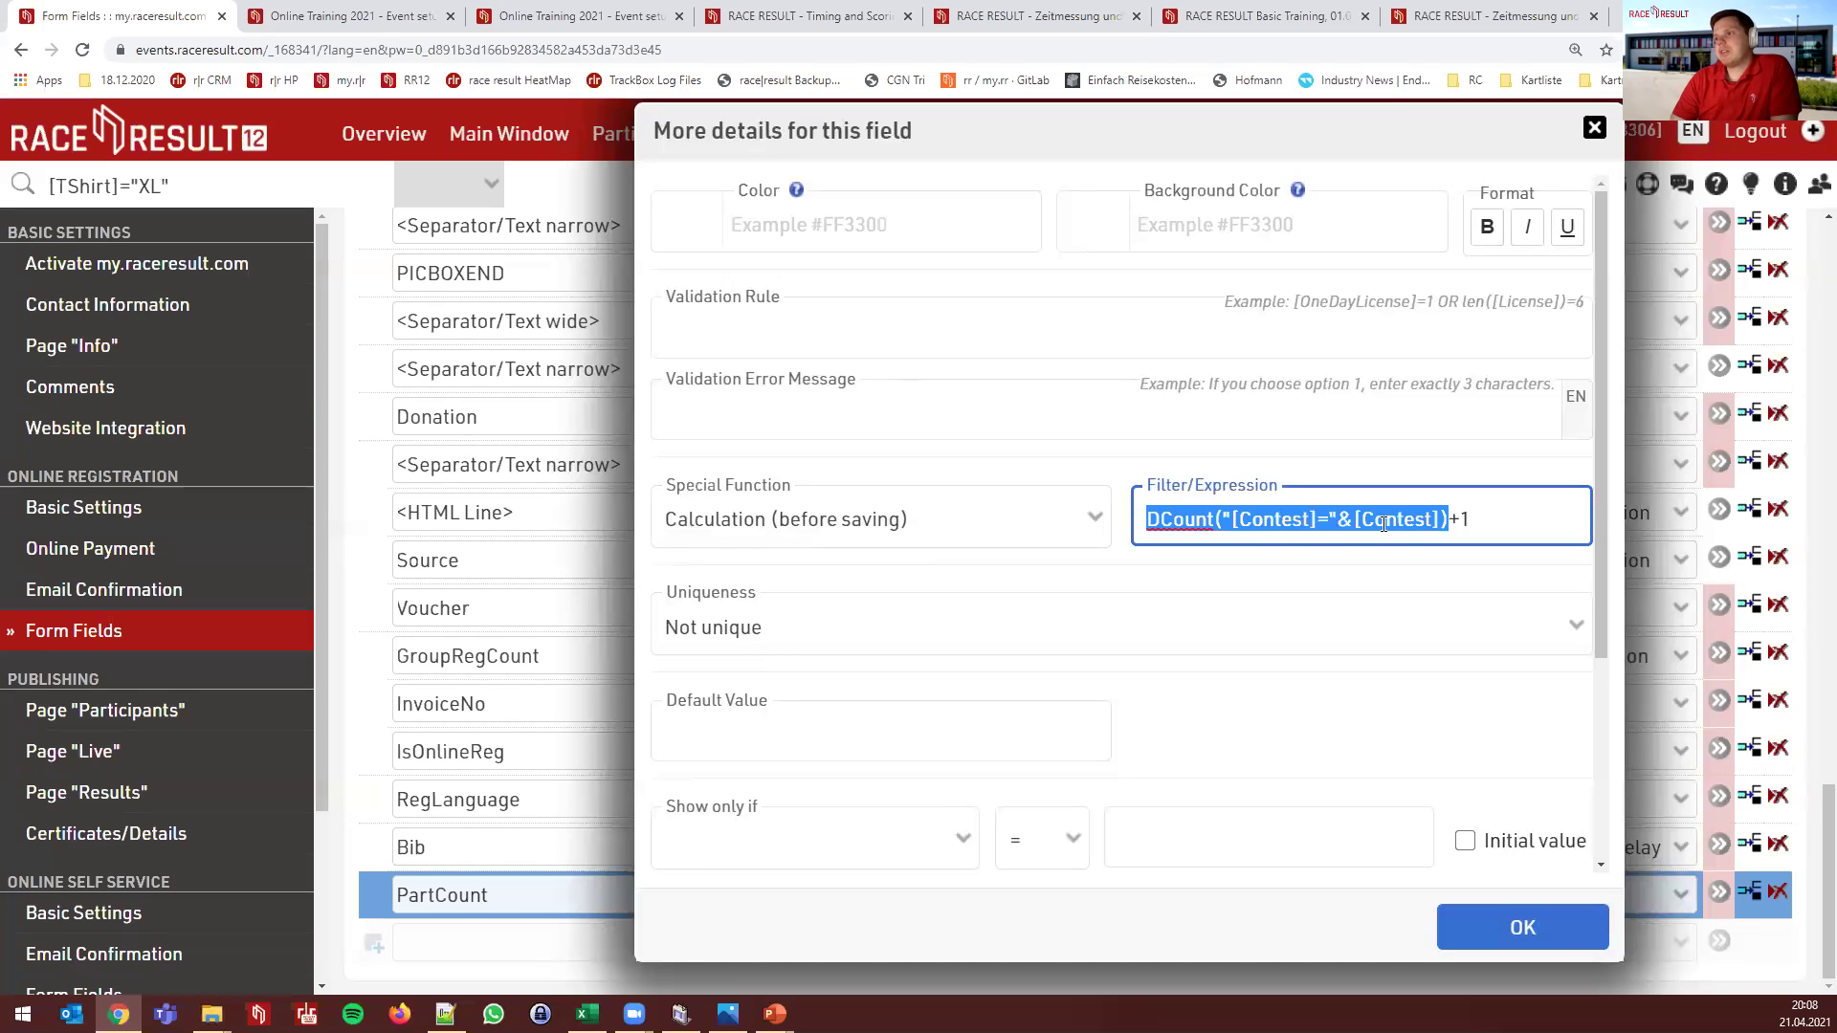
click(1452, 519)
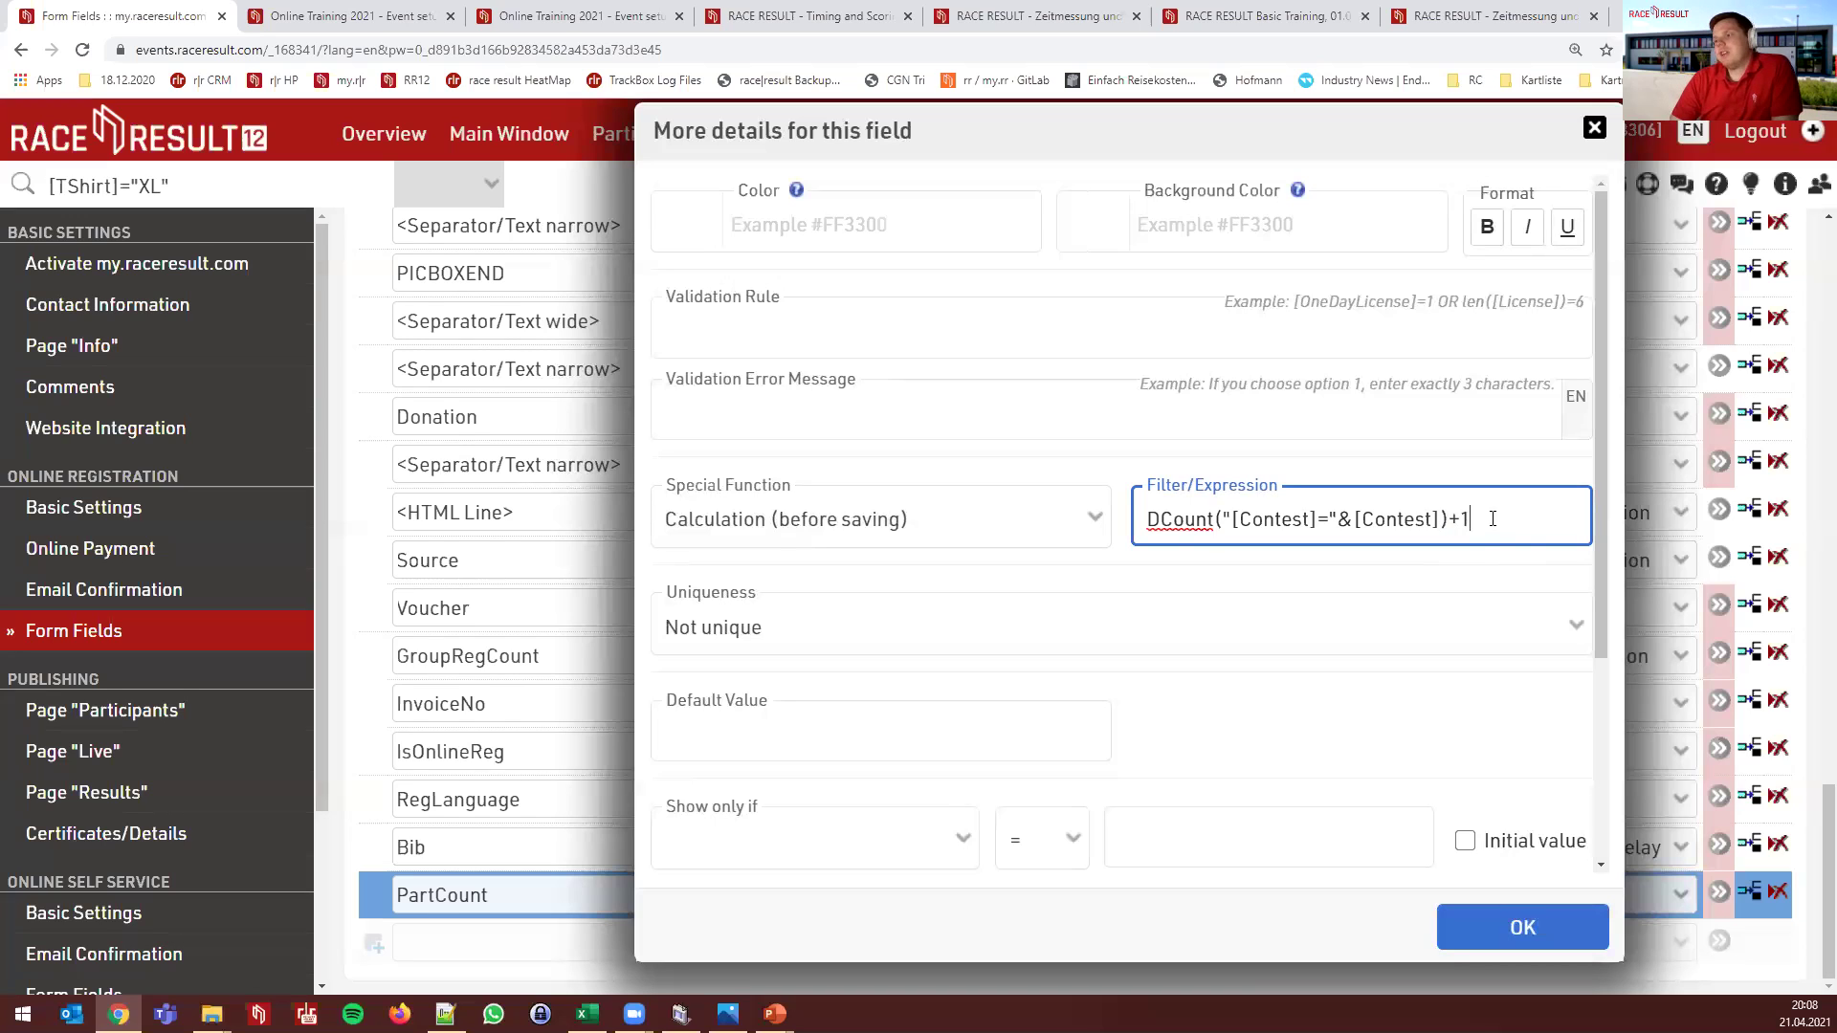
Examine the PartCount field's DCount expression that adds 1 for the selected contest, and close the field's details
click(1492, 518)
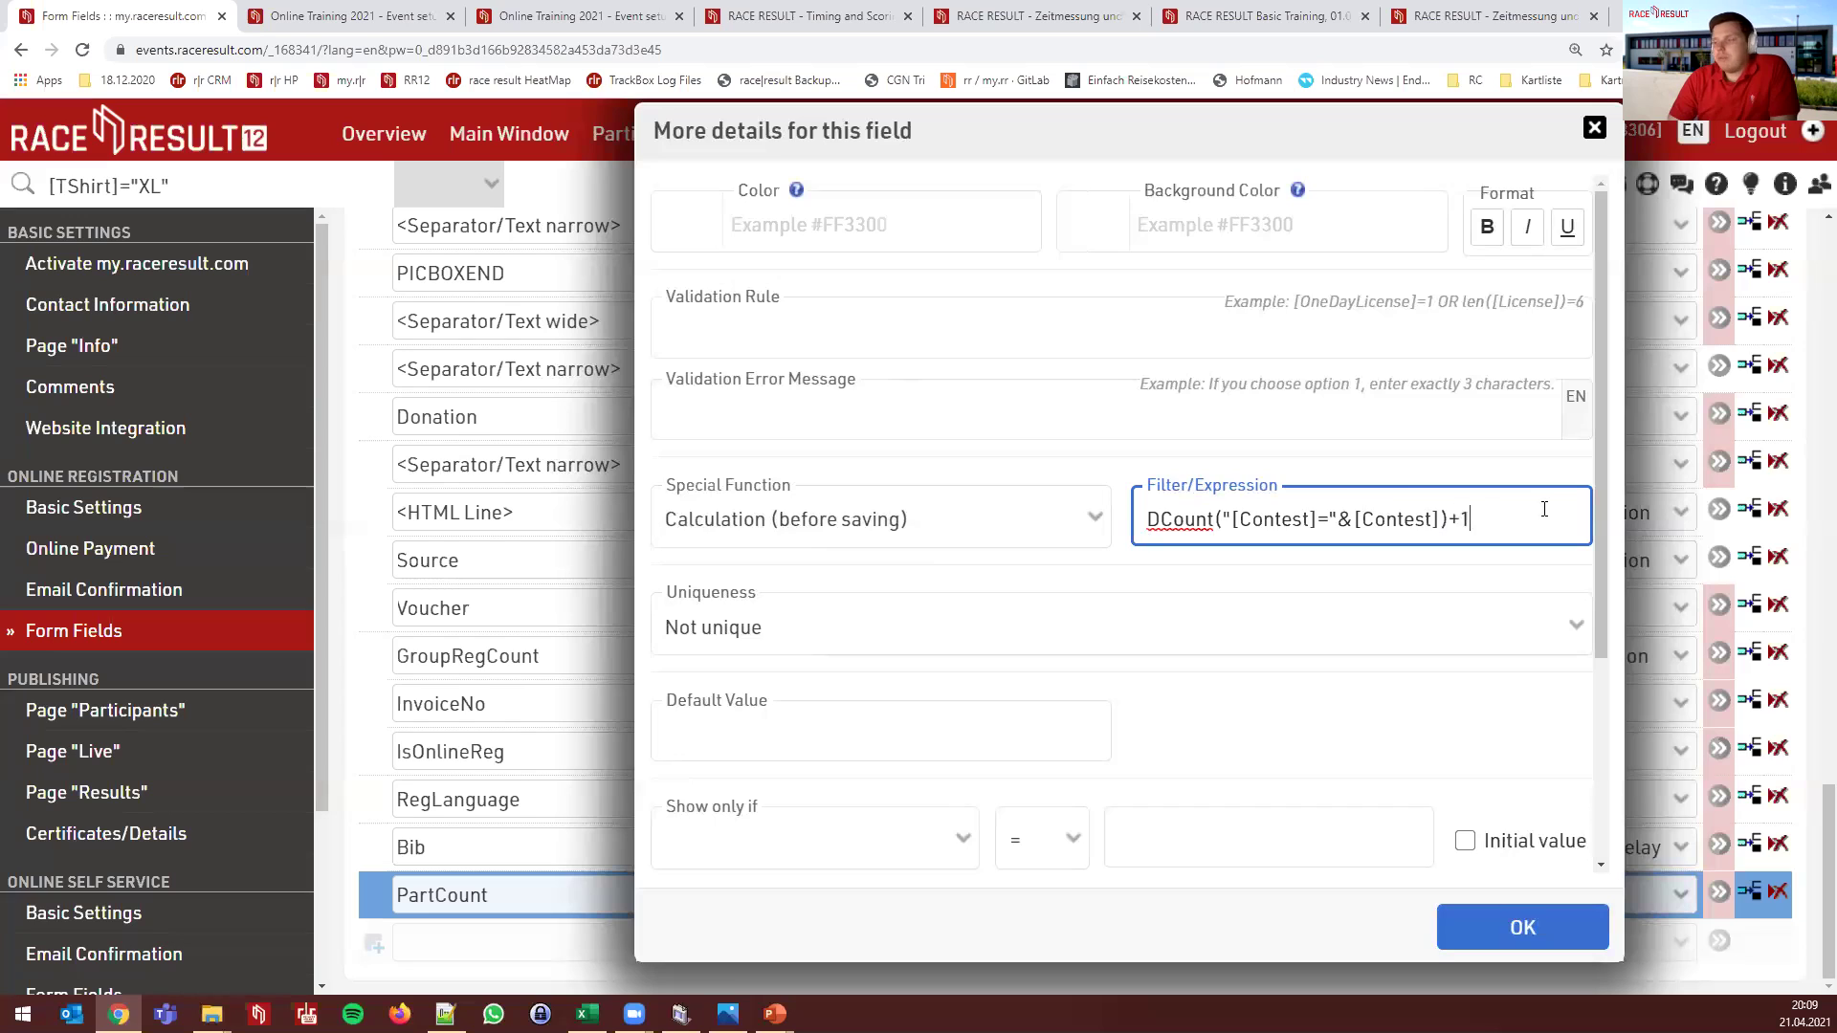
drag(1546, 509, 1376, 469)
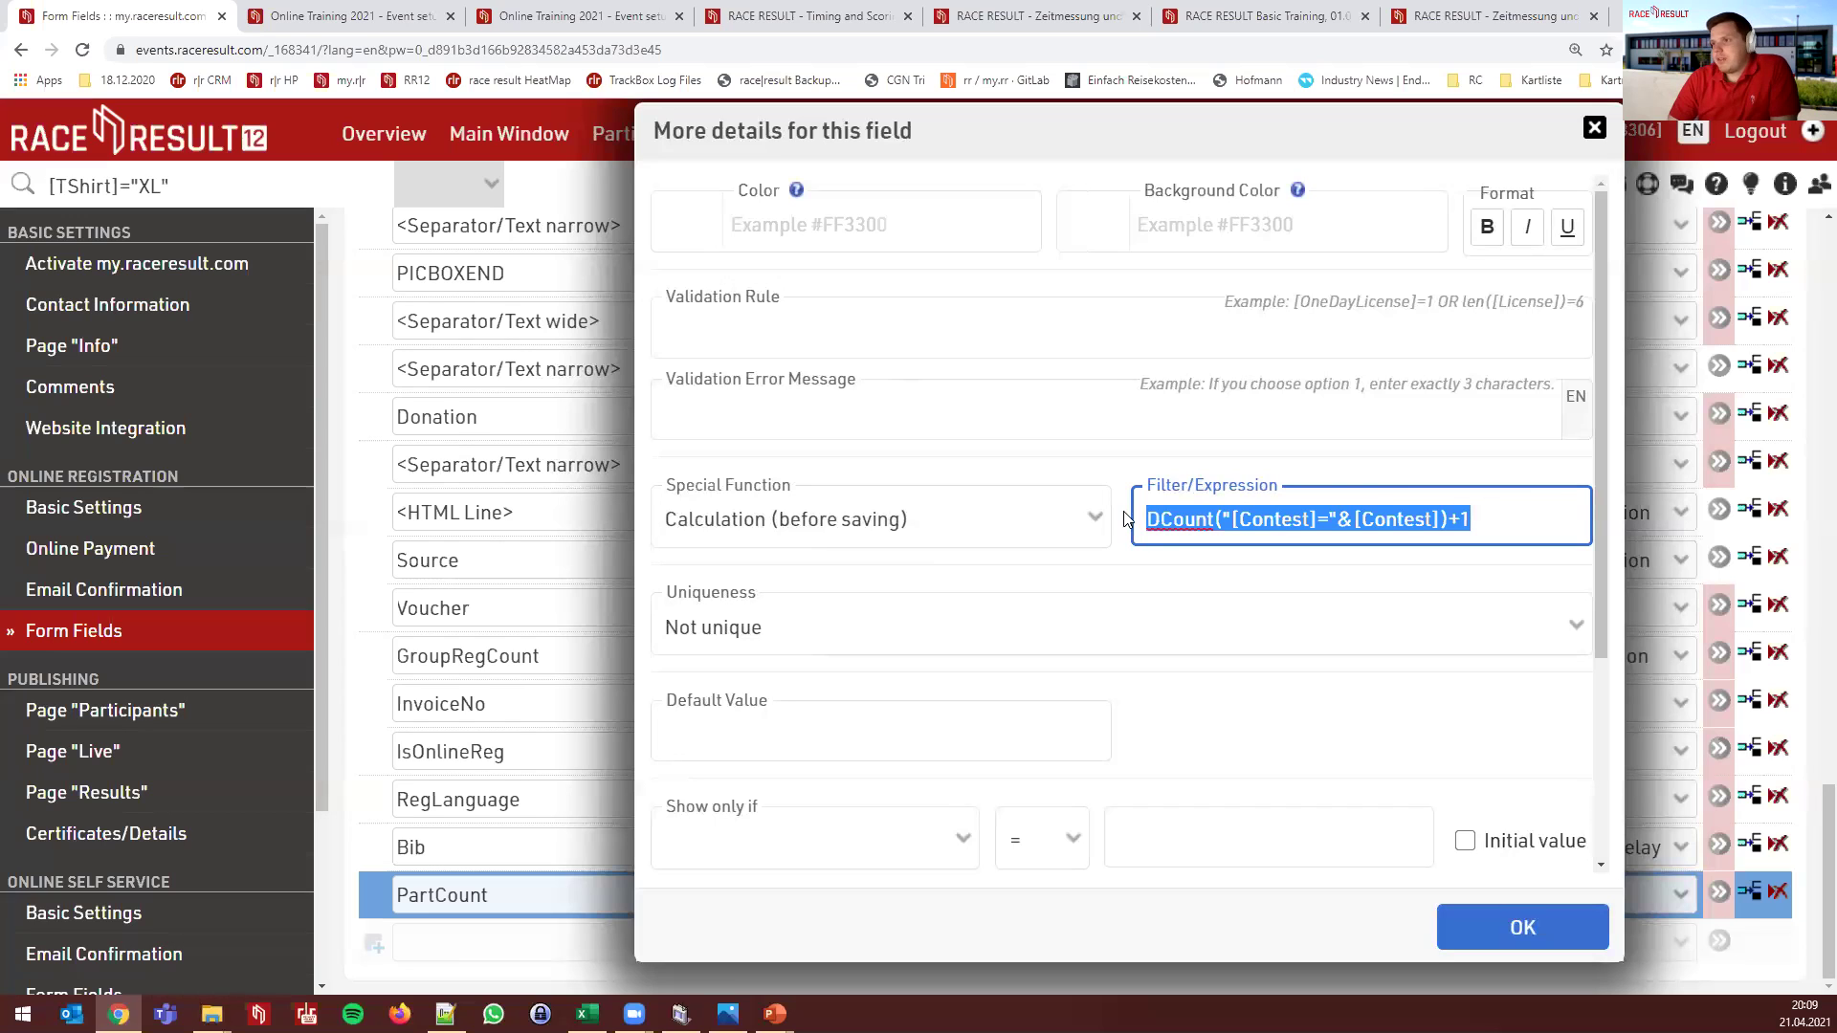
click(1381, 475)
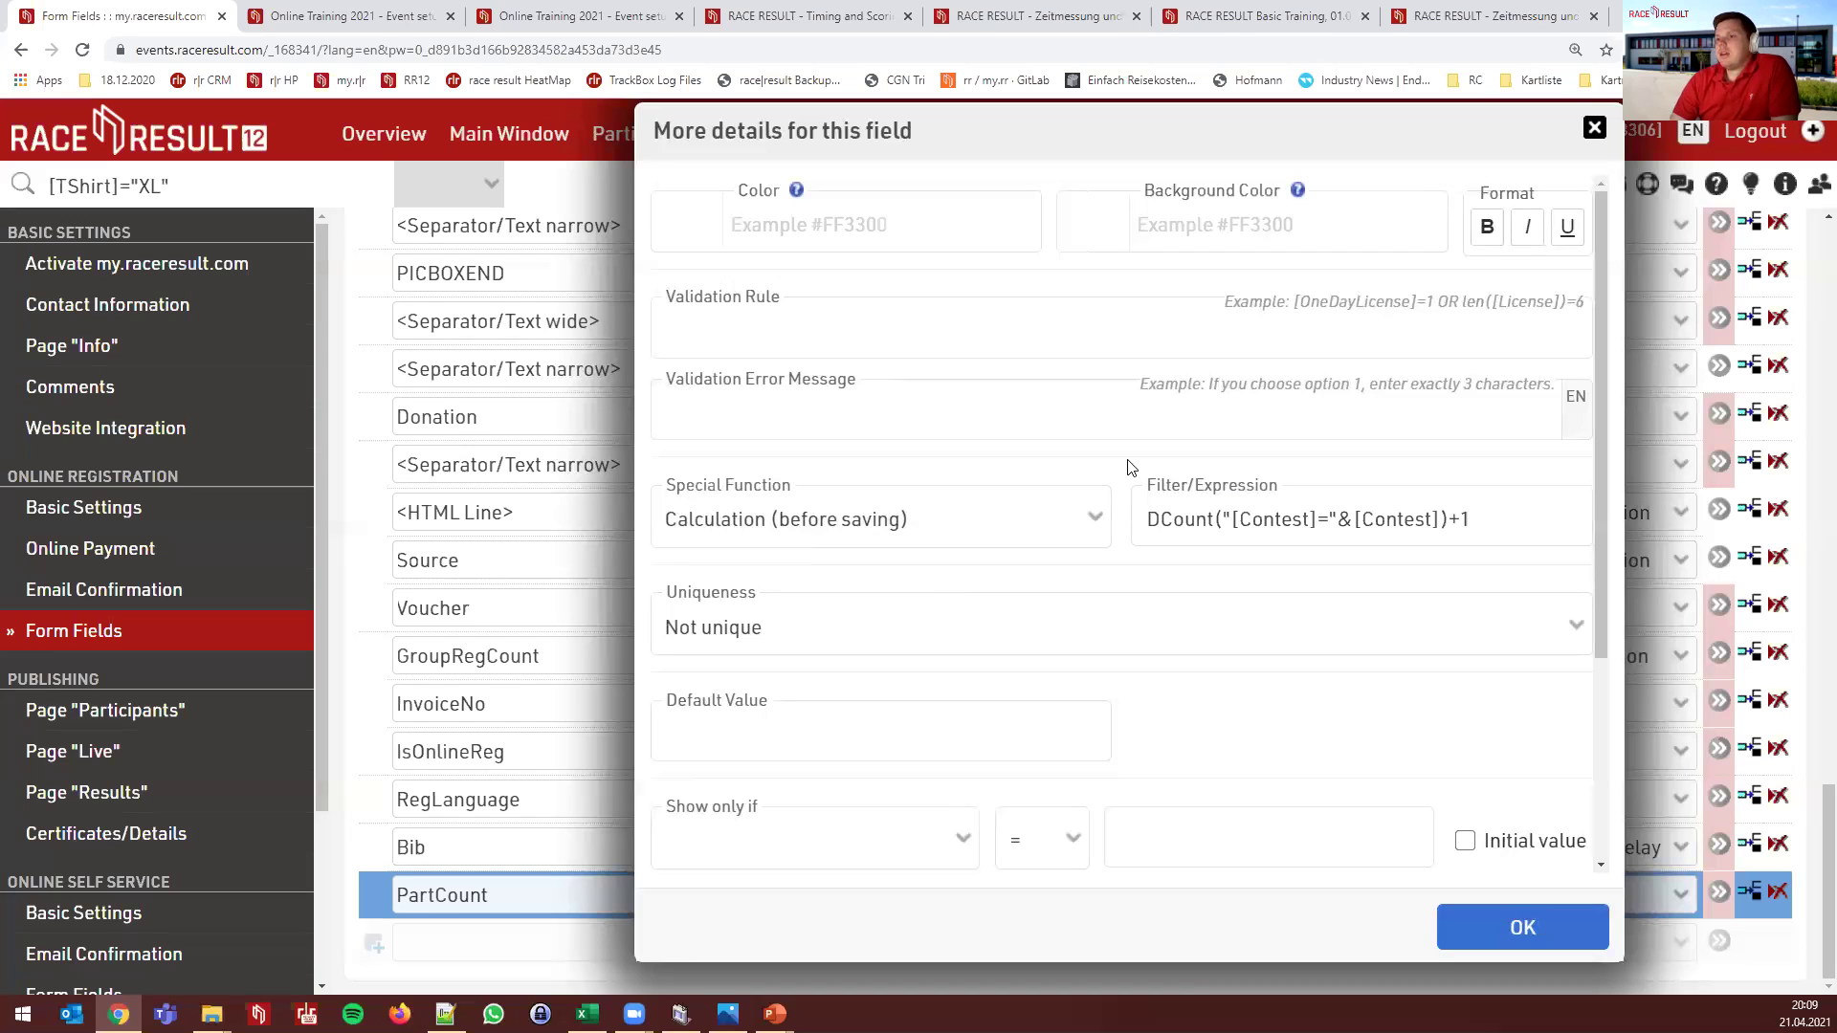
click(1443, 517)
text())
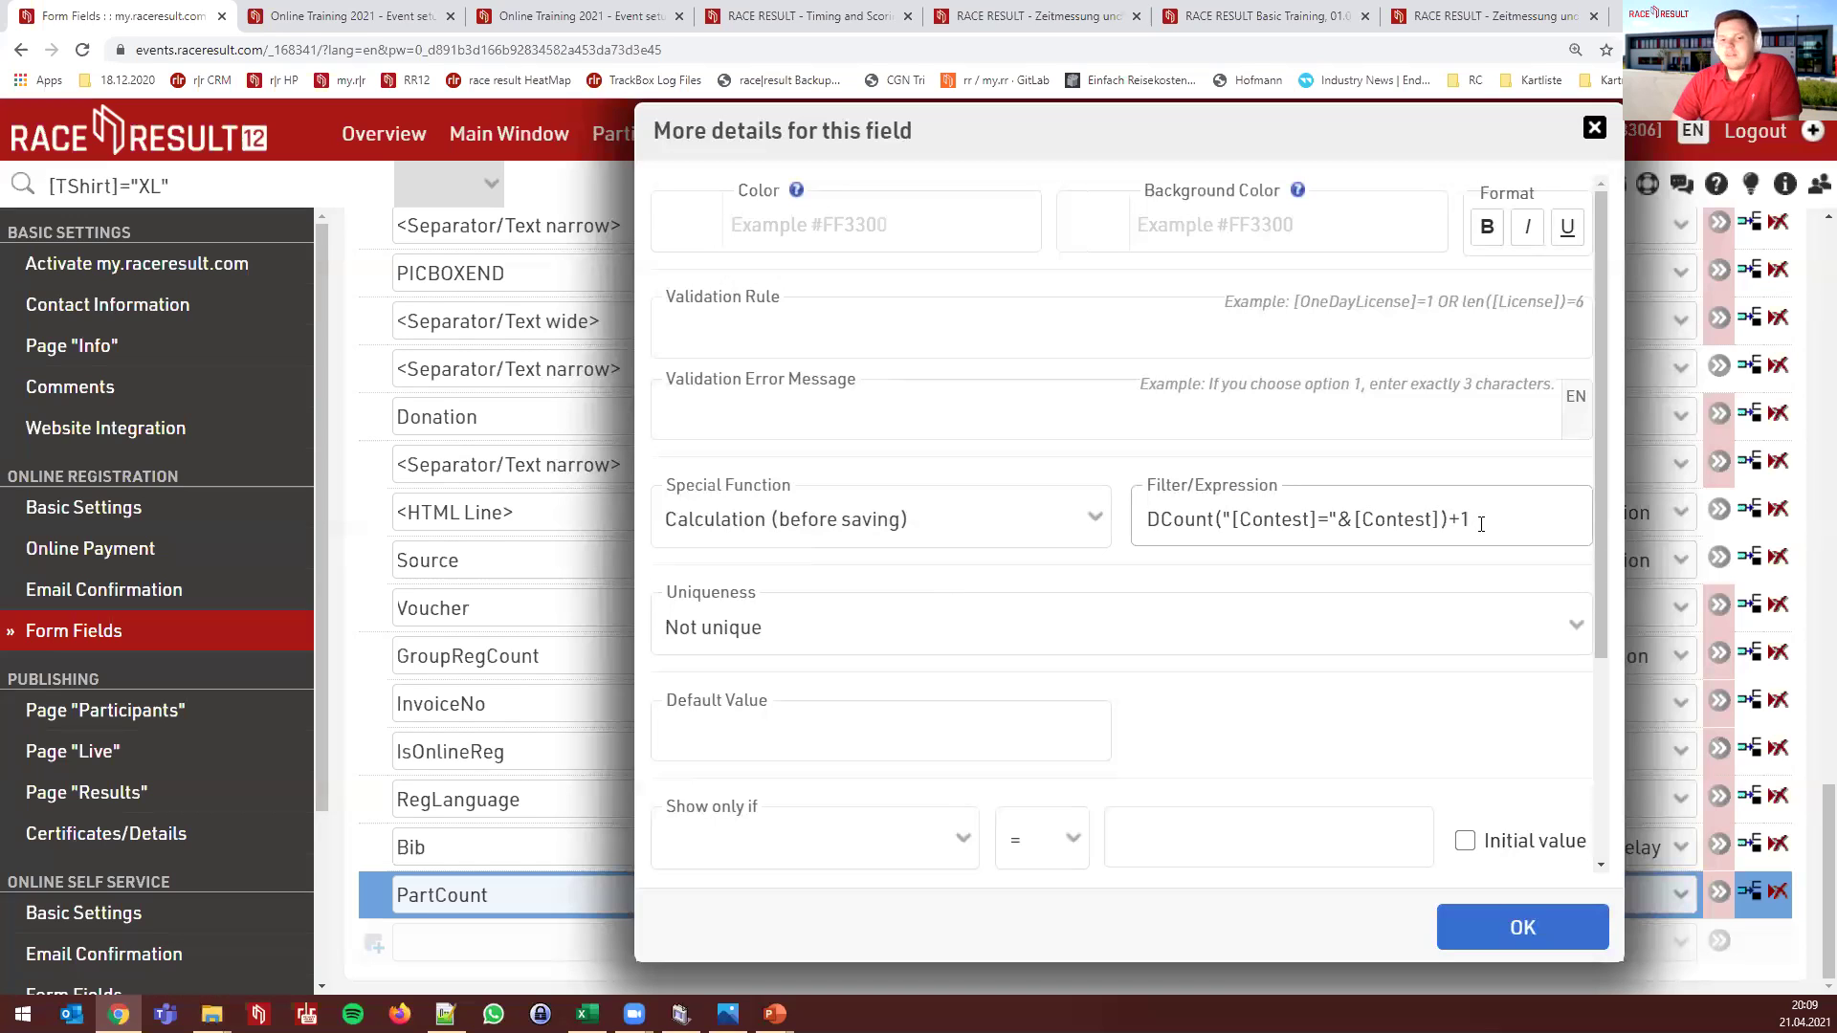
click(536, 641)
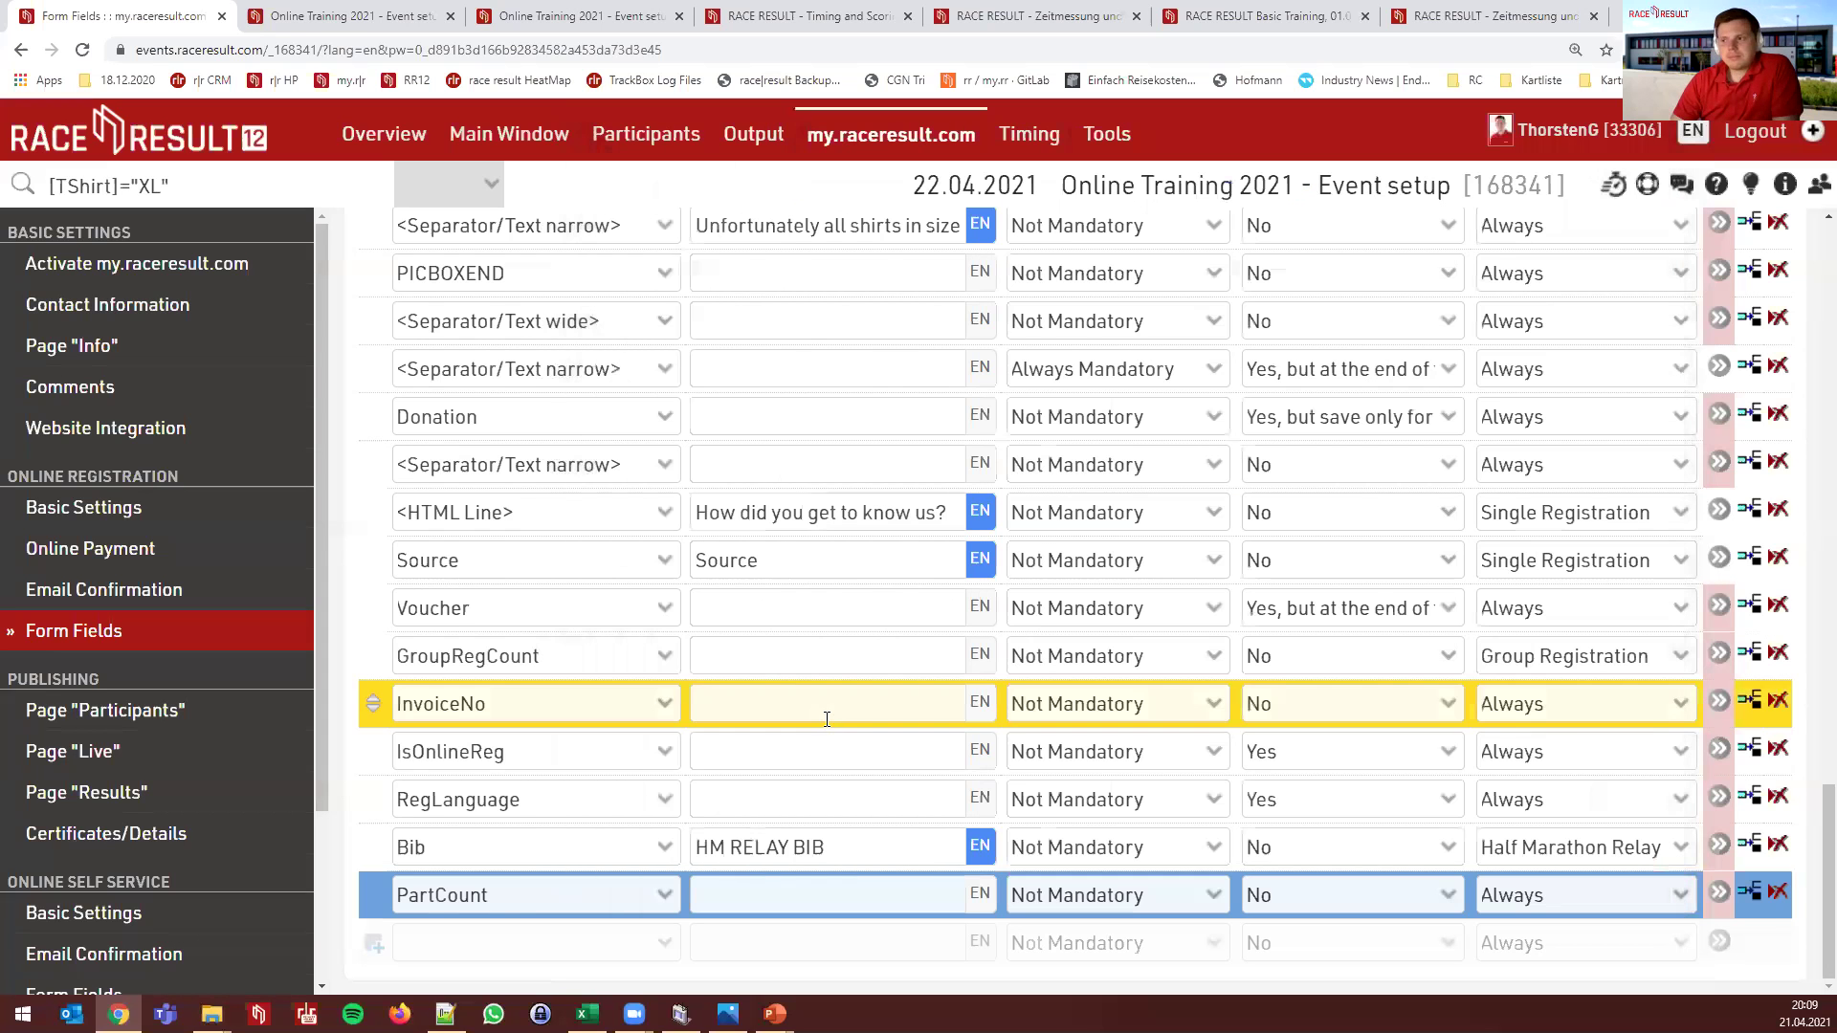
Review the Language special function in the RegLanguage field's details, and compare it with the language choices on the registration page
click(1717, 796)
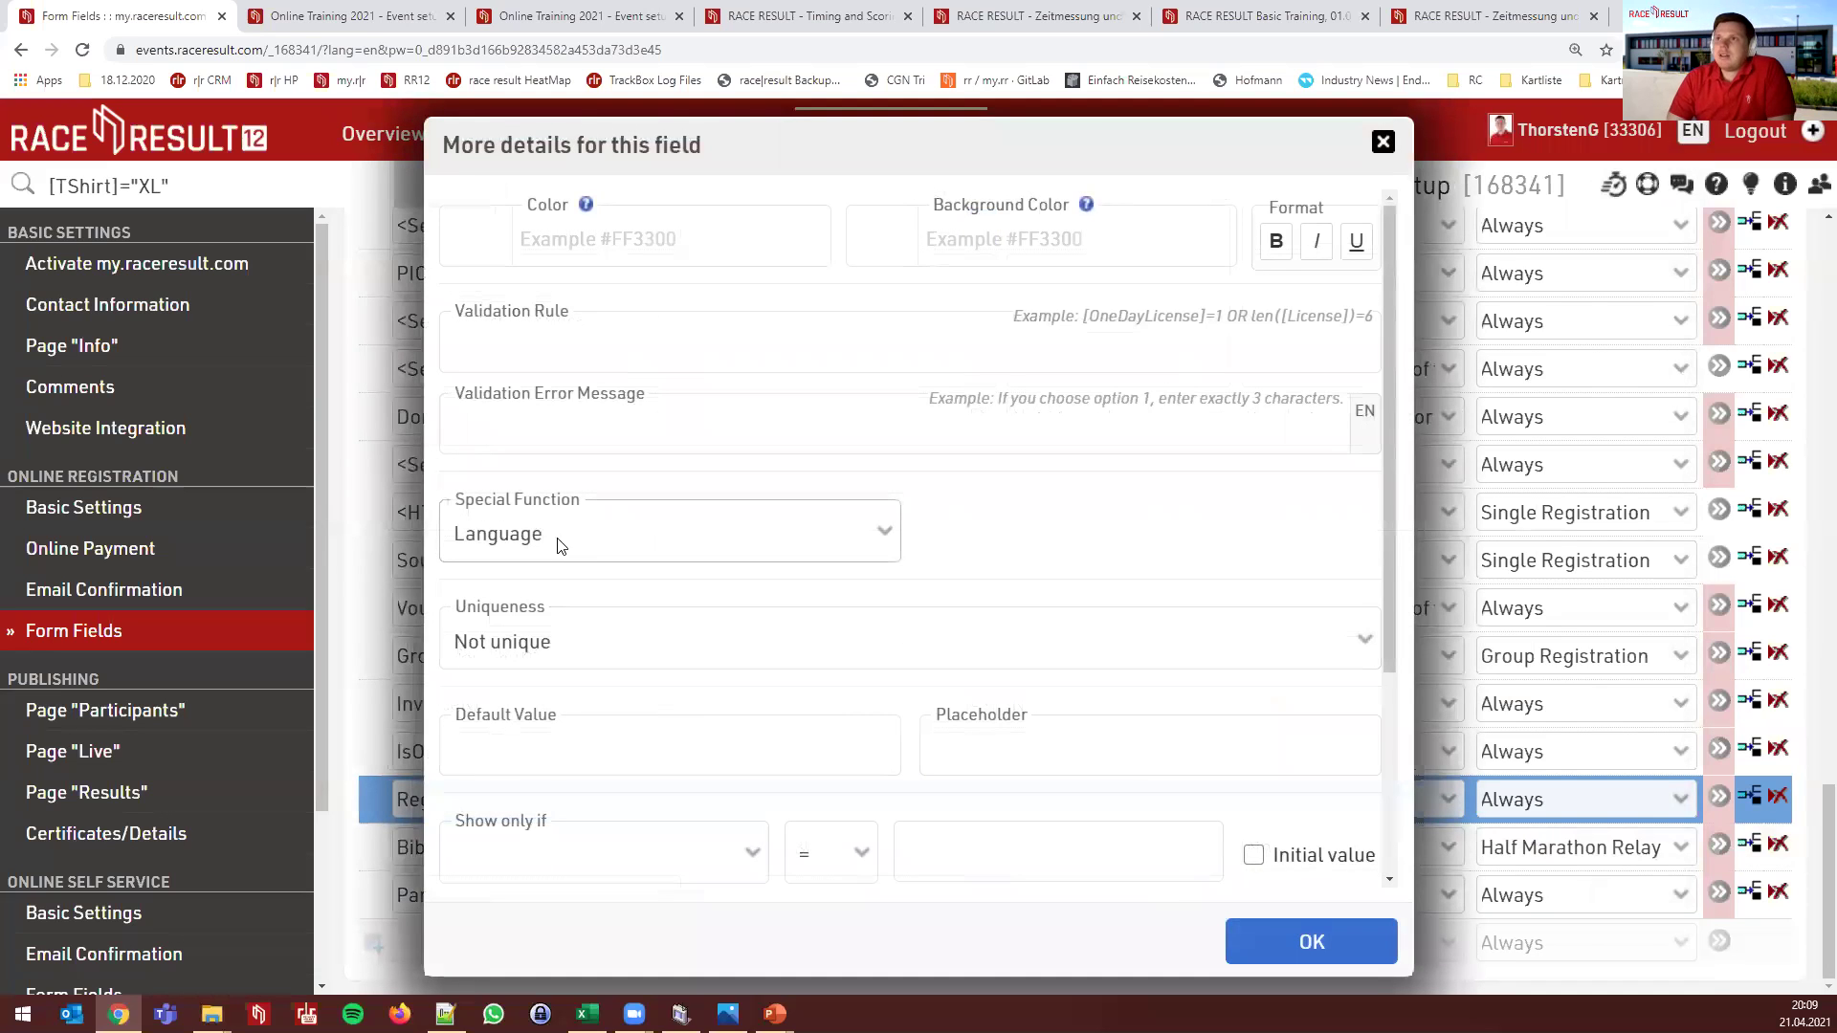
click(350, 16)
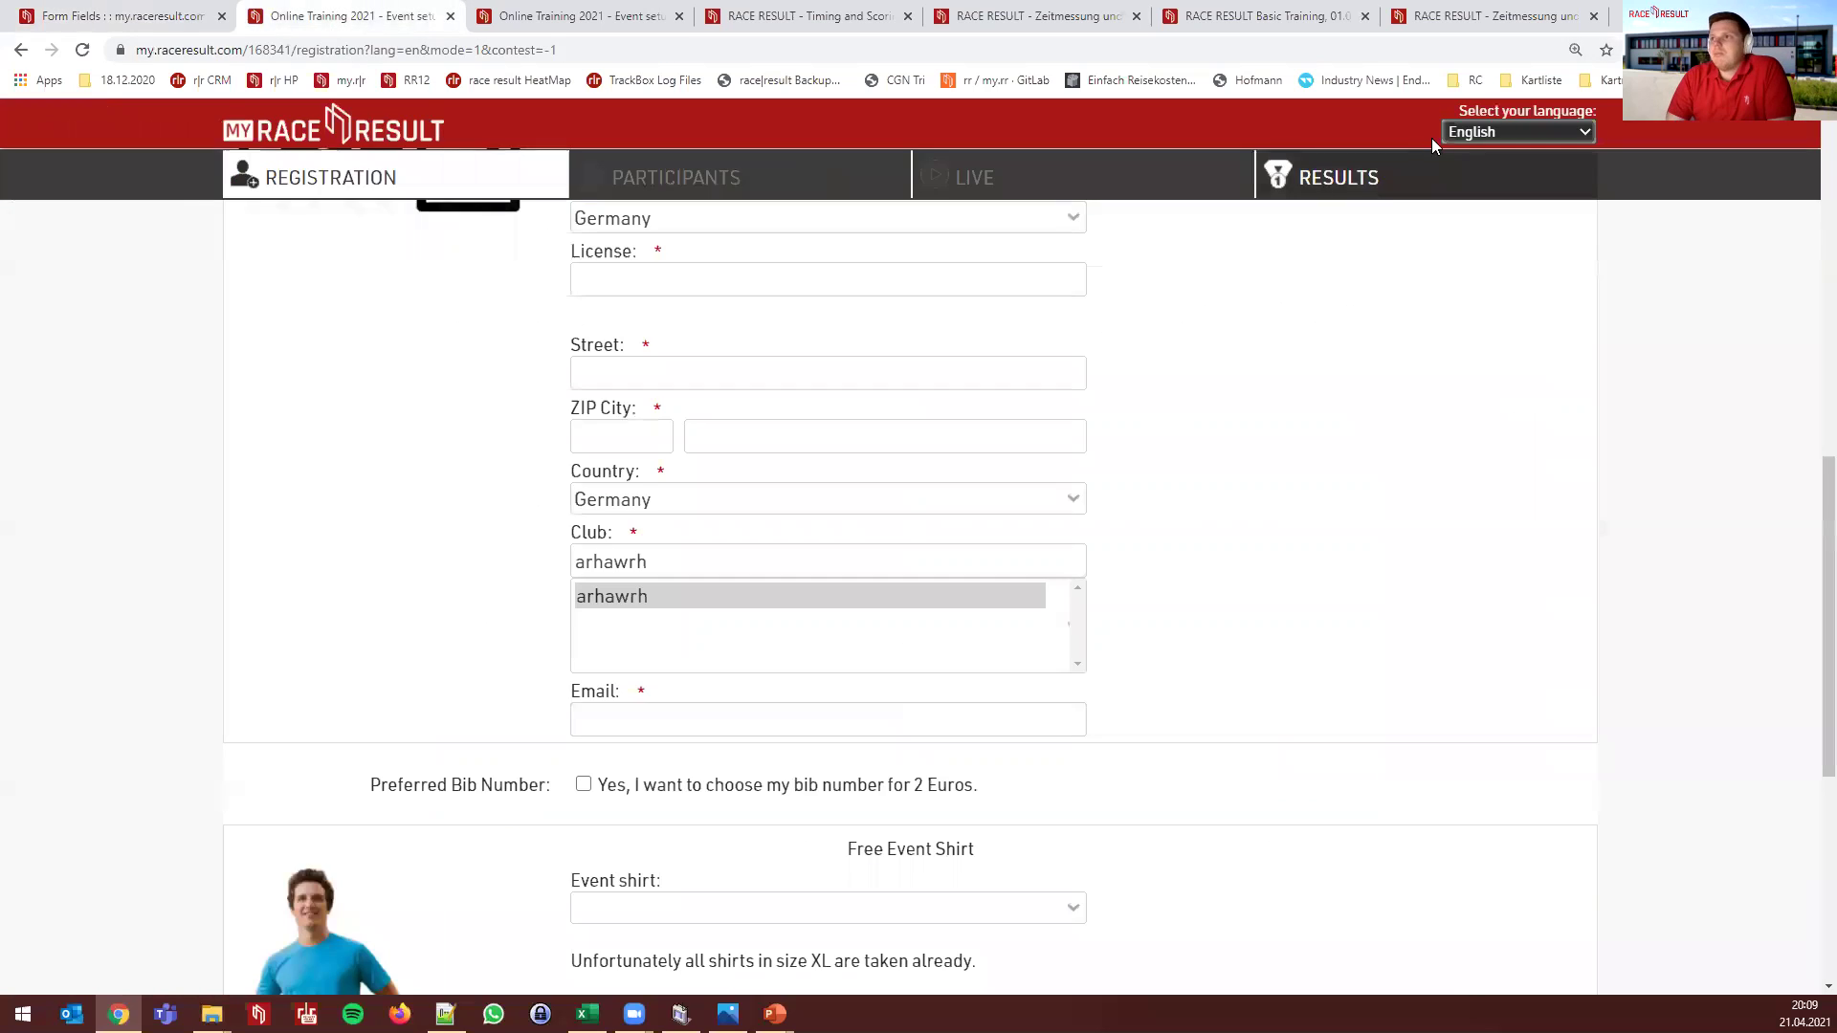
click(1483, 134)
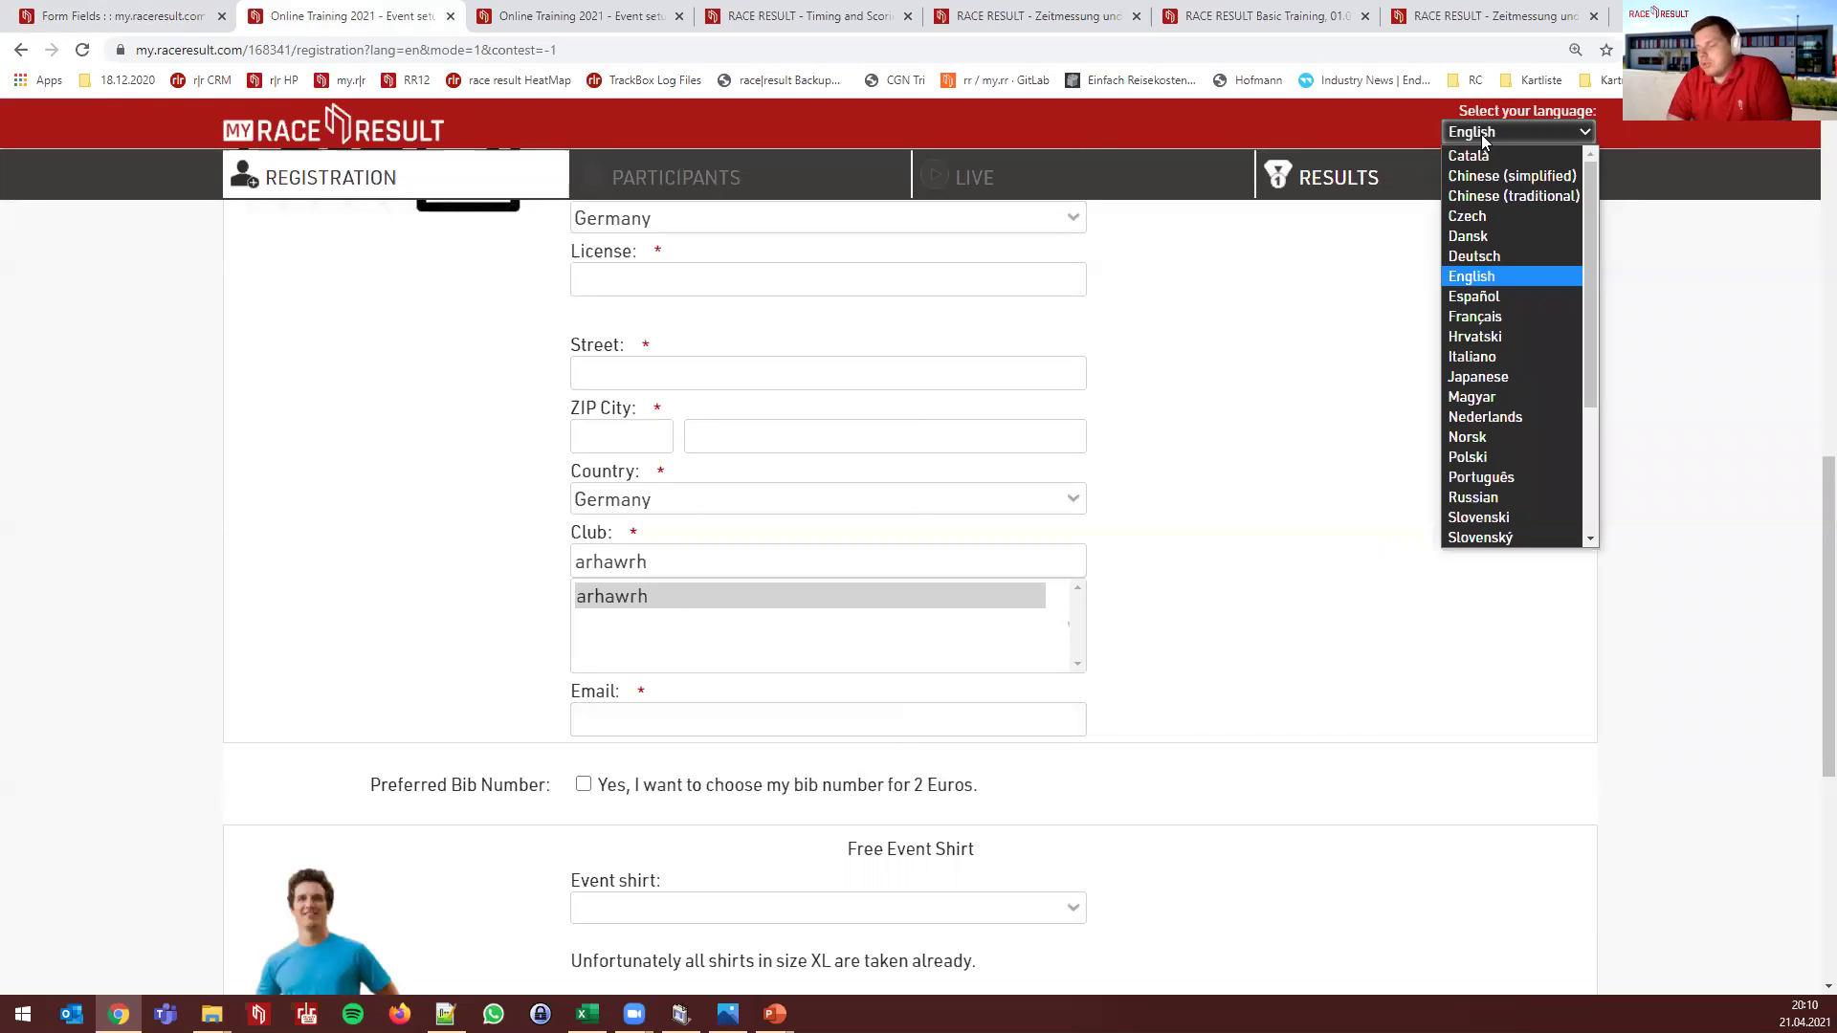
click(1235, 335)
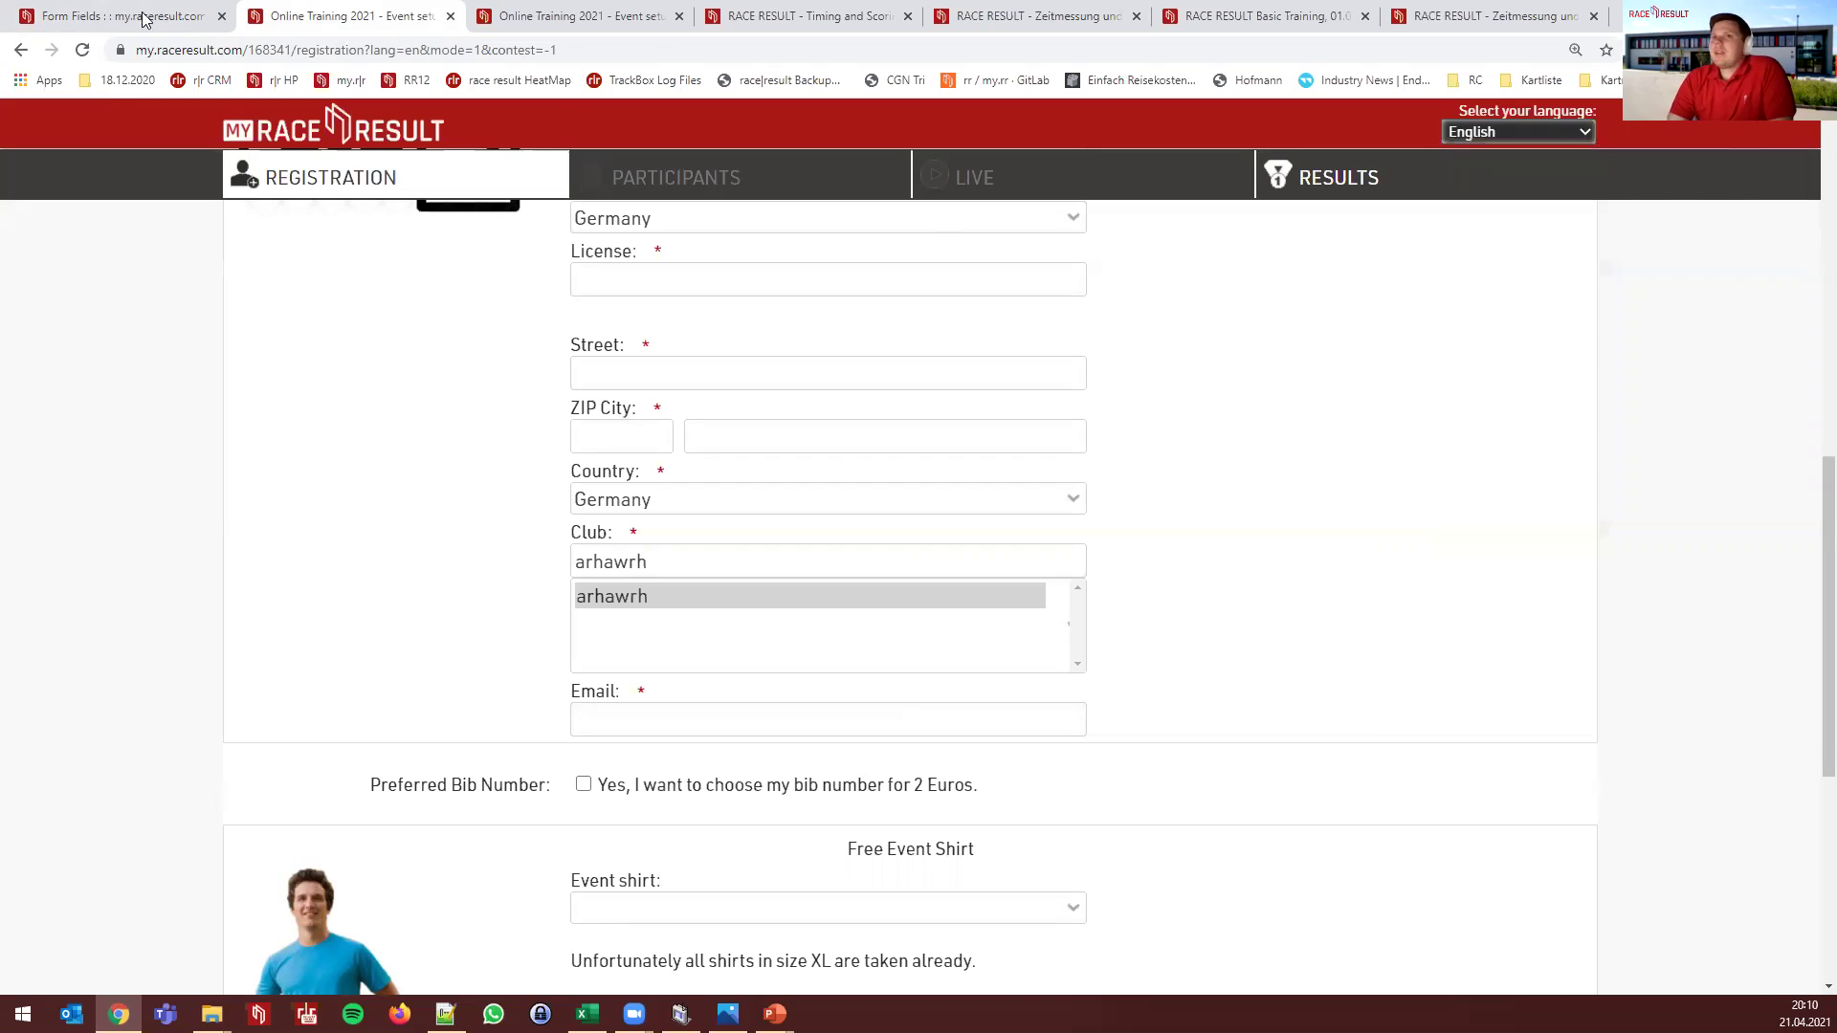
click(143, 19)
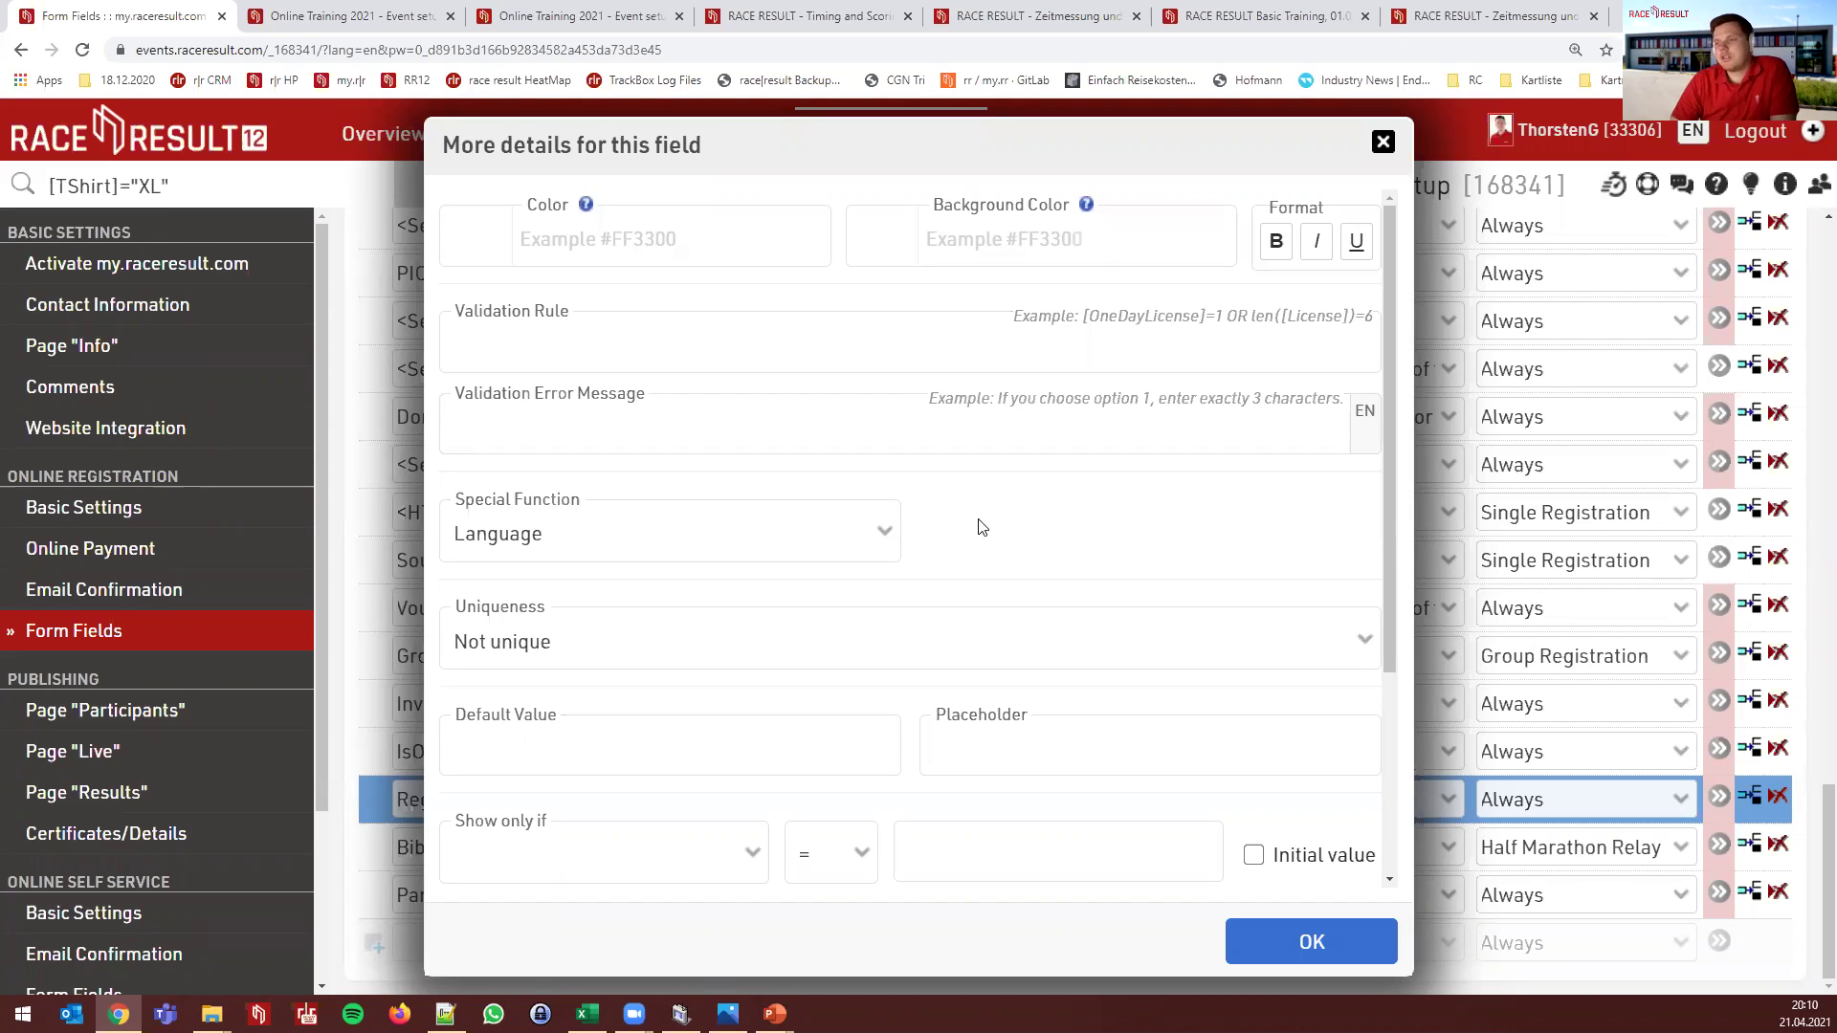
click(1382, 145)
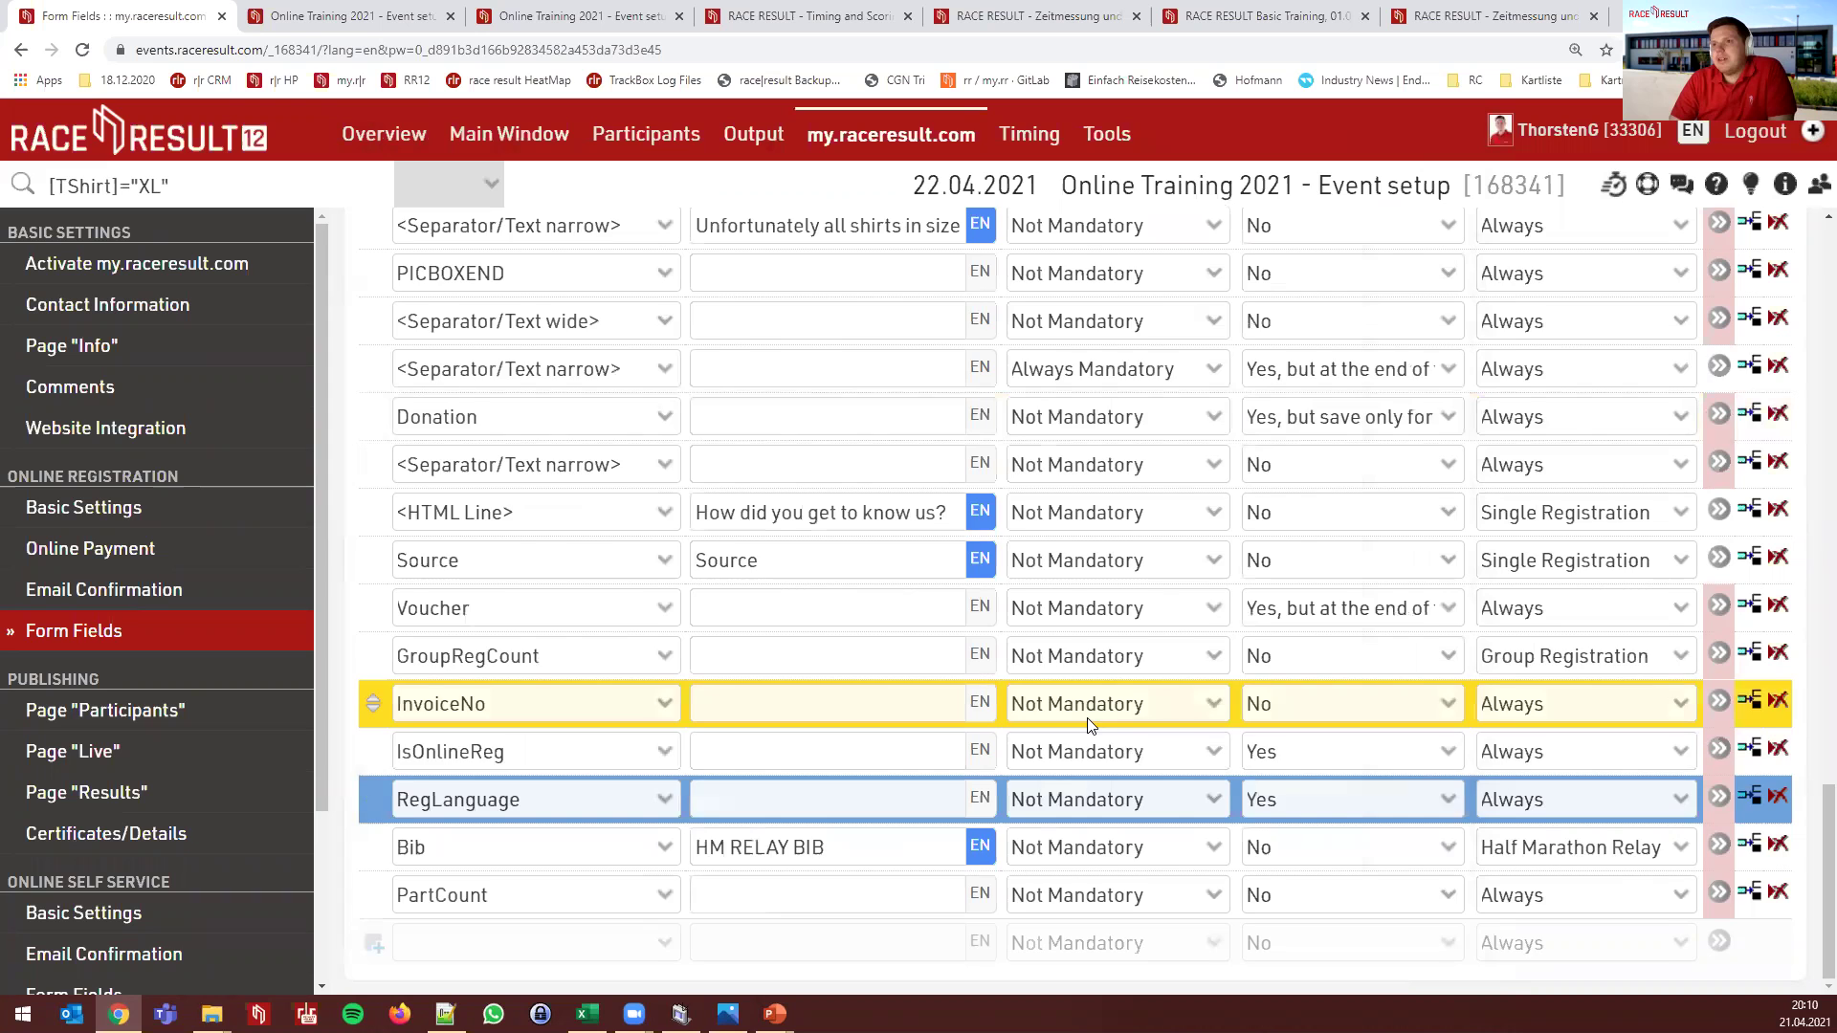
Review the special function choices for wish bib numbers in the single-registration Bib field's details, and close them without changes
scroll(1086, 717, up, 5)
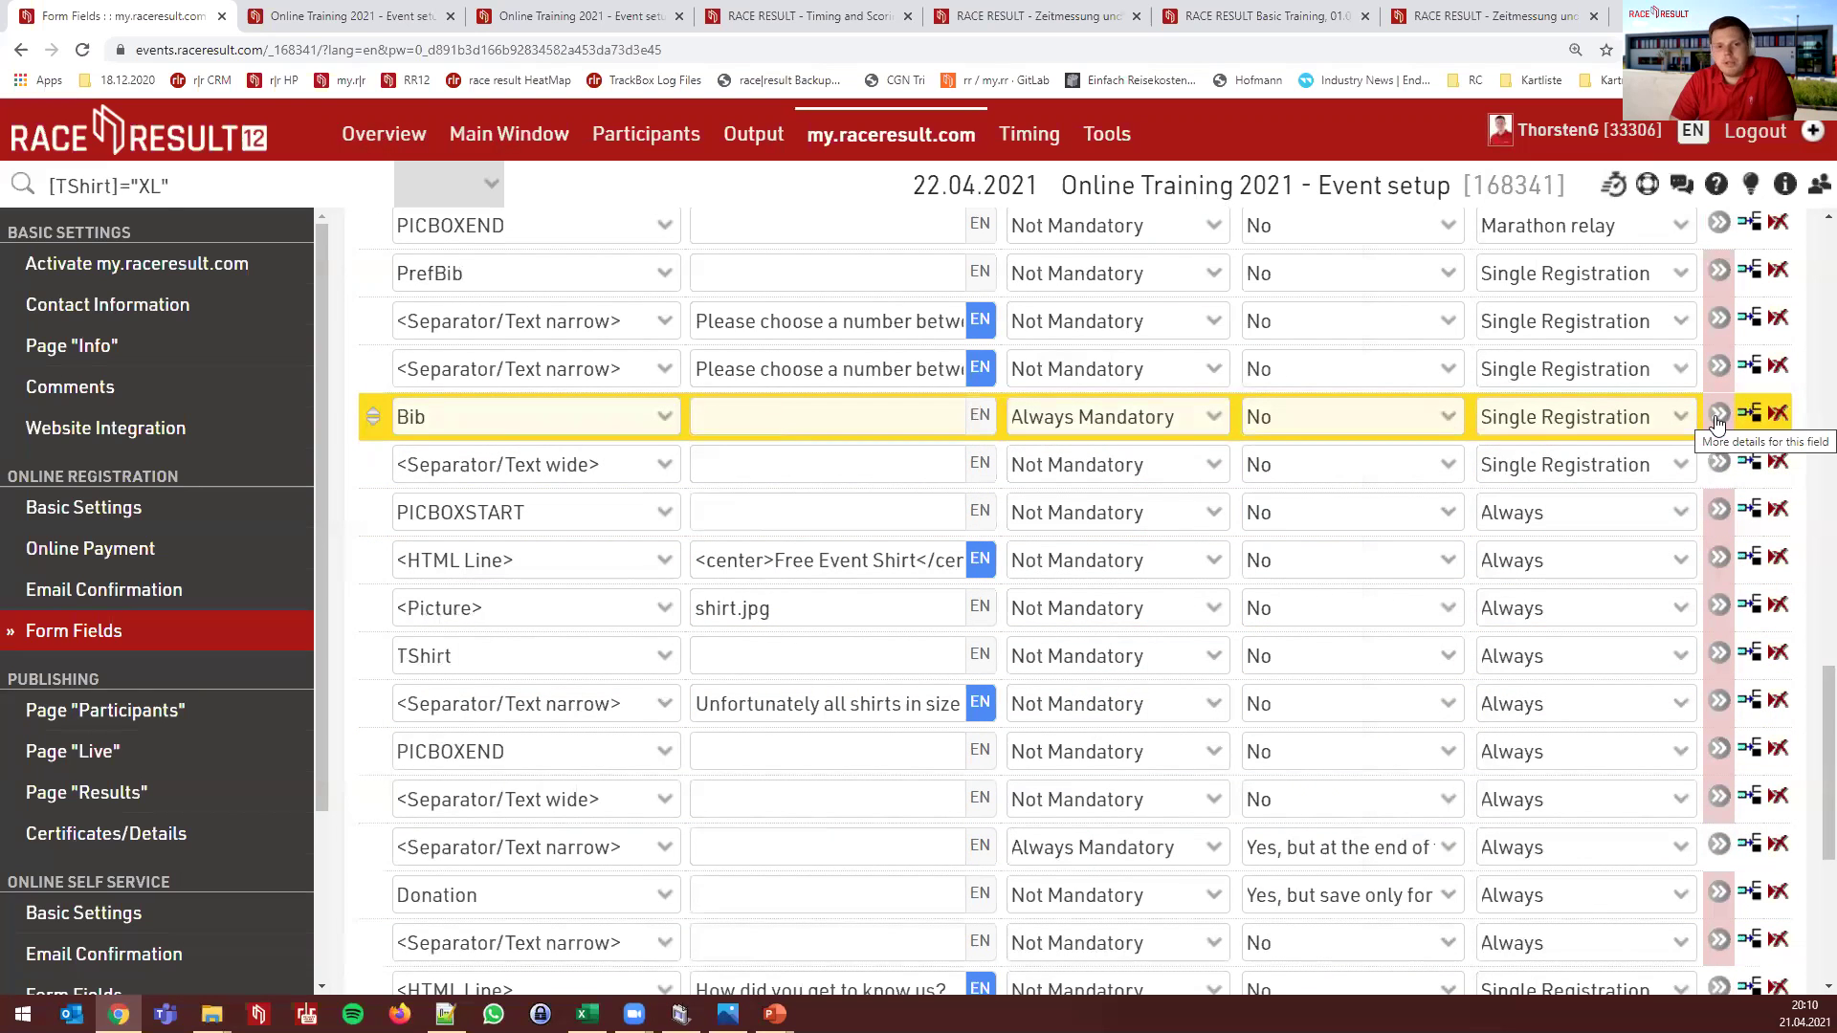
scroll(1717, 422, up, 1)
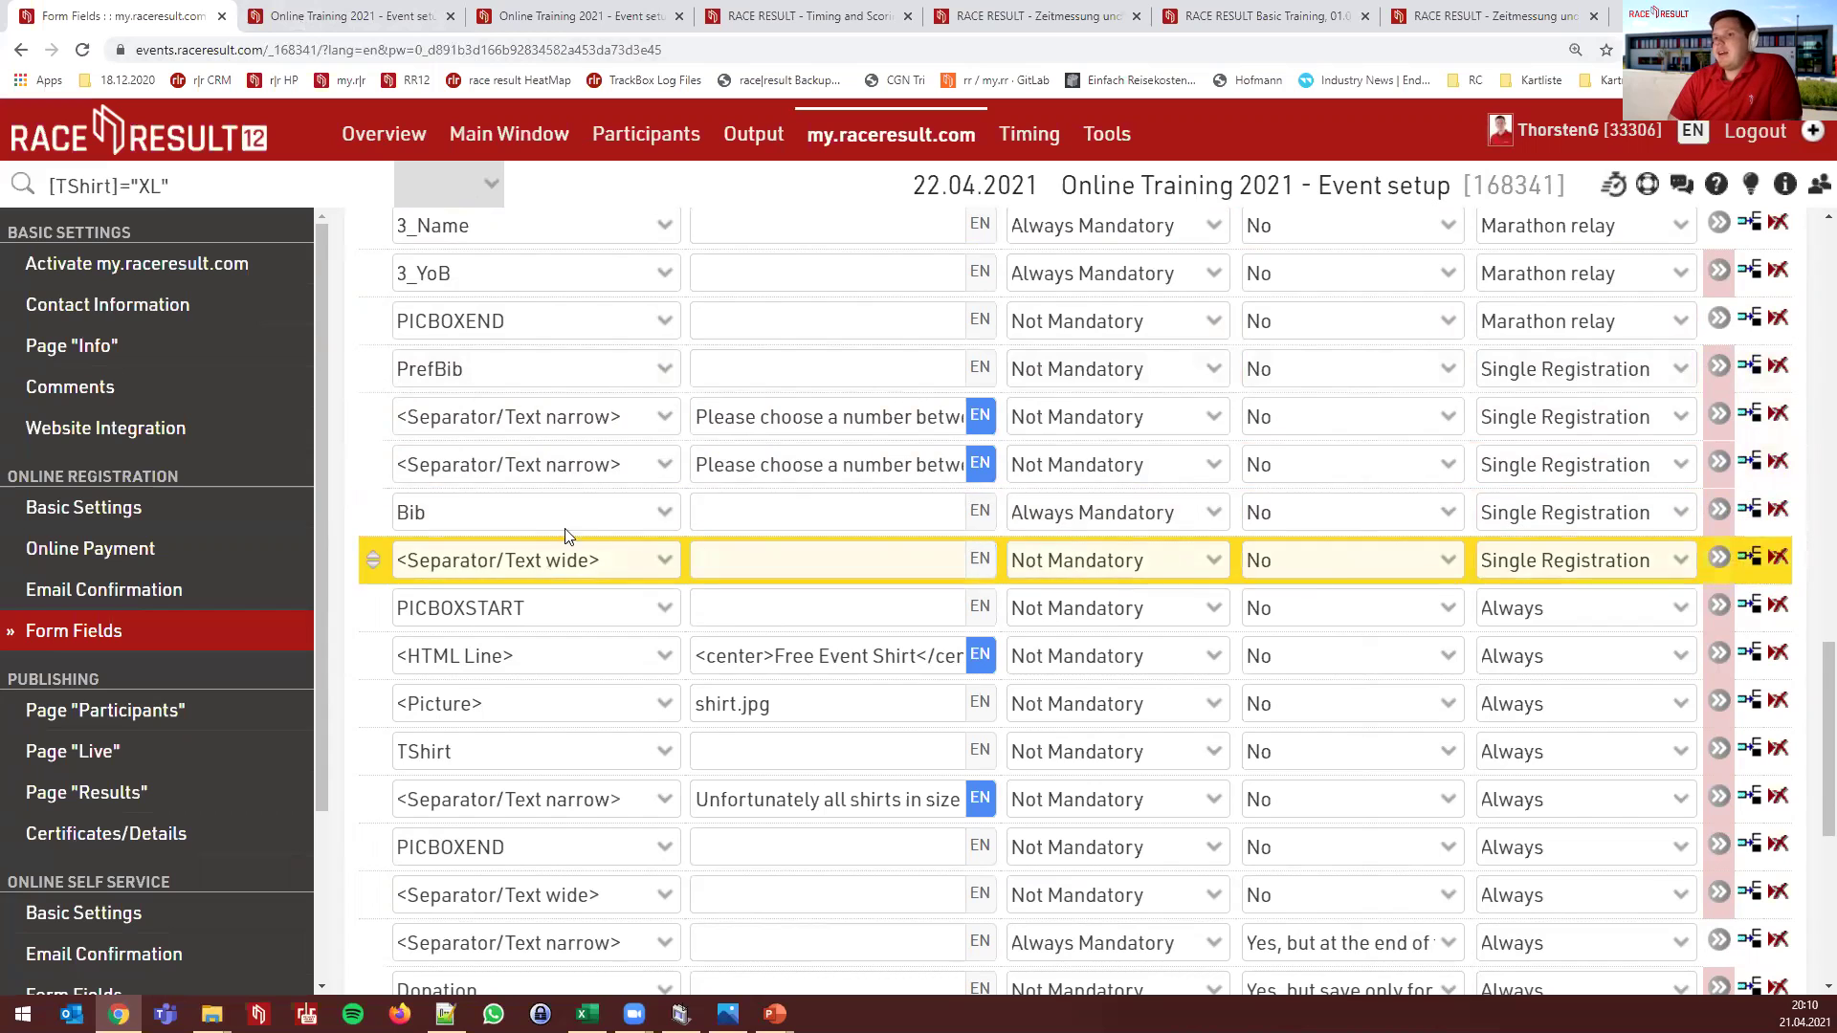
click(1720, 510)
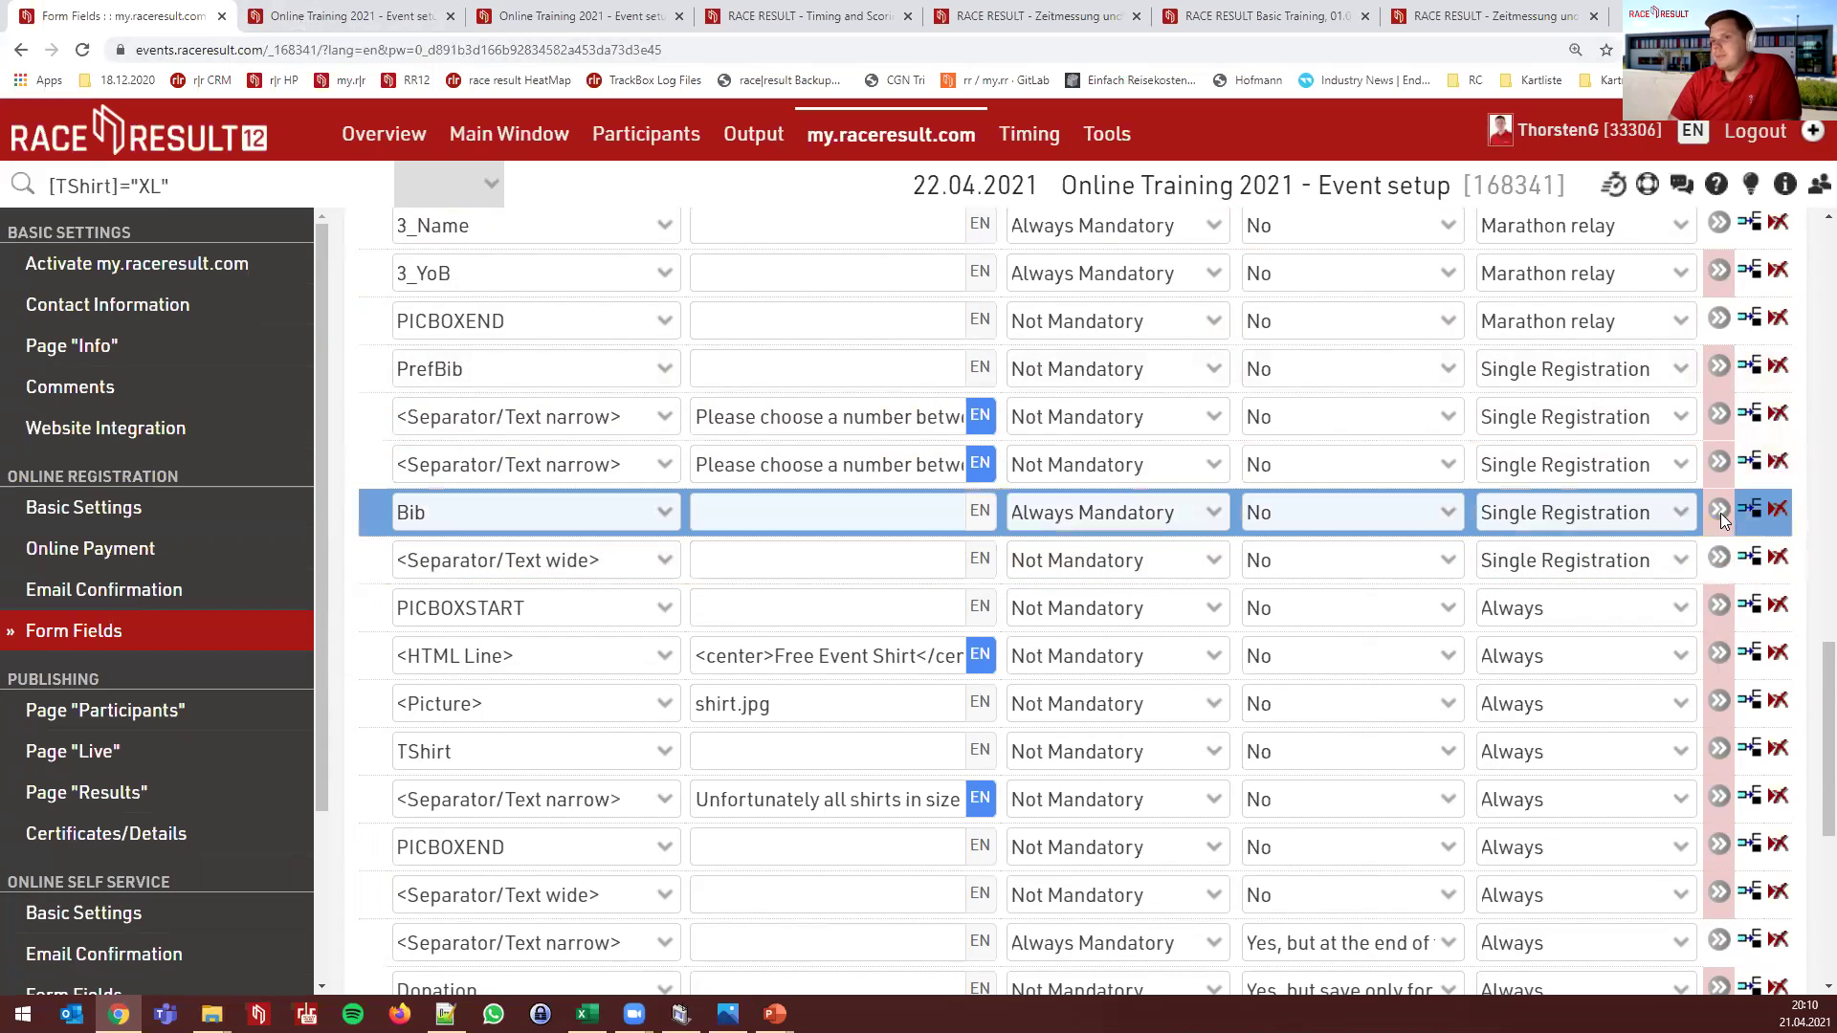
scroll(982, 749, down, 1)
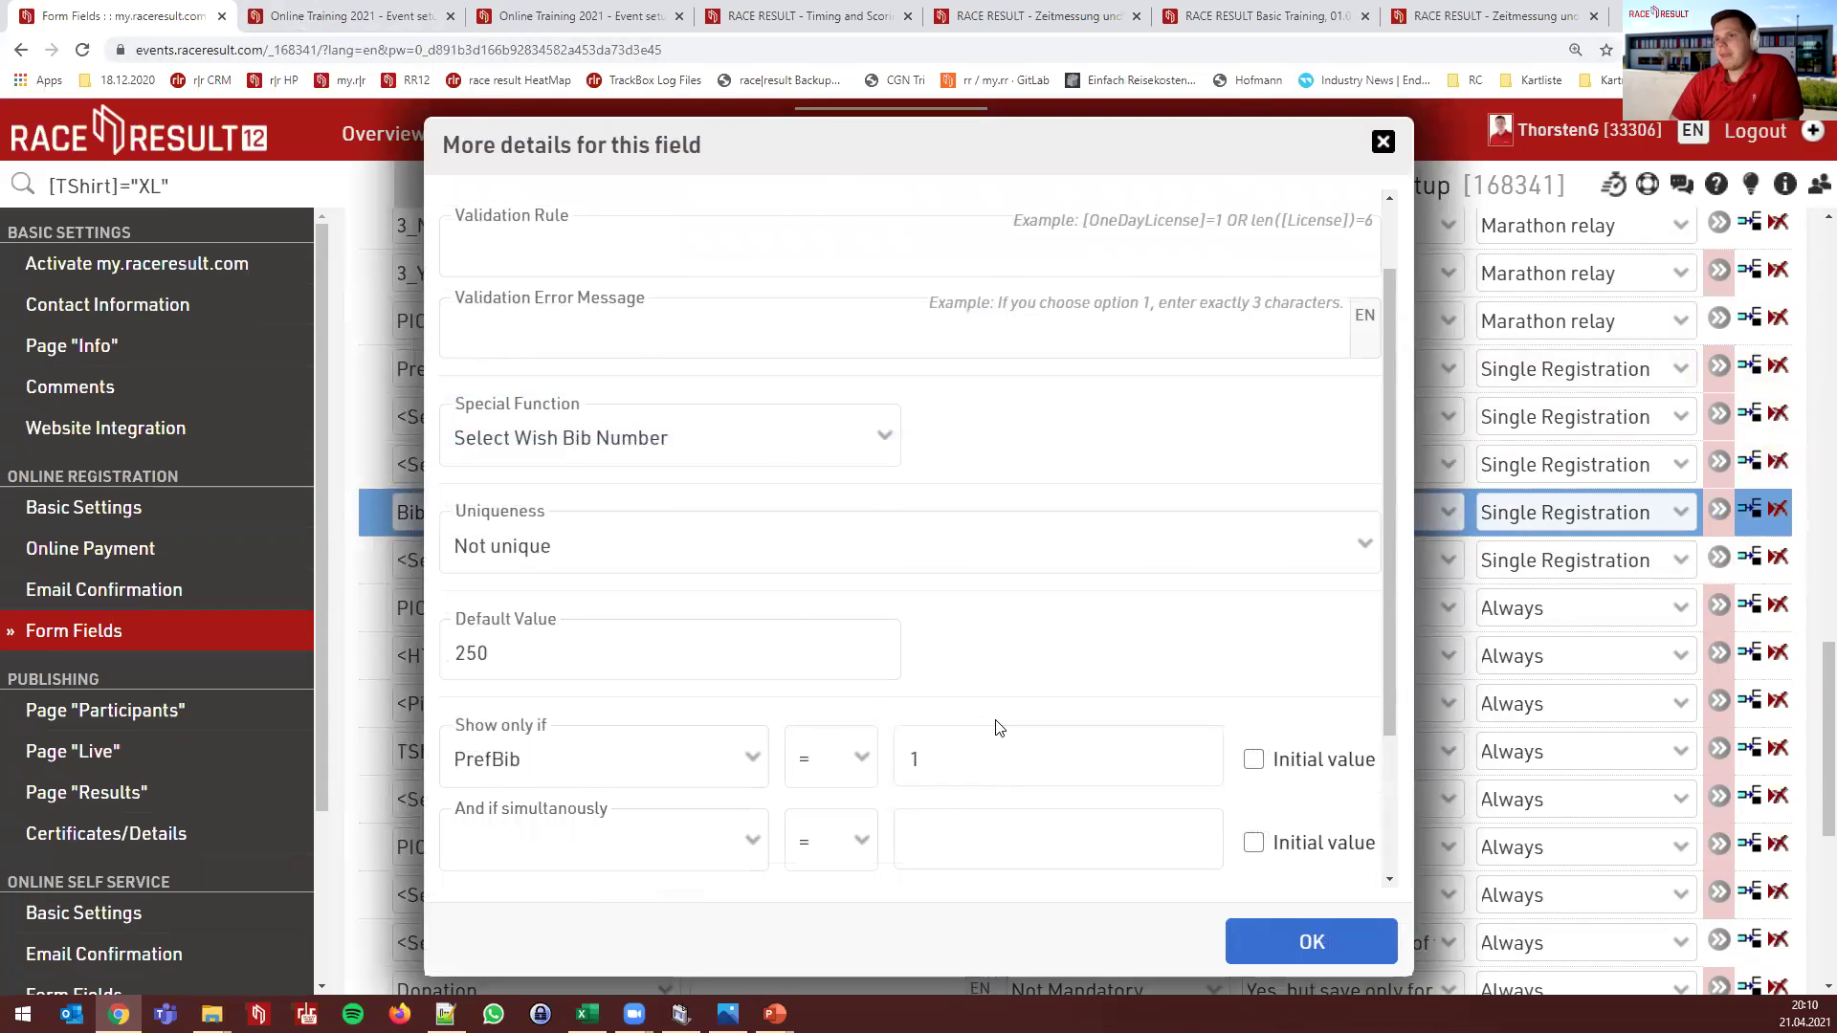
scroll(742, 537, up, 1)
click(751, 544)
scroll(744, 475, down, 1)
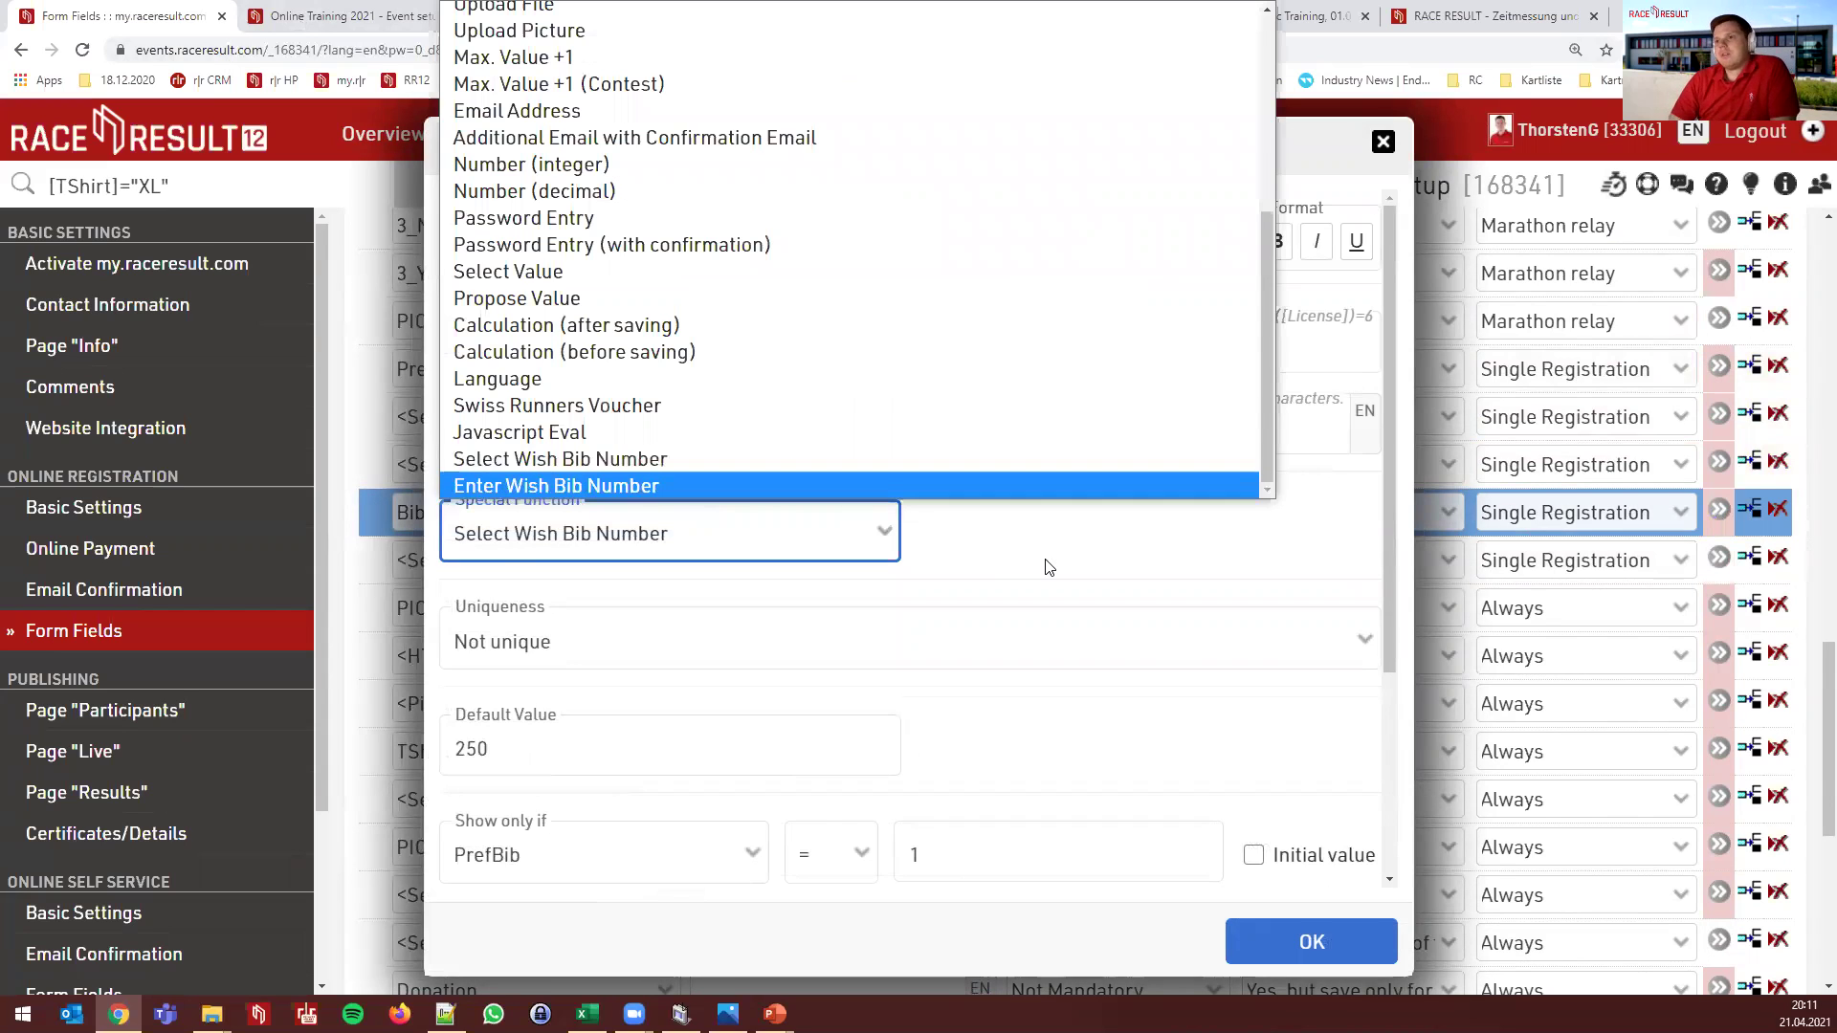
click(944, 529)
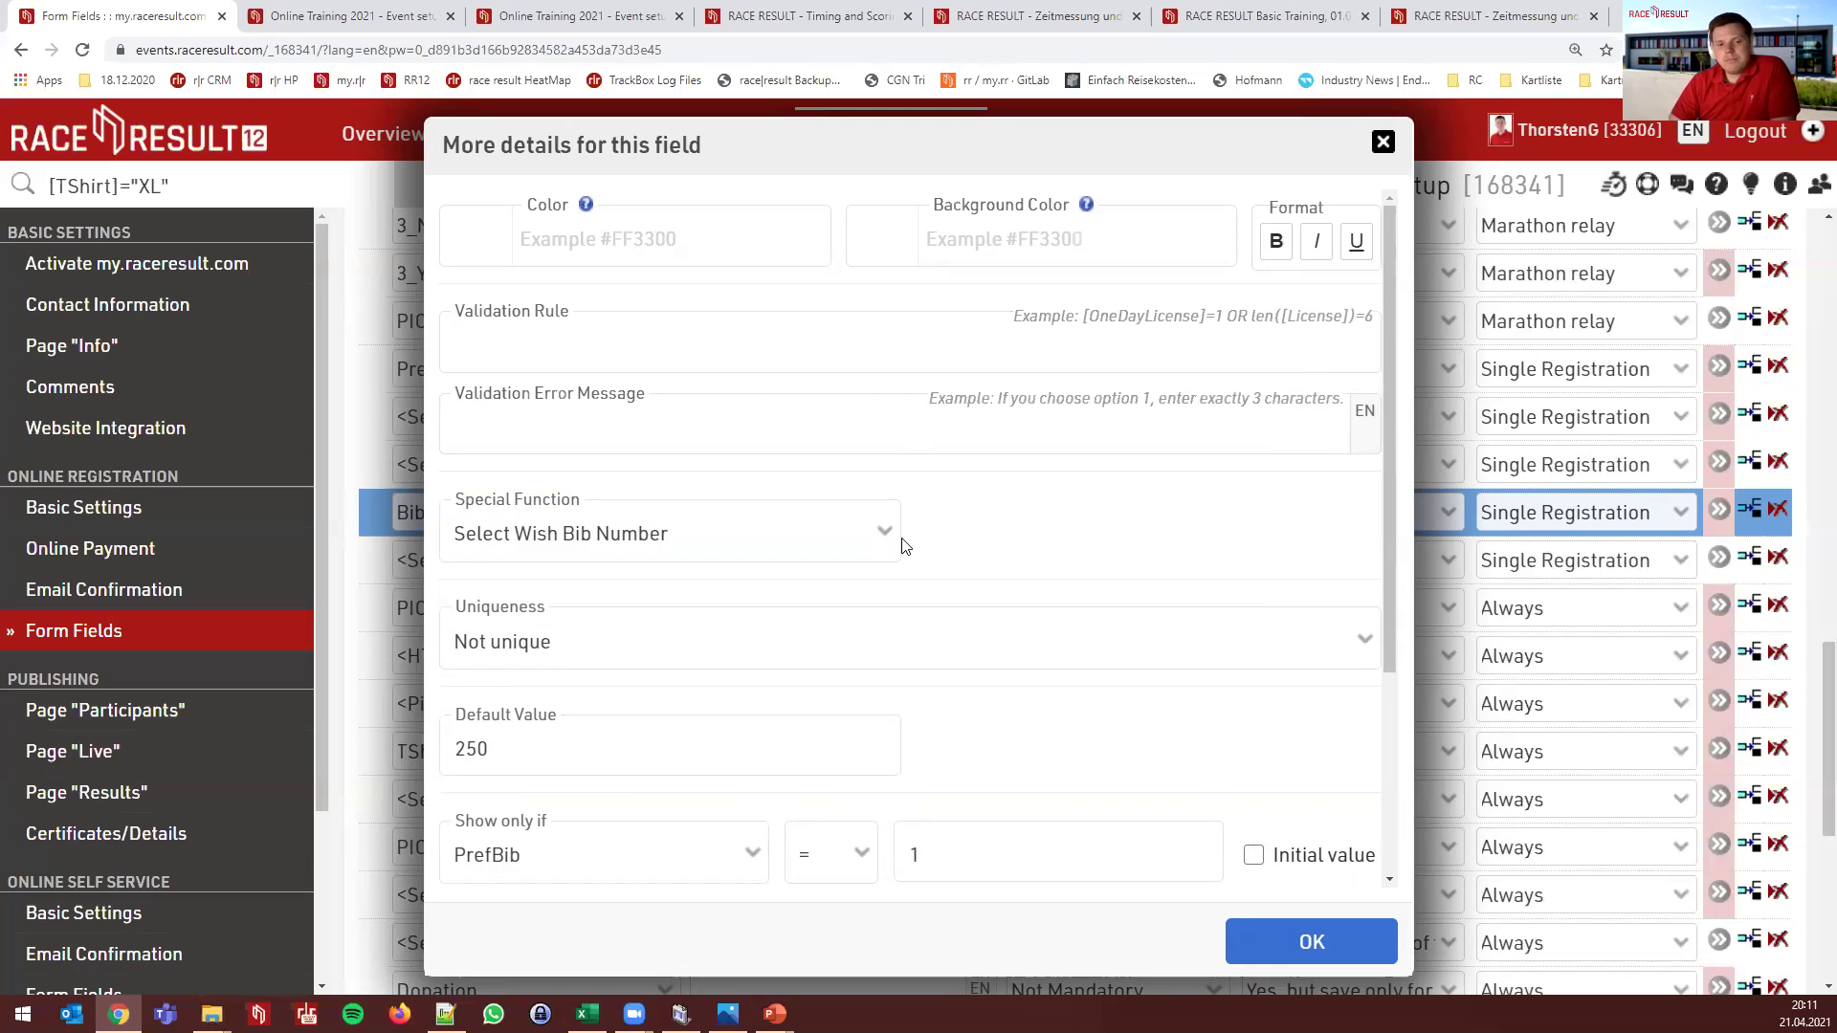
click(1533, 687)
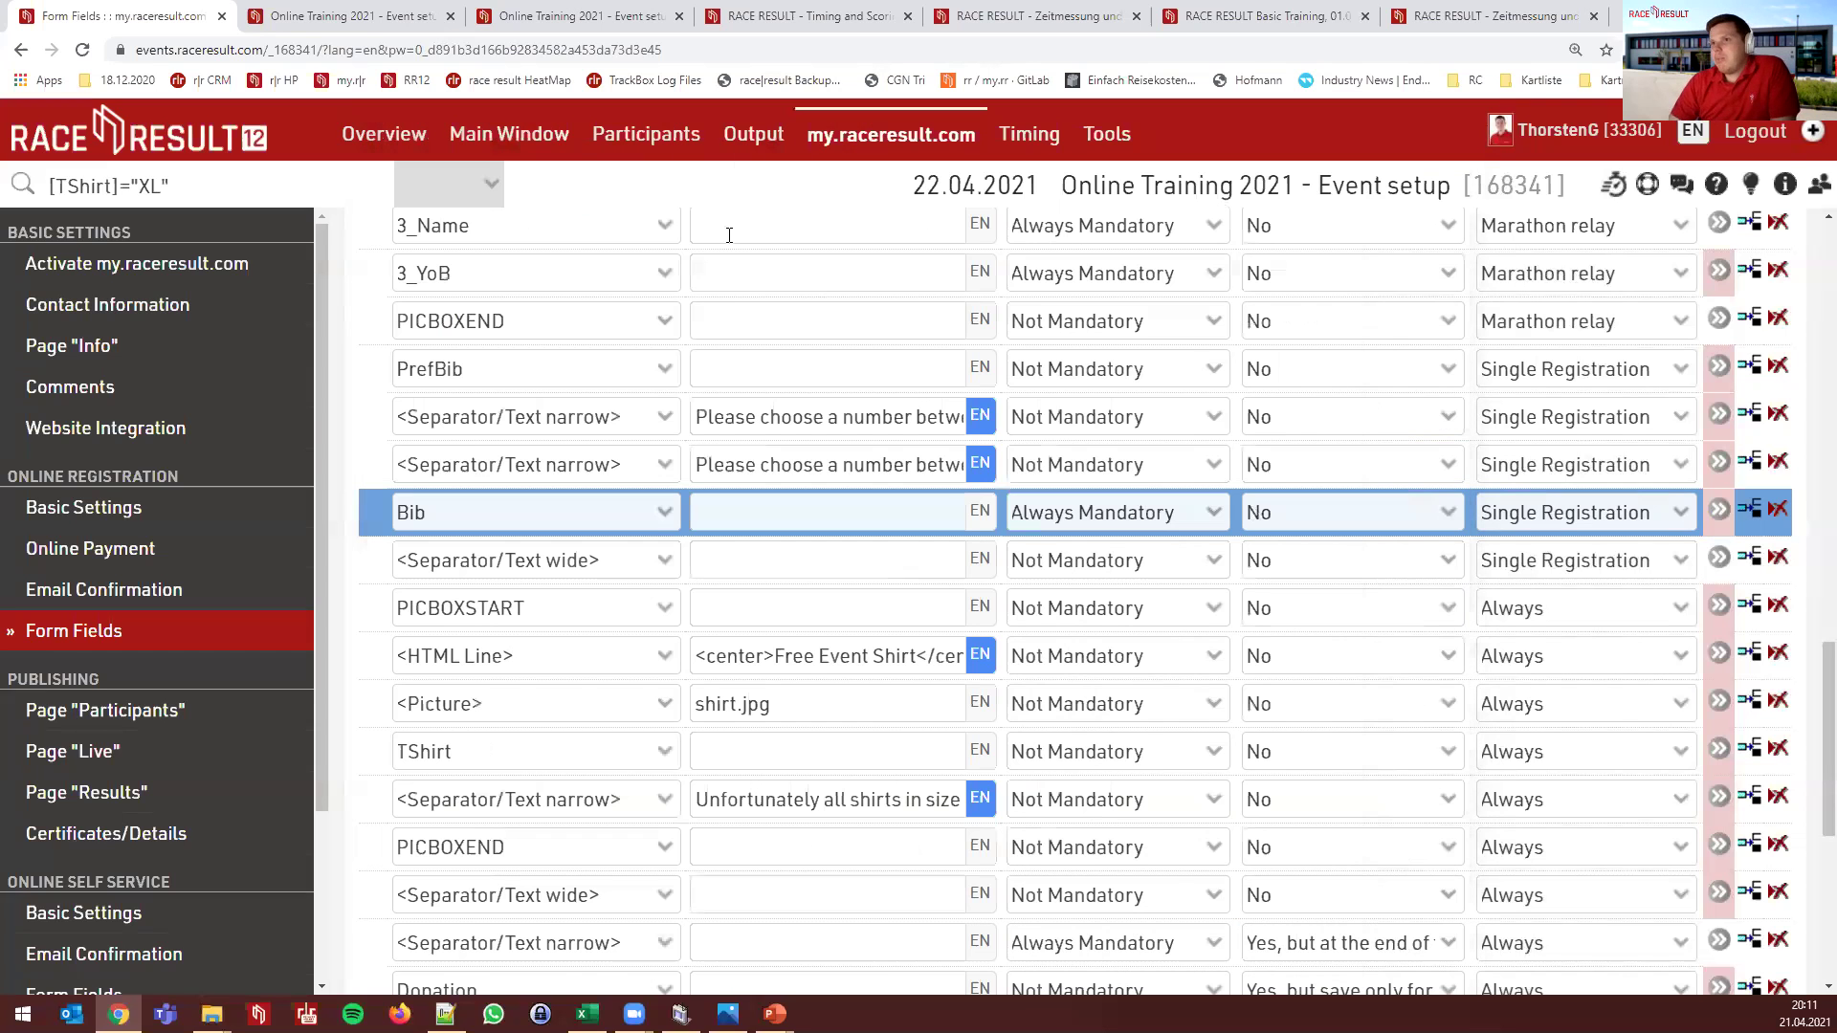
Open the event's bib number settings and examine the bib number ranges defined for each contest
click(554, 143)
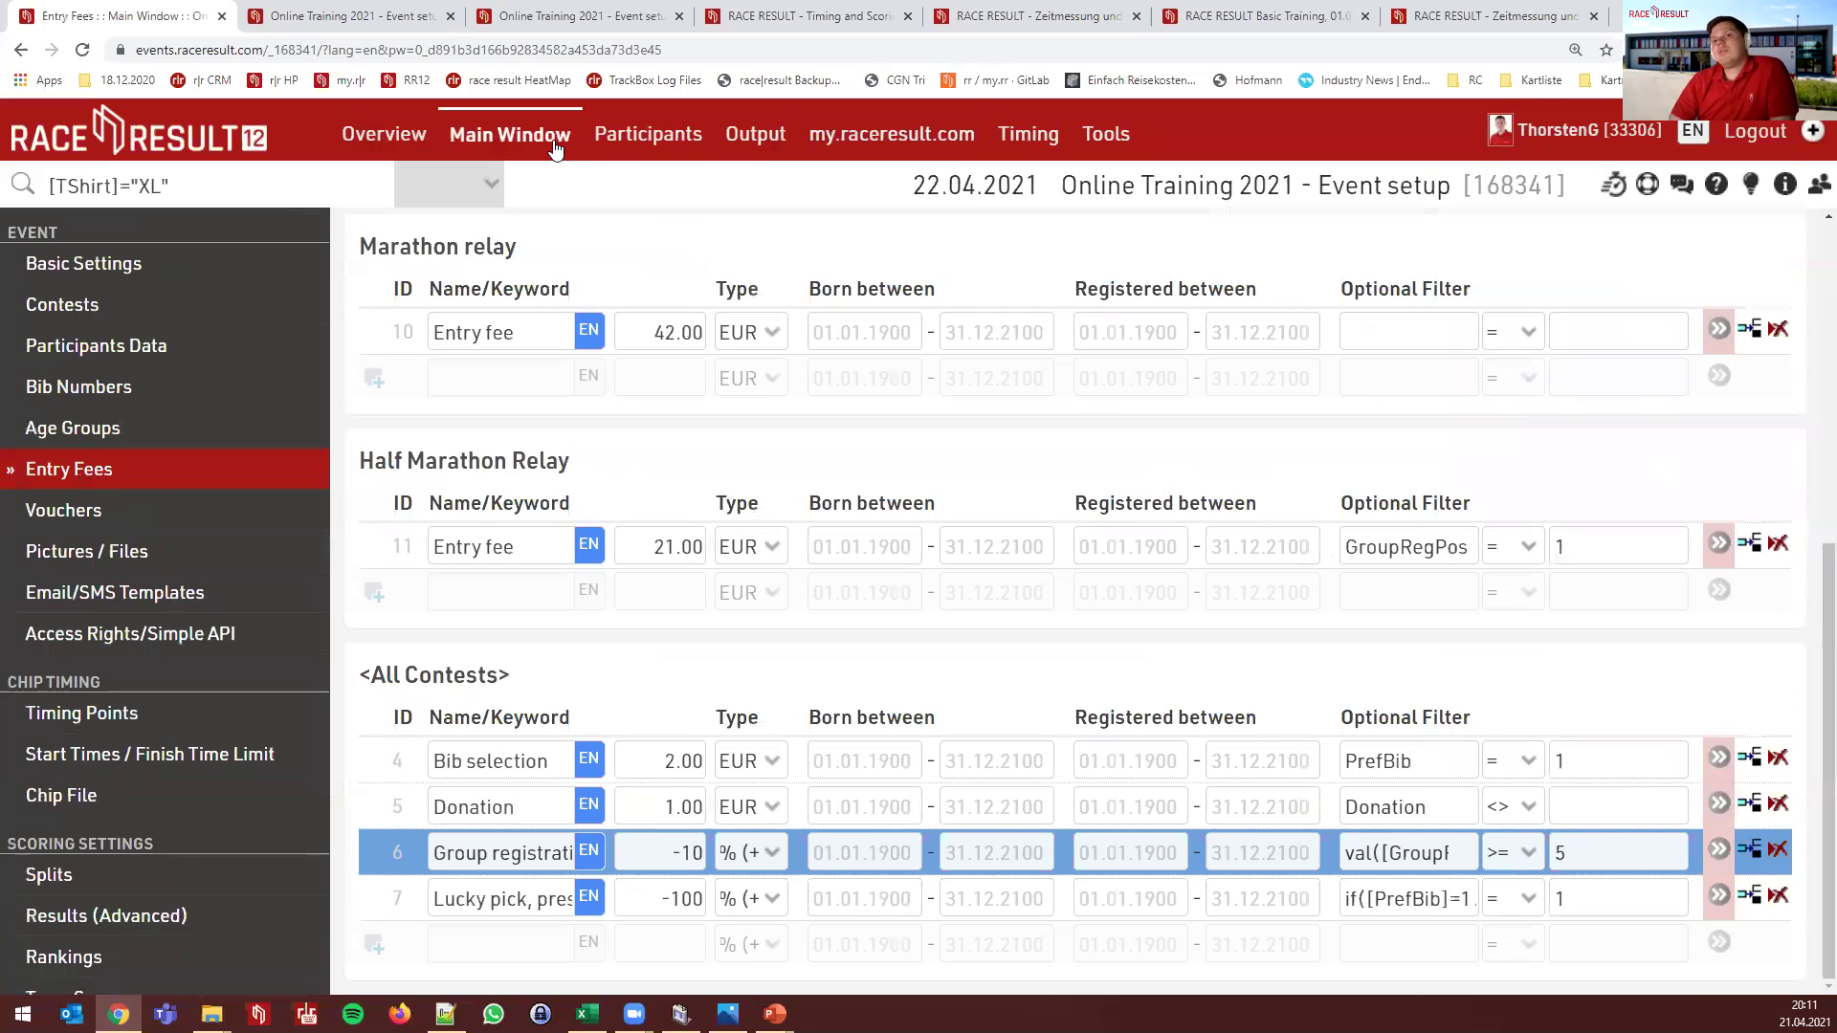
click(122, 394)
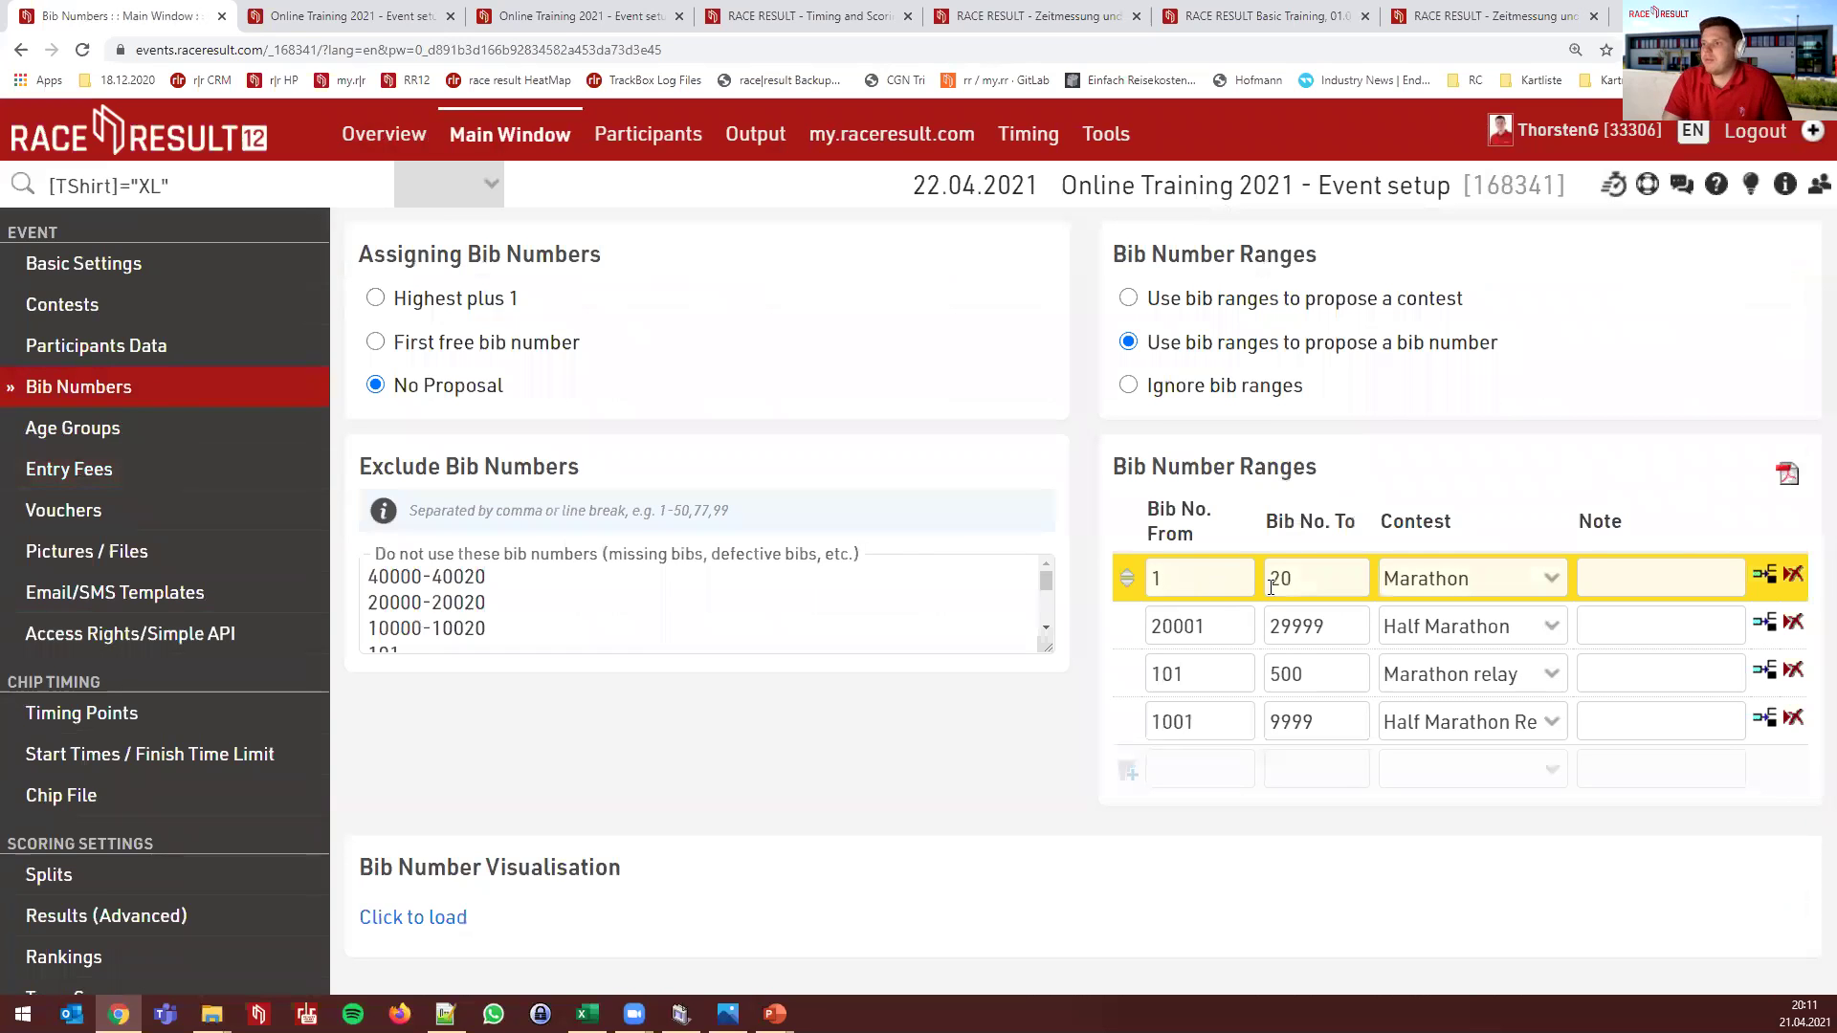
Switch to the online registration page and choose Marathon as the contest
key(ctrl+Tab)
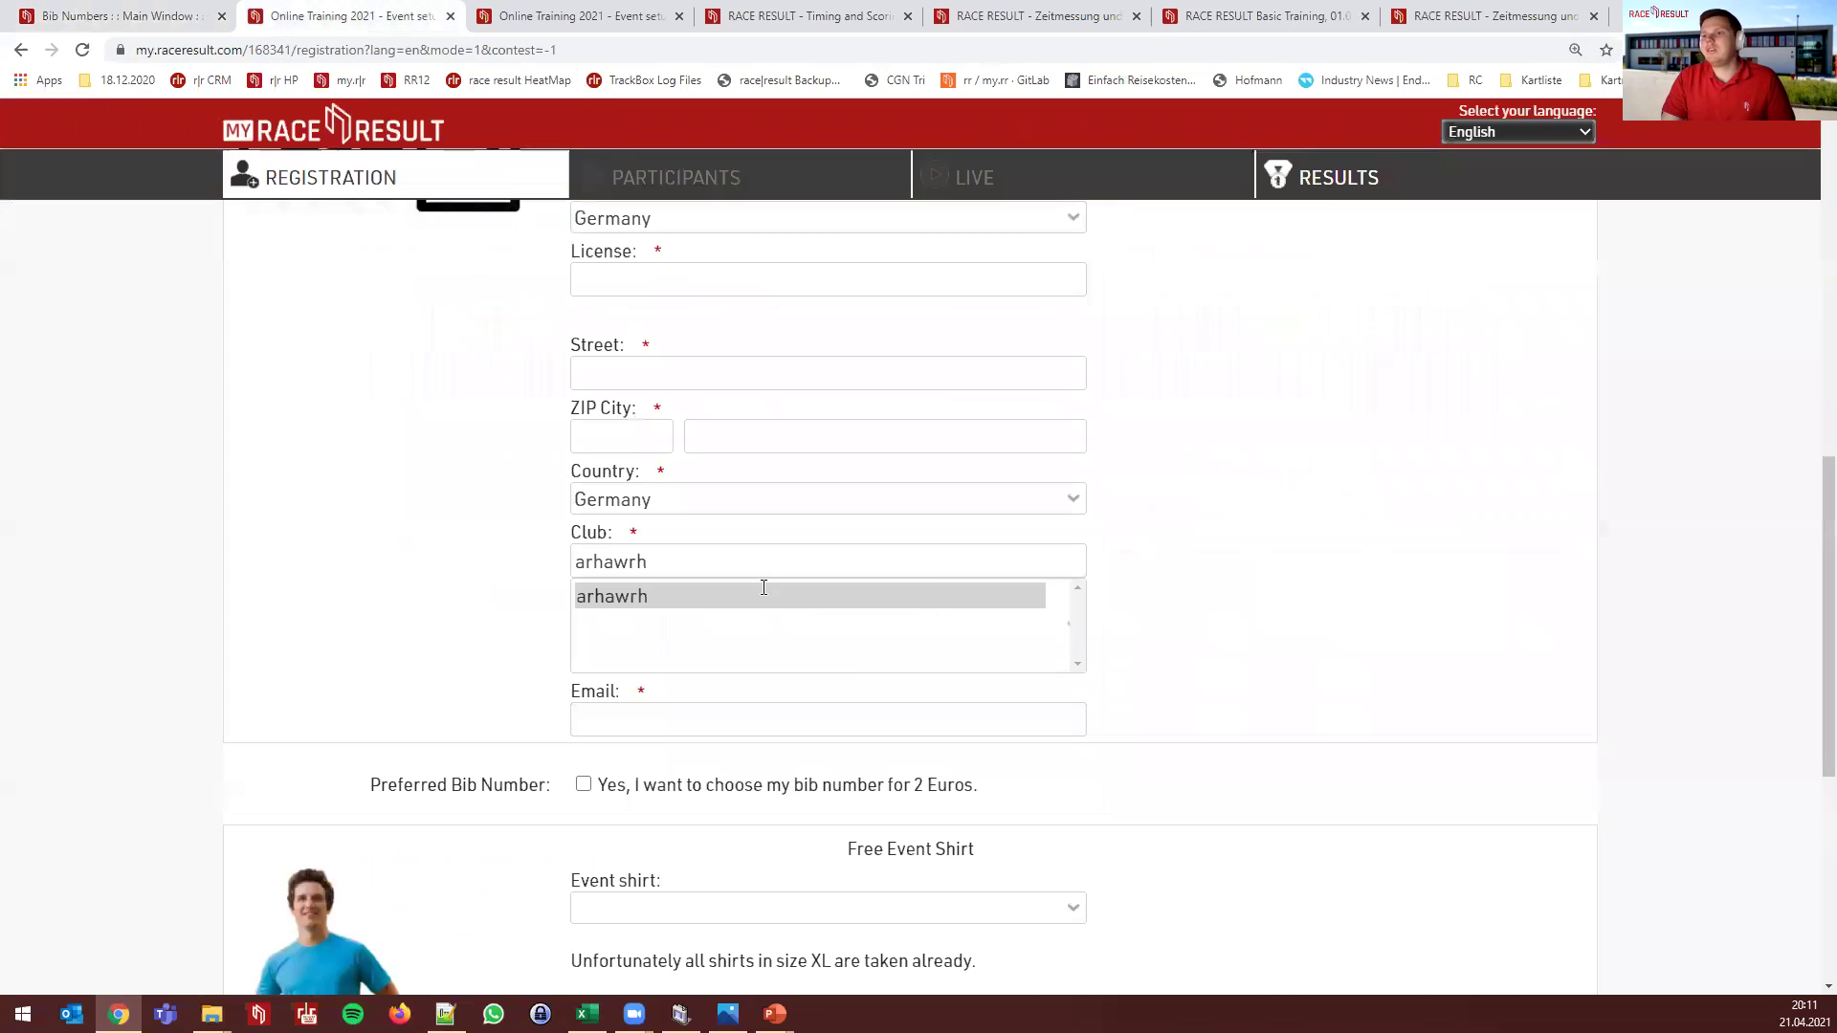
scroll(791, 480, up, 5)
scroll(639, 642, up, 5)
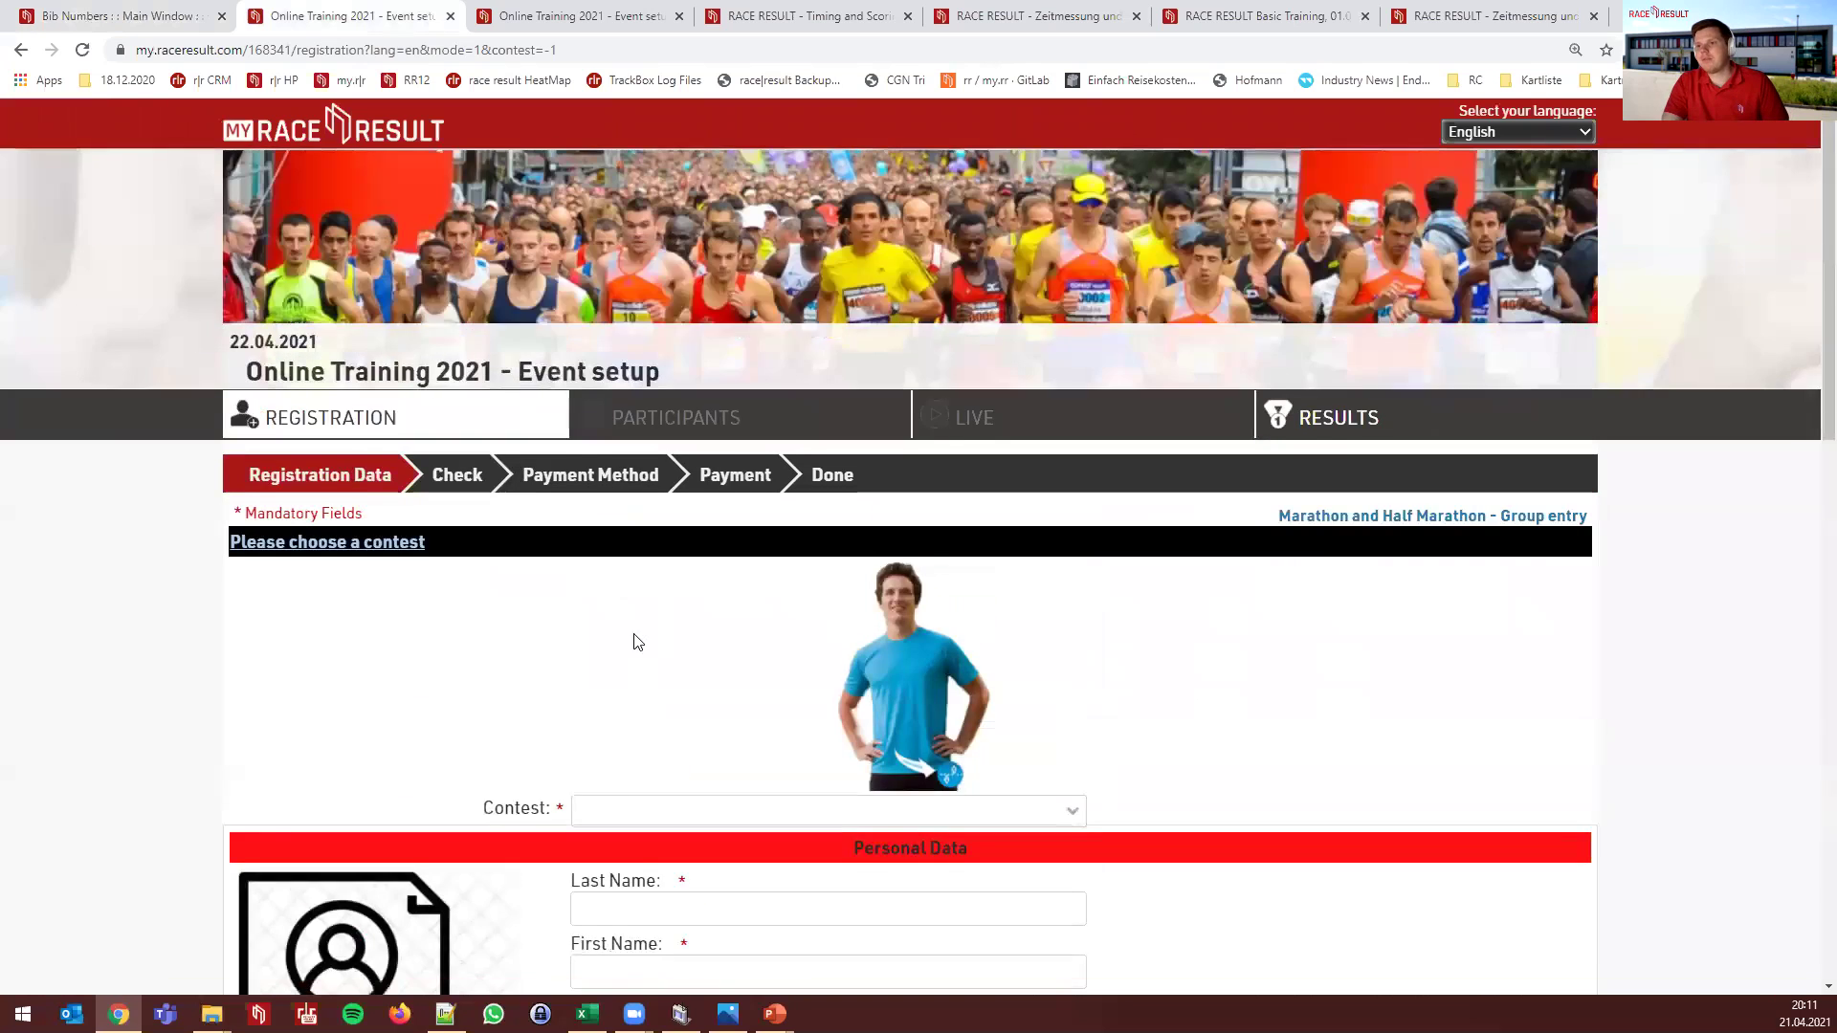
scroll(638, 642, down, 1)
click(636, 731)
click(618, 780)
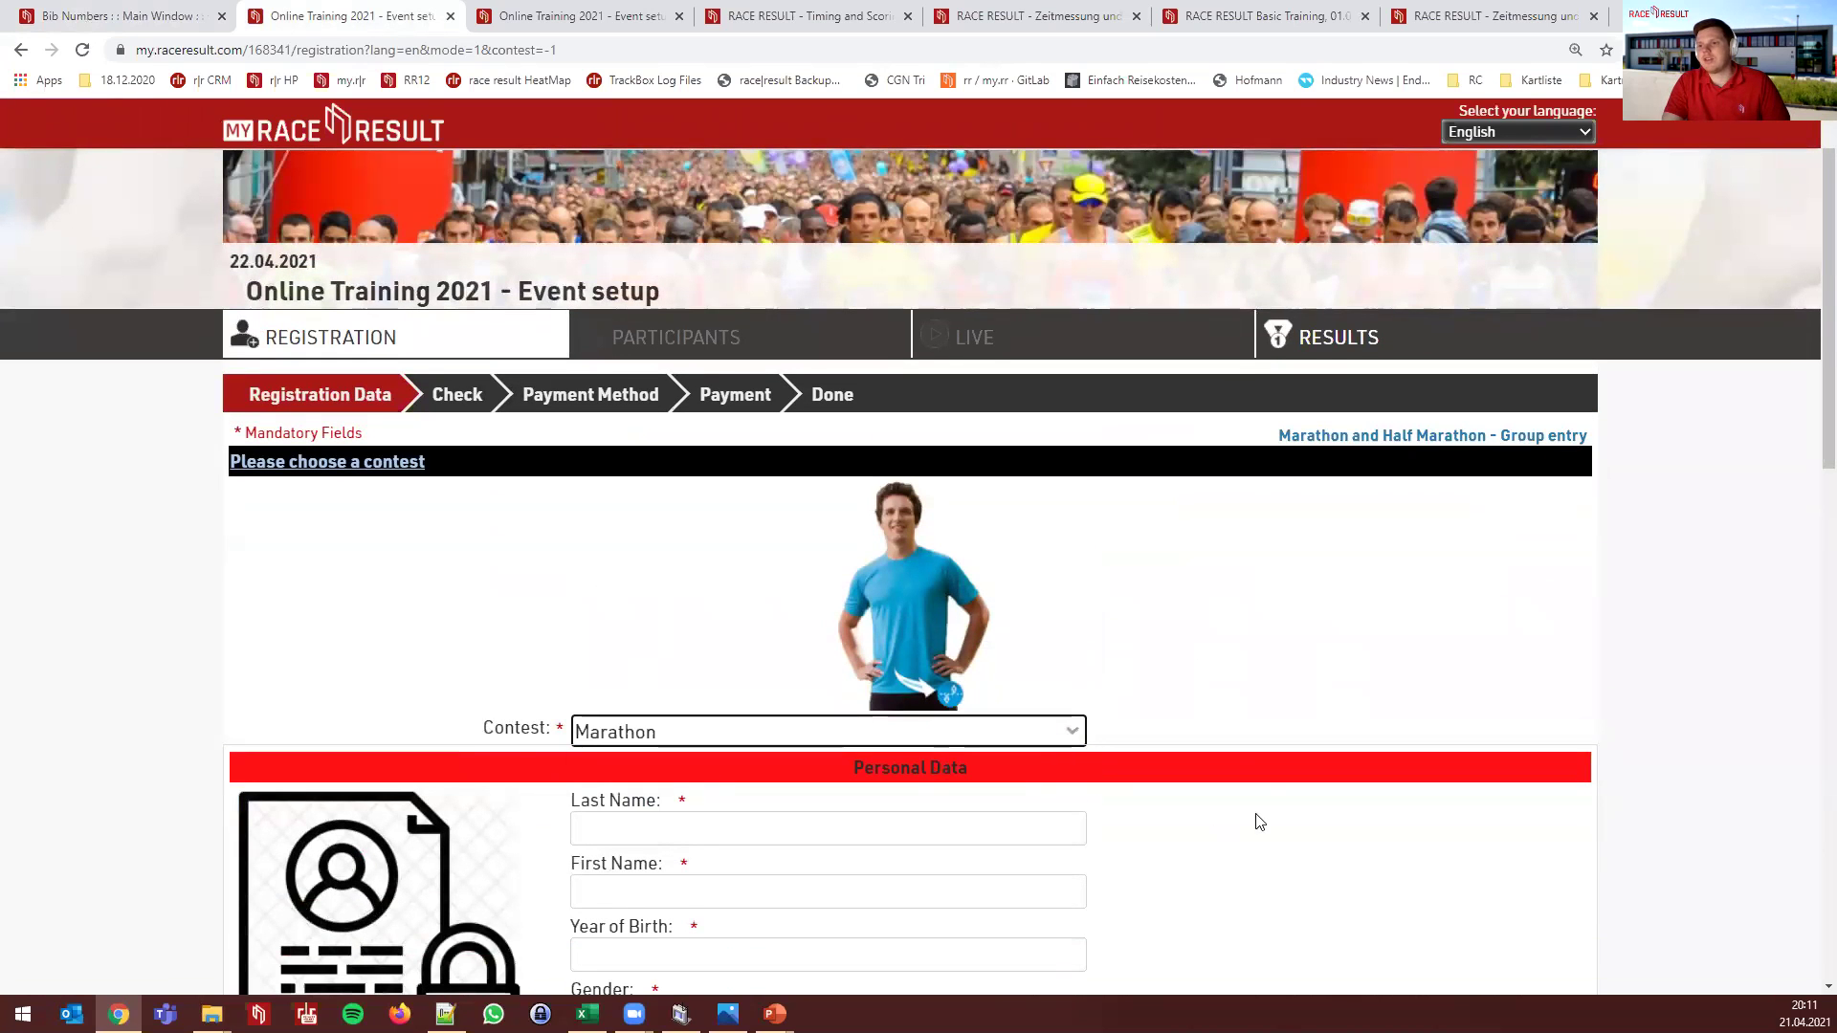
Enable the preferred bib number option on the registration form and view the bib numbers offered for selection
scroll(877, 480, down, 4)
scroll(1200, 598, down, 1)
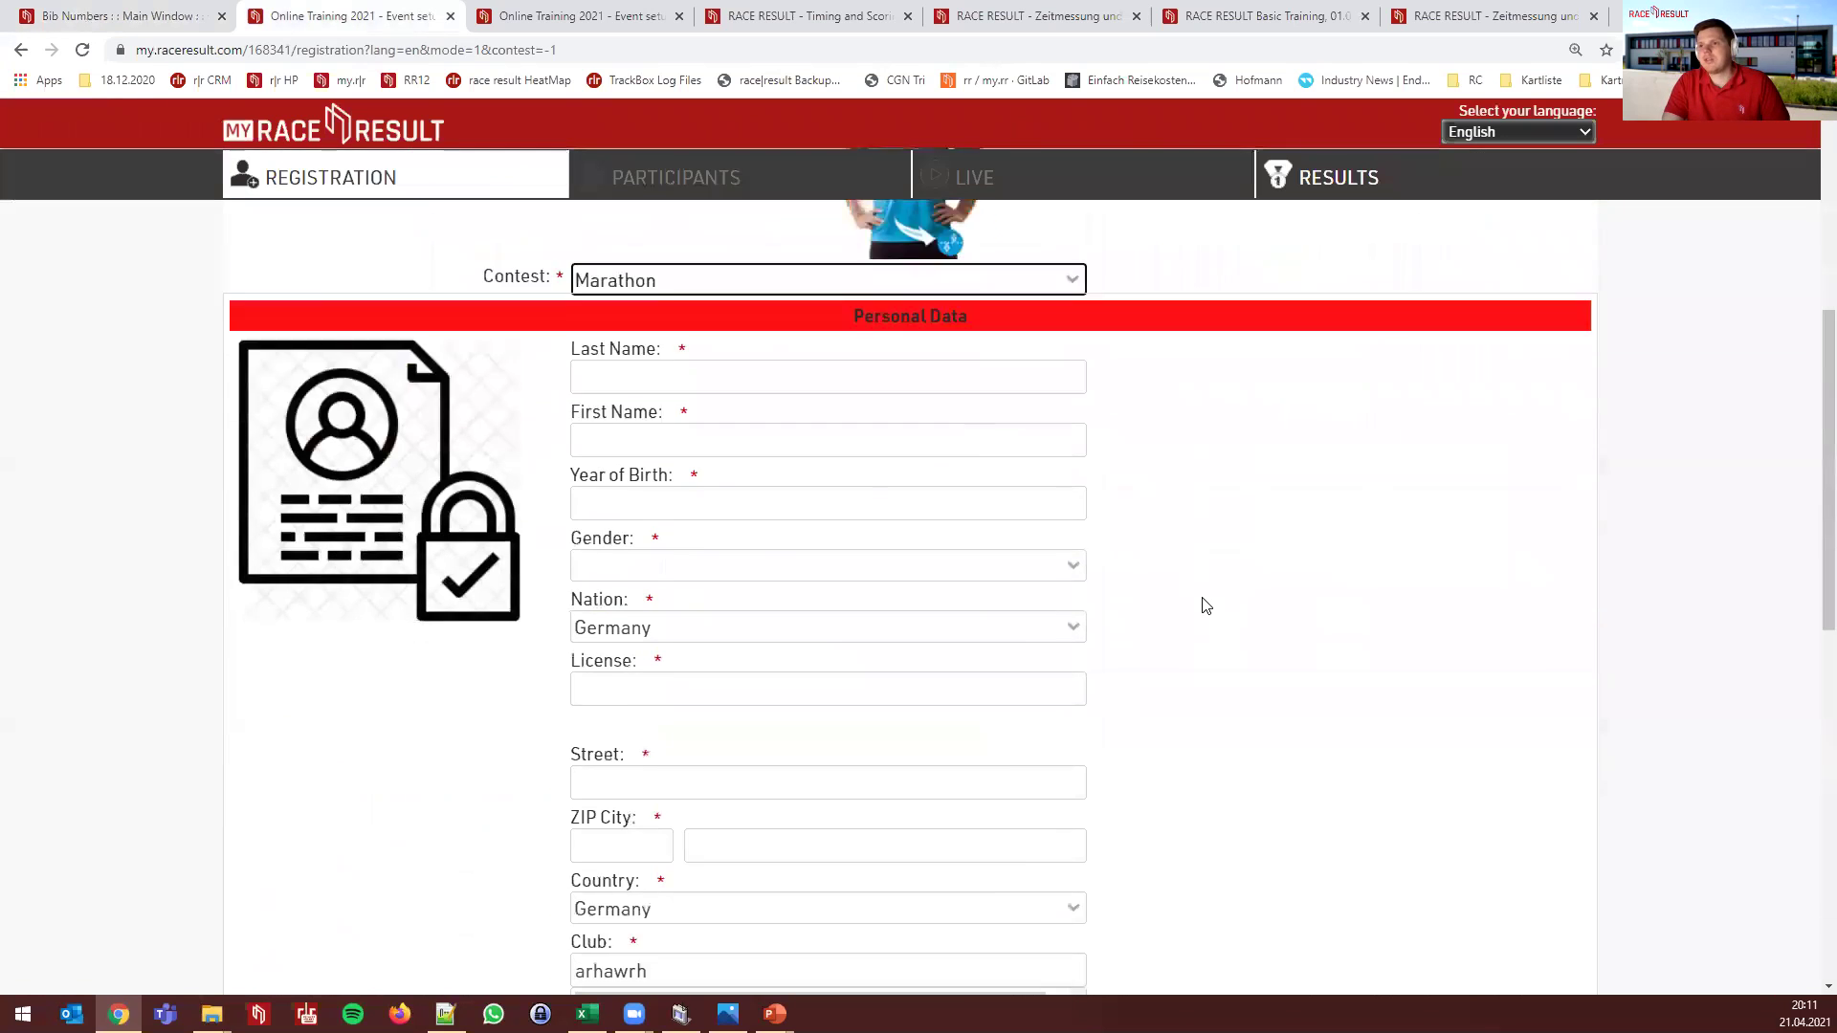
scroll(1204, 606, down, 10)
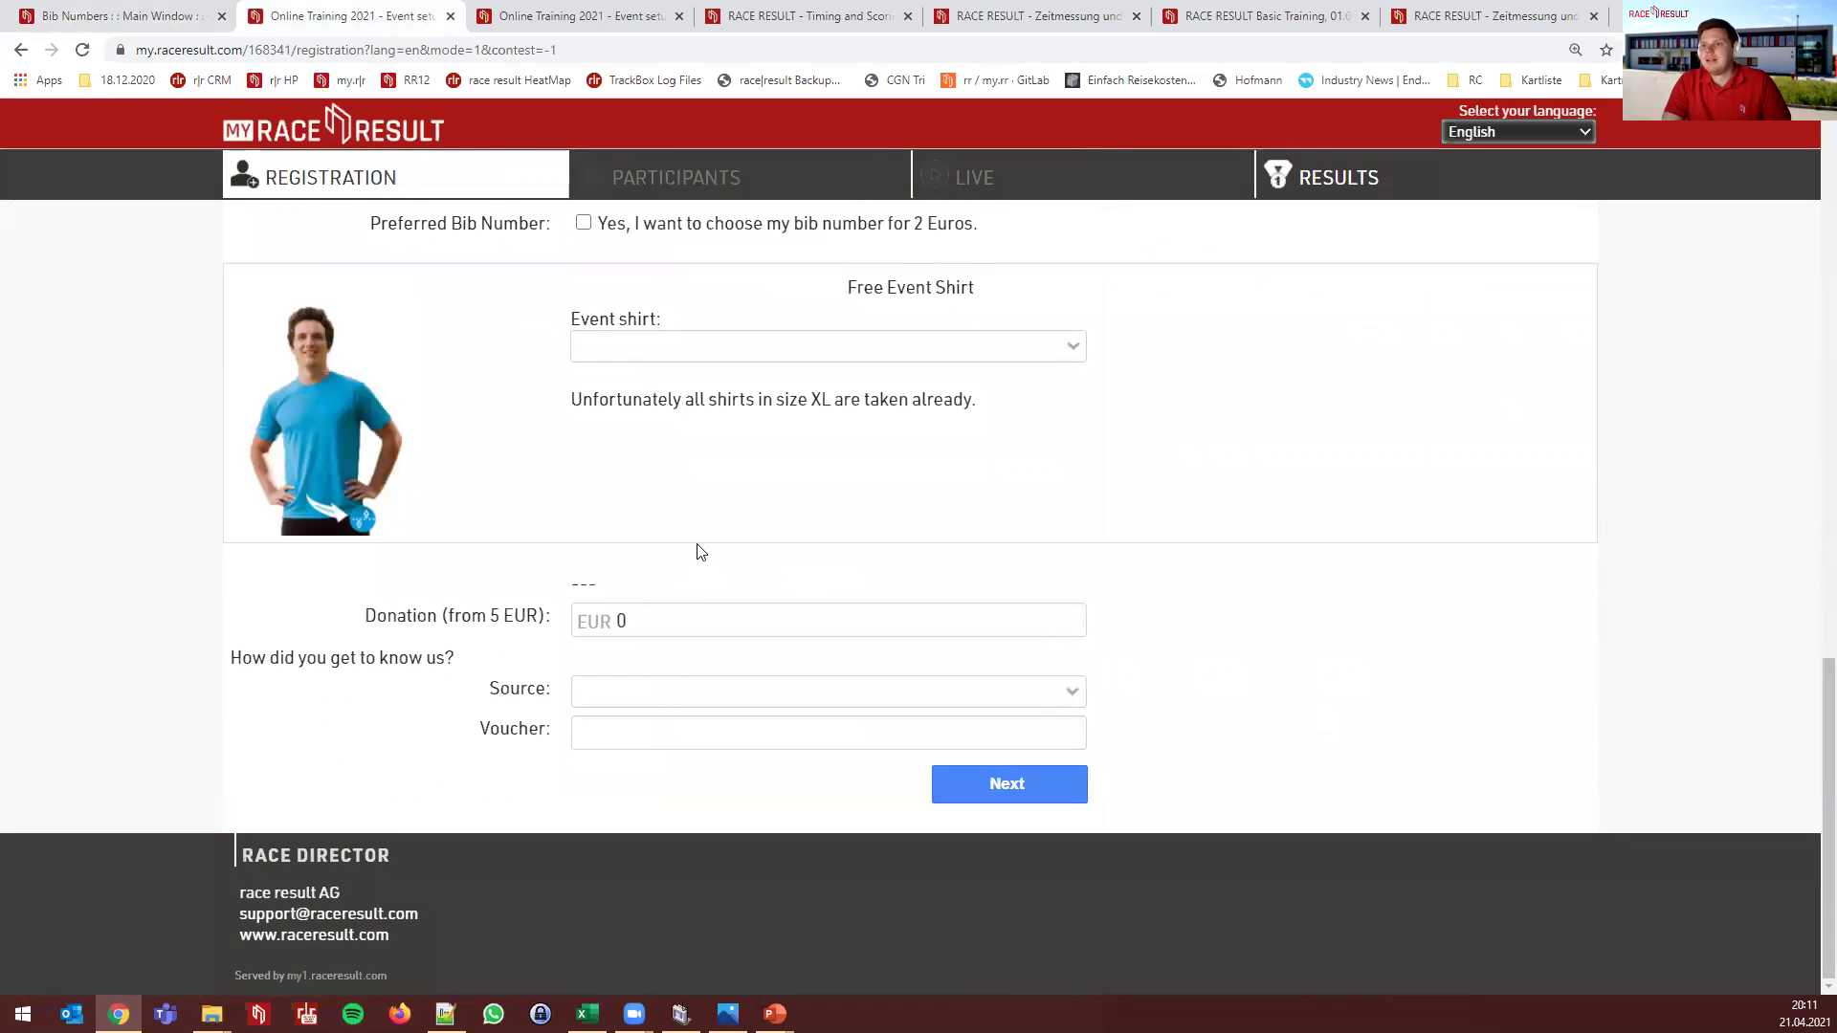
scroll(698, 552, up, 2)
click(584, 414)
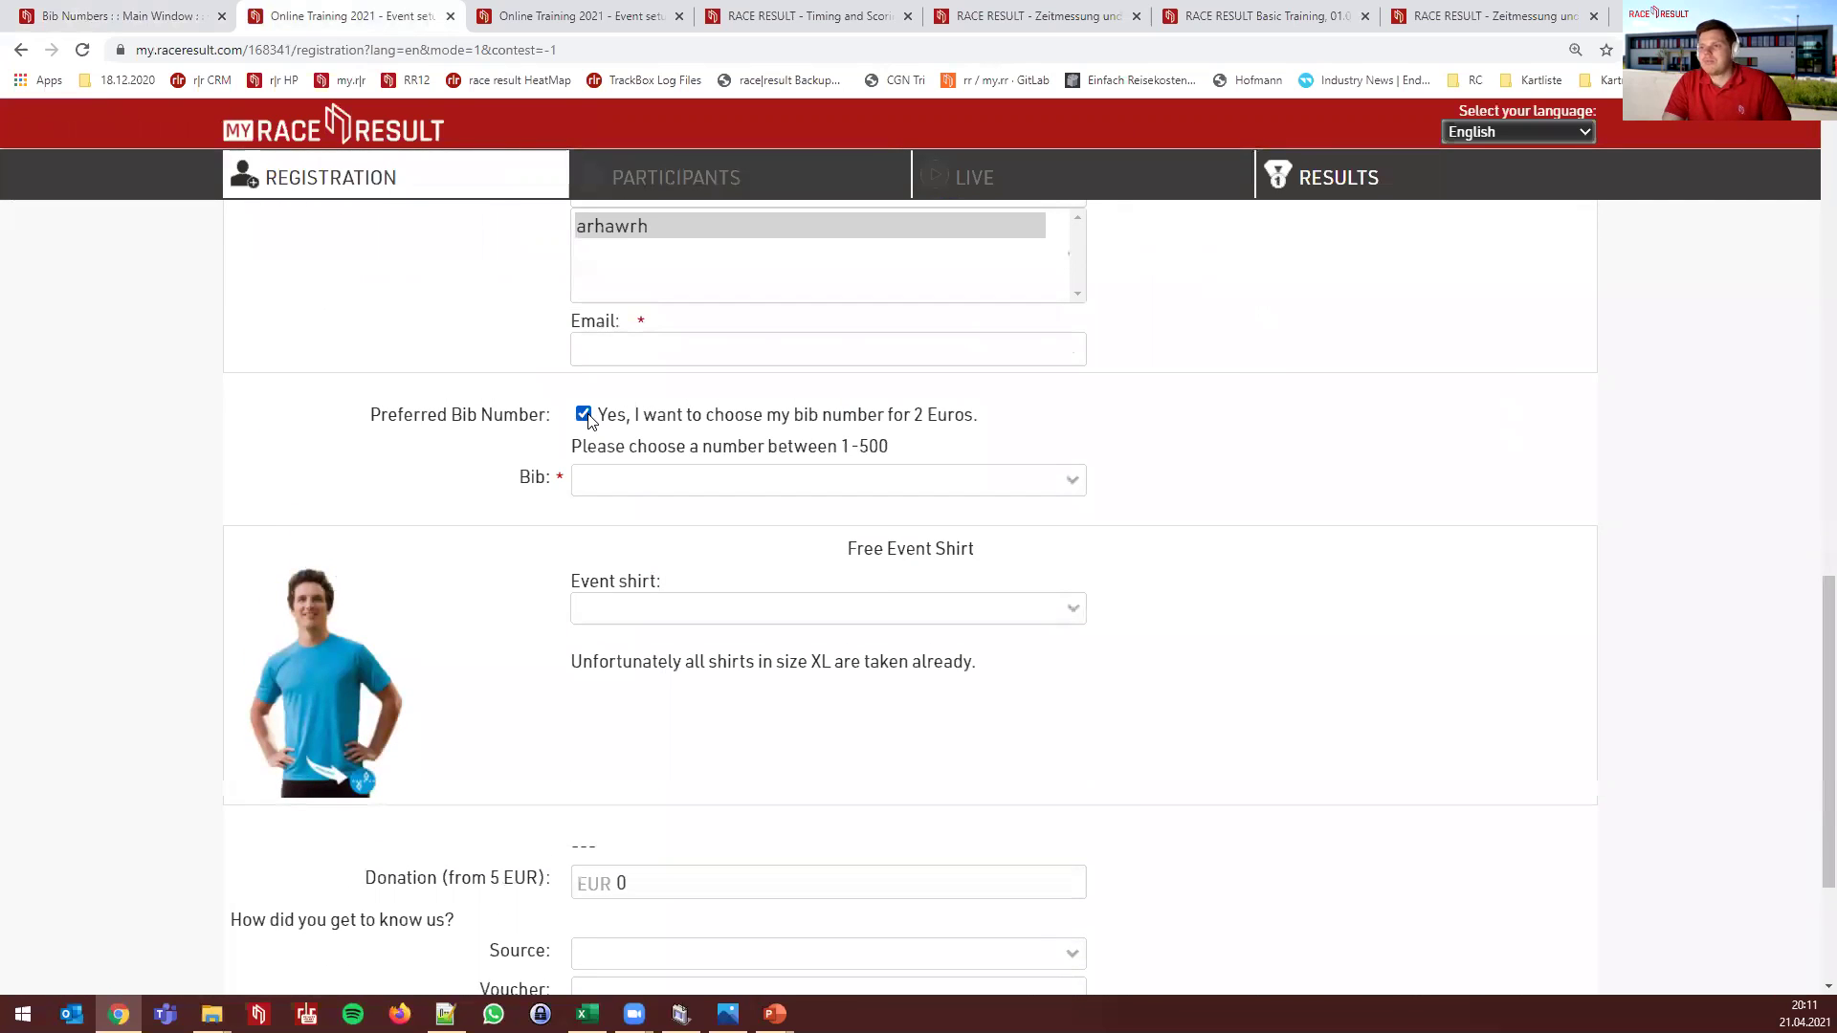
click(640, 489)
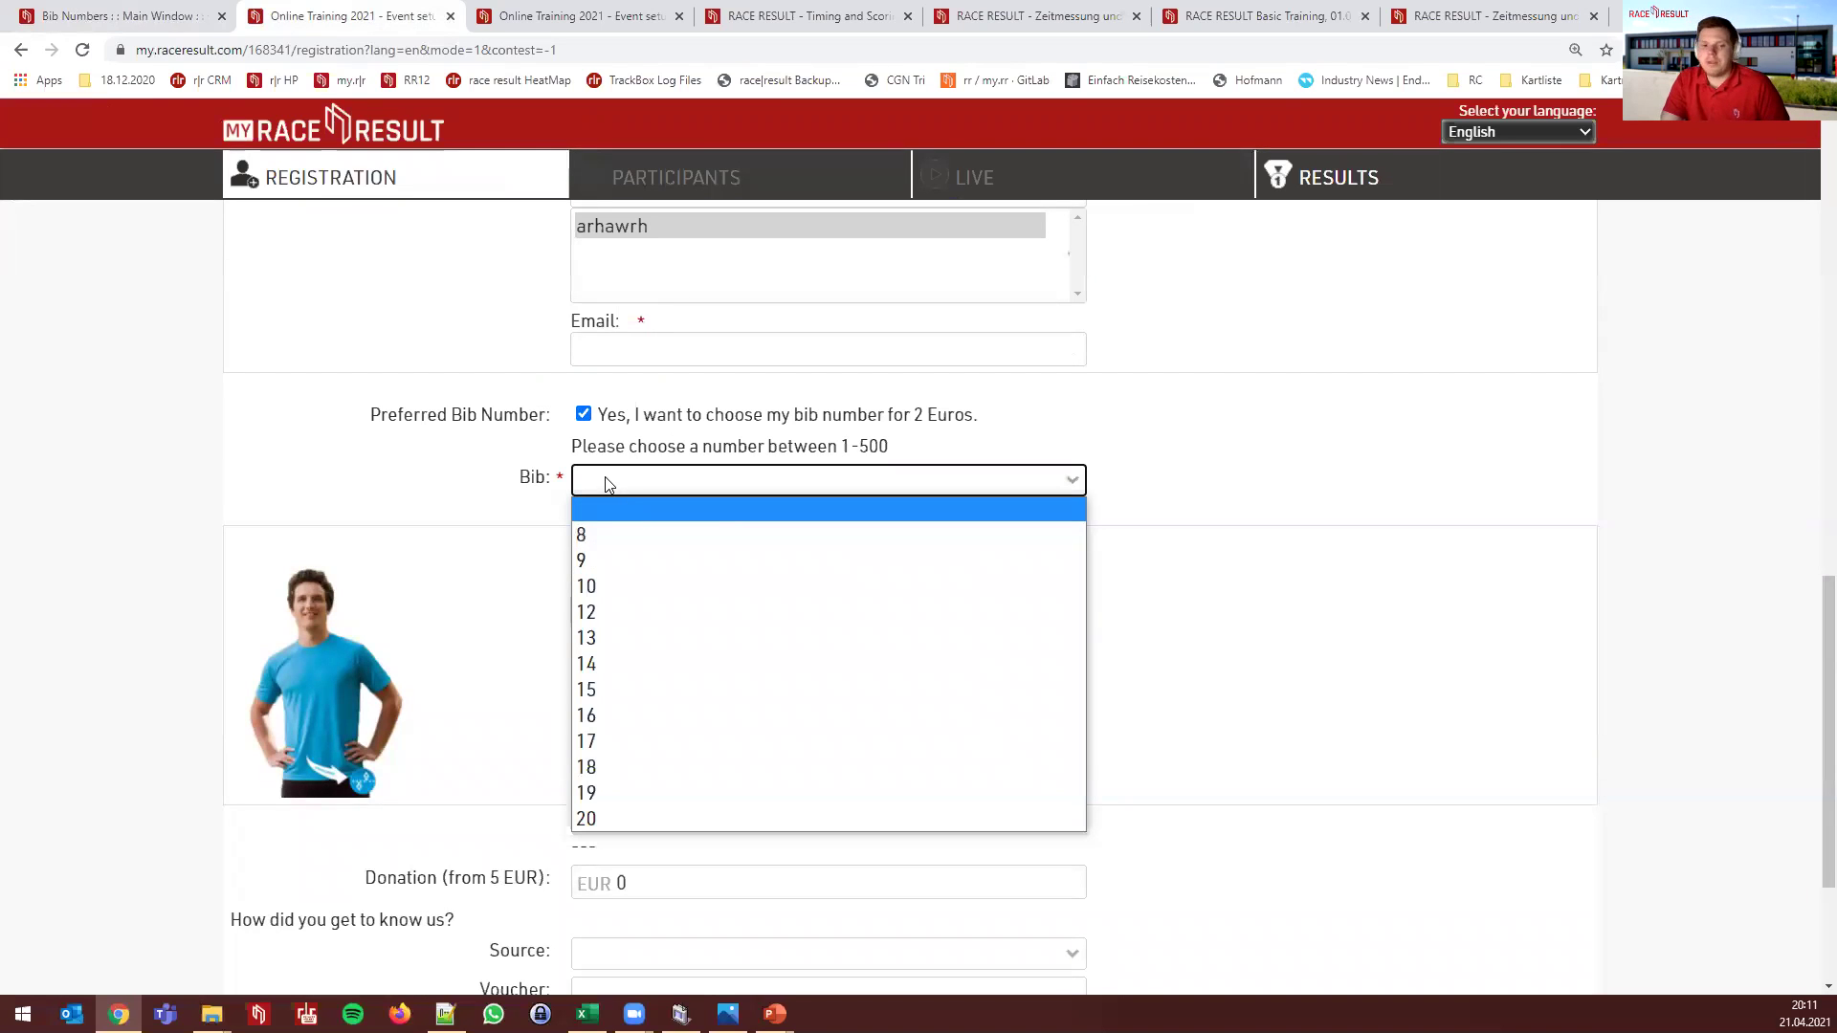
click(414, 490)
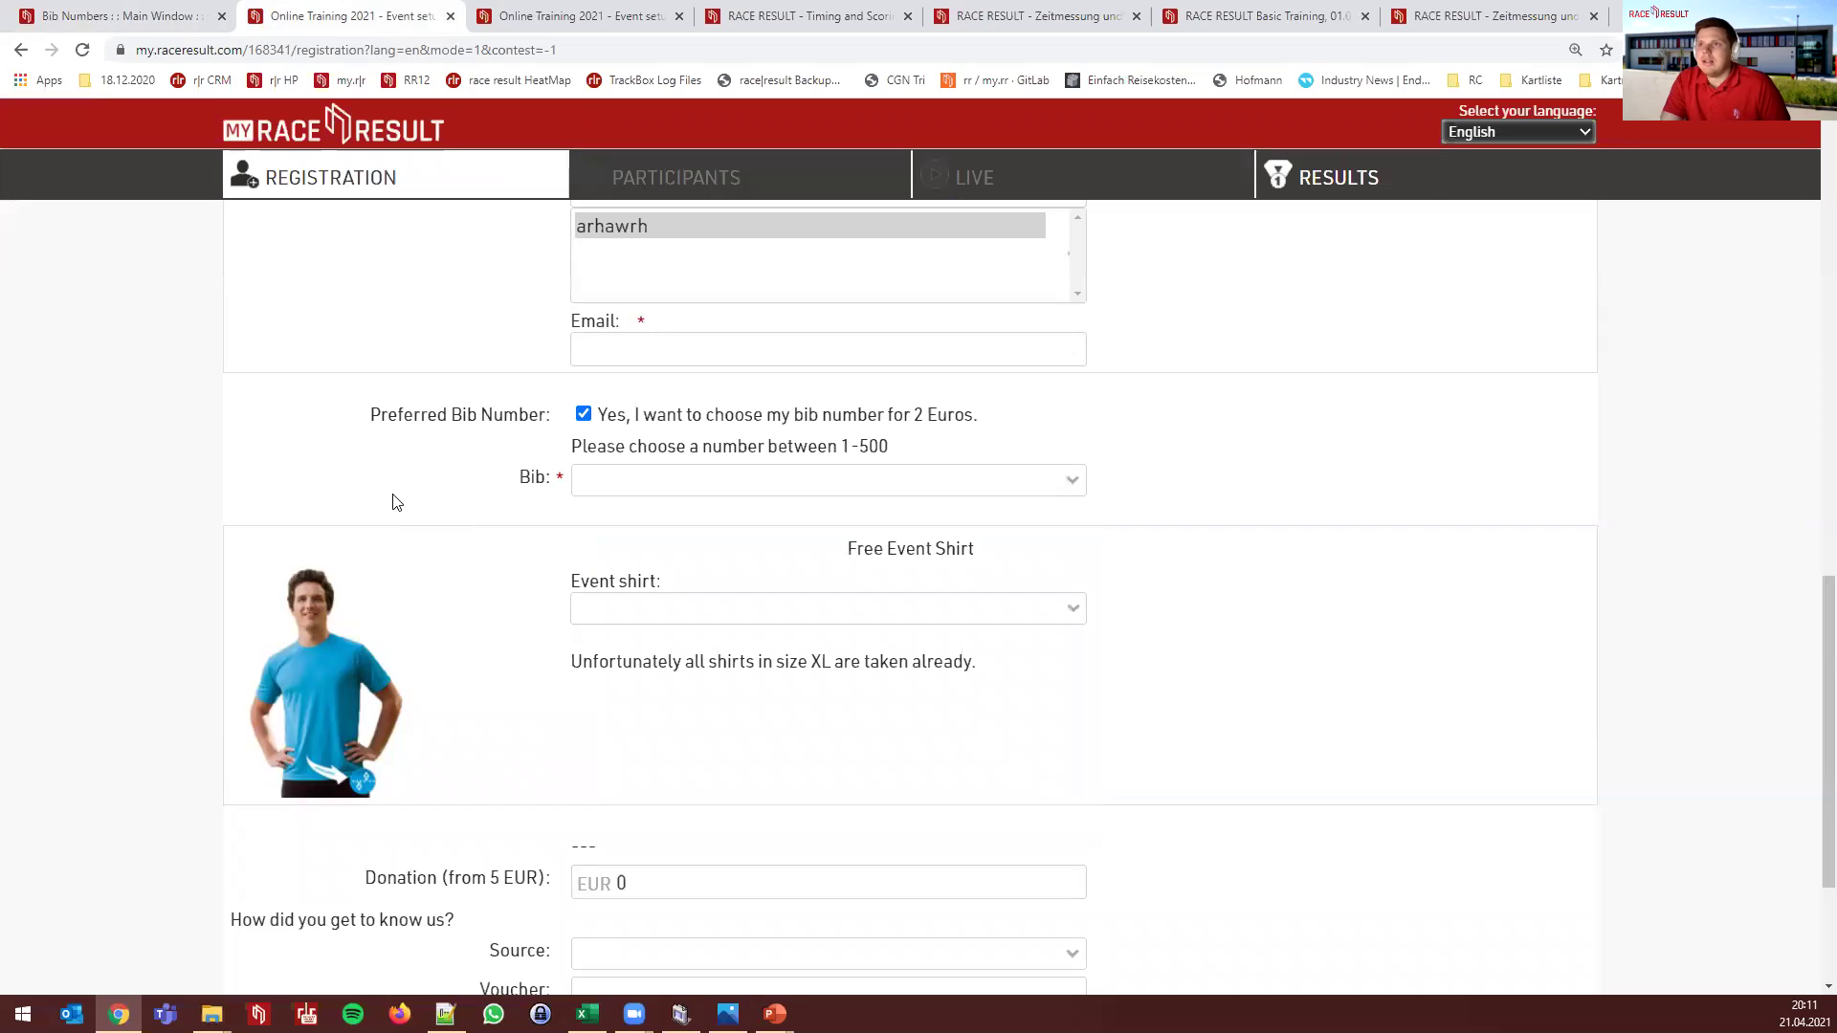
Set the special function of the single-registration Bib form field to Enter Wish Bib Number
click(129, 21)
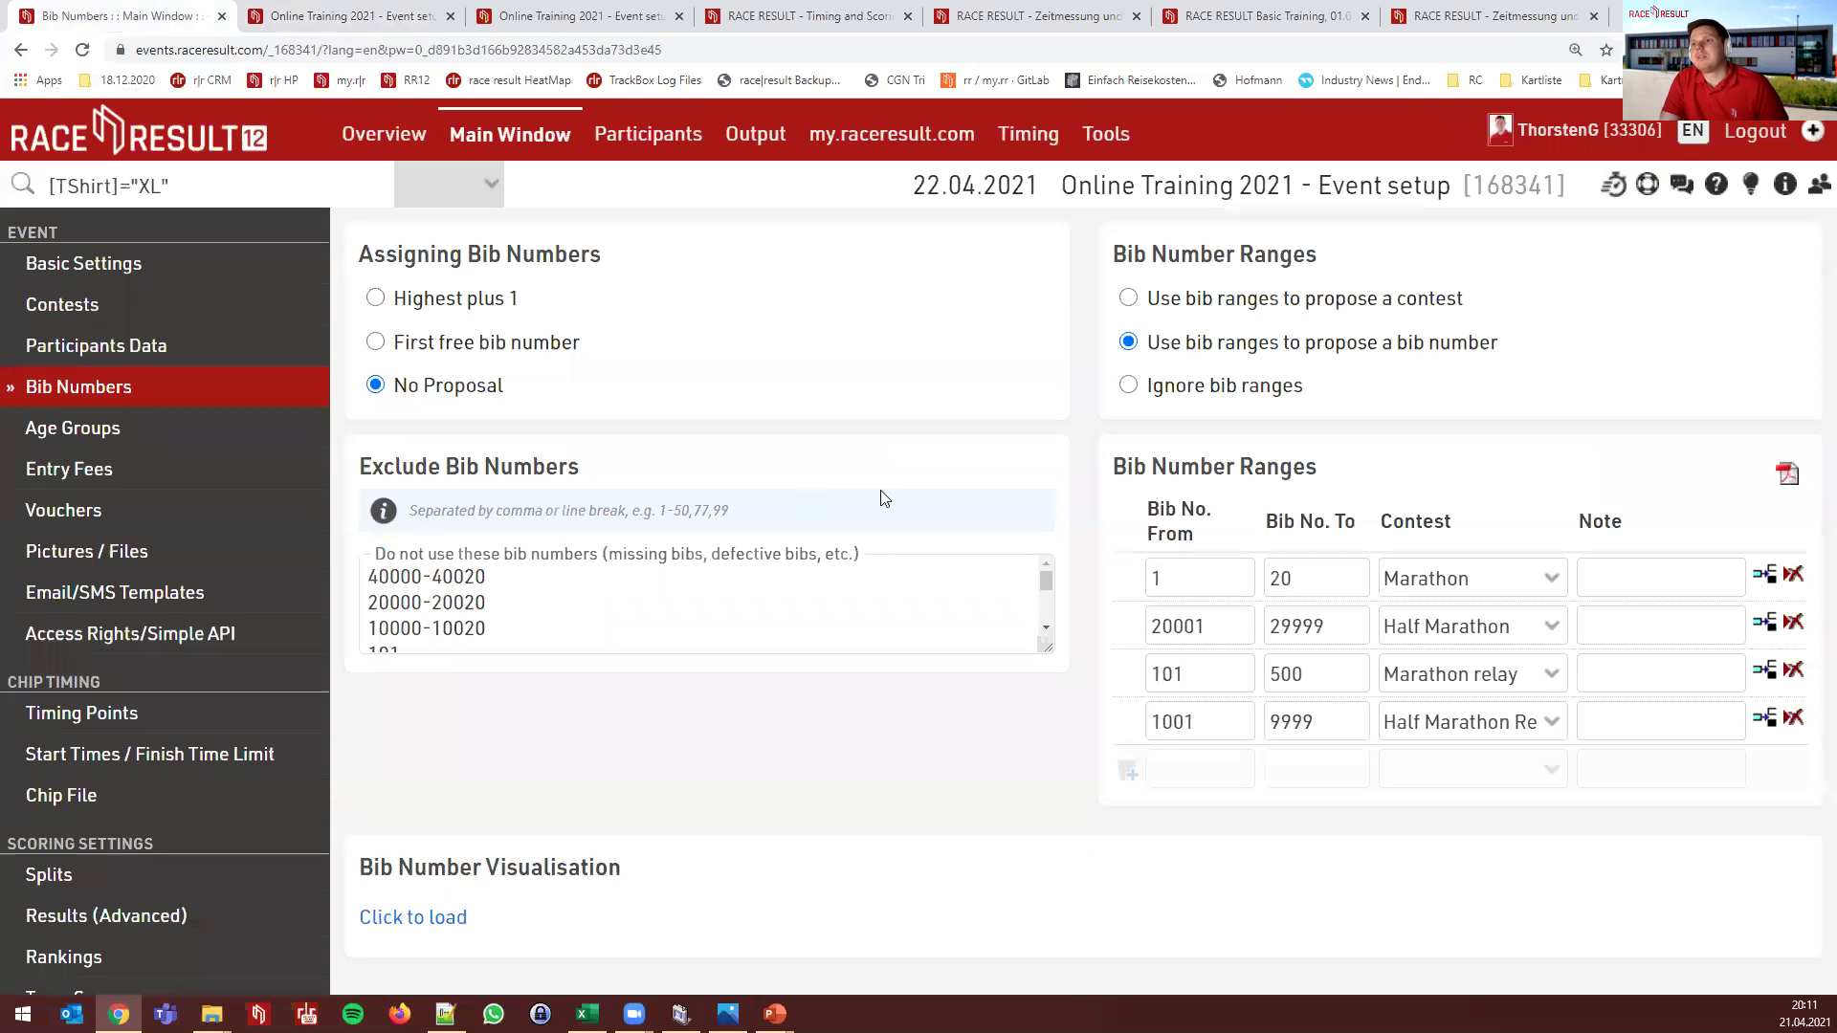
click(873, 136)
click(1719, 509)
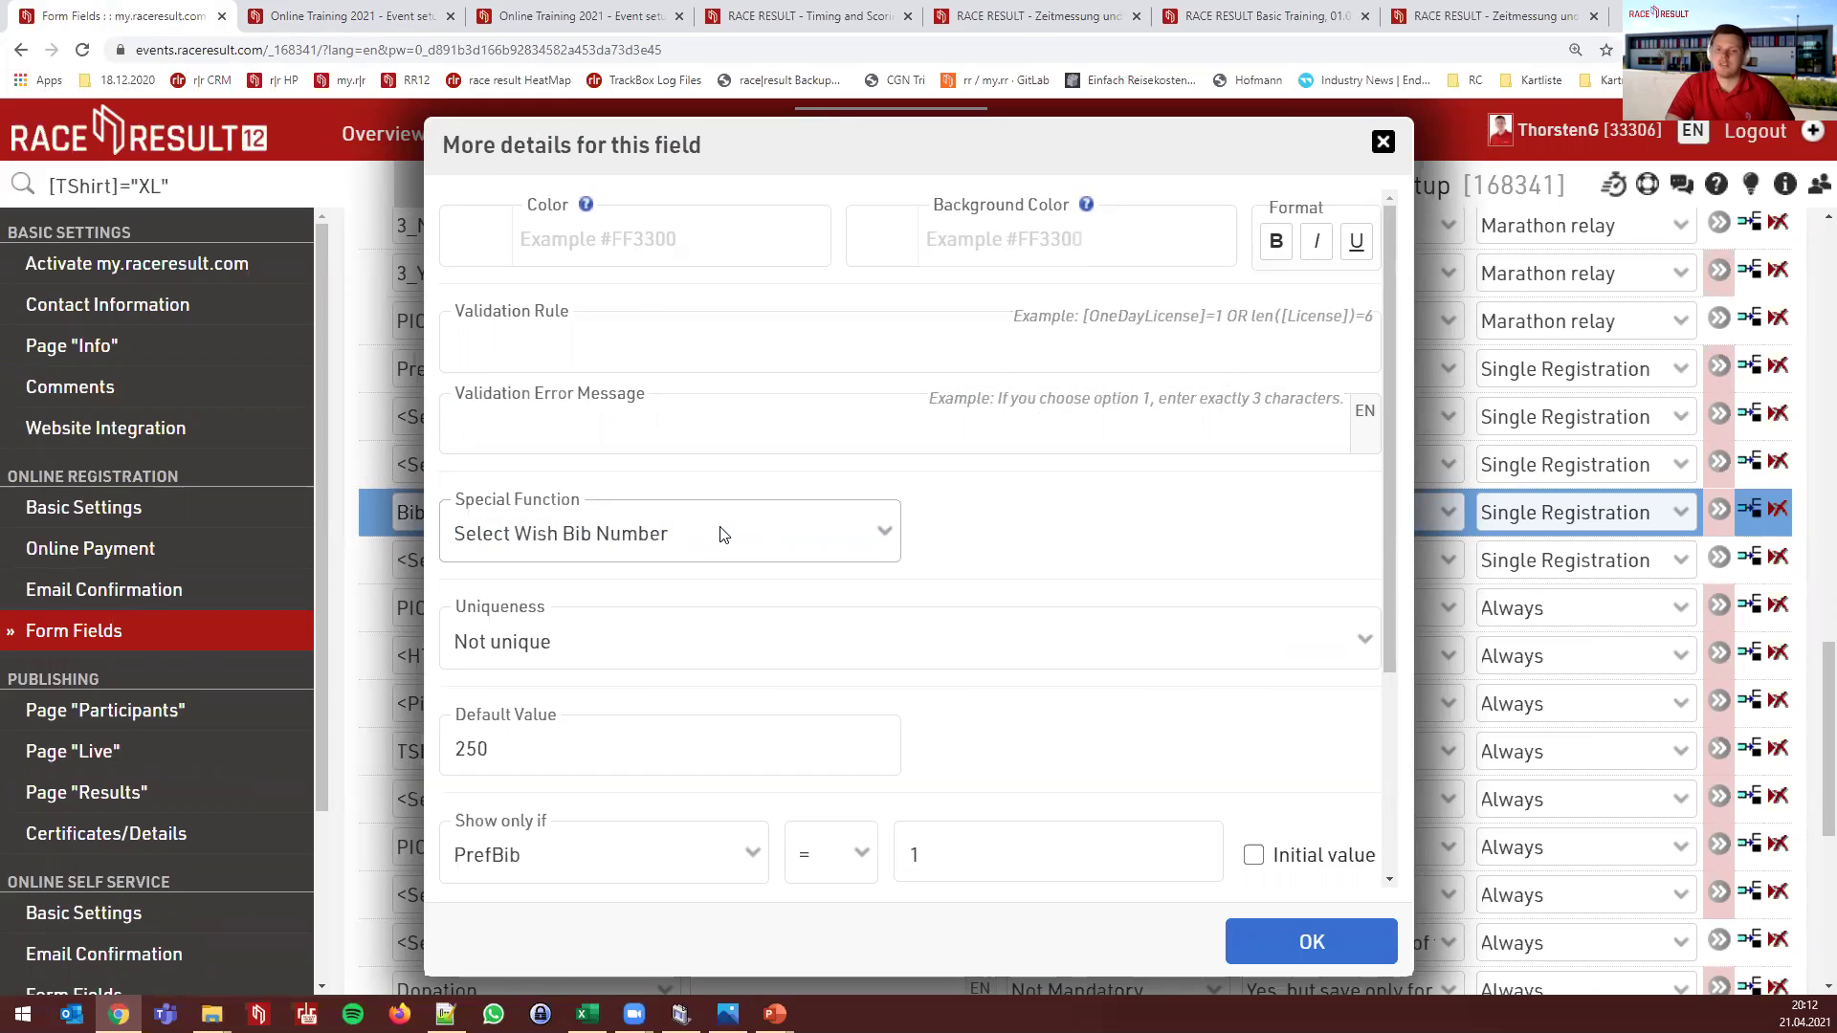
click(721, 535)
scroll(702, 469, down, 1)
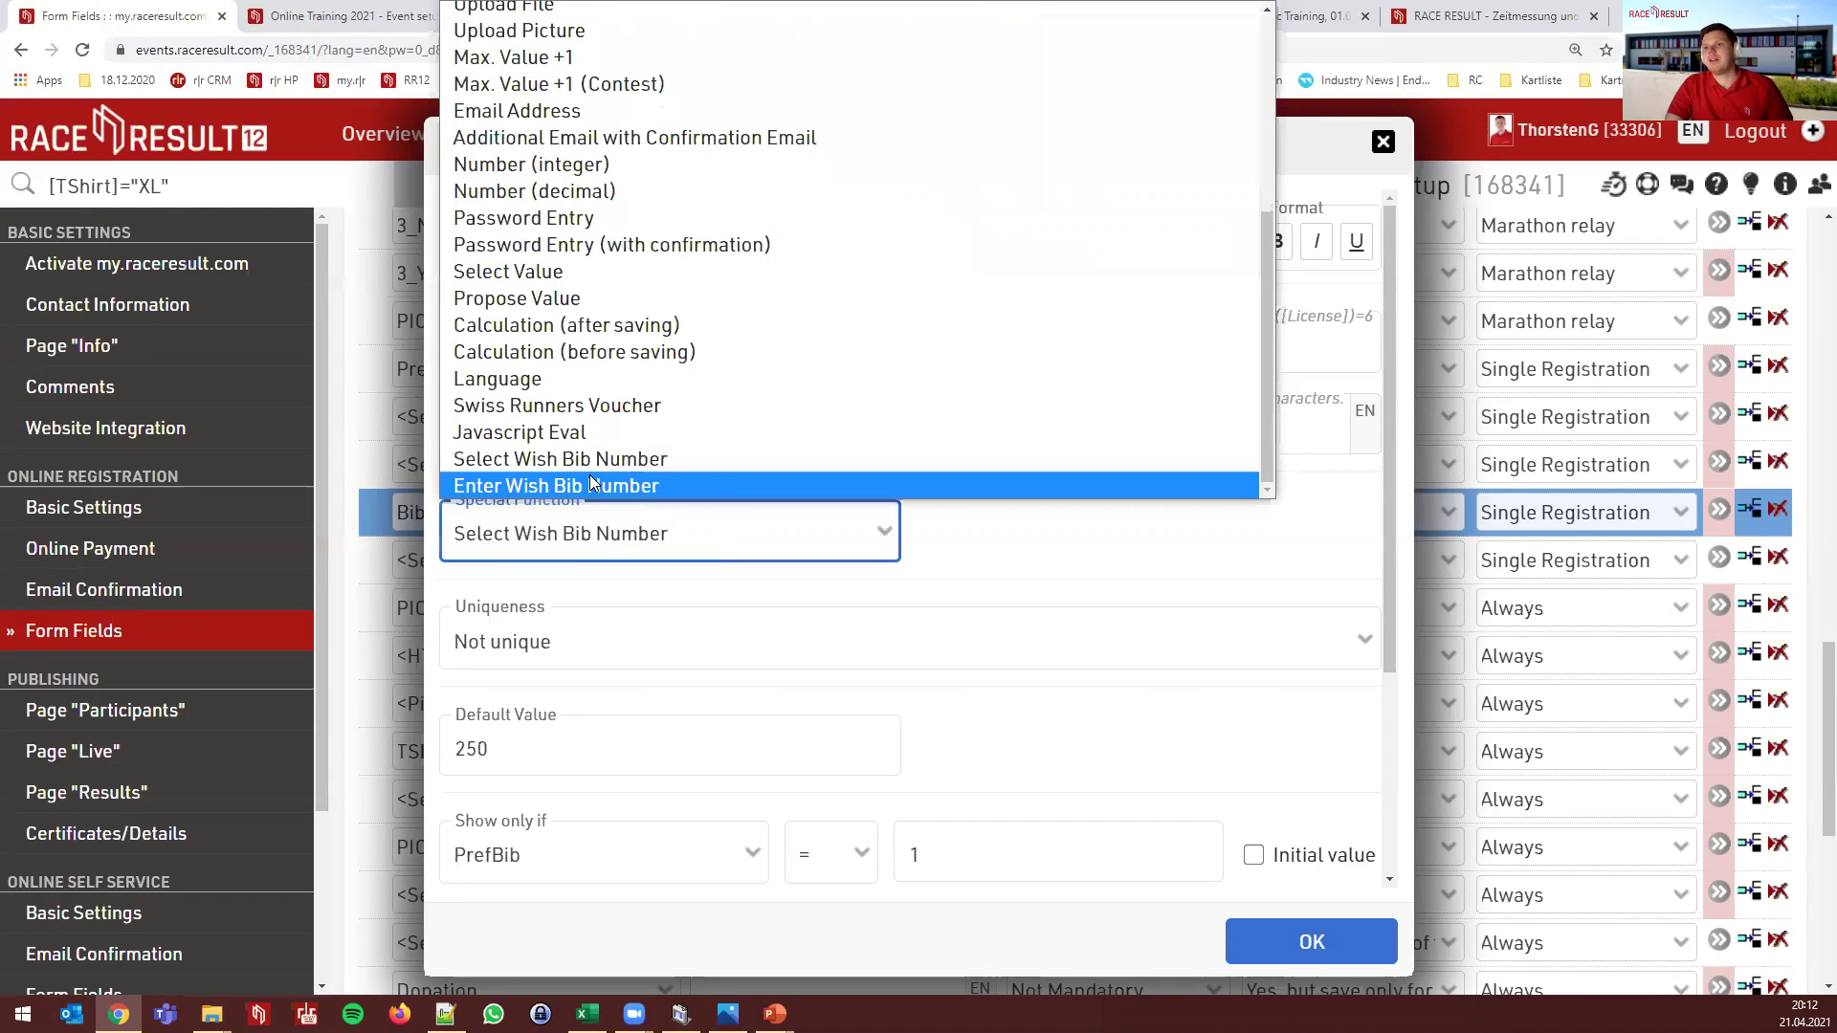
click(589, 474)
click(1265, 935)
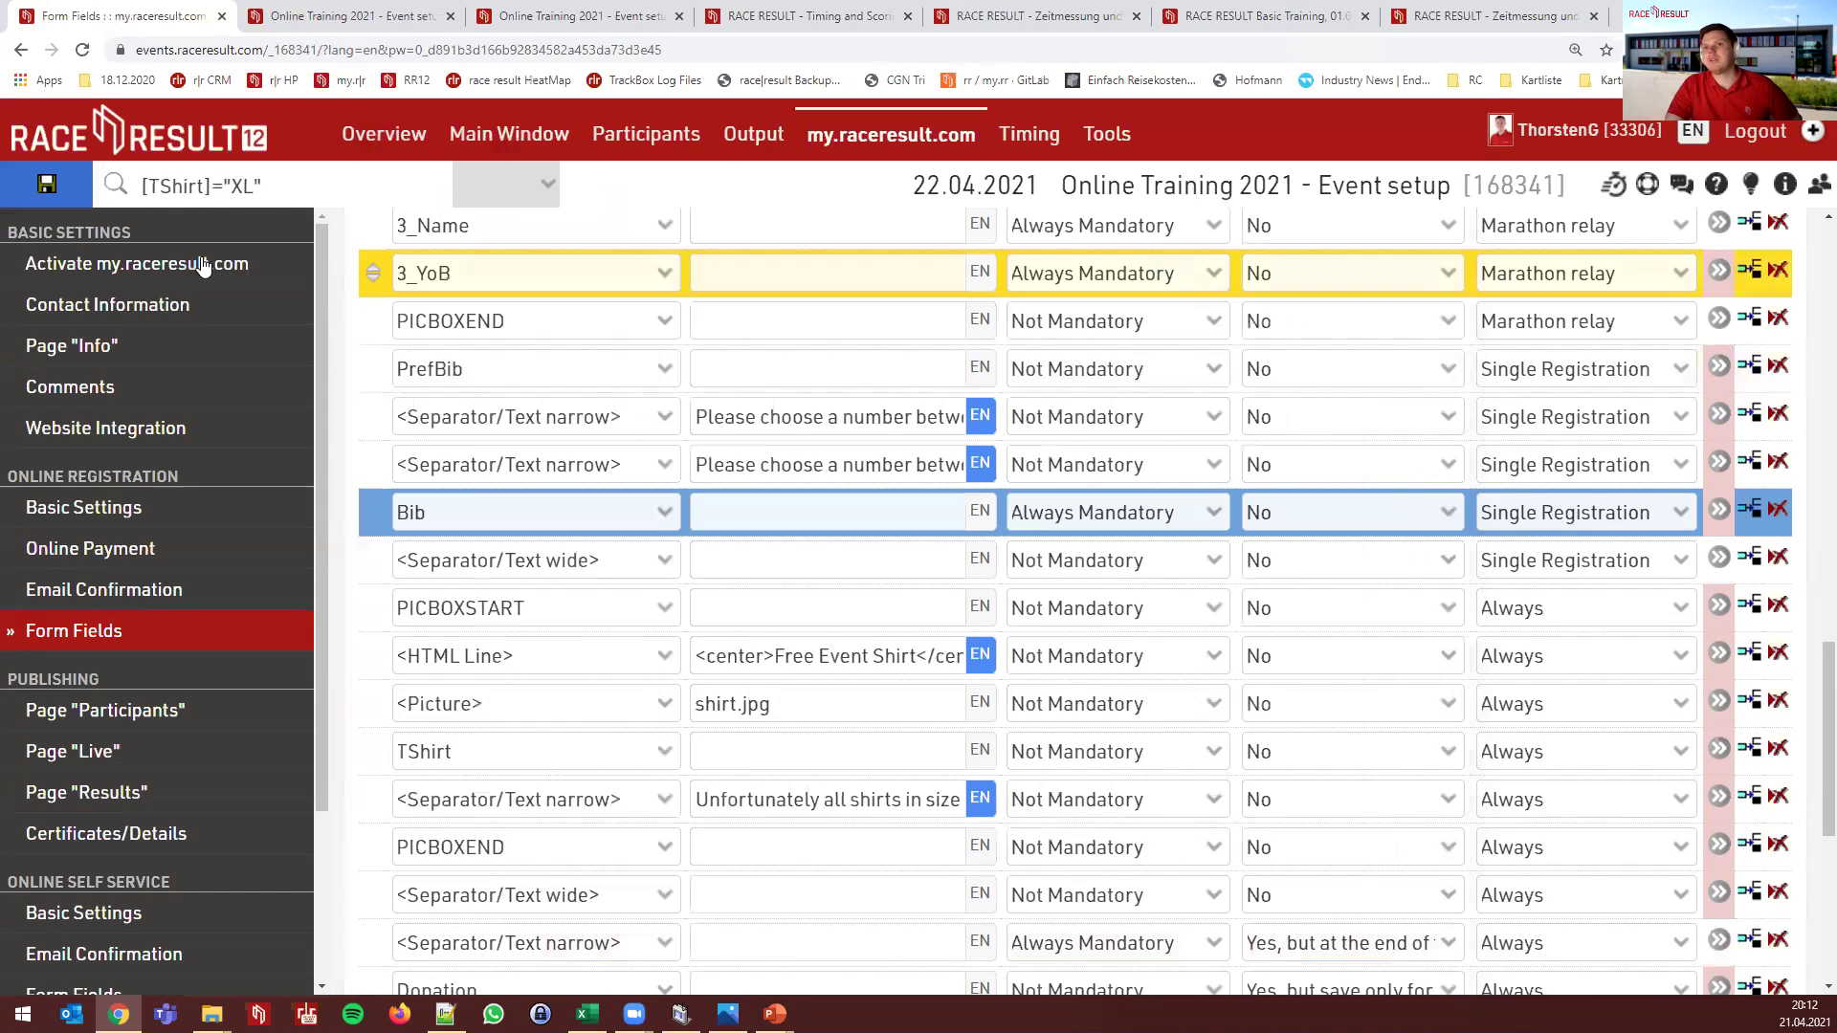
Reload the online registration page and choose Marathon as the contest again
key(ctrl+Tab)
key(F5)
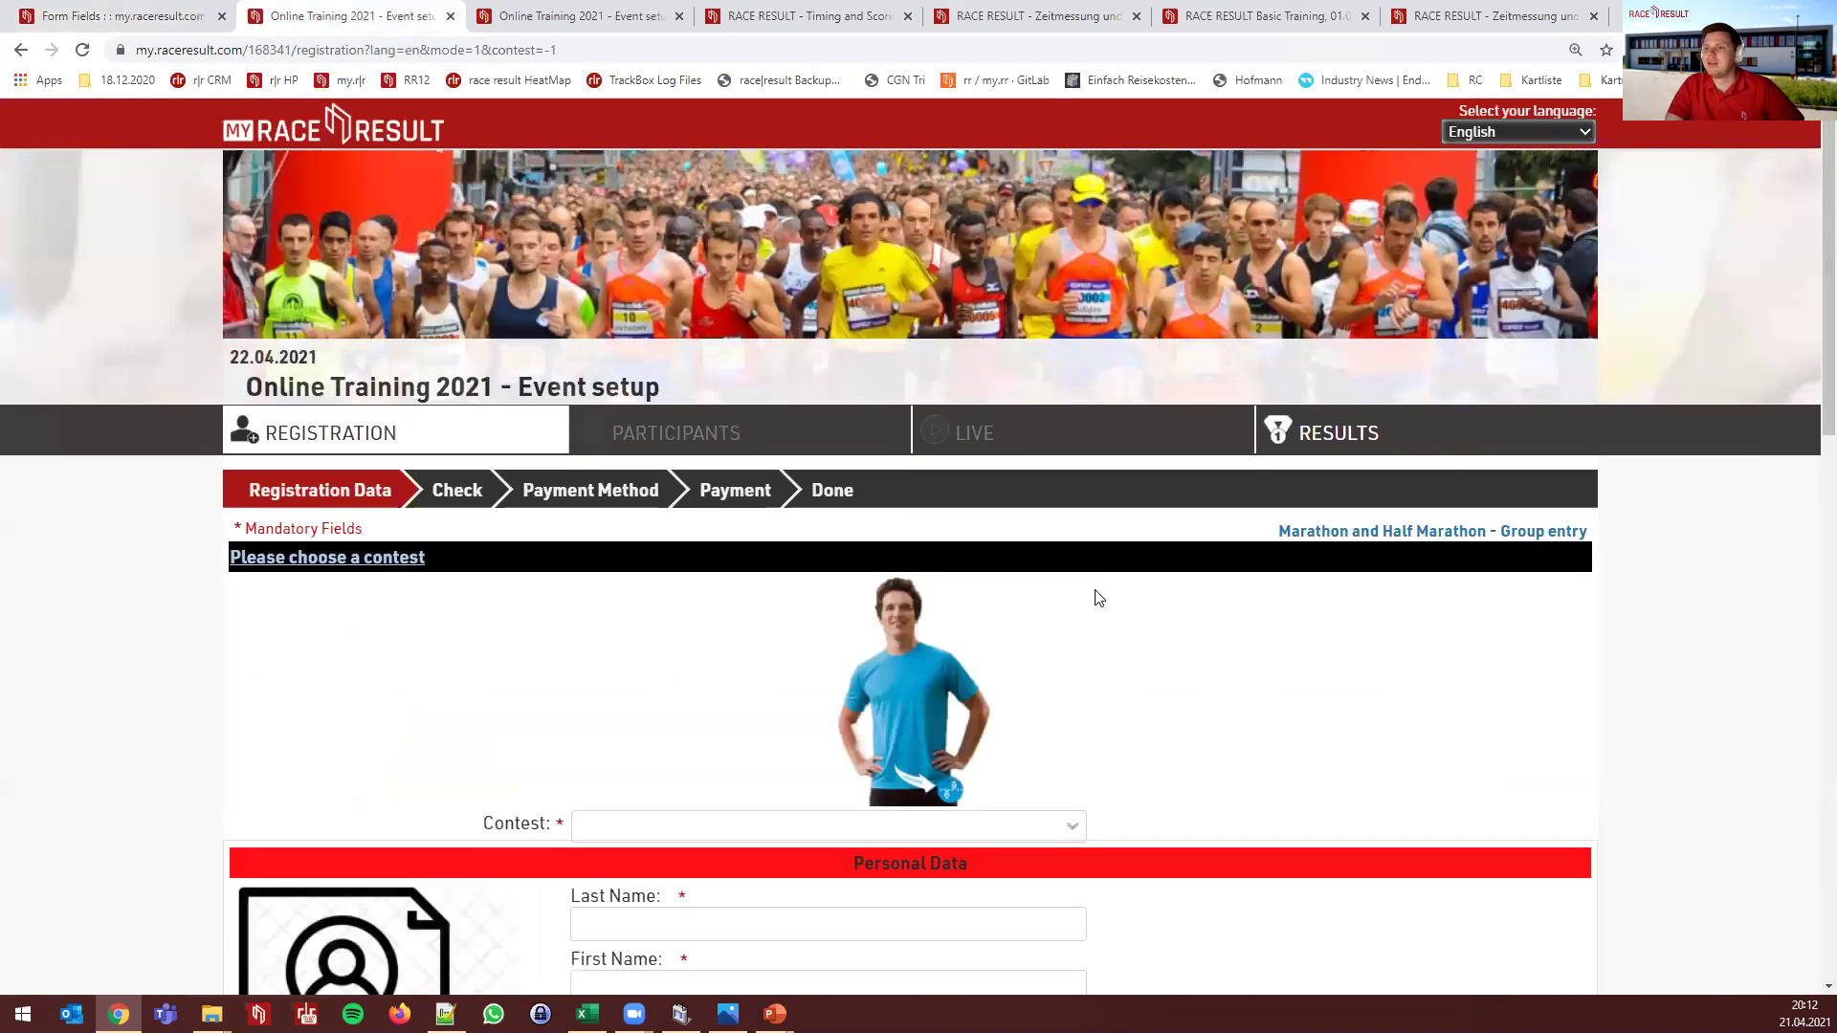
scroll(1094, 599, down, 3)
click(766, 540)
click(622, 592)
Enable the preferred bib number option on the registration form with 250 as the wish bib number
scroll(1145, 714, down, 10)
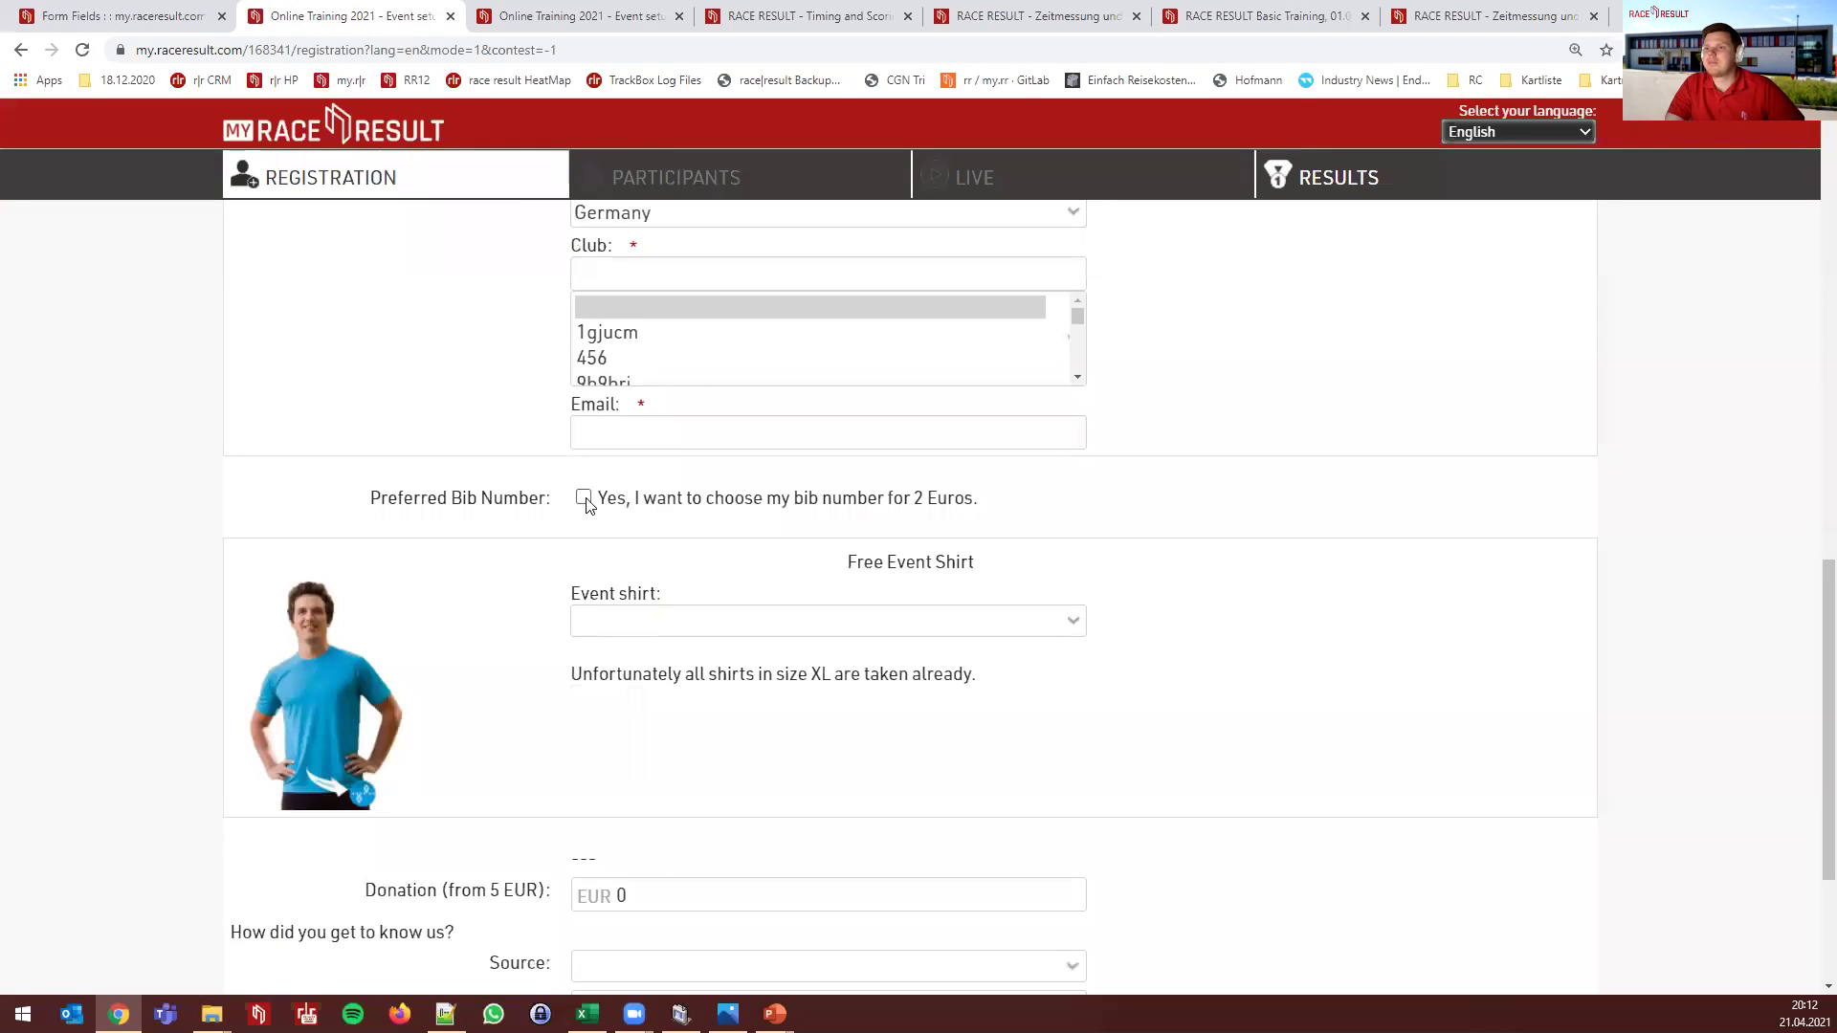
click(583, 498)
drag(612, 567, 538, 578)
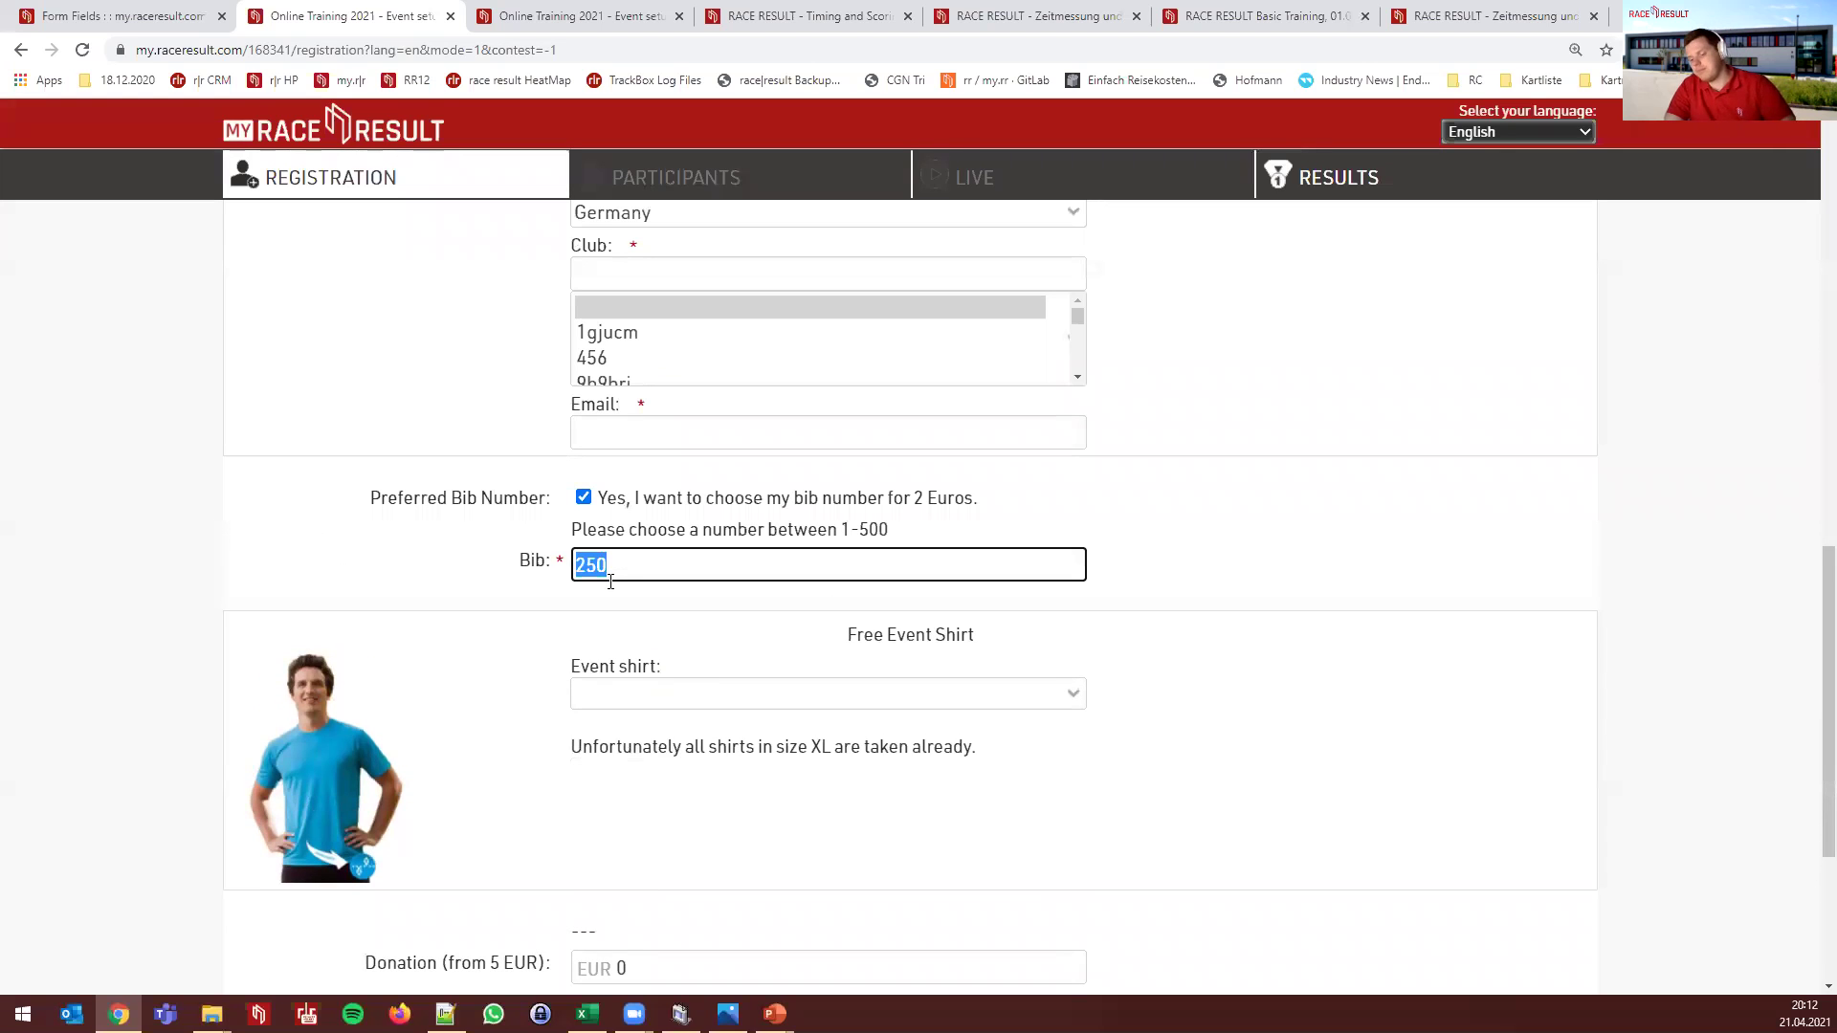
click(1160, 622)
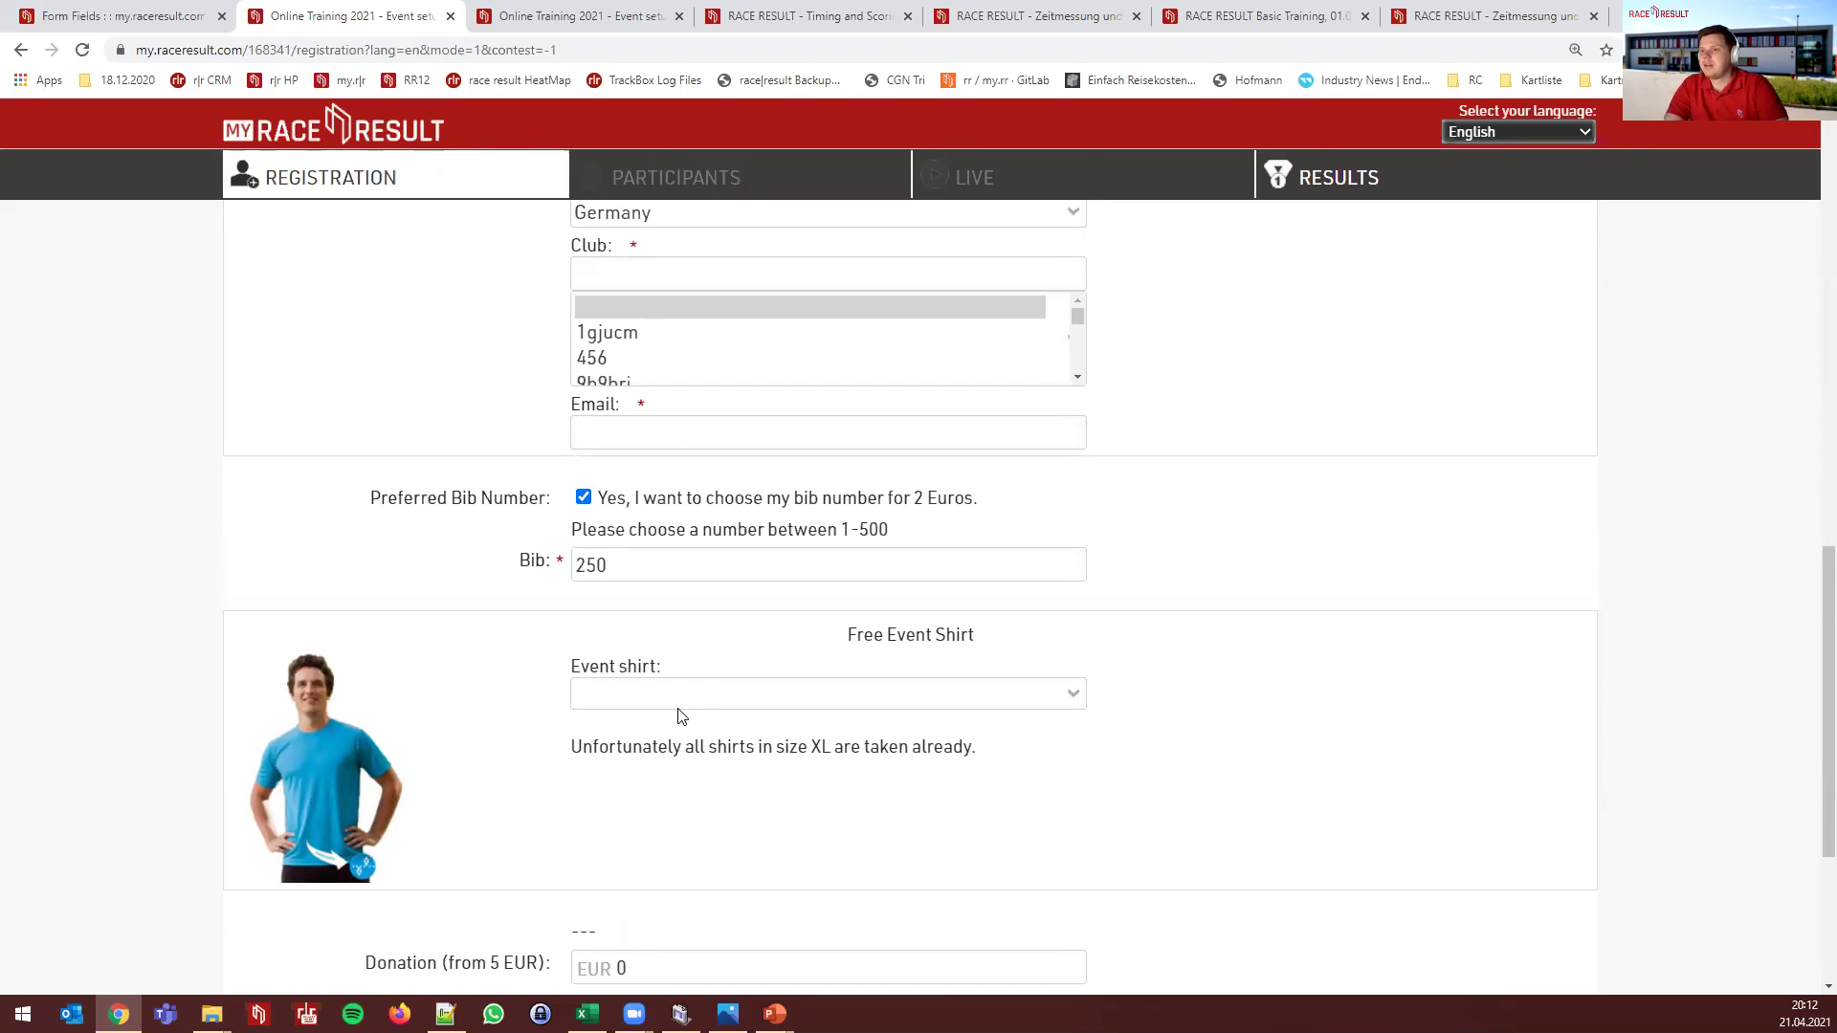
Submit the registration data and select 456 as the club in the mandatory Club field
scroll(1115, 744, down, 1)
scroll(1115, 743, down, 2)
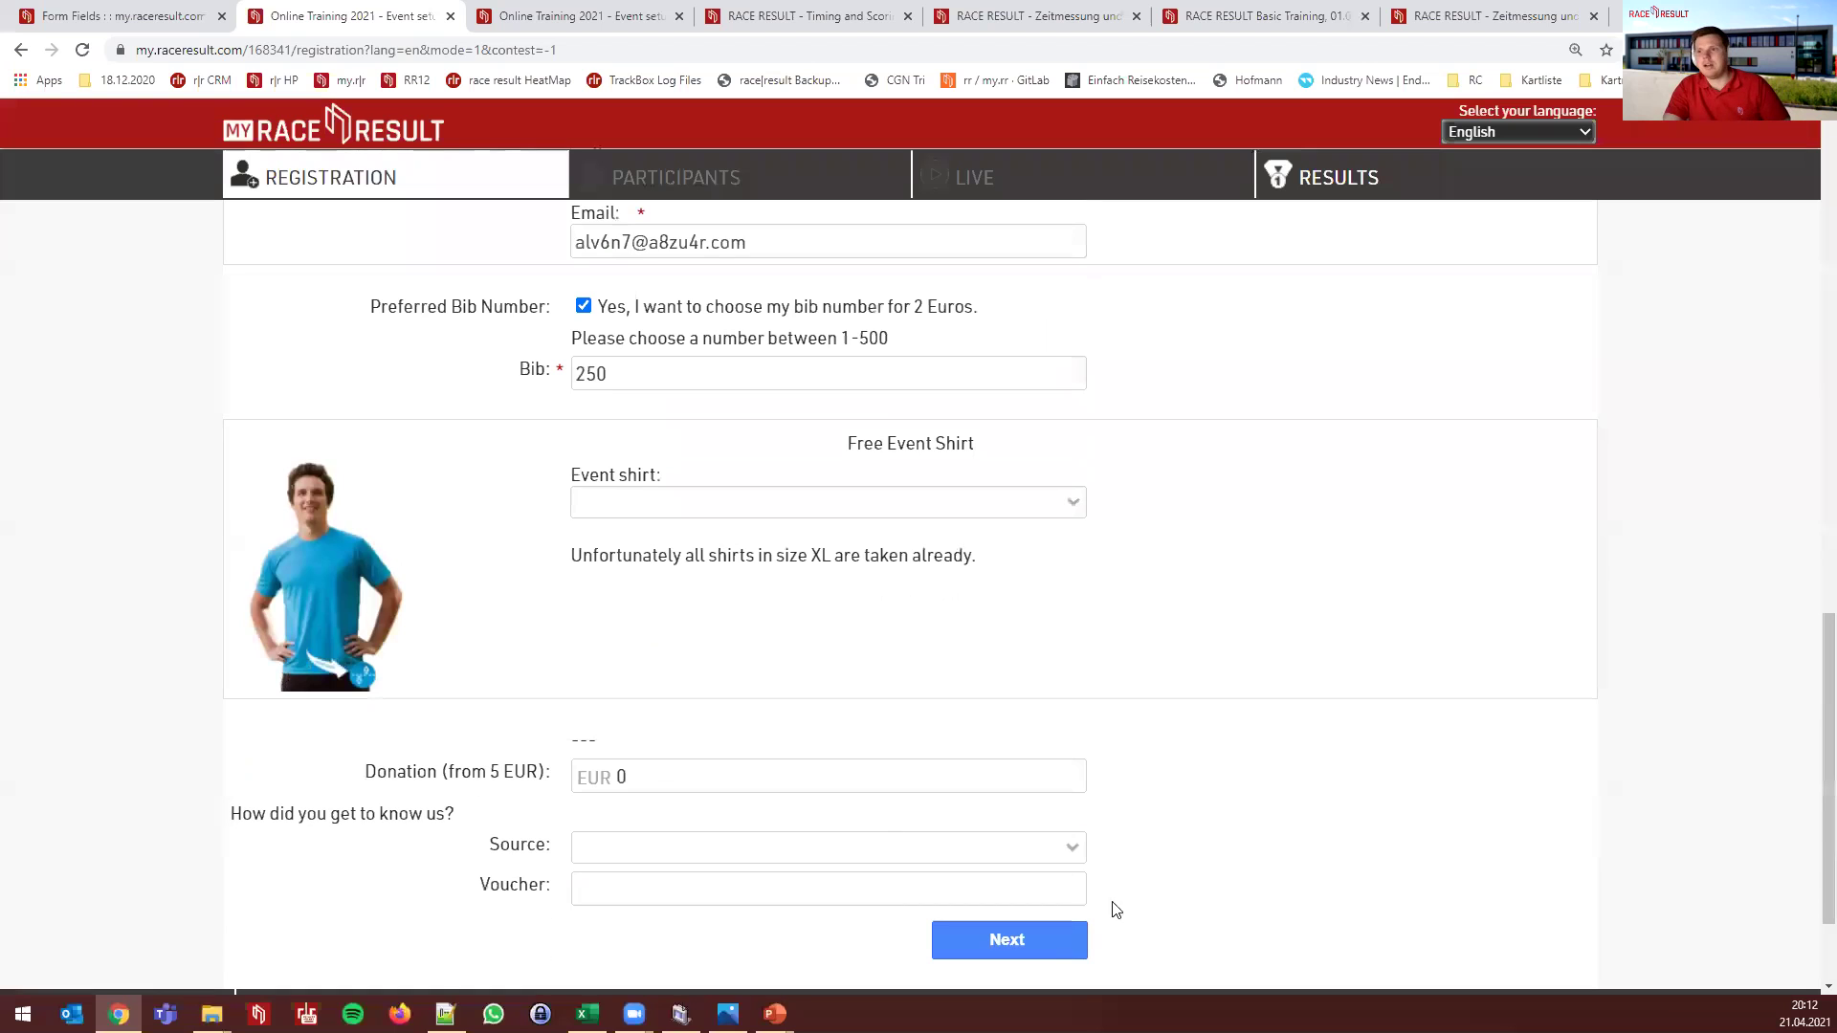
click(1066, 950)
key(Down)
key(Down)
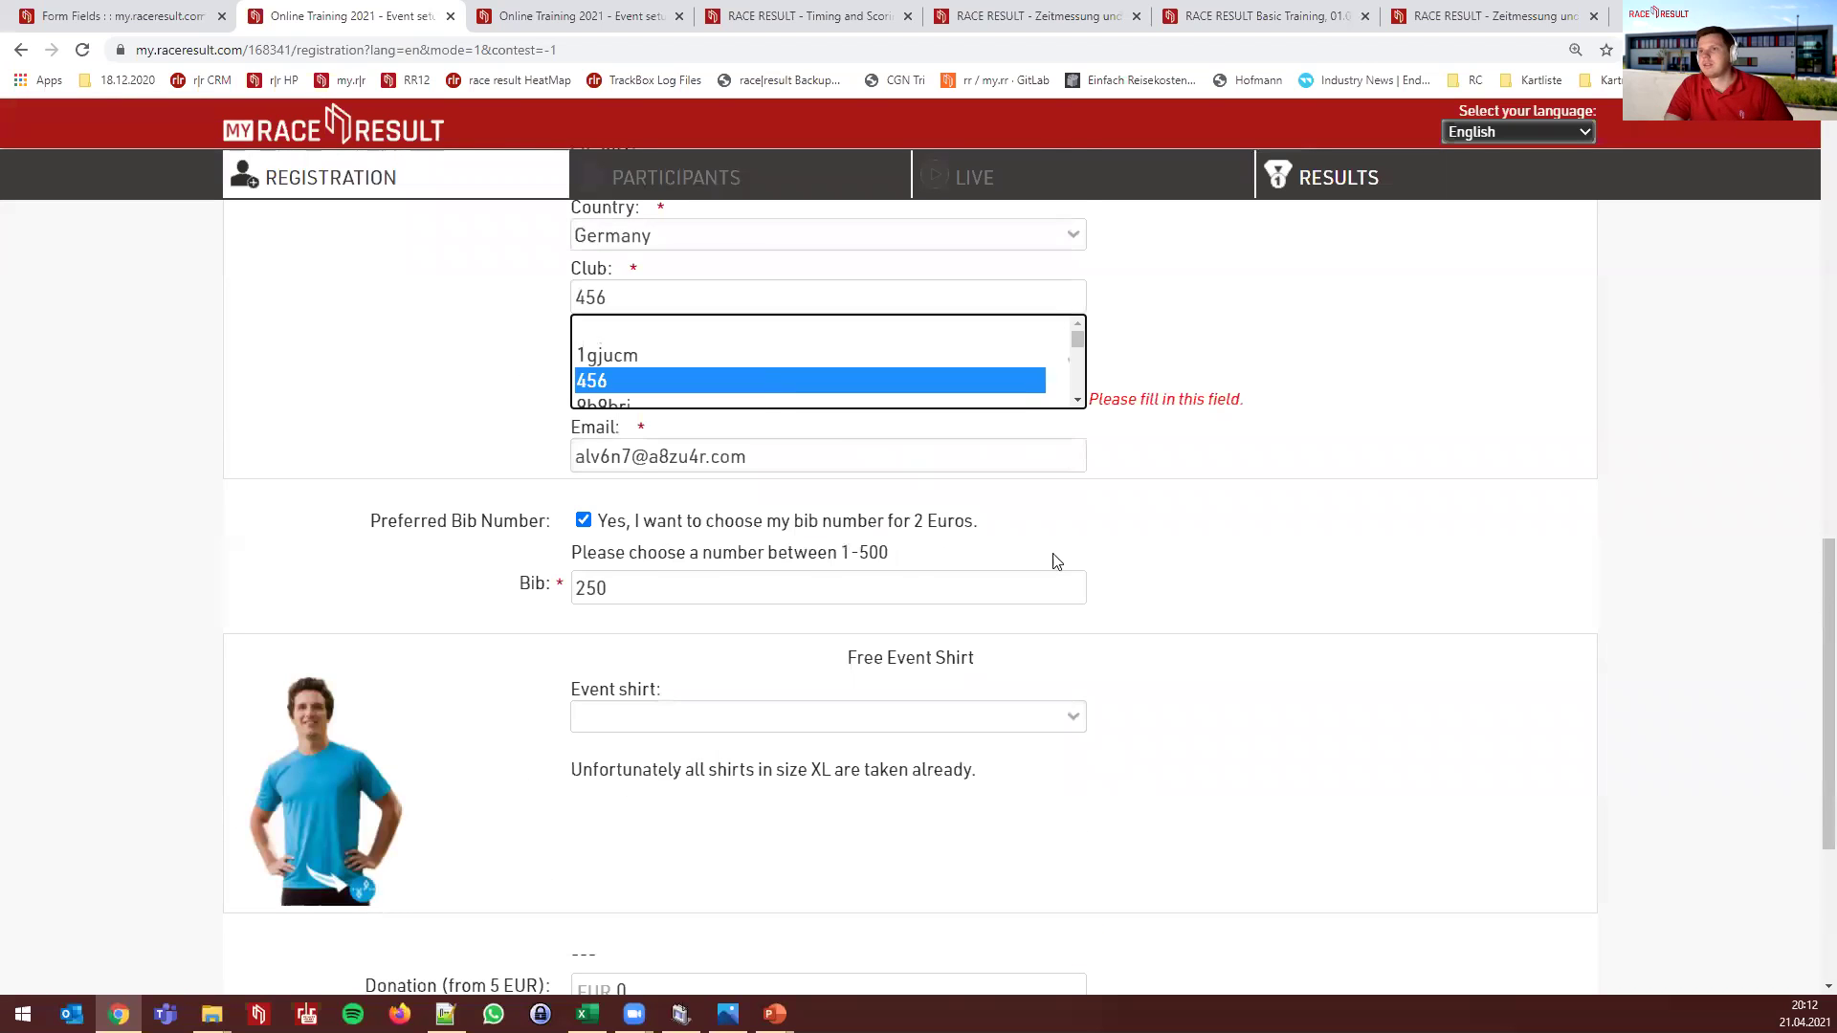
Choose S as the event shirt, submit the registration data and review the entries on the Check page
scroll(1050, 670, down, 4)
click(1048, 801)
click(920, 527)
click(842, 581)
click(1007, 963)
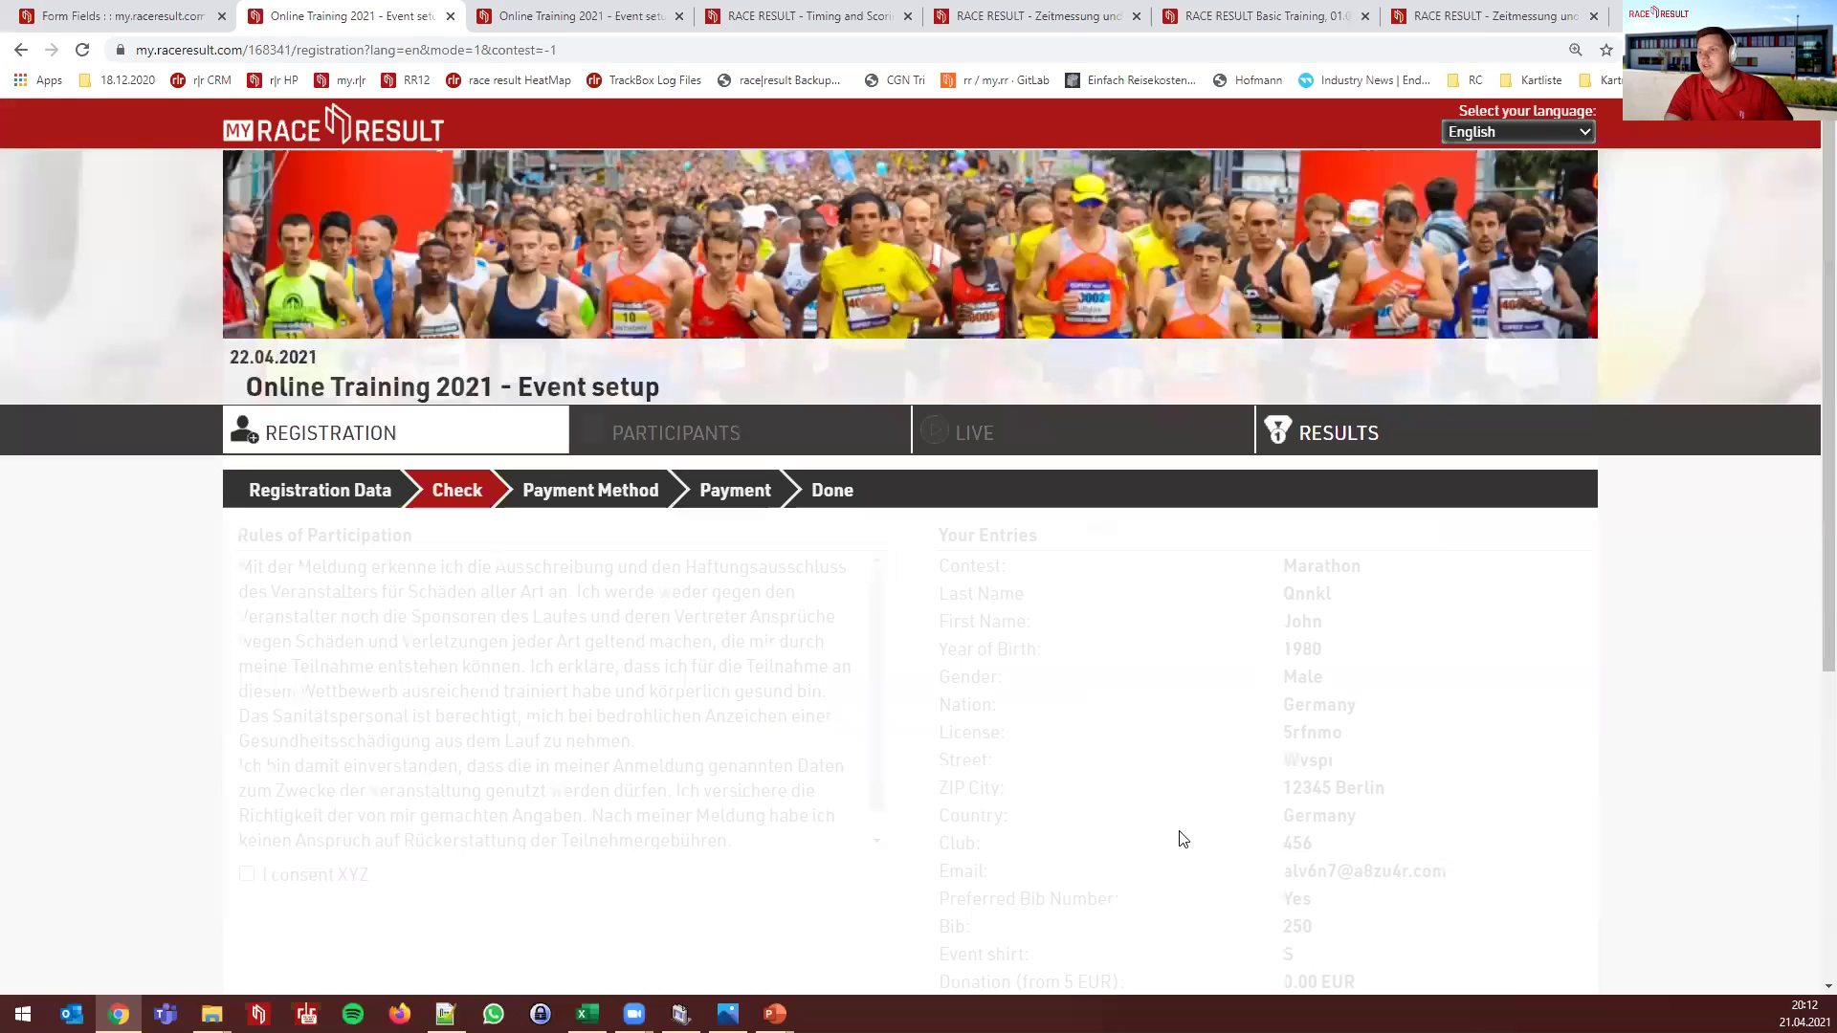
scroll(1004, 736, down, 2)
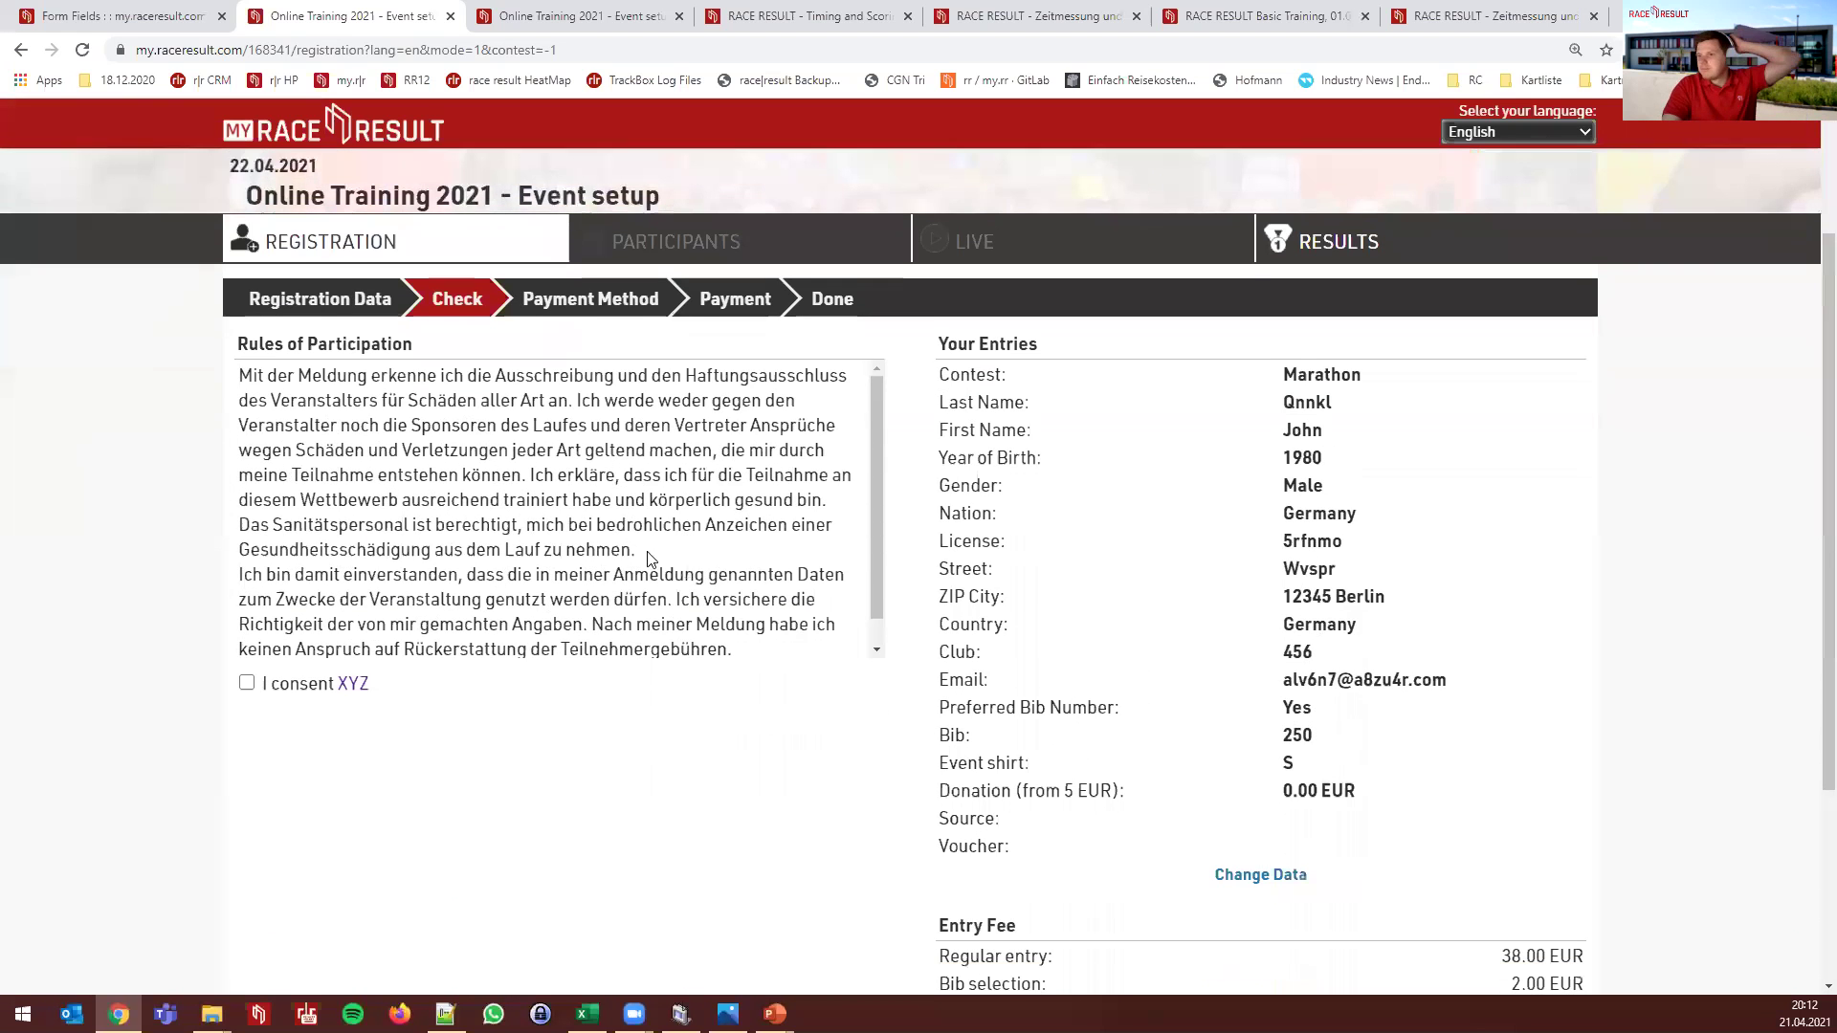
Return to the registration data and try to change the wish bib number to 1
click(340, 297)
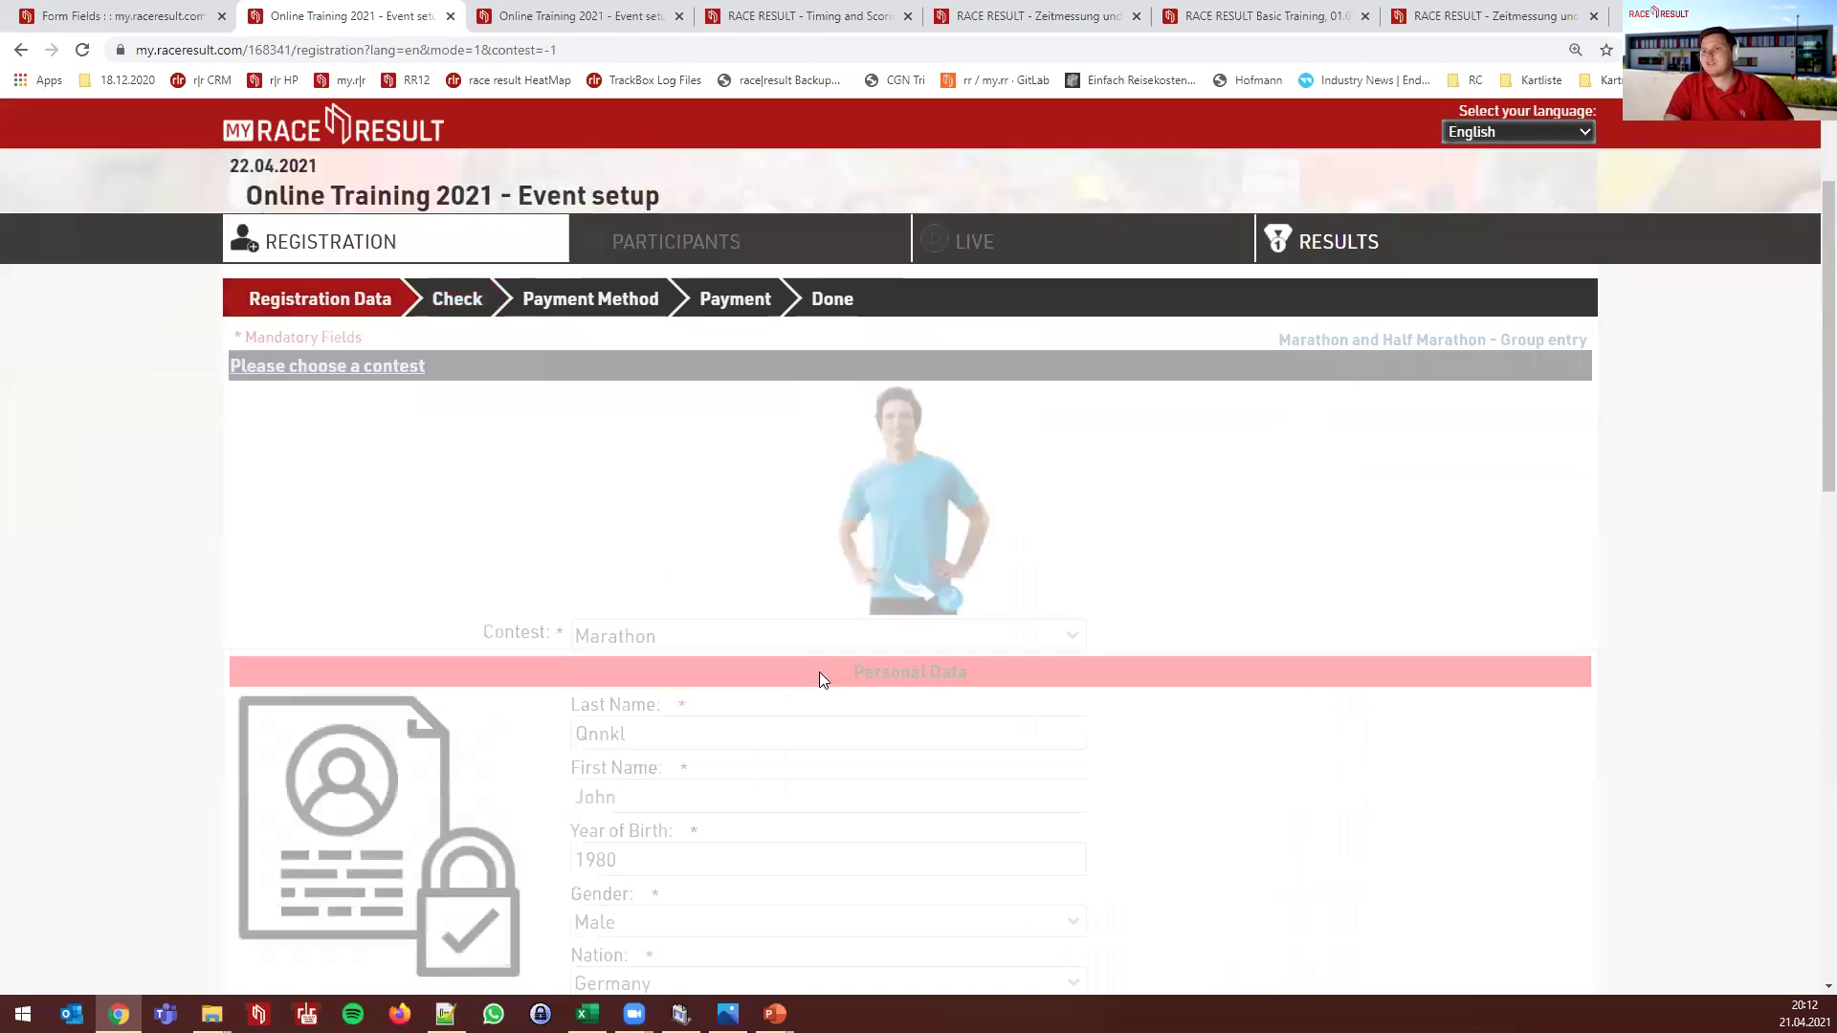
scroll(972, 667, down, 5)
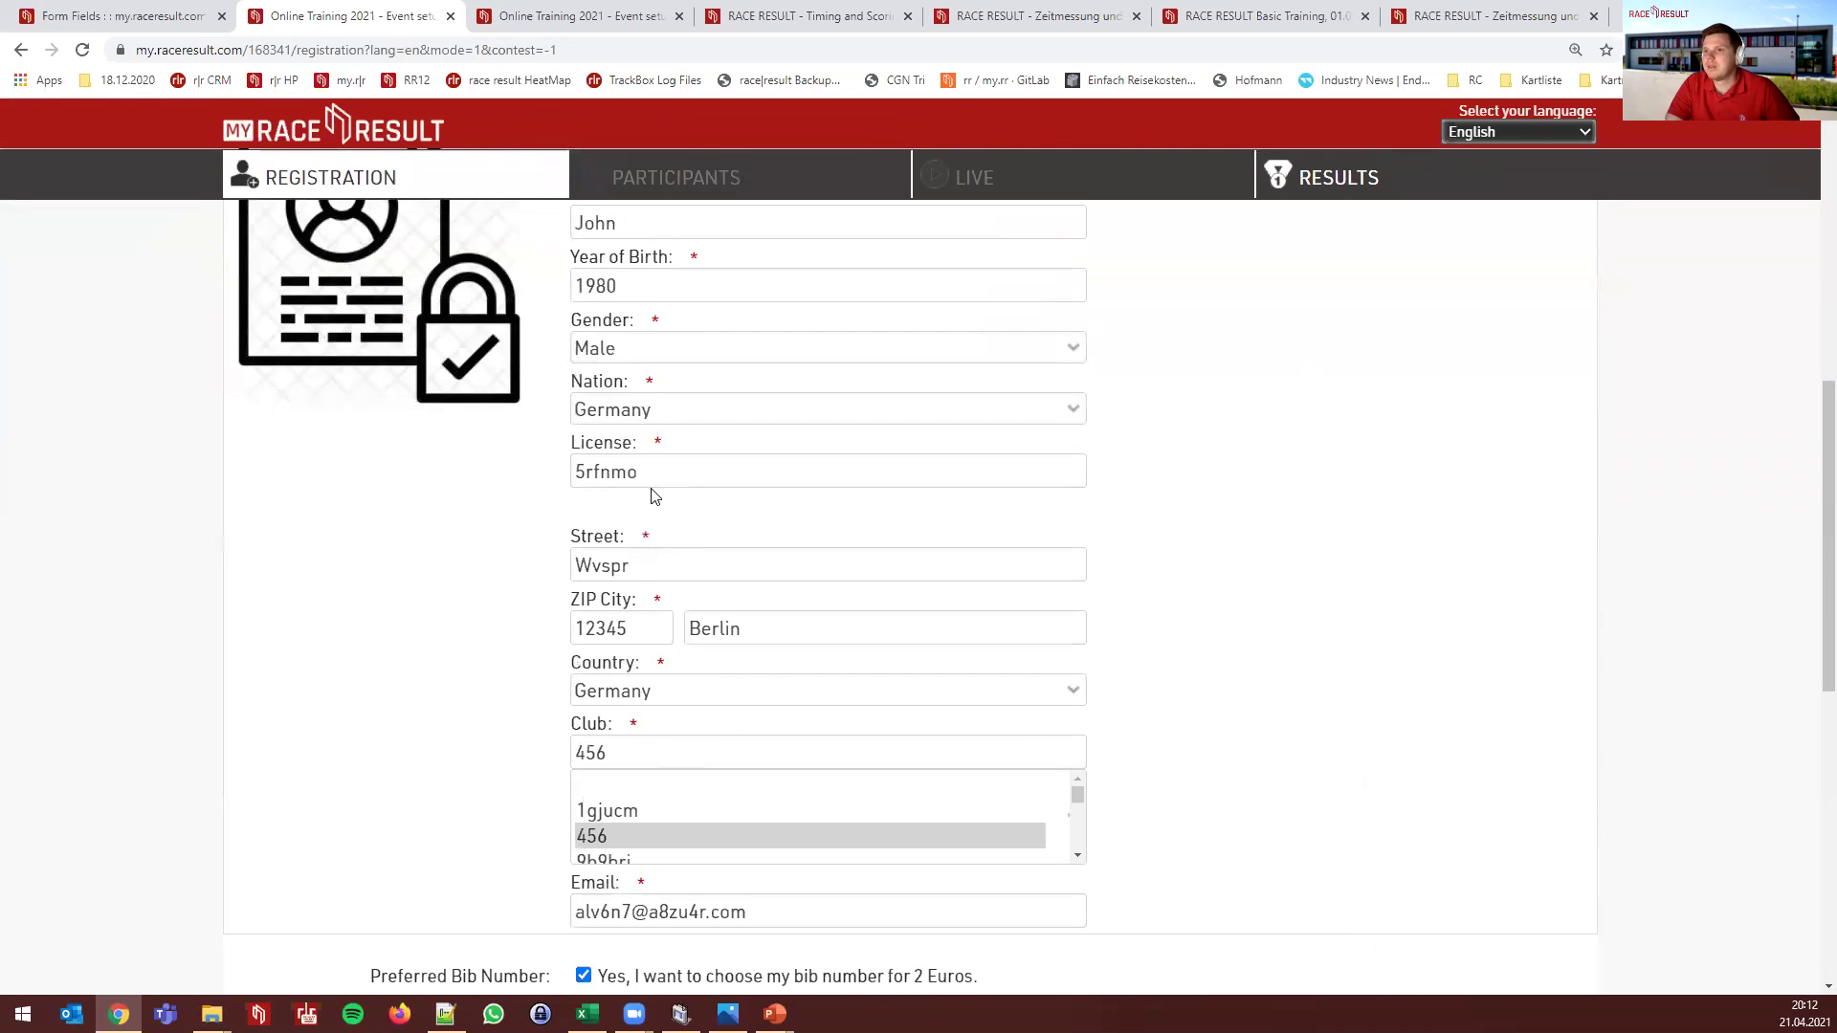
scroll(694, 570, down, 2)
click(489, 861)
text(1)
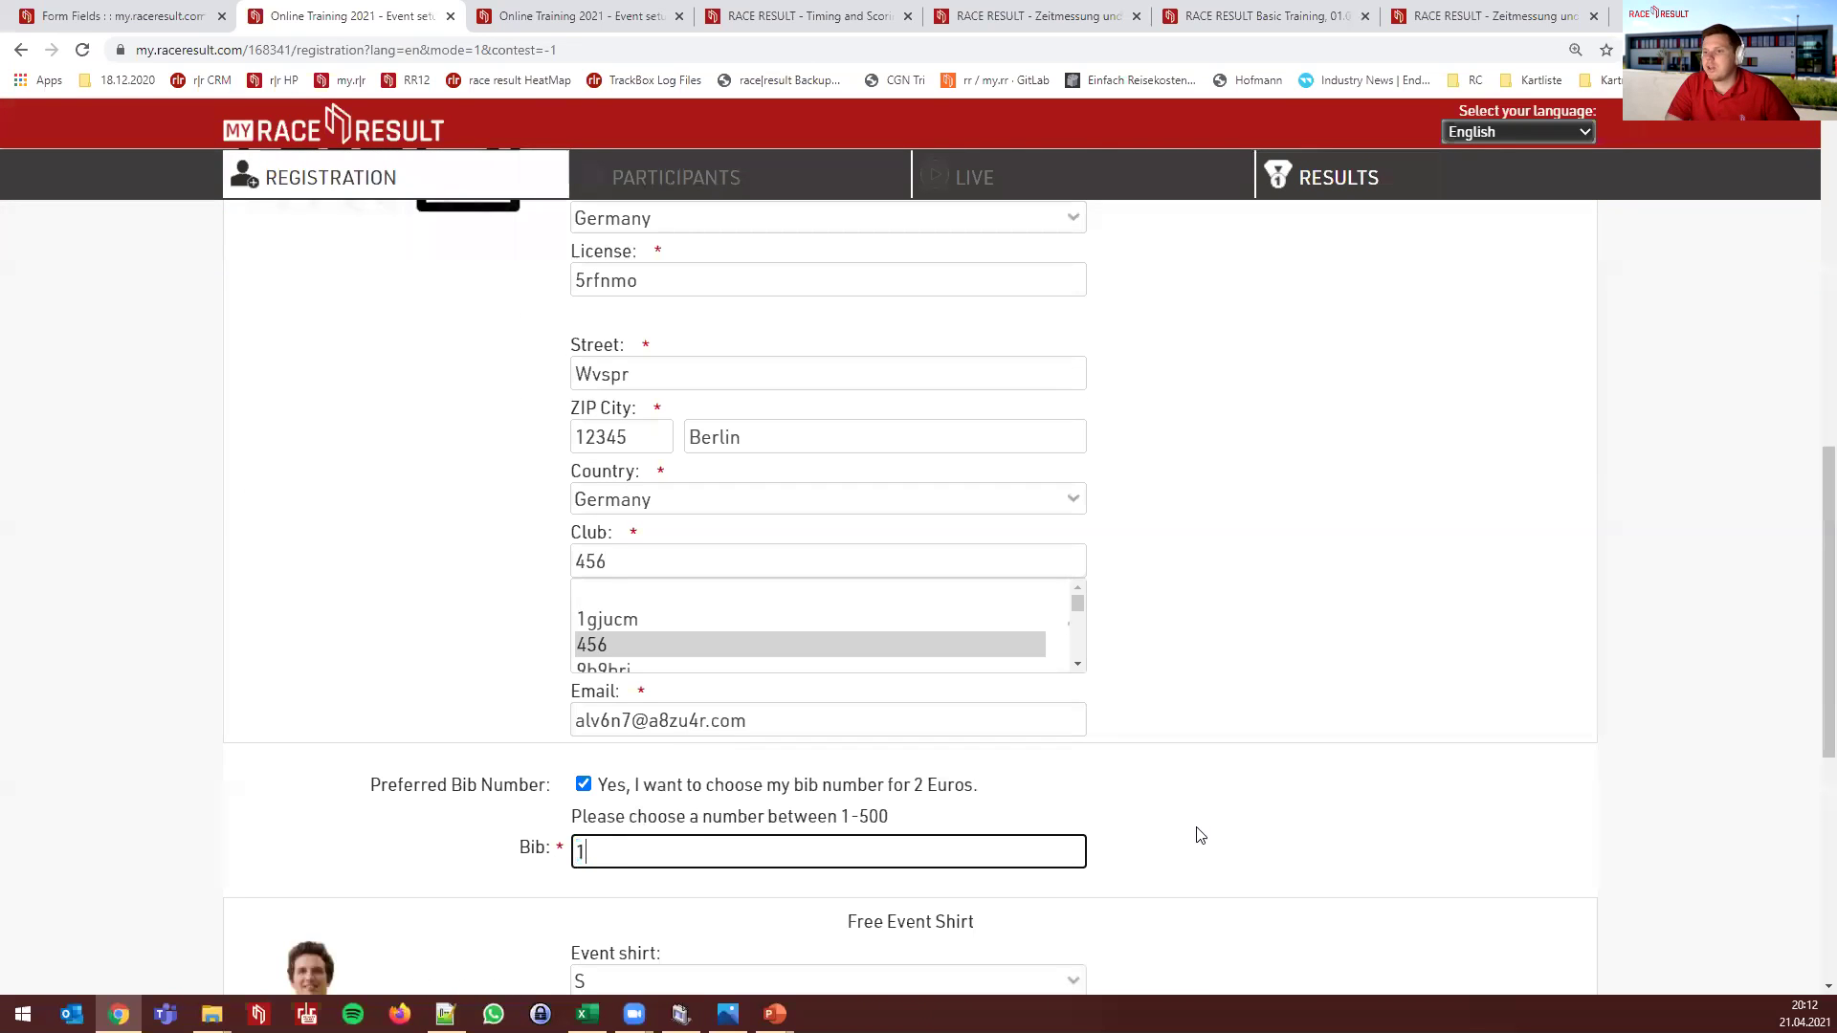
click(1190, 823)
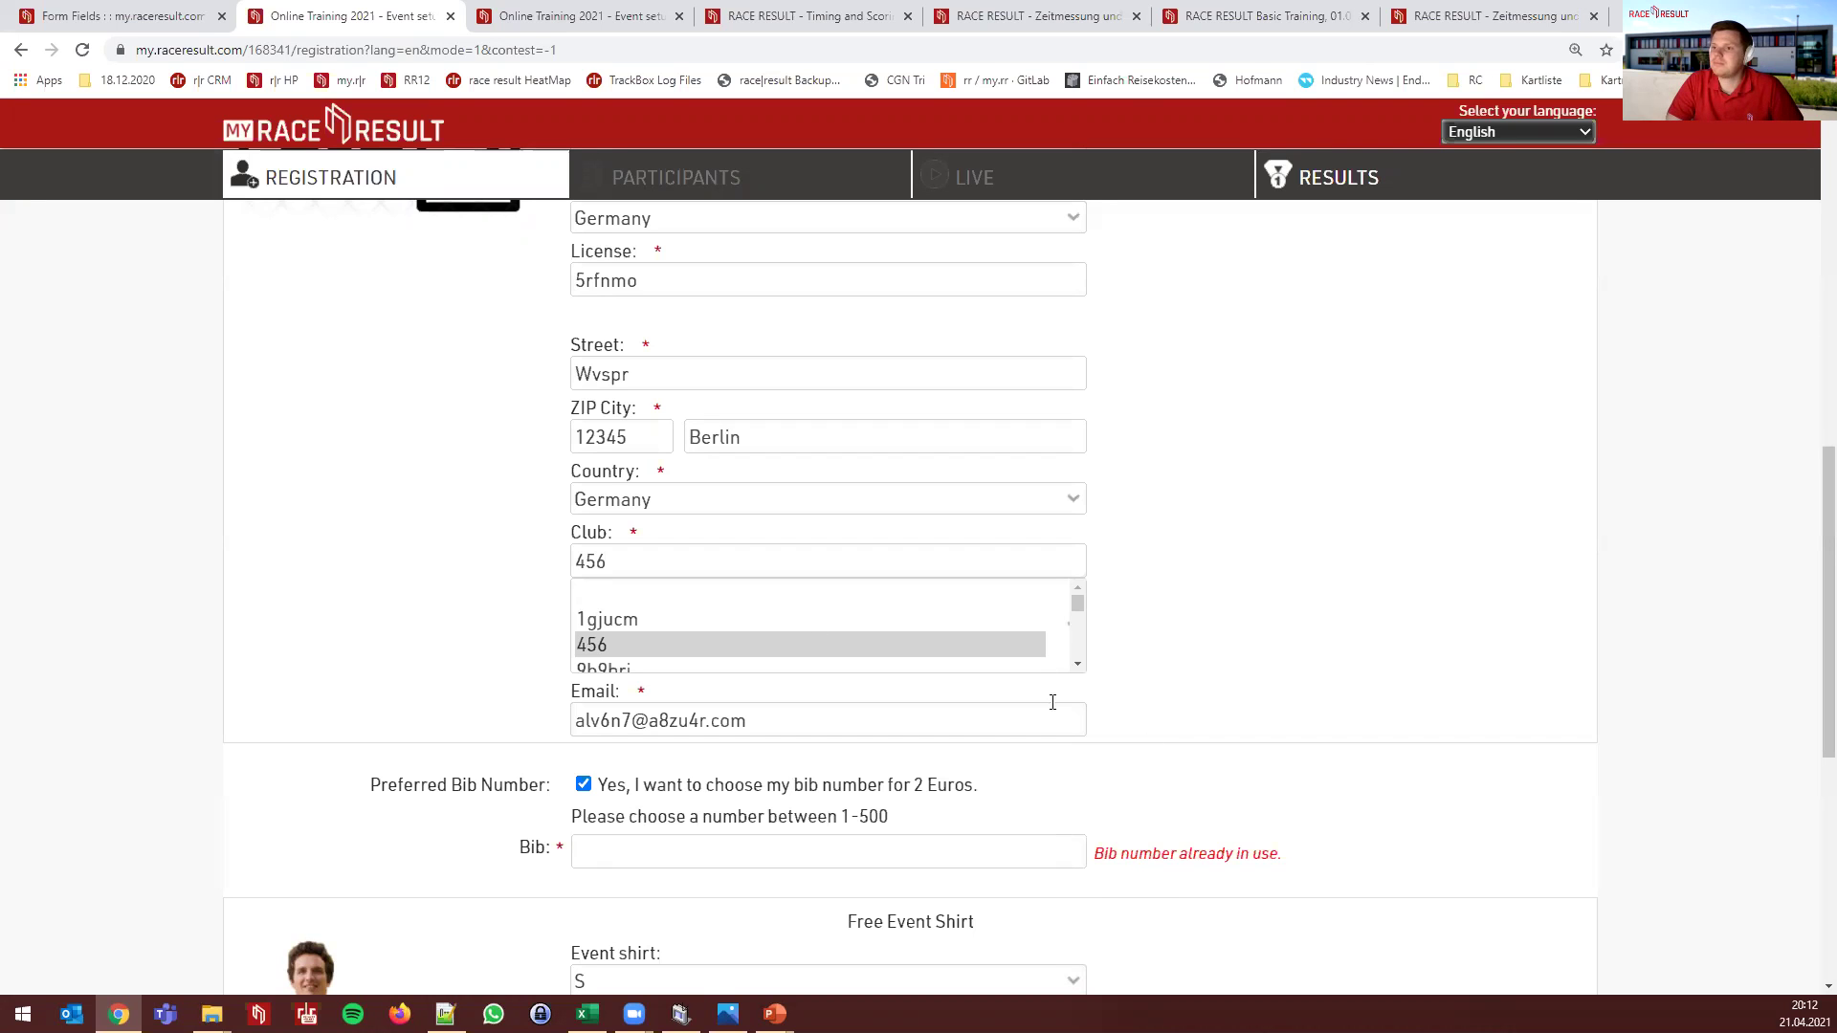
Switch to the form field settings and examine the Propose Value function, proposal list and filter of the Club field below Country
click(119, 14)
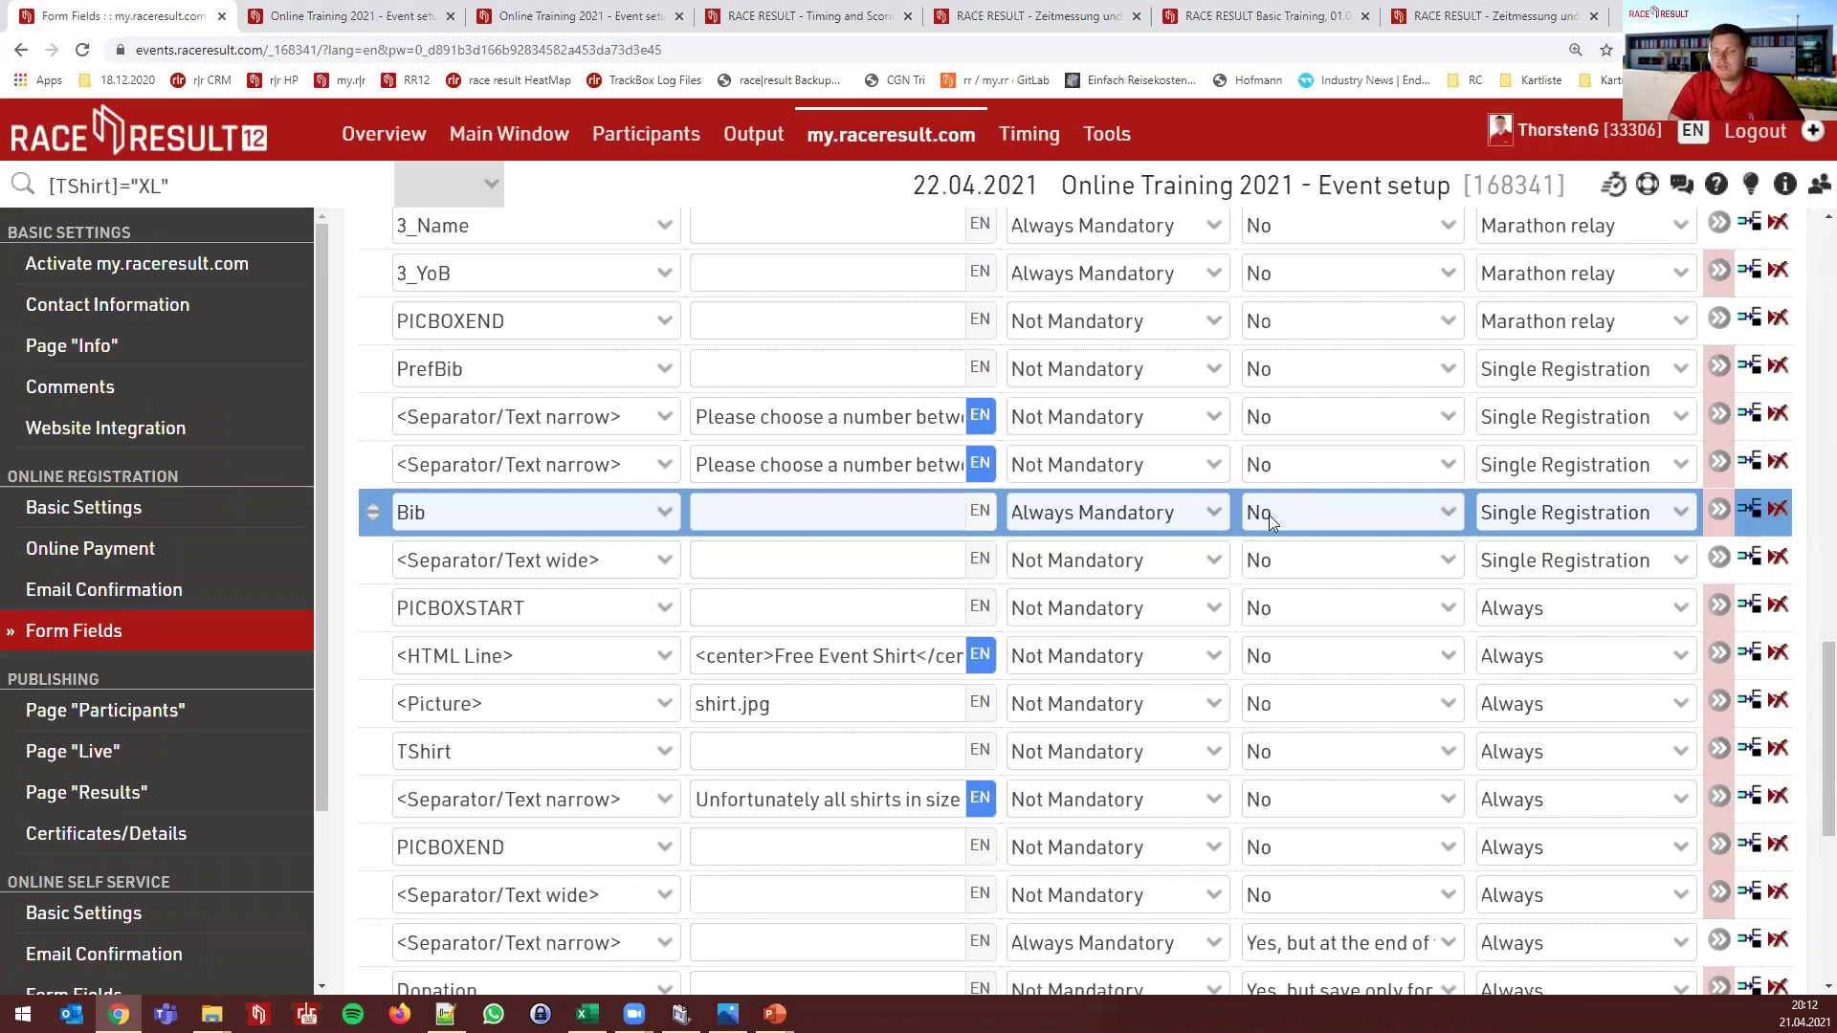
scroll(1313, 605, up, 9)
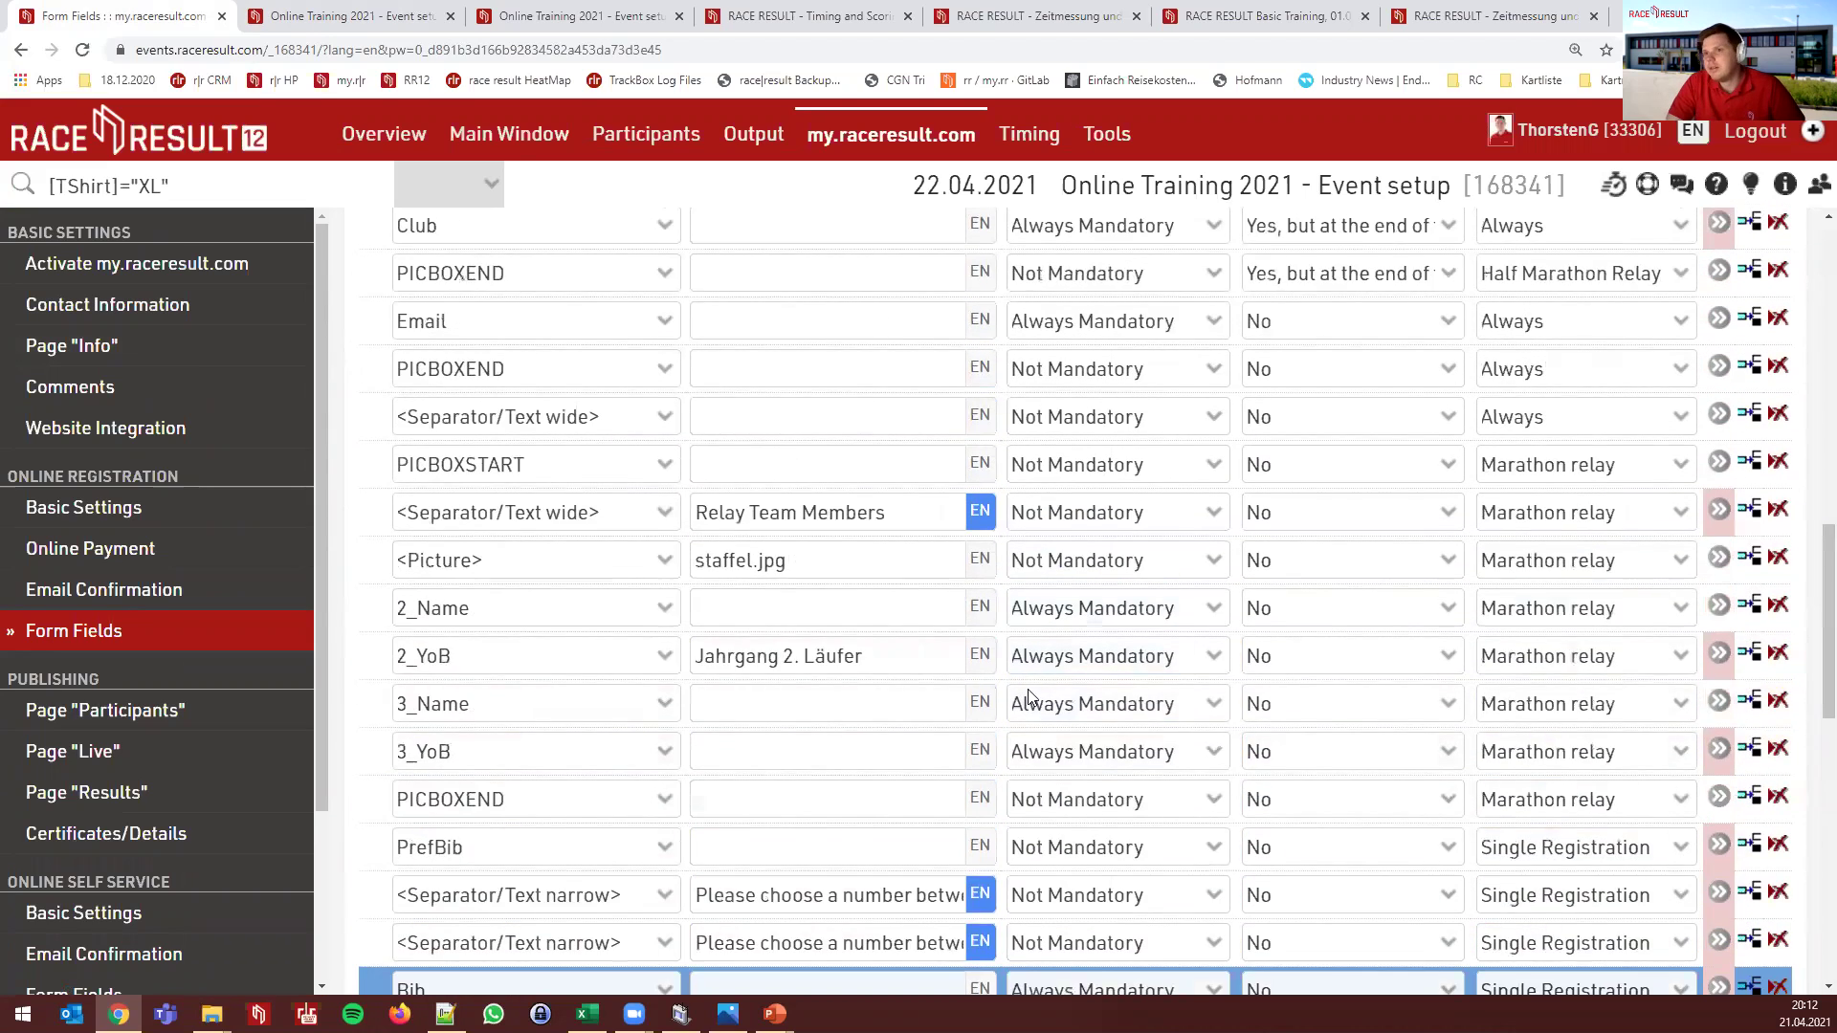
scroll(1340, 593, up, 6)
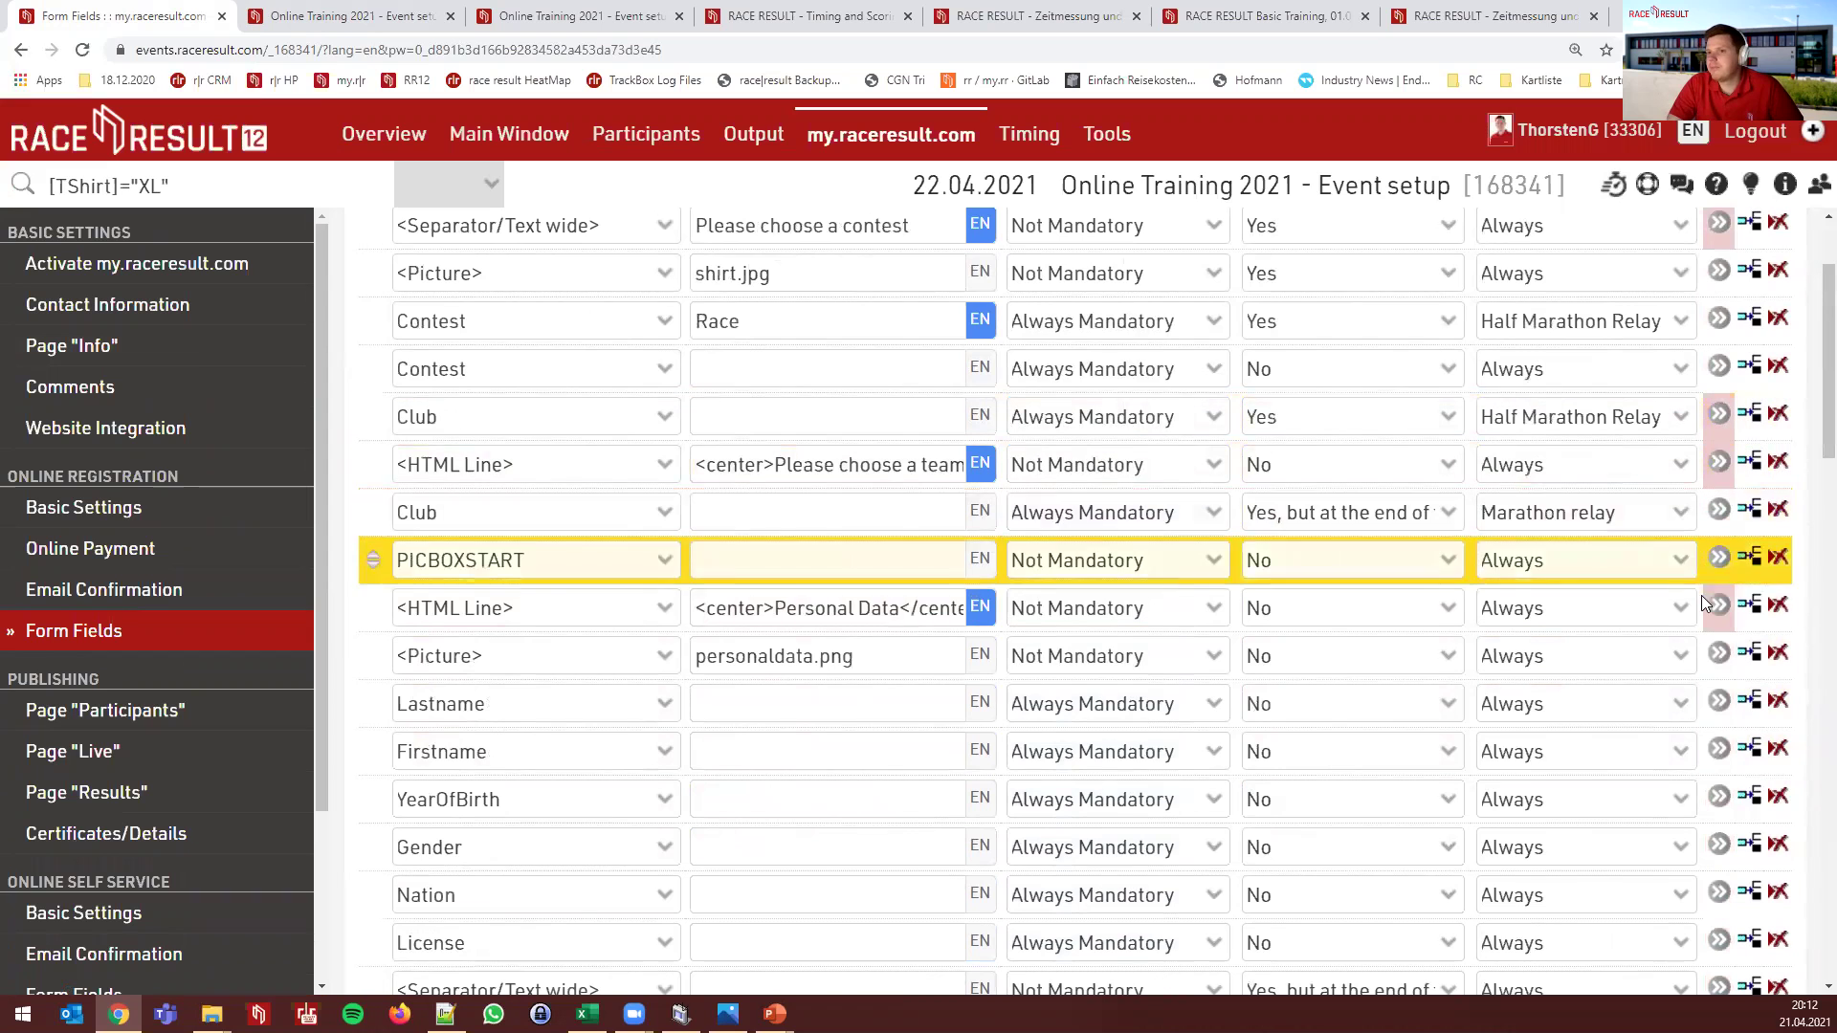
scroll(1718, 574, down, 5)
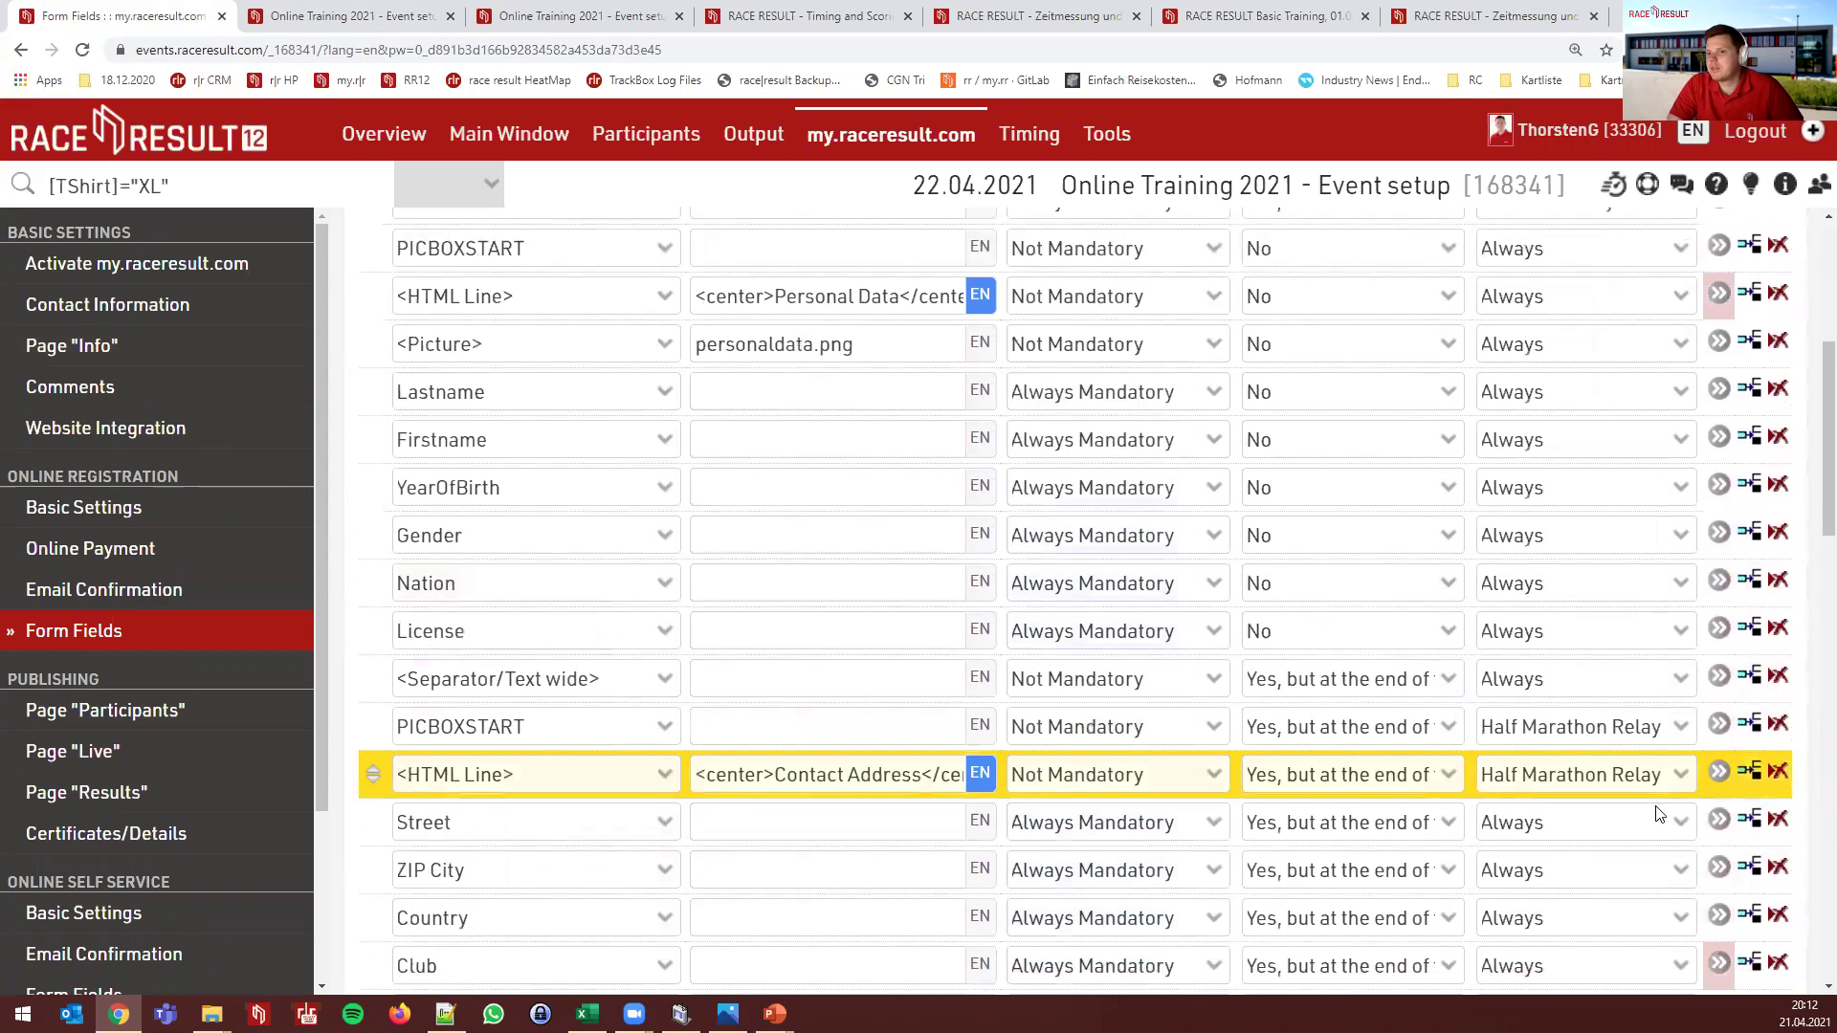
click(1718, 893)
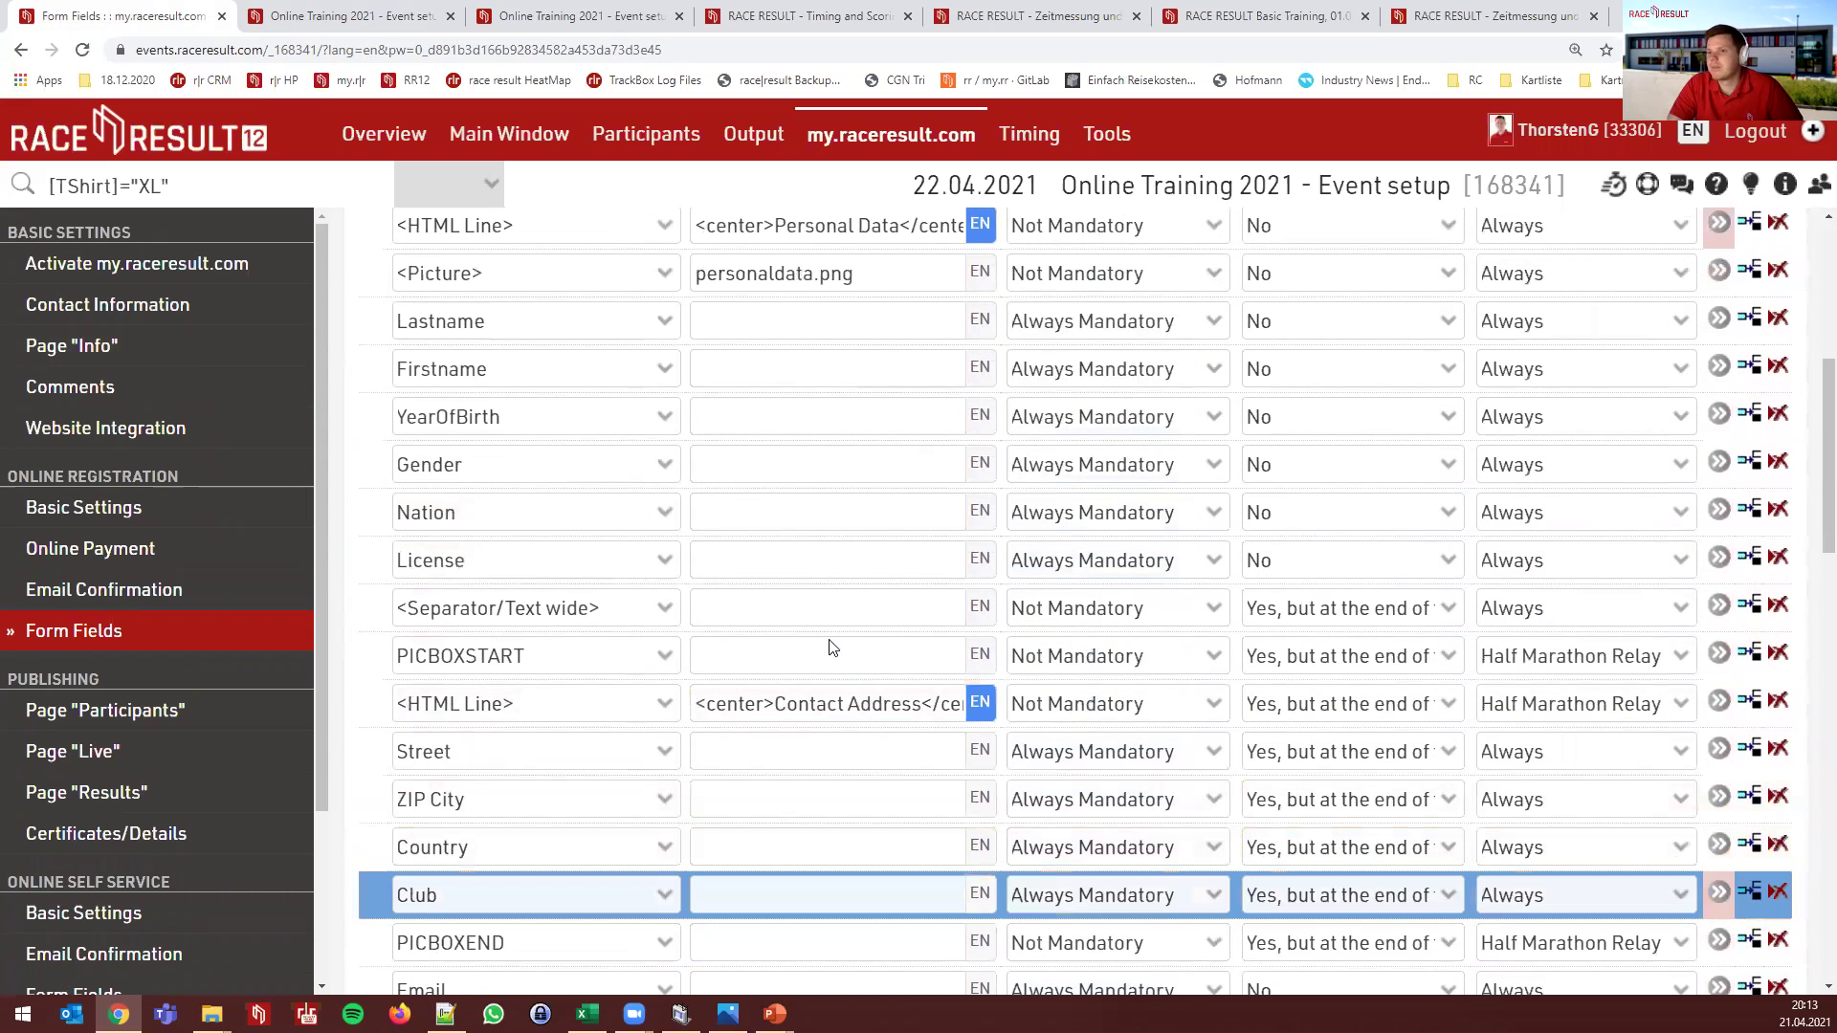
scroll(611, 813, down, 1)
click(484, 729)
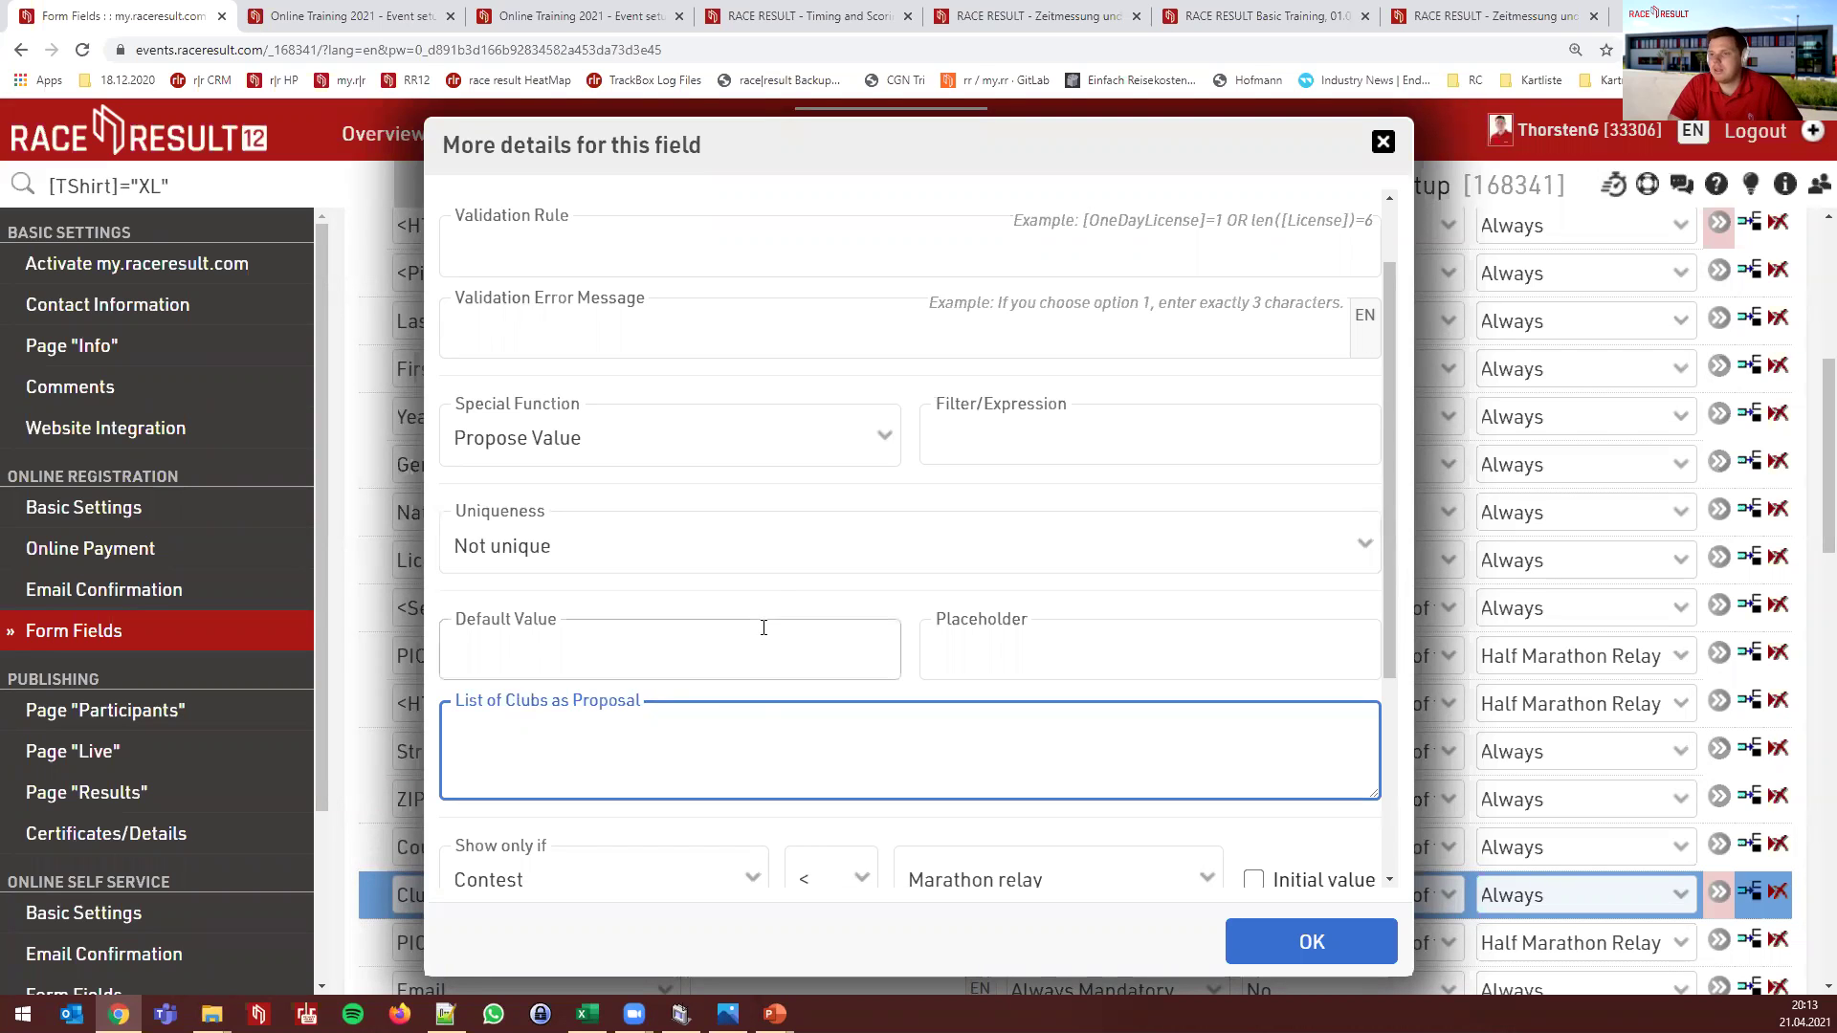
click(695, 457)
click(696, 457)
click(1062, 436)
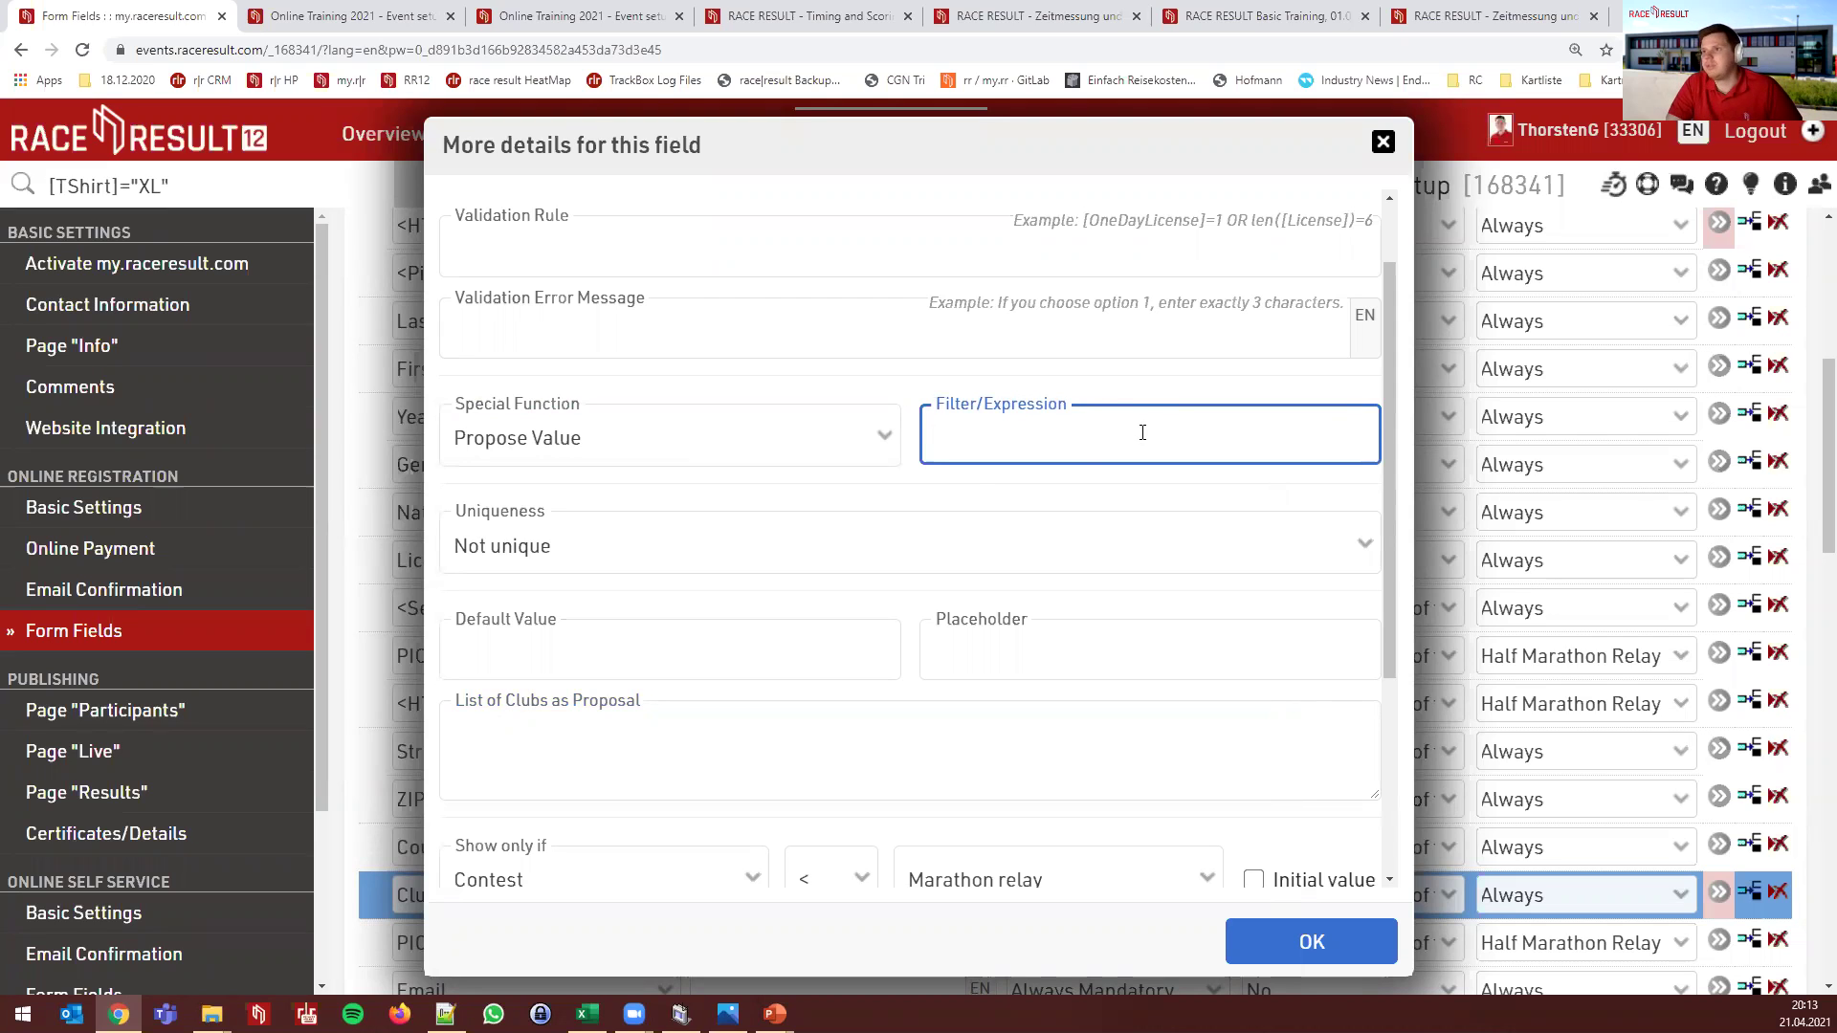
click(1383, 142)
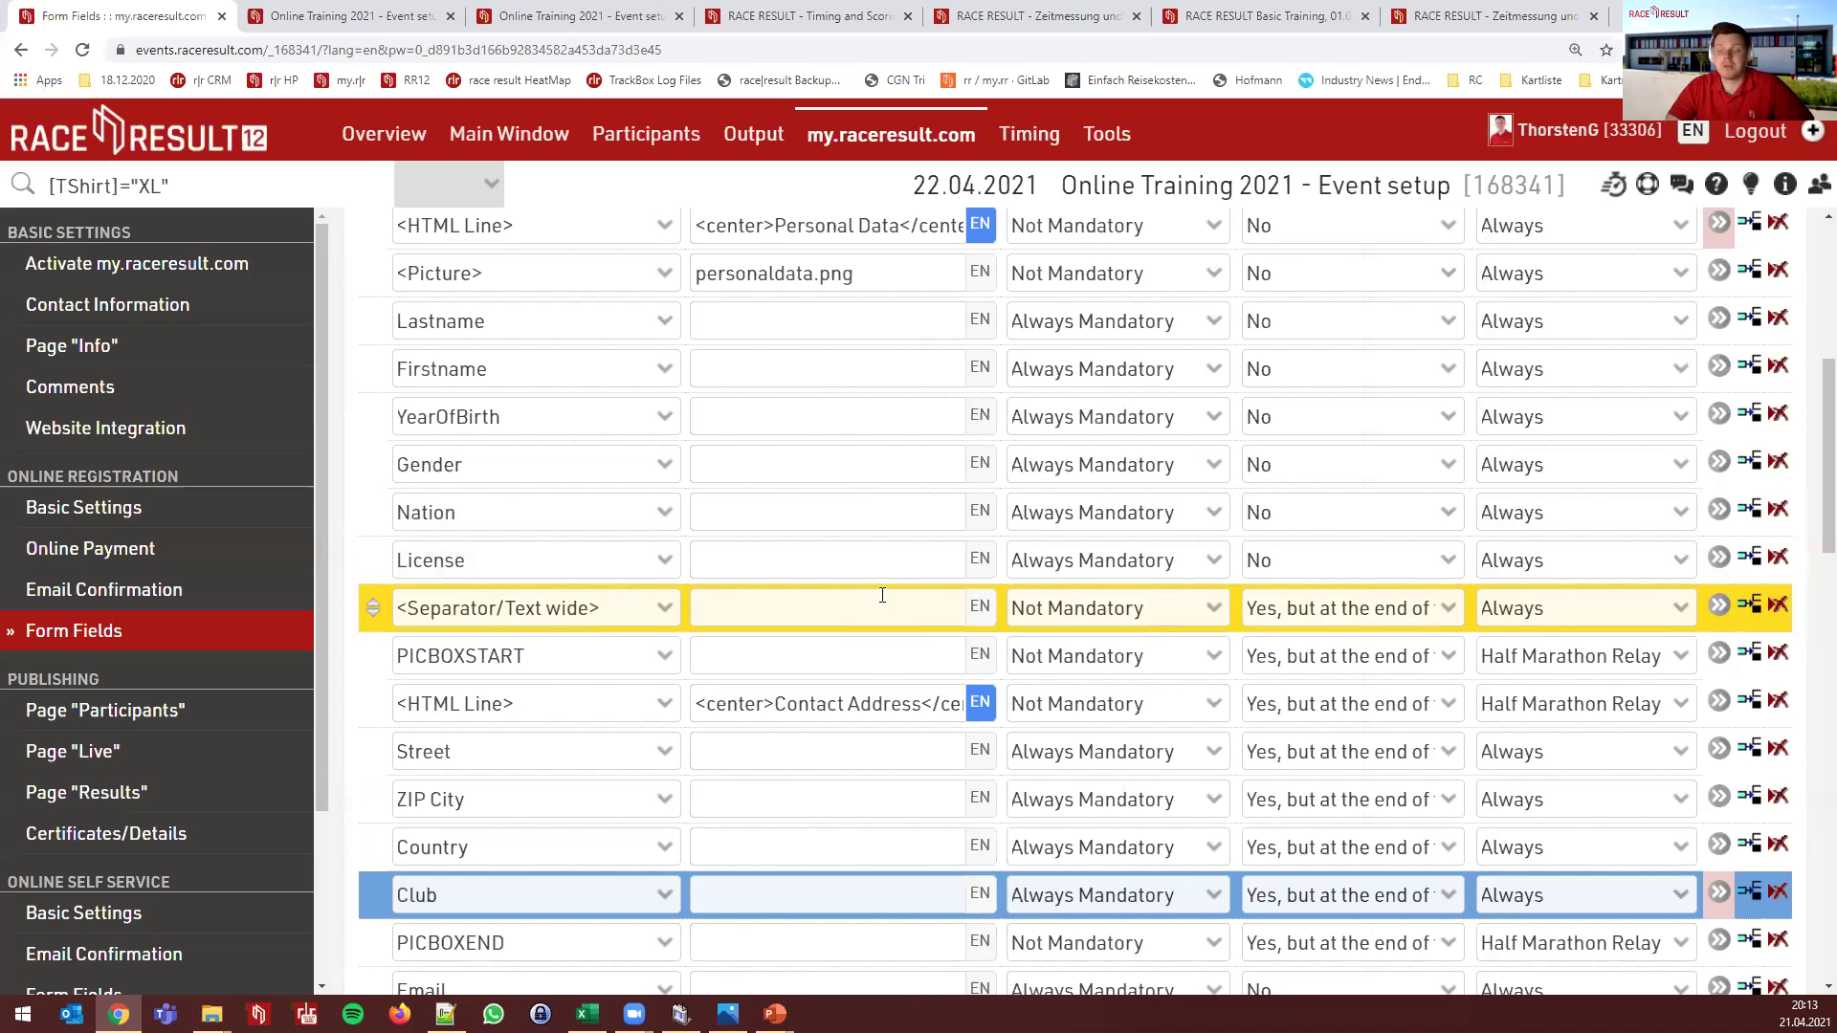
Open the online registration's Email Confirmation settings and examine the sender options, subject expression and single-registration text
click(157, 595)
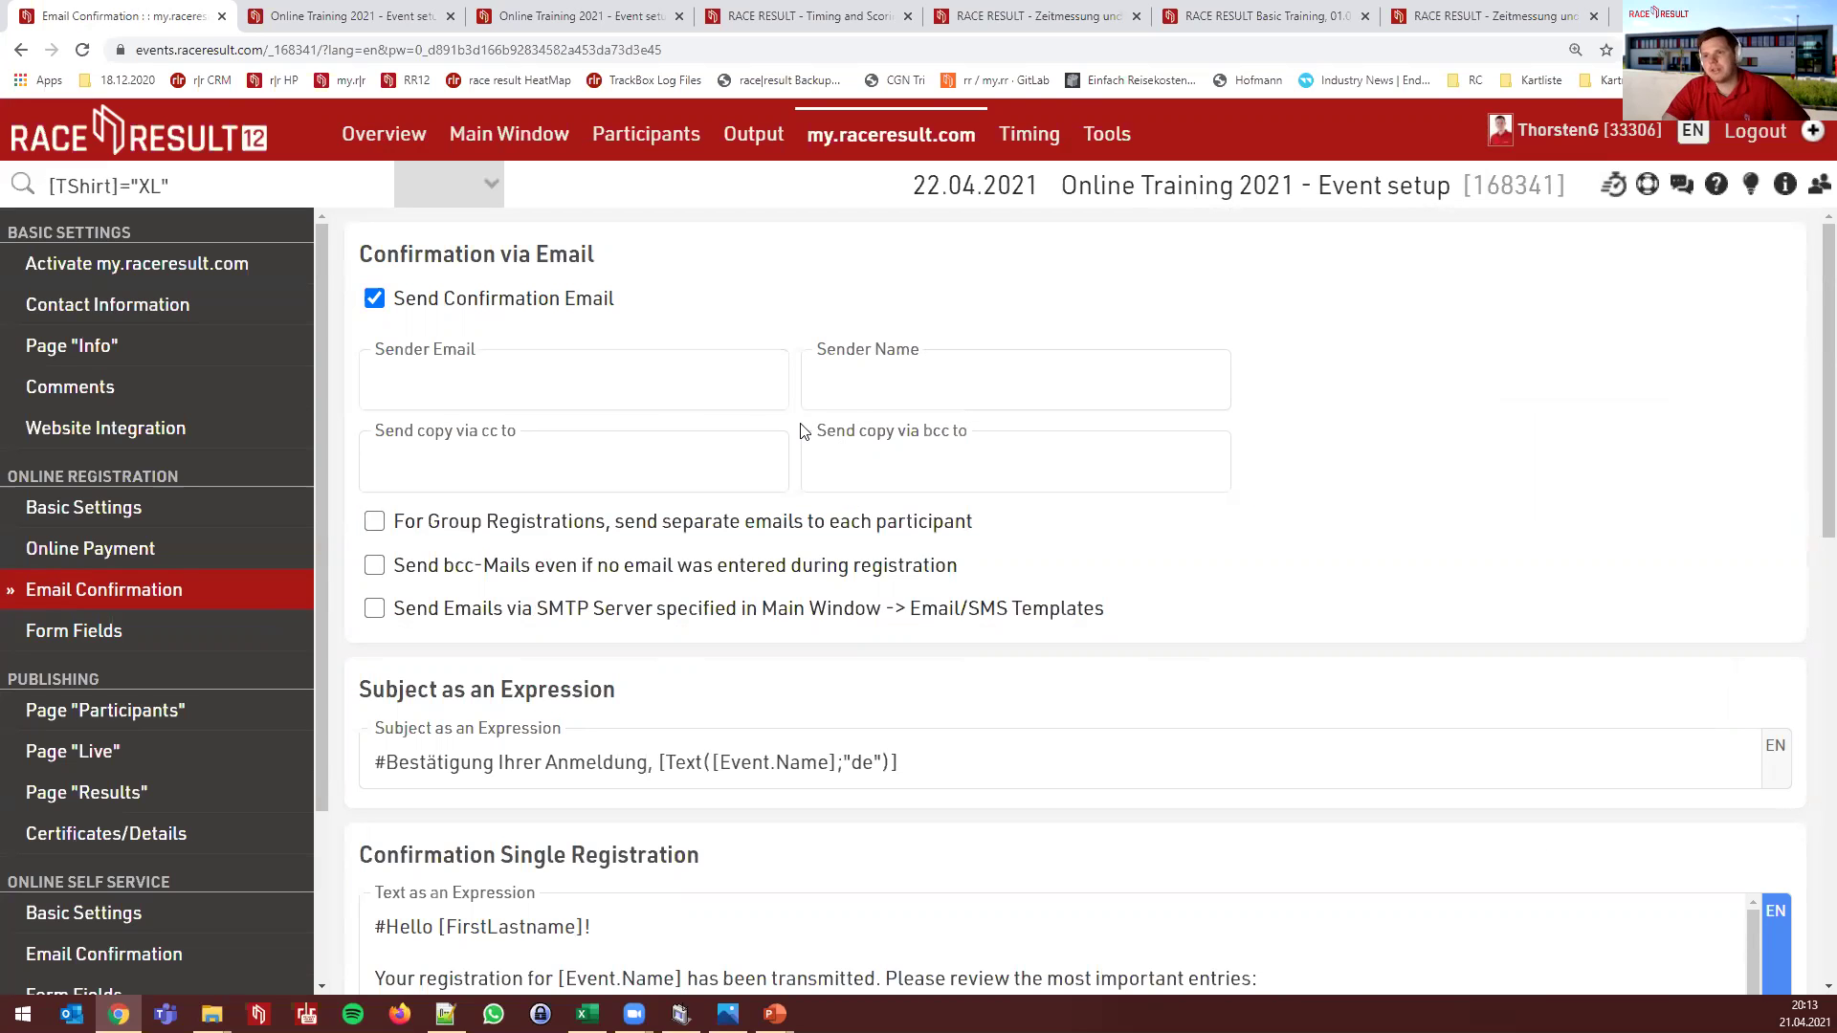
scroll(685, 565, down, 2)
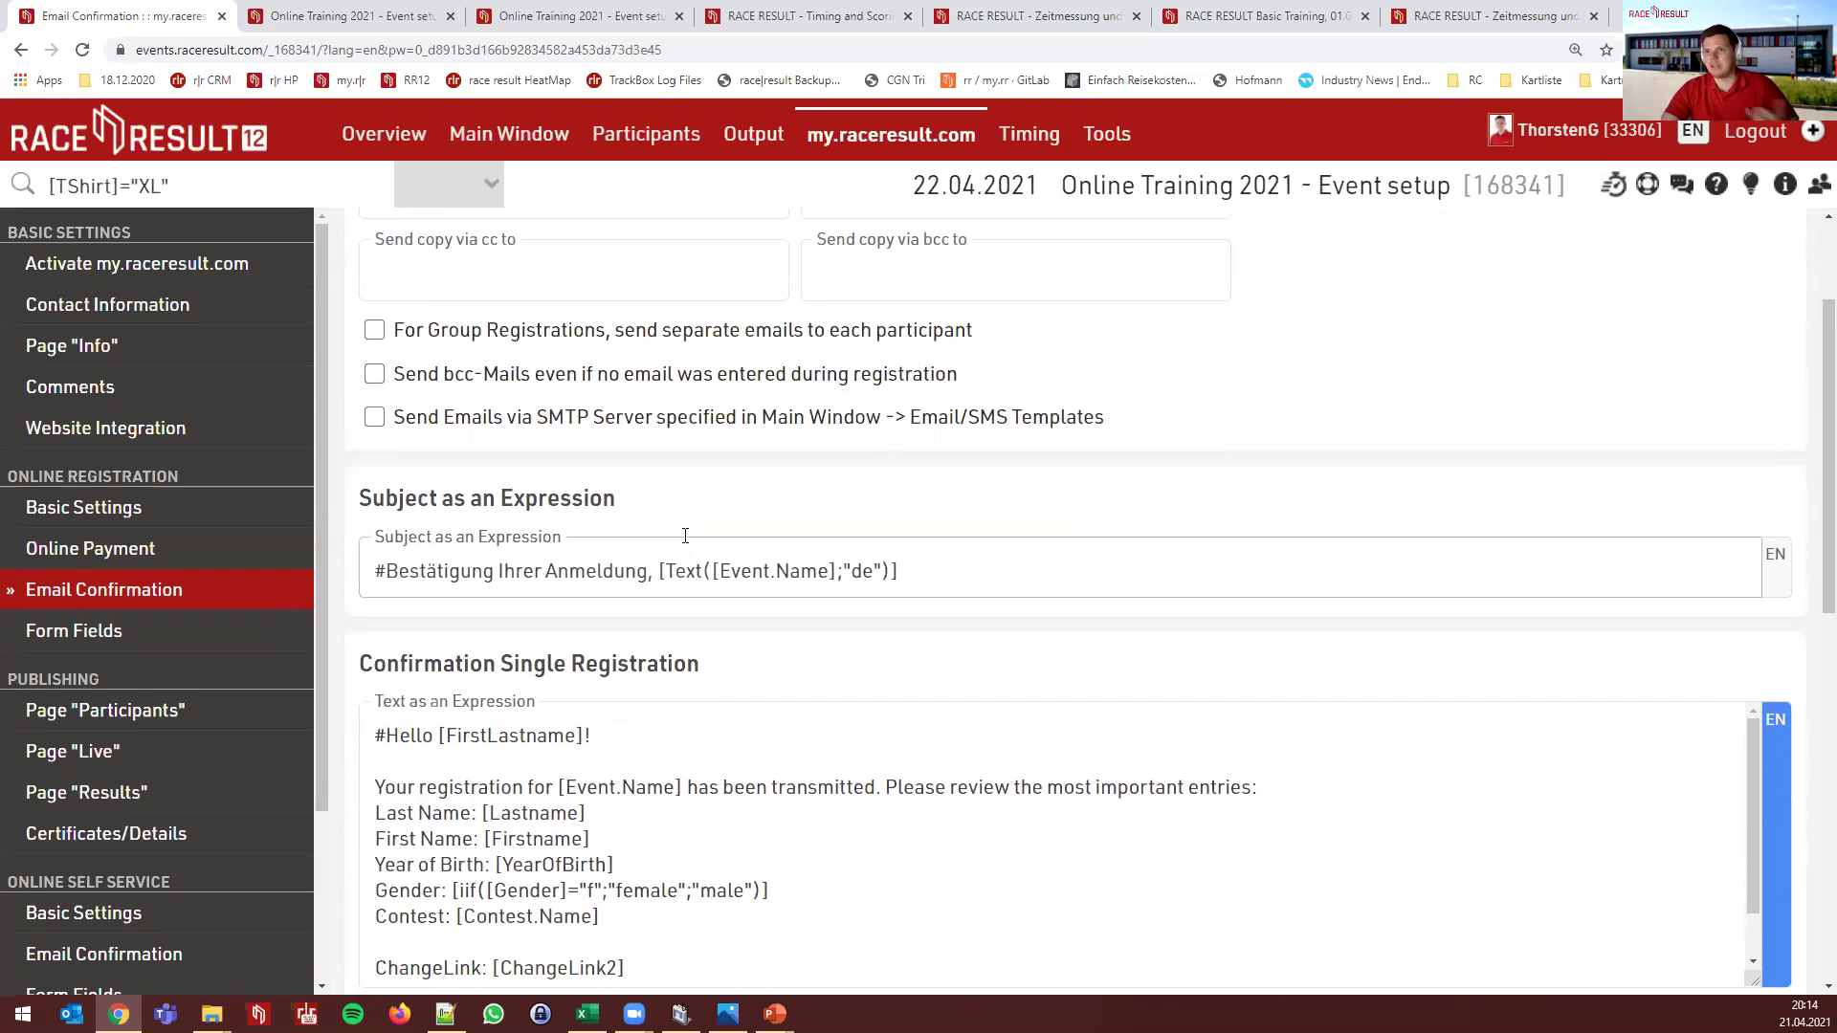
scroll(678, 504, down, 2)
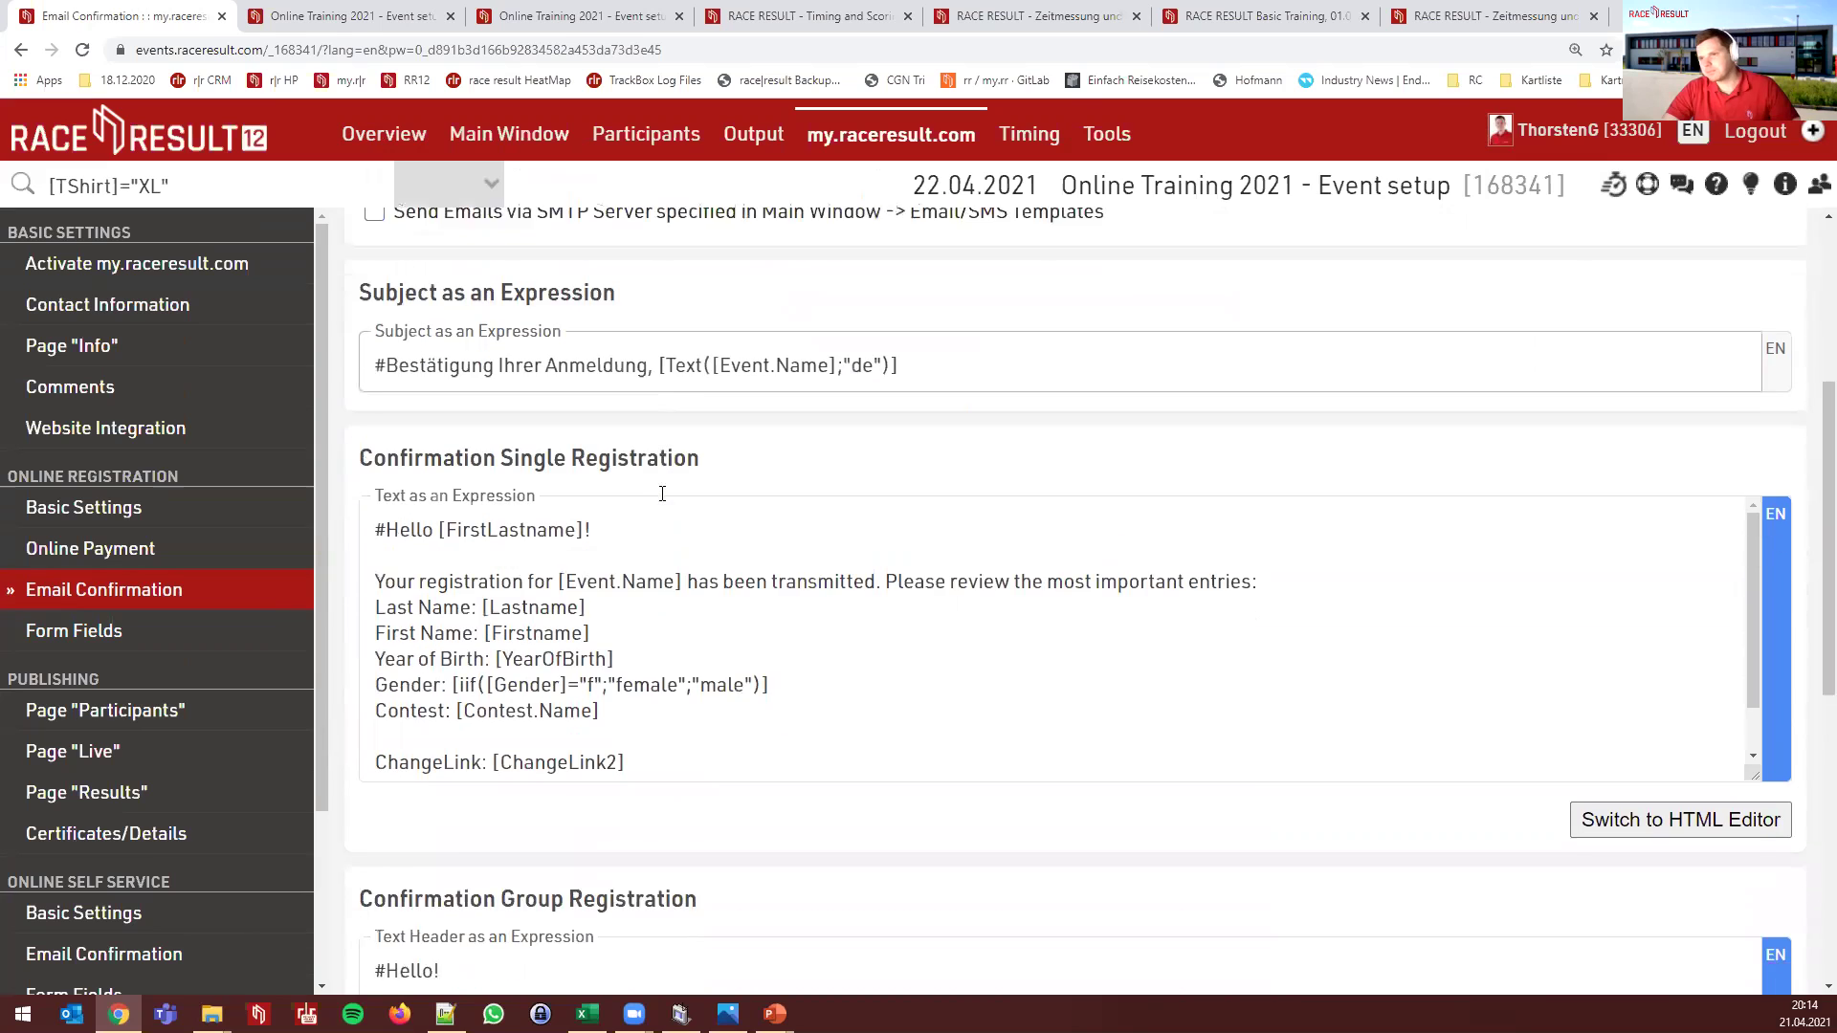
scroll(662, 493, down, 1)
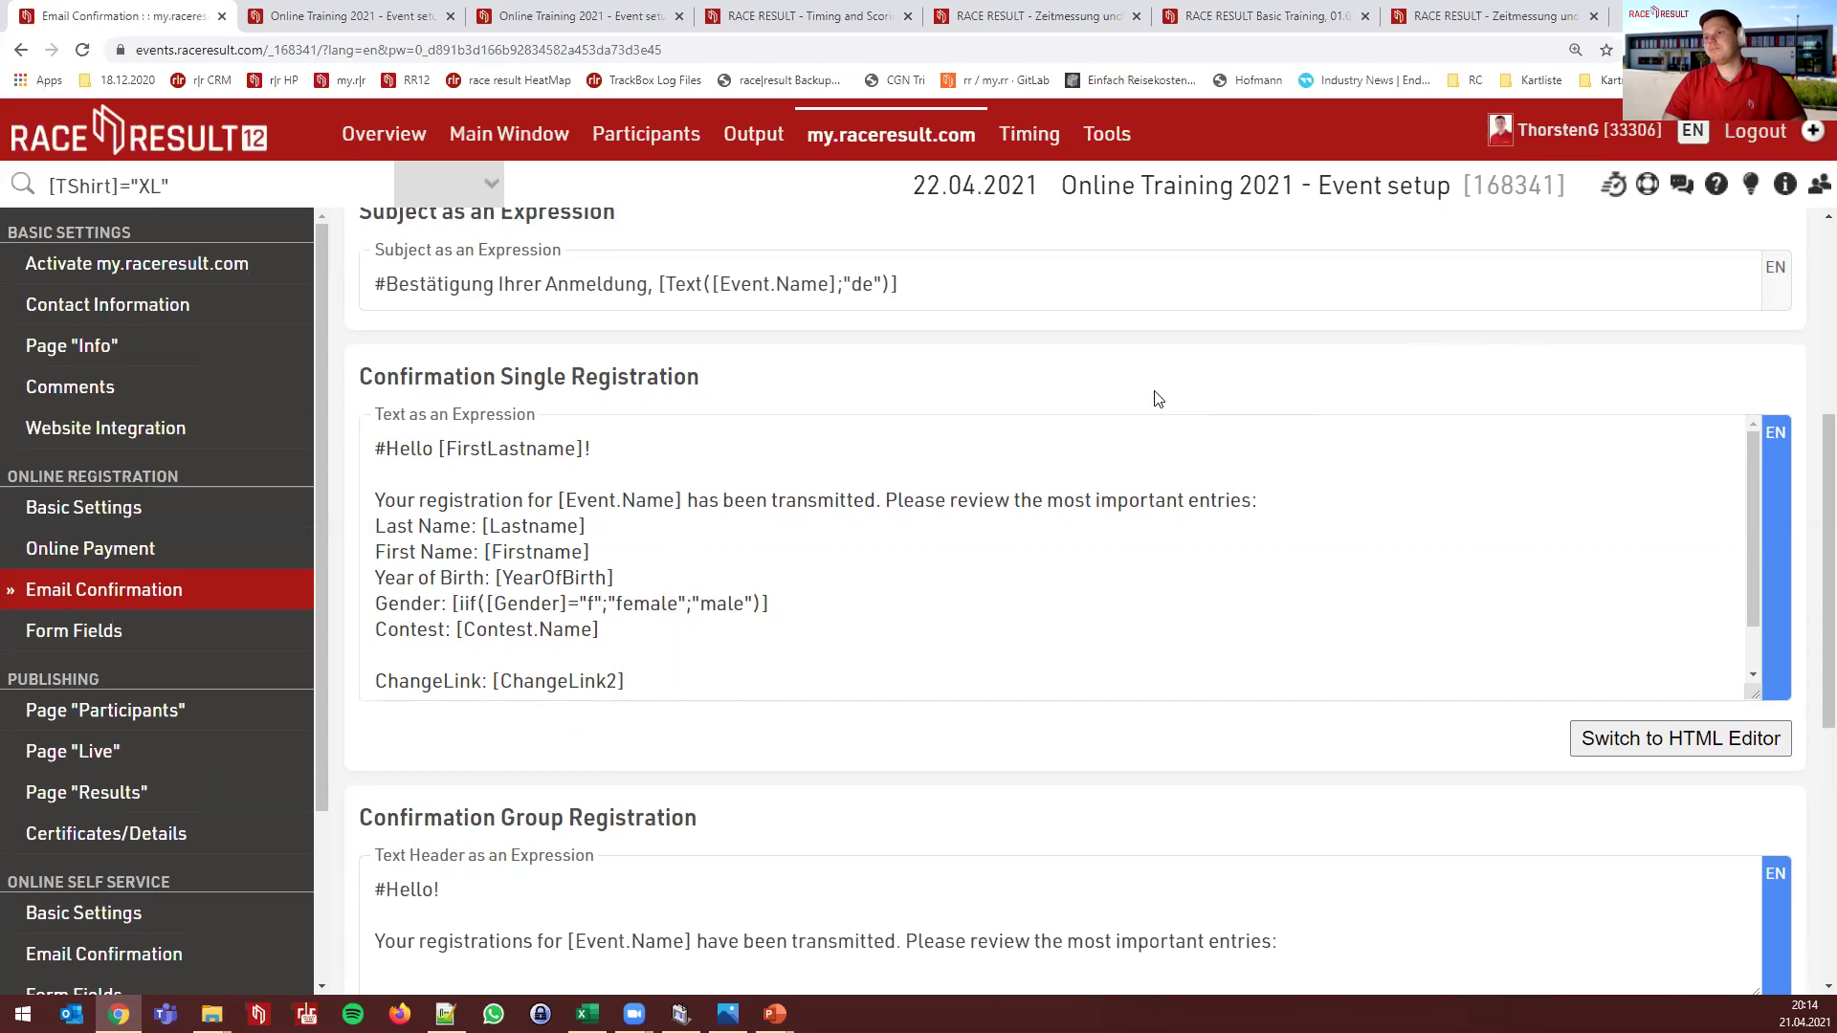
scroll(814, 433, down, 1)
Examine the header, the text for each registration and the mail footer of the group registration confirmation
scroll(813, 433, down, 7)
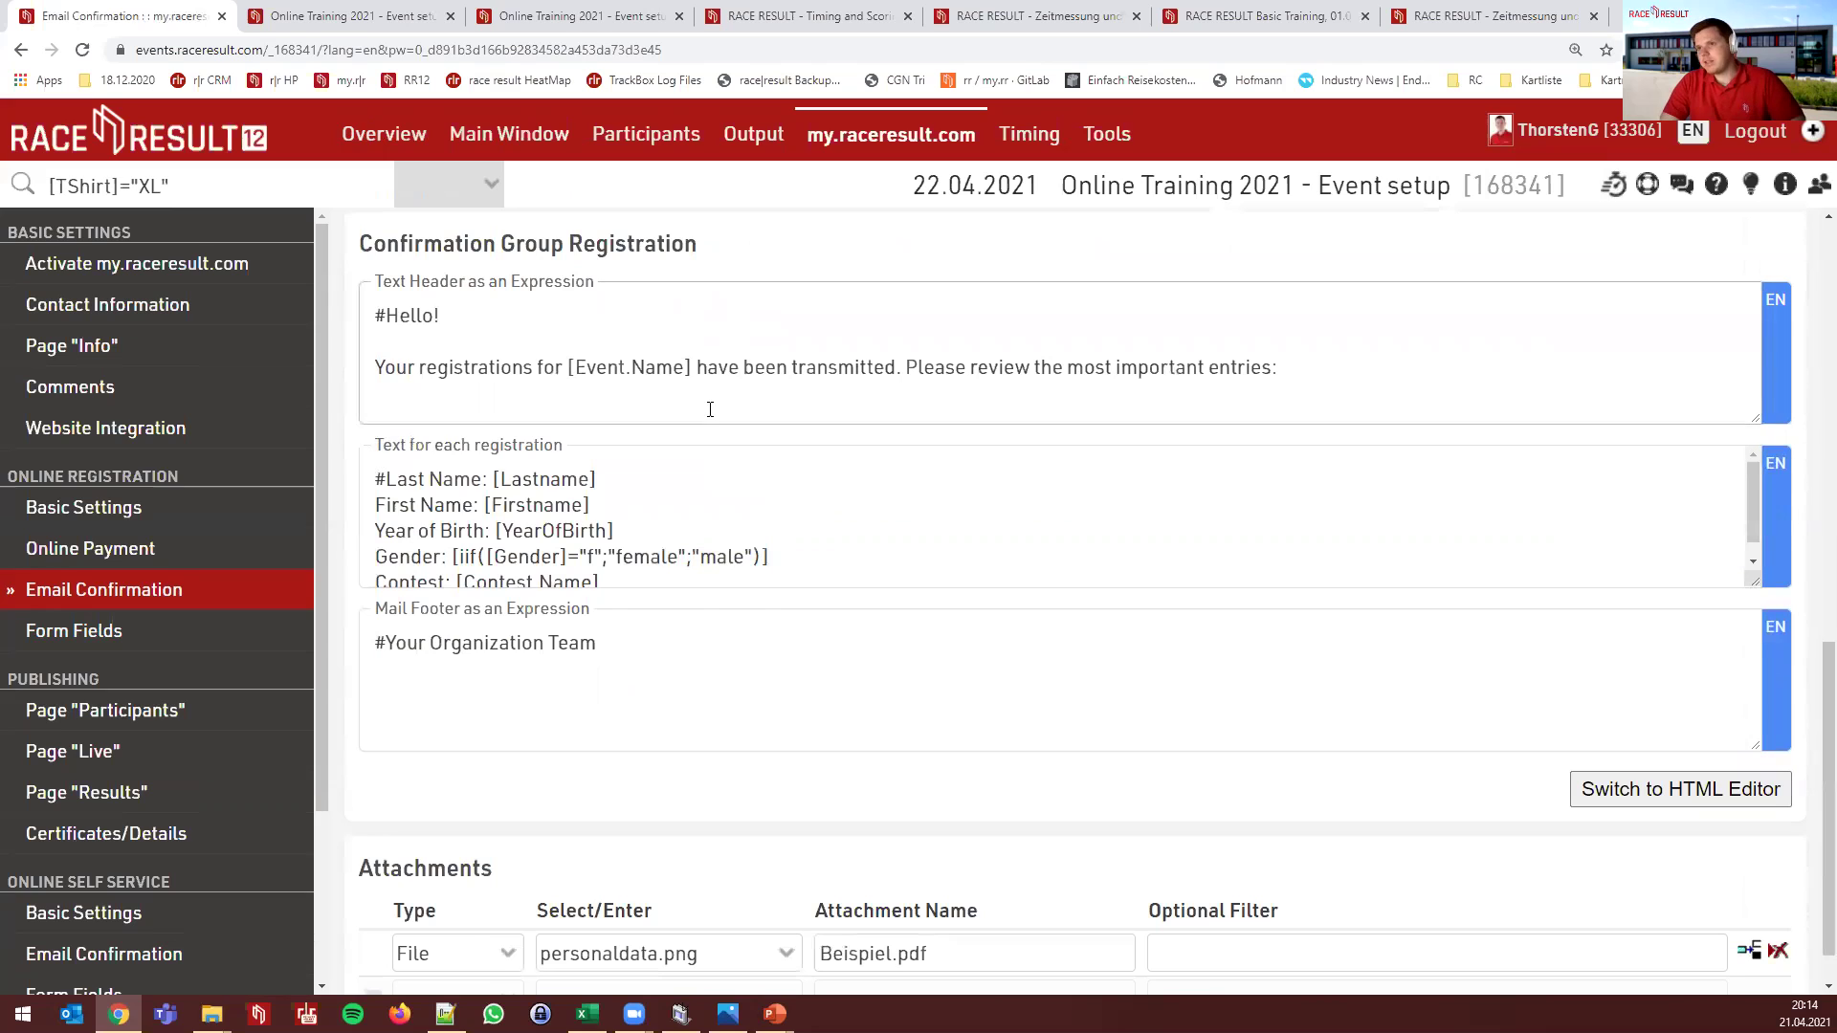
scroll(733, 479, up, 1)
scroll(732, 488, up, 1)
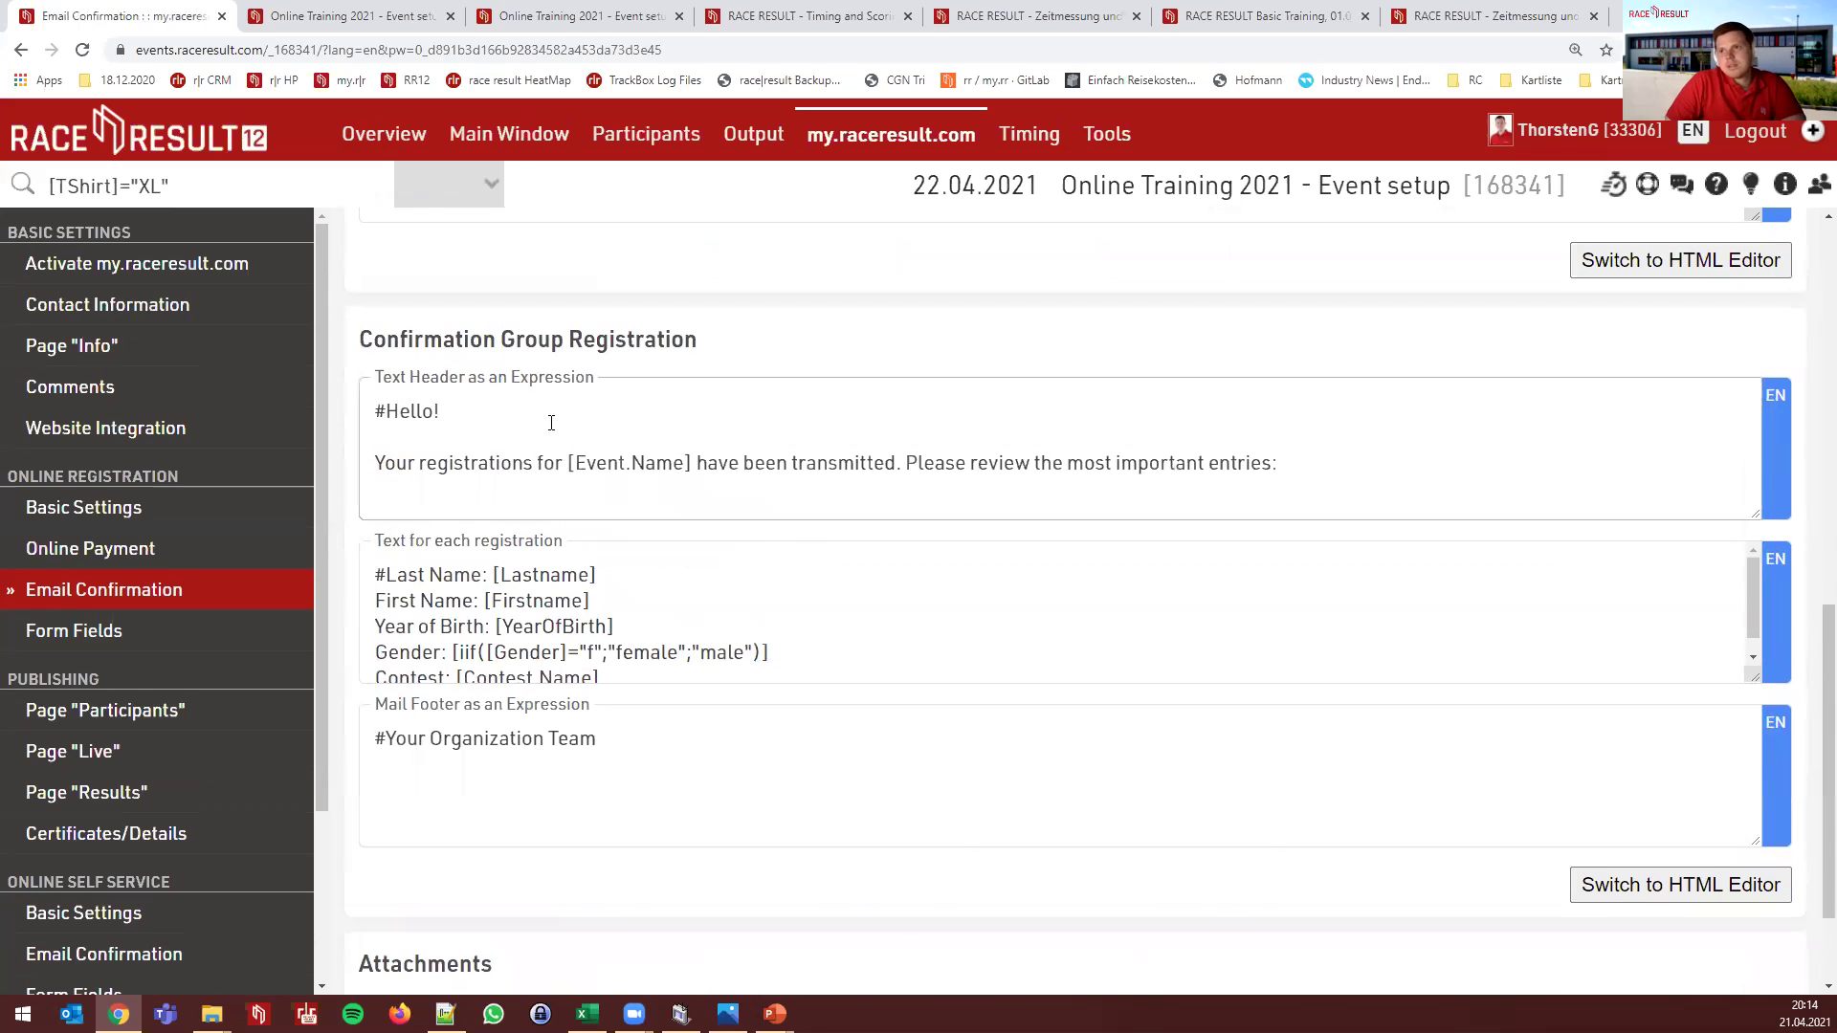
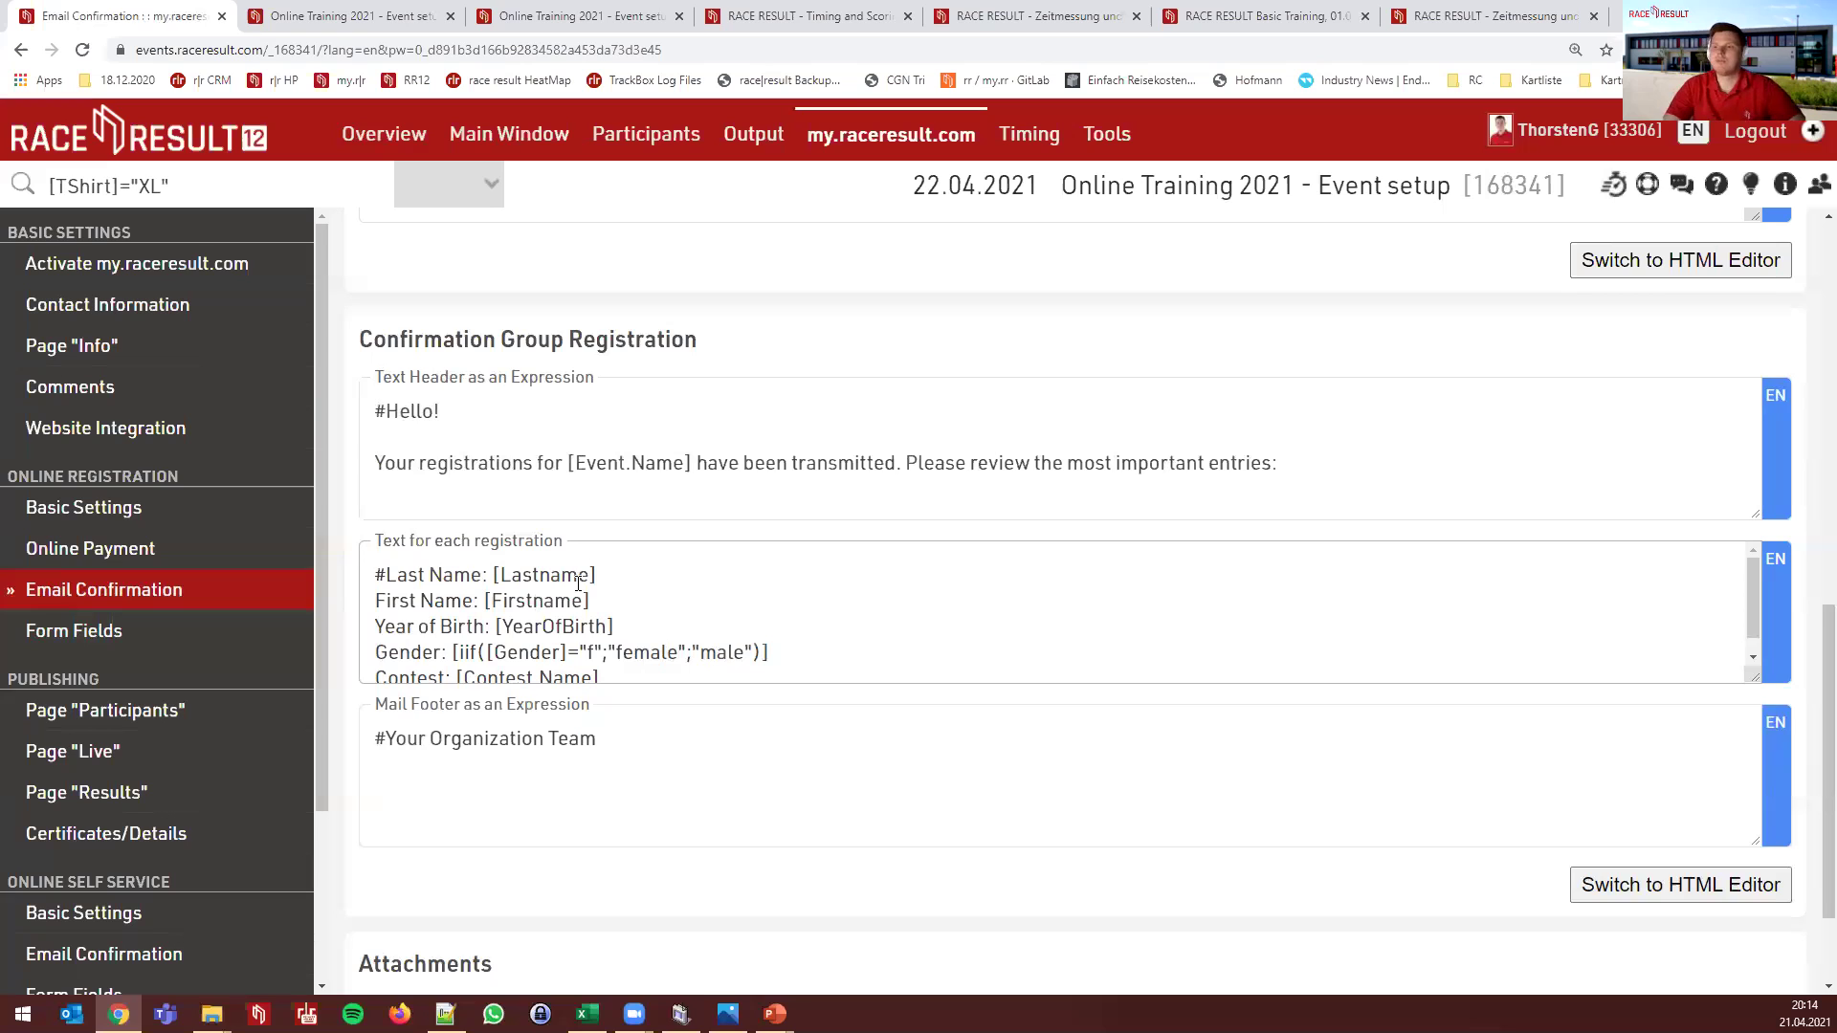
scroll(578, 582, down, 1)
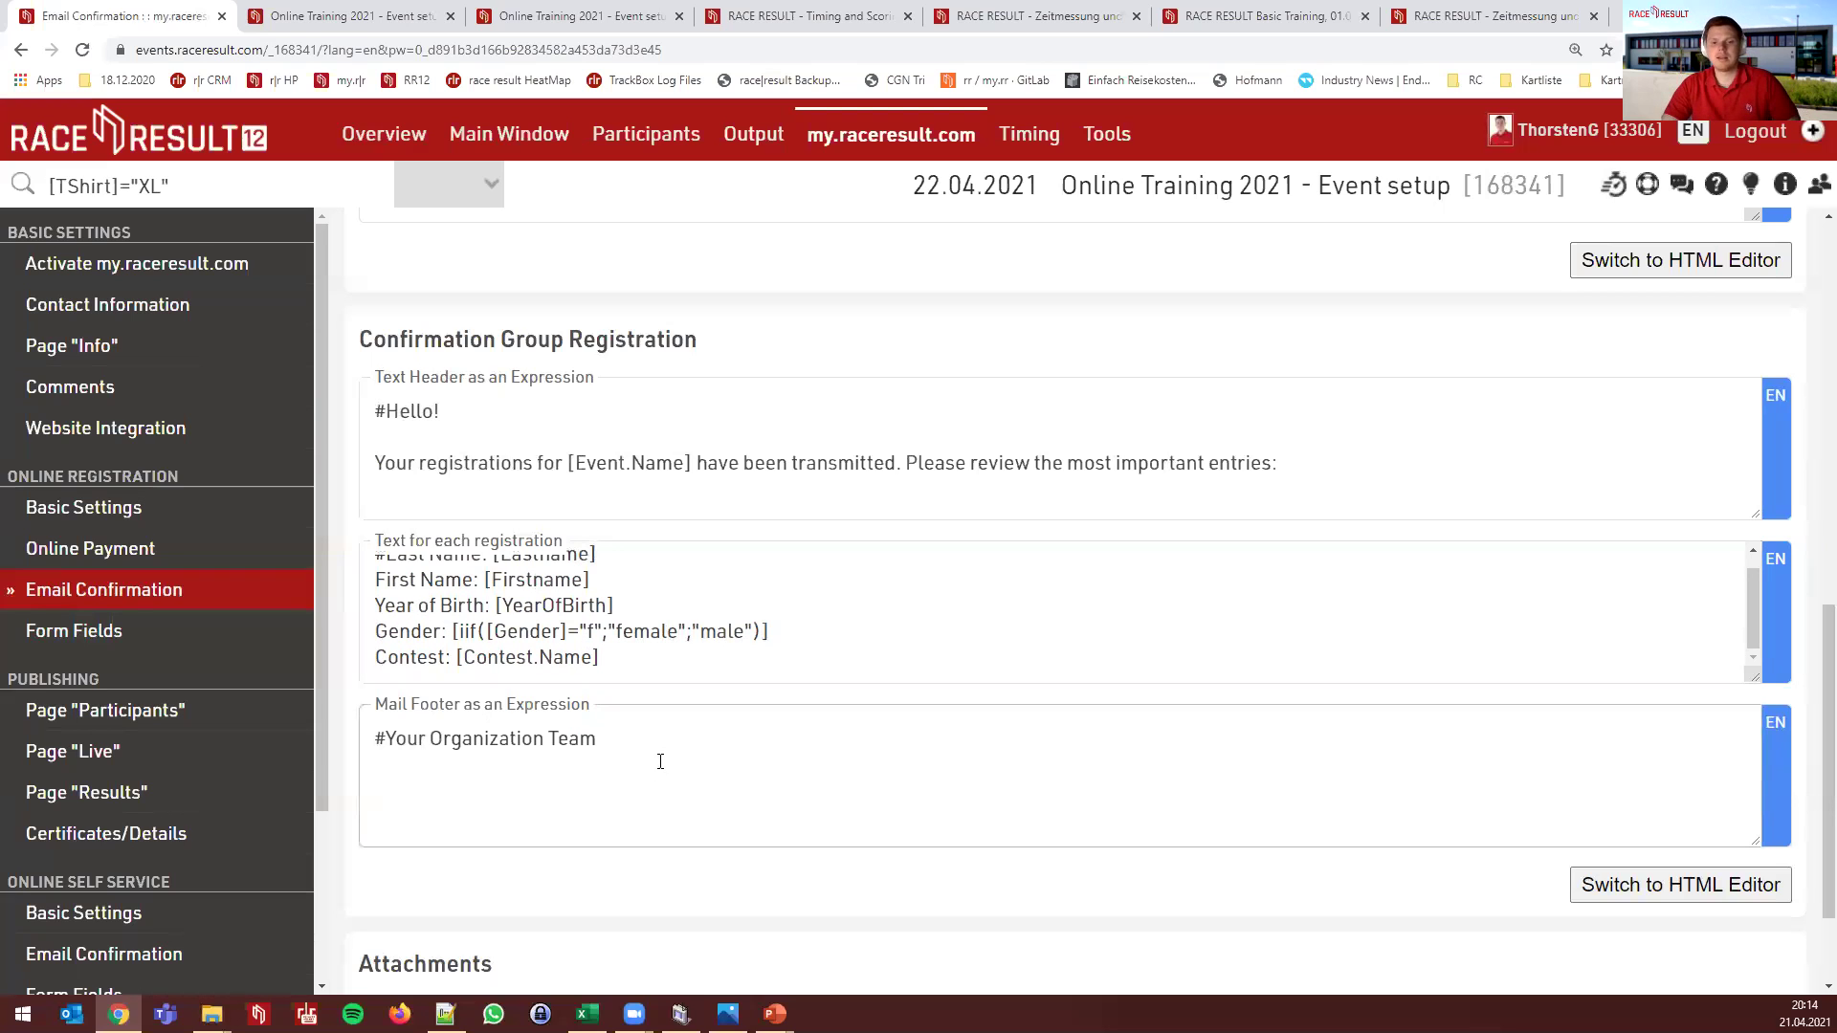
Examine the confirmation email's attachment settings, including the file extension in the attachment name Beispiel.pdf
scroll(659, 739, down, 1)
scroll(658, 739, down, 1)
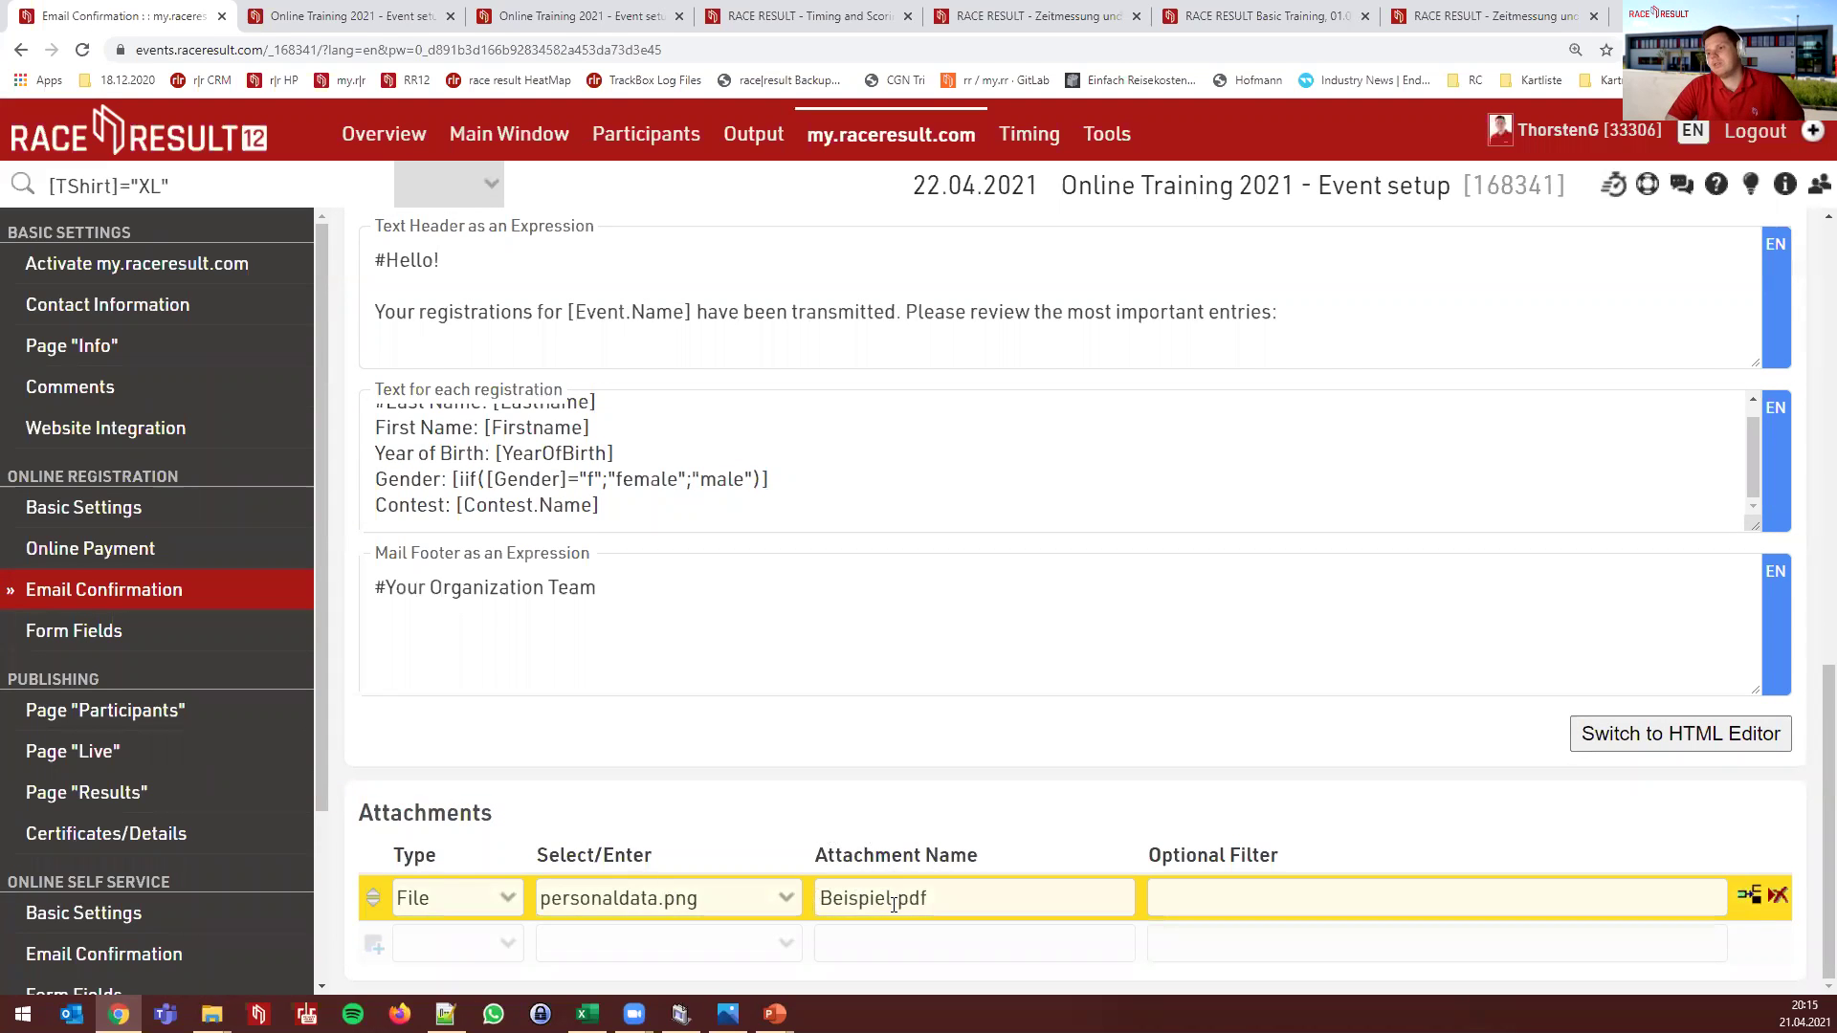
drag(894, 900, 972, 900)
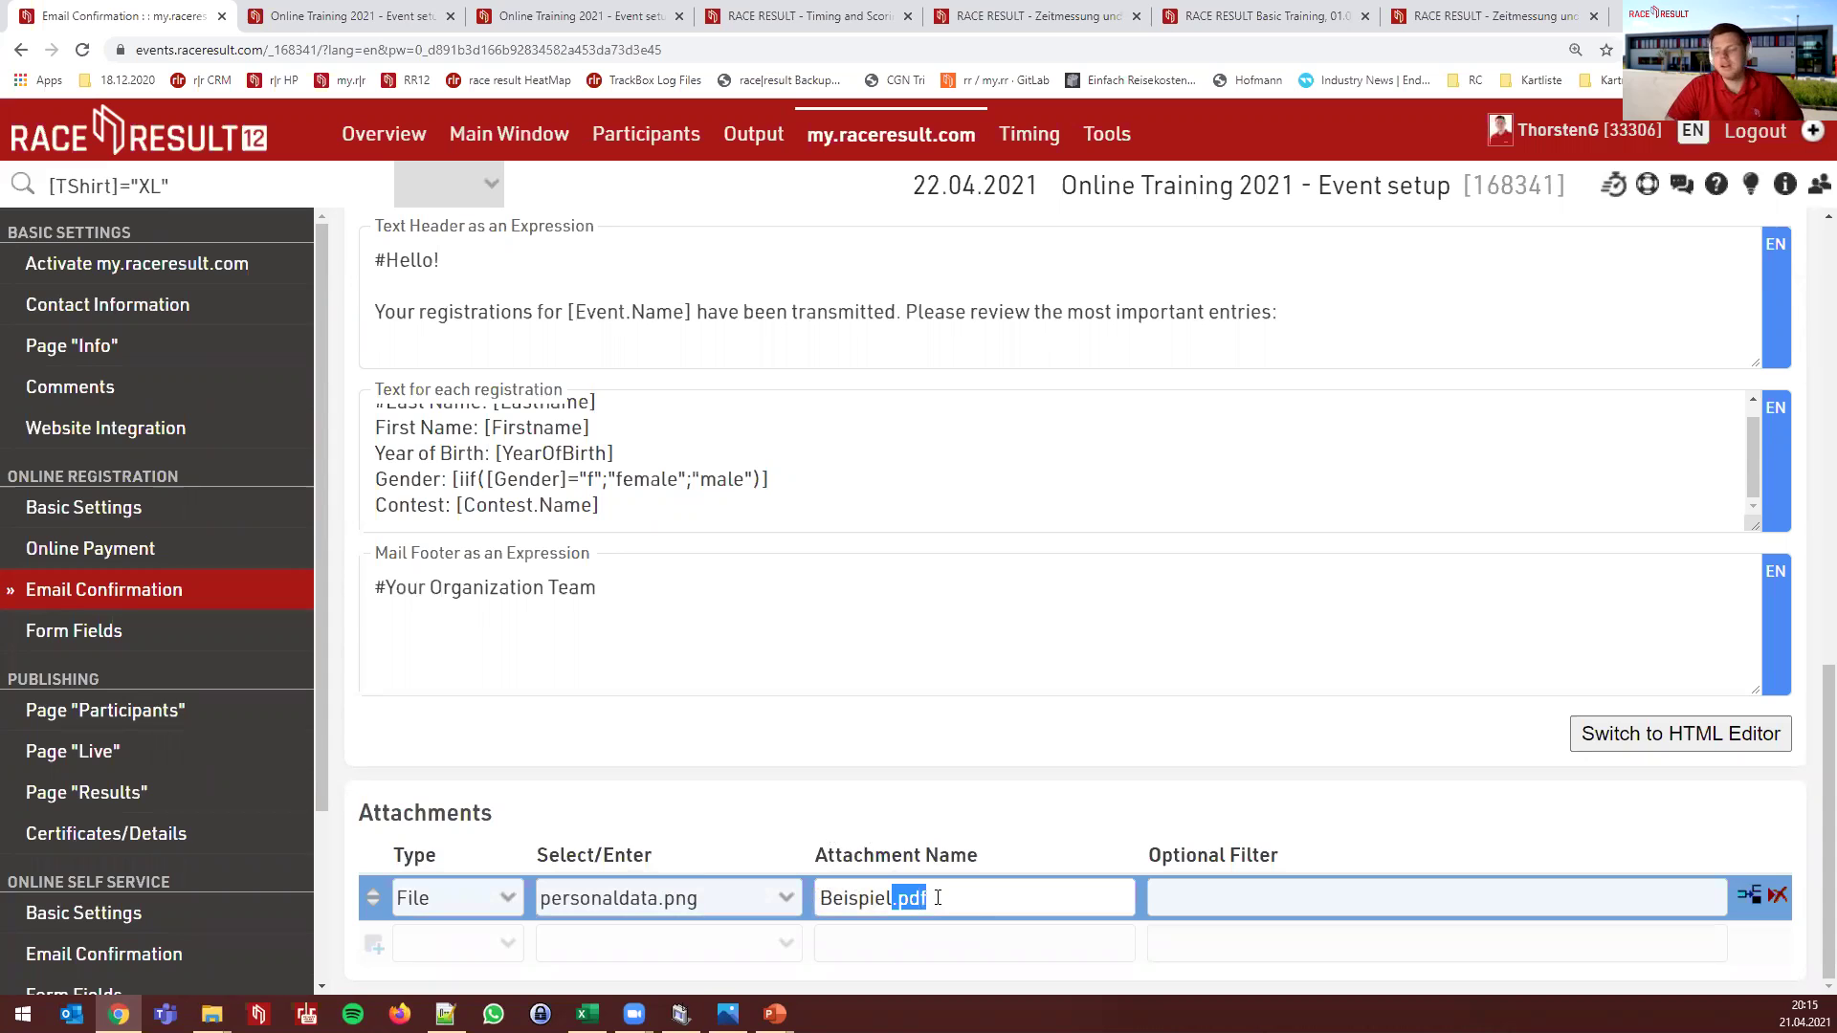
click(951, 817)
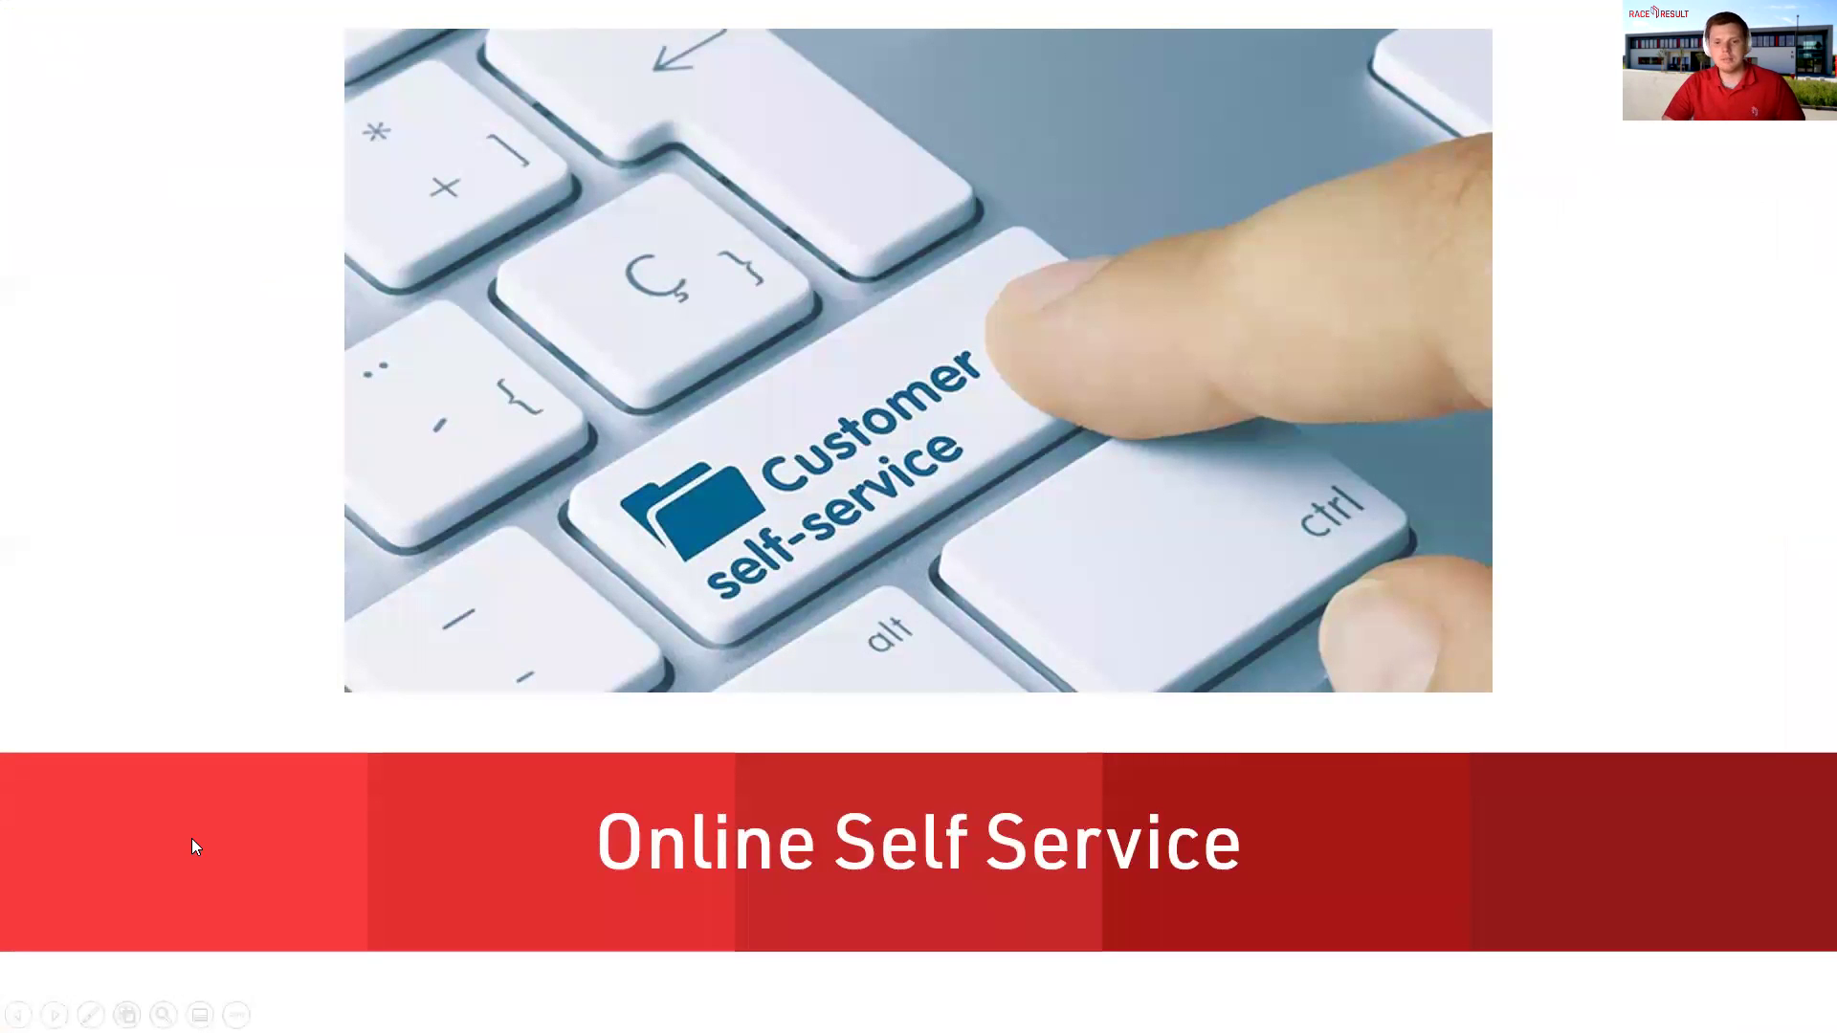
Switch back to the browser and insert a <Separator/Text wide> form field labelled "Guardian Field" directly below YearOfBirth
key(alt+Tab)
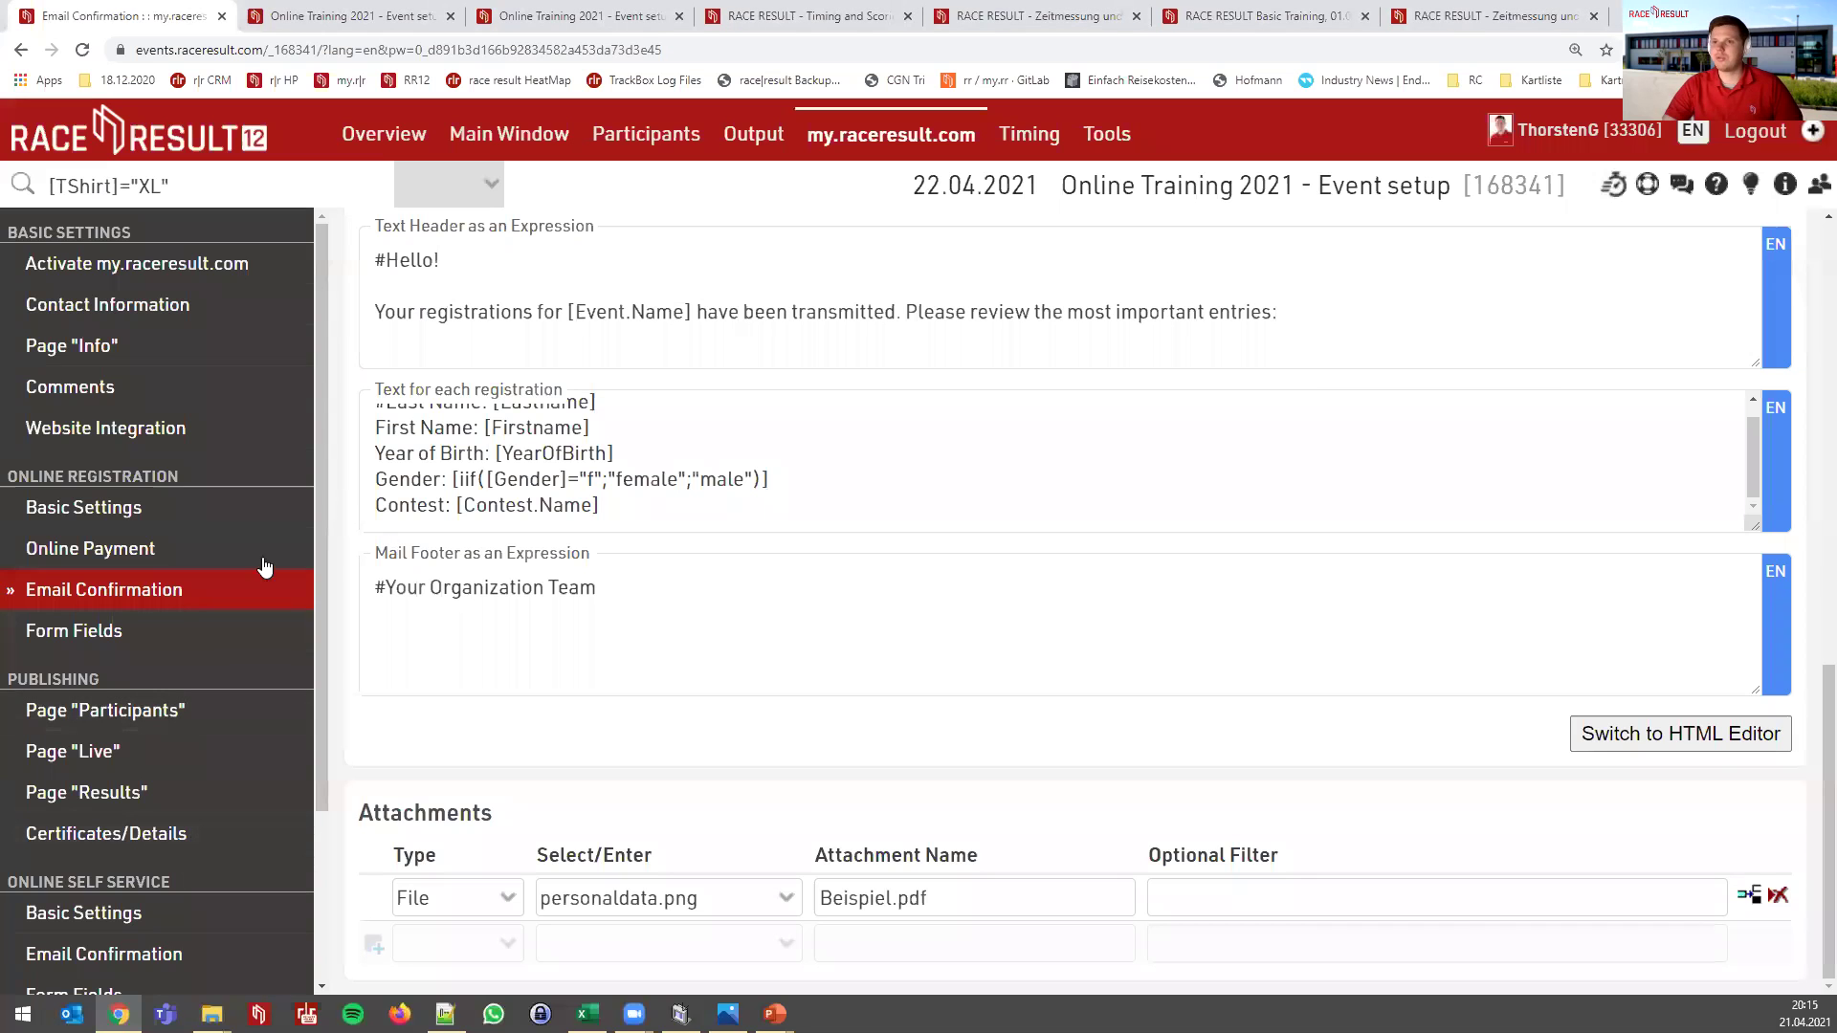
click(188, 643)
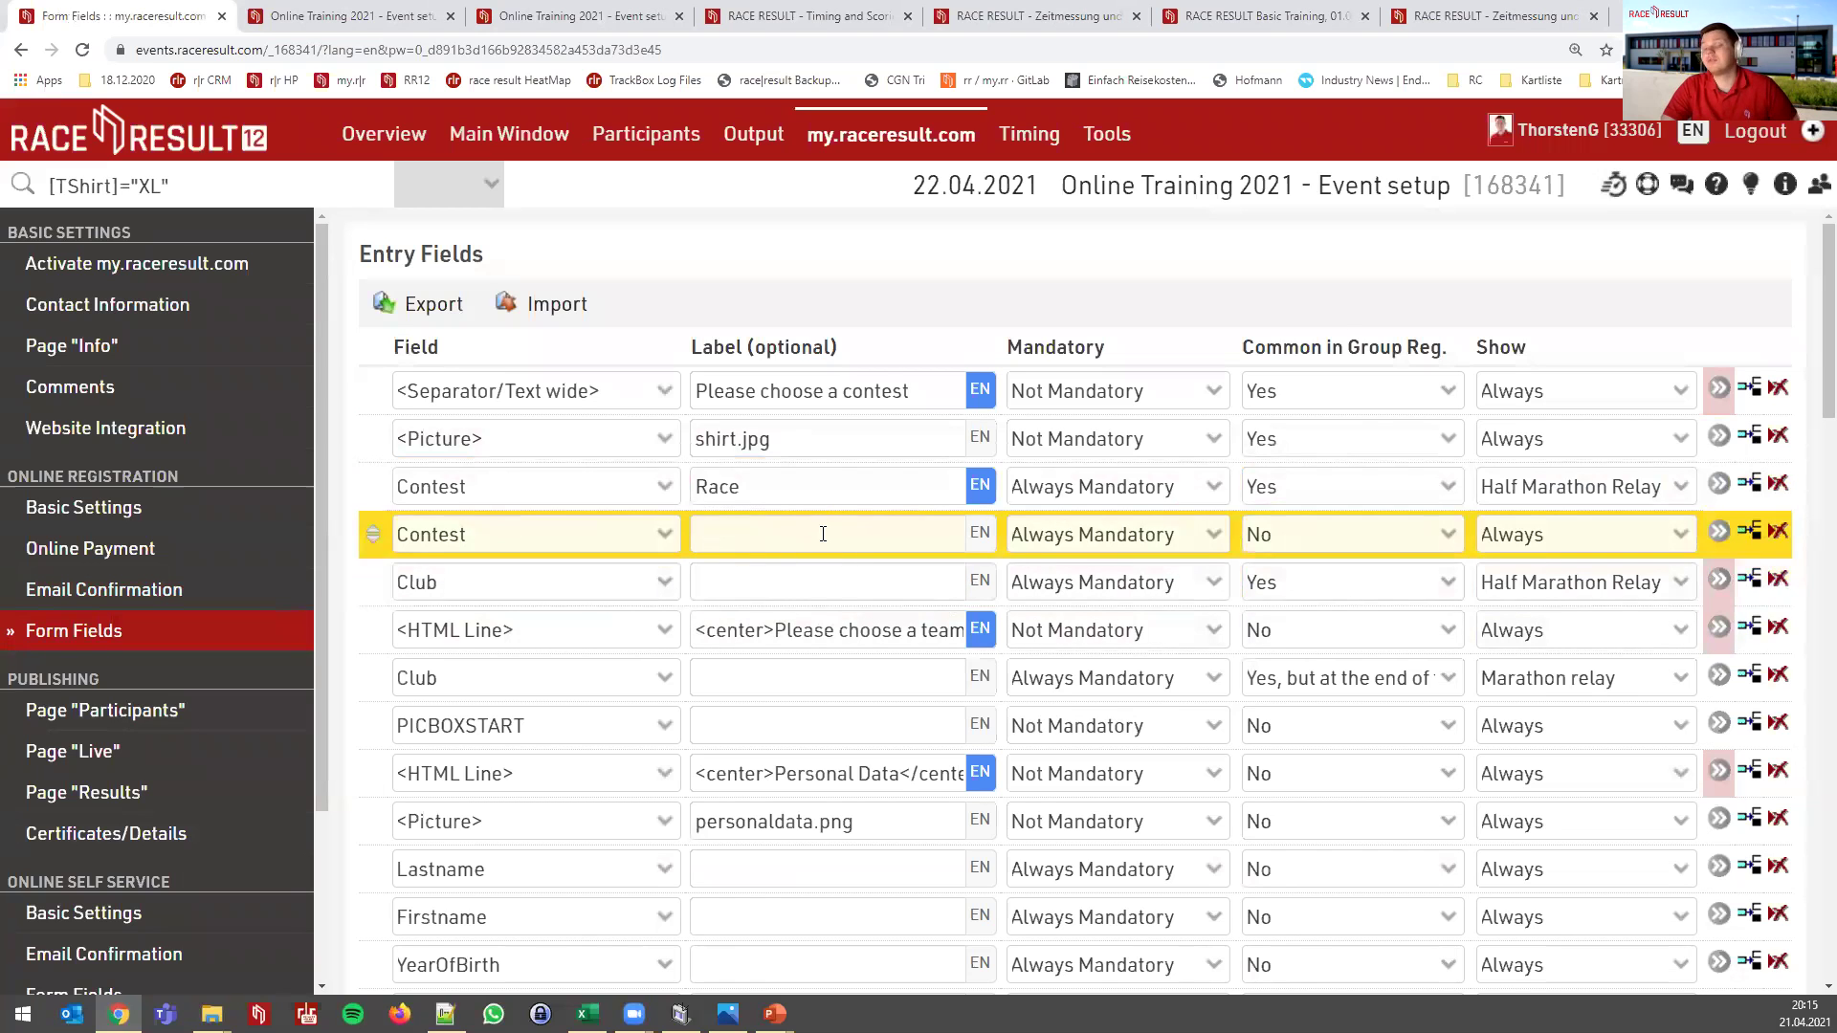
scroll(613, 593, down, 3)
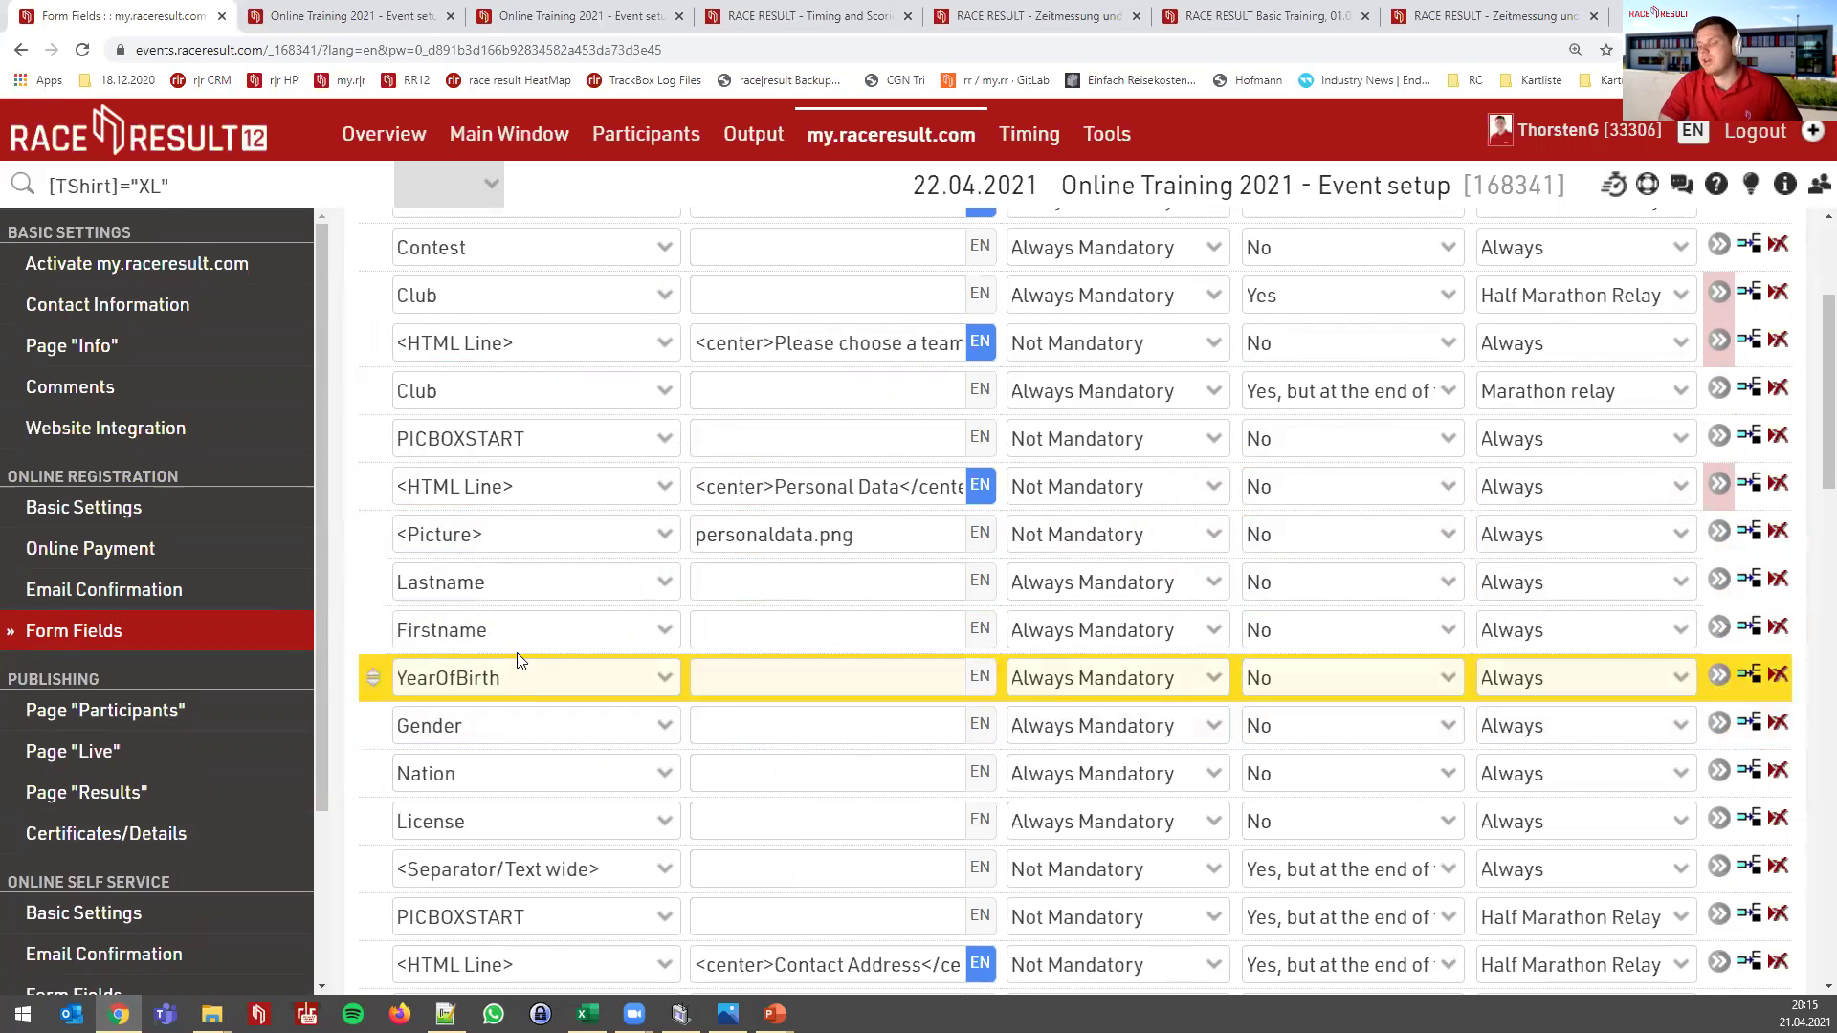
click(1749, 723)
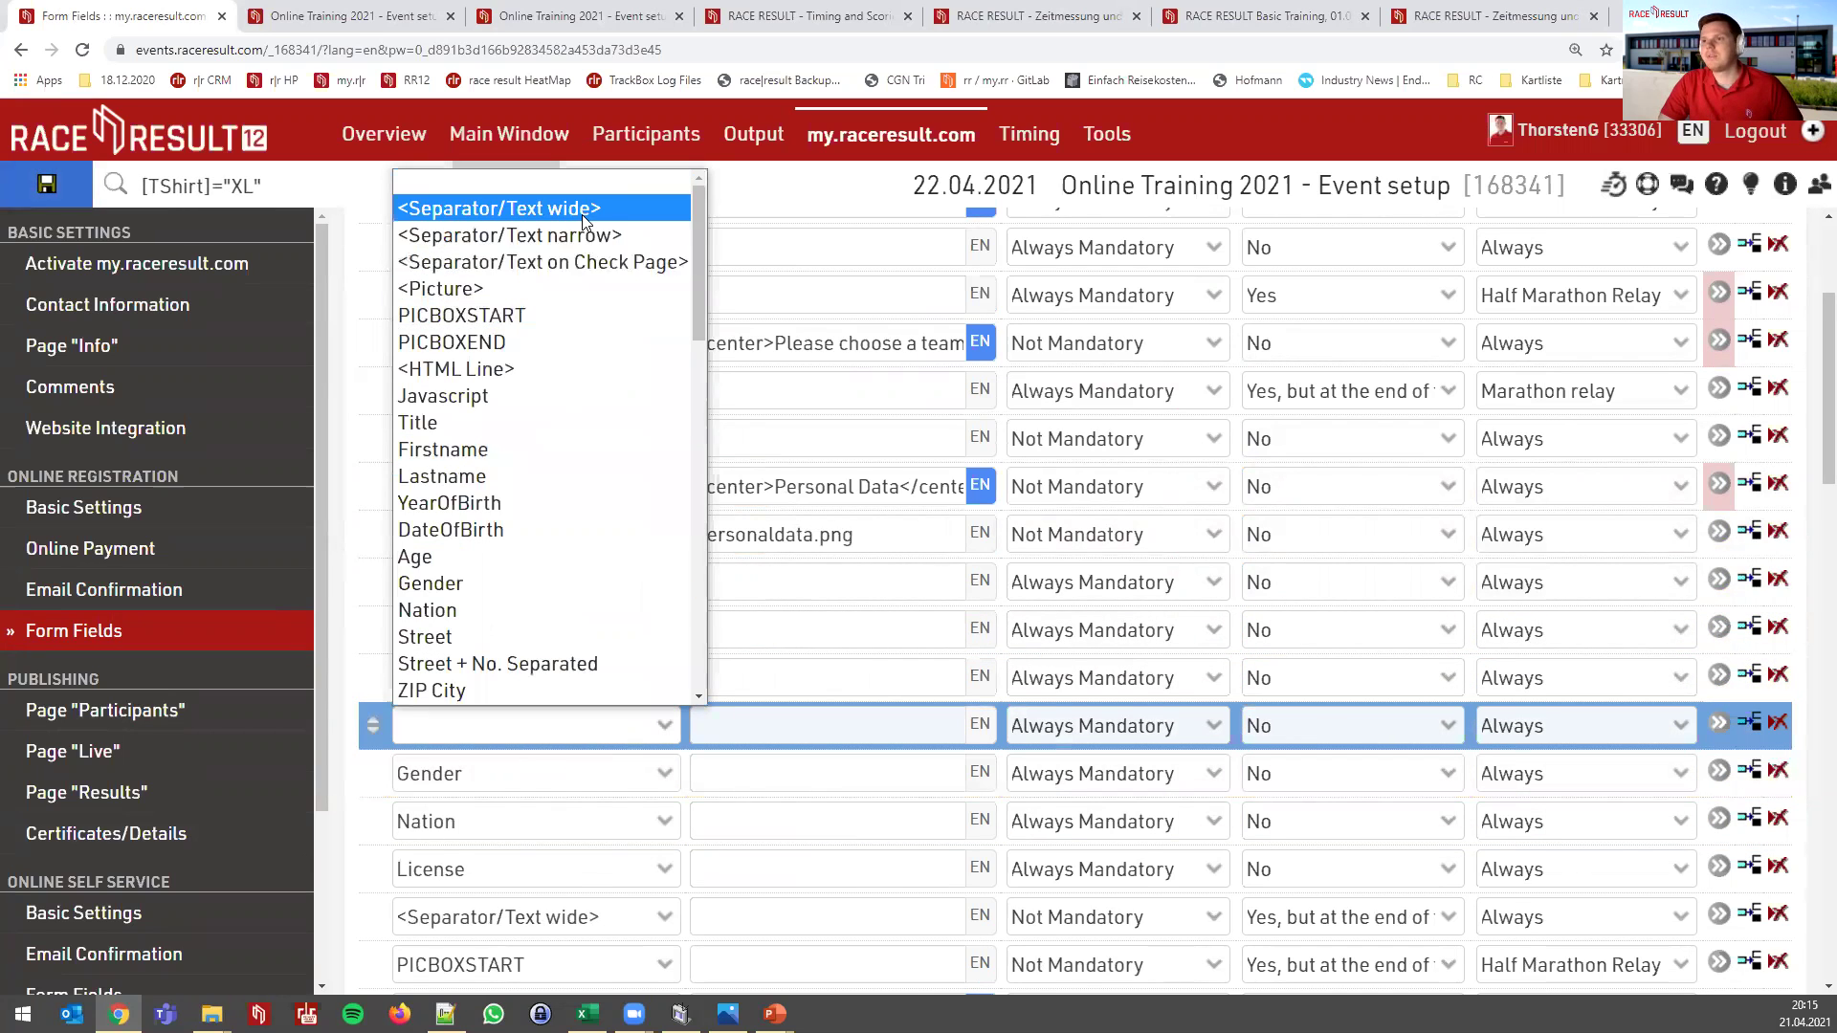
click(497, 196)
click(745, 724)
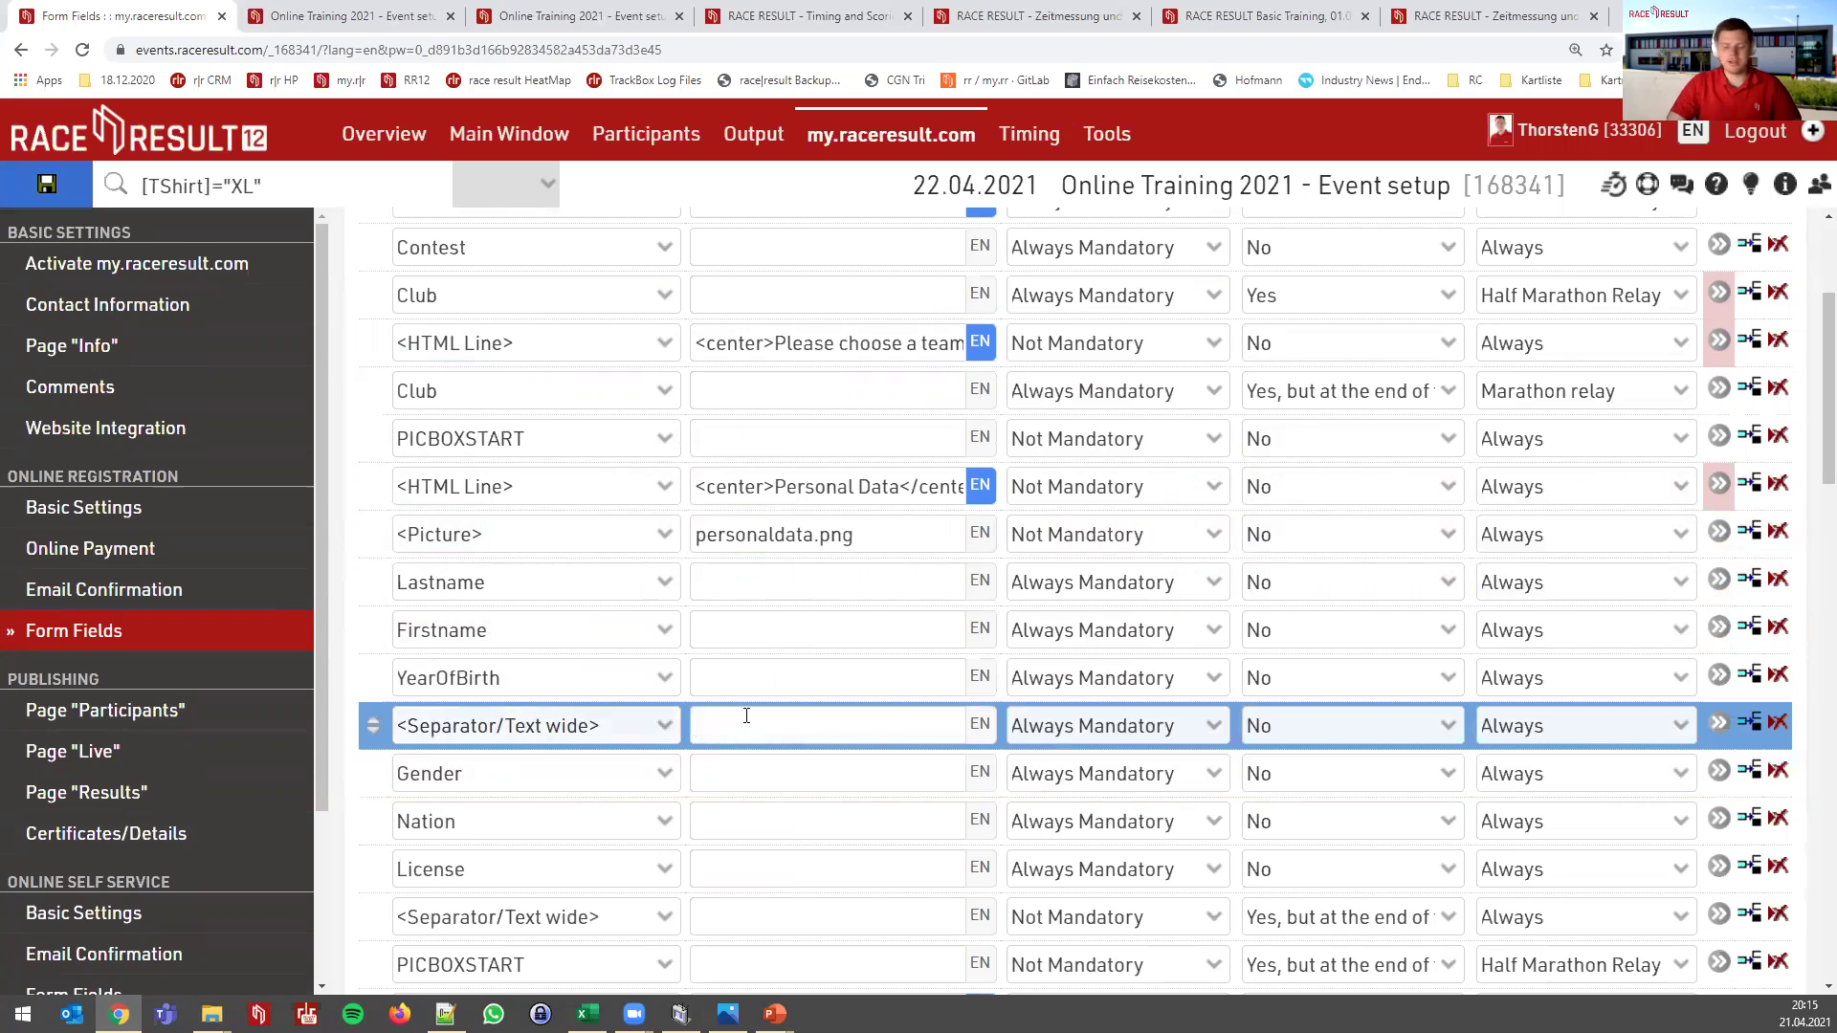
text(Guardian Field)
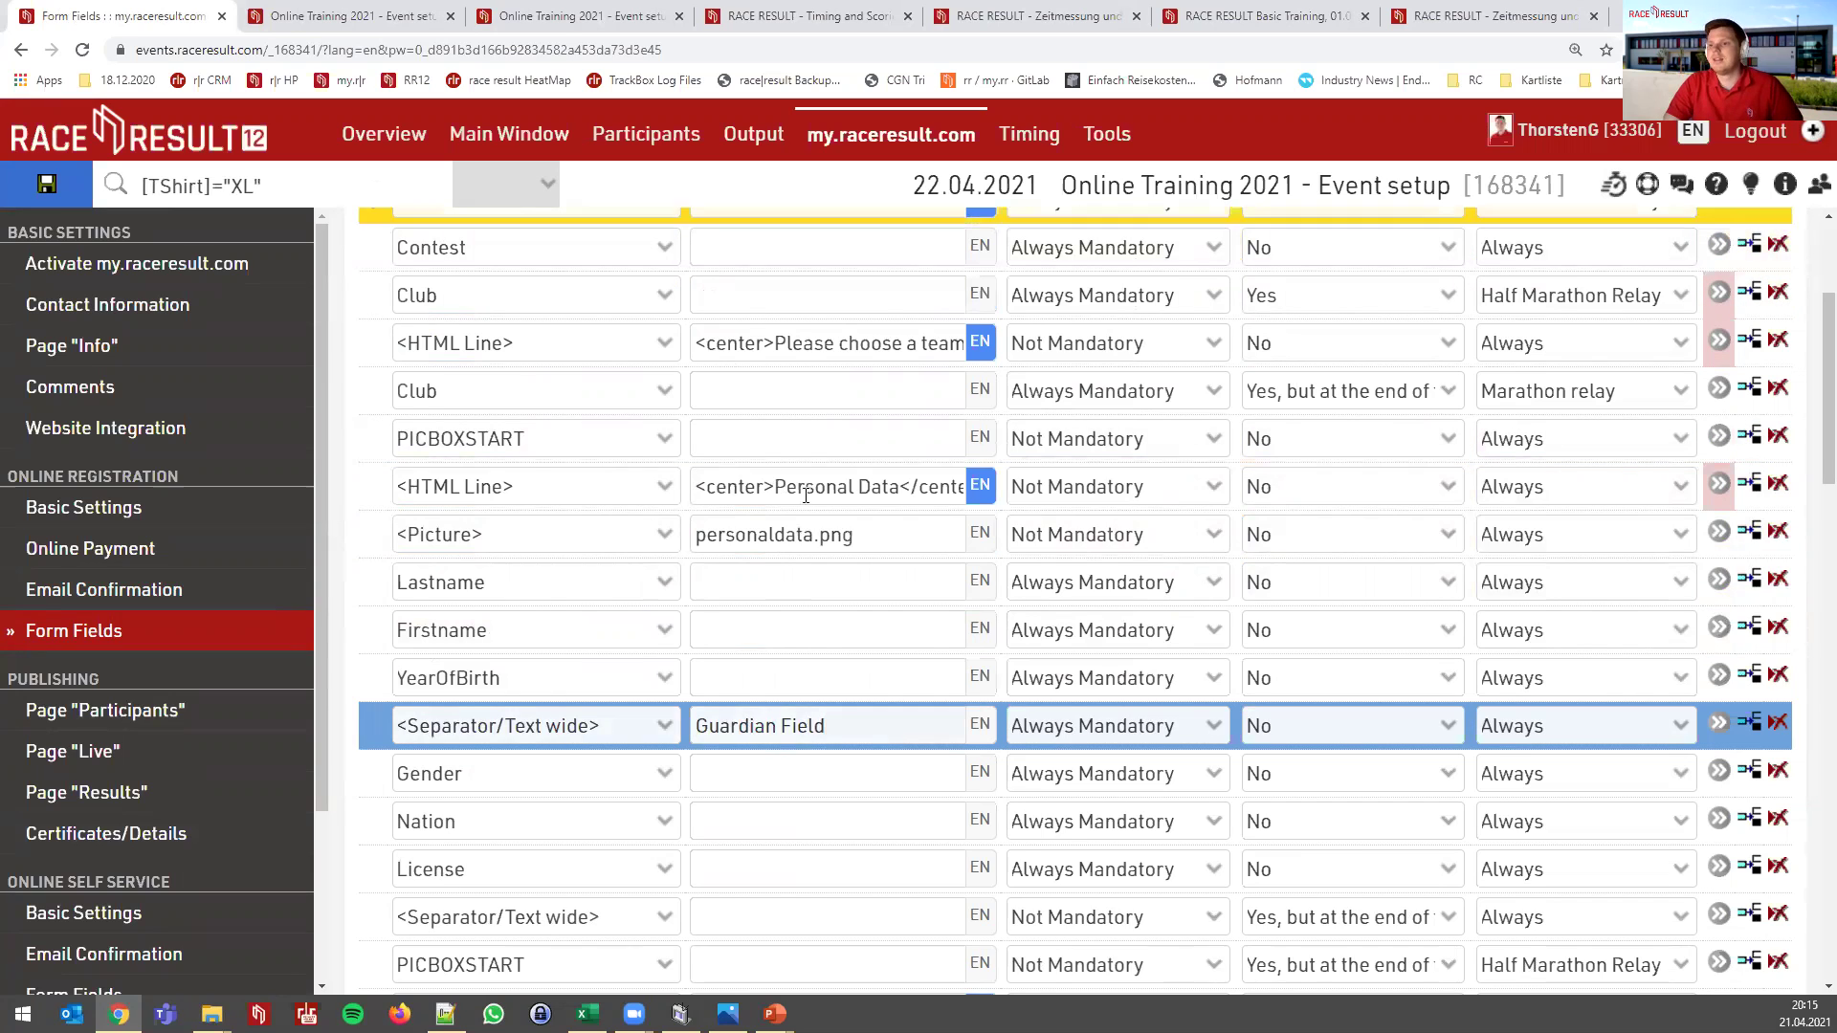
Set the Guardian Field's display condition to show it only if Age < 18
click(1717, 732)
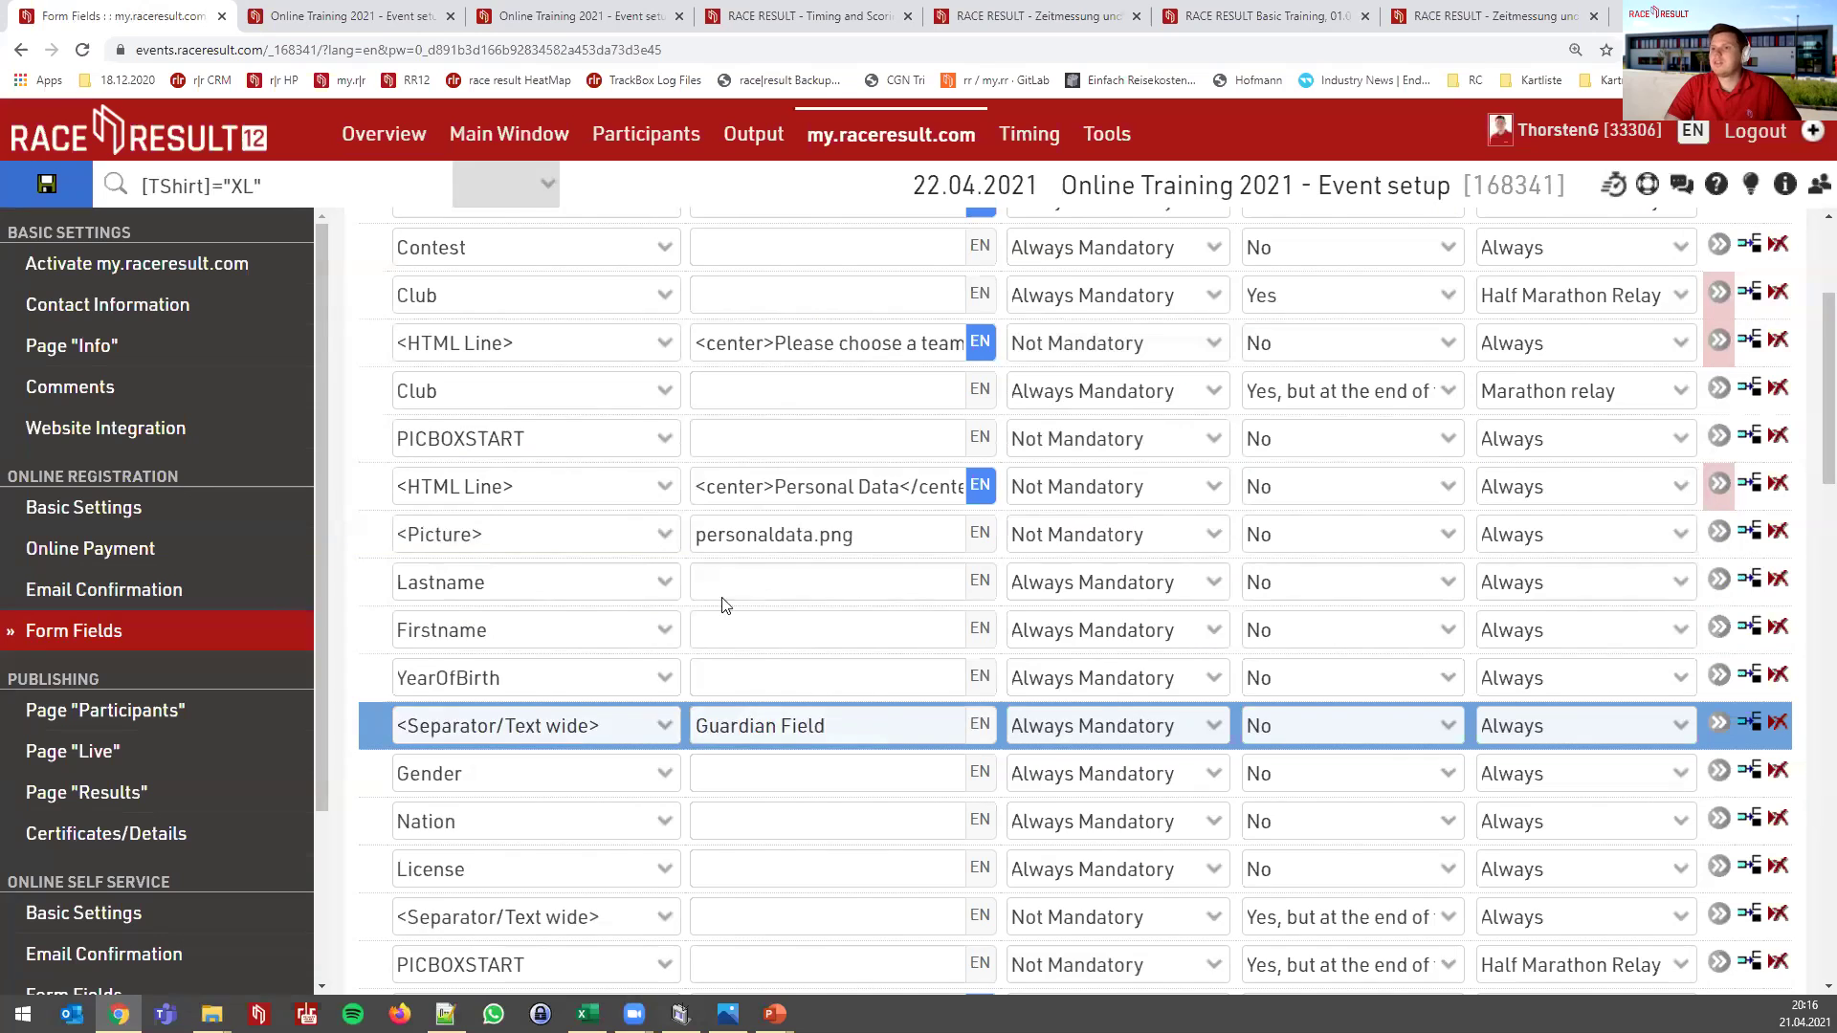
scroll(583, 757, down, 1)
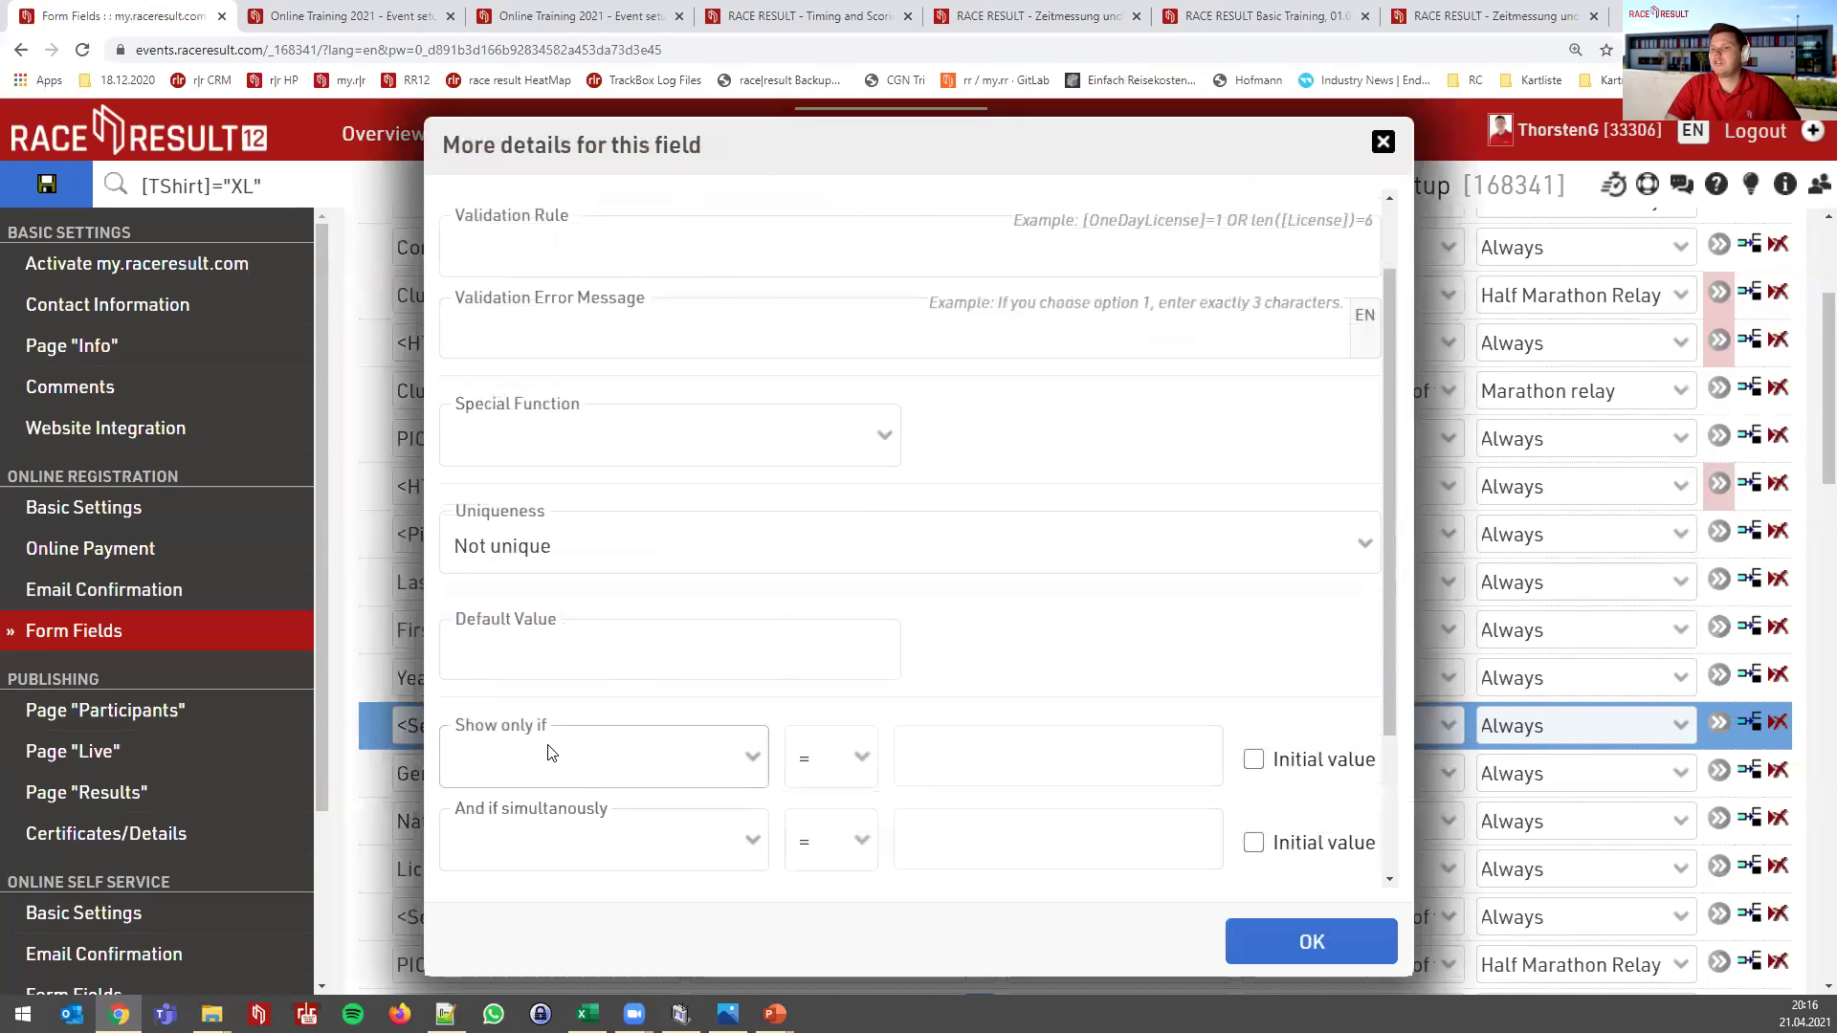
click(551, 753)
key(a)
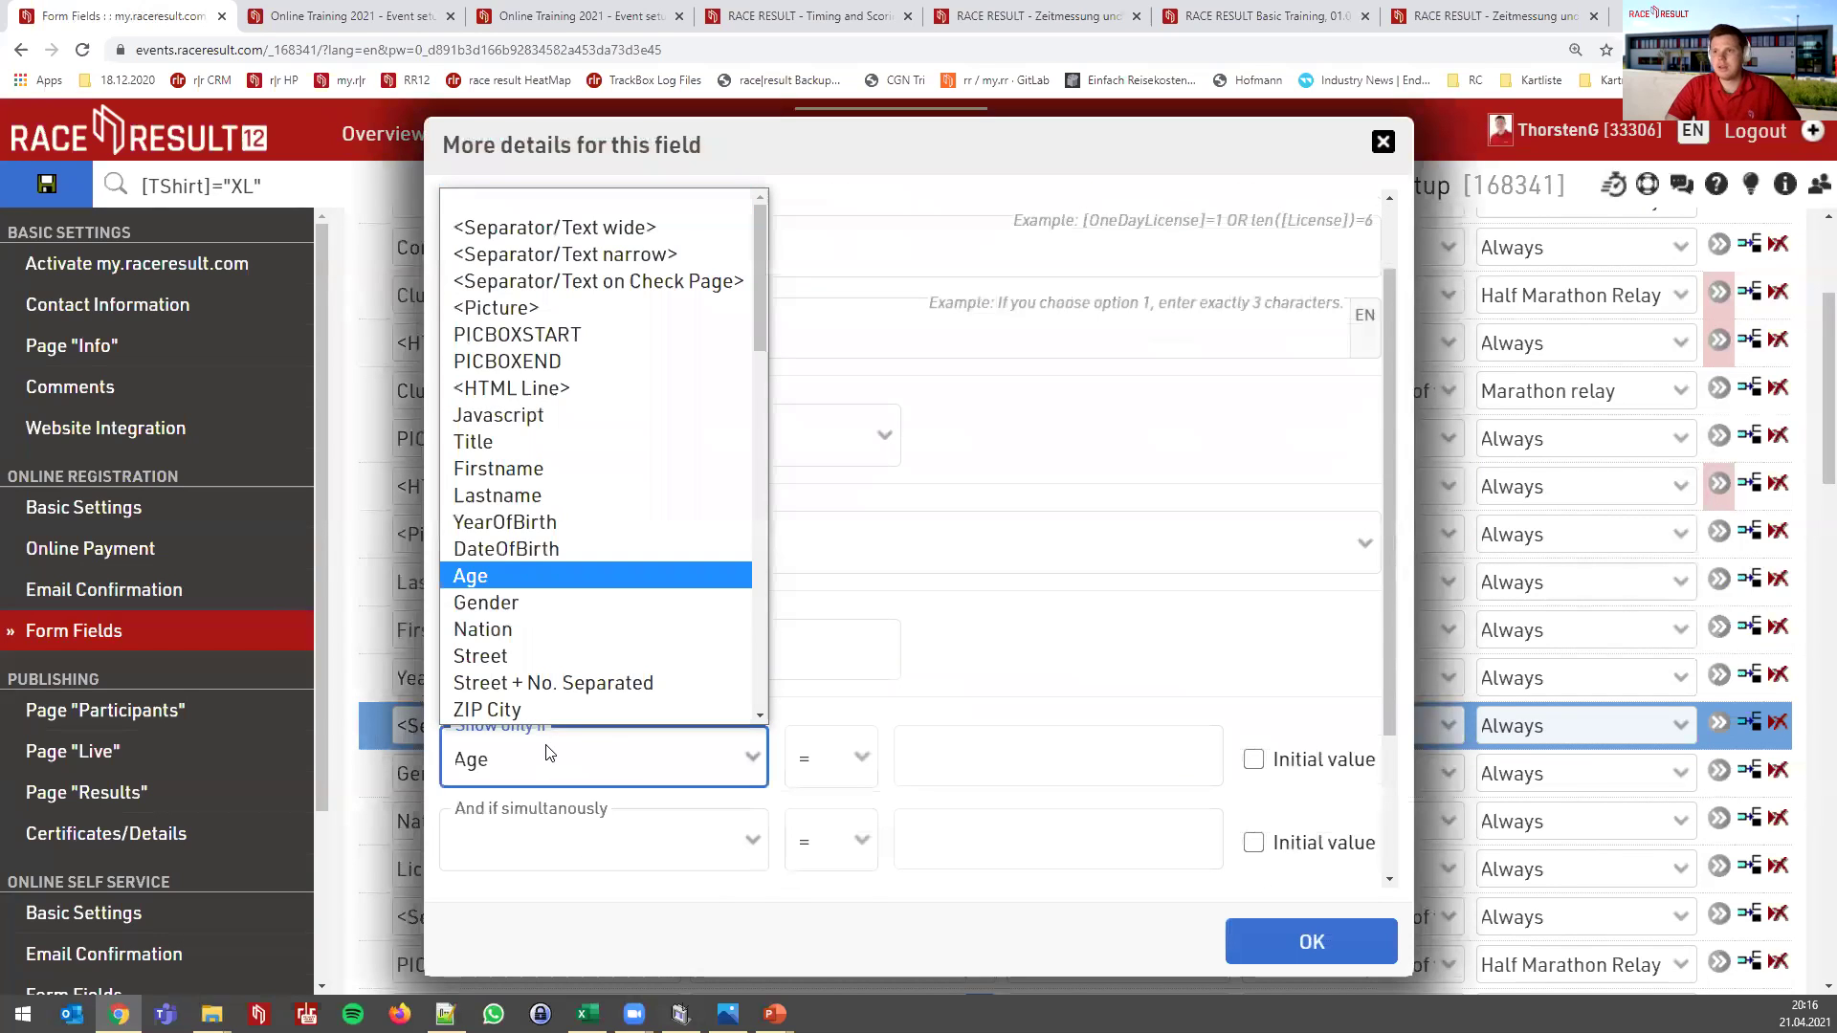
key(Return)
scroll(924, 648, down, 2)
click(824, 562)
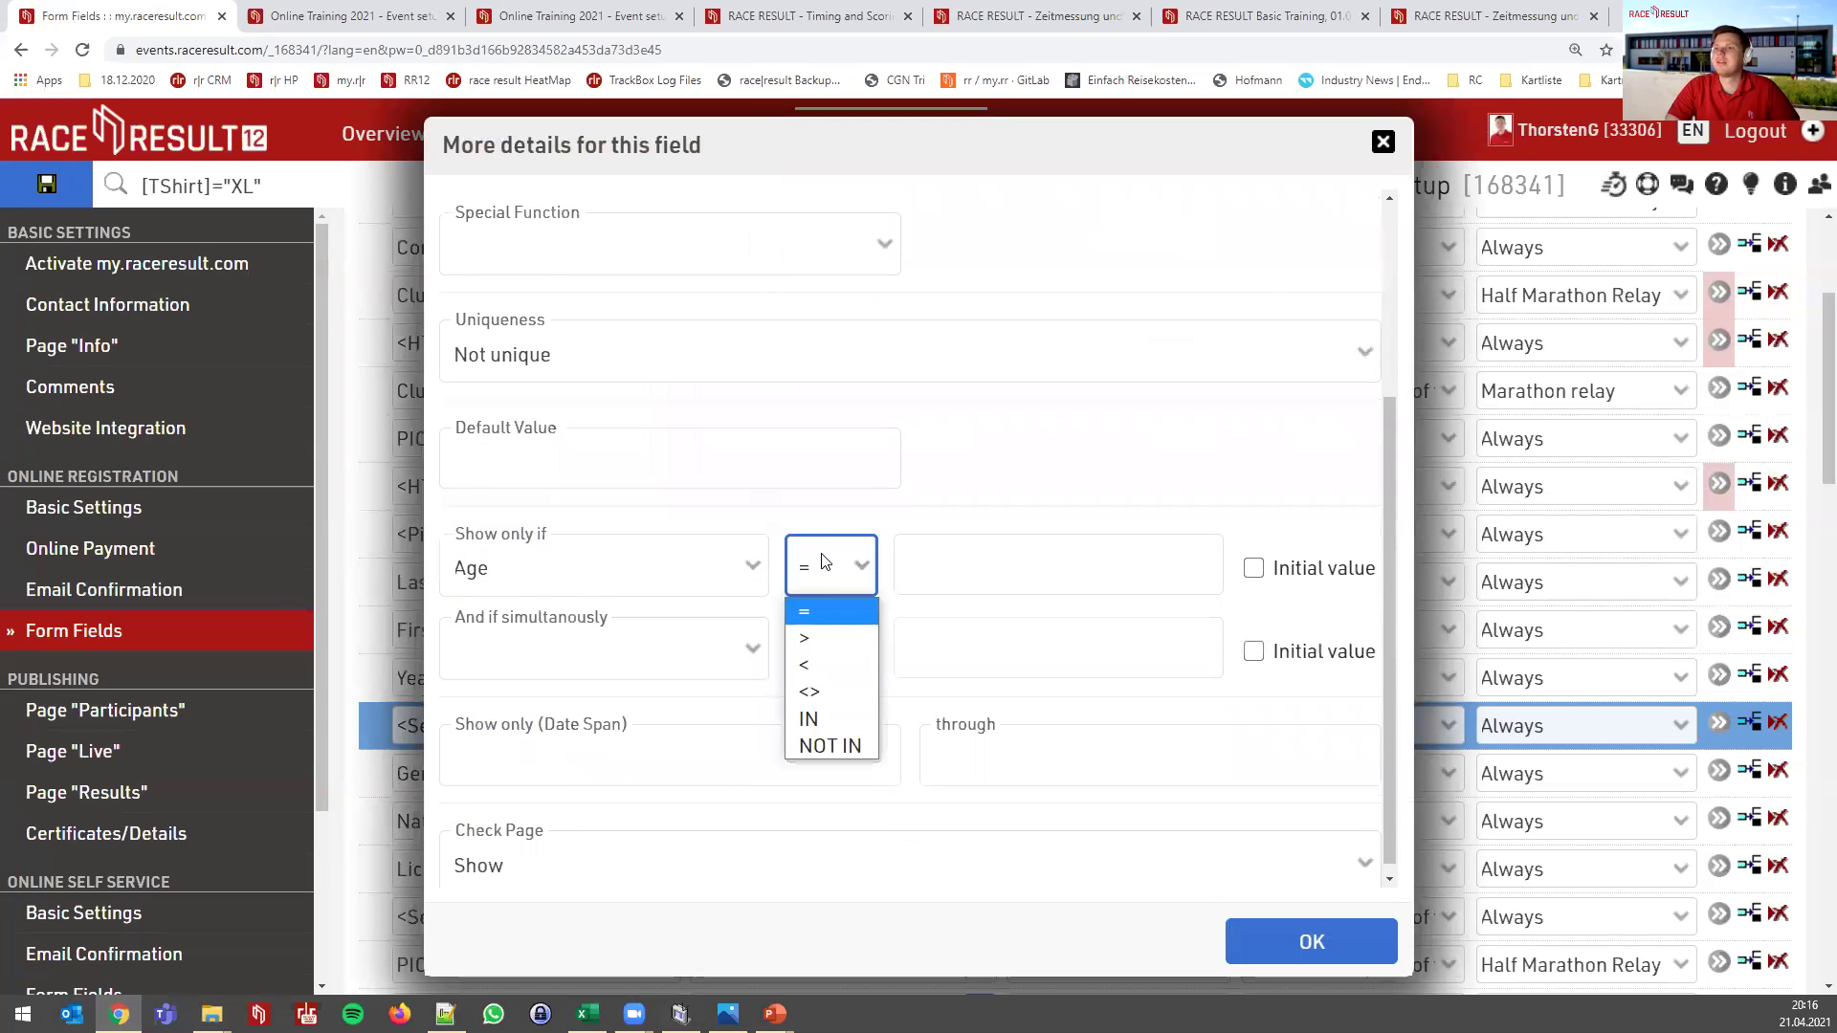
click(835, 664)
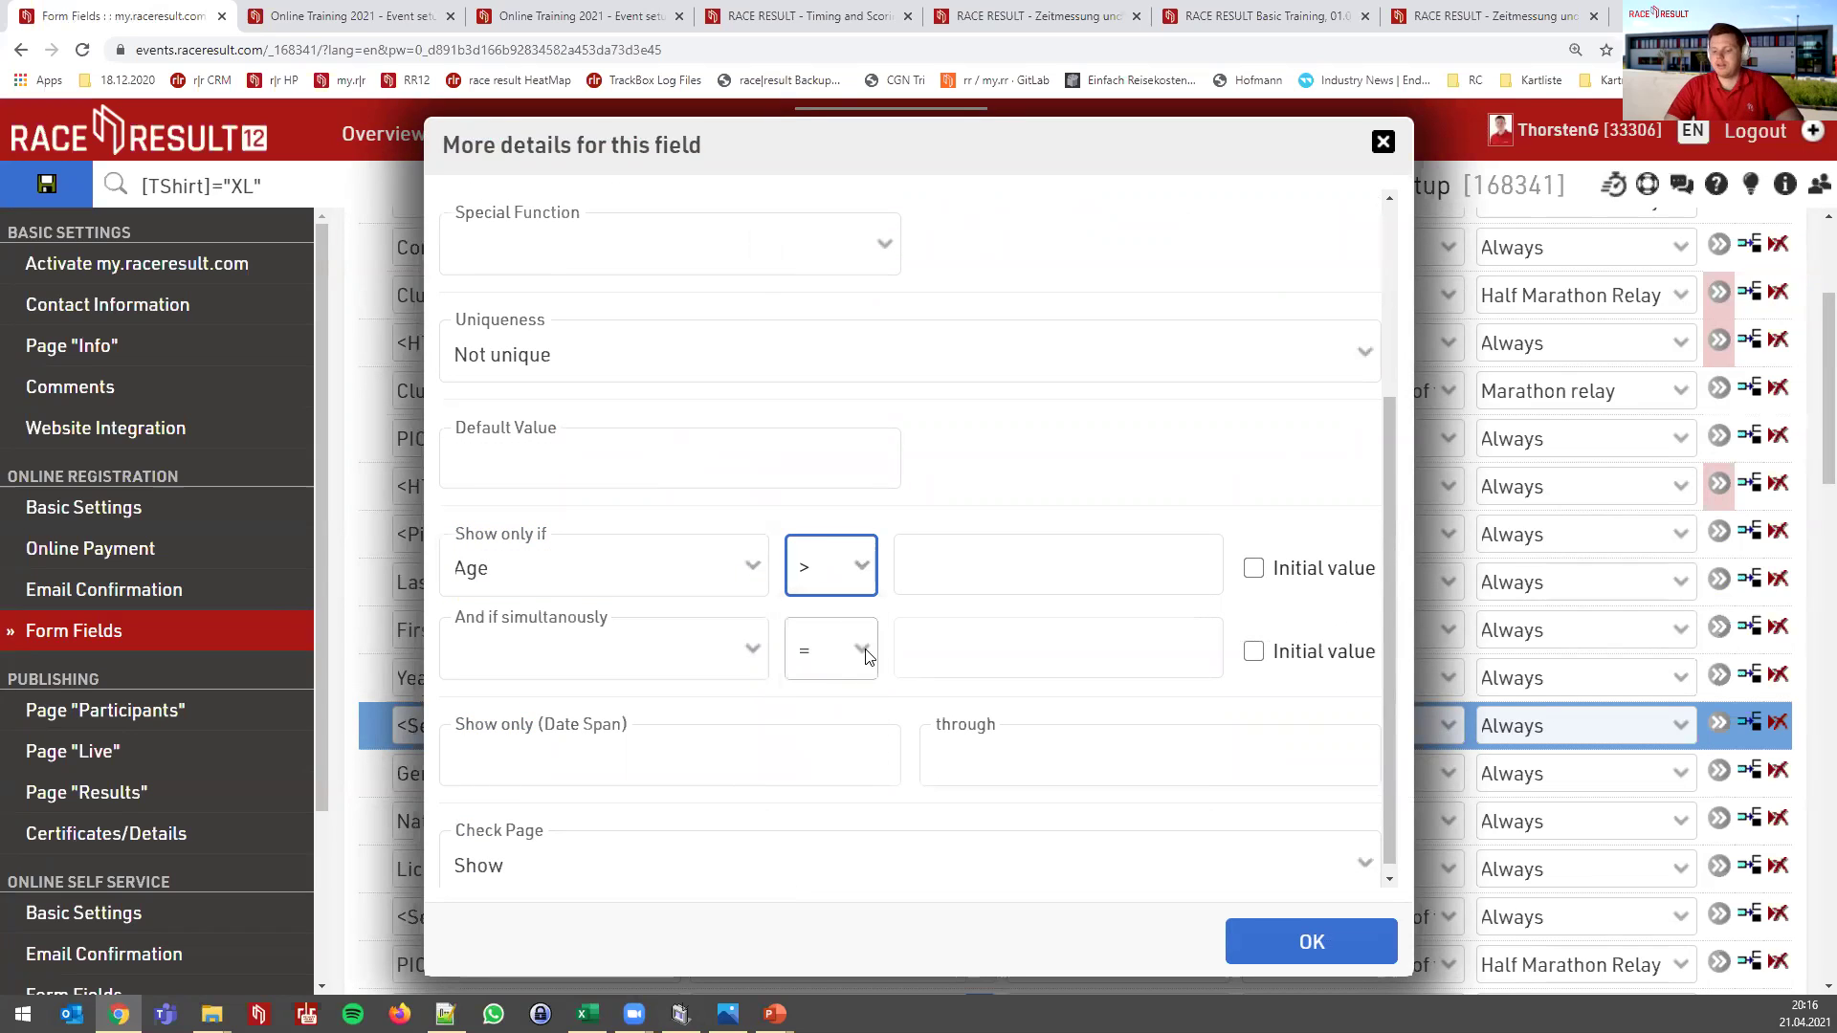
click(989, 561)
text(18)
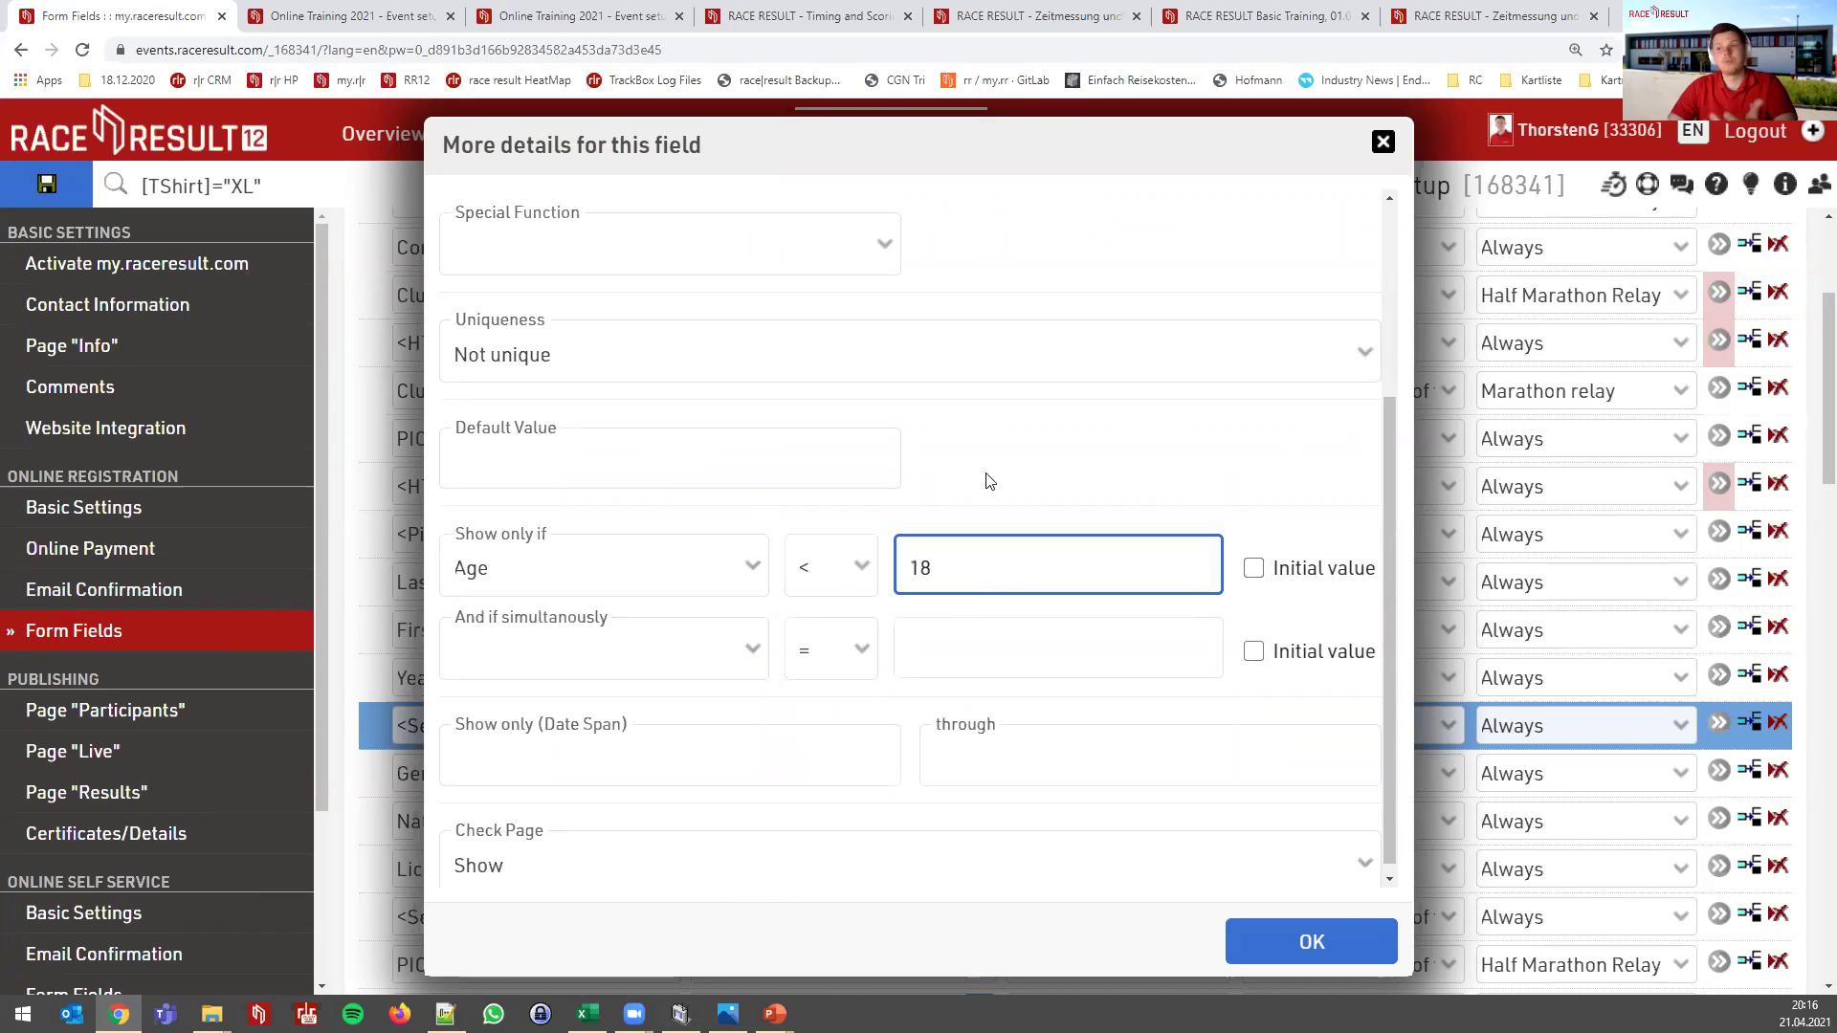
Base the Guardian Field's display condition on YearOfBirth < 2003 and apply it
drag(799, 128, 1086, 124)
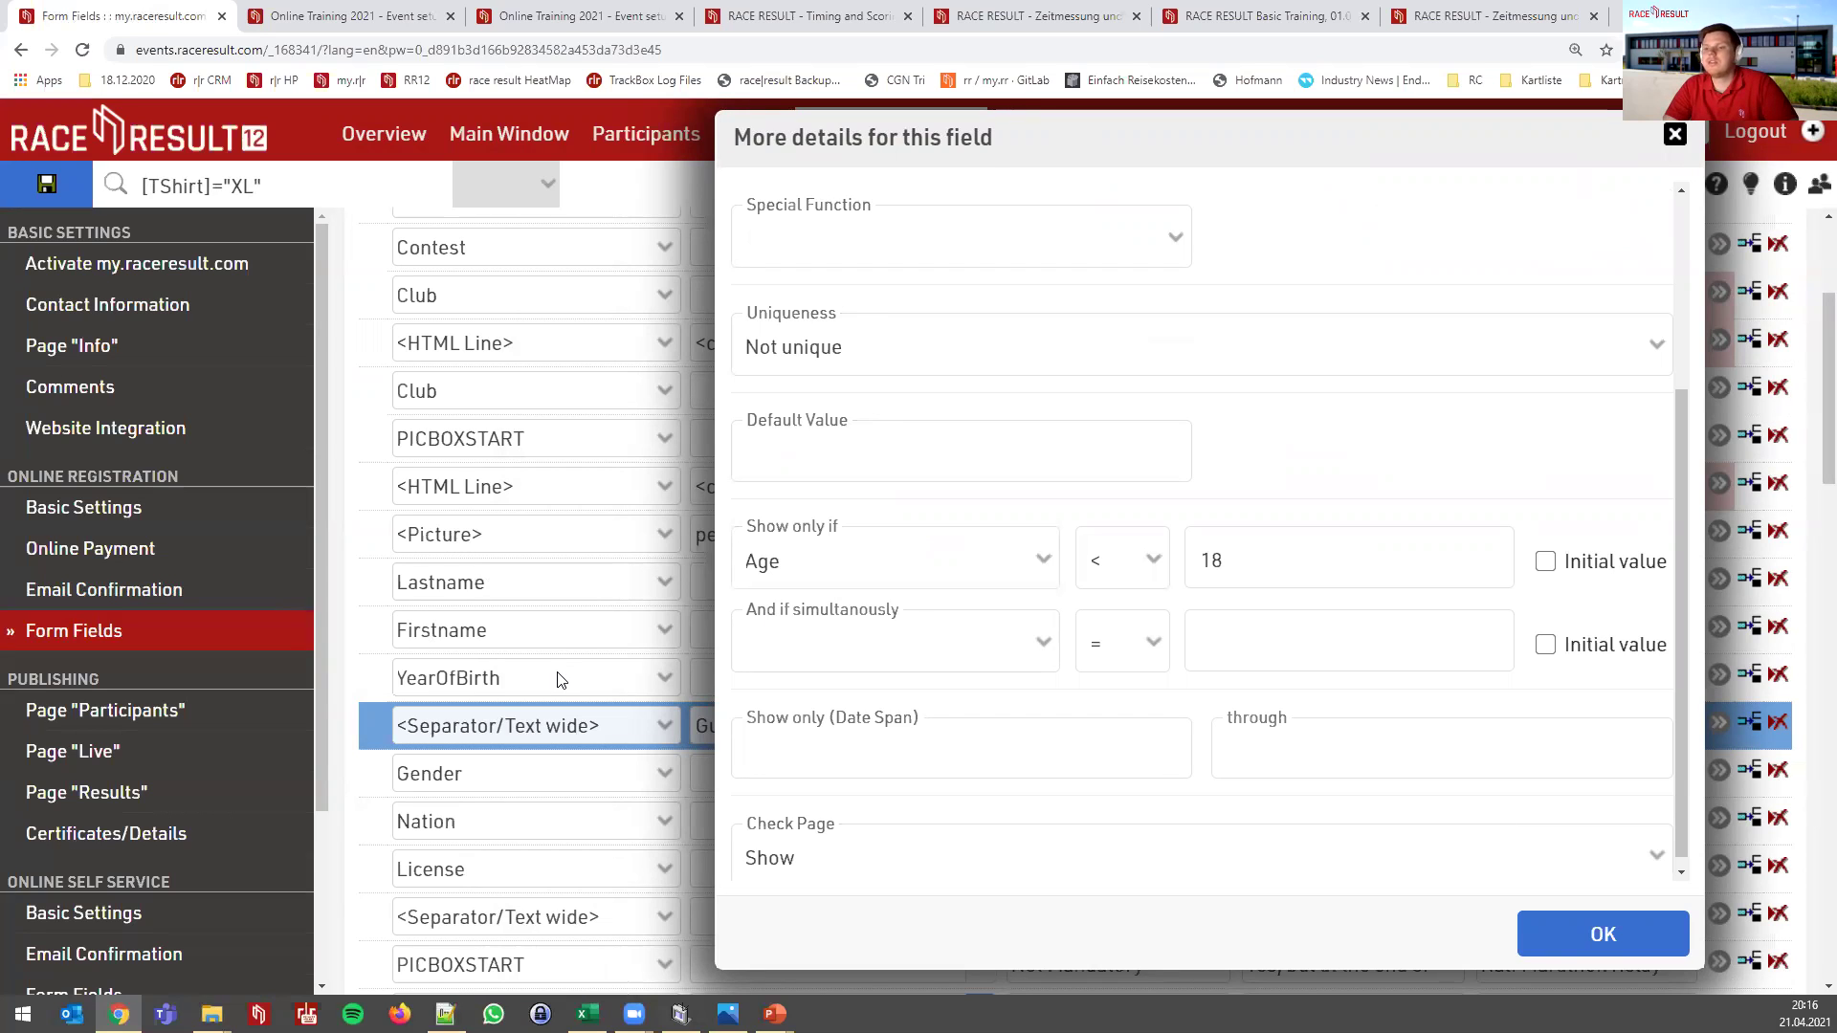
click(814, 569)
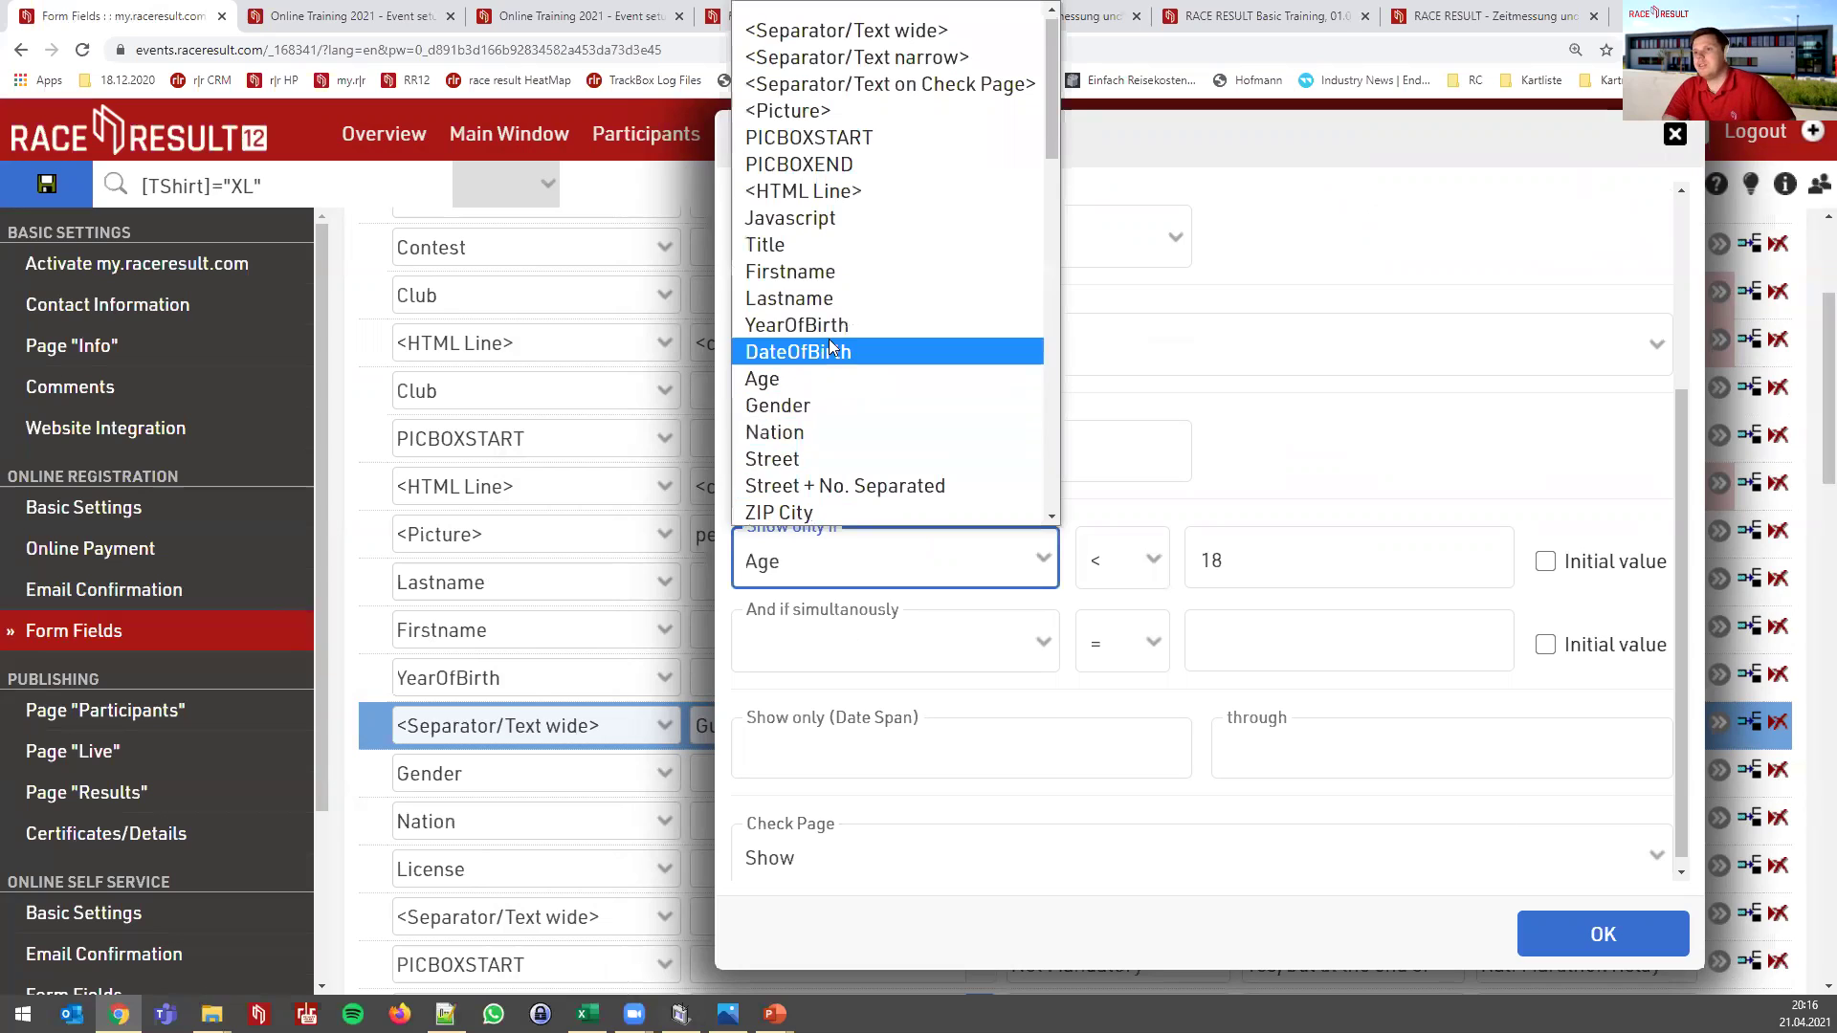
key(Escape)
drag(1221, 560, 1178, 560)
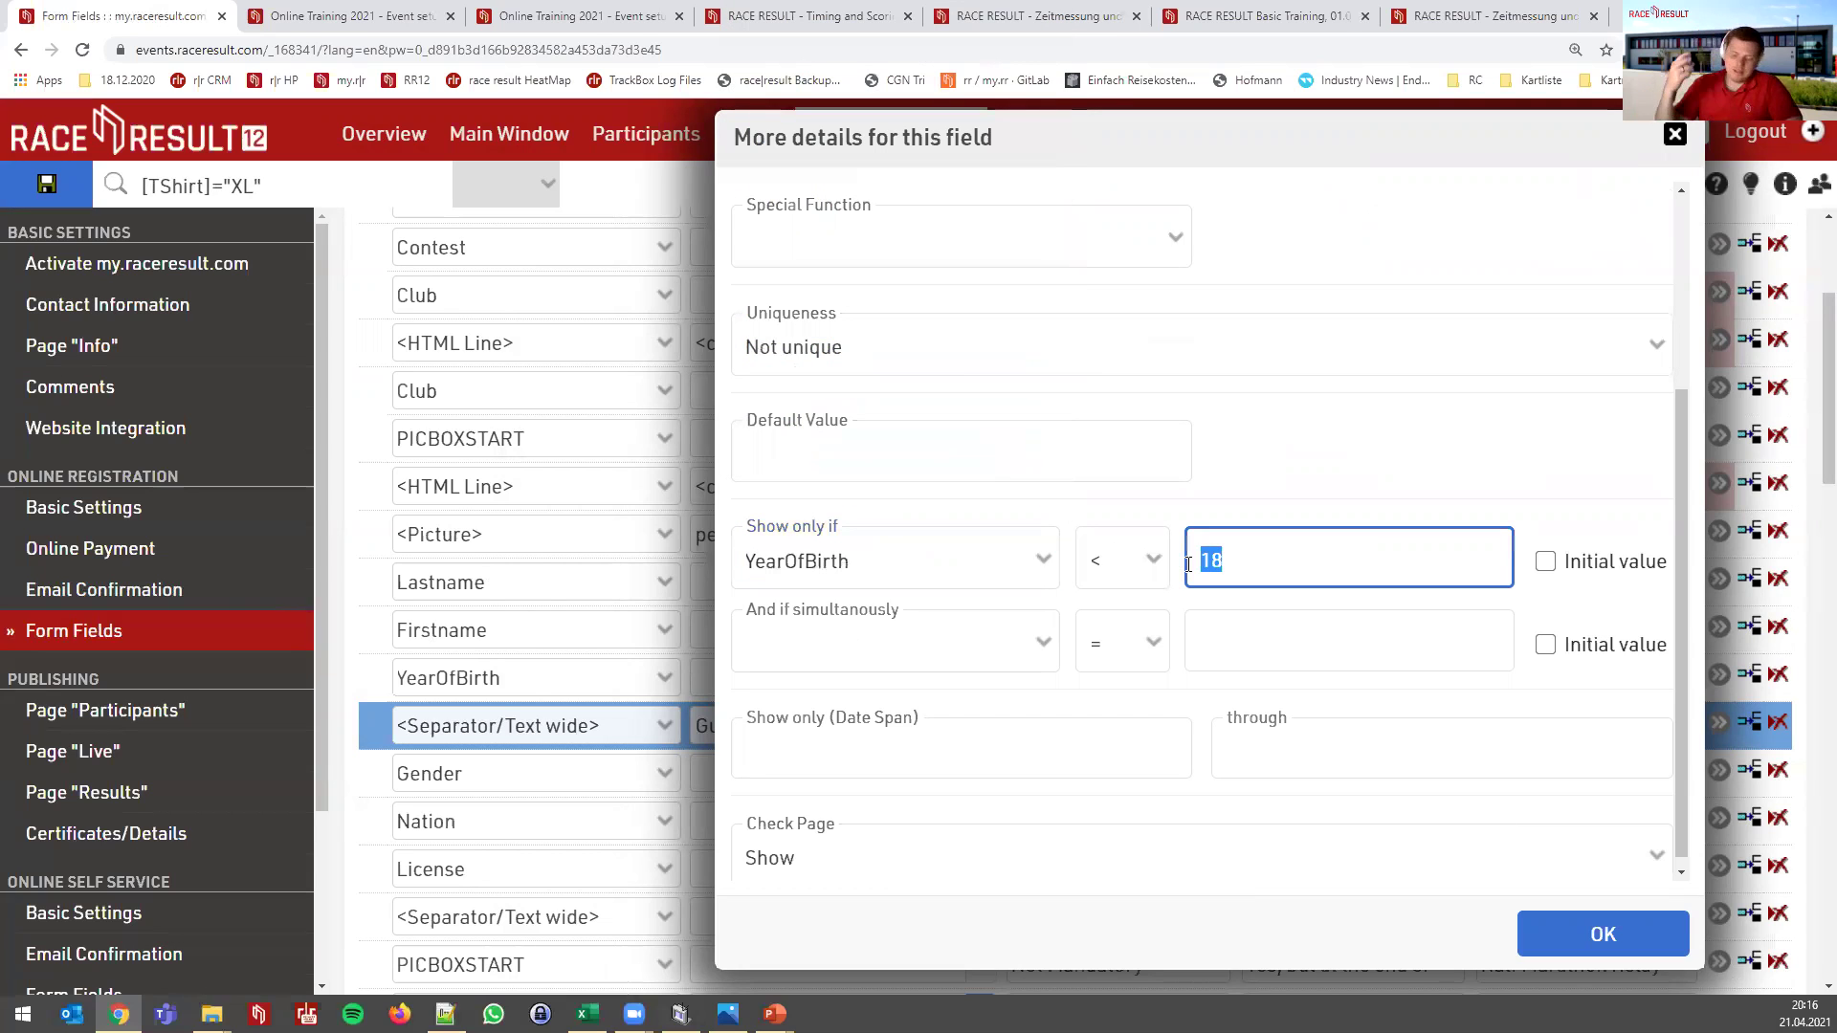
text(2003)
click(1210, 523)
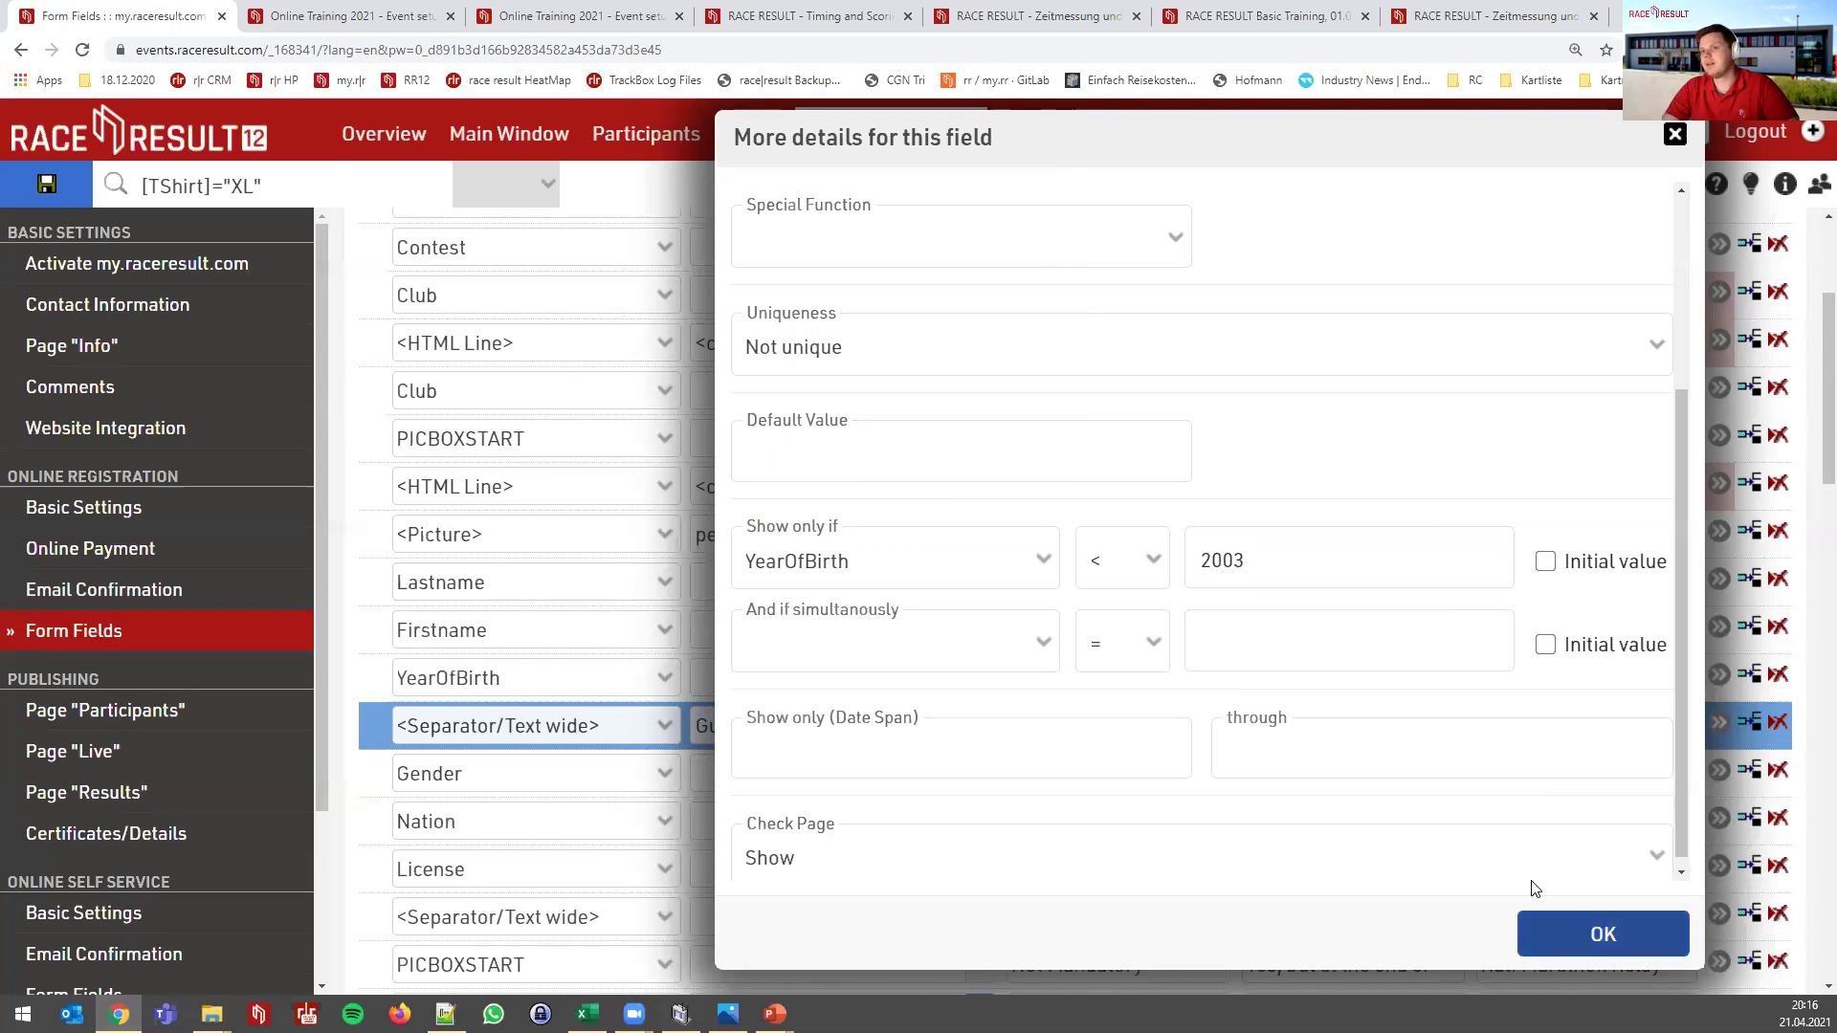
click(1588, 933)
Reload the registration page and test the Guardian Field's visibility with the birth years 2003, 2004 and 2002
click(350, 15)
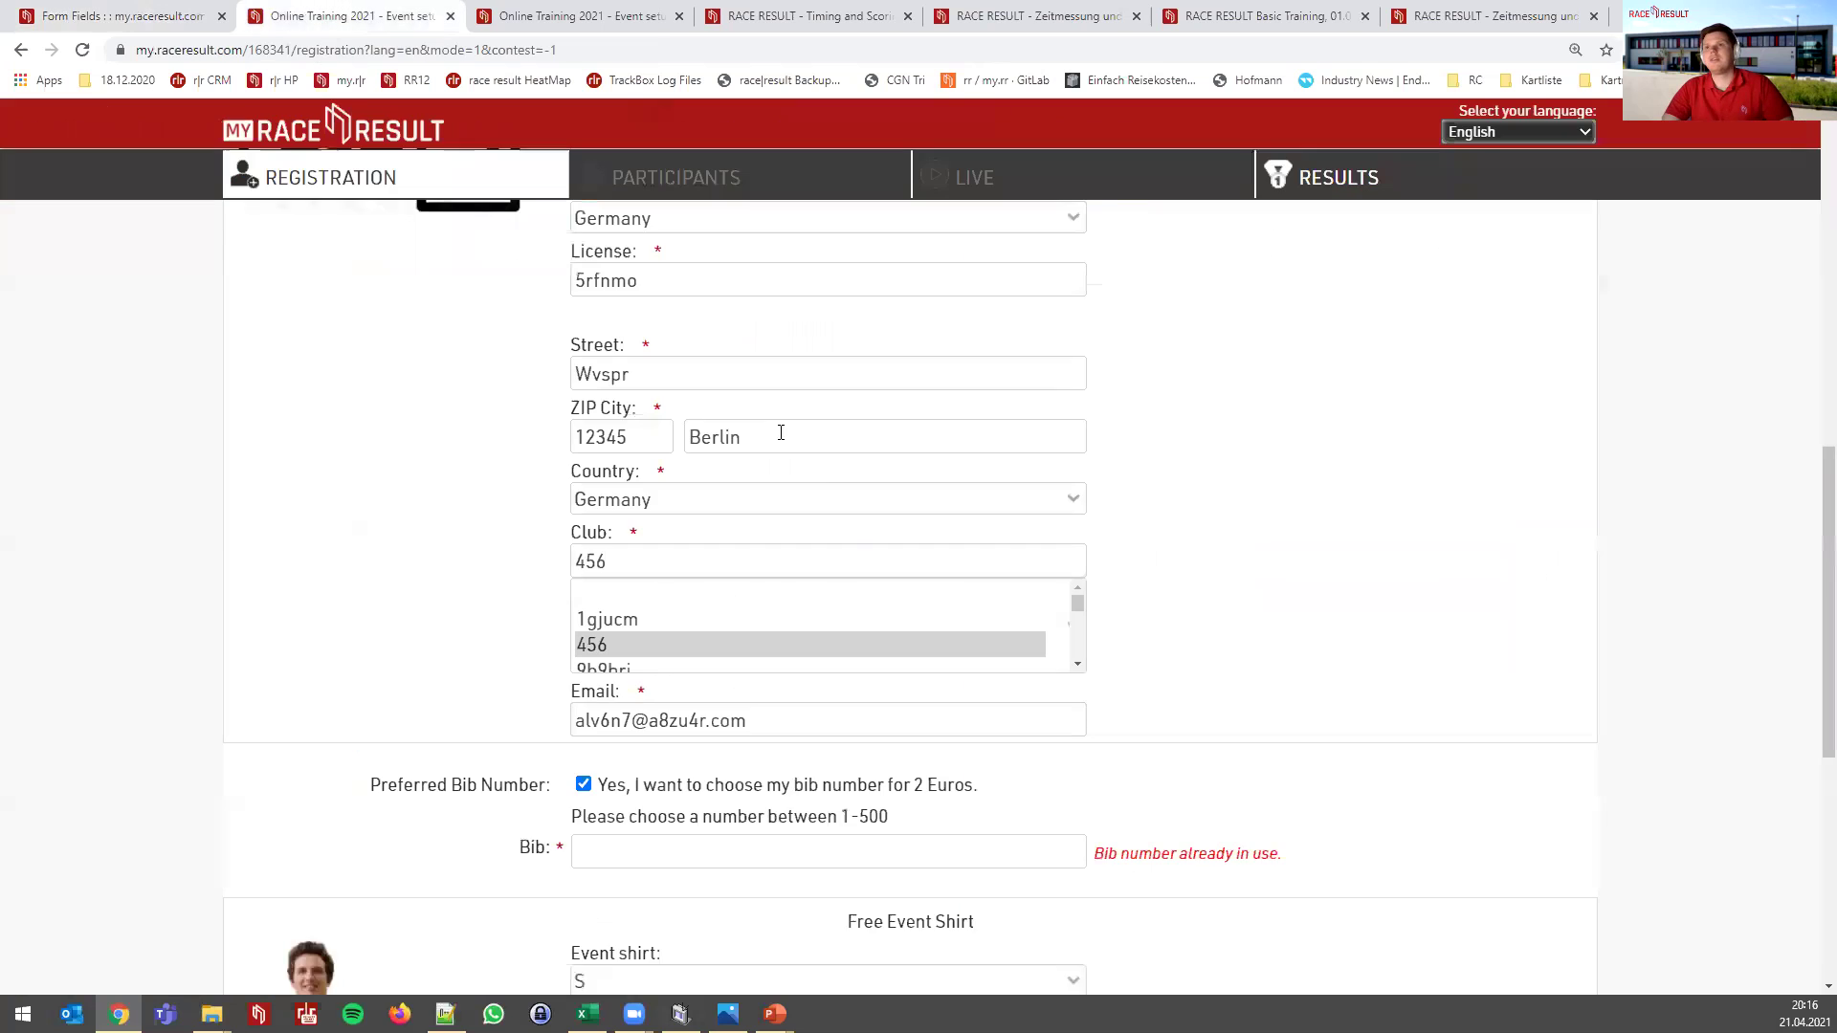
key(F5)
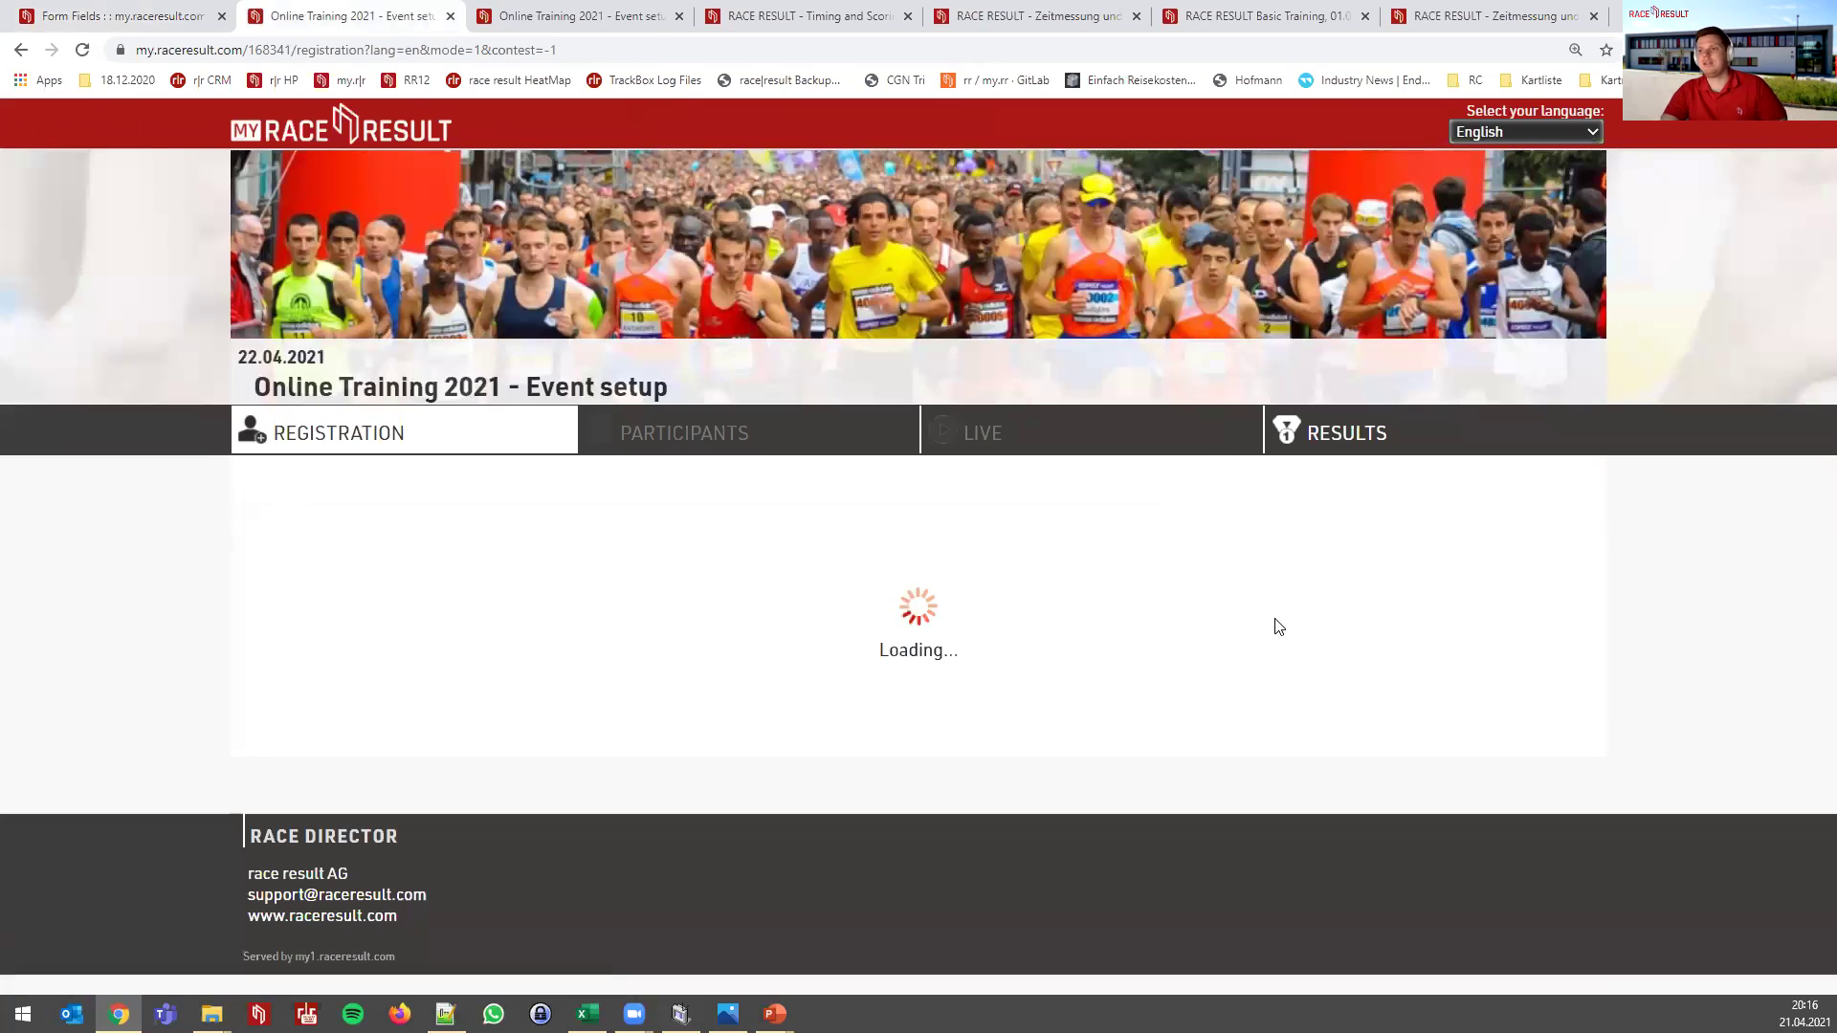
scroll(1278, 627, down, 5)
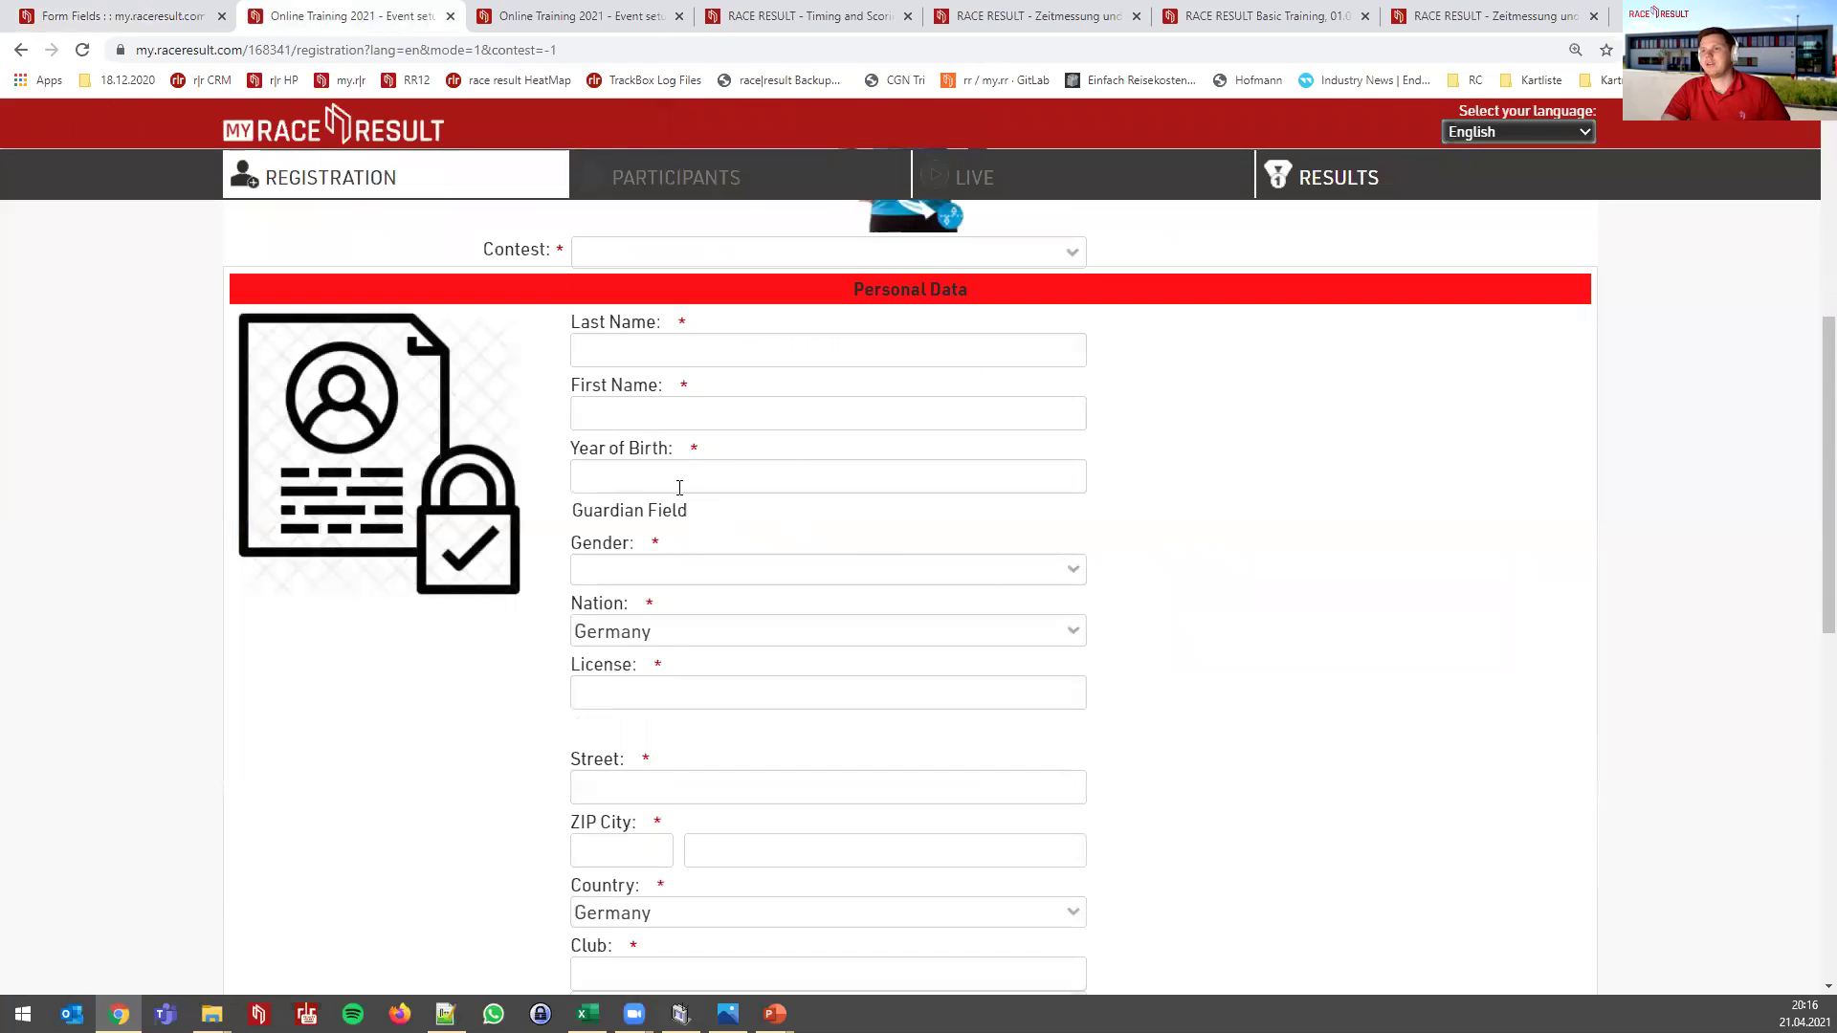
click(680, 488)
text(2003)
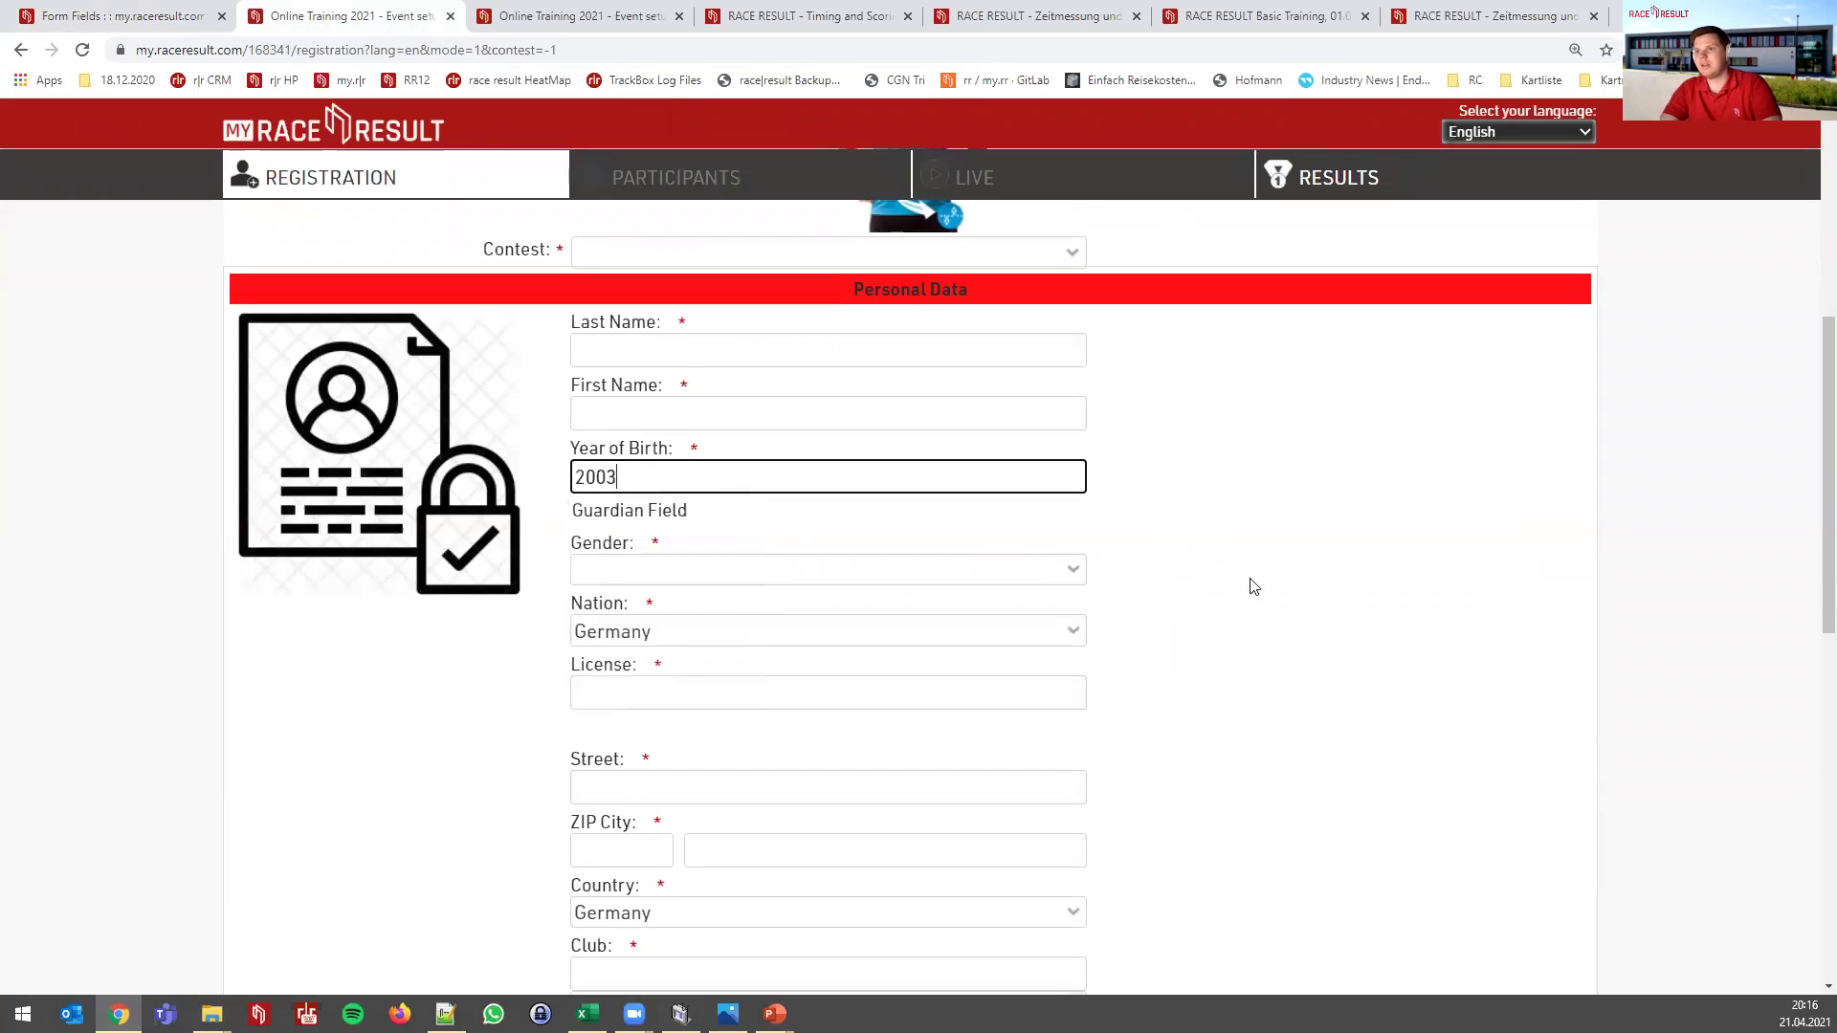
click(1337, 545)
click(685, 475)
key(BackSpace)
text(4)
click(1307, 588)
click(800, 478)
key(BackSpace)
text(2)
click(1267, 574)
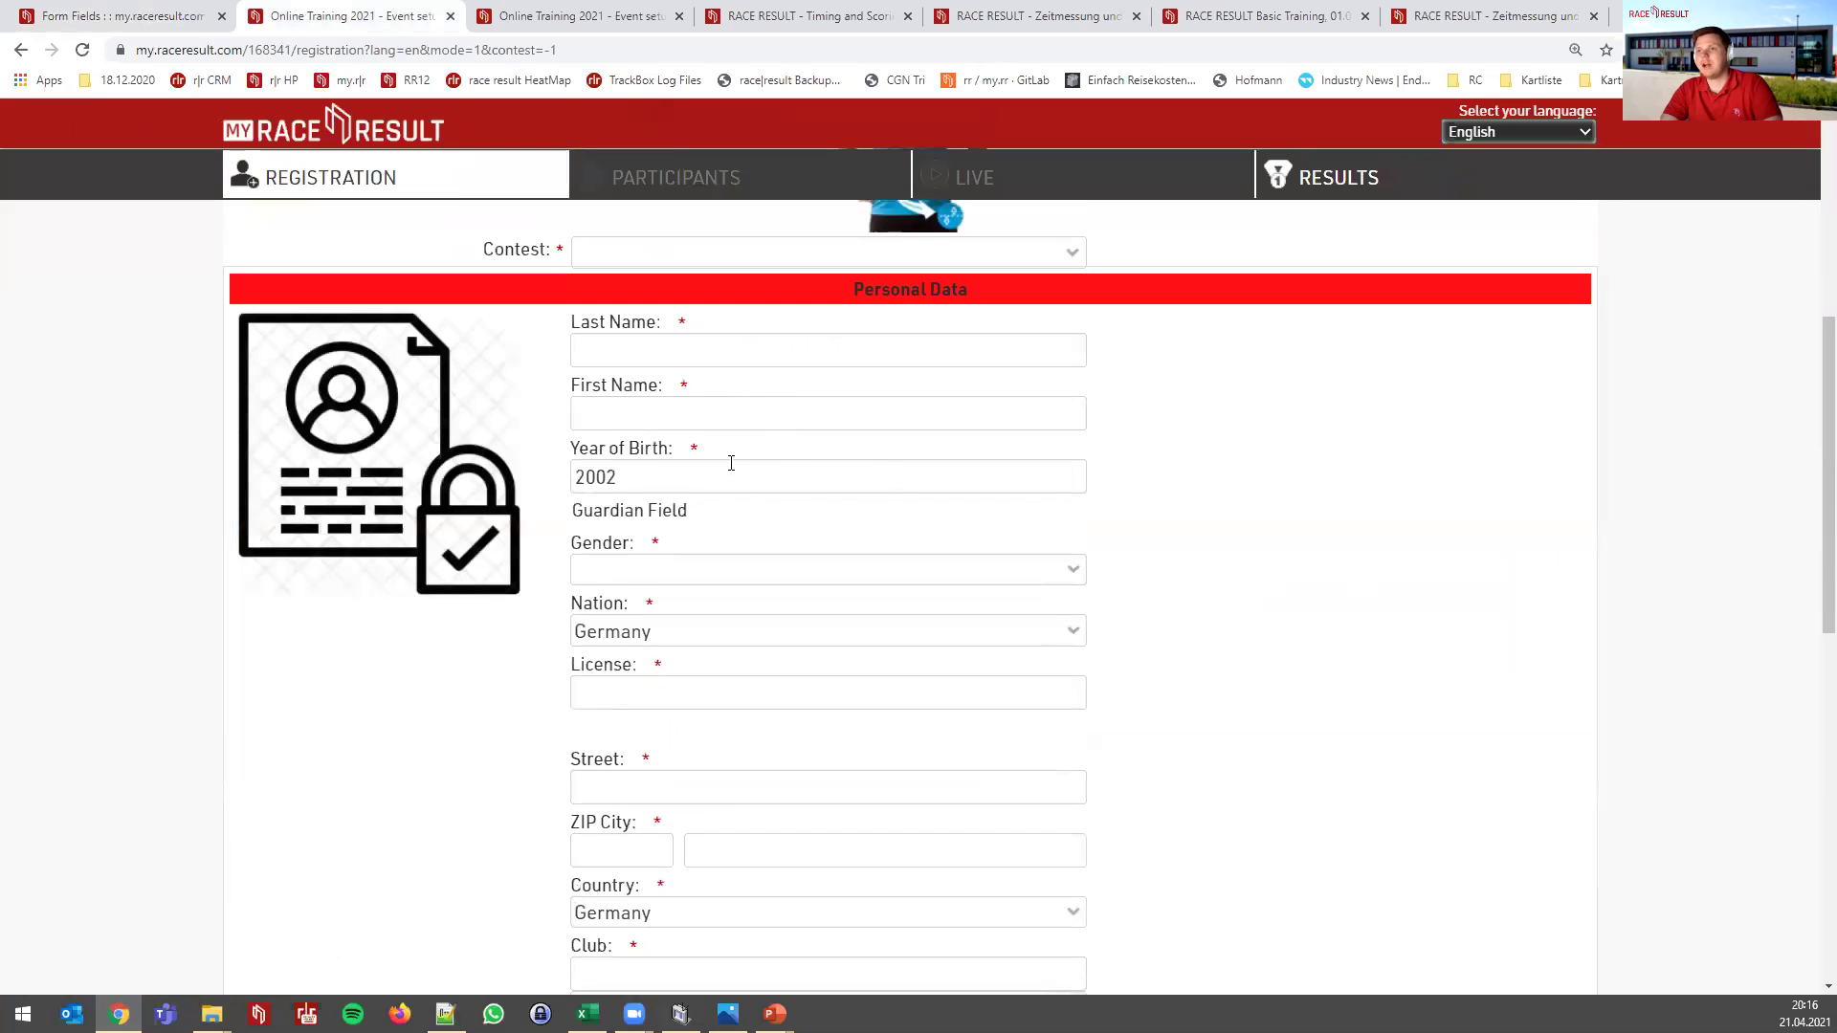
Return to the form field settings and change the comparison in the Guardian Field's display condition to >
key(ctrl+Page_Up)
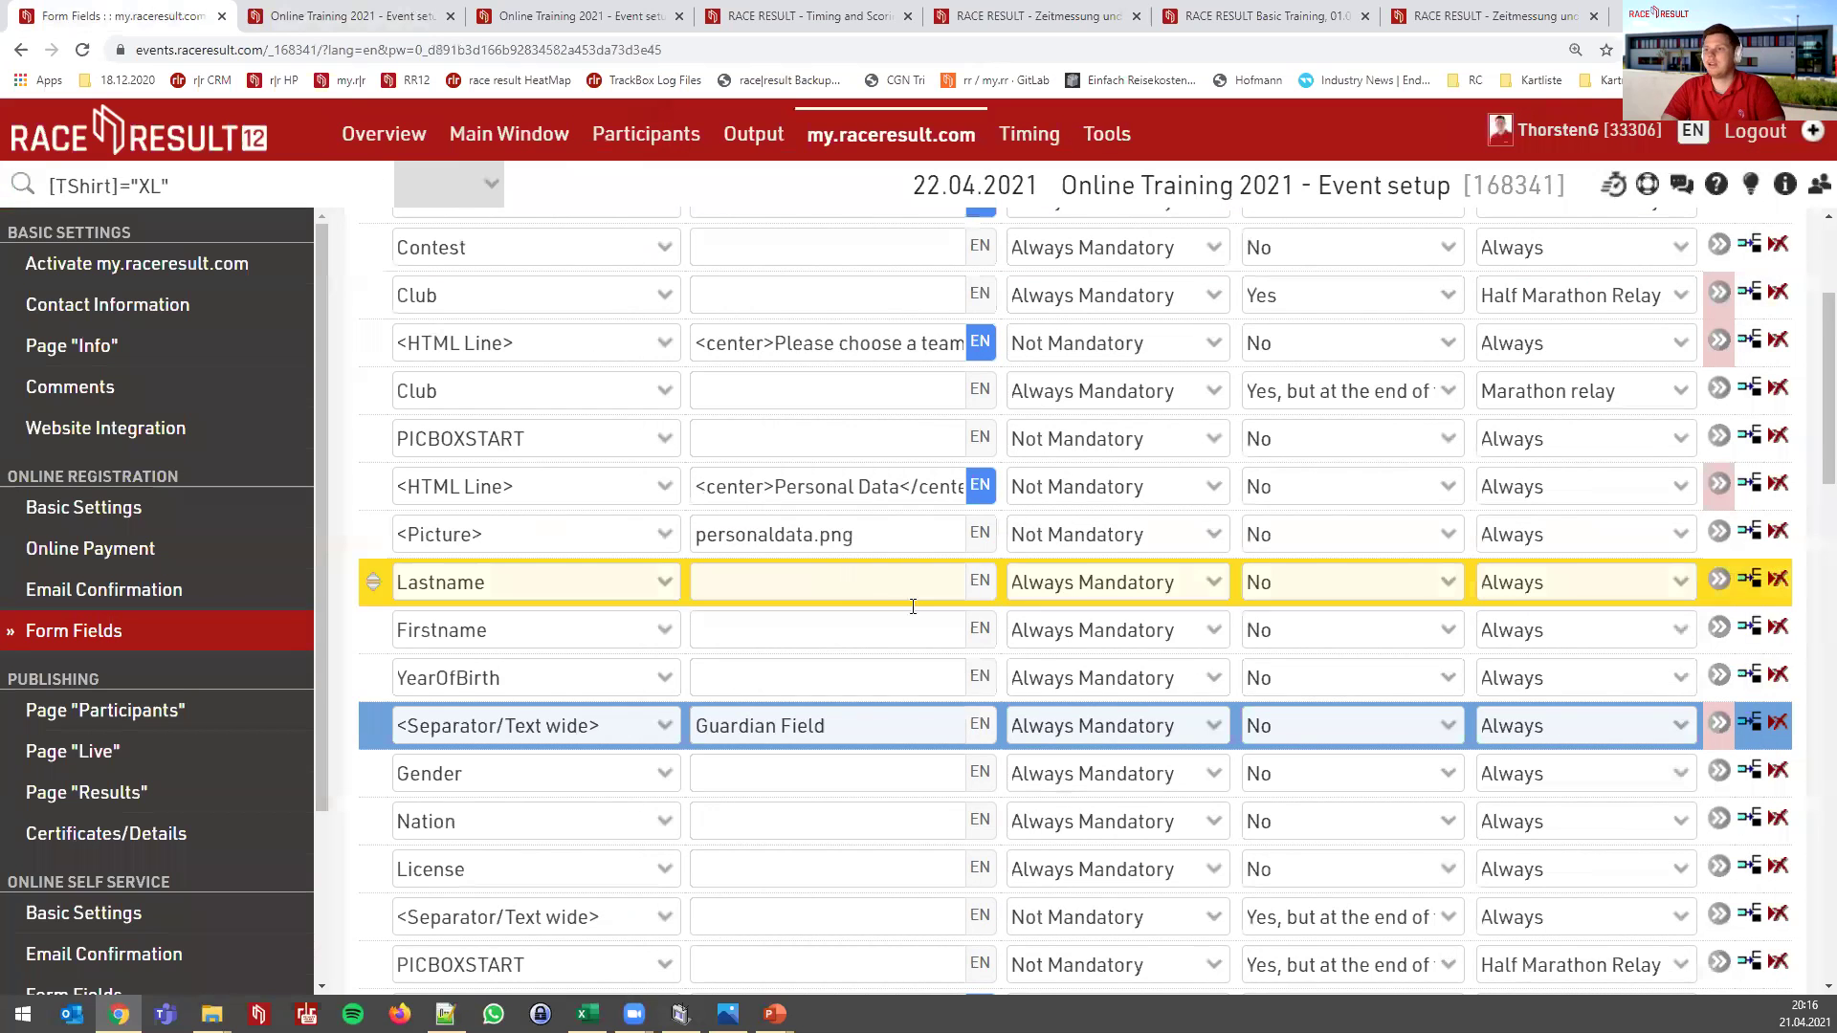
click(1719, 723)
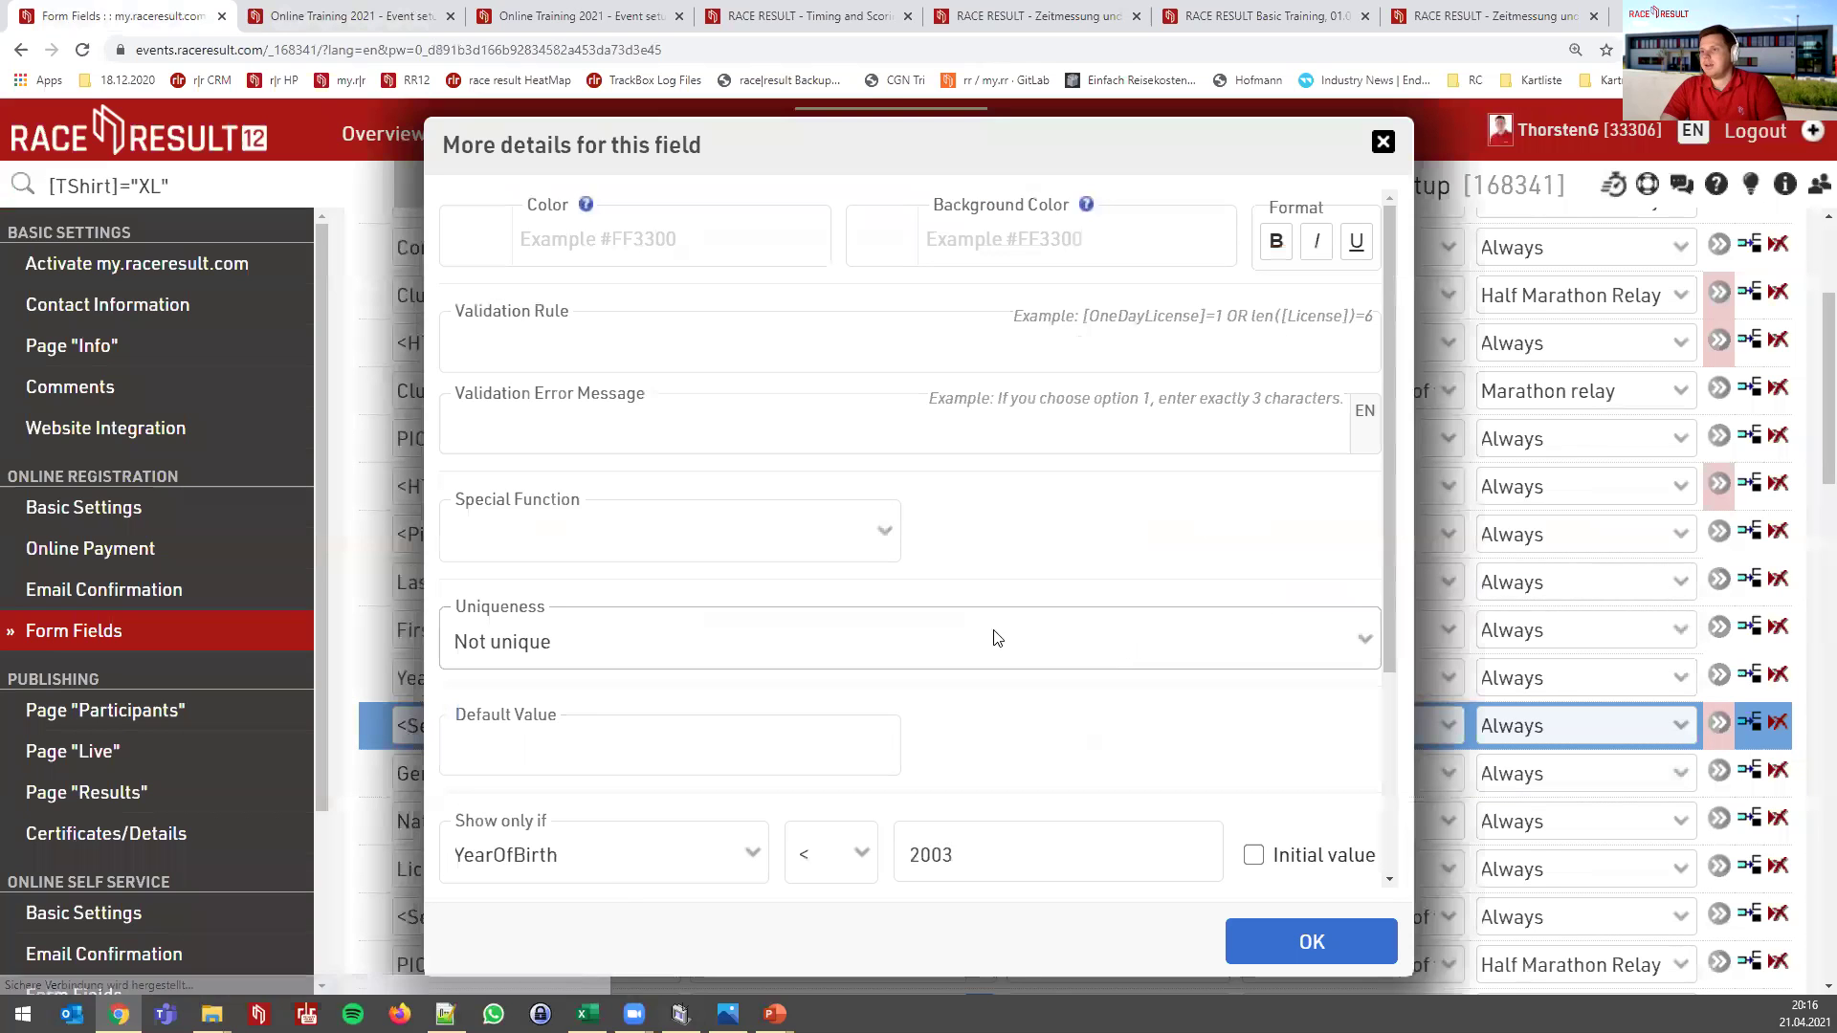
click(813, 854)
click(825, 700)
scroll(1085, 718, down, 1)
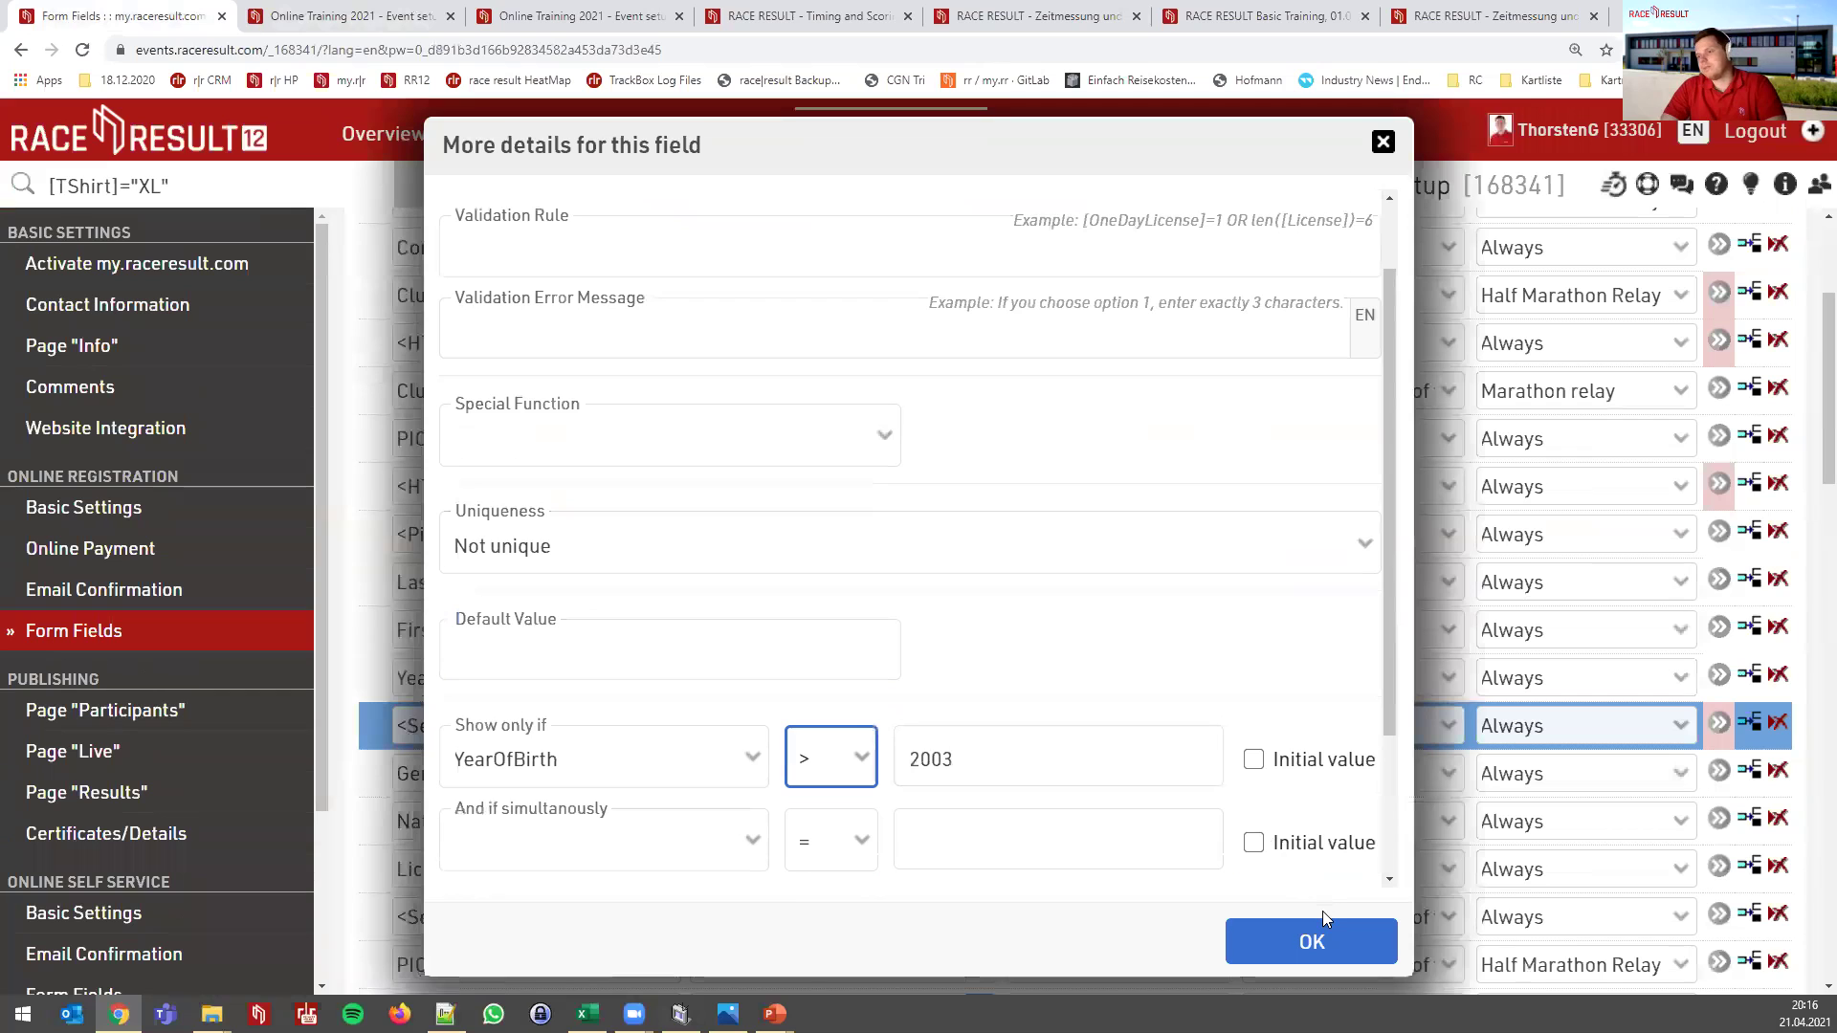
click(821, 756)
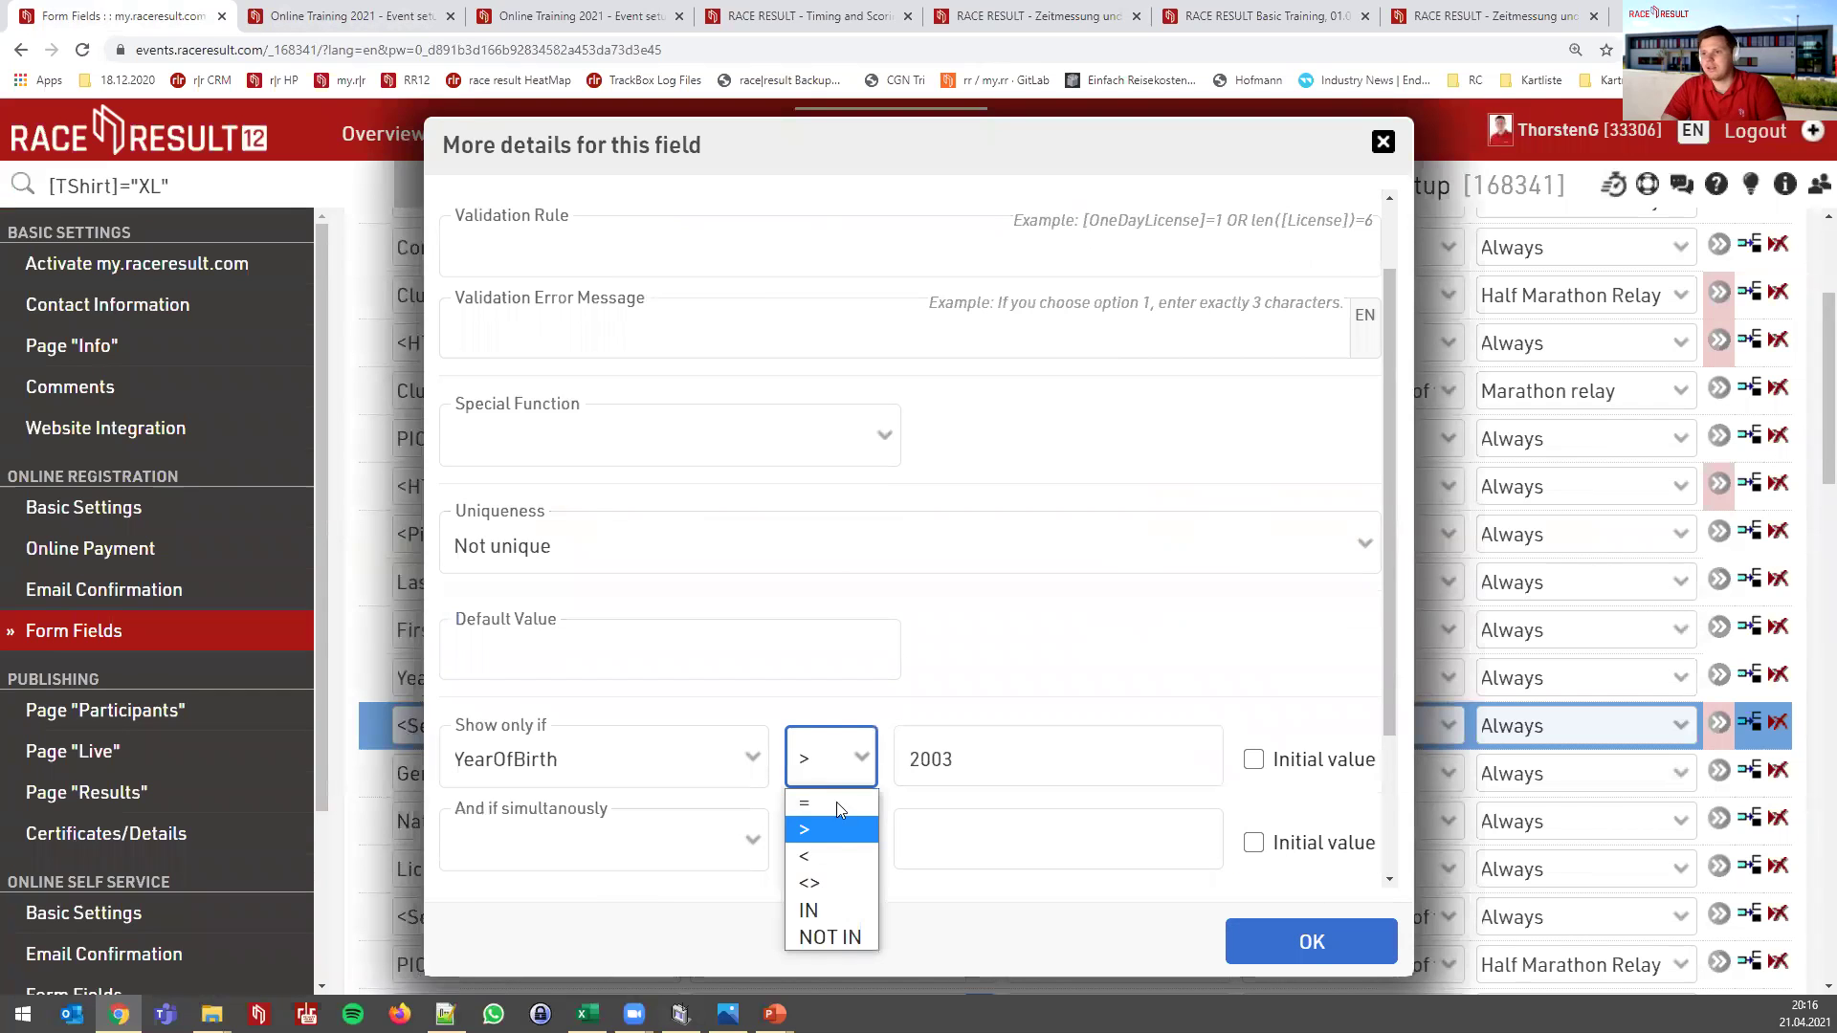
click(831, 802)
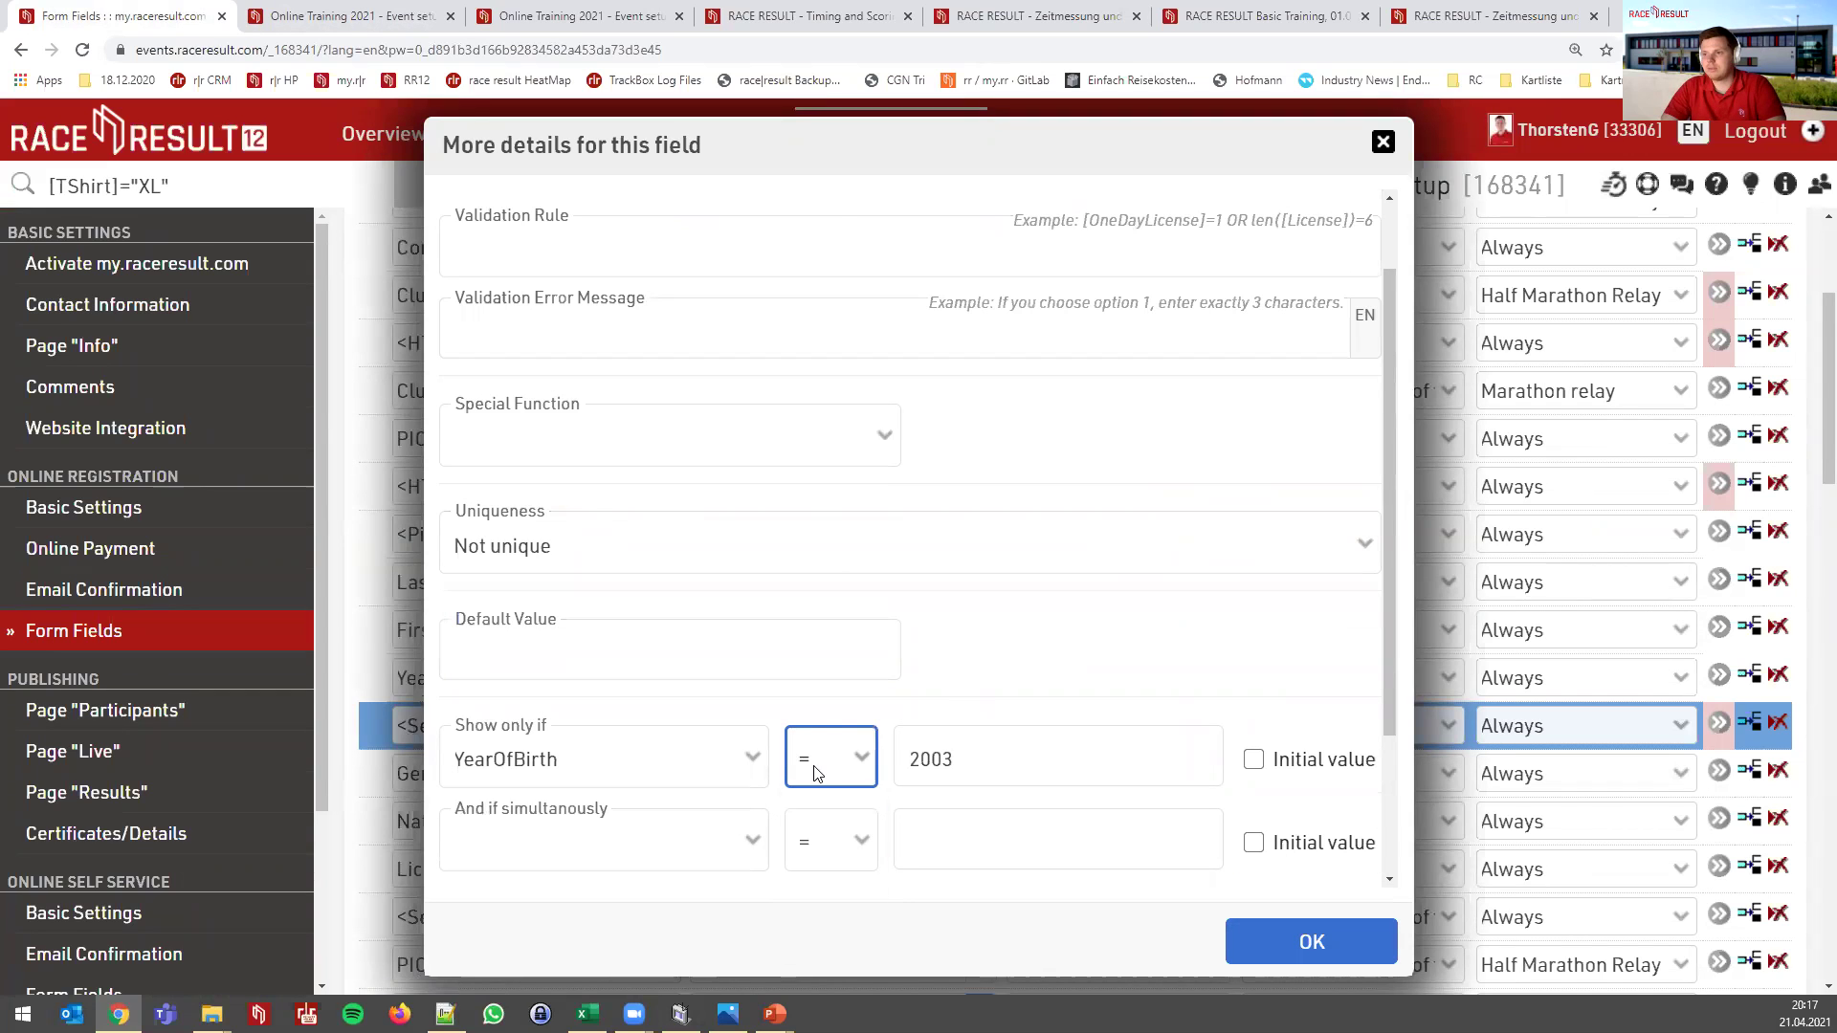
click(832, 759)
click(832, 759)
click(832, 759)
click(829, 830)
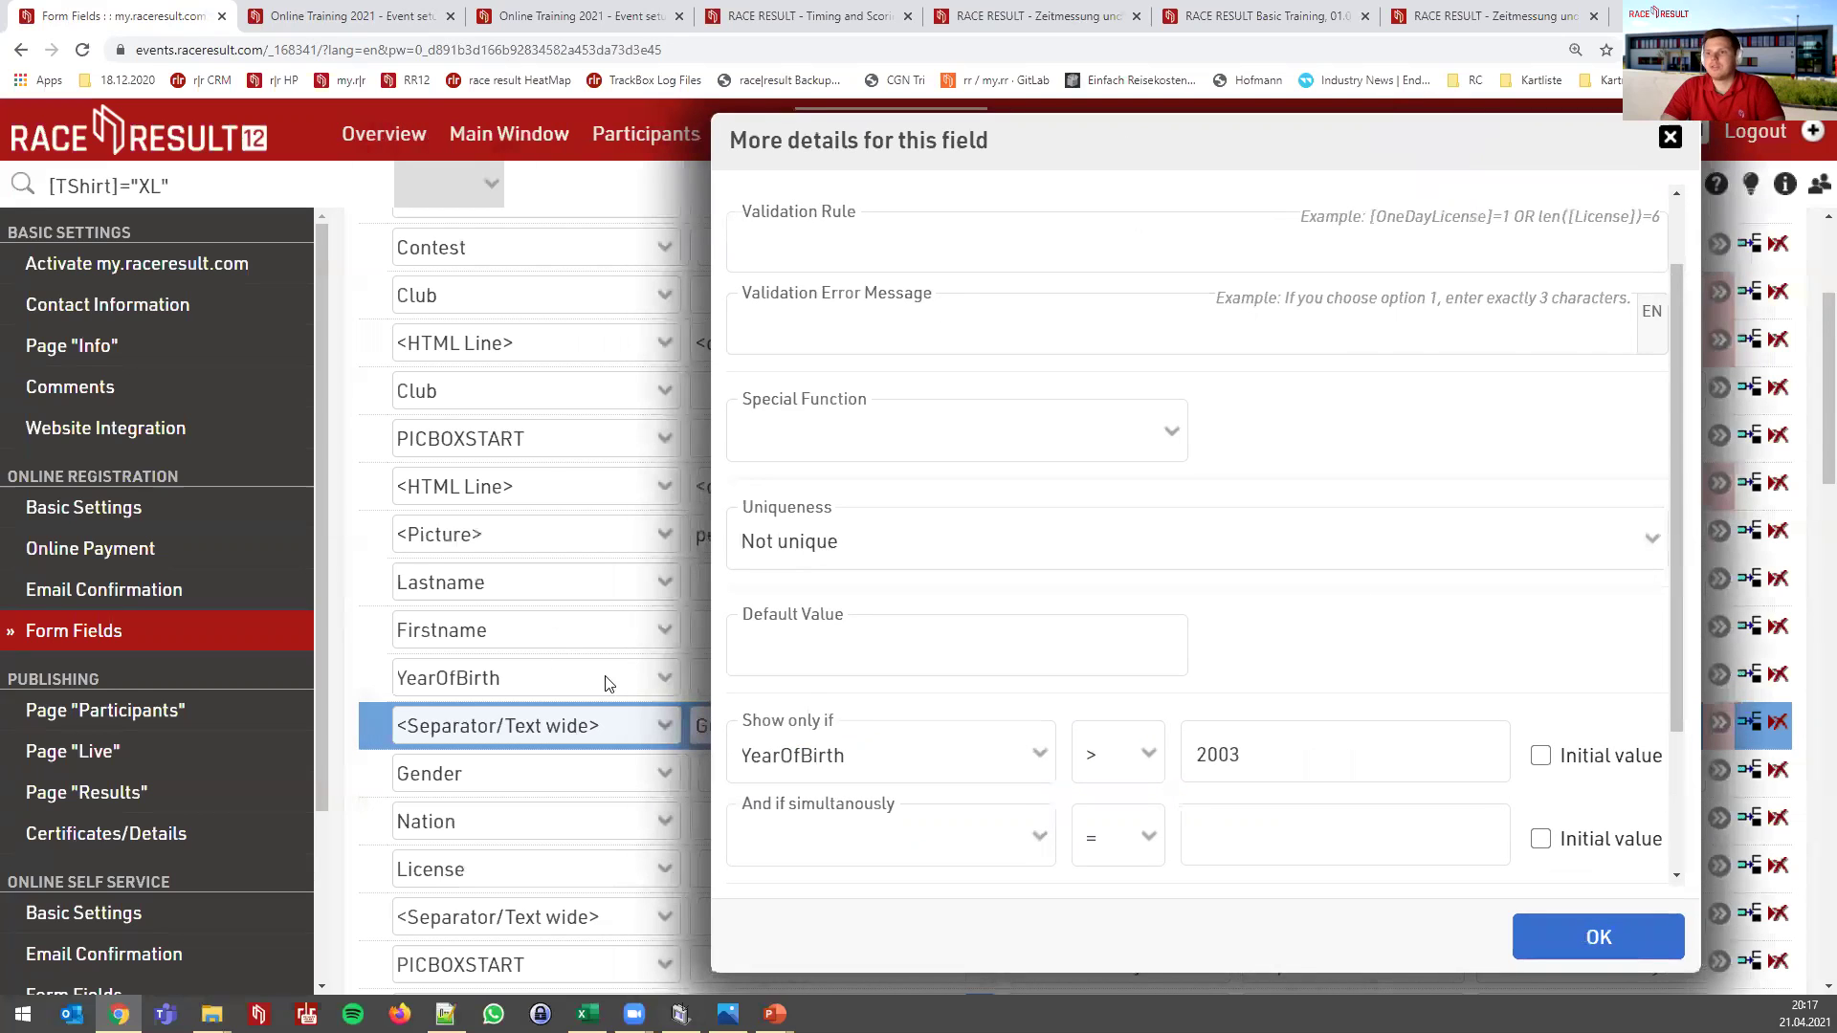
Base the Guardian Field's display condition on DateOfBirth and change the YearOfBirth entry field above it to DateOfBirth
click(856, 756)
click(842, 533)
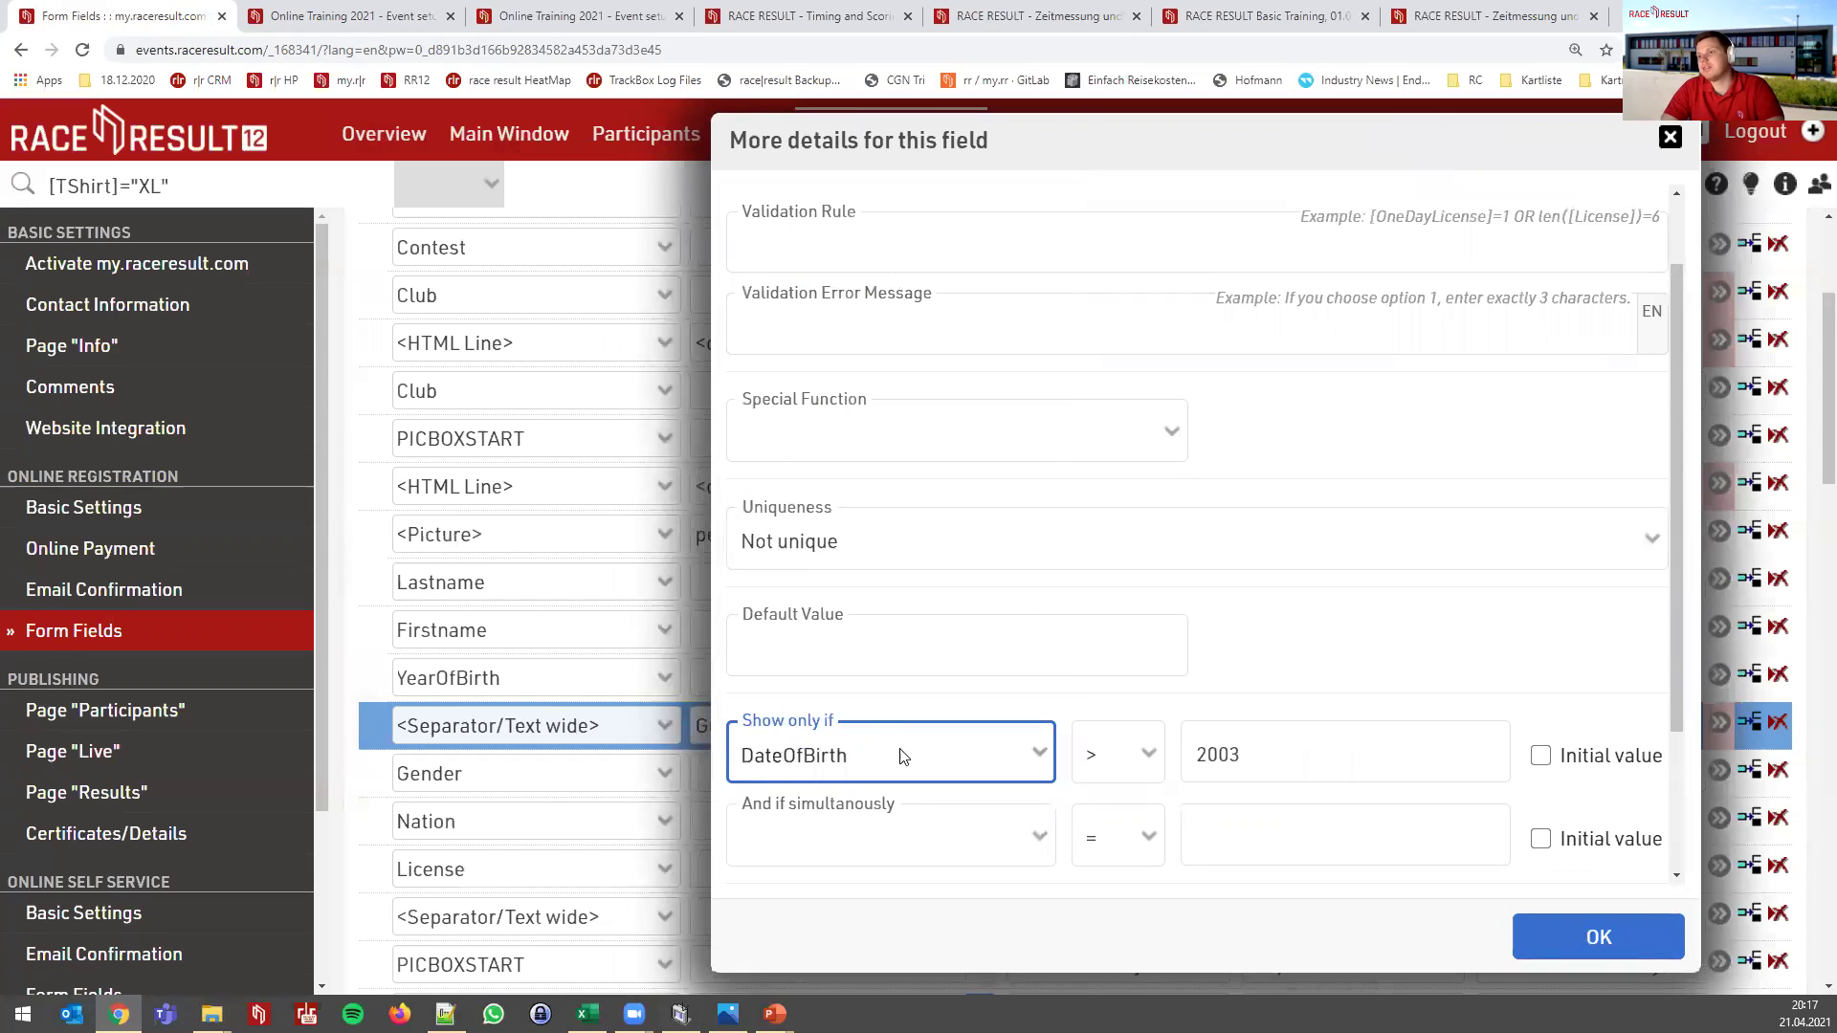
click(1550, 937)
click(509, 679)
scroll(478, 478, down, 1)
click(449, 432)
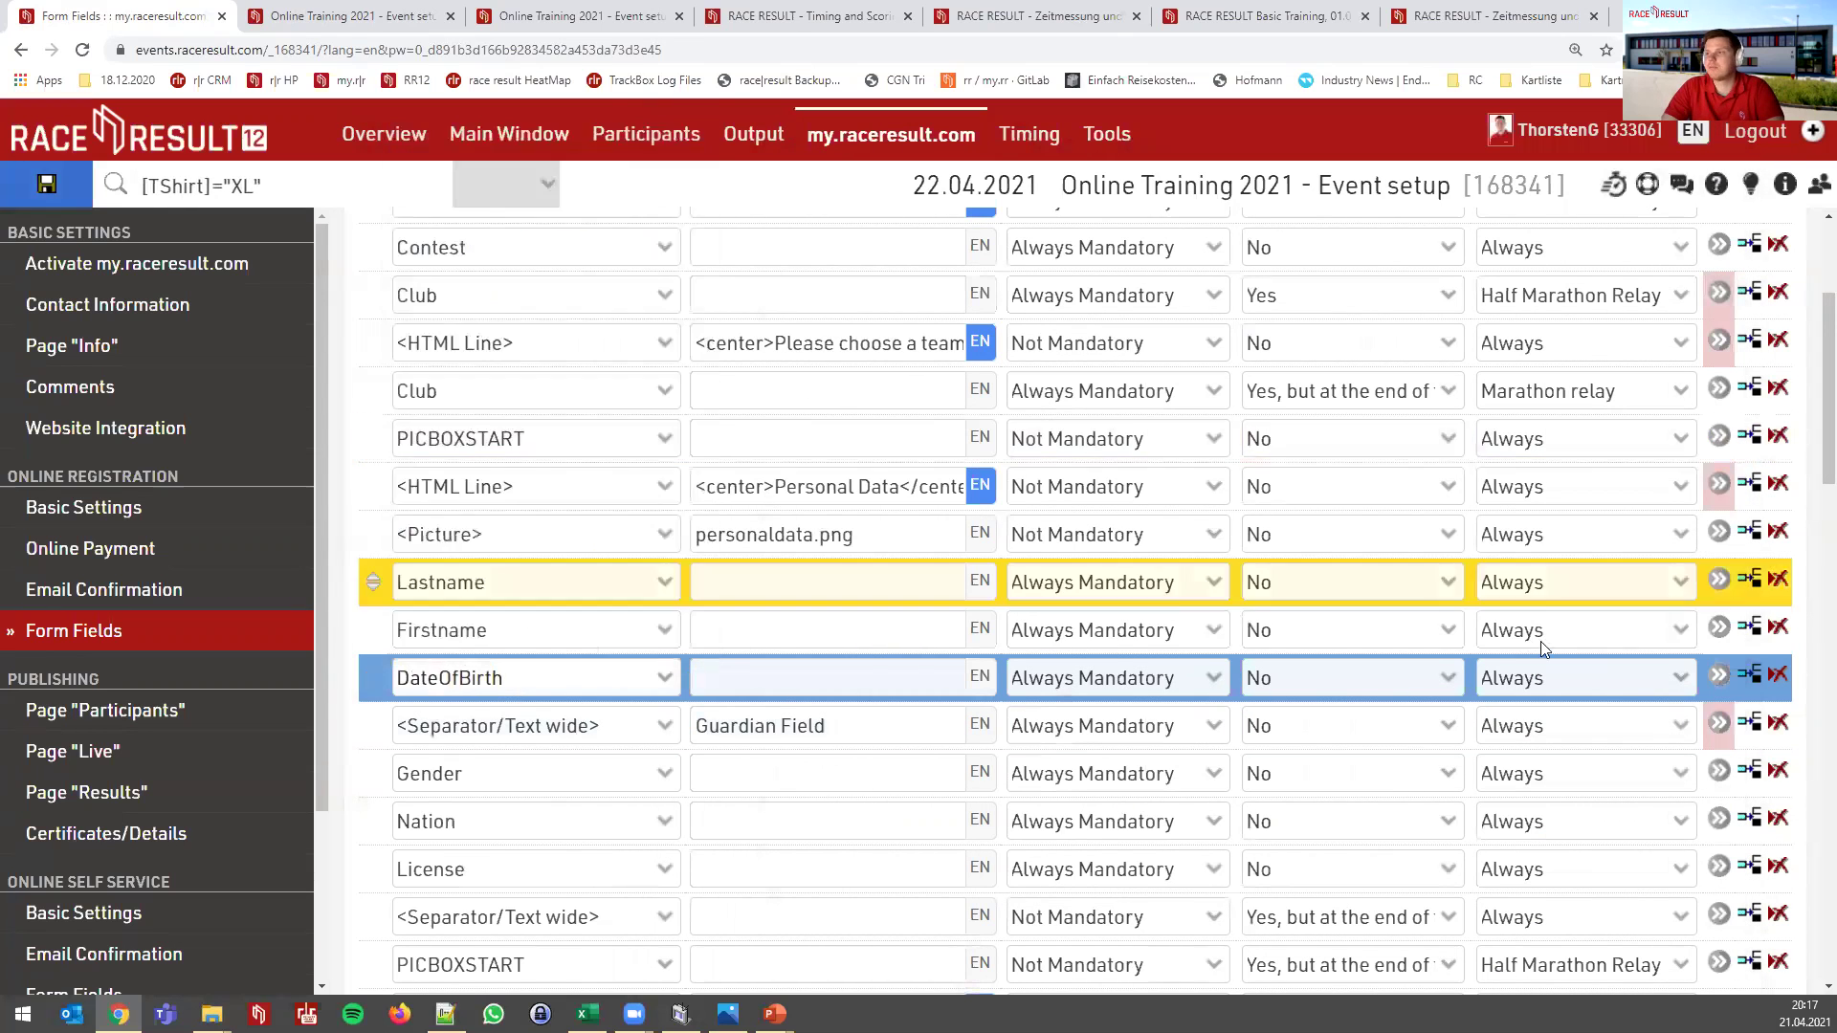
Set the comparison value of the Guardian Field's DateOfBirth condition to #2003-04-01# and apply it
click(1717, 723)
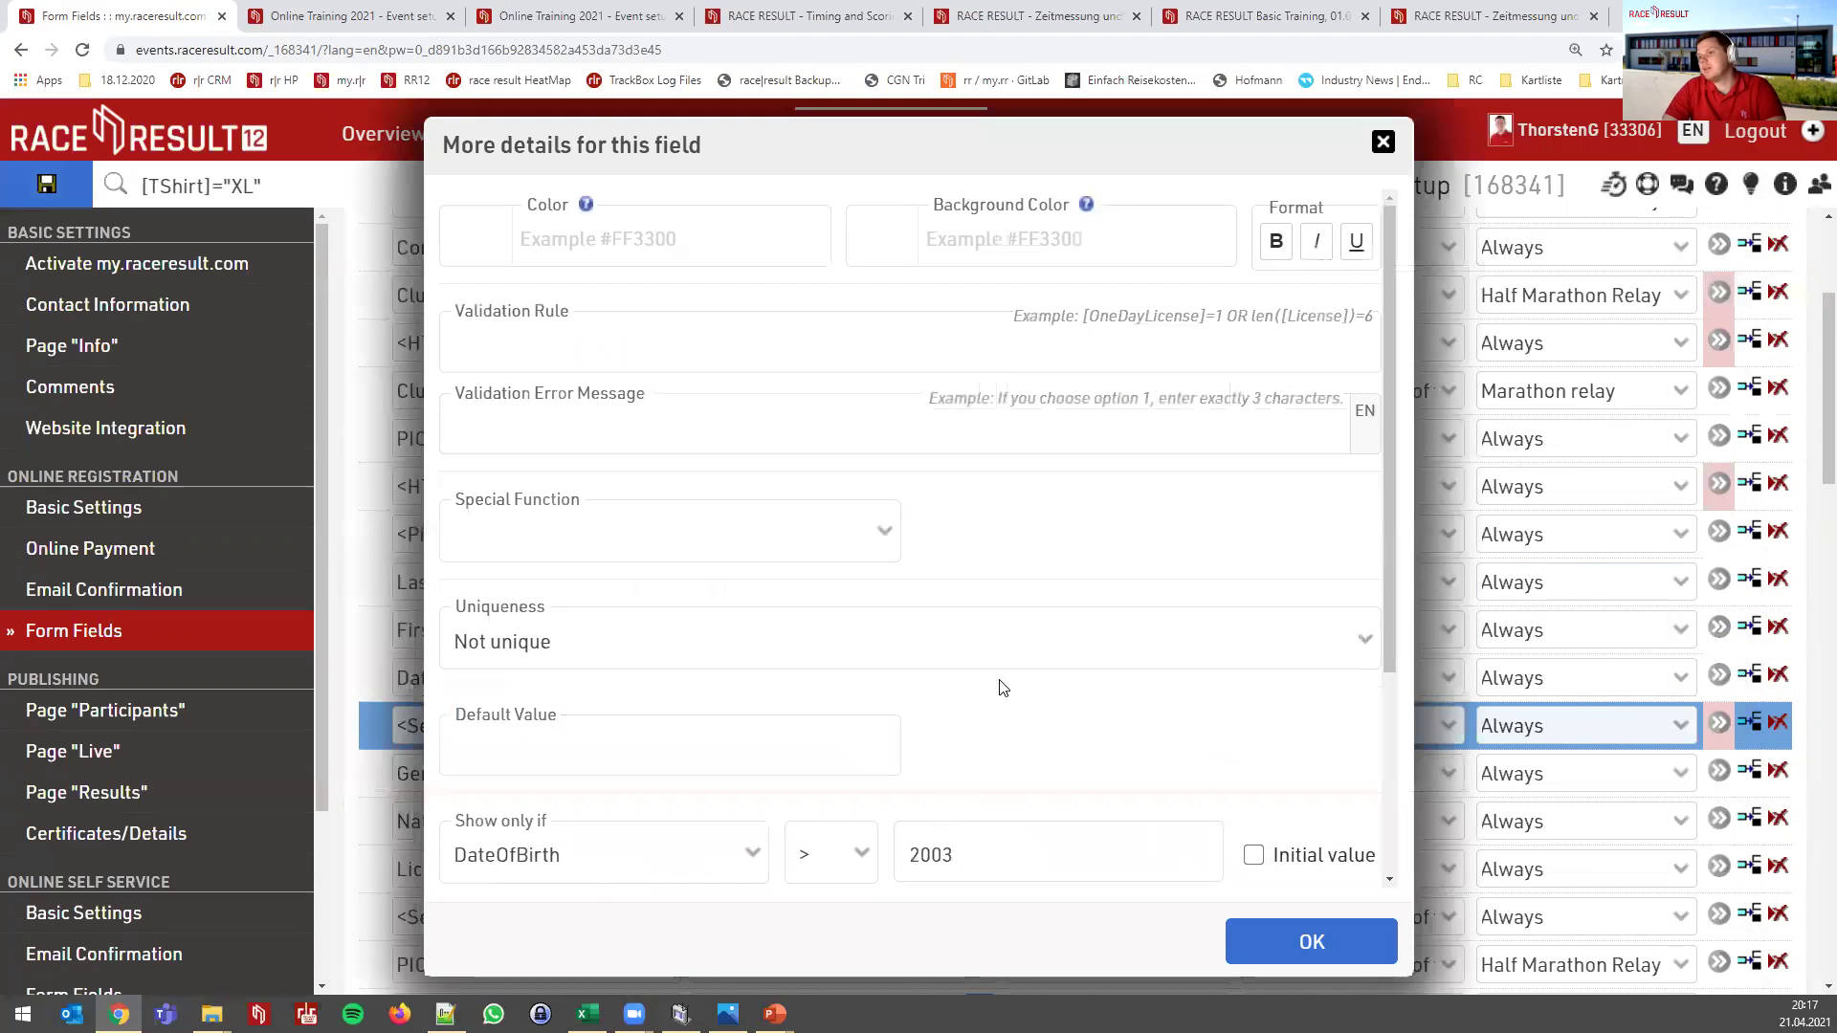
scroll(996, 685, down, 2)
drag(966, 664, 874, 676)
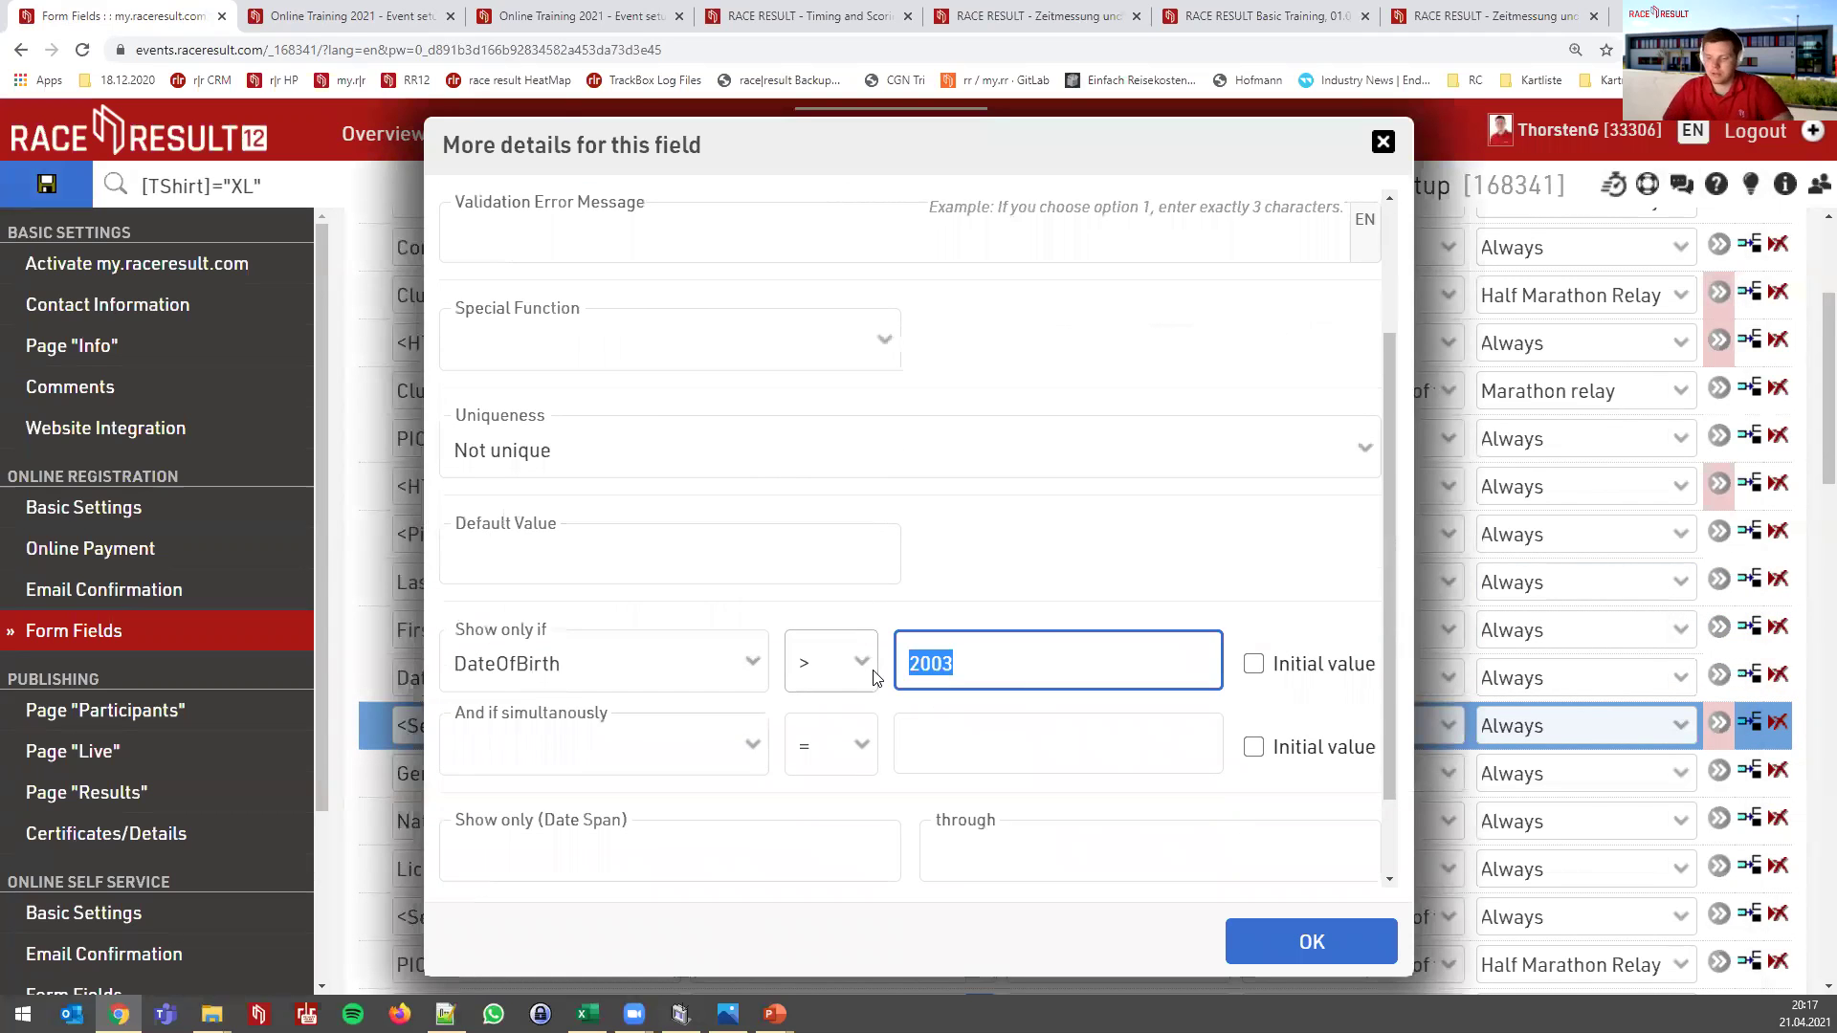
text(#20)
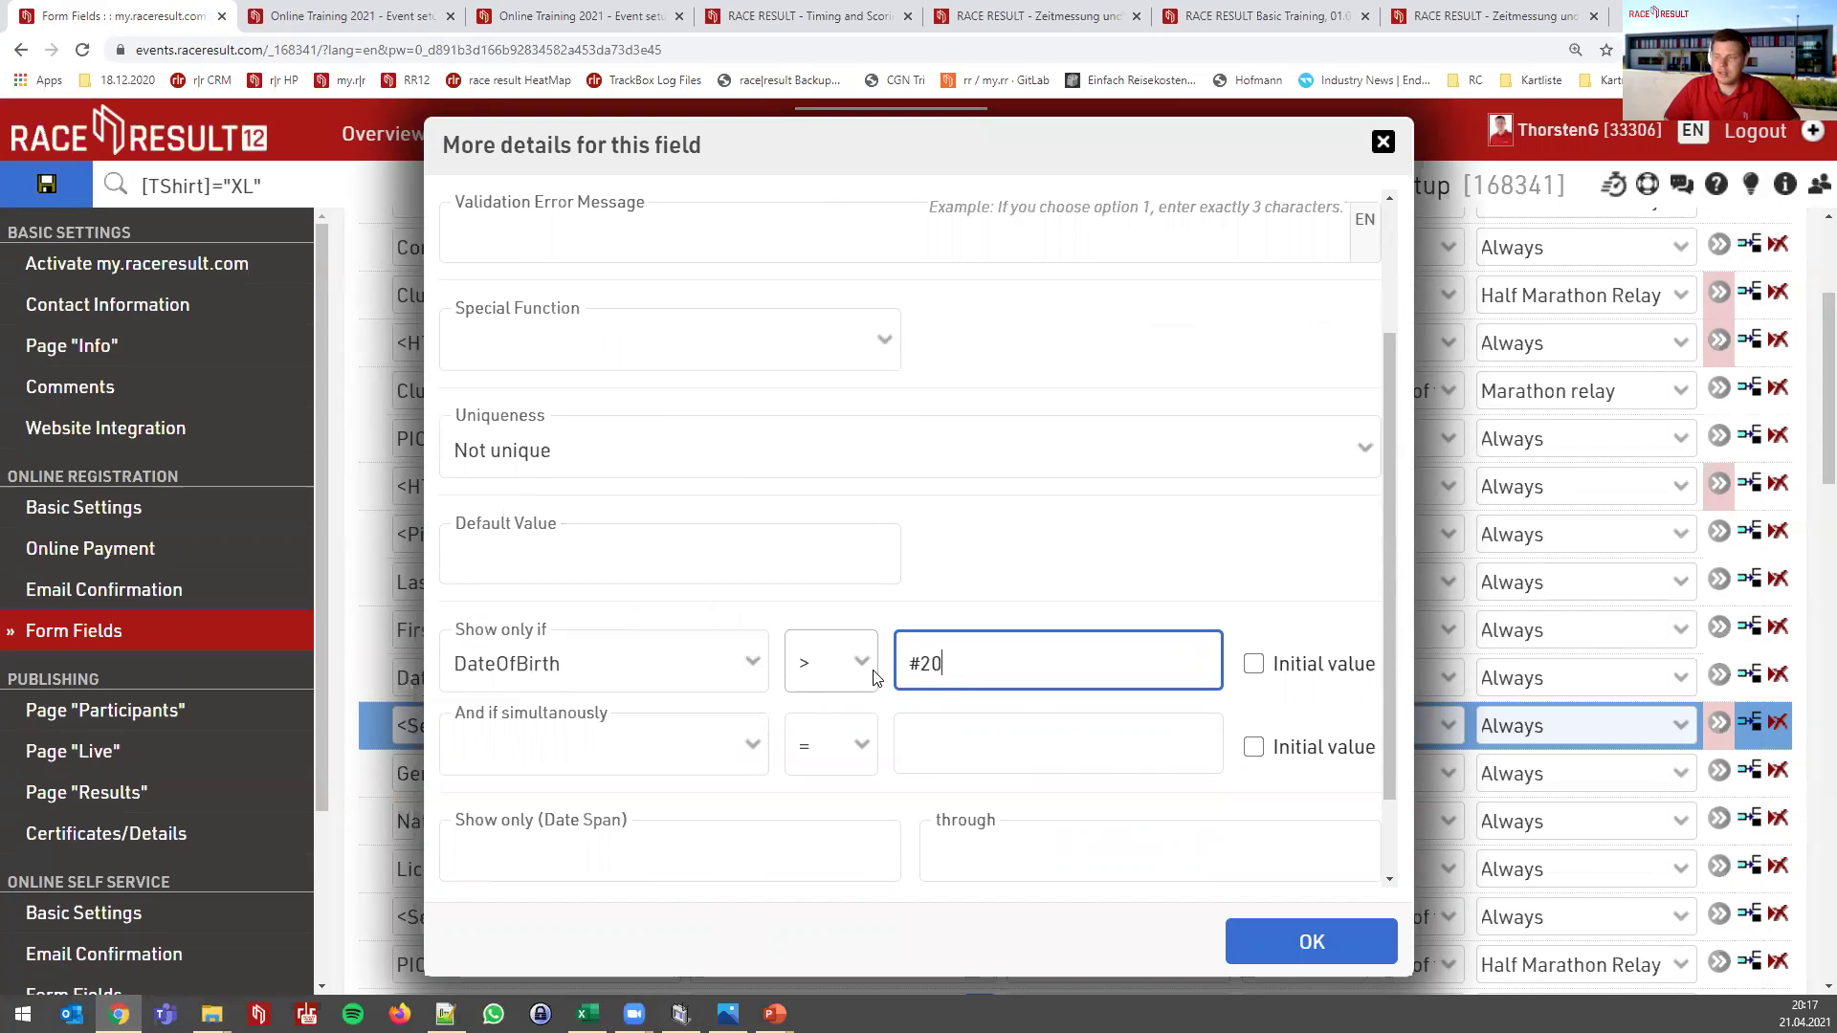
text(03-04)
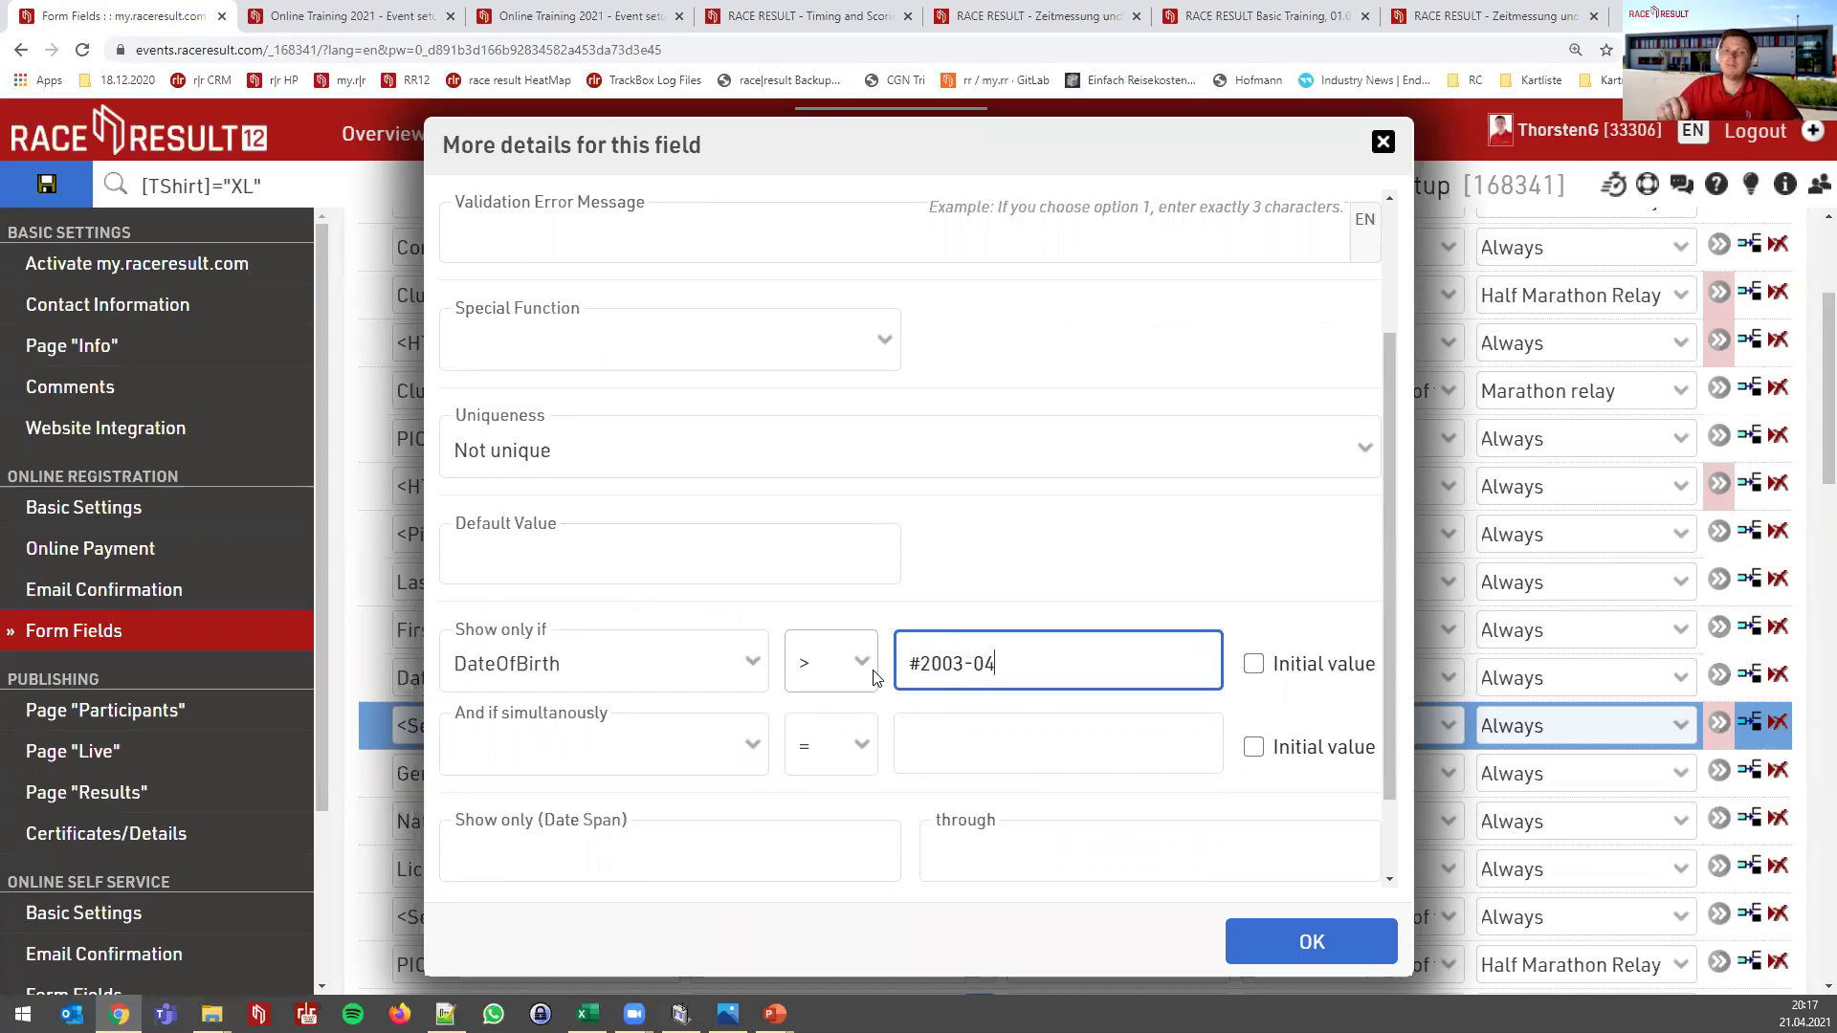
text(-01#)
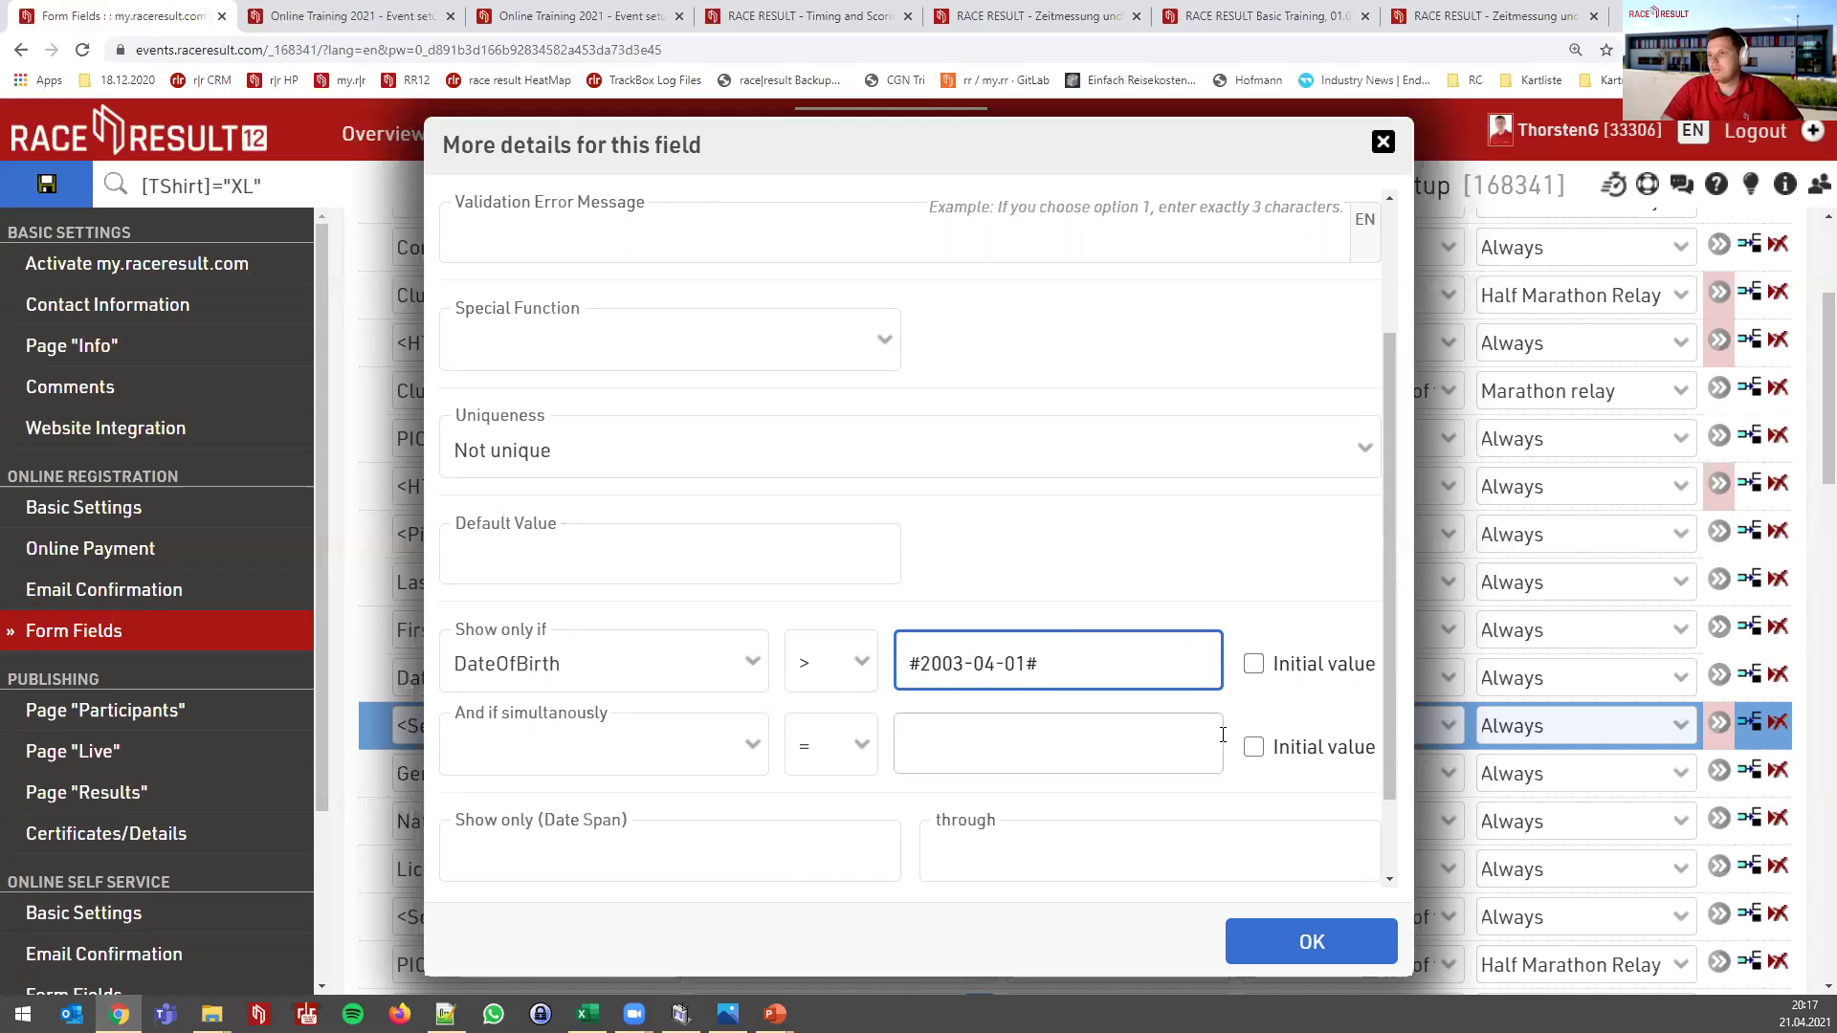
click(1303, 939)
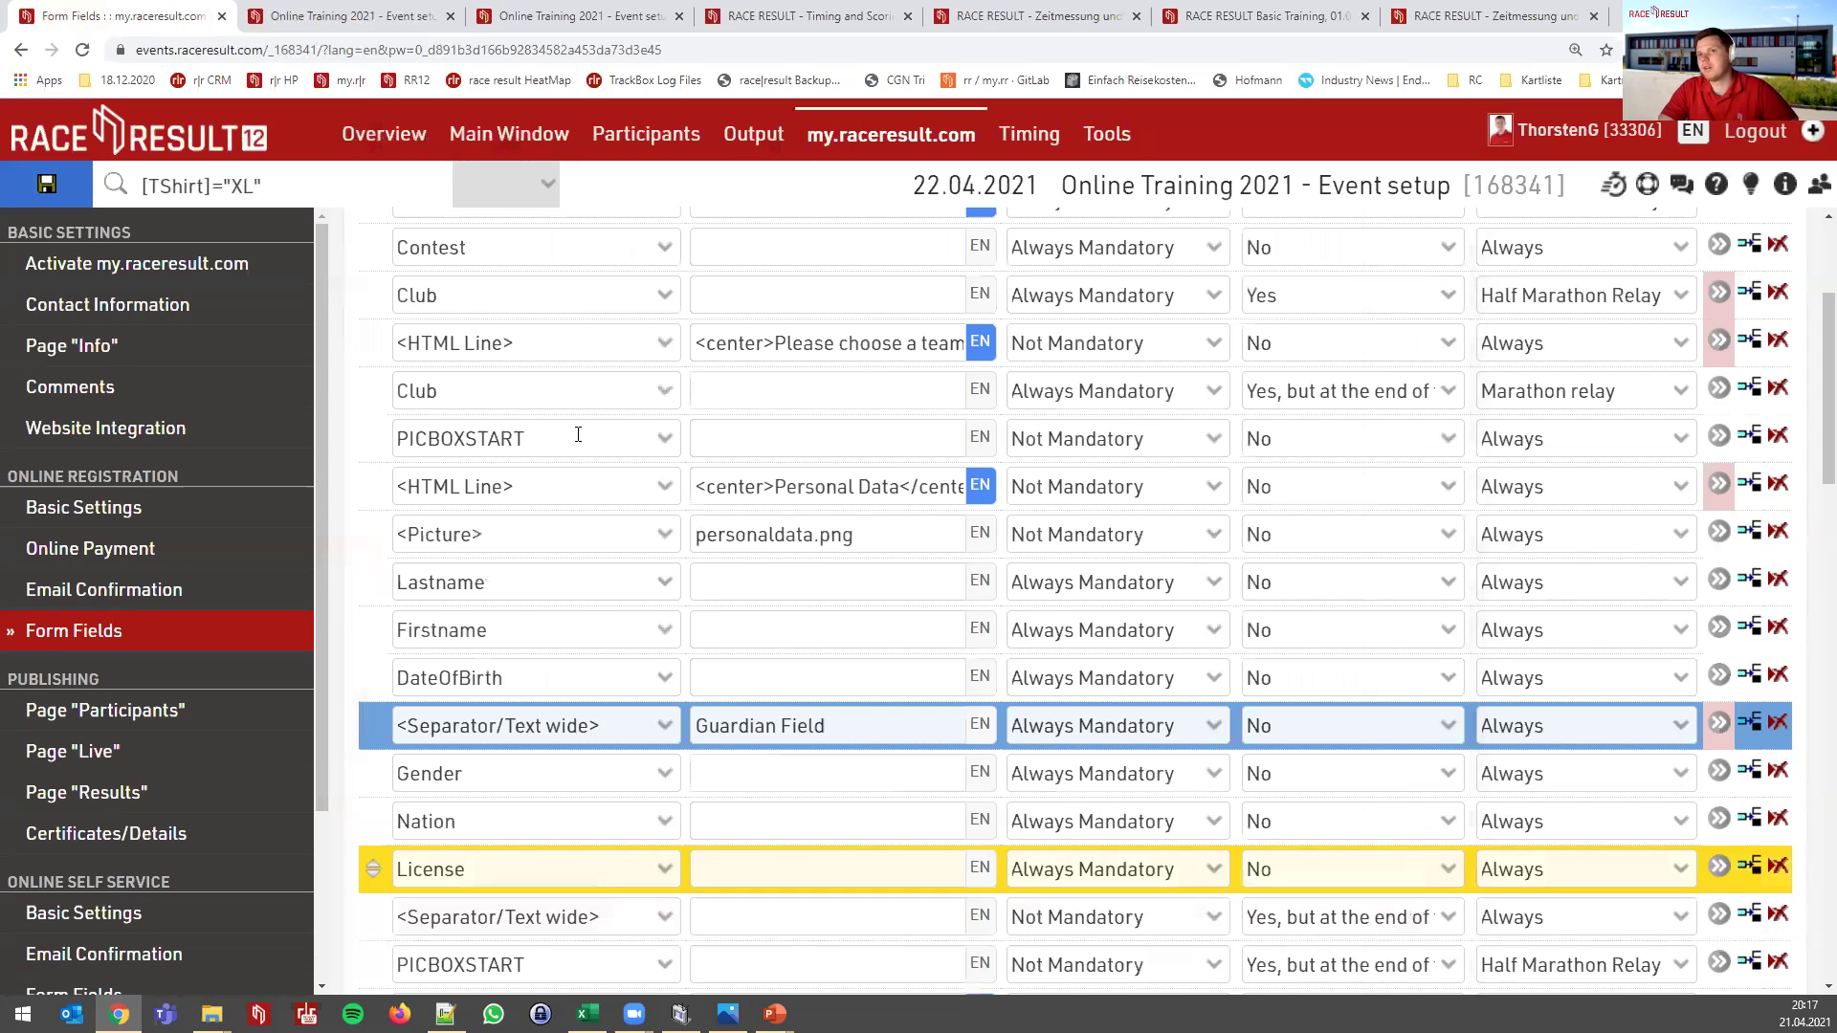
Save the form field settings and reload the public registration page at its Personal Data section
click(45, 173)
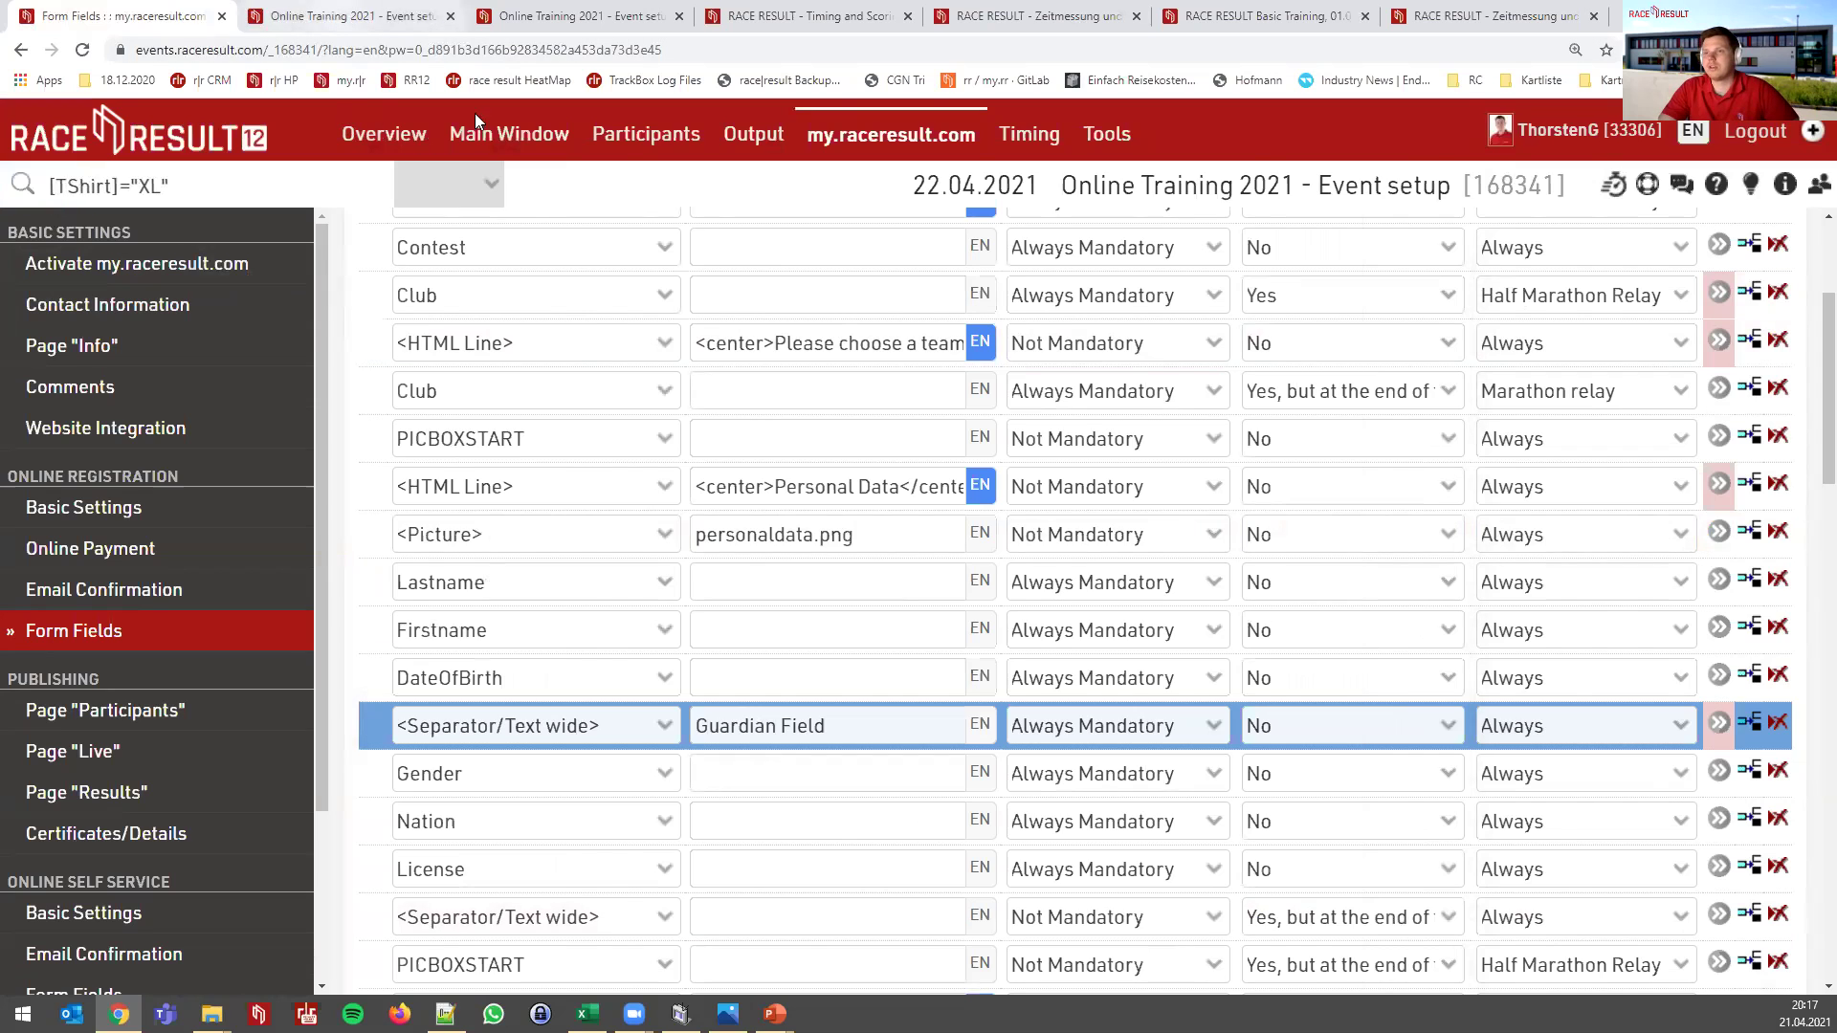
key(ctrl+Tab)
key(F5)
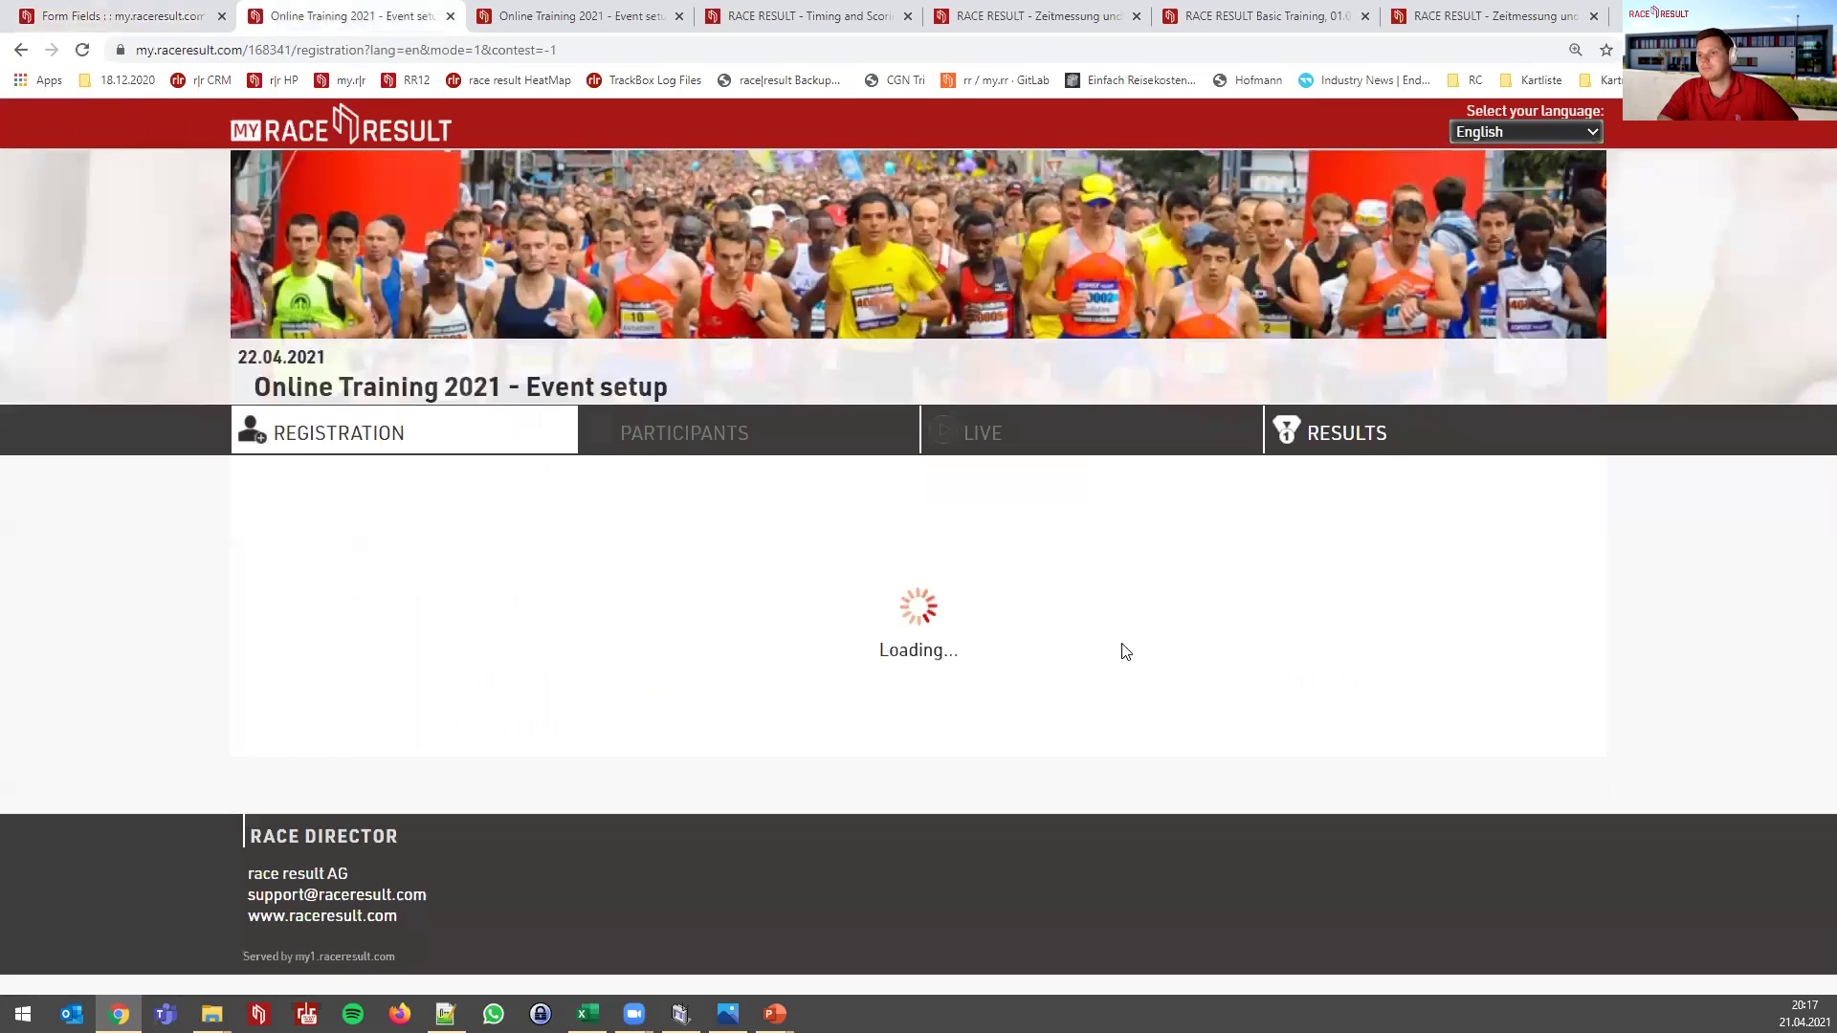
scroll(1144, 623, down, 3)
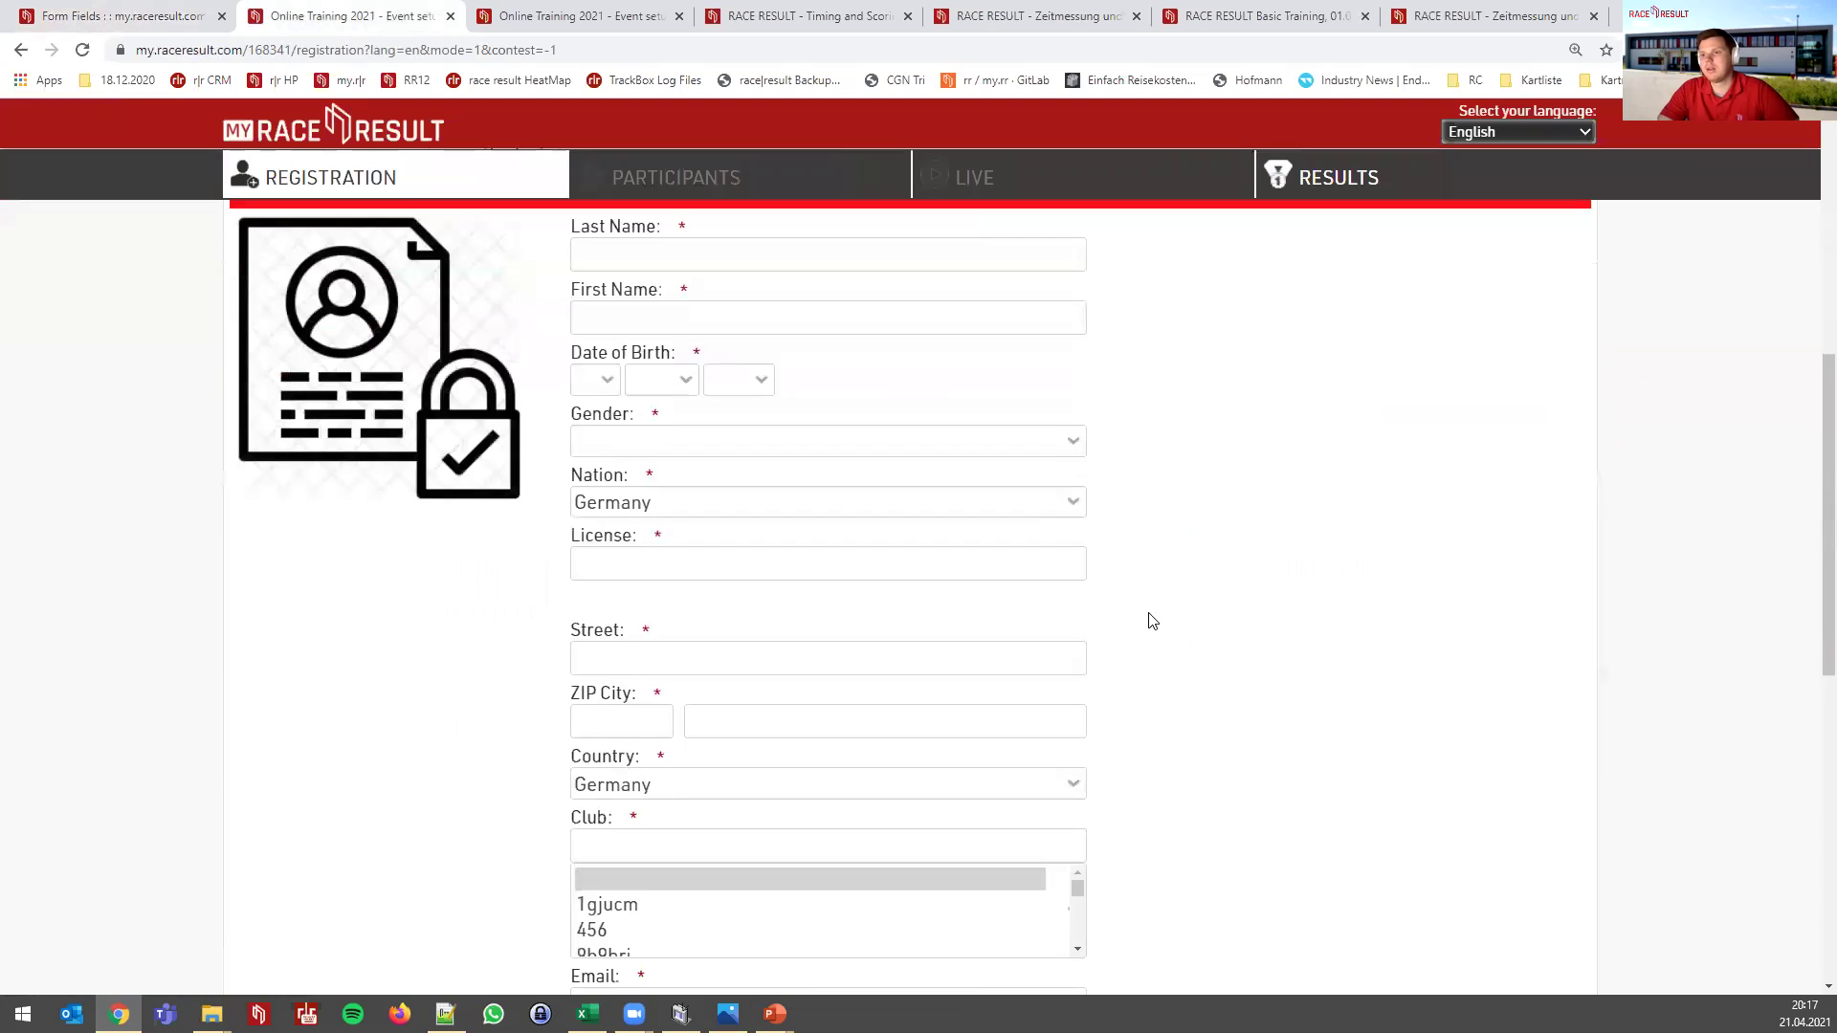
scroll(1152, 621, down, 1)
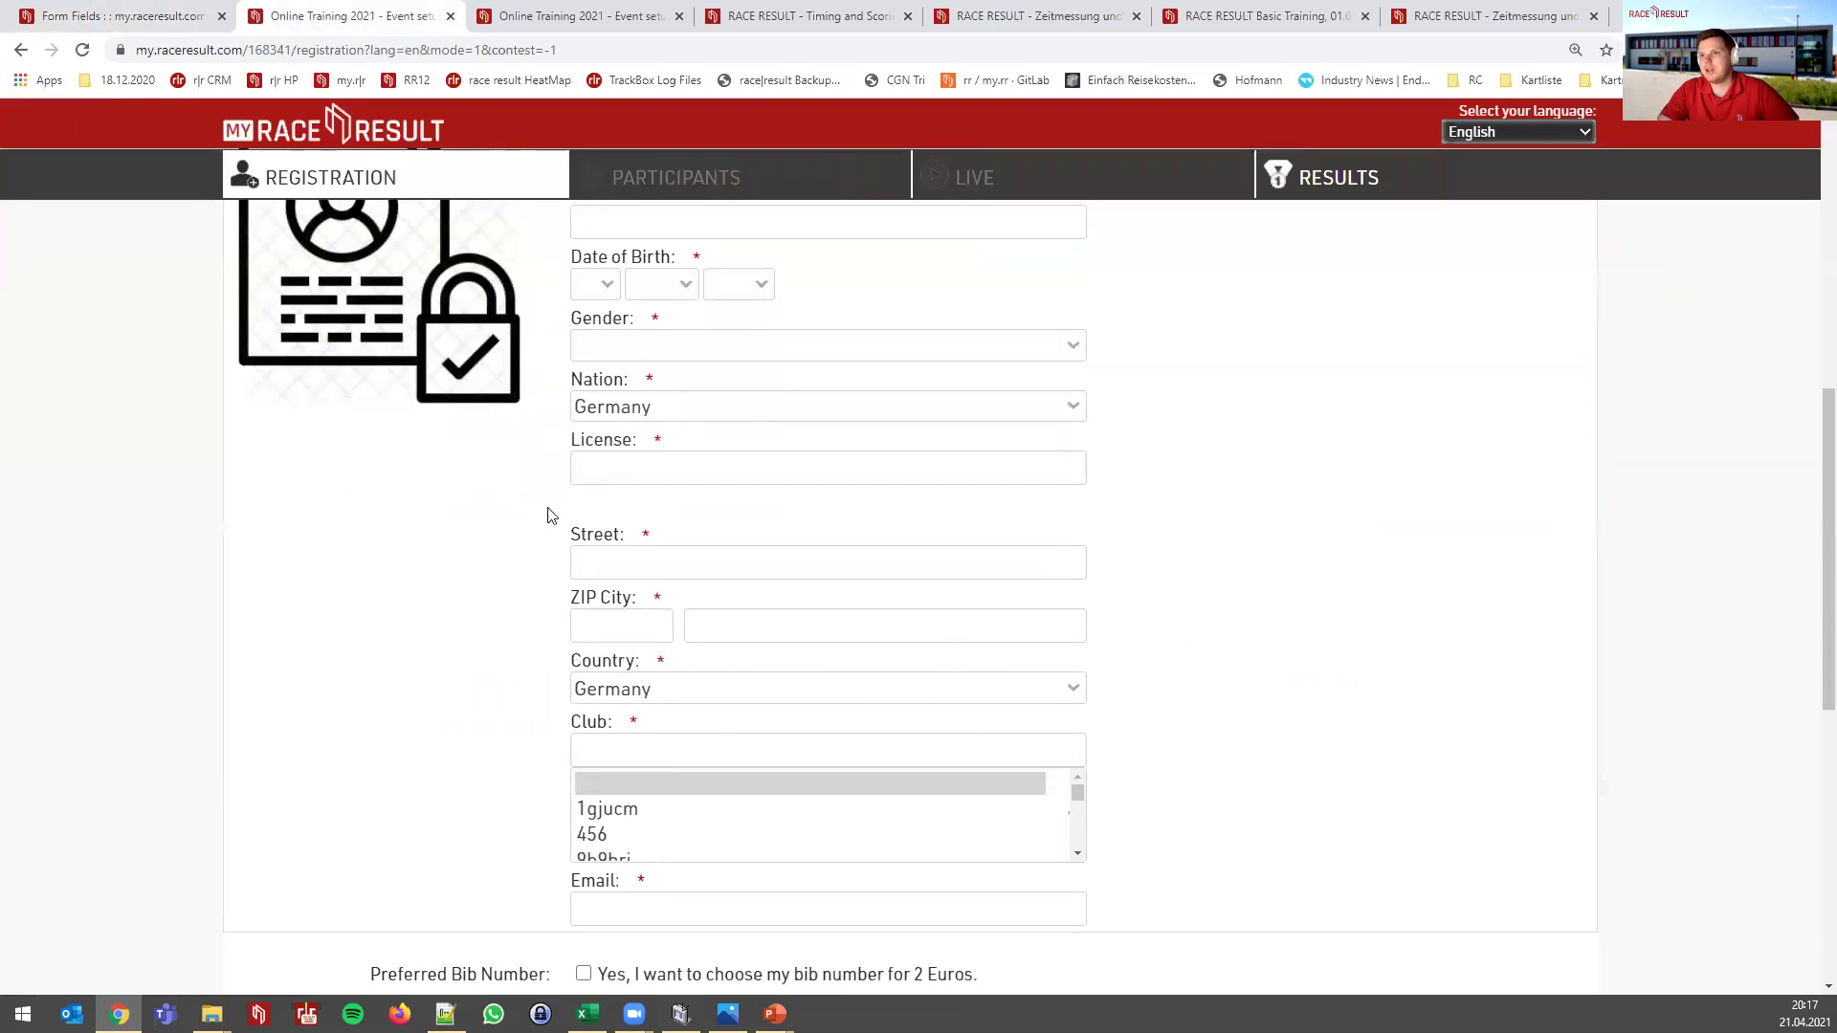
scroll(717, 411, up, 1)
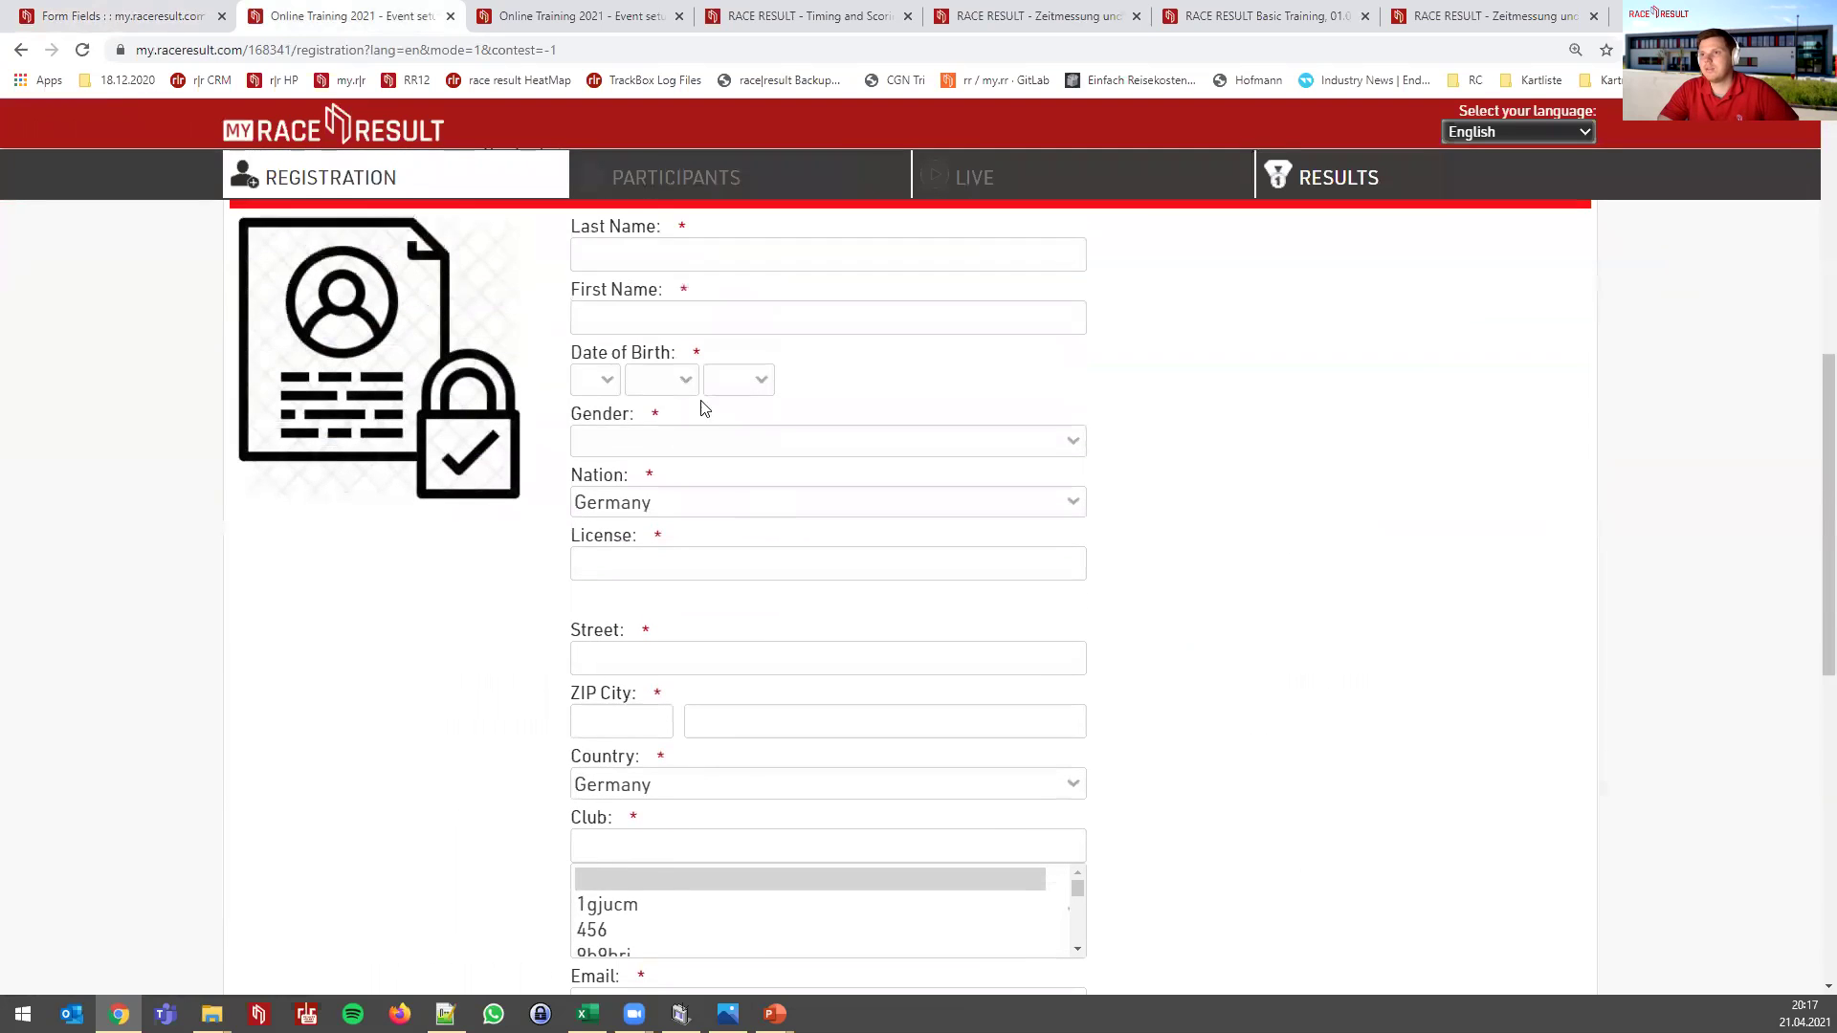
Test the Guardian Field's visibility on the registration page by selecting a January date of birth in the year 2002
click(611, 387)
click(597, 436)
click(667, 387)
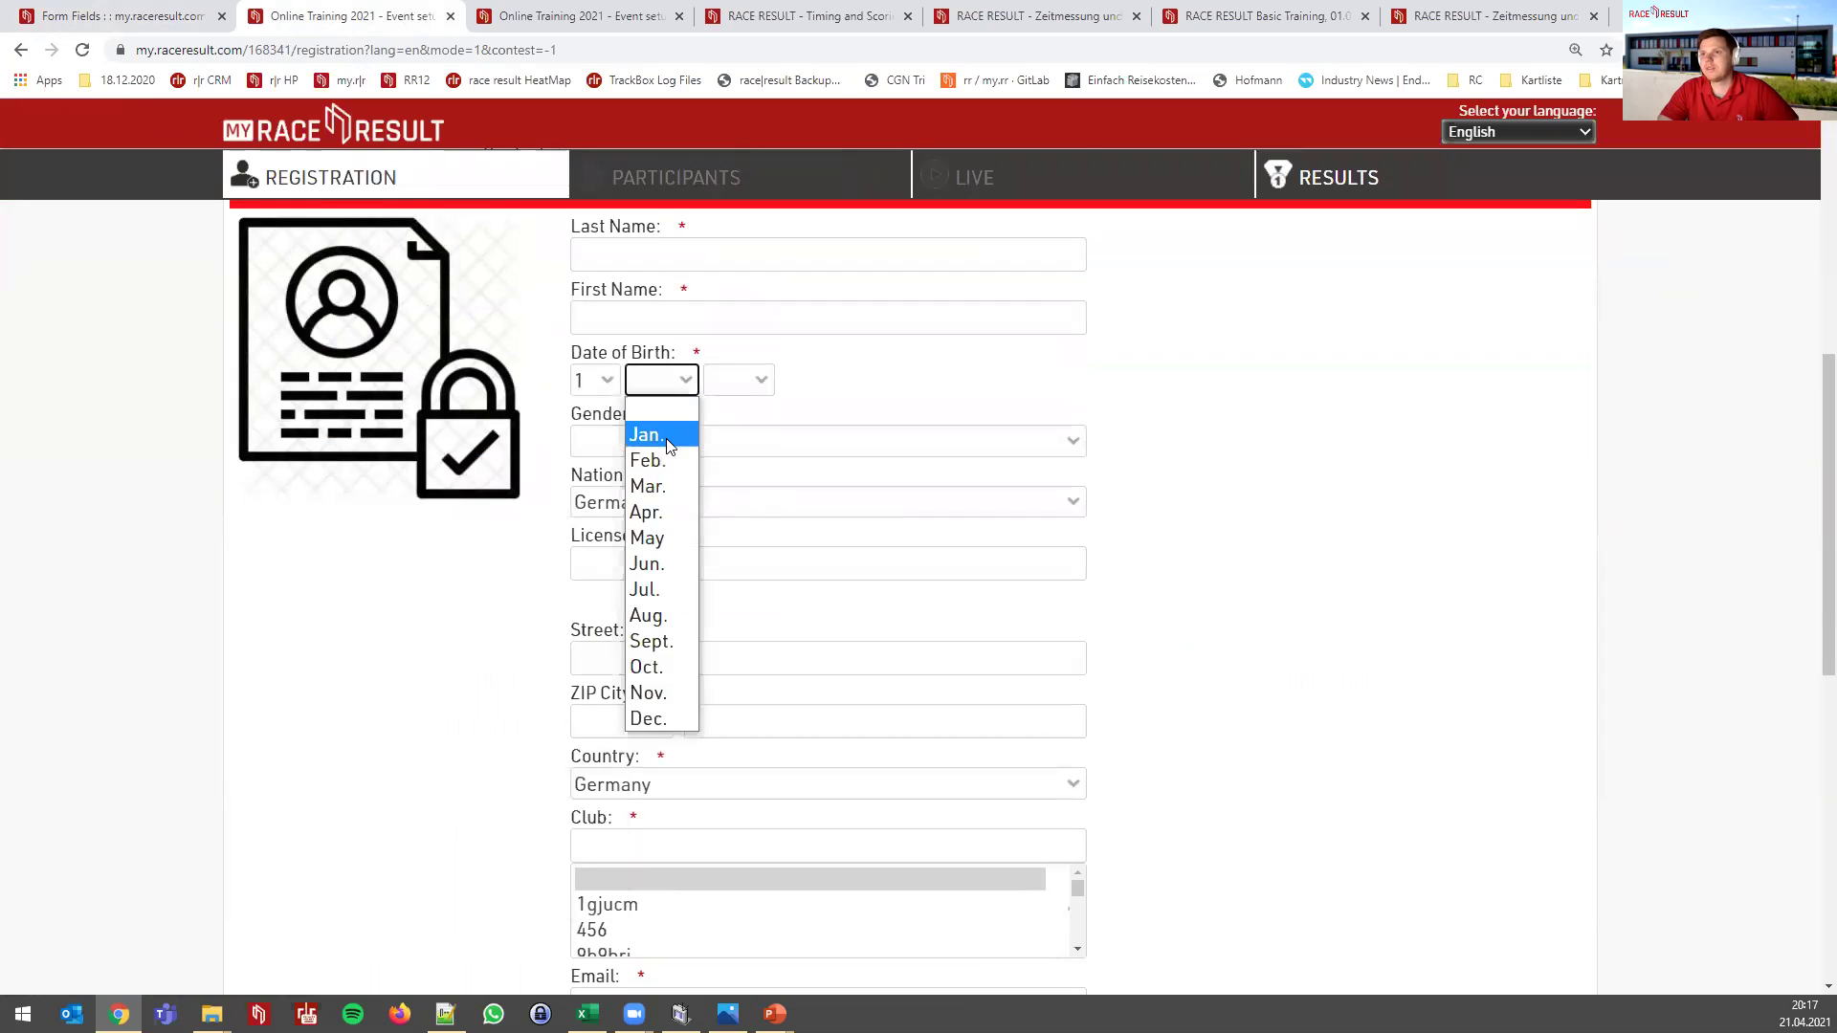
click(667, 445)
click(750, 380)
scroll(747, 536, down, 4)
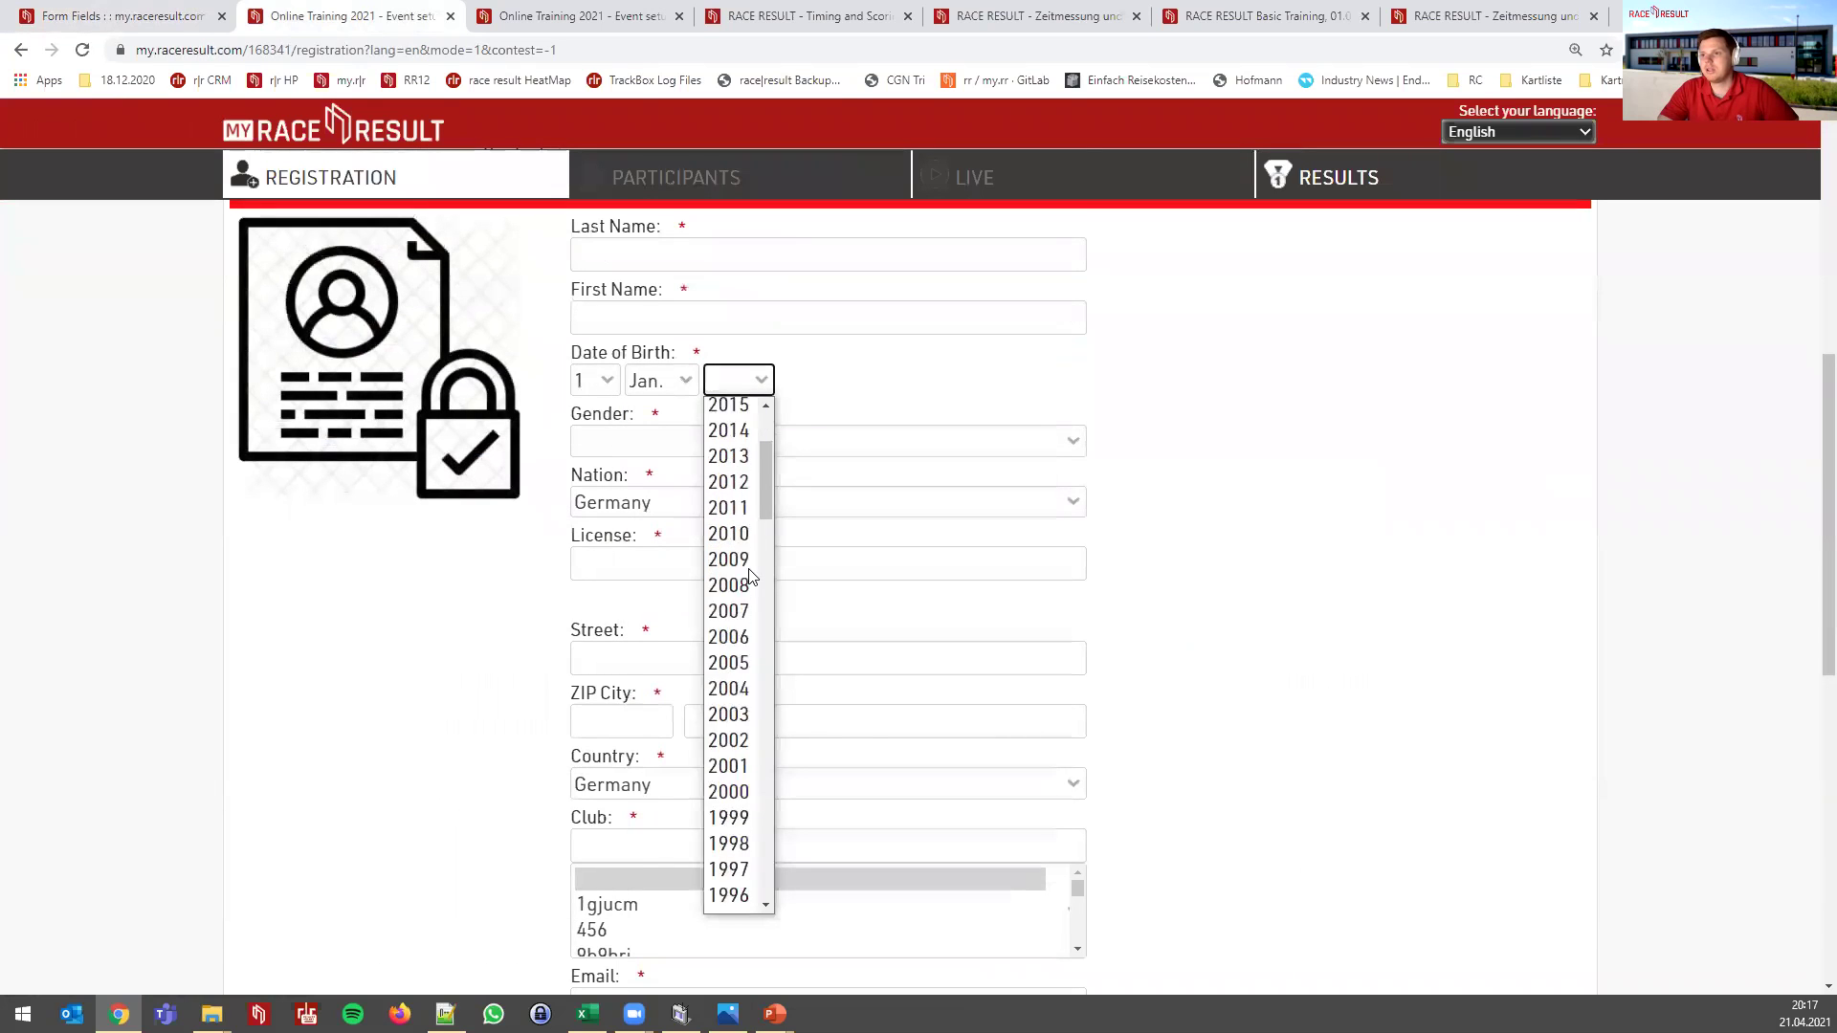
click(729, 542)
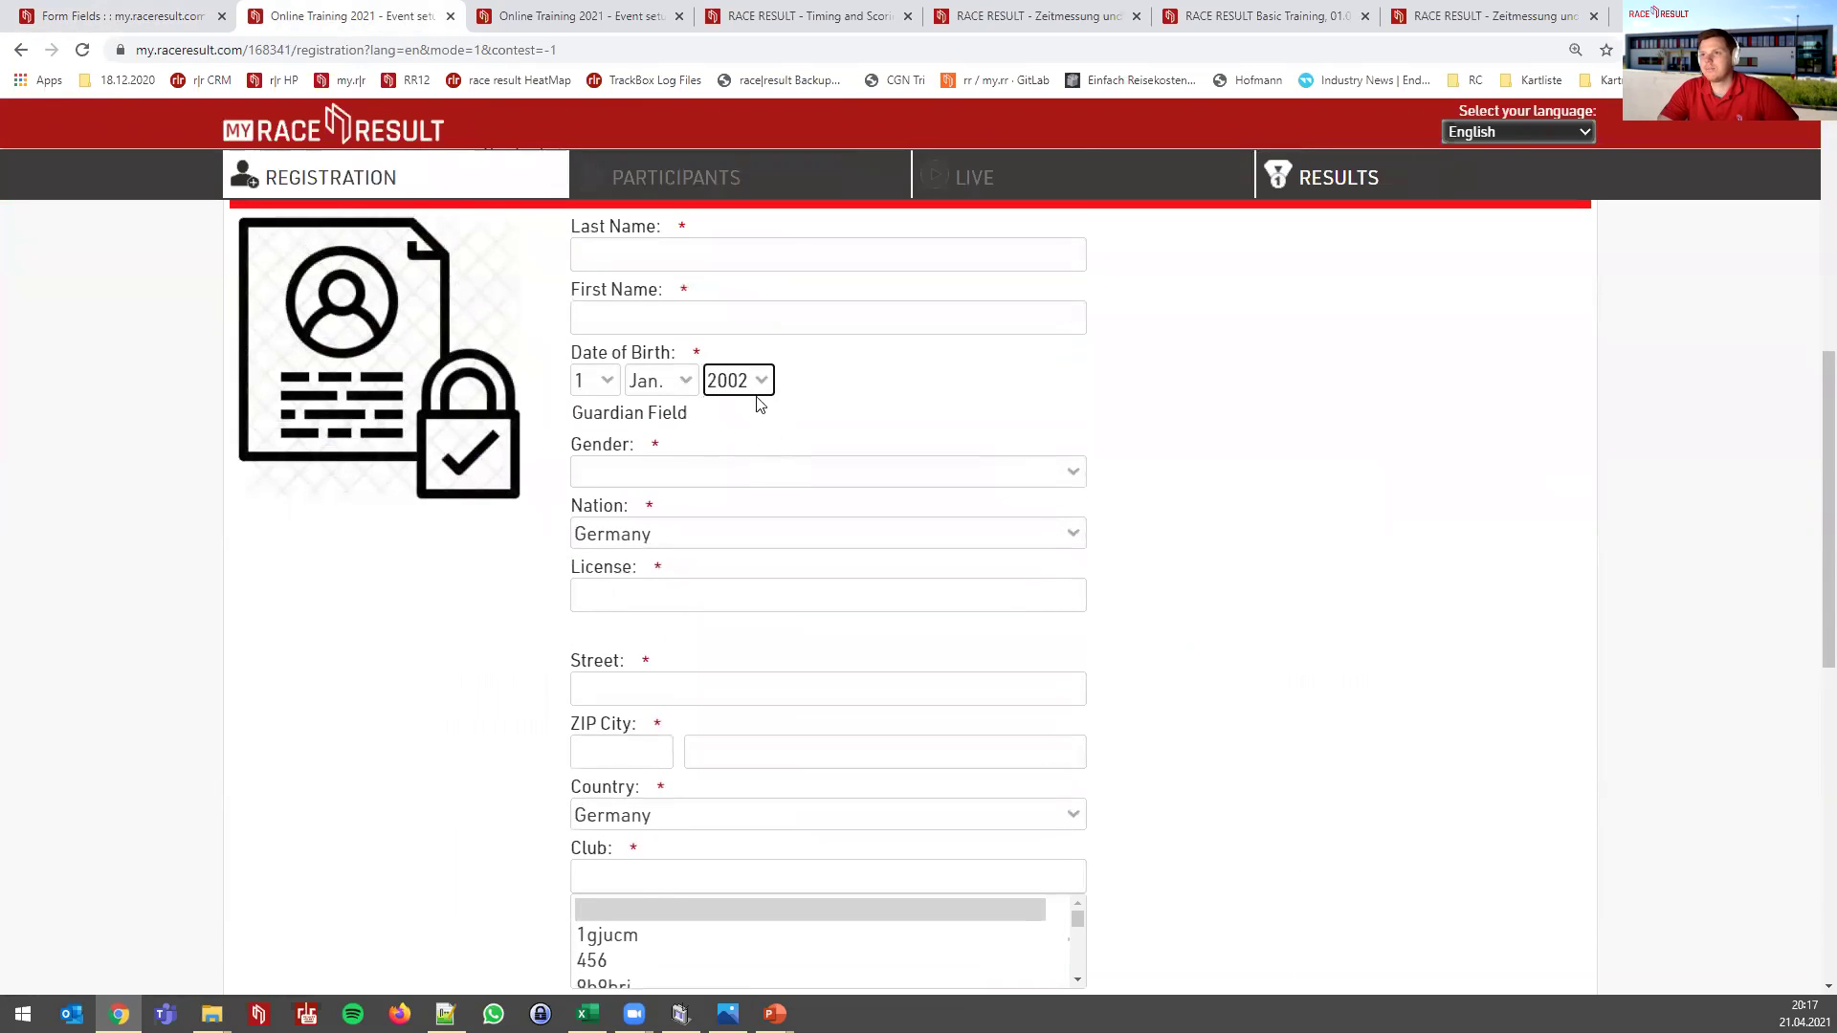
Return to the form field settings and change the comparison in the Guardian Field's DateOfBirth condition to <
click(120, 16)
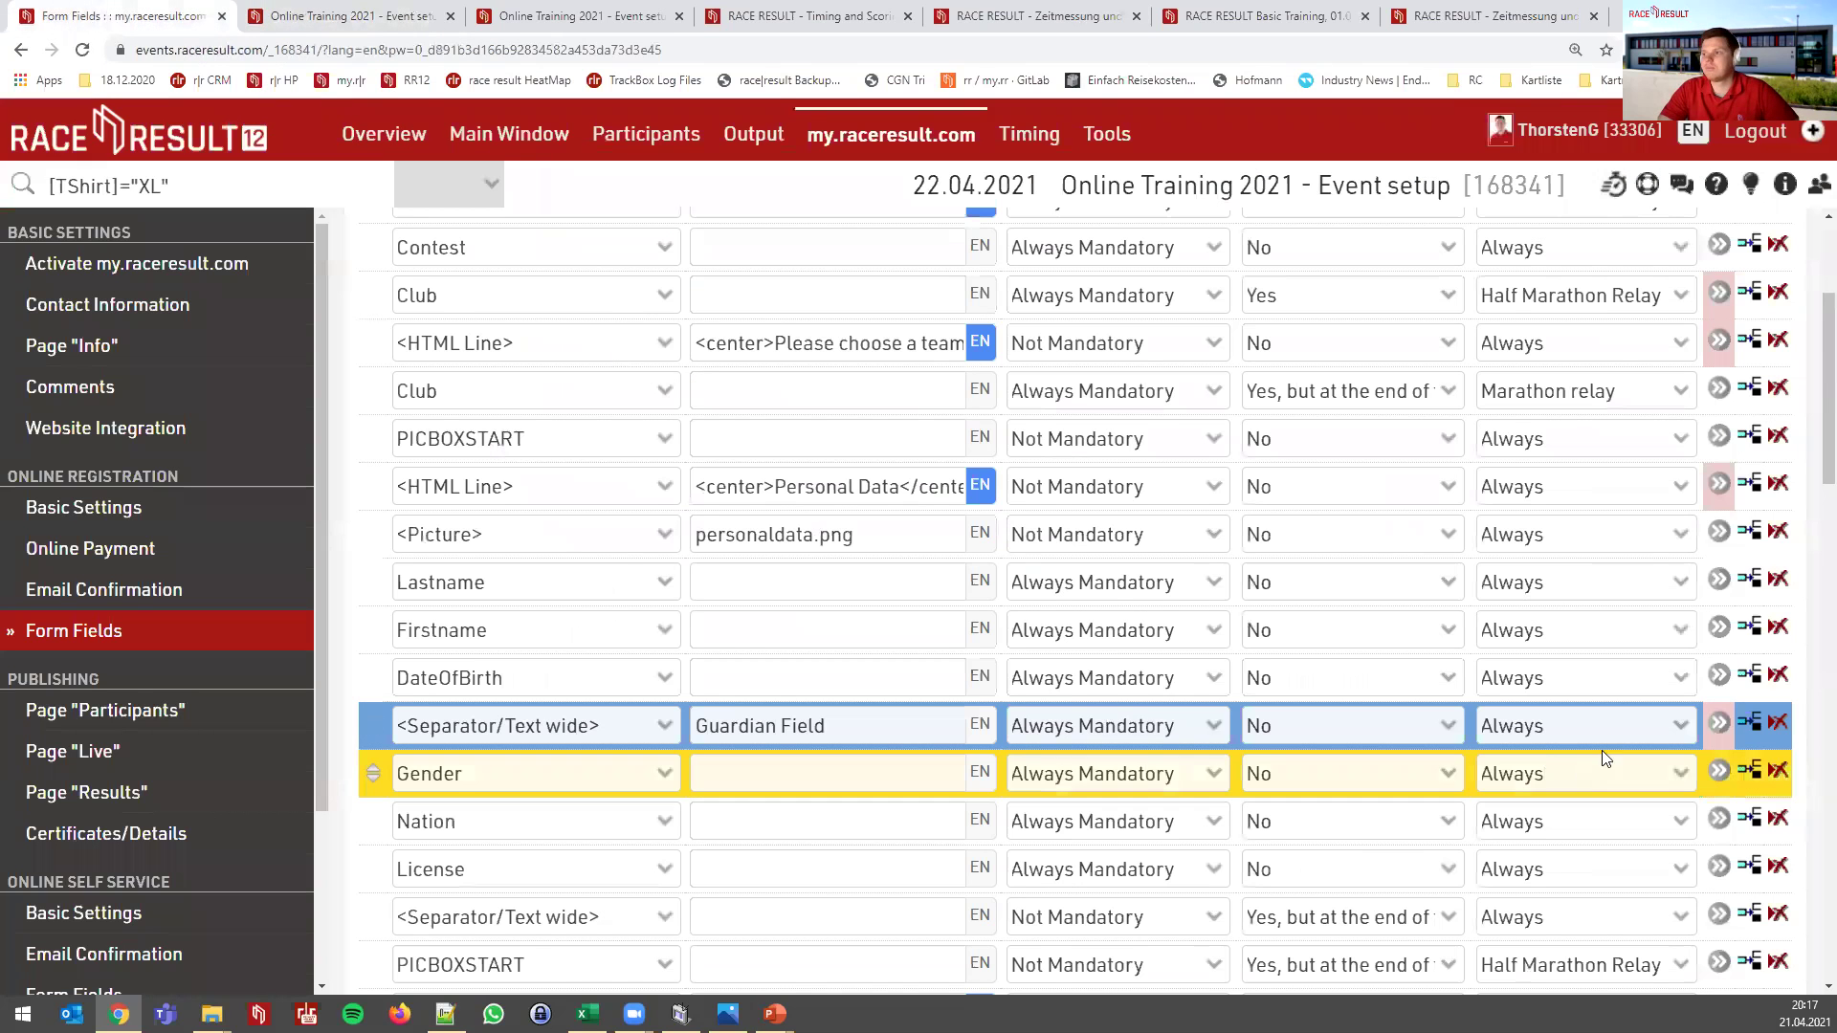
click(1719, 722)
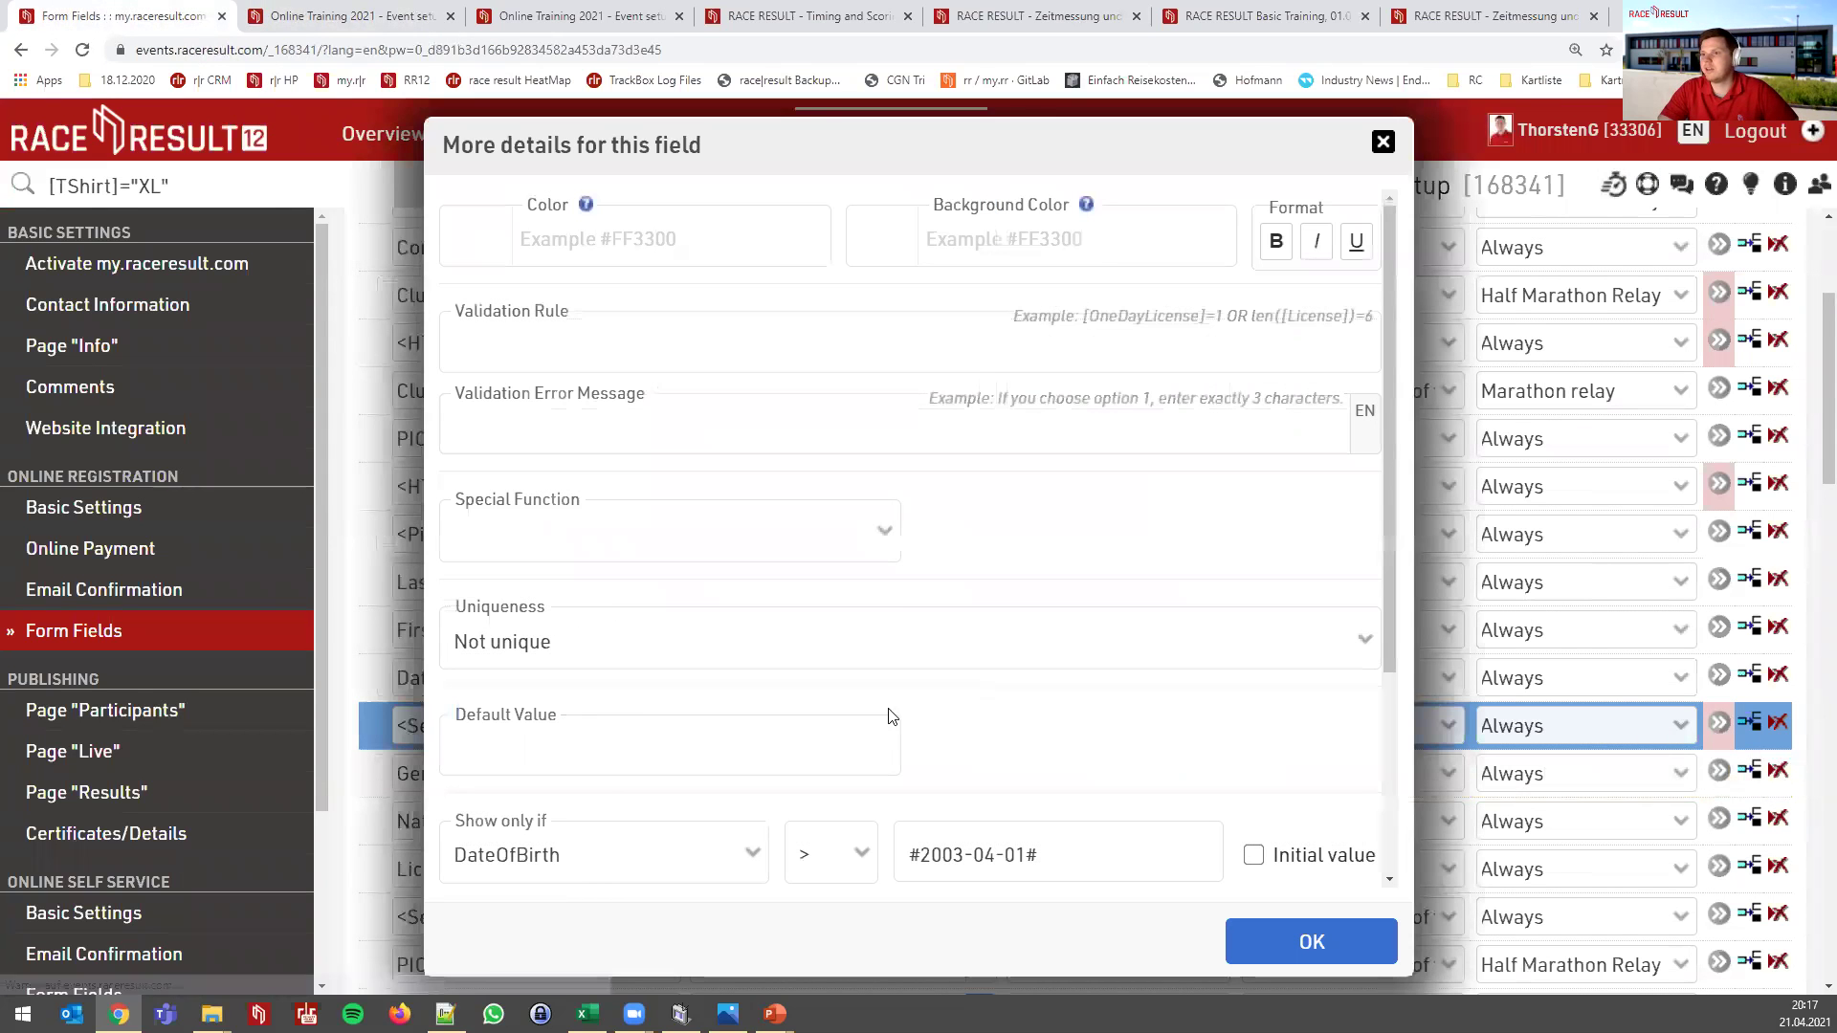
click(859, 839)
click(828, 729)
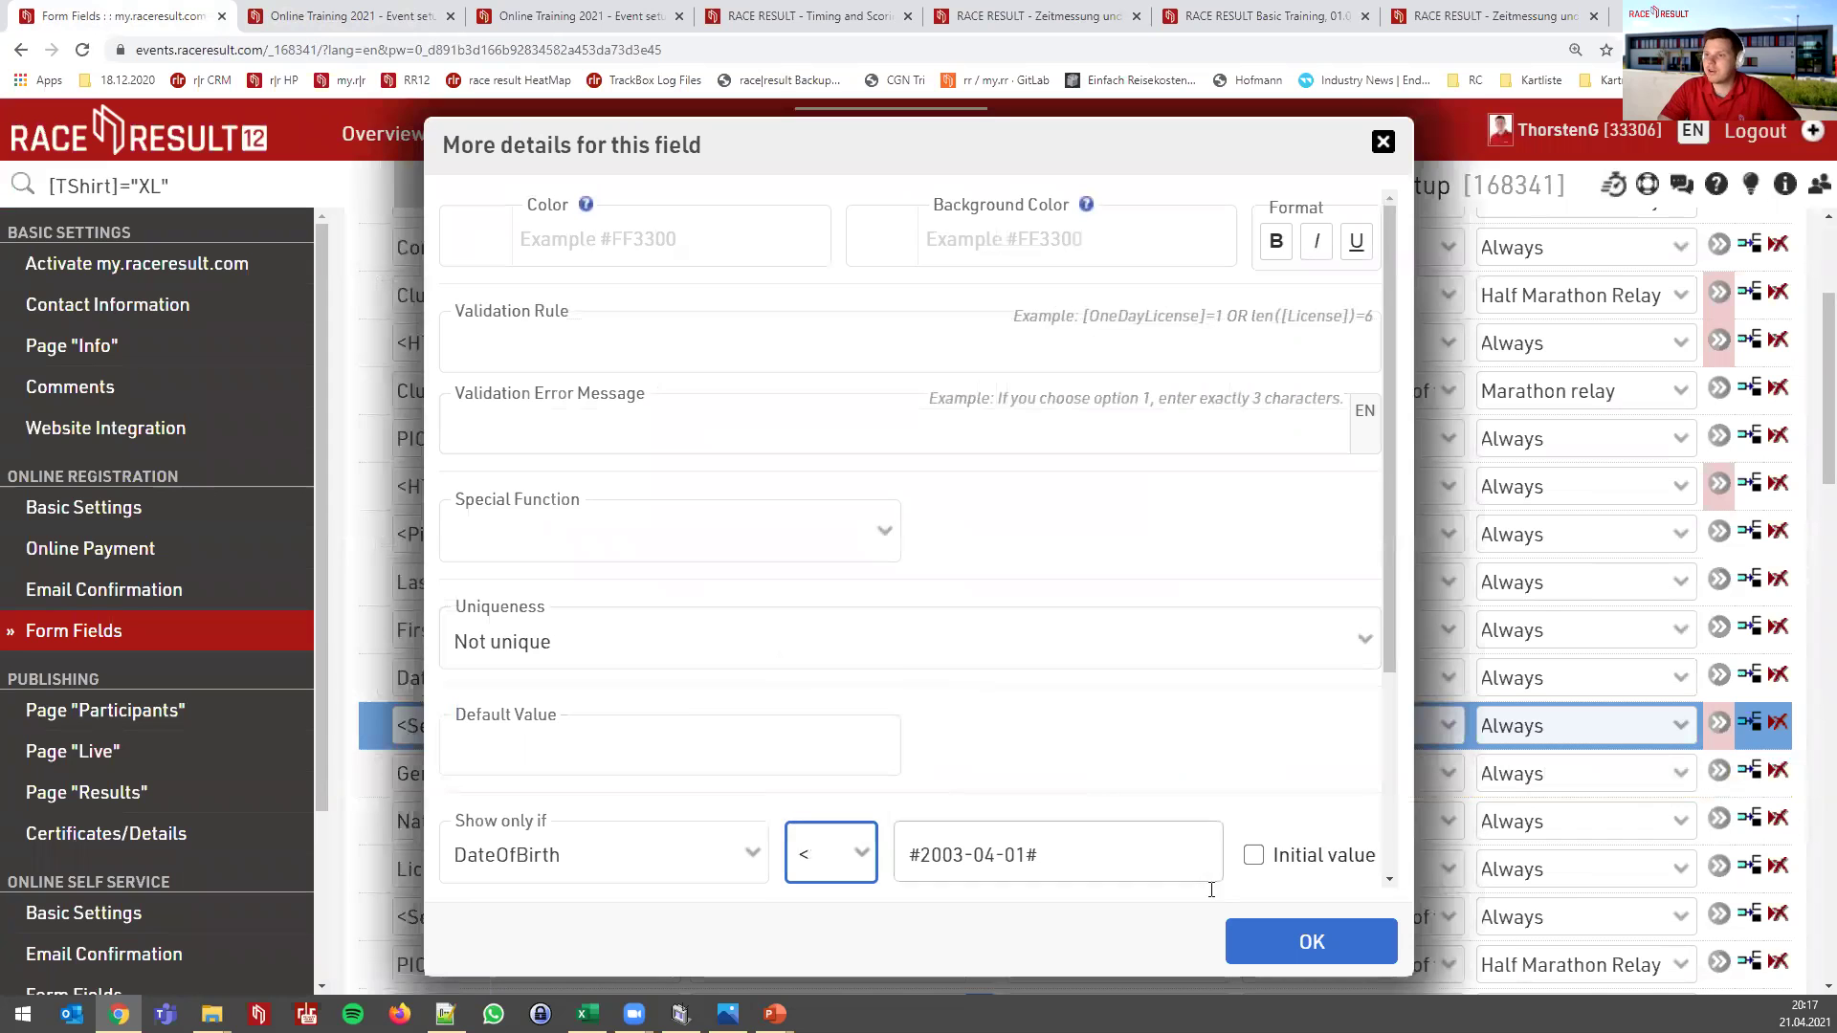
click(1274, 921)
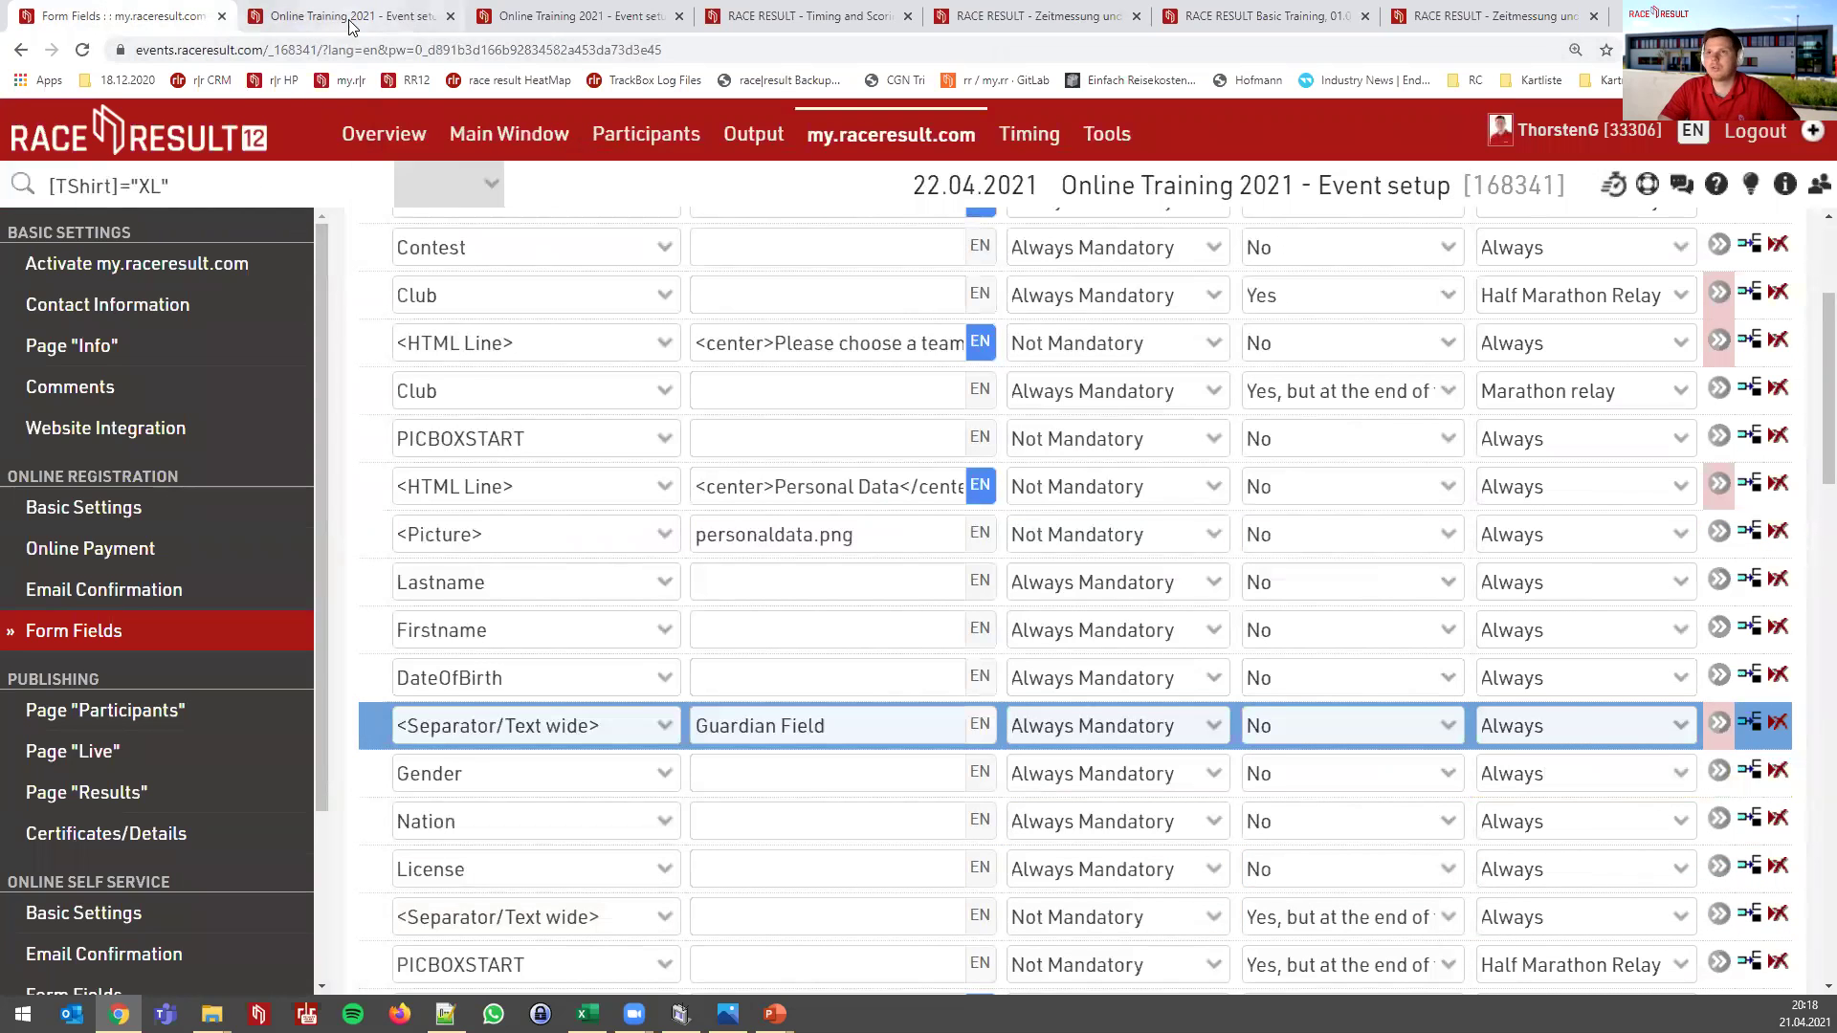
Reload the registration page and test the Guardian Field's visibility with January dates of birth in 2002 and 2006
click(349, 18)
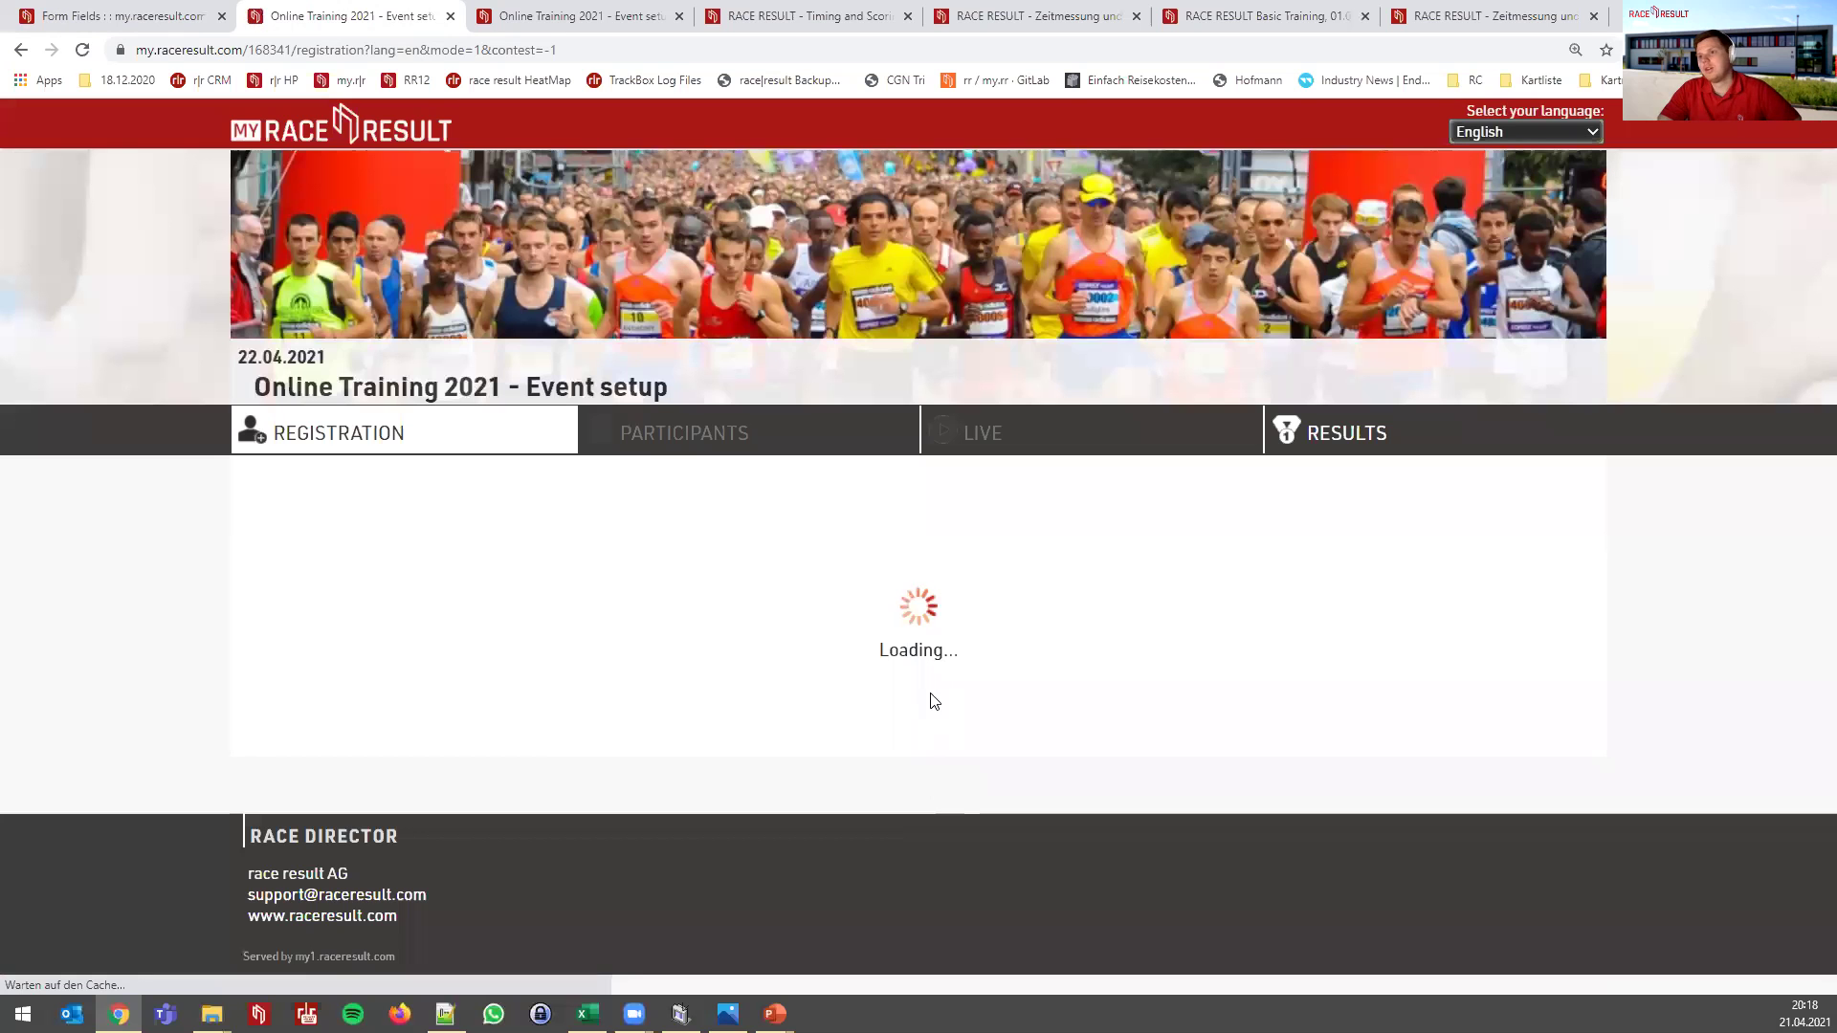
scroll(924, 530, down, 5)
scroll(899, 518, down, 1)
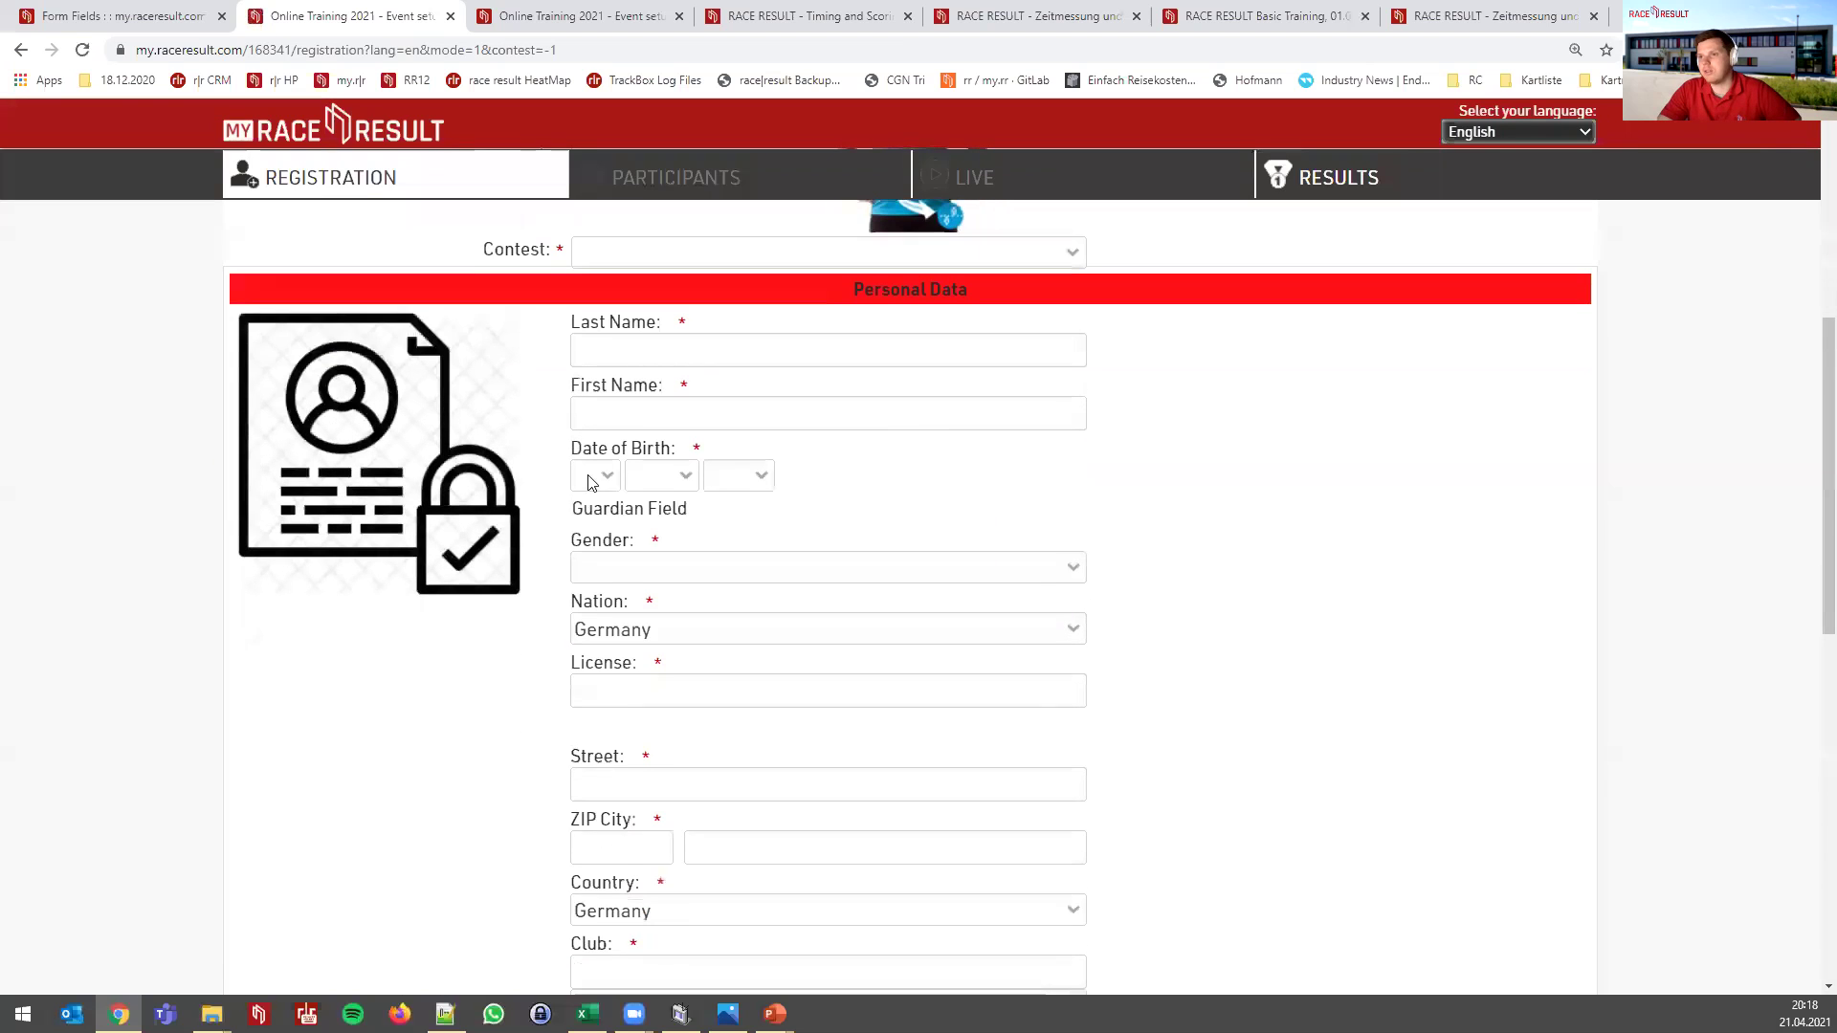
click(593, 476)
click(581, 531)
click(650, 478)
click(654, 526)
click(764, 479)
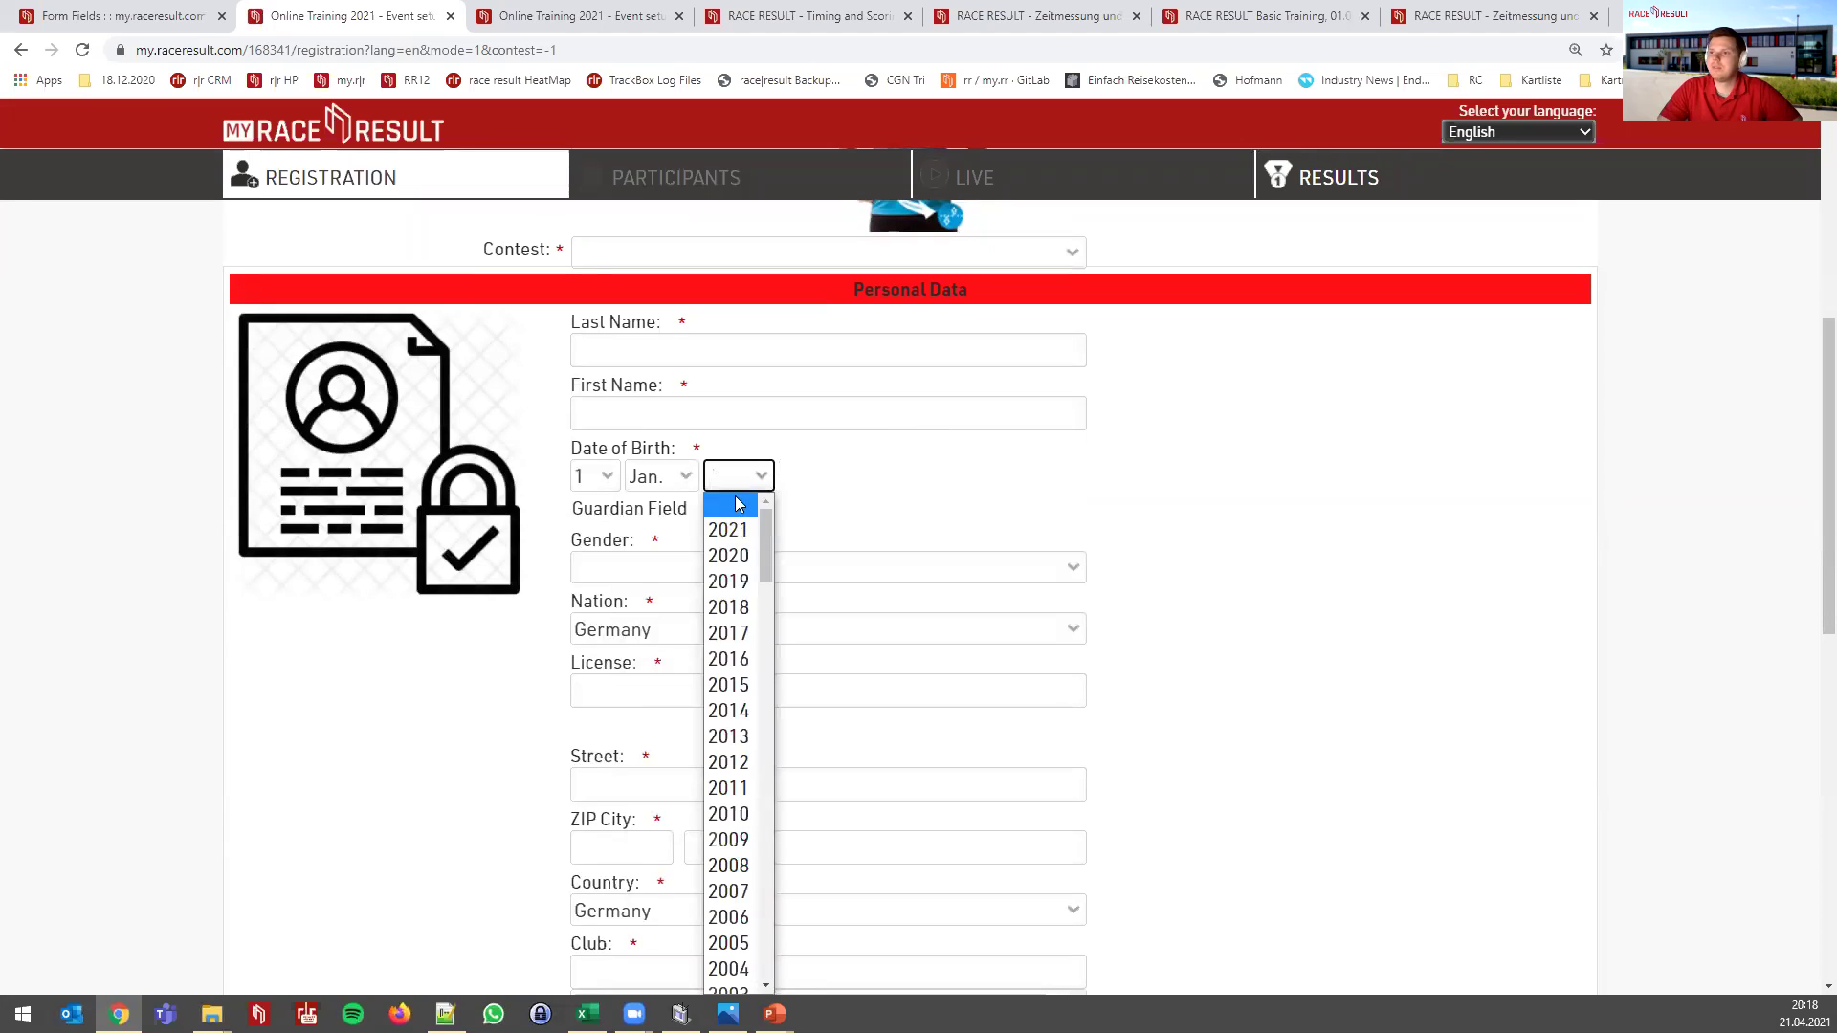
scroll(742, 766, down, 2)
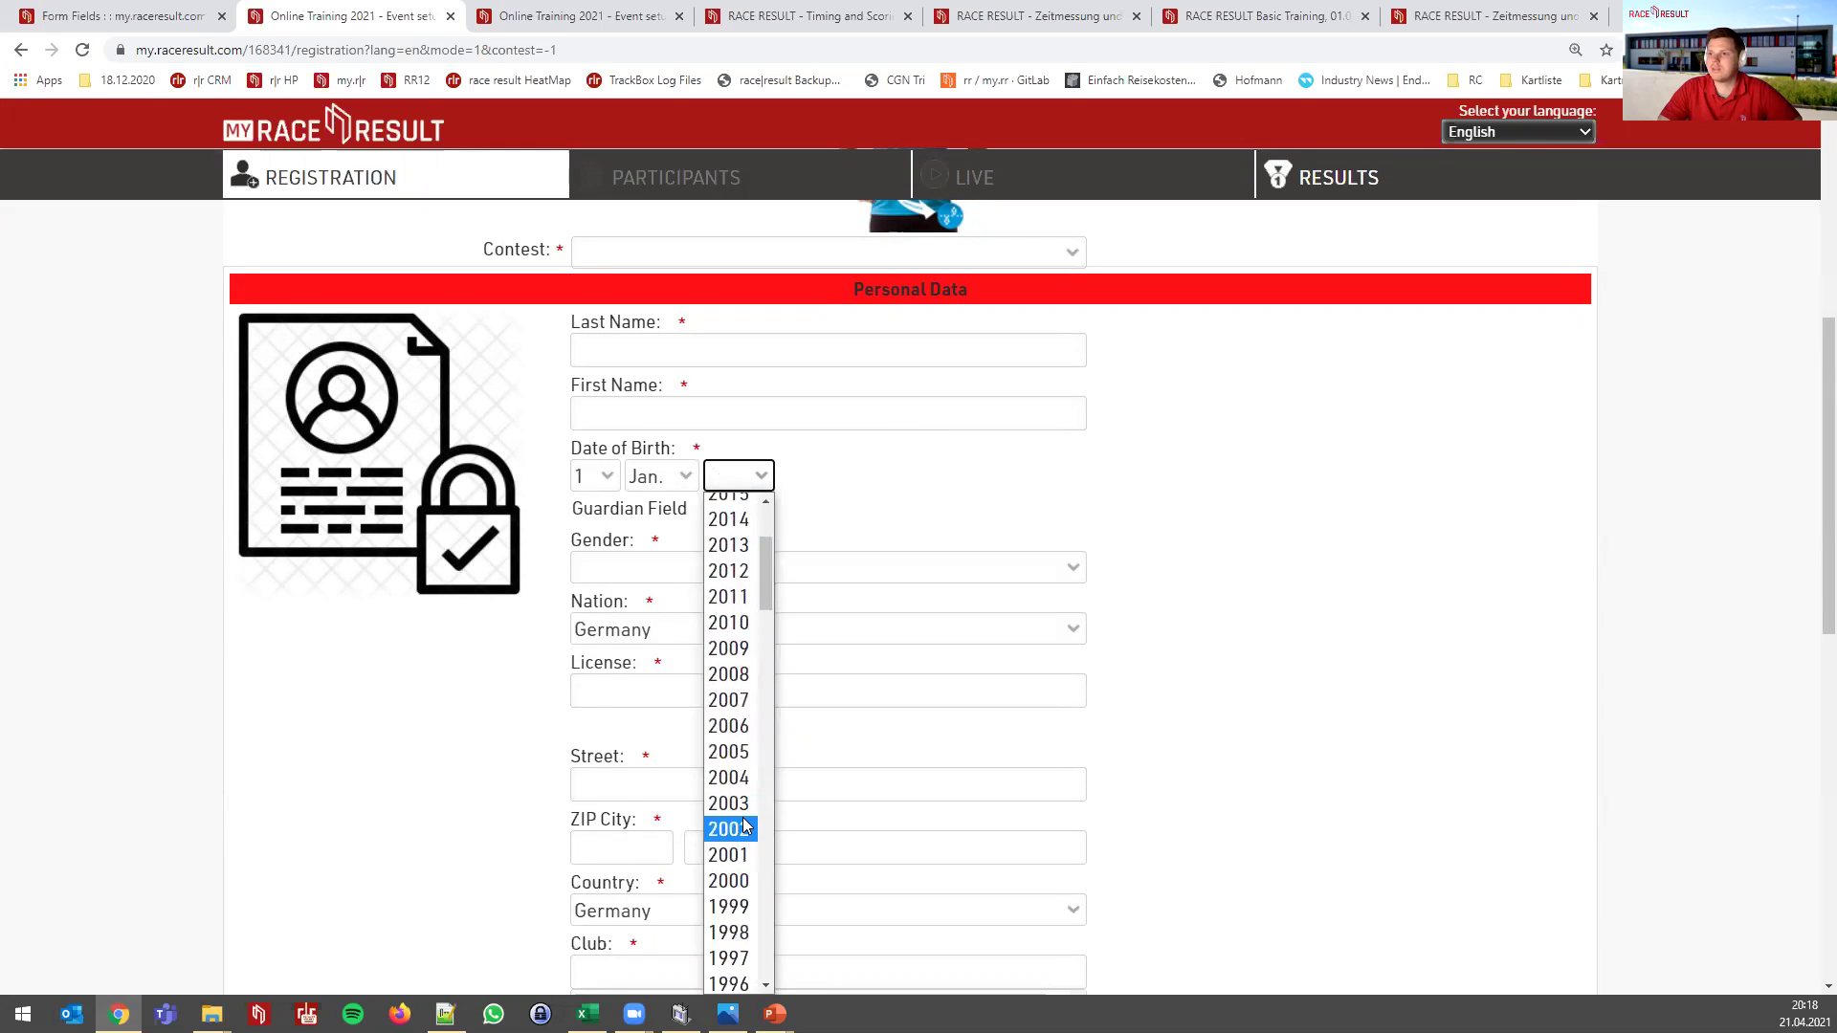
click(743, 826)
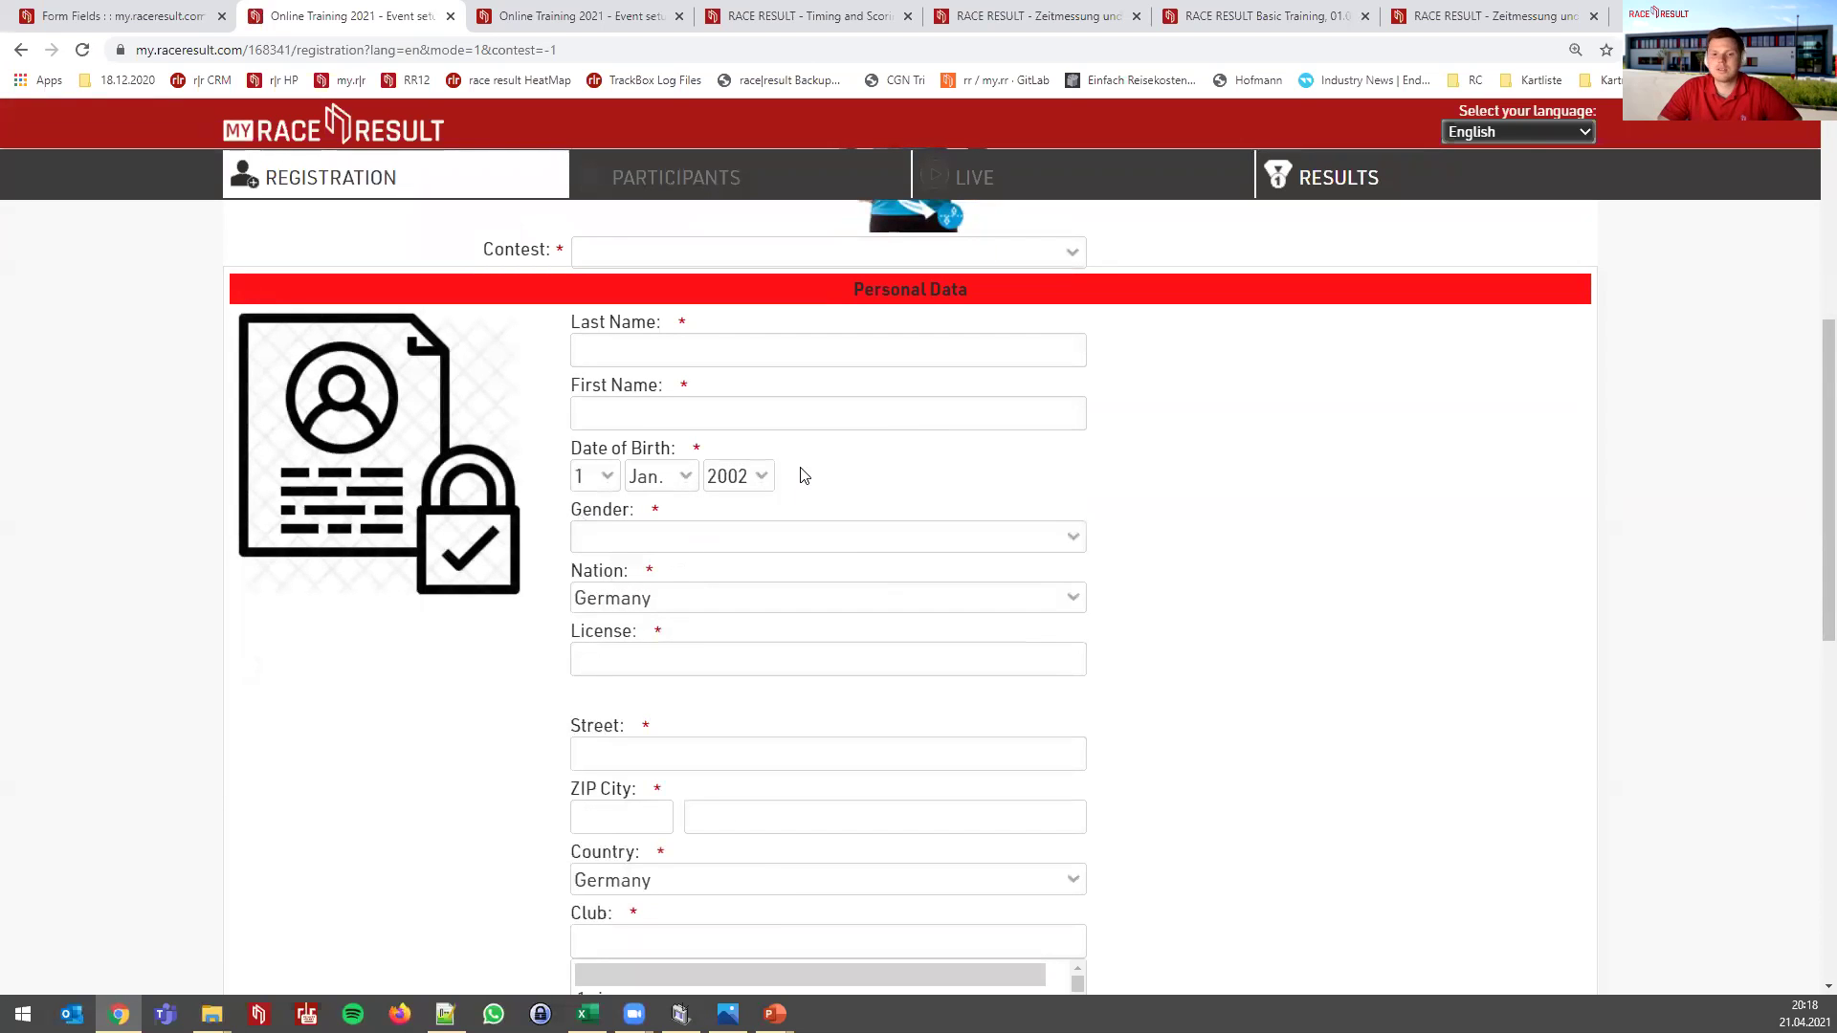
click(735, 475)
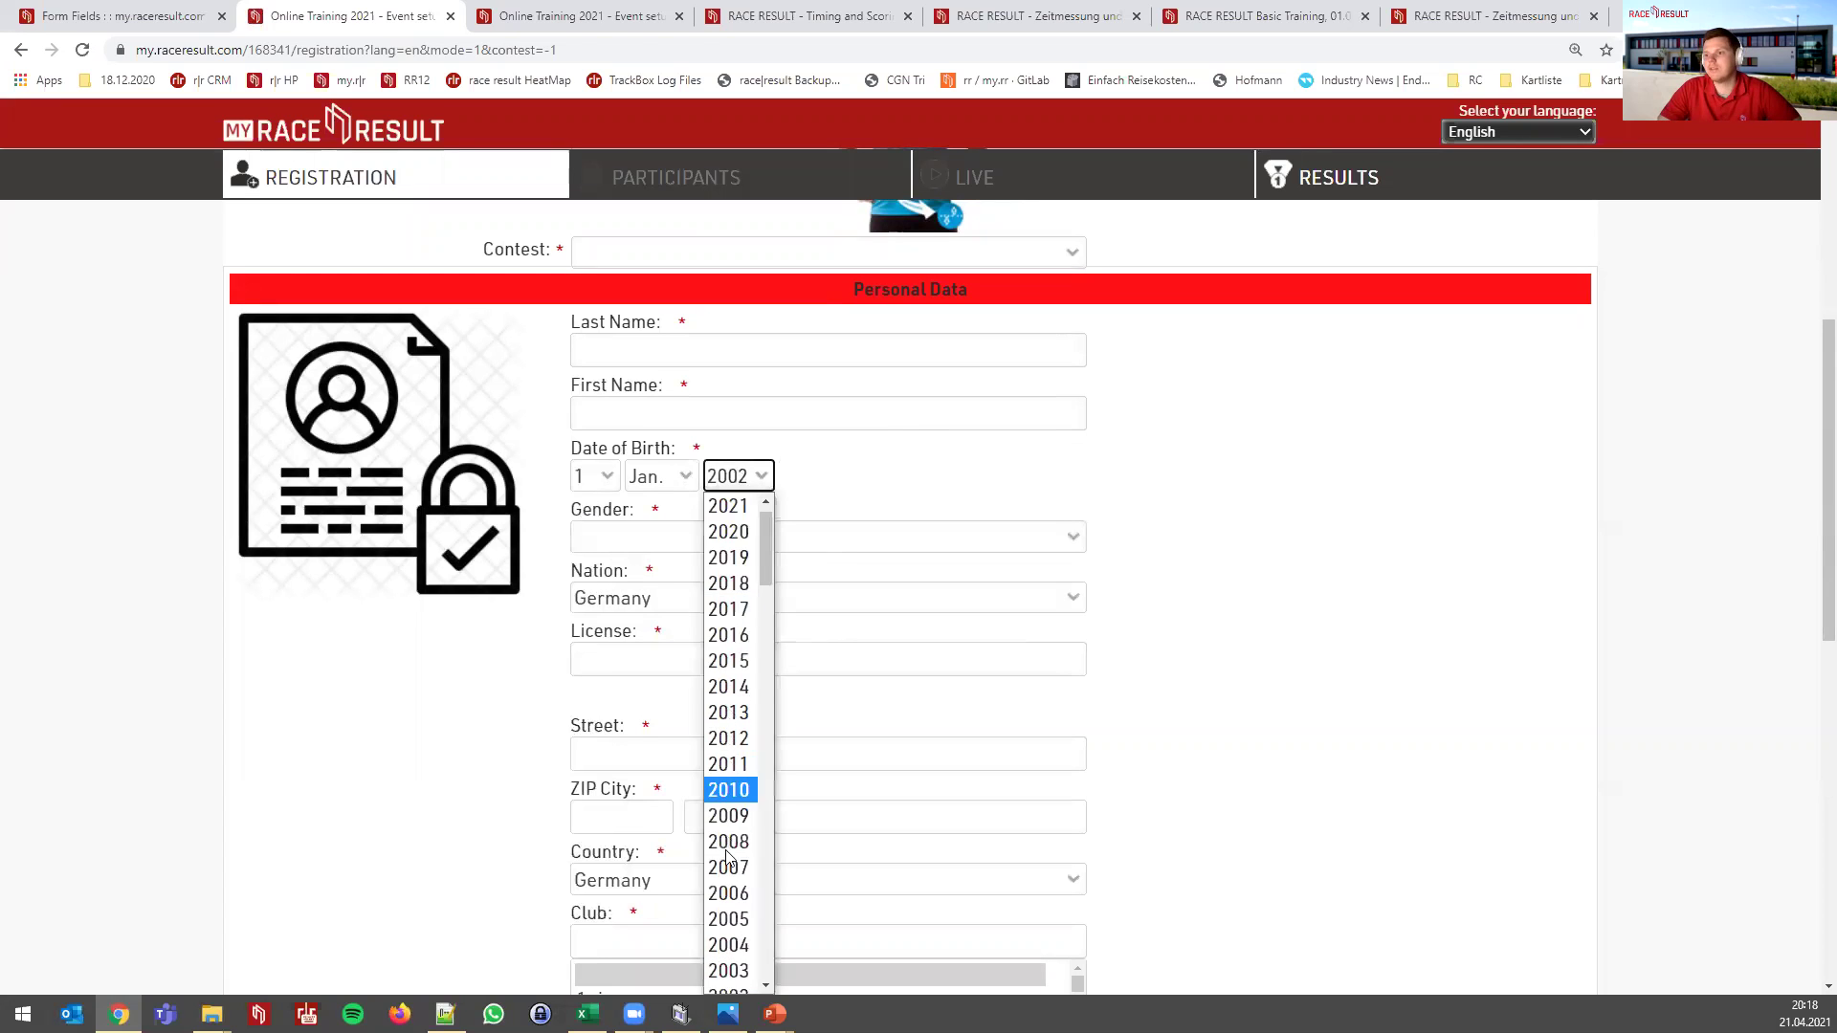
click(727, 894)
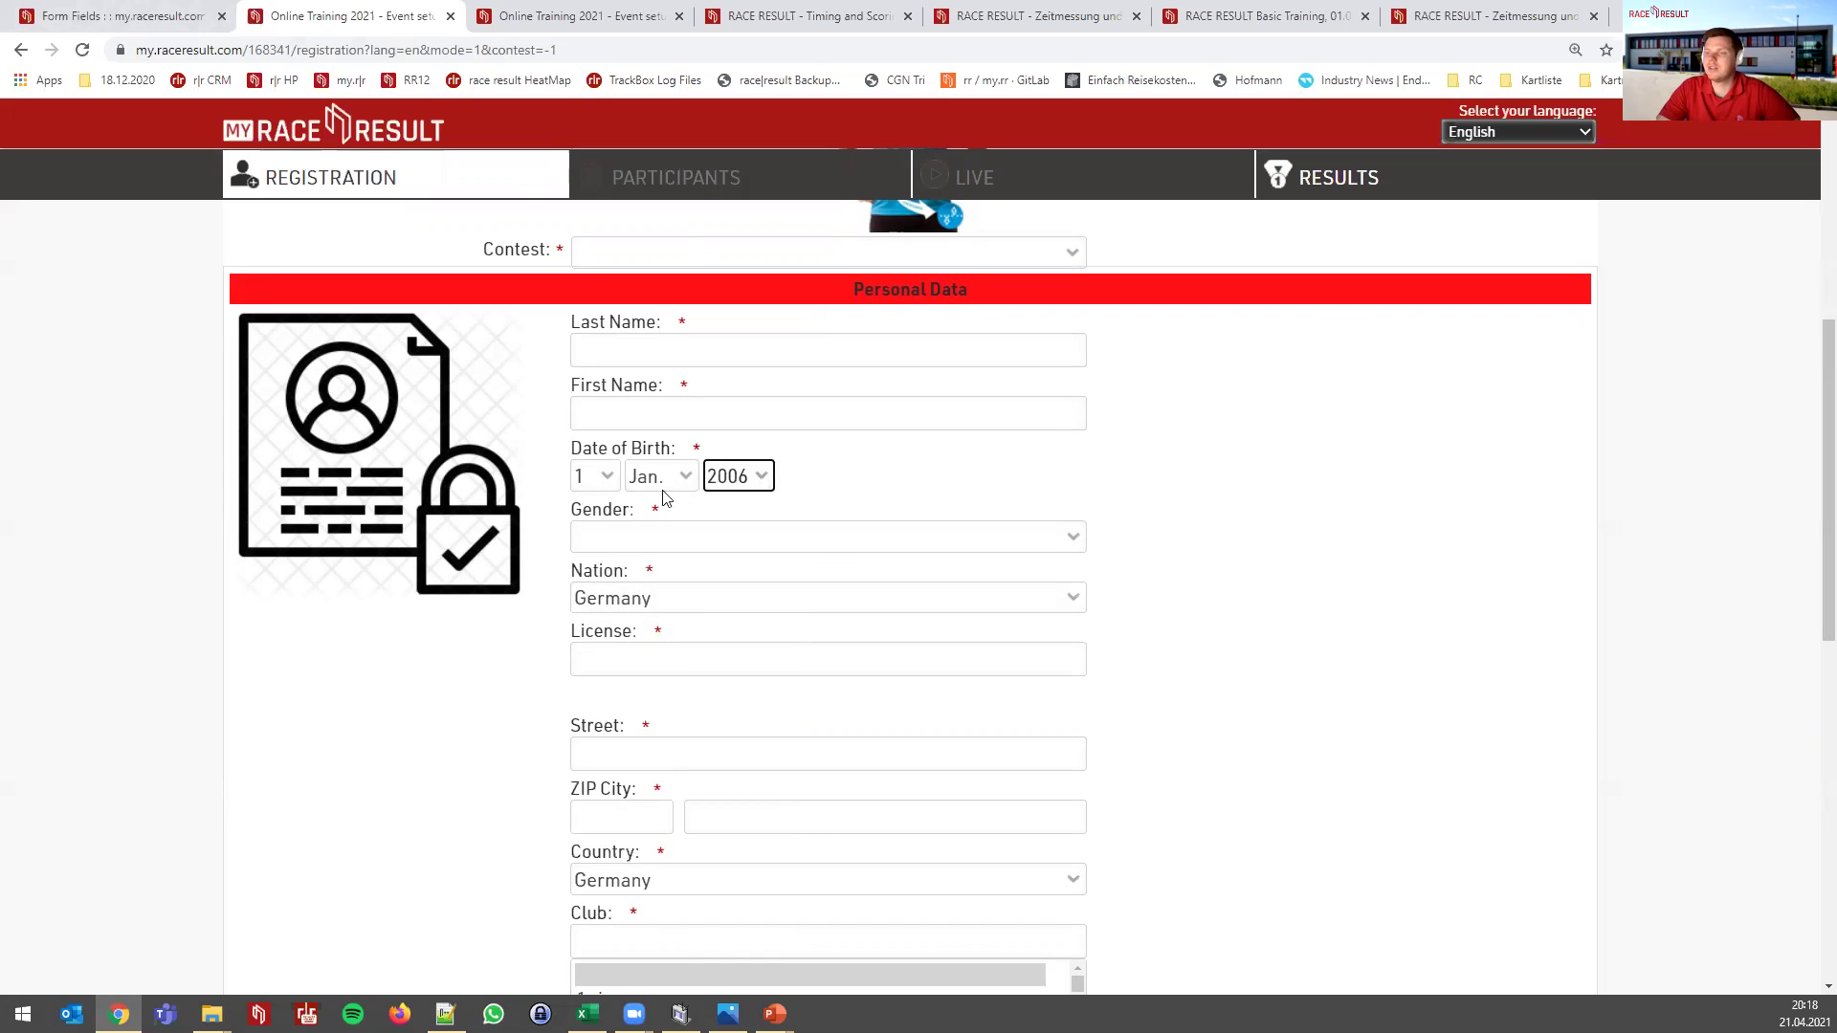
click(143, 15)
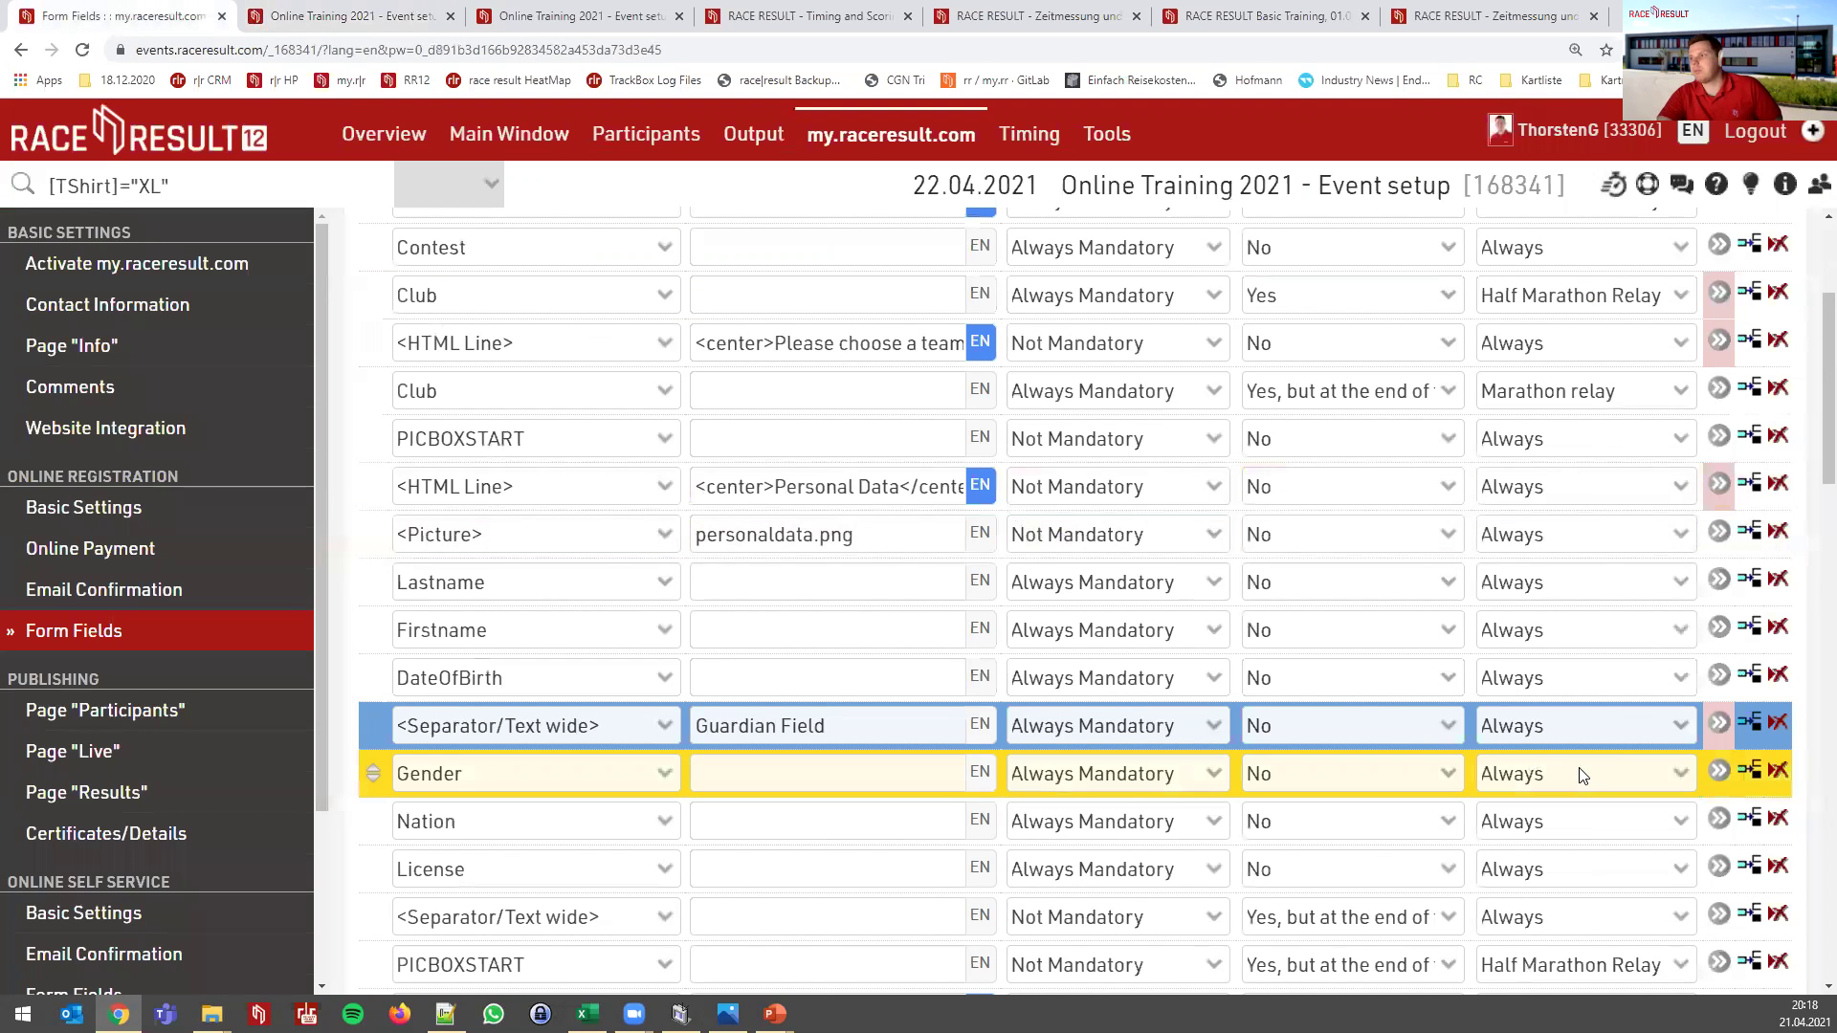
click(1720, 725)
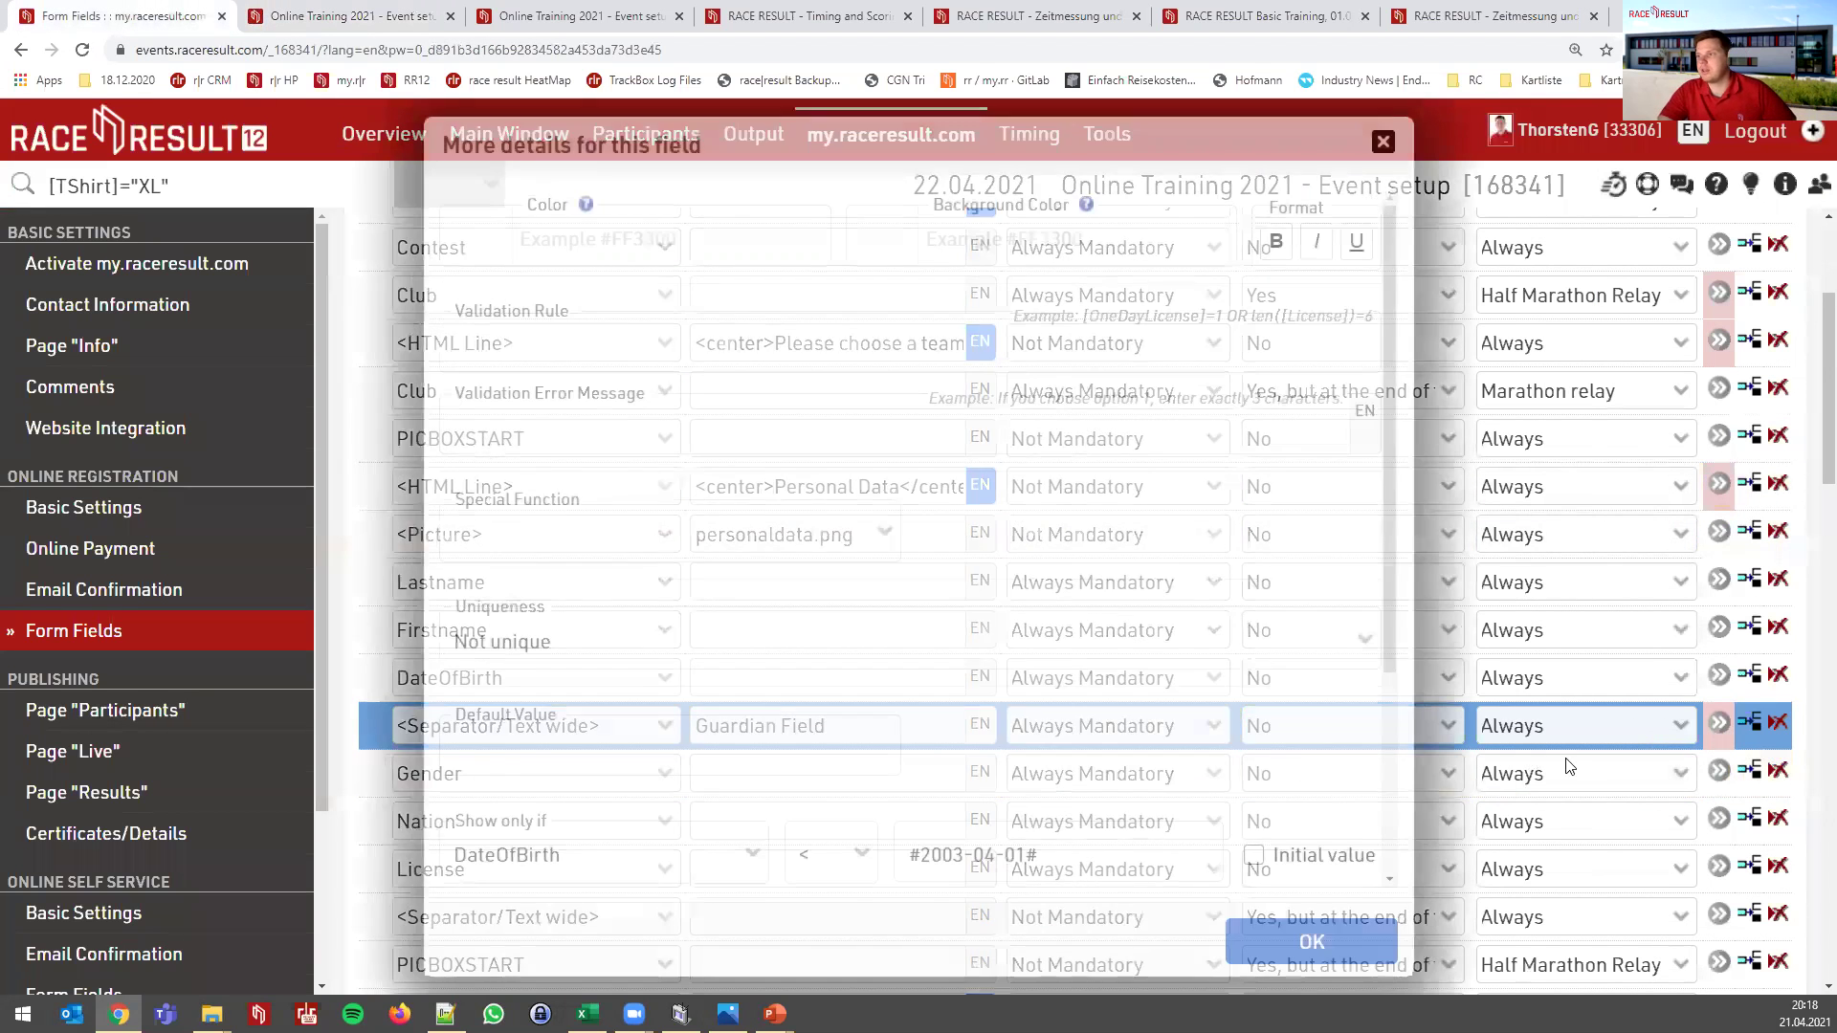
scroll(920, 753, down, 2)
click(599, 748)
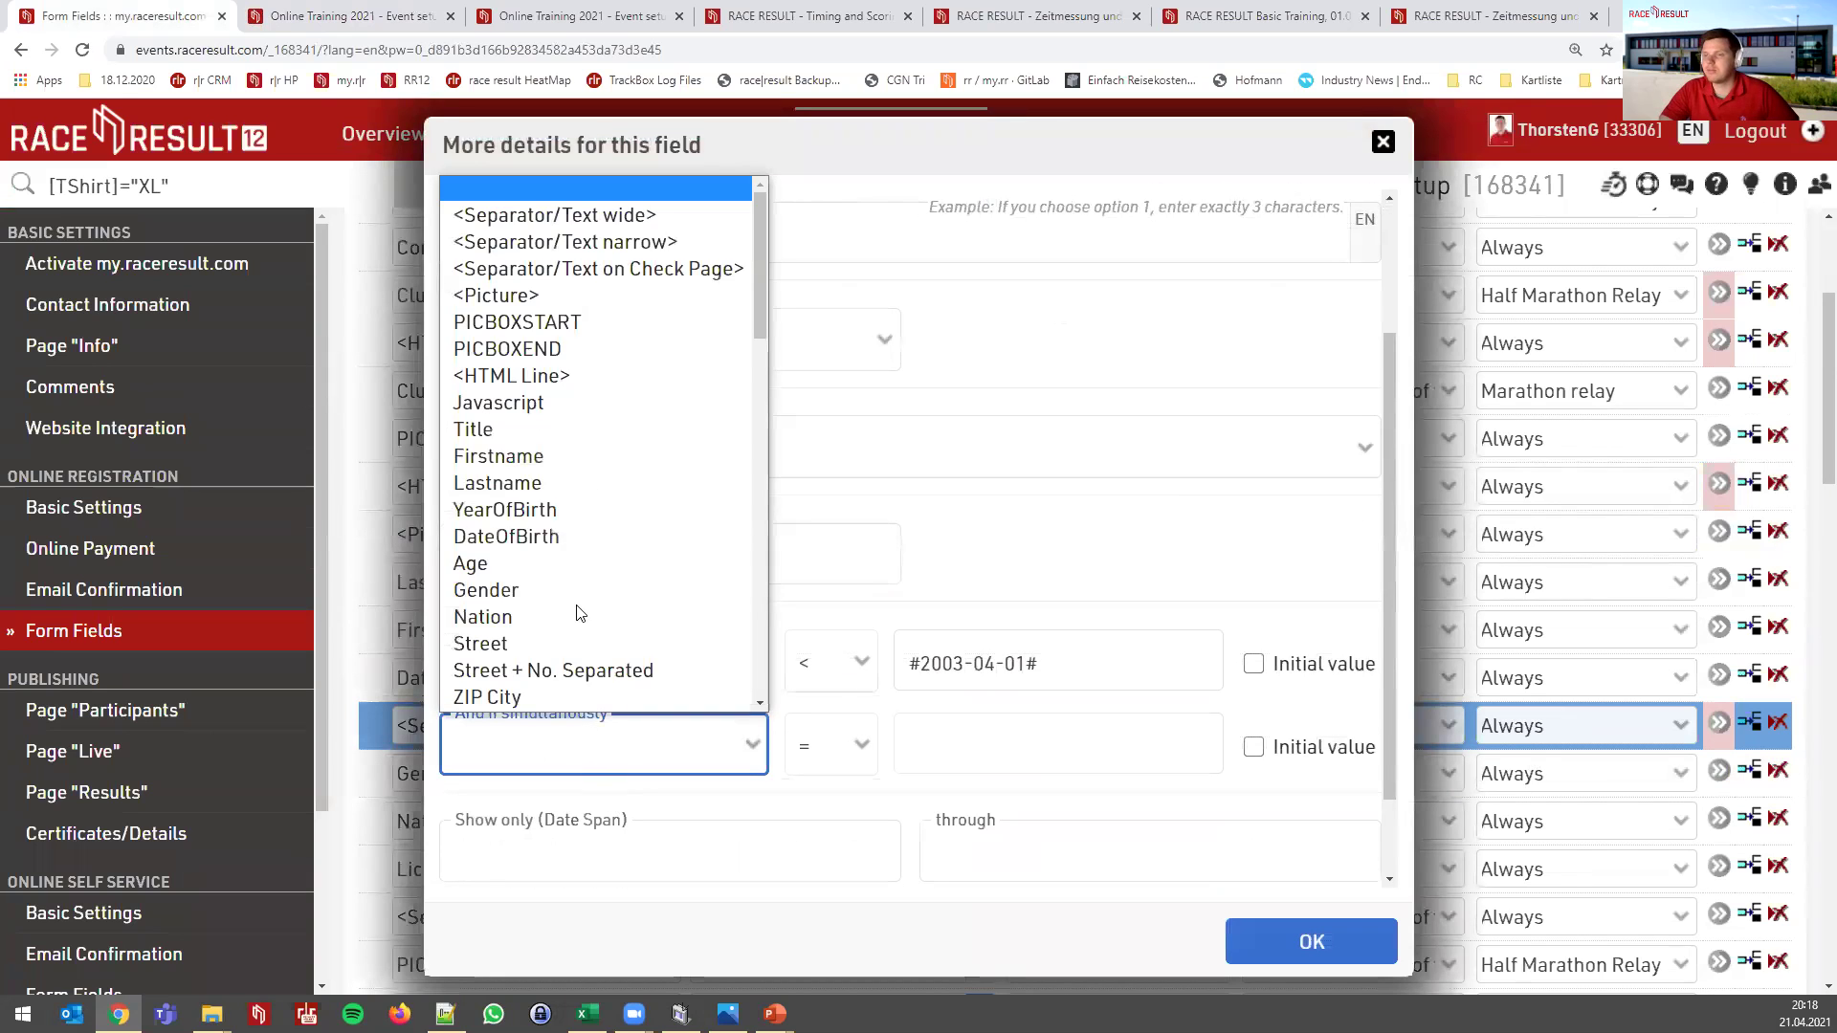
scroll(539, 469, down, 1)
click(517, 512)
click(829, 745)
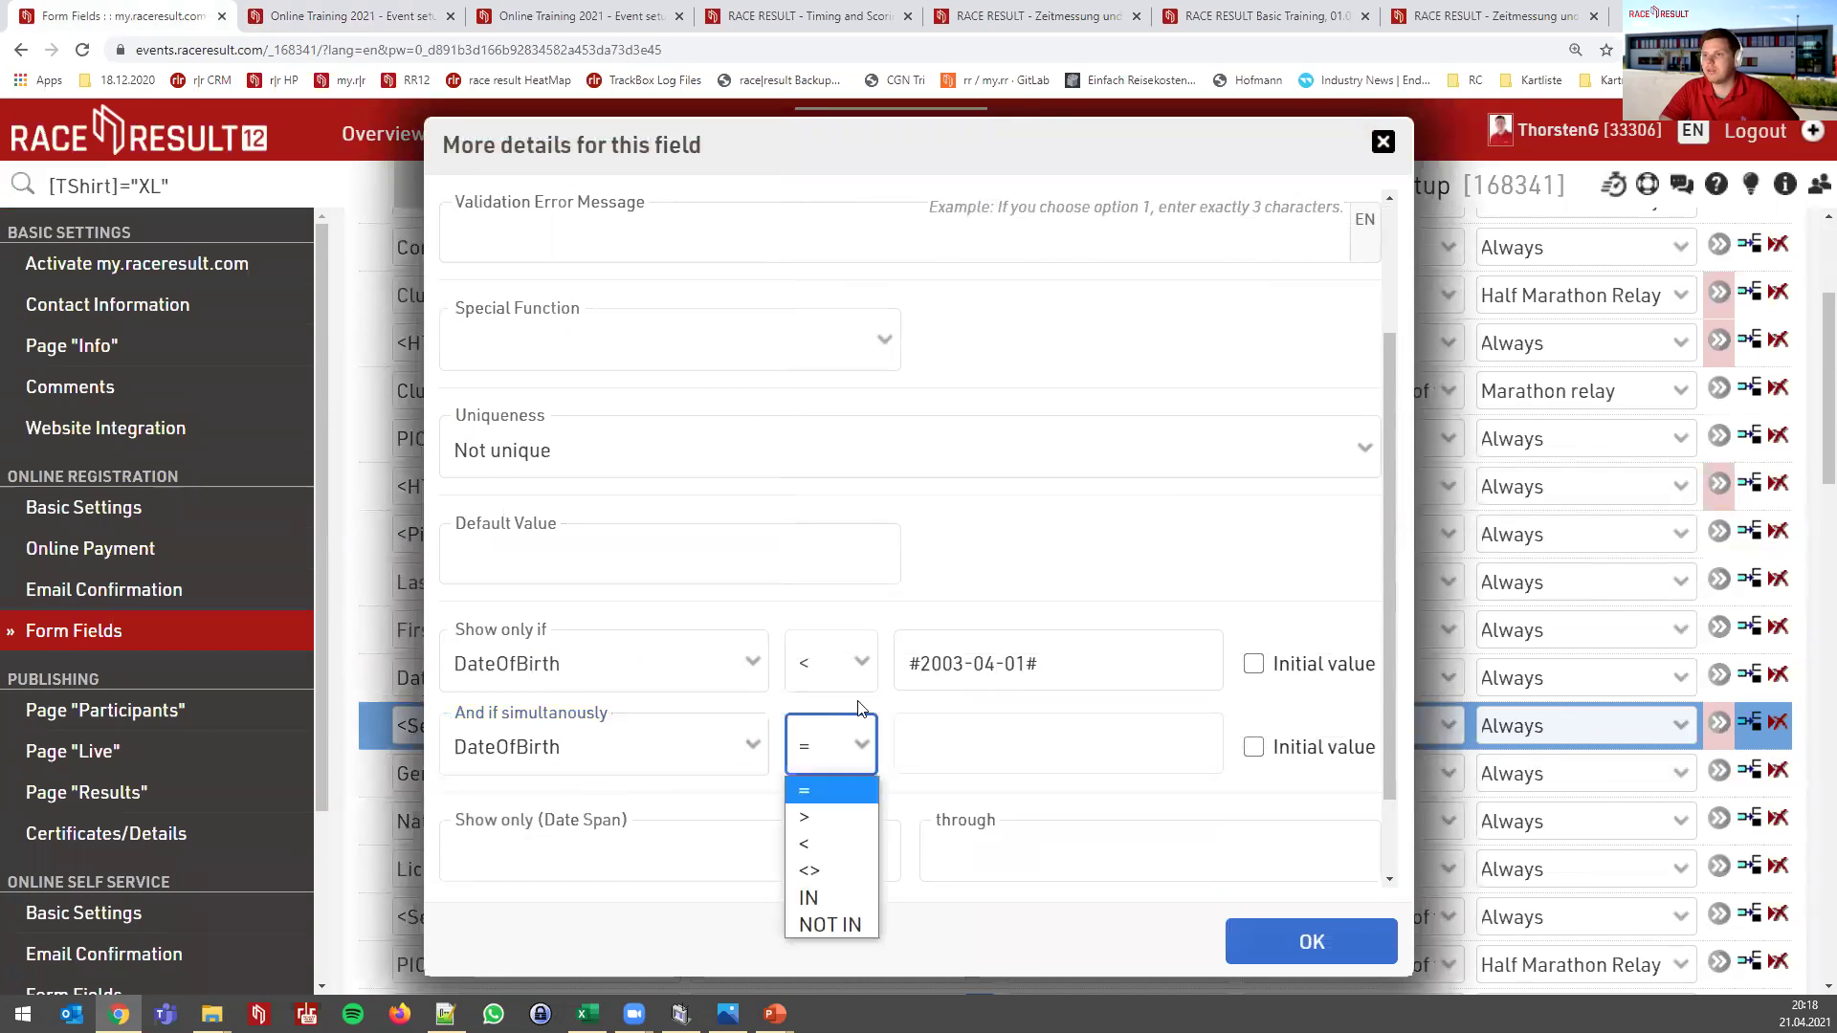
click(848, 848)
click(991, 749)
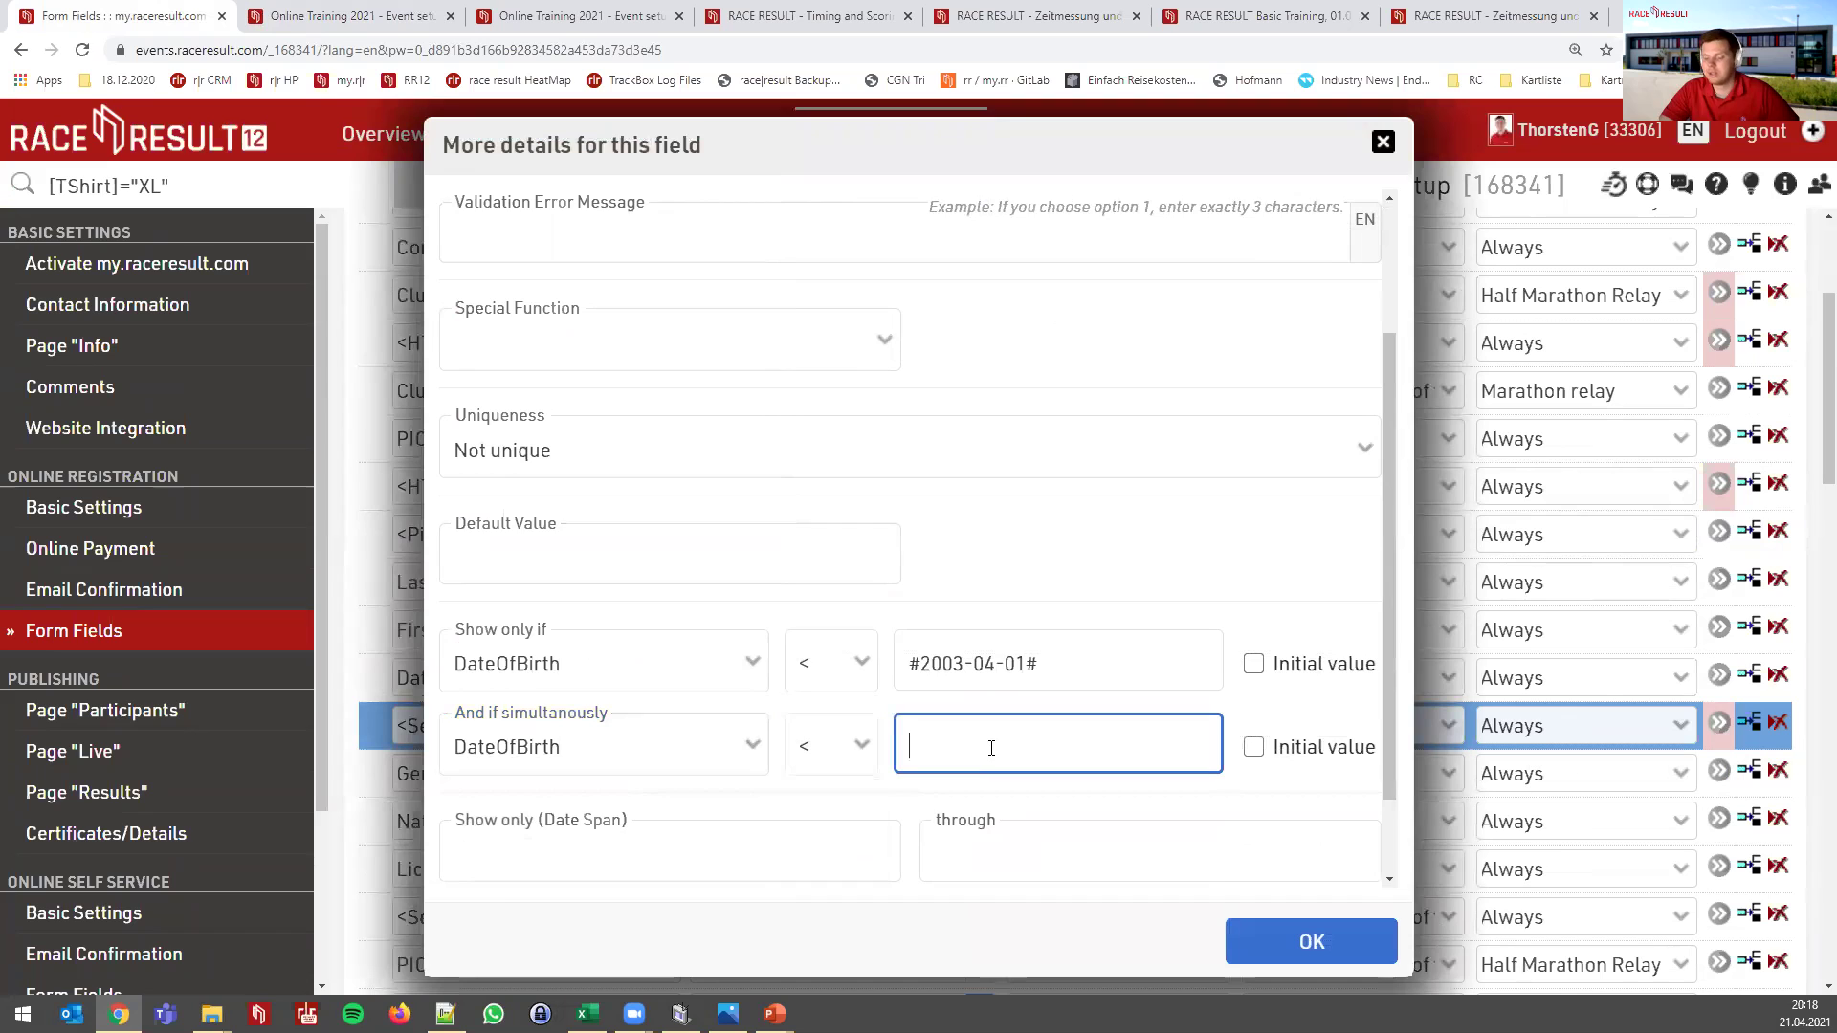
text(#)
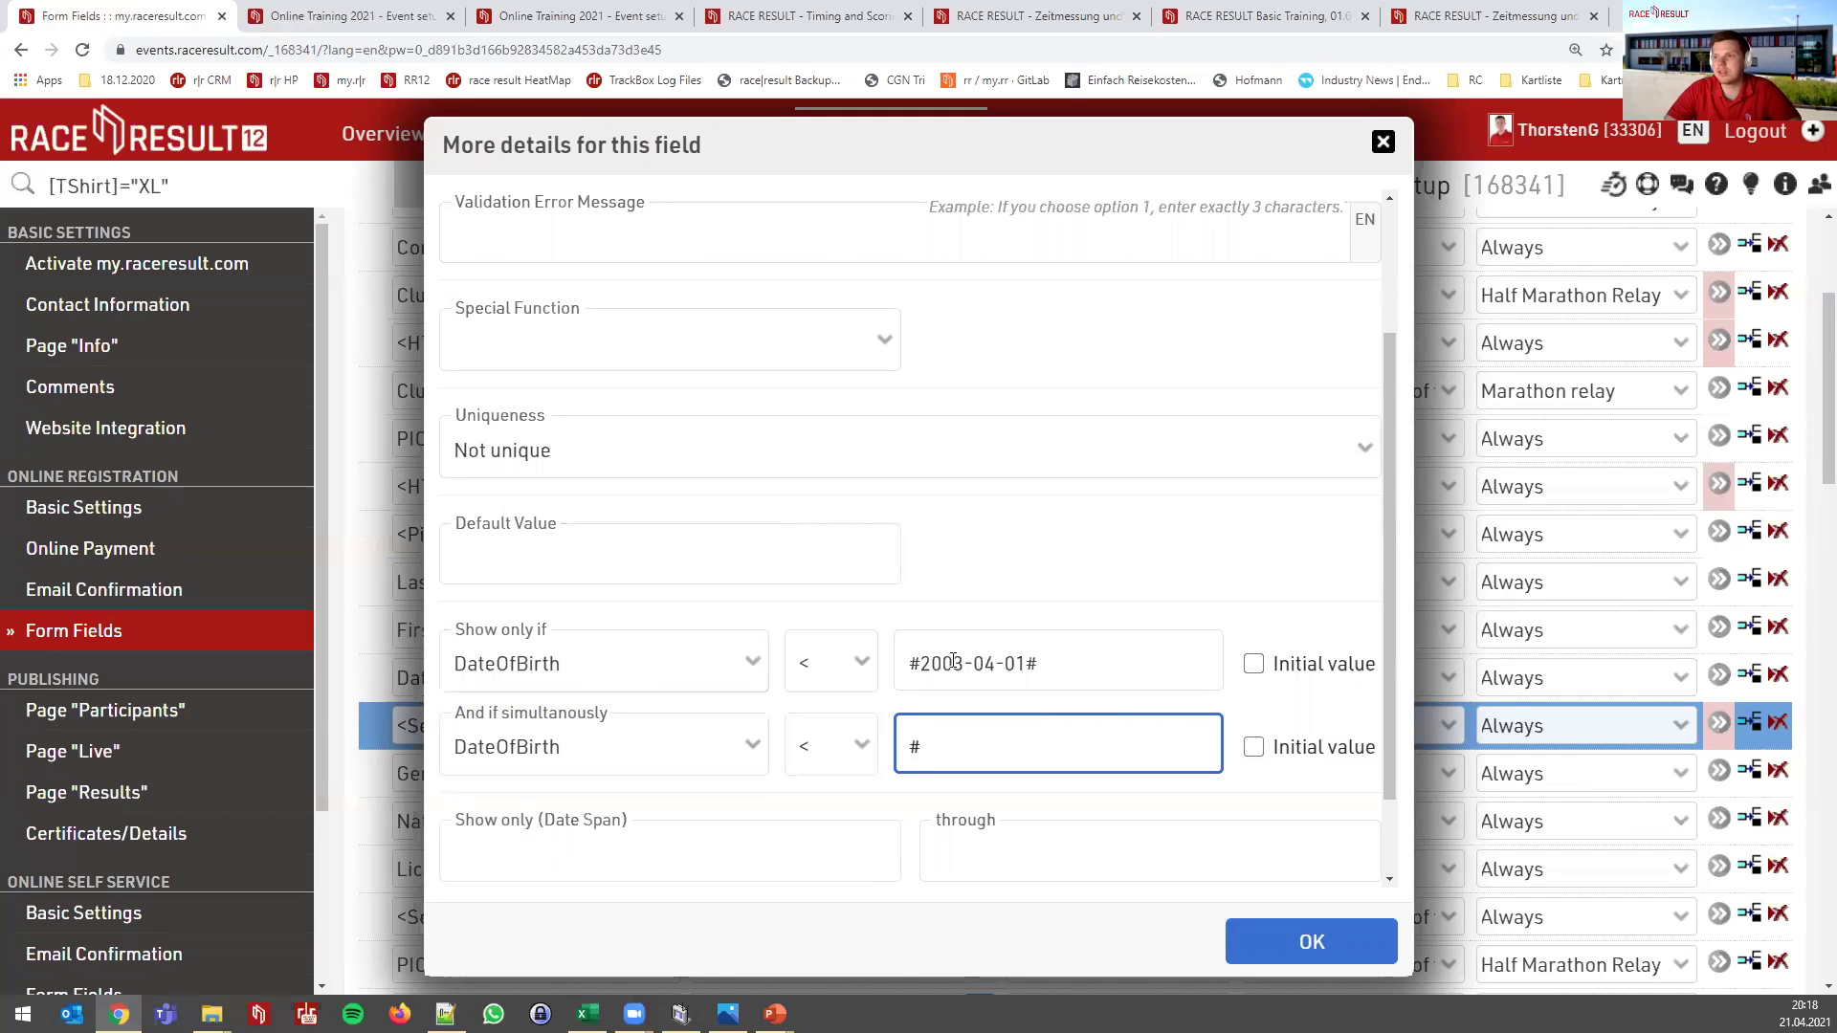
drag(650, 151, 732, 143)
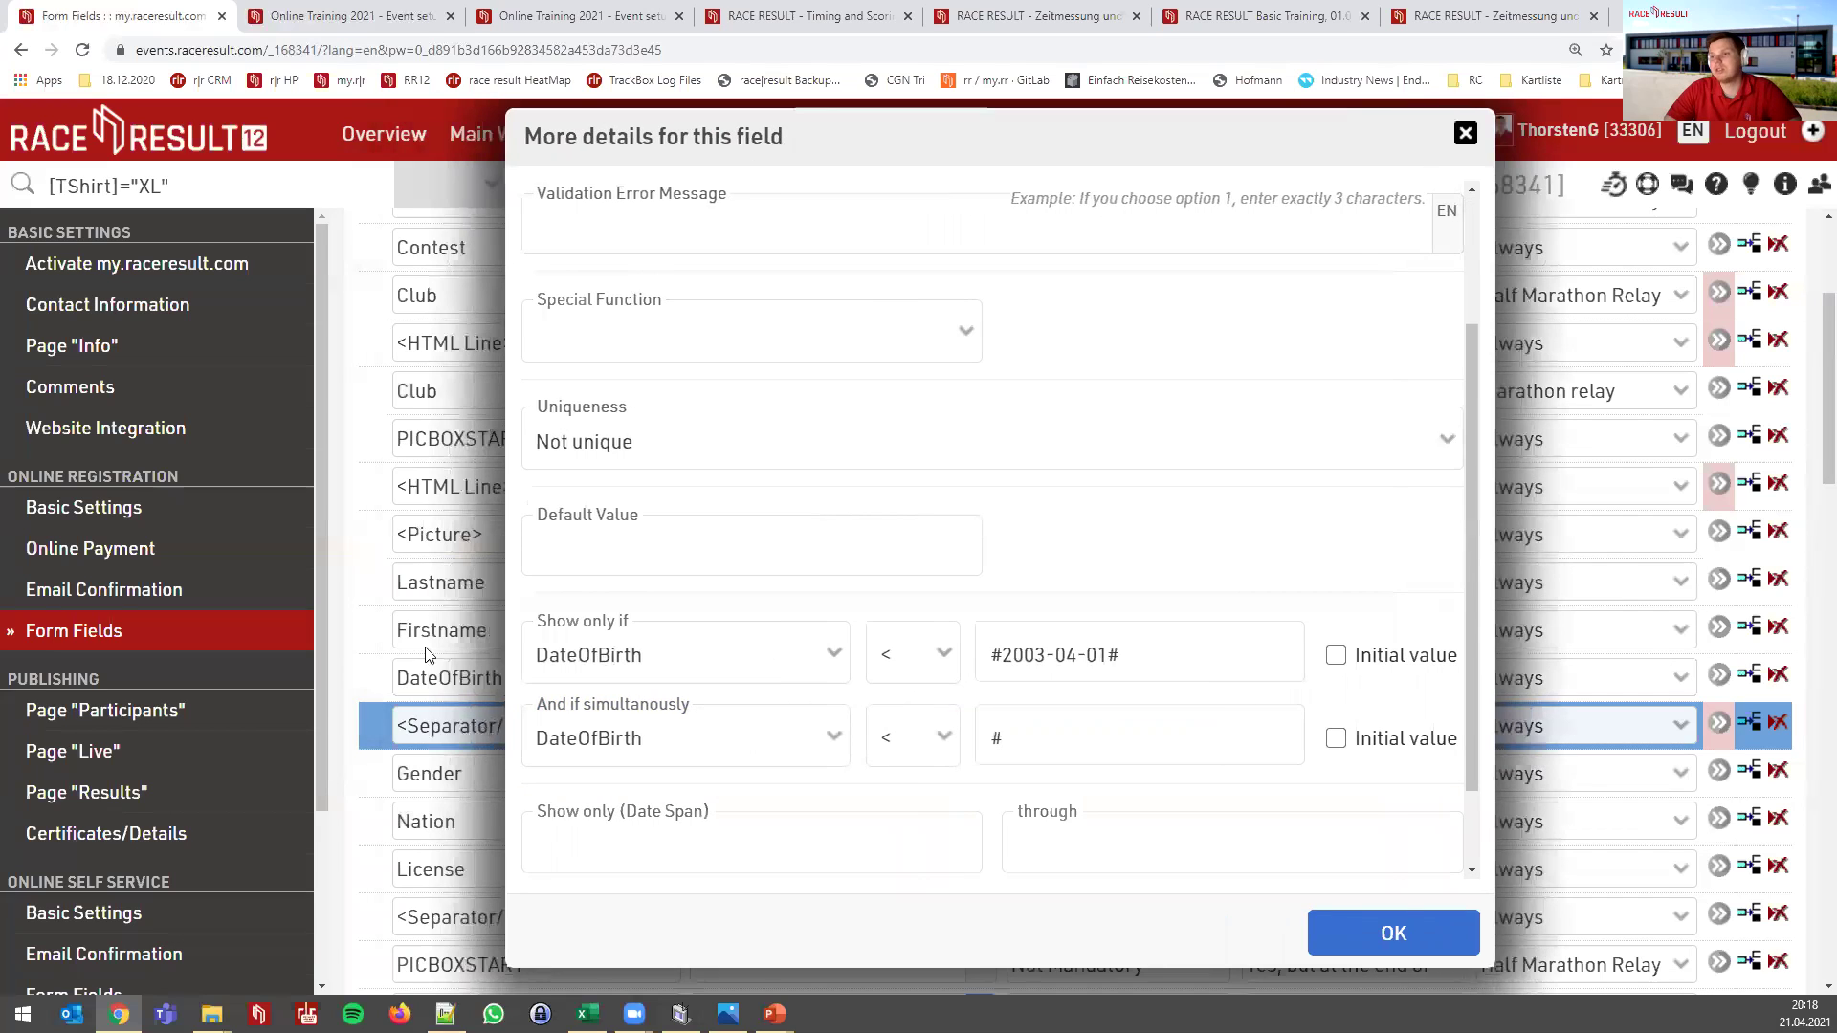
click(921, 664)
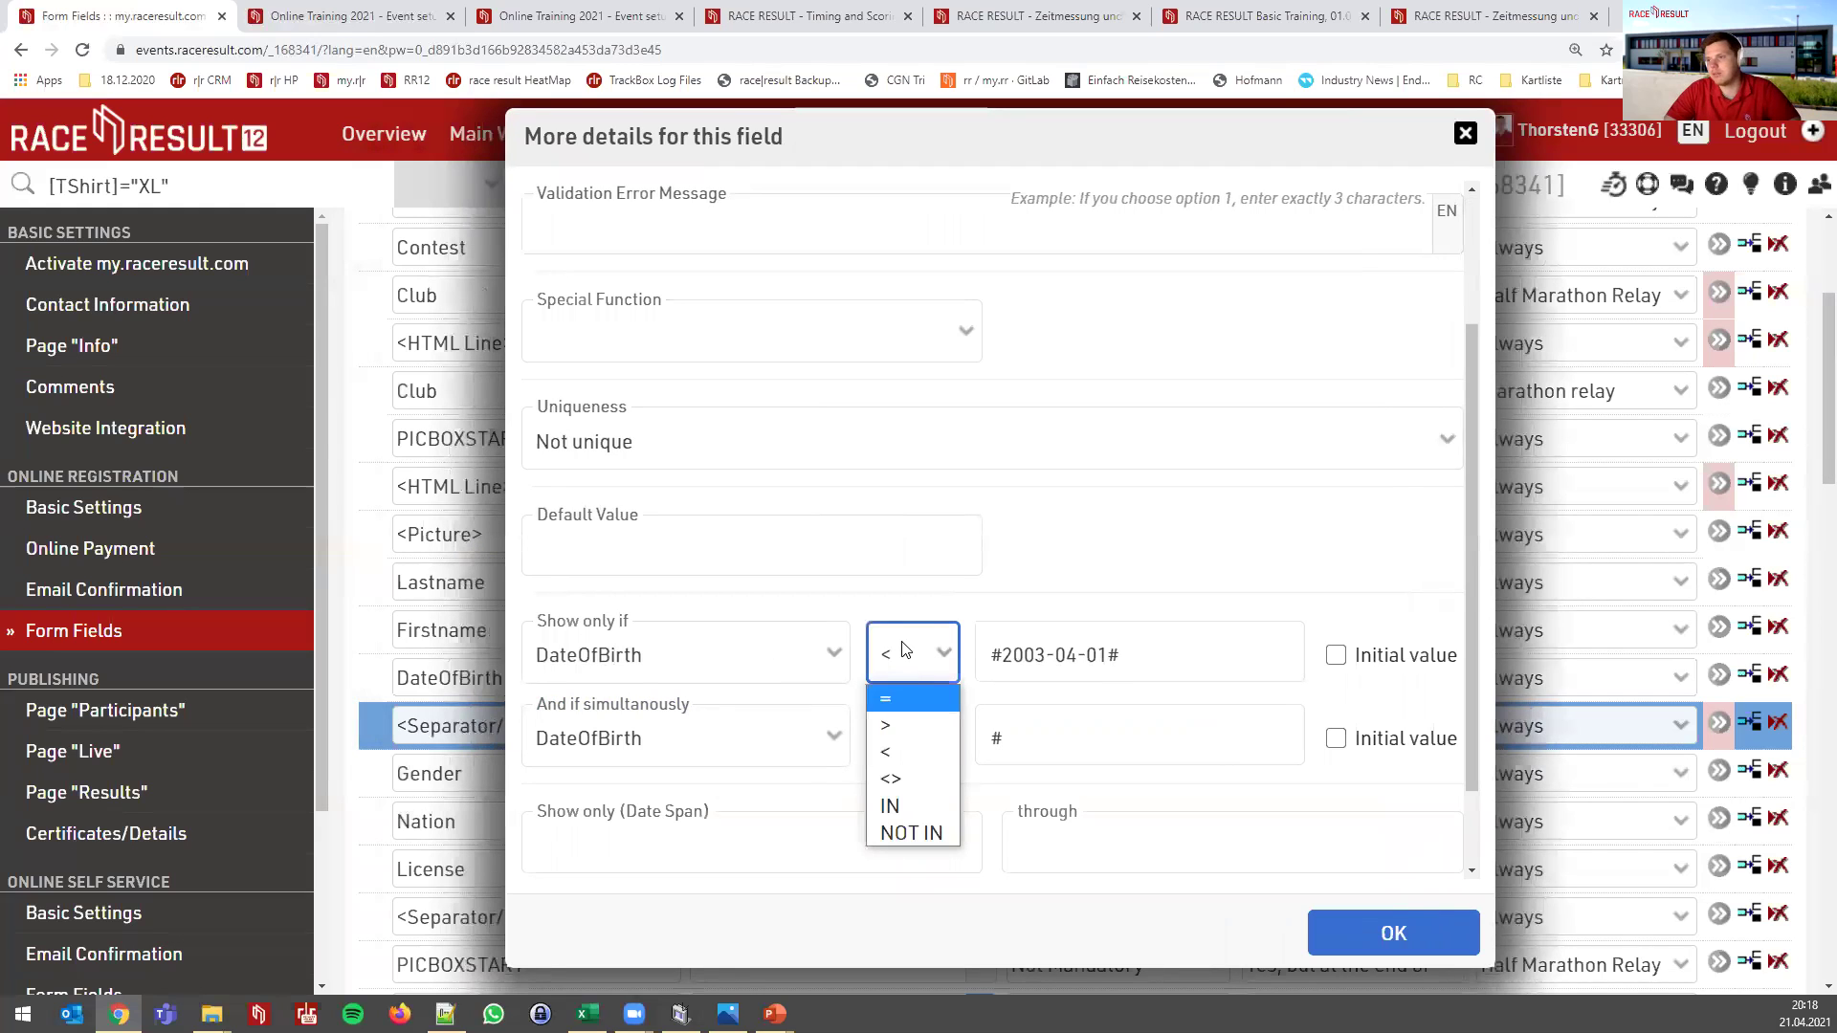
click(905, 649)
drag(1001, 660, 1143, 653)
click(1148, 650)
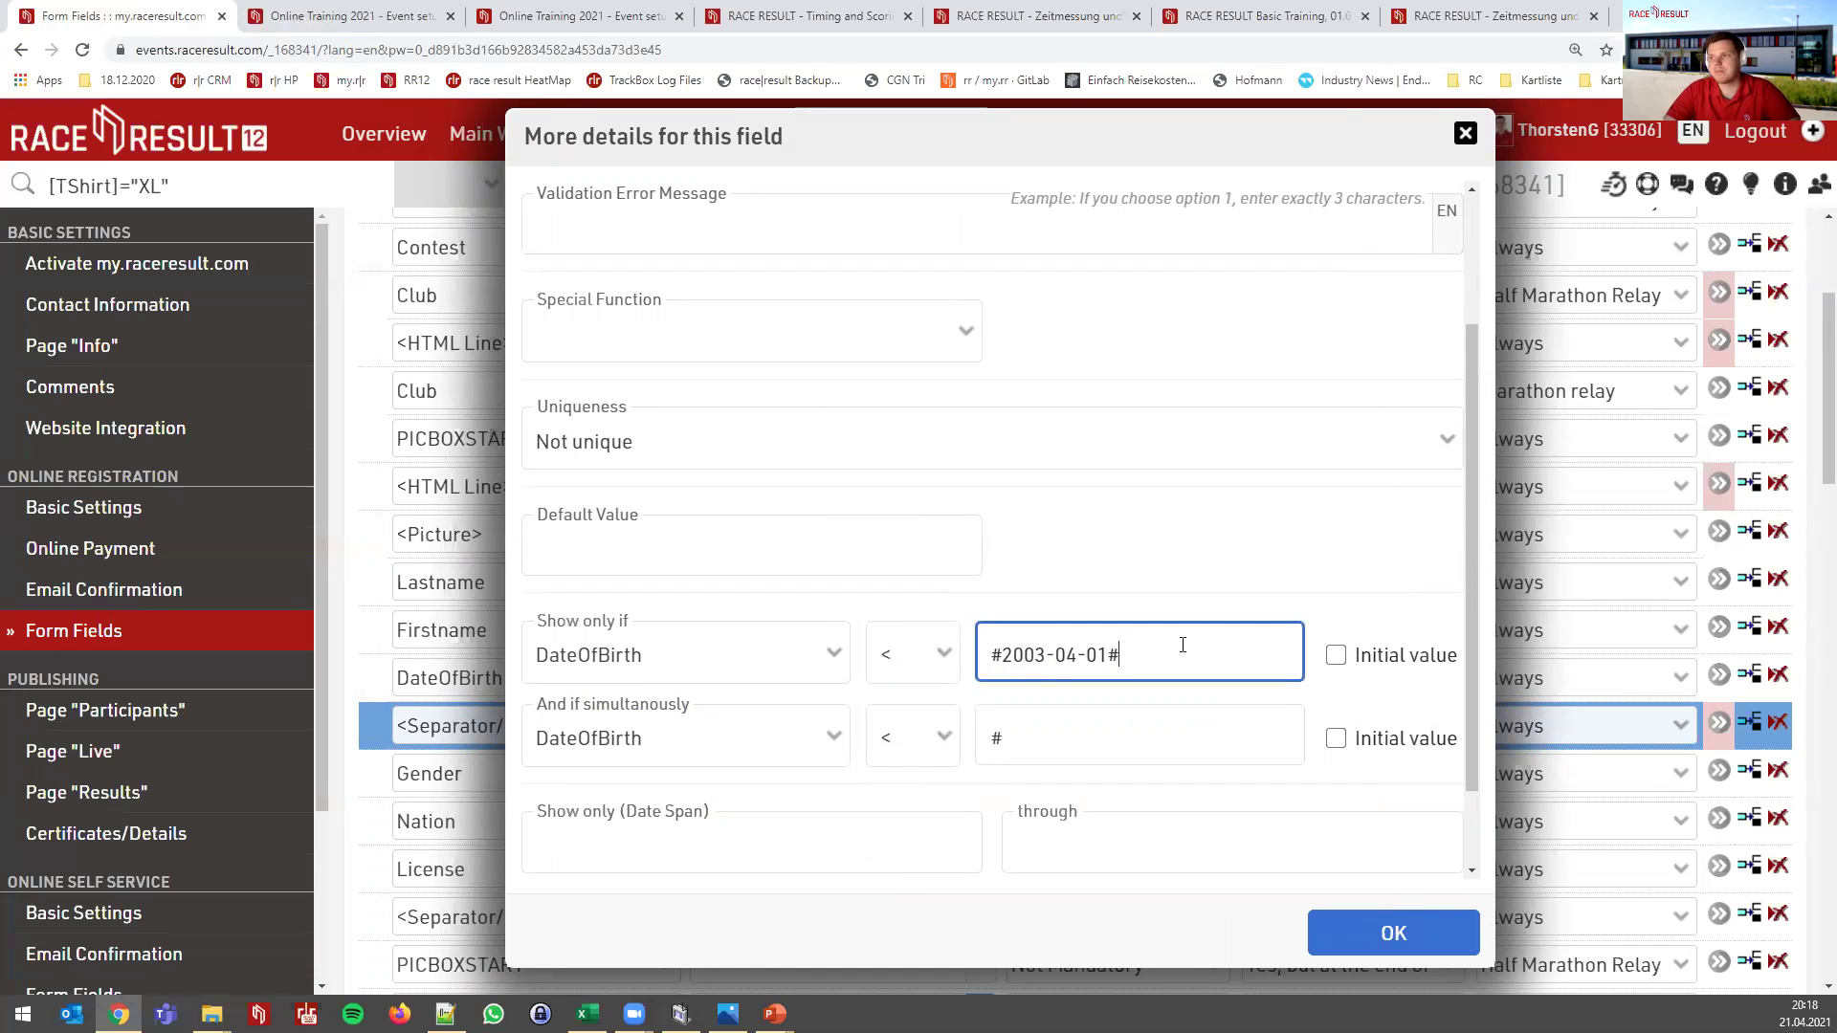
click(1465, 133)
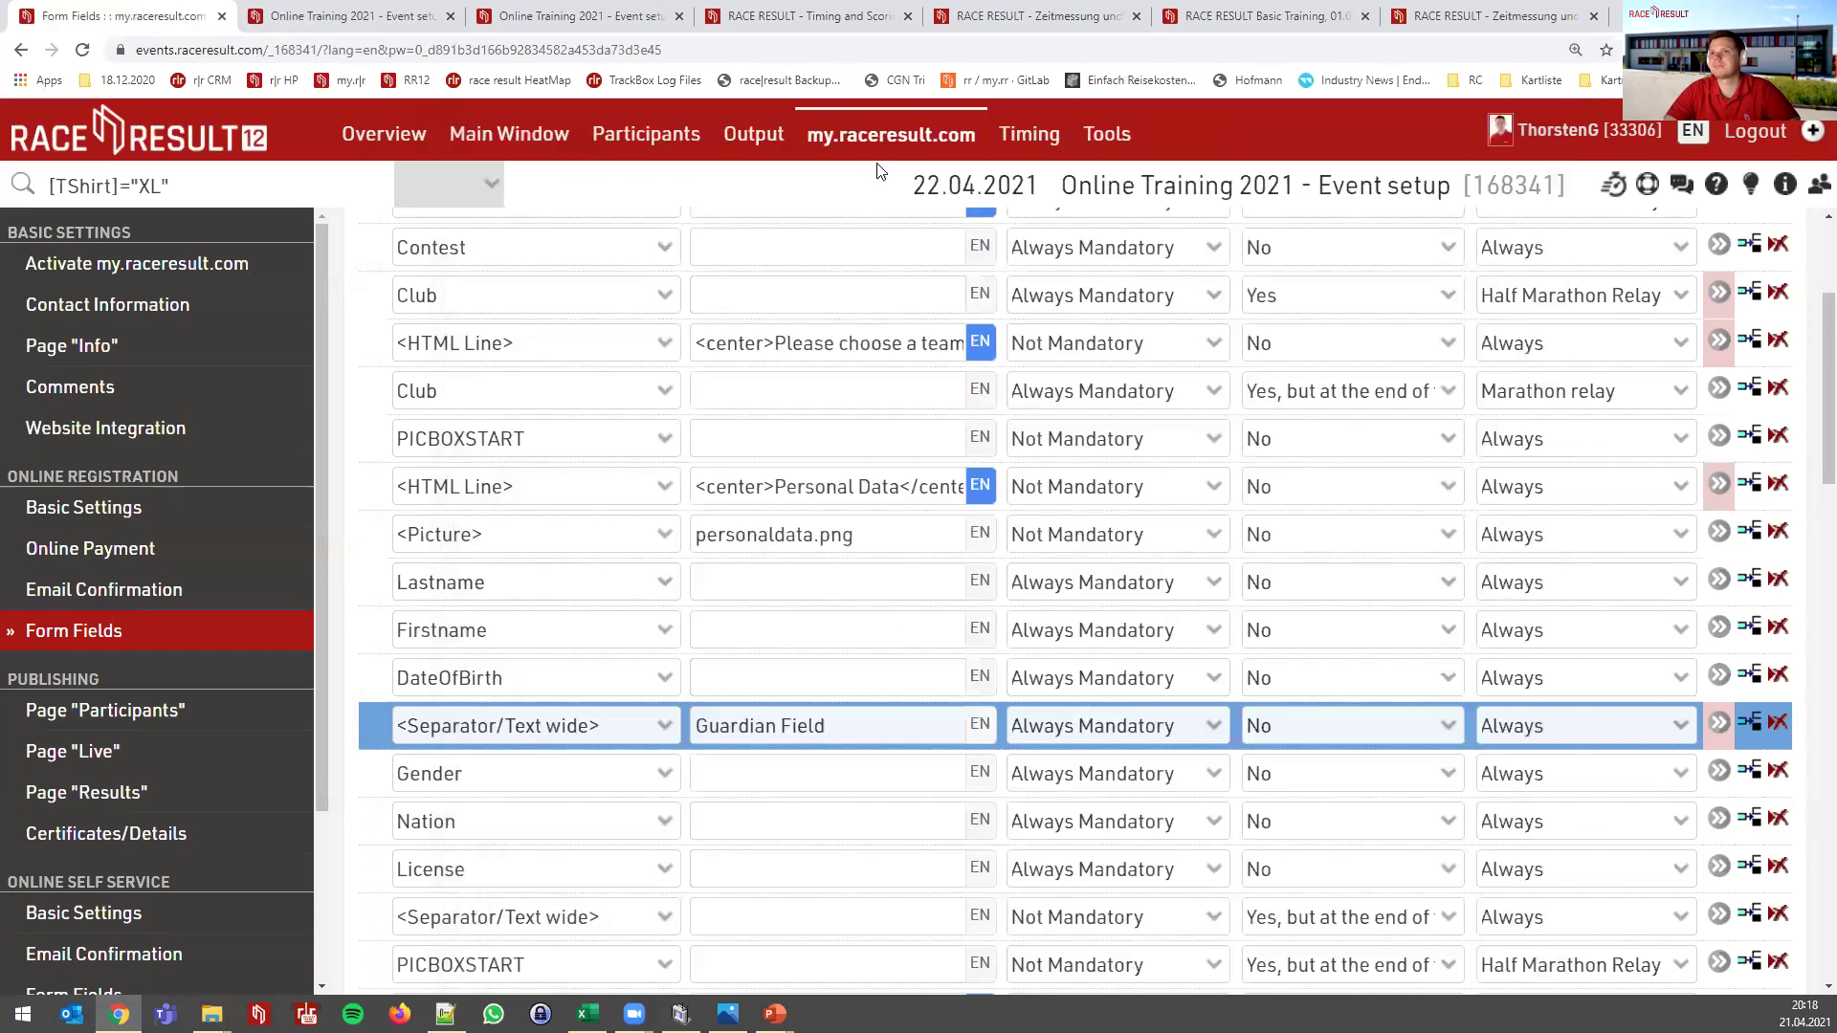
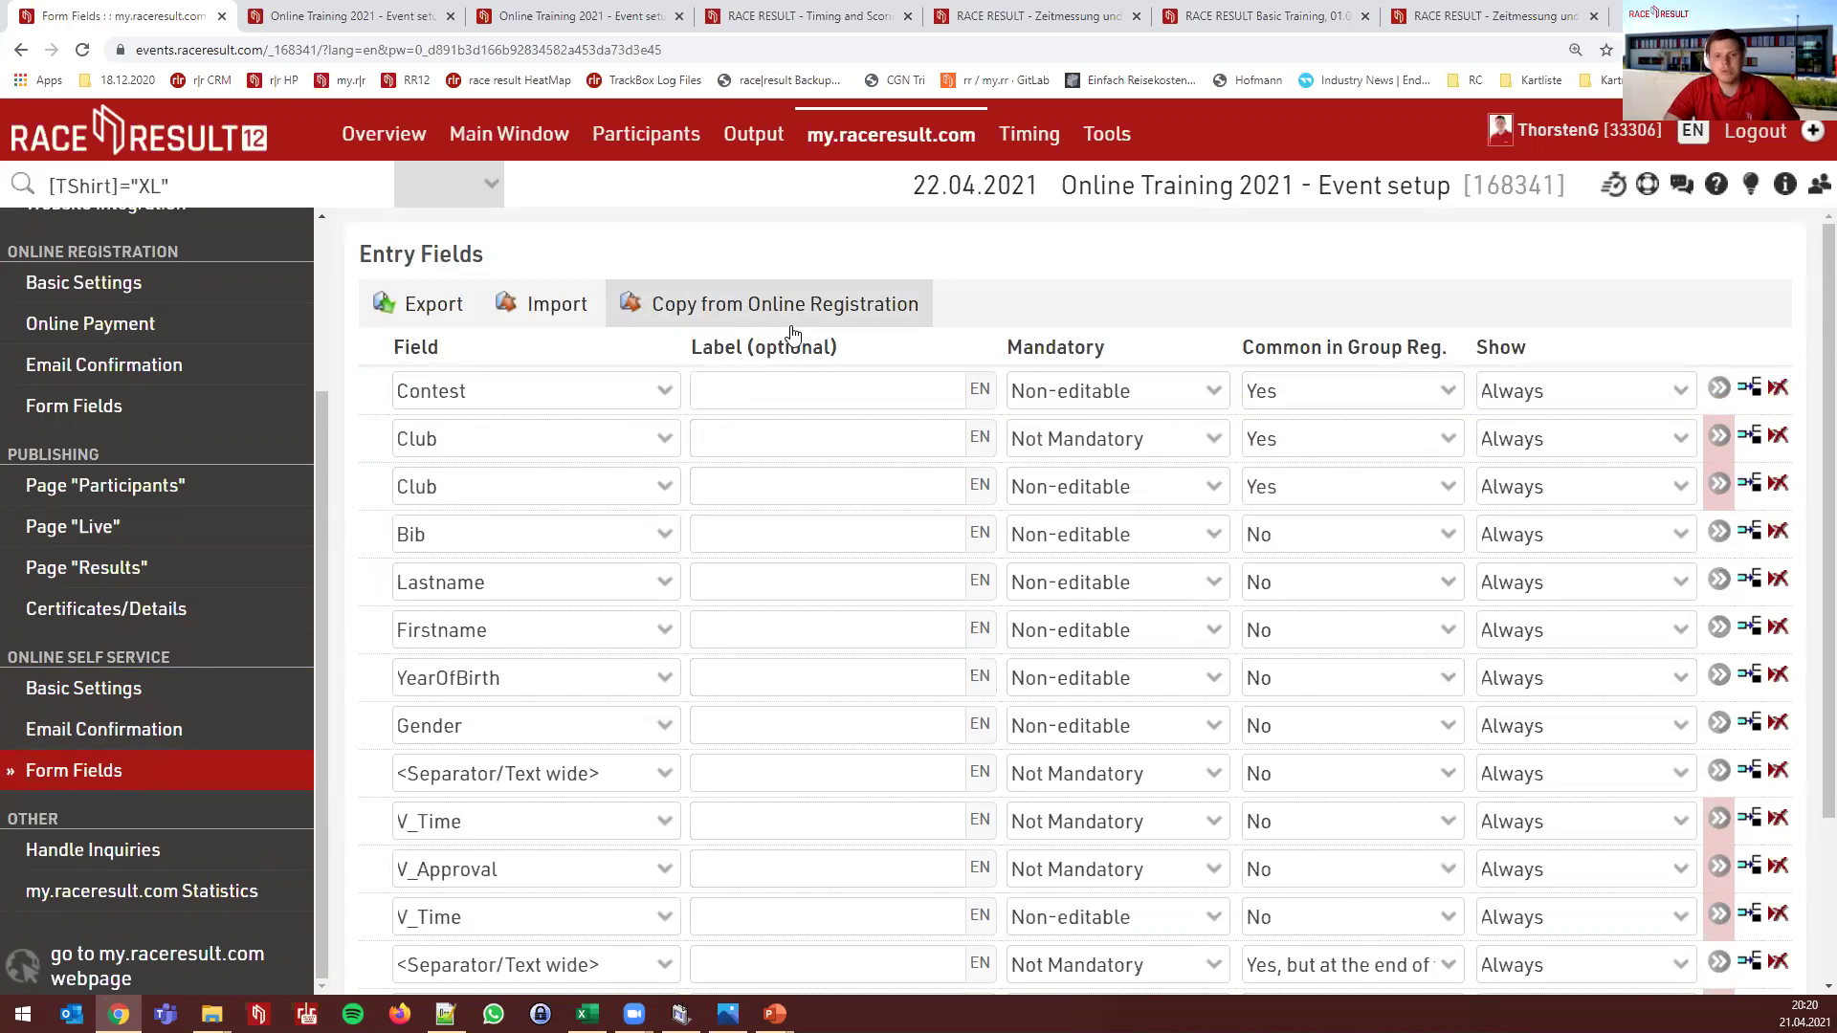
Review the label language choices of the second Club field and the Mandatory options of the Contest field
click(976, 488)
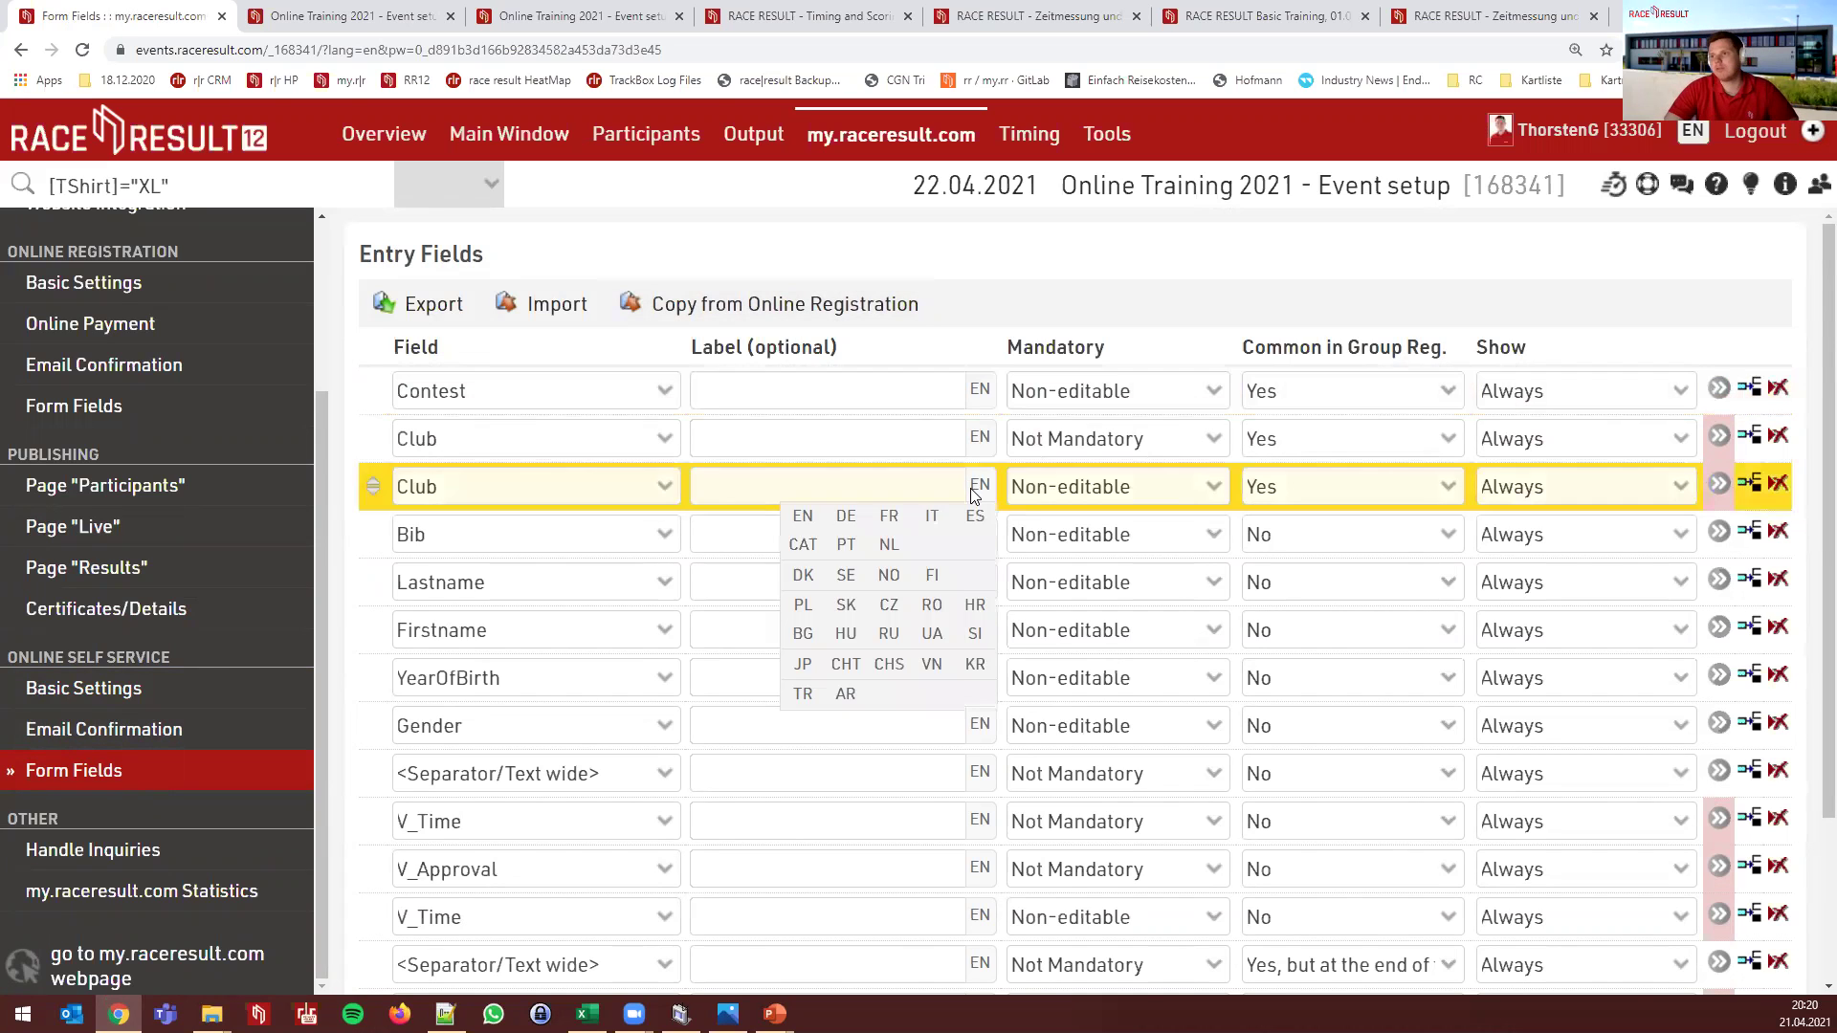
scroll(1086, 298, down, 1)
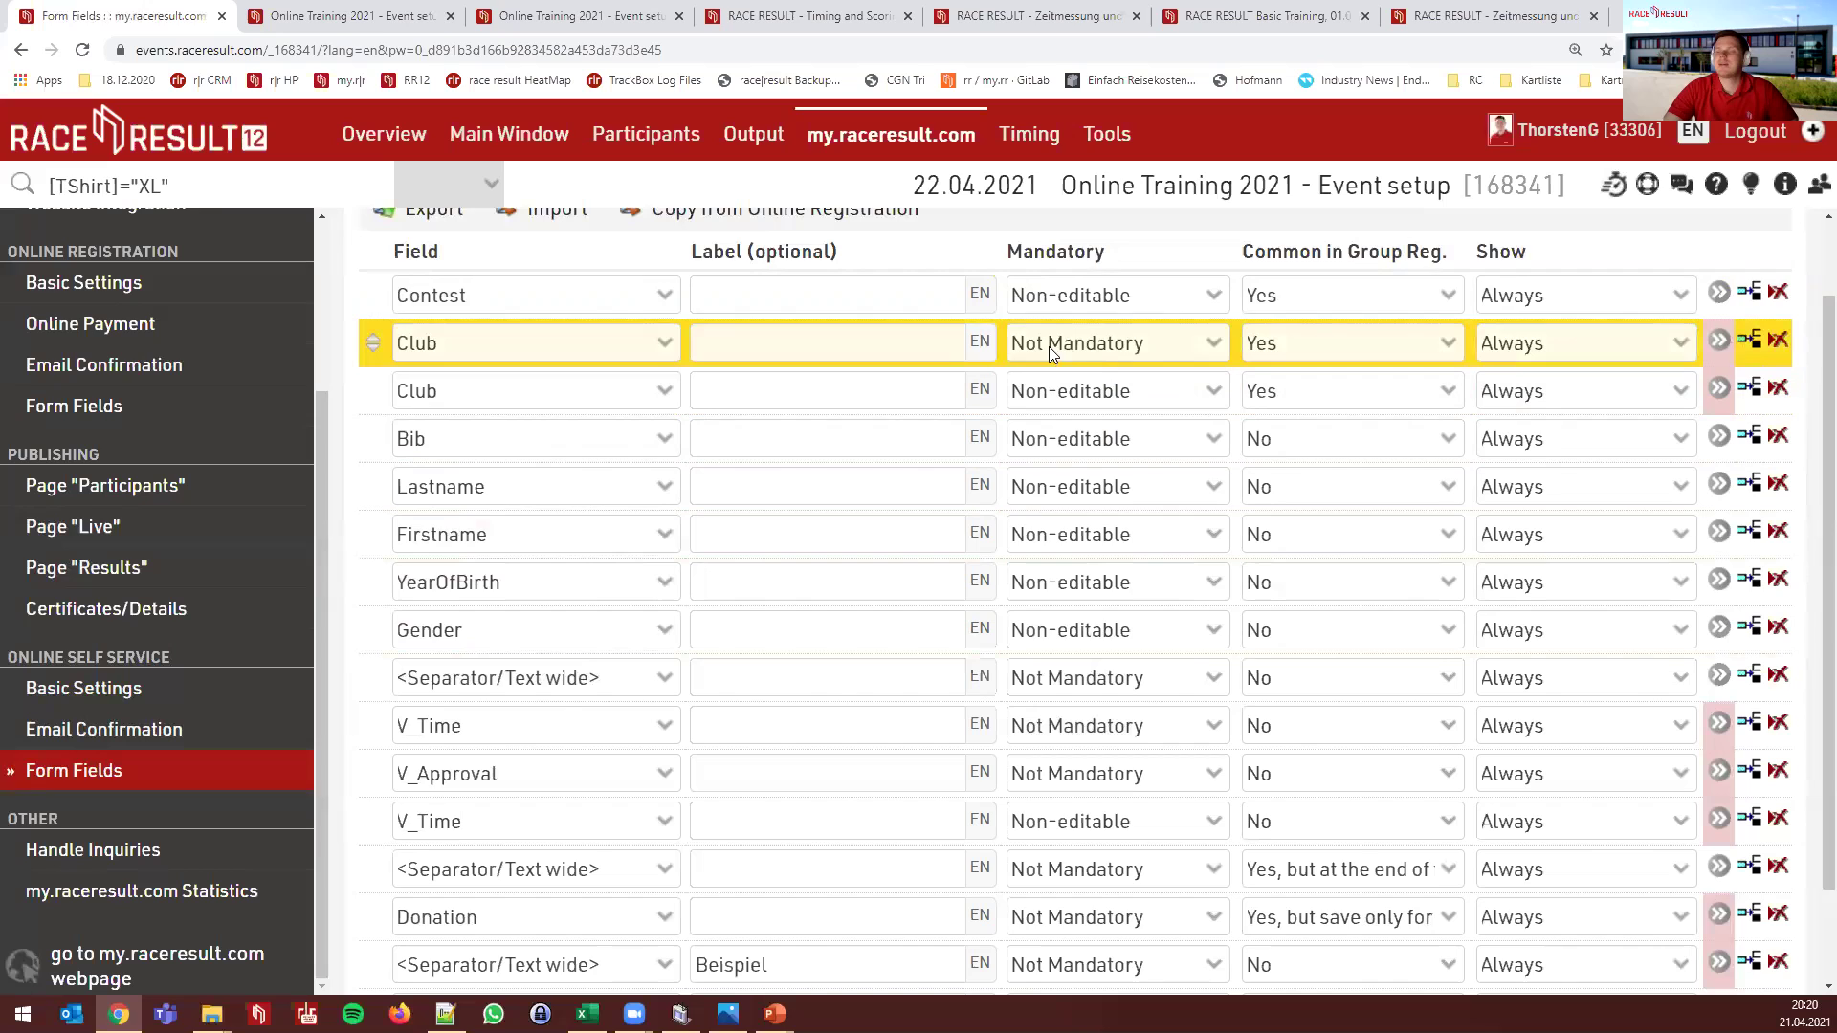
click(1091, 304)
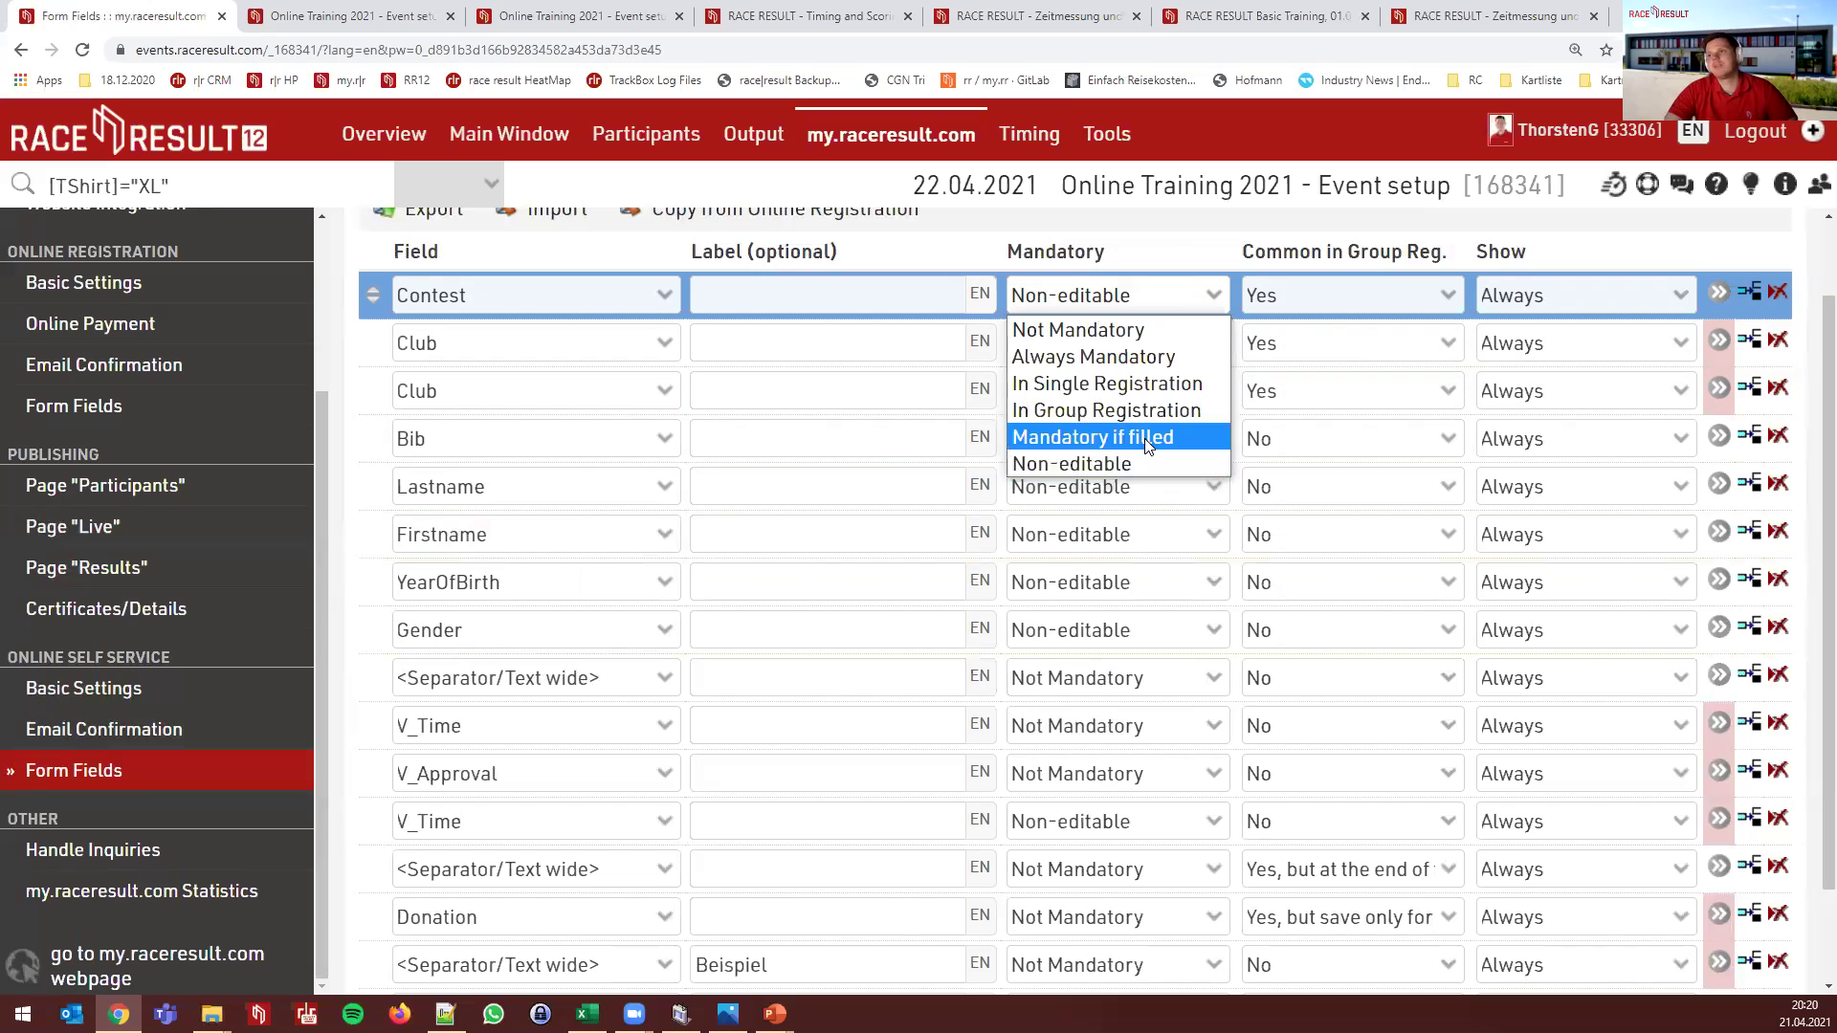
click(1175, 239)
scroll(1144, 397, up, 1)
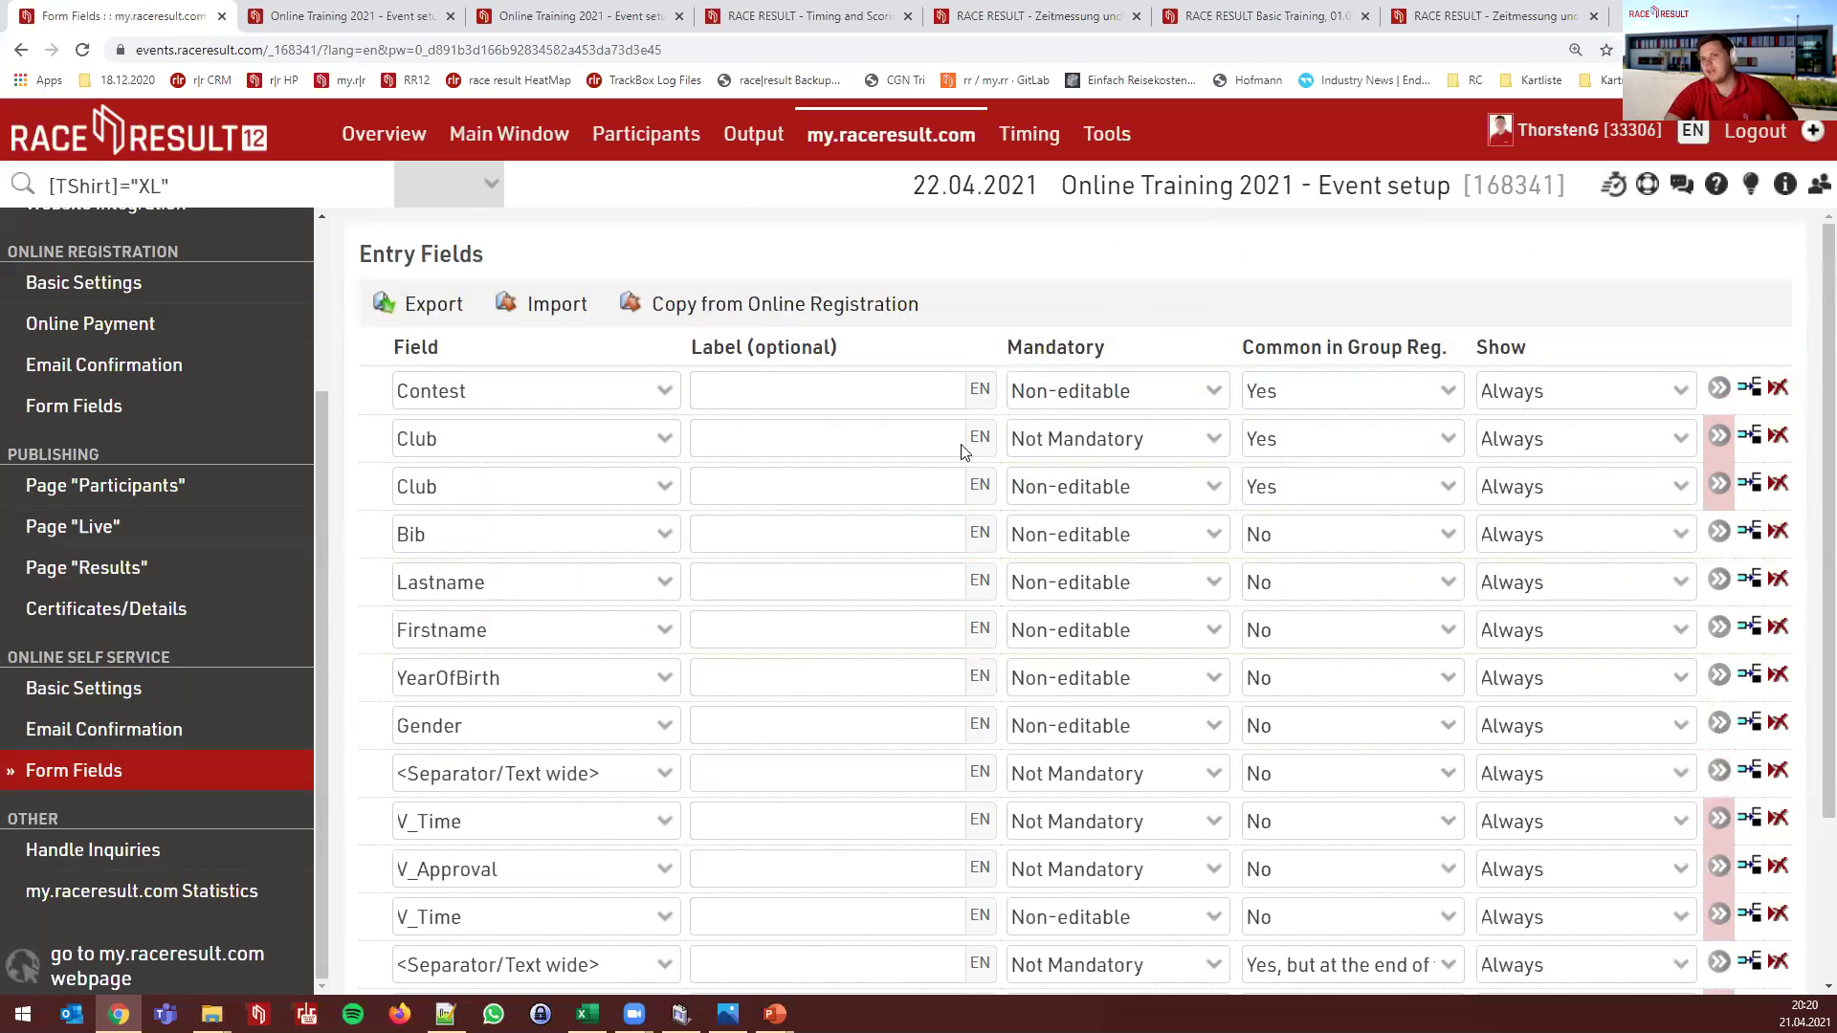
Try the Mandatory if filled option on the first Club field and set the field back to Not Mandatory
click(1115, 442)
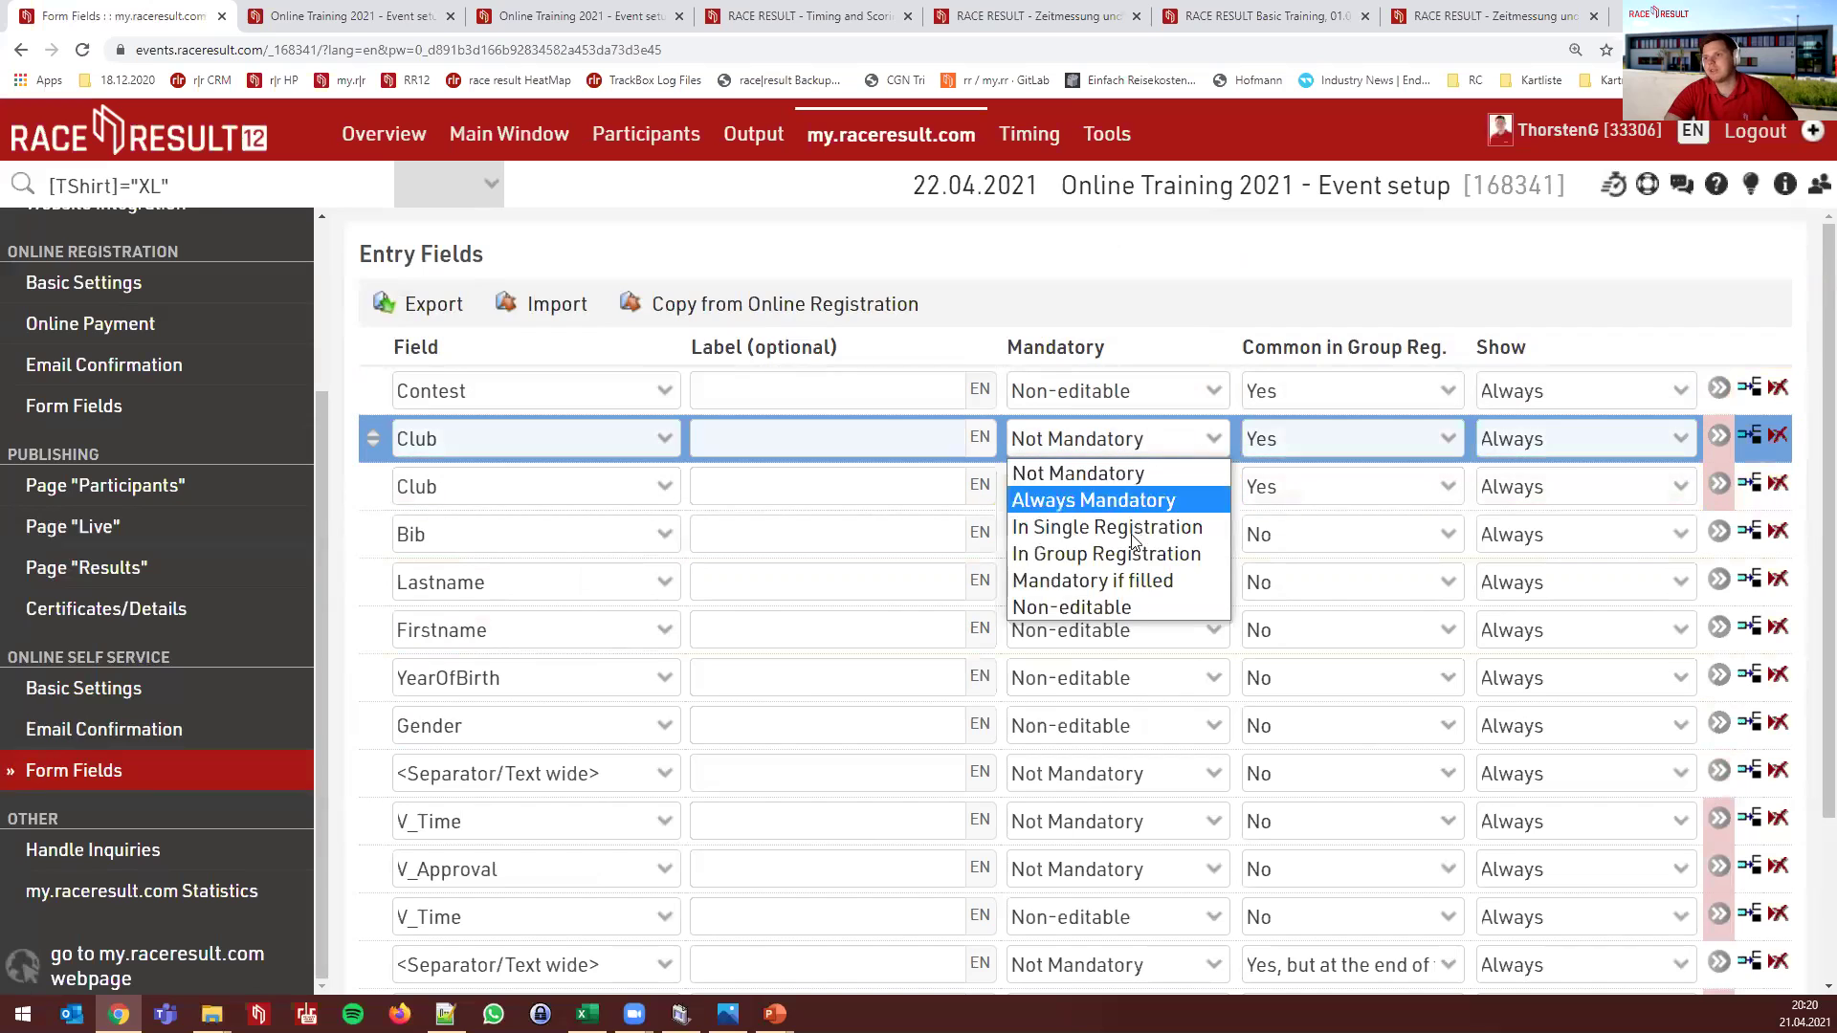
click(1142, 581)
click(1130, 312)
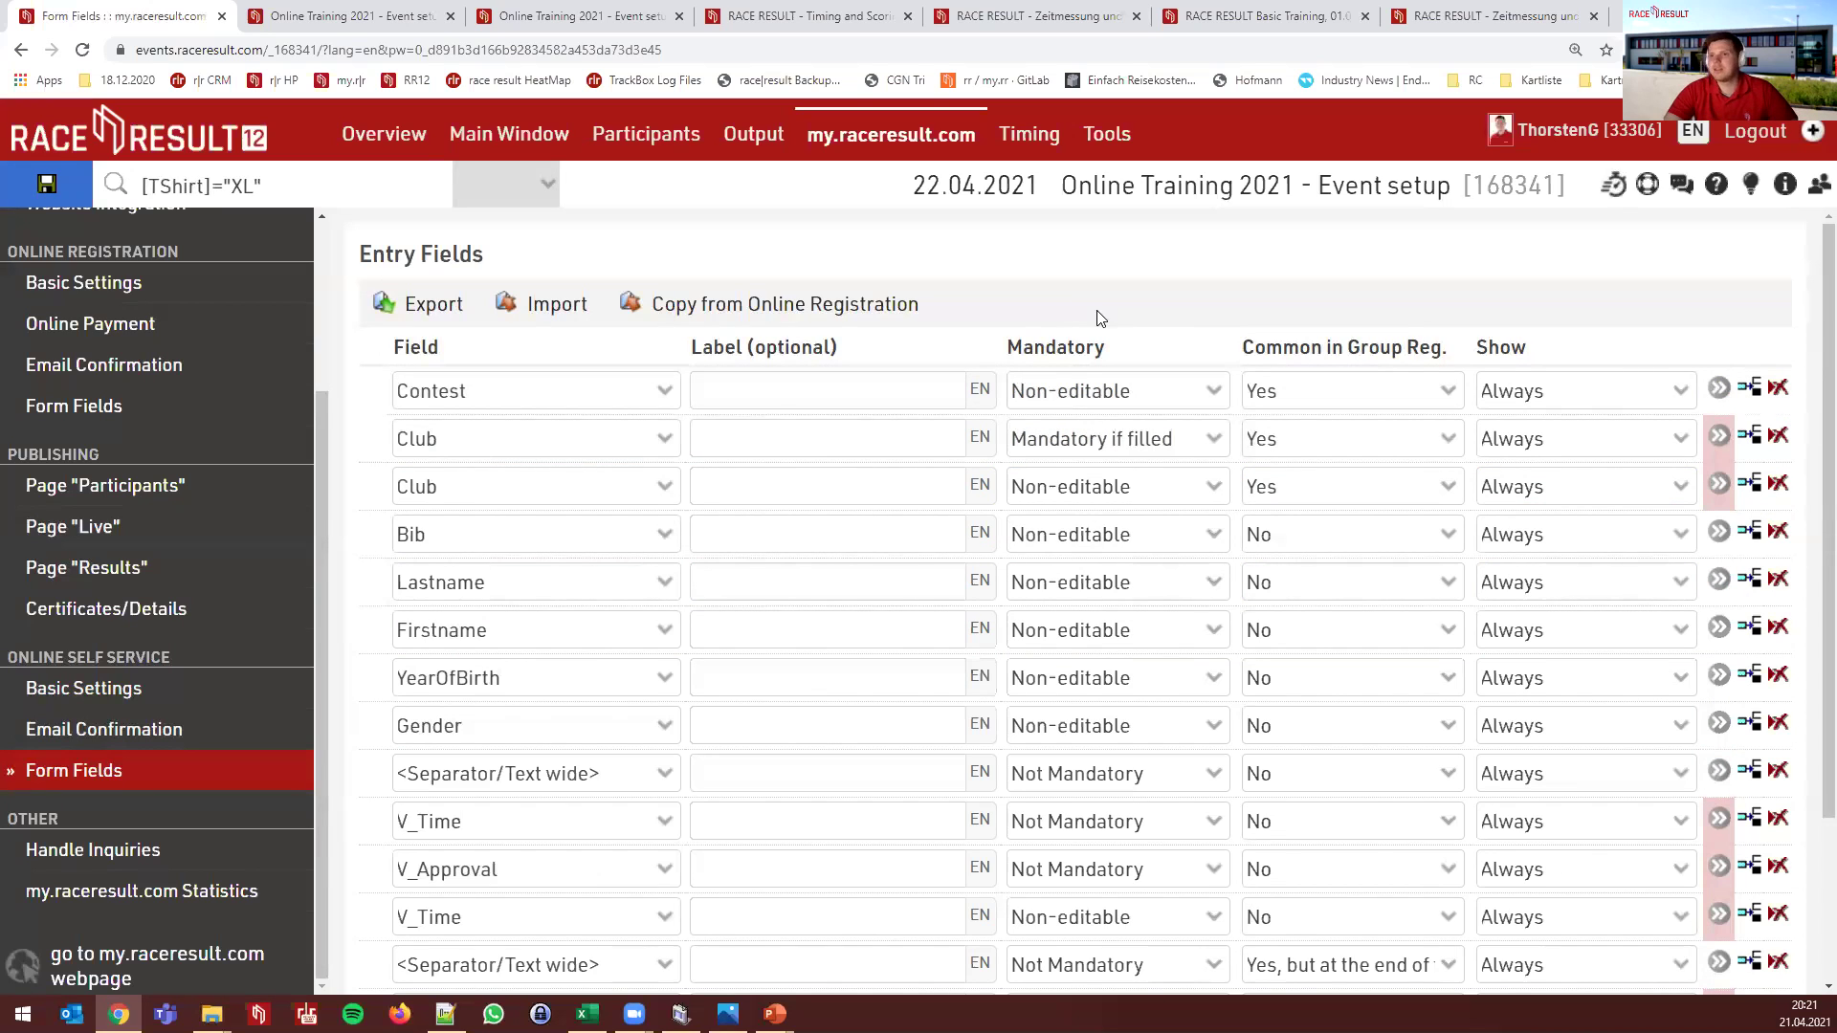
click(1094, 440)
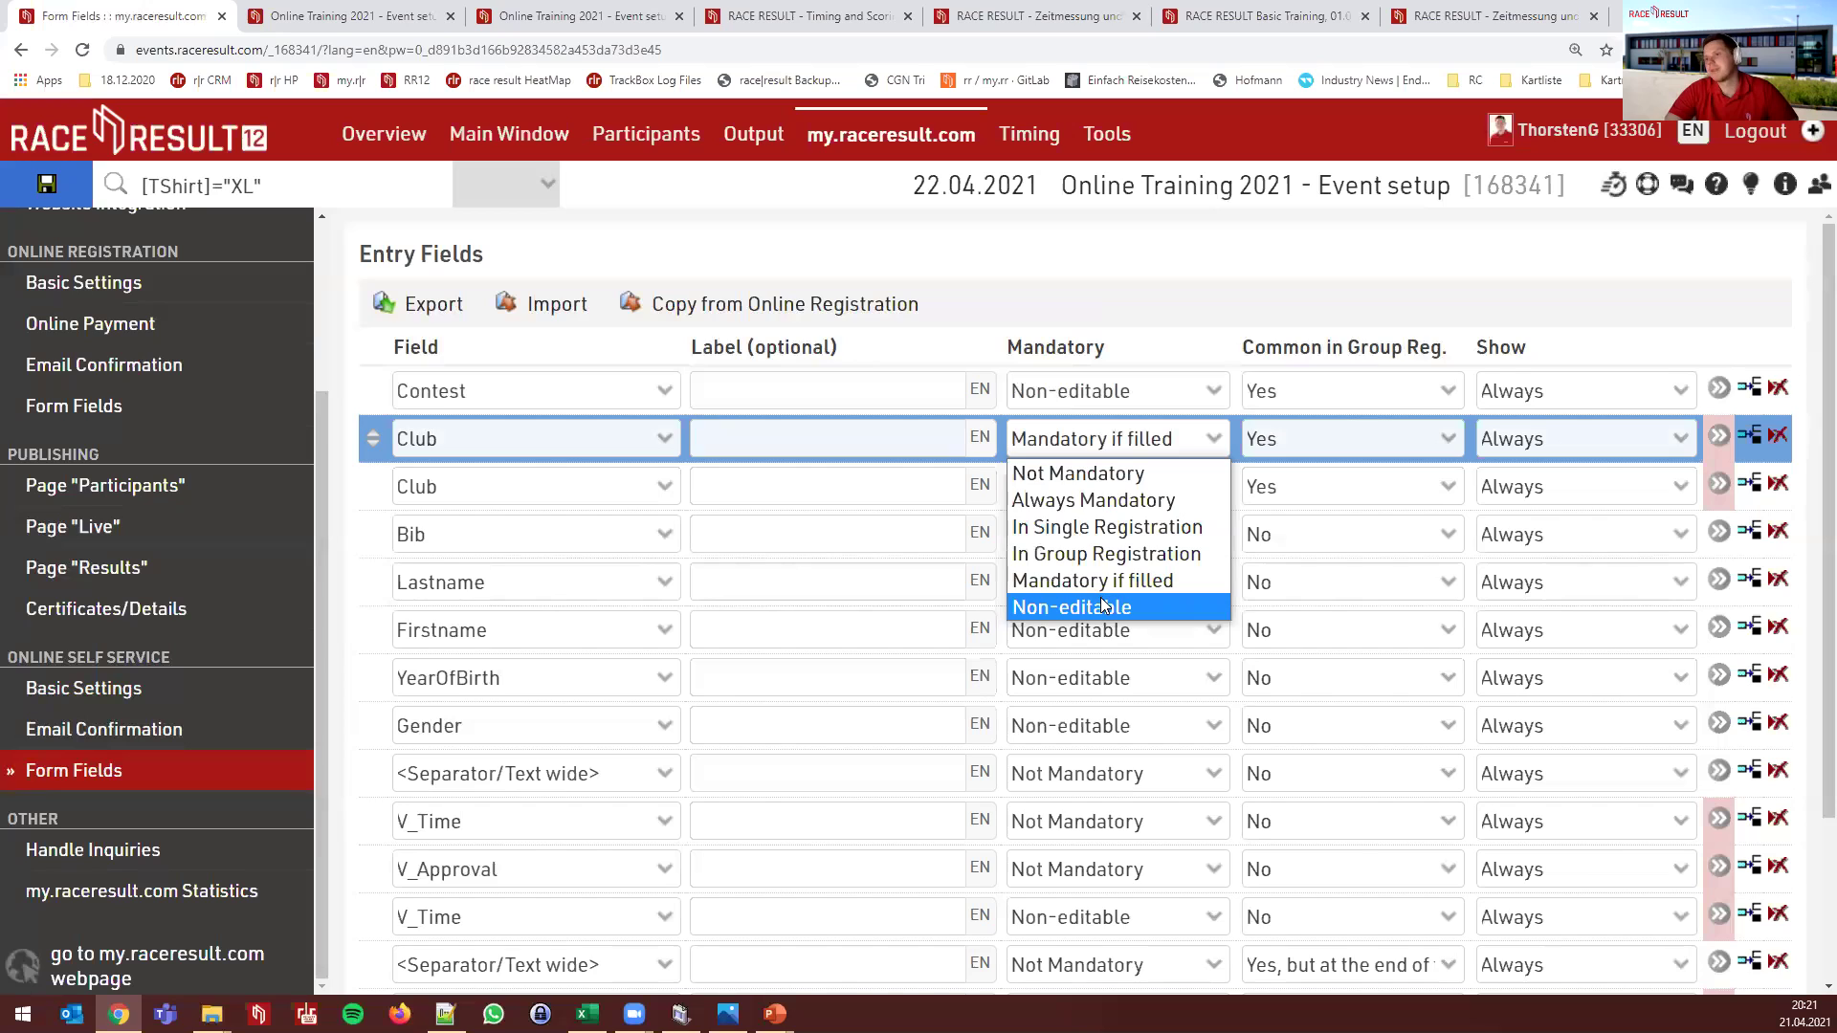
click(1134, 473)
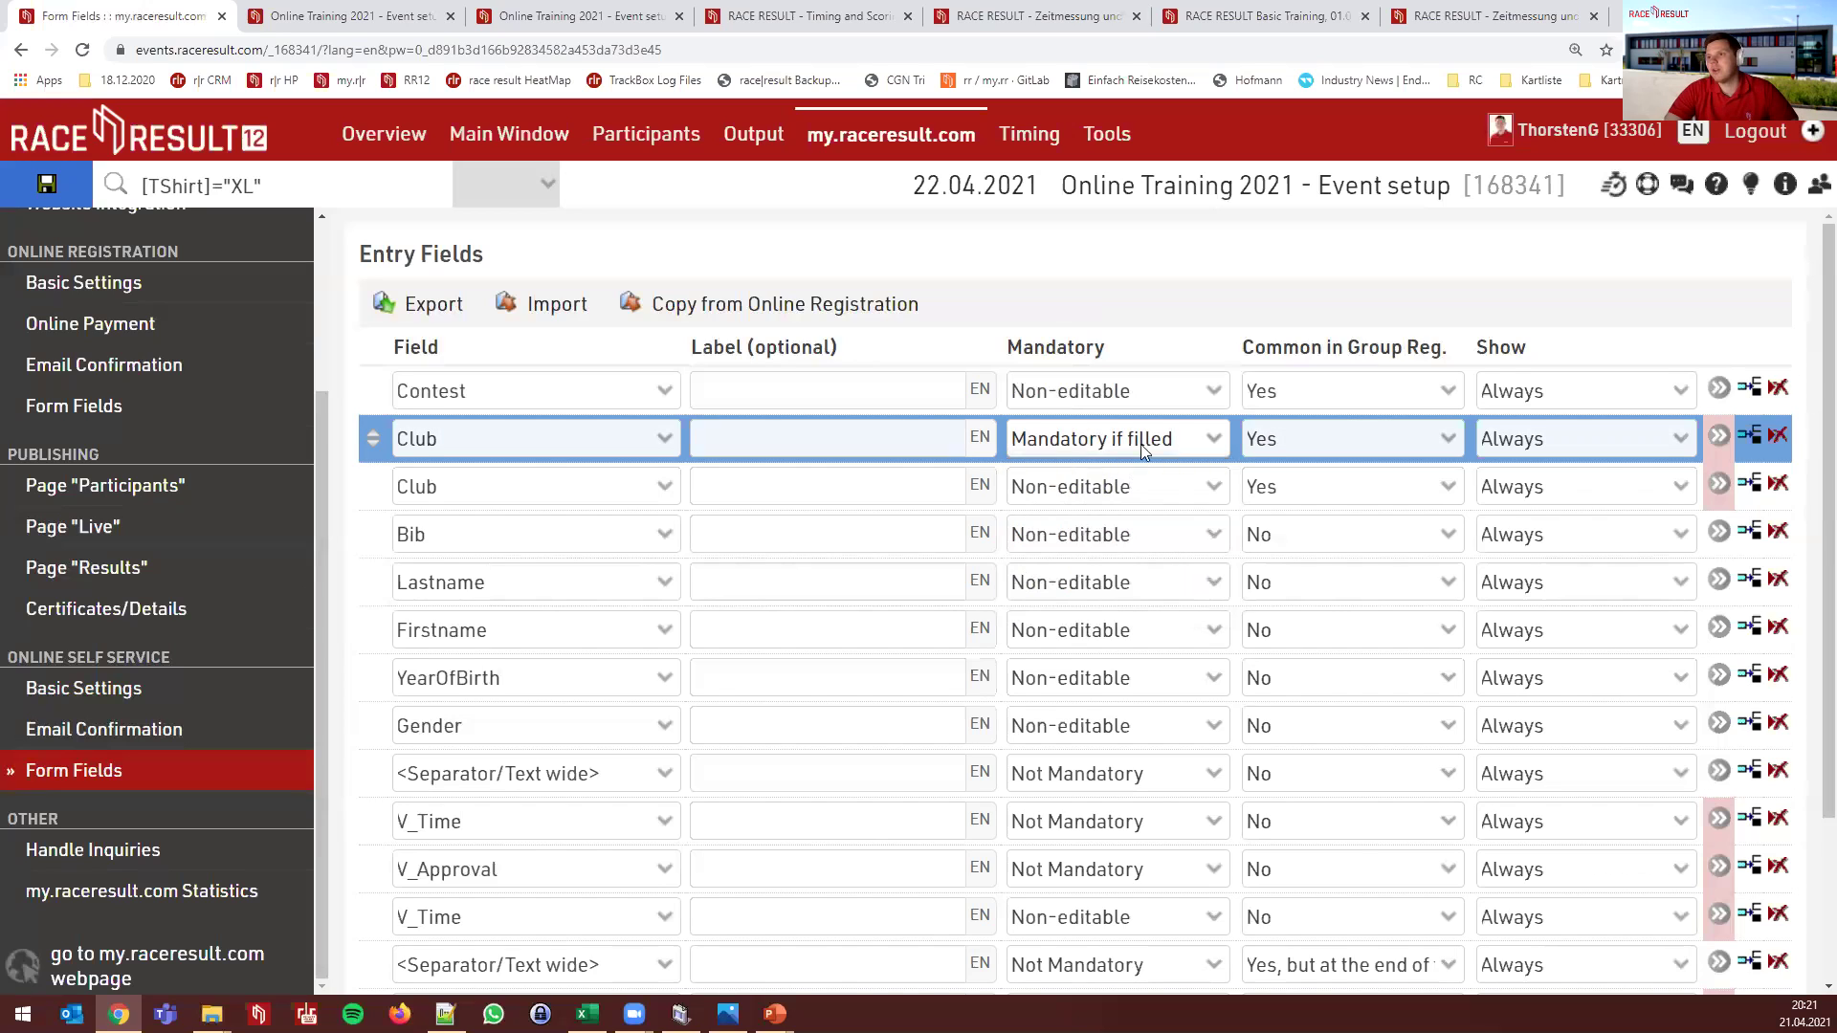
click(1248, 316)
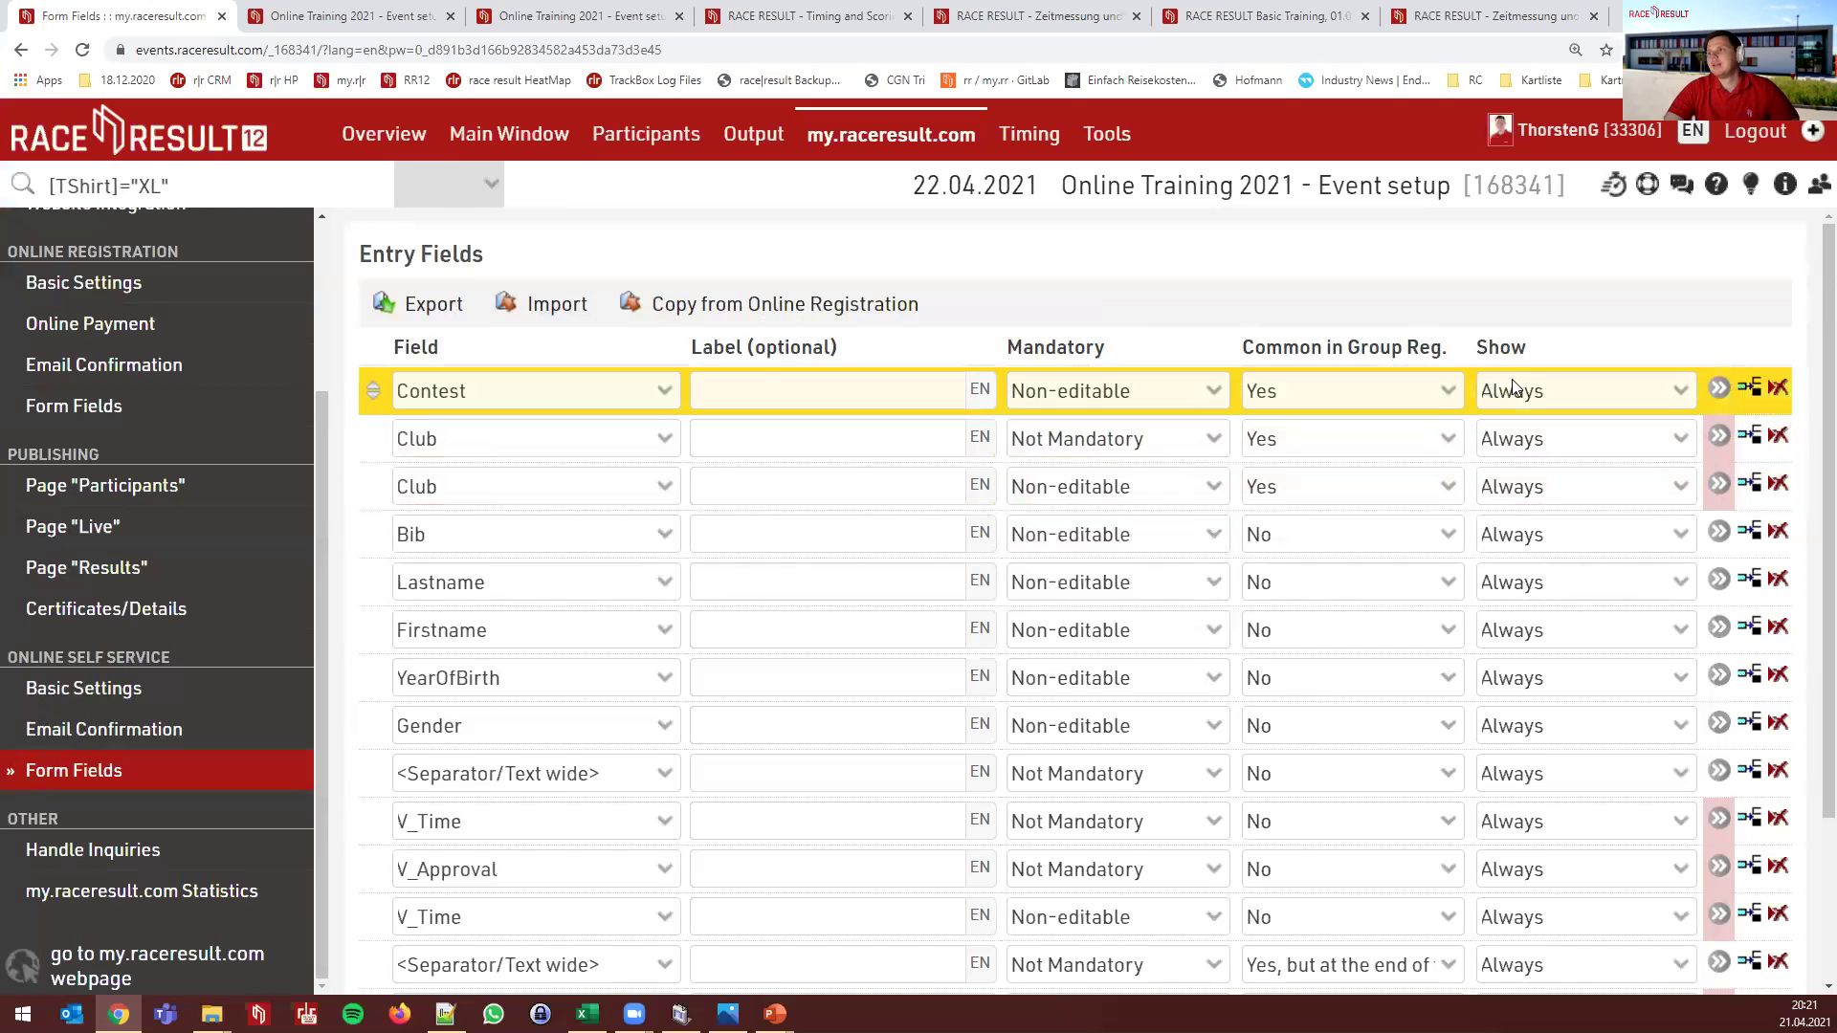
Open the details of the first V_Time field and examine its Show only if condition and Initial value option
scroll(1512, 379, down, 1)
scroll(593, 670, down, 1)
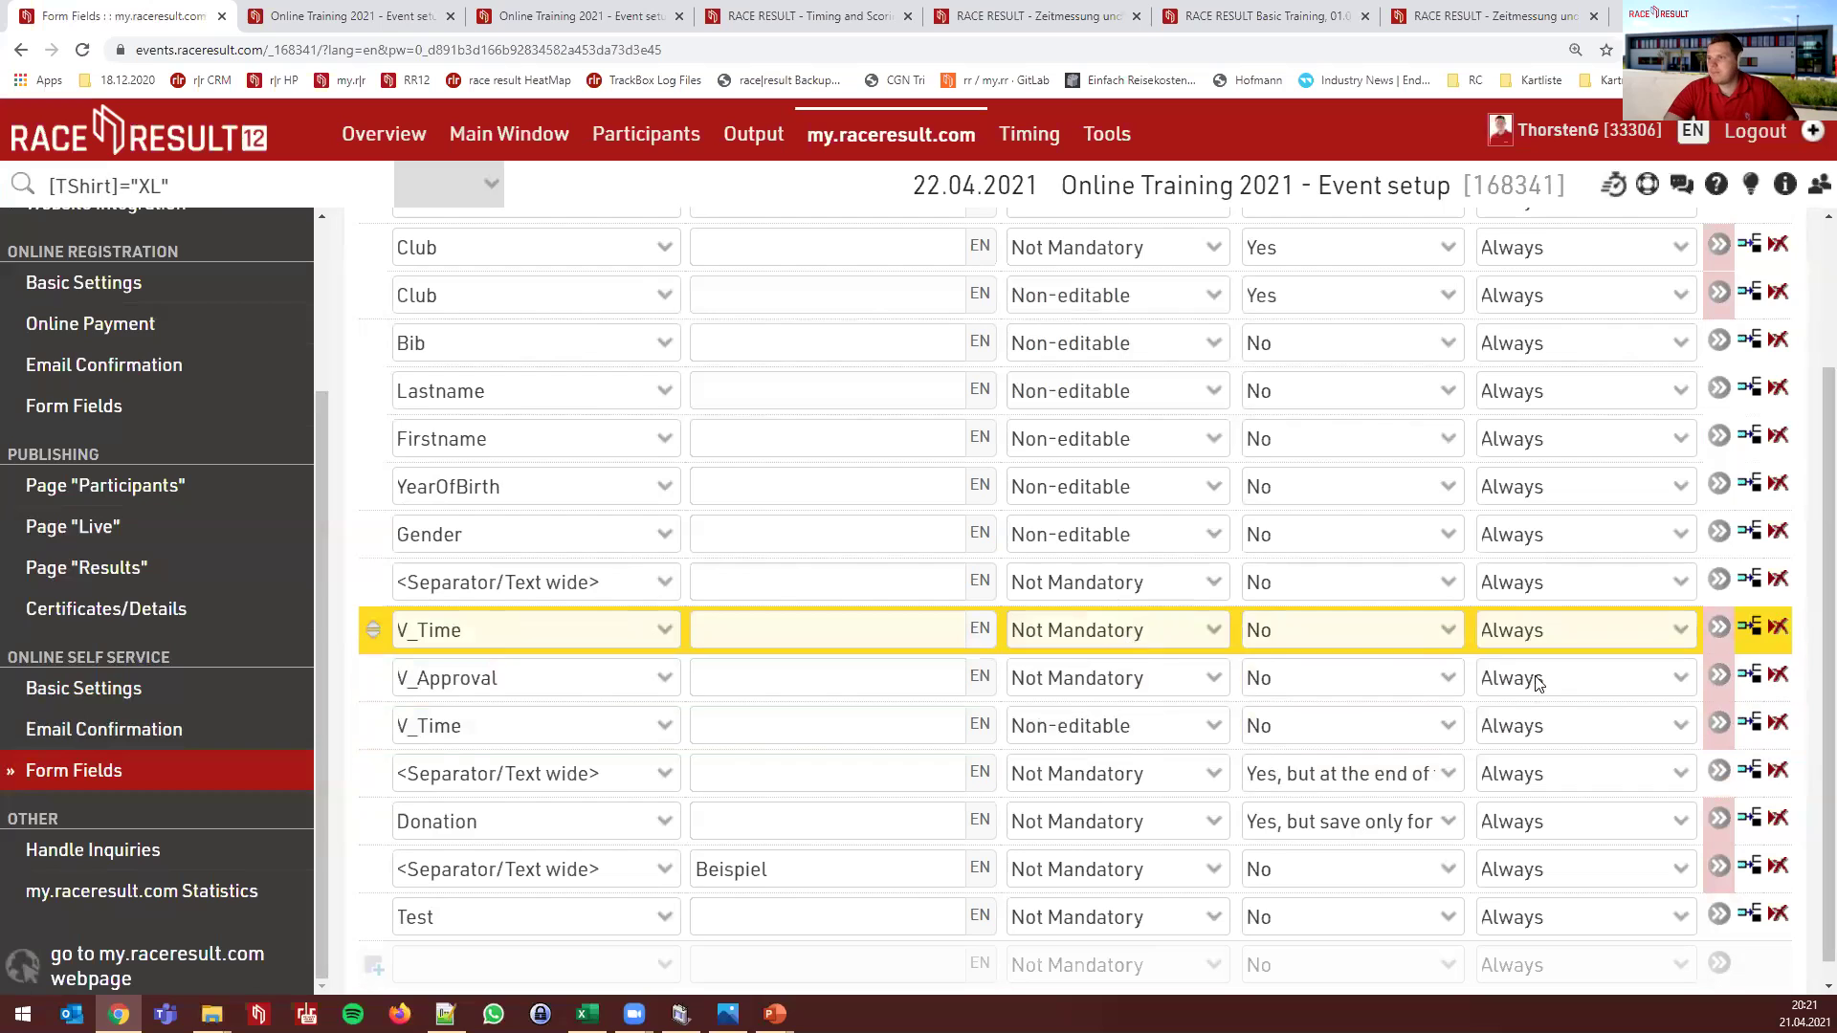
click(1706, 635)
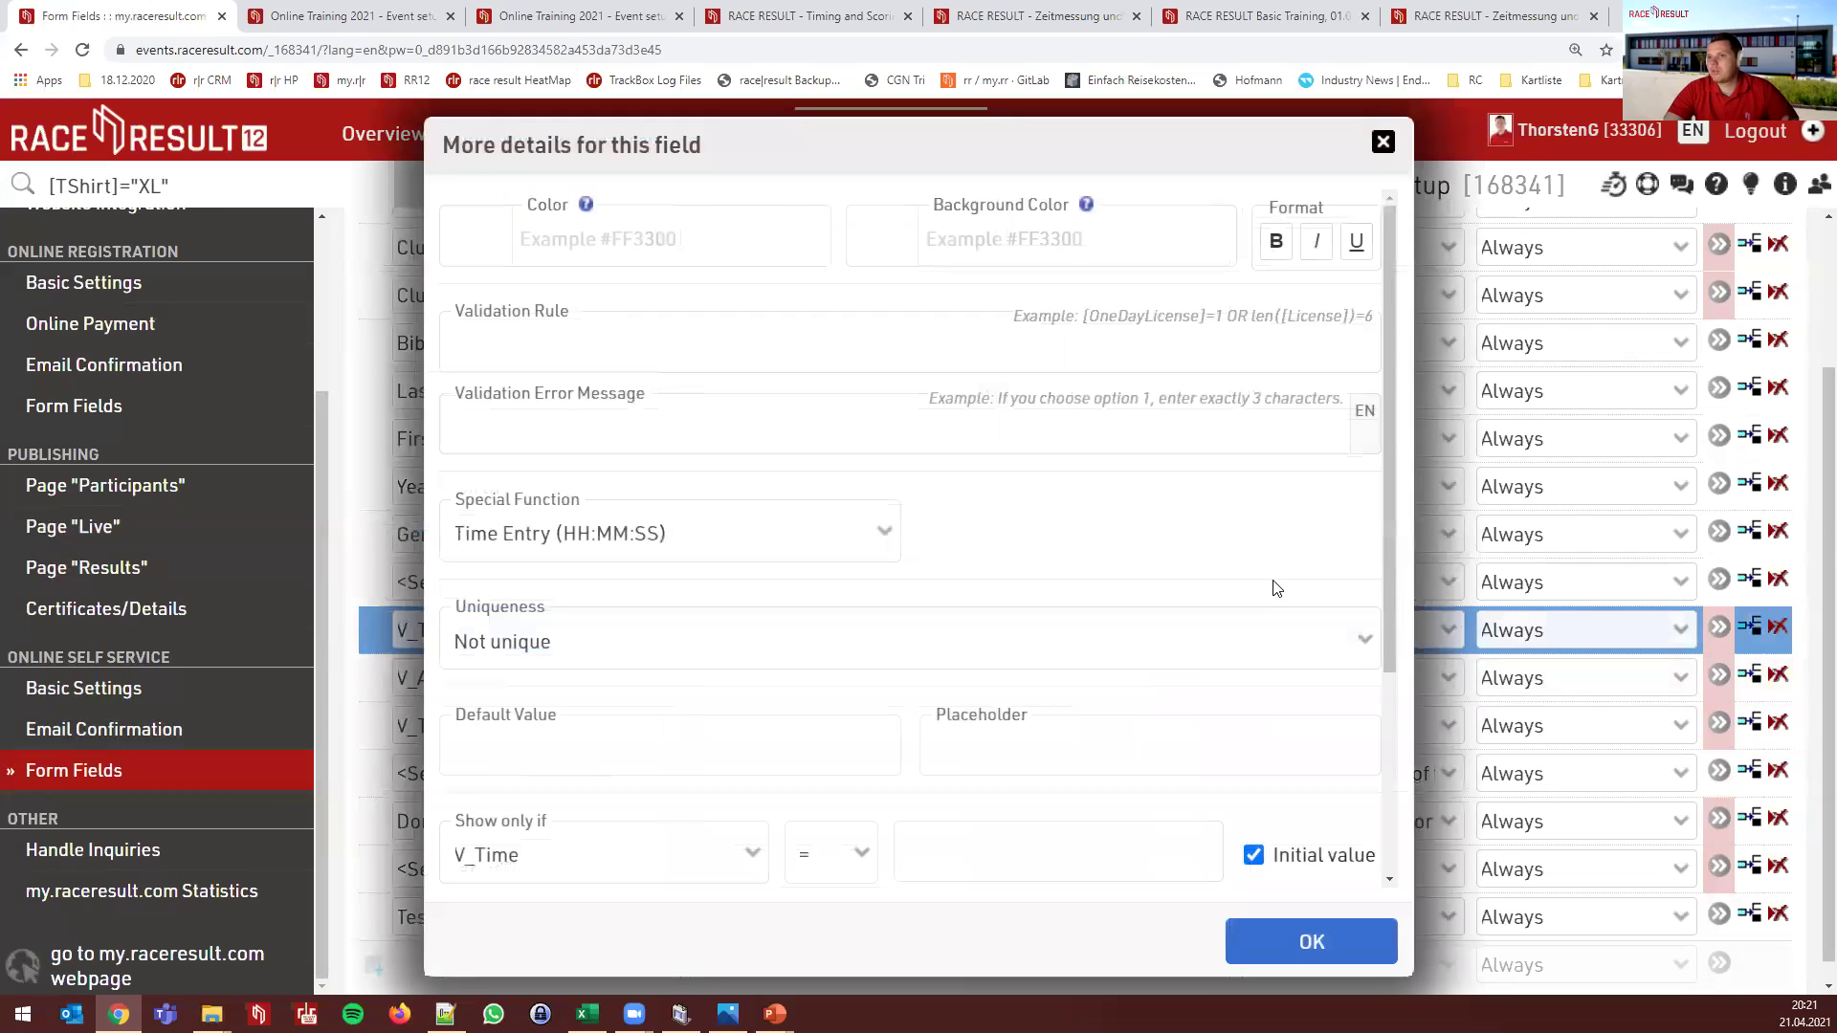
scroll(674, 727, down, 1)
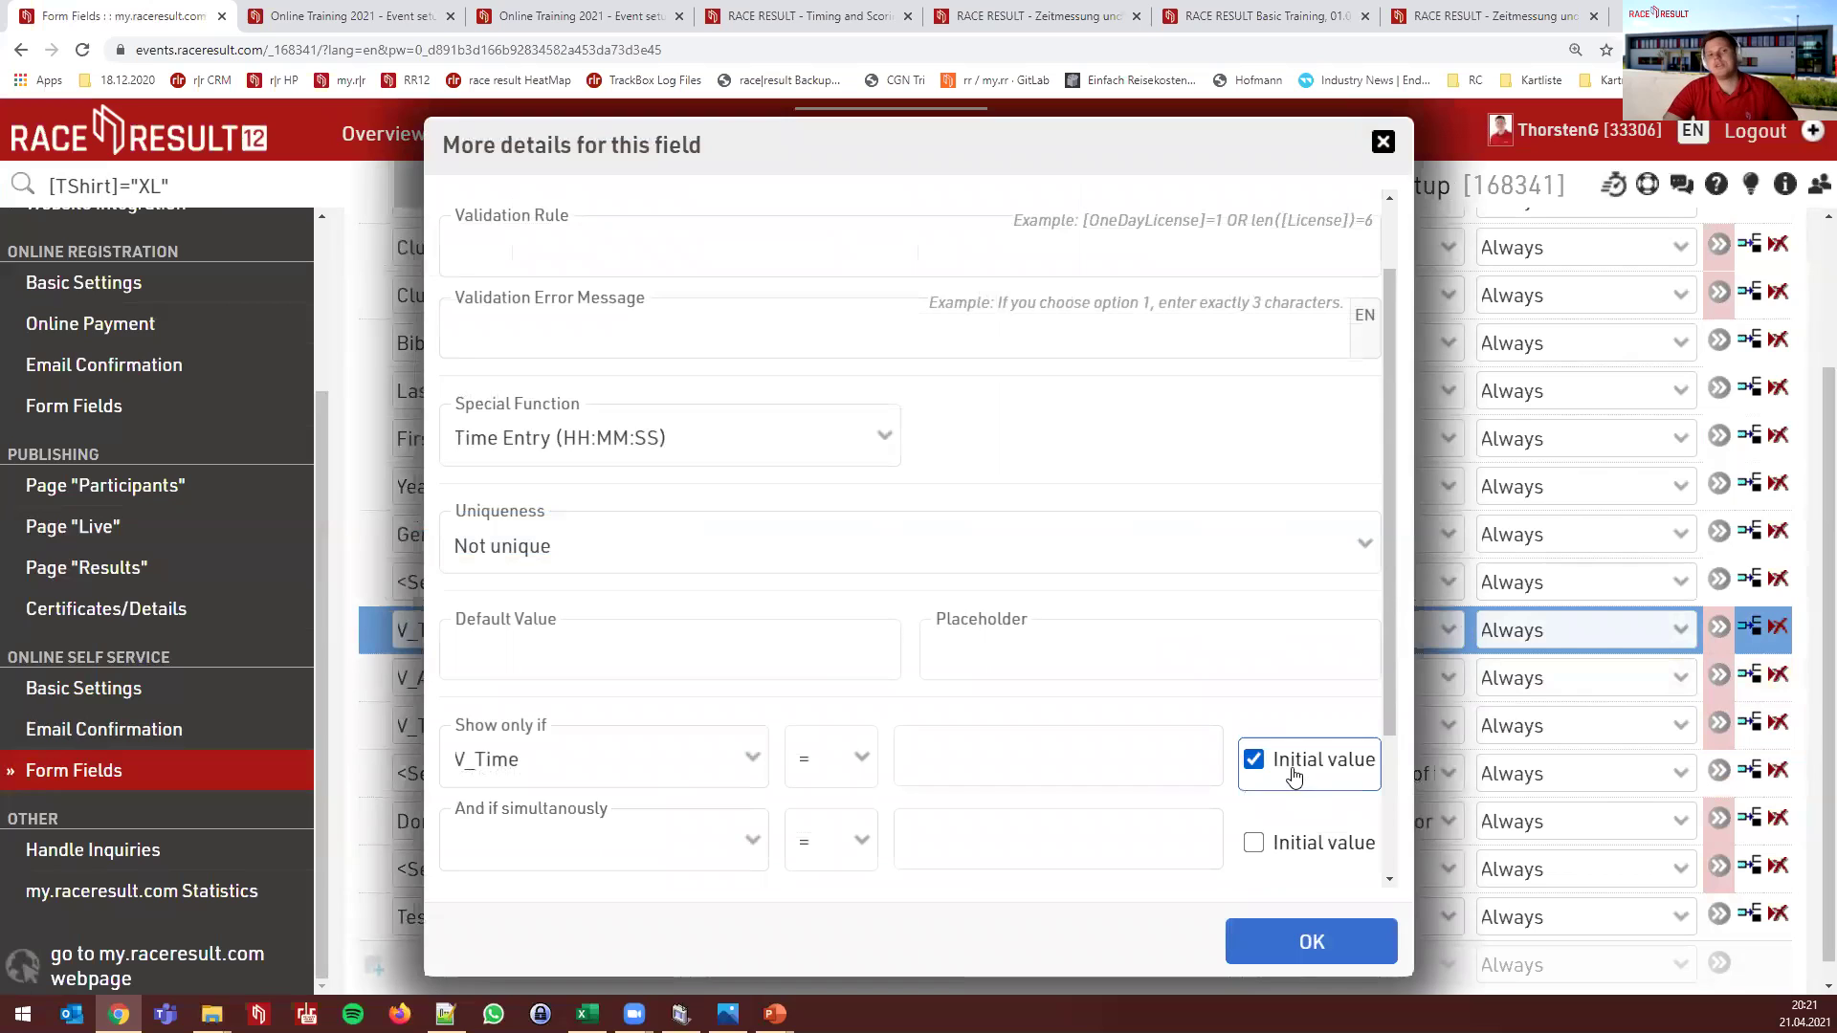
mouse_move(1295, 775)
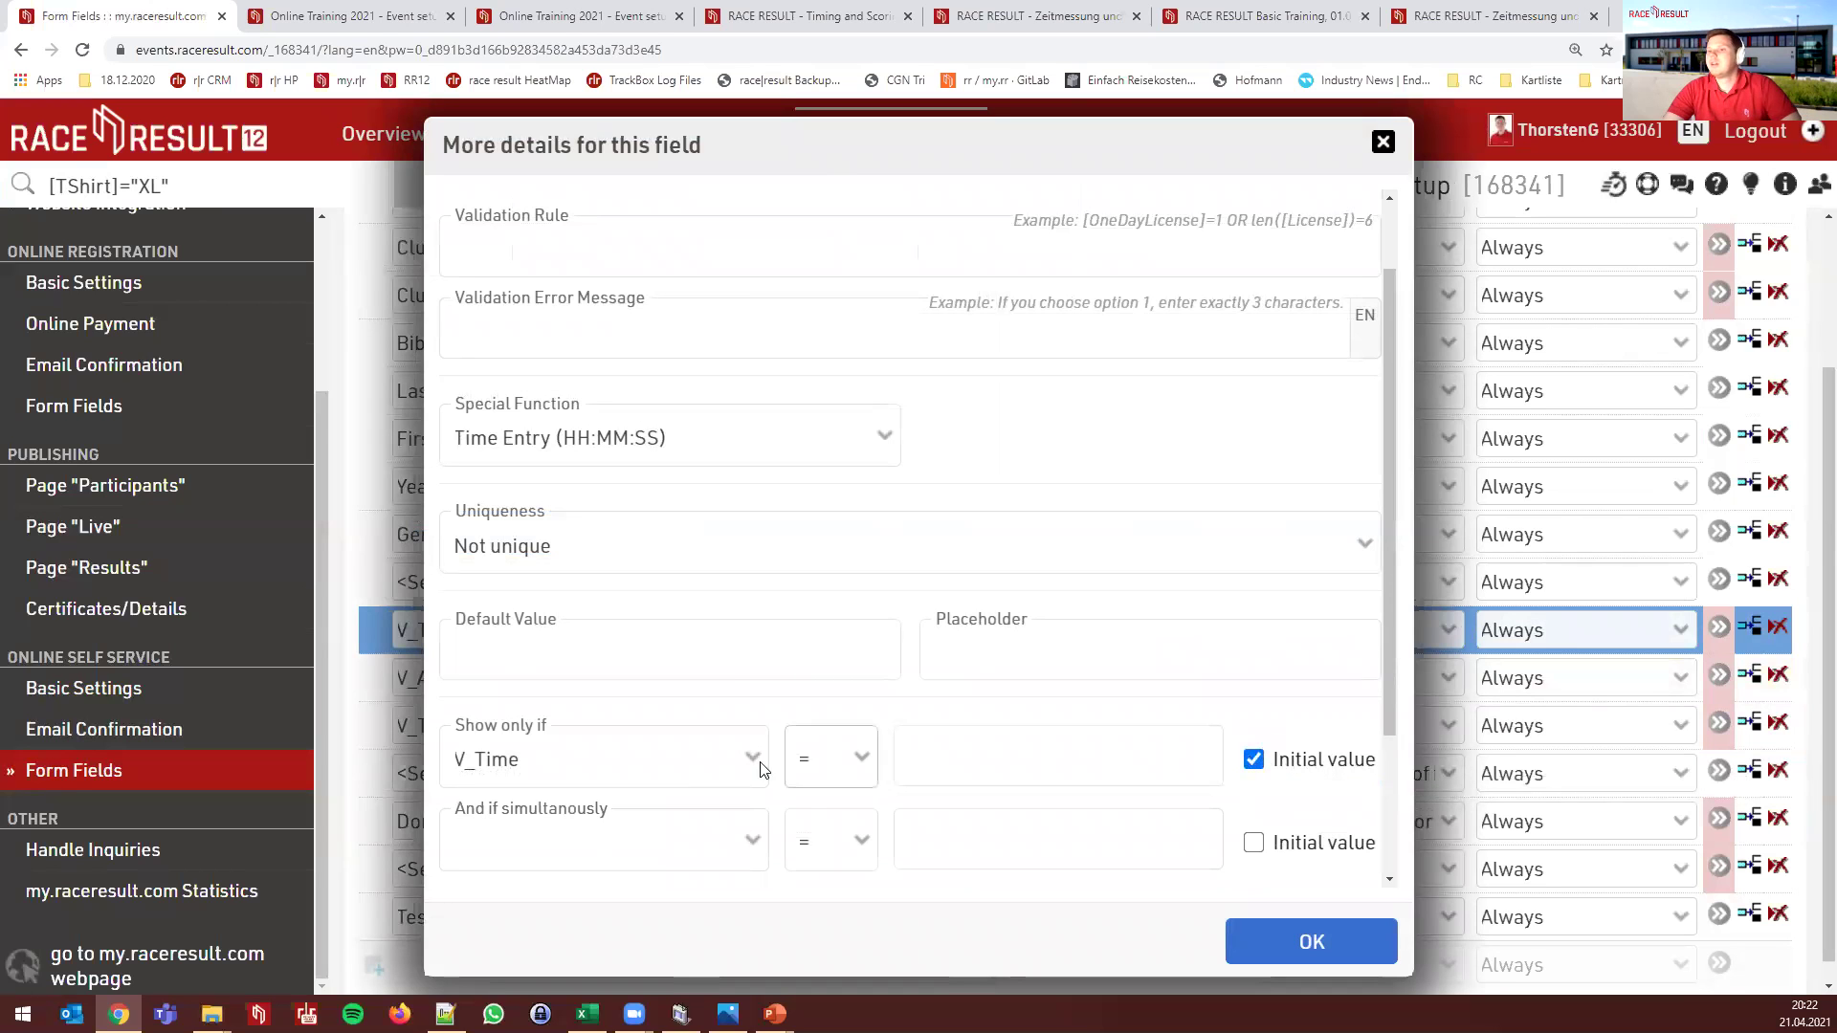
Switch to the participant's self service page and reload it to check how the Virtual Time field is shown
click(765, 16)
click(575, 19)
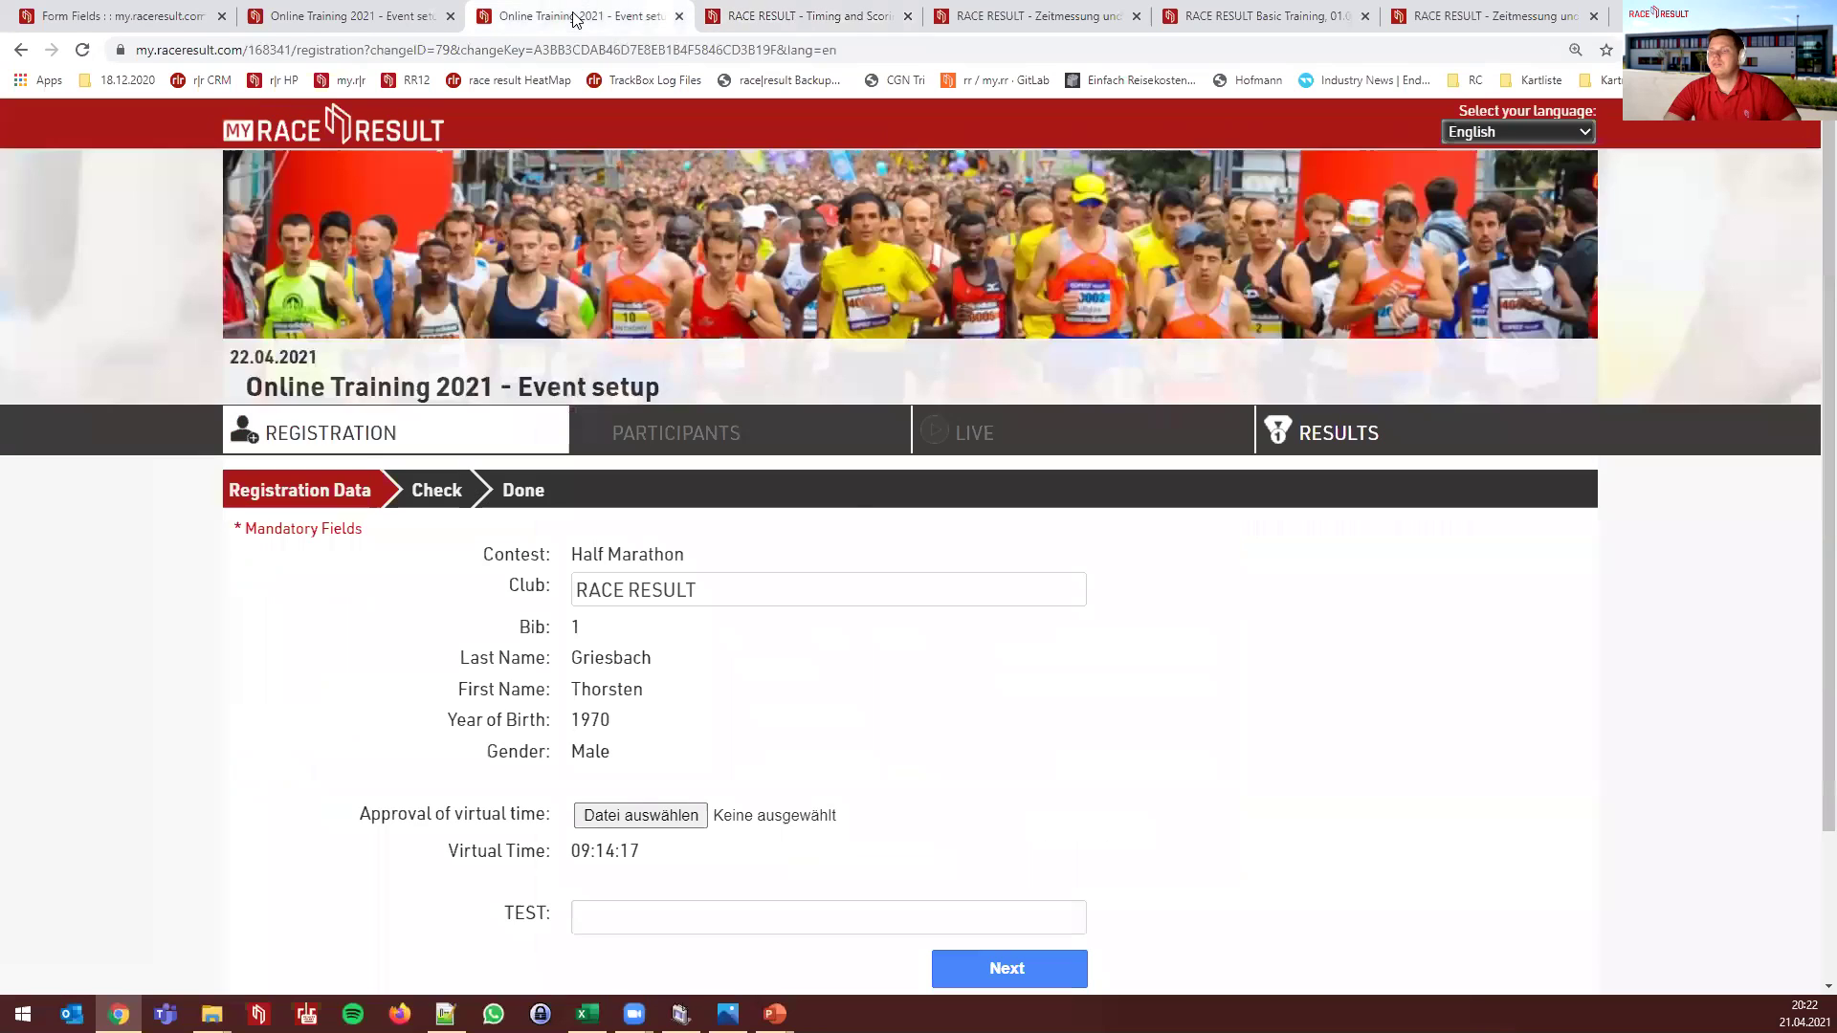
scroll(1132, 699, down, 1)
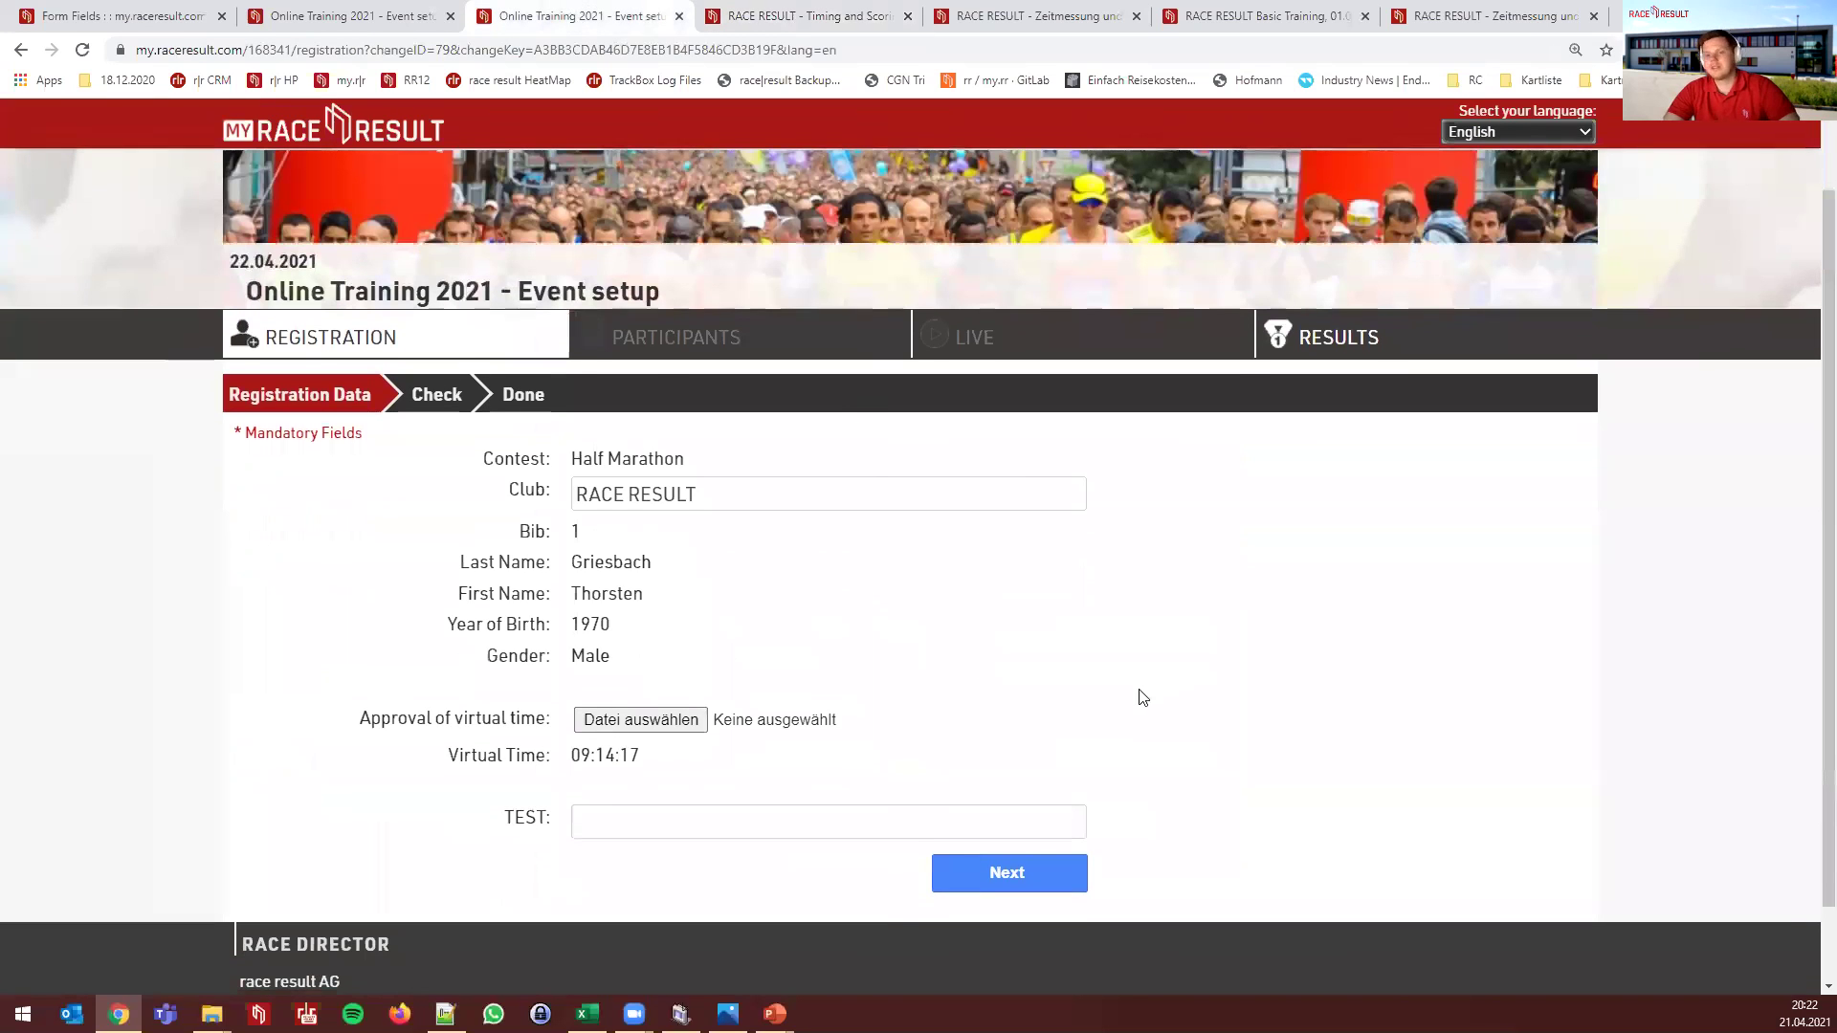
key(F5)
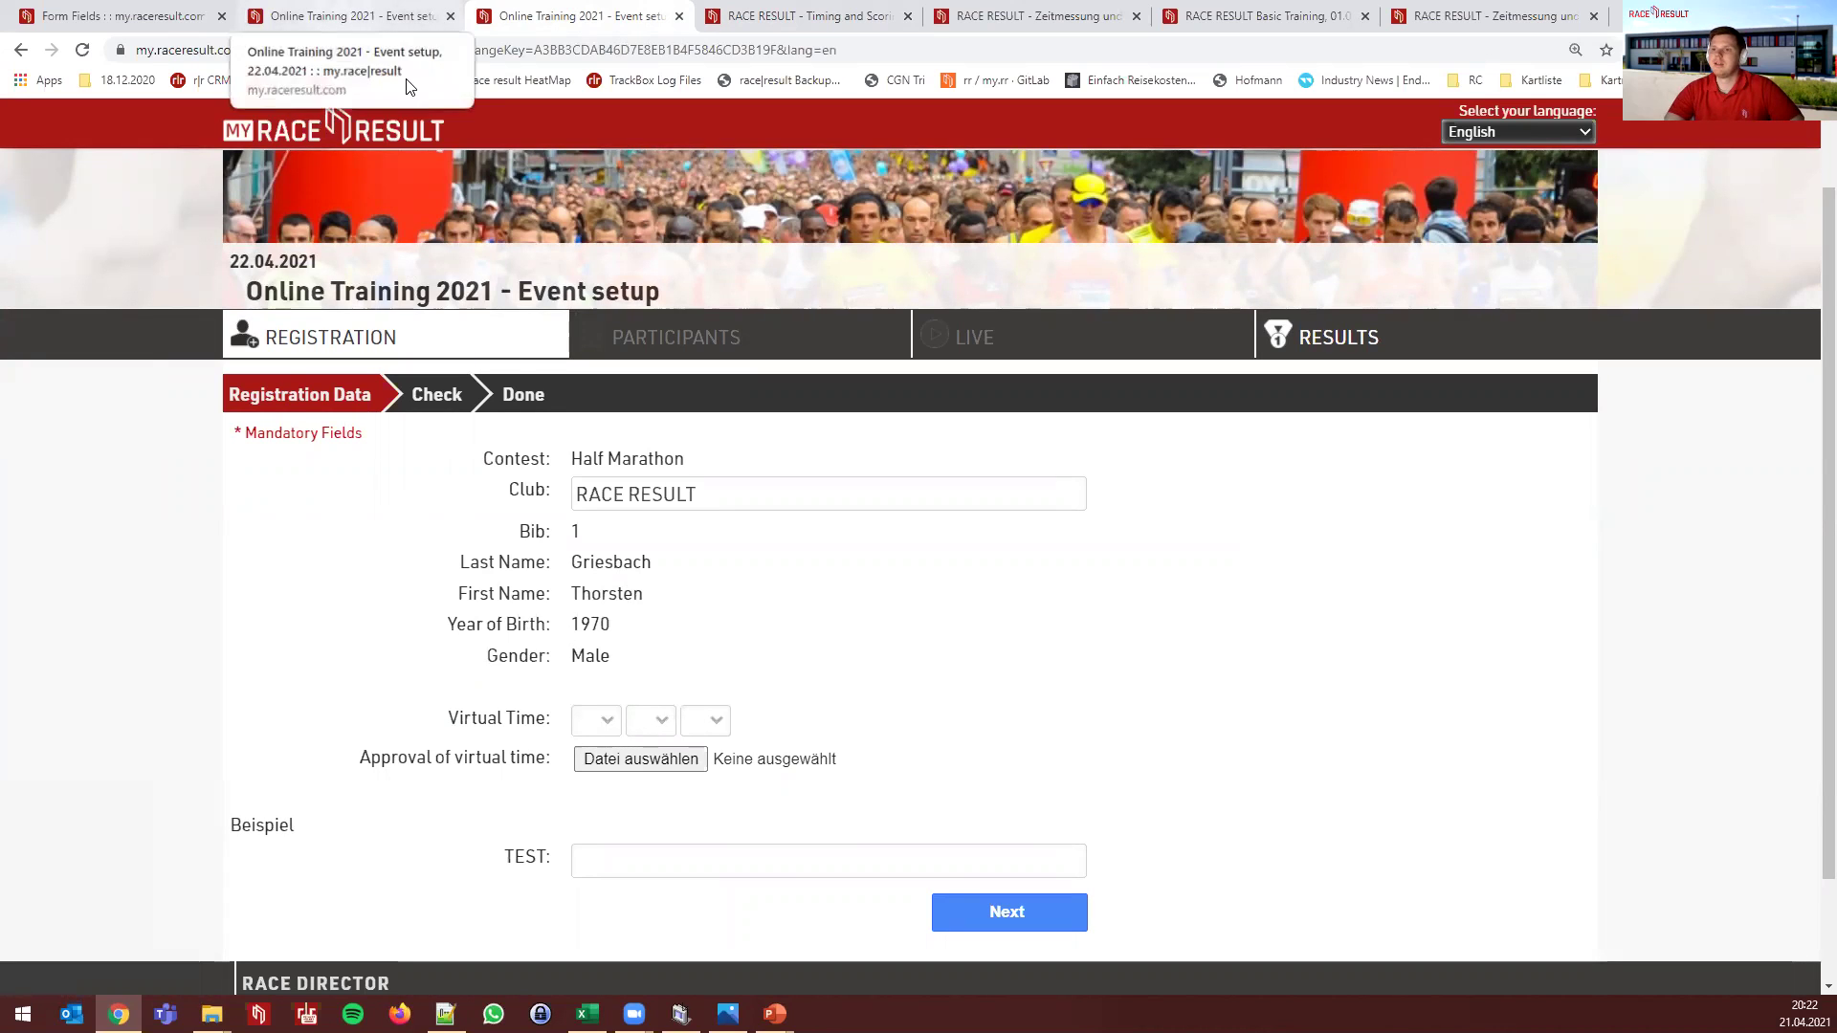
Return to the form field settings and examine the display condition and Initial value option of the non-editable V_Time field
click(381, 19)
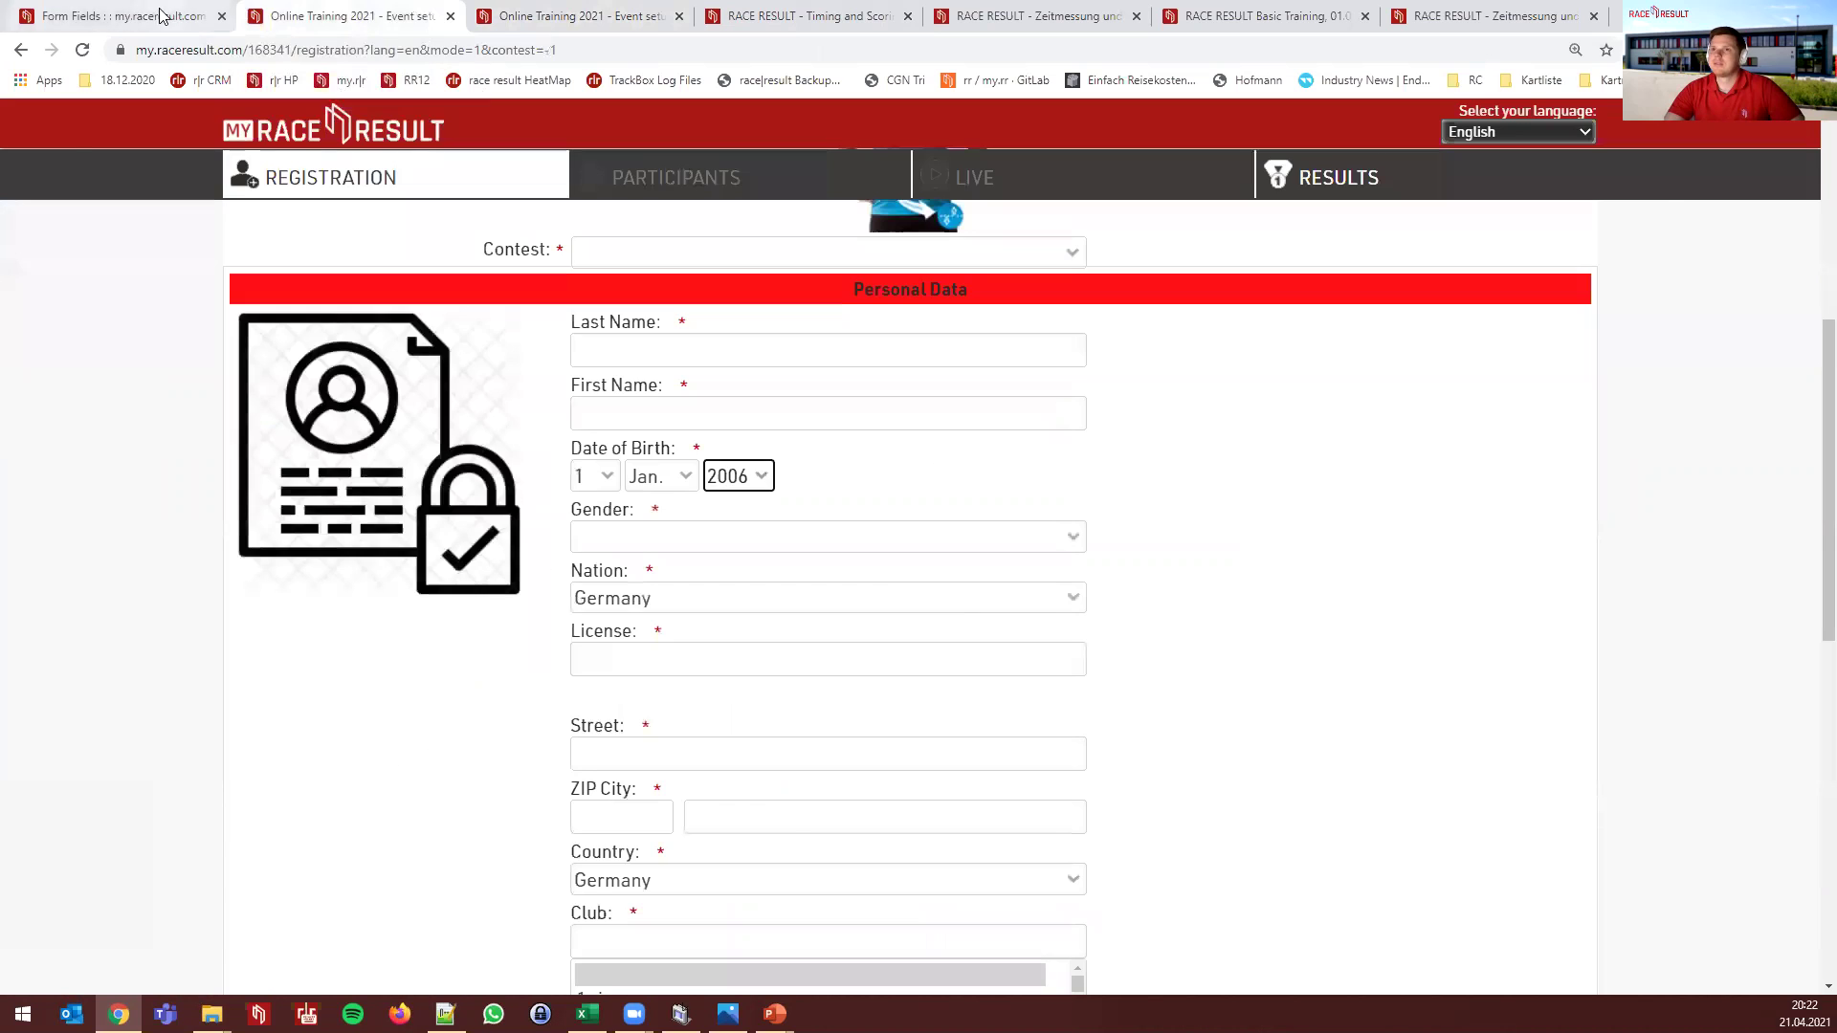
click(124, 16)
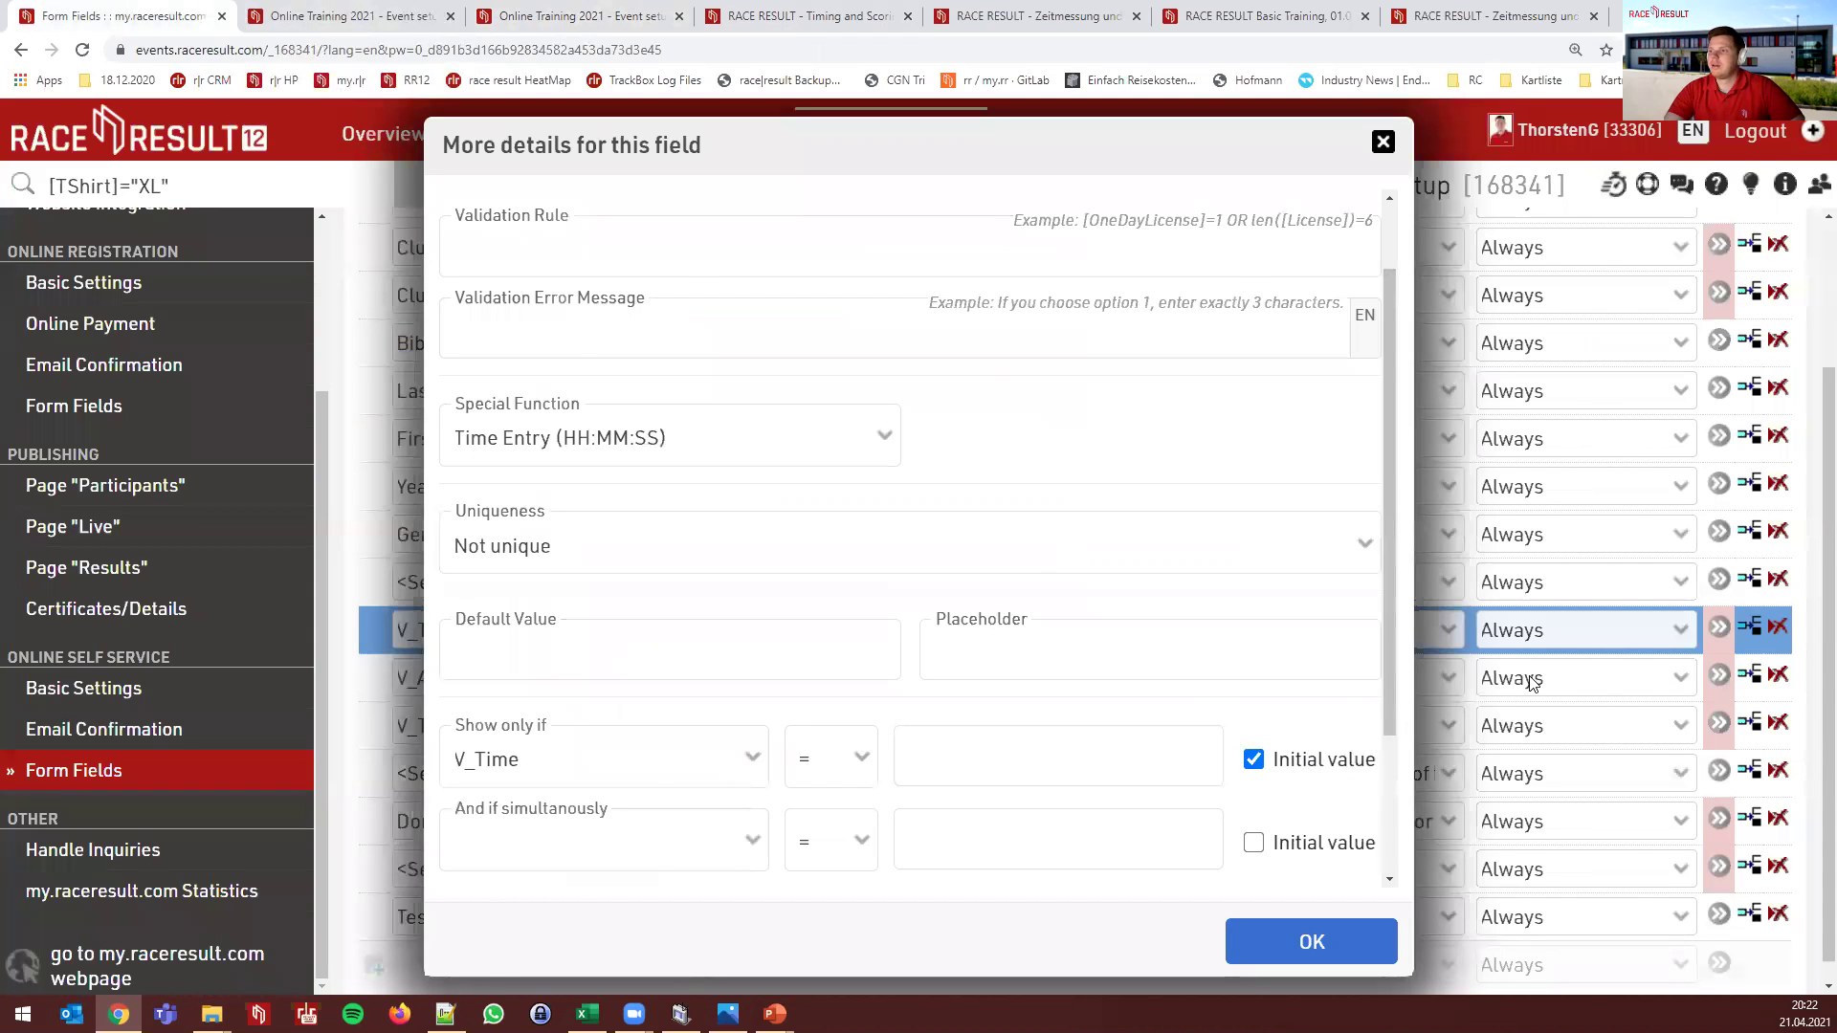
key(Return)
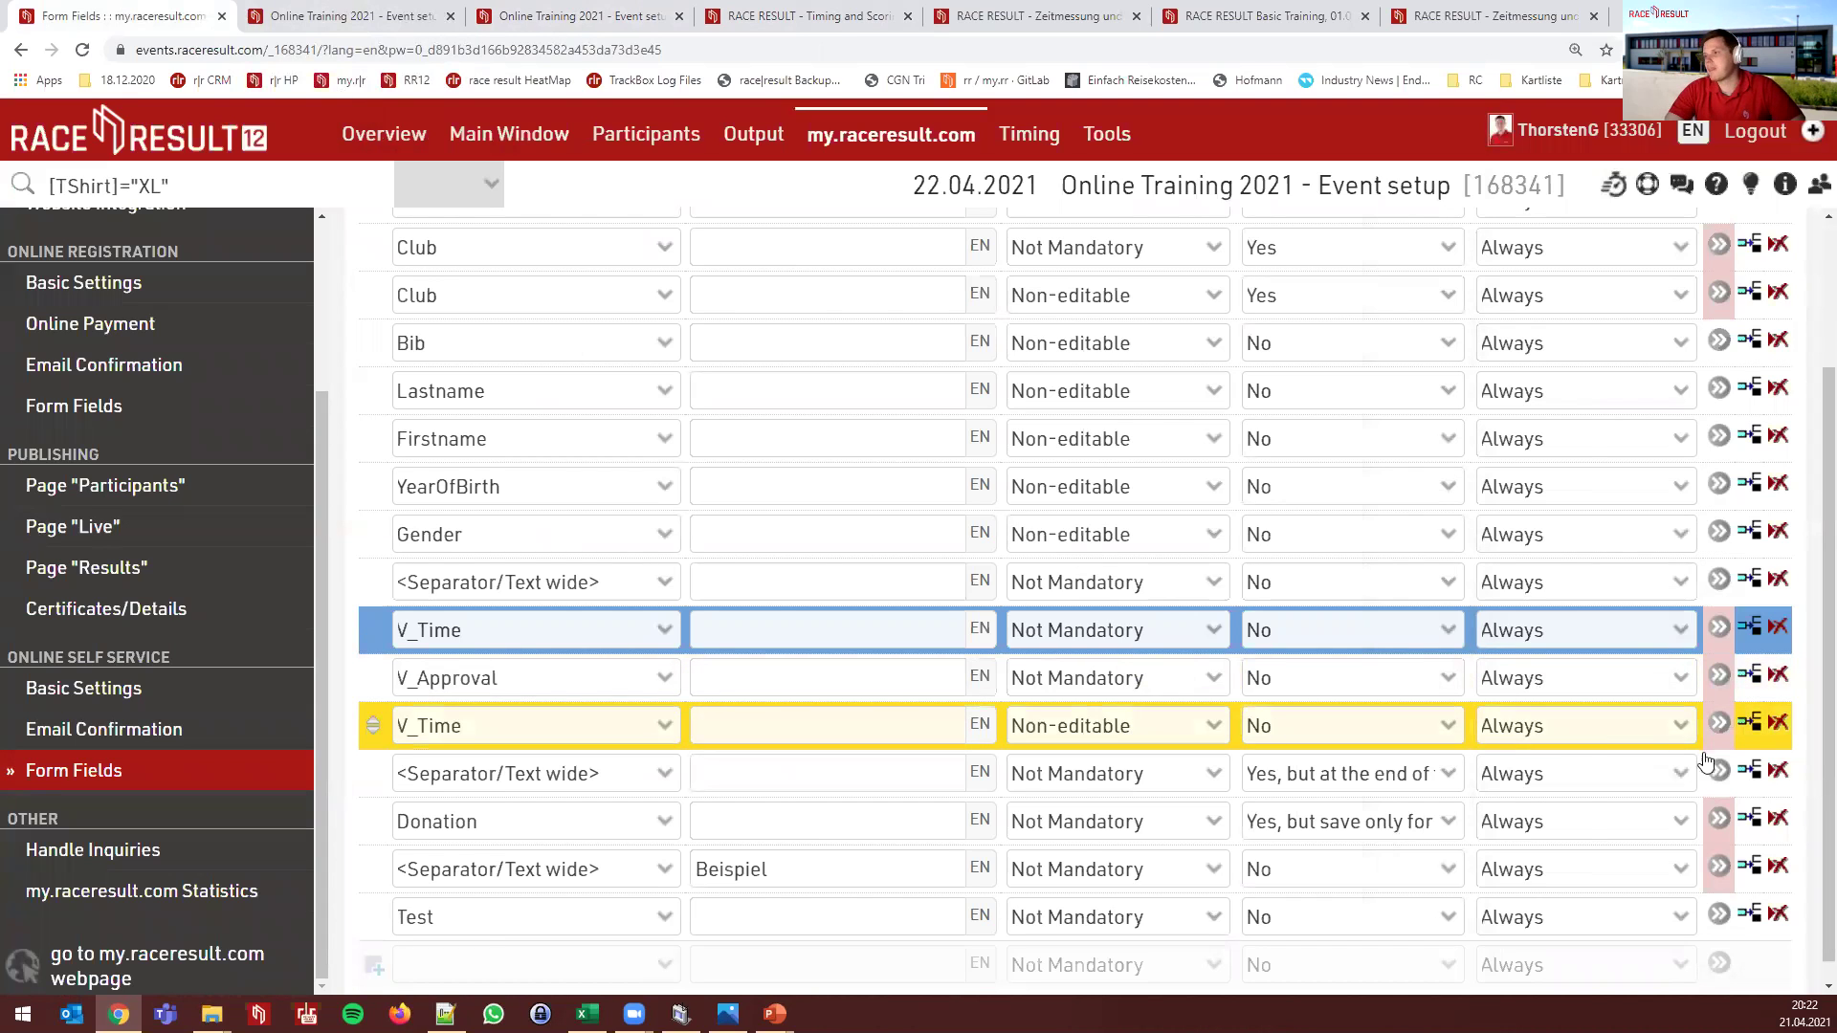
click(1719, 725)
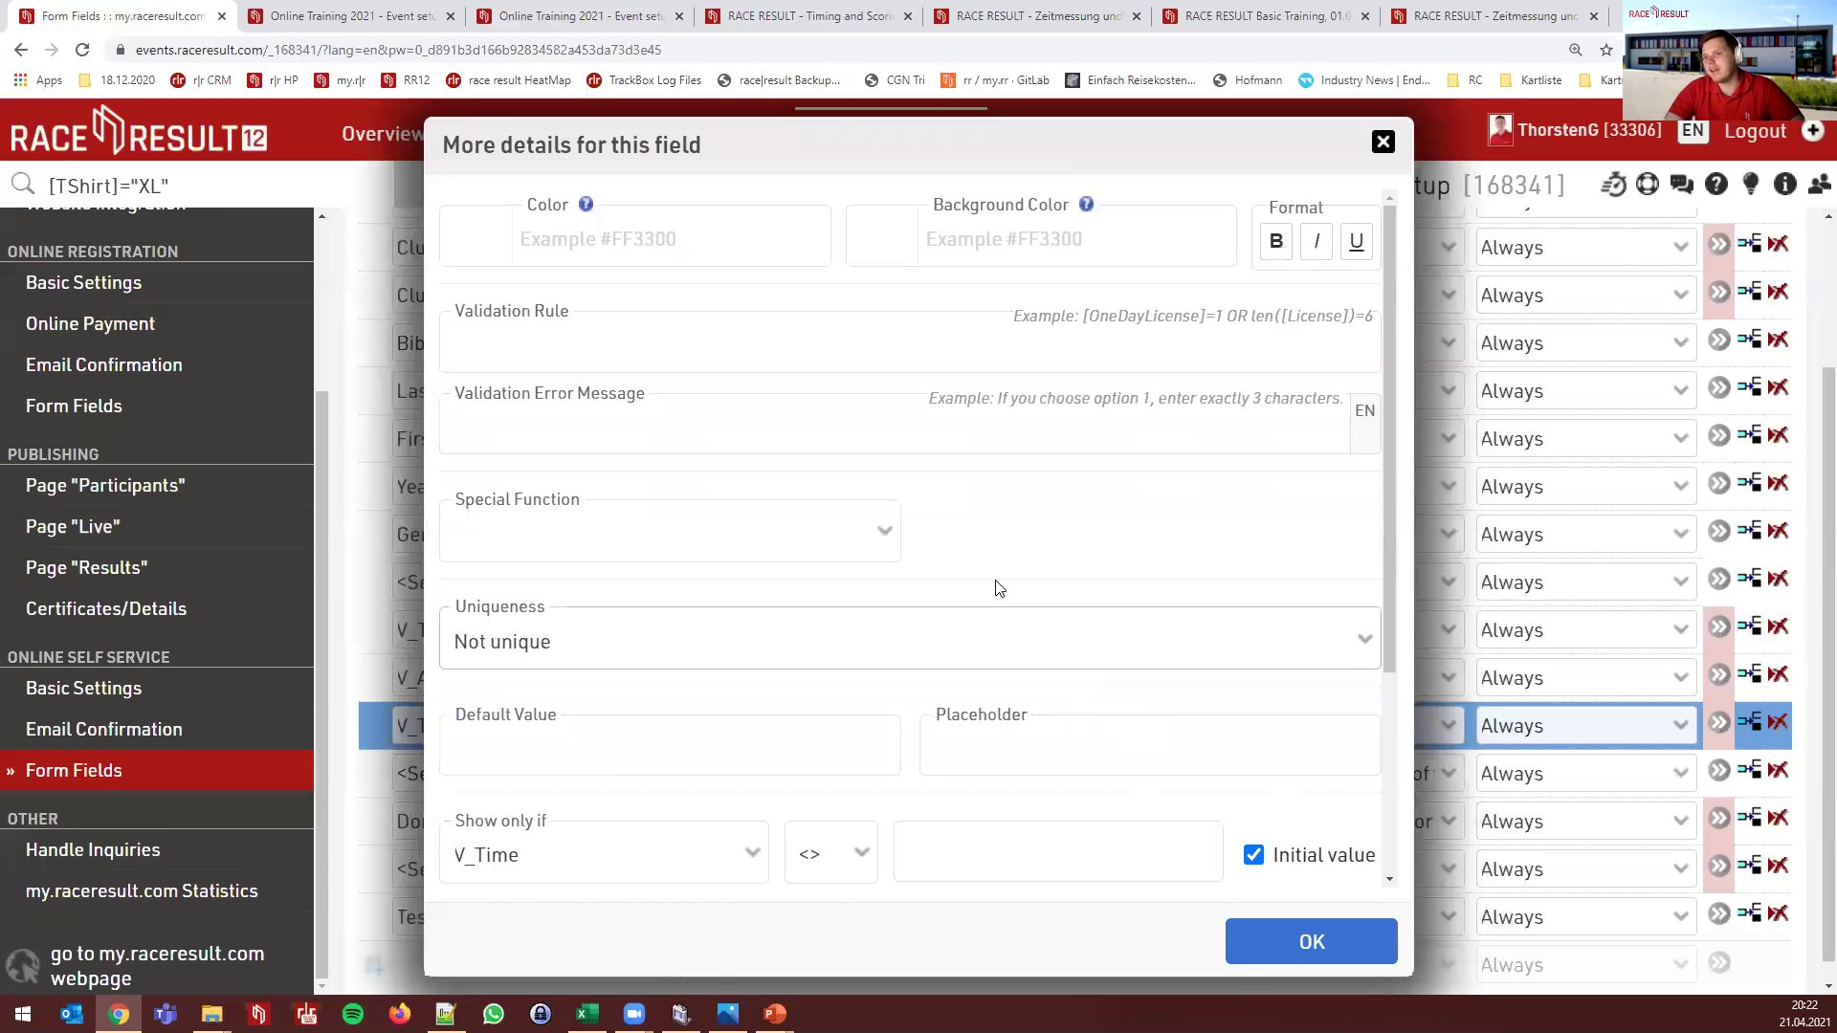
scroll(998, 588, down, 1)
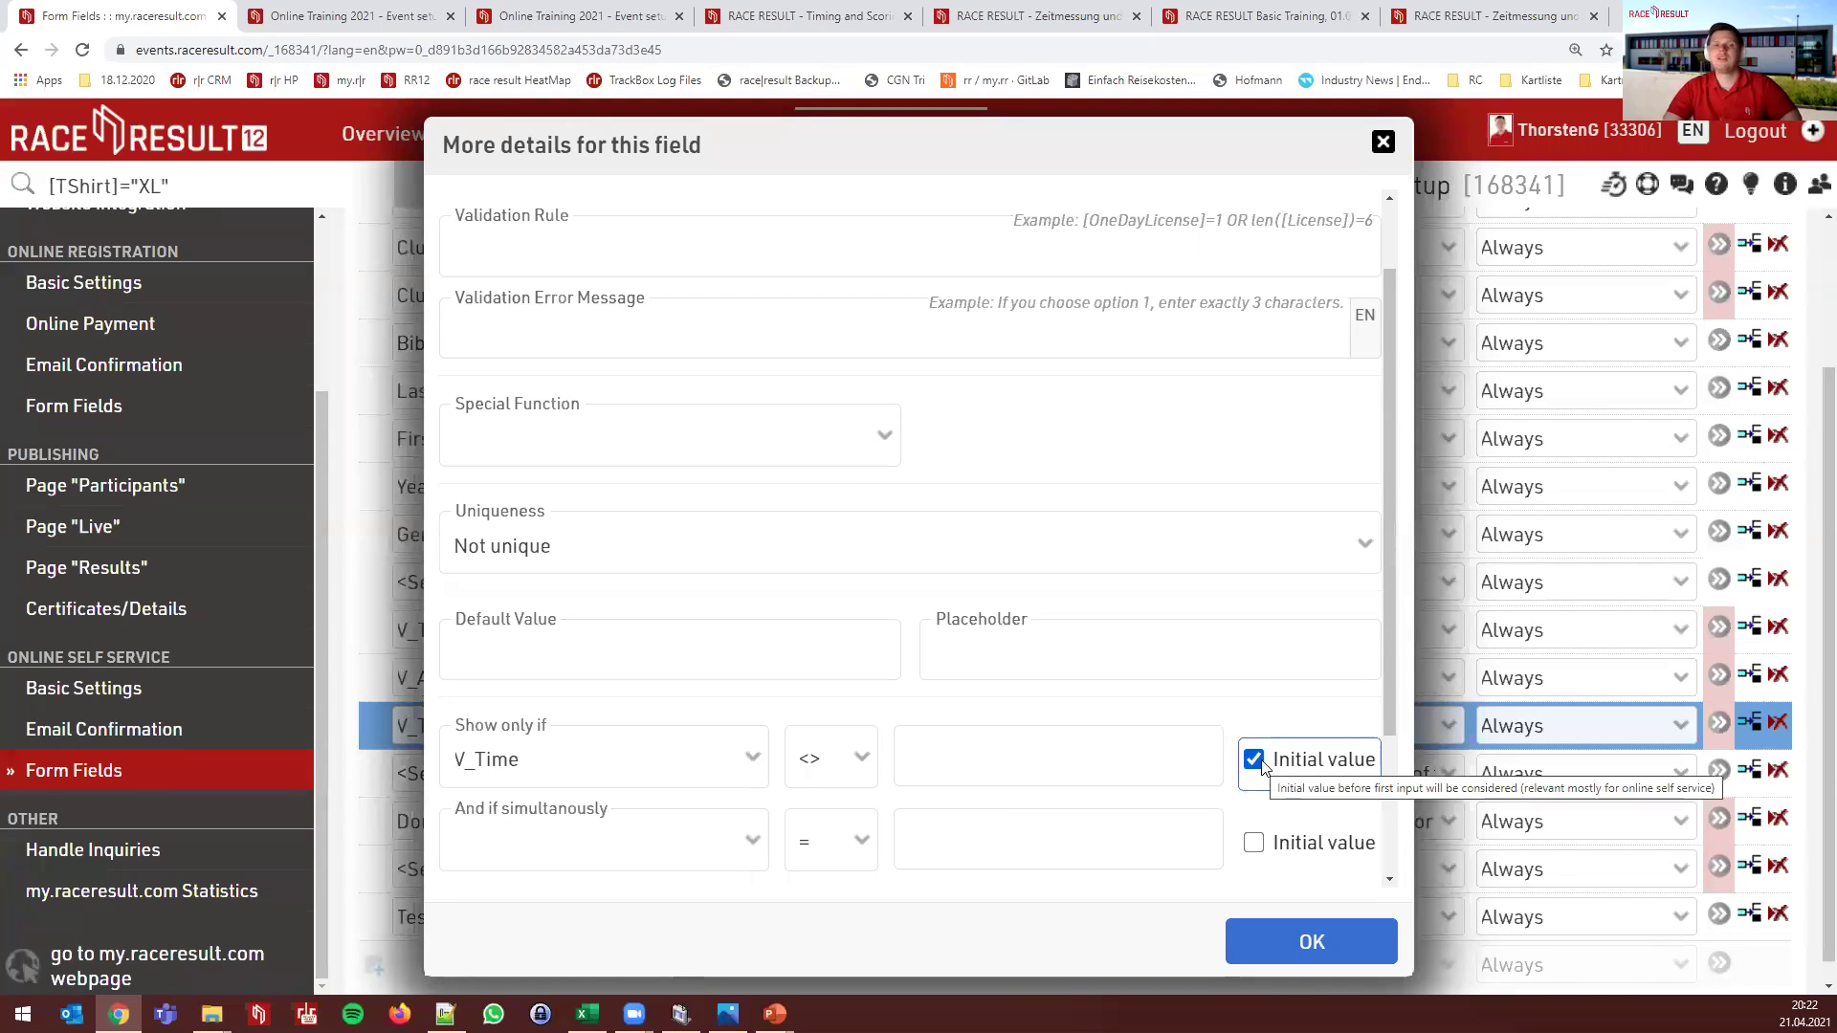
scroll(957, 689, down, 1)
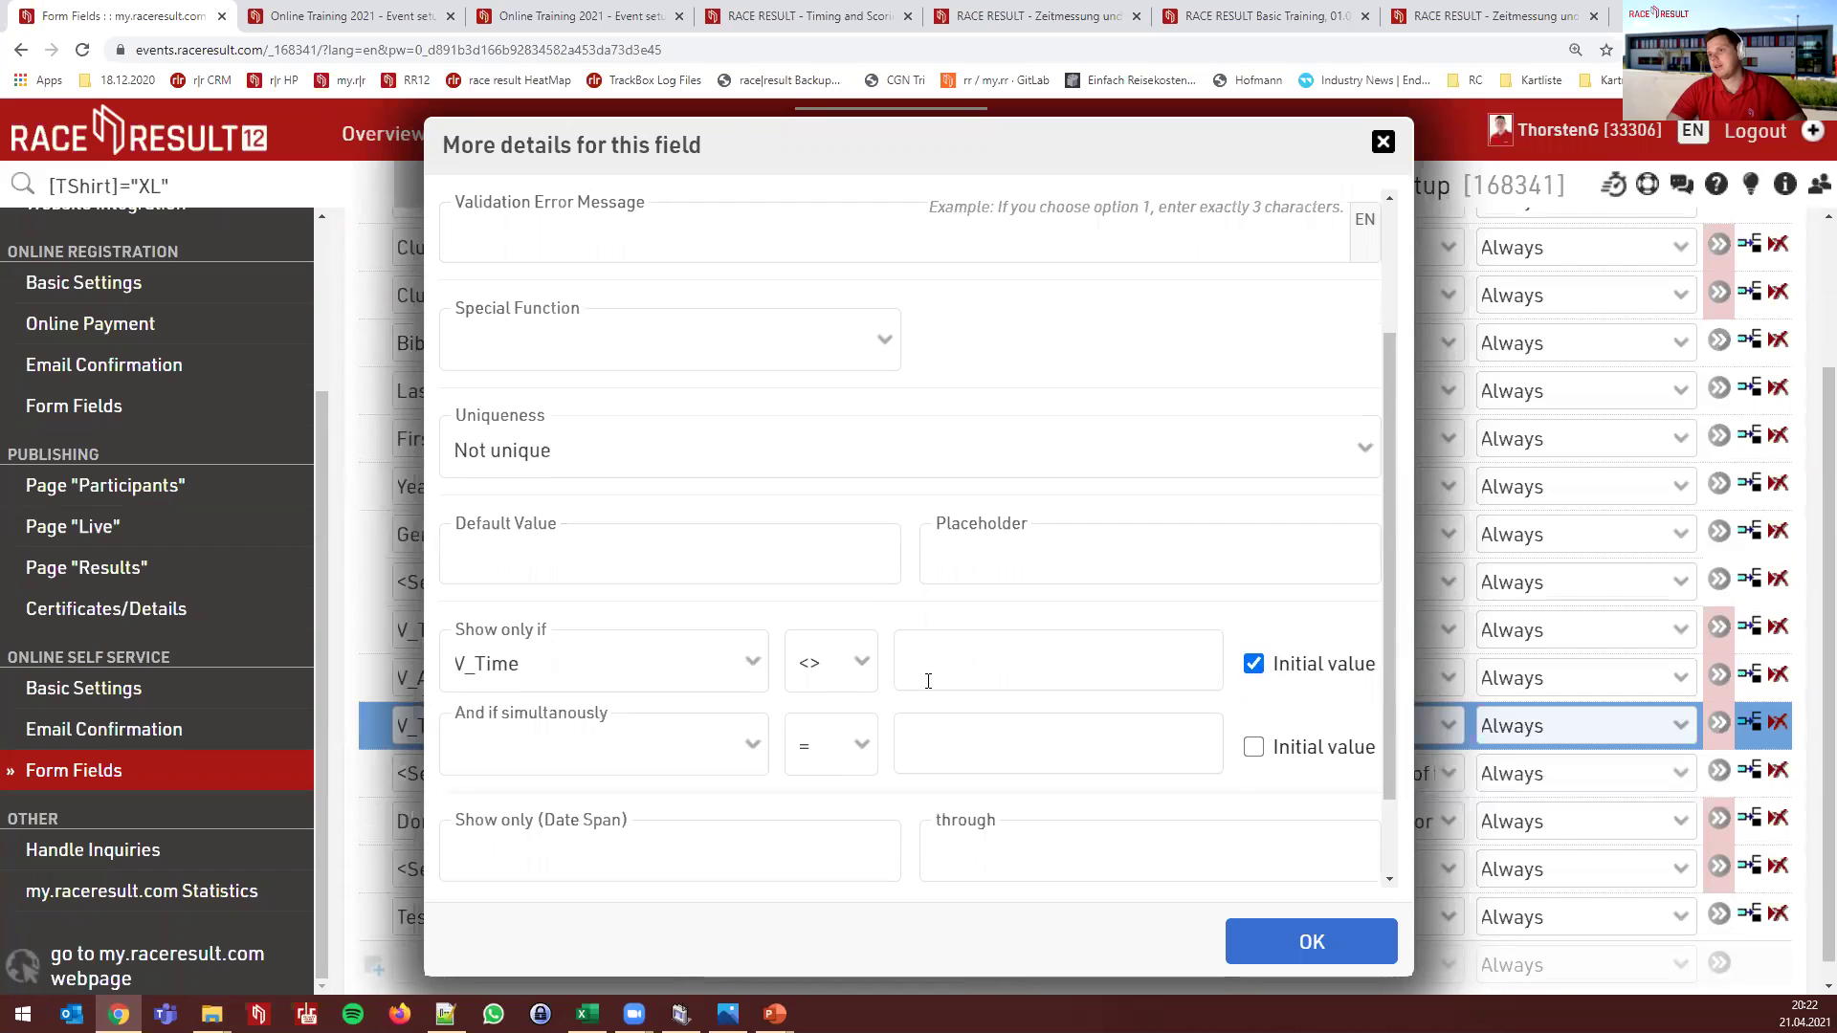
scroll(1247, 750, down, 1)
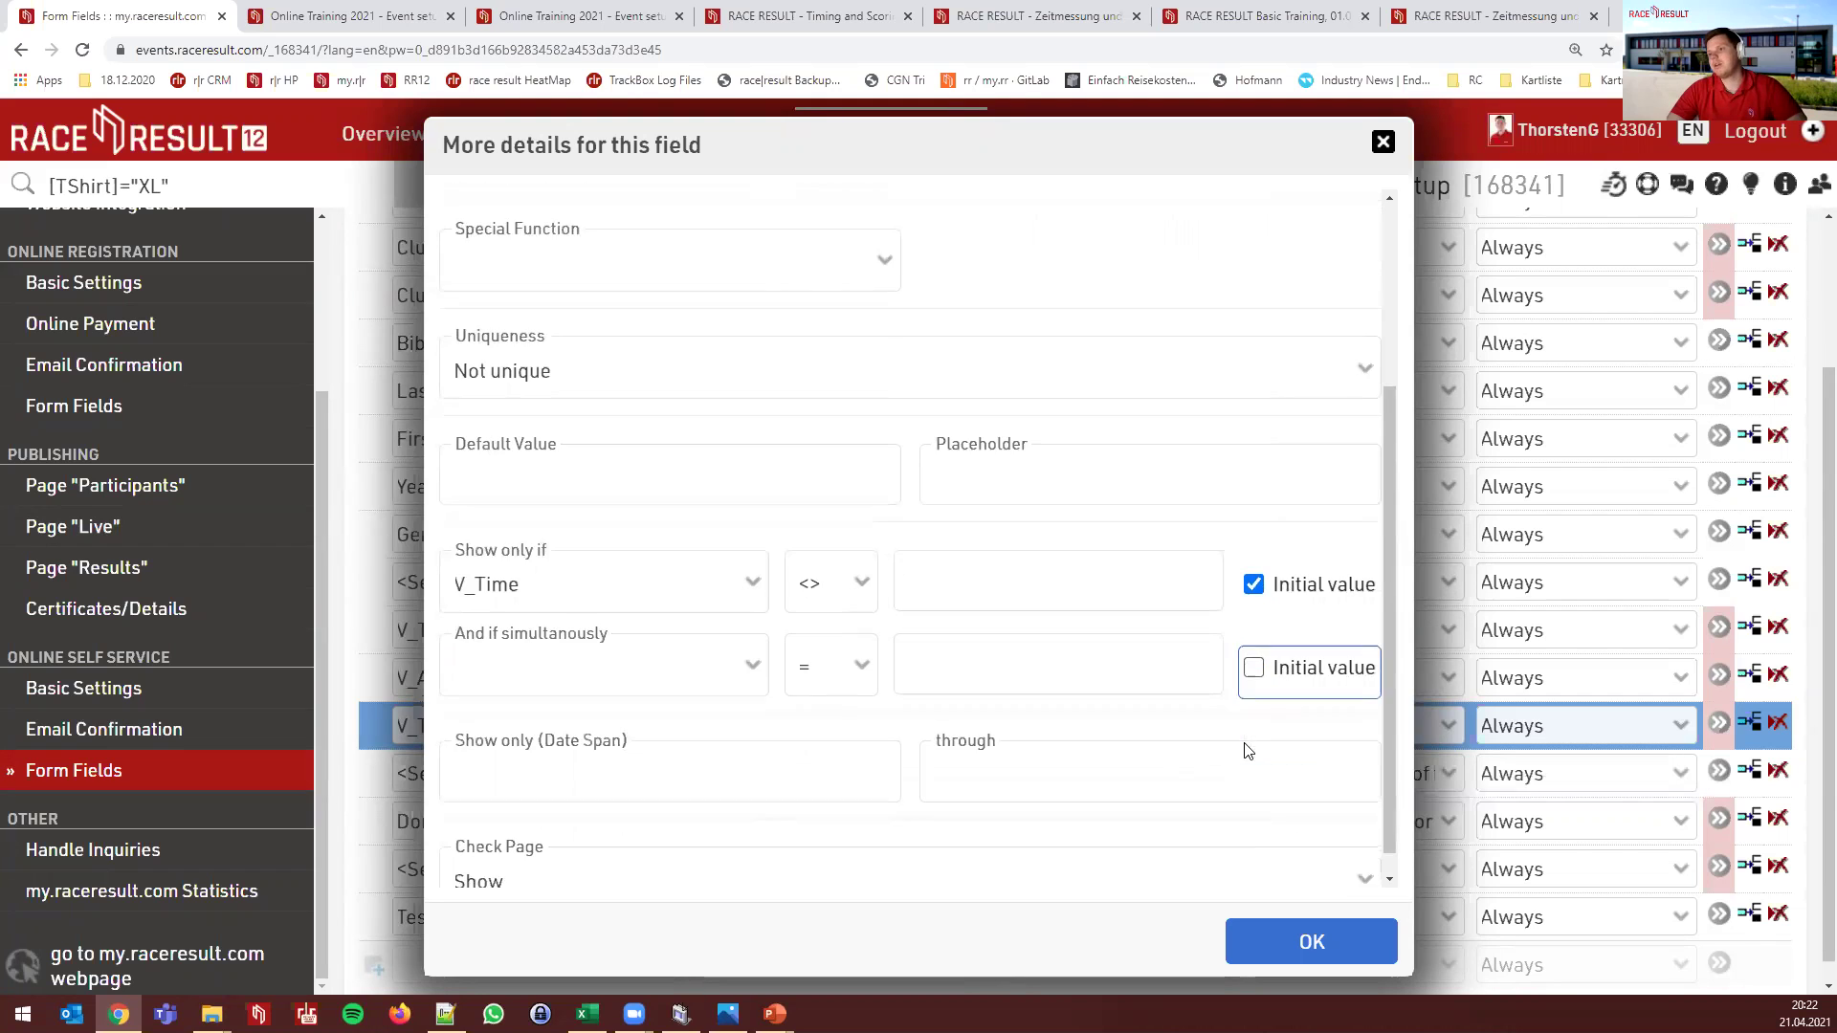
click(1294, 947)
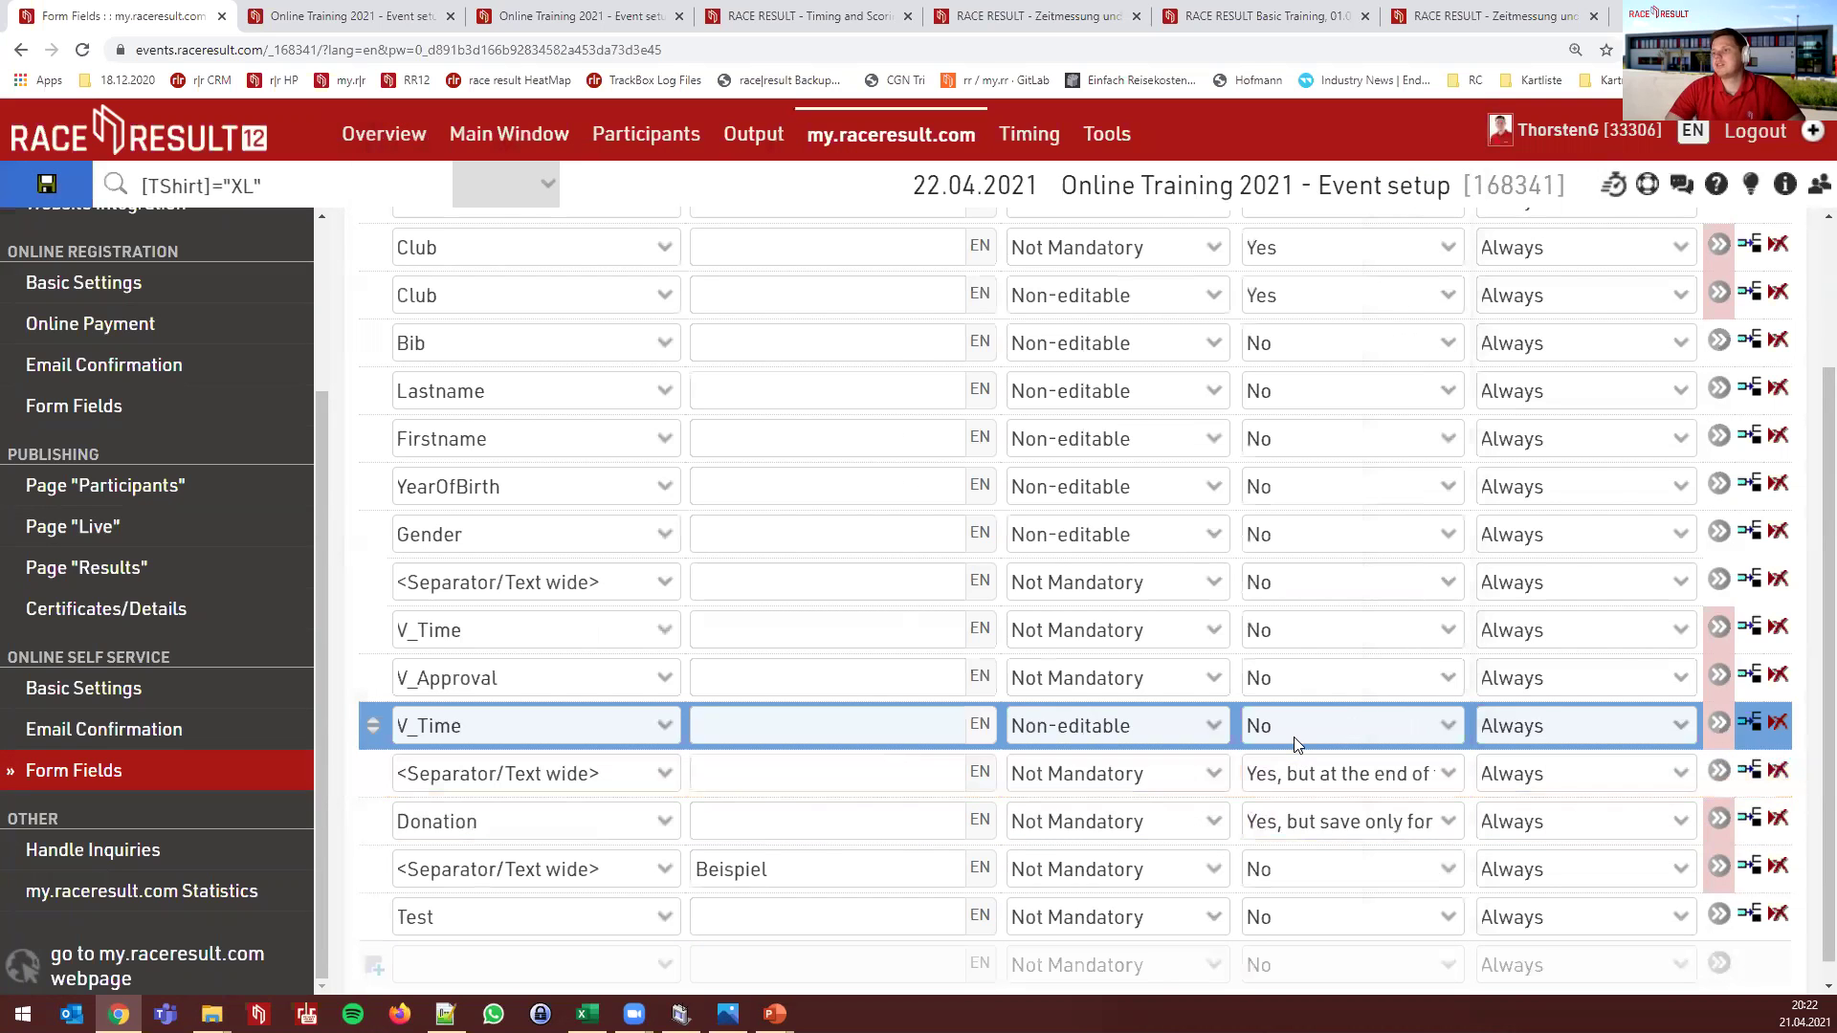
Change the label of the Beispiel separator to "Example Text" and review its Show only if condition
click(800, 868)
text(Example Text)
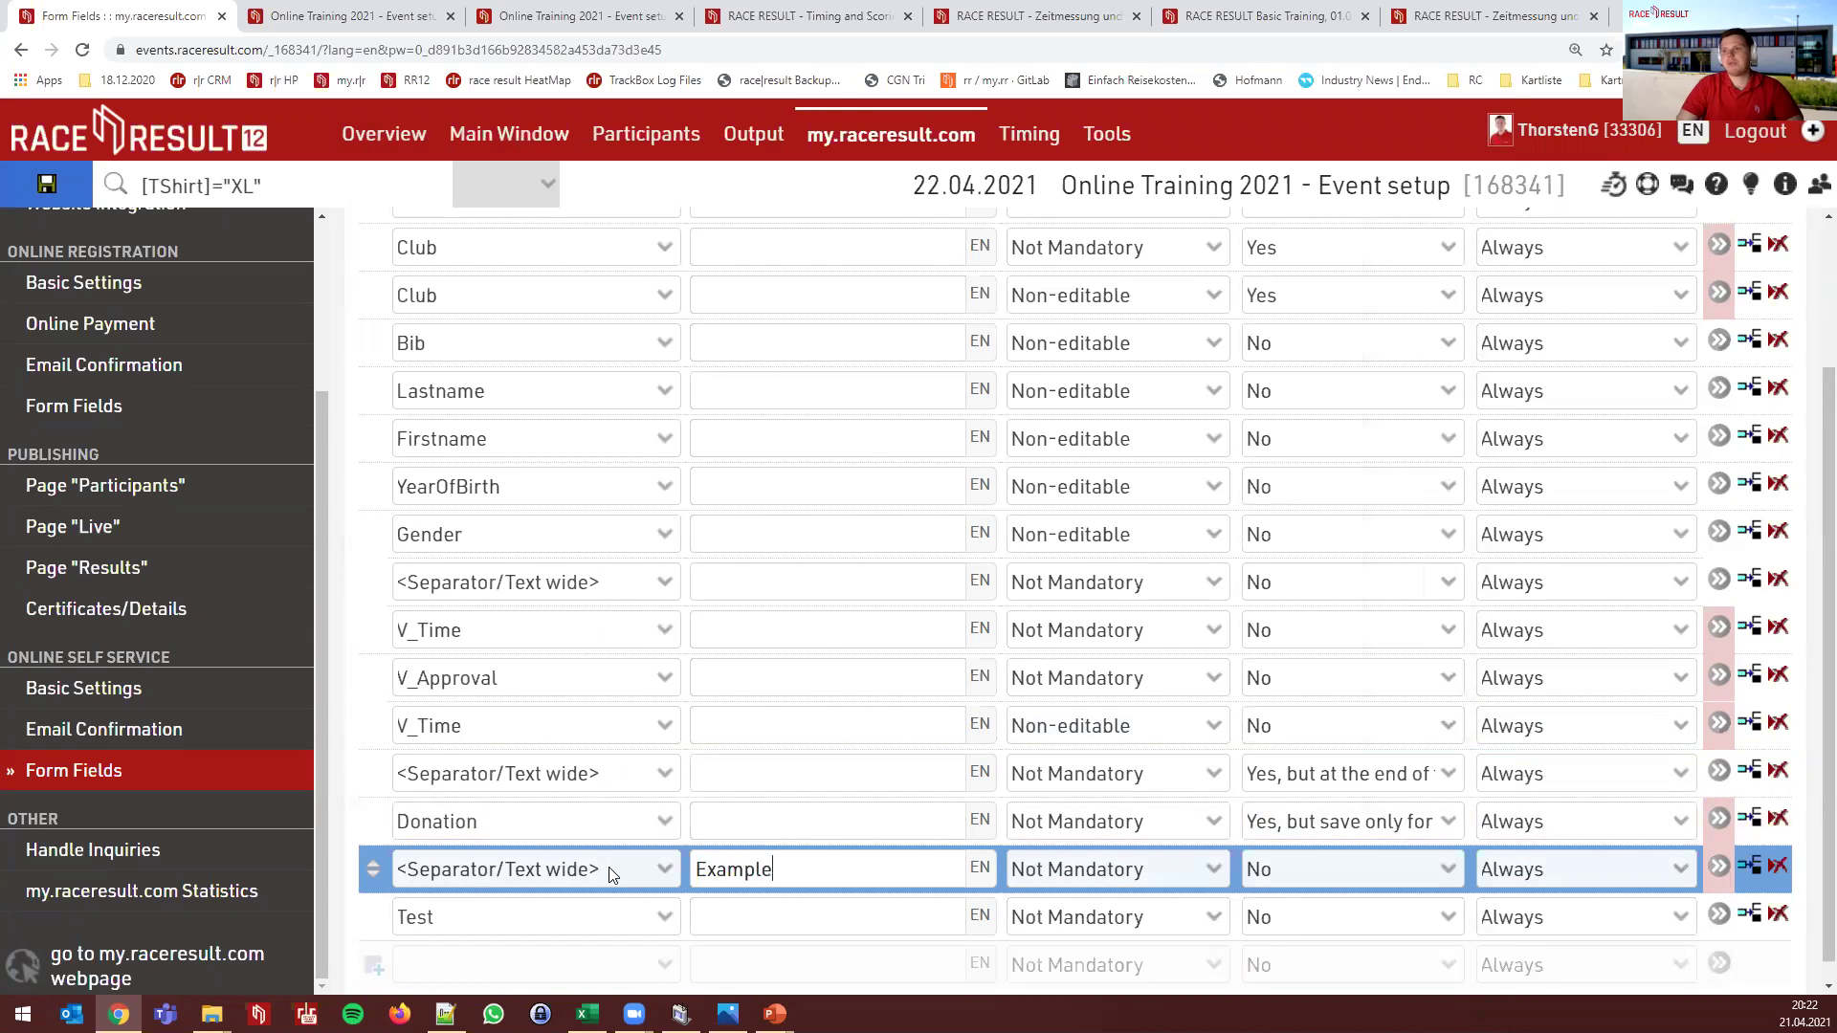
click(1719, 873)
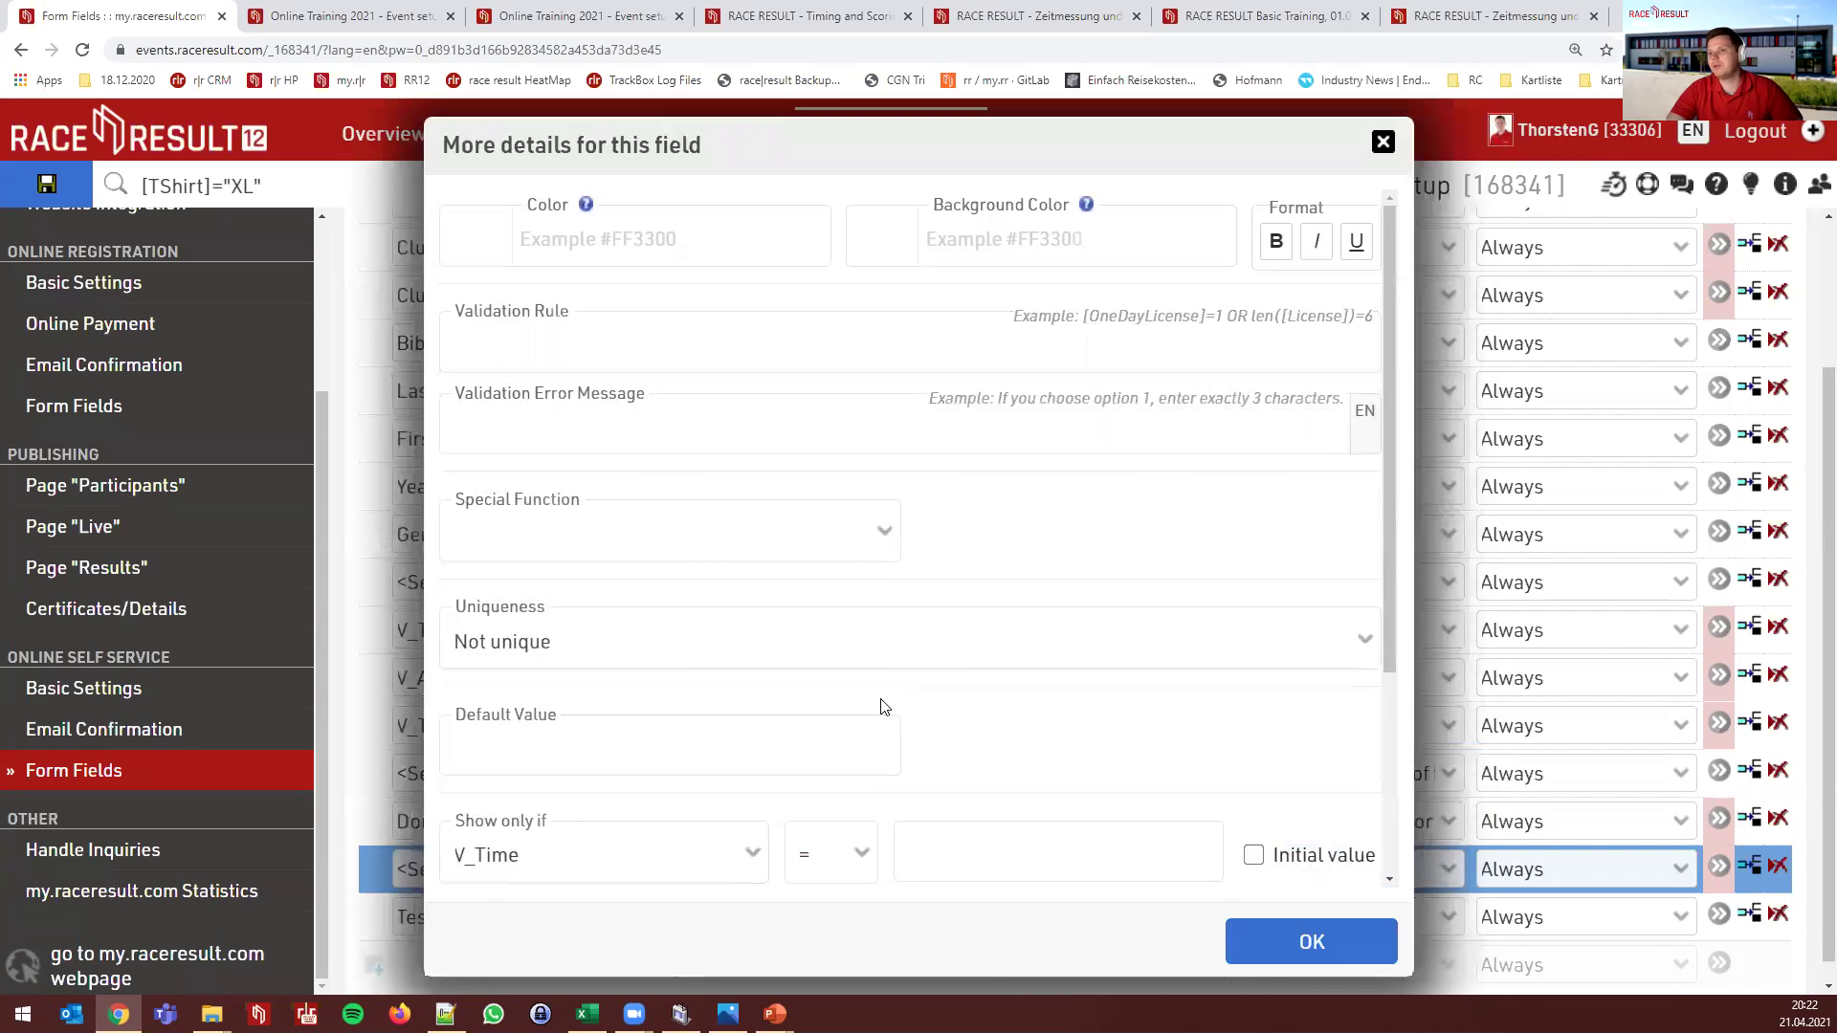
scroll(710, 739, down, 2)
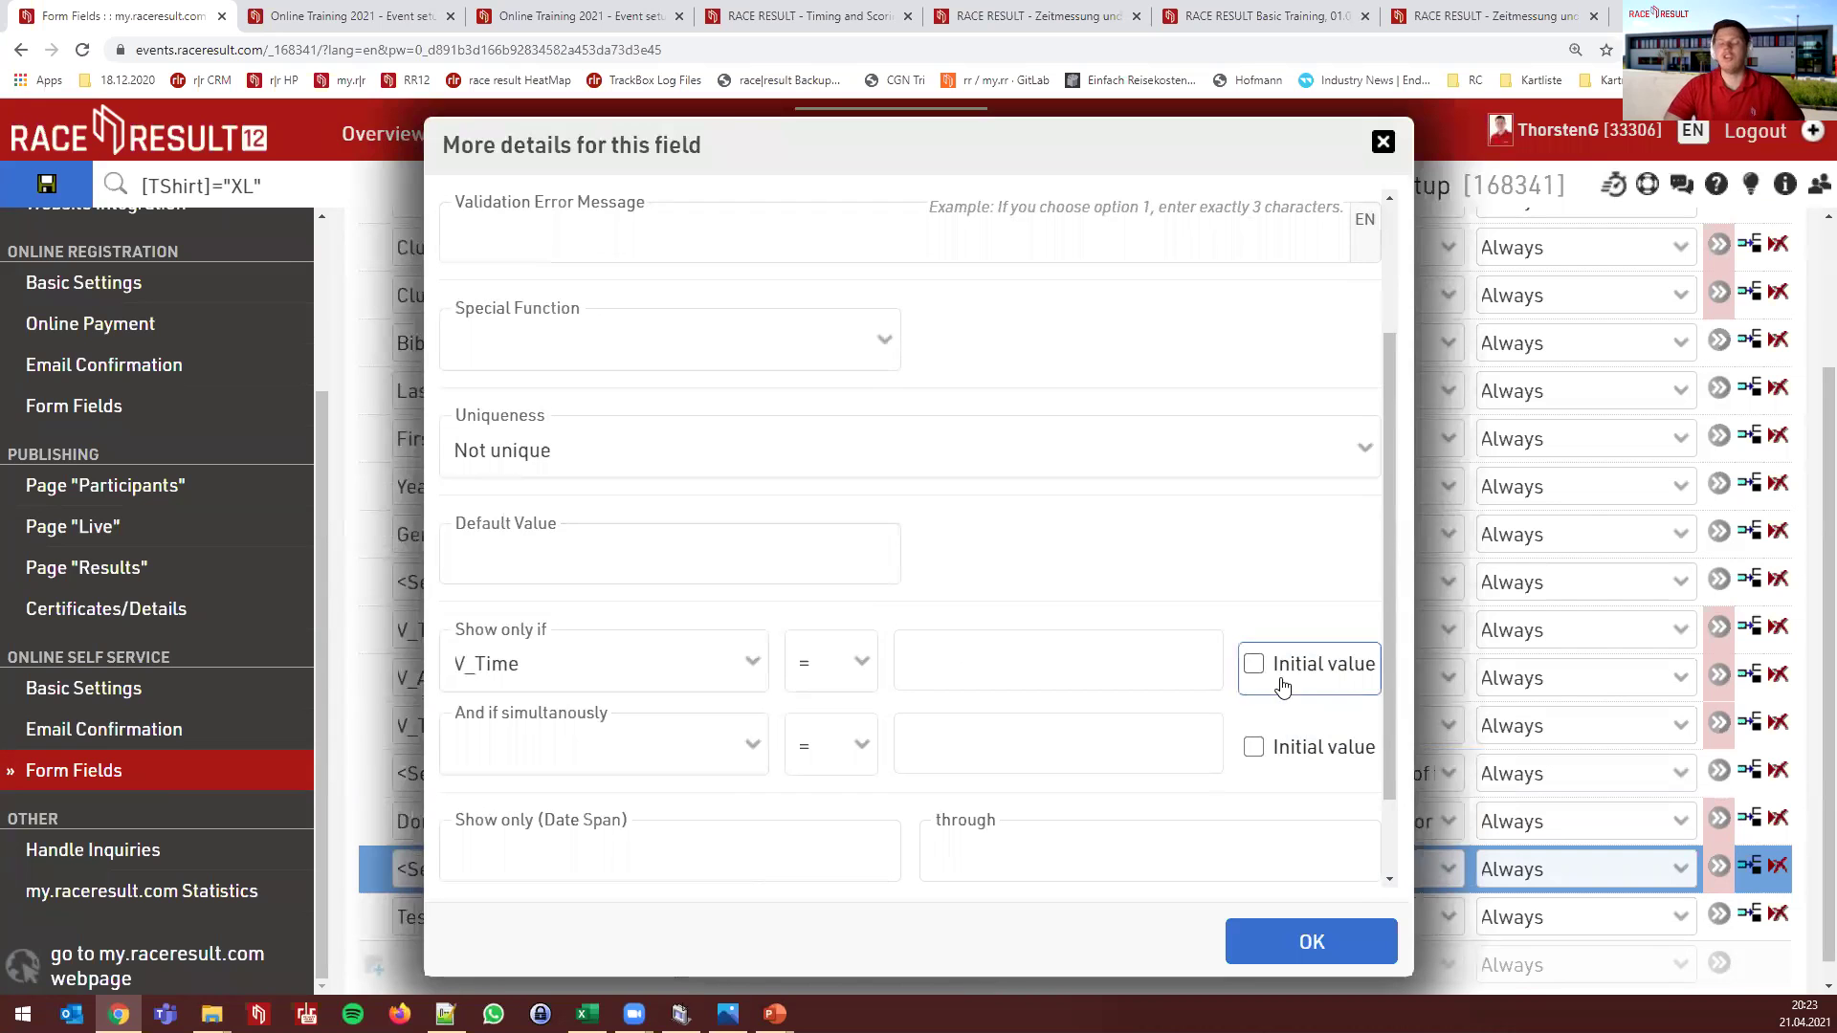
click(1383, 141)
Reload the participant's self service page and check the separator text and the Virtual Time entry field
click(516, 19)
key(F5)
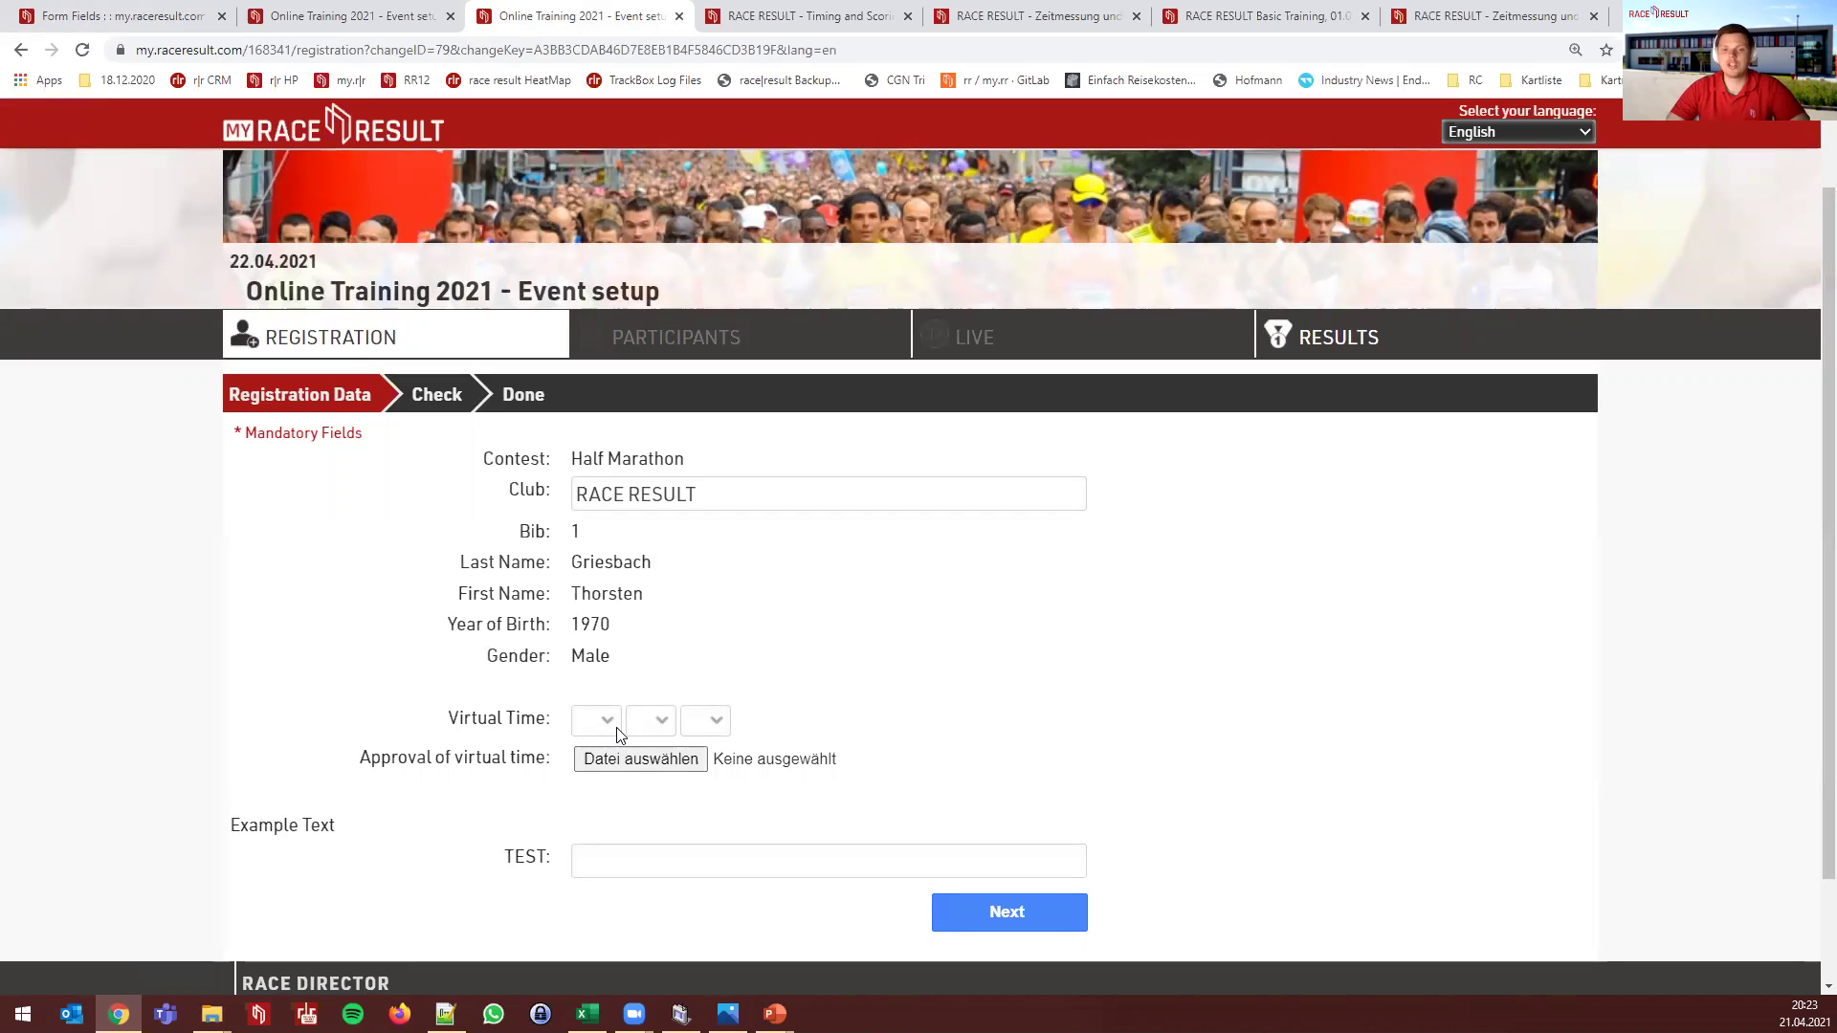
drag(386, 823, 205, 830)
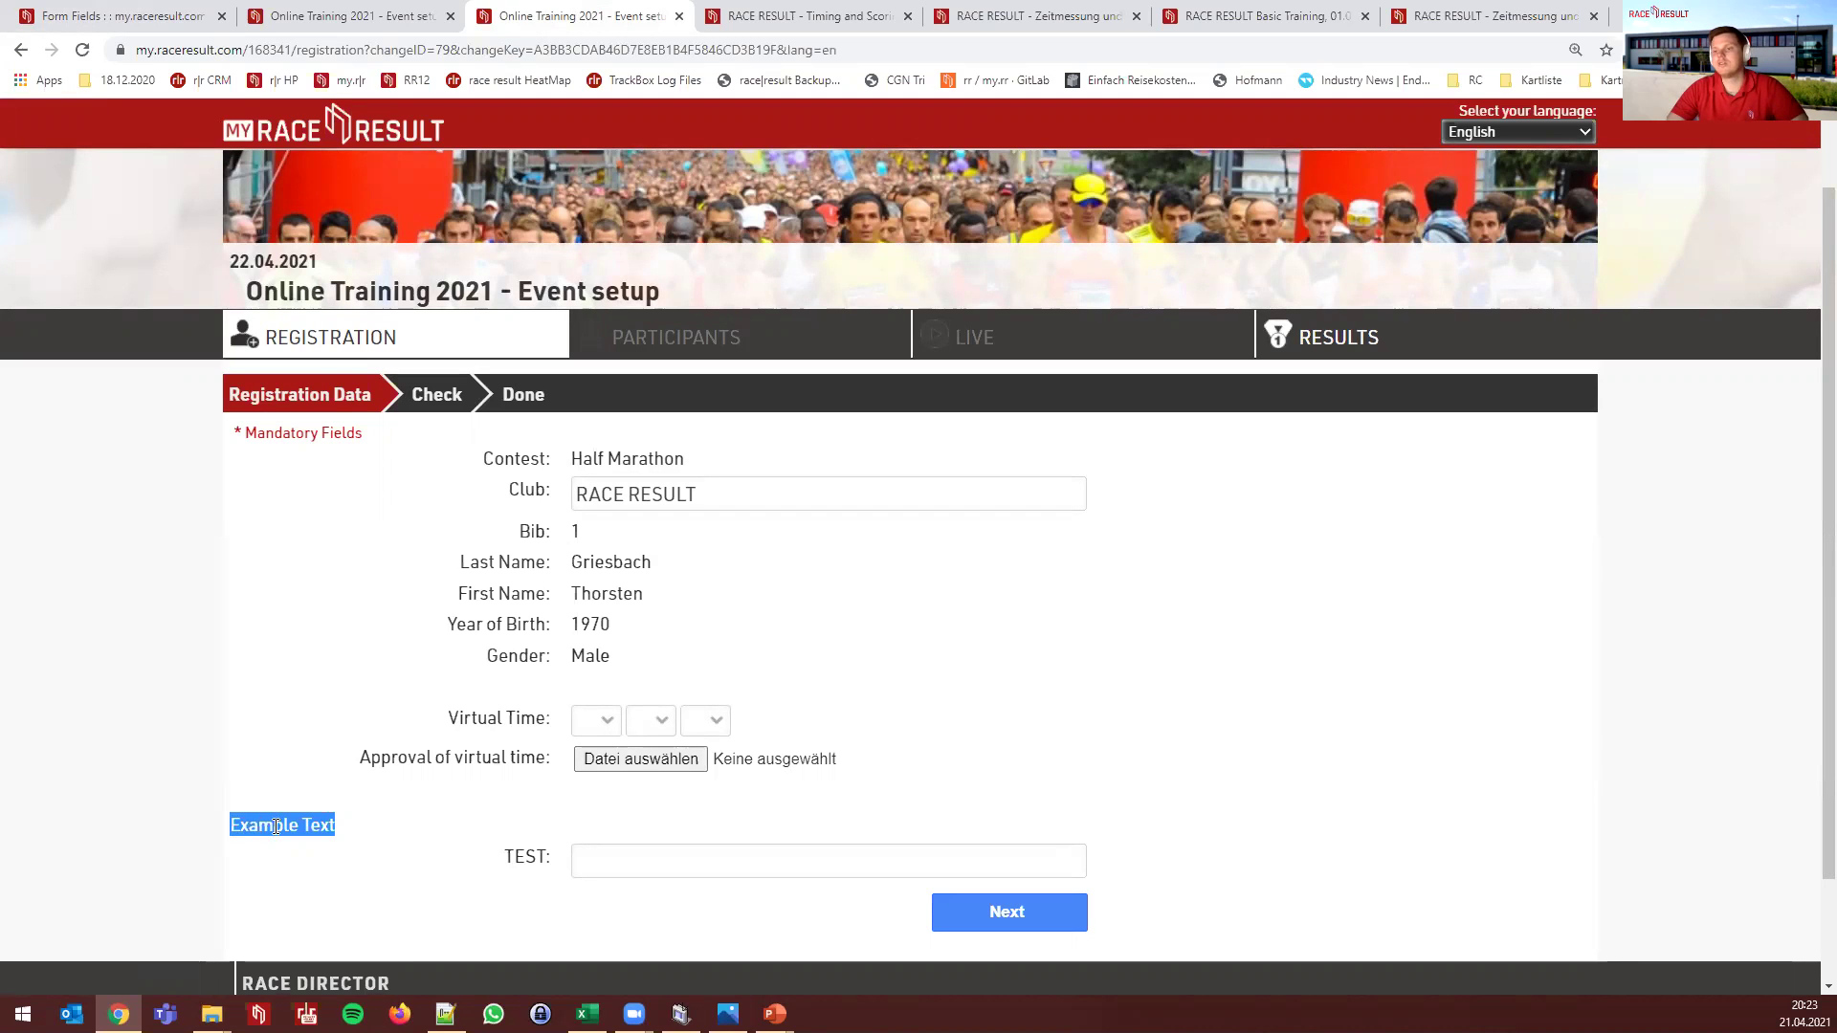
click(495, 720)
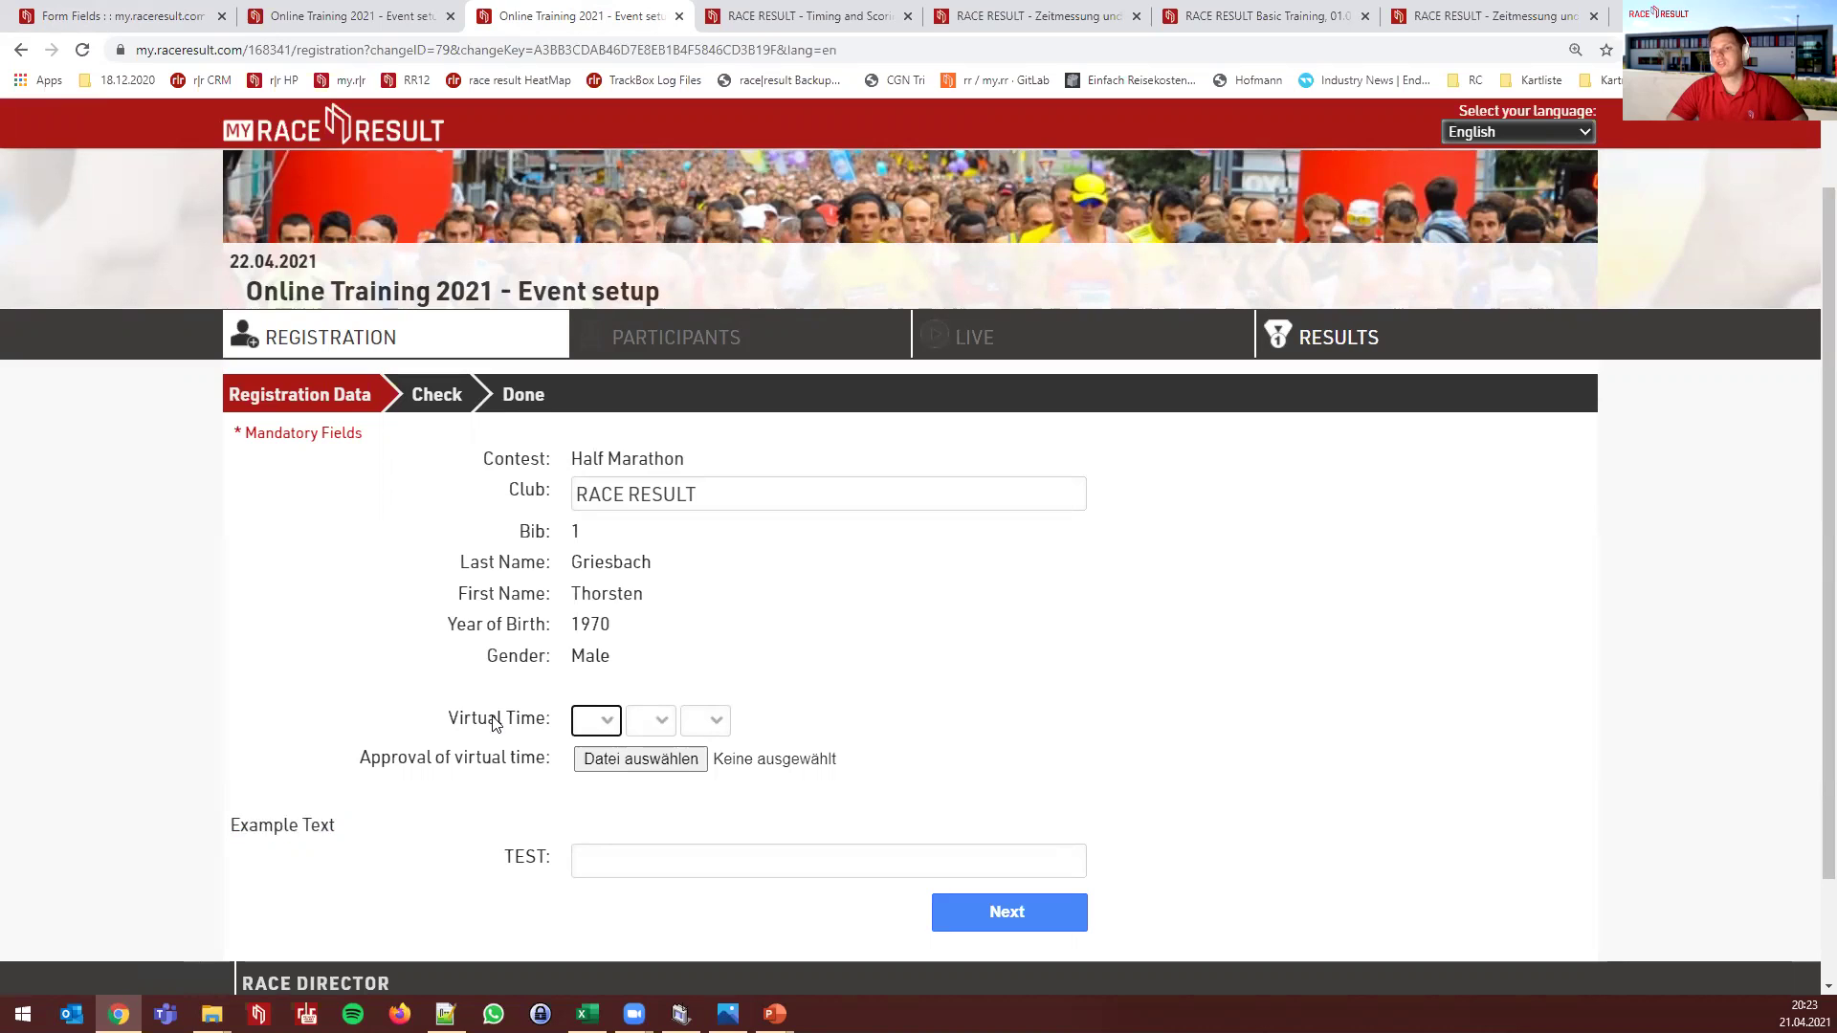
Set the Virtual Time on the self service form to 16:17:16
click(591, 721)
click(595, 588)
click(647, 720)
click(656, 612)
click(705, 720)
click(712, 616)
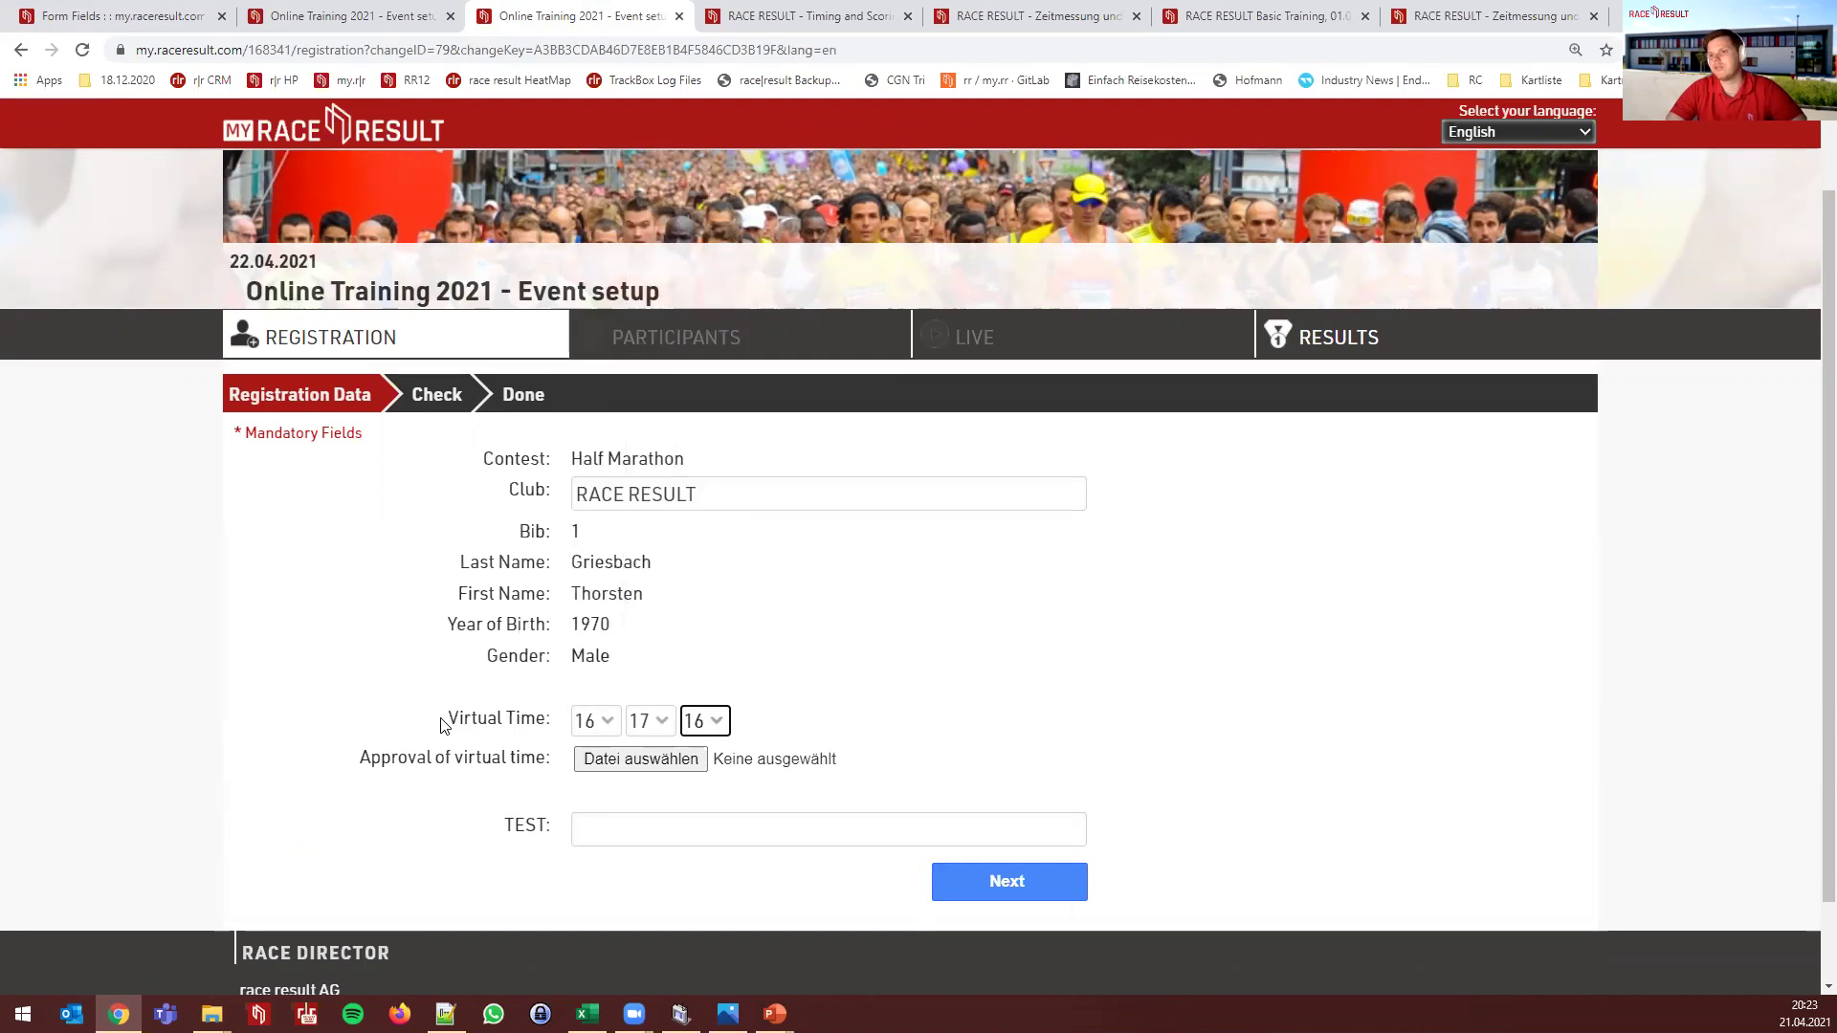
Proceed to the check page, save the changes, and check the Virtual Time line on the reloaded form
click(1057, 895)
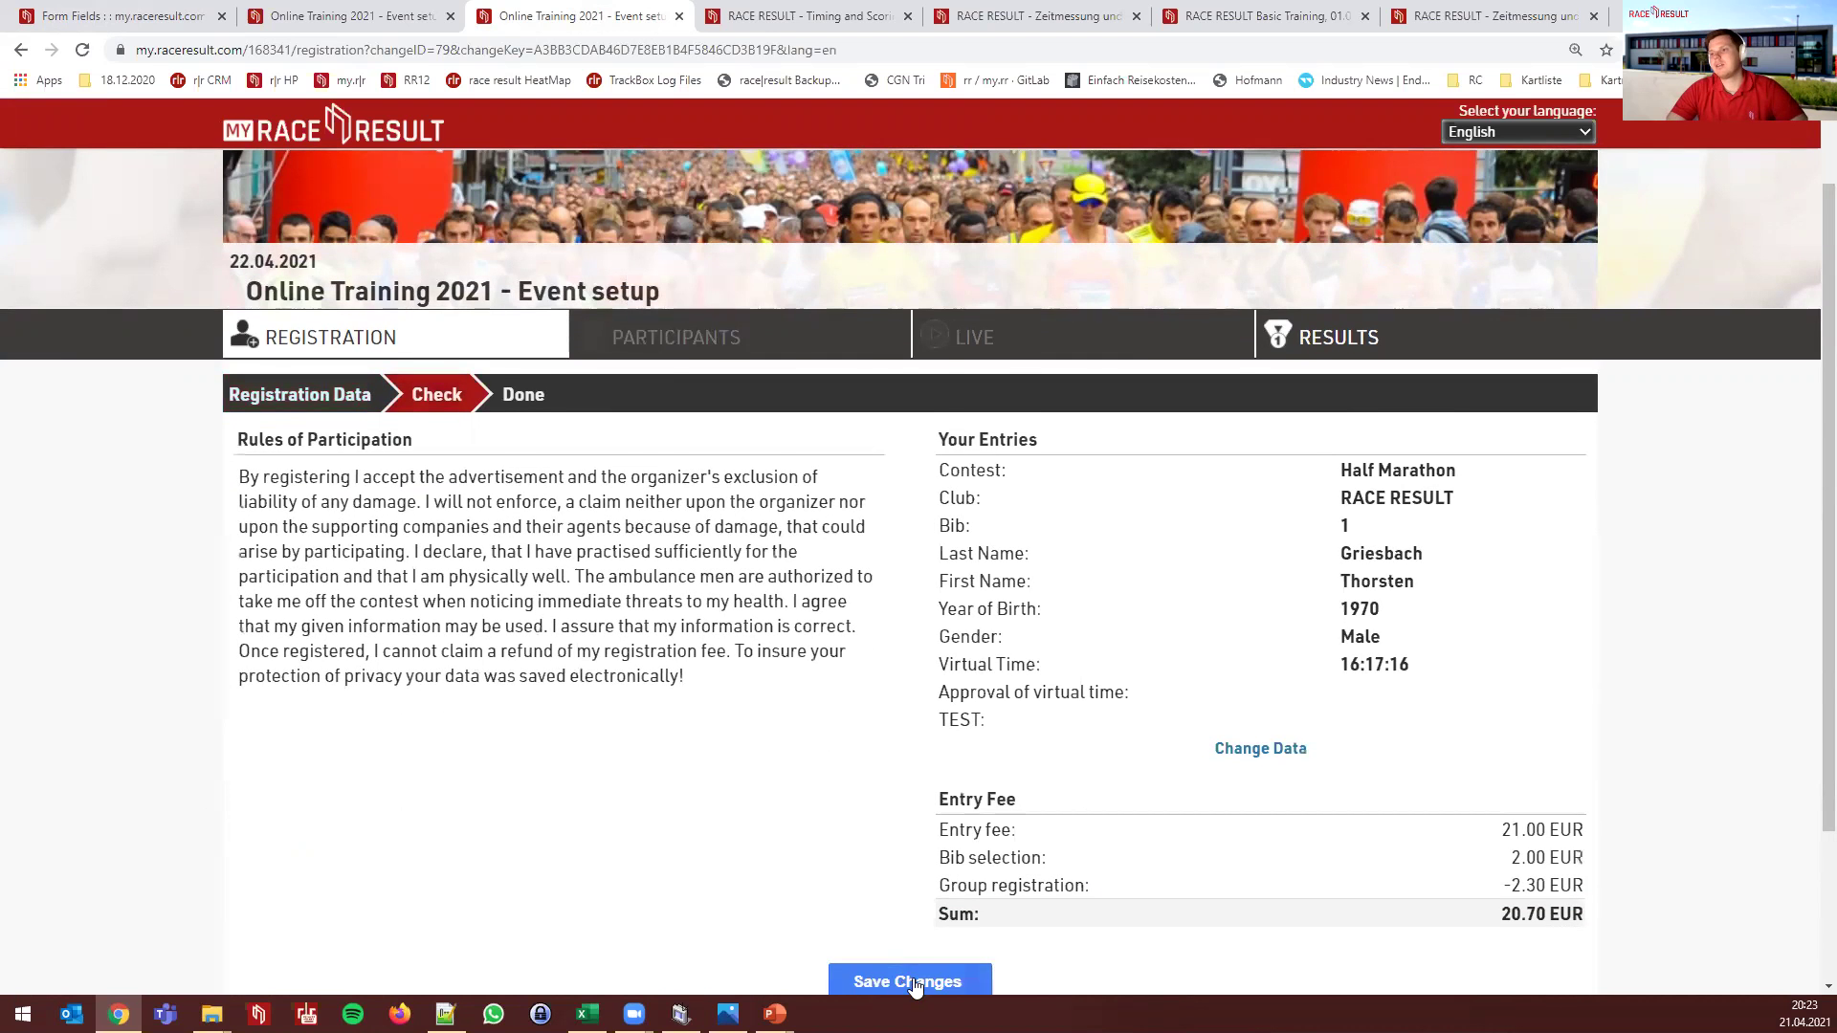
click(971, 978)
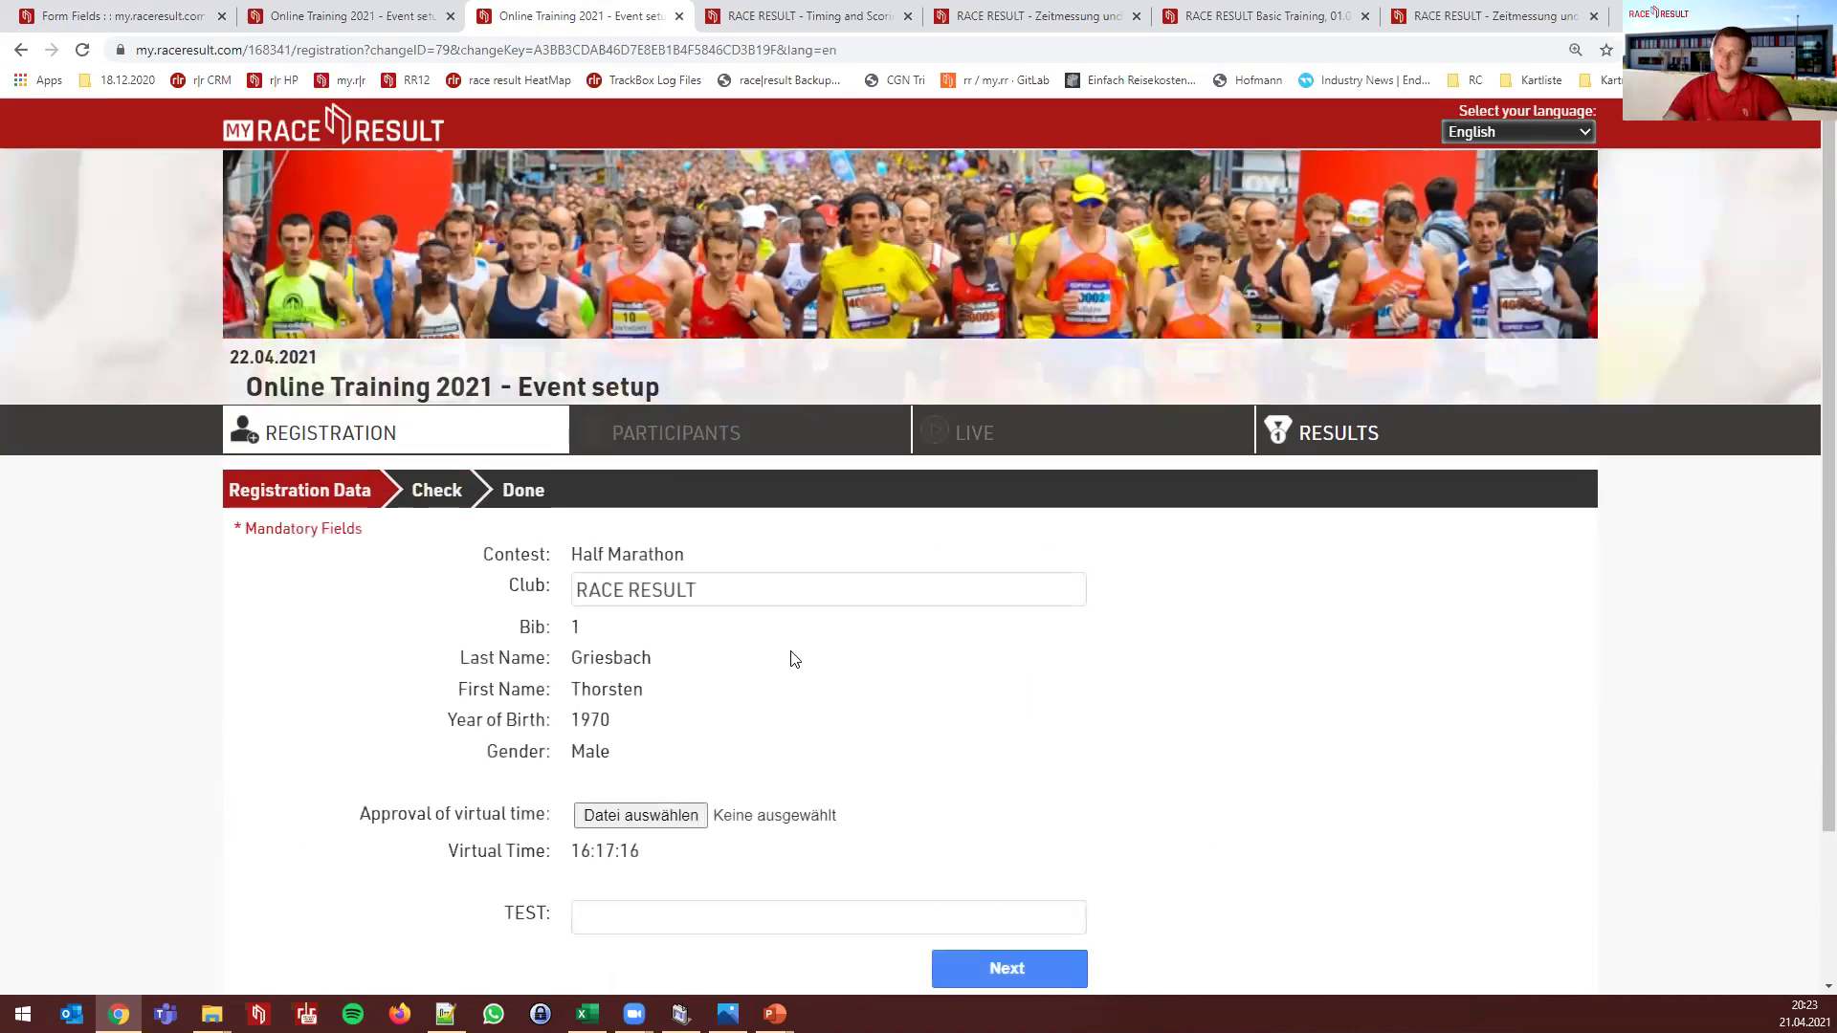
scroll(800, 676, down, 1)
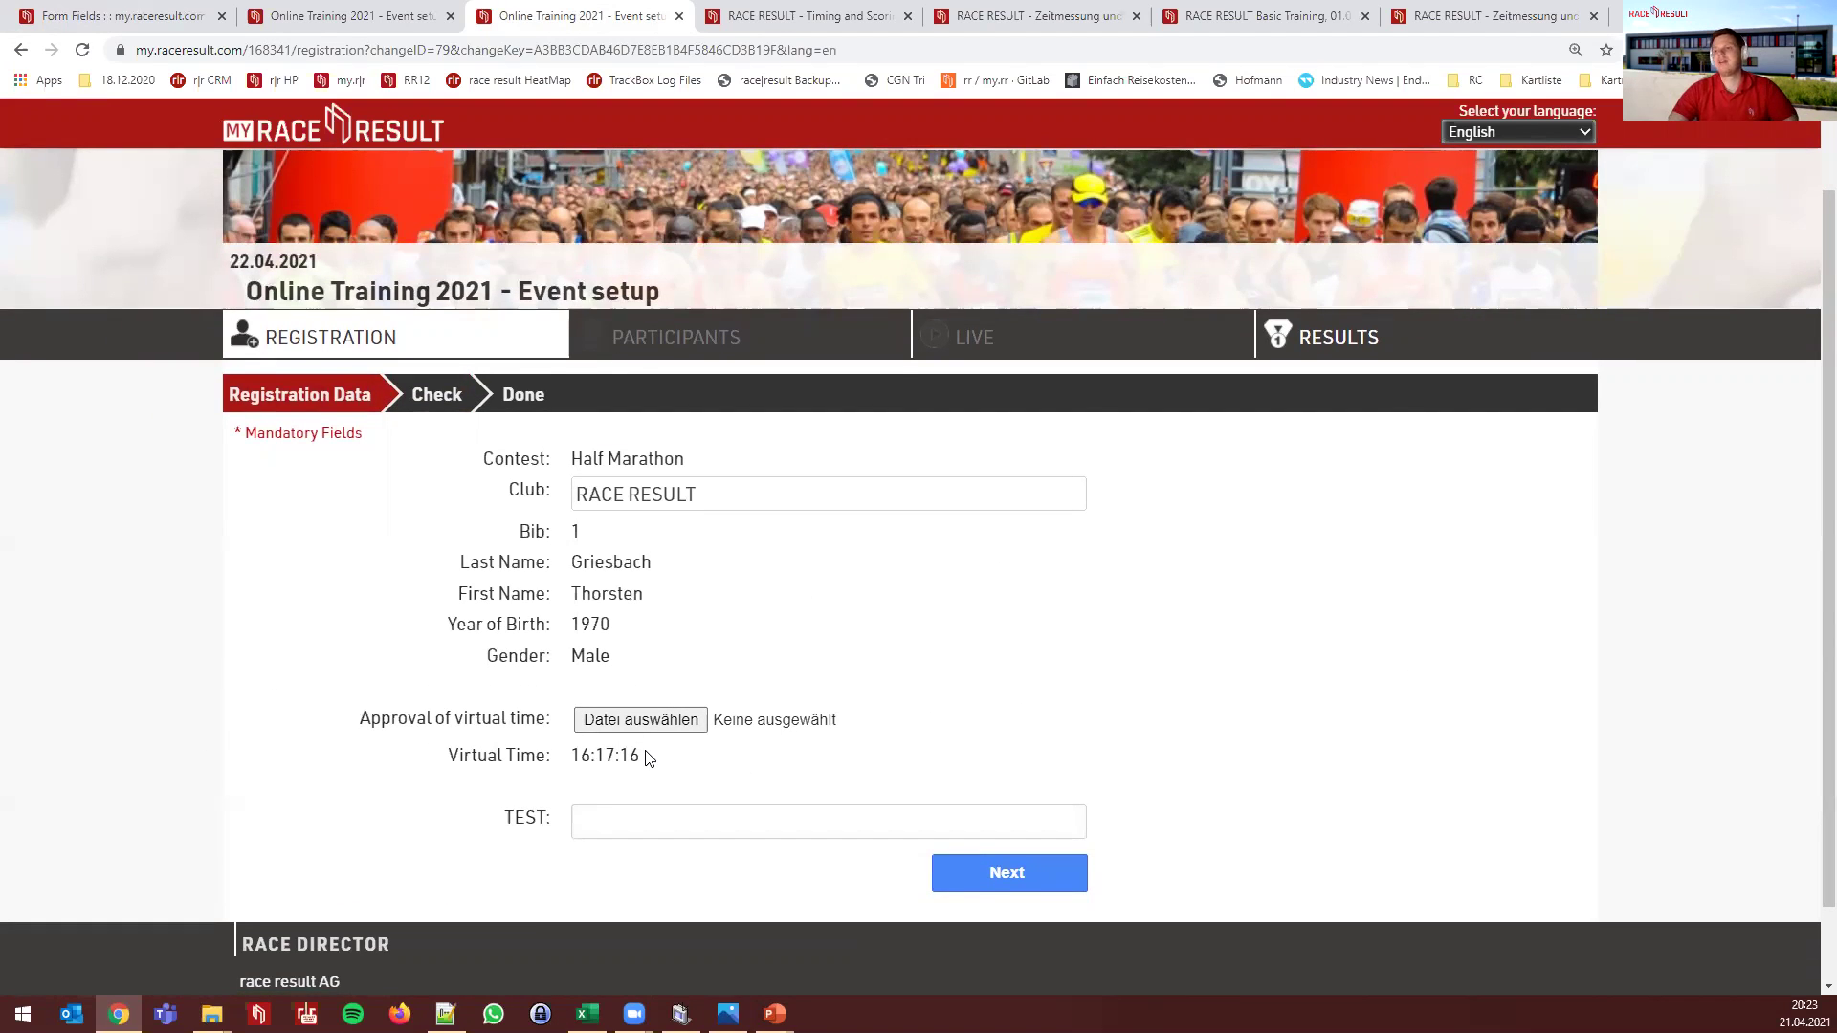
drag(578, 751, 445, 765)
click(444, 765)
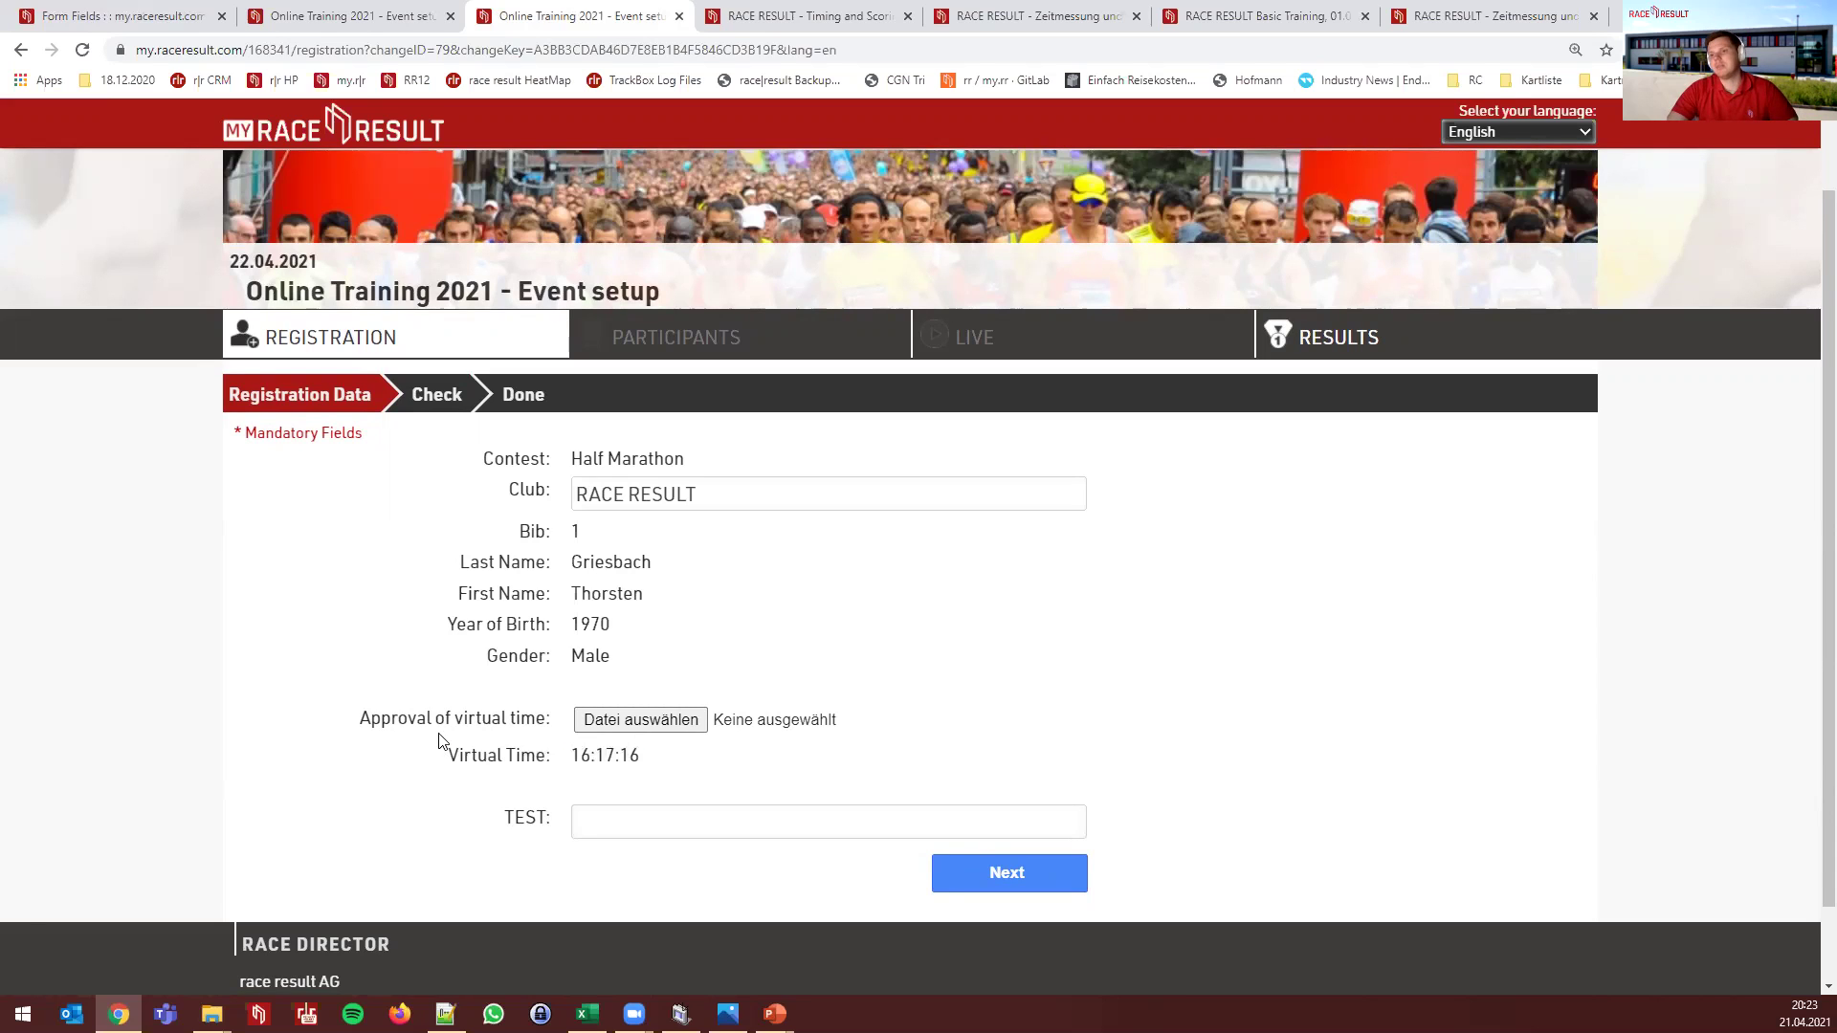
Clear the participant search in the event file and open the ChangeLink of the participant with bib 1004
click(354, 26)
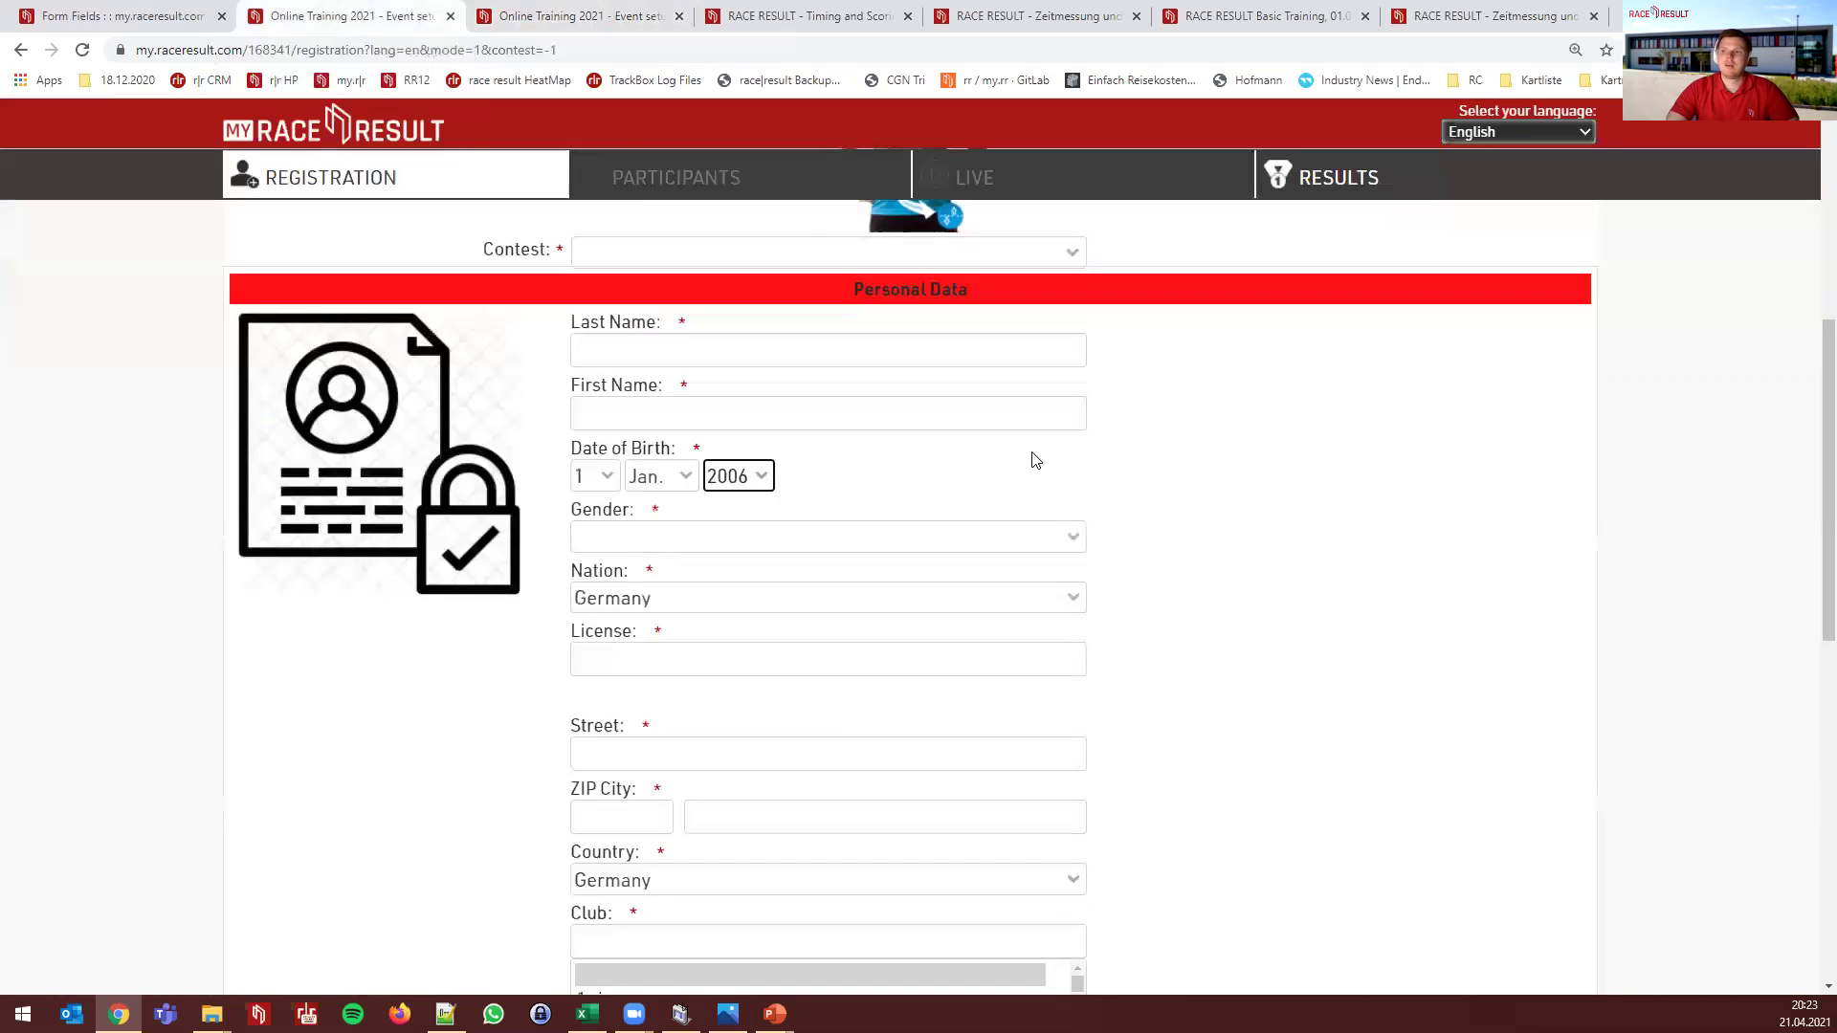
click(143, 26)
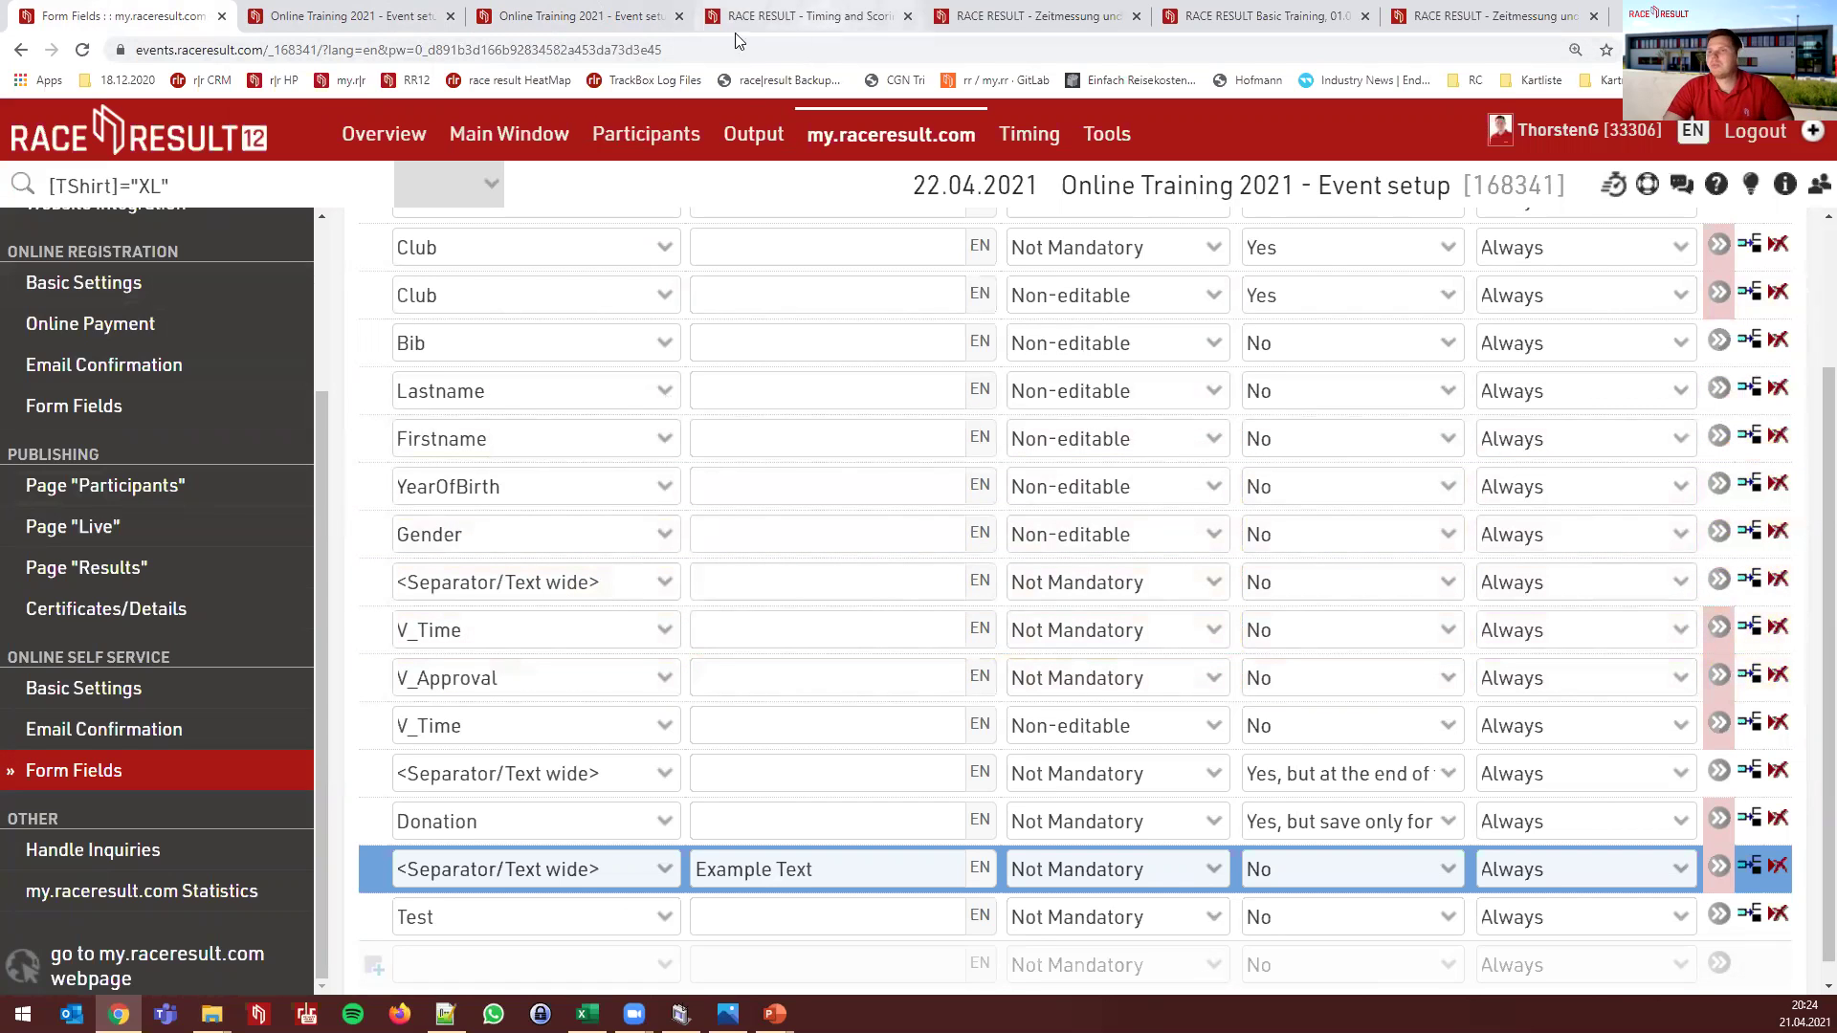
click(109, 185)
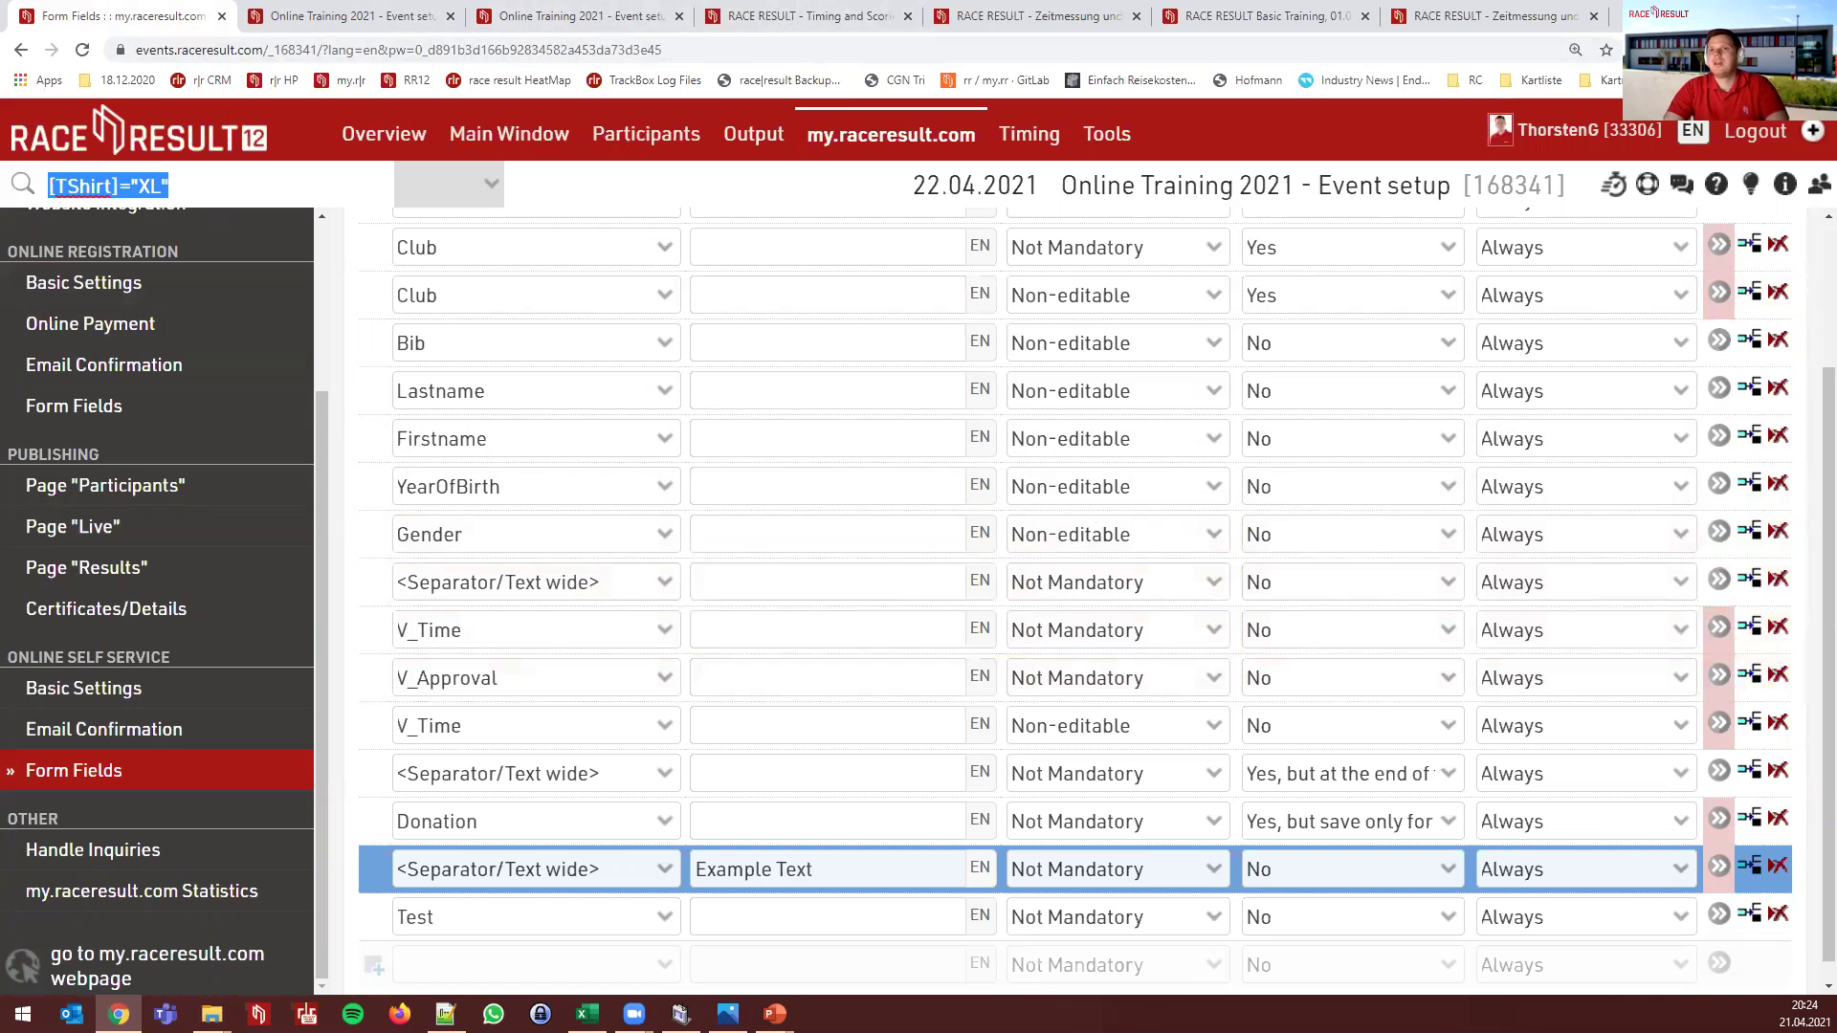
key(BackSpace)
key(Return)
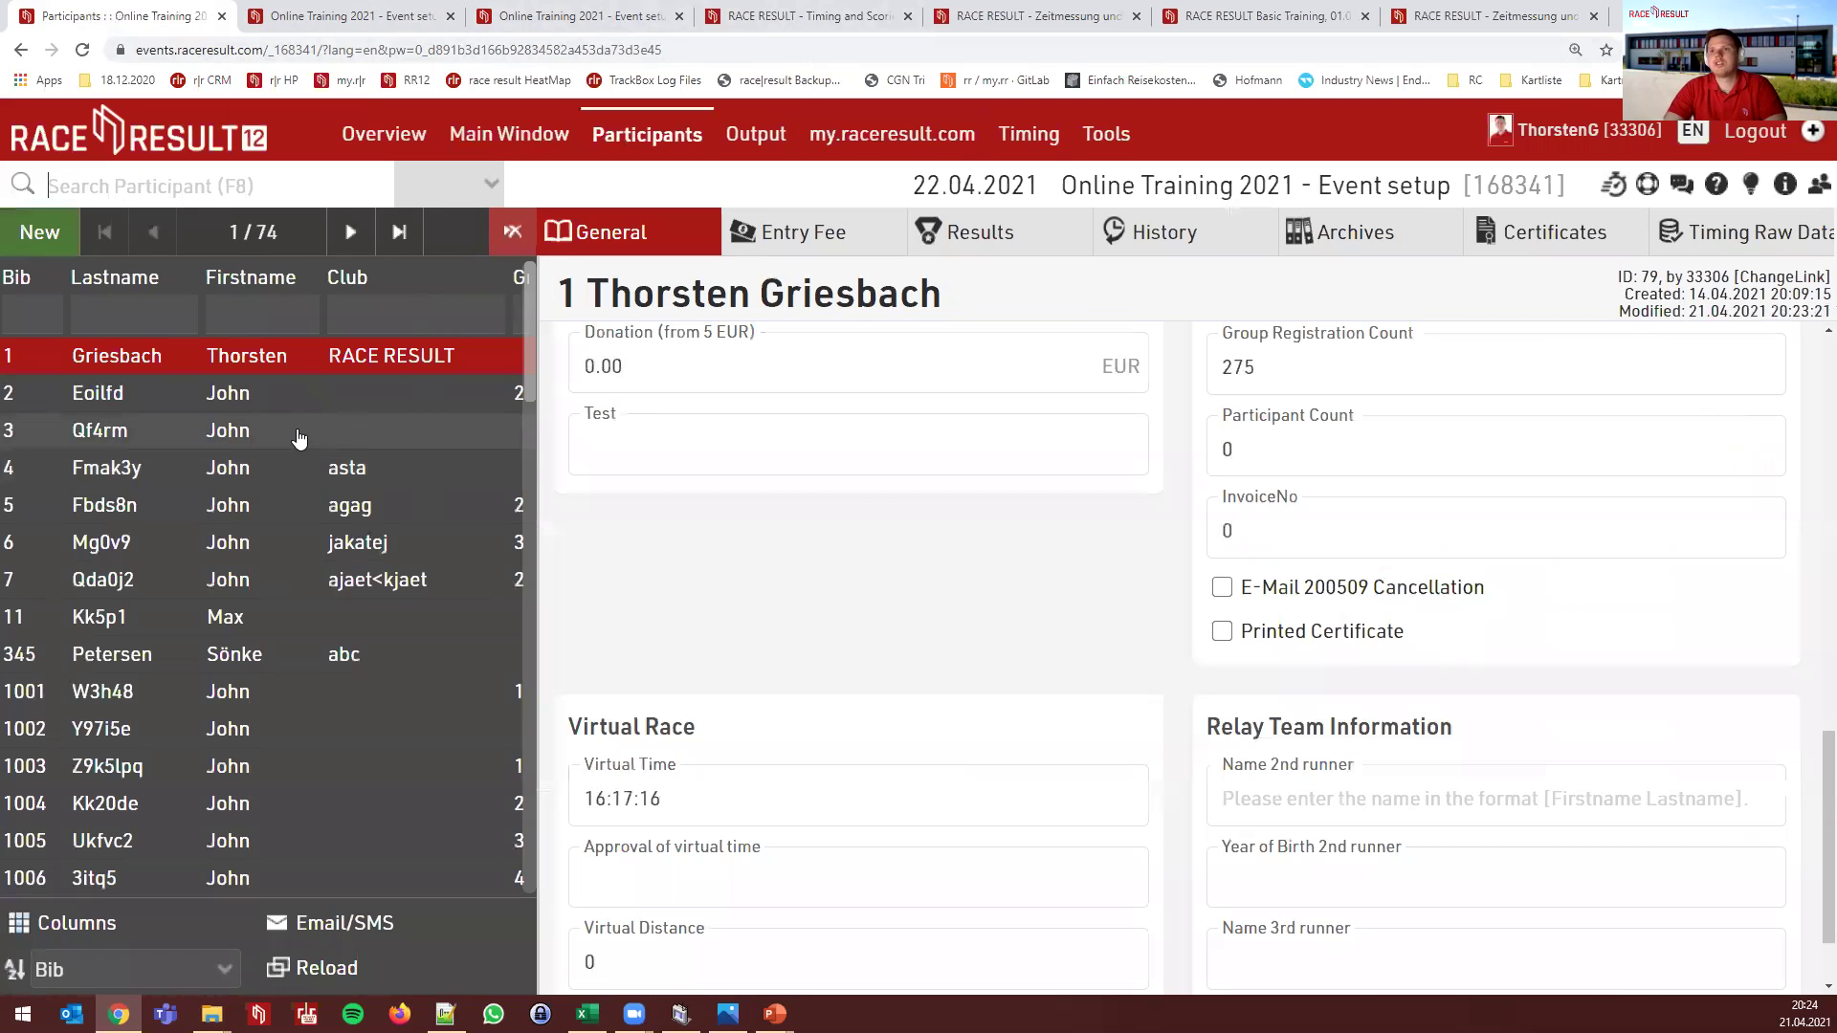
click(393, 806)
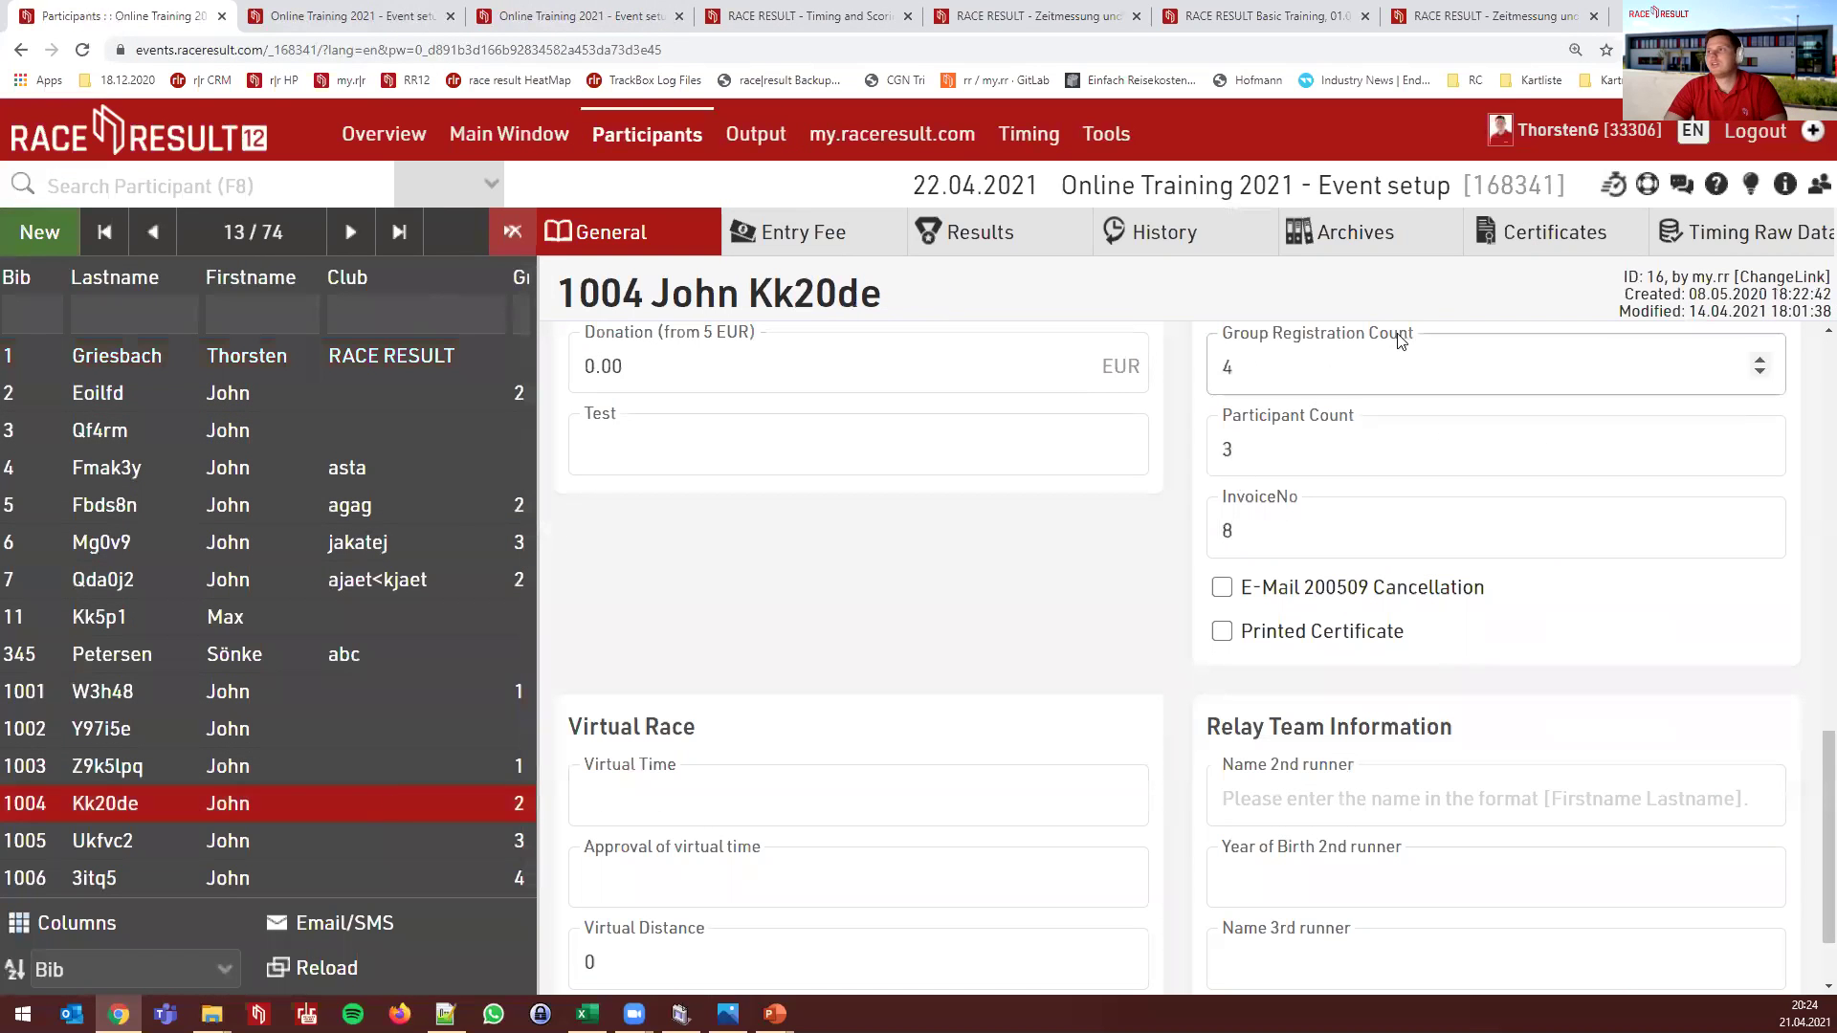
click(1760, 279)
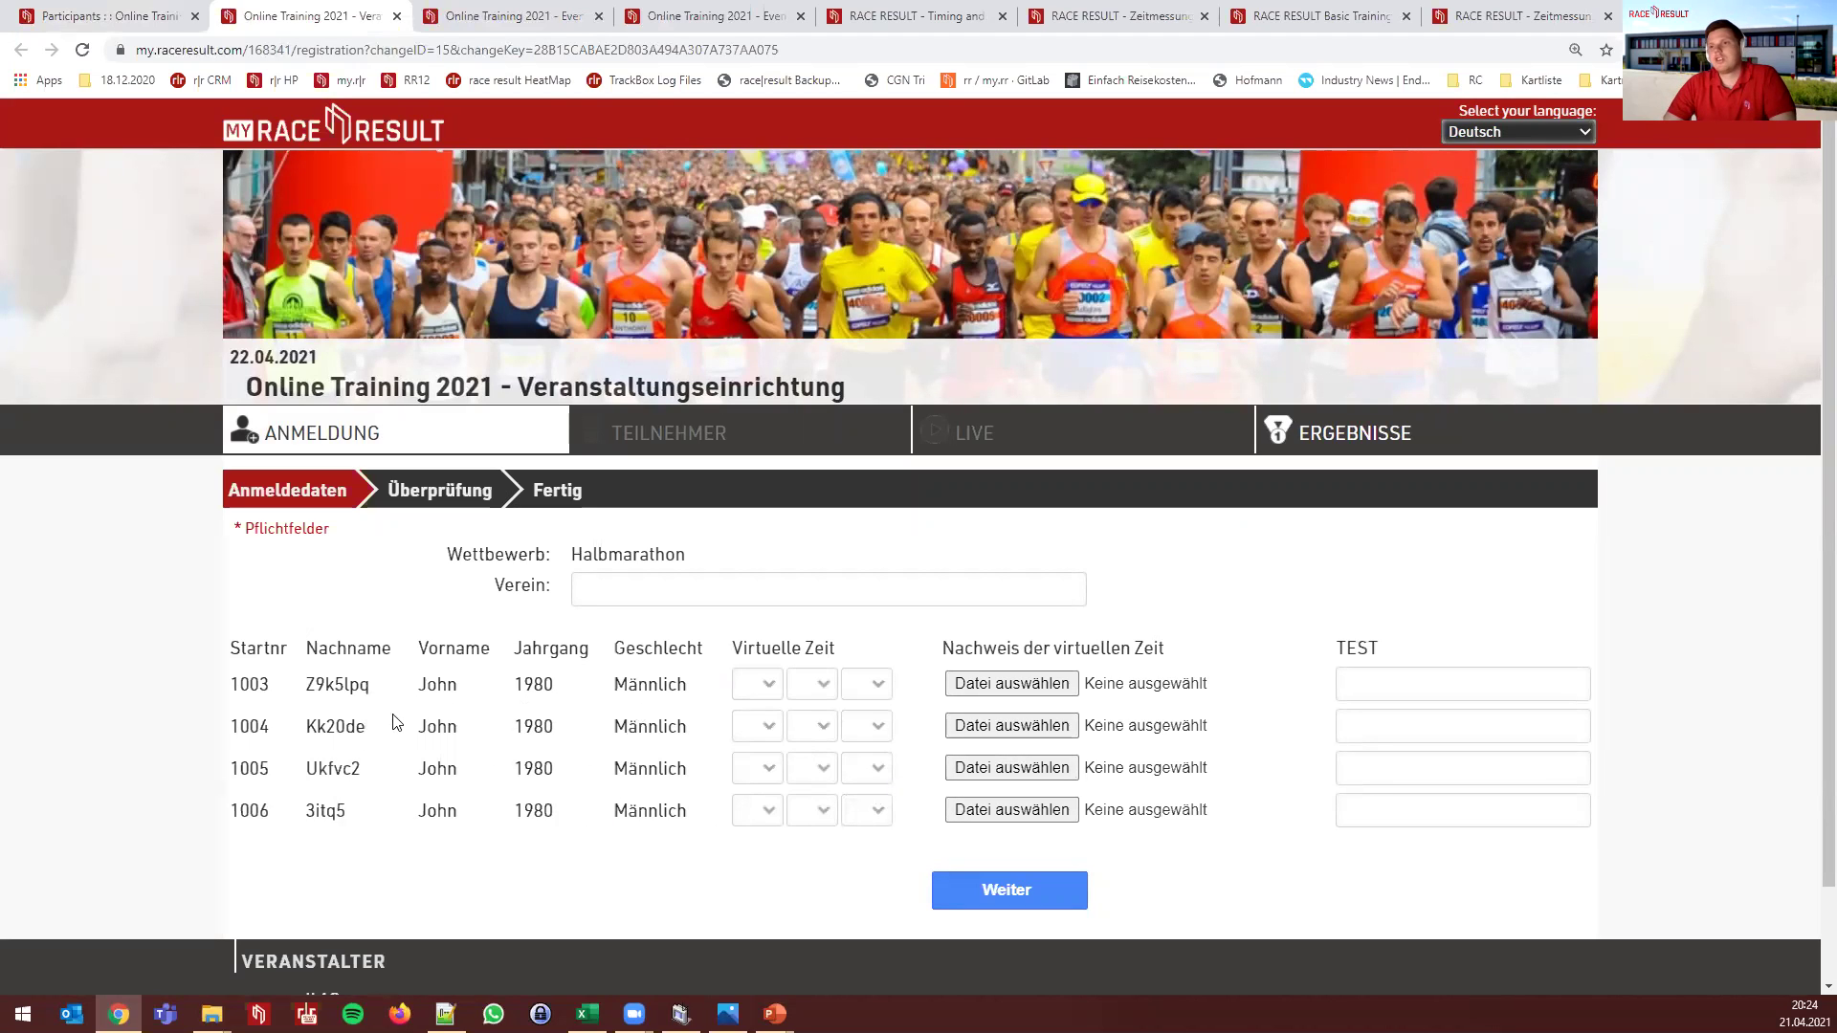
Open Data Manipulation under the Main Window's Adapt Data and load the saved ChangeGroupID template
click(140, 19)
click(510, 134)
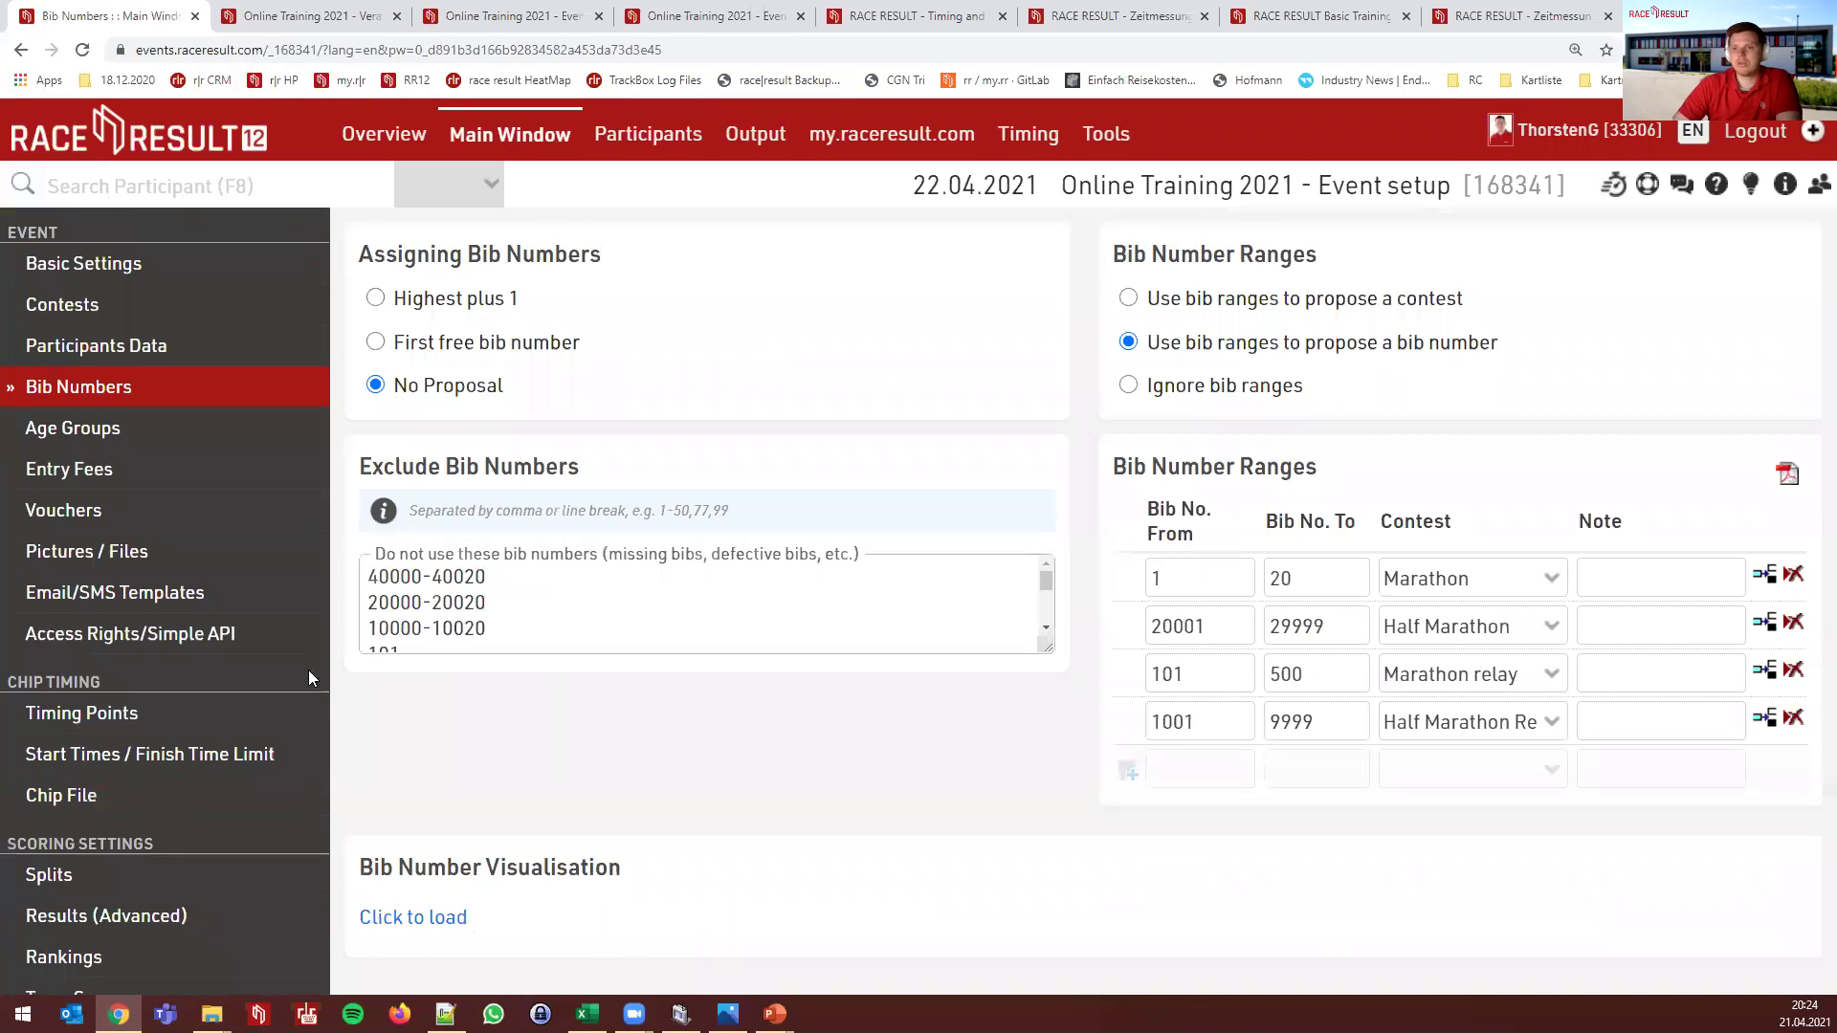
scroll(239, 670, down, 3)
click(77, 933)
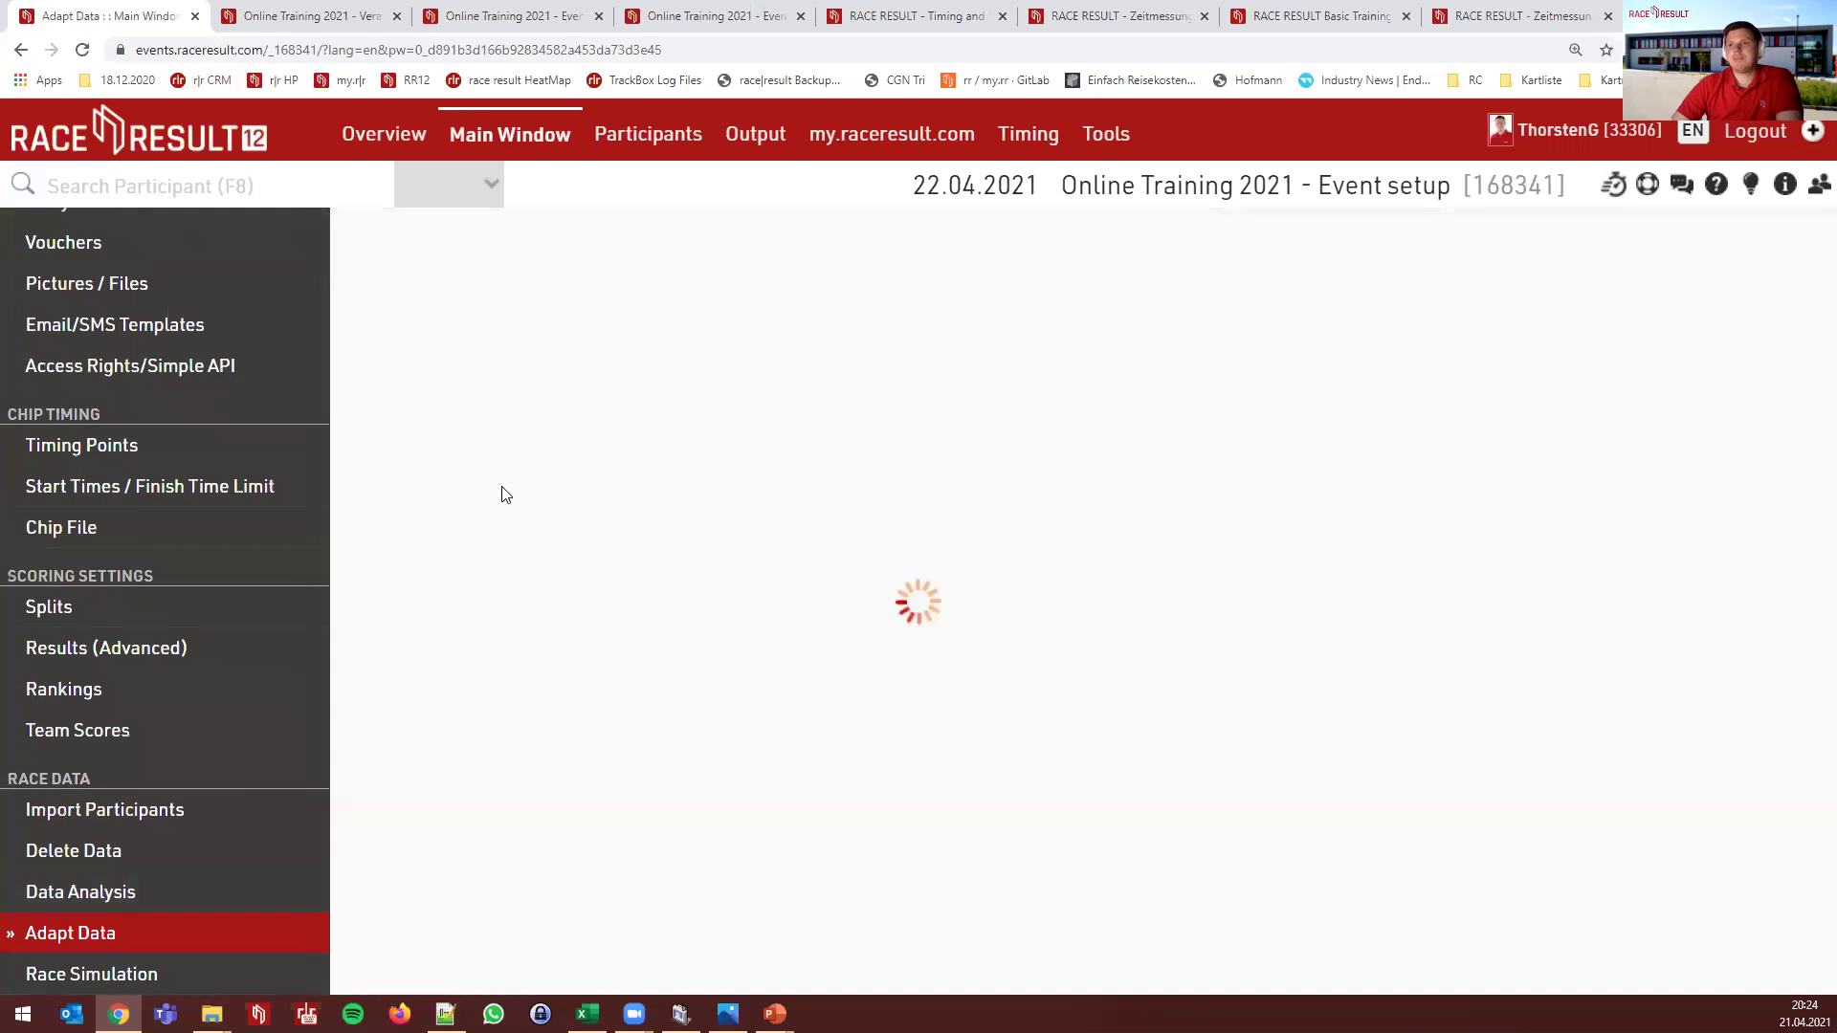
click(483, 684)
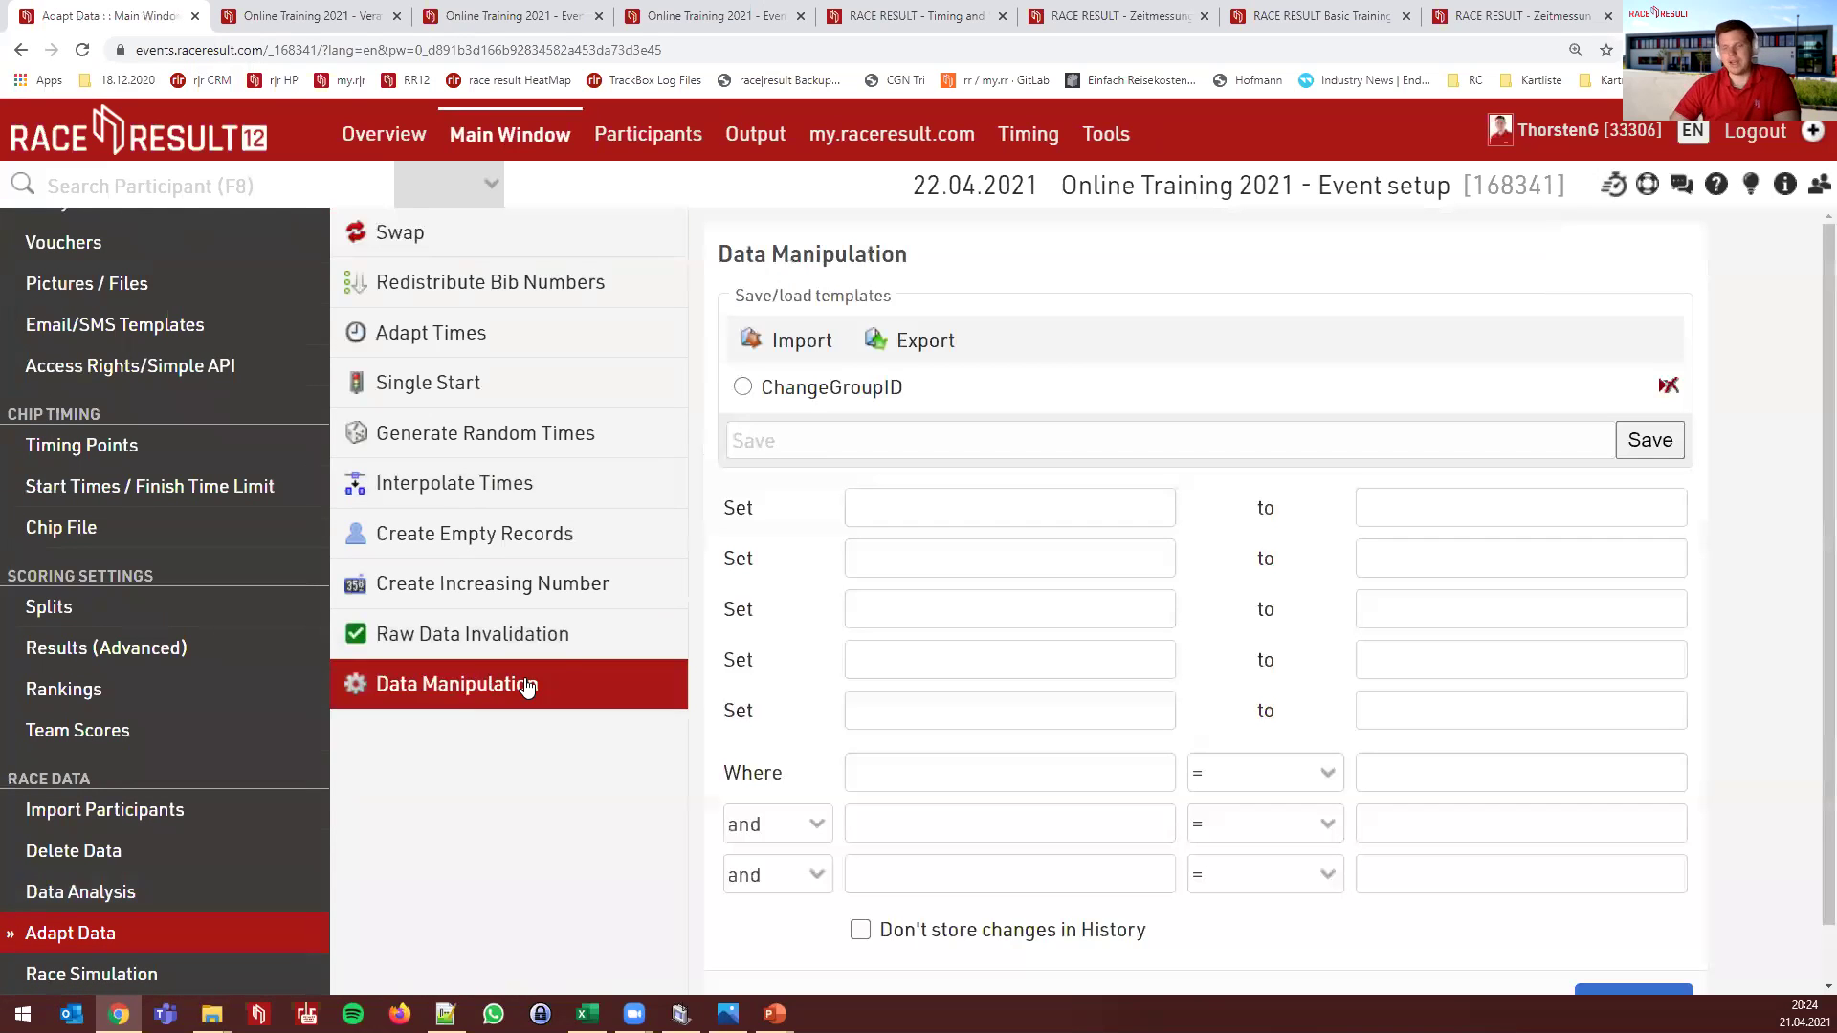
click(820, 410)
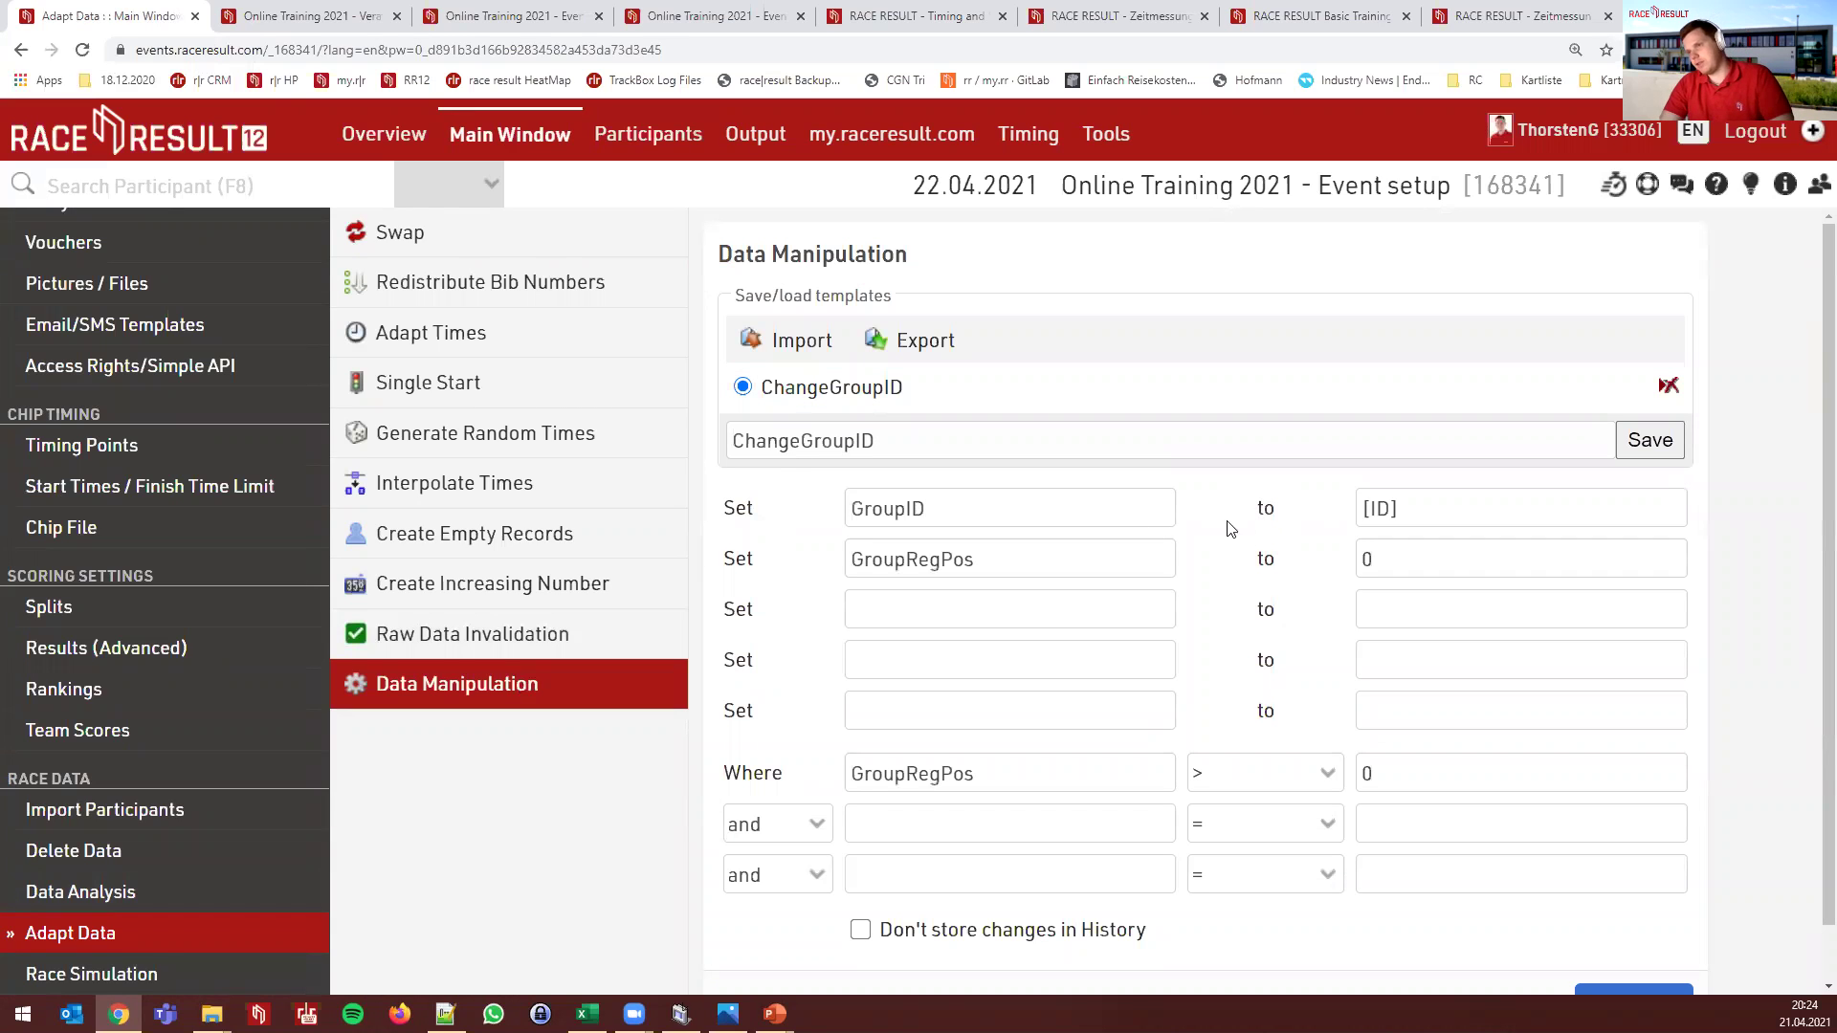
scroll(979, 463, down, 1)
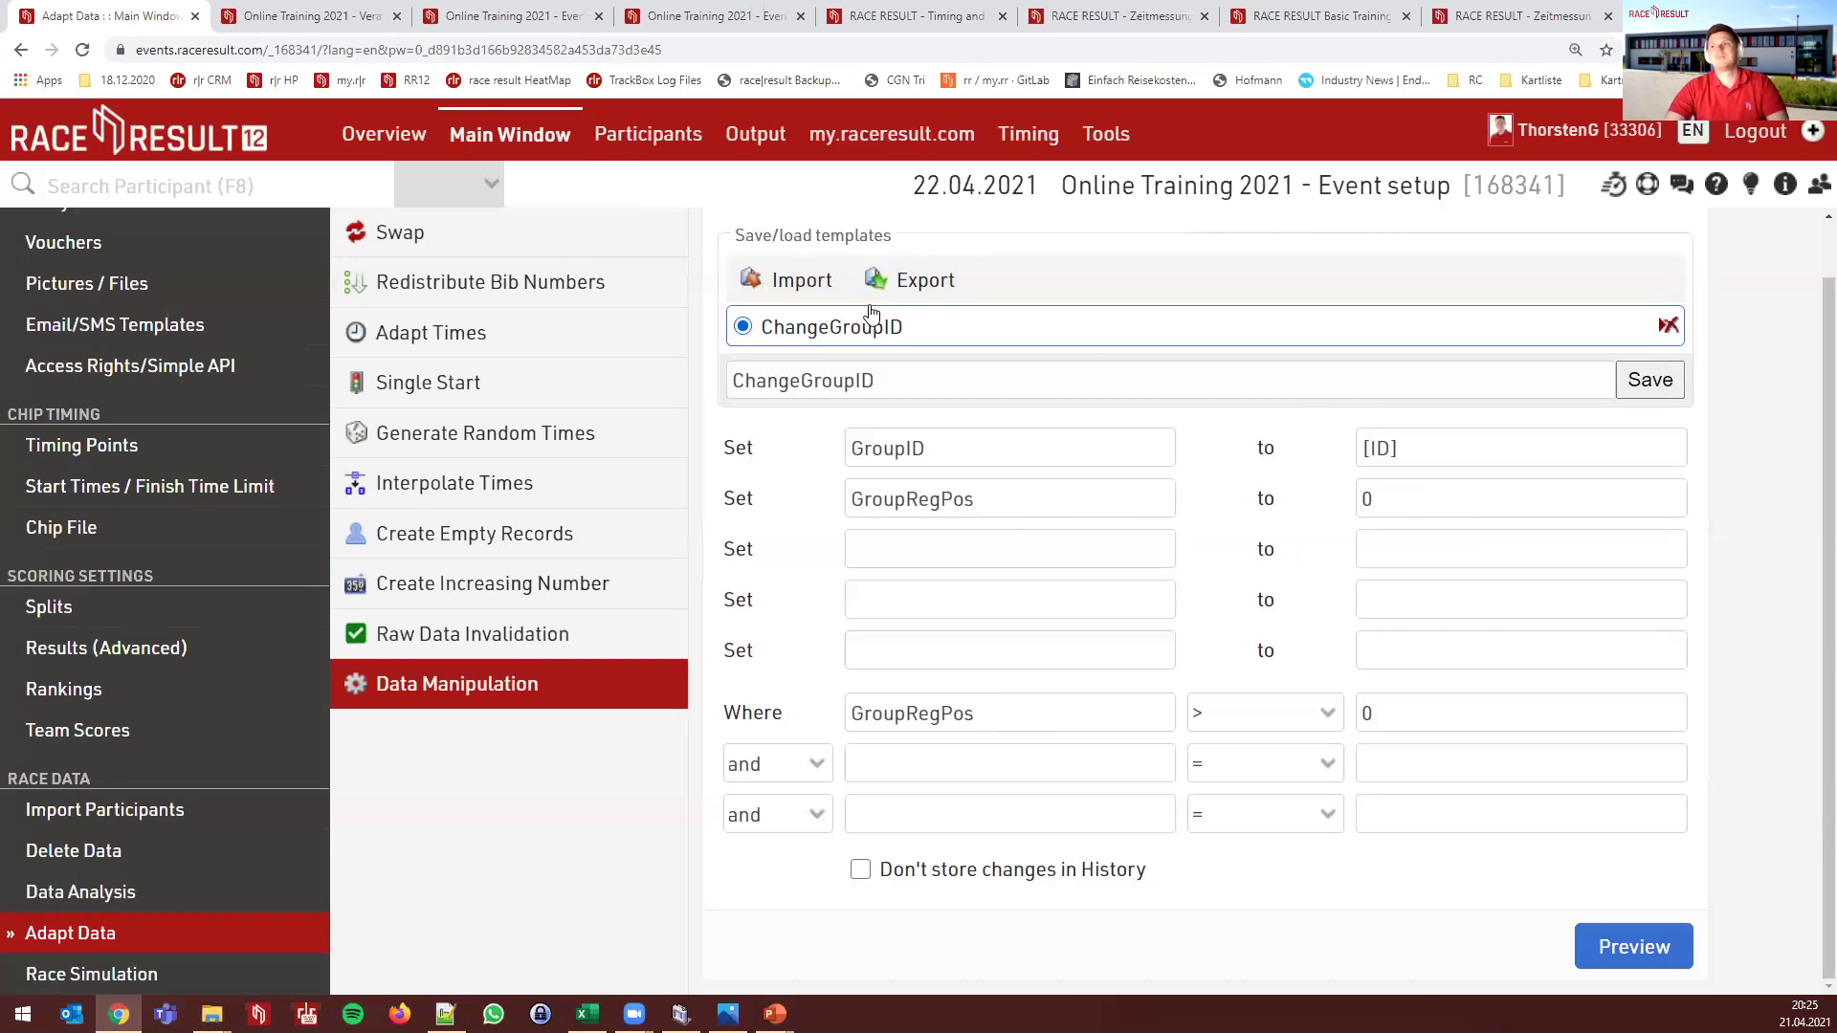
Examine the registration form embedded on the RACE RESULT Academy page for the Basis-Training
click(491, 24)
click(701, 15)
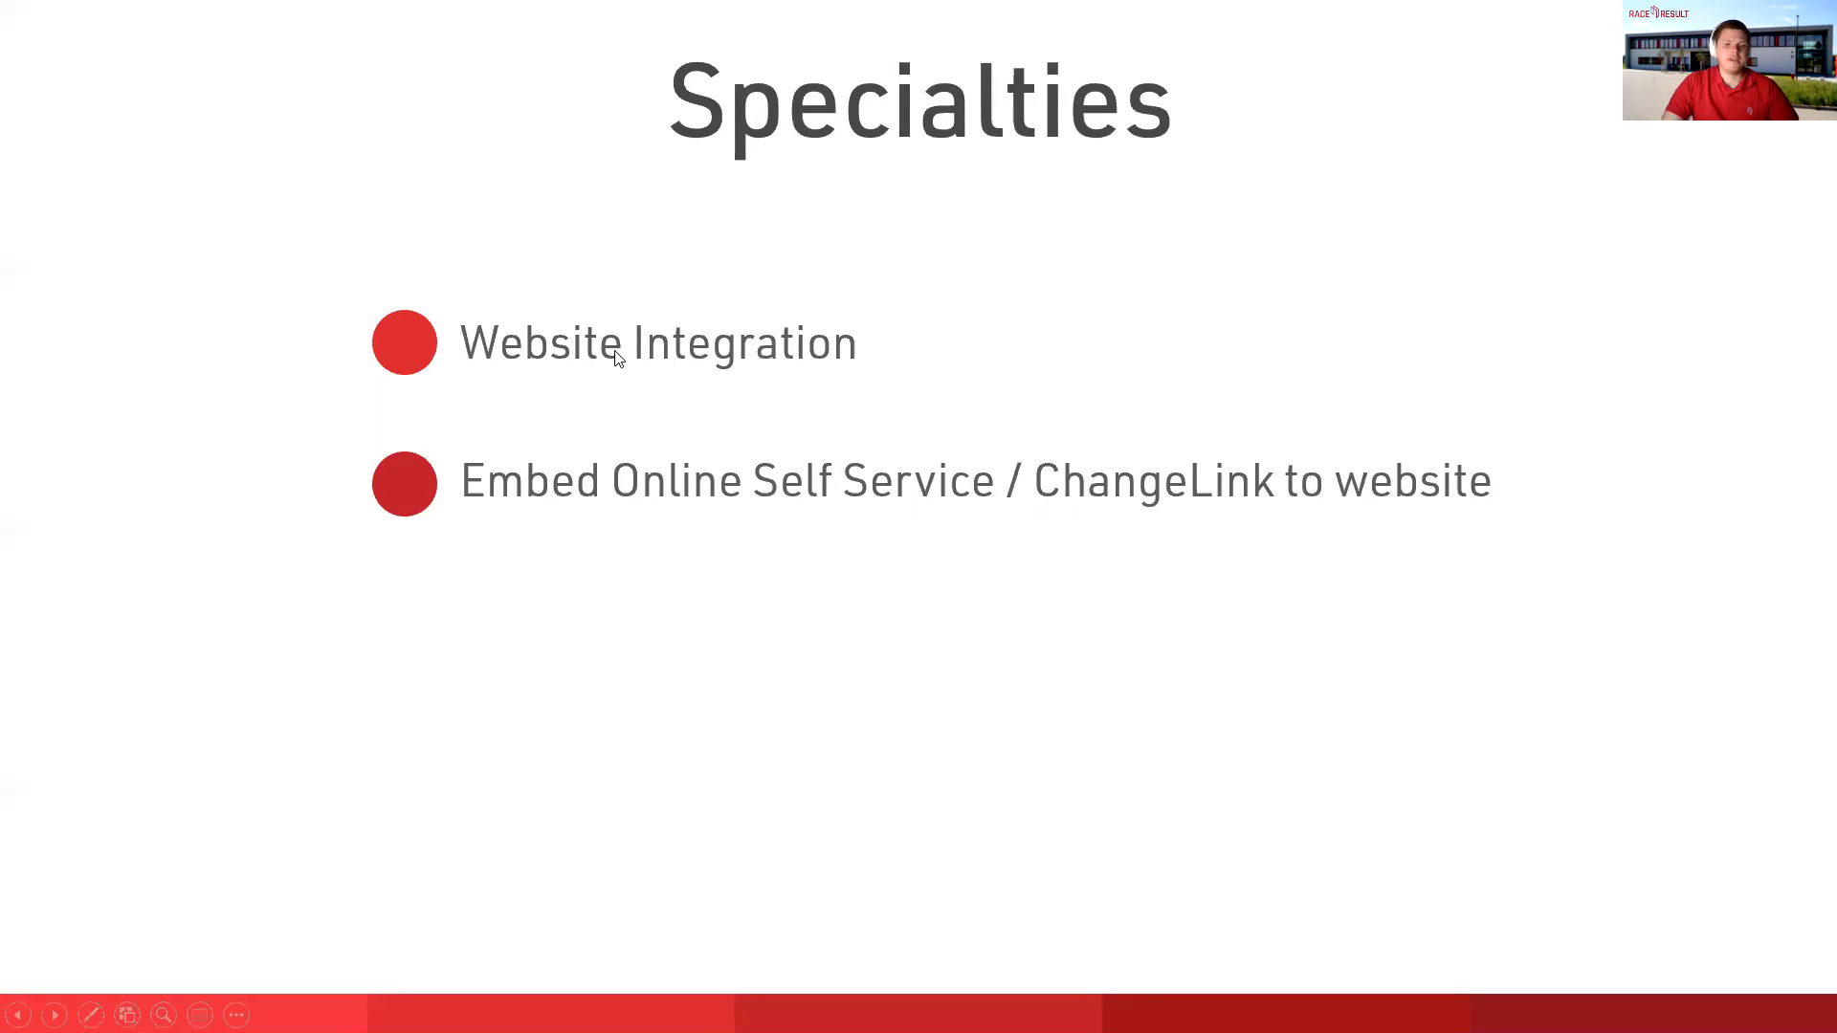
key(alt+Tab)
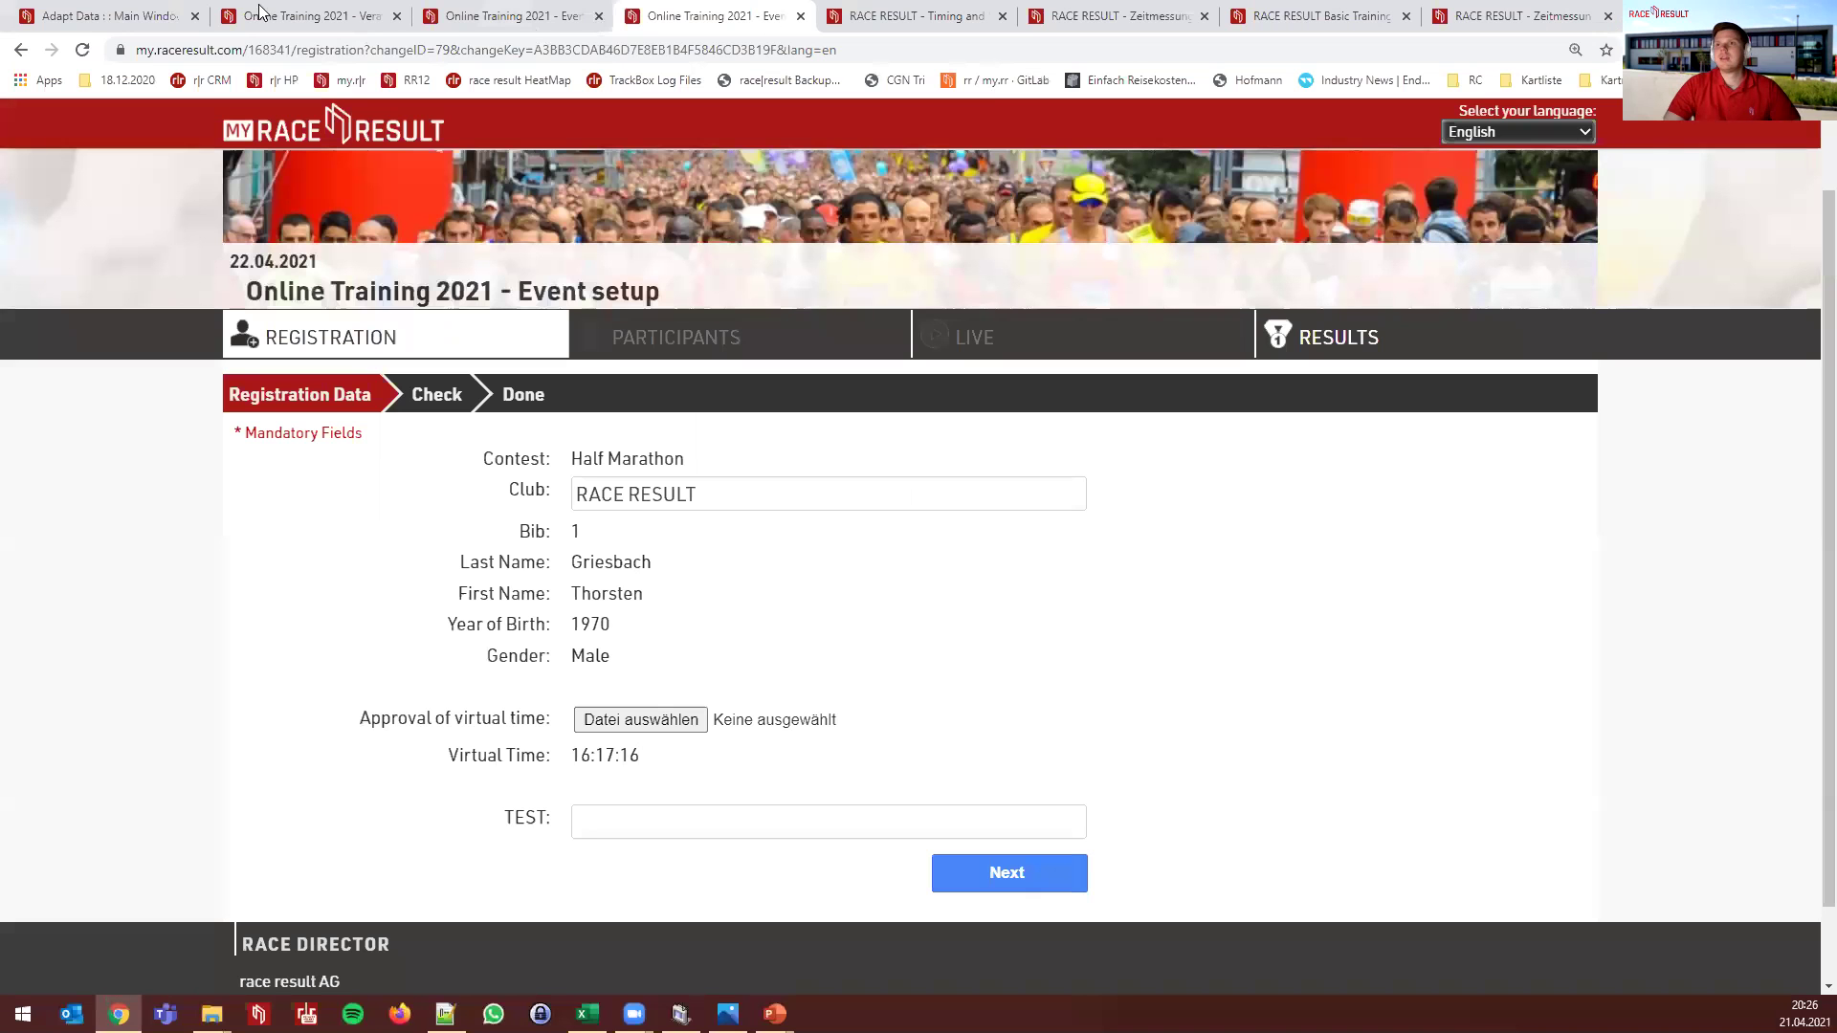
click(1113, 34)
scroll(1158, 563, up, 5)
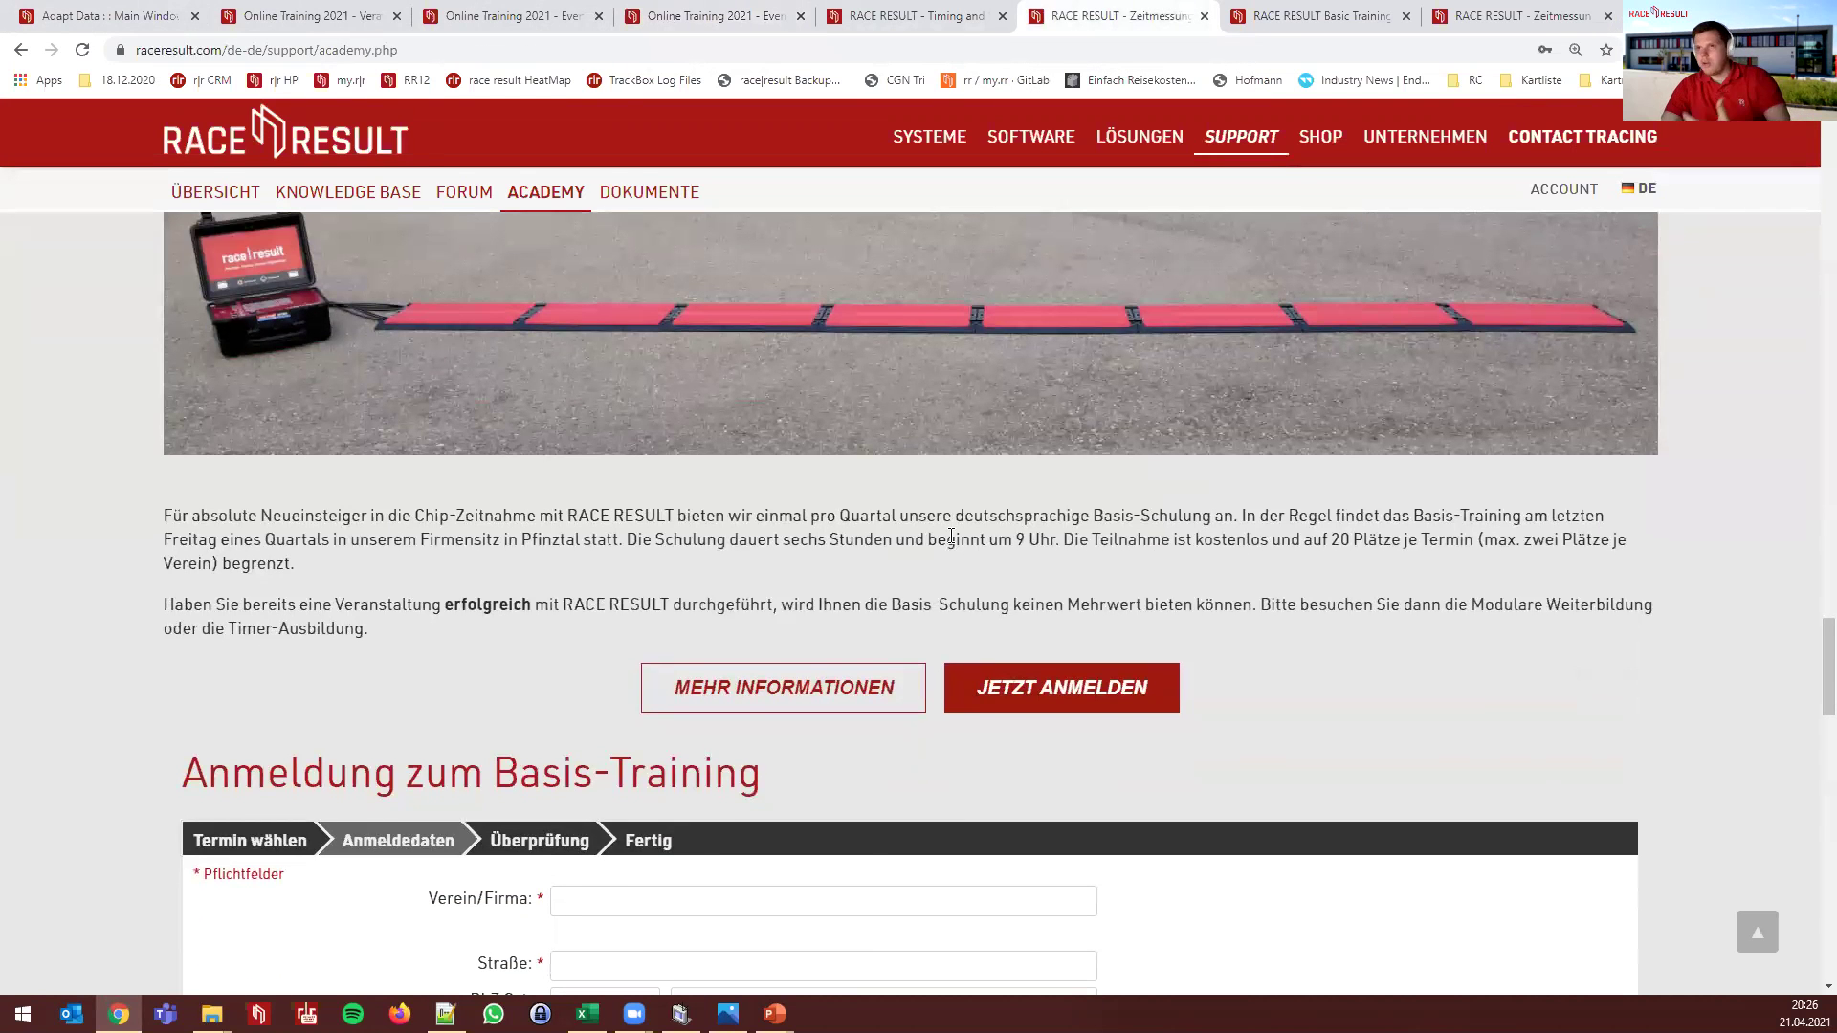
scroll(629, 463, down, 3)
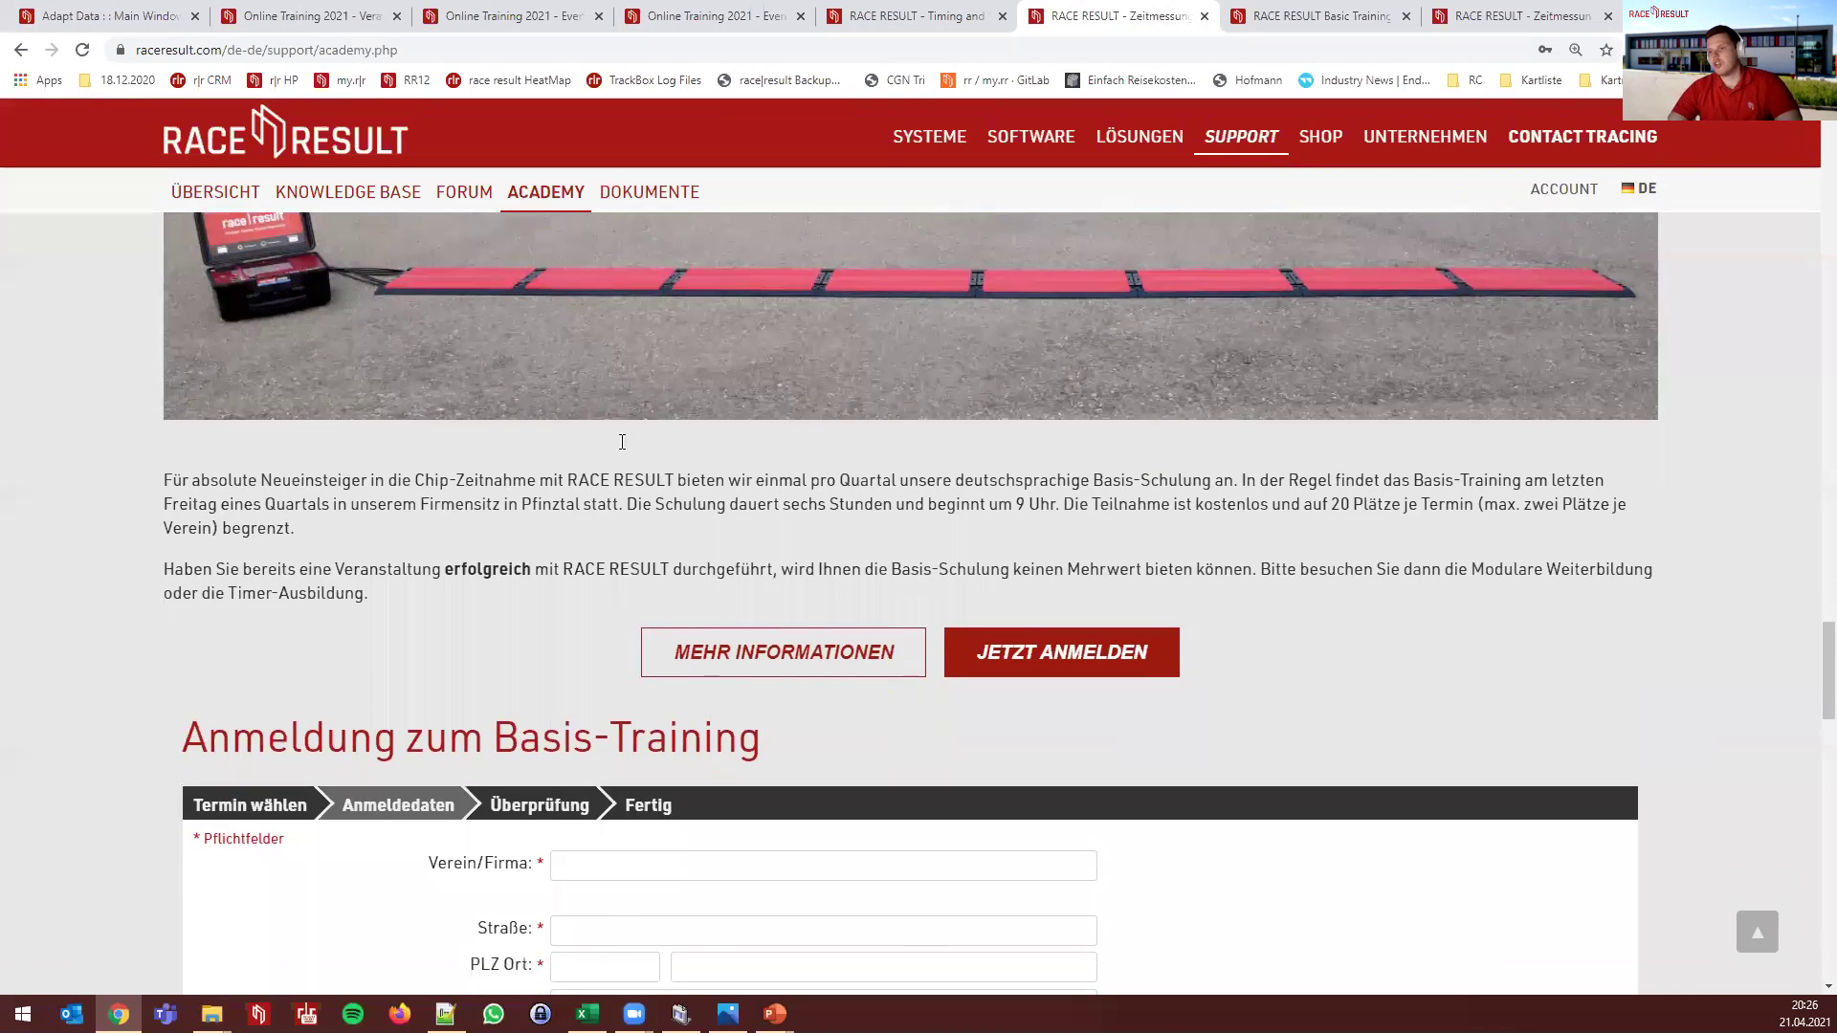
scroll(553, 482, down, 2)
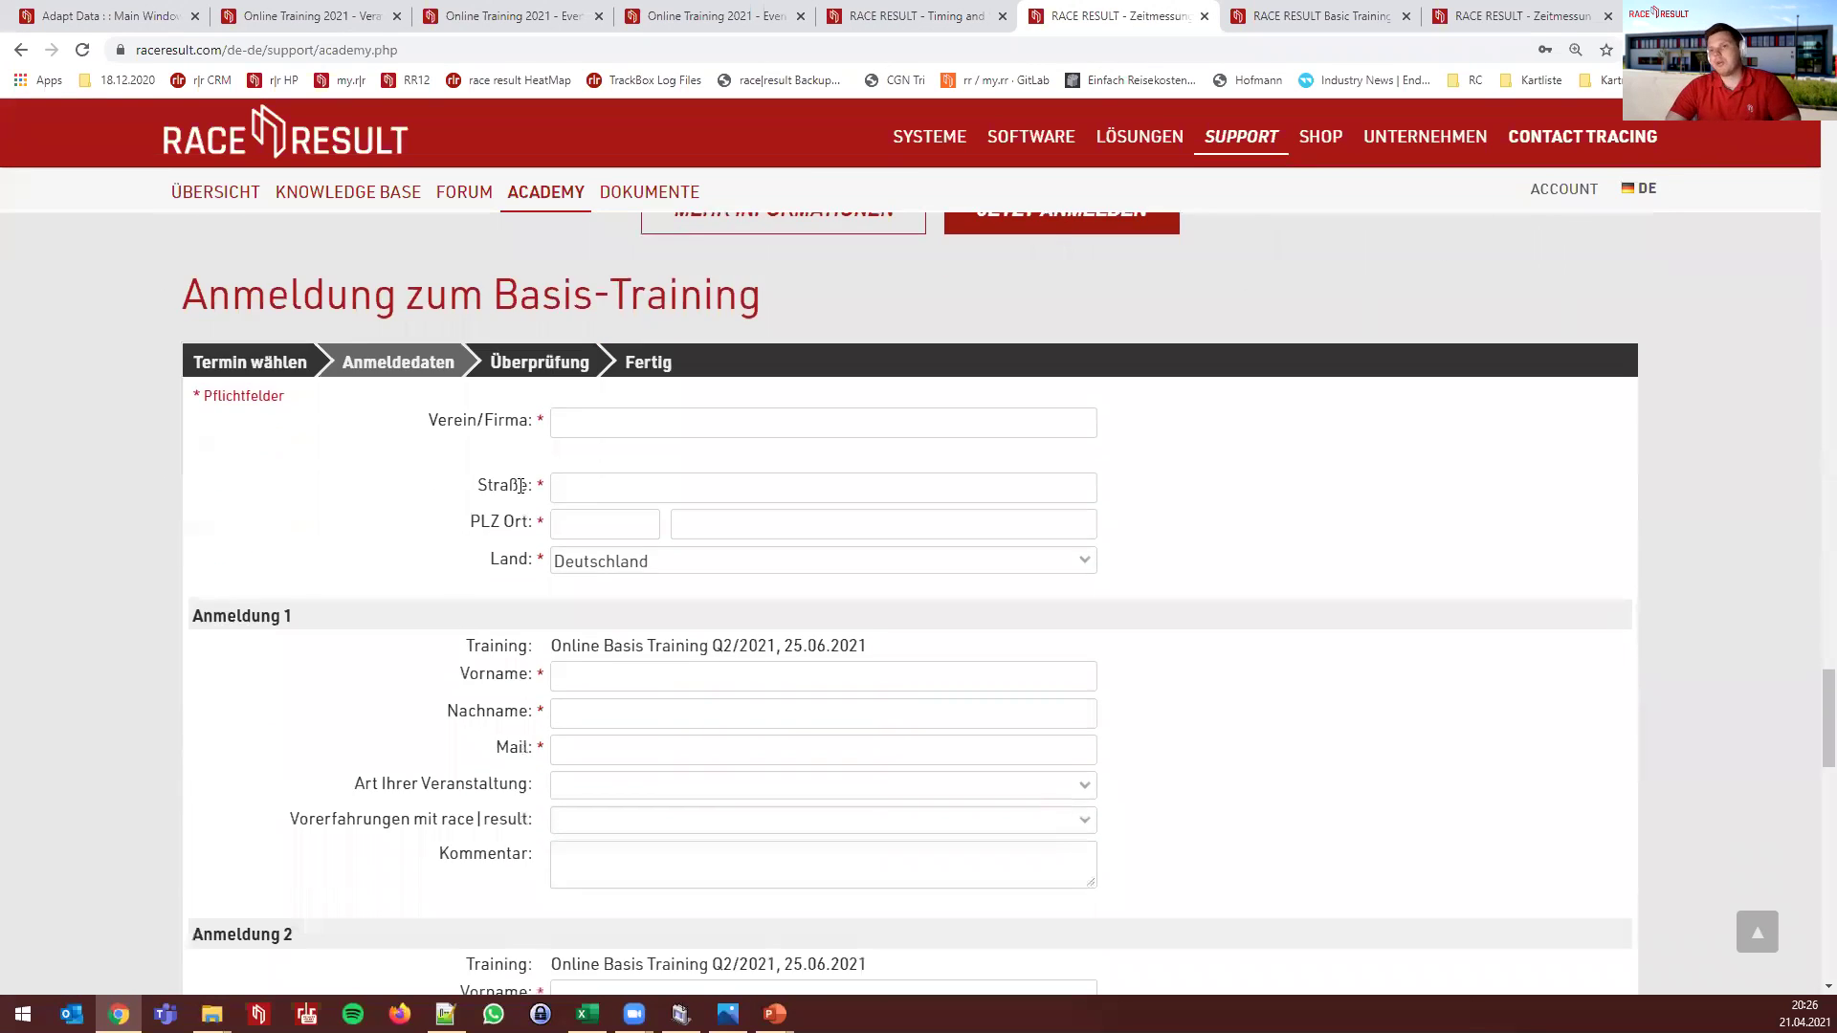
scroll(457, 515, down, 2)
scroll(458, 515, up, 1)
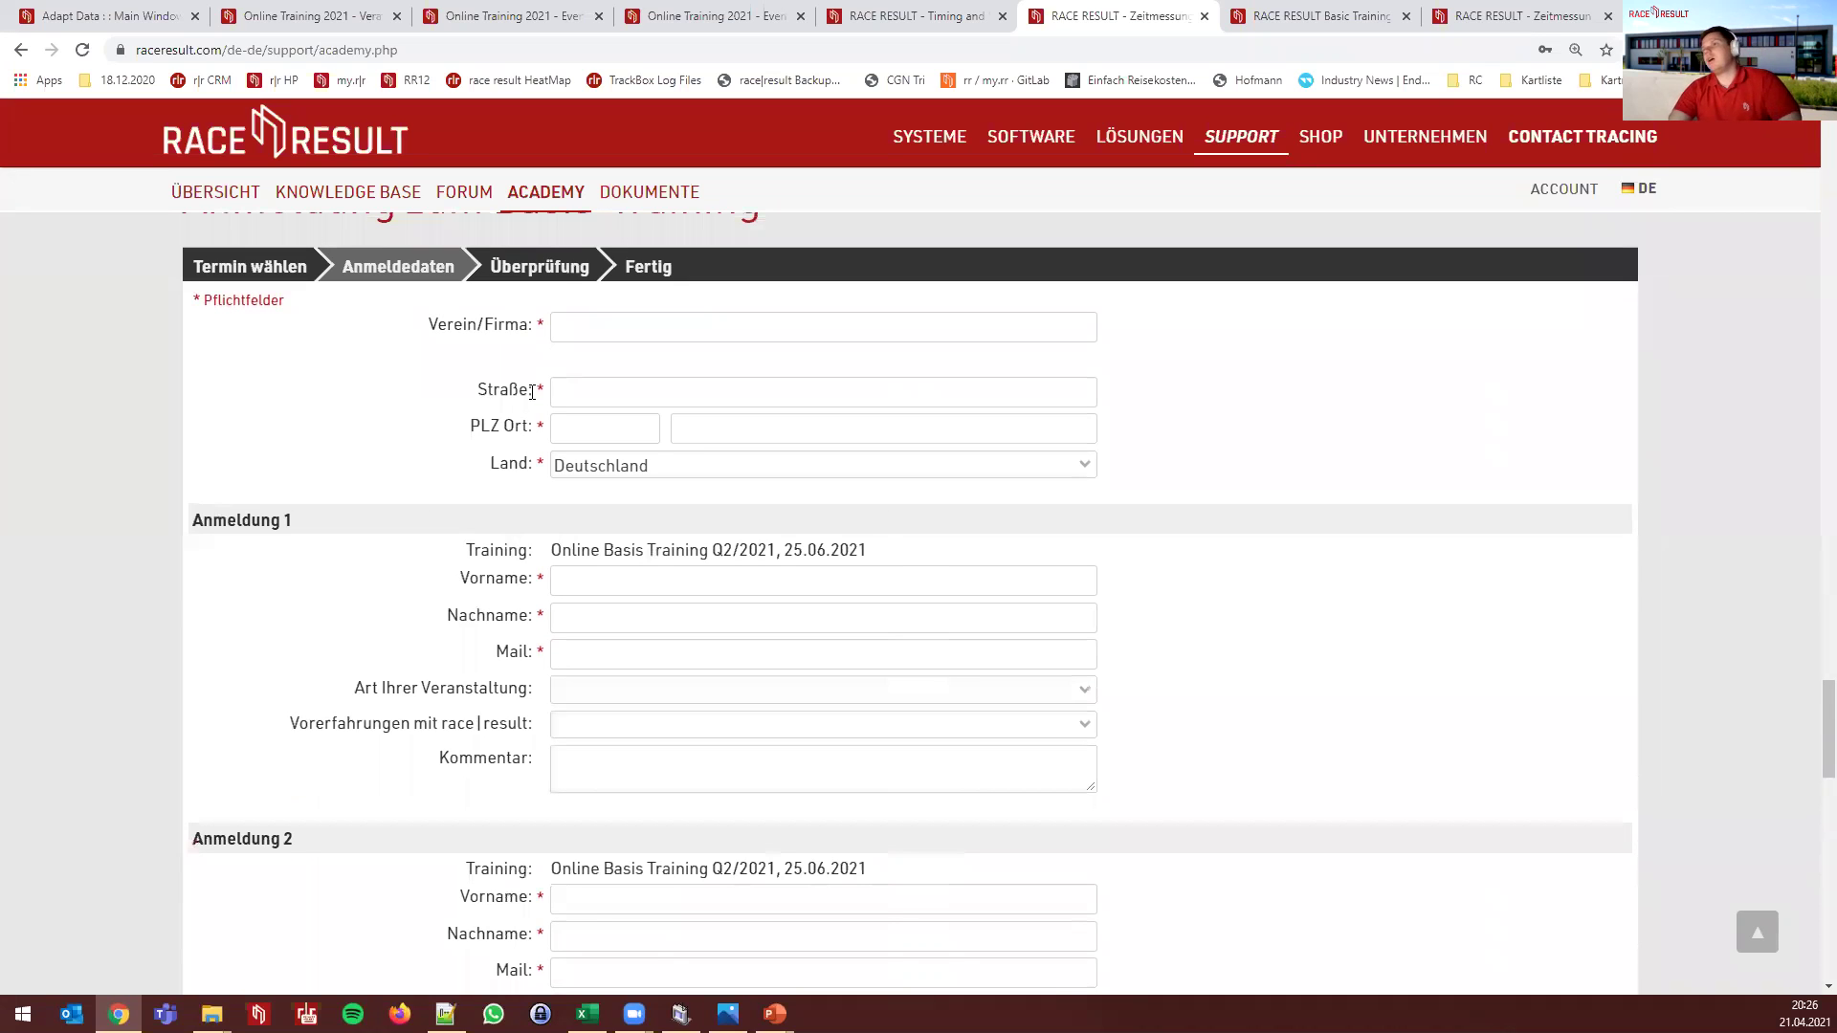
scroll(454, 494, up, 1)
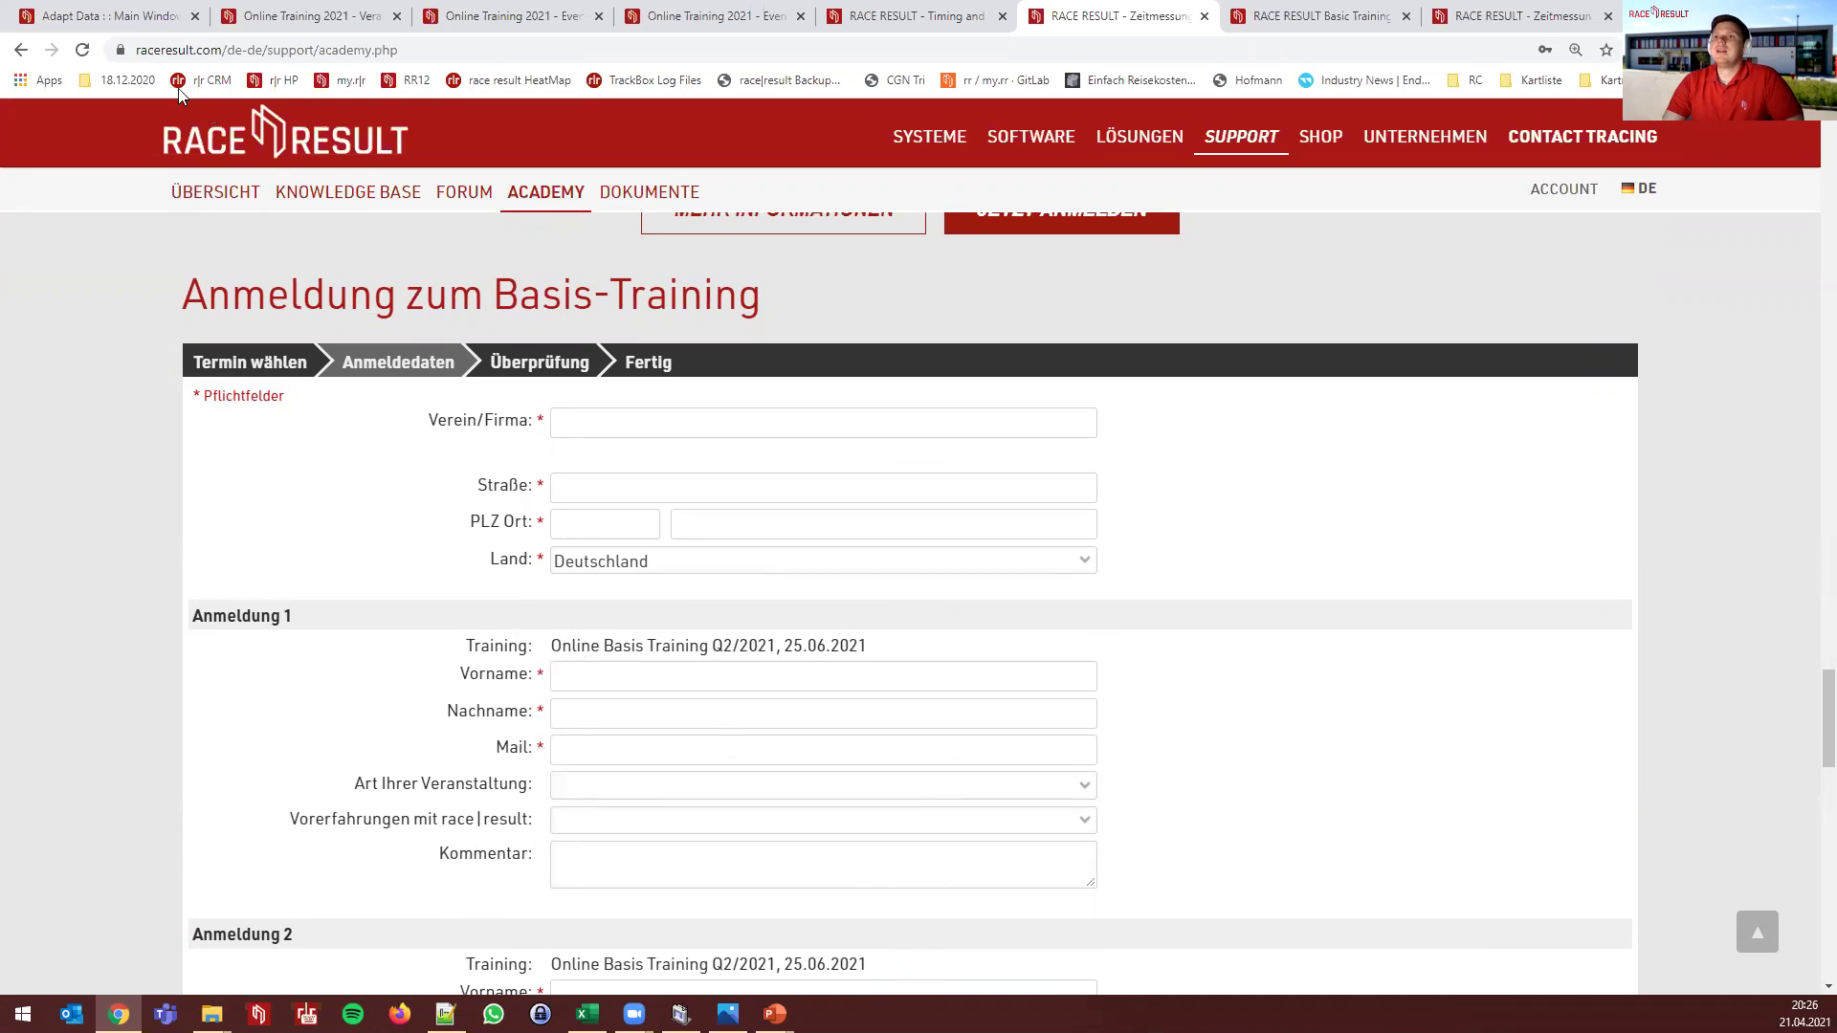
Open the event's Website Integration settings and review the Online Registration source codes, including the info page variant
click(113, 17)
click(854, 137)
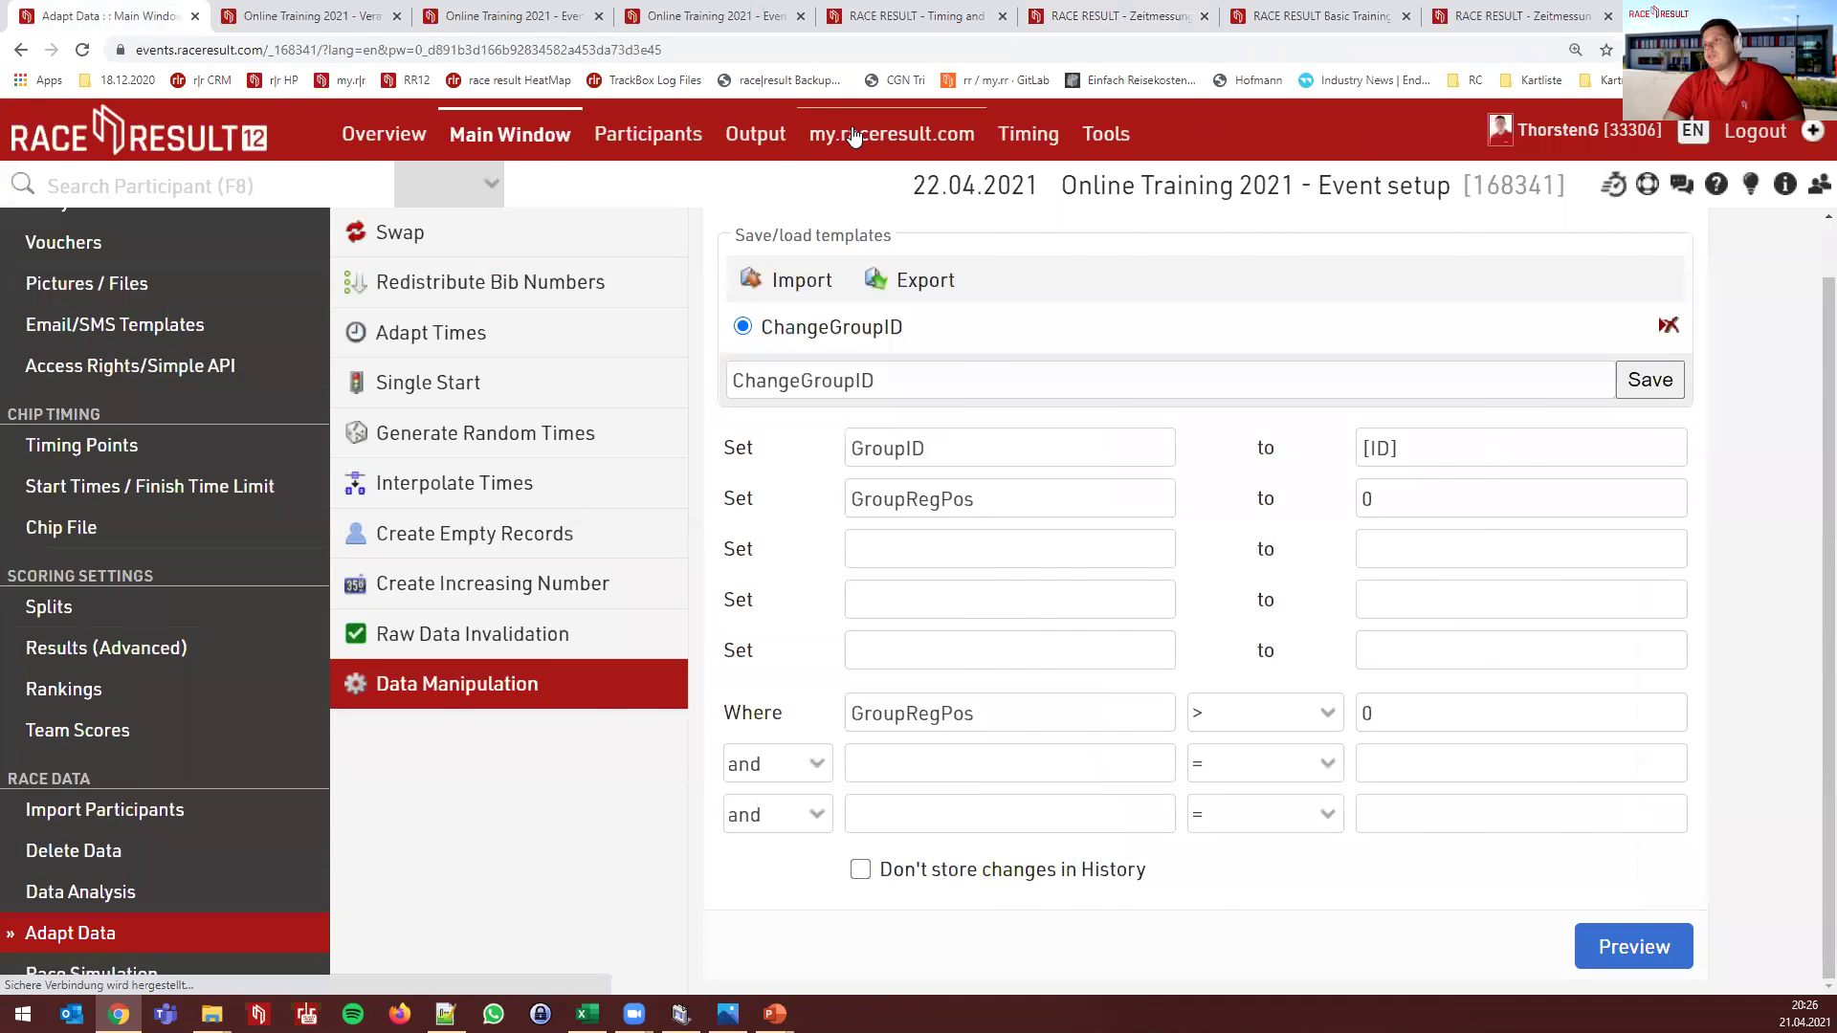
scroll(135, 413, up, 2)
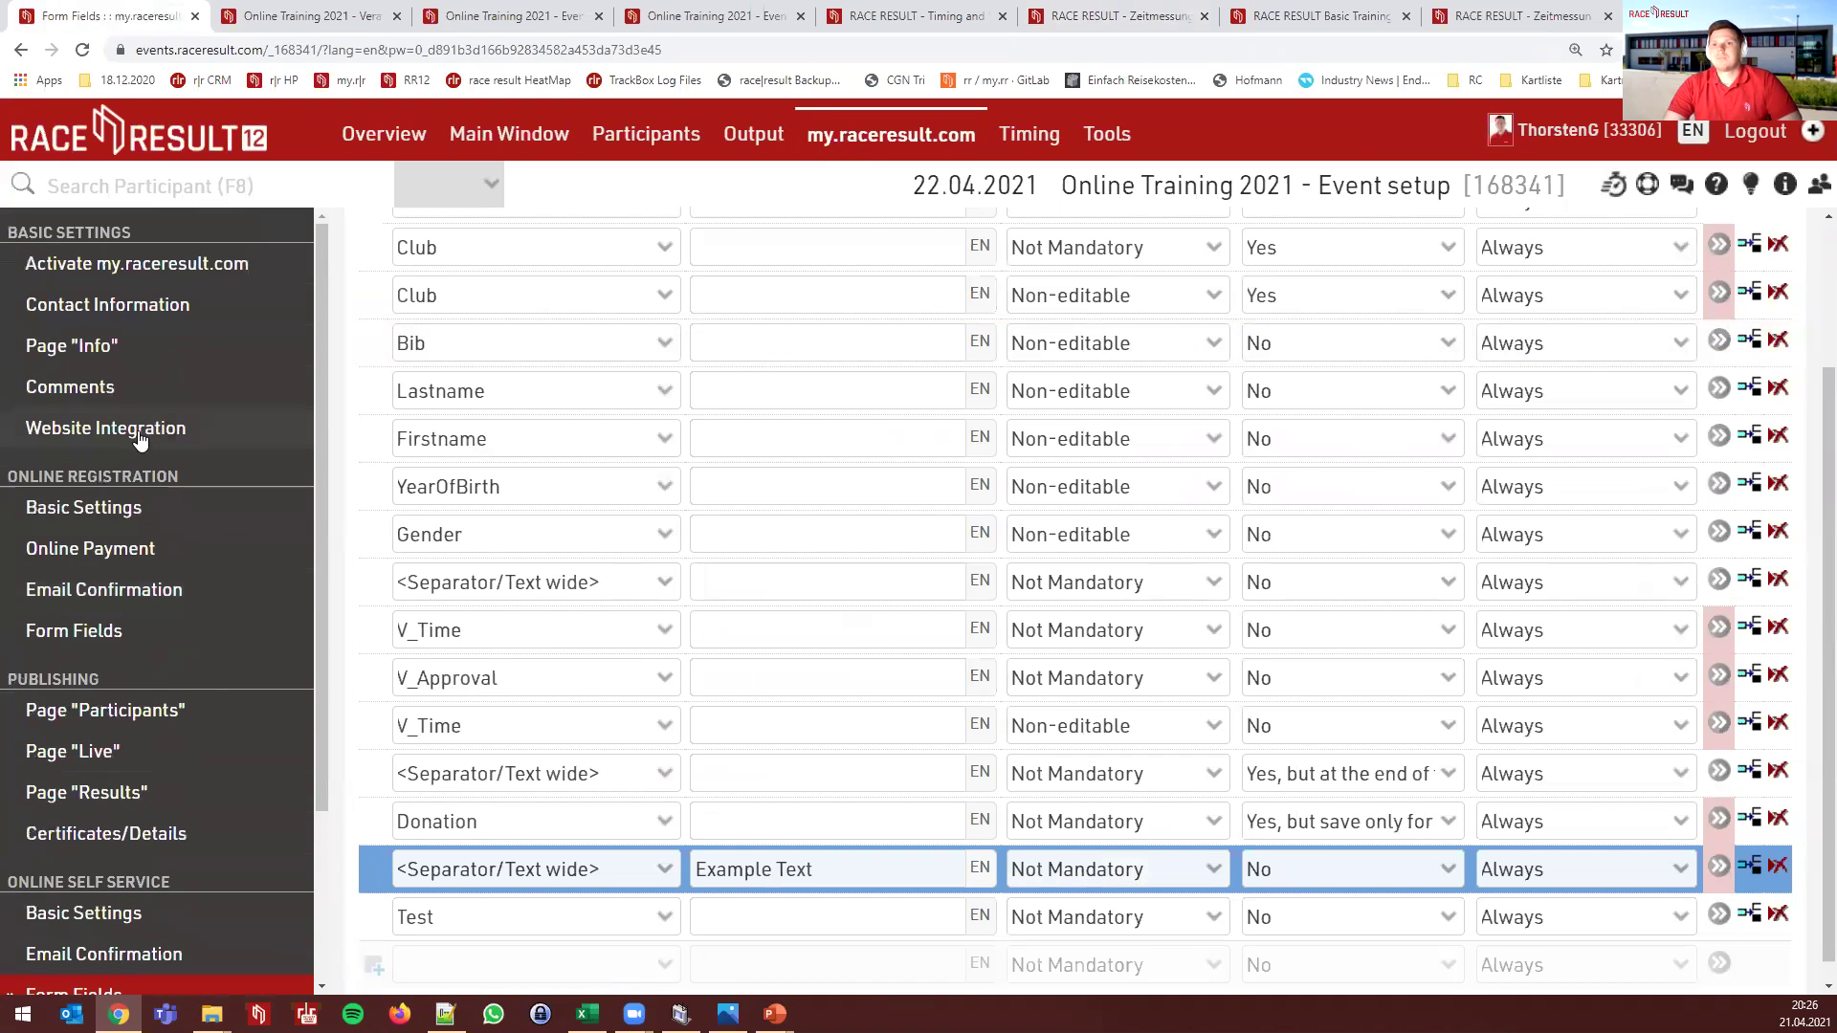
click(139, 430)
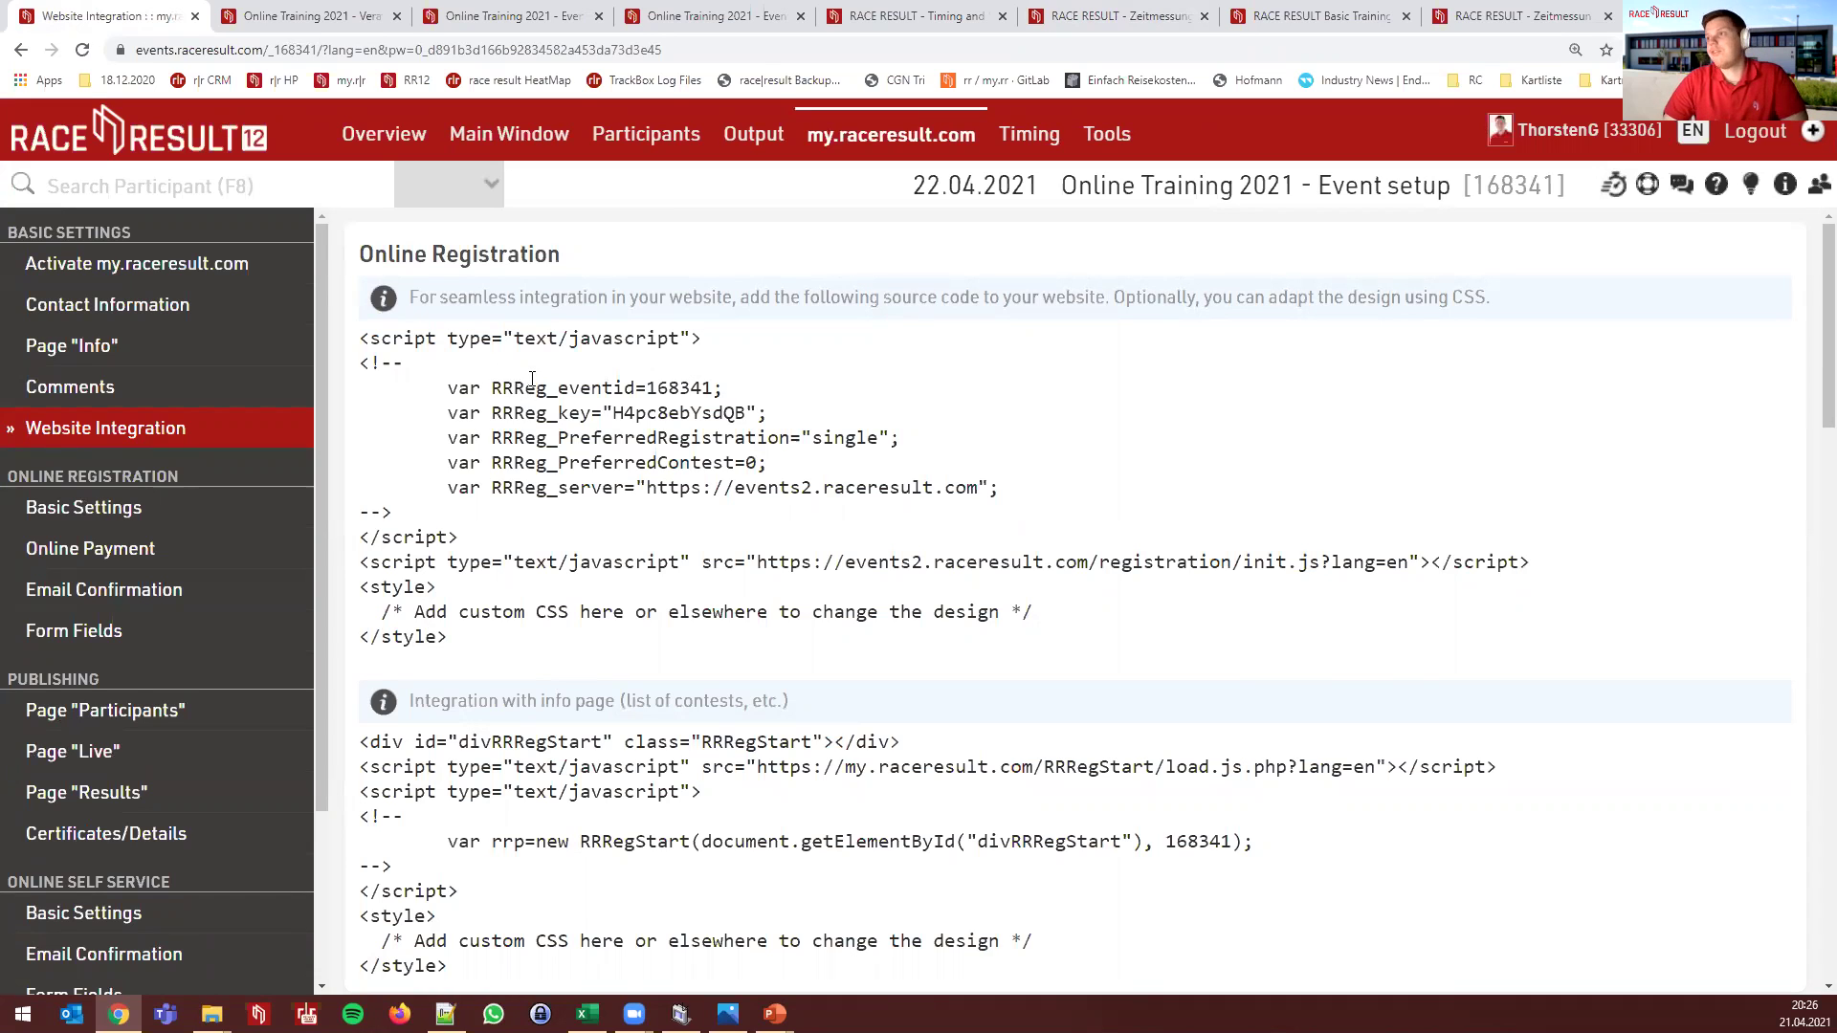
scroll(557, 514, down, 1)
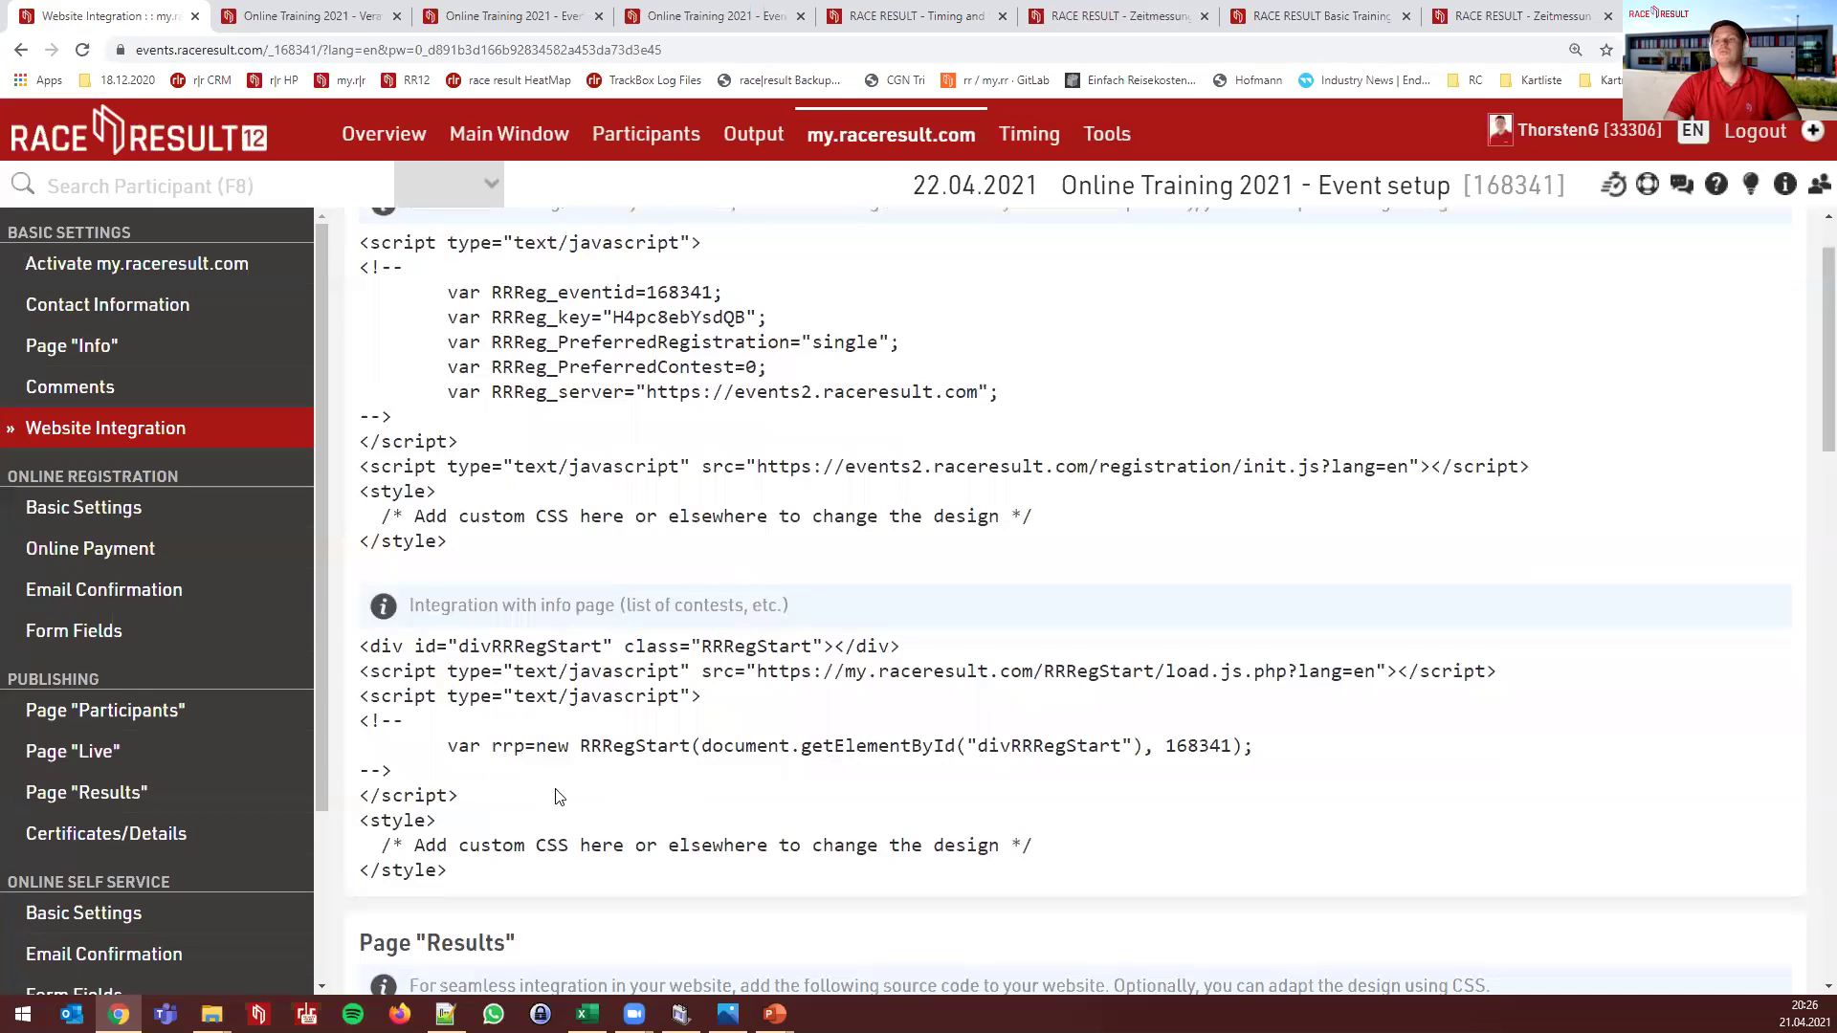
View the event's registration start page with its contest list and compare it with the Website Integration code
click(286, 27)
click(392, 429)
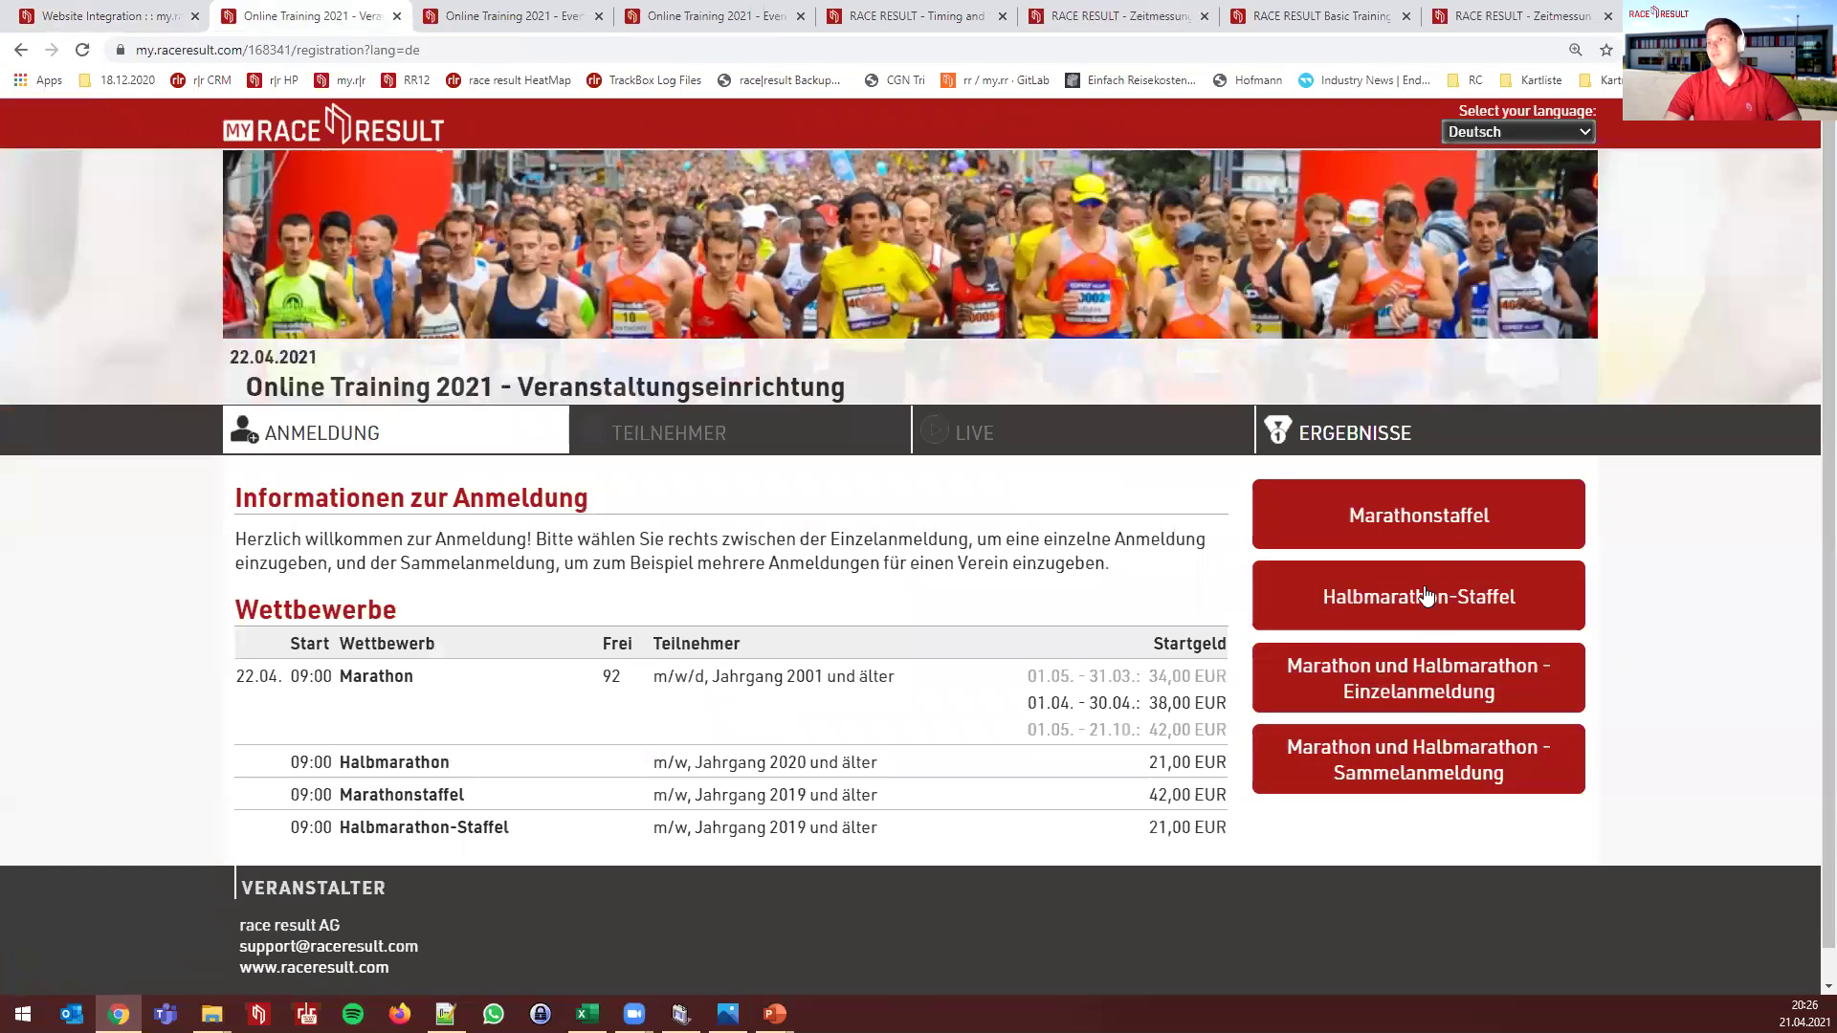
click(104, 13)
scroll(591, 545, up, 1)
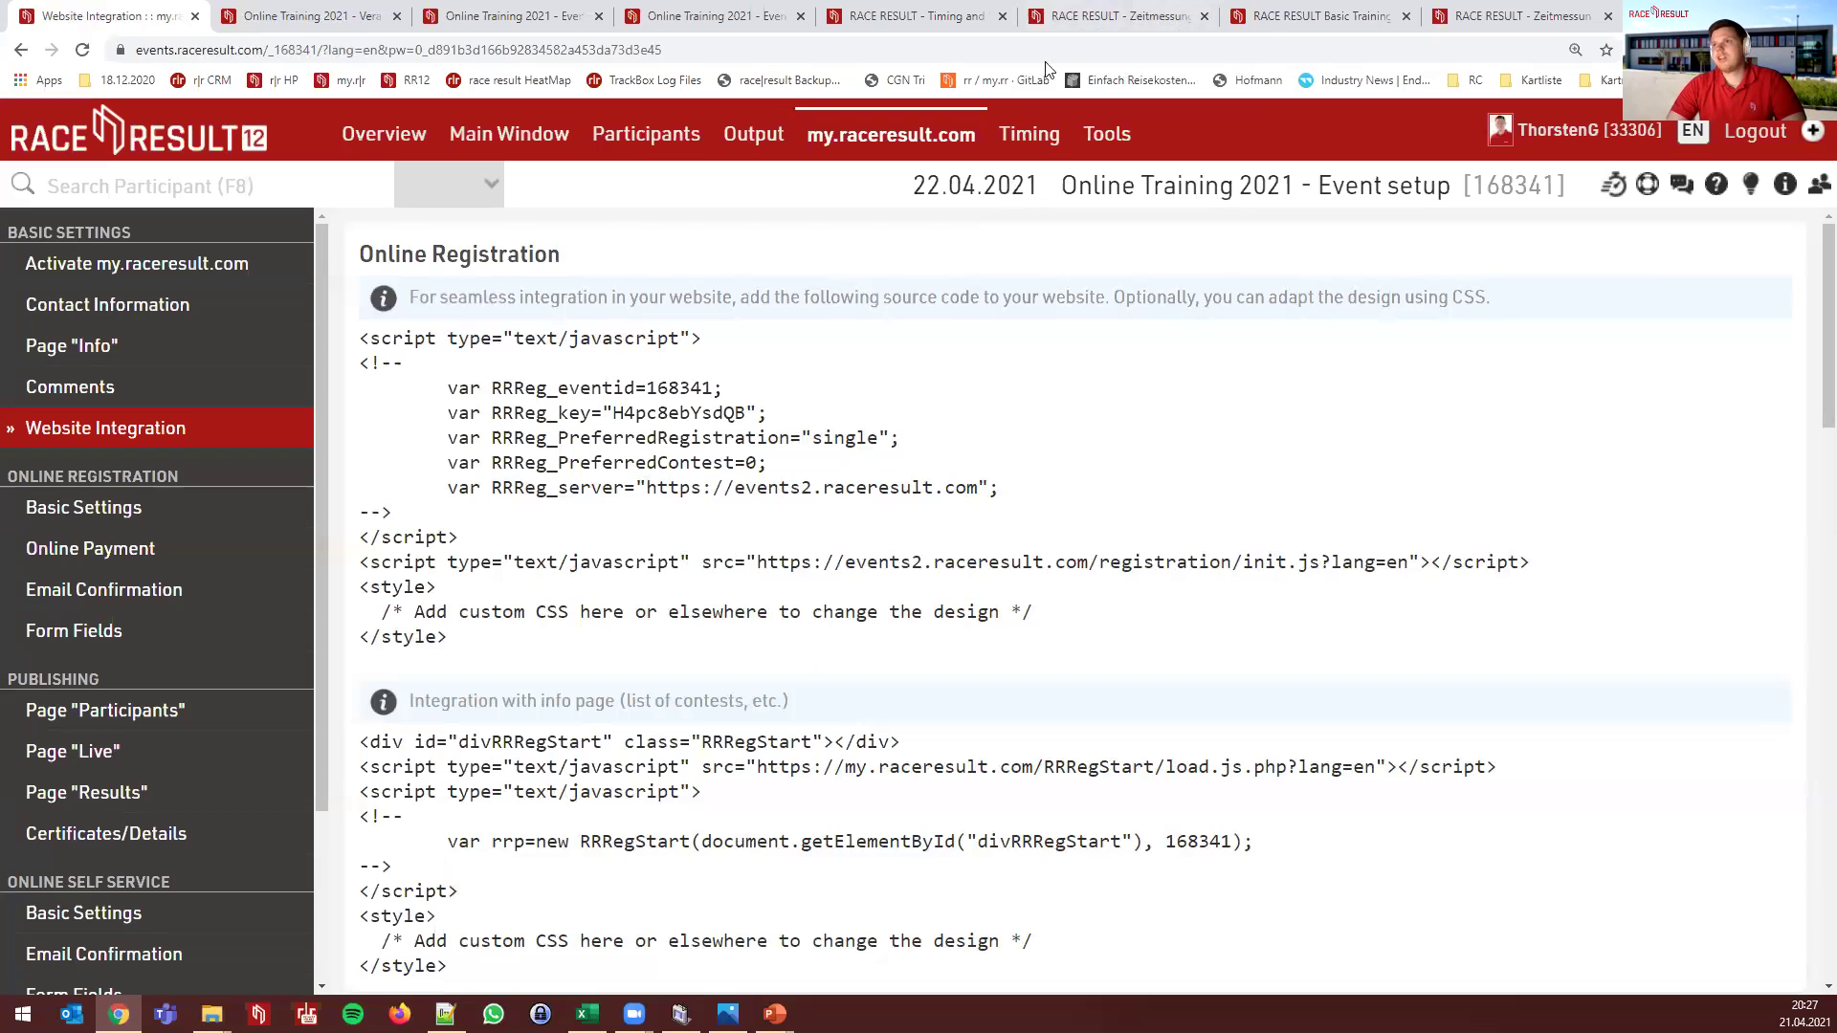
Show the participant's self service form and highlight the changeID and changeKey parameters in its address
click(517, 23)
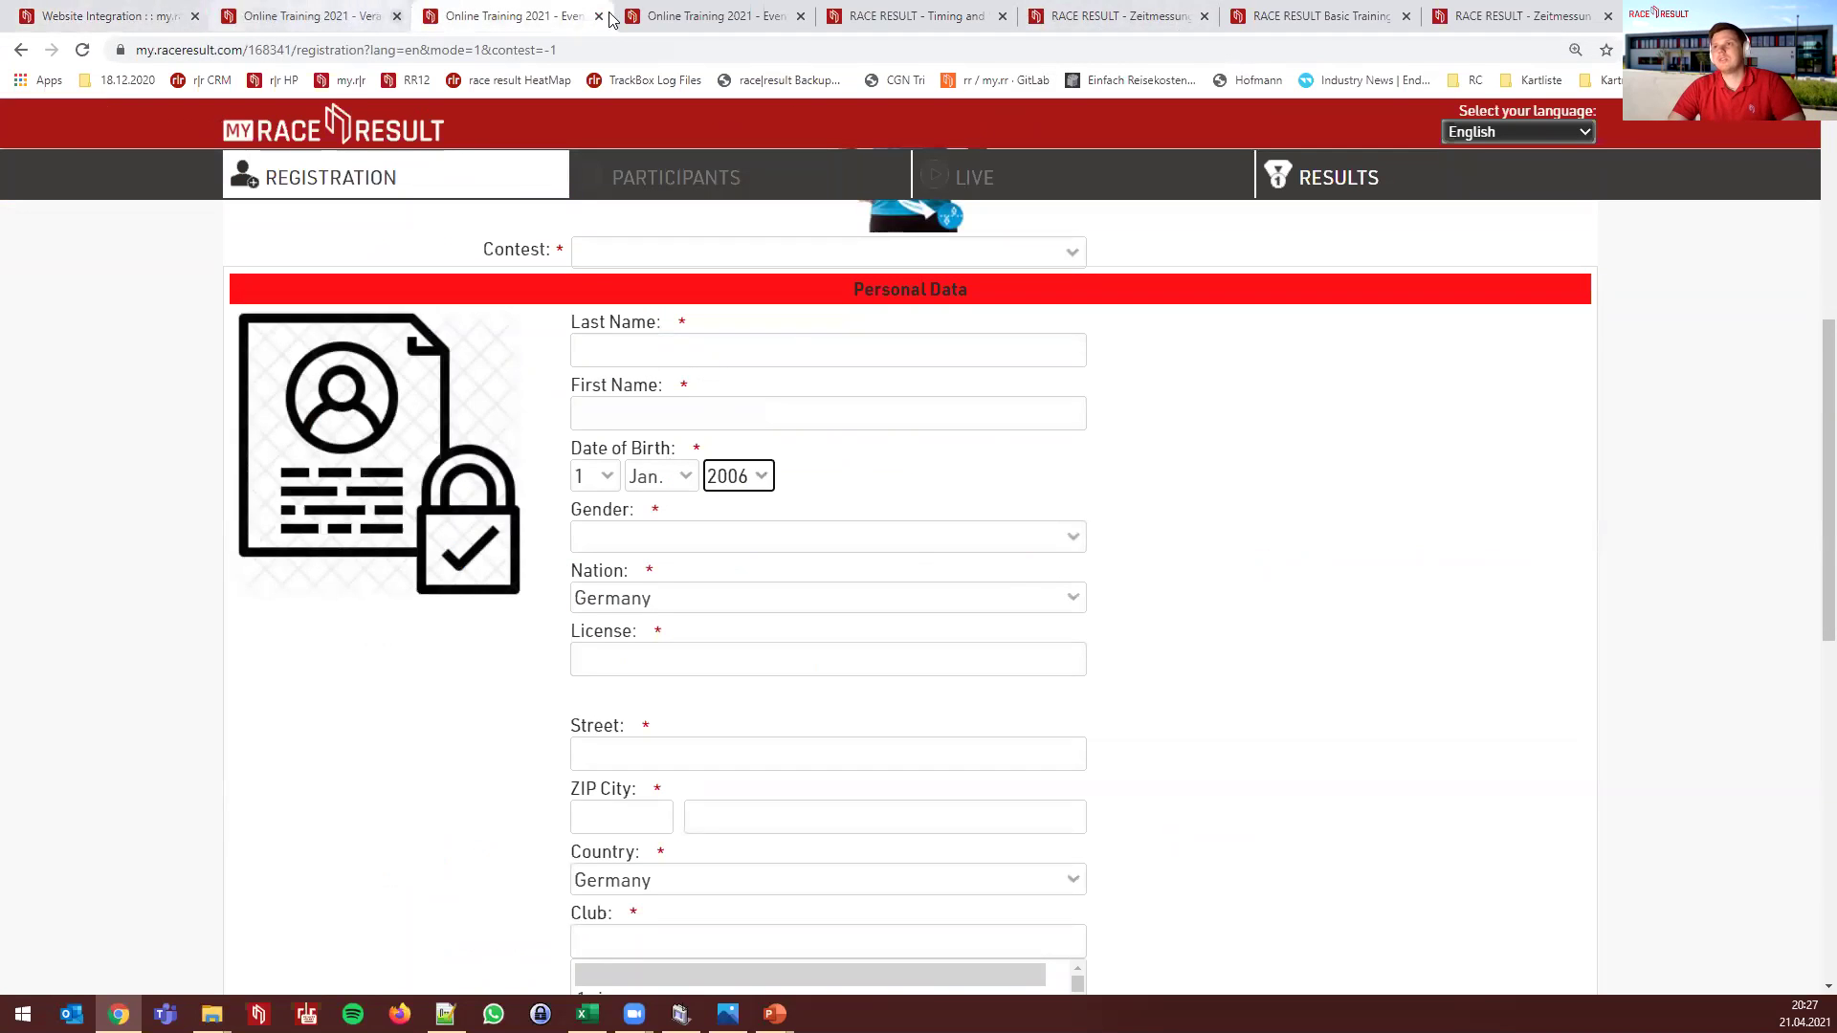
click(695, 19)
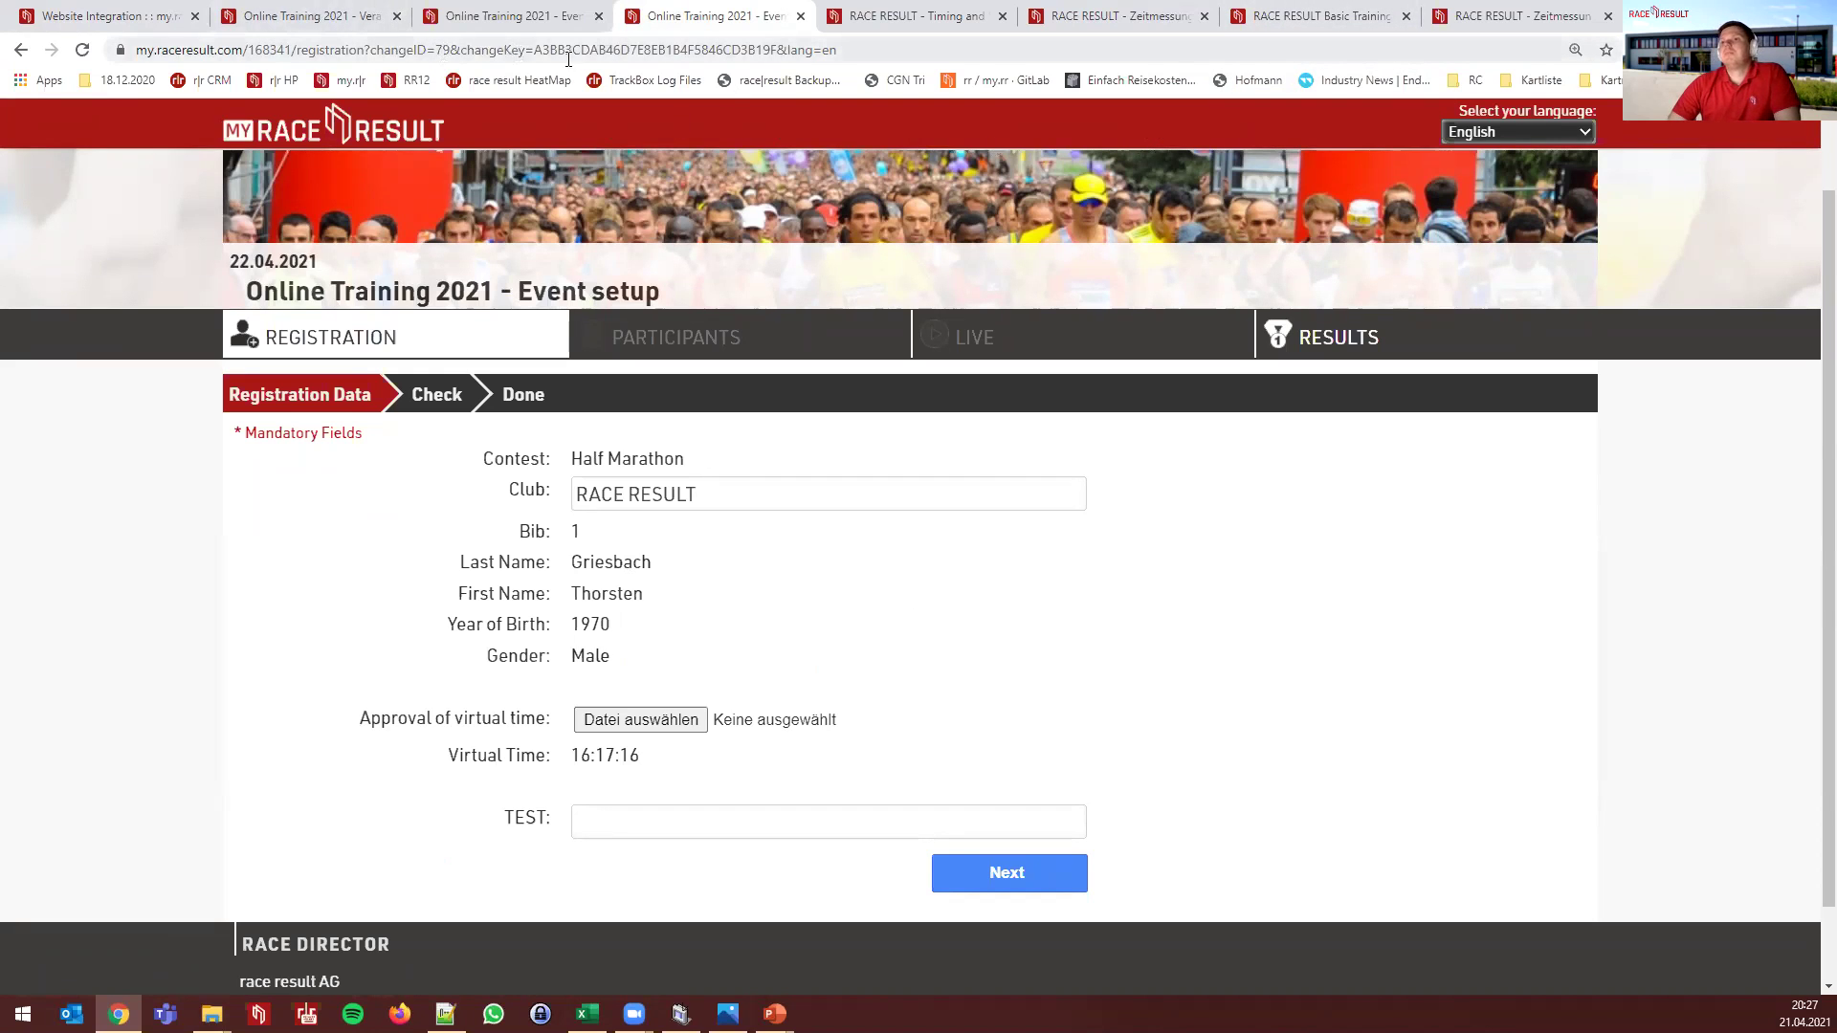
click(429, 53)
drag(410, 50, 928, 50)
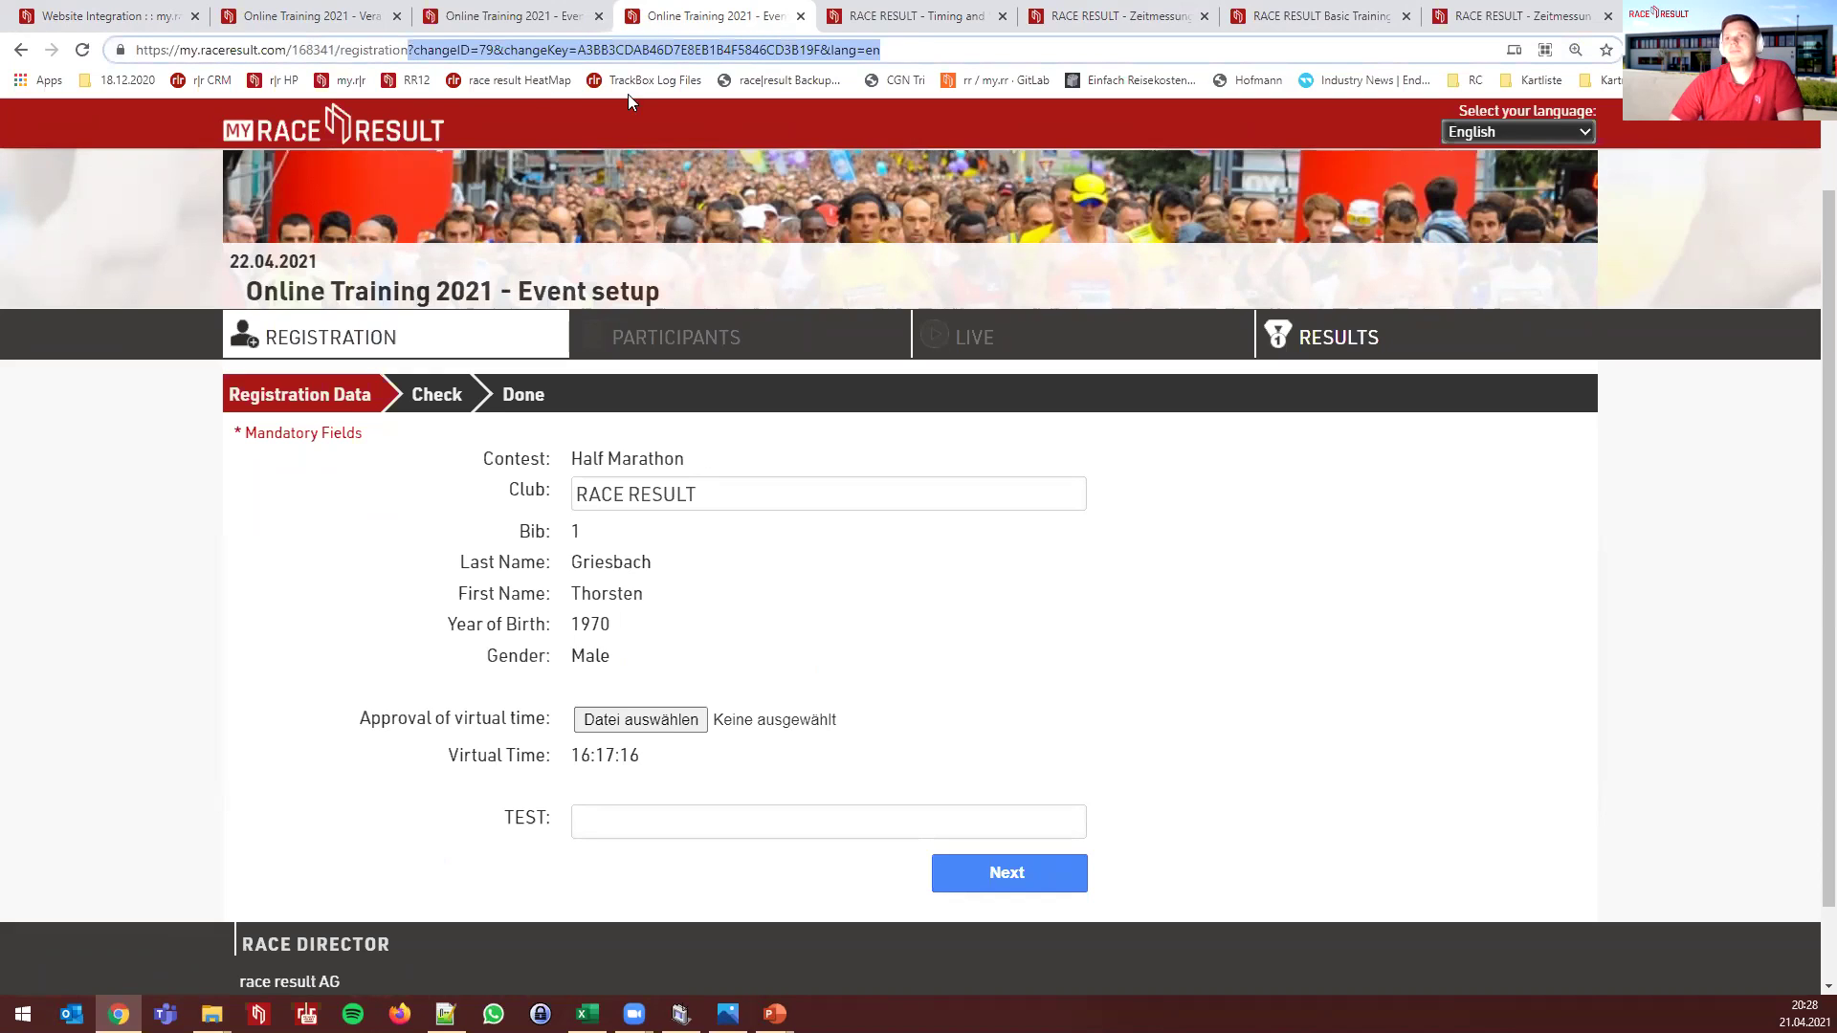
drag(408, 51, 136, 59)
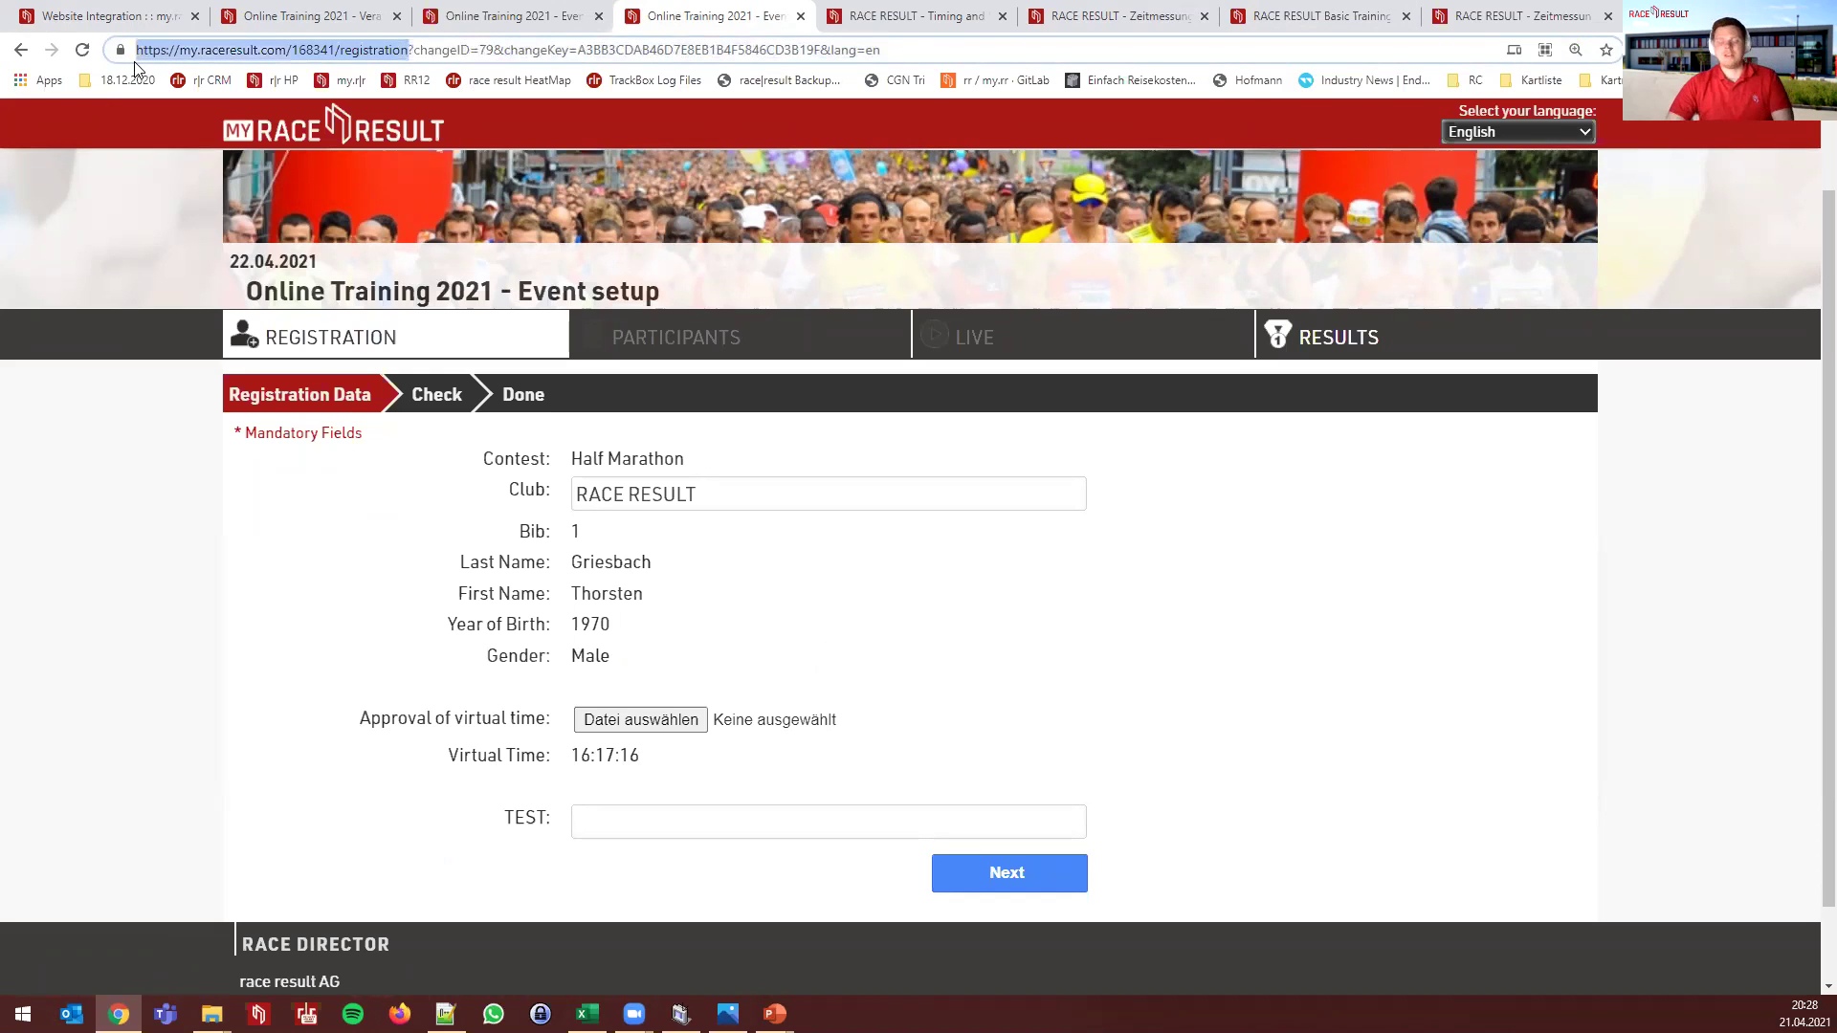
key(ctrl+c)
key(ctrl+t)
key(ctrl+v)
key(Return)
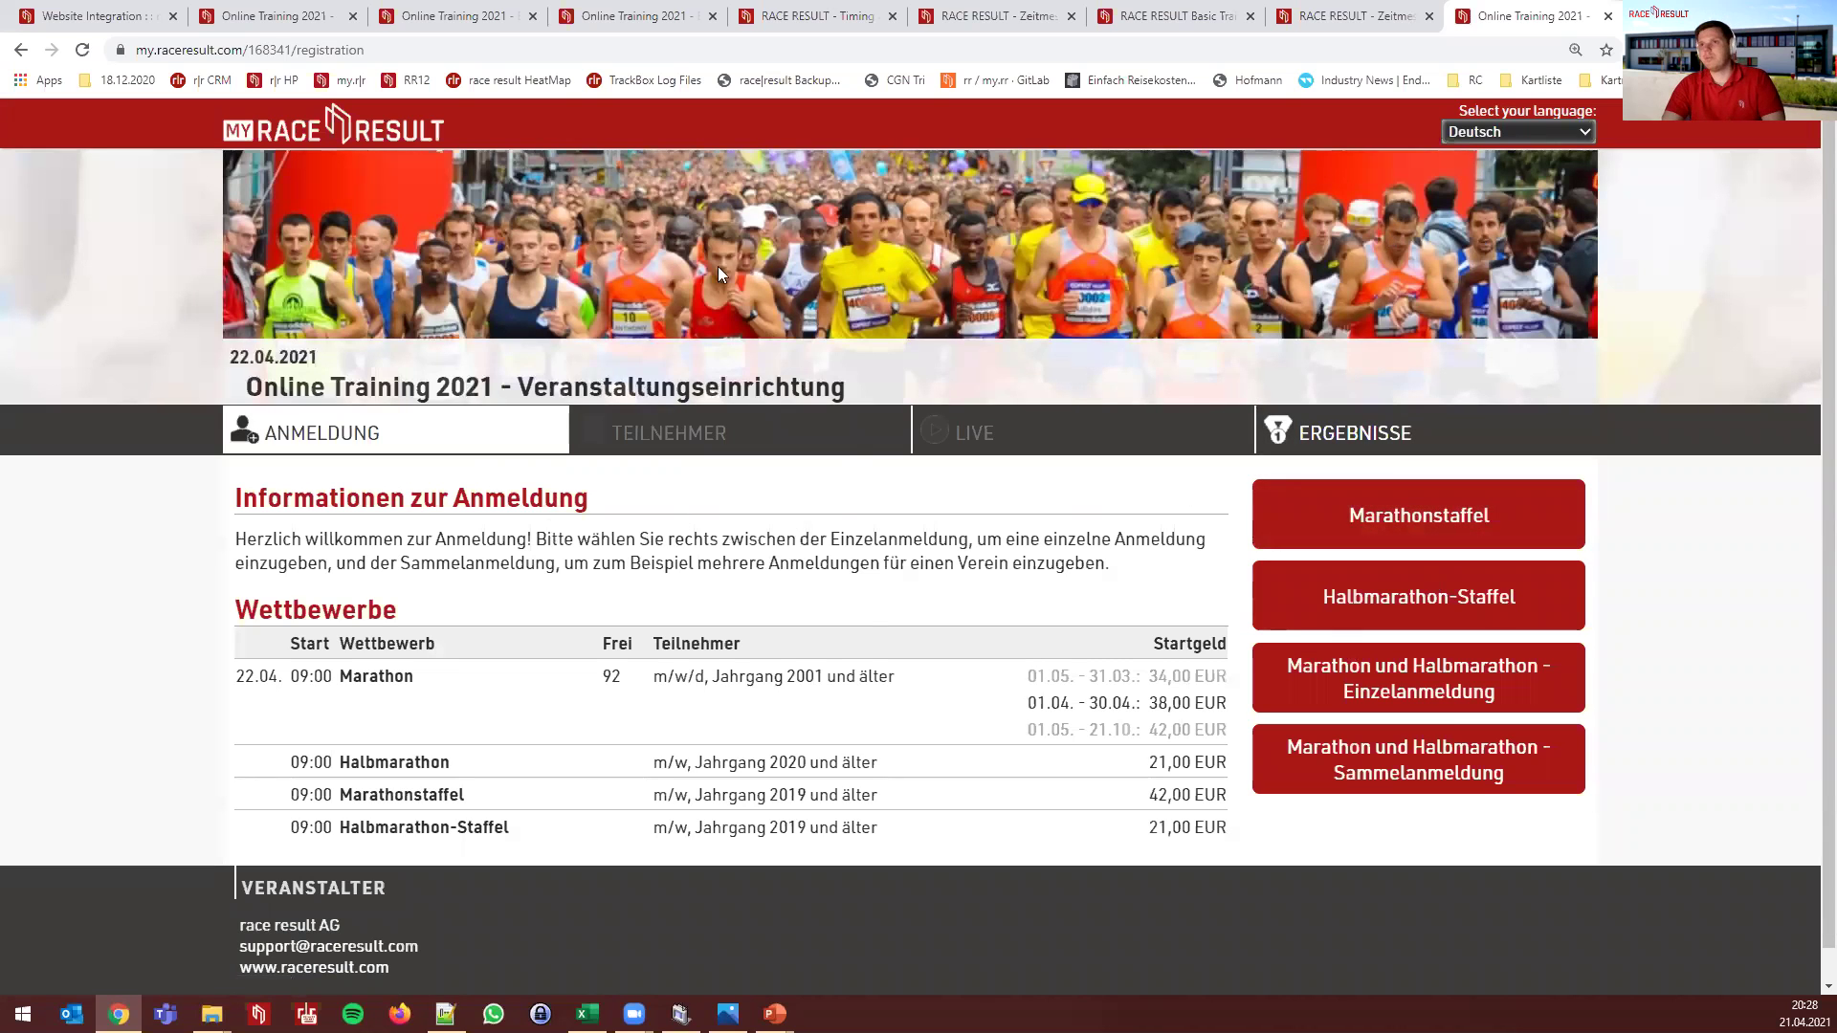
Return to the participant's self service form and highlight everything after "registration" in the address again
click(593, 17)
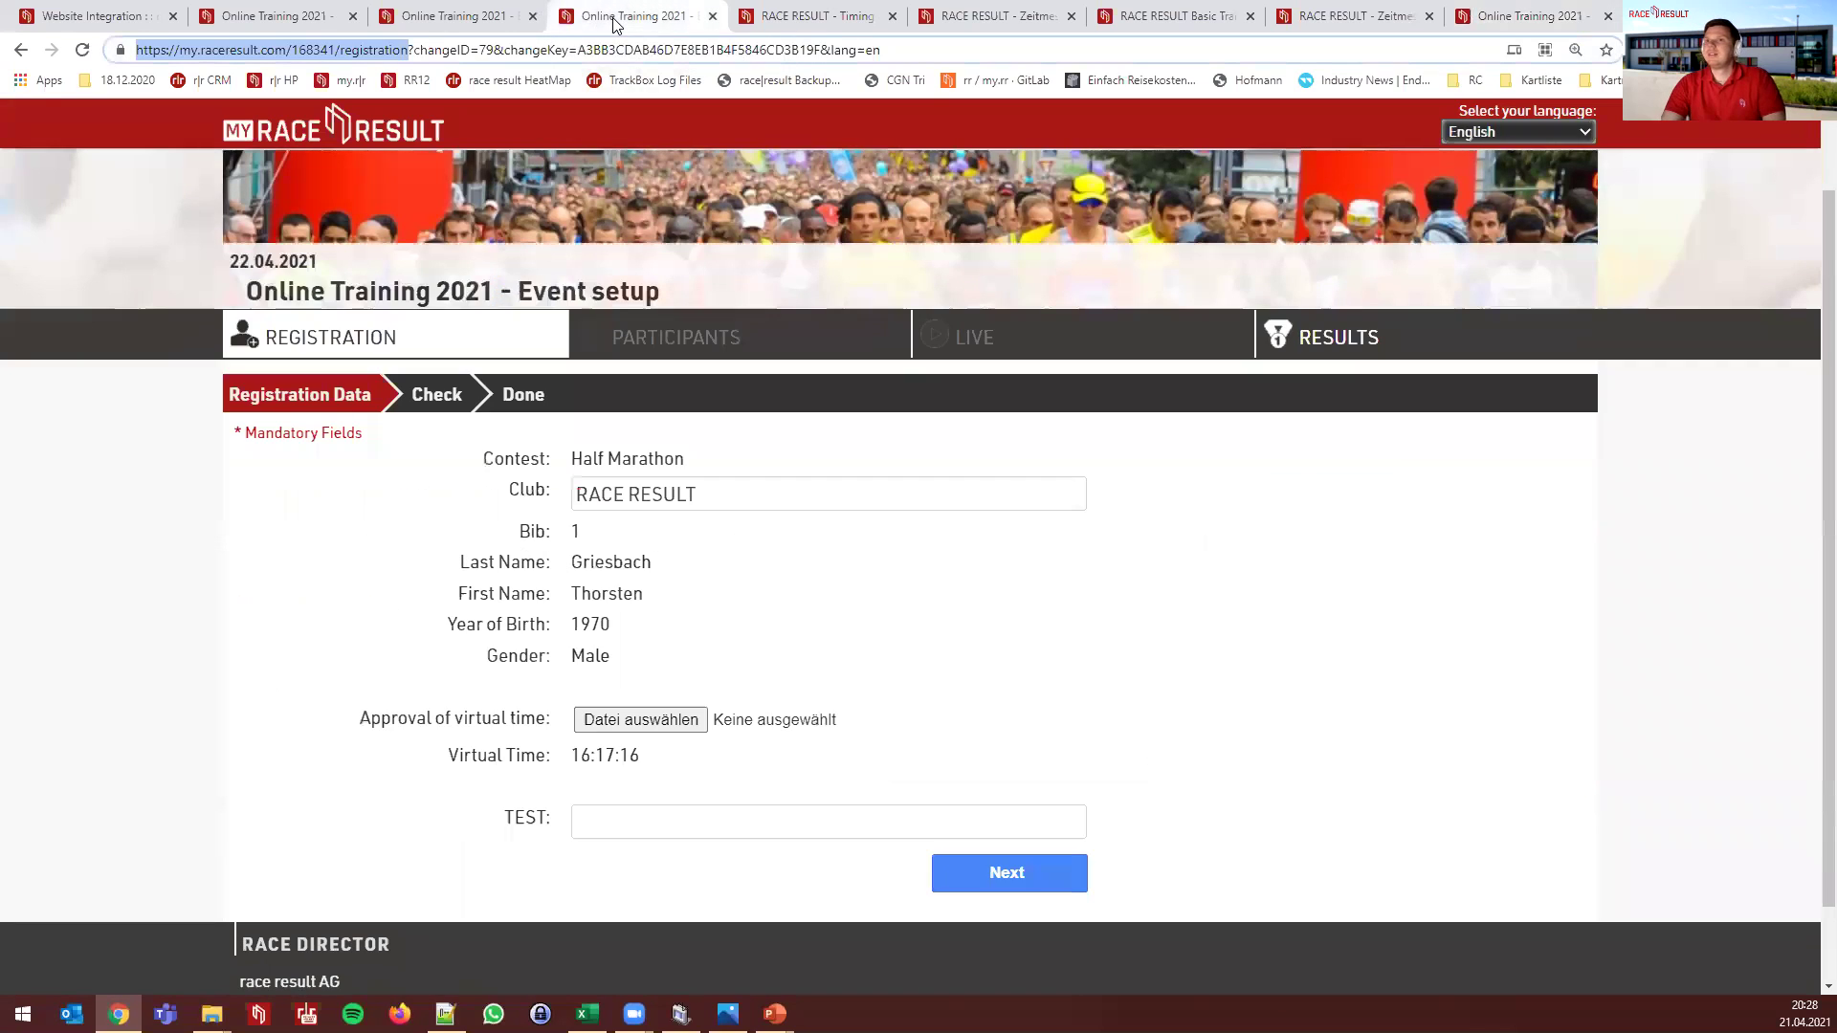
drag(409, 49, 986, 59)
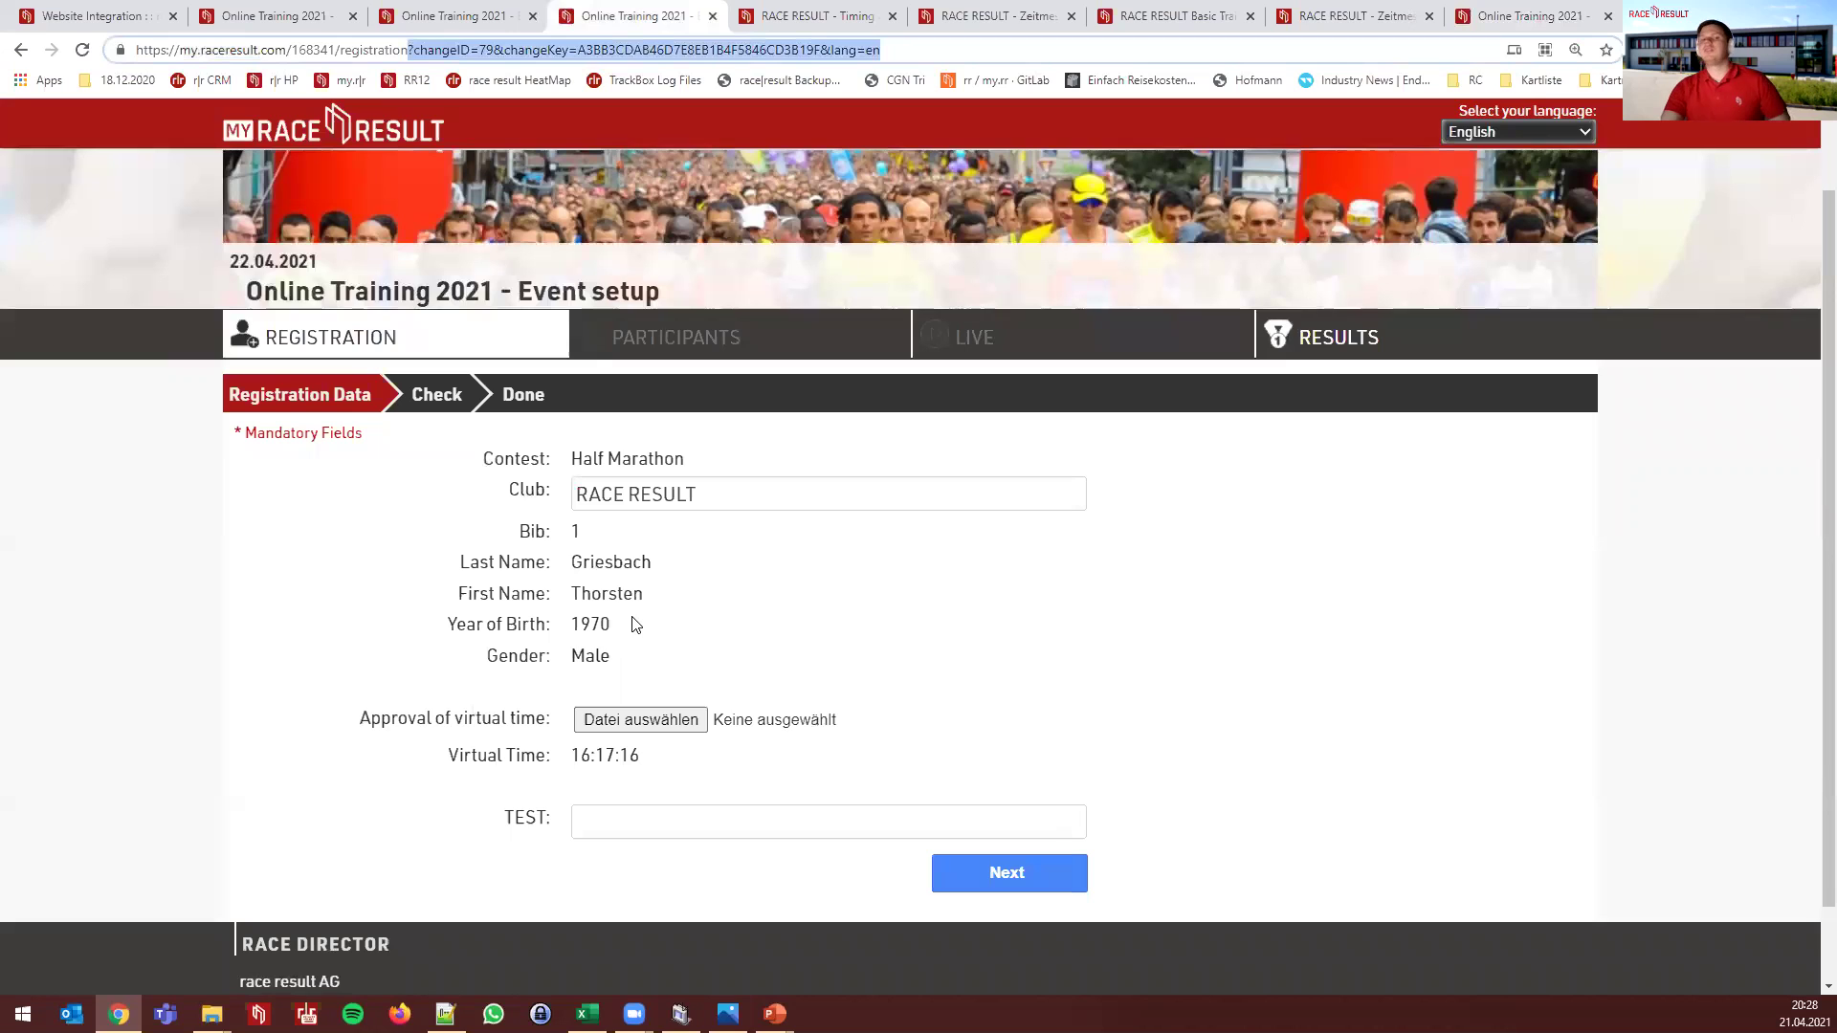
click(468, 52)
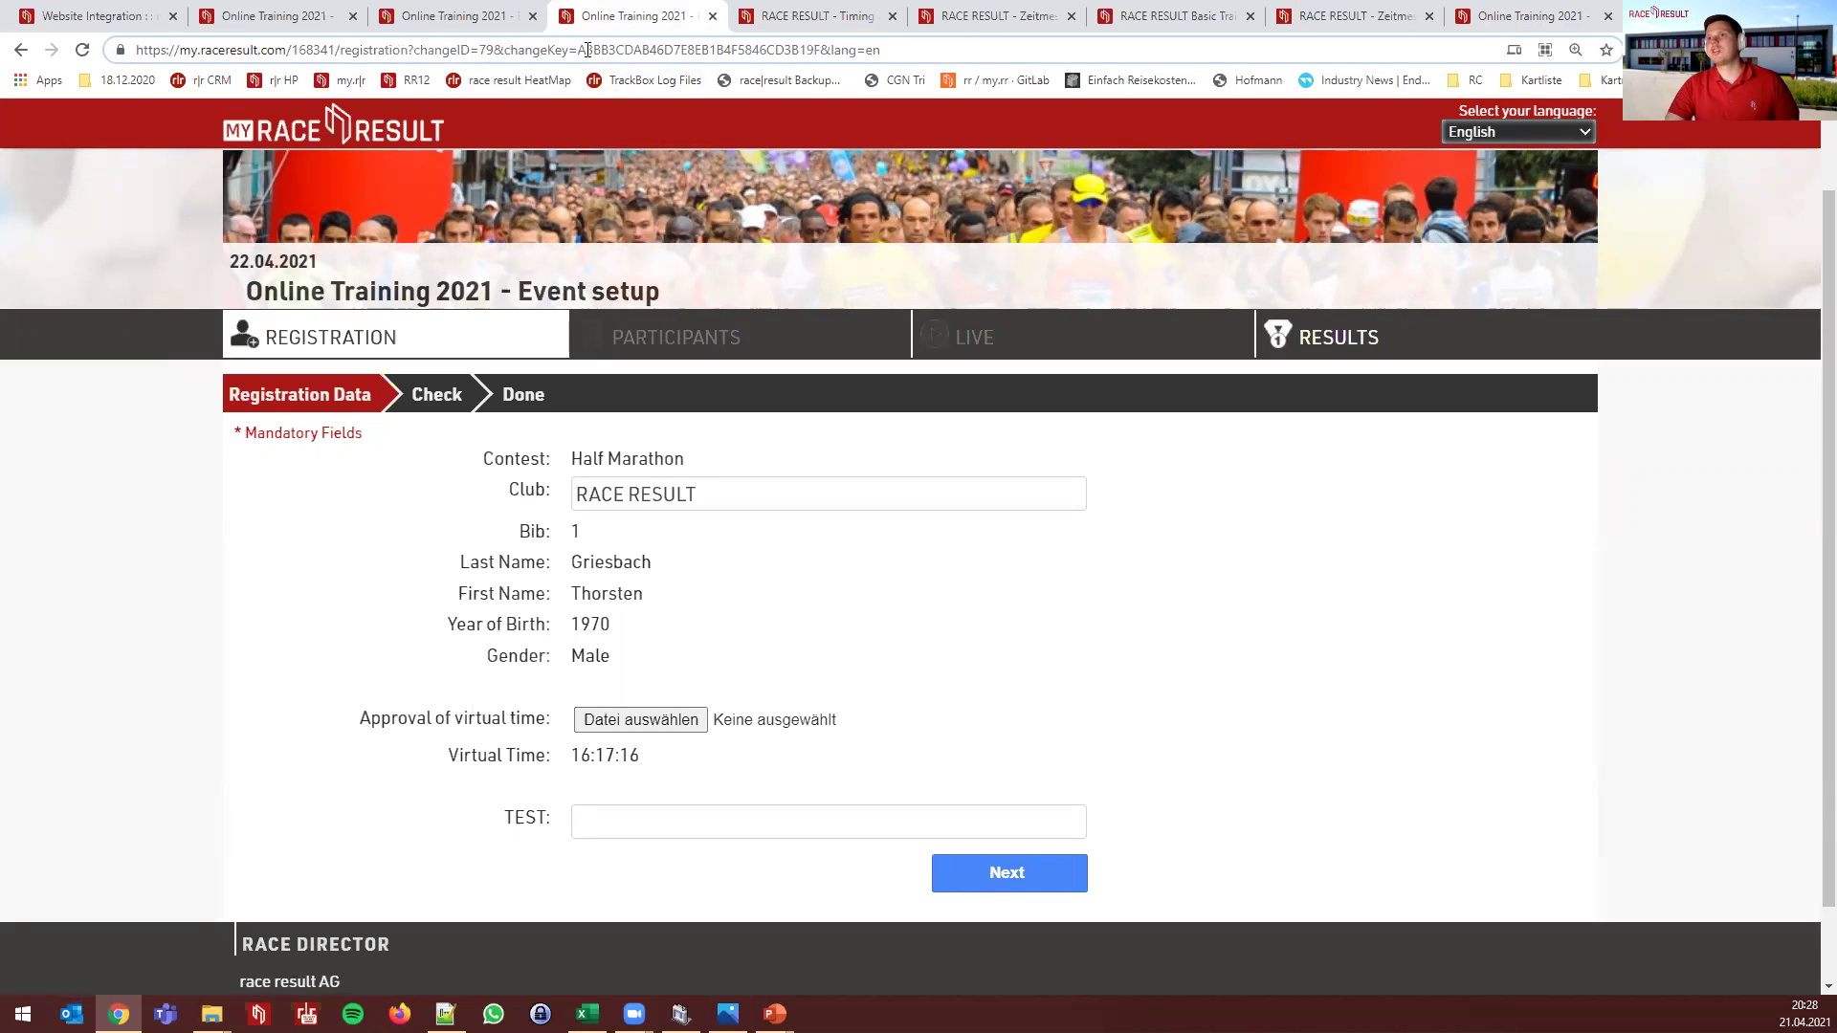
Revisit the Academy page and look over its Basis-Schulung section and embedded Basis-Training form
click(1171, 30)
click(995, 26)
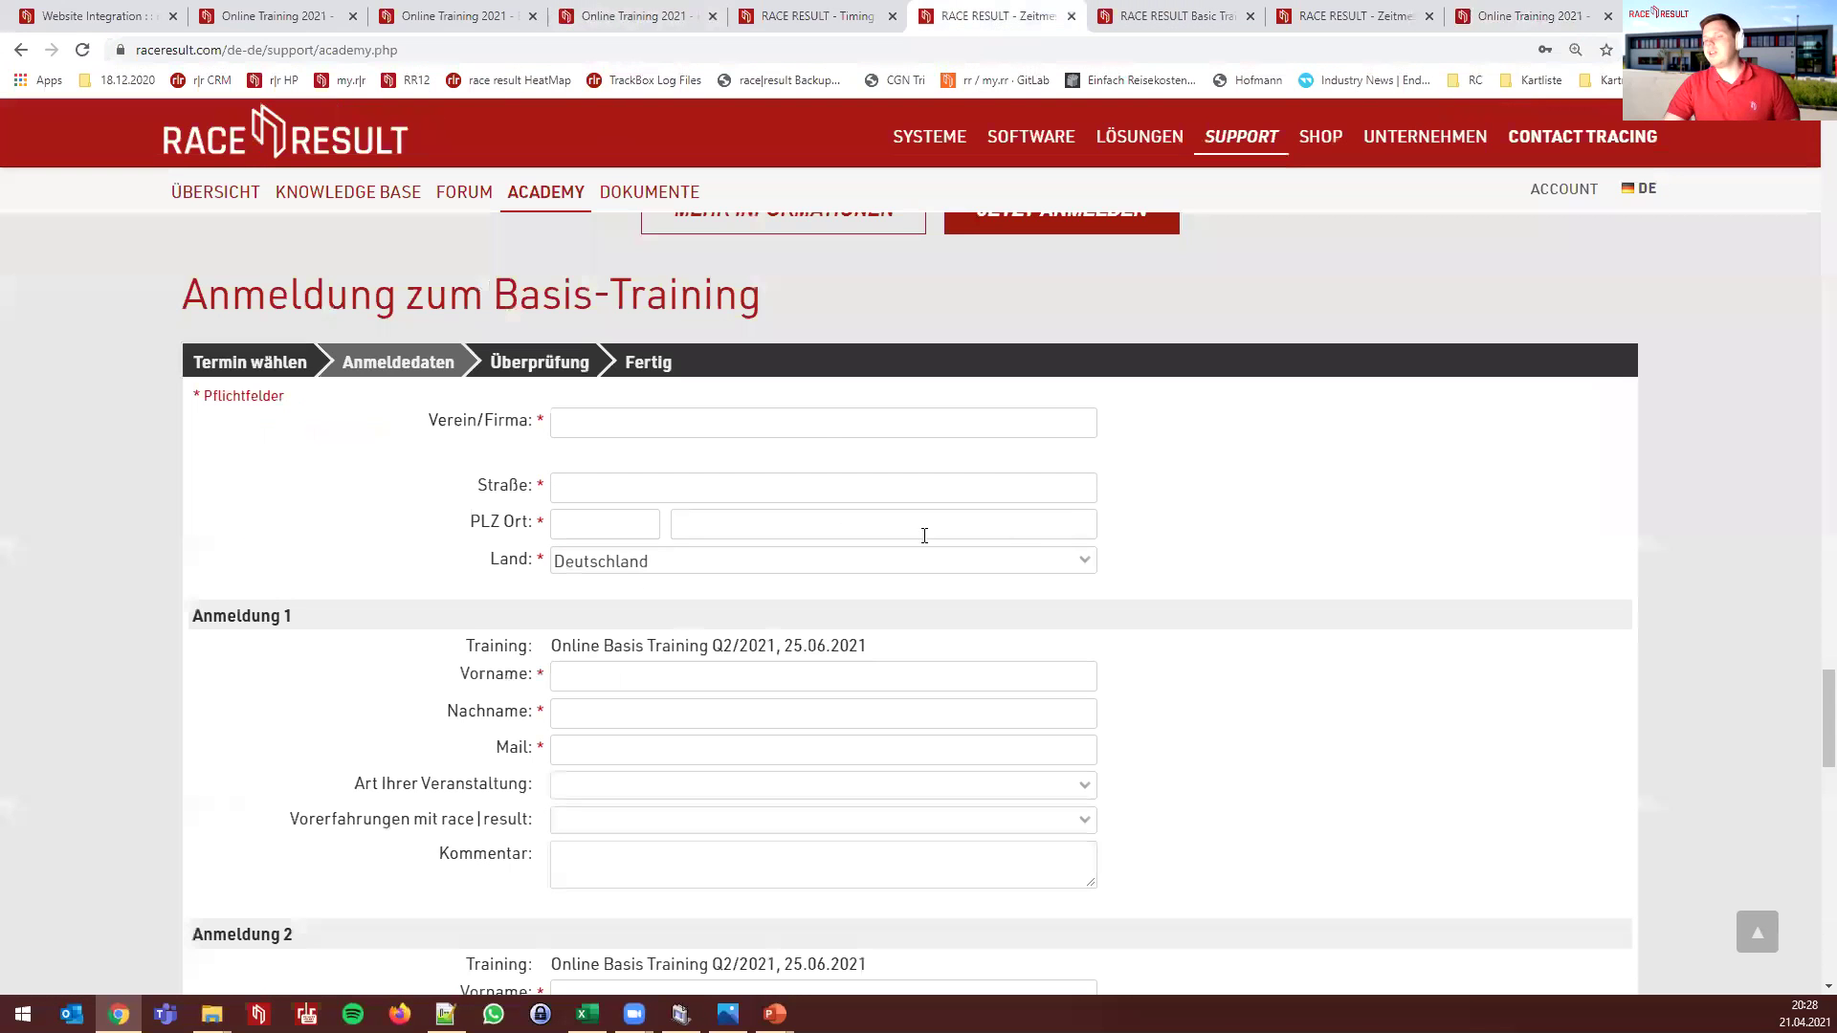
scroll(670, 574, up, 12)
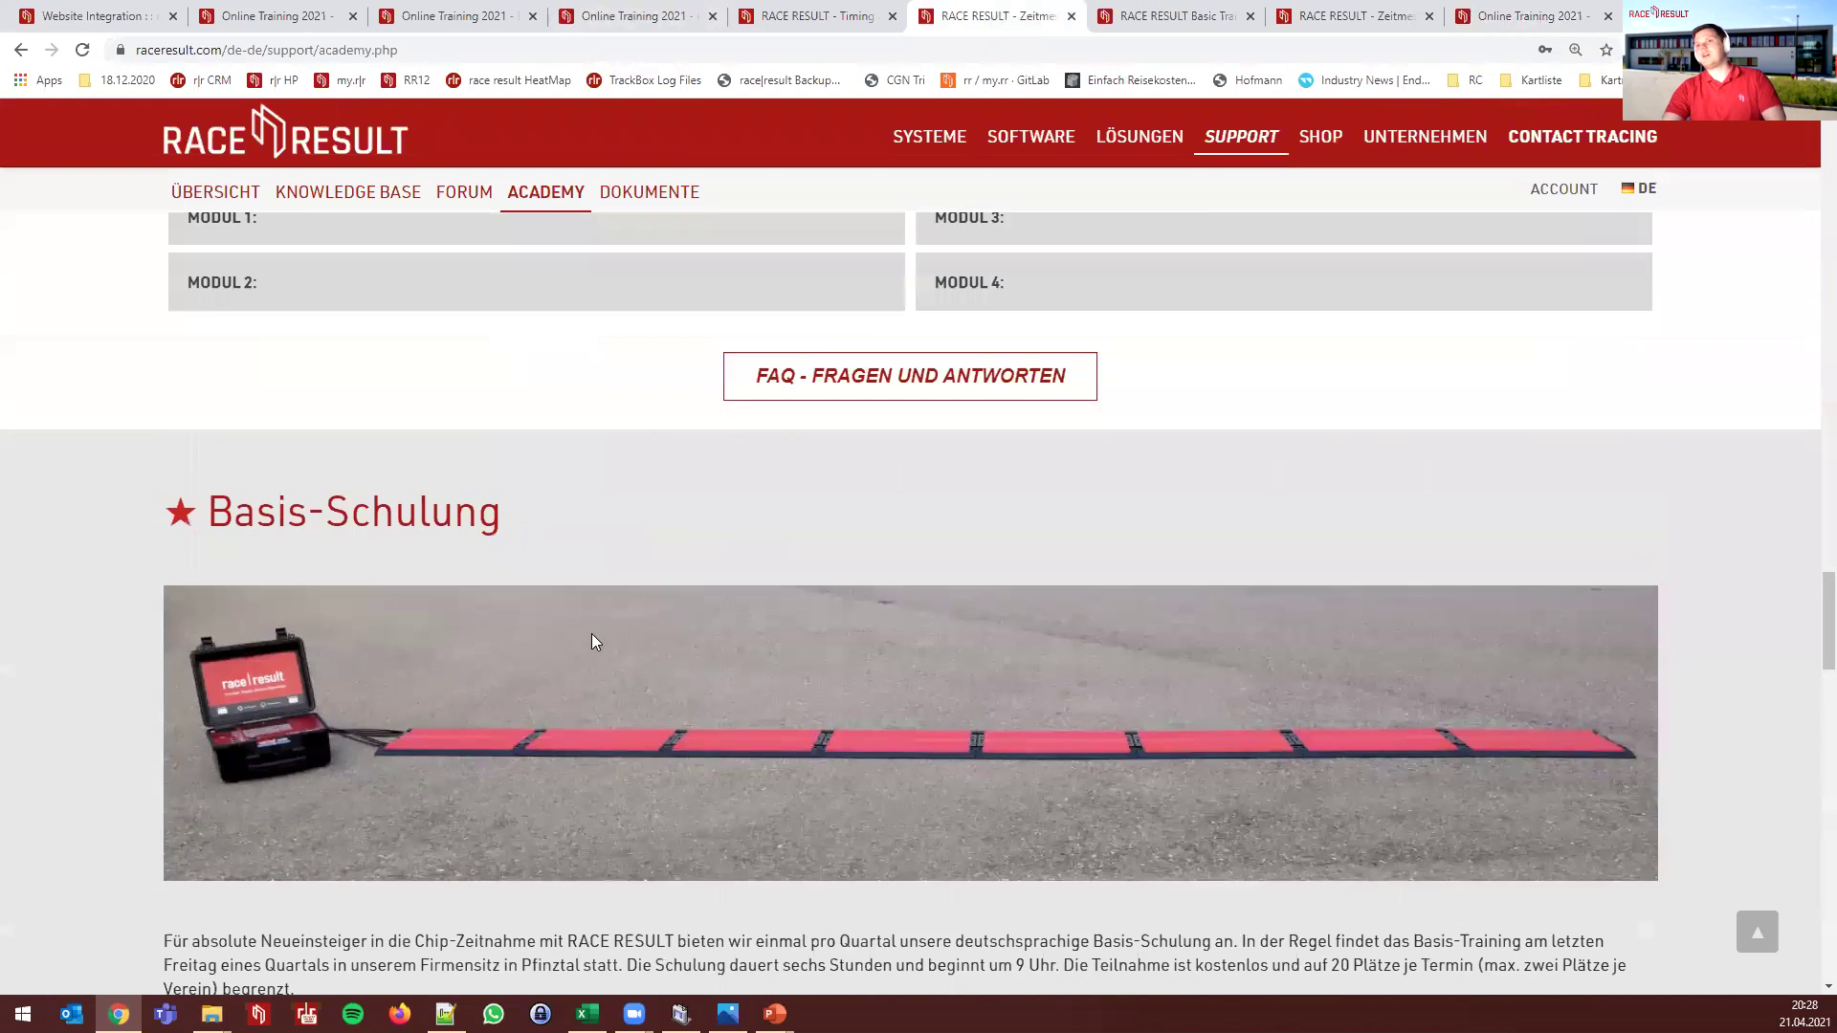
scroll(675, 571, down, 10)
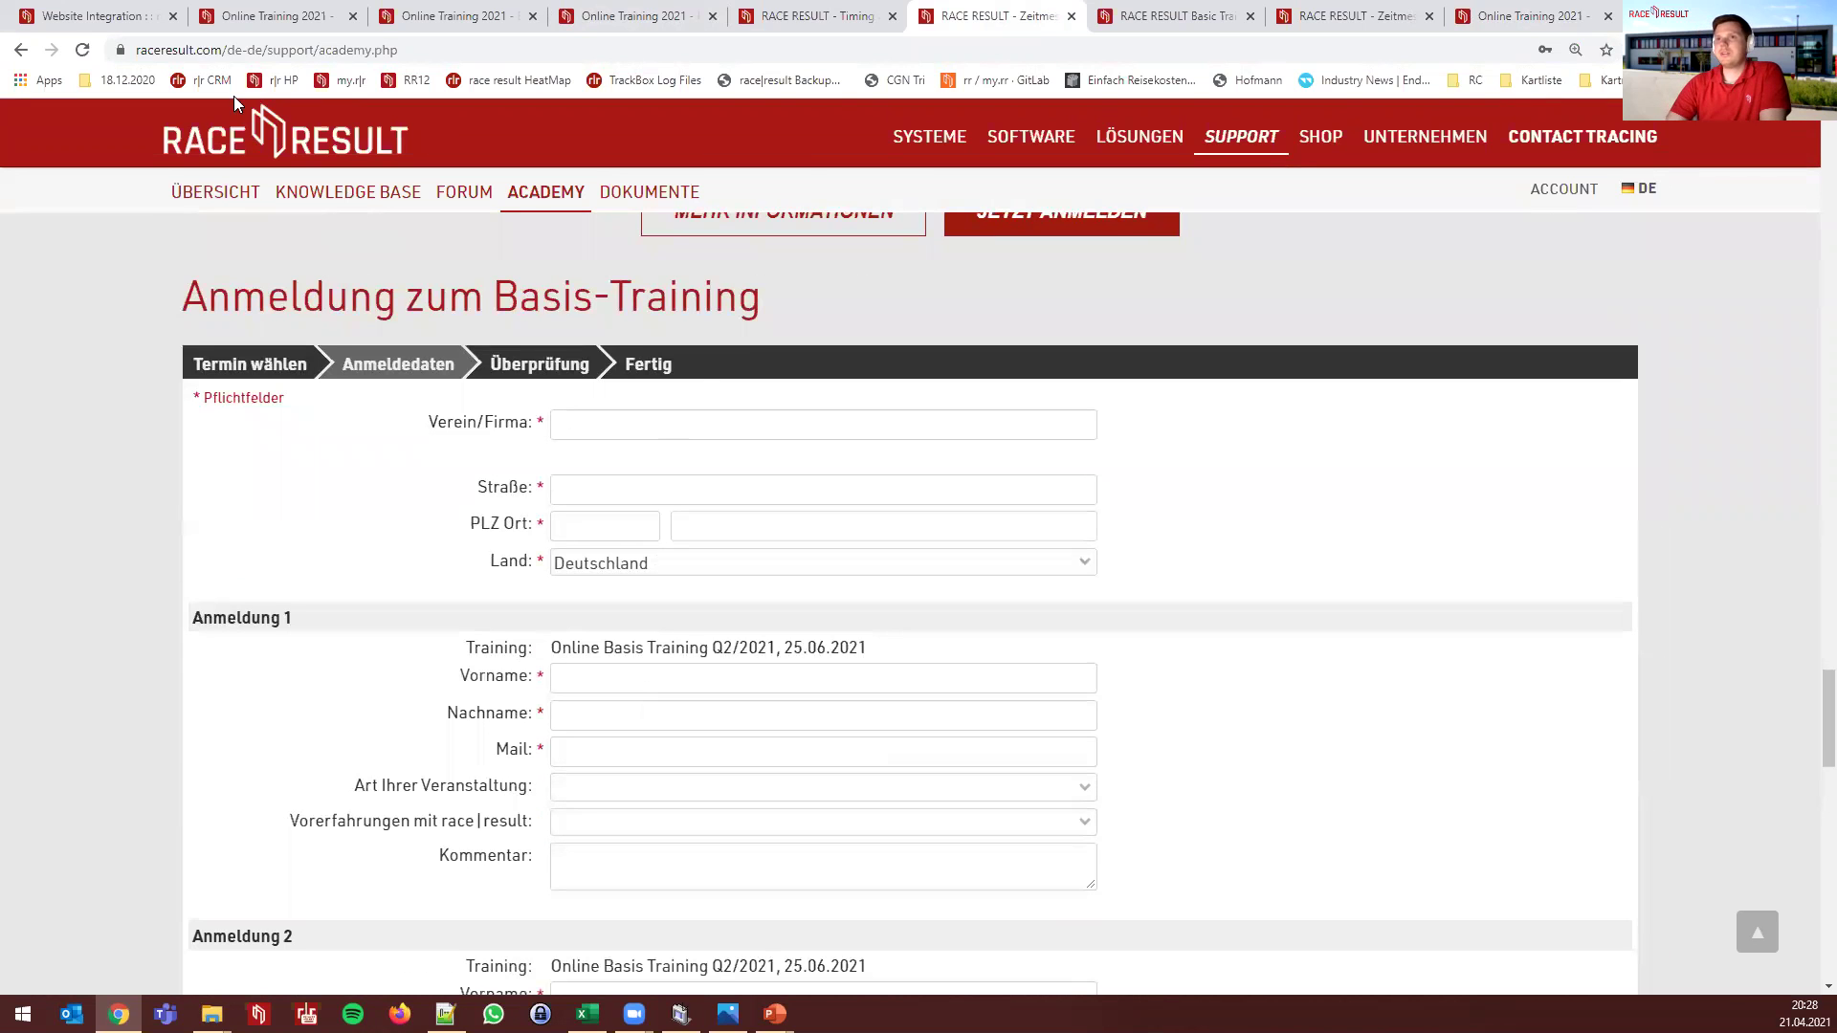
Show the RACE RESULT Basic Training self service form and switch its language to English
scroll(741, 544, down, 1)
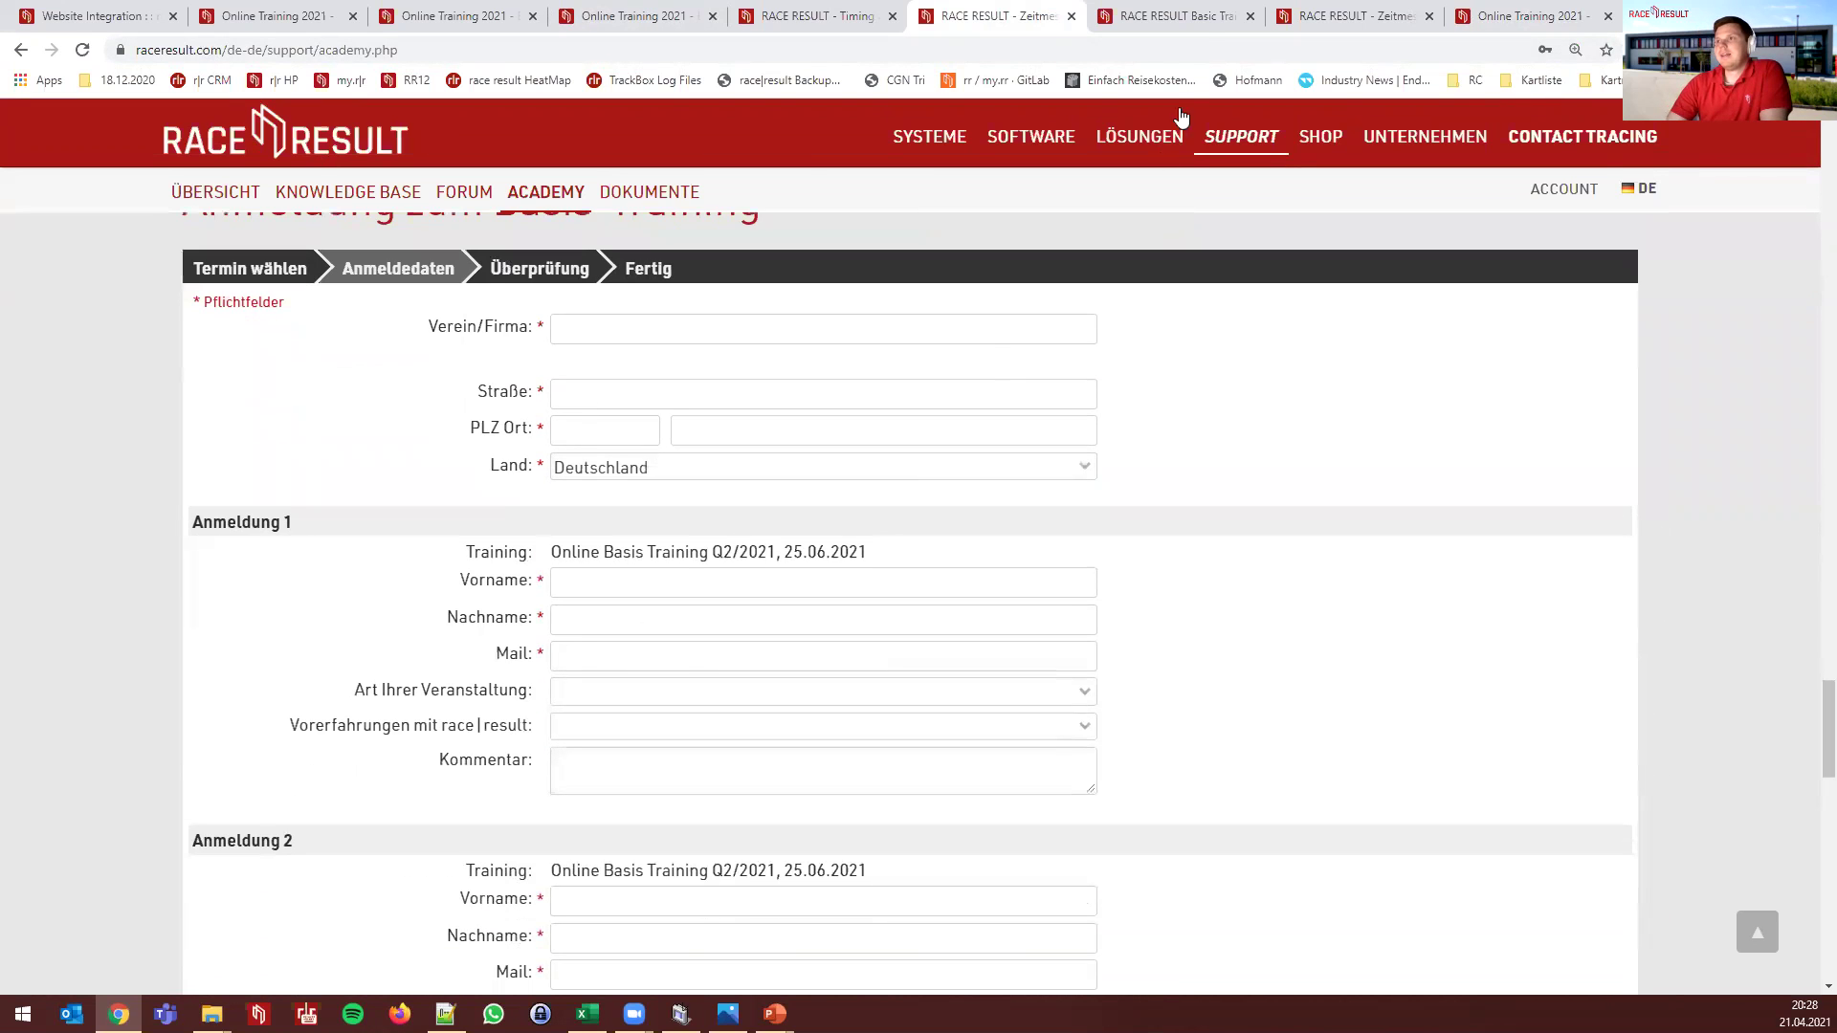
click(1177, 17)
scroll(1282, 617, down, 1)
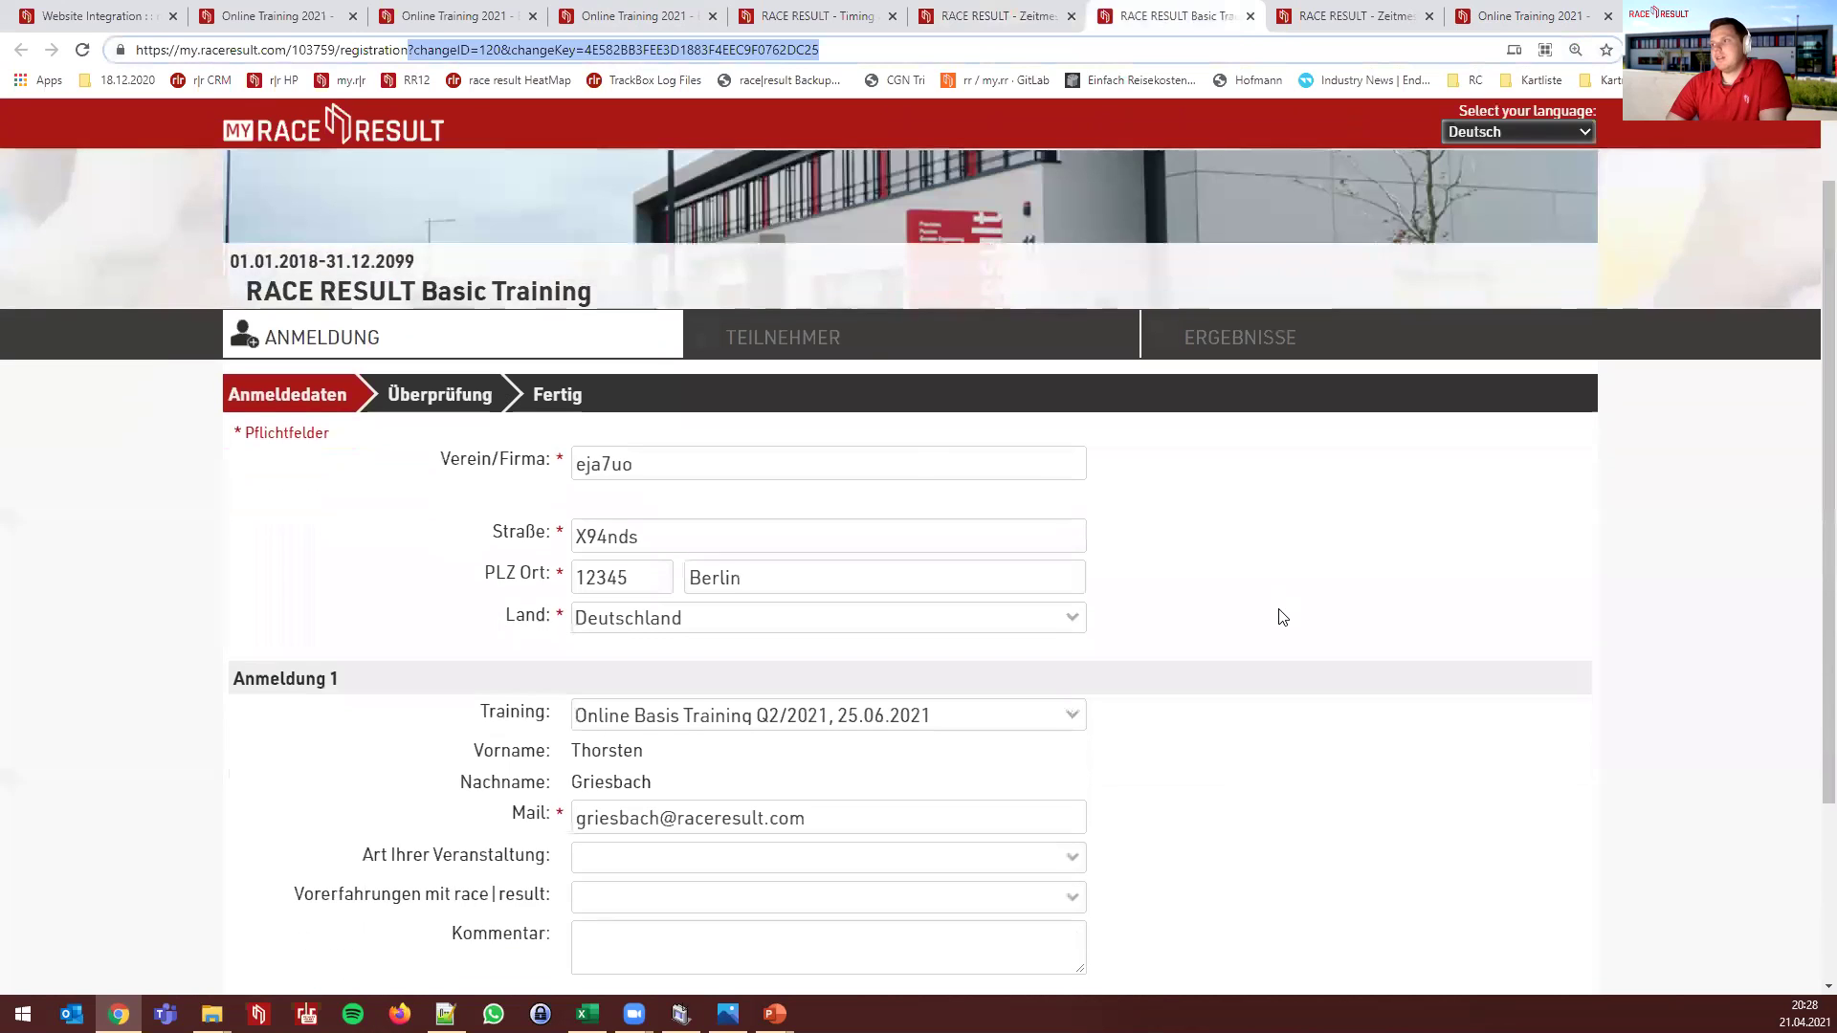
click(1466, 136)
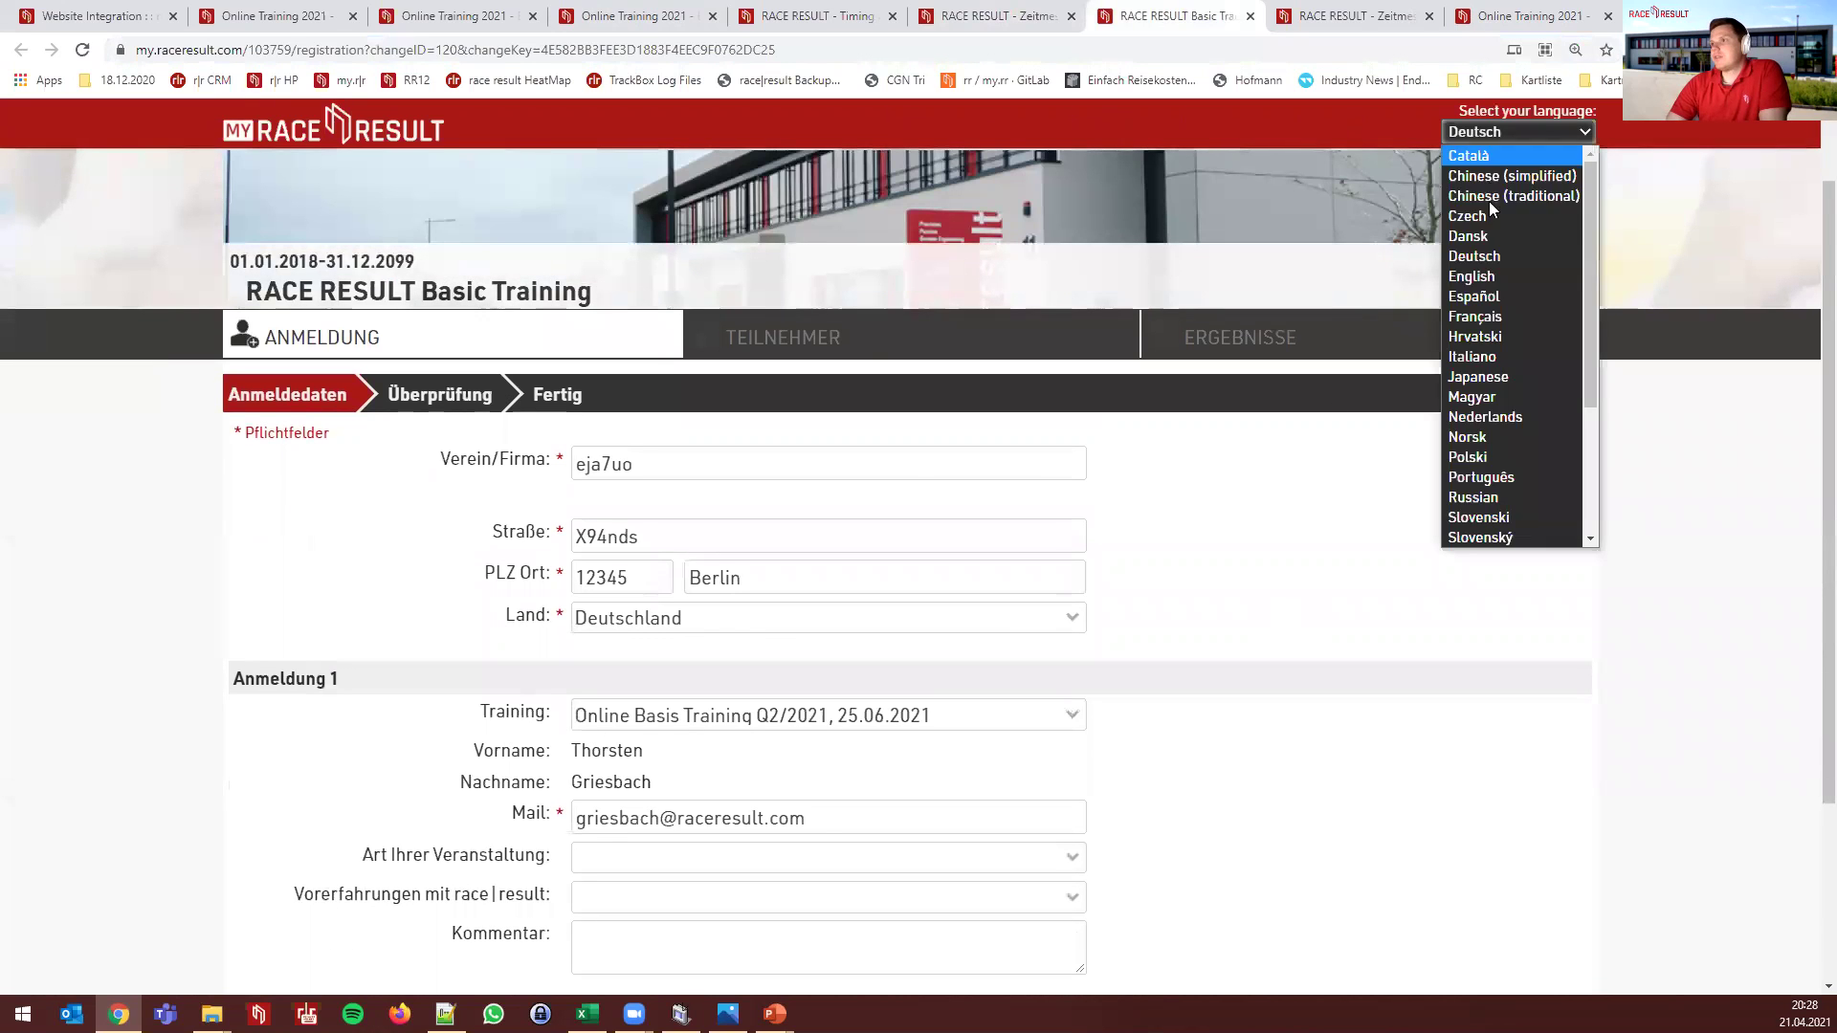
click(1473, 277)
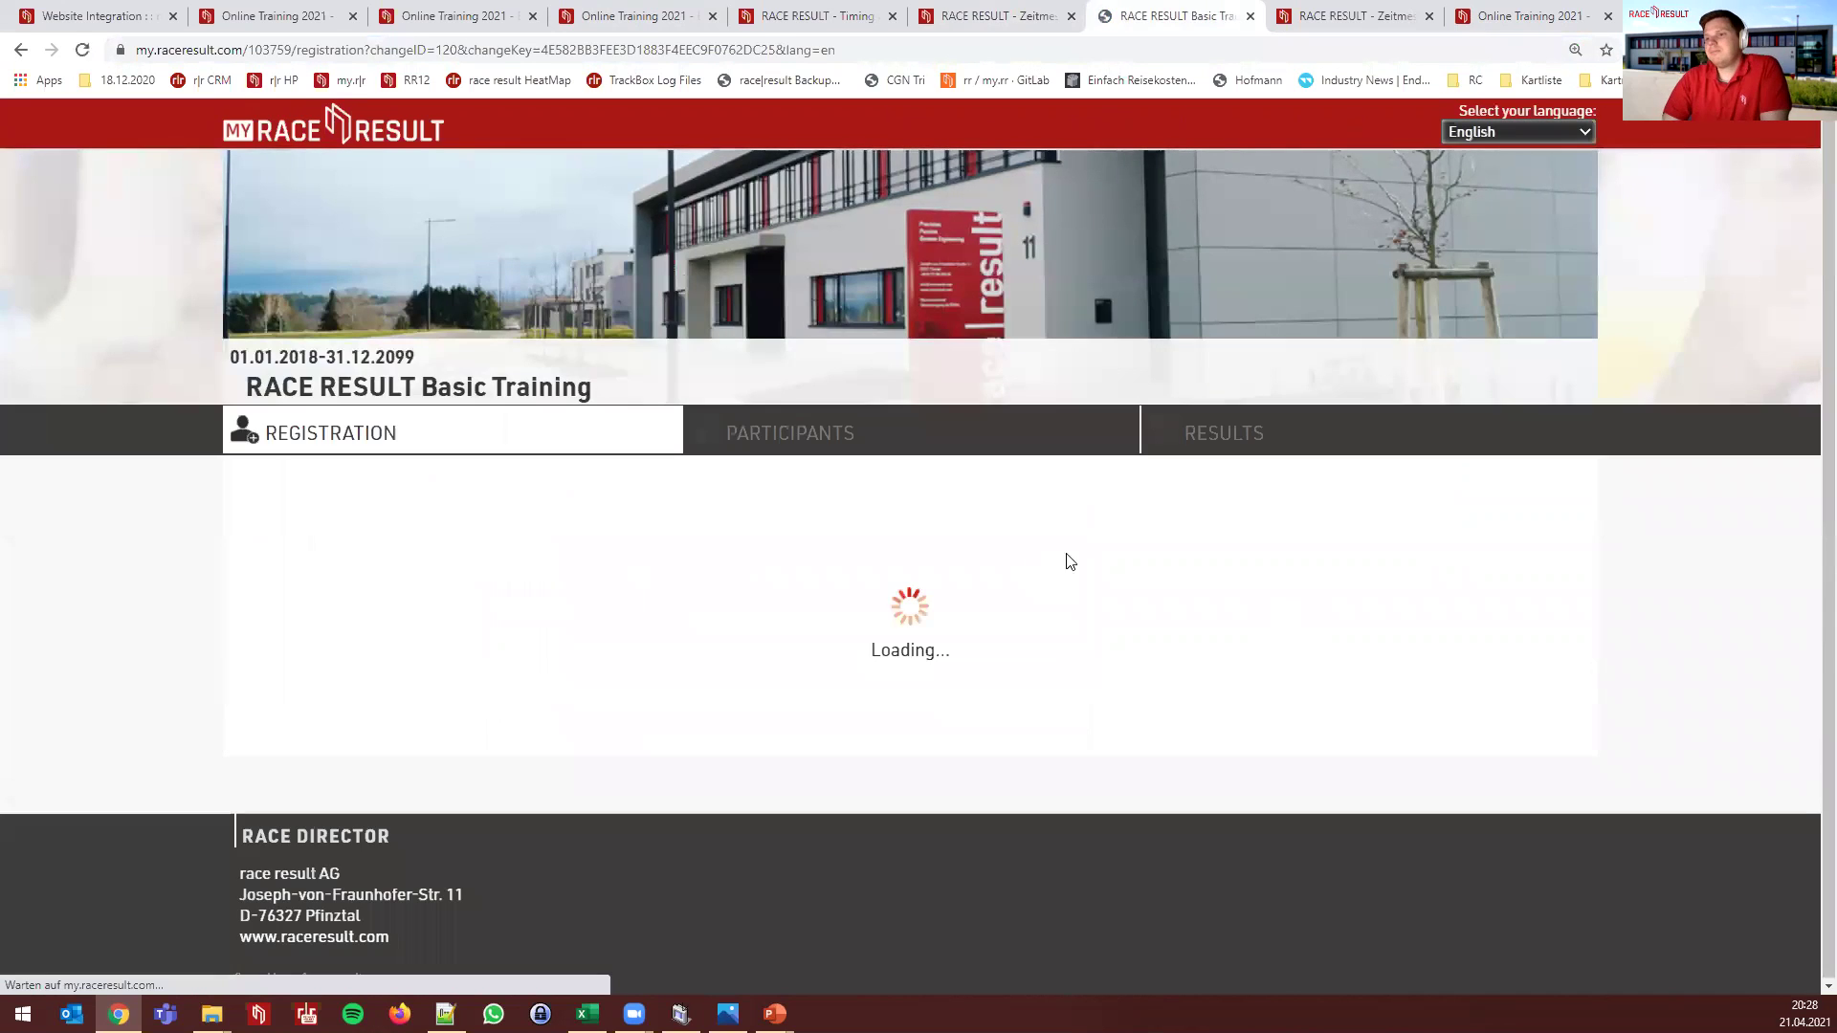
scroll(1195, 640, down, 2)
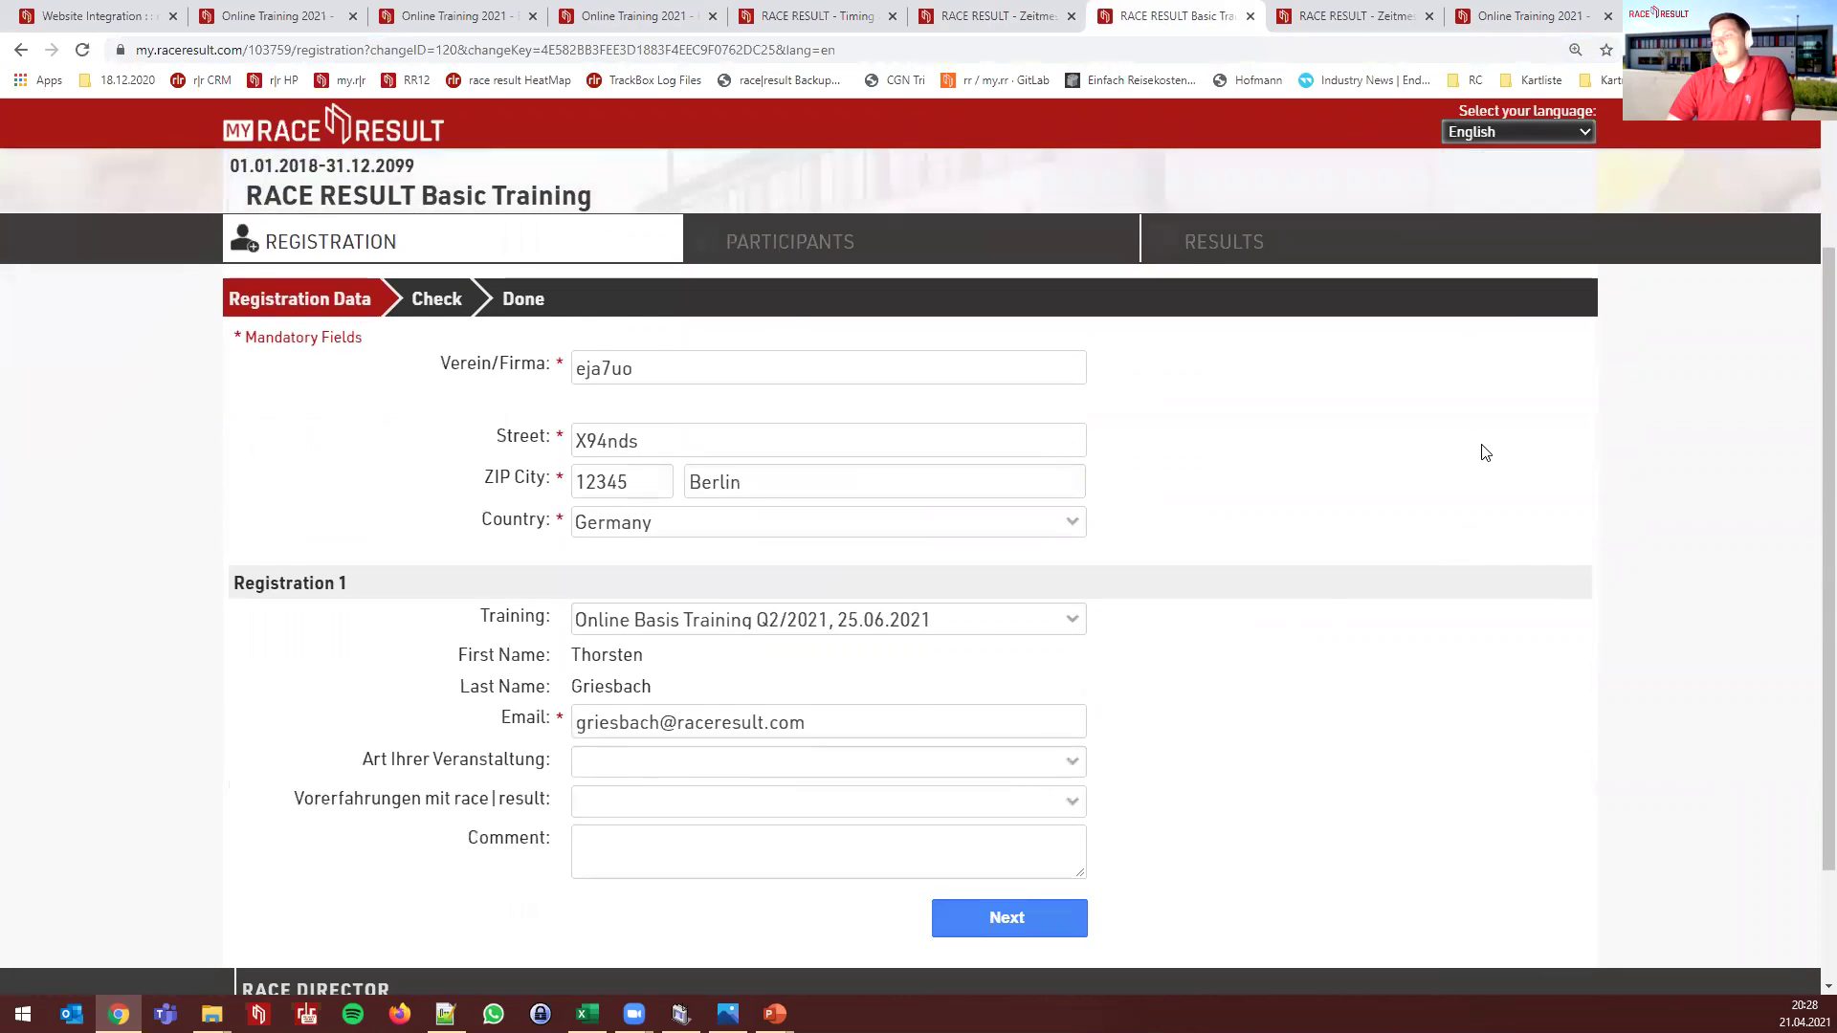
Look over the Basis-Schulung section and the prefilled Basis-Training form on the Academy page opened with ChangeLink parameters
click(1352, 19)
scroll(1249, 459, up, 5)
scroll(1240, 438, up, 5)
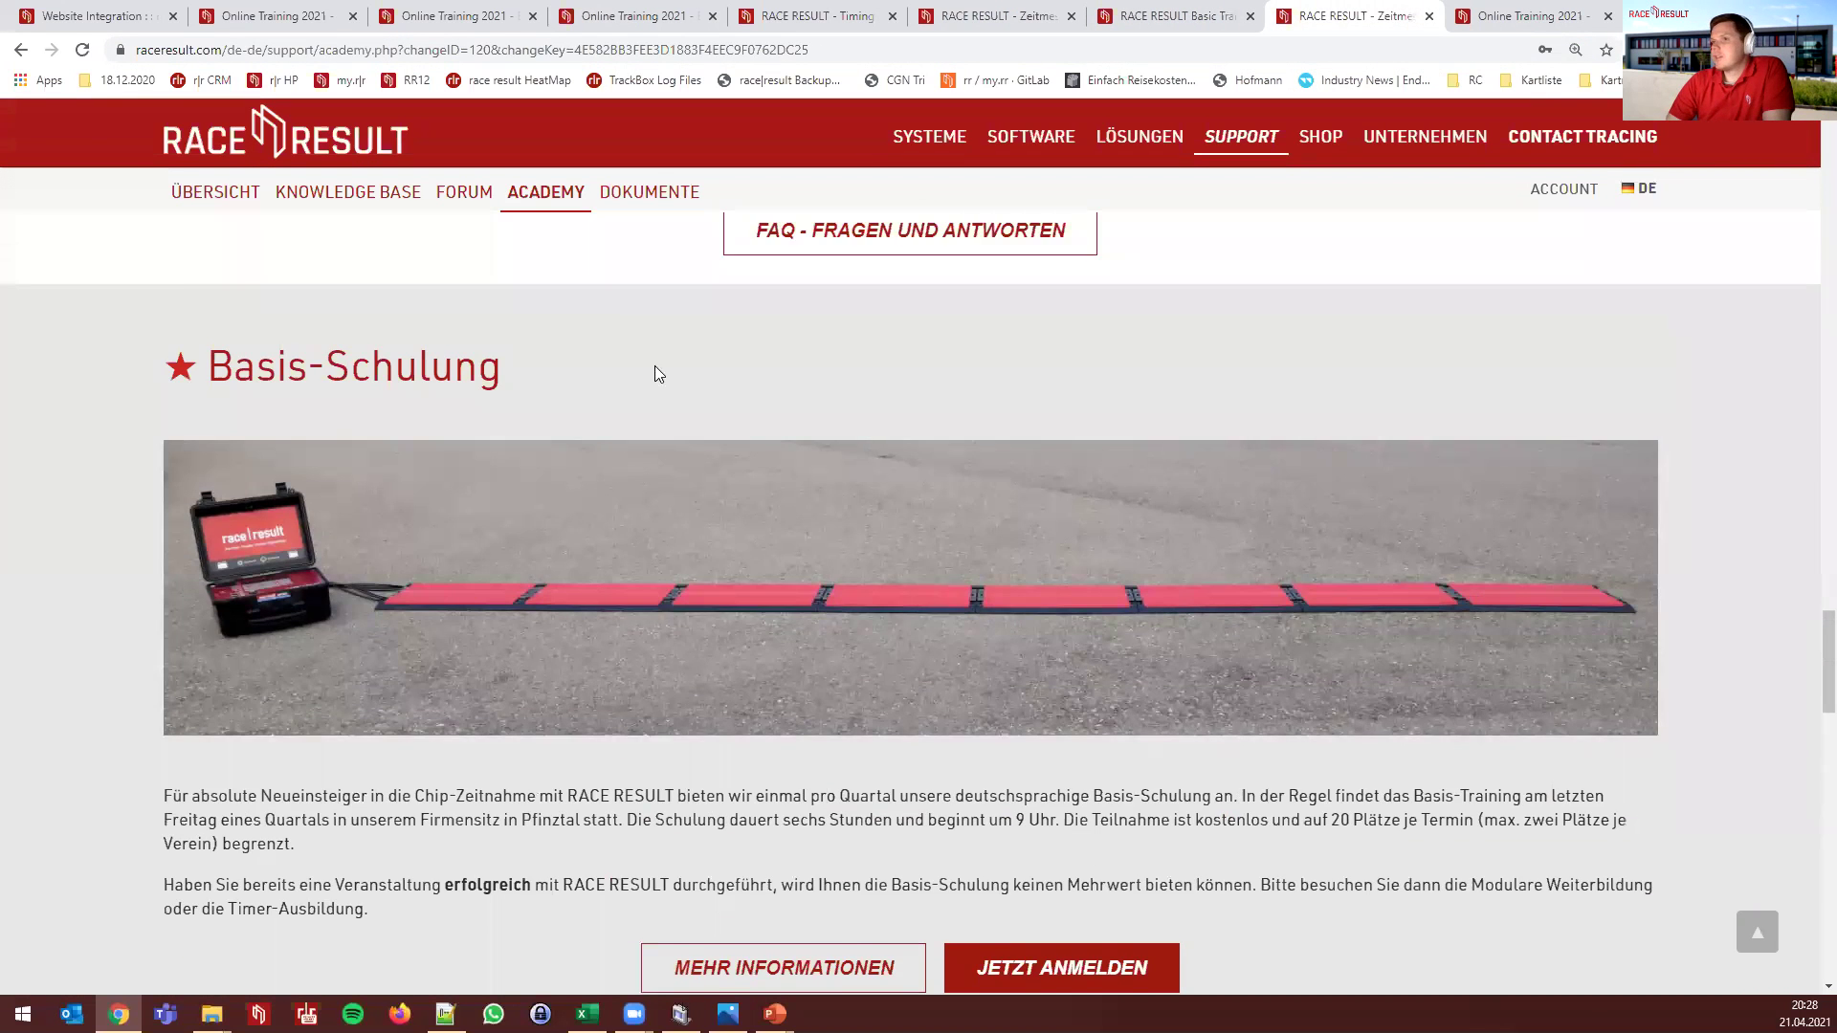
scroll(812, 496, down, 9)
scroll(852, 429, down, 1)
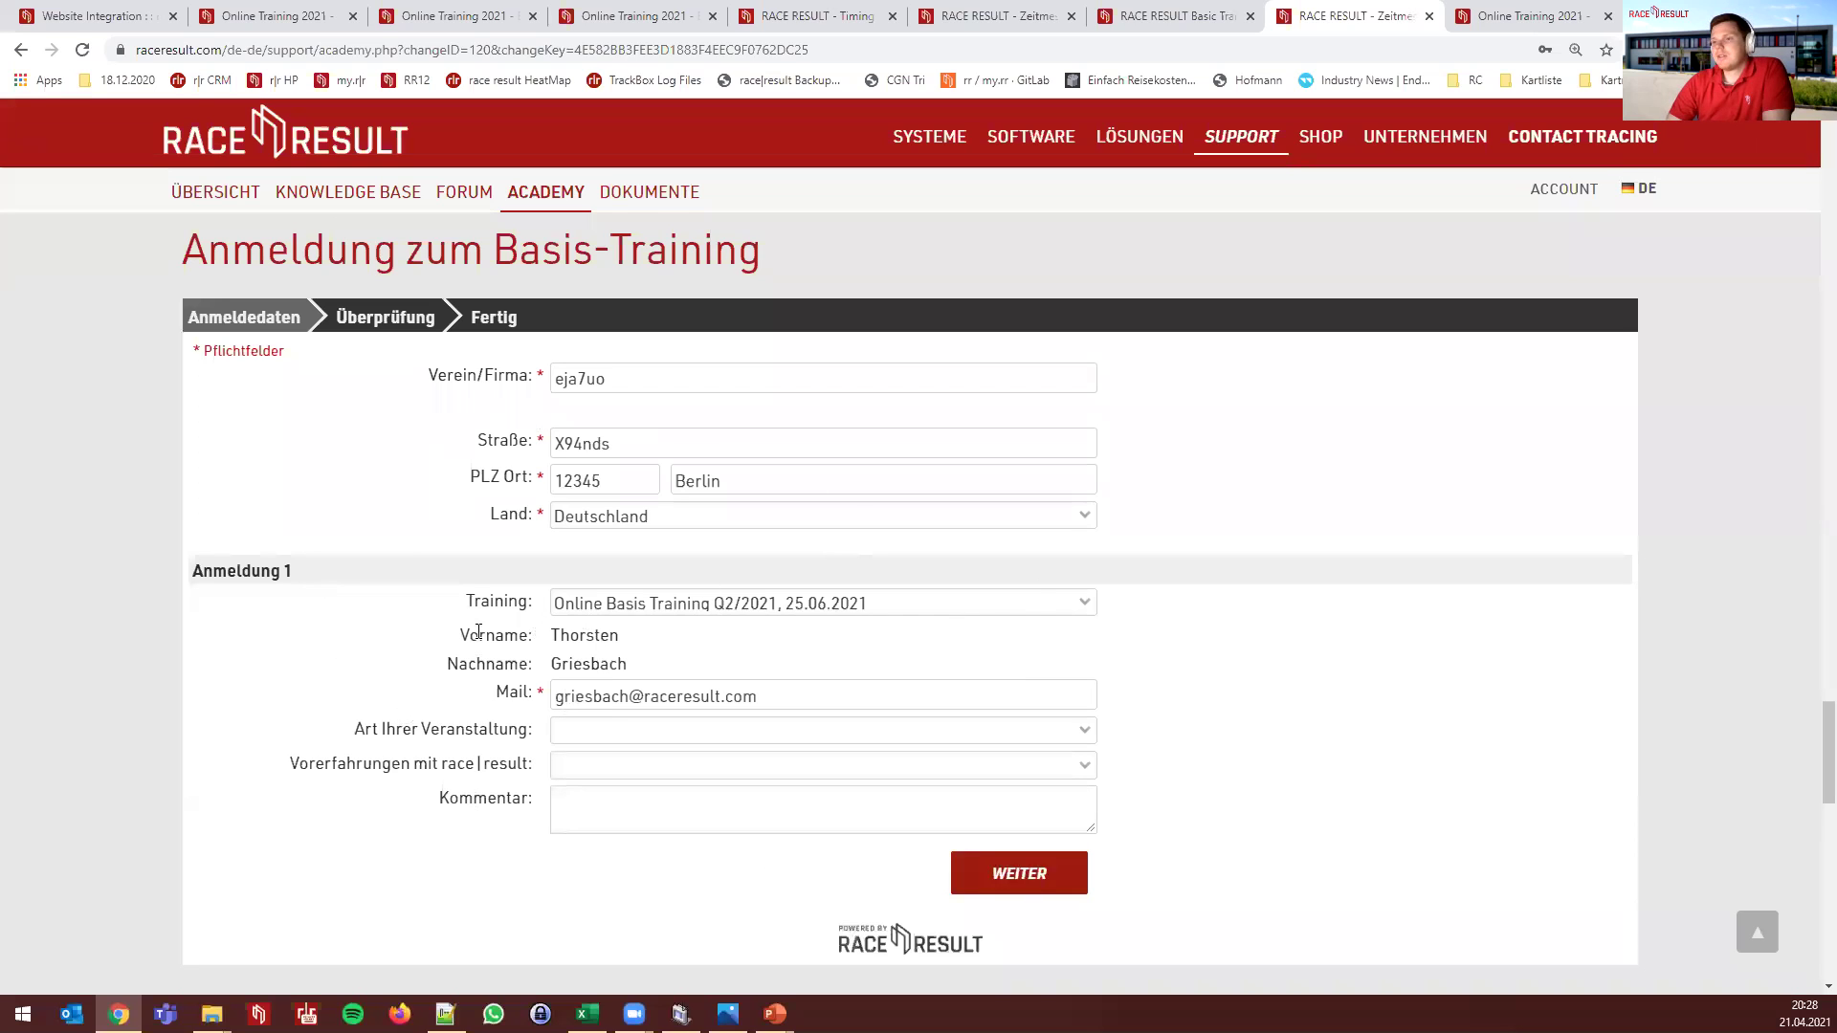
Highlight the Academy page's base address up to academy.php, followed by the changeID and changeKey parameters after it
click(434, 52)
click(434, 52)
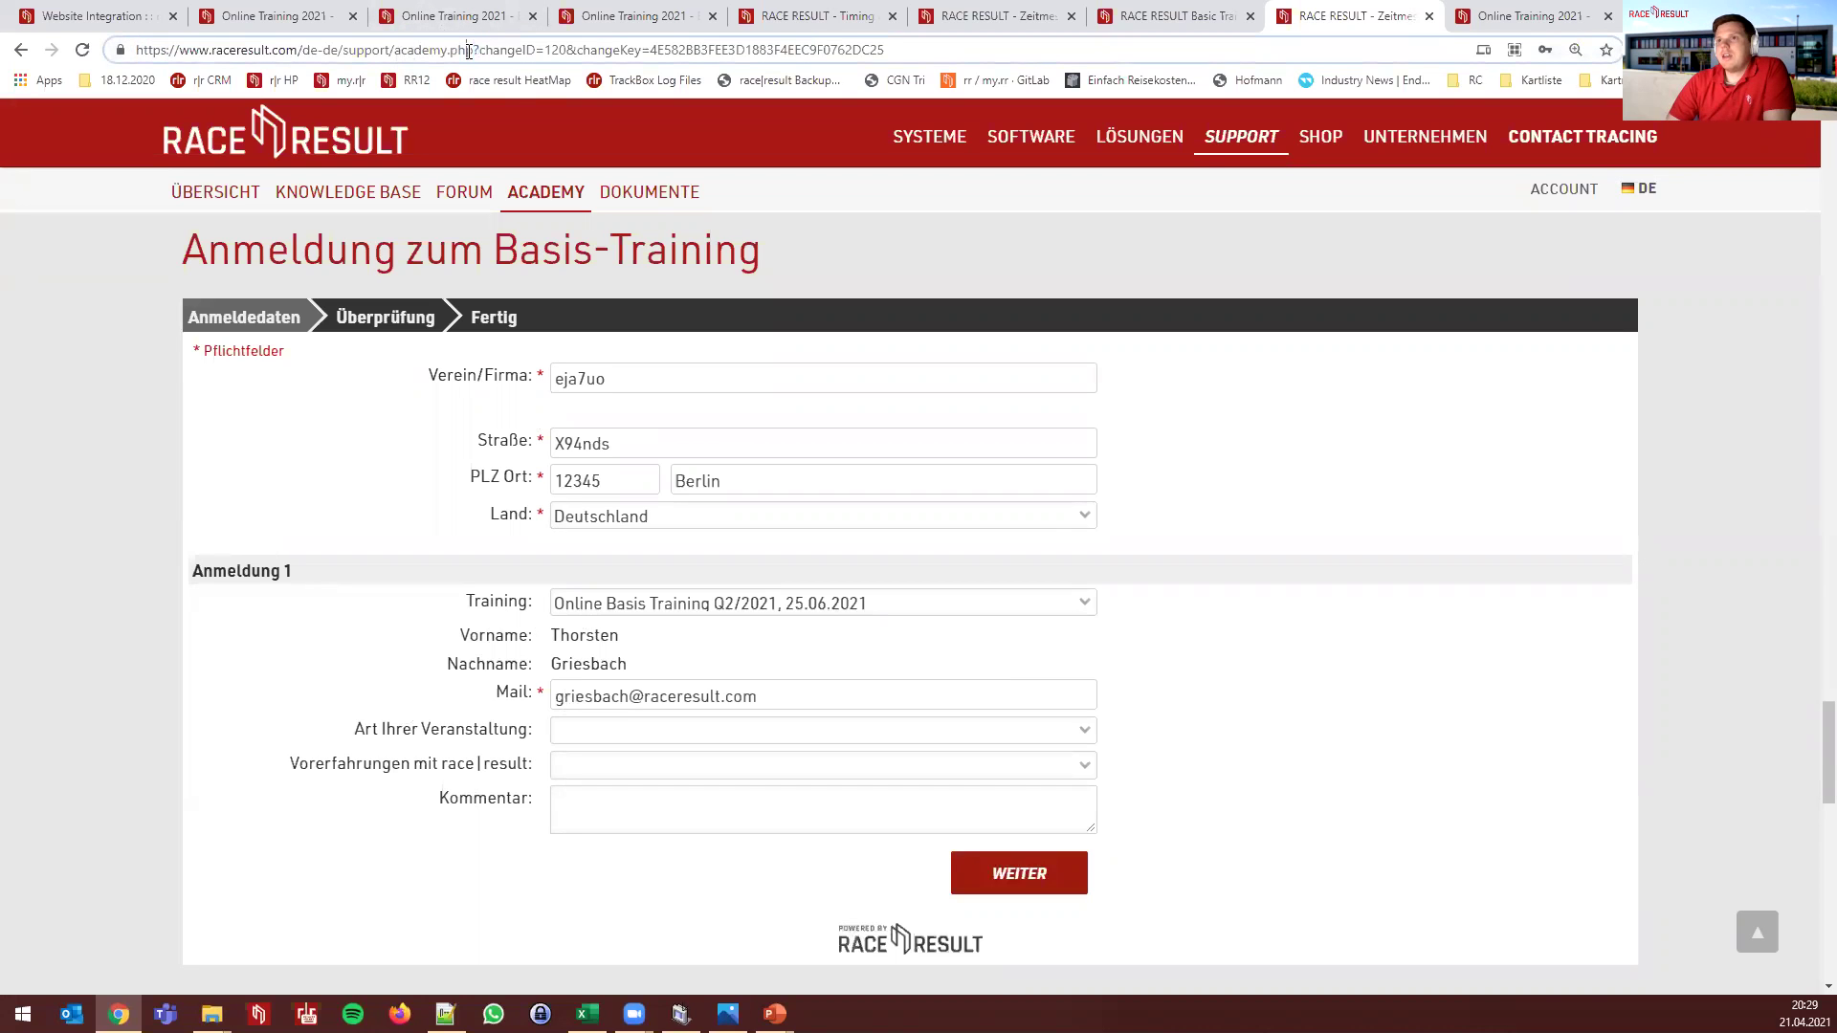
key(shift+Left)
key(shift+Left)
key(shift+Left)
key(shift+Left)
key(shift+Left)
key(shift+Left)
key(shift+Left)
key(shift+Left)
key(shift+Left)
key(shift+Left)
key(shift+Left)
key(shift+Left)
key(shift+Left)
key(shift+Left)
key(shift+Left)
key(shift+Left)
key(shift+Left)
key(shift+Left)
key(shift+Left)
key(shift+Left)
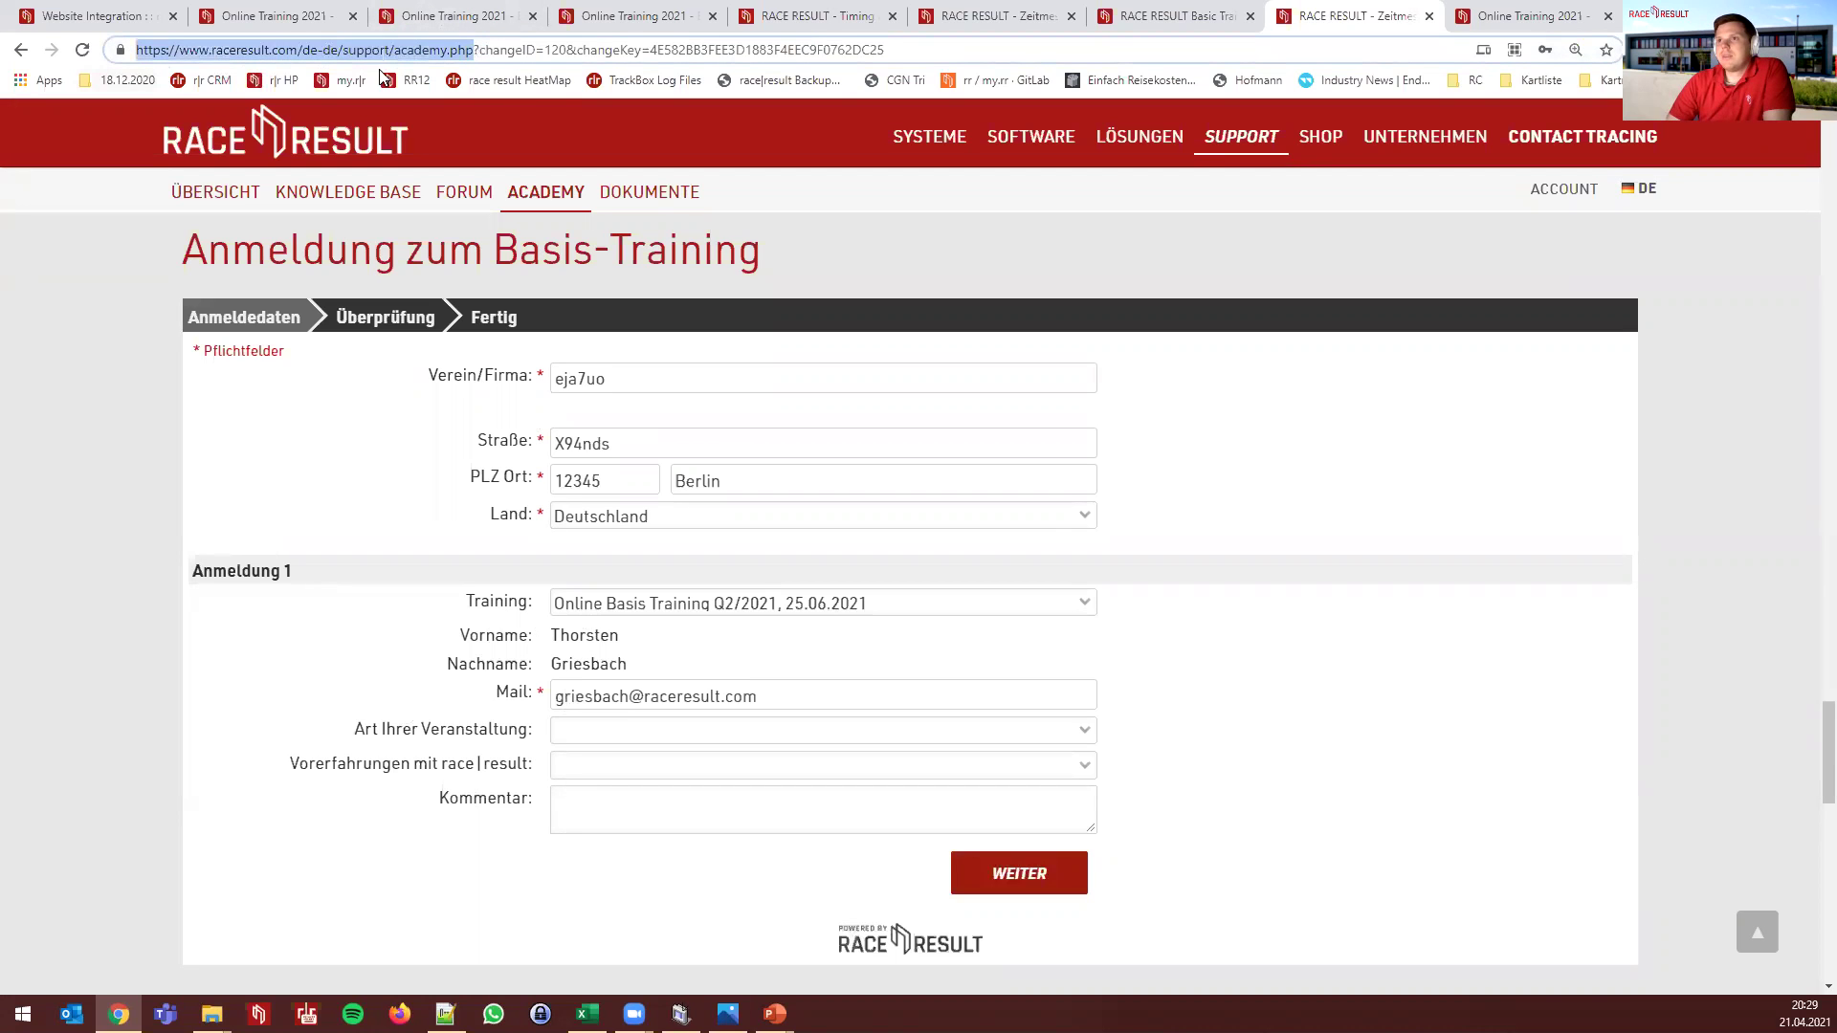
drag(475, 49, 944, 52)
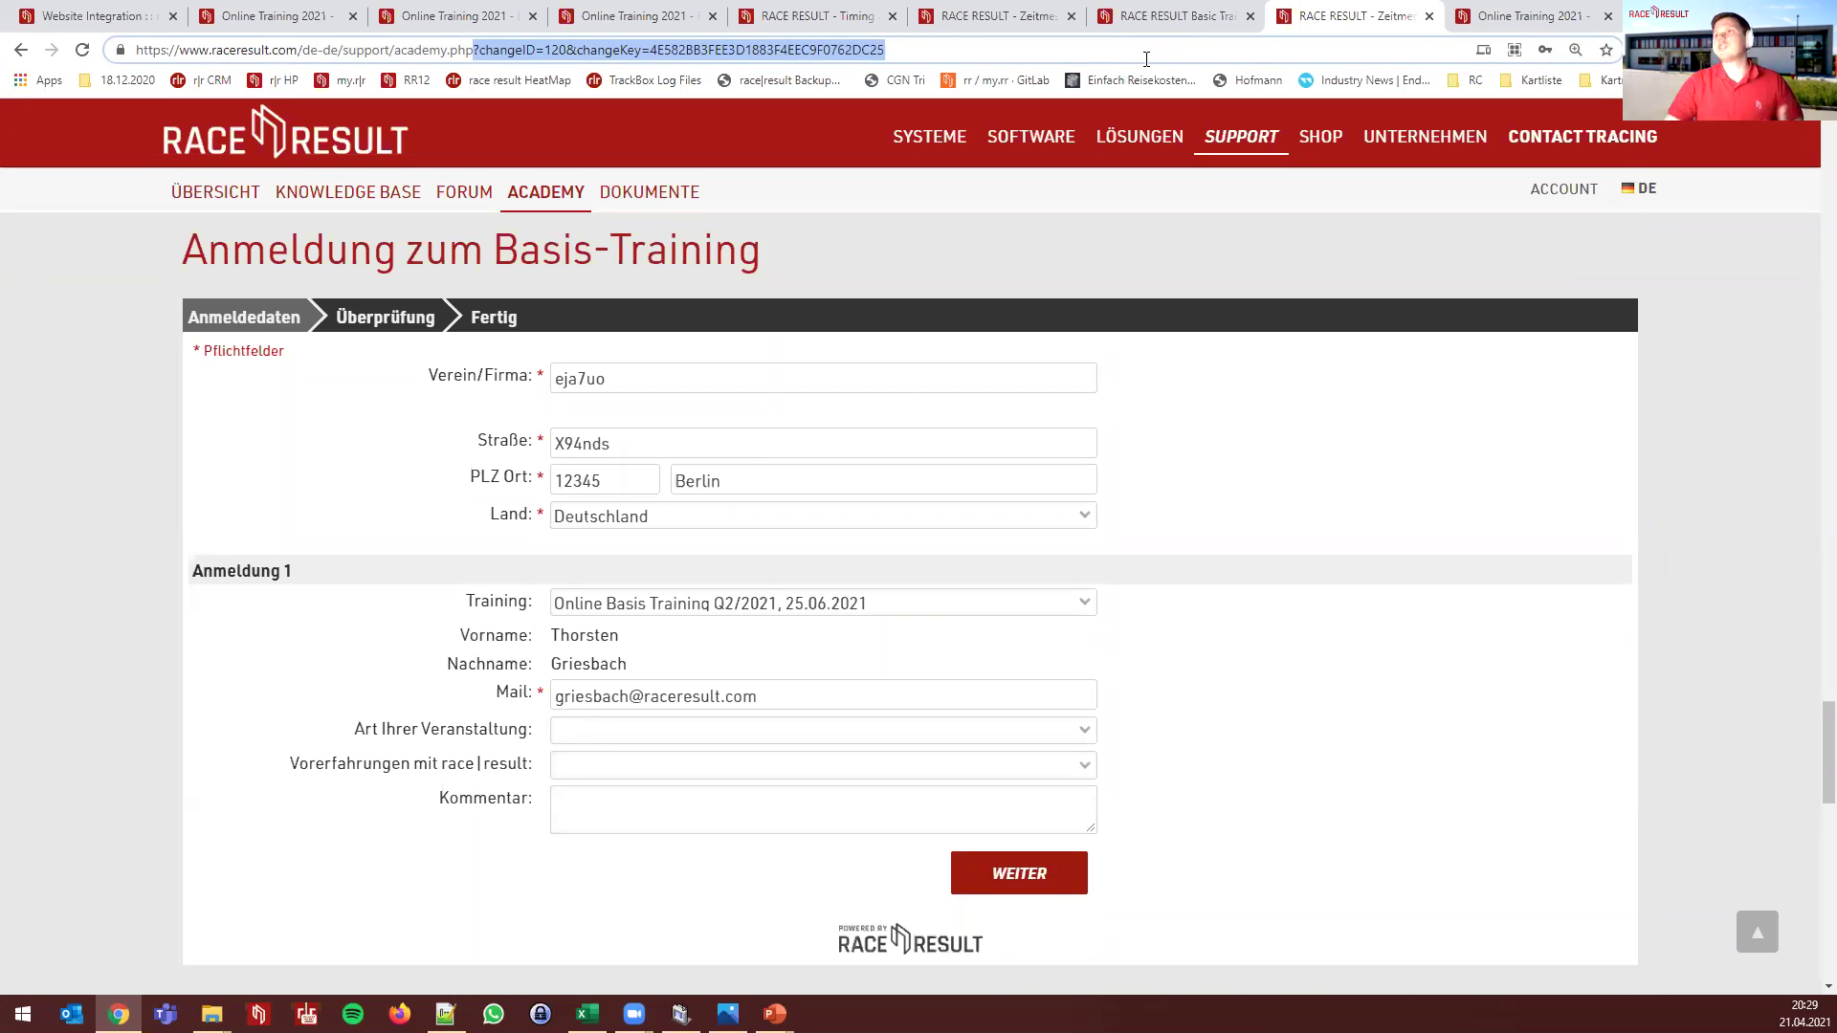
Return to the event's Main Window and open the User Defined Fields/Fcts. in Participants Data
click(120, 19)
click(495, 146)
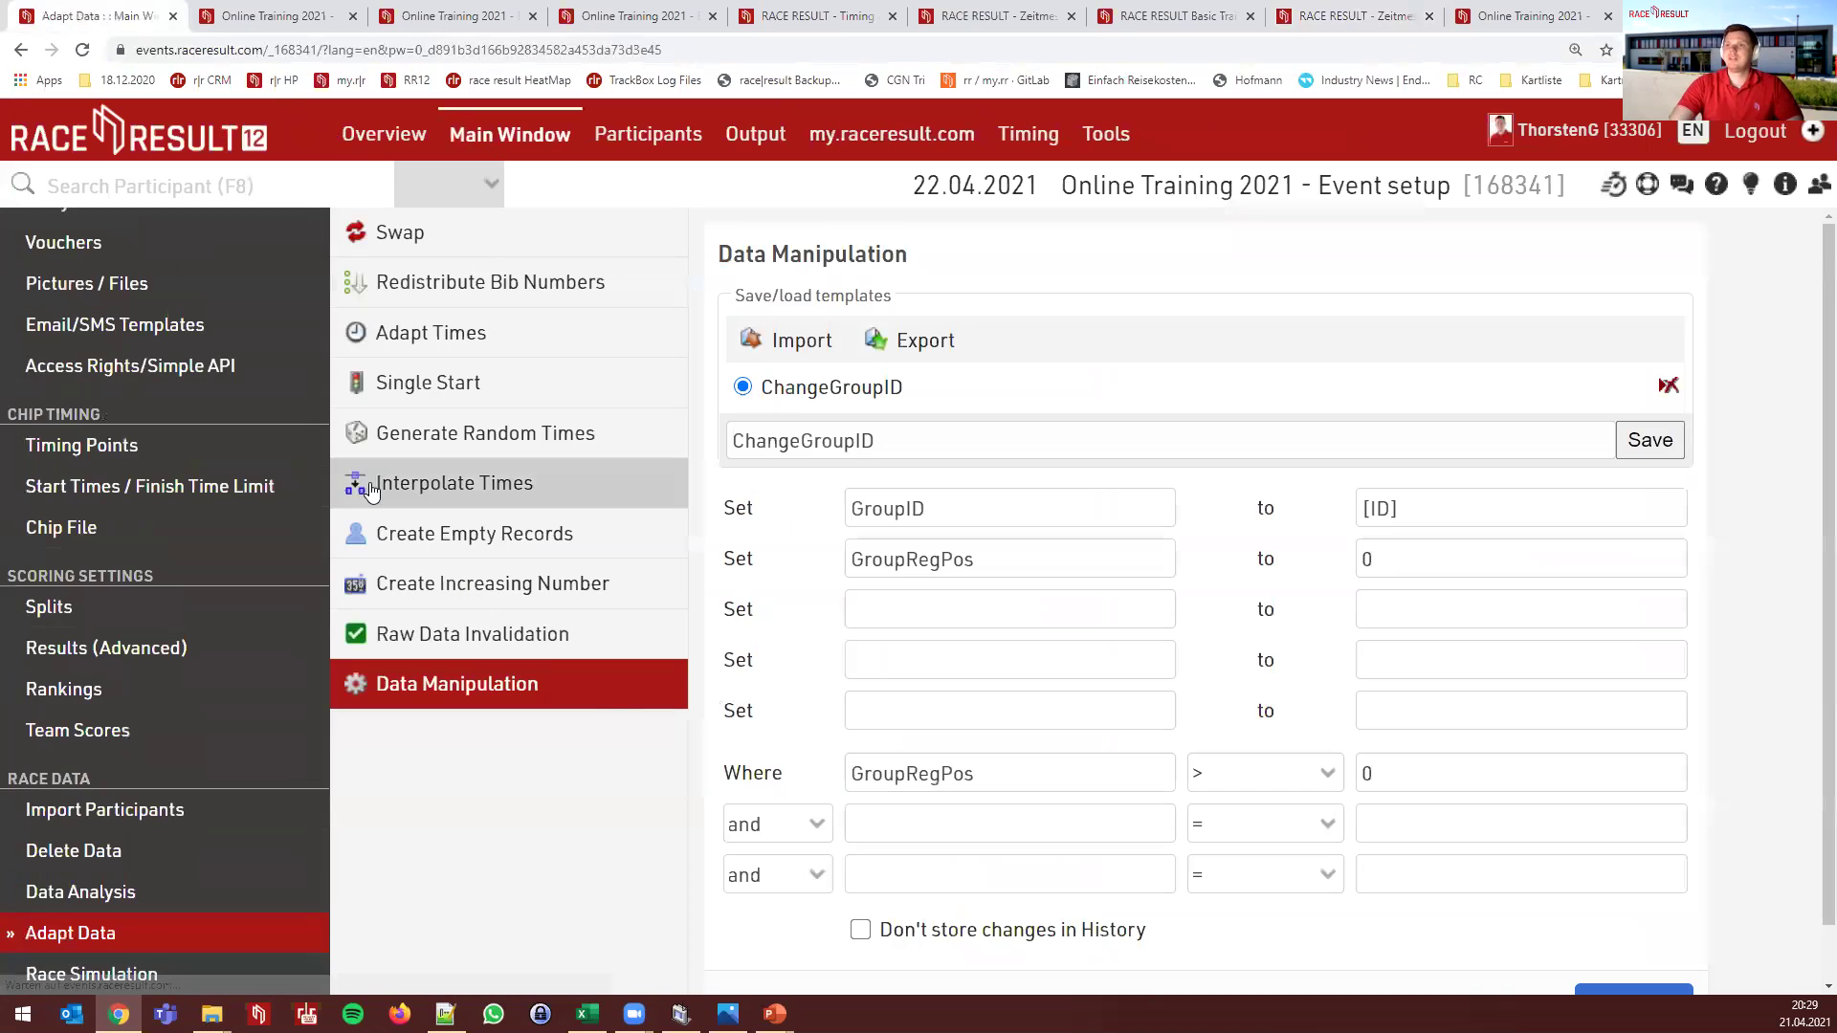
scroll(172, 508, up, 3)
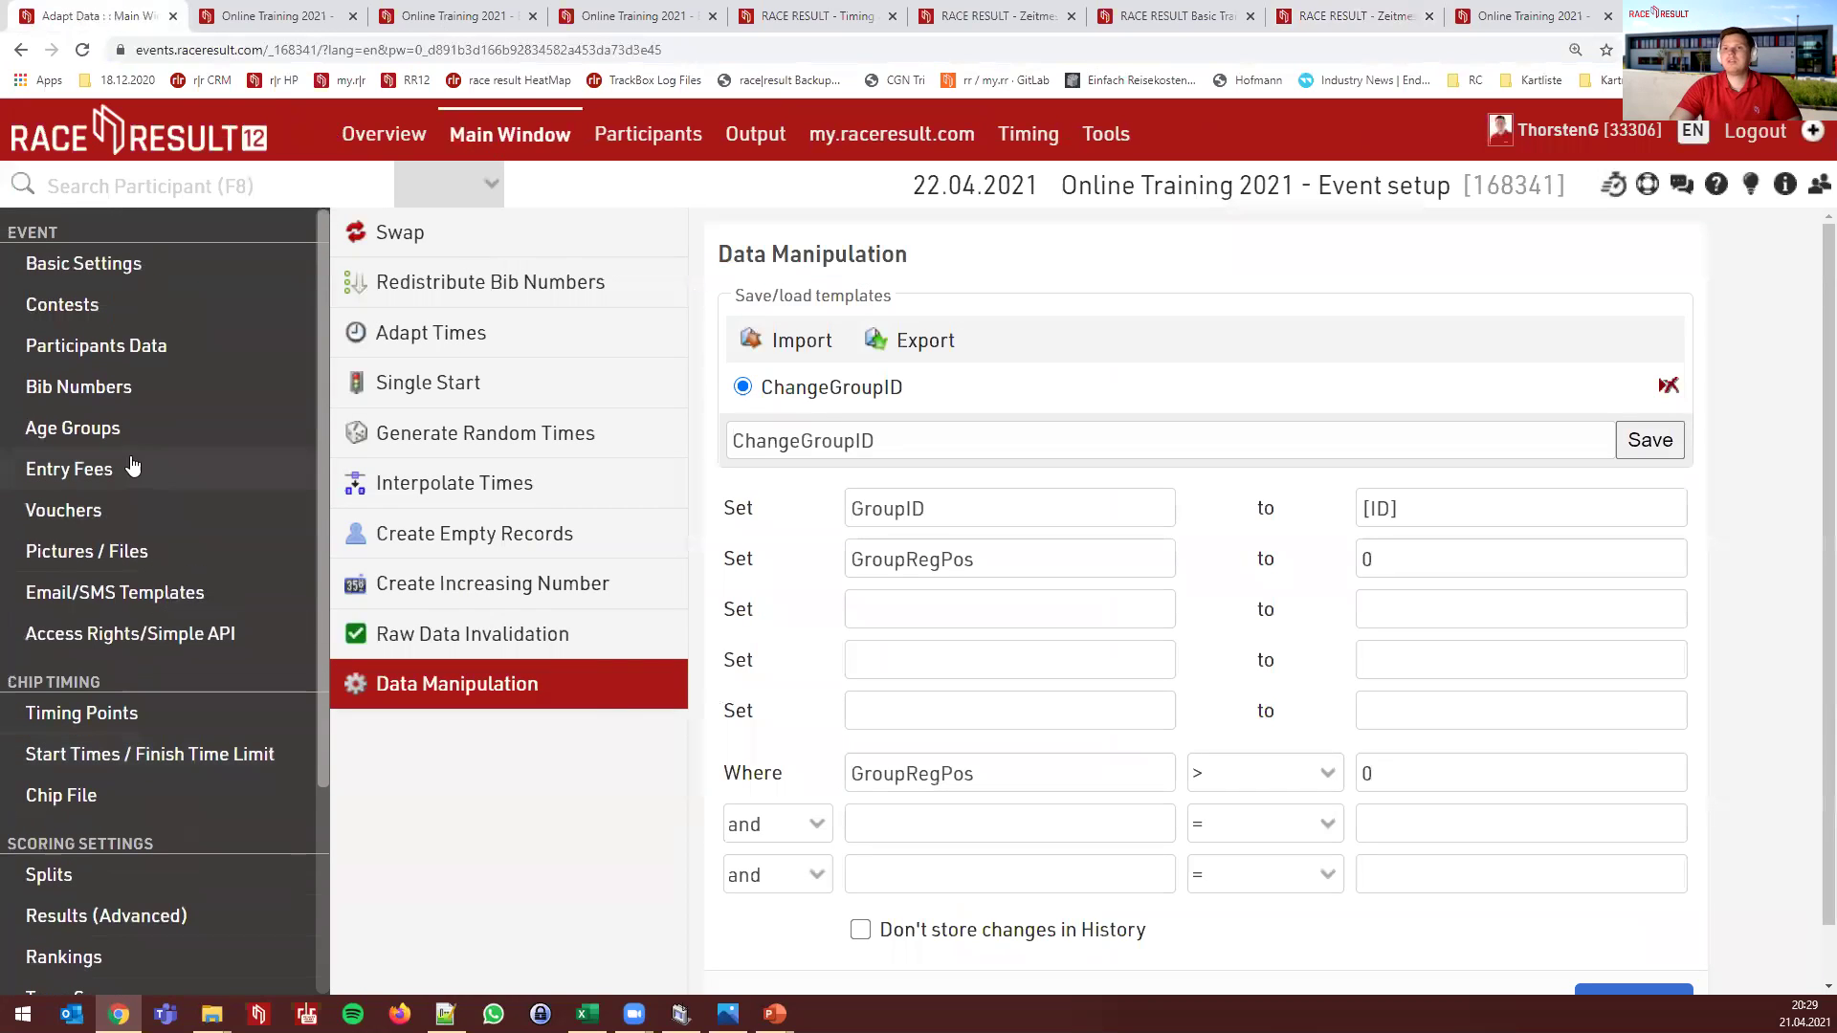
click(101, 346)
click(434, 337)
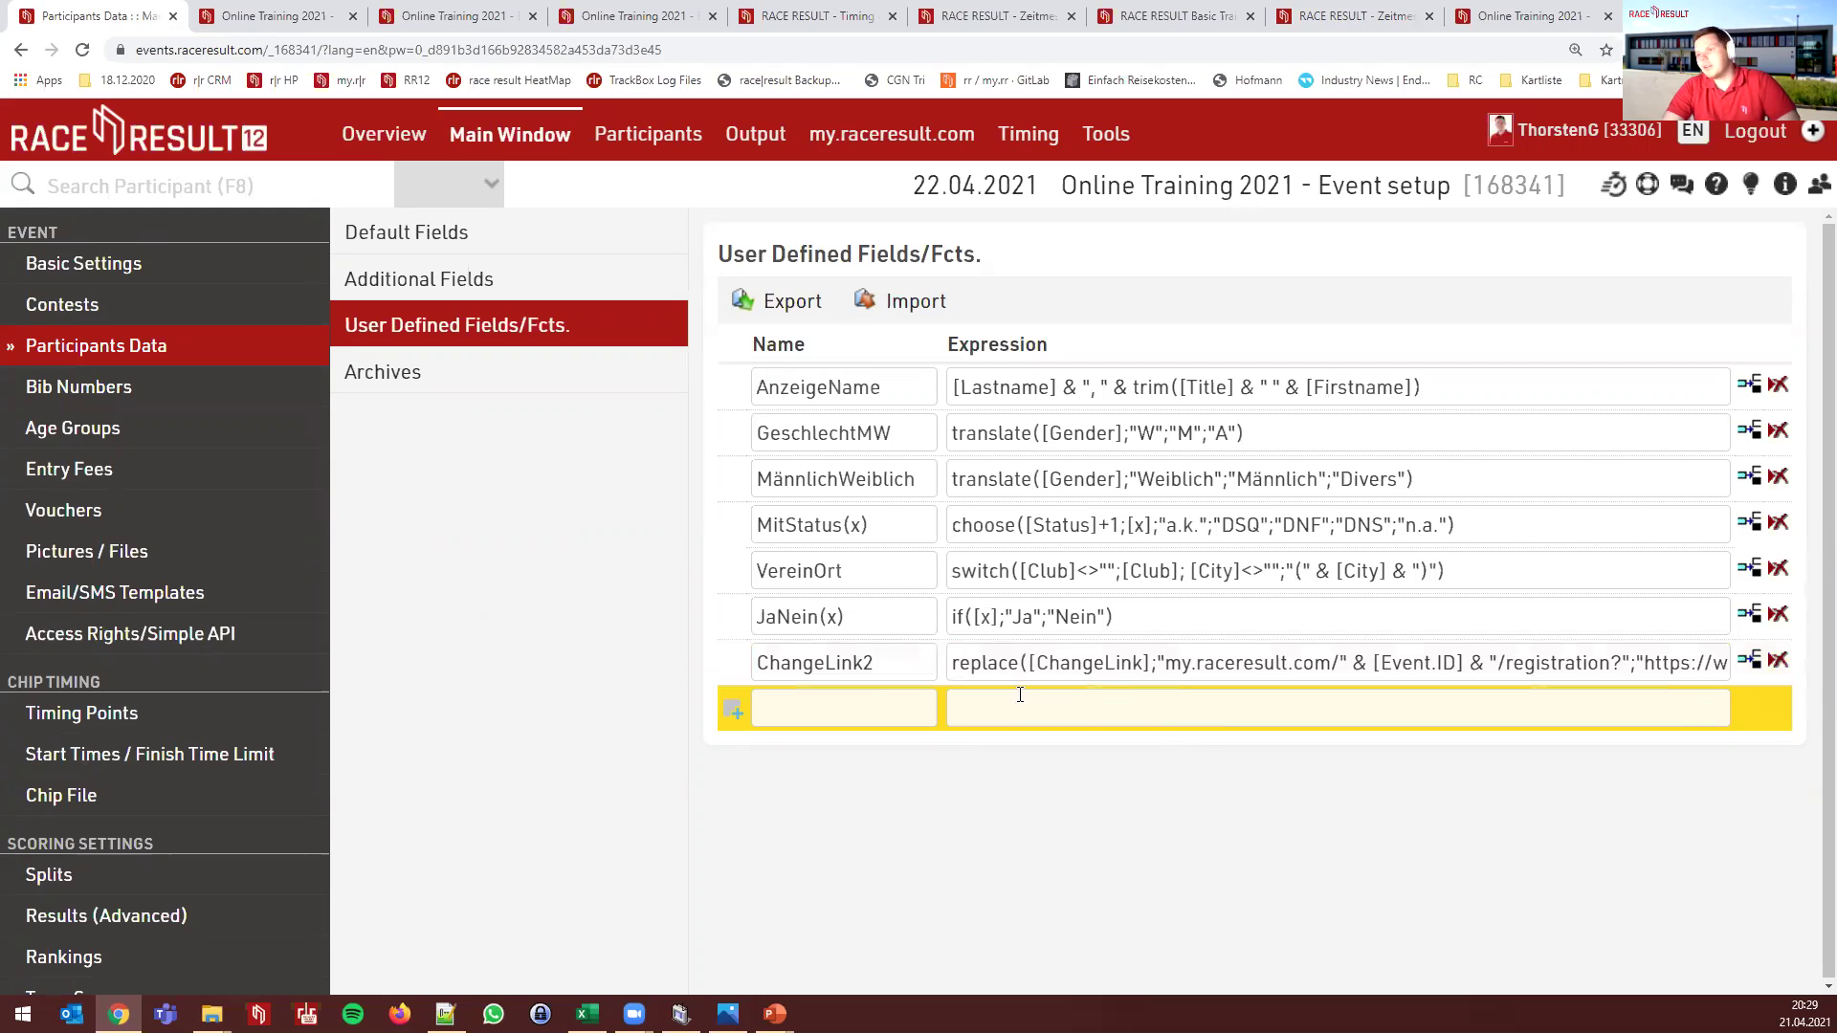
Highlight the replace function and the search text my.raceresult.com/" & [Event.ID] & "/registration? in the ChangeLink2 expression
drag(955, 665, 1025, 662)
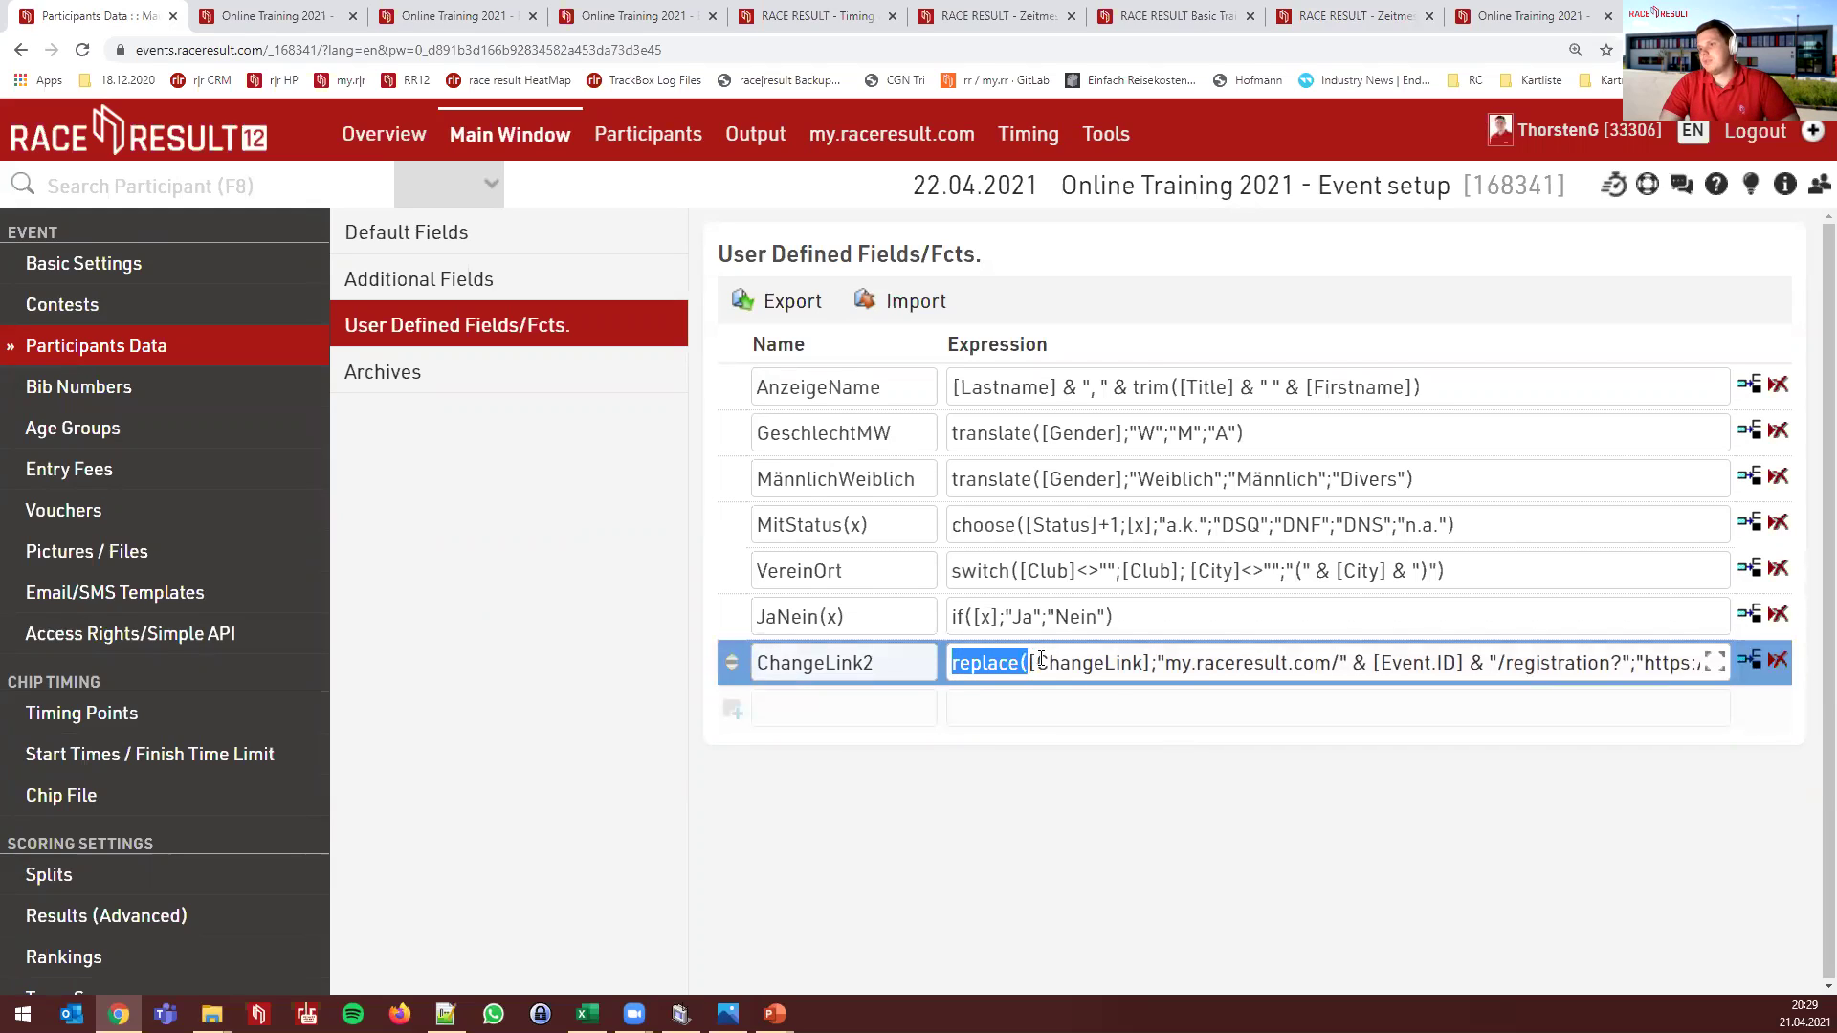
click(1041, 663)
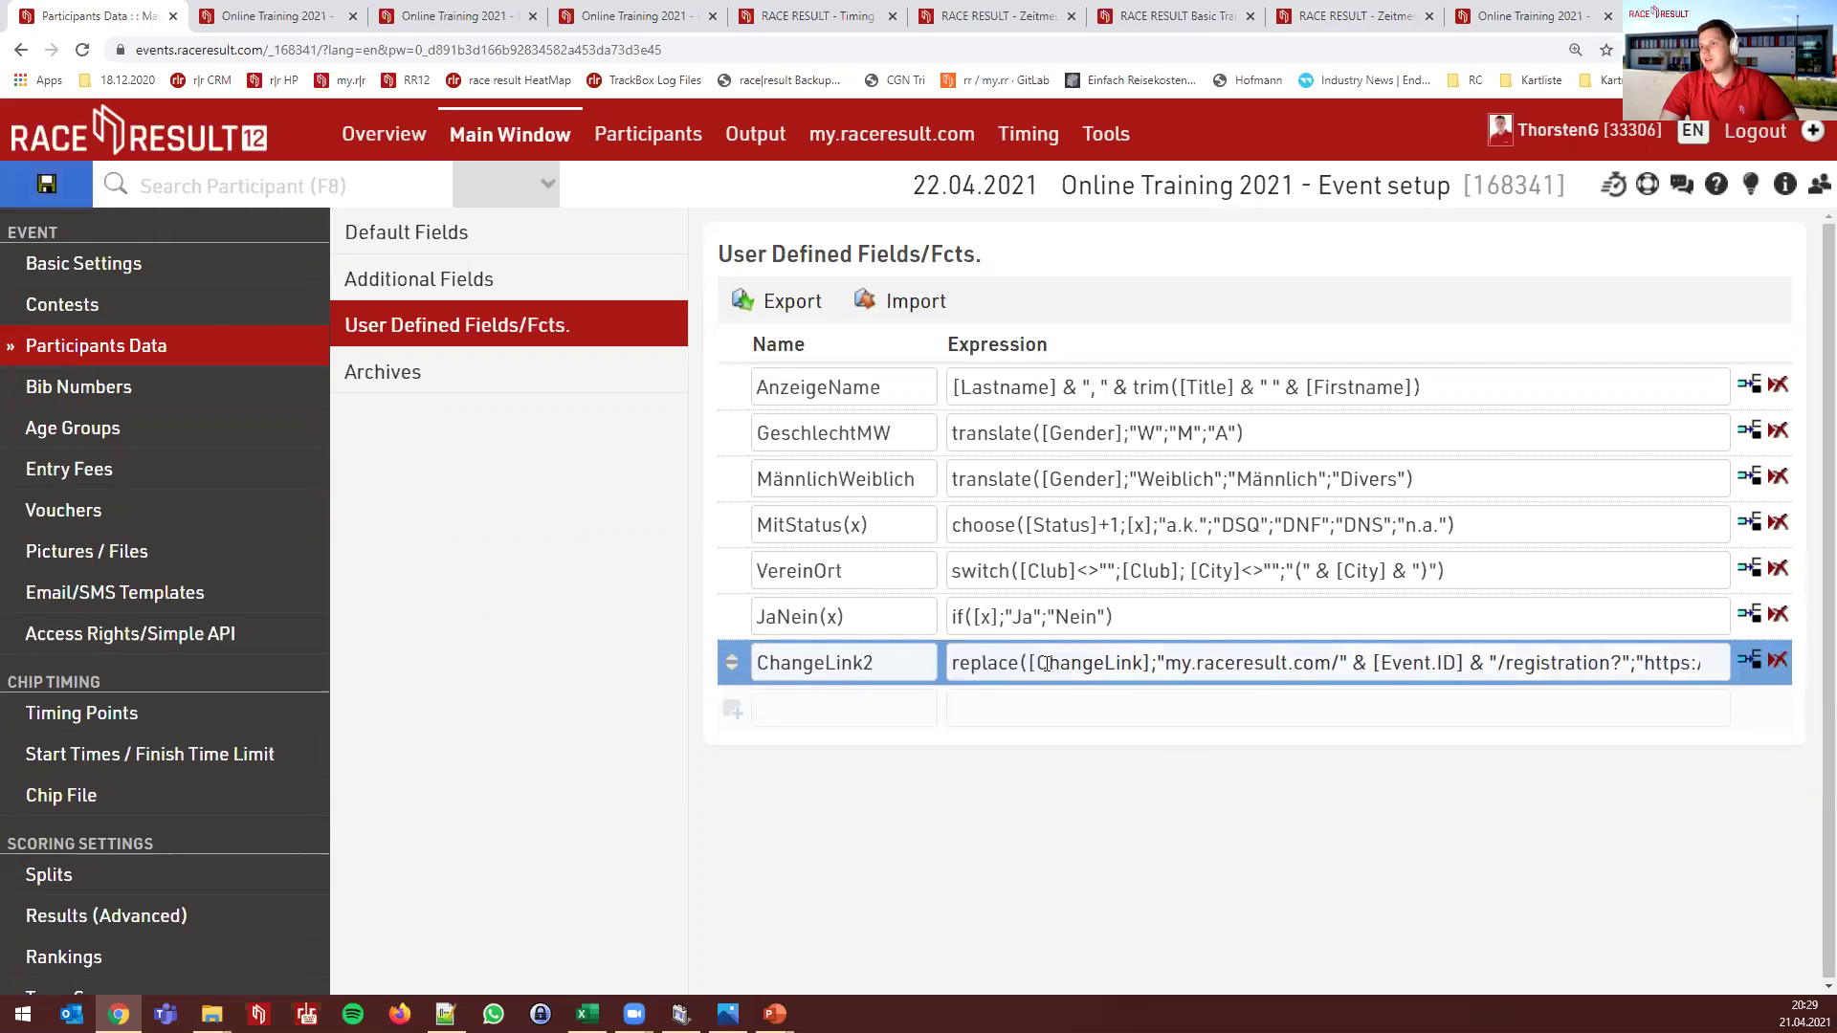
drag(1108, 664, 1617, 668)
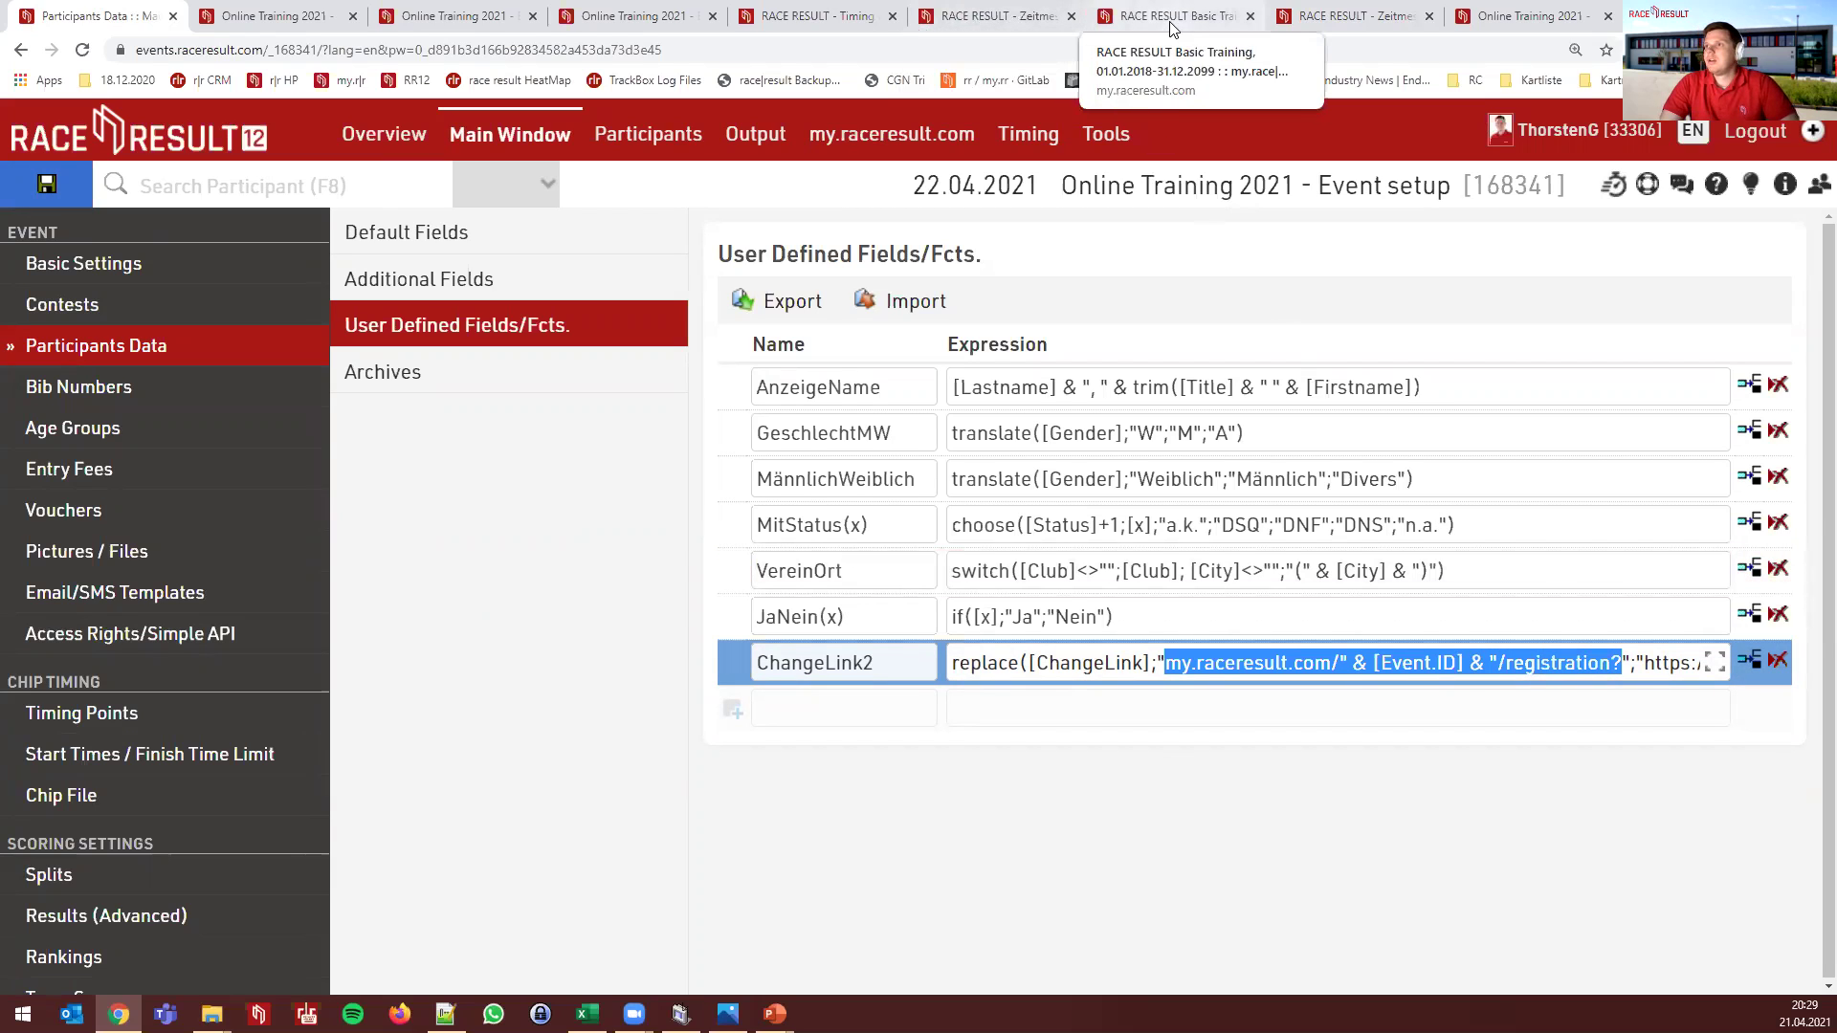
Return to the participant's self service form, remove everything after "registration?" from its address and load the page
click(1026, 21)
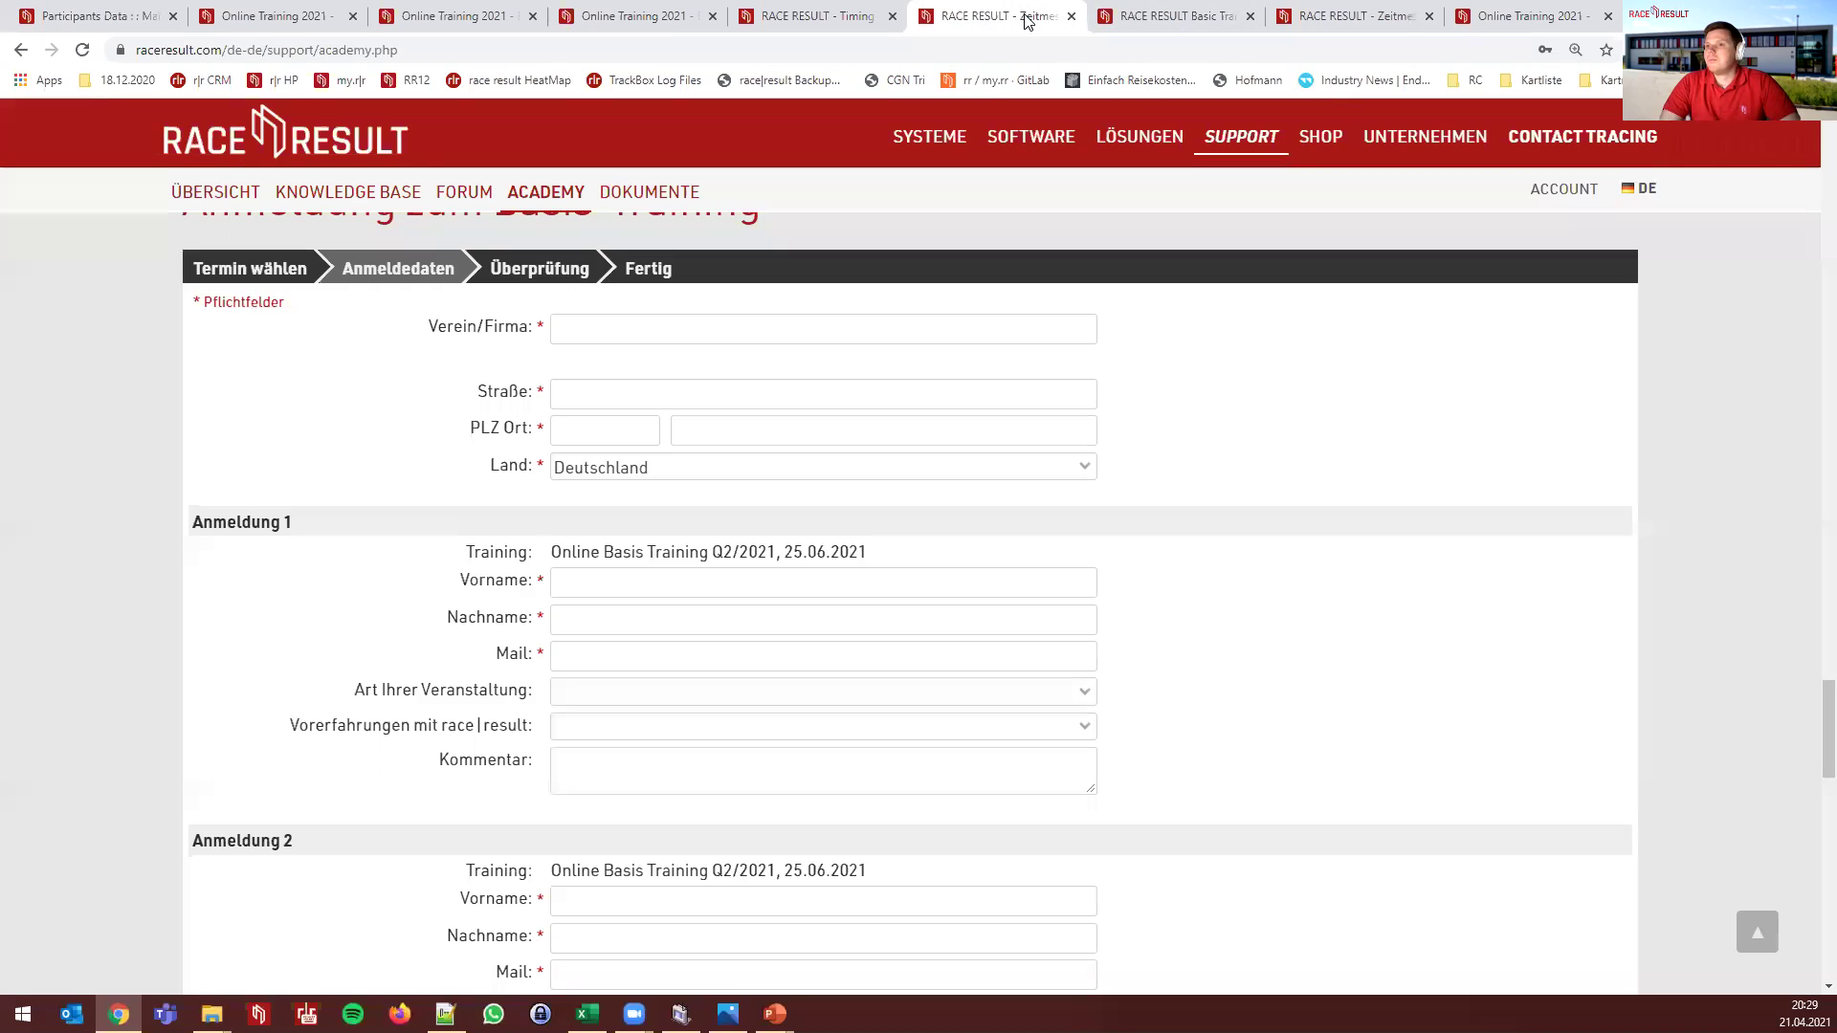
scroll(1075, 458, up, 2)
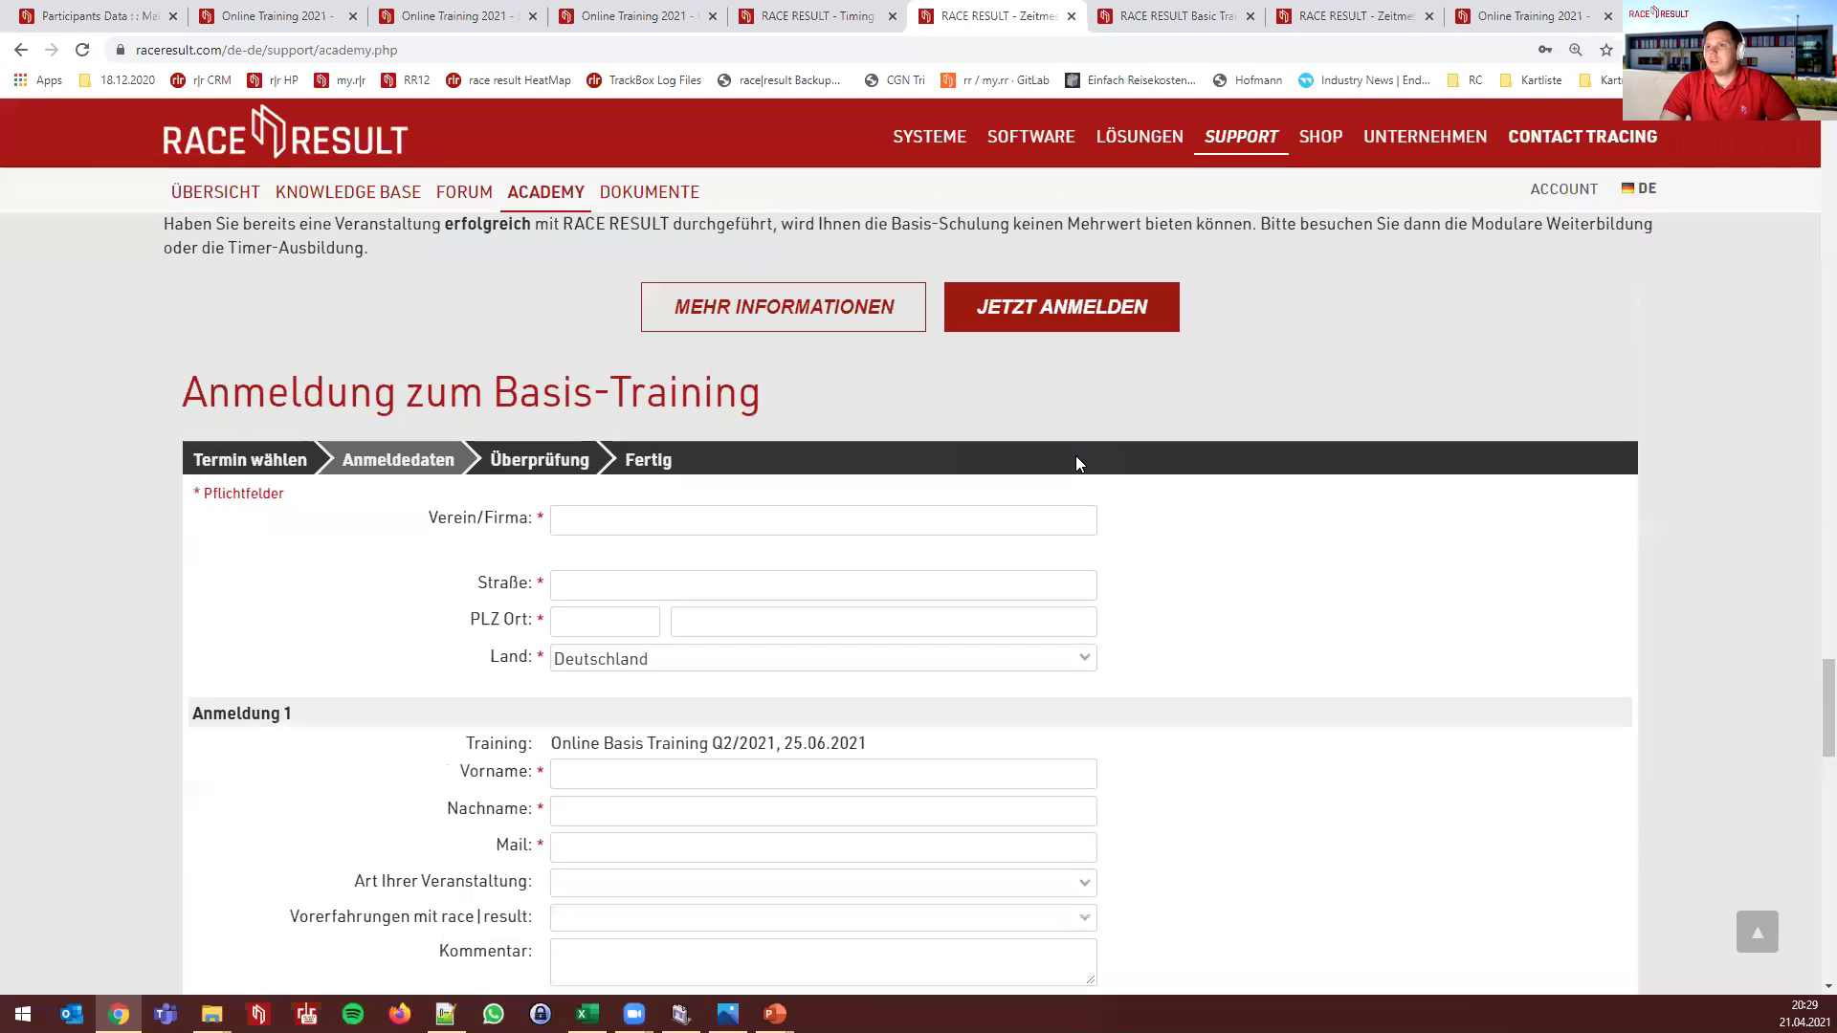
click(804, 11)
click(622, 15)
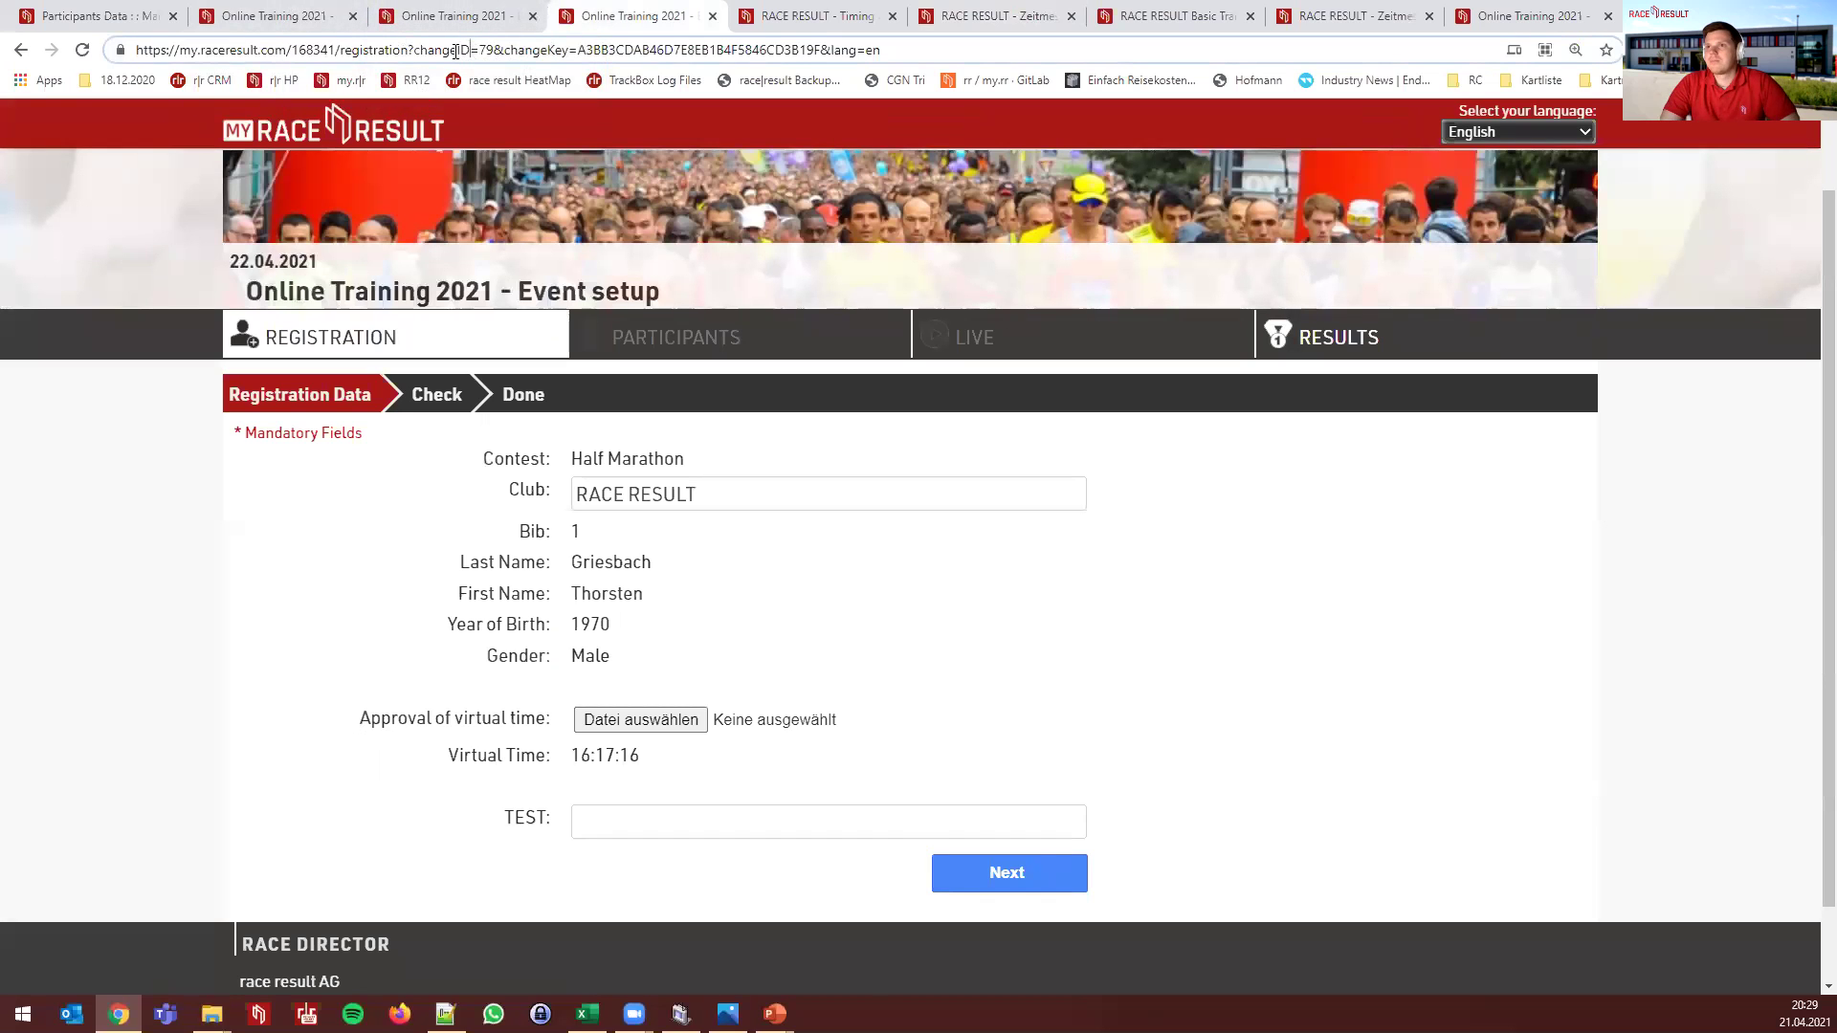
drag(418, 50, 881, 50)
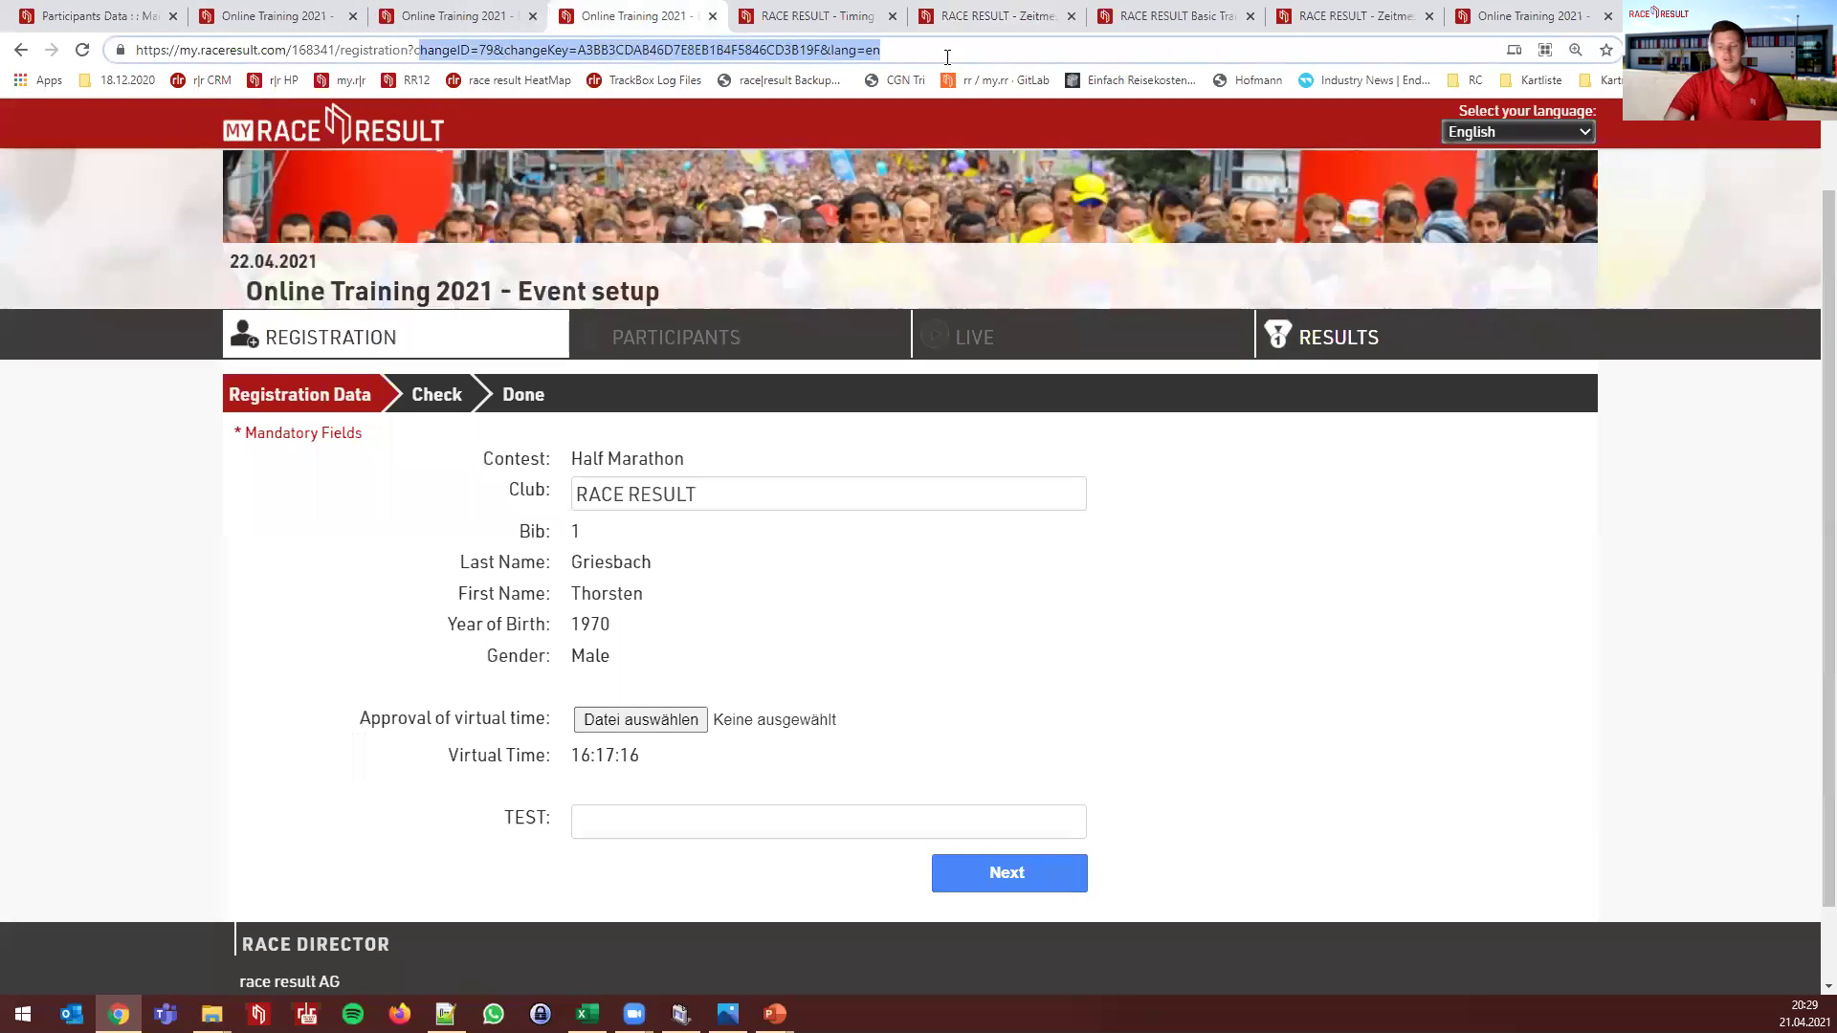
key(shift+Left)
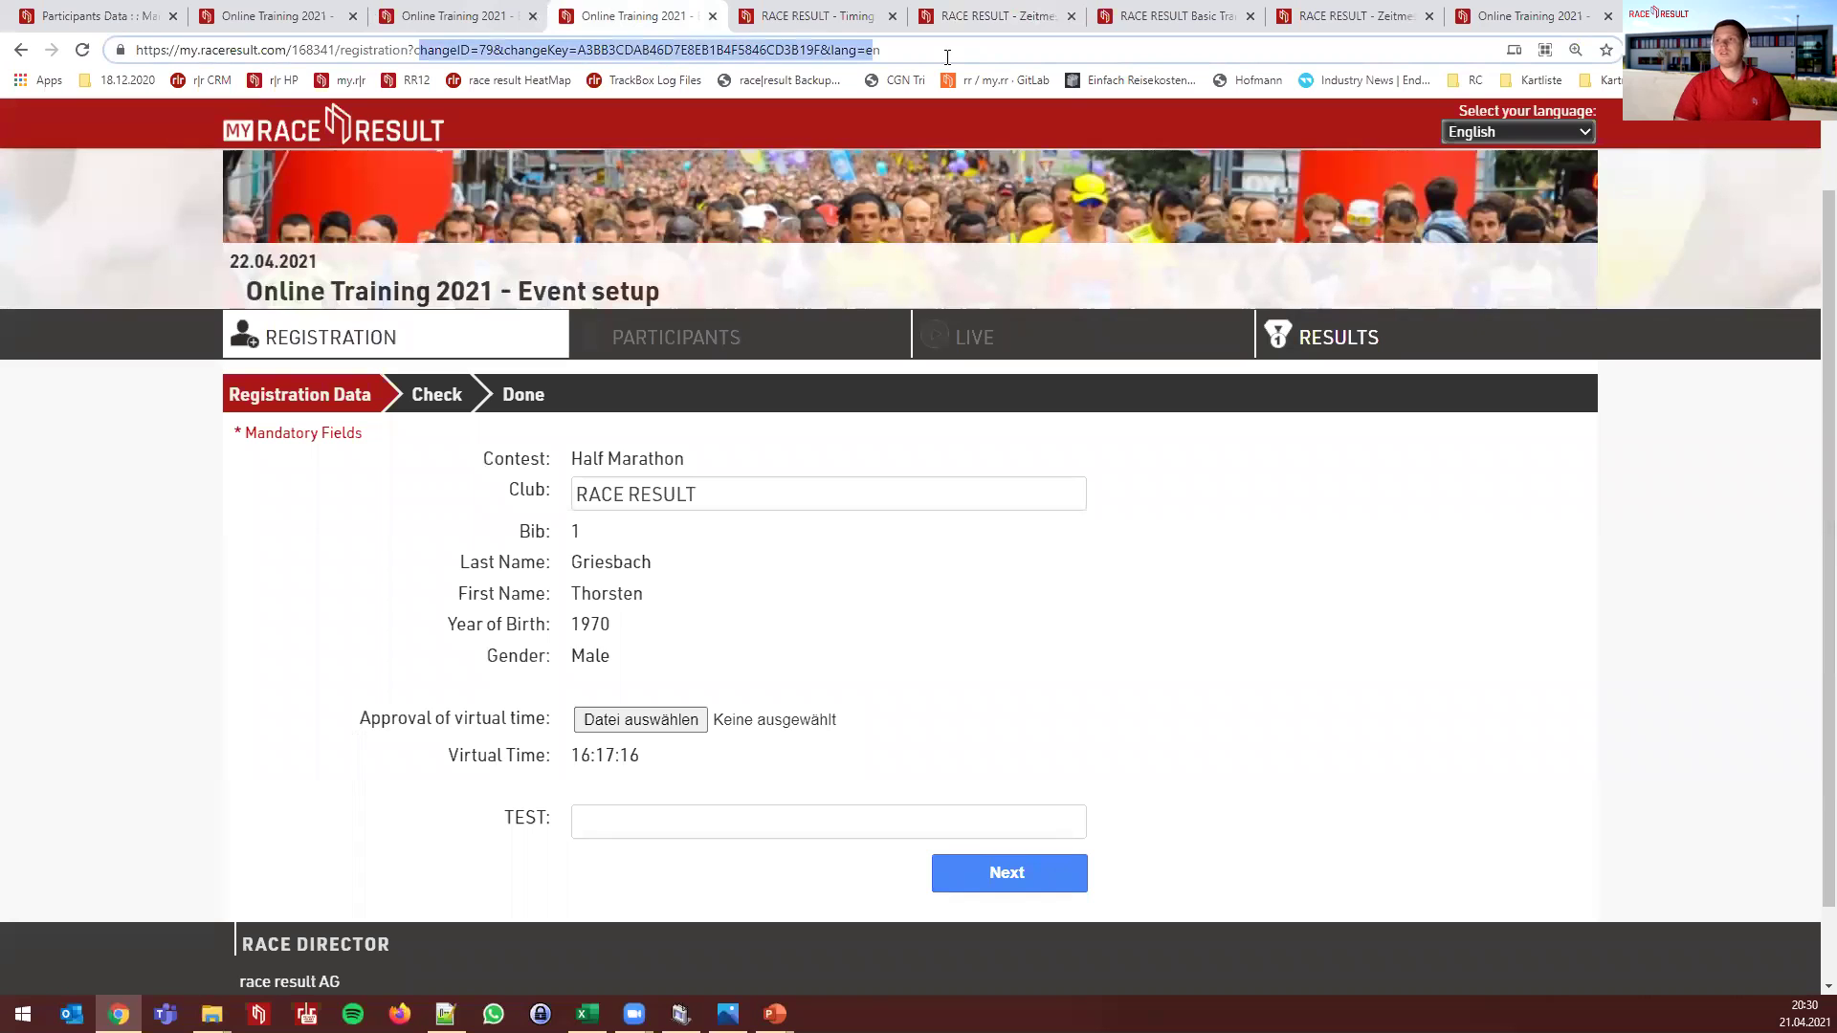
key(End)
key(ctrl+shift+Left)
key(ctrl+shift+Left)
key(ctrl+shift+Left)
key(ctrl+shift+Left)
key(ctrl+shift+Left)
key(ctrl+shift+Left)
key(ctrl+shift+Left)
key(ctrl+shift+Left)
key(ctrl+shift+Right)
key(ctrl+shift+Right)
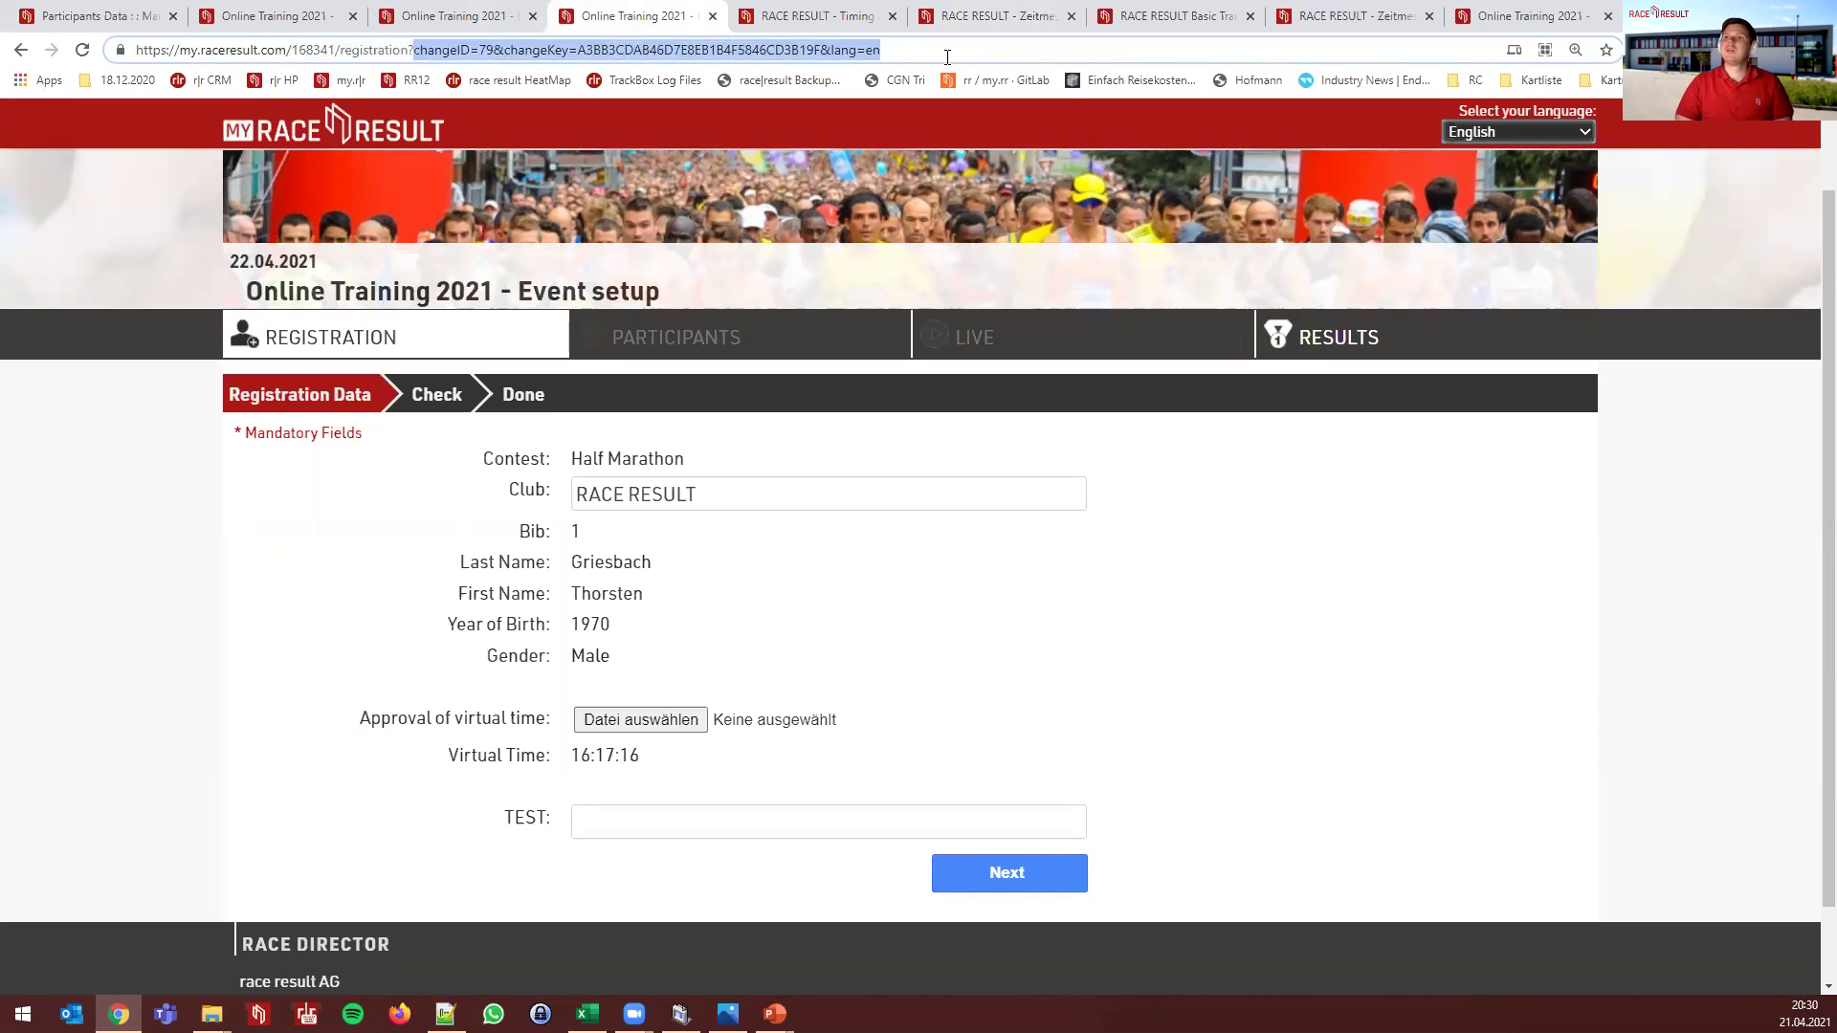
key(BackSpace)
key(Return)
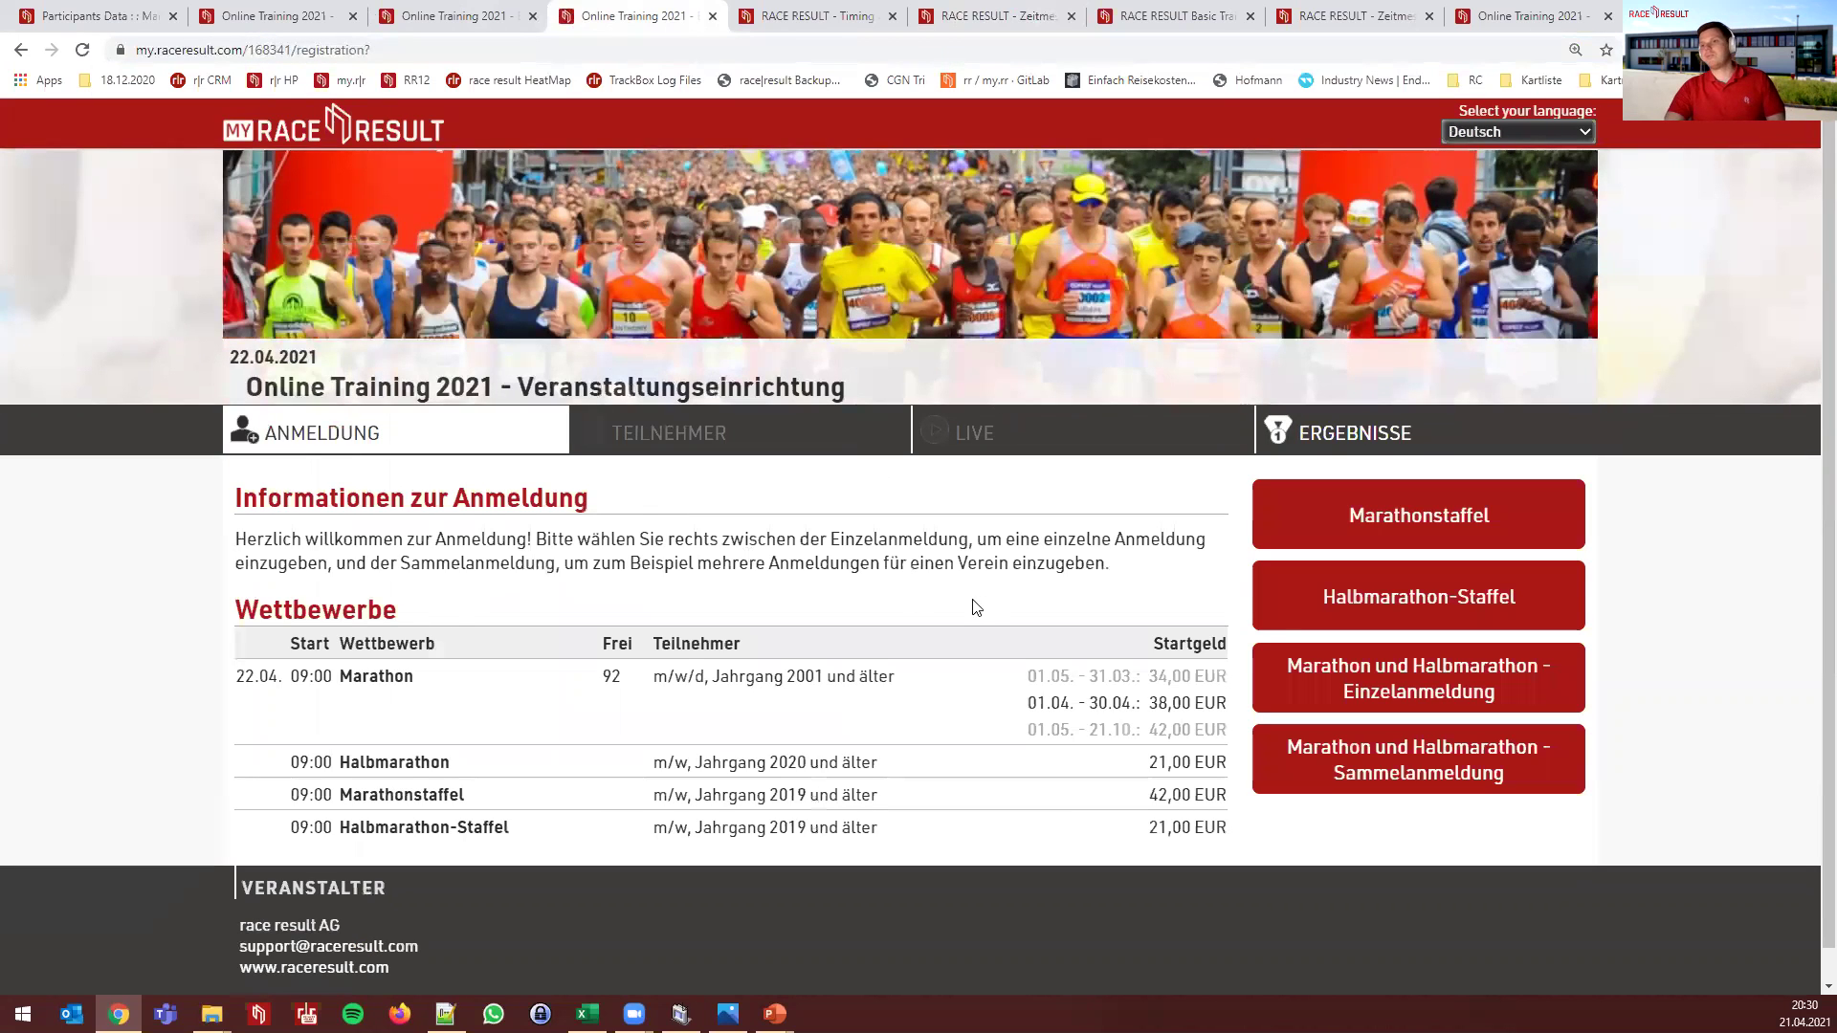
click(378, 53)
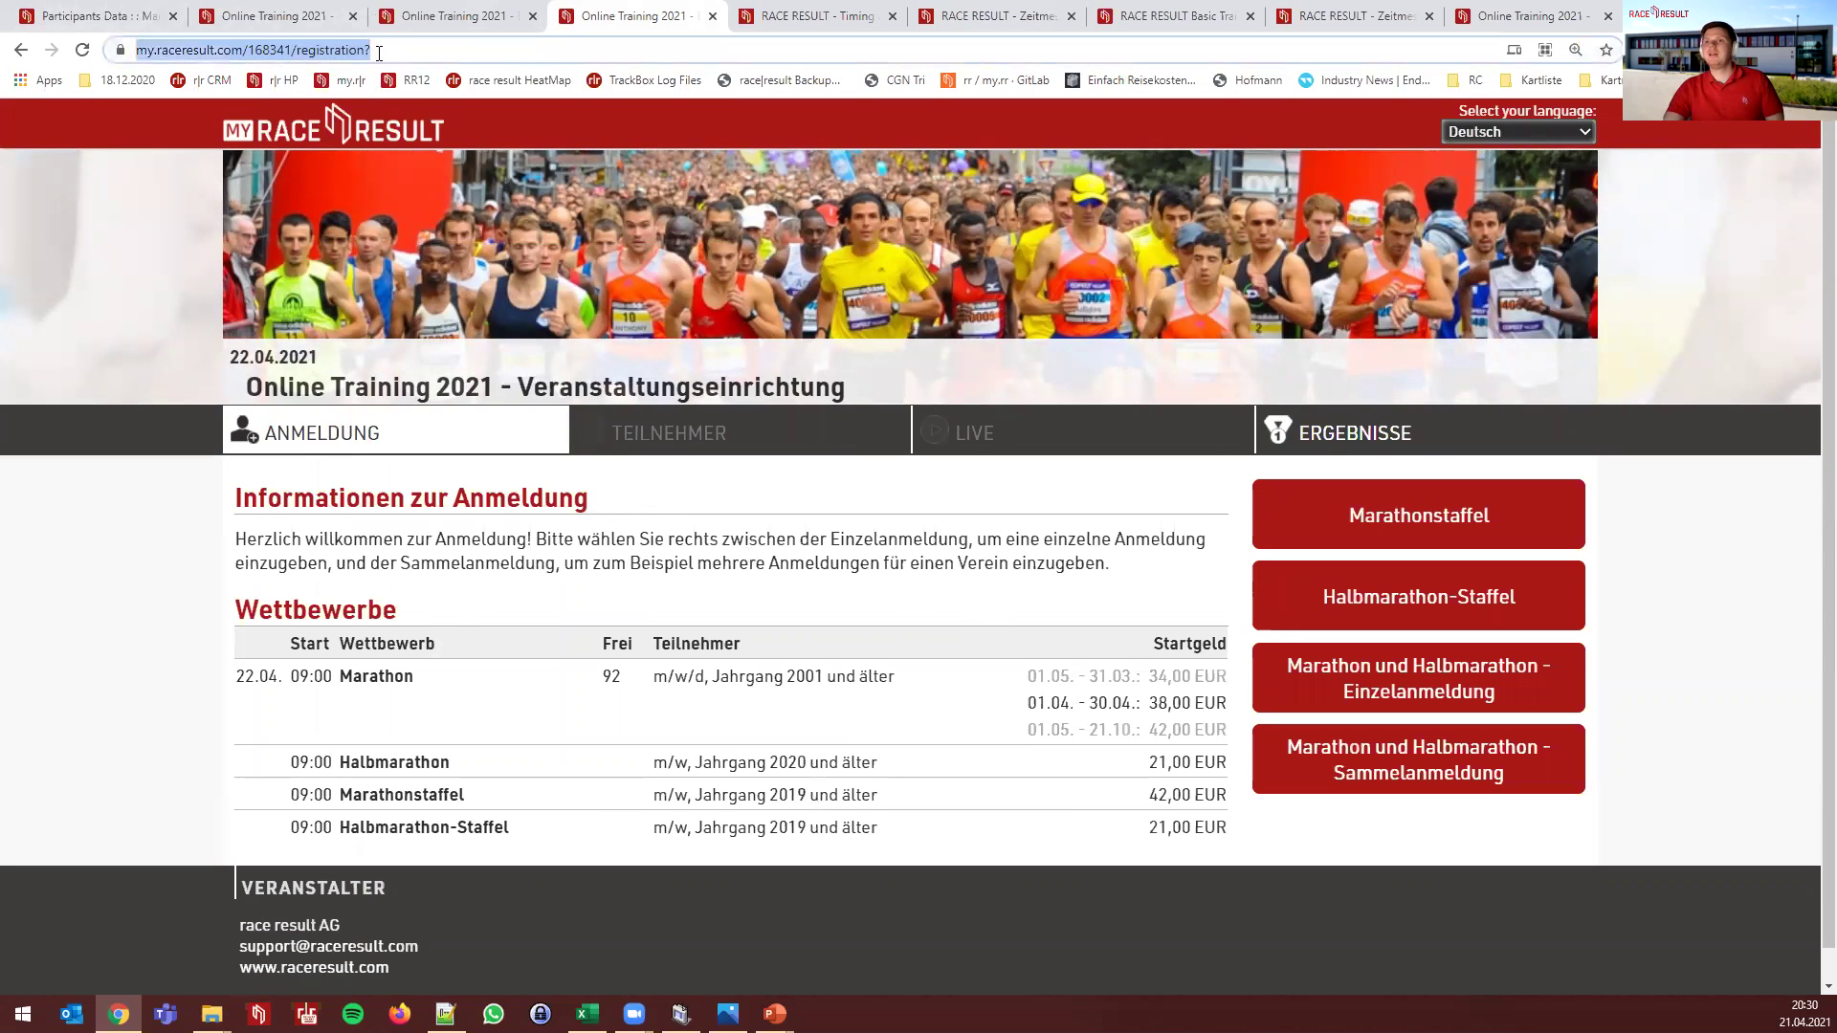
drag(379, 53, 131, 46)
click(91, 15)
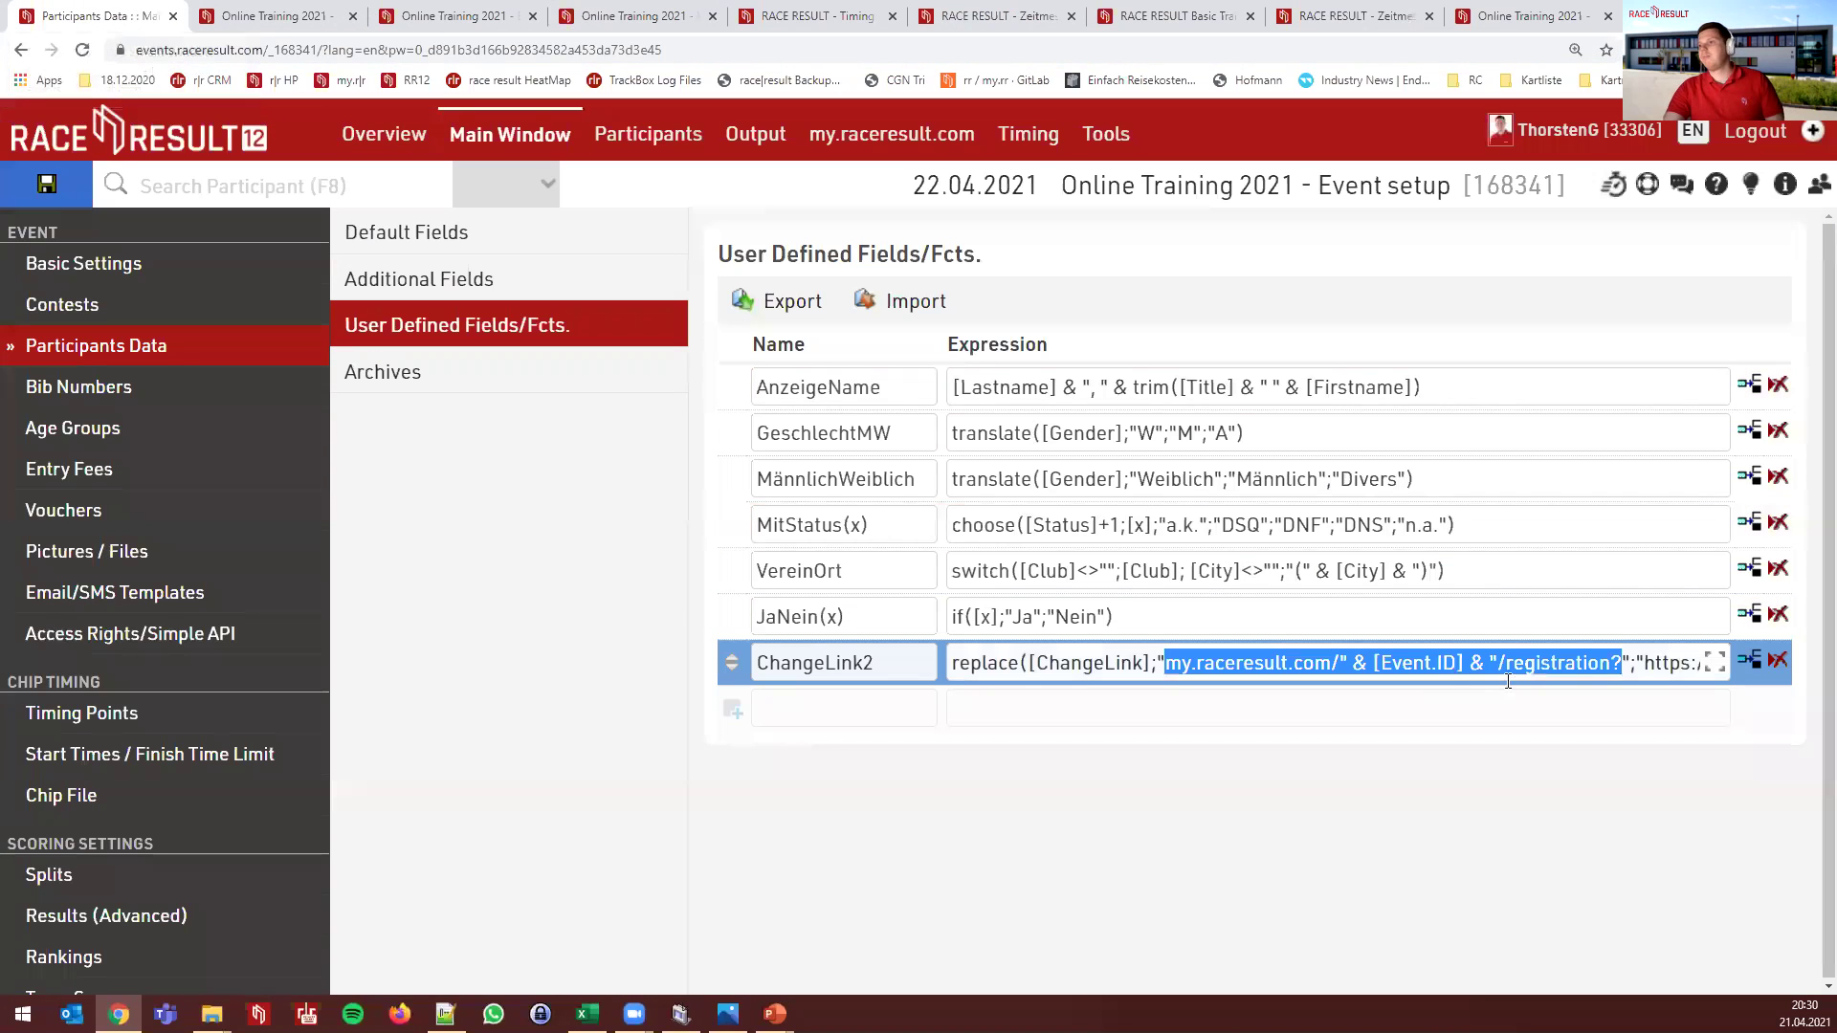
click(1646, 652)
drag(1645, 652, 1708, 667)
drag(1709, 667, 1709, 667)
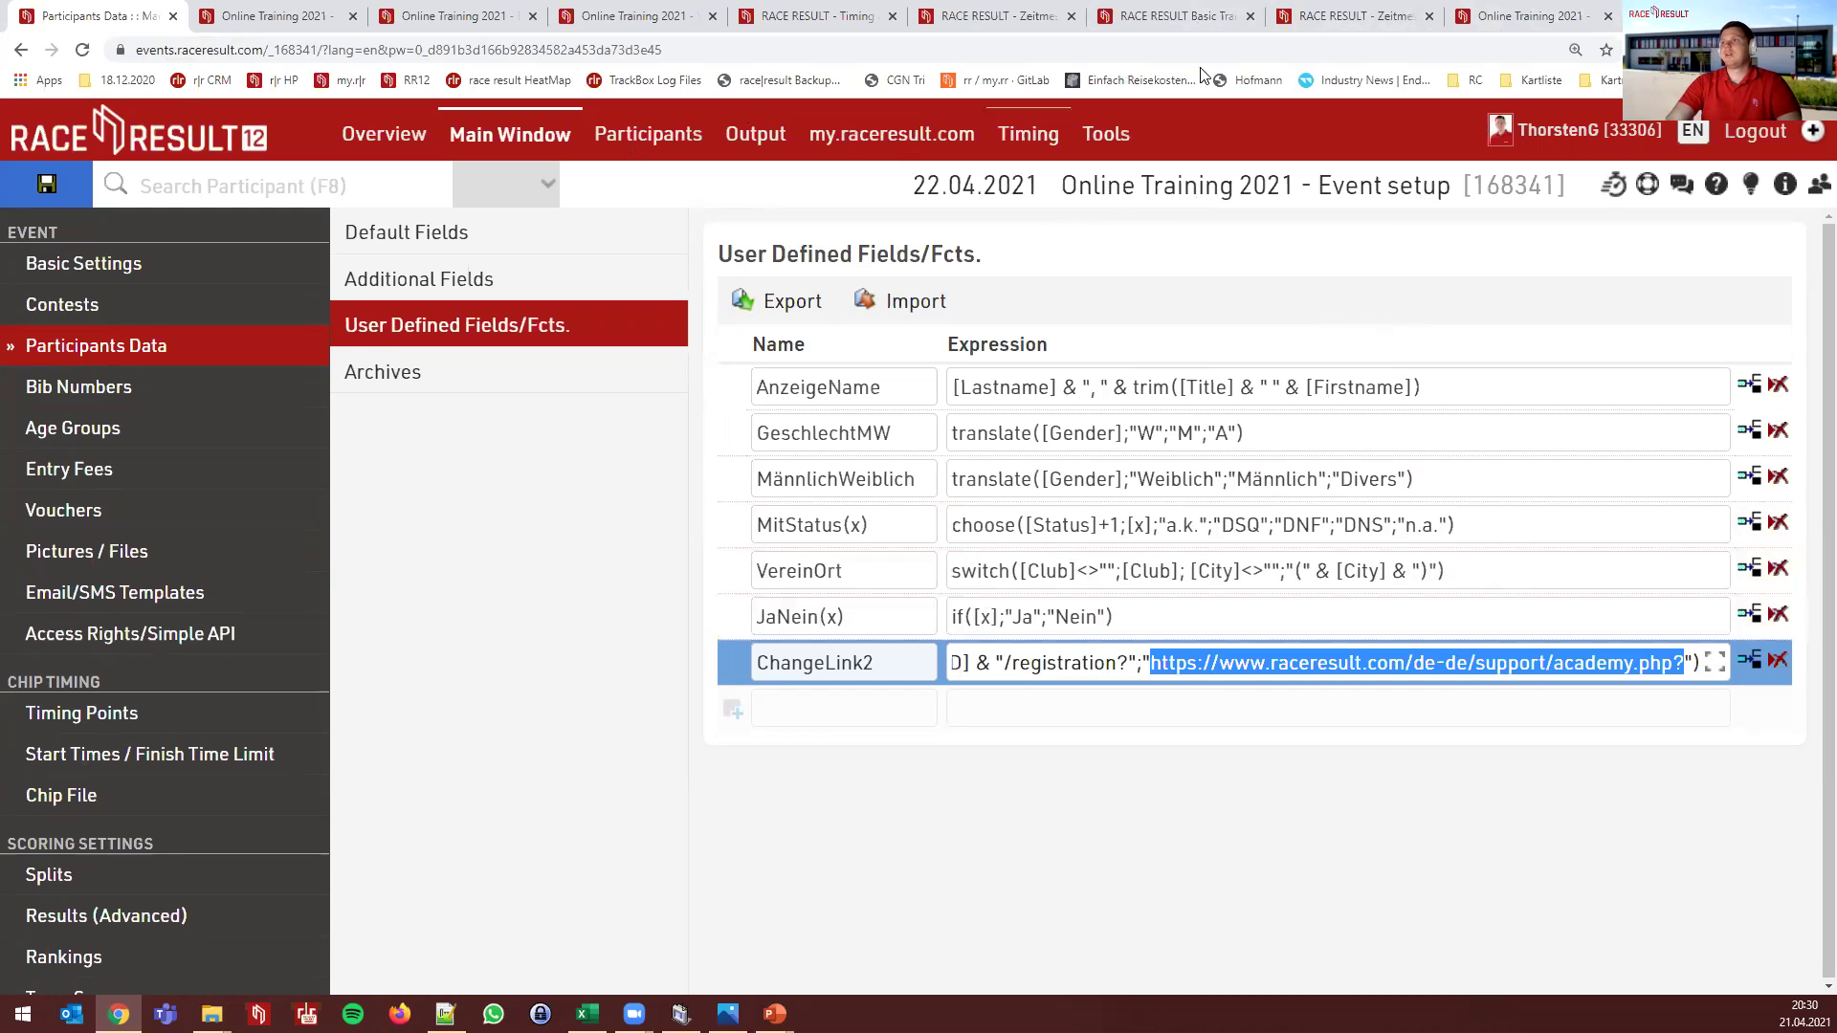
Revisit the prefilled Basis-Training form embedded in the Academy page
click(1341, 17)
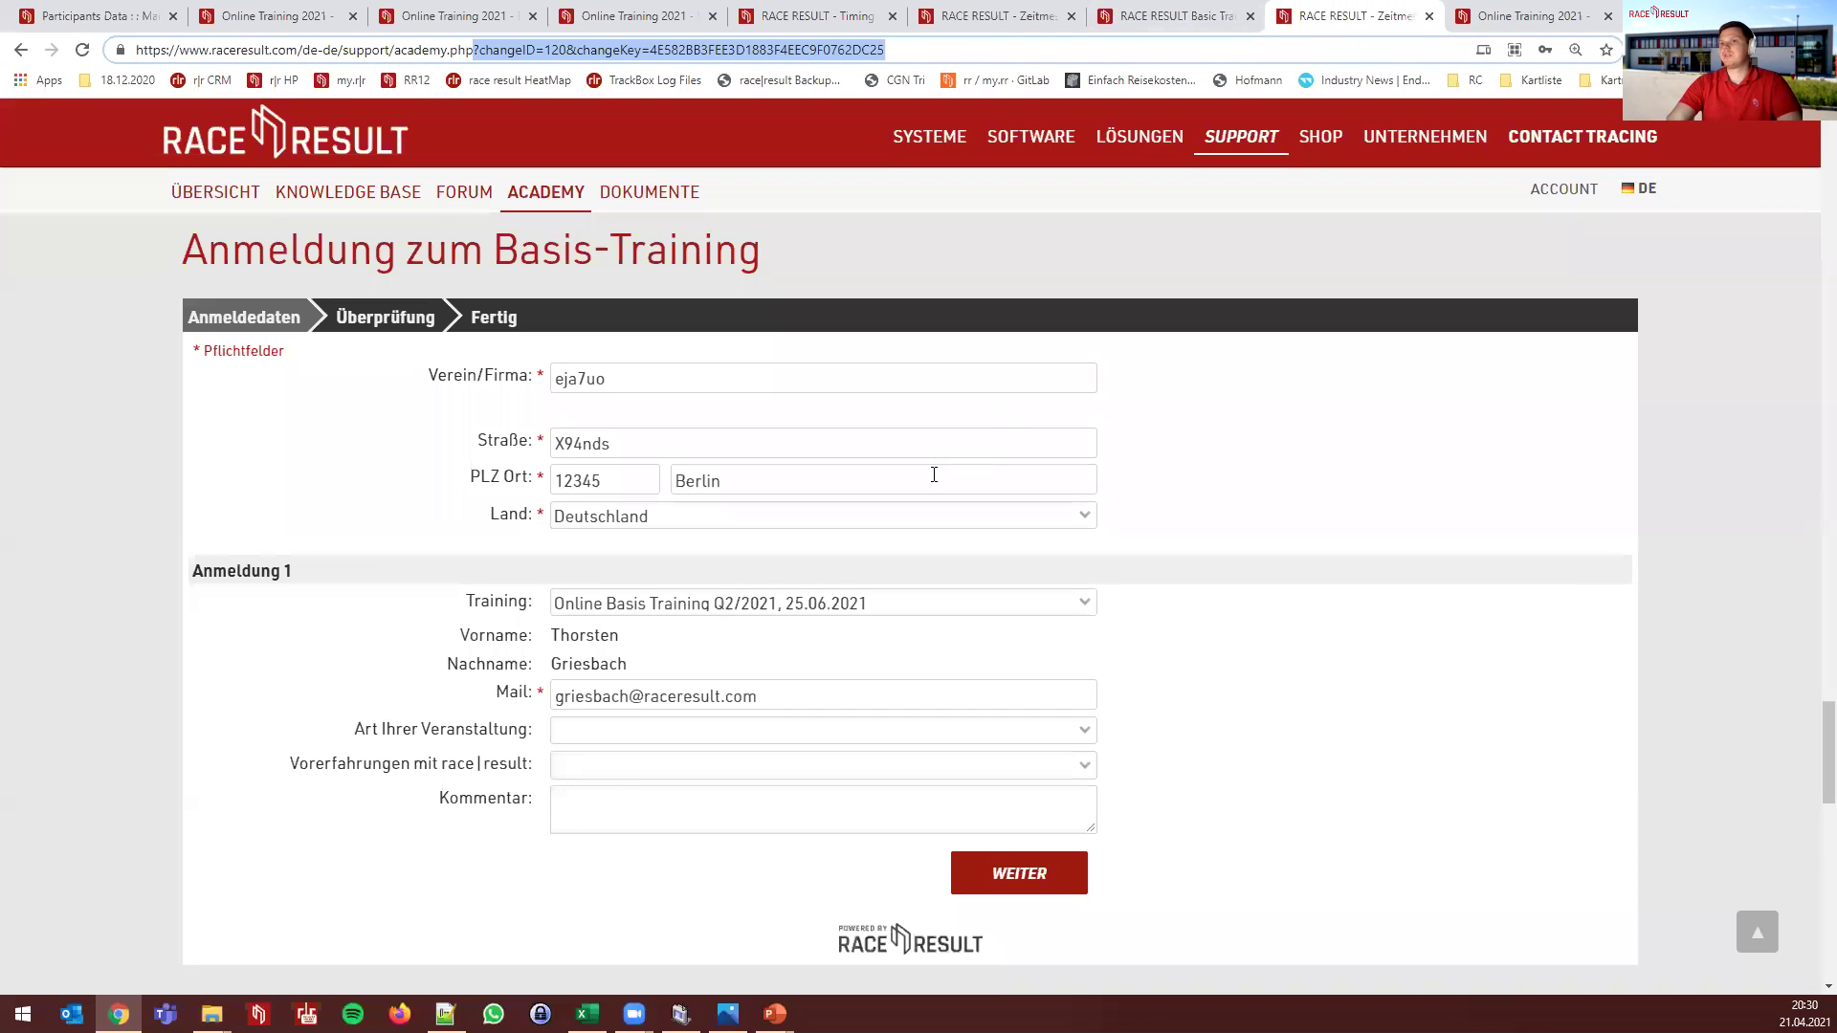
scroll(801, 459, up, 2)
scroll(664, 517, down, 1)
scroll(664, 517, down, 1)
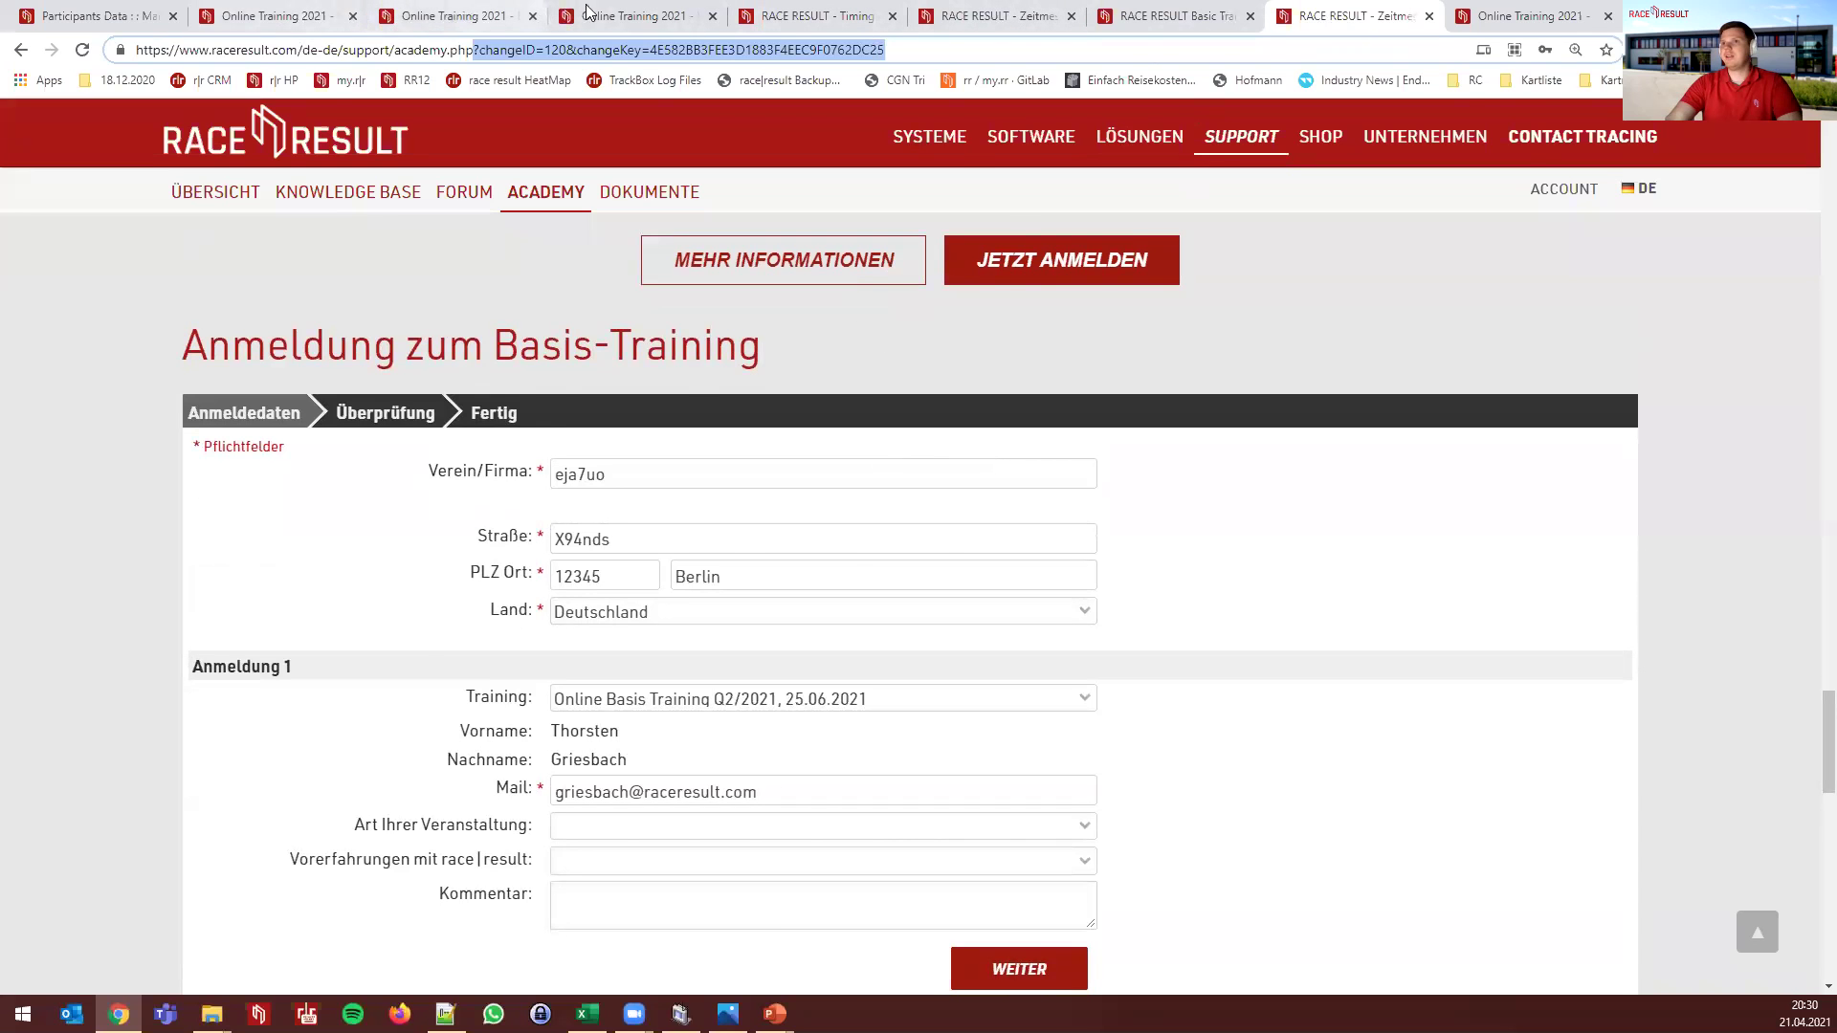
Go back to the Half Marathon participant's self service form and copy all parameters after "registration?" from its address
click(620, 15)
click(454, 18)
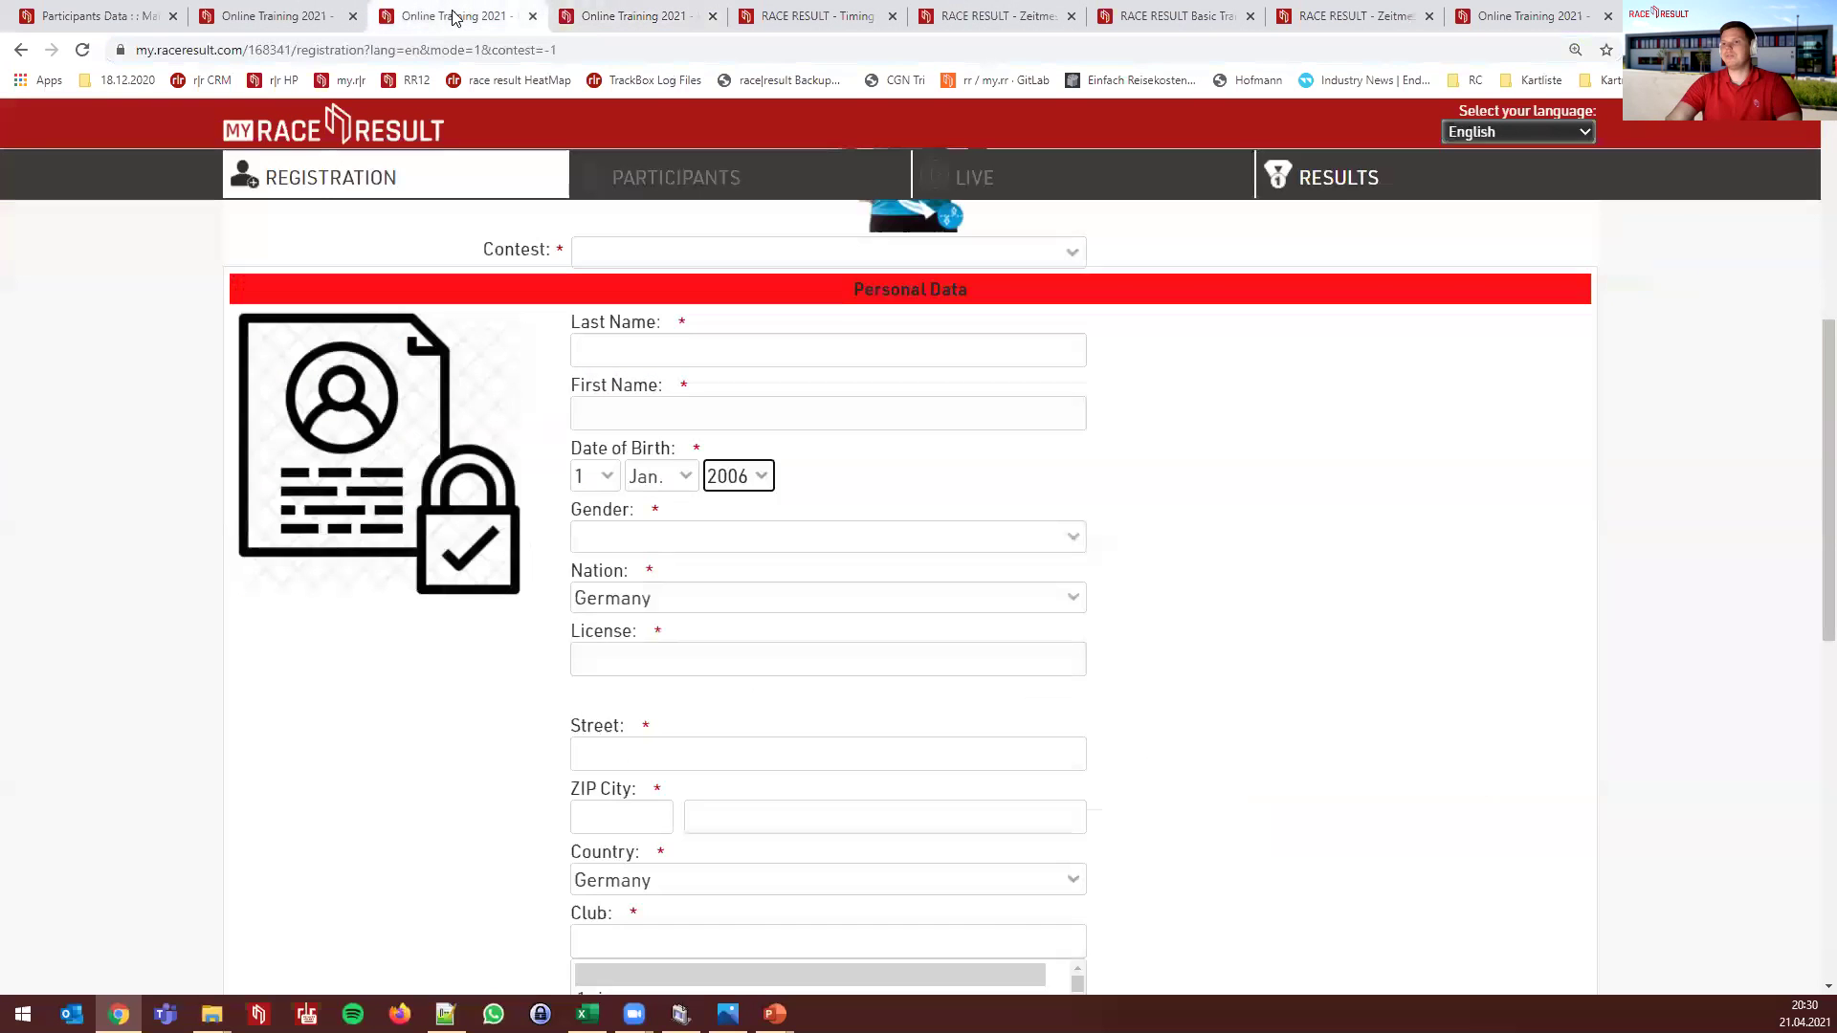
click(676, 15)
click(20, 50)
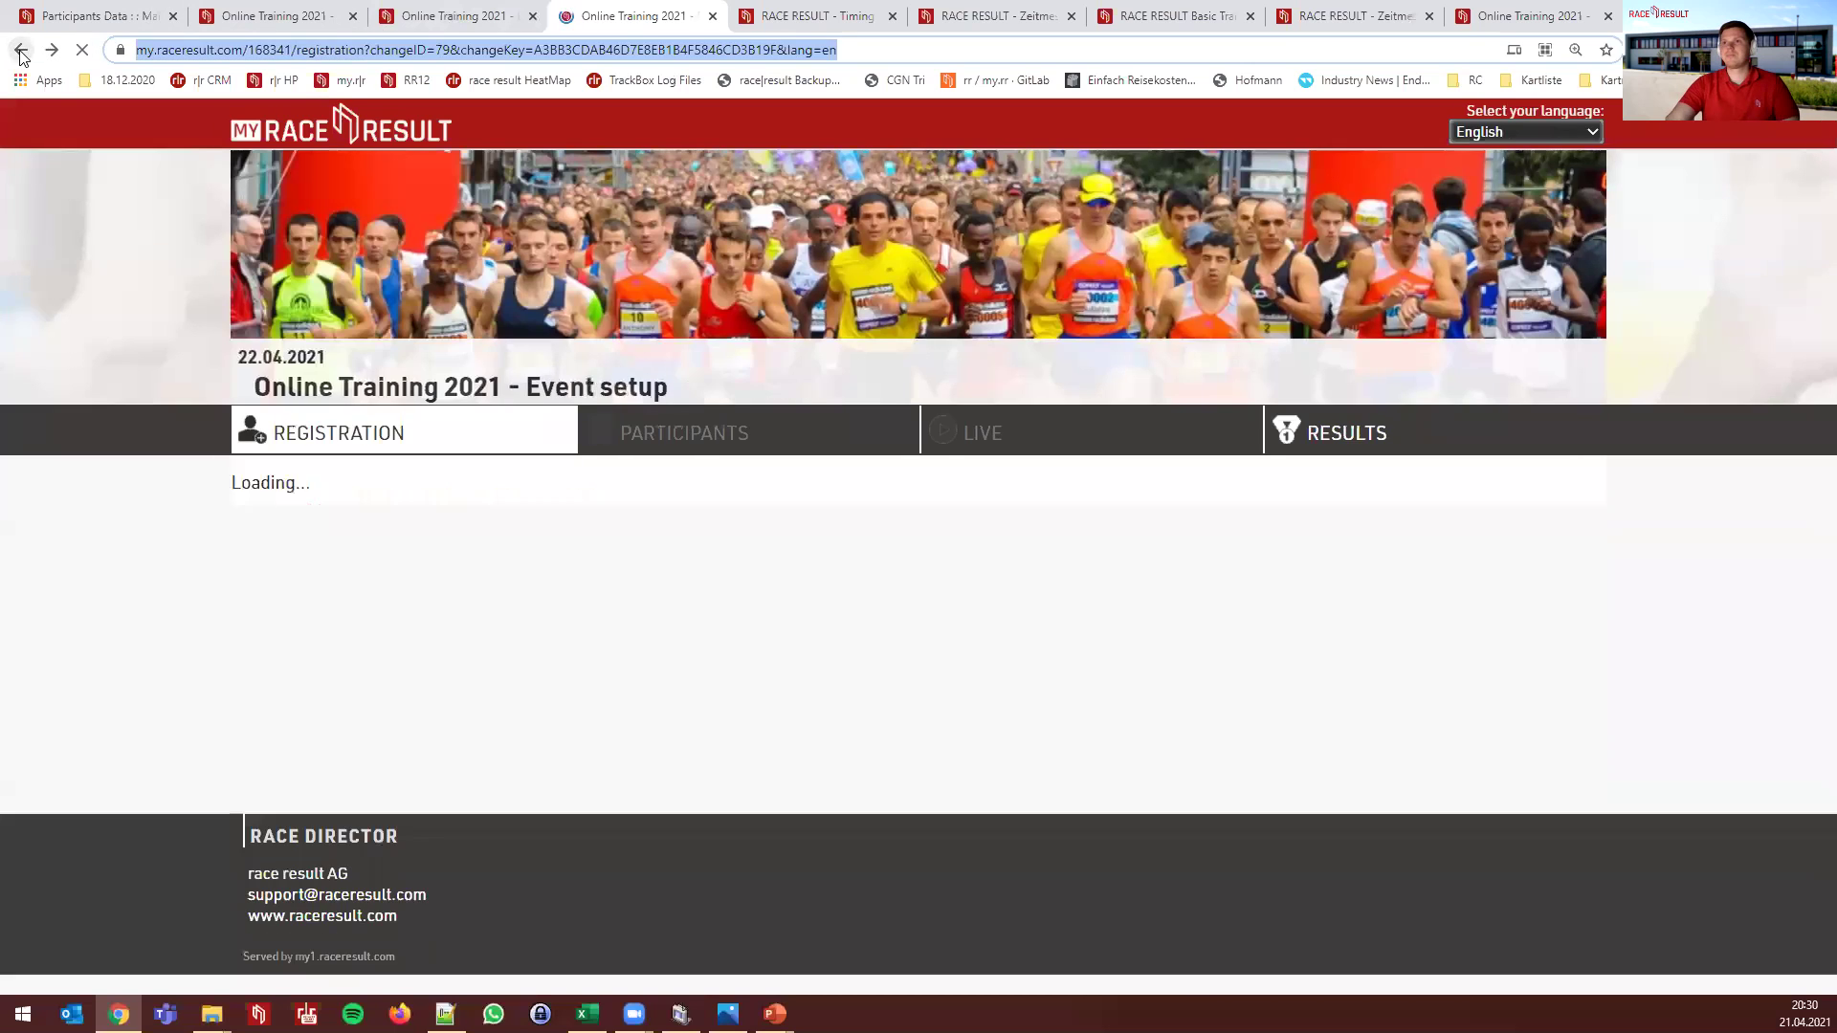
click(382, 50)
drag(414, 50, 897, 55)
key(ctrl+c)
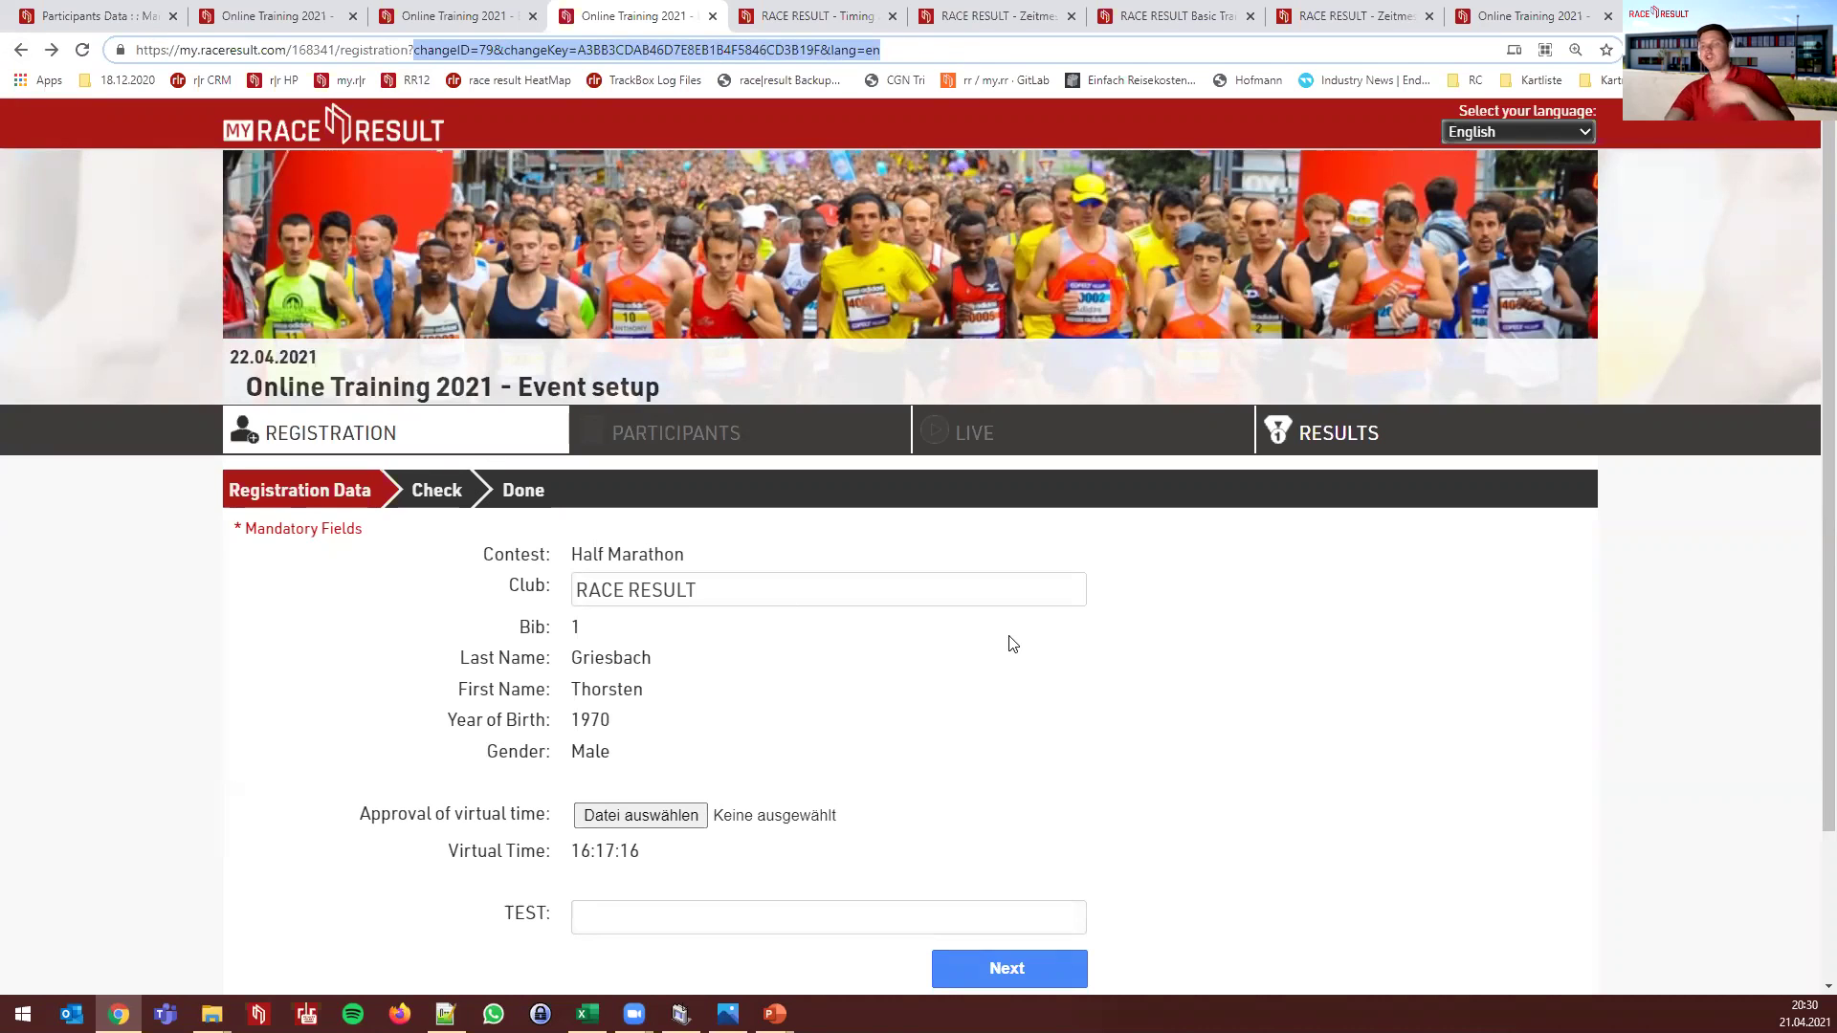
scroll(968, 607, down, 1)
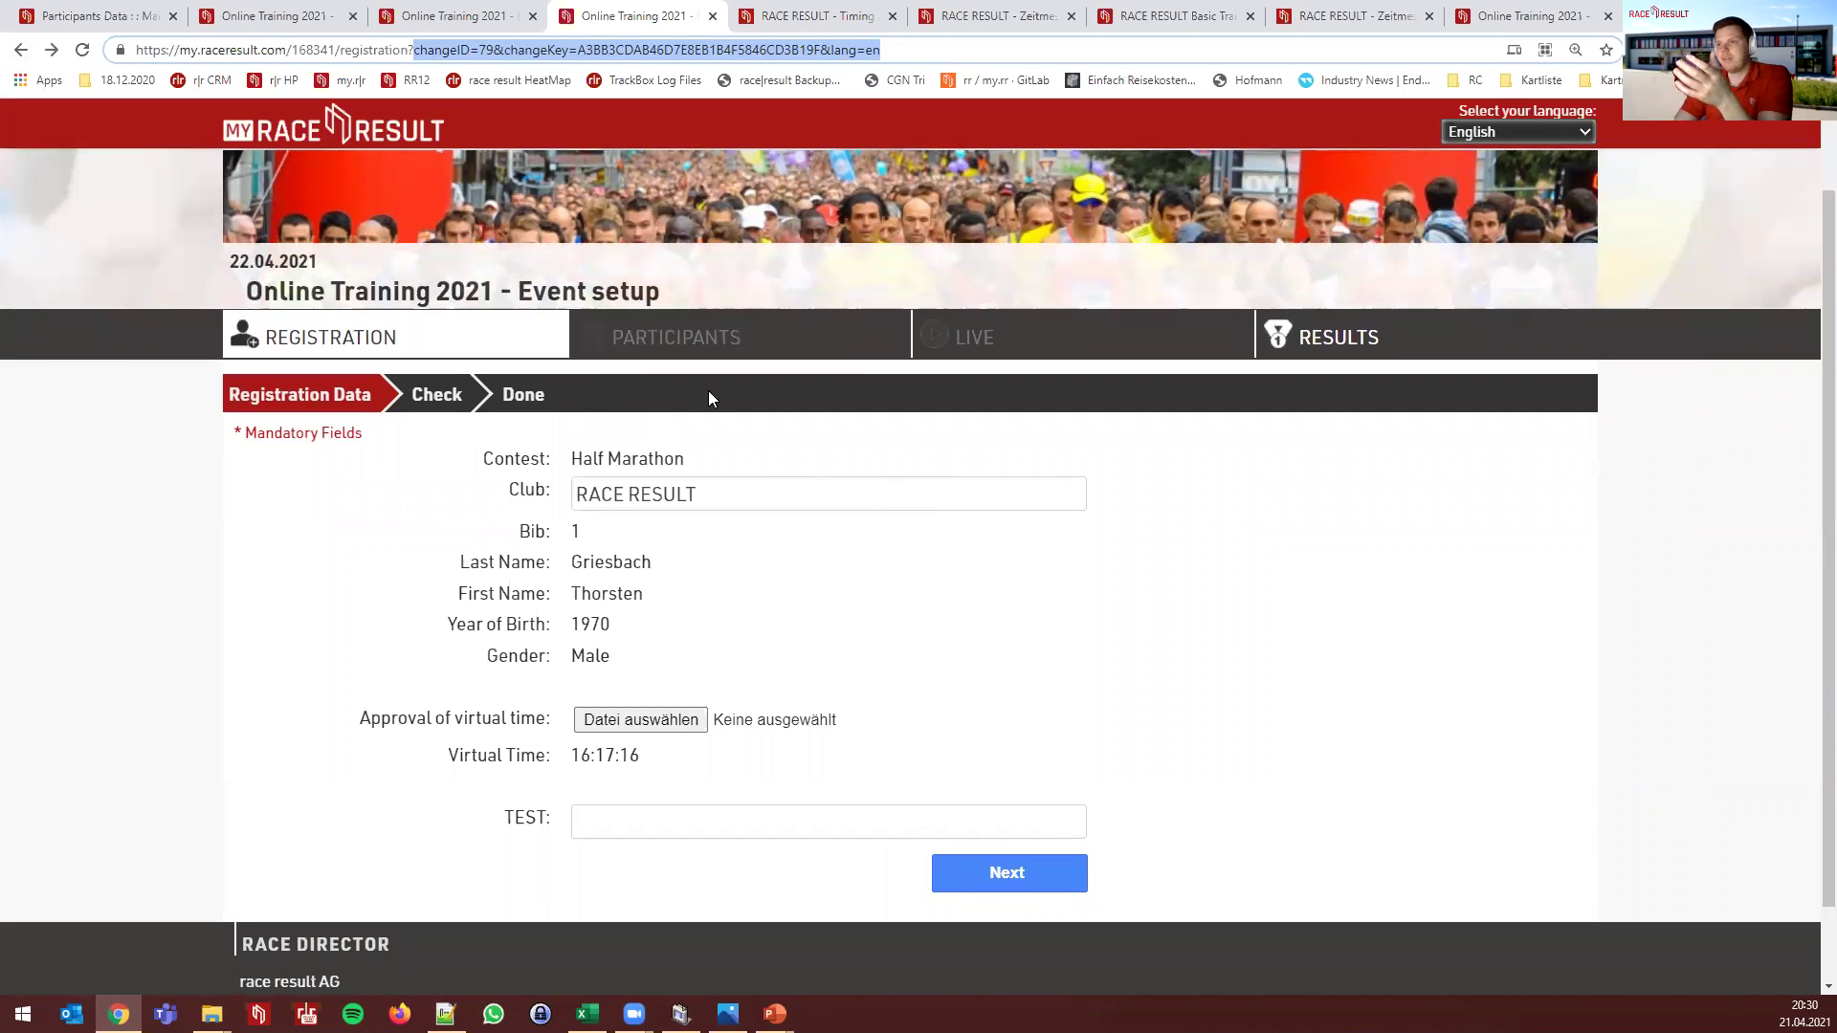
Replace the changeID and changeKey parameters in the Academy page's address with the copied ones and load the page
click(1191, 29)
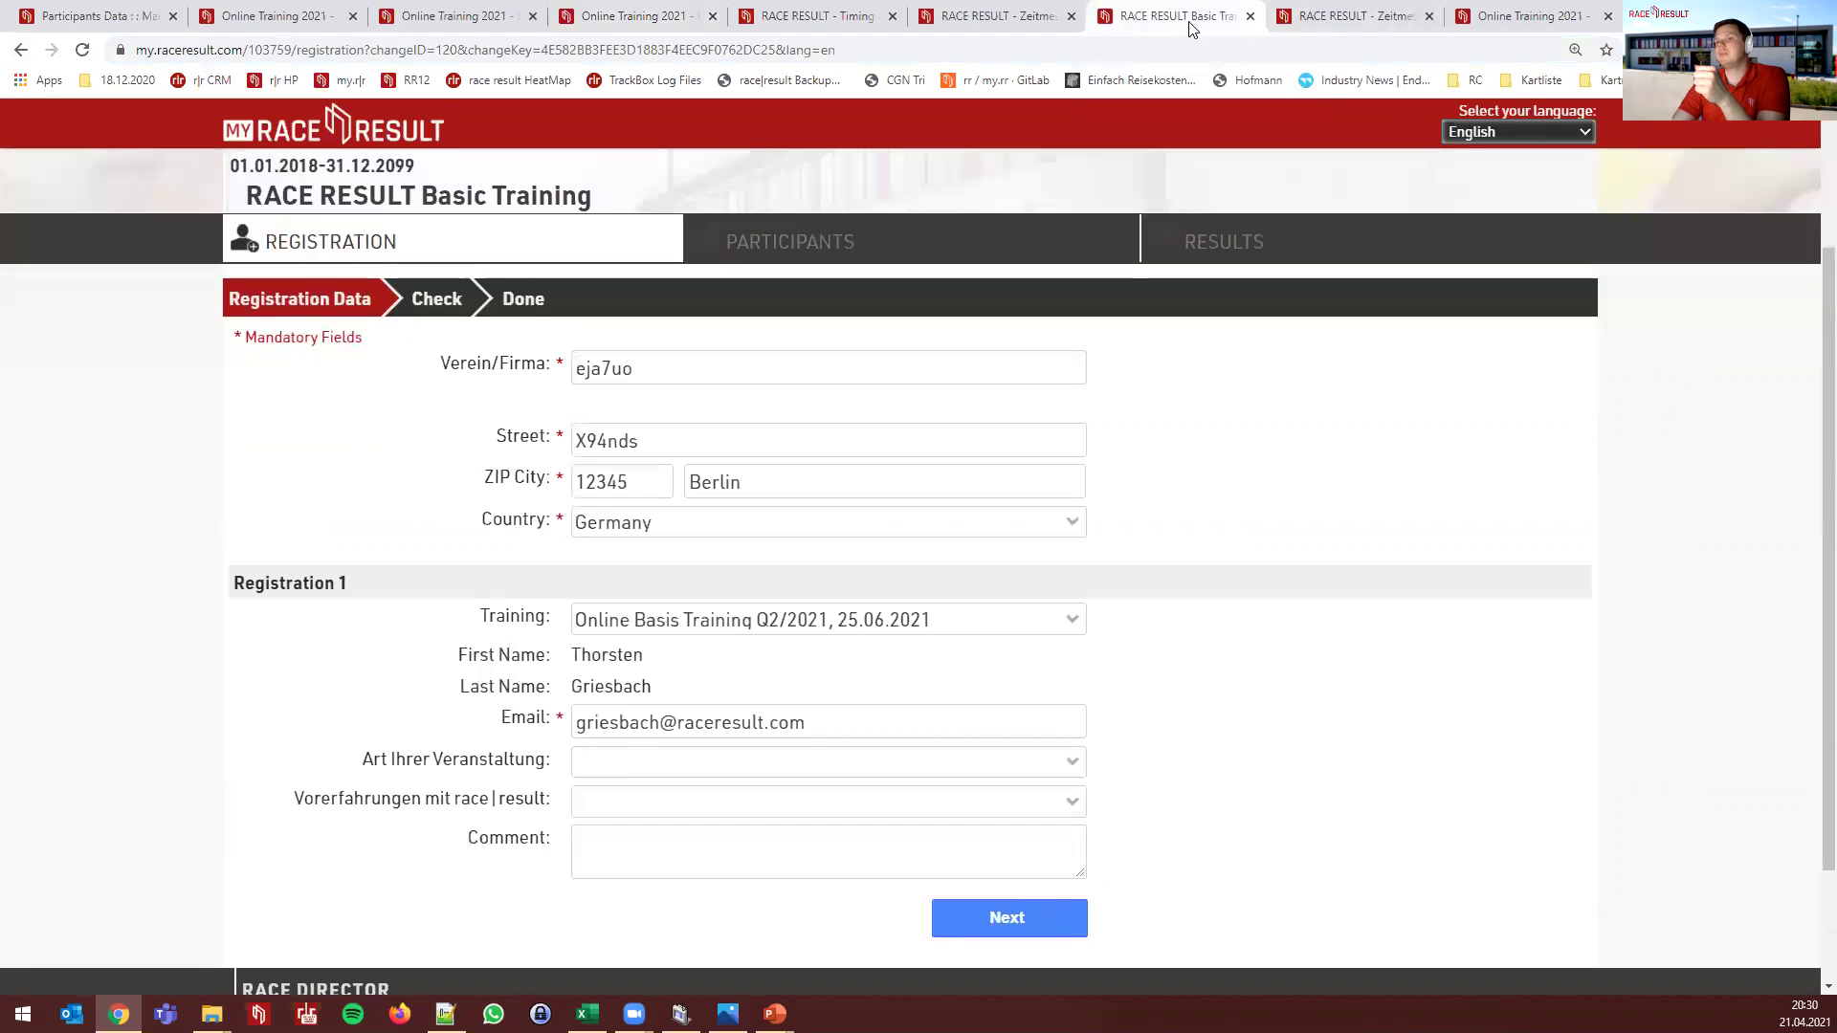
click(1306, 21)
click(479, 50)
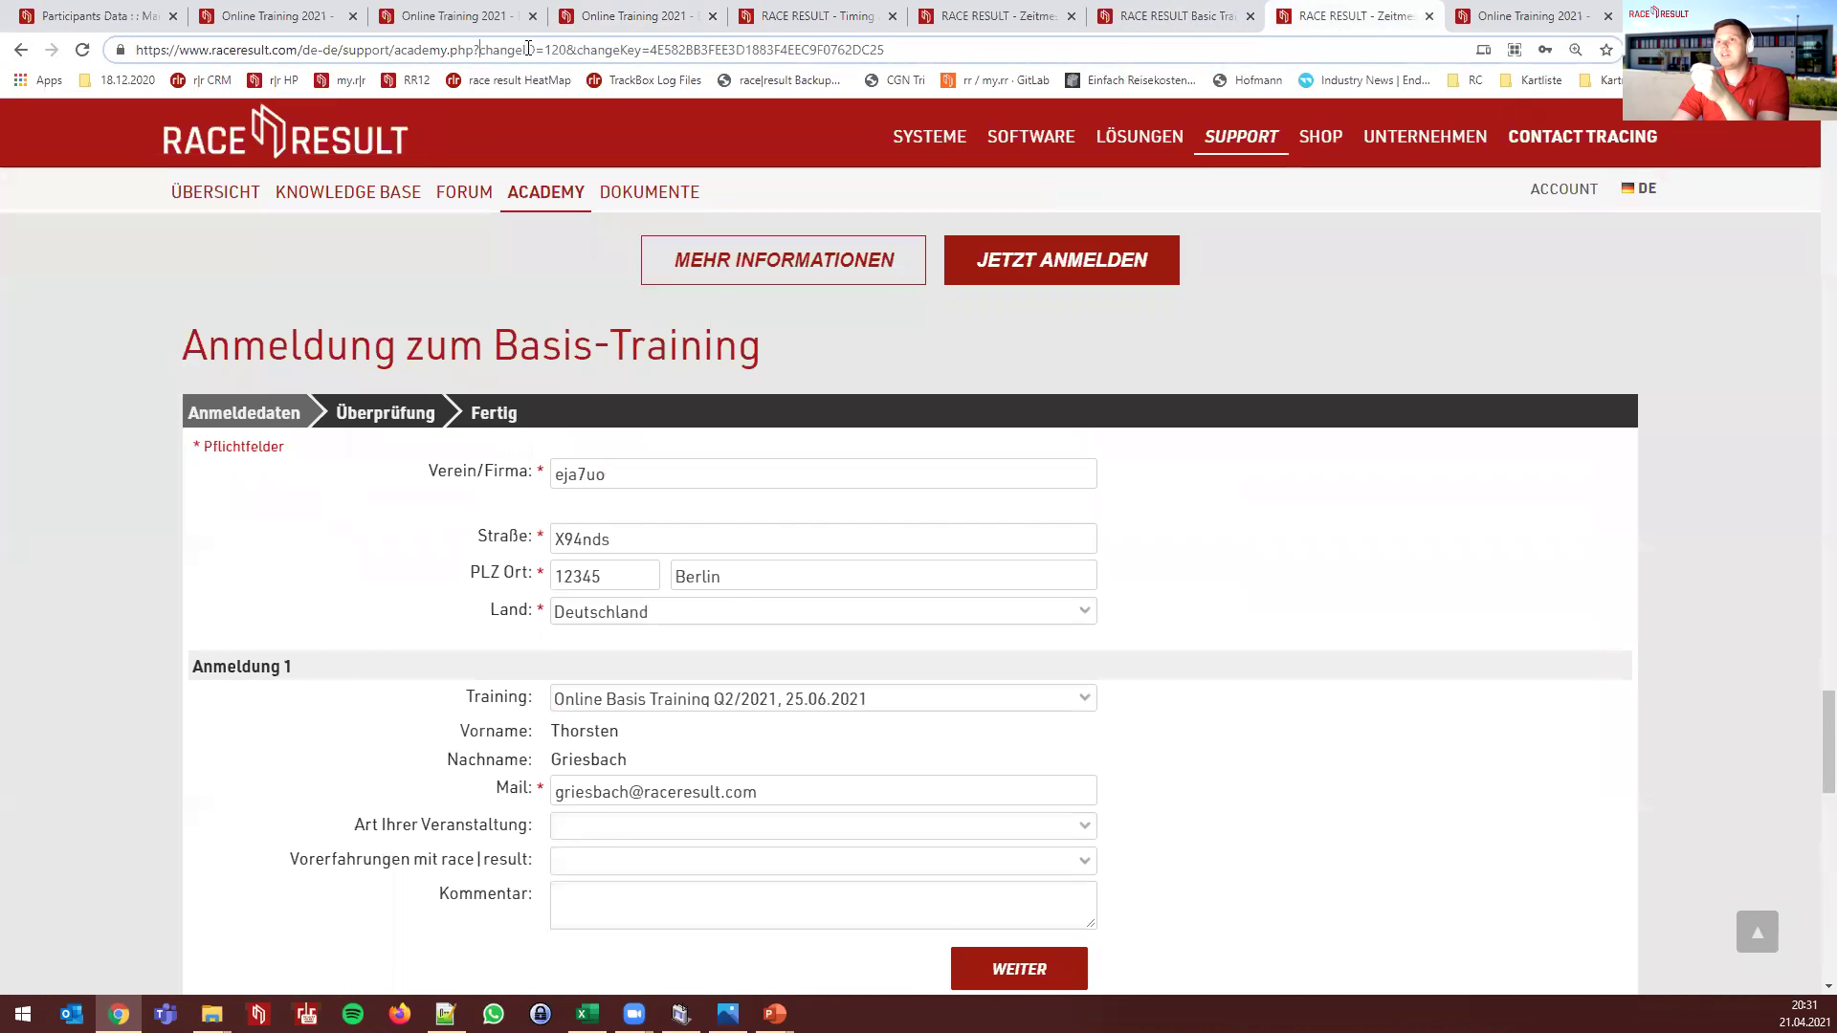
drag(478, 49, 887, 50)
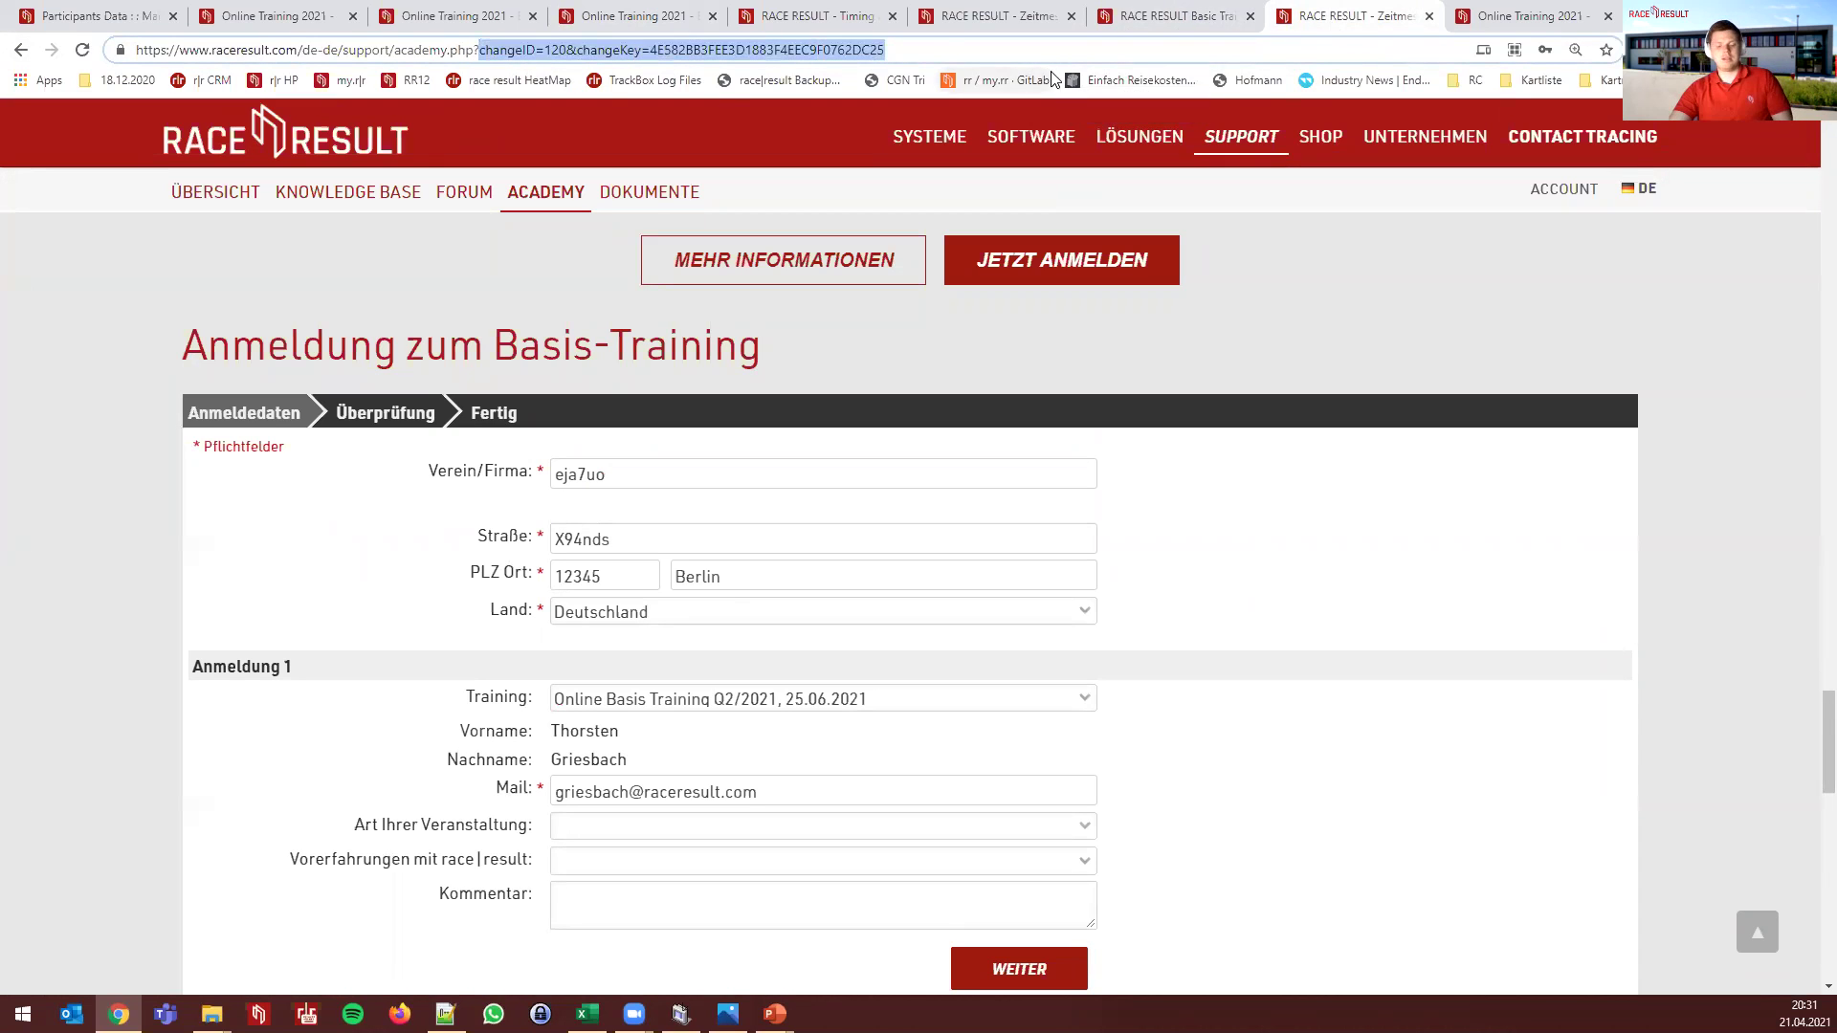
key(ctrl+v)
key(Return)
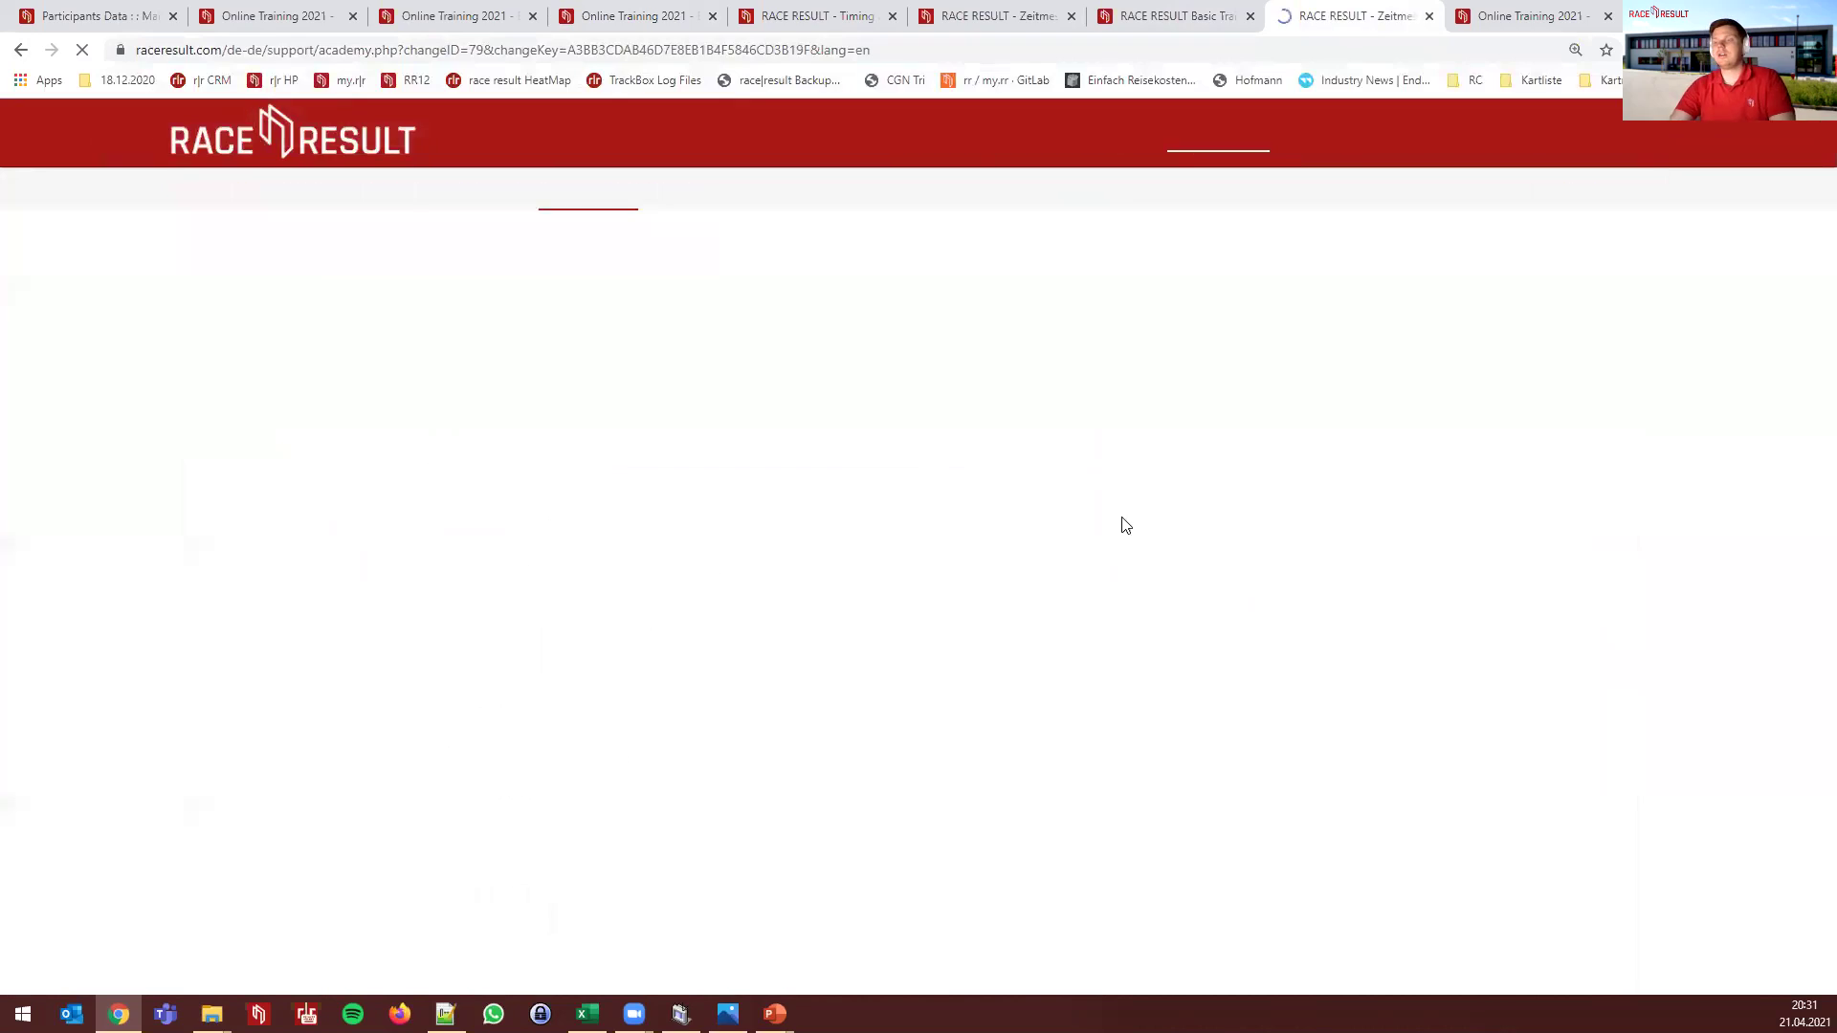
Examine the embedded Basis-Training registration area on the reloaded Academy page and highlight its message
scroll(1062, 536, down, 15)
scroll(1041, 605, down, 20)
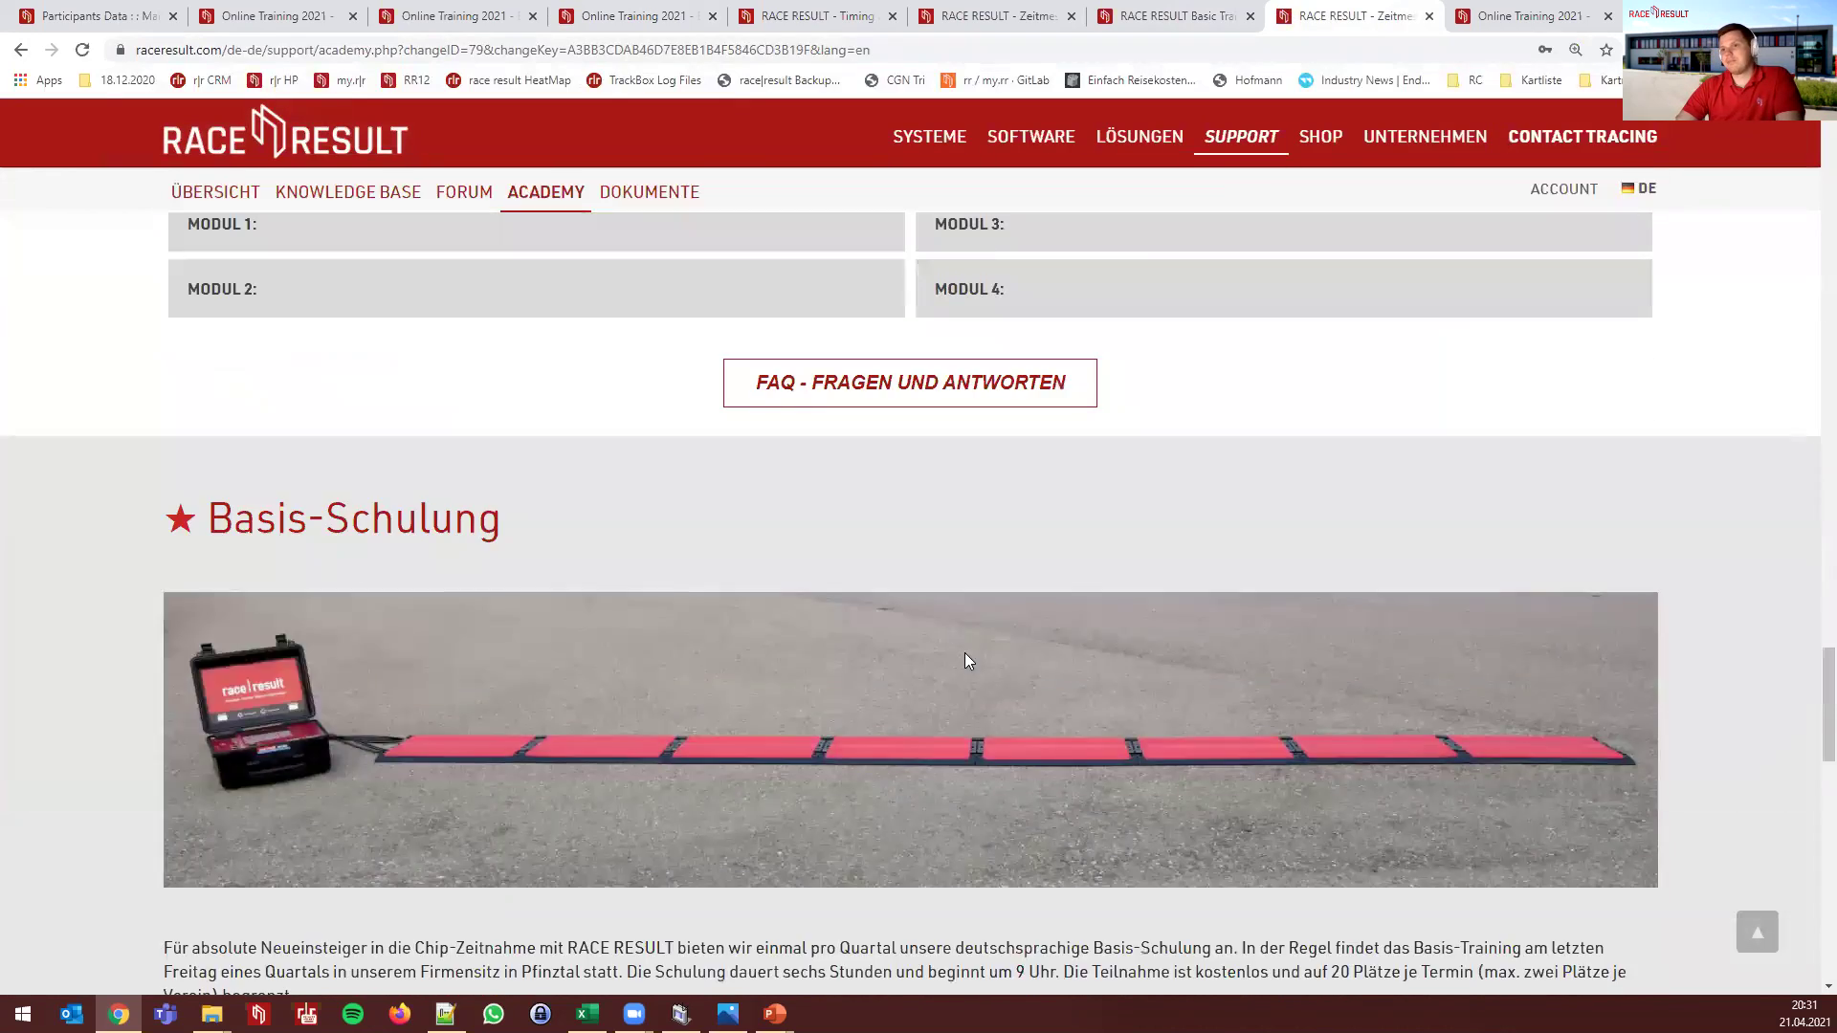
scroll(966, 654, down, 8)
drag(1007, 618, 841, 609)
click(938, 609)
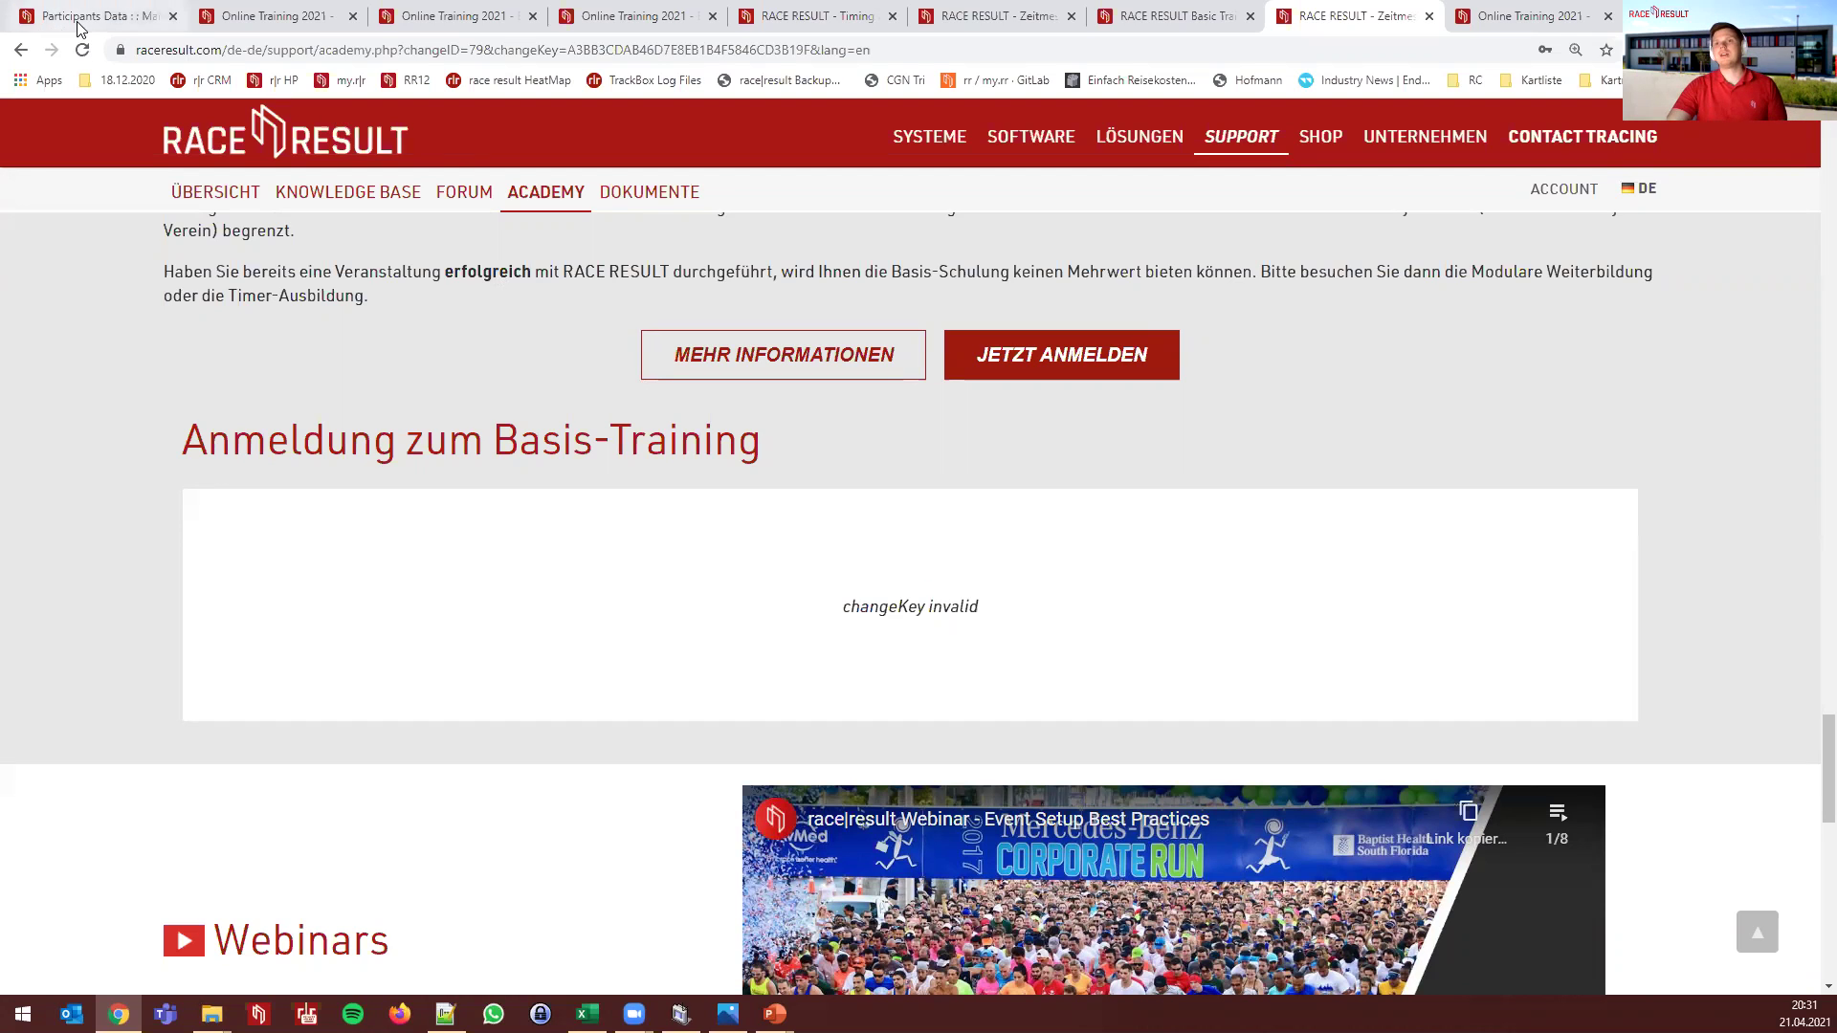
Return to the event's User Defined Fields/Fcts. list and leave the ChangeLink2 expression
click(44, 21)
click(1058, 877)
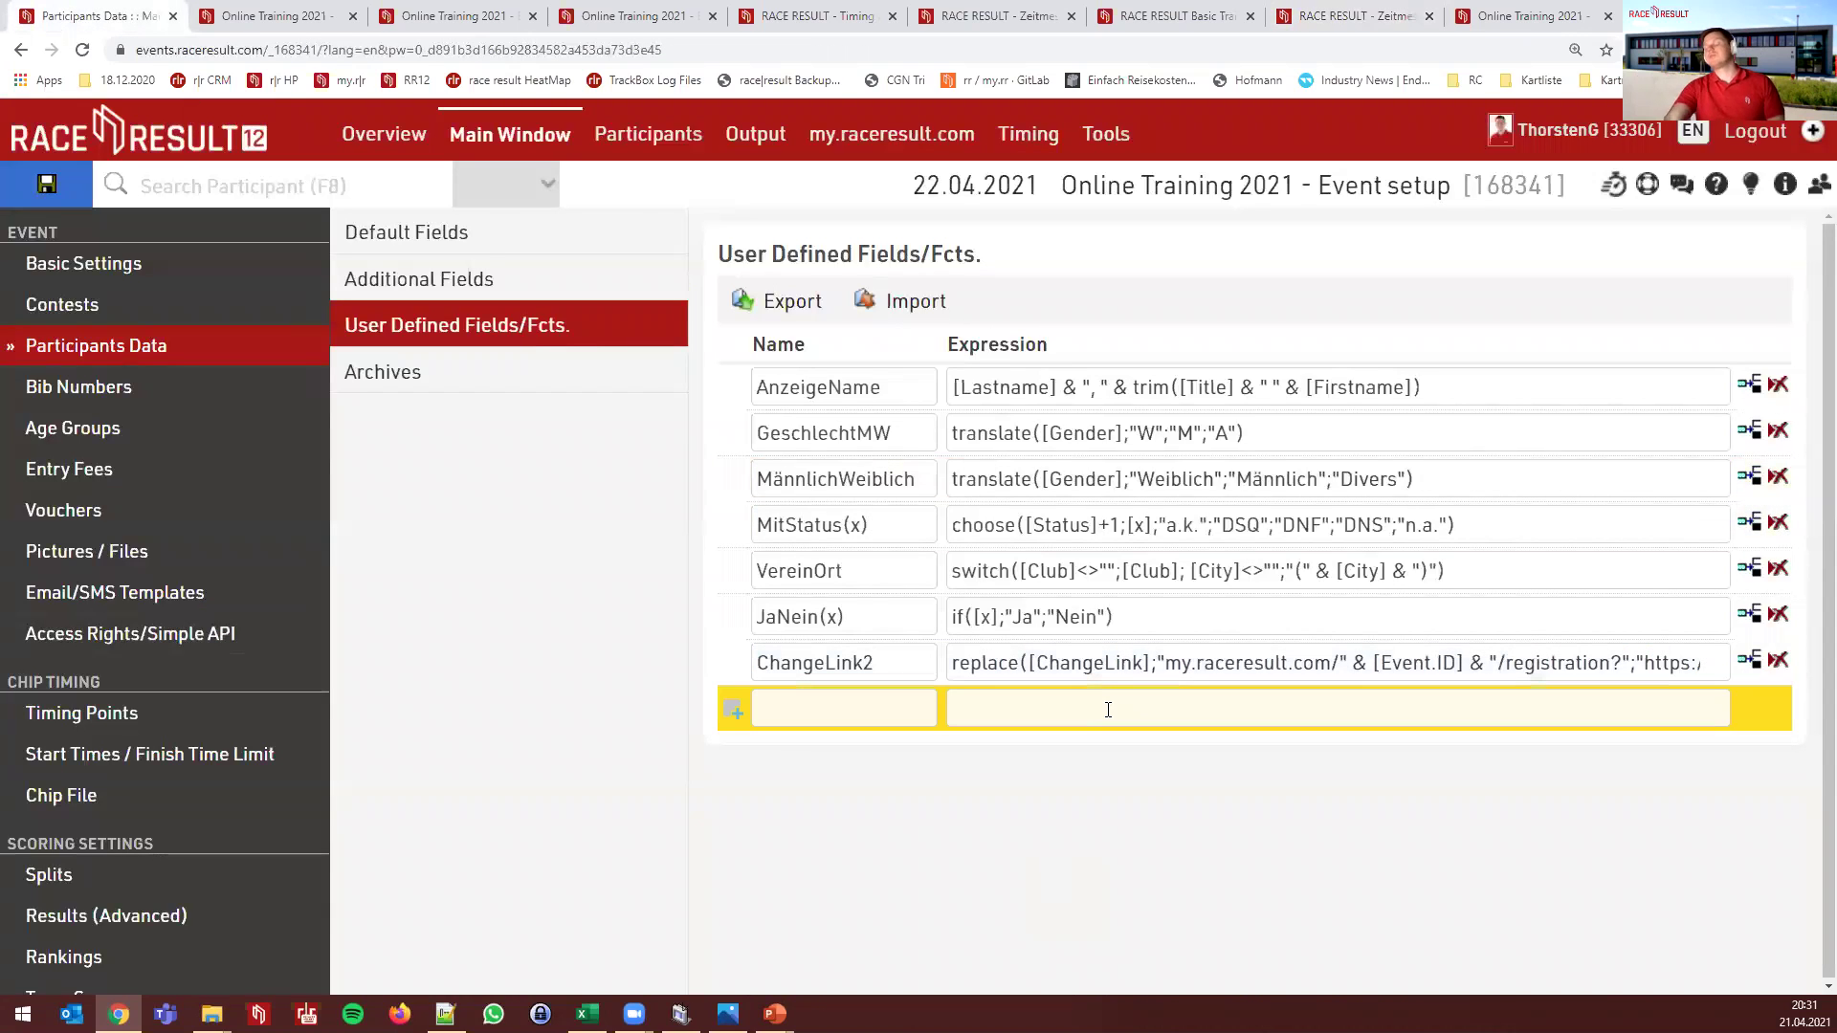